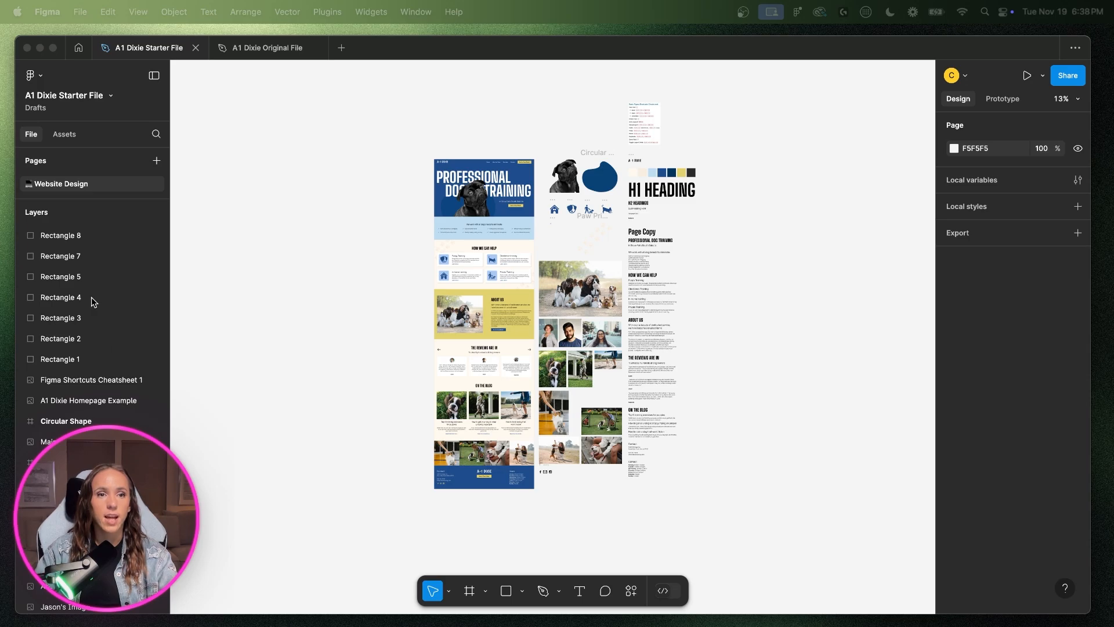
click(73, 185)
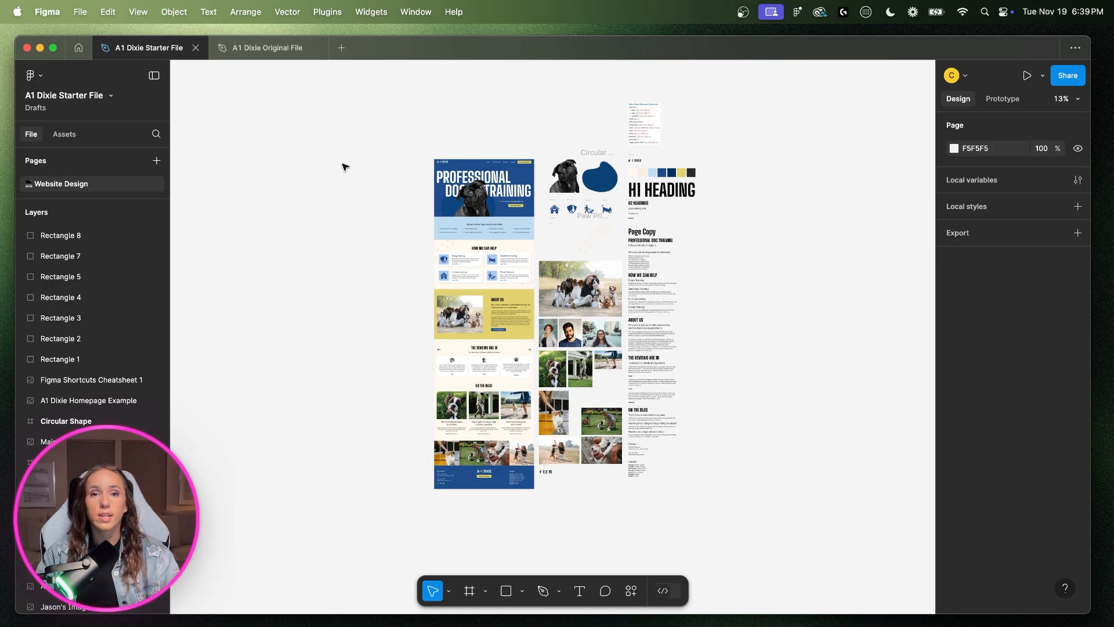
drag(365, 83, 732, 492)
click(801, 416)
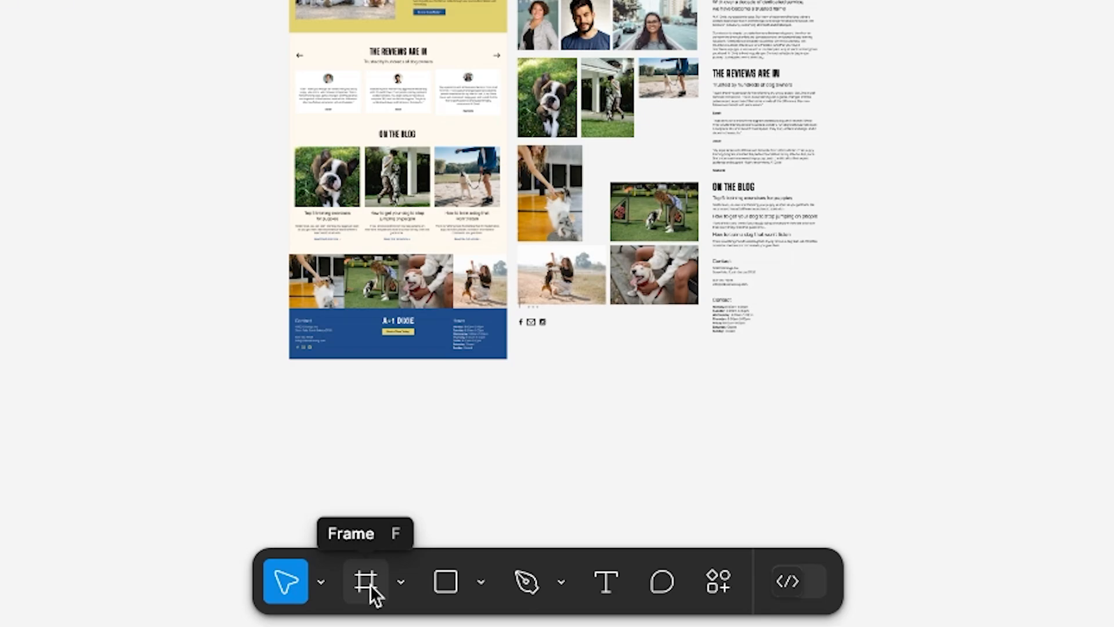
click(485, 580)
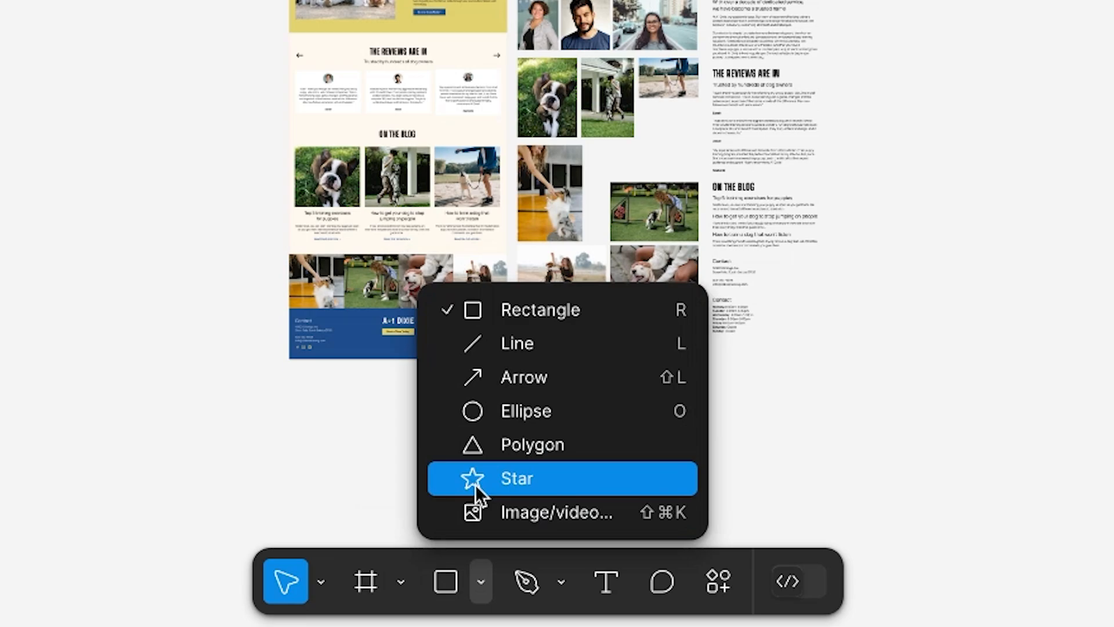
click(482, 575)
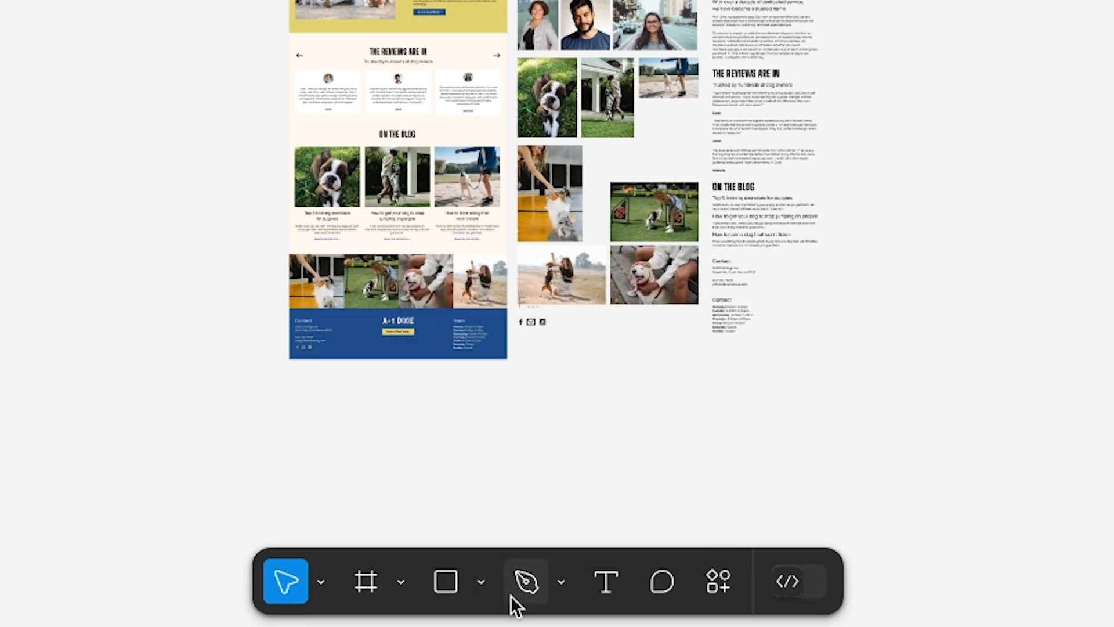
click(560, 582)
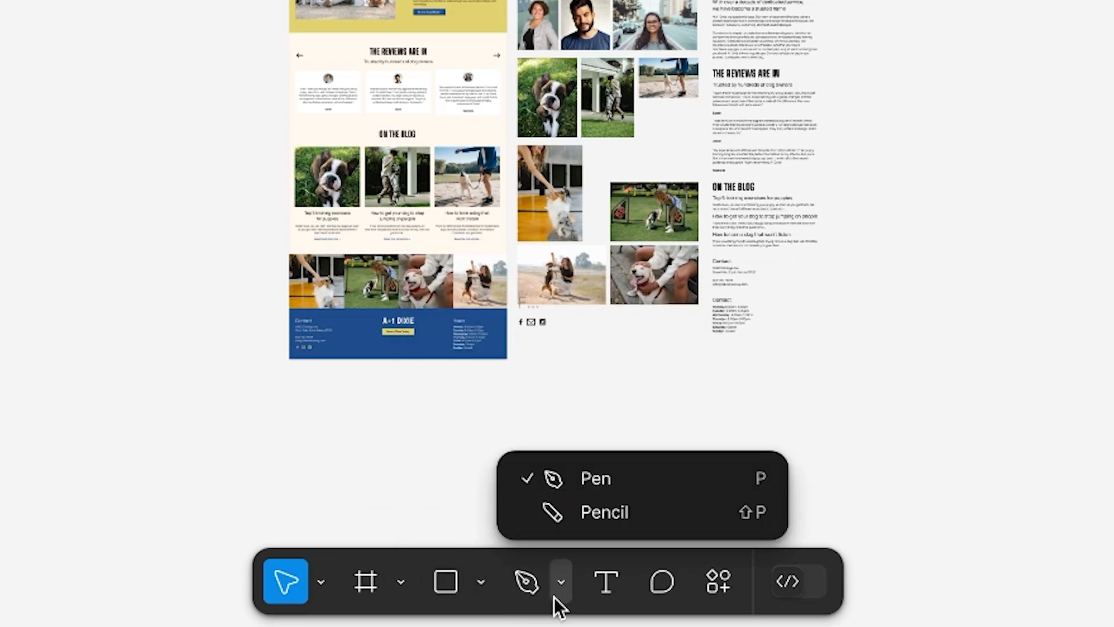
click(561, 585)
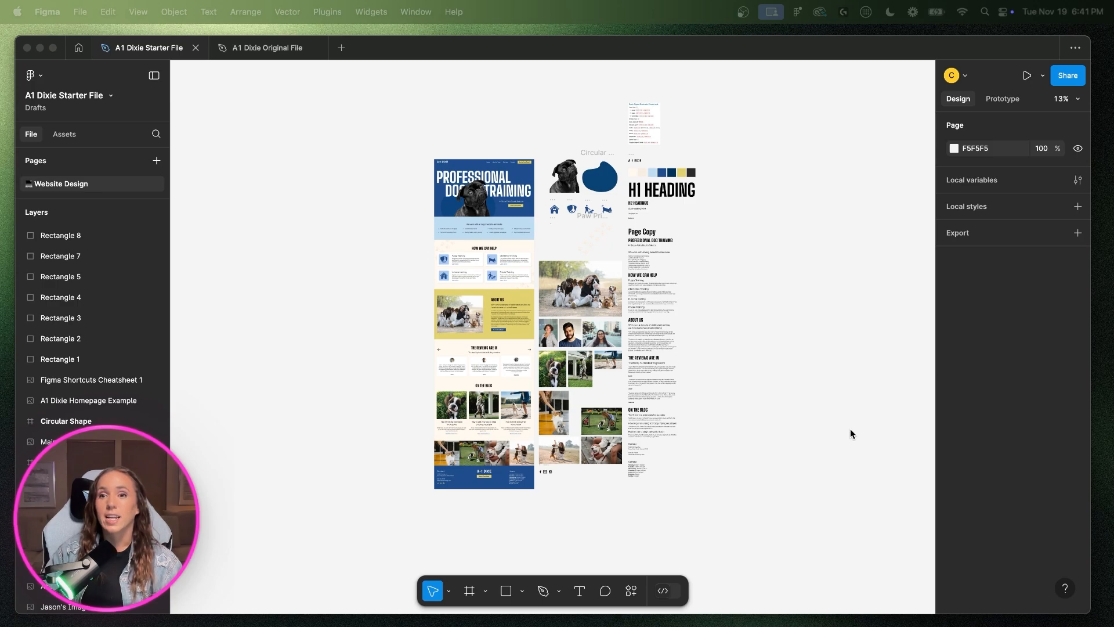
click(1016, 322)
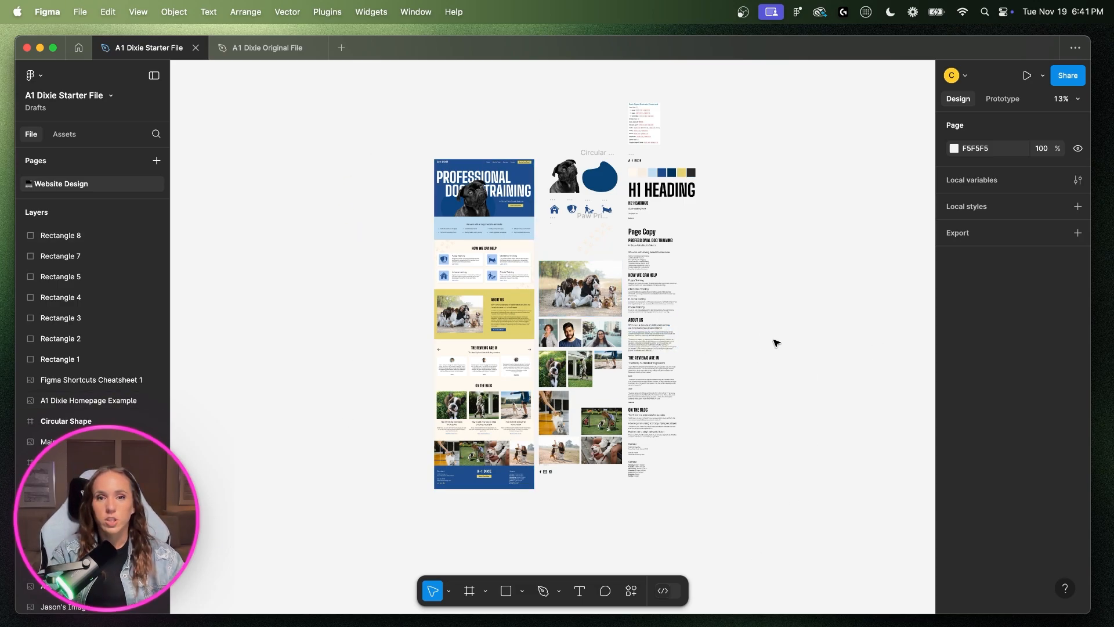
- Examine the upper part of the A1 Dixie homepage example at 50% zoom, selecting its image
scroll(520, 320, up, 5)
scroll(449, 216, up, 4)
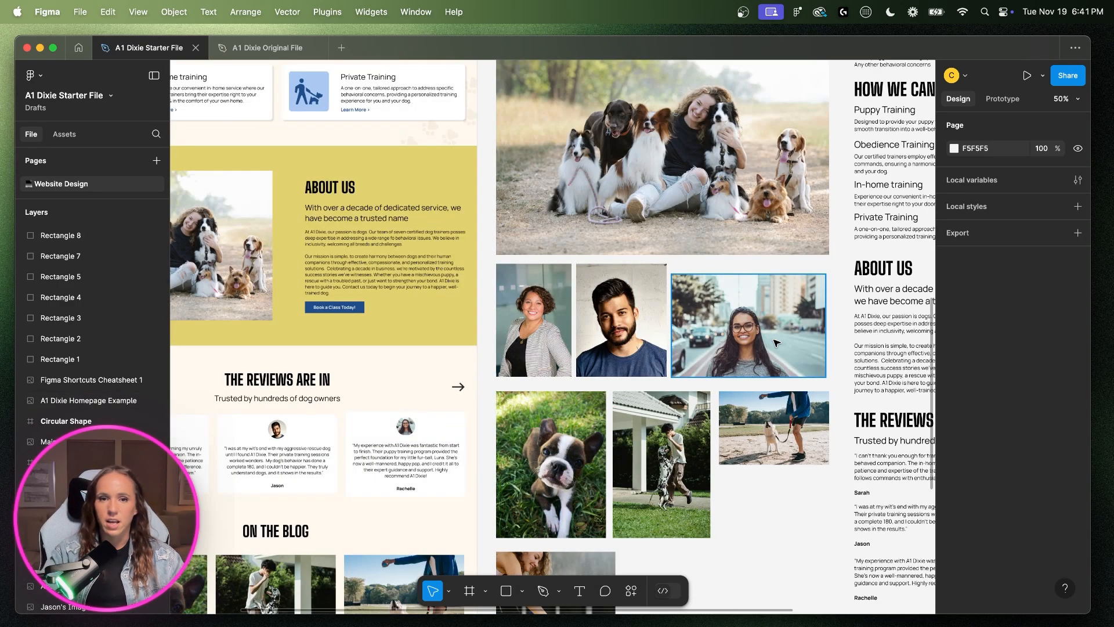
scroll(449, 215, up, 8)
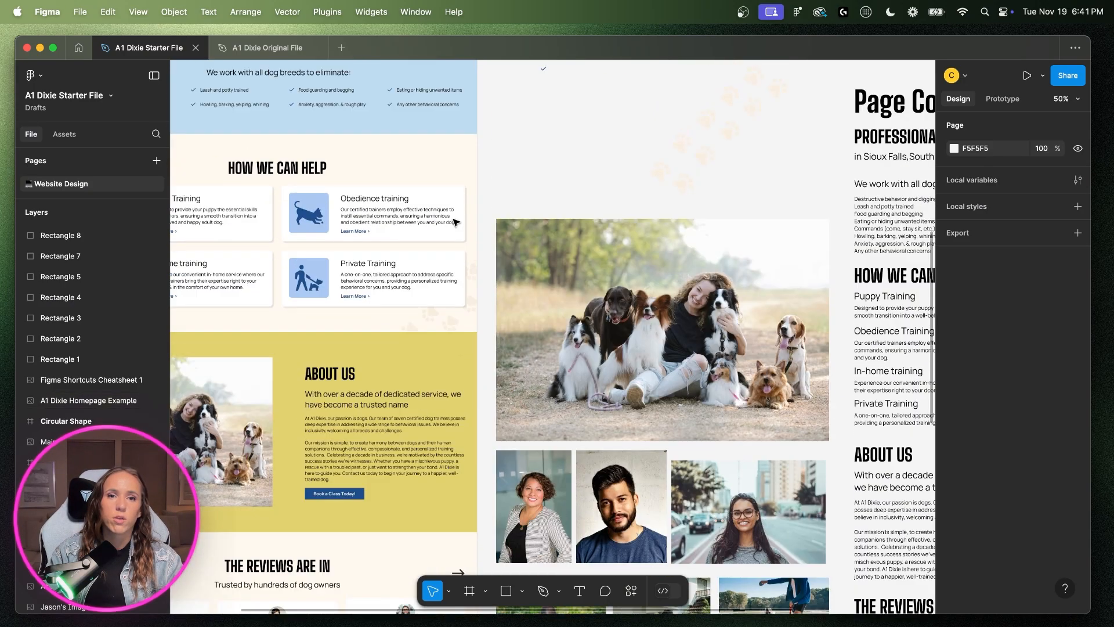
scroll(456, 222, left, 10)
scroll(481, 224, right, 2)
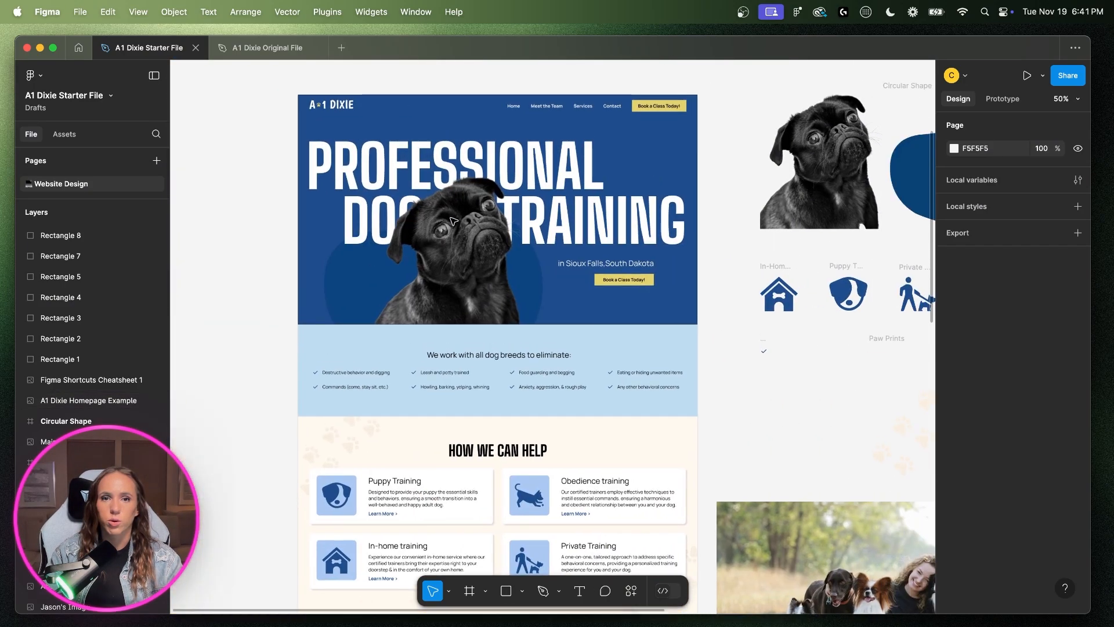
click(487, 220)
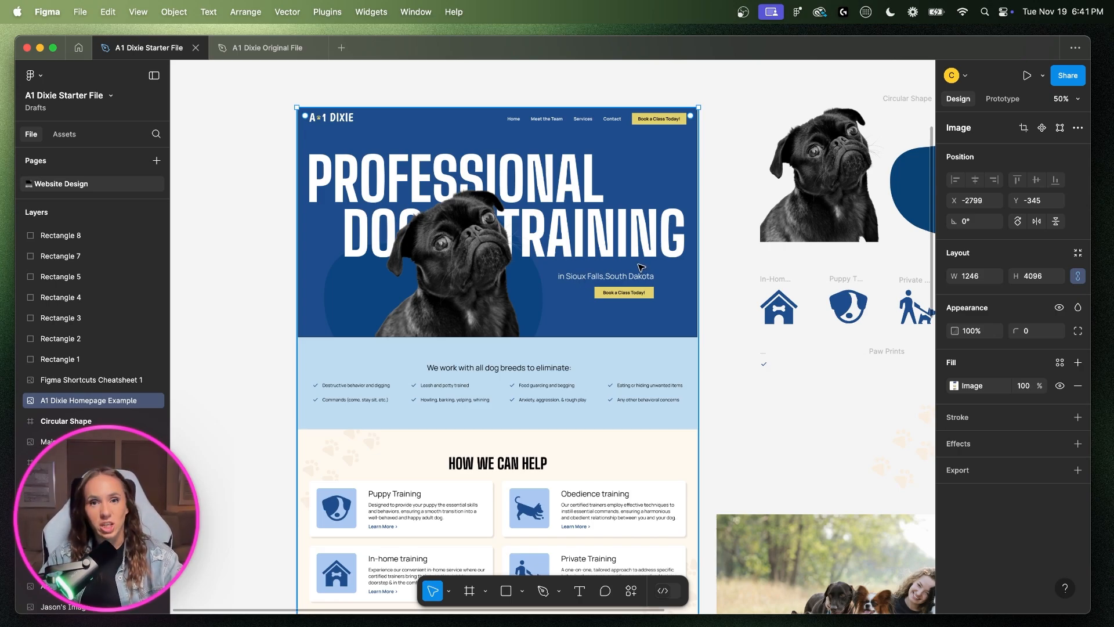
scroll(615, 319, right, 3)
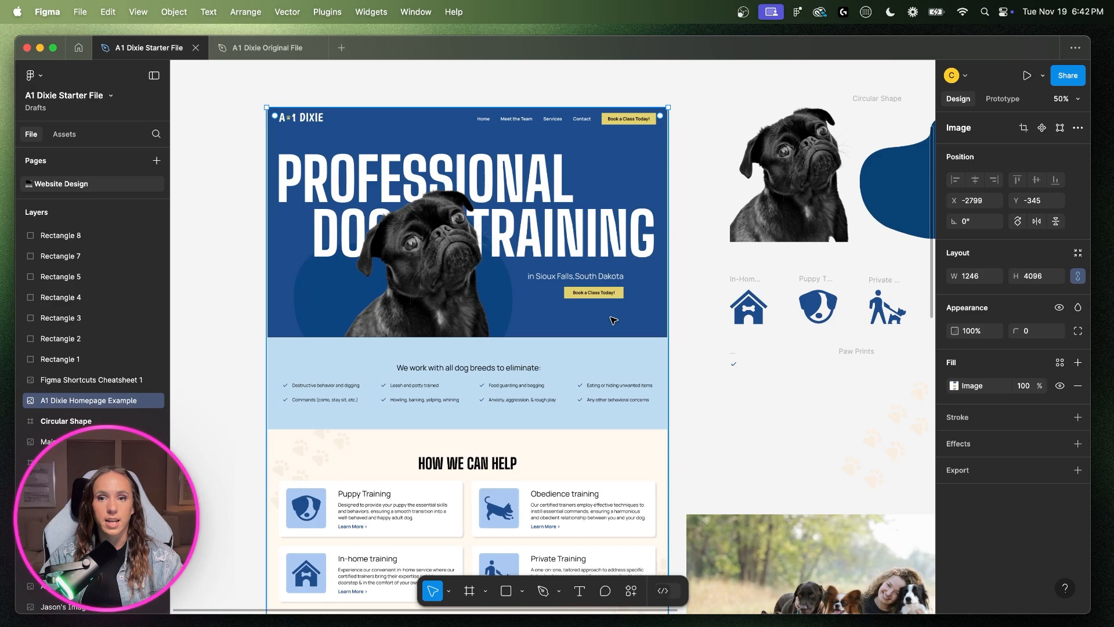
- Examine the supplied pug image, circular shape, icons, paw prints, photos and page copy beside the homepage example
scroll(614, 320, right, 15)
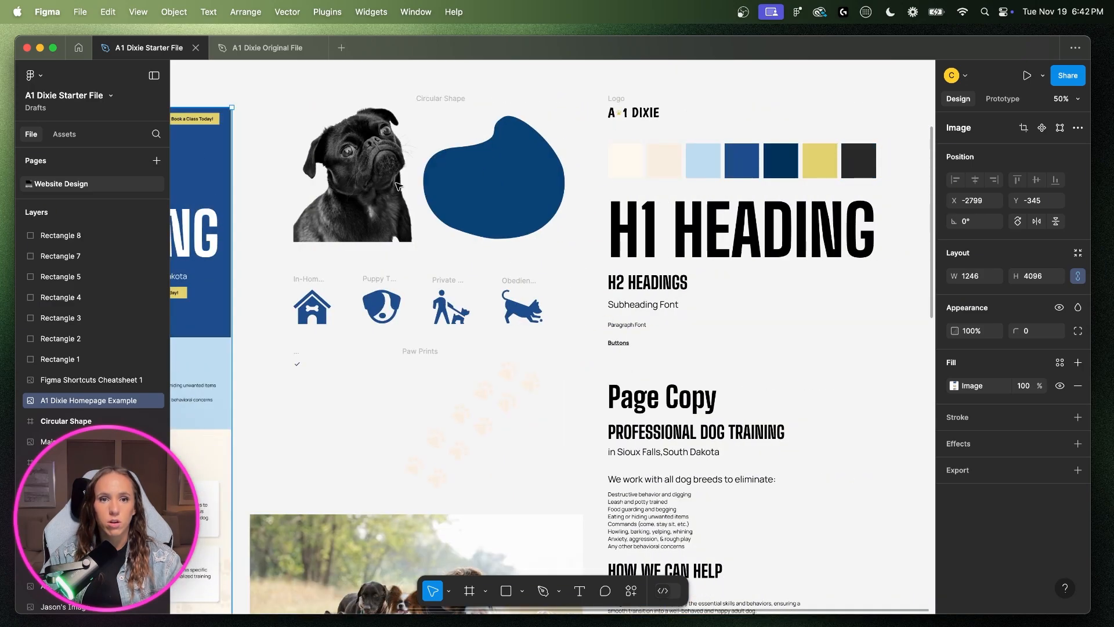
click(280, 96)
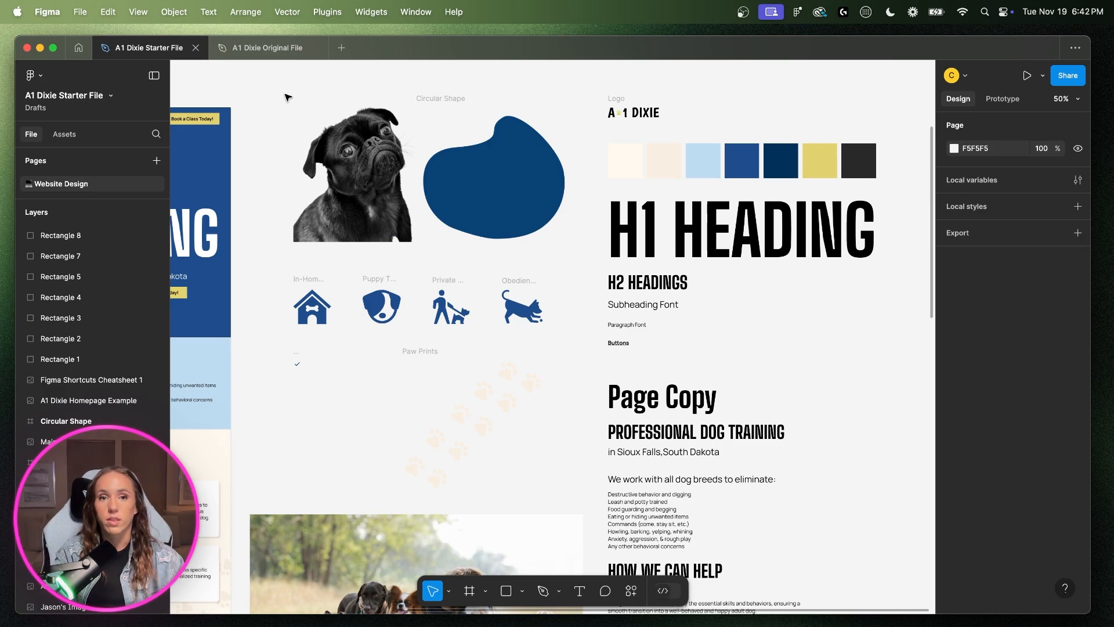
key(minus)
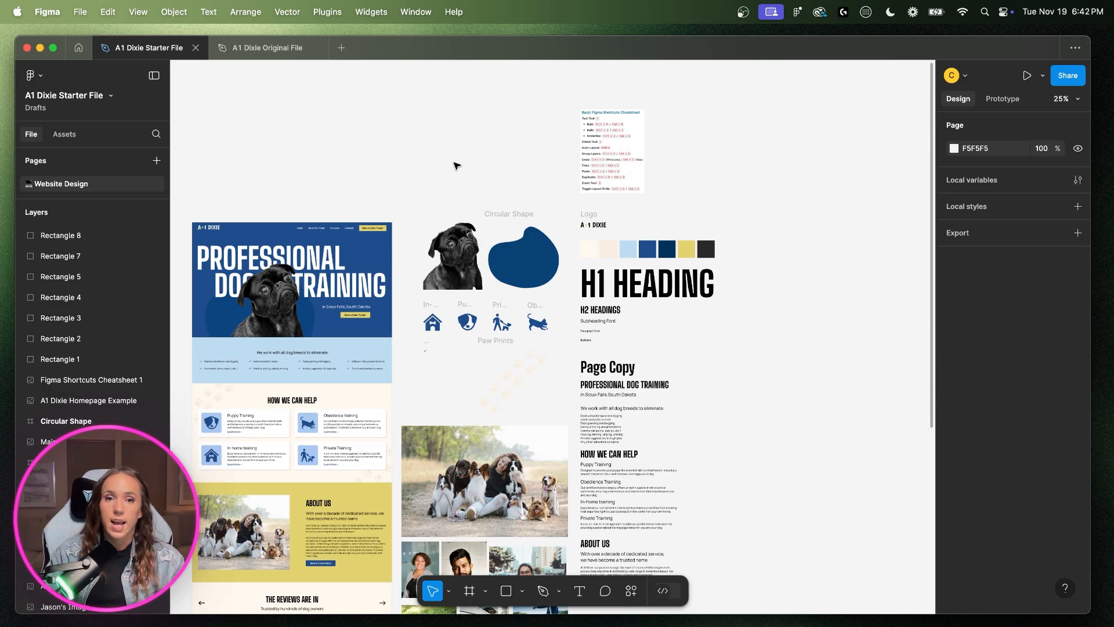
scroll(517, 187, down, 2)
scroll(516, 191, left, 1)
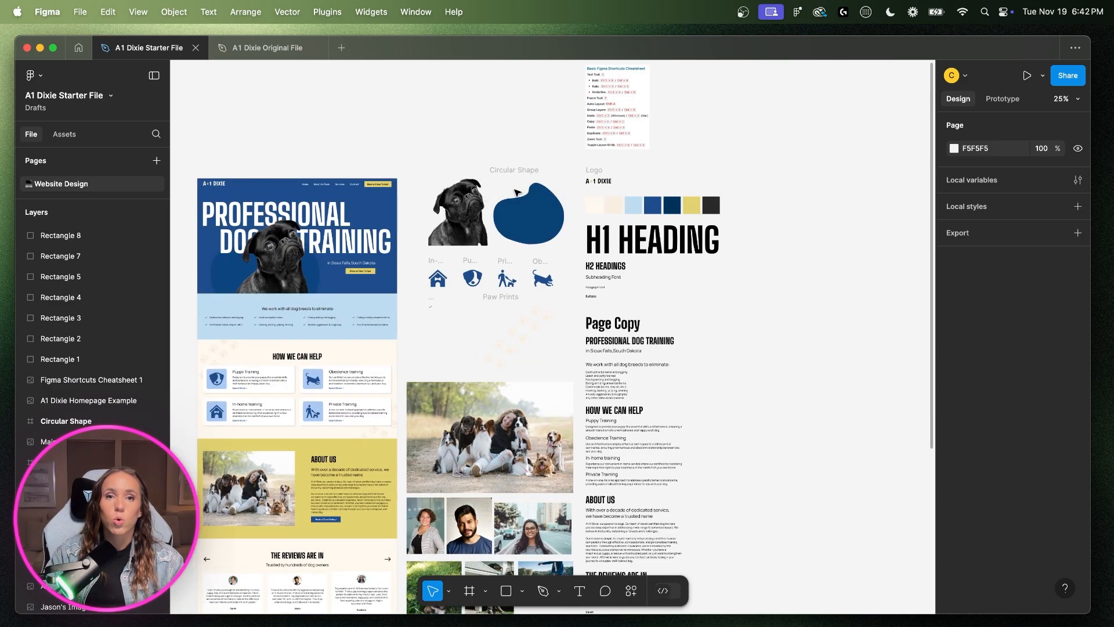
scroll(517, 191, down, 2)
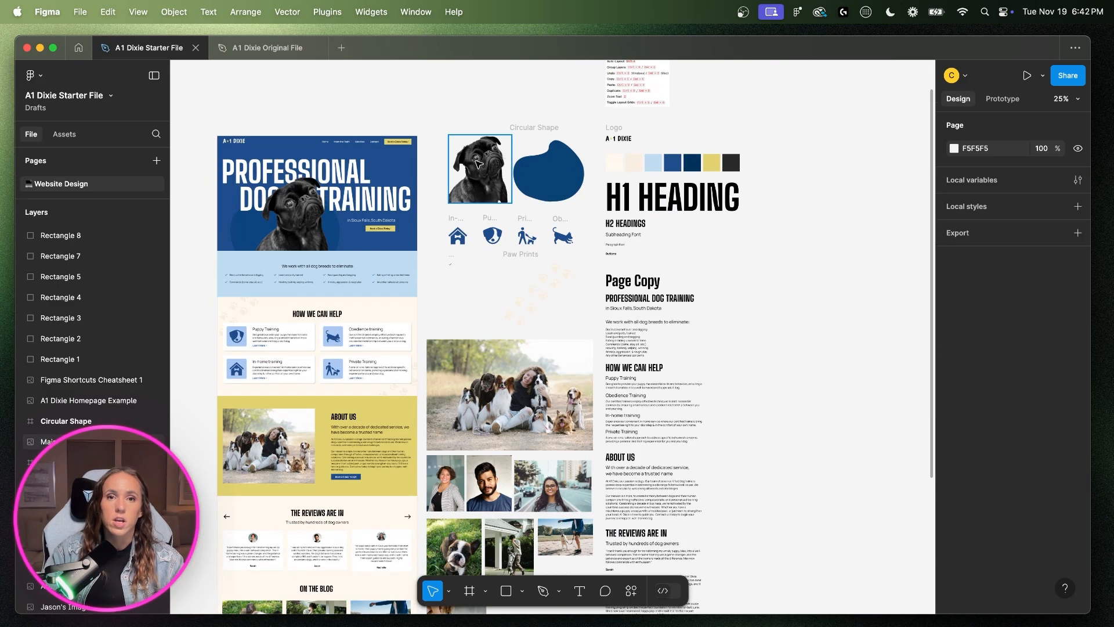
click(322, 247)
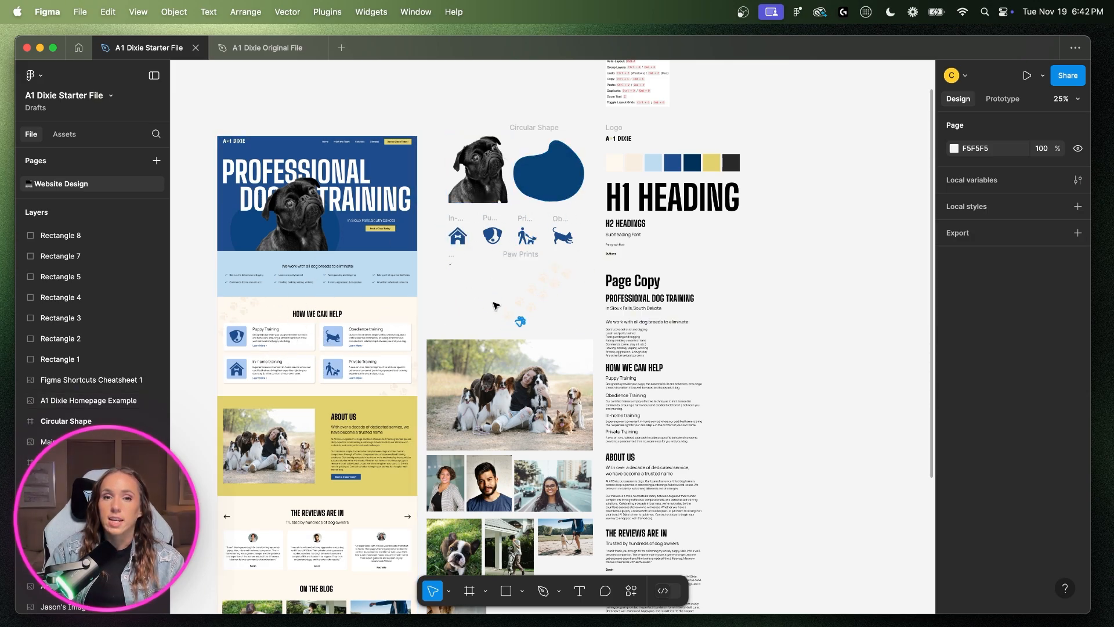
scroll(522, 278, down, 1)
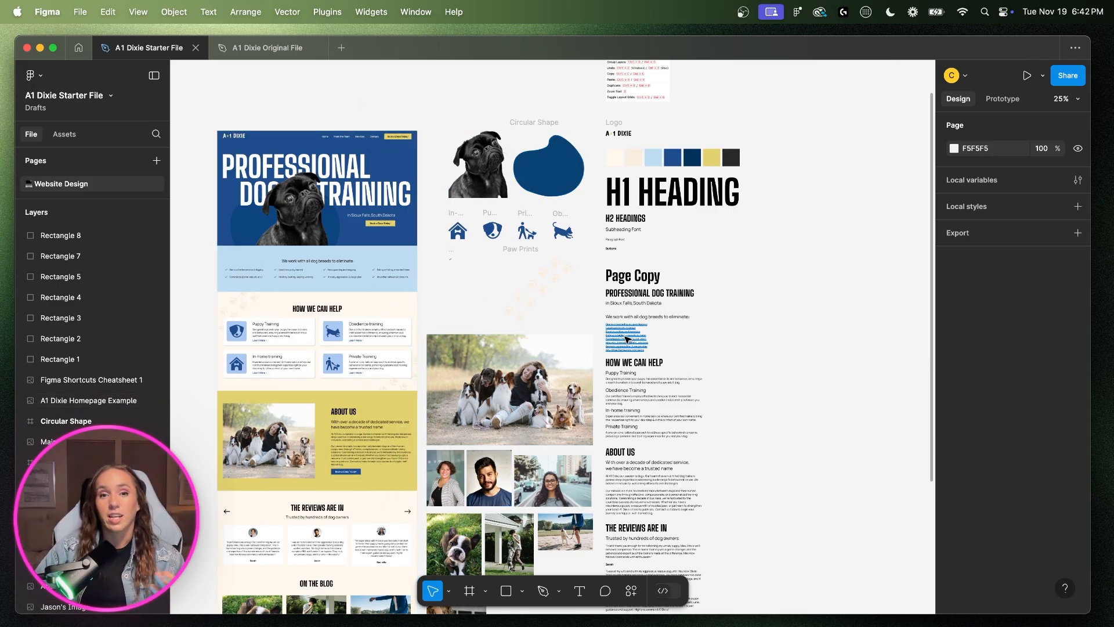
scroll(558, 375, down, 3)
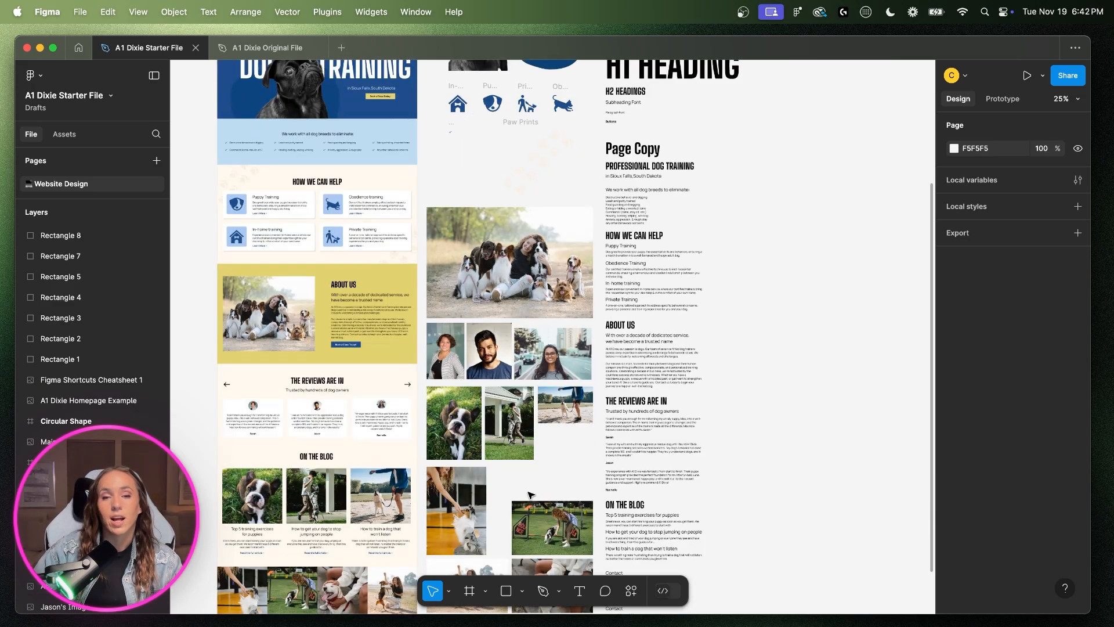
scroll(492, 446, down, 3)
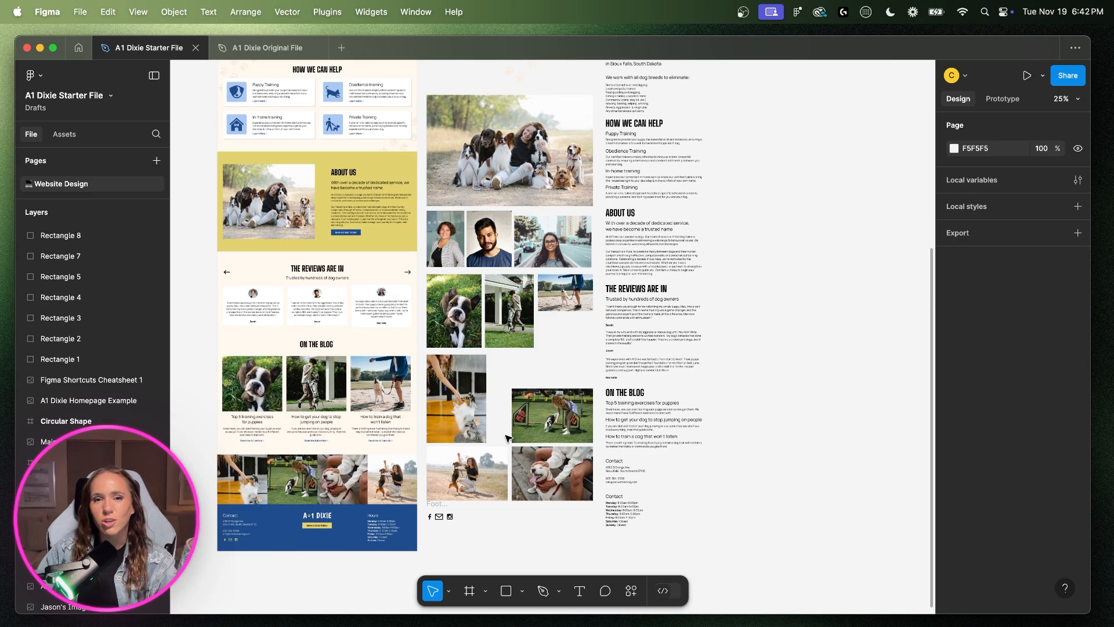
scroll(531, 294, up, 5)
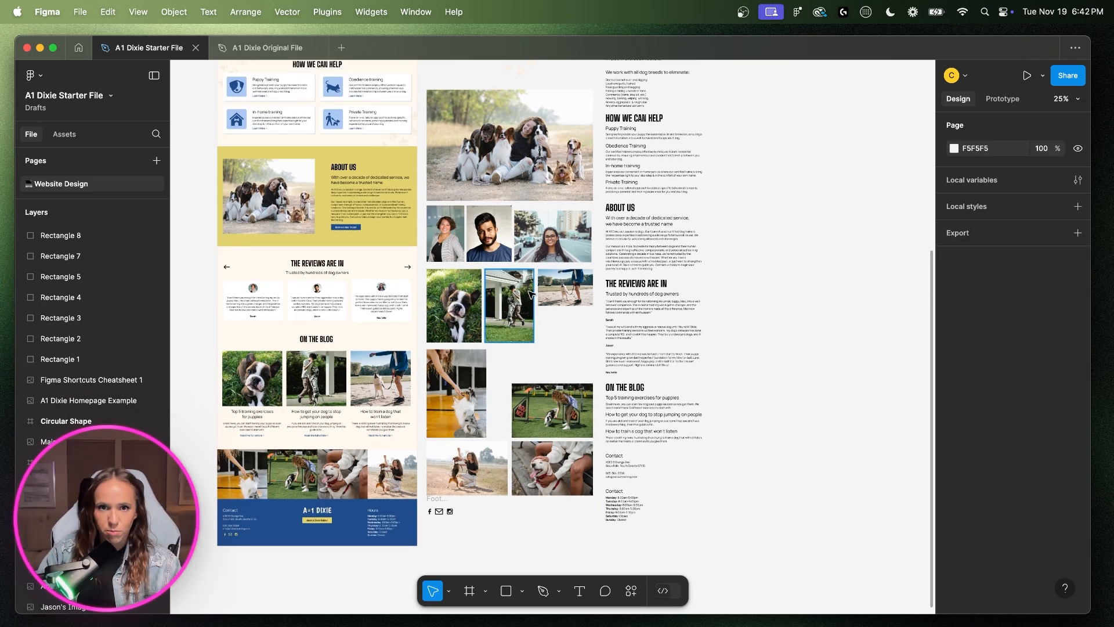
scroll(532, 294, up, 1)
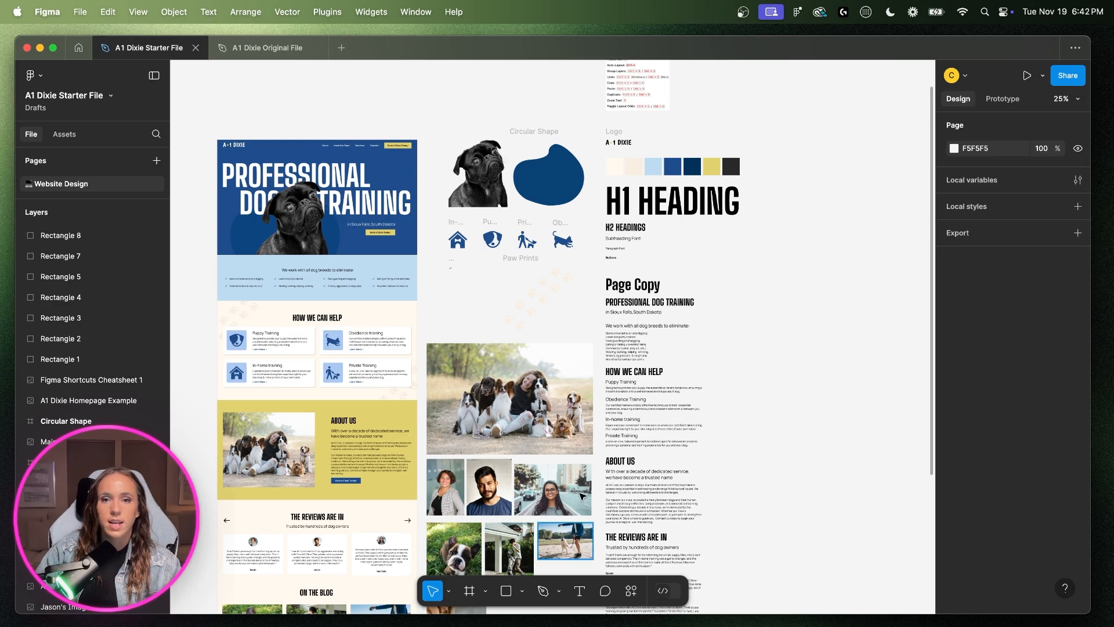
scroll(716, 284, right, 3)
scroll(716, 284, left, 1)
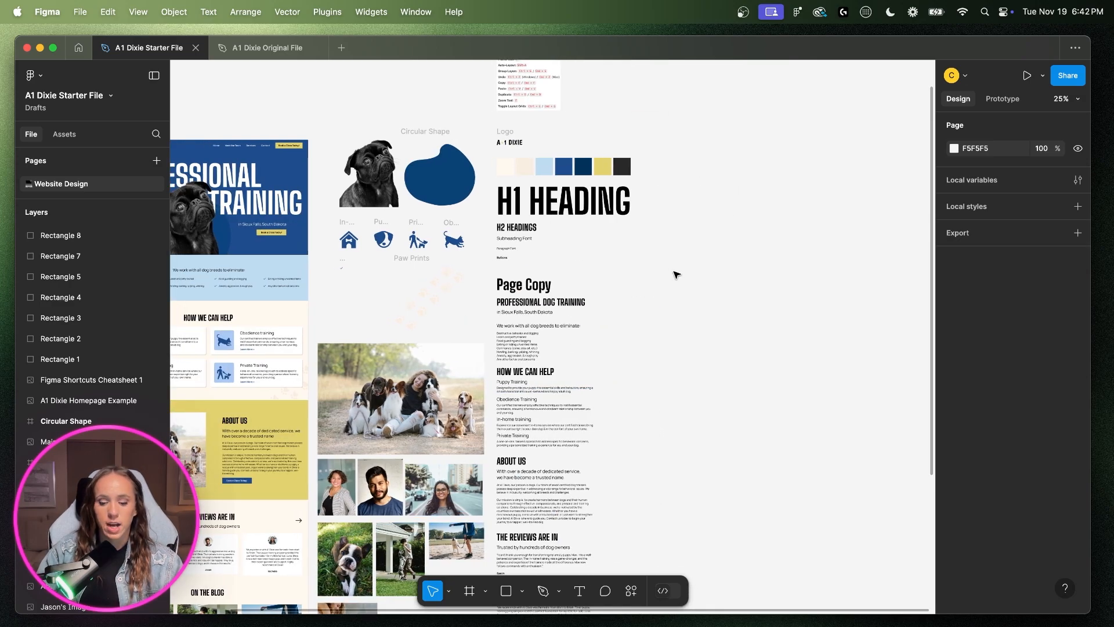
- Select the Basic Figma Shortcuts Cheatsheet above the logo and examine it at 100% zoom
key(super+equal)
scroll(609, 274, up, 5)
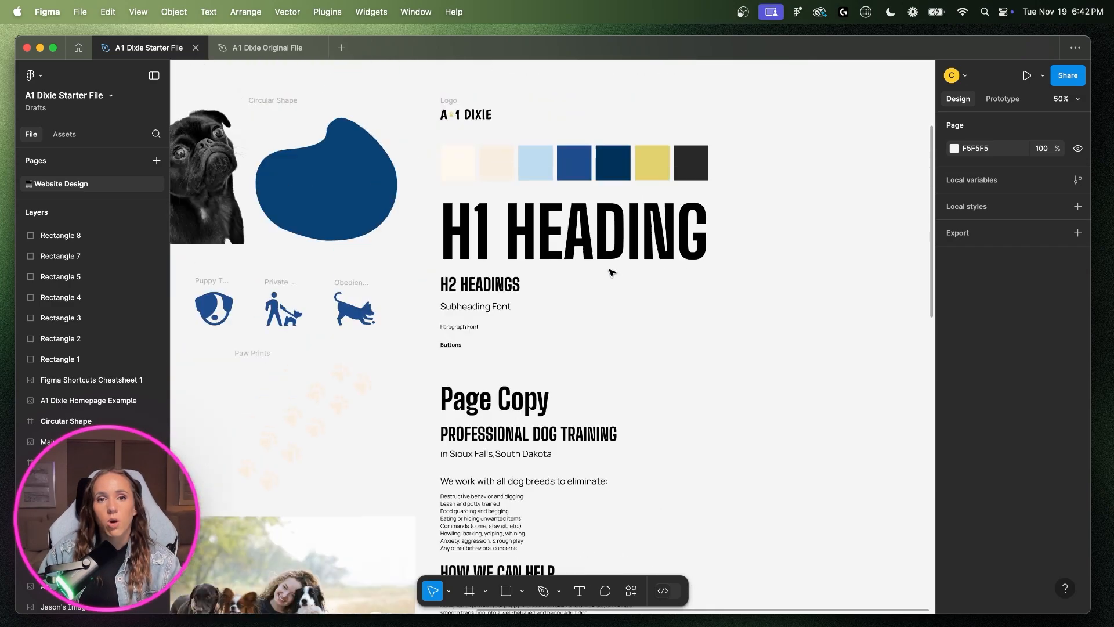
scroll(612, 273, right, 3)
scroll(613, 273, up, 3)
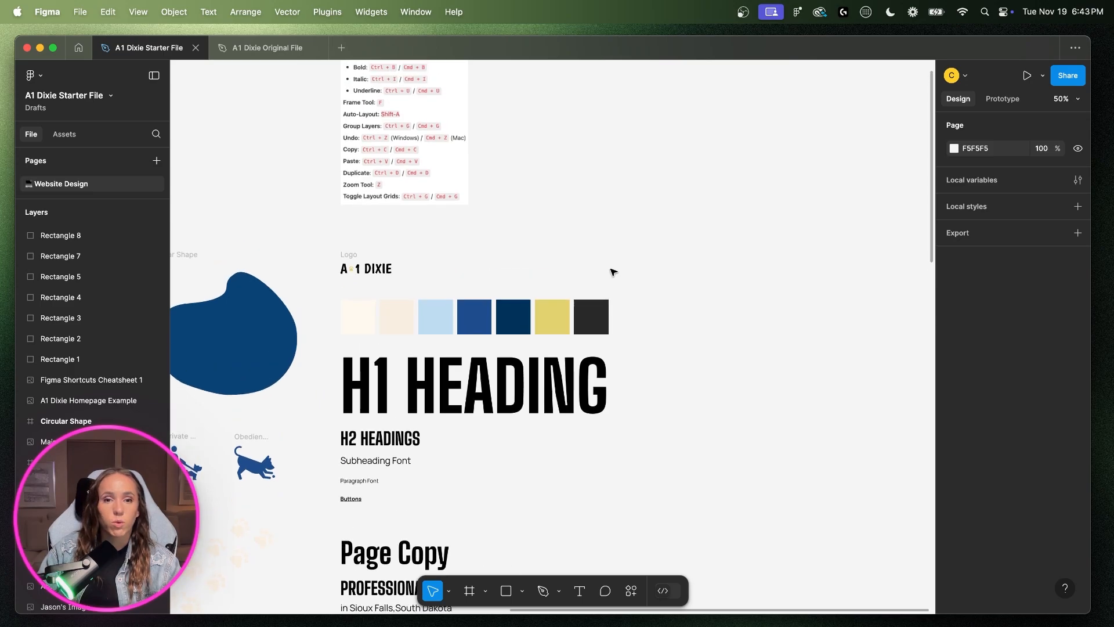
scroll(613, 273, up, 2)
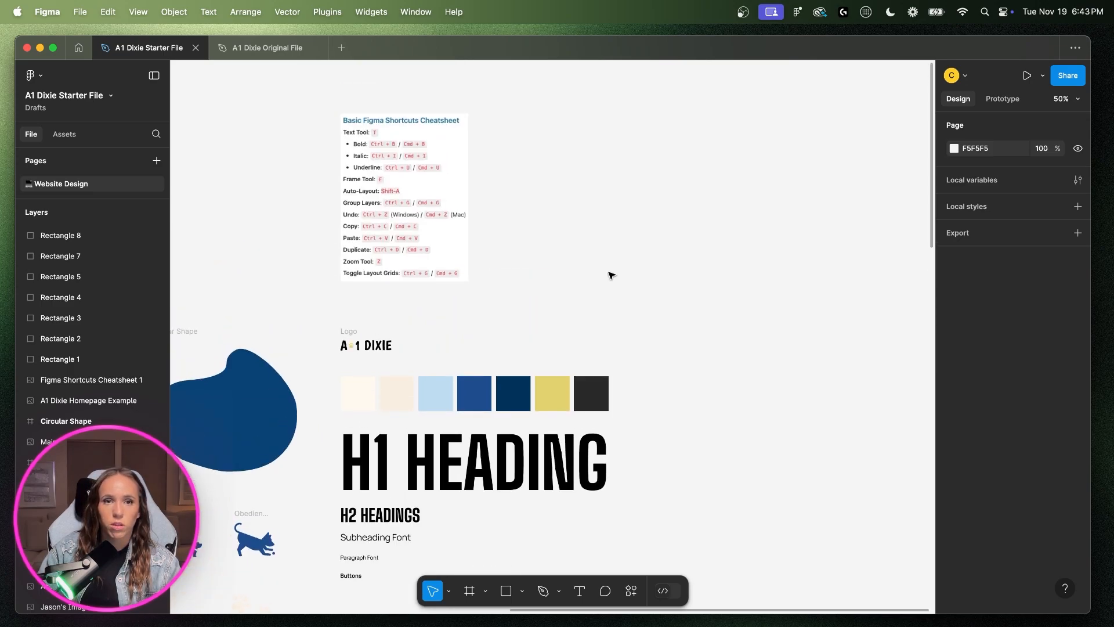
click(372, 175)
key(shift+0)
scroll(372, 174, left, 5)
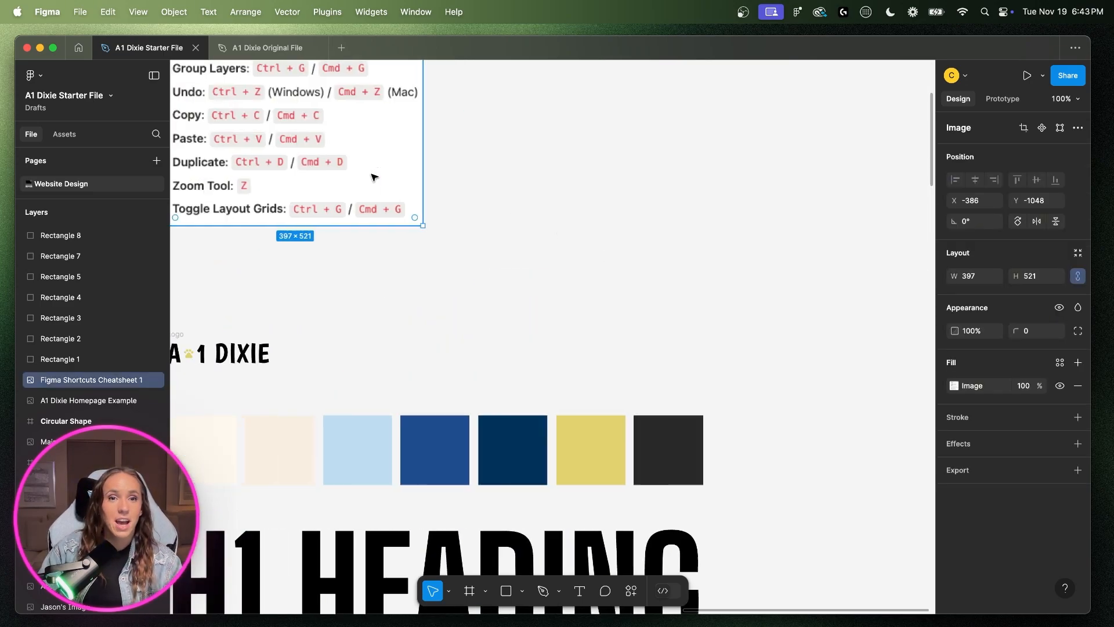
scroll(371, 173, up, 5)
scroll(371, 173, left, 2)
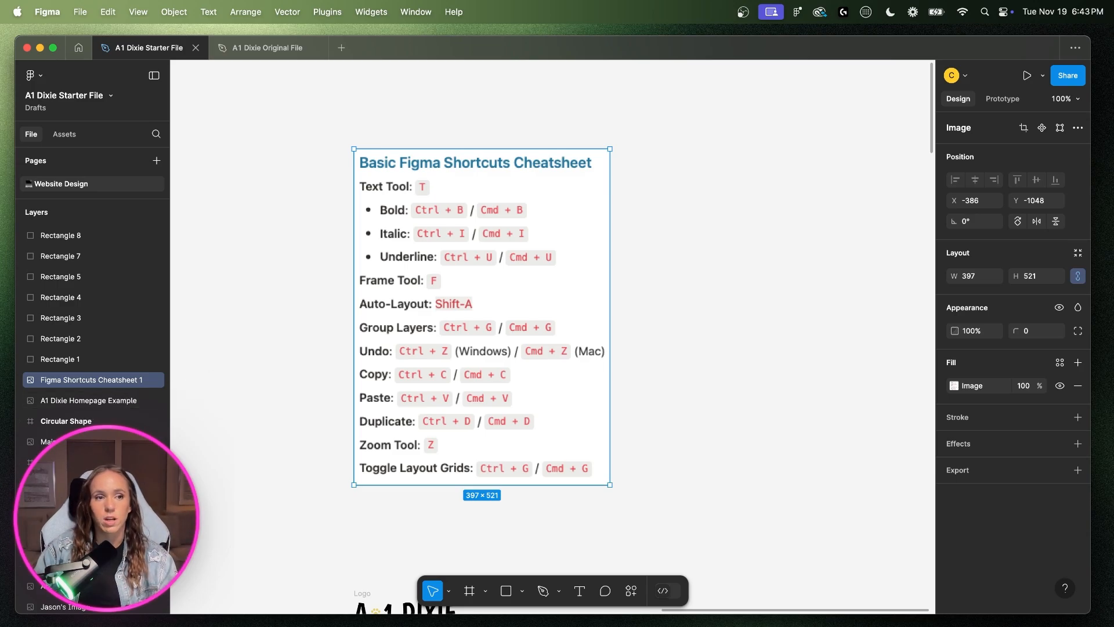
- Select the A1 Dixie logo frame above the color swatches to inspect it, and clear the selection
scroll(401, 489, down, 5)
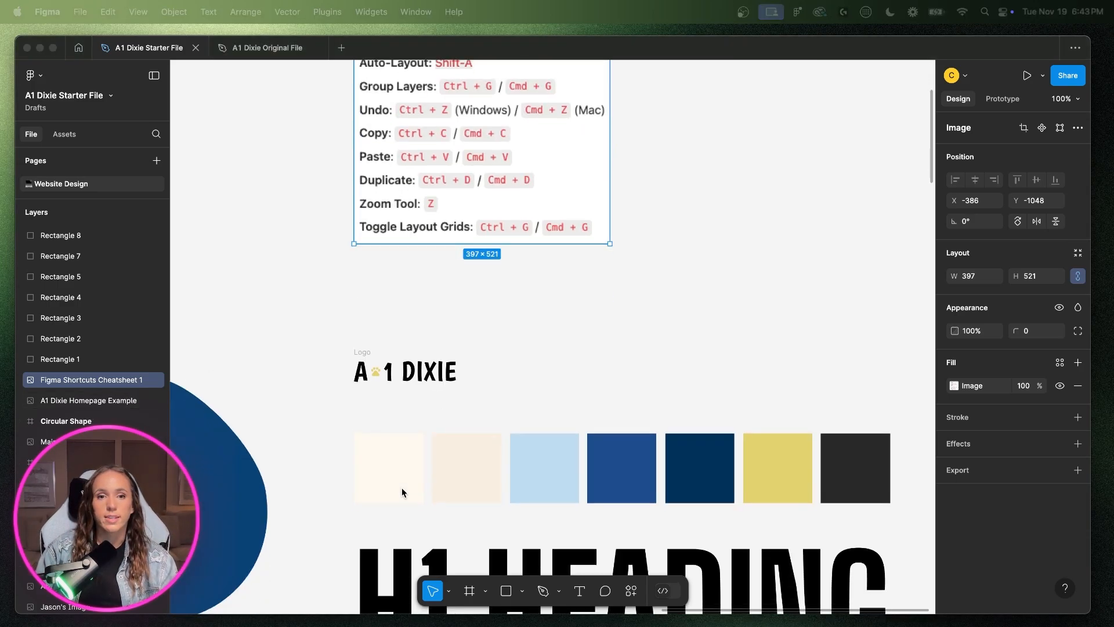
drag(322, 259, 584, 325)
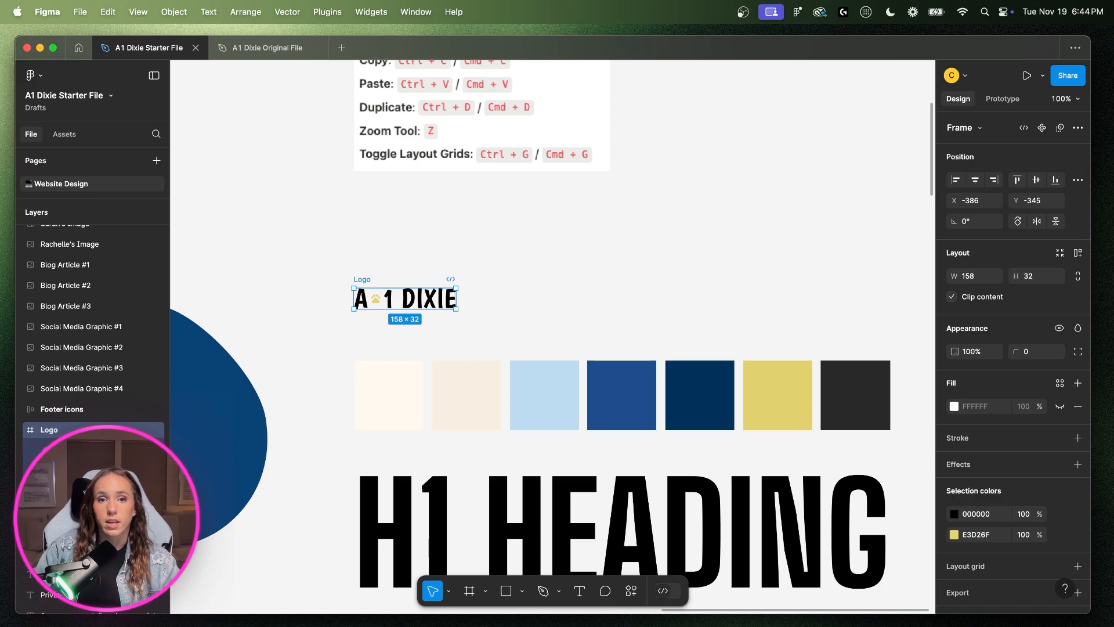
click(529, 277)
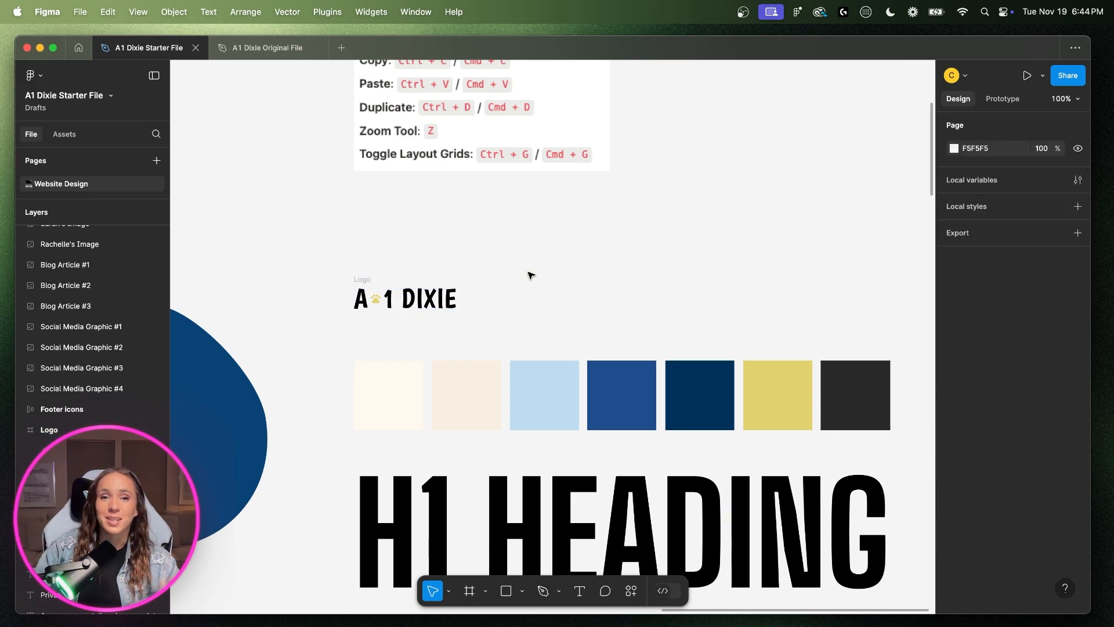
- Select all seven color swatches between the logo and the H1 heading to inspect the brand palette
key(minus)
key(minus)
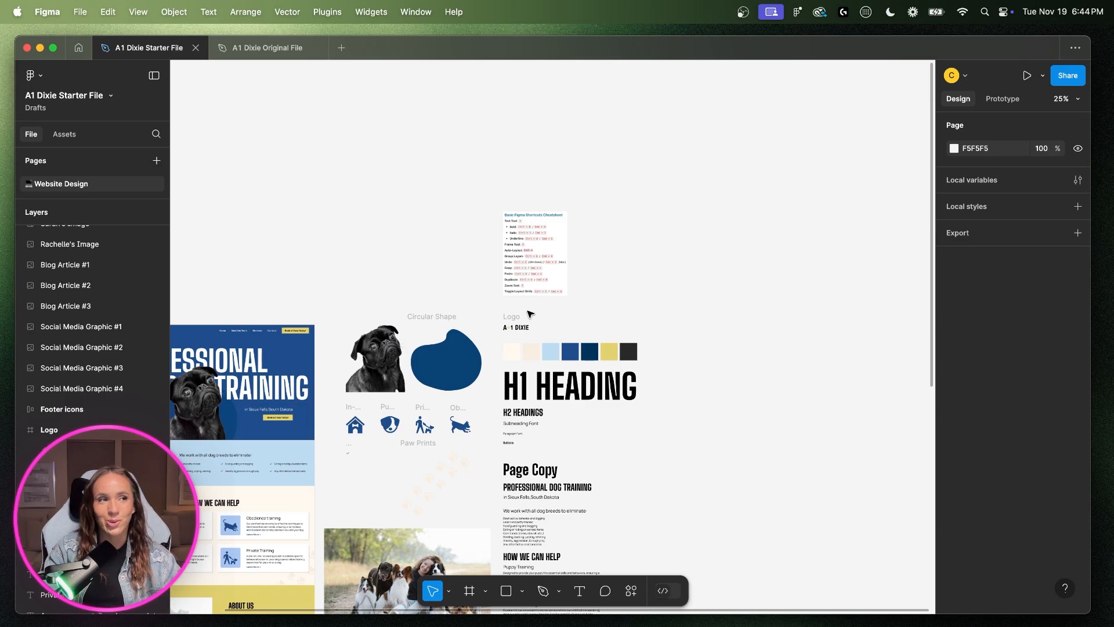
key(equal)
key(equal)
scroll(511, 314, down, 3)
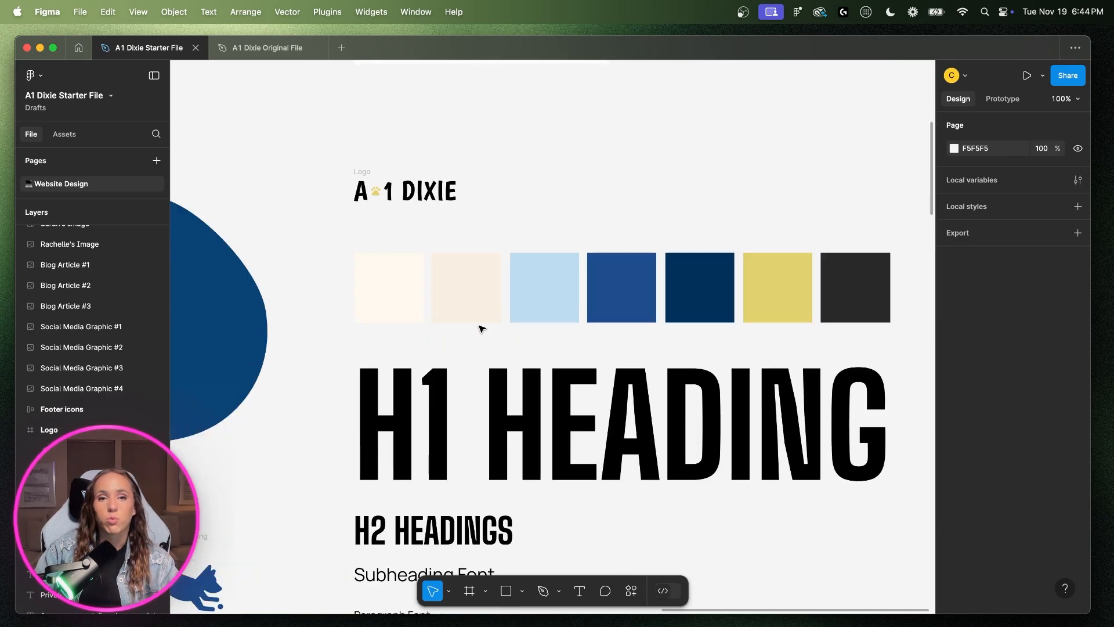
scroll(481, 329, right, 2)
drag(834, 270, 266, 306)
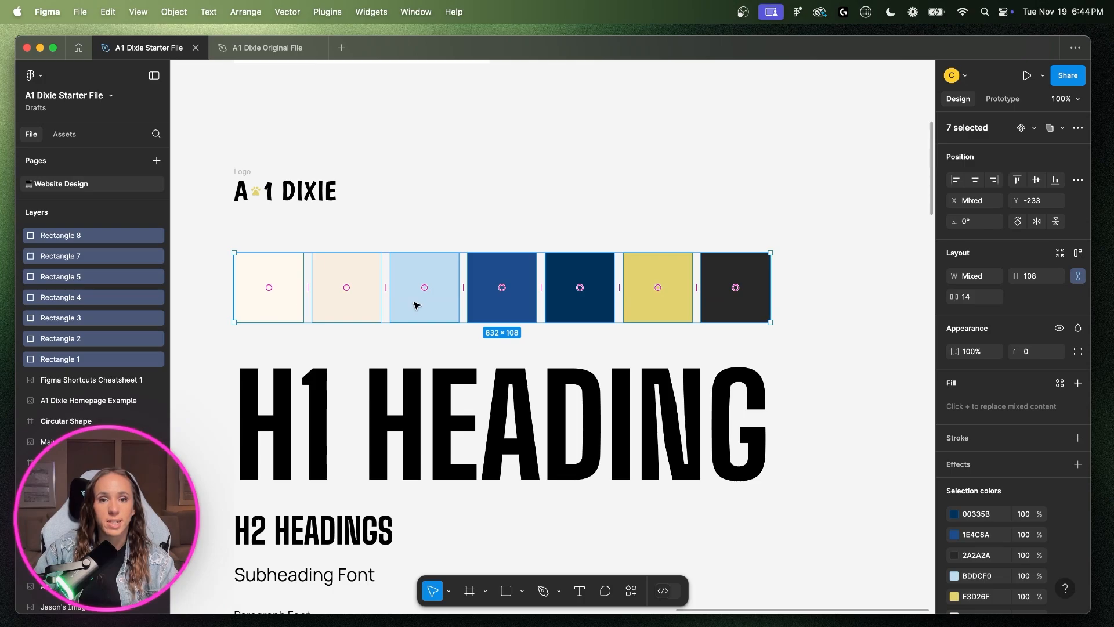
- Select the five text samples from the H1 heading down to Buttons to inspect the brand typography, and clear the selection
click(820, 301)
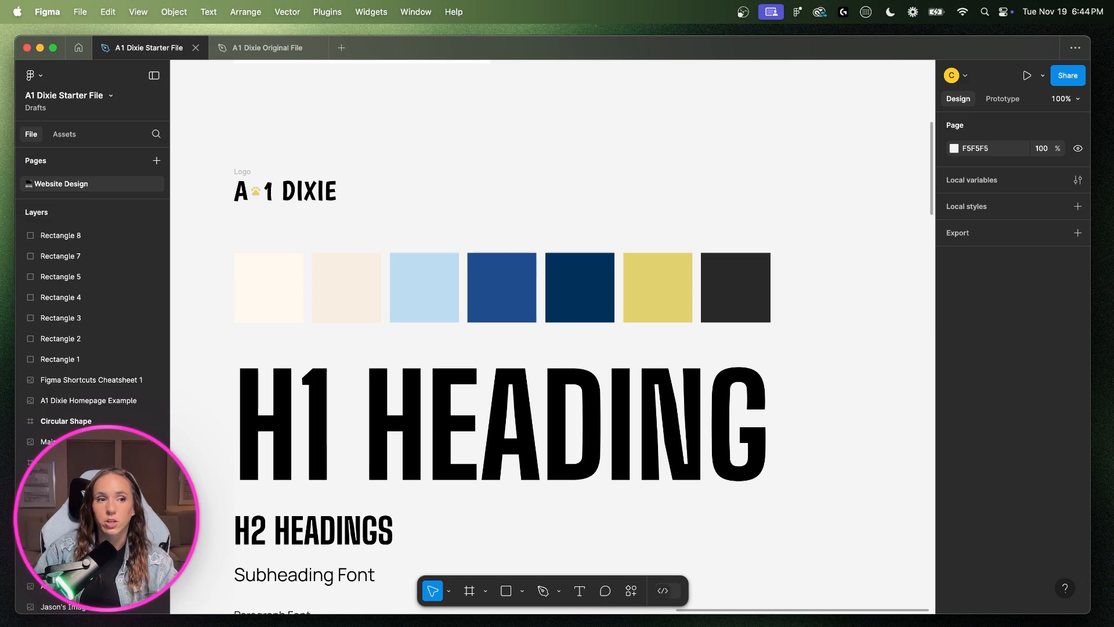
scroll(845, 486, down, 5)
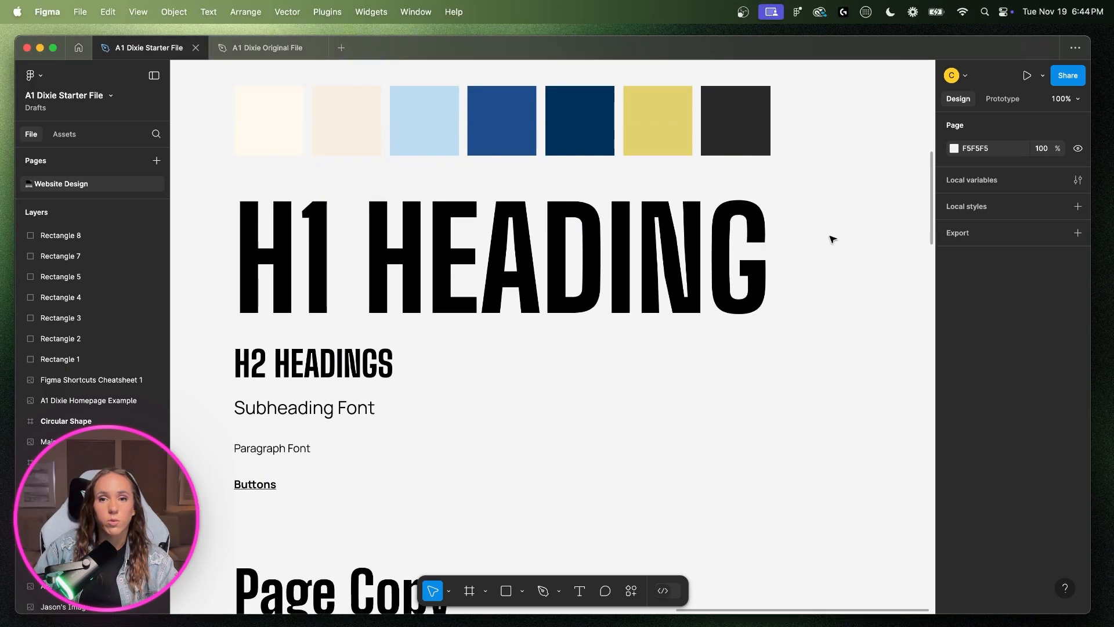
drag(830, 237, 230, 510)
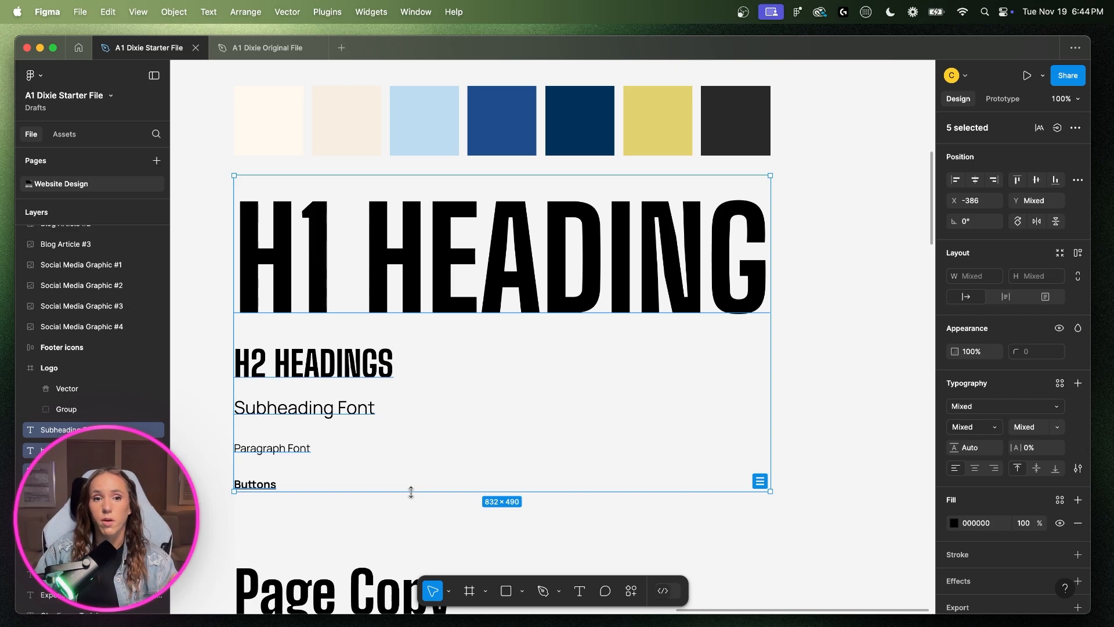
click(870, 429)
- Examine the page copy below the font samples at 50% zoom and compare it with the sections of the homepage example
key(super+minus)
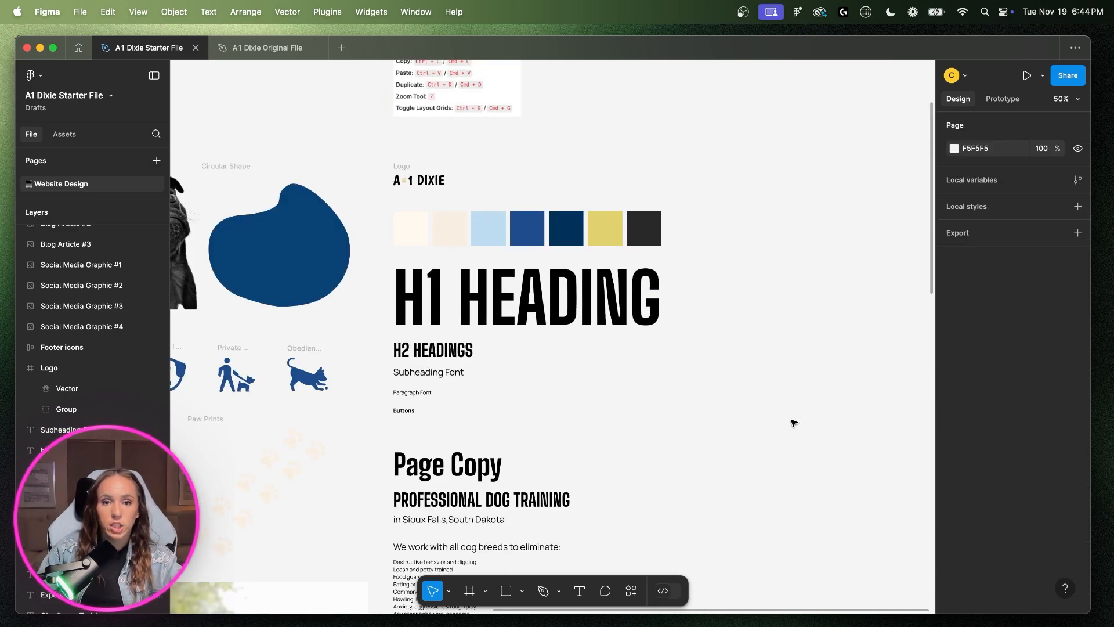
scroll(794, 423, down, 6)
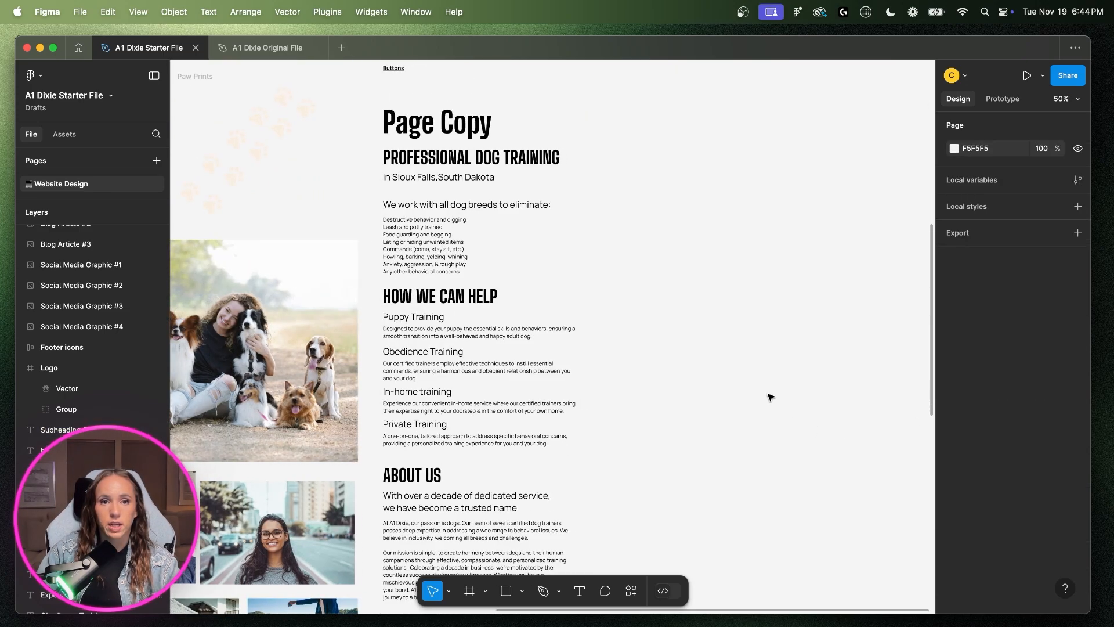
scroll(770, 397, down, 2)
scroll(510, 464, down, 4)
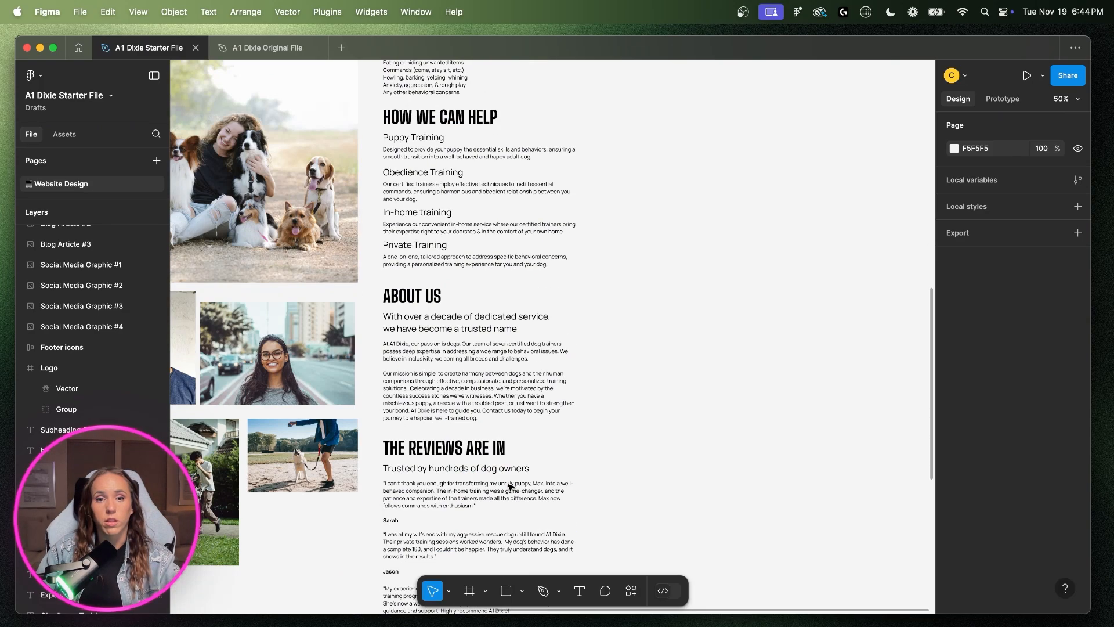
scroll(511, 486, down, 6)
scroll(509, 484, up, 6)
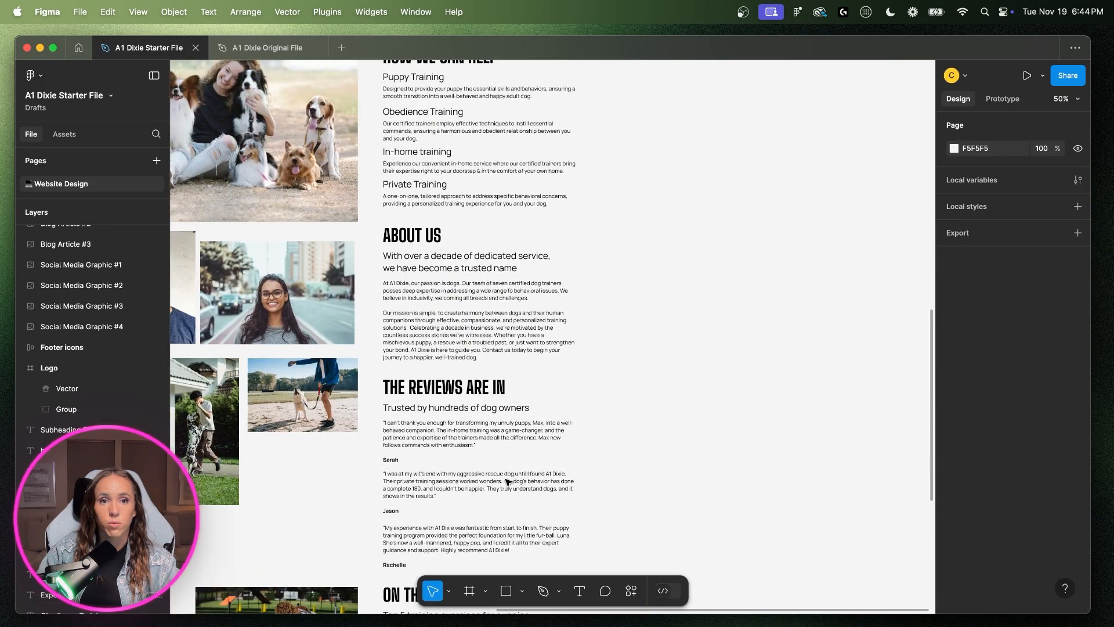
scroll(505, 465, up, 2)
scroll(487, 328, up, 4)
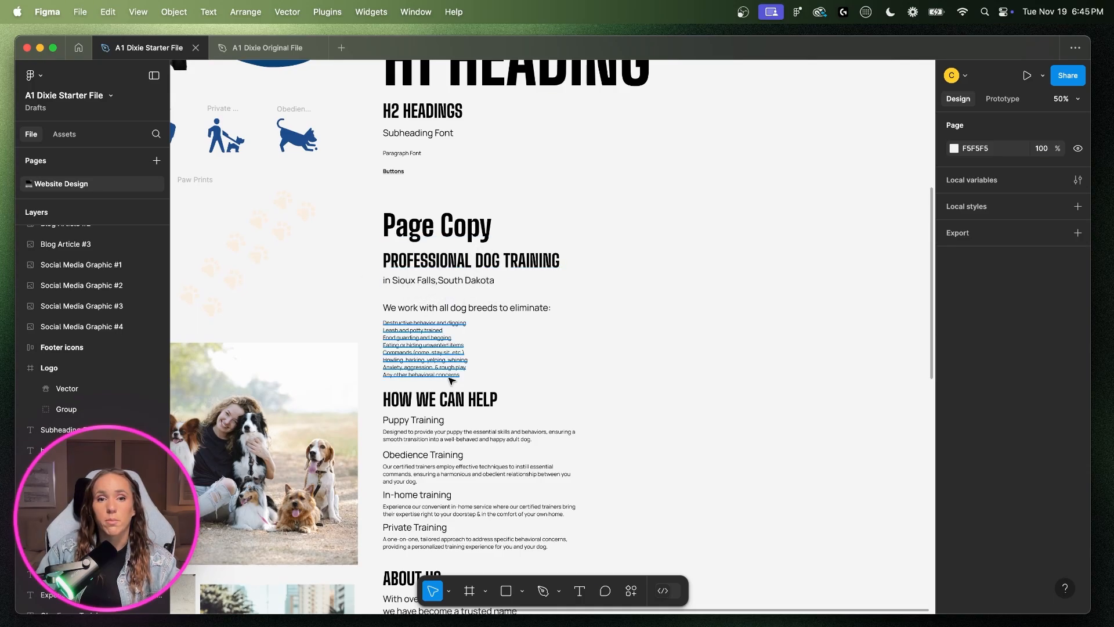
scroll(459, 383, down, 2)
scroll(520, 441, left, 8)
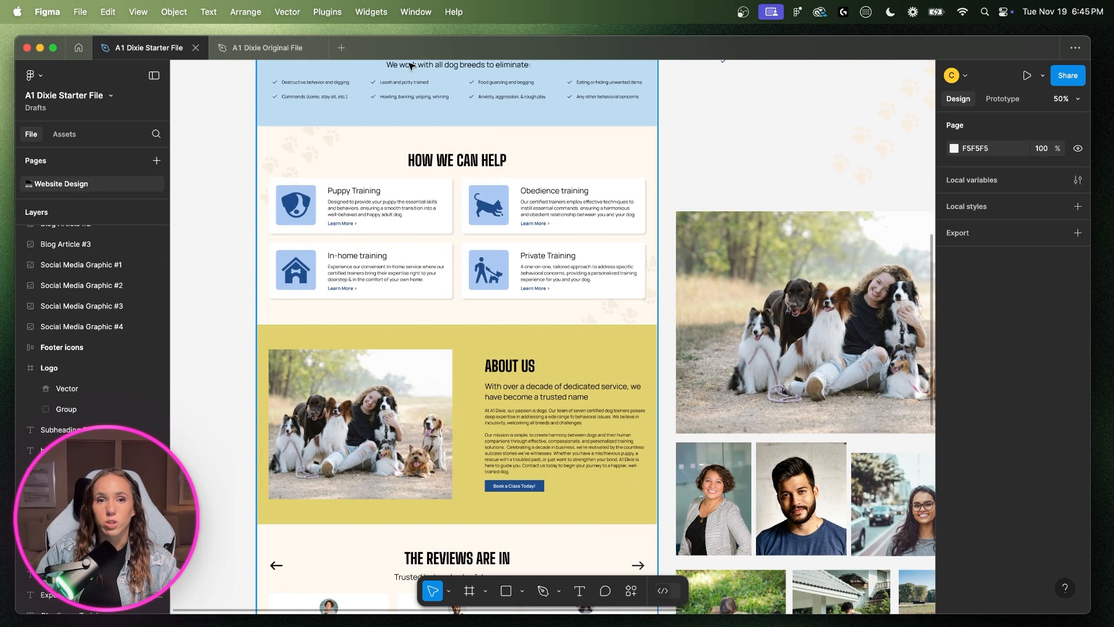
scroll(604, 447, right, 10)
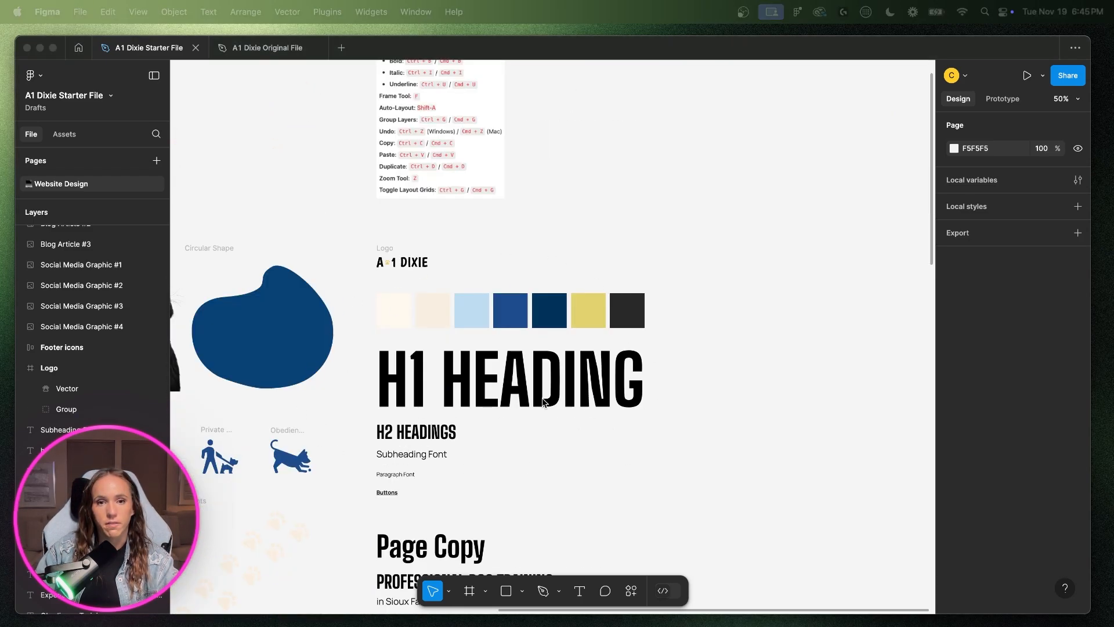
- Start the Frame tool beside the brand styles and examine the phone, tablet and desktop frame presets
scroll(544, 402, right, 5)
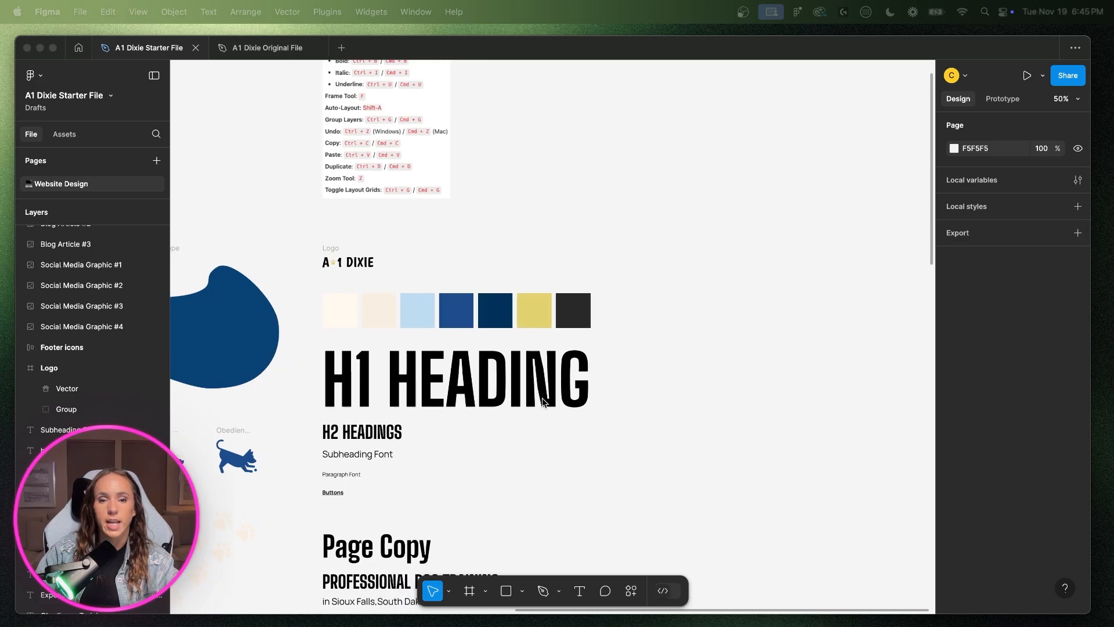
scroll(542, 400, right, 4)
scroll(554, 398, right, 10)
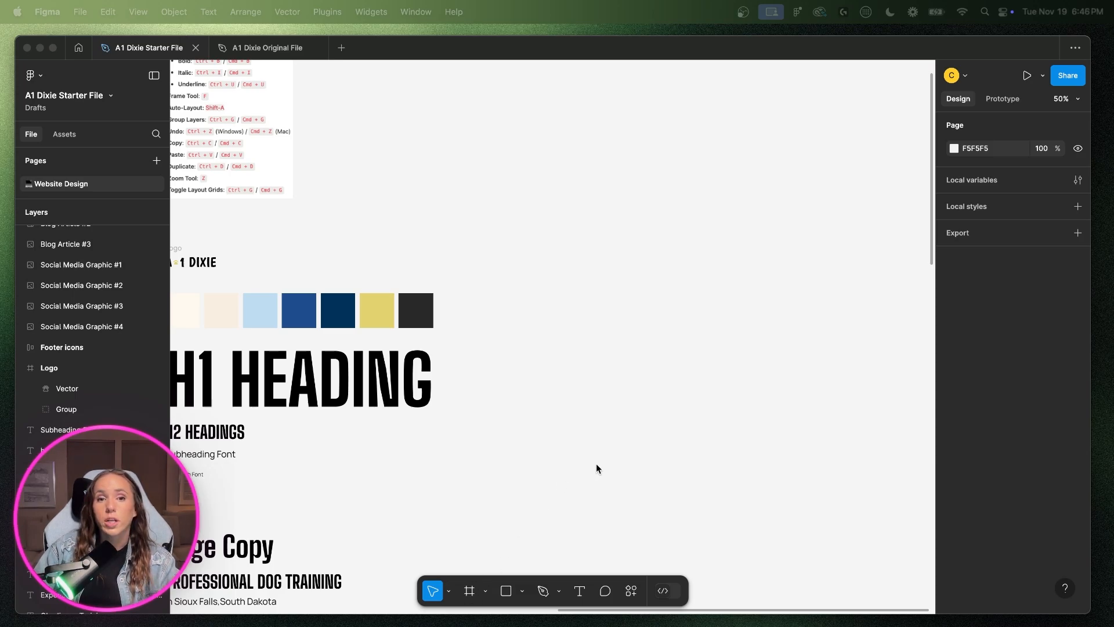
scroll(667, 387, right, 3)
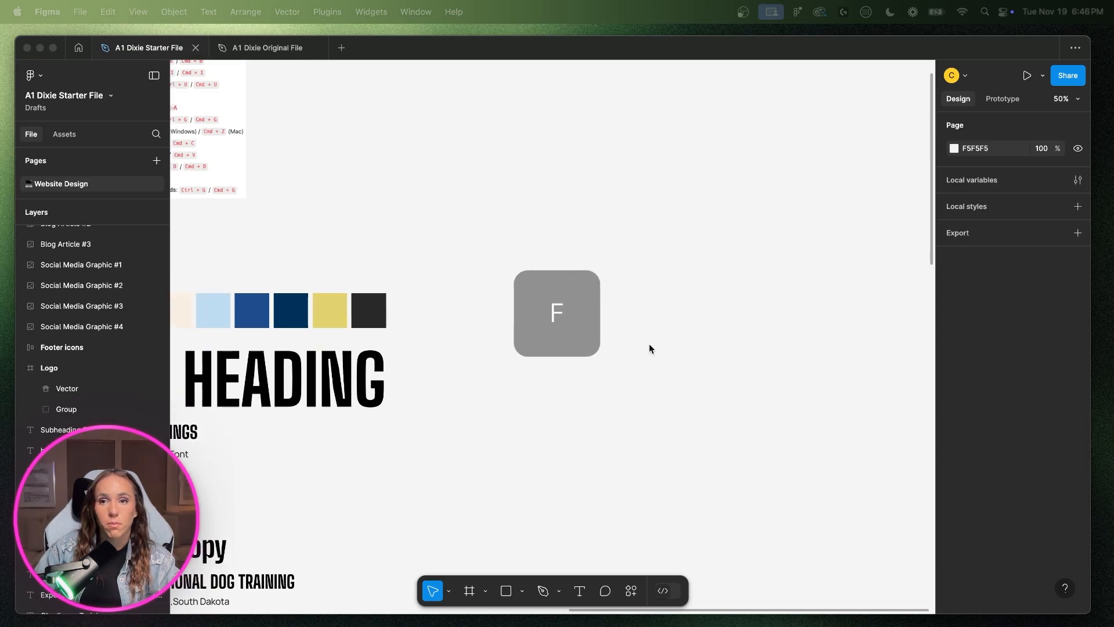
click(470, 592)
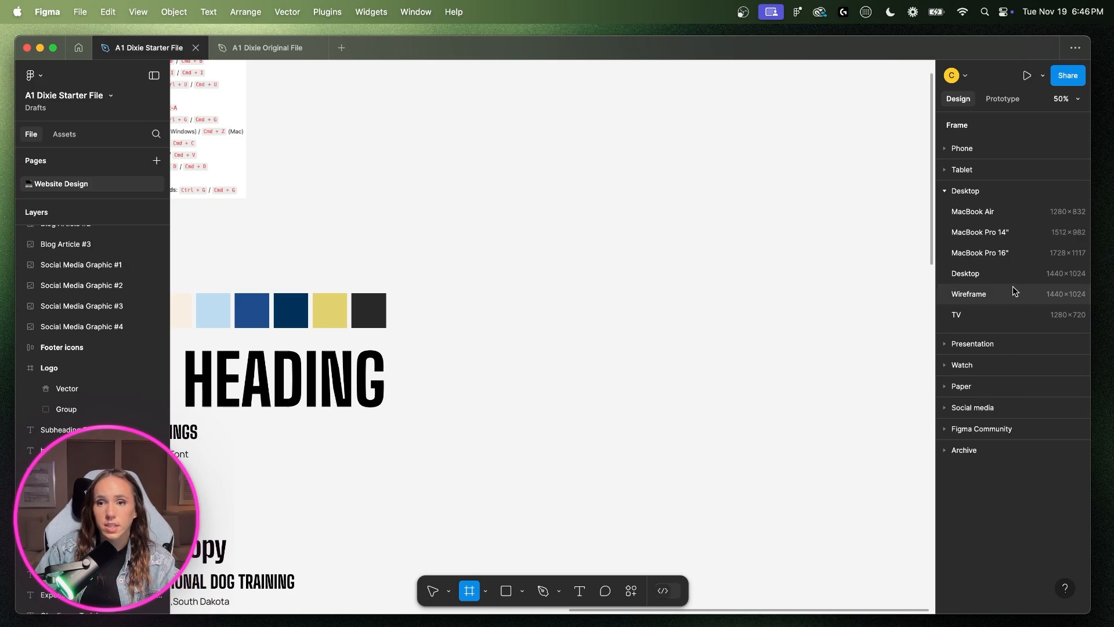
click(947, 149)
click(947, 150)
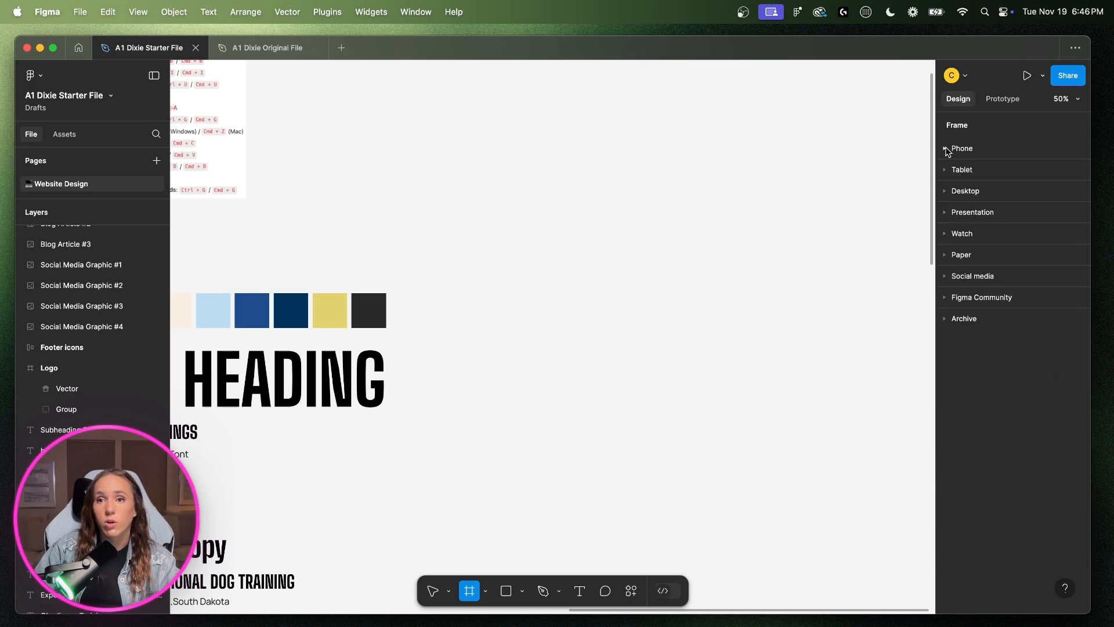
click(947, 149)
click(947, 149)
click(946, 170)
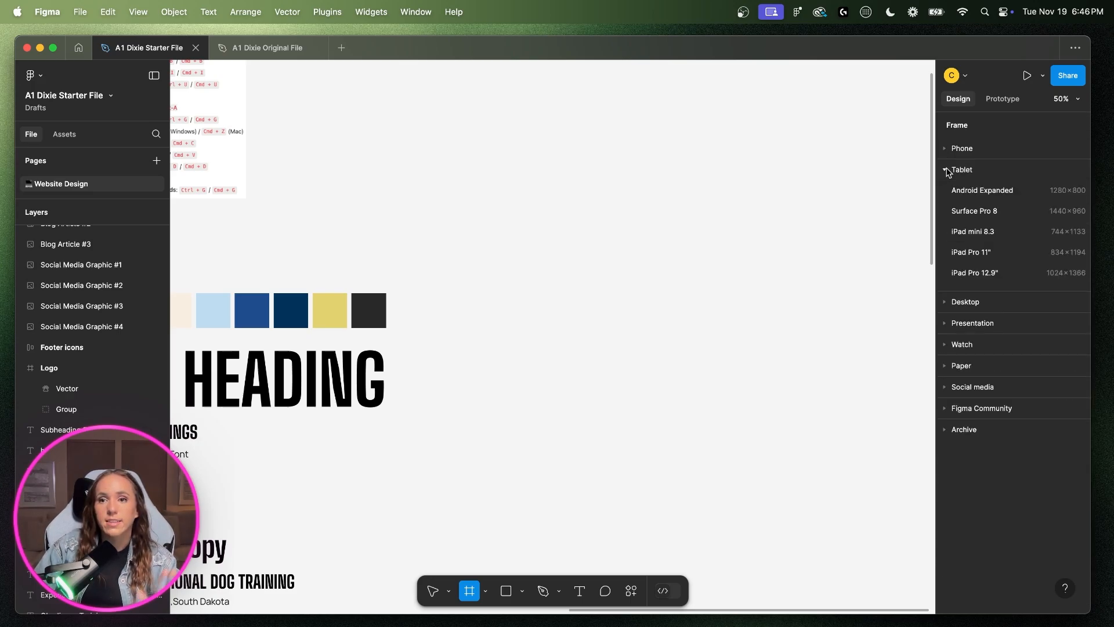
click(946, 170)
click(946, 192)
click(947, 192)
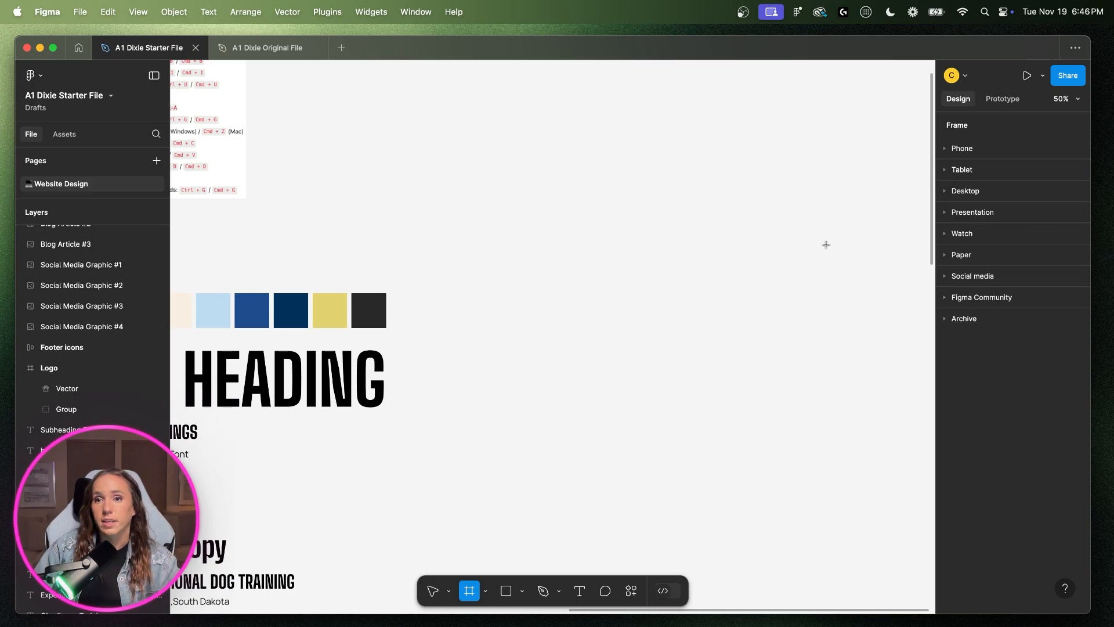
click(945, 192)
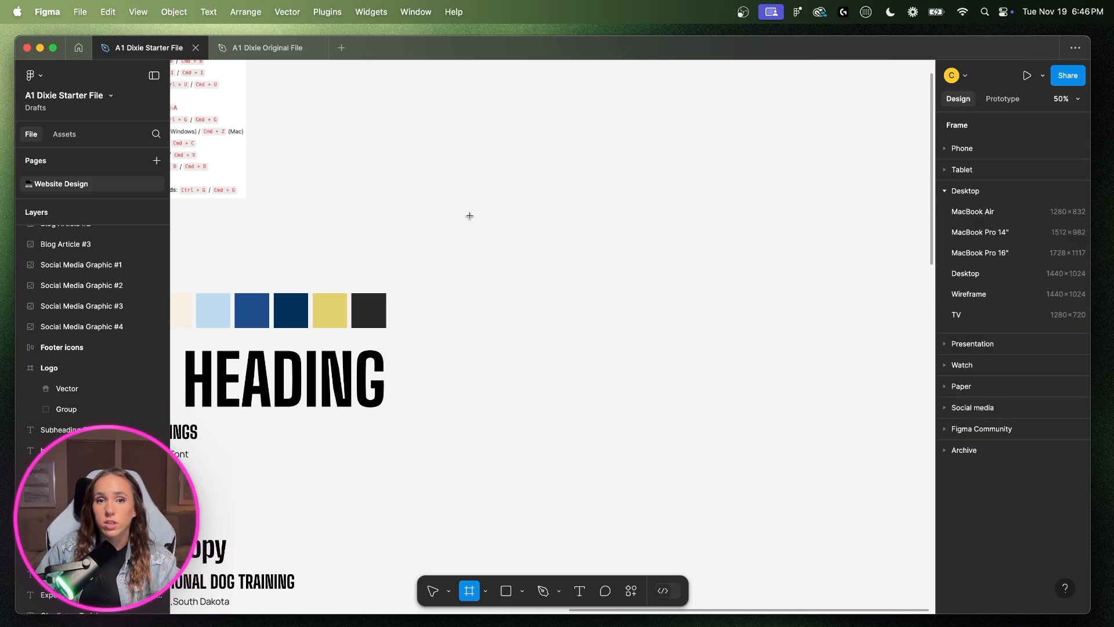
- Draw a custom frame of about 1184 × 752 beside the color swatches and H1 heading, and delete it
drag(473, 215, 860, 457)
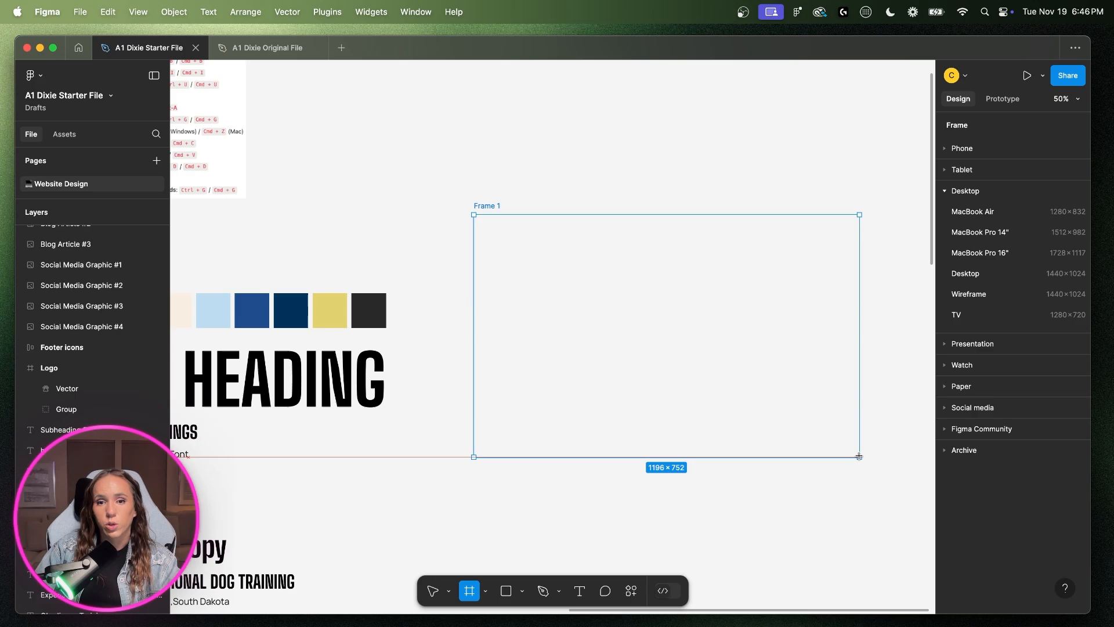
mouse_move(859, 456)
mouse_down()
mouse_move(831, 443)
mouse_move(826, 419)
mouse_move(851, 406)
mouse_move(856, 457)
mouse_up()
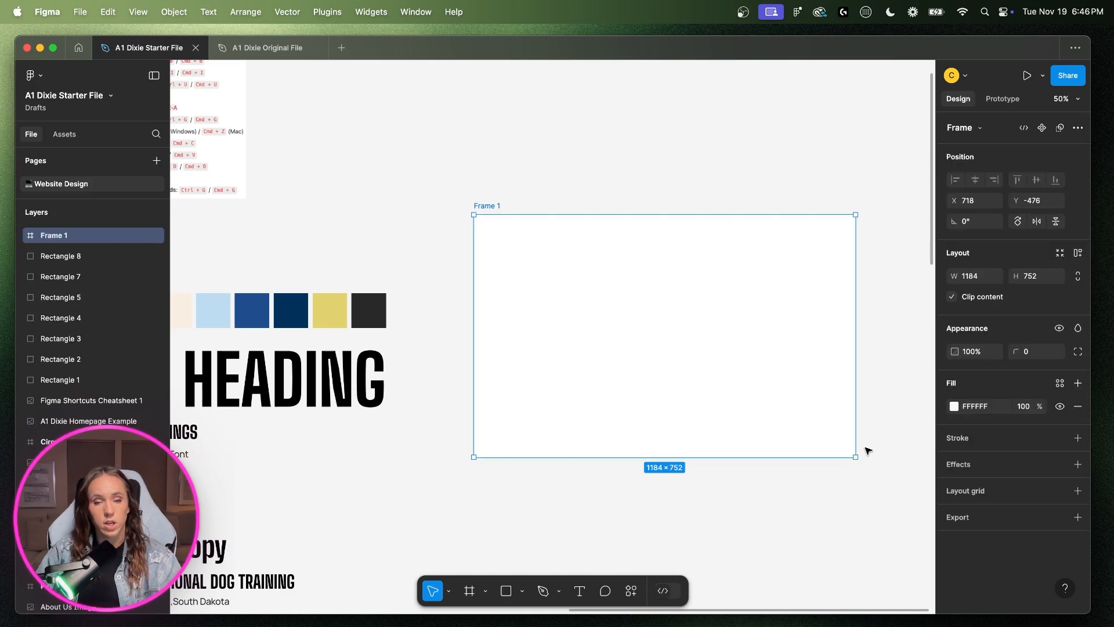
key(Delete)
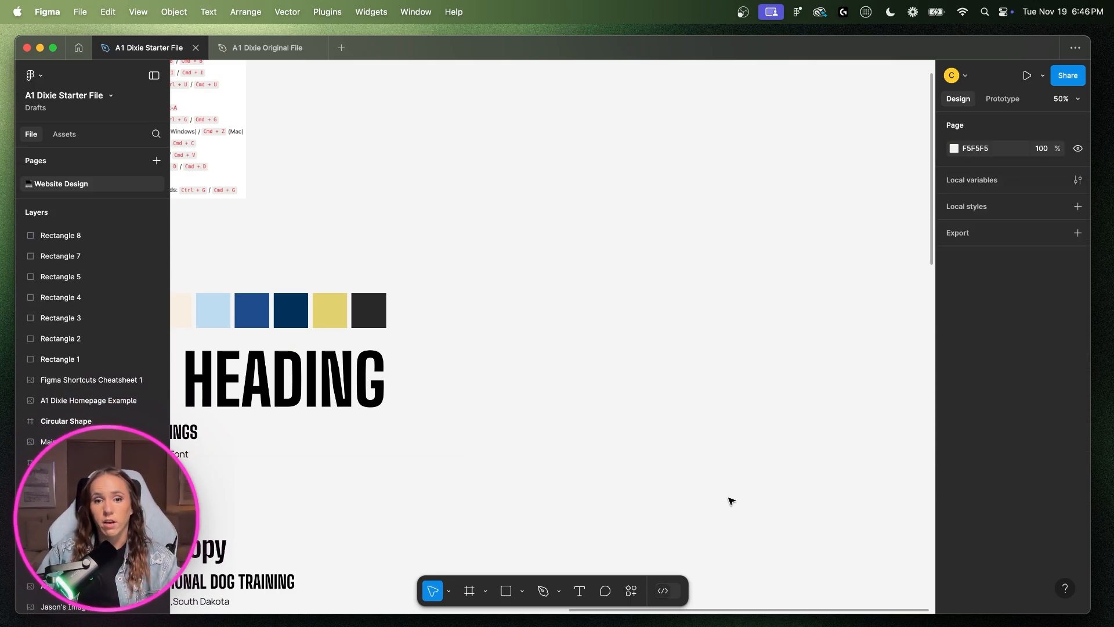
- Create a 1440 × 1024 Desktop preset frame and move it clear of the brand styles, to about X 710, Y -527
click(470, 591)
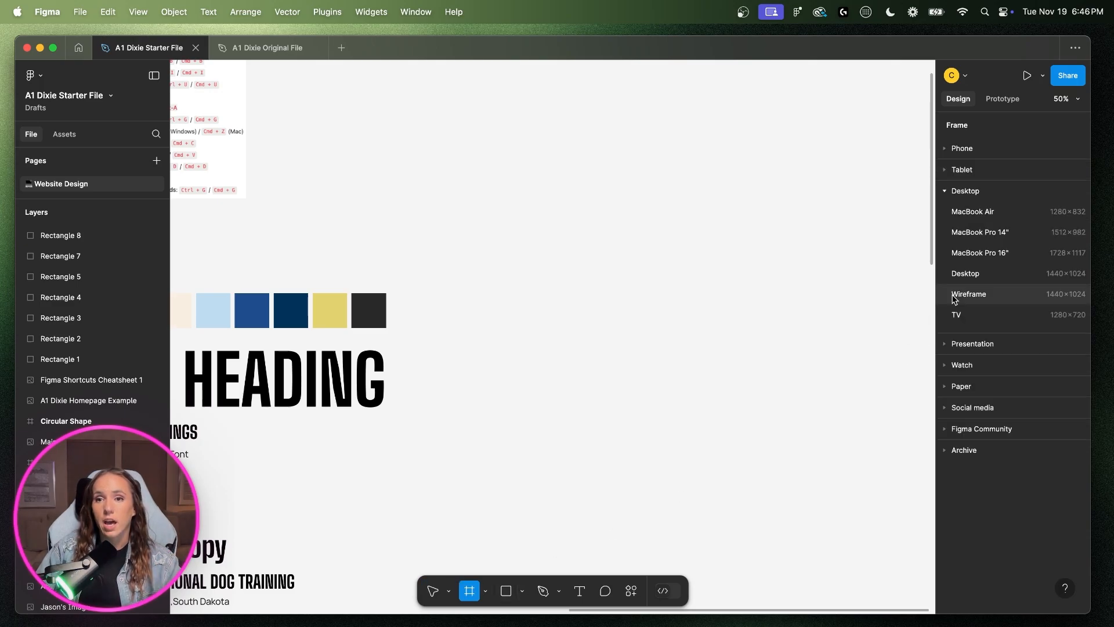
click(973, 275)
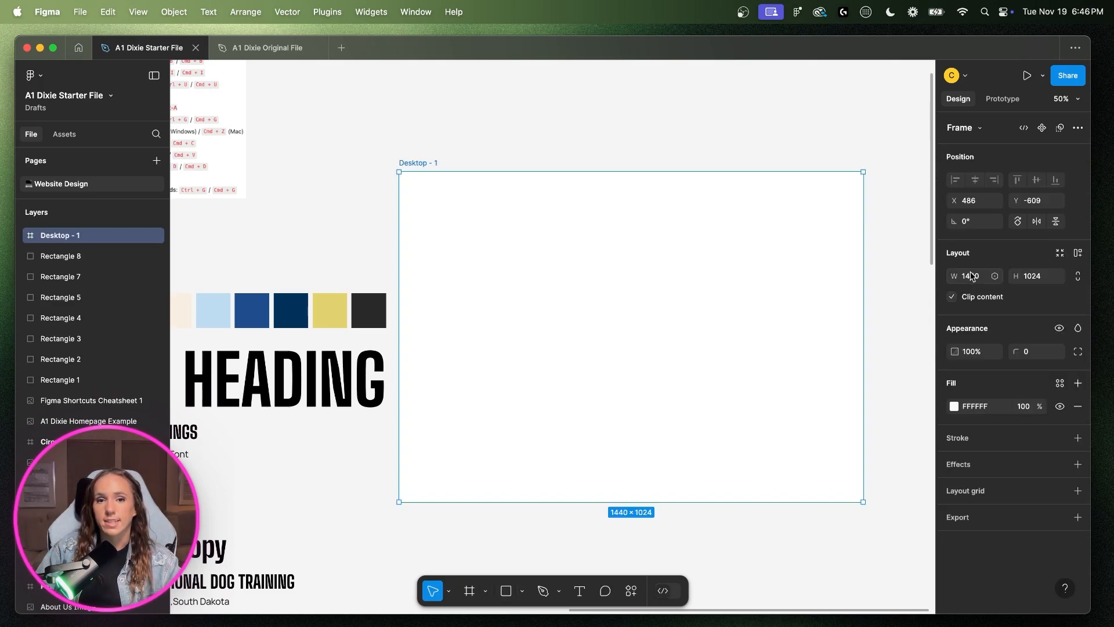
drag(657, 238, 724, 262)
scroll(646, 256, right, 3)
- Move the Basic Figma Shortcuts Cheatsheet to the right of the Desktop frame, aligned with its top edge at about X 2284, Y -527
scroll(645, 255, left, 5)
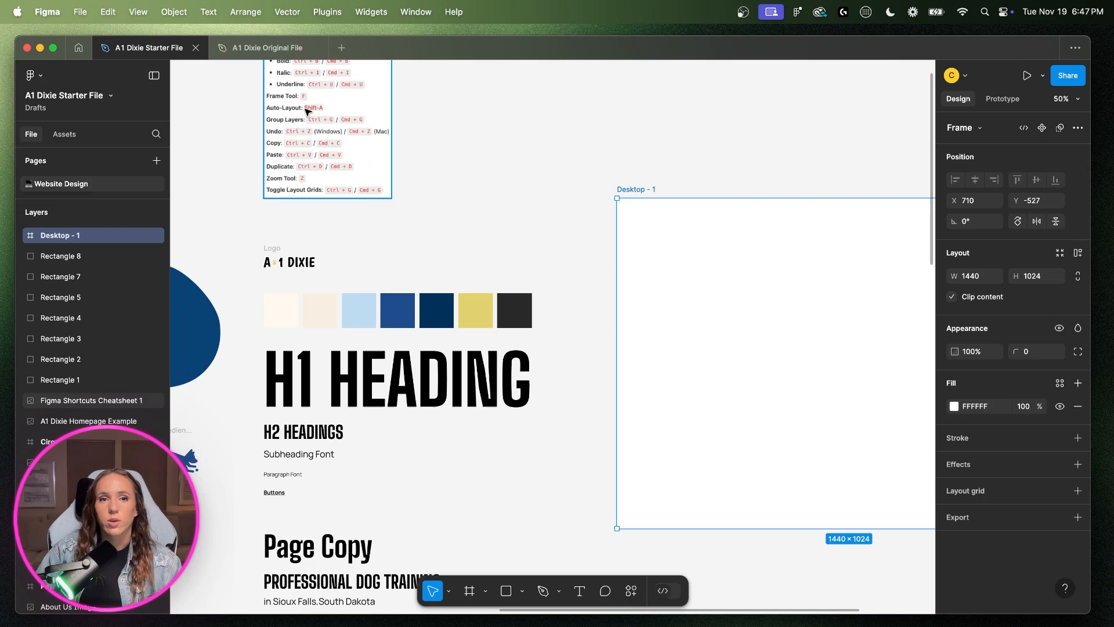
drag(313, 109, 707, 117)
scroll(708, 129, right, 8)
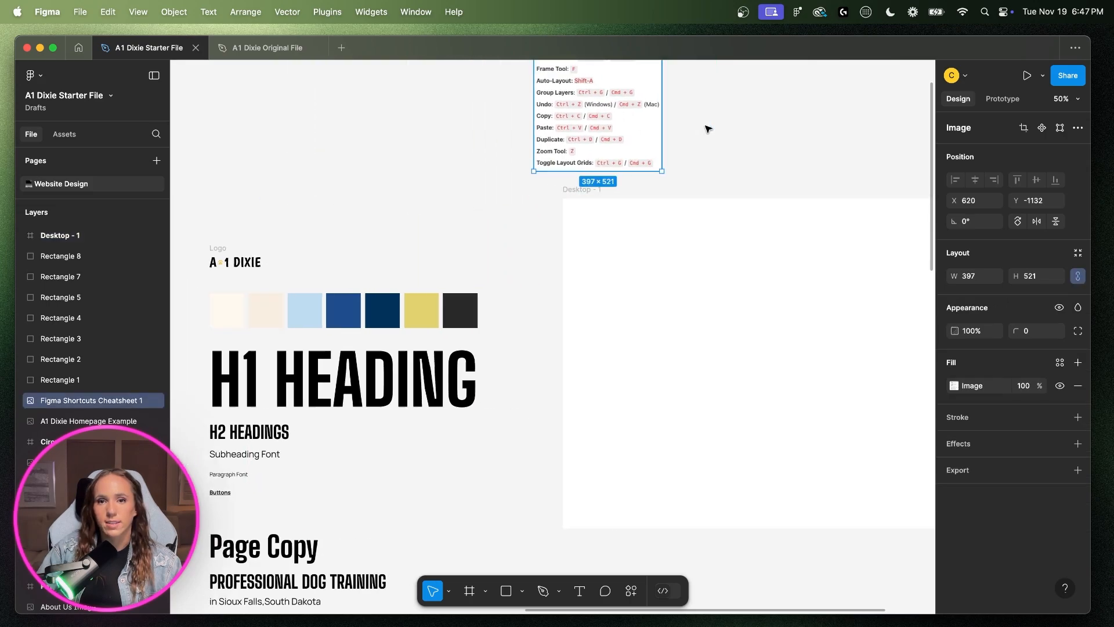
drag(284, 103, 816, 299)
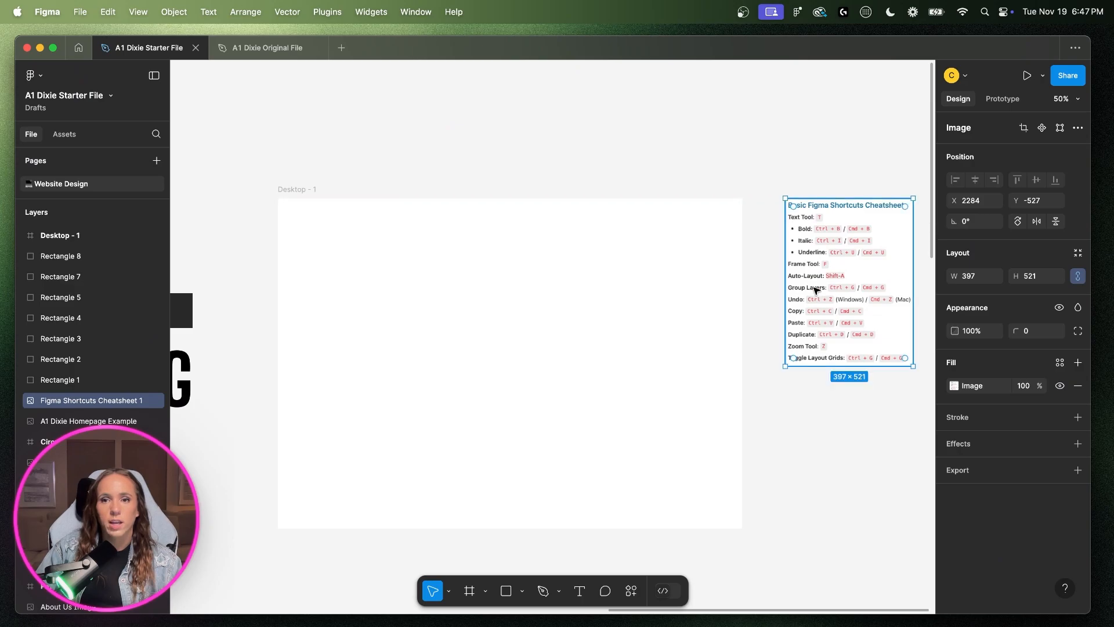
scroll(837, 289, right, 1)
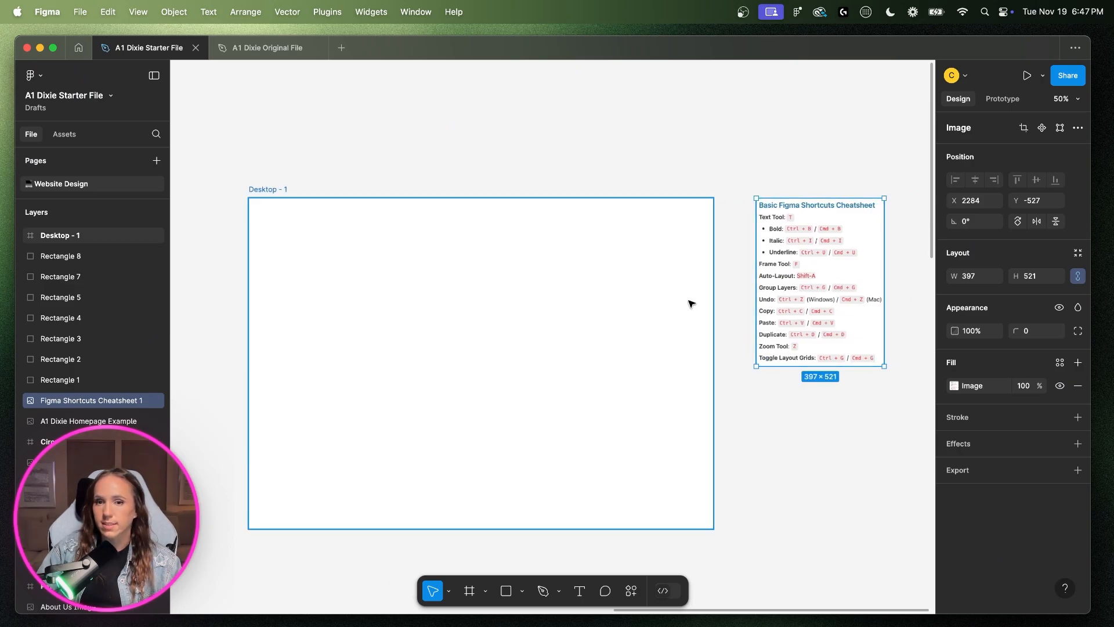
- Extend the Desktop frame's bottom edge to a height of about 4375, roughly level with the end of the homepage example
click(535, 380)
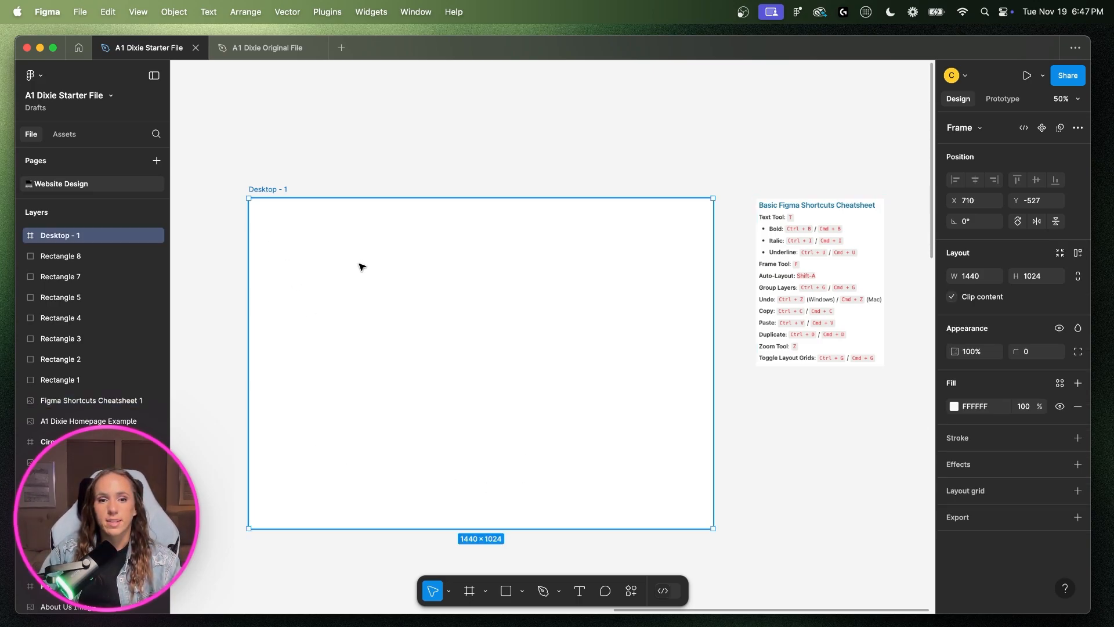
scroll(460, 379, down, 5)
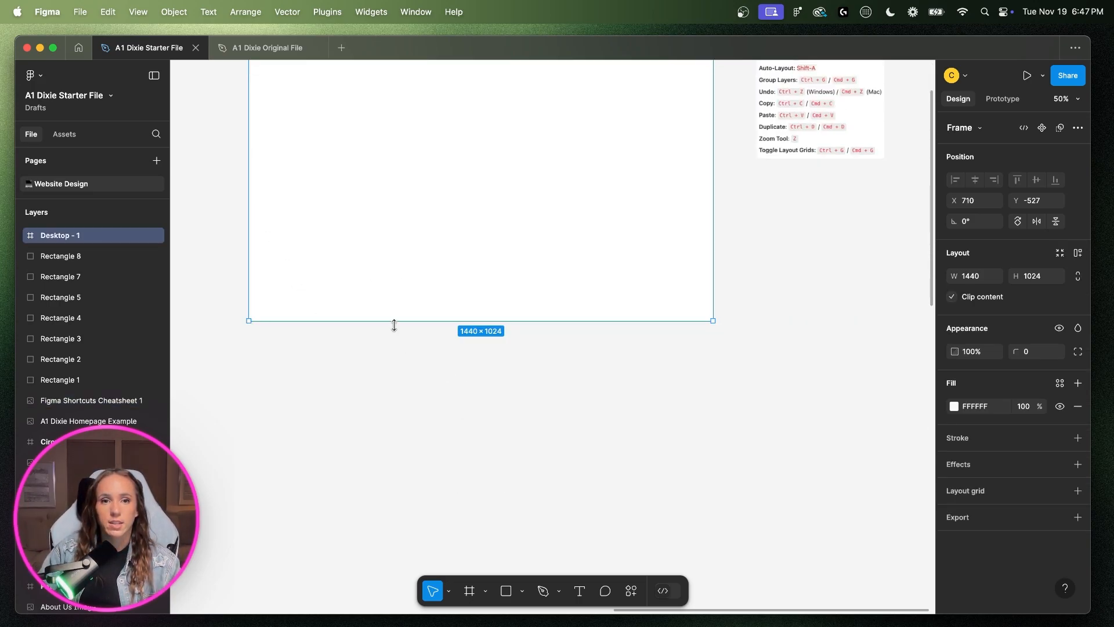
drag(394, 326, 399, 458)
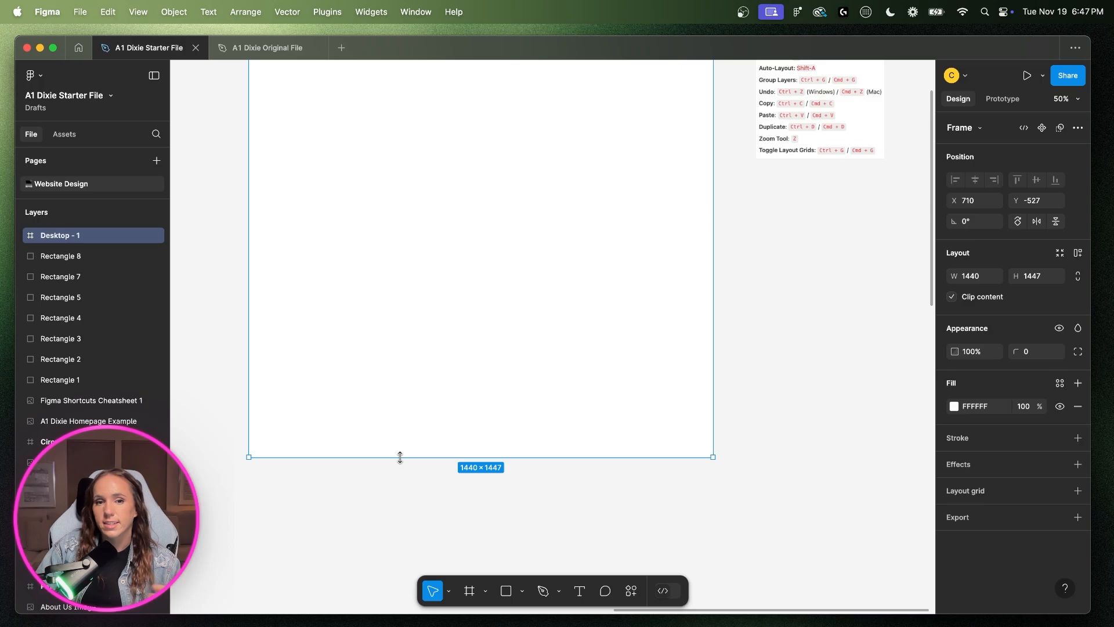
drag(400, 457, 401, 490)
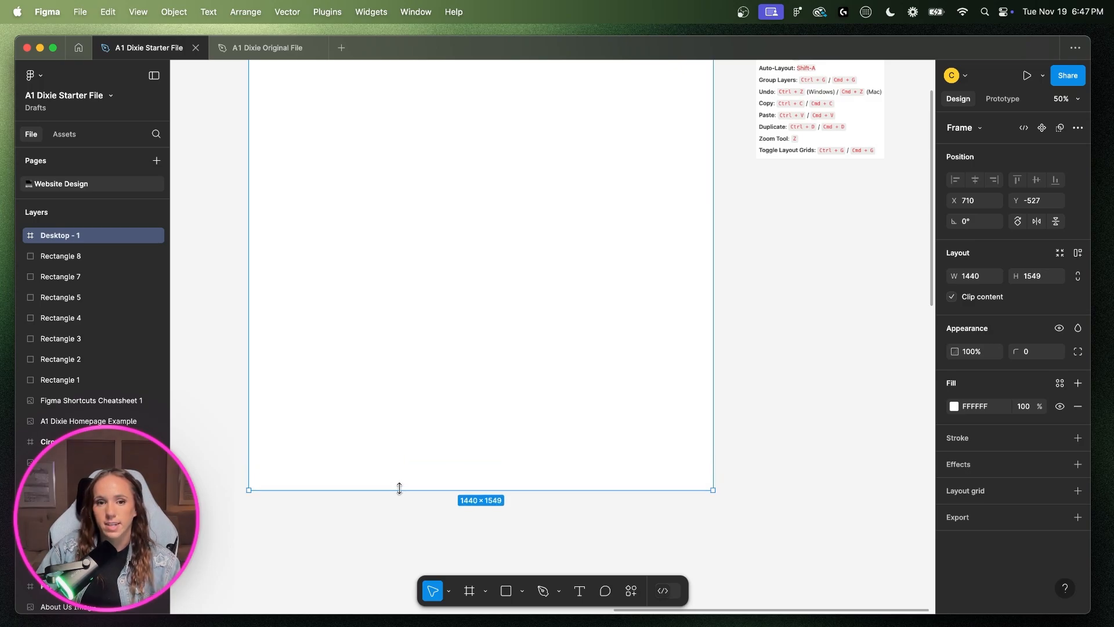
scroll(400, 487, down, 3)
drag(402, 370, 416, 552)
scroll(443, 435, down, 5)
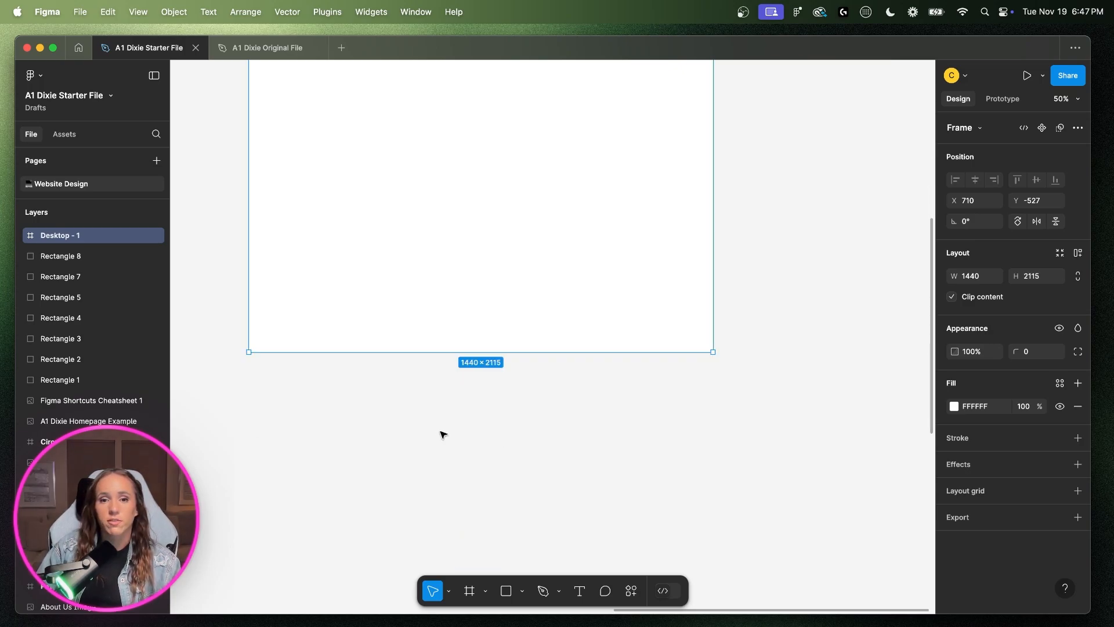
scroll(443, 396, down, 10)
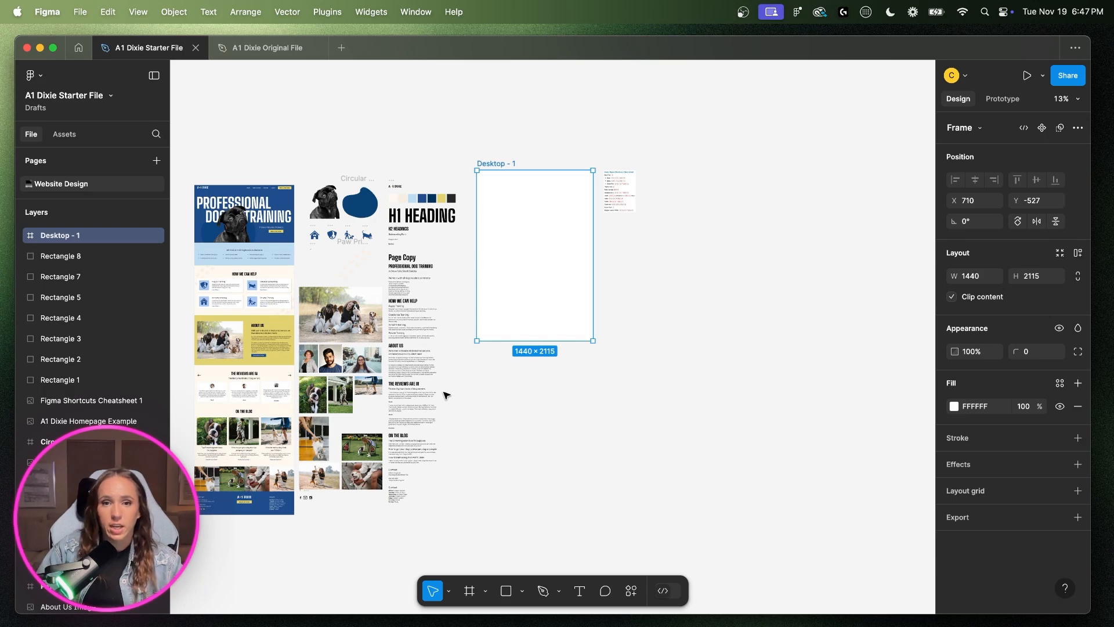
drag(493, 344, 501, 520)
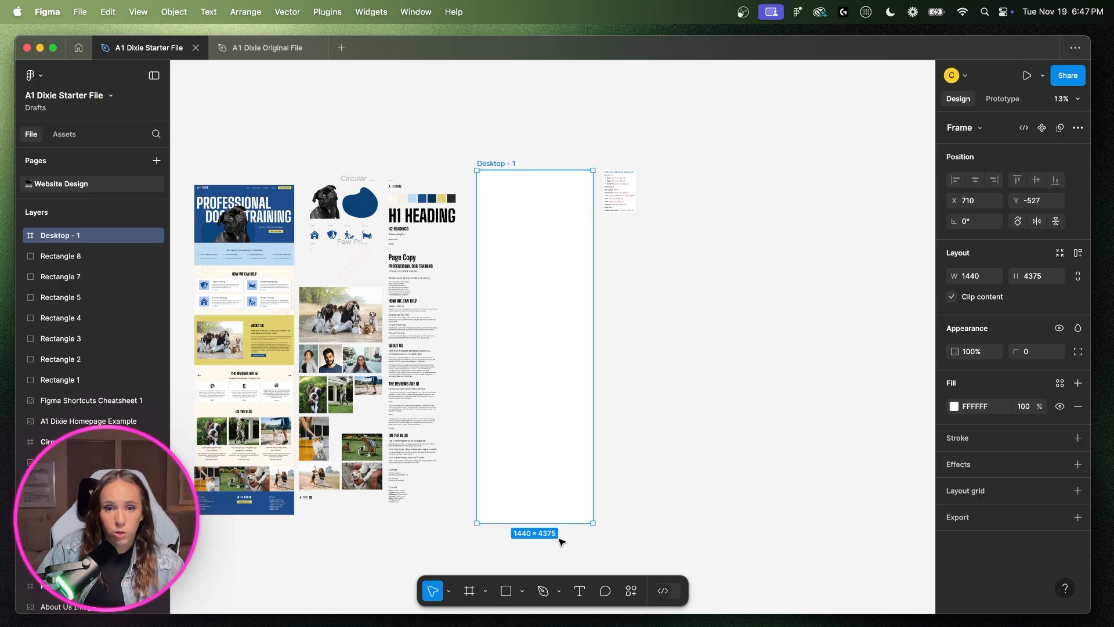
drag(569, 522, 571, 508)
key(super+z)
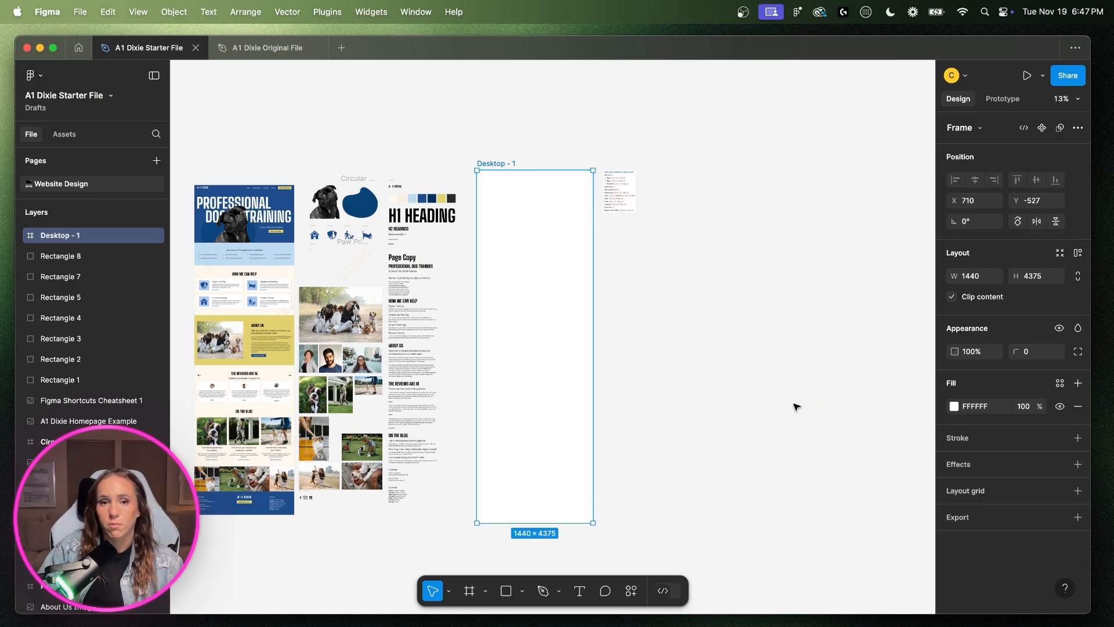
- Move the Desktop frame down to about X 710, Y -345, level with the top of the homepage example
click(786, 411)
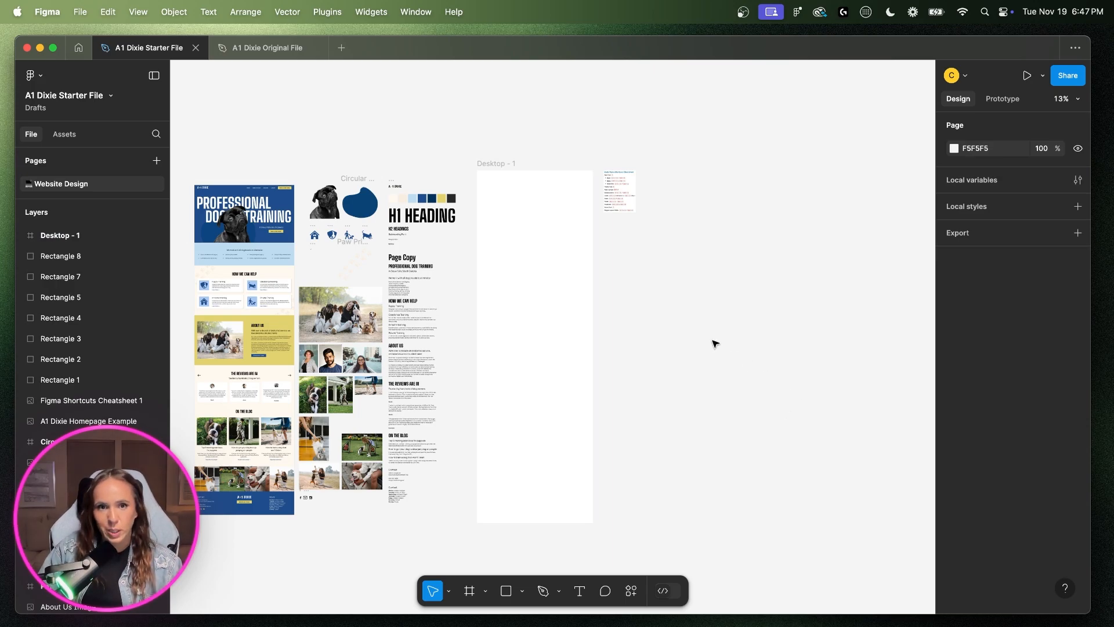
click(543, 305)
drag(536, 250, 534, 264)
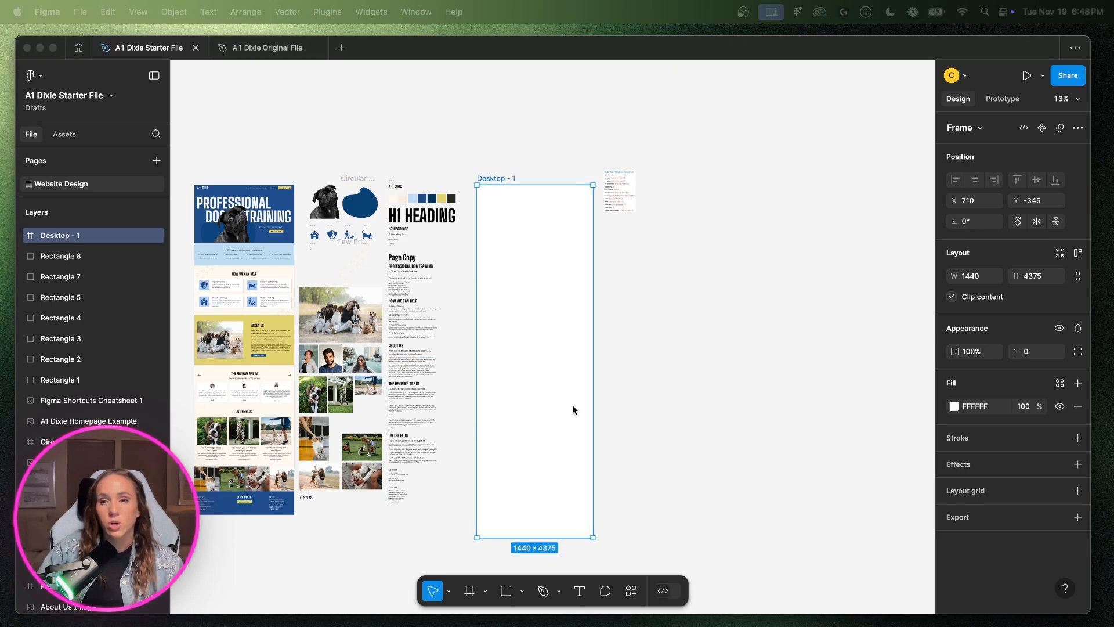
click(453, 179)
- Examine the fill color of each brand swatch in the row above the H1 heading
scroll(455, 183, up, 5)
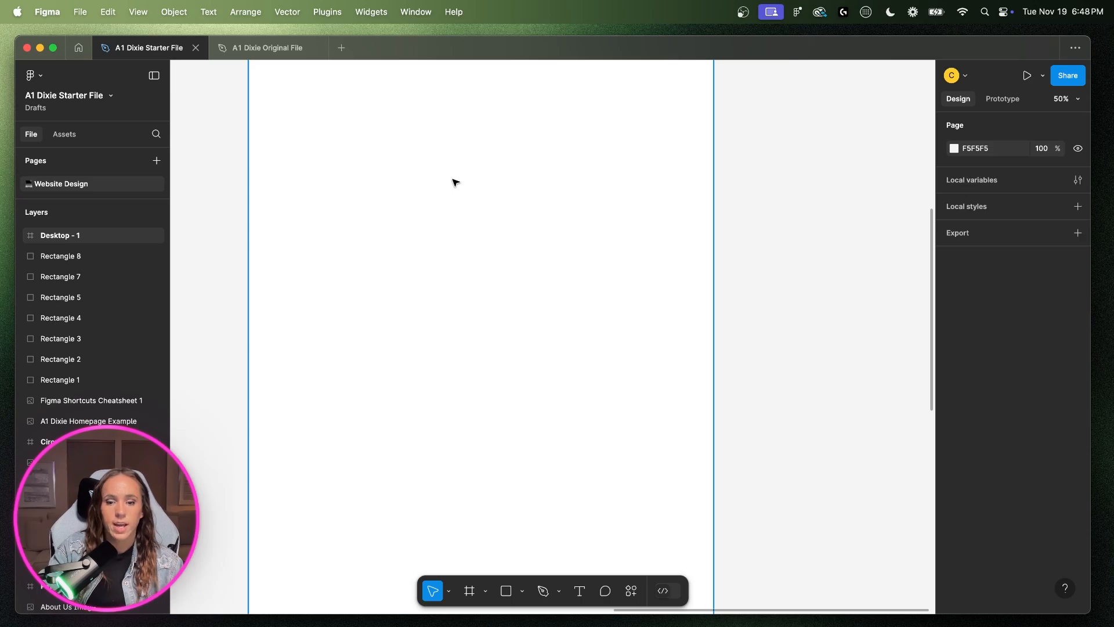
scroll(456, 183, left, 5)
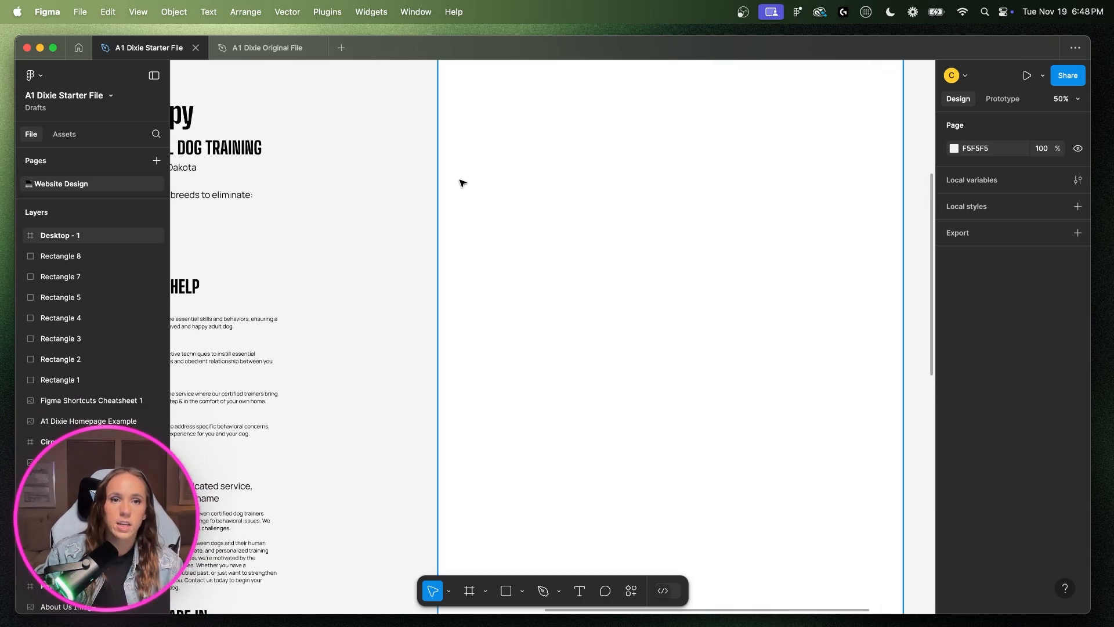
scroll(459, 186, up, 5)
scroll(459, 187, down, 1)
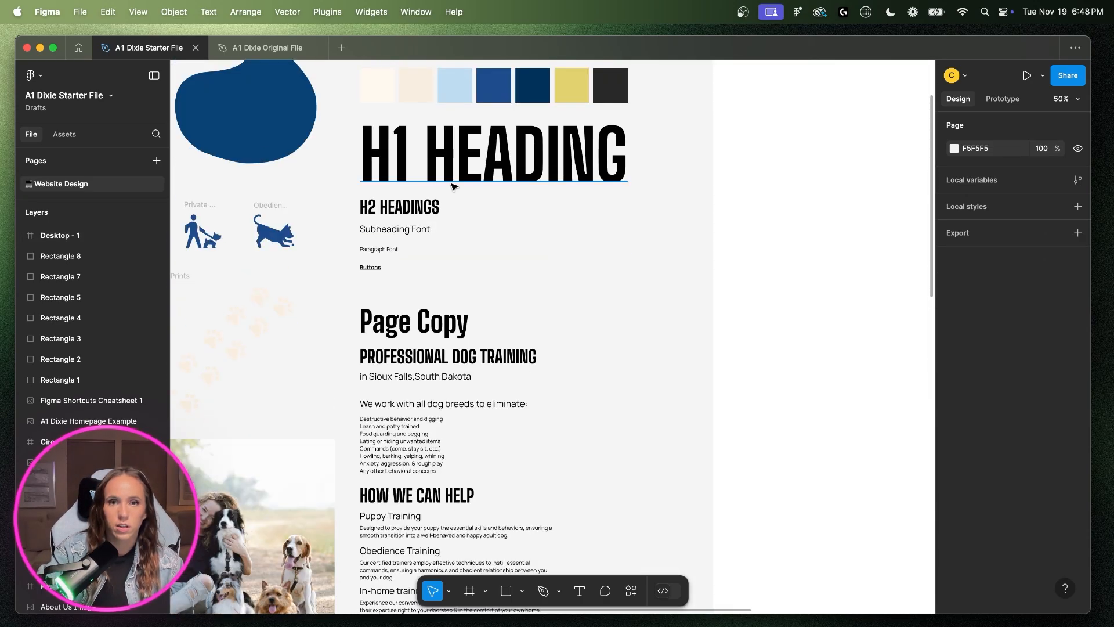
key(shift+0)
scroll(545, 248, up, 6)
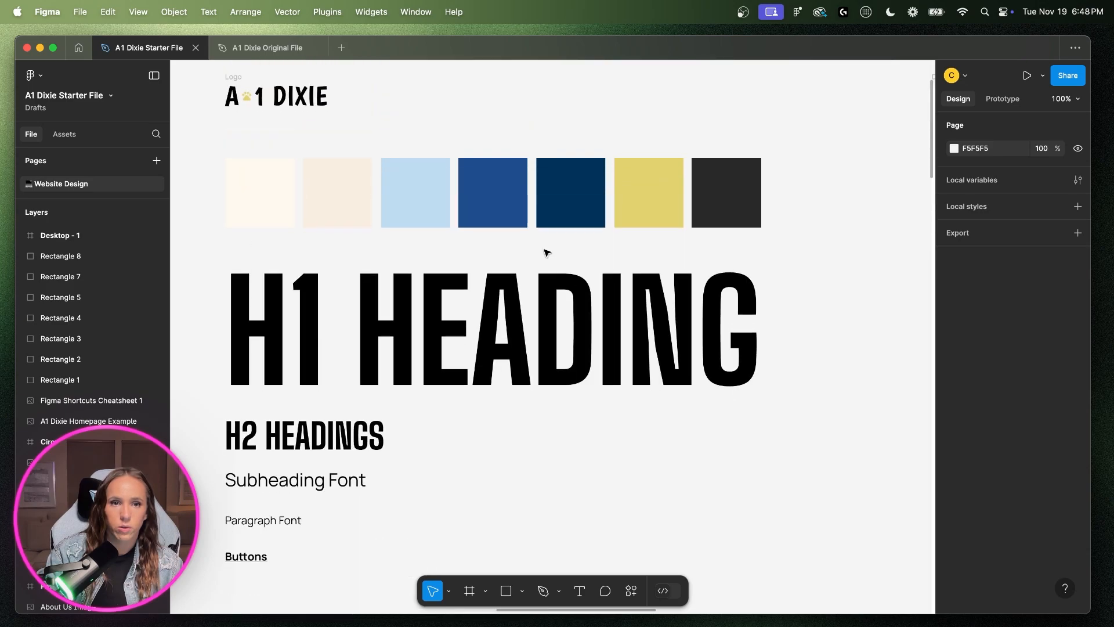
scroll(537, 261, up, 2)
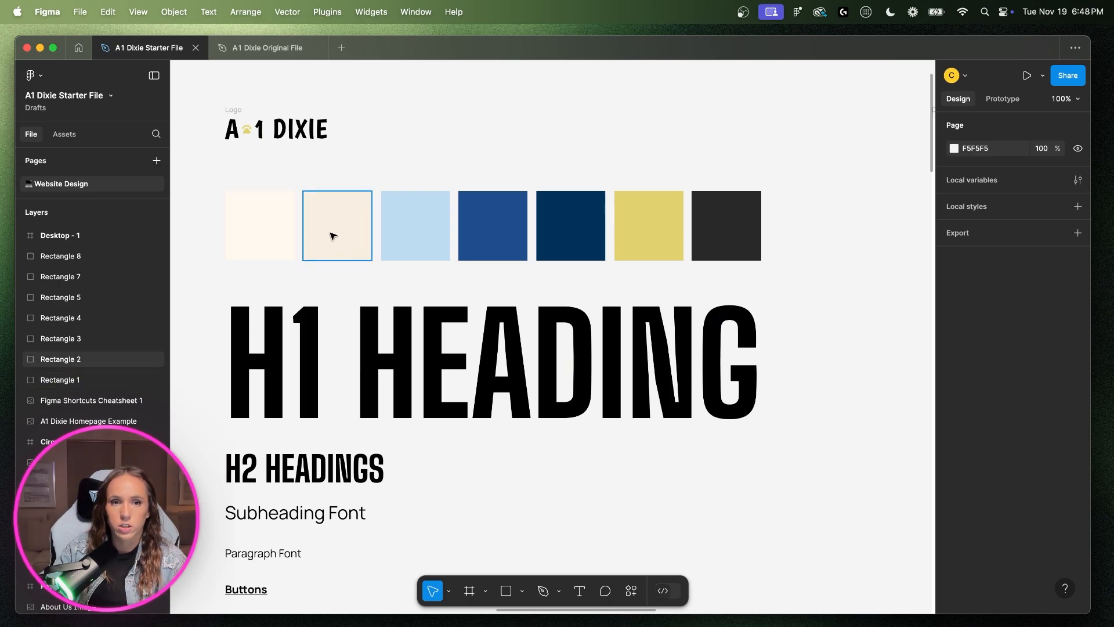
click(253, 243)
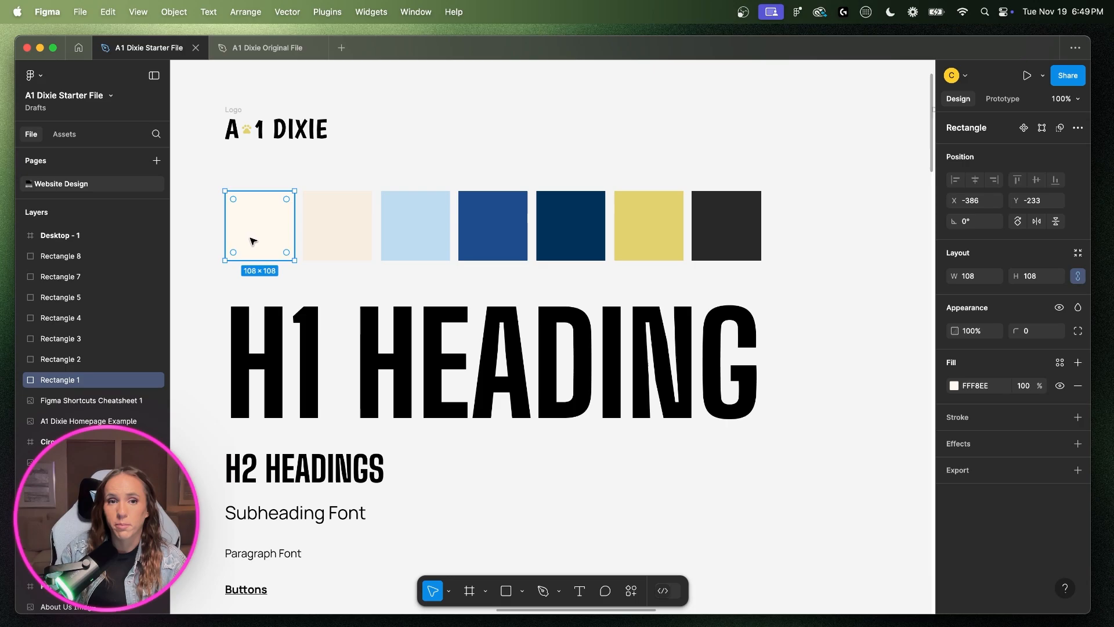
click(335, 235)
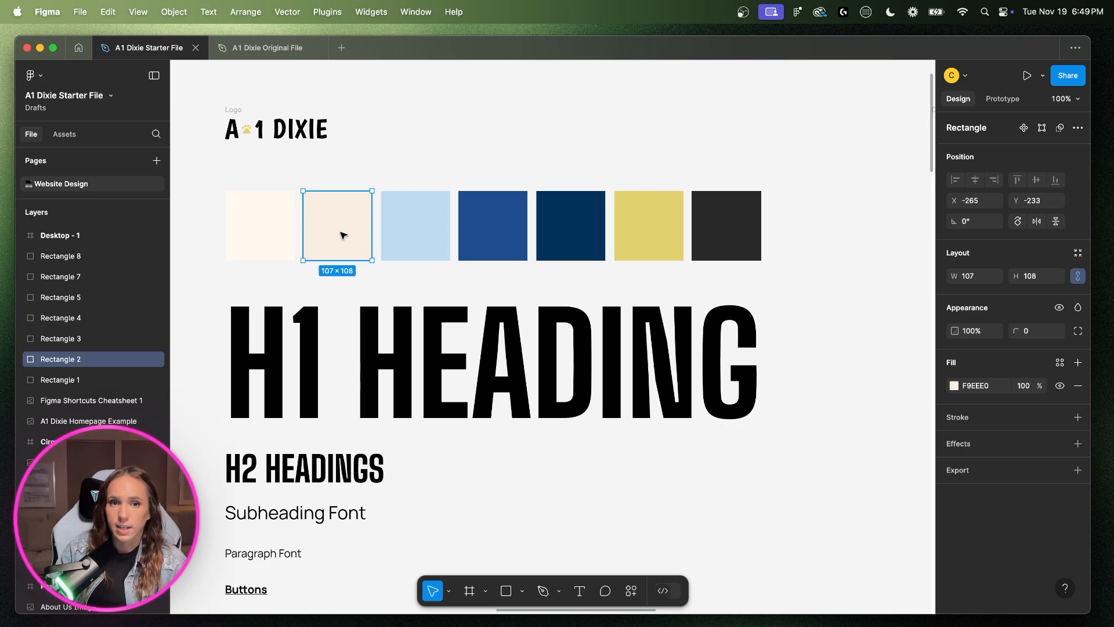
click(416, 230)
click(493, 230)
click(589, 232)
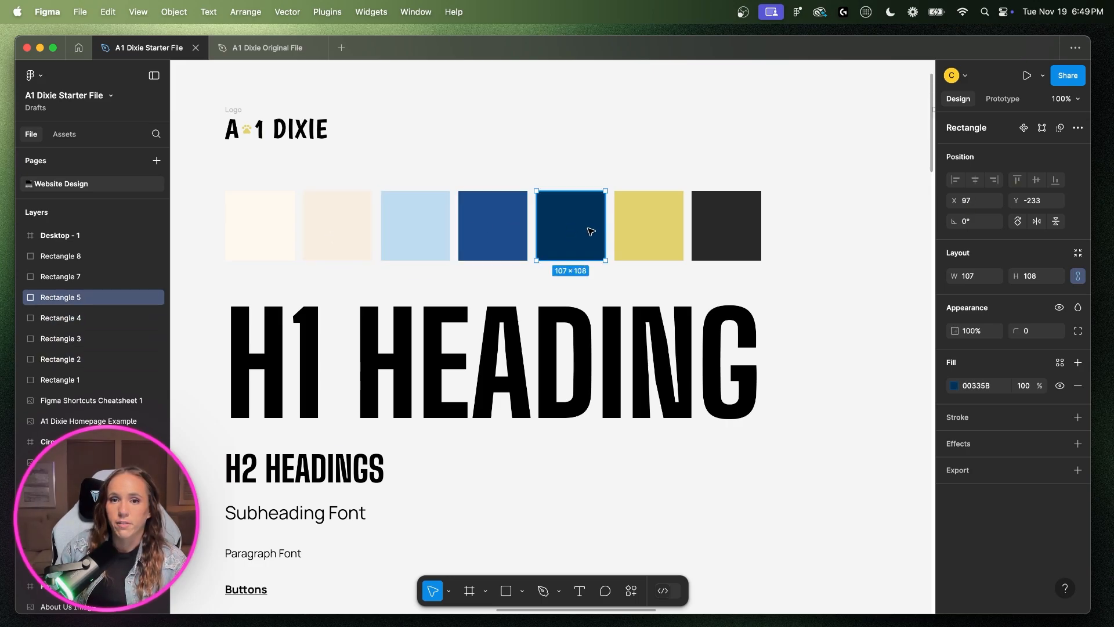
click(659, 229)
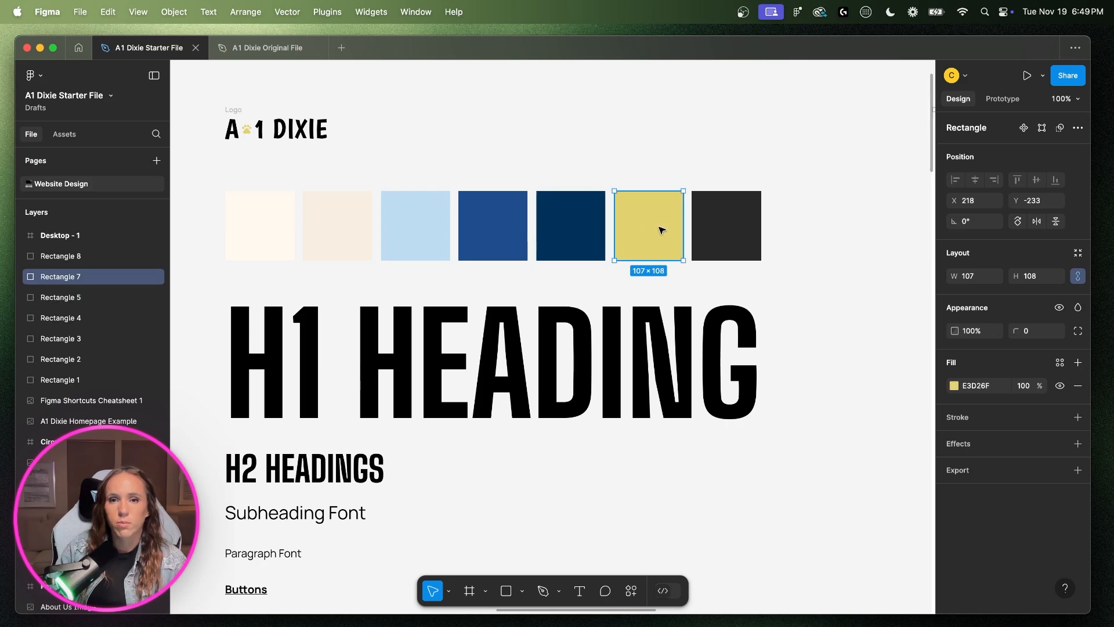
click(723, 232)
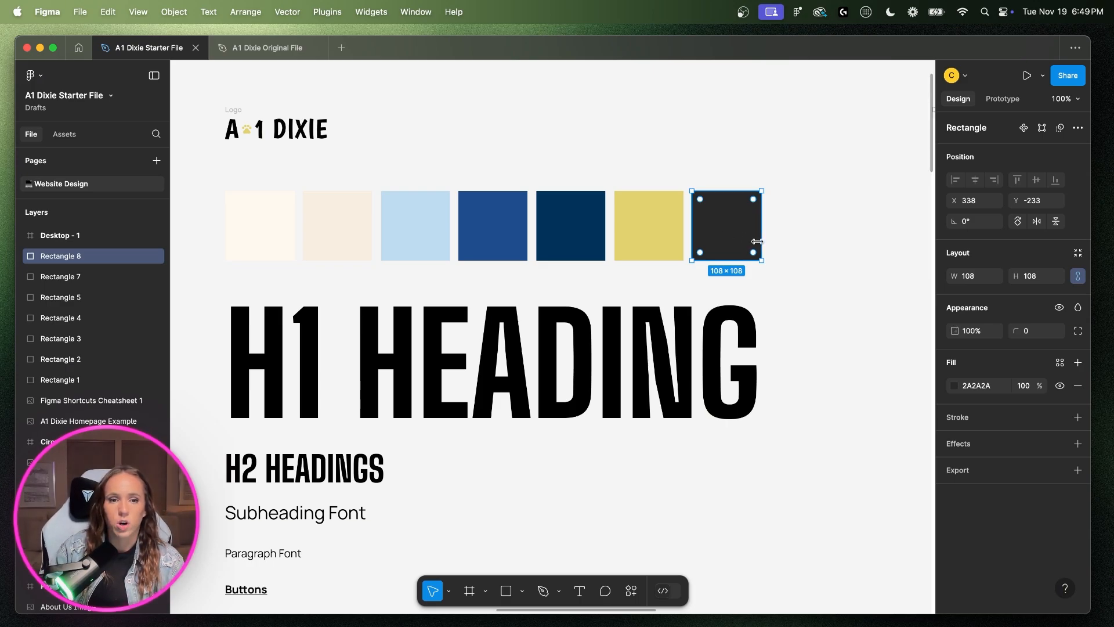
- Create a color style named "Cream" from the fill of the first, lightest swatch
click(281, 245)
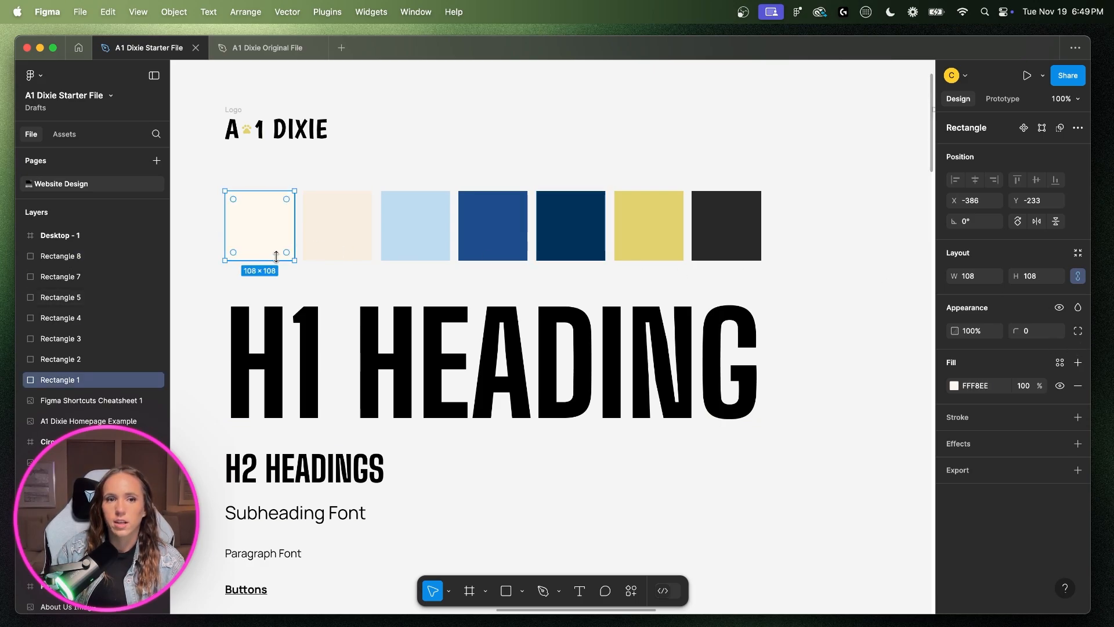
click(1060, 364)
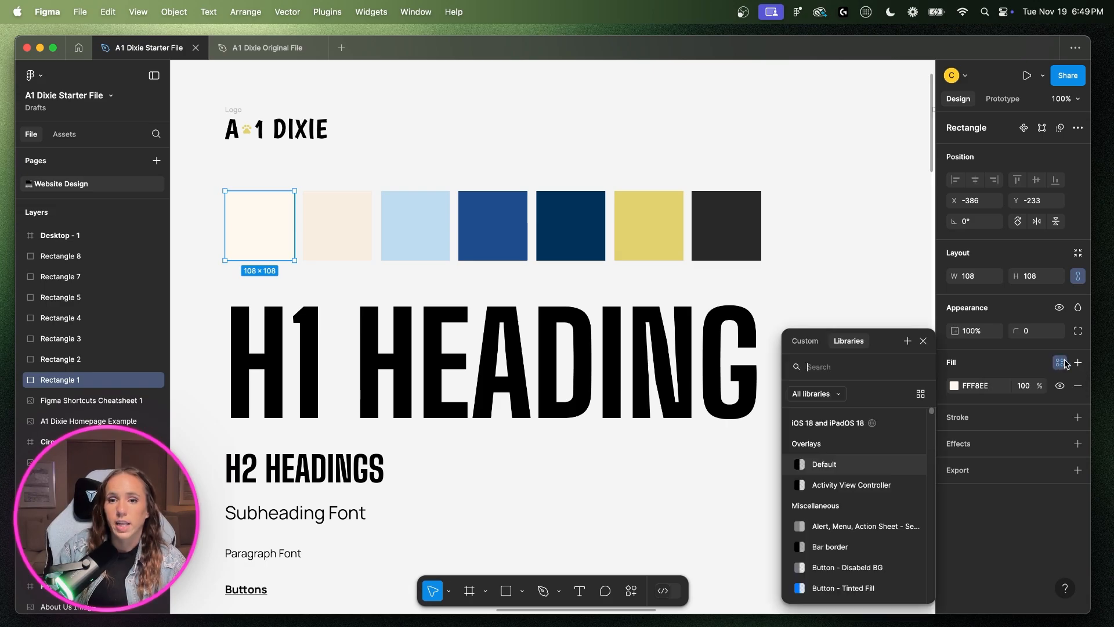
click(908, 343)
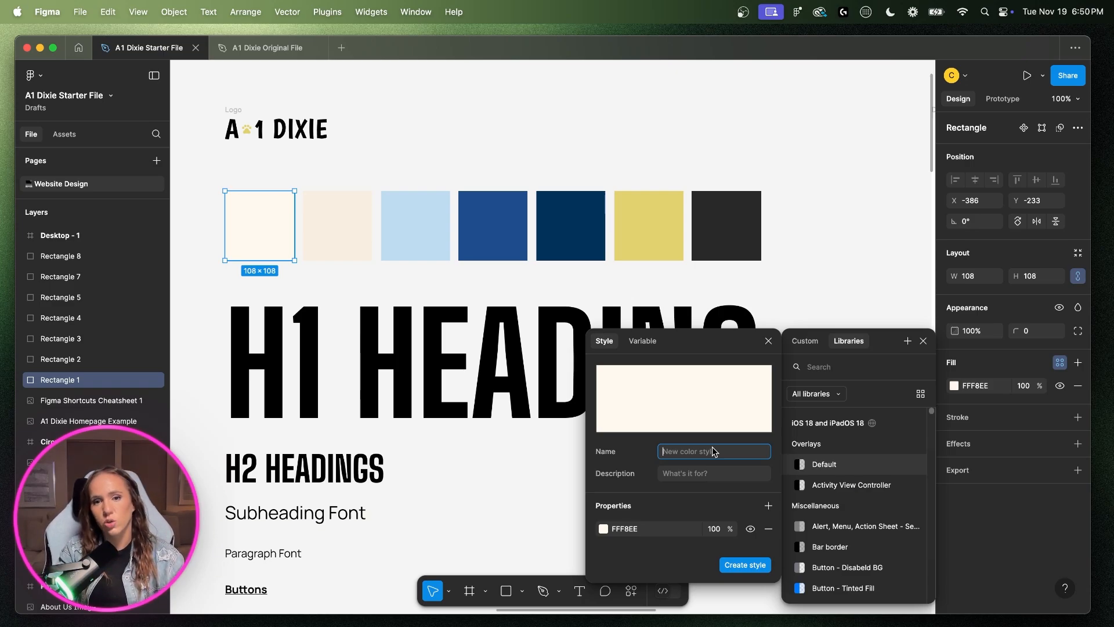
text(Cream)
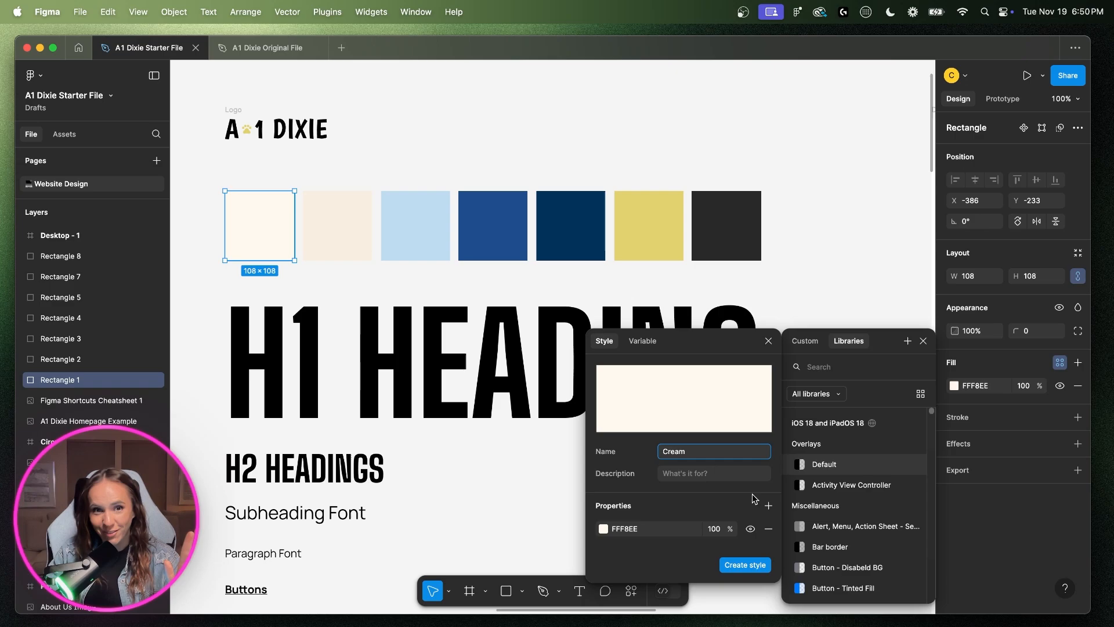
click(739, 565)
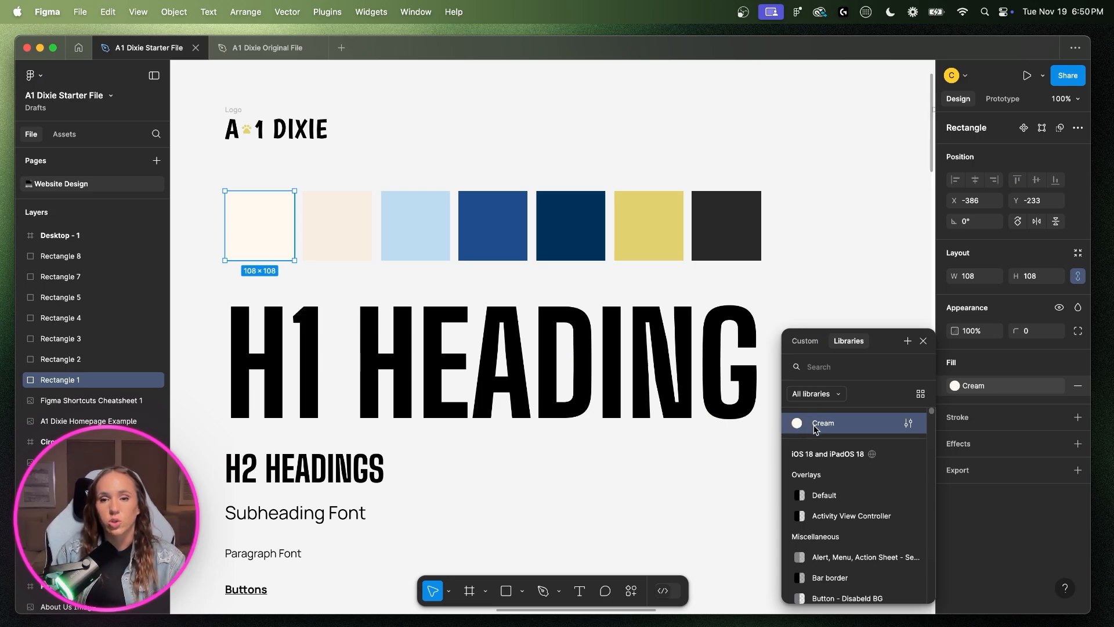
click(853, 310)
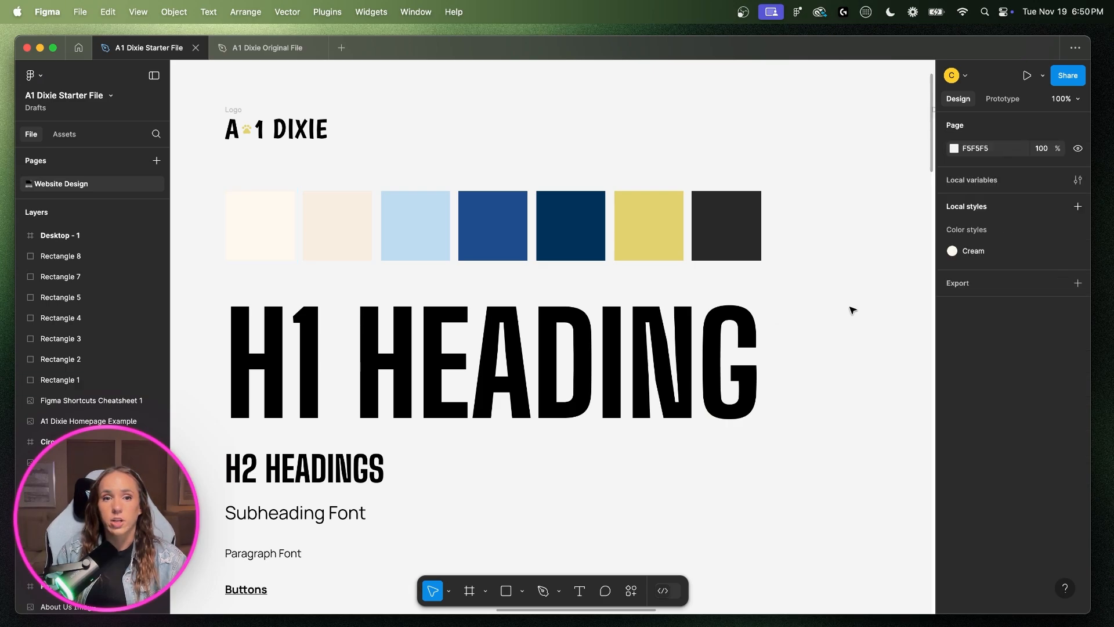
- Create a color style named "Darker Cream" from the second swatch's fill
click(334, 228)
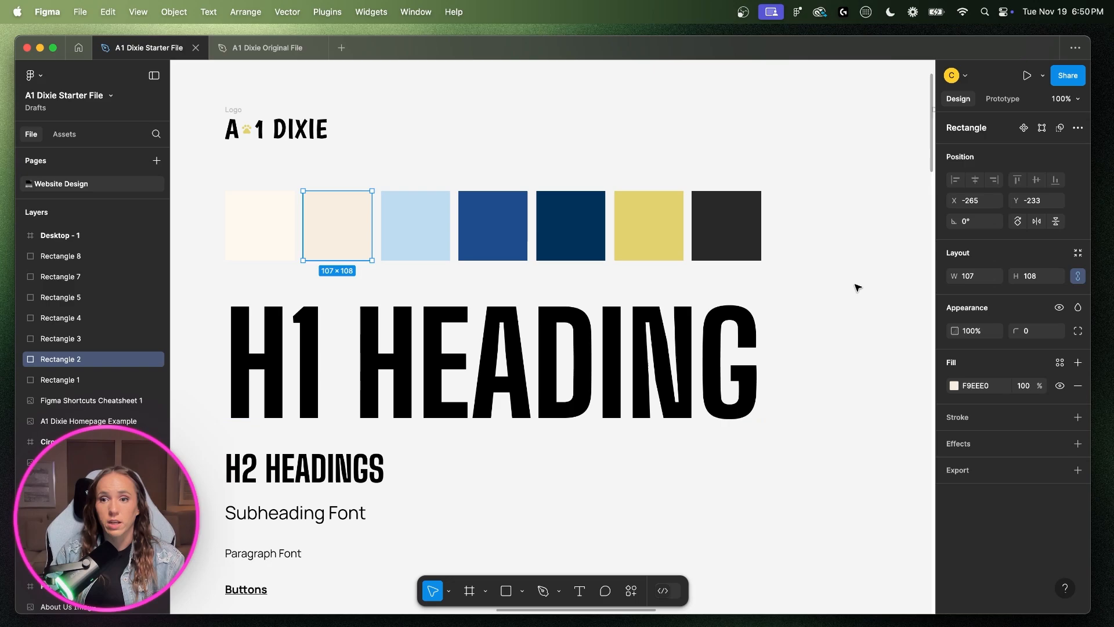
click(1062, 365)
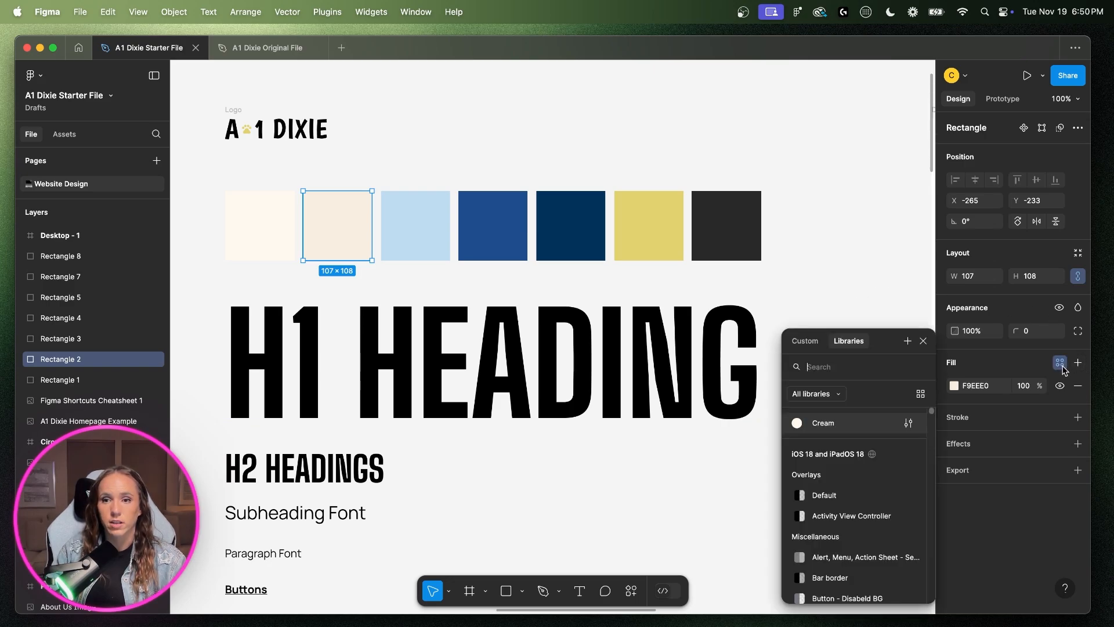
click(908, 344)
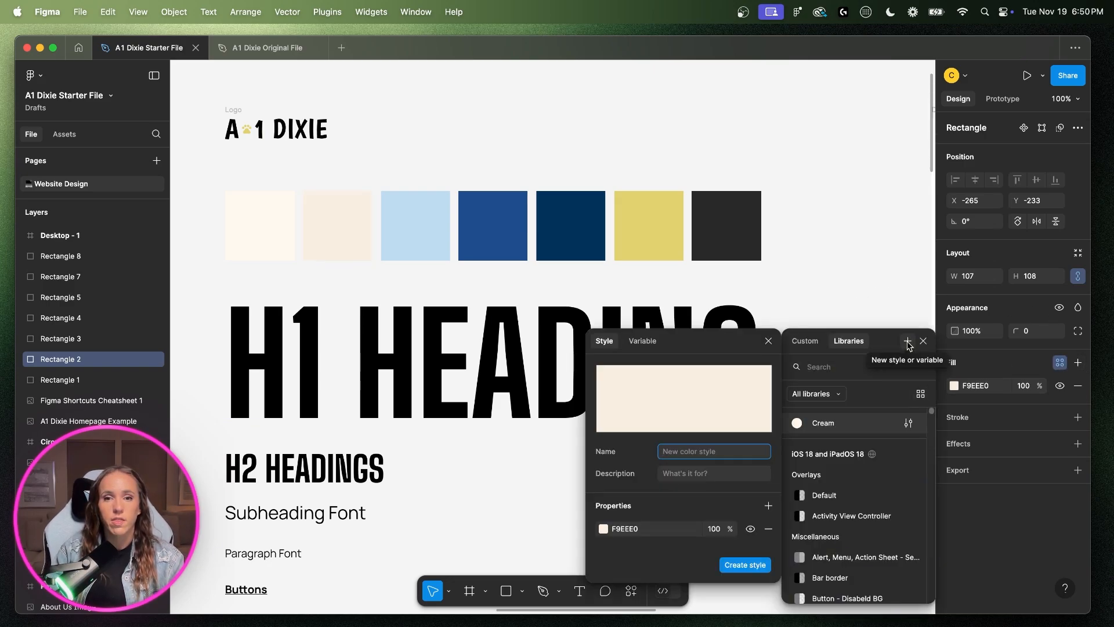
text(Darker Cream)
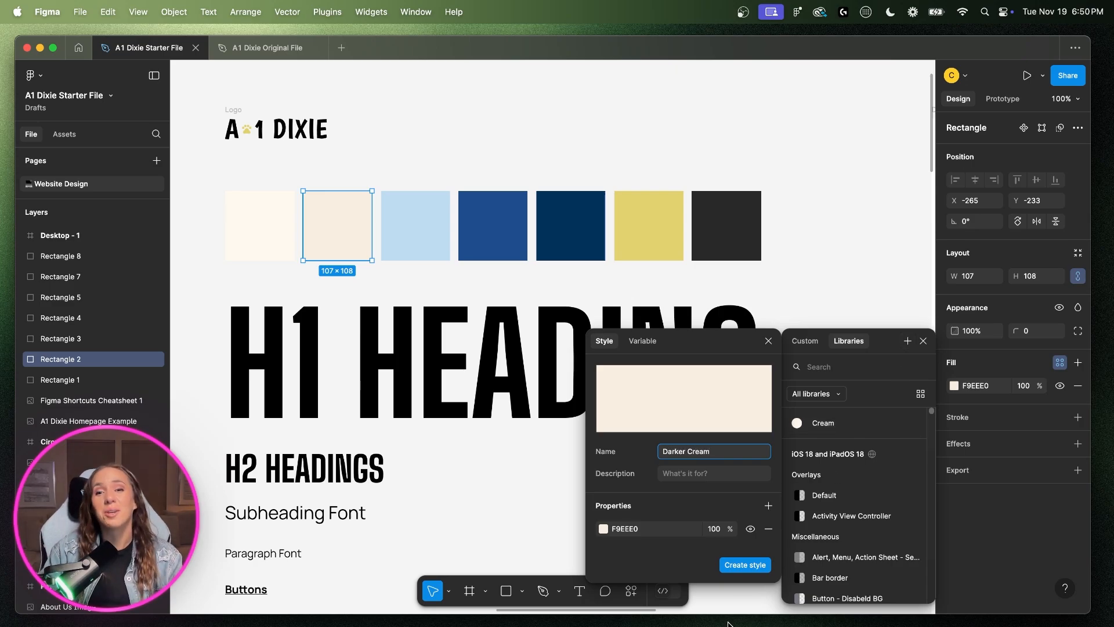
click(745, 565)
- Create a color style named "Light Blue" from the pale blue third swatch's fill
click(431, 257)
click(1060, 363)
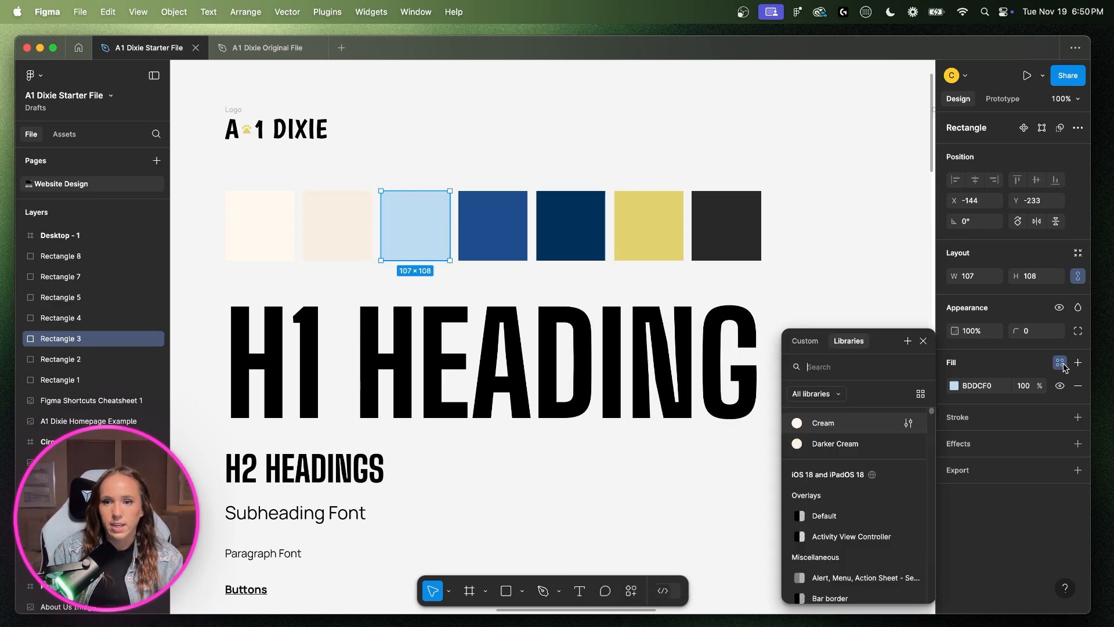
click(905, 341)
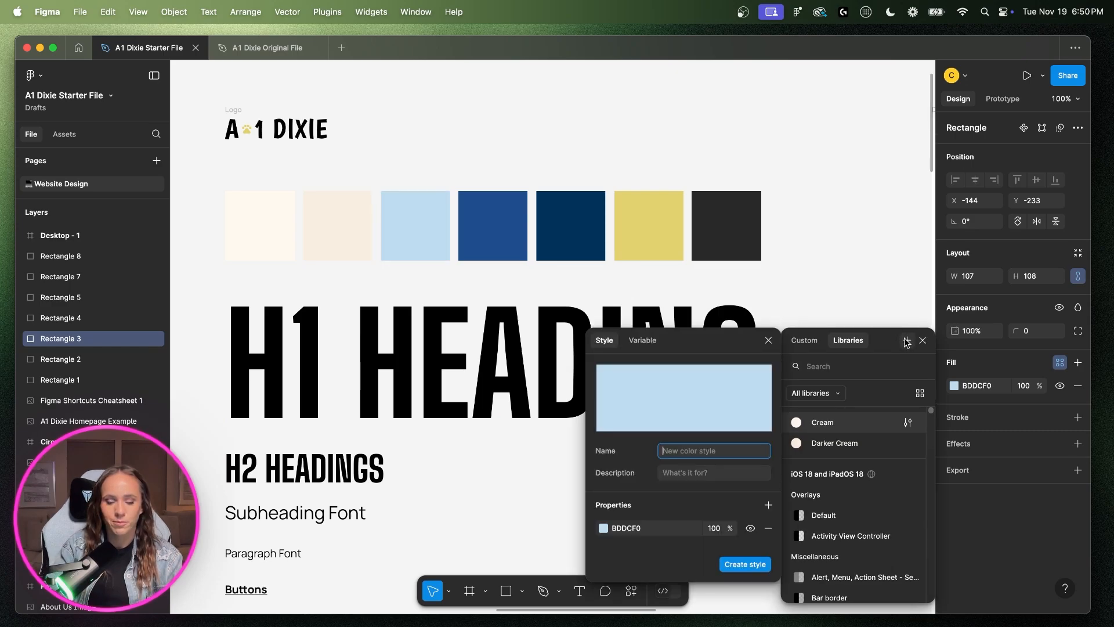
text(Light Blue)
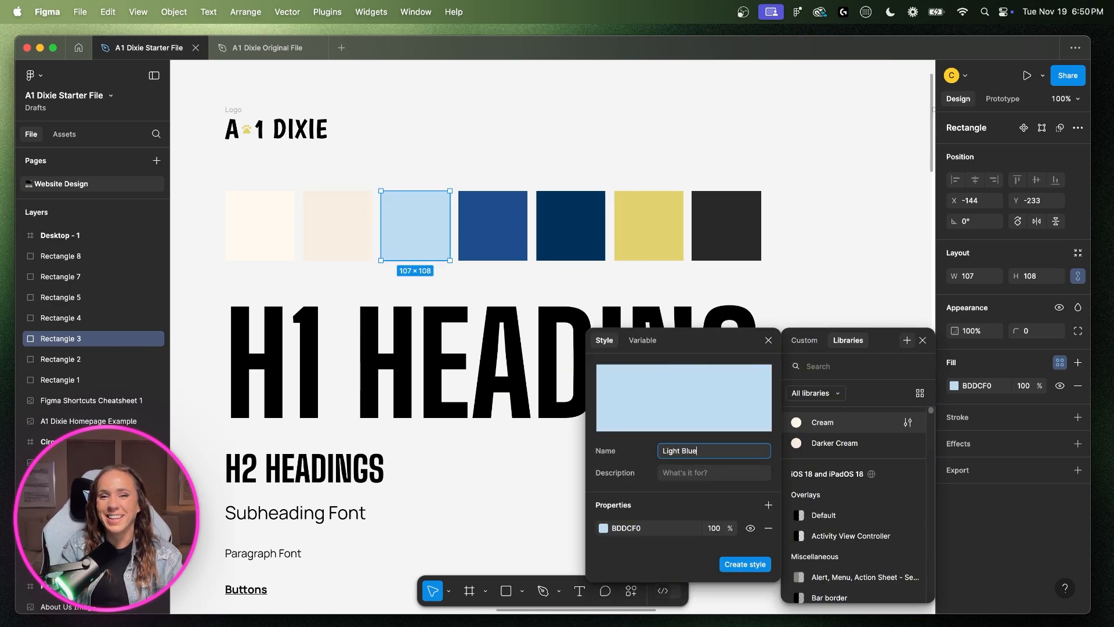
click(753, 565)
- Create a color style named "Royal Blue" from the medium blue fourth swatch's fill
click(493, 232)
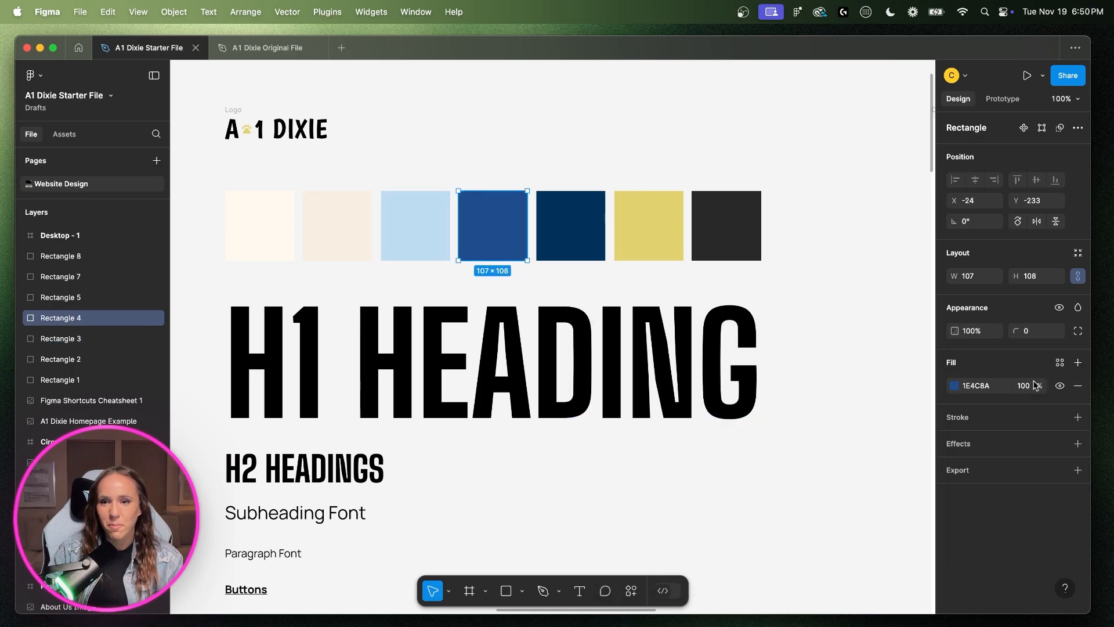
click(1060, 362)
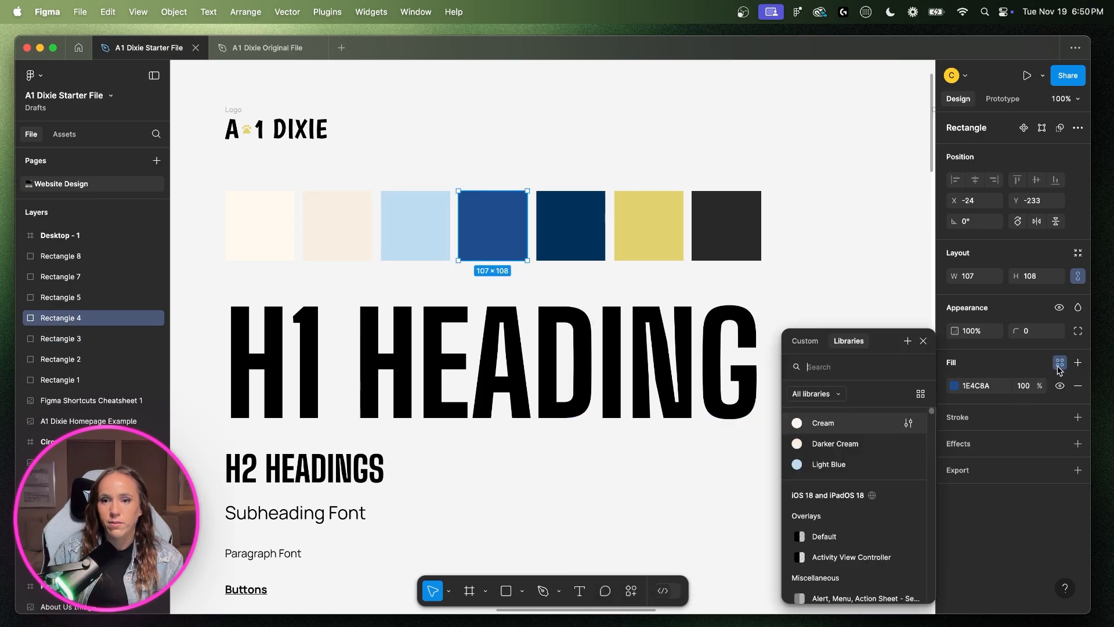
click(909, 341)
text(Roya)
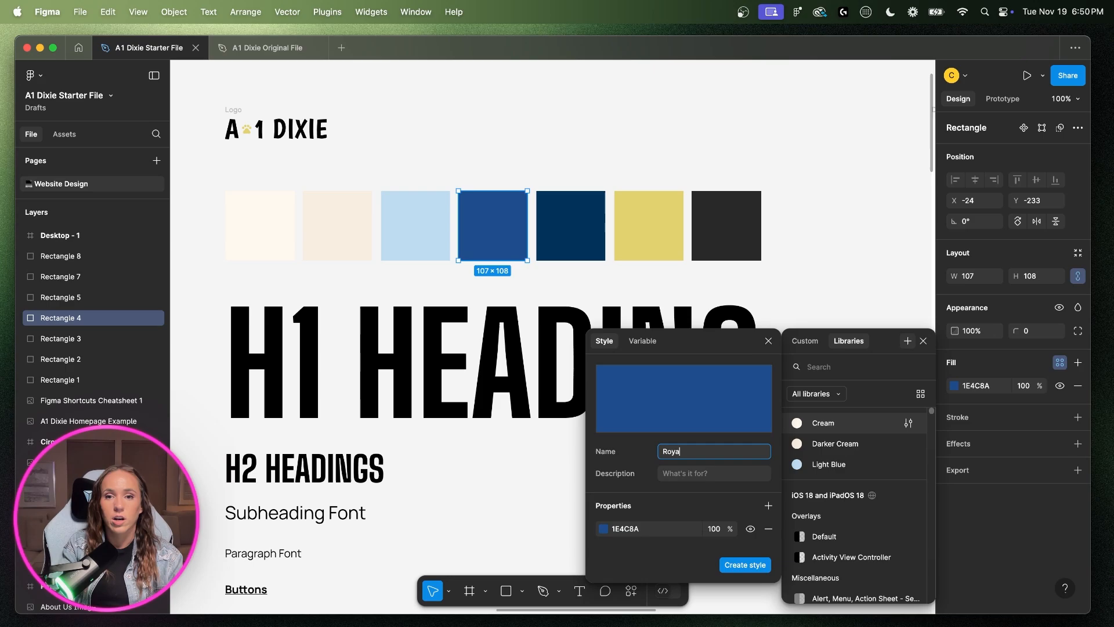
text(l Blue)
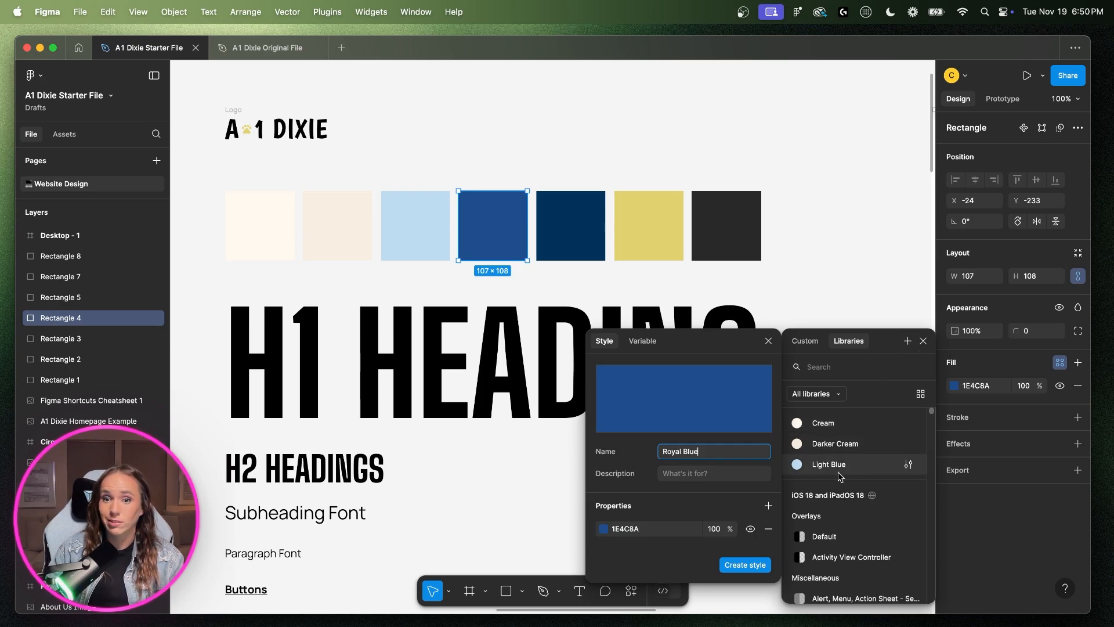
click(748, 565)
- Create a color style named "Dark Blue" from the navy fifth swatch's fill
click(541, 227)
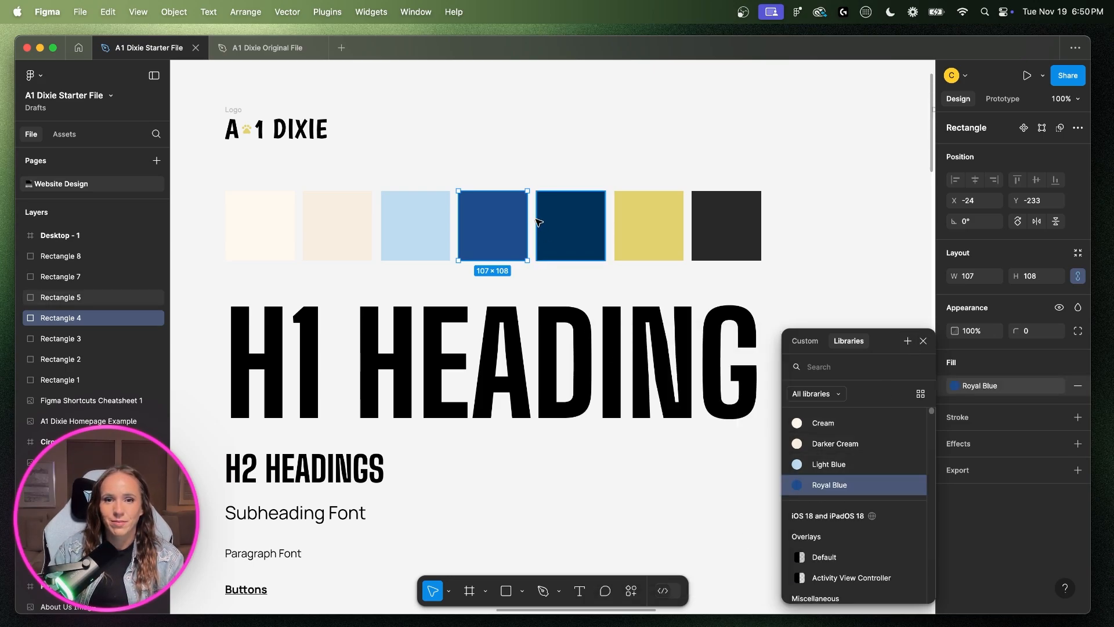
click(1061, 363)
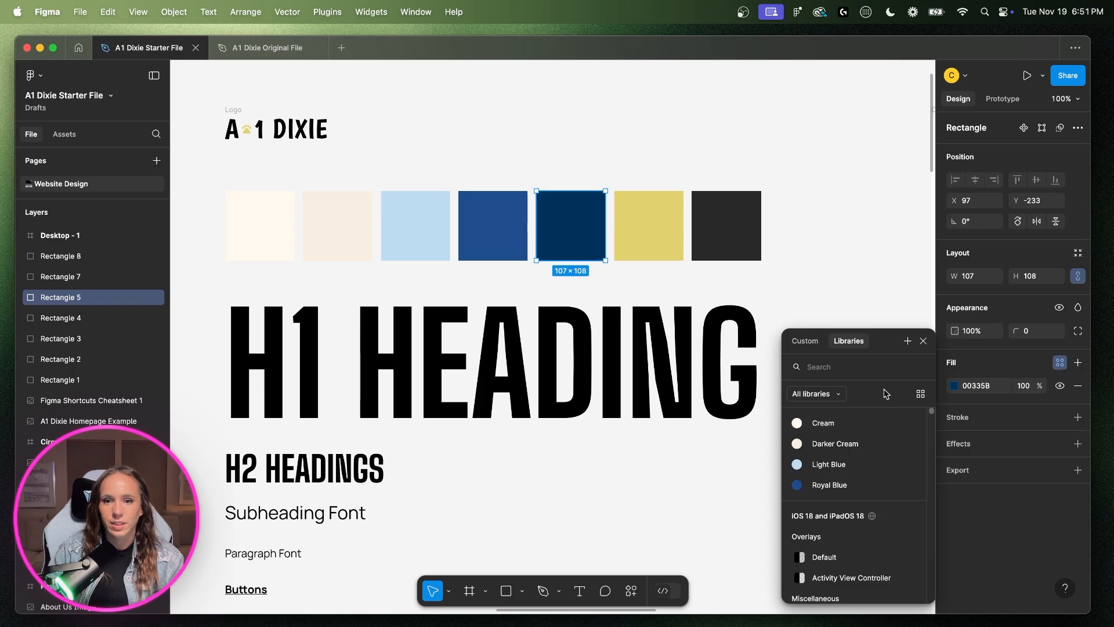
click(907, 342)
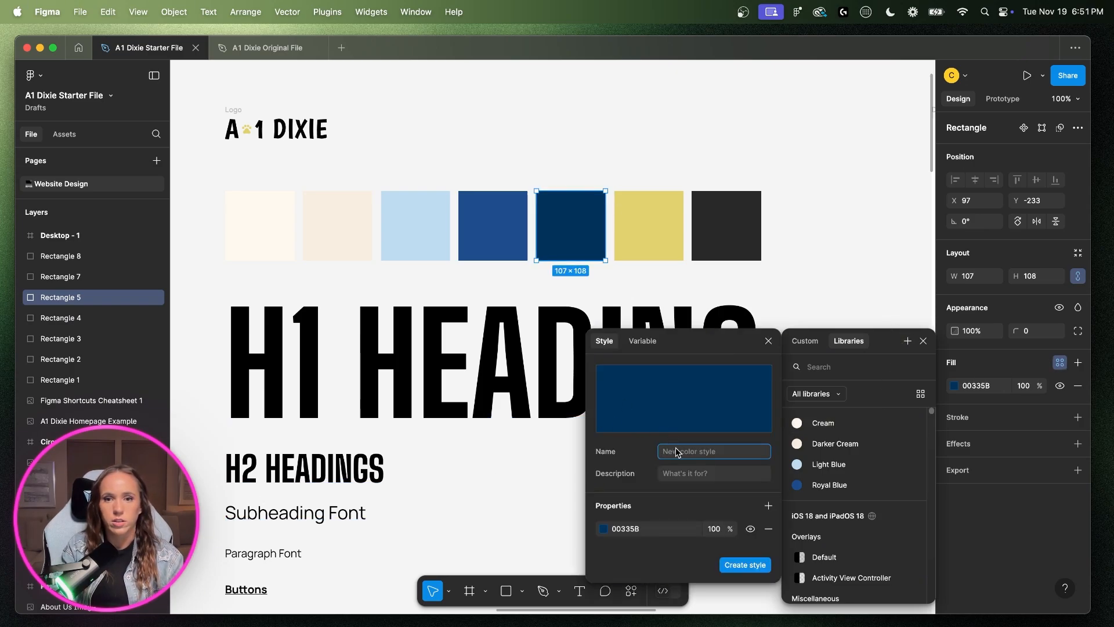
text(Dark Blue)
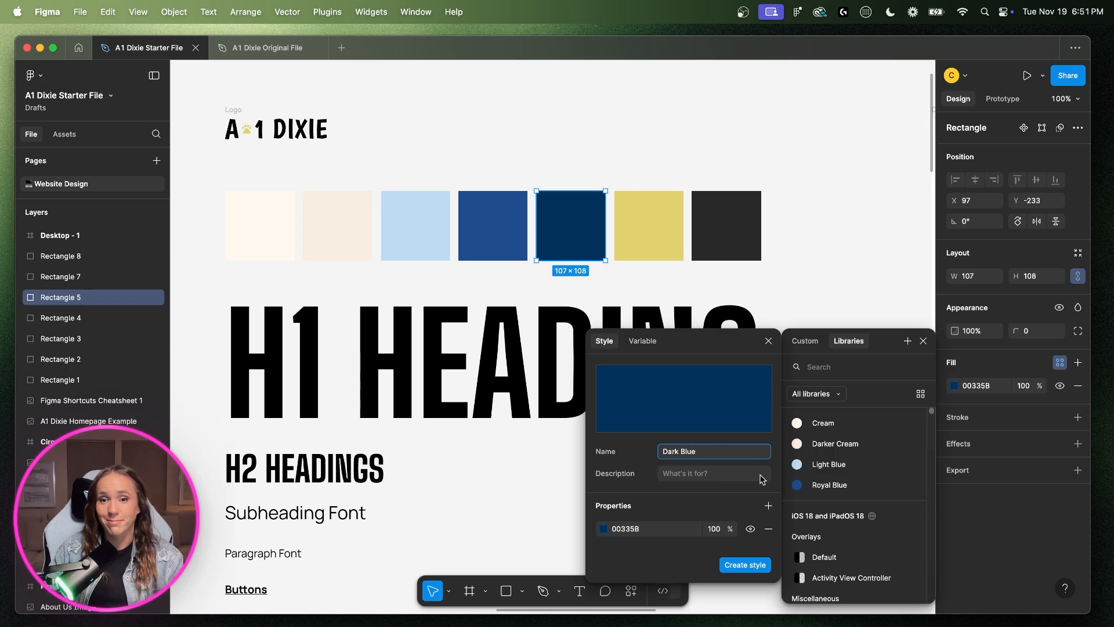
click(745, 565)
- Create a color style named "Greenish Yellow" from the yellow sixth swatch's fill
click(649, 226)
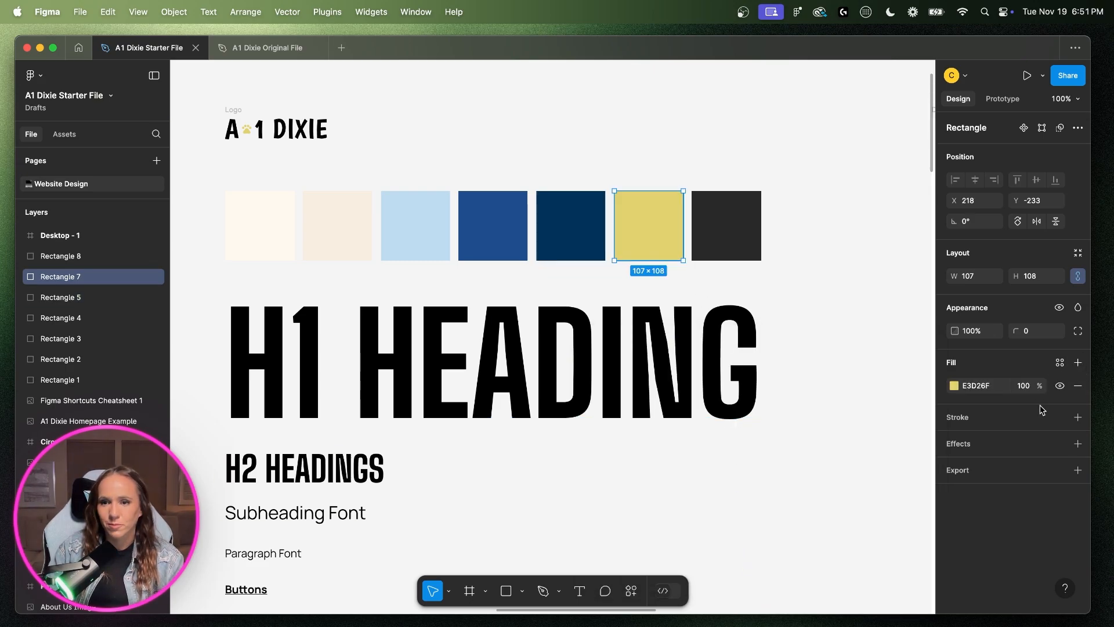
click(1059, 362)
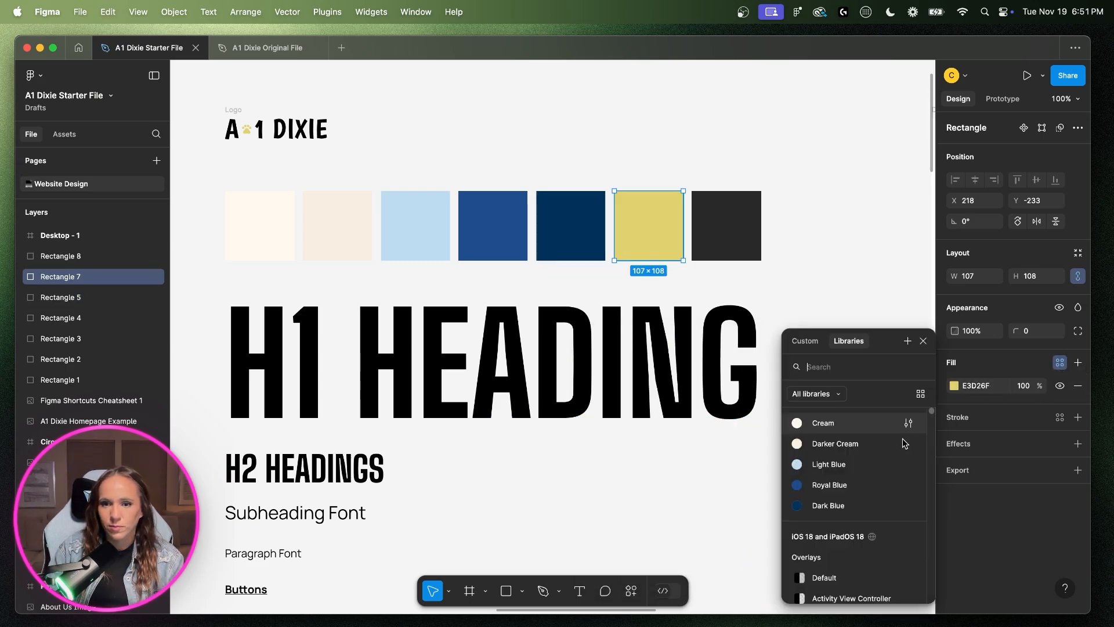
click(907, 341)
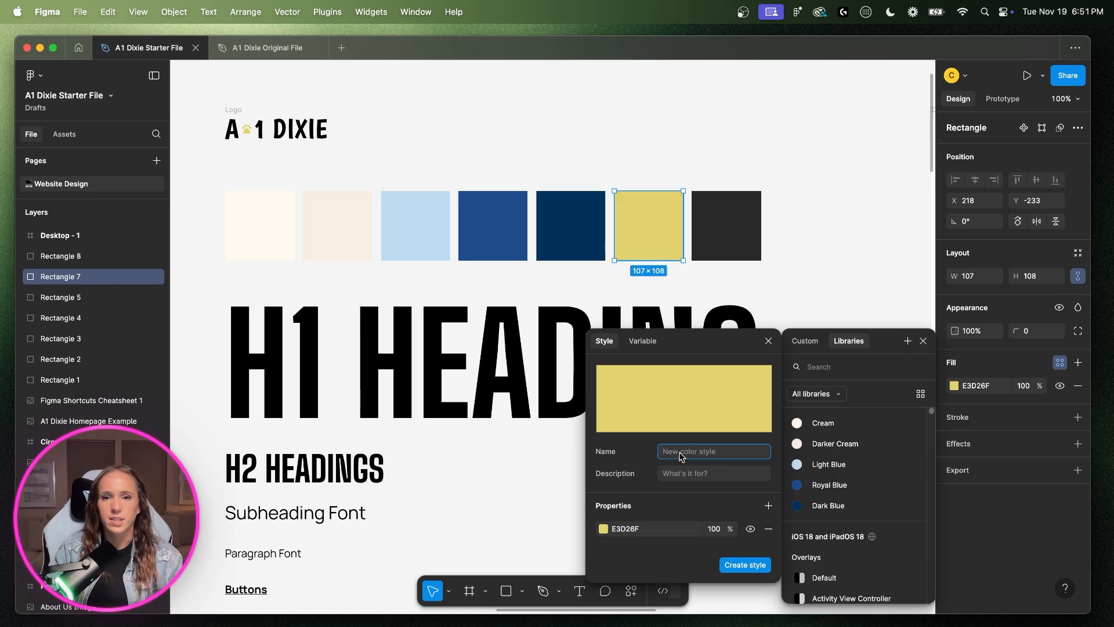
text(G)
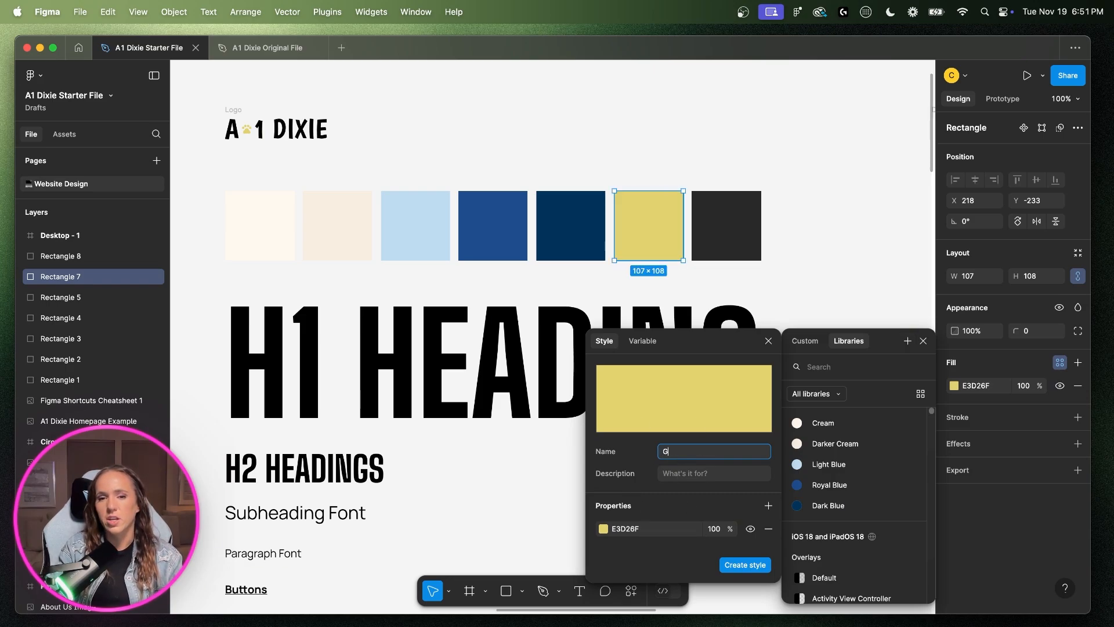
text(reenish Yellow)
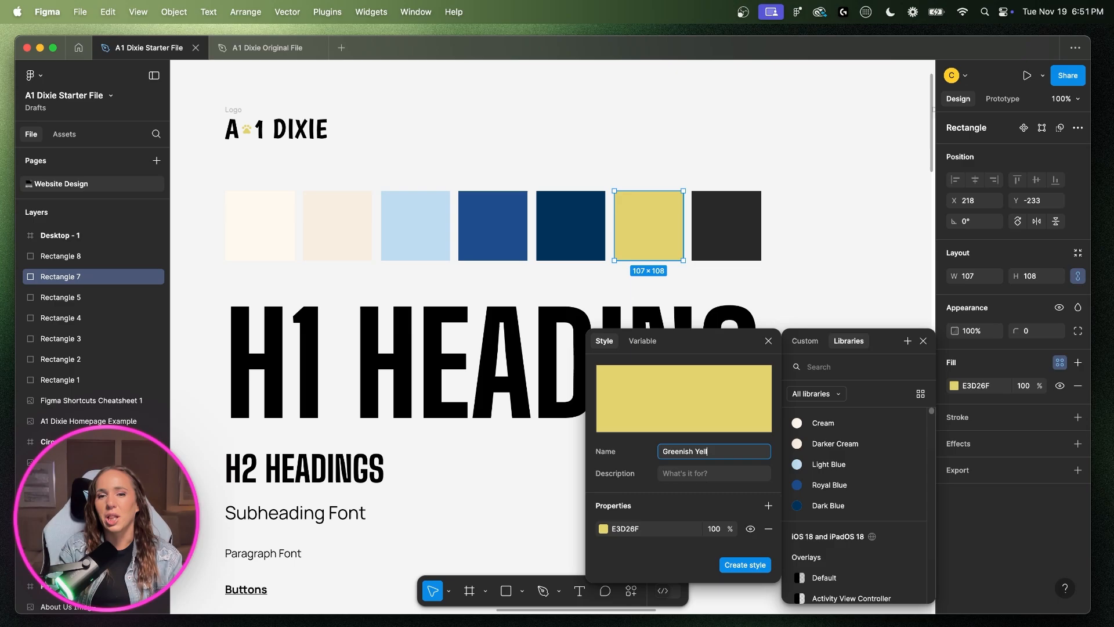
click(747, 566)
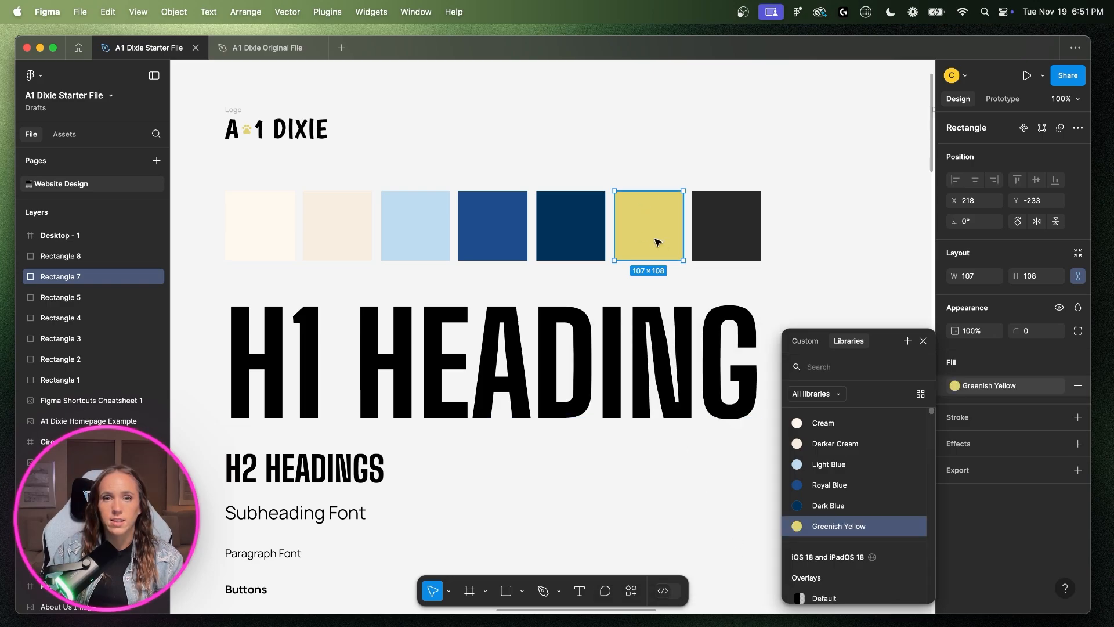
- Create a color style named "Dark Grey" from the near-black seventh swatch's fill, and clear the selection
click(726, 229)
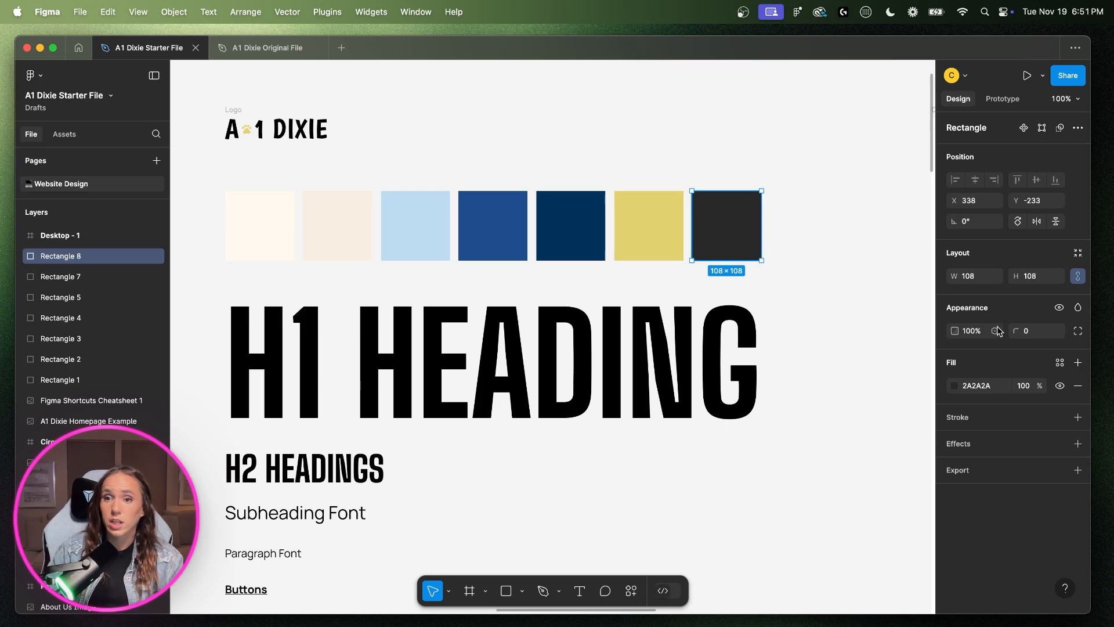
click(1059, 363)
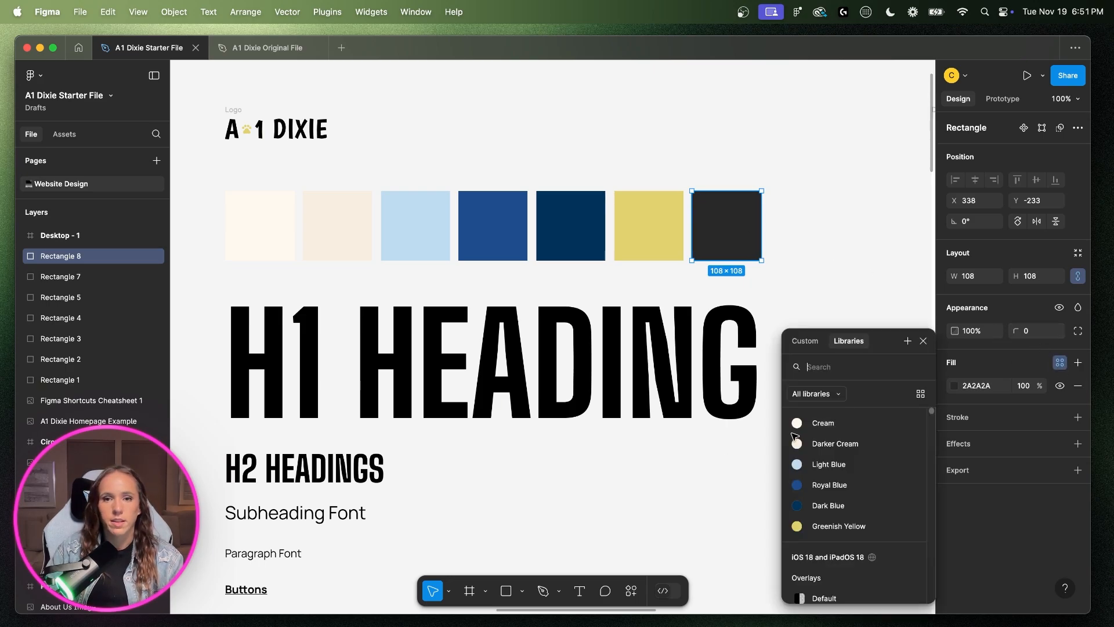
click(908, 340)
text(Da)
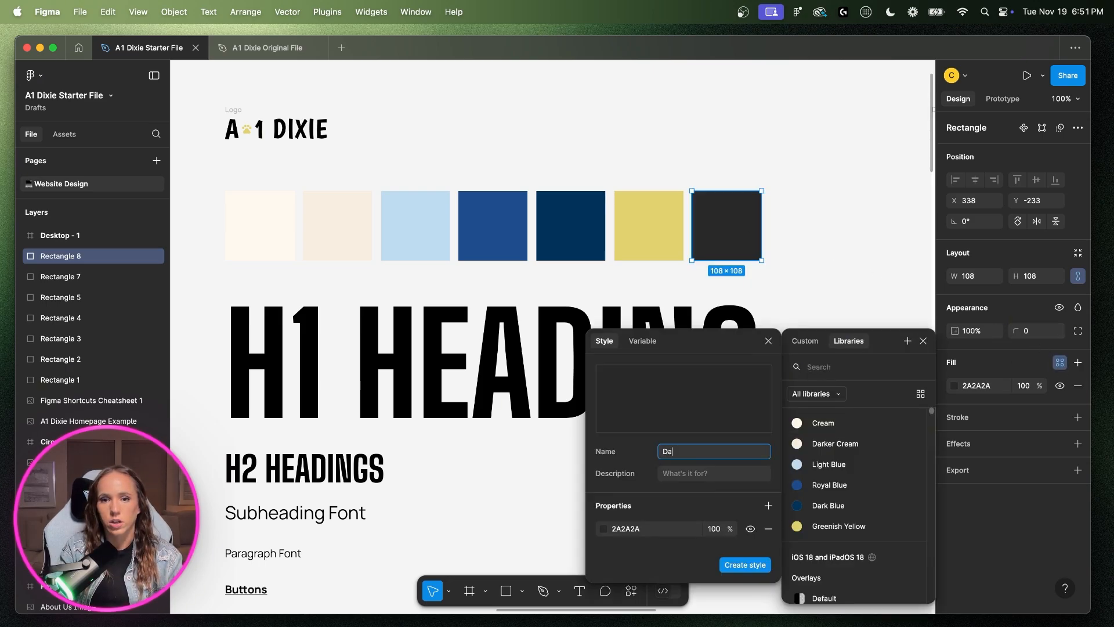
text(rk Grey)
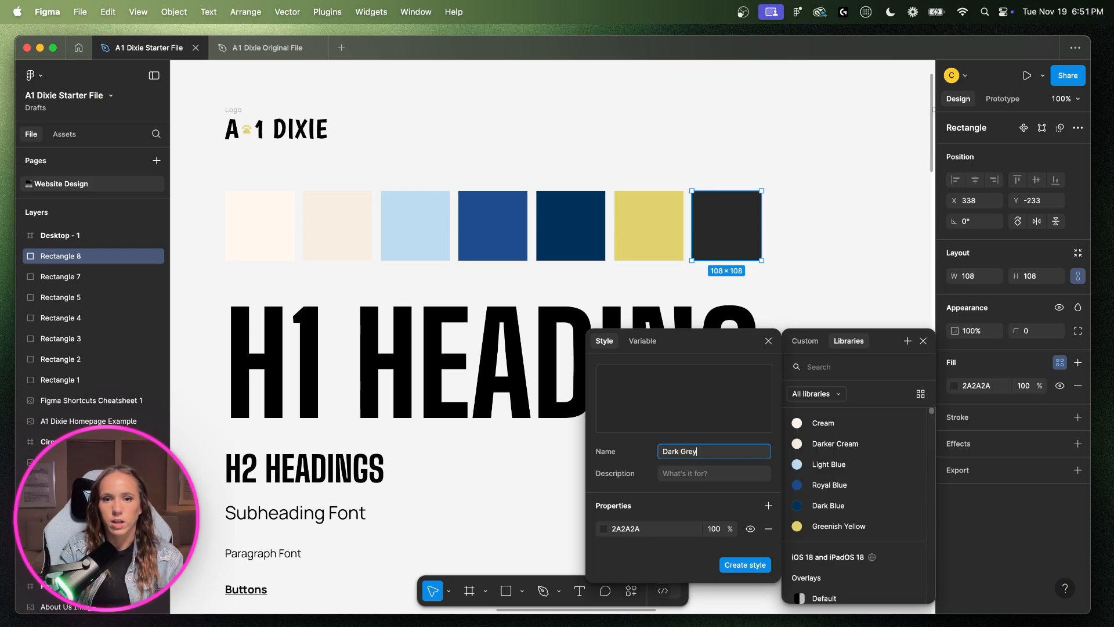
click(744, 564)
click(844, 290)
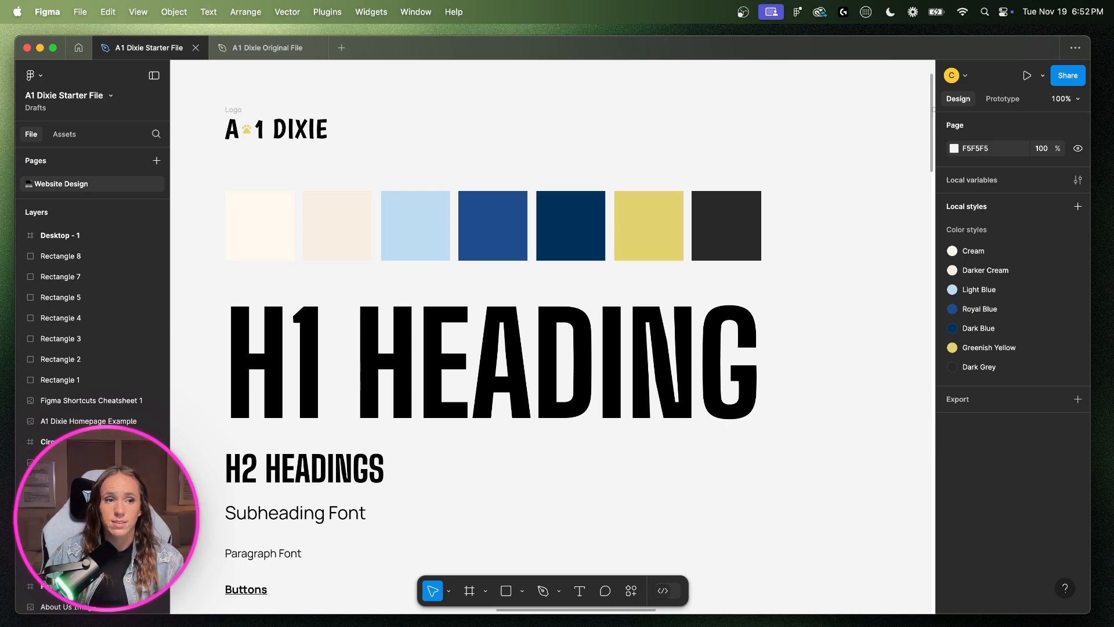
click(522, 360)
scroll(692, 478, down, 2)
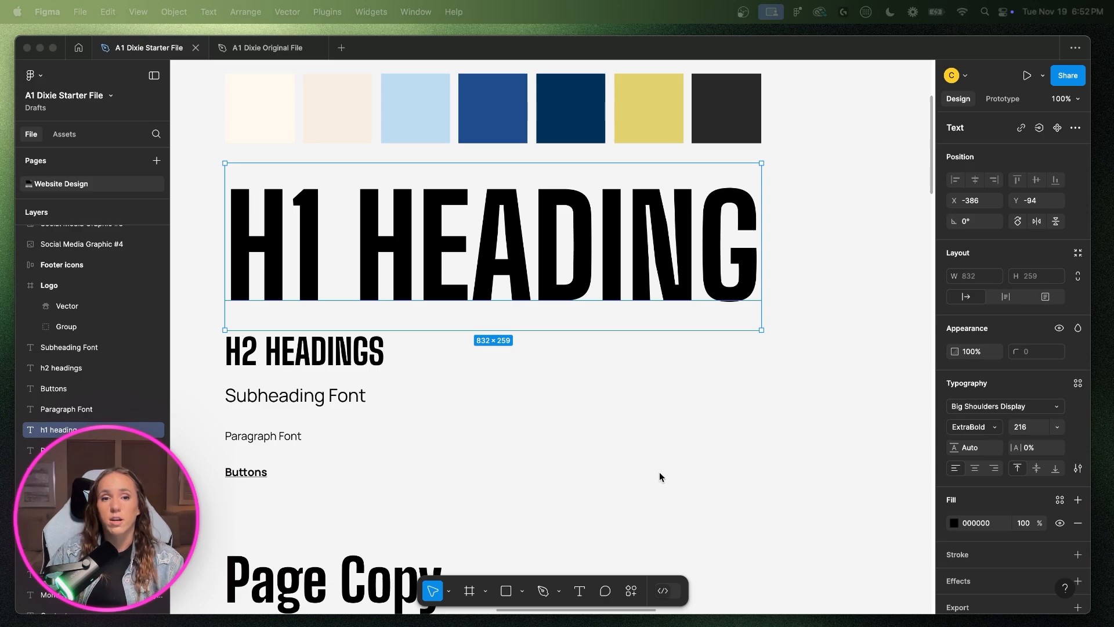
click(762, 452)
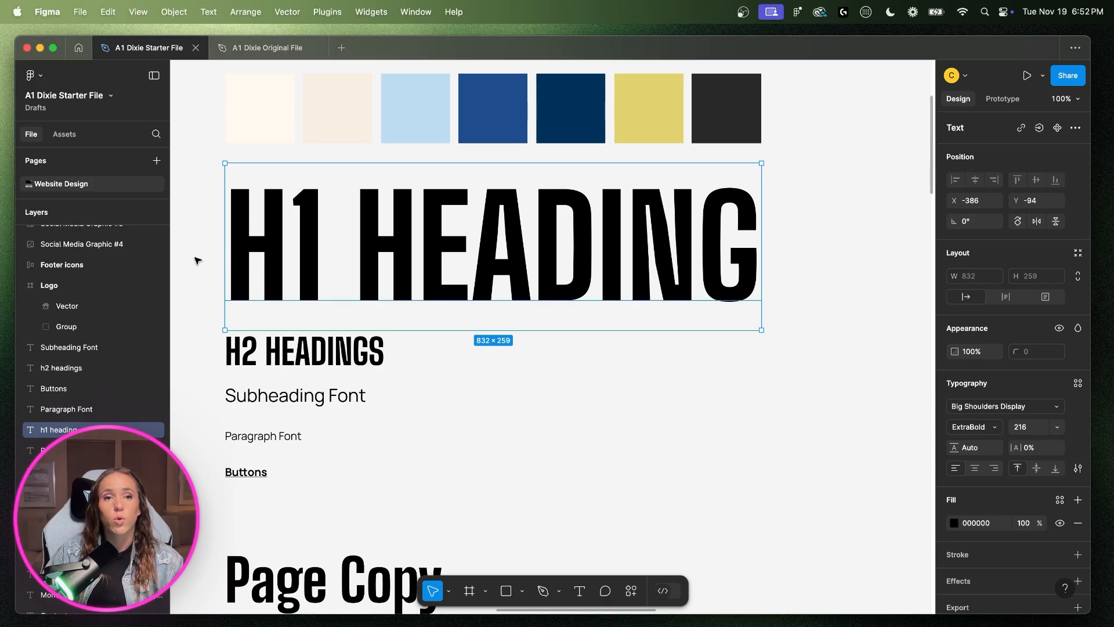
drag(197, 260, 363, 493)
click(381, 504)
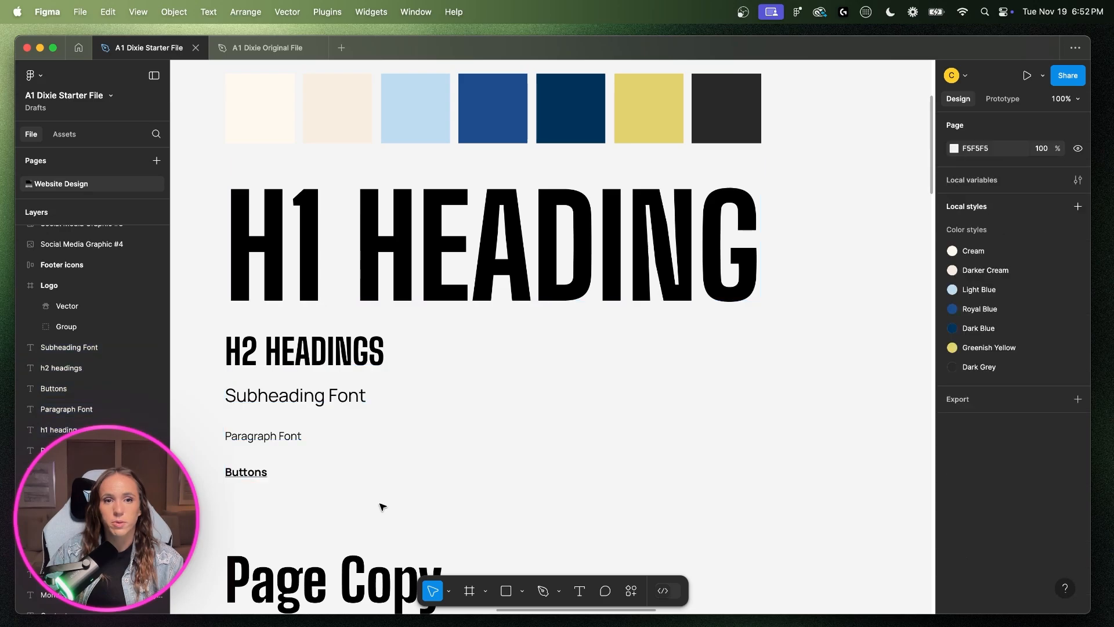
- Create a text style named "H1 Heading" from the large H1 HEADING sample text
click(367, 258)
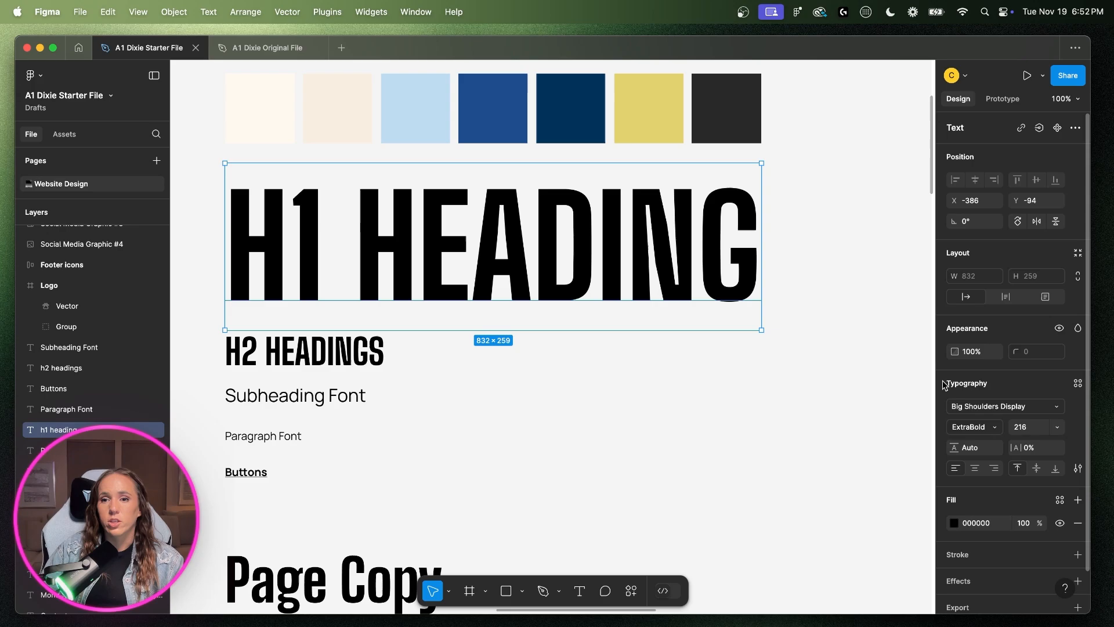
click(1077, 385)
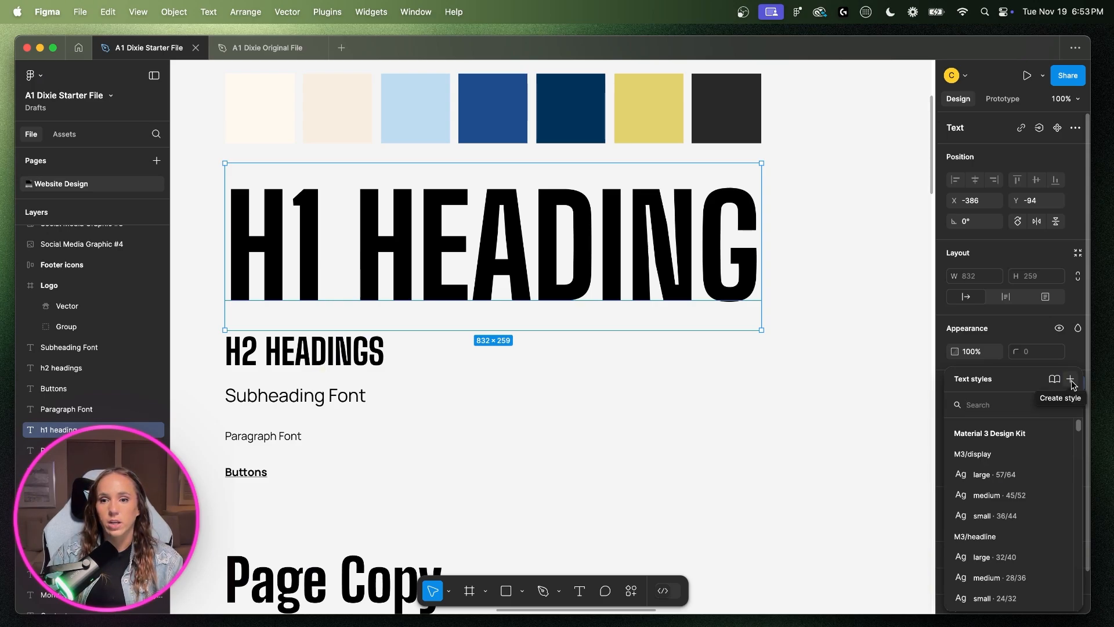
click(1072, 380)
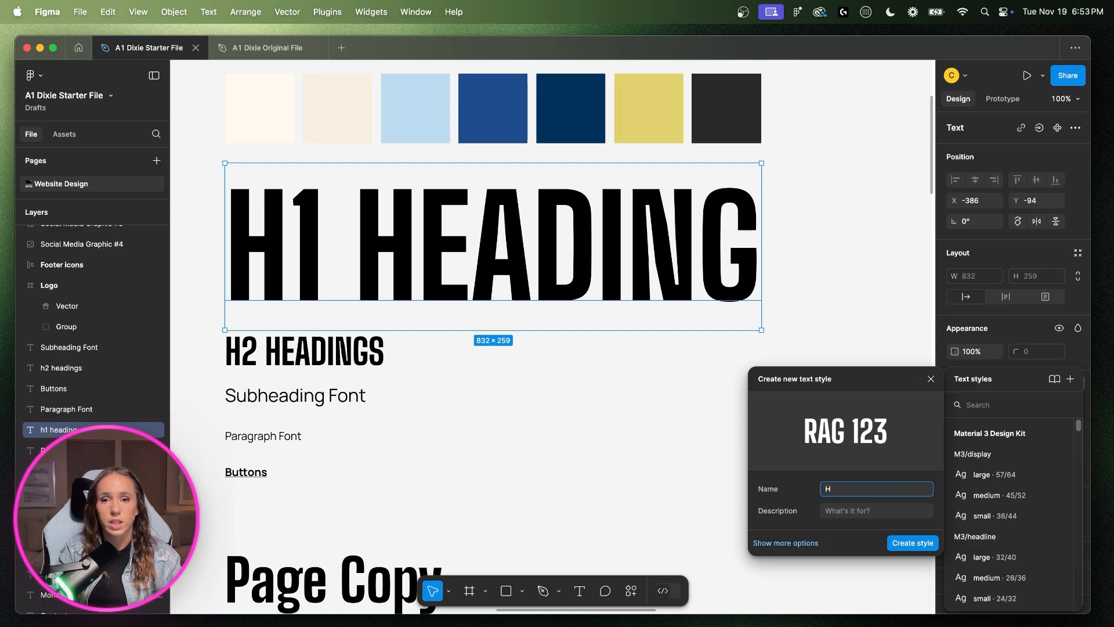
text(H1 Heading)
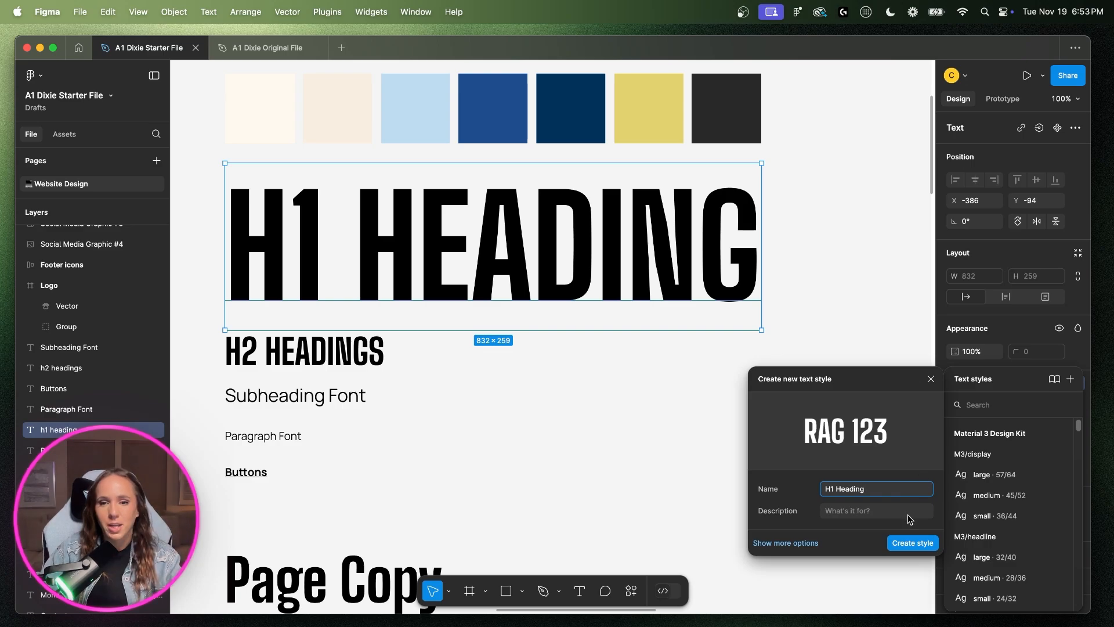
click(924, 545)
- Create a text style named "H2 Headings" from the H2 HEADINGS sample text
click(305, 351)
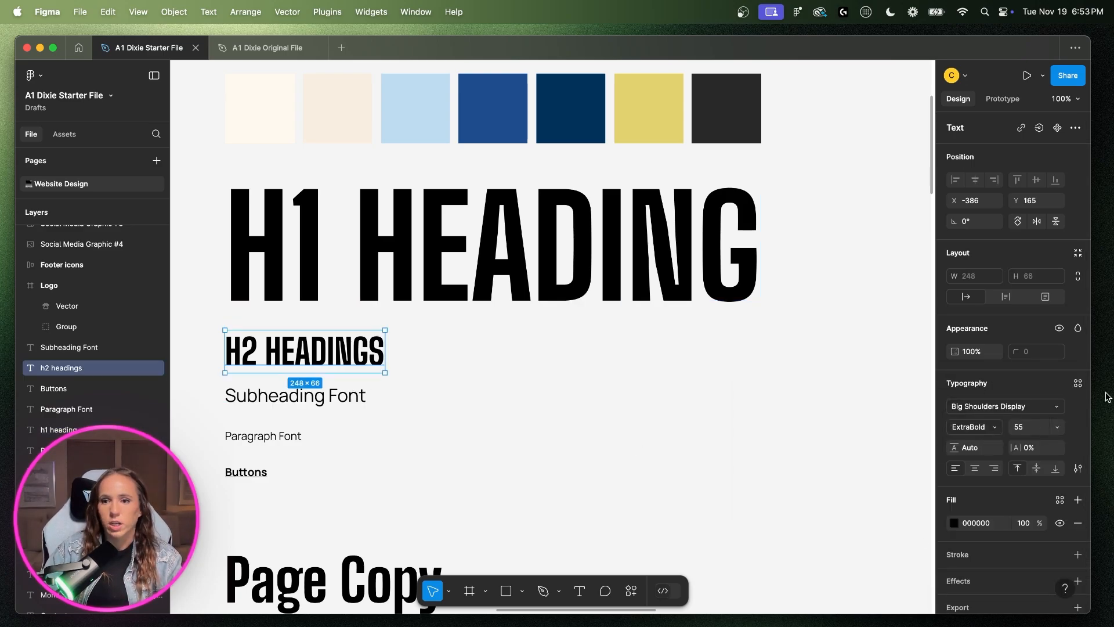
click(1078, 383)
click(1071, 378)
text(H2 Headings)
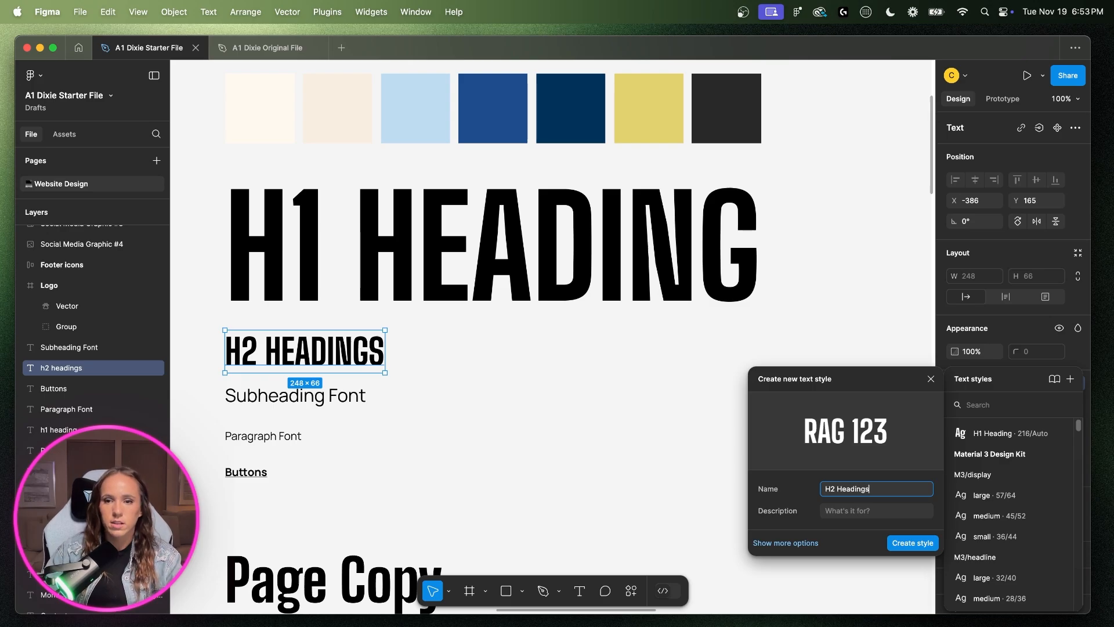
key(Return)
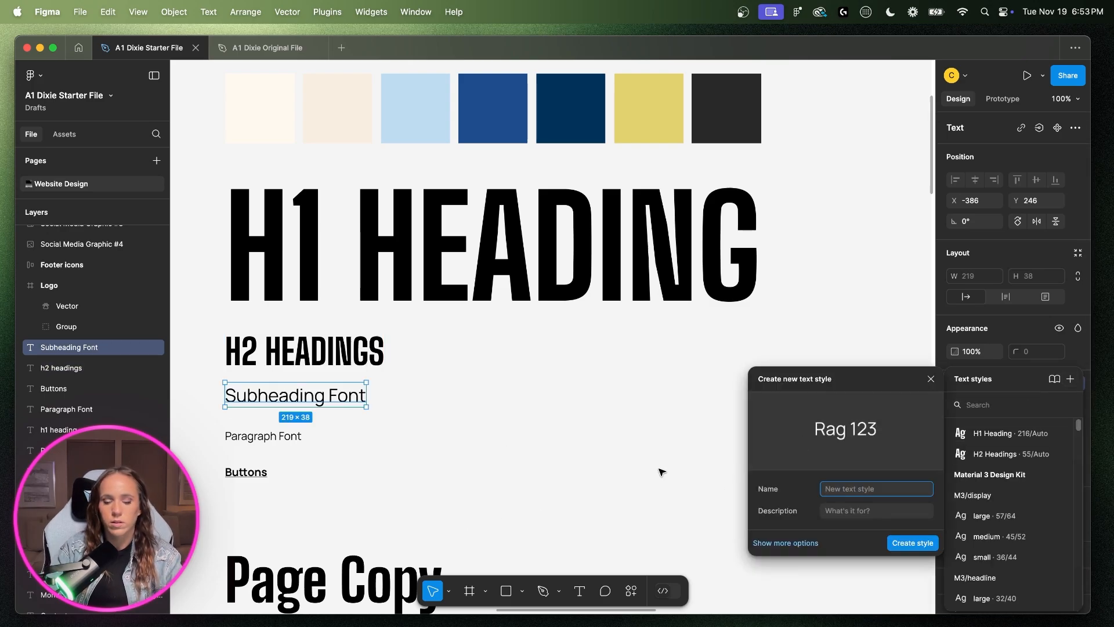
- Create a text style named "Subheadings" from the Subheading Font sample text
text(Subheading)
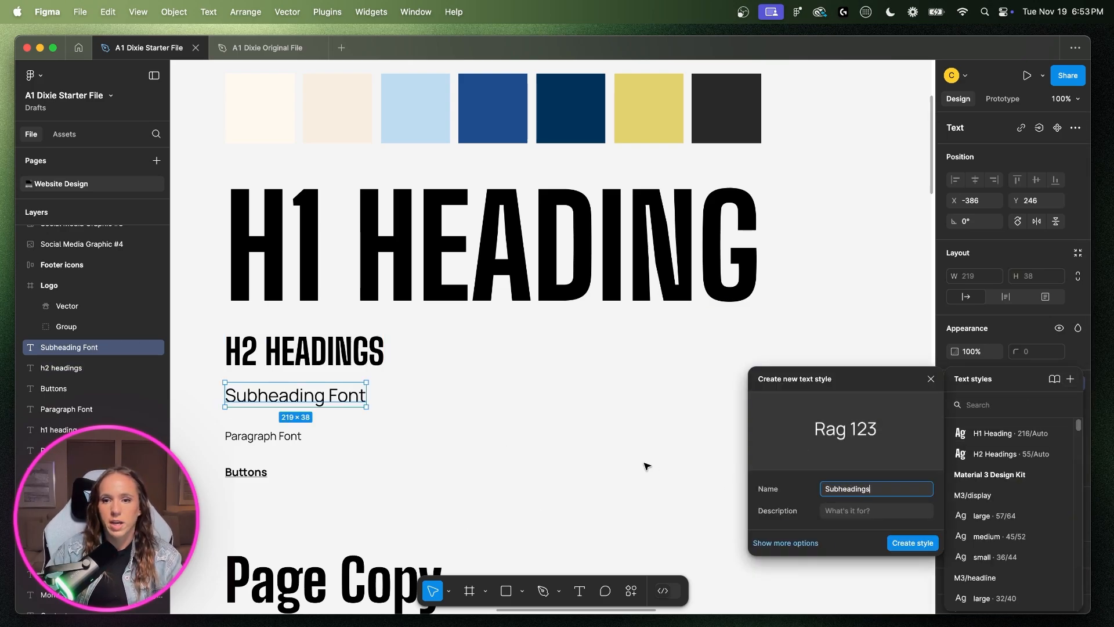
text(s)
key(Return)
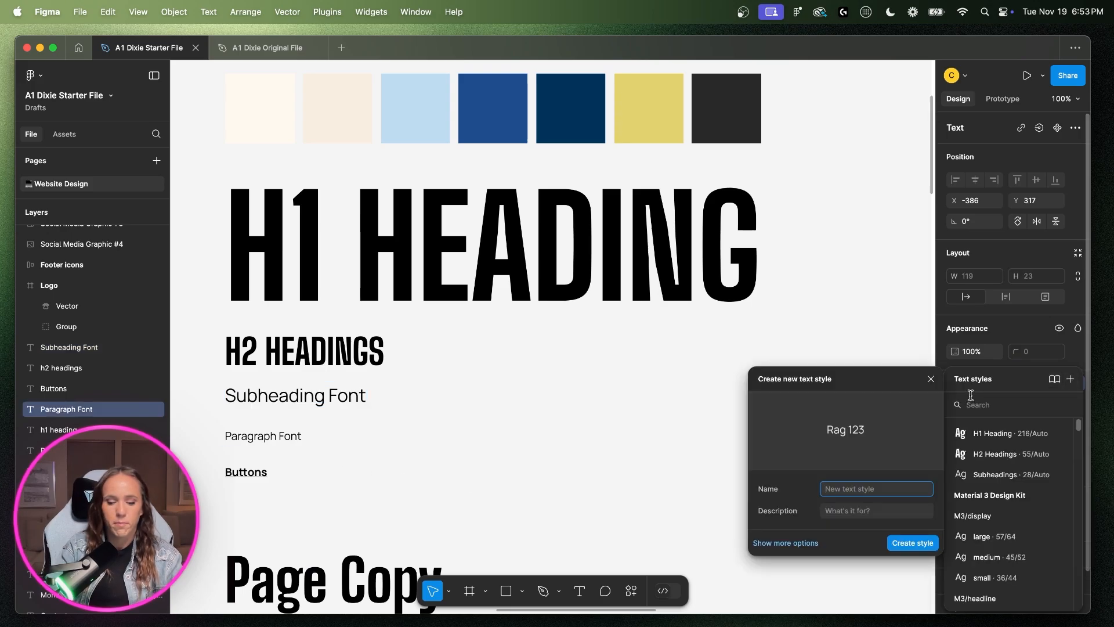
- Create a text style named "Paragraph Font" from the Paragraph Font sample text
text(Paragraph F)
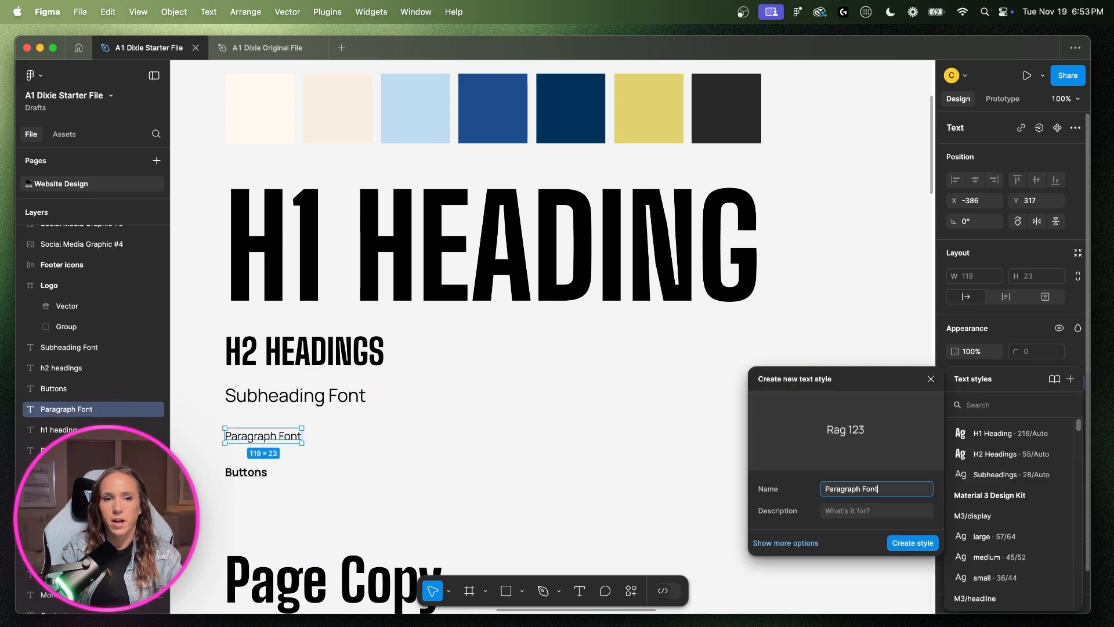
text(ont)
click(913, 543)
- Create a text style named "Buttons" from the underlined Buttons sample text, and clear the selection
click(256, 472)
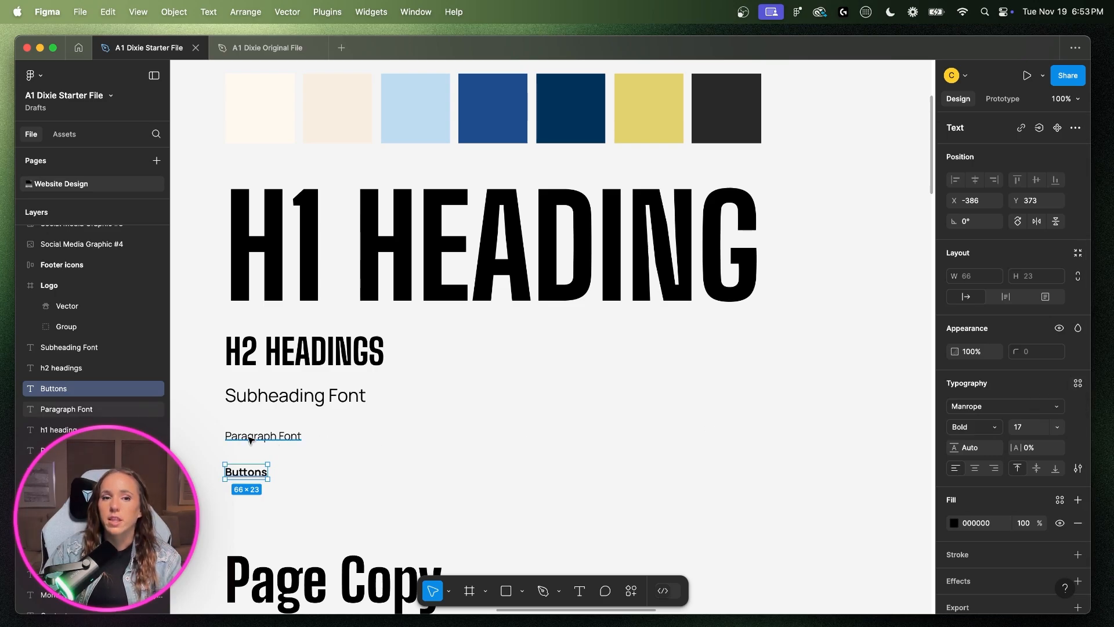
click(1078, 383)
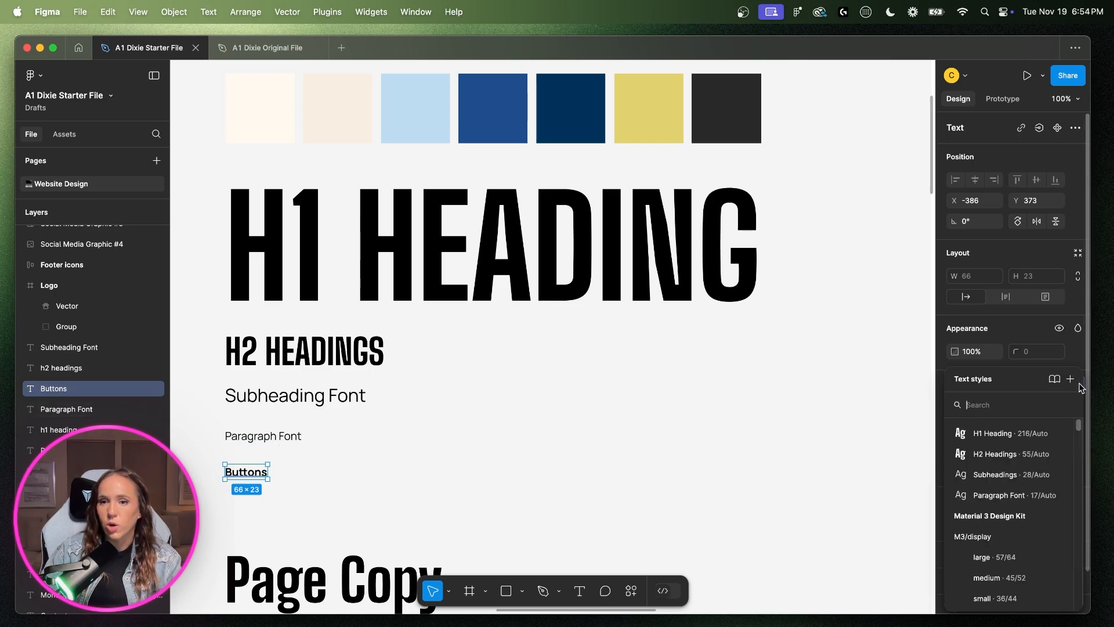
click(1071, 380)
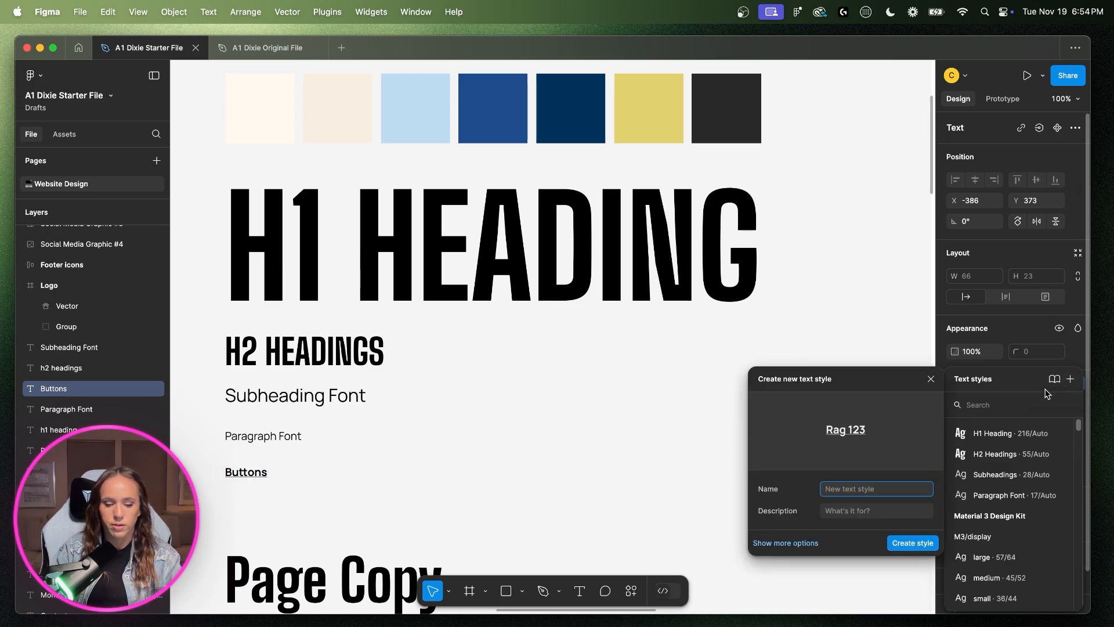
text(Buttons)
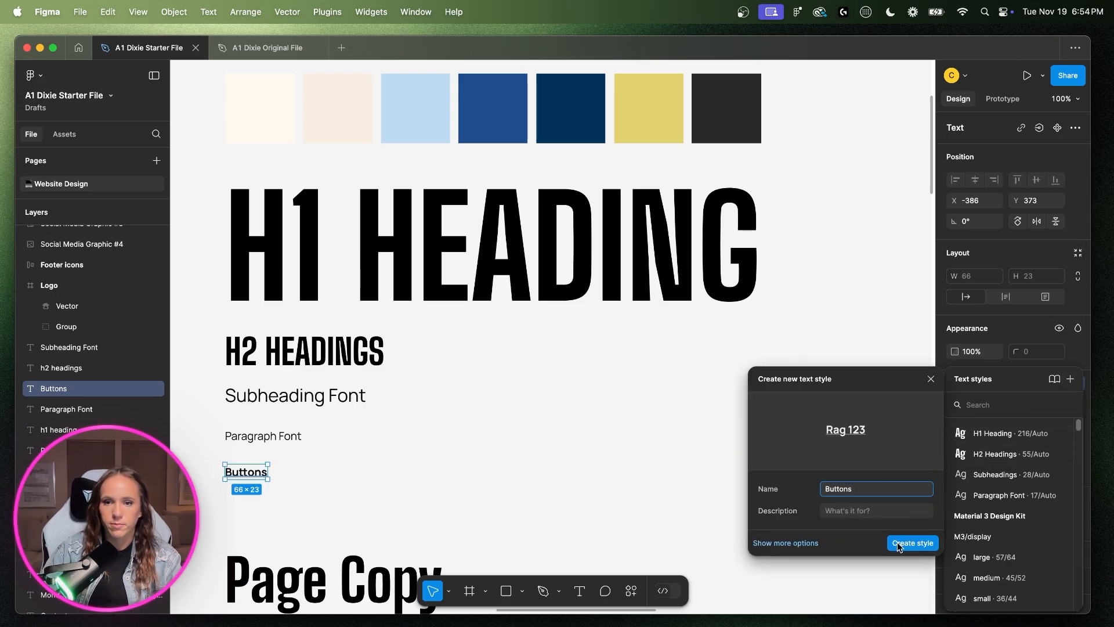
click(898, 543)
click(792, 430)
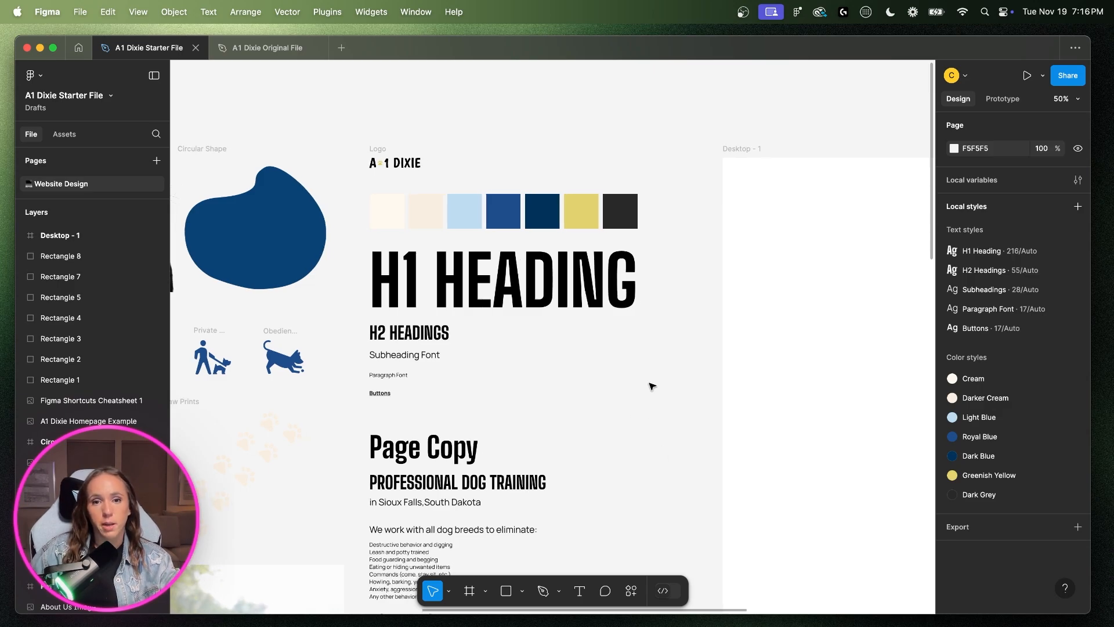
- Draw a rectangle about 262 by 58 on the empty canvas beside the Subheading Font sample
scroll(652, 385, right, 4)
scroll(649, 384, left, 5)
scroll(649, 383, right, 2)
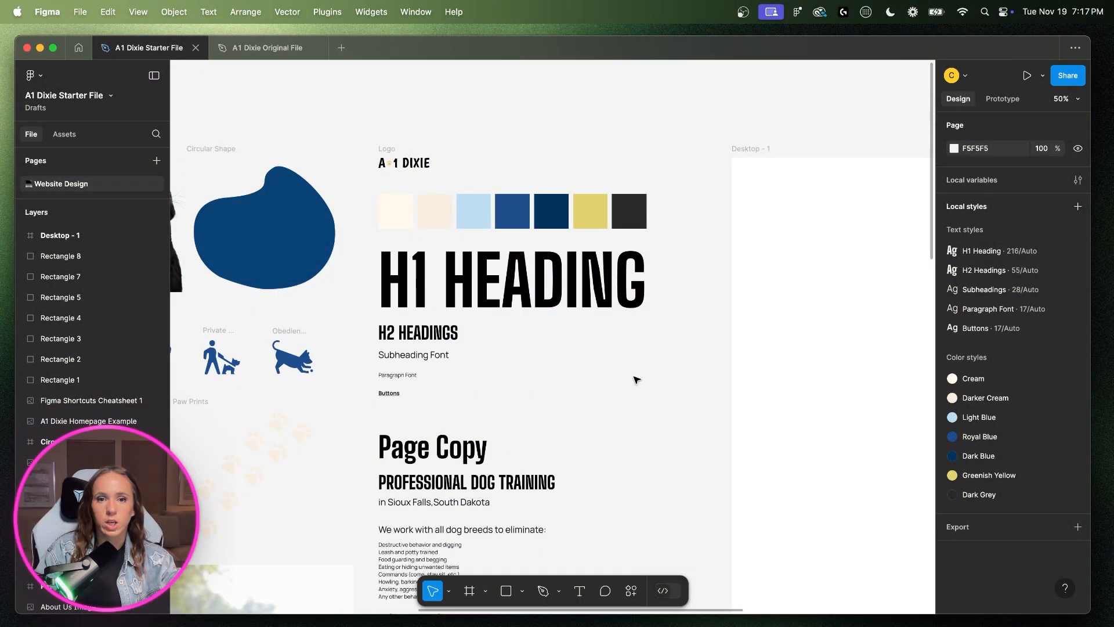
key(shift+0)
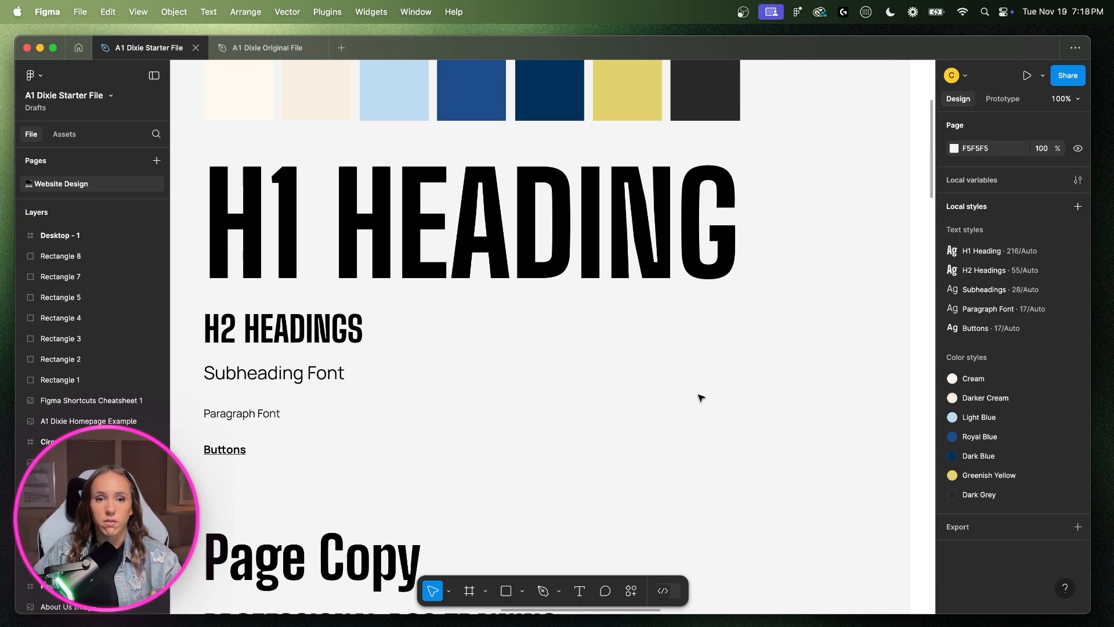
click(505, 592)
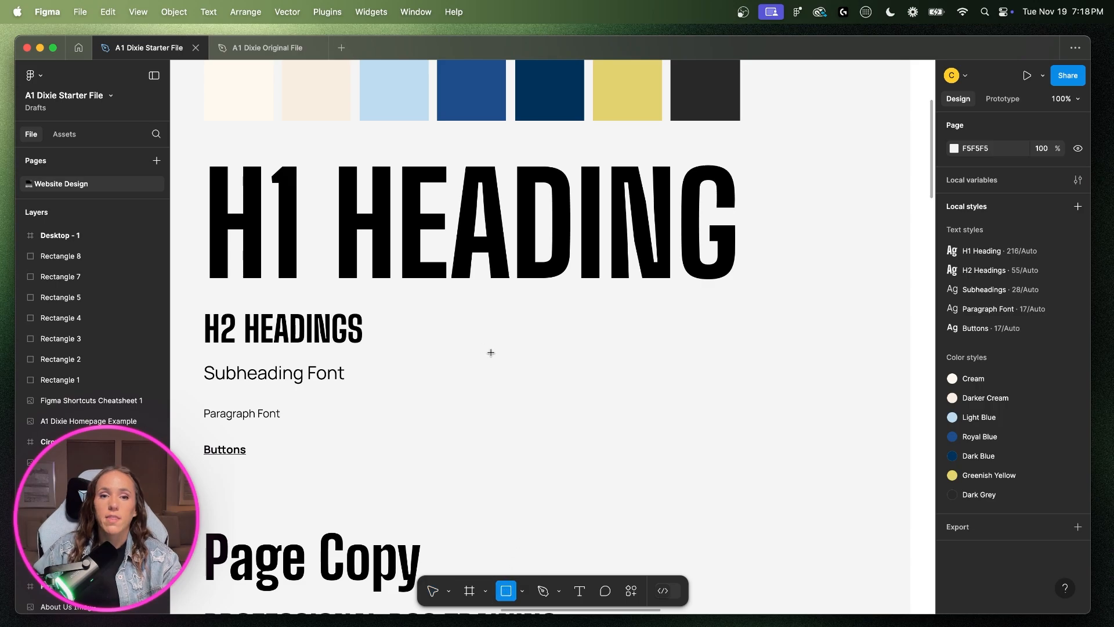
mouse_move(502, 350)
mouse_down()
mouse_move(603, 387)
mouse_move(670, 388)
mouse_up()
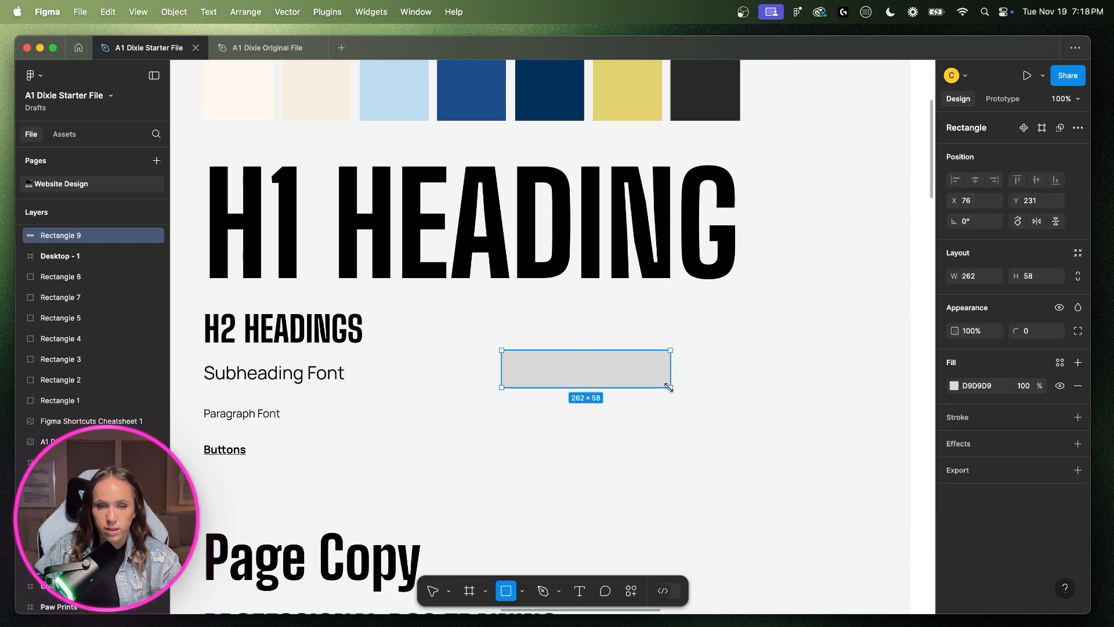
- Examine the buttons and learn-more links throughout the homepage design, from the hero section down to the footer
scroll(670, 388, left, 2)
scroll(670, 390, left, 10)
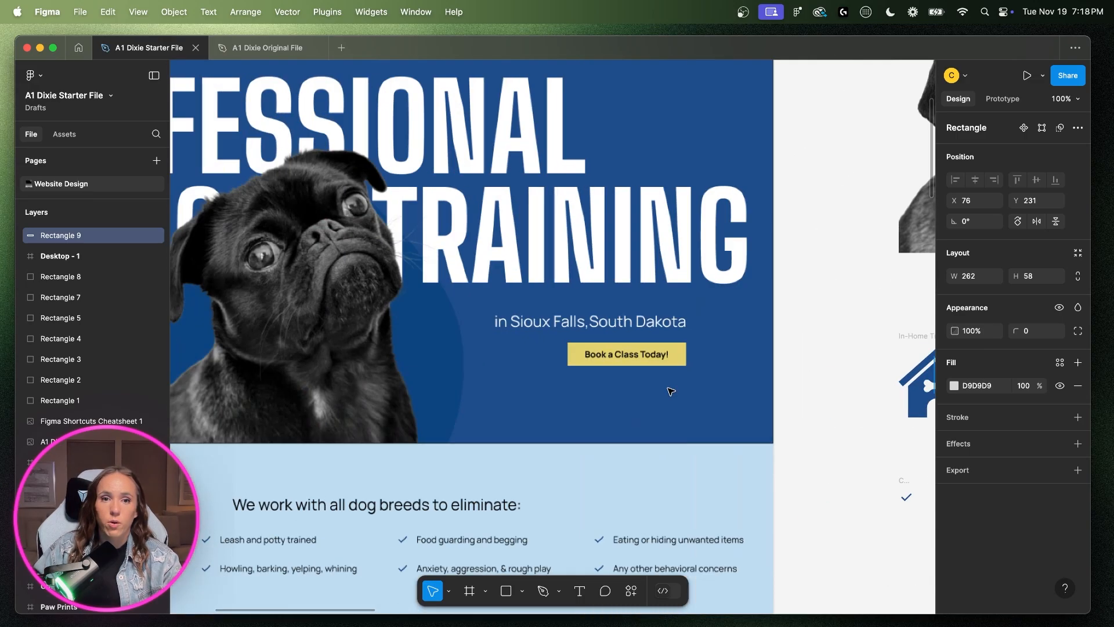
scroll(671, 391, down, 20)
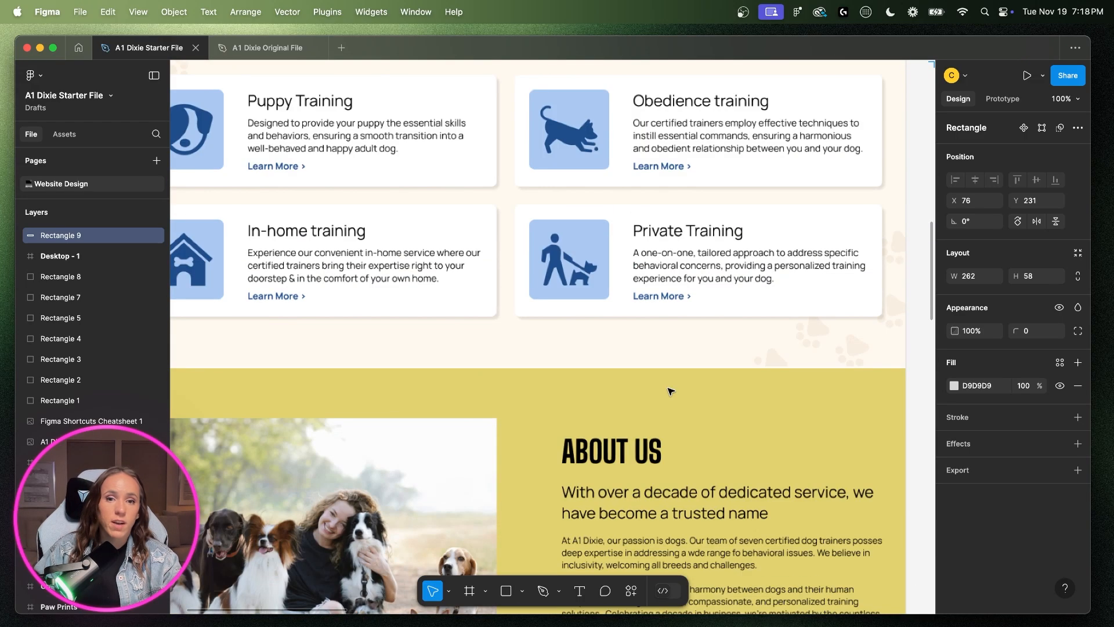
scroll(672, 392, down, 5)
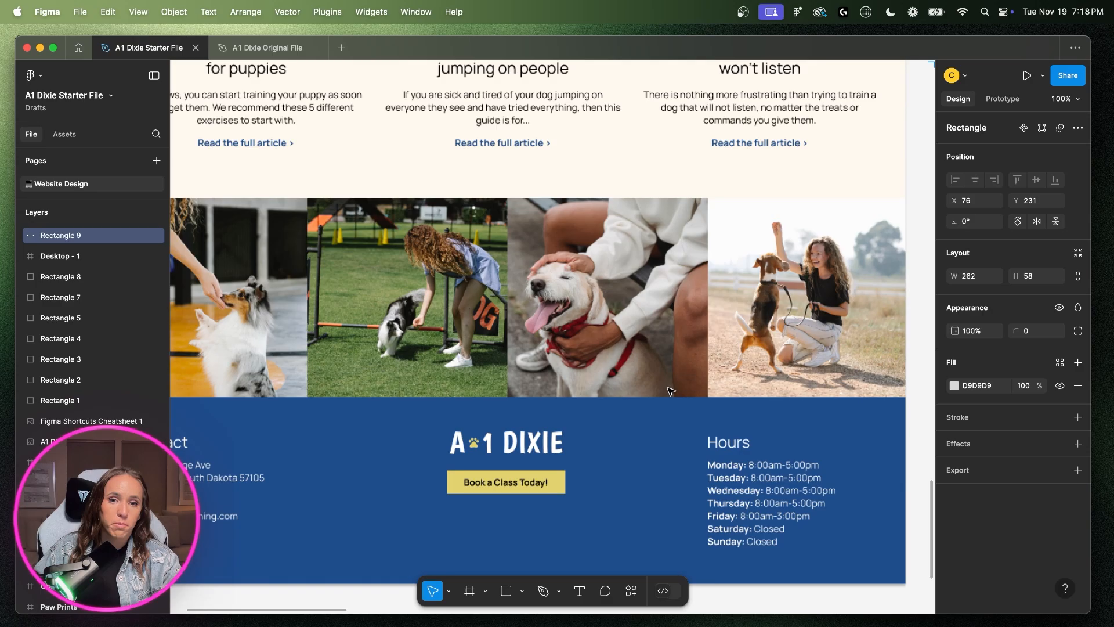
scroll(671, 391, up, 20)
scroll(671, 391, up, 10)
scroll(672, 391, down, 7)
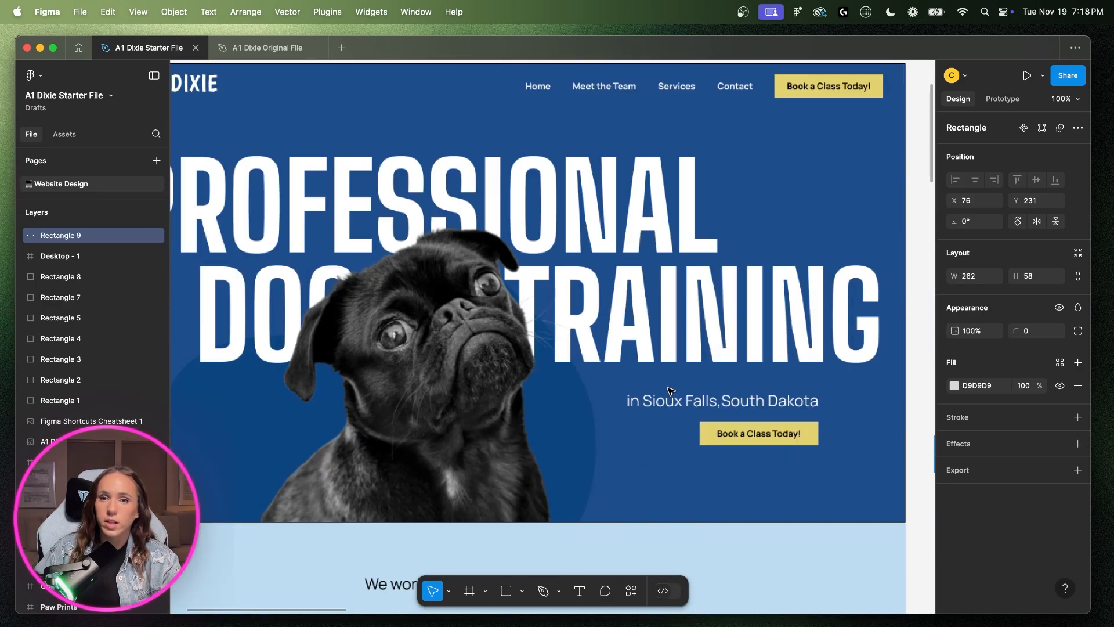
scroll(671, 391, right, 10)
scroll(671, 391, right, 15)
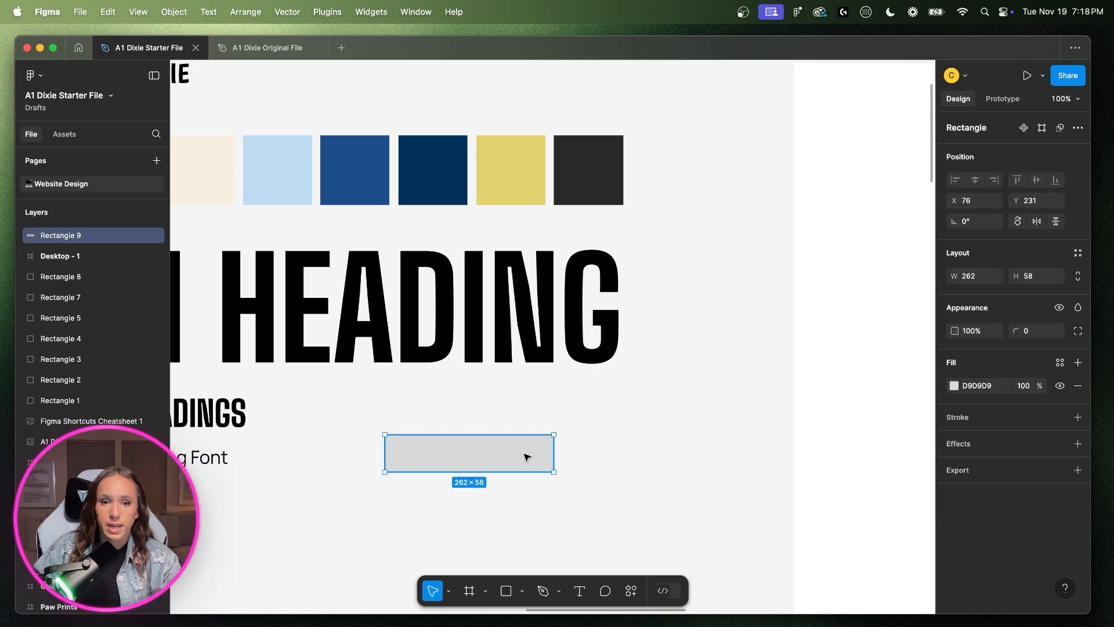
- Fill the new grey rectangle with the page's yellow, E3D26F, and clear the selection
click(954, 386)
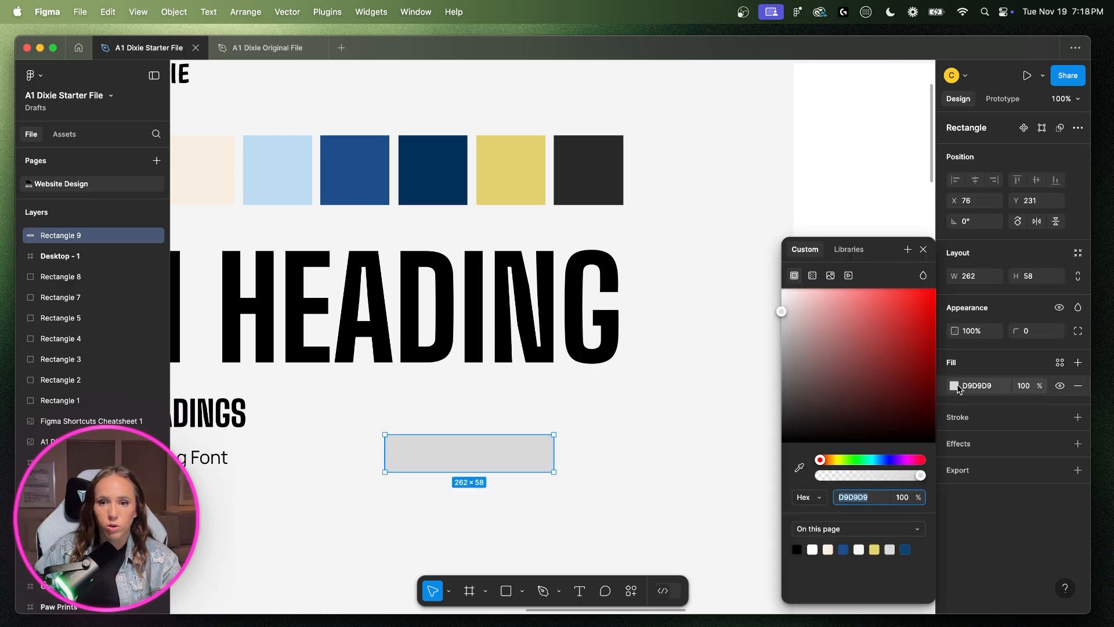
click(875, 548)
click(560, 513)
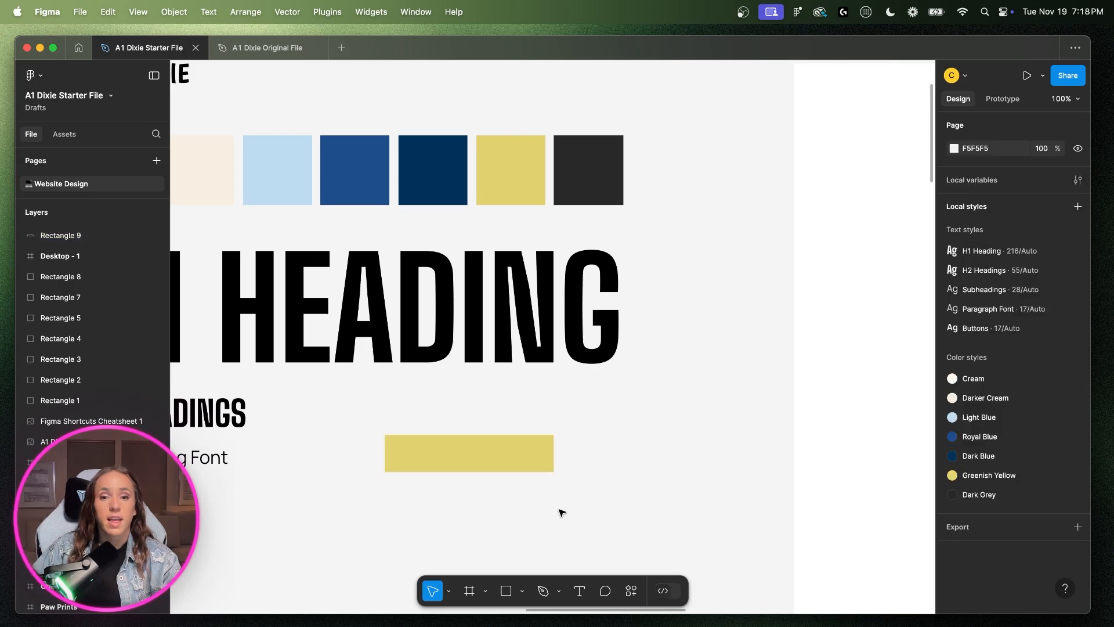
- Add a text box about 199 by 38 reading "Button" below the yellow rectangle and centre its text horizontally
click(582, 599)
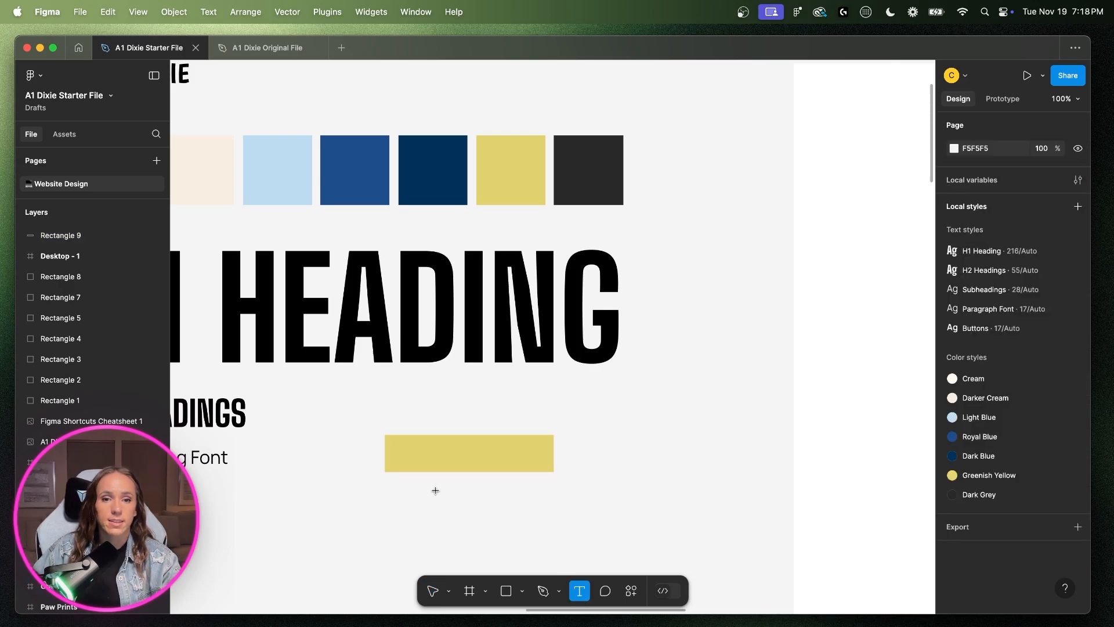
drag(417, 488, 549, 513)
text(Button)
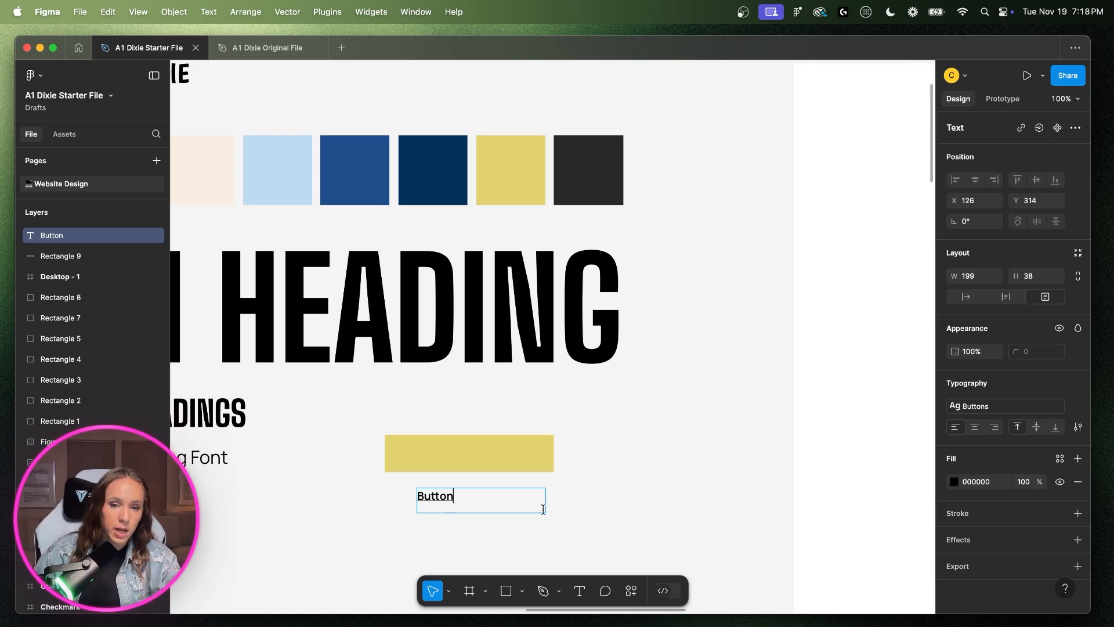
key(Escape)
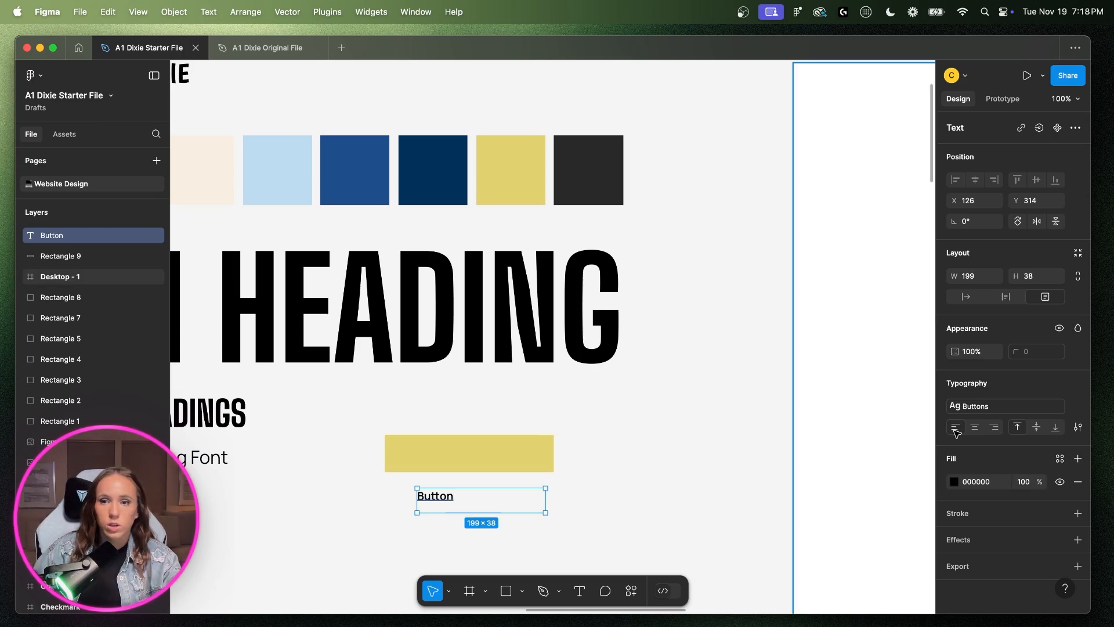
key(alt+super+t)
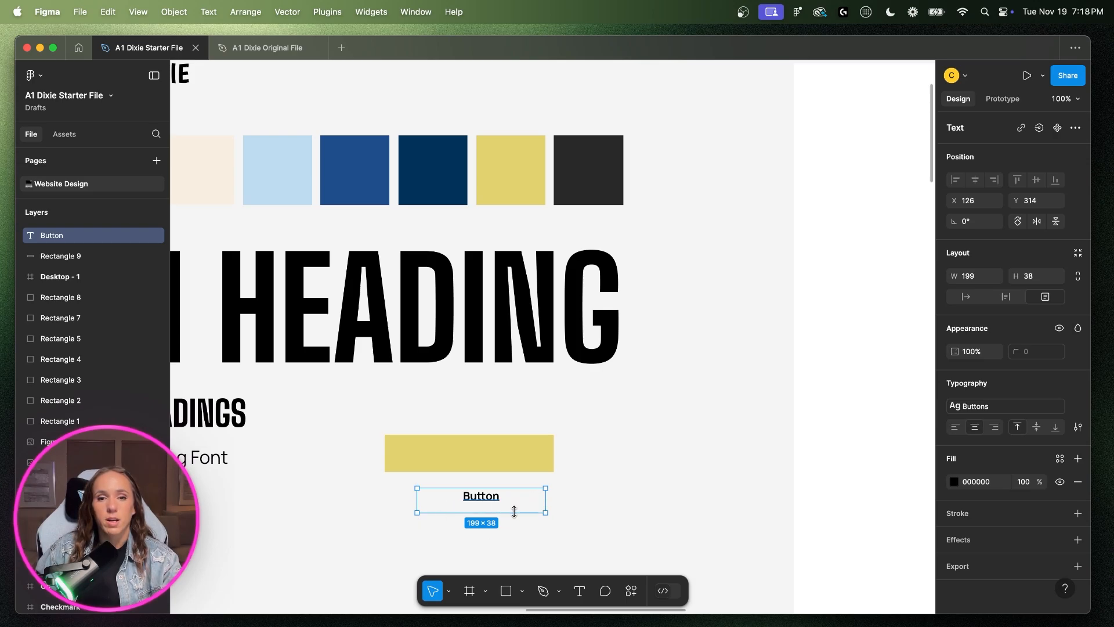
- Shrink the "Button" text box to fit its text in both height and width, and clear the selection
double_click(514, 513)
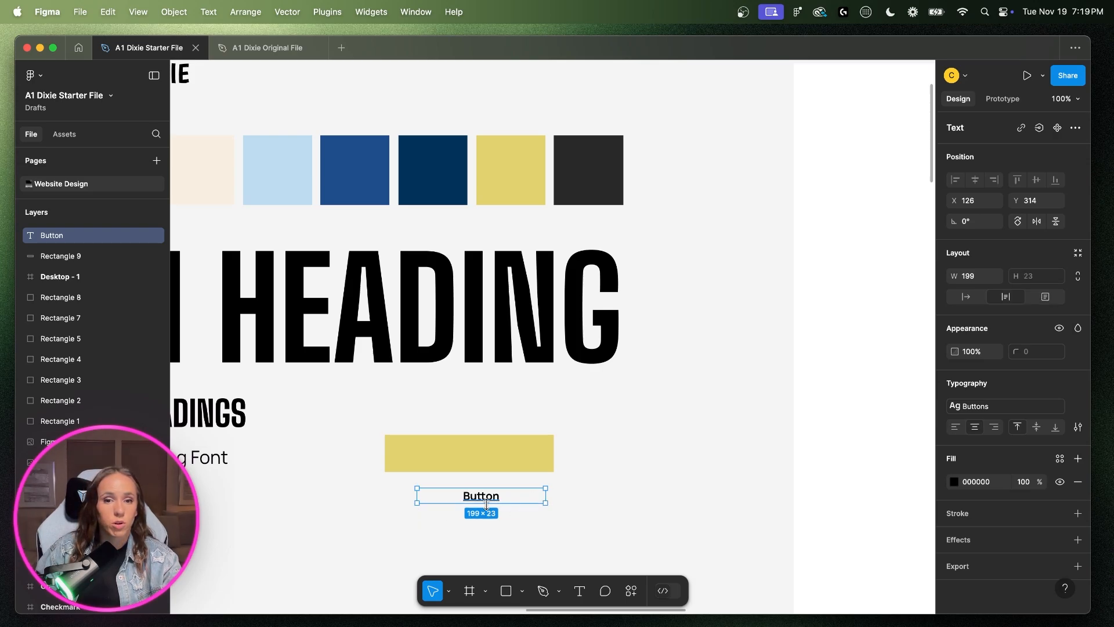
double_click(546, 496)
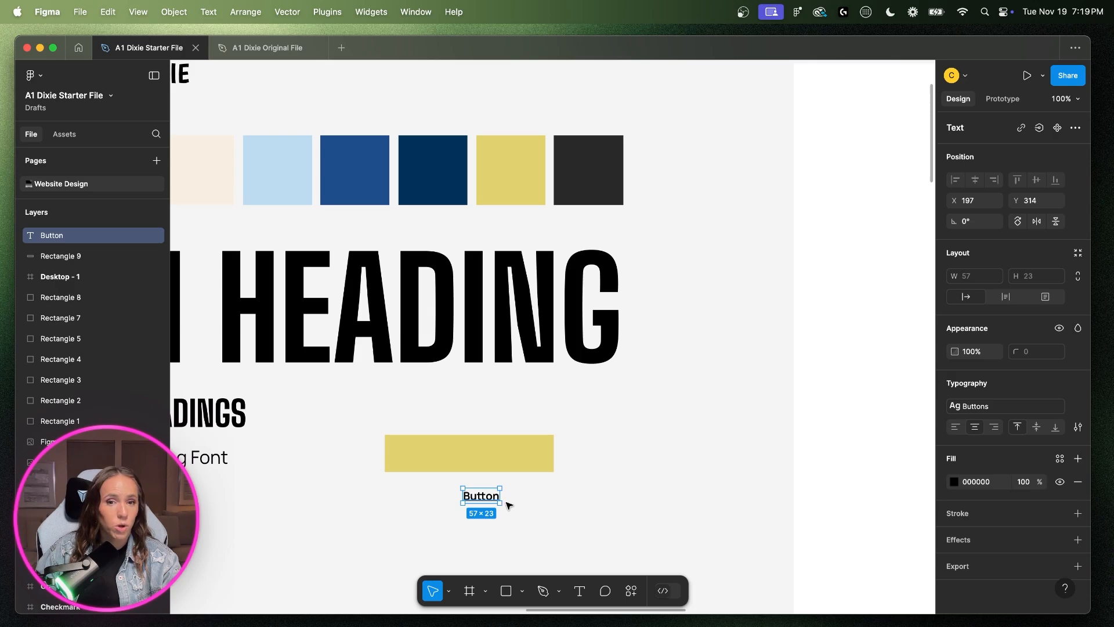
click(547, 511)
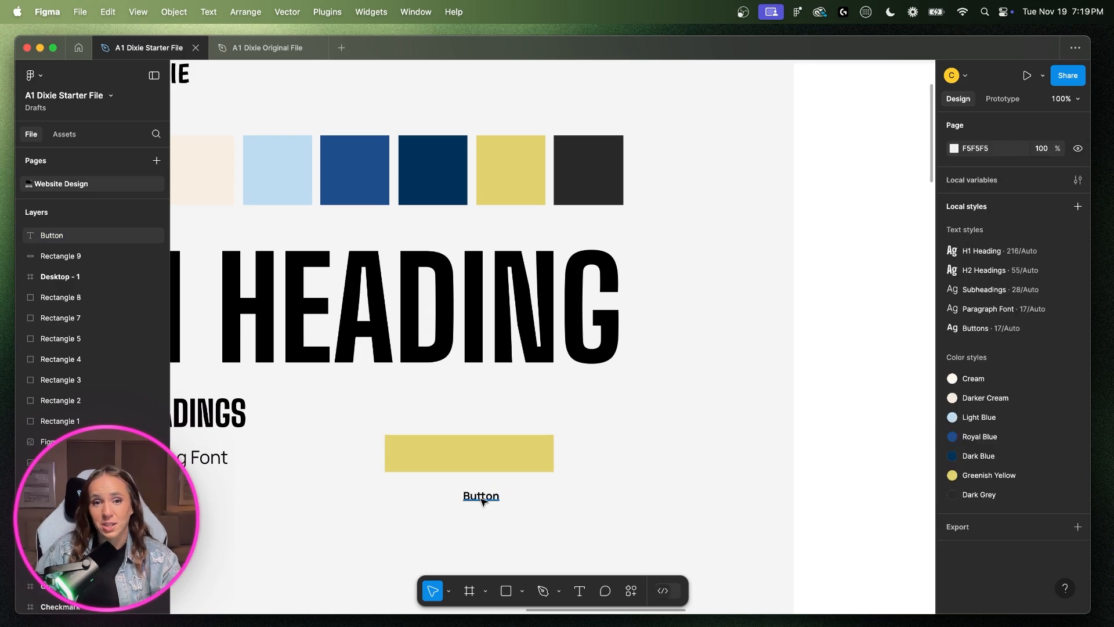
- Move the "Button" text onto the middle of the yellow rectangle and group the two together
drag(482, 503, 470, 460)
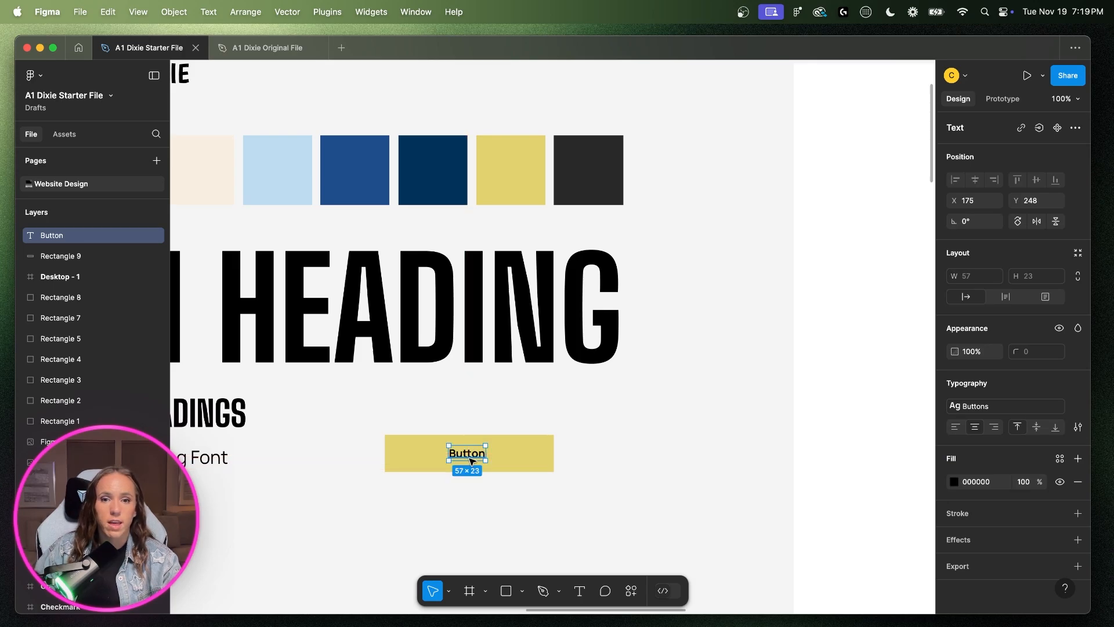
click(599, 443)
drag(611, 439, 441, 490)
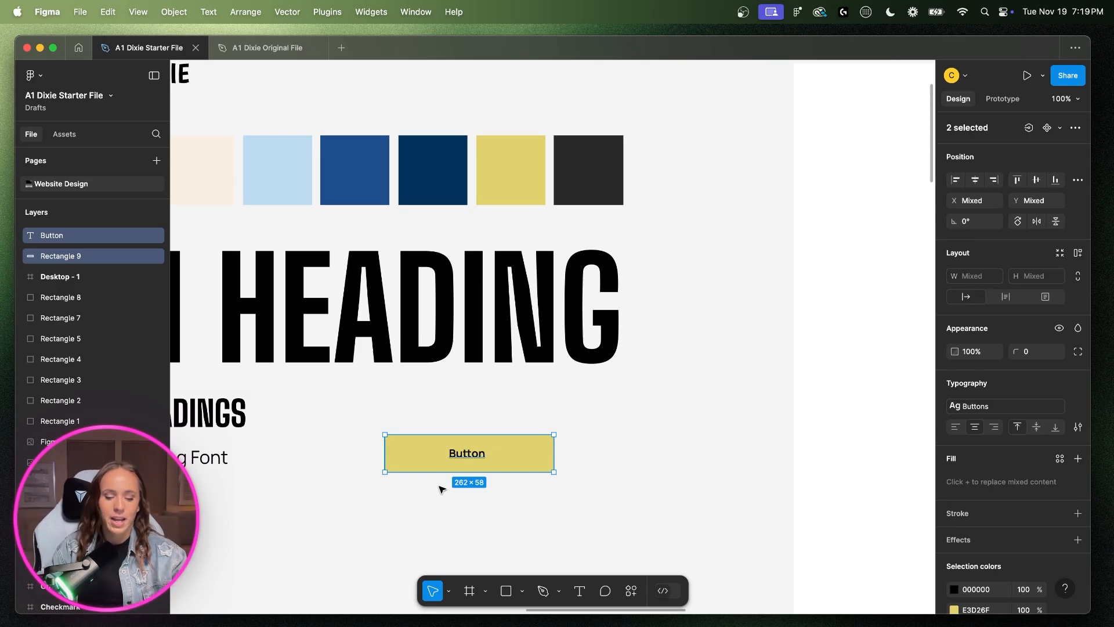
key(super+g)
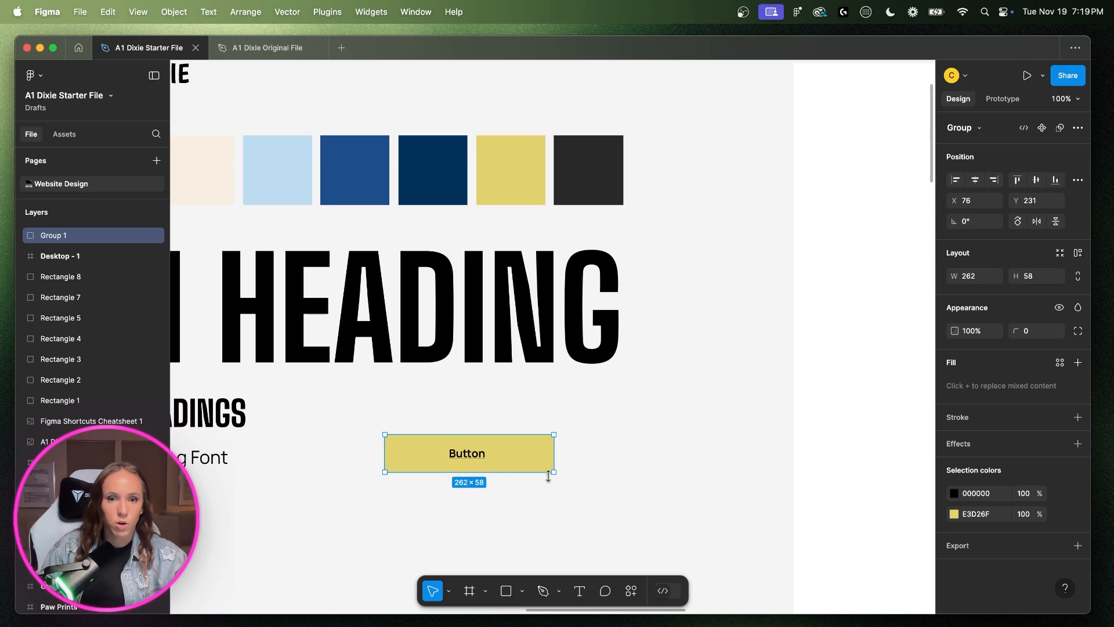
- Try shrinking the grouped button from its corner, undo the resize, and clear the selection
drag(554, 472, 534, 467)
key(super+z)
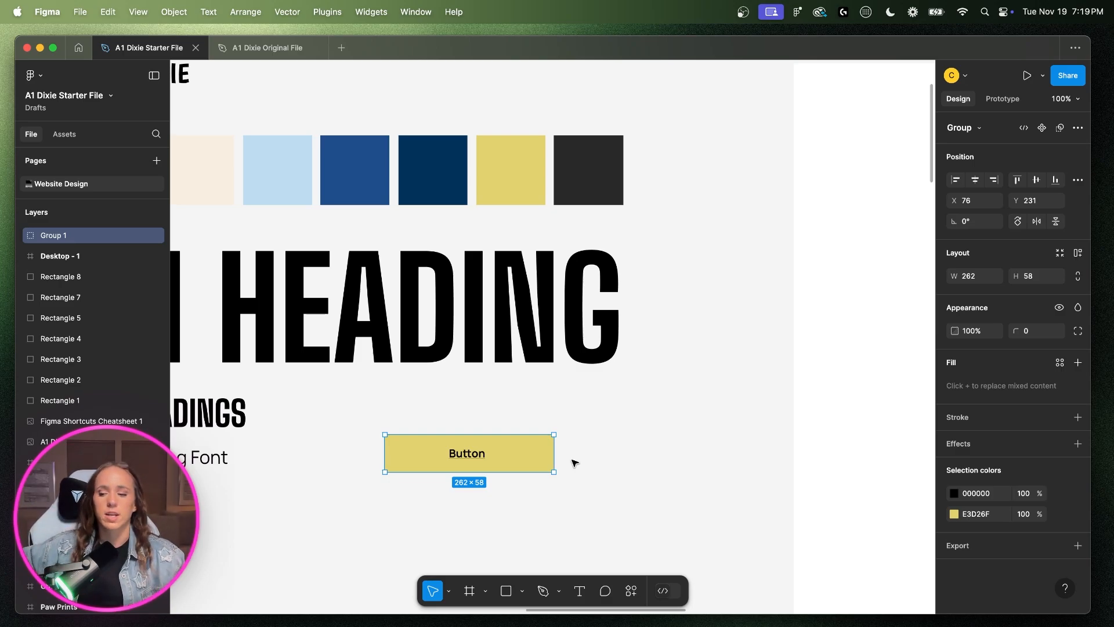
click(597, 459)
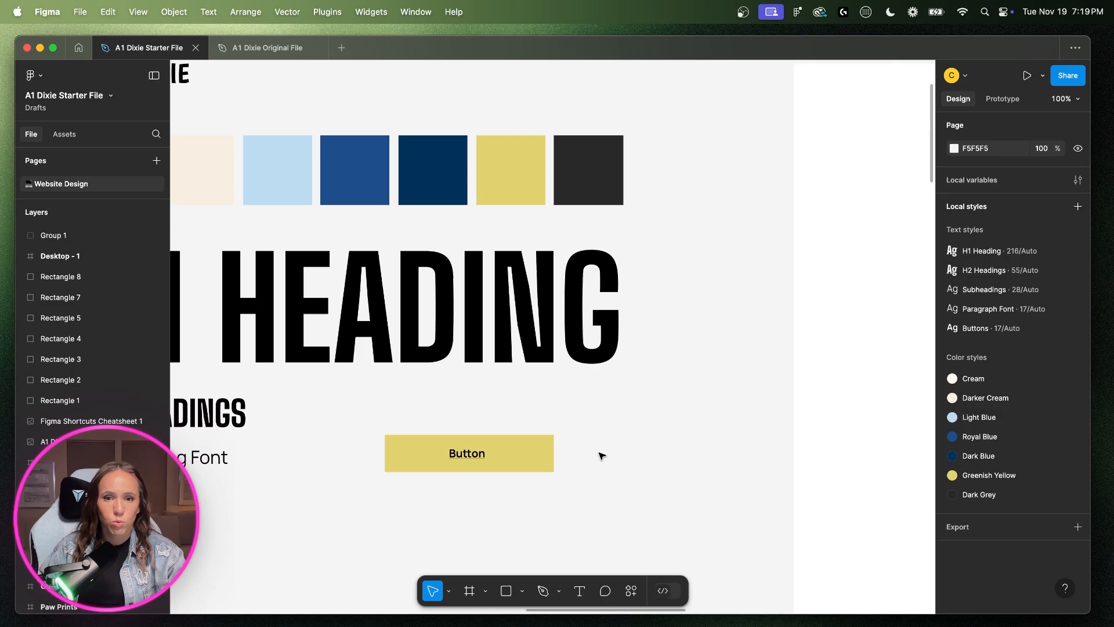
- Add a second "Button" text label on the empty canvas below the grouped yellow button
scroll(602, 457, down, 2)
scroll(602, 456, down, 2)
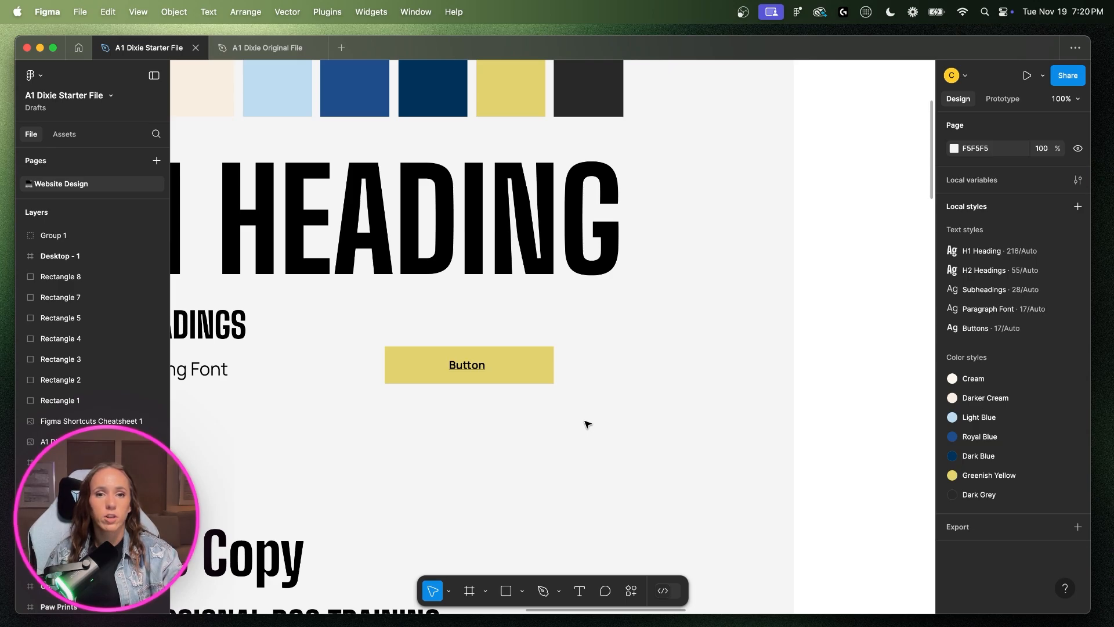
click(580, 591)
click(459, 444)
text(Button)
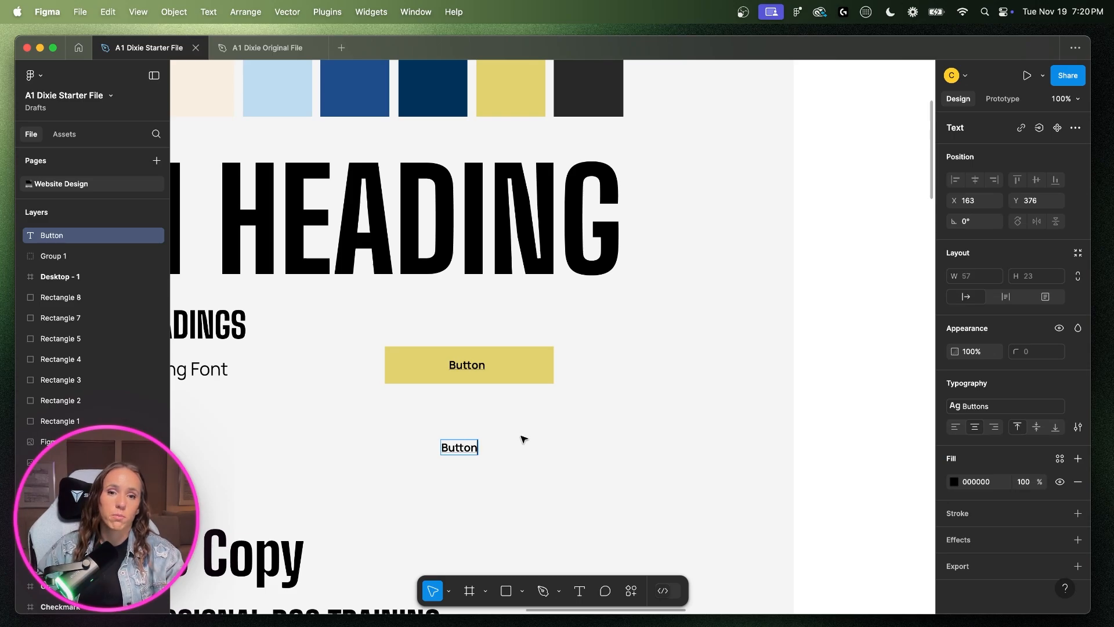
key(Escape)
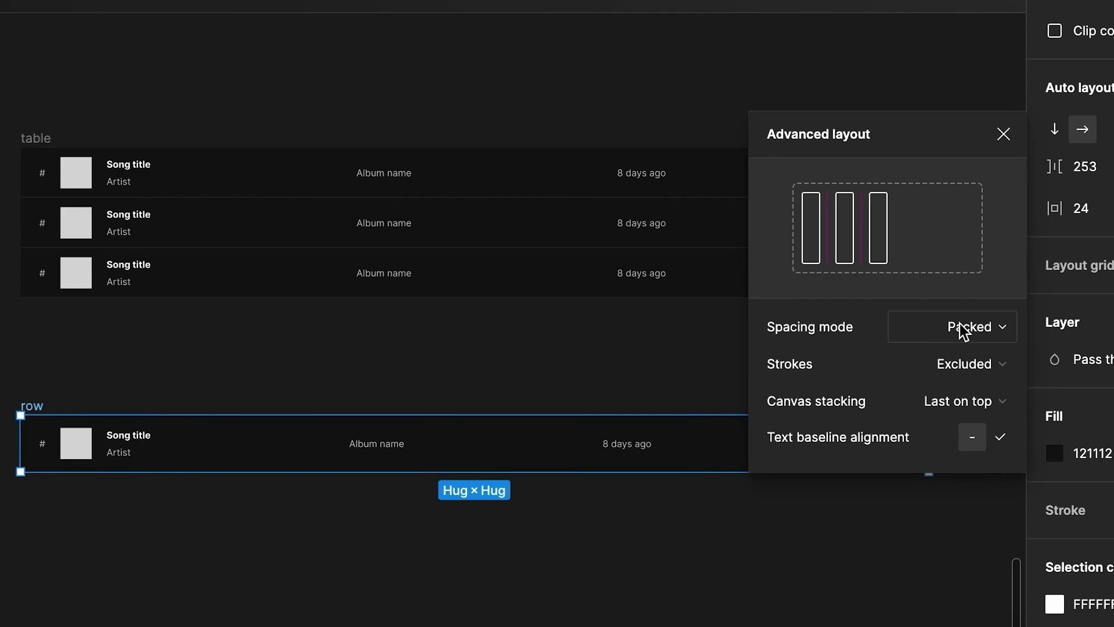
- Set the song row's auto layout spacing mode to Space between, close the advanced settings, and try resizing the row from its edge
click(963, 330)
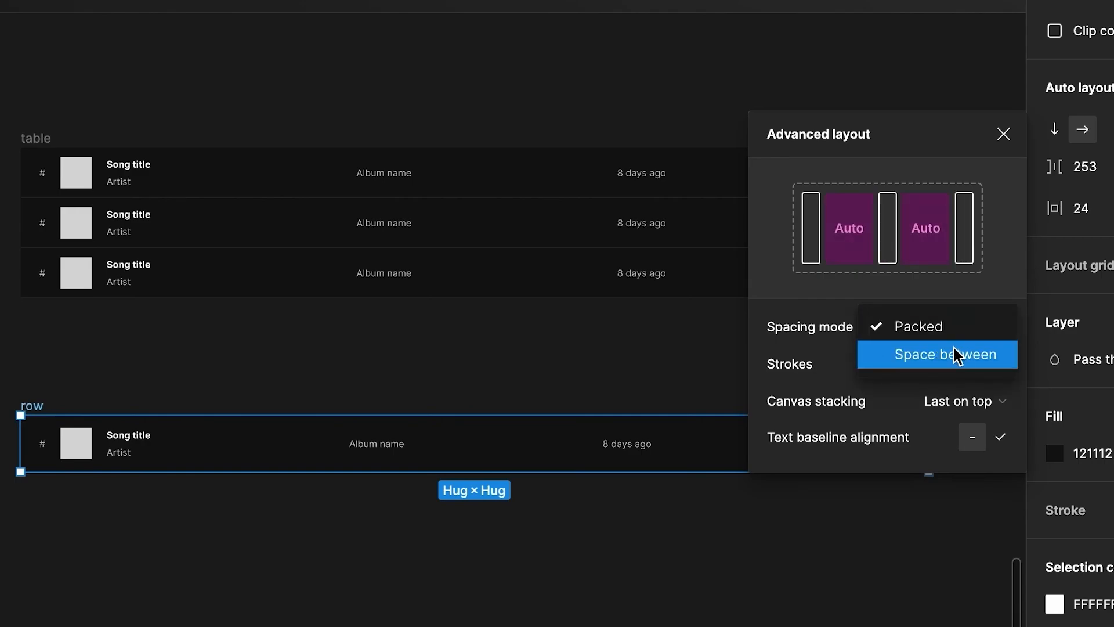
click(954, 350)
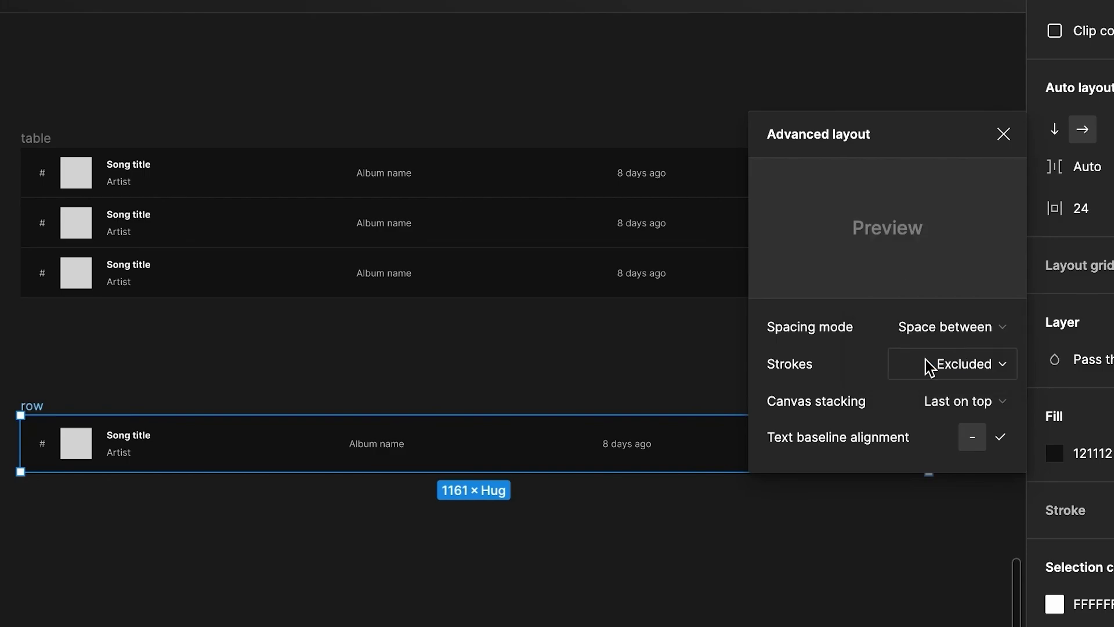
click(186, 404)
click(33, 406)
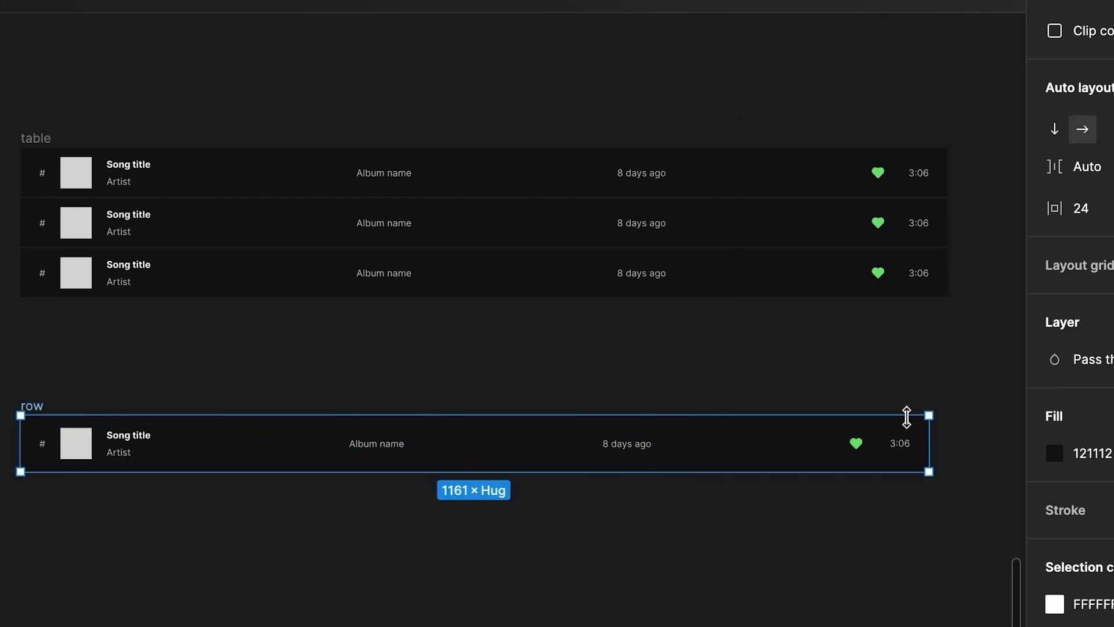
mouse_move(929, 444)
mouse_down()
mouse_move(657, 450)
mouse_move(929, 441)
mouse_up()
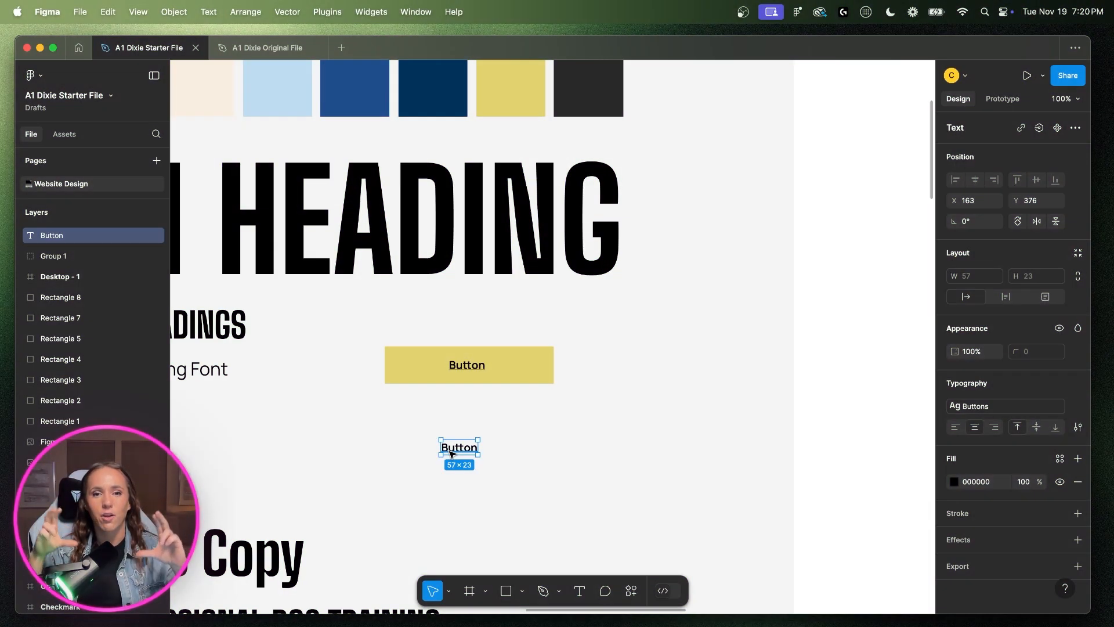
click(503, 466)
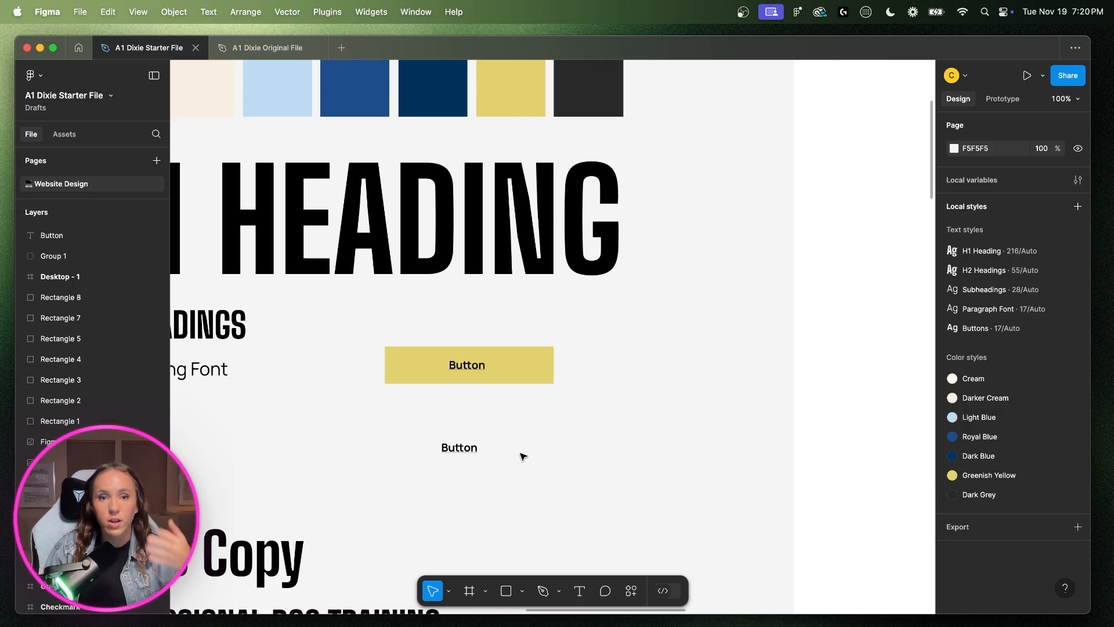
click(489, 365)
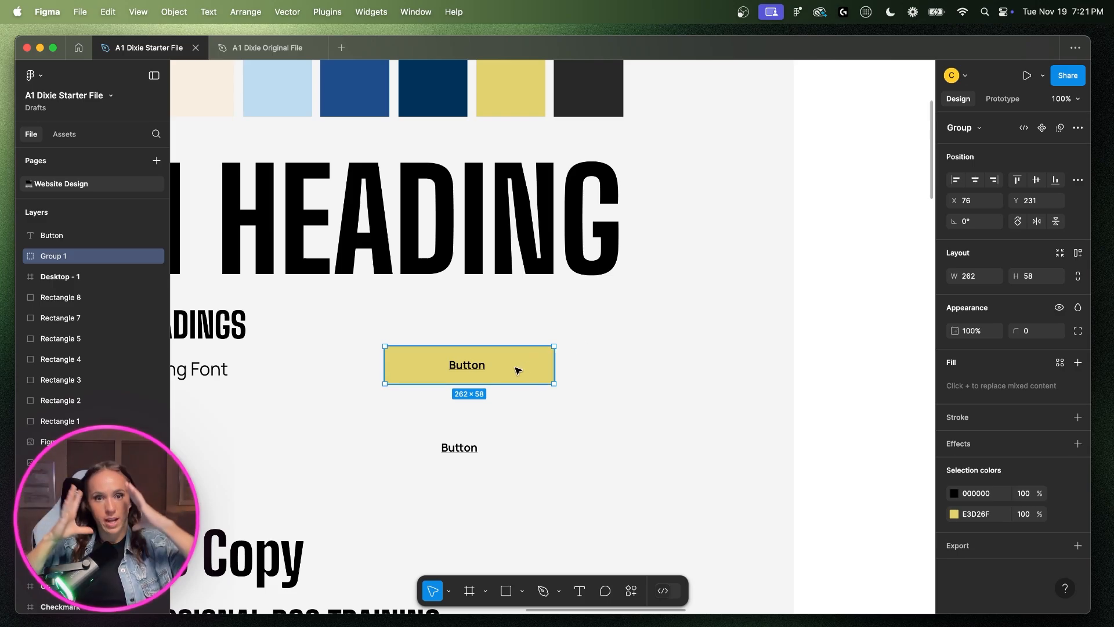
click(508, 432)
- Wrap the lower "Button" text in an auto layout frame, fill the frame with yellow E3D26F, and clear the selection
click(470, 450)
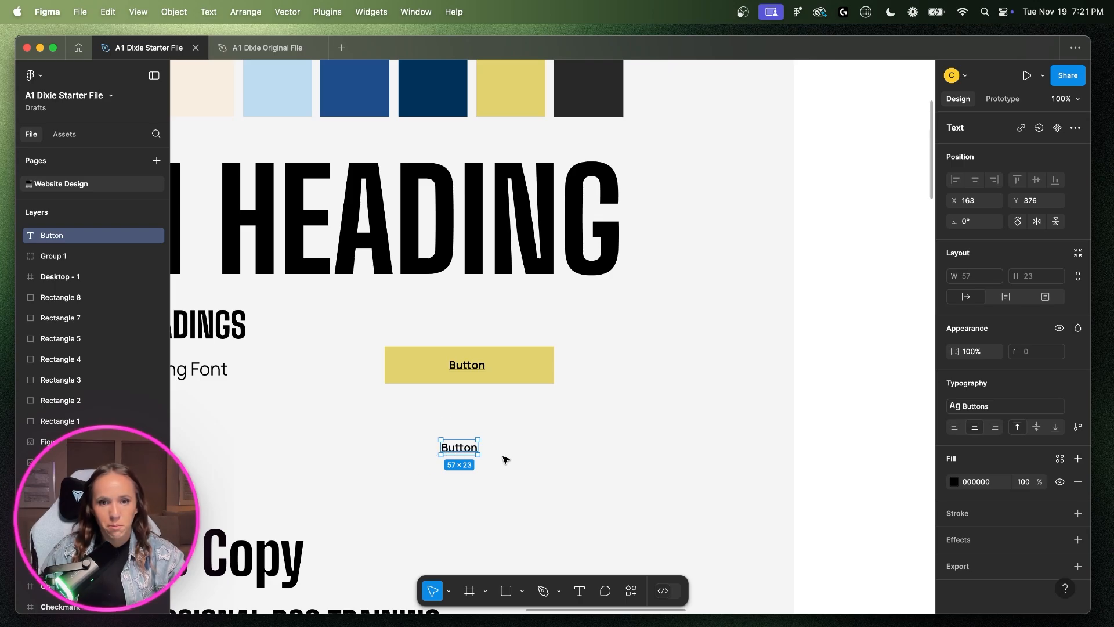
key(shift+a)
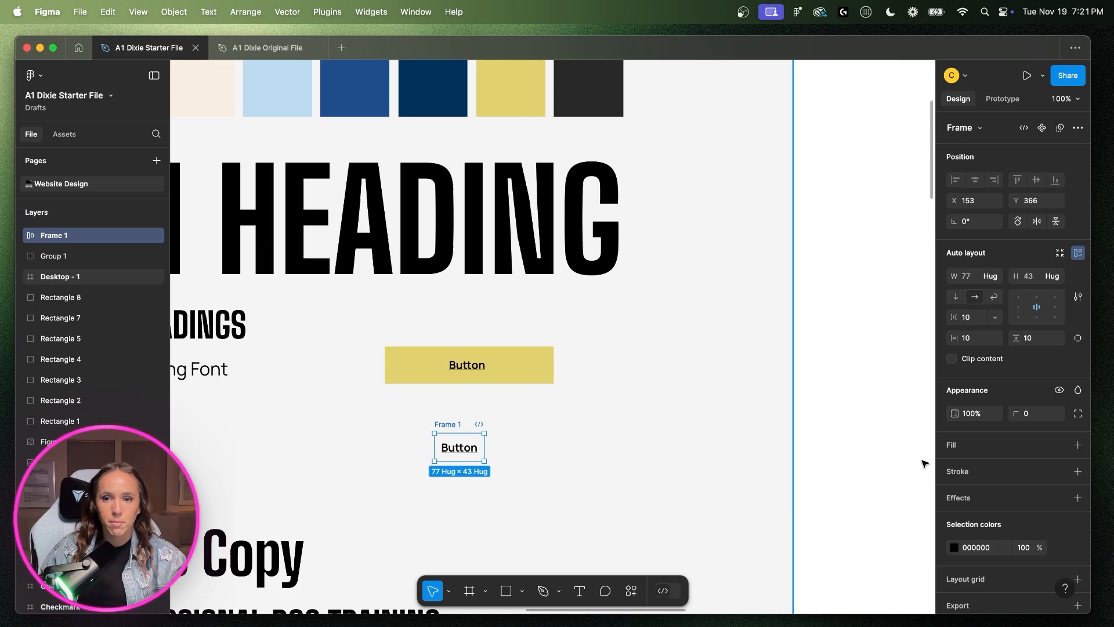
click(958, 445)
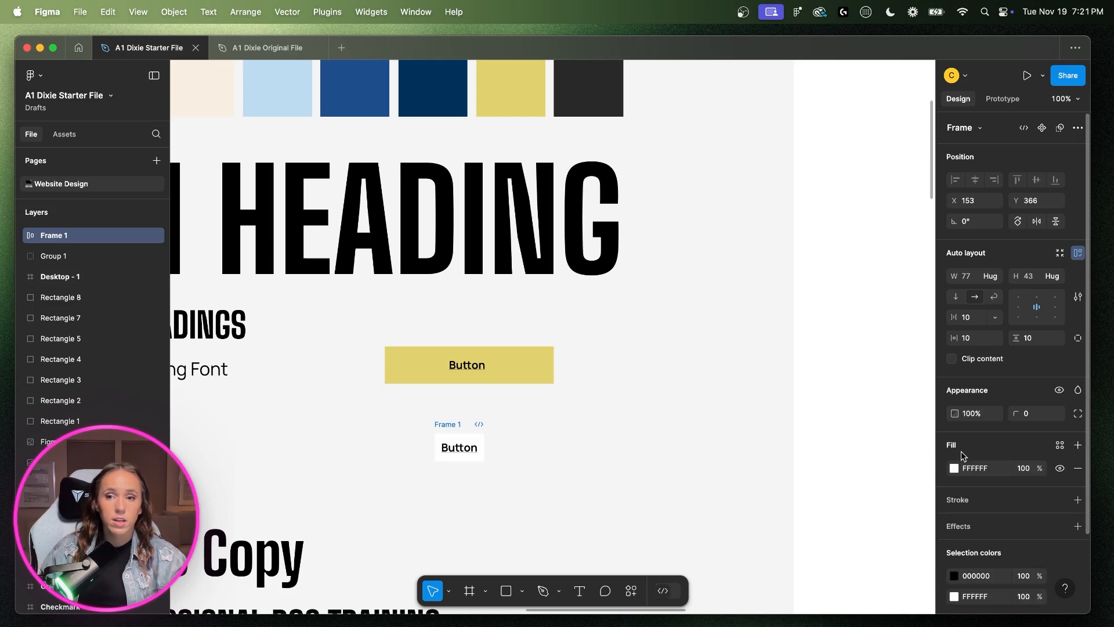
click(954, 469)
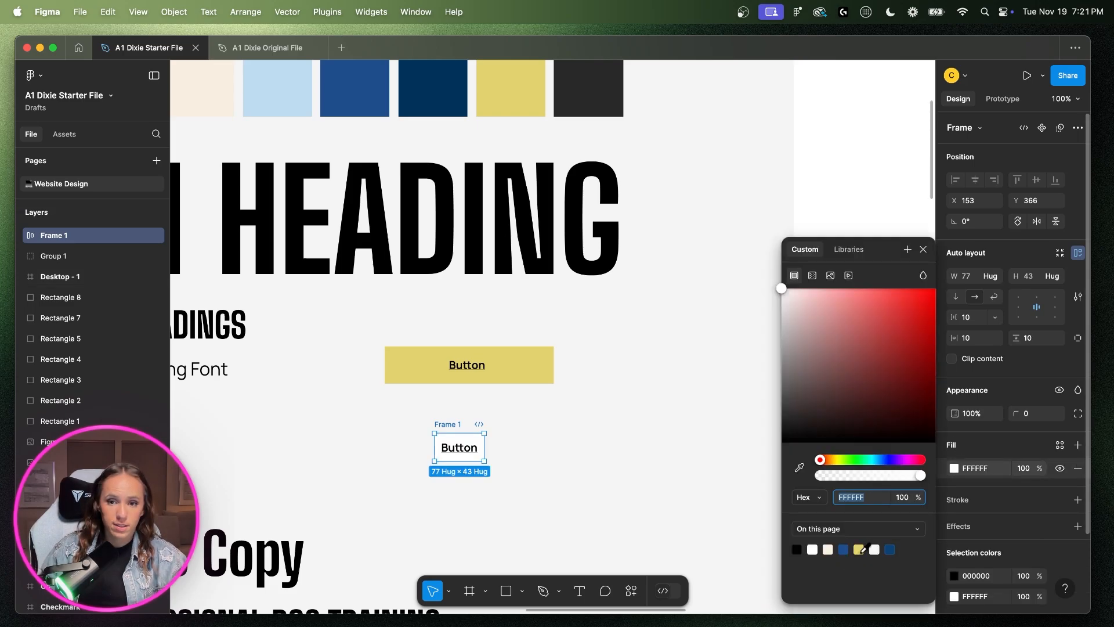
click(860, 549)
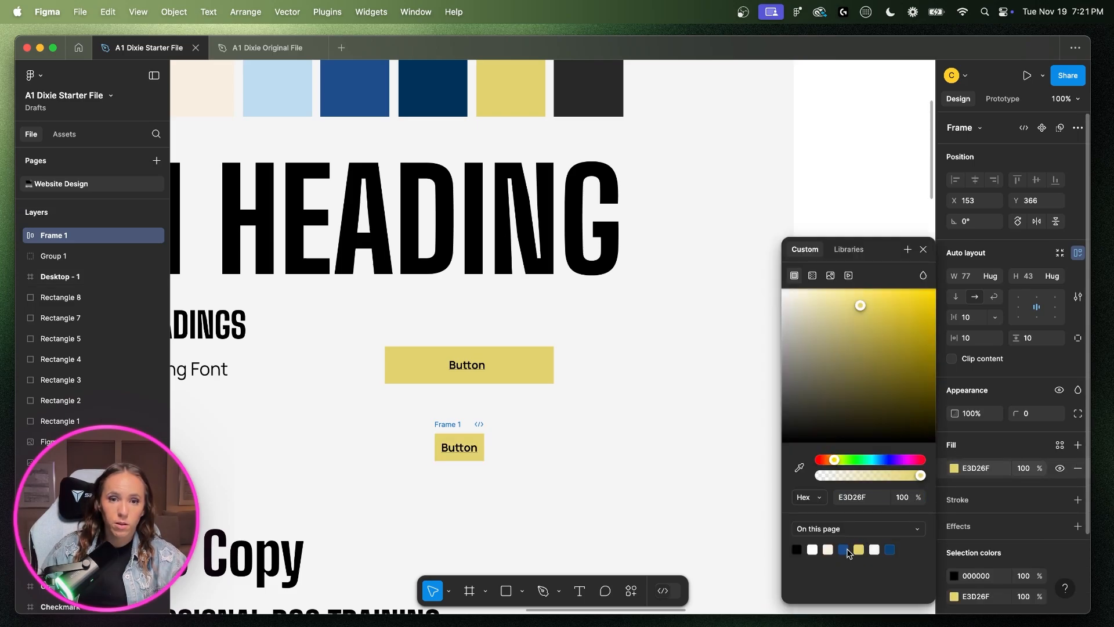
click(583, 458)
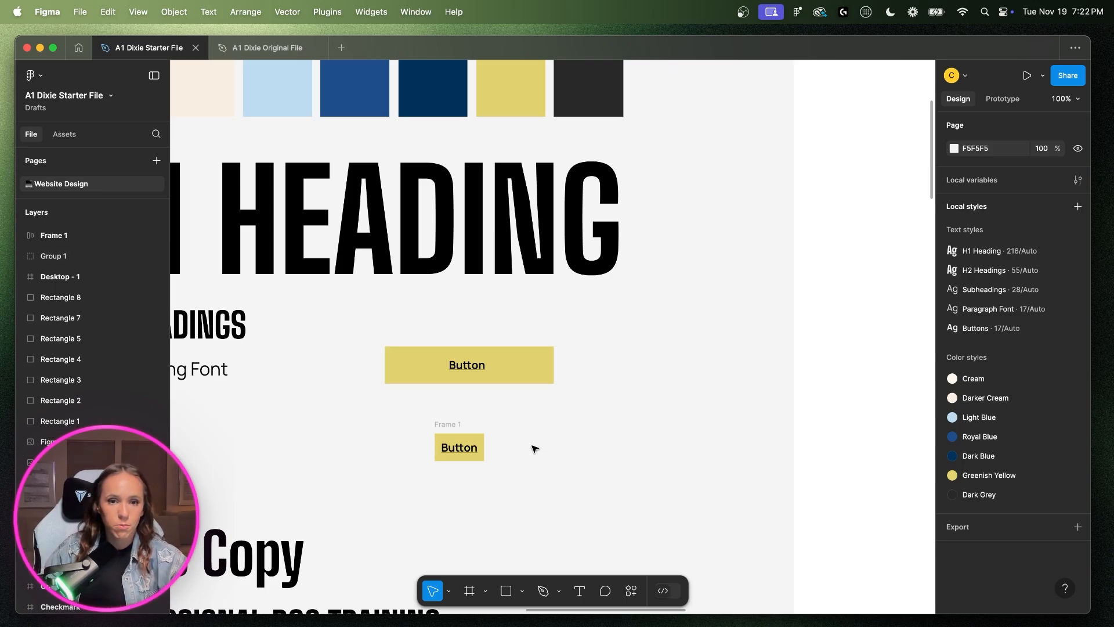
- Narrow the grouped yellow button to about 112 px wide and stretch it back out to about 319 px
drag(614, 333, 360, 387)
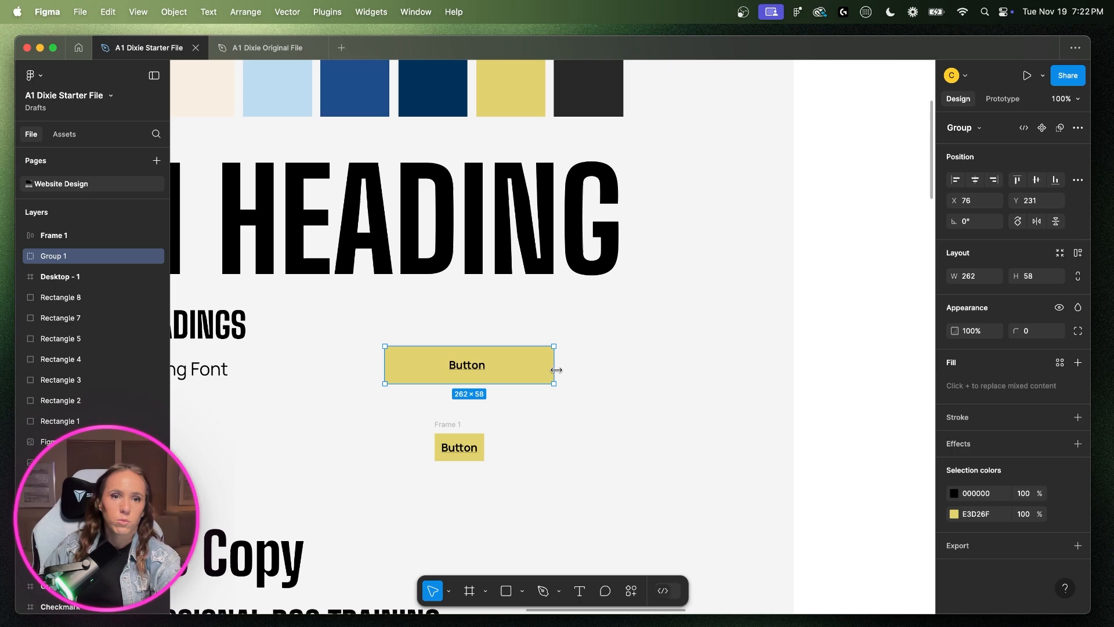
drag(555, 369, 458, 370)
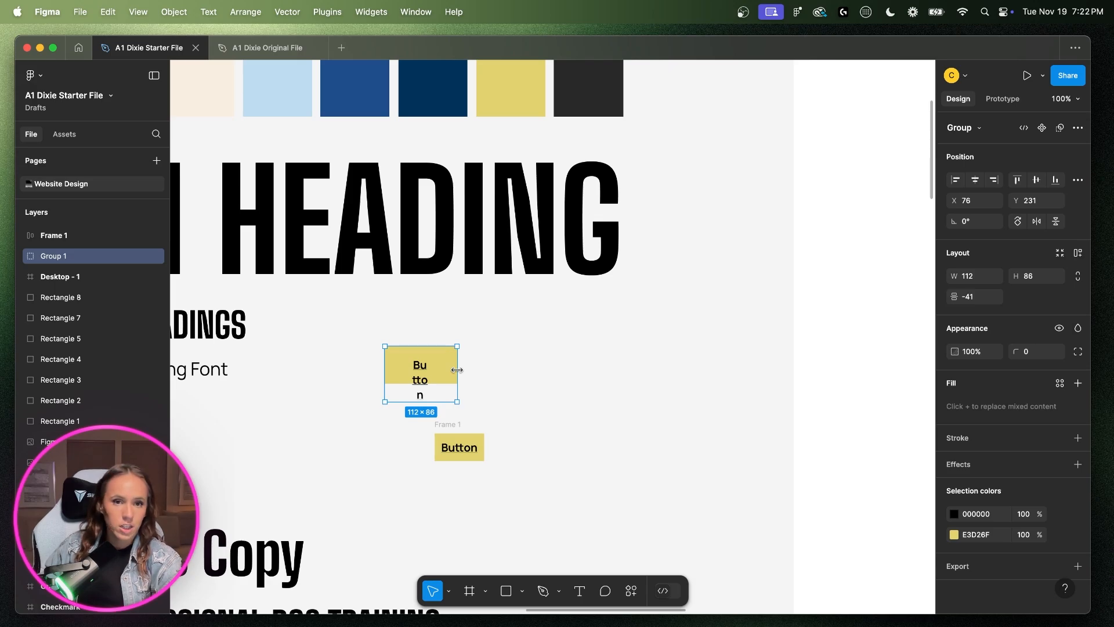
drag(457, 370, 550, 366)
double_click(465, 366)
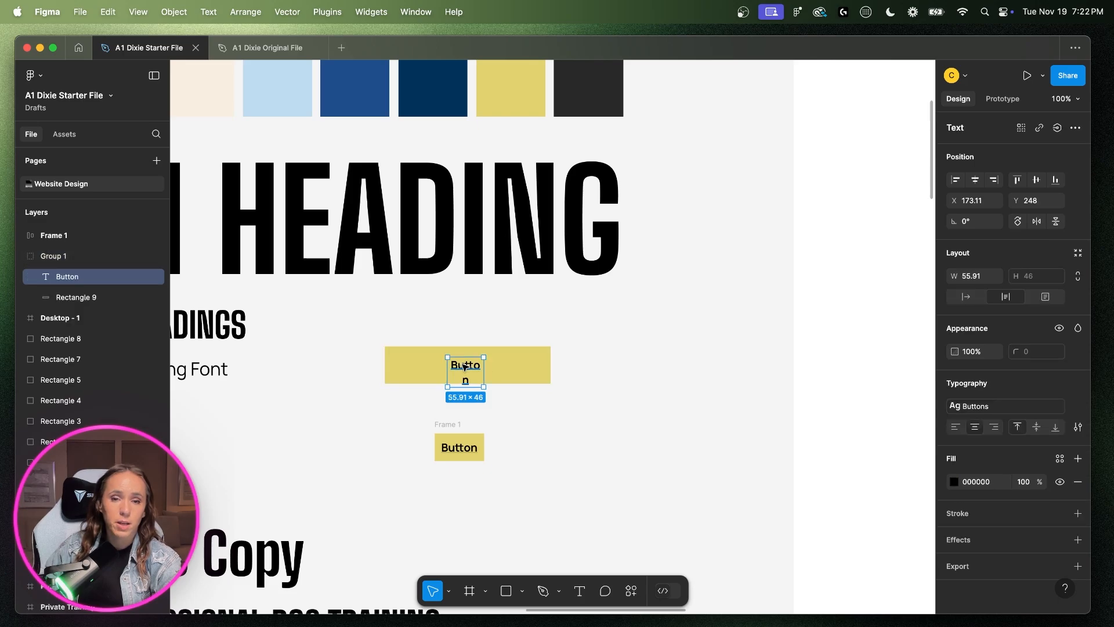
key(Escape)
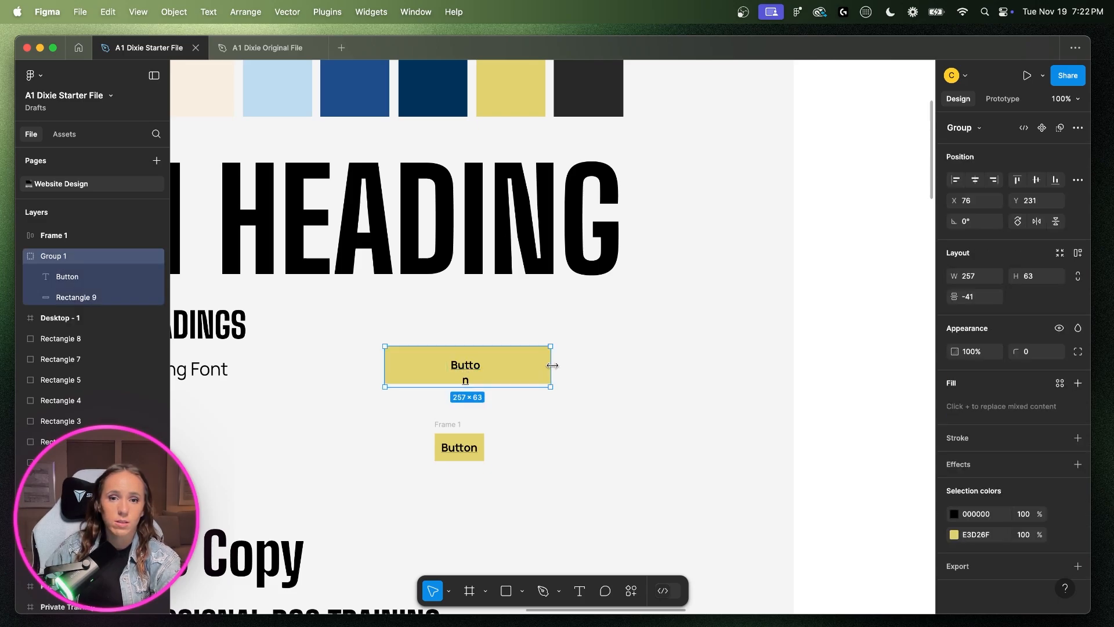
drag(552, 365, 591, 366)
- Replace the grouped button's label with "Lets add way more text to this box"
double_click(485, 365)
click(486, 365)
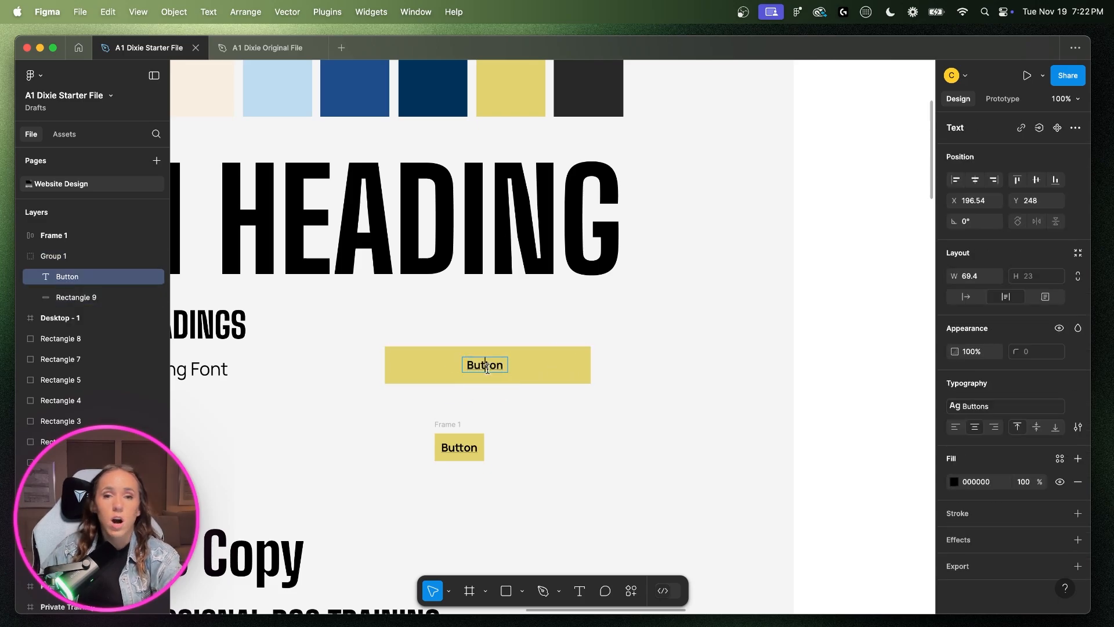
double_click(487, 367)
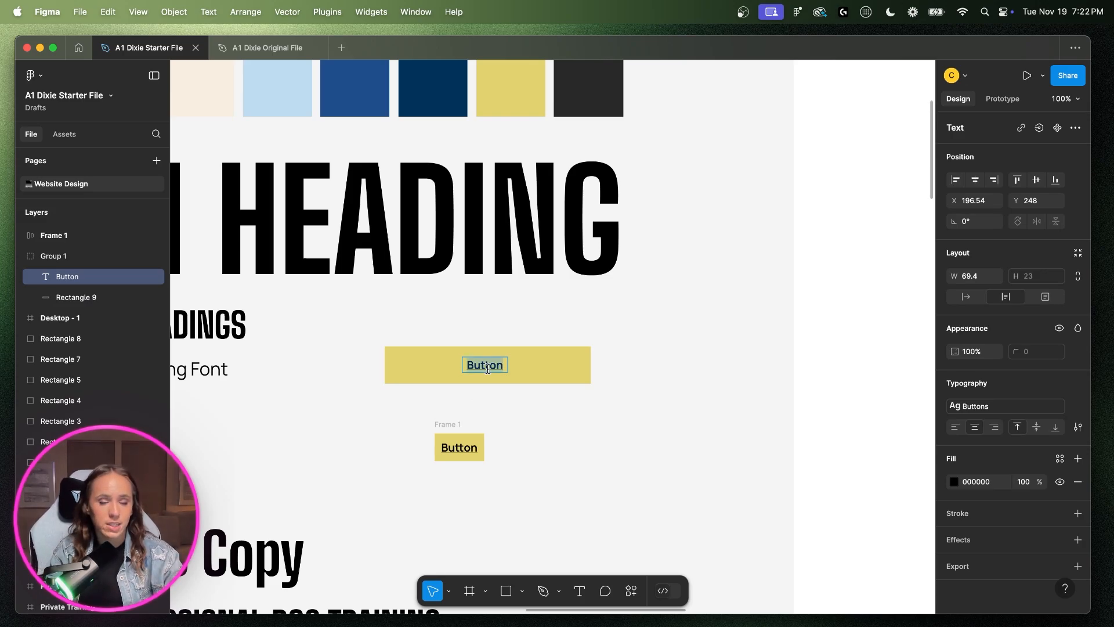
text(Lets add)
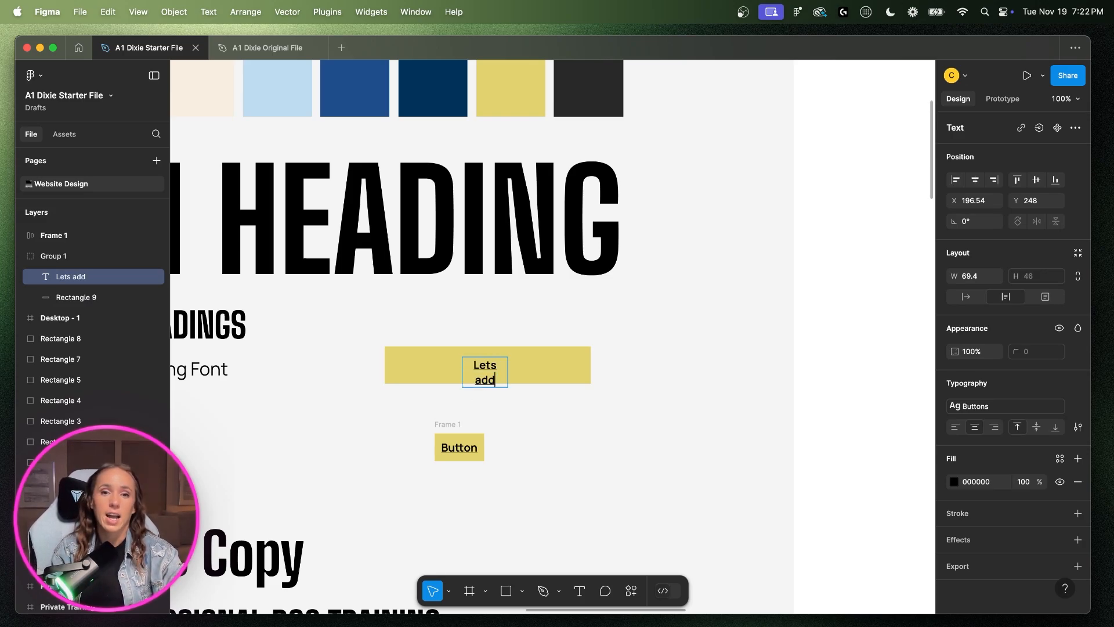
text( way more text)
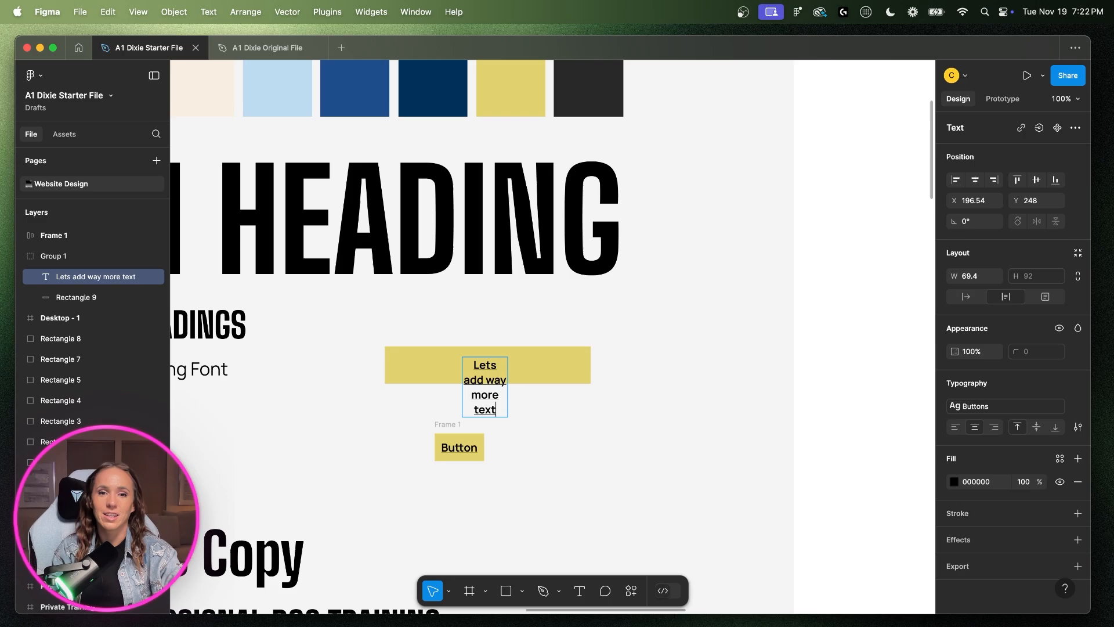
text( to this mox)
key(Escape)
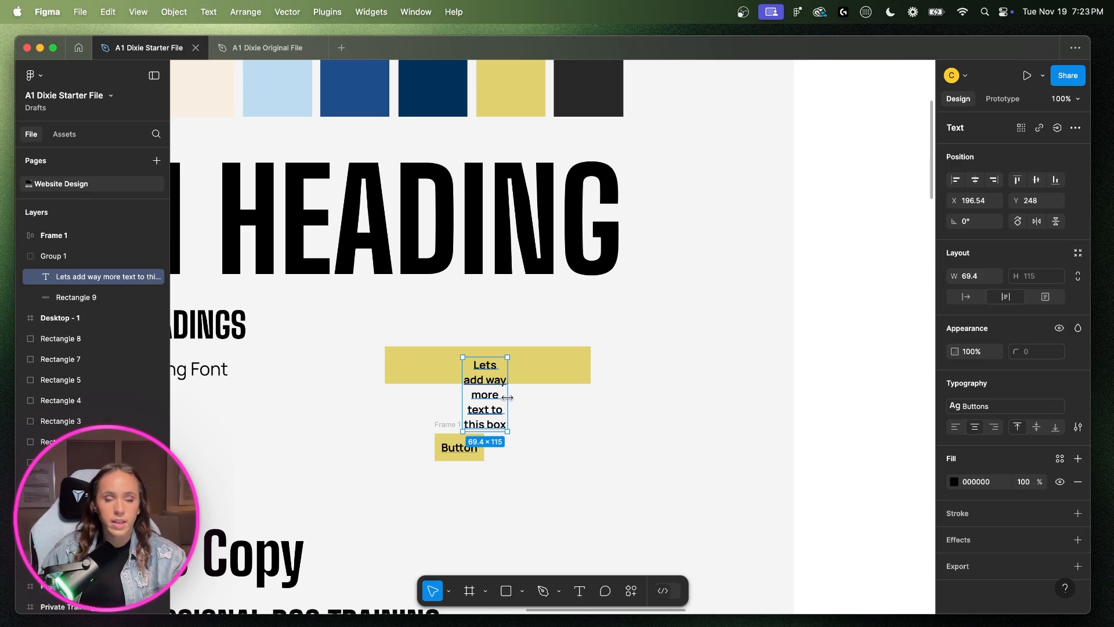
- Widen the grouped button's text box to about 316 px, centre it horizontally in the group, and clear the selection
drag(508, 398, 557, 365)
drag(595, 357, 587, 357)
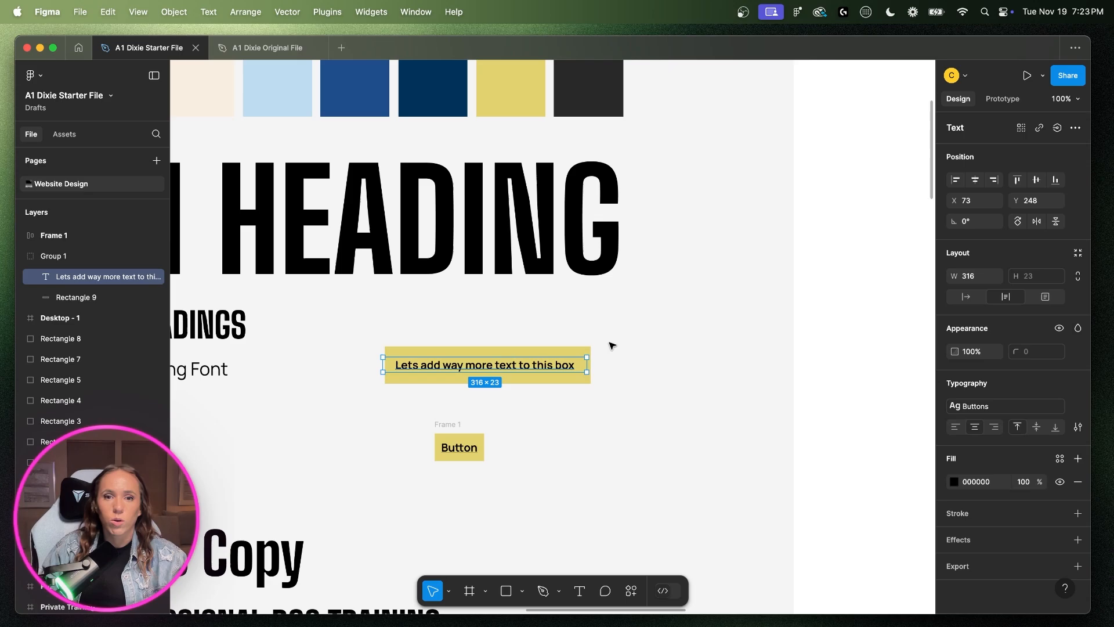
key(shift+Return)
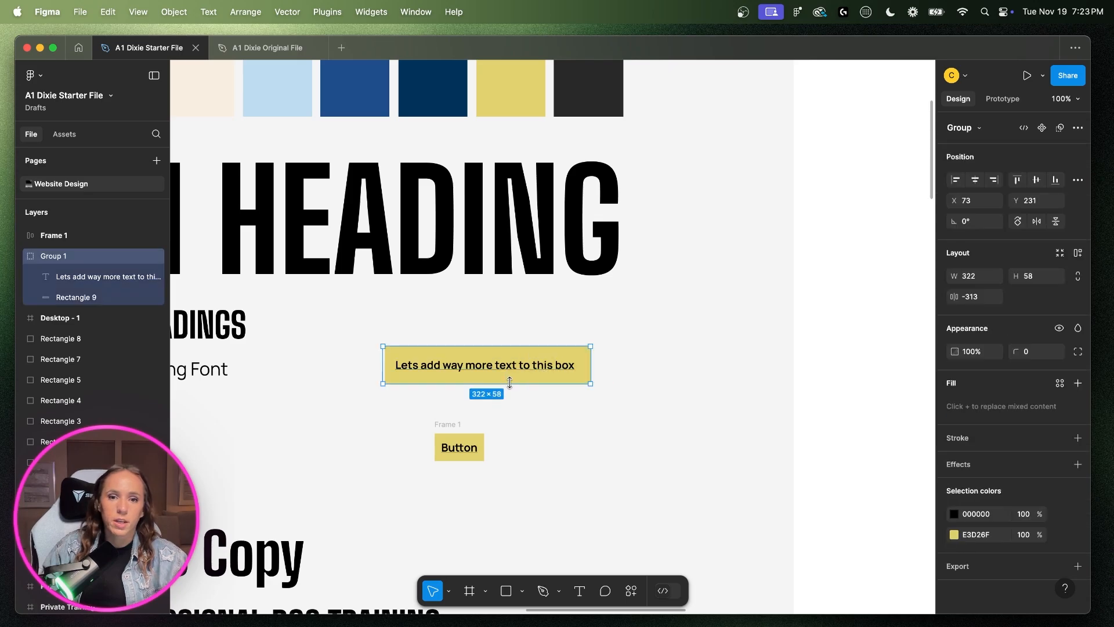
click(977, 183)
click(627, 357)
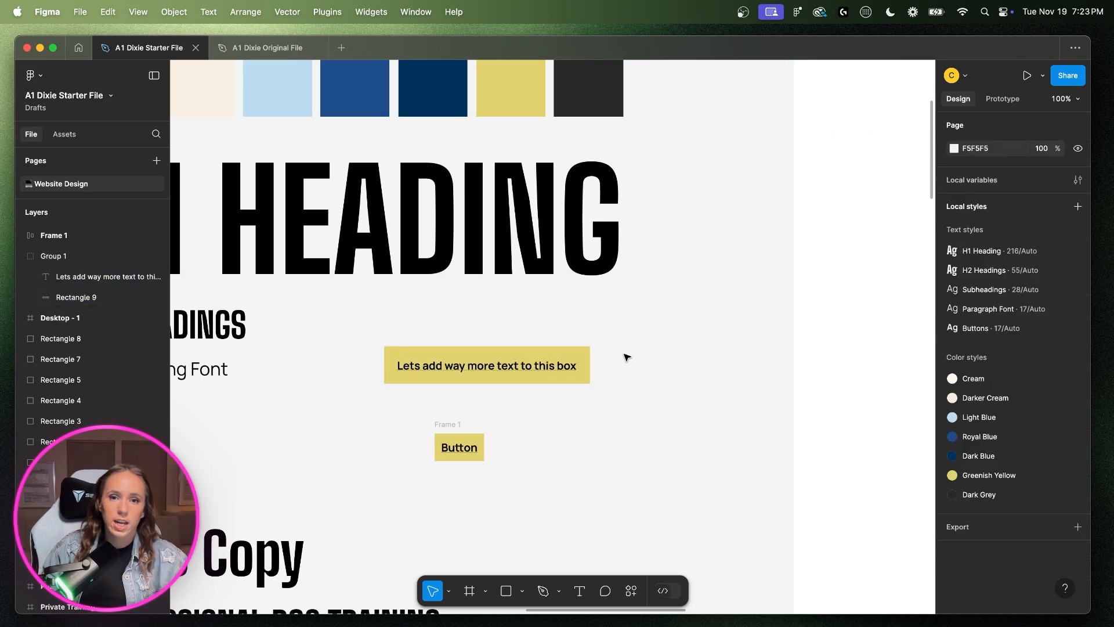
- Replace the lower auto layout button's label with "lets add way more text to this box" and clear the selection
double_click(452, 451)
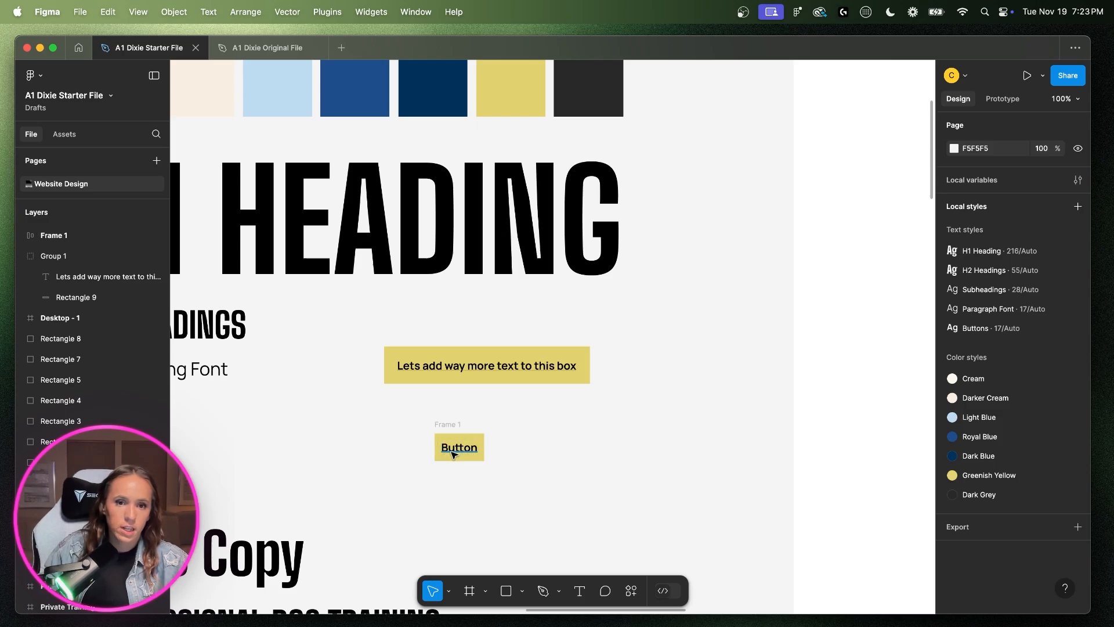
text(let)
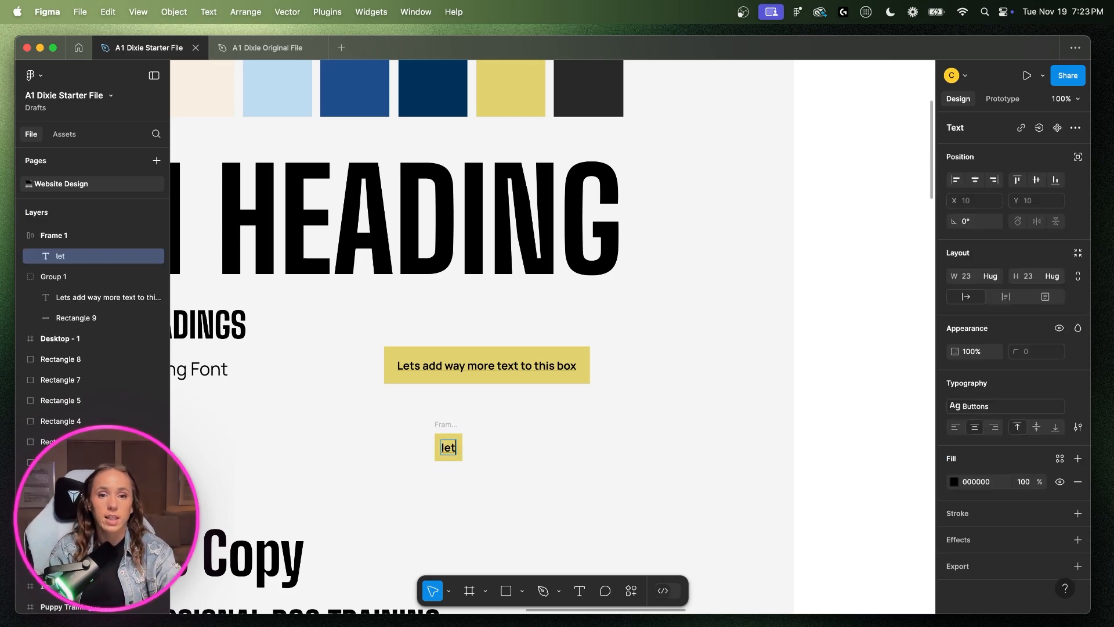
text(s add way more text to this box)
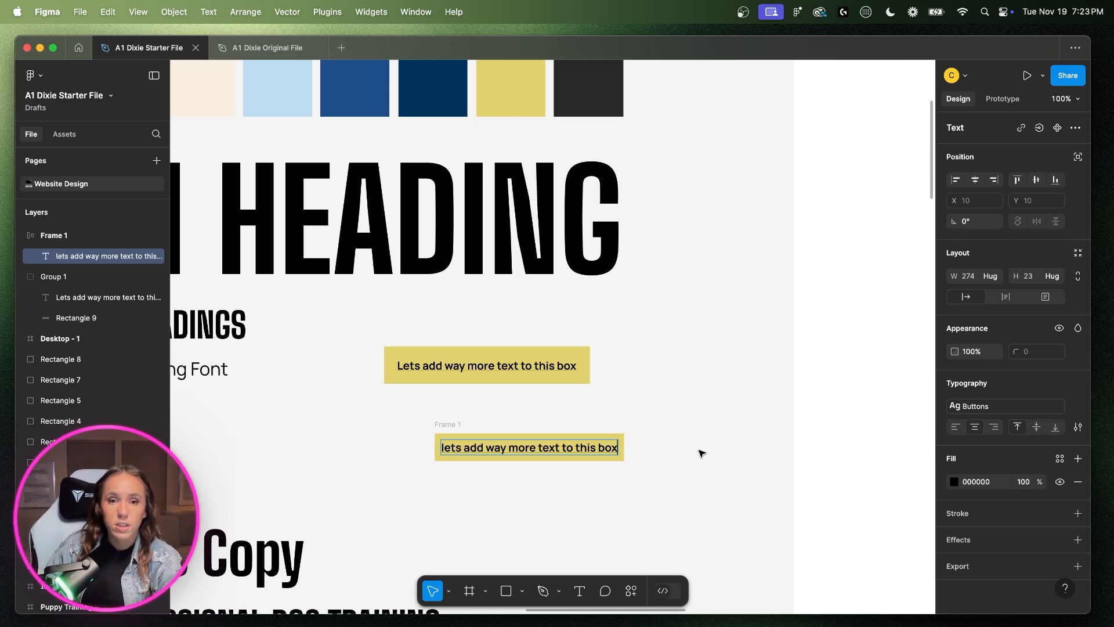
key(Escape)
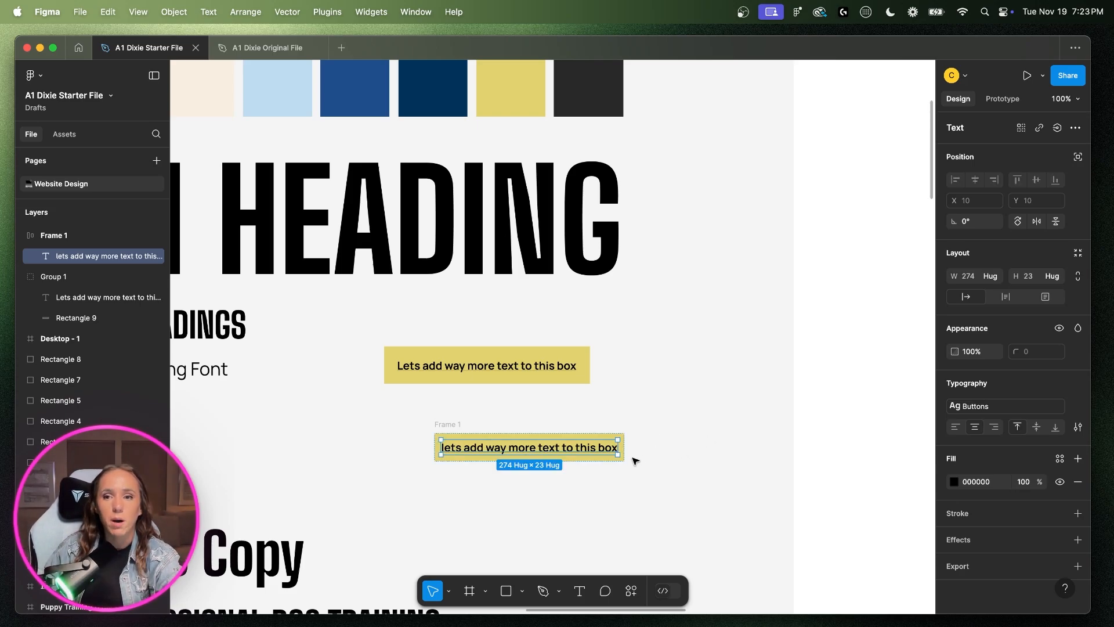
click(649, 423)
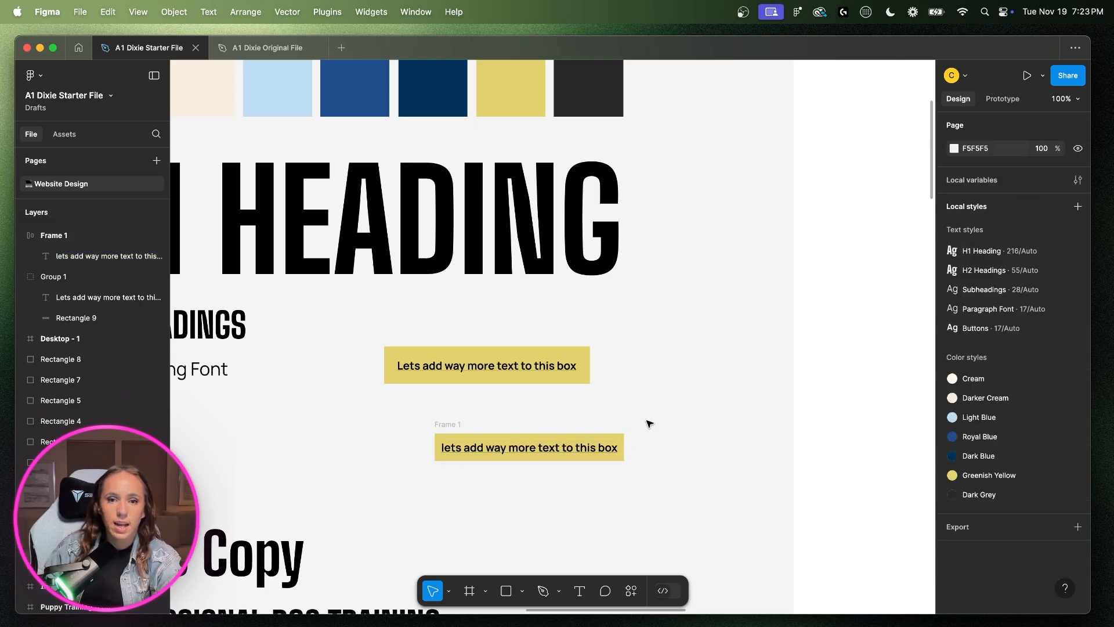
- Set Frame 1's auto layout alignment to left and widen the frame to about 507 px
click(603, 446)
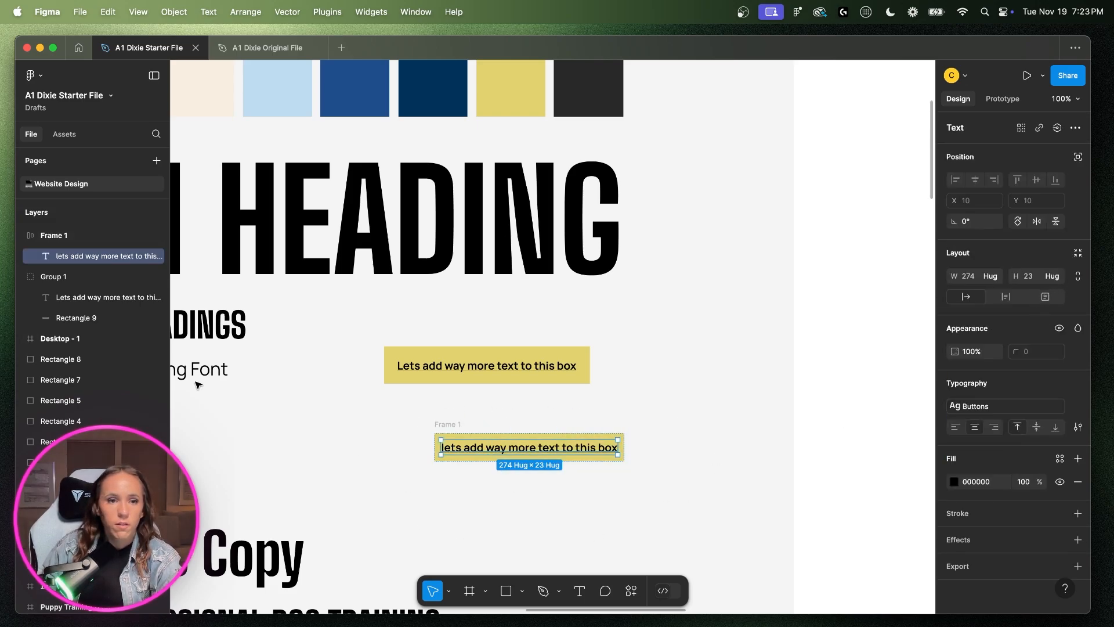
click(54, 235)
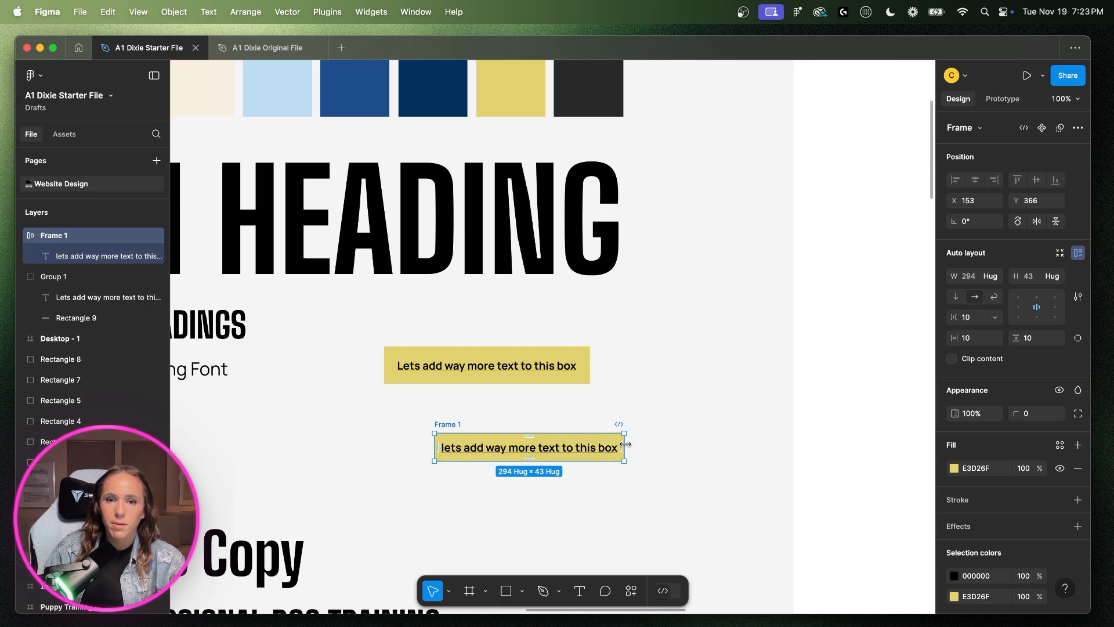
click(1023, 307)
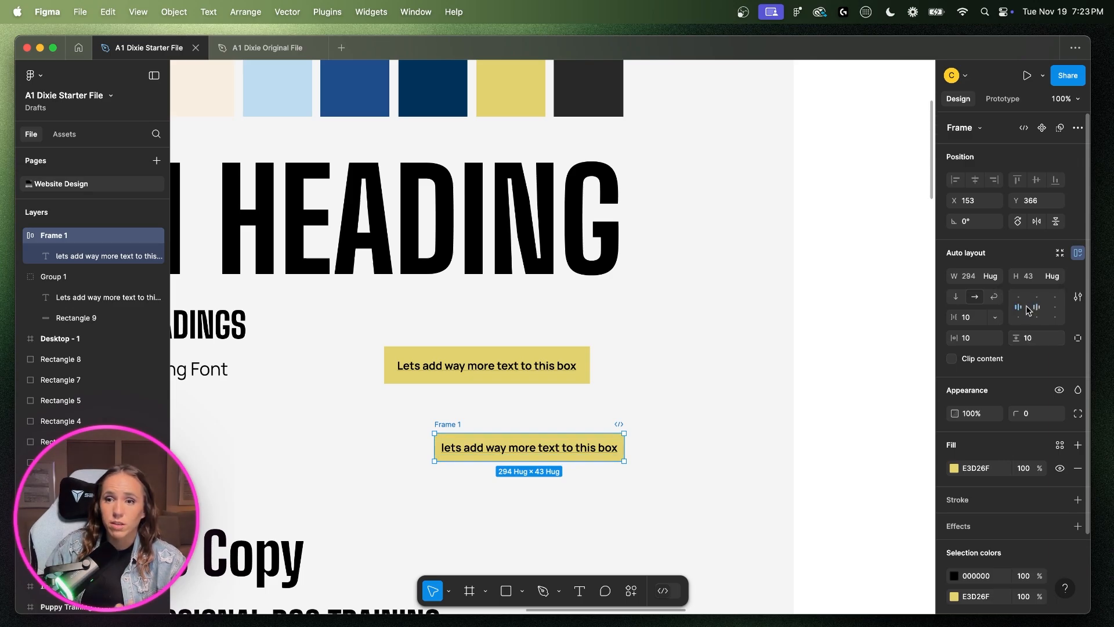
drag(625, 436, 761, 435)
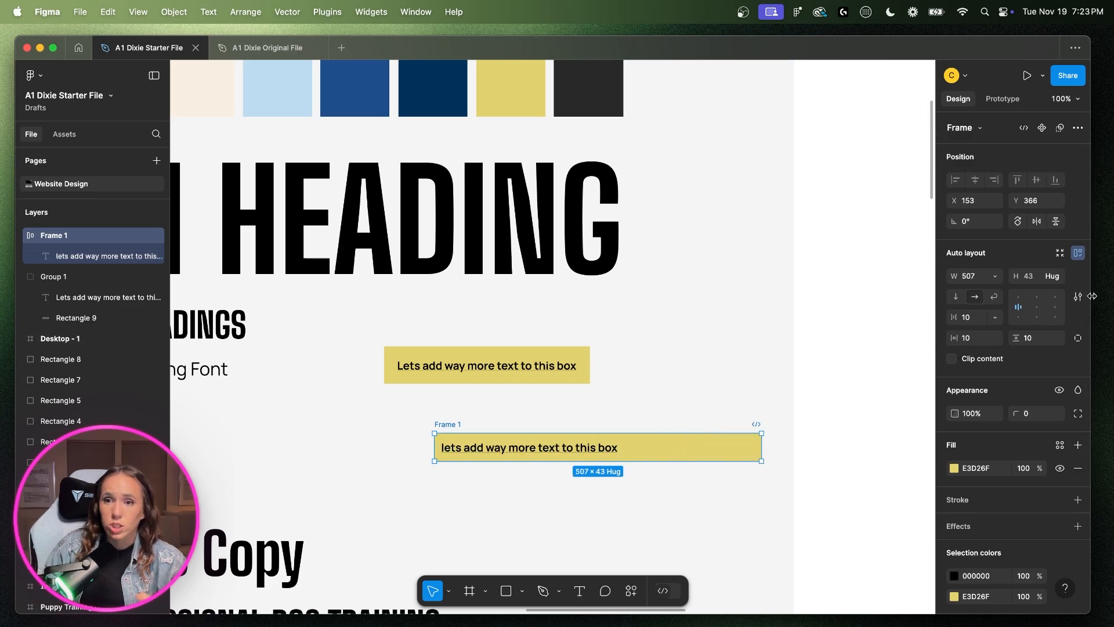
- Centre the content in Frame 1's auto layout, narrow the frame to about 361 px, and clear the selection
click(1038, 307)
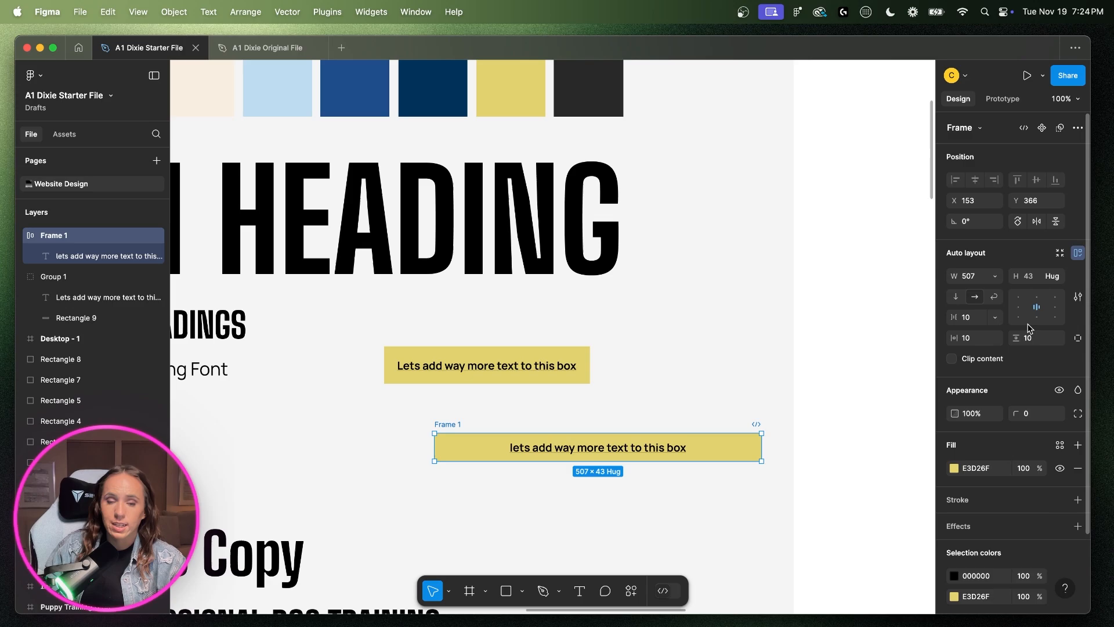
drag(762, 448, 667, 450)
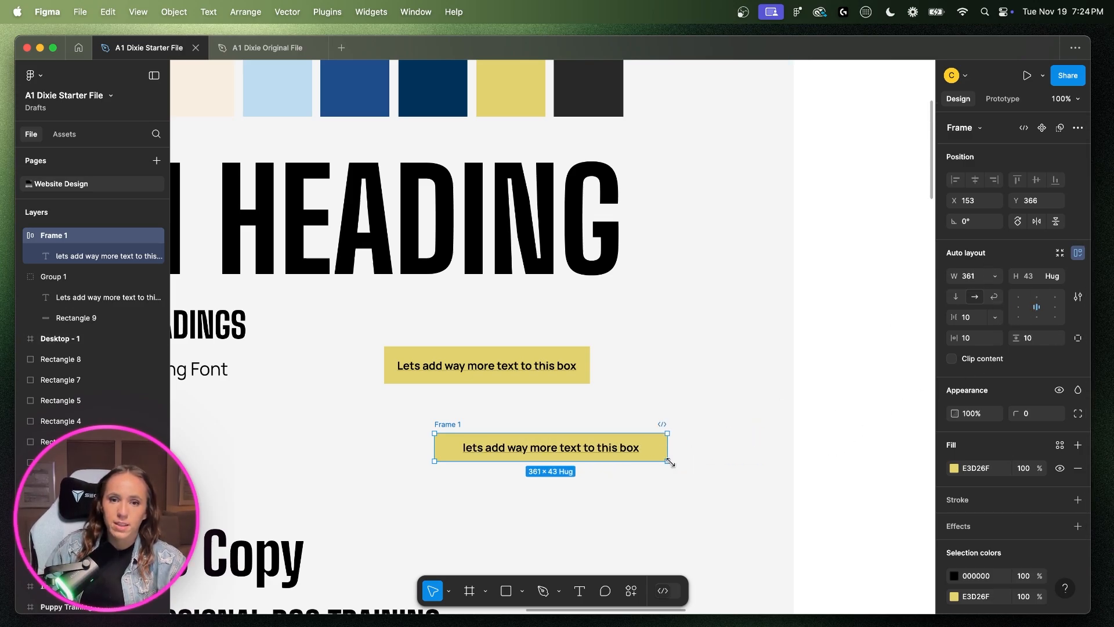
click(744, 424)
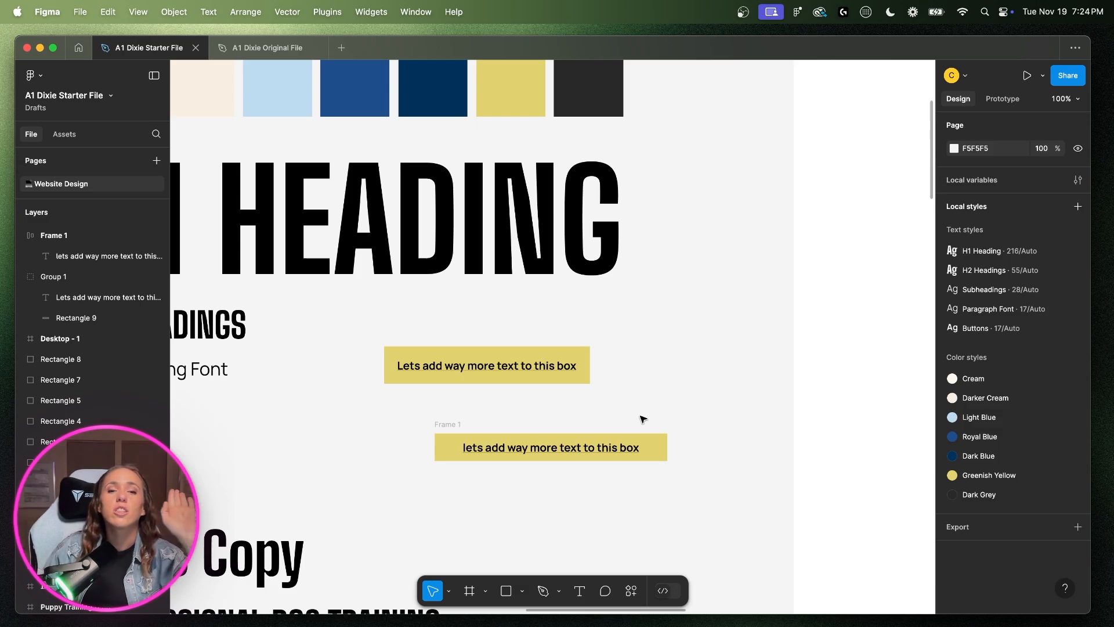
- Move the auto layout button closer beneath the grouped button, lining up their left edges, and clear the selection
drag(719, 422, 468, 471)
drag(543, 453, 492, 432)
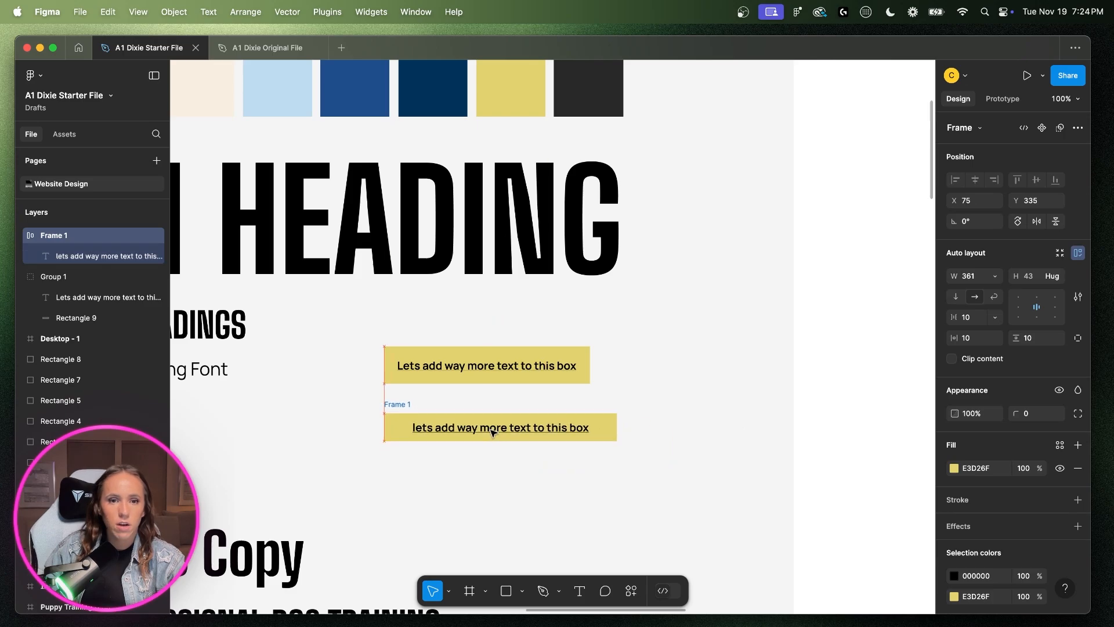
click(626, 325)
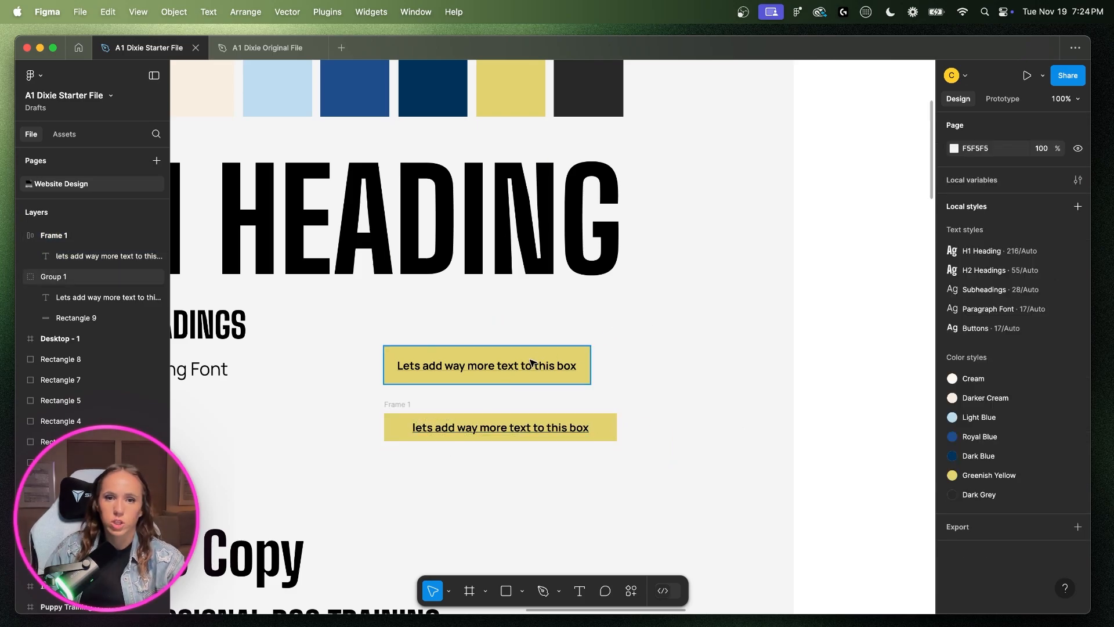
- Delete the grouped yellow button and move the auto layout button up into its place
drag(633, 331, 400, 383)
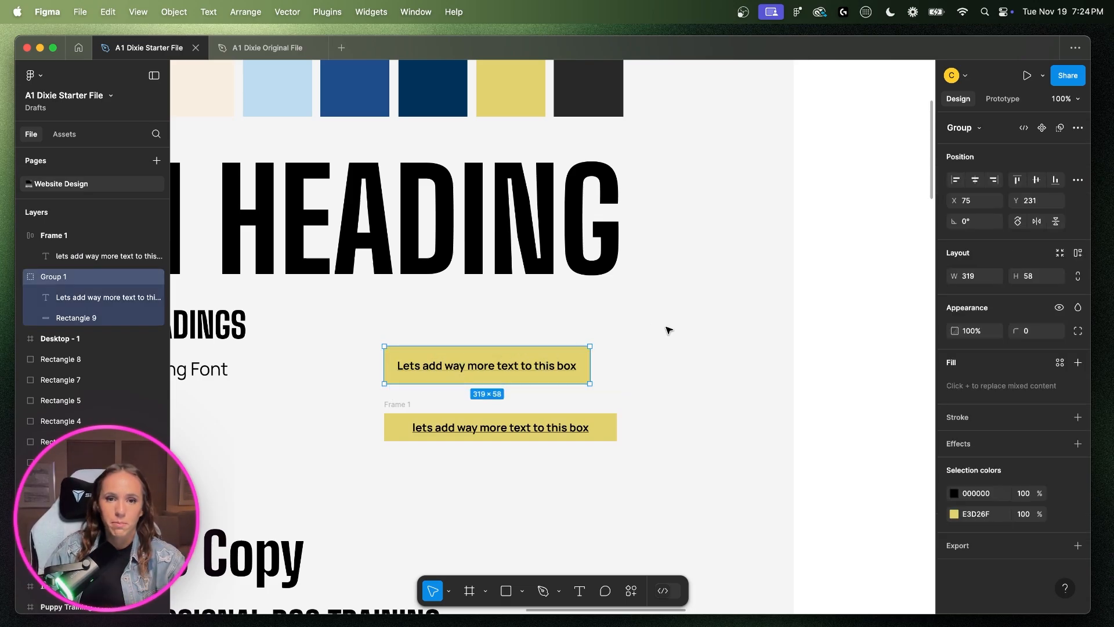
key(Delete)
drag(565, 443, 552, 368)
- Change the auto layout button's label to "Button Primary" and shrink the frame's width to hug the text
double_click(548, 357)
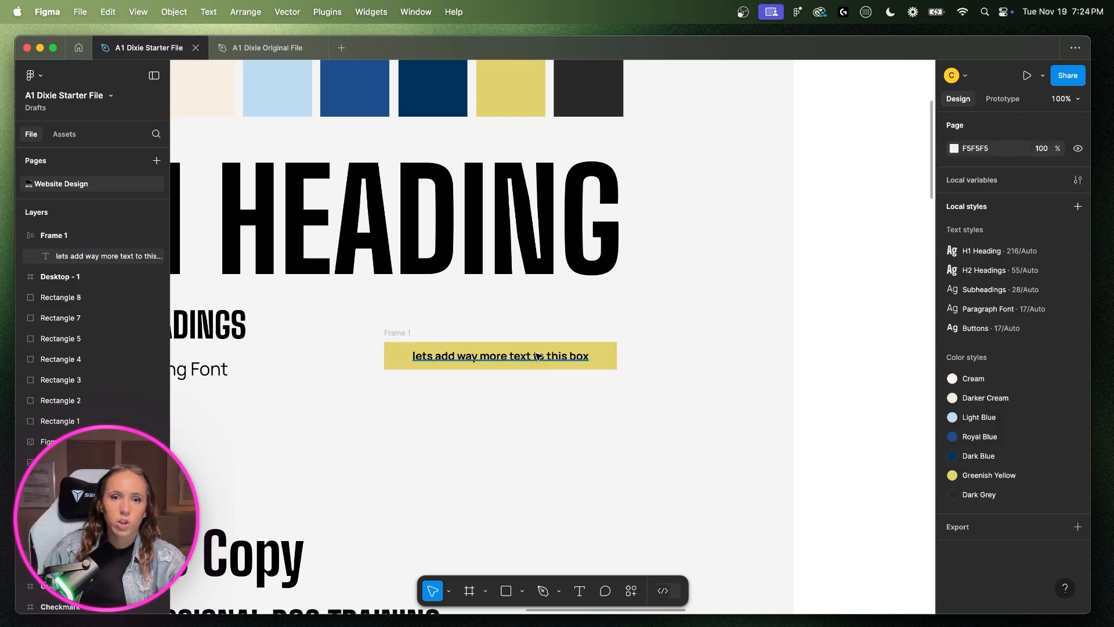
double_click(536, 354)
text(Button Primary)
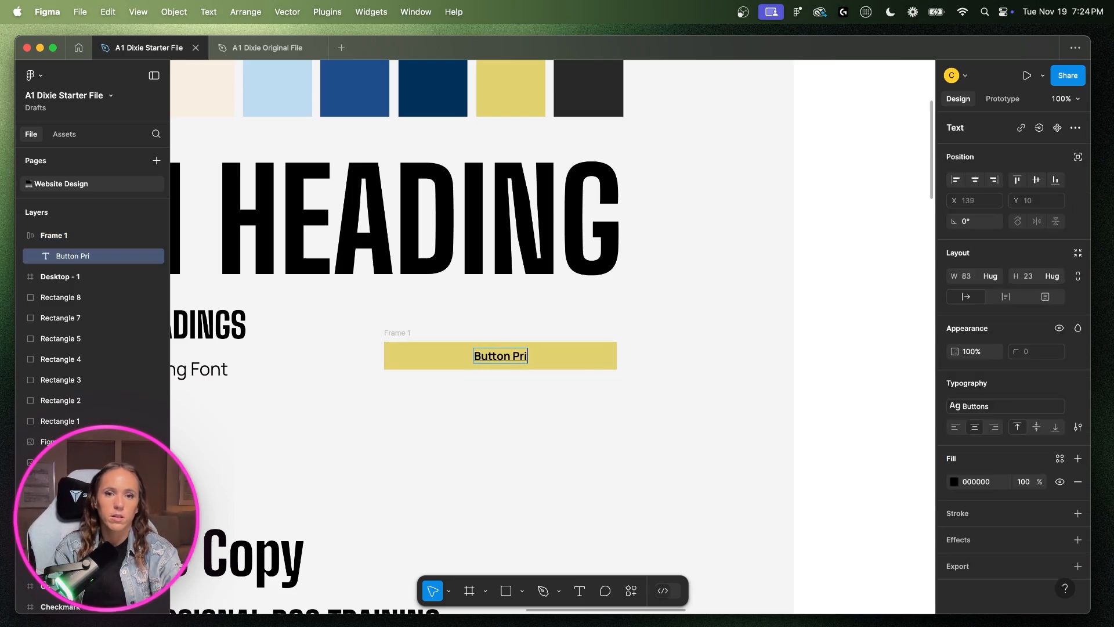
key(Escape)
key(Escape)
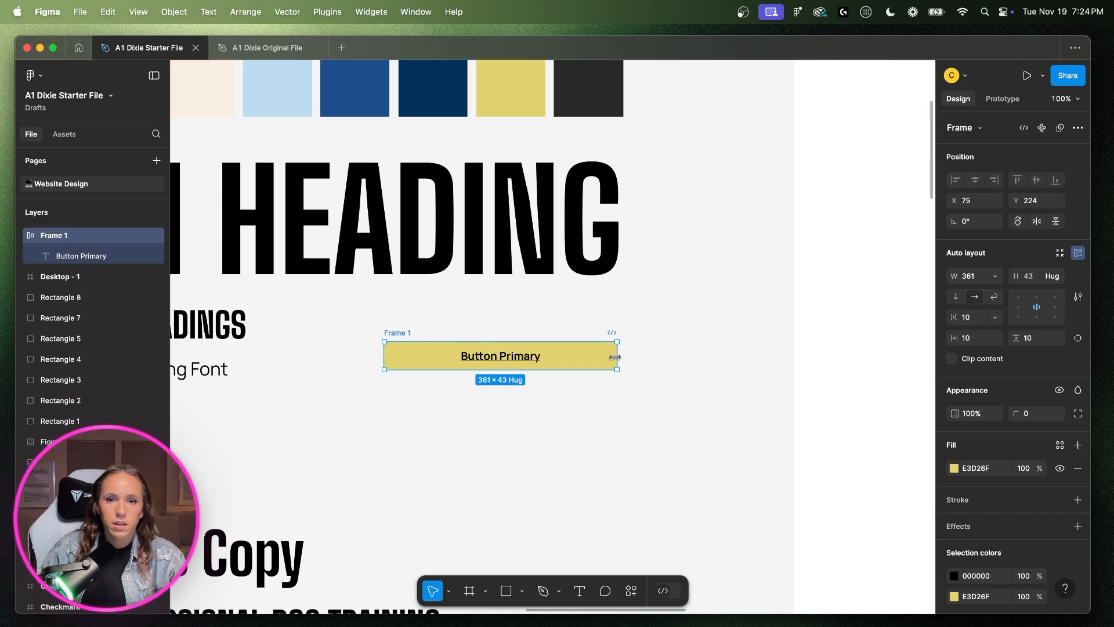
drag(617, 355, 484, 367)
double_click(483, 367)
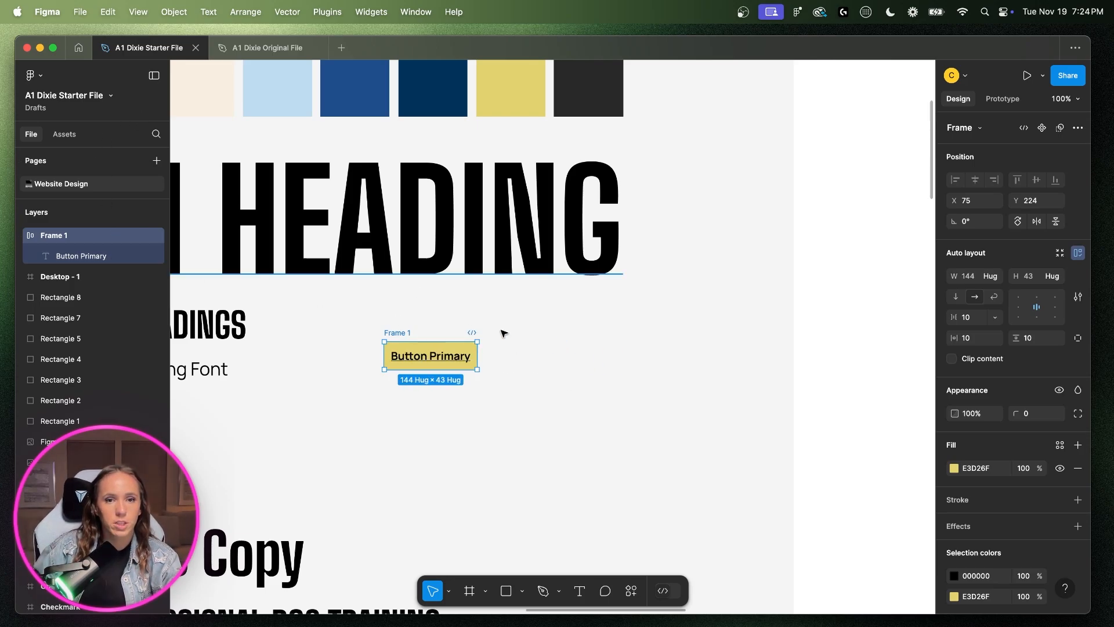
- Rename the Frame 1 layer as "Button Primary" and select that button on the canvas
right_click(54, 234)
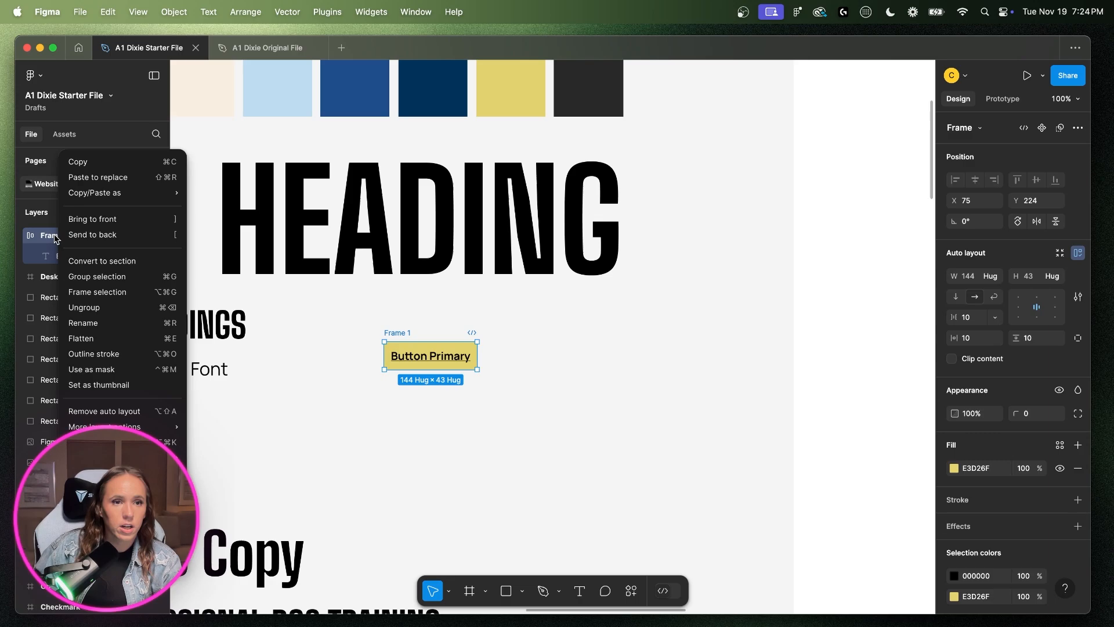
click(85, 323)
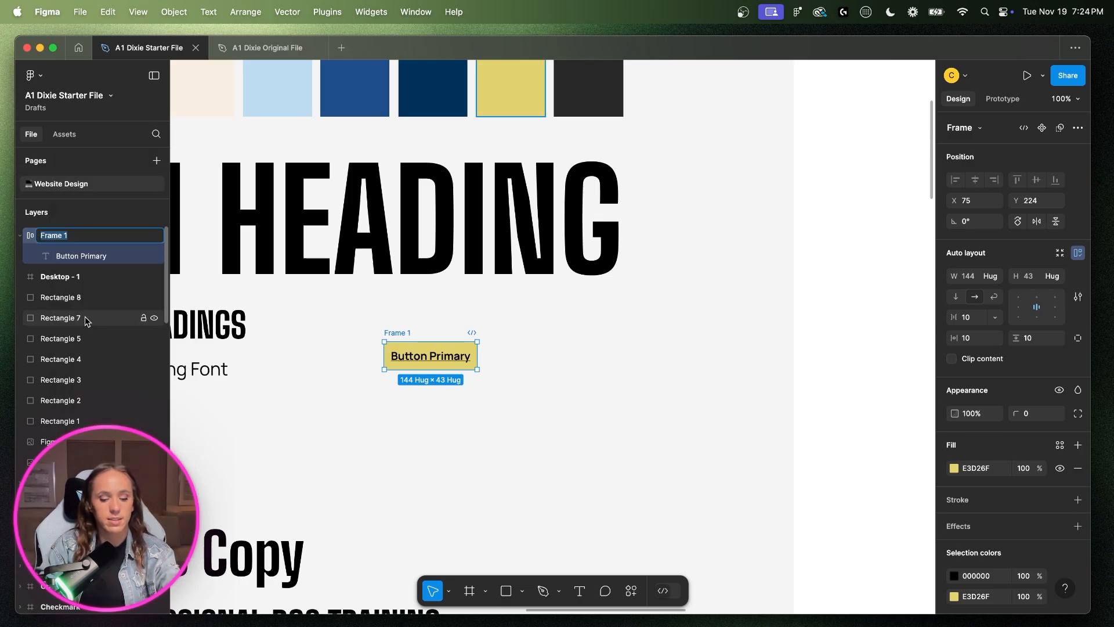
text(Button Primary)
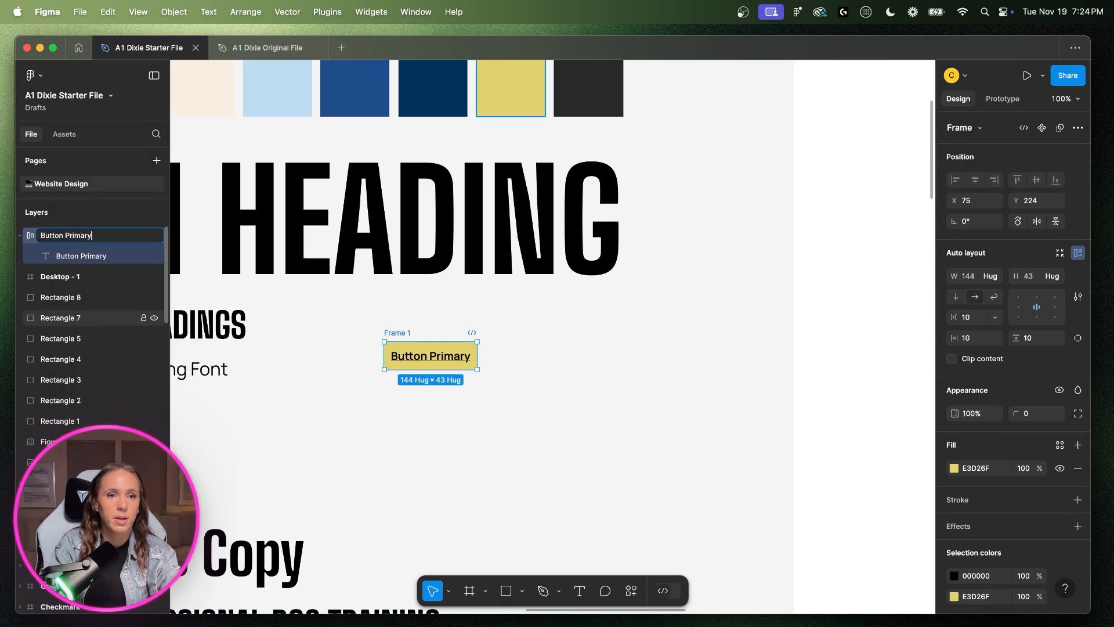
key(Return)
drag(526, 324, 338, 388)
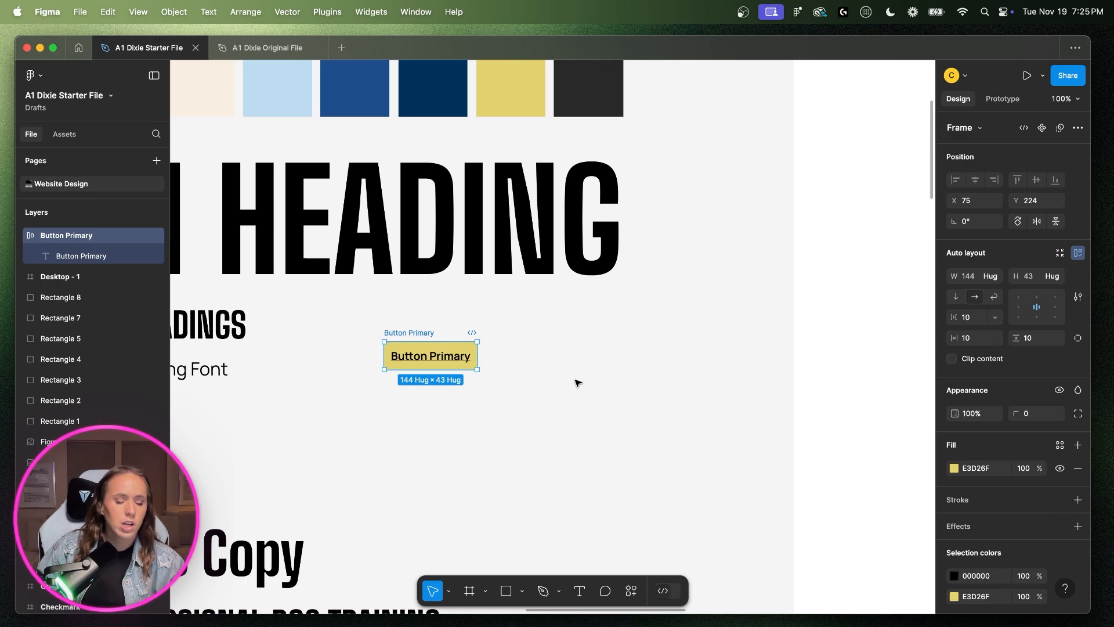
- Duplicate the Button Primary frame and place the copy directly beneath the original with their left edges aligned
drag(443, 358, 586, 356)
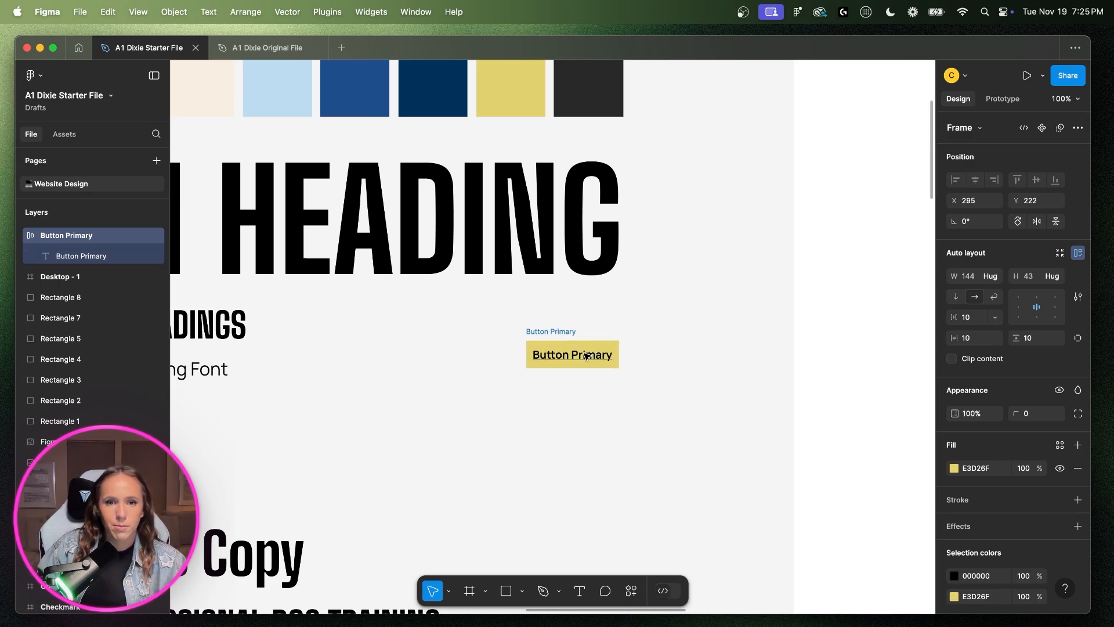
key(super+z)
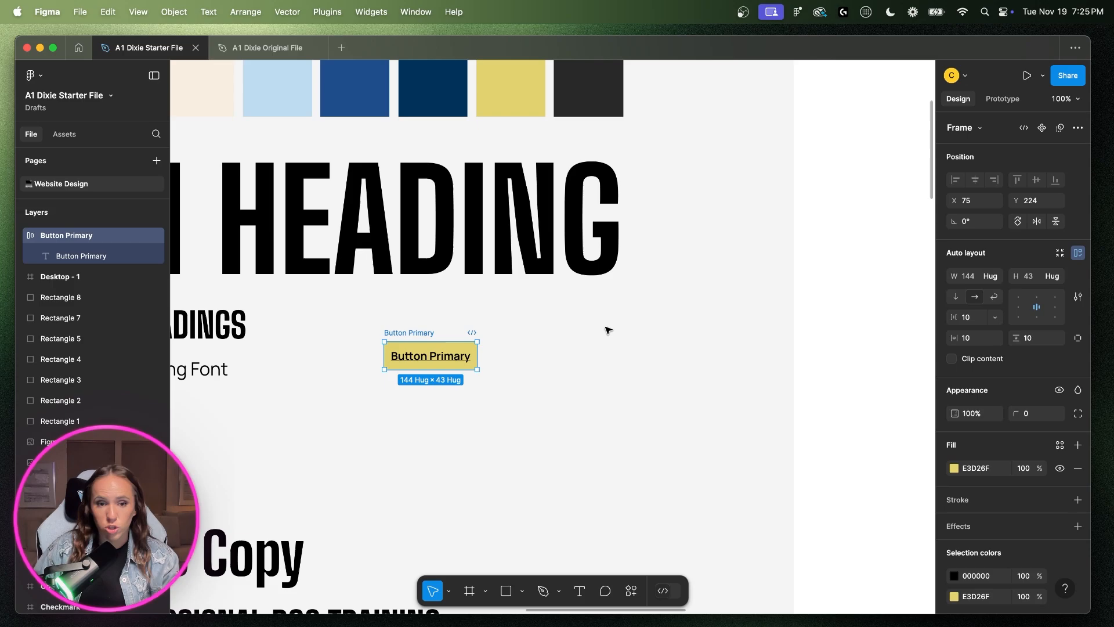
key(super+d)
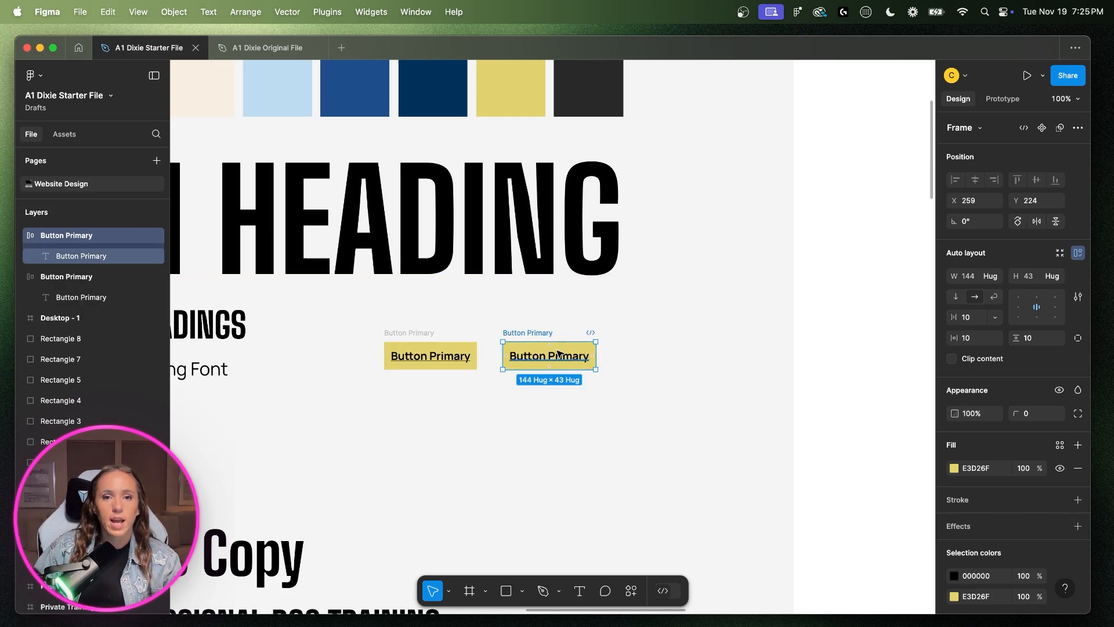
drag(559, 353, 441, 409)
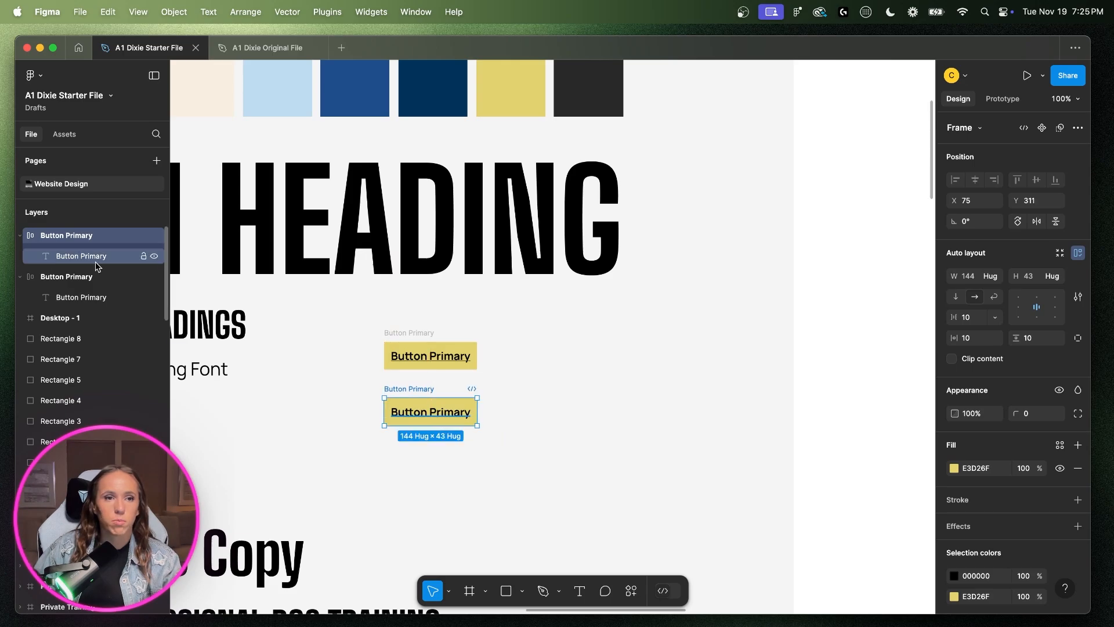
- Collapse both Button Primary layers and reorder them so the original is listed above its copy, clearing the selection
click(21, 276)
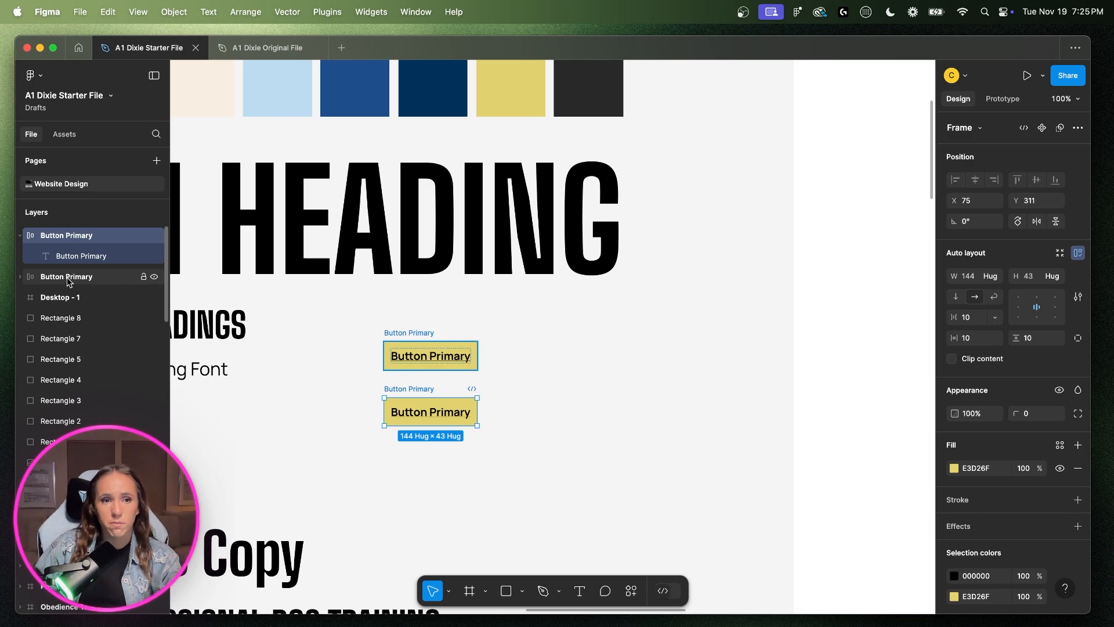
click(21, 235)
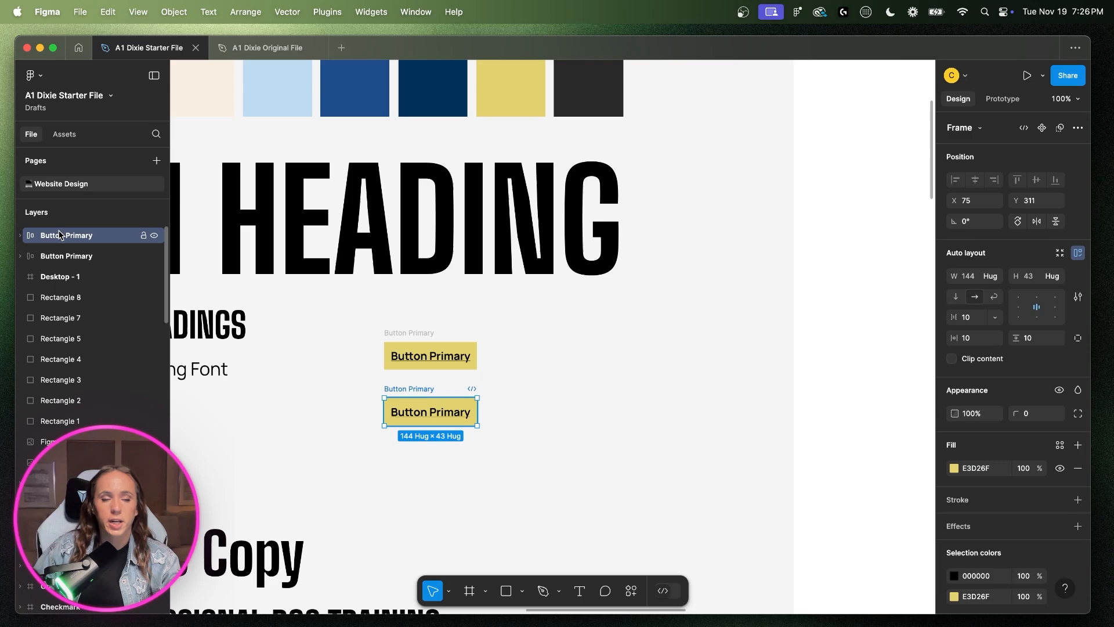
drag(55, 237, 38, 272)
drag(65, 256, 63, 224)
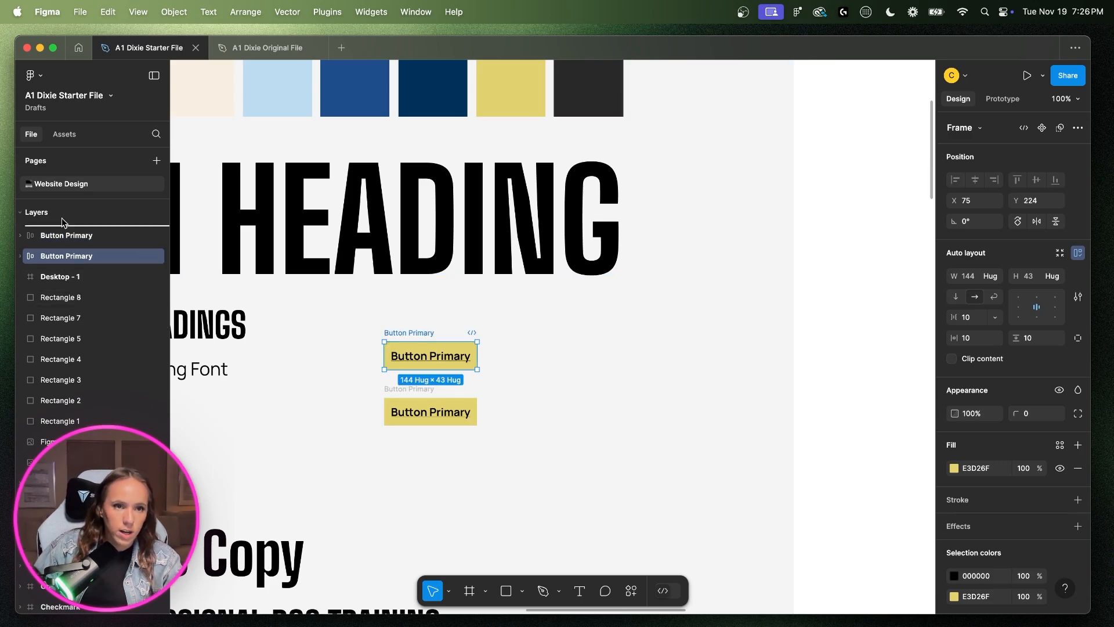
click(584, 405)
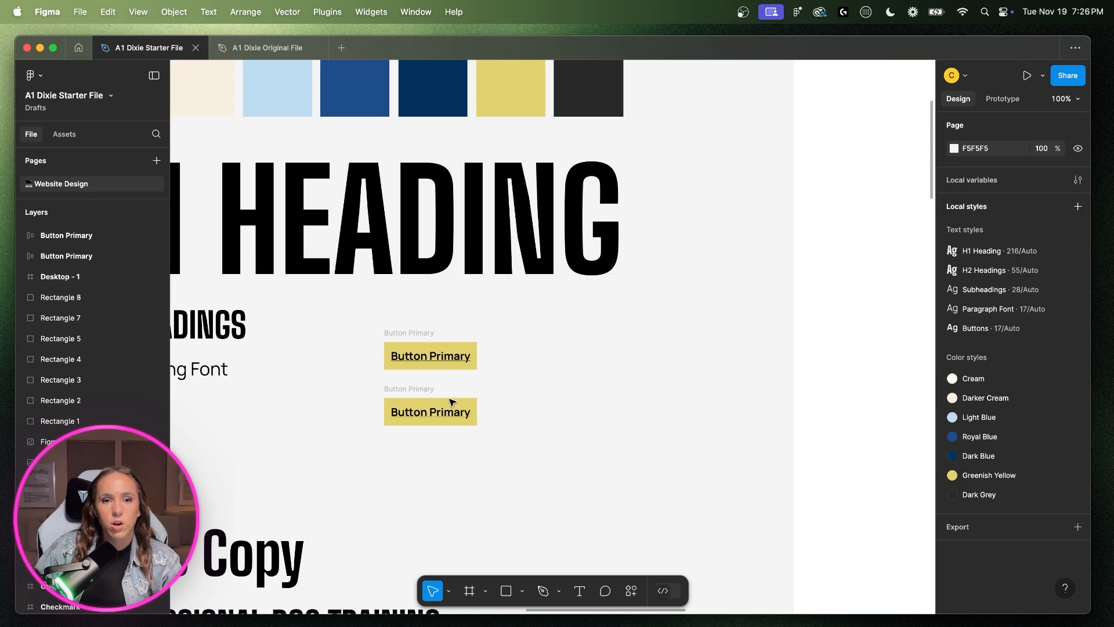
- Rename the lower button's layer as "Button Secondary"
right_click(90, 256)
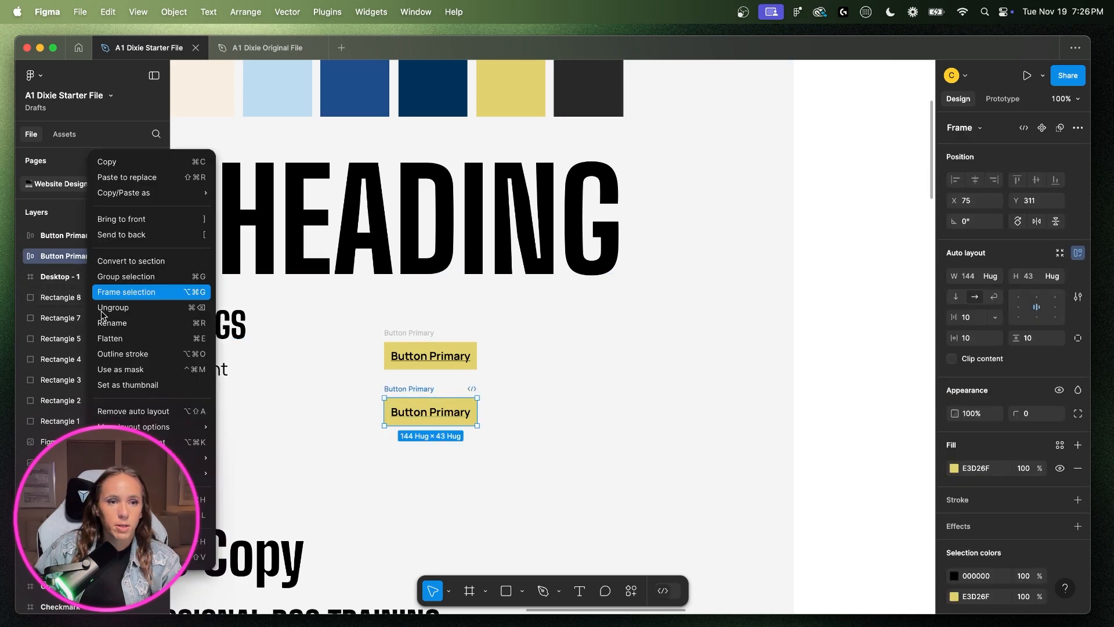
click(123, 325)
text(Button SE)
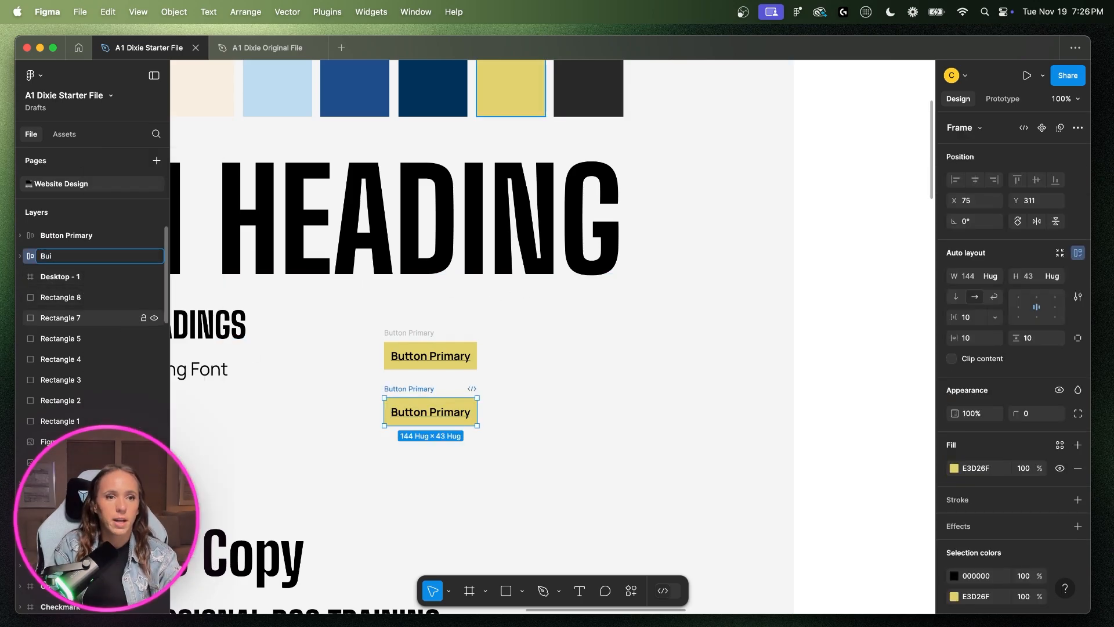
text(condary)
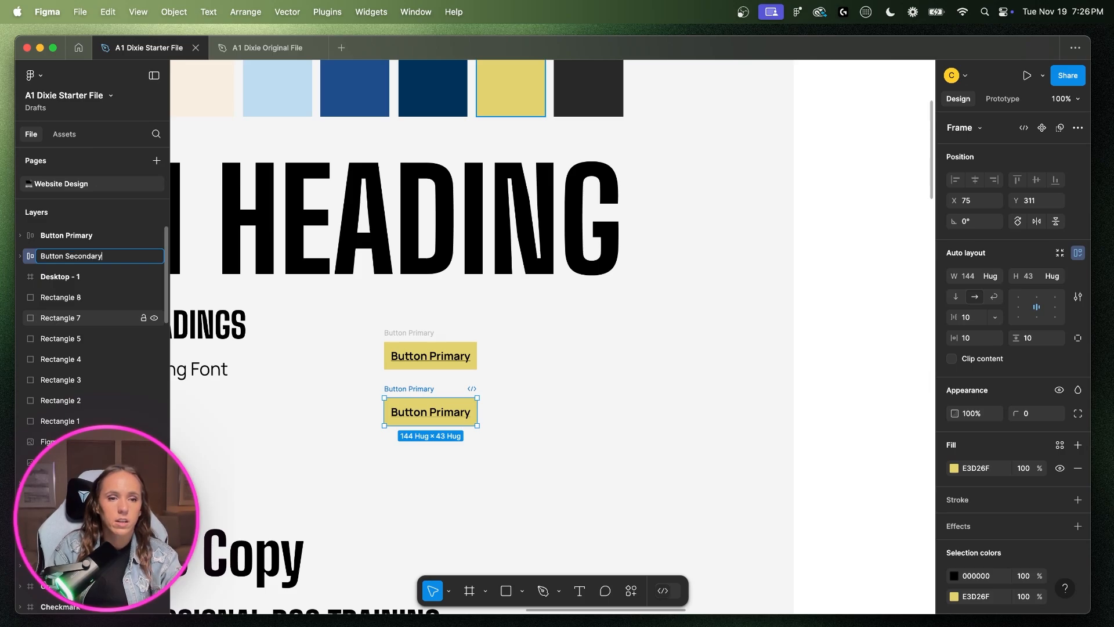
key(Return)
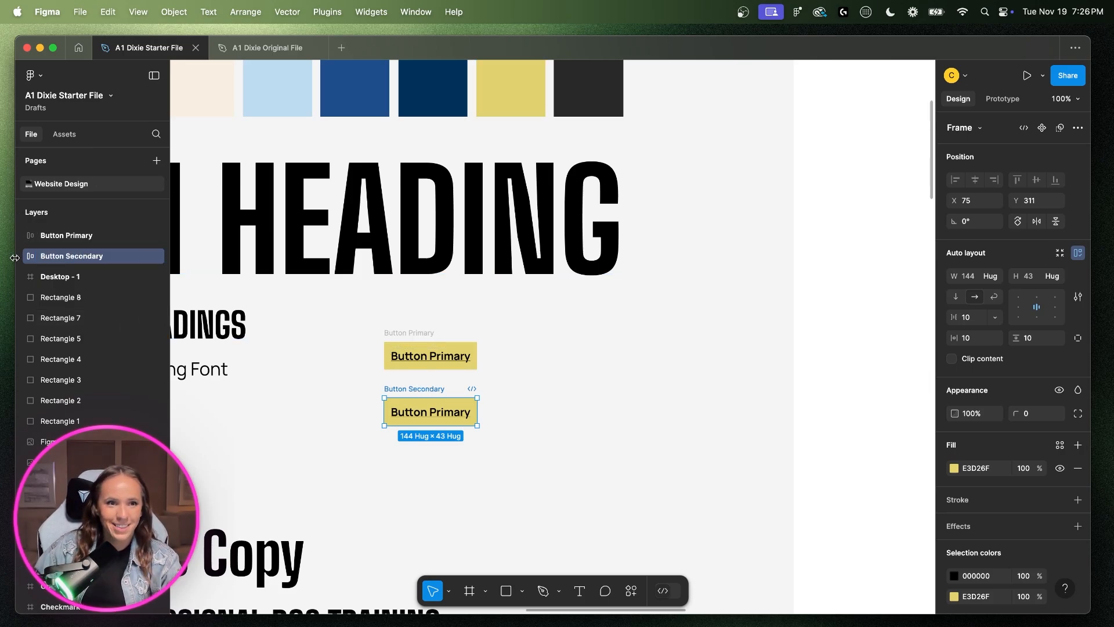
- Change the lower button's label text to "Button Secondary"
double_click(448, 412)
double_click(430, 412)
drag(430, 412, 482, 412)
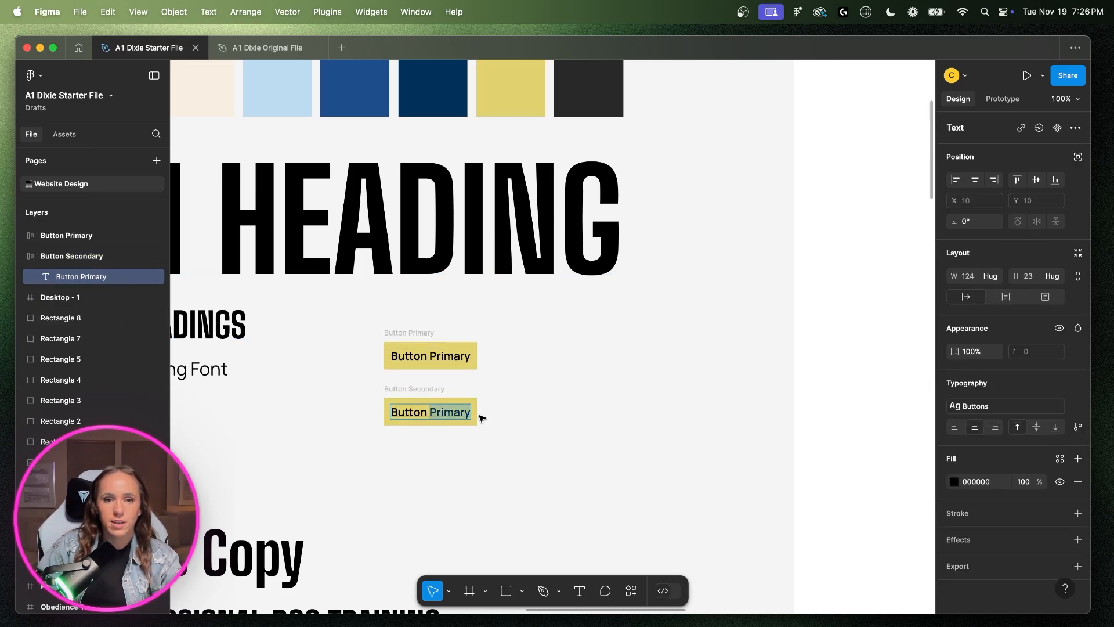
text(Secondary)
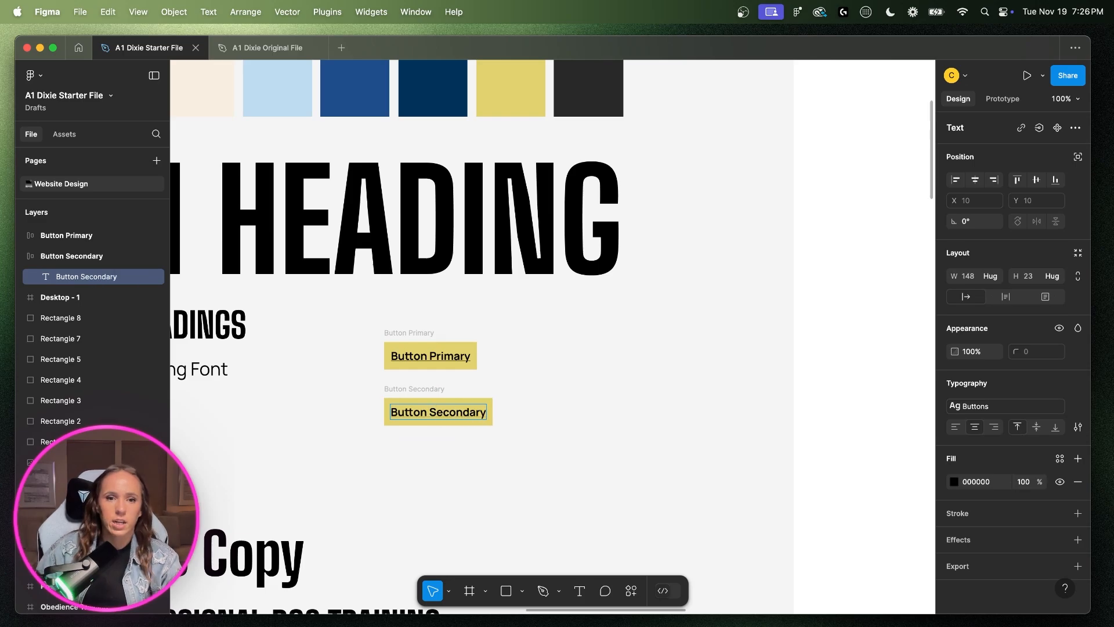
key(Escape)
- Examine the "Book a Class Today!" buttons in the reference homepage's hero and About Us sections, returning to the button samples
scroll(664, 381, left, 20)
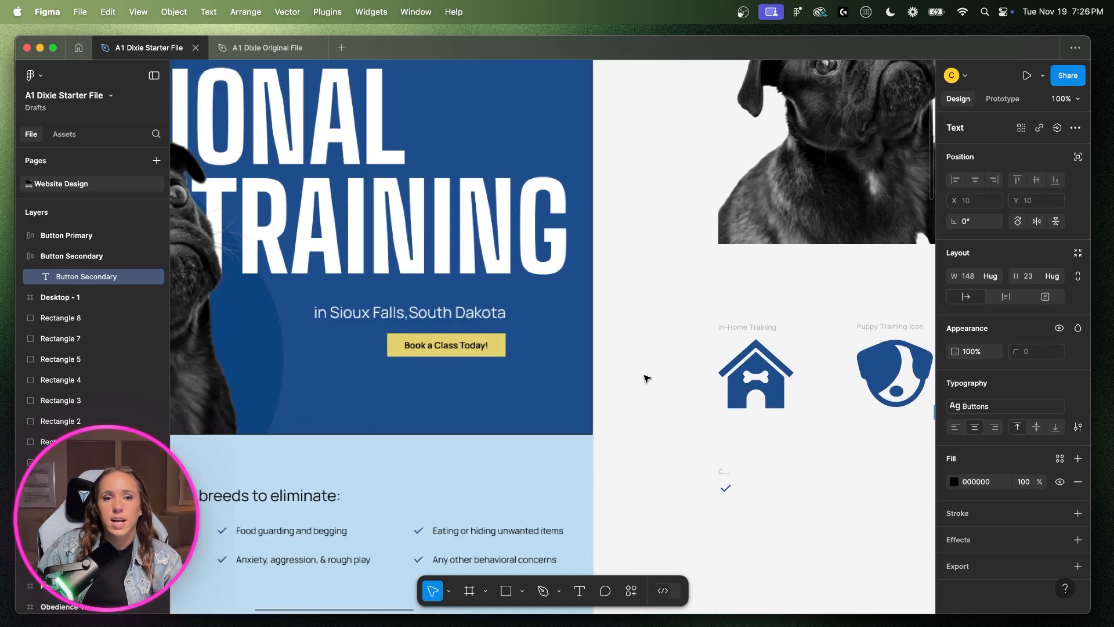
scroll(646, 378, left, 5)
scroll(647, 378, down, 10)
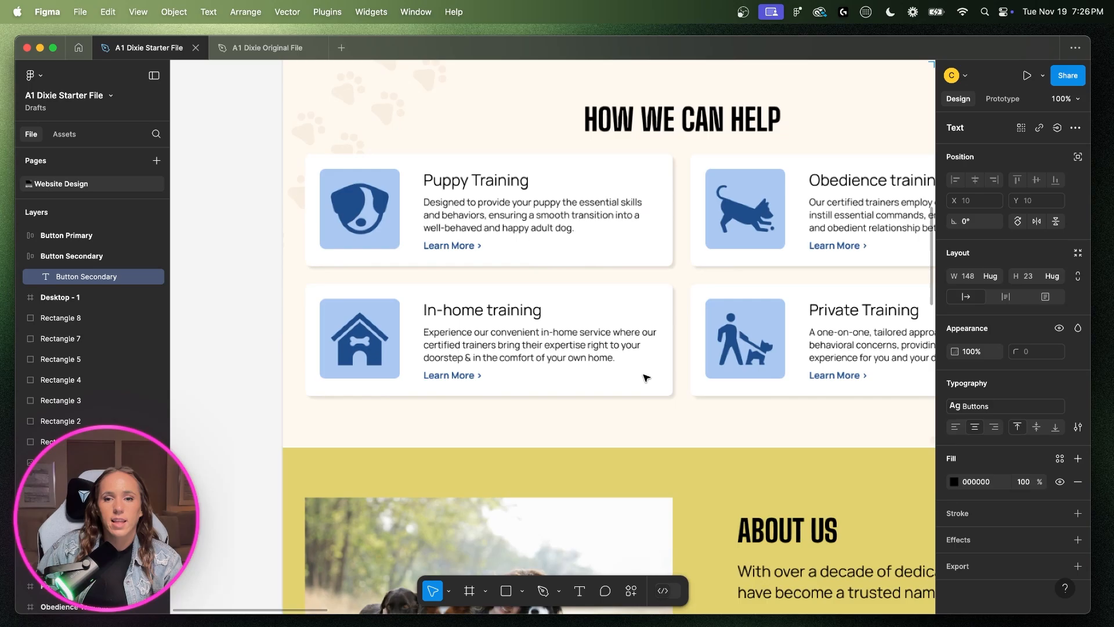
scroll(646, 379, down, 10)
scroll(641, 401, right, 4)
scroll(555, 206, up, 1)
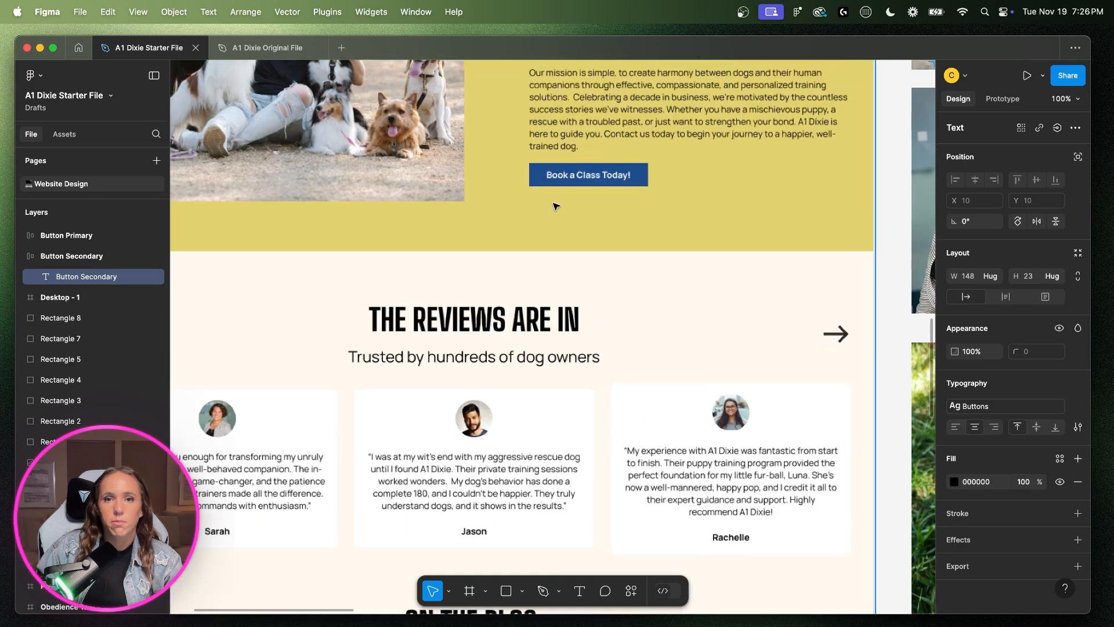
scroll(555, 206, up, 2)
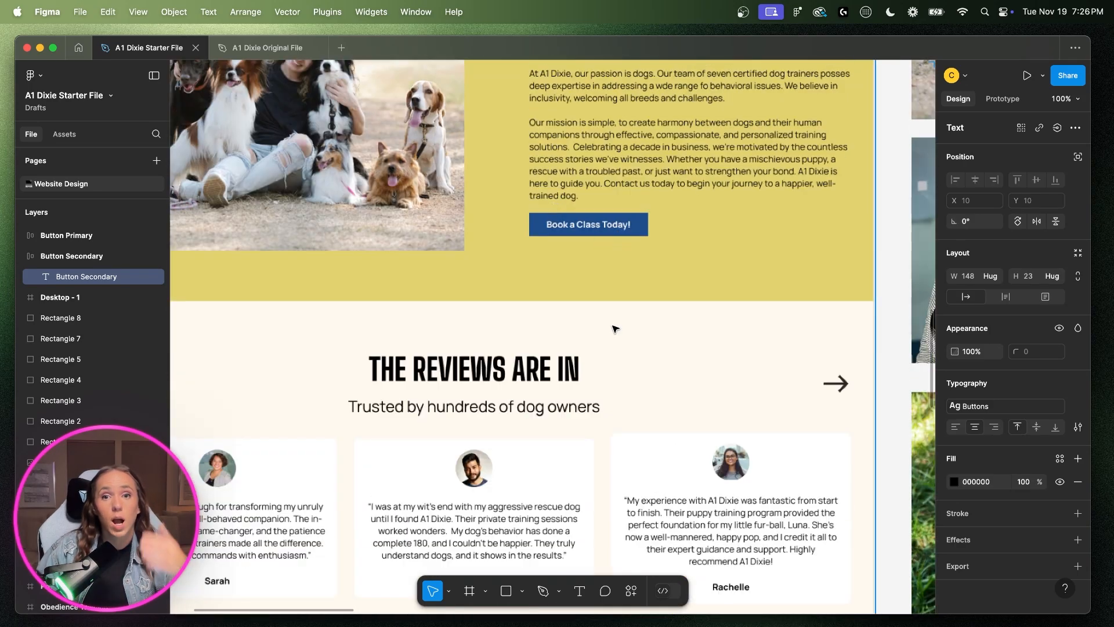
scroll(628, 312, right, 10)
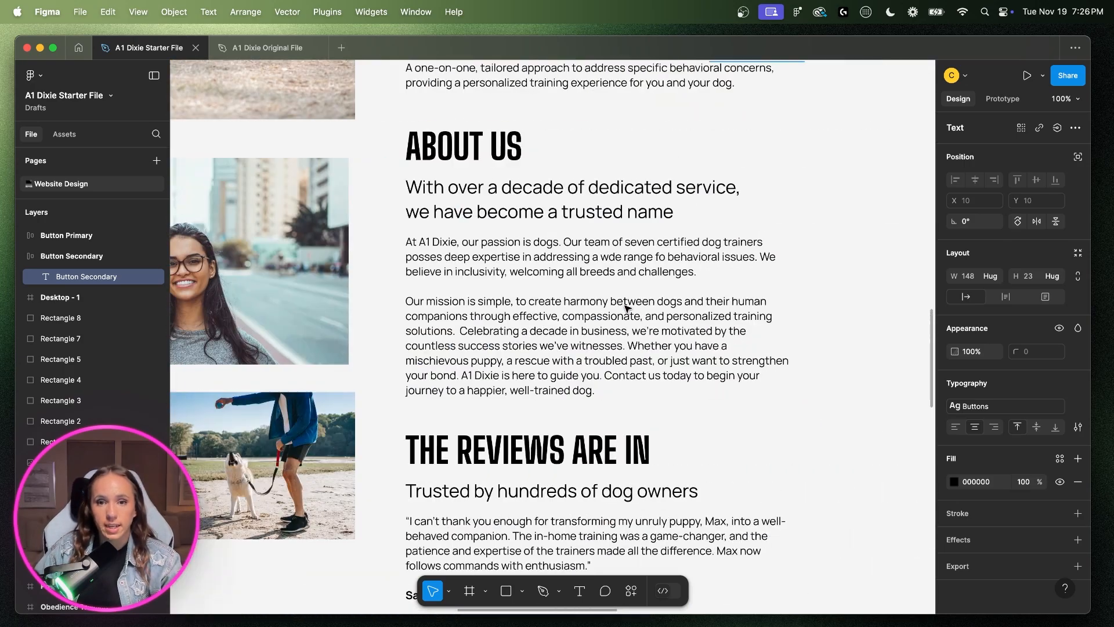
scroll(627, 308, left, 15)
scroll(625, 307, up, 6)
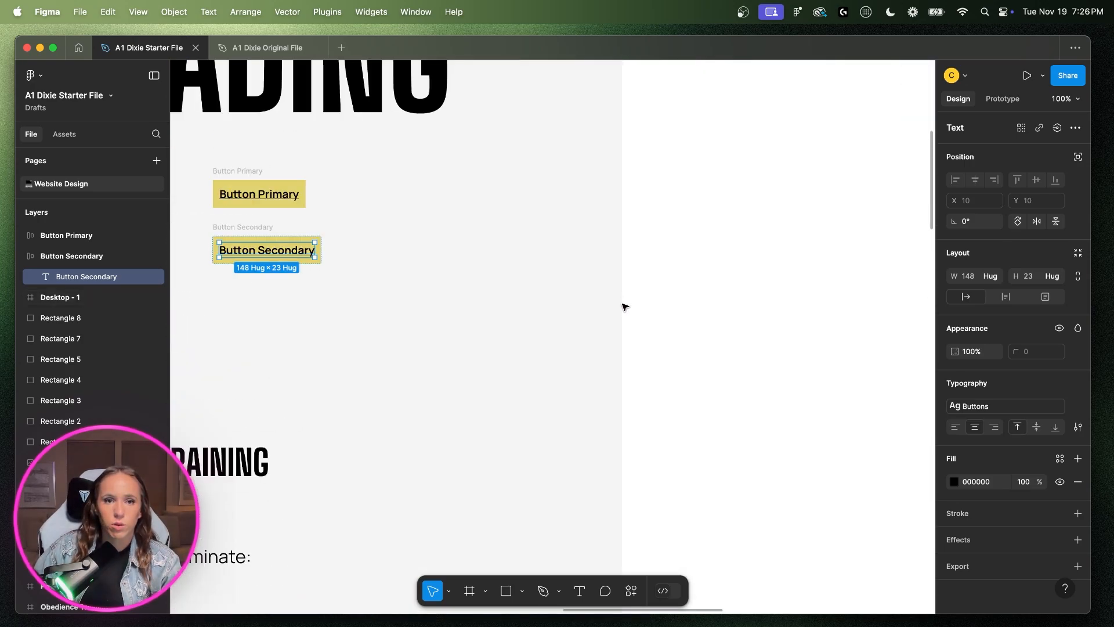
scroll(625, 307, up, 4)
scroll(625, 306, left, 8)
- Apply the Royal Blue style to the Button Secondary fill and the Cream style to its text
drag(768, 320, 609, 400)
scroll(952, 468, down, 3)
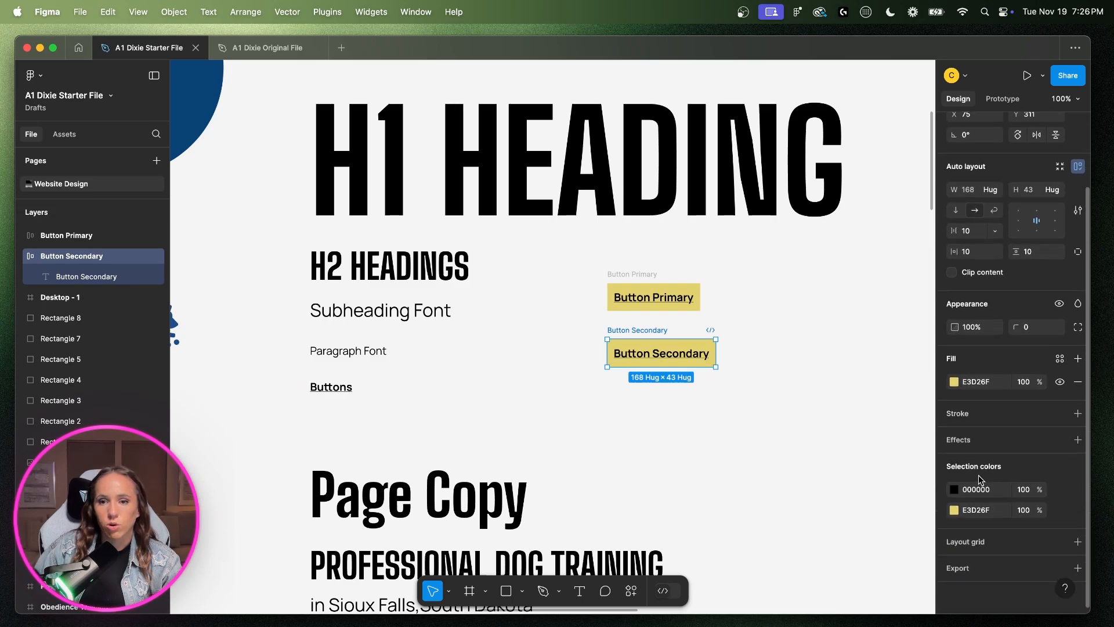
click(954, 510)
click(1060, 489)
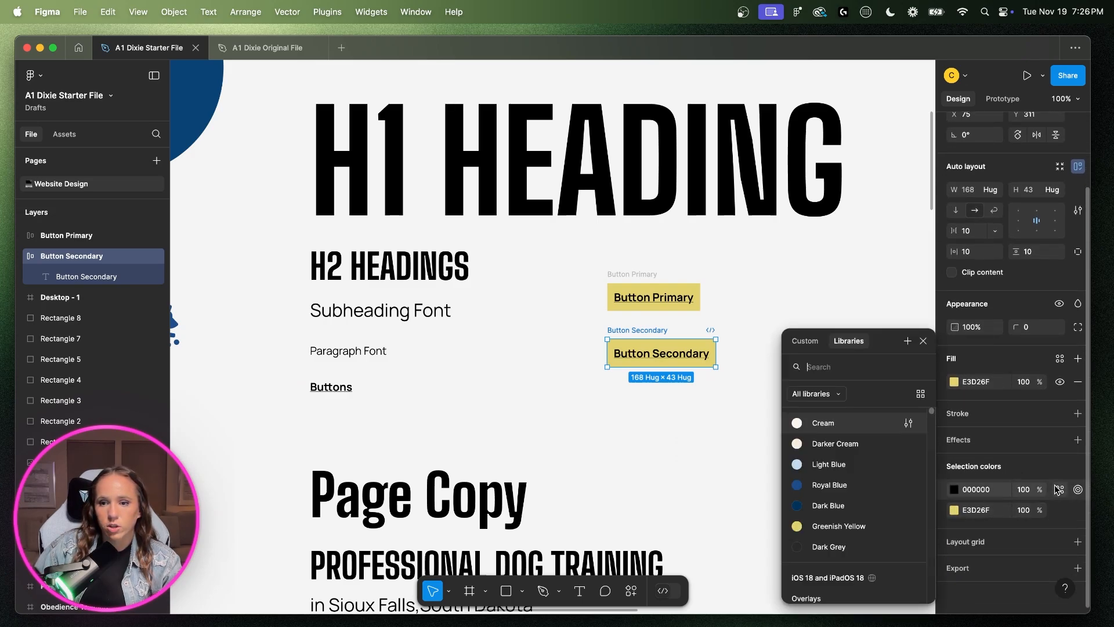
click(1061, 510)
click(1061, 510)
click(821, 485)
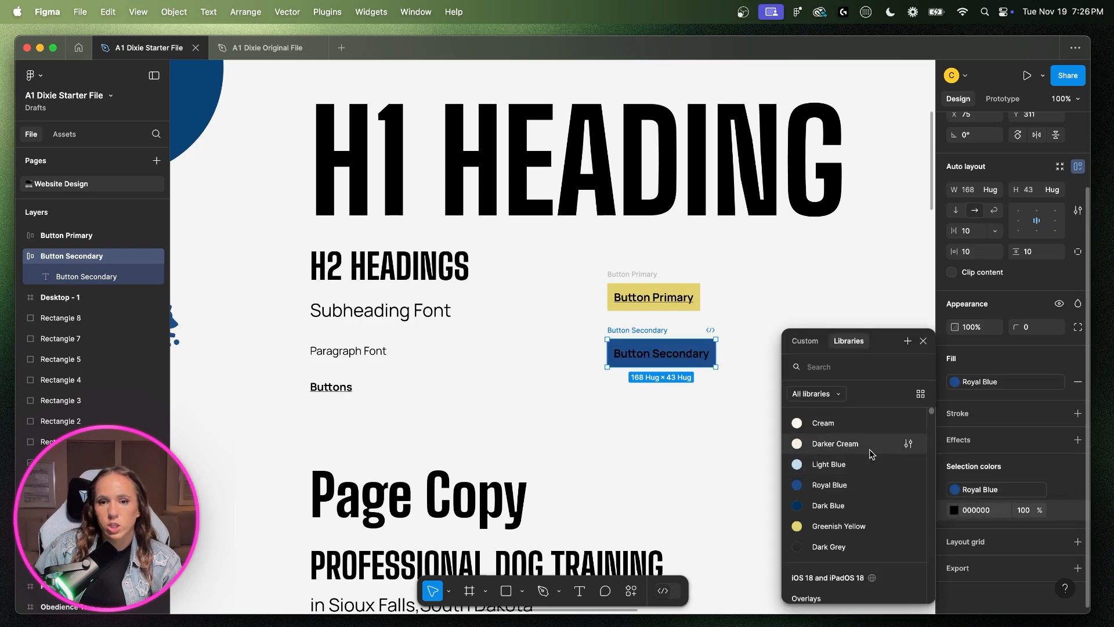
click(833, 427)
click(705, 410)
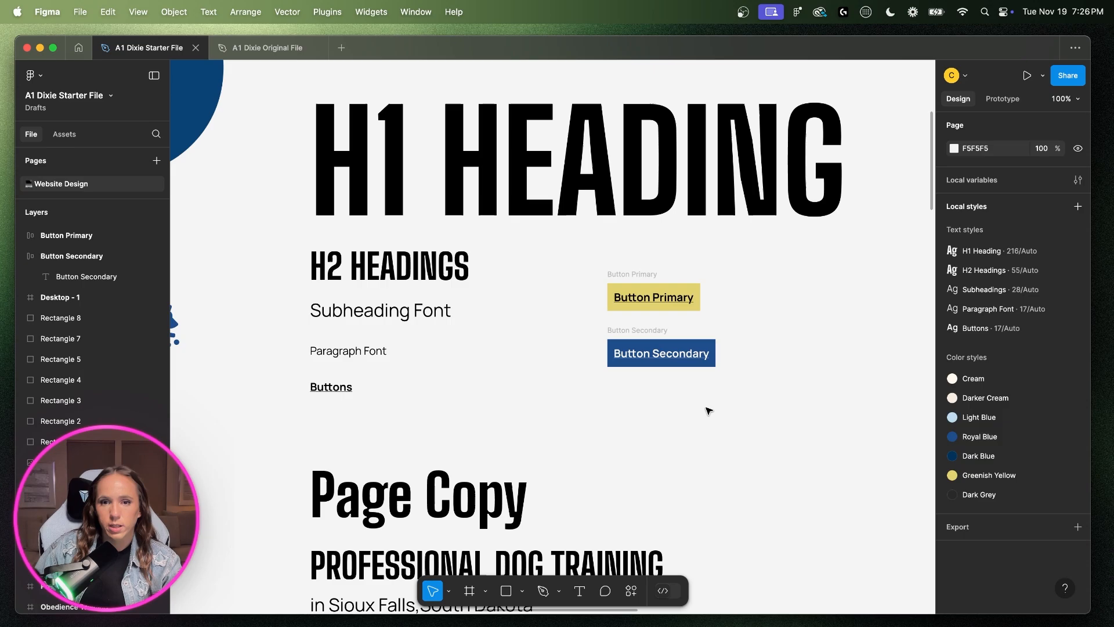
drag(589, 255, 742, 326)
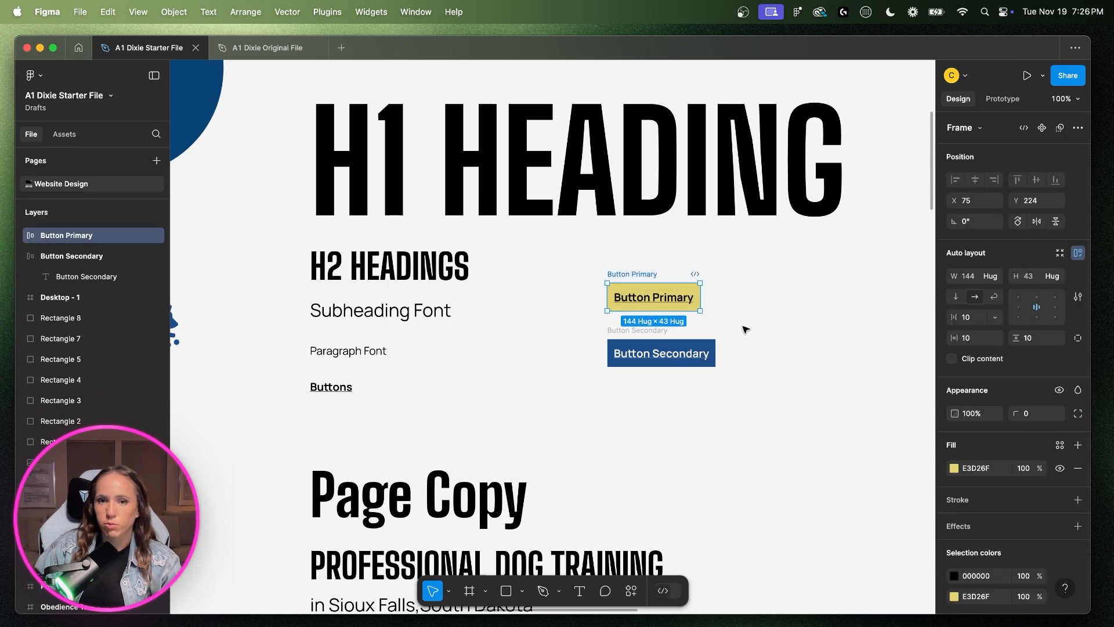
click(776, 333)
drag(794, 320, 541, 402)
click(778, 413)
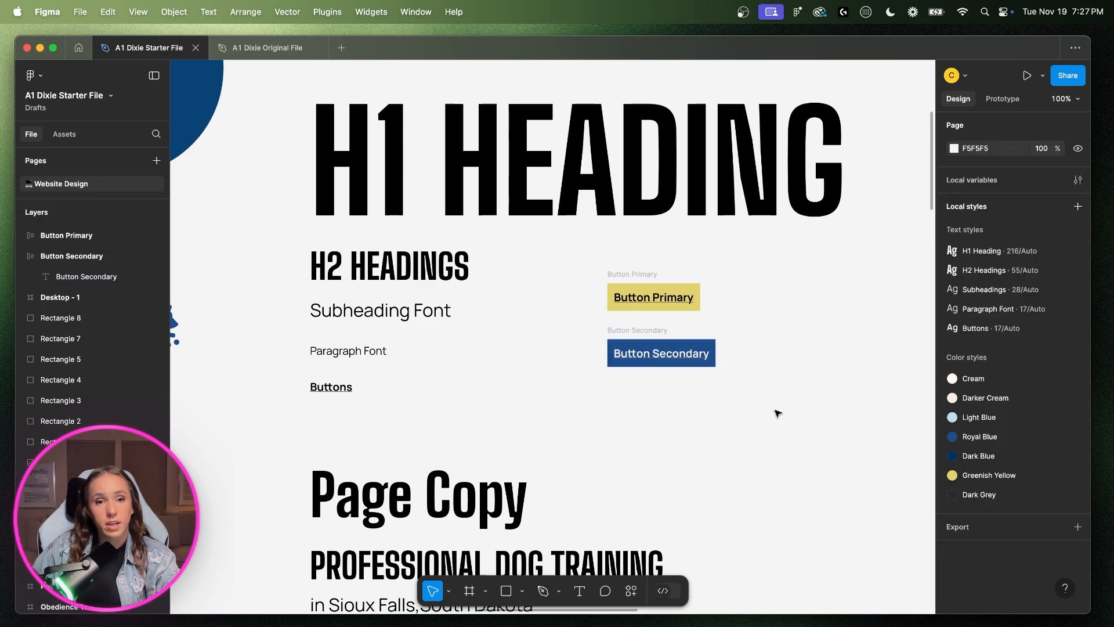
- Place a copy of the "Buttons" text sample beneath the Button Secondary frame, aligned with its left edge
click(335, 392)
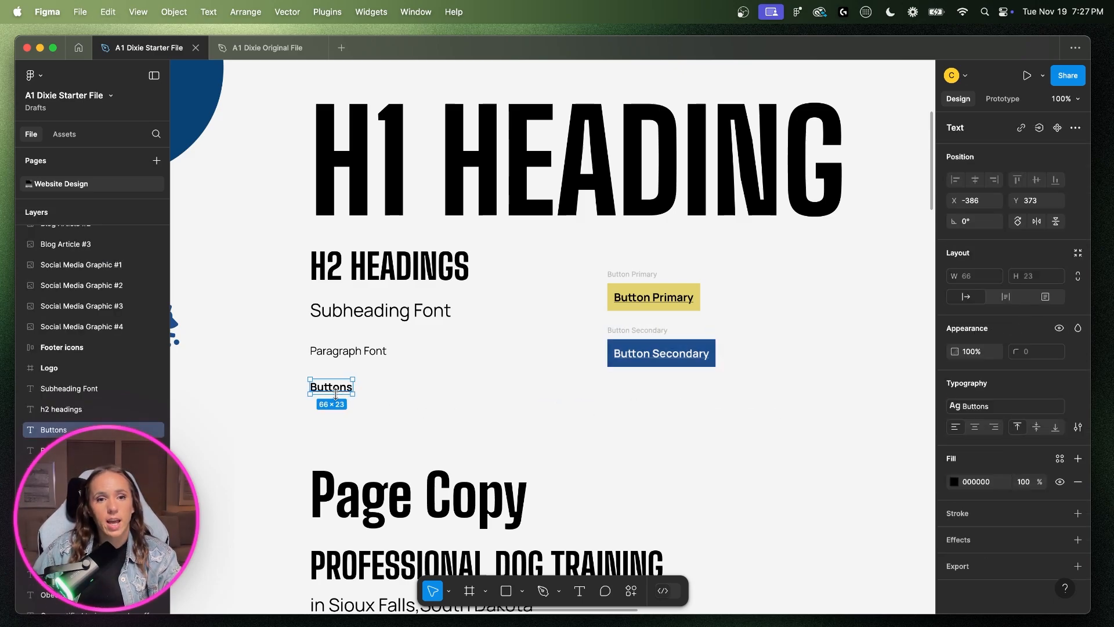
drag(332, 393, 627, 395)
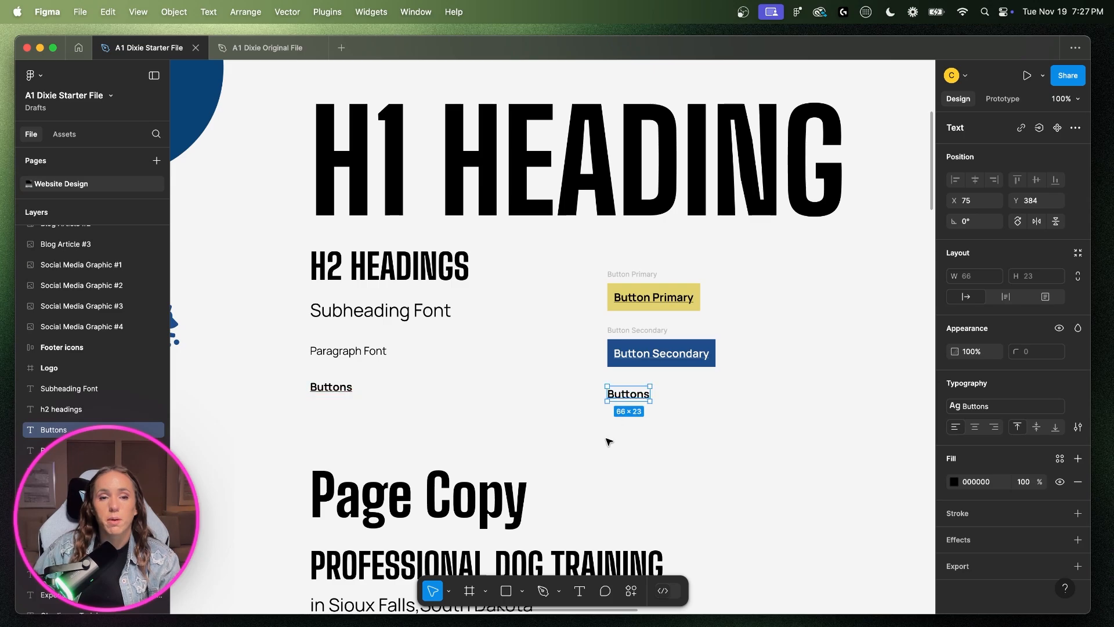
- Examine the text-only "Learn More" and "Read the full article" links in the reference homepage, returning to the button samples
scroll(606, 441, left, 15)
scroll(603, 438, left, 6)
scroll(580, 348, down, 9)
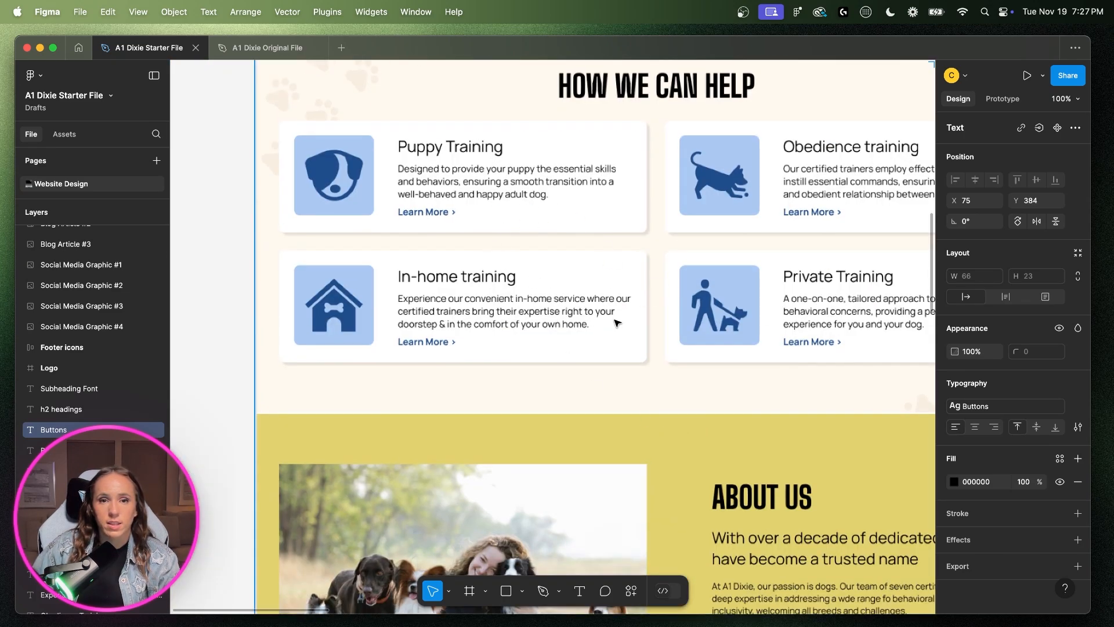
scroll(743, 332, down, 20)
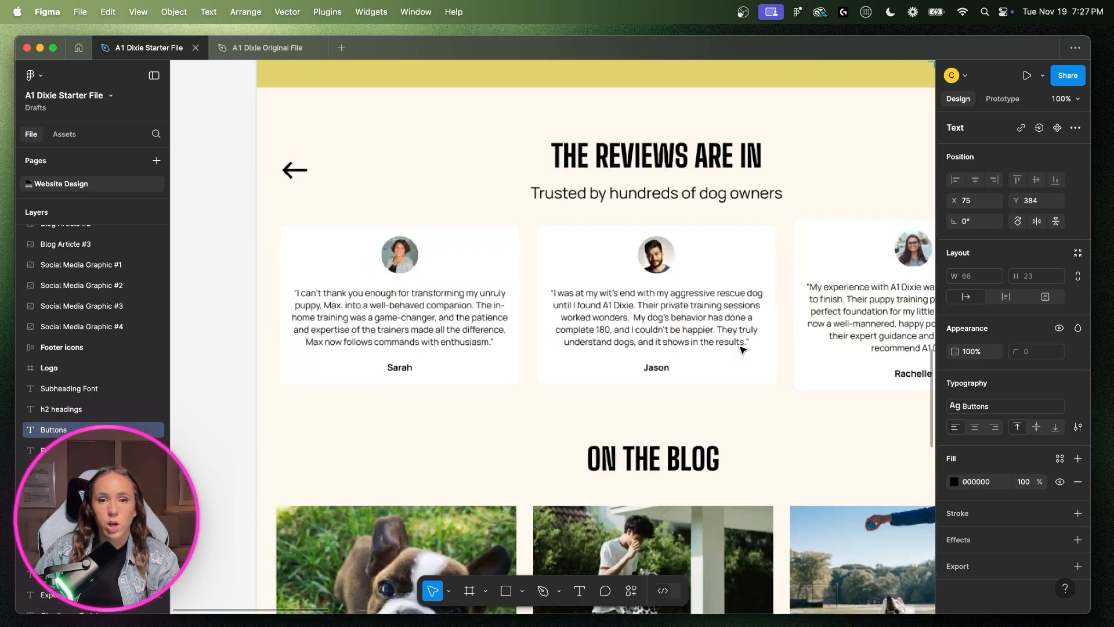
scroll(743, 350, up, 5)
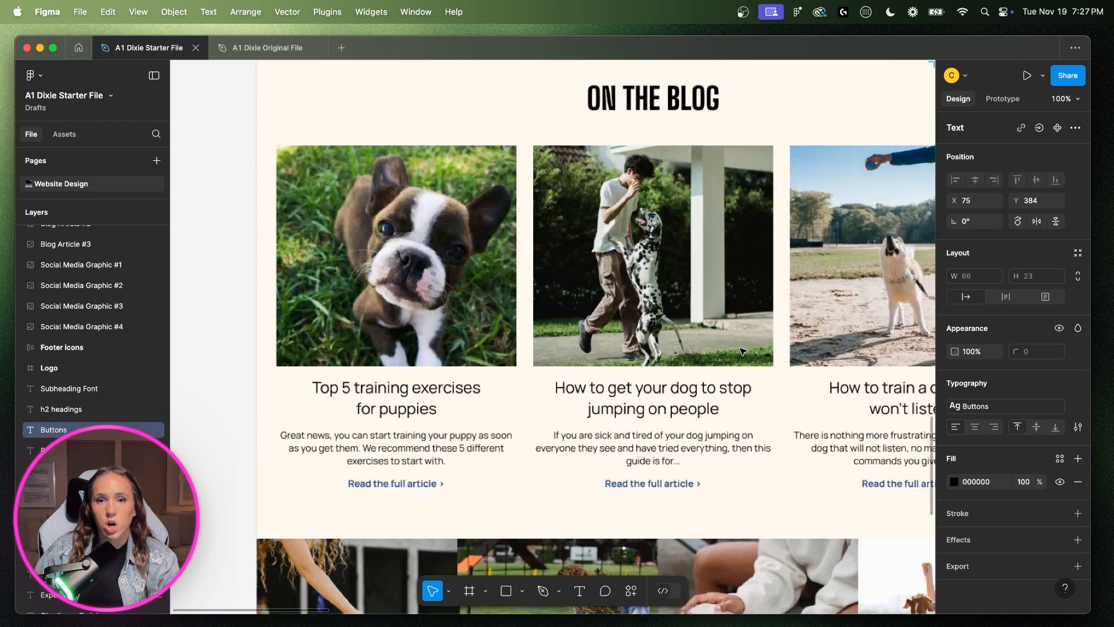
scroll(739, 351, down, 1)
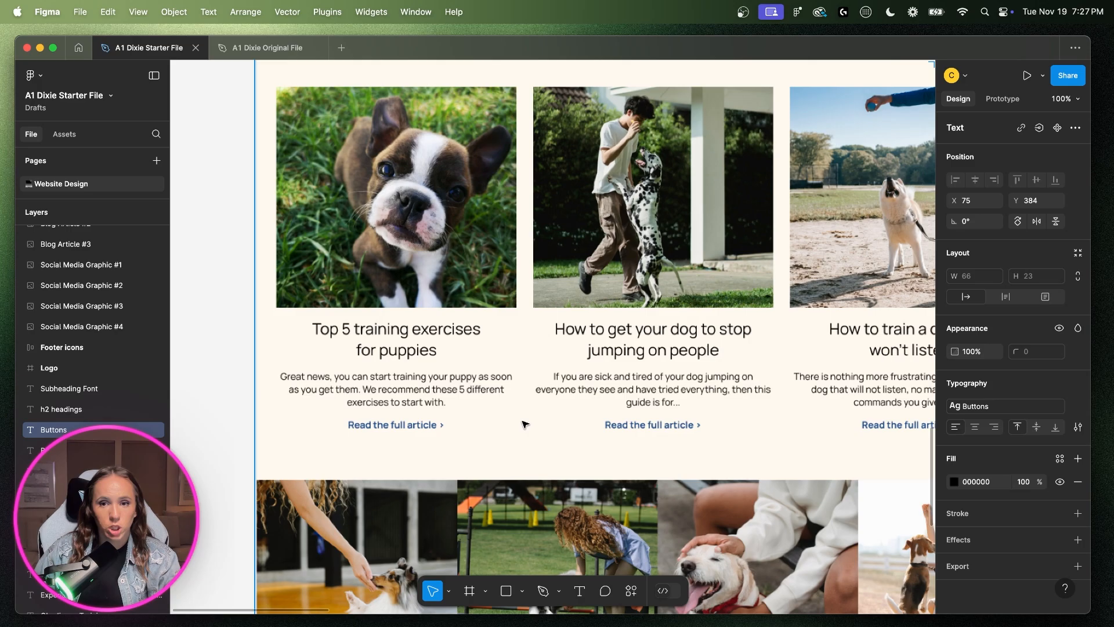
scroll(524, 425, right, 15)
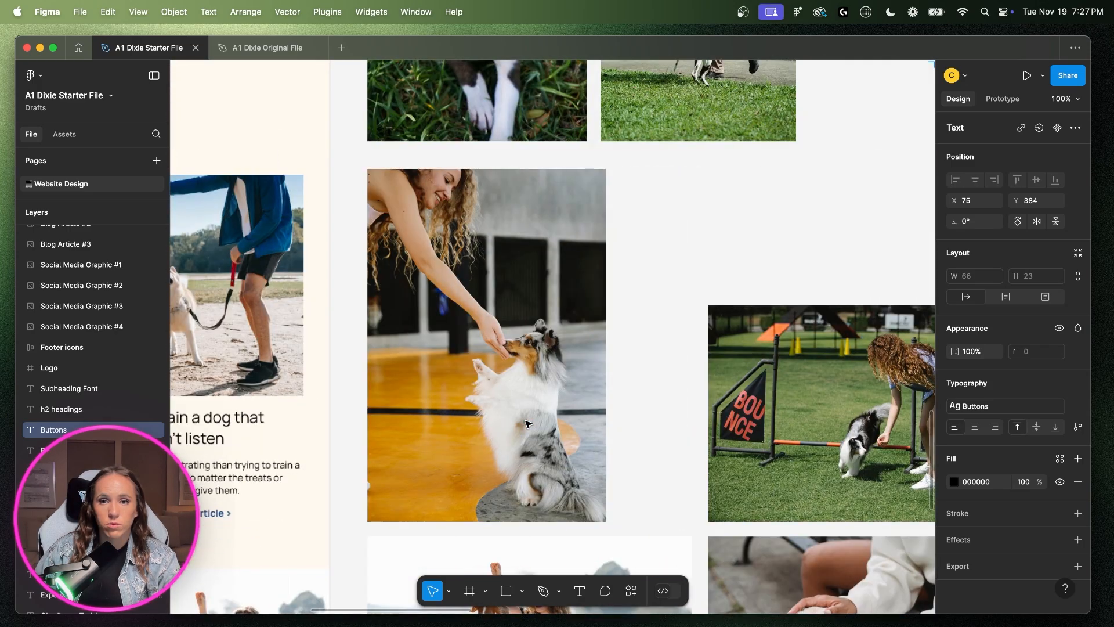
scroll(528, 425, right, 12)
scroll(528, 424, up, 20)
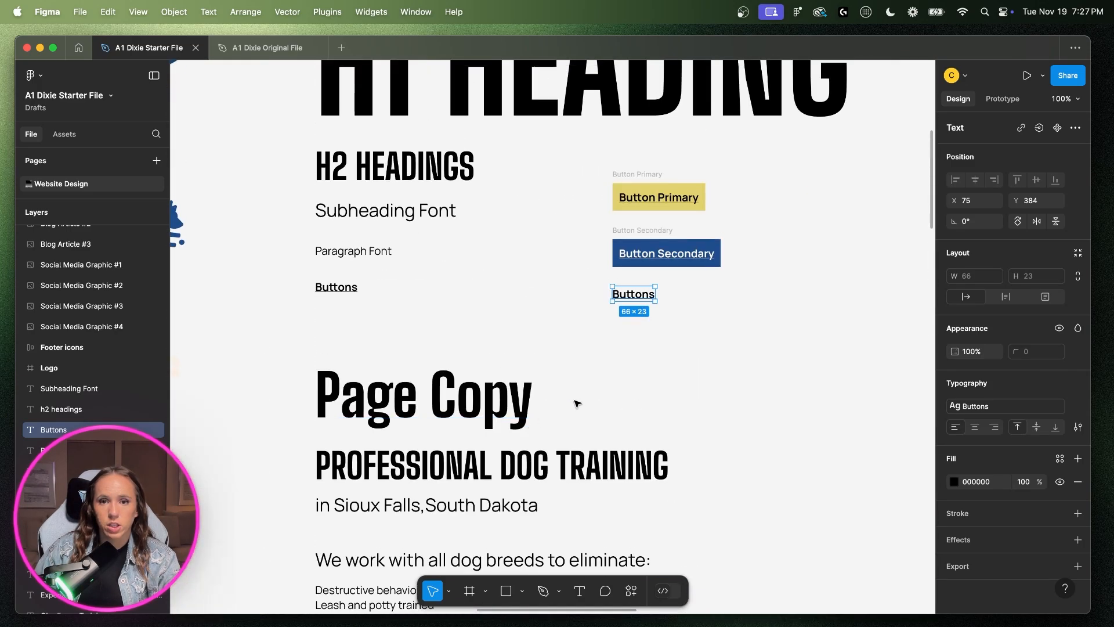
- Change the copied "Buttons" text beneath the Button Secondary frame to "Button Transparent >"
double_click(641, 297)
text(Button Transpar)
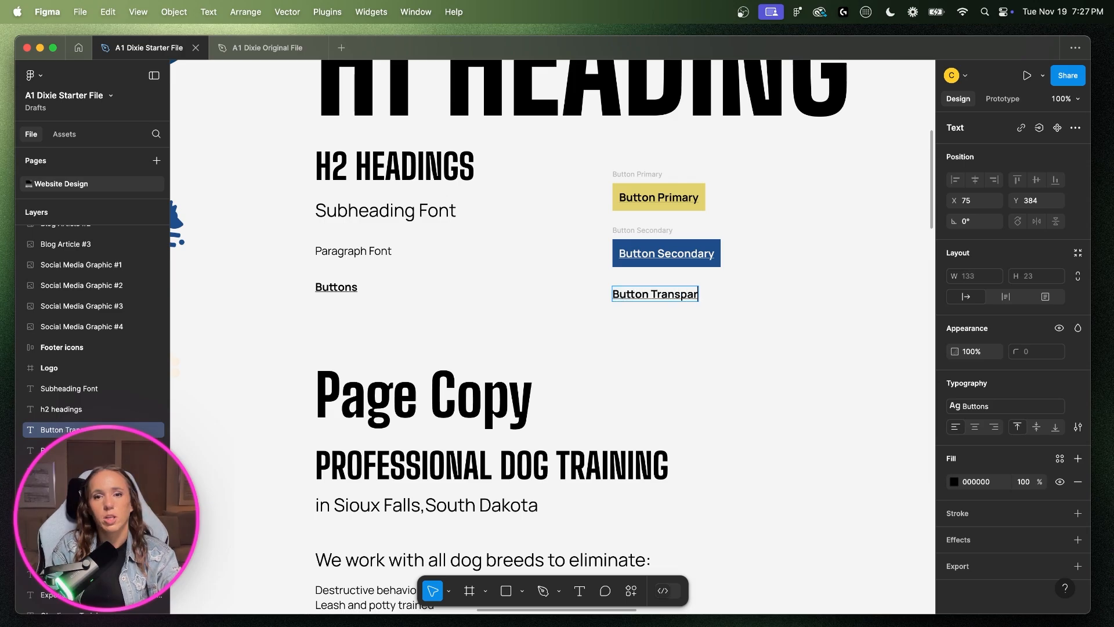
text(ent >)
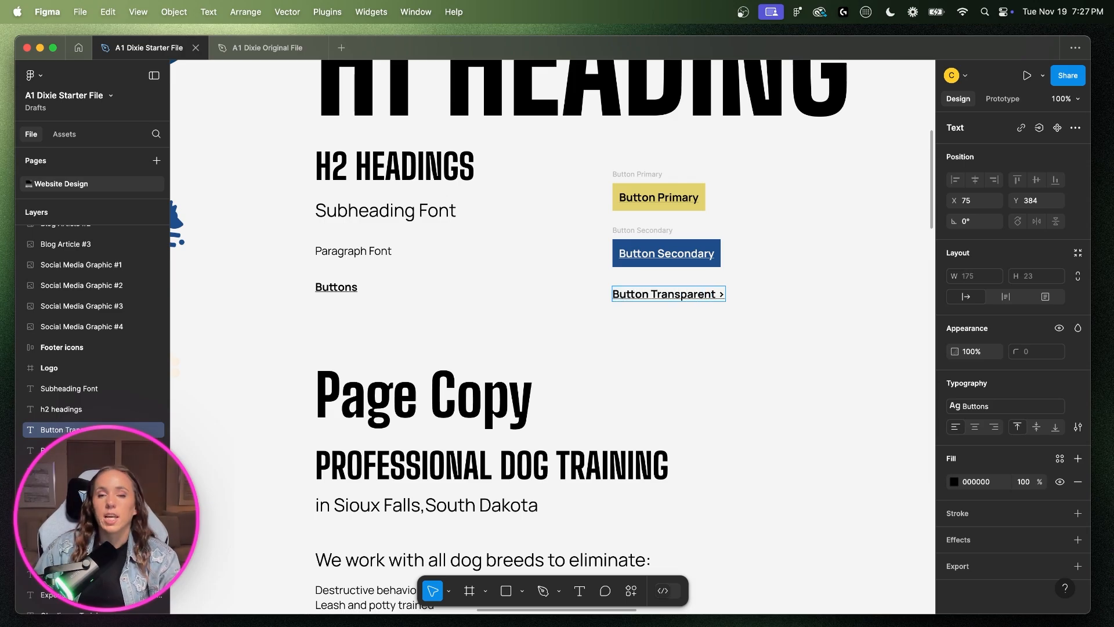
key(Escape)
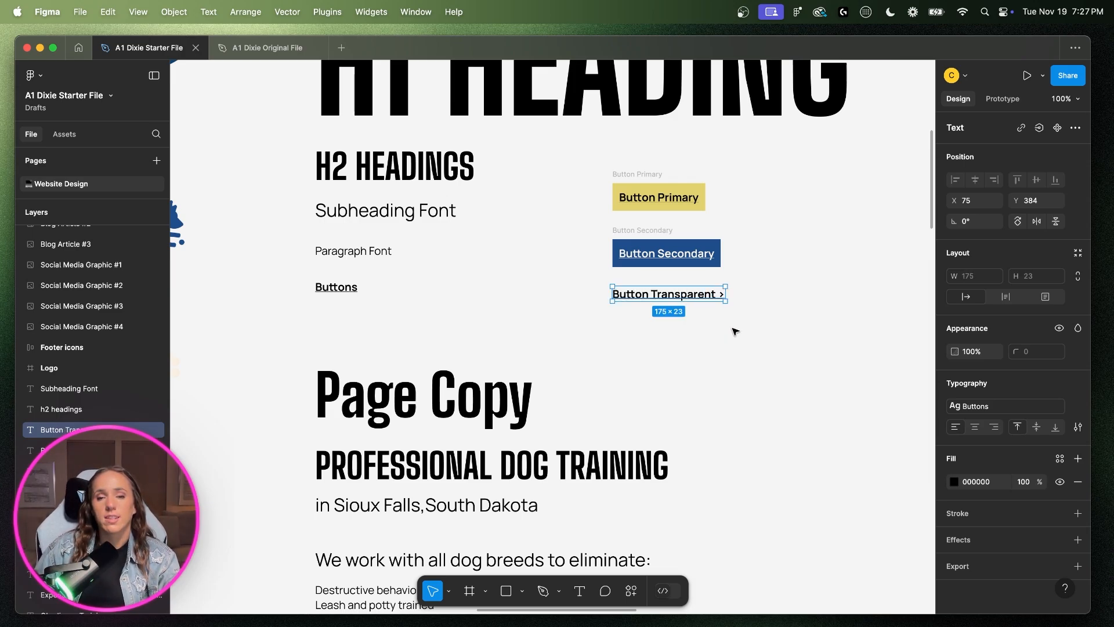
- Review the component creation options for the three button samples together without applying any
drag(749, 326, 602, 169)
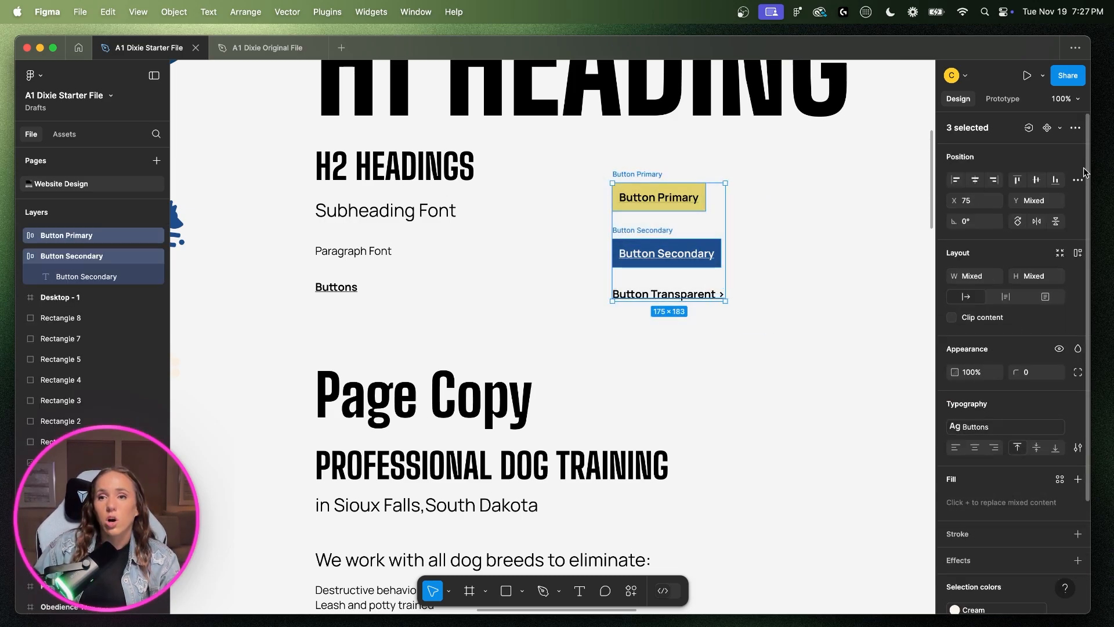
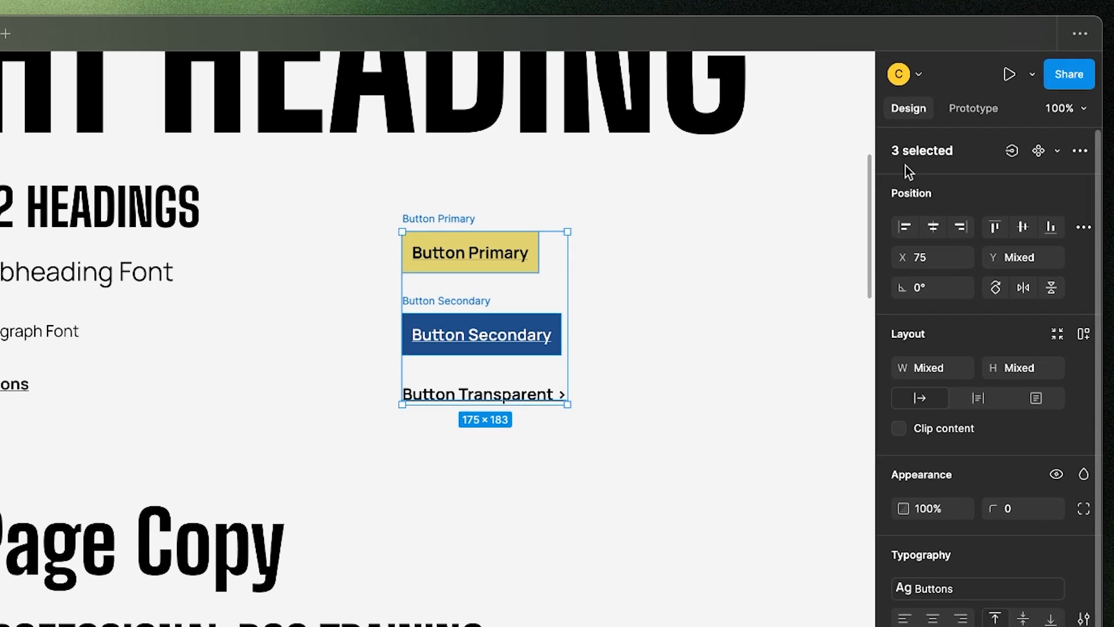
click(1057, 150)
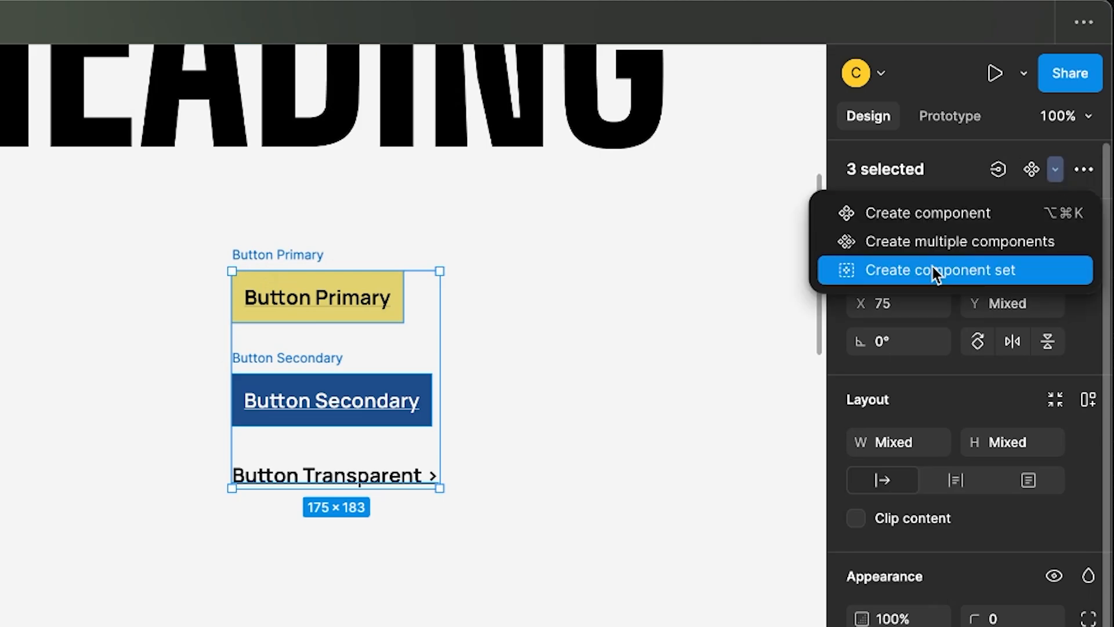
scroll(627, 441, right, 1)
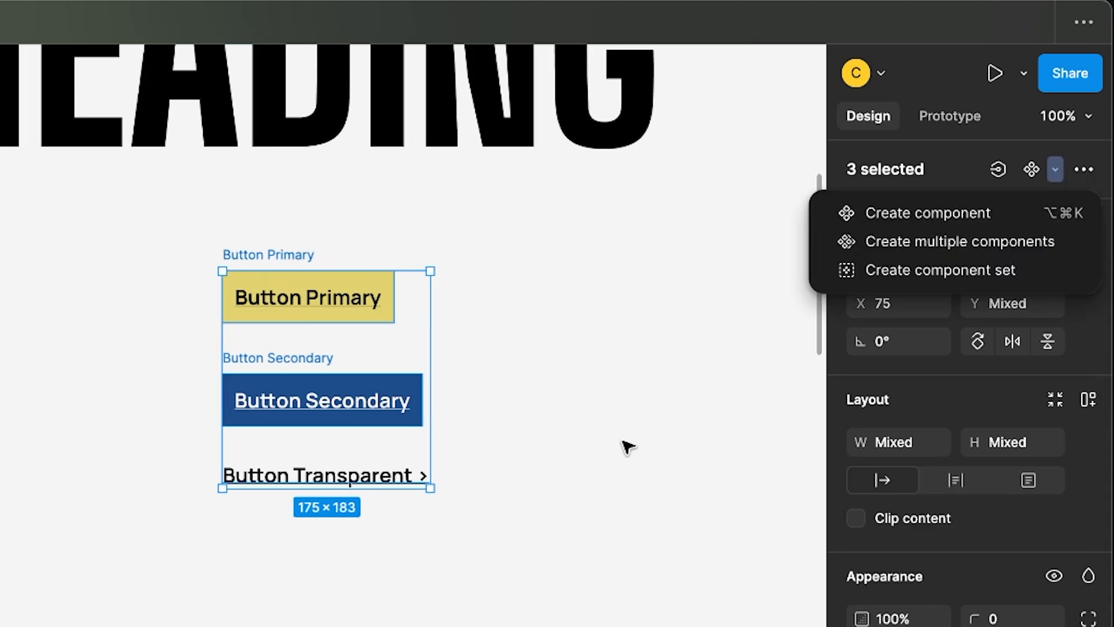
click(624, 441)
scroll(676, 372, right, 3)
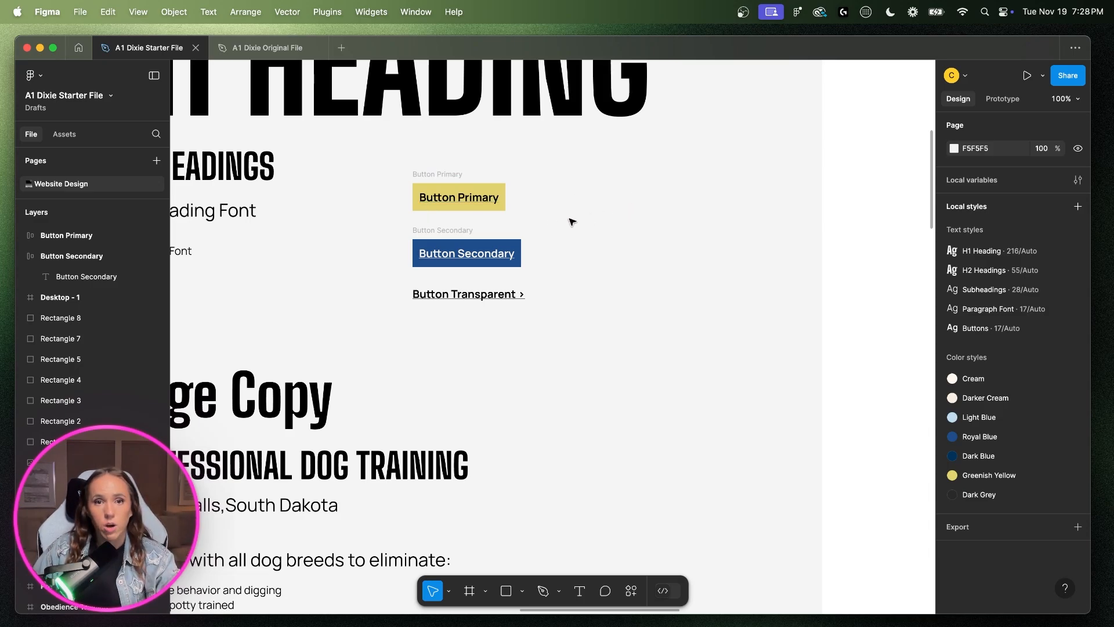
- Examine the hero's "Book a Class Today!" button and the "How We Can Help" links in the reference homepage, returning to the button samples
scroll(657, 264, left, 5)
scroll(658, 264, down, 4)
scroll(658, 264, right, 6)
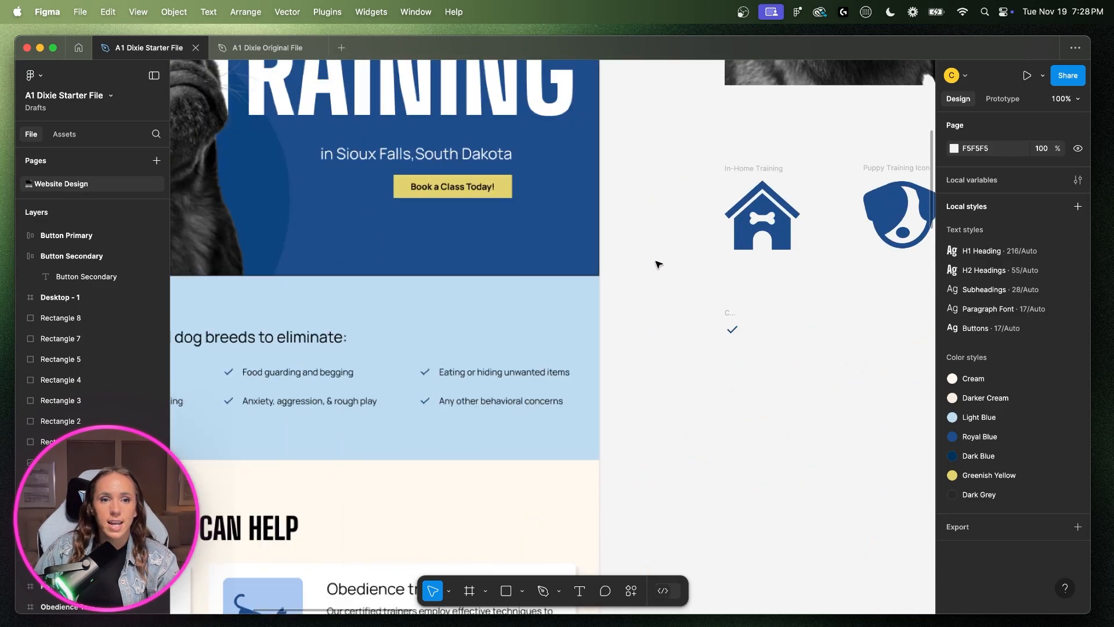
scroll(659, 264, left, 4)
scroll(659, 264, up, 3)
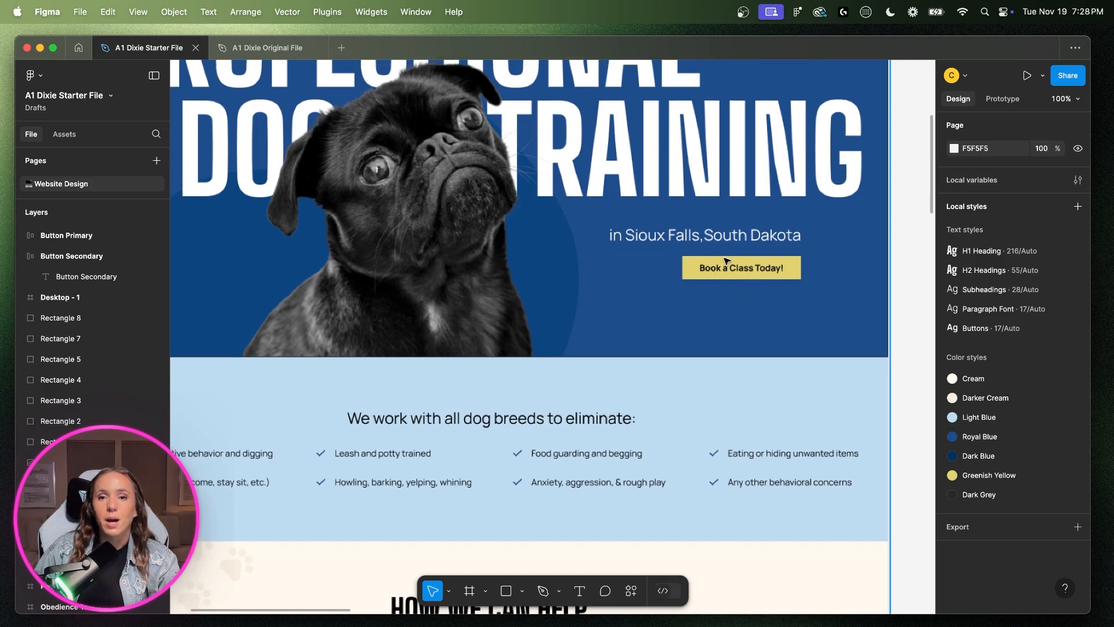
scroll(723, 278, down, 10)
scroll(680, 371, up, 4)
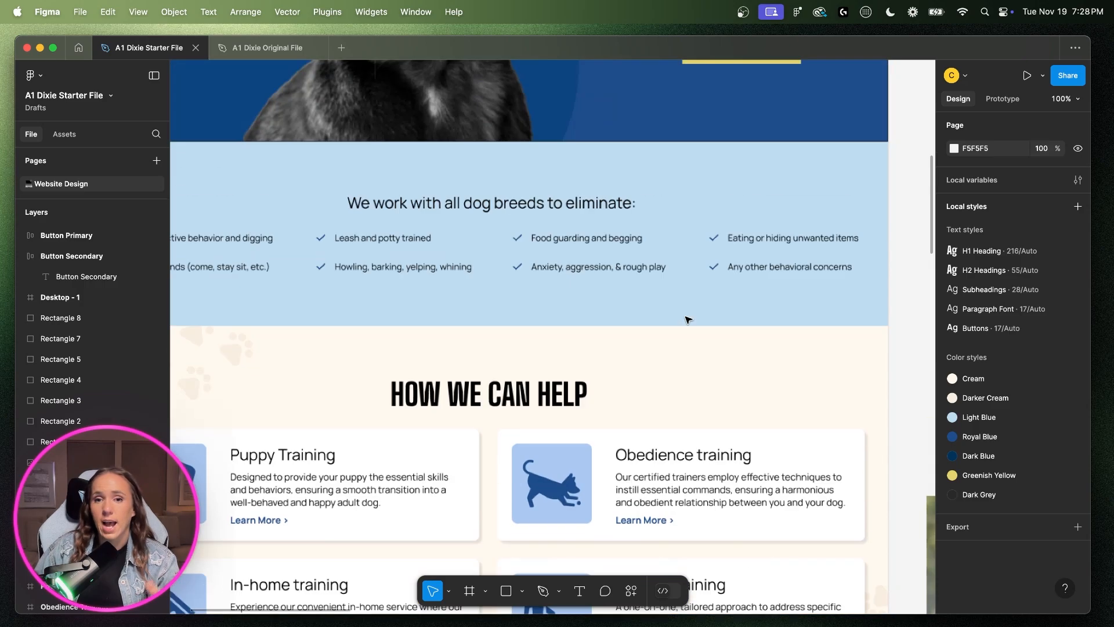
scroll(687, 320, up, 5)
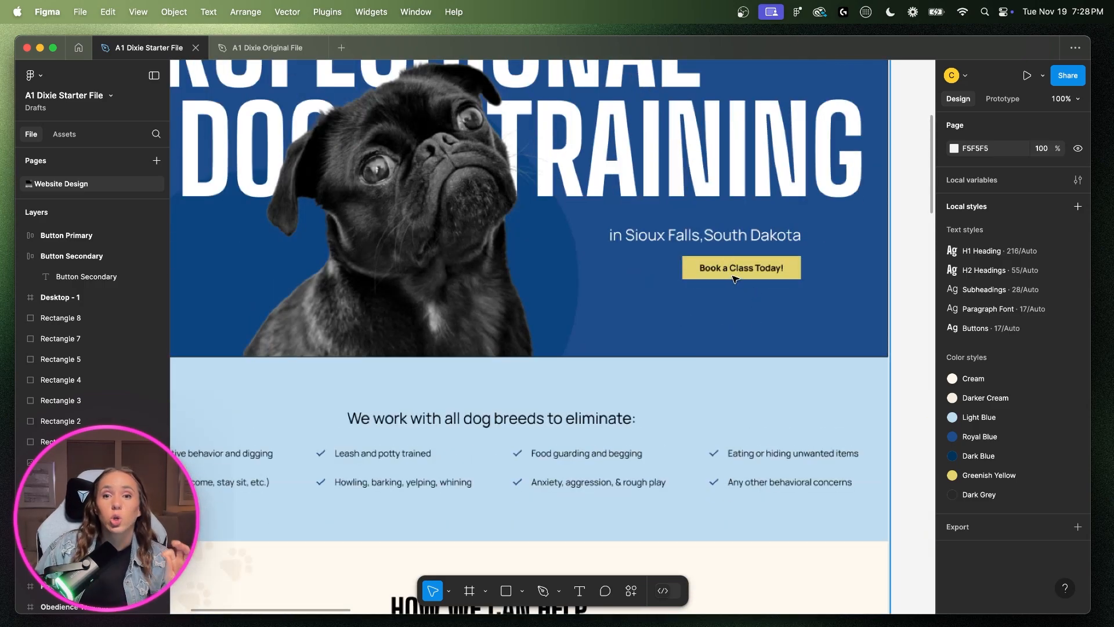
click(739, 270)
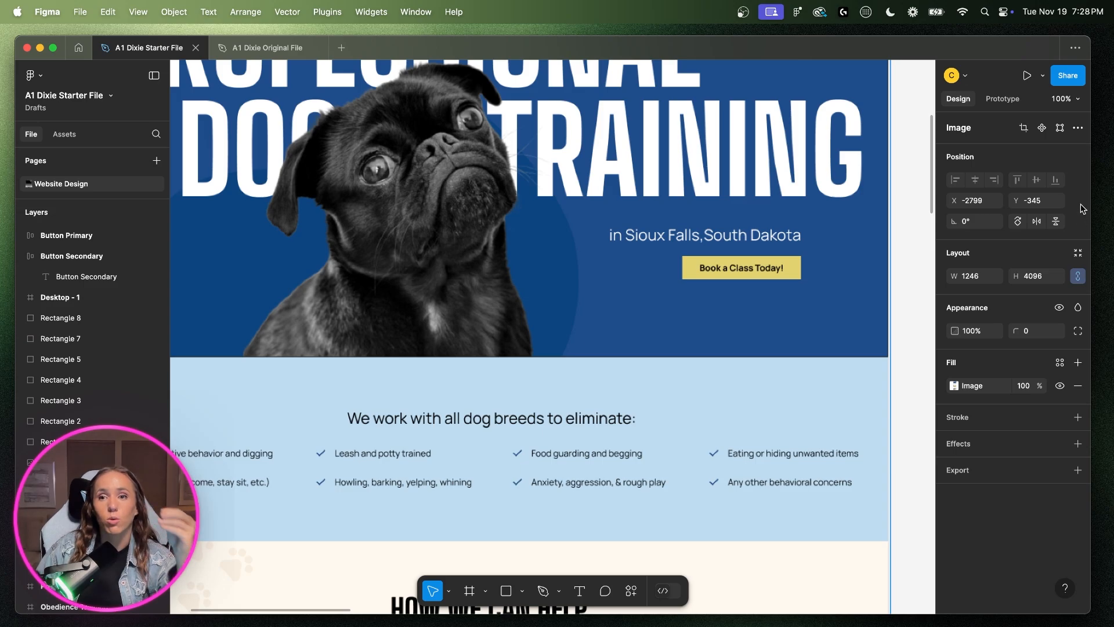
scroll(828, 296, right, 10)
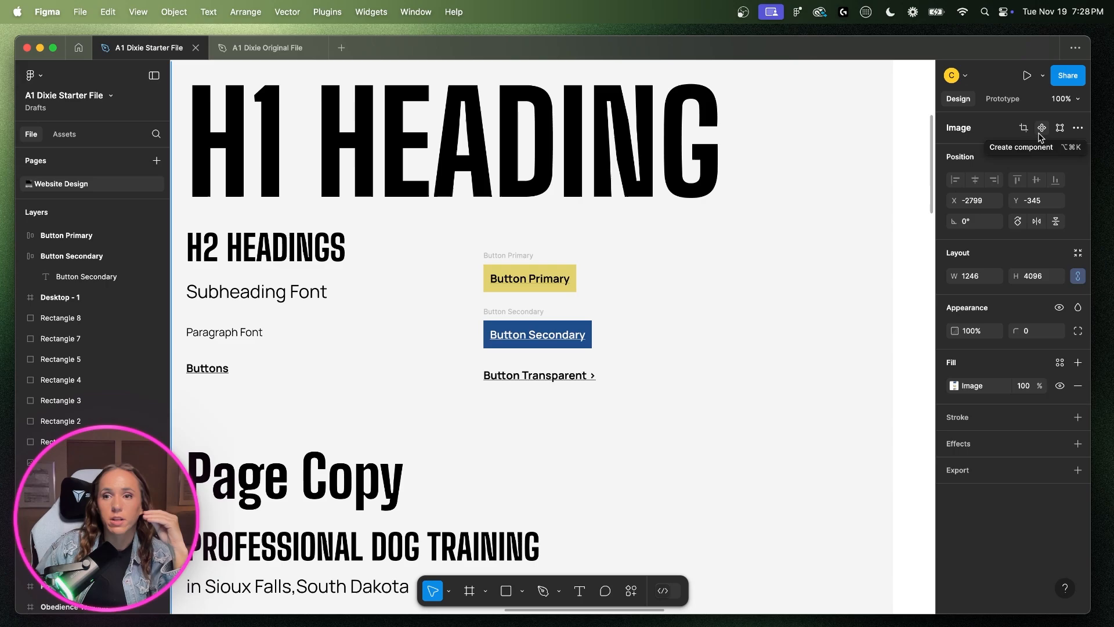
click(556, 244)
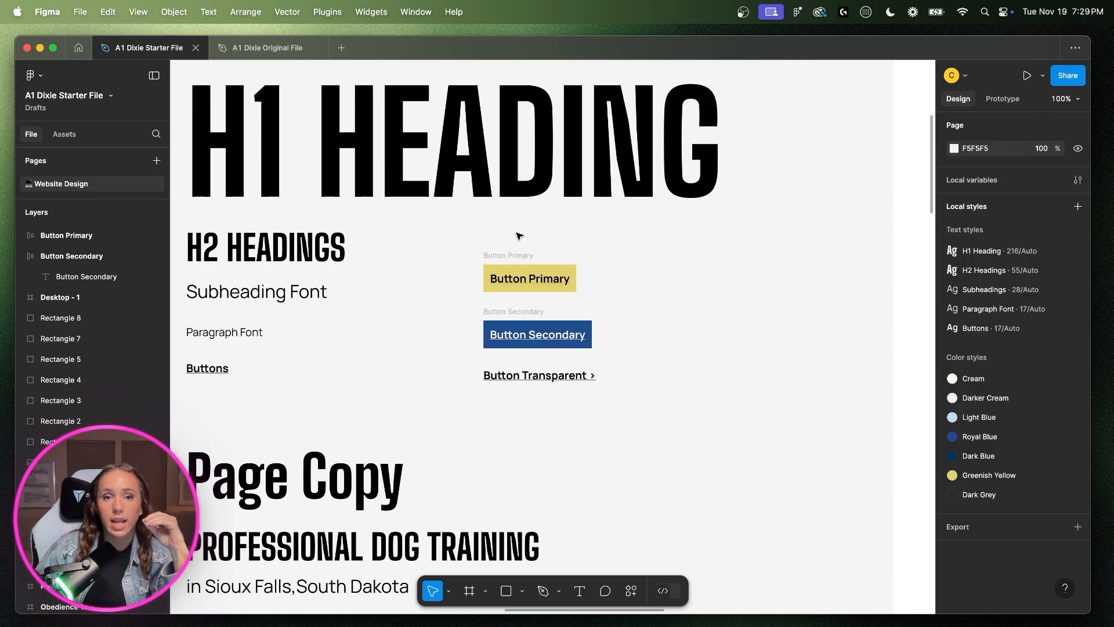
drag(471, 236, 610, 403)
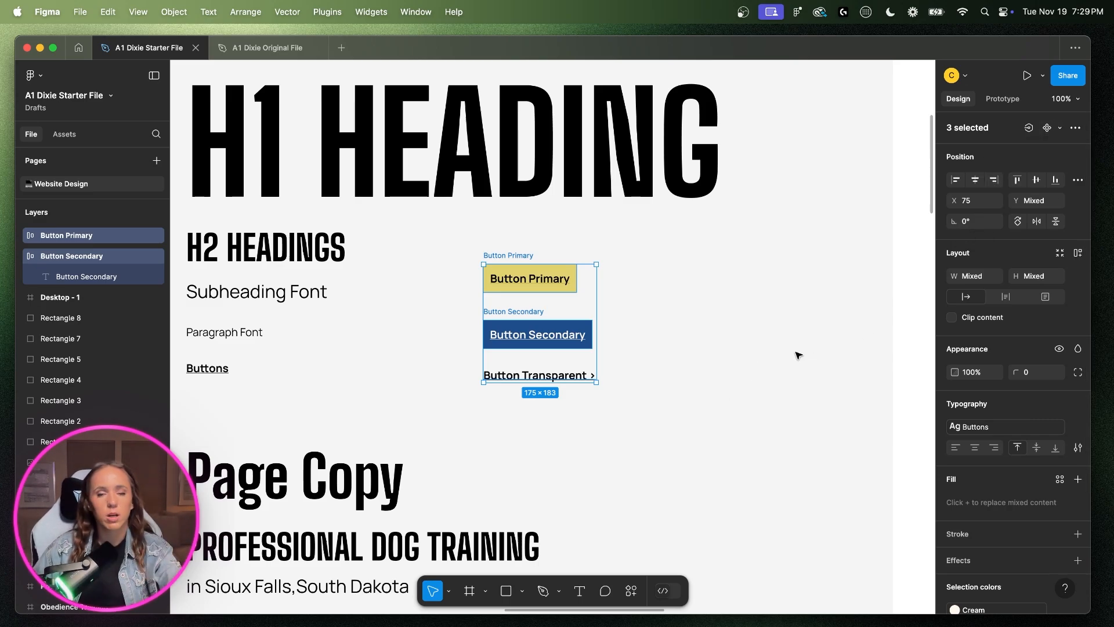
click(754, 387)
- Add a layout grid to the empty Desktop - 1 frame and switch its type to Columns
scroll(754, 386, right, 5)
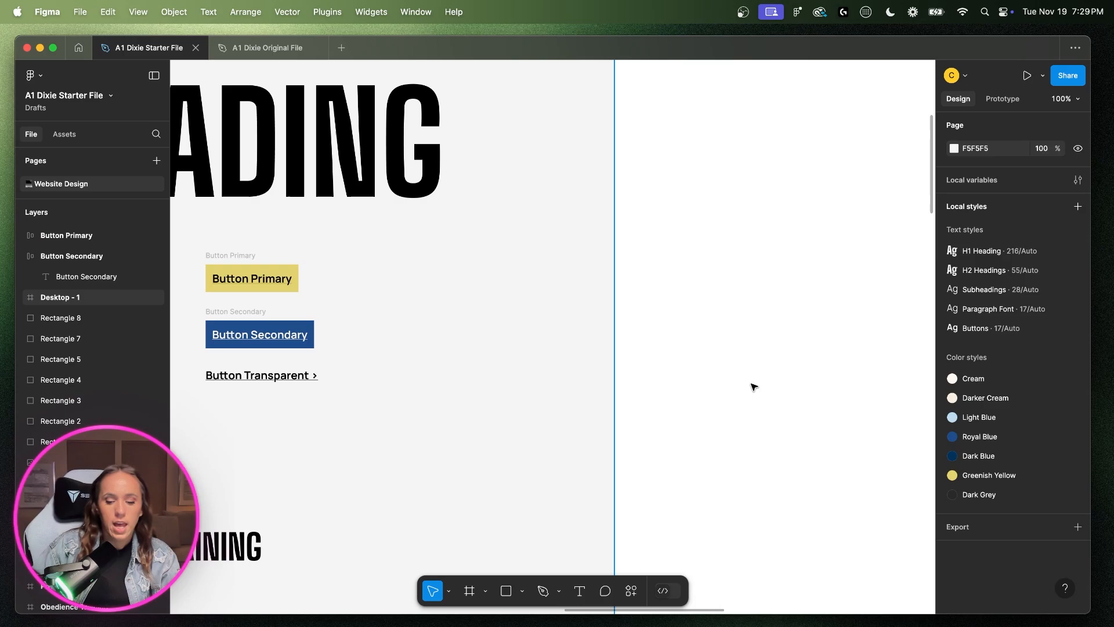
key(minus)
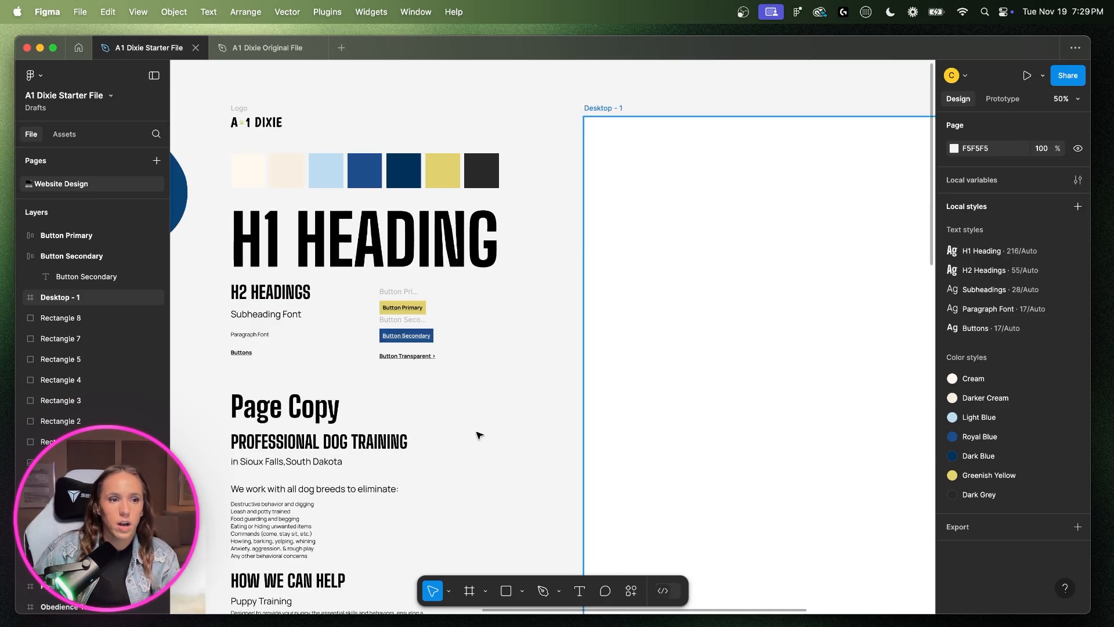
scroll(729, 475, right, 5)
scroll(730, 476, right, 1)
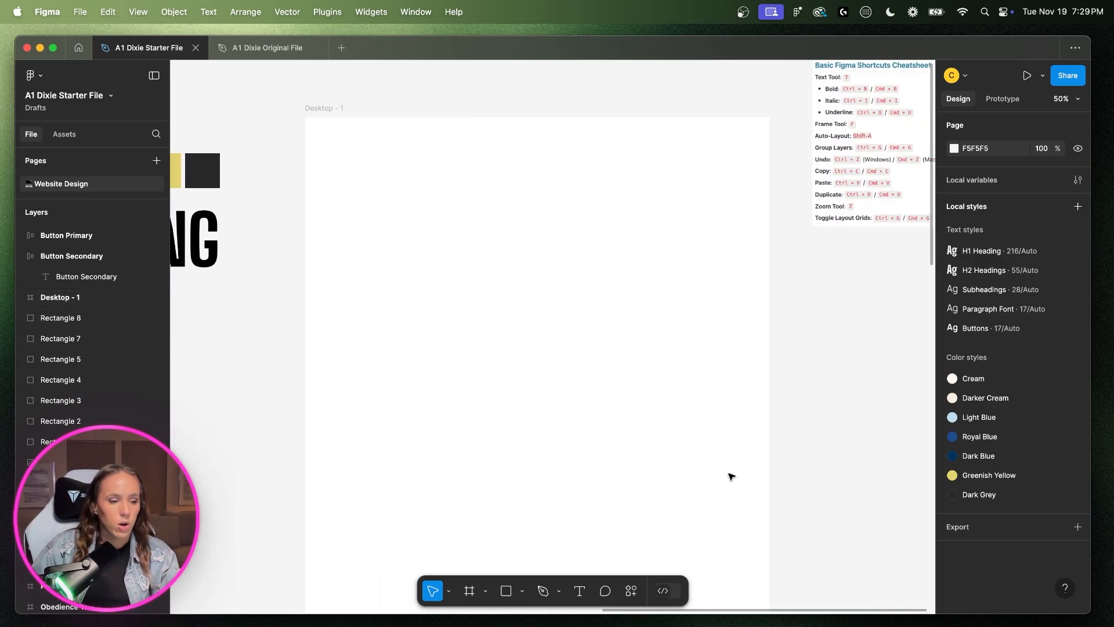
click(728, 475)
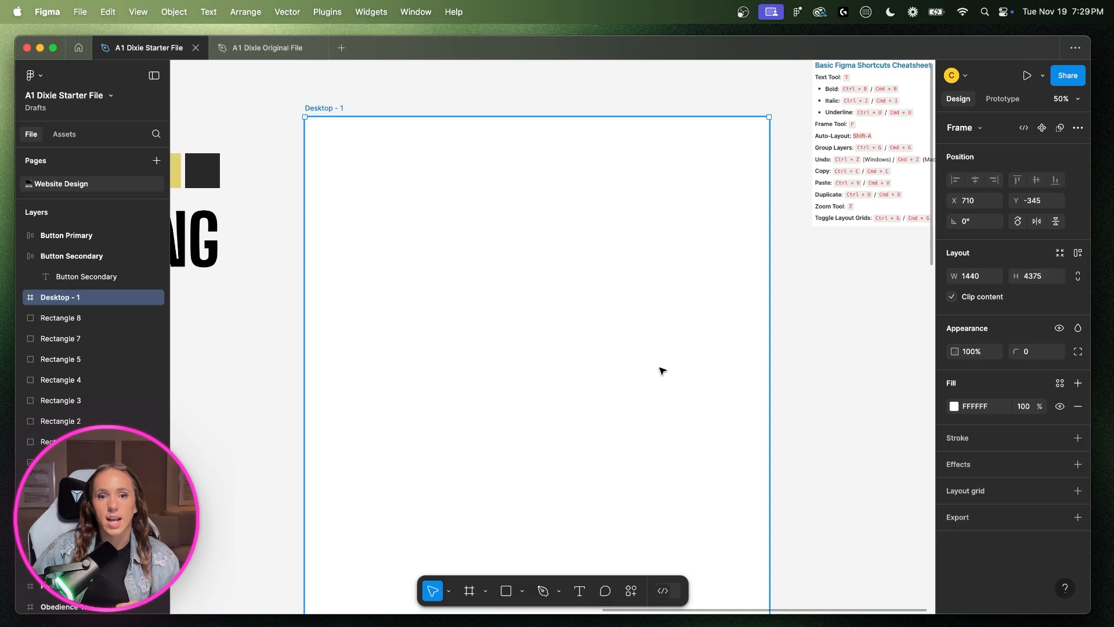
scroll(491, 302, down, 1)
scroll(490, 302, down, 5)
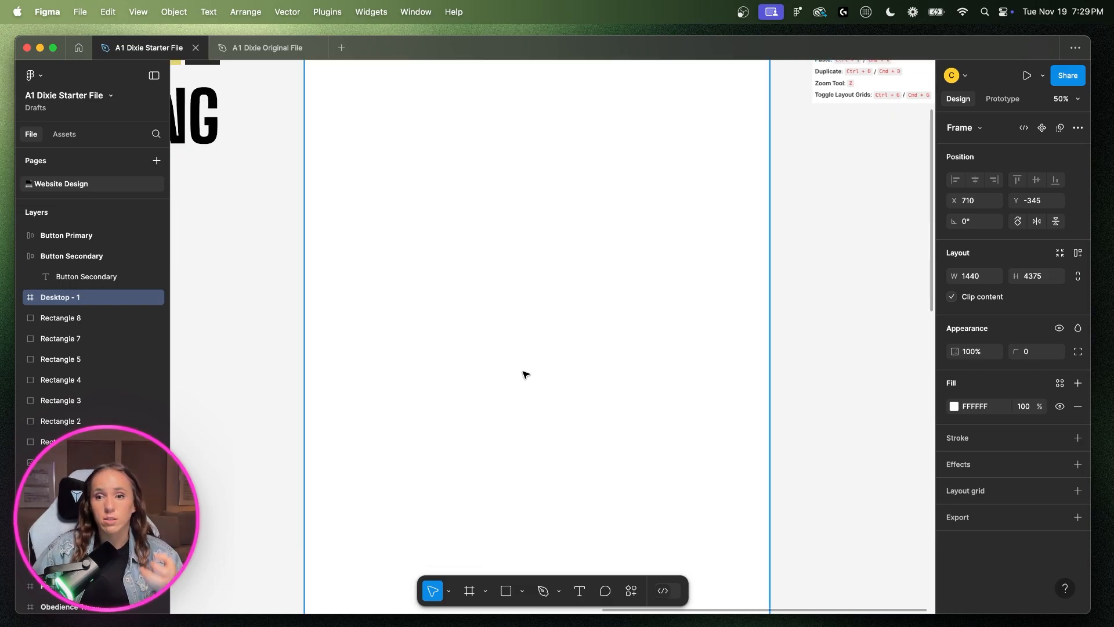
scroll(567, 383, up, 5)
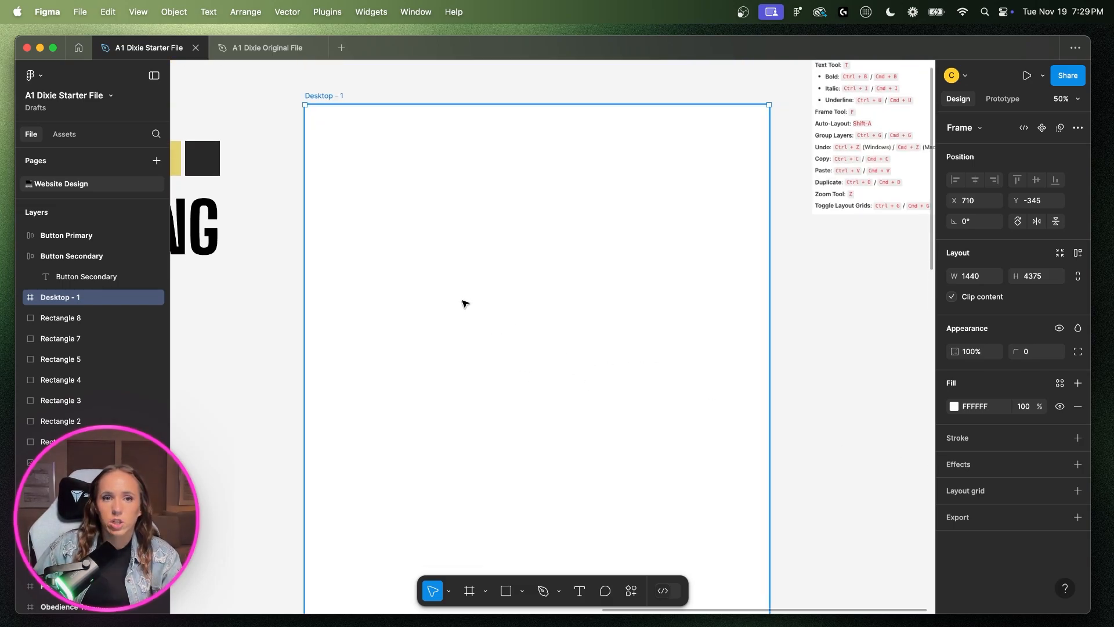
scroll(464, 302, down, 3)
scroll(480, 287, up, 4)
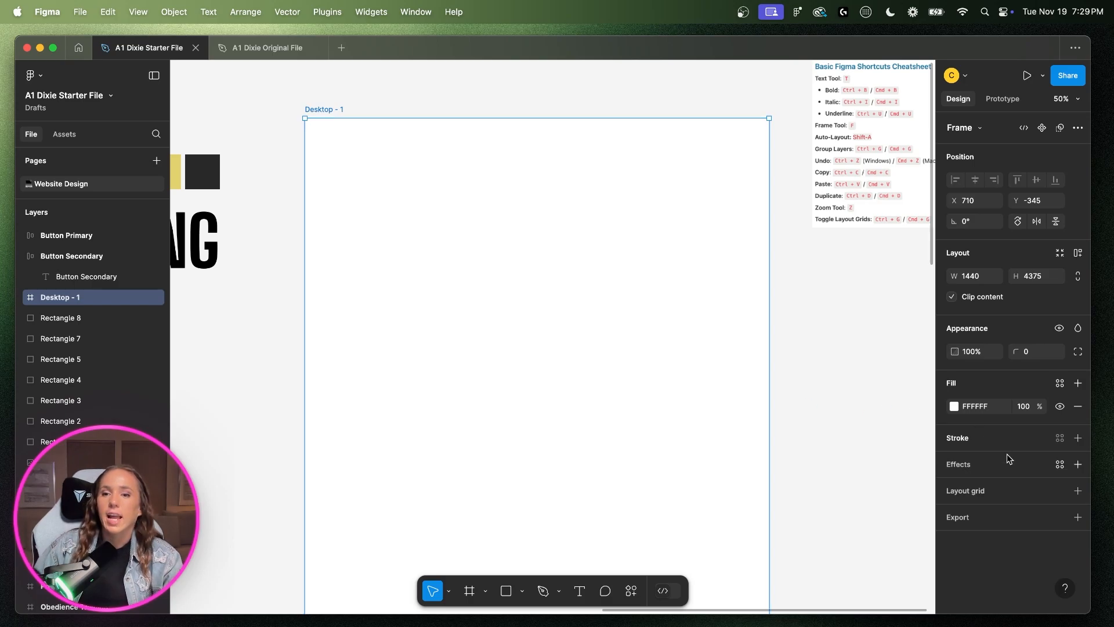
click(1077, 491)
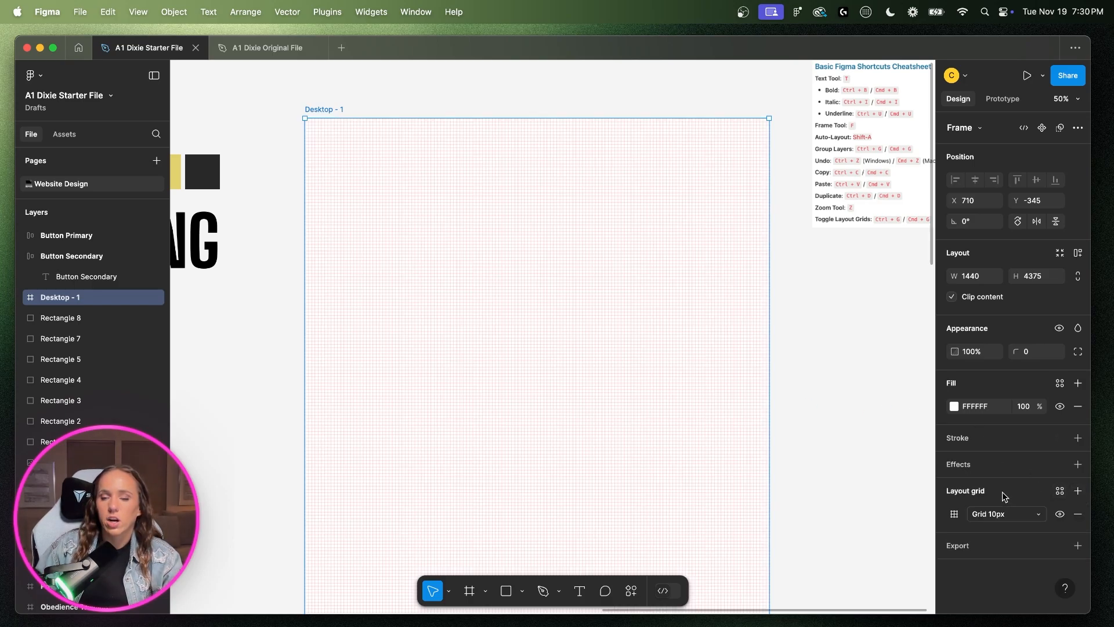
click(954, 514)
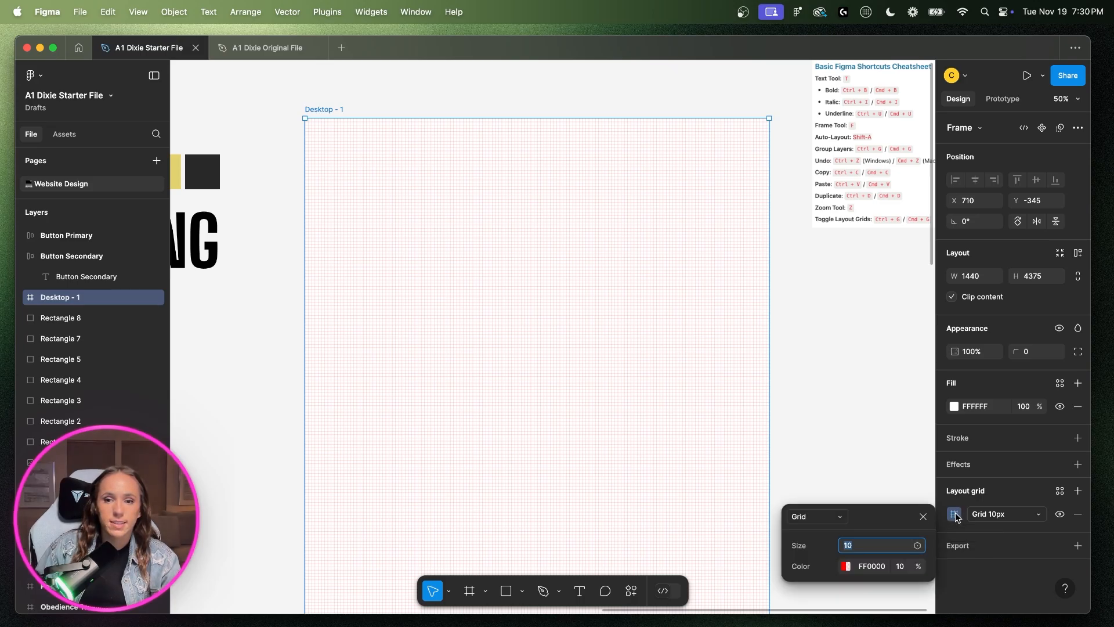
click(840, 517)
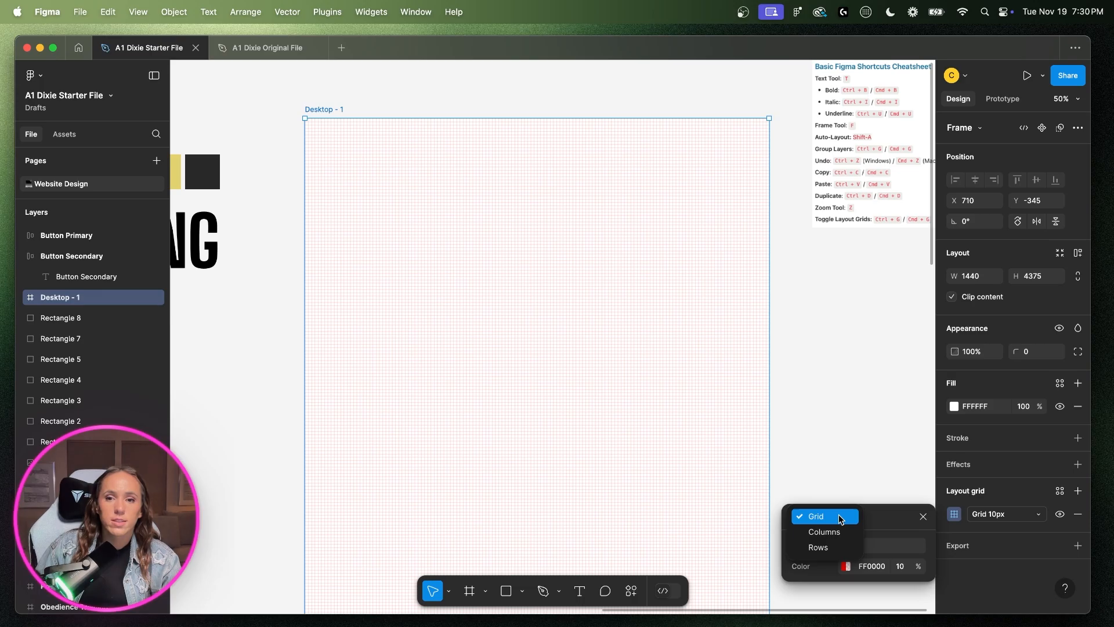
click(824, 532)
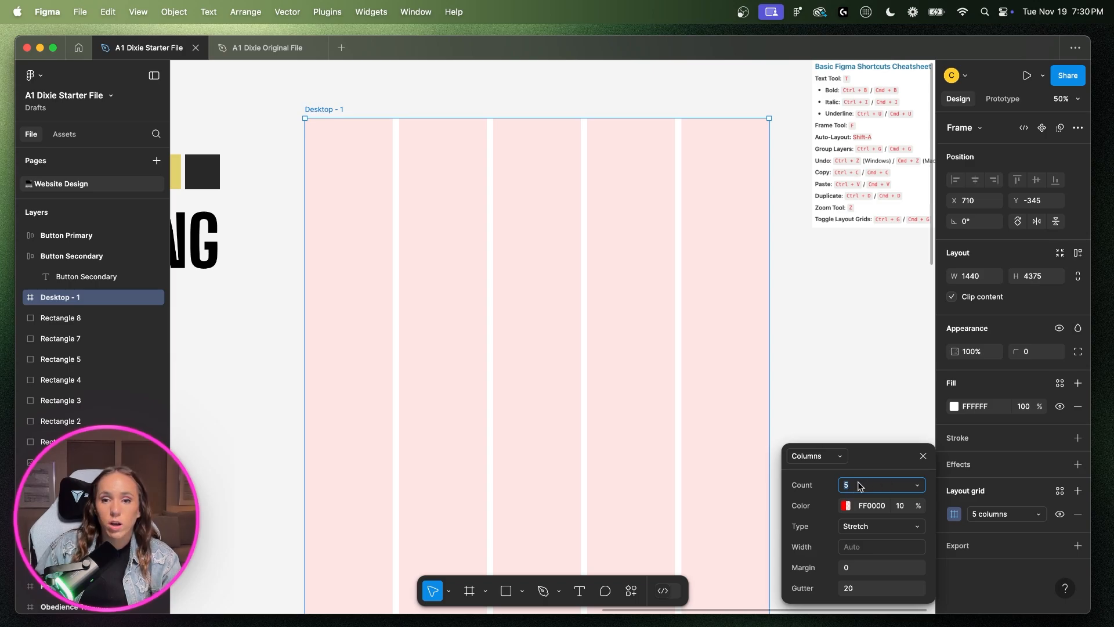
- Set the Desktop - 1 column grid to a count of 12, a margin of 40 and a gutter of 30
text(12)
click(887, 452)
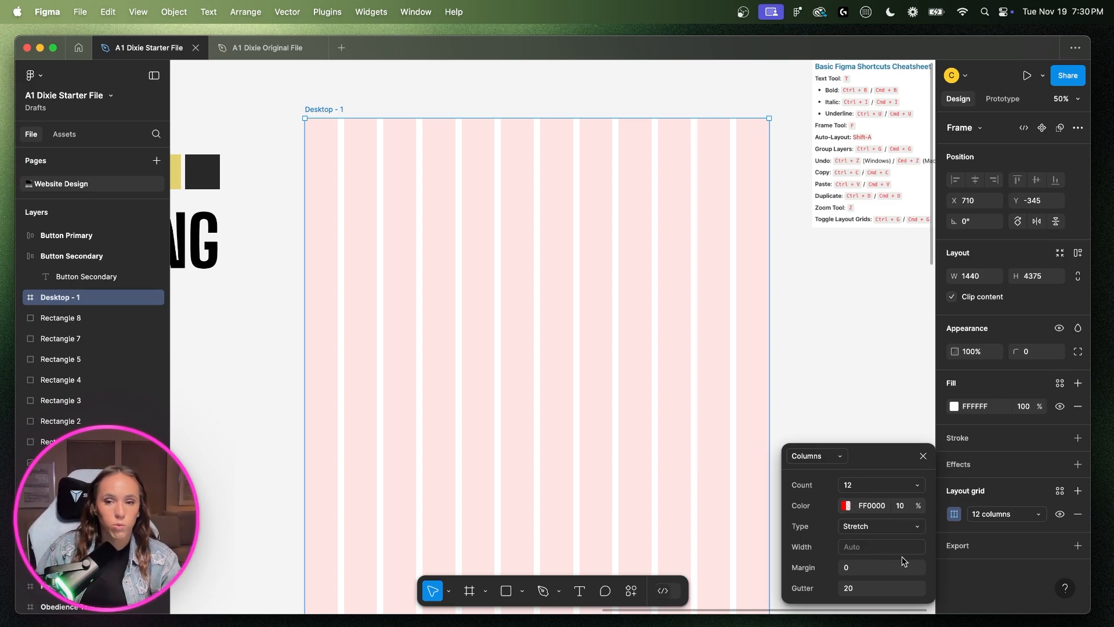
click(869, 569)
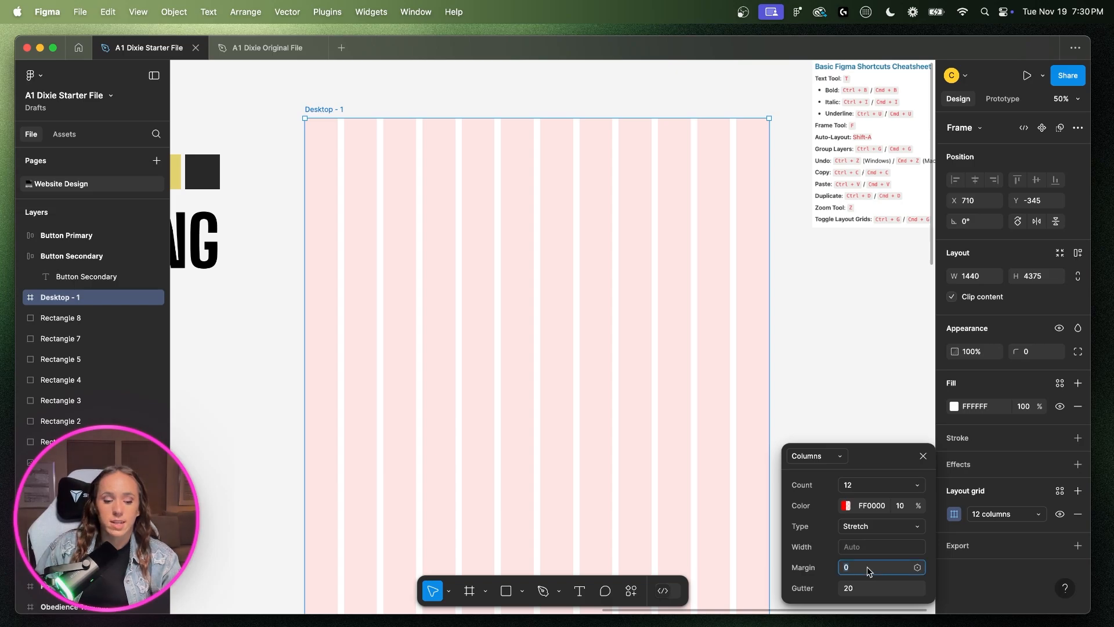
text(40)
key(Return)
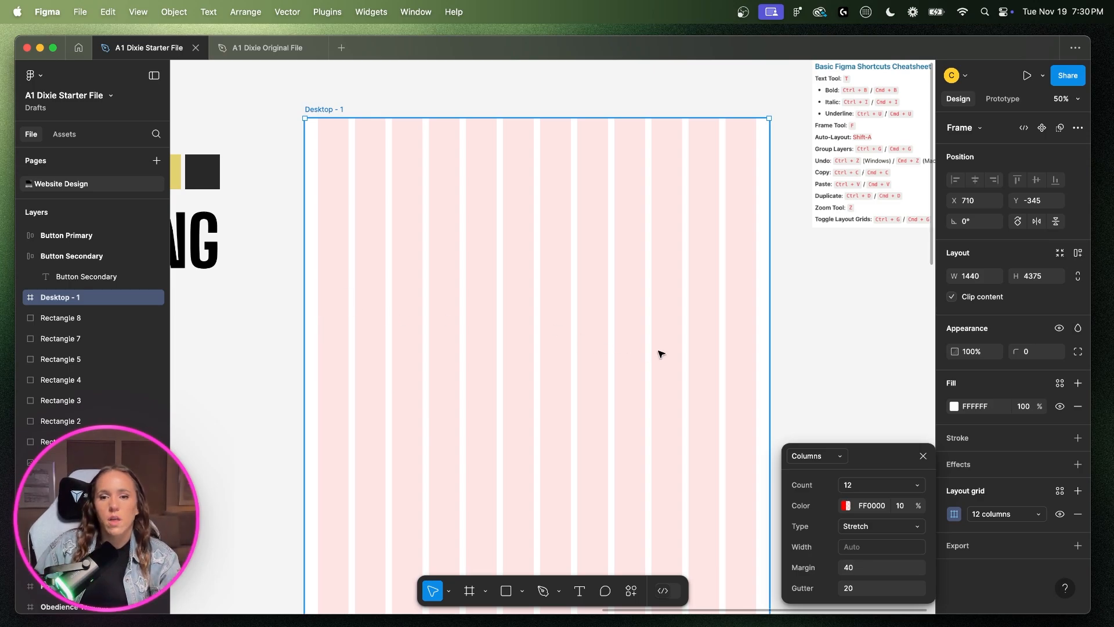
click(864, 589)
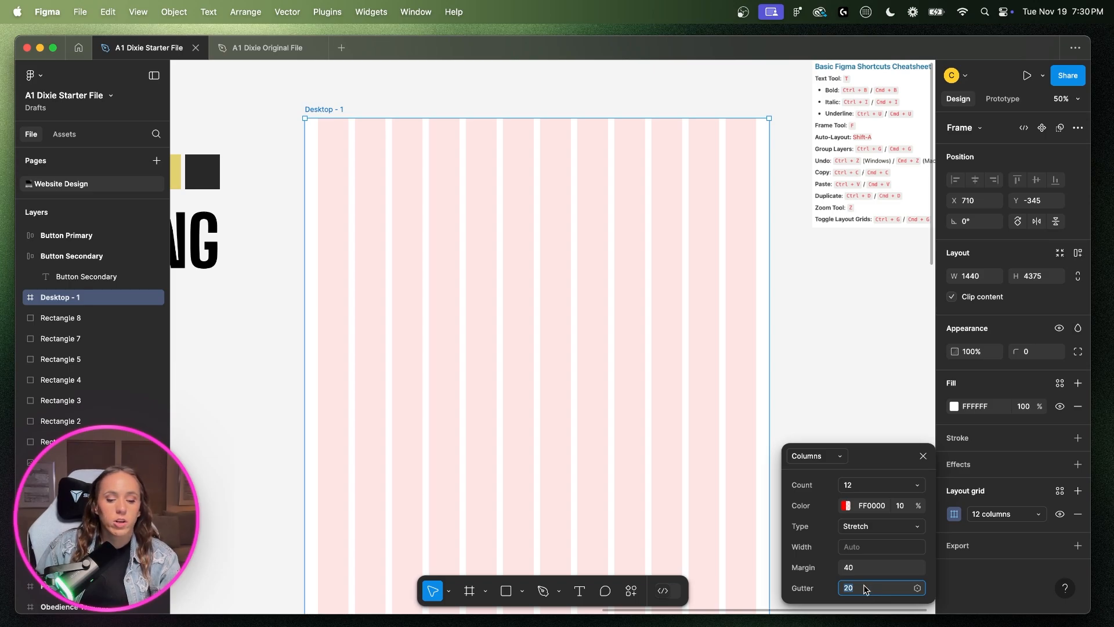
text(30)
key(Return)
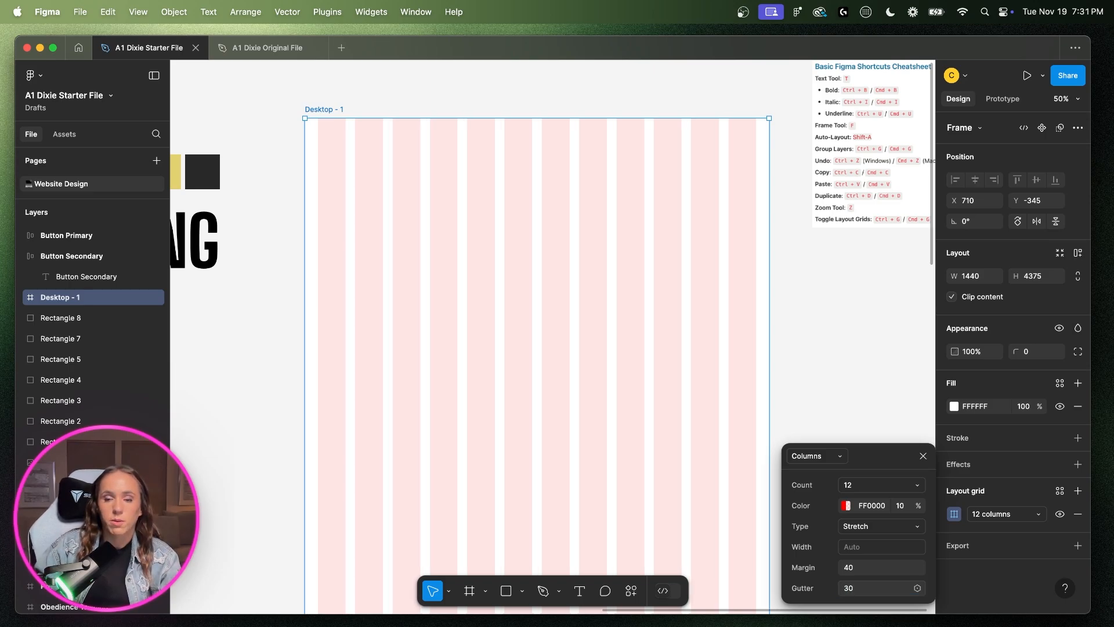
- Close the grid settings and hide the 12-column layout grid on the Desktop - 1 frame
click(923, 457)
click(790, 415)
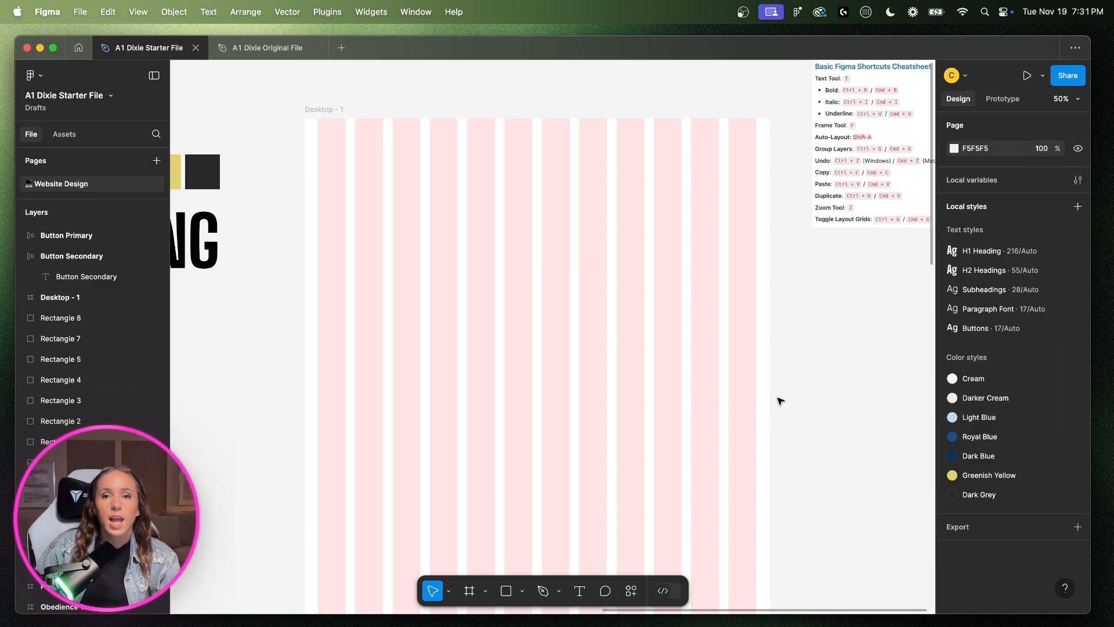
click(764, 377)
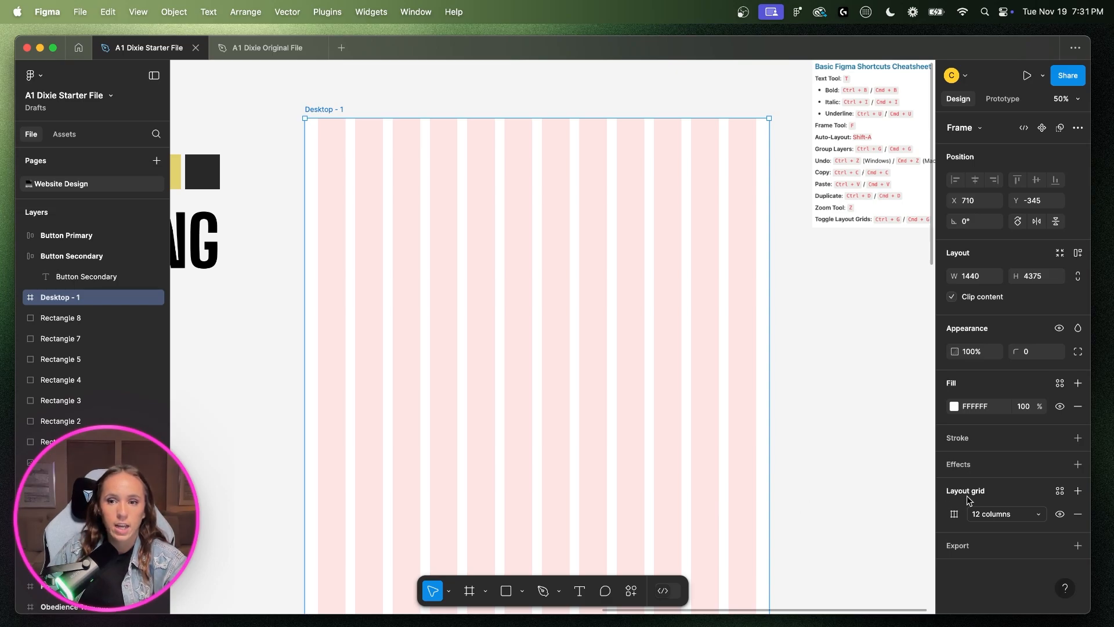
click(1060, 514)
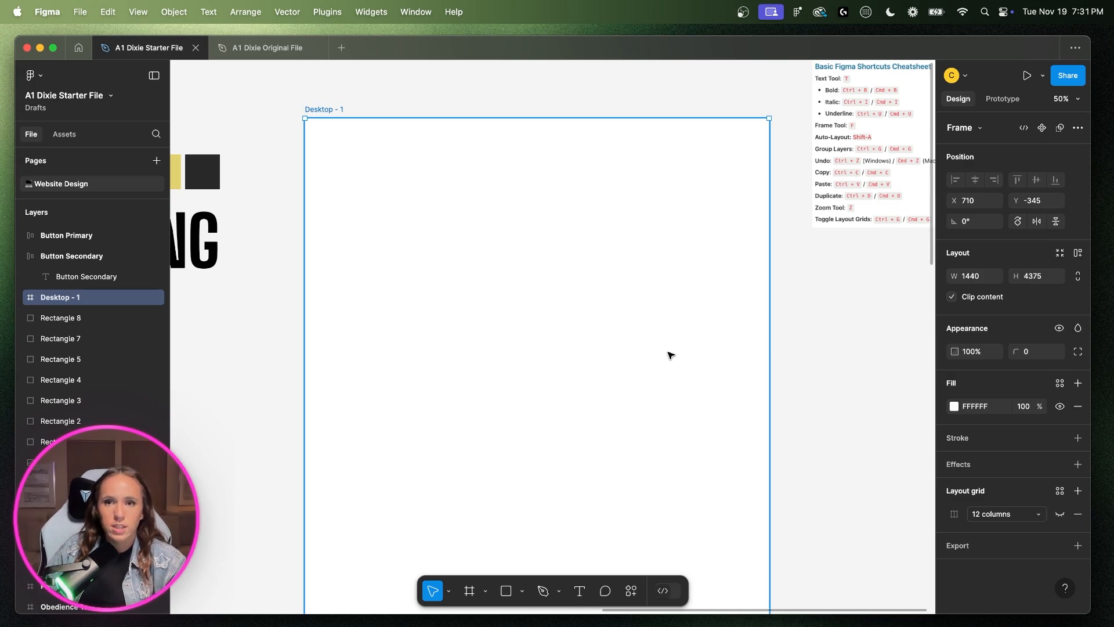
- Move the shortcuts cheatsheet image beside the Desktop - 1 frame, level with the frame's top edge
drag(848, 83, 826, 146)
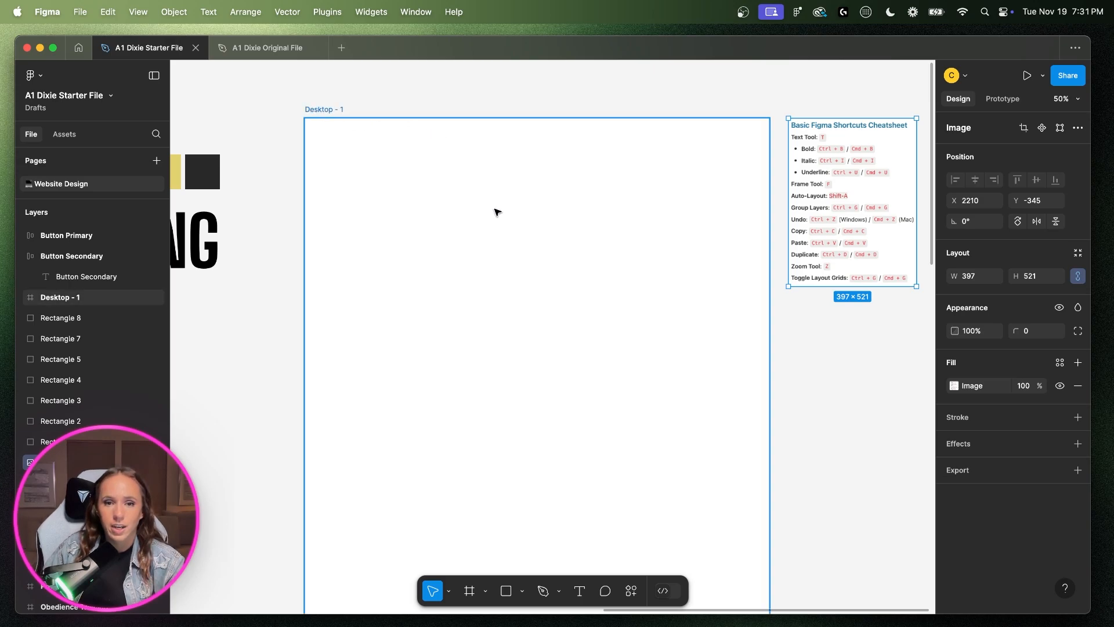
- Toggle the layout grids off and on several times, leaving the 12-column grid shown on the Desktop - 1 frame
click(561, 299)
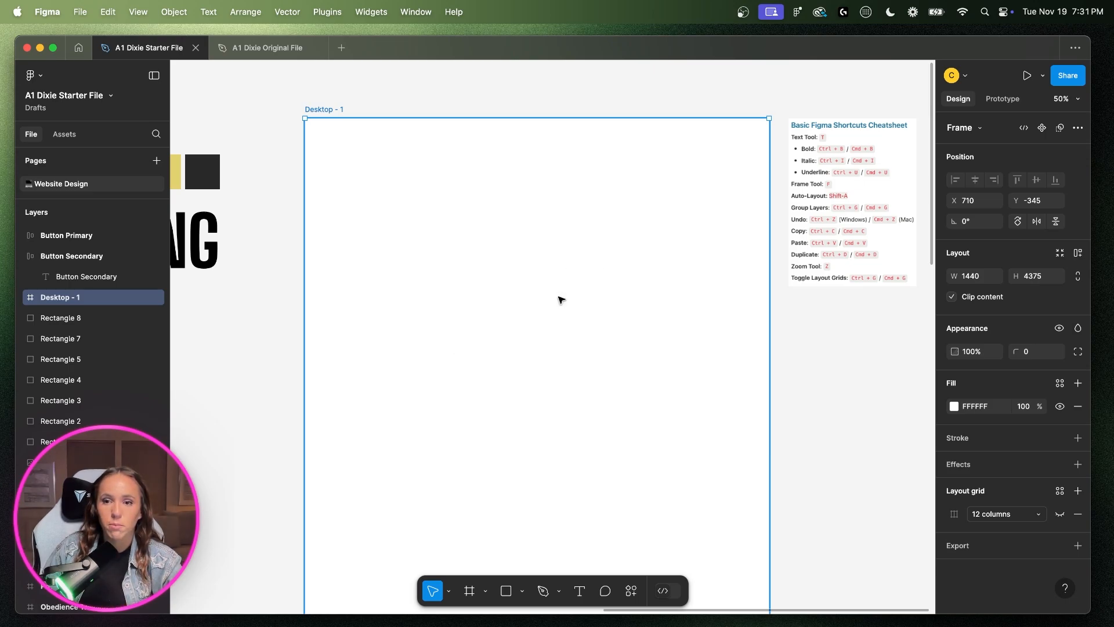
key(ctrl+g)
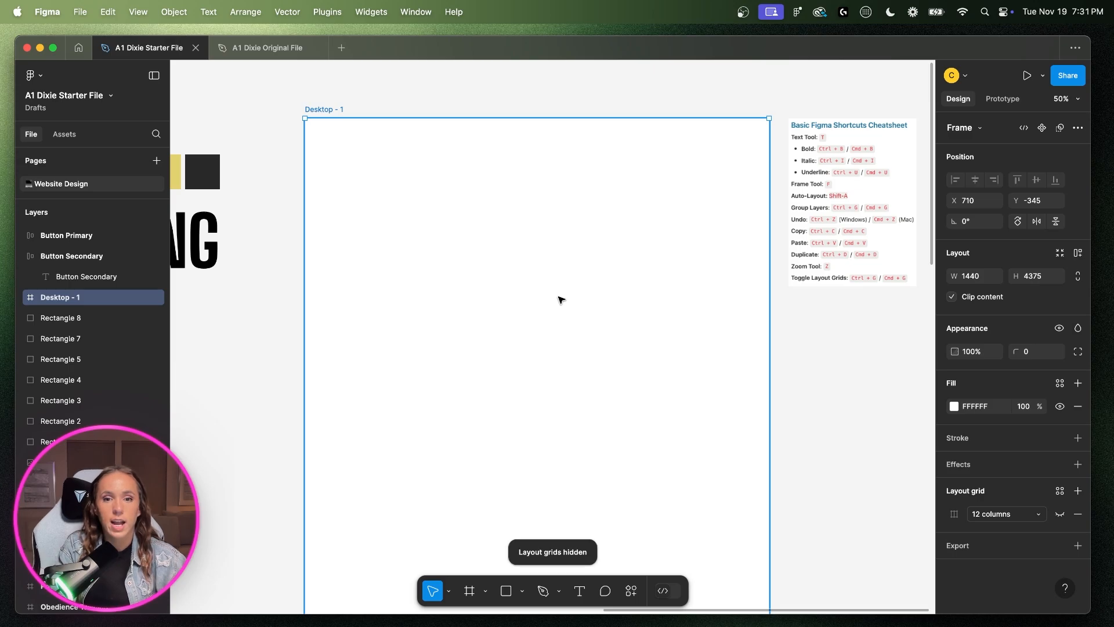
key(ctrl+g)
click(1060, 514)
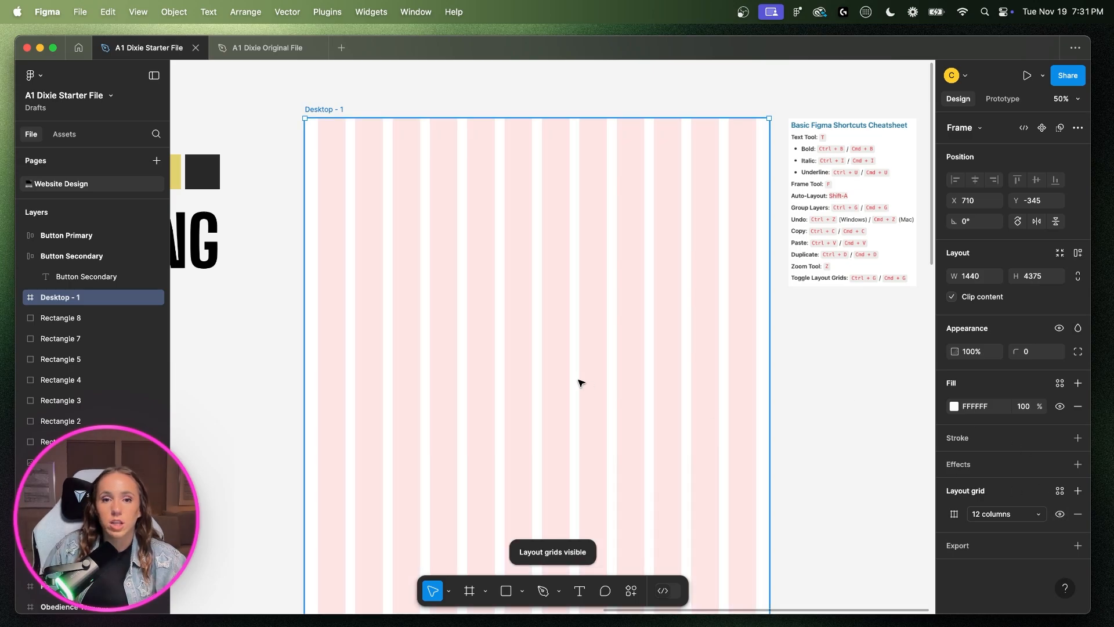
key(ctrl+g)
key(ctrl+g)
key(ctrl+g)
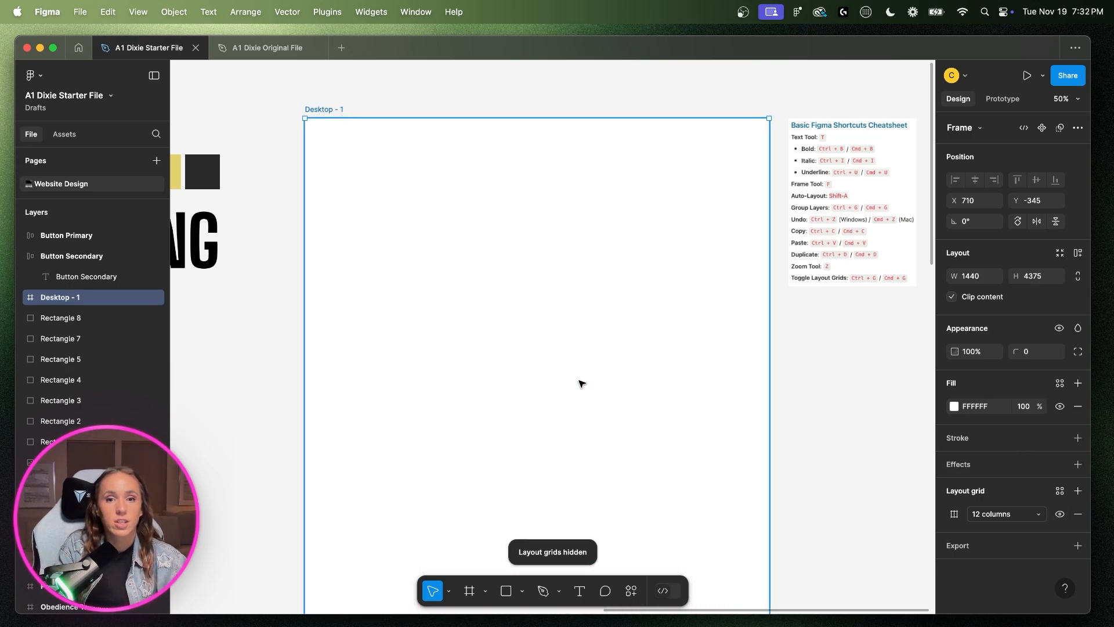
key(ctrl+g)
key(ctrl+g)
key(ctrl+g)
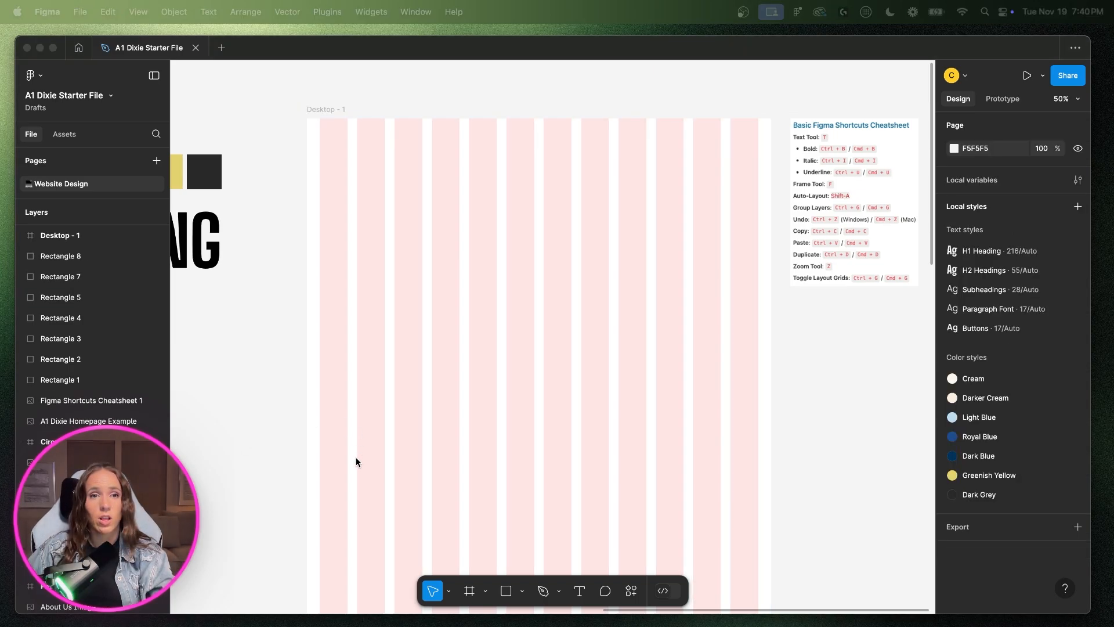
- Examine the brand styles, page copy and the reference homepage's hero section, returning to the empty Desktop - 1 frame
scroll(356, 461, left, 5)
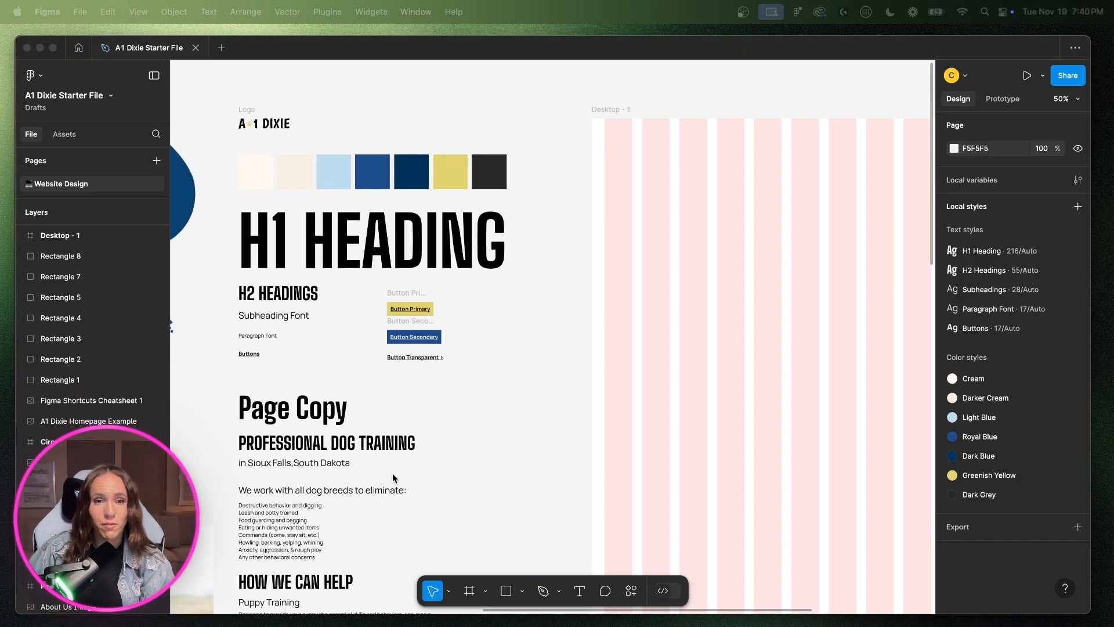
scroll(467, 410, right, 3)
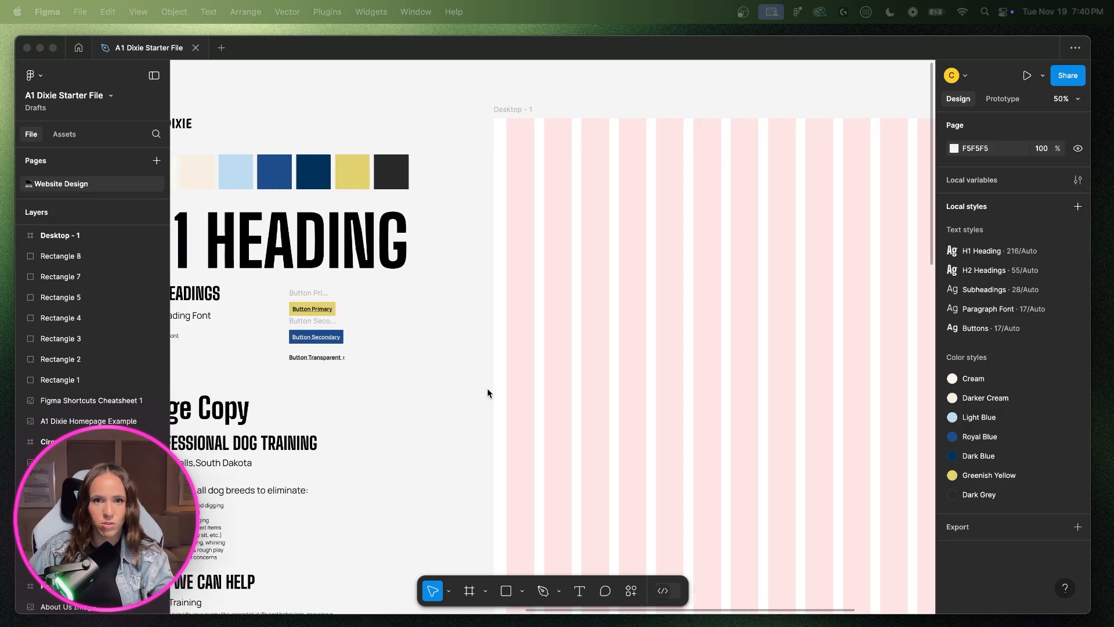
scroll(487, 388, right, 4)
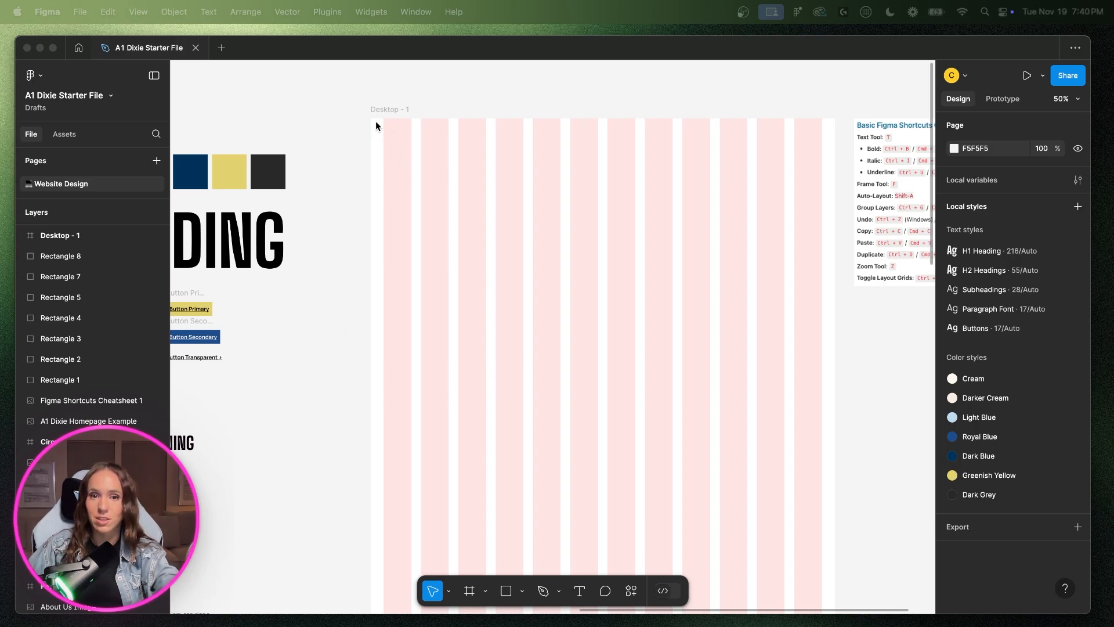
click(380, 144)
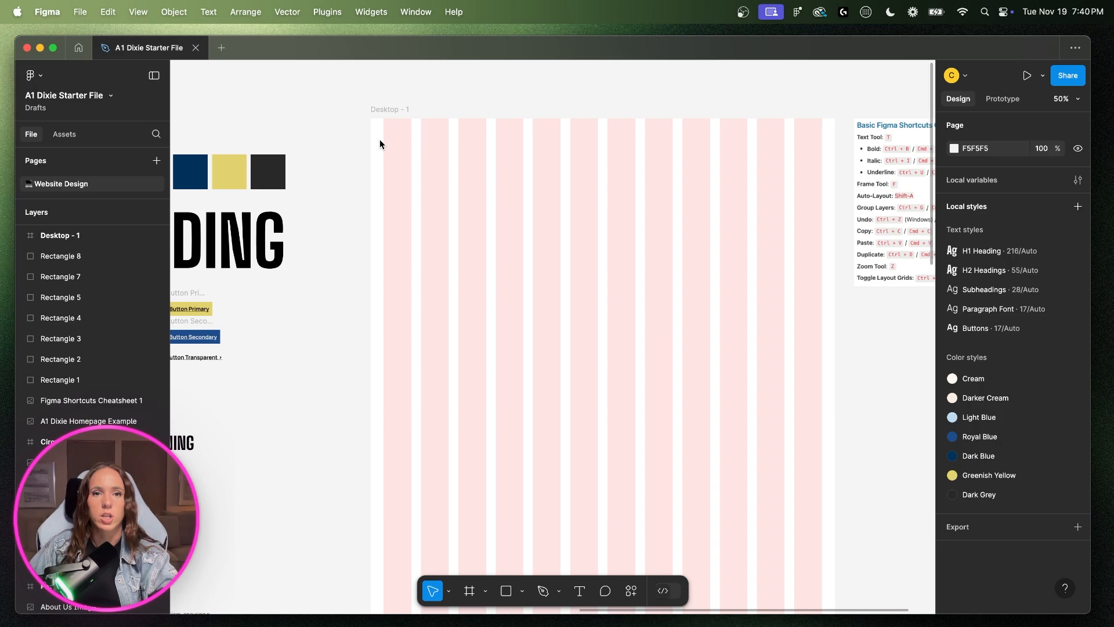
click(379, 143)
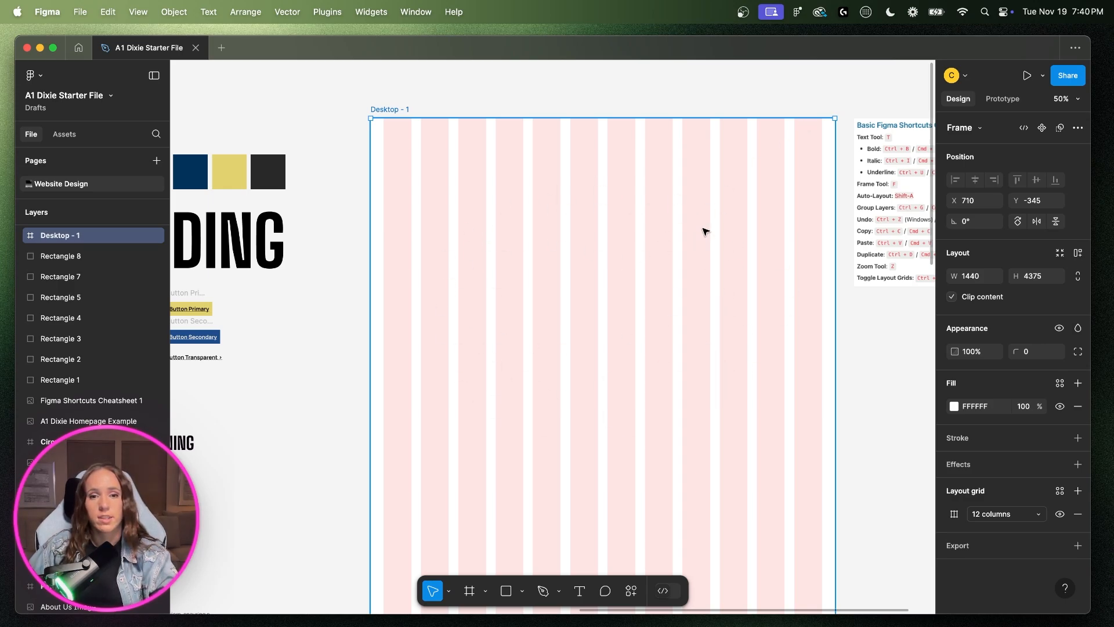
scroll(592, 276, left, 5)
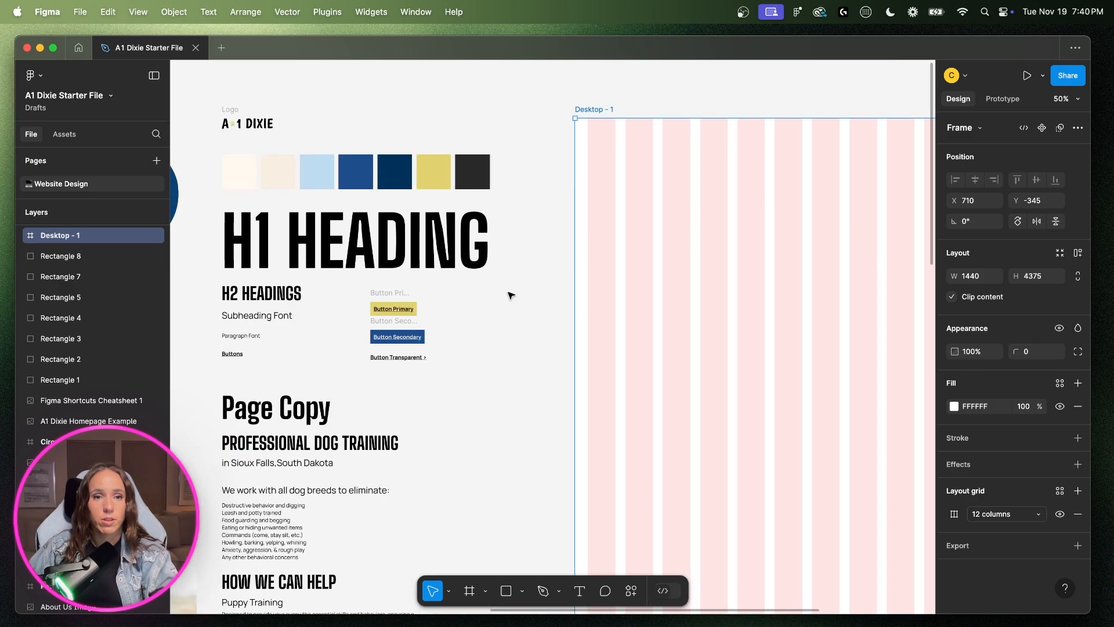
scroll(428, 320, right, 5)
scroll(600, 333, right, 3)
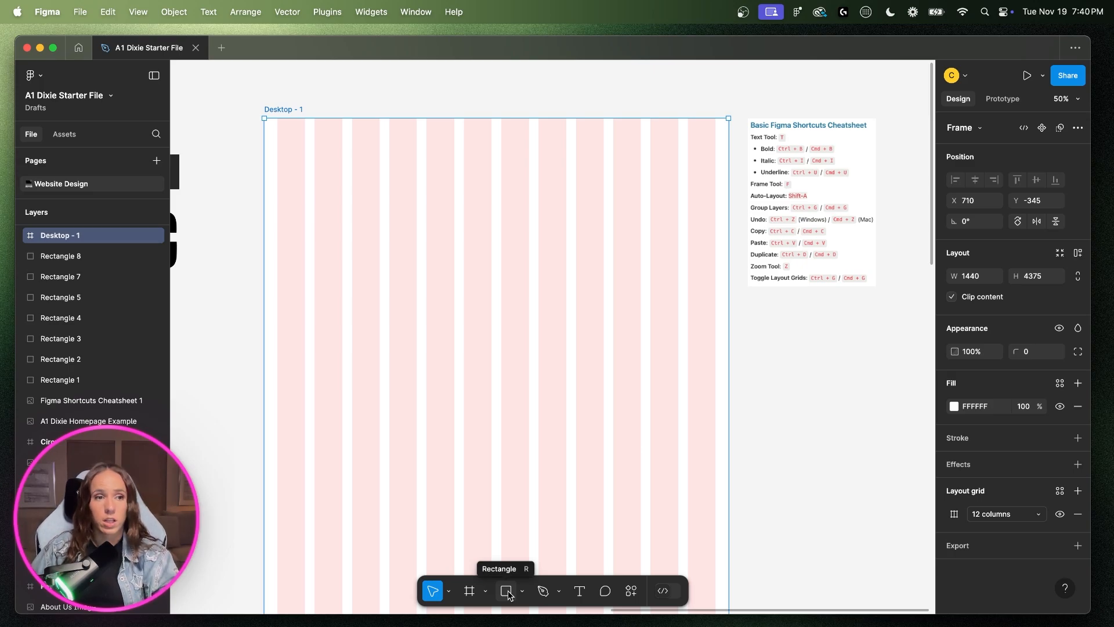
scroll(463, 406, left, 10)
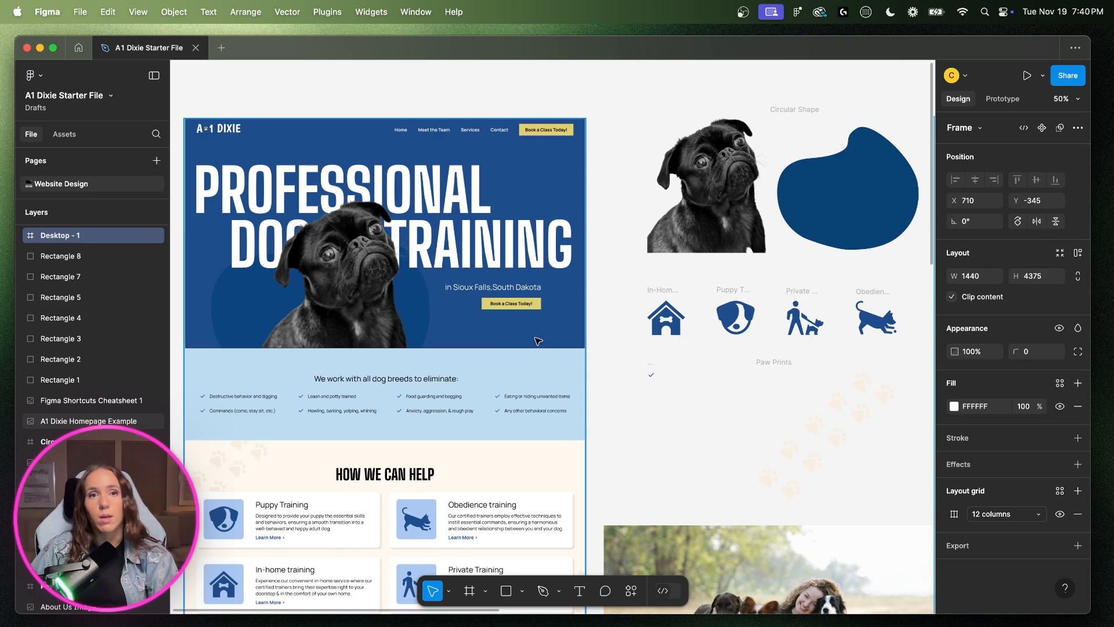
scroll(543, 345, right, 10)
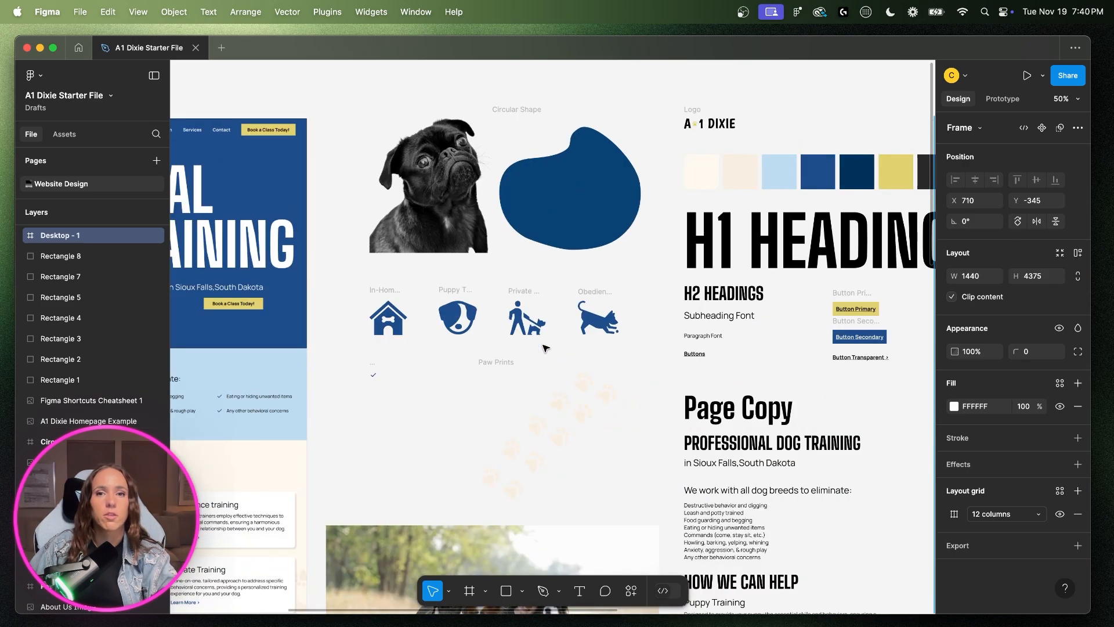
scroll(545, 347, right, 8)
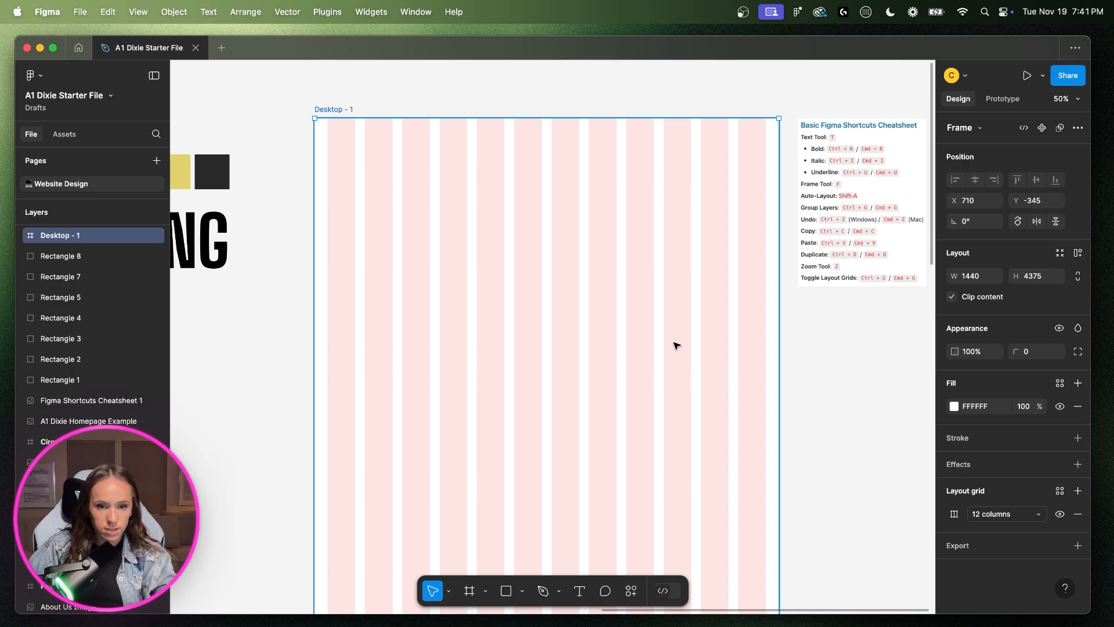
- Draw a frame about 1440 wide and 667 high across the full width at the top of the Desktop - 1 frame
click(469, 592)
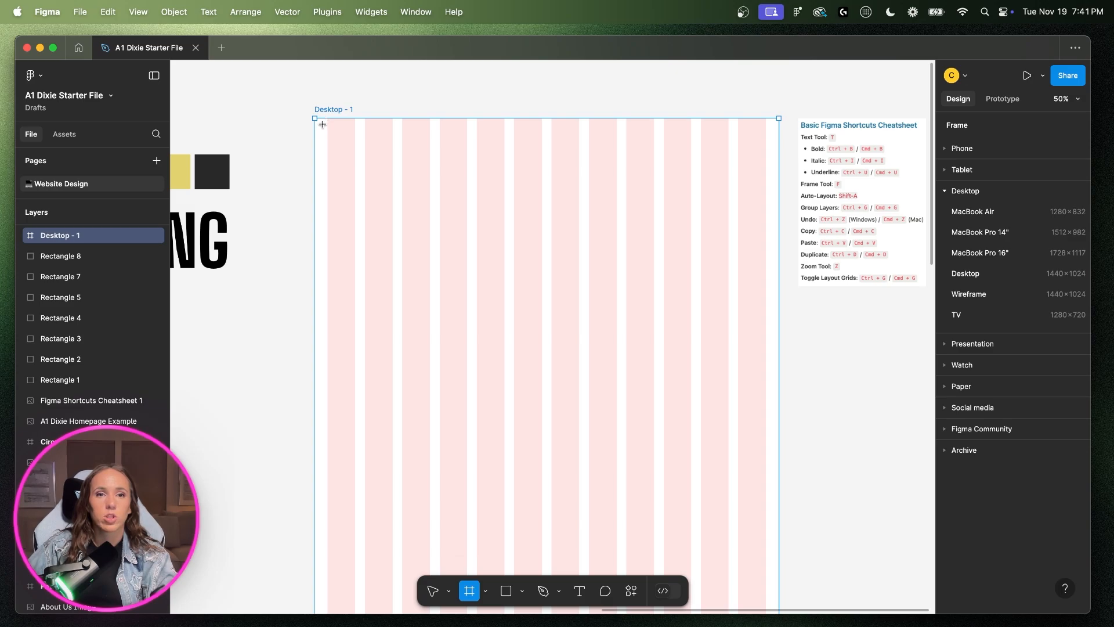
drag(323, 124, 779, 333)
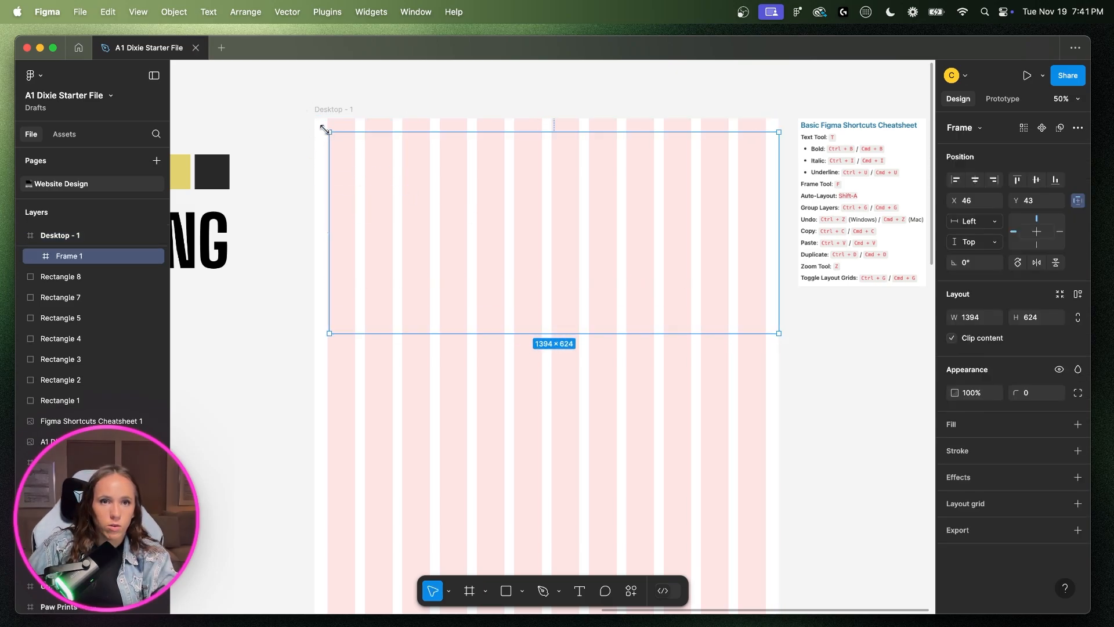
drag(325, 128, 314, 118)
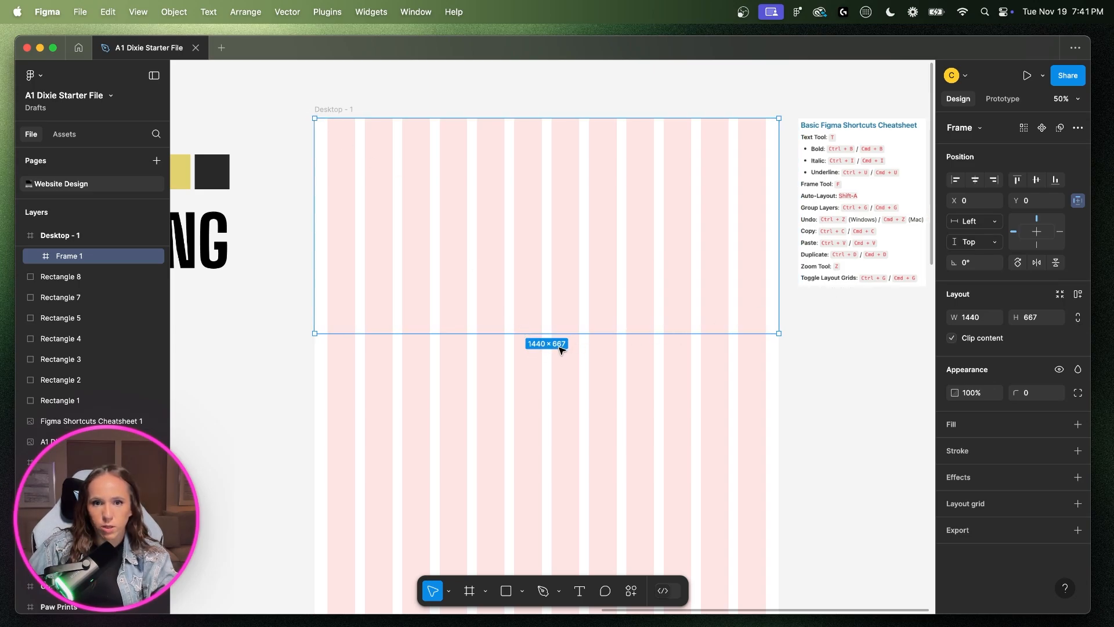
- Set the new hero frame's height to 830 and fill it with the Royal Blue color style
click(1036, 319)
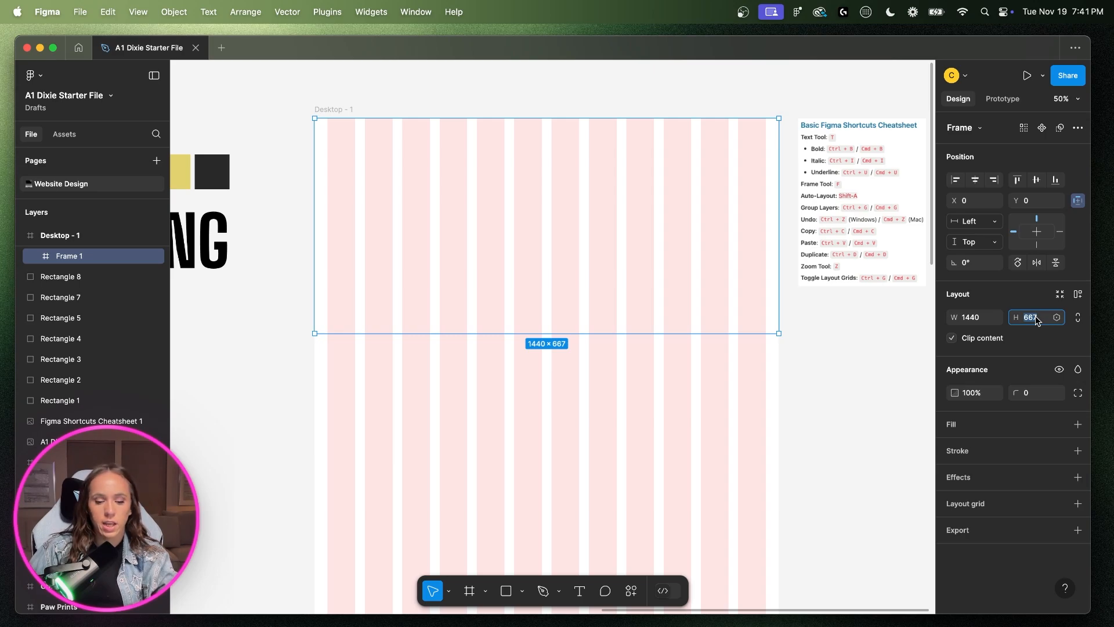
text(830)
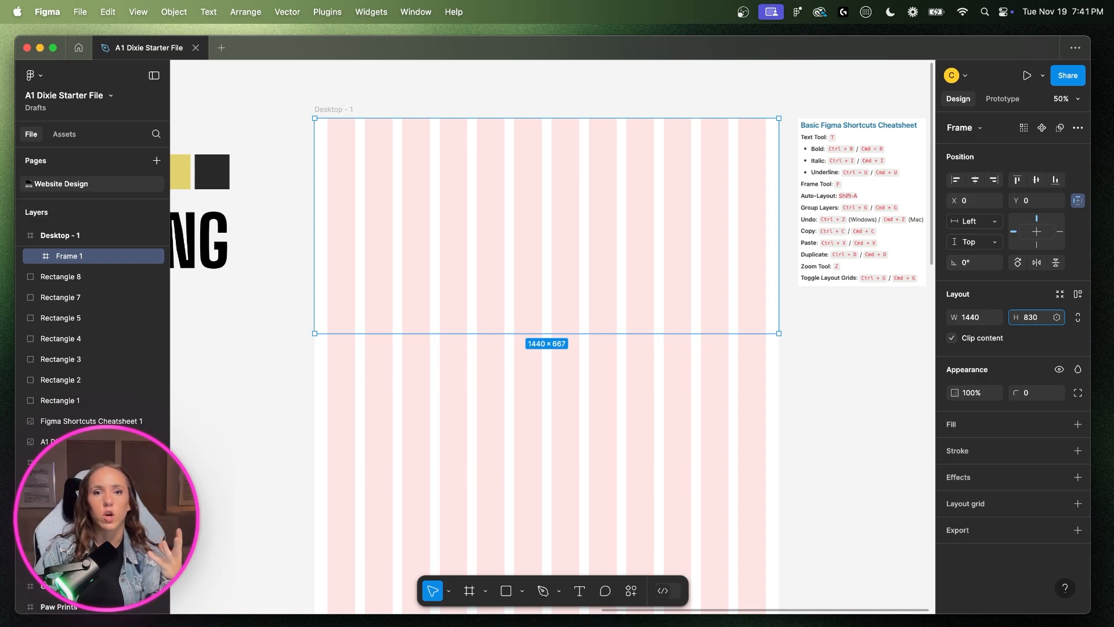
key(Return)
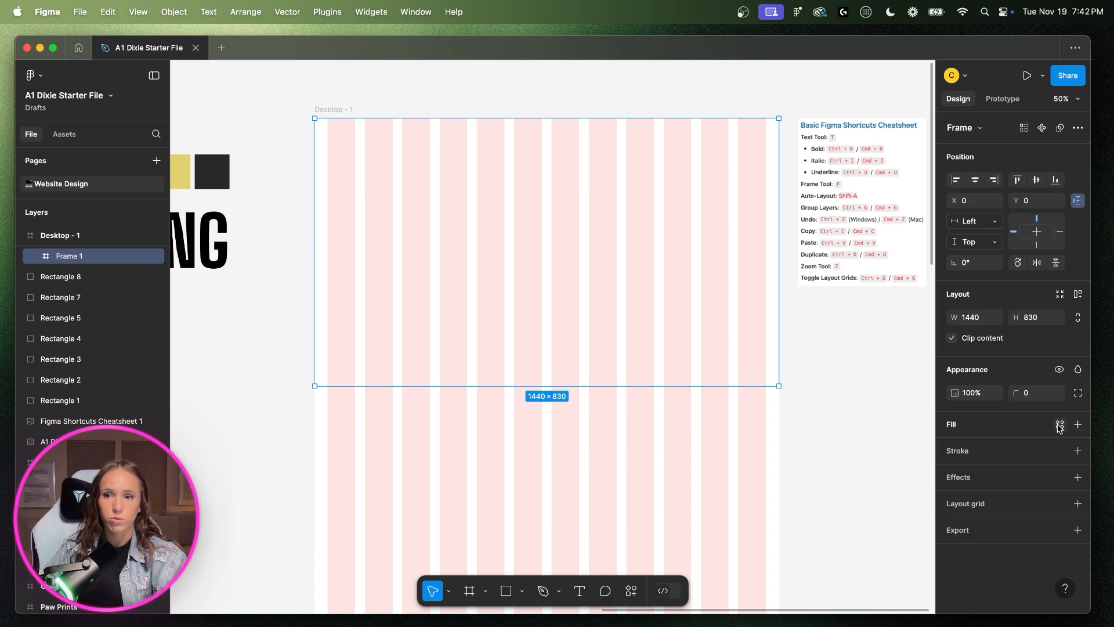
click(1059, 425)
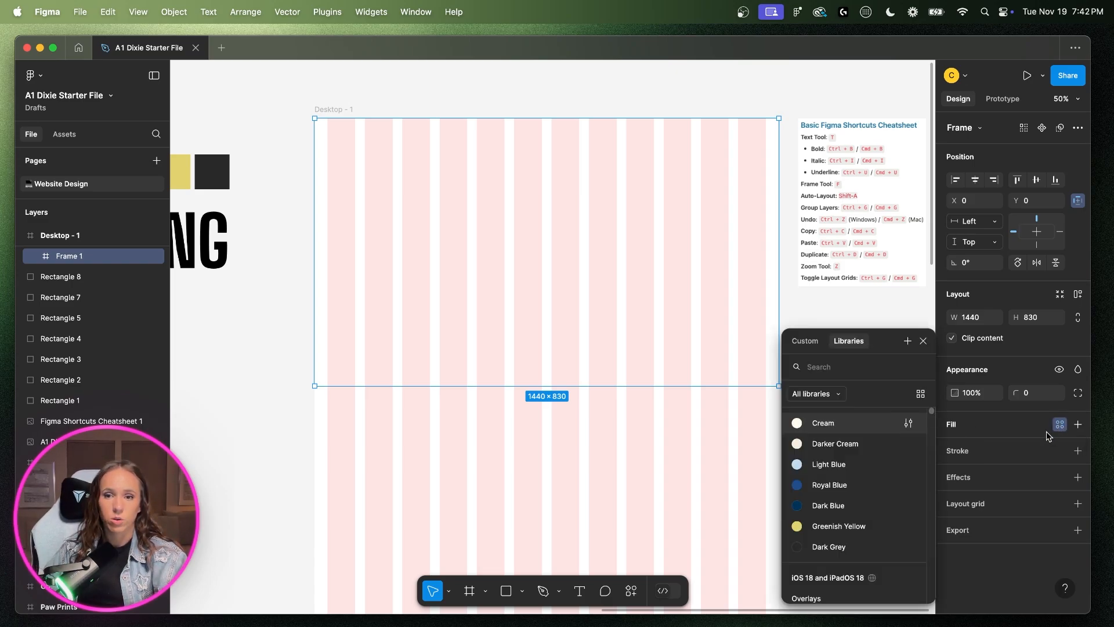
click(832, 487)
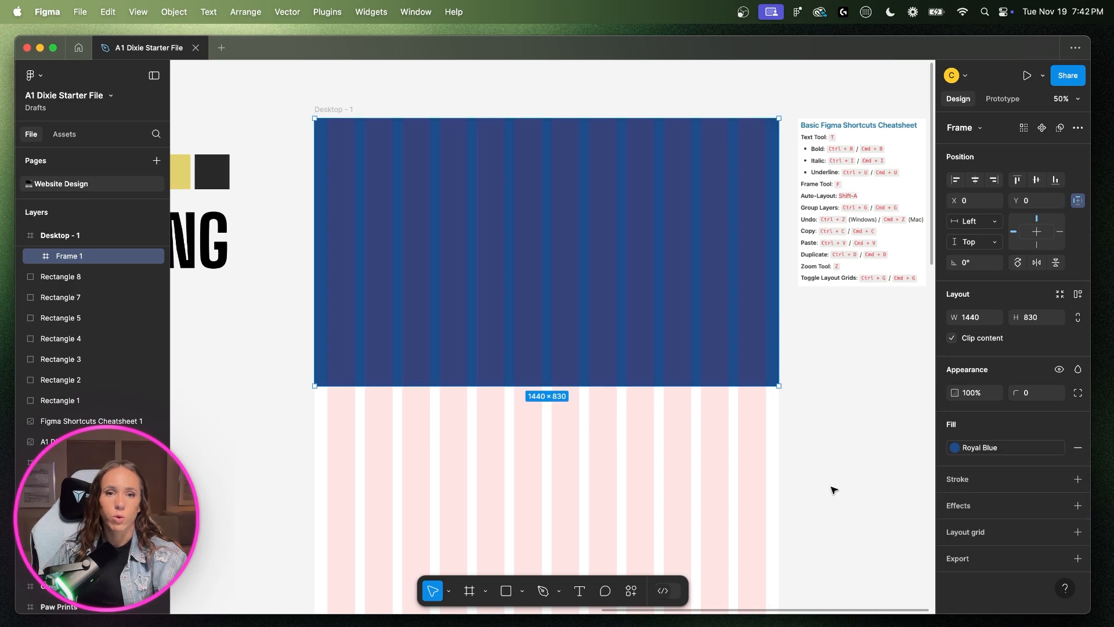
- Duplicate the A1 Dixie logo and place the copy in the upper-left corner of the royal blue hero frame
scroll(633, 355, left, 3)
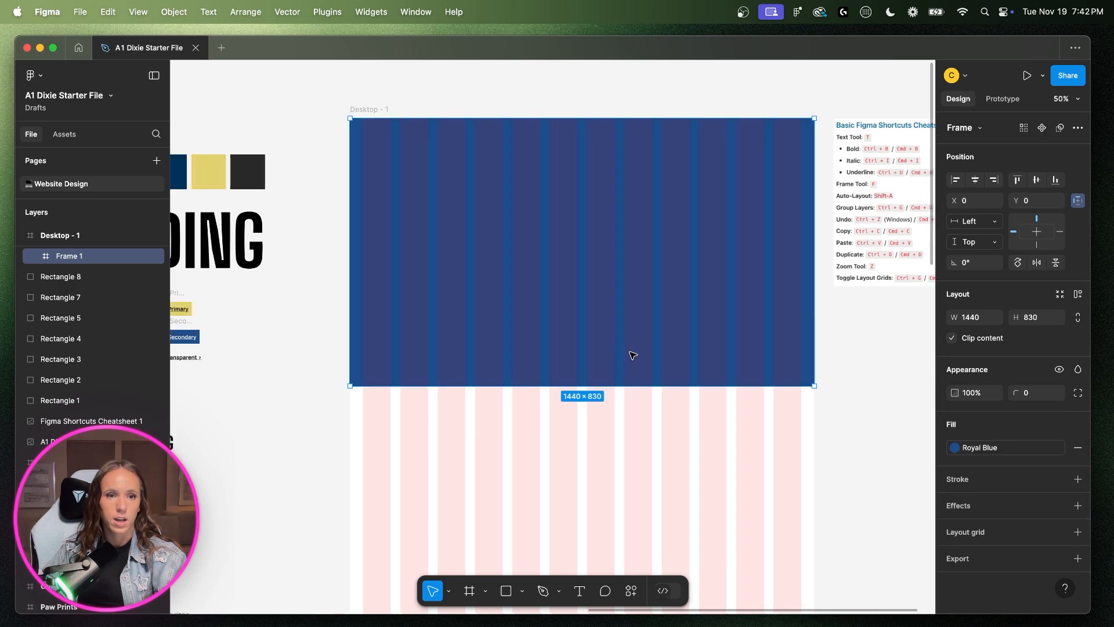
scroll(87, 302, up, 2)
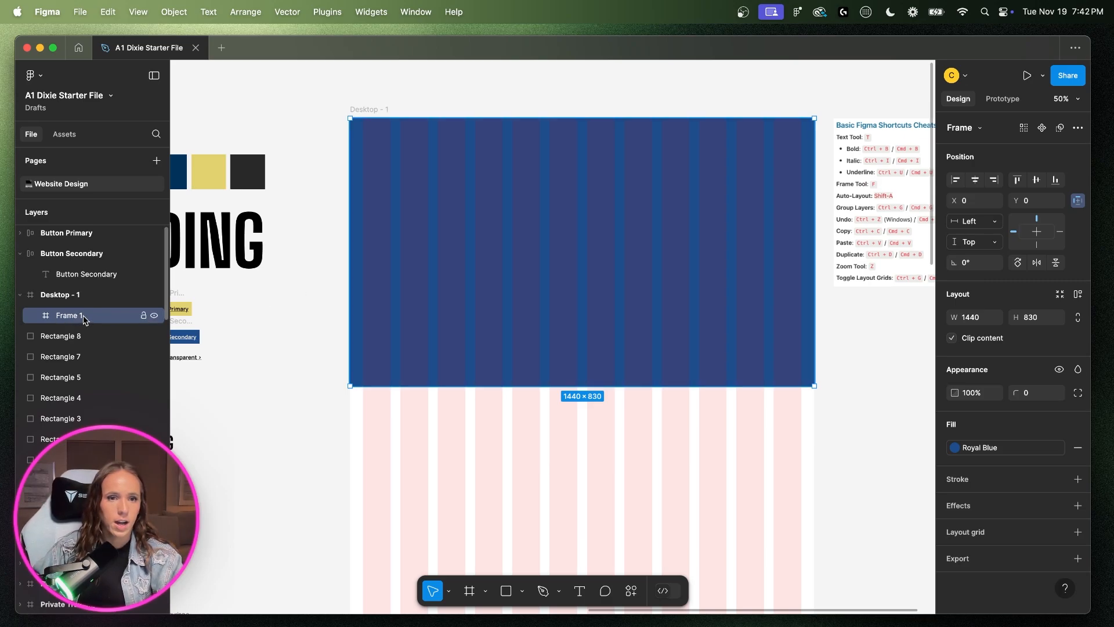
scroll(419, 244, left, 5)
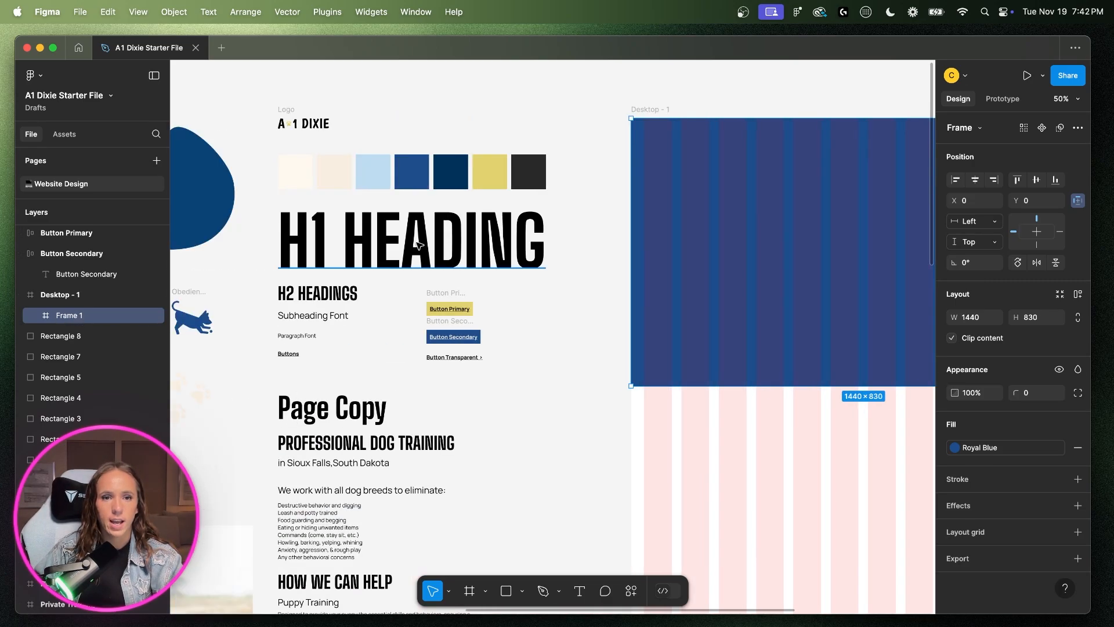
drag(373, 116, 277, 137)
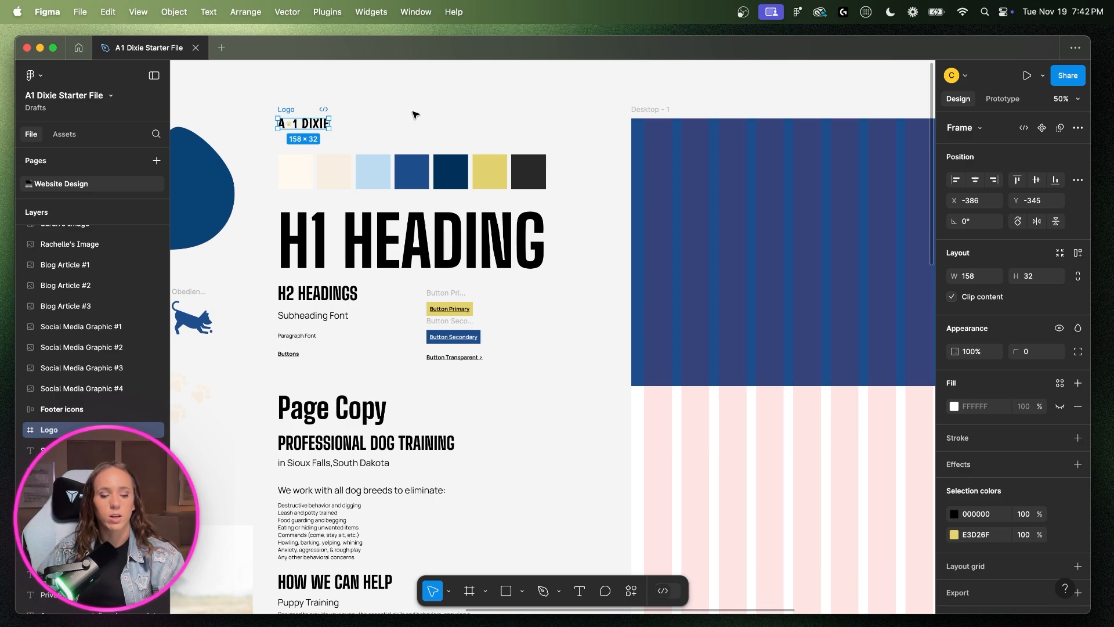
key(super+d)
drag(371, 128, 680, 139)
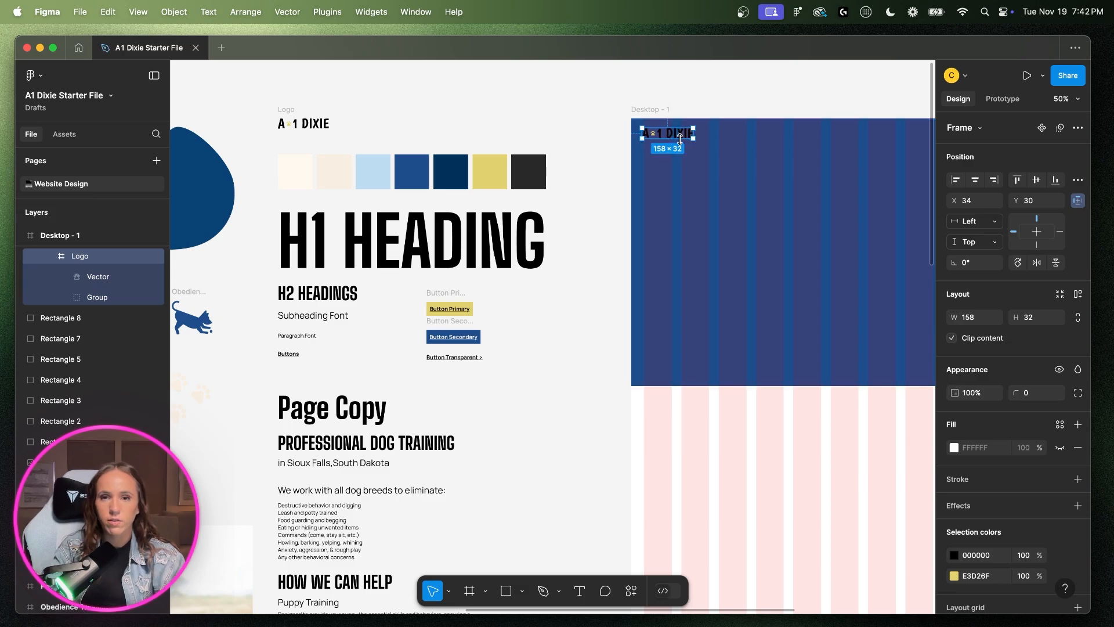
- Align the hero logo's left edge with the first grid column, at about X 41, Y 27
key(super+plus)
scroll(736, 142, right, 2)
scroll(736, 143, up, 7)
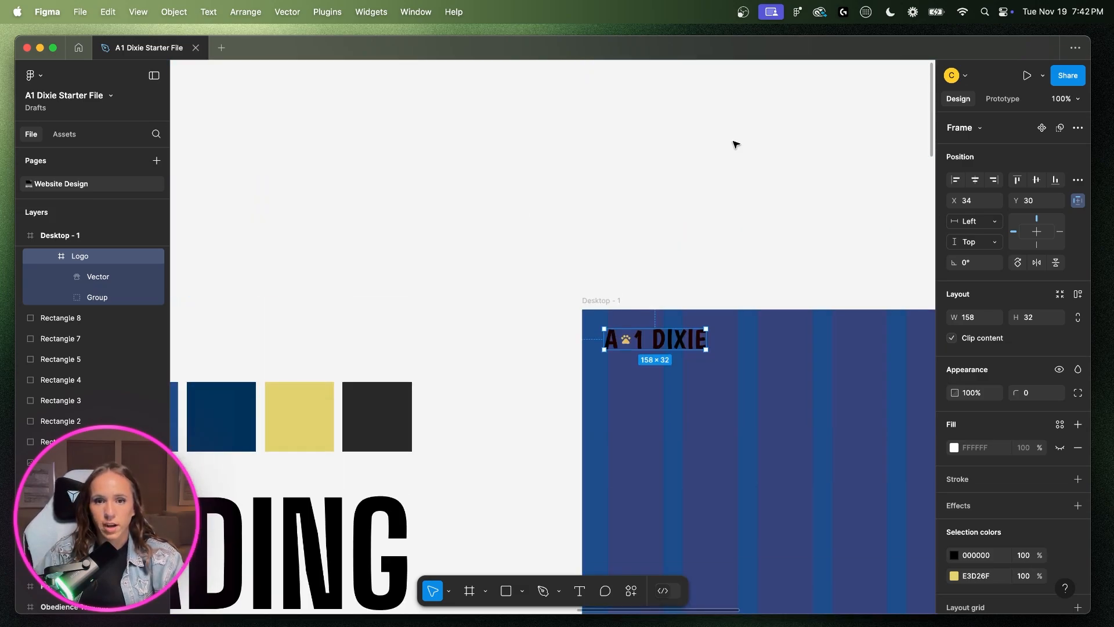
scroll(731, 157, right, 6)
scroll(667, 220, down, 1)
mouse_move(306, 318)
mouse_down()
mouse_move(318, 315)
mouse_move(308, 315)
mouse_up()
- Recolor the black lettering group of the hero logo with the Cream color style
key(super+equal)
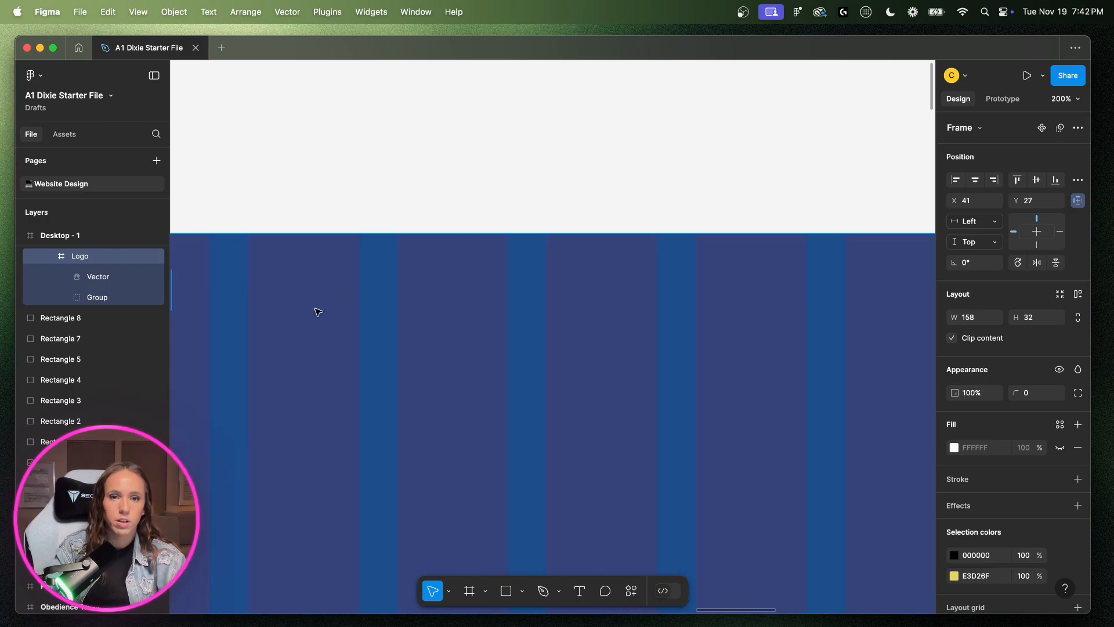
scroll(315, 314, left, 6)
scroll(315, 314, down, 1)
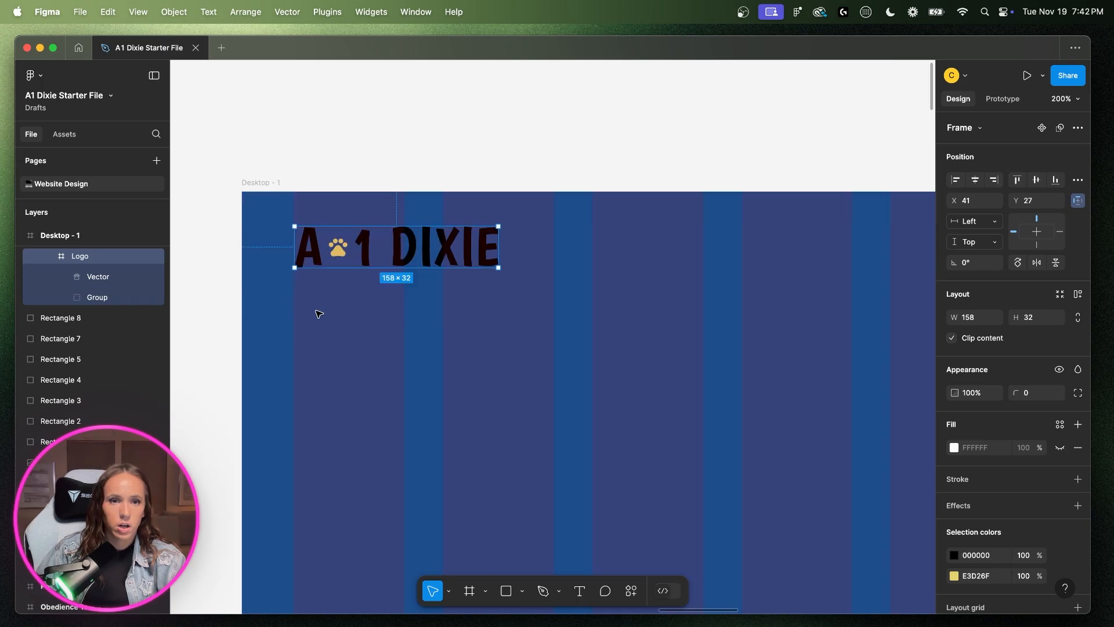
scroll(314, 256, down, 1)
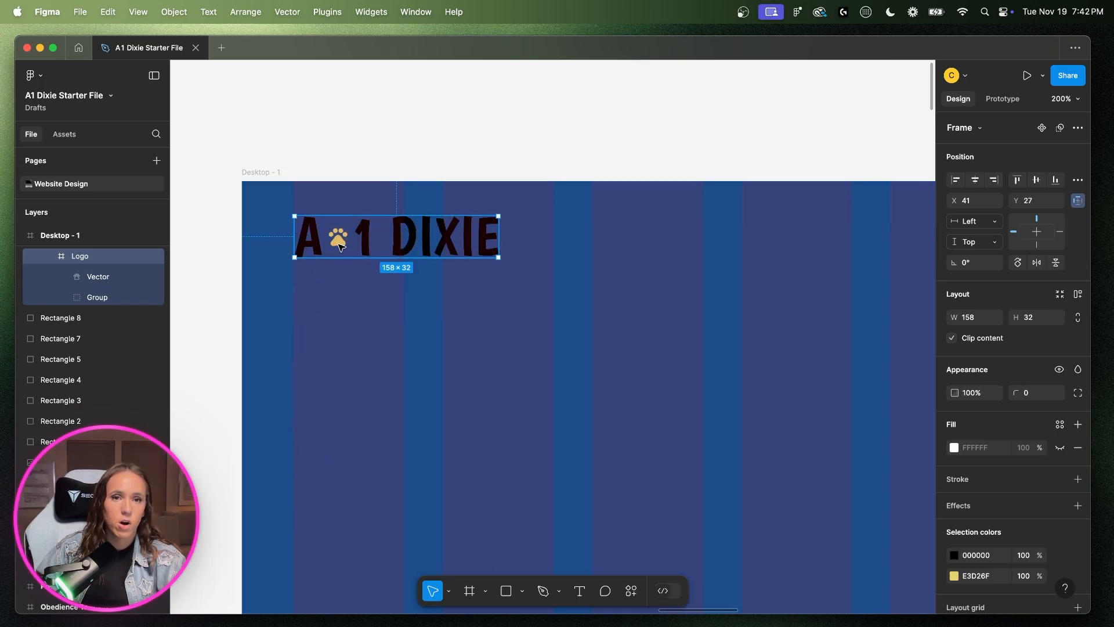
double_click(311, 240)
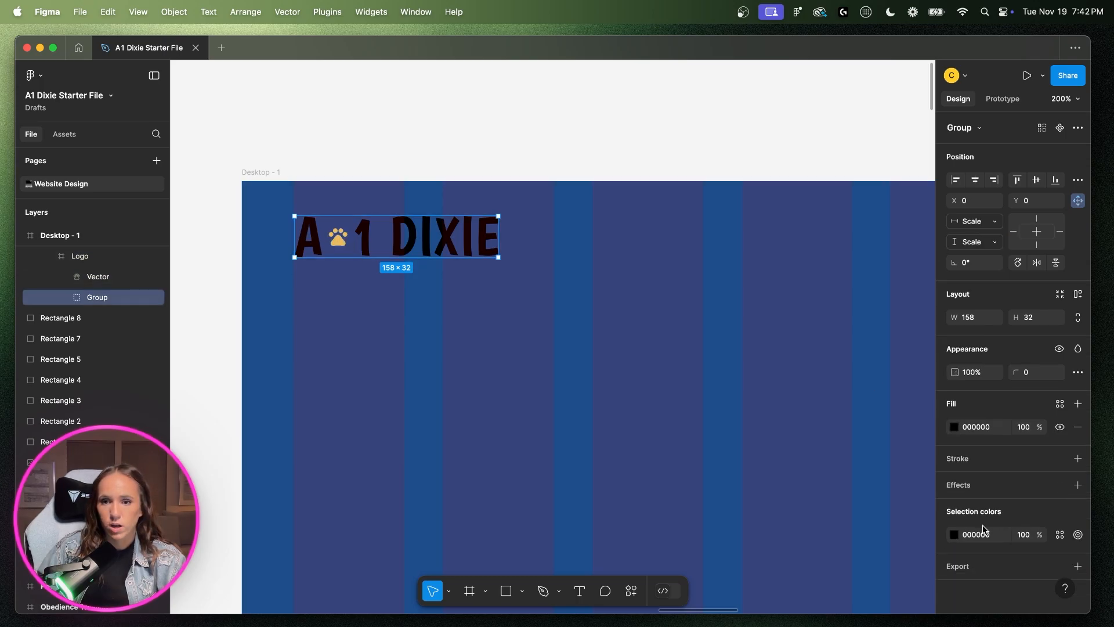
click(1060, 535)
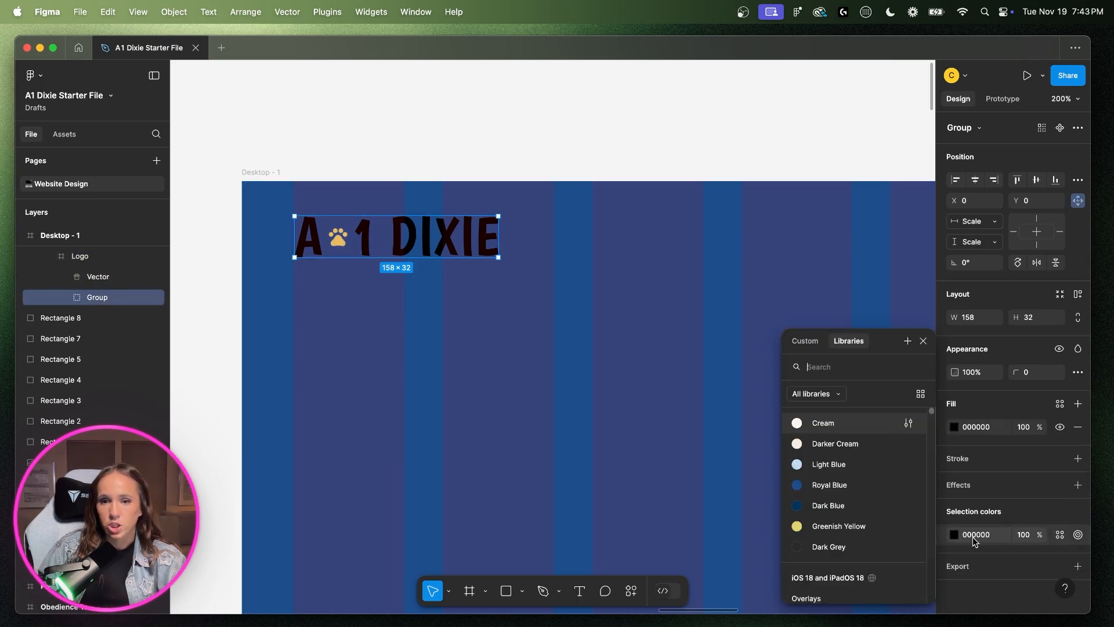
click(832, 426)
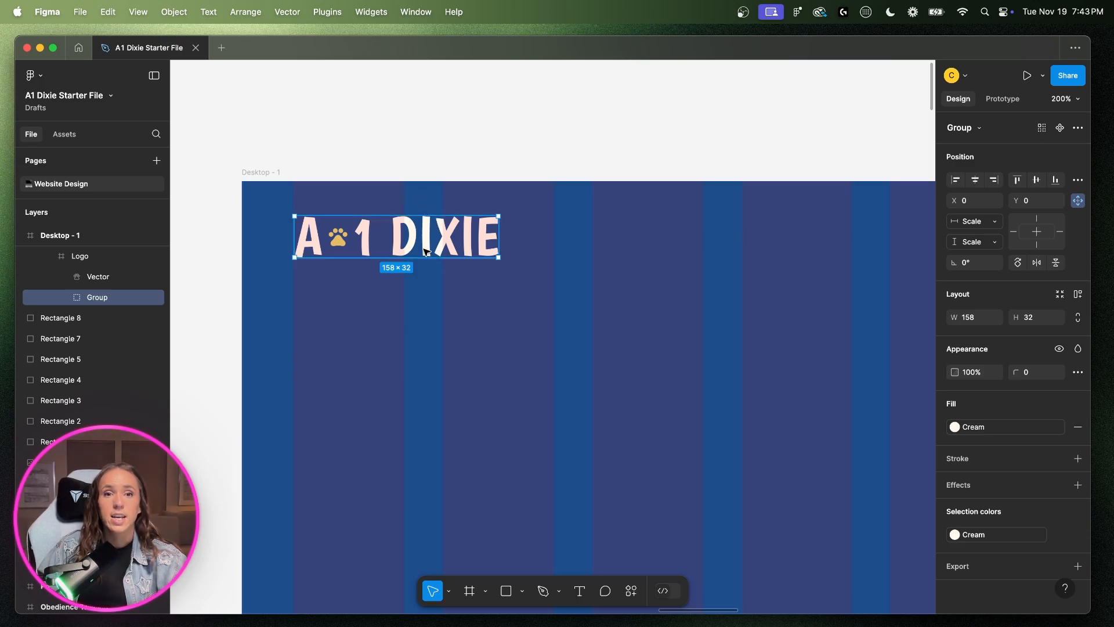
scroll(461, 312, up, 1)
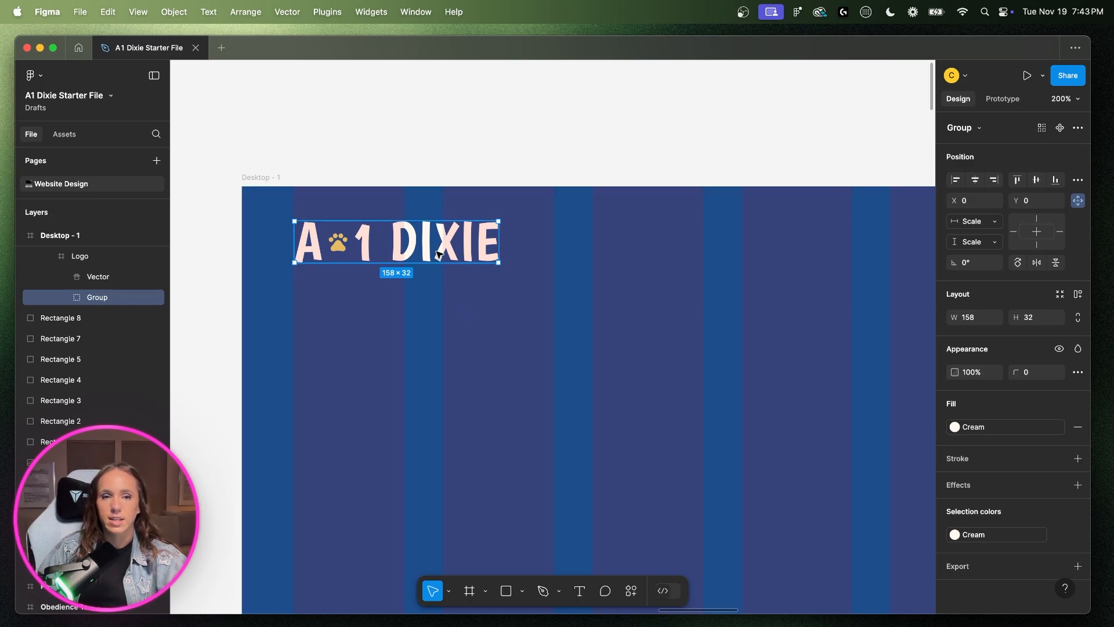
- Check the hero logo's spacing to the frame edges and move the whole Logo frame up to Y 20
key(alt)
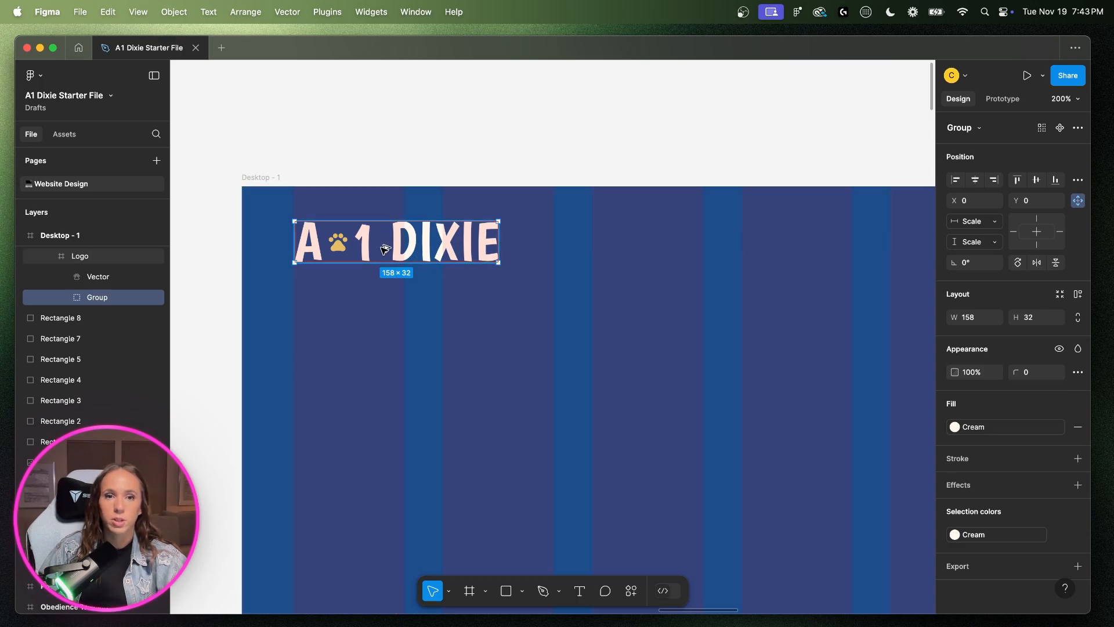
key(alt)
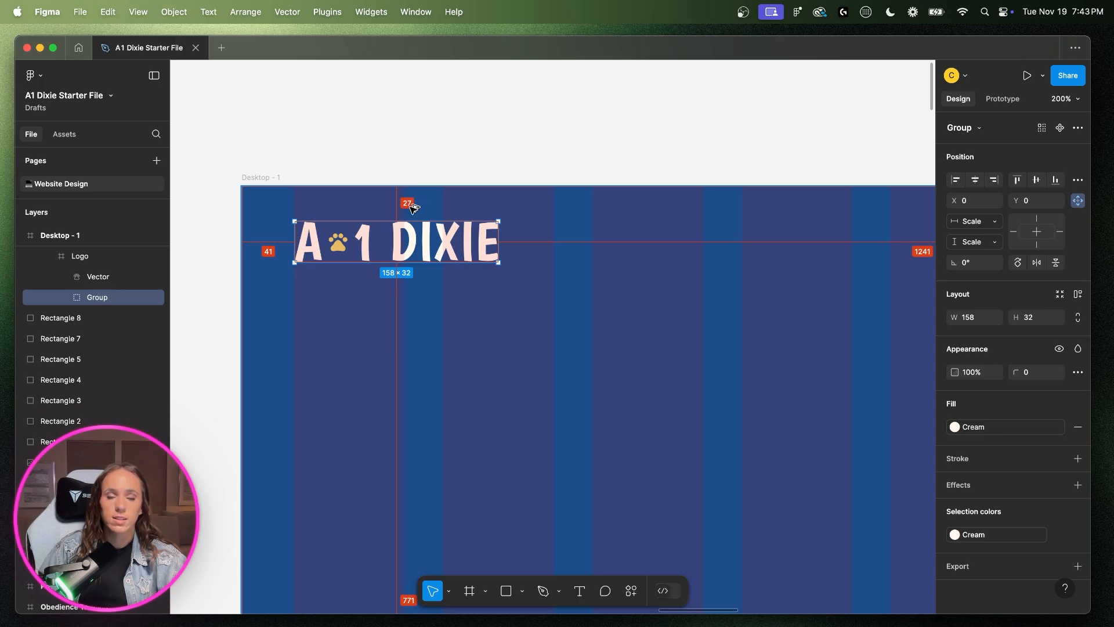
scroll(73, 325, up, 3)
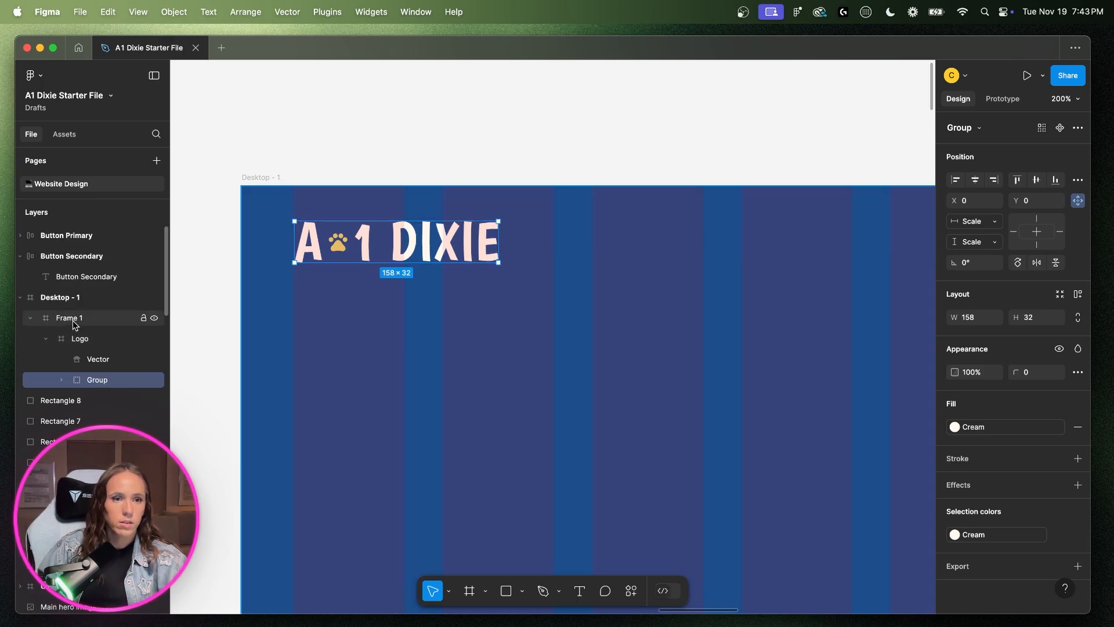
click(74, 320)
click(70, 338)
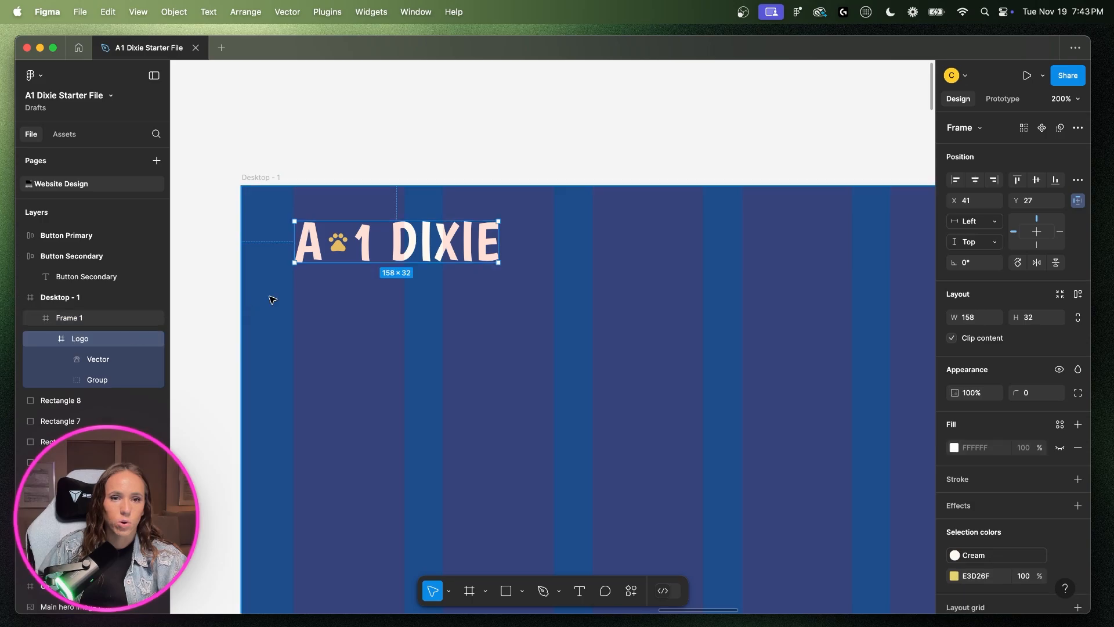
click(45, 339)
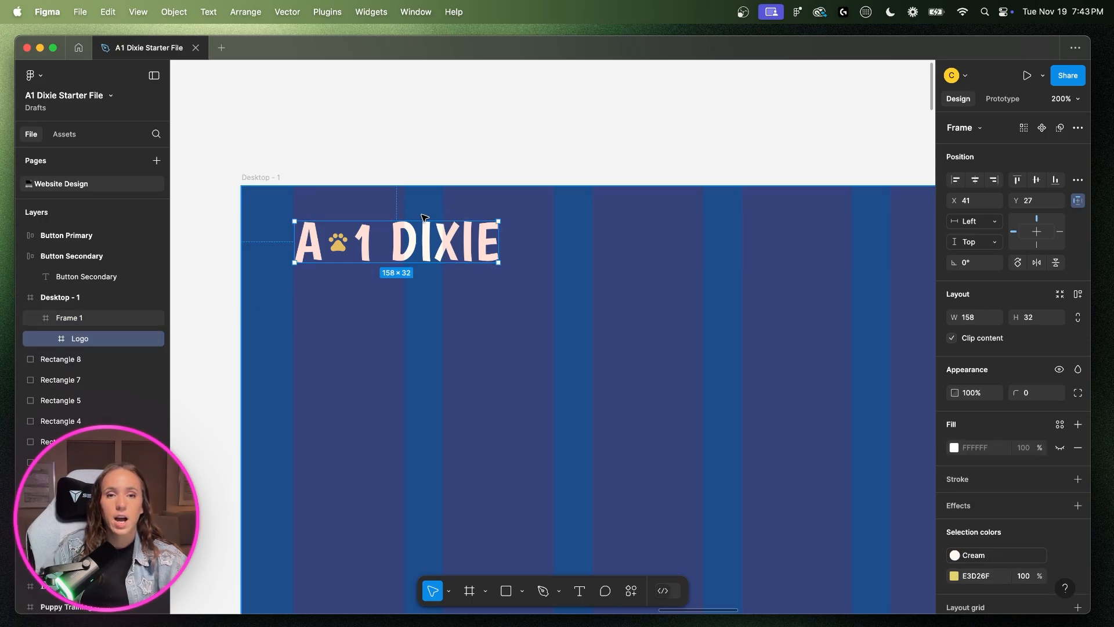
key(Up)
key(Up)
key(Up)
key(Up)
key(Up)
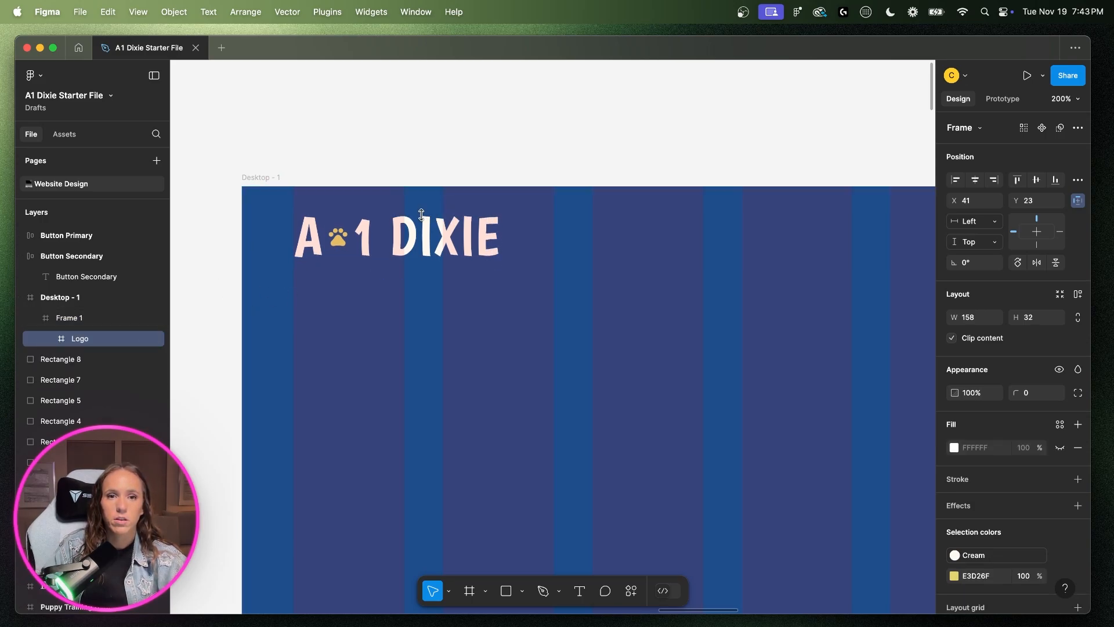
key(Up)
key(Up)
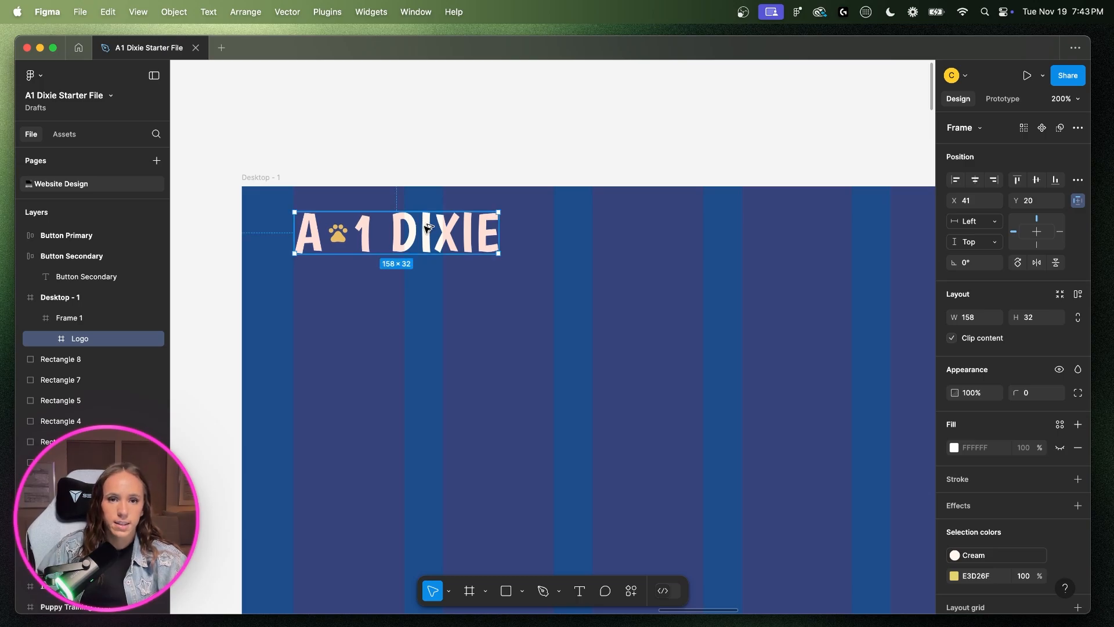
key(alt)
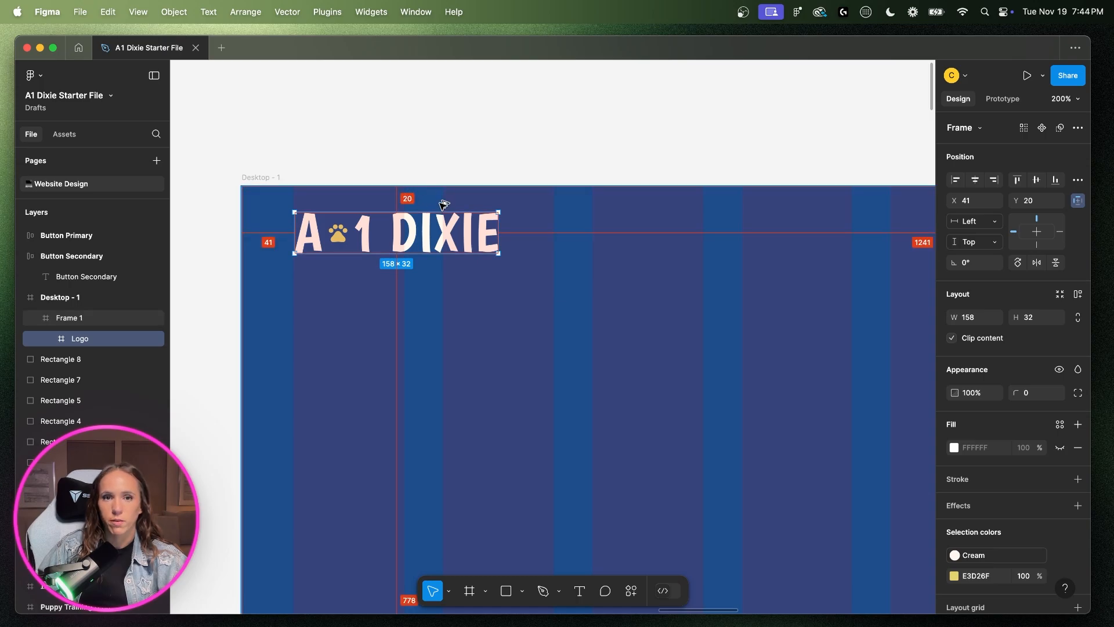
click(579, 160)
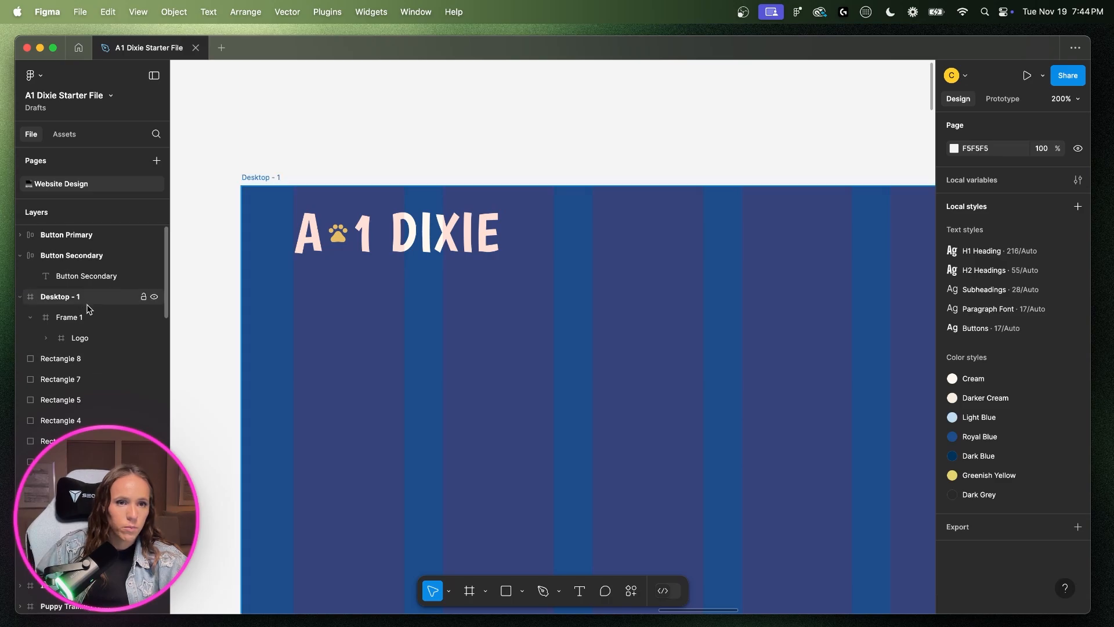
- Move the Desktop - 1 frame to the top of the layer order, above Button Primary
scroll(88, 305, down, 1)
click(50, 296)
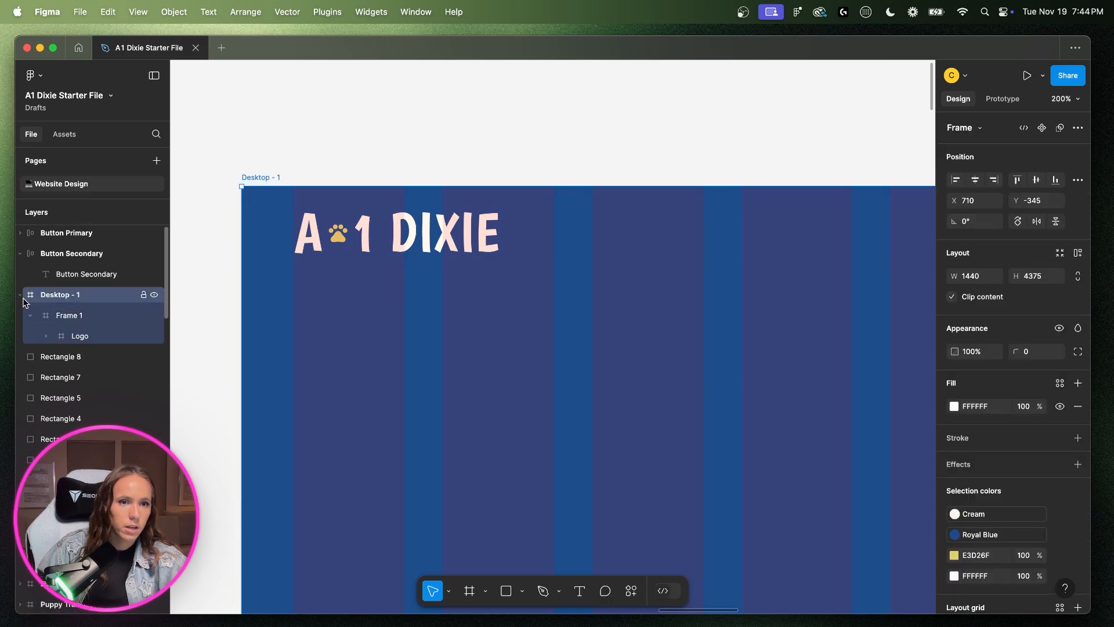
scroll(40, 293, up, 1)
drag(40, 291, 35, 228)
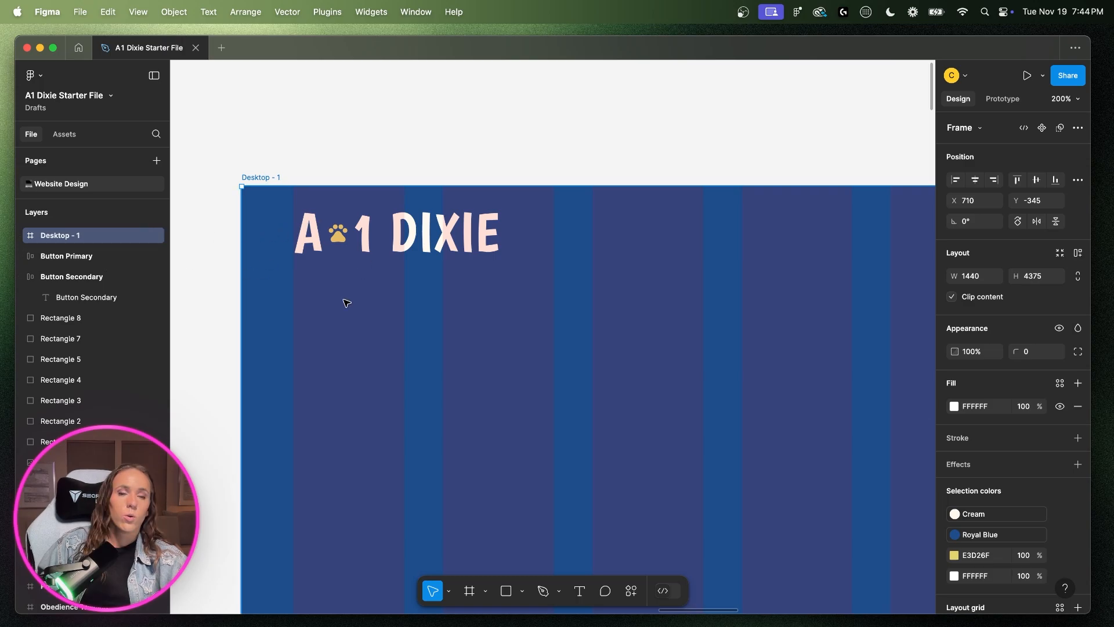
click(206, 299)
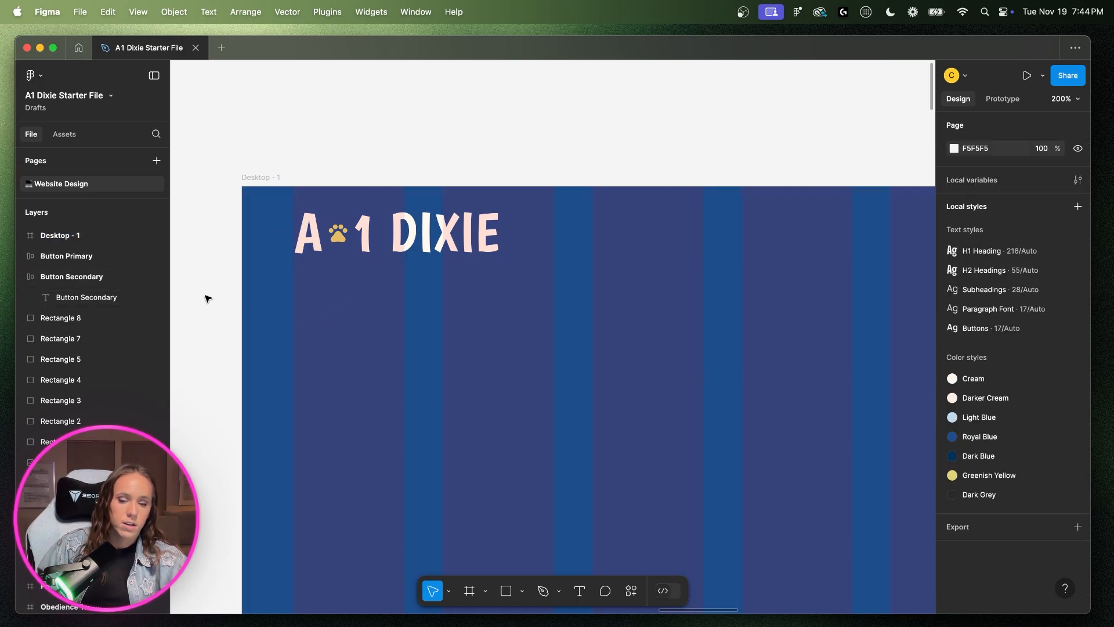
- Expand Desktop - 1 in the layer list and collapse the contents of Button Secondary and Frame 1
key(super+minus)
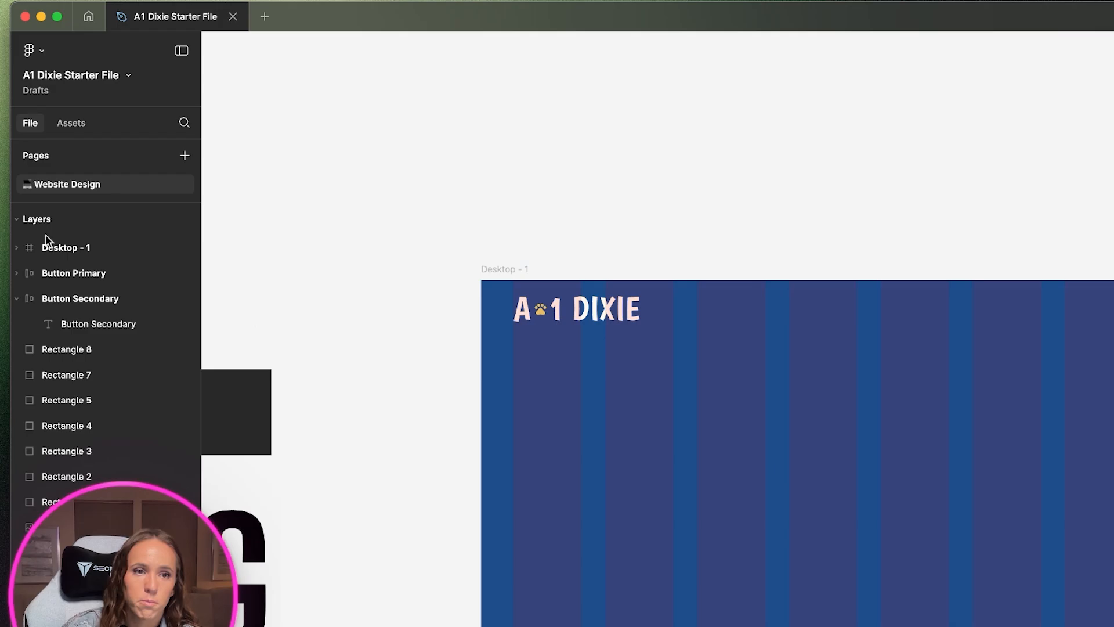
click(16, 247)
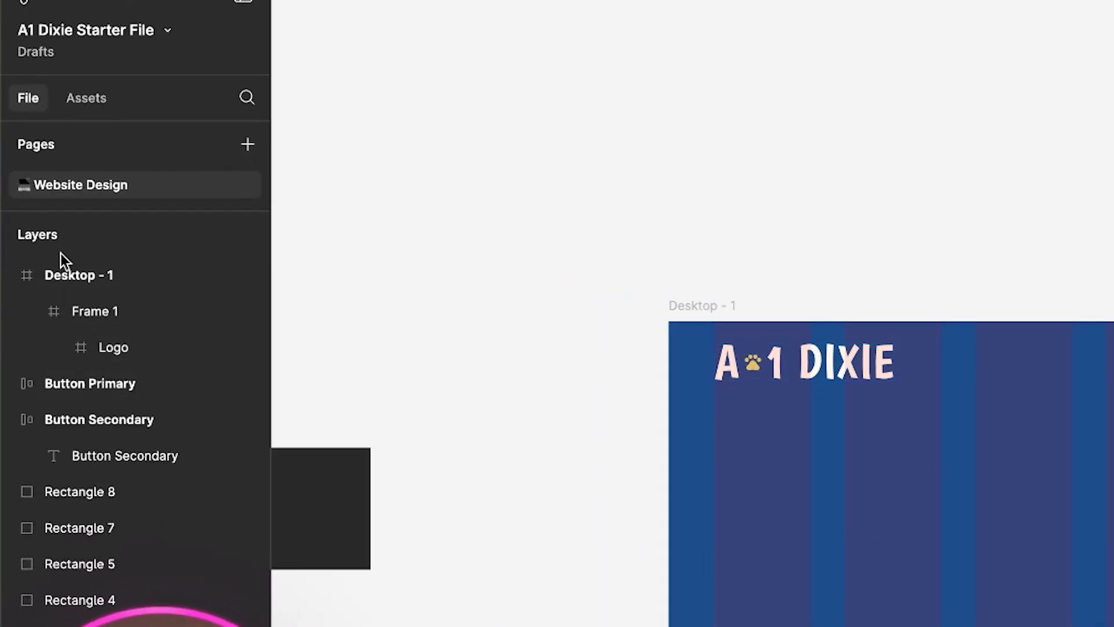
click(8, 419)
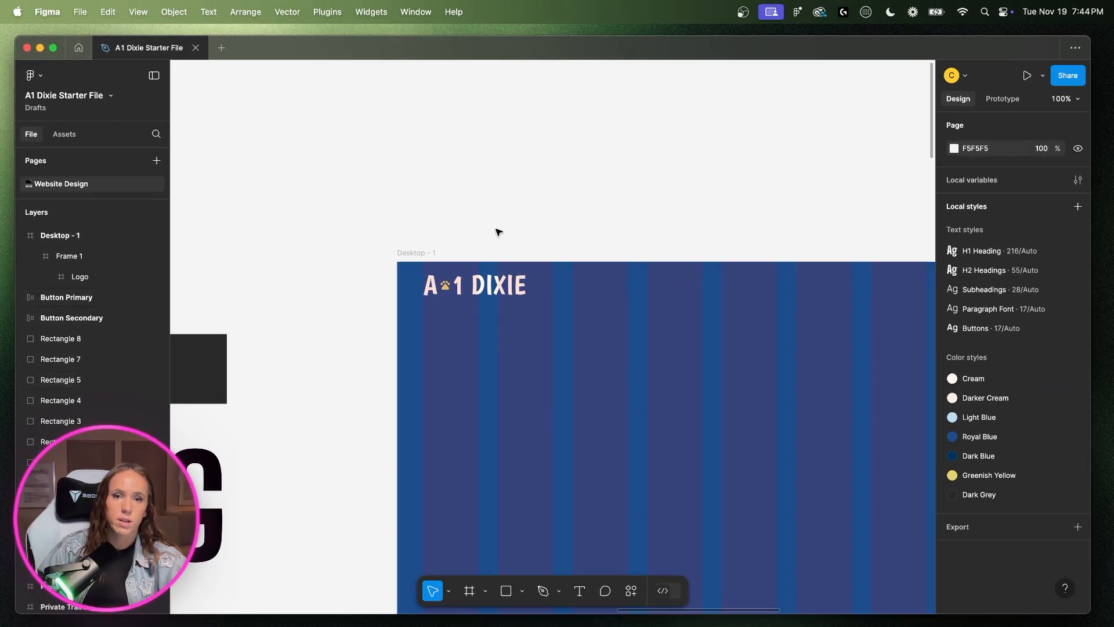
scroll(661, 412, right, 4)
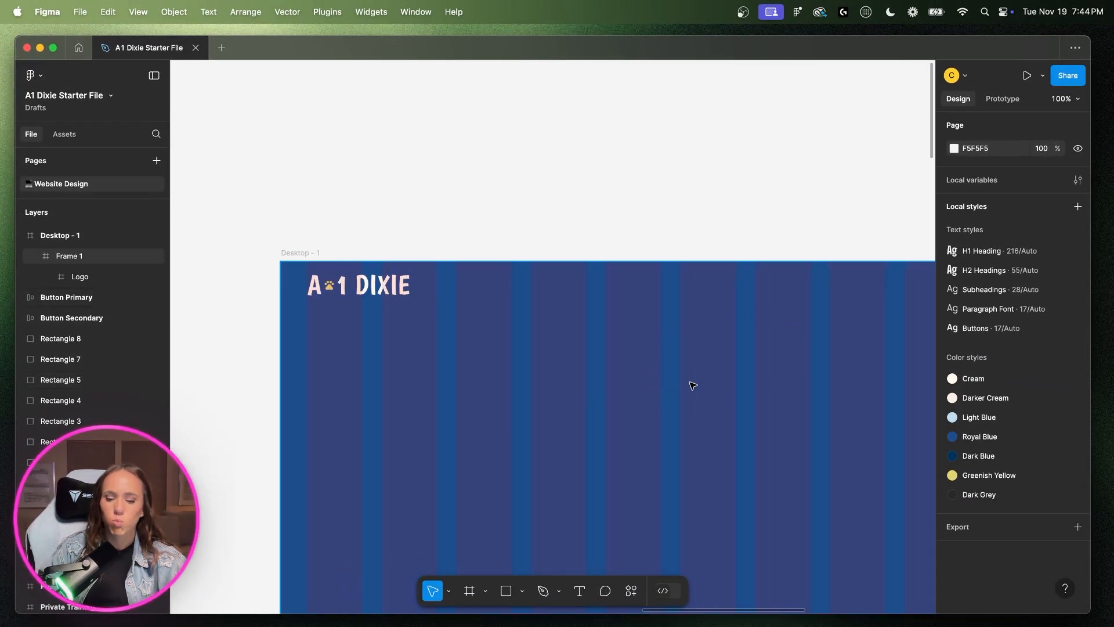
click(21, 235)
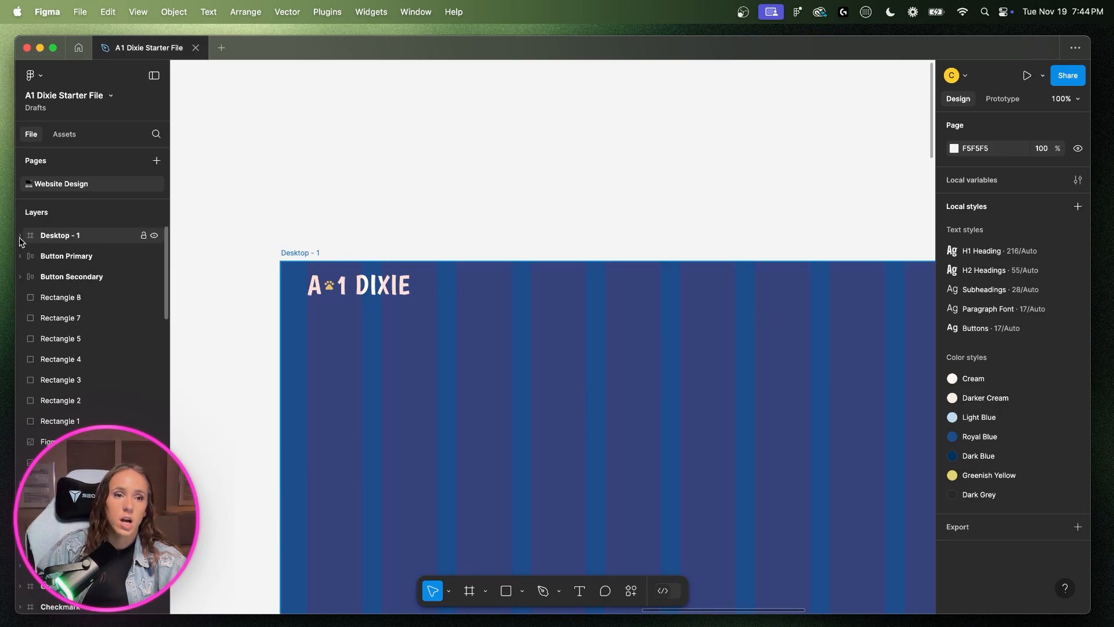
click(20, 235)
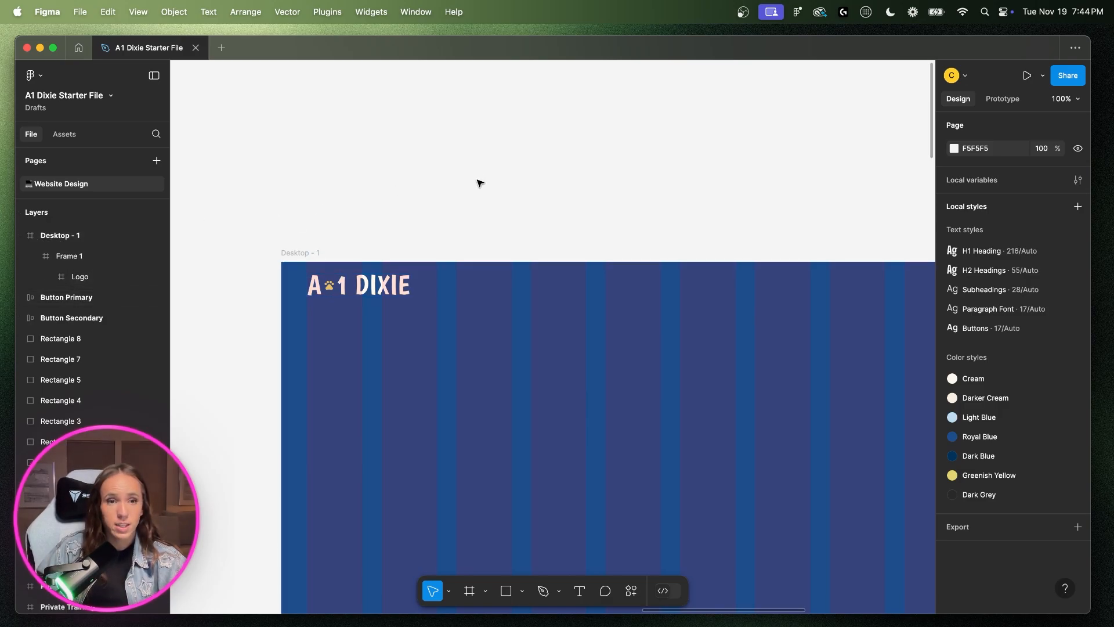
click(30, 256)
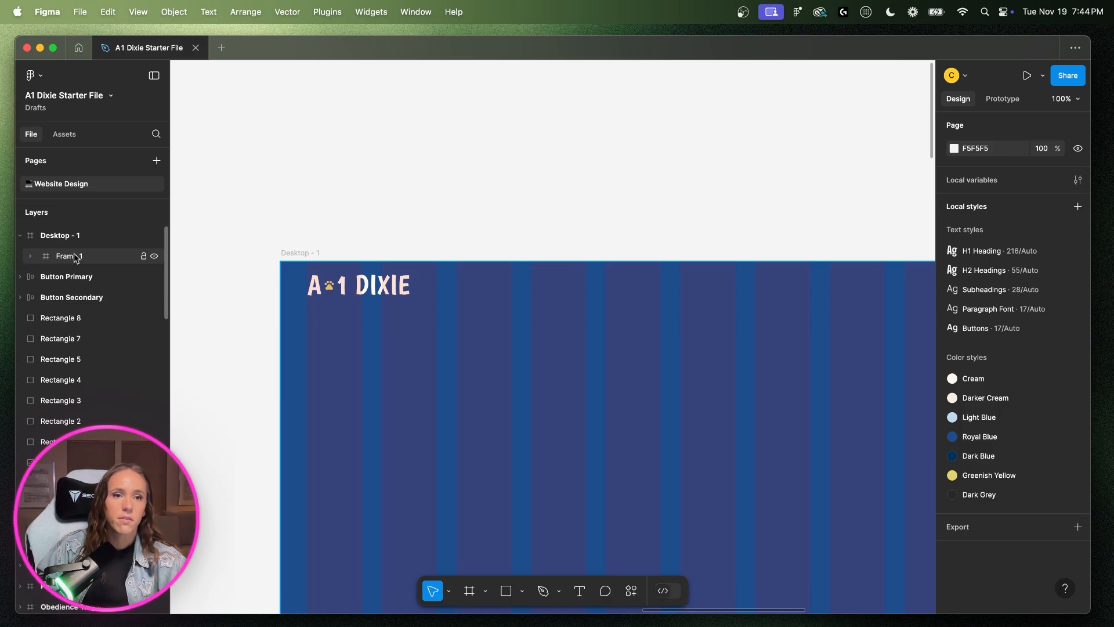
- Rename the hero layer Frame 1 inside Desktop - 1 as Logo
click(64, 260)
right_click(64, 260)
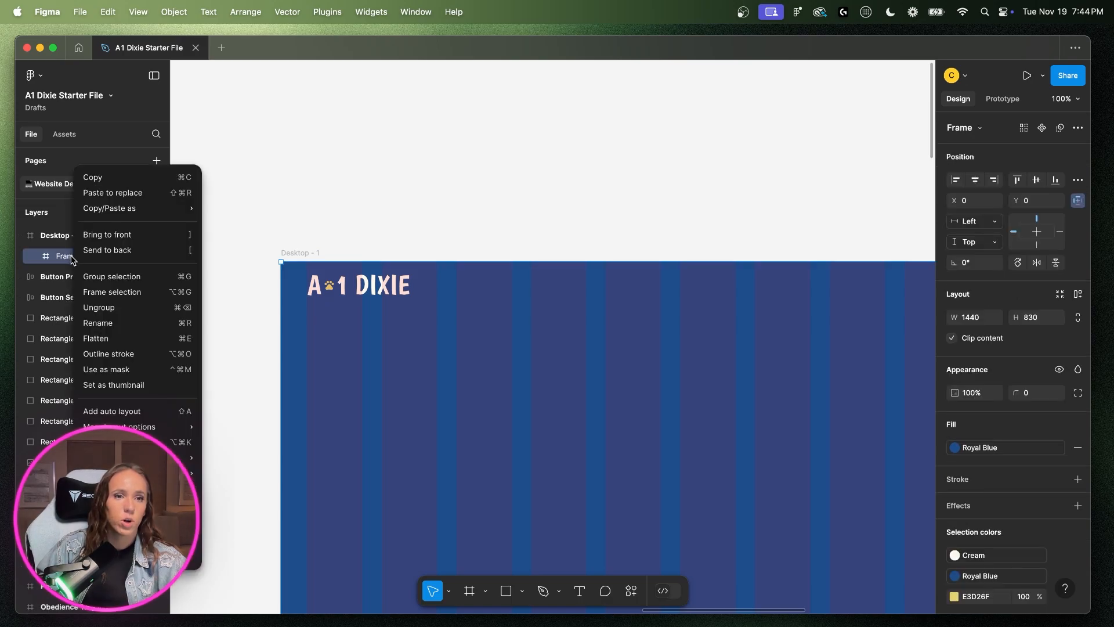
click(105, 328)
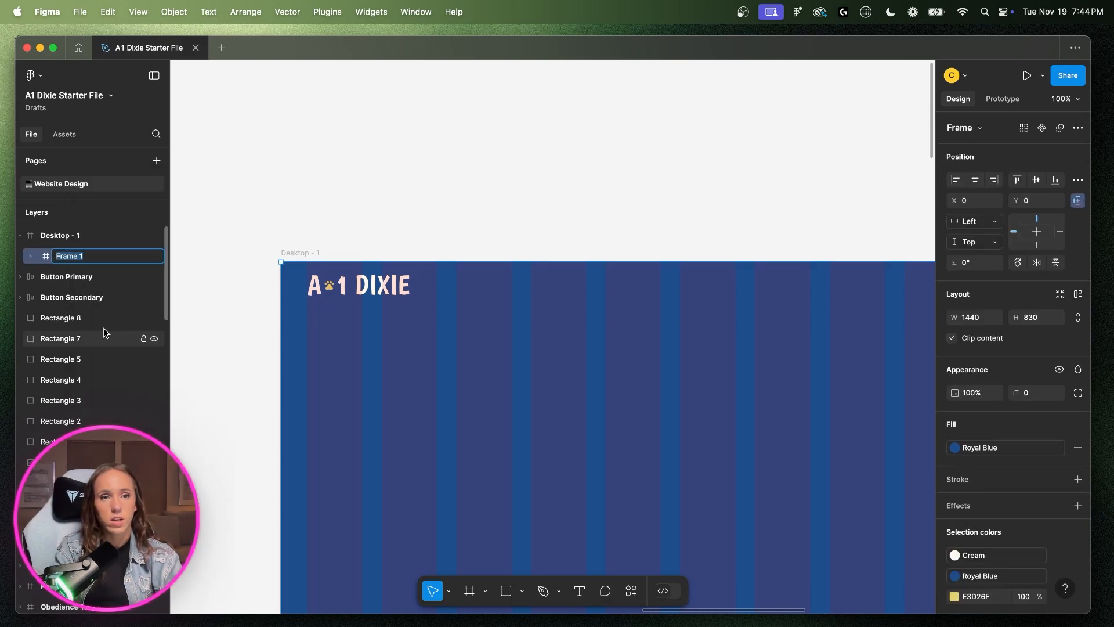
text(Logo)
key(Return)
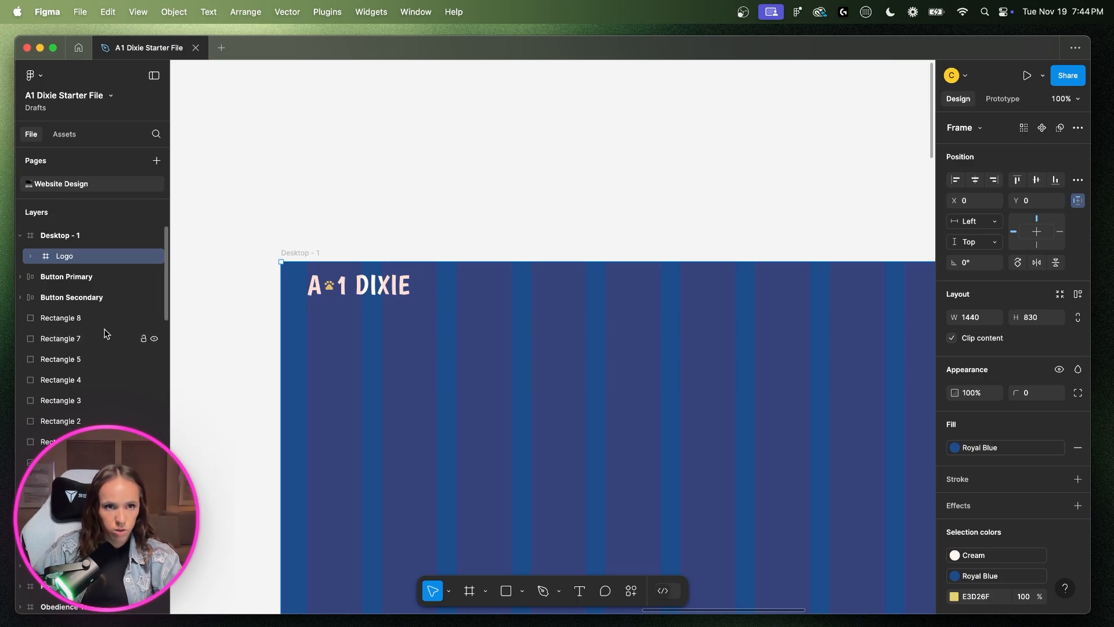
click(549, 227)
- Examine the navigation links and call-to-action button in the header of the reference homepage
scroll(550, 228, right, 4)
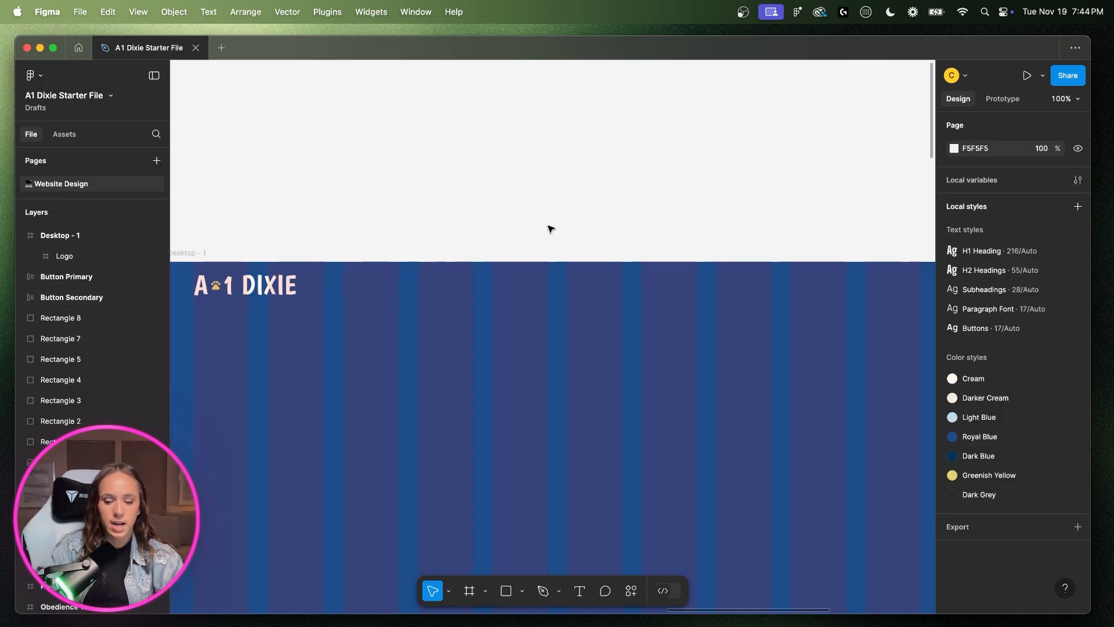
key(super+minus)
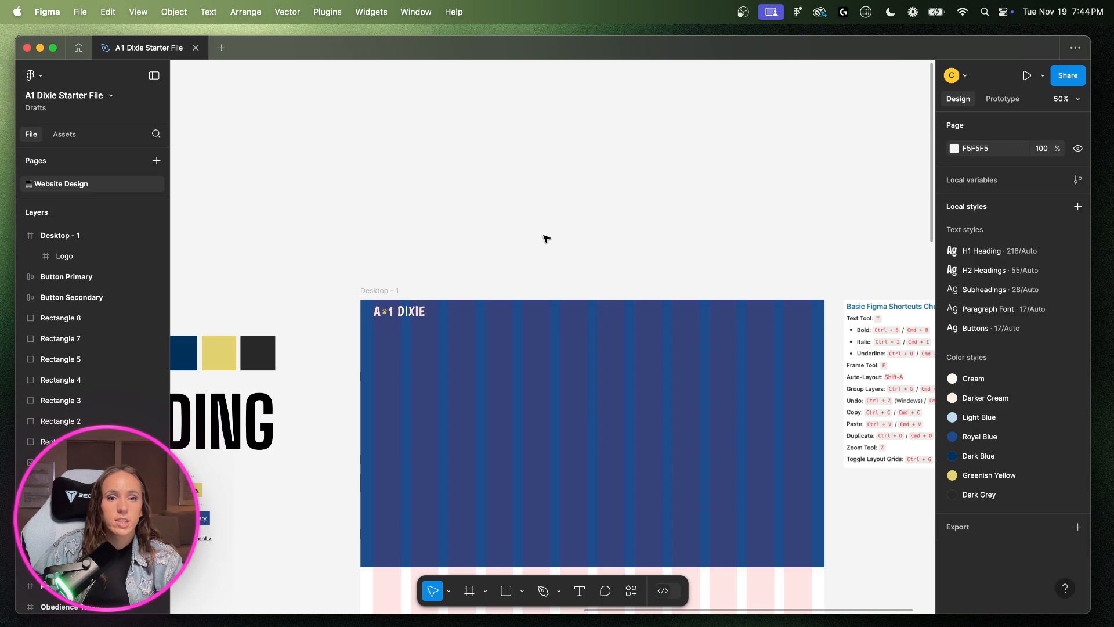
scroll(546, 238, left, 15)
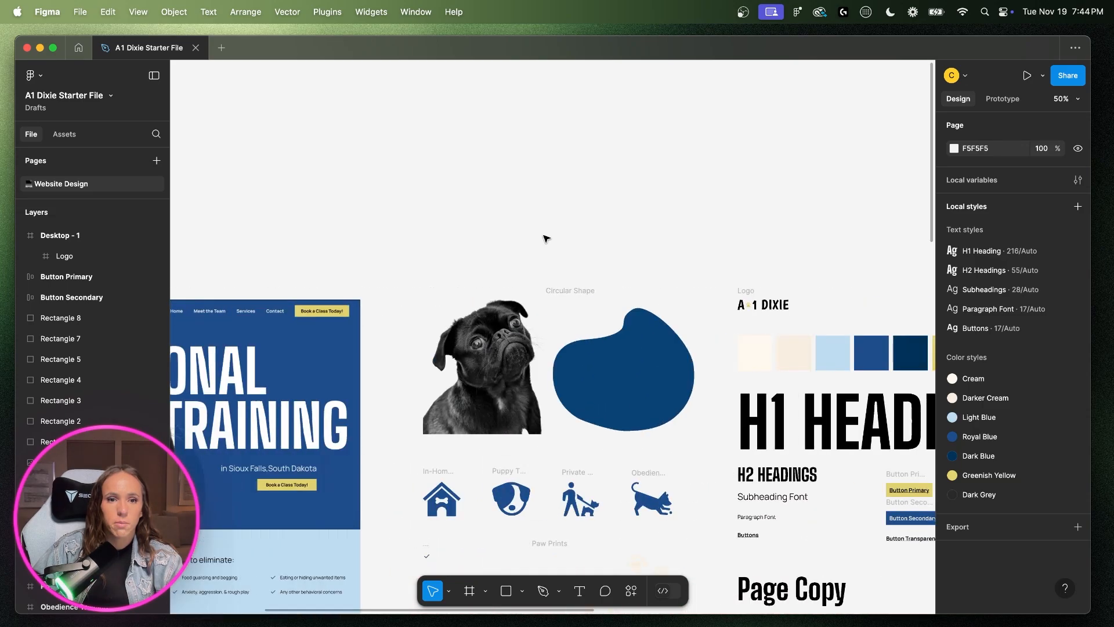
click(380, 351)
key(super+equal)
scroll(383, 354, left, 10)
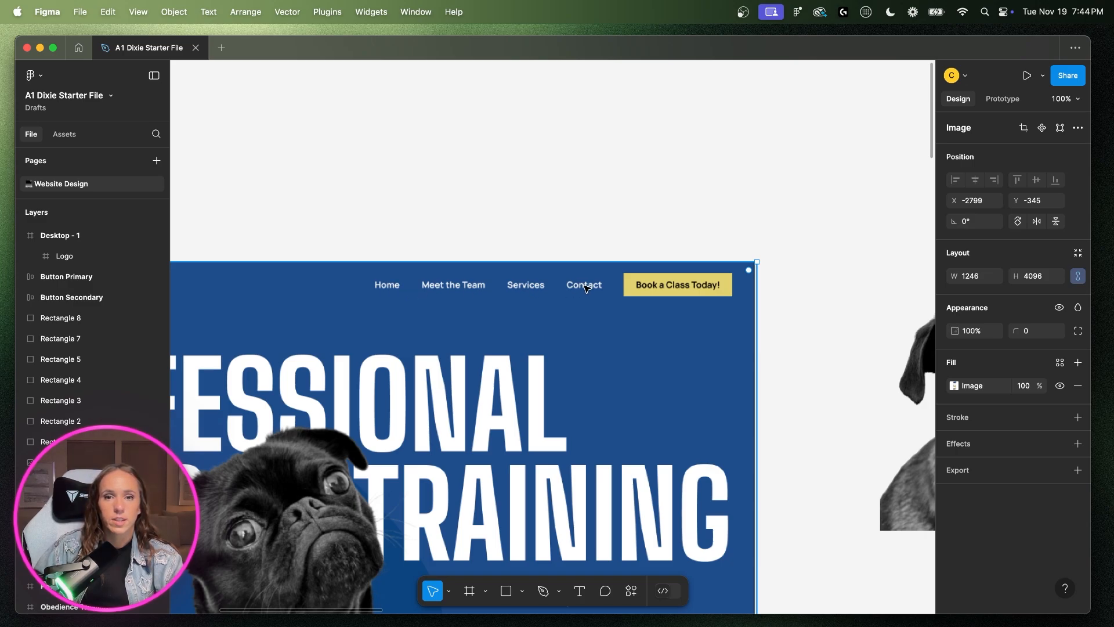
scroll(663, 282, right, 14)
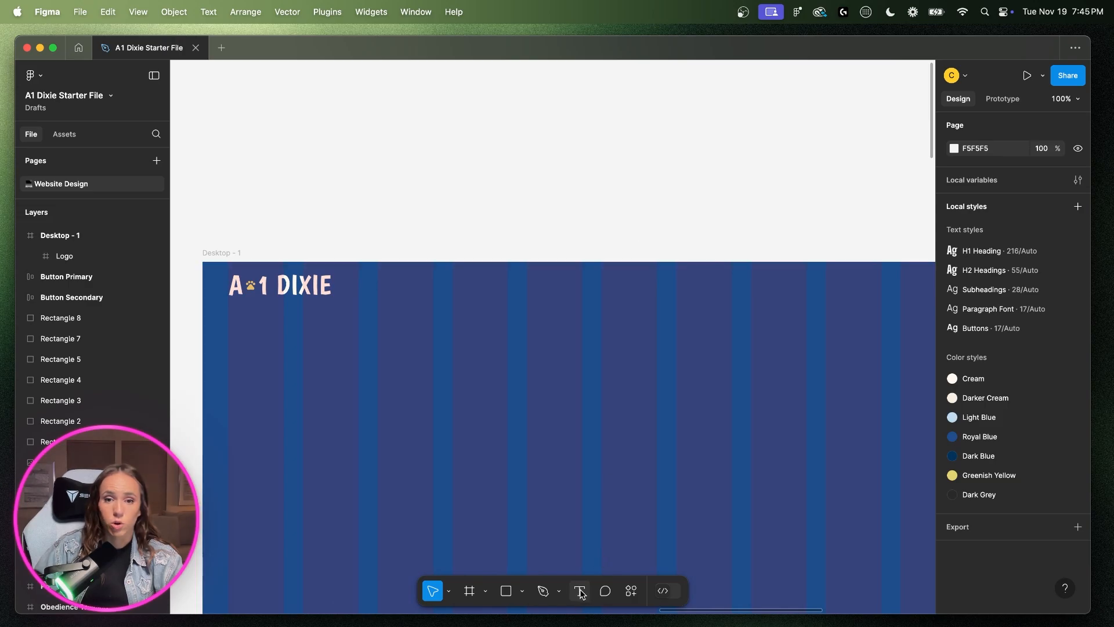
- Add a text layer reading "Home" on the empty canvas just above the Desktop - 1 frame
click(579, 591)
click(586, 207)
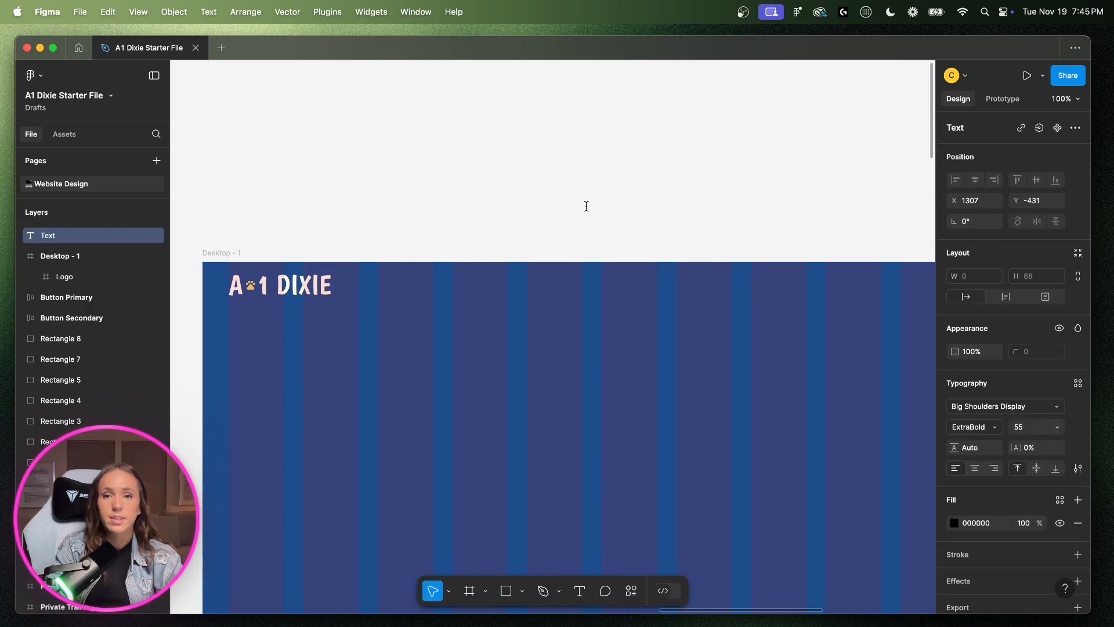
text(H)
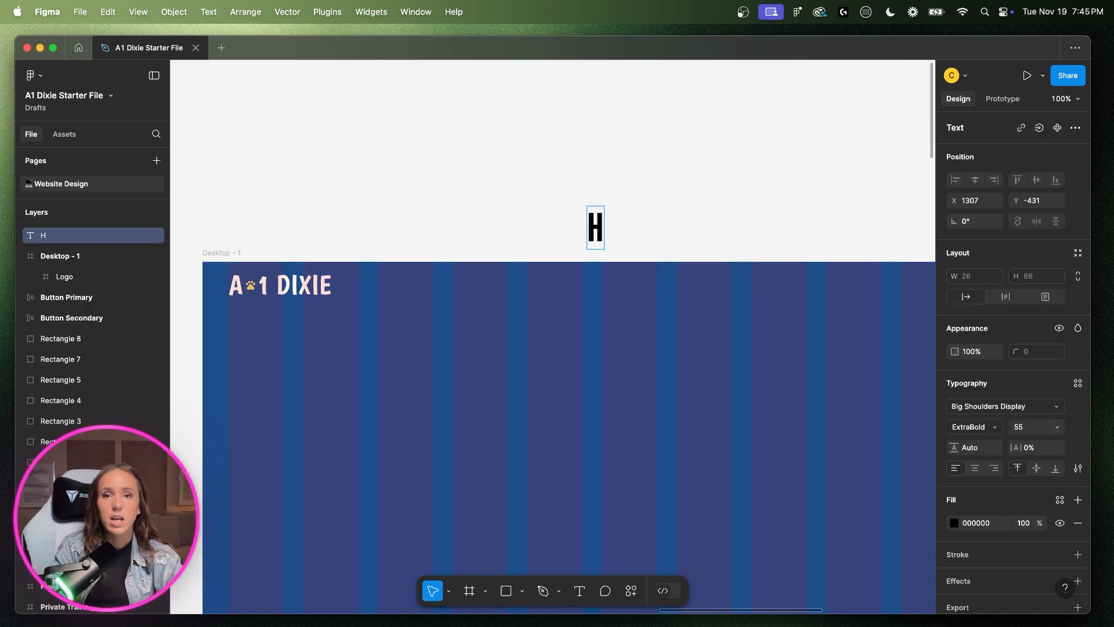
text(iom)
key(BackSpace)
key(BackSpace)
key(BackSpace)
text(ome)
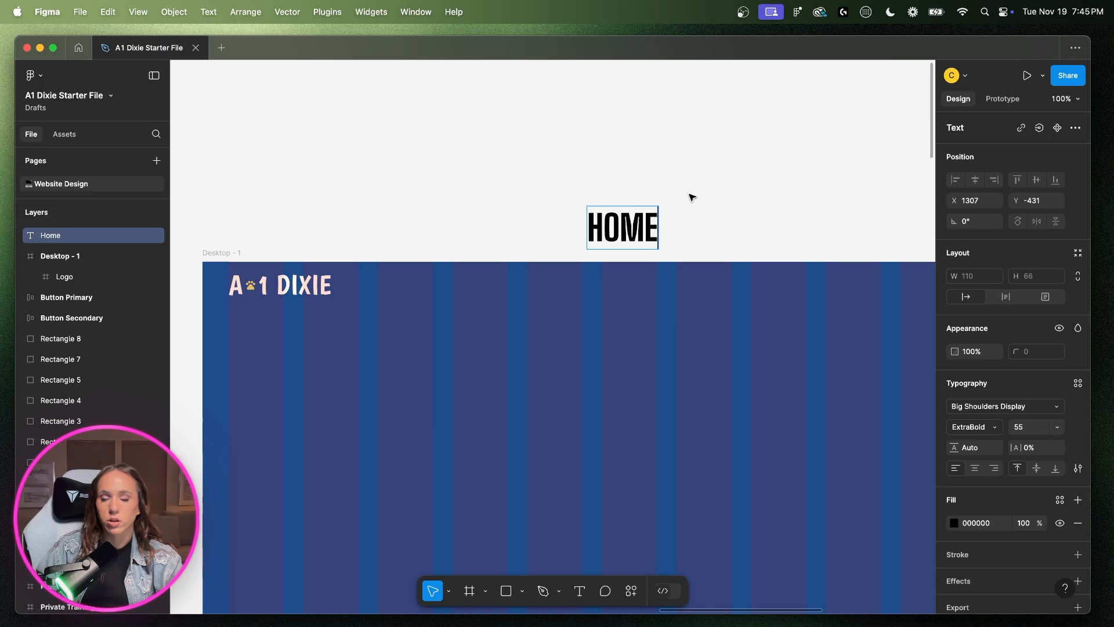
key(Escape)
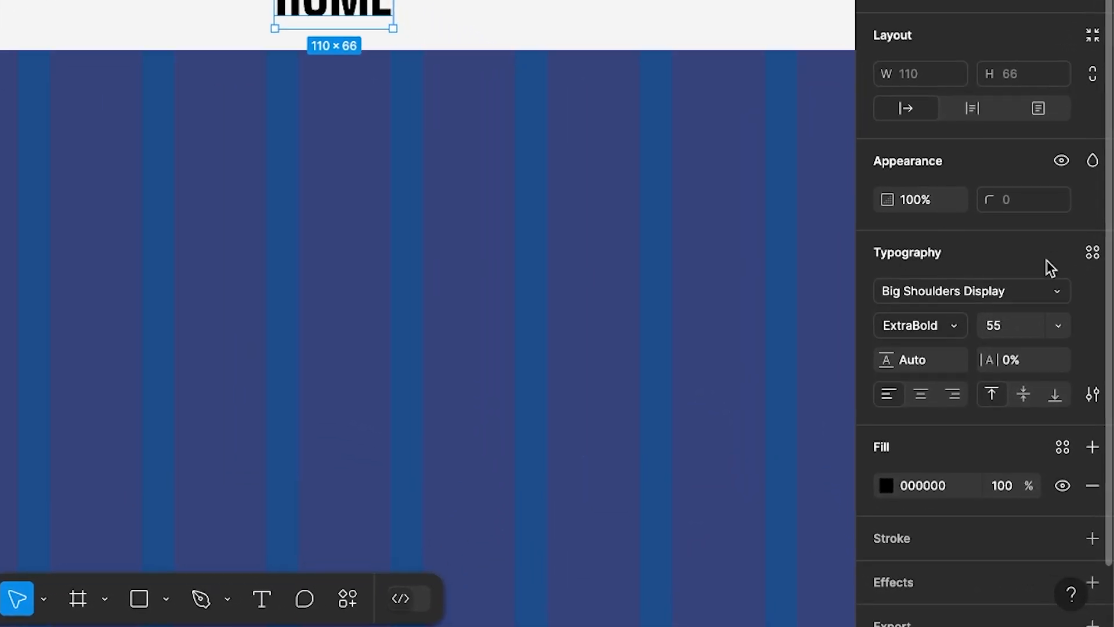
- Apply the Paragraph Font text style to the Home text, compare it with the reference navigation, and make it bold
click(1093, 250)
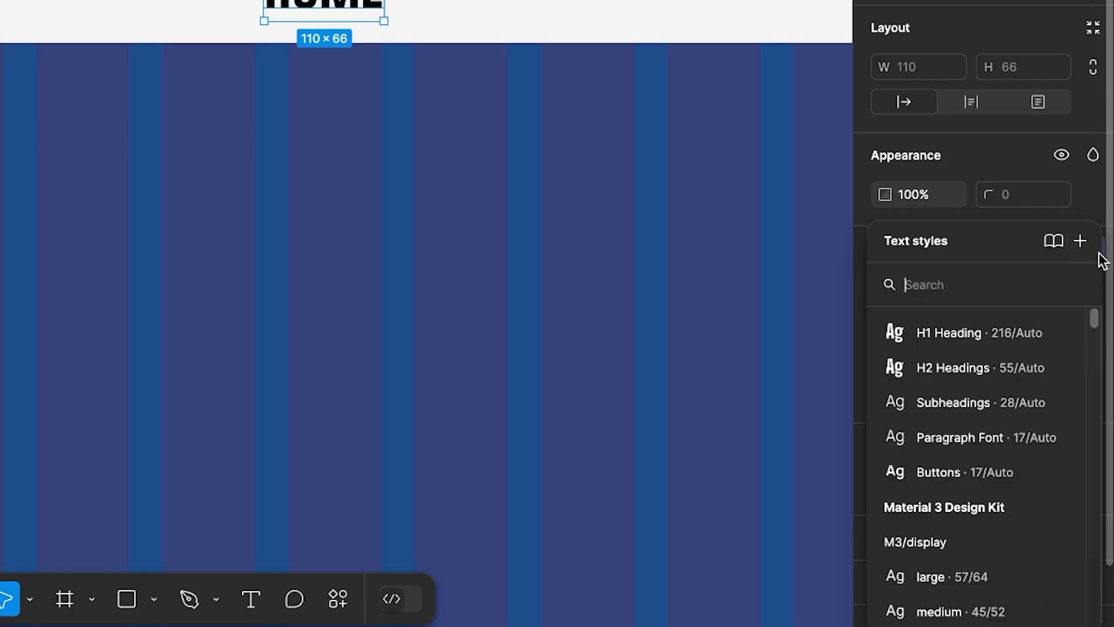
click(964, 444)
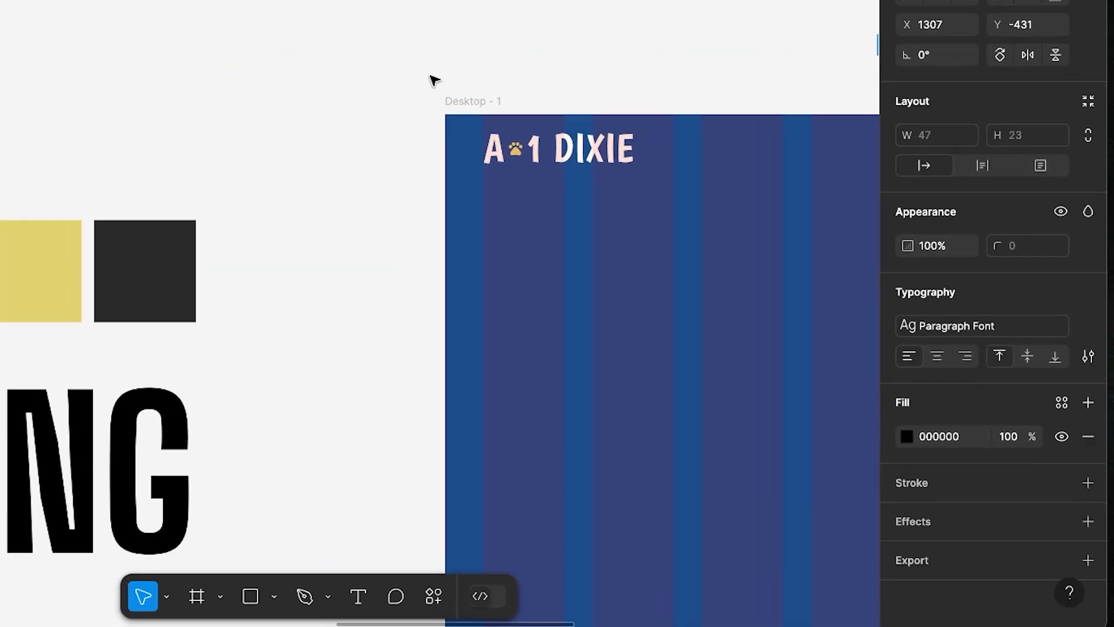
scroll(616, 226, left, 10)
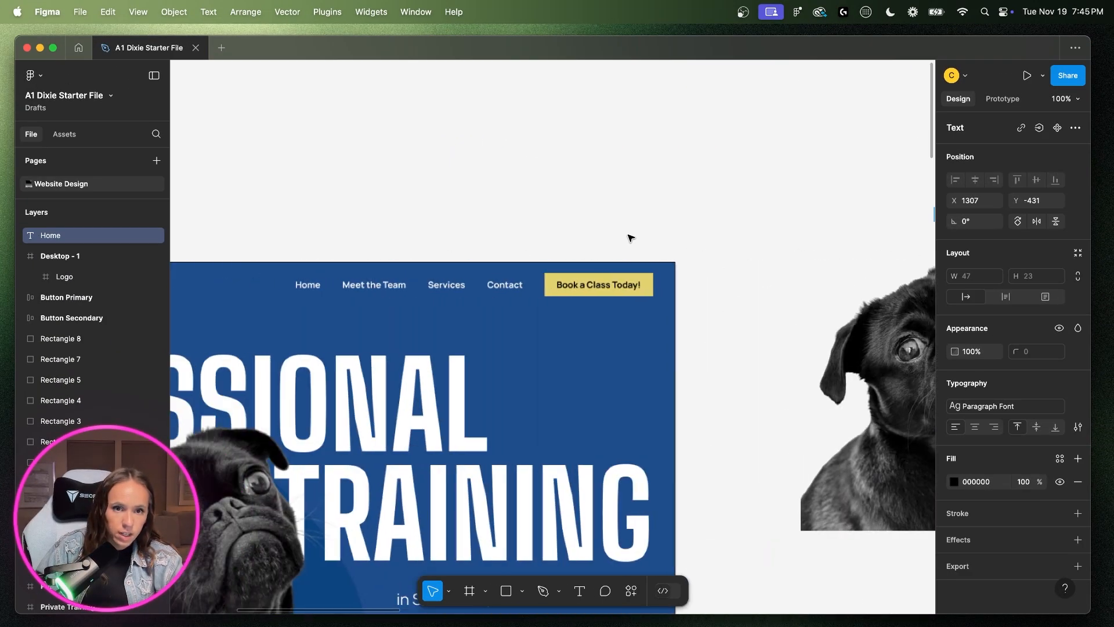
scroll(631, 238, right, 15)
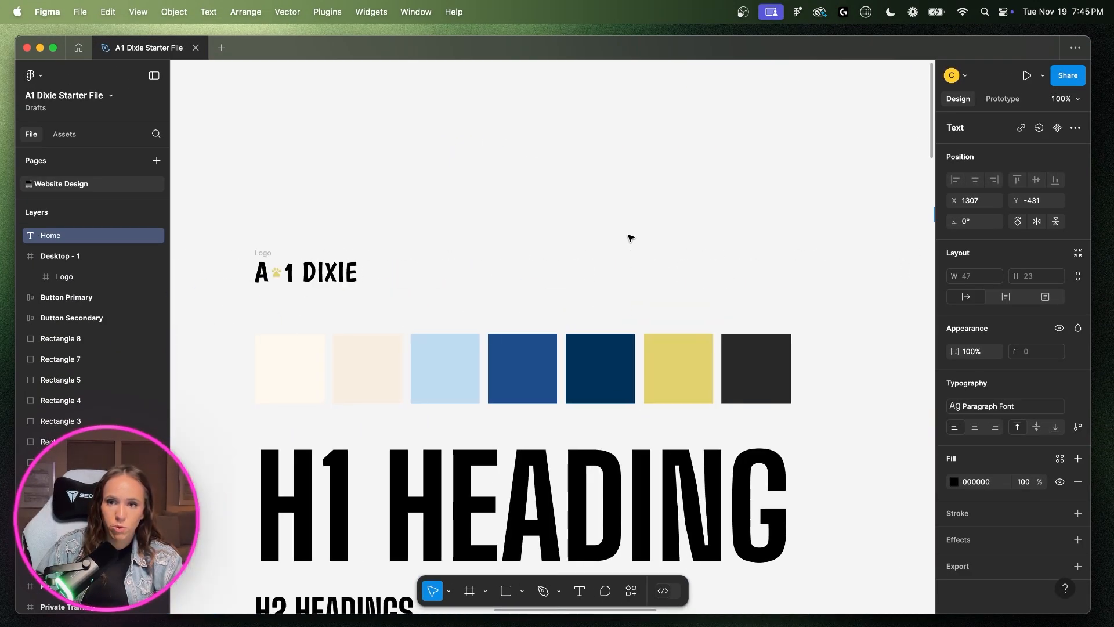
scroll(631, 238, right, 10)
scroll(629, 237, left, 2)
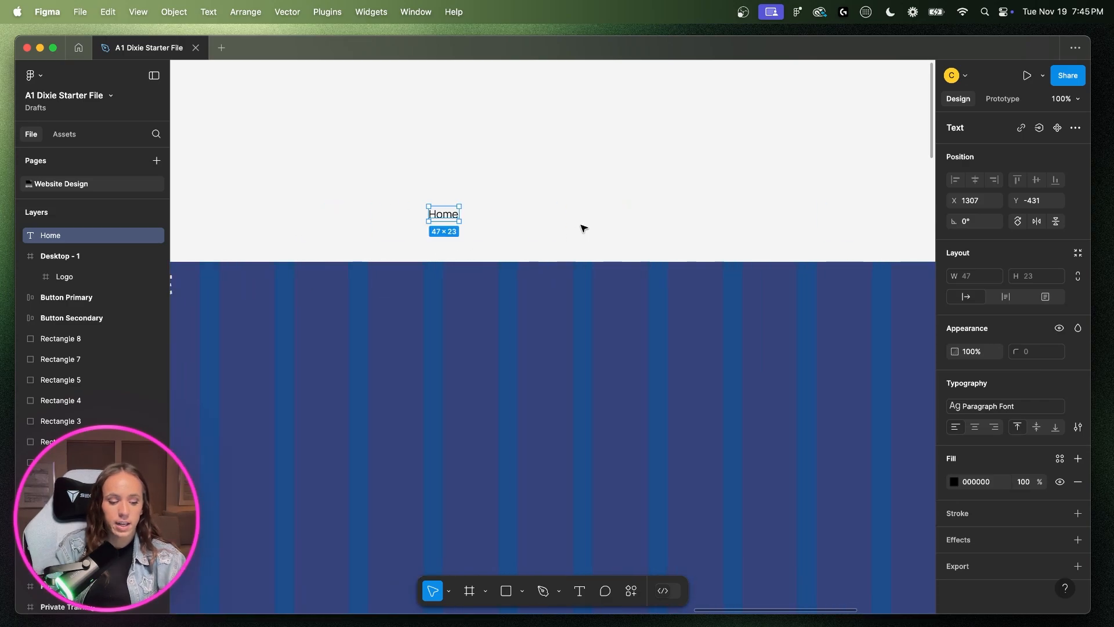
key(super+b)
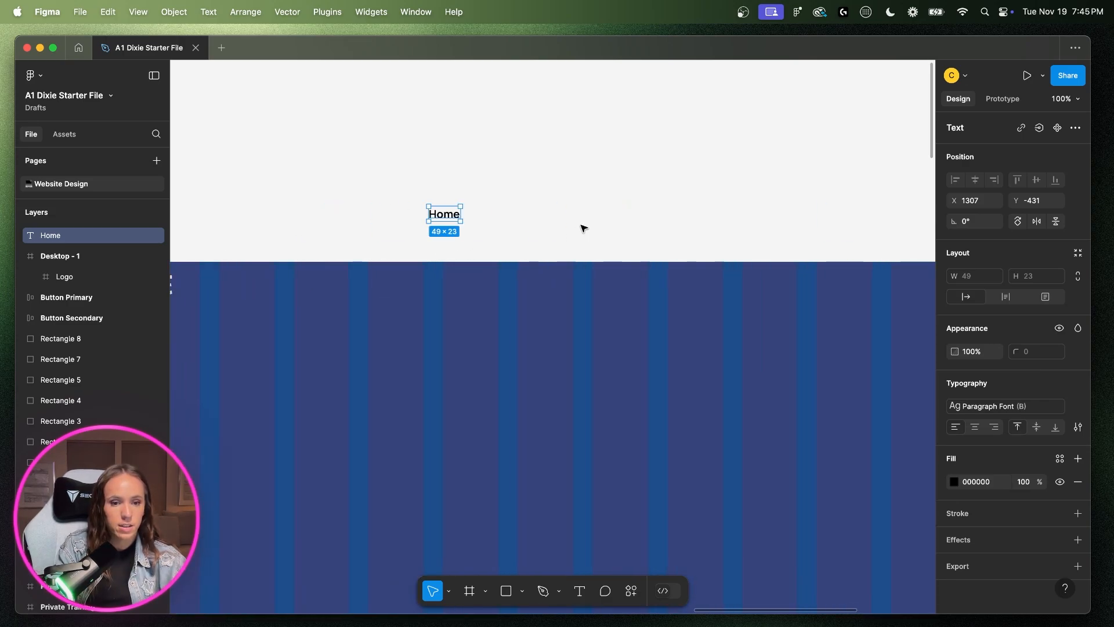
key(super)
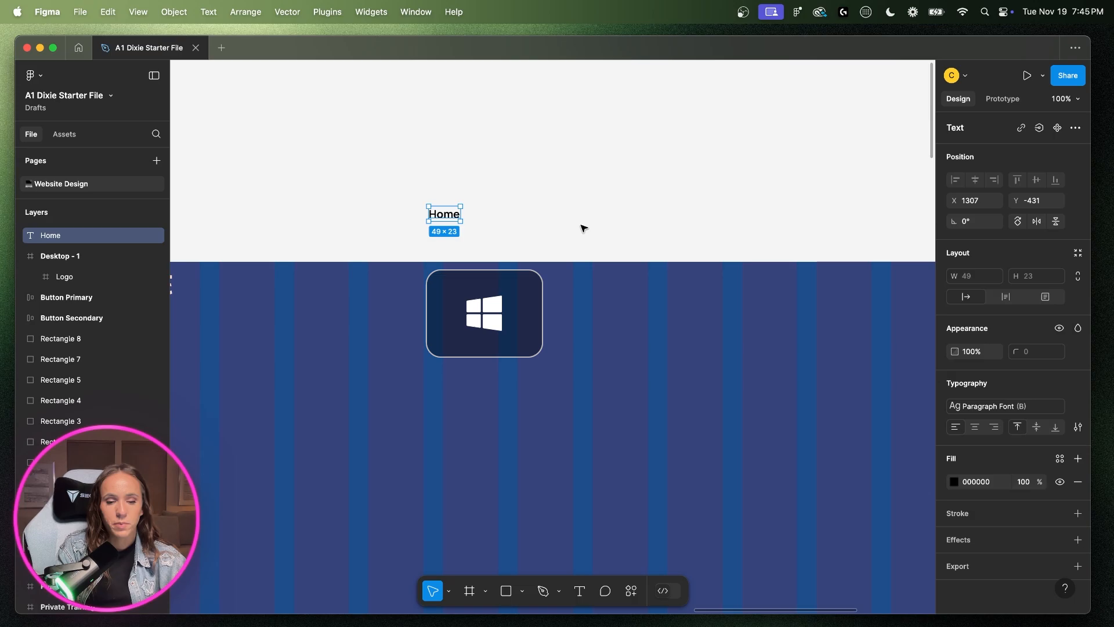
key(super+b)
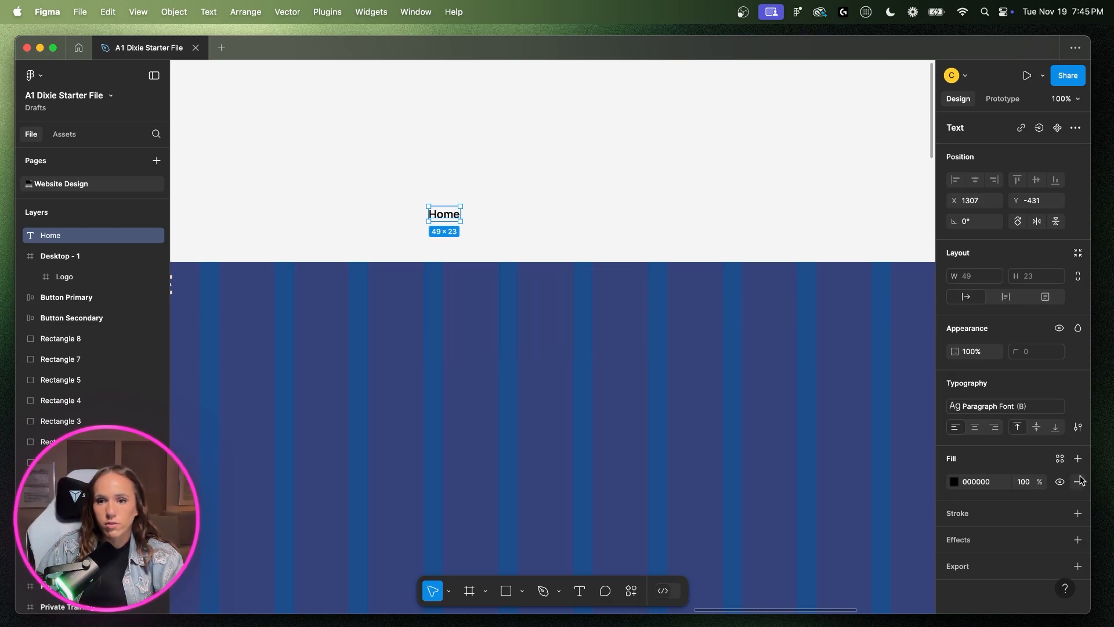
click(1079, 427)
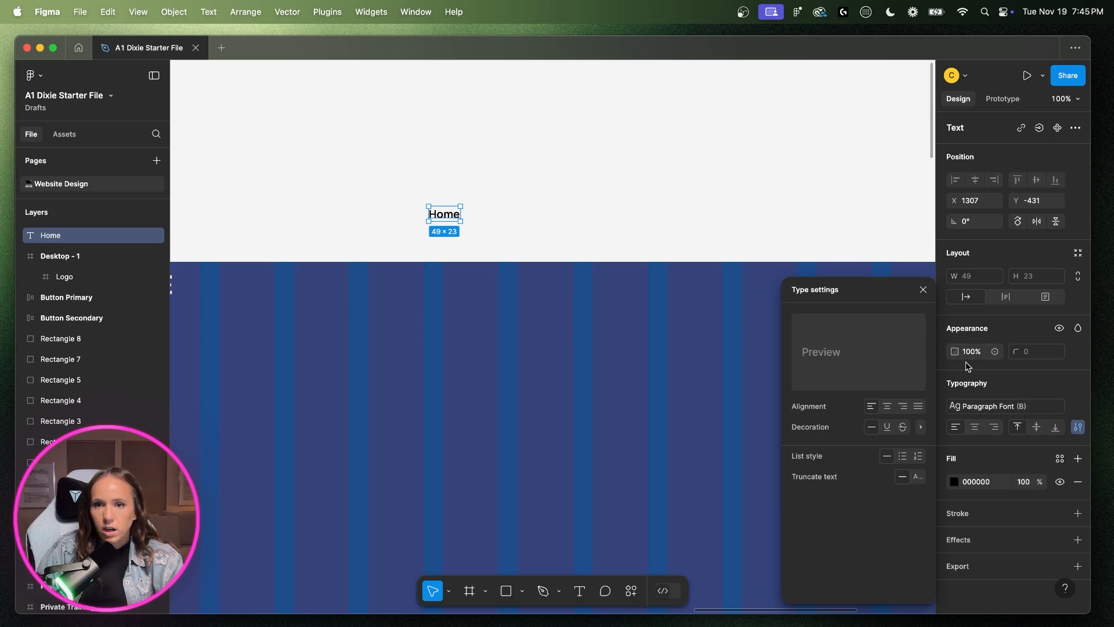
click(921, 430)
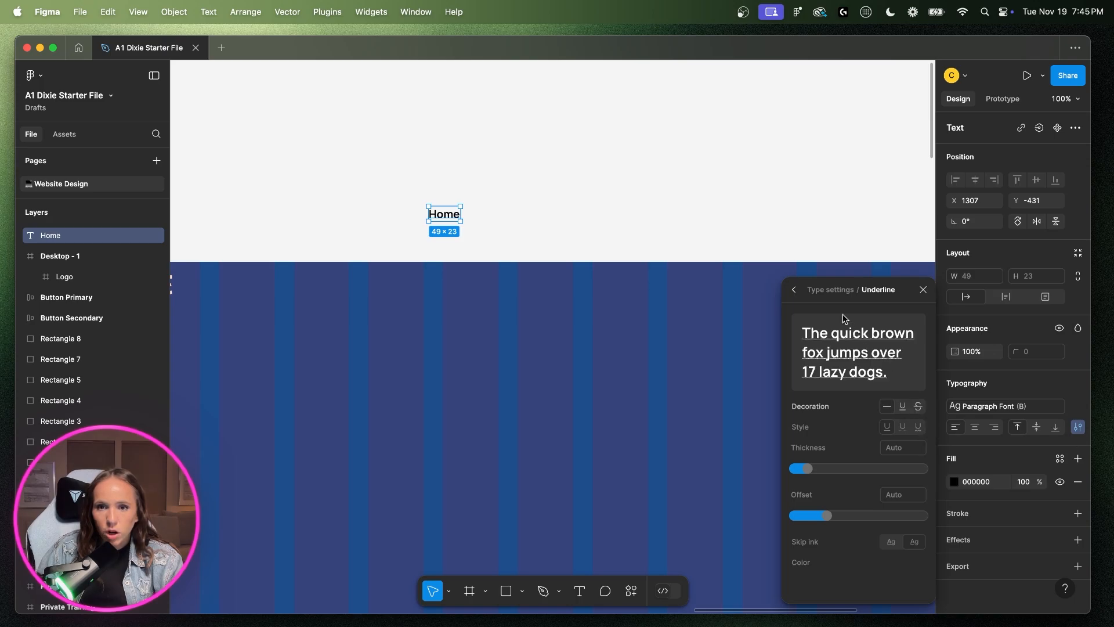
click(794, 289)
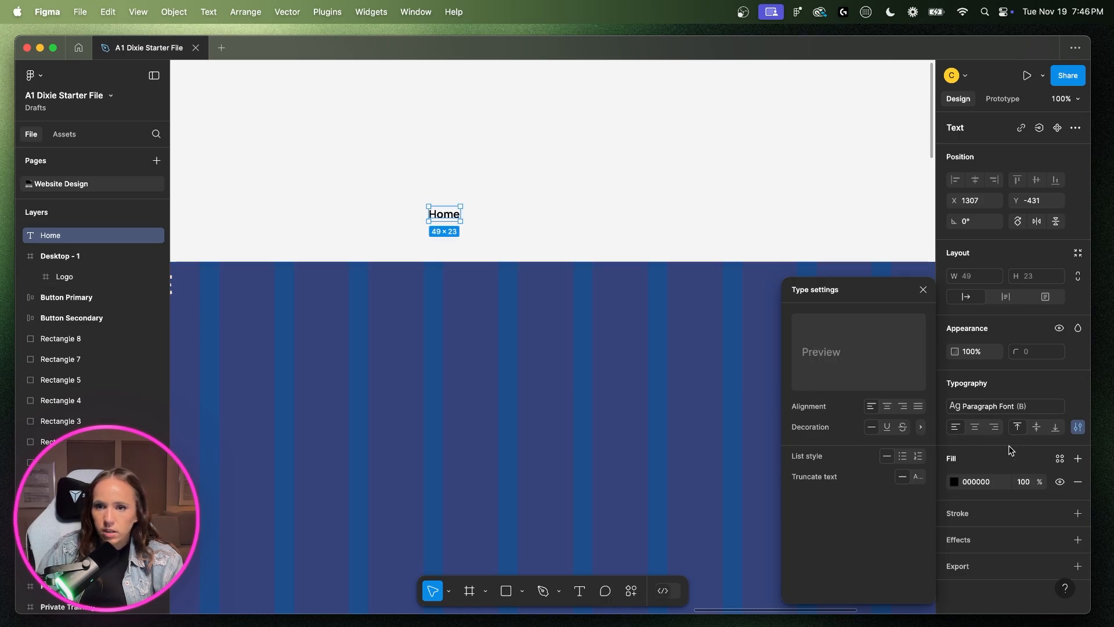
key(Escape)
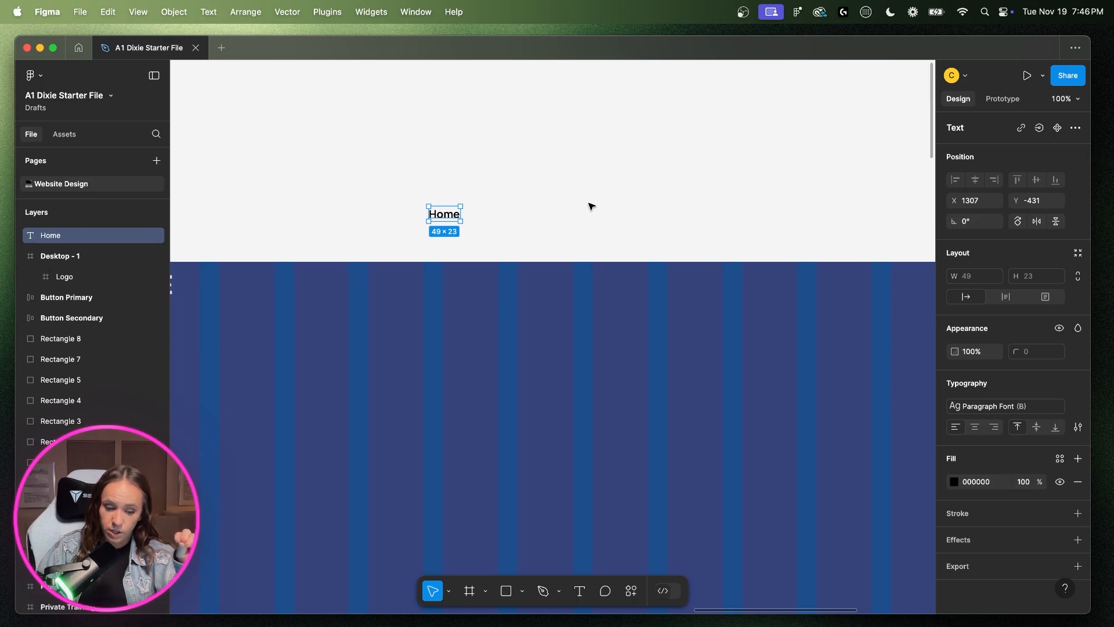
key(super+b)
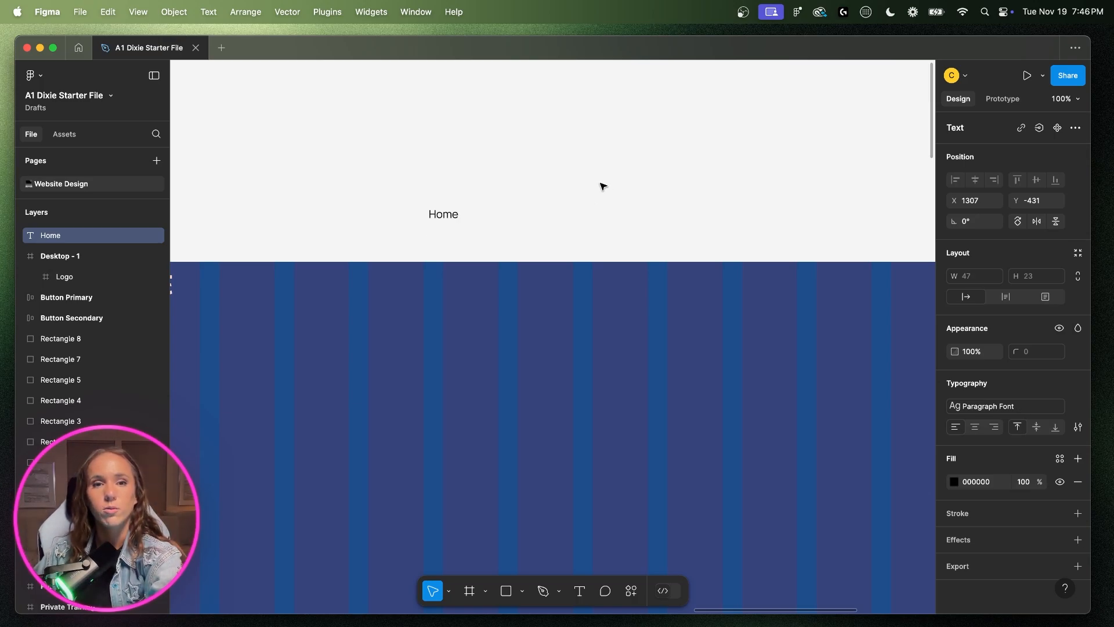
key(super+b)
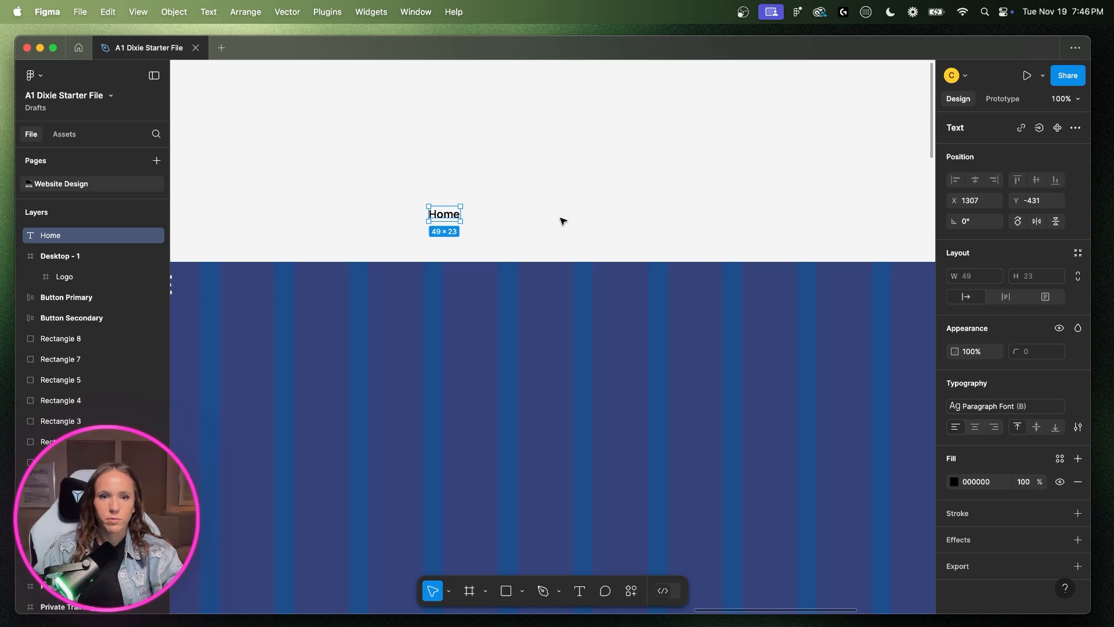
- Duplicate the Home link, place the copy beside it in the same row, and change its text to "Meet the Team"
key(minus)
scroll(560, 223, left, 5)
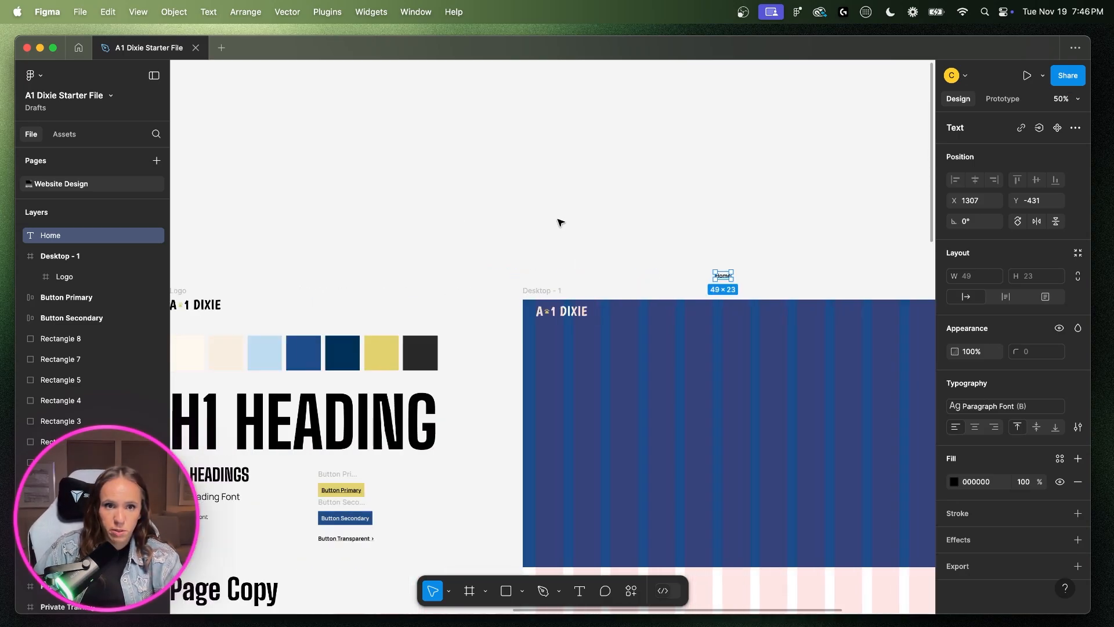
scroll(560, 222, left, 8)
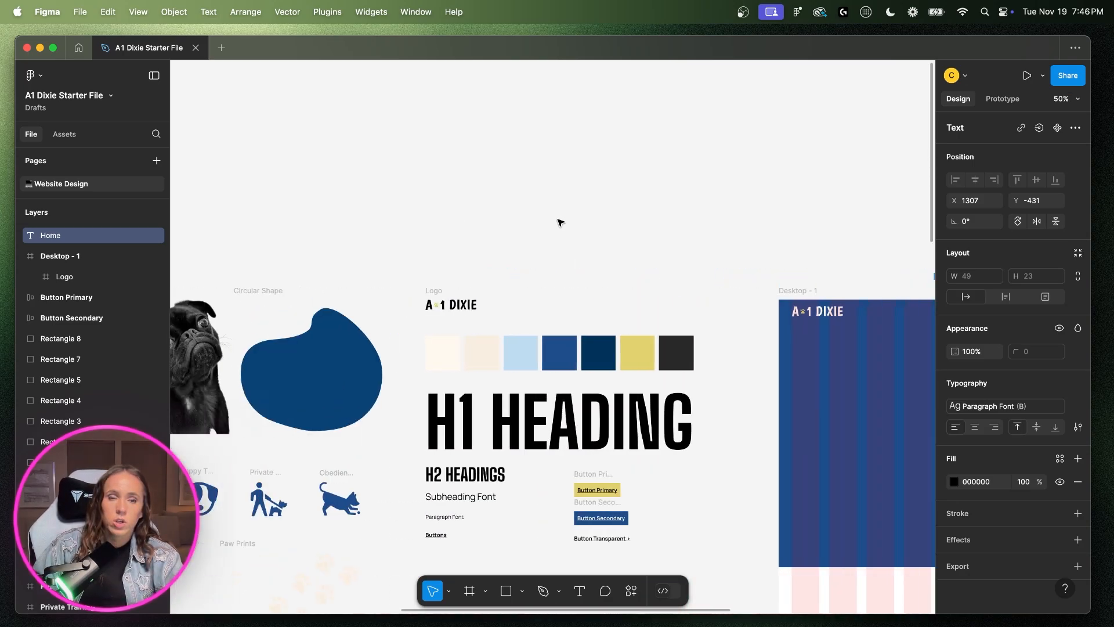
scroll(560, 222, right, 12)
key(plus)
key(plus)
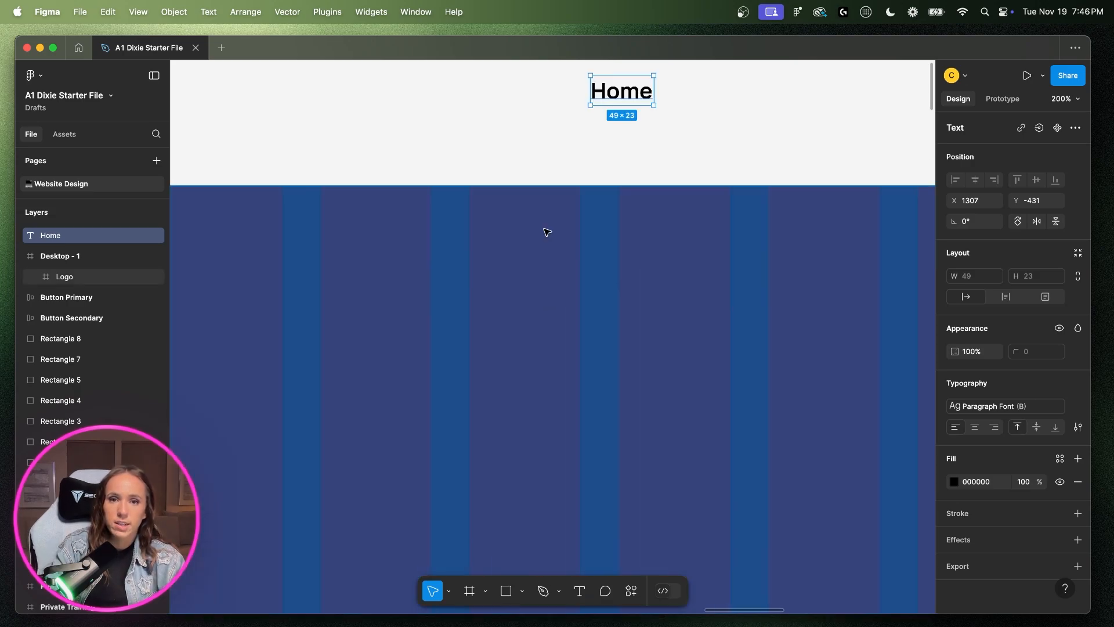
scroll(548, 235, up, 3)
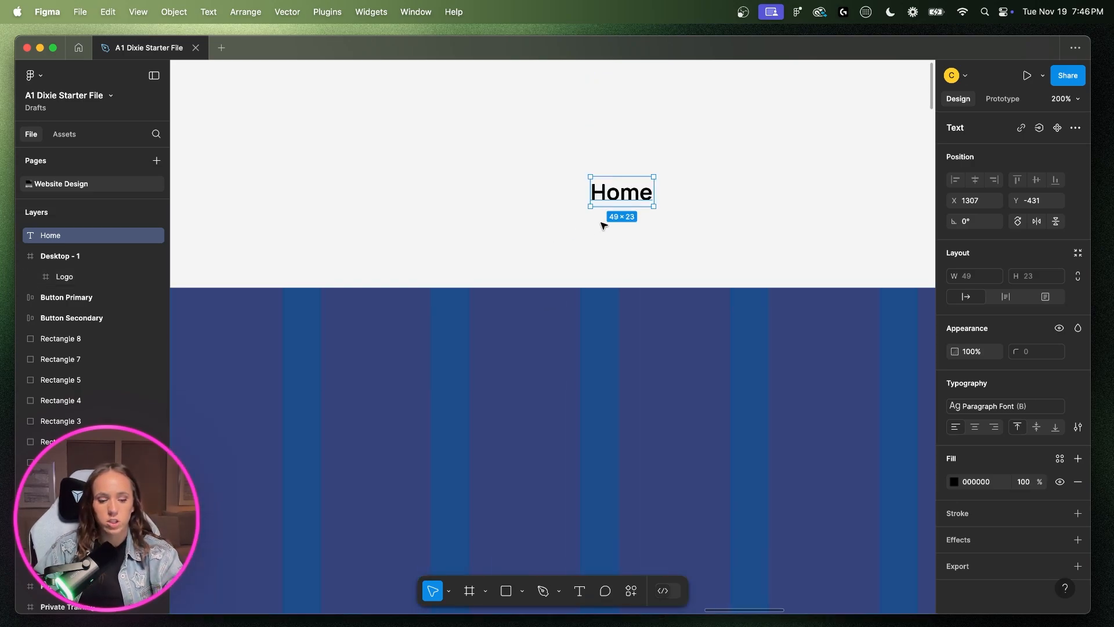
key(super+d)
drag(627, 193, 779, 186)
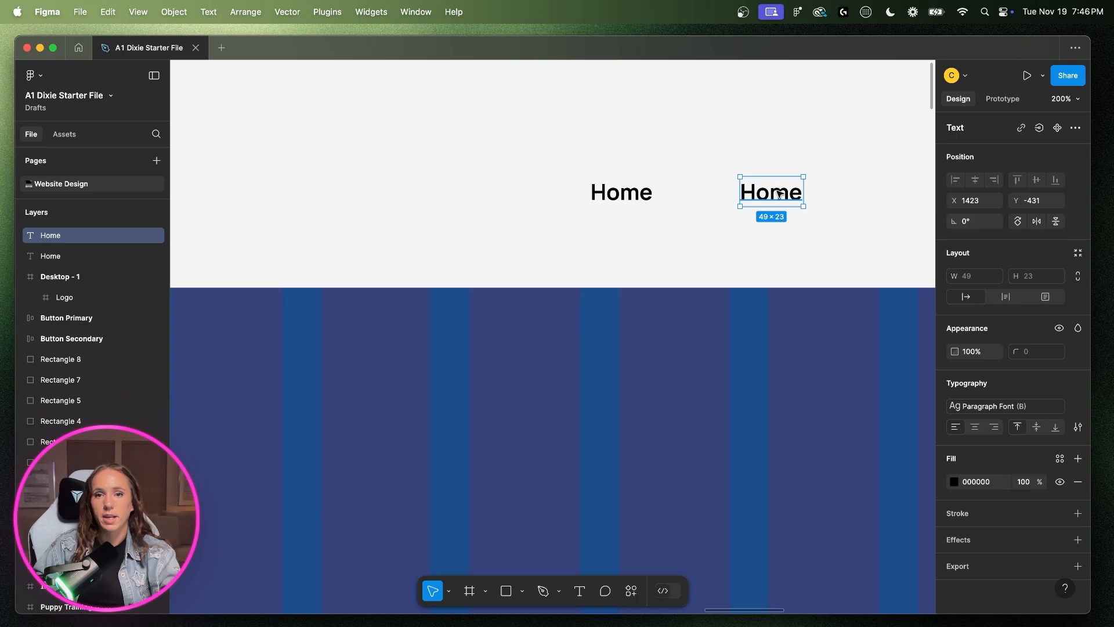
double_click(774, 192)
text(Meet the Team)
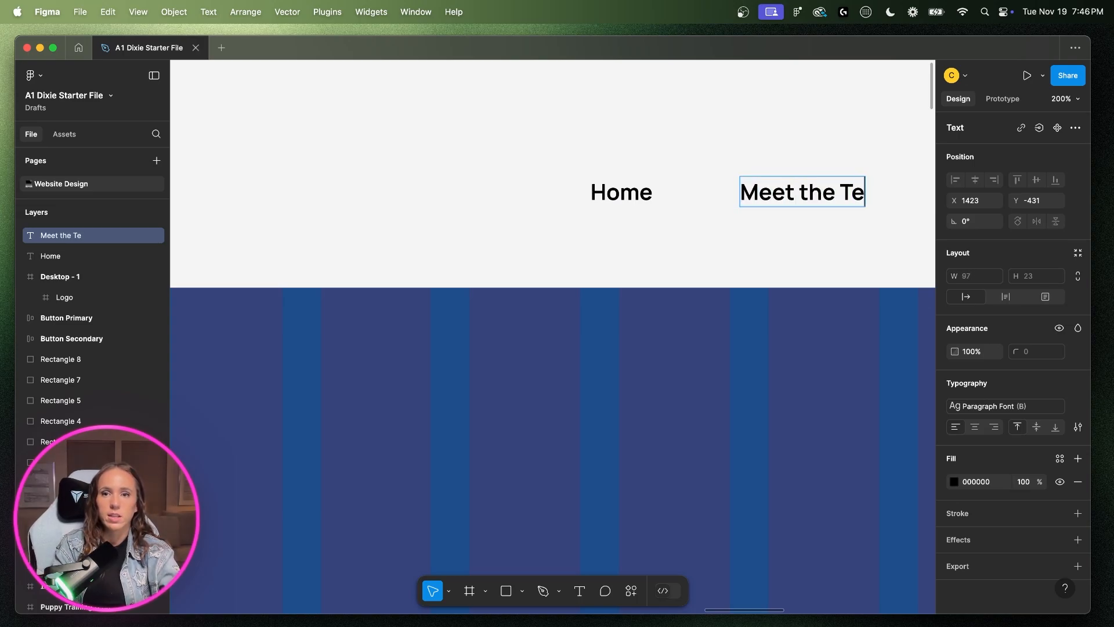
key(Escape)
- Duplicate the Home and Meet the Team links together, placing the copies further along the same row
key(minus)
key(minus)
drag(694, 277, 668, 305)
key(super+d)
- Check the remaining link names in the reference header and retitle the two copied links "Services" and "Contact"
scroll(662, 302, left, 15)
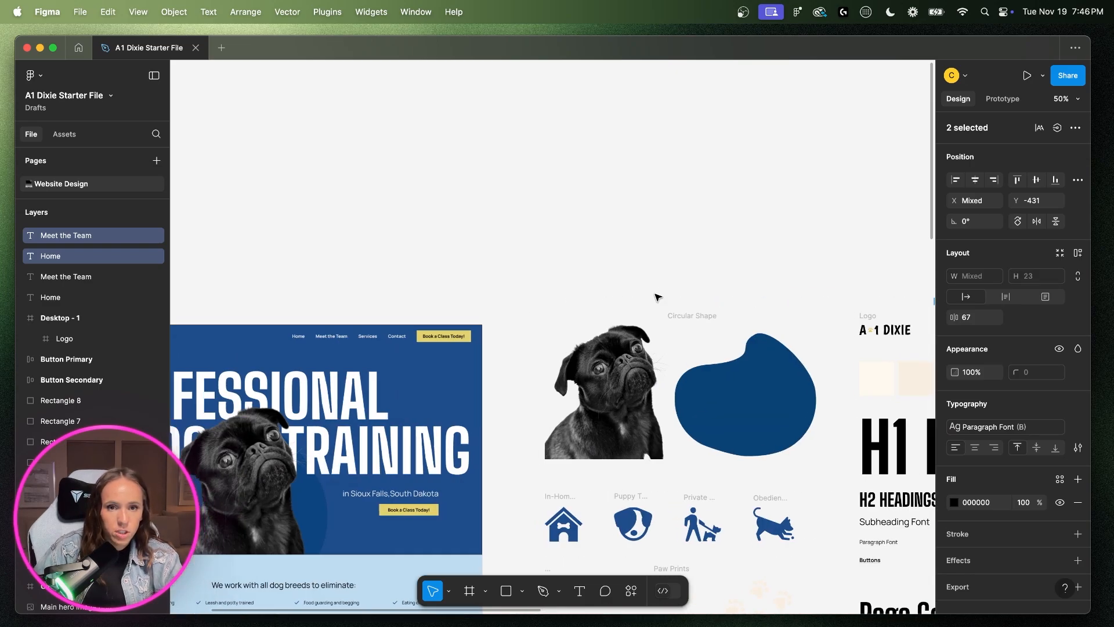
scroll(656, 296, right, 15)
click(719, 267)
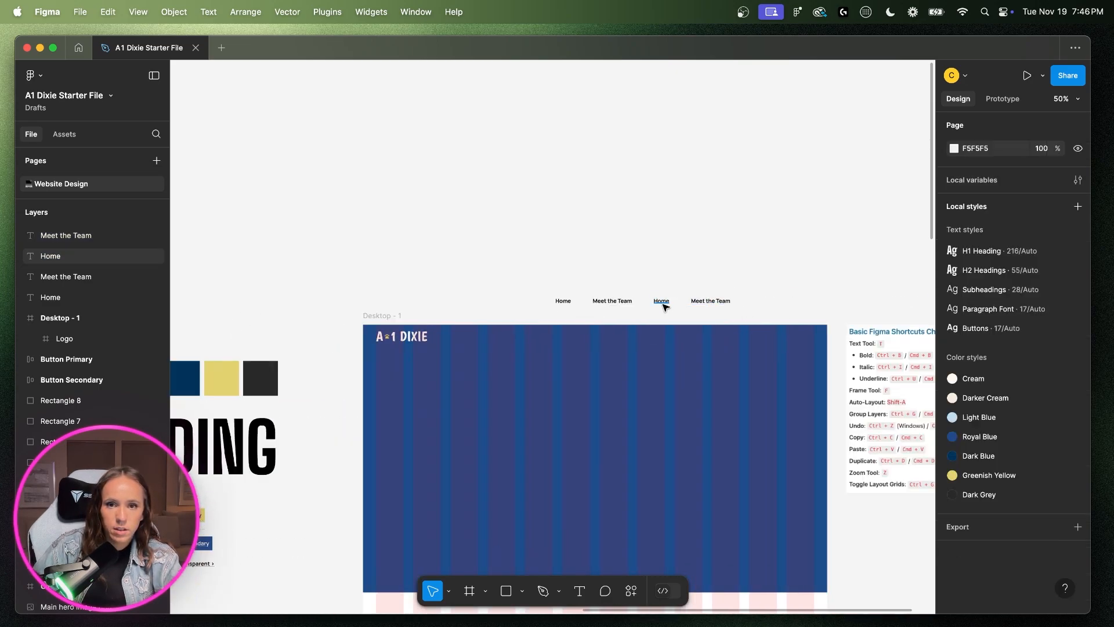
double_click(662, 300)
text(Services)
double_click(711, 301)
text(Contact)
key(Escape)
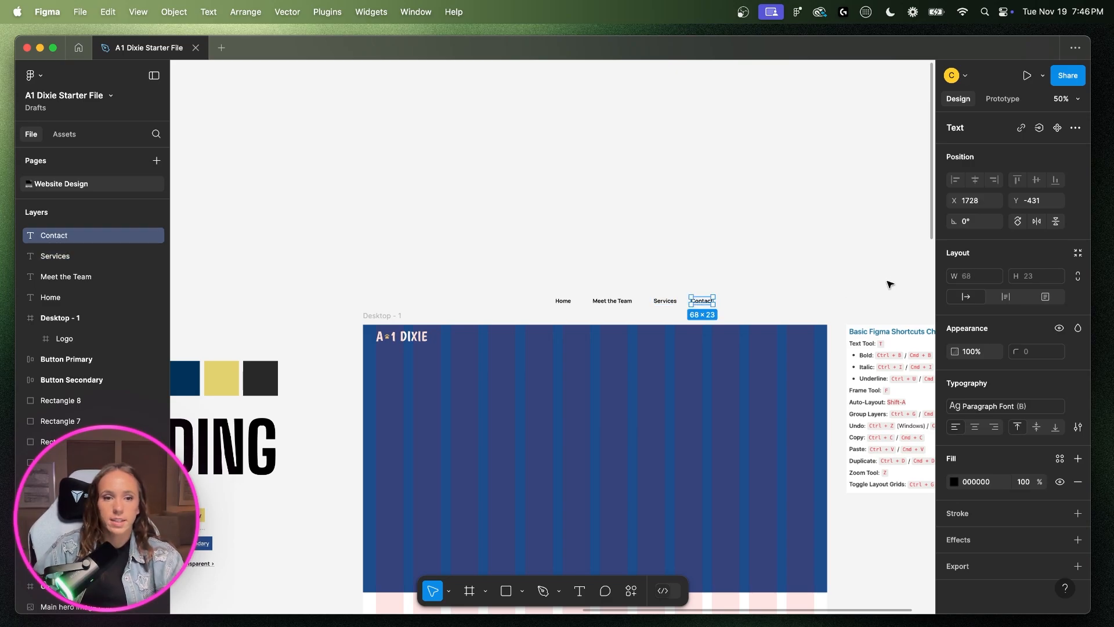
- Copy the whole Button Primary frame from the style guide beside the H2 heading sample
scroll(889, 284, left, 10)
scroll(778, 298, down, 7)
drag(525, 296, 443, 329)
key(super+z)
drag(531, 311, 440, 325)
double_click(458, 319)
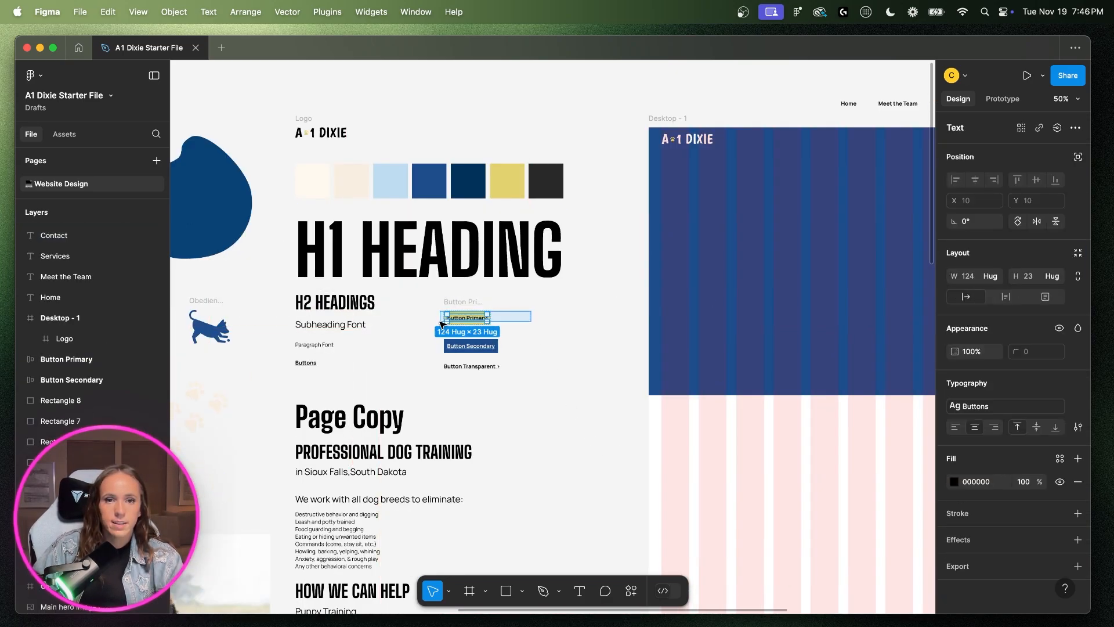
click(59, 360)
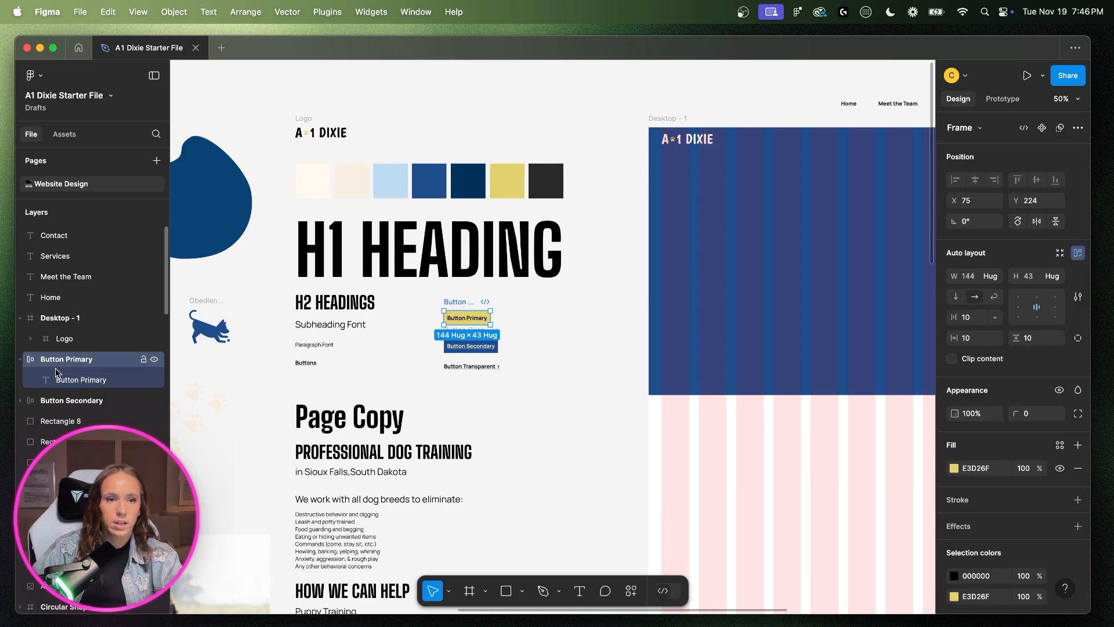
key(super+c)
- Paste the primary button above the desktop frame and place it in the navigation row just after Contact
scroll(632, 283, right, 7)
click(624, 244)
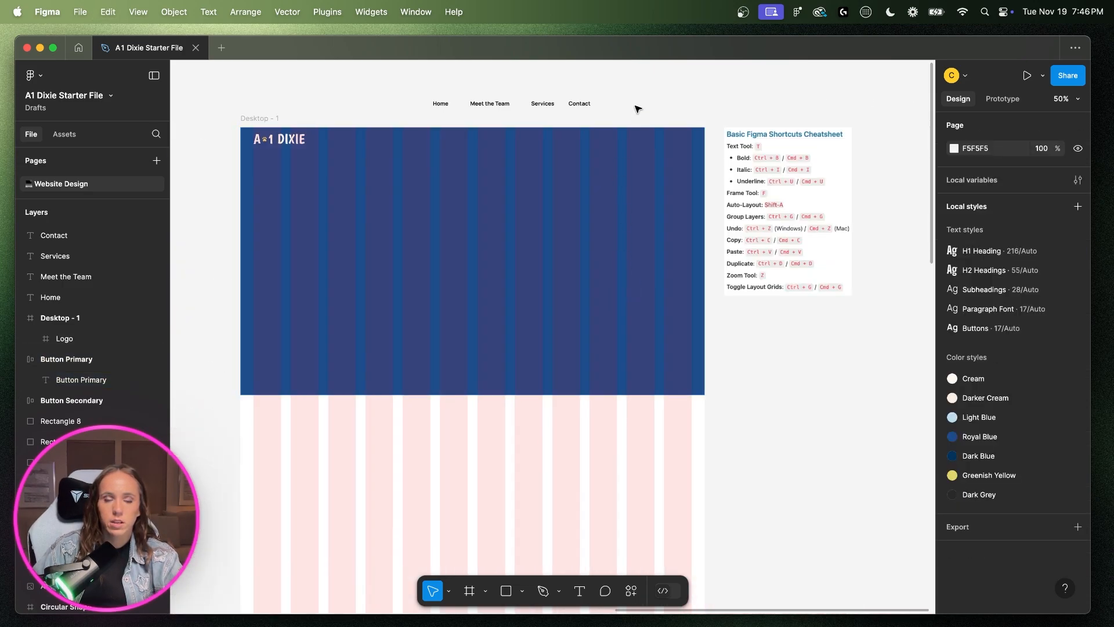
scroll(638, 174, up, 2)
key(super+v)
drag(551, 348, 618, 152)
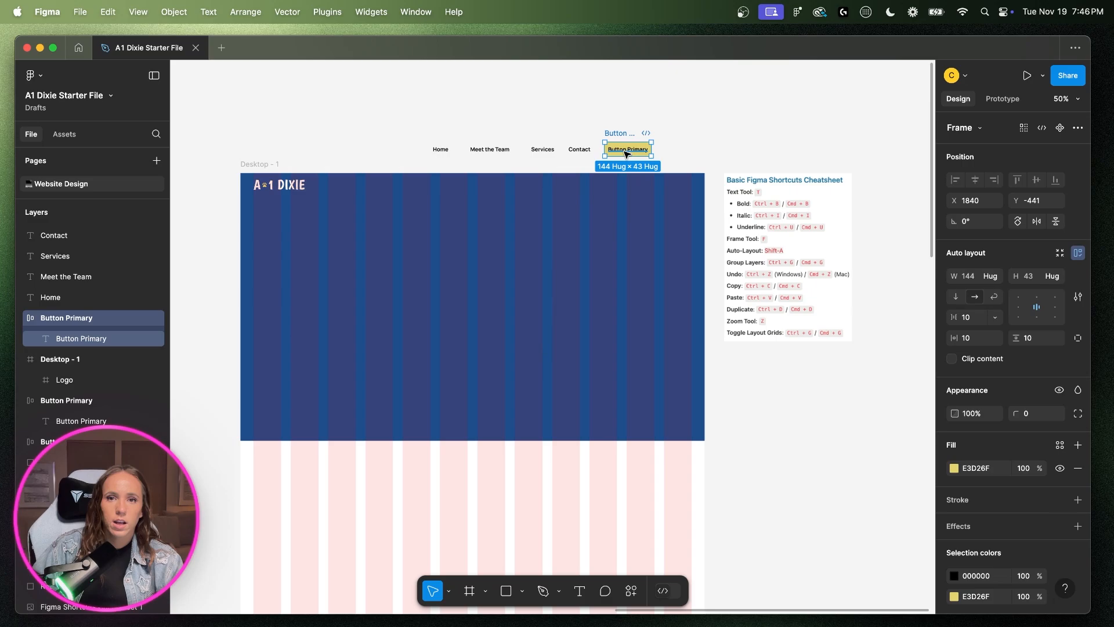
- Check the button wording in the reference header and change the pasted button's text to "Book a class today!"
scroll(617, 153, left, 20)
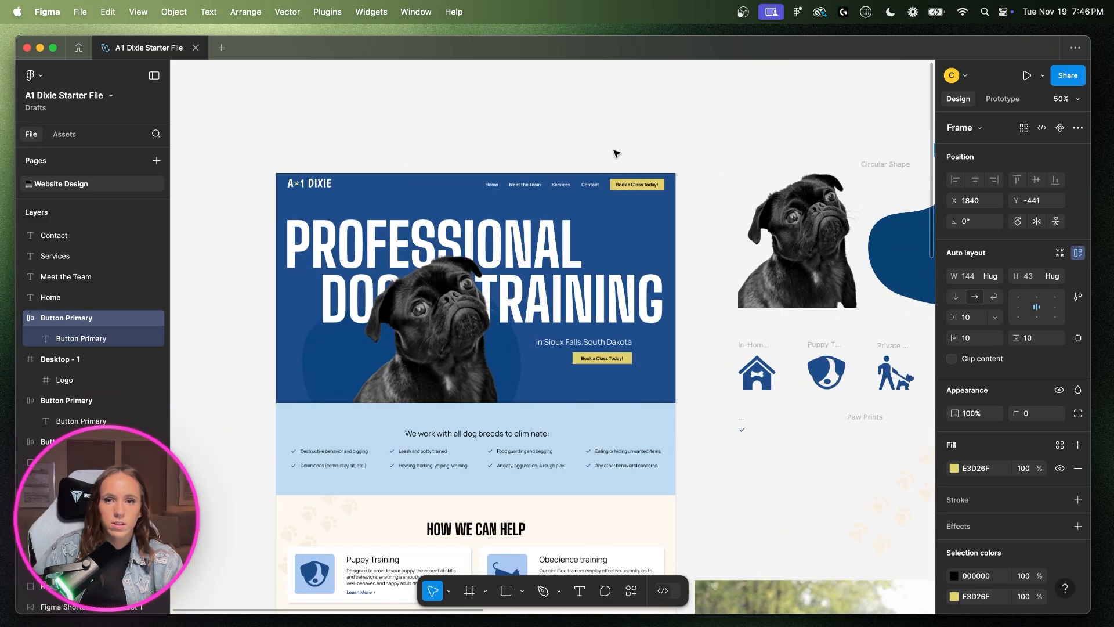
scroll(615, 152, right, 20)
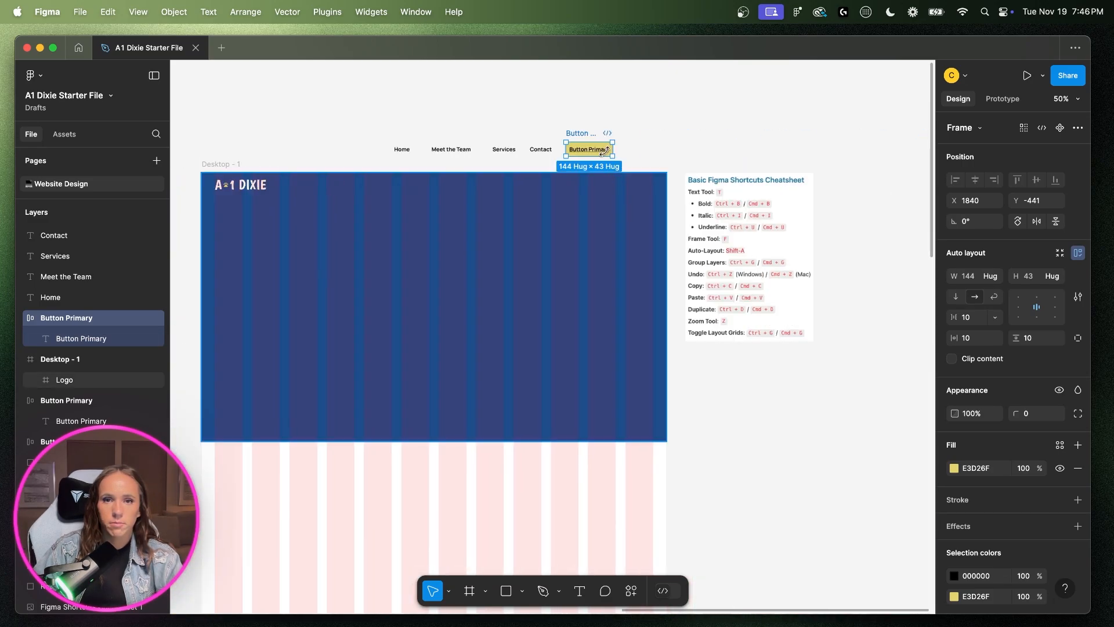
double_click(605, 151)
text(Book a class today!)
key(Escape)
scroll(691, 199, up, 5)
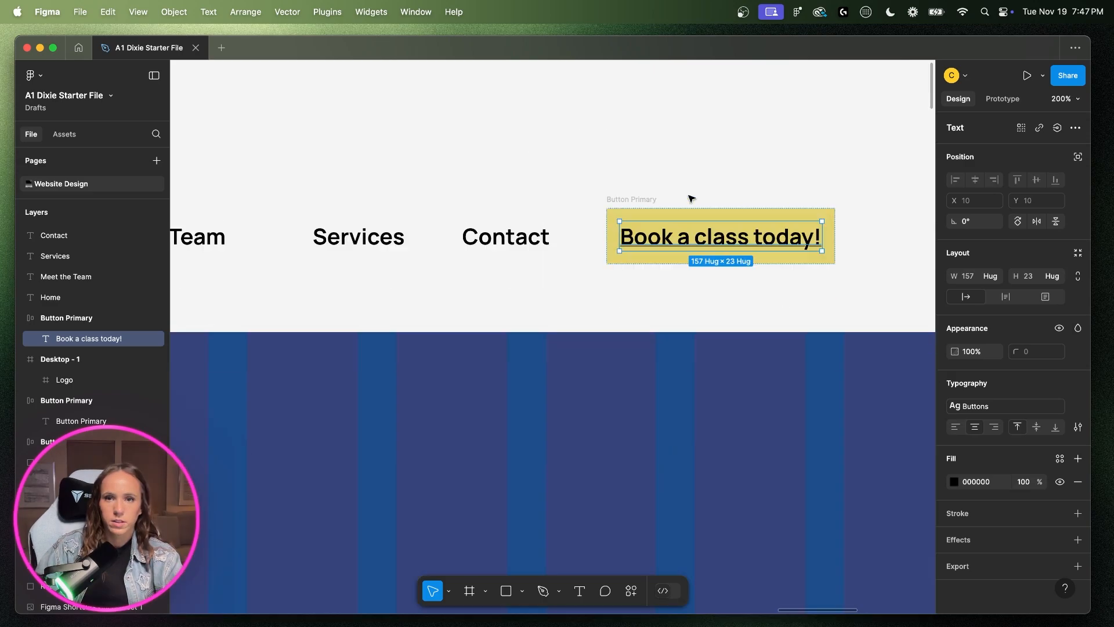
key(shift+0)
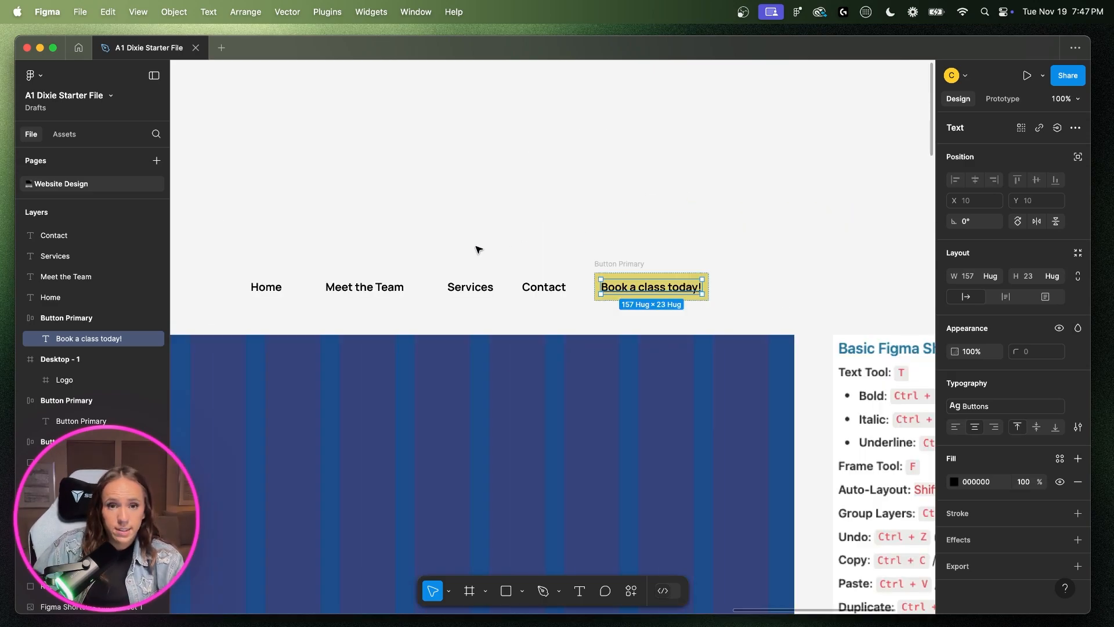
- Distribute the four navigation links and the button with equal horizontal spacing
click(253, 257)
drag(216, 264, 793, 311)
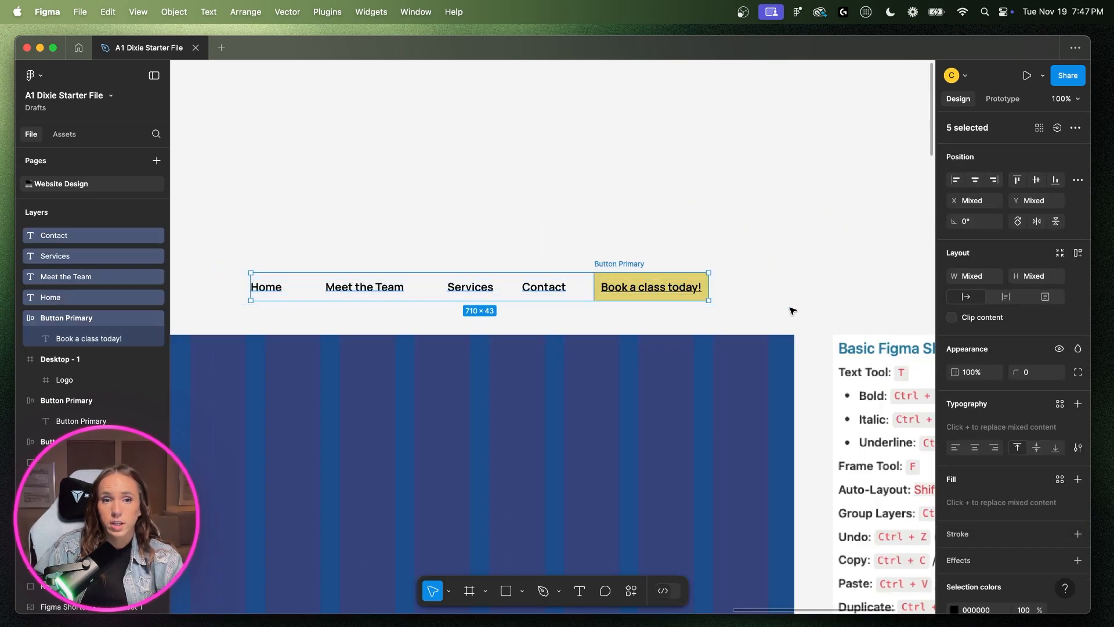
click(1078, 180)
click(987, 235)
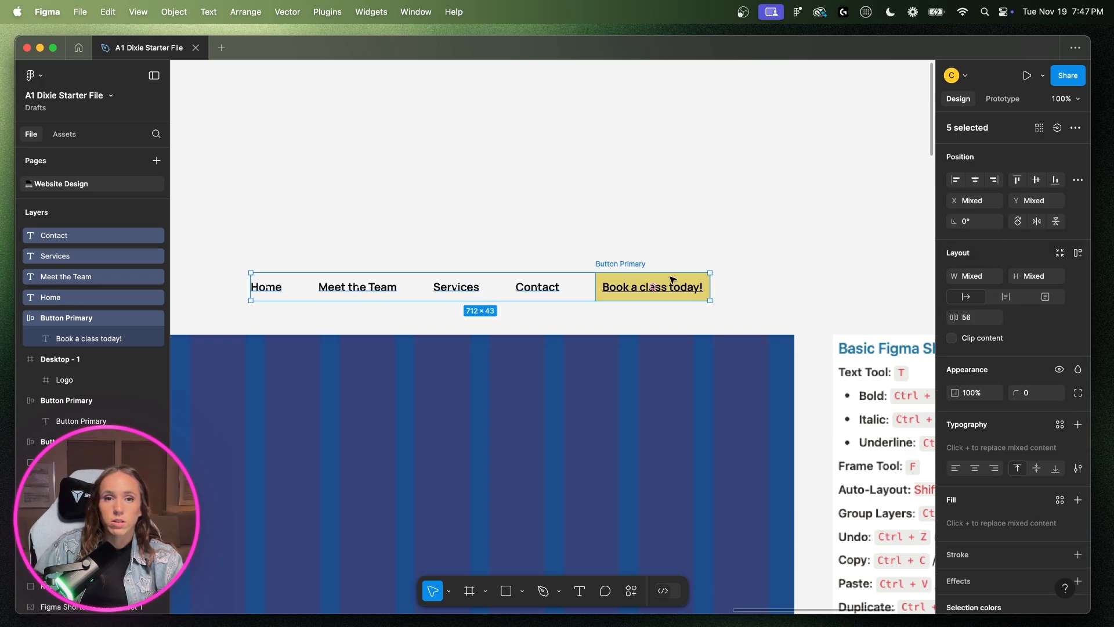
click(448, 239)
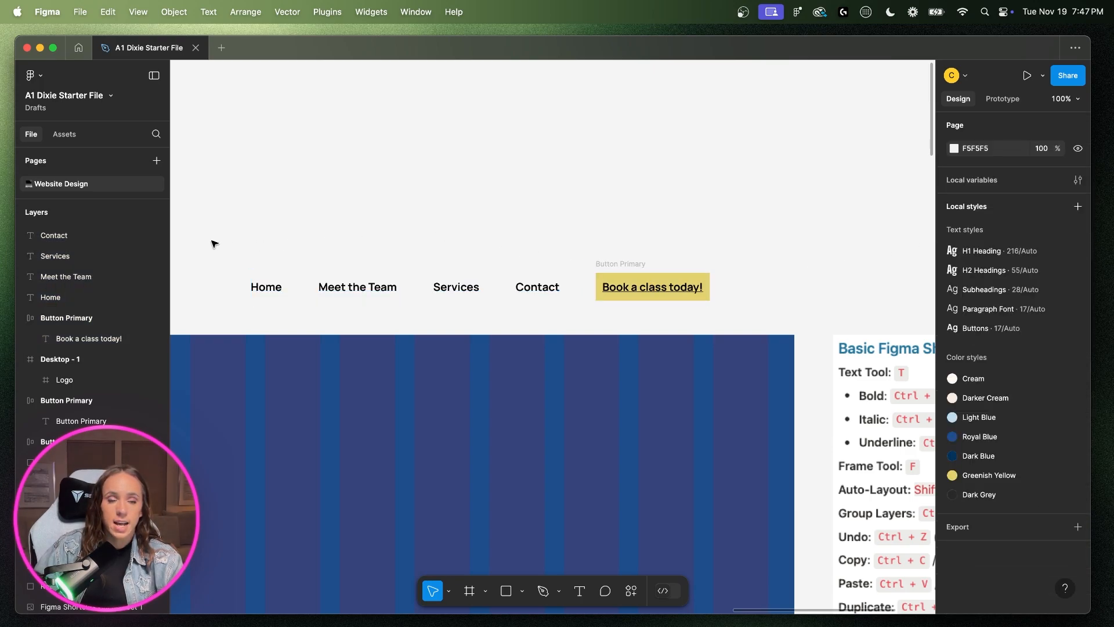
- Group the four navigation links with the button and move the group up to Y -500
drag(214, 259, 778, 304)
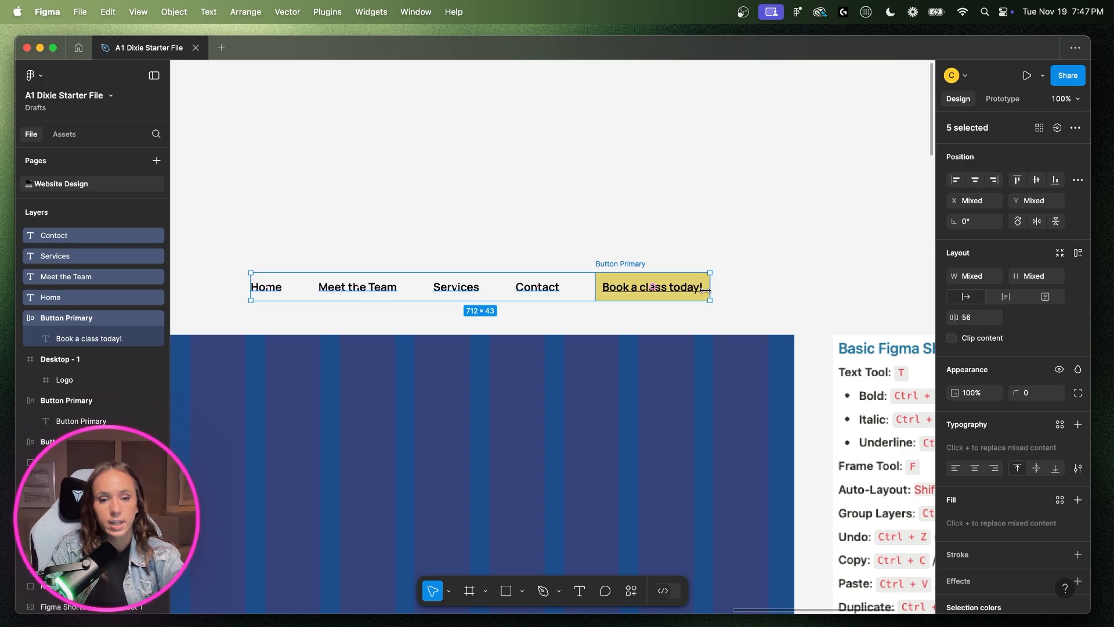
key(super+g)
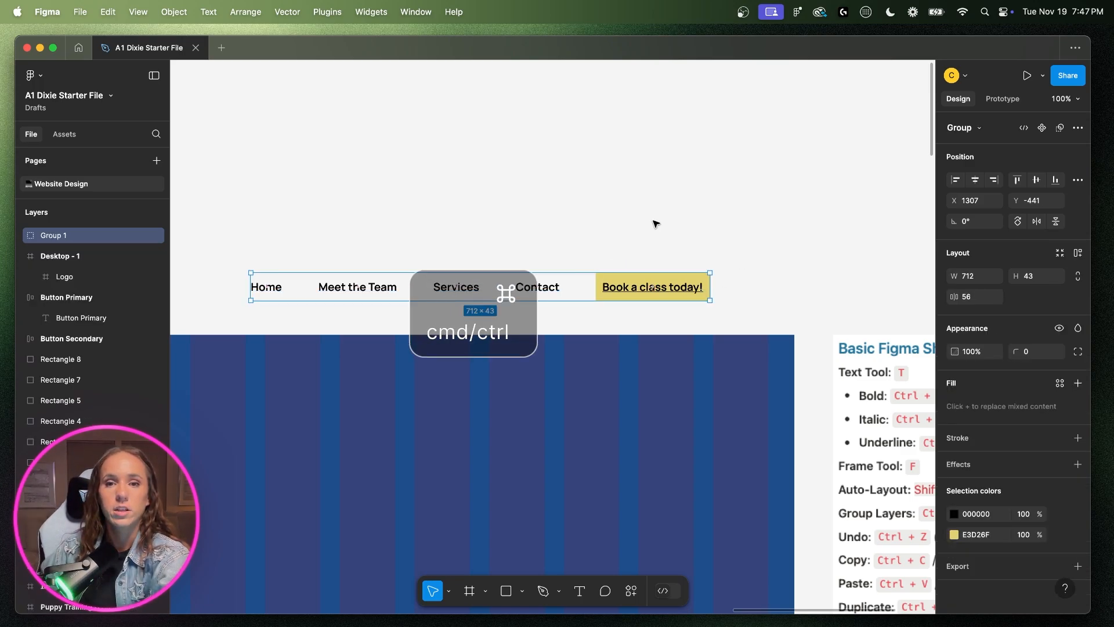
click(288, 259)
click(345, 282)
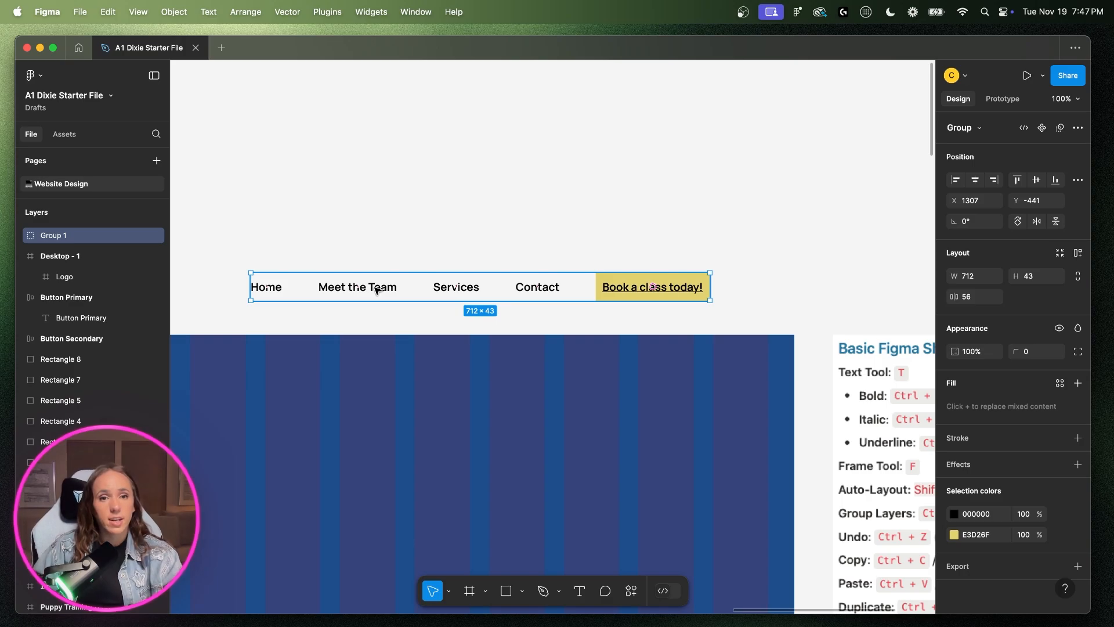
drag(377, 290, 381, 252)
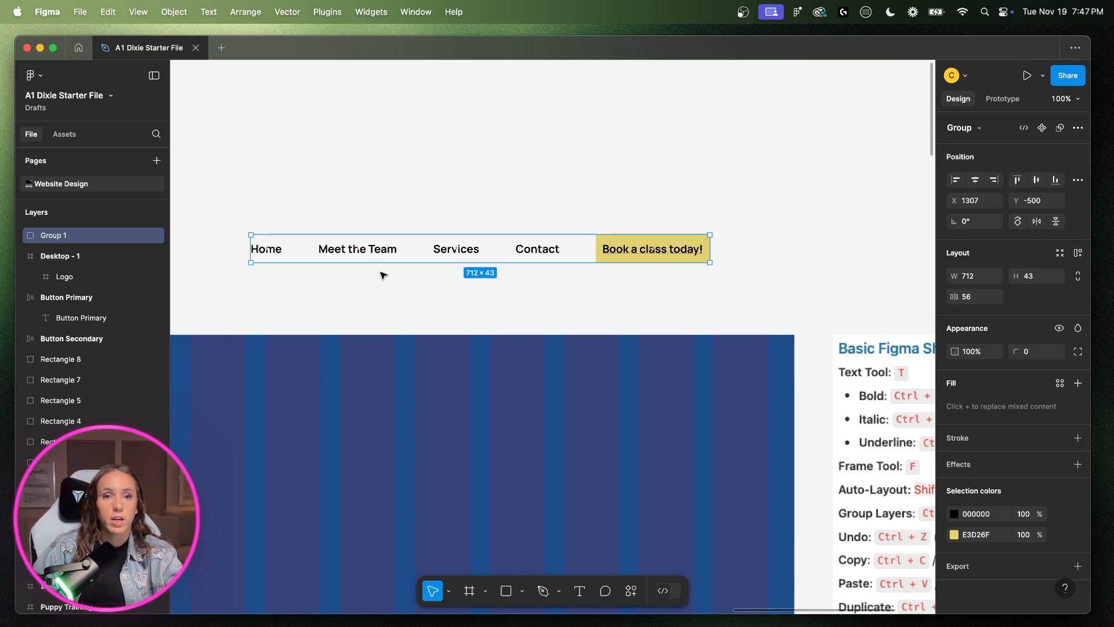
- Duplicate the navigation group directly below the original, convert the copy to auto layout, and test resizing it before restoring its hug width
drag(382, 250, 372, 299)
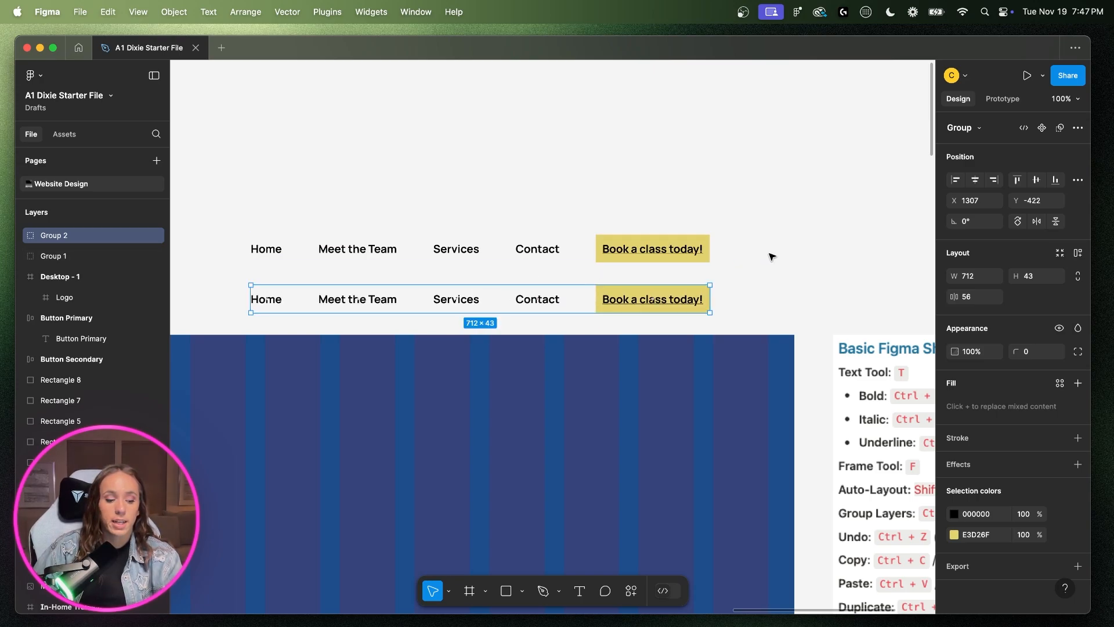
key(shift+a)
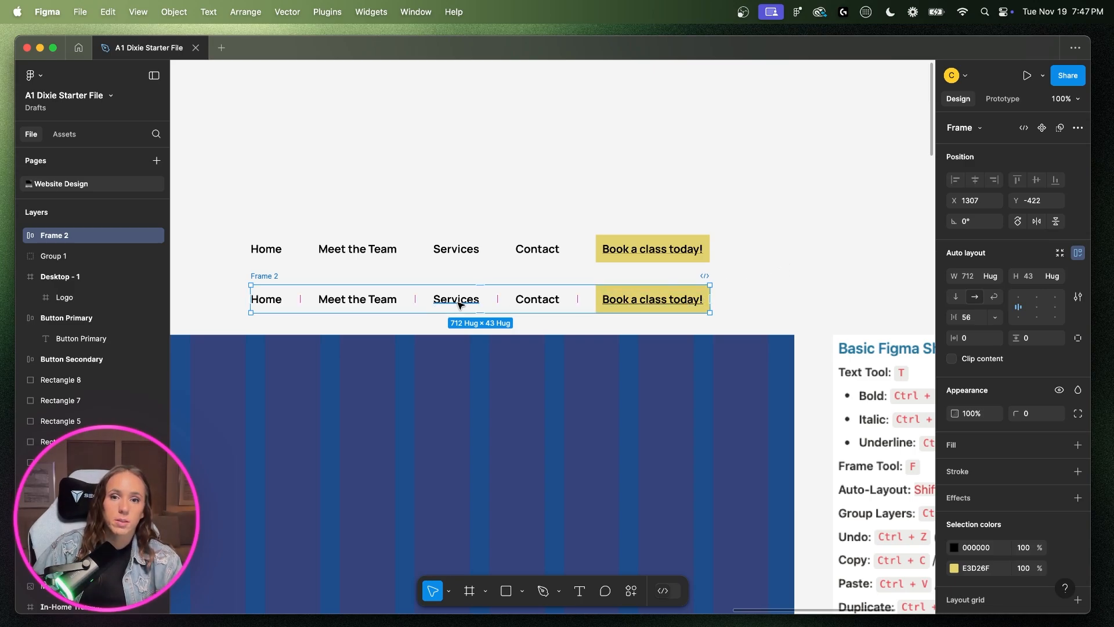
drag(709, 300, 807, 293)
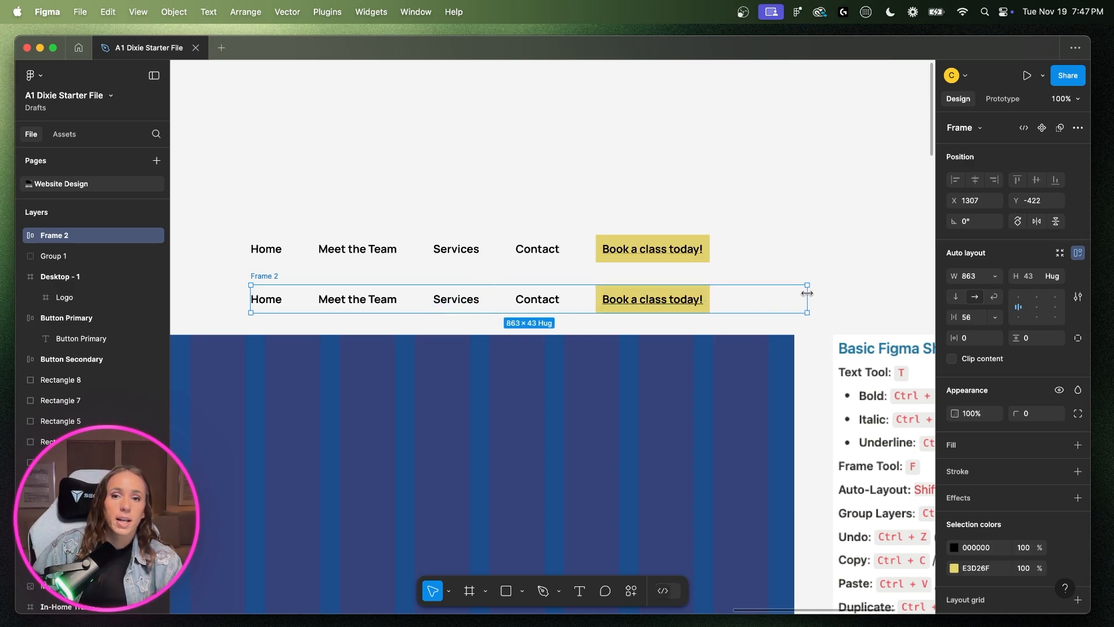
double_click(806, 293)
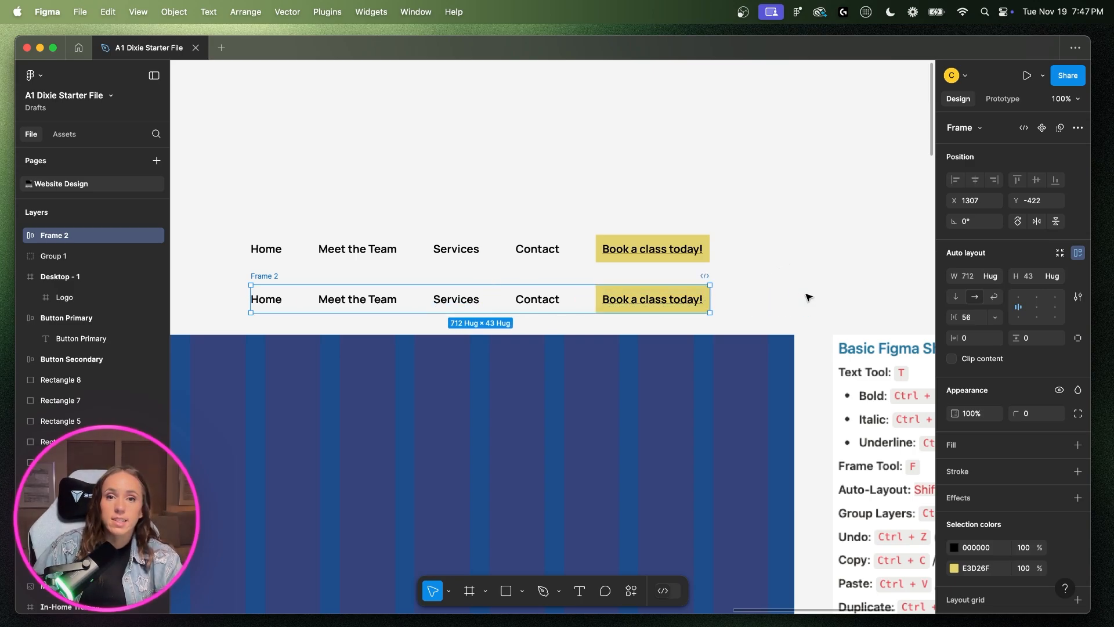
- Change the Services link in the upper, grouped navigation row to "Work With Us"
click(455, 301)
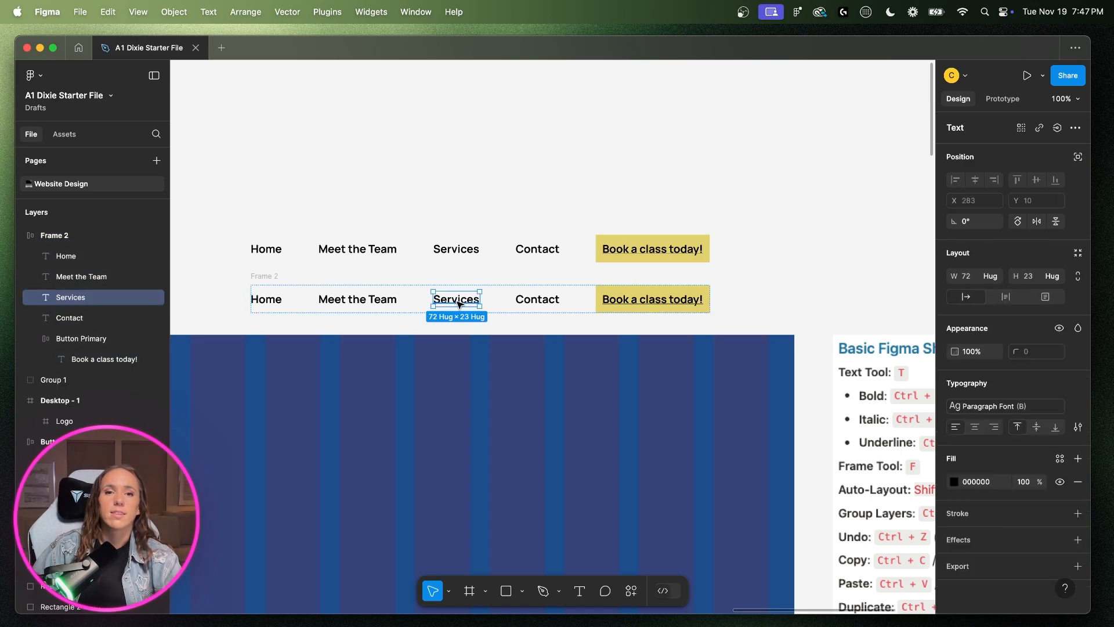
double_click(456, 250)
double_click(461, 253)
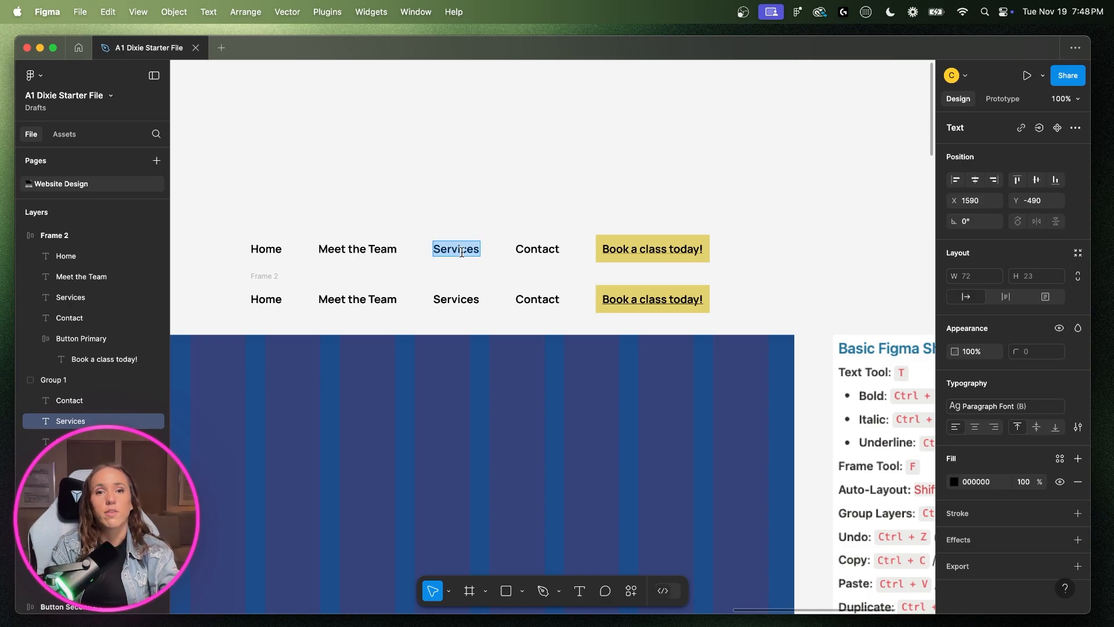
text(Wo)
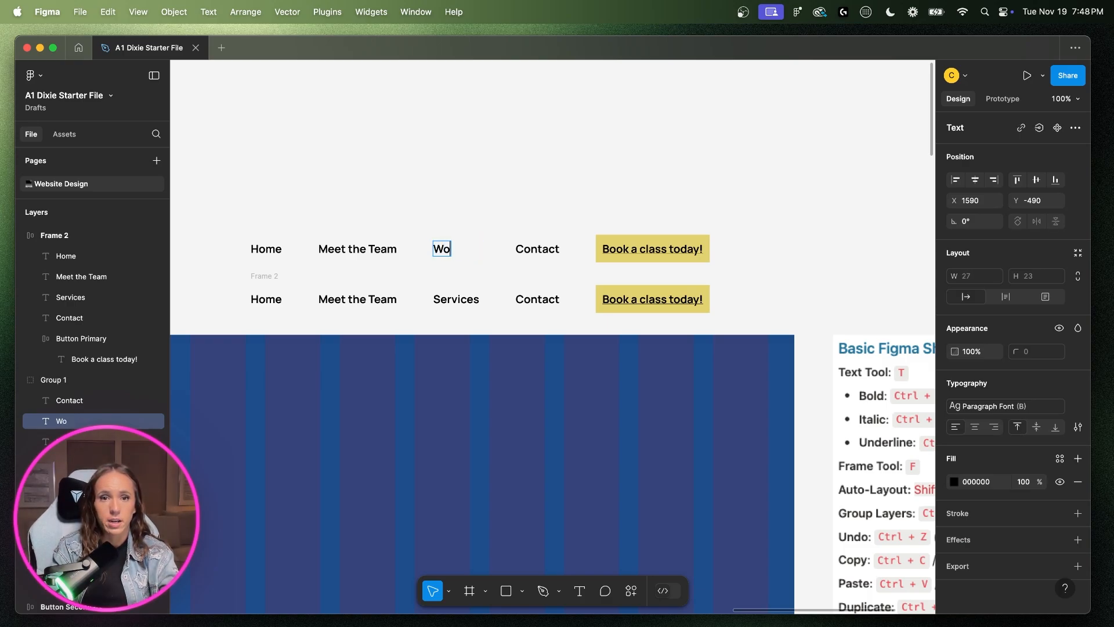
text(rk With)
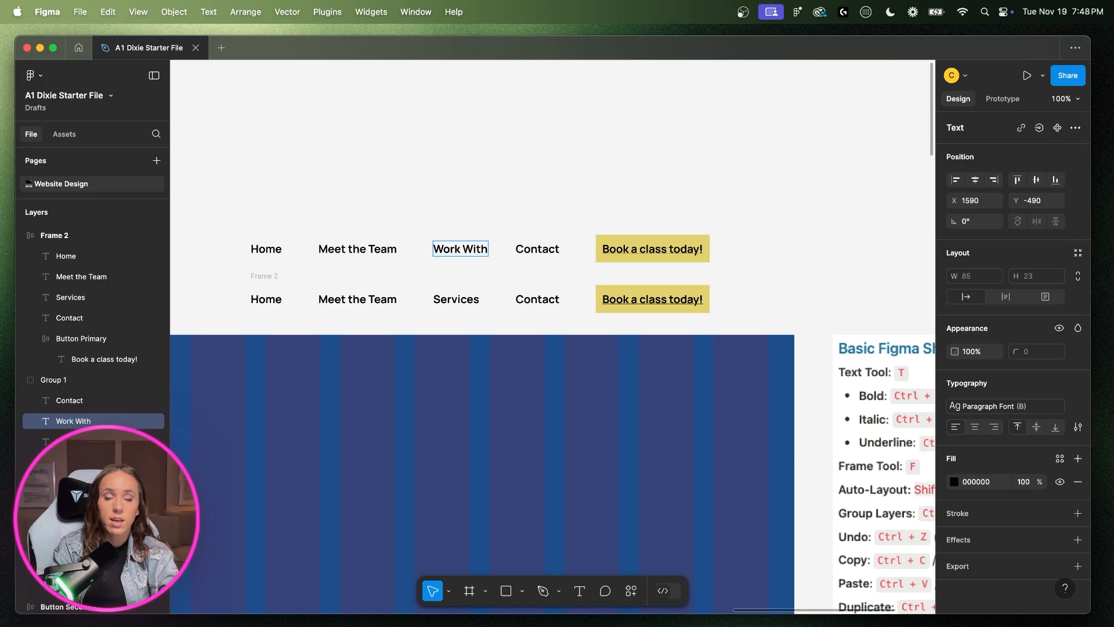
text( Us)
key(Escape)
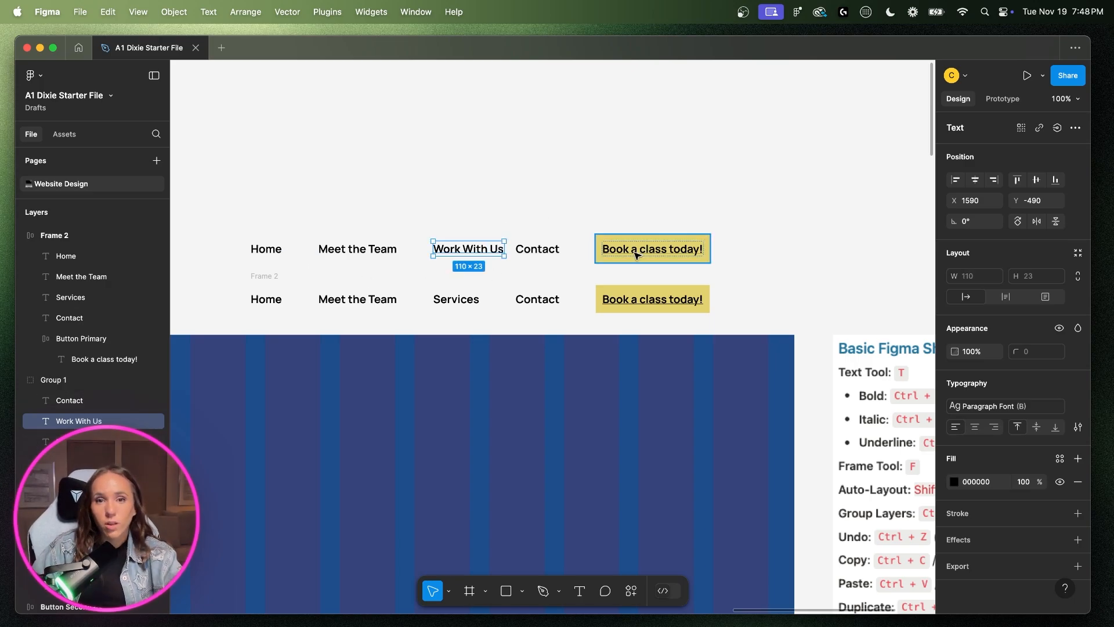
- Make room in the grouped row by moving the button to X 1909 and the Contact link to X 1771
click(654, 250)
click(772, 251)
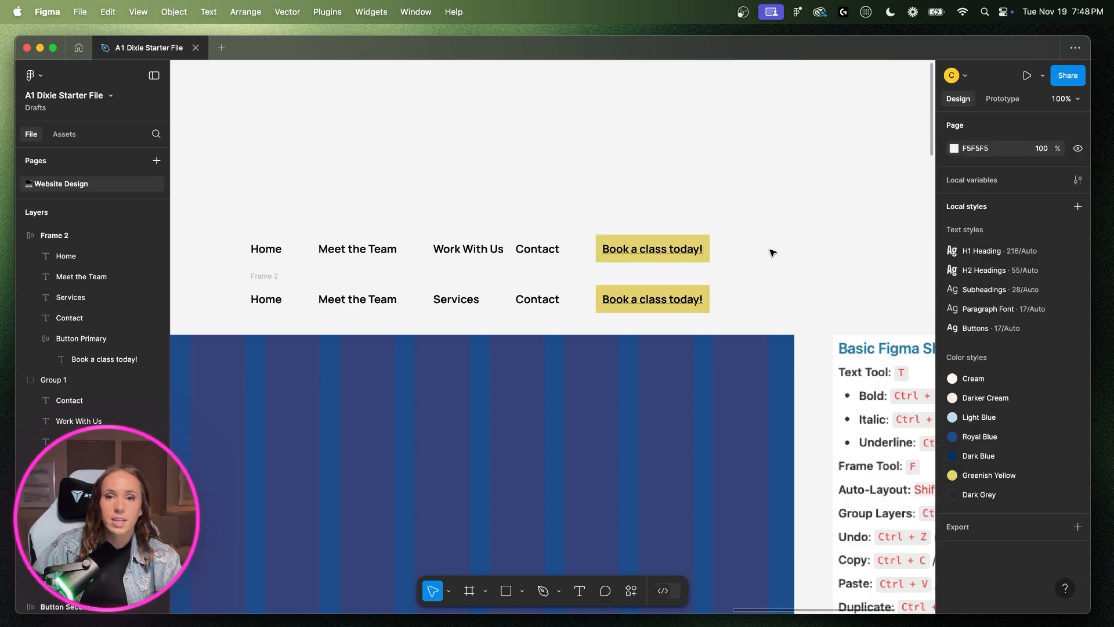
click(641, 251)
double_click(644, 250)
drag(644, 249, 687, 249)
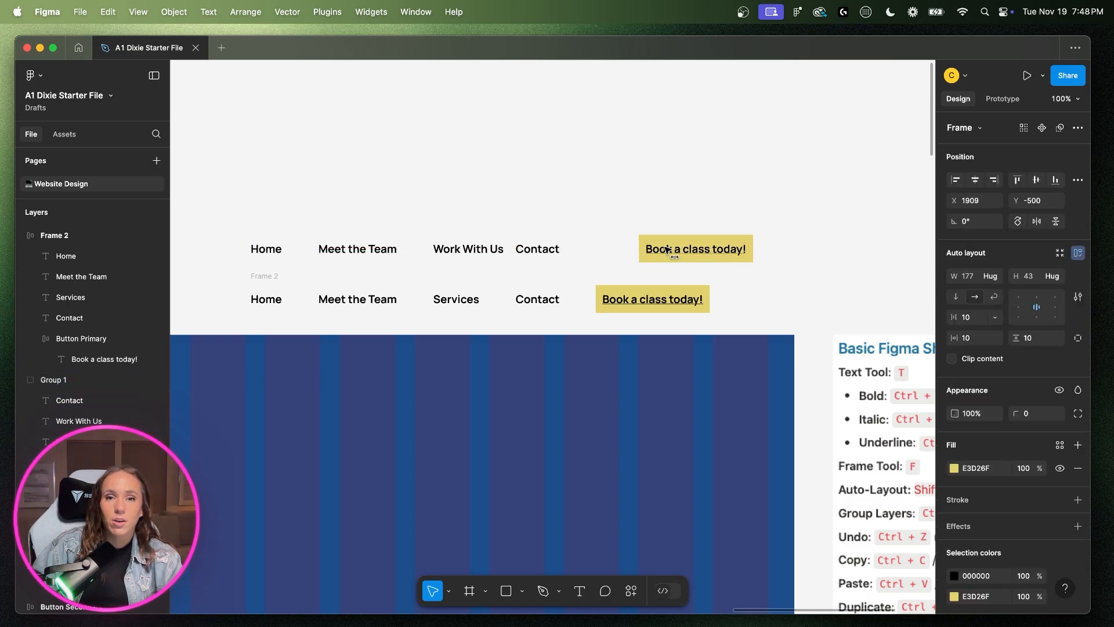
click(548, 251)
mouse_move(547, 251)
mouse_down()
mouse_move(562, 251)
mouse_move(551, 251)
mouse_up()
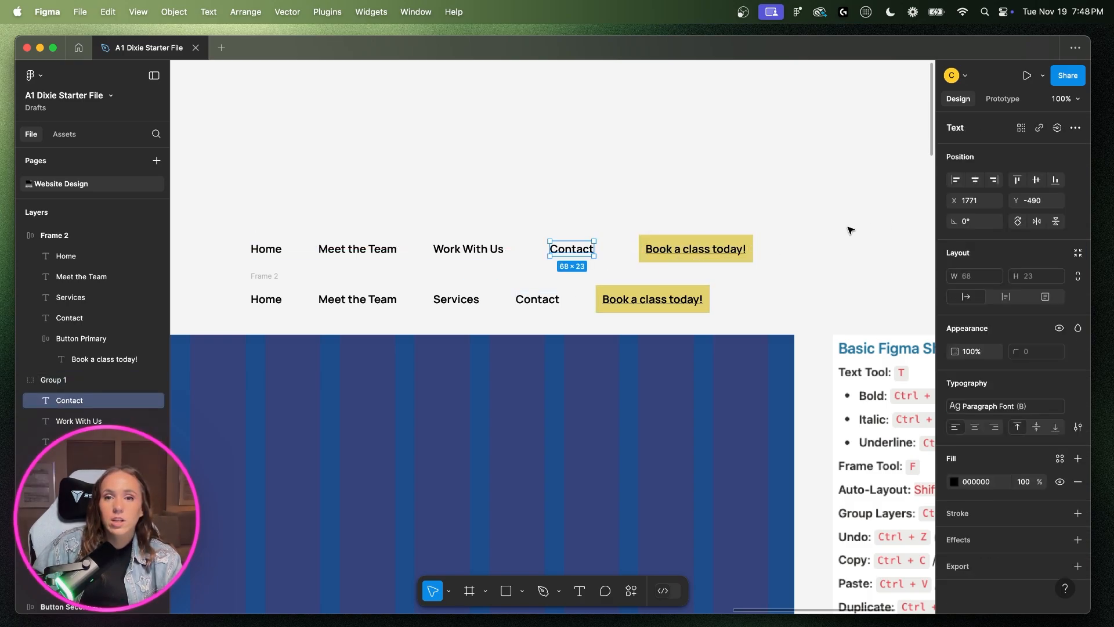
- Try to distribute the horizontal spacing of the grouped navigation row
click(290, 255)
click(1078, 180)
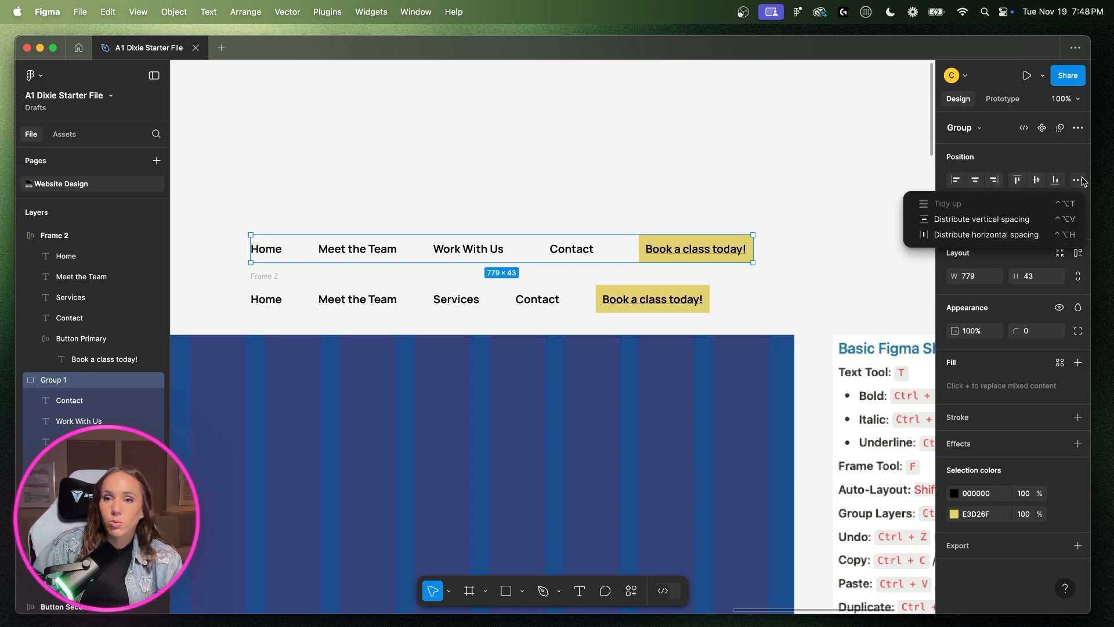
click(936, 238)
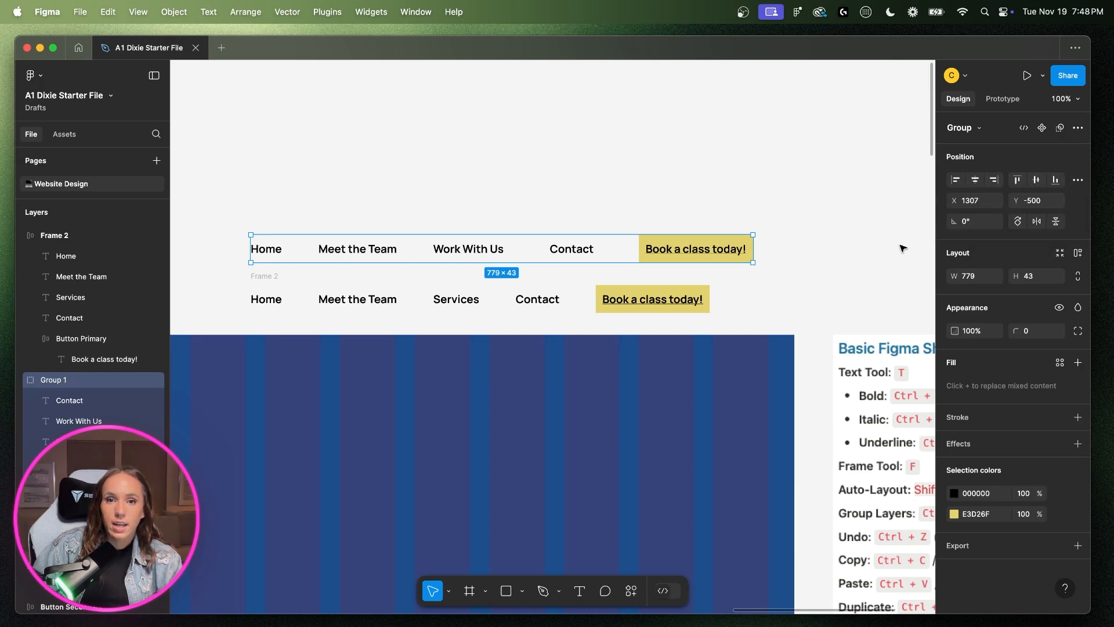
click(711, 219)
- Change the Services link in the lower, auto layout navigation row to "Work With Us"
double_click(452, 300)
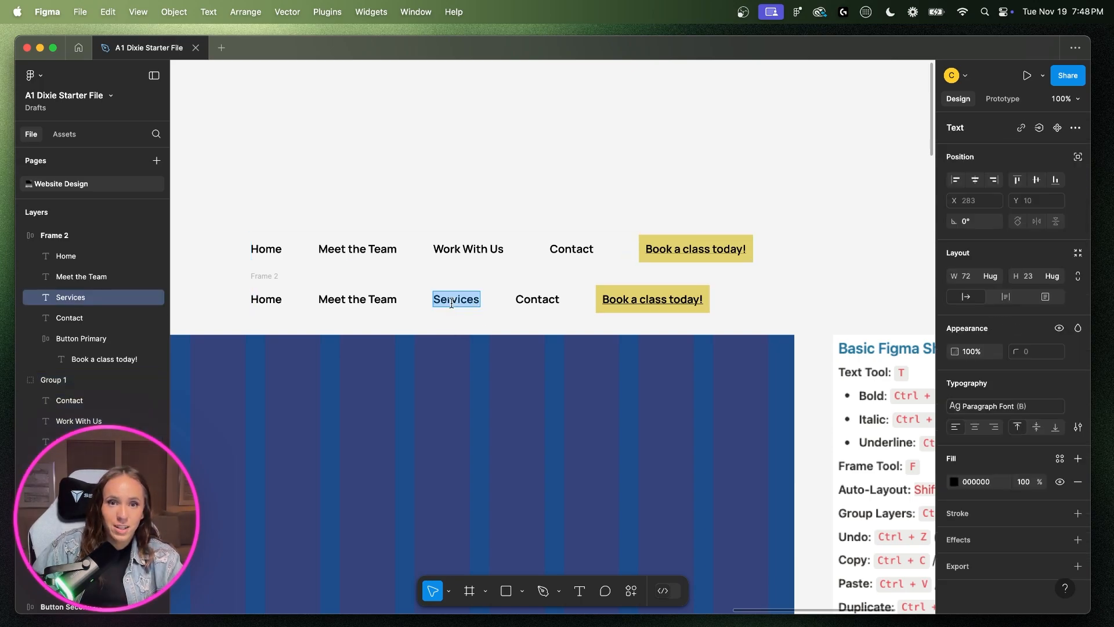
text(Work)
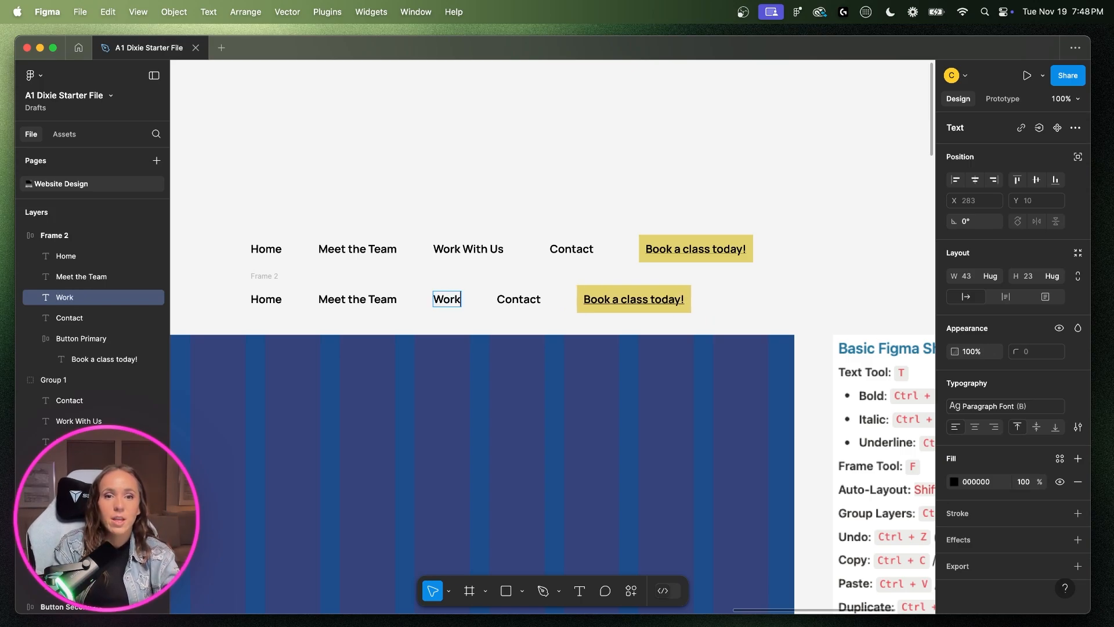
text( With Us)
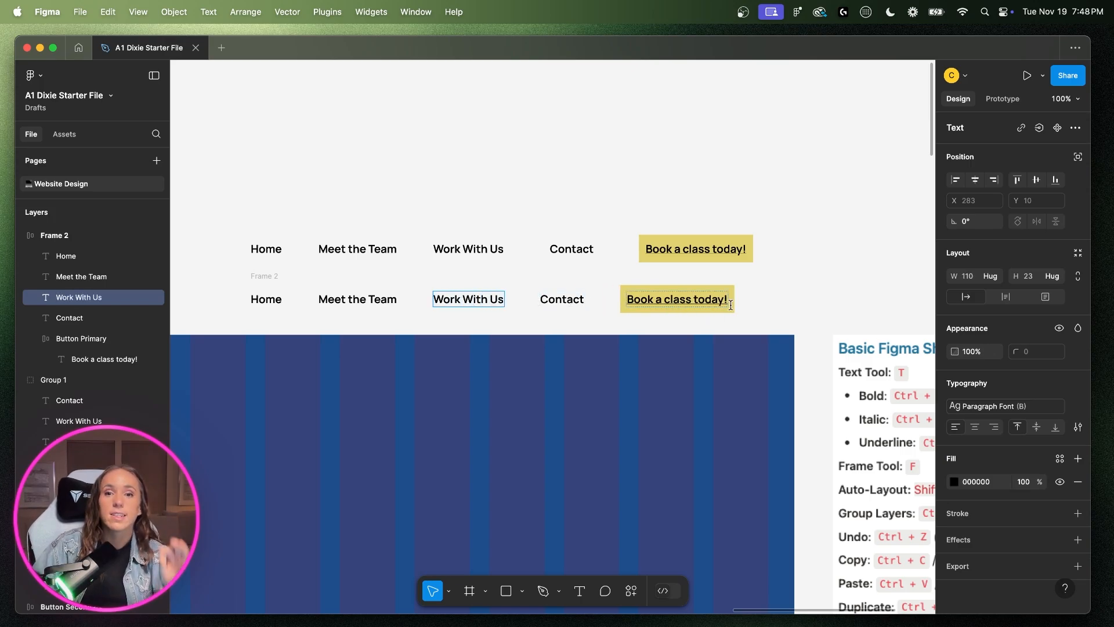
key(Escape)
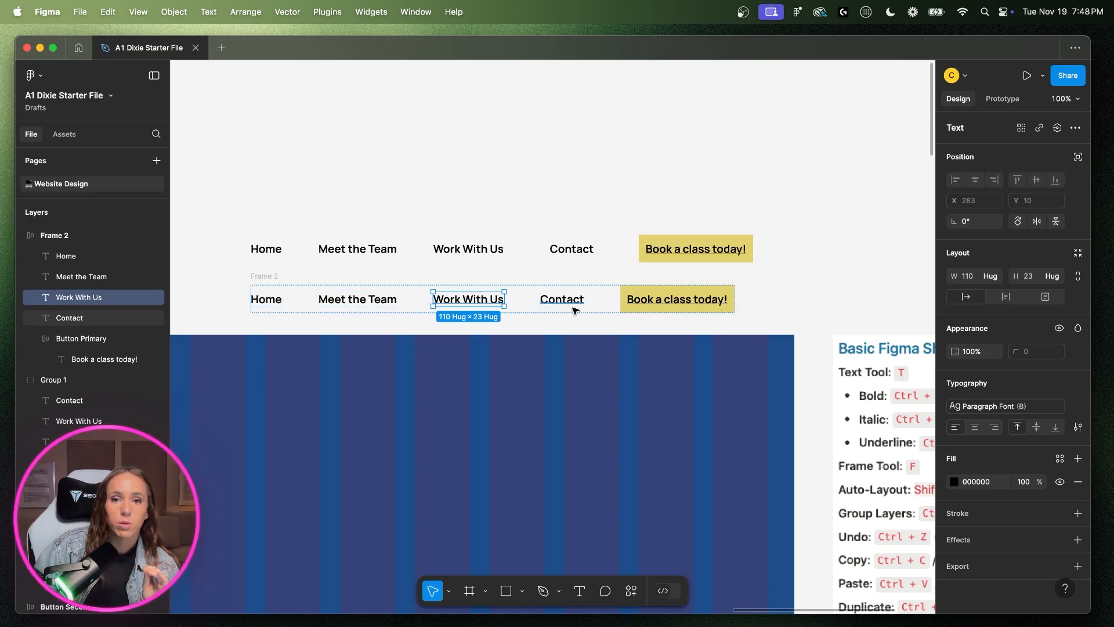
- Delete the upper duplicate row of navigation links, Group 1, above Frame 2
click(795, 297)
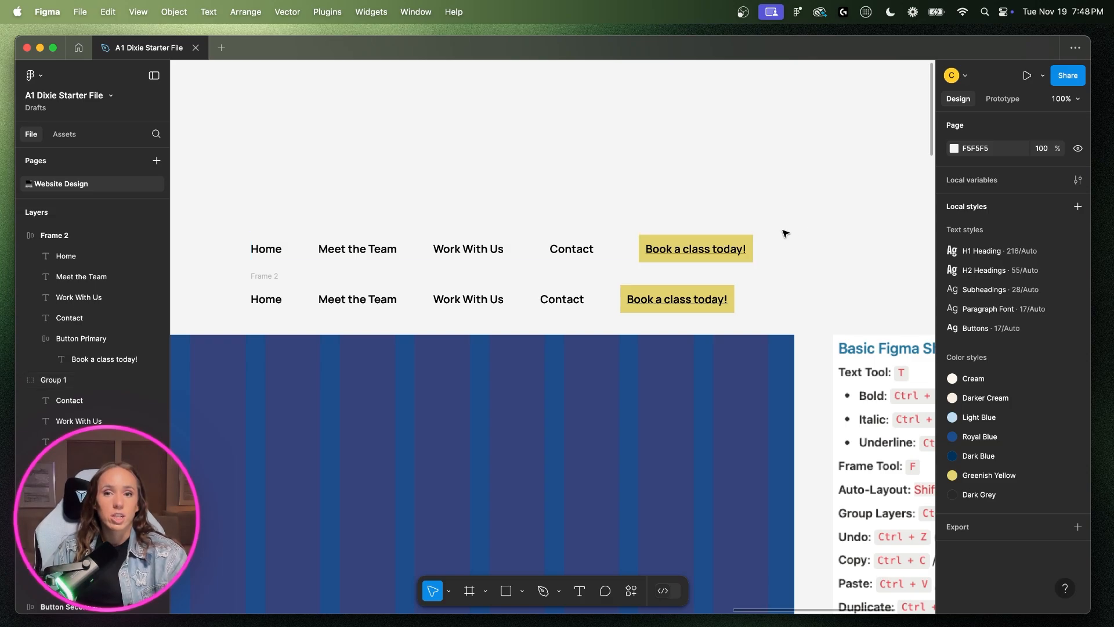
drag(799, 226, 262, 272)
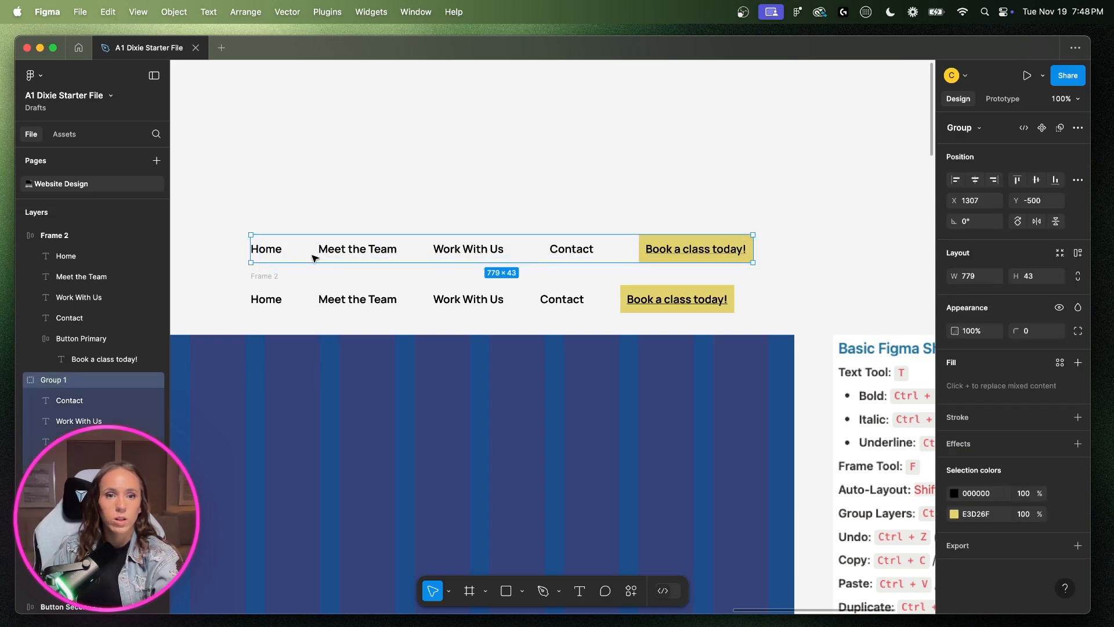
key(Delete)
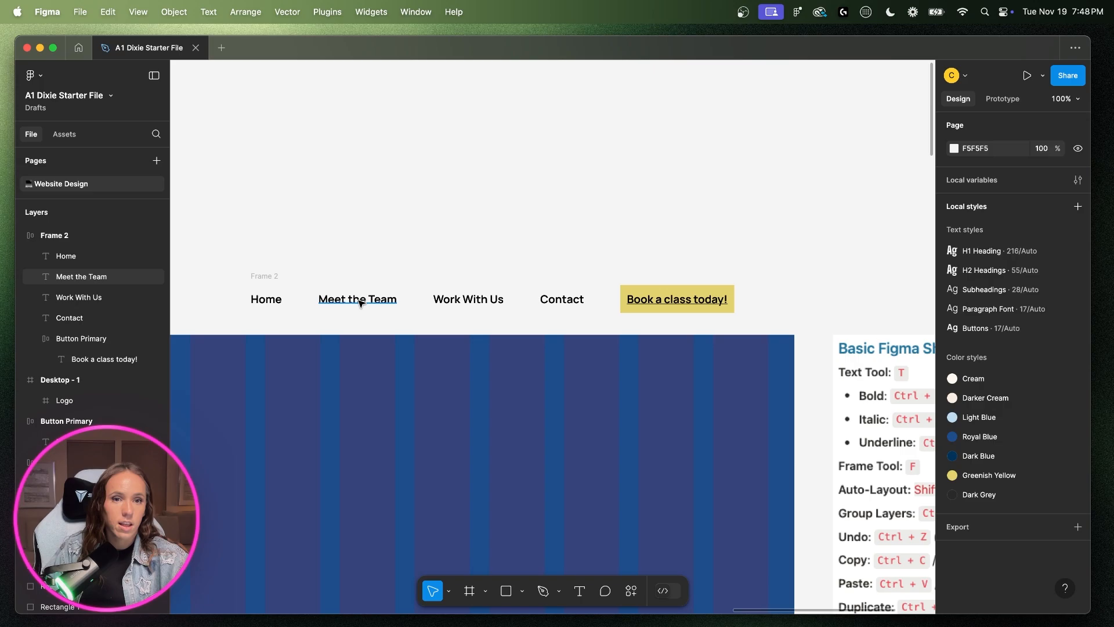
- Change the text fill of the Home, Meet the Team, Work With Us and Contact links to white FFFFFF
scroll(360, 301, left, 15)
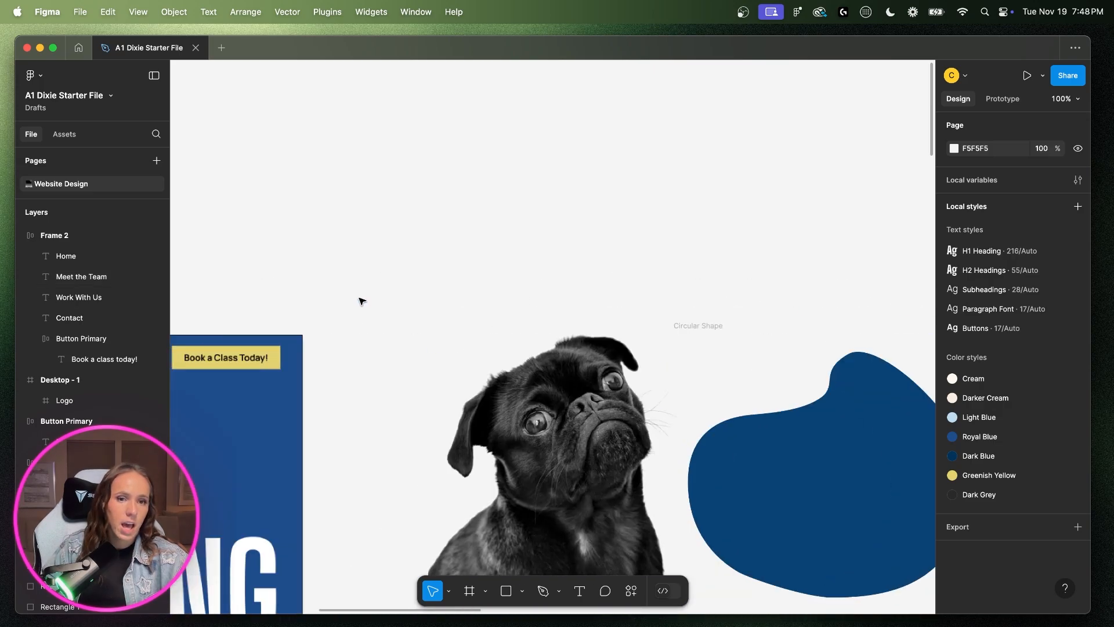
scroll(361, 301, left, 5)
scroll(407, 387, right, 20)
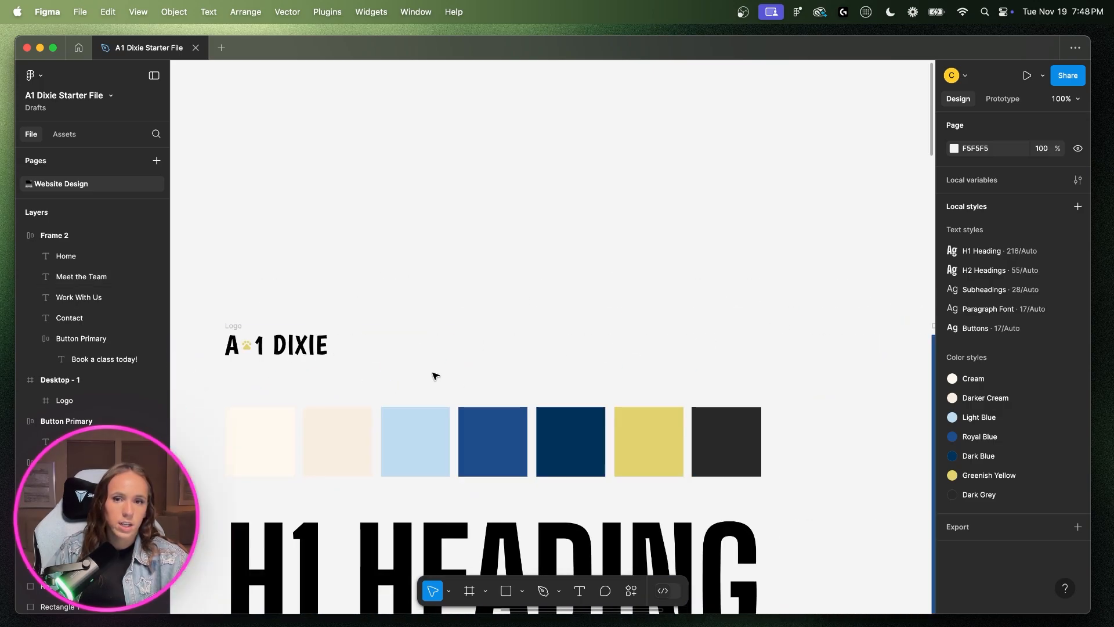
scroll(435, 375, left, 10)
scroll(436, 376, right, 4)
scroll(436, 376, left, 2)
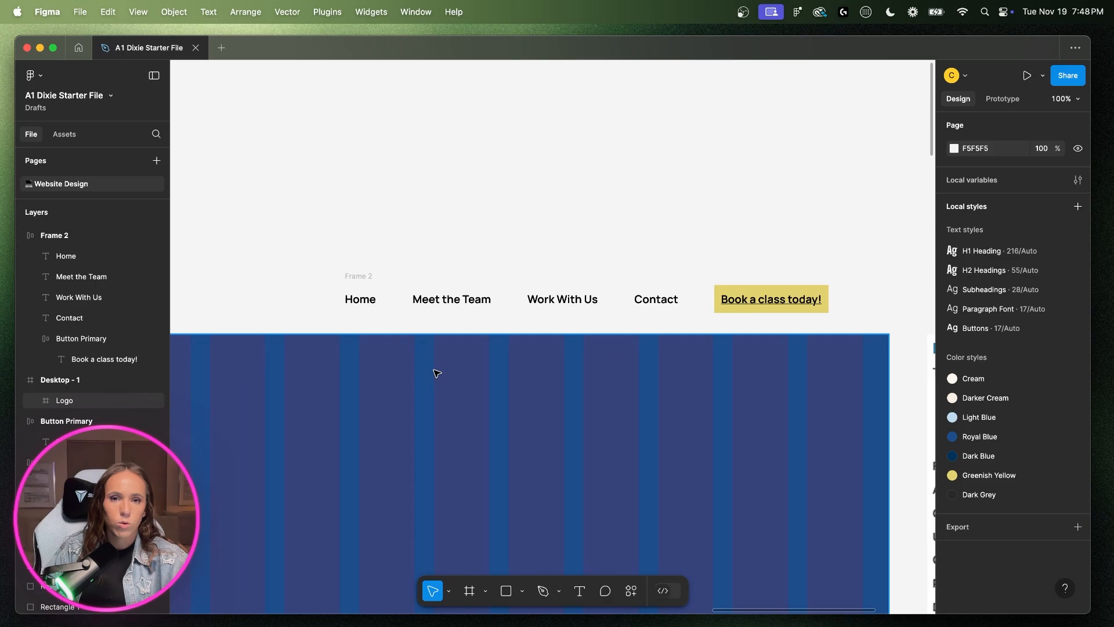
click(367, 300)
shift+click(453, 299)
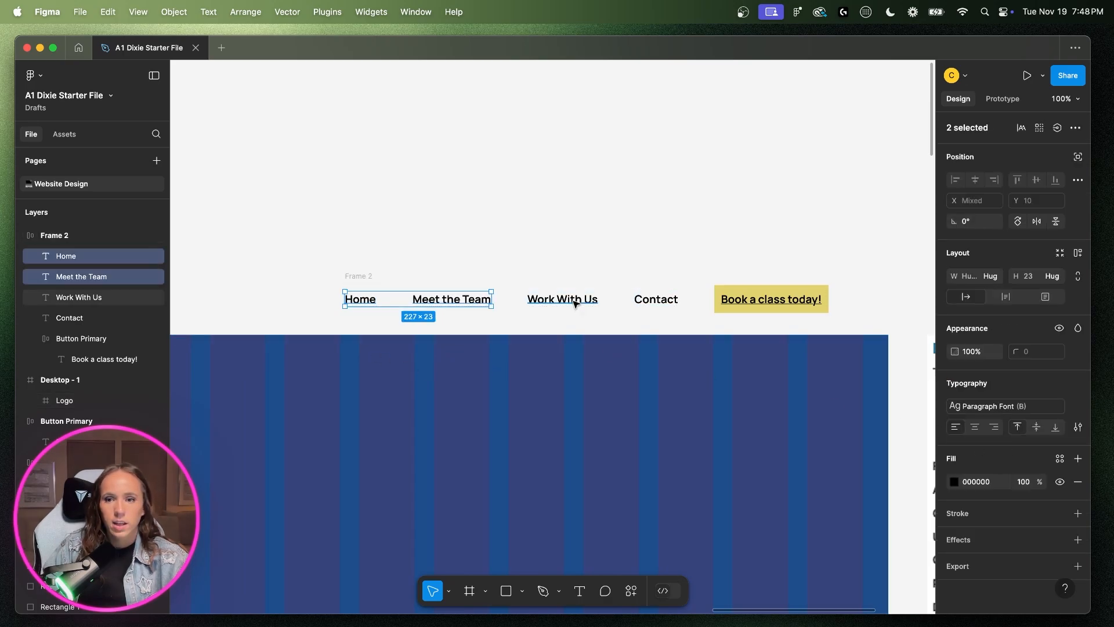
shift+click(574, 303)
shift+click(668, 303)
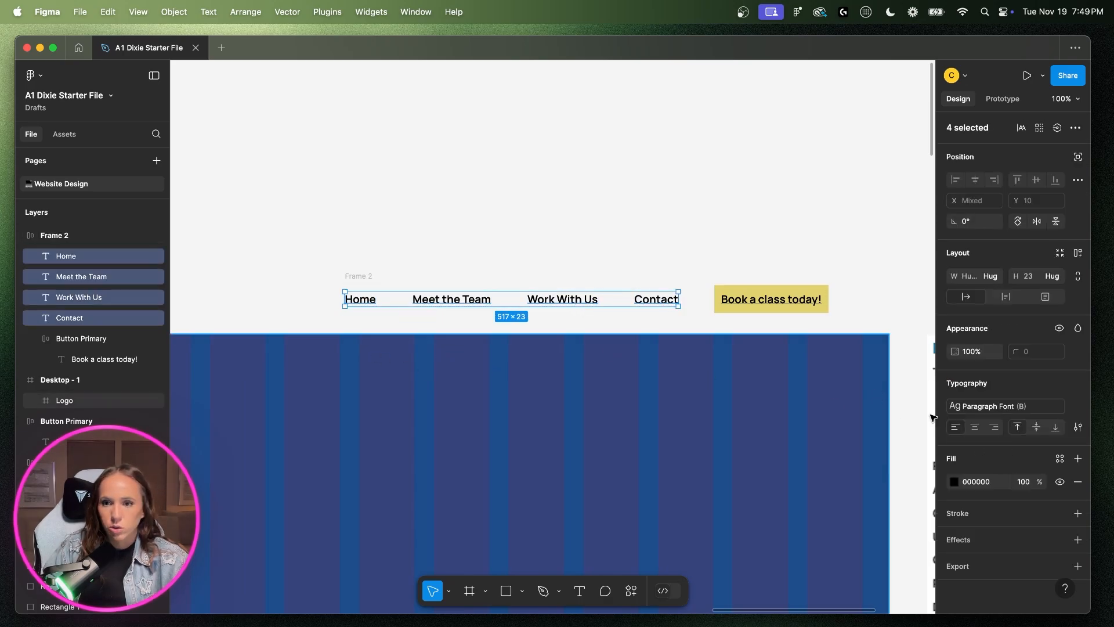
click(954, 481)
click(814, 549)
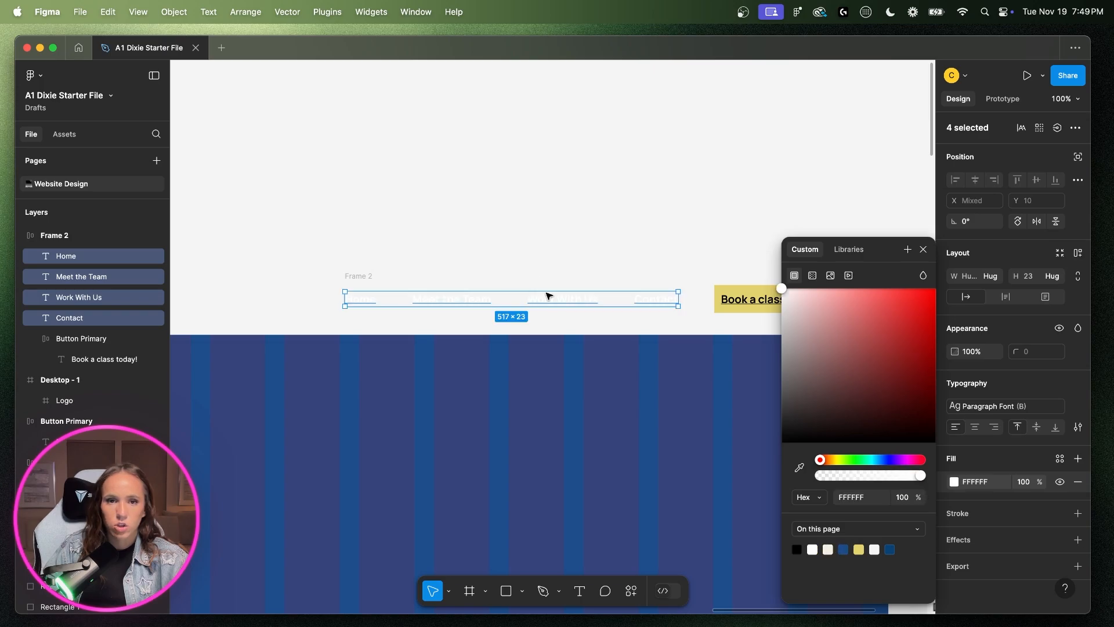
click(754, 245)
- Rename Frame 2, the auto layout frame holding the navigation links, to Menu and collapse its layer
drag(816, 307, 818, 383)
key(super+z)
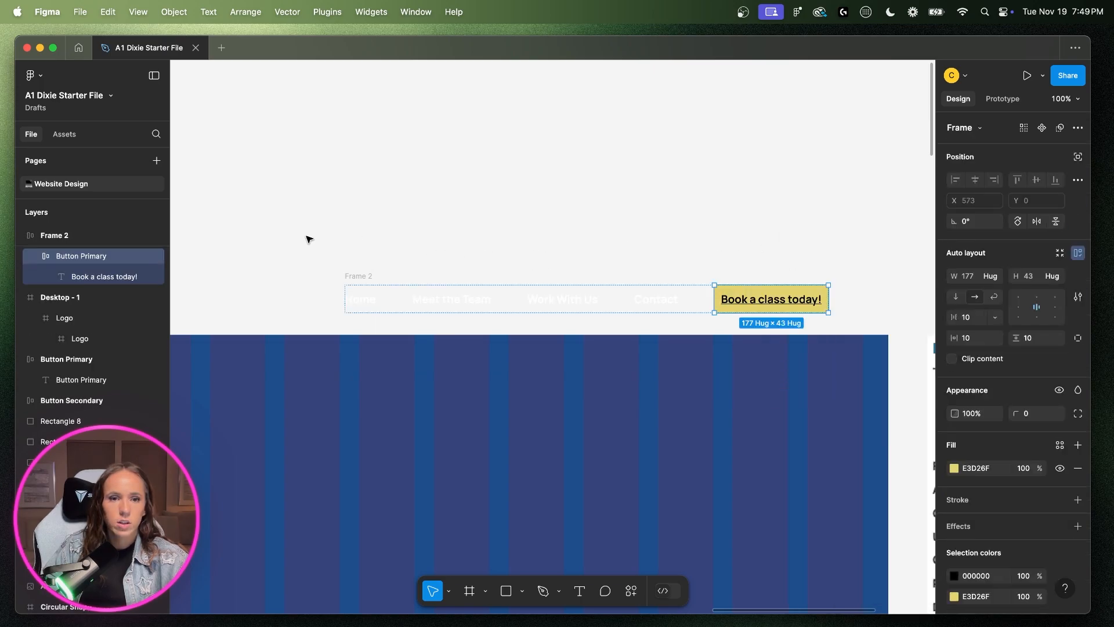
drag(308, 237, 865, 339)
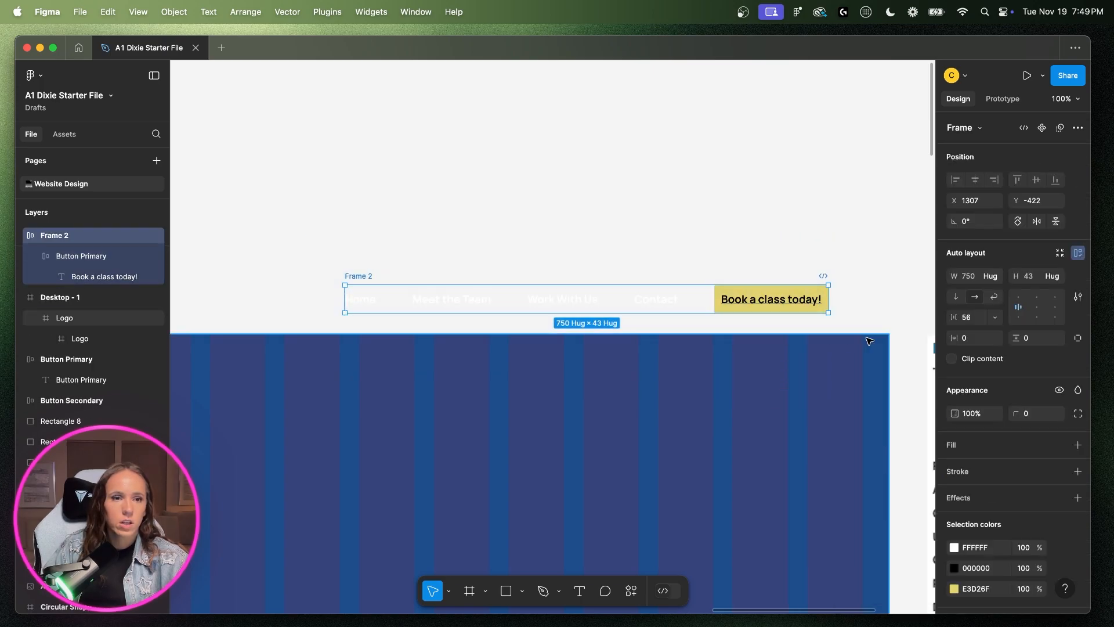
right_click(65, 242)
click(98, 322)
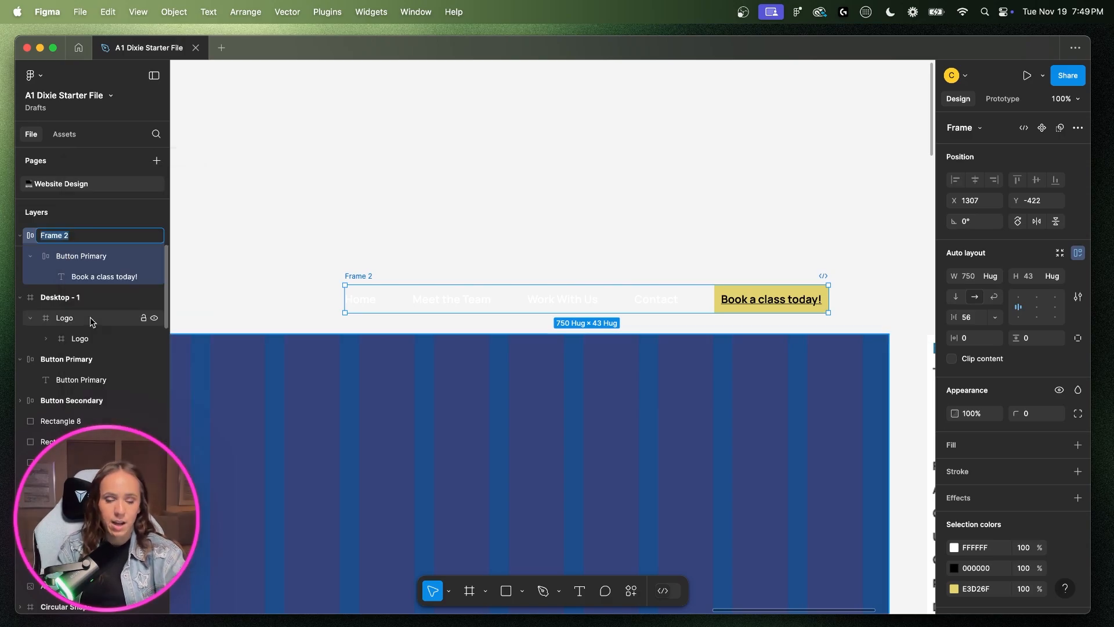
text(Menu)
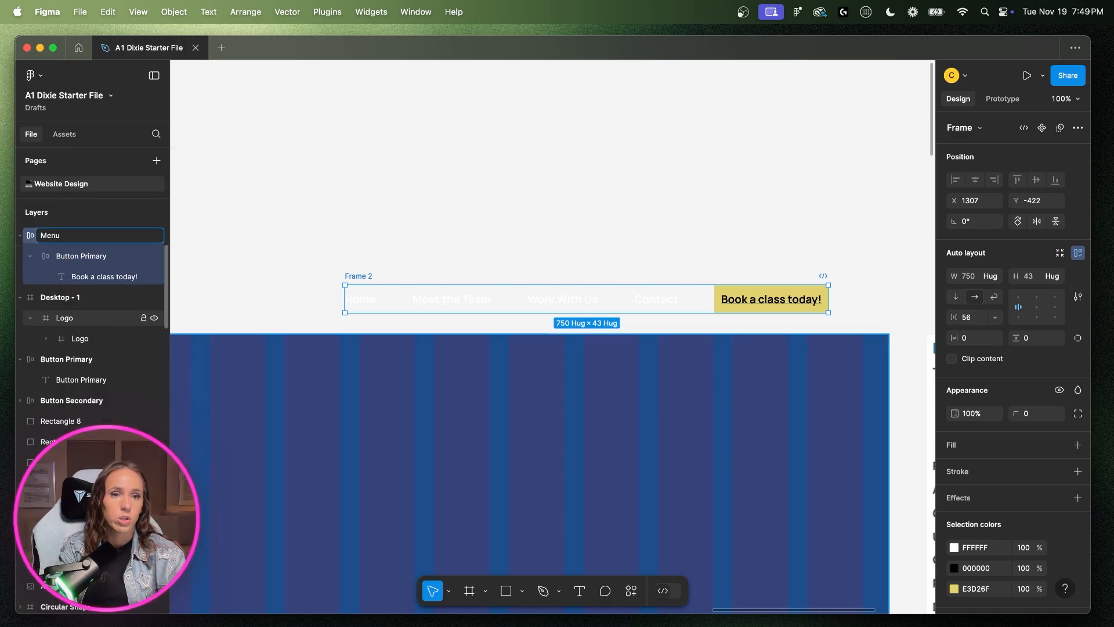
key(Return)
click(21, 234)
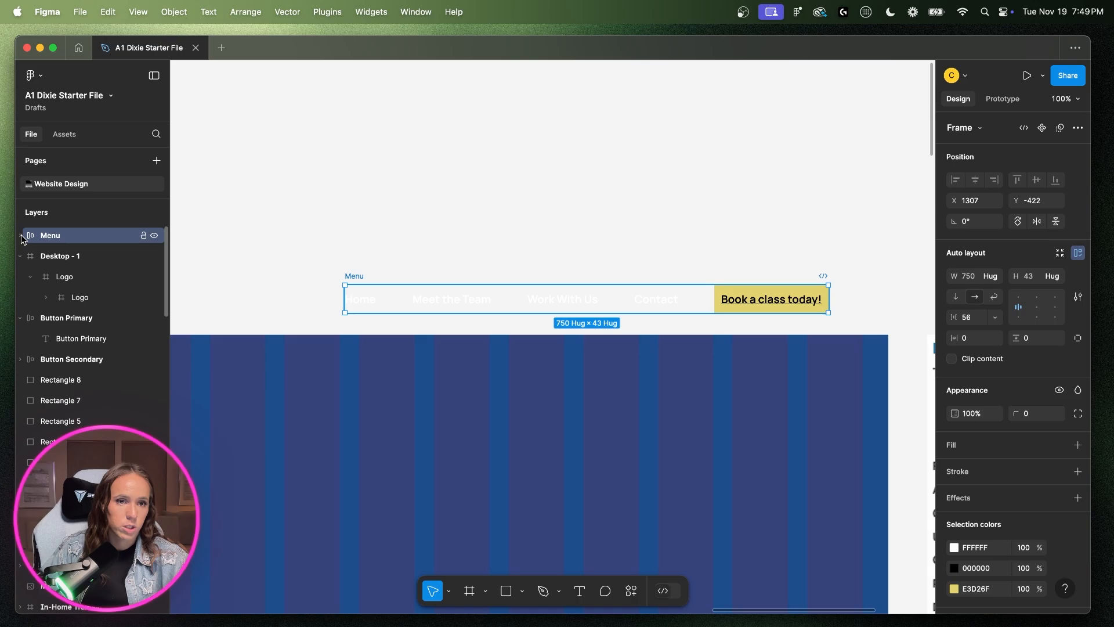
- Move the Menu frame into the header of the Desktop - 1 frame, aligned to the grid at X 650 and Y 20
drag(21, 235, 60, 286)
key(super+z)
drag(749, 301, 781, 383)
drag(792, 381, 781, 364)
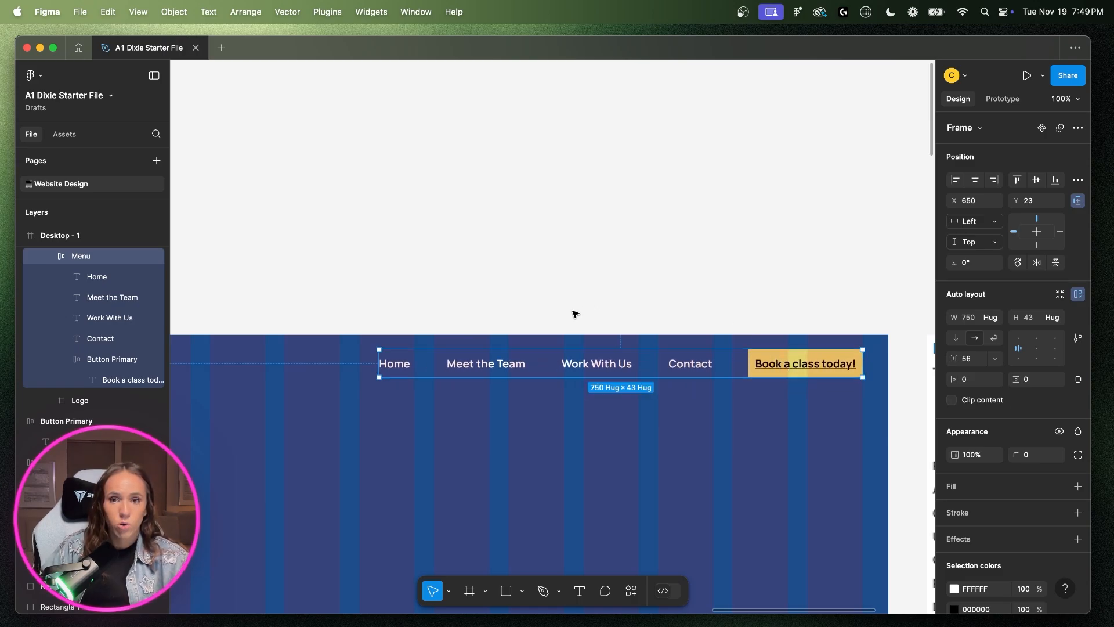
key(alt)
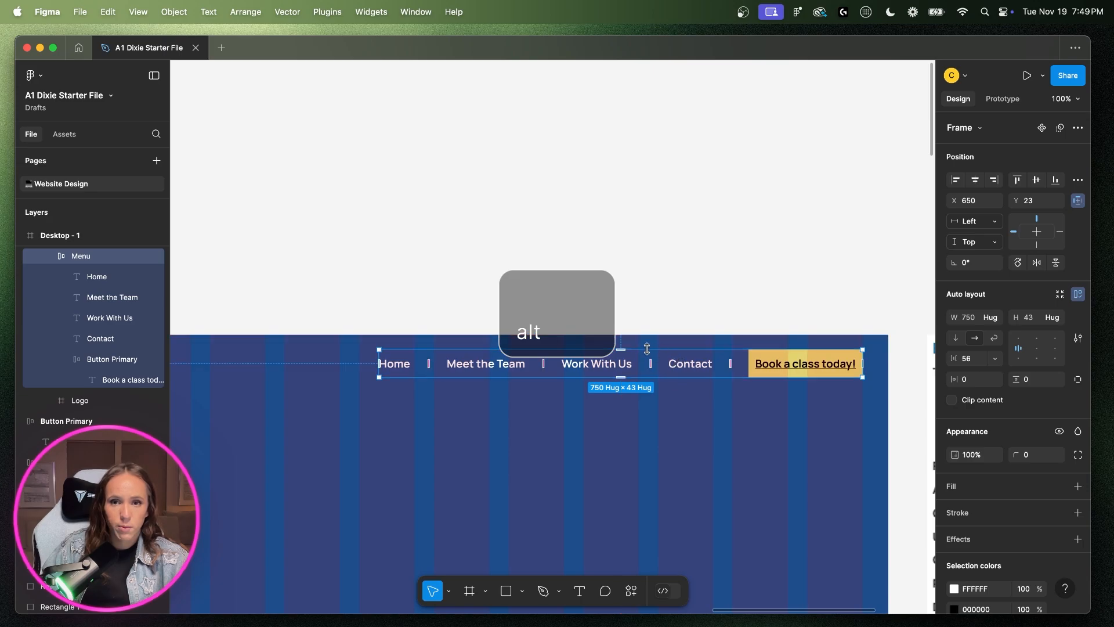
drag(652, 347, 654, 339)
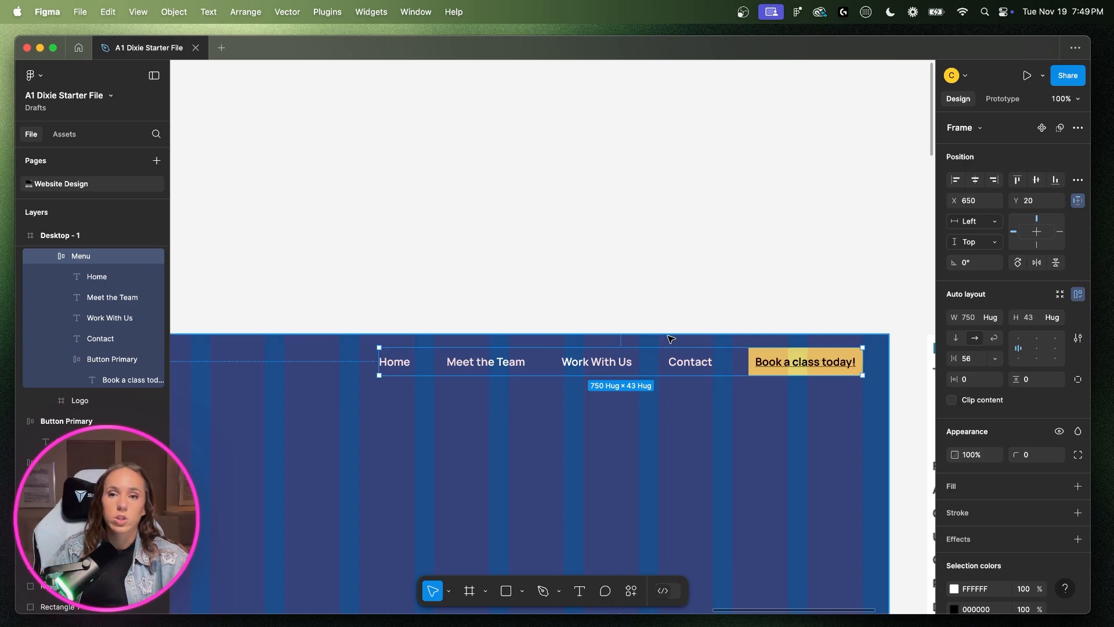
click(691, 301)
- Group the blue hero frame with its contents, and review the header with the layout grids hidden and shown again
scroll(693, 303, left, 1)
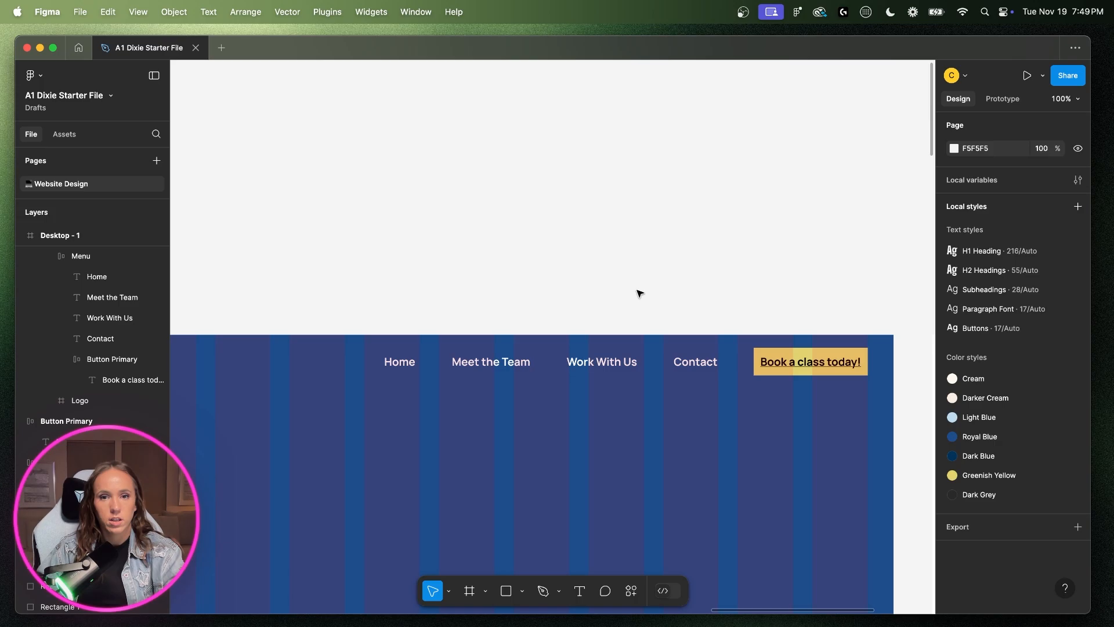
click(579, 402)
key(ctrl+g)
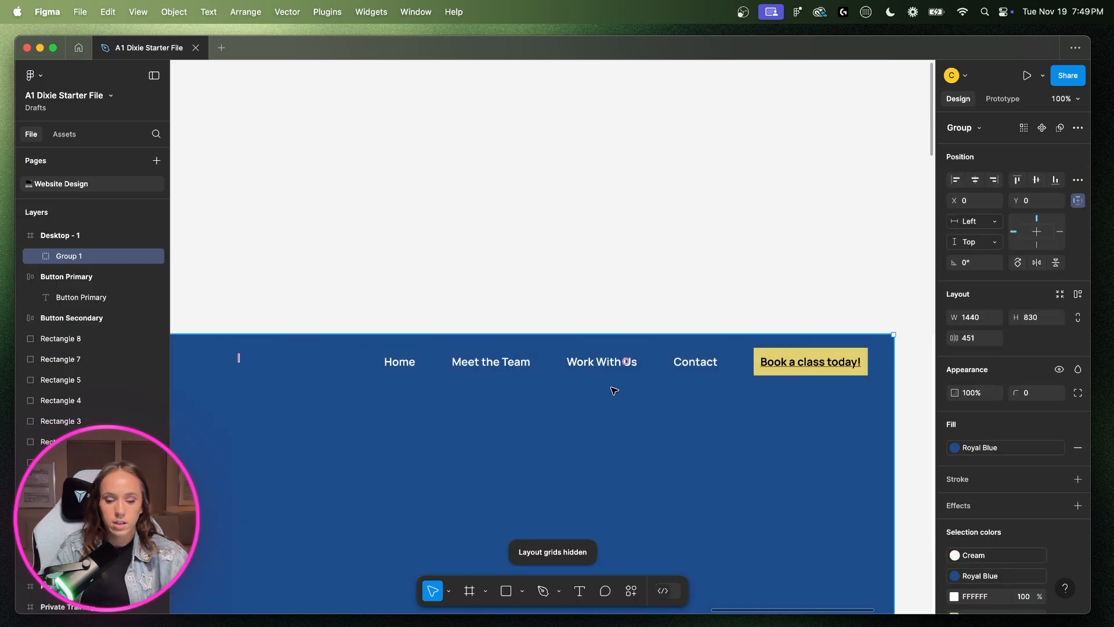
key(super+minus)
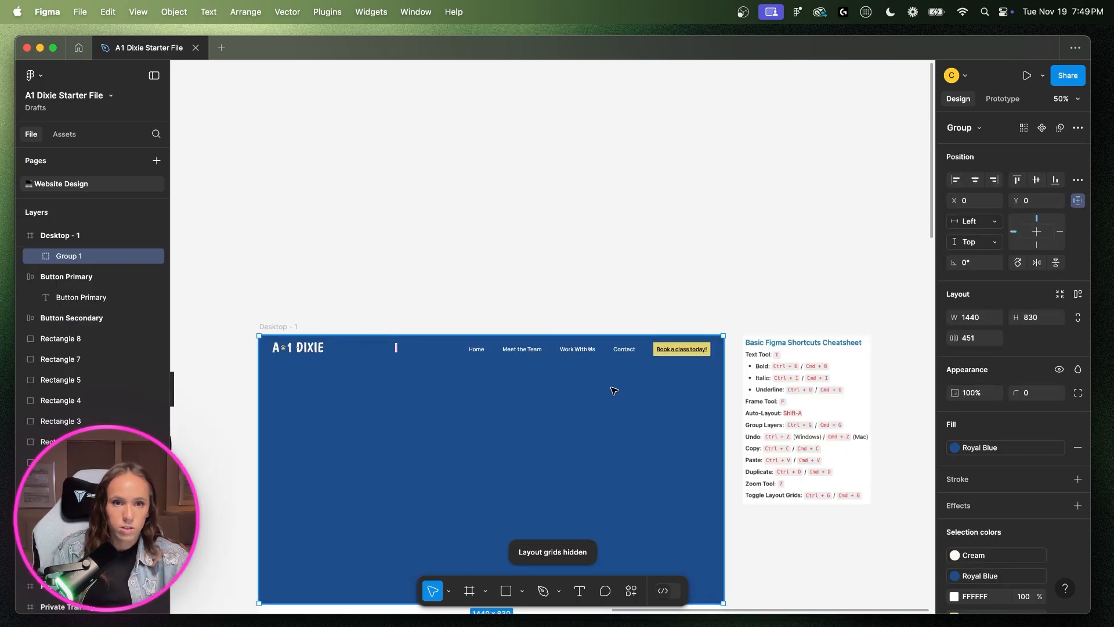
scroll(638, 380, down, 3)
click(639, 219)
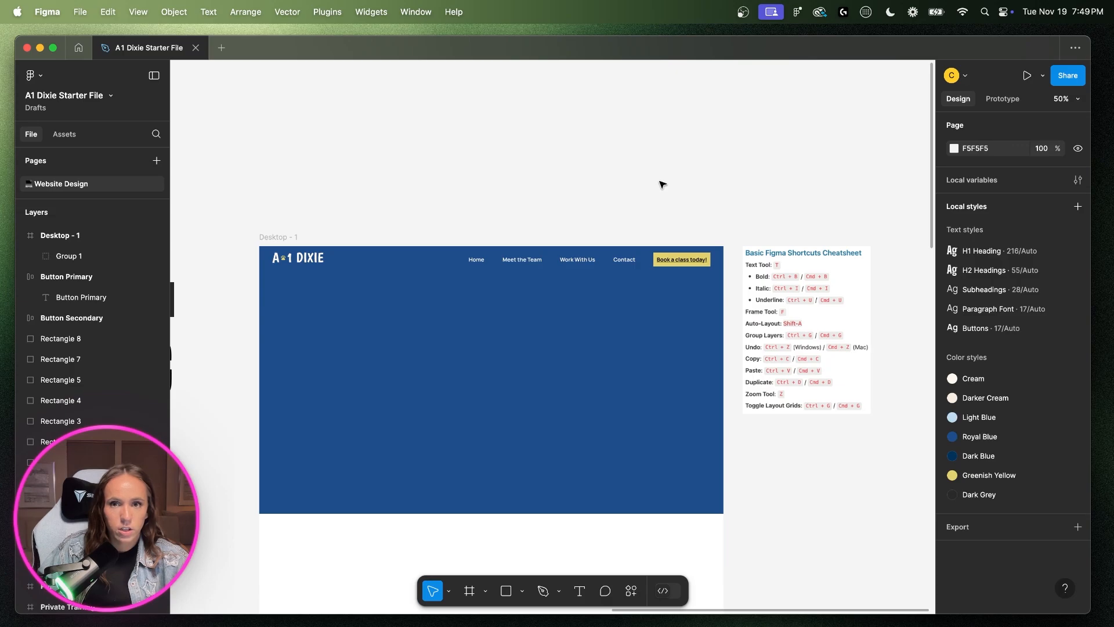
key(ctrl+g)
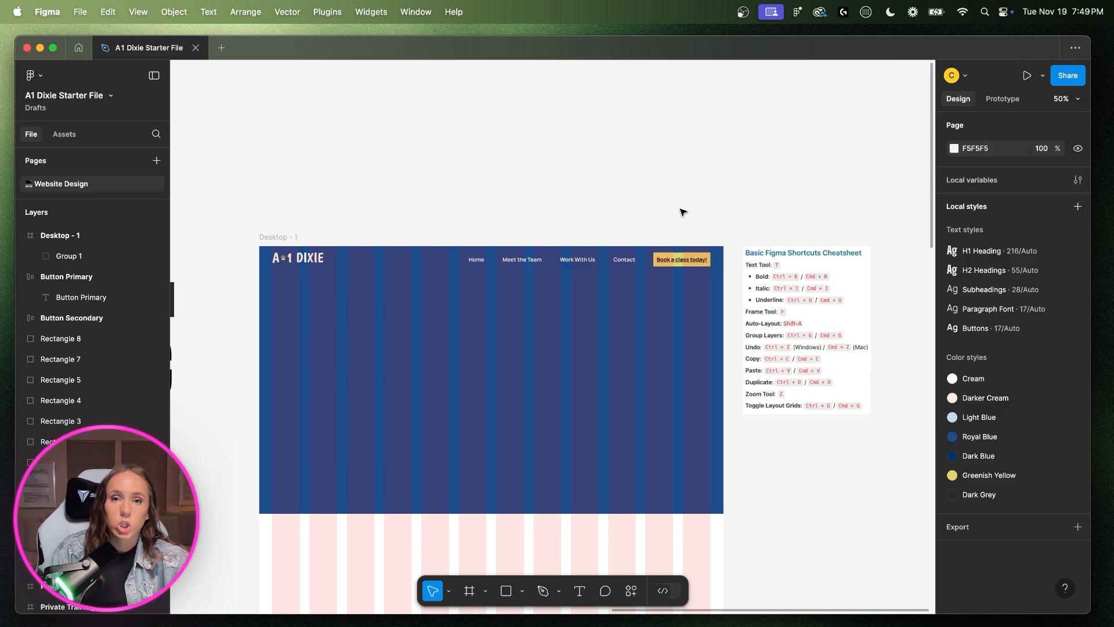
- Examine the header's logo, Menu frame, individual links and booking button by selecting each of them
scroll(691, 222, up, 1)
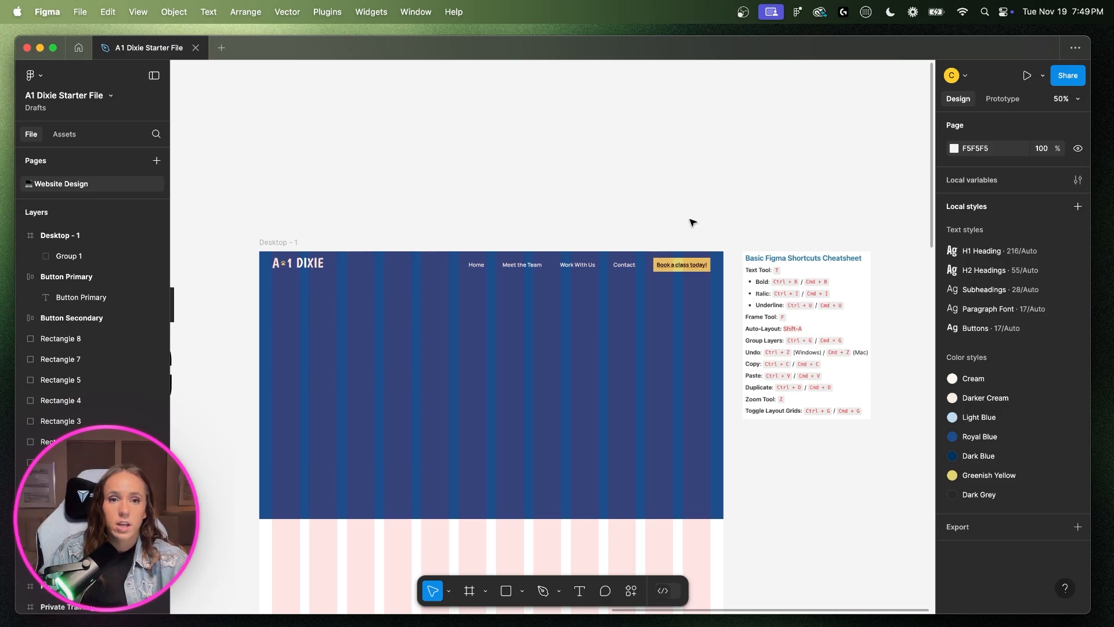
click(312, 263)
double_click(525, 263)
double_click(527, 264)
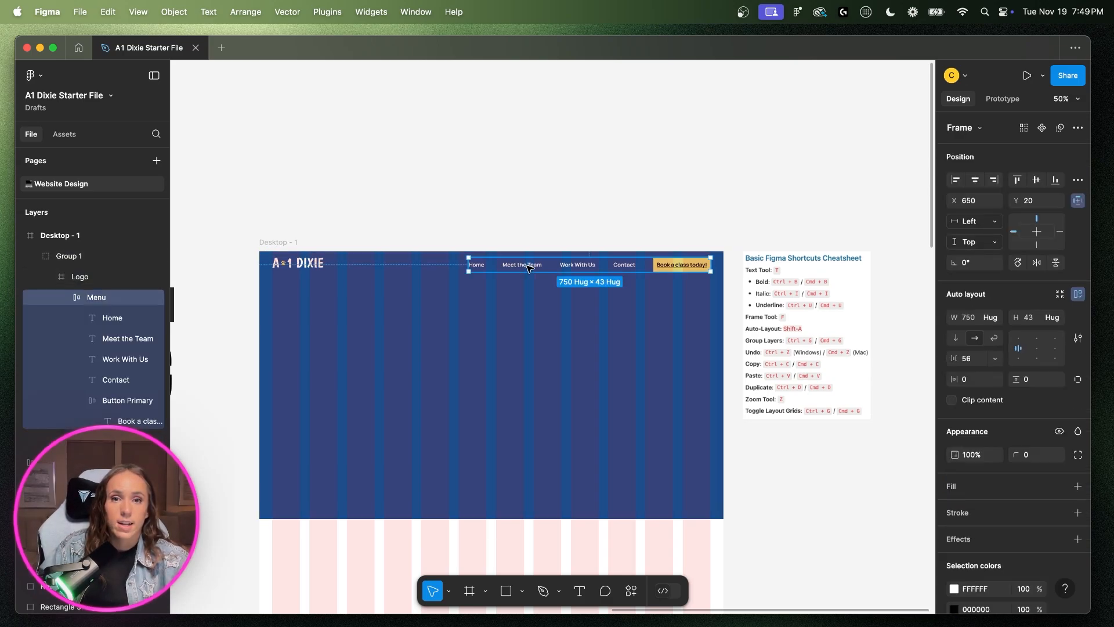
double_click(527, 264)
click(591, 265)
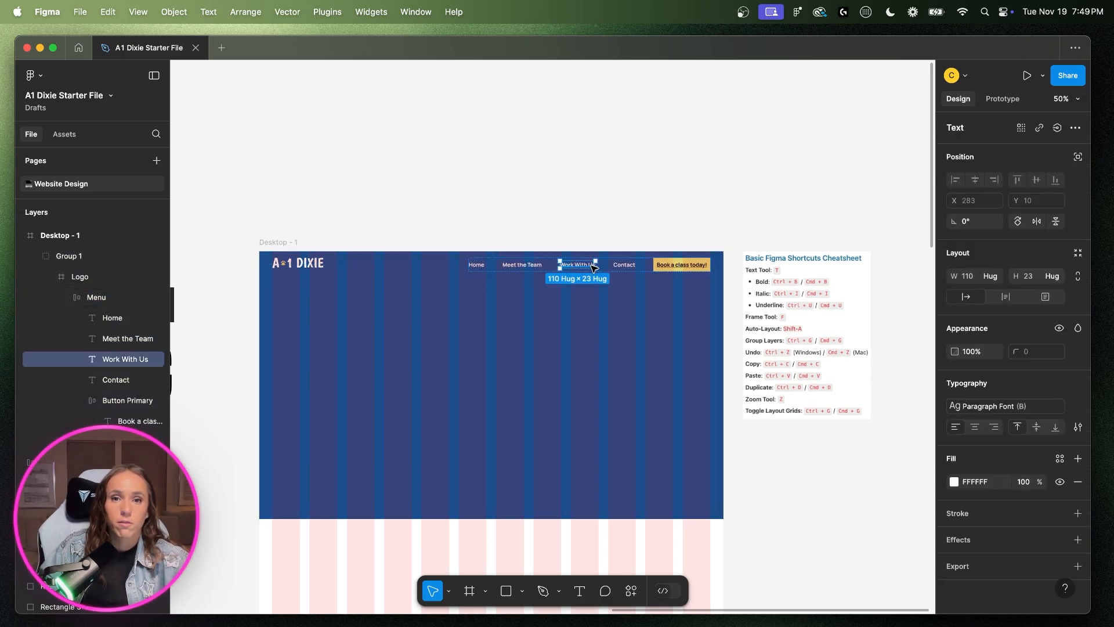
click(682, 265)
click(557, 229)
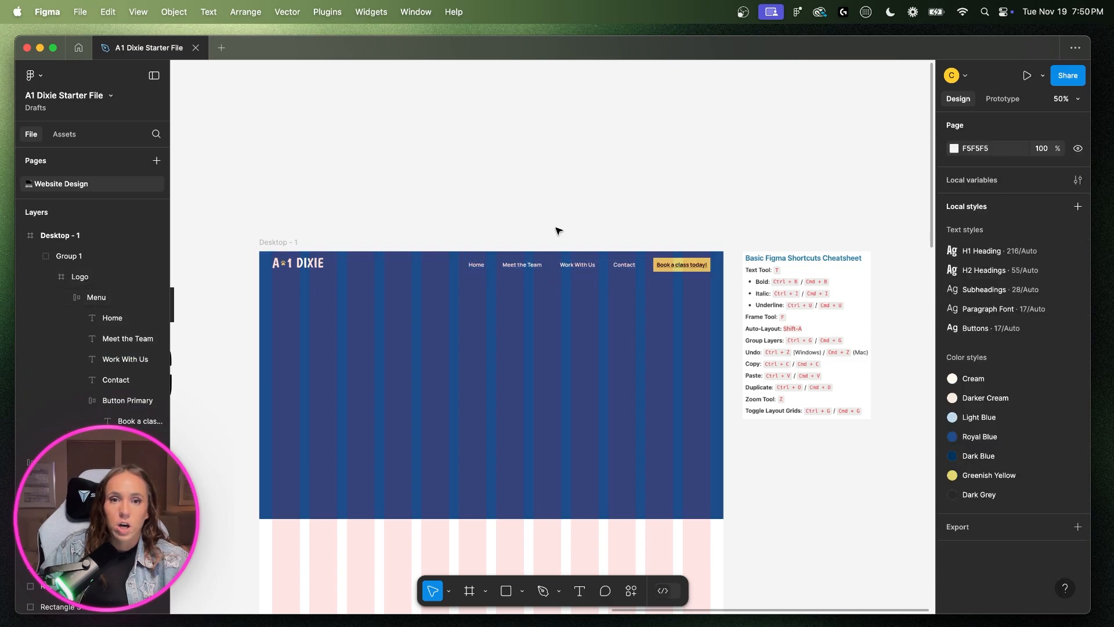
click(308, 265)
double_click(308, 266)
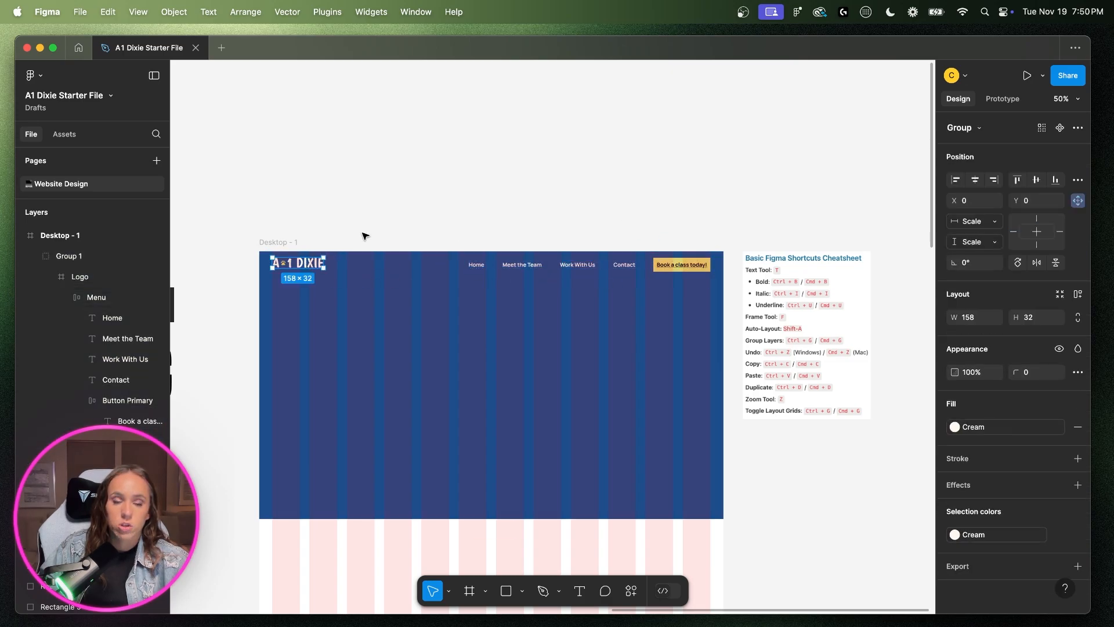
click(389, 225)
- Try stacking the header's Menu frame vertically and adjusting the spacing between its items, including a gap of 49
click(521, 266)
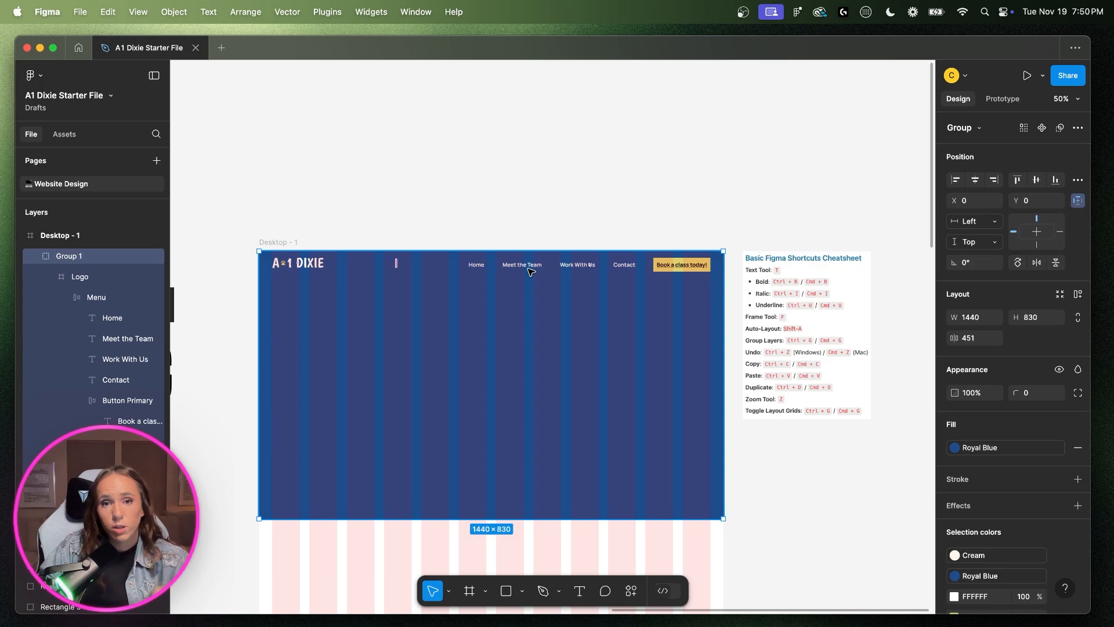
double_click(521, 267)
double_click(521, 267)
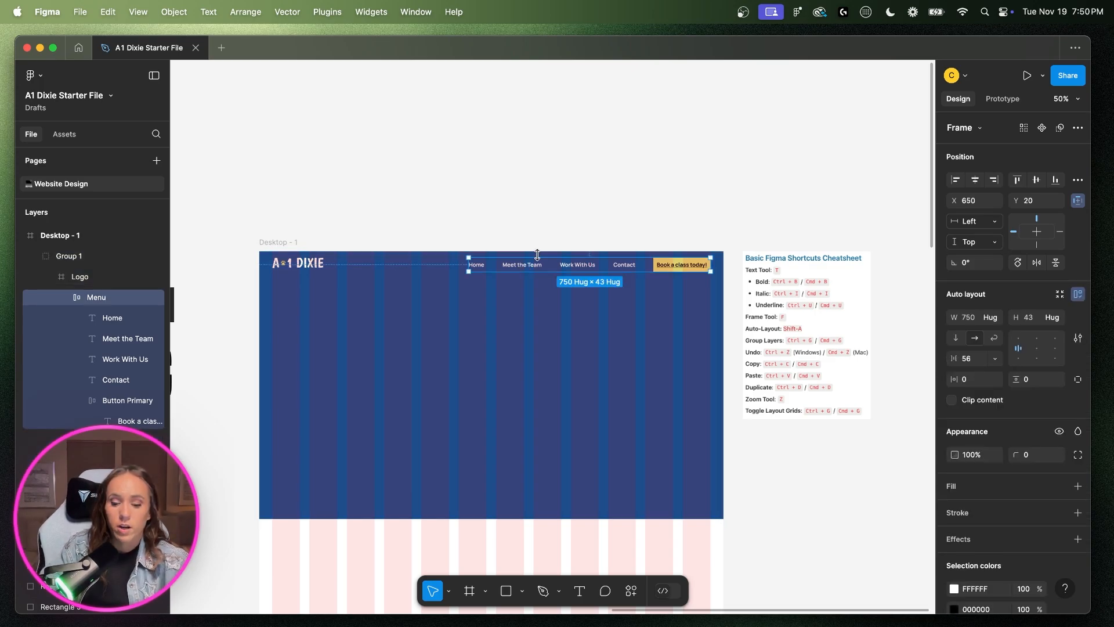
key(shift+0)
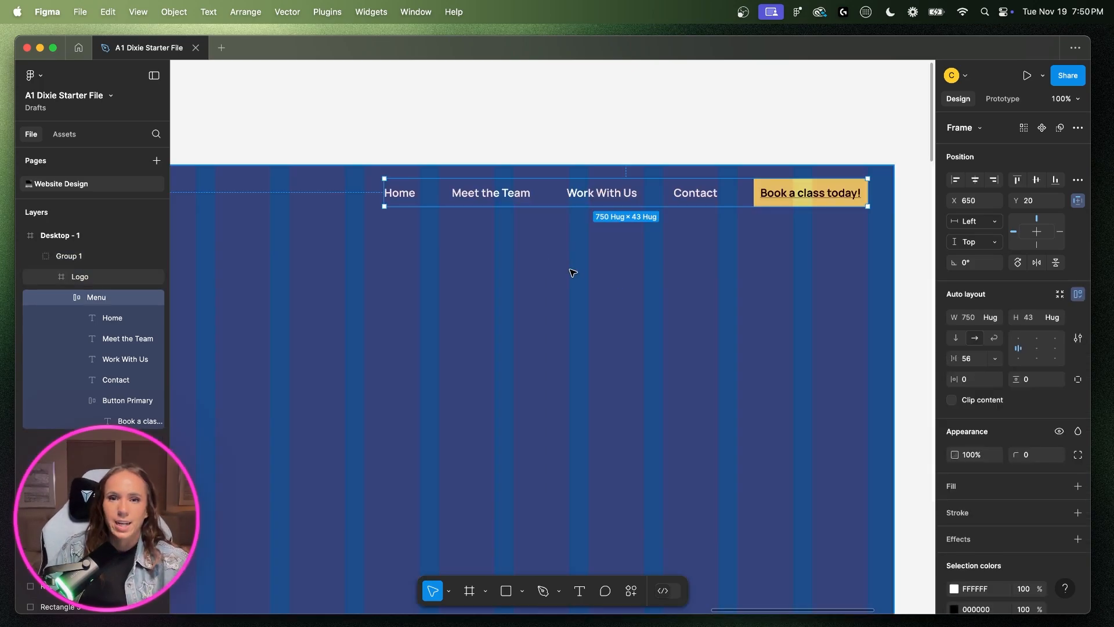
click(957, 338)
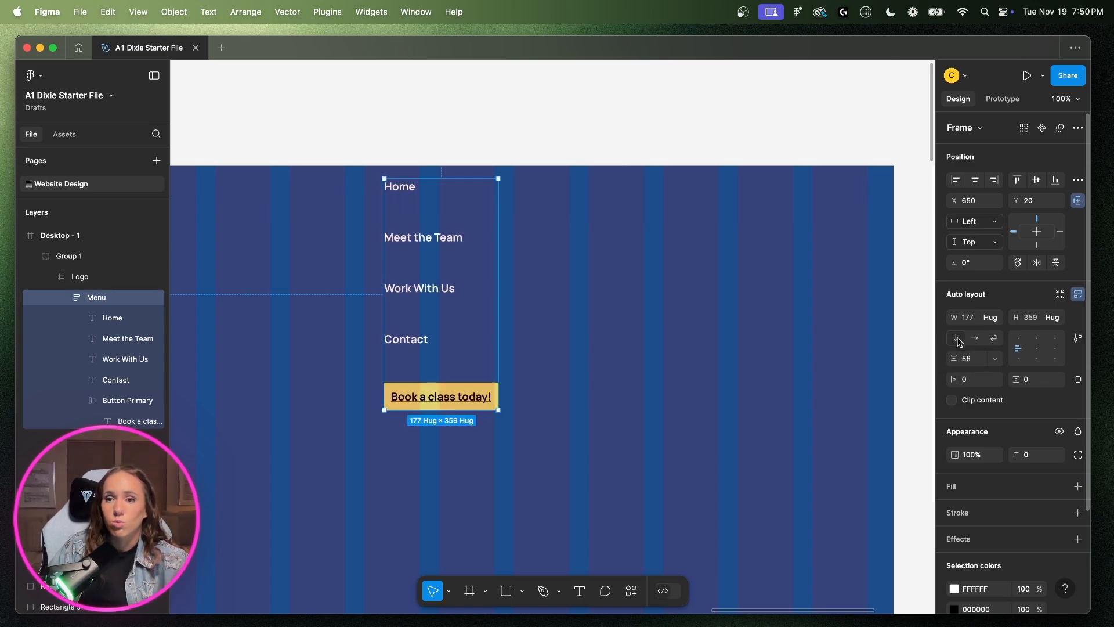
click(974, 359)
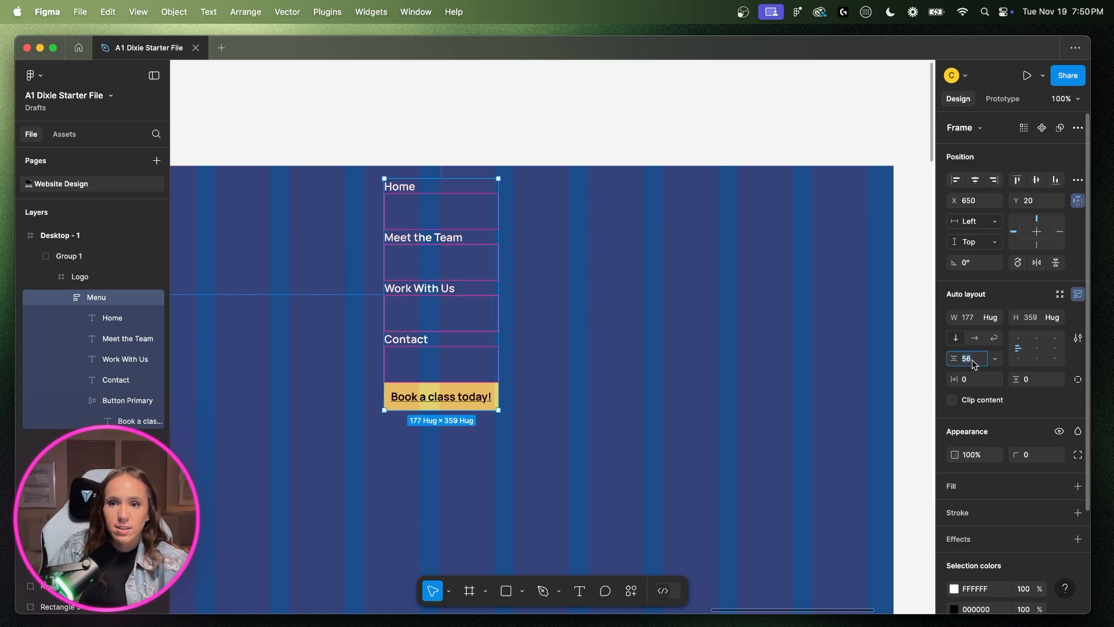
text(50)
key(Return)
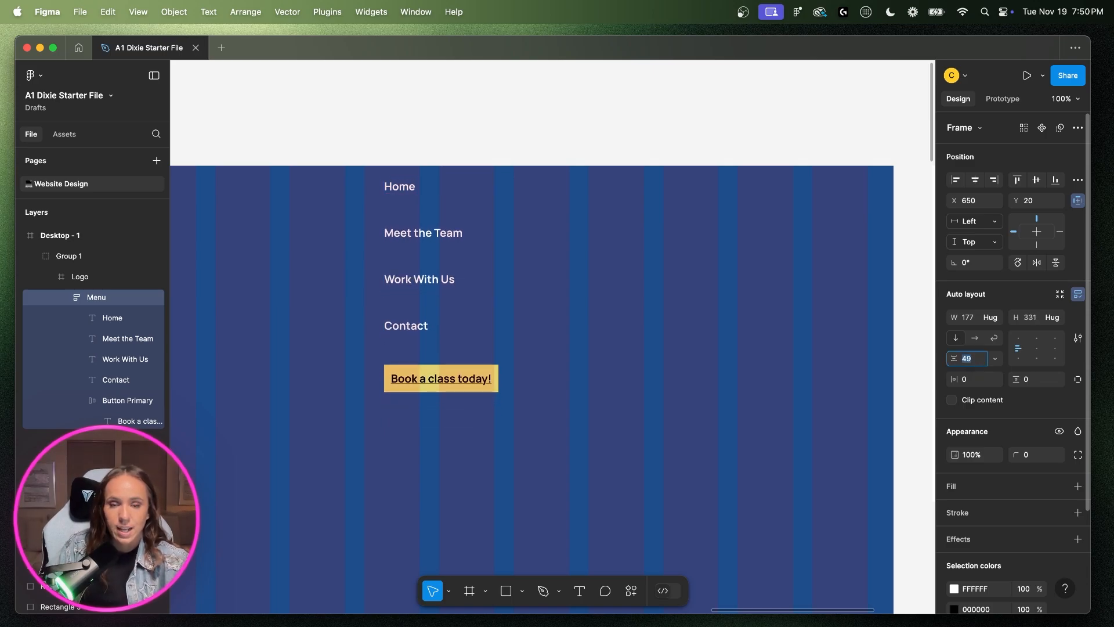
key(Up)
key(Up)
key(Up)
key(Up)
- Undo the vertical direction and spacing changes on the Menu frame, and deselect it
key(super+z)
key(super+z)
key(super+z)
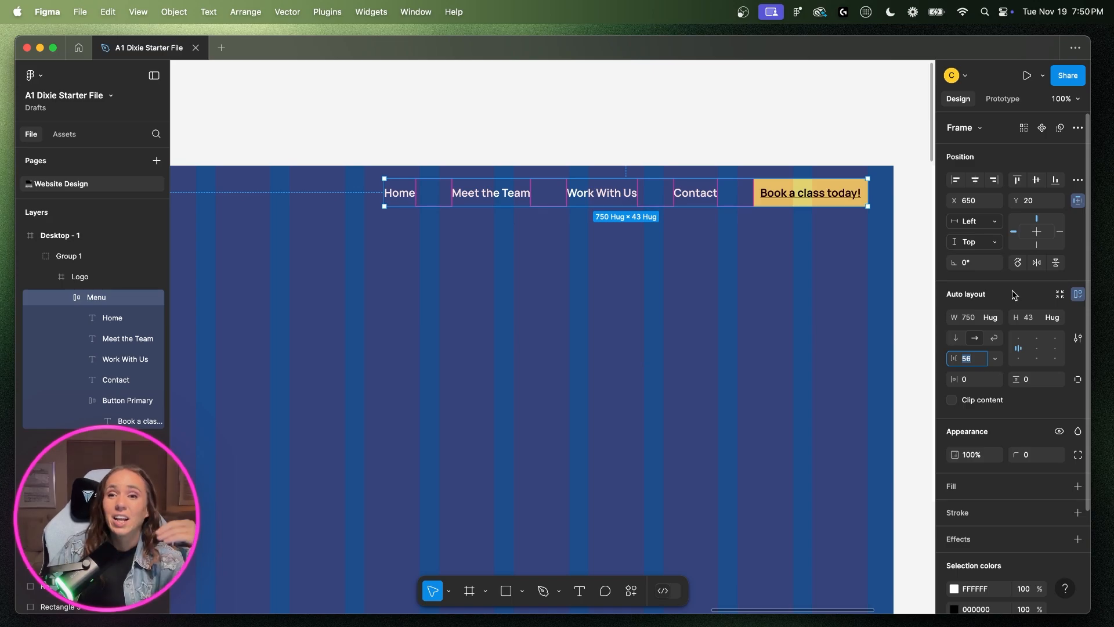
click(714, 145)
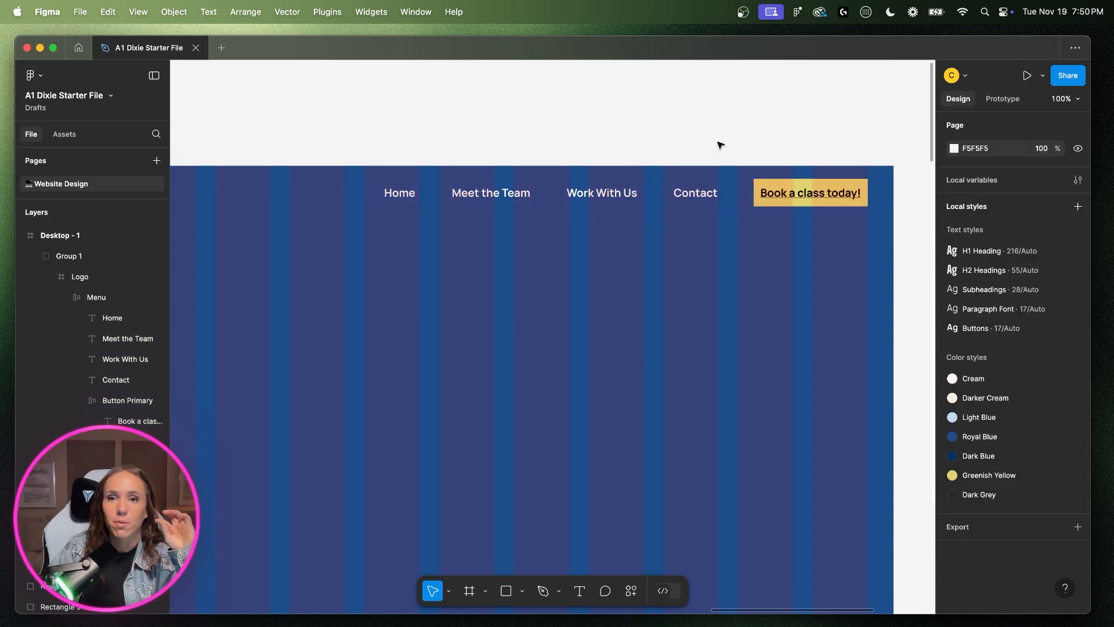
click(696, 194)
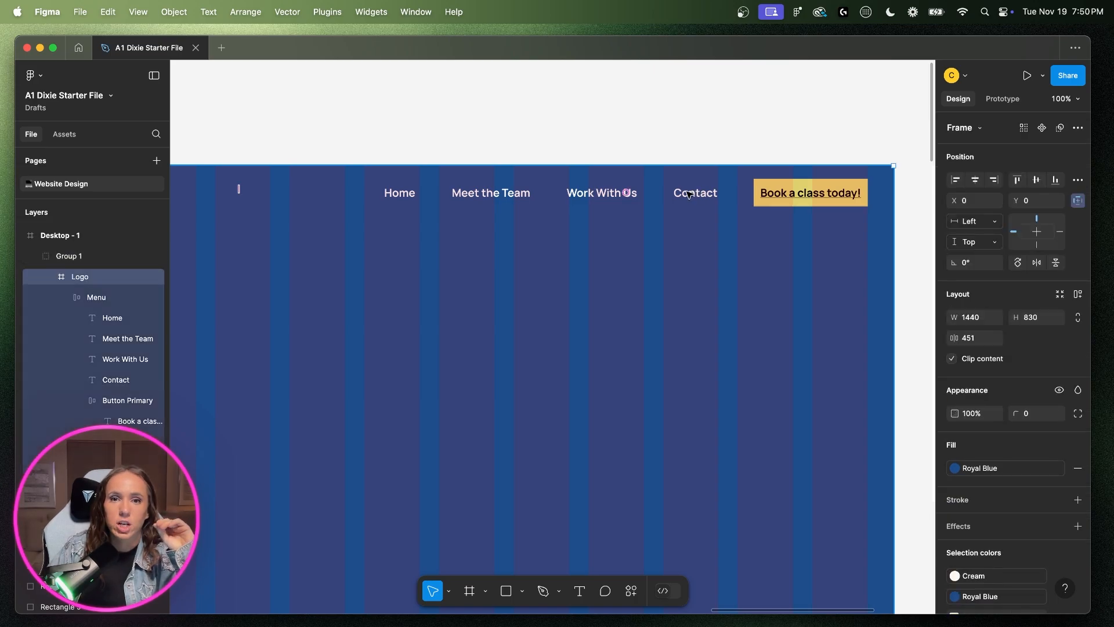
double_click(690, 194)
click(657, 130)
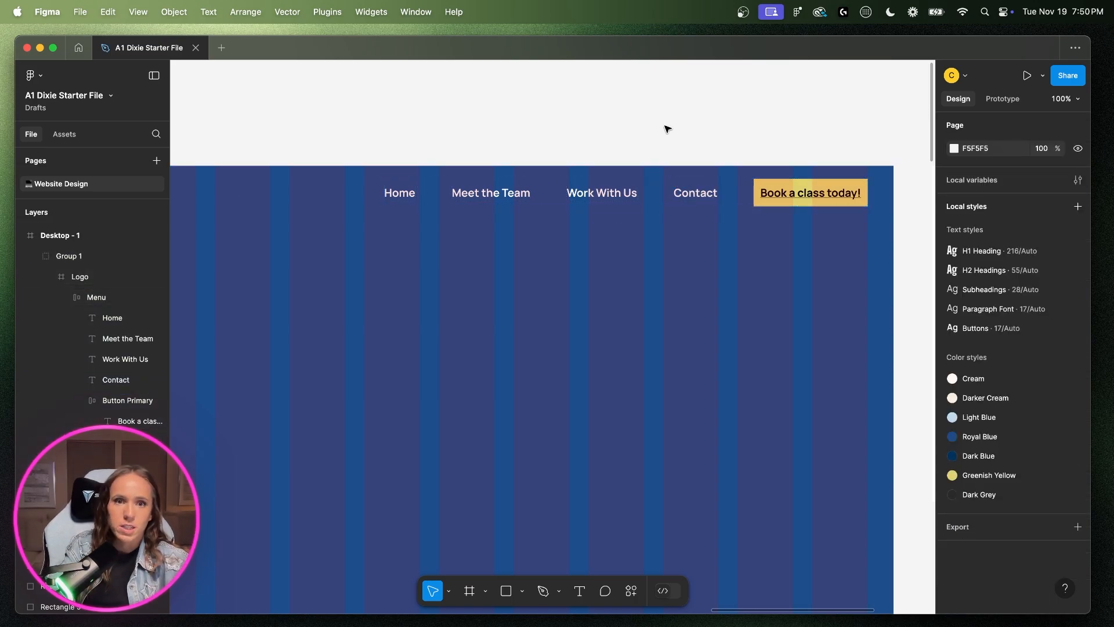
- Group the header's Menu frame and inner Logo frame together inside the blue hero frame
key(minus)
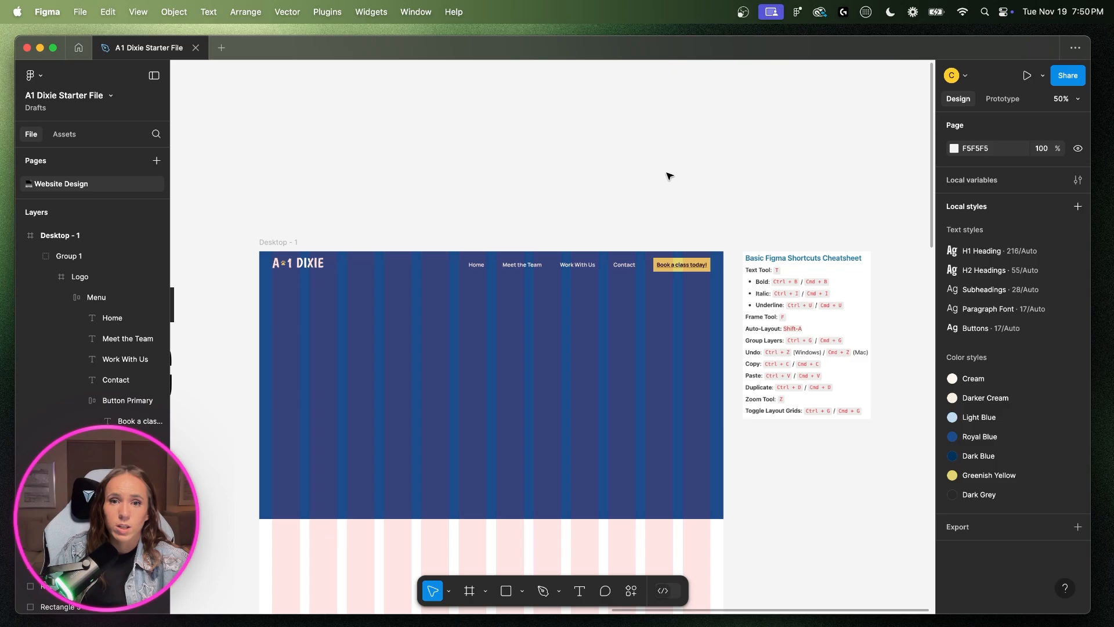
click(580, 272)
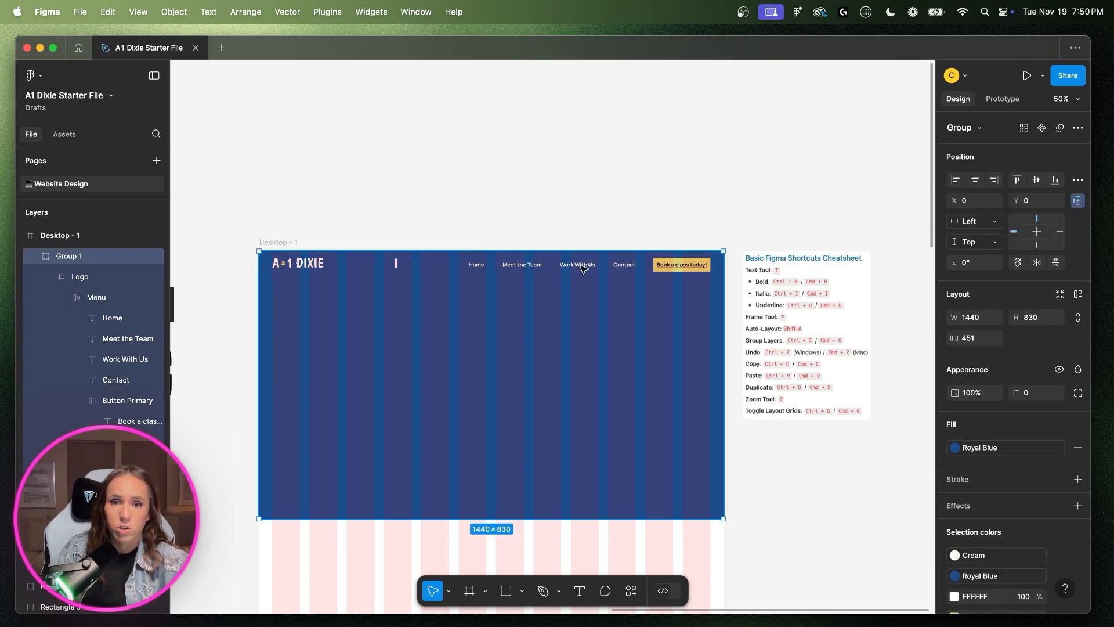
click(582, 269)
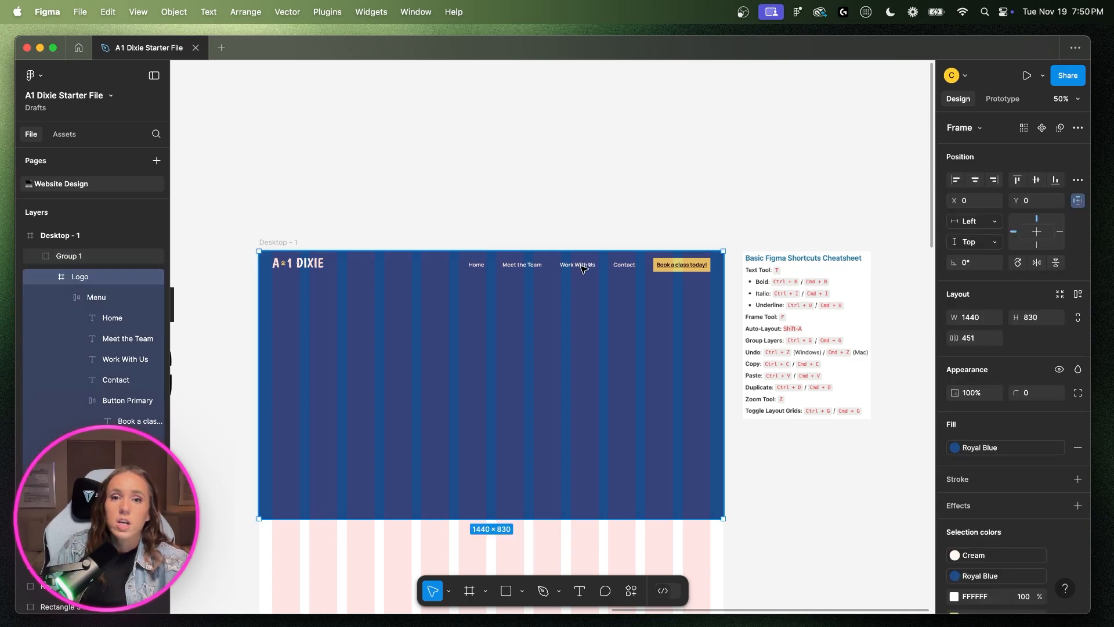
shift+click(307, 266)
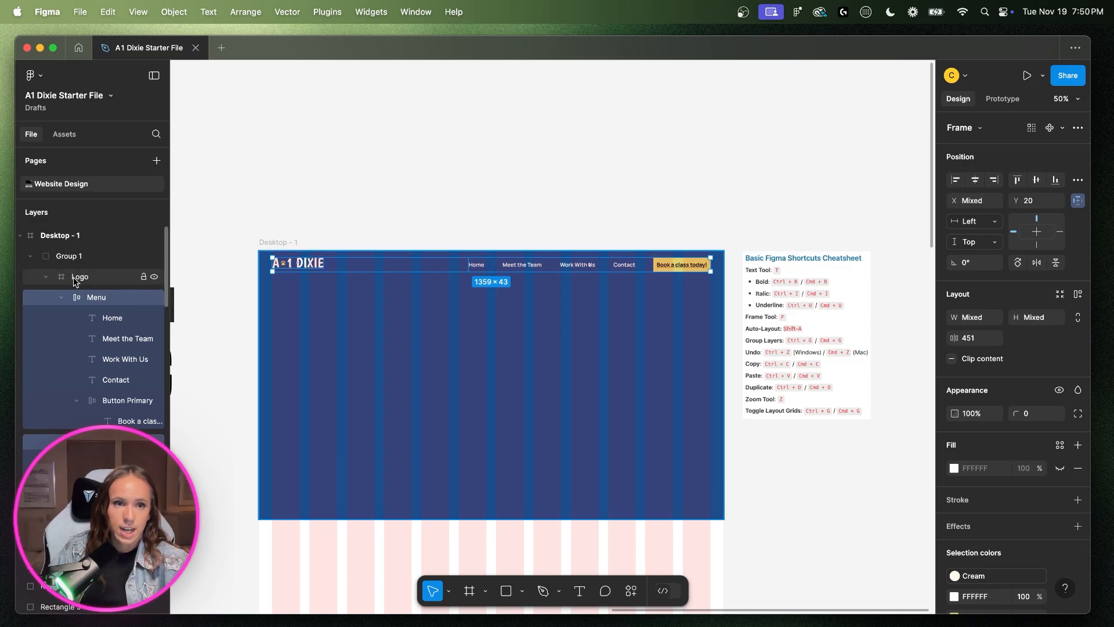
click(63, 297)
click(62, 318)
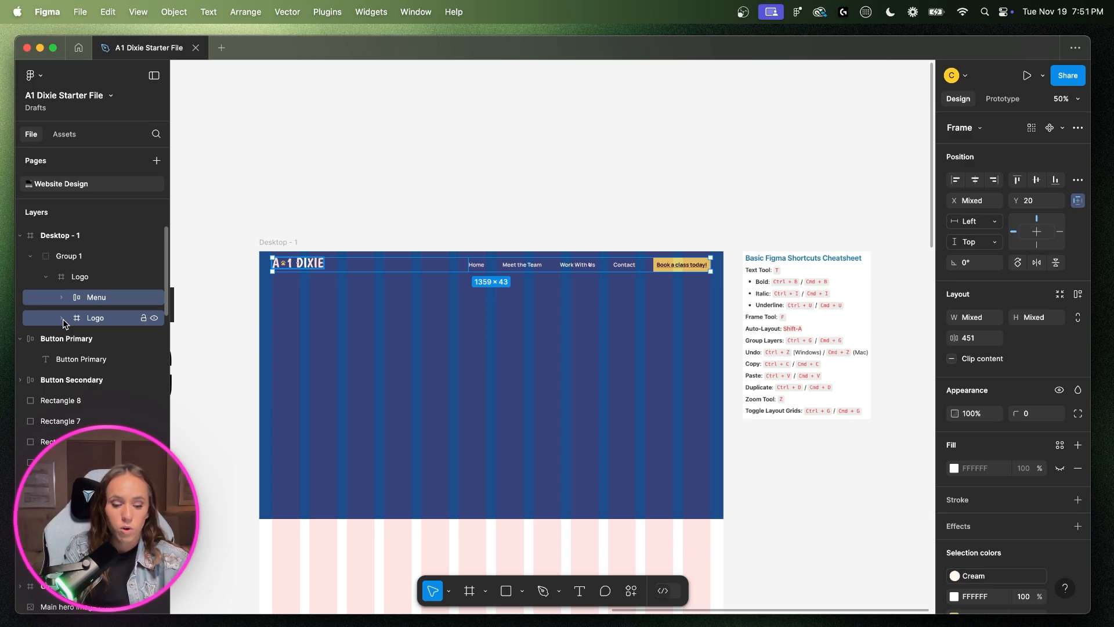
key(super+g)
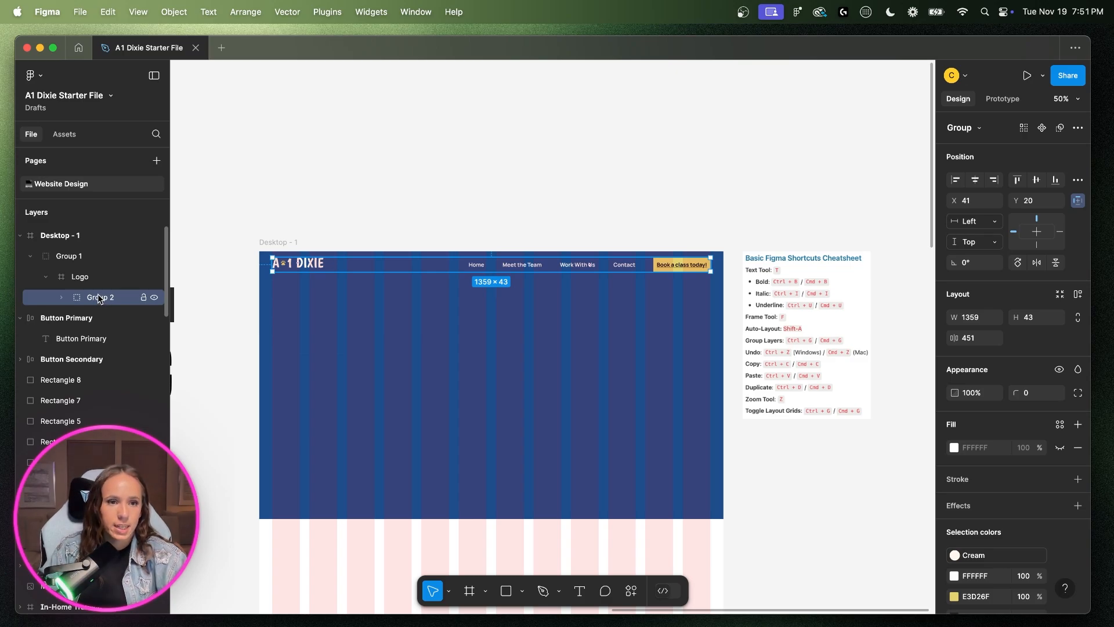
- Rename the blue hero frame, the outer Logo layer, as Navigation Menu
click(86, 282)
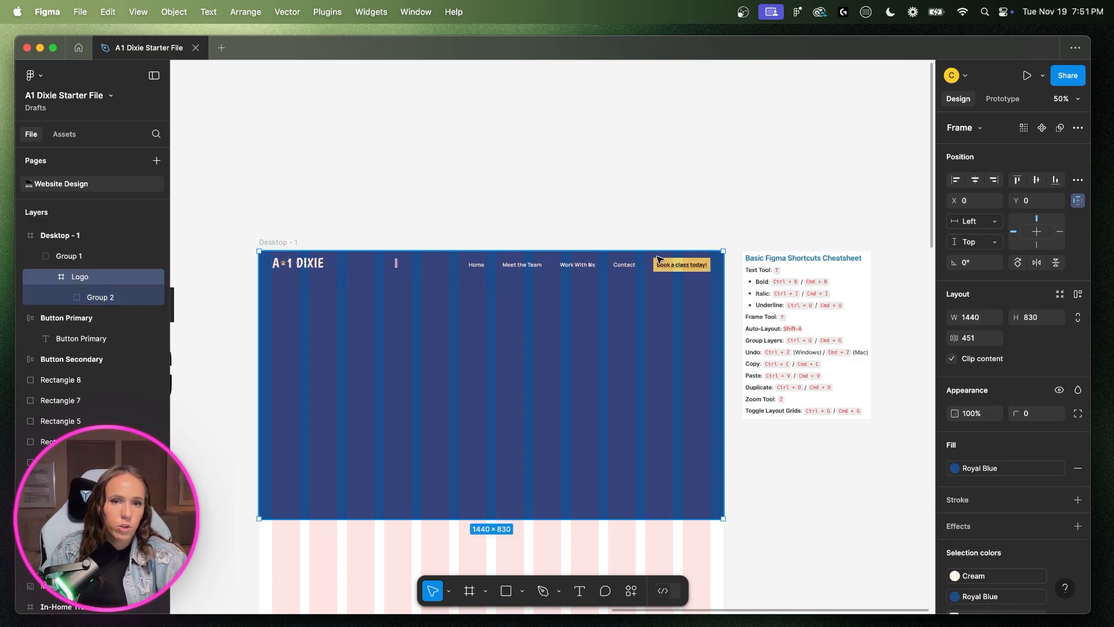
right_click(79, 280)
click(145, 323)
text(Navigation Menu)
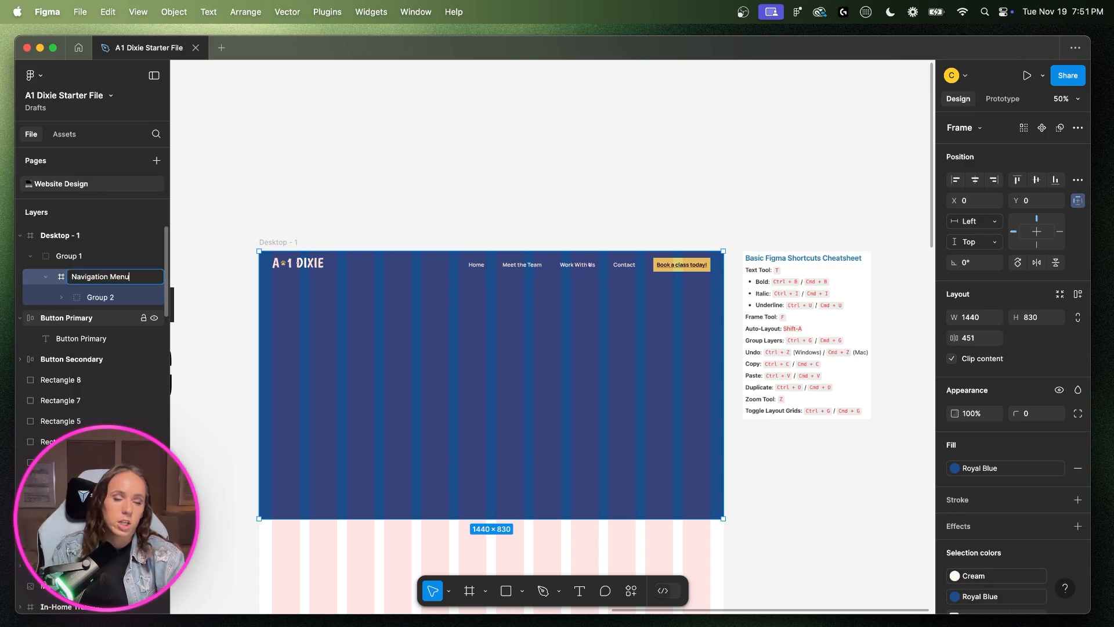
- Rename the group holding the logo and menu as Logo + Menu Items, and collapse the Navigation Menu frame in the layer list
click(104, 298)
right_click(108, 304)
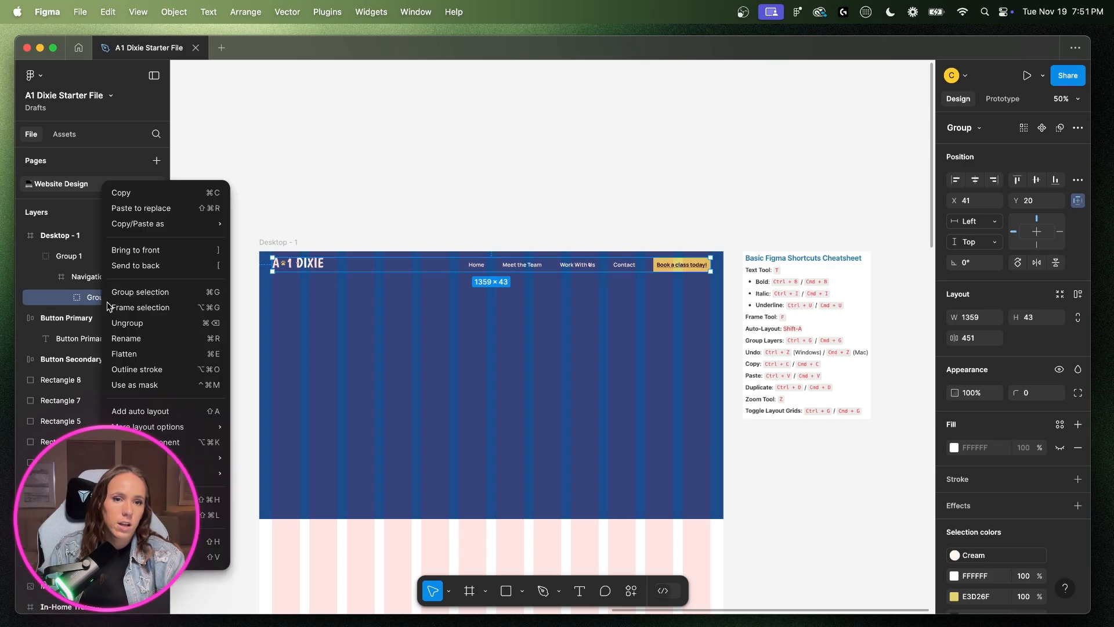
click(131, 337)
text(Logo + Menu Items)
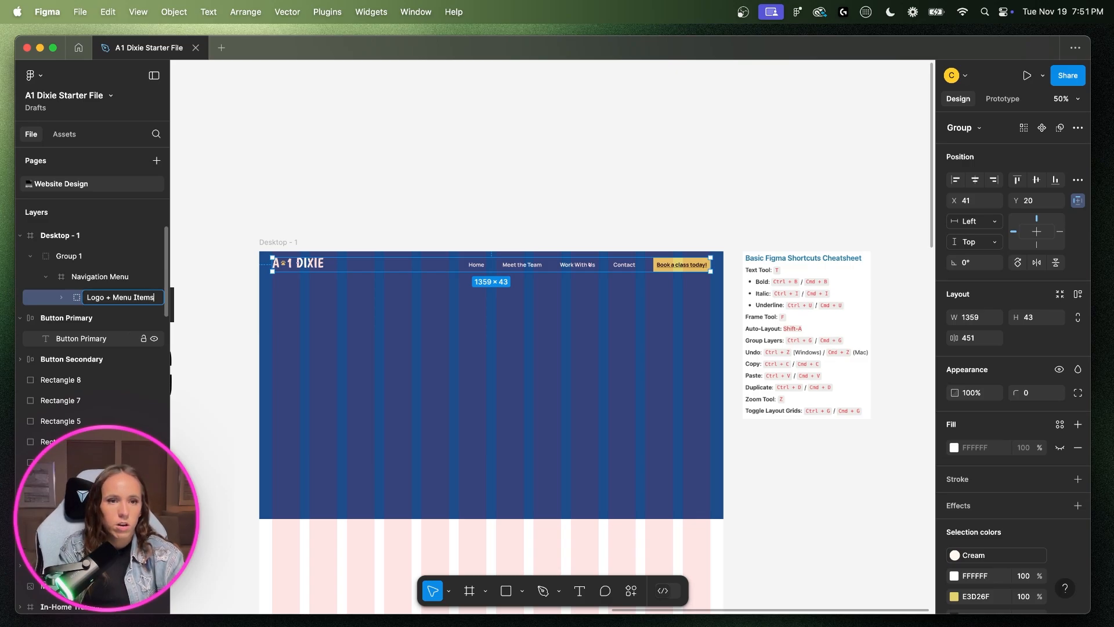
key(Return)
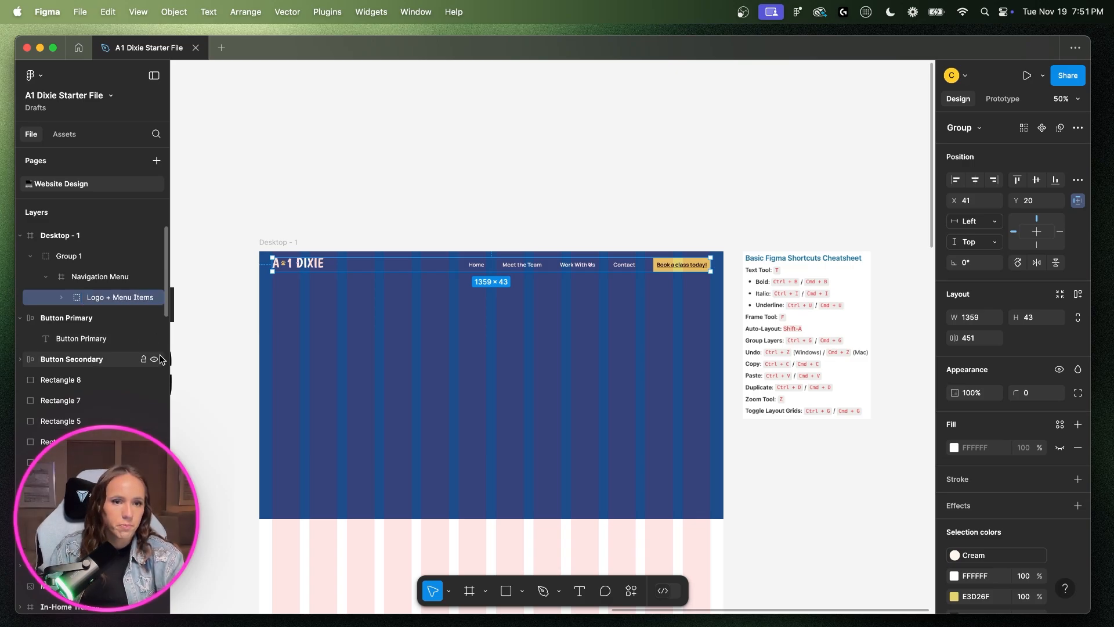
click(46, 278)
click(68, 256)
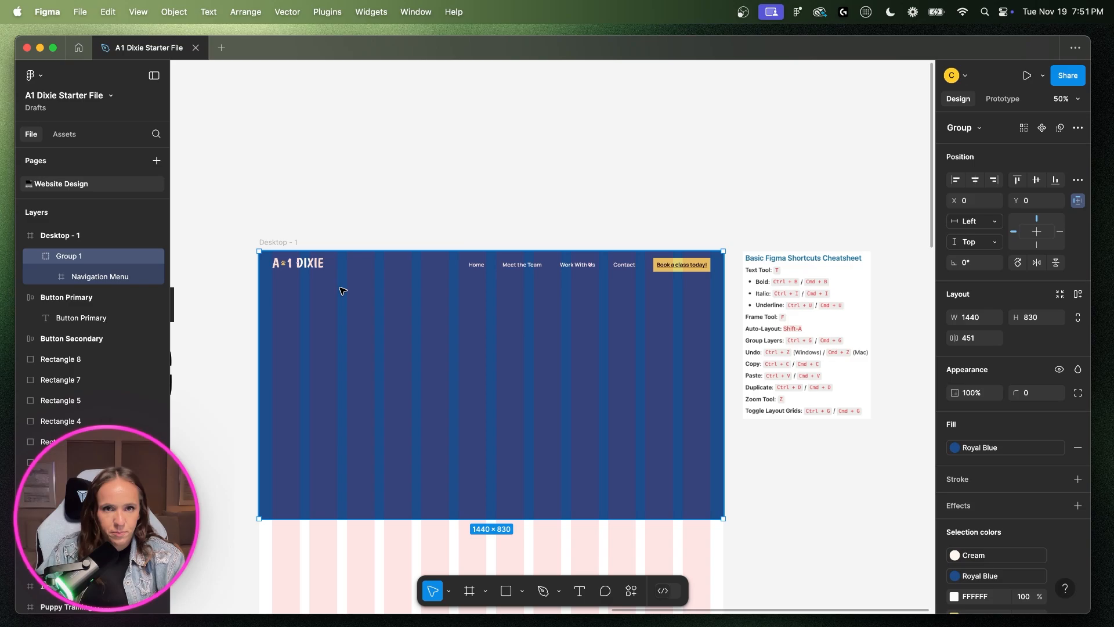
click(511, 171)
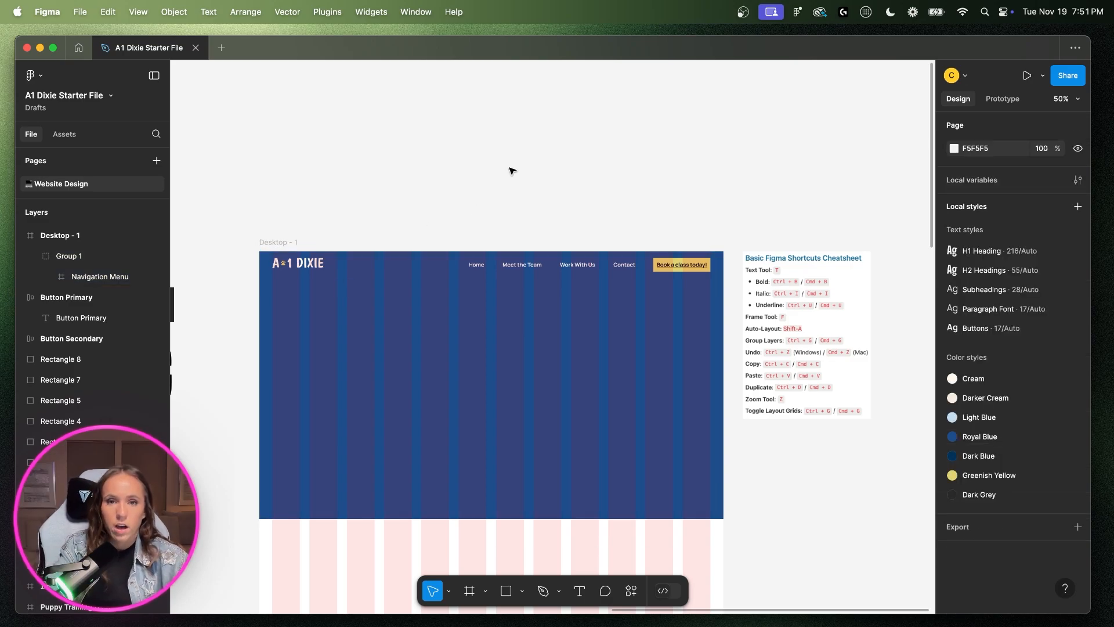
- Examine the hero section of the finished reference design, including its heading, tagline, dog image and booking button
key(shift+0)
scroll(511, 171, left, 5)
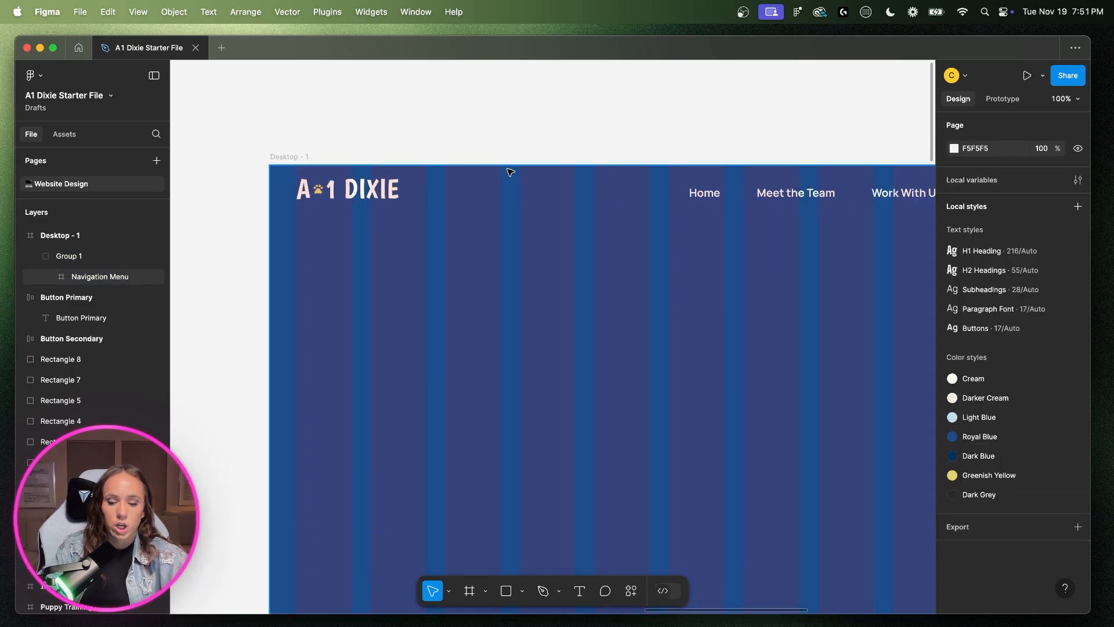
key(minus)
scroll(497, 171, left, 5)
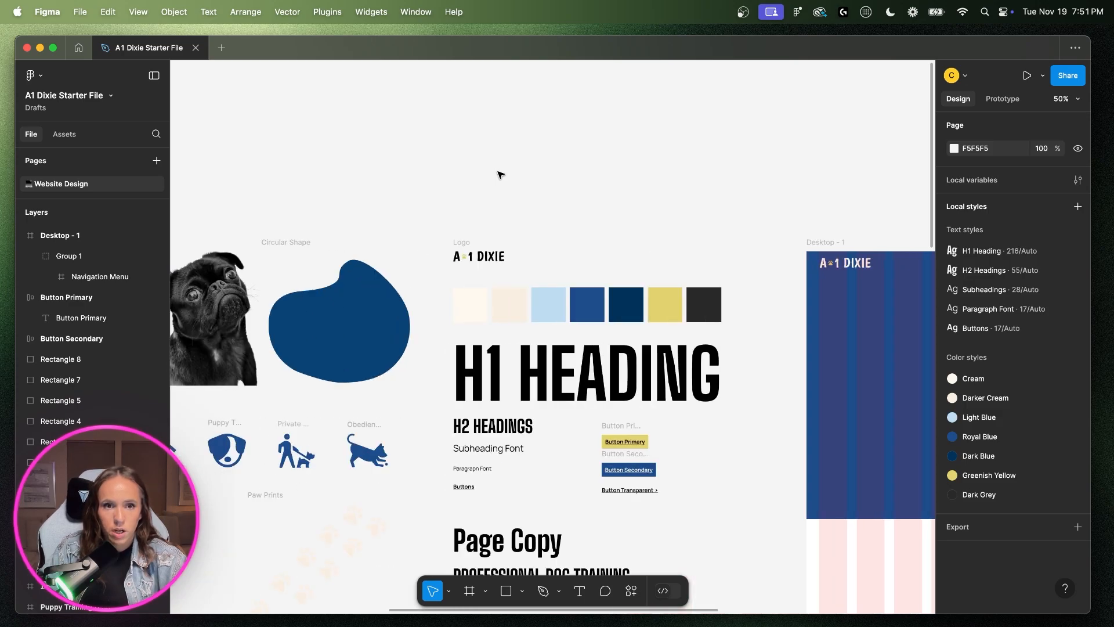
scroll(501, 174, left, 8)
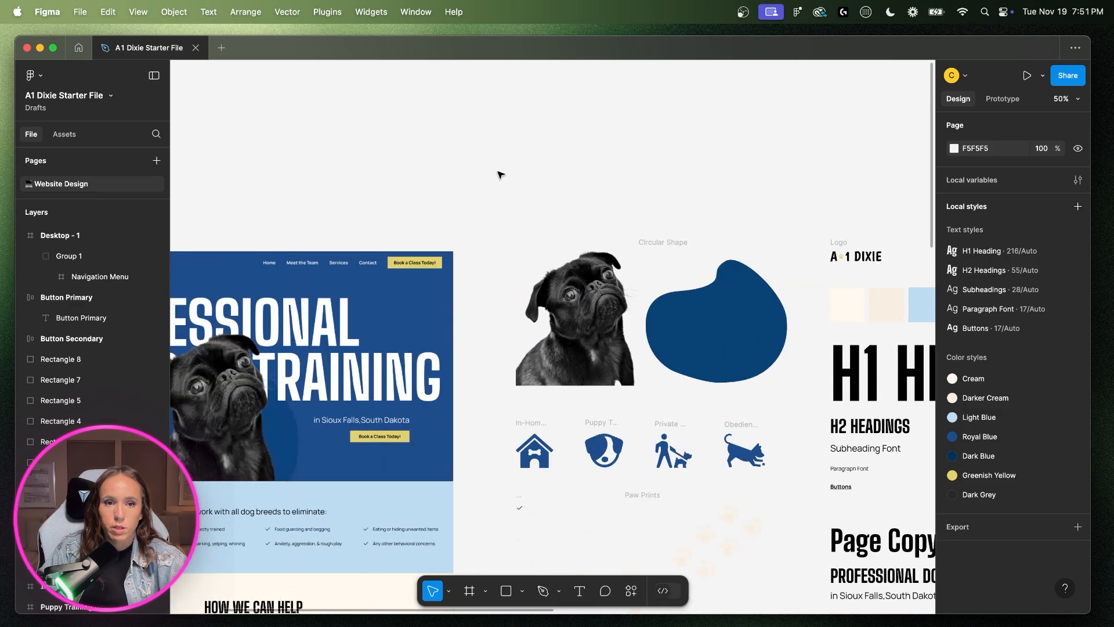
scroll(500, 175, left, 4)
scroll(601, 230, right, 1)
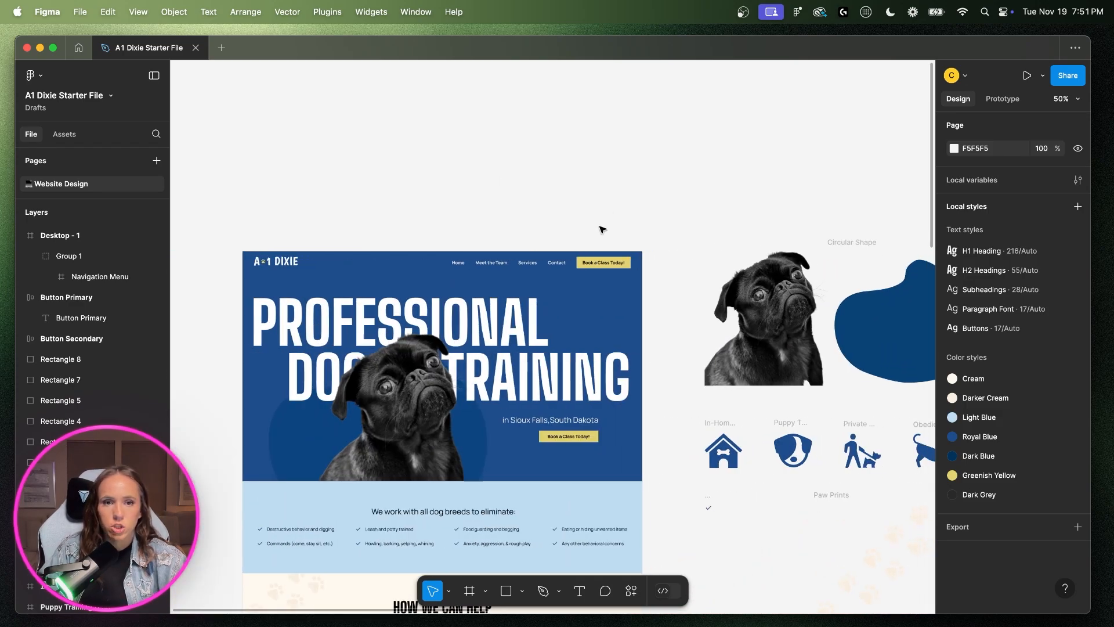
scroll(601, 229, right, 2)
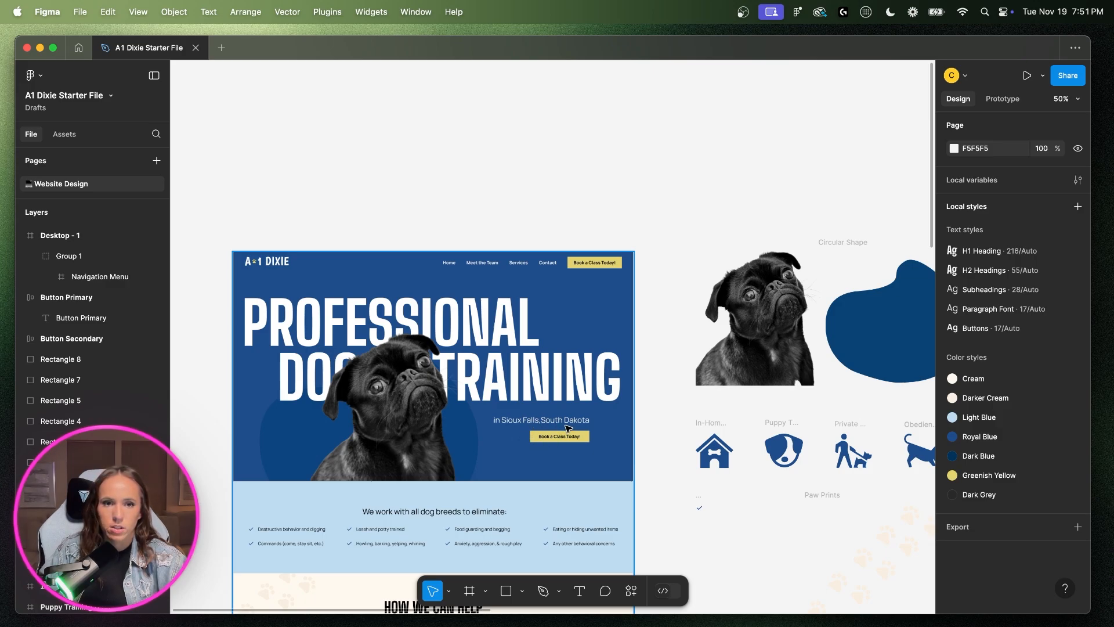
- Copy the PROFESSIONAL DOG TRAINING heading from the page copy into the blue hero, aligned with the logo at about X 41, Y 218
scroll(568, 429, right, 15)
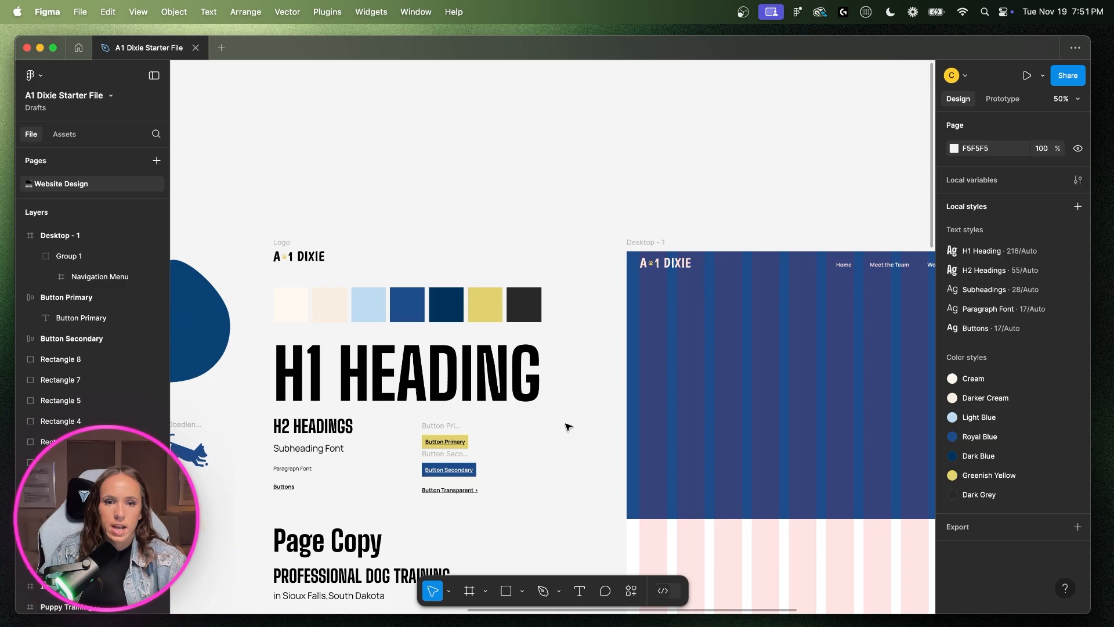
scroll(568, 427, left, 5)
scroll(479, 514, down, 5)
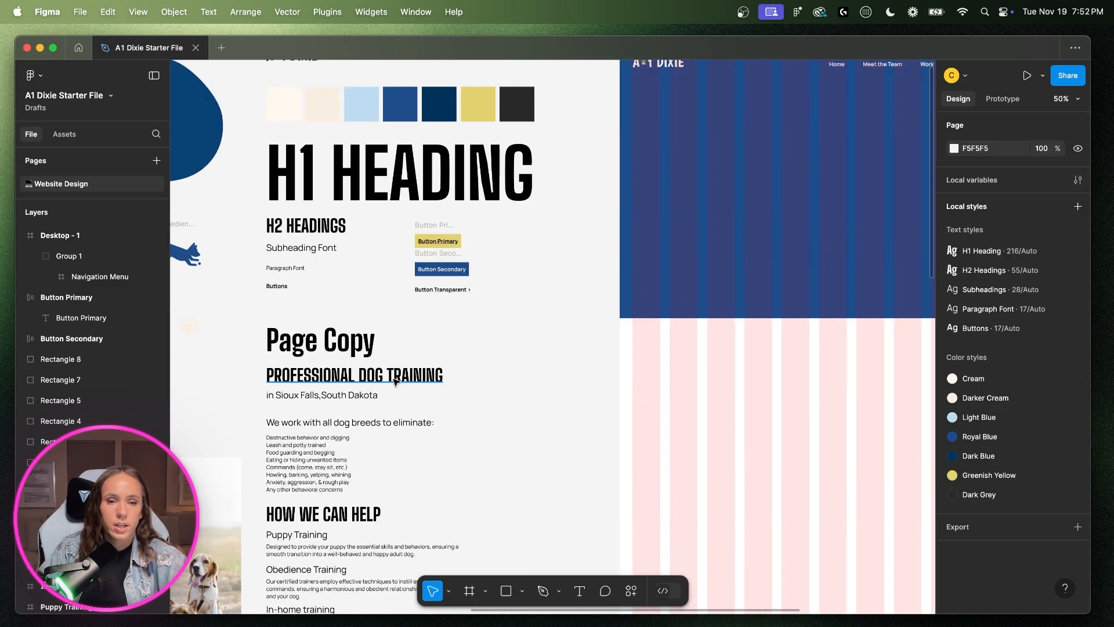
click(280, 375)
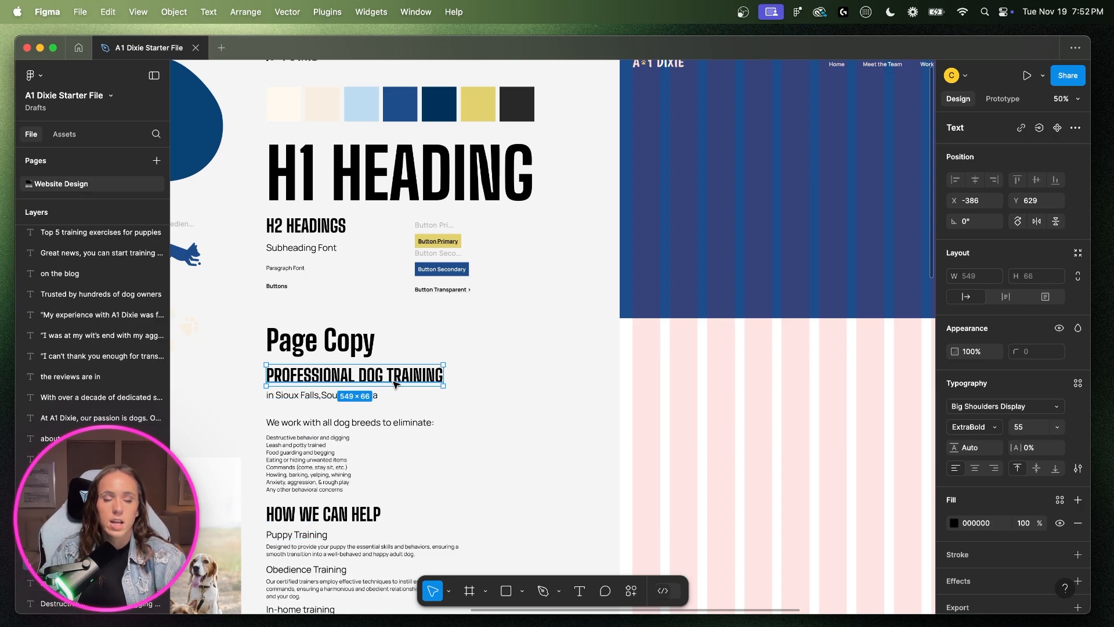
alt+drag(385, 377, 816, 135)
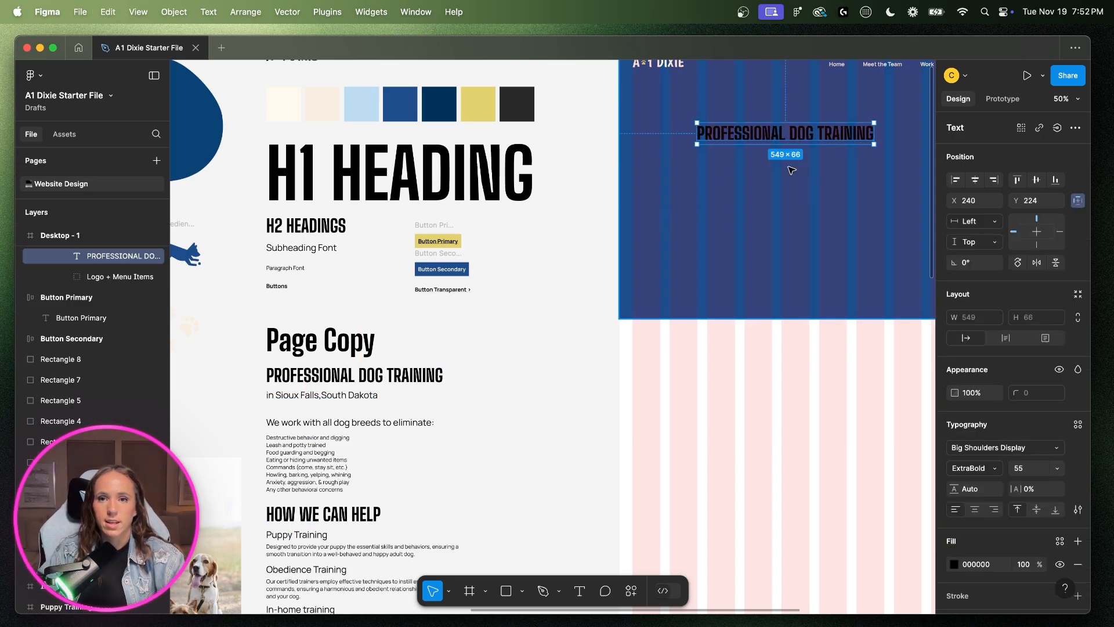
scroll(789, 174, up, 3)
scroll(783, 263, right, 10)
drag(557, 261, 492, 259)
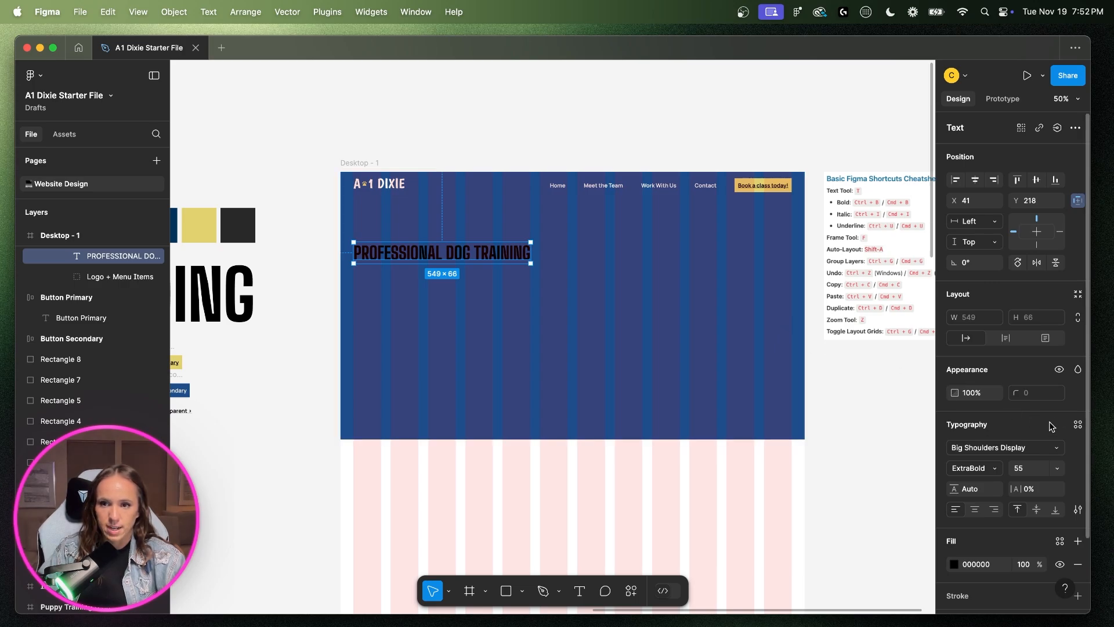
- Apply the H1 Heading text style to the hero heading and set its fill to white, FFFFFF
click(1079, 427)
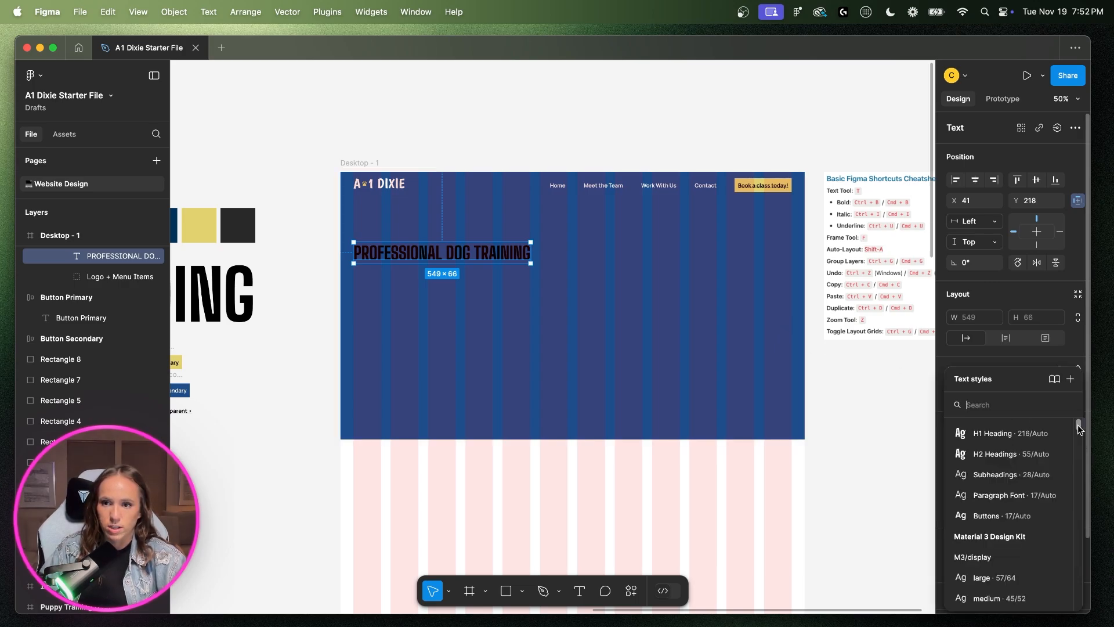
click(993, 433)
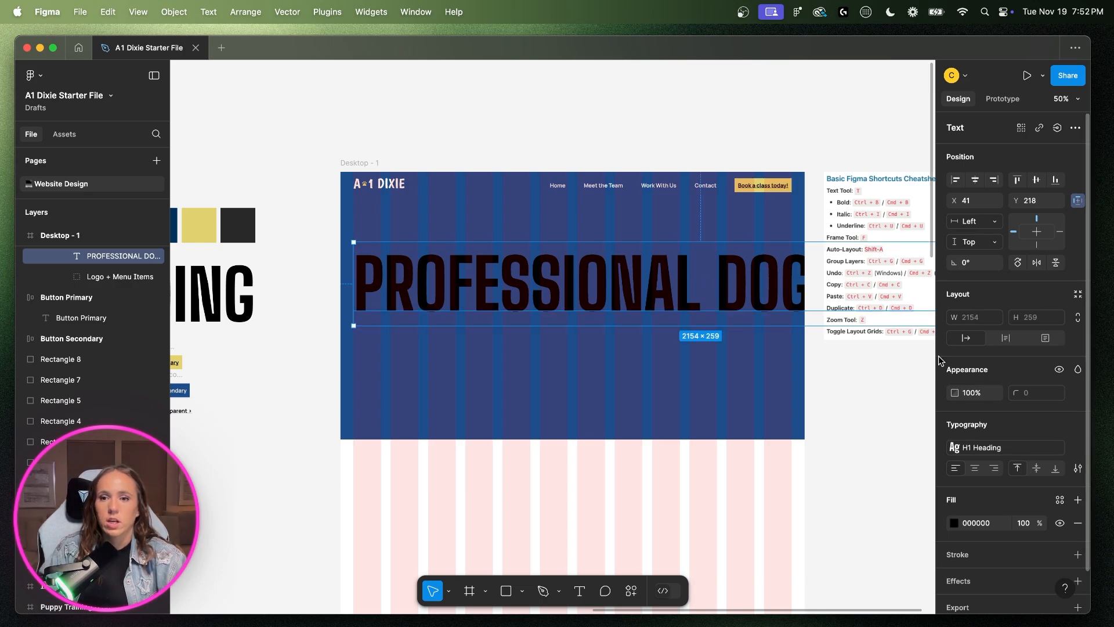
scroll(984, 553, down, 1)
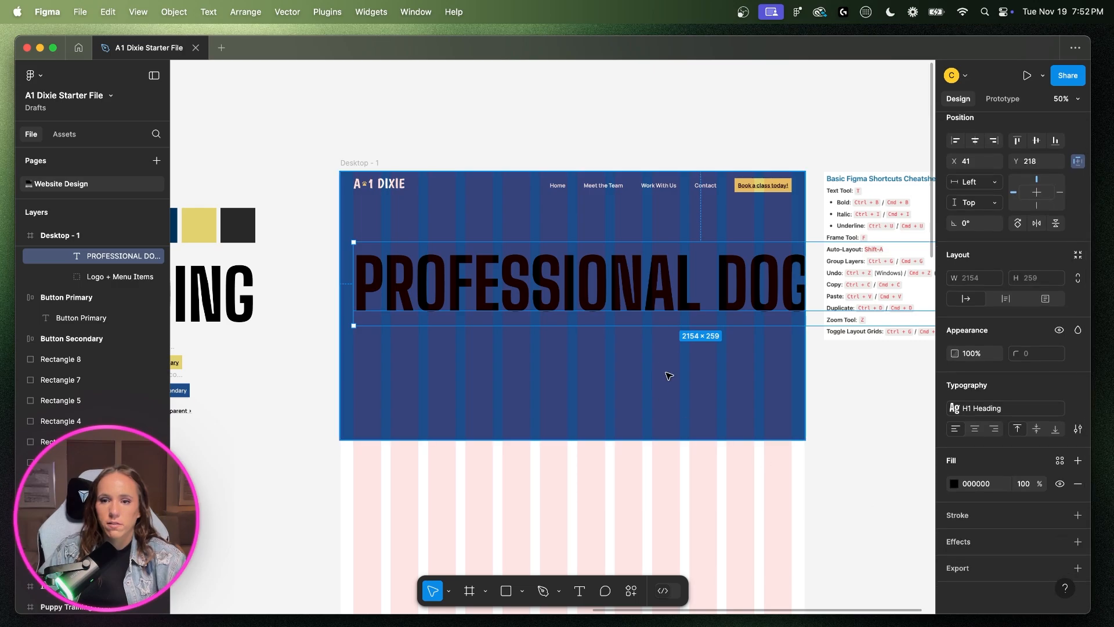
click(954, 483)
click(813, 548)
click(662, 430)
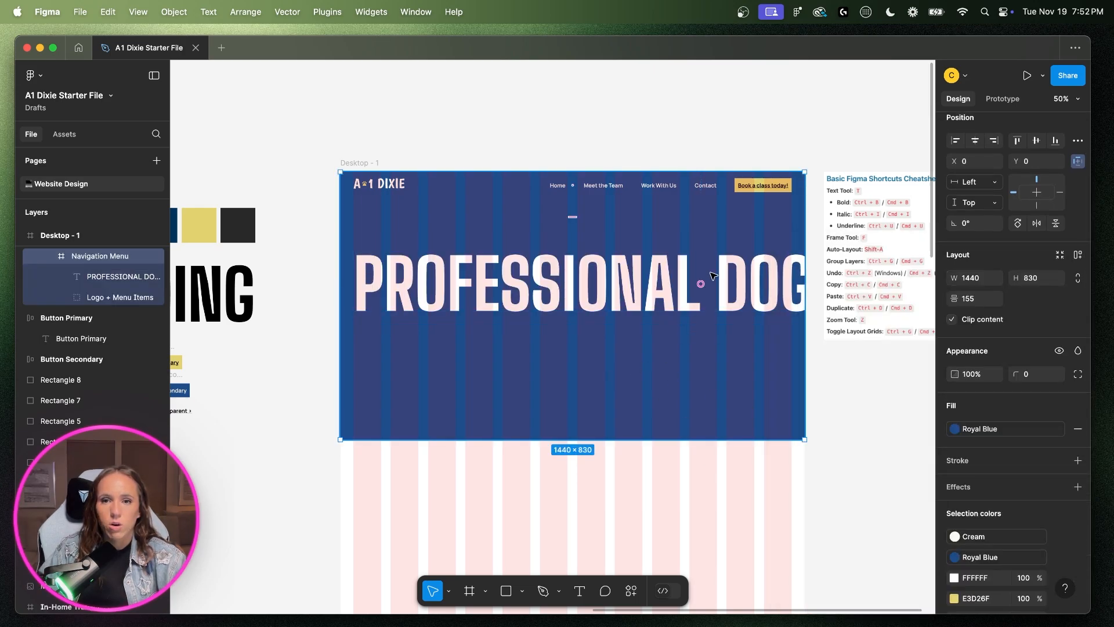
- Duplicate the hero heading directly below the original at about Y 415, and shorten the copy's text to DOG TRAINING
click(750, 285)
key(super+d)
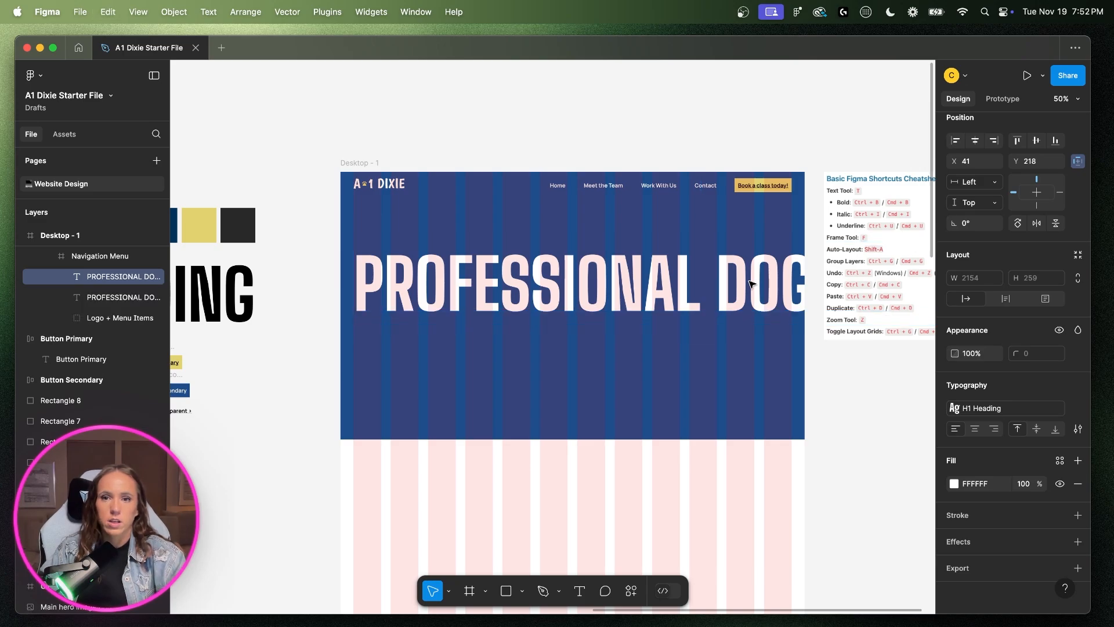
drag(750, 284, 355, 342)
double_click(719, 355)
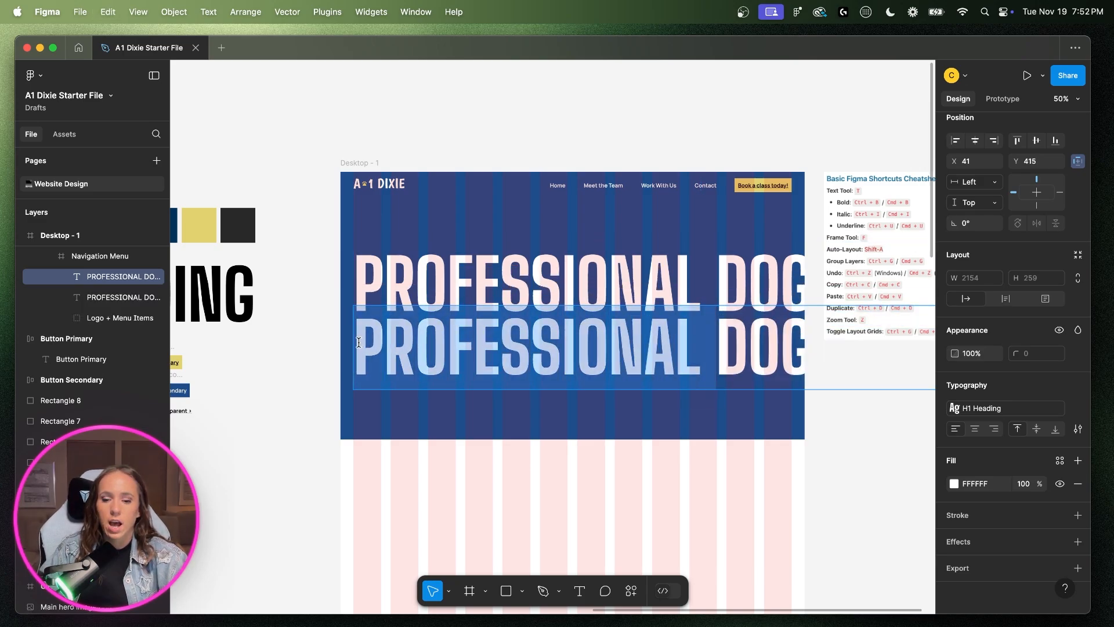
key(BackSpace)
key(Escape)
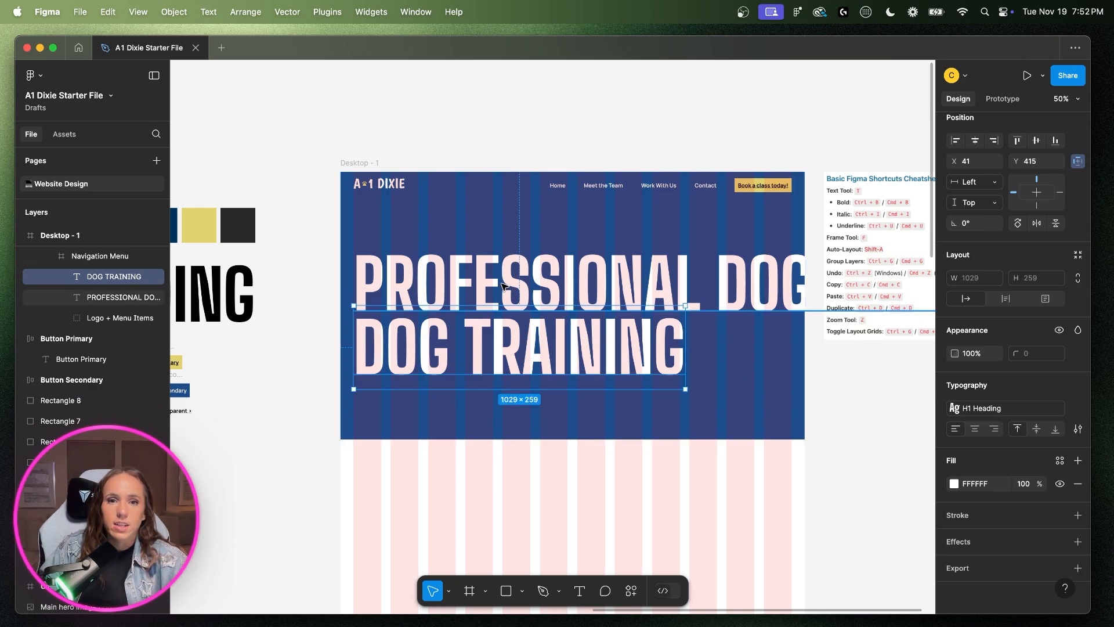
- Shorten the upper hero heading's text to PROFESSIONAL, matching the first heading line of the reference design
scroll(607, 385, left, 20)
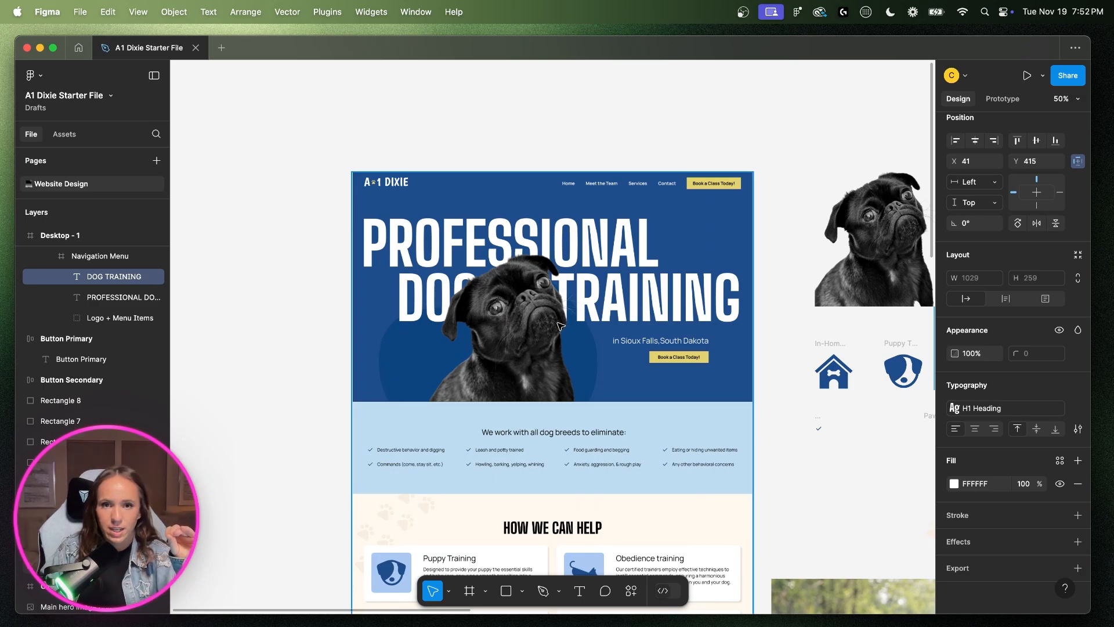
scroll(518, 323, right, 20)
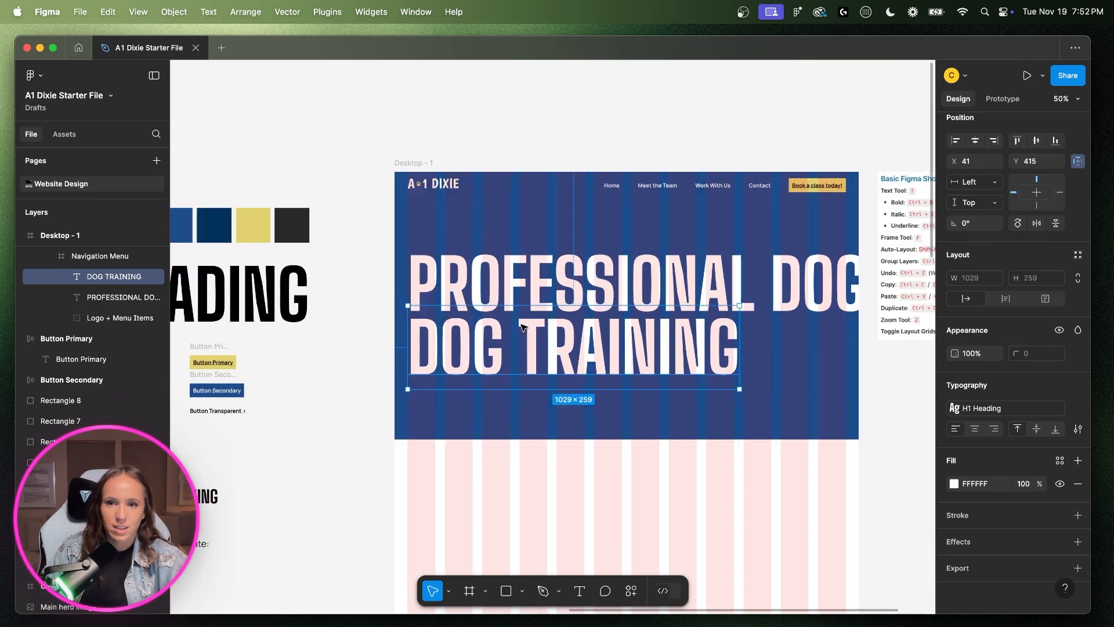
double_click(788, 291)
click(758, 292)
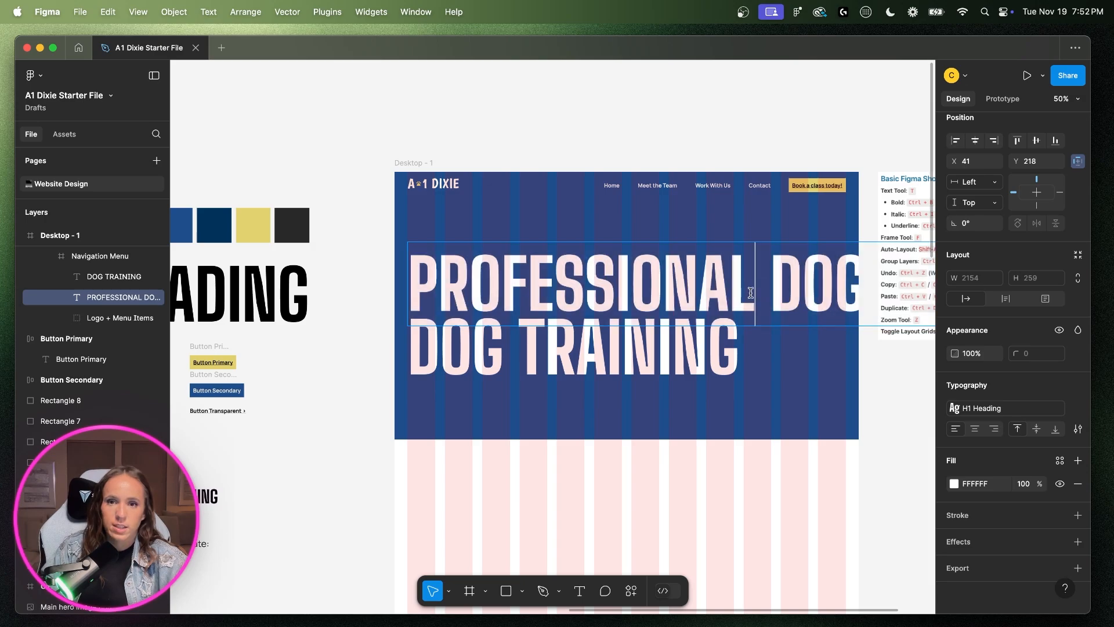
key(super+shift+Right)
key(BackSpace)
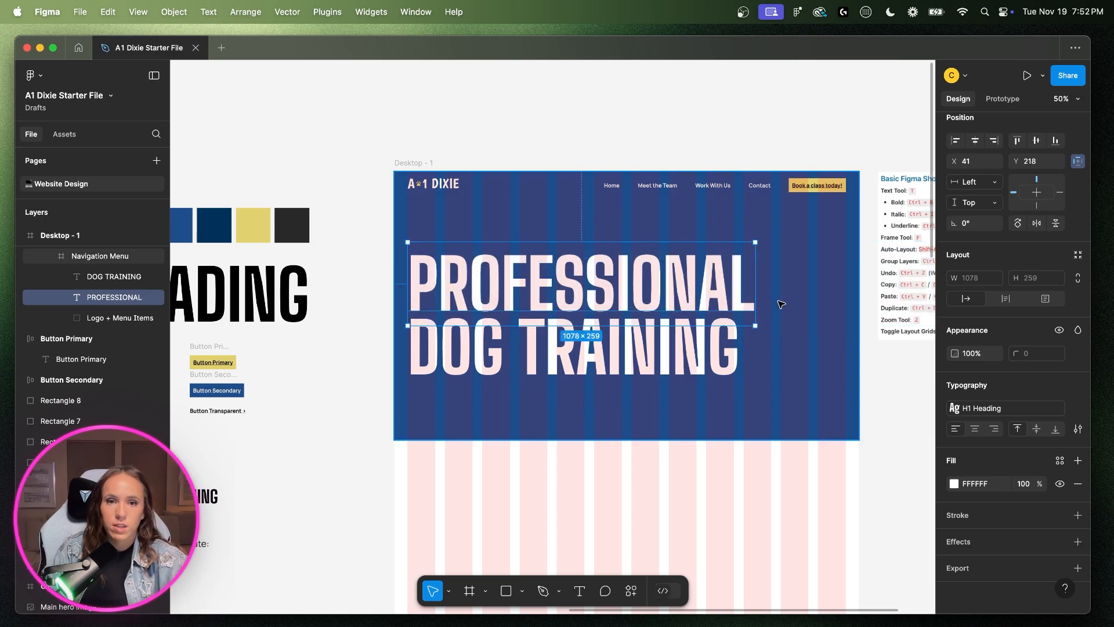
- Move both hero heading lines up together, placing DOG TRAINING at about Y 384 and keeping them at X 41
scroll(777, 296, right, 5)
shift+click(568, 356)
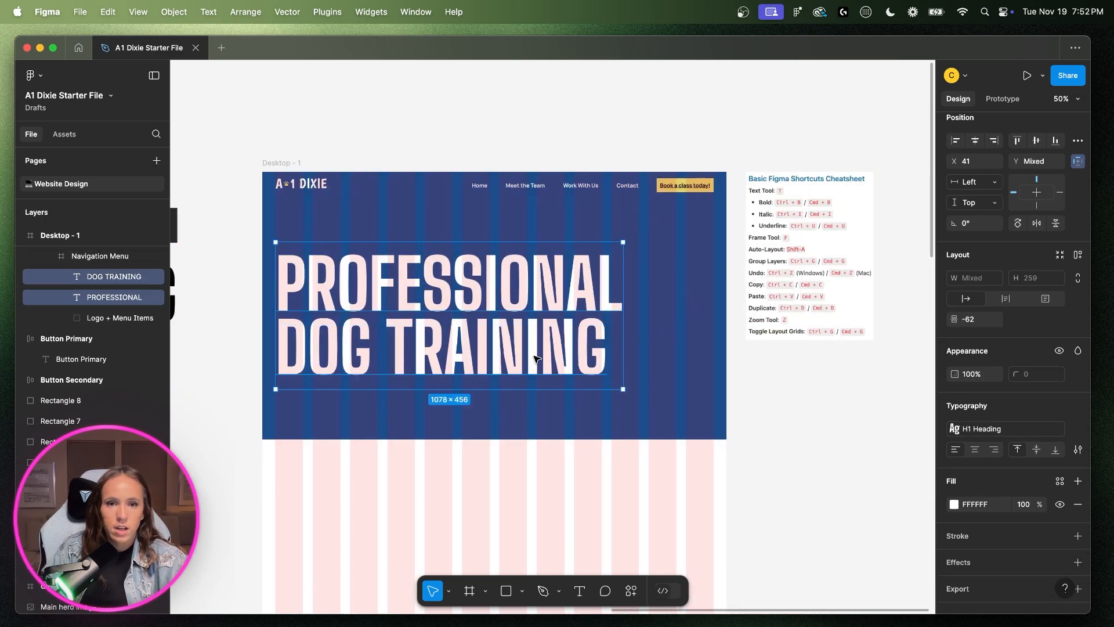
drag(535, 359, 535, 349)
key(super+plus)
key(super+plus)
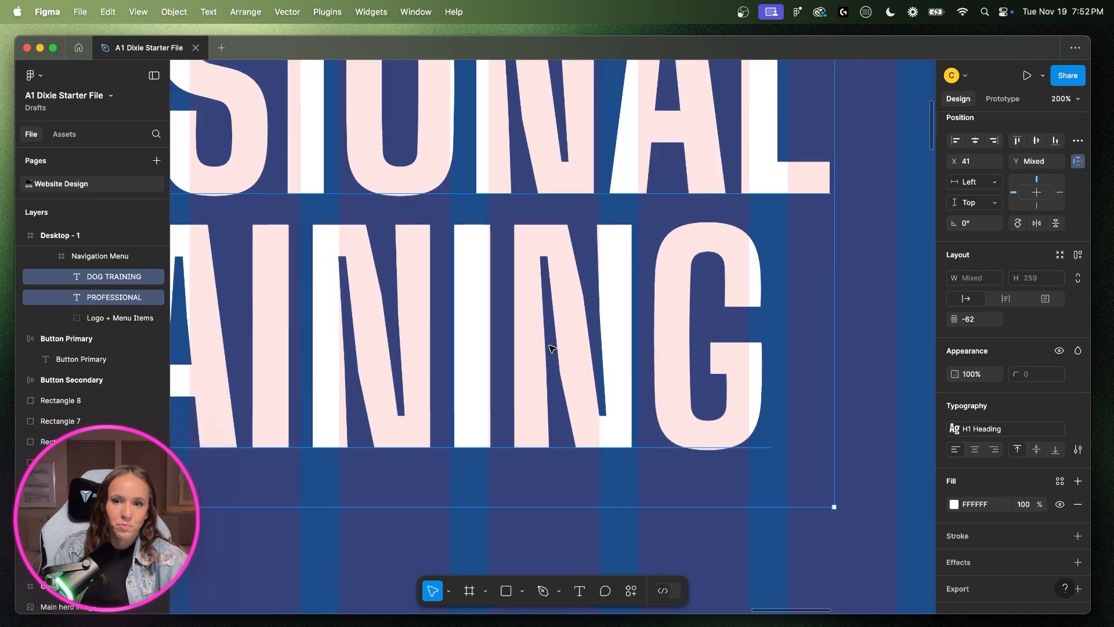
scroll(543, 352, left, 10)
scroll(549, 350, up, 1)
key(super+minus)
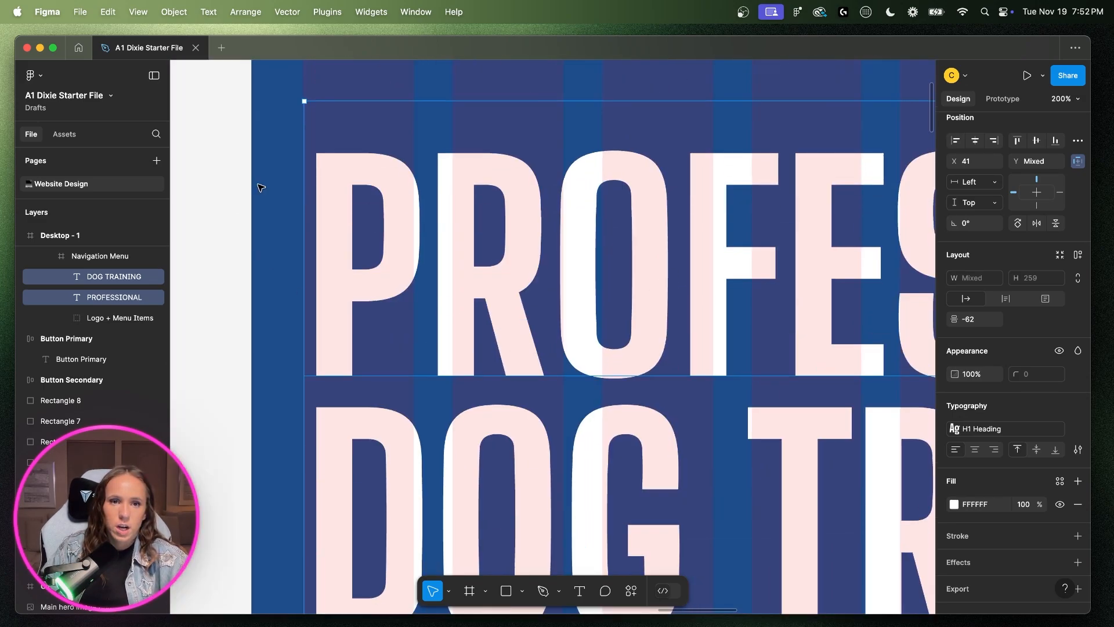
key(super+minus)
- Try to widen the gap between DOG and TRAINING by adding spaces and a period between the words
scroll(464, 255, left, 20)
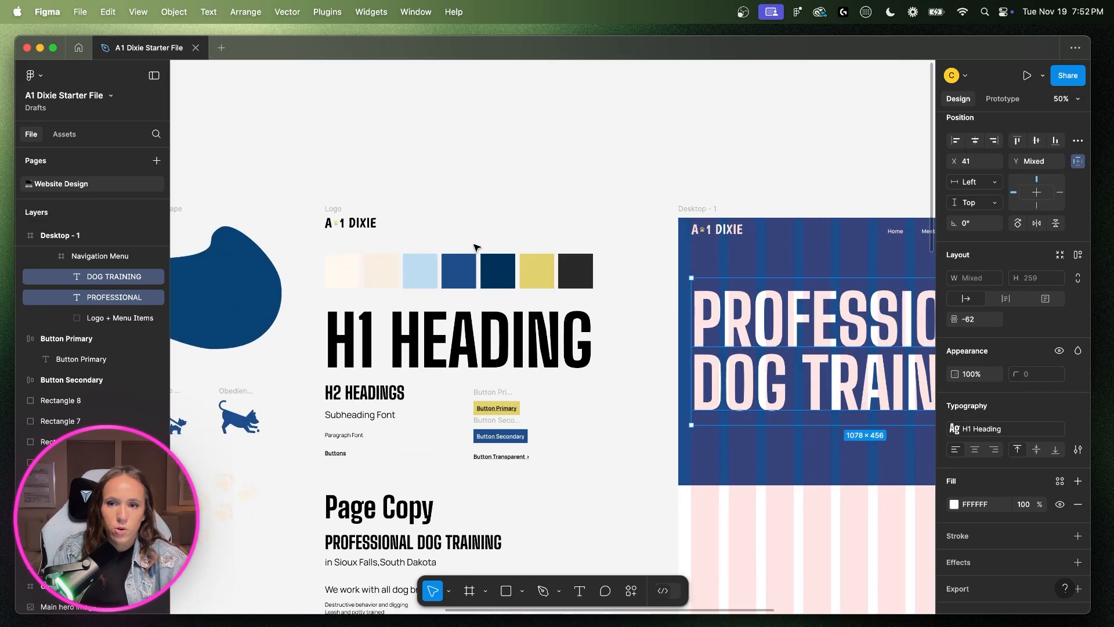
scroll(513, 353, left, 5)
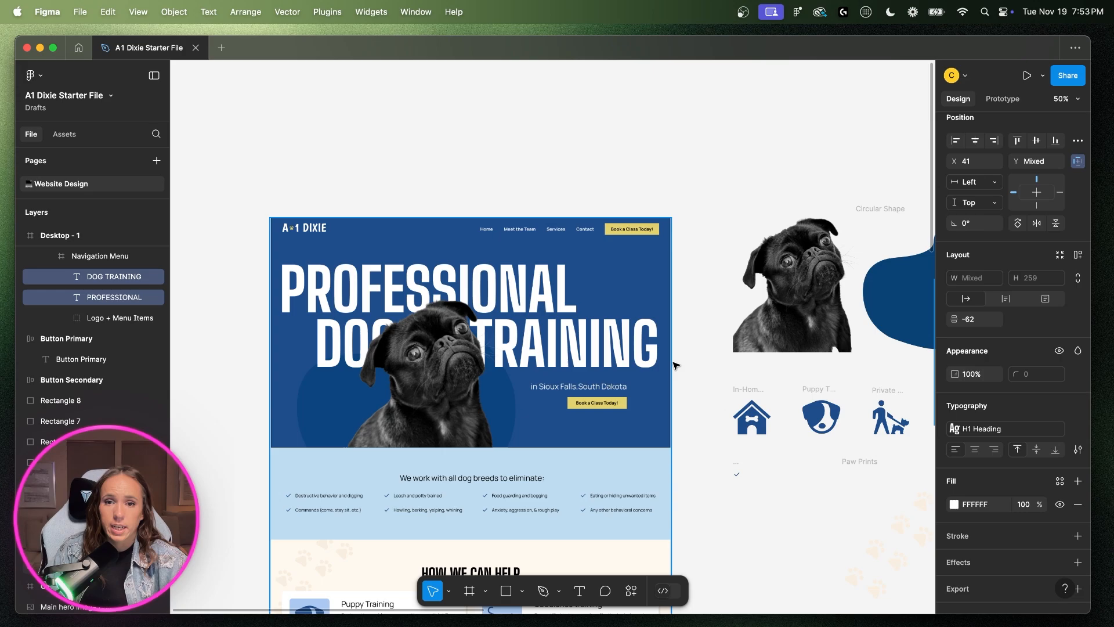
scroll(674, 366, right, 20)
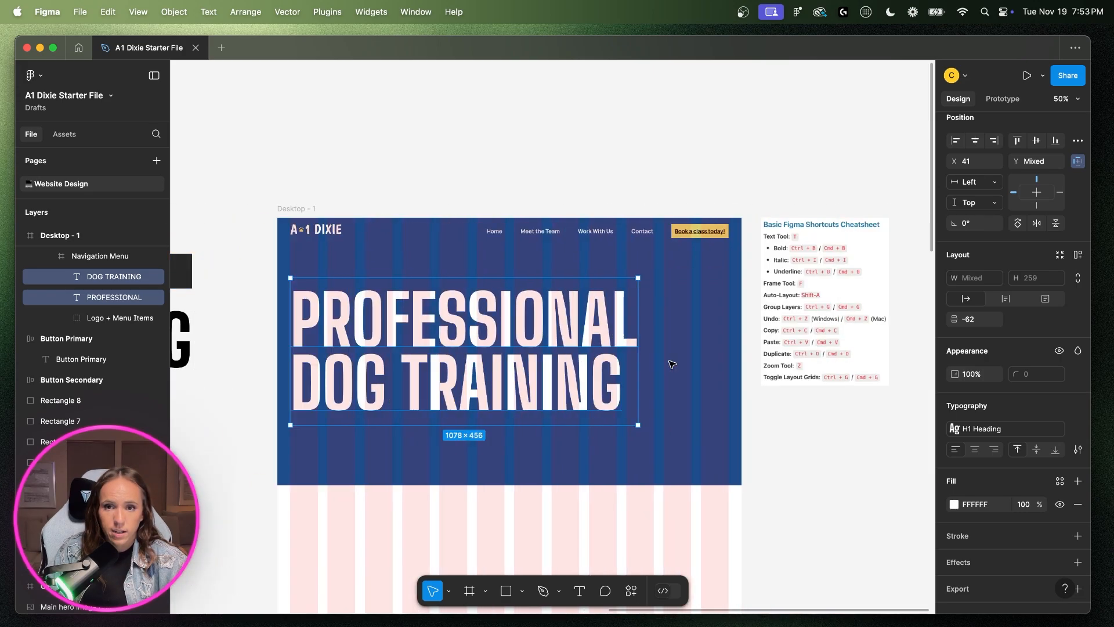
click(749, 394)
click(578, 386)
double_click(559, 386)
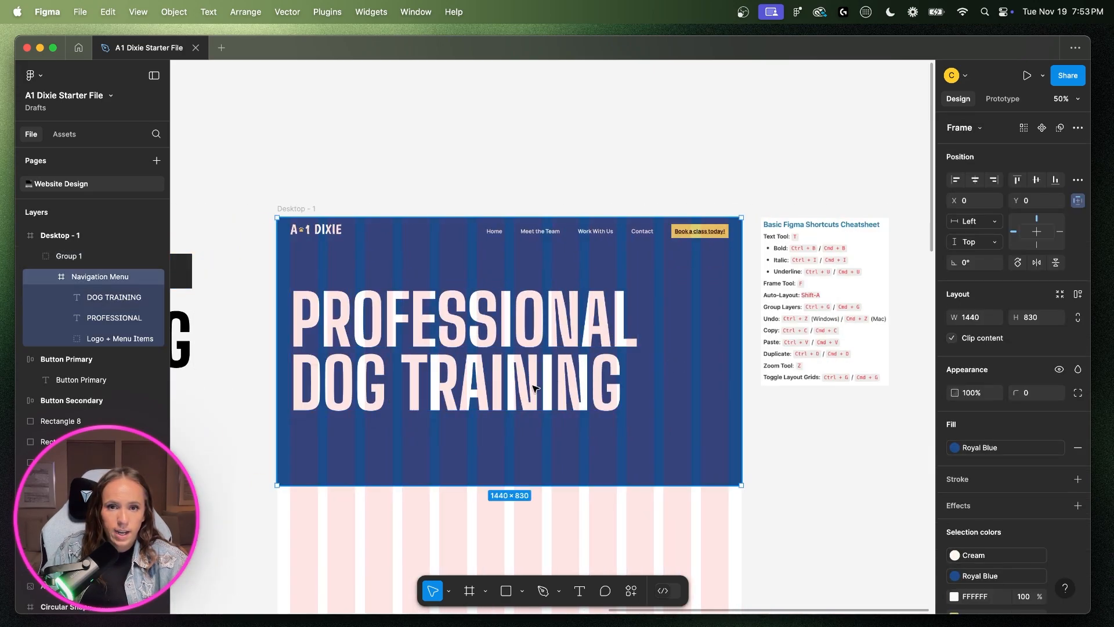
double_click(549, 387)
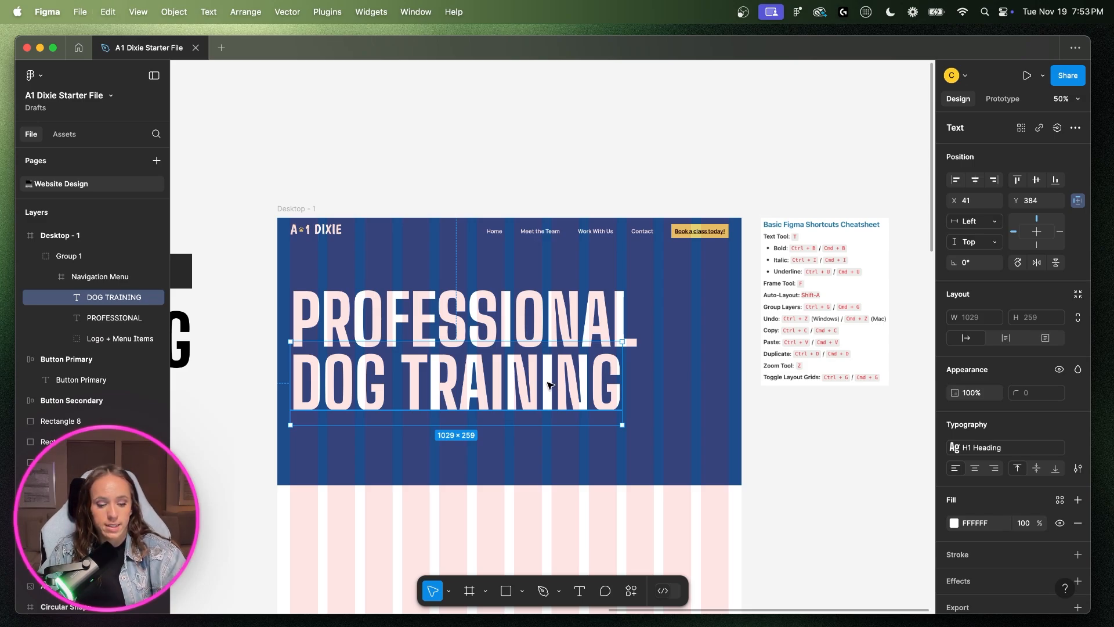
double_click(405, 385)
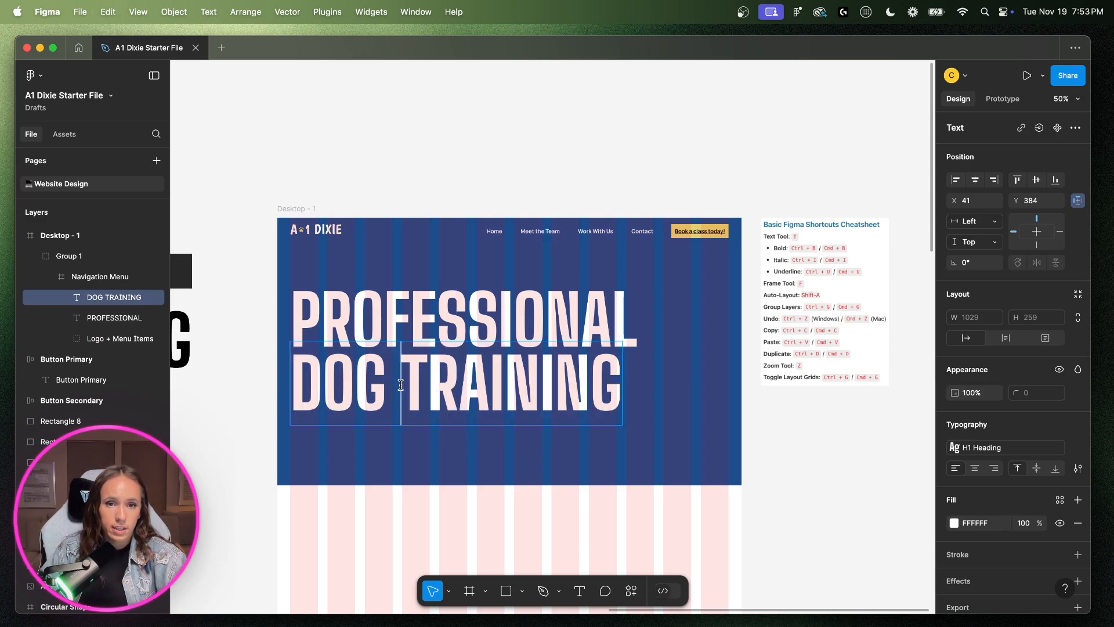
text(.)
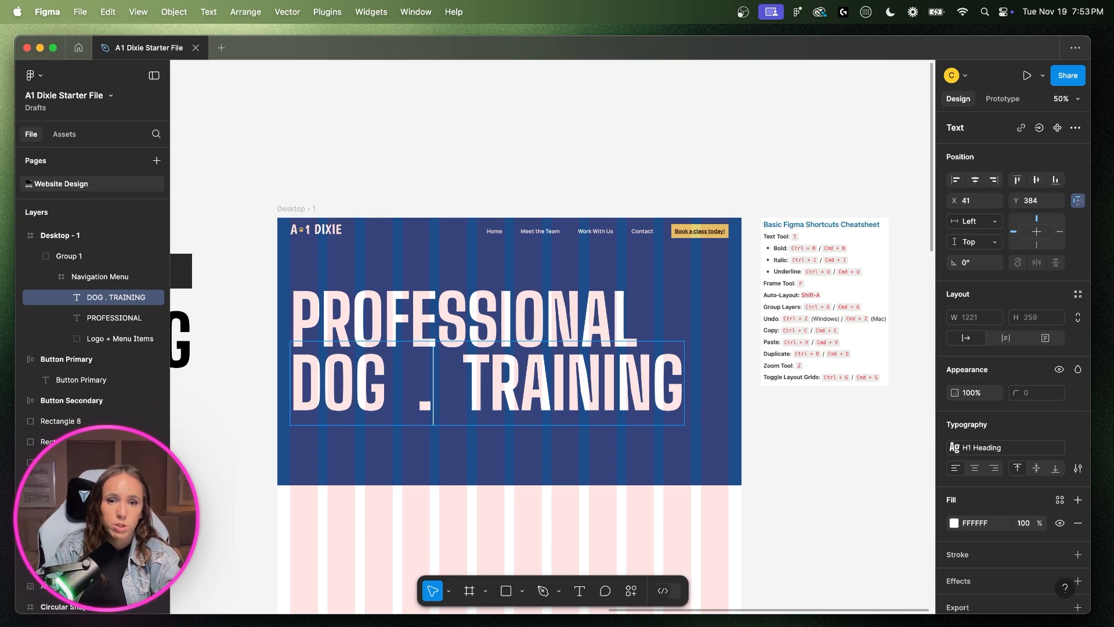
key(BackSpace)
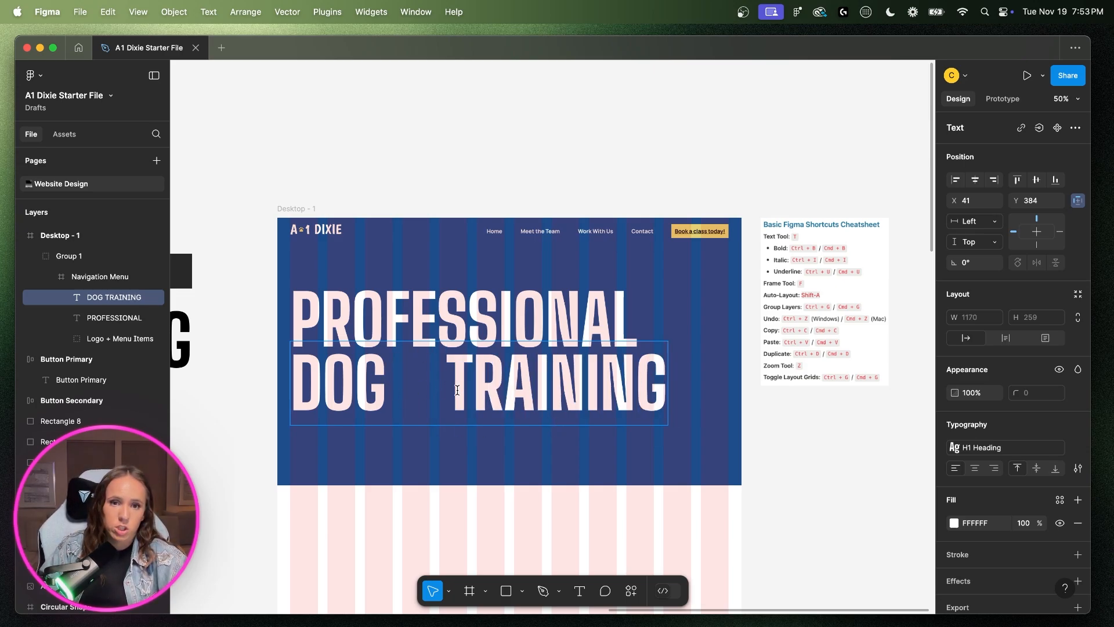
drag(454, 388, 374, 390)
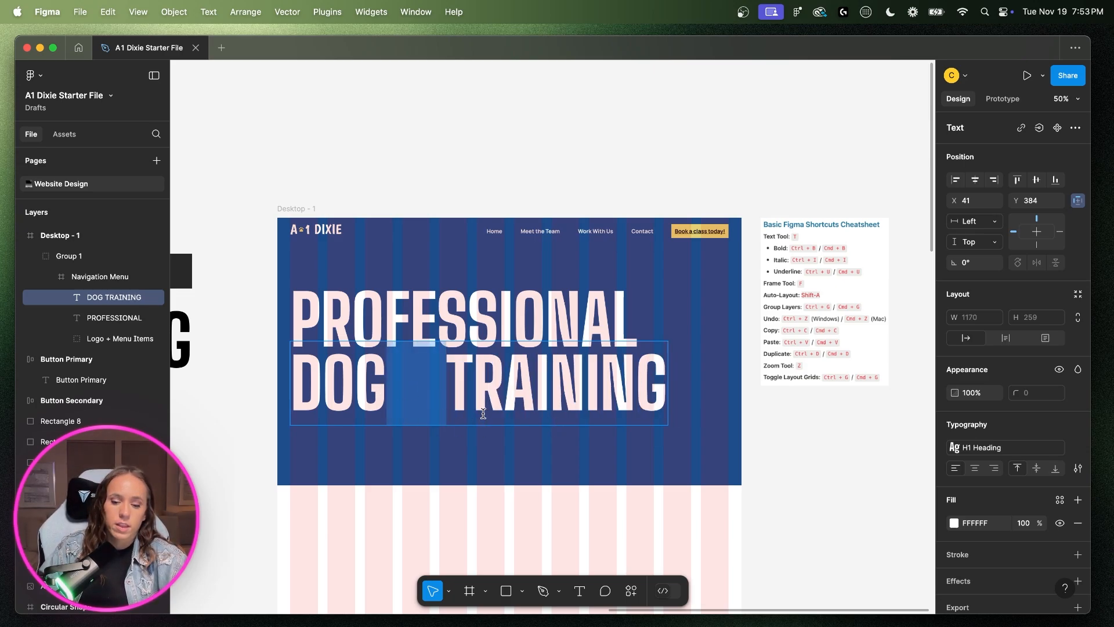
key(Escape)
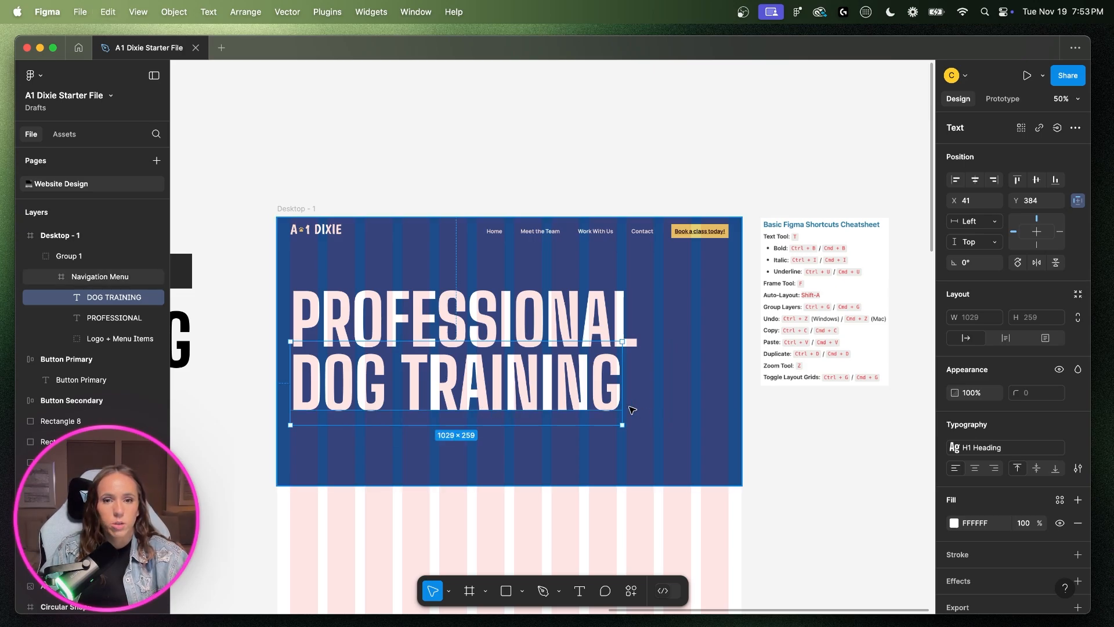
- Duplicate the DOG TRAINING line, move the copy right to about X 457, and shorten its text to TRAINING
key(super+d)
drag(467, 383, 601, 383)
double_click(616, 381)
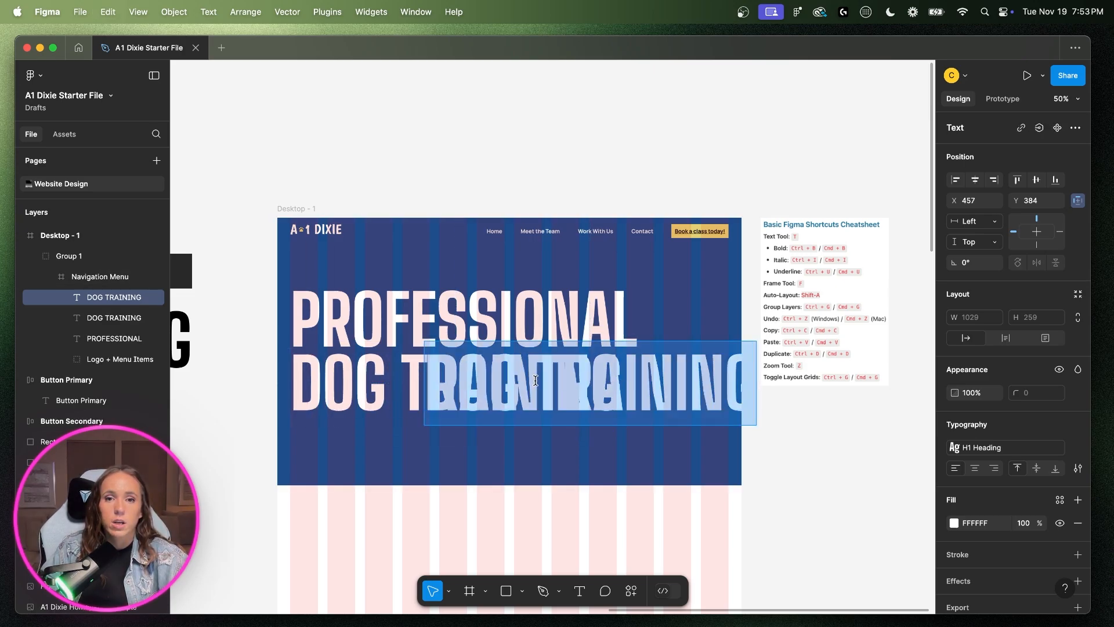
click(535, 380)
key(BackSpace)
key(BackSpace)
key(BackSpace)
key(BackSpace)
- Shorten the original second line to DOG and move the separate TRAINING text right to about X 567, Y 384
click(389, 388)
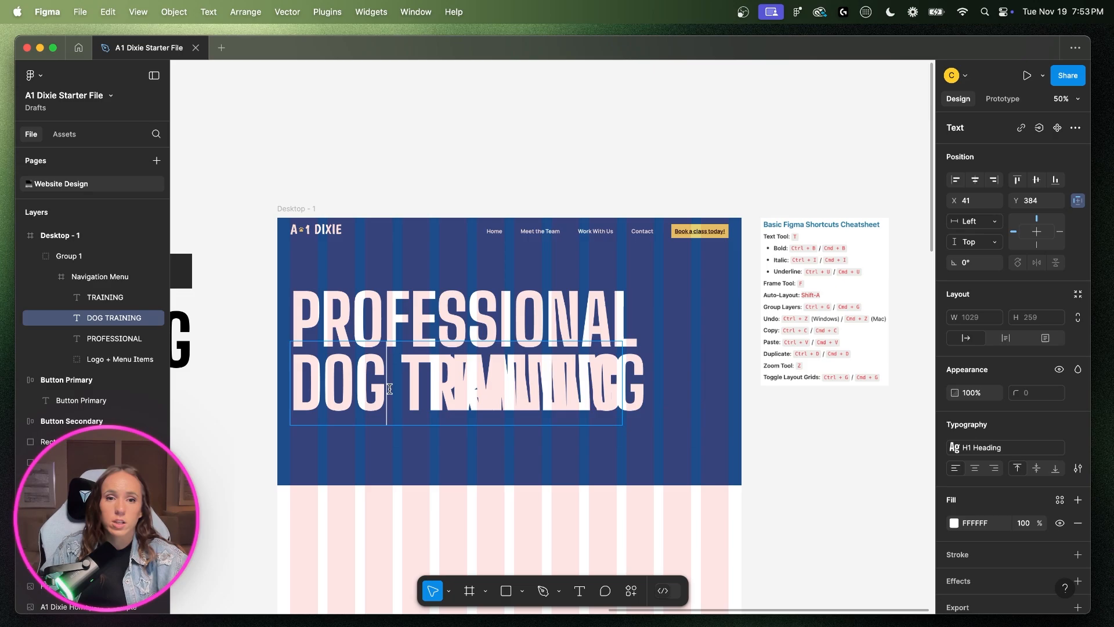
drag(389, 388, 668, 383)
key(BackSpace)
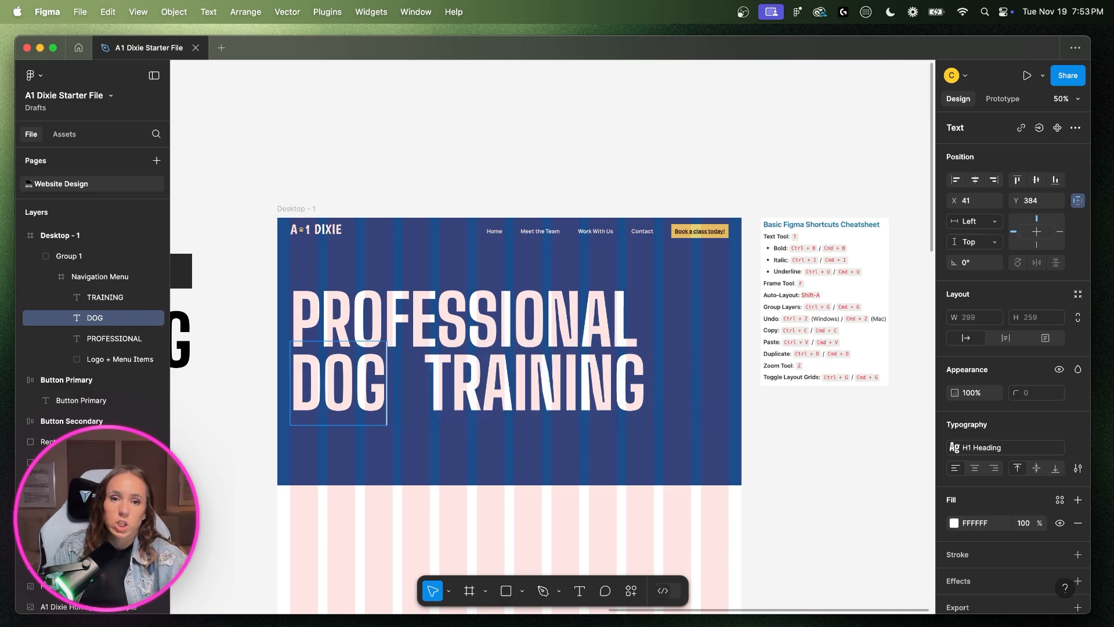
click(641, 386)
drag(572, 388, 605, 387)
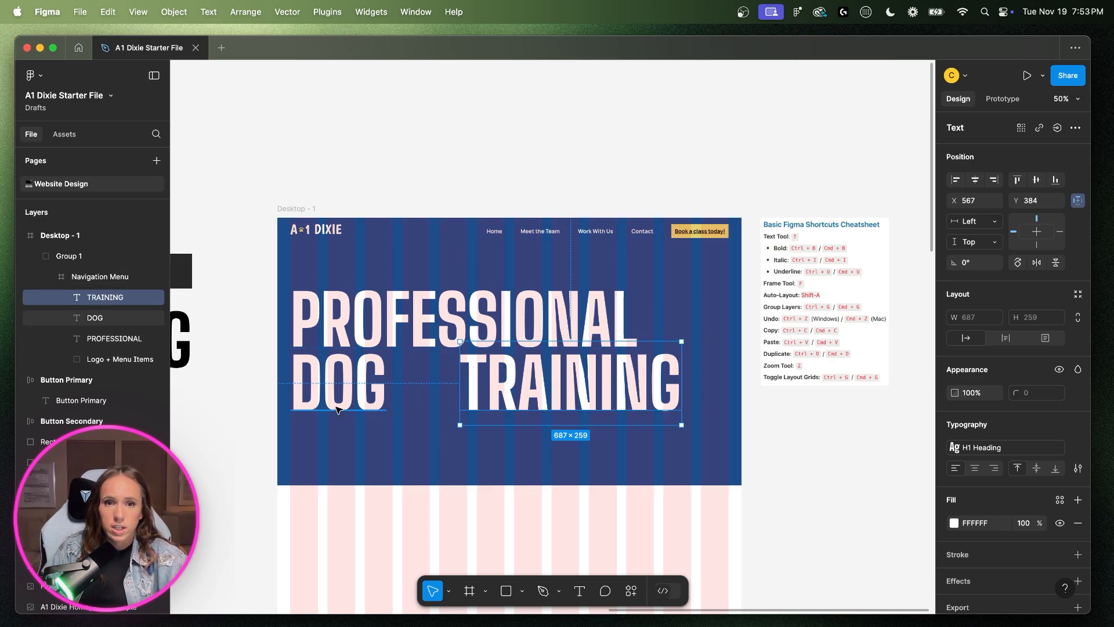
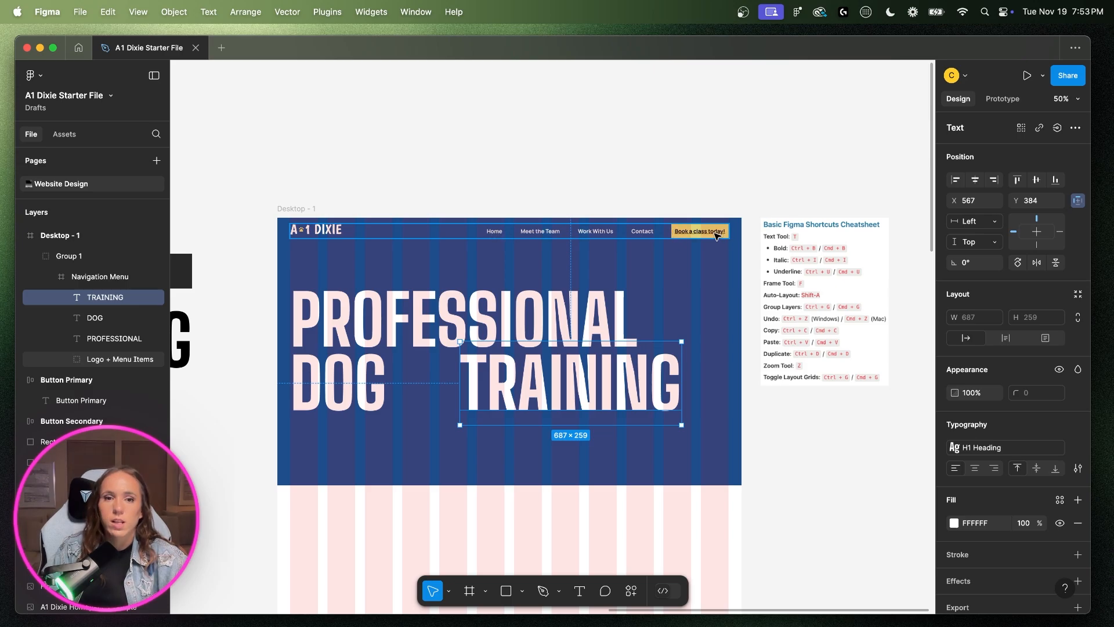
- Move DOG and TRAINING together right along Y 384, with DOG at about X 194 and TRAINING ending at the last grid column's right edge
scroll(693, 360, down, 4)
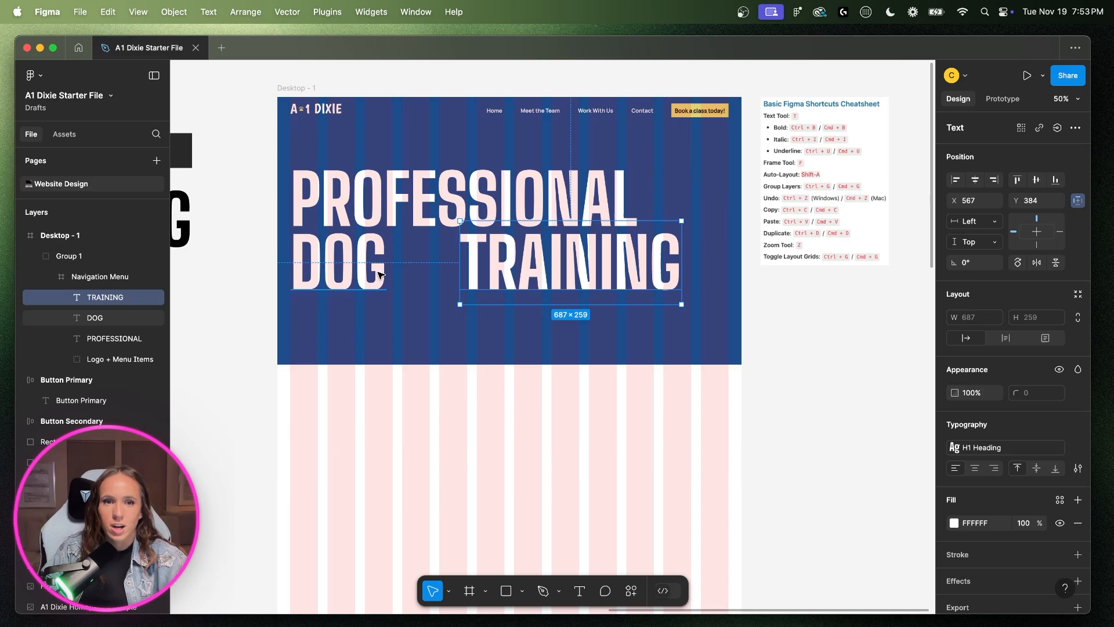
scroll(384, 290, left, 20)
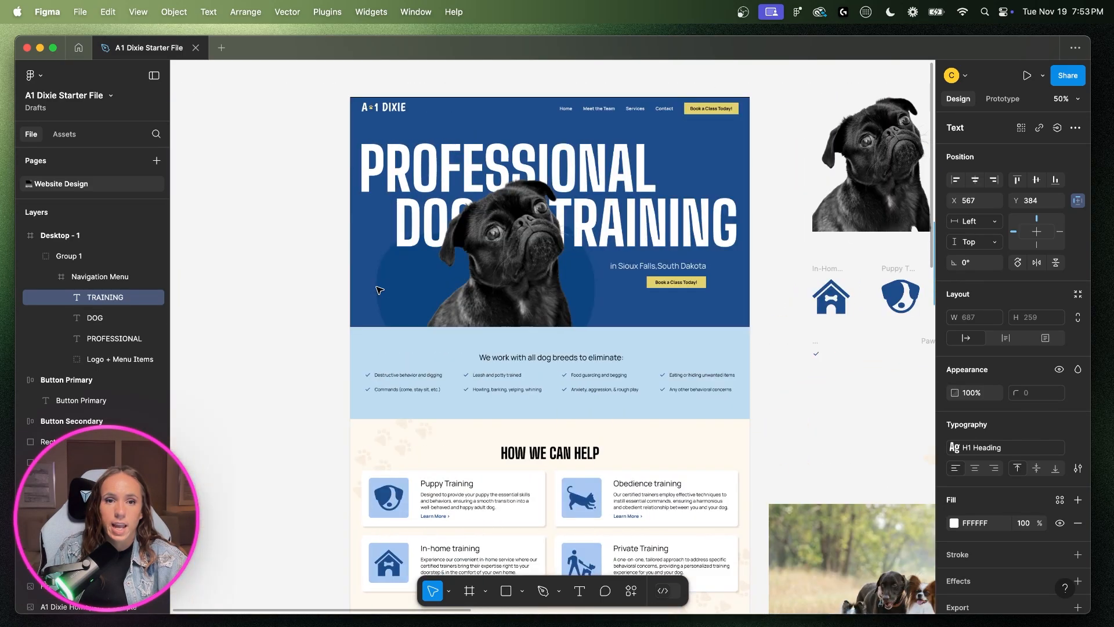
scroll(689, 341, right, 20)
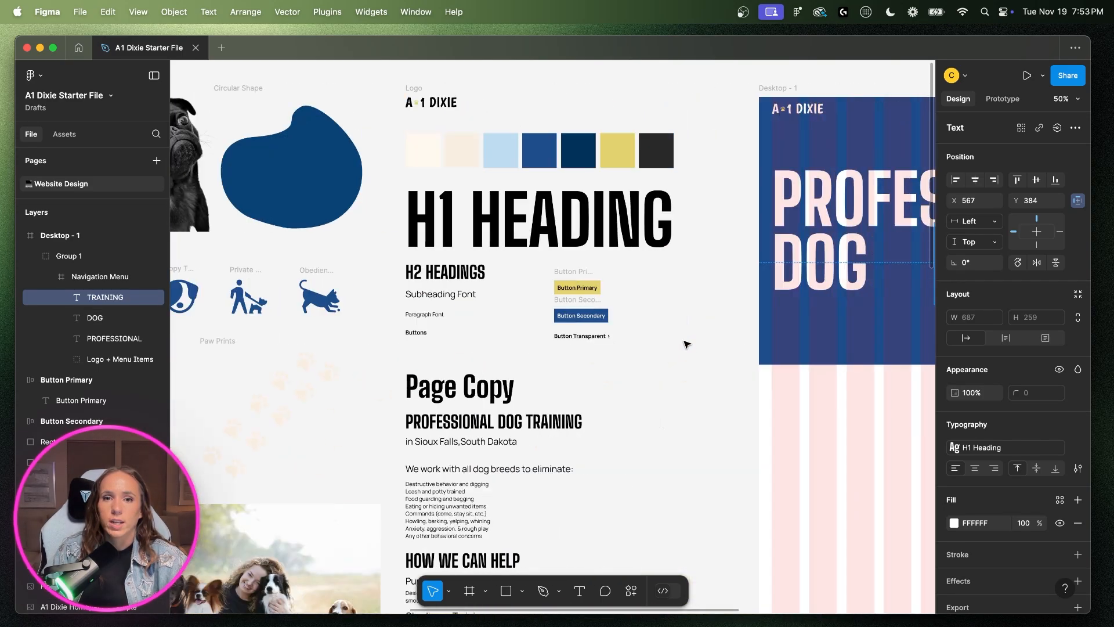
click(668, 341)
key(Escape)
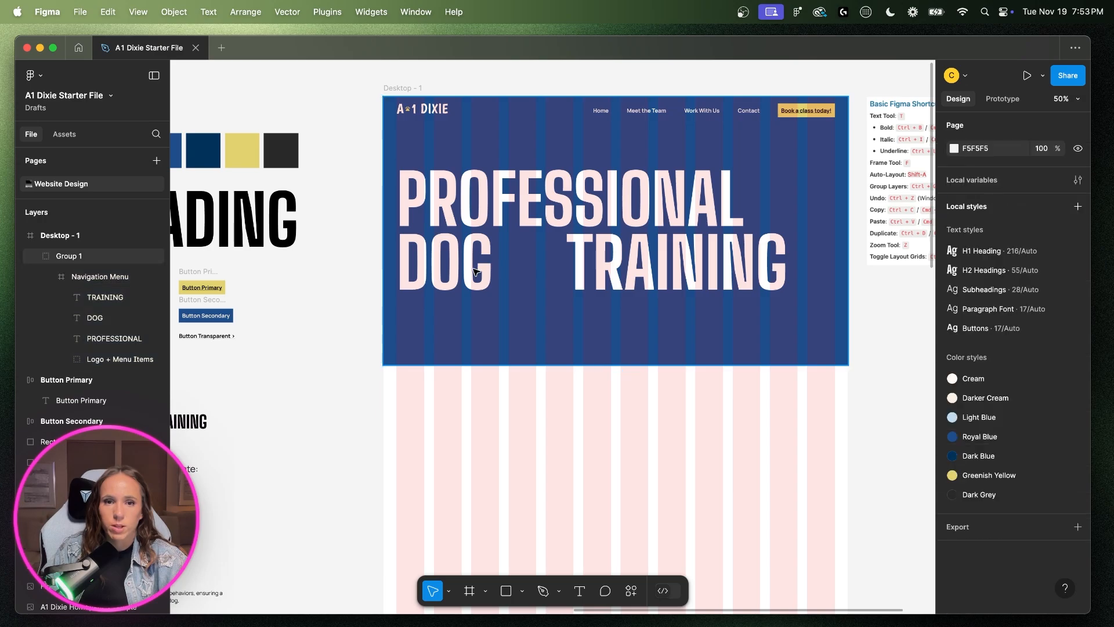
click(476, 269)
click(476, 270)
shift+click(604, 271)
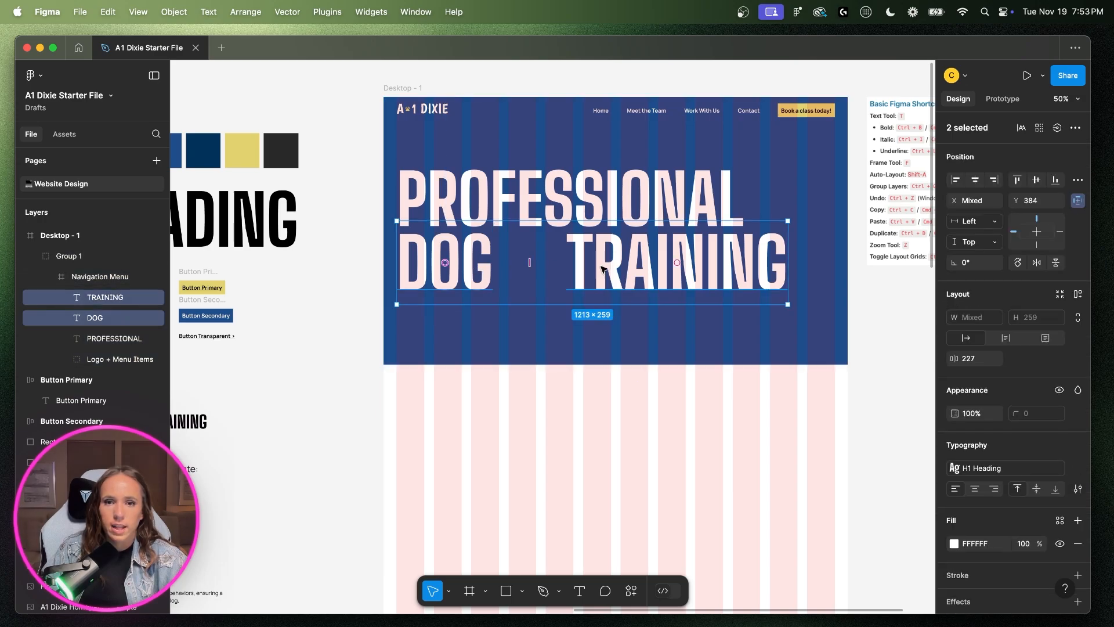
key(super+equal)
key(super+equal)
scroll(630, 269, right, 10)
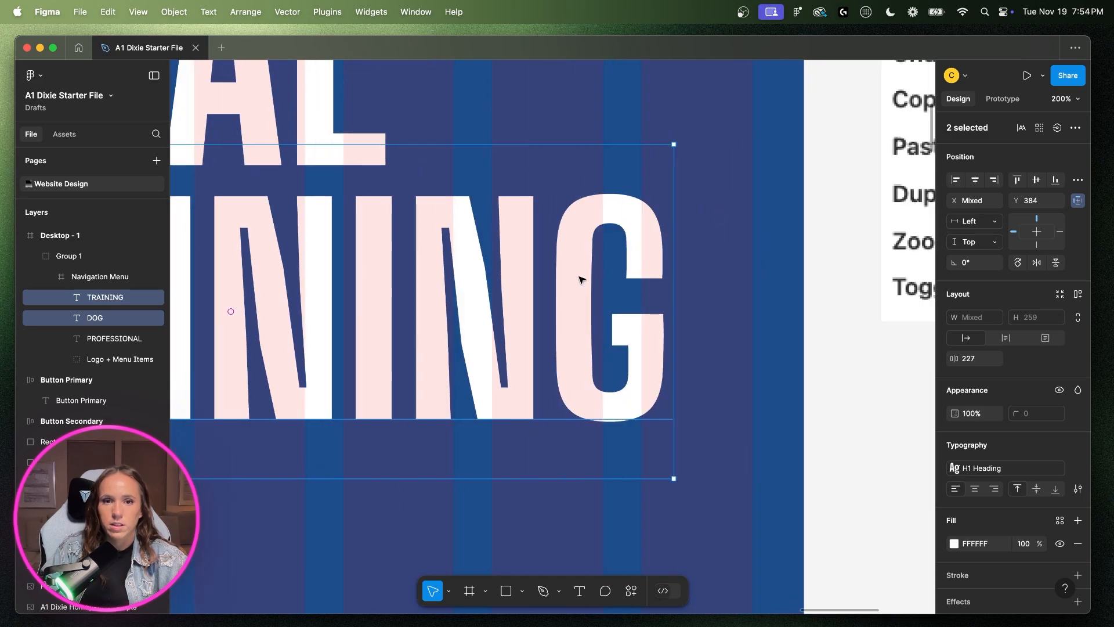
scroll(639, 278, left, 5)
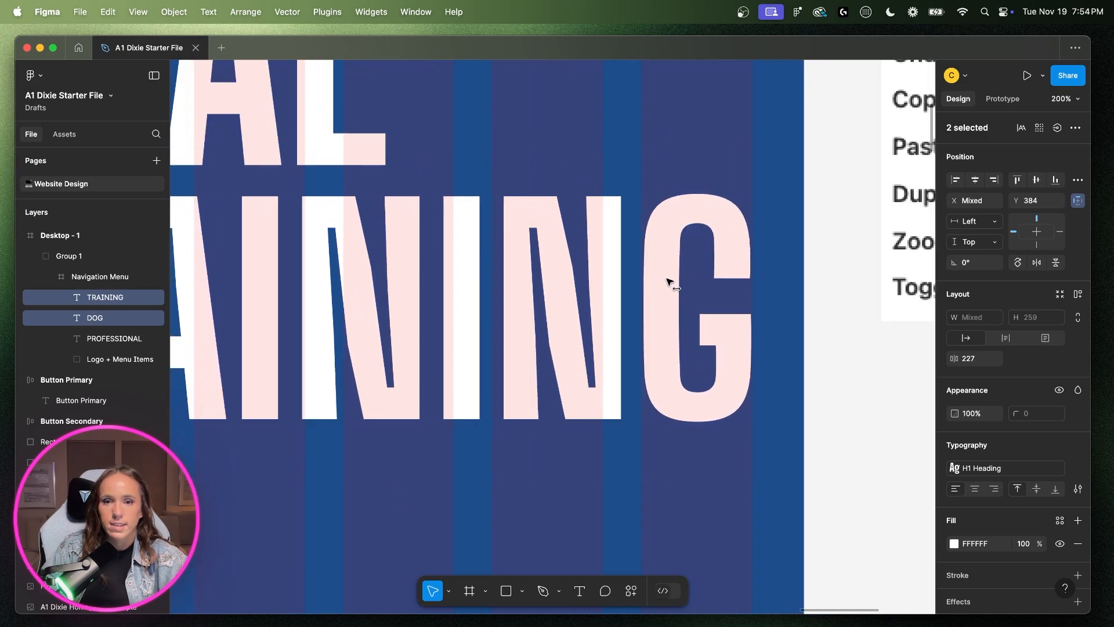
key(super+minus)
key(super+minus)
scroll(665, 302, left, 10)
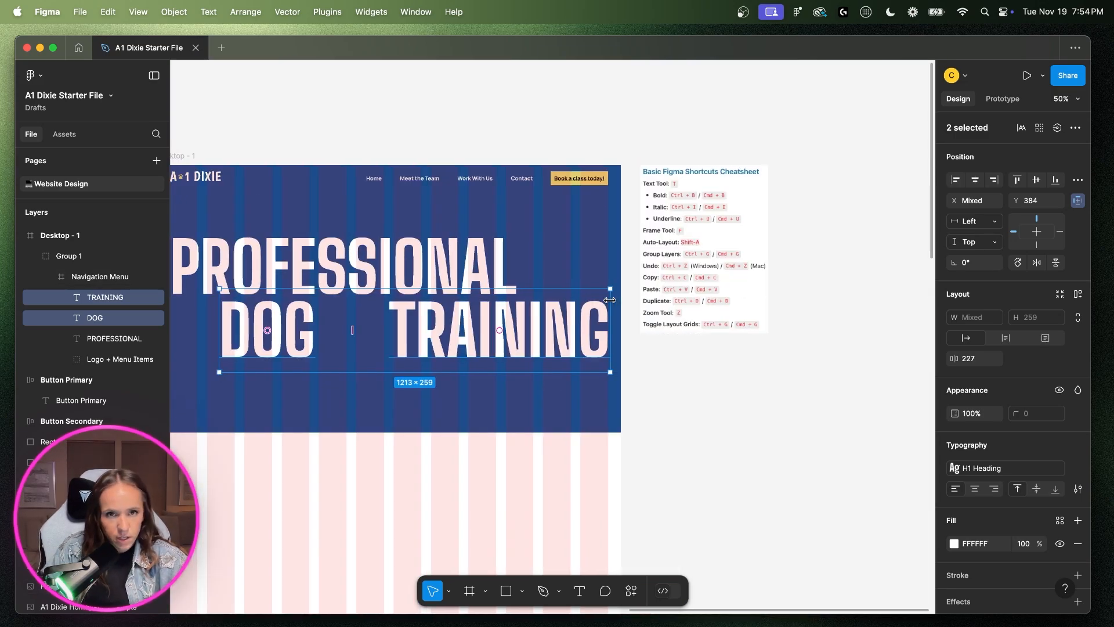
key(Escape)
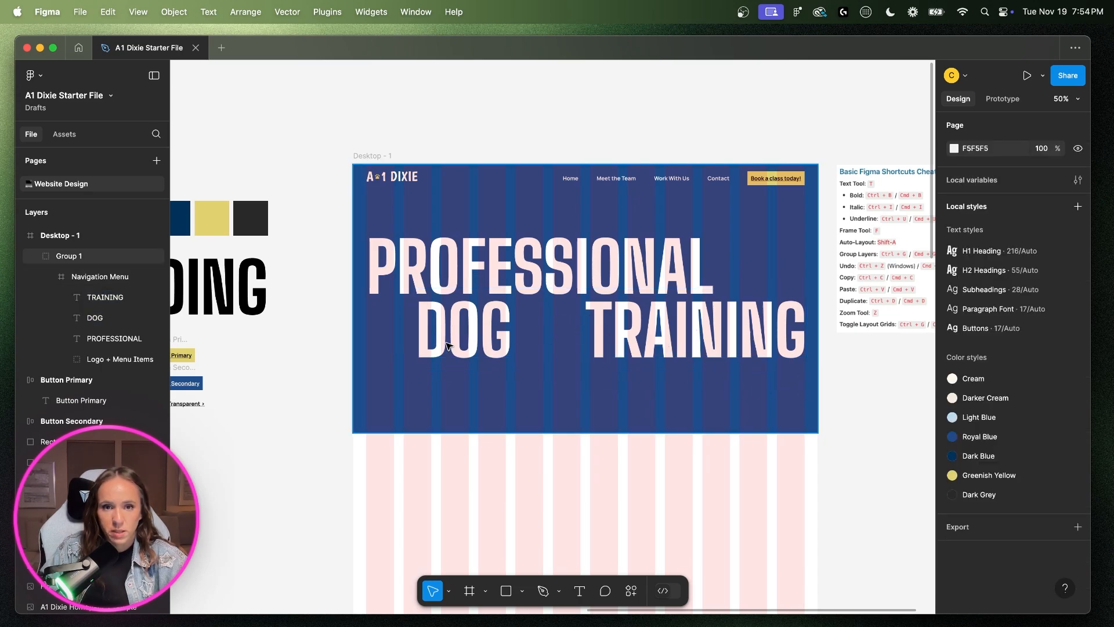
- Try moving the word DOG left to about X 172, undo the move, and compare its placement with the reference hero
click(495, 351)
click(496, 351)
click(495, 352)
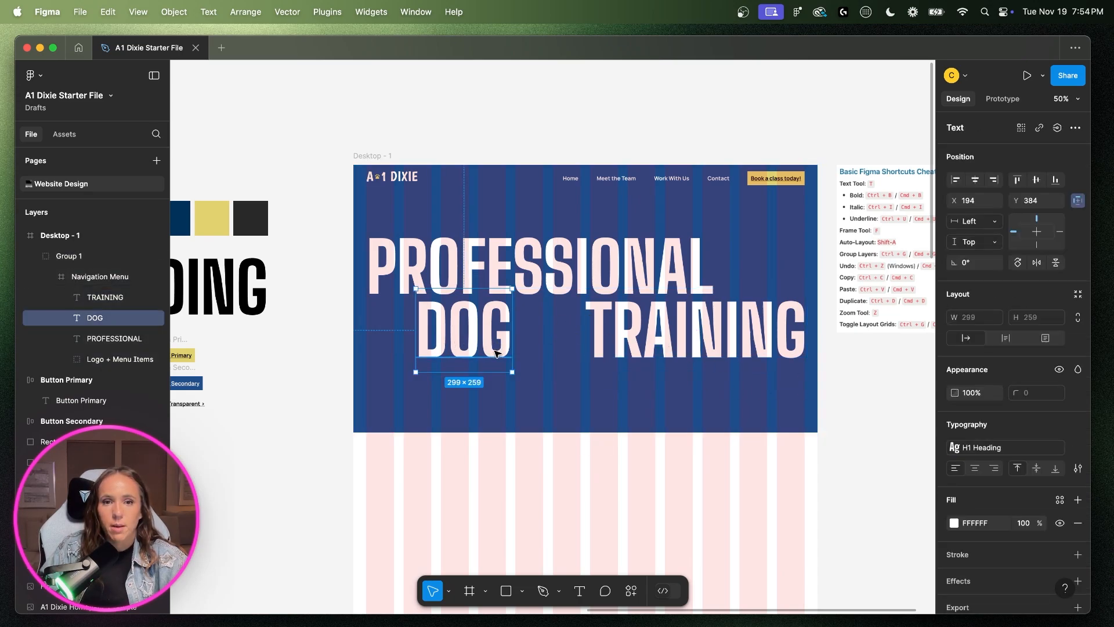
drag(492, 352, 486, 352)
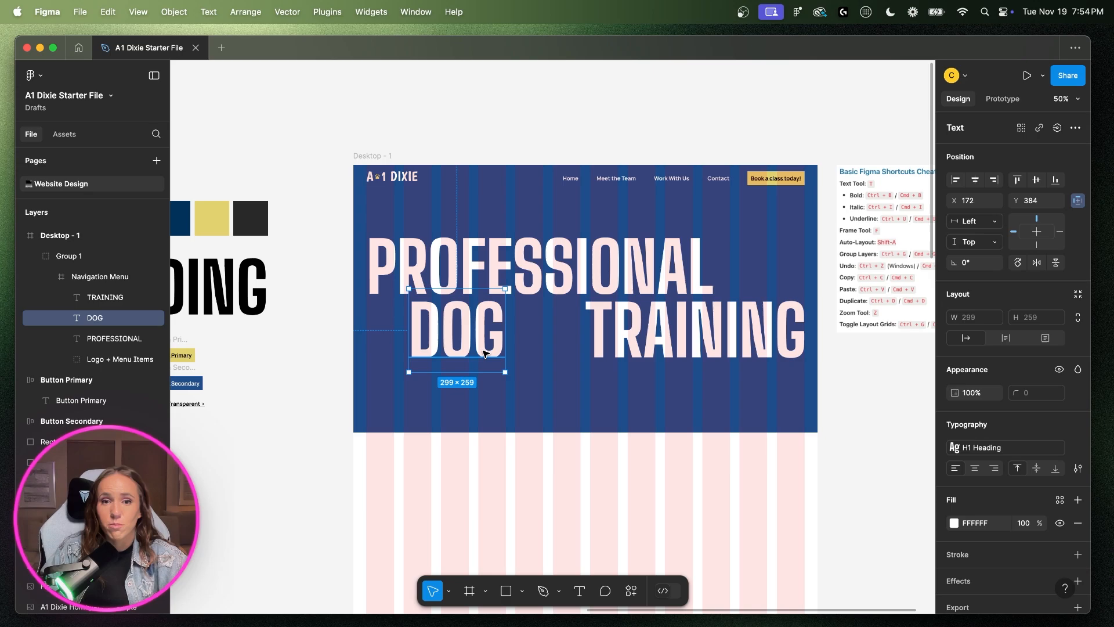
key(super+z)
scroll(491, 363, left, 15)
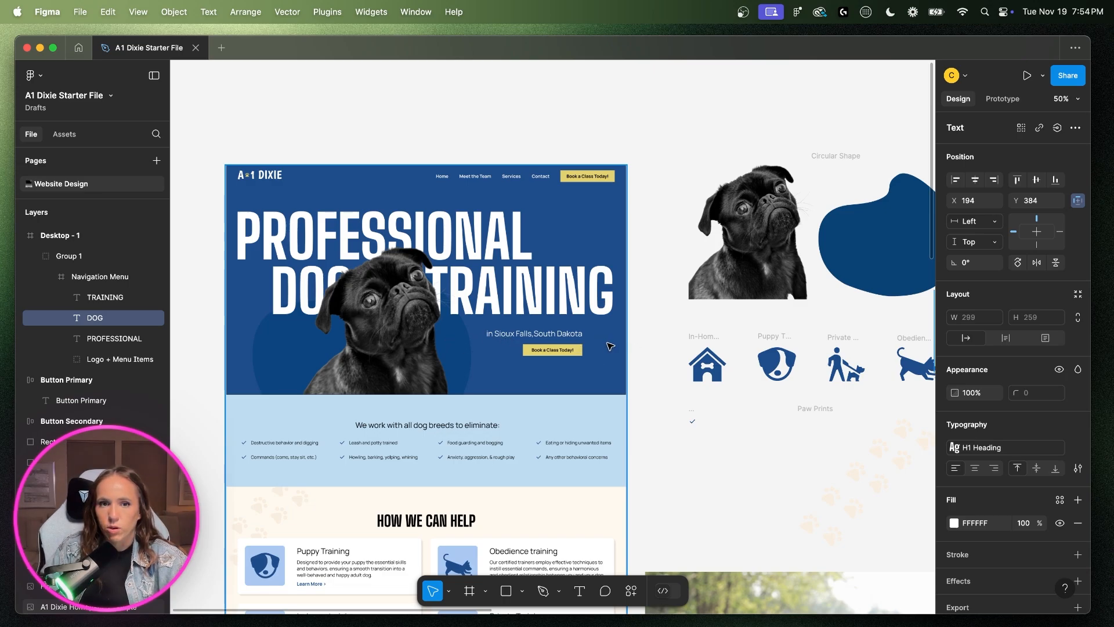
scroll(610, 346, right, 15)
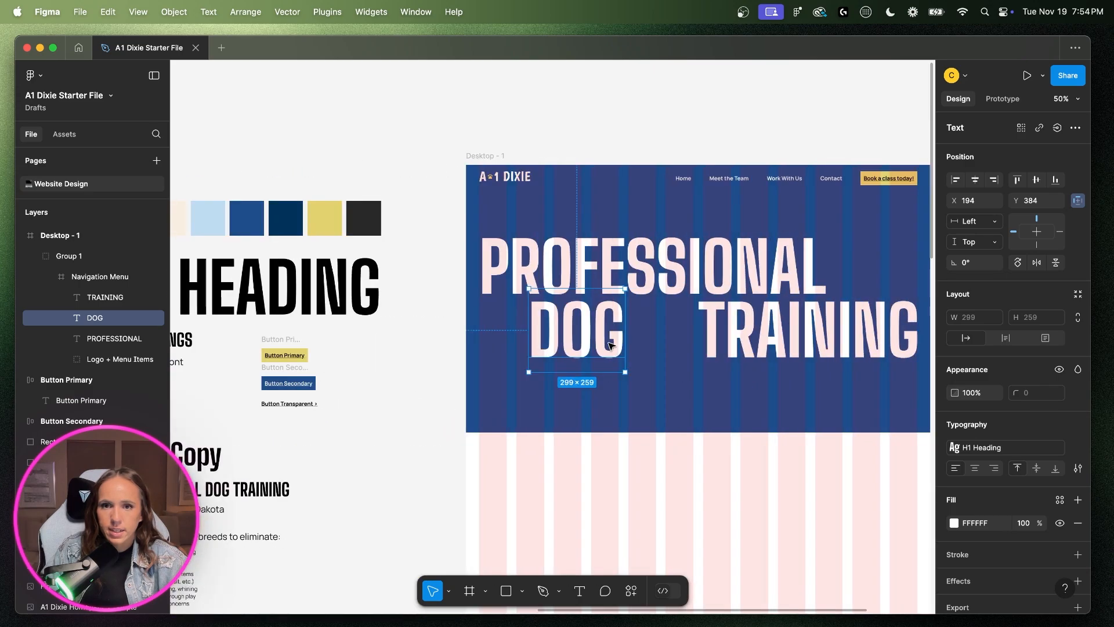
- Copy the pug photo from the assets into the Desktop - 1 hero and place it at about X 403, Y 406
scroll(610, 347, right, 3)
click(844, 387)
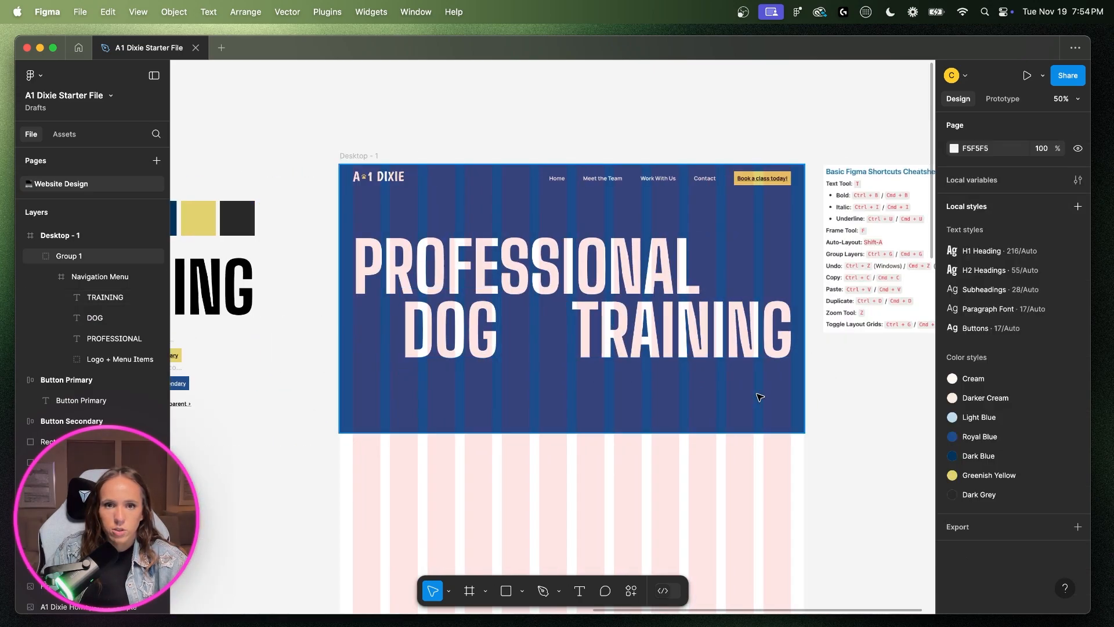
click(679, 350)
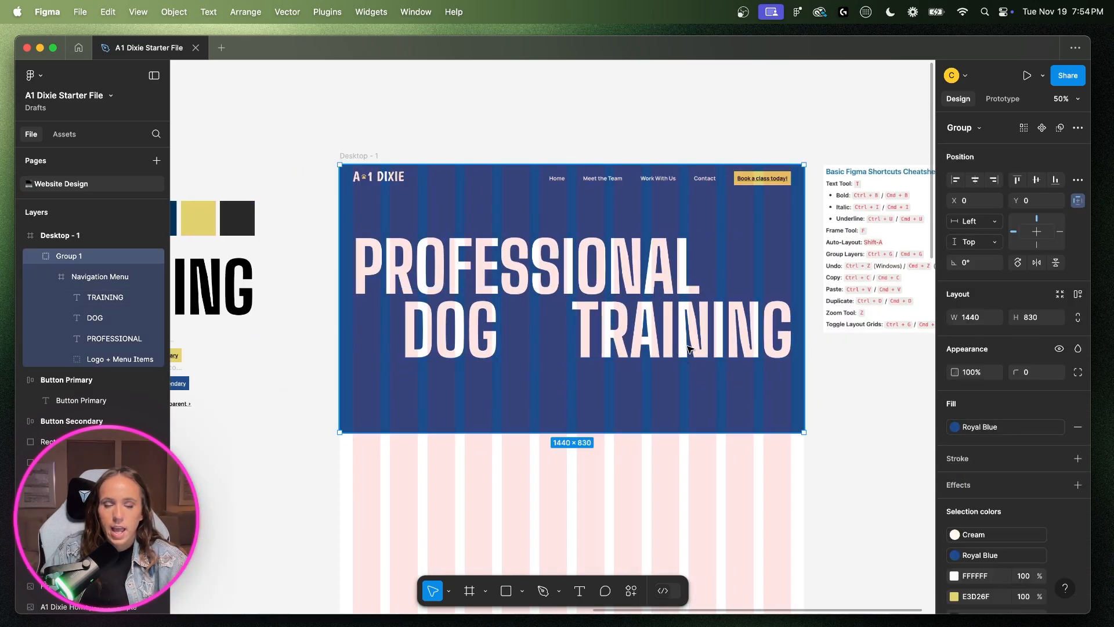
scroll(689, 348, left, 10)
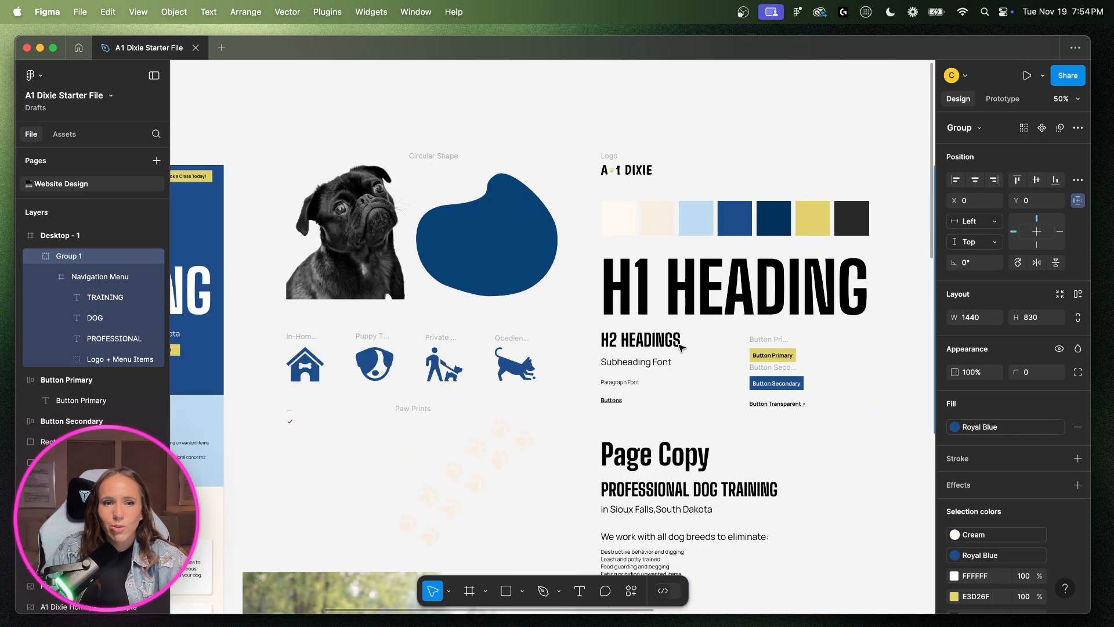
click(390, 246)
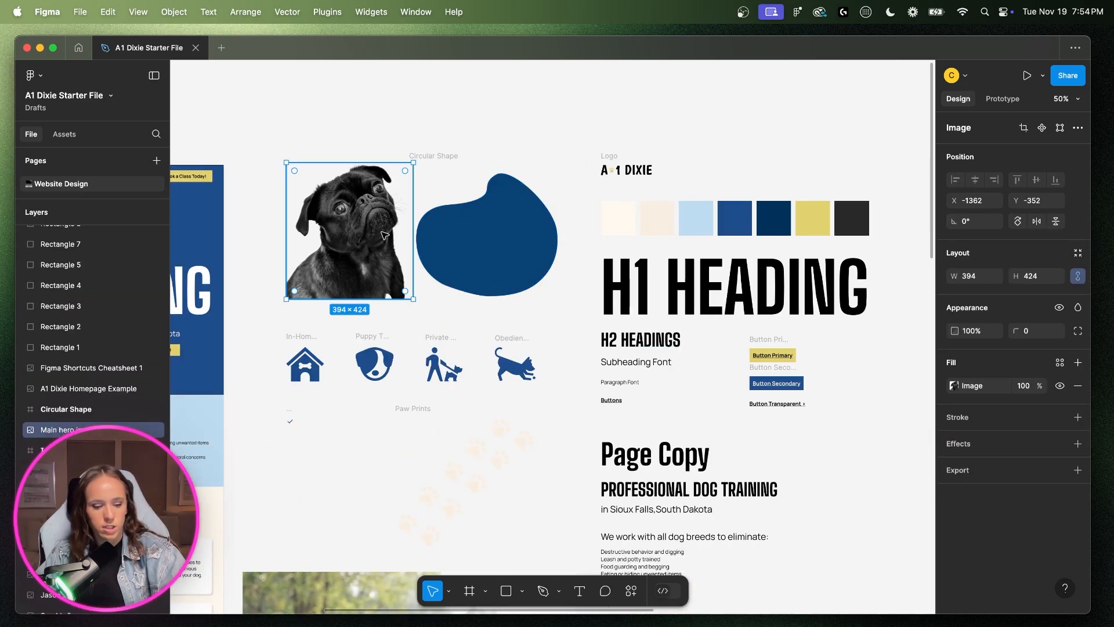
scroll(386, 234, right, 10)
click(416, 365)
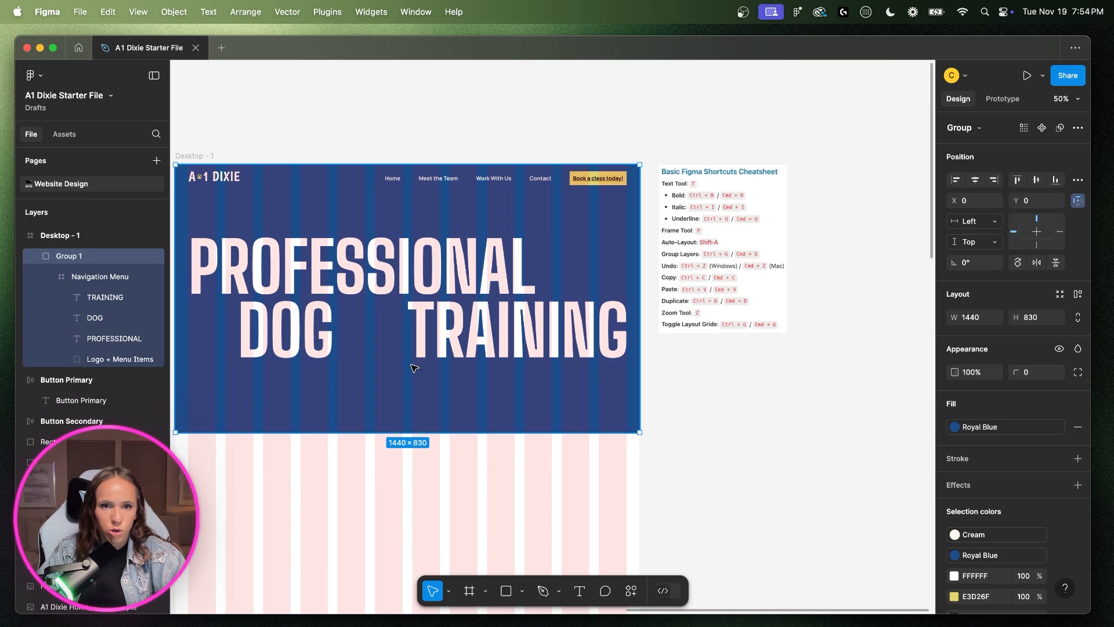
key(super+v)
drag(415, 273, 381, 390)
key(super+equal)
key(super+equal)
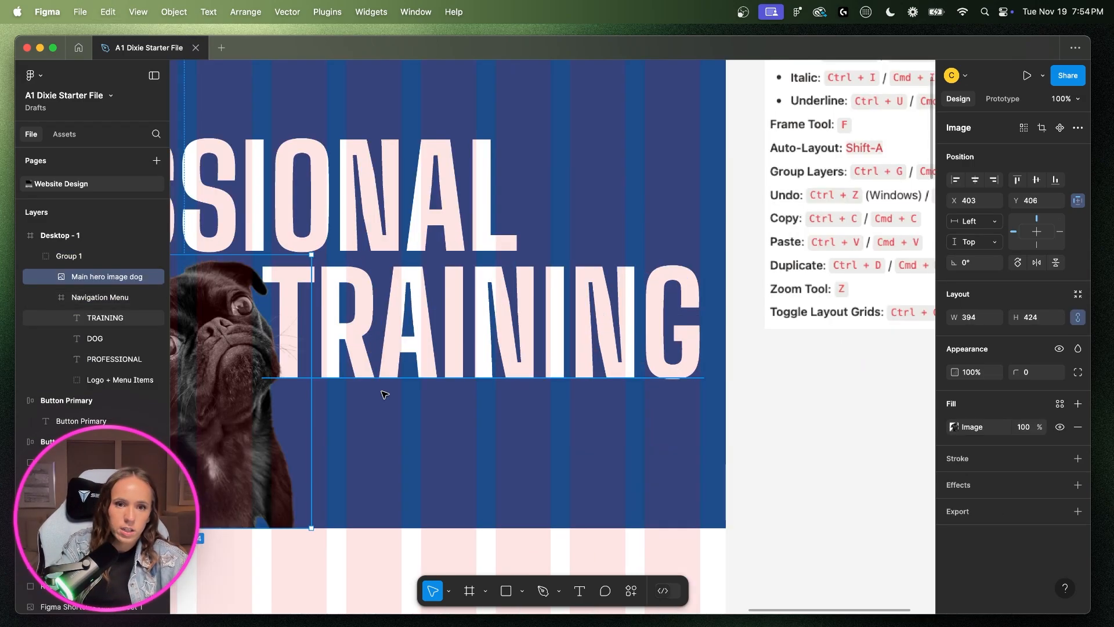
- Lower the pug image to about Y 425 and nest it inside the Navigation Menu frame, directly above the TRAINING layer
scroll(411, 394, left, 4)
scroll(409, 394, down, 6)
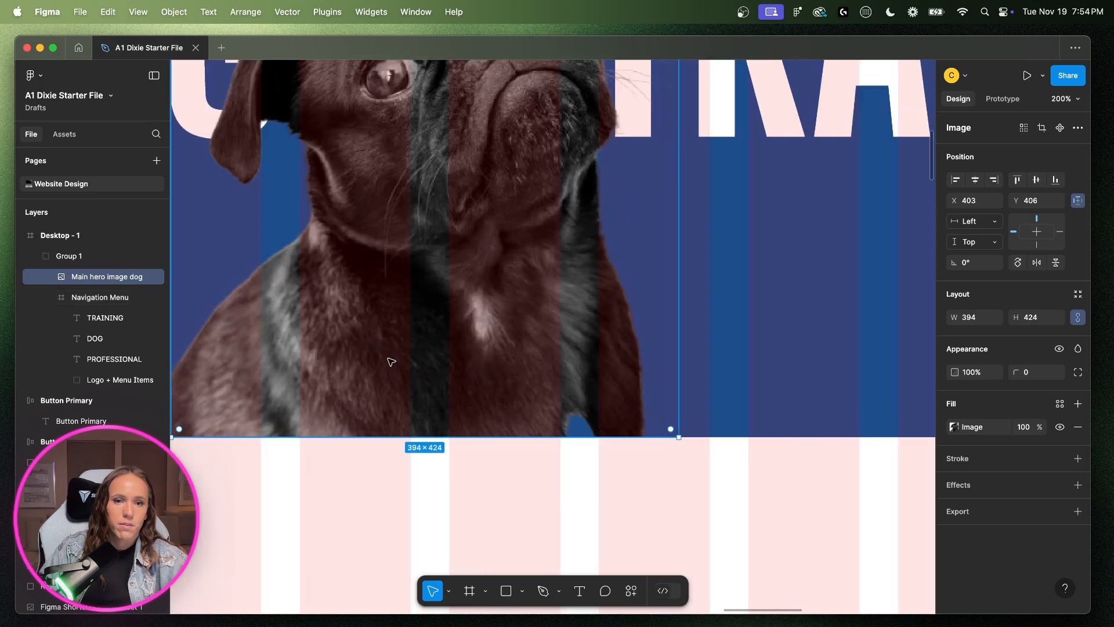
scroll(409, 393, left, 1)
drag(531, 307, 533, 336)
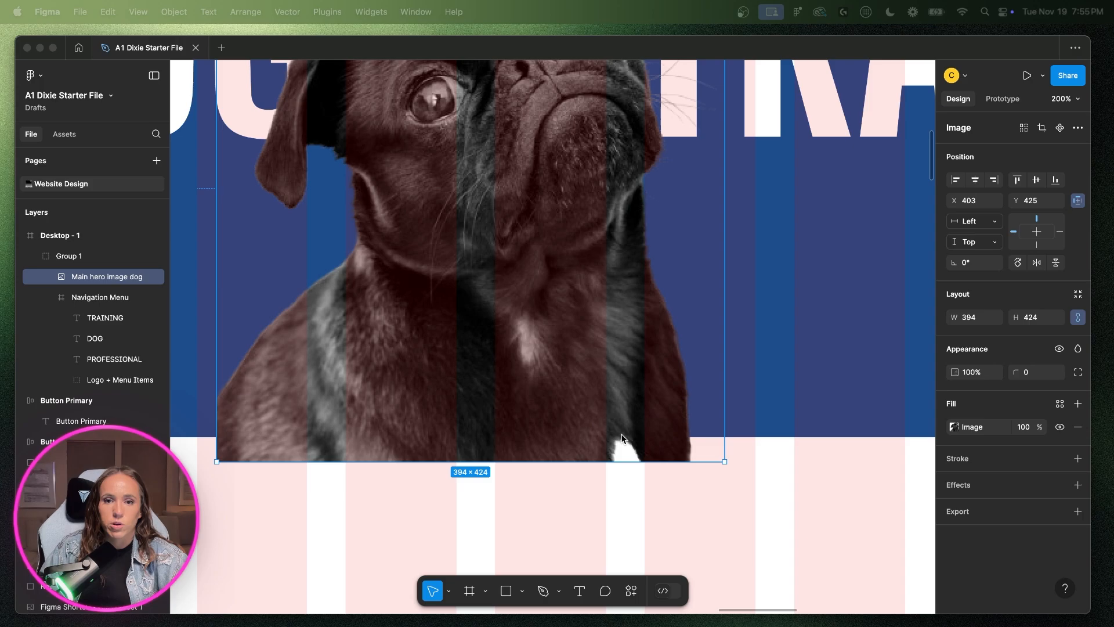
click(106, 282)
drag(102, 277, 102, 317)
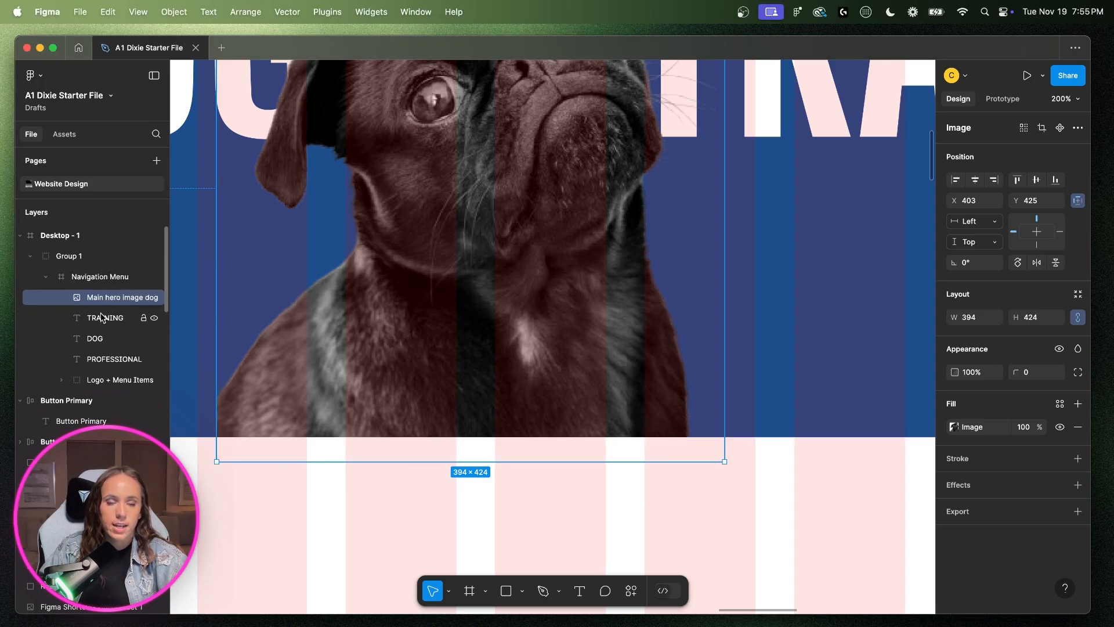
key(super+minus)
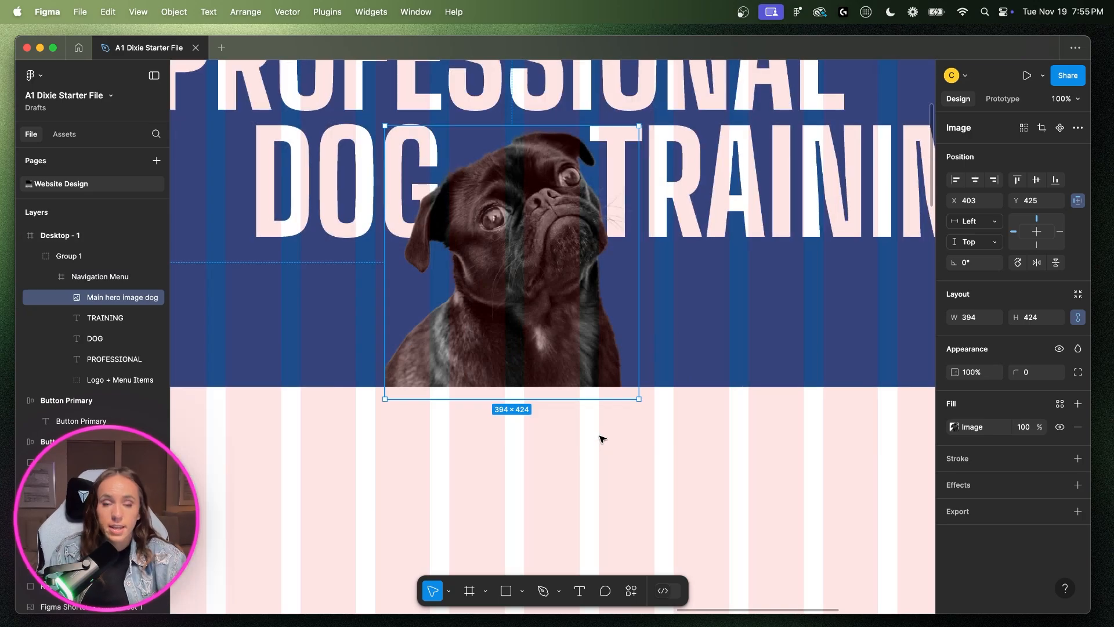
- Enlarge the pug image proportionally to about 447 × 481, keeping its lower edge in place
scroll(602, 439, up, 5)
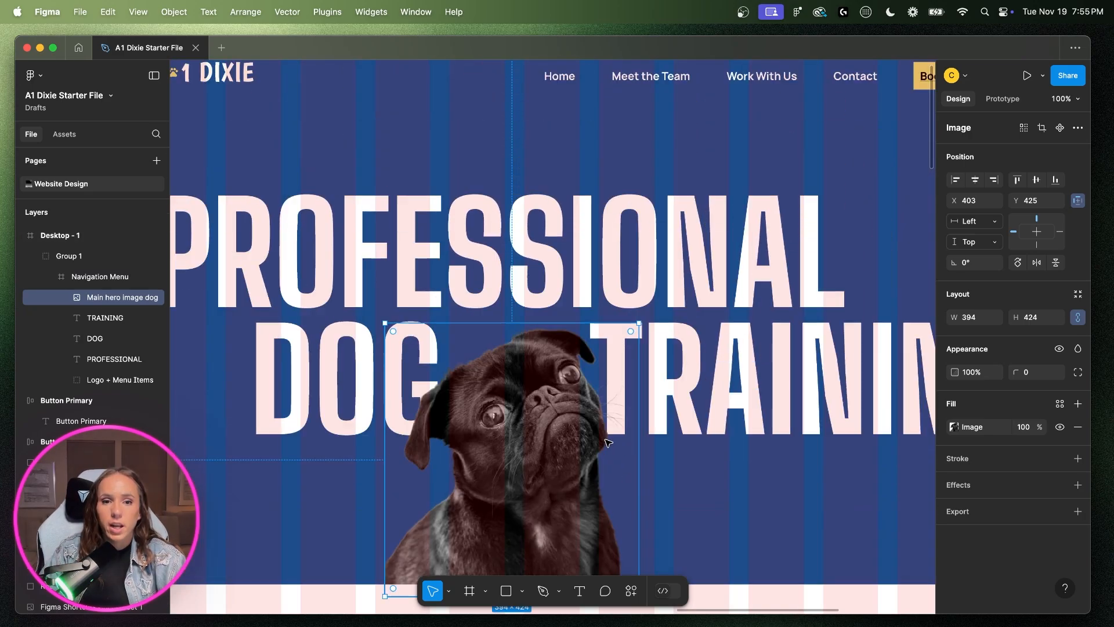
scroll(607, 443, down, 2)
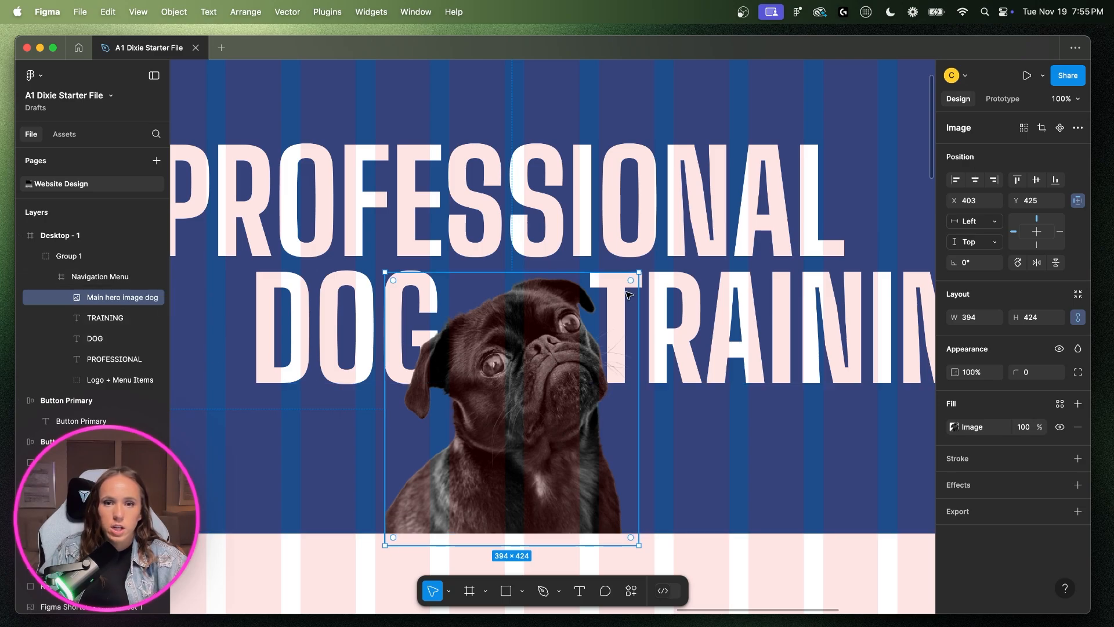
drag(640, 274, 674, 235)
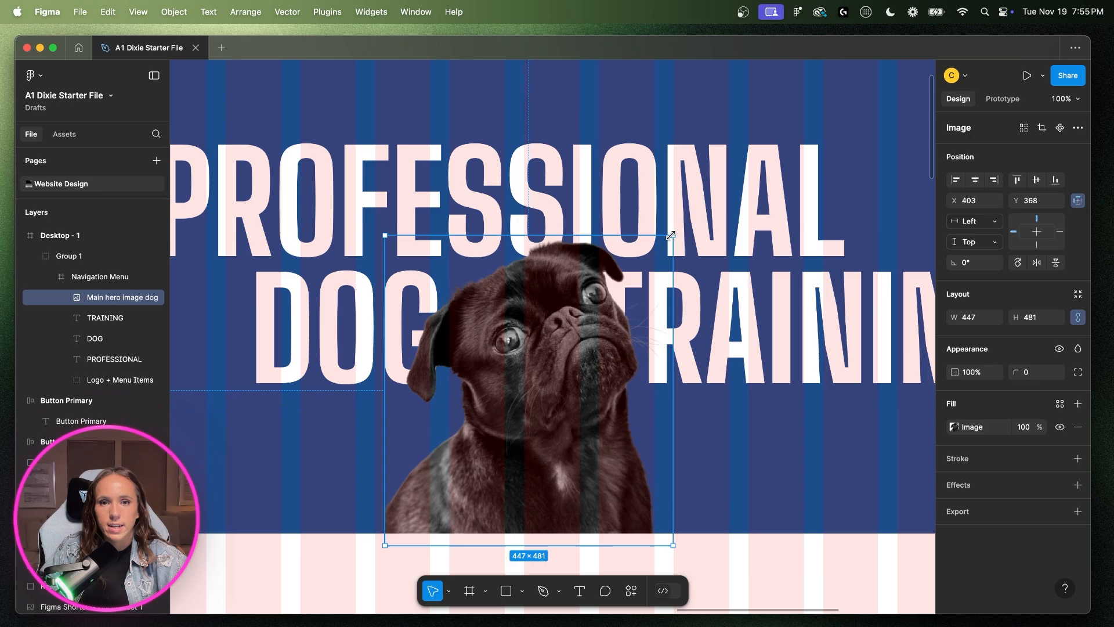
- Shift the pug image left to about X 374 and the word DOG left to about X 161
drag(563, 306, 549, 306)
drag(355, 311, 312, 324)
shift+click(521, 337)
key(shift+Left)
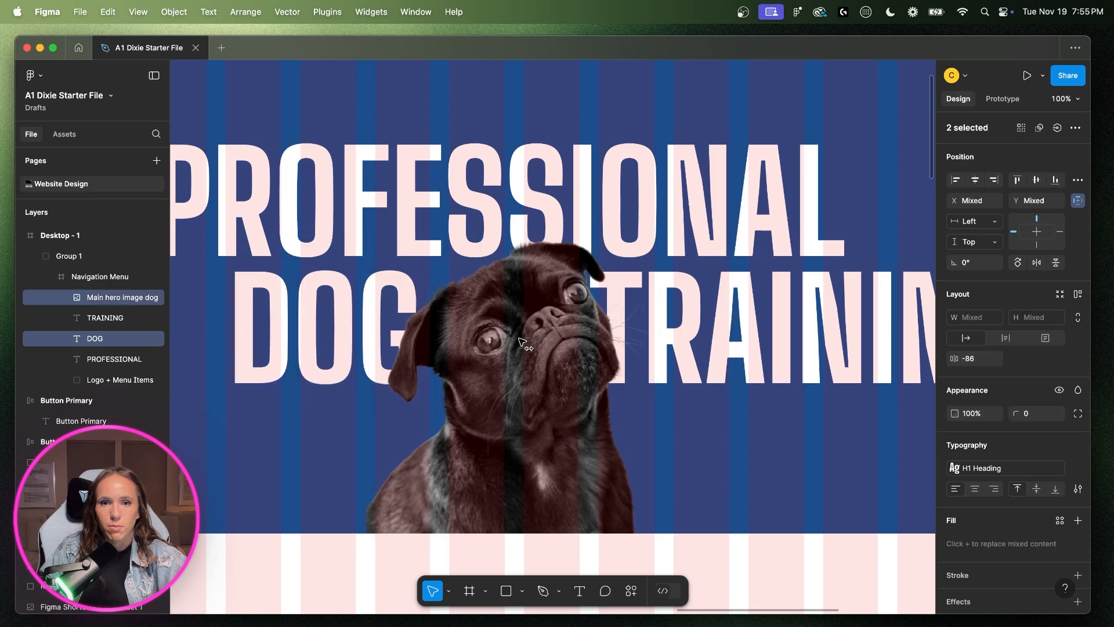
click(325, 329)
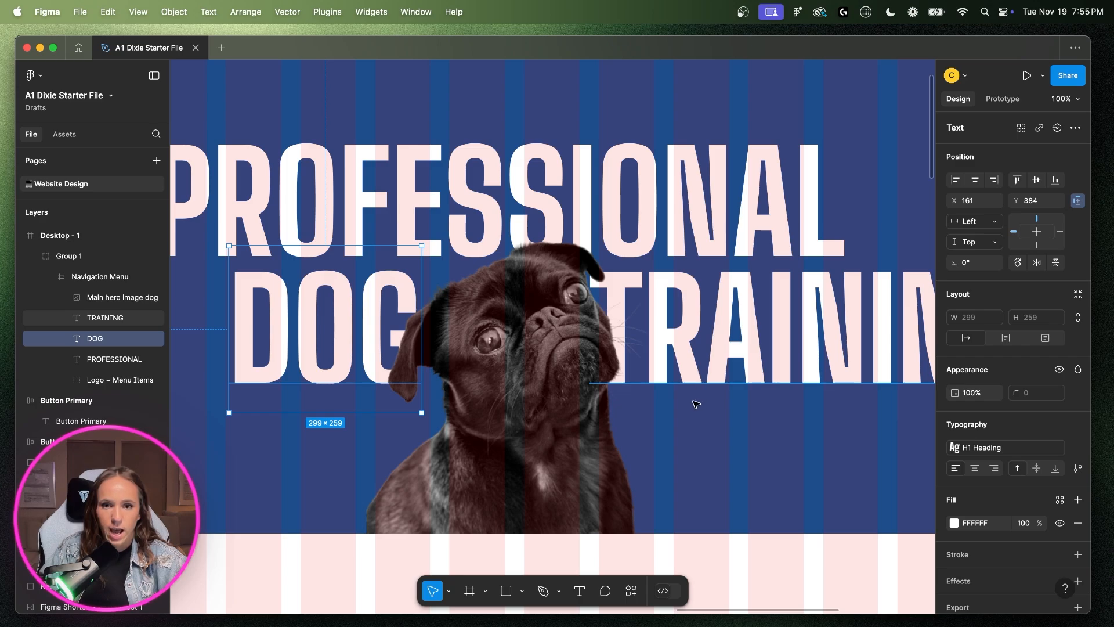
scroll(696, 405, left, 2)
click(684, 455)
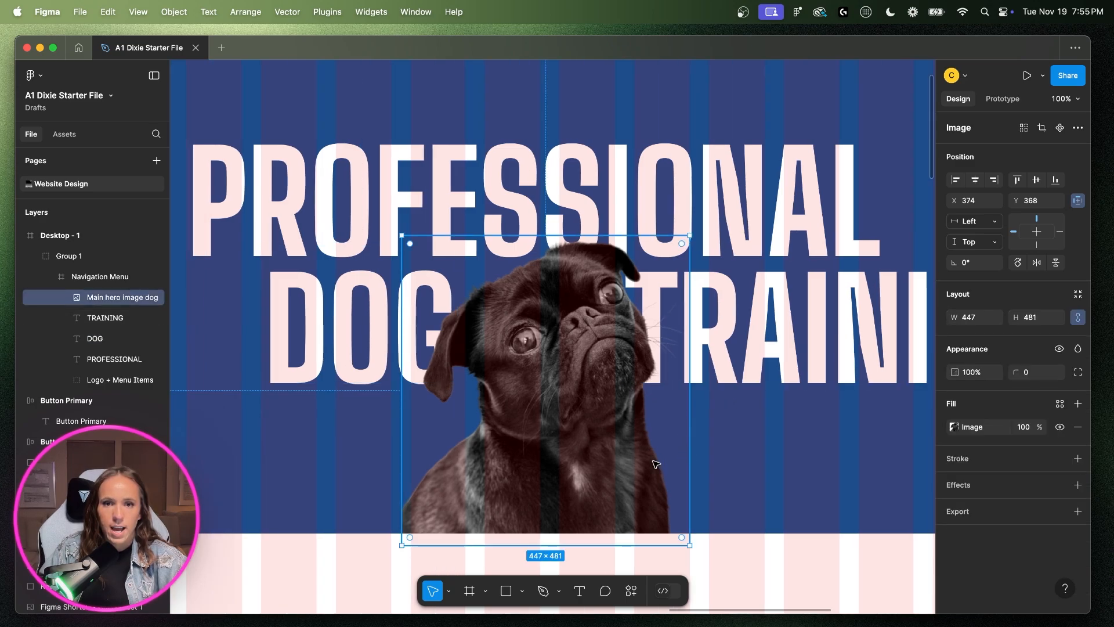
scroll(656, 464, left, 2)
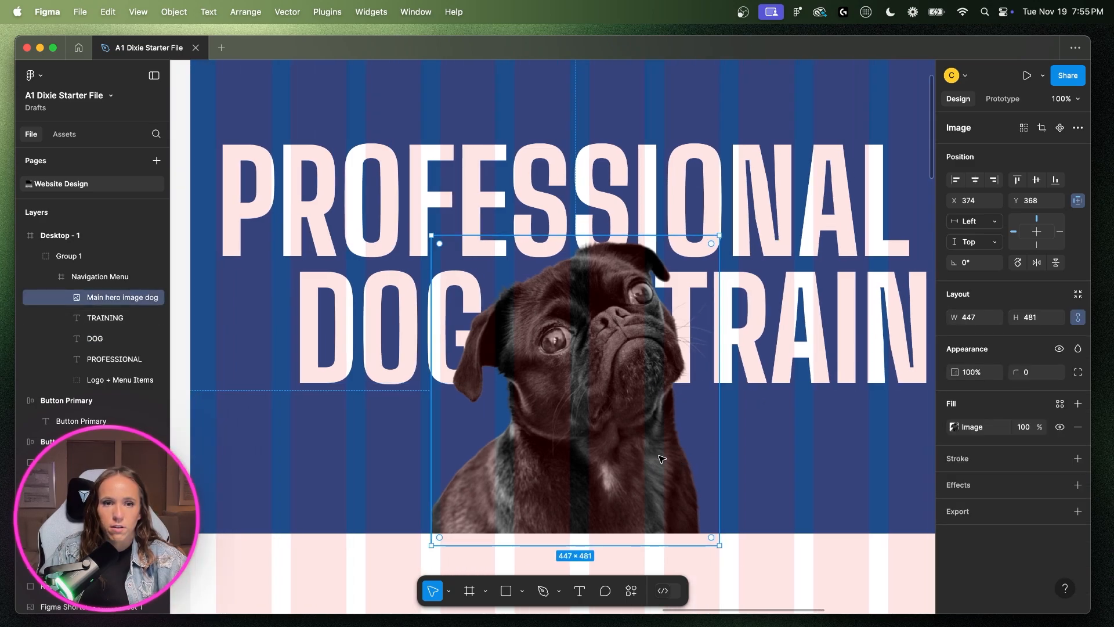
- Group the DOG and TRAINING text layers and rename the group Dog Training
click(823, 368)
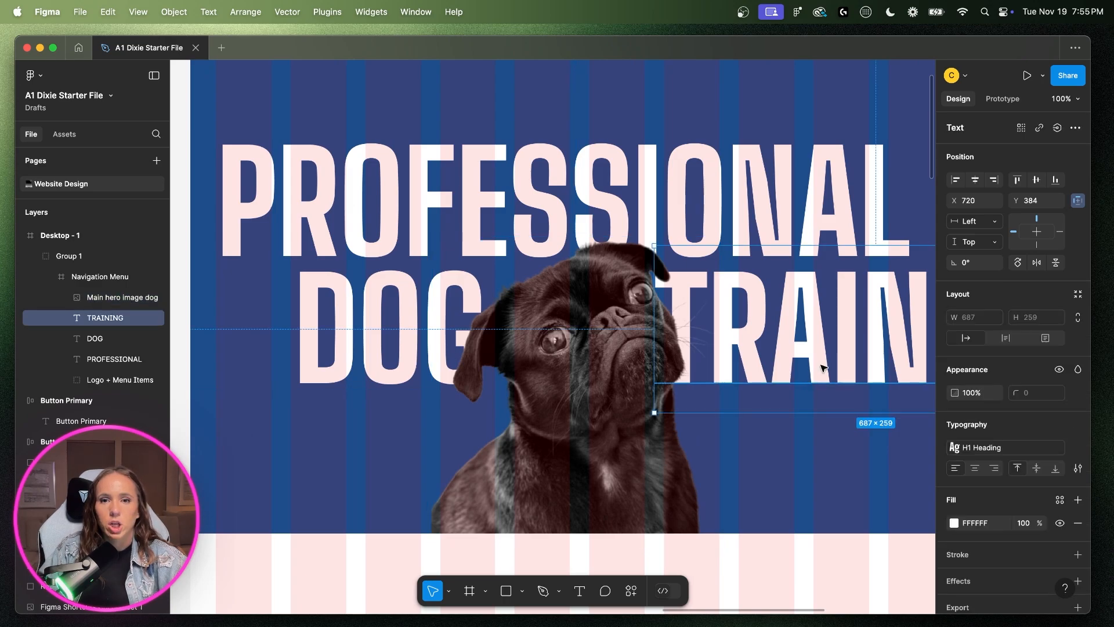
shift+click(382, 354)
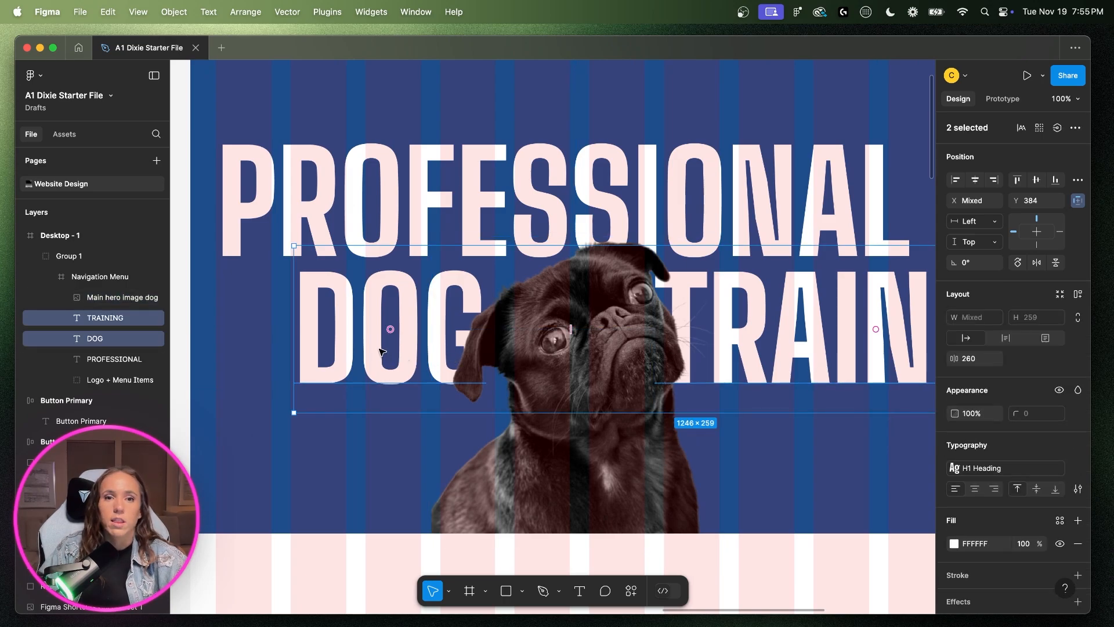
scroll(383, 355, right, 2)
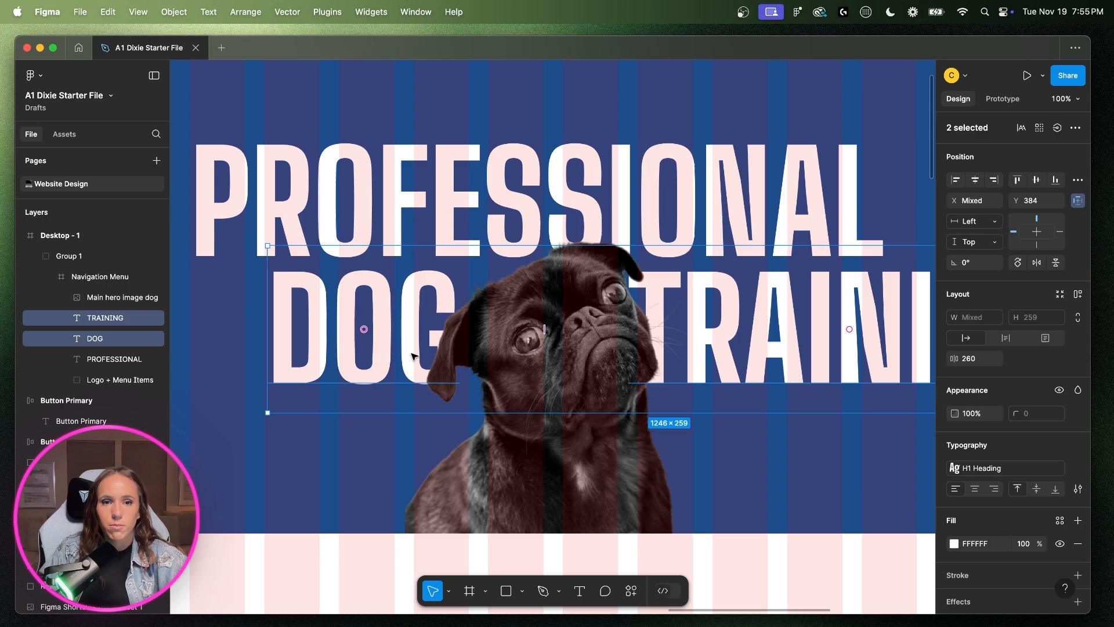
key(super+g)
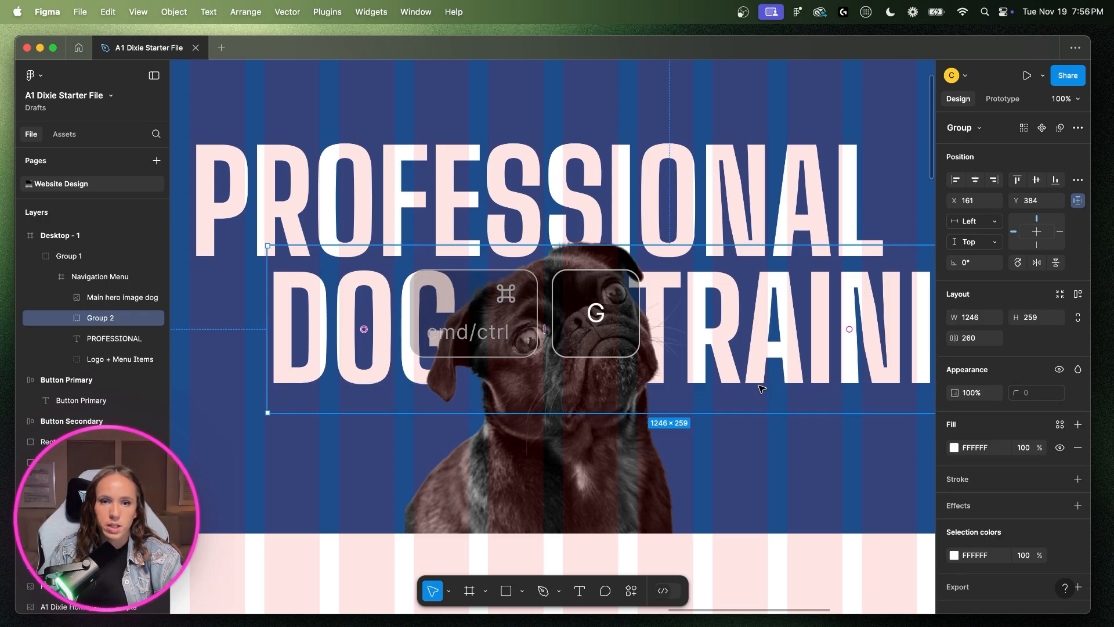
right_click(100, 325)
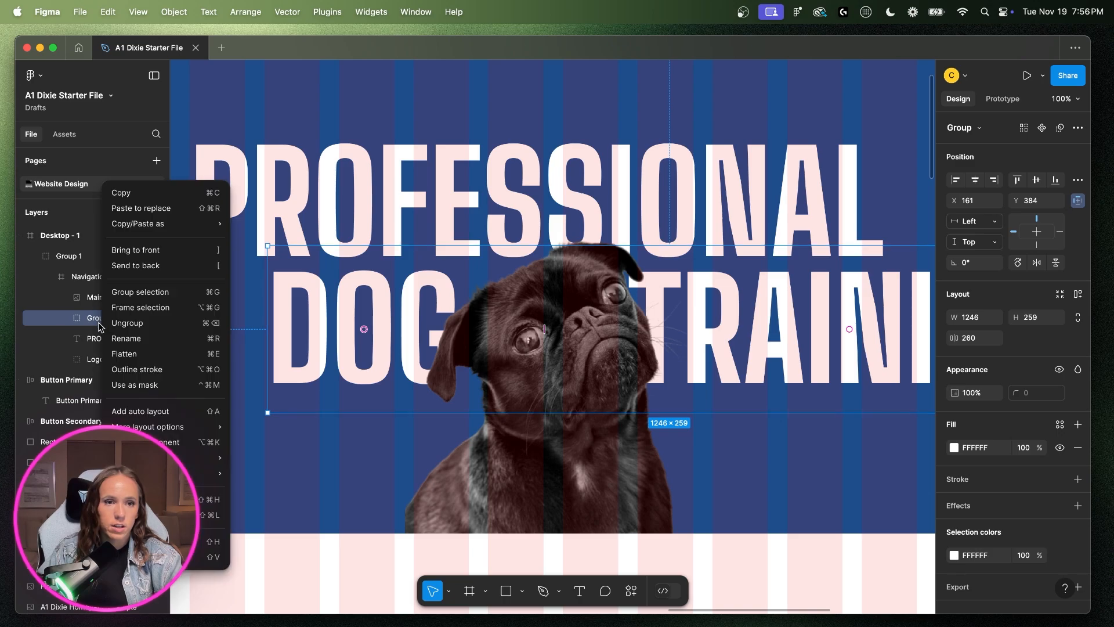
click(138, 339)
text(D)
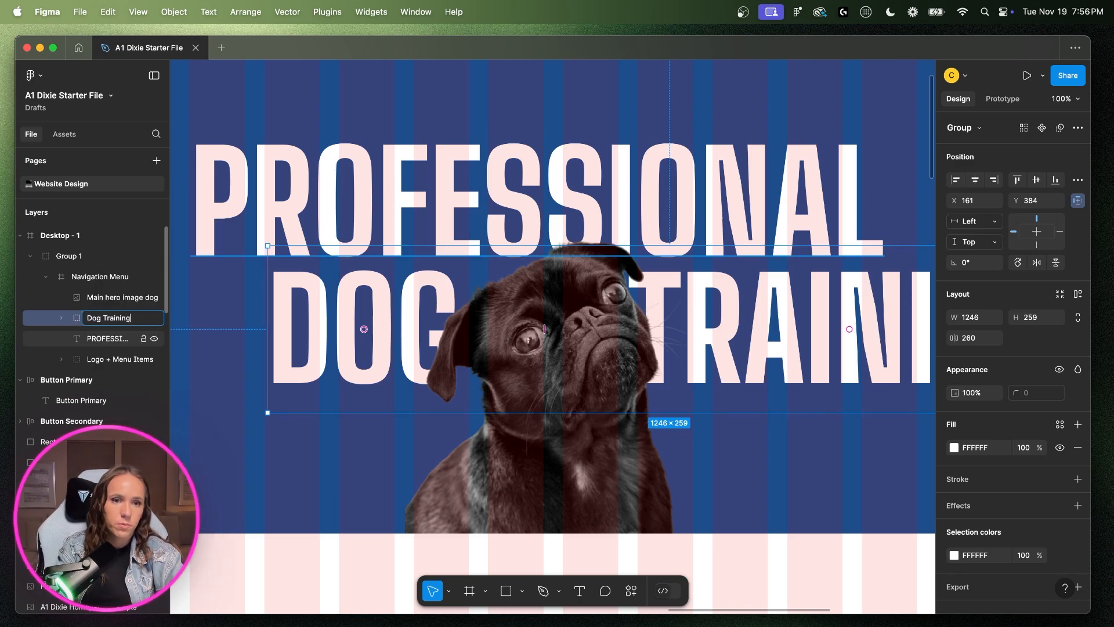
text(og Training)
key(Return)
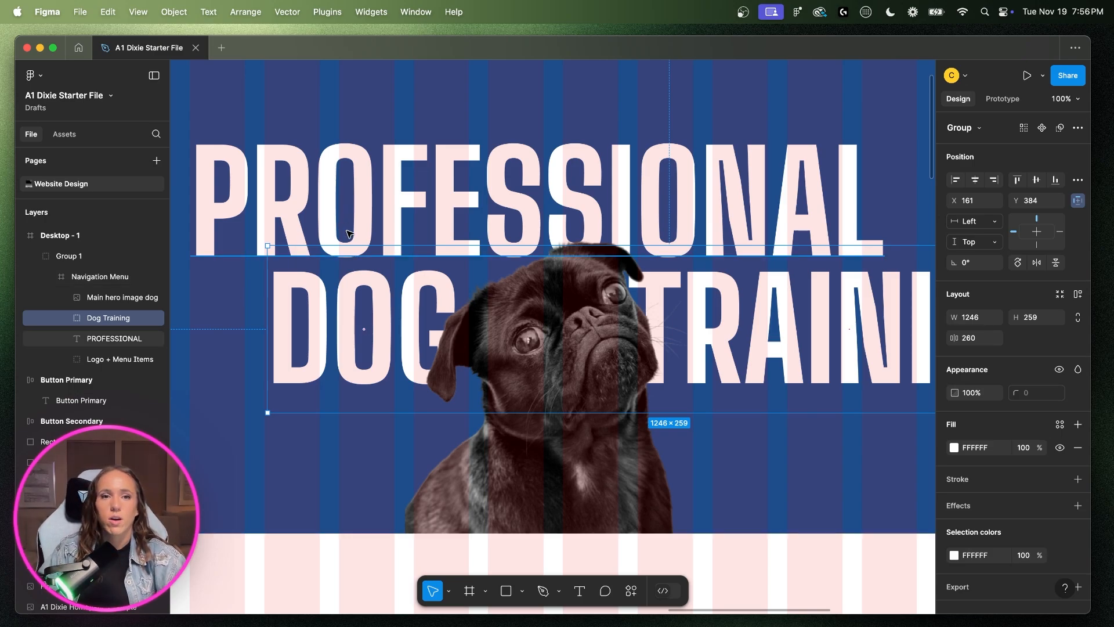
- Group the PROFESSIONAL text with the Dog Training group and rename the new group H1
shift+click(324, 214)
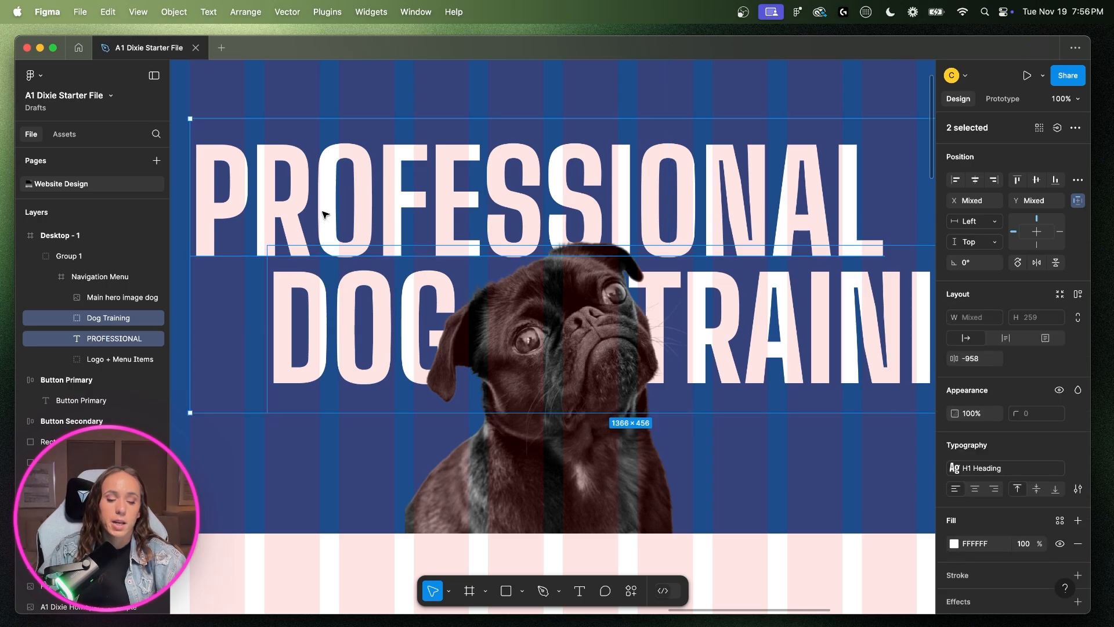
key(super+g)
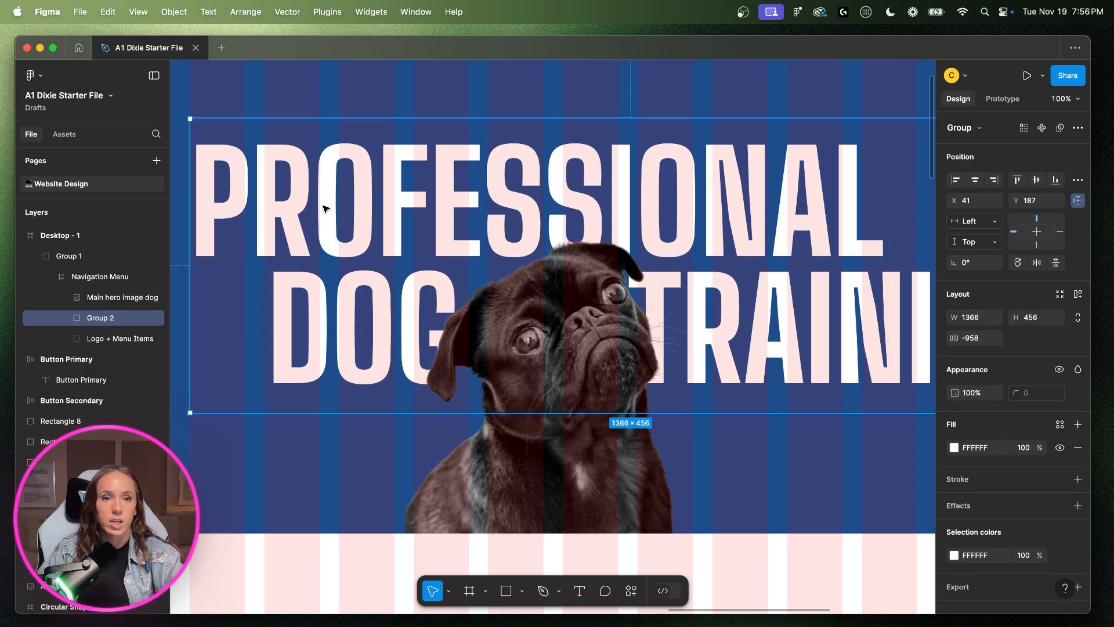
right_click(100, 320)
click(137, 339)
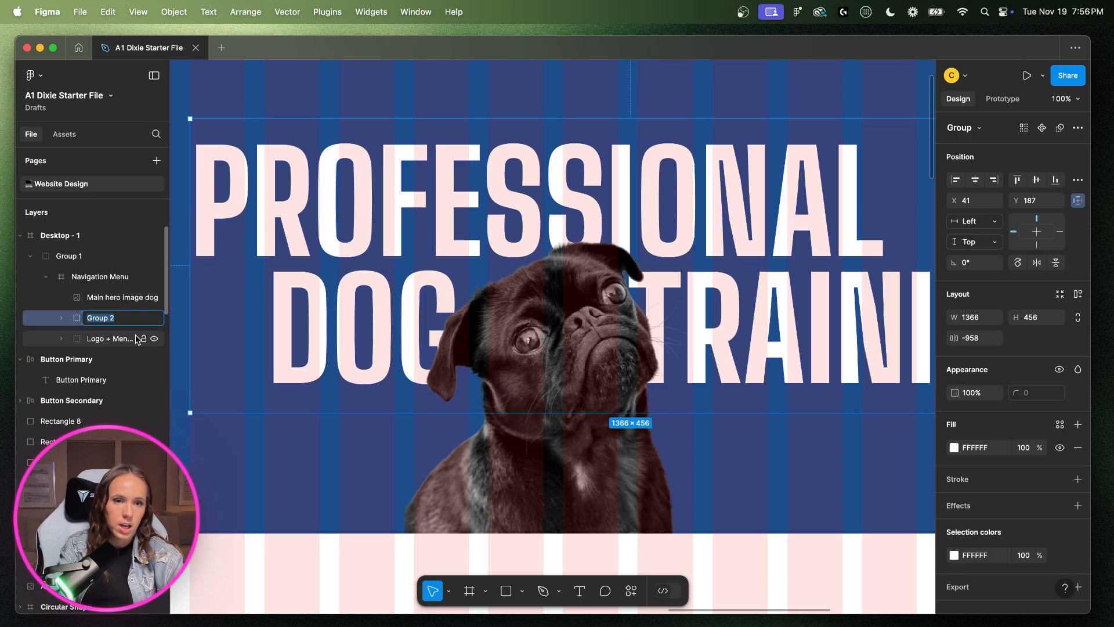
text(H1)
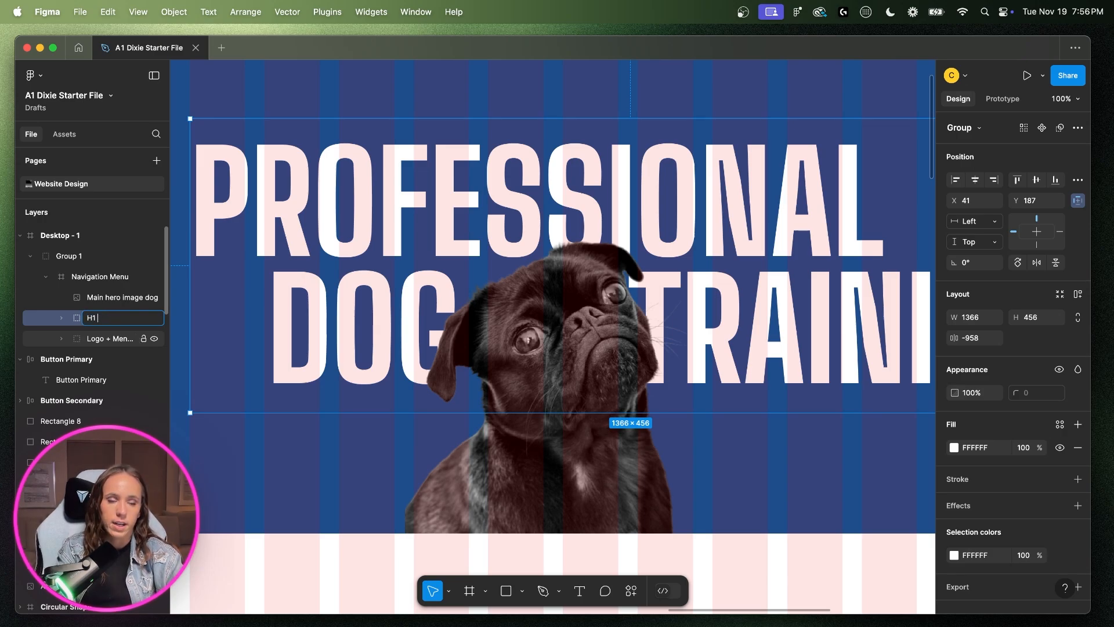
key(Return)
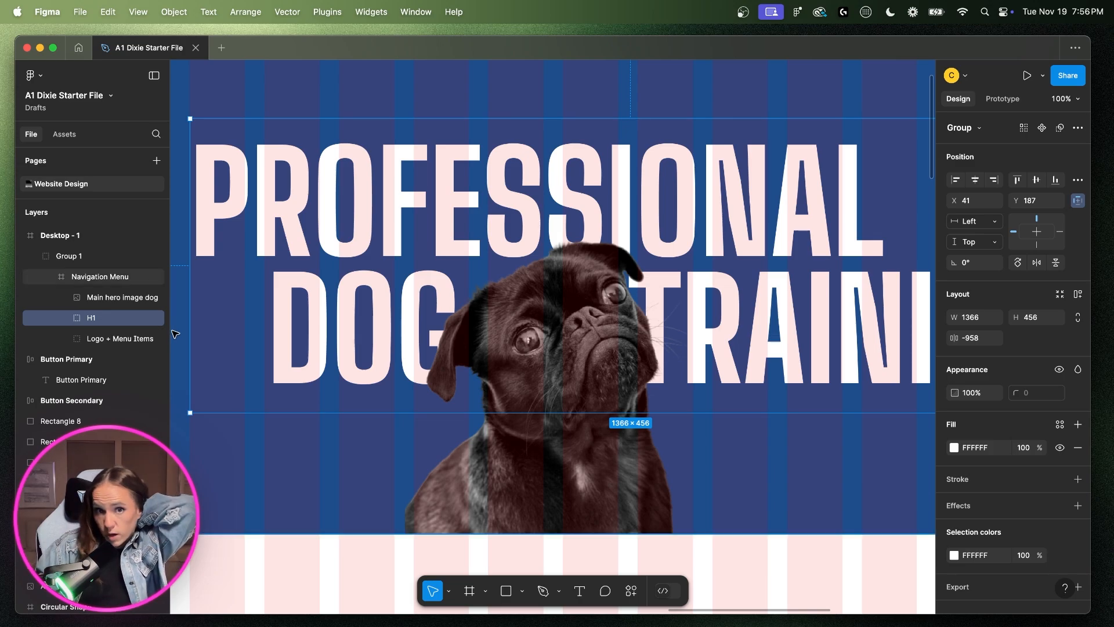
- Move the H1 group and the pug image up together, bringing the image to about Y 349
click(607, 363)
key(super+minus)
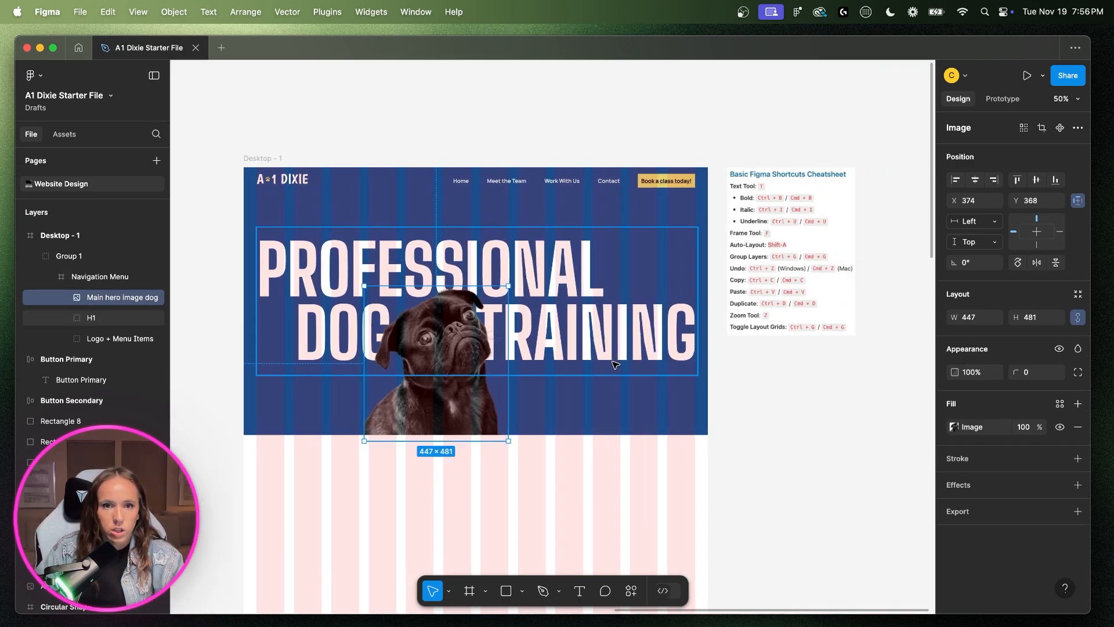
click(617, 364)
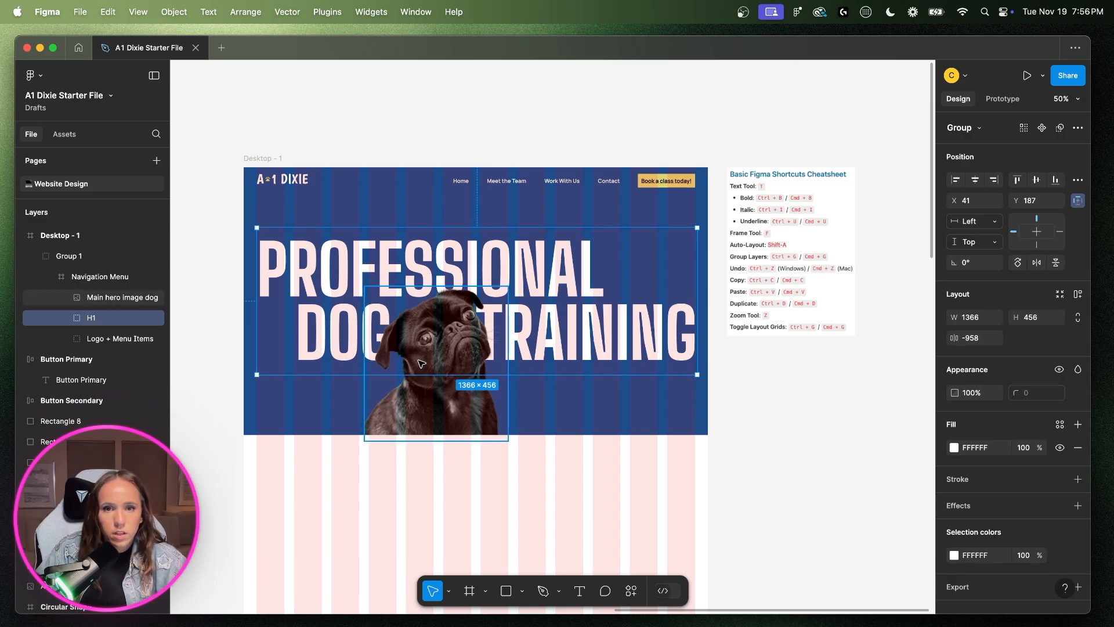
click(464, 355)
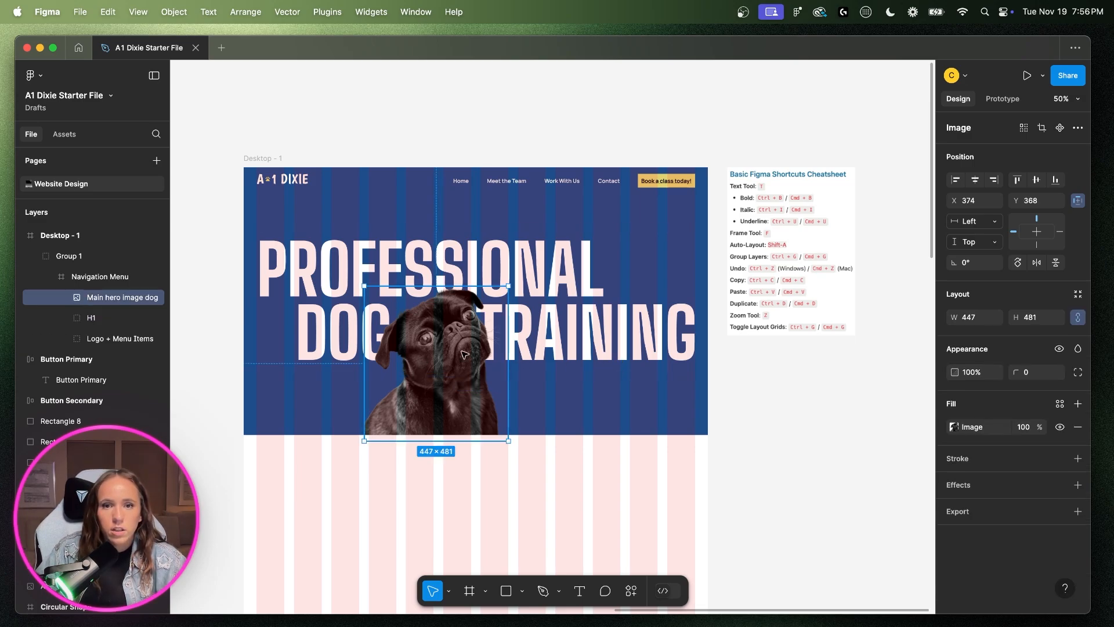
shift+click(552, 342)
drag(552, 341, 526, 339)
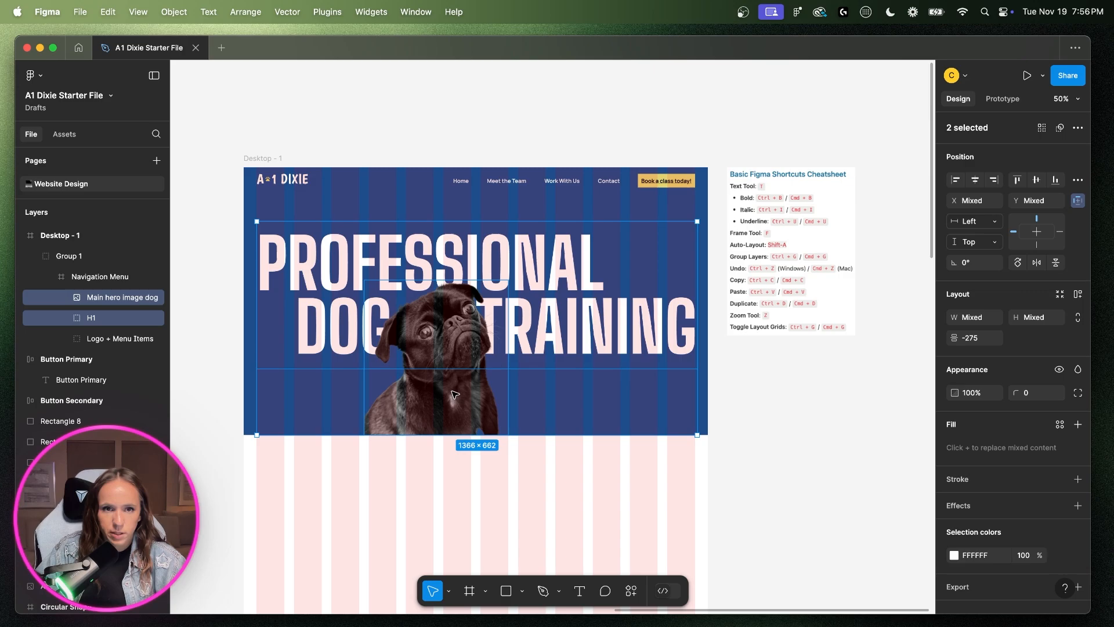
- Enlarge the pug image proportionally to about 478 × 514, at about X 356, Y 349
double_click(492, 392)
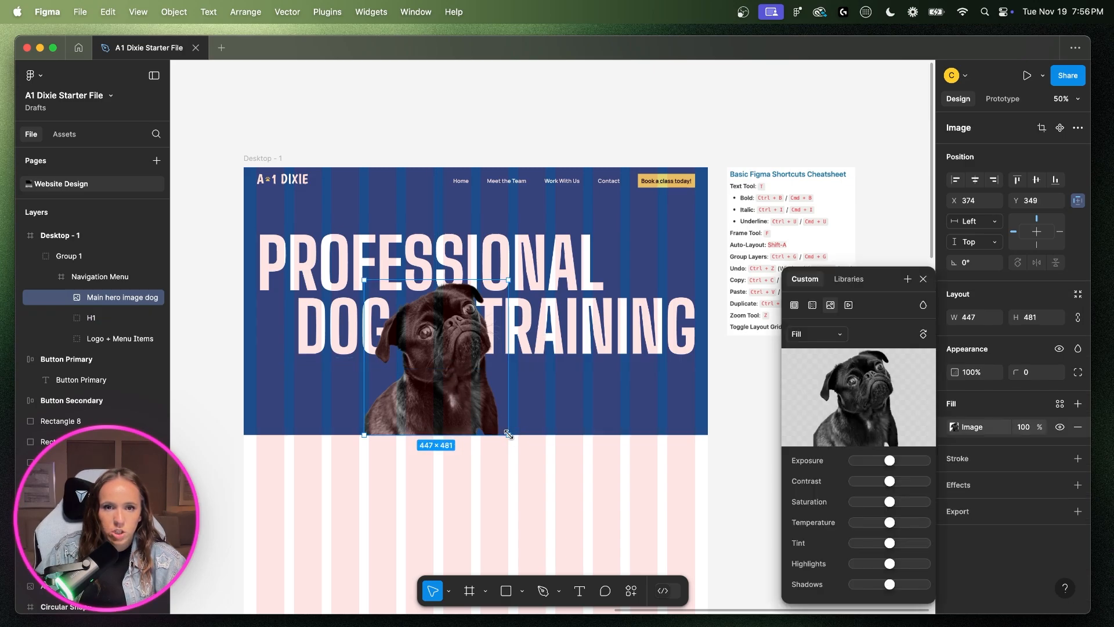
drag(517, 441, 519, 443)
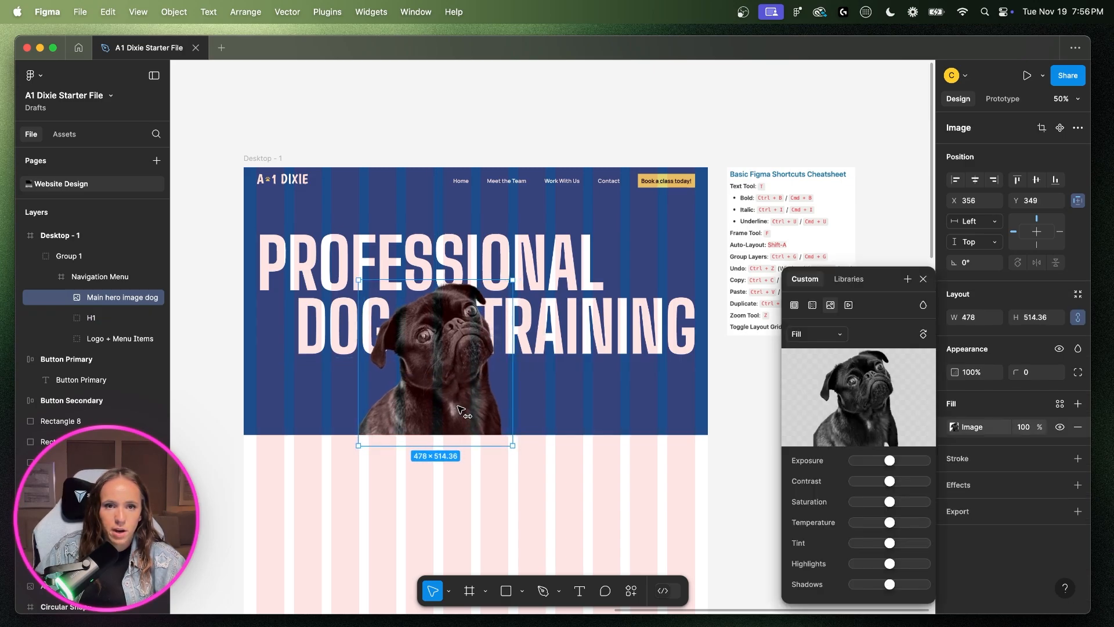
- Shift the DOG text slightly left within the heading, then nudge the pug image left to about X 341, Y 349
click(305, 341)
double_click(318, 340)
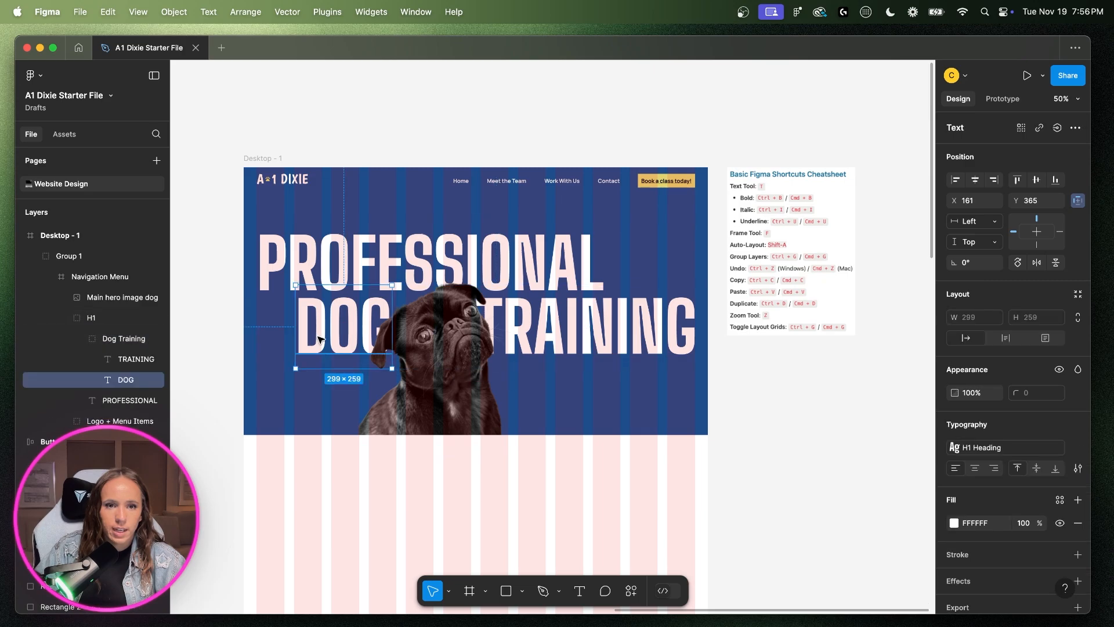
drag(318, 340, 313, 342)
drag(455, 356, 455, 359)
click(762, 424)
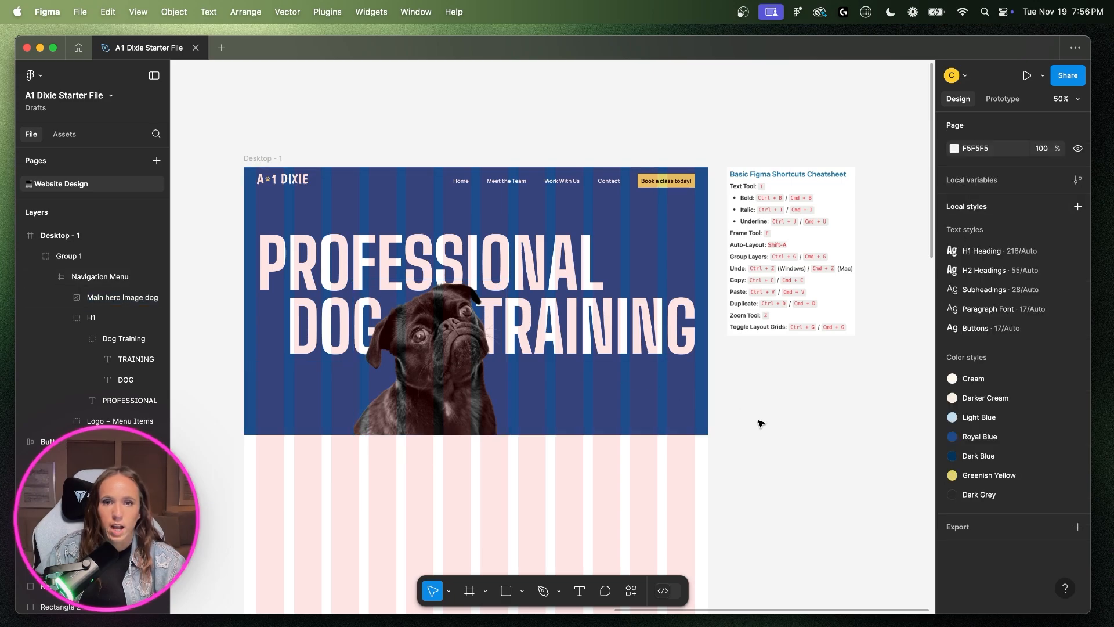
- Rename Group 1 in the Desktop - 1 frame as Hero Section and hide the layout grids
click(62, 318)
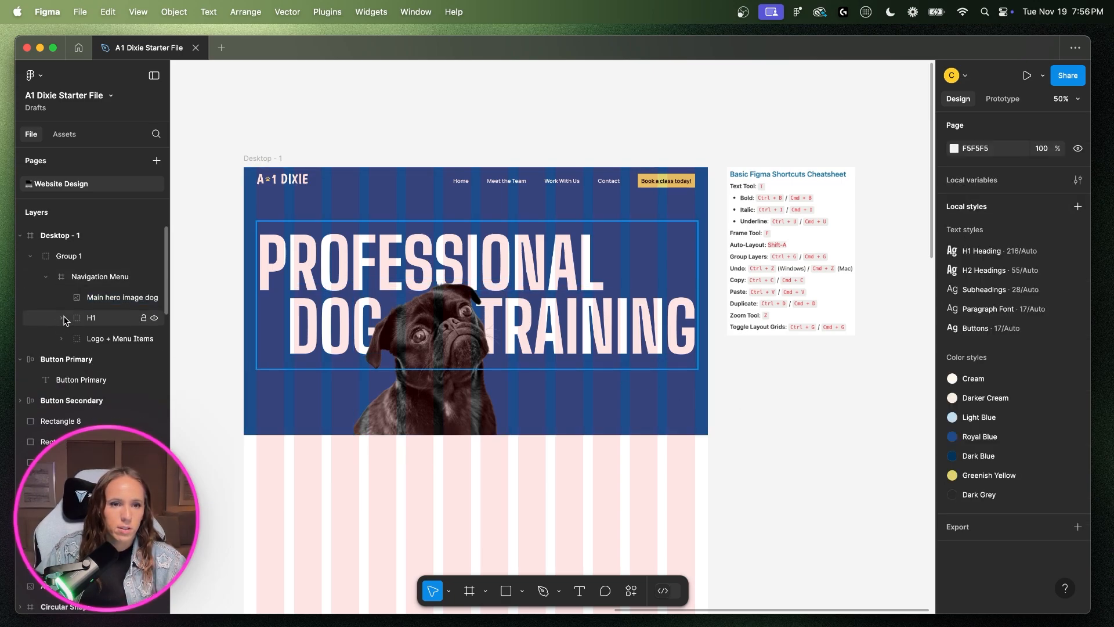
click(67, 260)
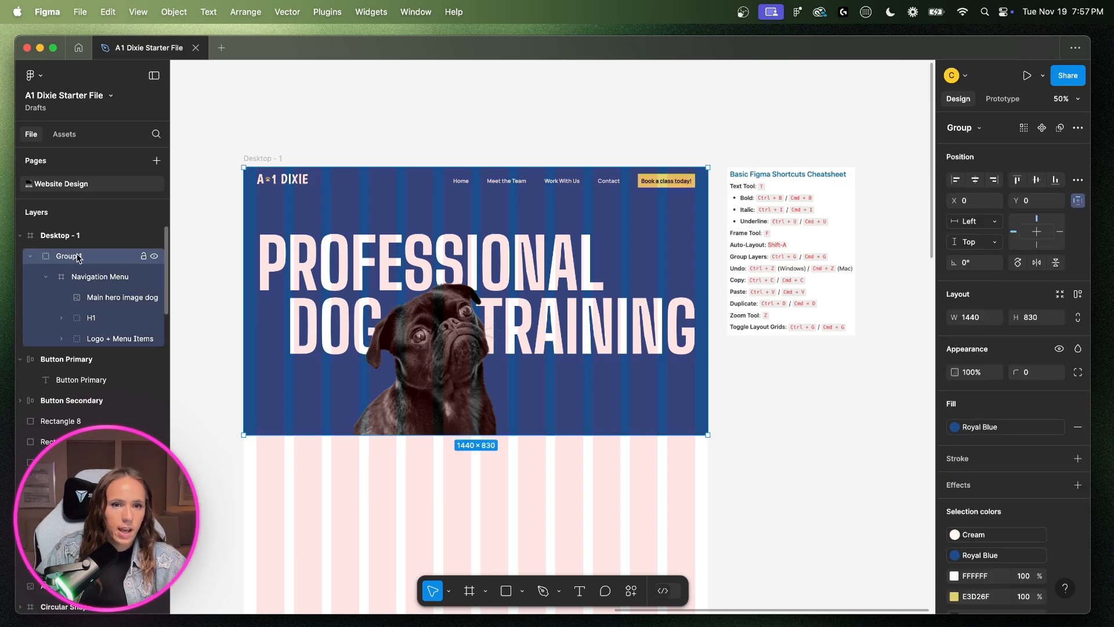
right_click(76, 255)
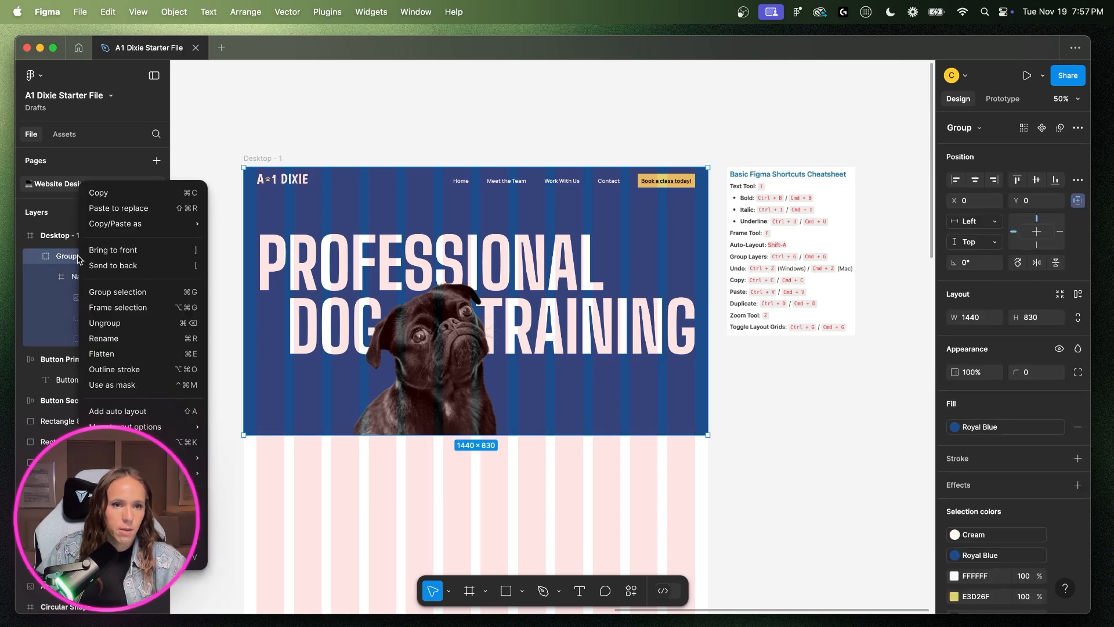
click(119, 343)
text(Hero Se)
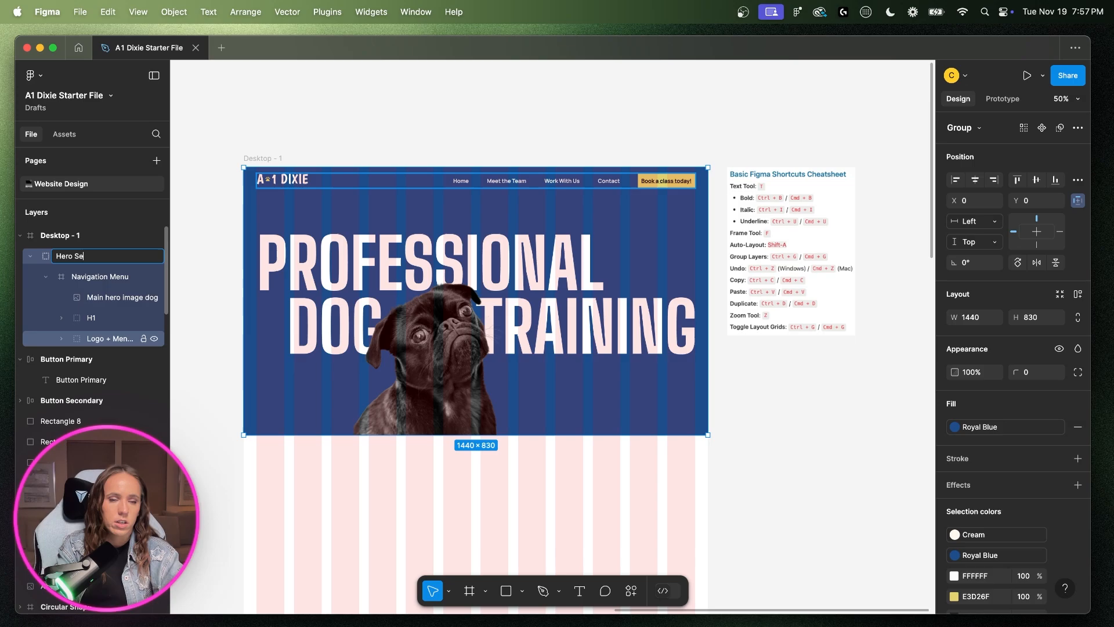
text(ction)
key(Return)
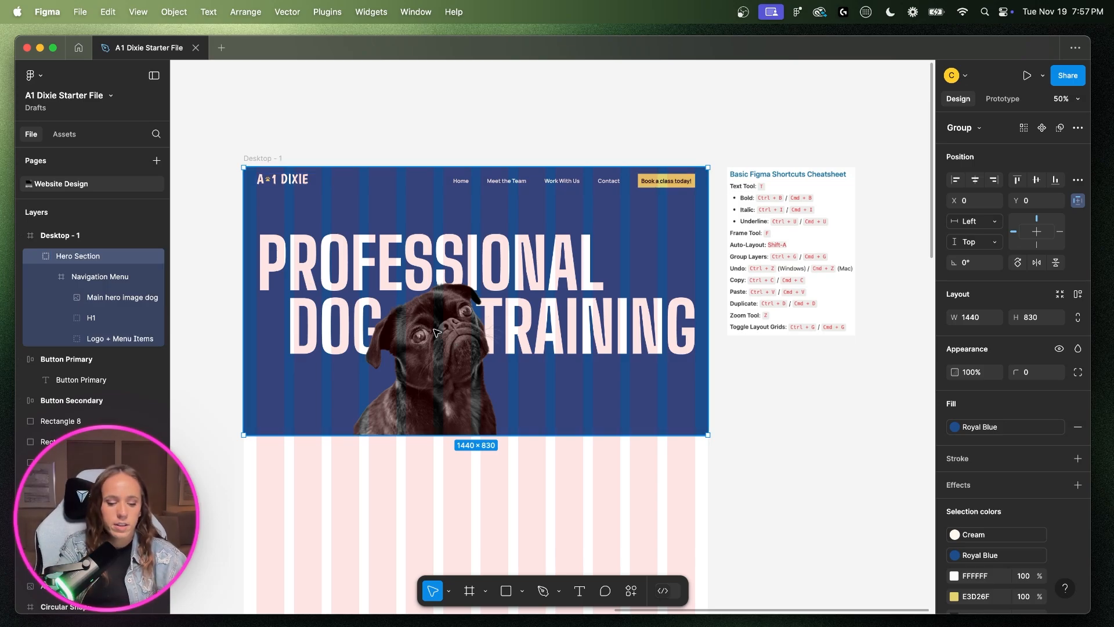
key(ctrl+g)
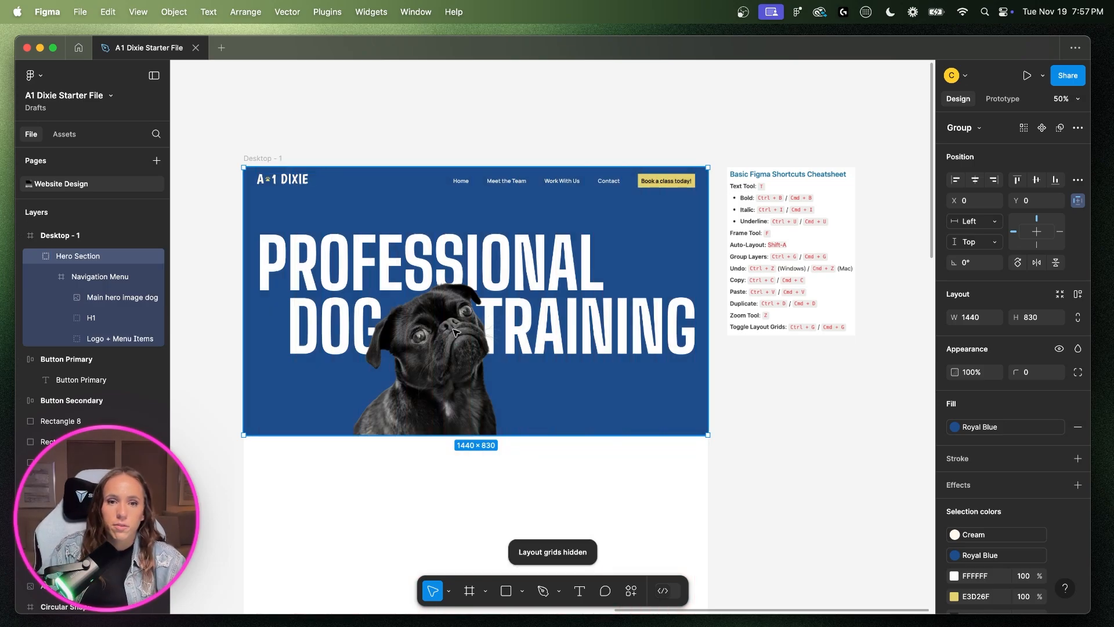
- Copy the Circular Shape frame from the starter assets and paste it into the hero's H1 group
scroll(454, 332, left, 10)
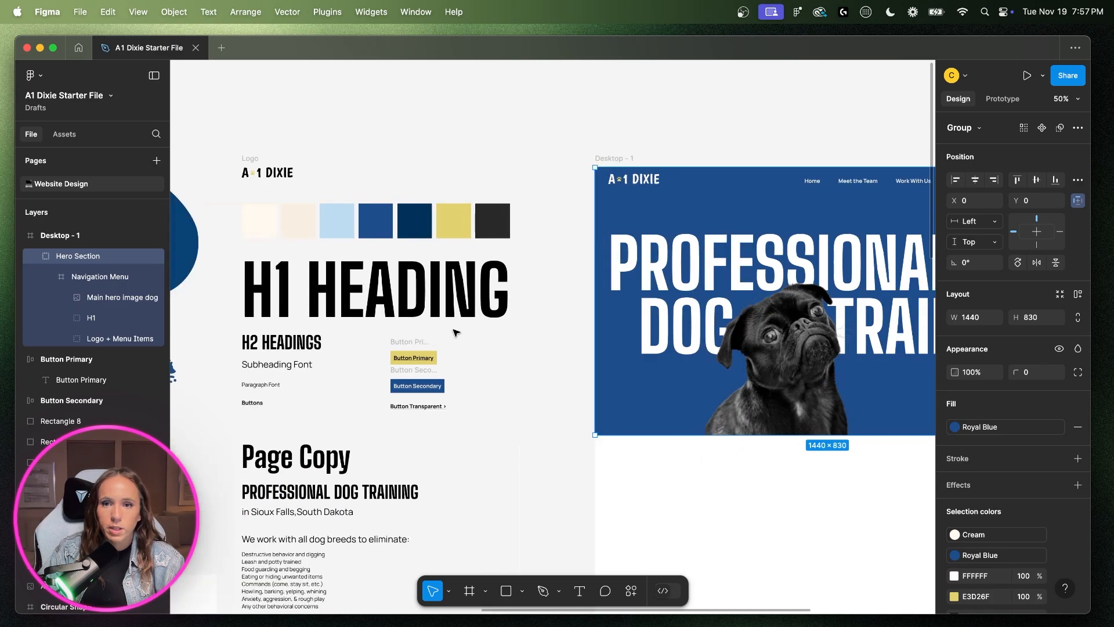
scroll(454, 332, left, 15)
click(666, 249)
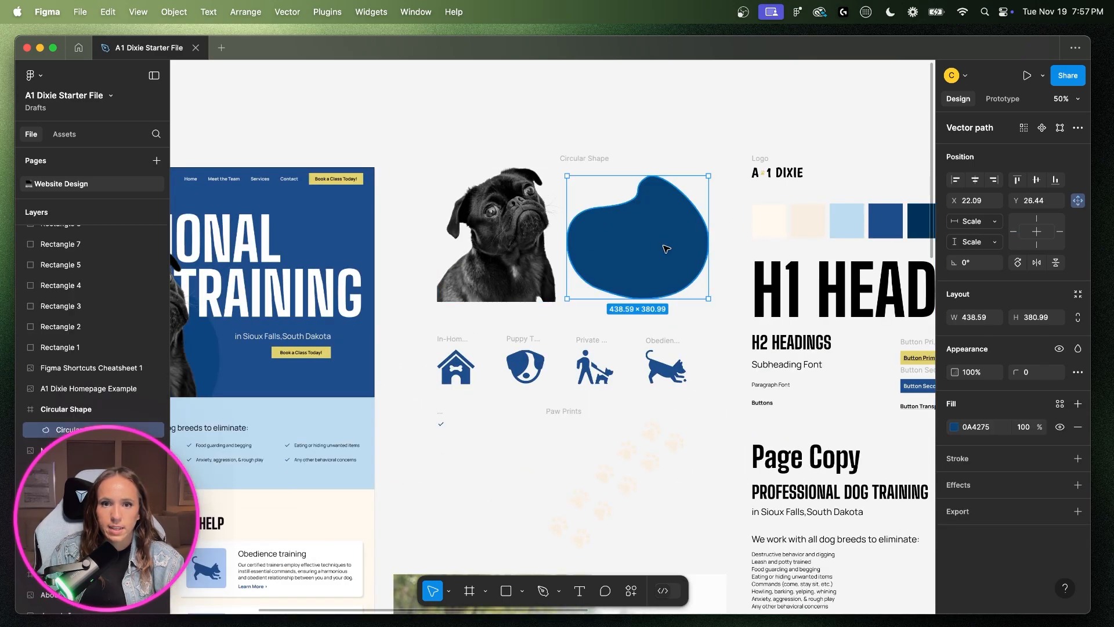
click(66, 409)
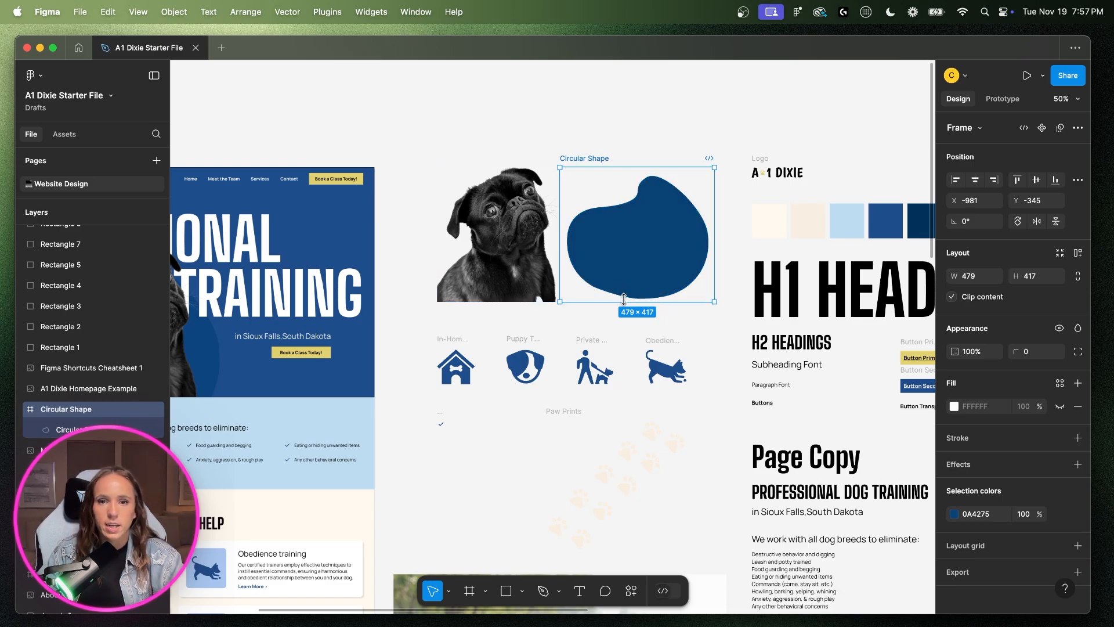
scroll(545, 360, right, 10)
click(556, 409)
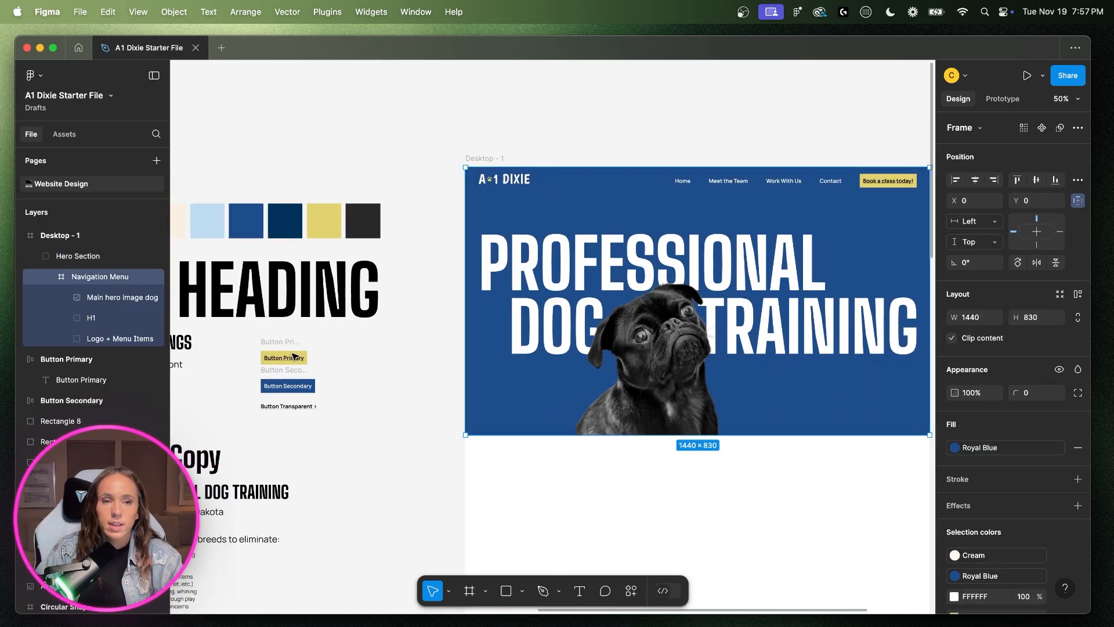
click(95, 299)
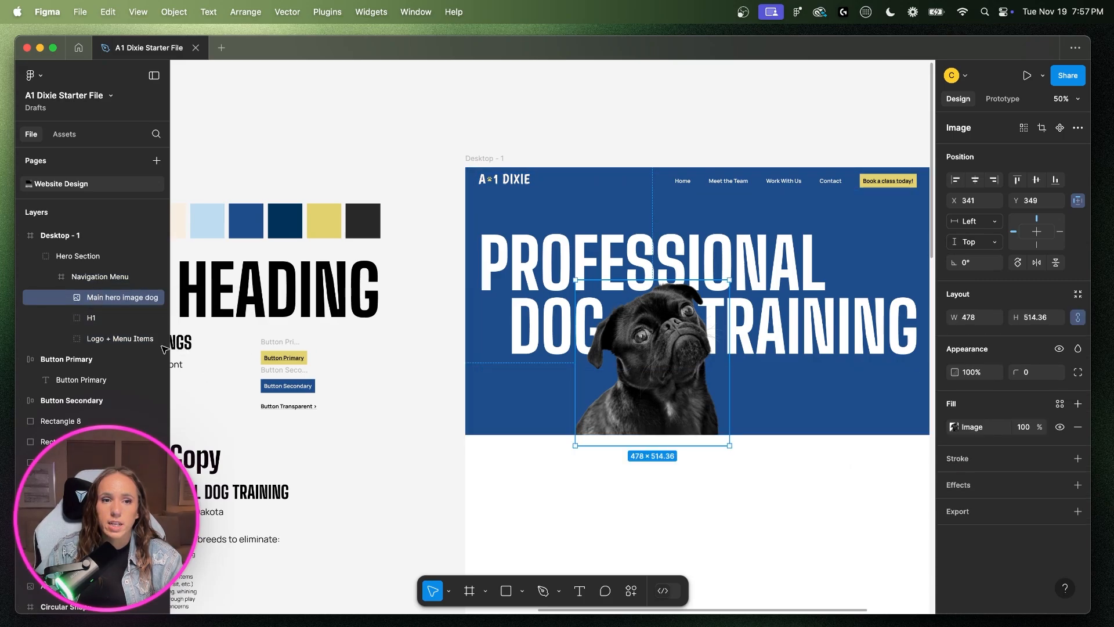
click(103, 338)
click(107, 318)
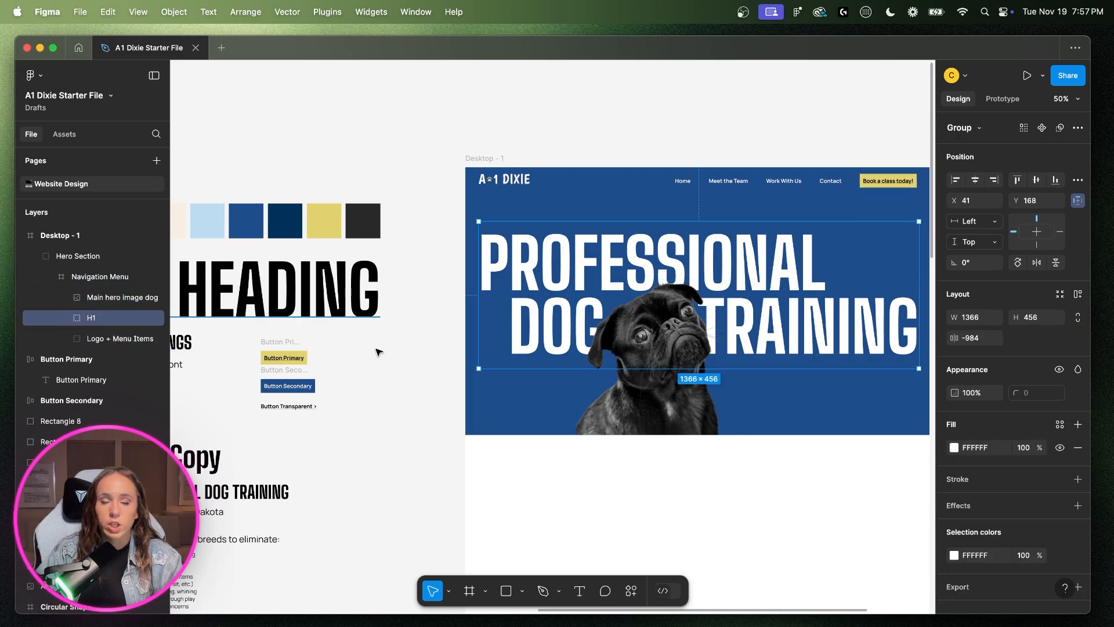
key(super+v)
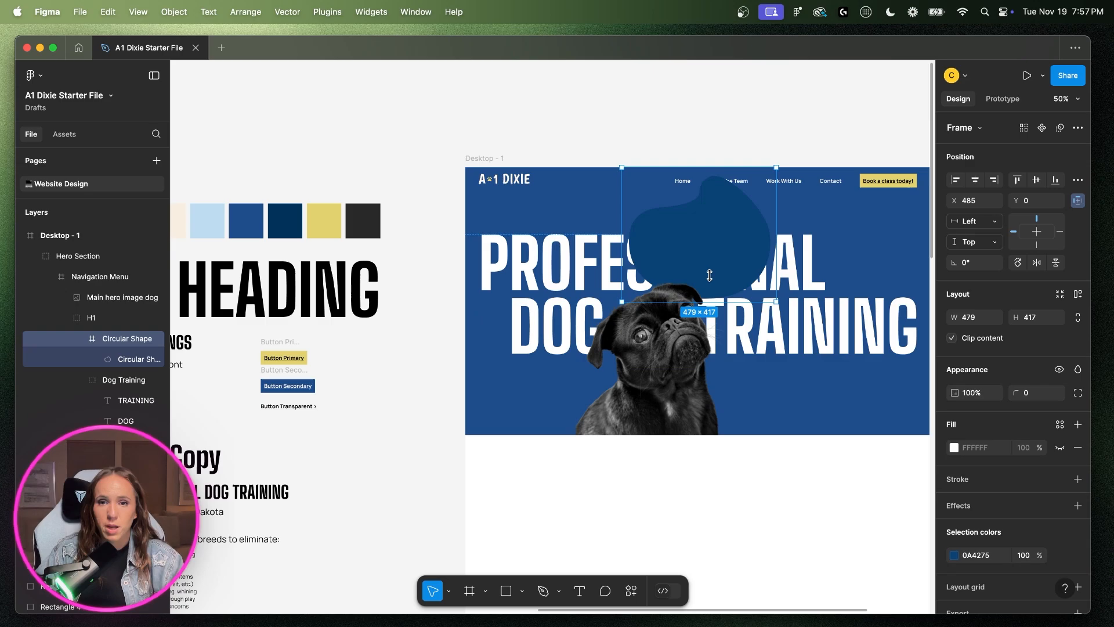
- Place the pasted Circular Shape behind the pug and enlarge it proportionally to about 704 × 613, at about X 149, Y 305
drag(711, 240, 633, 397)
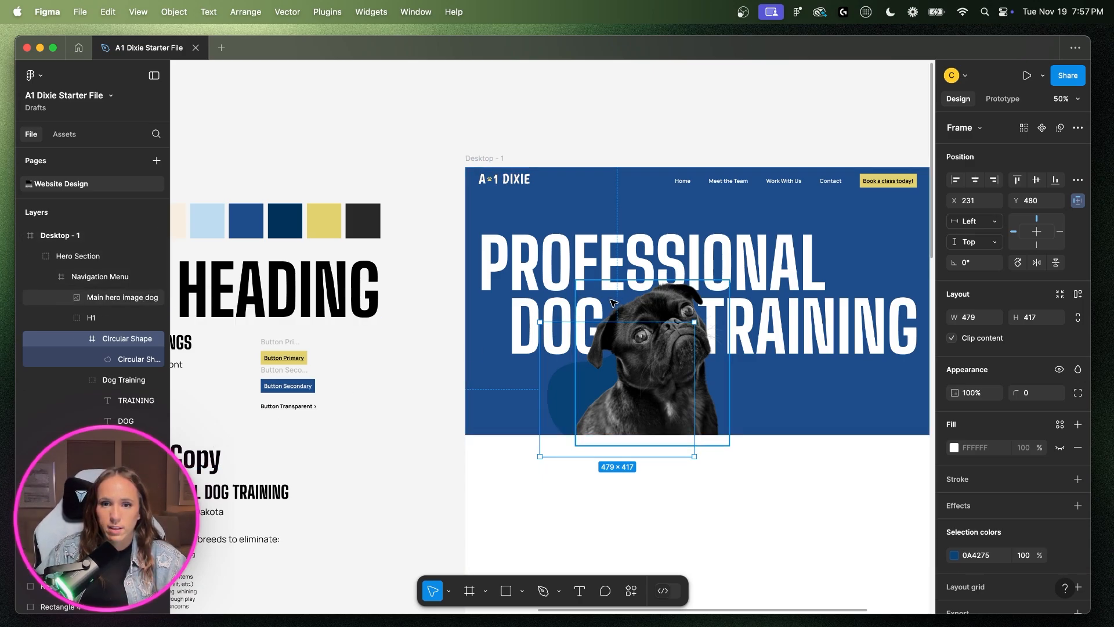
scroll(701, 324, up, 5)
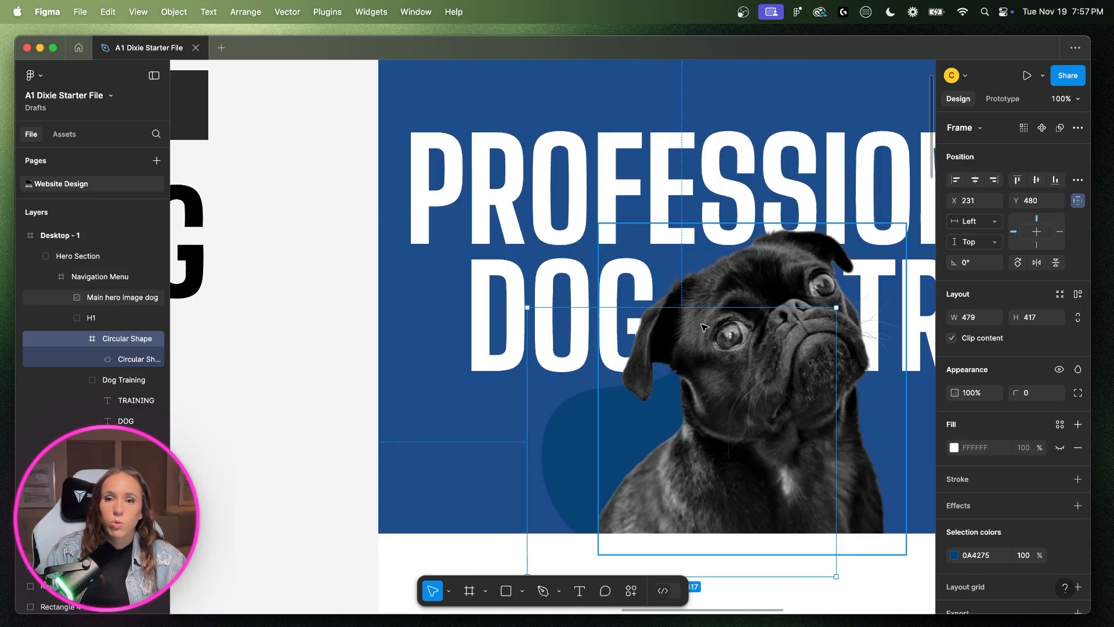
key(minus)
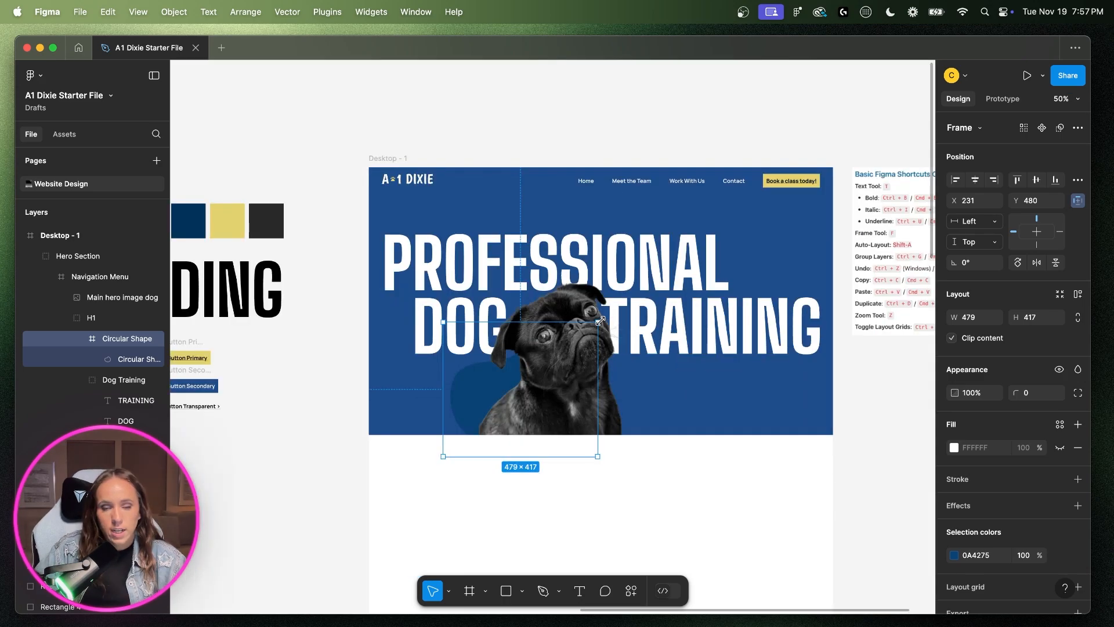
drag(598, 322, 661, 275)
drag(644, 391, 633, 399)
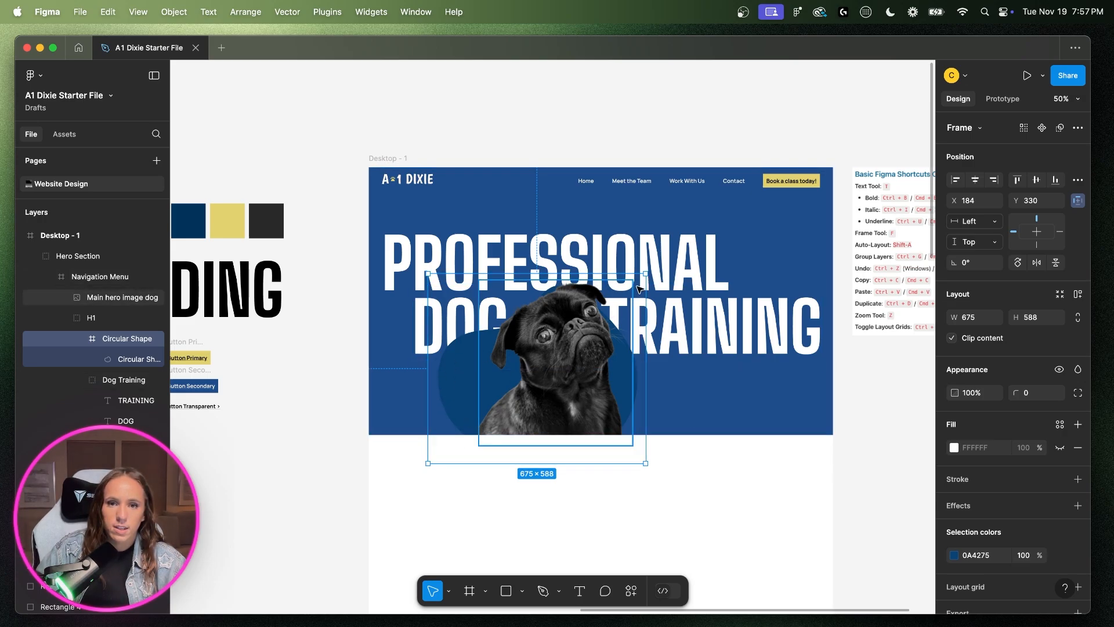
drag(646, 273, 649, 265)
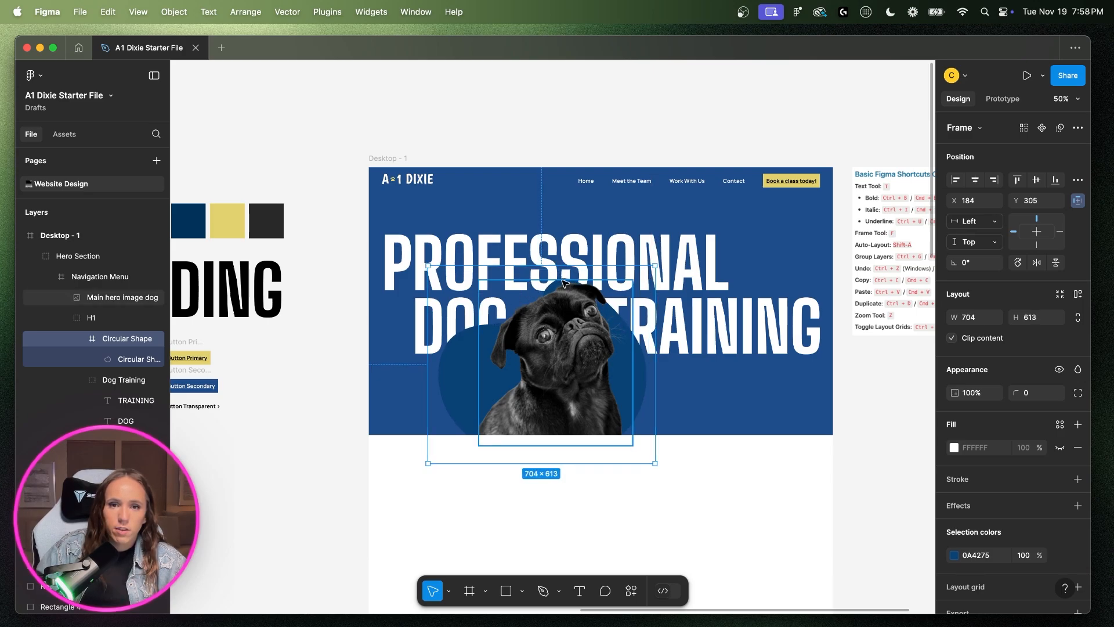
drag(649, 389, 635, 387)
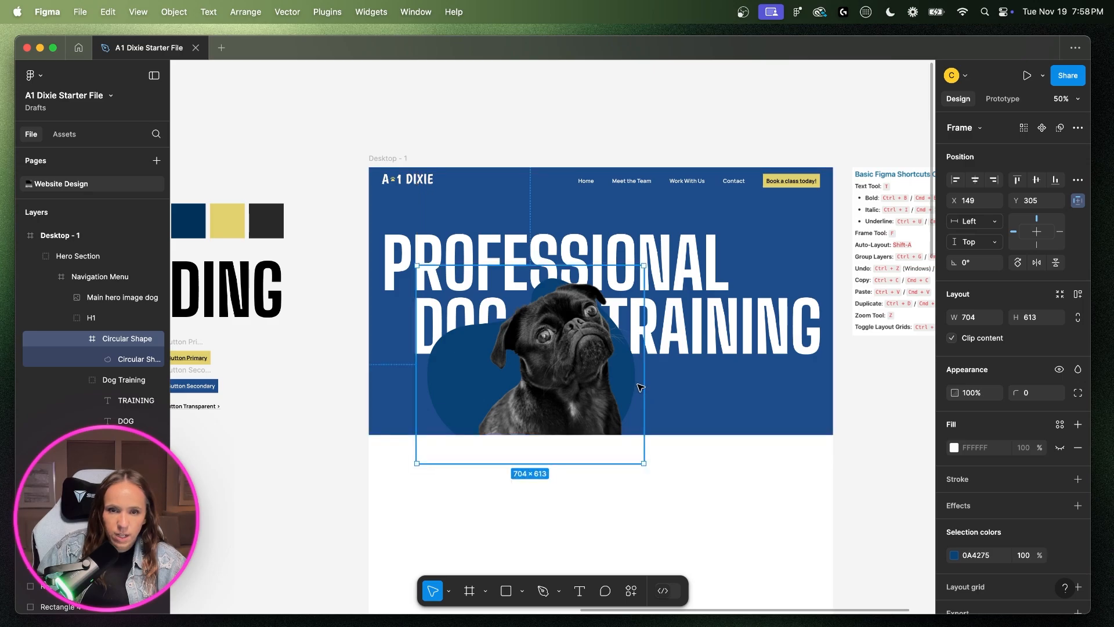
- Reorder the Circular Shape below the PROFESSIONAL layer within the H1 group so it sits behind the heading text
key(shift+0)
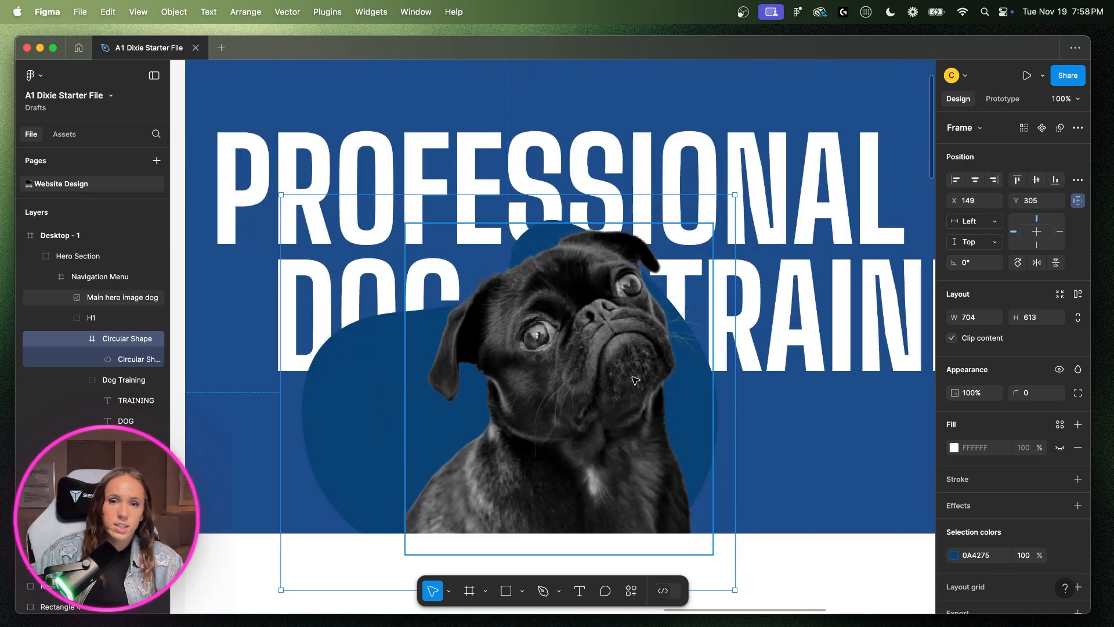
click(79, 340)
click(77, 360)
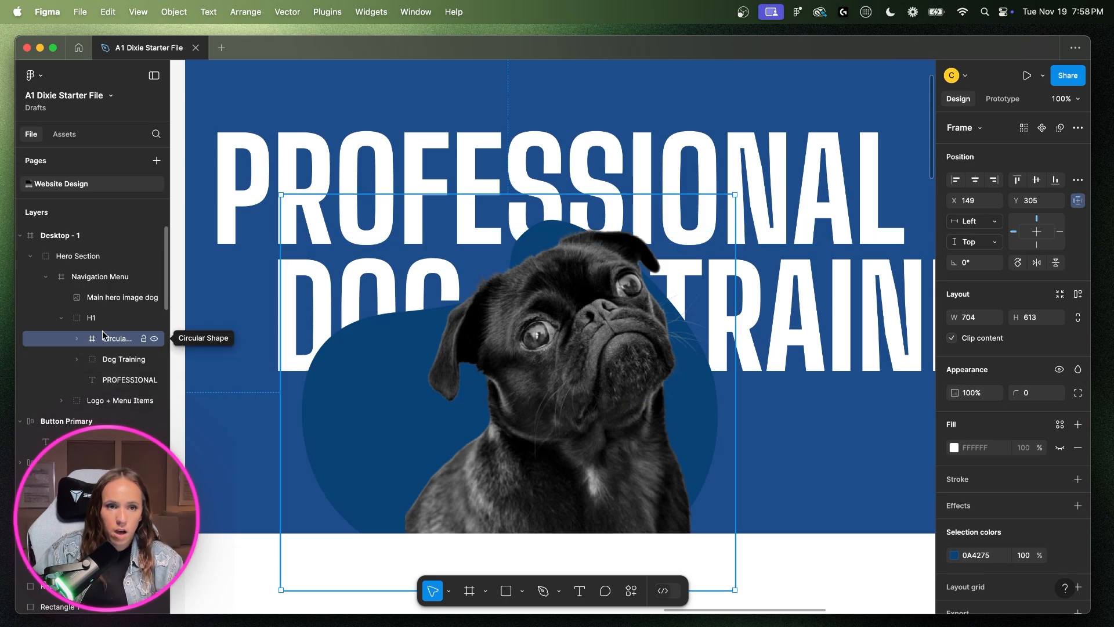
drag(106, 340, 101, 387)
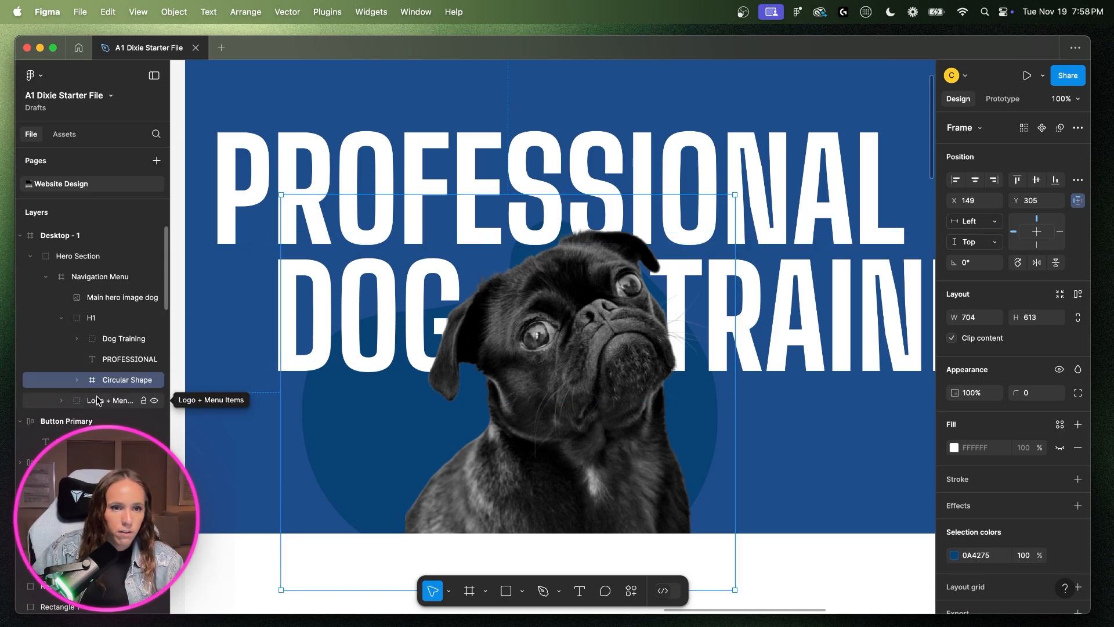
- Move the Logo + Menu Items group to the top of the Navigation Menu frame's layer order
click(60, 318)
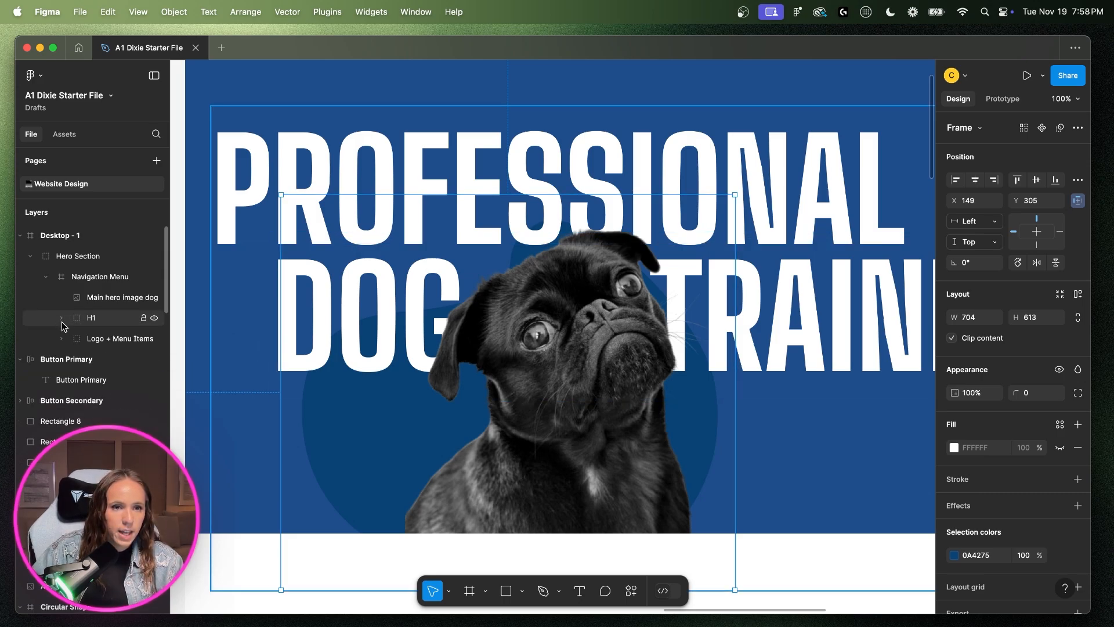
click(95, 341)
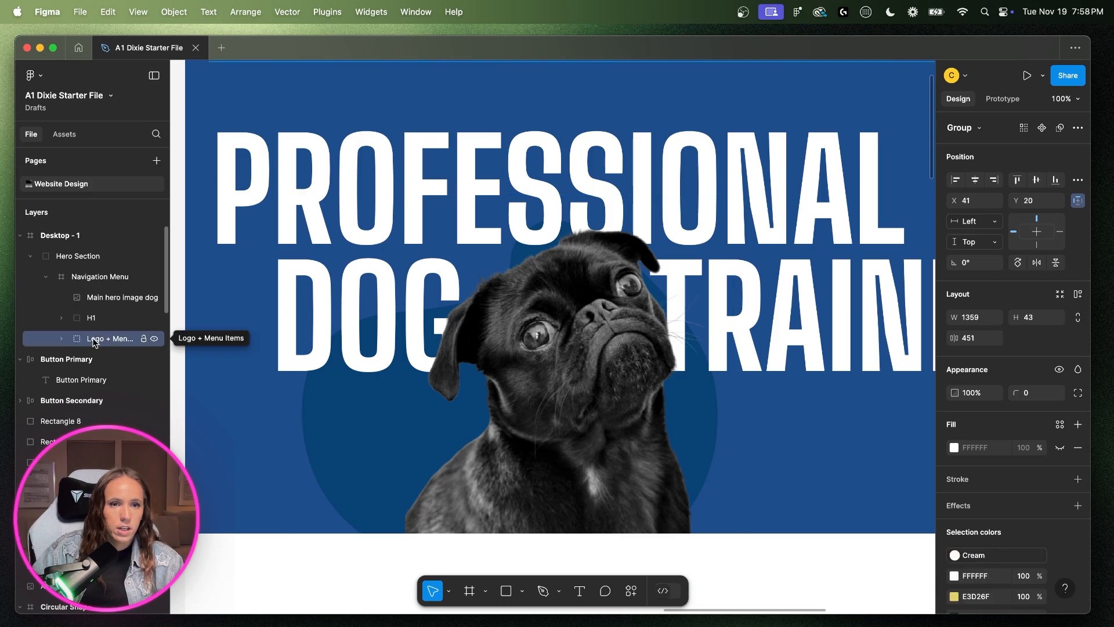
drag(94, 341, 74, 283)
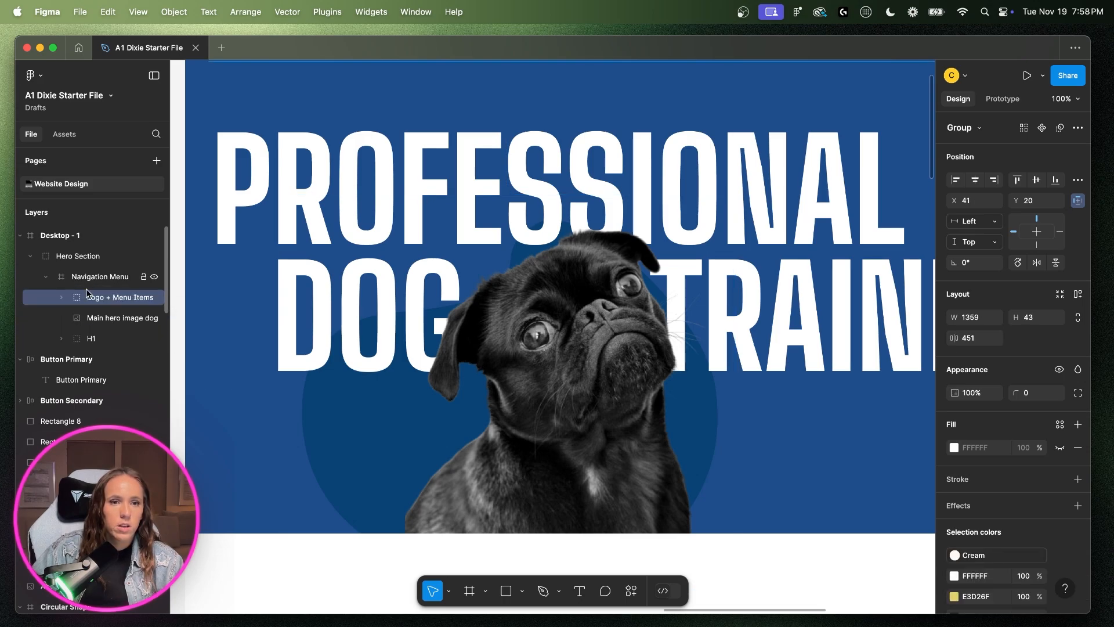
- Move the Circular Shape out of the H1 group, directly beneath it in the Navigation Menu frame
click(61, 339)
click(109, 401)
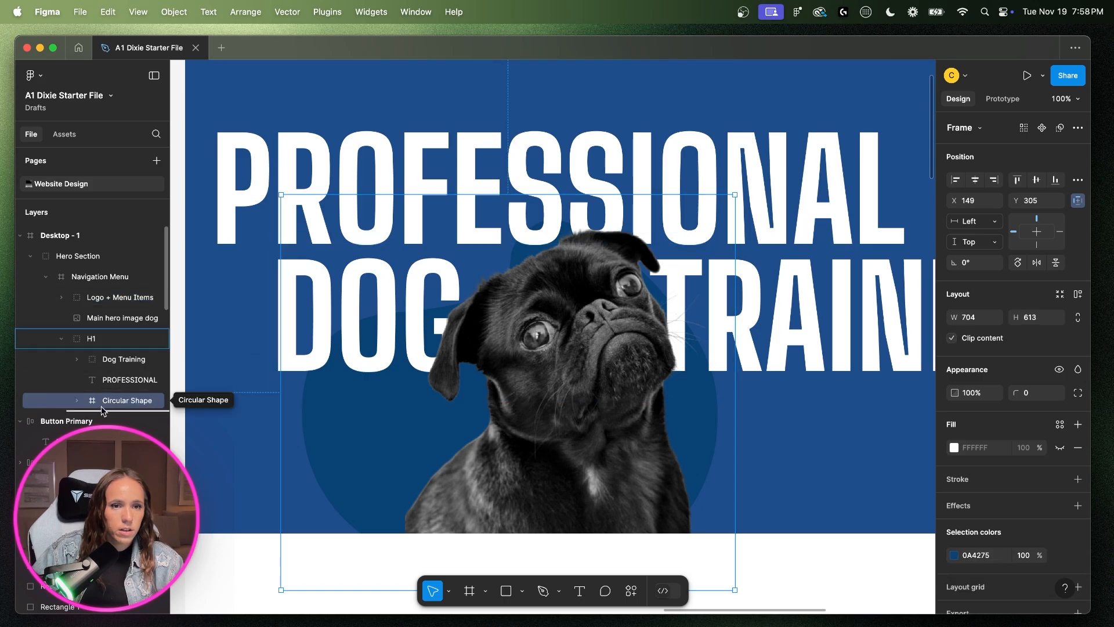
click(61, 339)
click(61, 340)
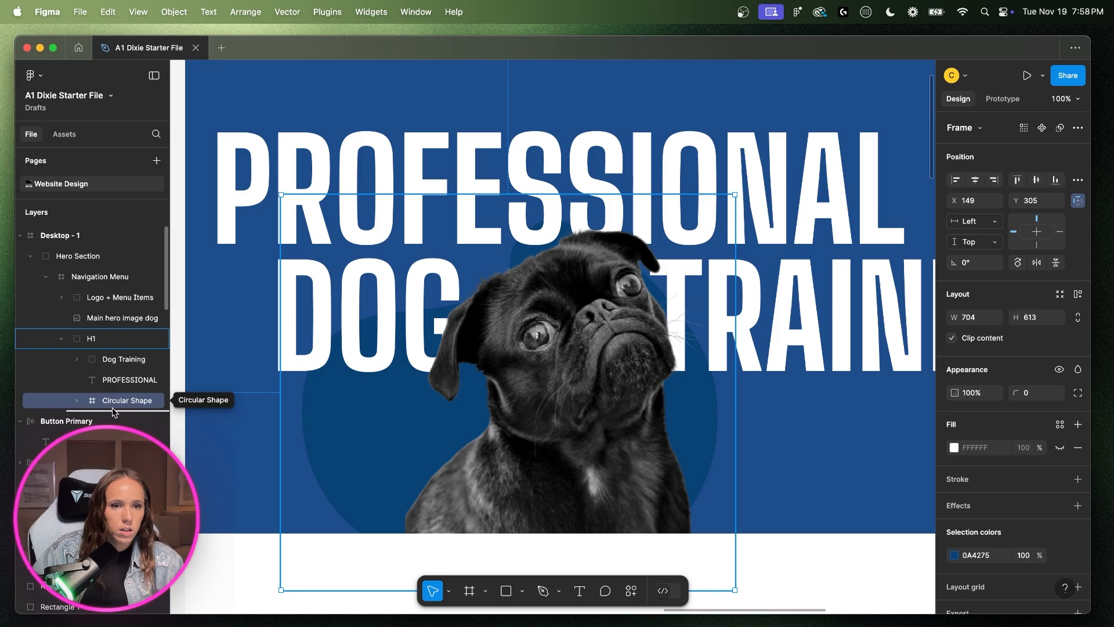
drag(119, 404, 79, 357)
click(99, 340)
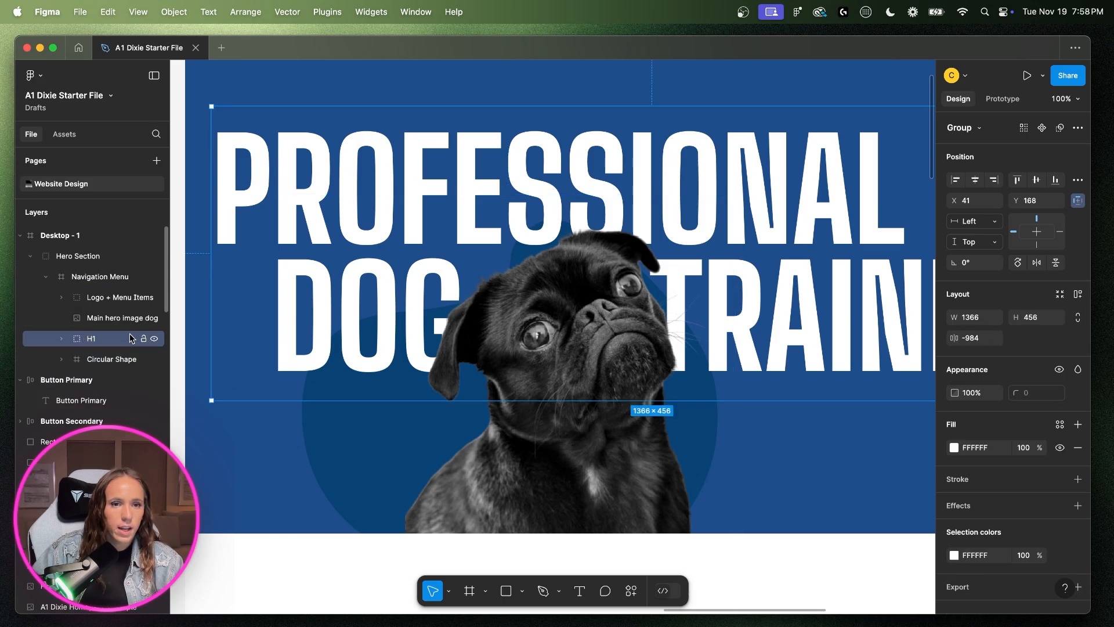
click(92, 361)
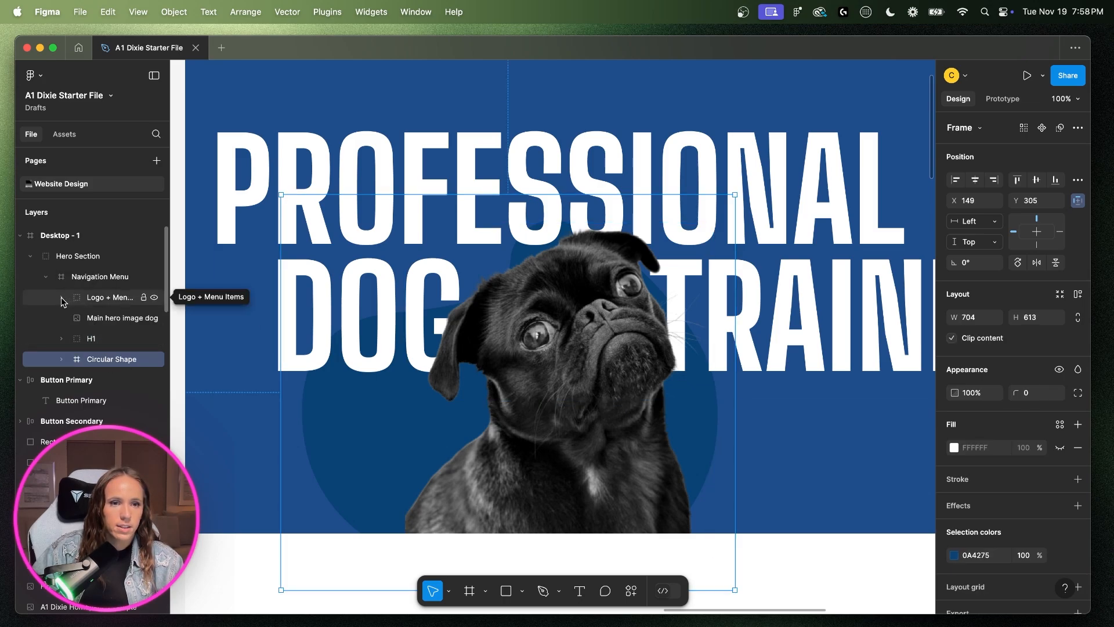
- Compare the hero section with the finished A1 Dixie homepage example
click(782, 450)
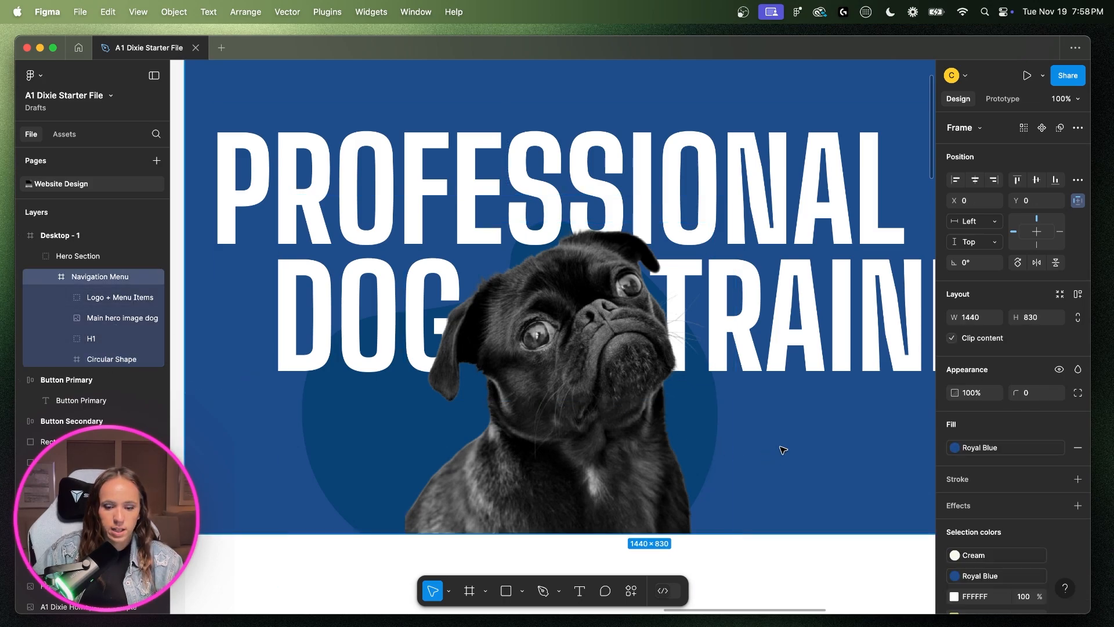
key(minus)
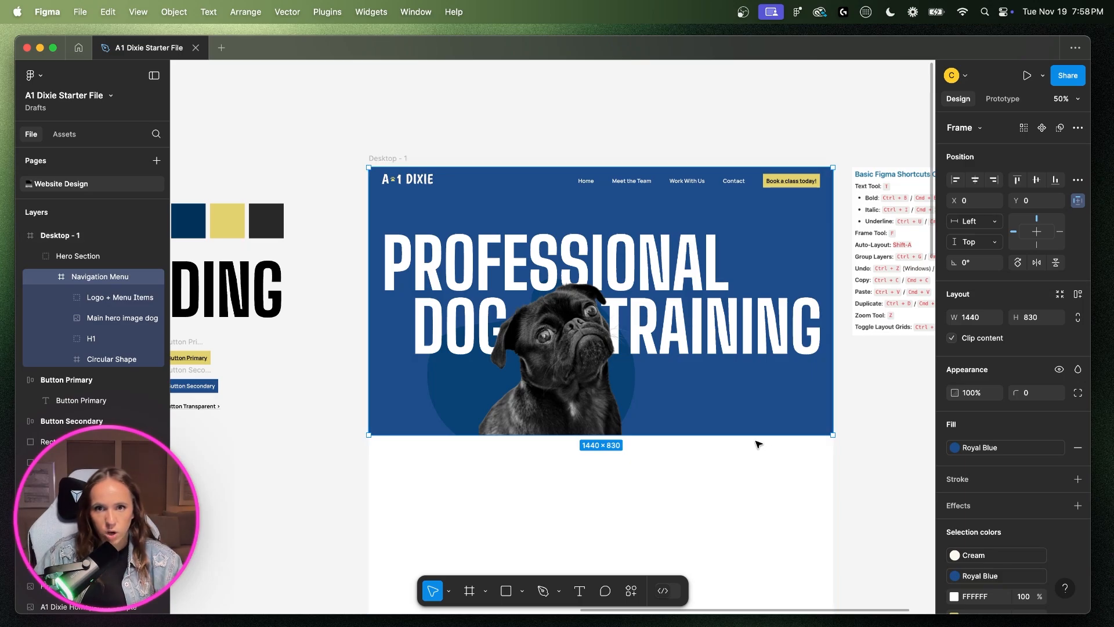
scroll(757, 438, right, 2)
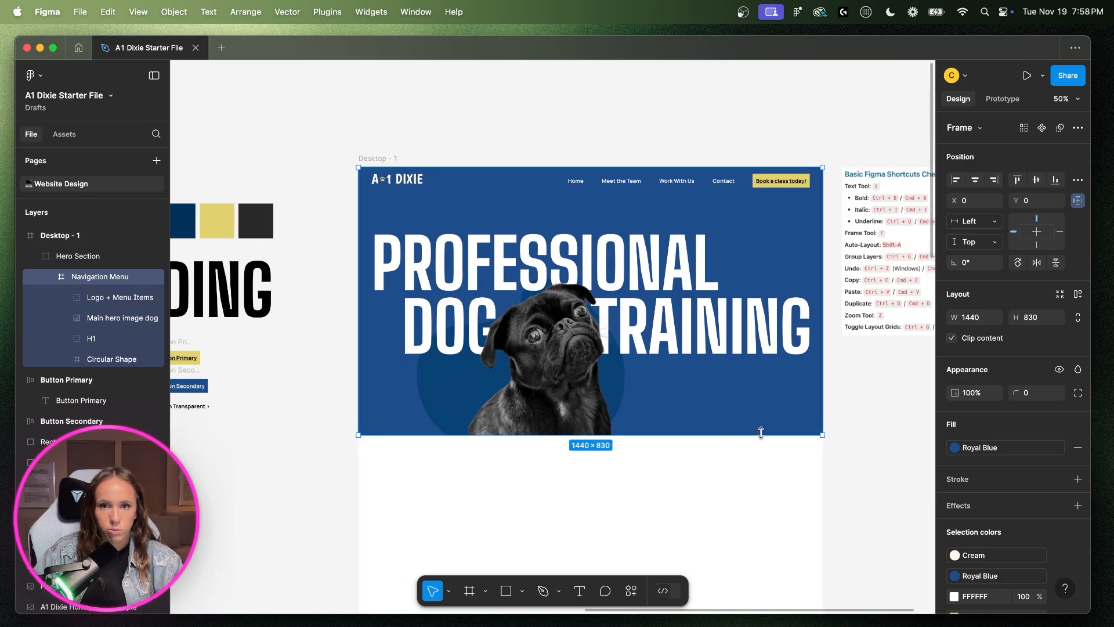
scroll(717, 395, left, 15)
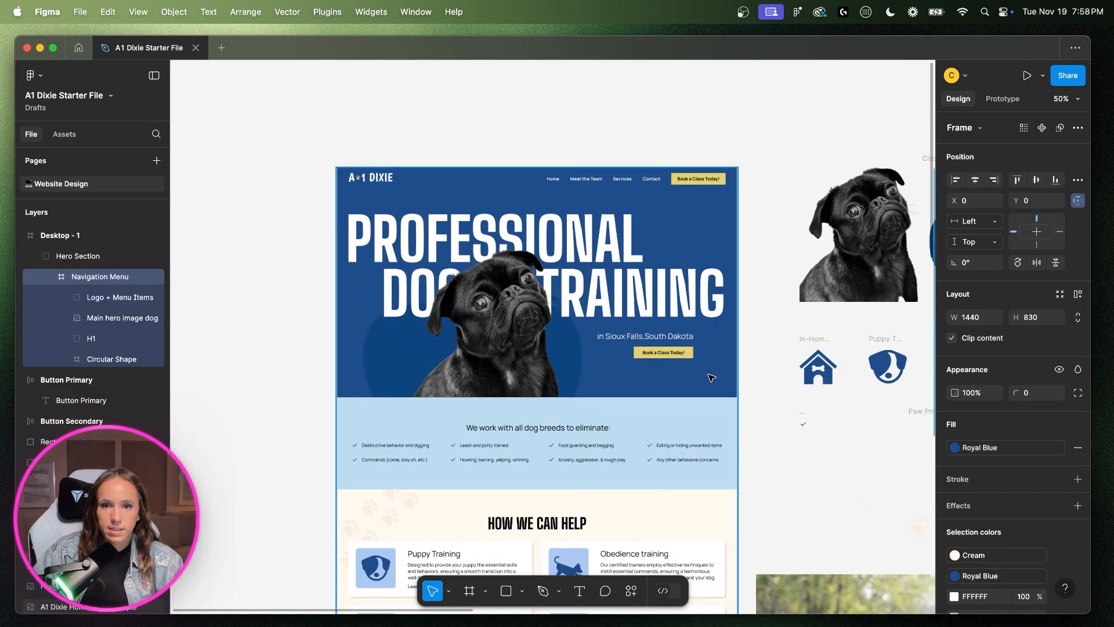
- Show the layout grids and paste a copy of the Page Copy text "in Sioux Falls,South Dakota" into the hero section
scroll(712, 378, right, 20)
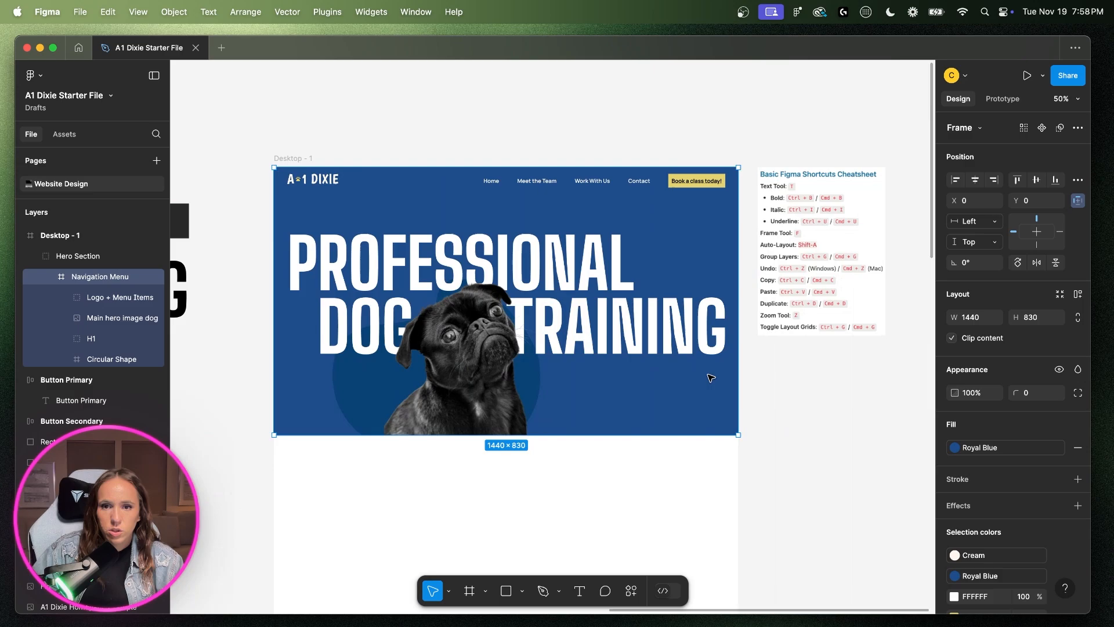
key(ctrl+g)
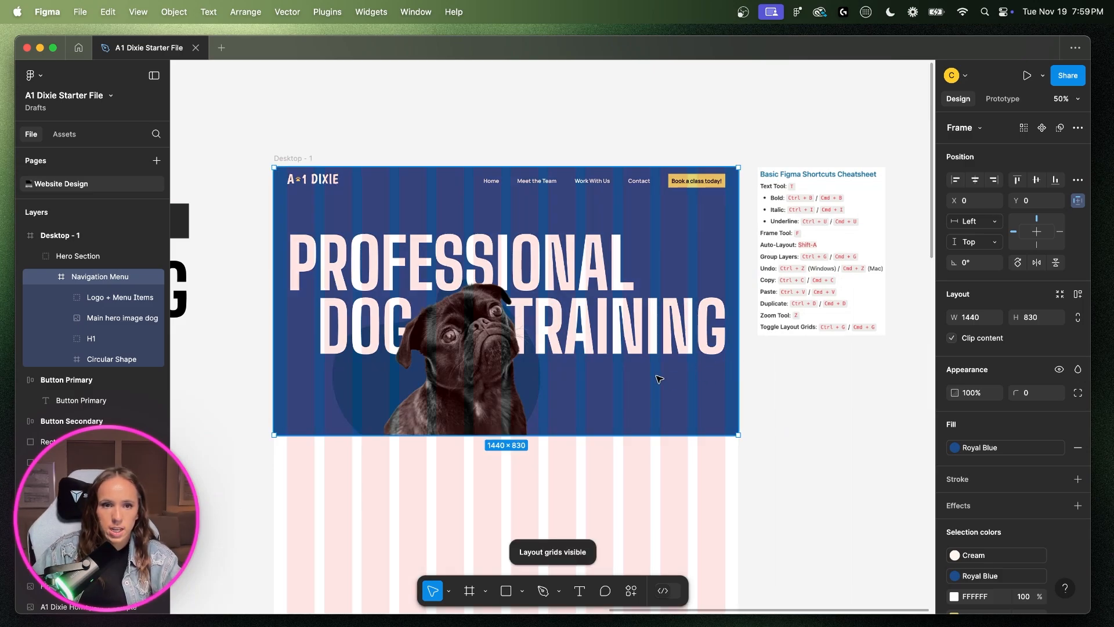
scroll(713, 370, left, 5)
click(267, 512)
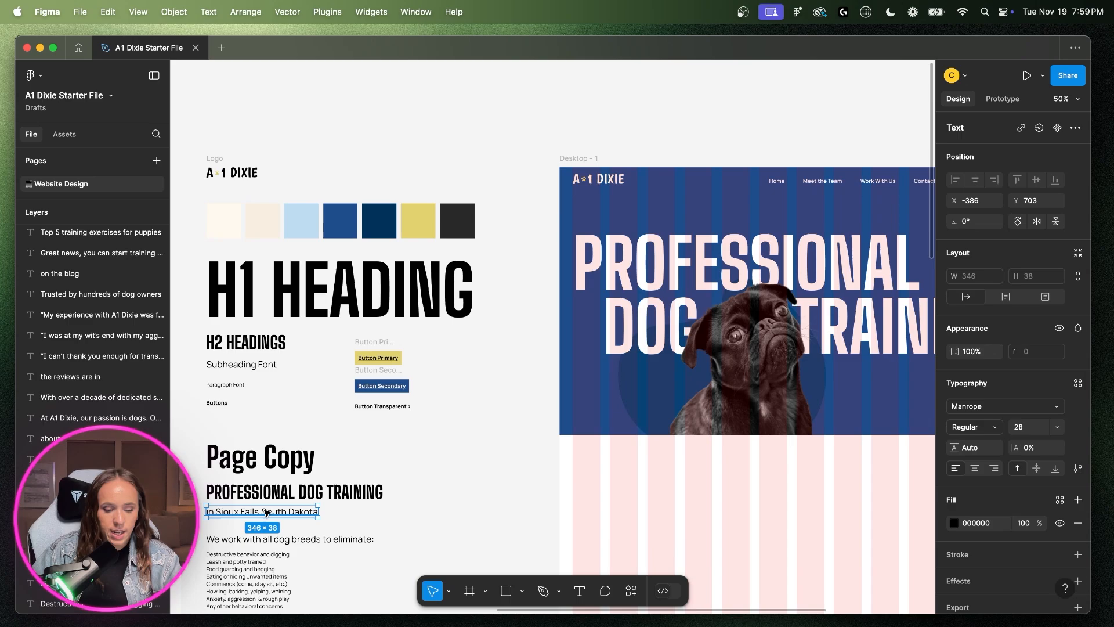
click(696, 414)
scroll(697, 415, right, 5)
key(super+v)
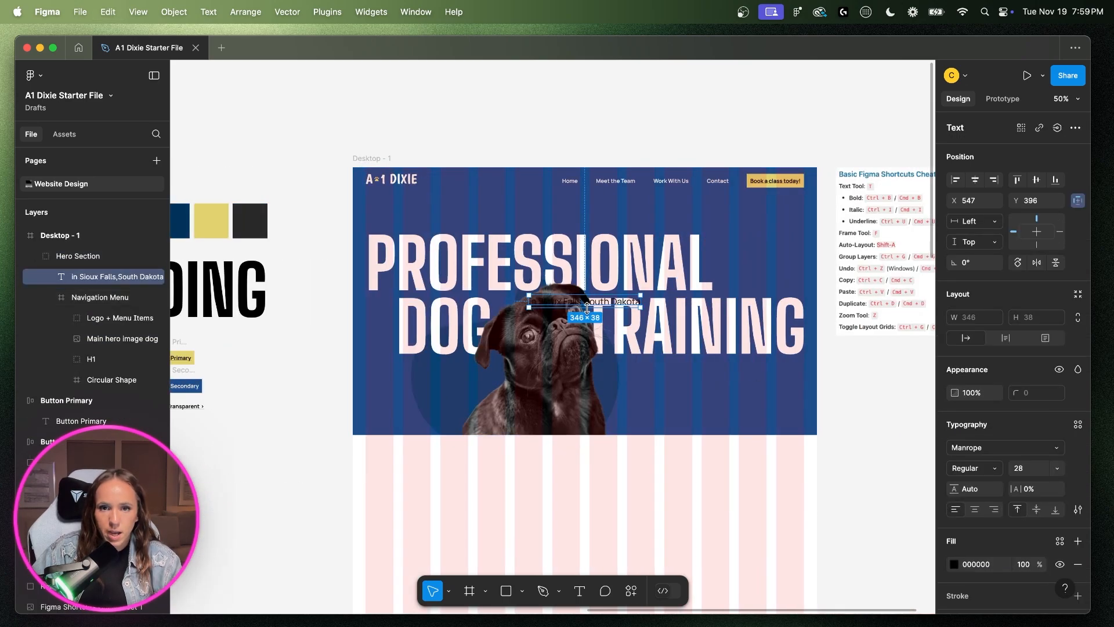
- Move the "in Sioux Falls,South Dakota" text below TRAINING in the hero, to X 933, Y 624
drag(604, 307, 765, 416)
key(shift+0)
scroll(732, 374, right, 5)
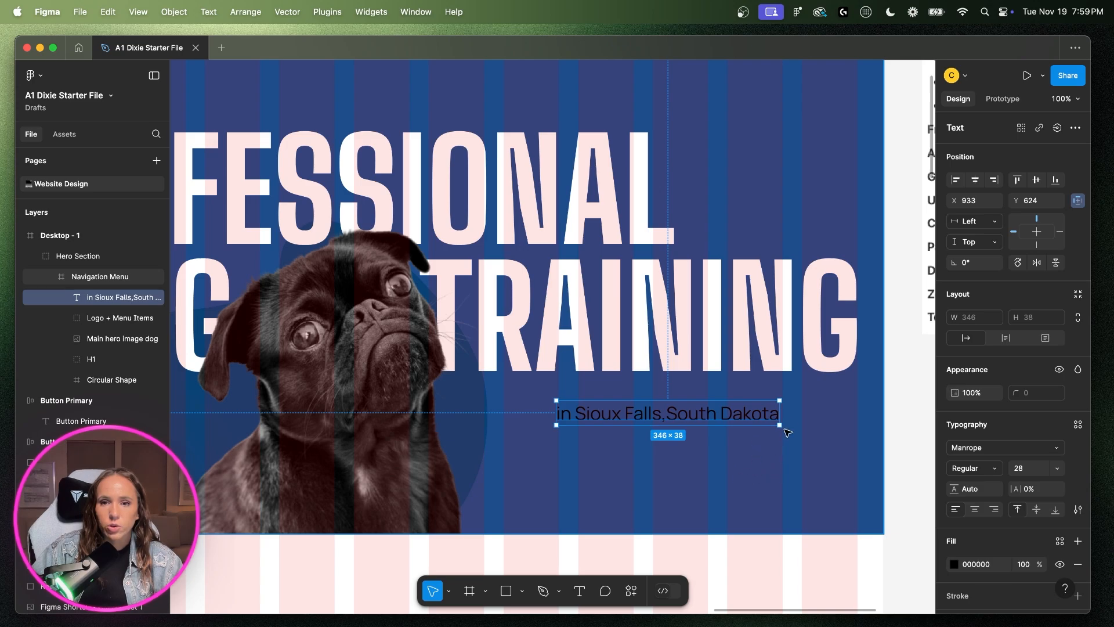
drag(725, 414, 725, 412)
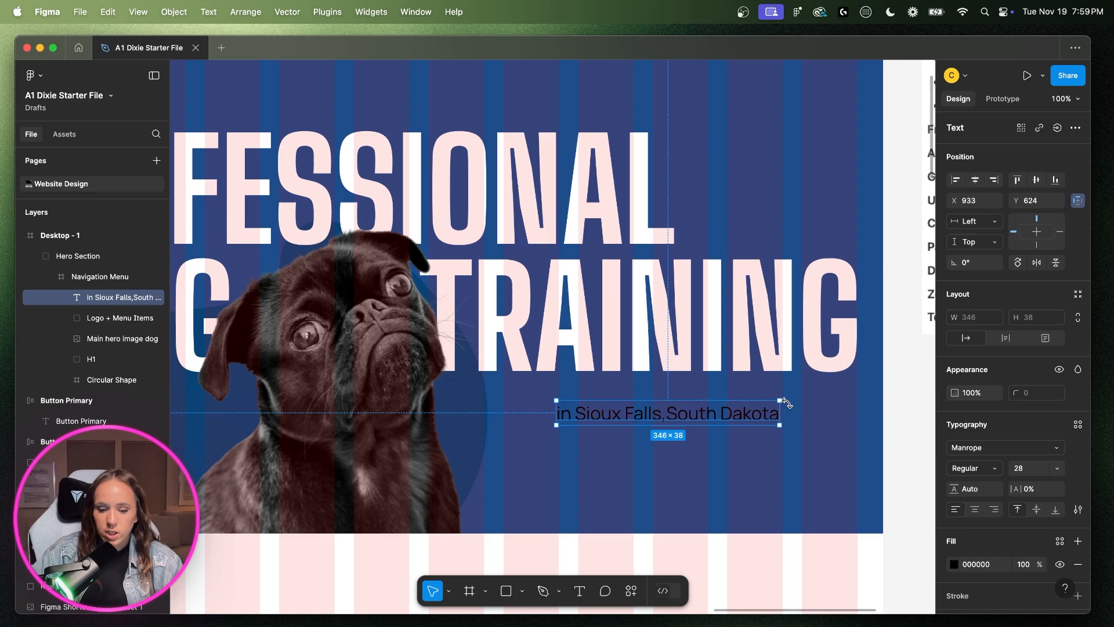
- Shift the "in Sioux Falls,South Dakota" text to X 938 so its right edge lines up with the grid column edge
key(super+plus)
key(super+plus)
scroll(785, 372, right, 11)
scroll(780, 356, down, 5)
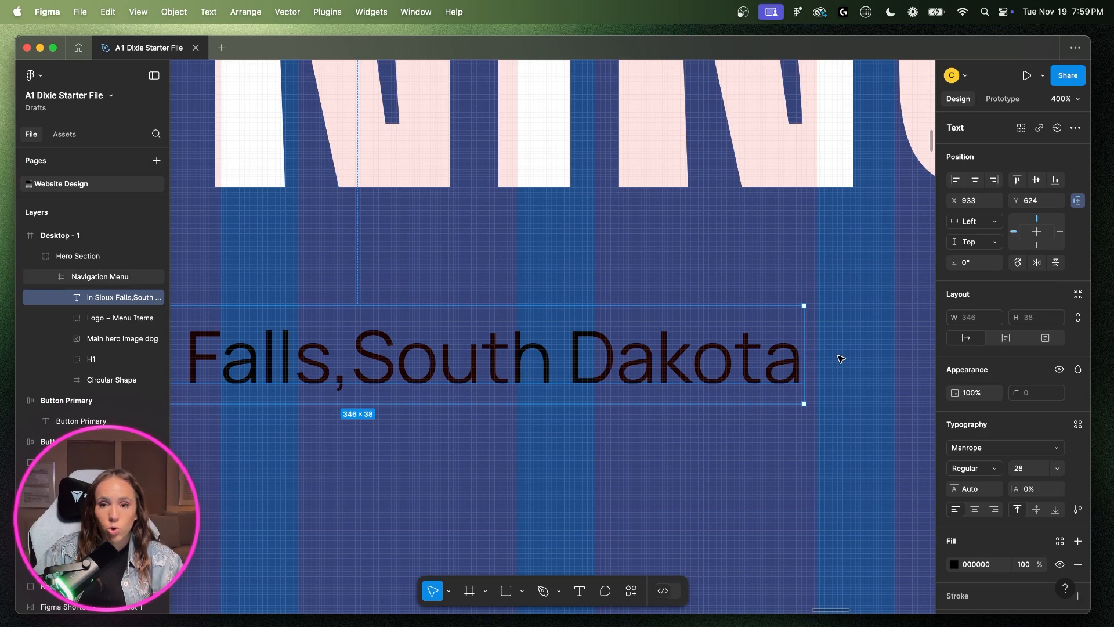
key(z)
click(846, 370)
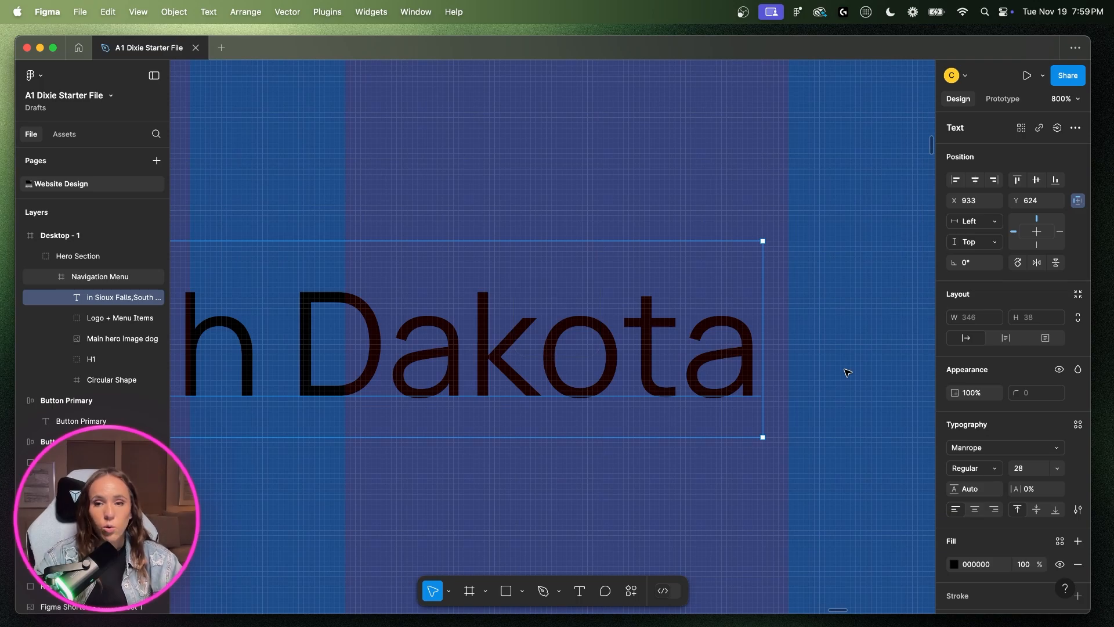
key(minus)
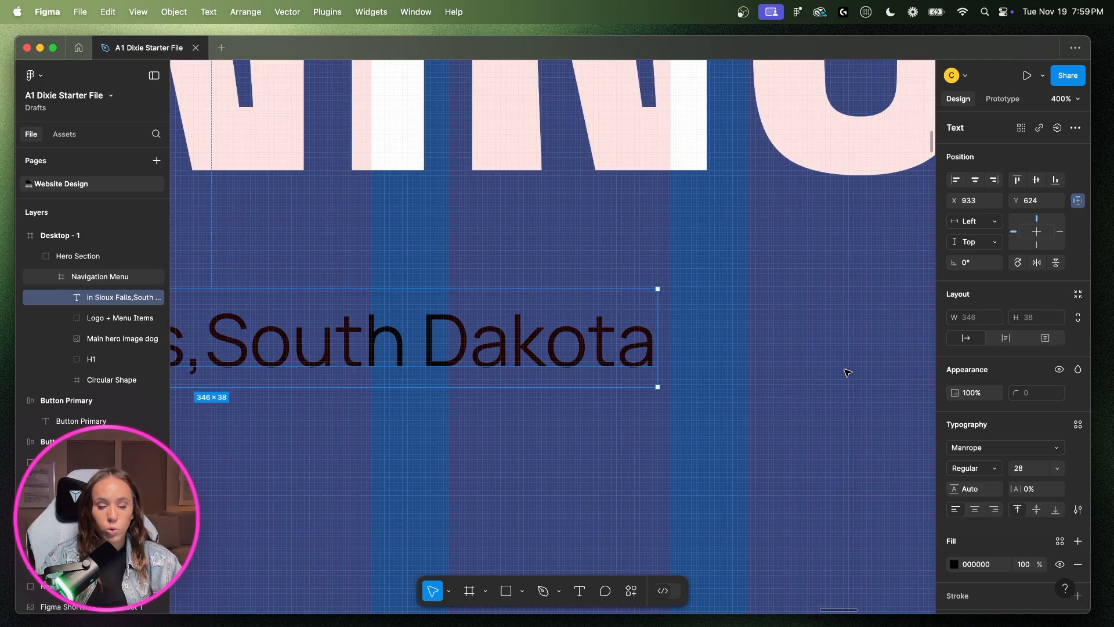
key(super+minus)
key(super+plus)
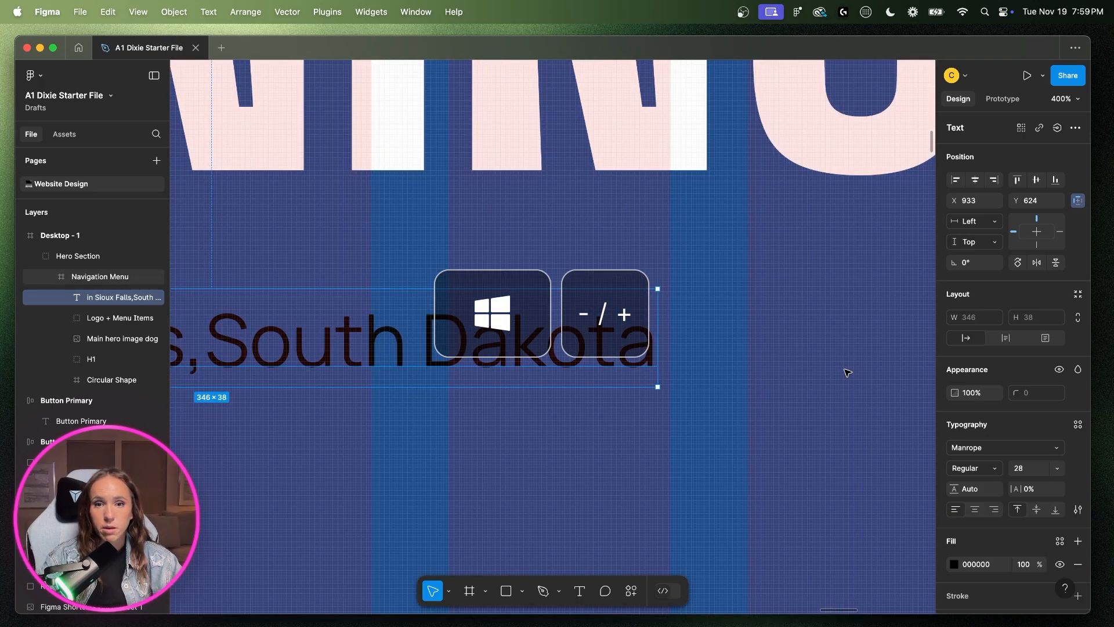
key(super+minus)
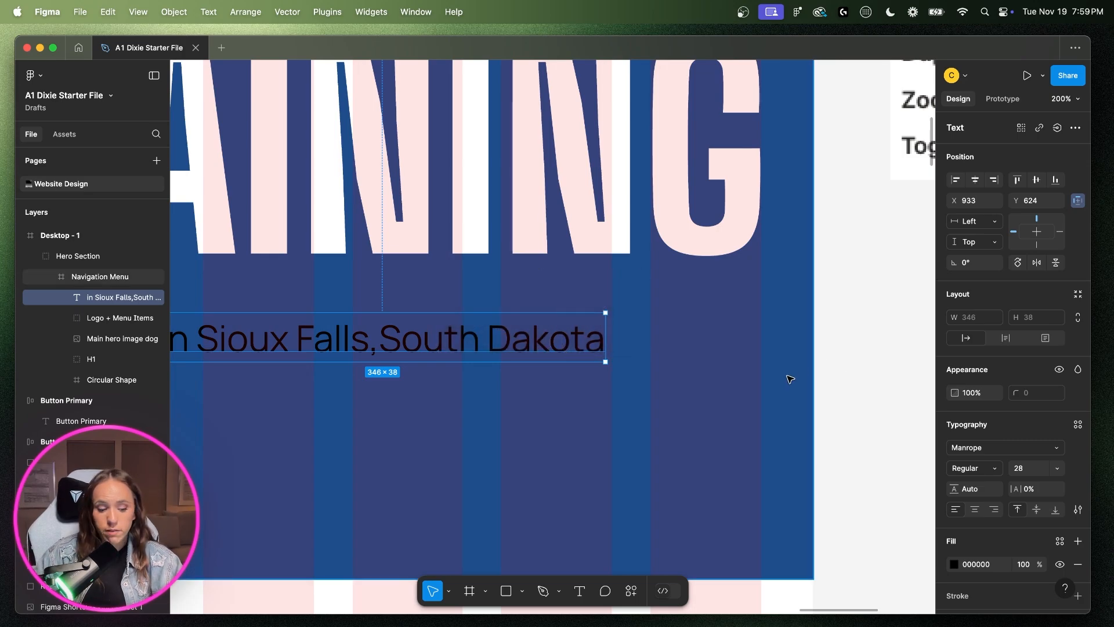
scroll(709, 380, left, 2)
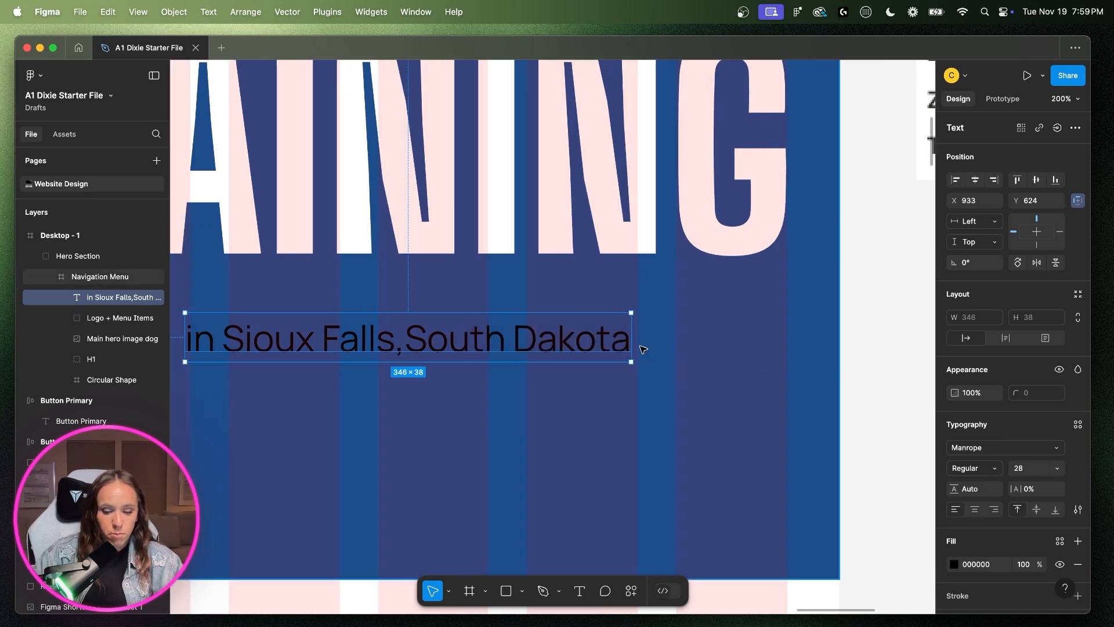
key(super+plus)
drag(667, 362, 682, 361)
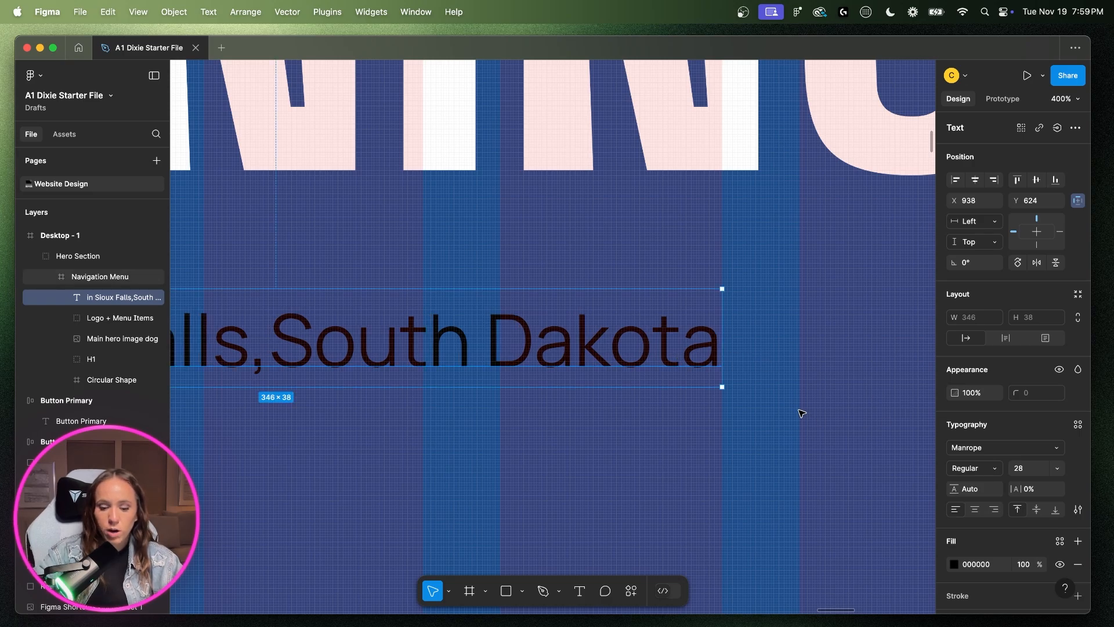
- Set the fill of the "in Sioux Falls,South Dakota" text to white (FFFFFF)
key(shift+0)
scroll(1087, 551, down, 2)
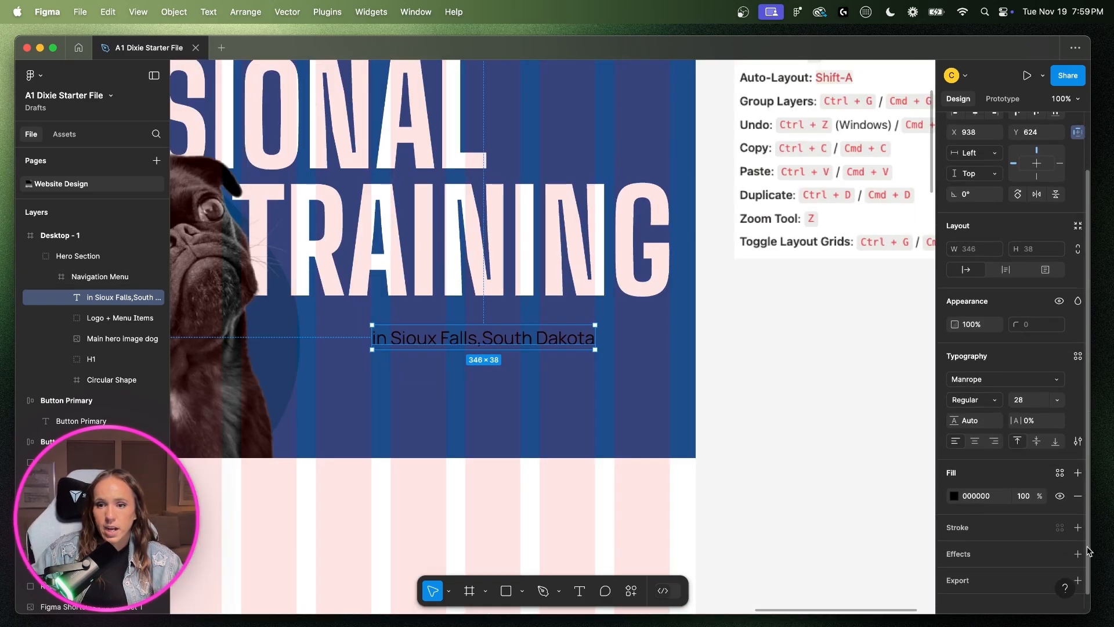
scroll(1079, 522, down, 1)
click(1060, 461)
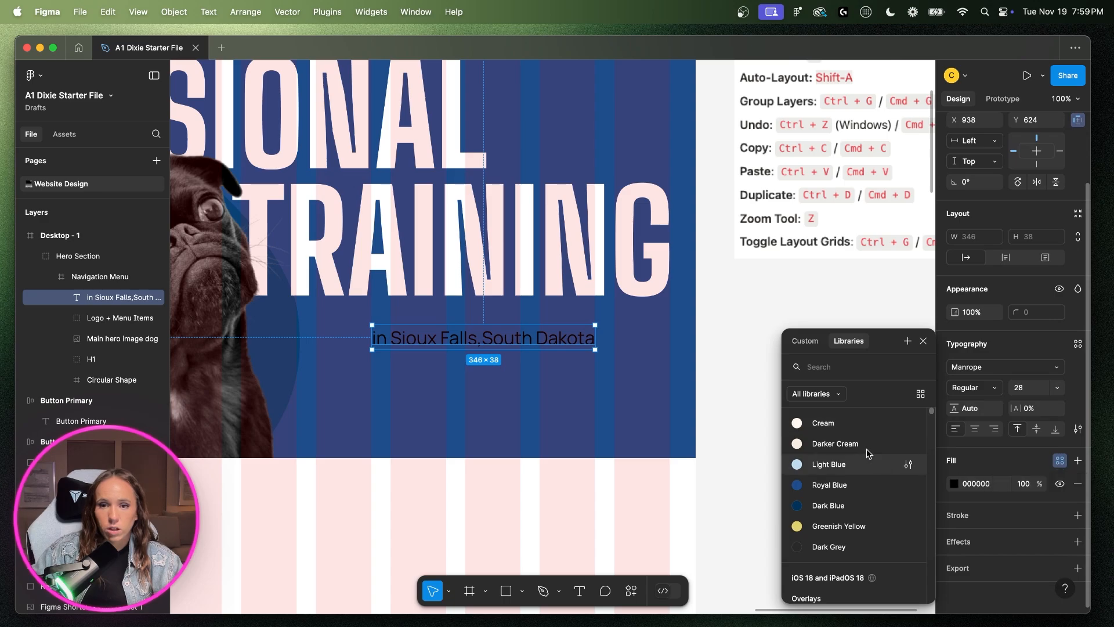
click(997, 464)
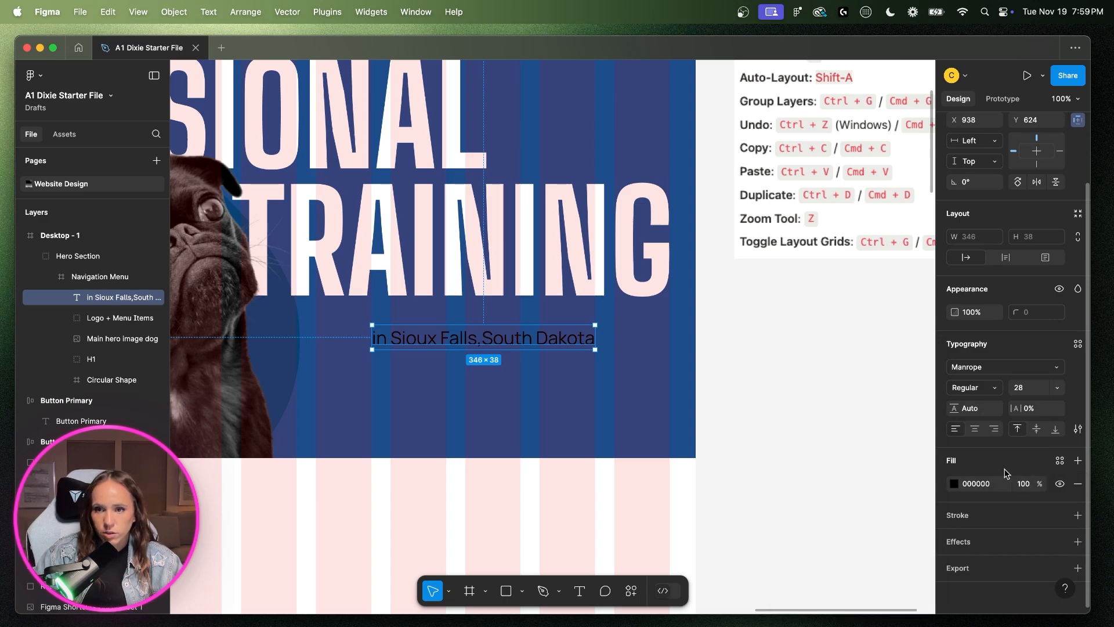
click(954, 484)
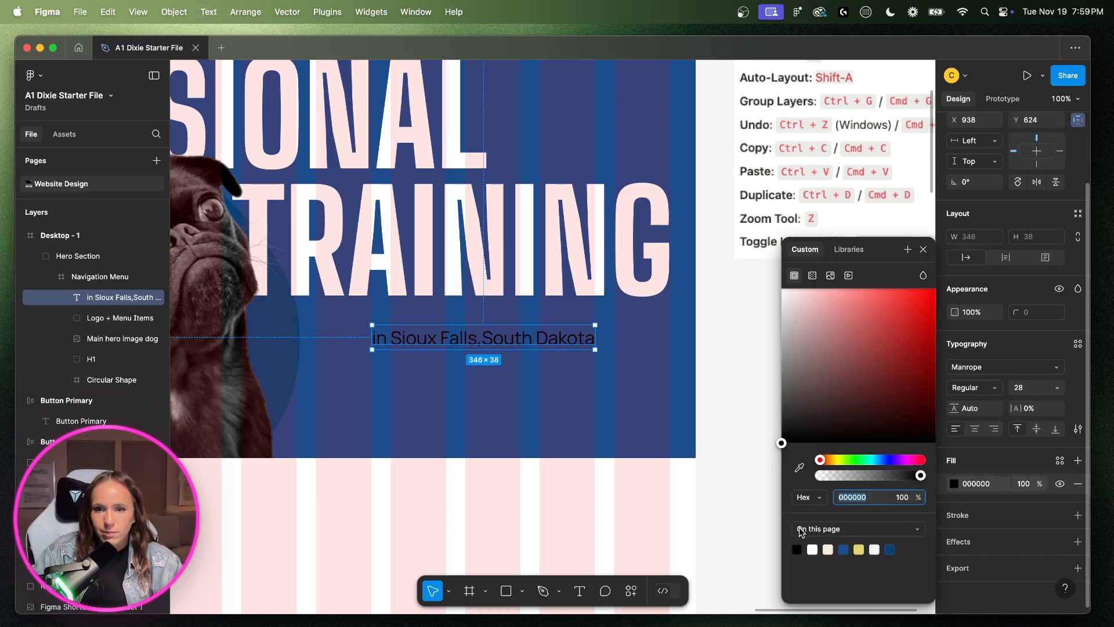
click(813, 549)
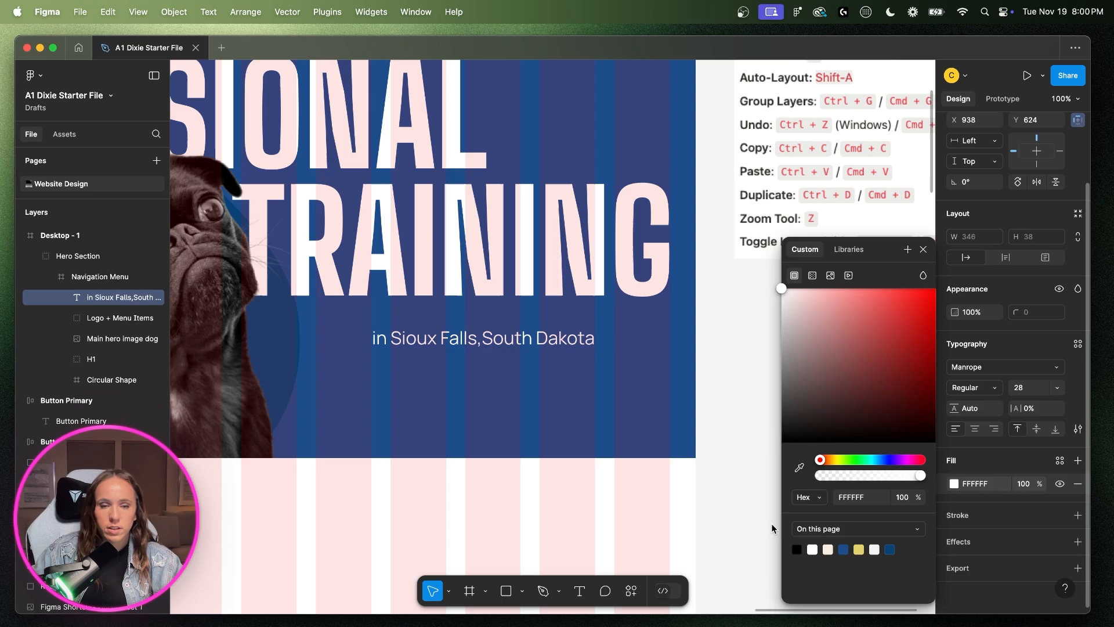
click(923, 250)
- Select the "Book a class today!" button's text in the navigation menu
scroll(770, 390, left, 5)
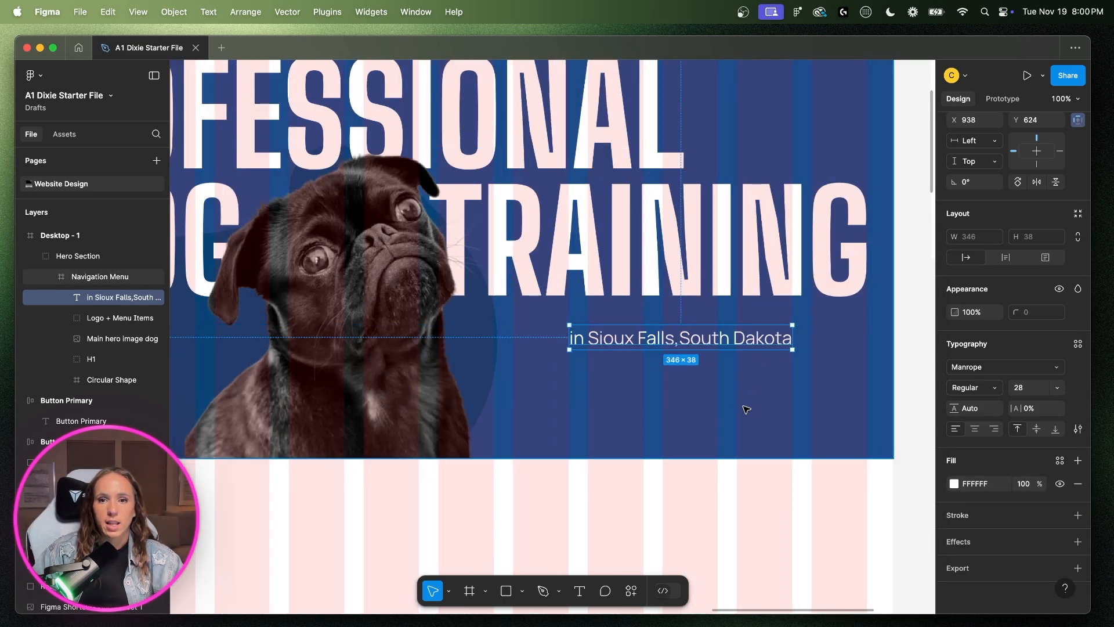
scroll(747, 409, up, 5)
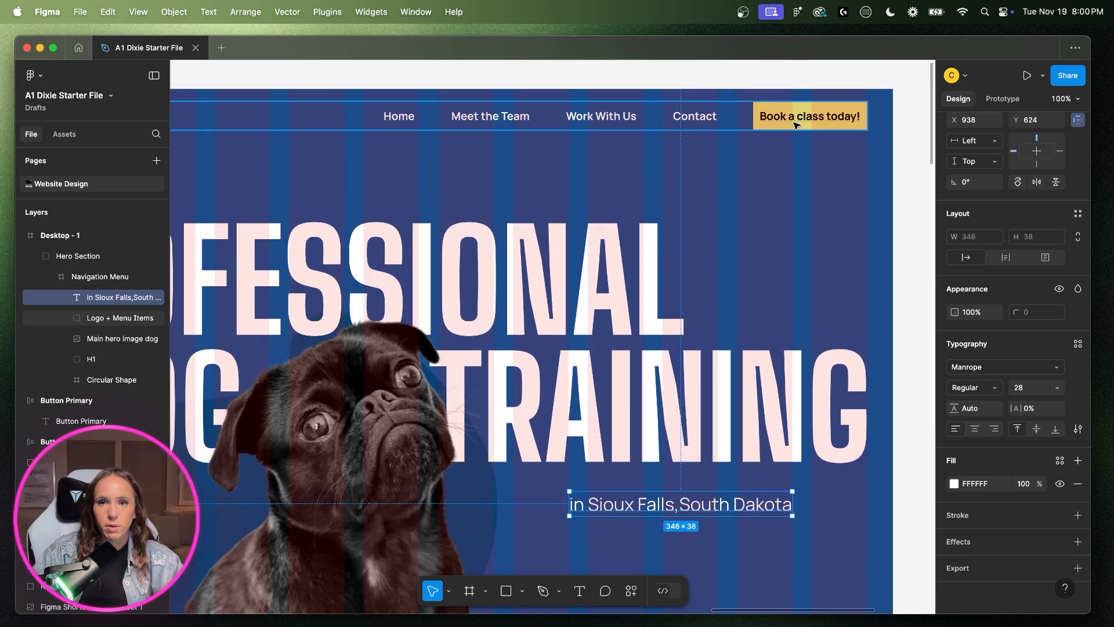
double_click(796, 125)
double_click(794, 119)
double_click(793, 118)
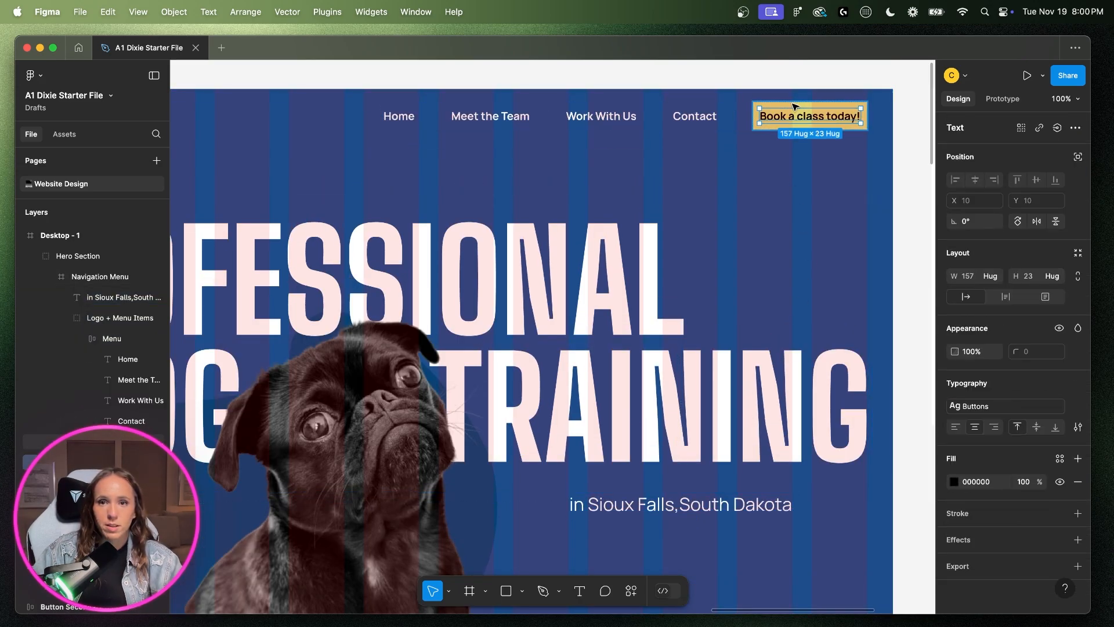
scroll(279, 308, left, 15)
scroll(339, 439, down, 5)
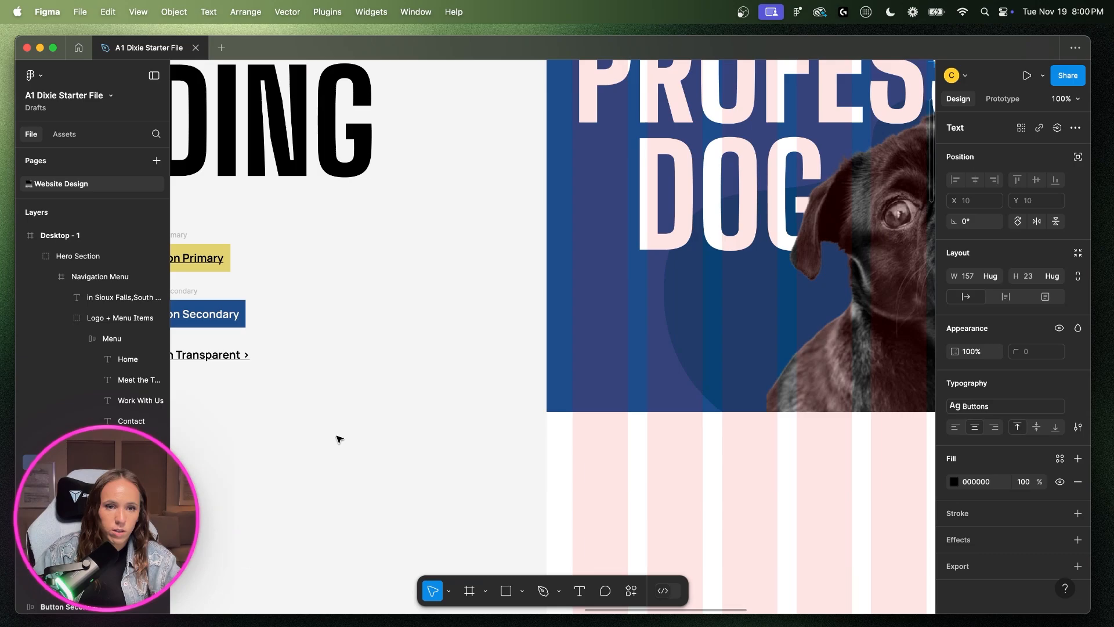
- Try pasting only the style guide's Button Primary text into the hero section and undo the paste
click(318, 429)
scroll(360, 318, left, 5)
drag(361, 261, 464, 287)
scroll(518, 297, right, 15)
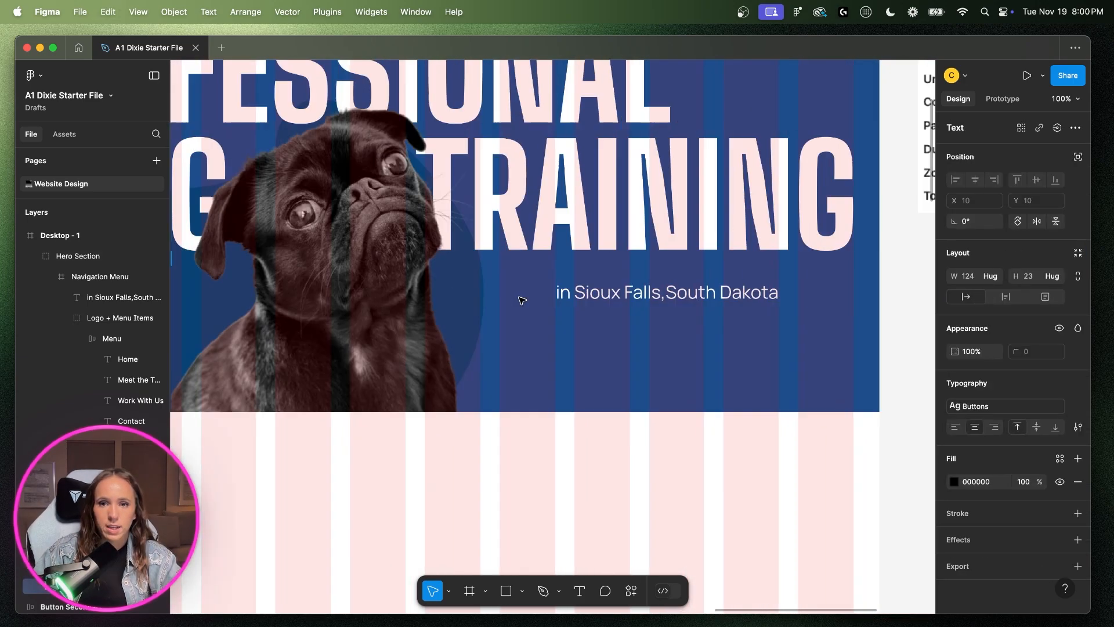
click(722, 361)
key(super+v)
scroll(731, 410, down, 5)
scroll(730, 410, up, 6)
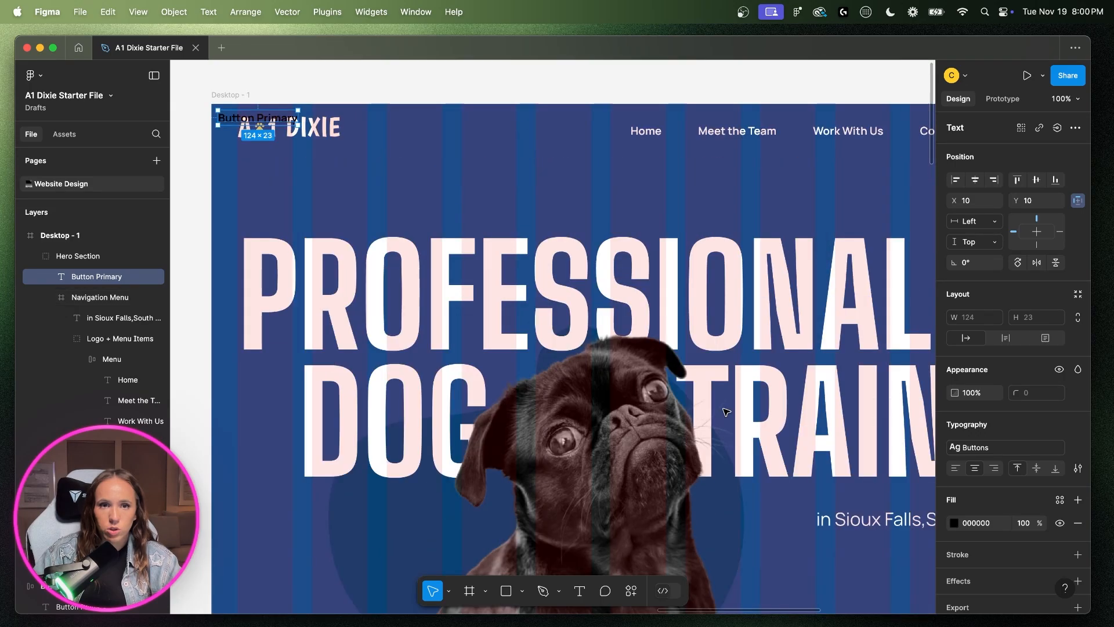
key(super+z)
- Copy the style guide's whole Button Primary frame into the hero, placing it beneath the subheading at X 938, Y 679, left-aligned with the text
scroll(427, 344, left, 10)
click(371, 485)
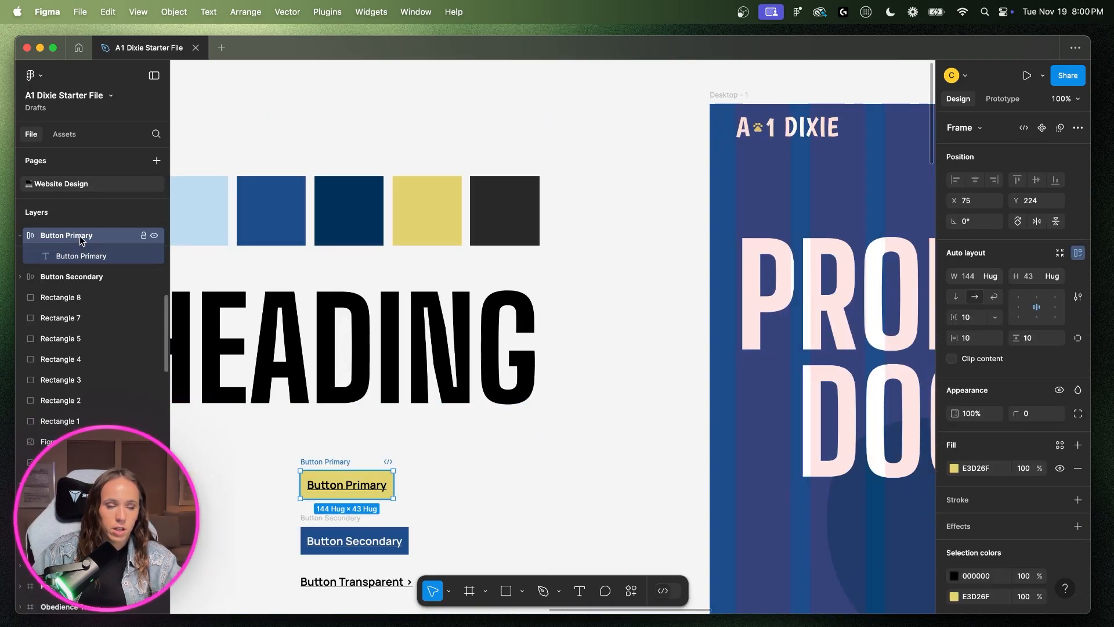
scroll(515, 440, right, 10)
scroll(551, 453, down, 5)
scroll(574, 448, right, 10)
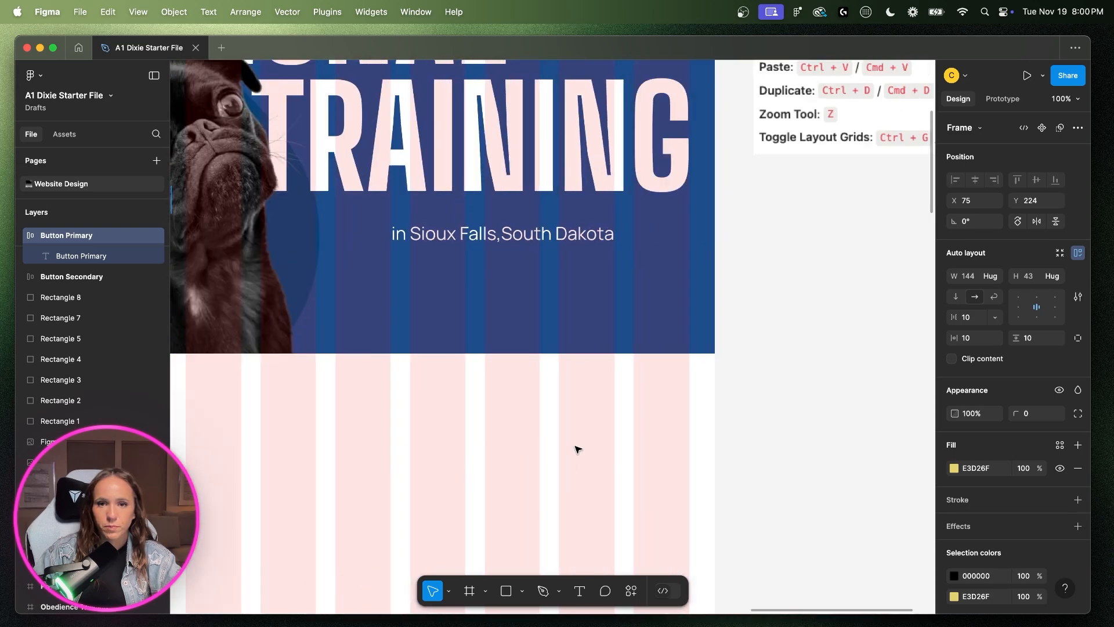
double_click(601, 287)
key(super+v)
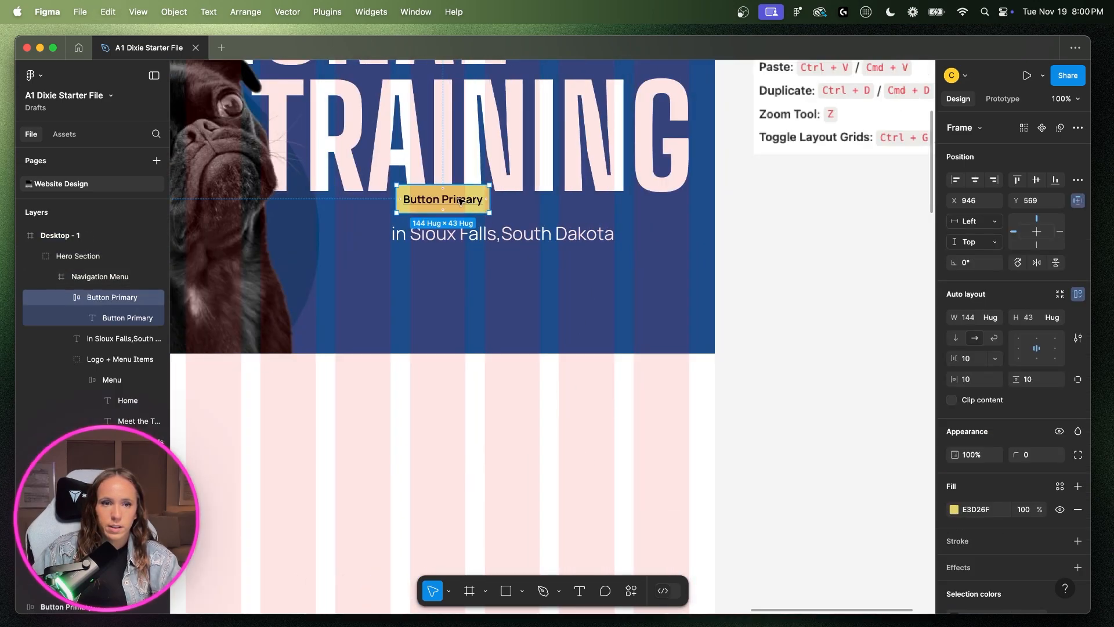
drag(454, 199, 449, 269)
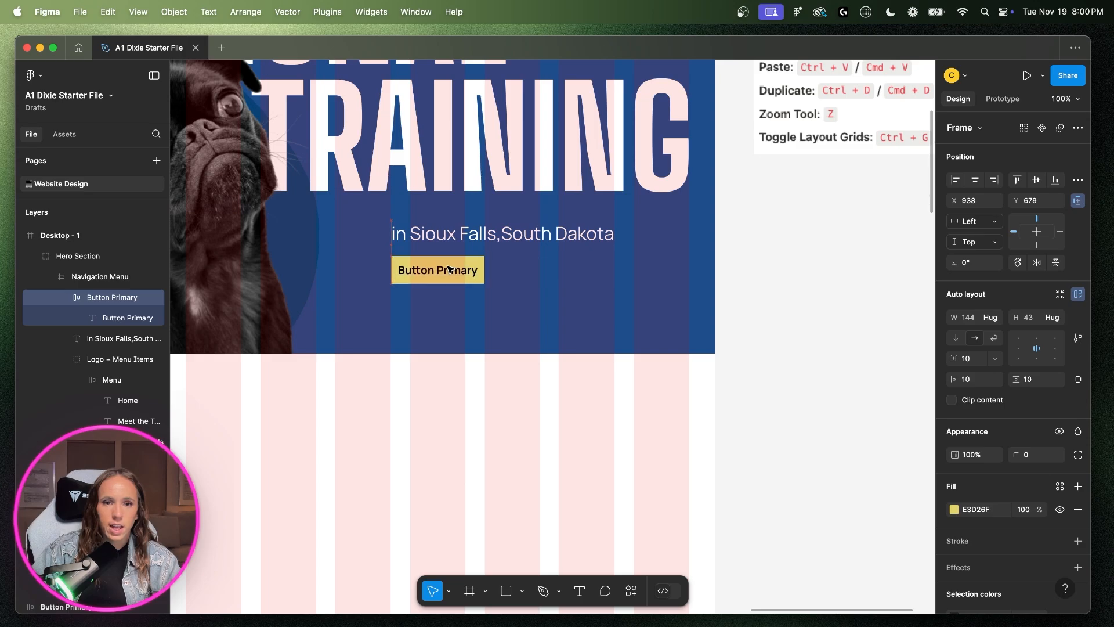
- Change the hero button's label to "Book a Class Today!" to match the finished homepage example
scroll(450, 268, left, 20)
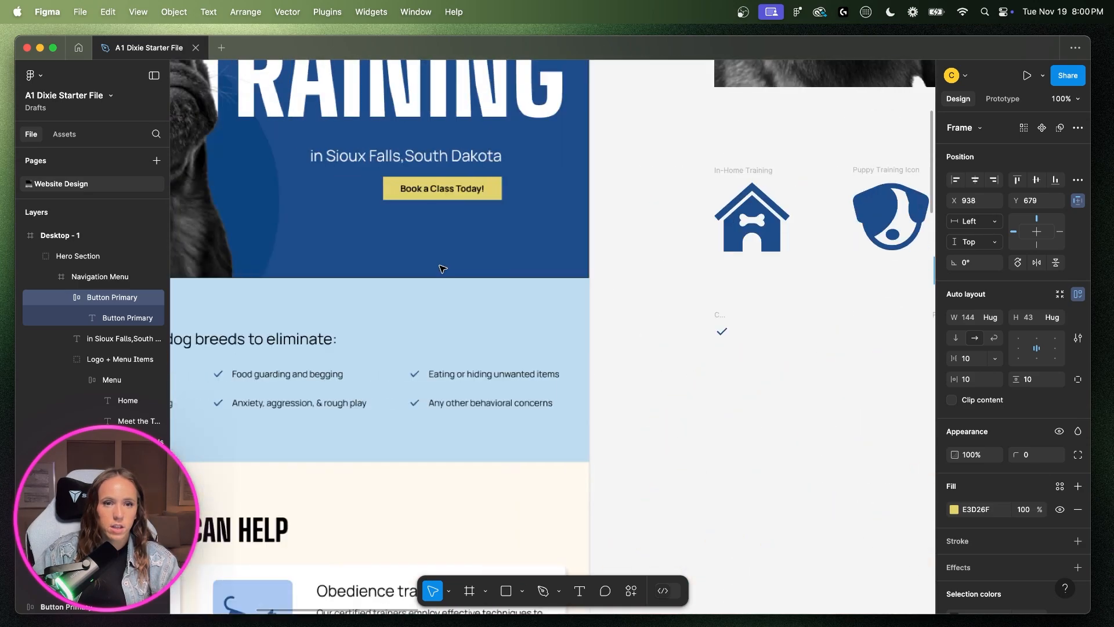
scroll(443, 269, left, 4)
scroll(442, 269, right, 2)
scroll(485, 275, right, 2)
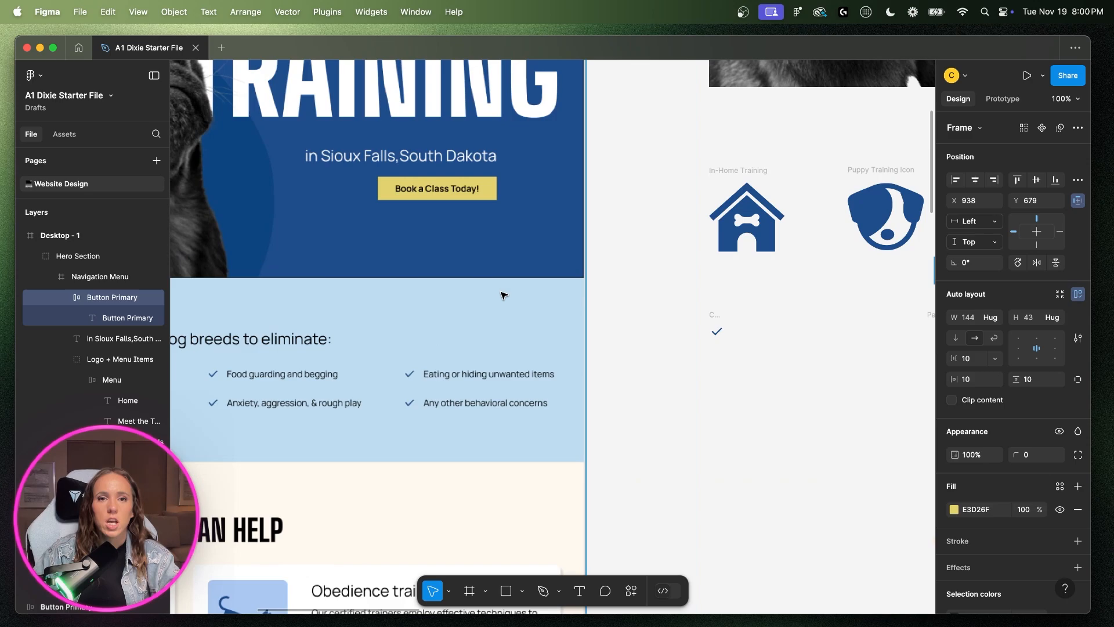
scroll(504, 296, right, 20)
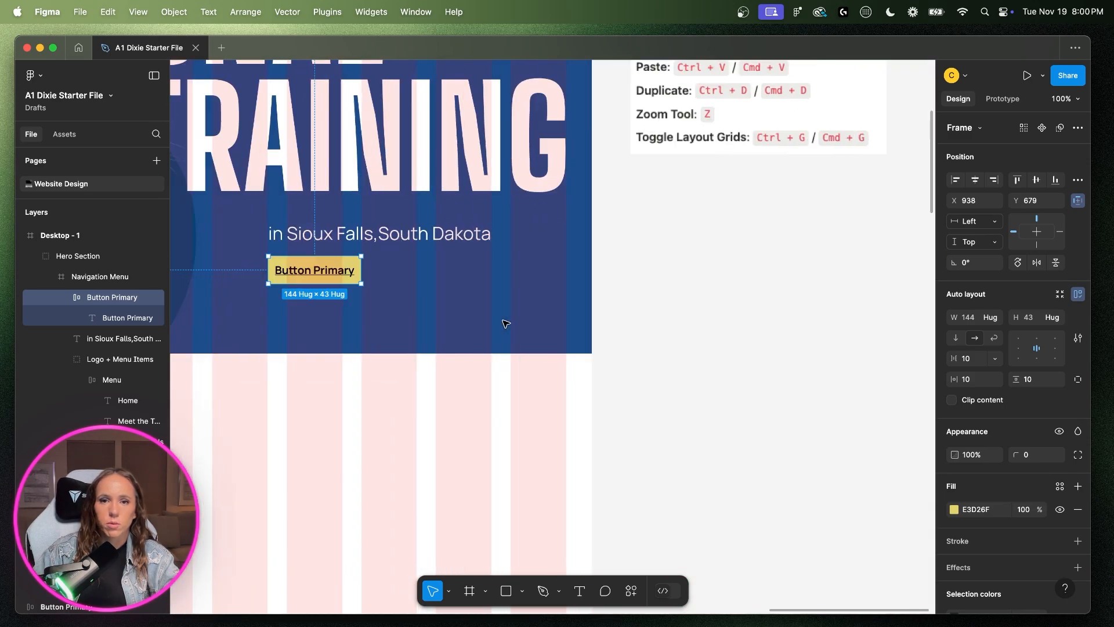
key(Return)
key(Return)
text(Book a Class Today!)
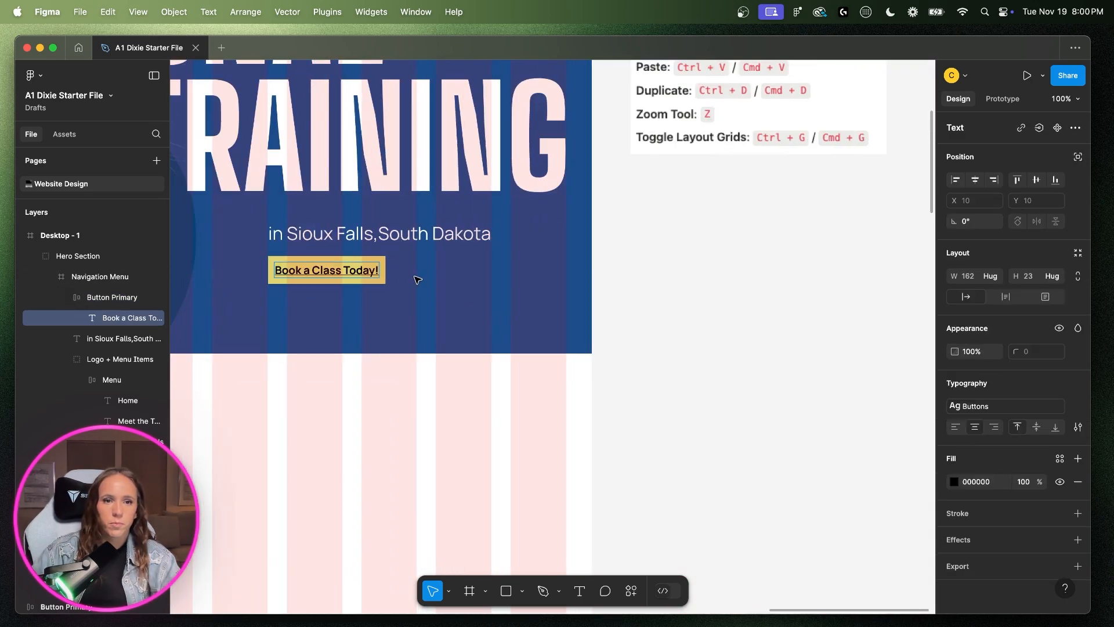
- Move the whole hero button to X 1102, Y 679 so its right edge aligns with the subheading's right edge
click(100, 296)
drag(344, 270, 458, 279)
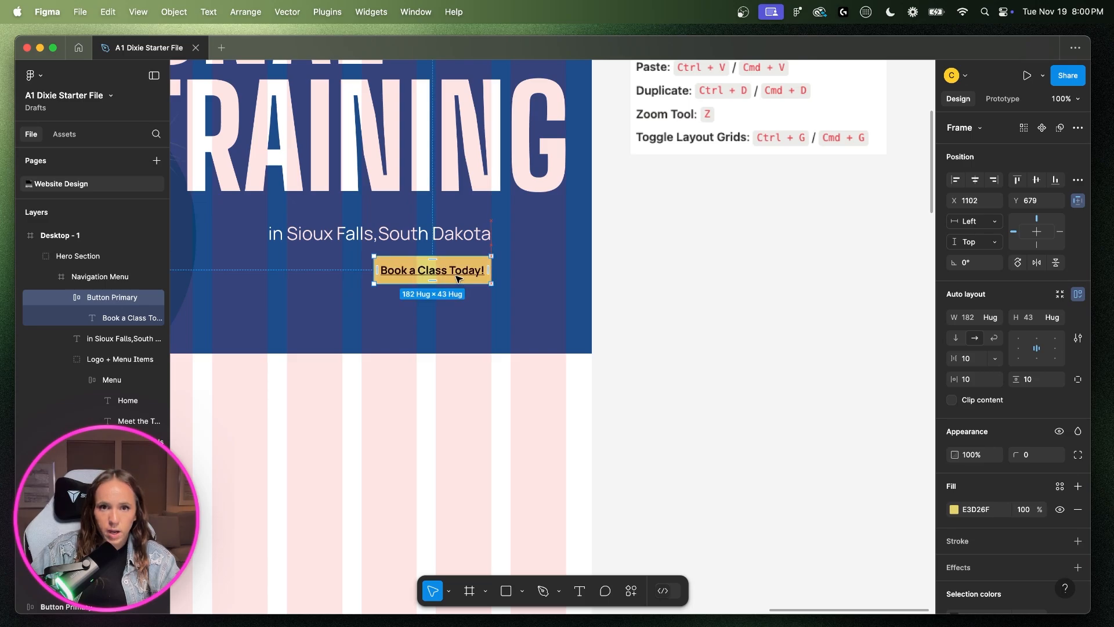
click(489, 322)
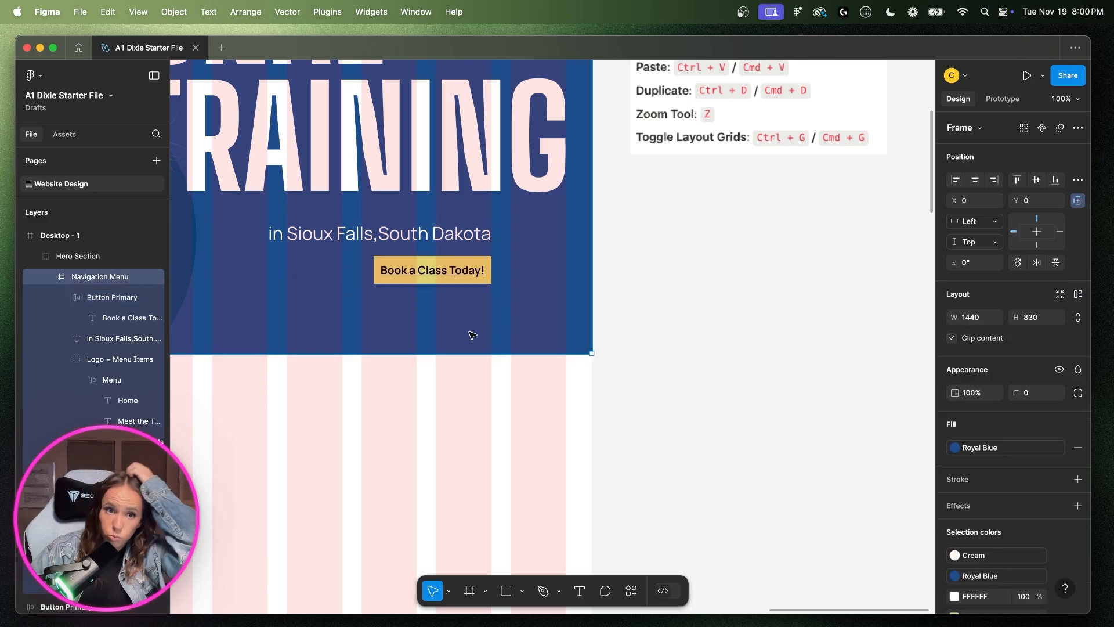
- Collapse the nested hero layers and move the subheading and Button Primary layers beneath Circular Shape within the Navigation Menu frame
click(77, 380)
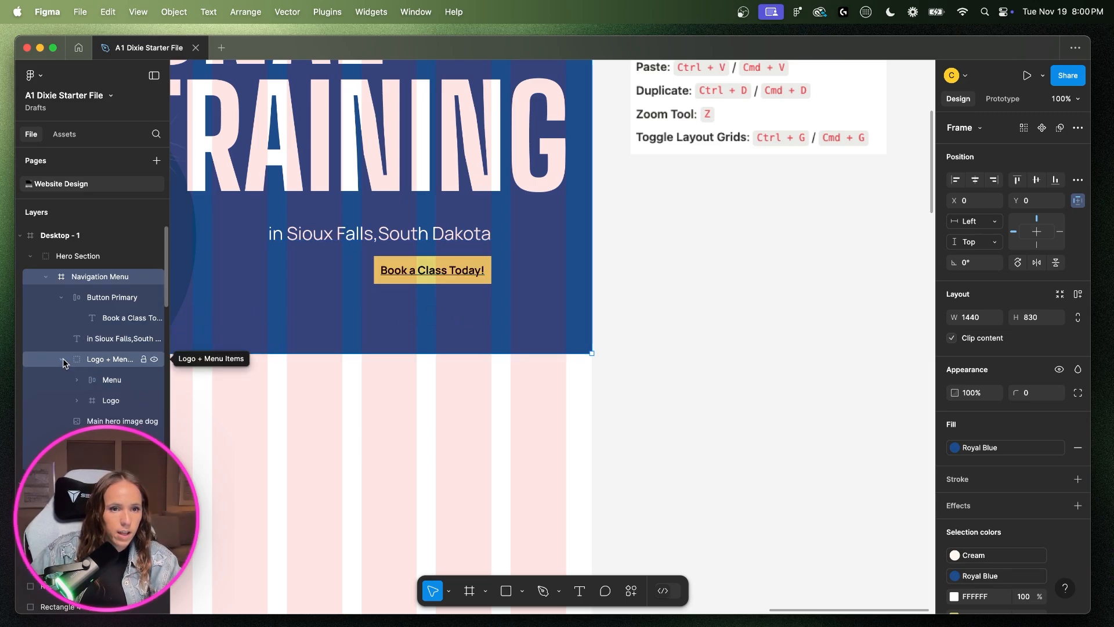
click(63, 358)
click(62, 297)
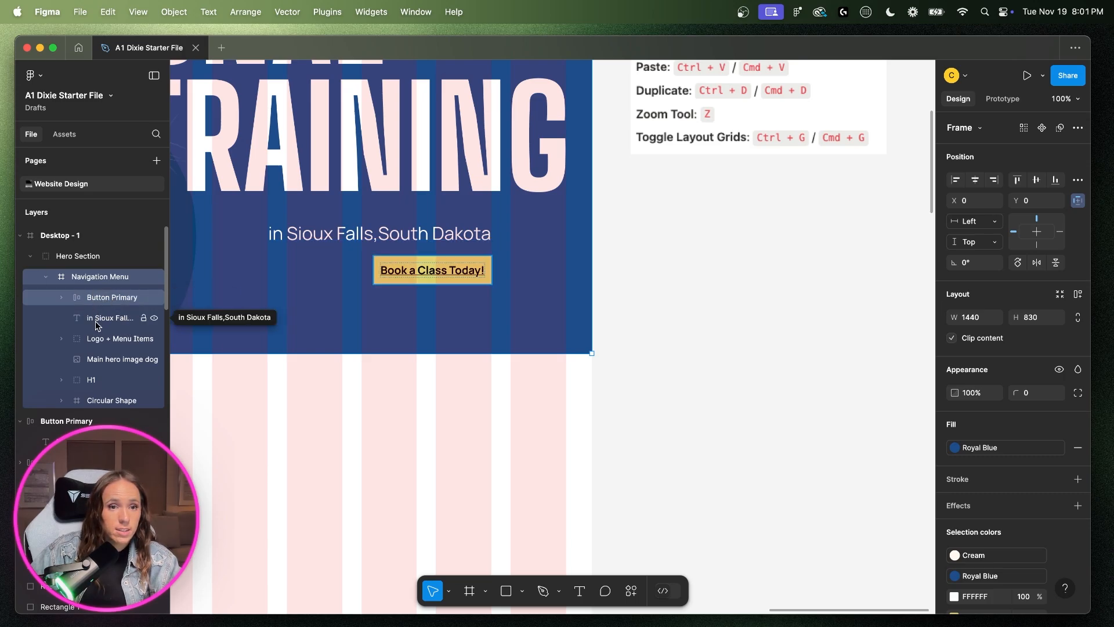
drag(96, 302, 87, 410)
shift+click(97, 303)
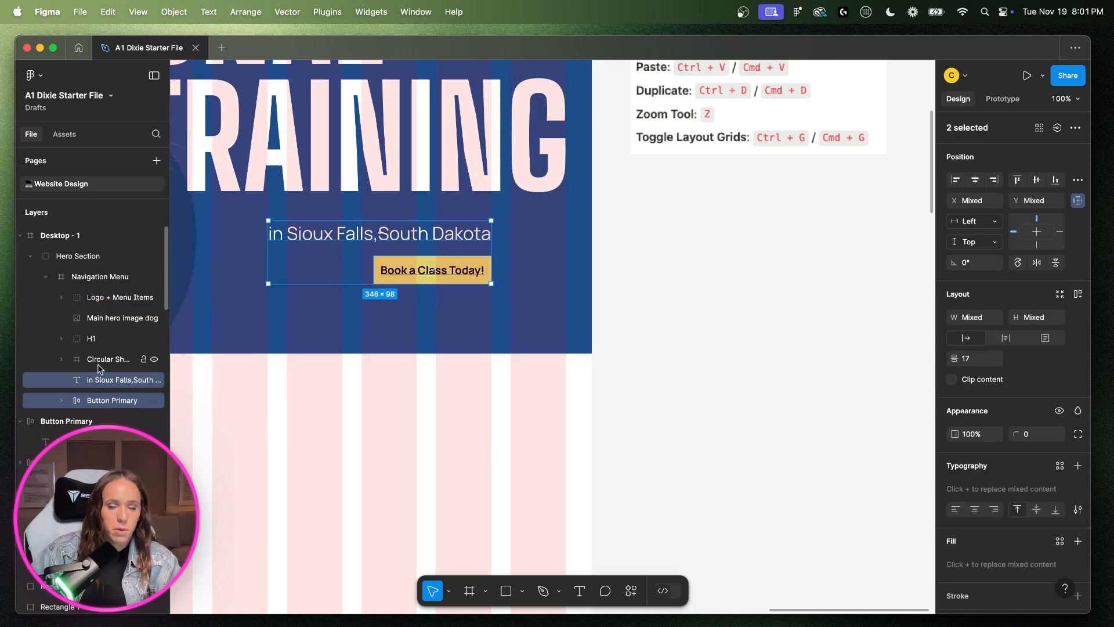
- Clear the selection and hide the layout grids to show the whole hero section without columns
scroll(583, 267, up, 3)
scroll(583, 266, left, 3)
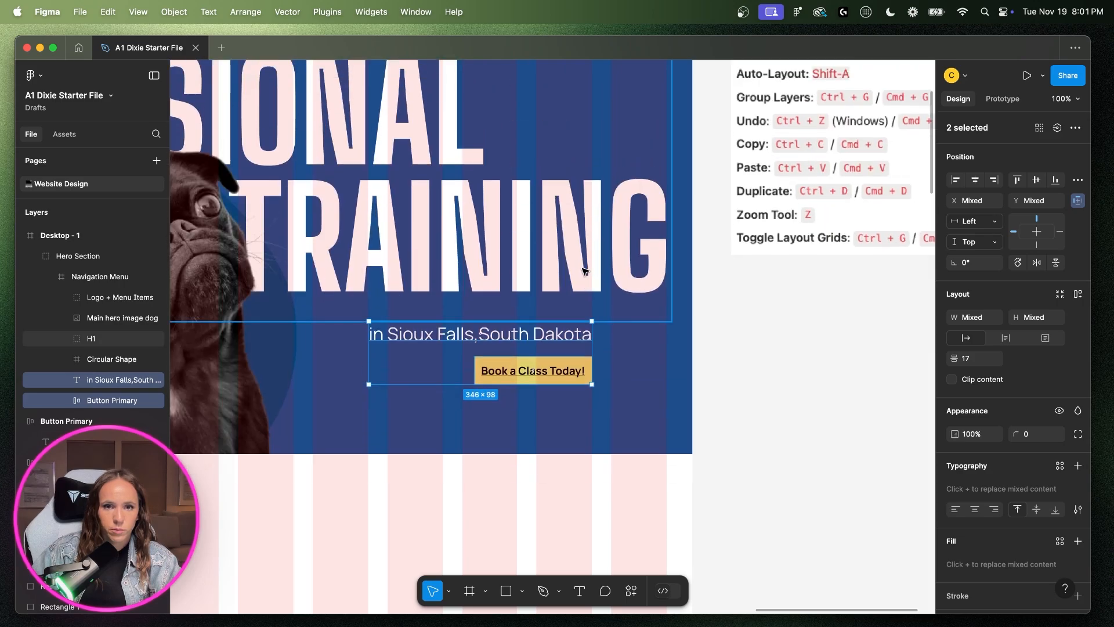
scroll(583, 268, down, 5)
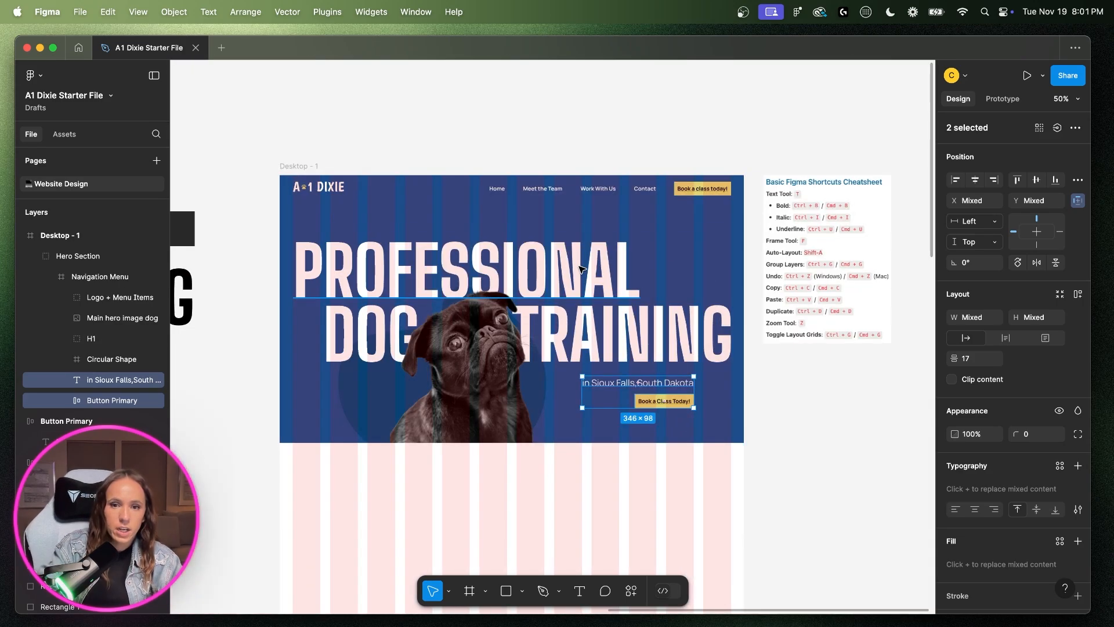
key(Escape)
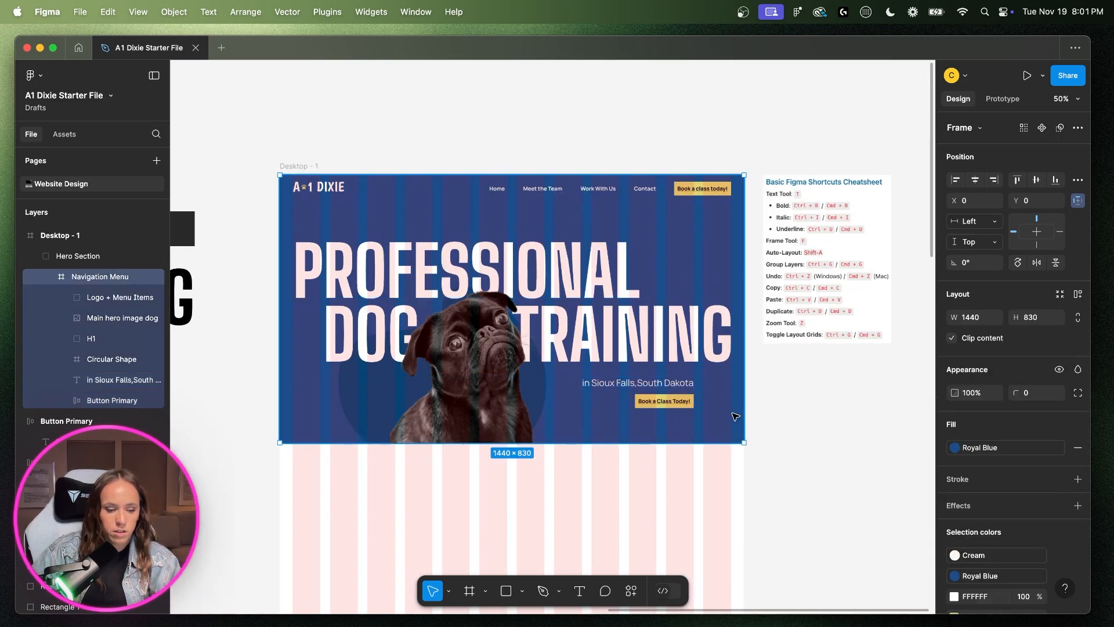
key(ctrl+g)
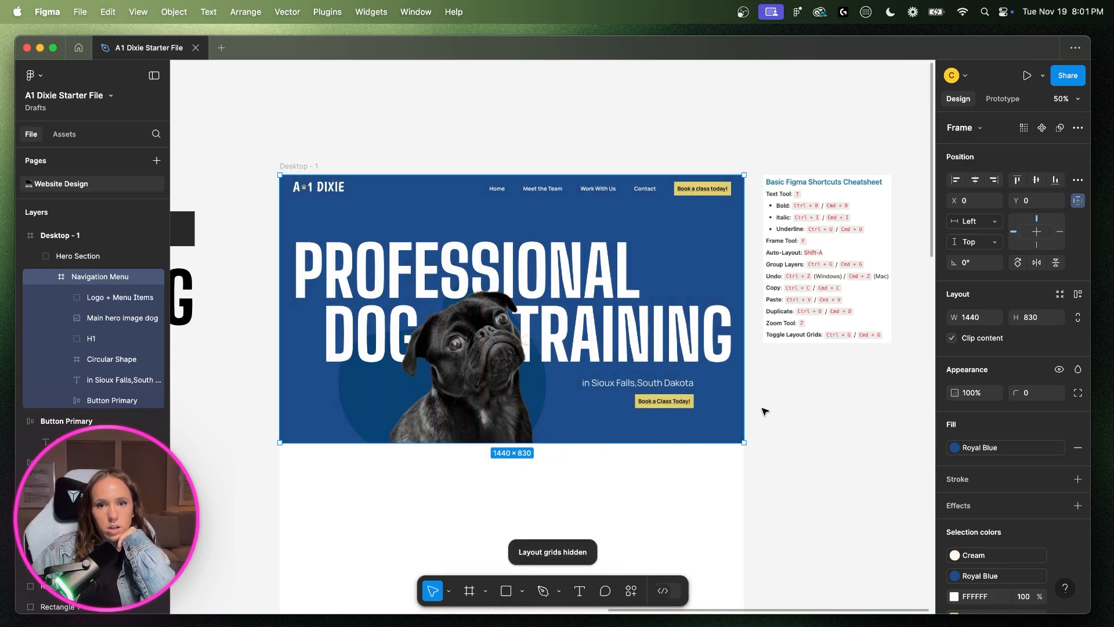
- Nudge the subheading and hero button up together, with the subheading at Y 619, and compare the hero with the finished homepage example
click(671, 385)
shift+click(669, 402)
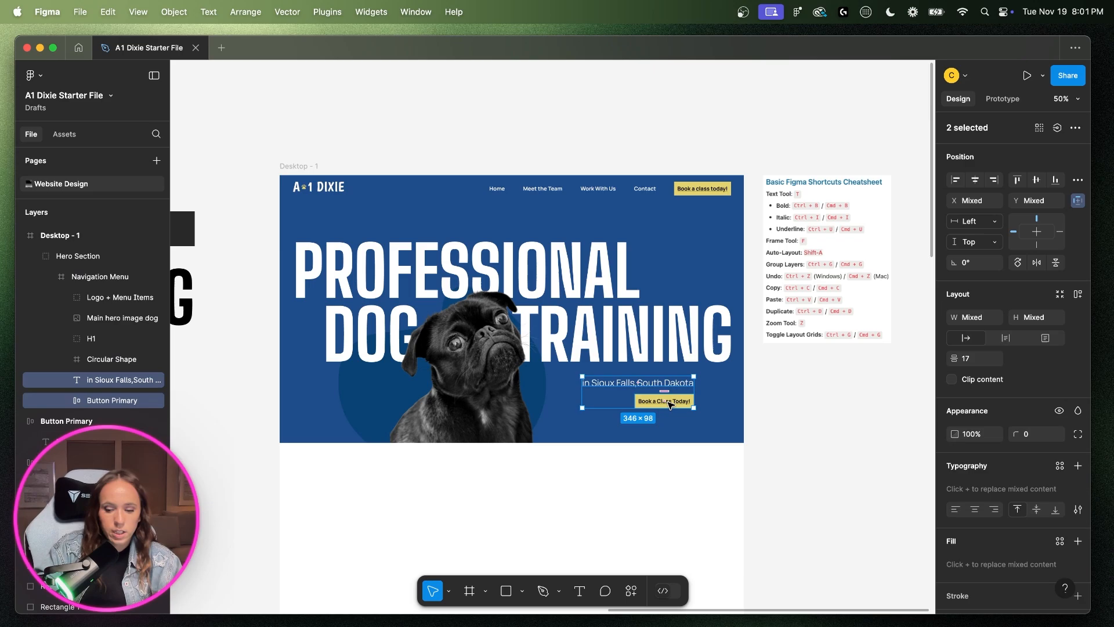
drag(671, 404, 670, 404)
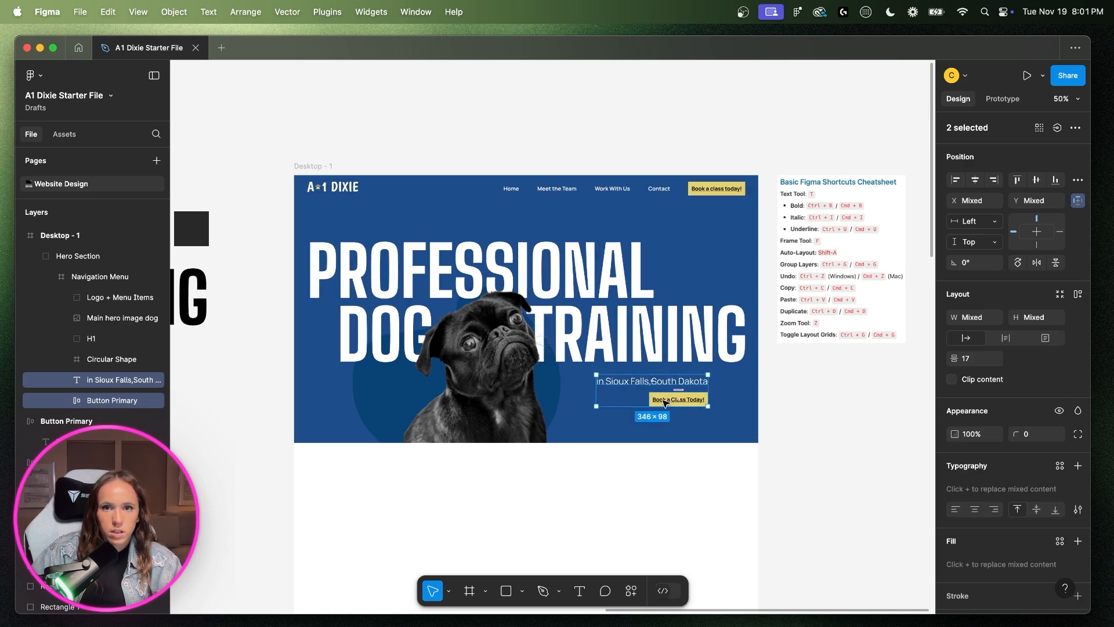
scroll(650, 406, left, 15)
scroll(637, 415, left, 5)
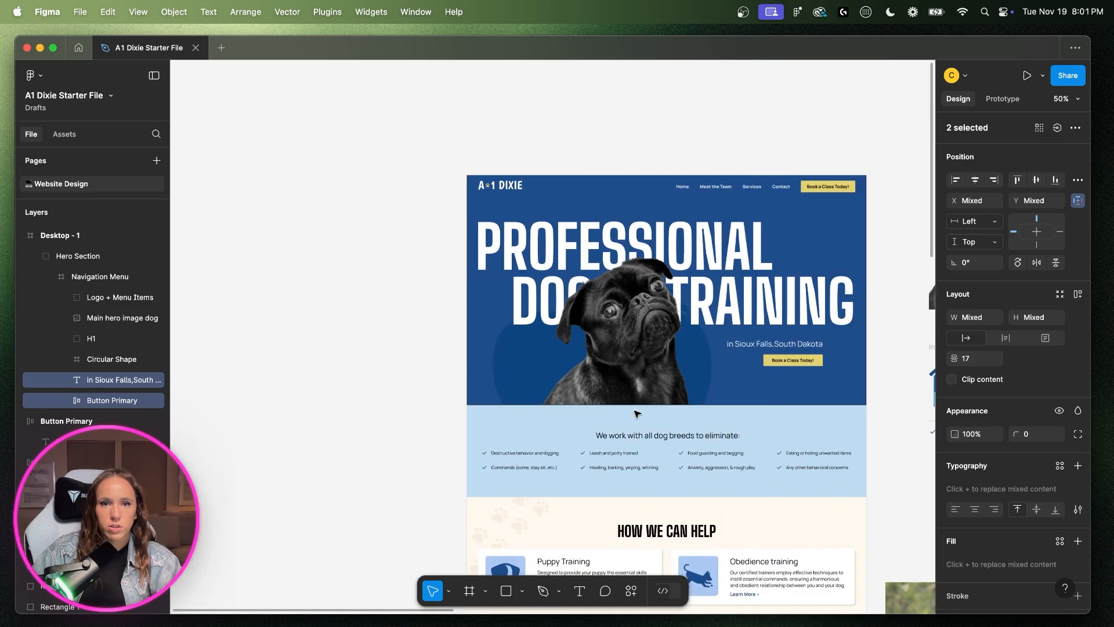
scroll(637, 414, right, 5)
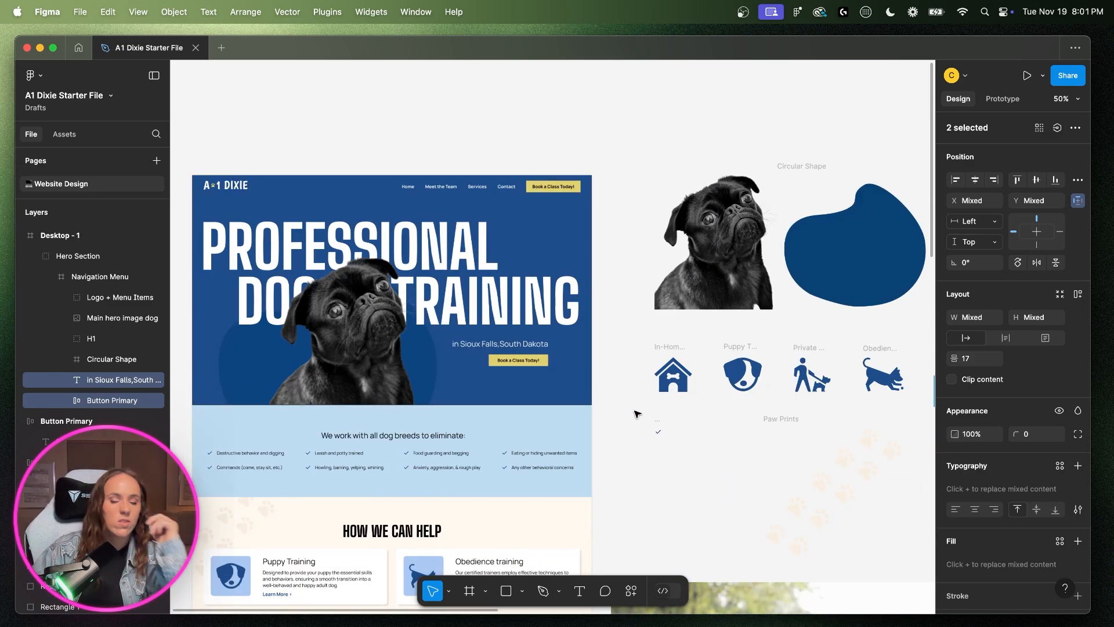
scroll(640, 408, right, 15)
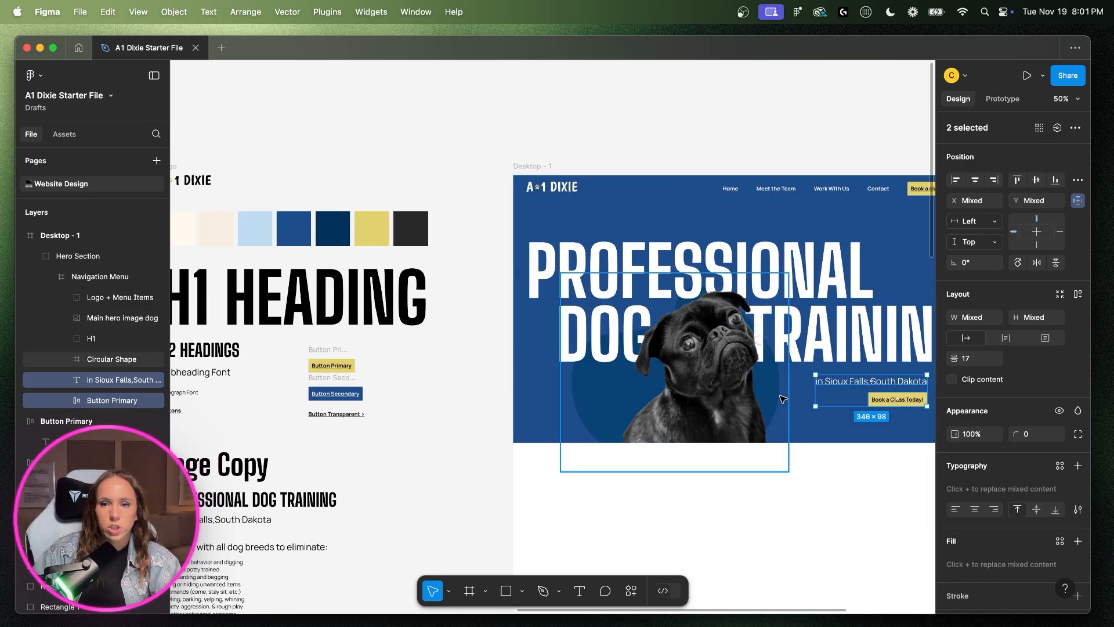
- Move the whole H1 group up to Y 131, keeping it at X 41
click(756, 411)
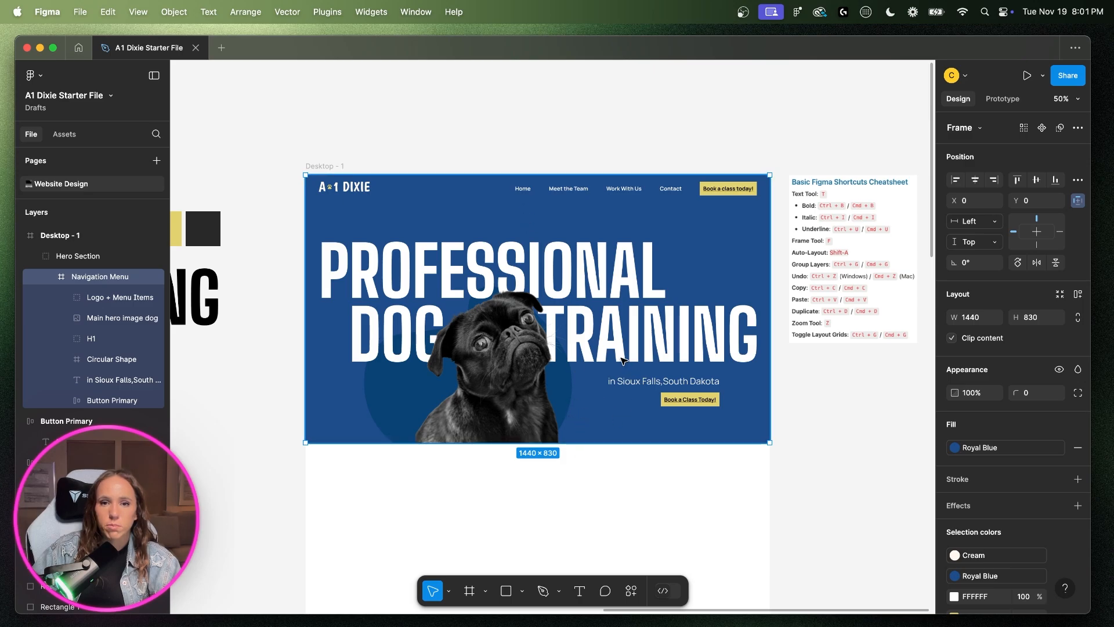
click(561, 282)
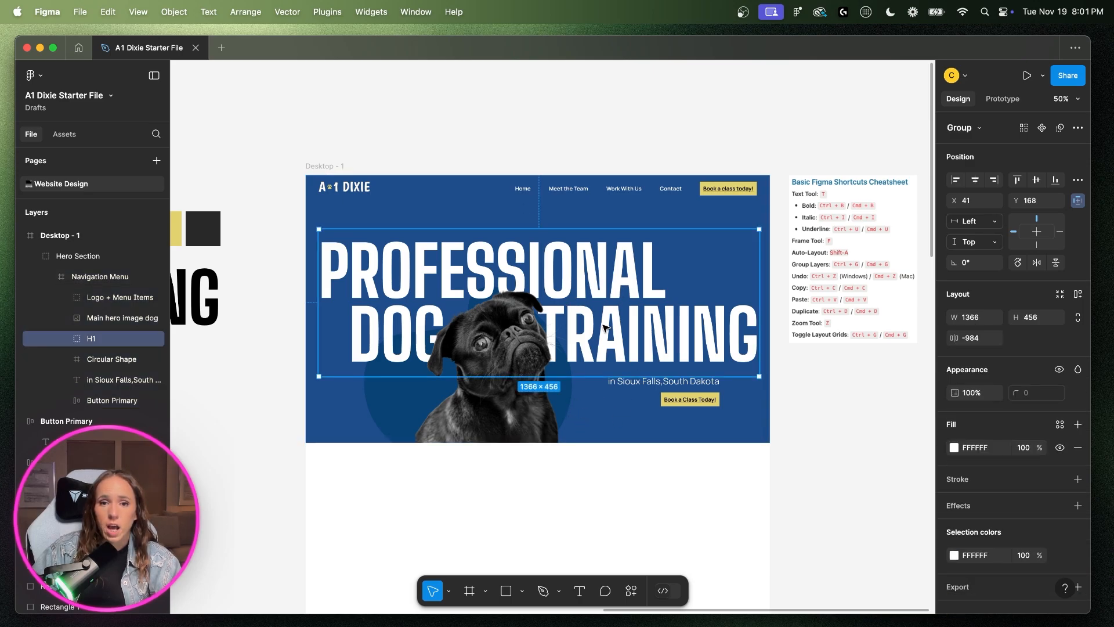
drag(604, 328, 605, 315)
key(Up)
key(Up)
key(Up)
key(Up)
key(Up)
key(Up)
key(Up)
key(Up)
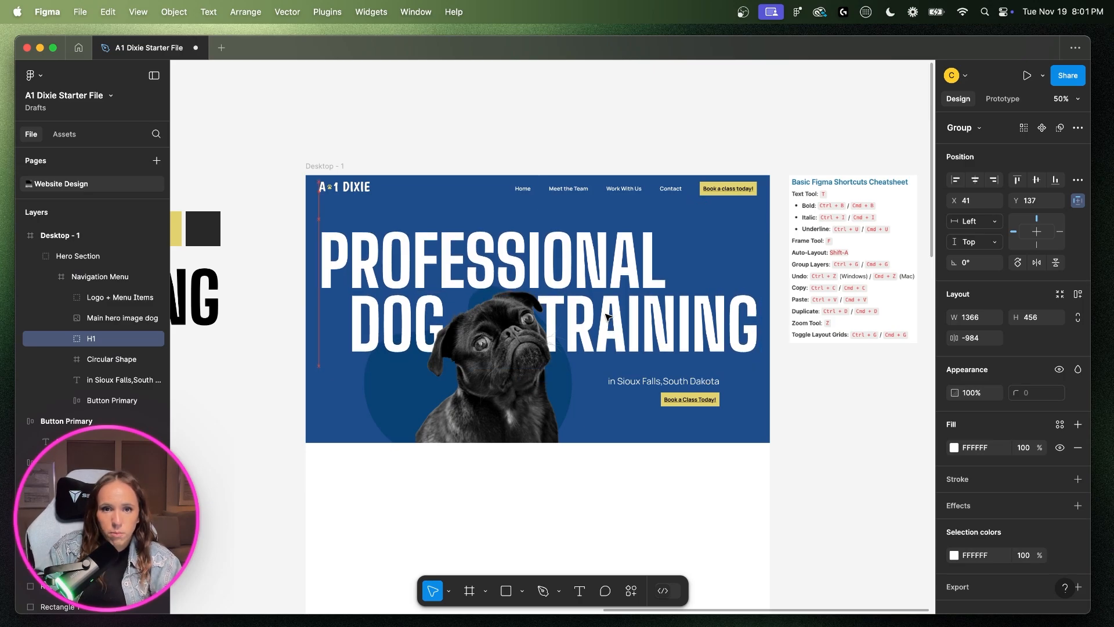
- Enlarge the pug image proportionally to 507 × 545 from its upper-left corner
click(464, 335)
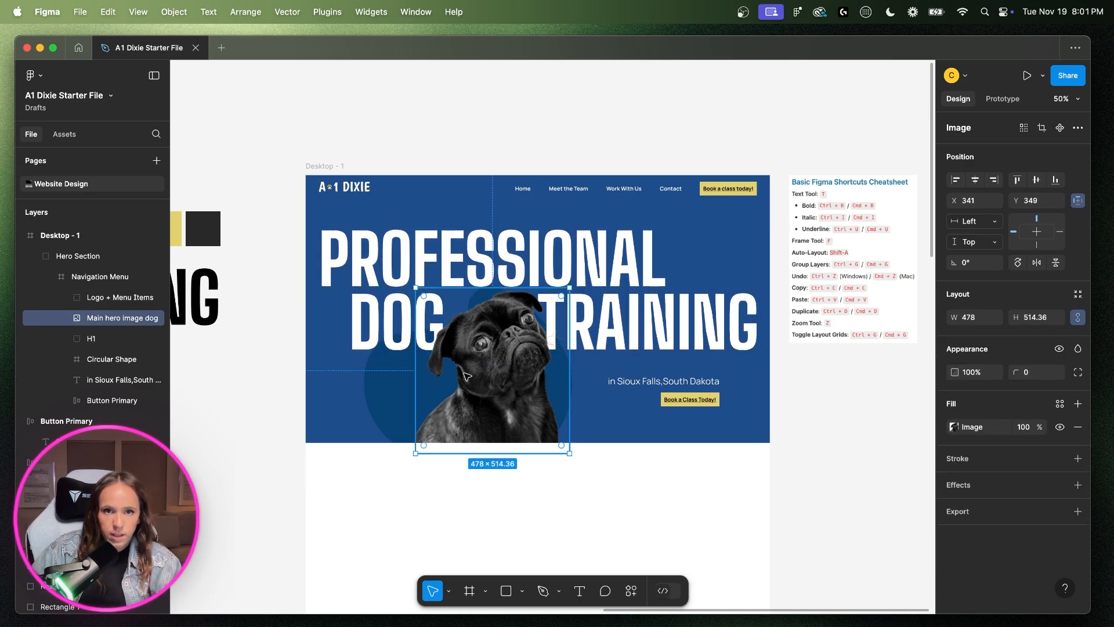
drag(415, 288, 406, 277)
- Try nudging the word DOG sideways within the H1 and undo the latest changes to it
click(378, 336)
double_click(380, 337)
double_click(380, 337)
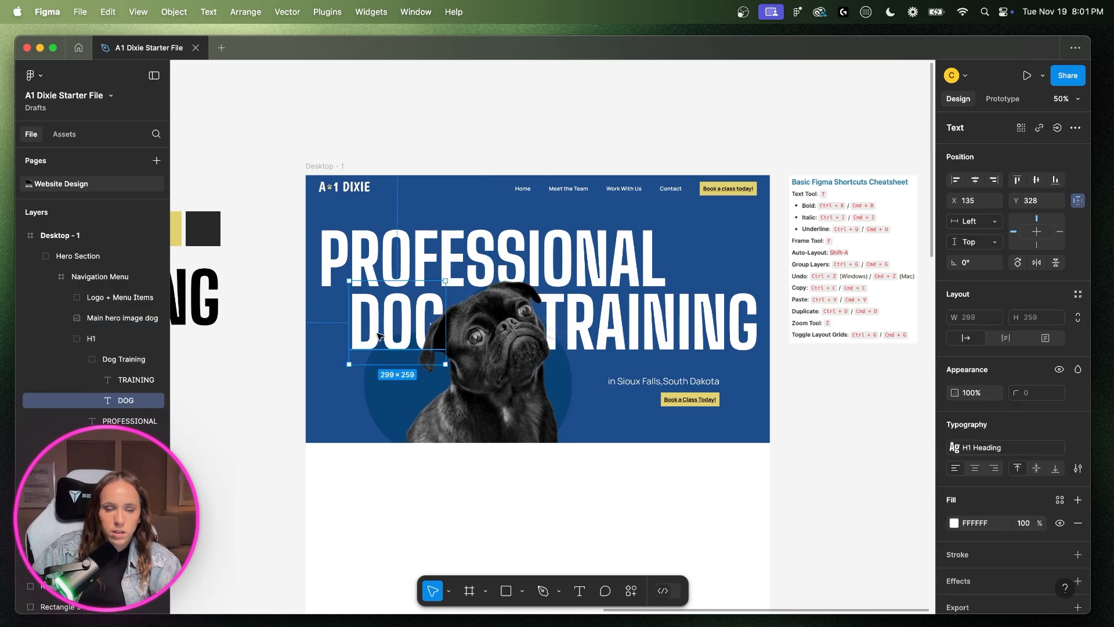
key(shift+Left)
key(shift+Left)
key(shift+Right)
key(shift+Right)
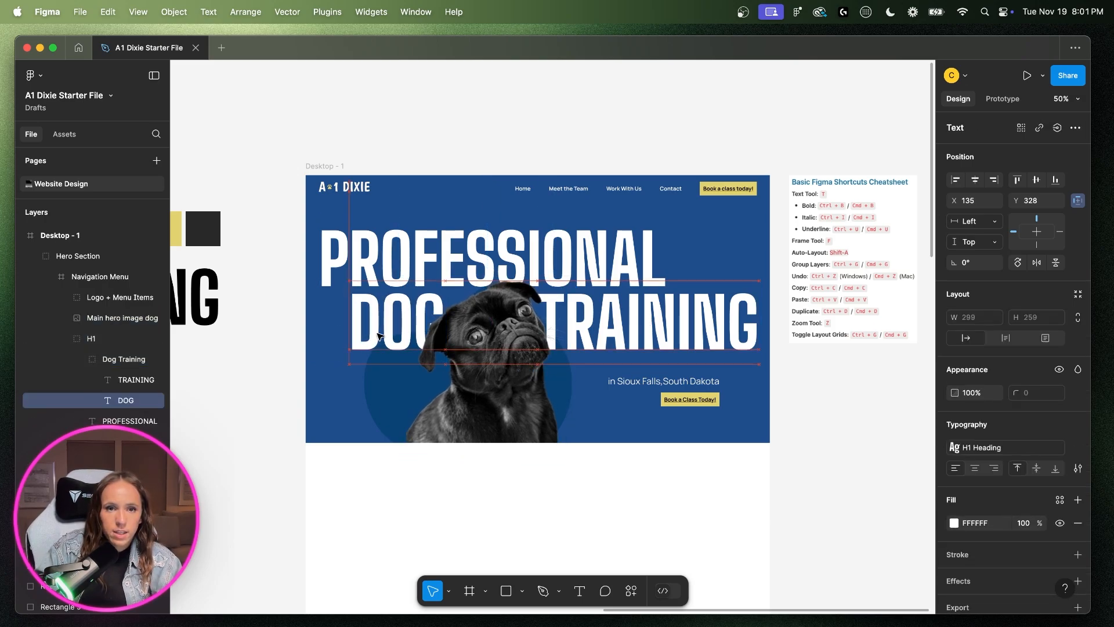
click(490, 386)
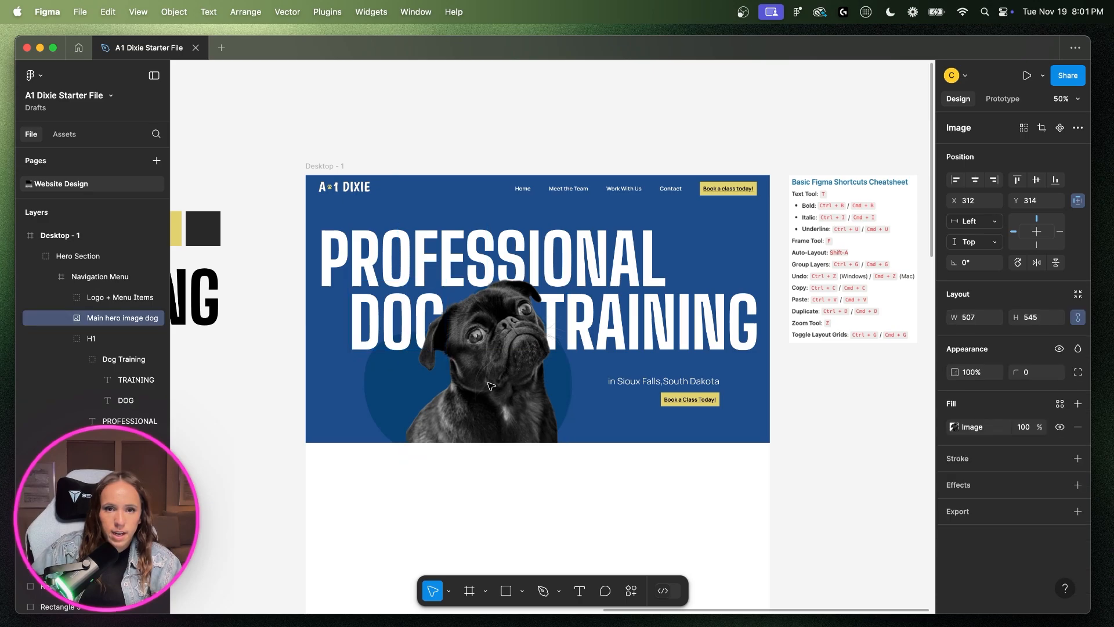
key(super+z)
key(super+z)
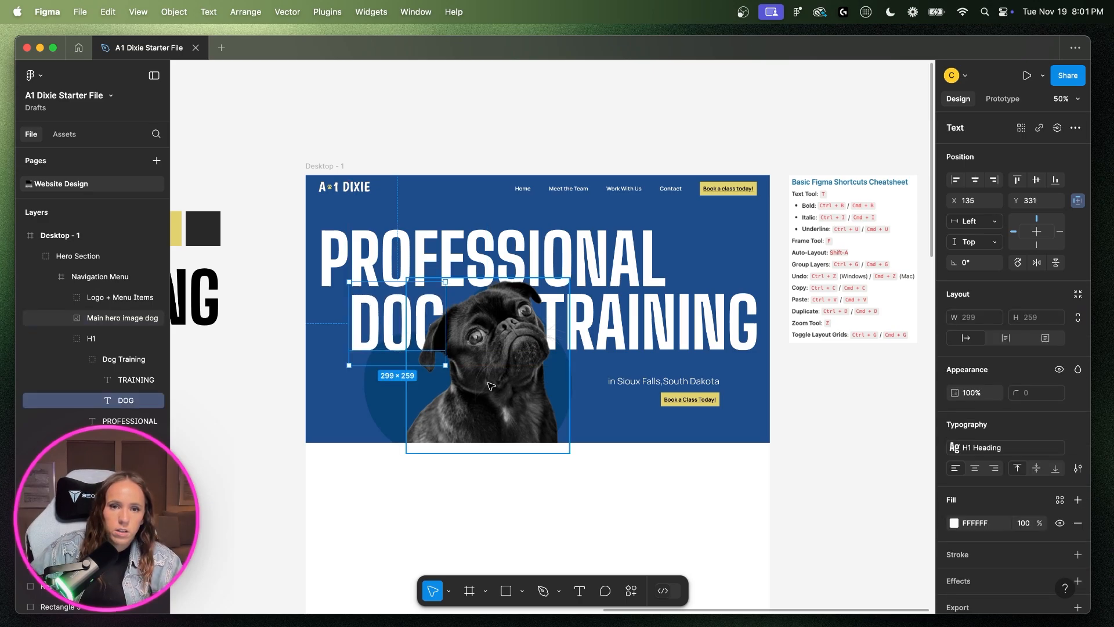
- Shift the pug image slightly and scale it to 498 × 535, placing it at X 326, Y 328
click(489, 384)
drag(513, 396, 517, 400)
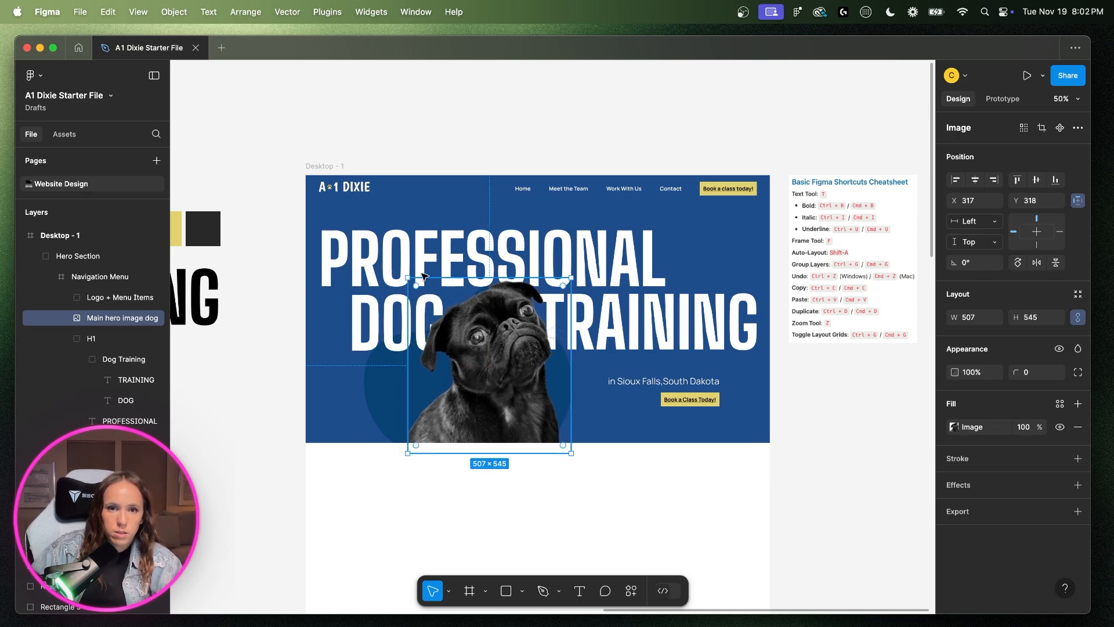
drag(408, 277, 410, 279)
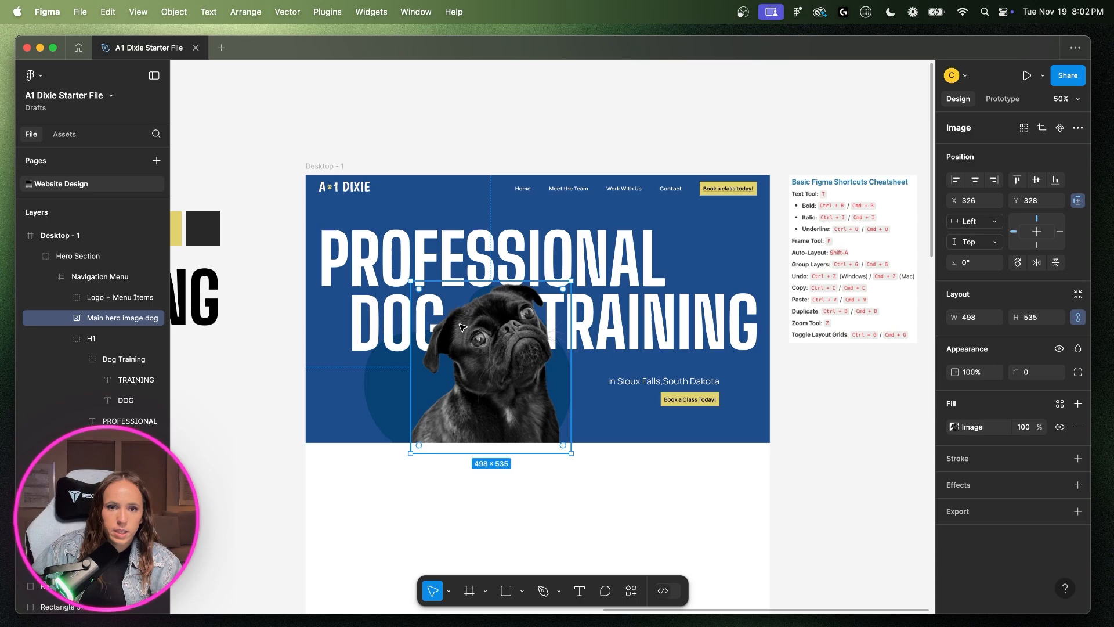
- Enlarge the circular shape behind the pug to 789 × 687 and position it at X 99, Y 251
shift+click(386, 408)
key(super+alt+g)
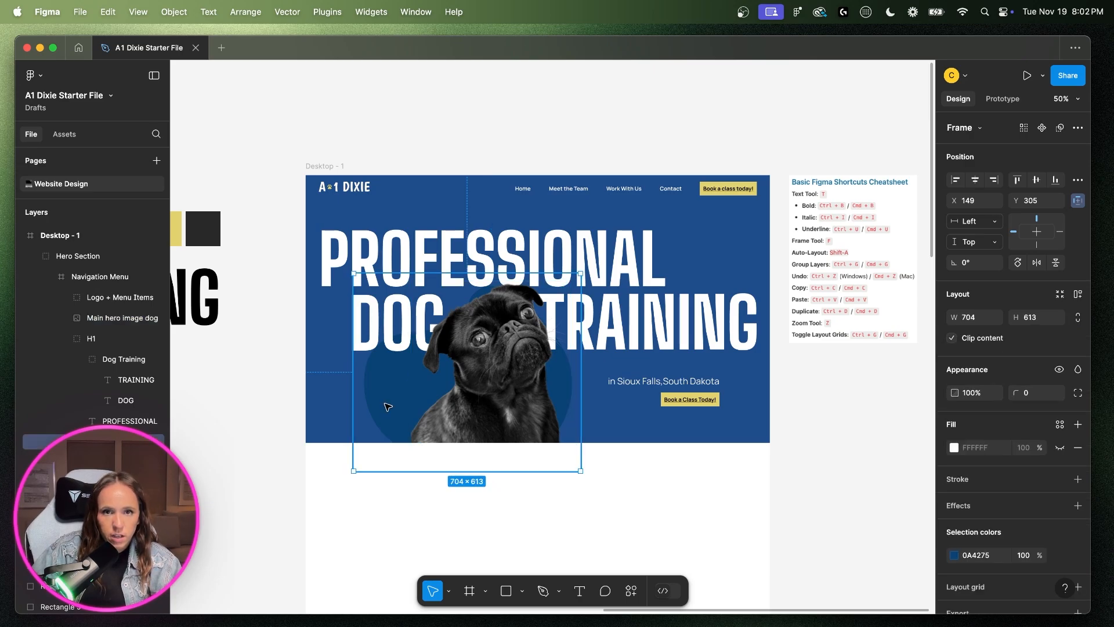
key(shift+0)
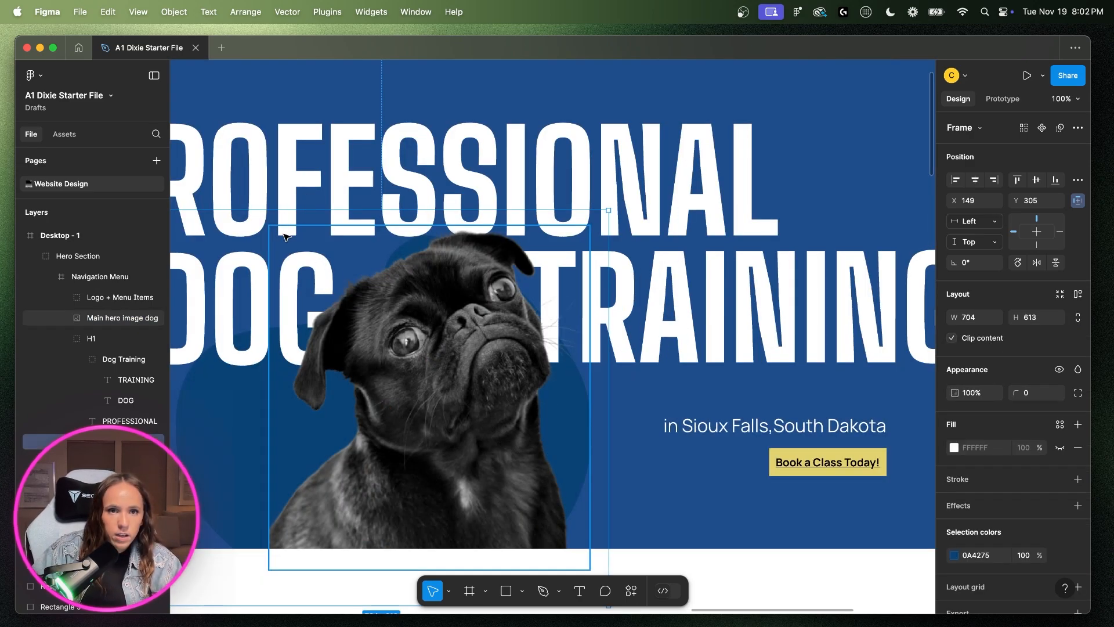
drag(609, 210, 660, 177)
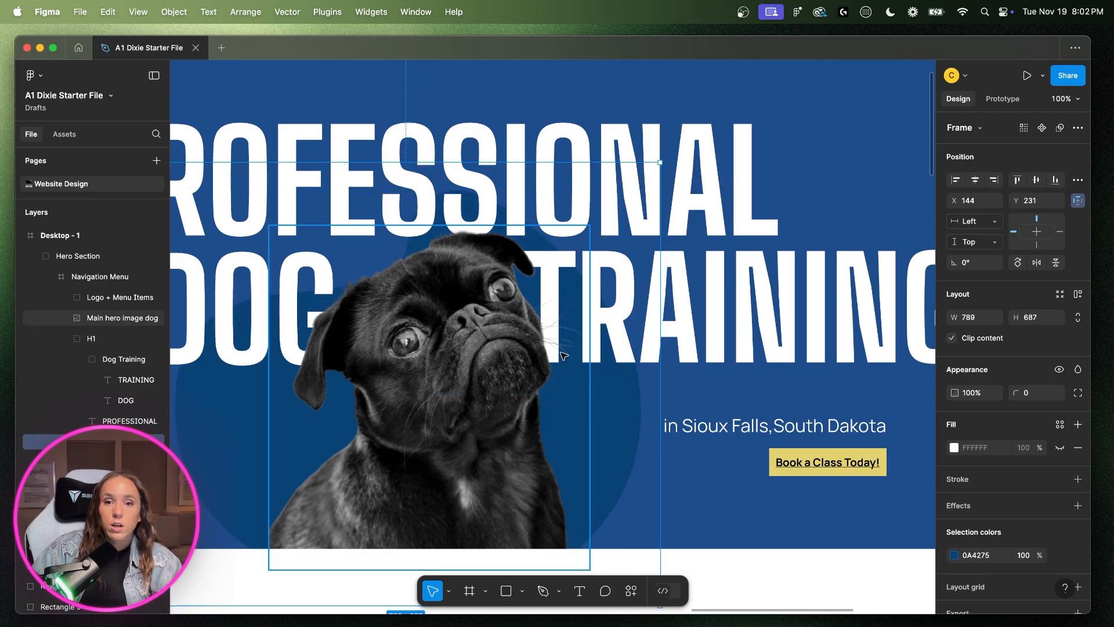
drag(624, 456, 616, 458)
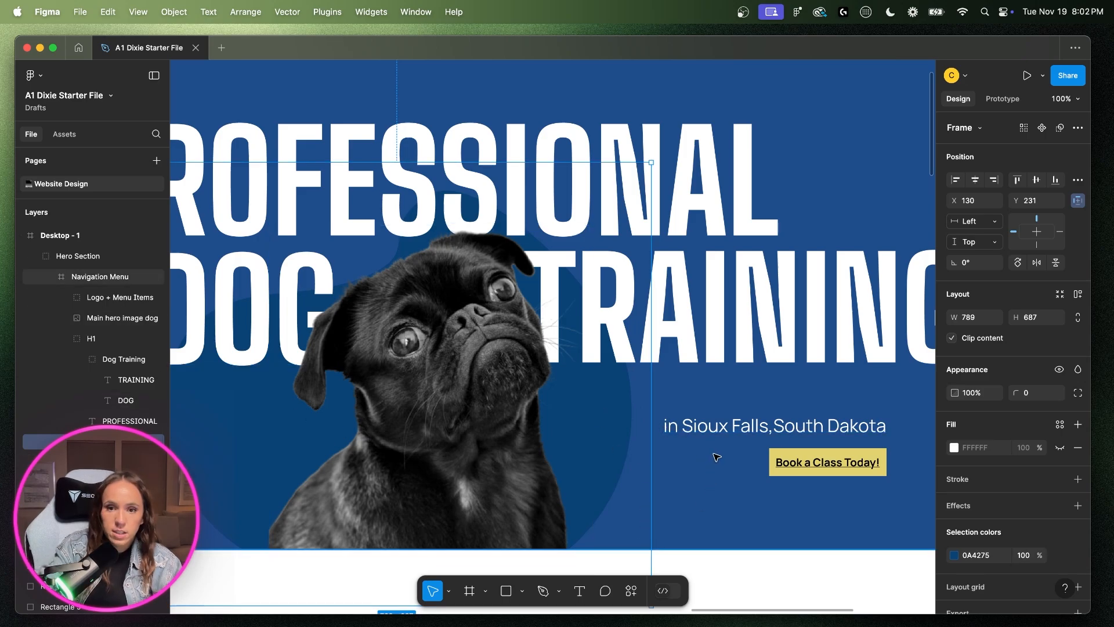
key(minus)
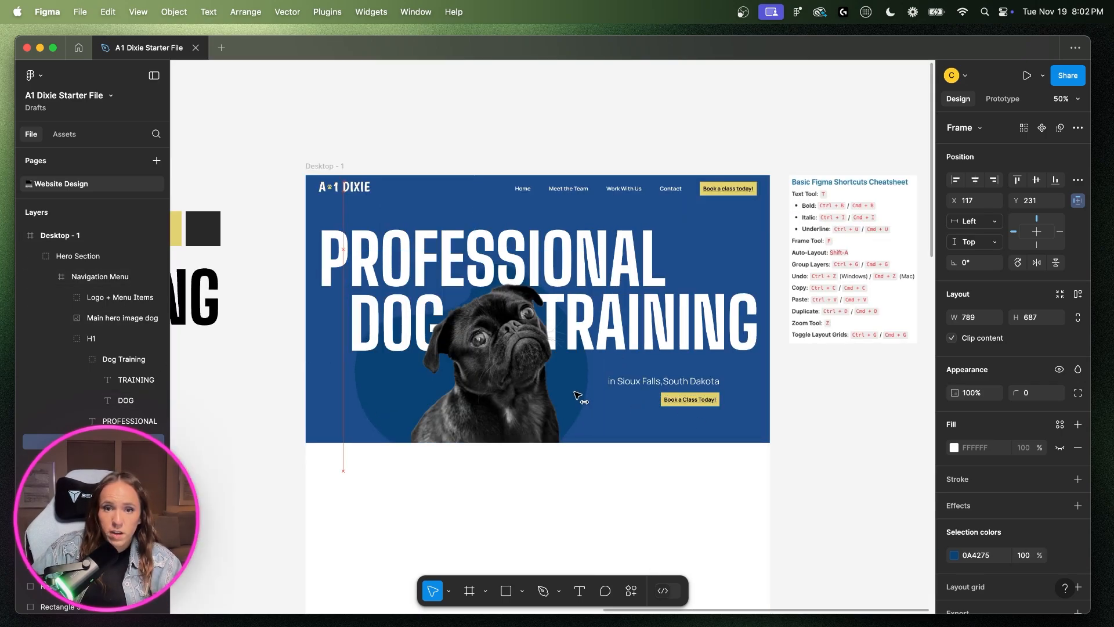
drag(574, 393, 577, 393)
key(shift+Down)
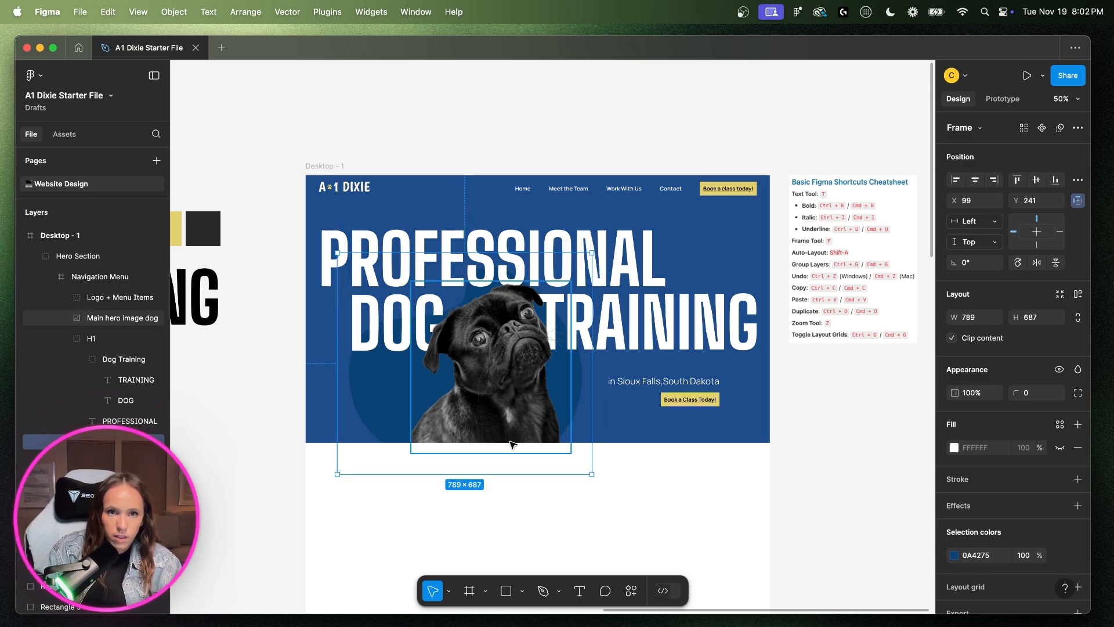
key(shift+Down)
- Move the subheading and hero button up together, closer beneath the word TRAINING, keeping their 17 px spacing
key(shift+0)
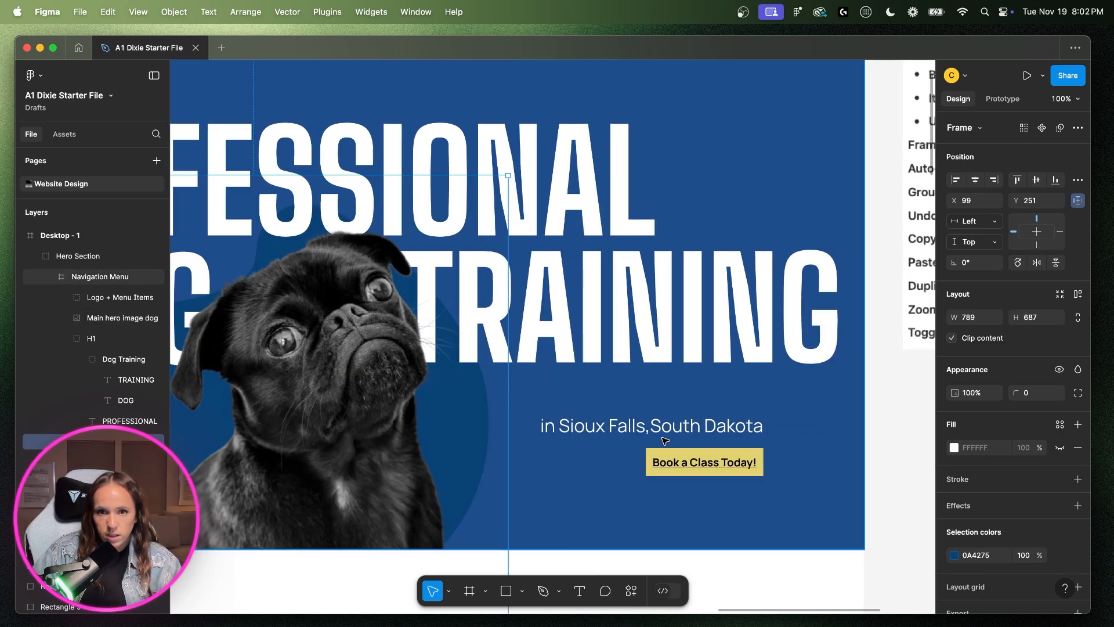
click(665, 434)
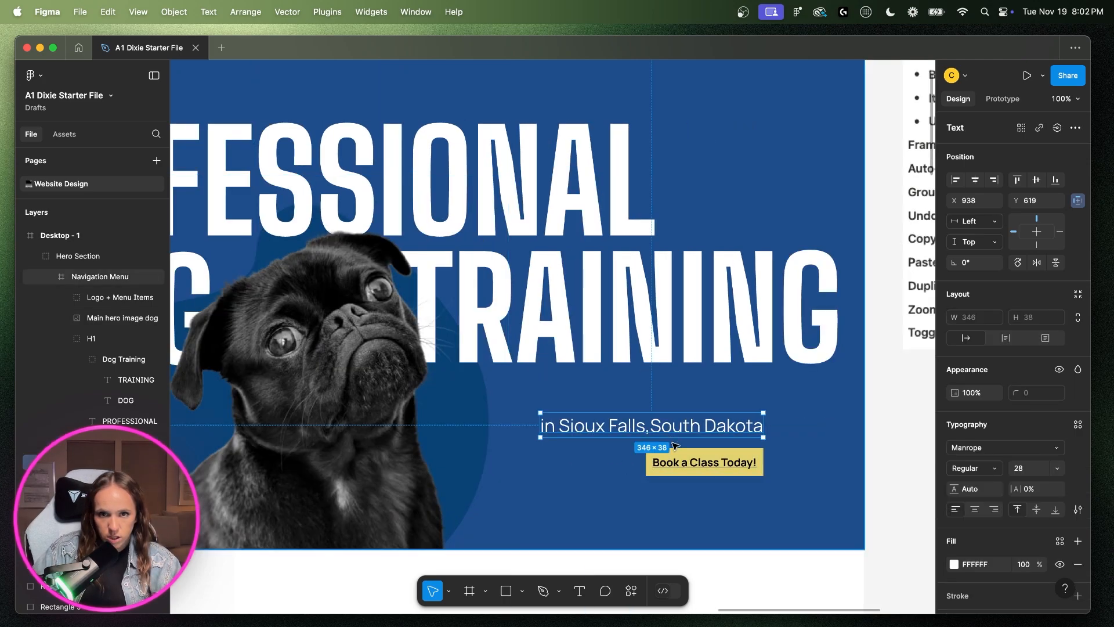
shift+click(702, 462)
drag(701, 462, 700, 441)
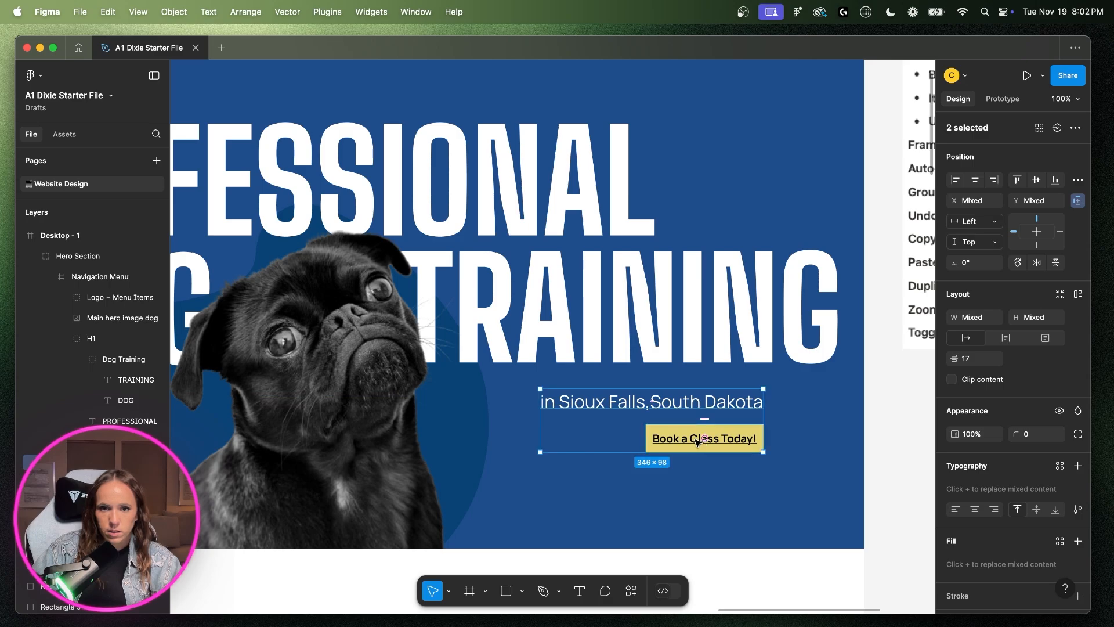
key(minus)
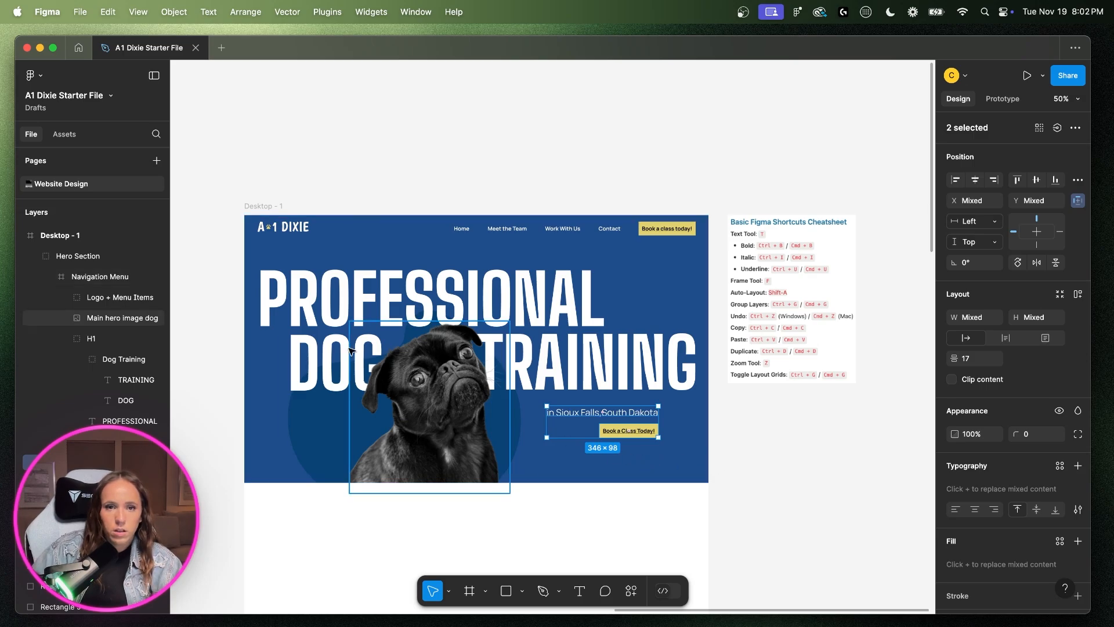
drag(207, 261, 678, 438)
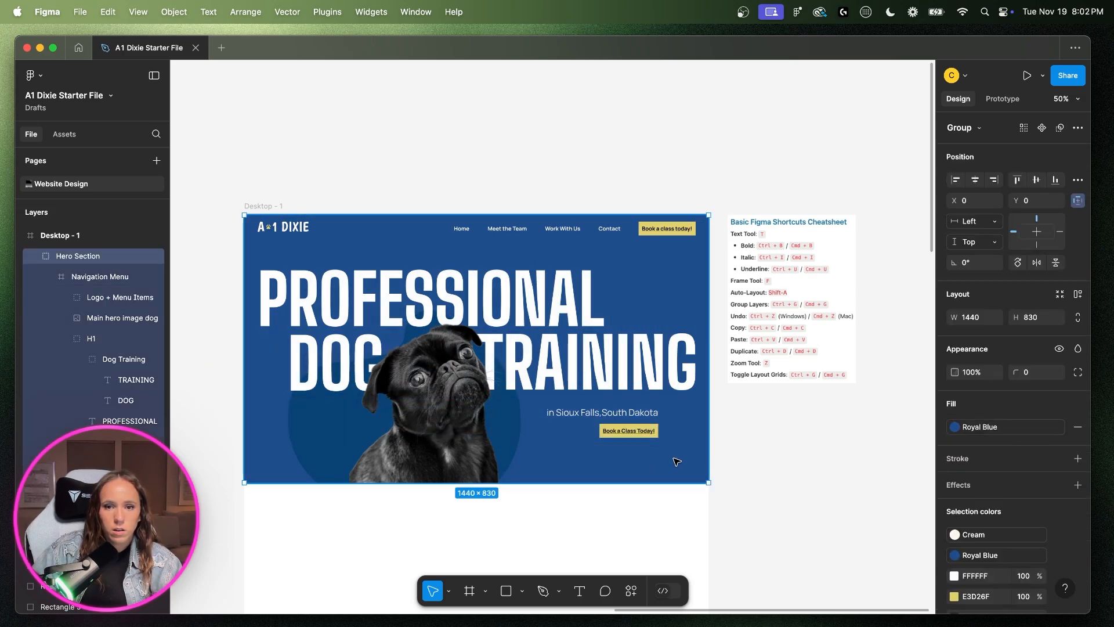
click(674, 452)
click(608, 432)
double_click(611, 433)
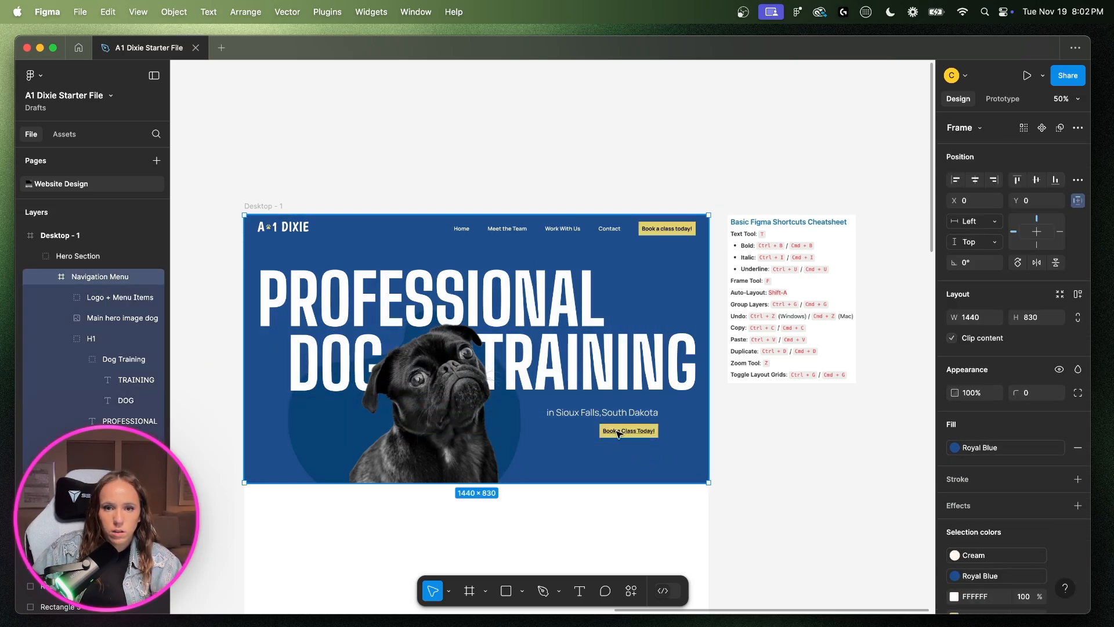
double_click(618, 432)
double_click(617, 432)
click(607, 415)
- Nudge the H1 group down to Y 142 and scale the pug image down to 480 × 516 at X 344, Y 347
click(550, 354)
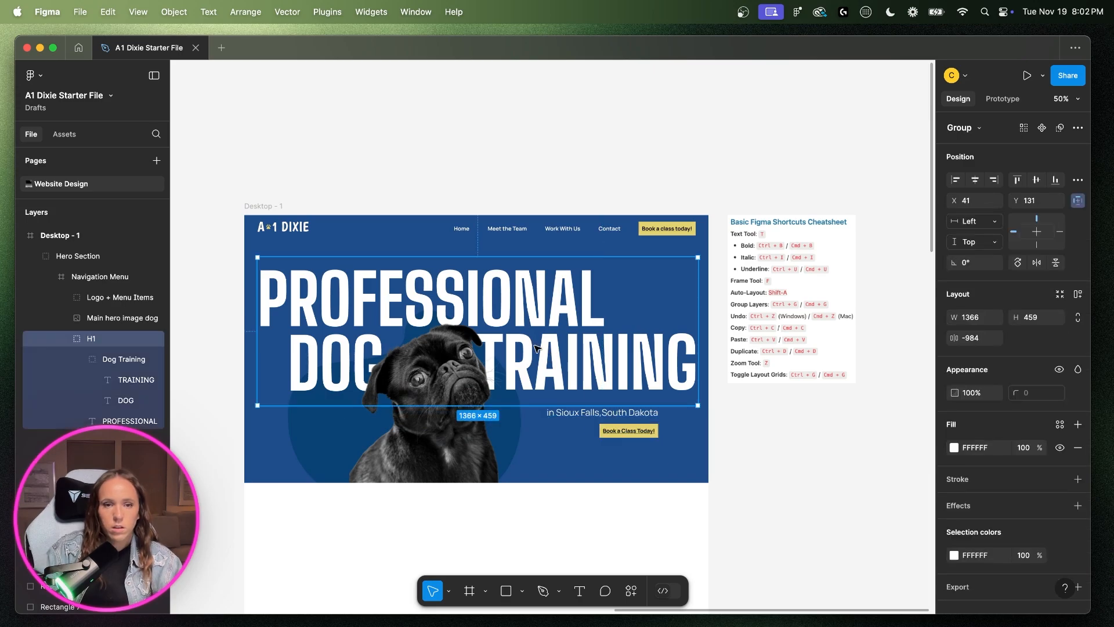
key(Down)
key(shift+Down)
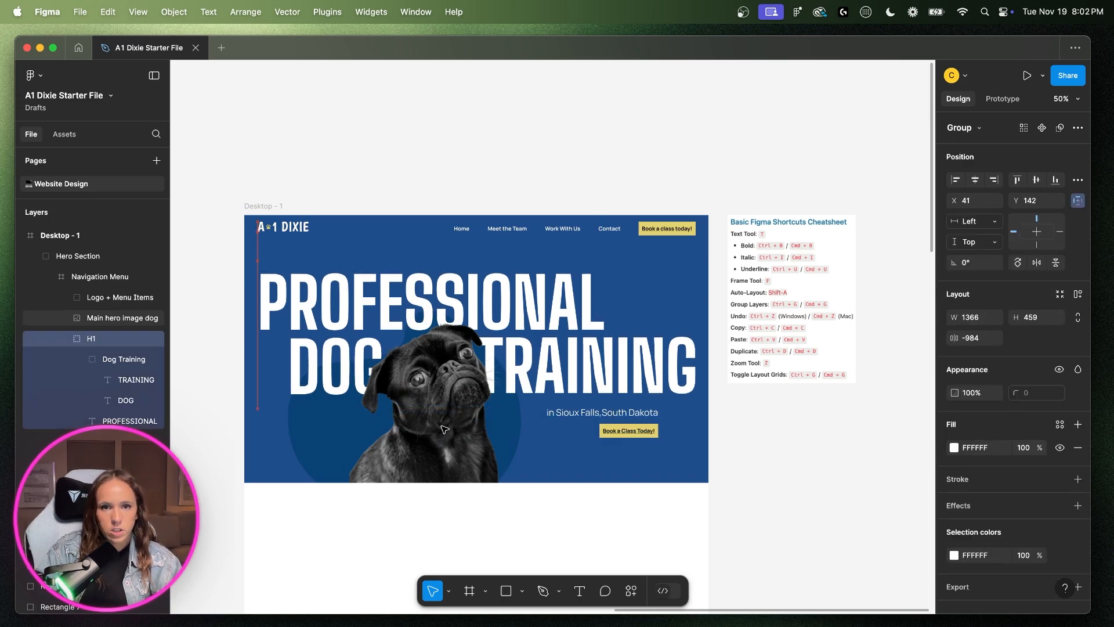
click(441, 429)
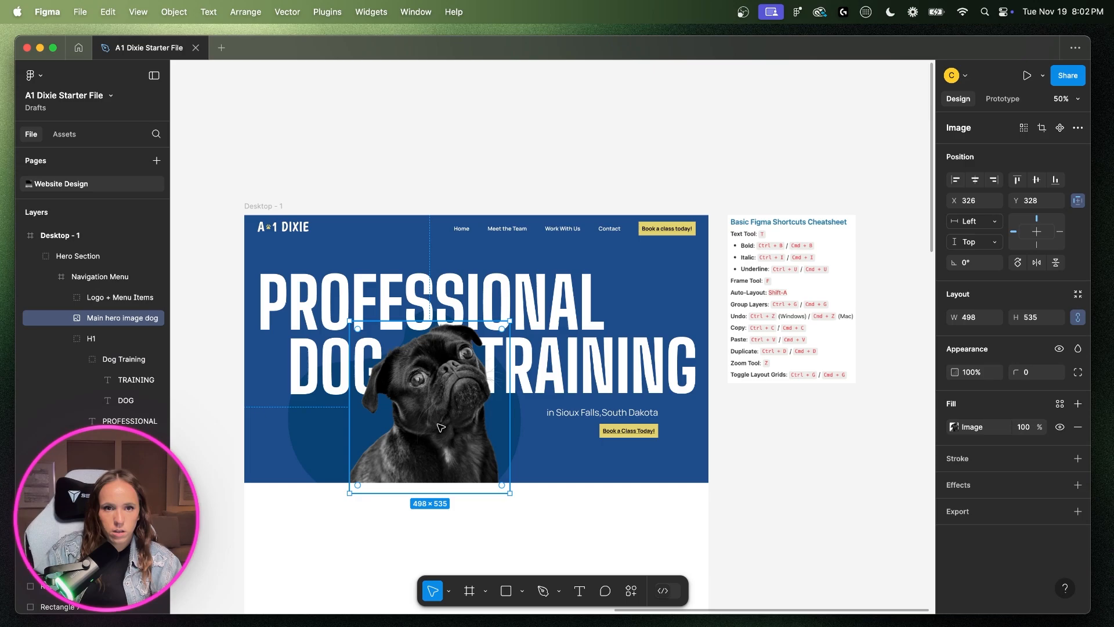
drag(350, 321, 355, 327)
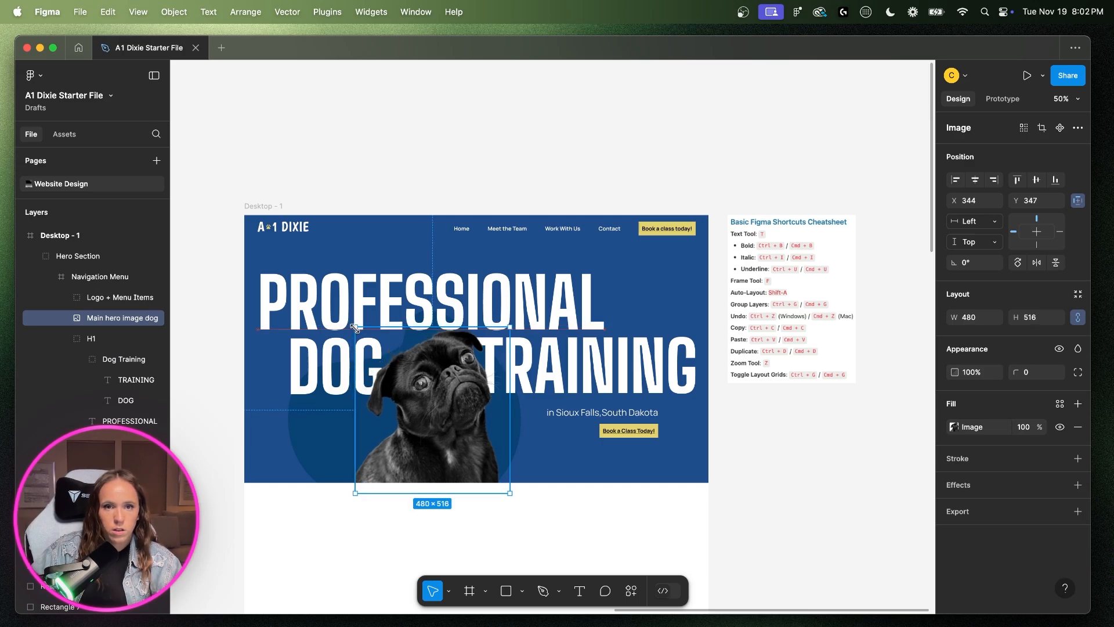
- Check the spacing from the H1 group and the hero button to the edges of the hero frame
click(583, 311)
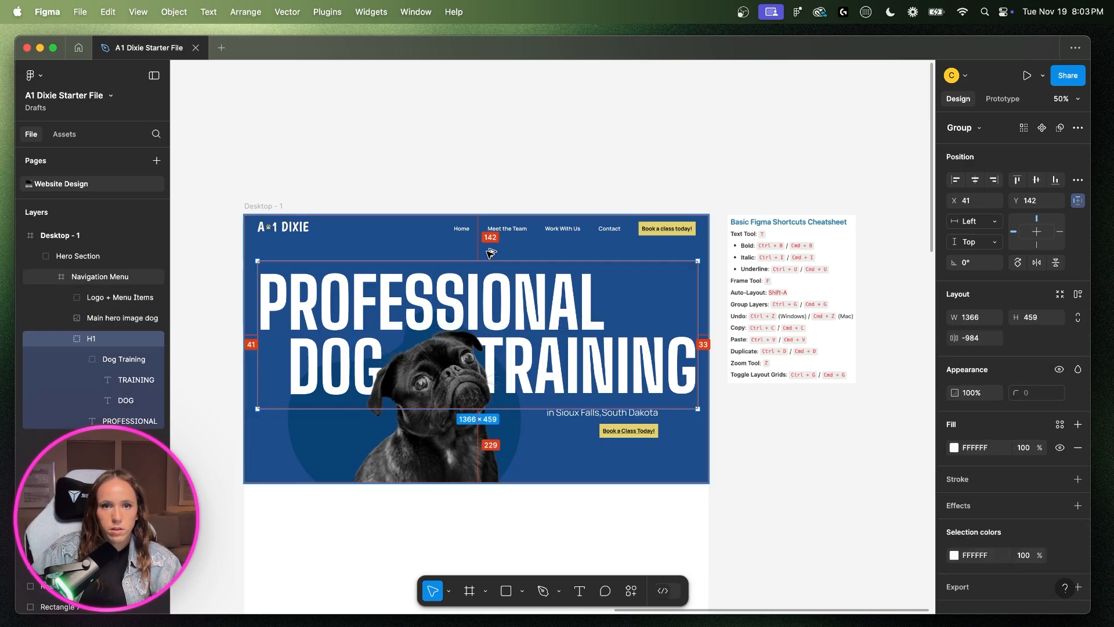
click(628, 431)
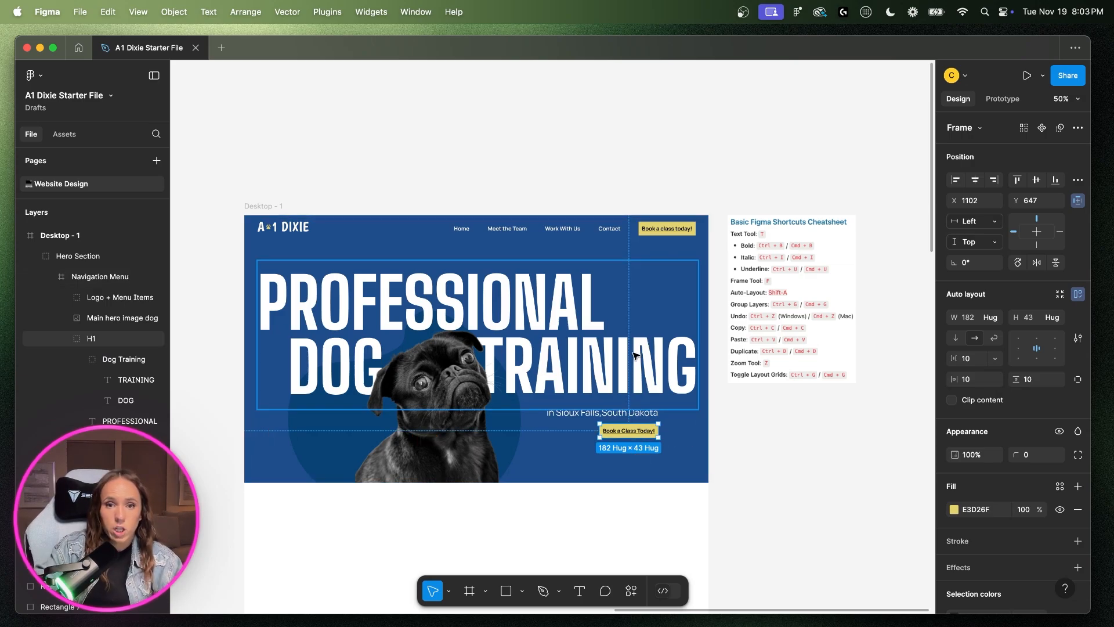
key(alt)
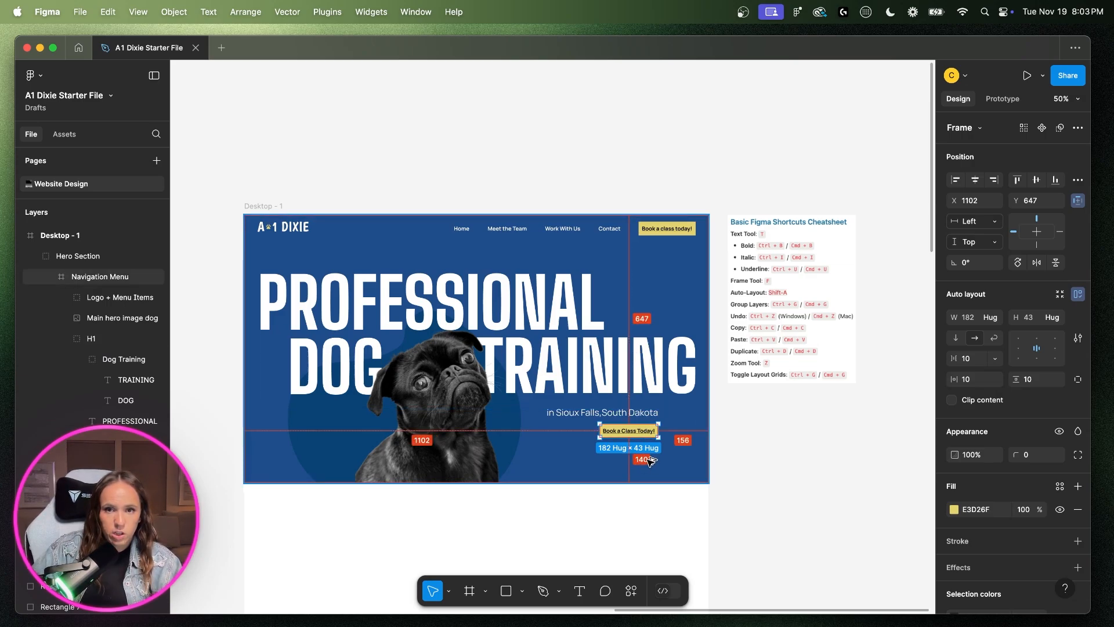
click(486, 273)
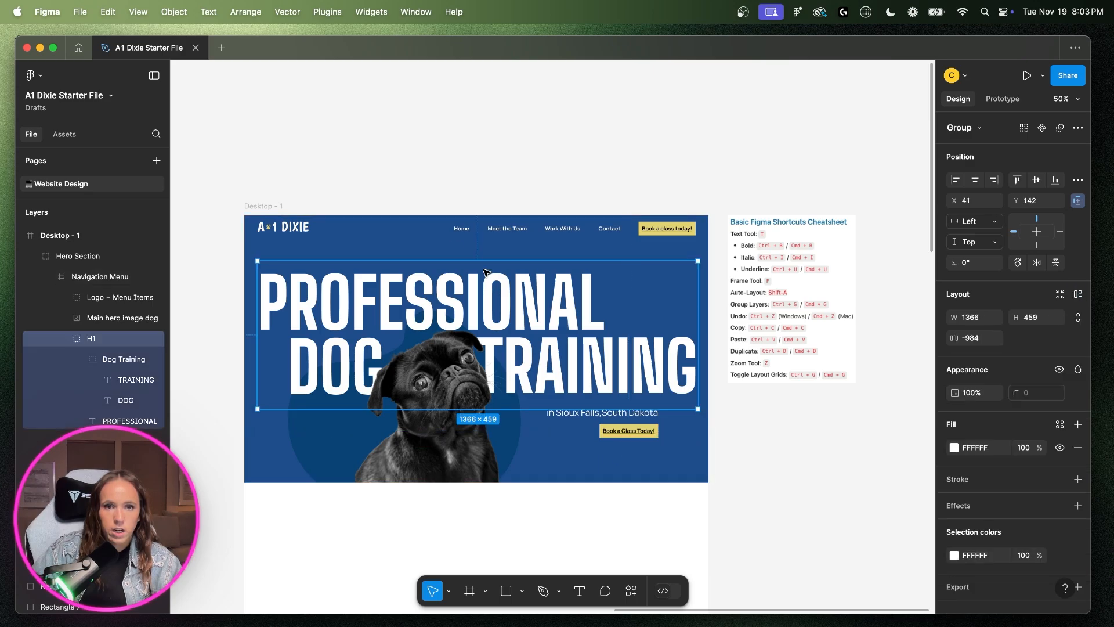
key(alt)
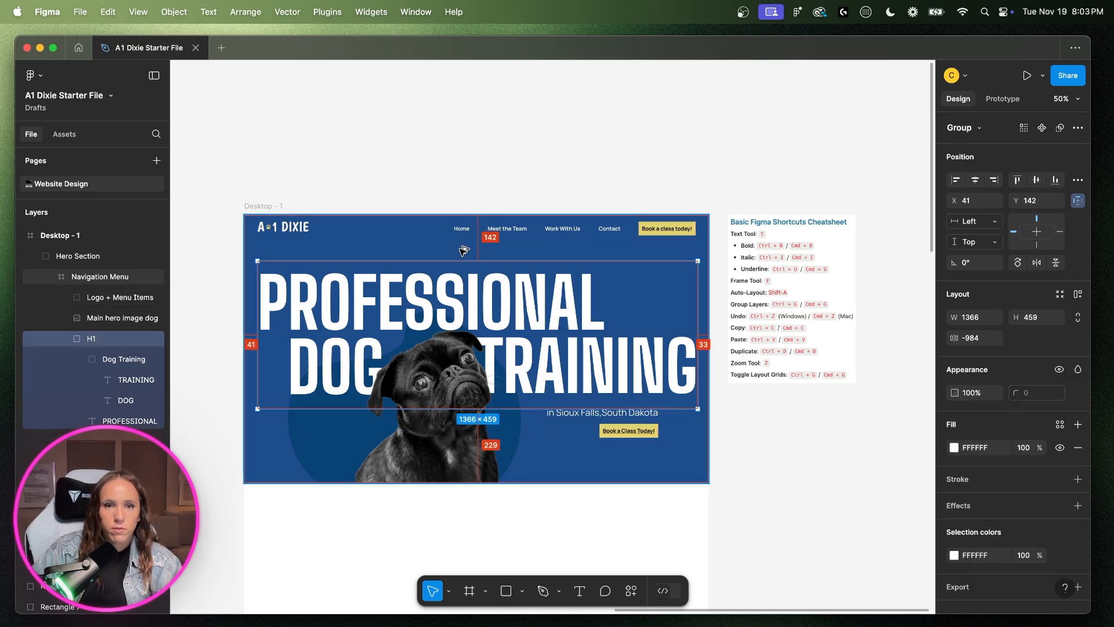
click(466, 192)
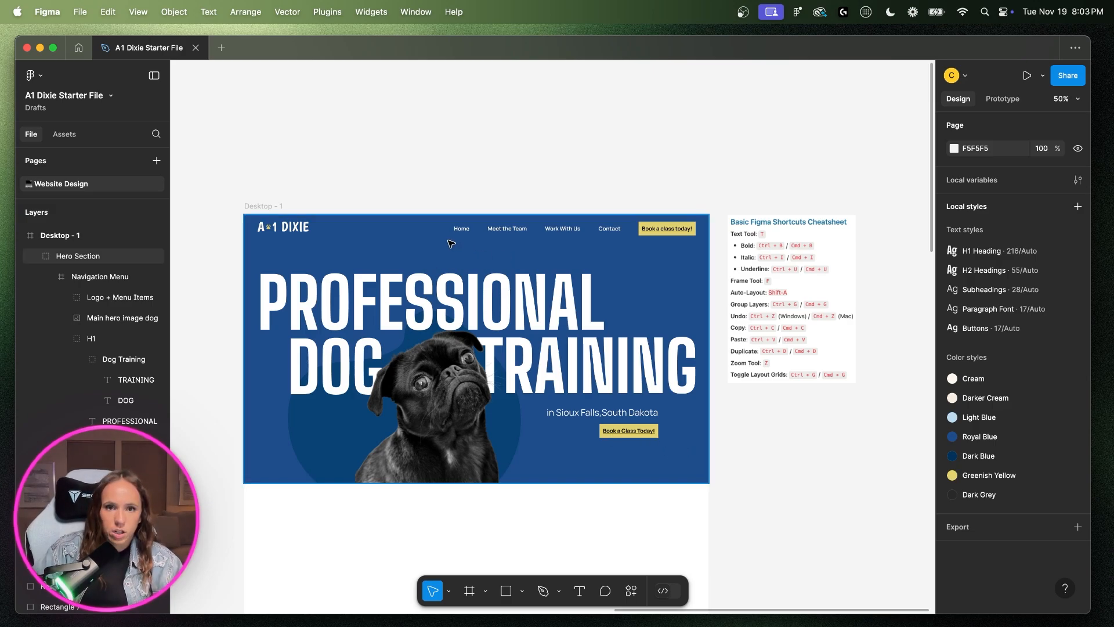
click(489, 296)
click(477, 276)
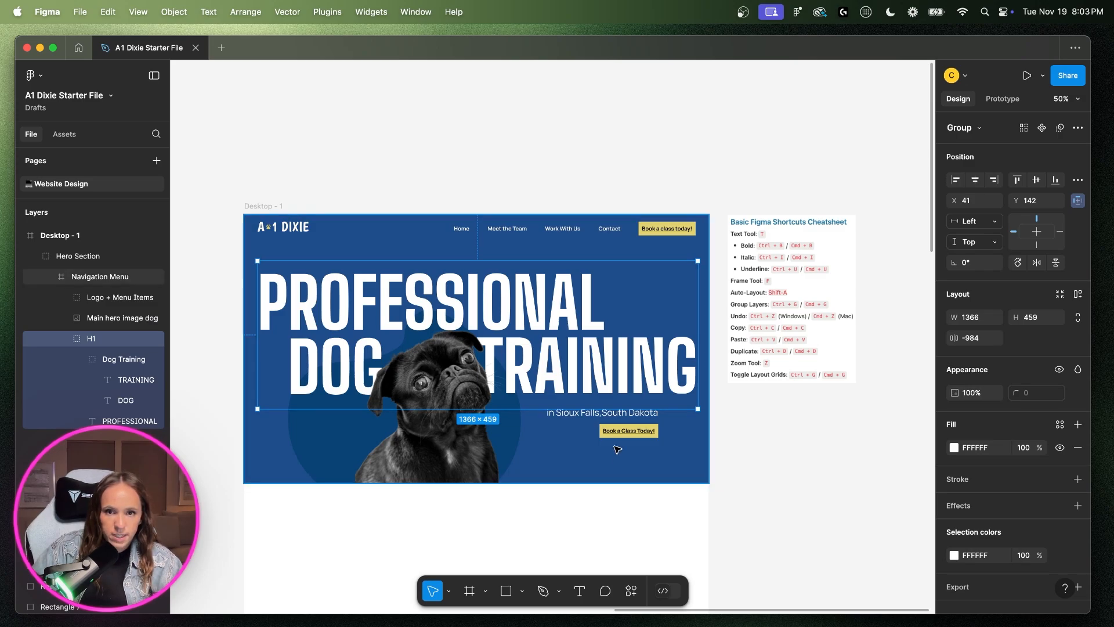
click(623, 431)
click(533, 162)
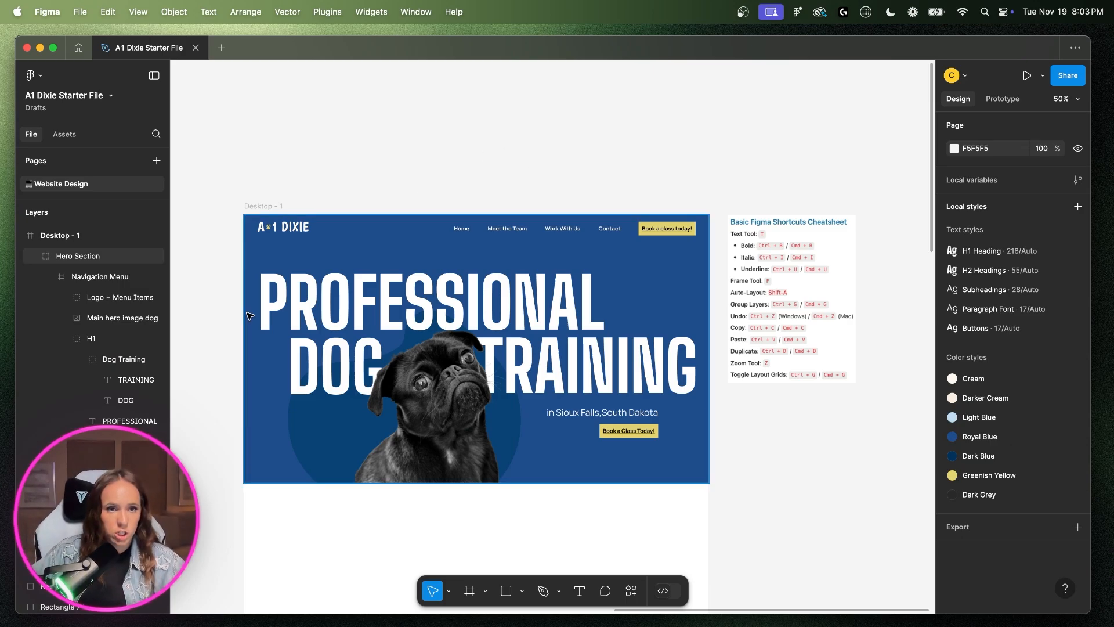
- Collapse the nested hero layers and group the main dog image, H1, circular shape, subheading and primary button together
click(67, 338)
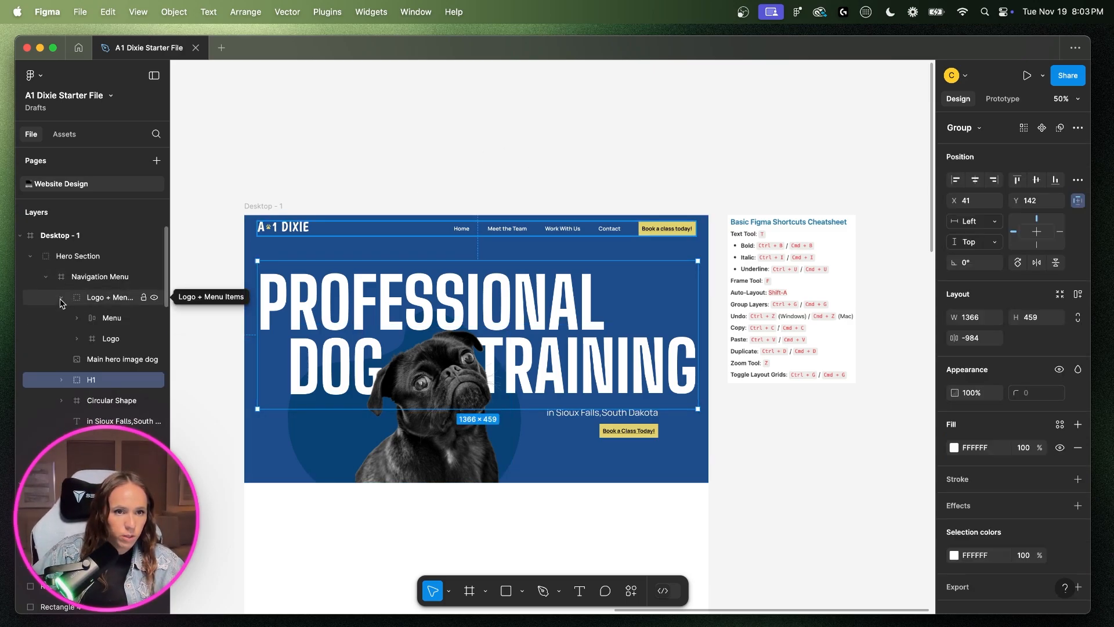
click(78, 277)
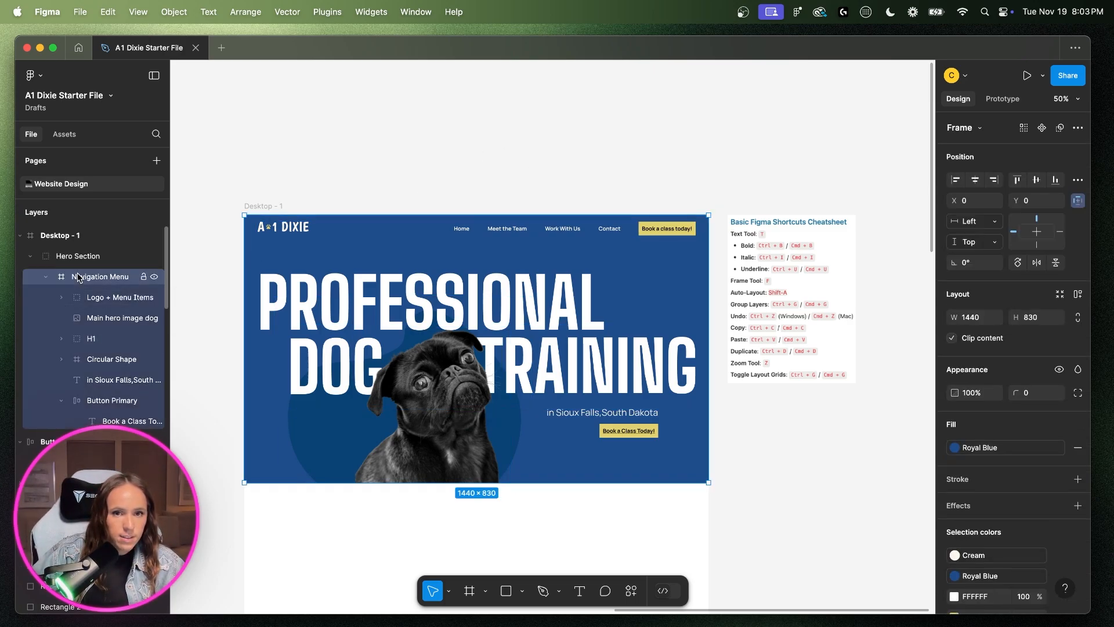
click(60, 400)
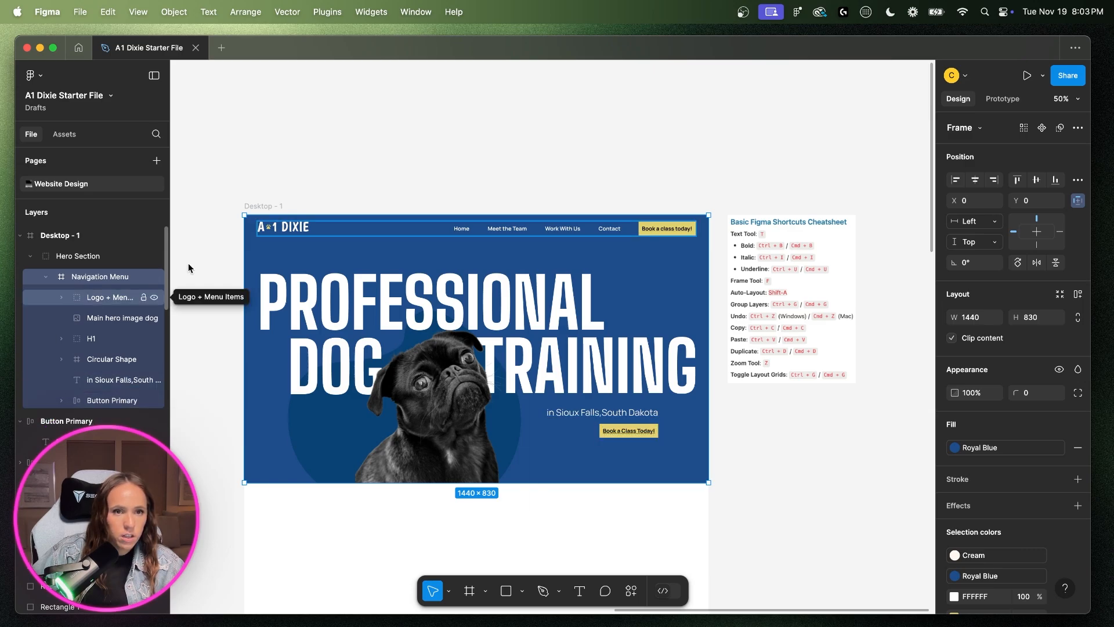
click(99, 298)
click(102, 317)
shift+click(111, 360)
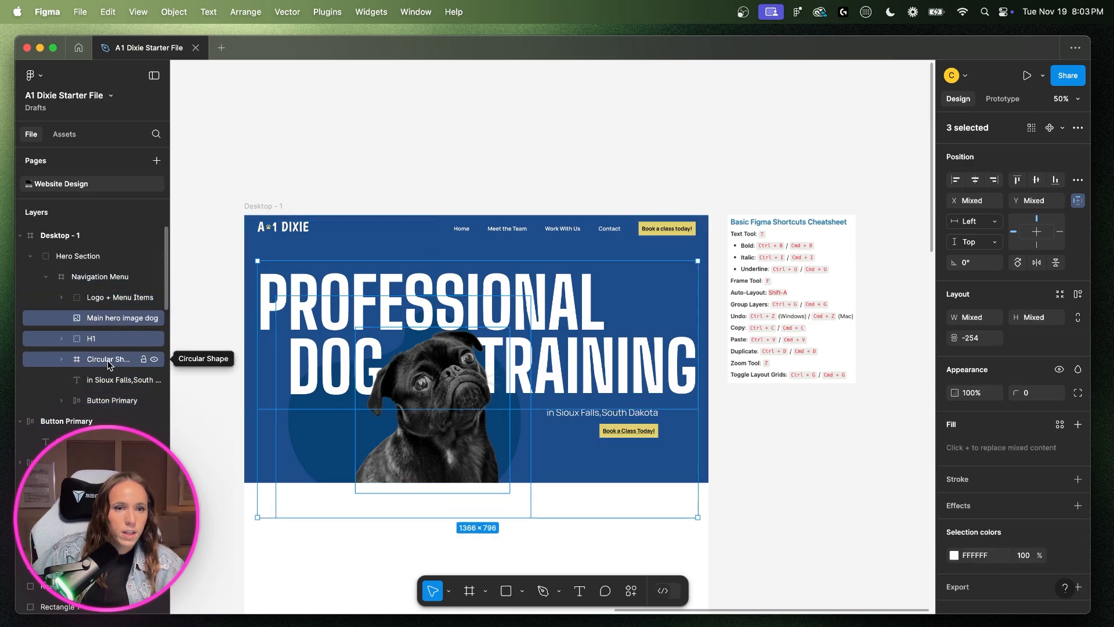
shift+click(110, 379)
shift+click(110, 400)
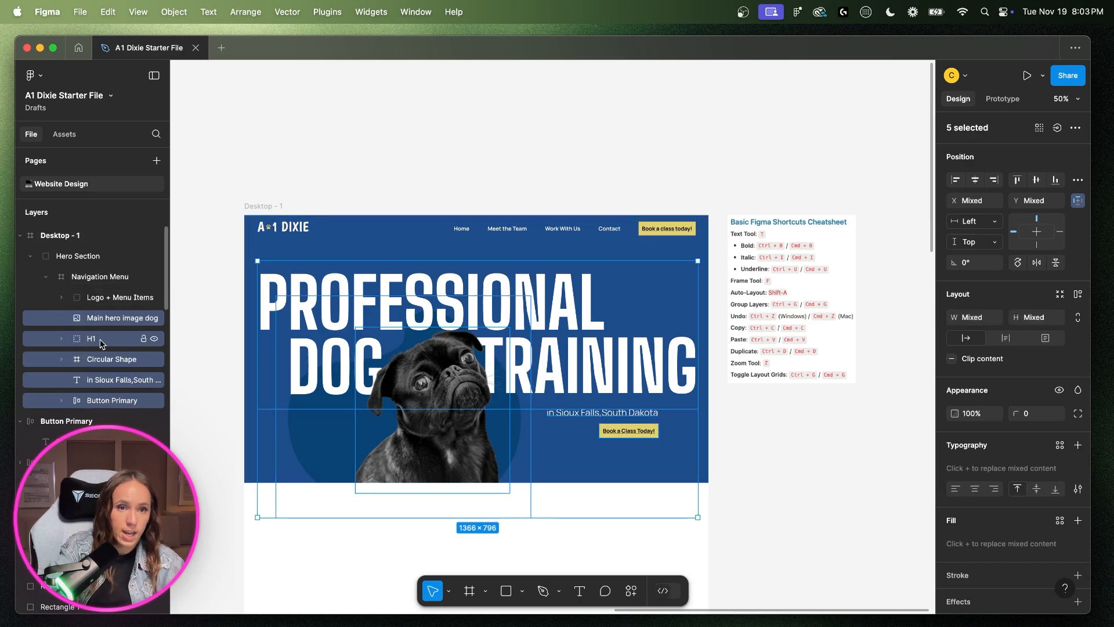
key(super+g)
- Rename the new group of hero elements as Hero Section
right_click(98, 321)
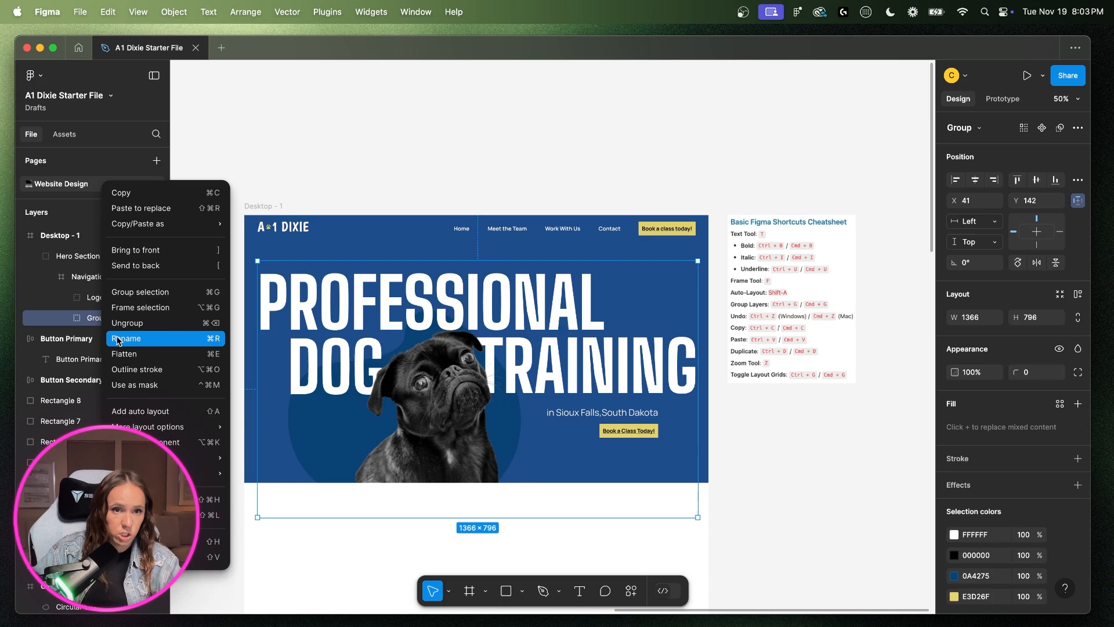
click(138, 339)
text(Hero Sectio)
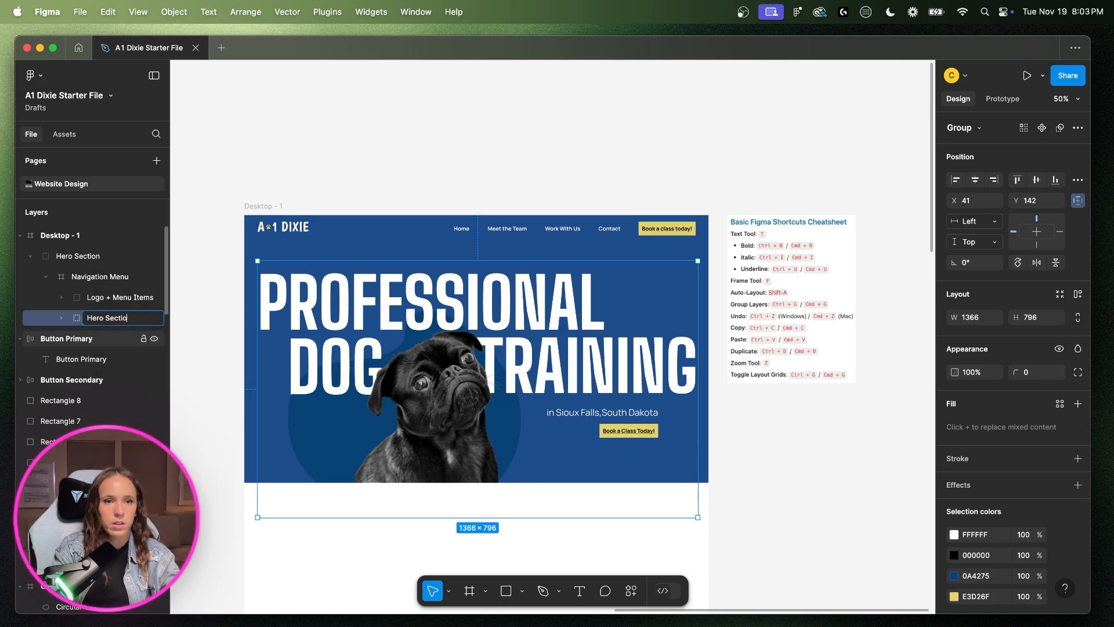
text(n)
key(Return)
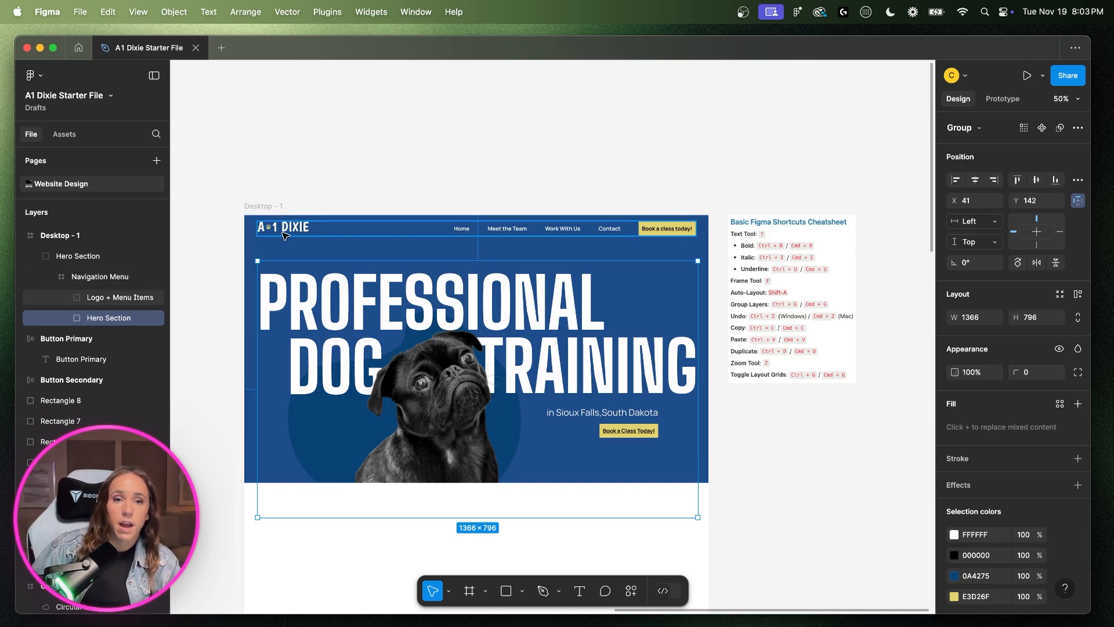
click(381, 174)
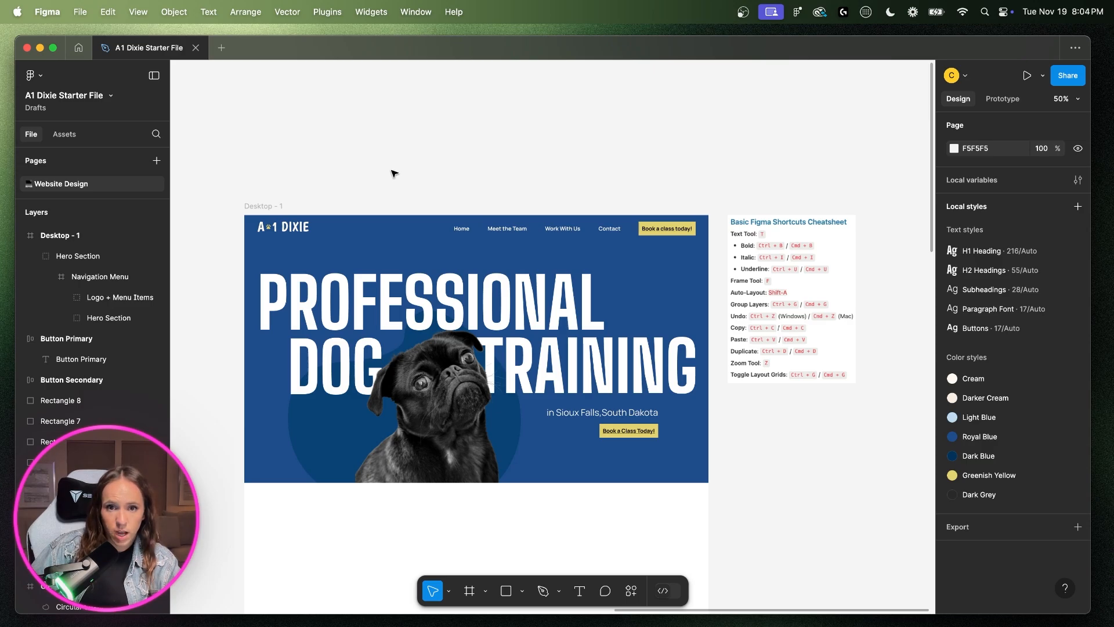
- Examine the section directly beneath the hero in the example design, then return to the empty area of Desktop - 1
scroll(411, 176, left, 4)
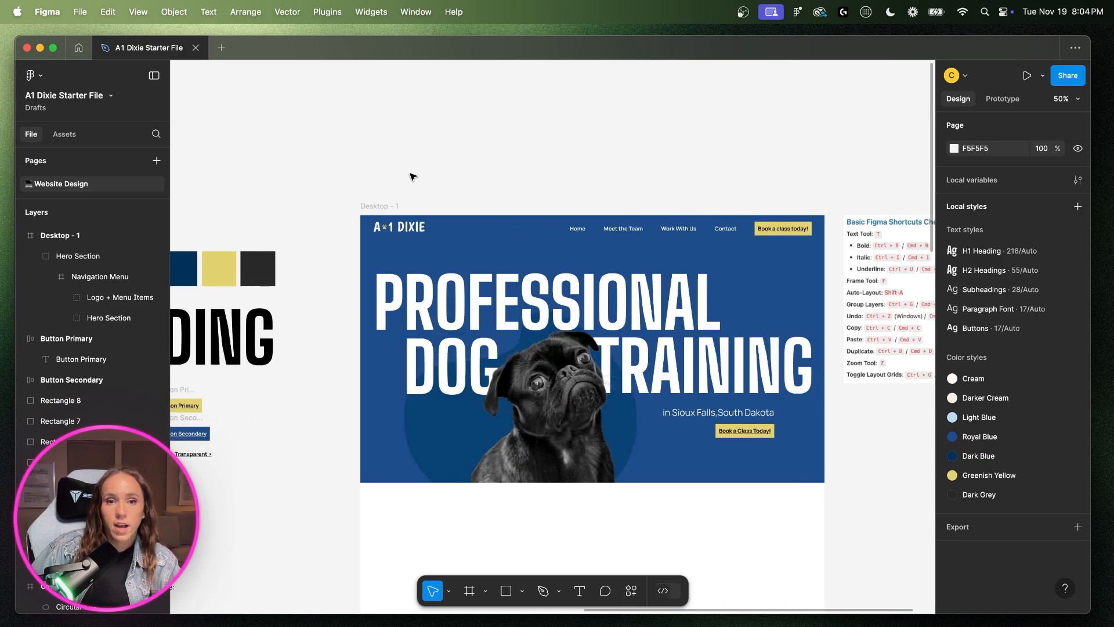
scroll(441, 248, right, 15)
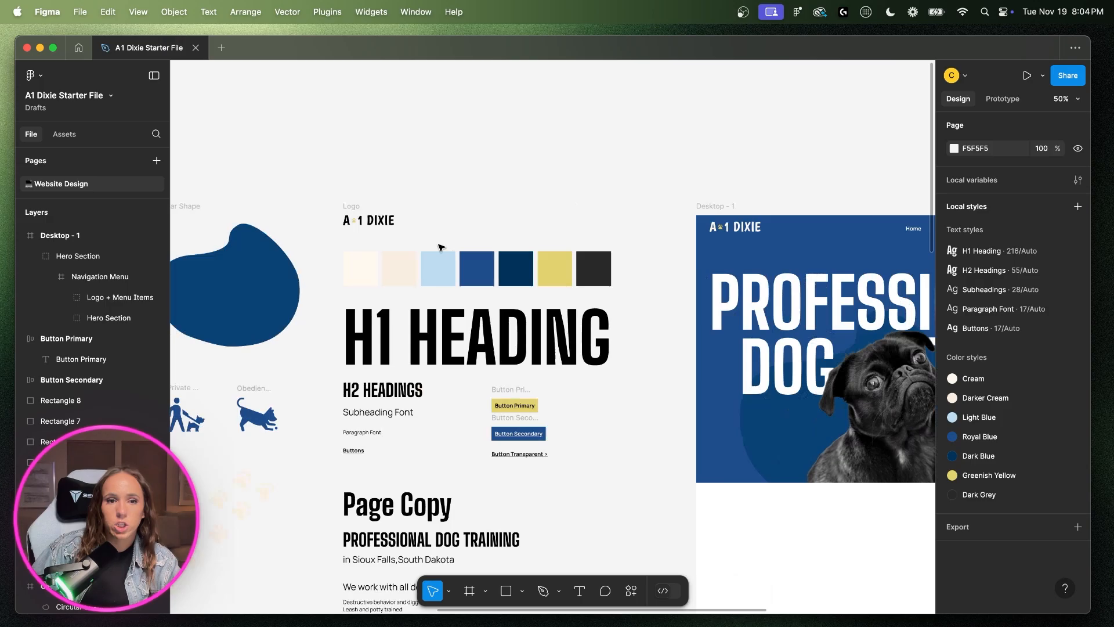
scroll(441, 249, left, 10)
scroll(479, 256, down, 6)
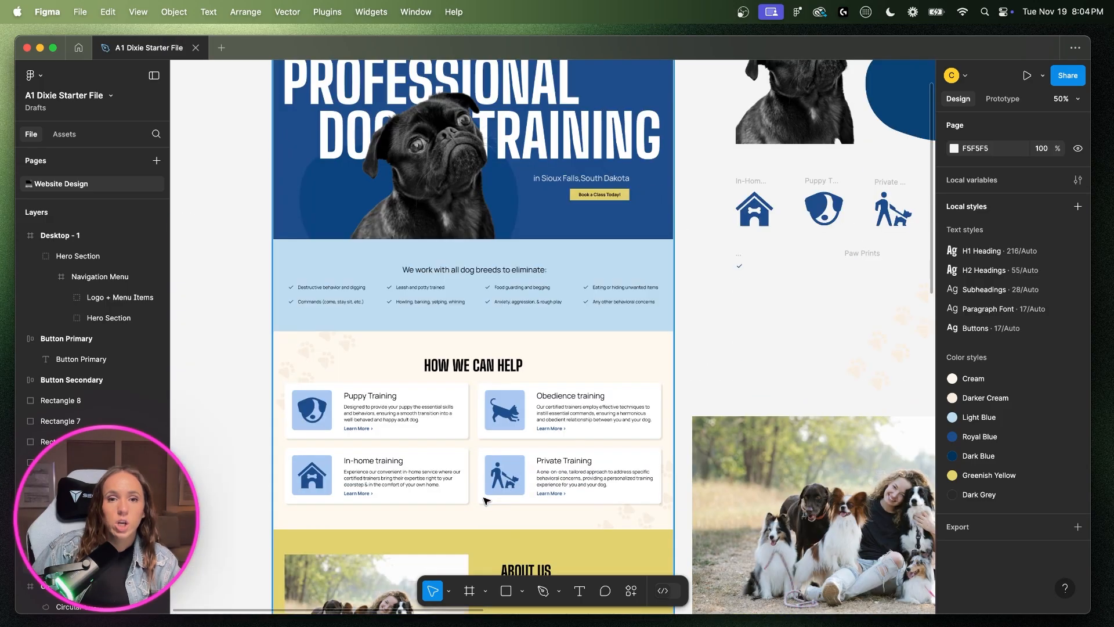
click(462, 295)
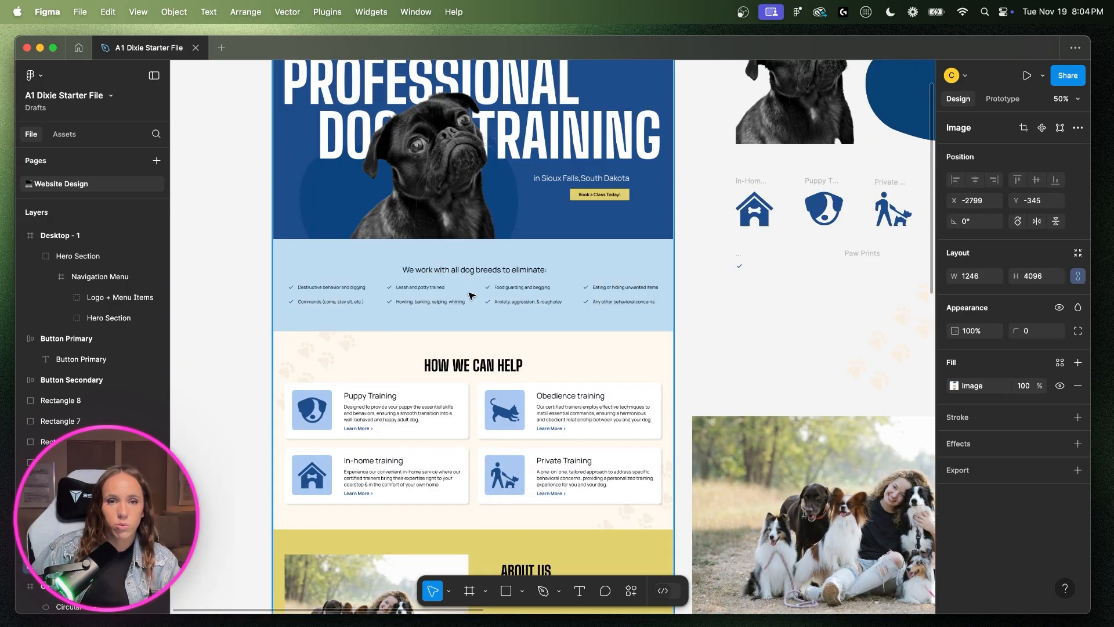
scroll(471, 296, right, 20)
click(535, 357)
scroll(548, 383, up, 1)
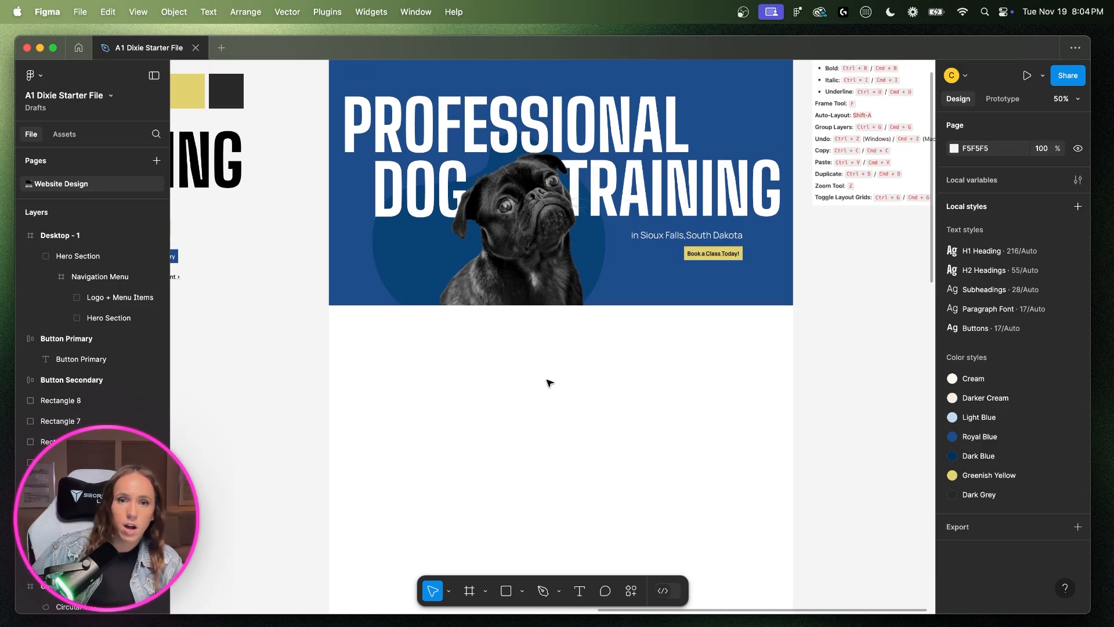
- Draw a full-width frame directly beneath the hero in Desktop - 1, 1440 × 332 in size
click(470, 591)
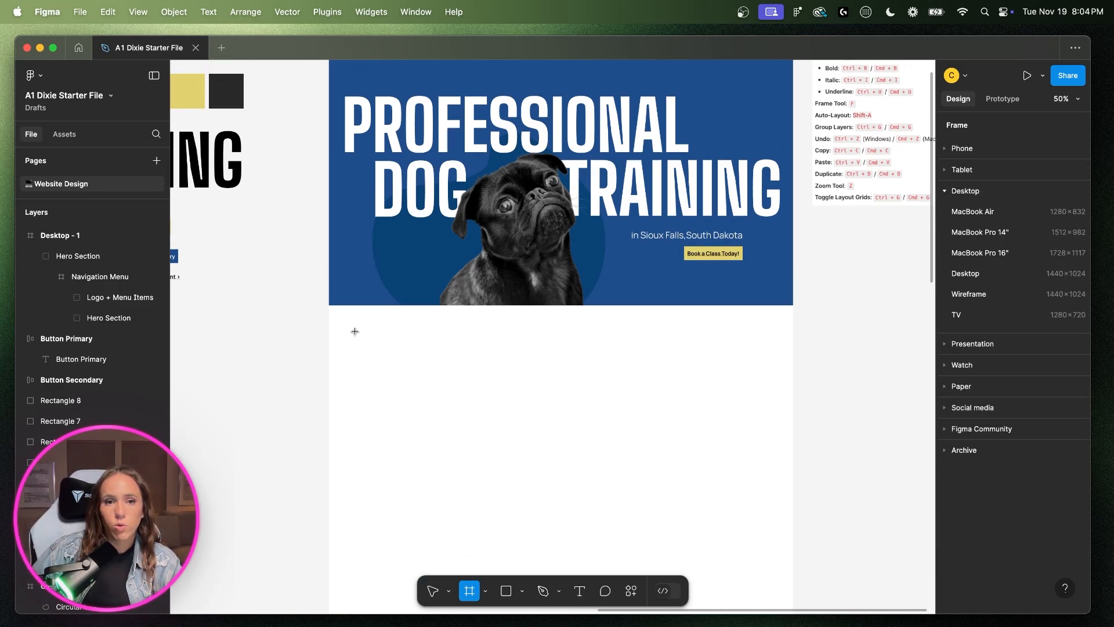
drag(329, 305, 793, 410)
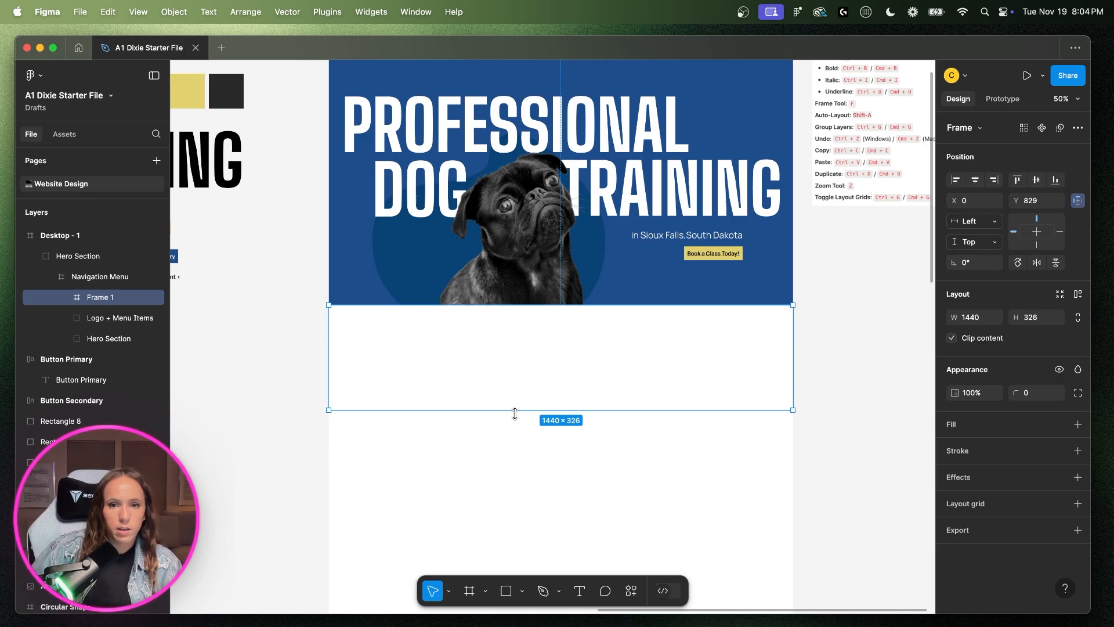
drag(512, 411, 512, 413)
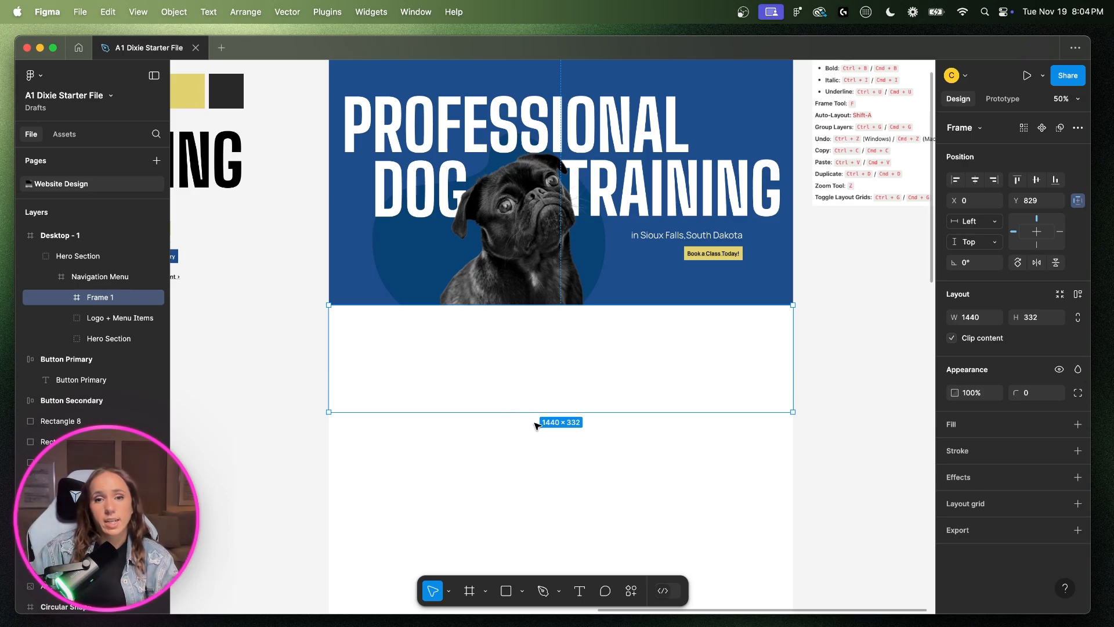
- Fill the new frame beneath the hero with the Light Blue colour style
scroll(563, 441, down, 2)
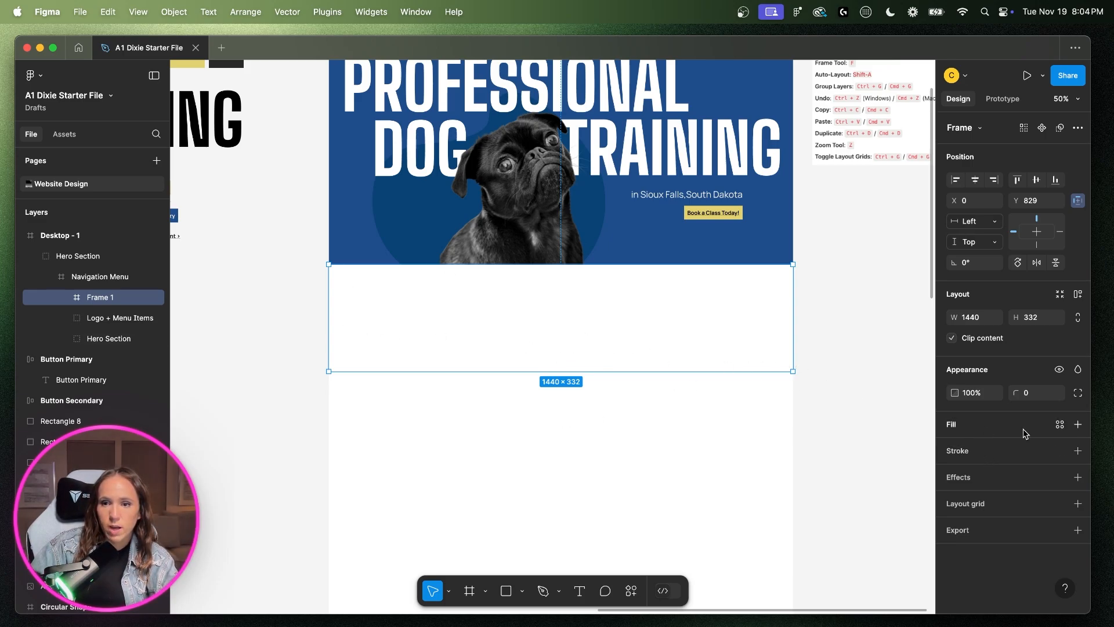
click(1060, 424)
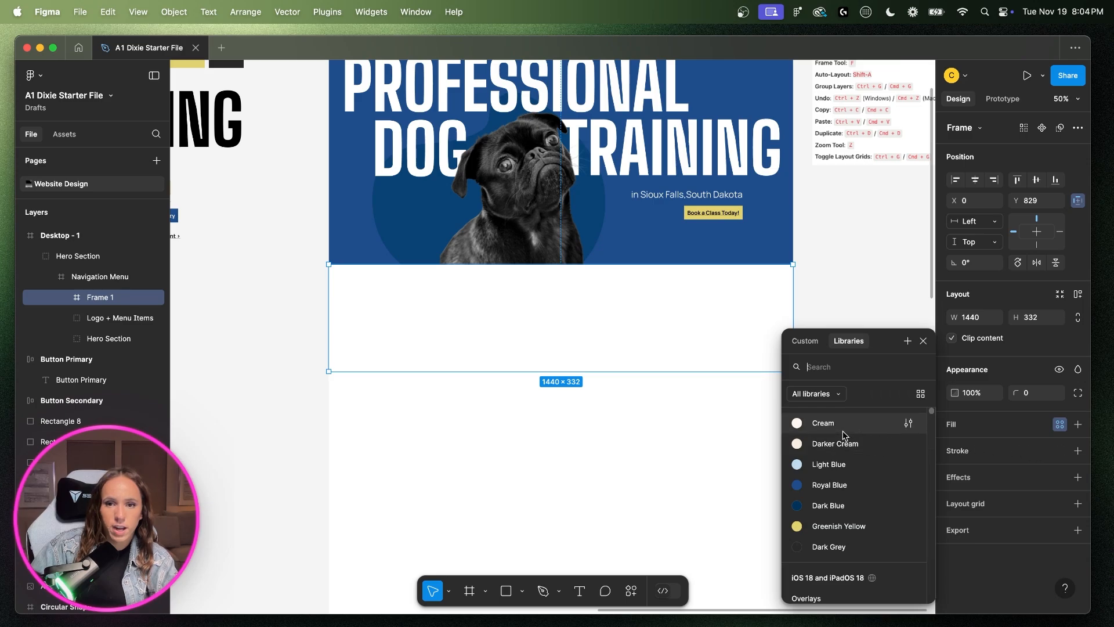
click(825, 464)
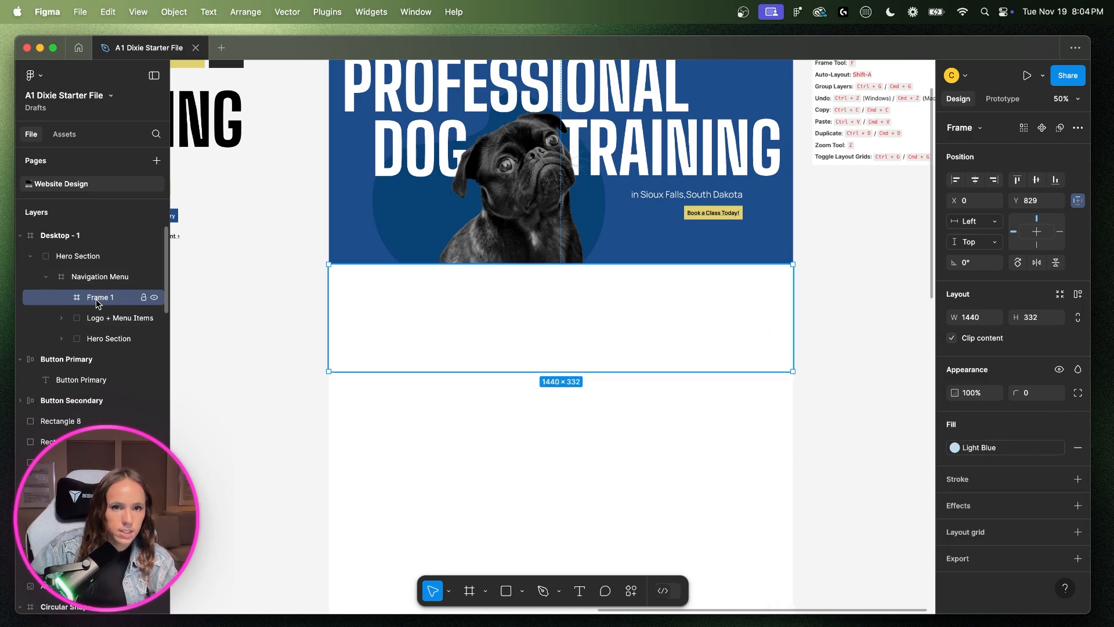
- Move the light blue frame's layer out of Navigation Menu to the top level below Desktop - 1, and collapse the outer Hero Section
drag(90, 300, 35, 347)
click(31, 256)
click(66, 279)
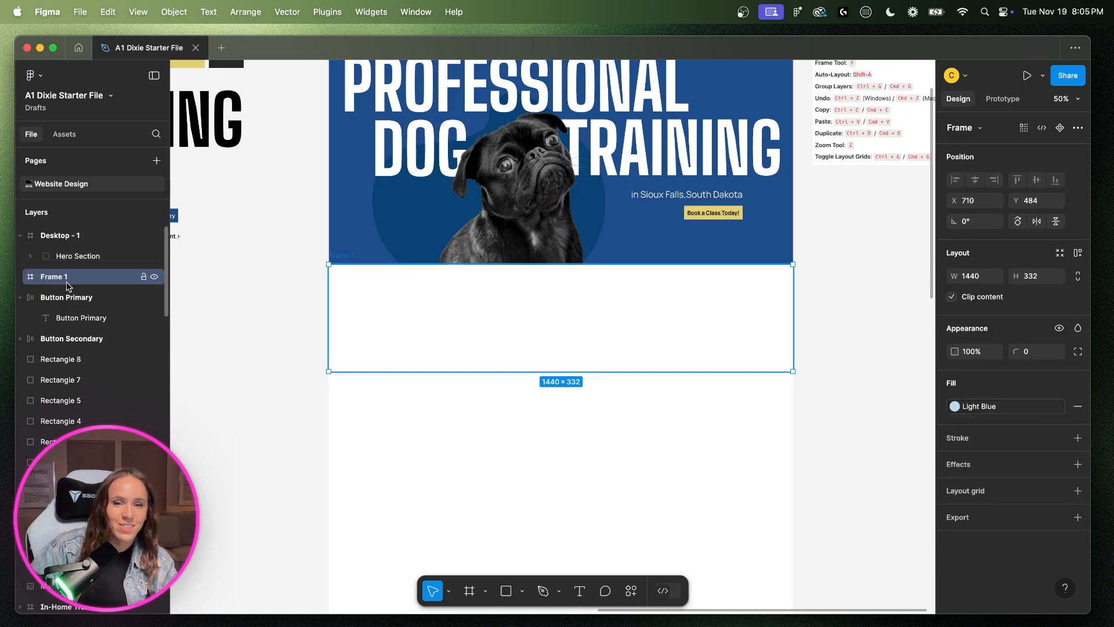
- Delete the misplaced 1440 × 332 frame that sits outside Desktop - 1
click(725, 386)
click(616, 319)
key(Delete)
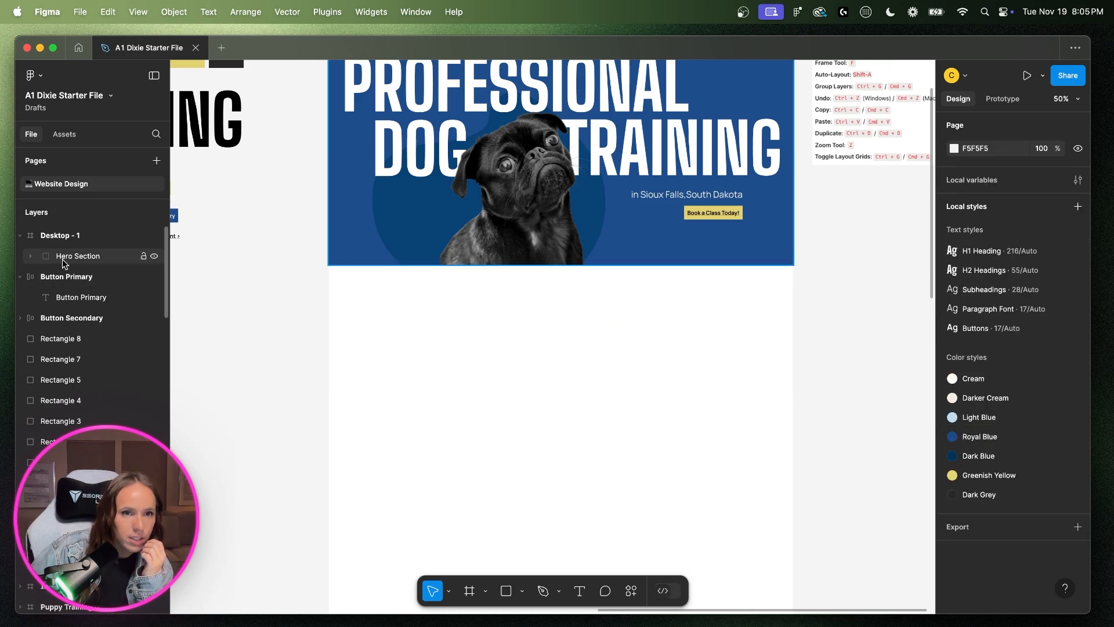
- Draw a new frame inside Desktop - 1 directly beneath the hero, spanning the full 1440 width, and set its height to 332
click(470, 591)
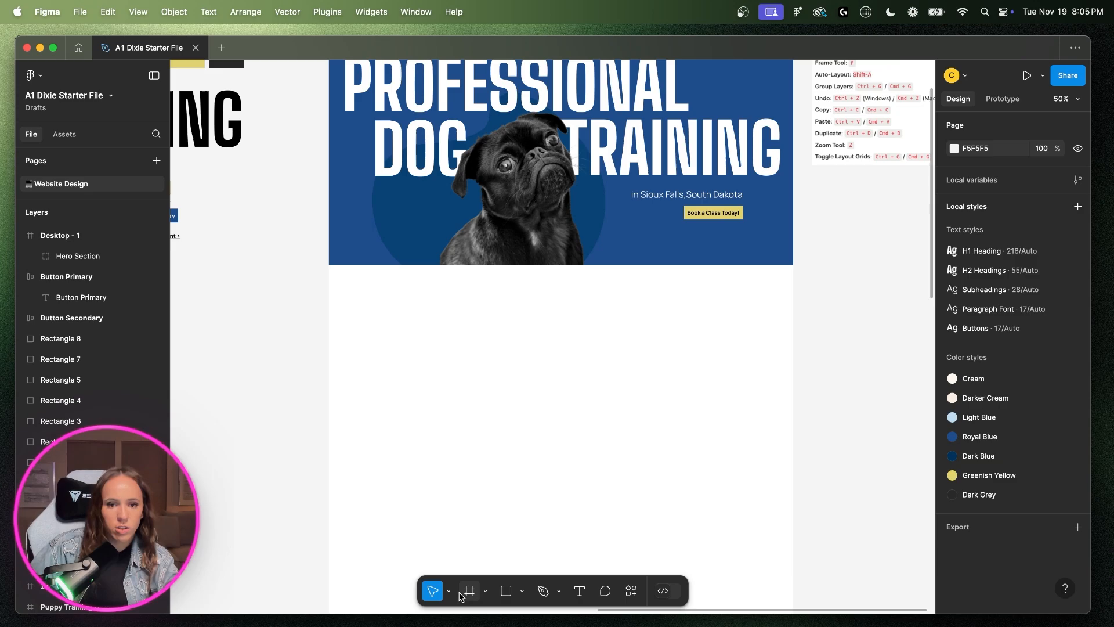
drag(351, 284, 794, 408)
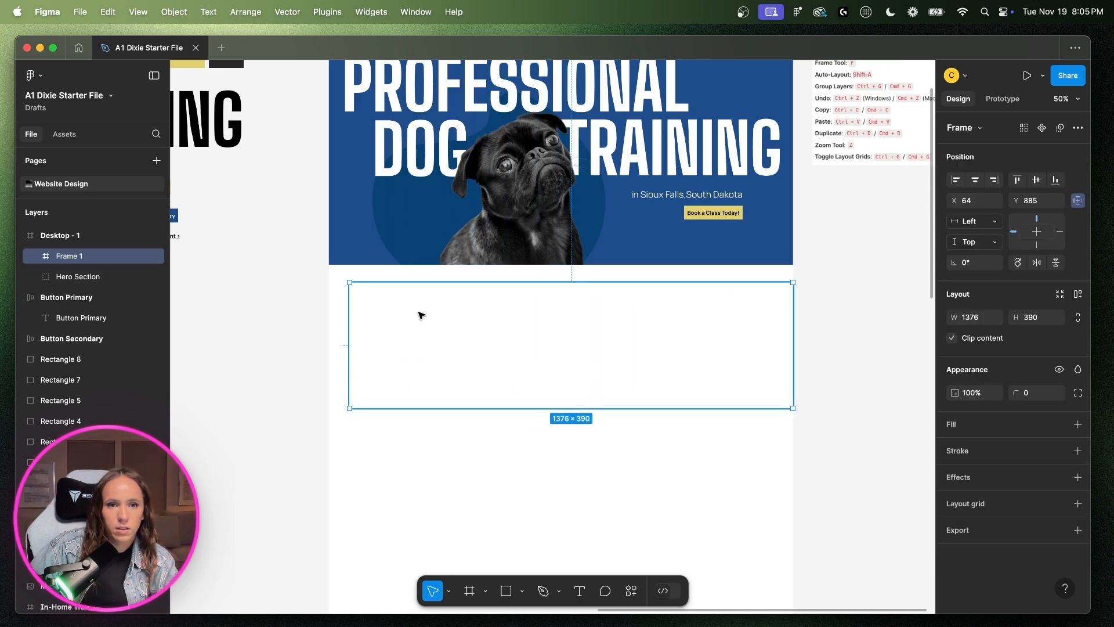
drag(349, 282, 330, 265)
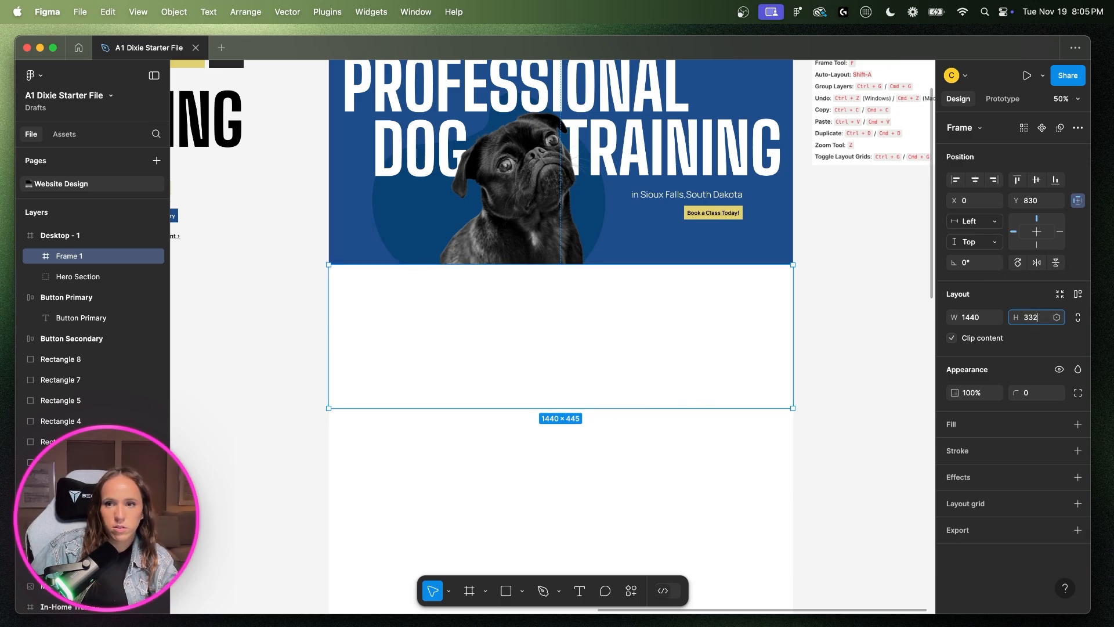
key(Return)
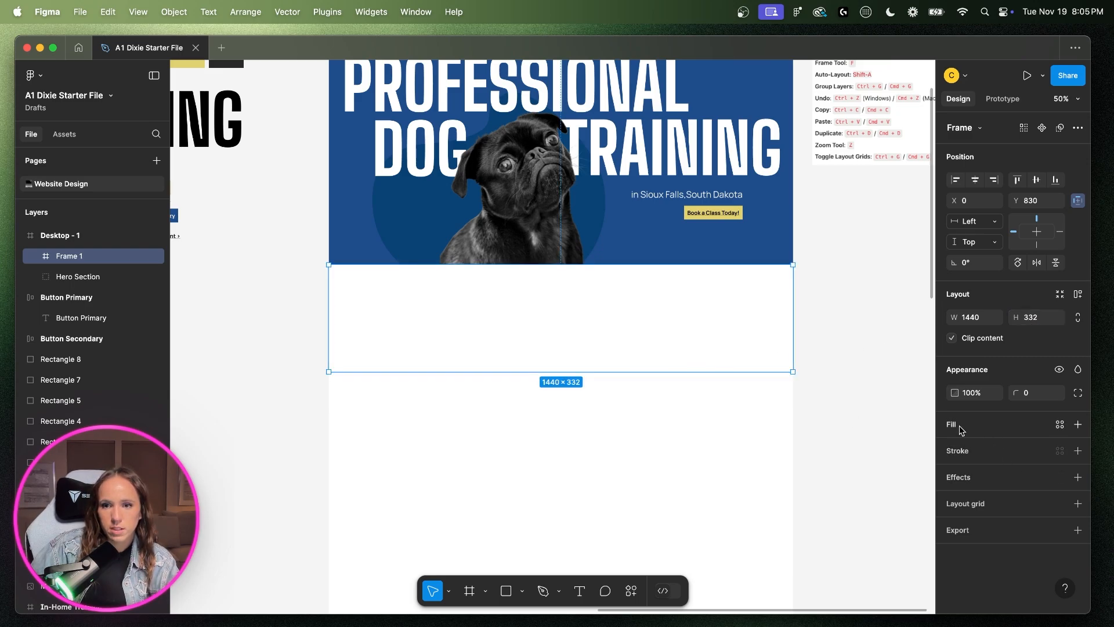
- Fill the new frame beneath the hero with the Light Blue colour style and deselect it
click(1060, 424)
click(824, 464)
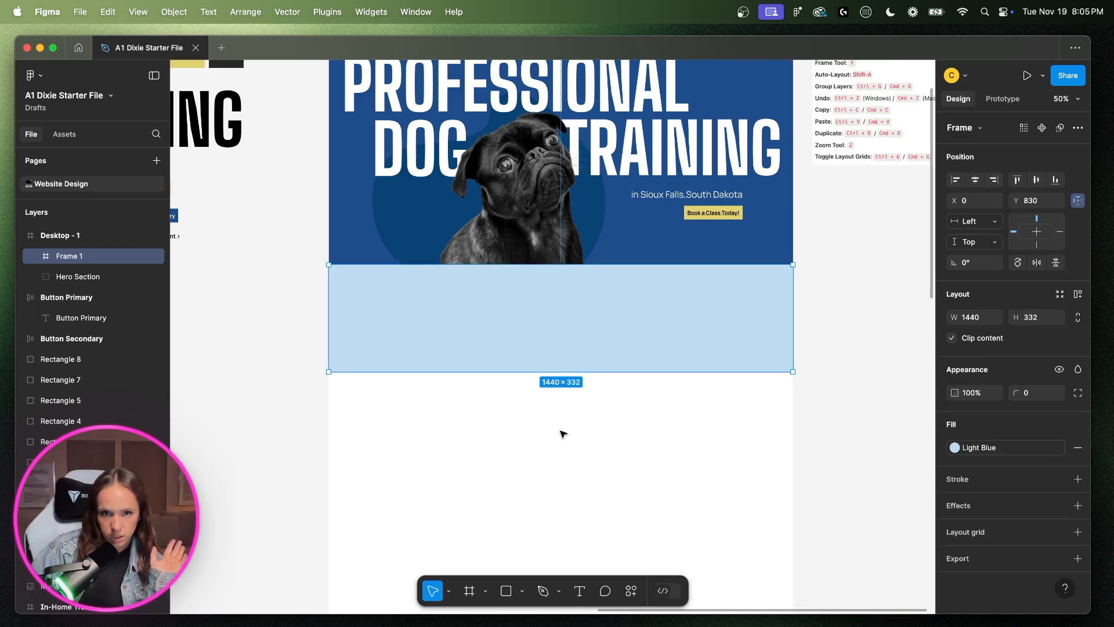
click(498, 448)
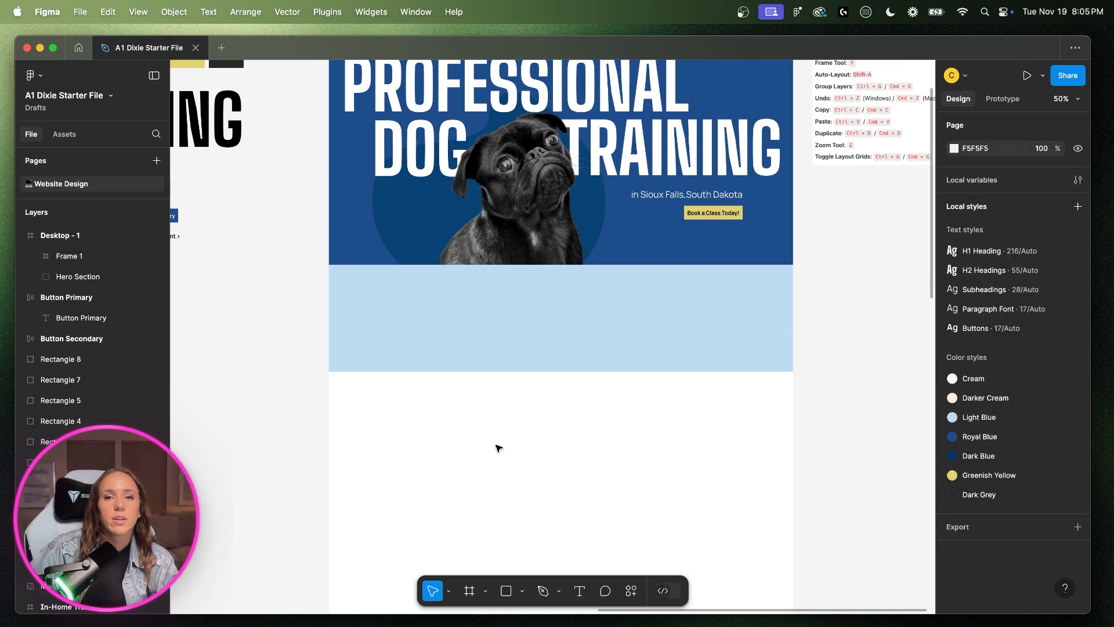
- Copy the "We work with all dog breeds to eliminate:" line from Page Copy into the light blue frame and place it near the frame's upper middle
scroll(498, 448, left, 10)
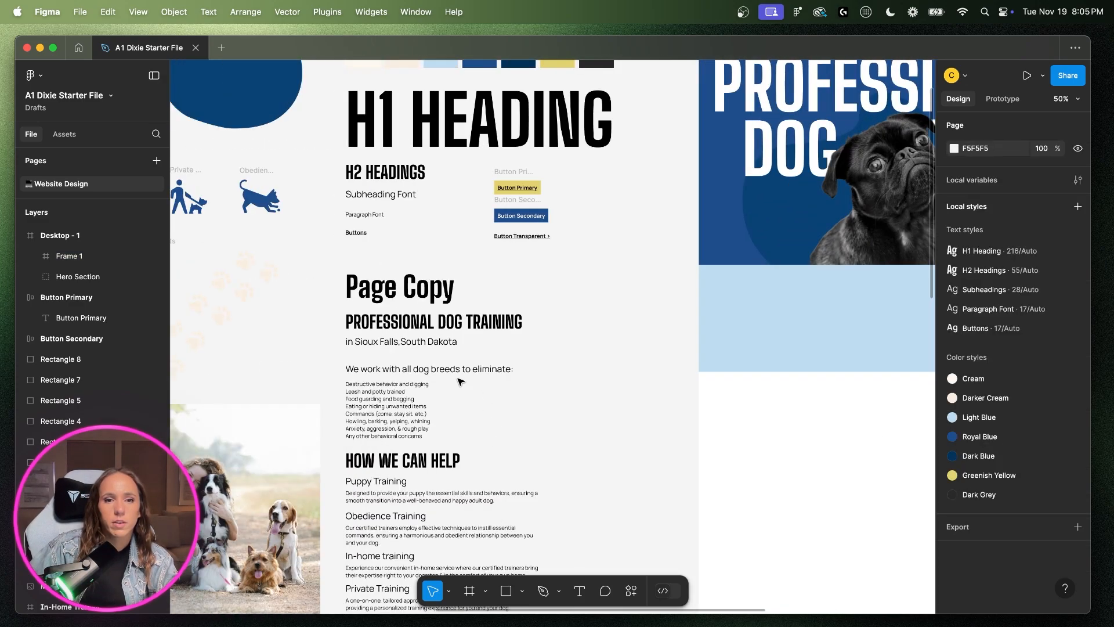
scroll(461, 381, right, 10)
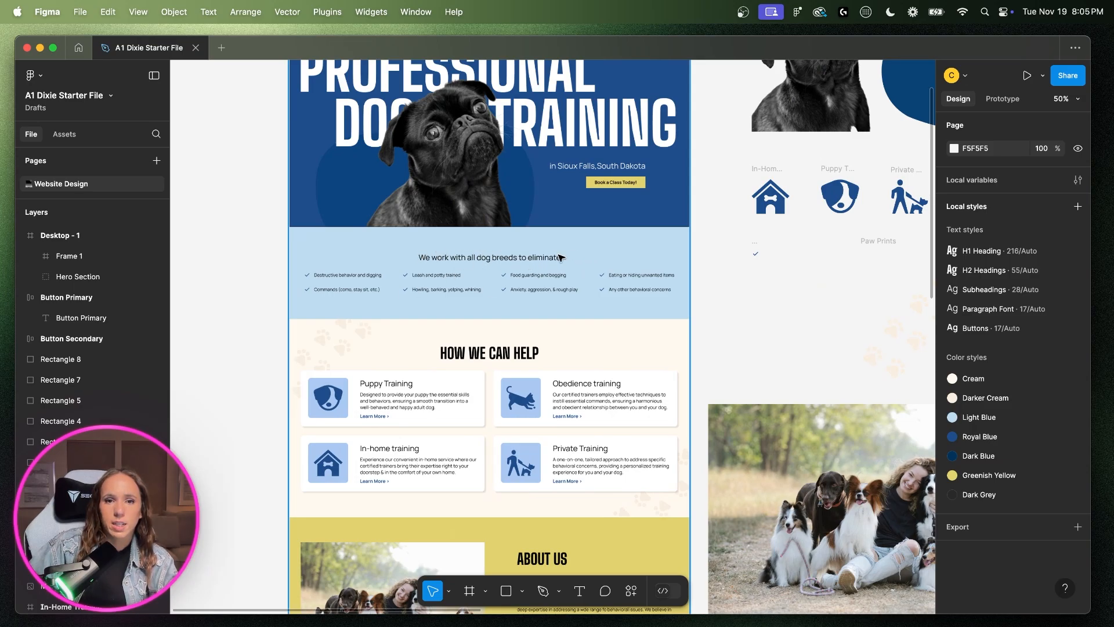
scroll(562, 257, right, 10)
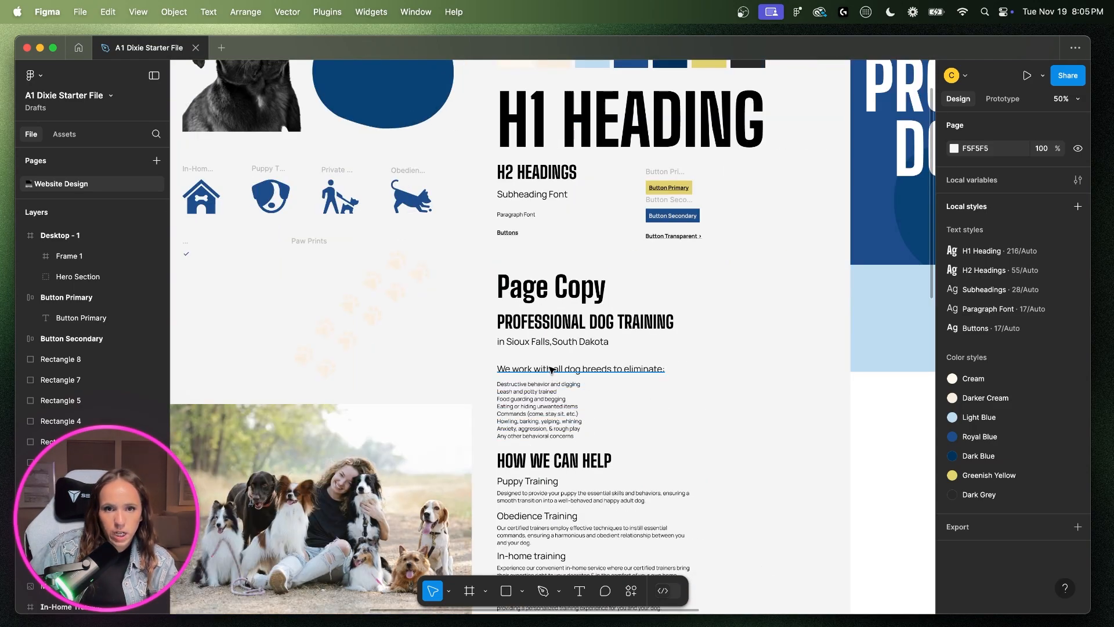
click(551, 369)
scroll(699, 373, right, 6)
click(697, 343)
scroll(694, 340, right, 5)
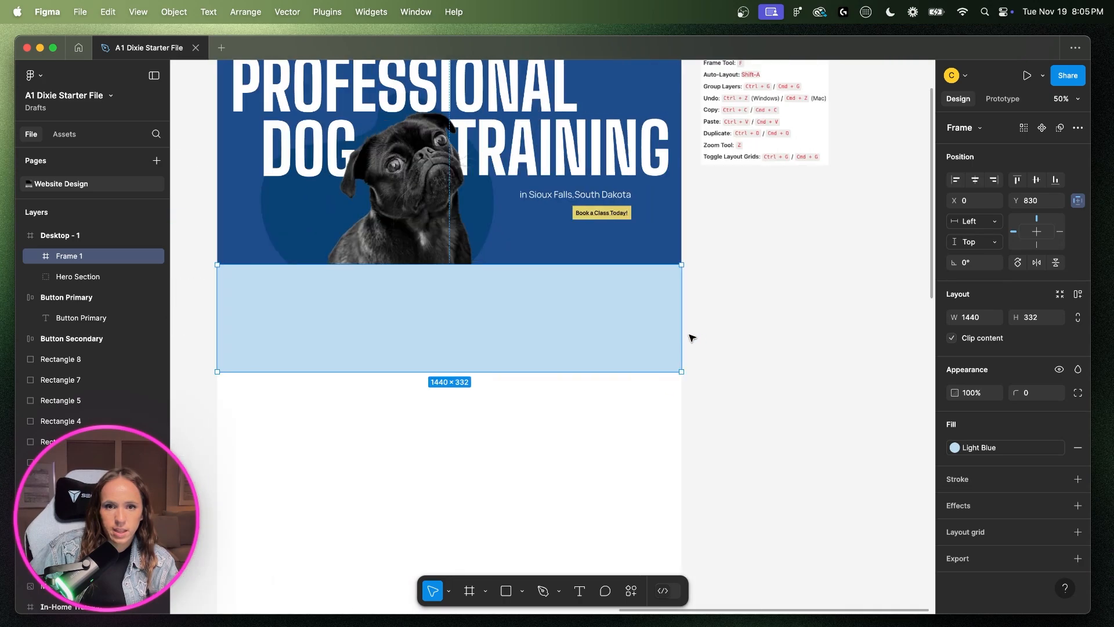
key(cmd+v)
drag(451, 374, 451, 303)
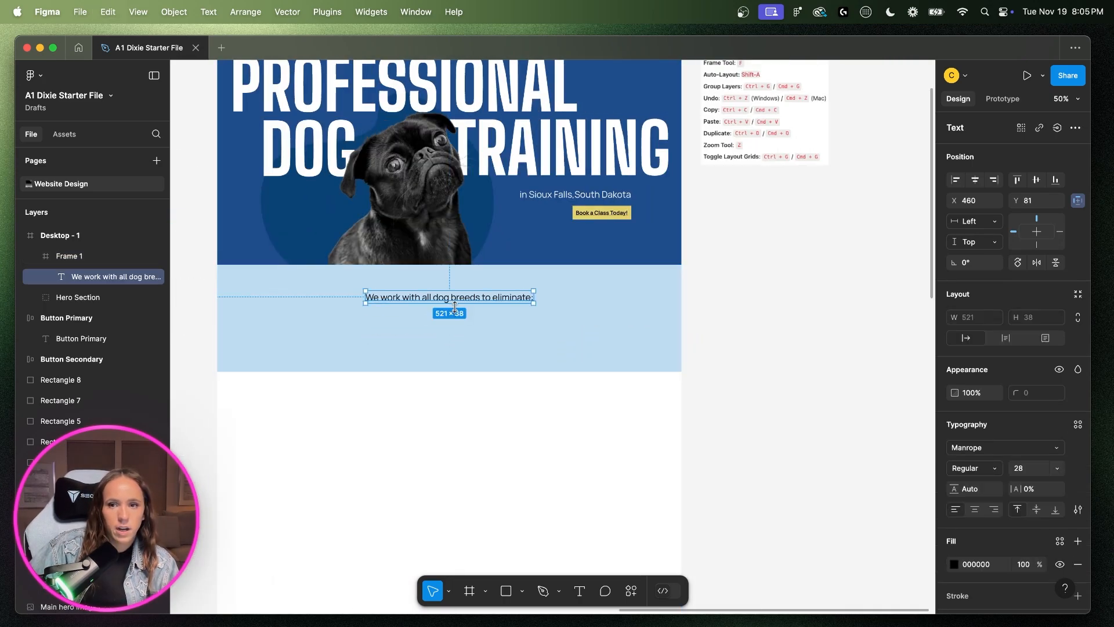
- Centre-align the "We work with all dog breeds to eliminate:" text and centre it horizontally within the light blue frame
click(975, 510)
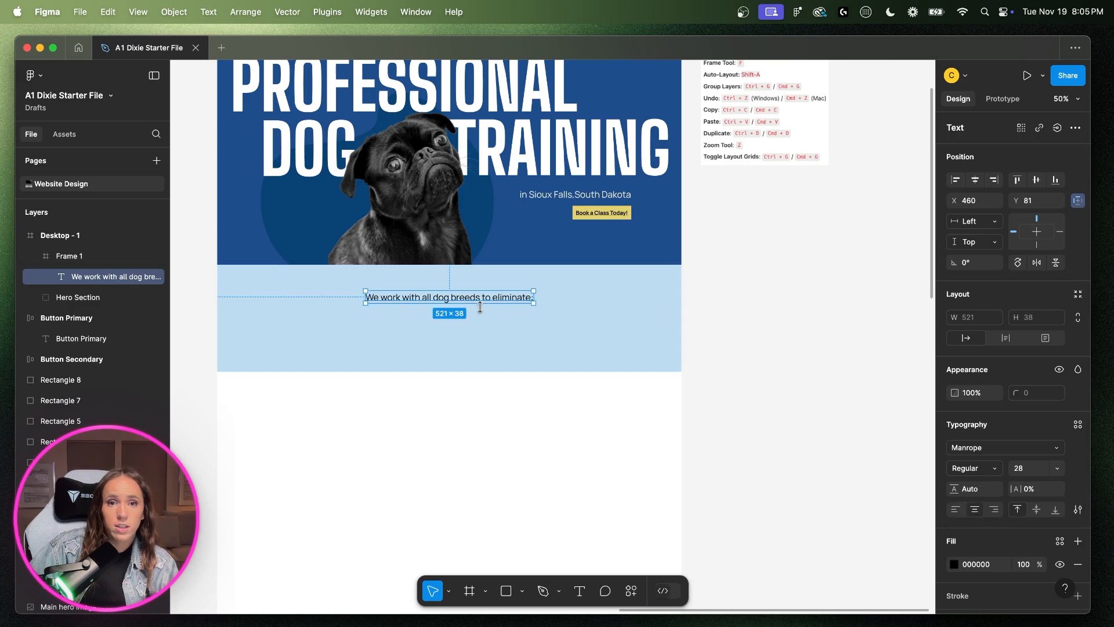
mouse_move(478, 303)
mouse_down()
mouse_move(467, 301)
mouse_move(482, 301)
mouse_up()
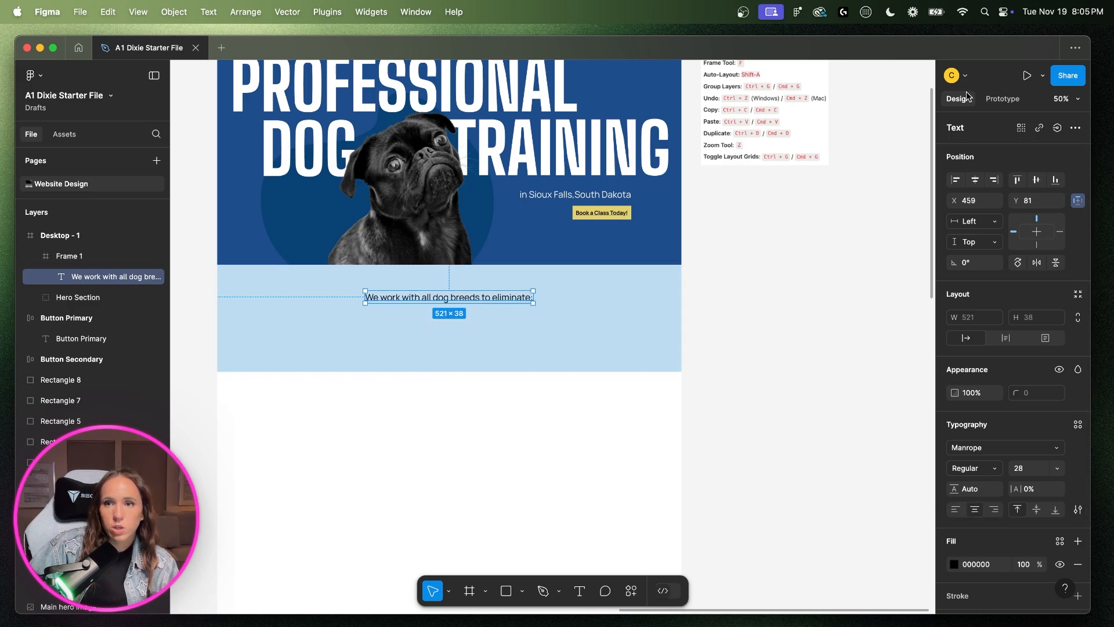
click(975, 181)
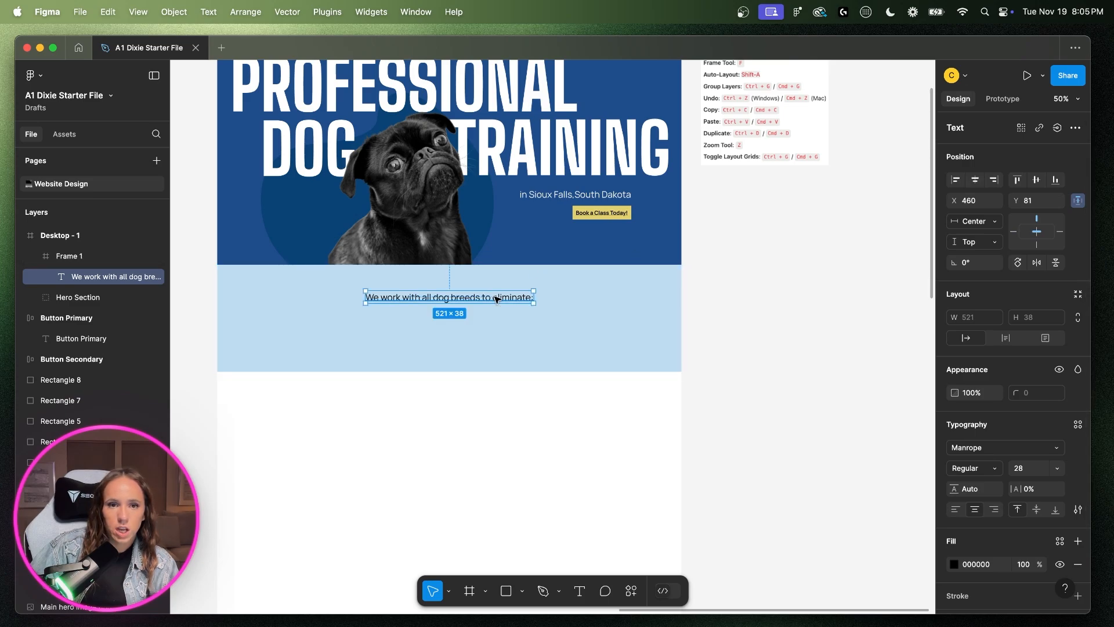
- Examine the checkmark list's column layout in the light blue section of the example design
key(shift+0)
key(minus)
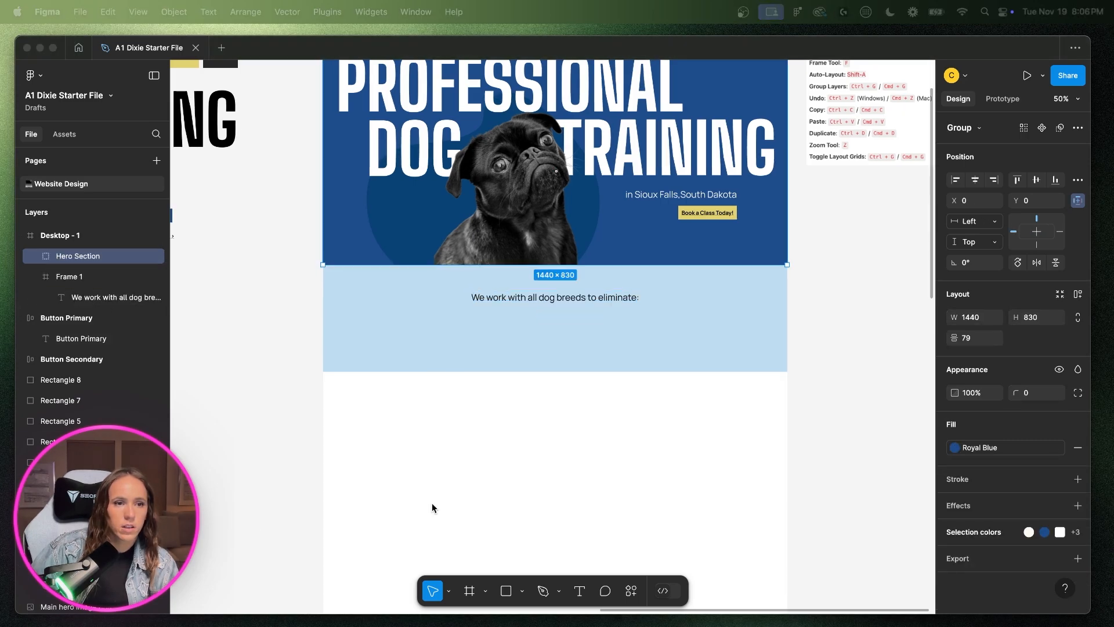
scroll(549, 483, left, 7)
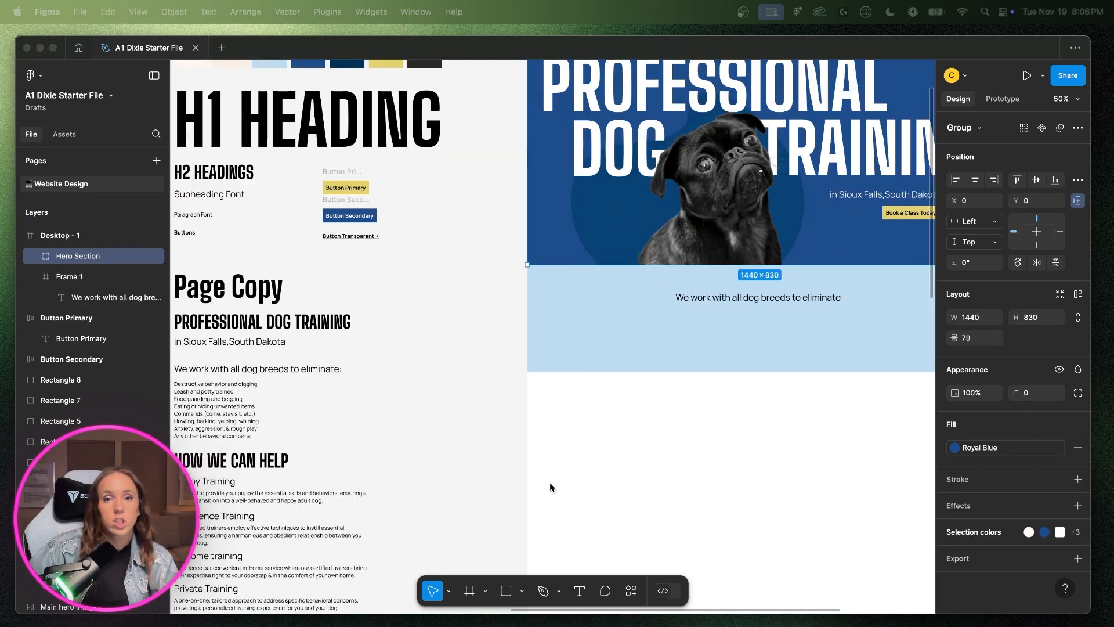
scroll(551, 489, left, 5)
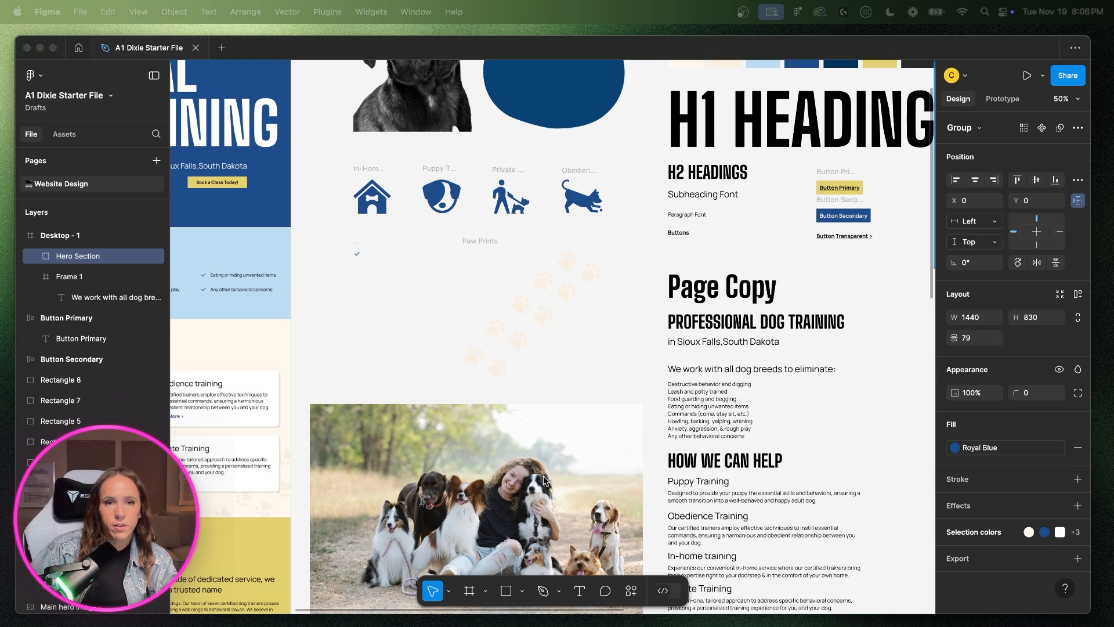
scroll(556, 457, left, 5)
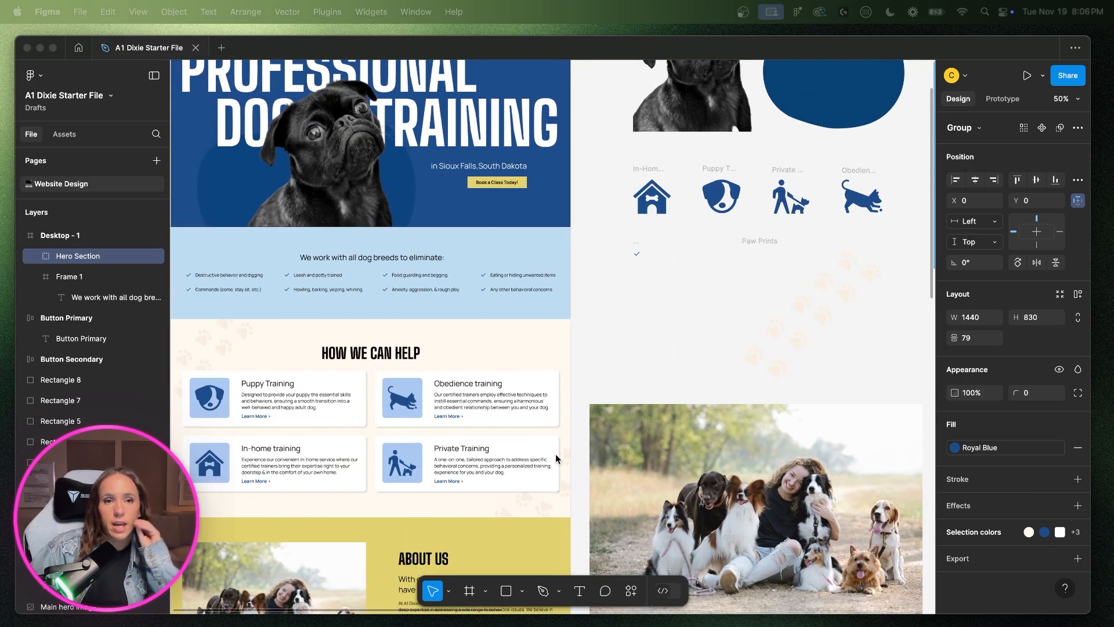
scroll(450, 374, left, 2)
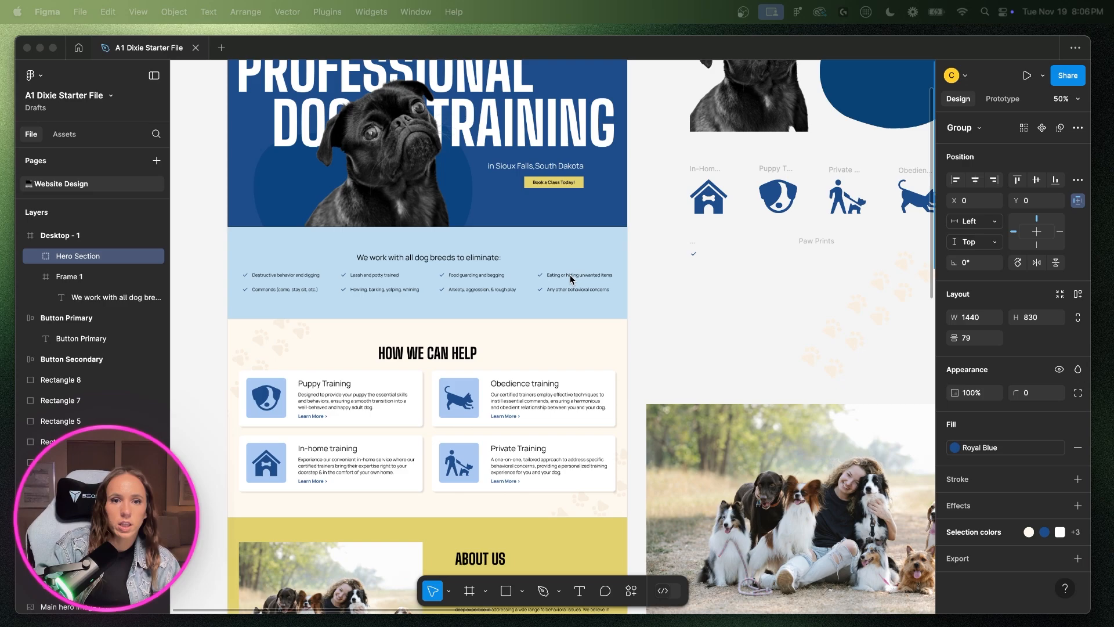
key(super+equal)
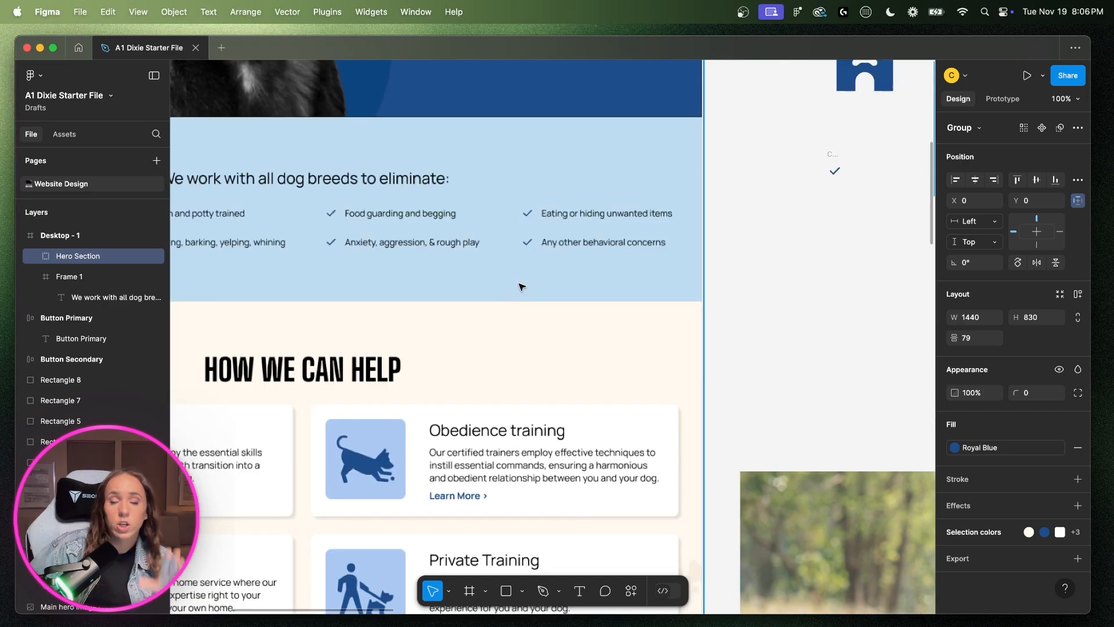
scroll(521, 286, left, 5)
scroll(777, 259, left, 5)
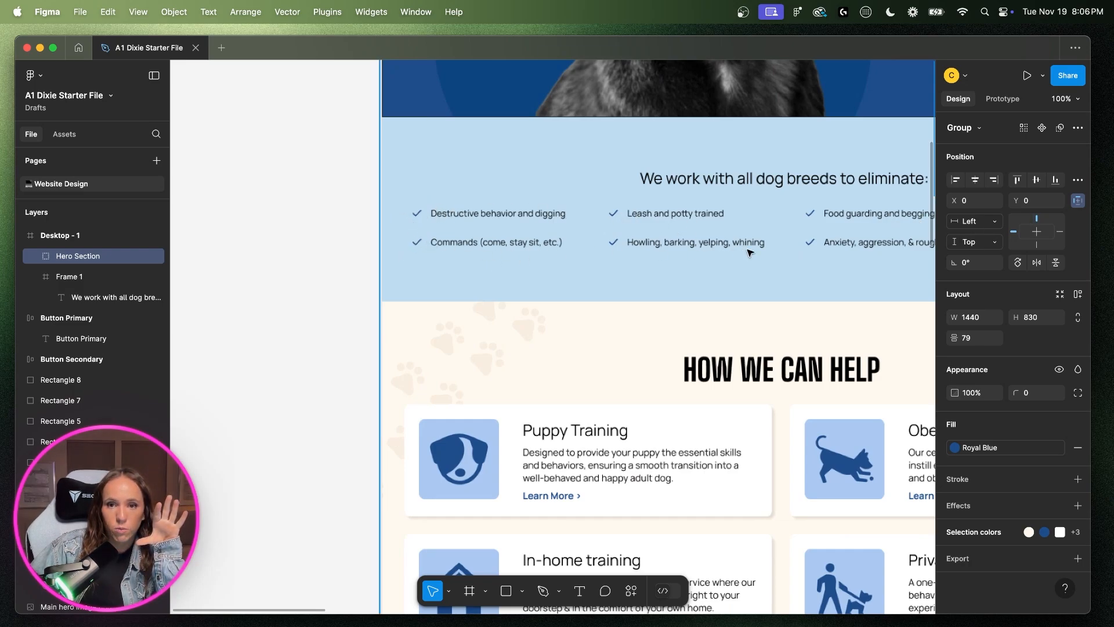
scroll(679, 254, right, 15)
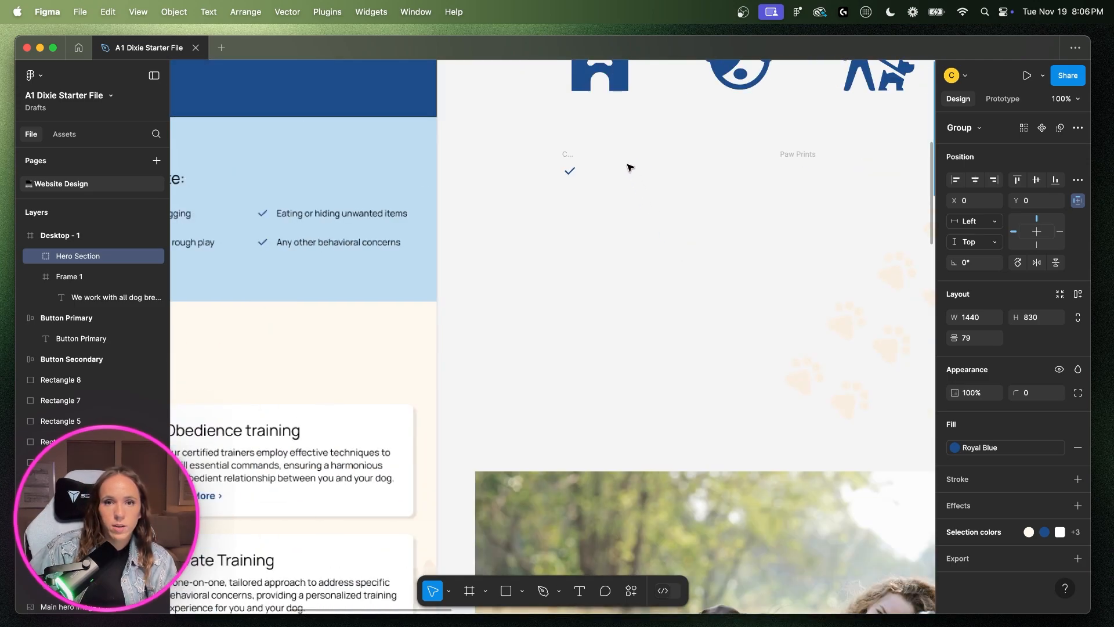
- Copy the Checkmark icon into the light blue frame, show the layout grids, and place the icon in the first column at about X 41, Y 160
click(621, 164)
drag(587, 150, 570, 171)
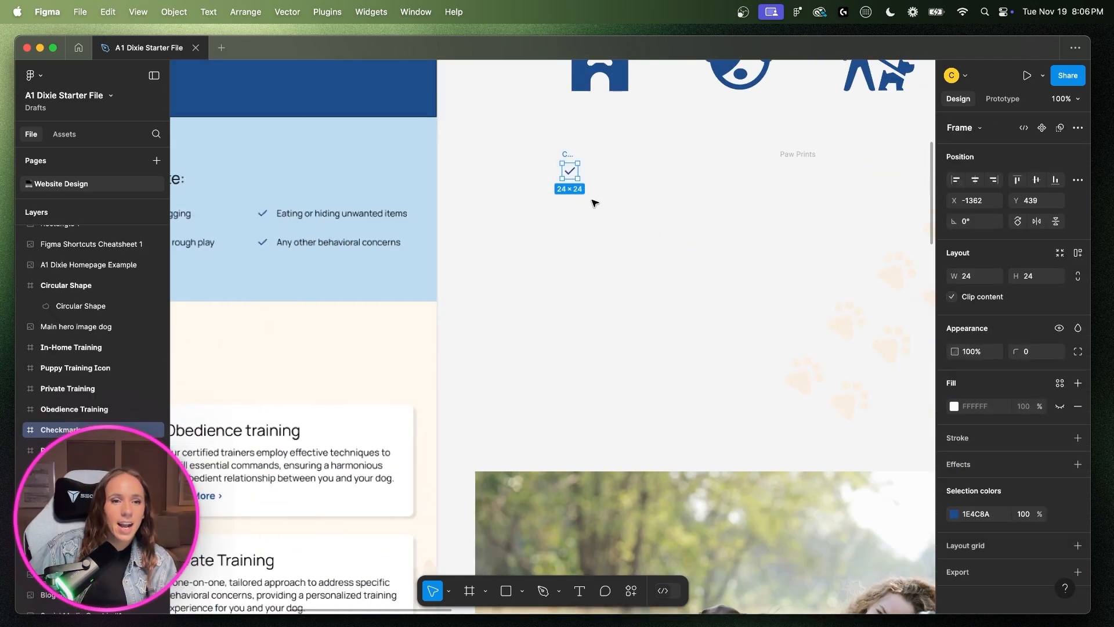
scroll(598, 253, right, 20)
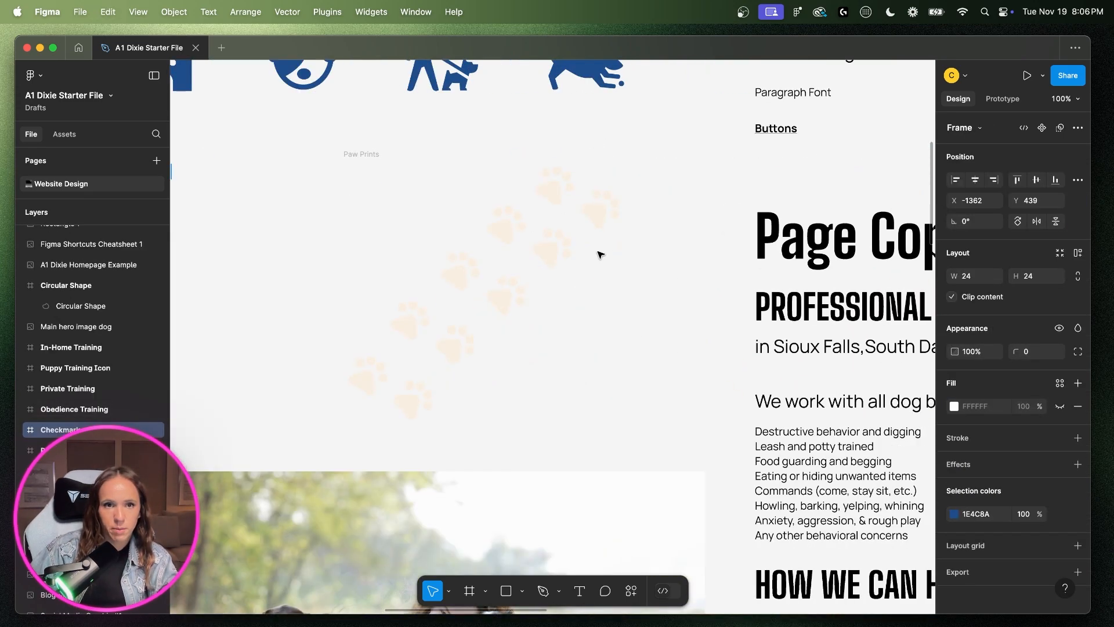
scroll(597, 252, right, 10)
click(611, 373)
key(ctrl+v)
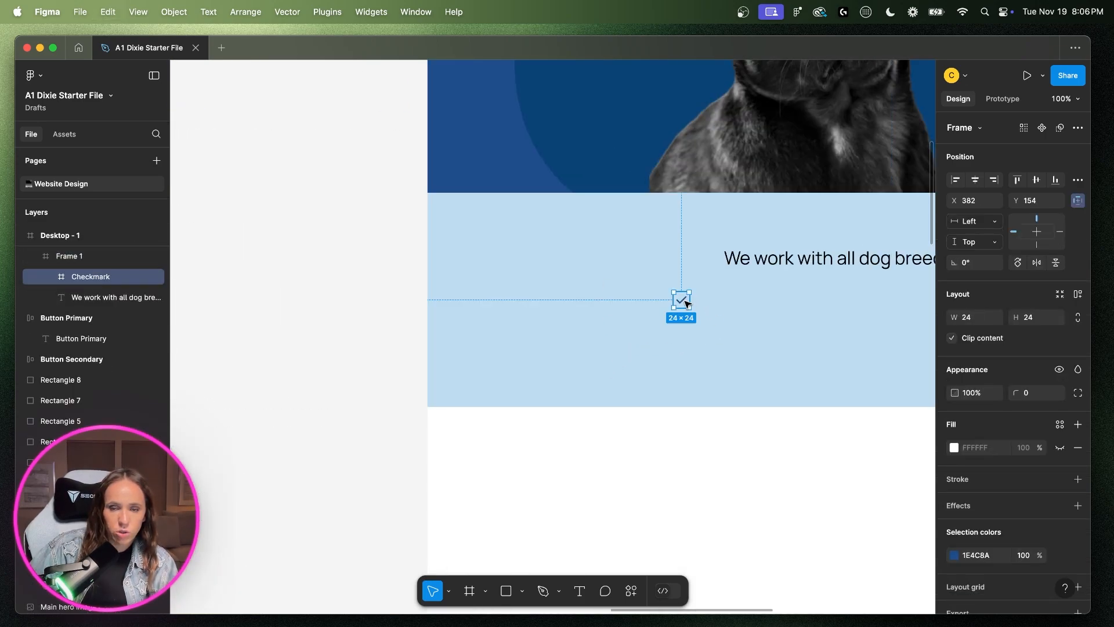
key(ctrl+g)
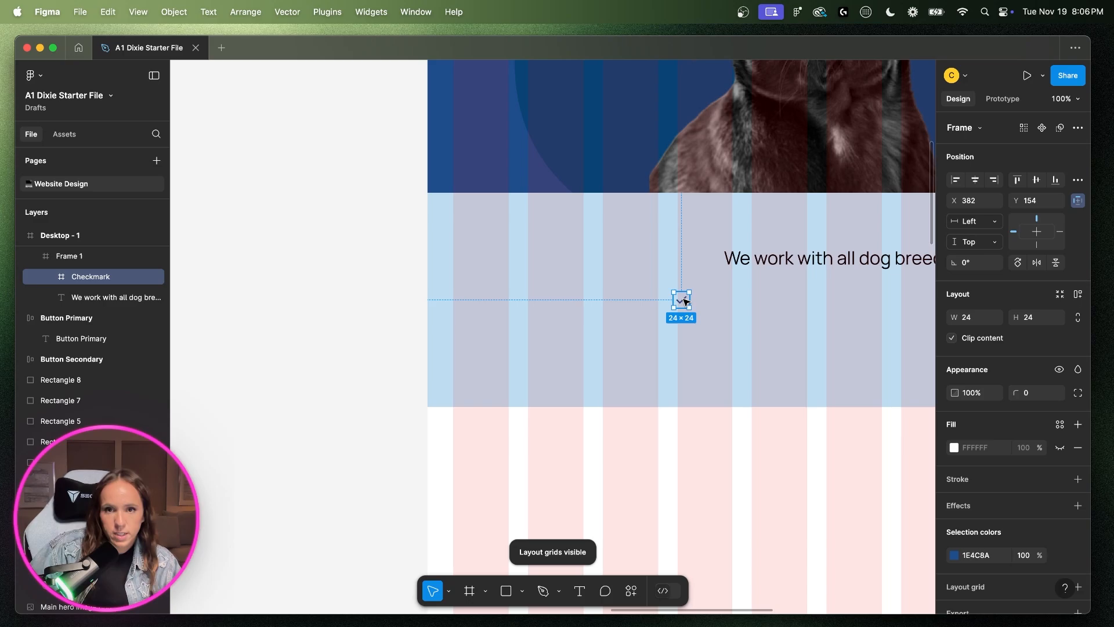
drag(684, 301, 480, 311)
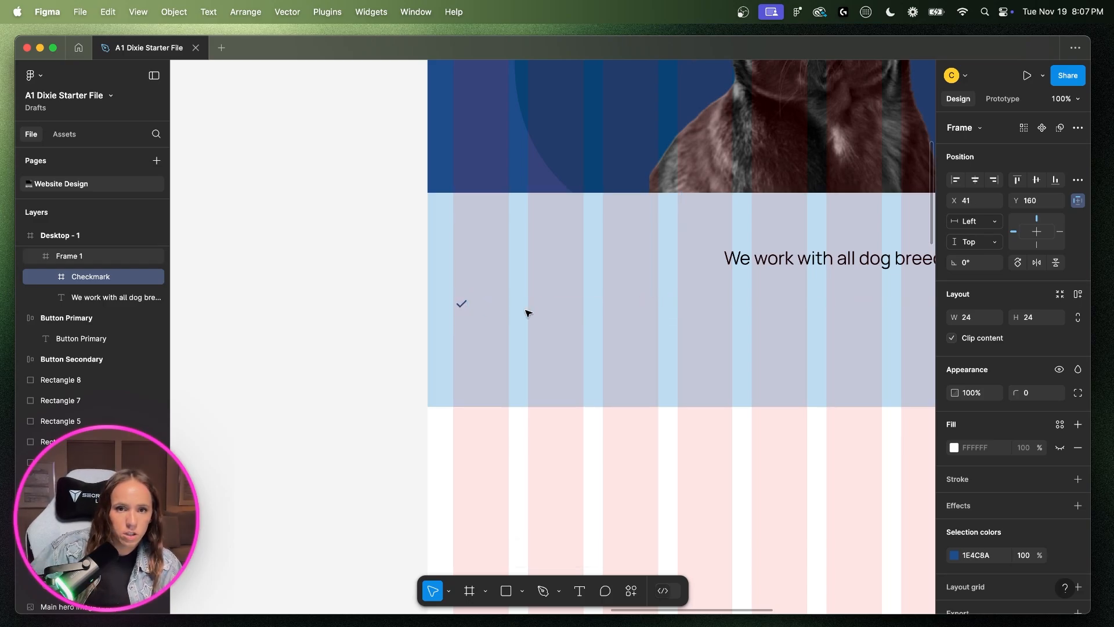
- Move the "Destructive behavior and digging" list from Page Copy into the light blue section, placing it beside the checkmark at about X 81, Y 990
scroll(381, 361, left, 10)
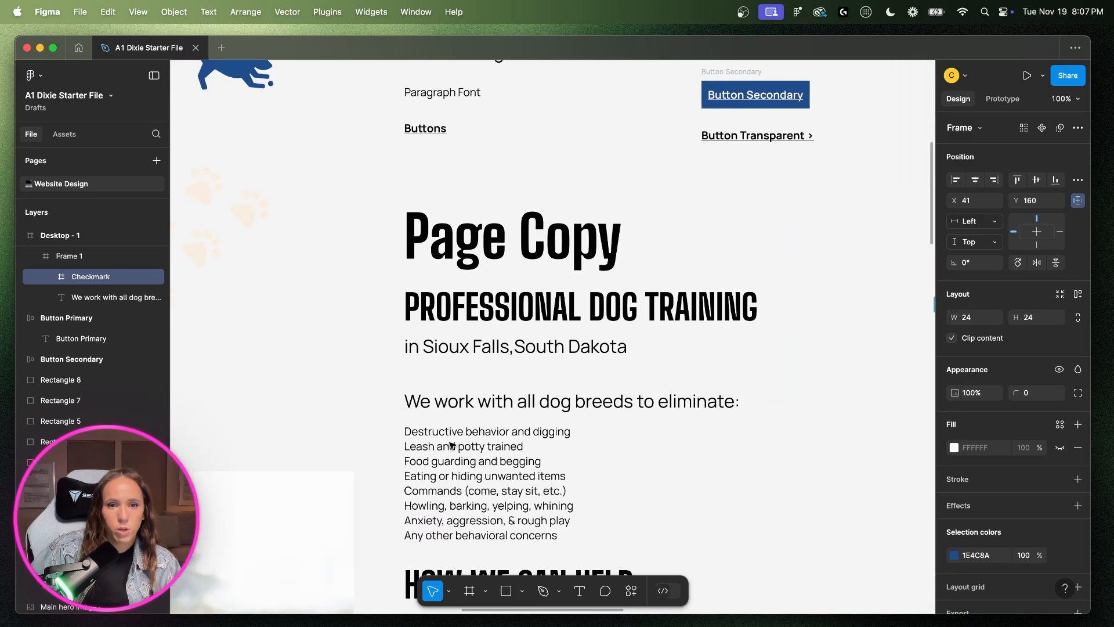
click(451, 445)
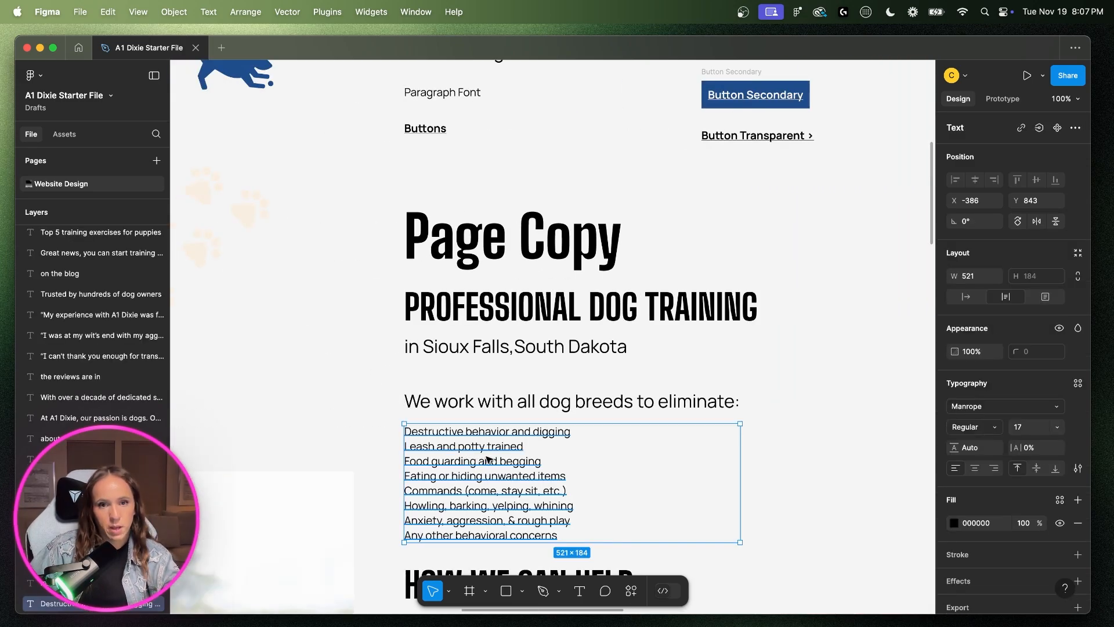
key(super+x)
scroll(493, 459, right, 10)
key(super+v)
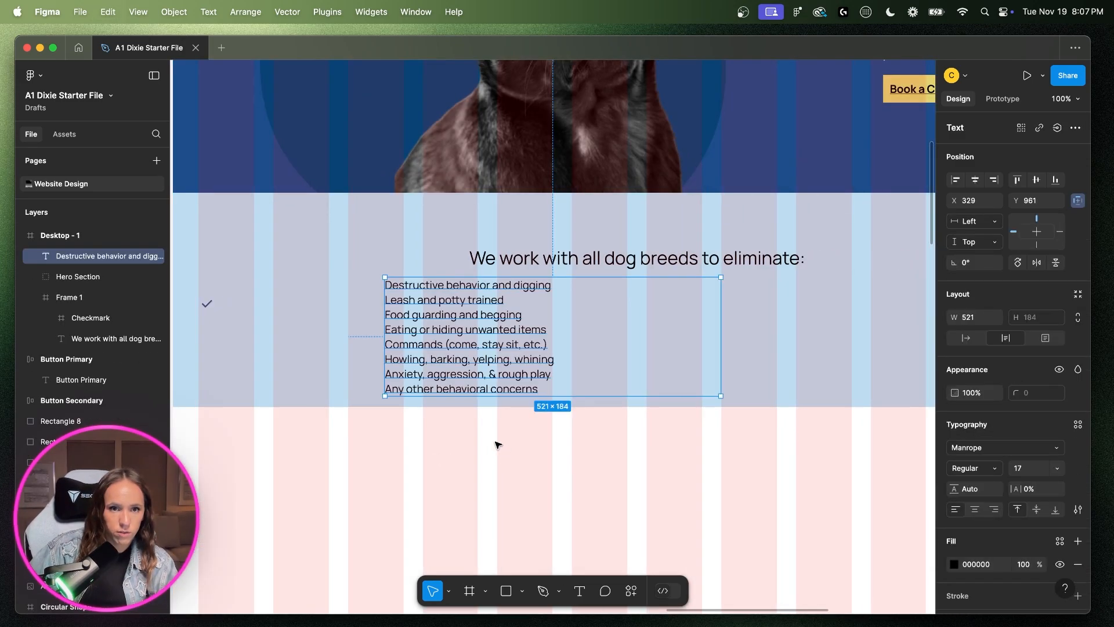
drag(427, 302, 286, 321)
scroll(354, 333, left, 4)
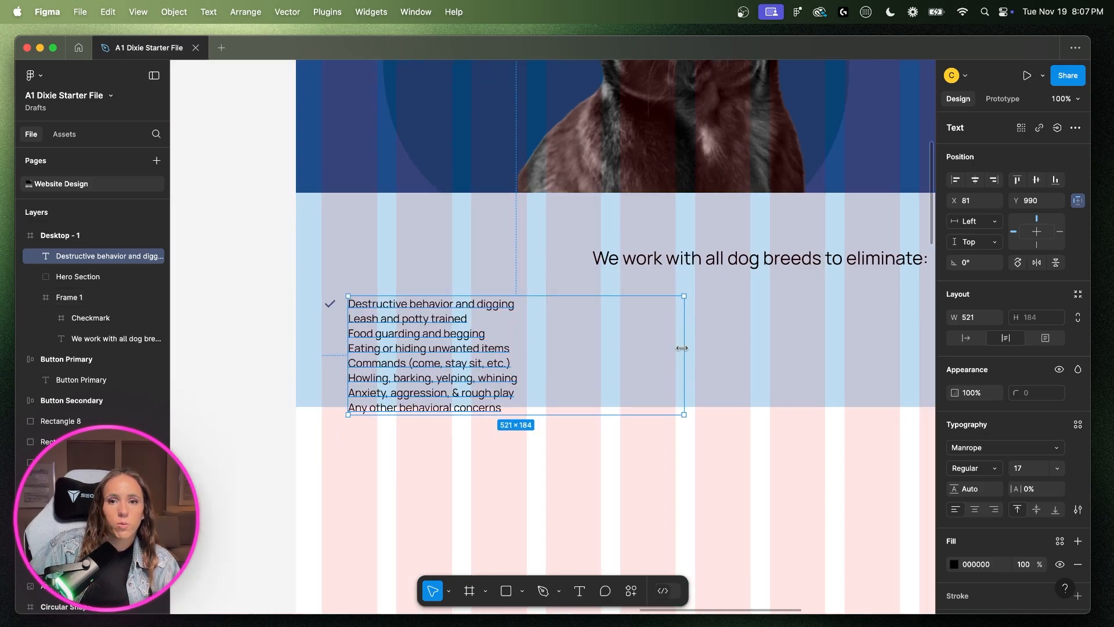
scroll(676, 371, right, 10)
scroll(681, 399, right, 4)
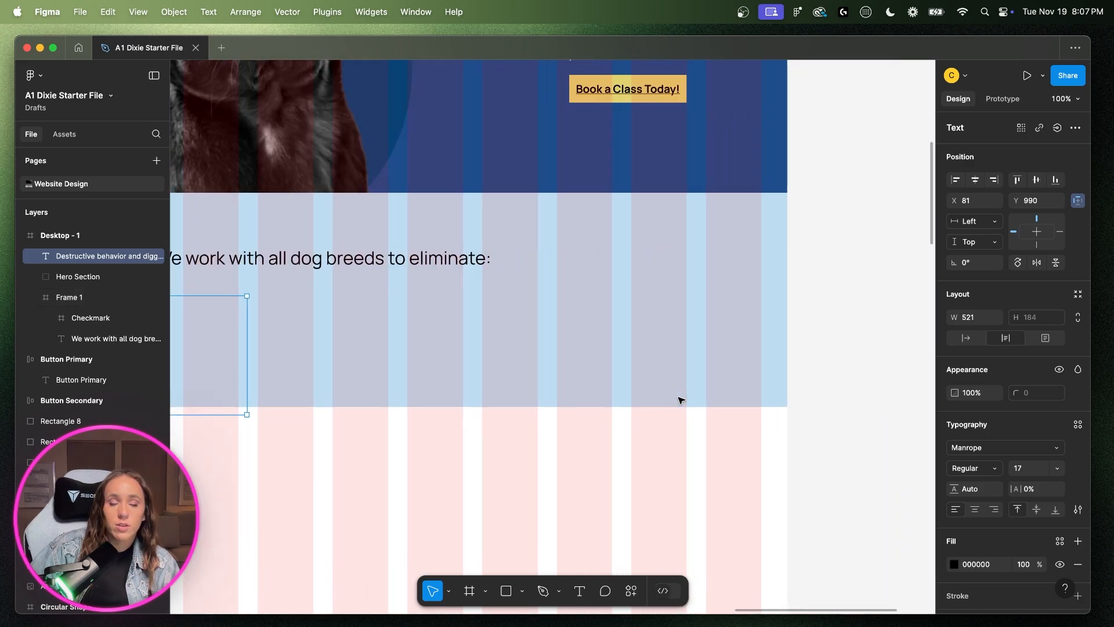
scroll(681, 400, left, 4)
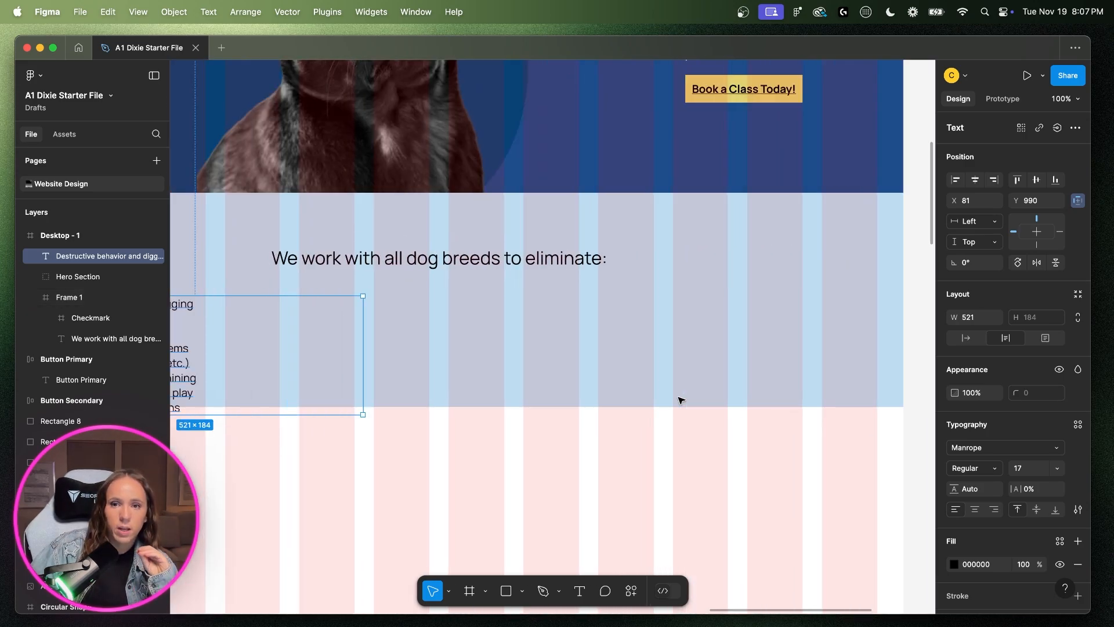
scroll(681, 399, left, 12)
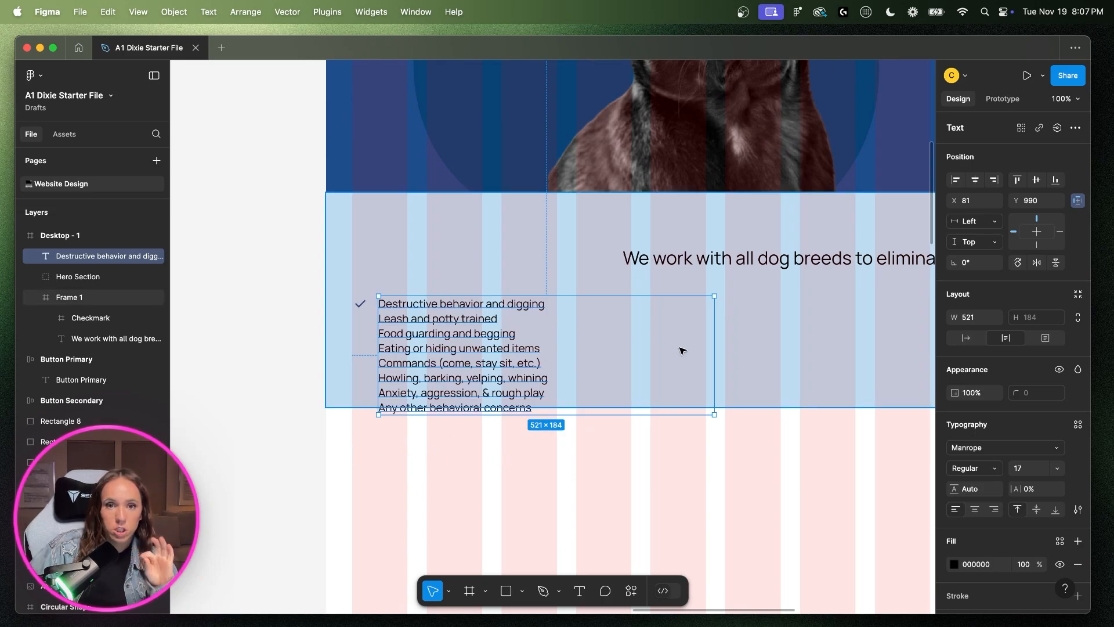
- Move the list text closer to the checkmark at X 75 and narrow its text box to 283 wide
drag(487, 361, 483, 359)
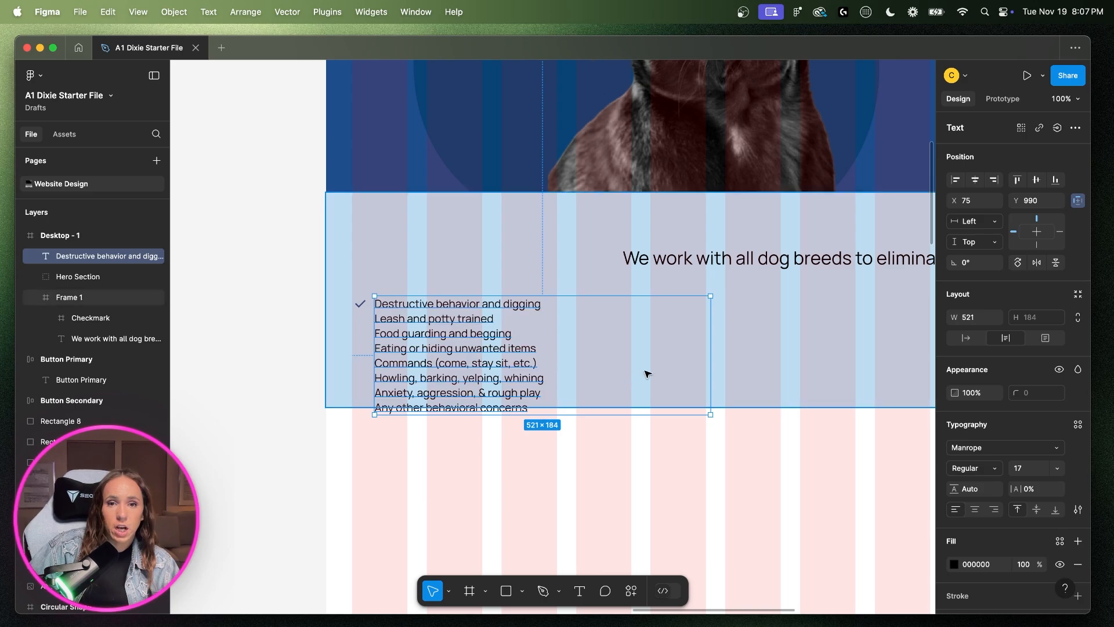
drag(714, 369, 556, 361)
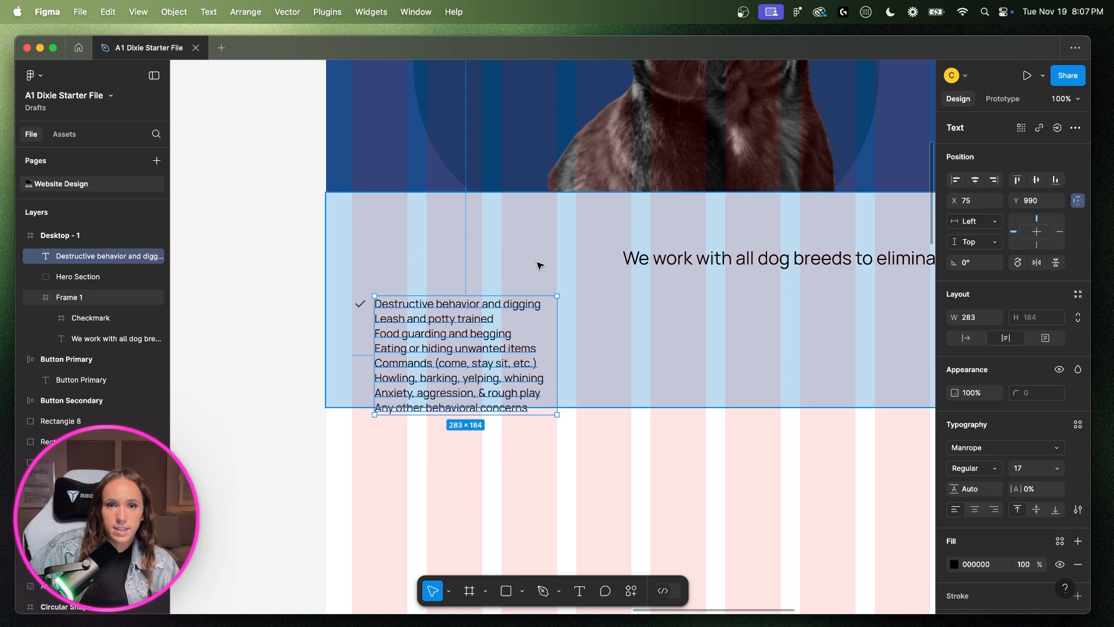
scroll(613, 364, right, 5)
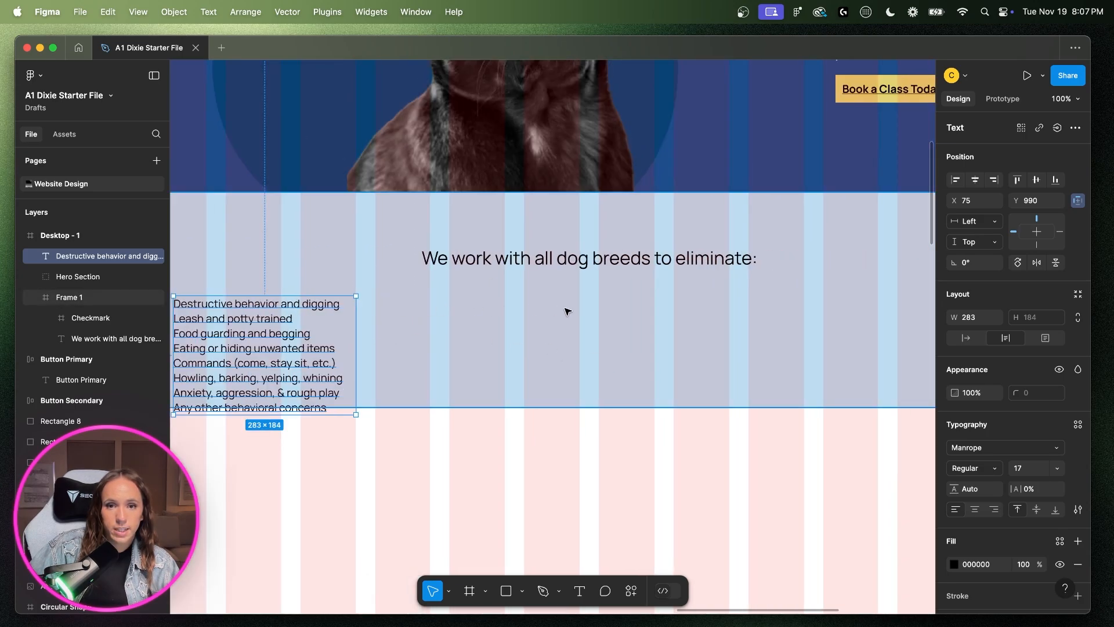
scroll(567, 312, right, 5)
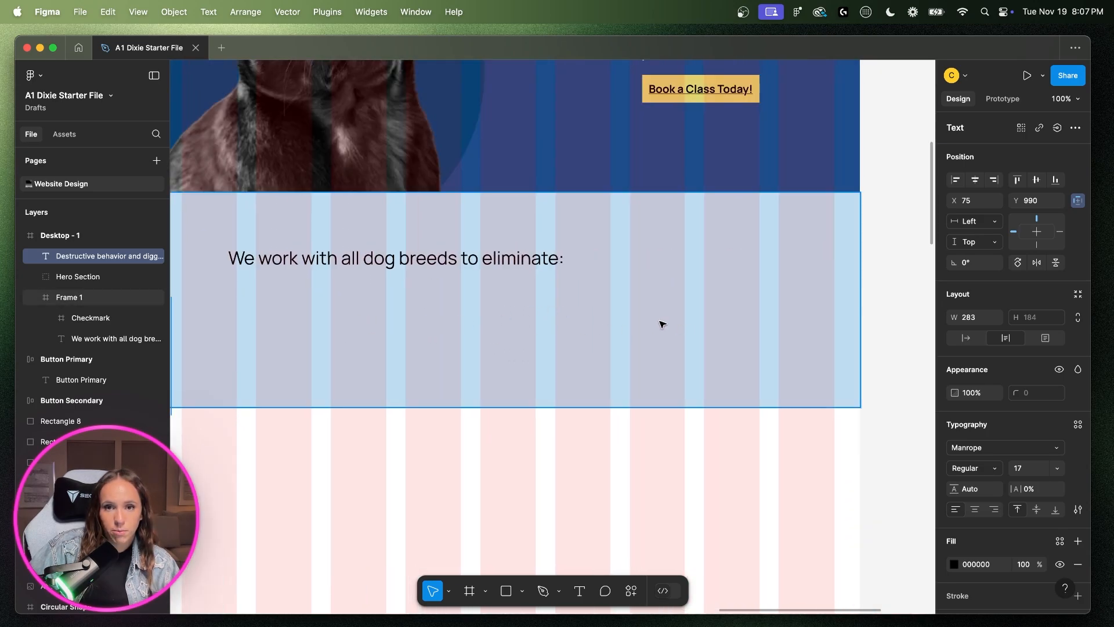
scroll(750, 341, left, 9)
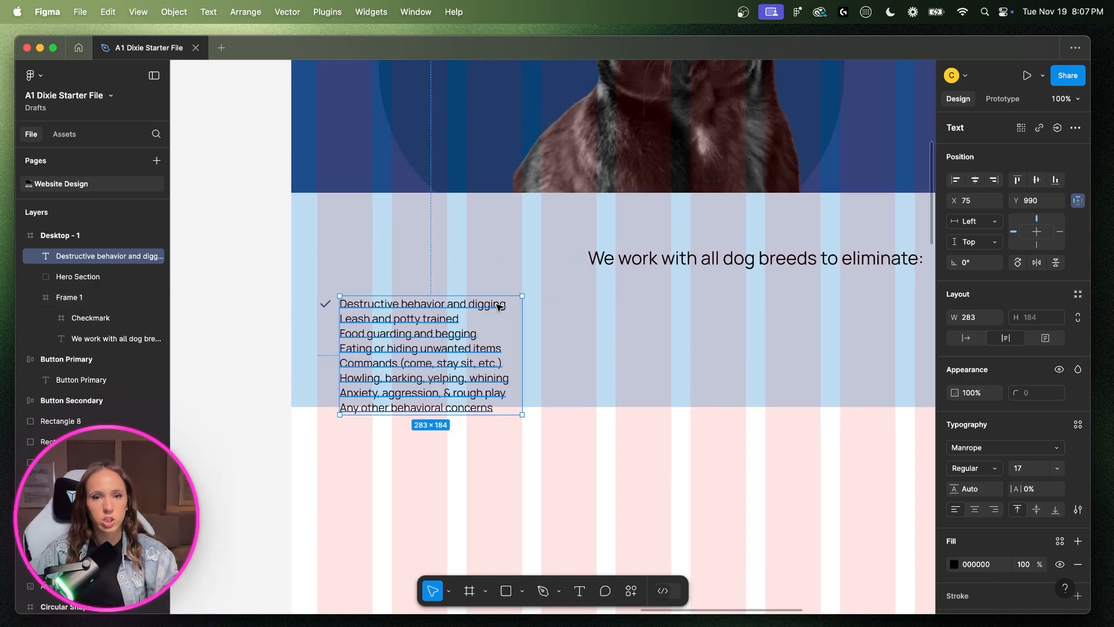
- Delete every line of the list text except "Destructive behavior and digging"
double_click(499, 305)
click(504, 305)
key(shift+Down)
key(shift+Down)
key(shift+Down)
key(shift+Down)
key(shift+Down)
key(shift+Down)
key(shift+Down)
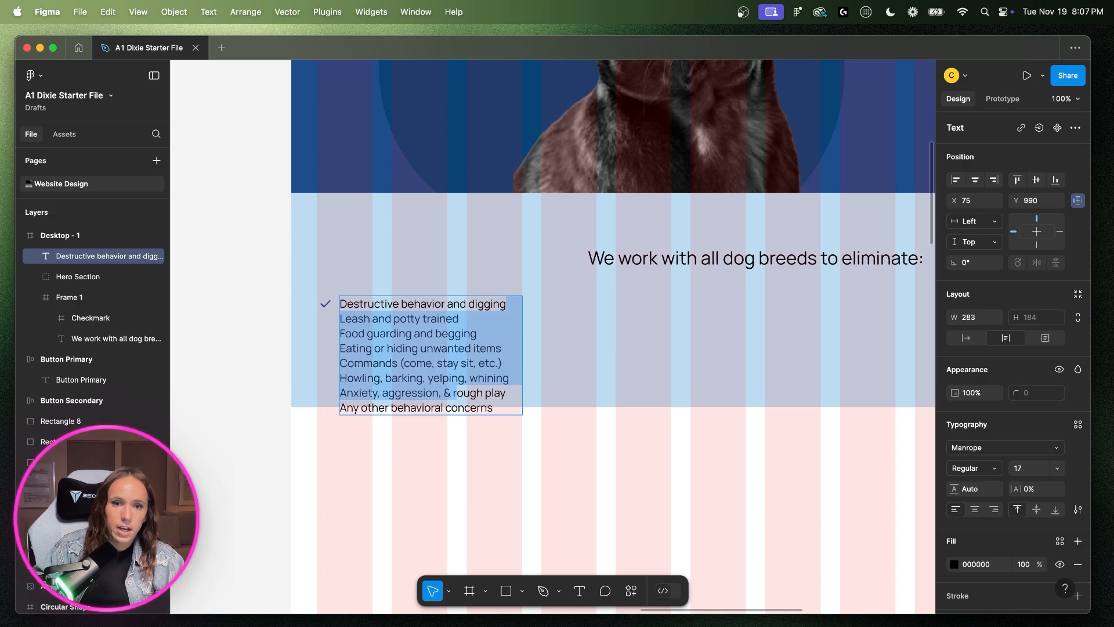
key(BackSpace)
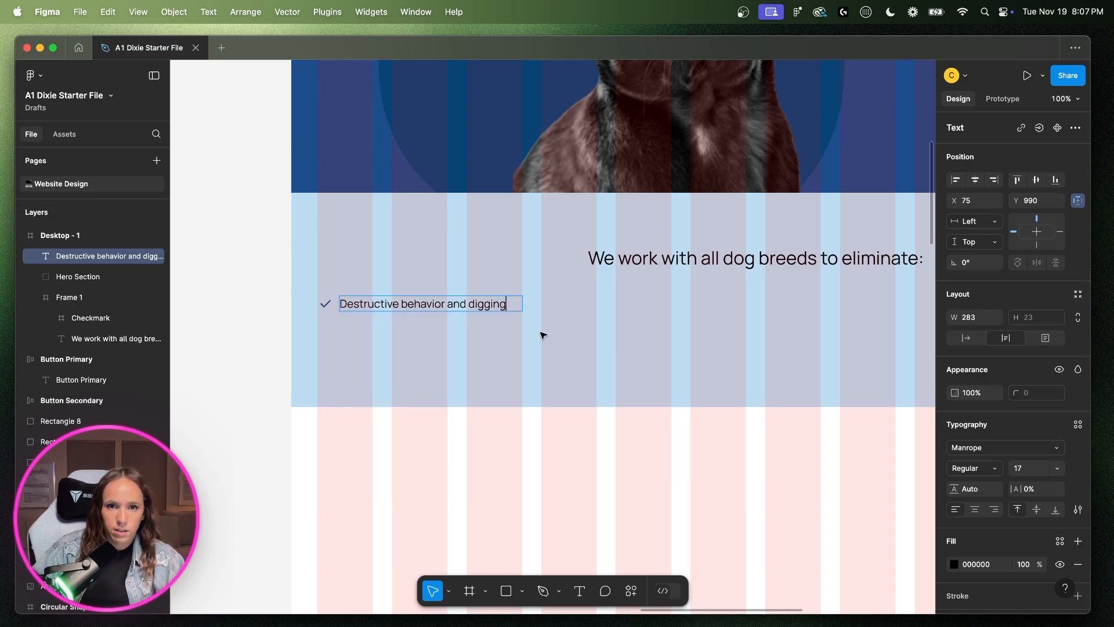
key(Escape)
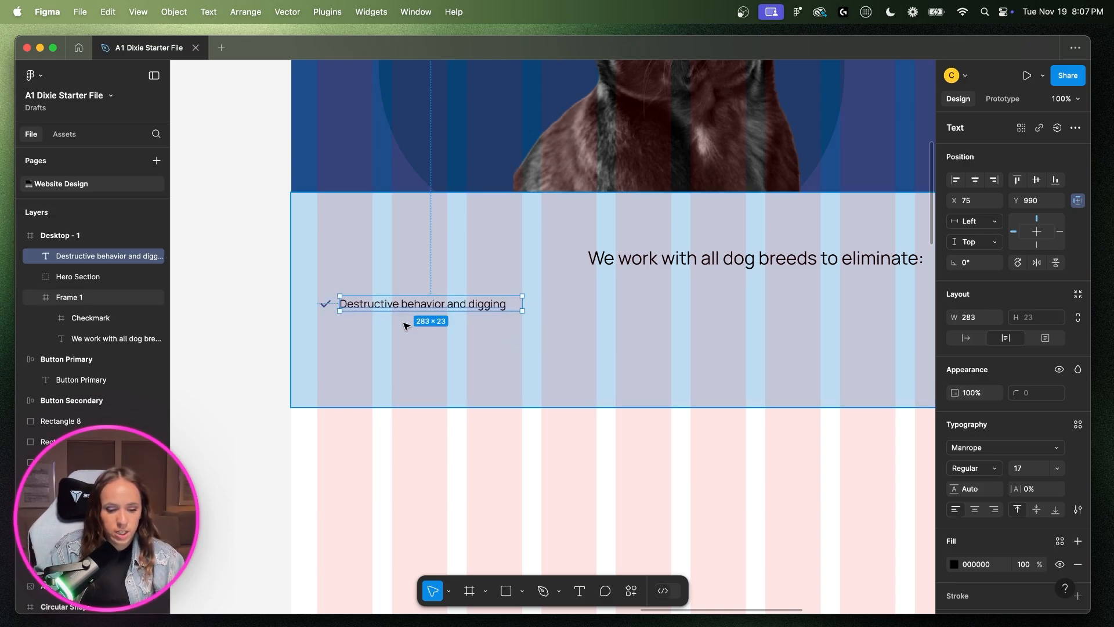
- Hide the layout grids, nudge the "Destructive behavior and digging" text to X 72, and show the grids again
key(shift+g)
click(377, 360)
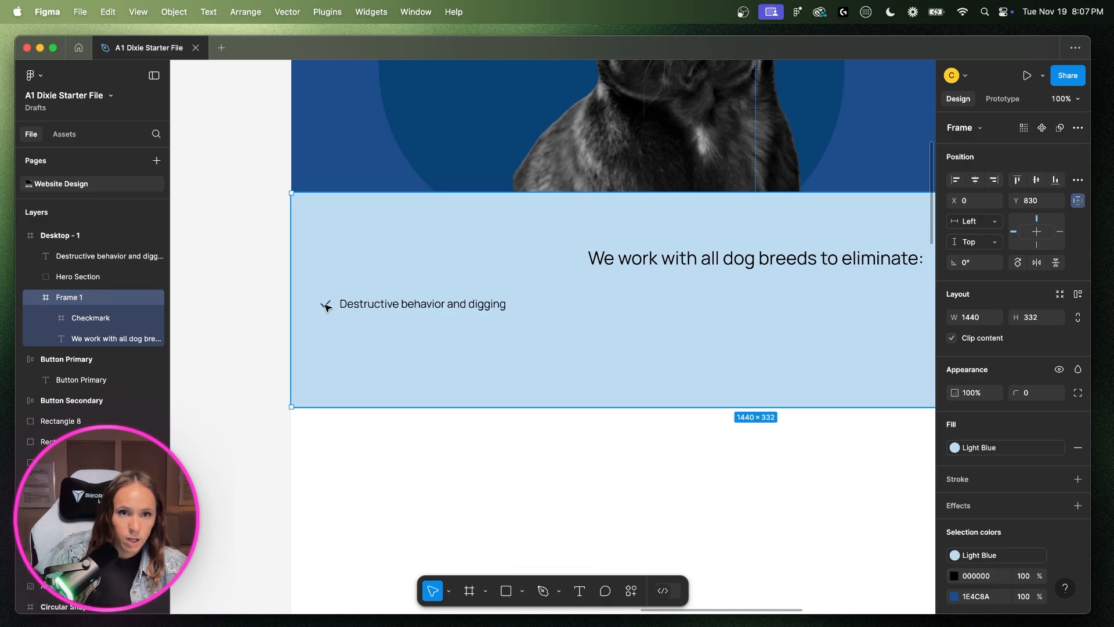
click(375, 310)
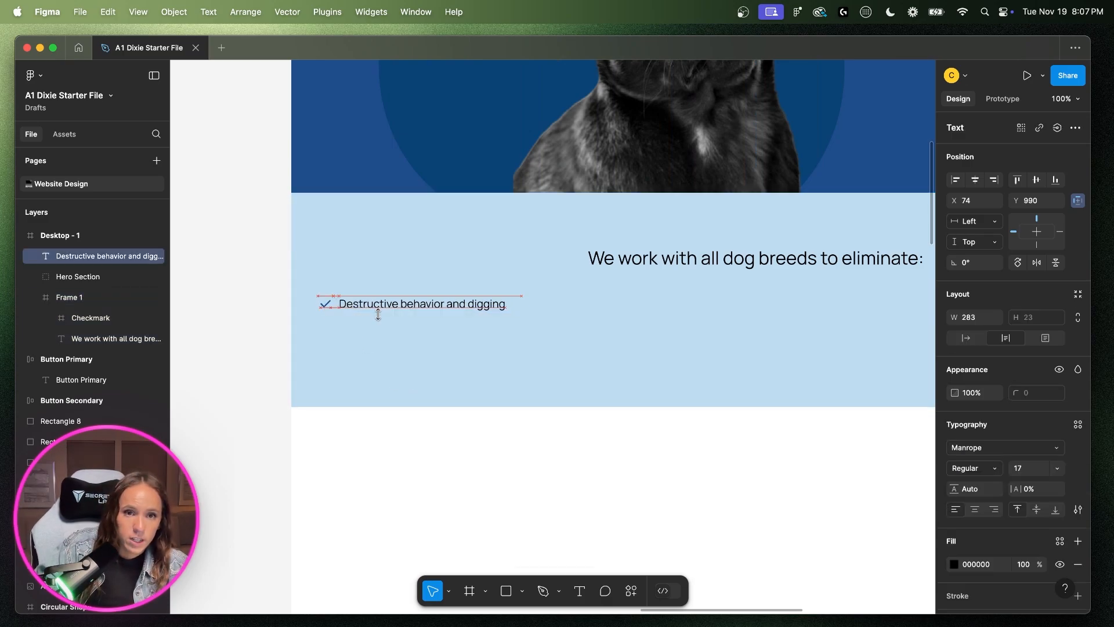
key(Left)
key(Left)
key(Left)
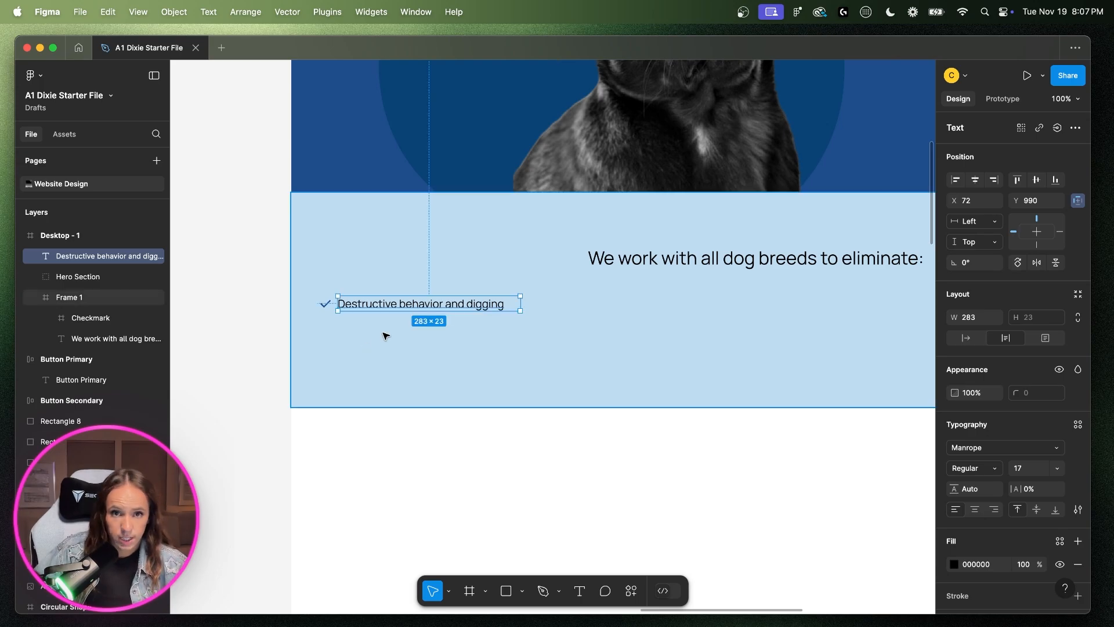
key(ctrl+g)
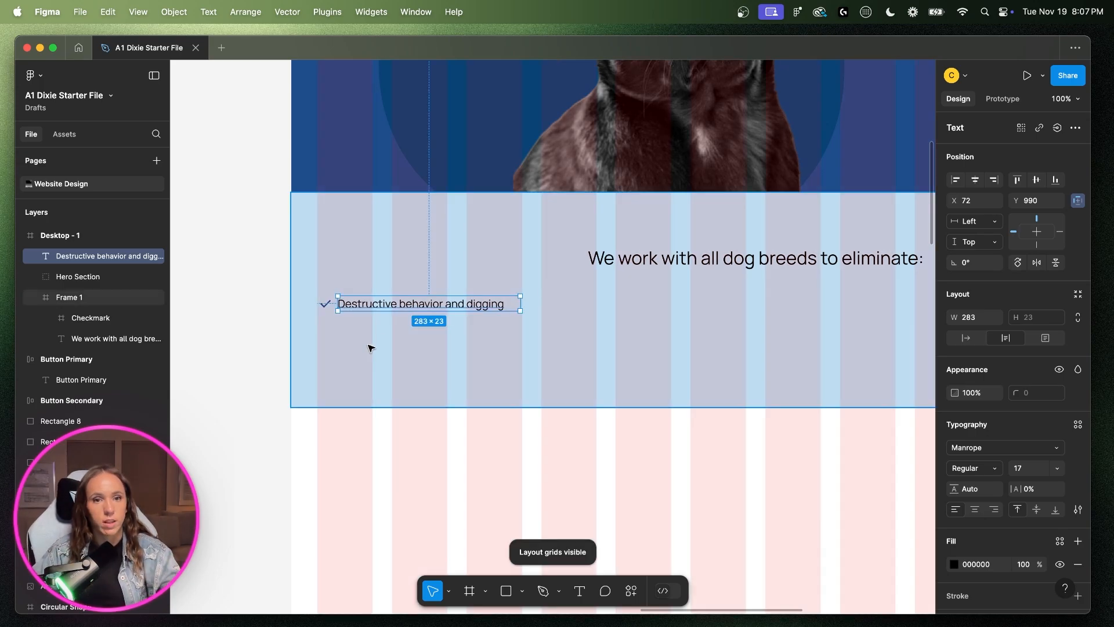
- Measure the gap between the Checkmark icon and the "Destructive behavior and digging" text
shift+click(324, 306)
double_click(326, 306)
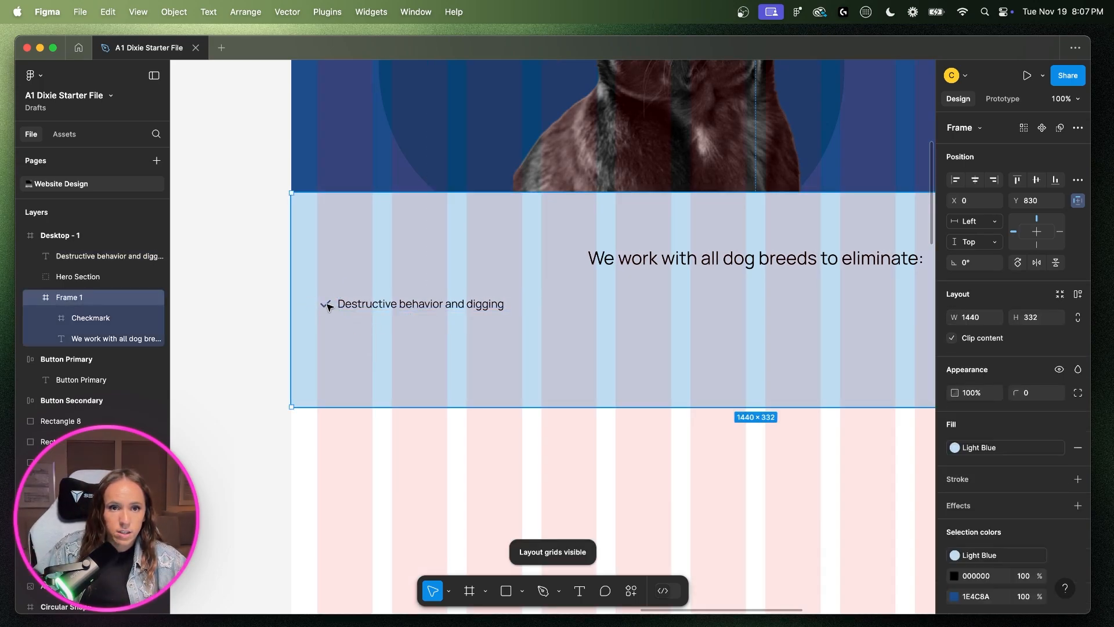
key(alt)
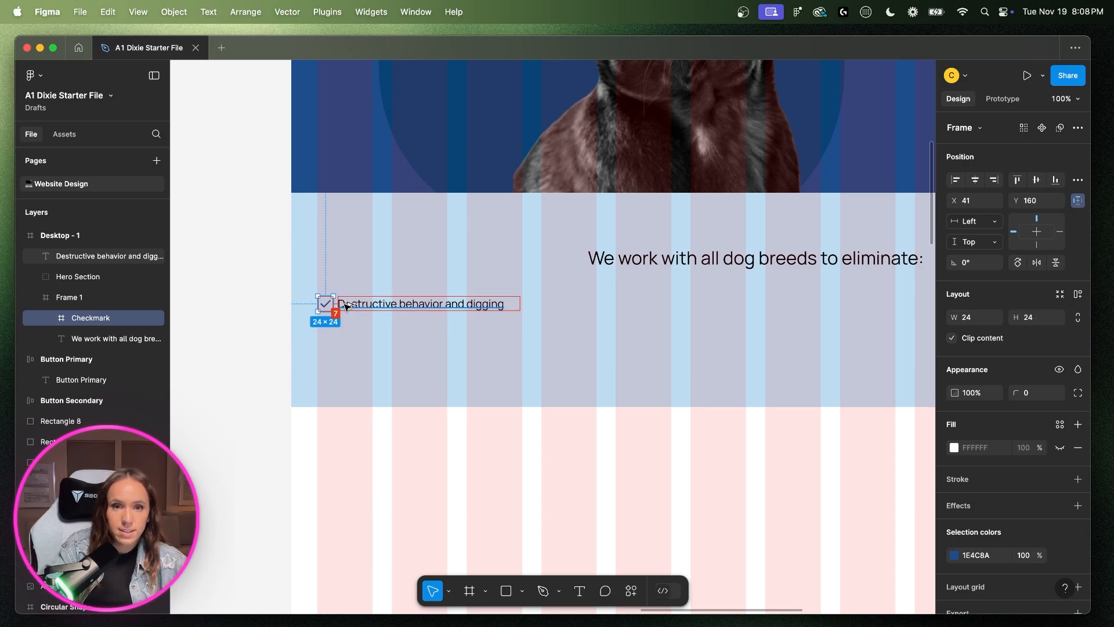
key(alt)
key(alt)
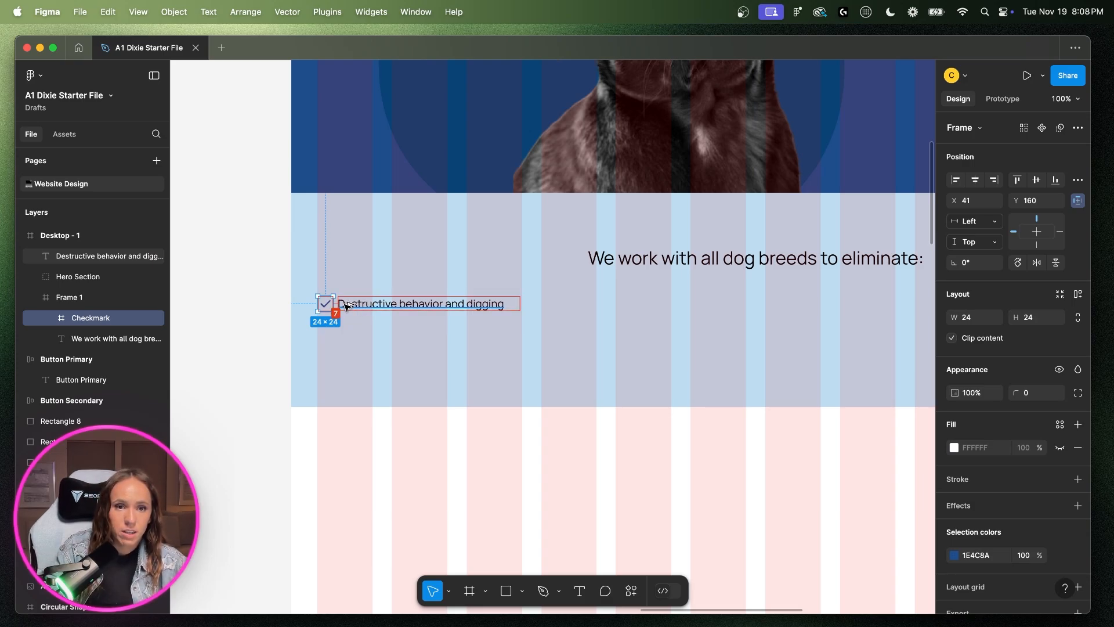
- Undo the light blue frame's vertical shift and align the Checkmark icon with the first grid column at X 40
click(402, 333)
key(super+equal)
key(super+equal)
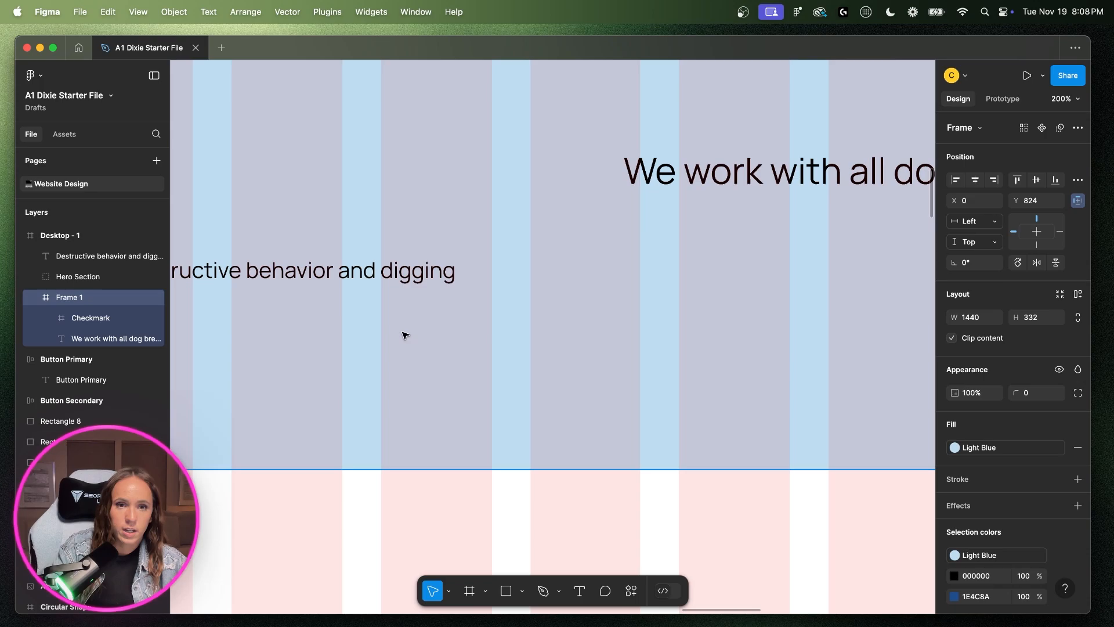
scroll(404, 335, left, 10)
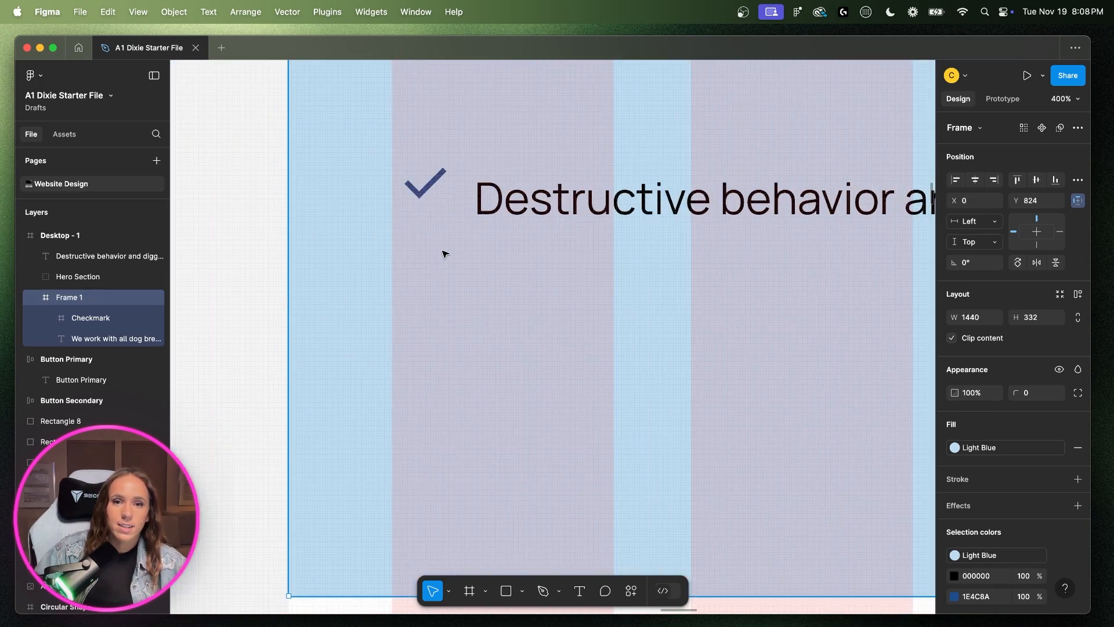
key(super+z)
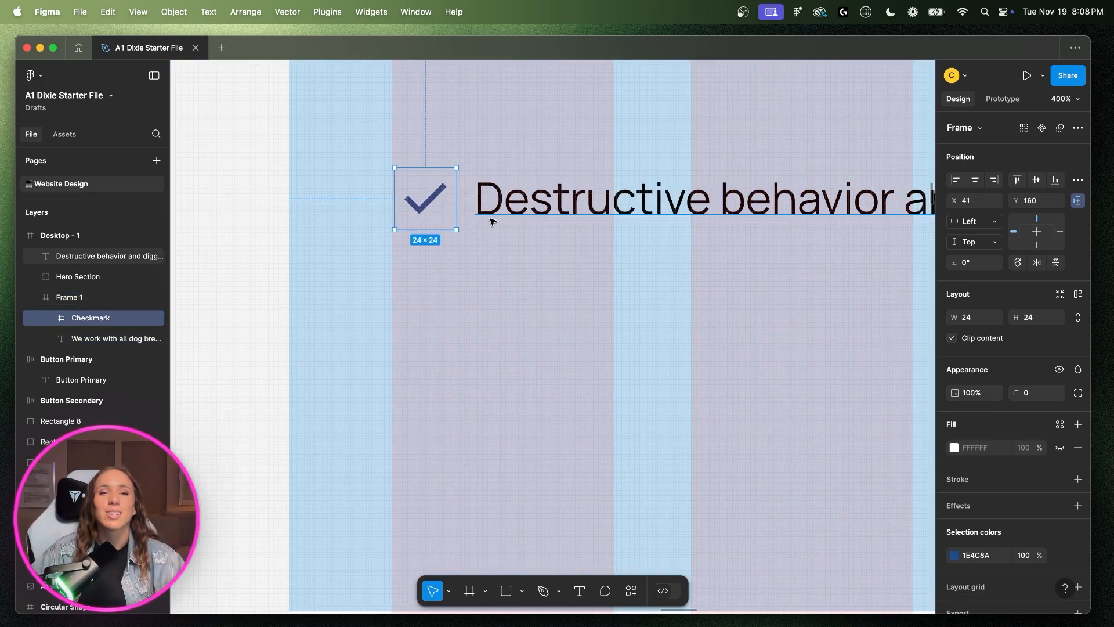
key(Left)
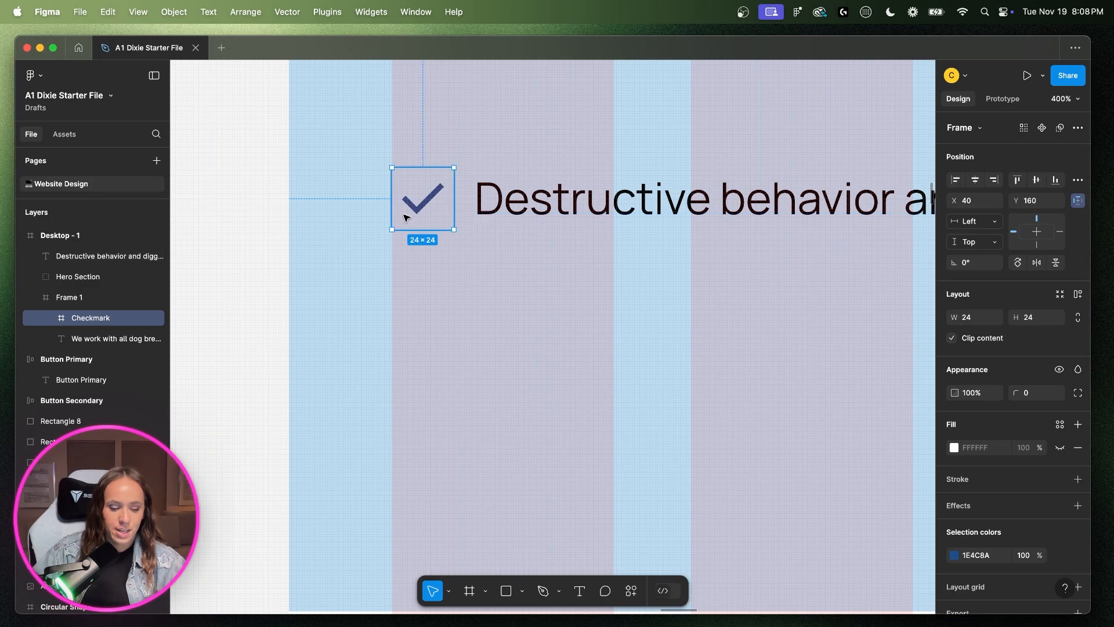
- Measure the spacing from the whole Checkmark frame, rather than its inner vector, to the bullet text
key(alt)
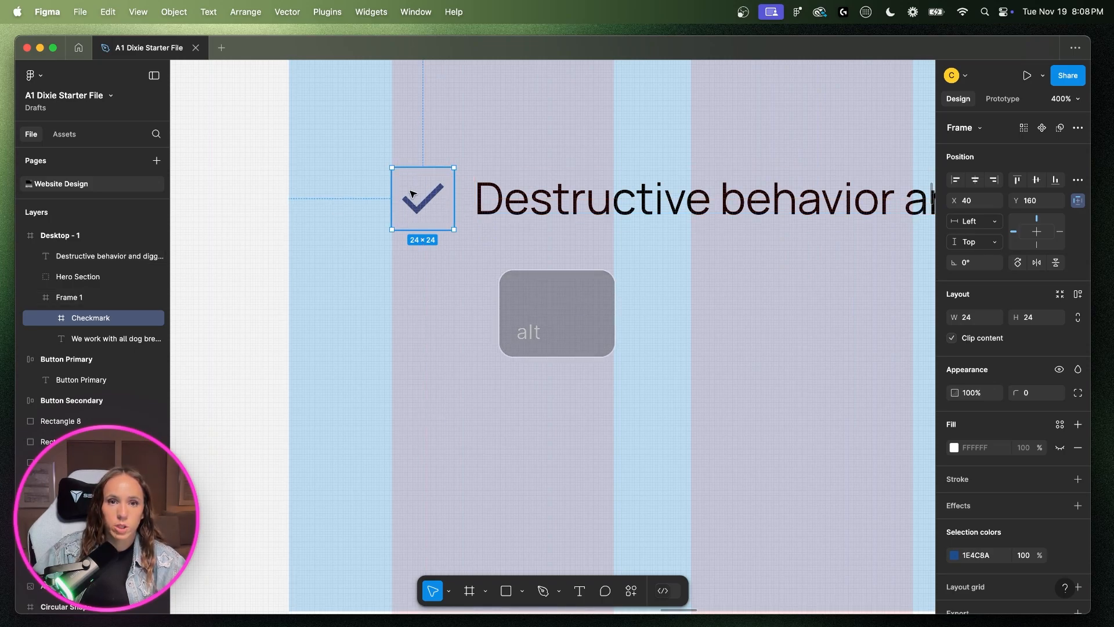
key(alt)
mouse_move(487, 204)
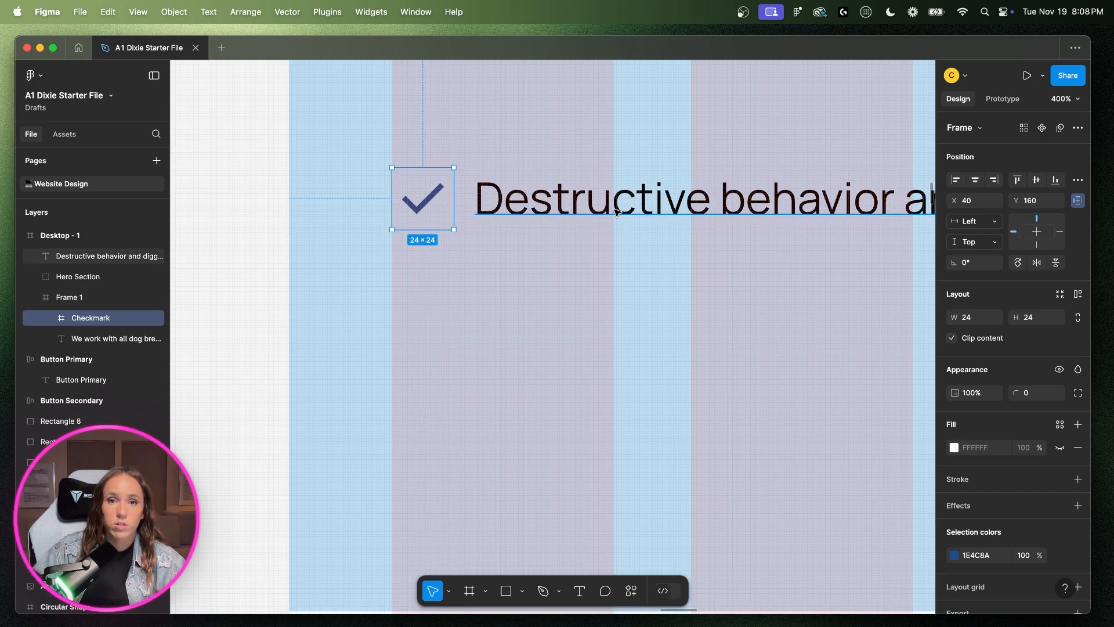
click(612, 211)
key(alt)
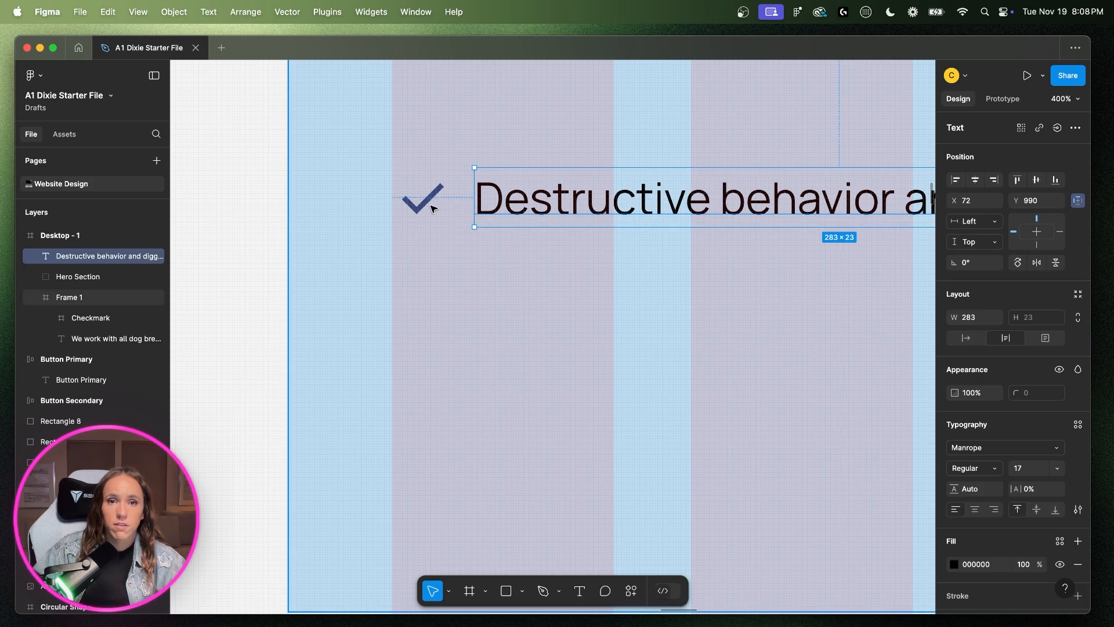
click(430, 203)
click(429, 203)
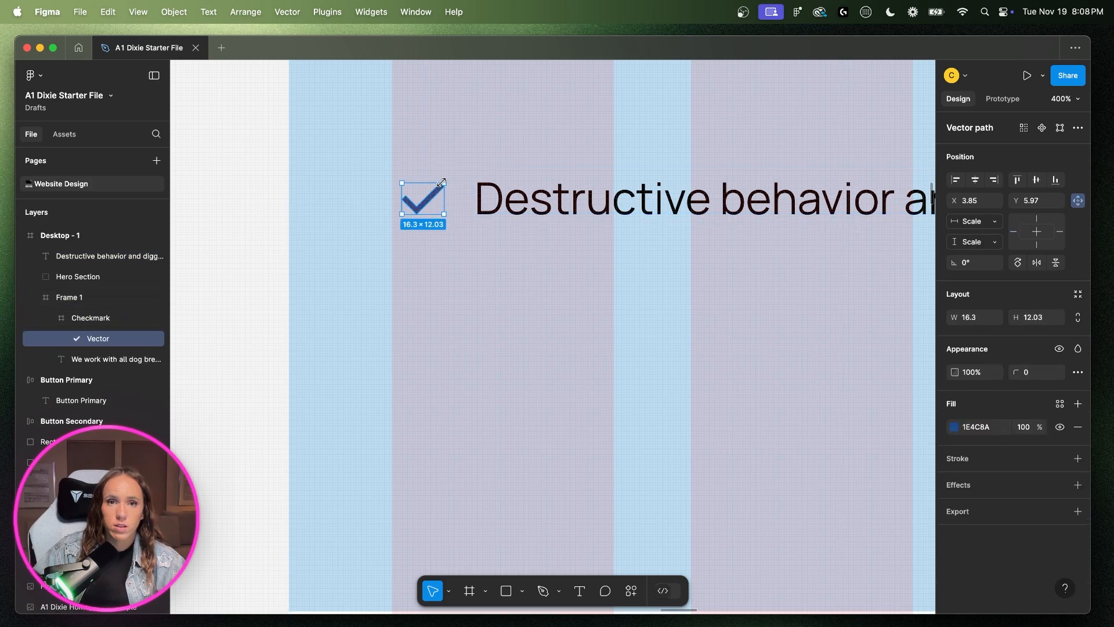
click(93, 318)
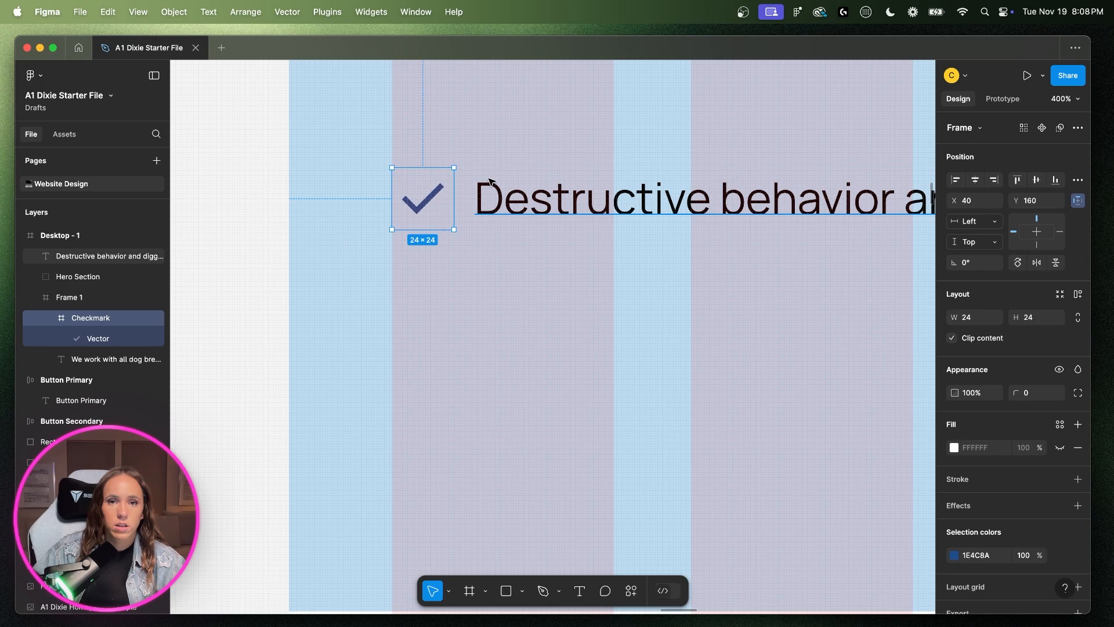
key(alt)
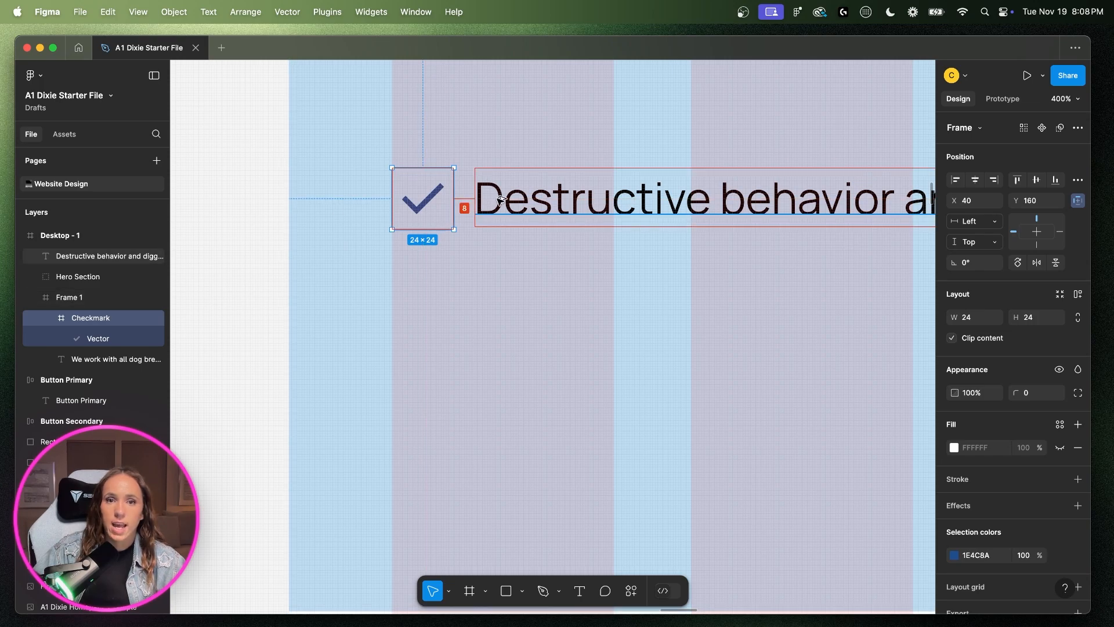
- Group the Checkmark icon with the "Destructive behavior and digging" text
scroll(499, 202, down, 5)
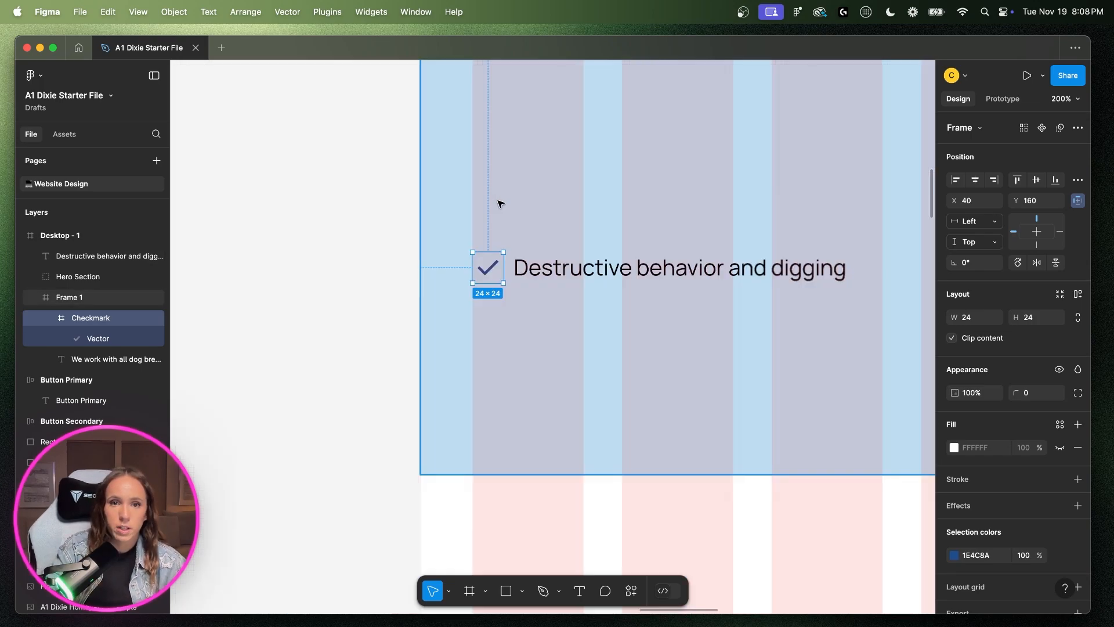
scroll(575, 251, right, 3)
scroll(667, 358, right, 2)
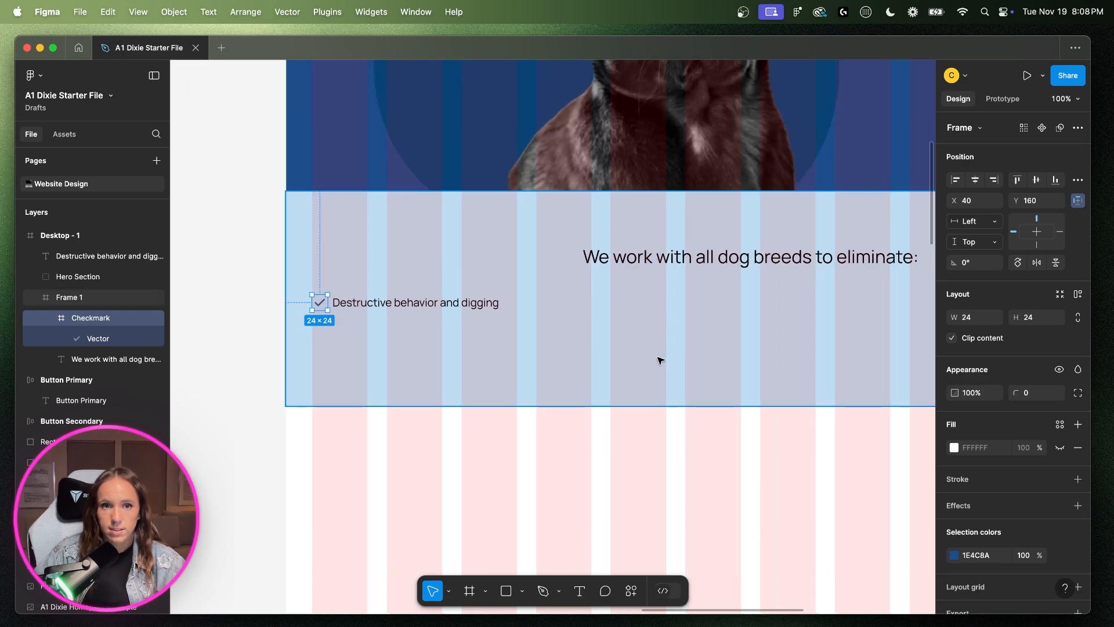
shift+click(388, 306)
key(super+g)
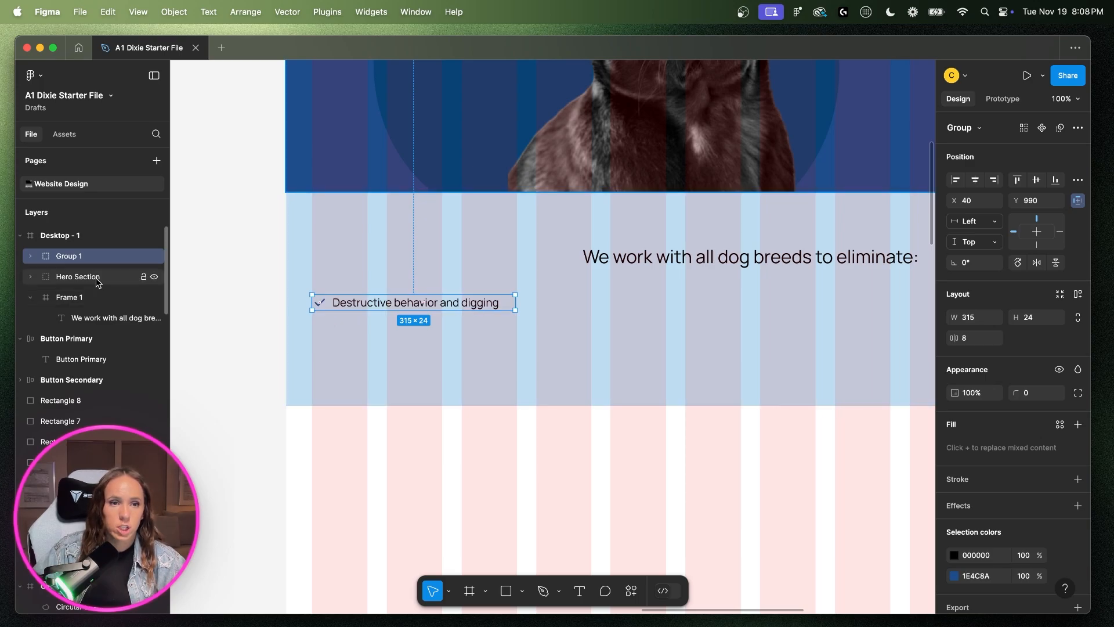
- Rename the new checkmark and text group as "Destructive behavior..." and keep it selected
right_click(80, 255)
click(105, 339)
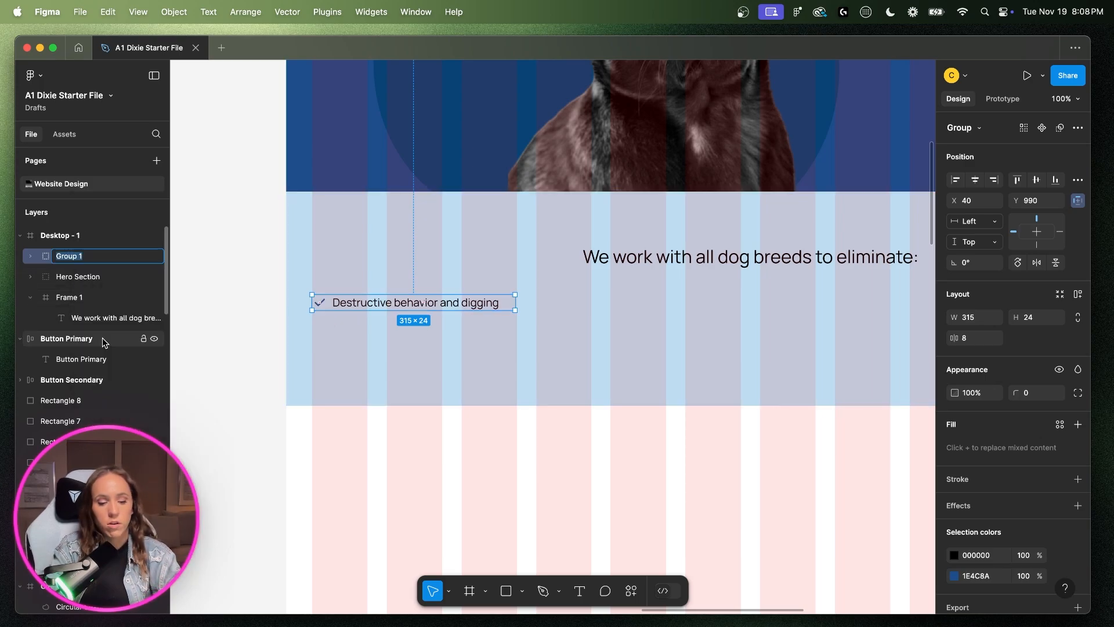
text(!st bullet point)
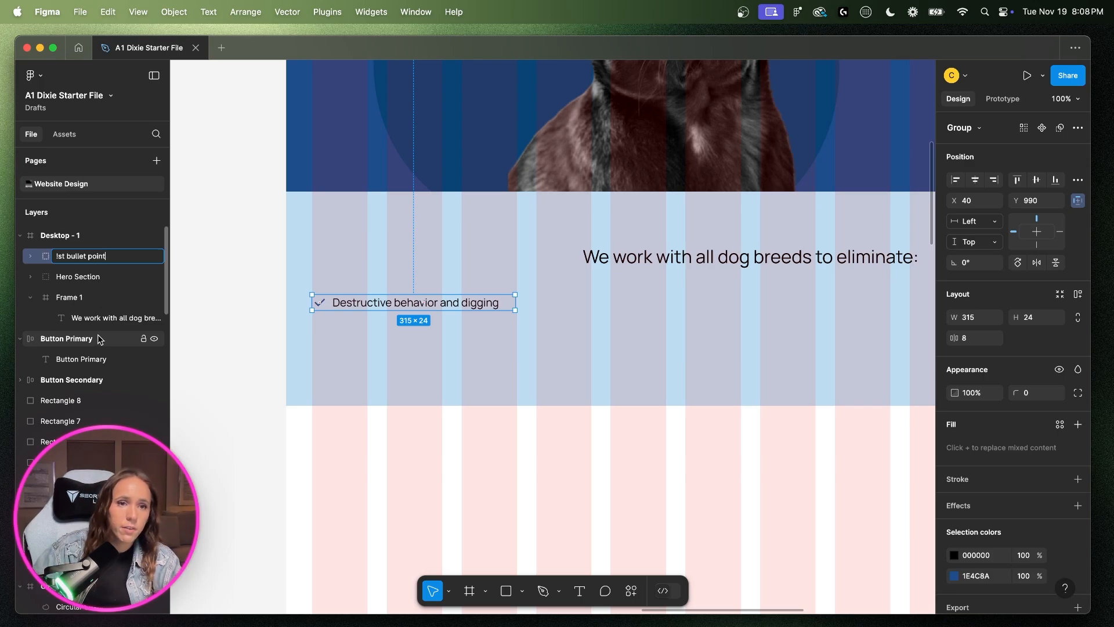
triple_click(108, 259)
text(D)
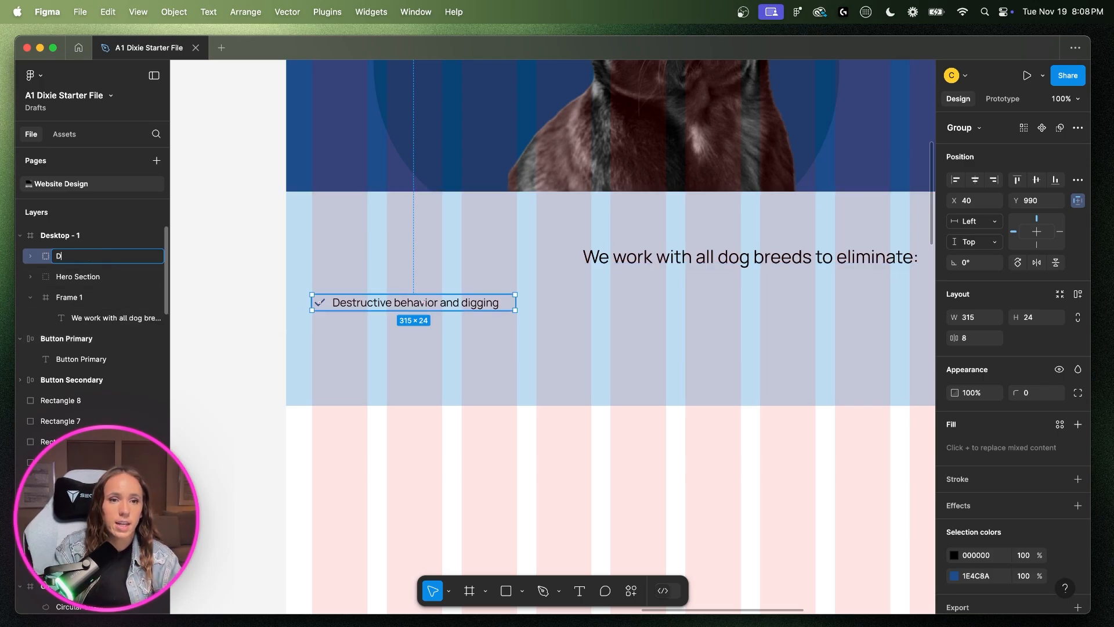
text(estructive beh)
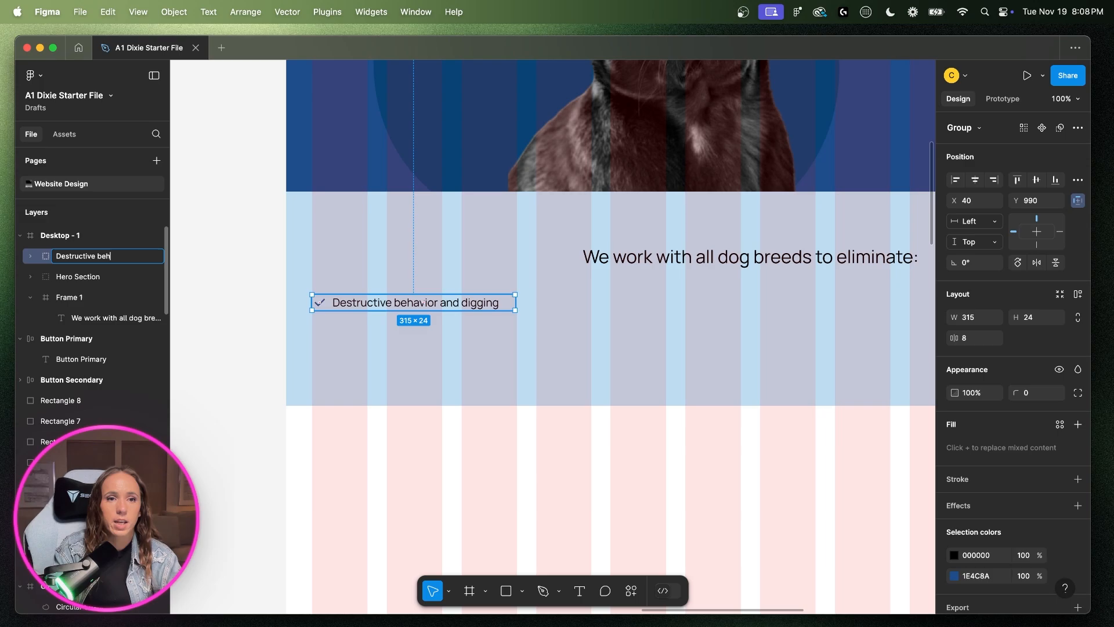
text(avior...)
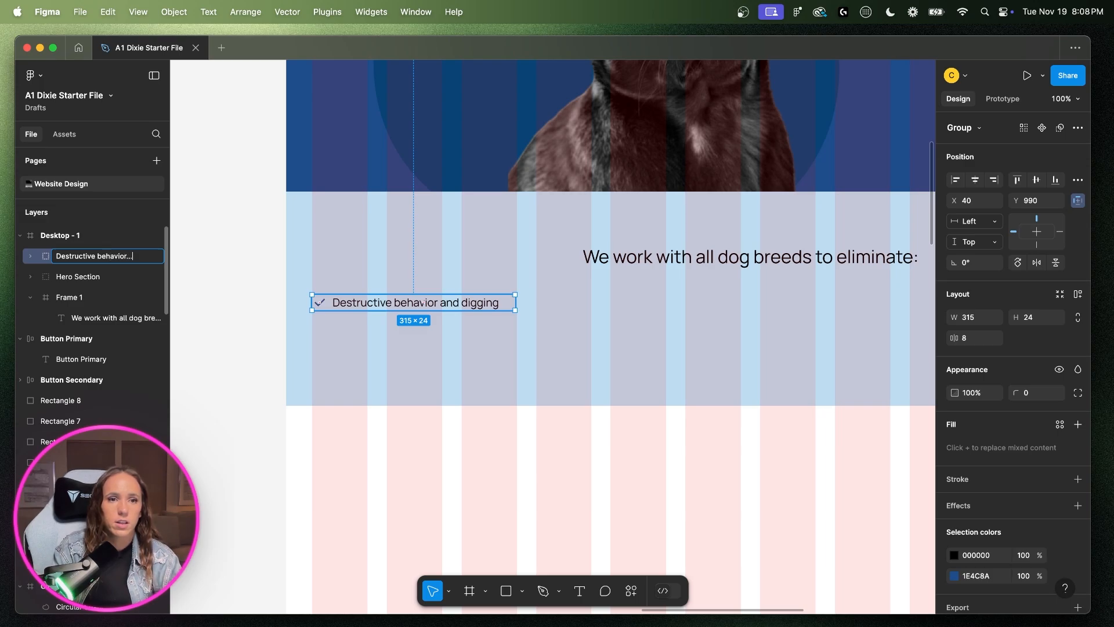
key(Return)
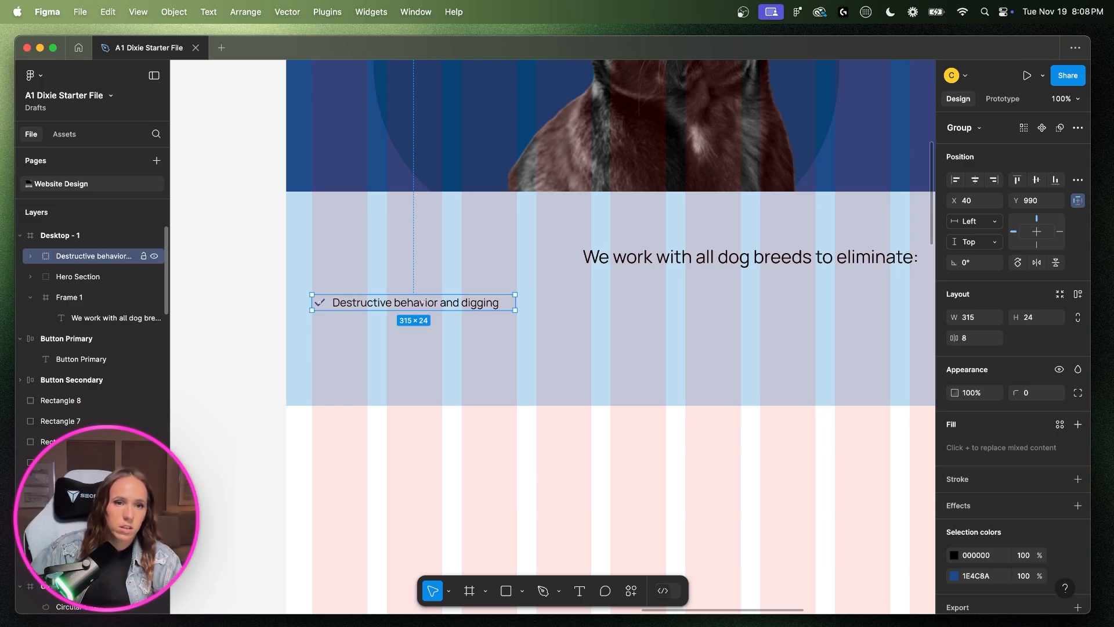
click(85, 319)
click(76, 259)
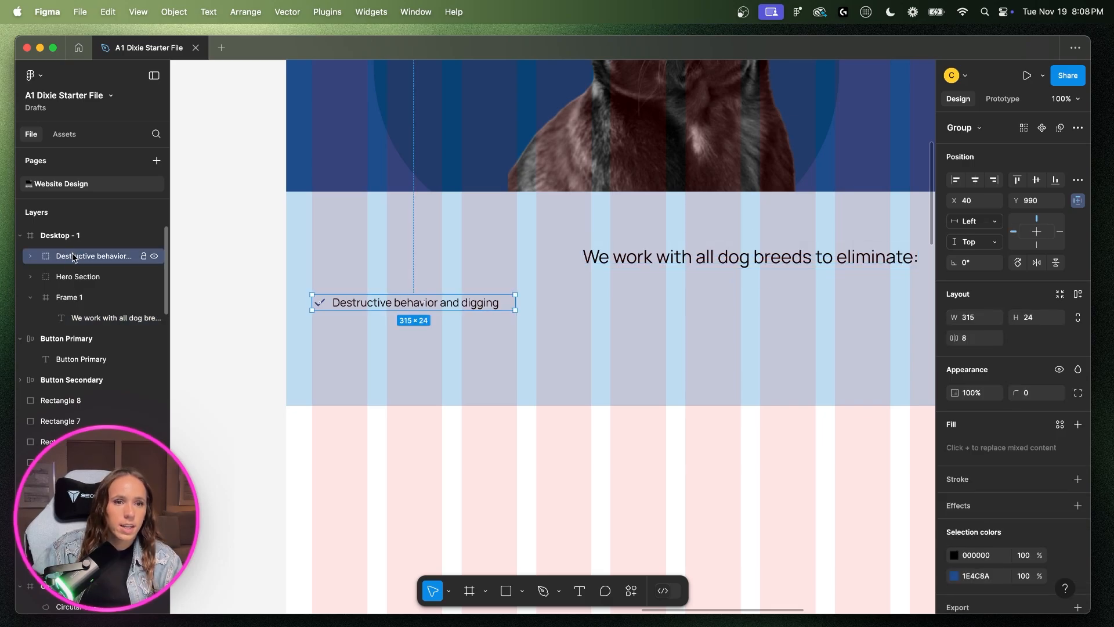
- Move the "Destructive behavior..." group into Frame 1, duplicate it, and place the copy directly below the original at Y 207
drag(72, 261, 81, 296)
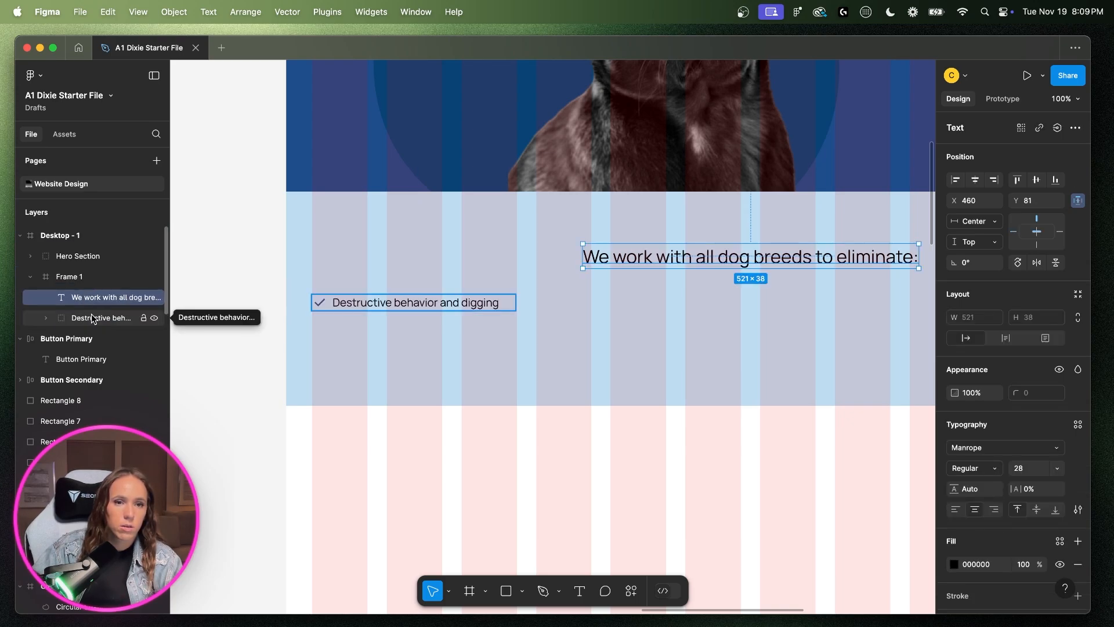
click(92, 318)
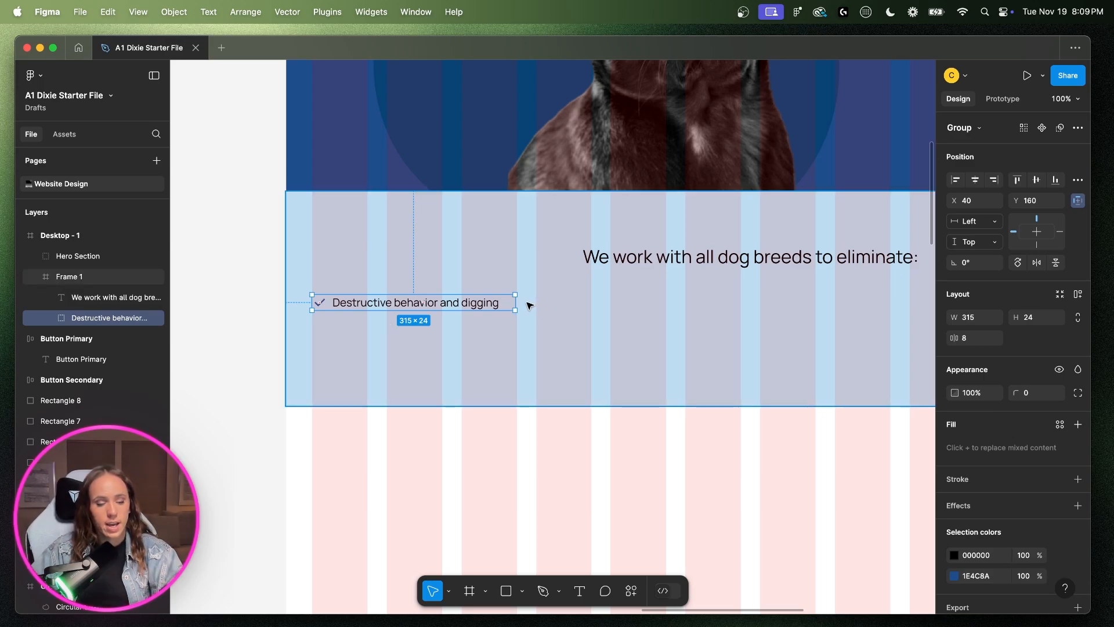
key(super+d)
drag(471, 302, 469, 336)
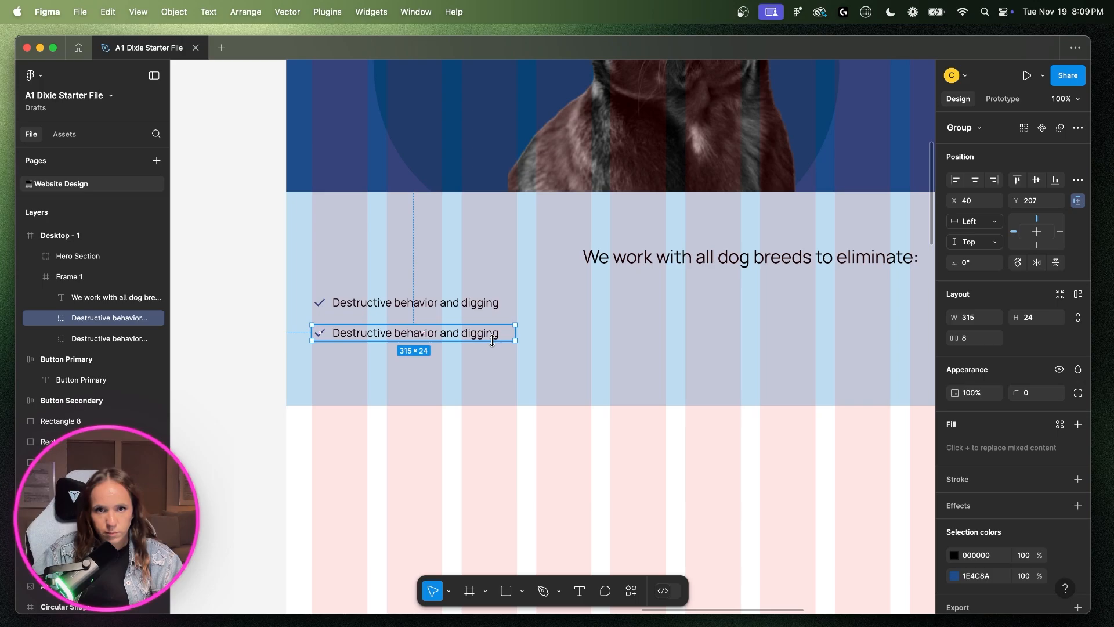
click(493, 344)
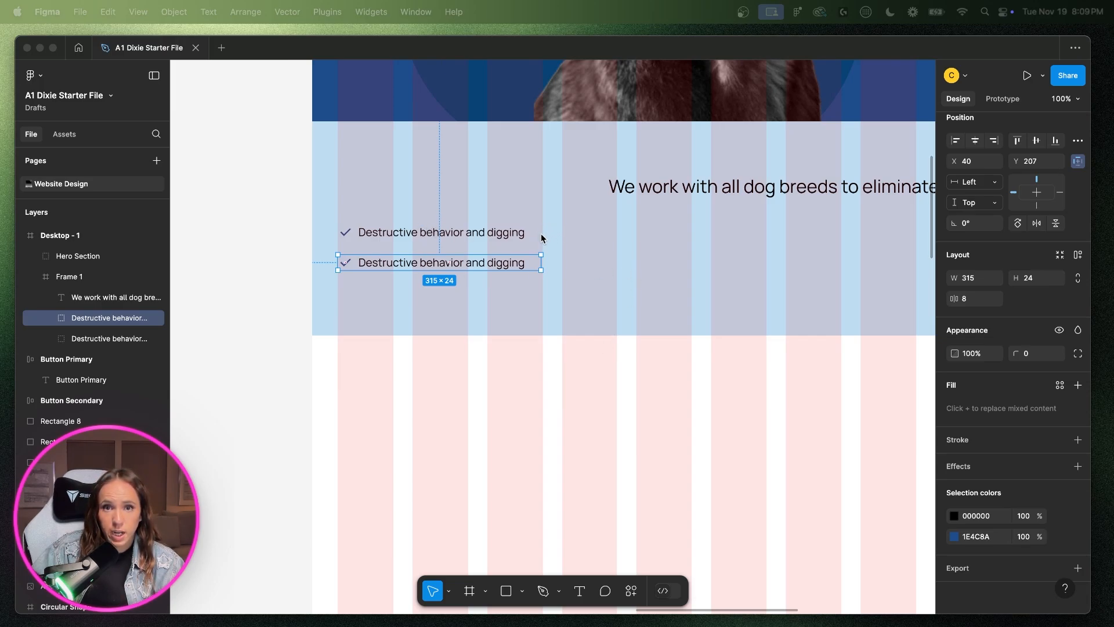
- Nudge the lower duplicated bullet group down to Y 214, leaving a 30 px gap below the first bullet
click(400, 232)
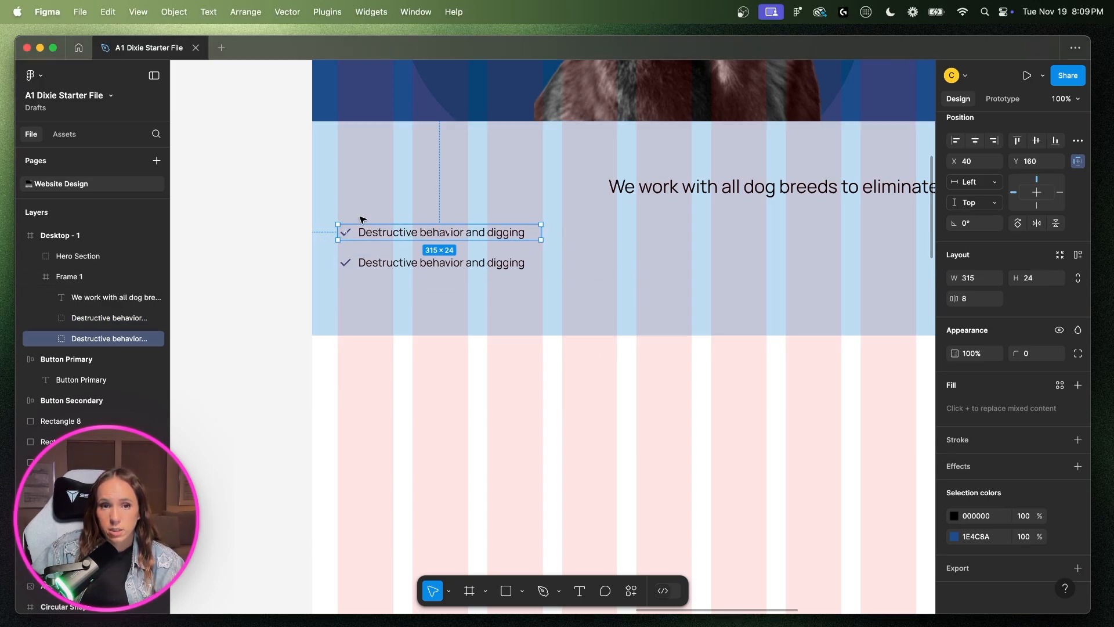
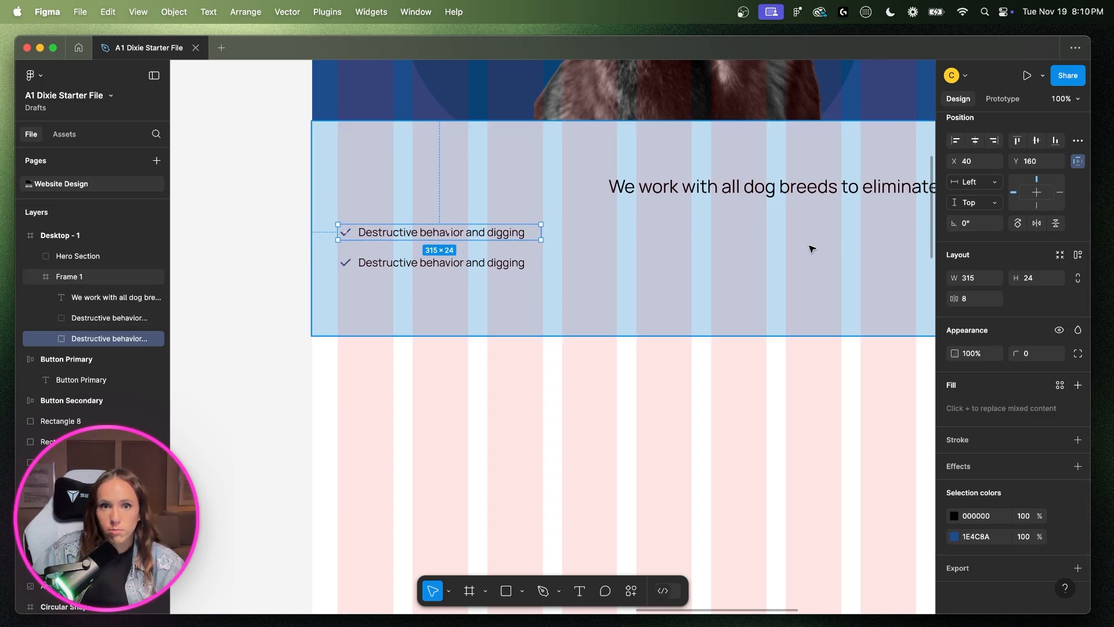
shift+click(478, 265)
click(490, 207)
double_click(474, 234)
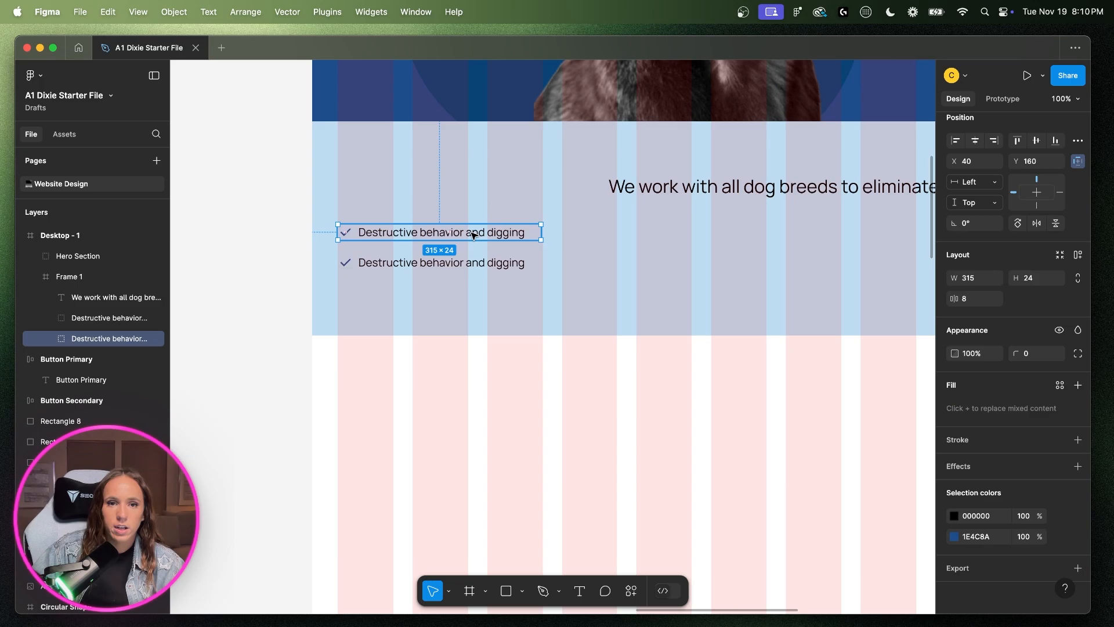
click(479, 263)
key(Down)
key(Down)
key(Down)
key(Down)
key(Down)
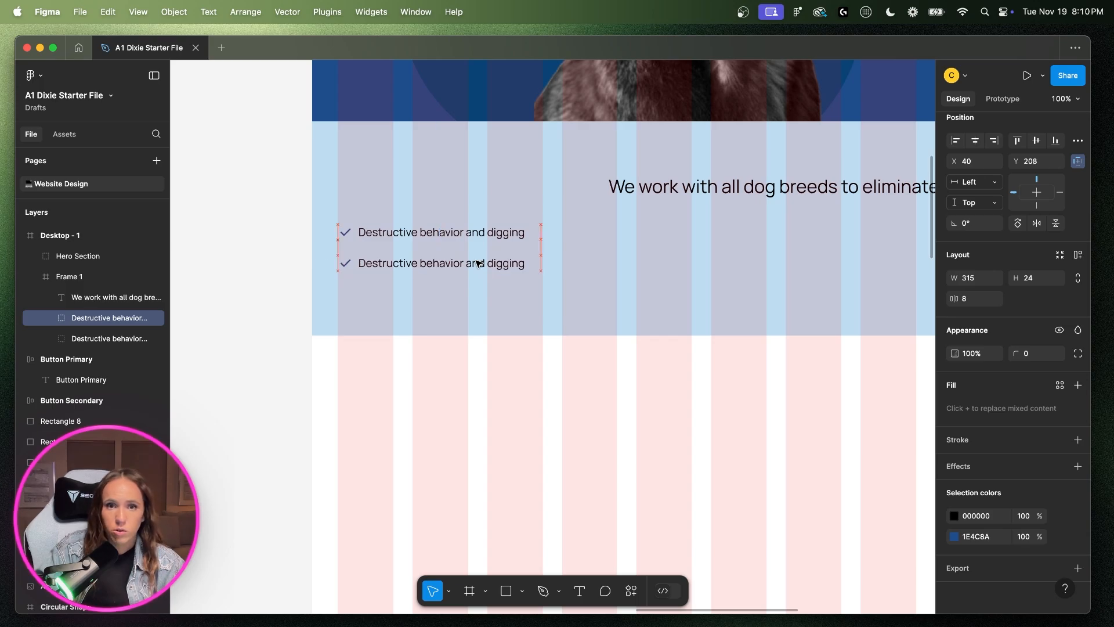
key(Down)
key(Down)
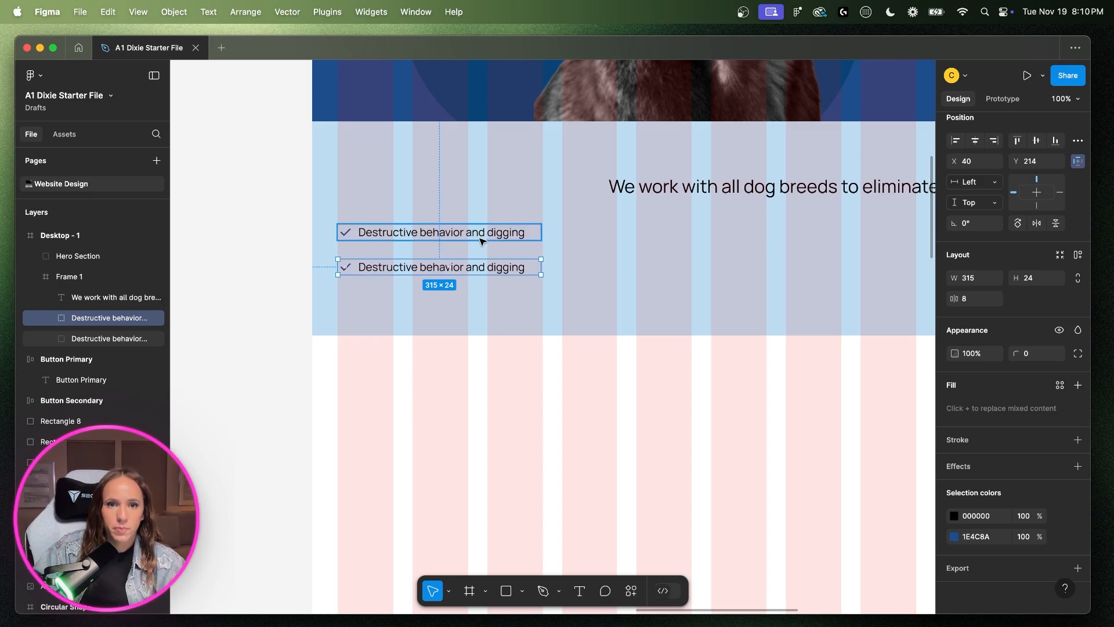
- Select the text block listing all the bullet points beneath "We work with all dog breeds to eliminate:" in the Page Copy area
scroll(463, 302, left, 5)
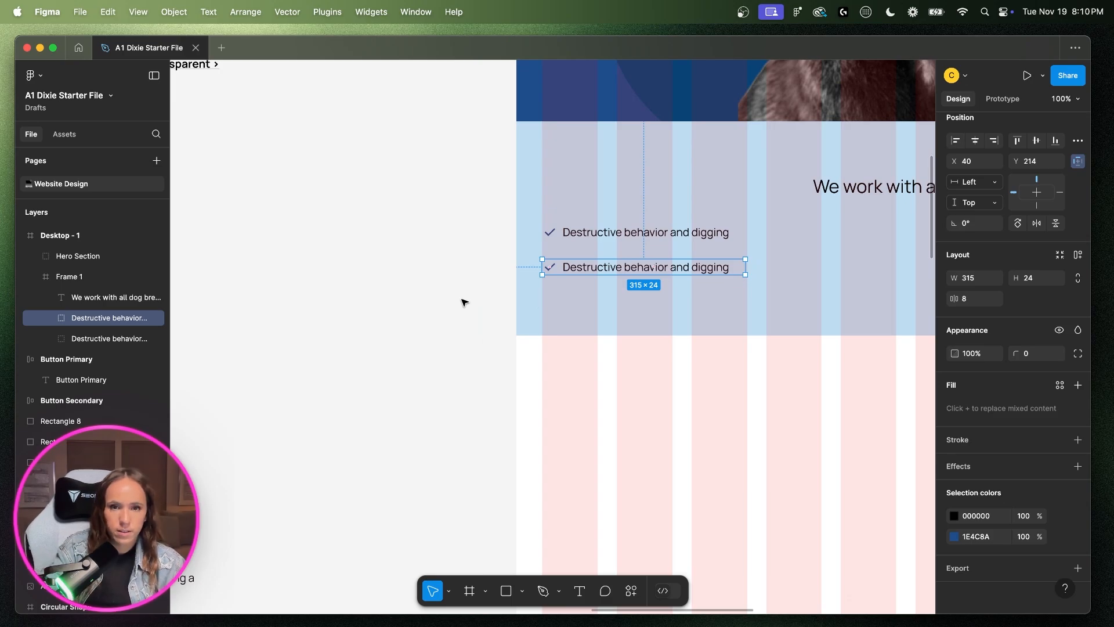
key(minus)
click(218, 374)
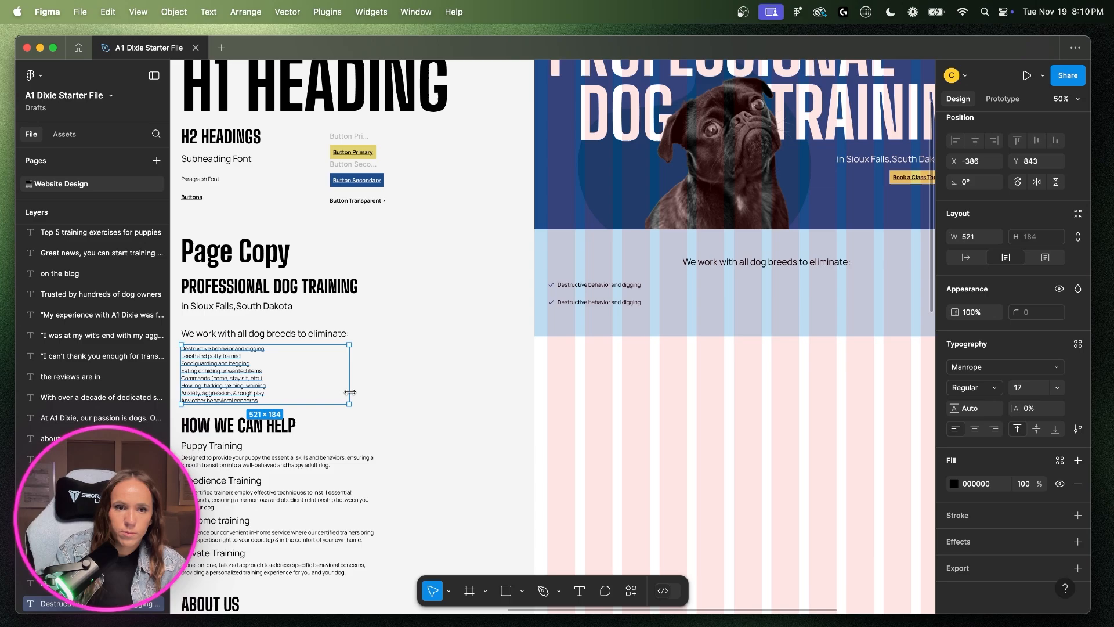
key(plus)
scroll(394, 386, left, 10)
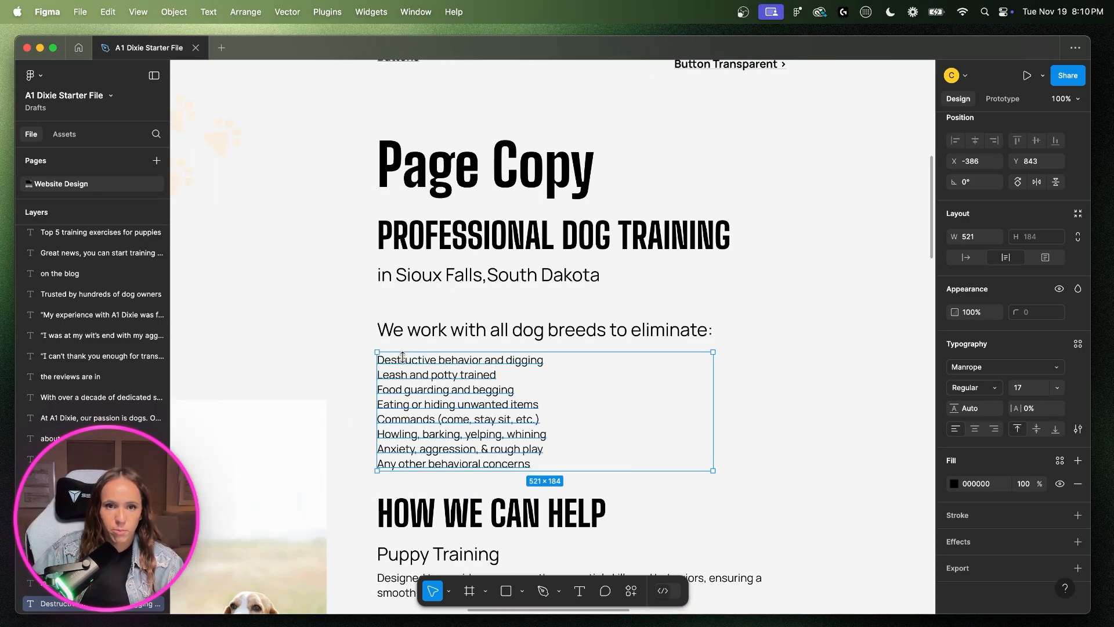
double_click(395, 419)
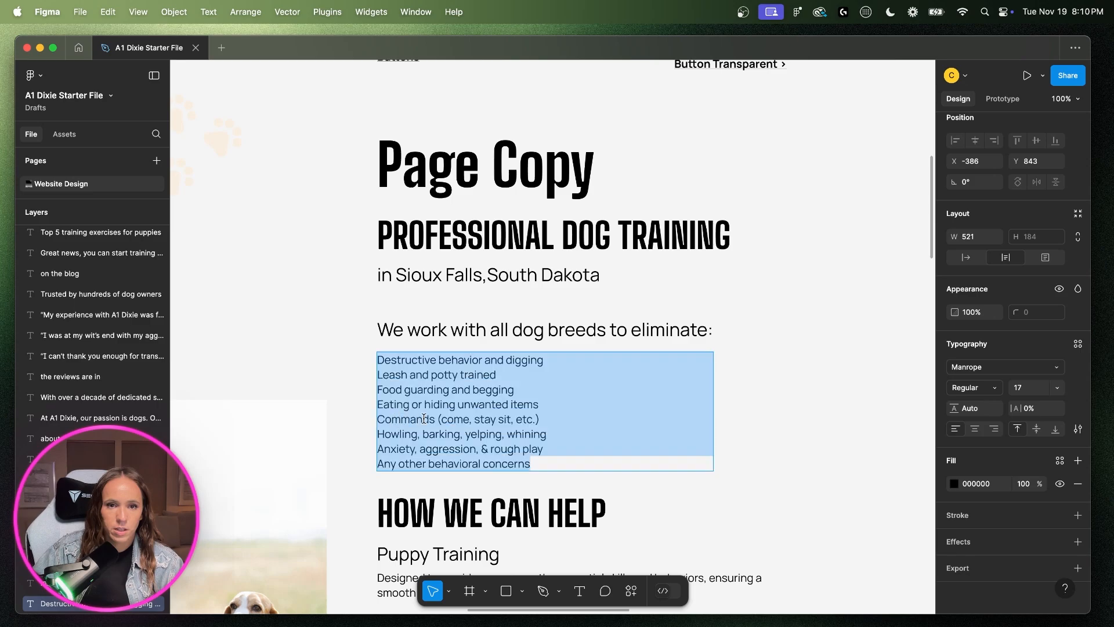
click(463, 419)
drag(541, 419, 378, 417)
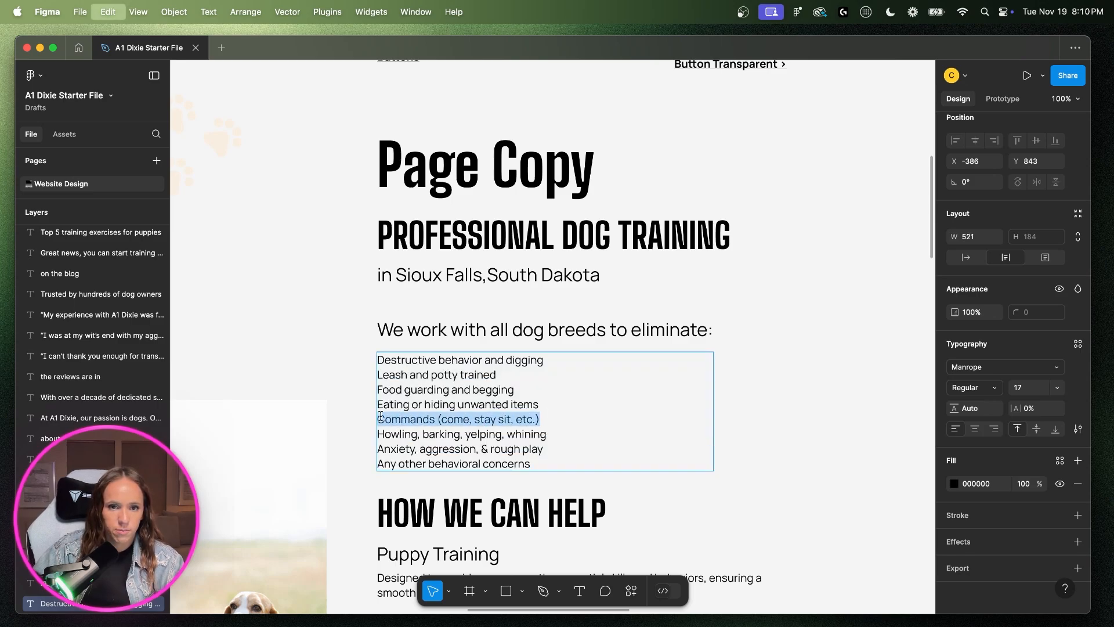
scroll(614, 383, right, 5)
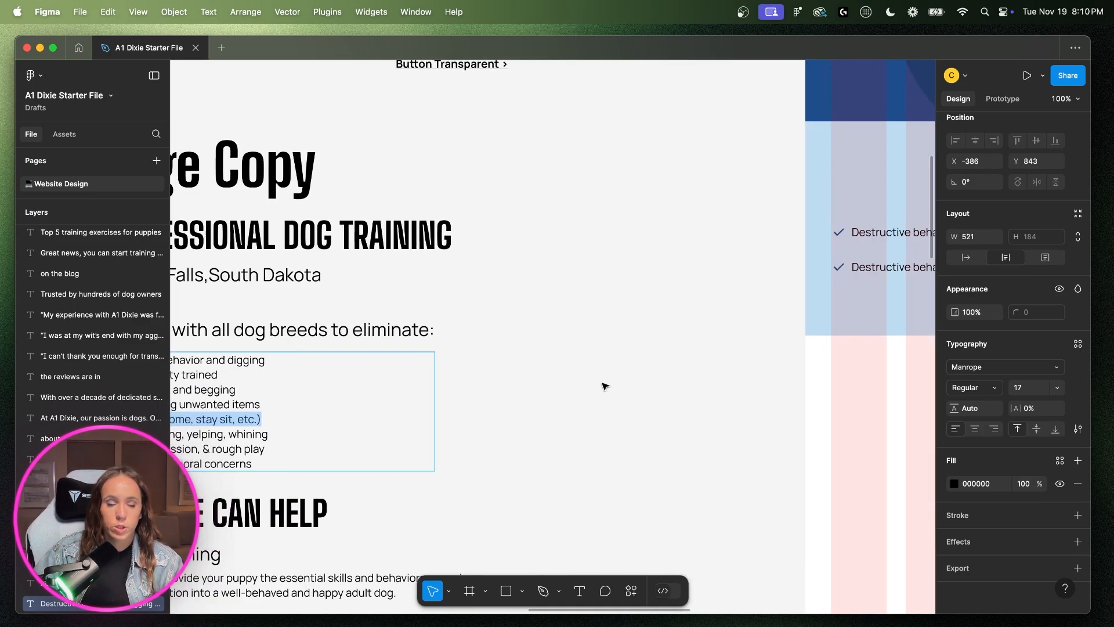
scroll(604, 383, left, 5)
key(Escape)
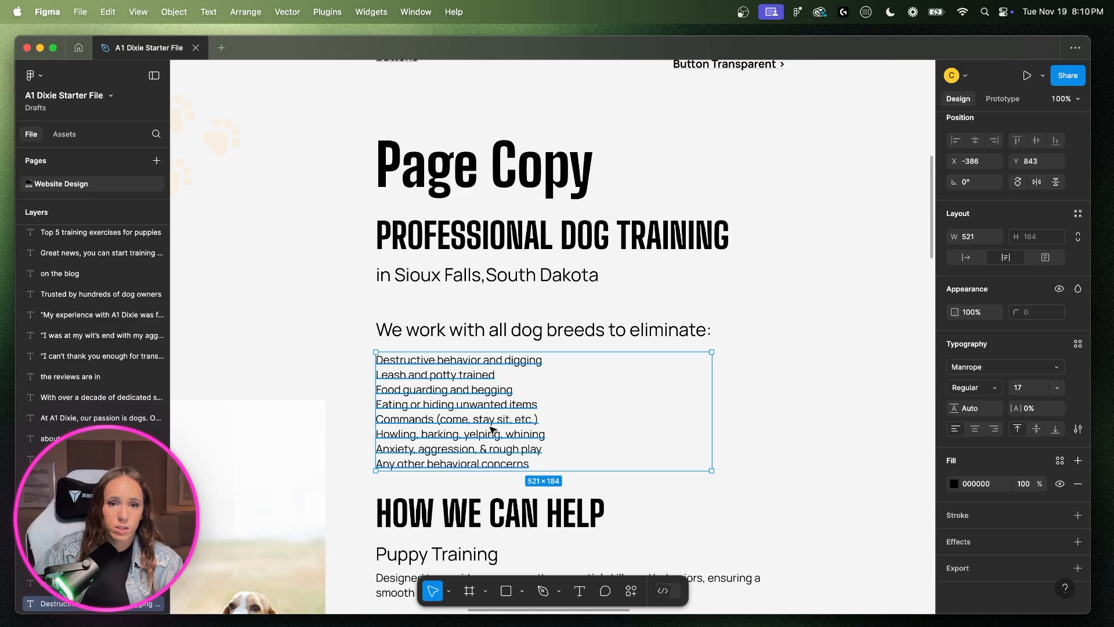
- Copy the line "Commands (come, stay sit, etc.)" from the Page Copy bullet list
double_click(435, 419)
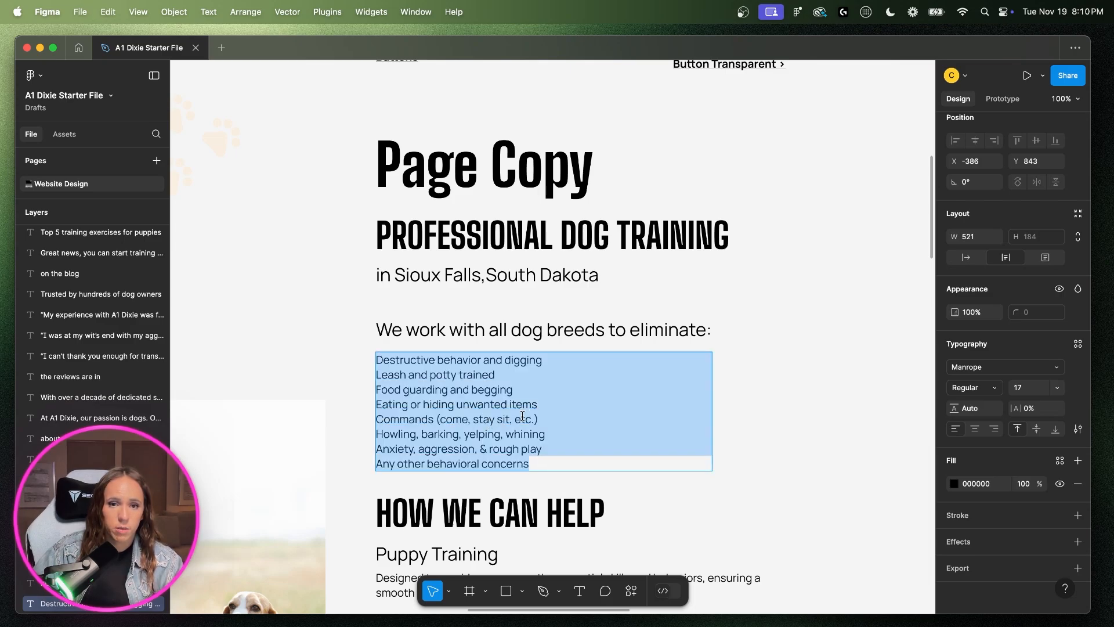
click(538, 419)
drag(539, 419, 377, 419)
key(super+c)
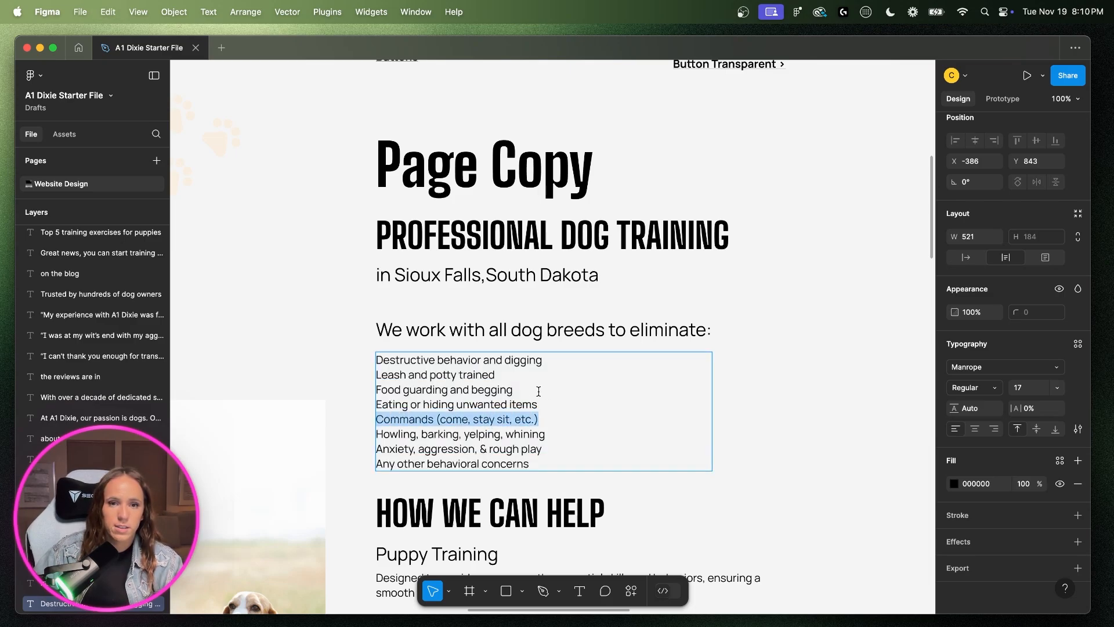
- Replace the second checkmark bullet's text with the copied "Commands (come, stay sit, etc.)" and deselect it
scroll(542, 391, right, 10)
click(527, 273)
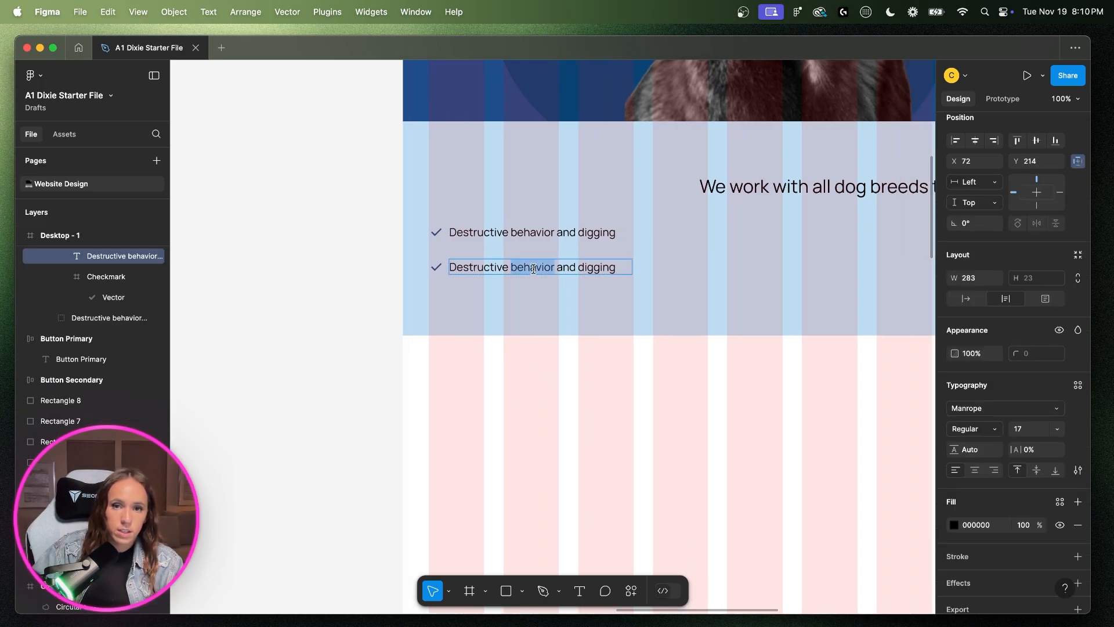
double_click(533, 269)
key(super+v)
key(Escape)
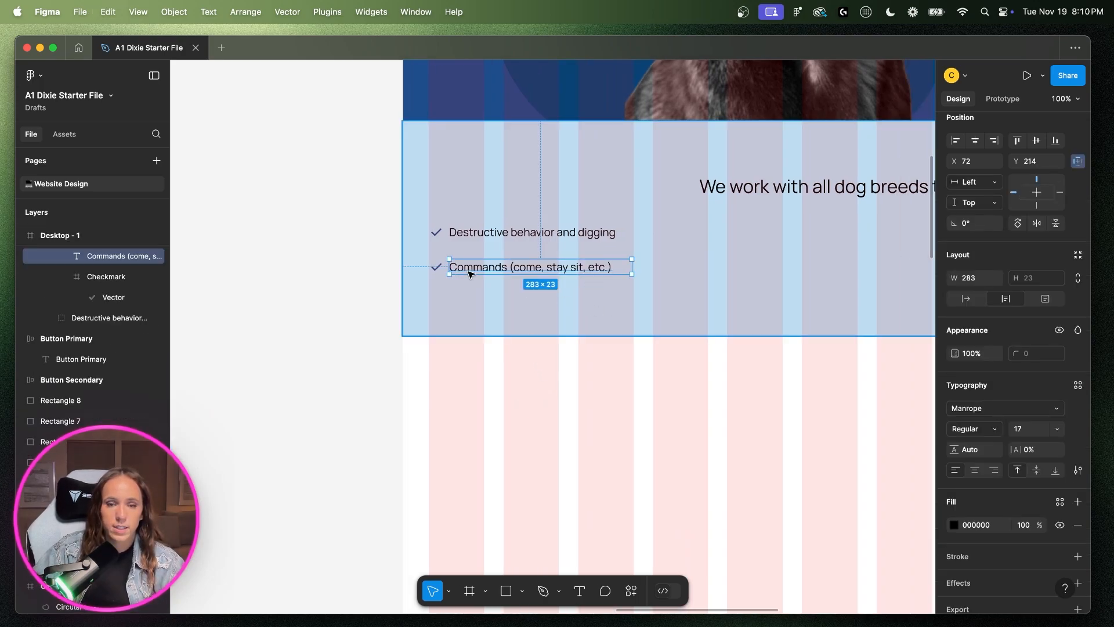
click(322, 259)
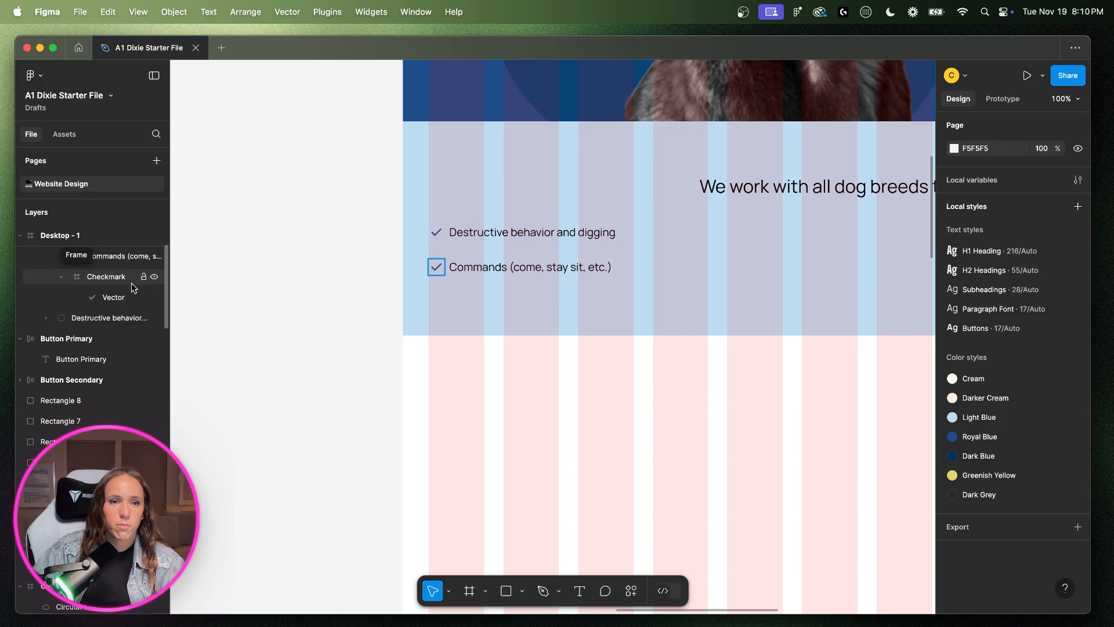
- Group the "Destructive behavior and digging" and "Commands (come, stay sit, etc.)" checkmark bullets together
scroll(134, 287, up, 3)
click(494, 233)
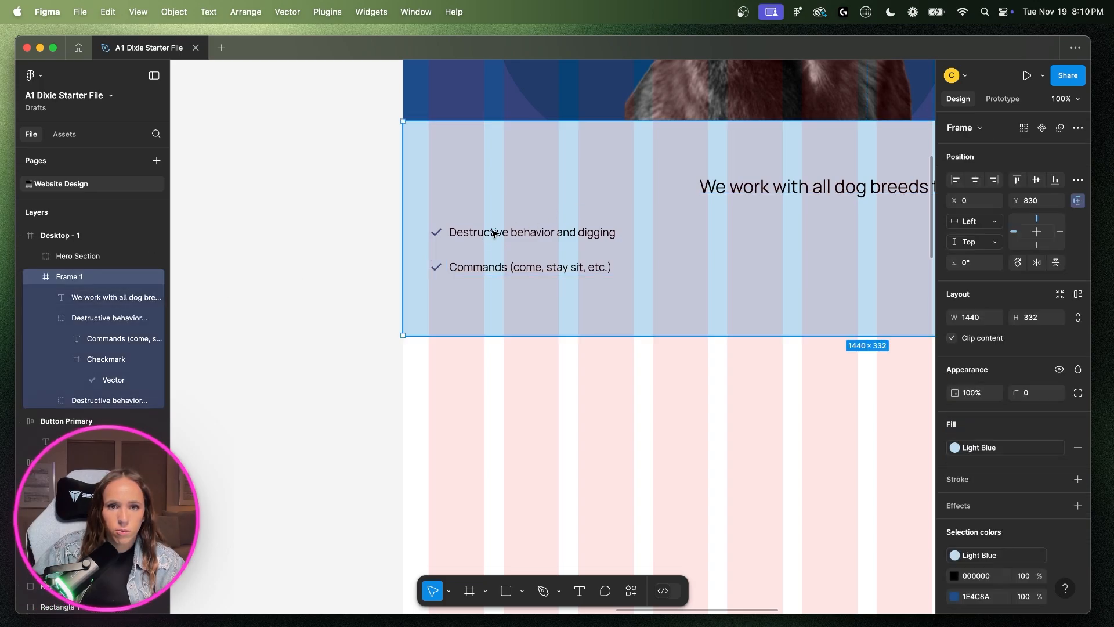
click(493, 233)
shift+click(483, 268)
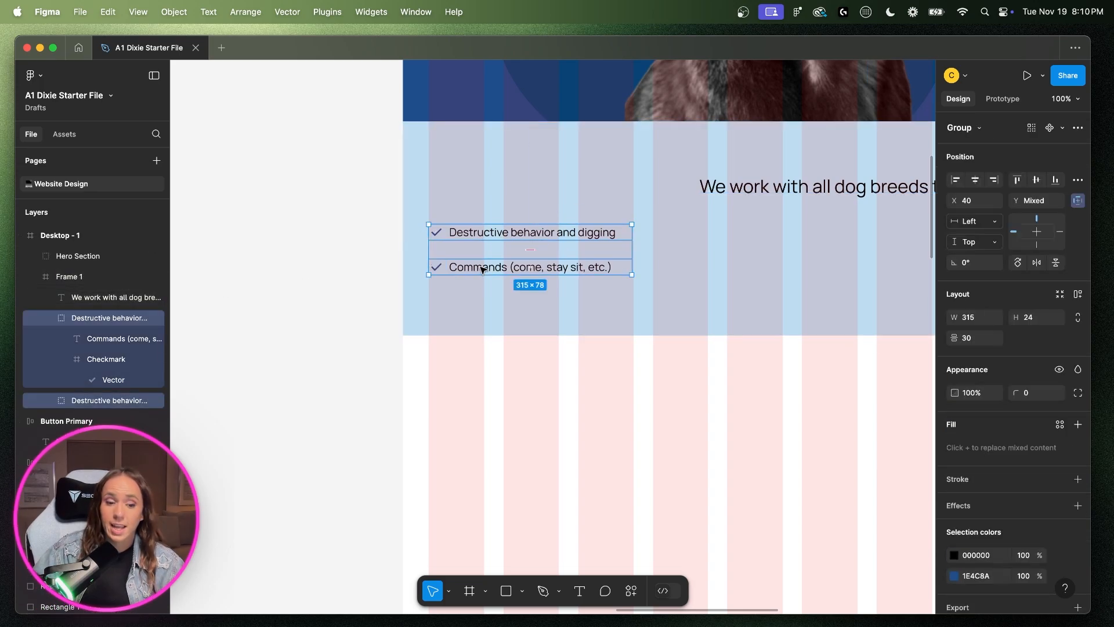
key(super+g)
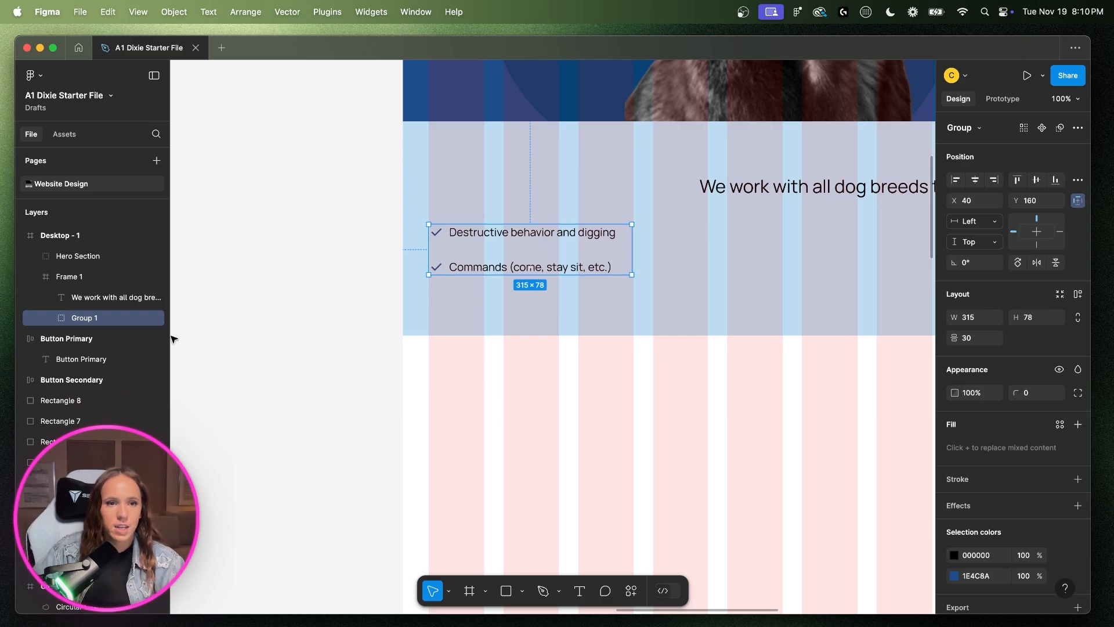
- Rename the group containing both checkmark bullets as "1st Column"
right_click(86, 320)
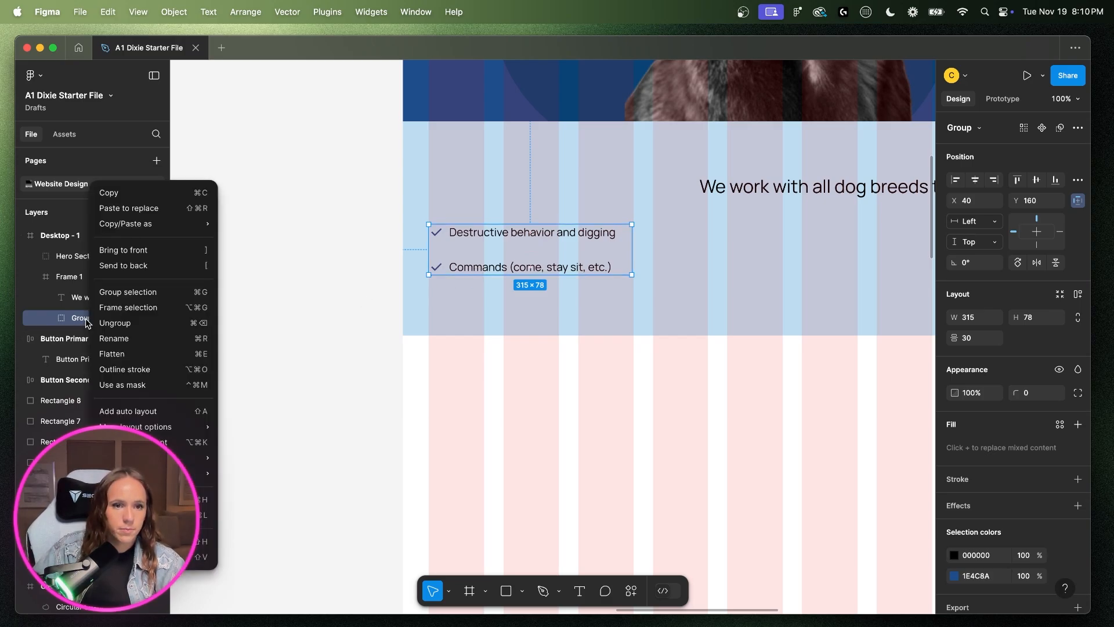
click(80, 321)
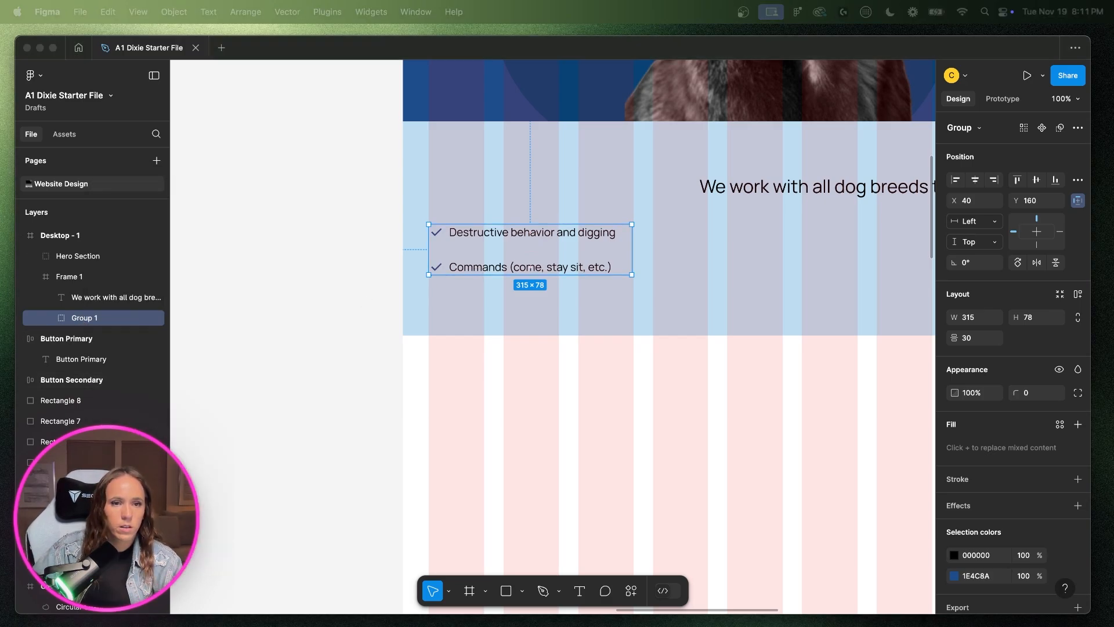
right_click(85, 318)
click(81, 320)
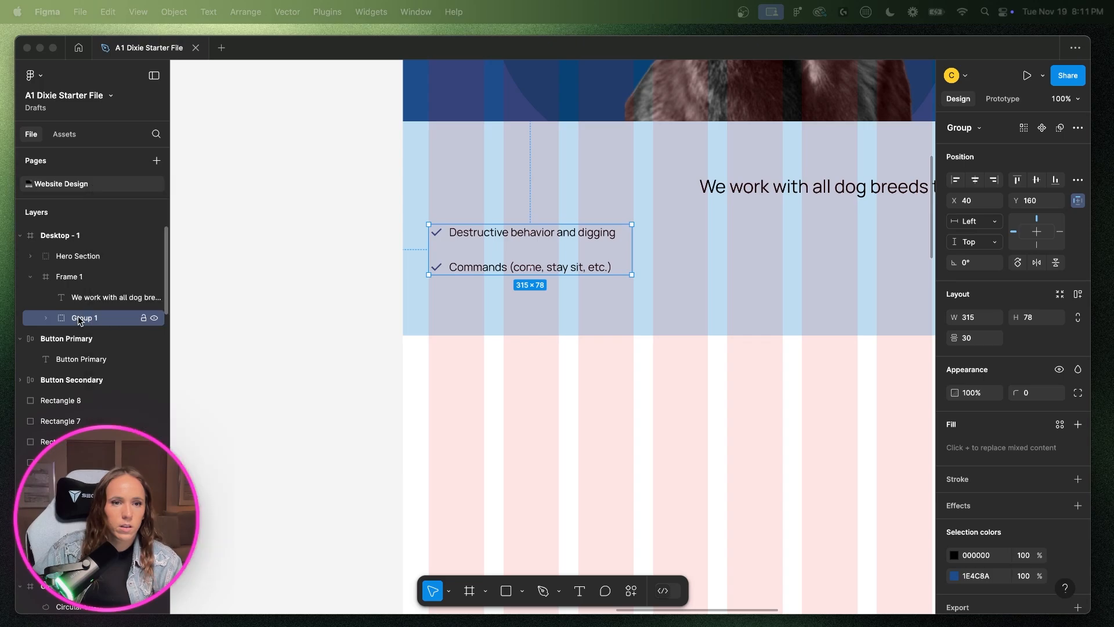
right_click(82, 320)
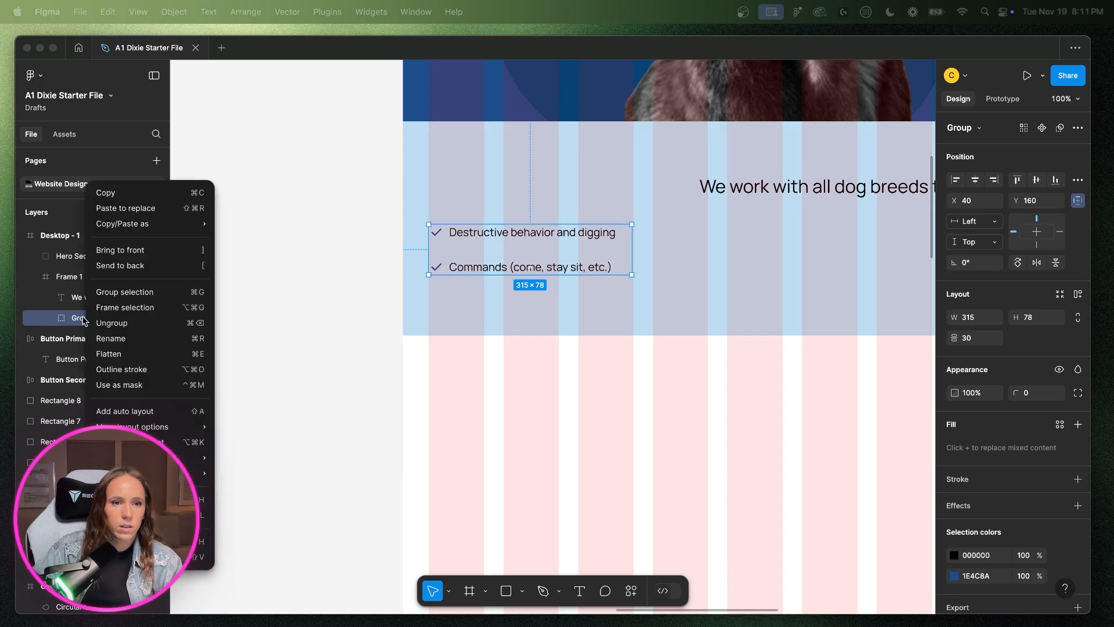
click(112, 341)
text(1)
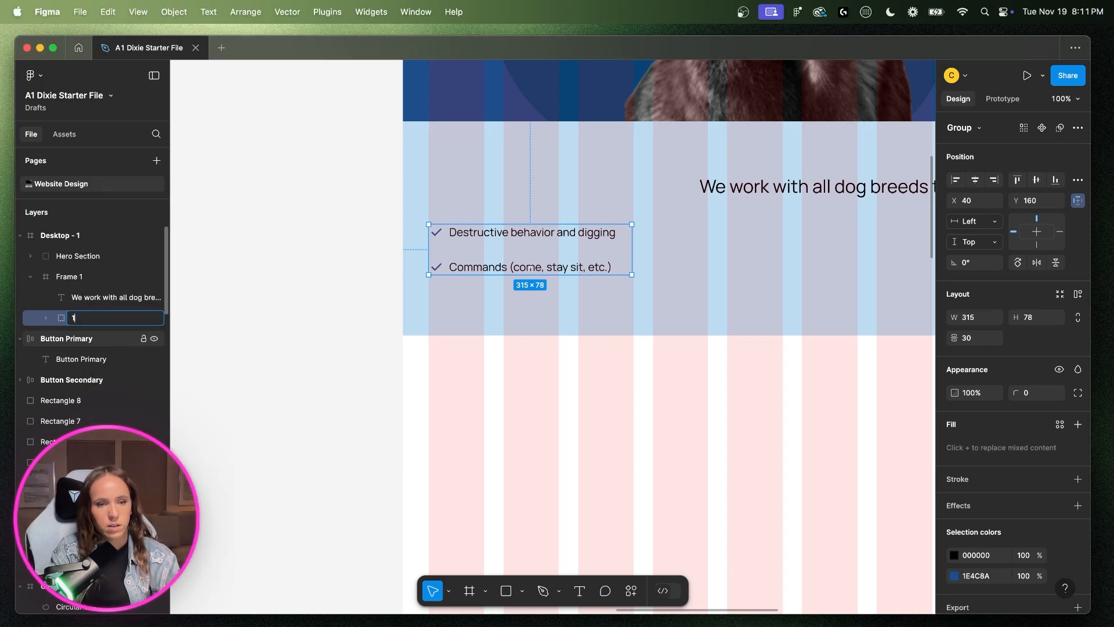
text(n)
key(Return)
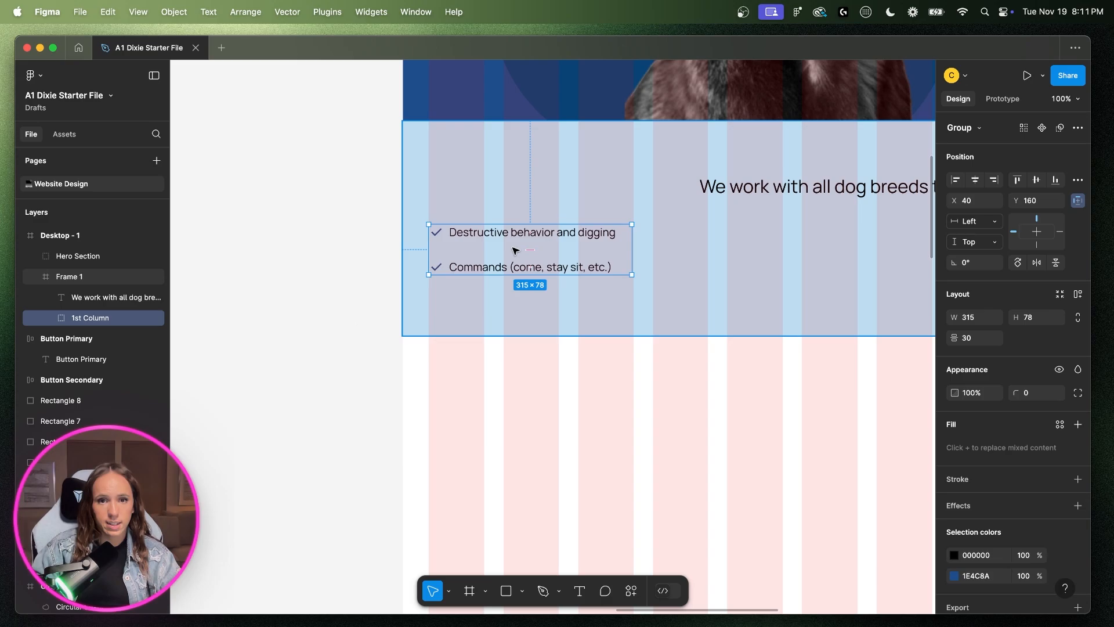
- Duplicate the 1st Column group and align the copy with the start of a grid column at X 388, Y 160
key(super+d)
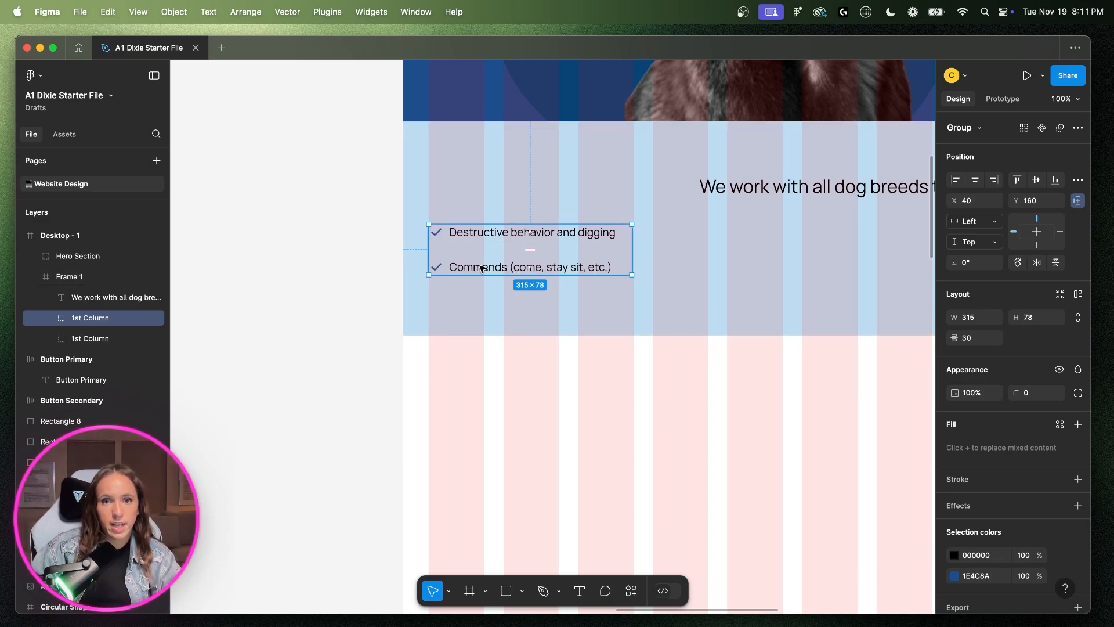
drag(486, 267, 697, 257)
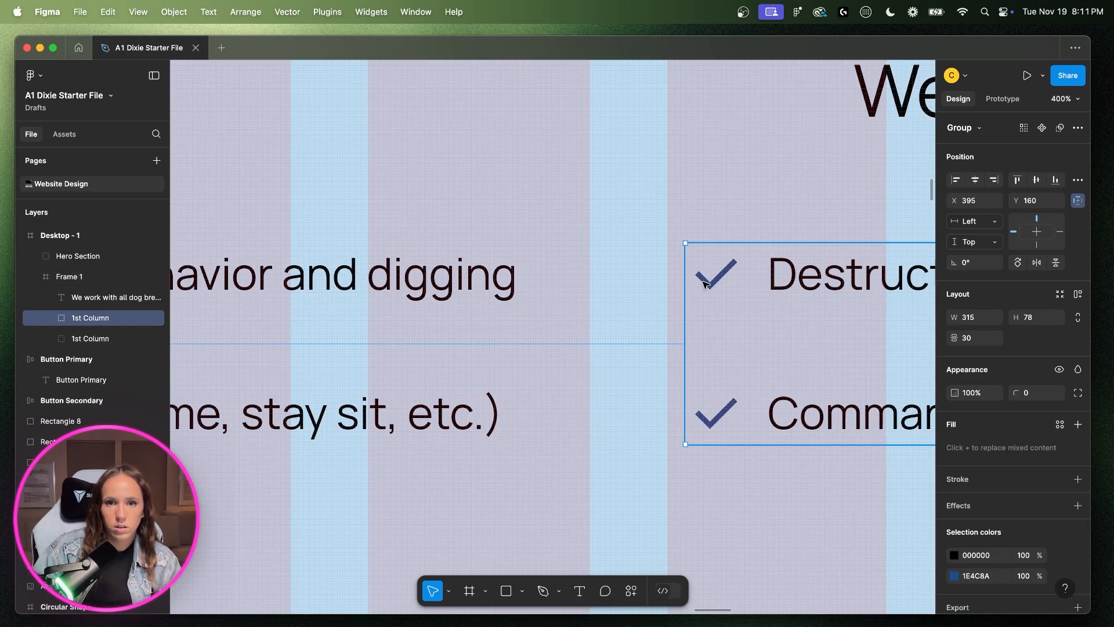
drag(797, 284, 780, 284)
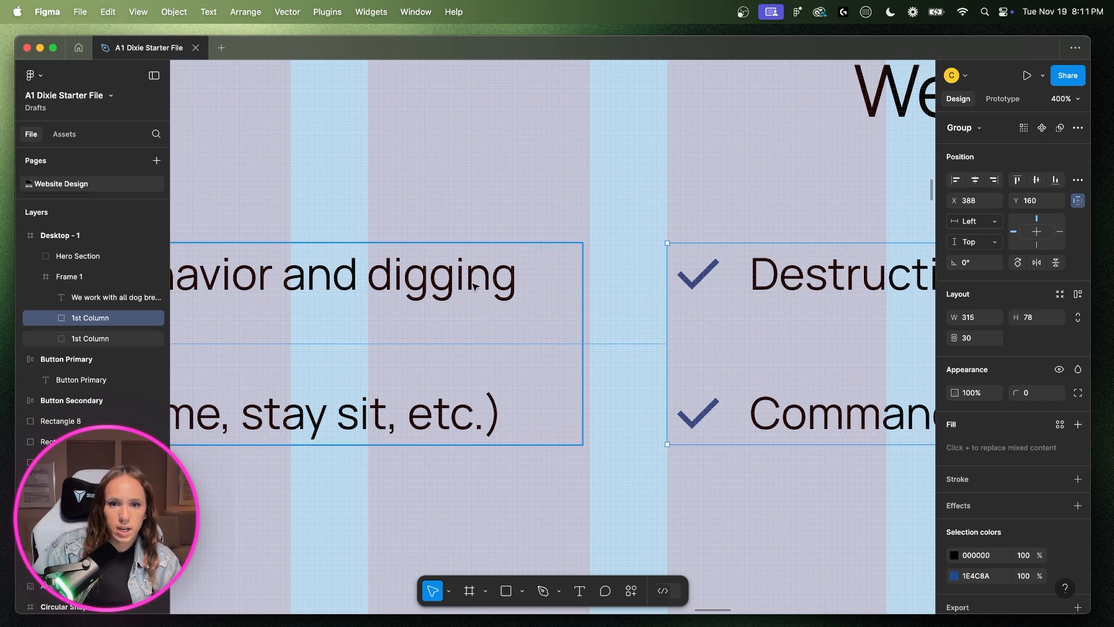
- Widen the original 1st Column group to 318 so its edge meets the grid column, and check its spacing to the copy
click(475, 284)
drag(583, 357, 590, 356)
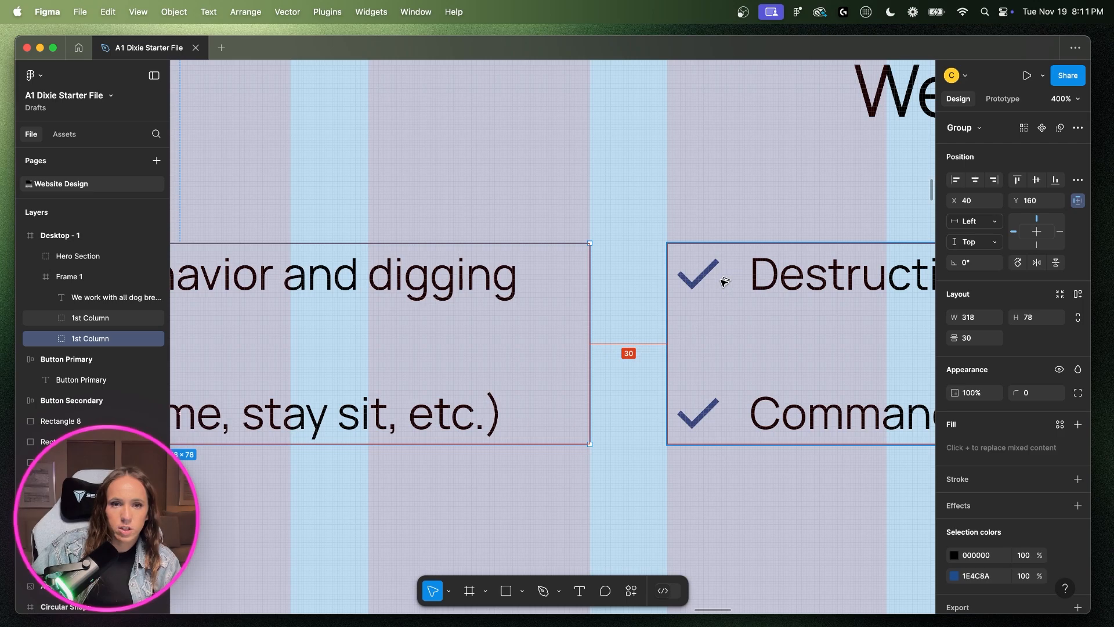
key(shift+0)
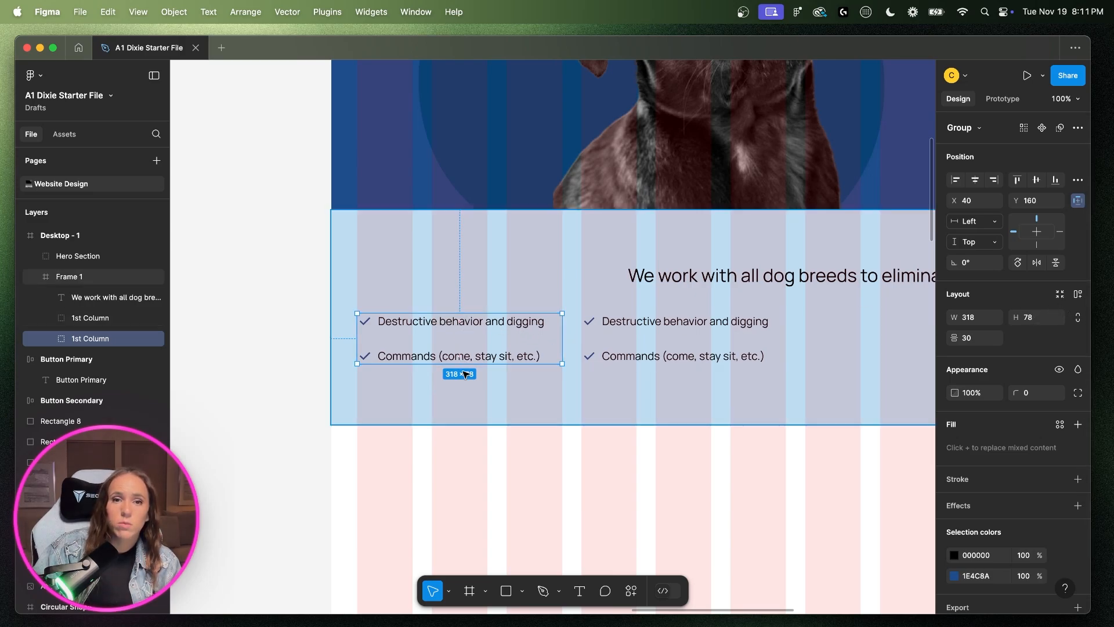
- Move both checkmark columns up together to Y 149 and check their spacing below the "We work with all dog breeds to eliminate:" heading
shift+click(650, 328)
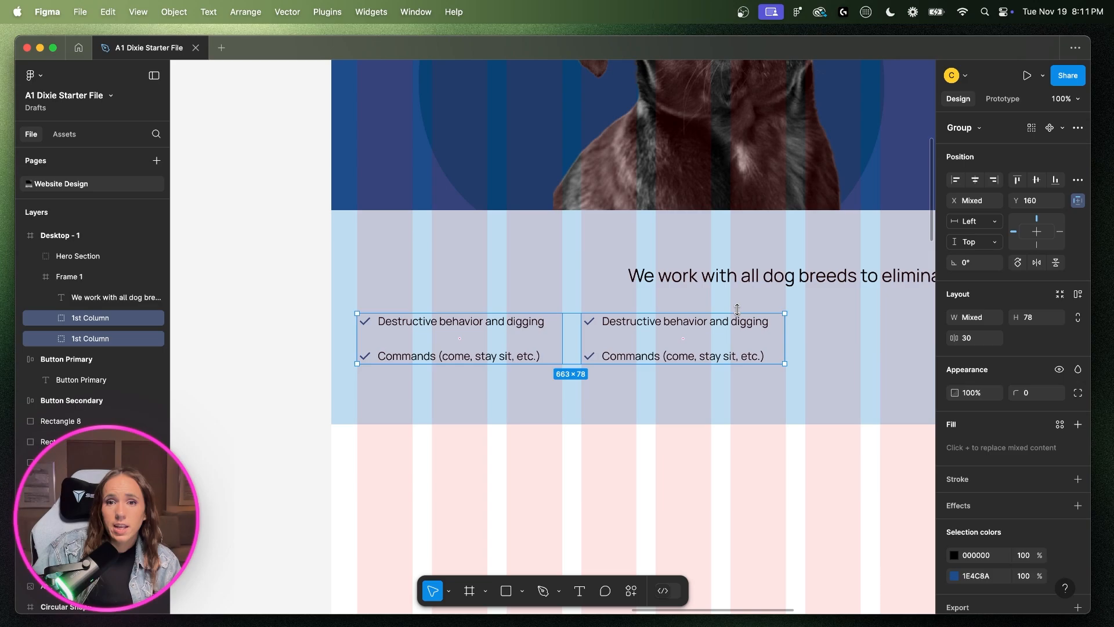
drag(704, 330, 706, 323)
click(738, 282)
key(alt)
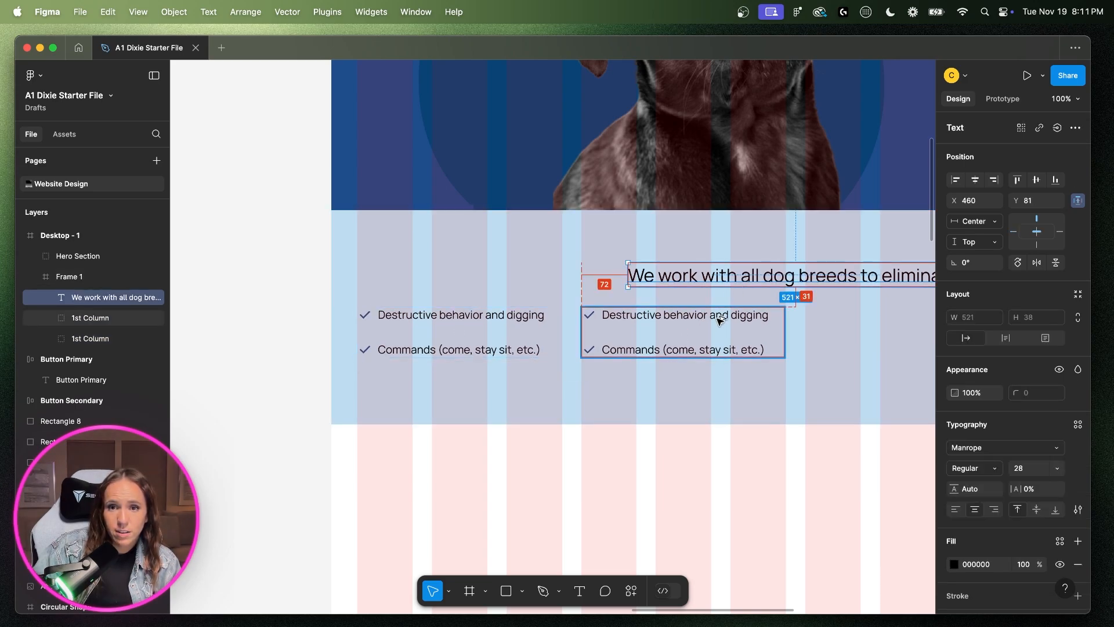
click(518, 317)
shift+click(626, 321)
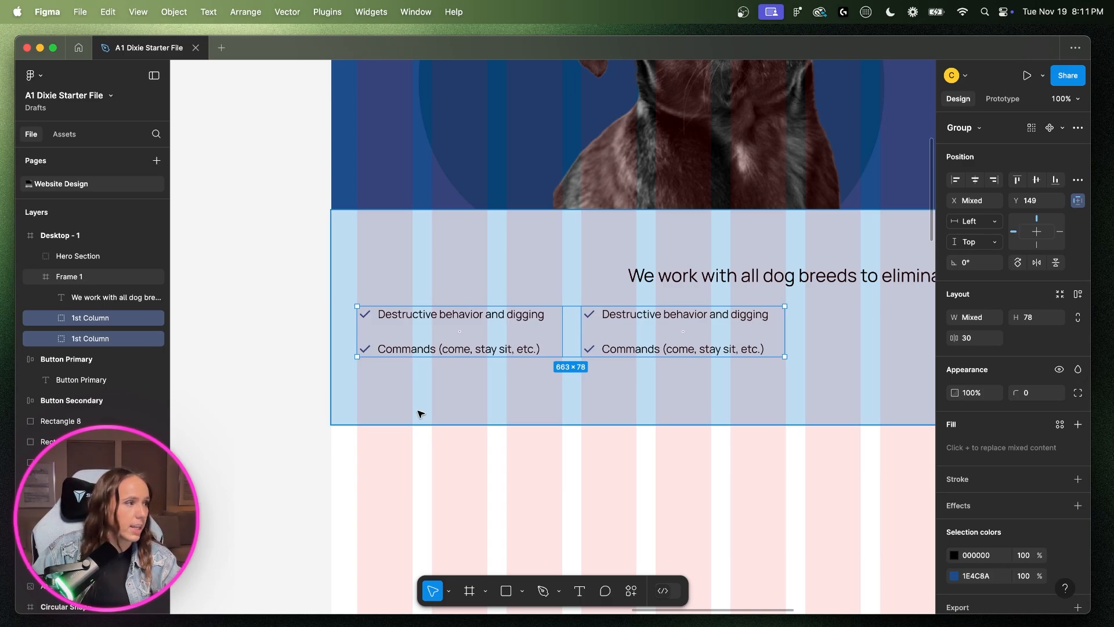
- Replace the upper bullet text in the second checkmark column with "Leash and potty trained", copied from the Page Copy list
scroll(422, 414, left, 10)
click(452, 473)
double_click(484, 462)
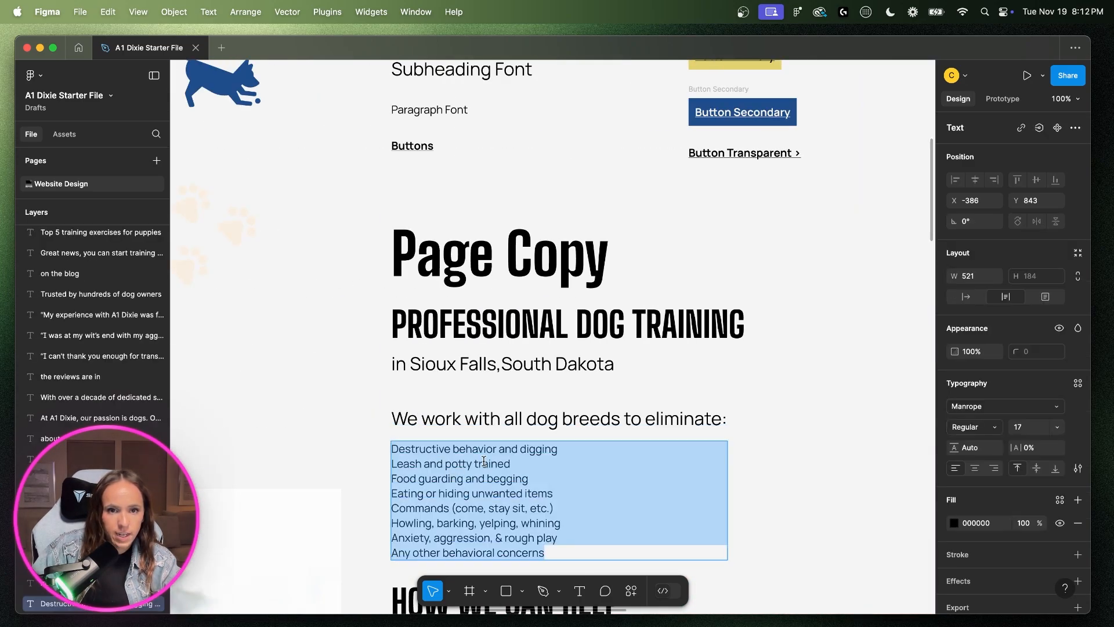
click(484, 461)
drag(512, 463, 394, 460)
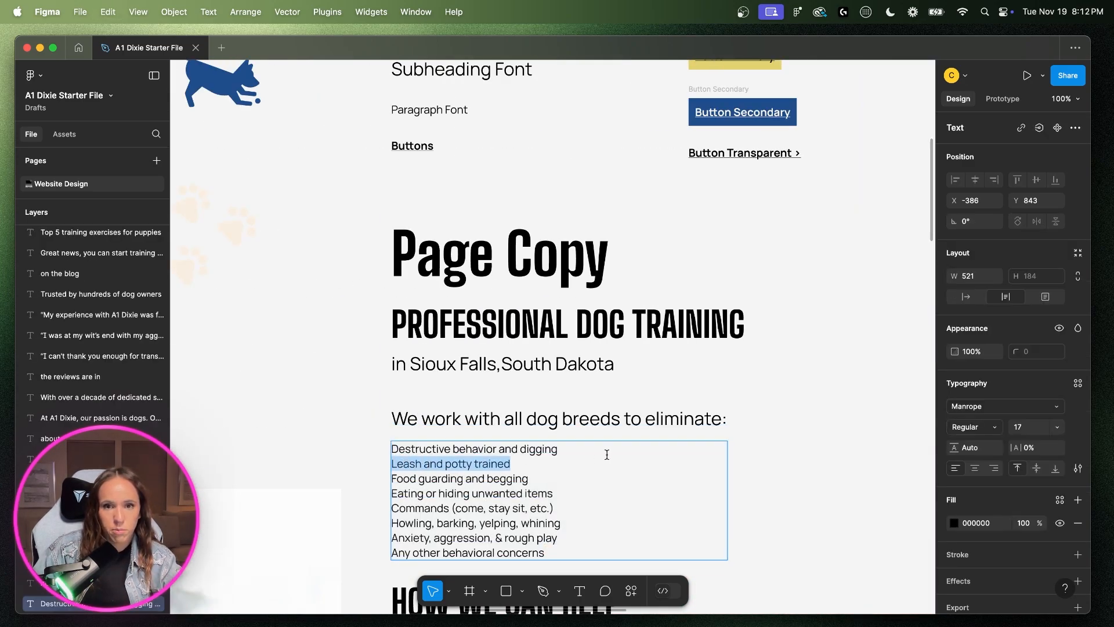
scroll(607, 454, right, 10)
click(519, 318)
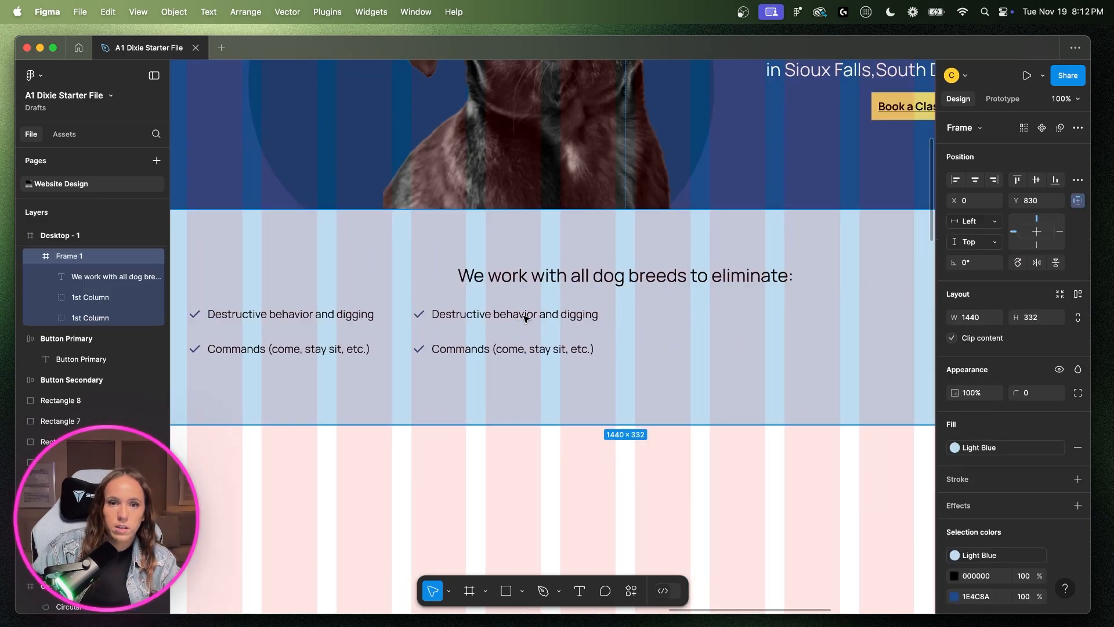
double_click(524, 318)
double_click(524, 318)
double_click(524, 318)
key(super+v)
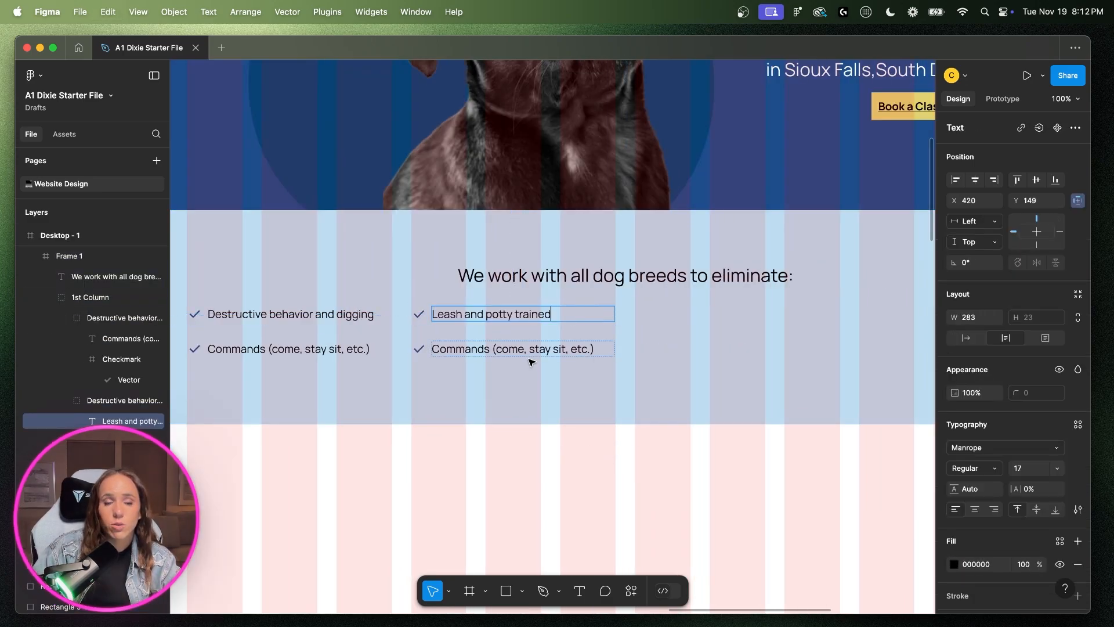
key(Escape)
- Replace the lower bullet text in the second checkmark column with "Howling, barking, yelping, whining" from the Page Copy list
scroll(522, 360, left, 10)
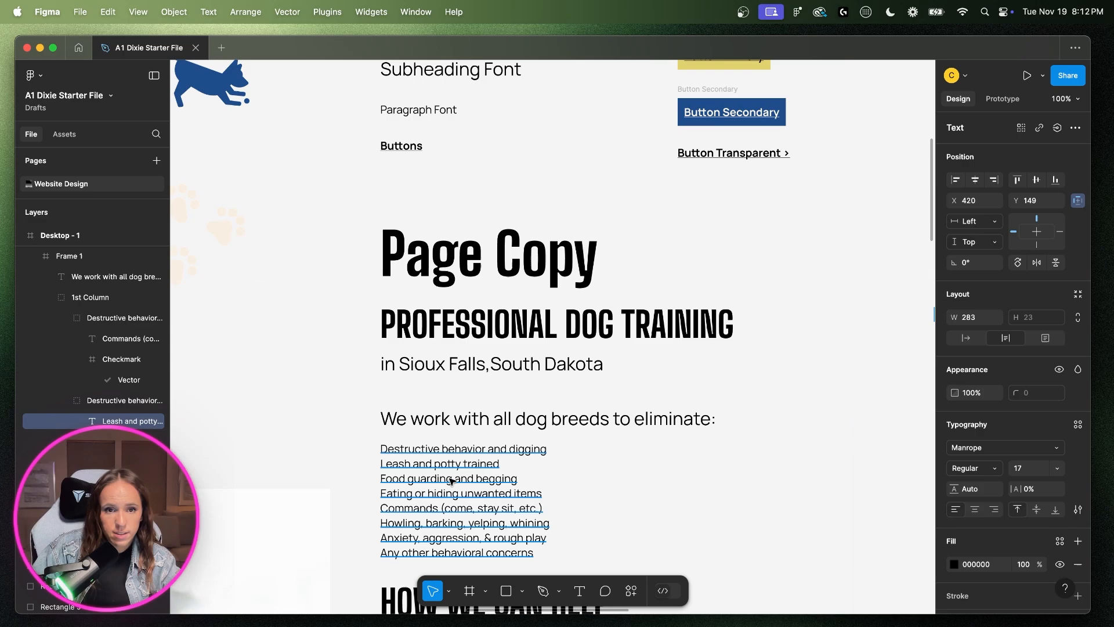
double_click(451, 494)
click(446, 536)
drag(551, 522, 378, 523)
key(super+c)
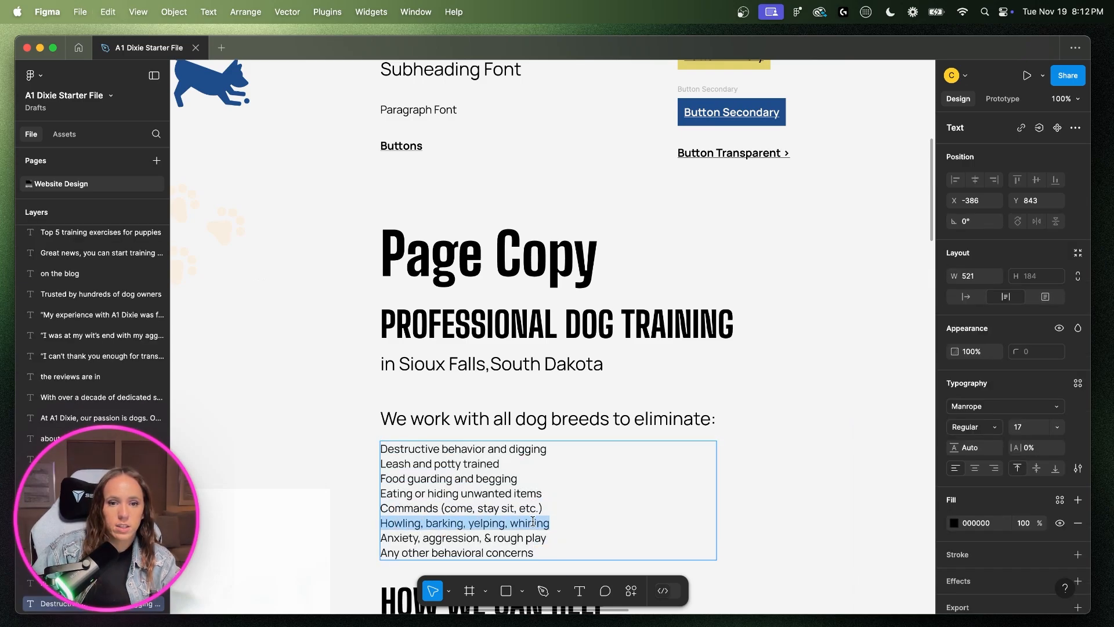
scroll(534, 521, right, 10)
super+double_click(693, 349)
triple_click(693, 349)
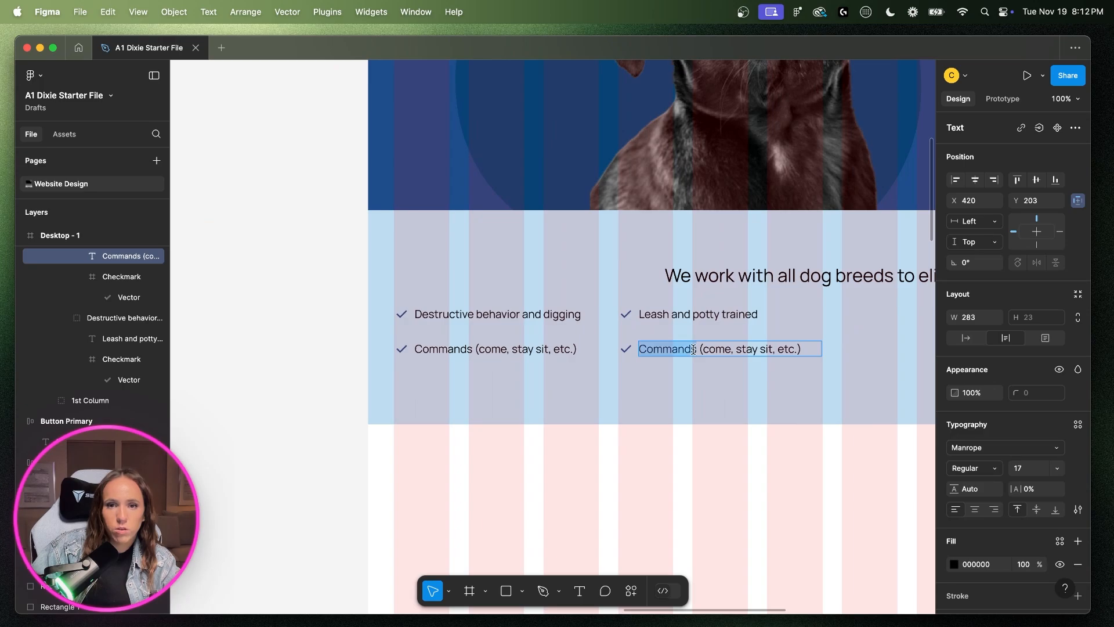
key(super+v)
click(685, 392)
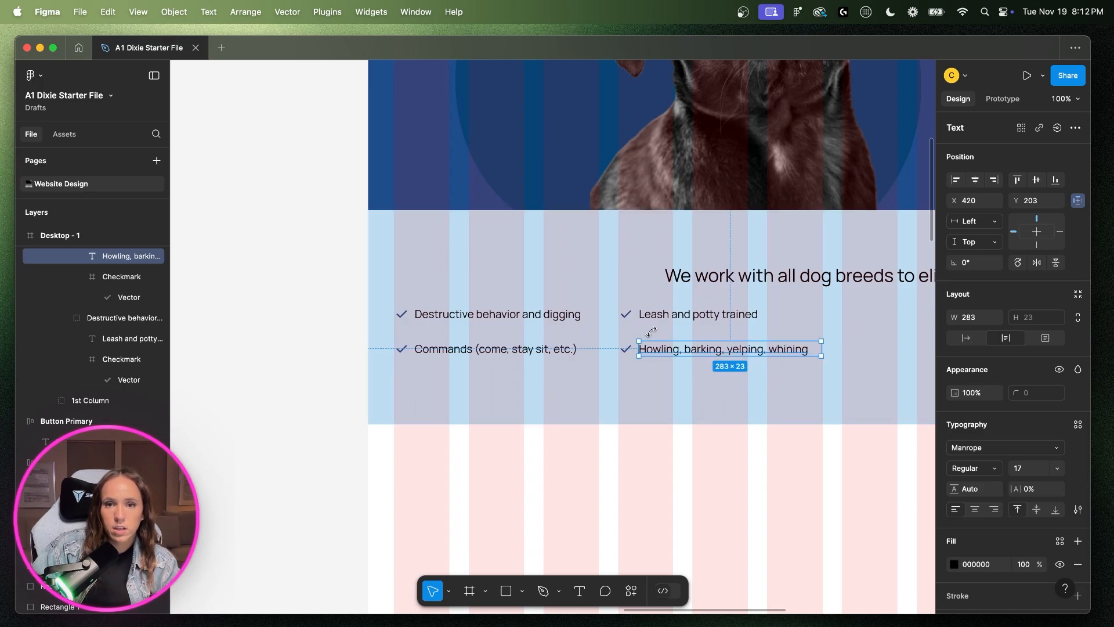
click(671, 422)
- Collapse the bullet groups and the duplicated 1st Column group in the layer list
click(112, 299)
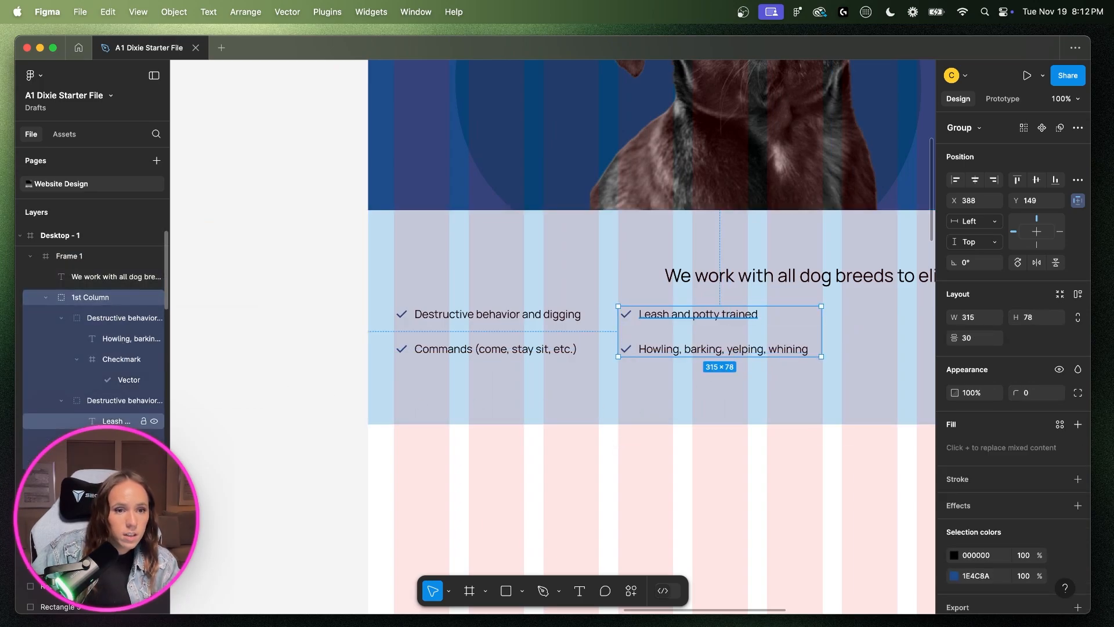
click(58, 402)
click(60, 401)
click(61, 318)
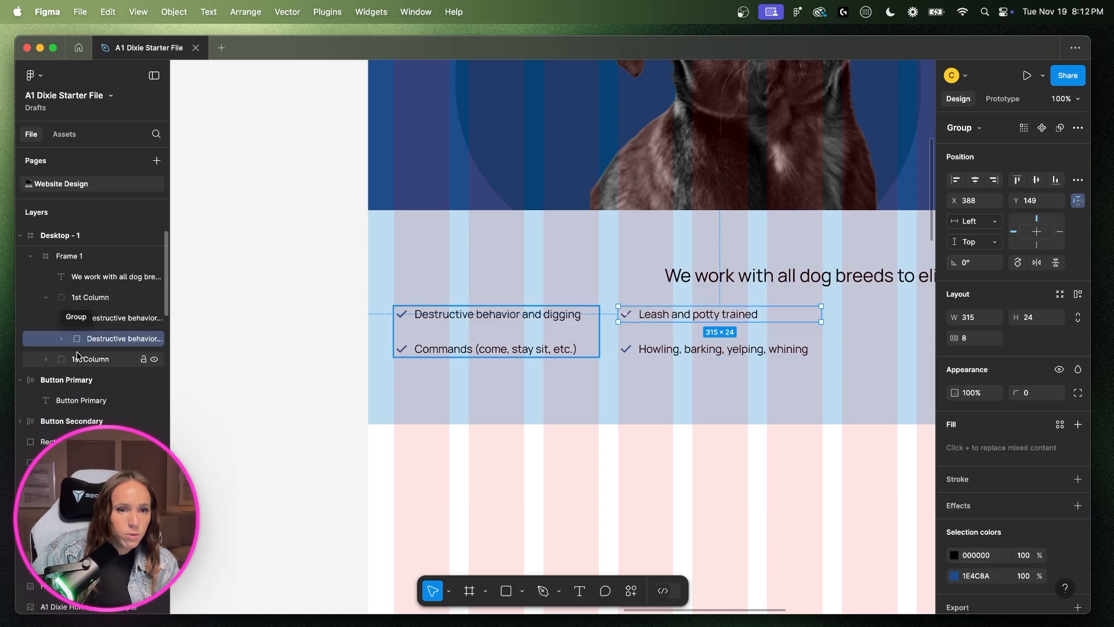
click(46, 299)
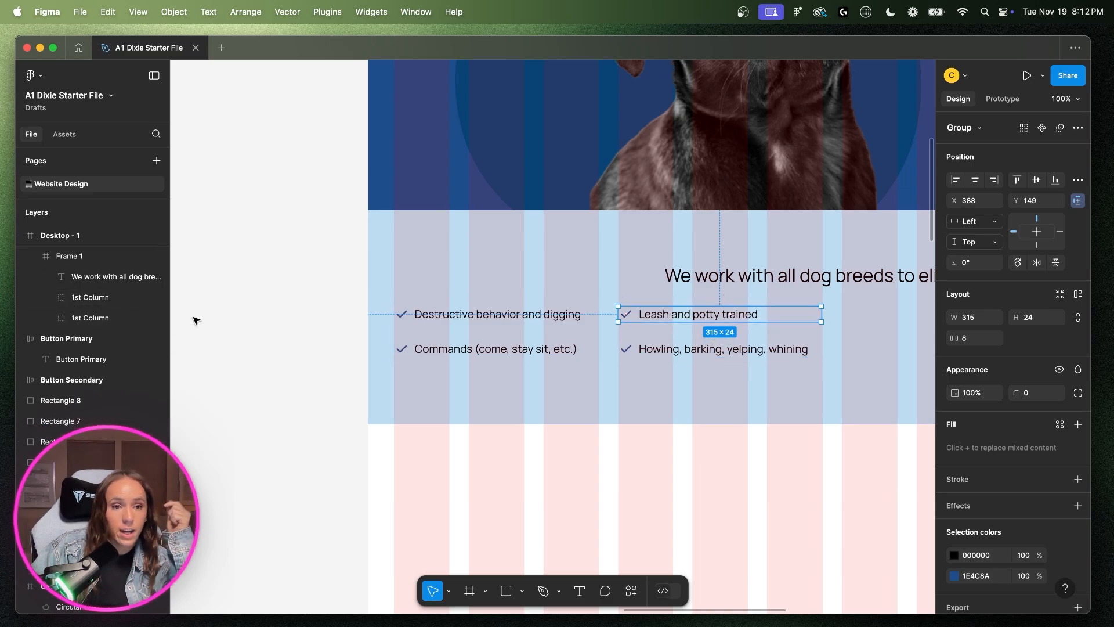
- Rename the duplicated column group as "2nd Column" and place the 1st Column layer above it inside Frame 1
click(80, 301)
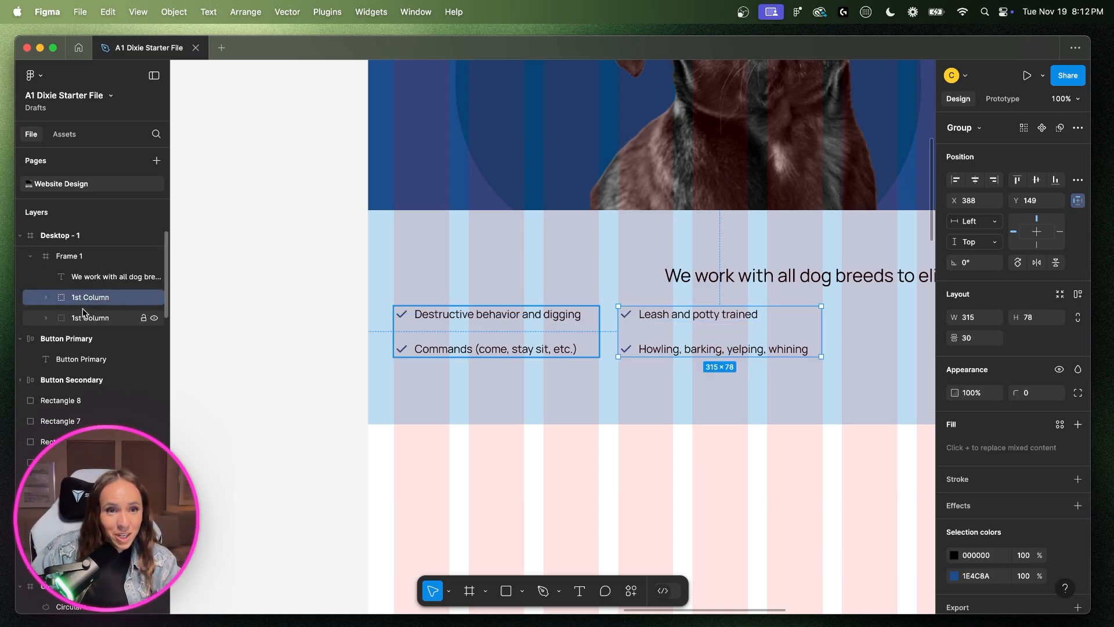
right_click(87, 300)
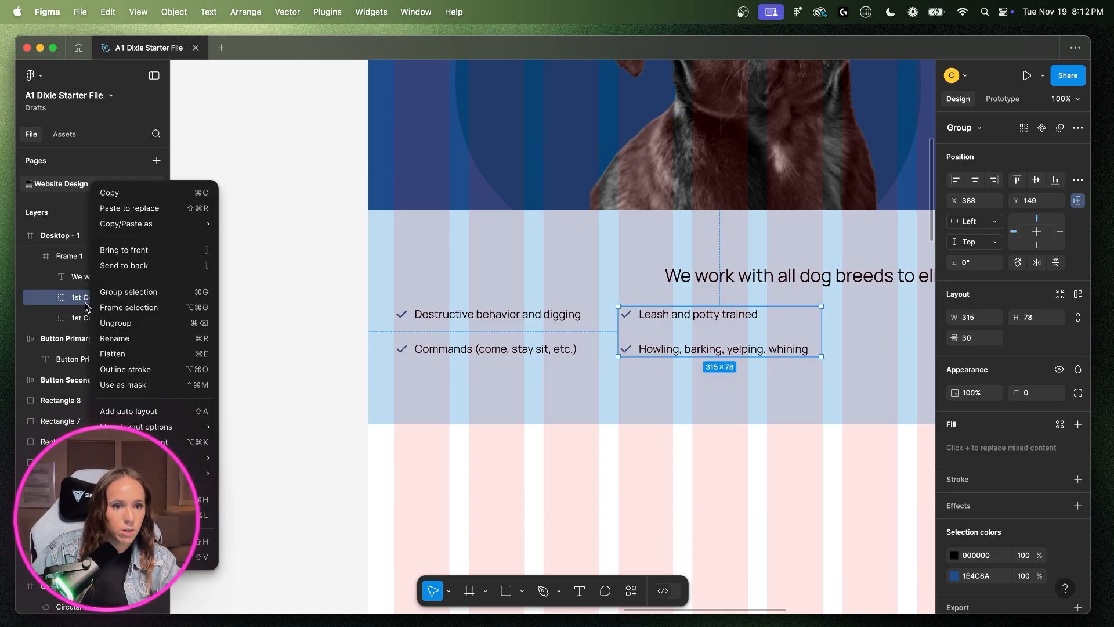
click(139, 336)
key(Left)
key(shift+Right)
key(shift+Right)
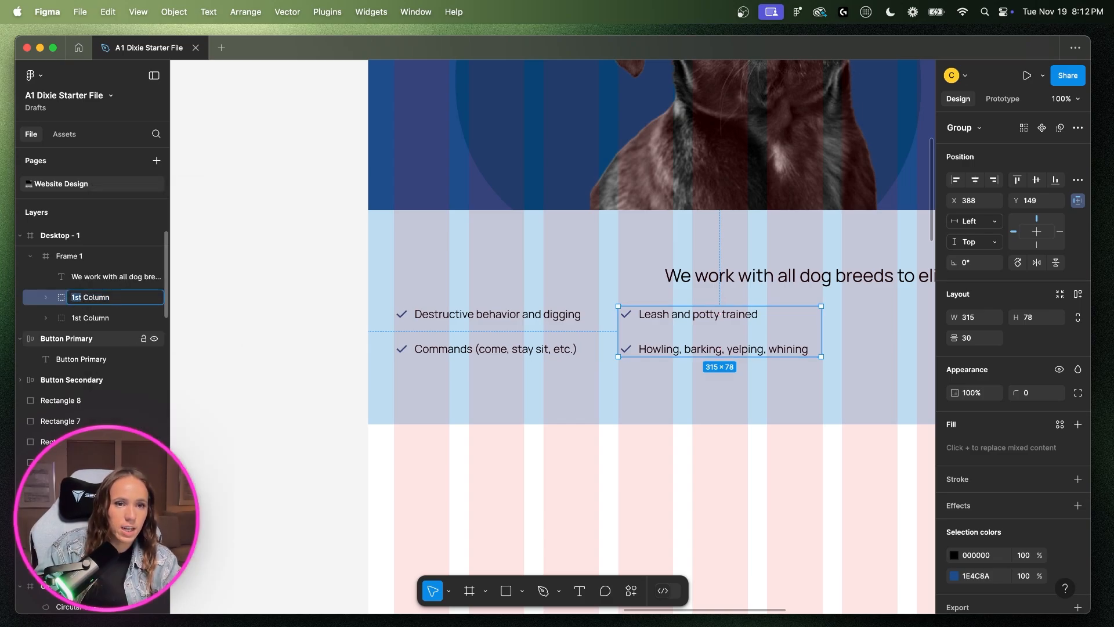
text(2nd)
key(Return)
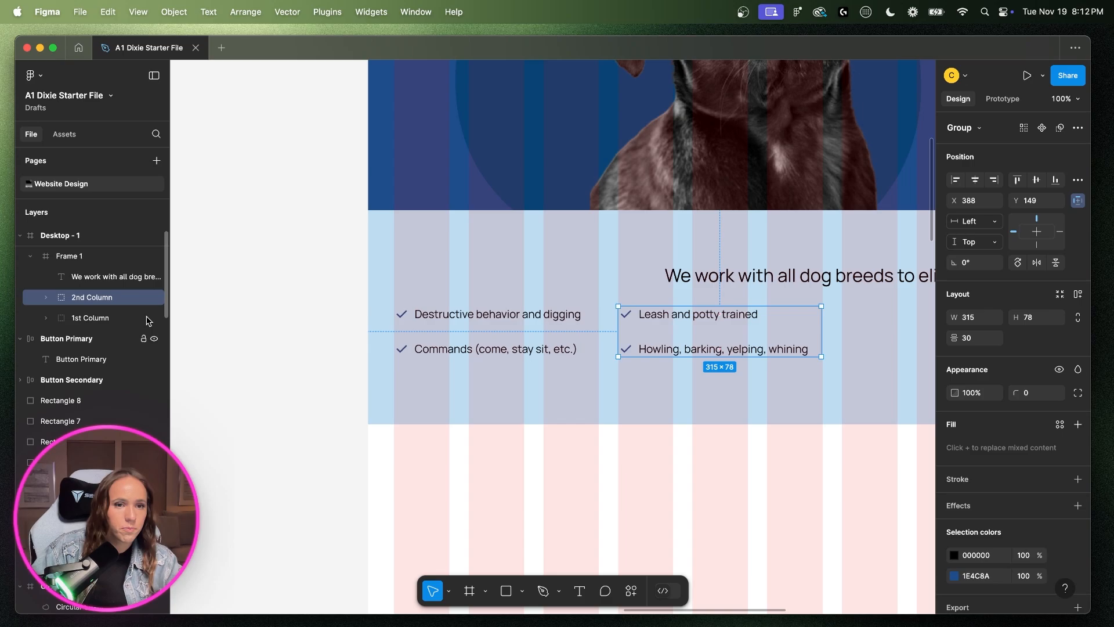
drag(103, 316, 99, 288)
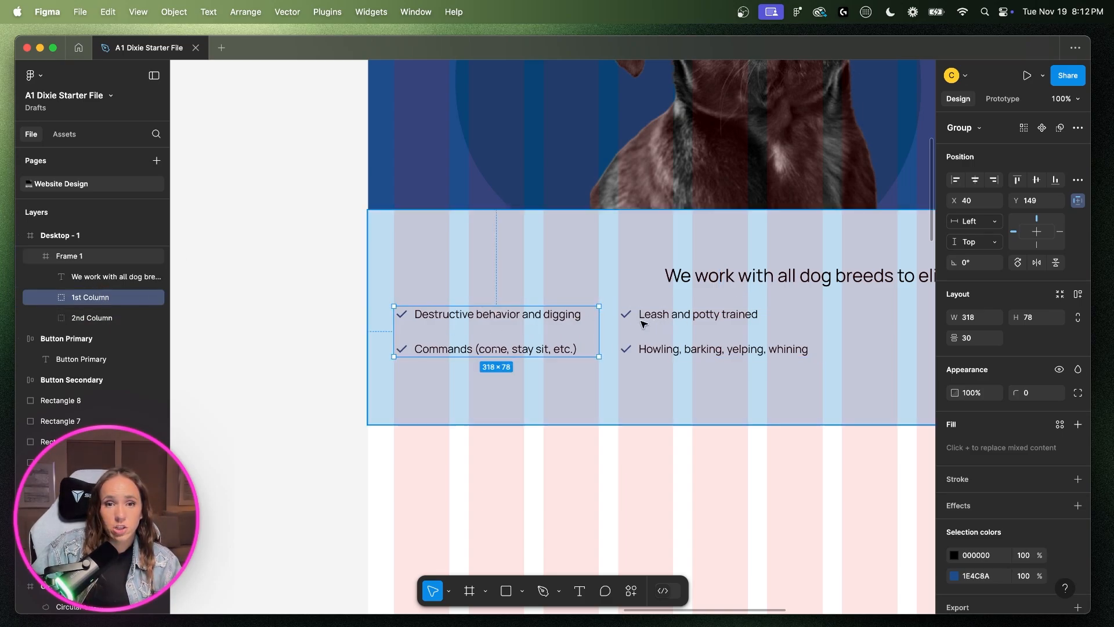
click(702, 327)
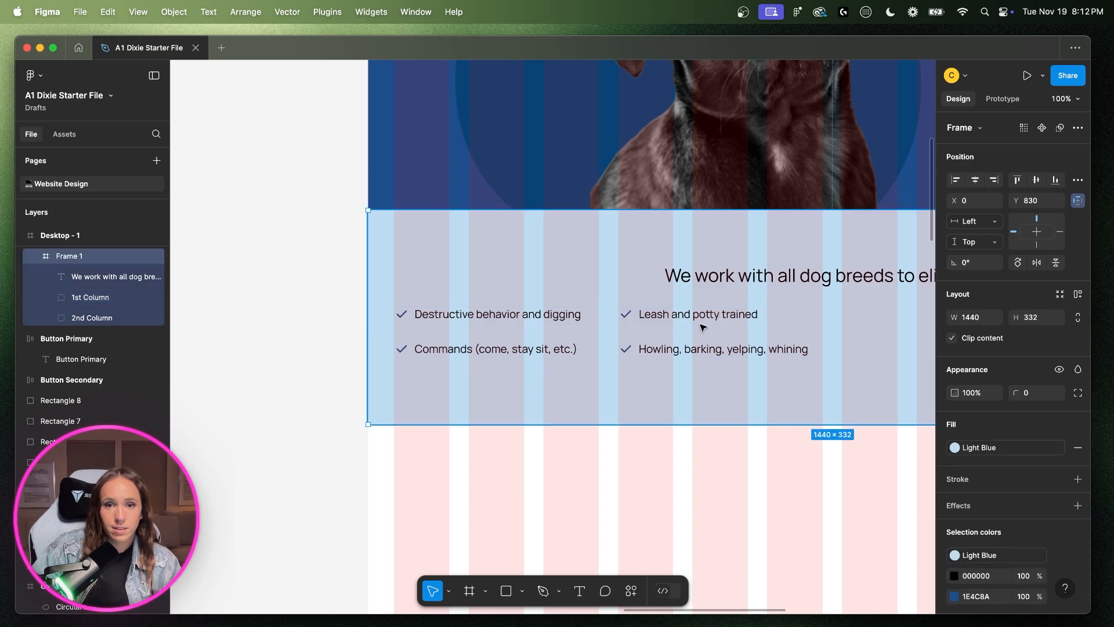
- Duplicate the 1st Column and 2nd Column checklist groups in Frame 1 and place the copies beside the originals as third and fourth columns
double_click(701, 321)
shift+click(93, 301)
key(super+c)
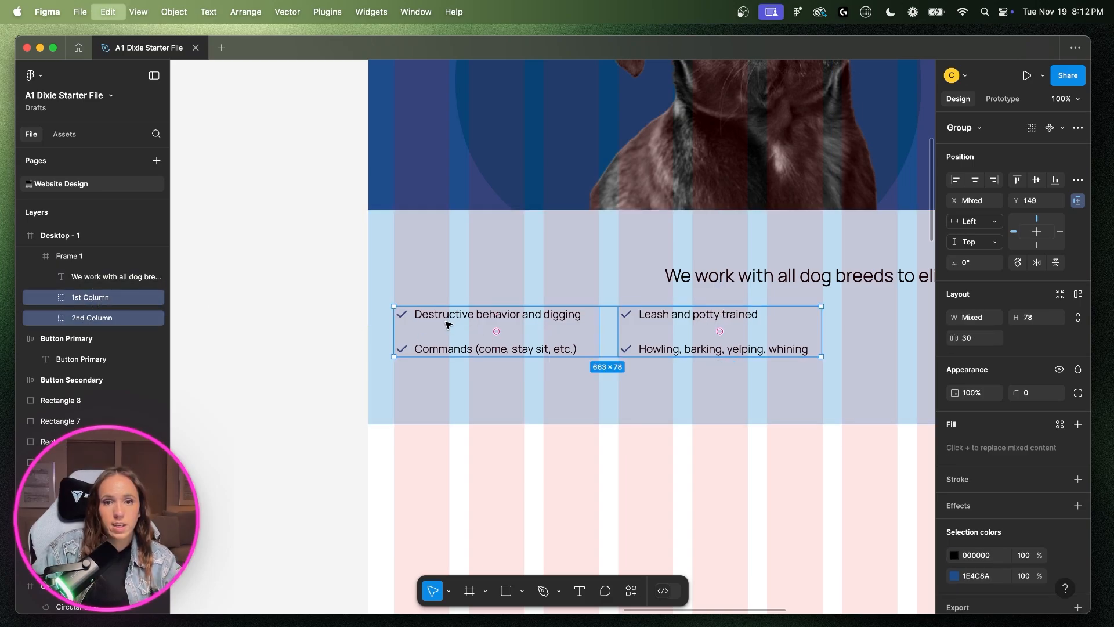
key(super+v)
drag(436, 346, 887, 342)
key(super+equal)
scroll(848, 360, right, 10)
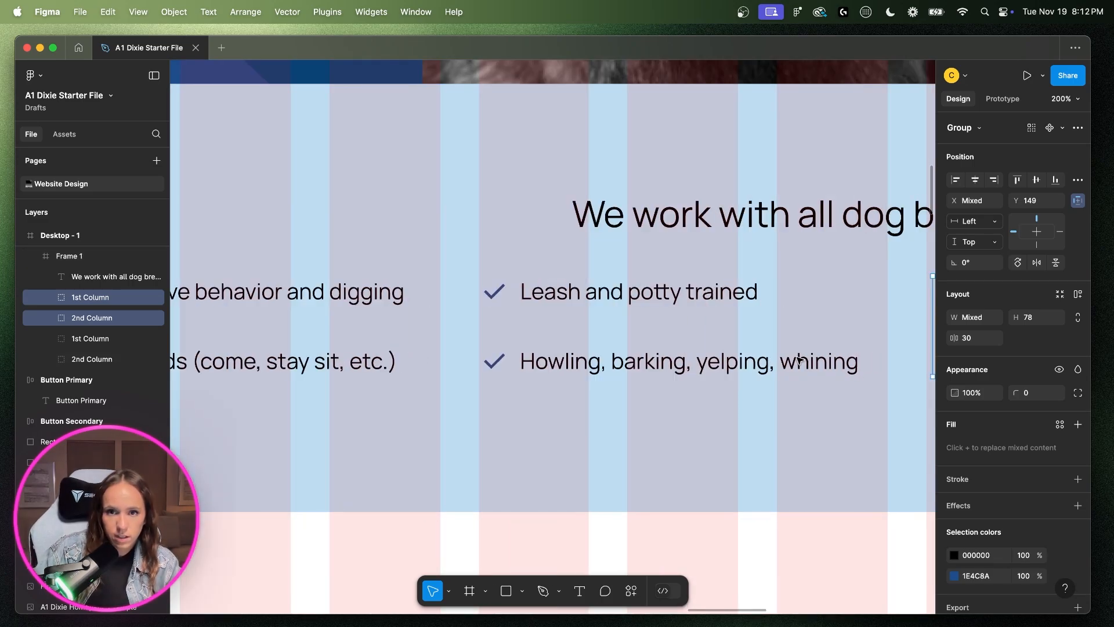
- Align the second checklist column and the copied third column with the layout grid, moving the third column to X 736
scroll(800, 361, left, 6)
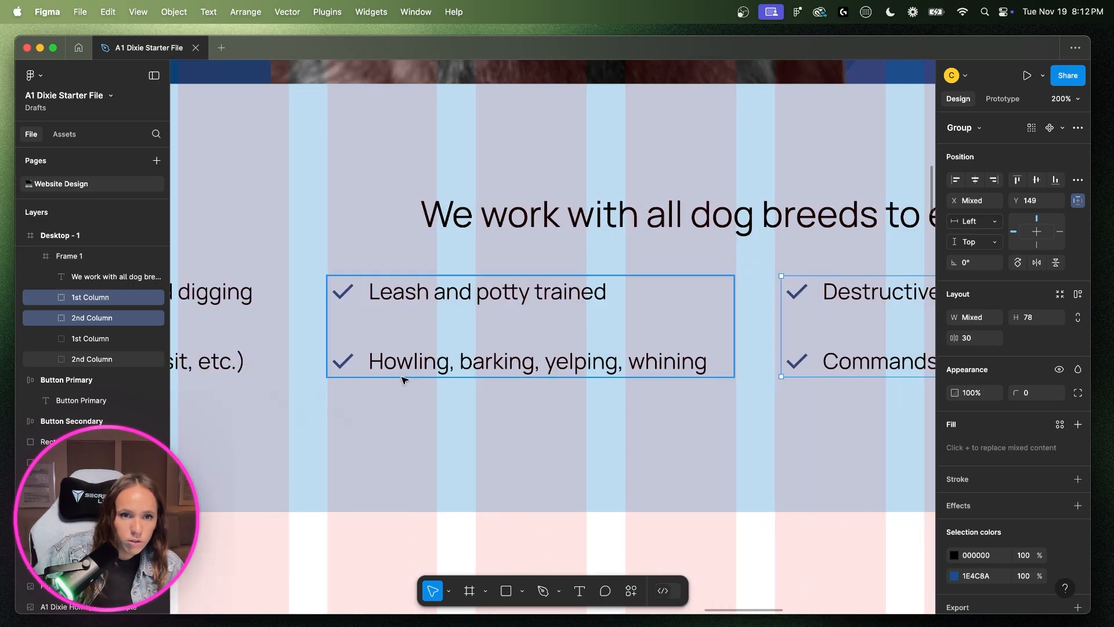
drag(498, 365, 500, 370)
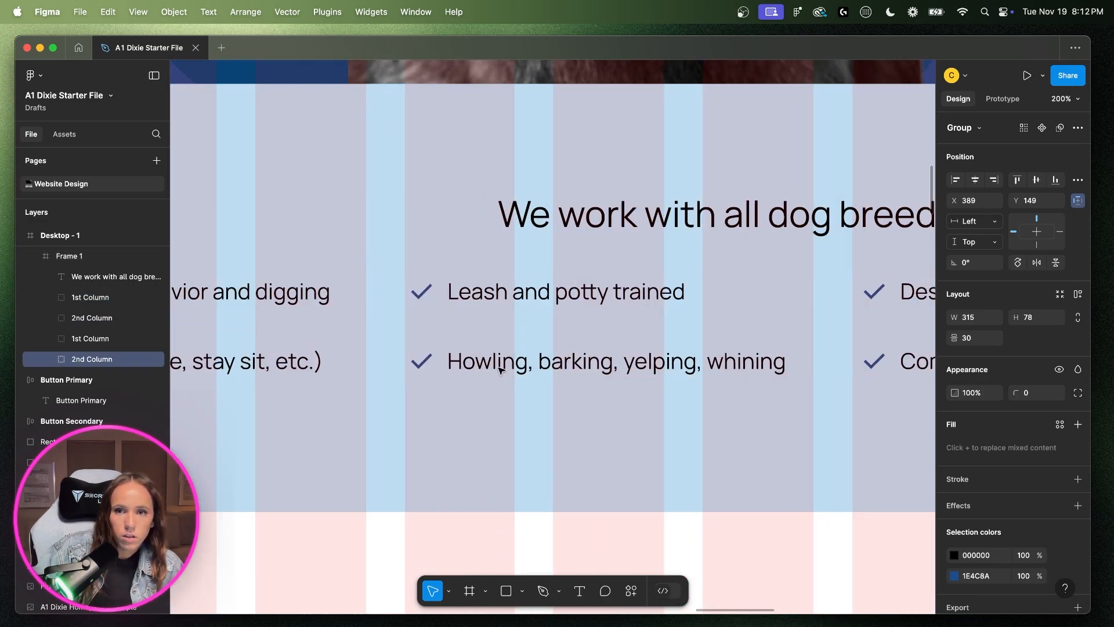
scroll(505, 367, right, 8)
click(615, 363)
key(Left)
key(Left)
key(Left)
key(Left)
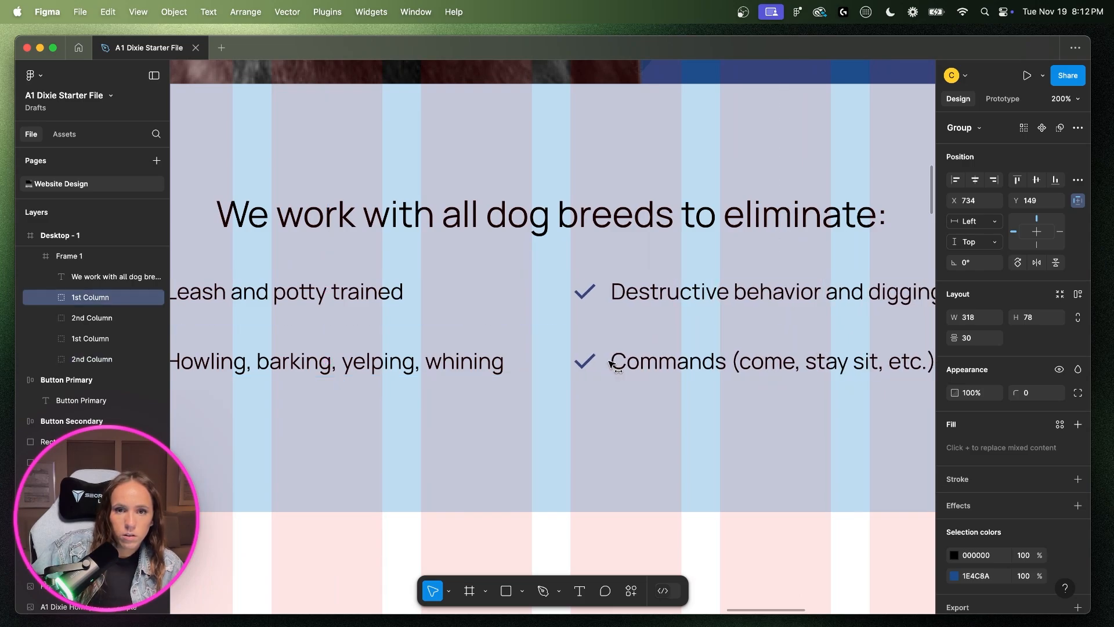
scroll(619, 363, left, 7)
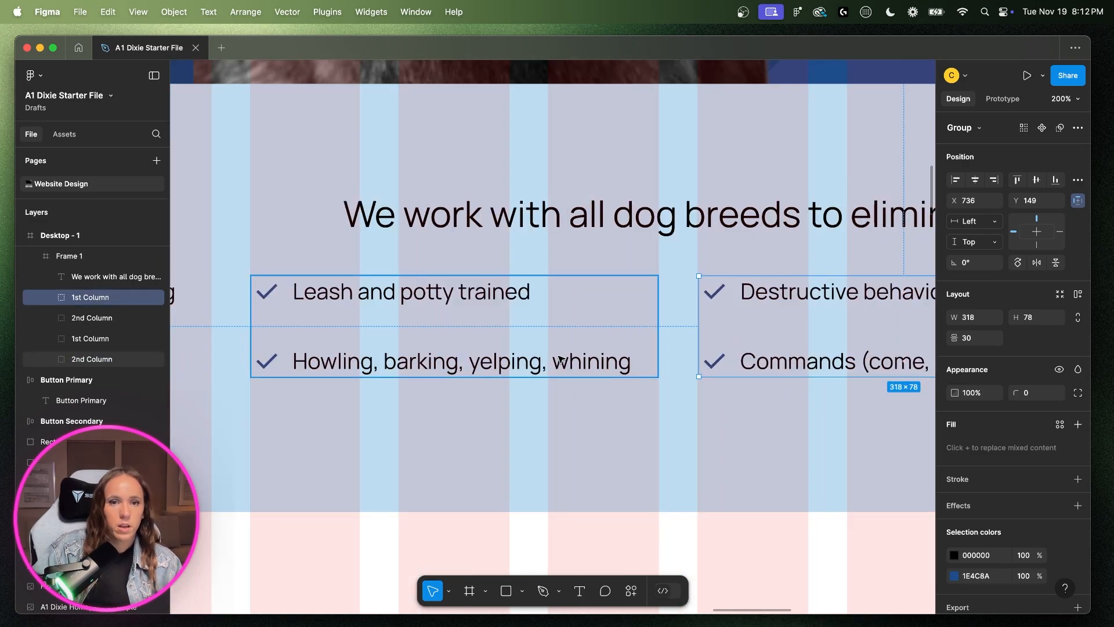
scroll(576, 363, down, 5)
scroll(569, 361, left, 15)
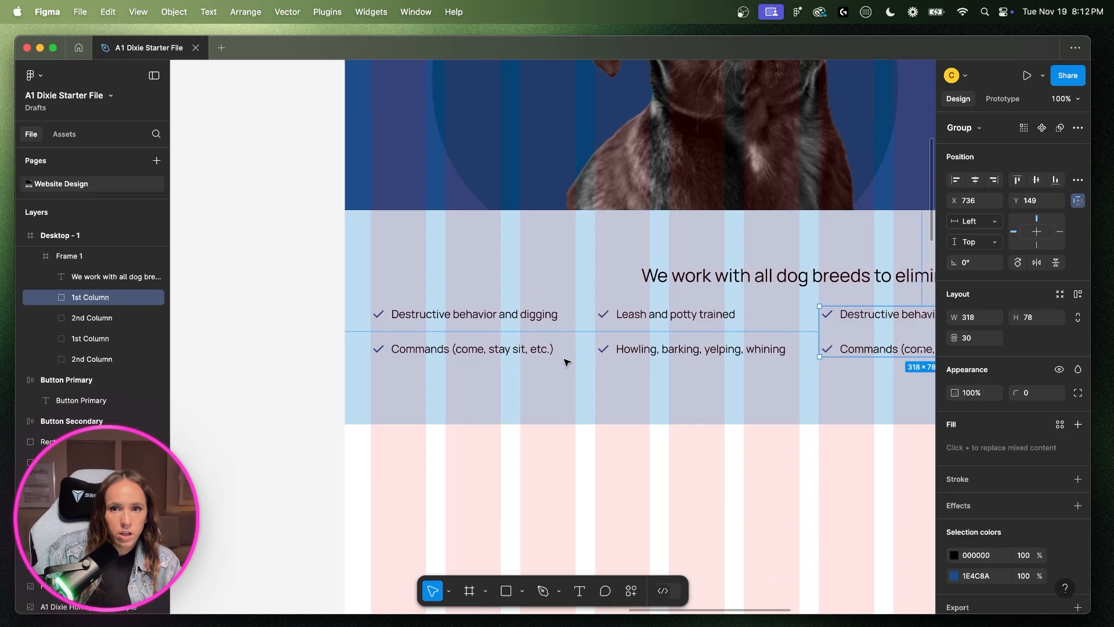
- Replace the first item of the third column with "Food guarding and begging" copied from the page copy list
double_click(431, 498)
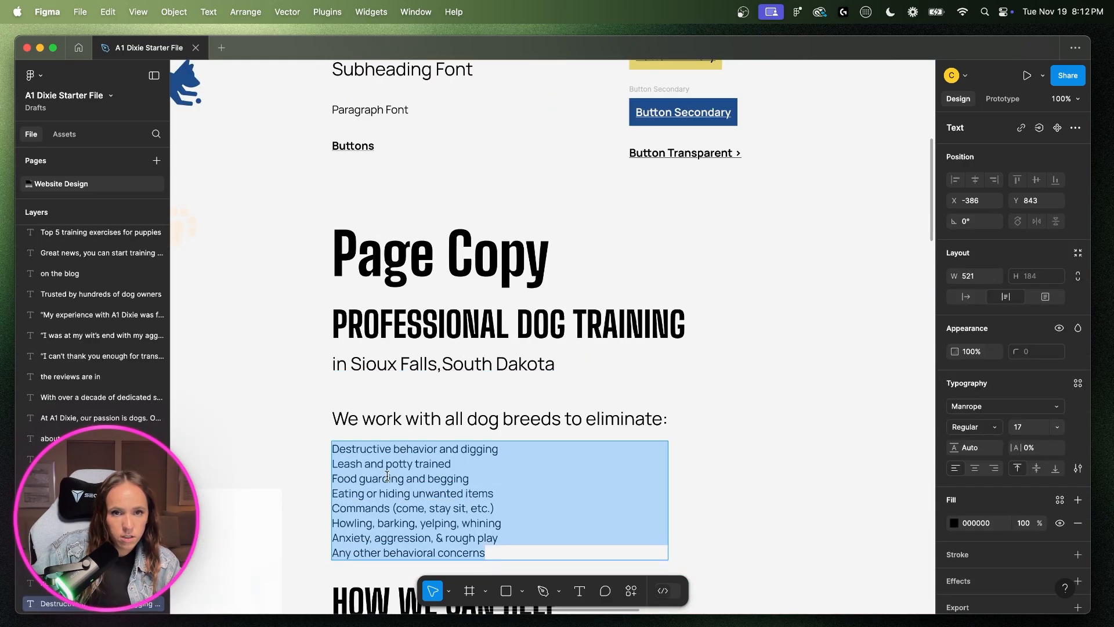
drag(470, 478, 355, 478)
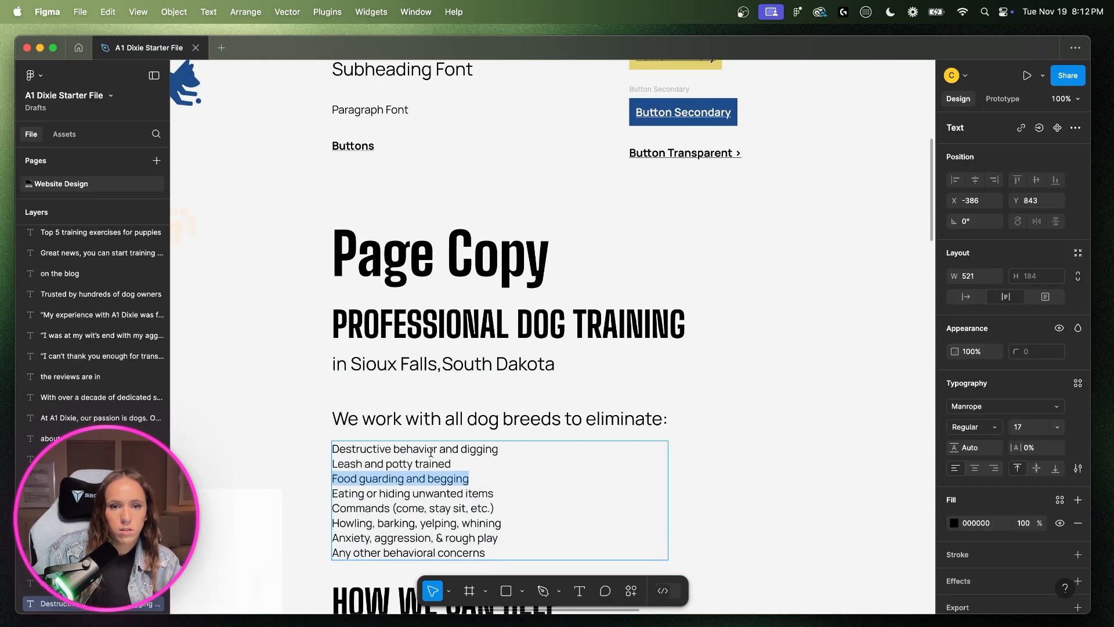
scroll(496, 433, right, 10)
scroll(517, 423, down, 3)
double_click(585, 311)
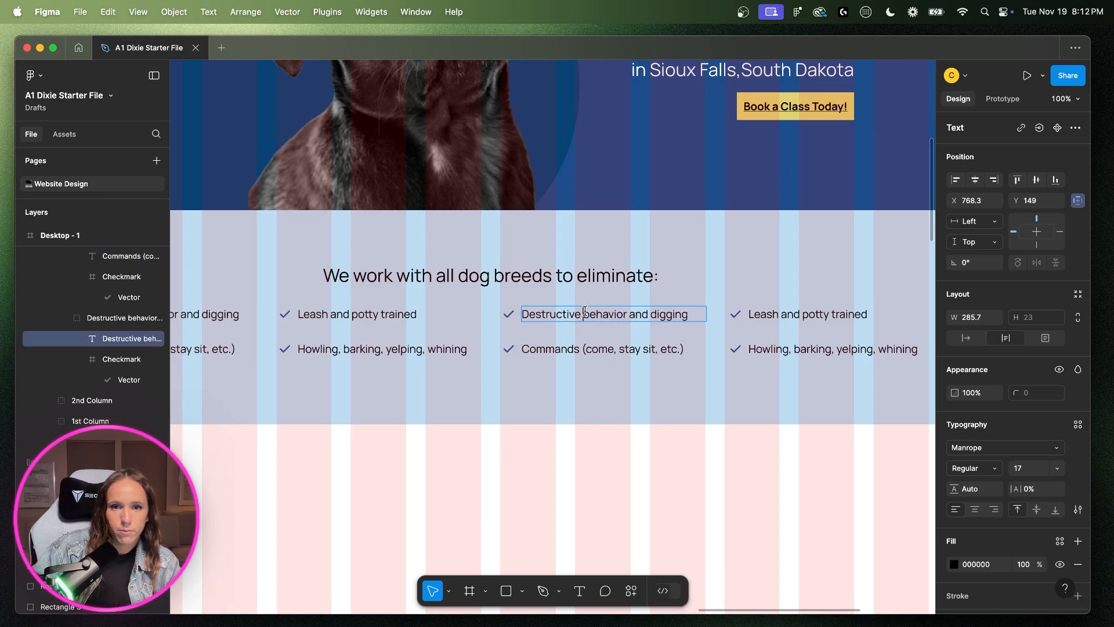
key(ctrl+a)
key(ctrl+v)
- Replace the second item of the third column with "Anxiety, aggression, & rough play" copied from the page copy list
click(569, 351)
scroll(572, 352, left, 5)
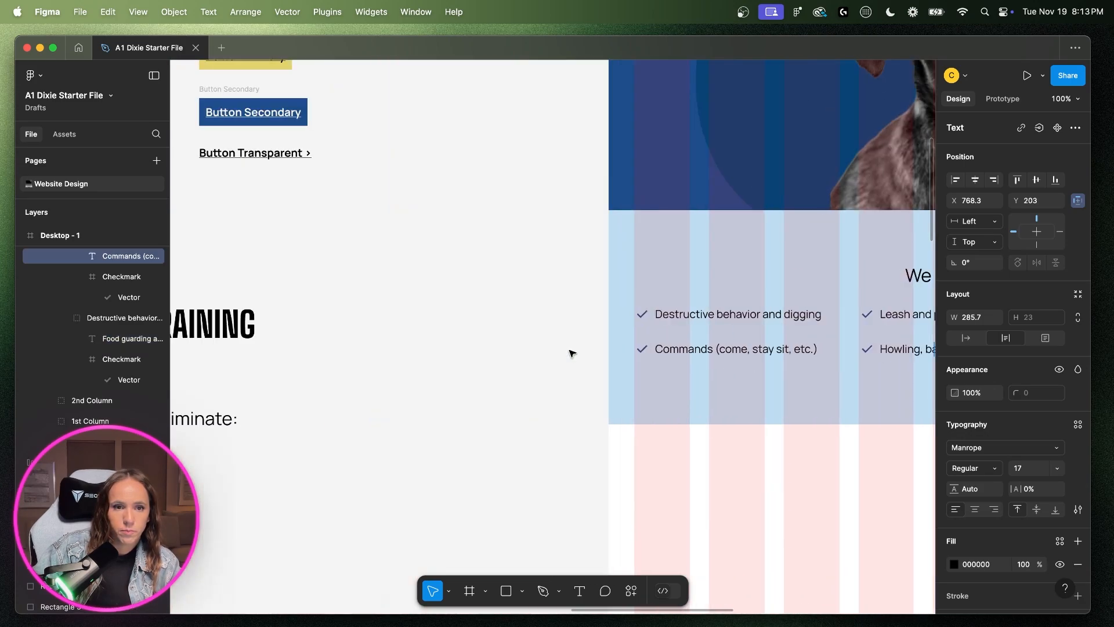
scroll(572, 353, left, 5)
double_click(282, 537)
drag(392, 535, 238, 534)
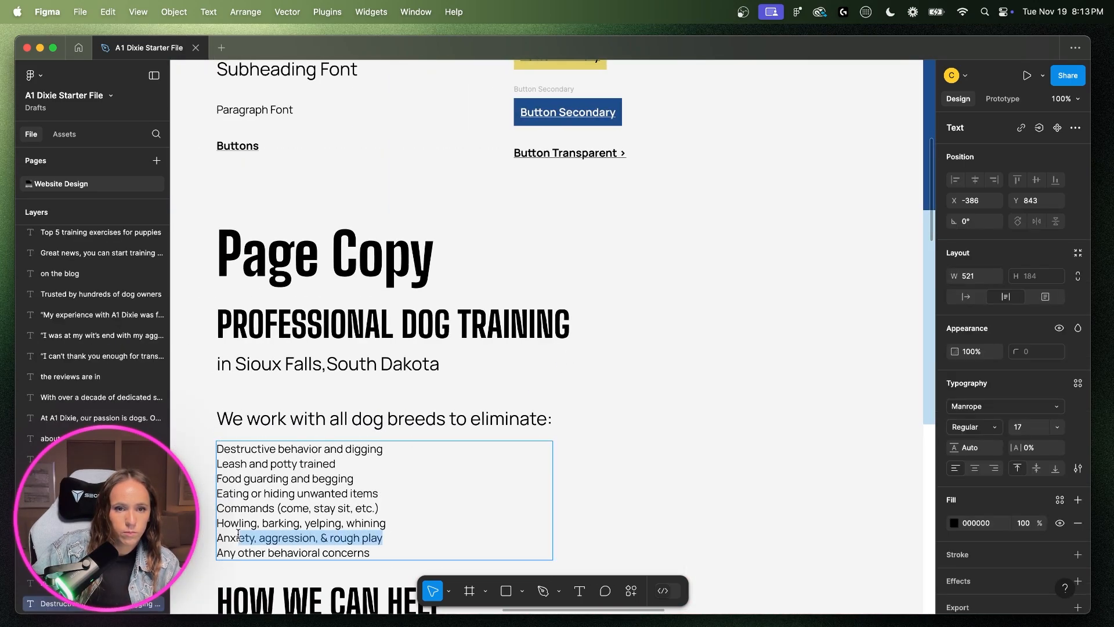
key(ctrl+c)
scroll(754, 427, right, 10)
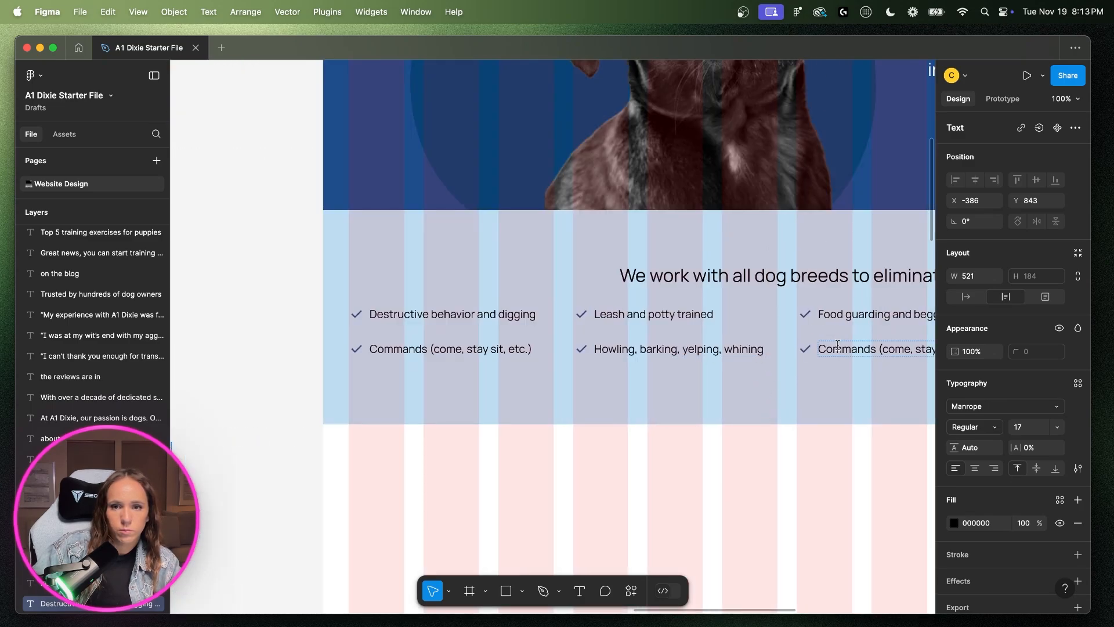
double_click(832, 350)
key(ctrl+a)
key(ctrl+v)
- Replace the first item of the fourth column with "Eating or hiding unwanted items" copied from the page copy list
scroll(617, 423, left, 10)
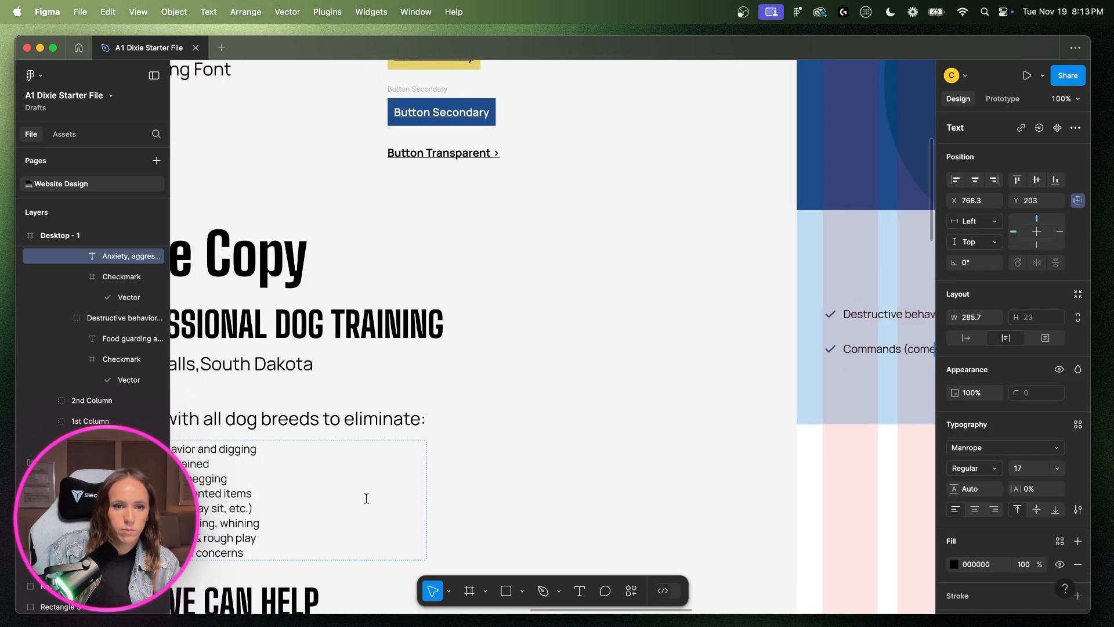
click(327, 494)
drag(379, 493, 217, 495)
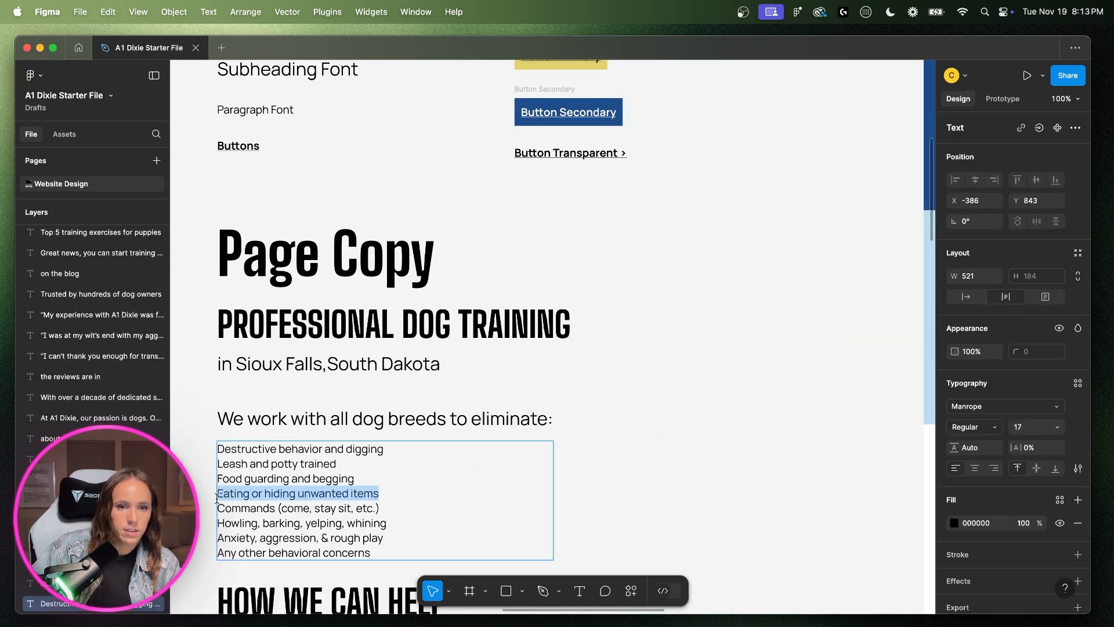
scroll(517, 378, right, 10)
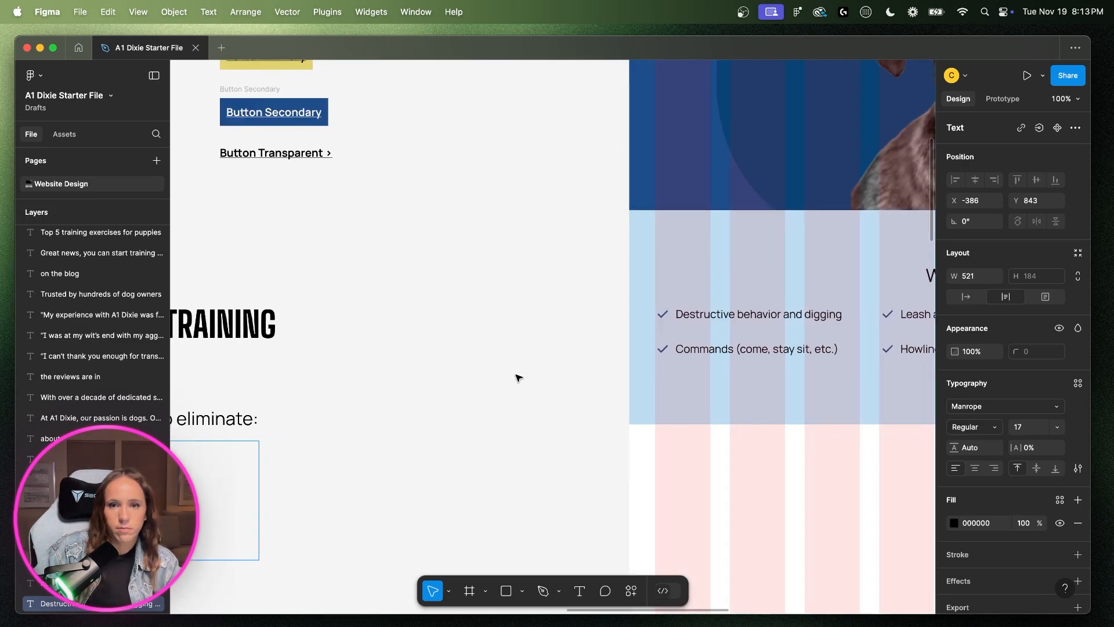
double_click(419, 314)
key(ctrl+a)
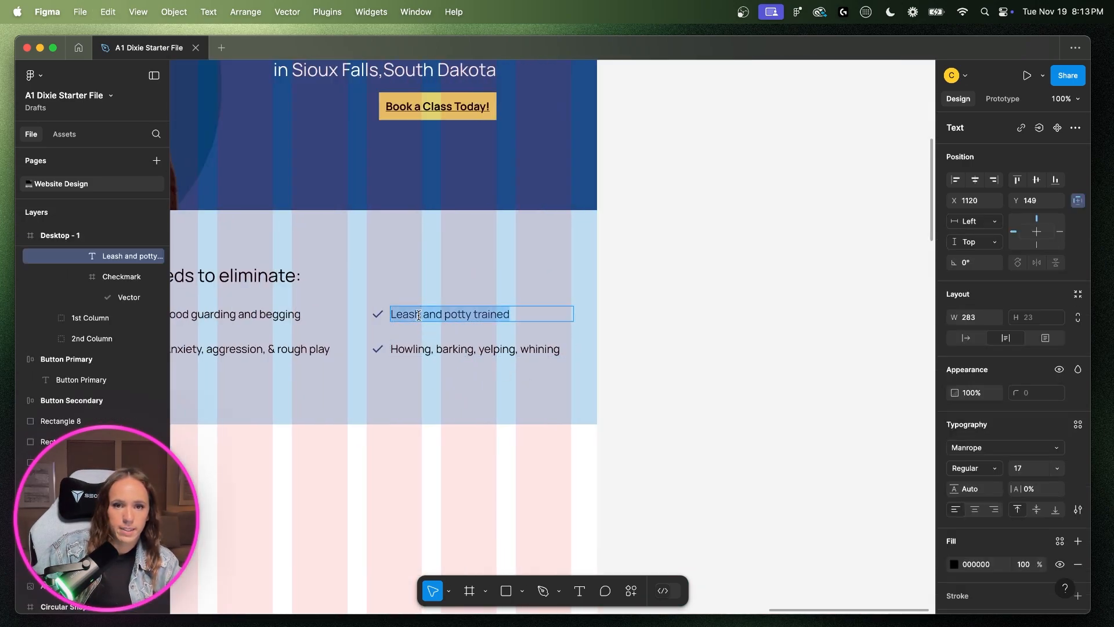
key(ctrl+v)
- Replace the second item of the fourth column with "Any other behavioral concerns" copied from the page copy list
scroll(249, 464, left, 10)
scroll(249, 464, left, 5)
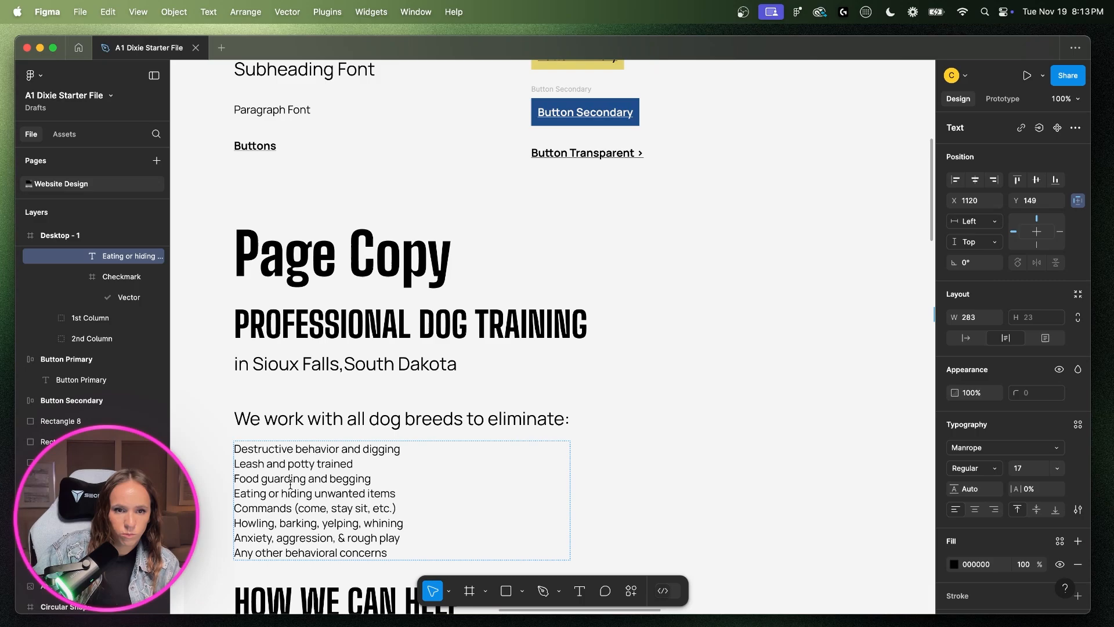
double_click(299, 555)
triple_click(299, 554)
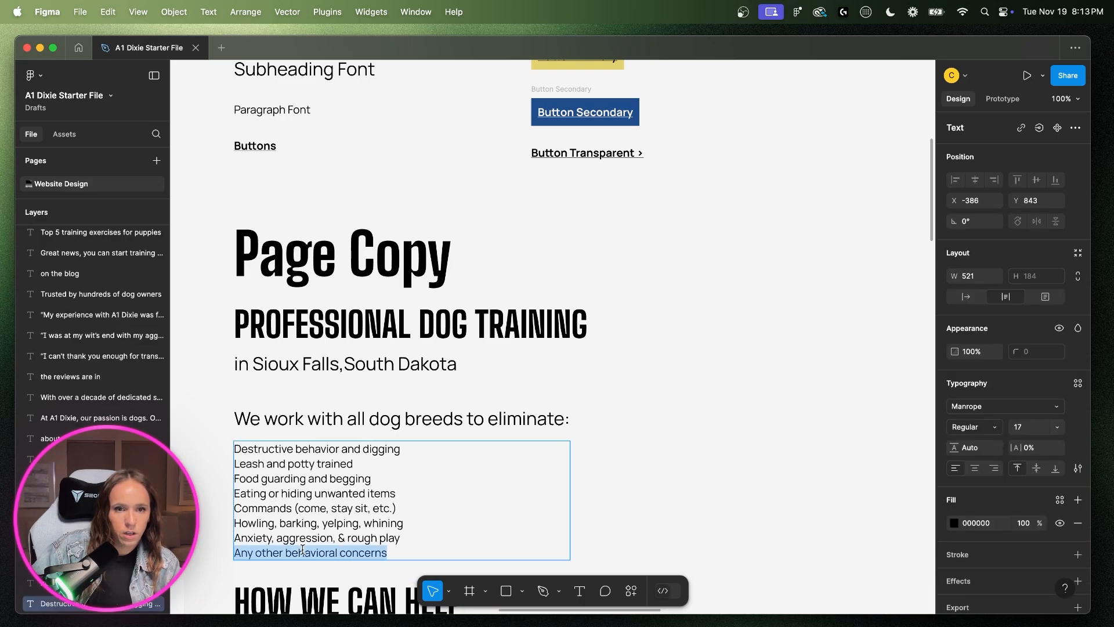
scroll(598, 492, right, 15)
scroll(598, 492, right, 5)
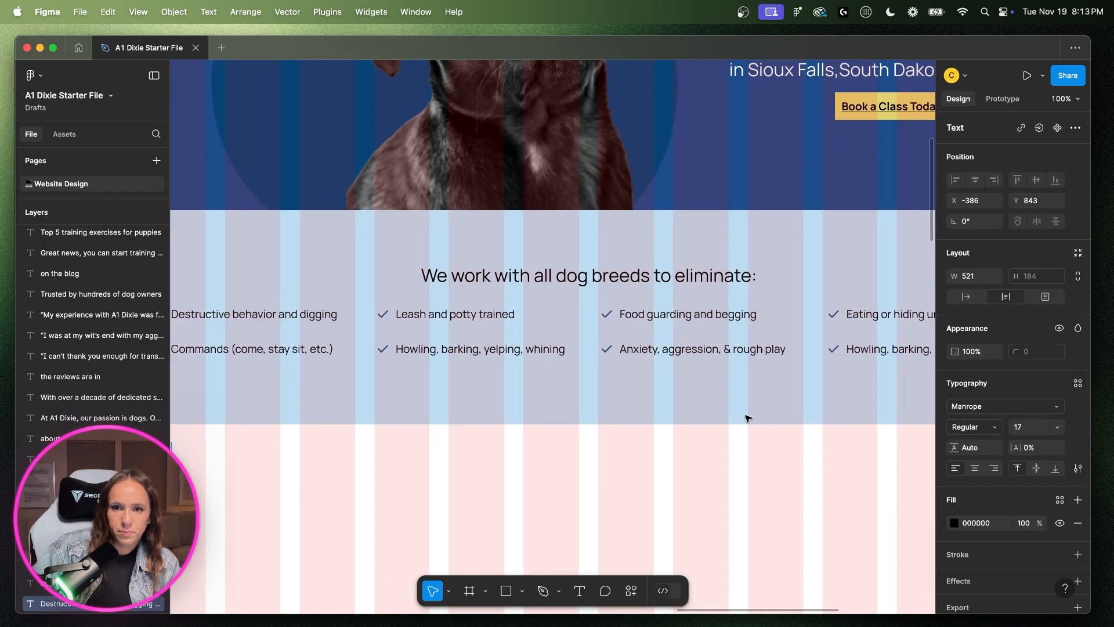
click(876, 348)
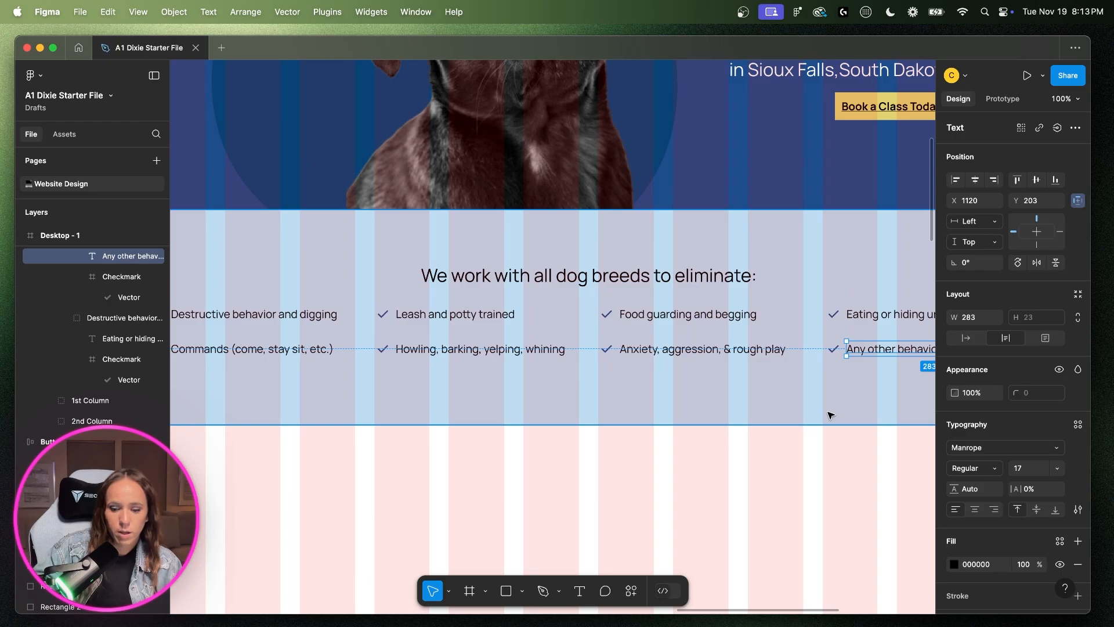
- Select all four checklist columns beneath the "We work with all dog breeds to eliminate:" heading
key(minus)
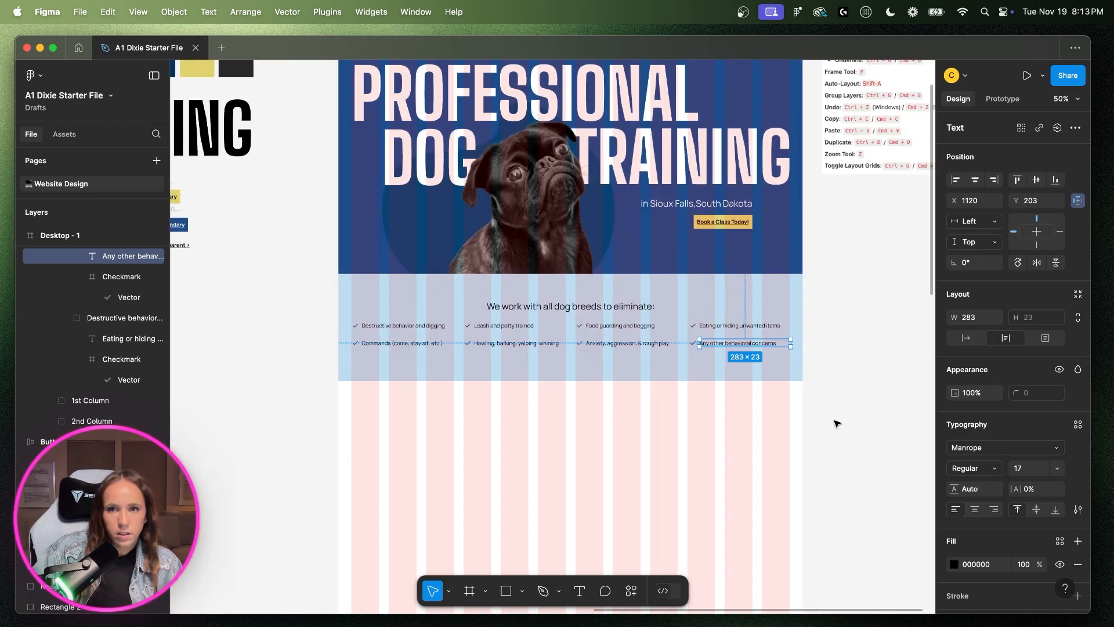
click(719, 334)
shift+click(602, 332)
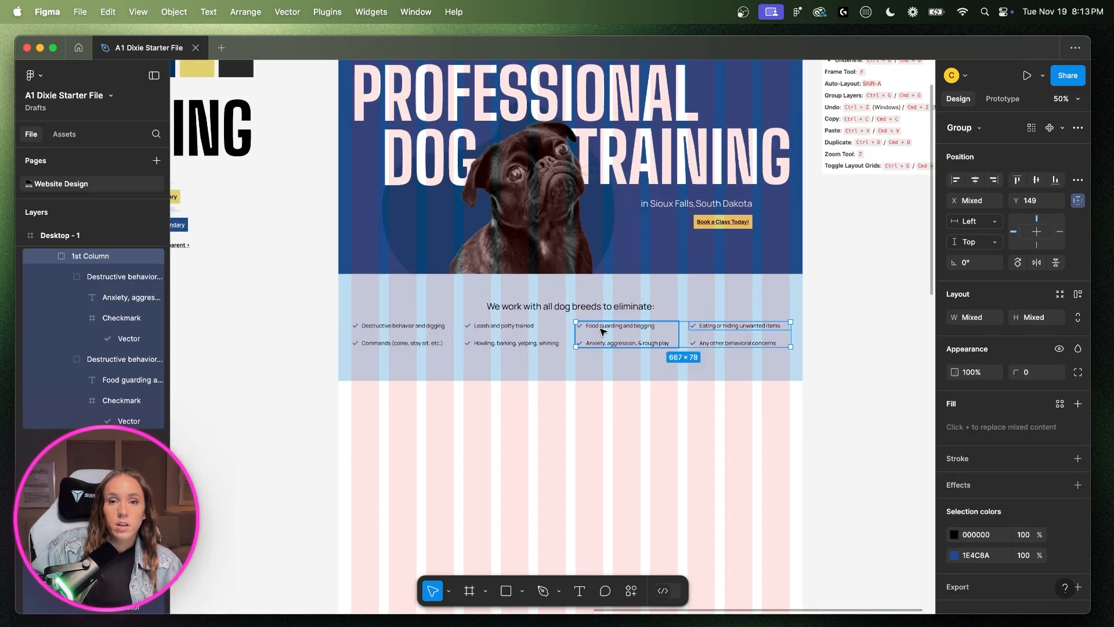
shift+click(519, 331)
shift+click(392, 332)
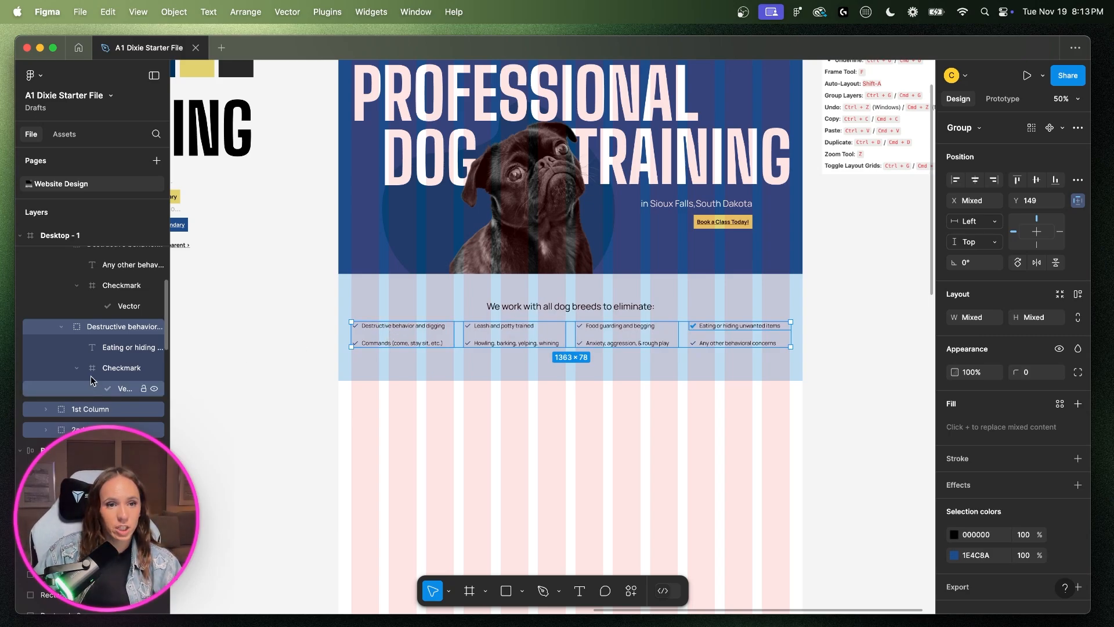
- Collapse the two copied column groups and their nested item groups in Frame 1's layer tree
scroll(124, 385, up, 4)
scroll(125, 395, down, 1)
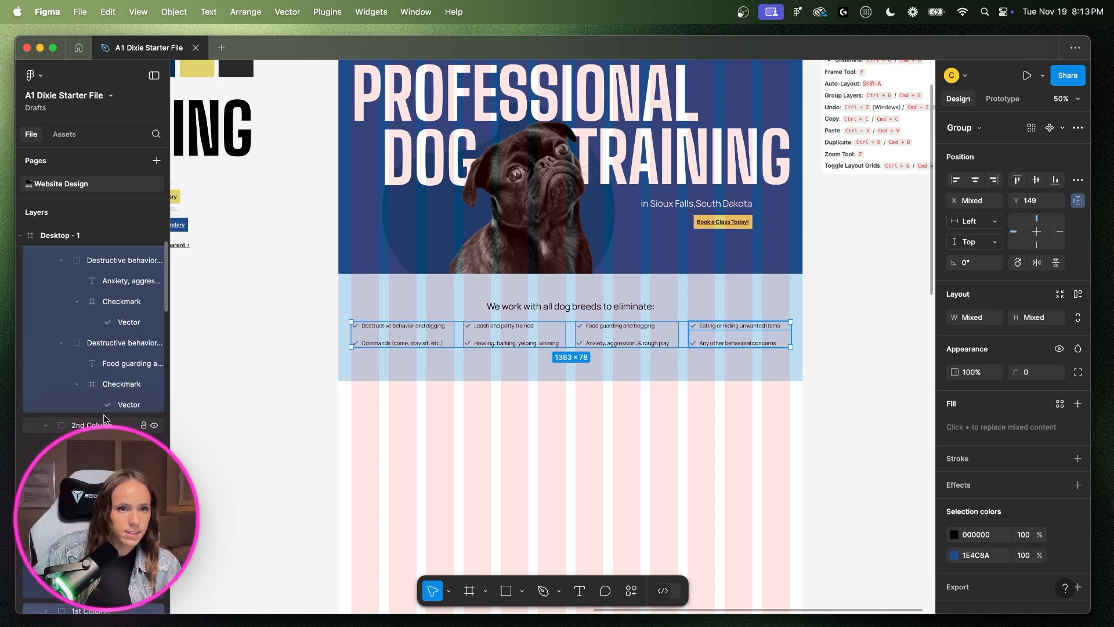
scroll(104, 419, up, 2)
click(61, 339)
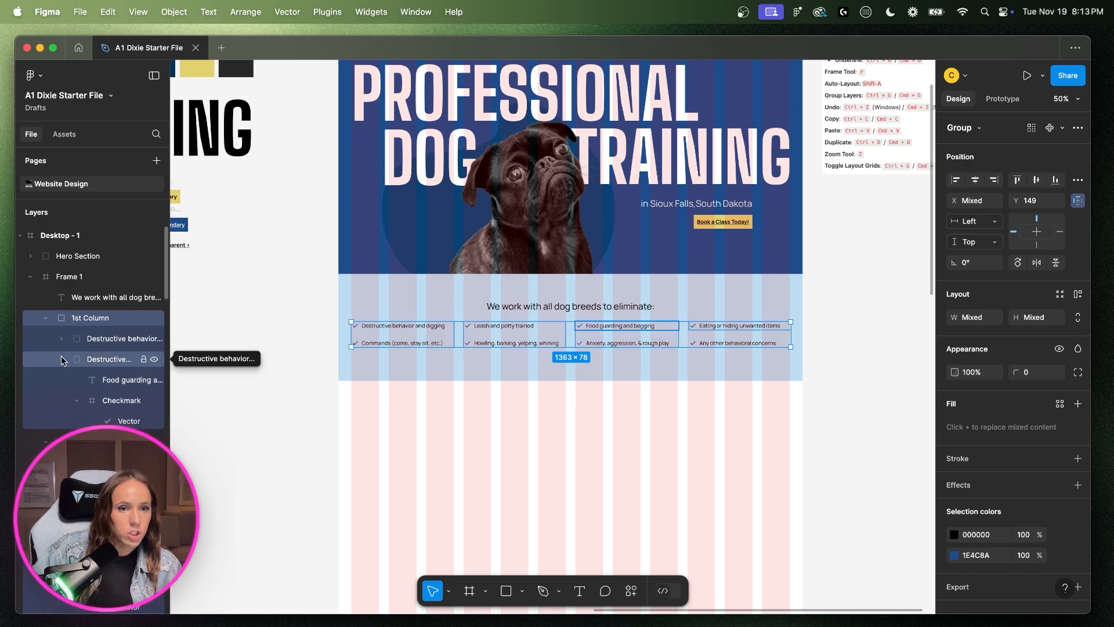
click(63, 360)
click(45, 317)
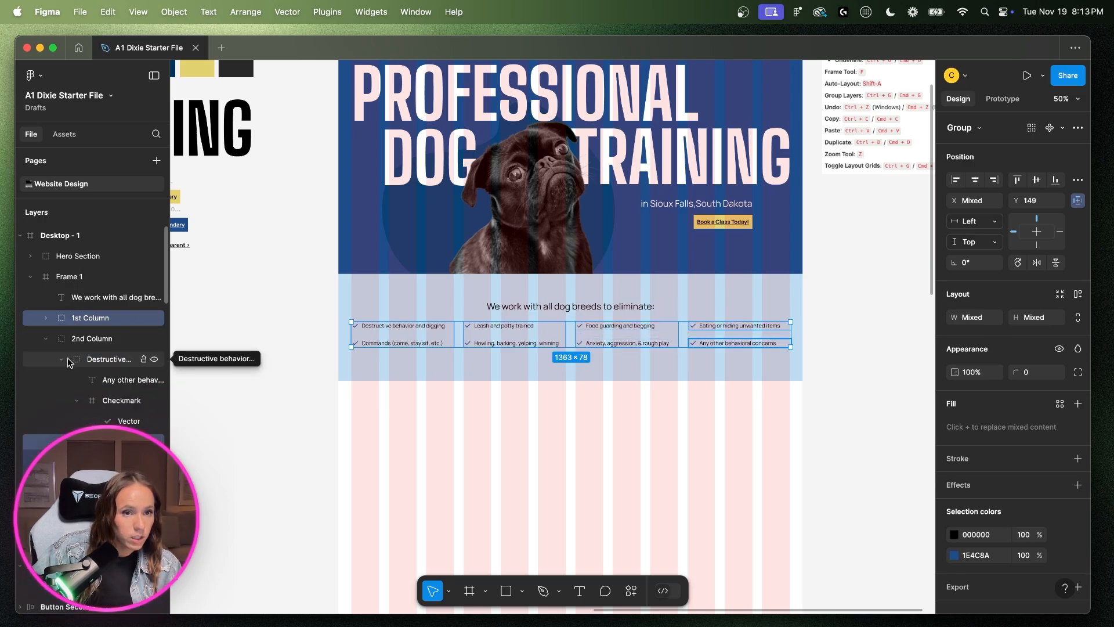
click(67, 360)
click(62, 380)
click(46, 338)
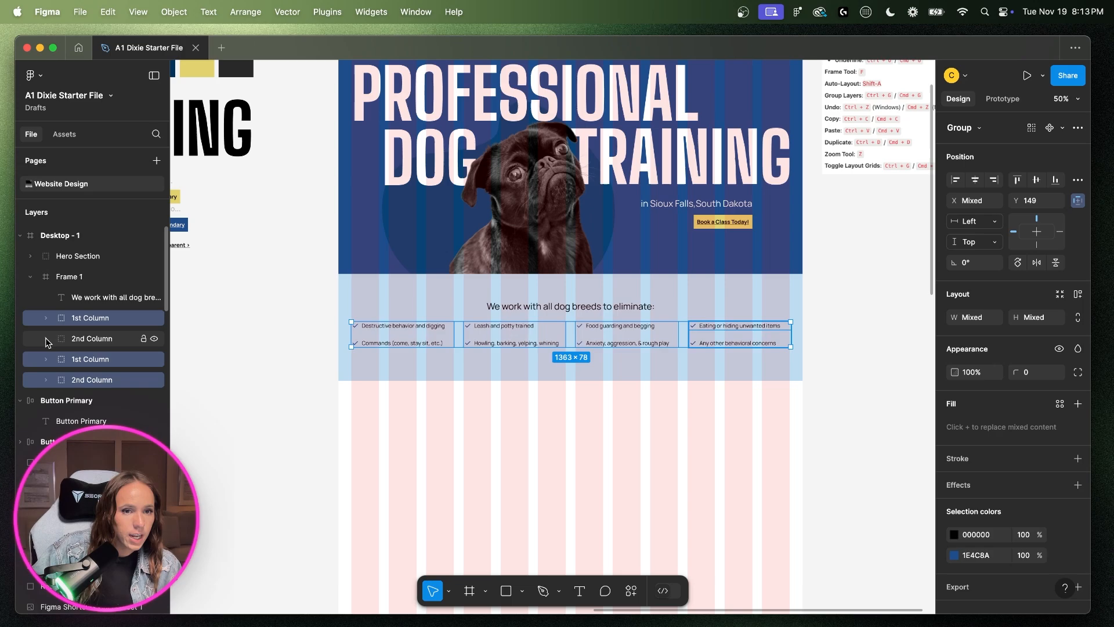
- Rename the layer group containing the "Food guarding and begging" item as 3rd Column
click(109, 358)
click(98, 317)
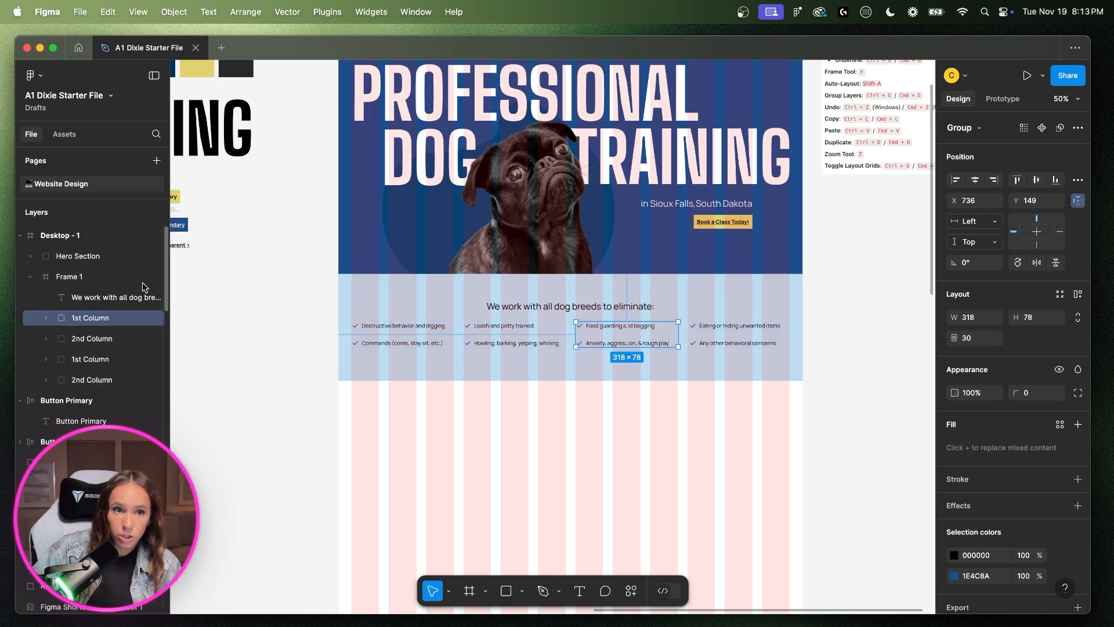
right_click(109, 321)
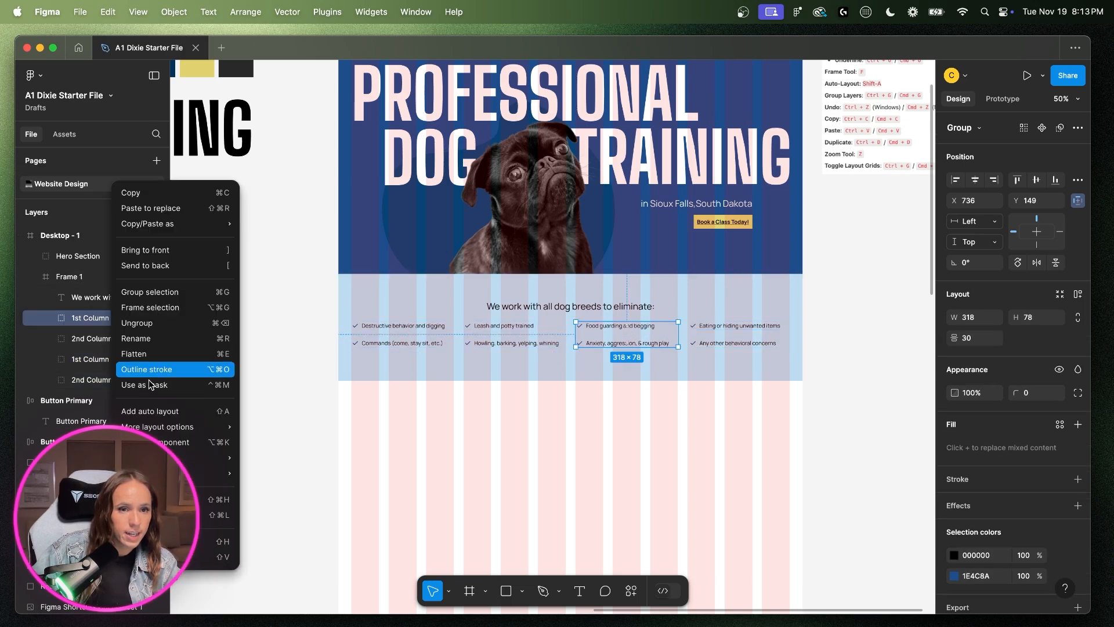
click(145, 339)
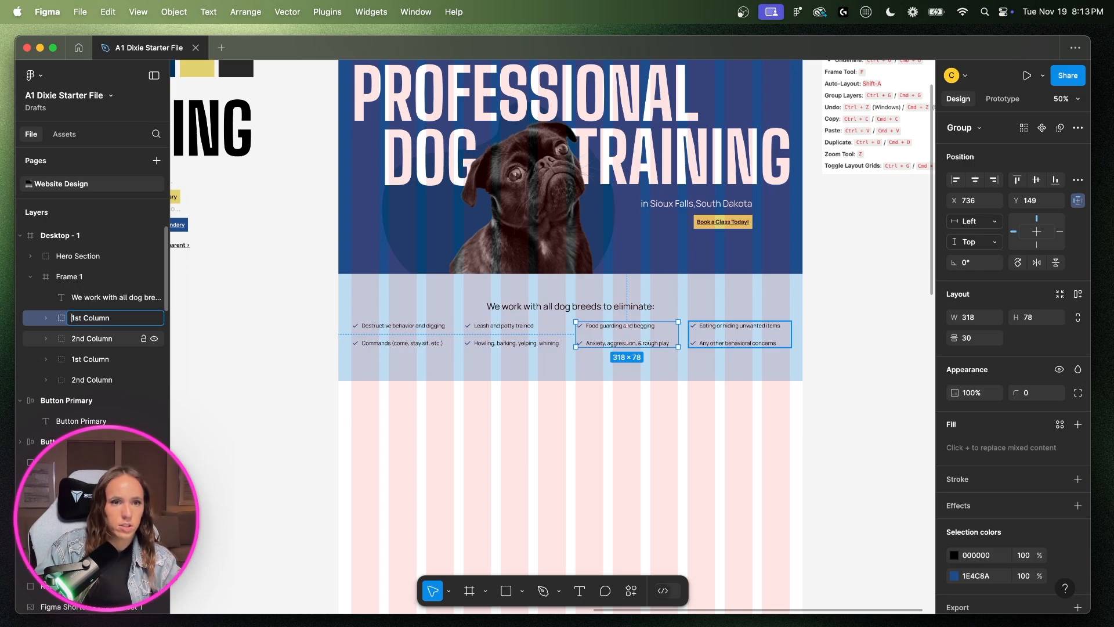
text(3rd)
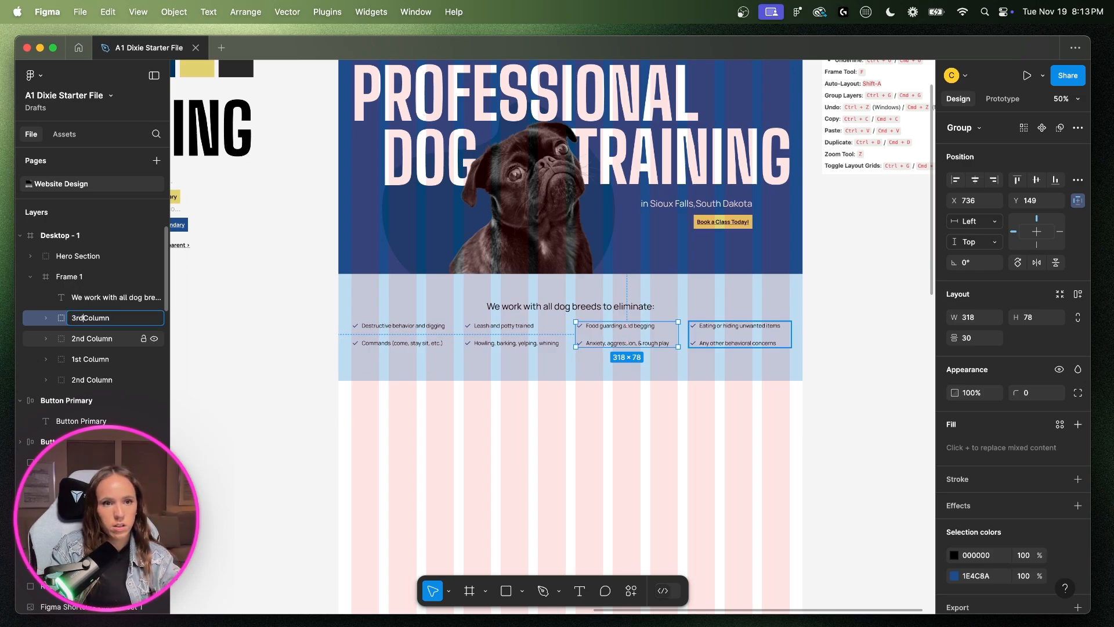
key(Return)
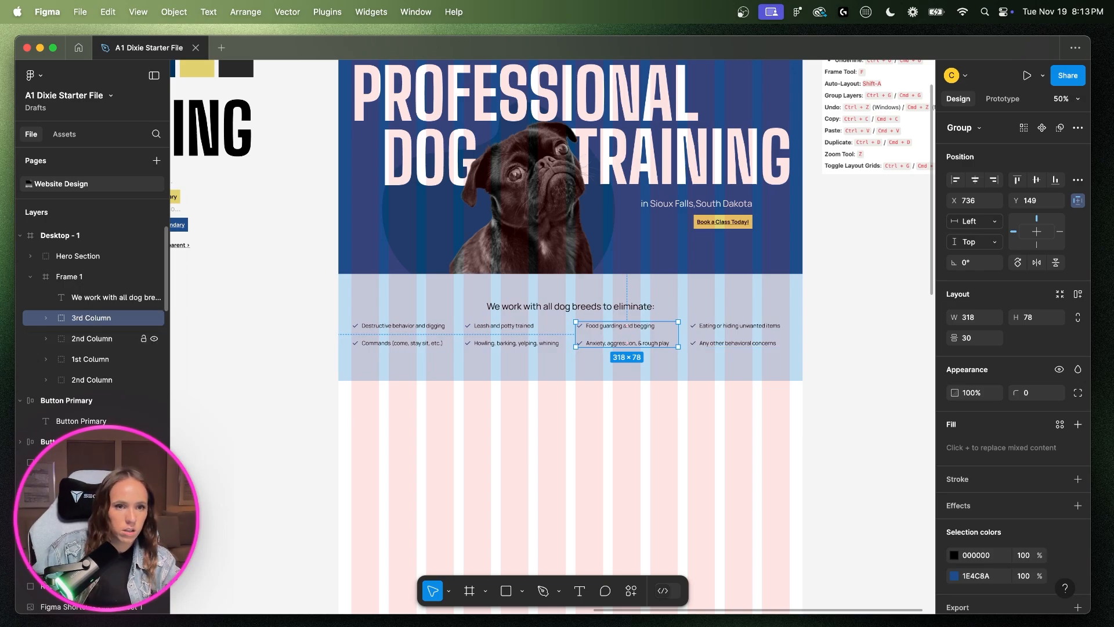
- Reorder the column groups inside Frame 1 to run 1st, 2nd, 3rd, with the "Eating or hiding unwanted items" group last
mouse_move(94, 318)
mouse_down()
mouse_move(86, 371)
mouse_move(78, 316)
mouse_up()
click(85, 342)
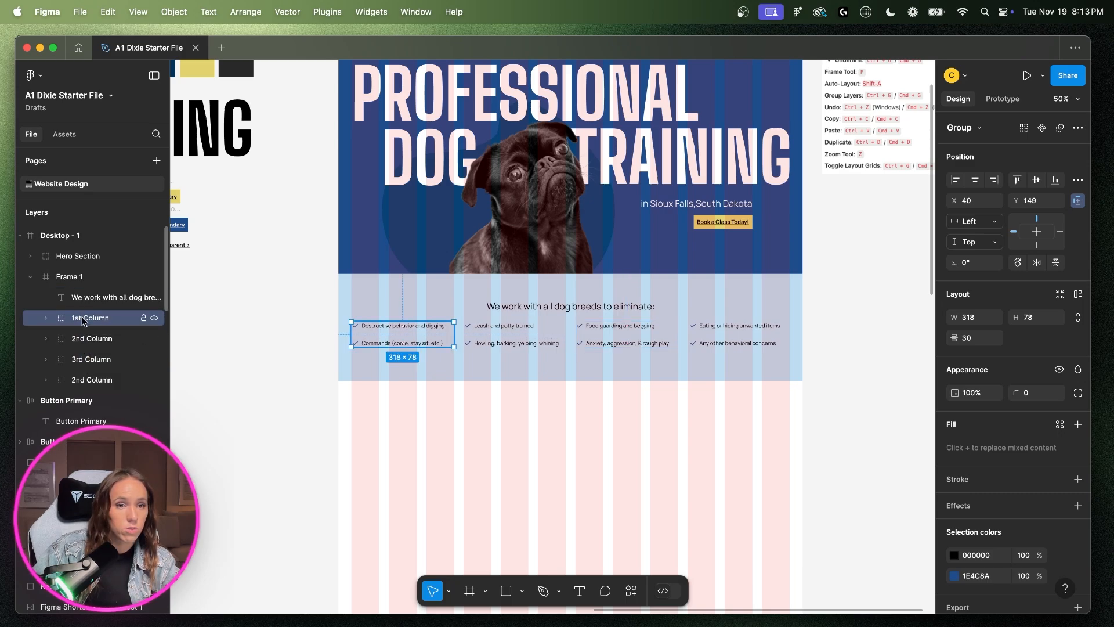
click(93, 377)
mouse_move(92, 377)
mouse_down()
mouse_move(73, 328)
mouse_move(85, 383)
mouse_up()
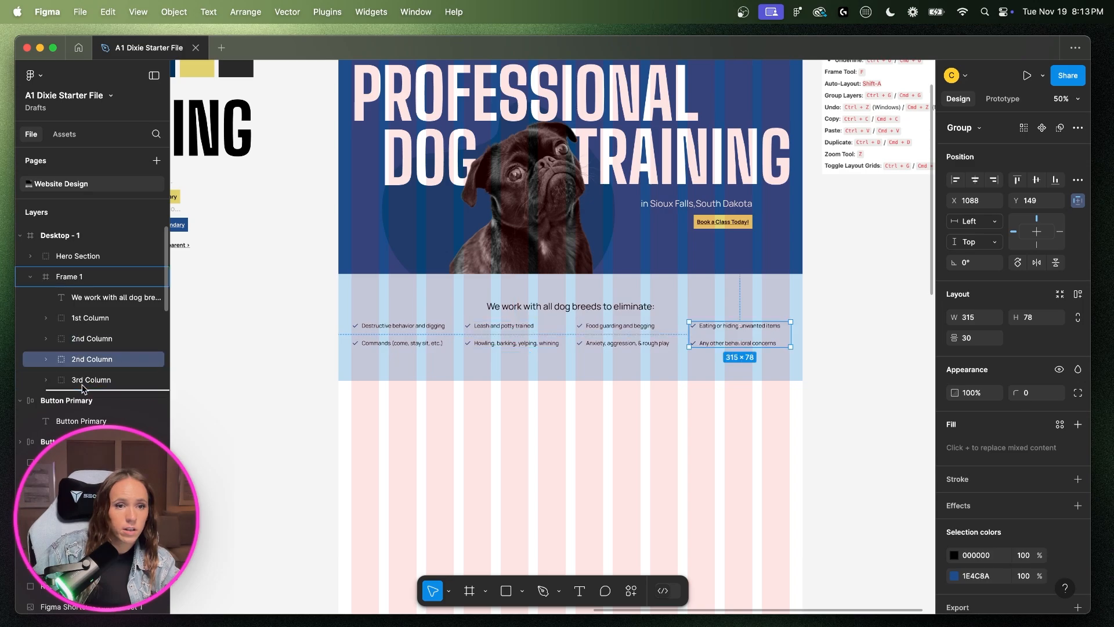
- Rename the last column group, containing "Eating or hiding unwanted items", as 4th Column
right_click(96, 384)
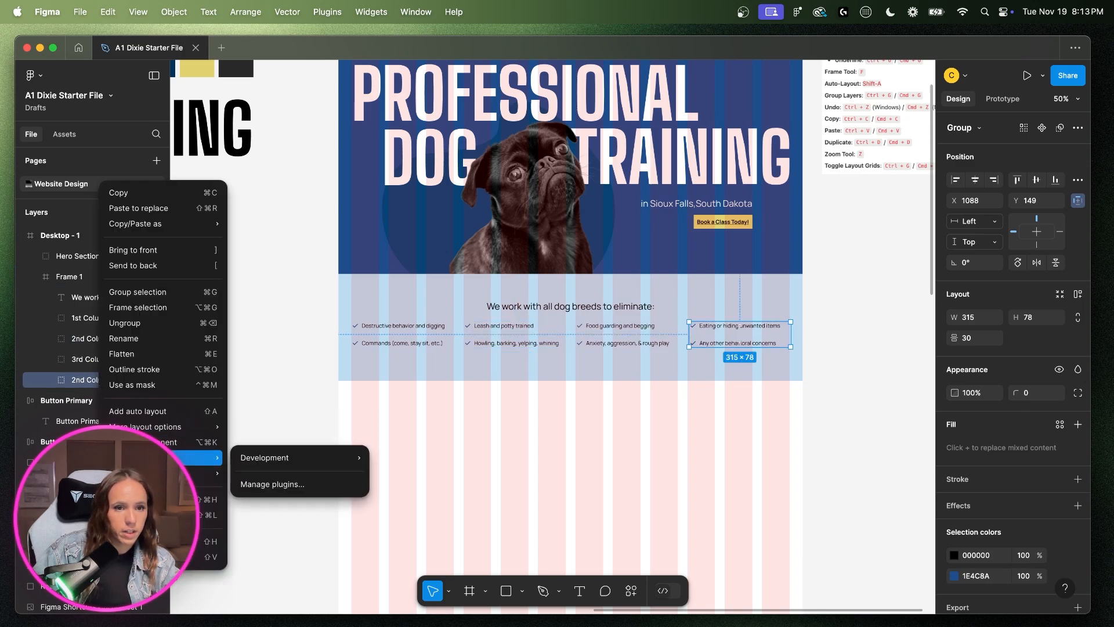
click(130, 341)
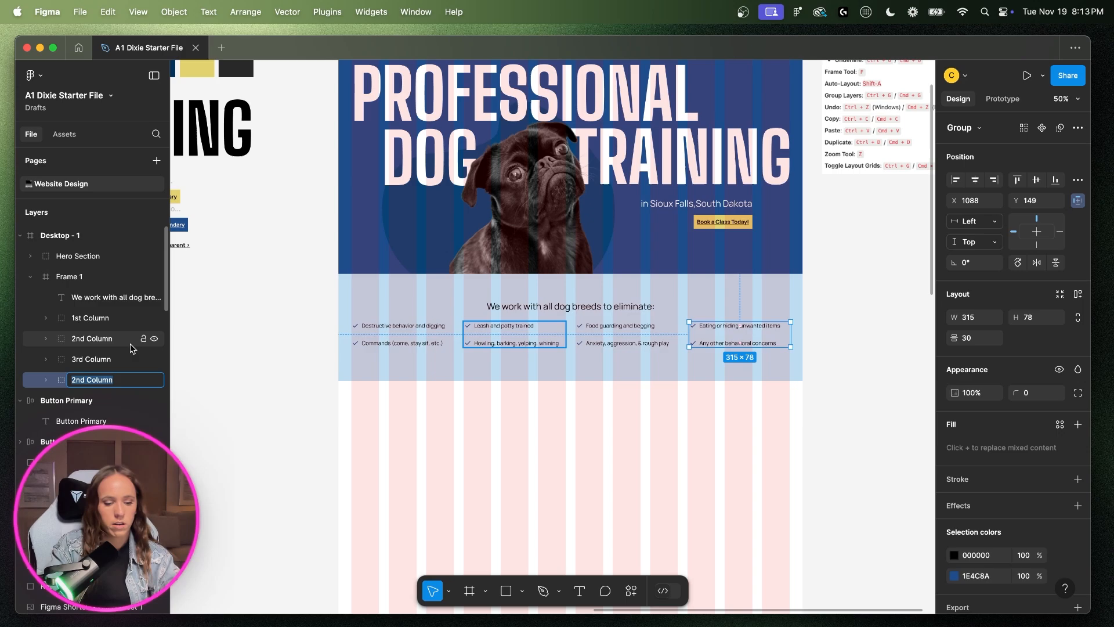
text(4th)
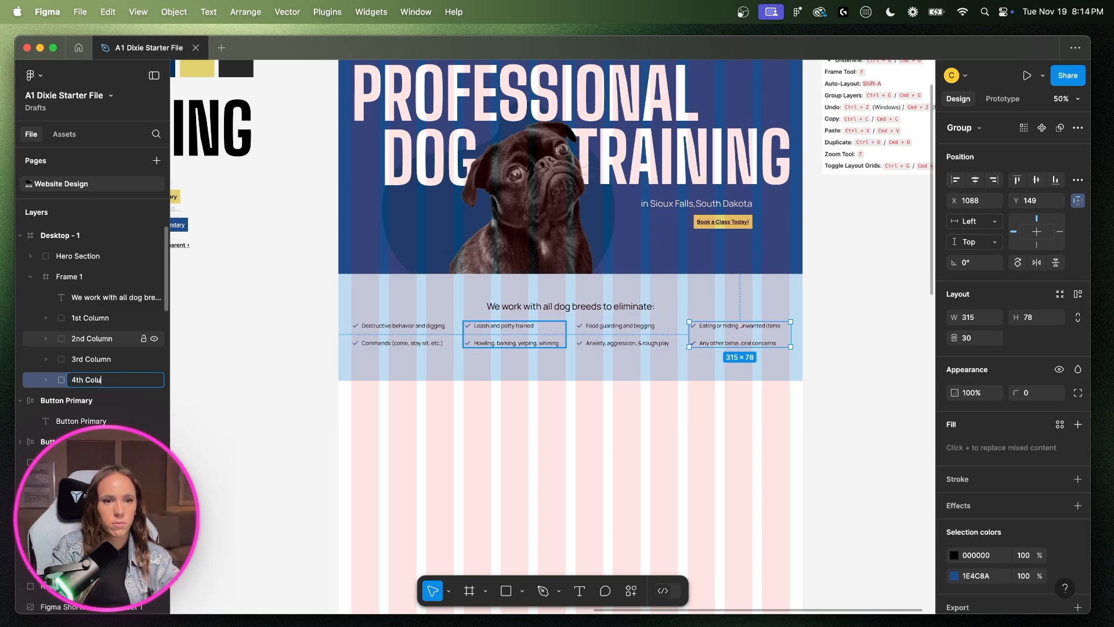
key(Return)
- Group all four checklist columns together and name the group List
shift+click(627, 342)
shift+click(513, 341)
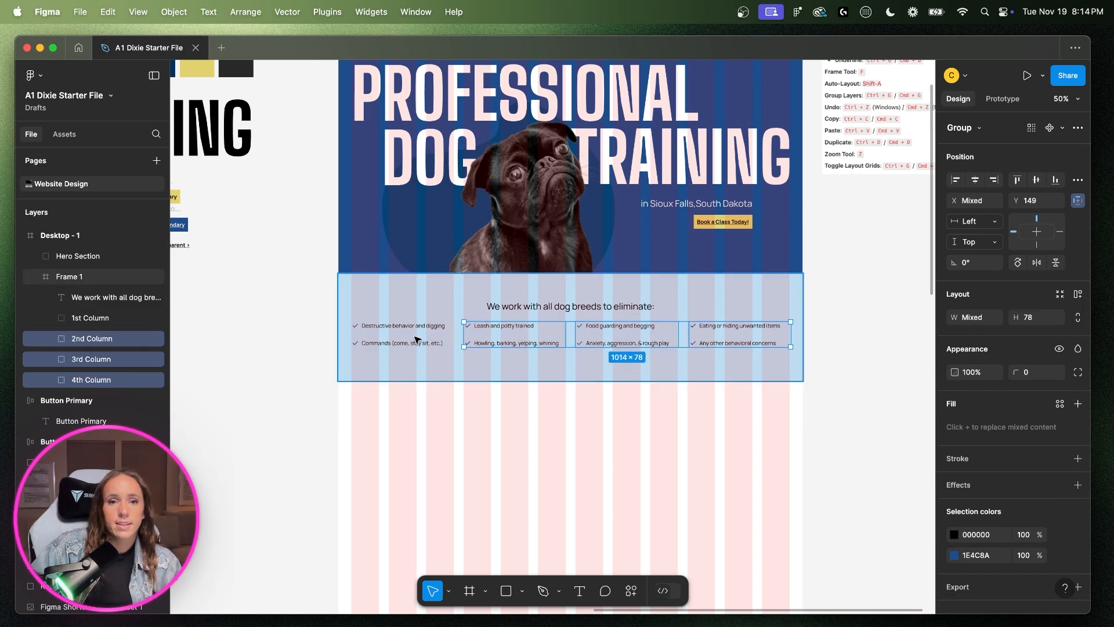
shift+click(414, 339)
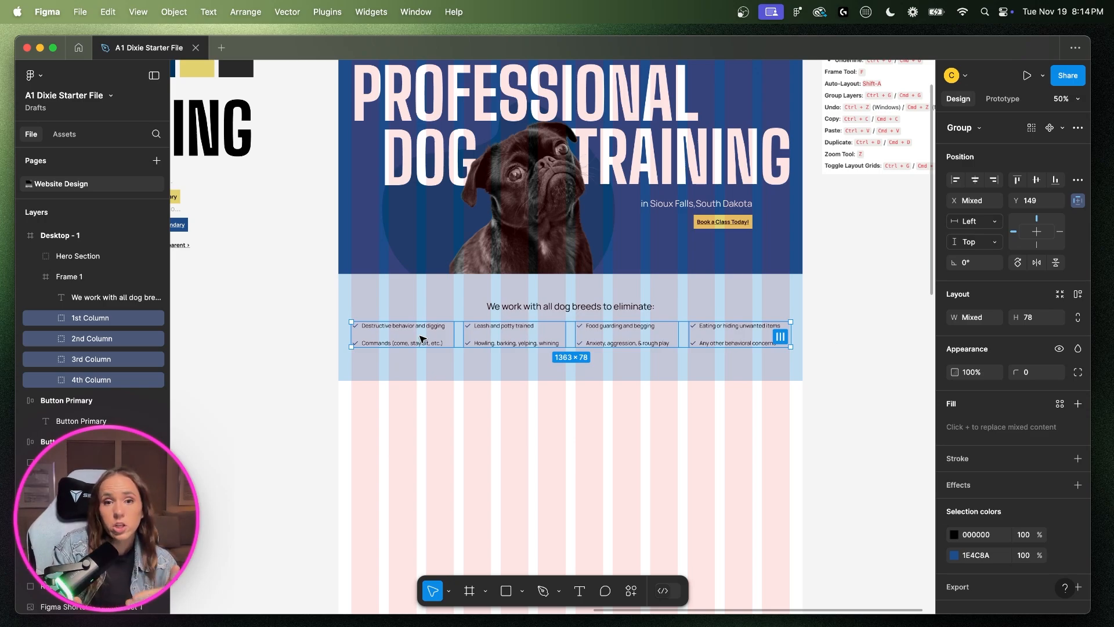
key(super+g)
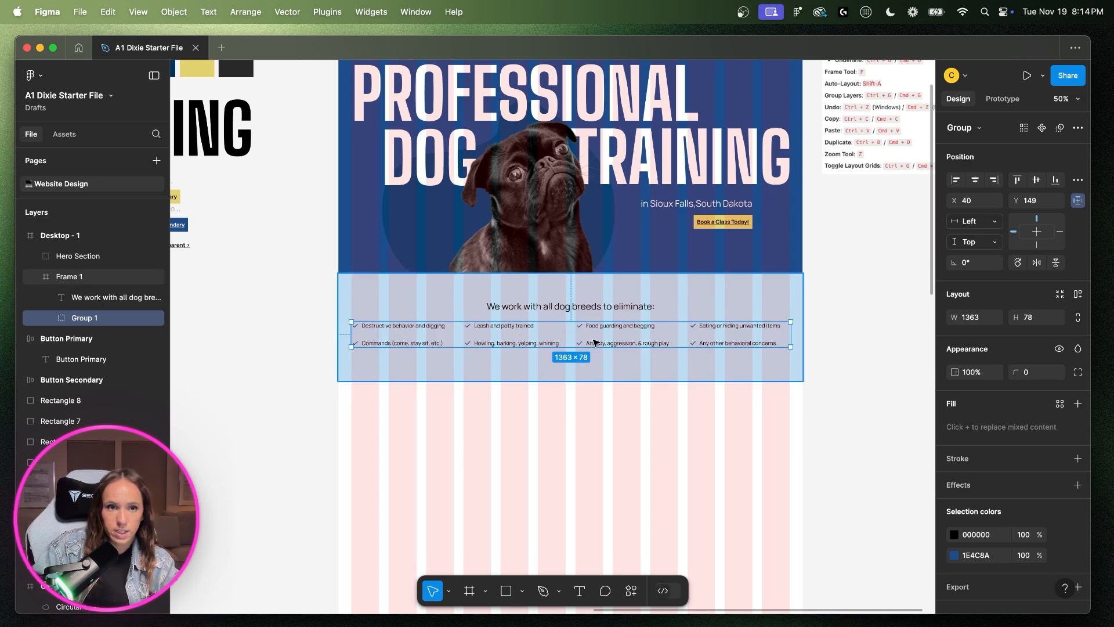
right_click(91, 319)
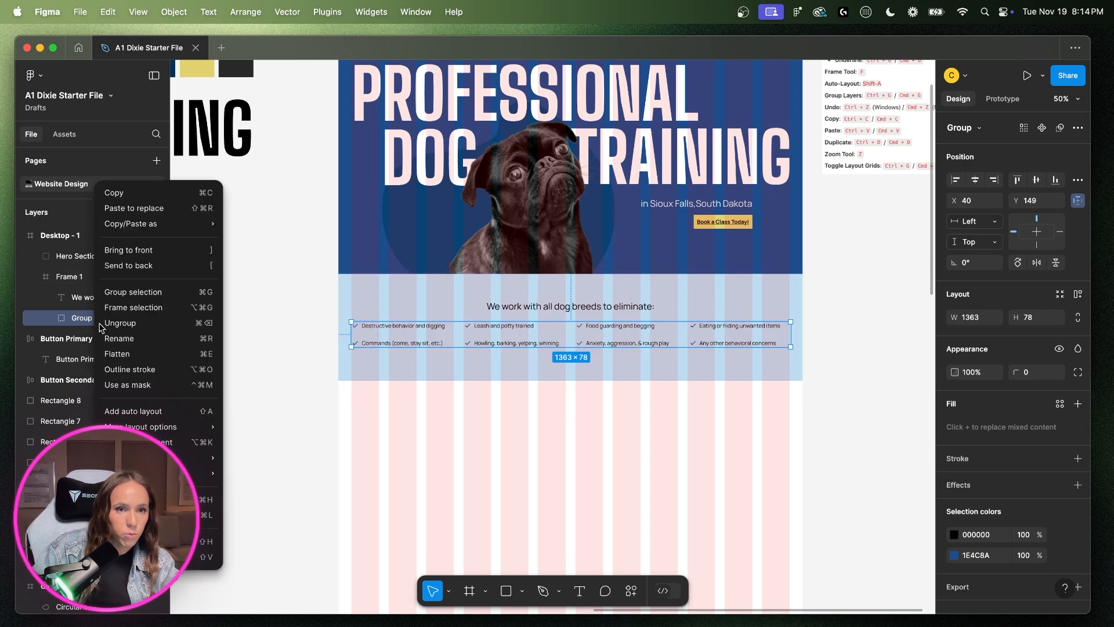
click(122, 343)
text(List)
key(Return)
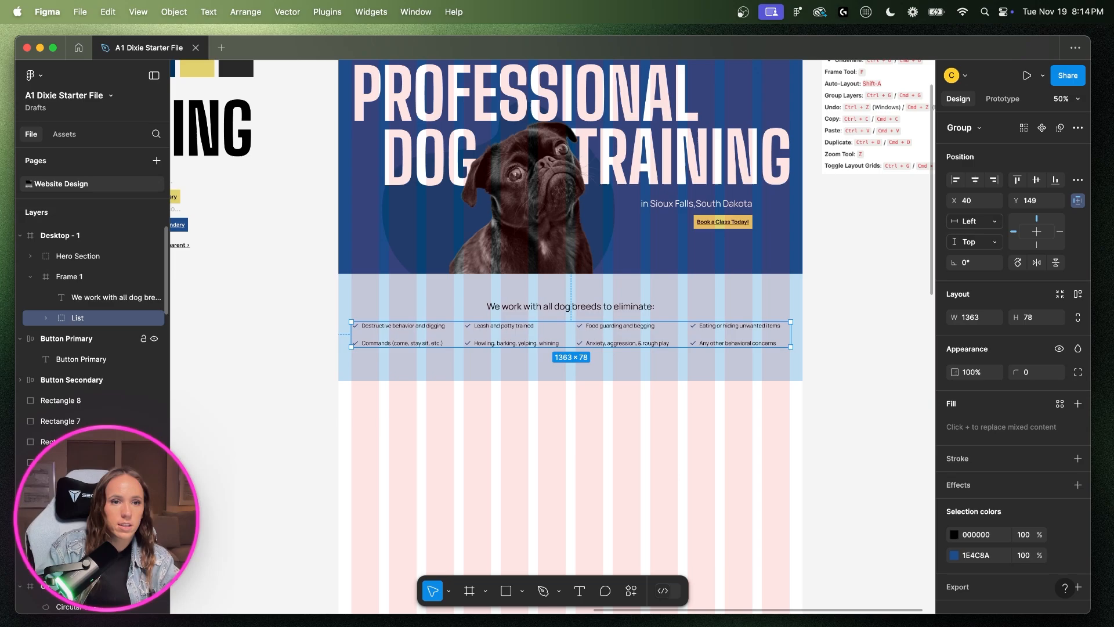
- Hide the layout grids to view the light blue checklist section without the column overlay
shift+click(567, 300)
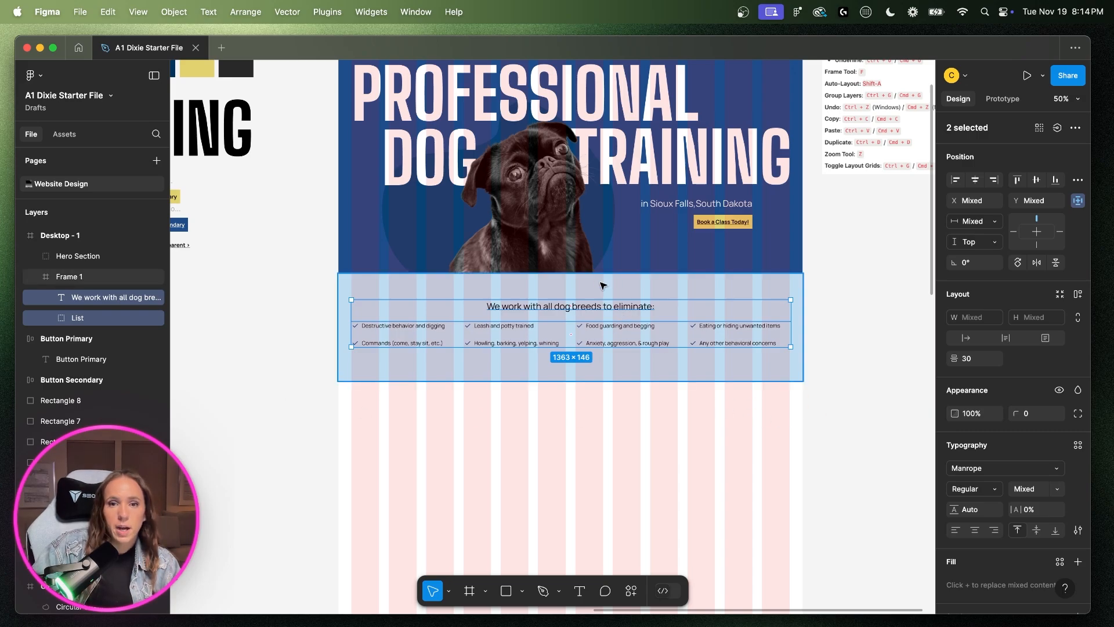
key(shift+0)
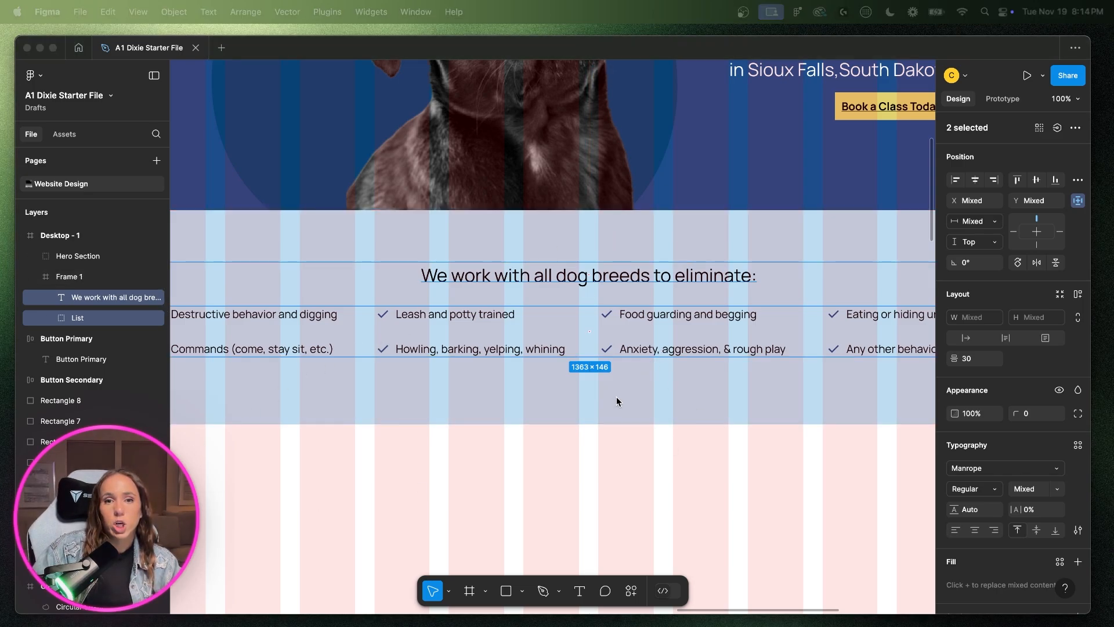
click(590, 243)
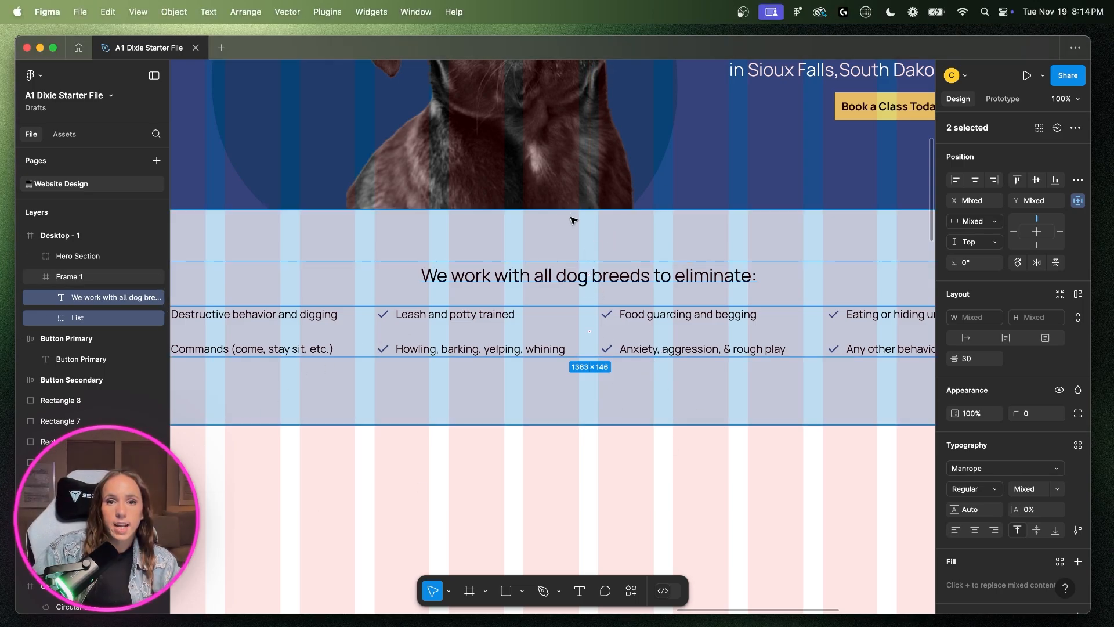
click(574, 235)
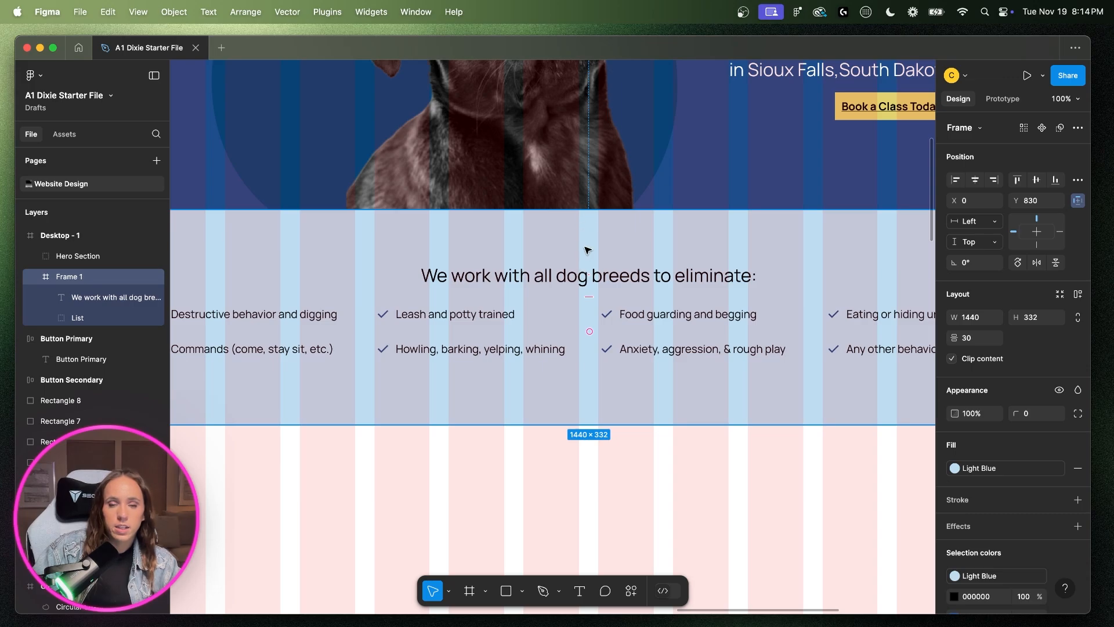
key(ctrl+g)
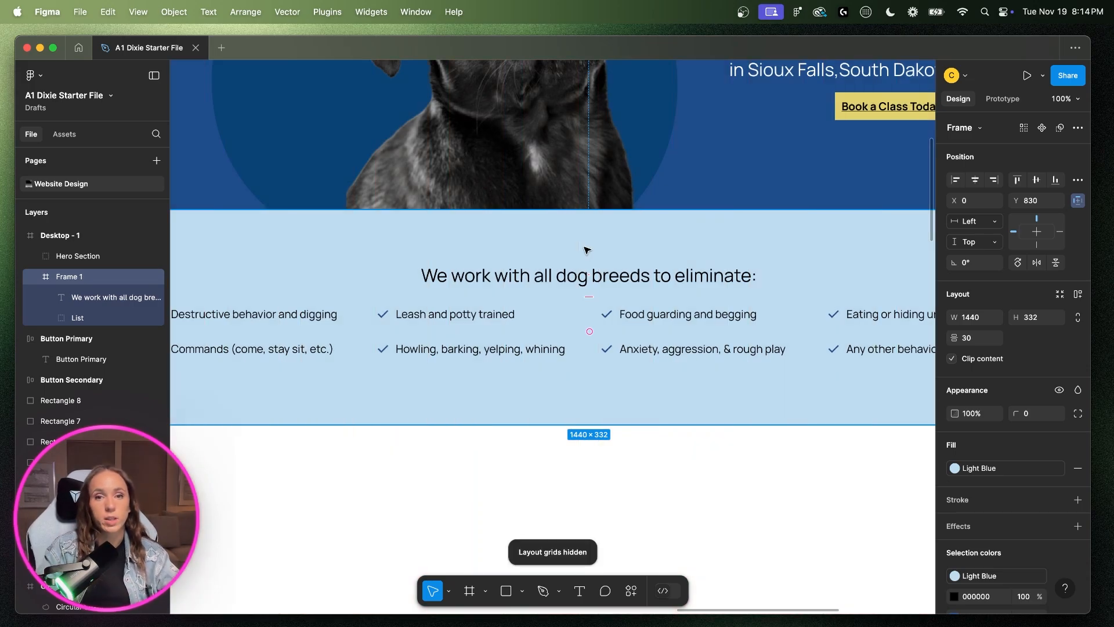
key(minus)
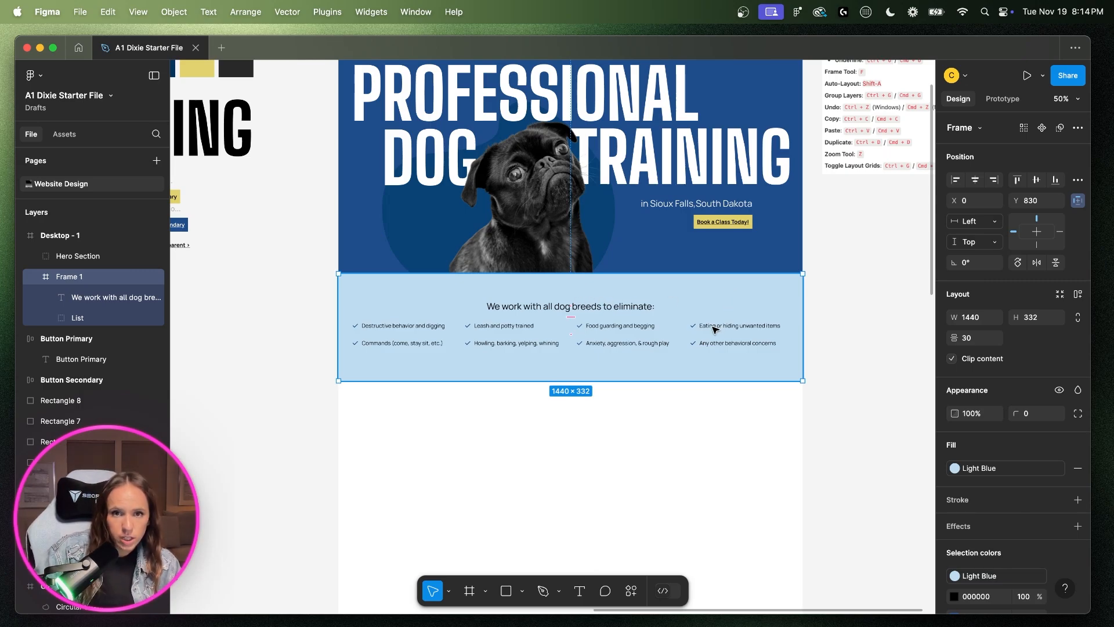
key(equal)
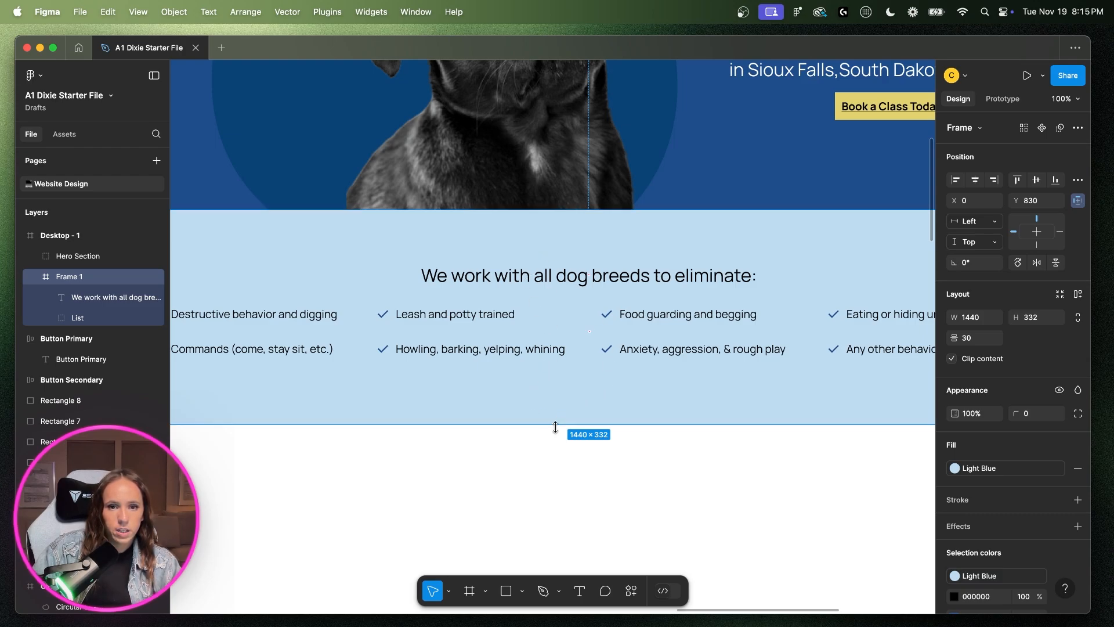
- Nudge the heading and List group up 1 px together, leaving 80 px between the heading and Frame 1's top edge
click(556, 284)
shift+click(480, 319)
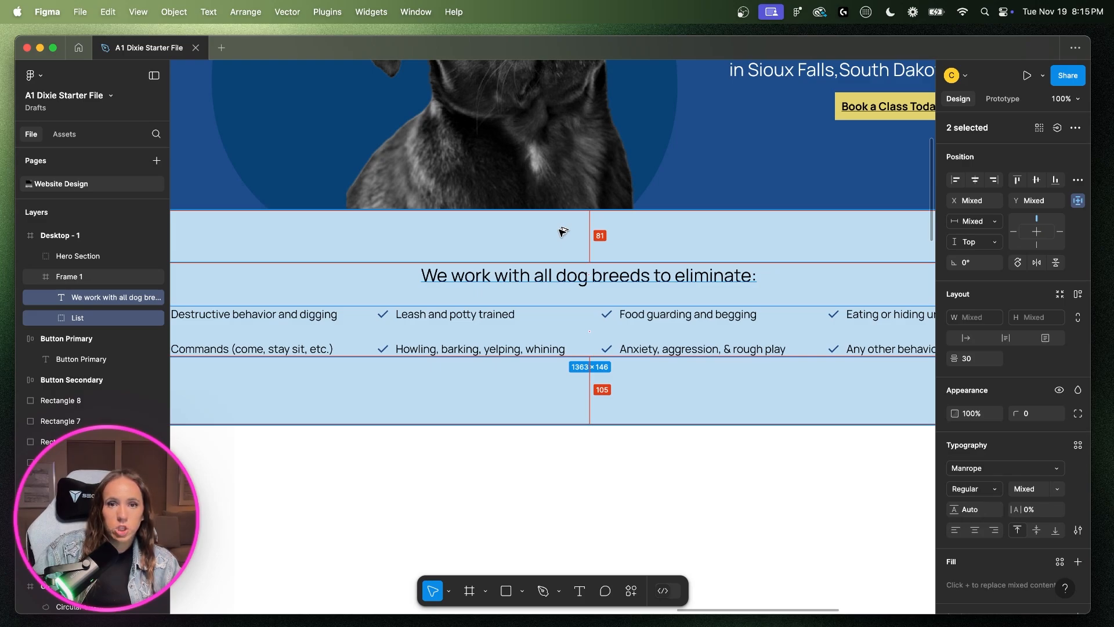
key(Up)
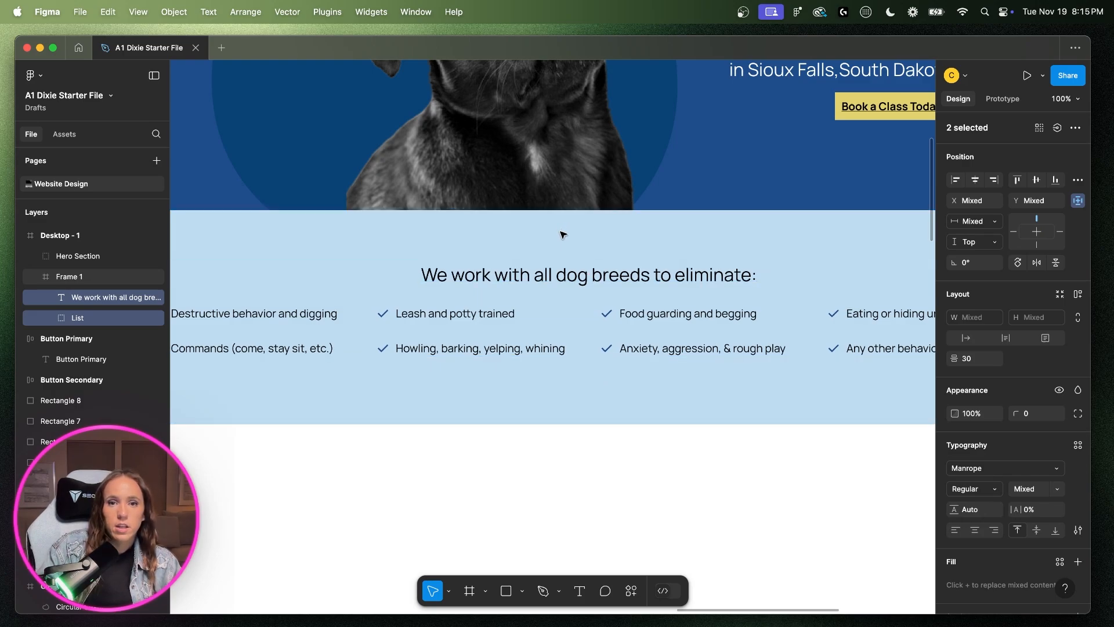
key(Down)
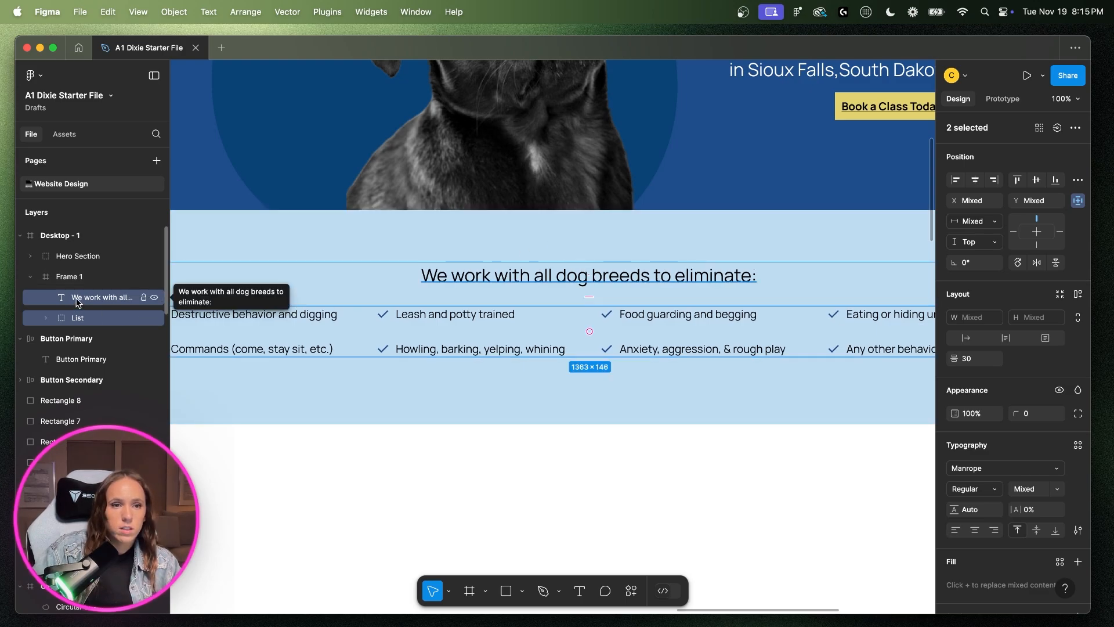
key(Up)
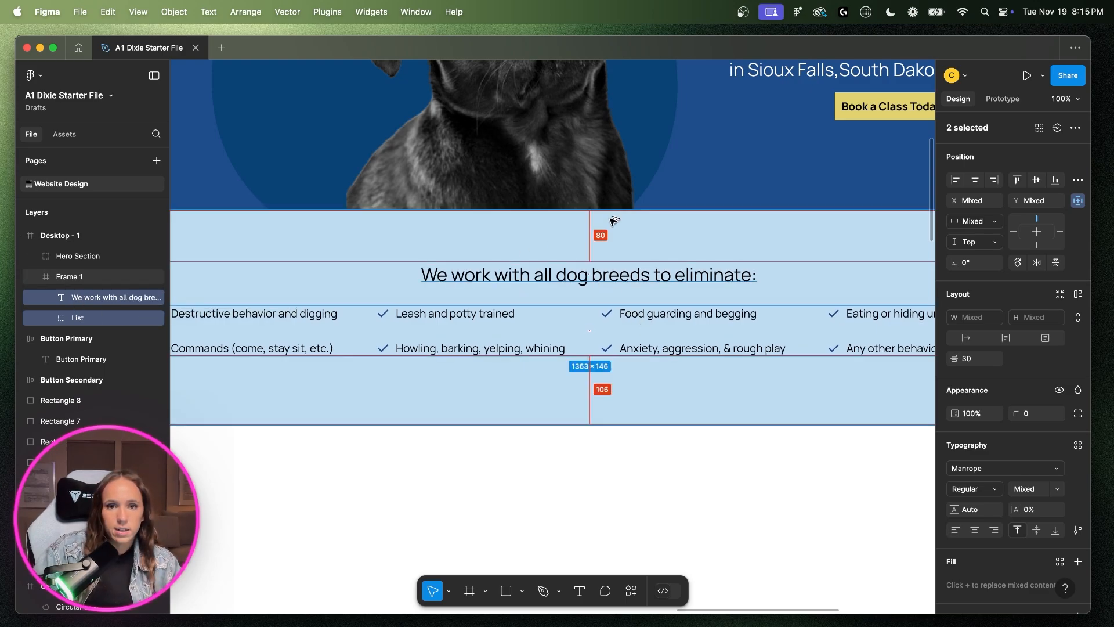
- Shorten Frame 1 from its bottom edge to about 313 px high and check the spacing around the heading and List
click(582, 423)
drag(582, 424, 586, 412)
double_click(640, 333)
shift+click(622, 281)
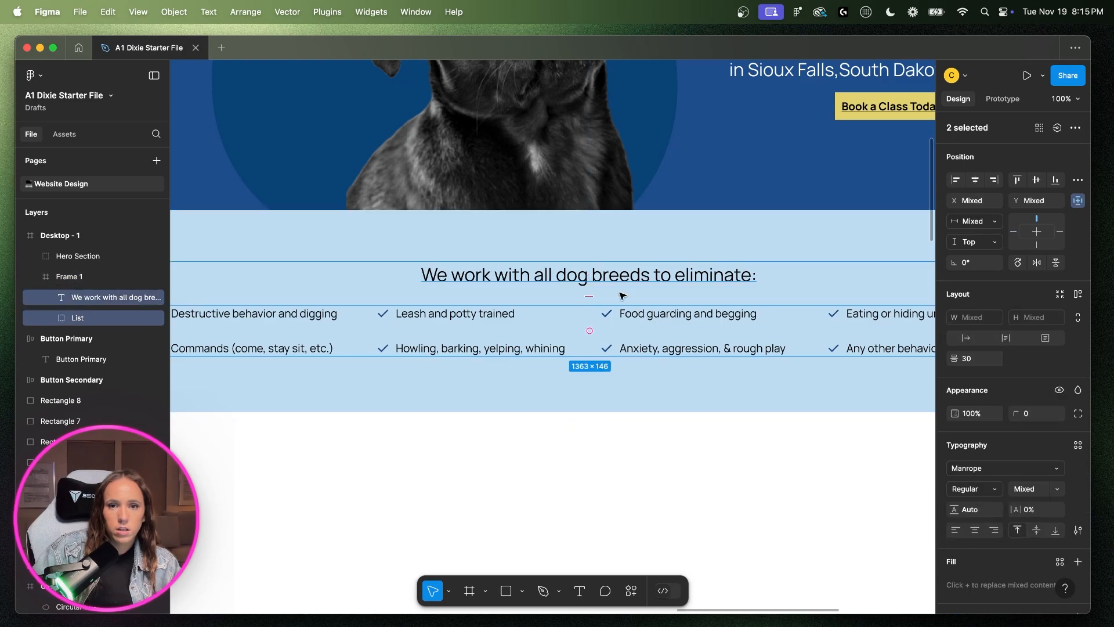
key(alt)
- Reduce the height of the light blue Frame 1 to 306 px
click(615, 402)
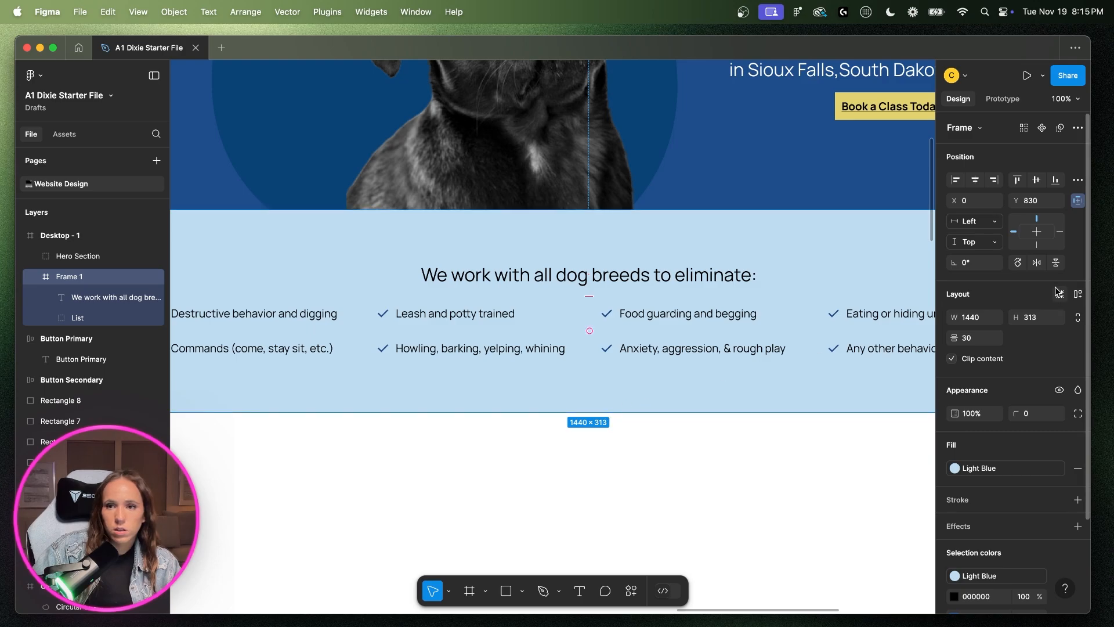
click(1041, 322)
key(Down)
key(Down)
key(Down)
key(Down)
key(Down)
key(Down)
key(Down)
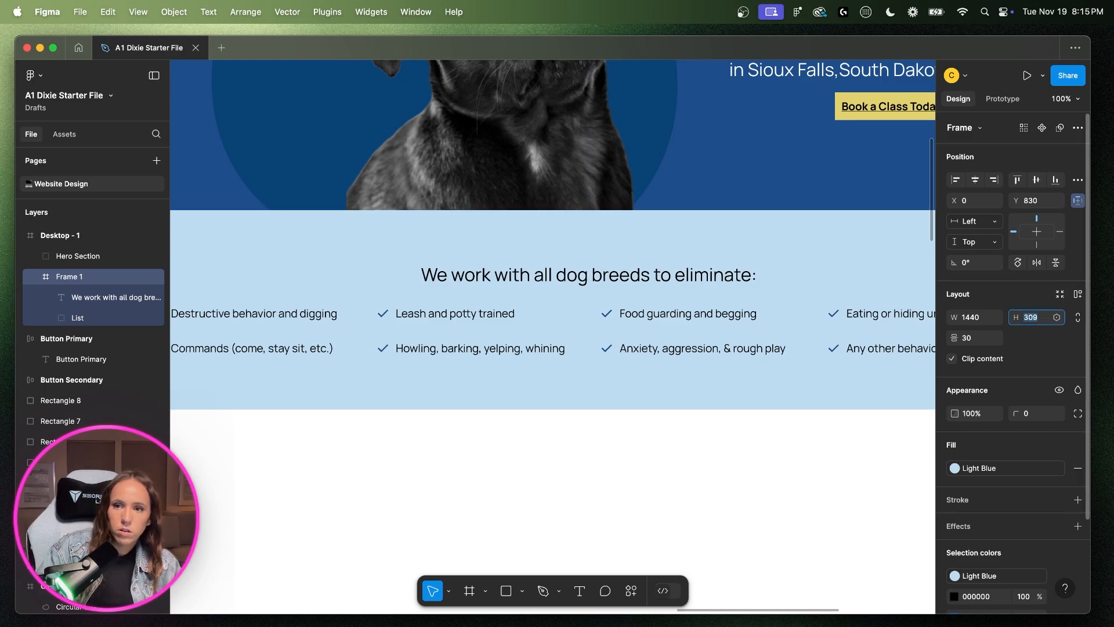
key(Return)
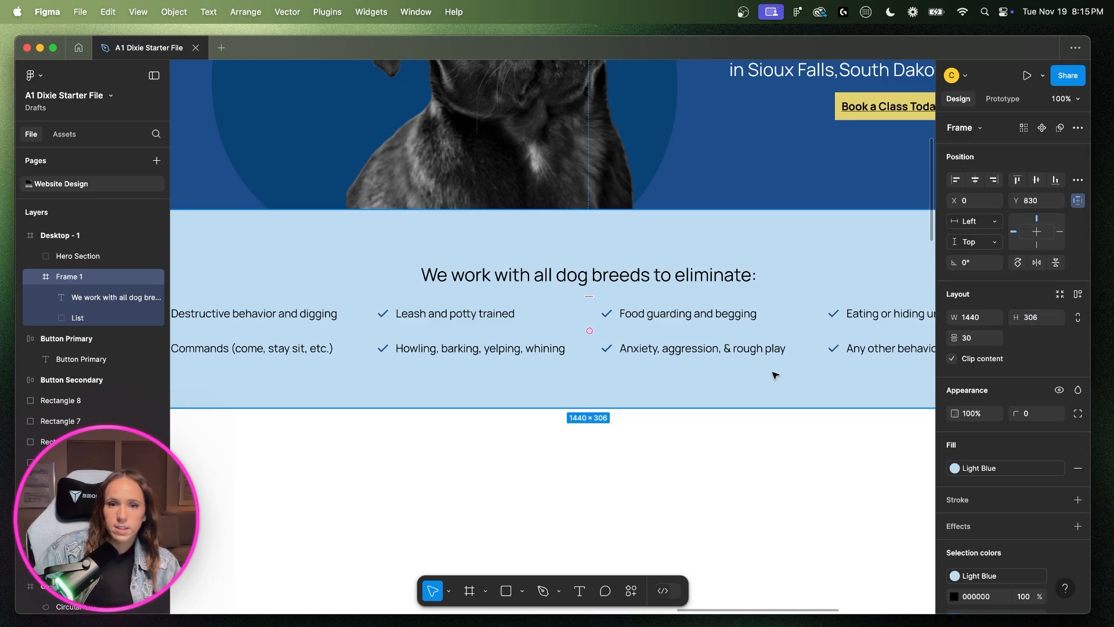
- Measure the gaps between the heading and List content and Frame 1's edges, and show the layout grids again
click(662, 286)
shift+click(636, 337)
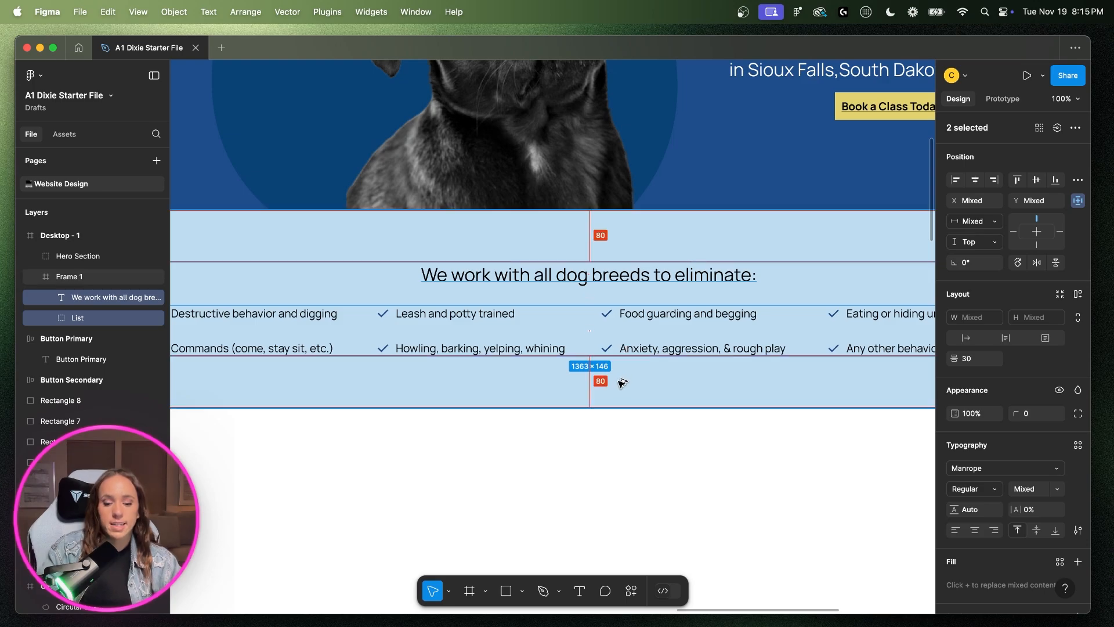
key(minus)
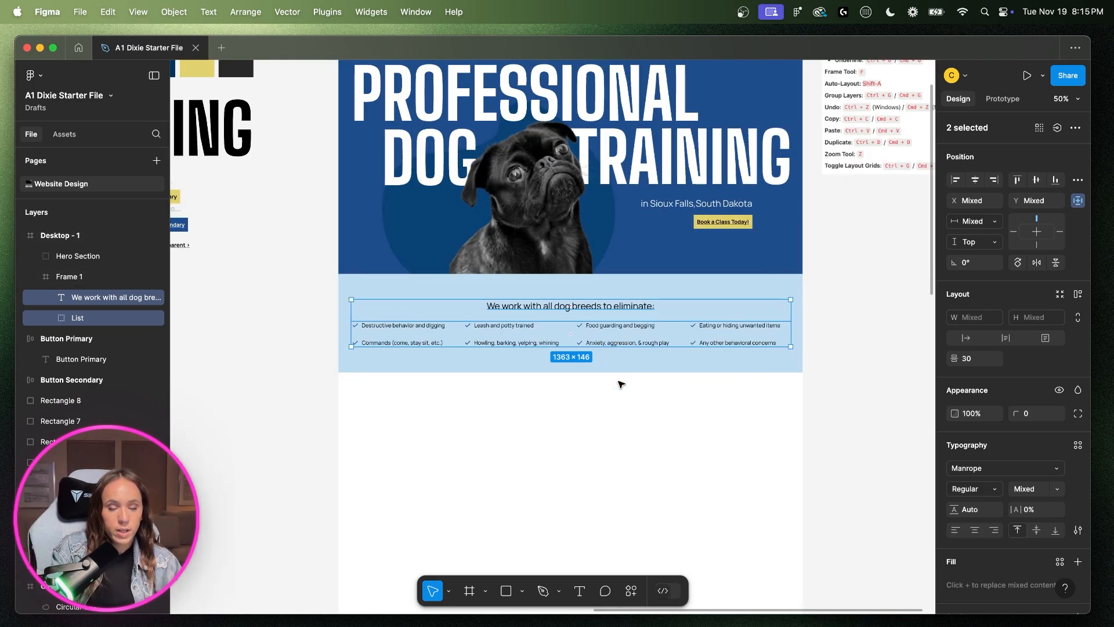
key(ctrl+g)
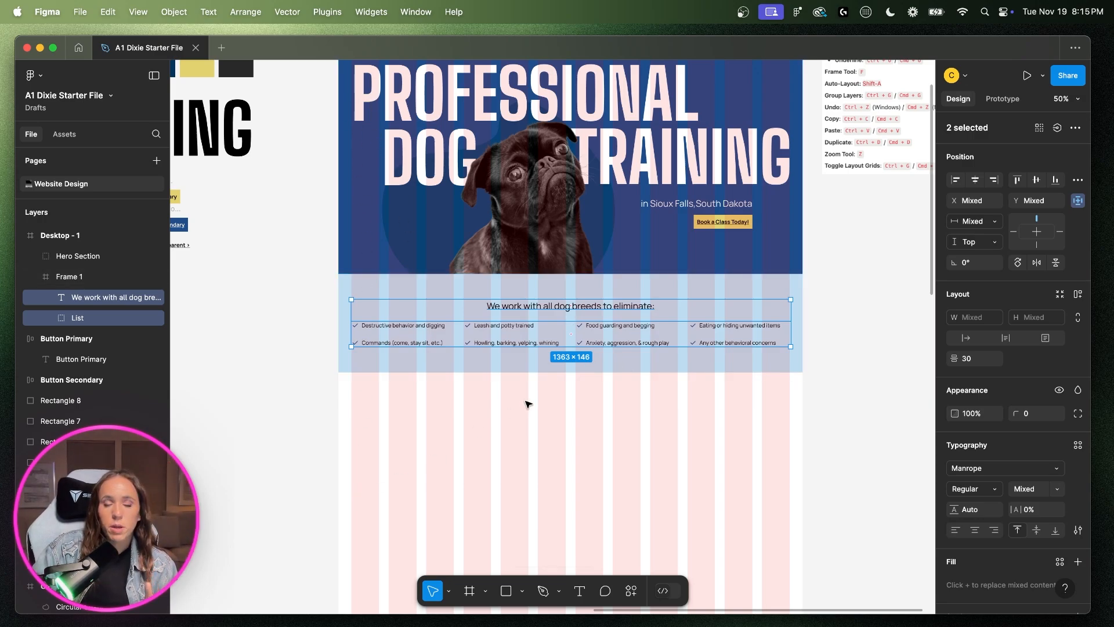
click(810, 410)
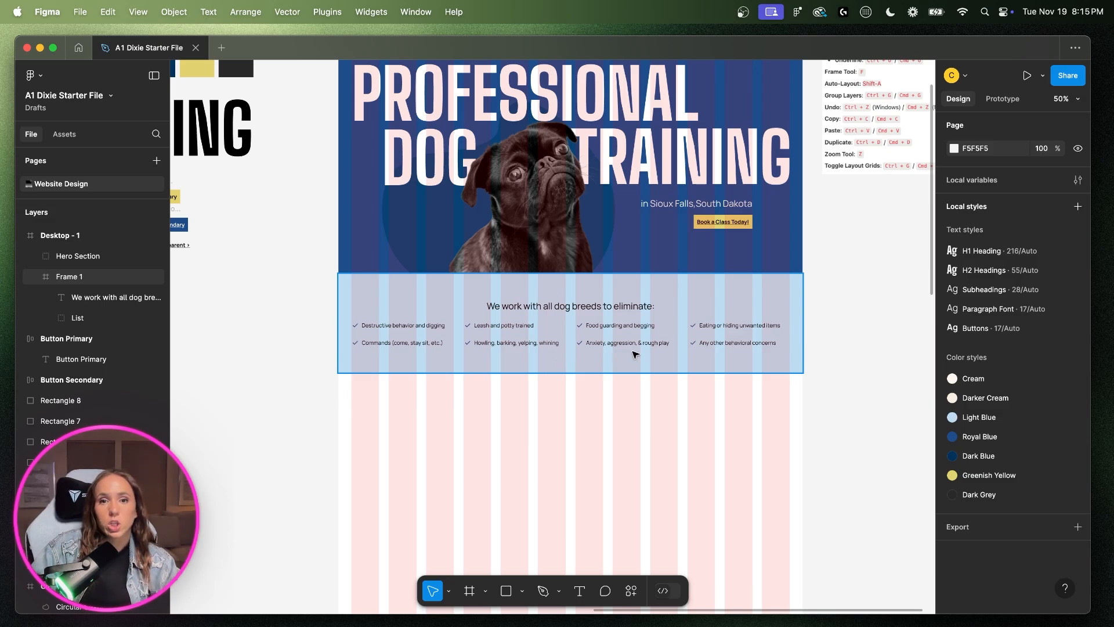
- Rename Frame 1 as "We work with All Breeds" and collapse it in the layer tree
click(116, 276)
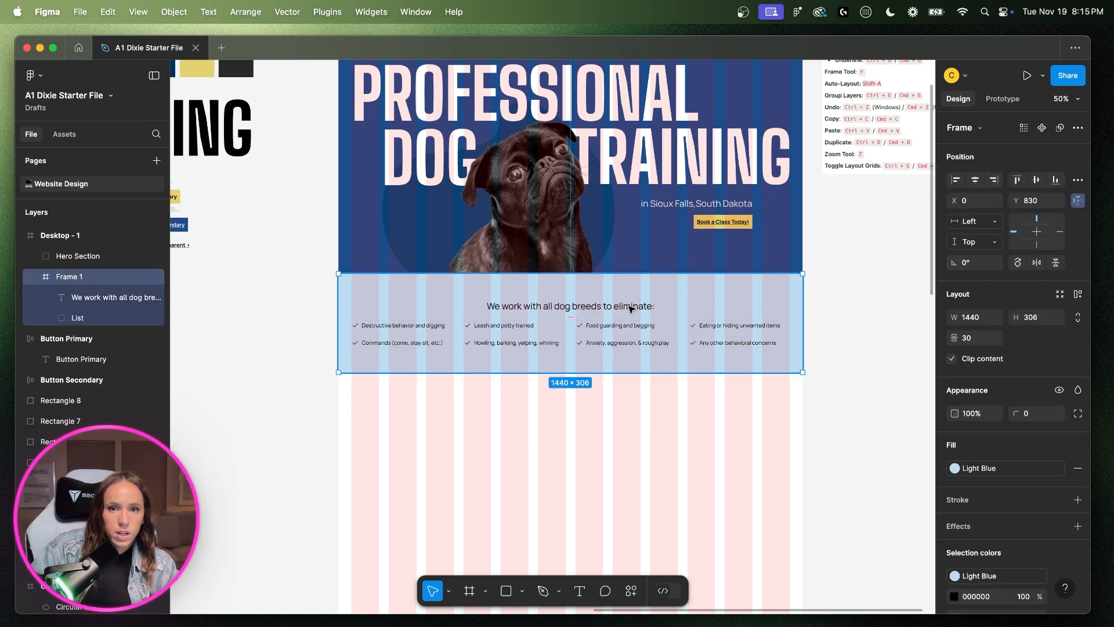
right_click(64, 276)
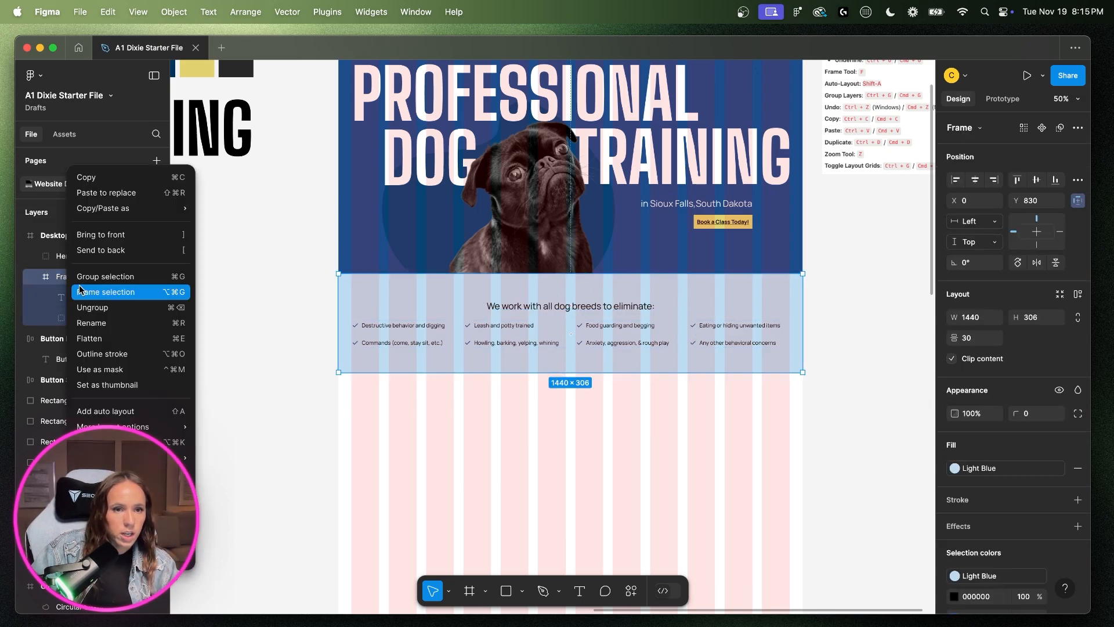
click(93, 326)
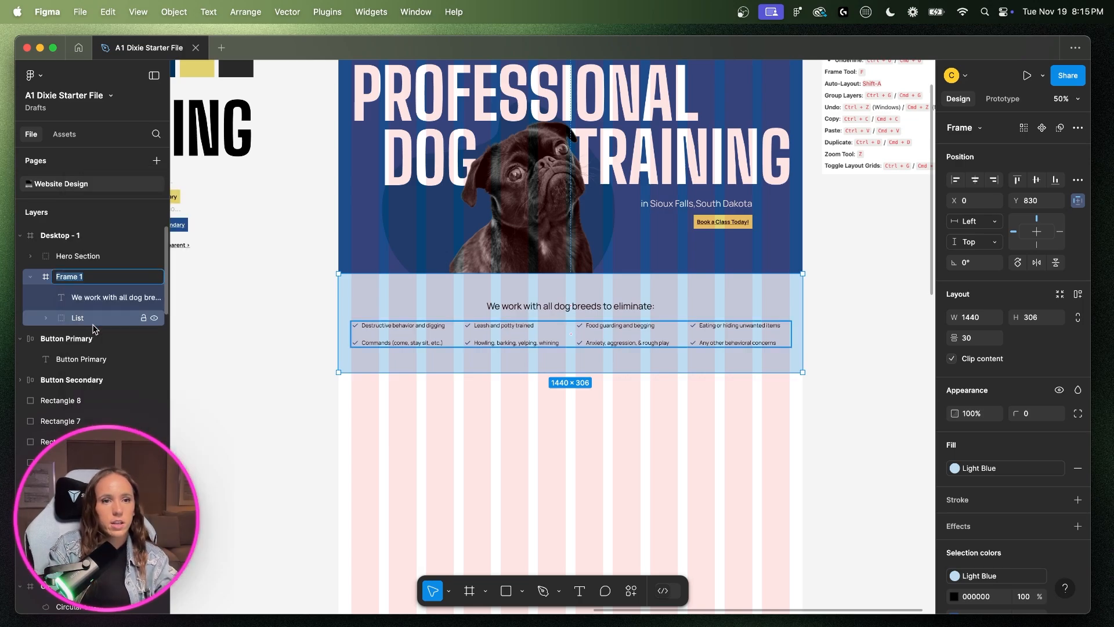
text(We work with)
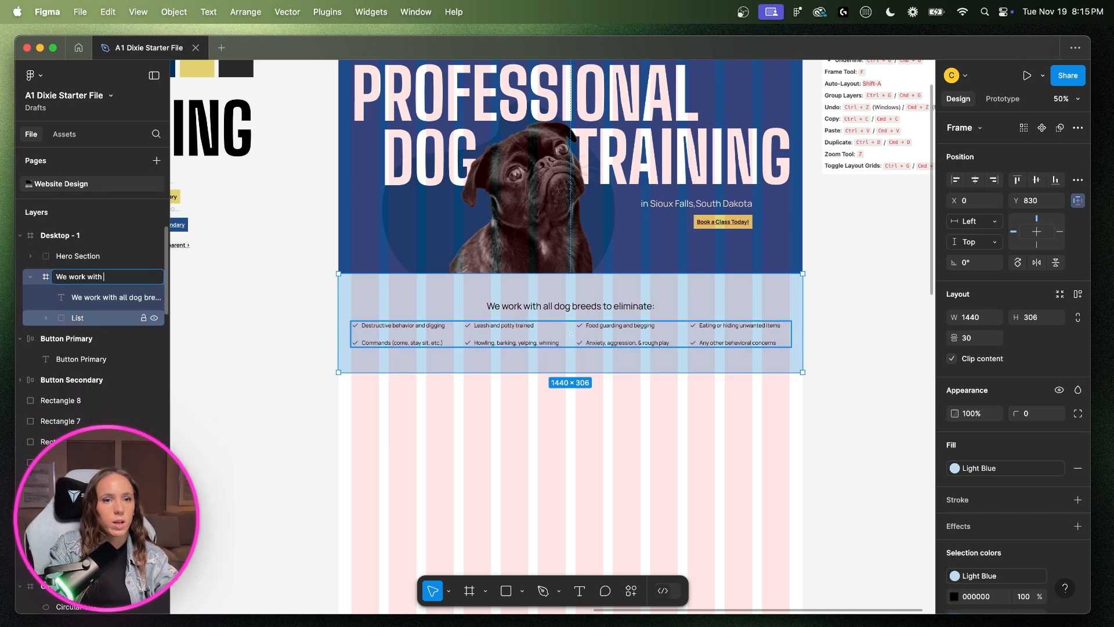
text( All Bree)
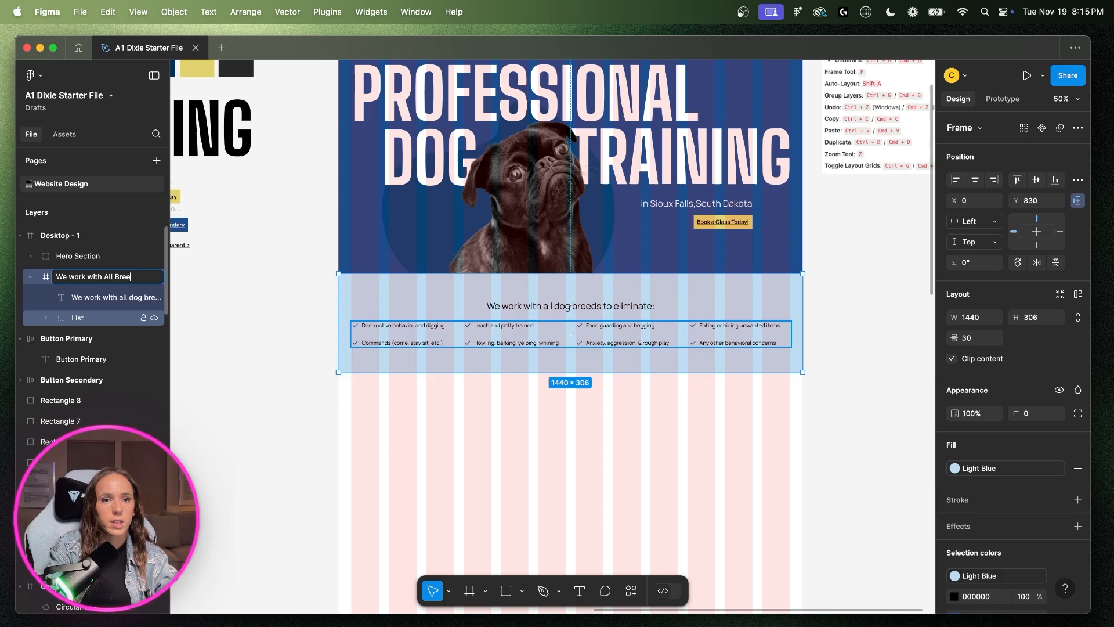
text(ds)
key(Return)
click(30, 277)
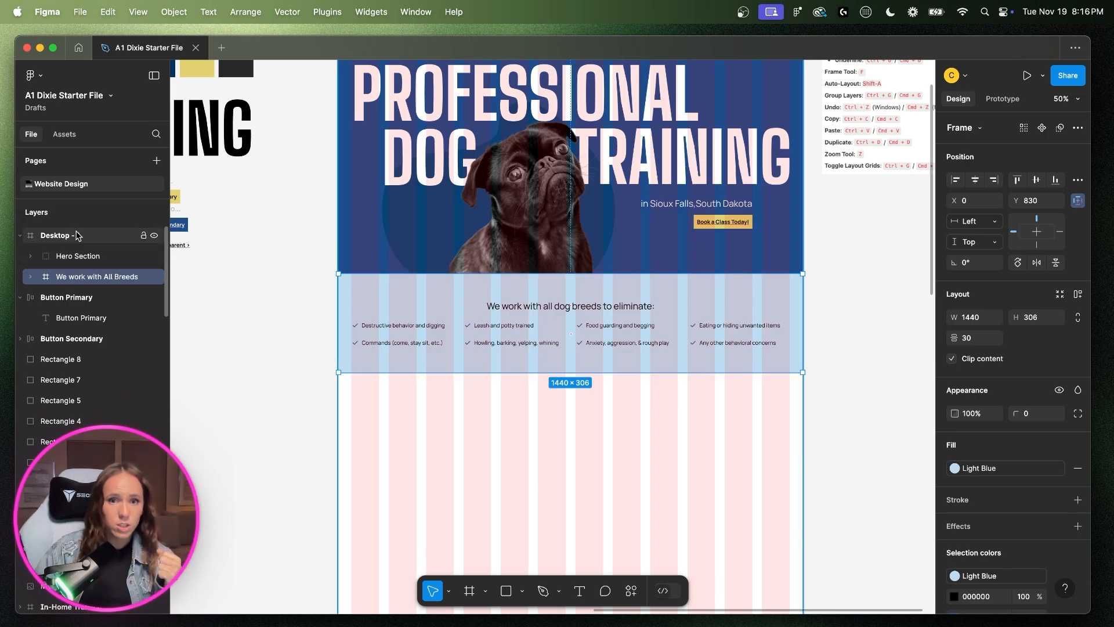
- Examine the How We Can Help section of the finished reference design as a model for the next section
scroll(362, 256, left, 5)
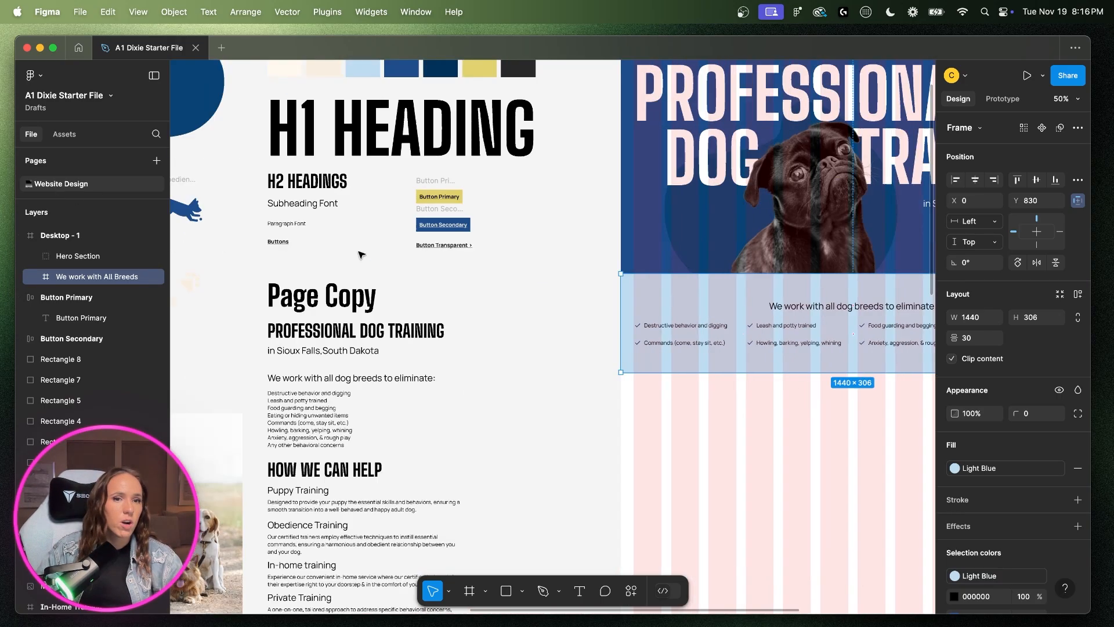
scroll(362, 256, left, 15)
scroll(494, 360, down, 4)
scroll(494, 360, right, 2)
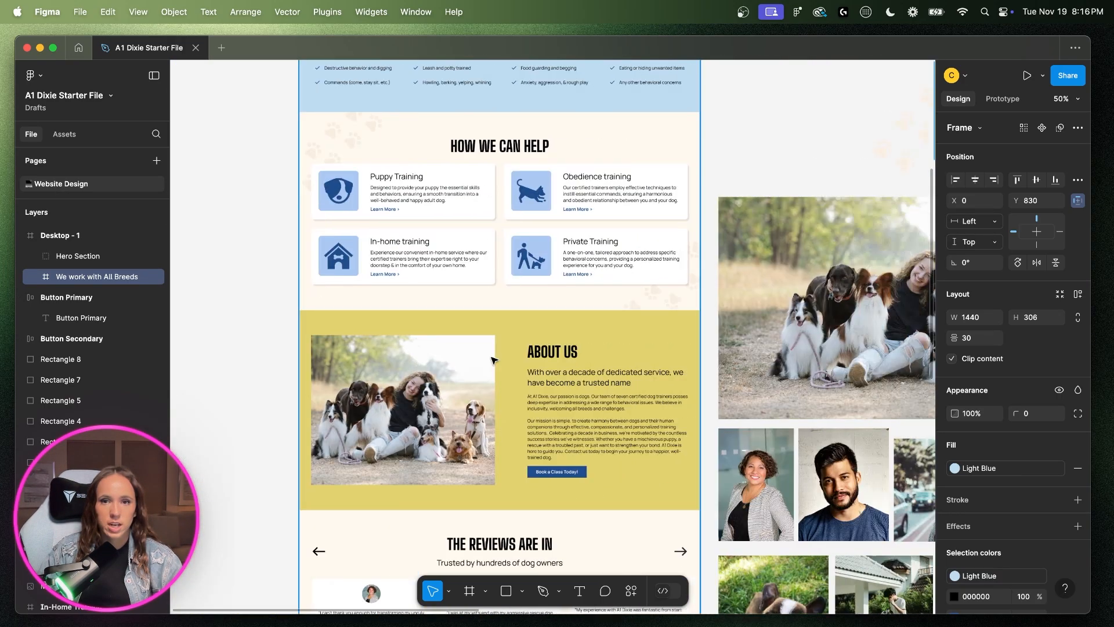
scroll(494, 360, right, 3)
scroll(494, 360, up, 1)
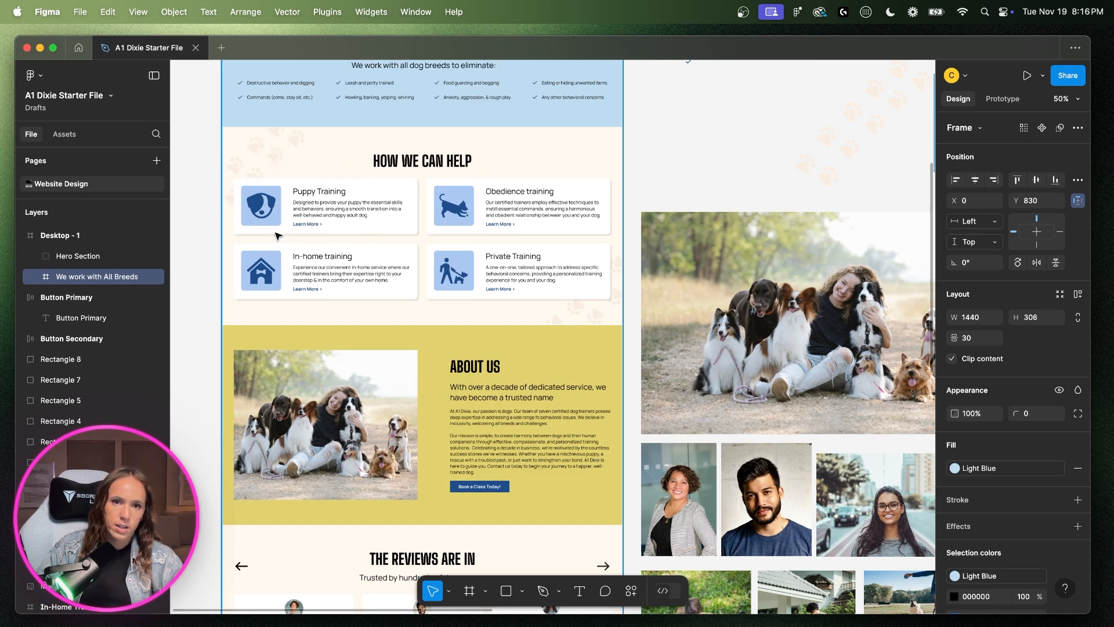
scroll(648, 309, right, 15)
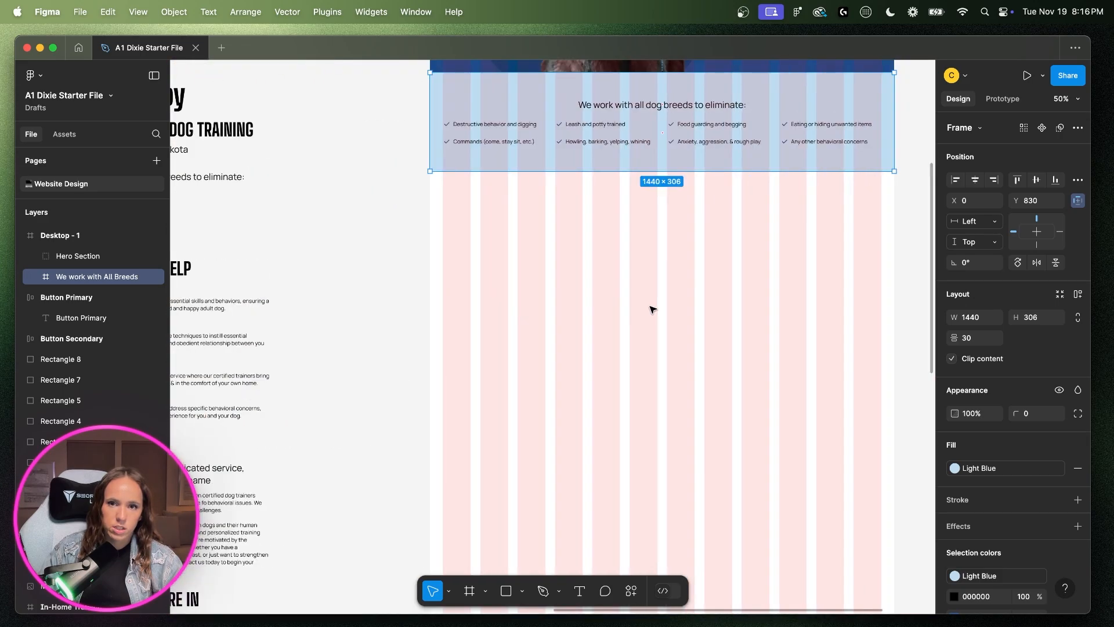
- Draw a full-width frame about 1440 × 612 px directly below the light blue checklist section
click(441, 200)
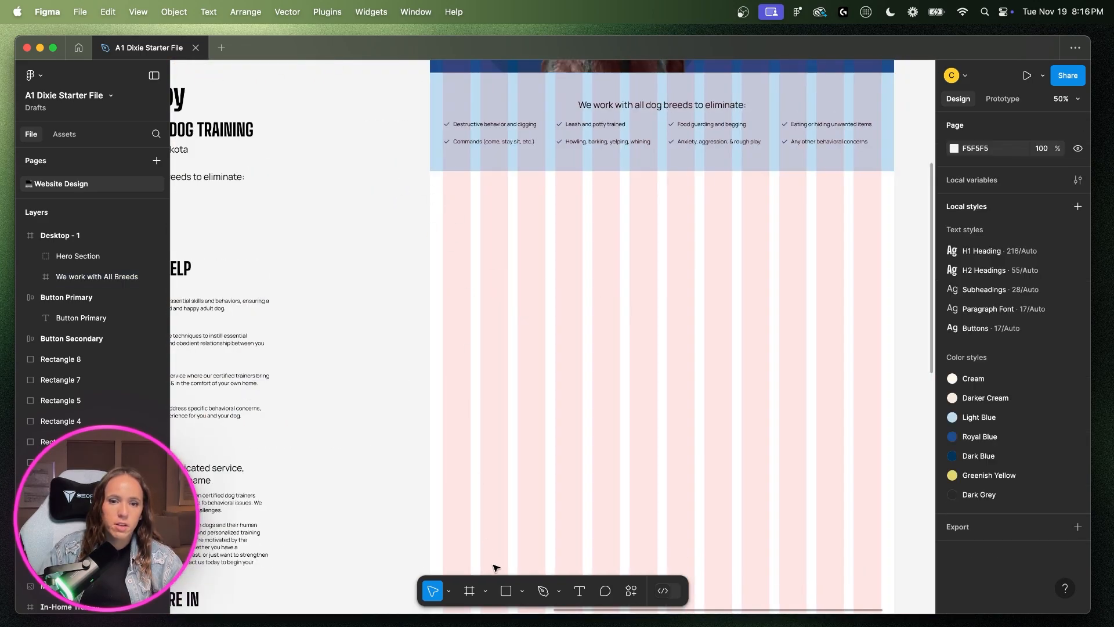
click(469, 590)
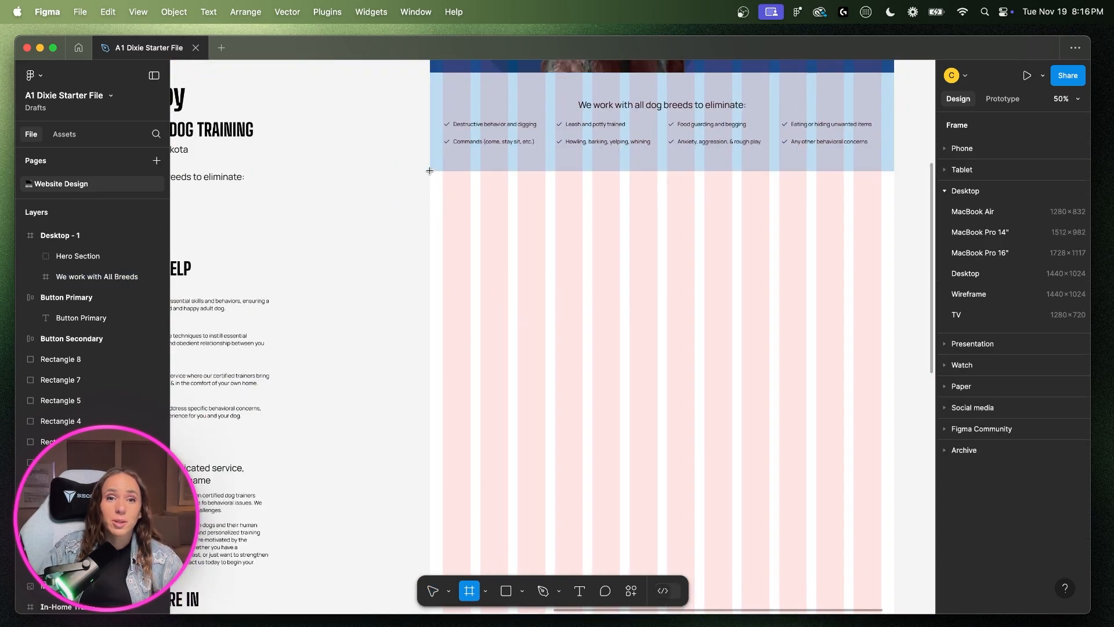
drag(429, 170, 895, 365)
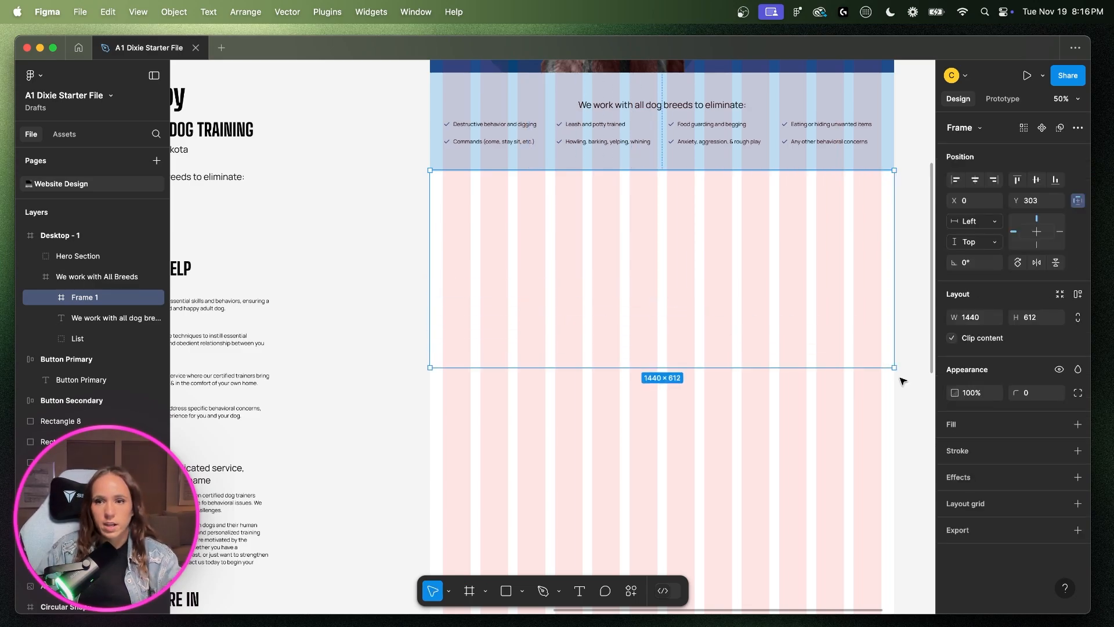
click(1038, 199)
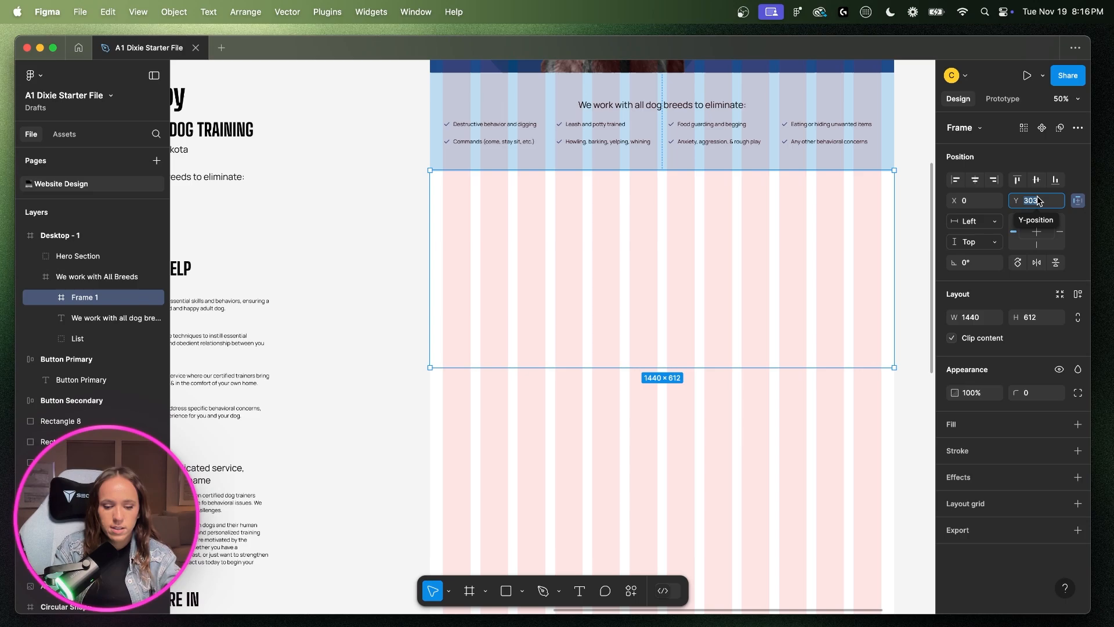
text(700)
key(Return)
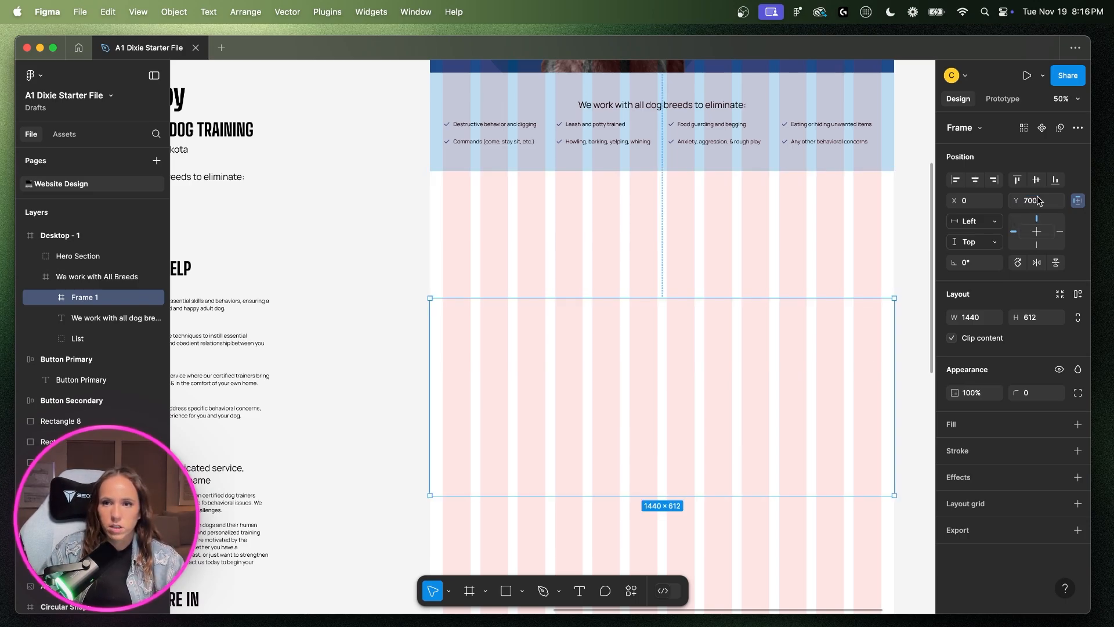
key(super+z)
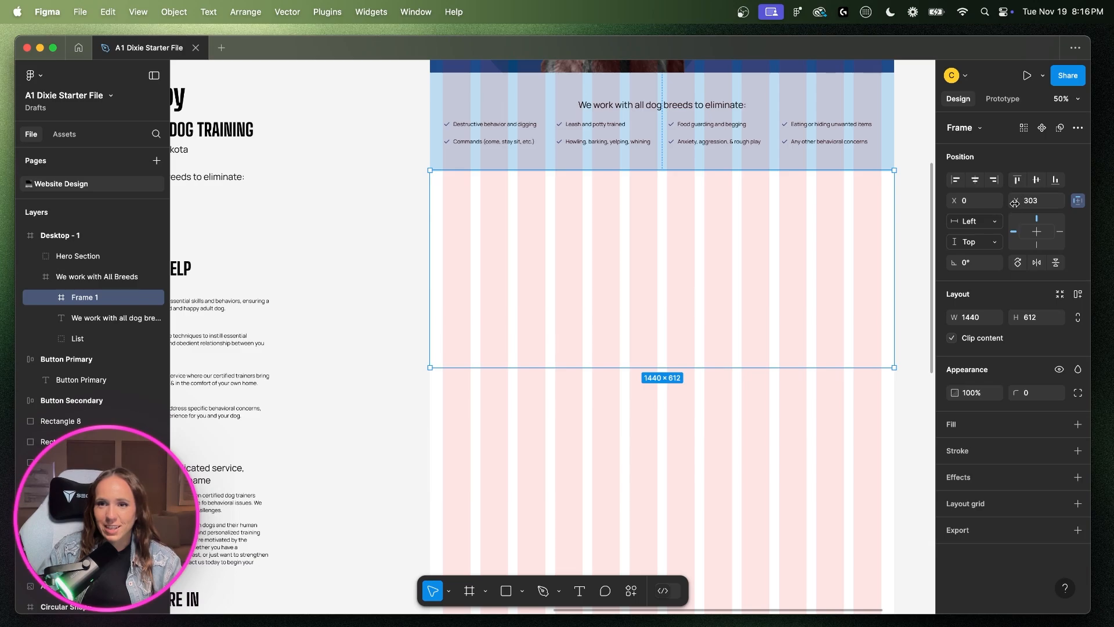
- Set the new frame's height to 700 px and fill it with the Cream color style
click(1040, 317)
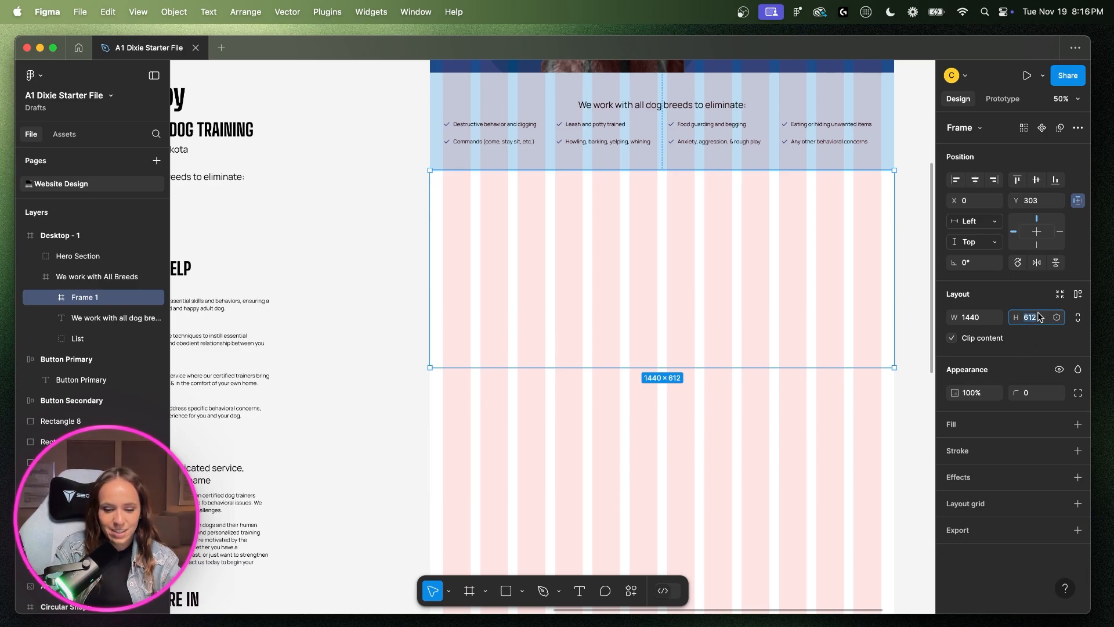
text(700)
key(Return)
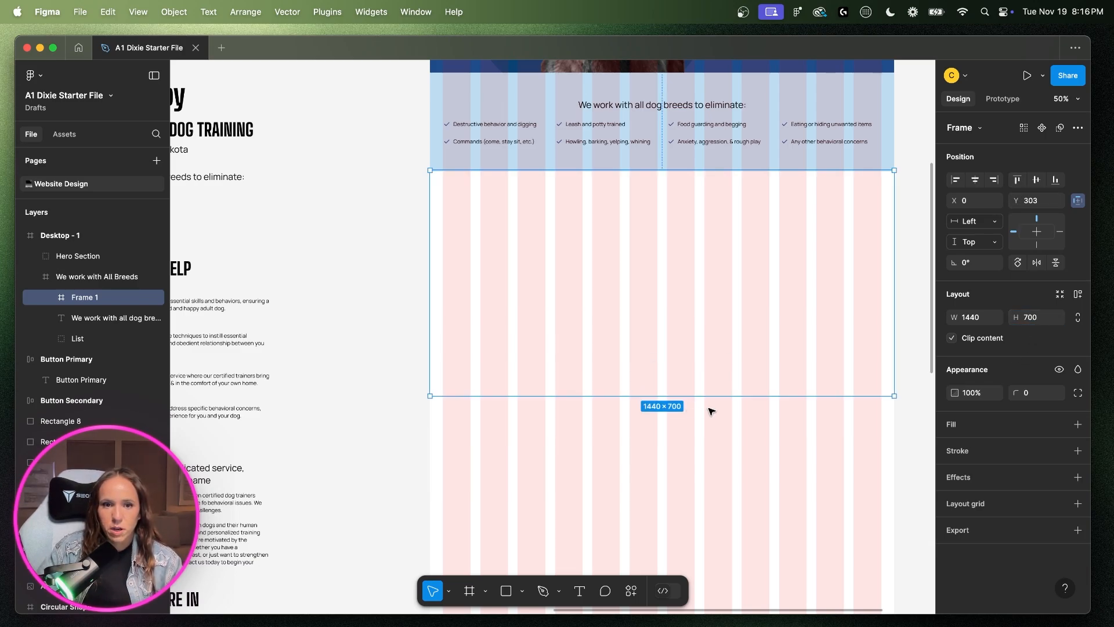
scroll(712, 412, left, 10)
scroll(711, 412, right, 10)
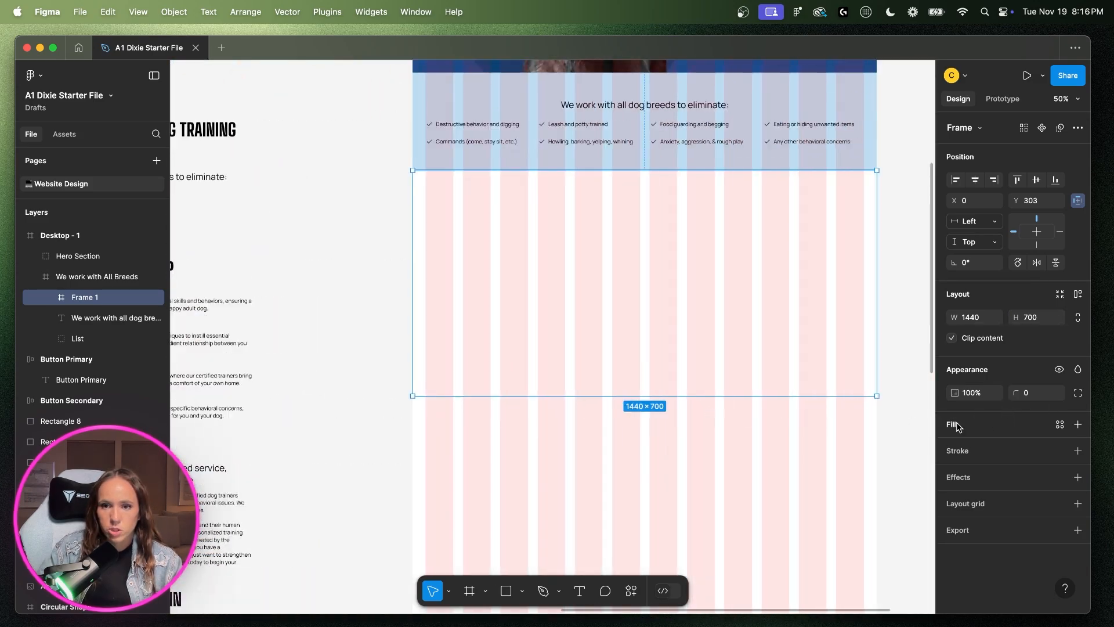
click(1059, 424)
click(820, 423)
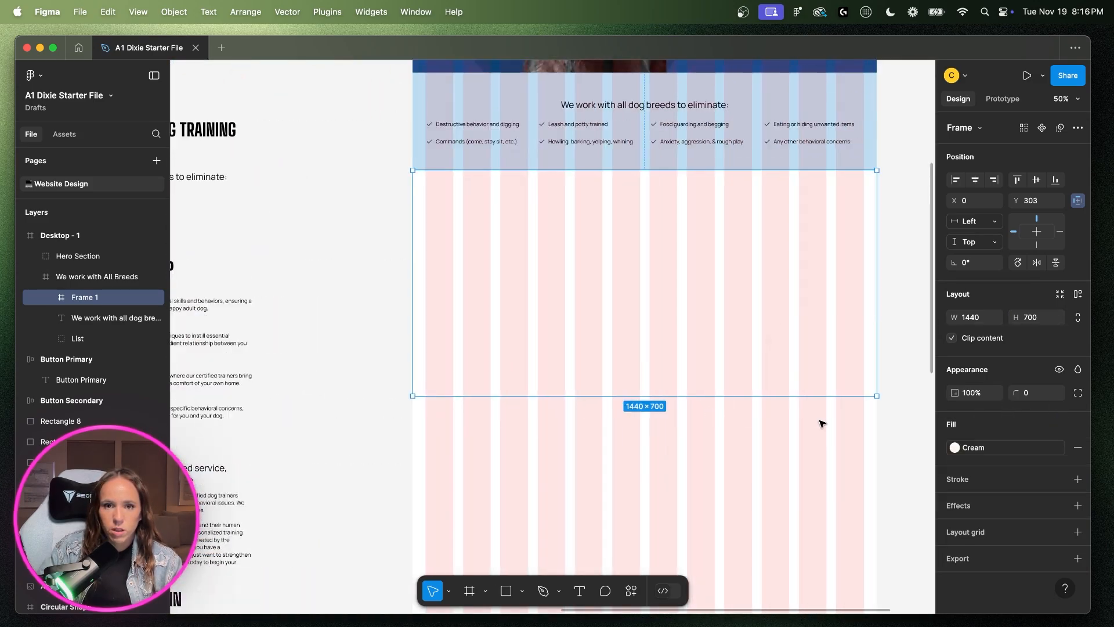
- Delete the frame nested inside We work with All Breeds and collapse that section in the layer tree
click(399, 358)
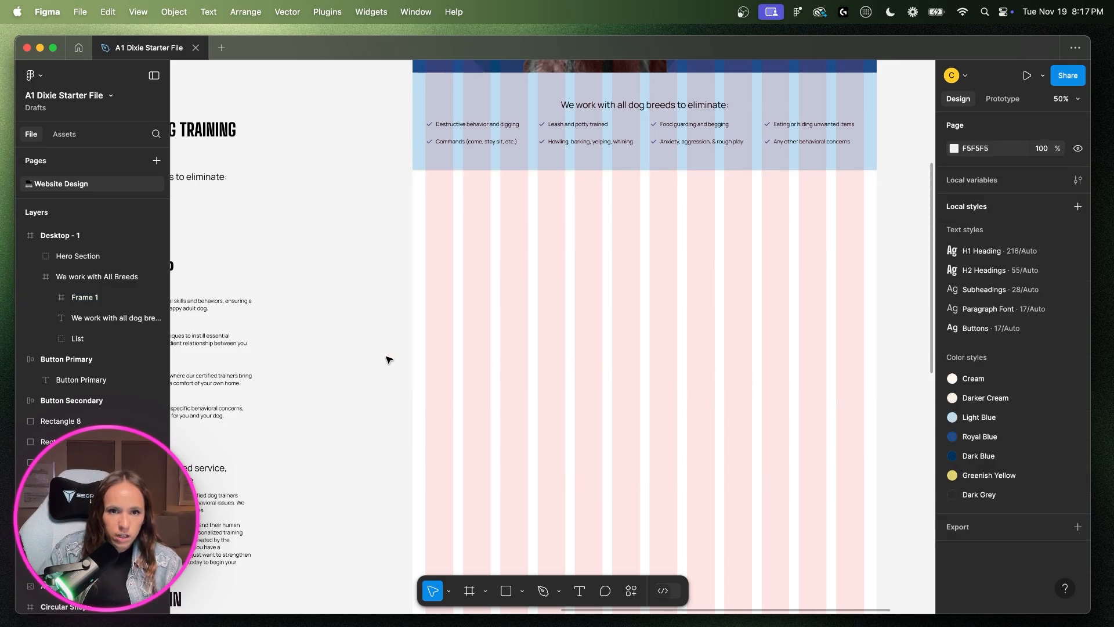
click(71, 299)
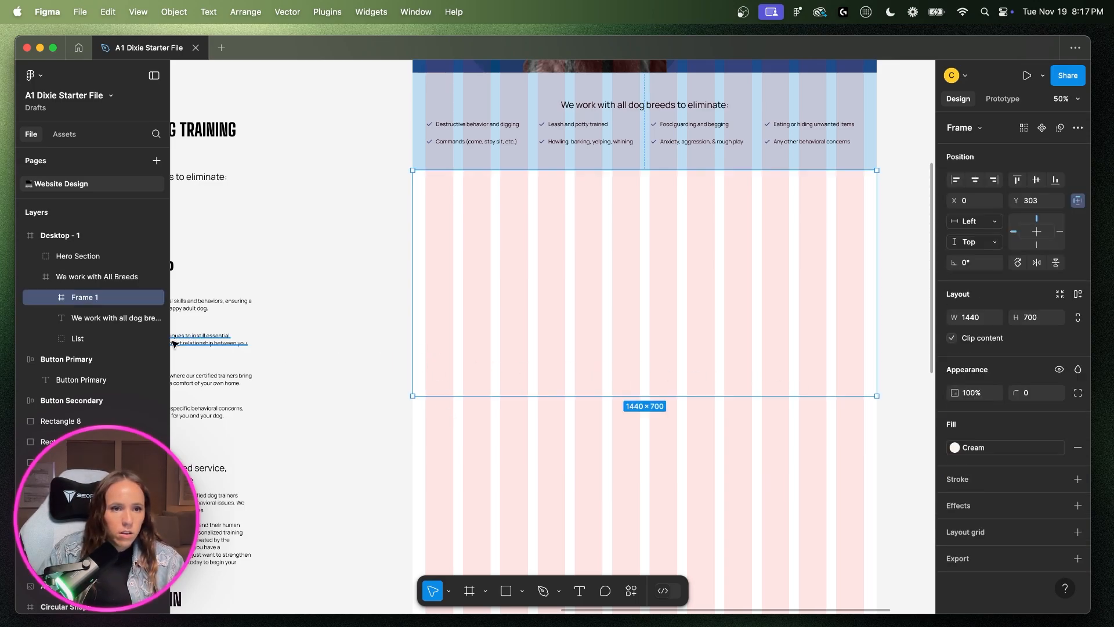
key(BackSpace)
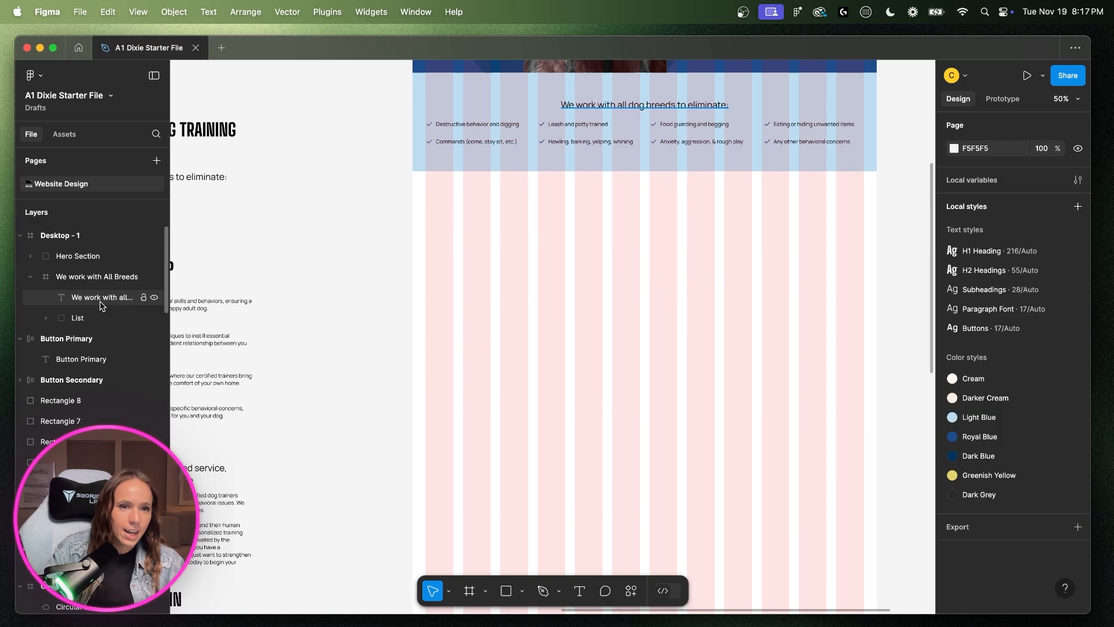
click(30, 277)
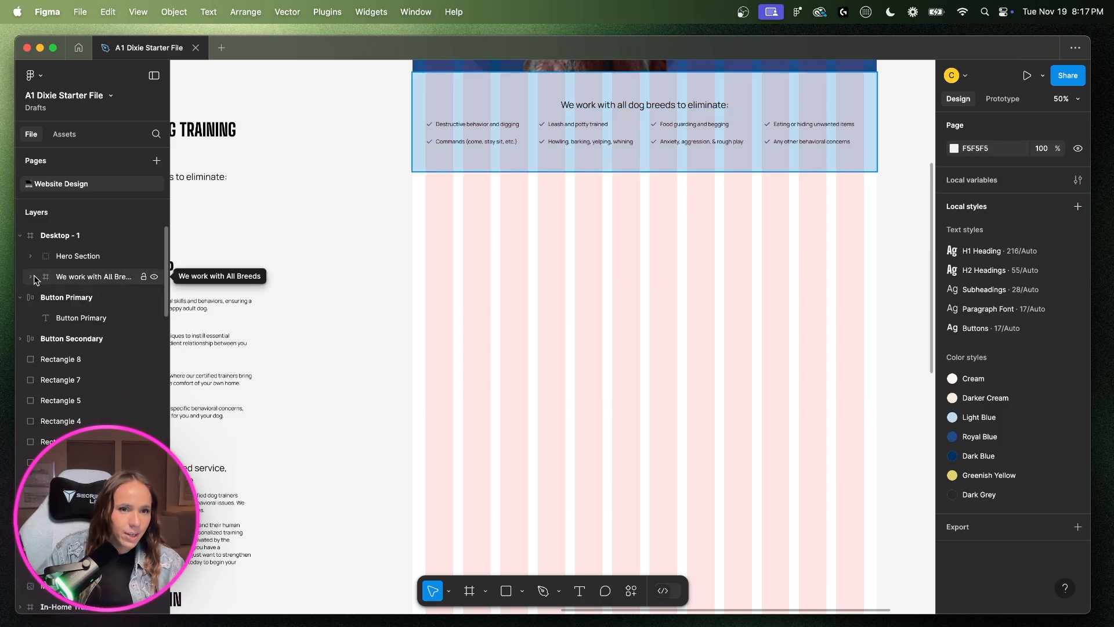
click(68, 234)
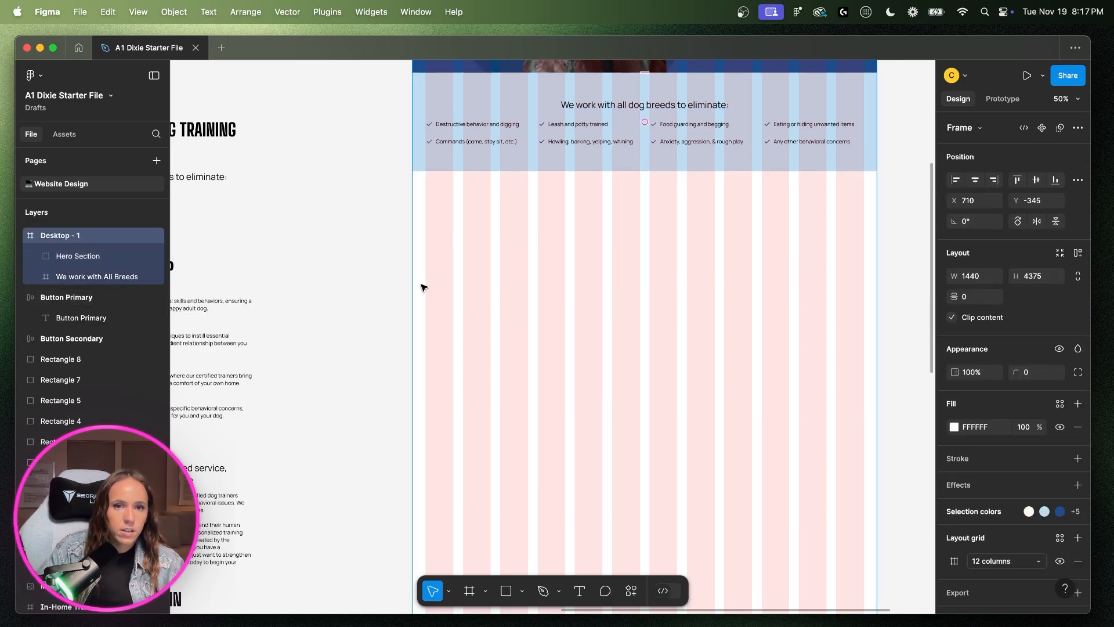
key(Escape)
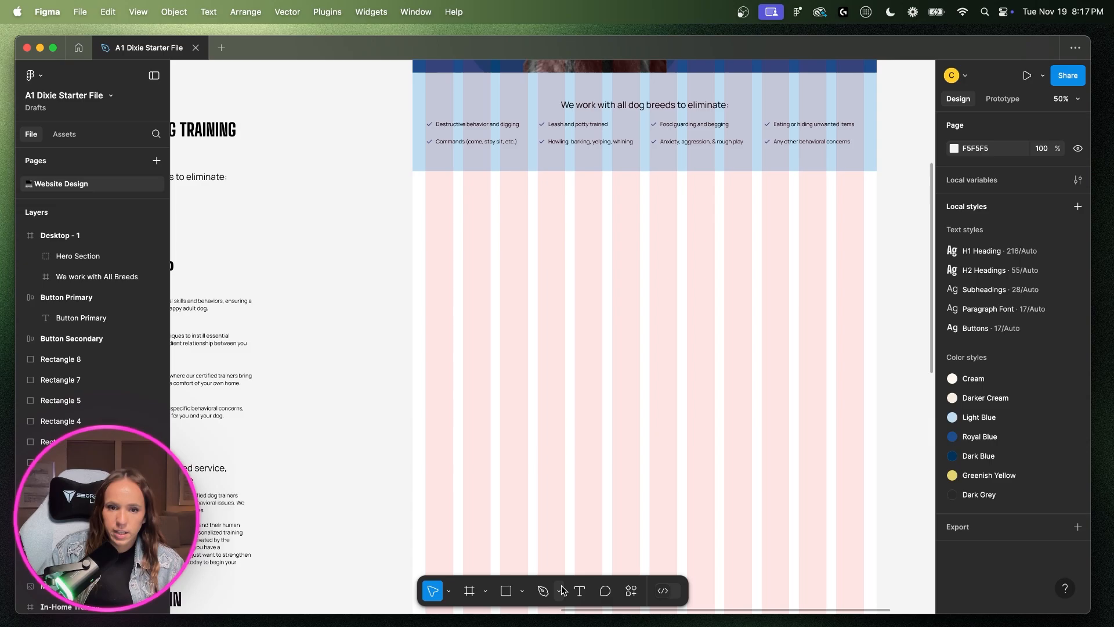
- Draw another 1440 px wide frame directly below the light blue section and set its height to 700 px
click(469, 590)
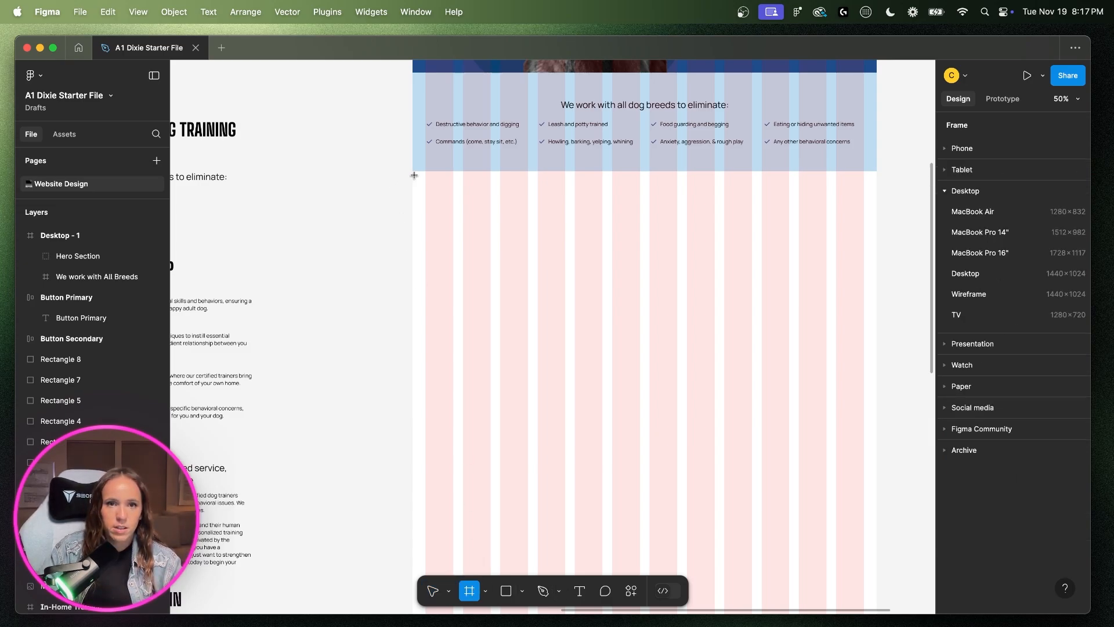
drag(412, 170, 877, 366)
click(1038, 318)
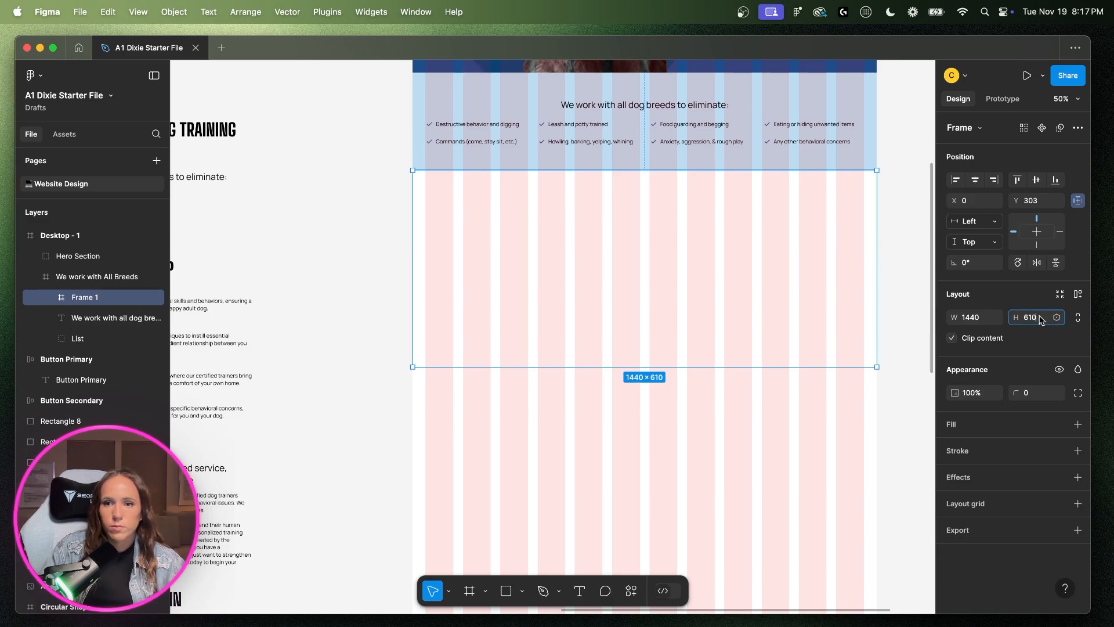
text(700)
key(Return)
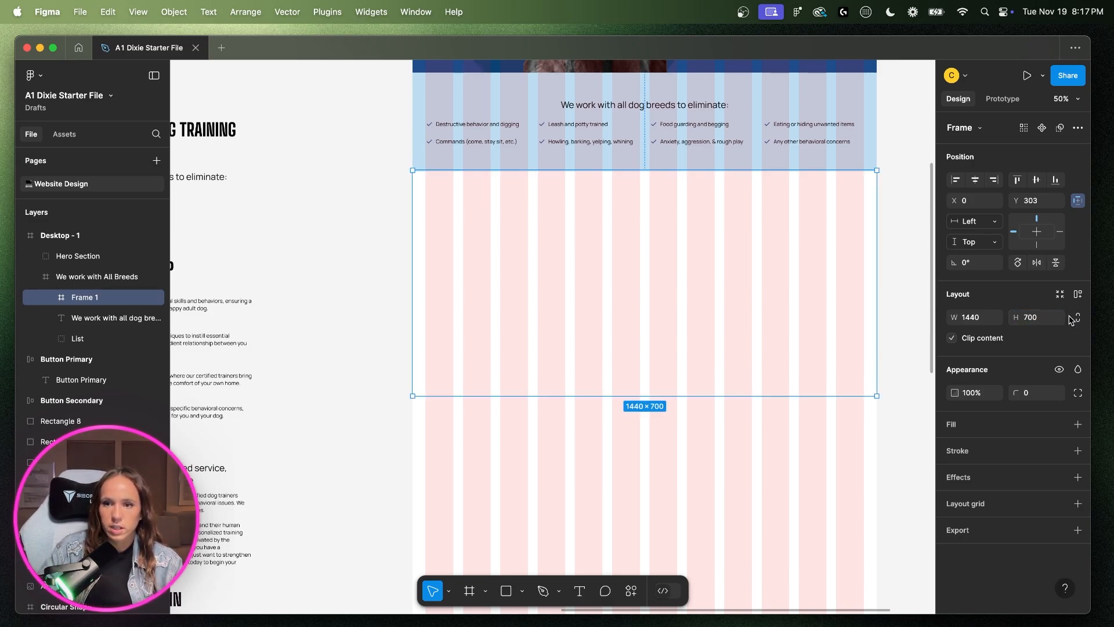
- Fill the new frame with the Cream color style, and change the fill to Light Blue
click(1059, 424)
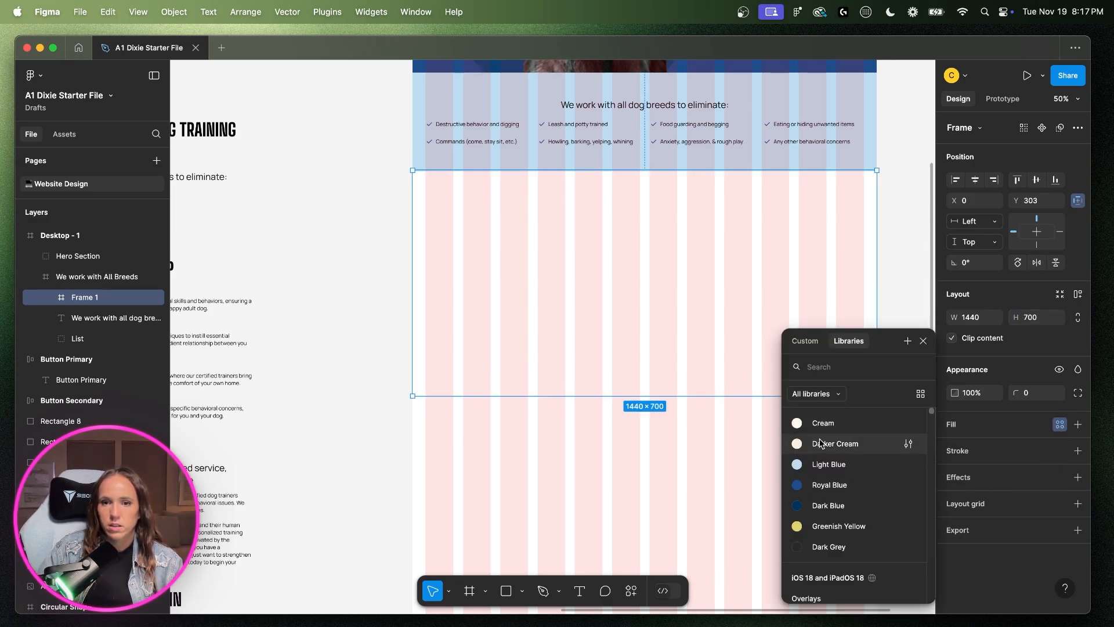
click(834, 422)
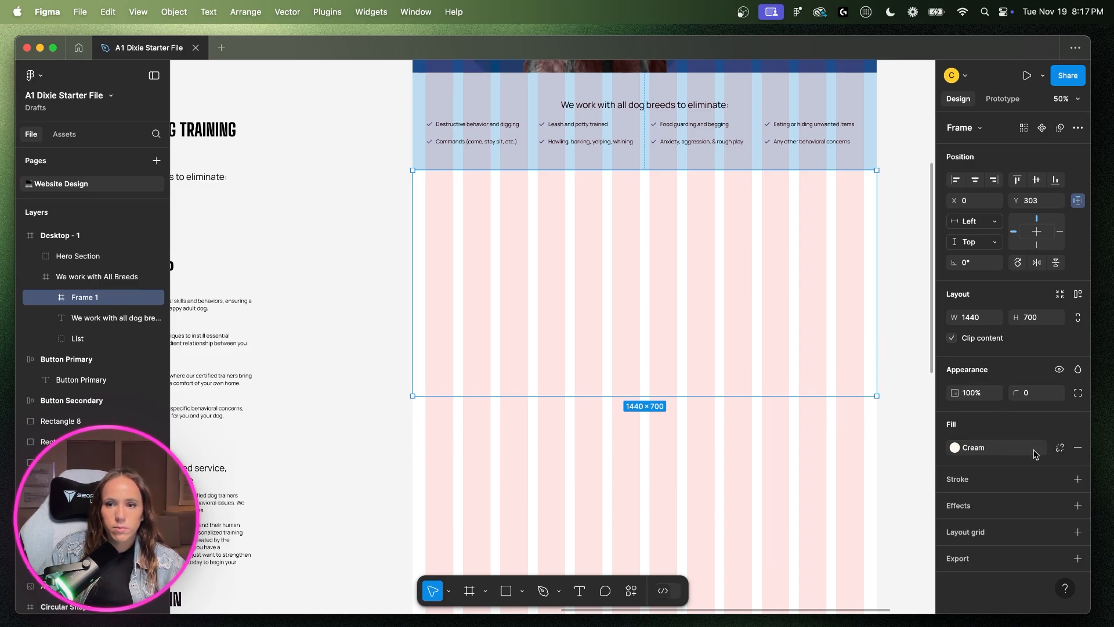
click(975, 448)
click(828, 463)
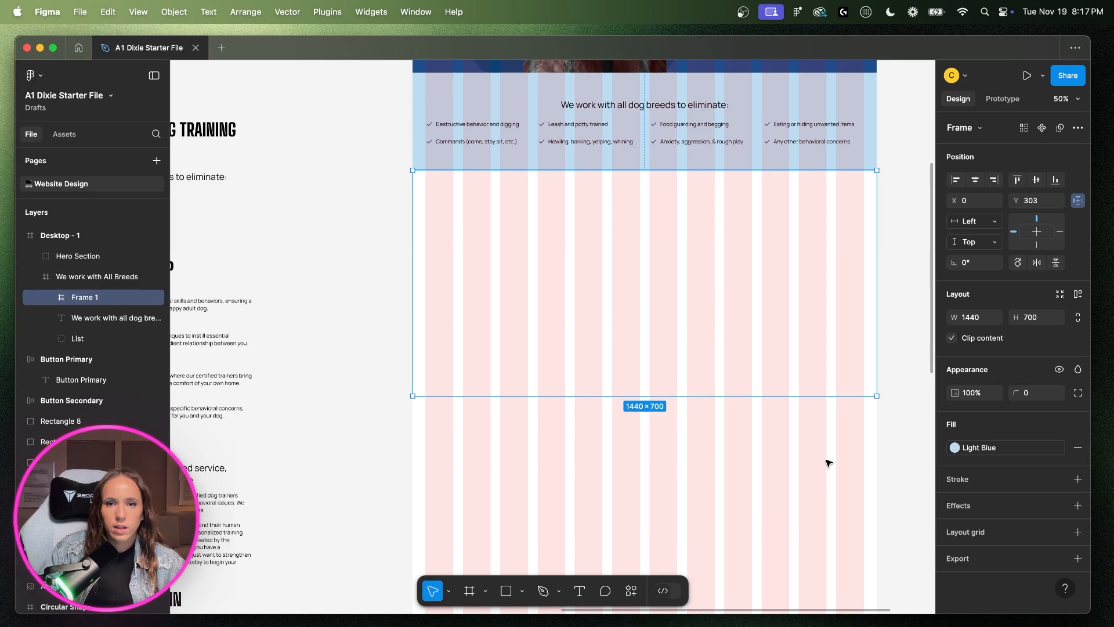
- Move Frame 1 out of Desktop - 1 to the top level of the layer tree and collapse We work with All Breeds
drag(69, 297, 44, 347)
click(31, 277)
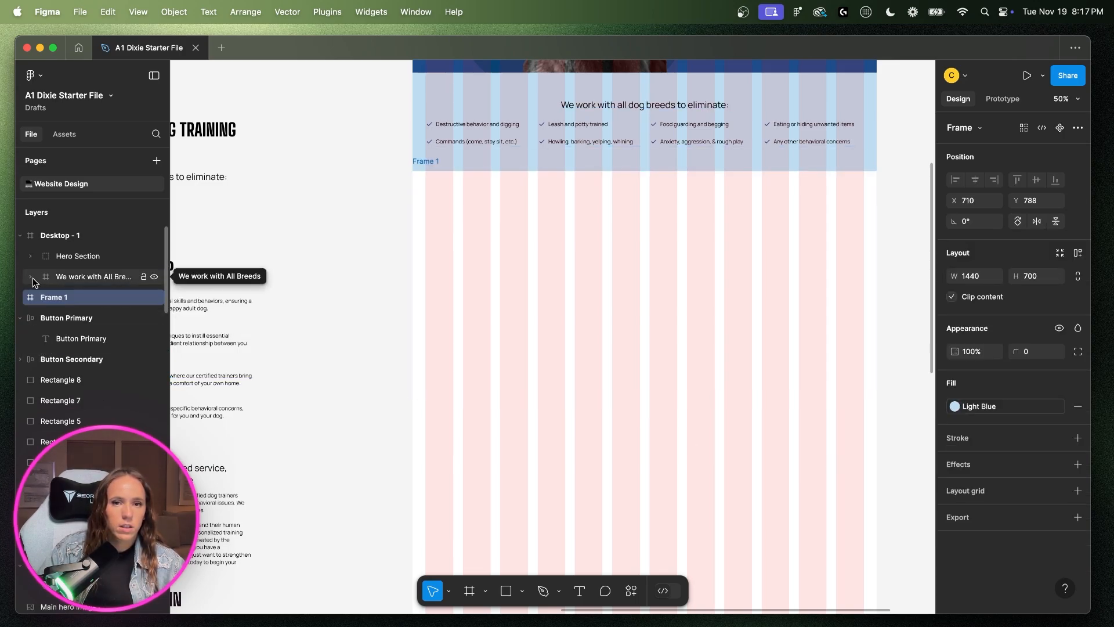
- Try the Royal Blue color style as the top-level Frame 1's fill, and delete the frame
click(955, 406)
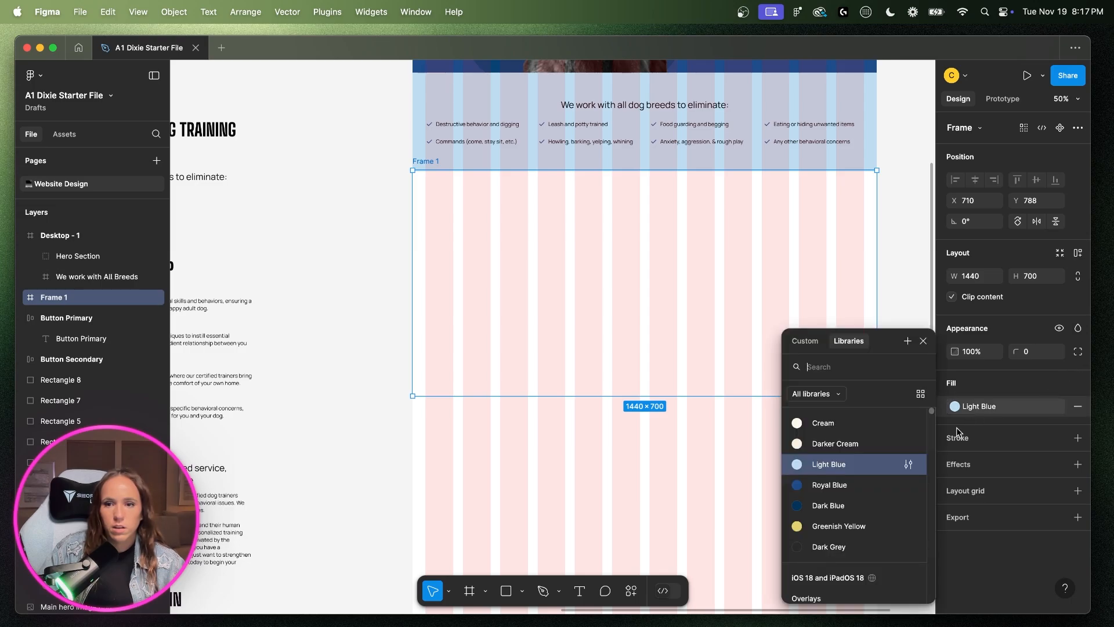
click(812, 473)
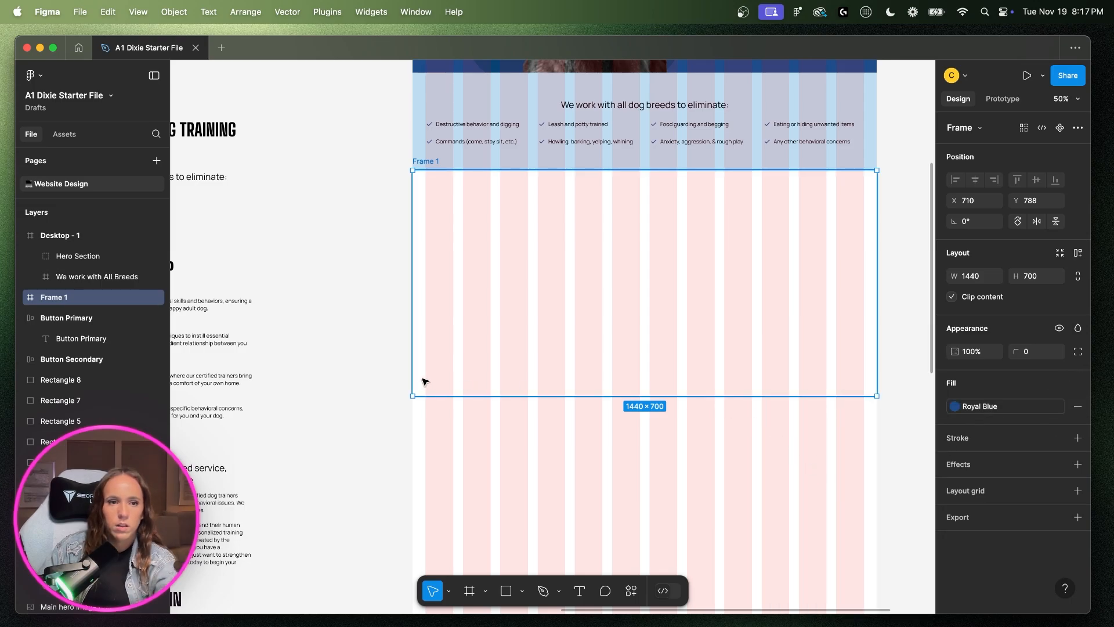
key(Delete)
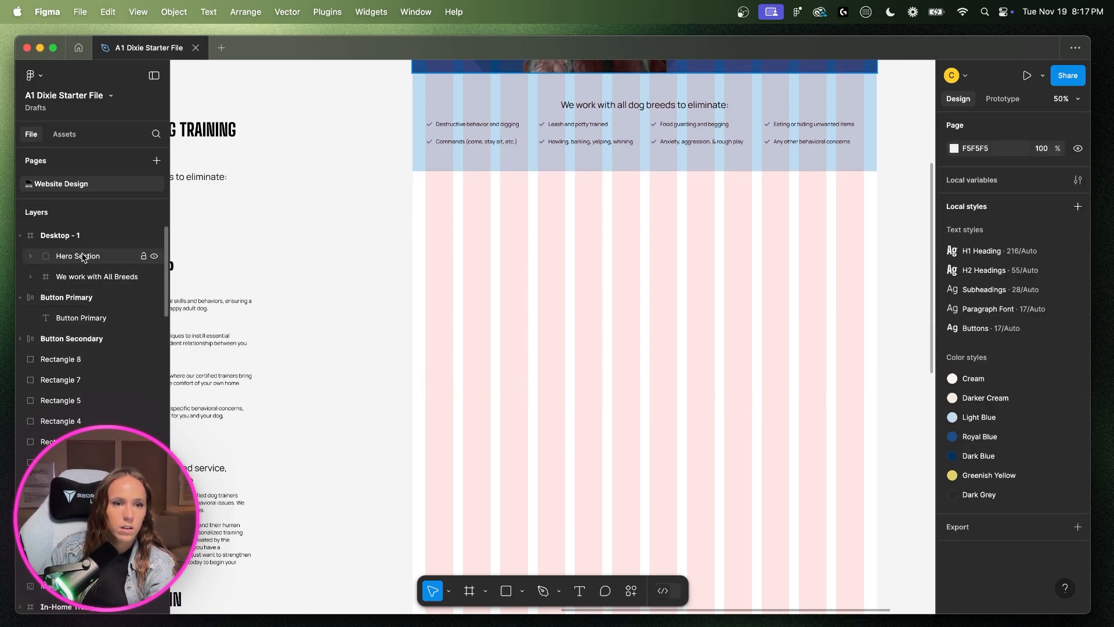
- Draw a full-width frame about 1440 × 799 px inside Desktop - 1, directly below the light blue section, and fill it with Cream
click(470, 590)
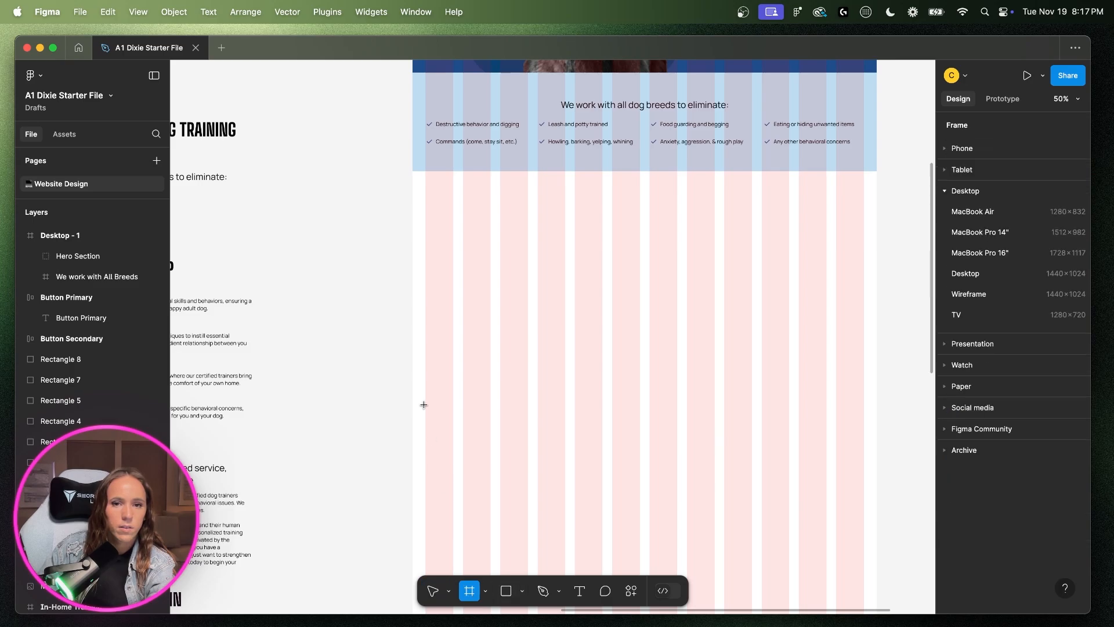
drag(417, 258, 876, 428)
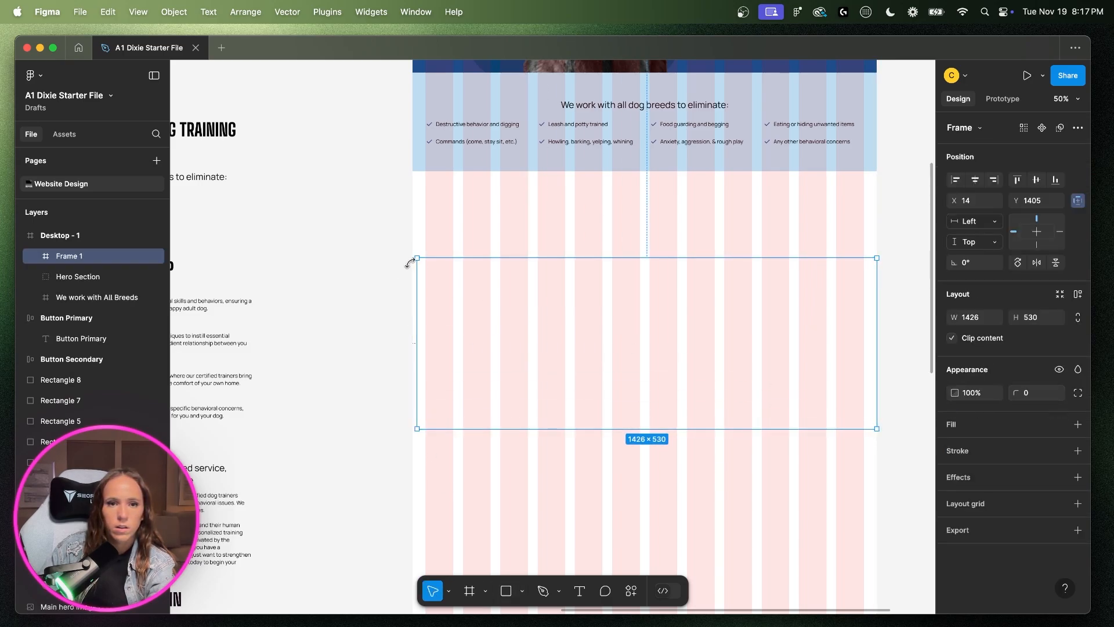
drag(417, 258, 413, 172)
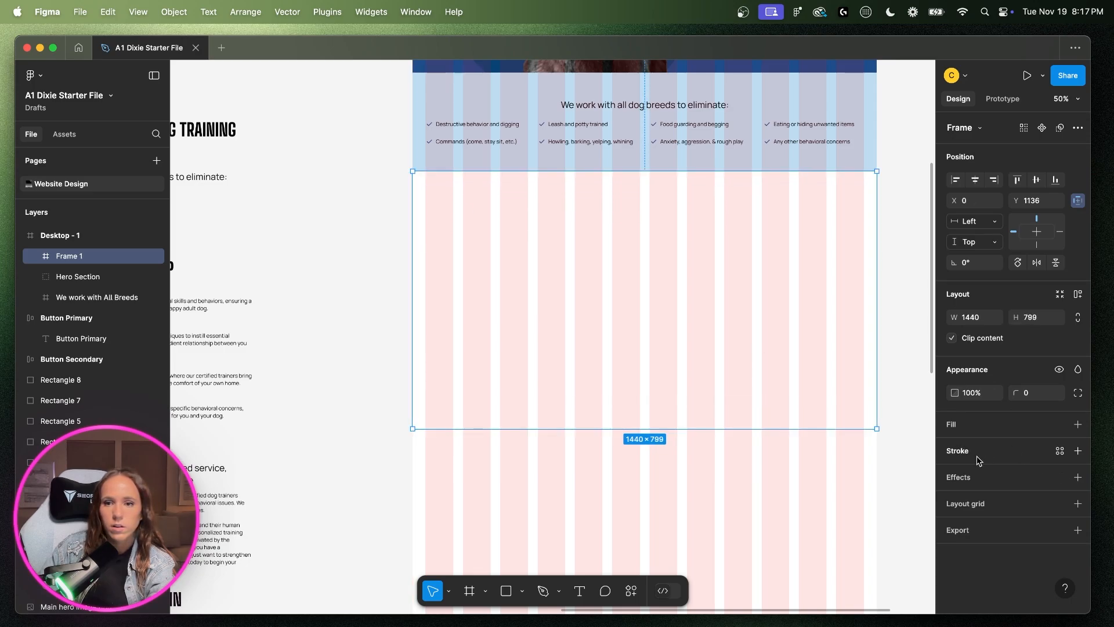
click(1060, 424)
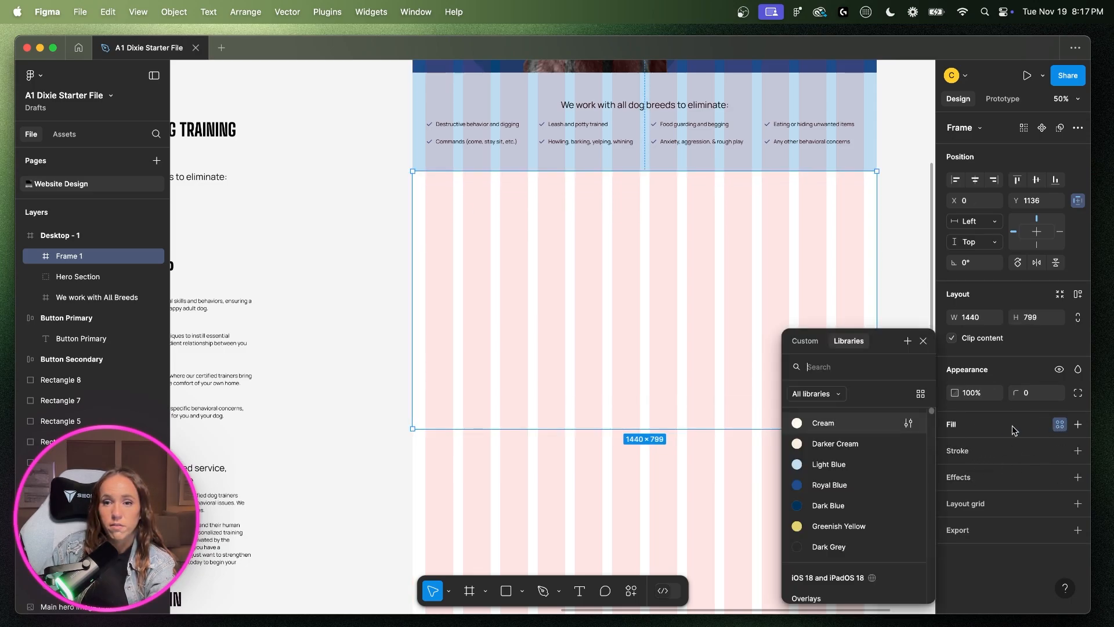
click(815, 423)
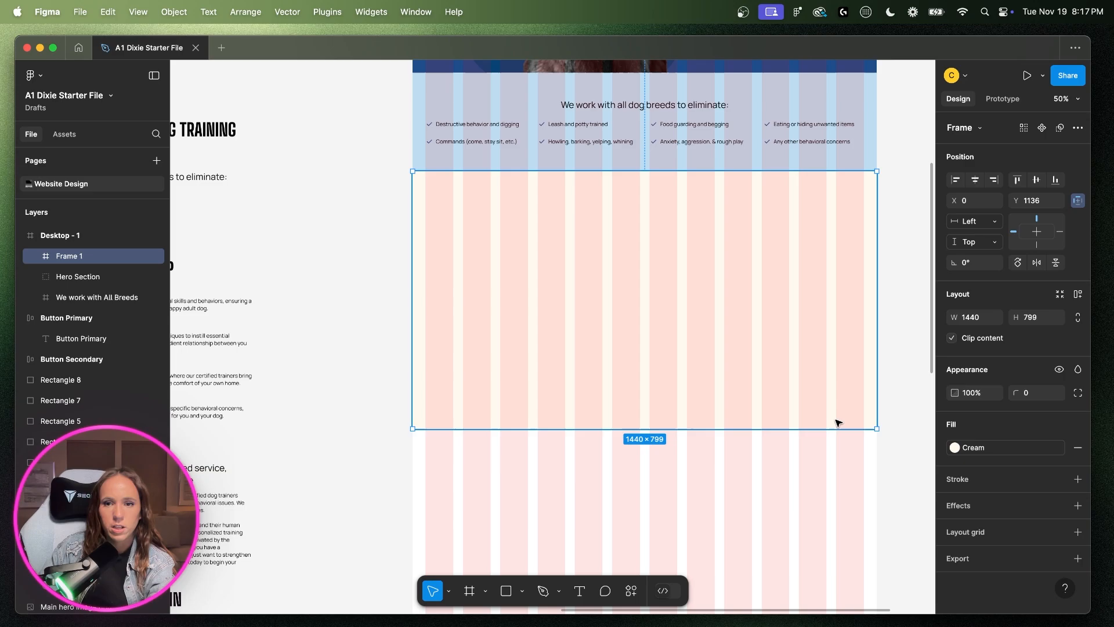
- Set the height of the cream frame below the light blue section to 700
click(1032, 319)
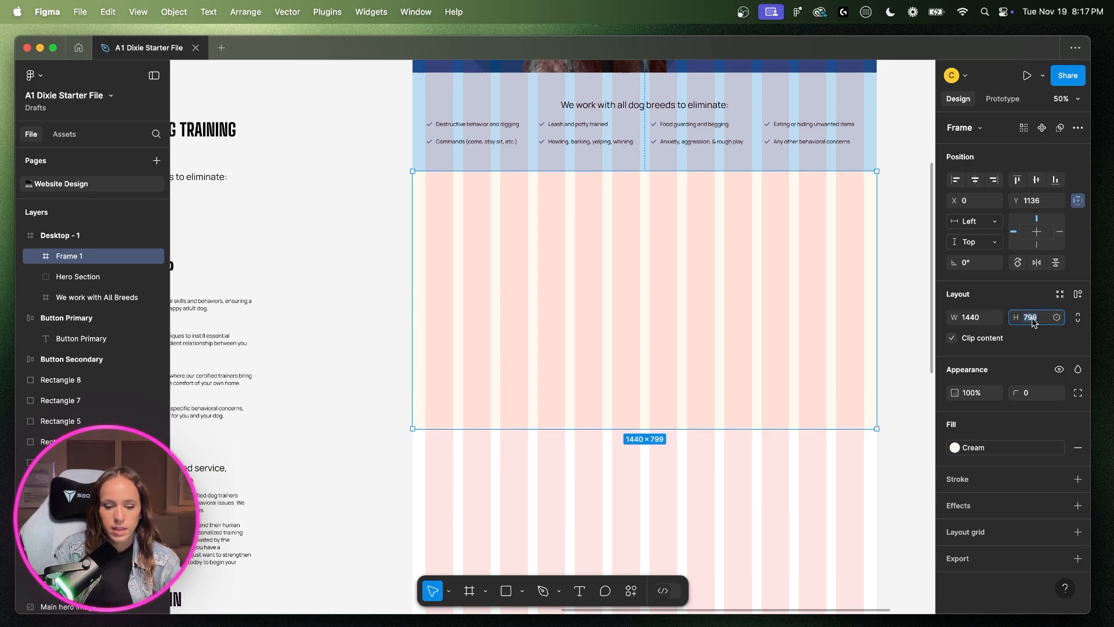
text(700)
key(Return)
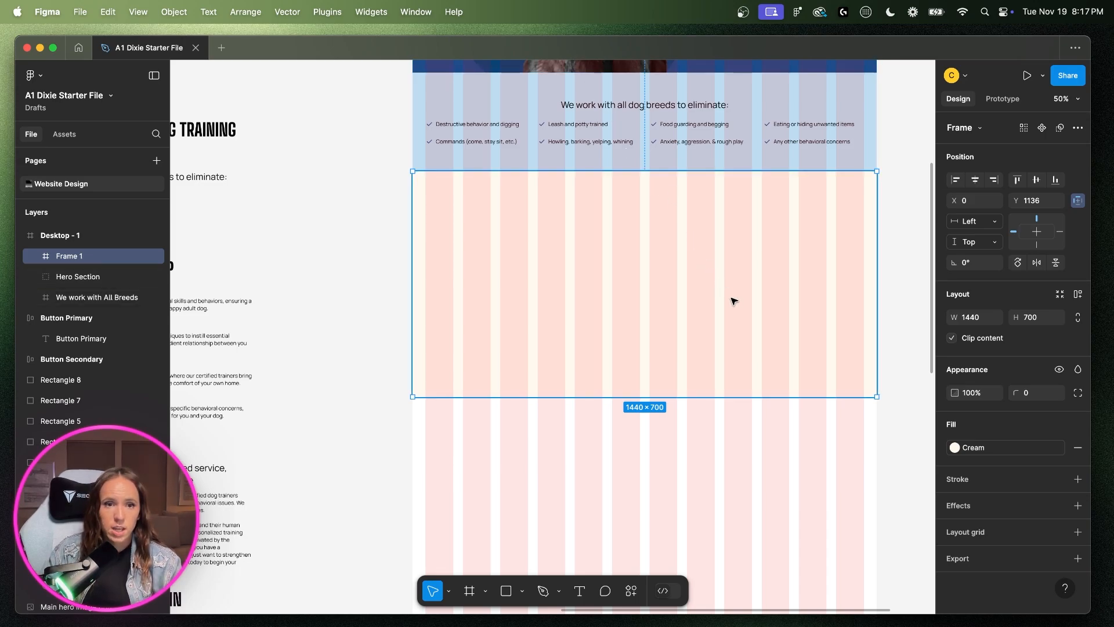
- Reorder the layers inside Desktop - 1 so Hero Section comes first, followed by We work with All Breeds and Frame 1
scroll(753, 298, left, 3)
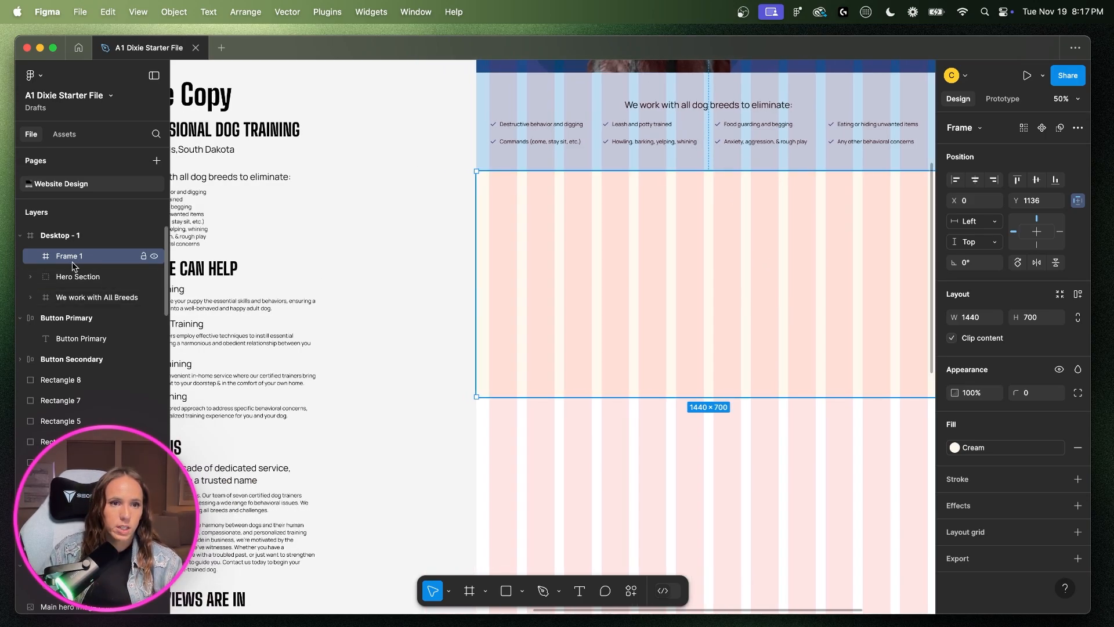
click(69, 299)
shift+click(69, 277)
drag(68, 277, 53, 252)
click(59, 298)
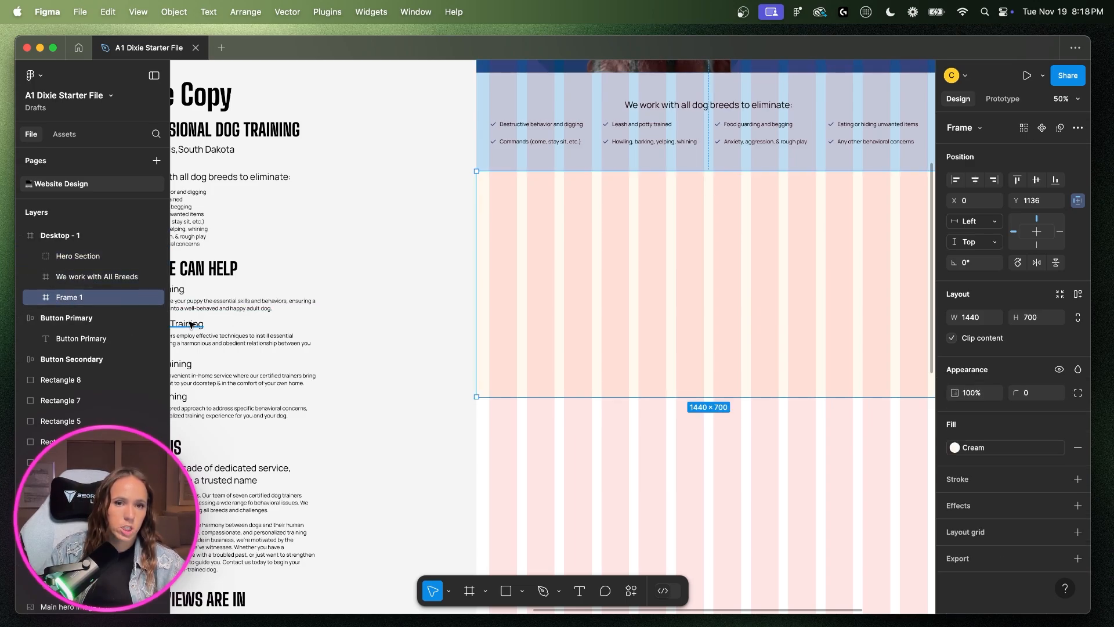
- Copy the HOW WE CAN HELP heading from the page copy into the cream Frame 1
scroll(500, 353, right, 3)
scroll(500, 356, left, 5)
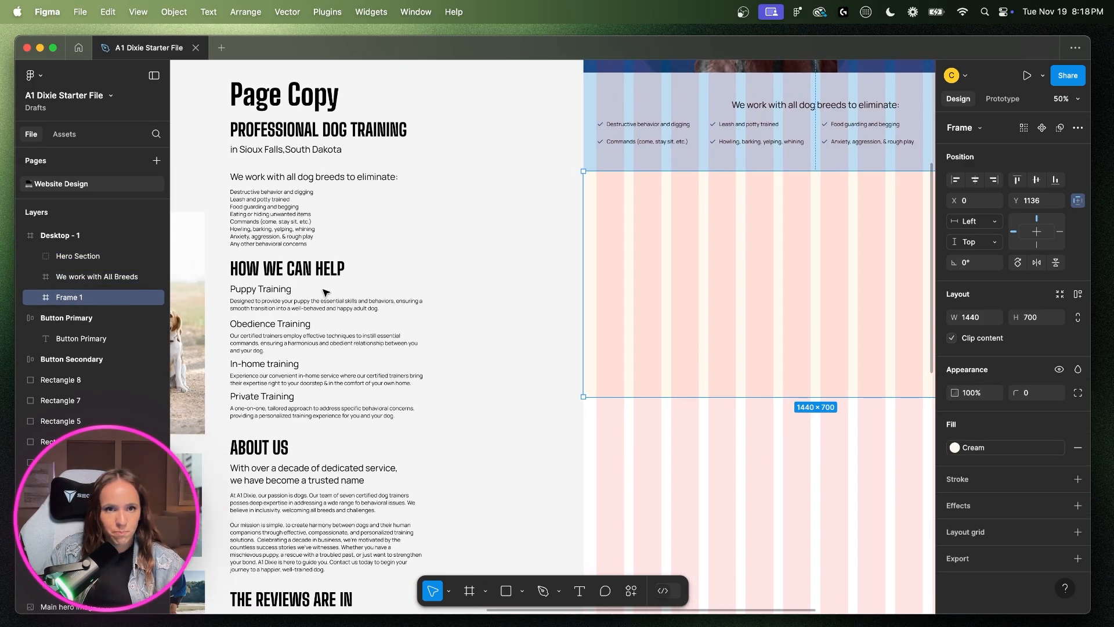
scroll(326, 293, left, 3)
click(408, 268)
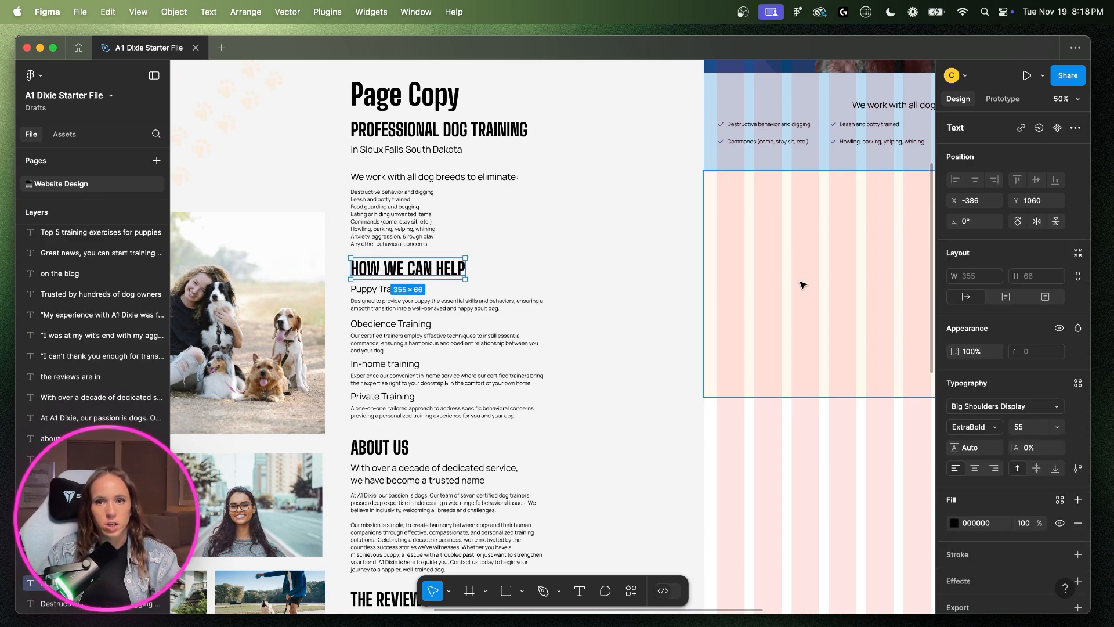
click(847, 272)
scroll(846, 273, right, 6)
key(super+v)
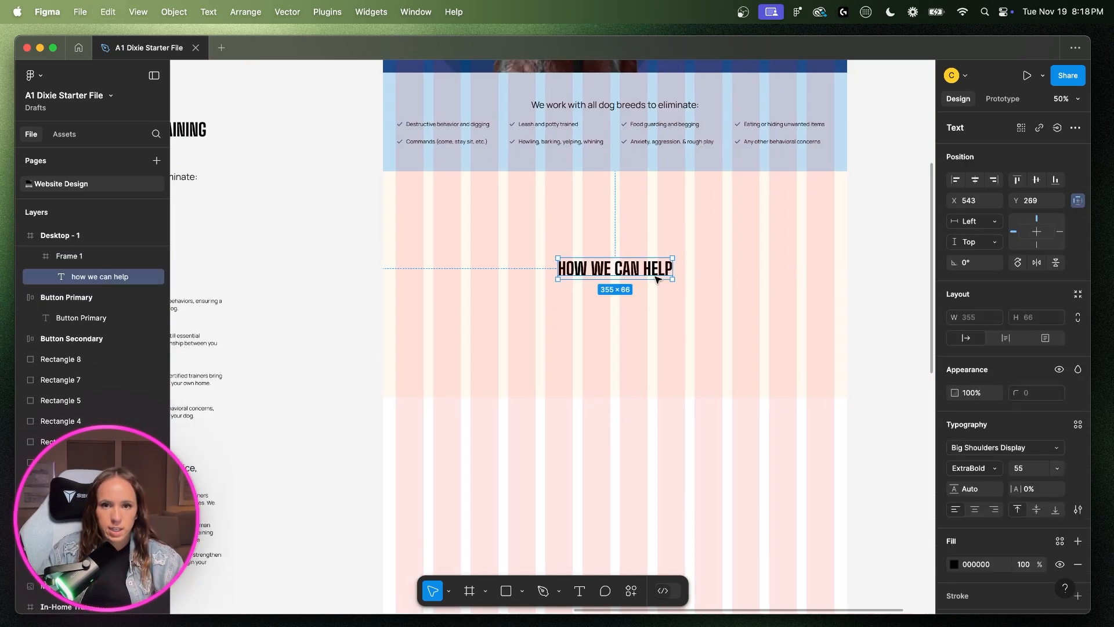
- Center-align the HOW WE CAN HELP text and position the heading 80 px below the cream frame's top edge
drag(656, 279, 648, 214)
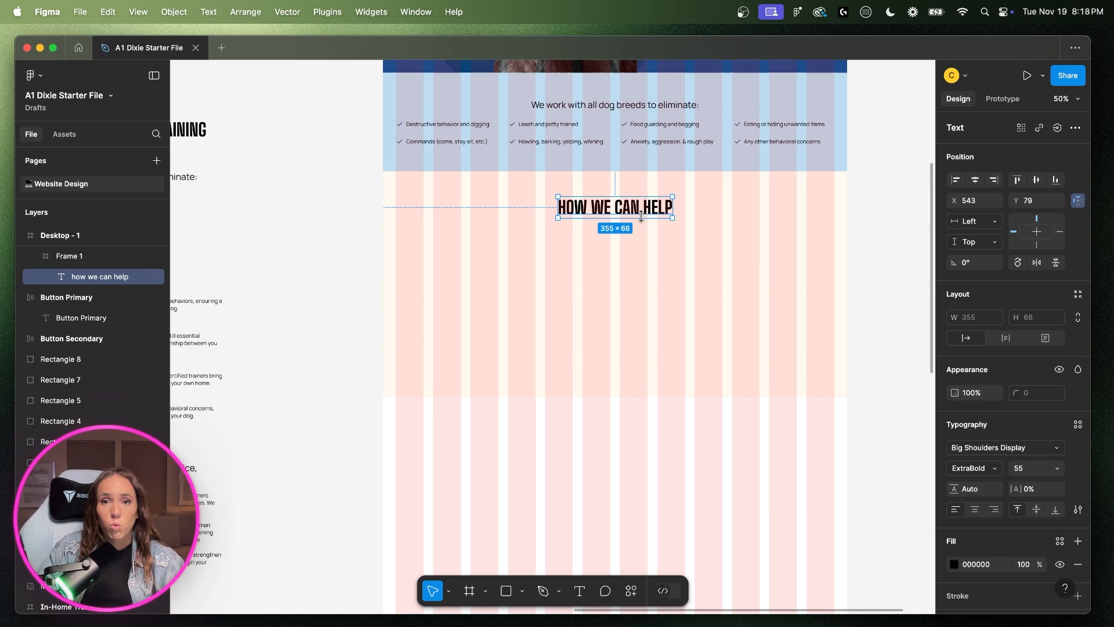
click(975, 511)
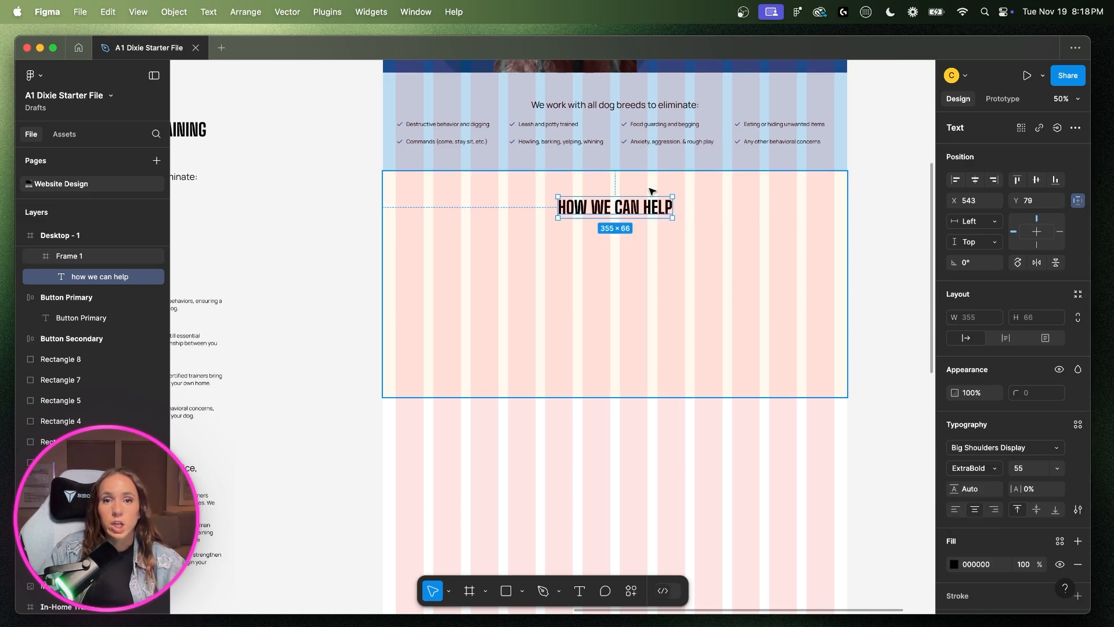
key(alt)
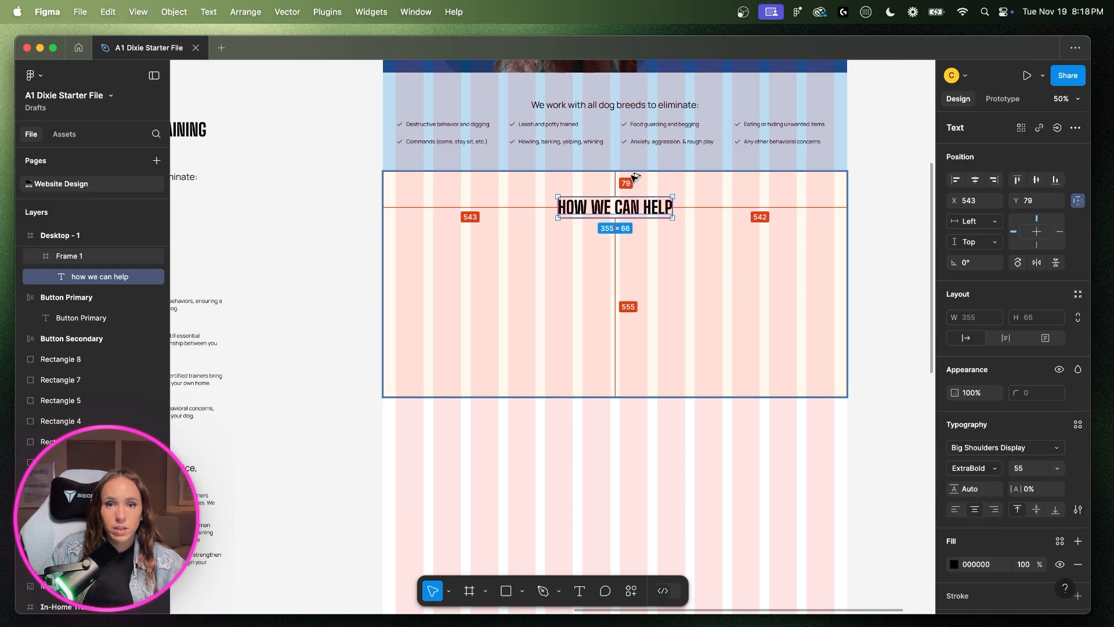
key(shift+0)
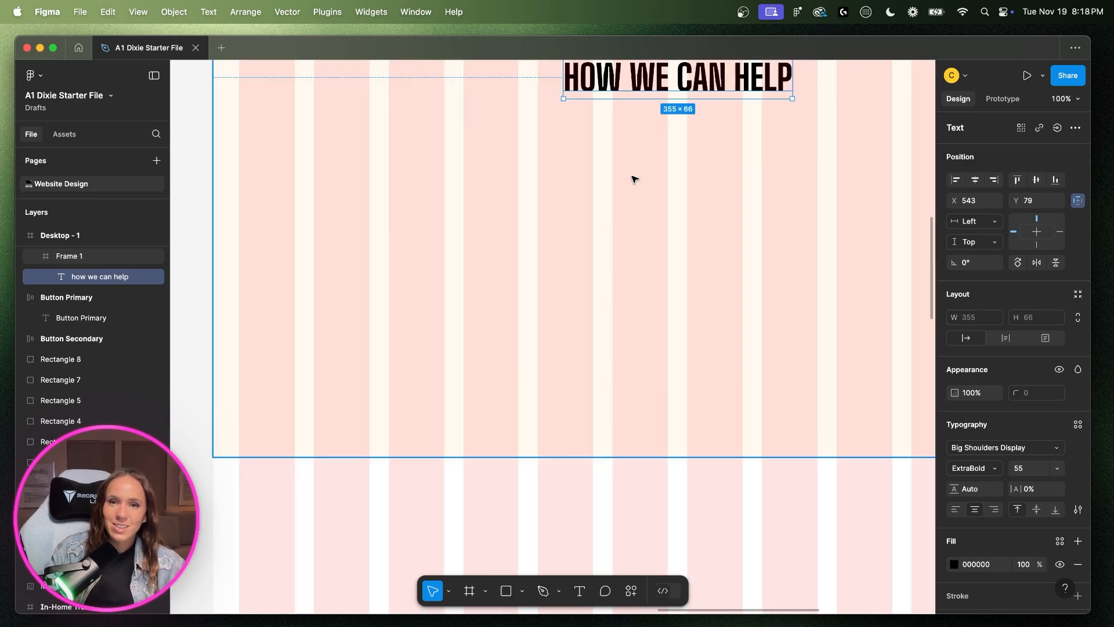
scroll(635, 178, up, 4)
key(alt)
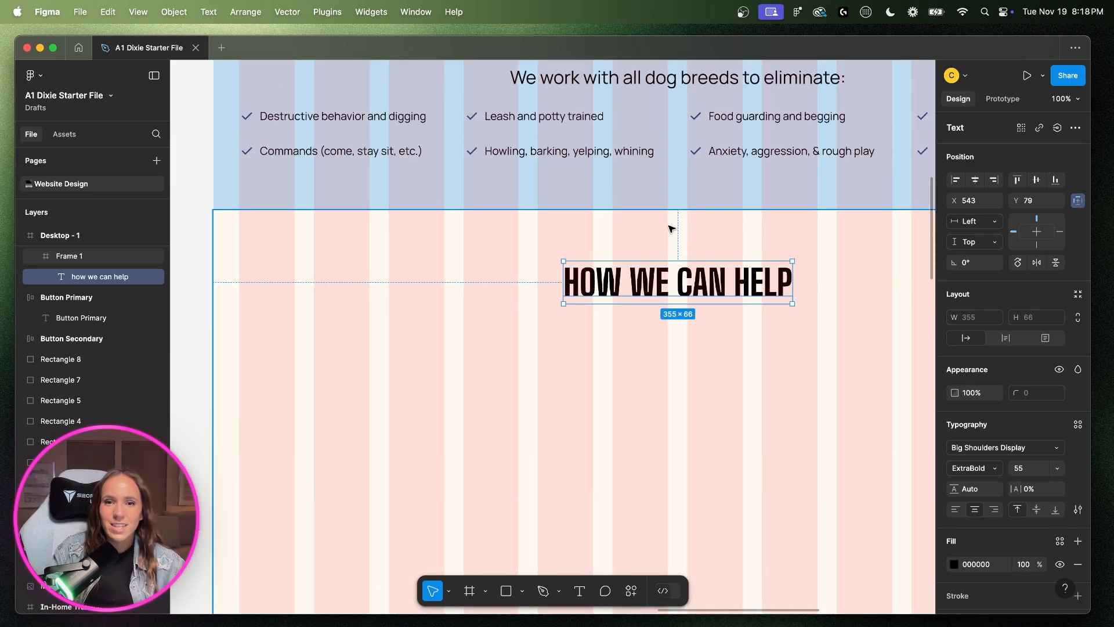
key(Down)
key(alt)
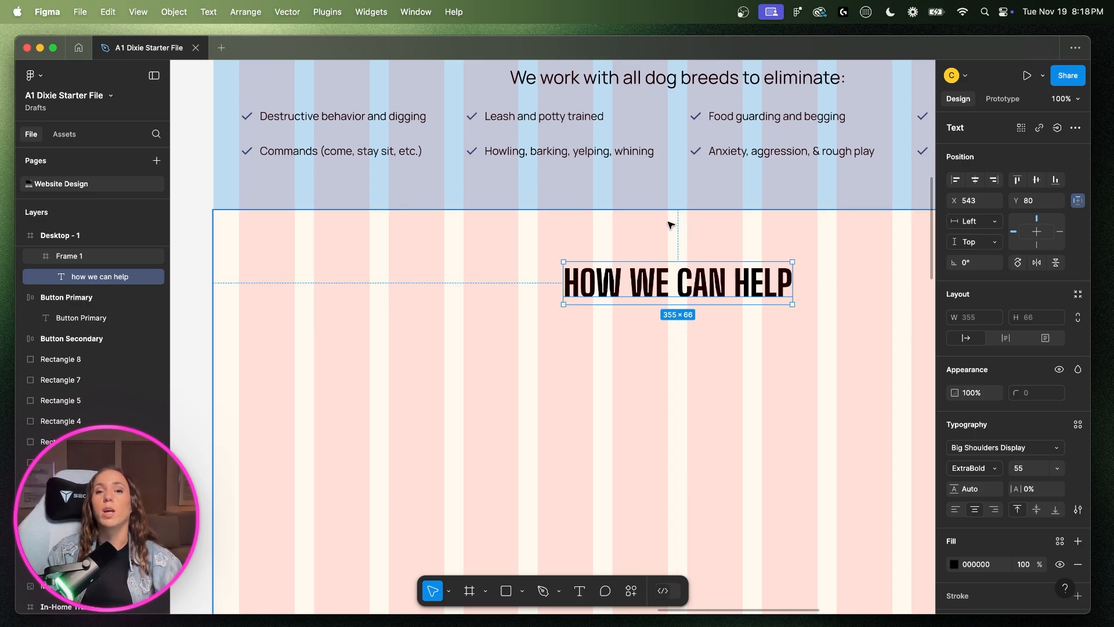
- Examine the card layout, icons and paw prints of the How We Can Help section in the finished reference design
key(super+minus)
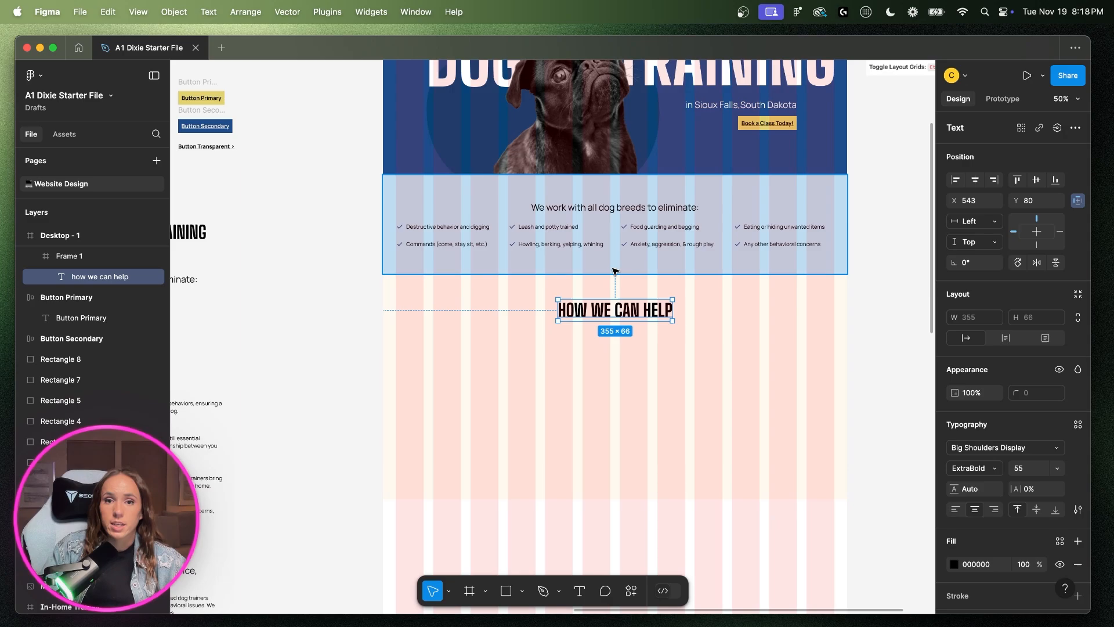
click(706, 381)
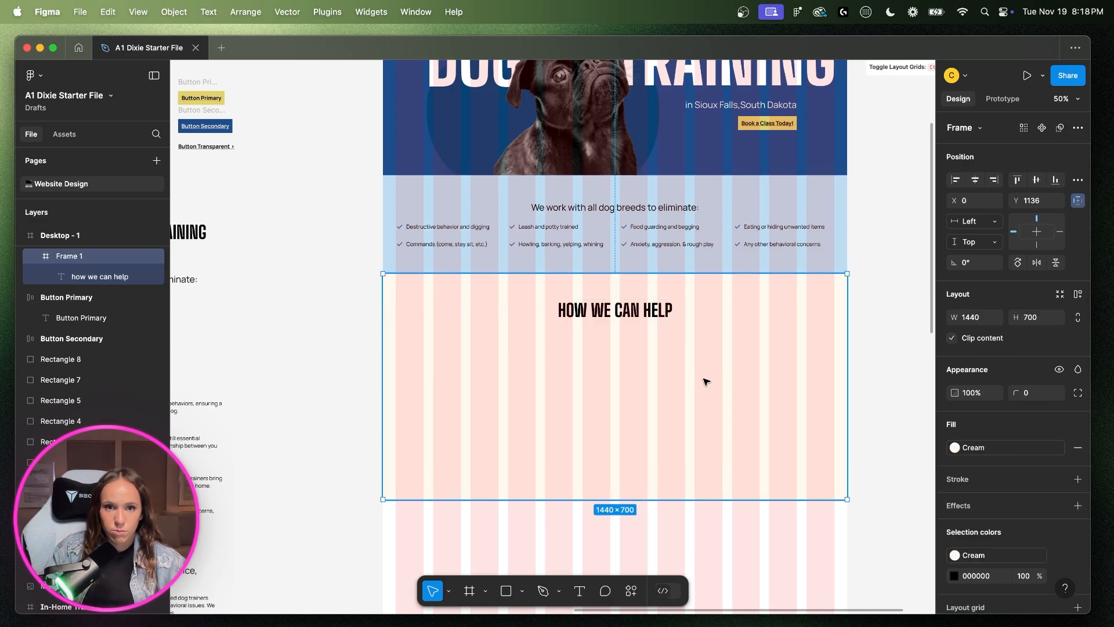
scroll(725, 406, left, 10)
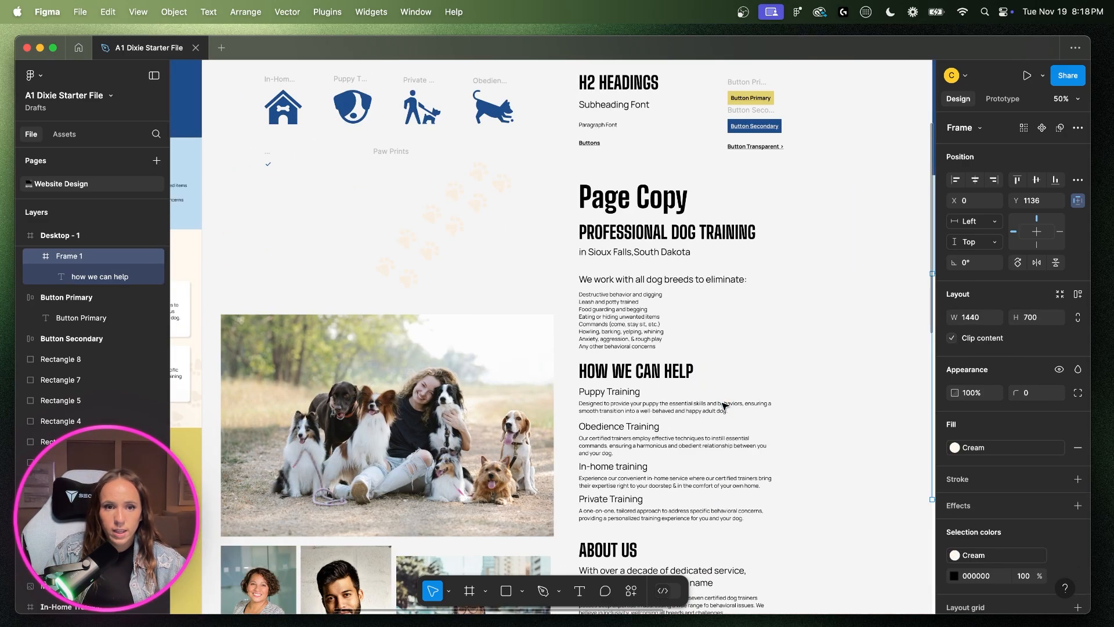
scroll(277, 356, left, 3)
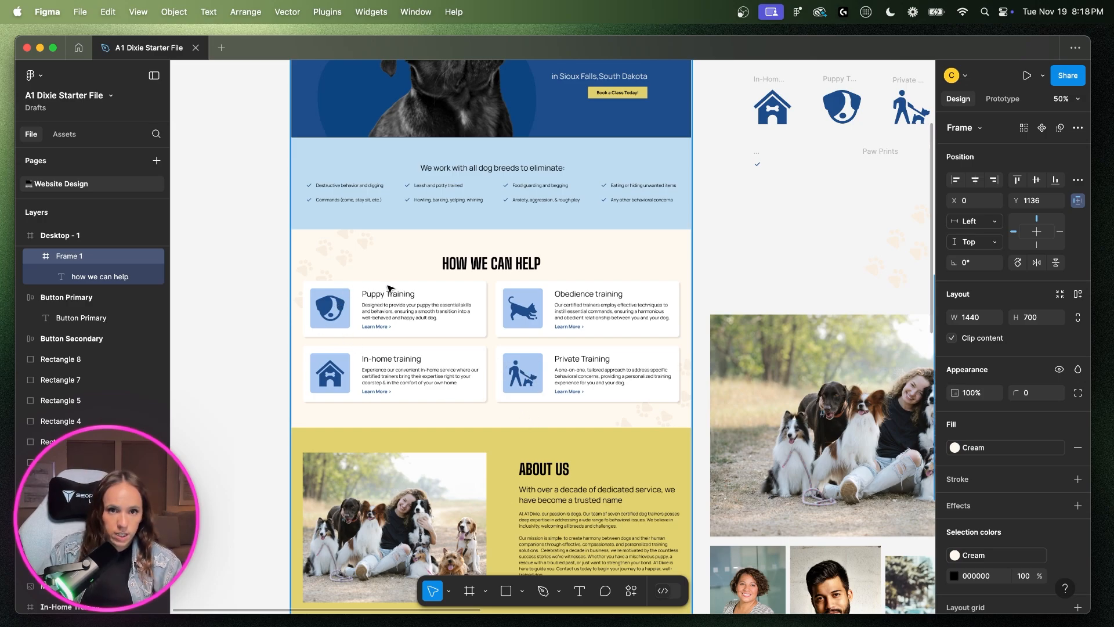
scroll(516, 413, right, 2)
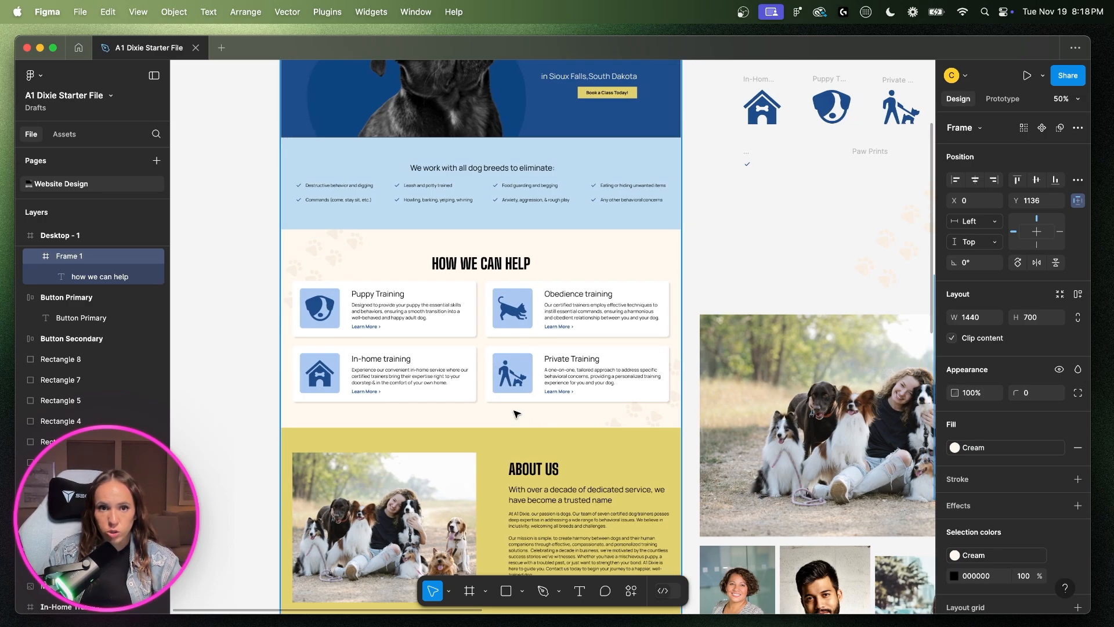
scroll(515, 413, right, 2)
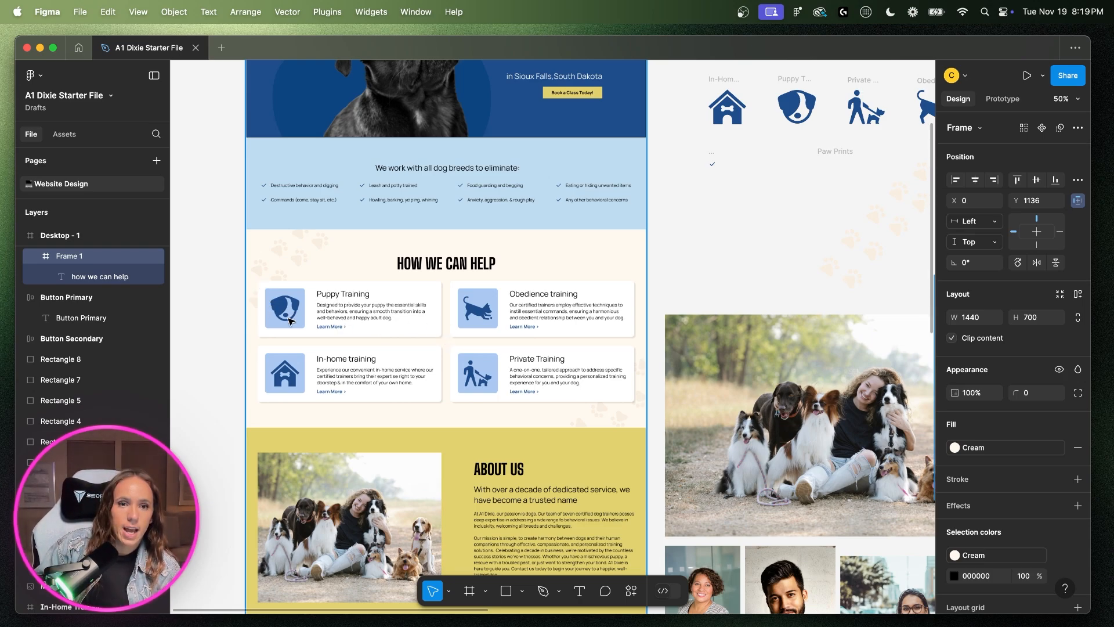
scroll(734, 223, right, 5)
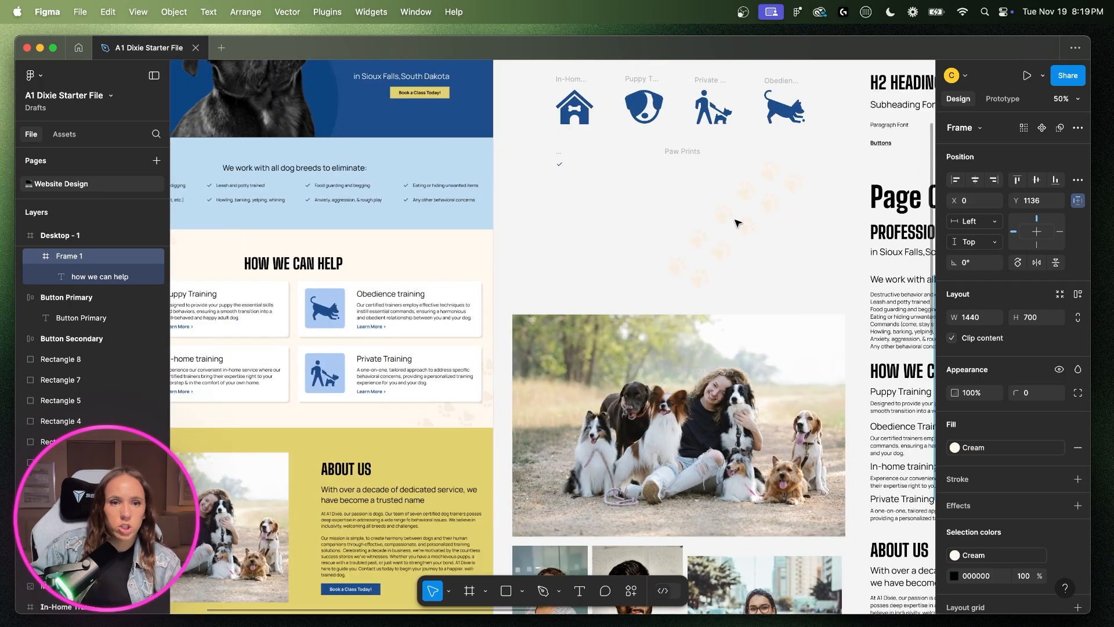
scroll(736, 224, right, 20)
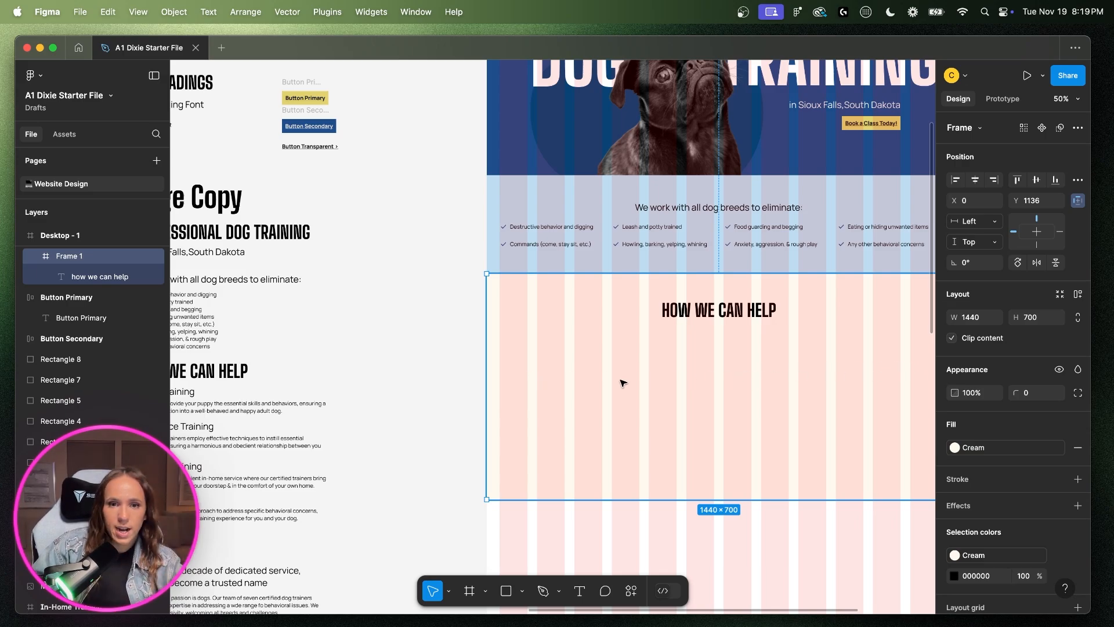
- Draw a six-column card frame about 665 × 214 px below the heading in Frame 1, starting at the first grid column
key(super+equal)
scroll(539, 365, right, 4)
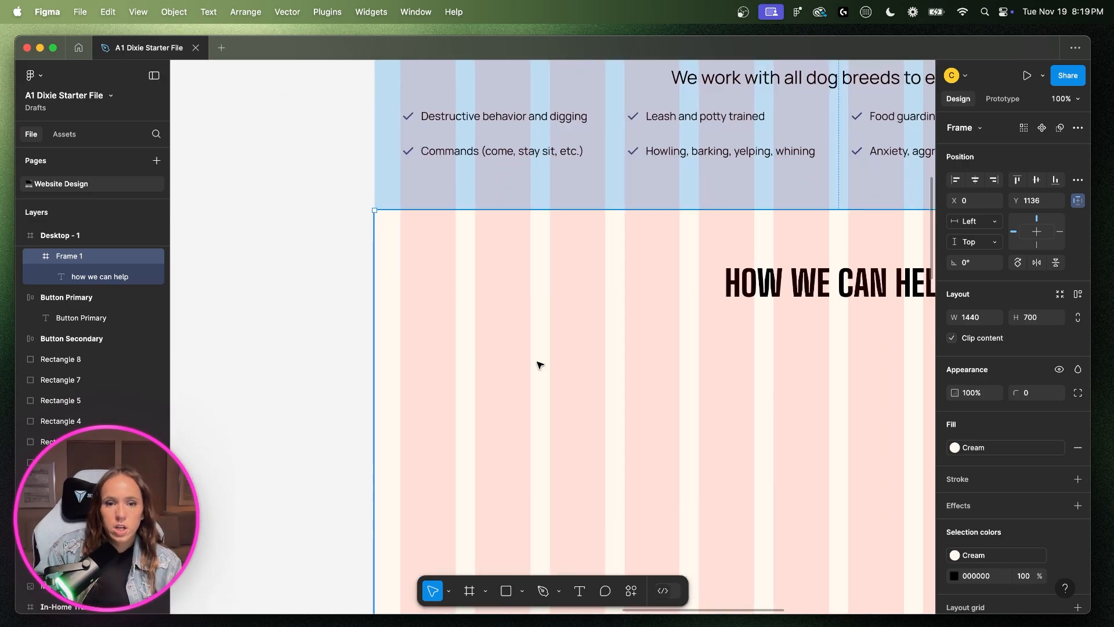
scroll(538, 368, left, 1)
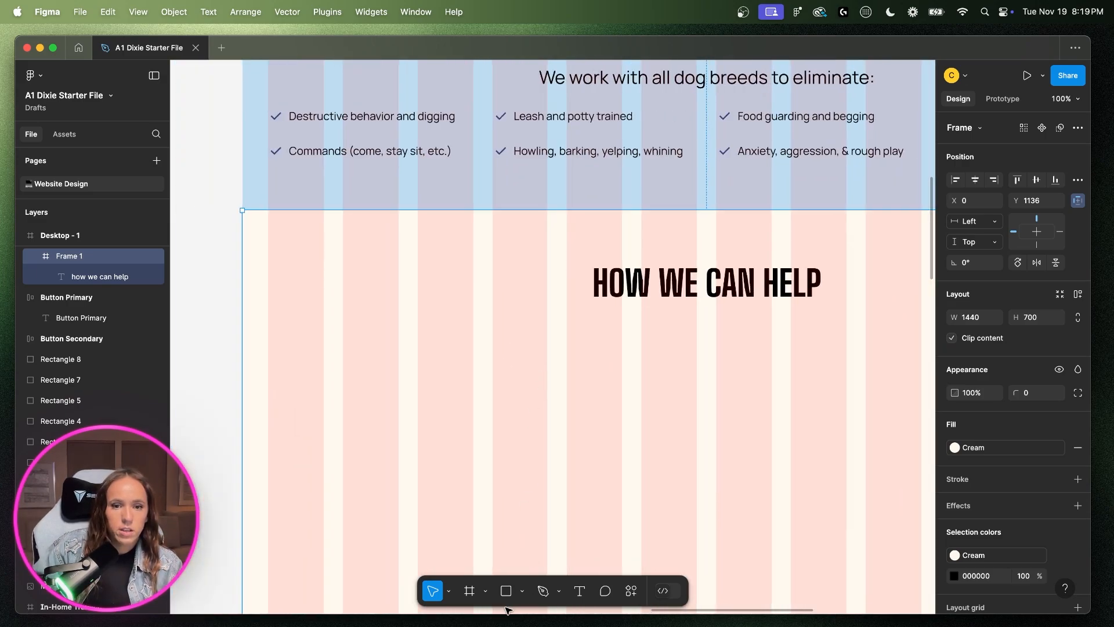
click(470, 594)
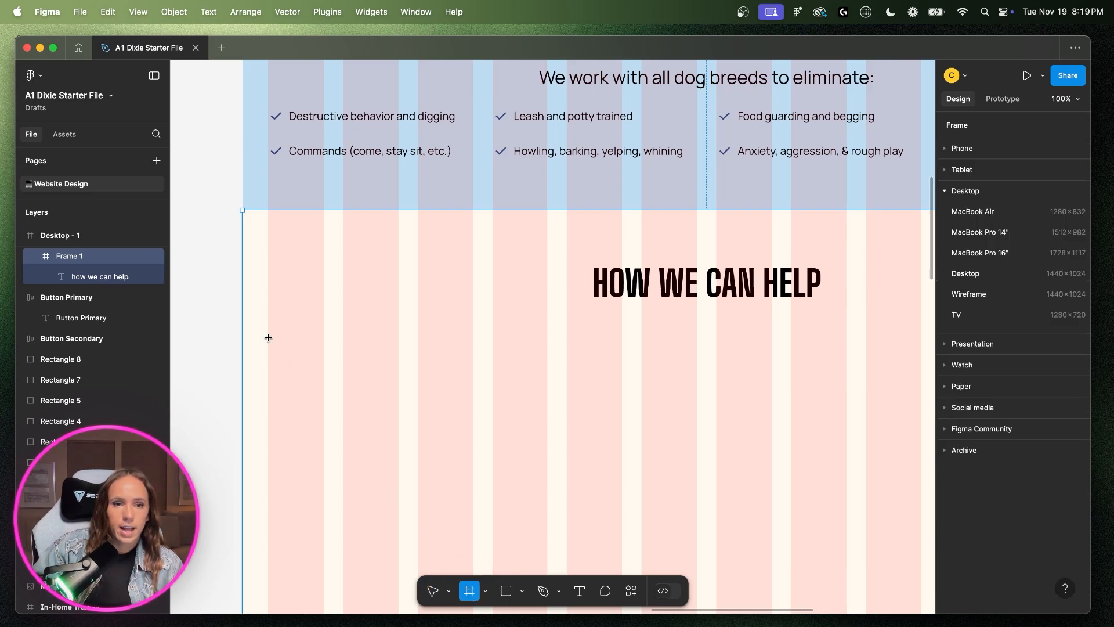
mouse_move(268, 338)
mouse_down()
mouse_move(575, 408)
mouse_move(385, 400)
mouse_move(695, 411)
mouse_up()
key(super+equal)
key(super+equal)
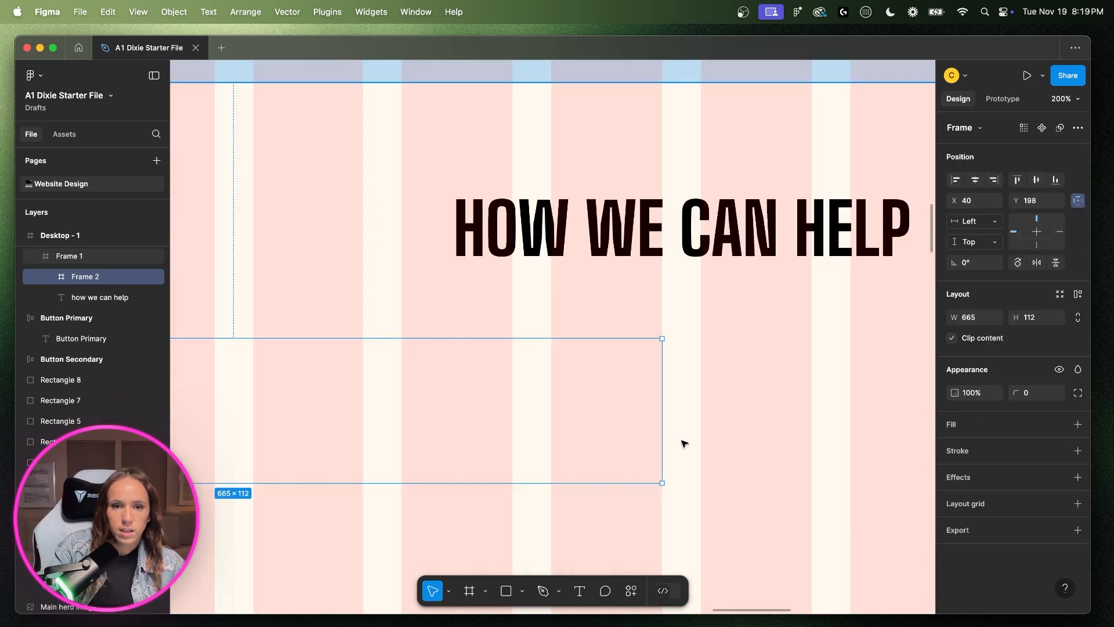
key(super+minus)
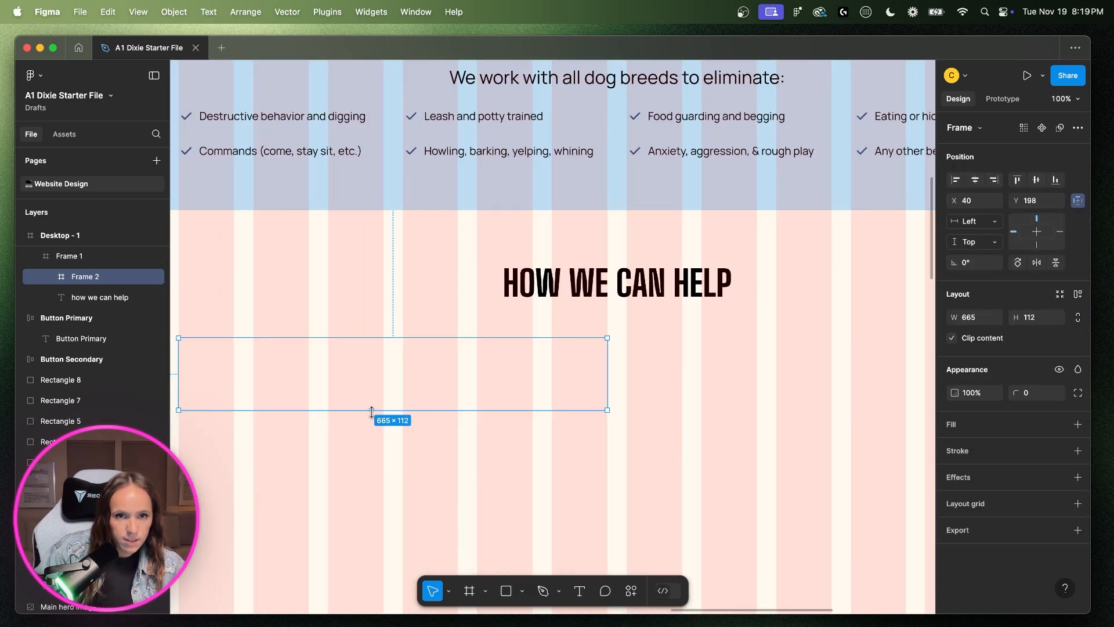
drag(371, 412, 362, 476)
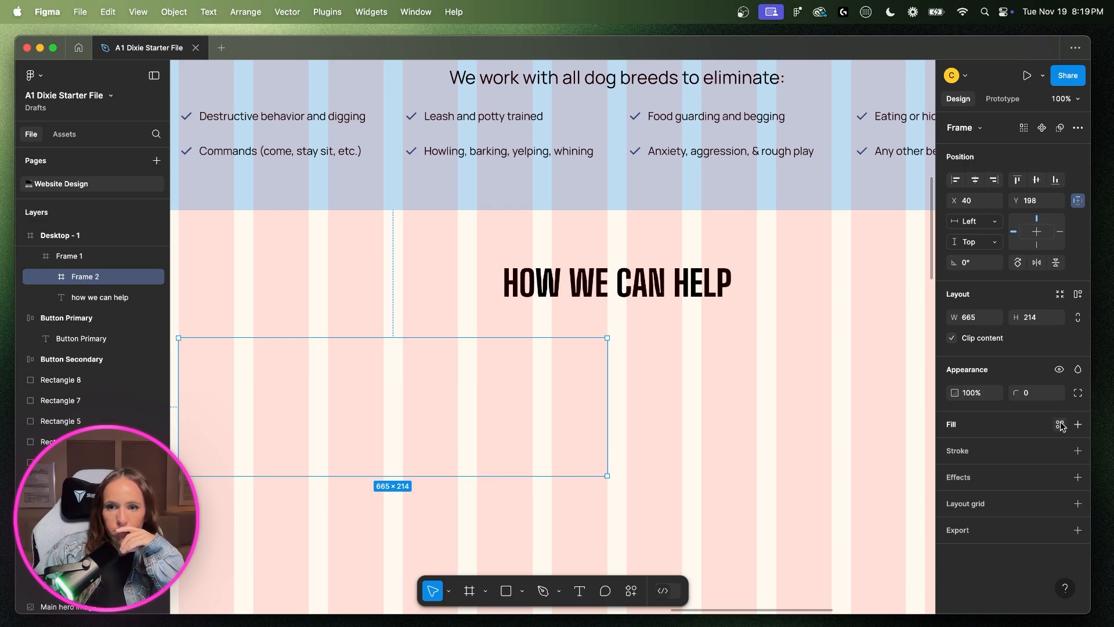
- Fill the new card frame with the Cream color style
click(1060, 424)
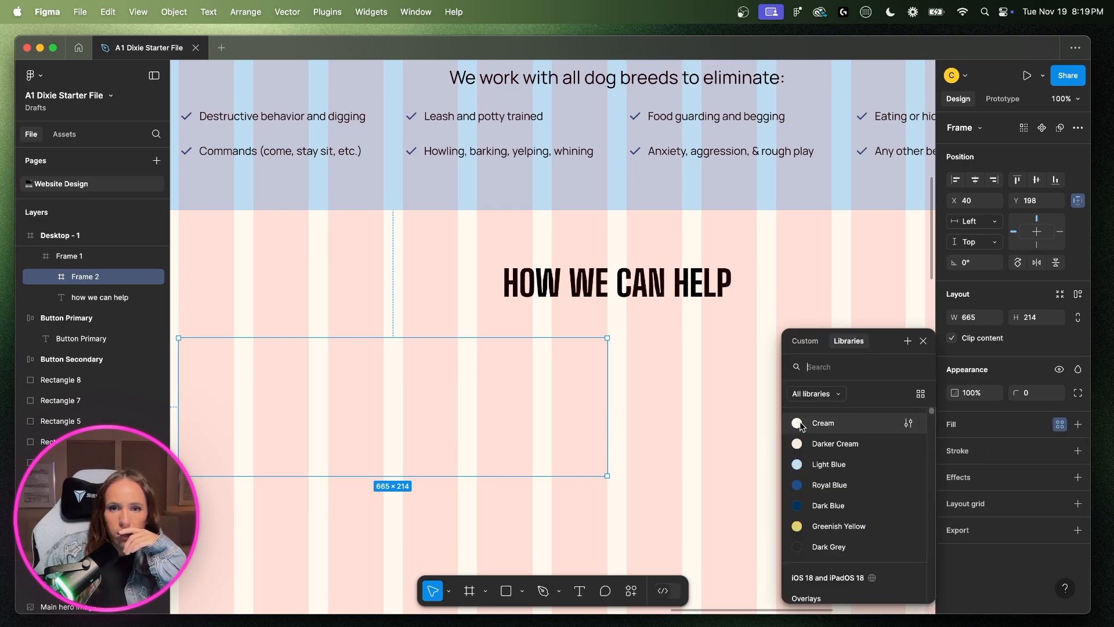
click(798, 424)
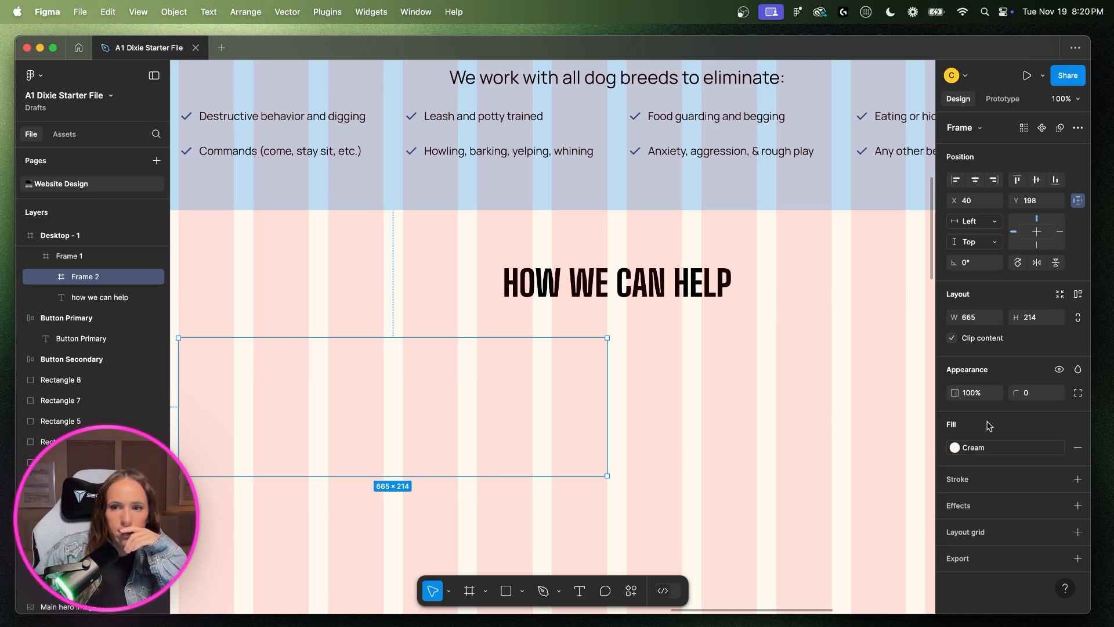
scroll(323, 421, left, 3)
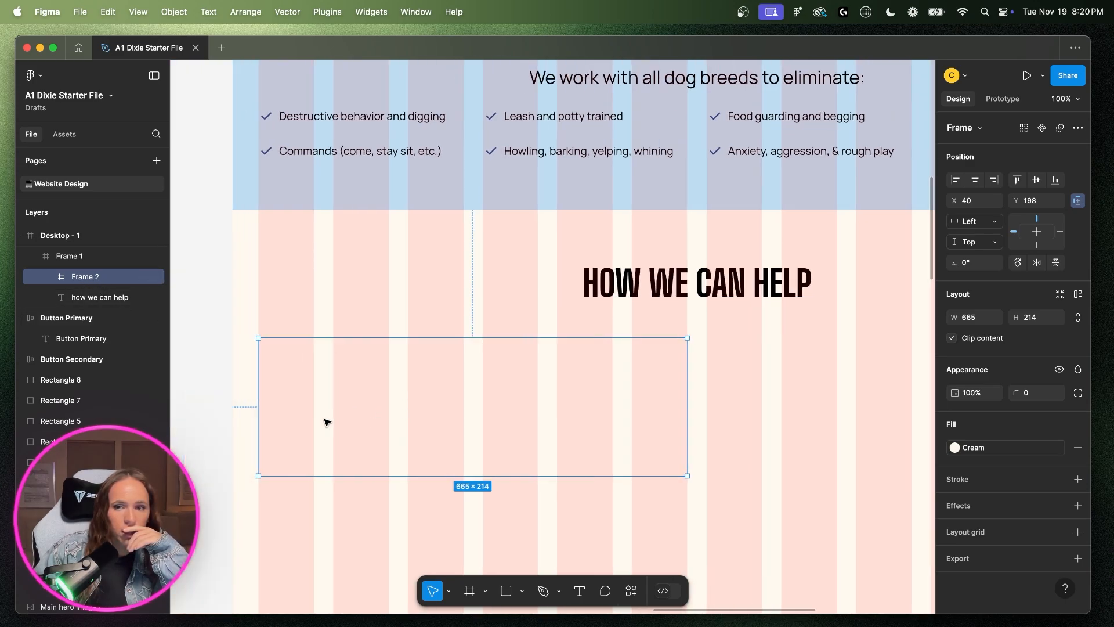
- Inspect the first color swatch under the A1 Dixie logo to check its fill style
scroll(436, 474, left, 5)
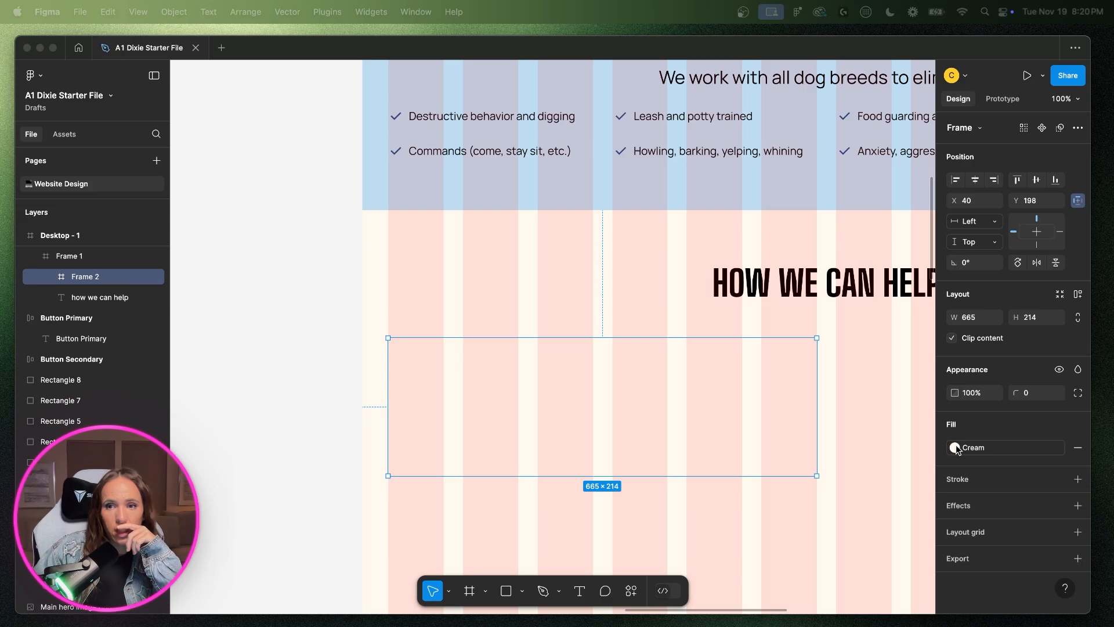
scroll(820, 357, left, 20)
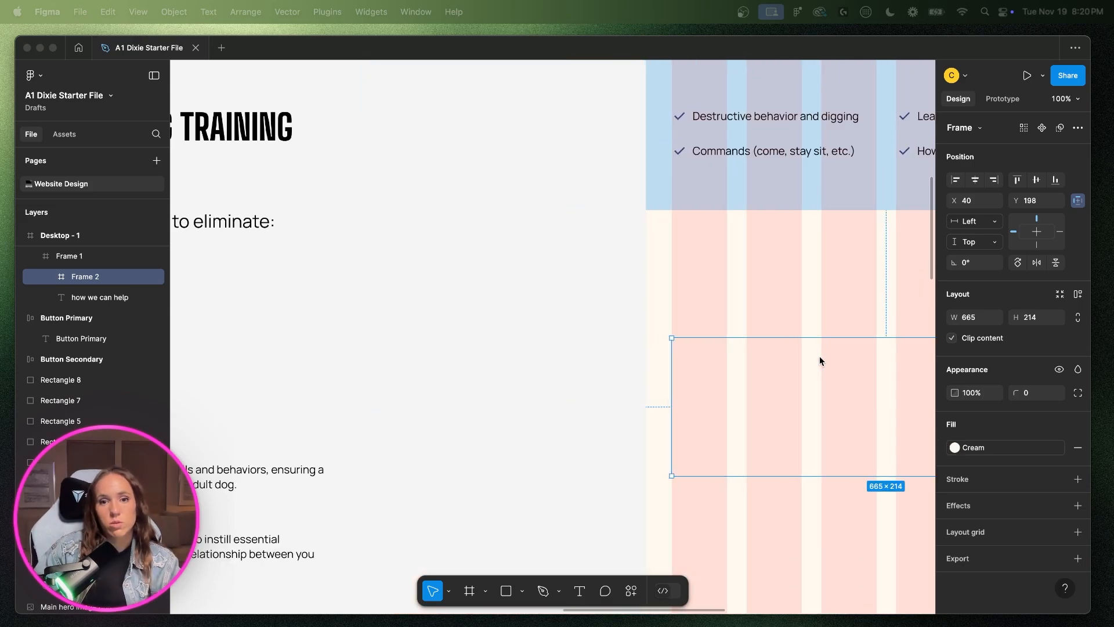
scroll(814, 359, up, 15)
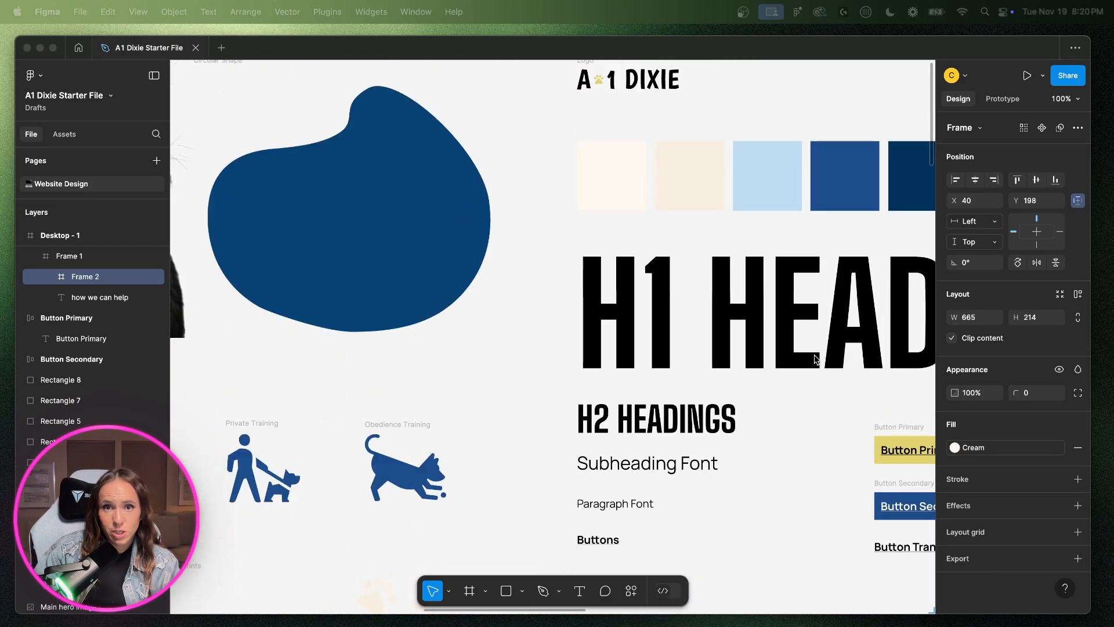
scroll(762, 357, right, 5)
click(408, 277)
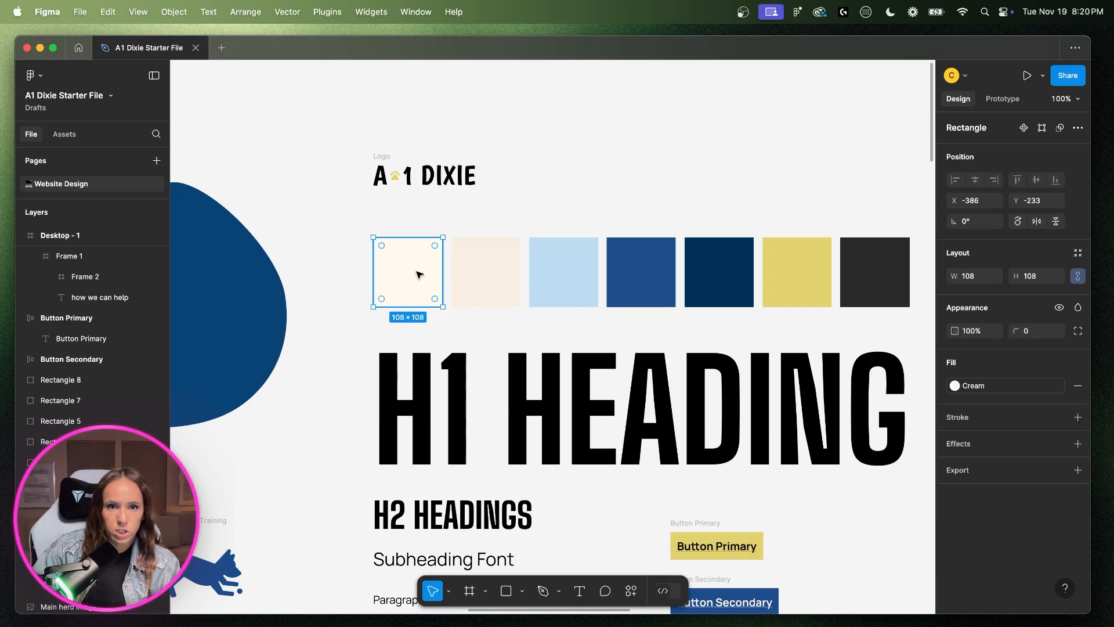
click(341, 277)
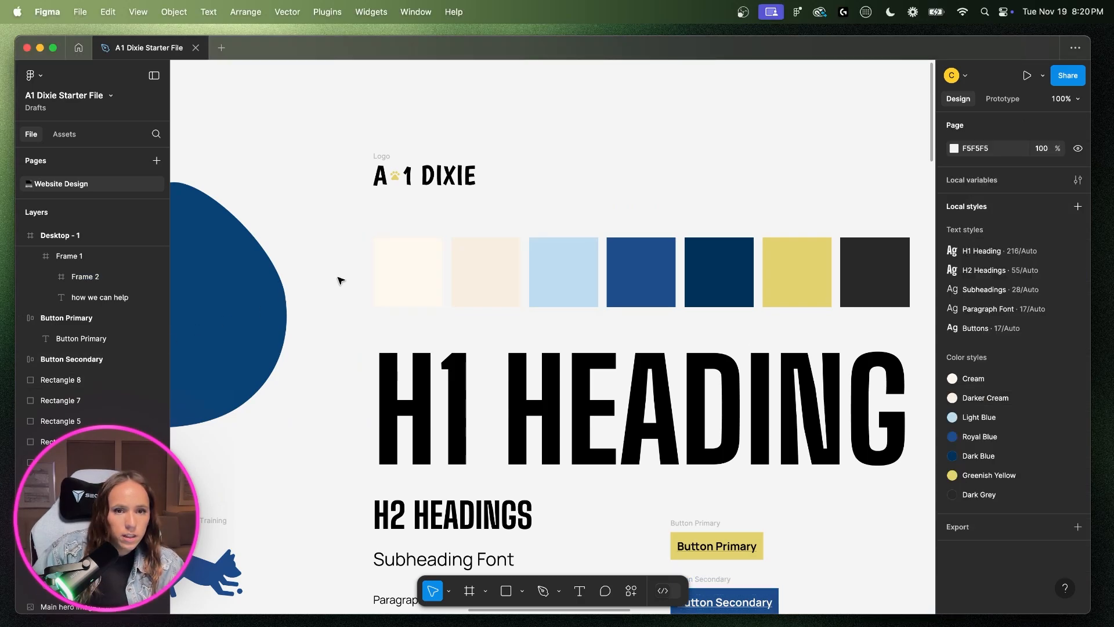
- Add a 108 × 108 px square 14 px before the cream swatch in the palette row and fill it with FFFFFF
click(506, 591)
mouse_move(372, 238)
mouse_down()
mouse_move(451, 316)
mouse_move(437, 300)
mouse_move(443, 307)
mouse_move(333, 275)
mouse_up()
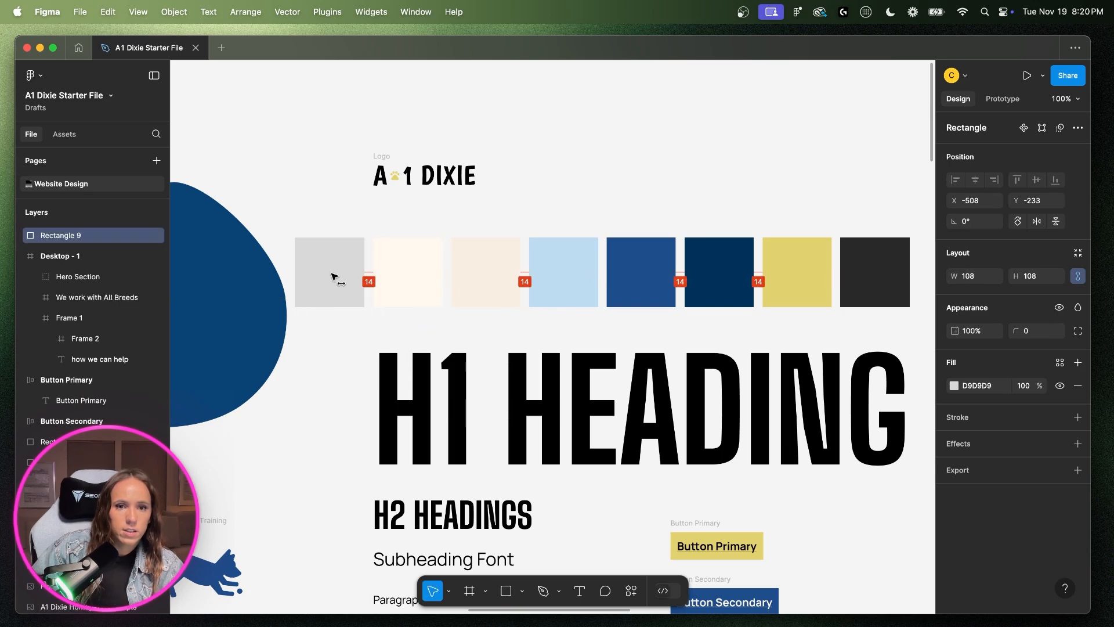
click(954, 386)
drag(886, 351, 748, 264)
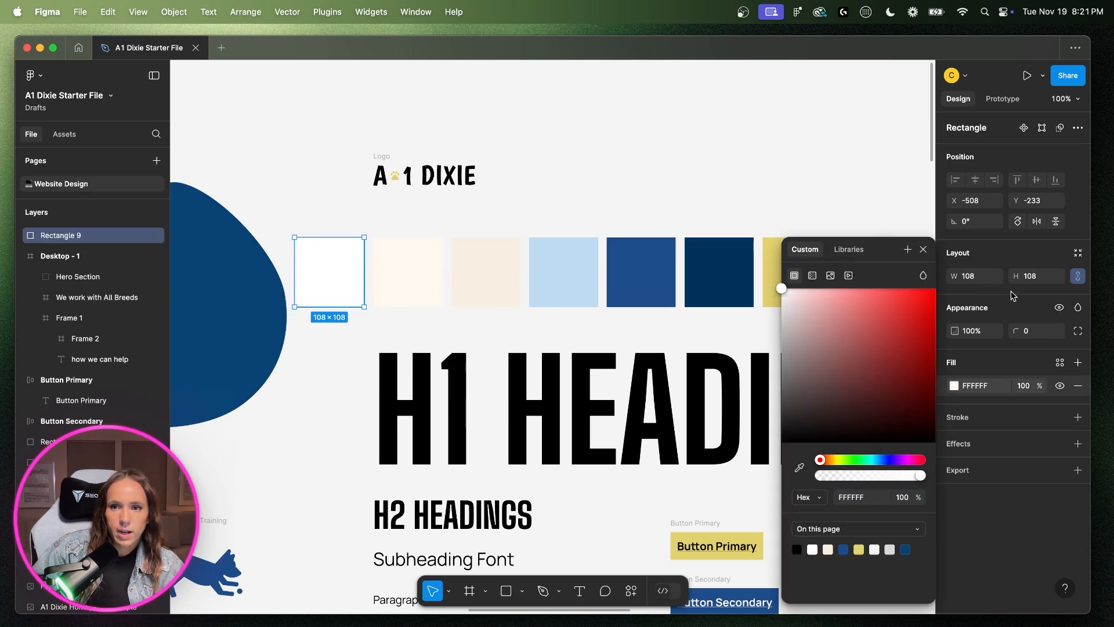
key(Escape)
click(1076, 363)
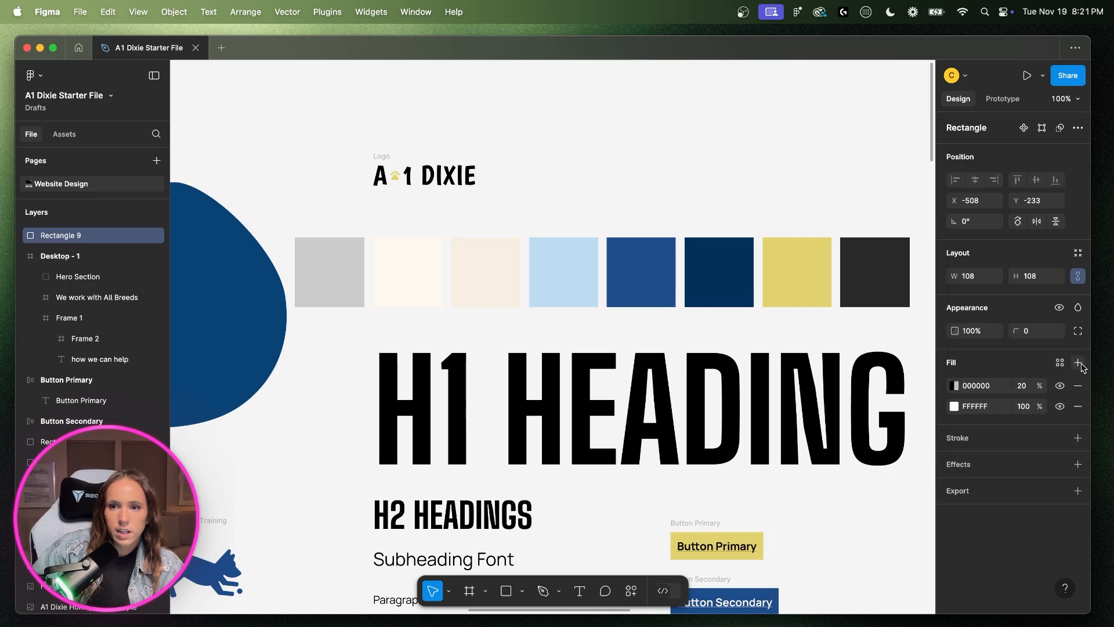
key(super+z)
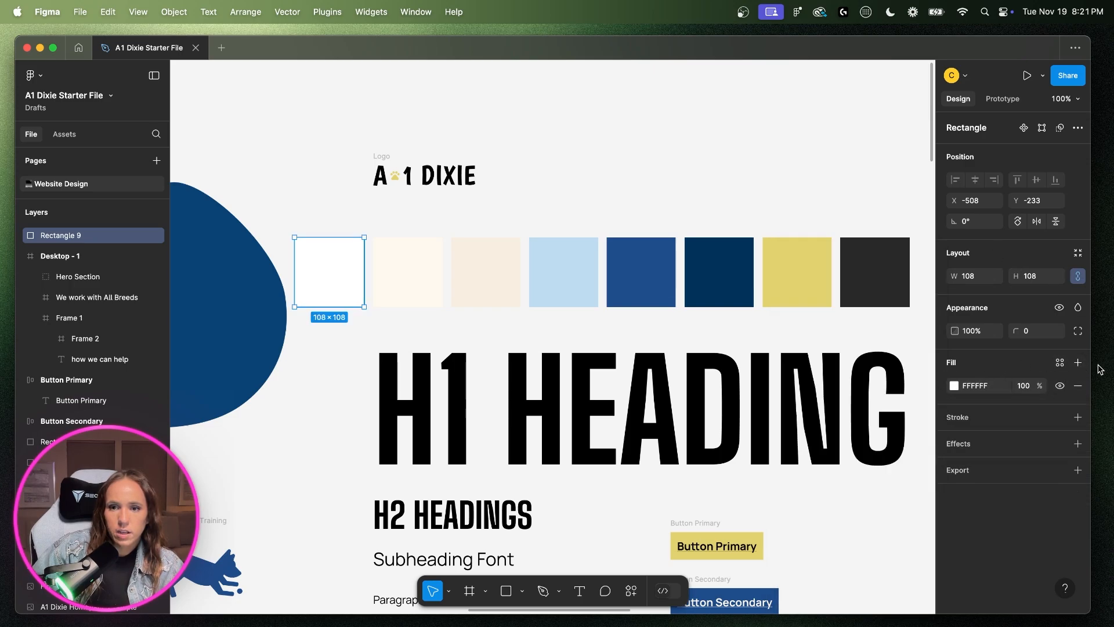
- Save the new swatch's fill as a color style named White
click(1060, 362)
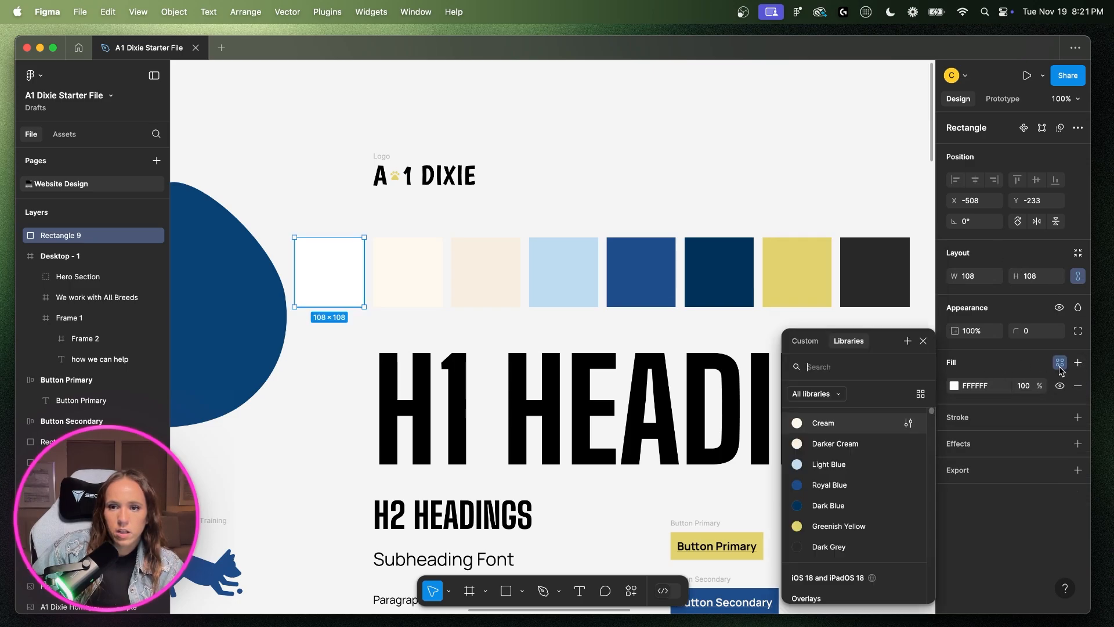
click(907, 341)
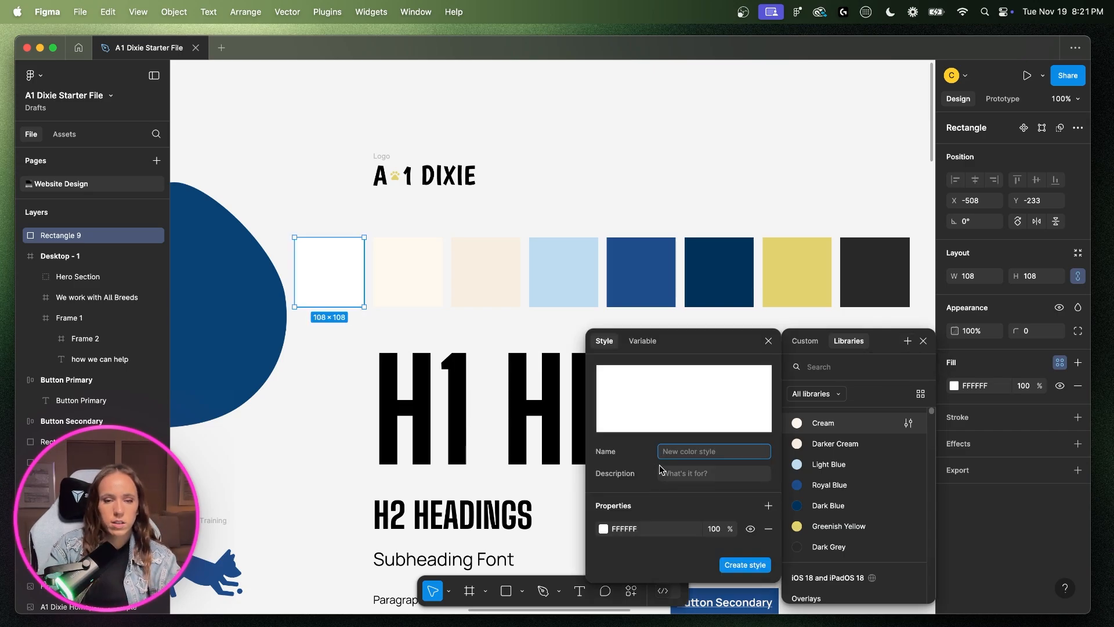
text(White)
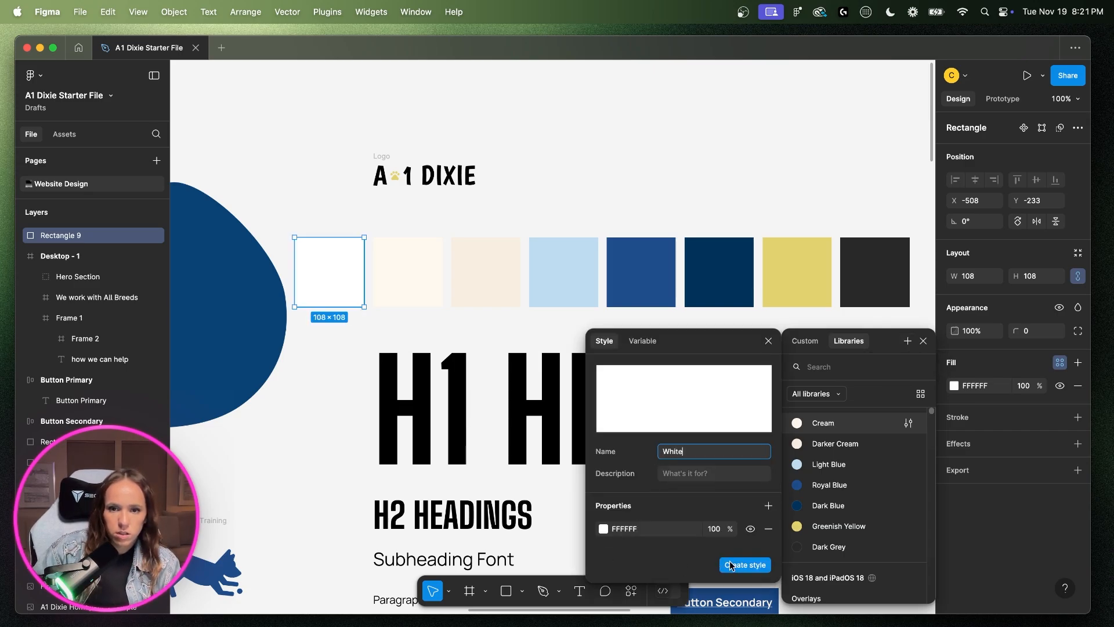
click(745, 564)
scroll(814, 246, right, 3)
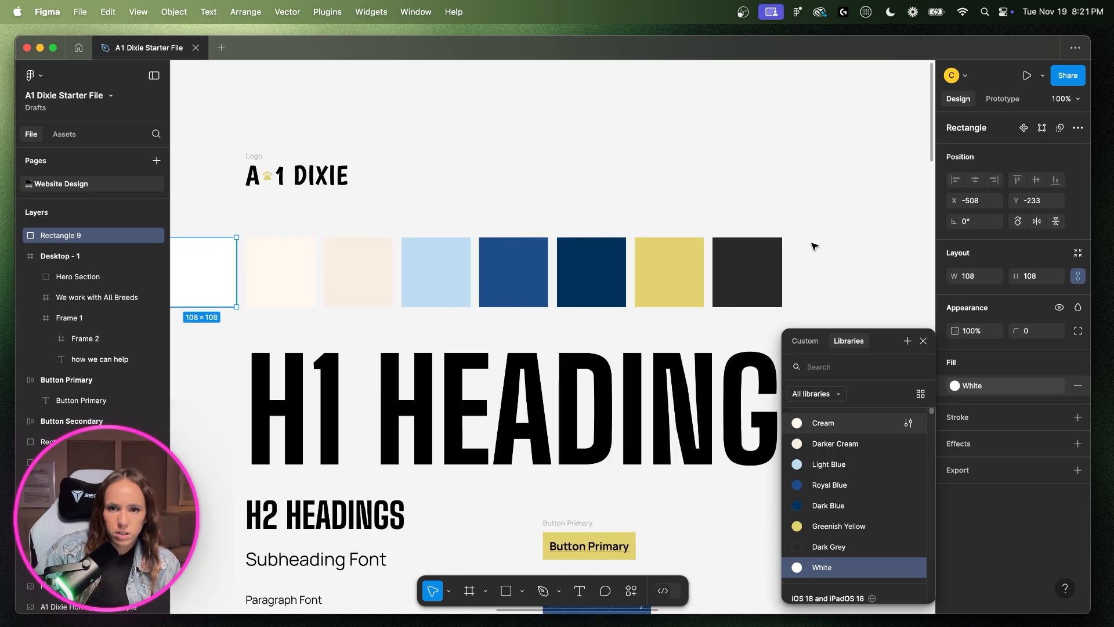
click(815, 246)
- Fill the card frame below the How We Can Help heading with the White color style and hide the layout grid
scroll(803, 294, right, 10)
scroll(804, 294, down, 10)
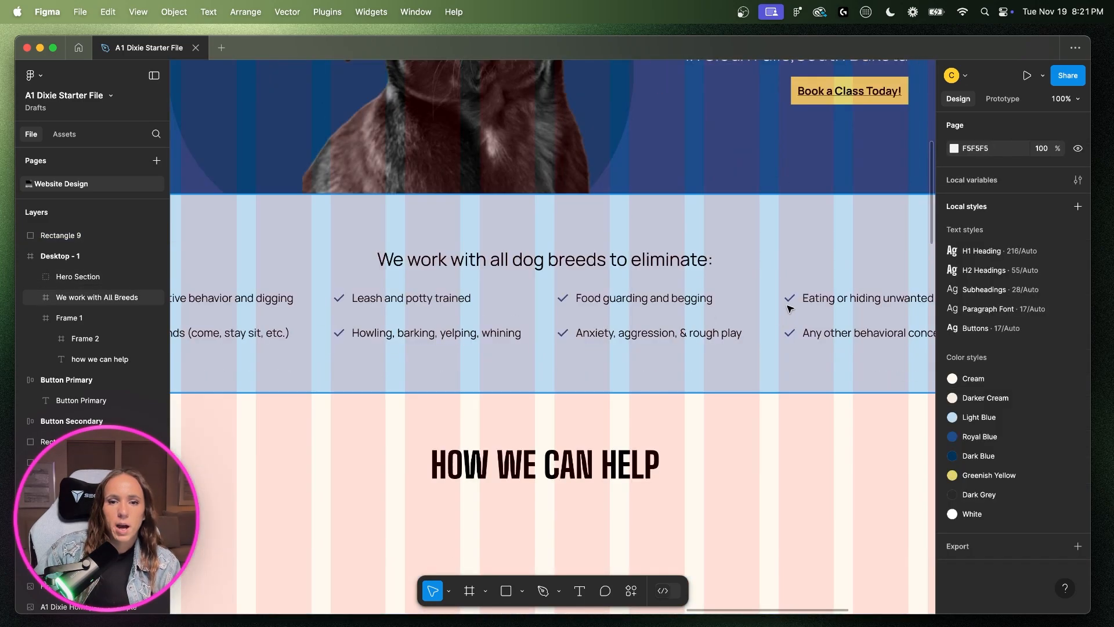
scroll(789, 308, down, 5)
scroll(789, 308, left, 5)
click(481, 387)
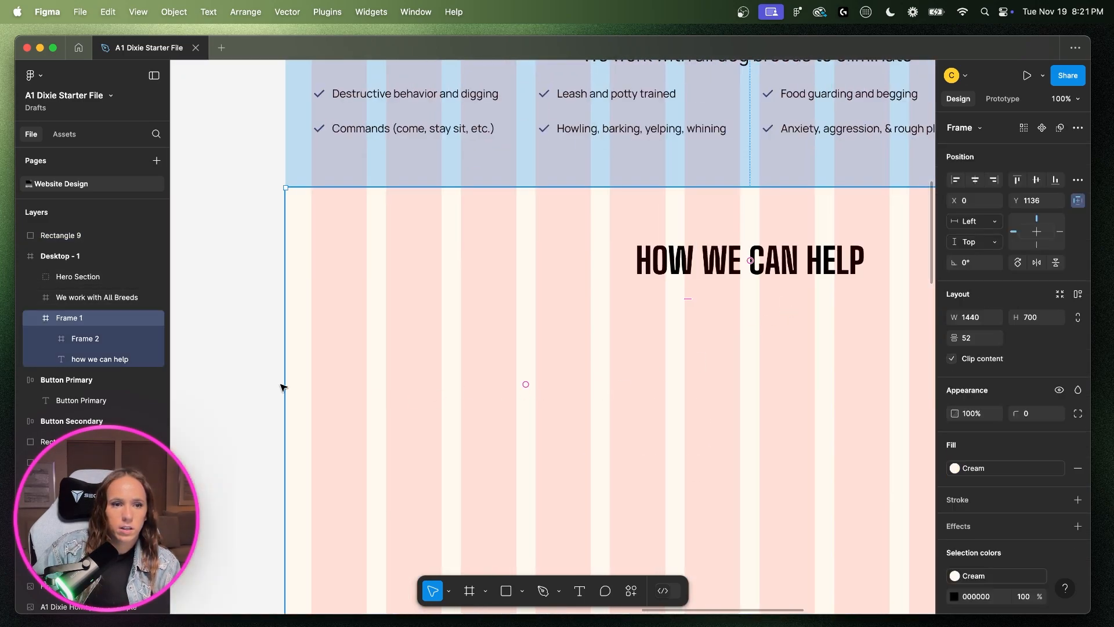
click(480, 388)
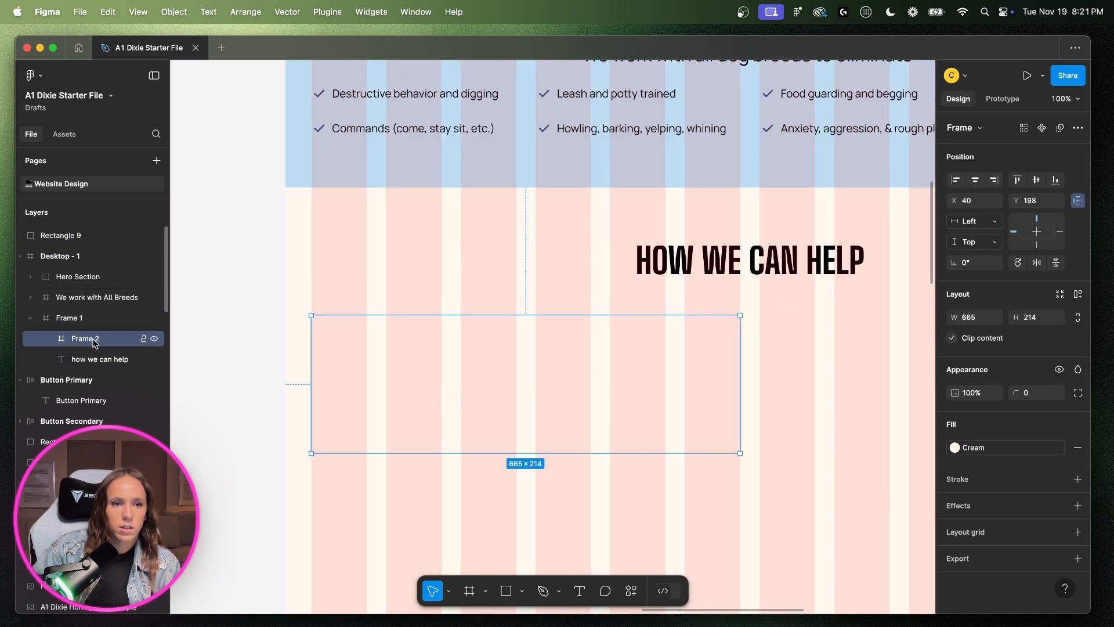
click(955, 448)
click(825, 566)
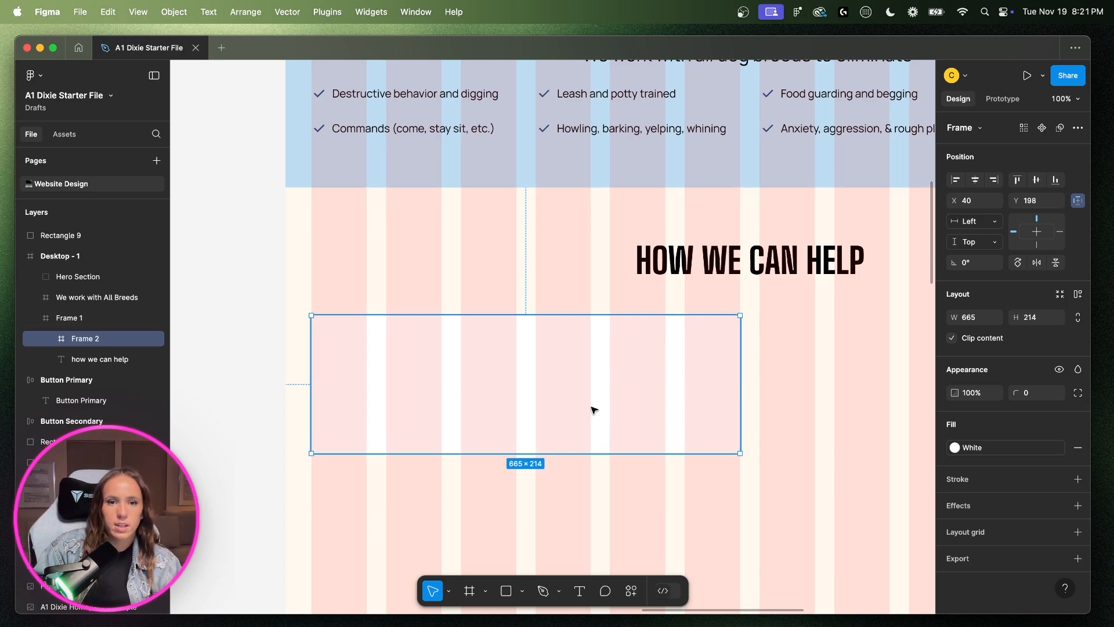
key(ctrl+g)
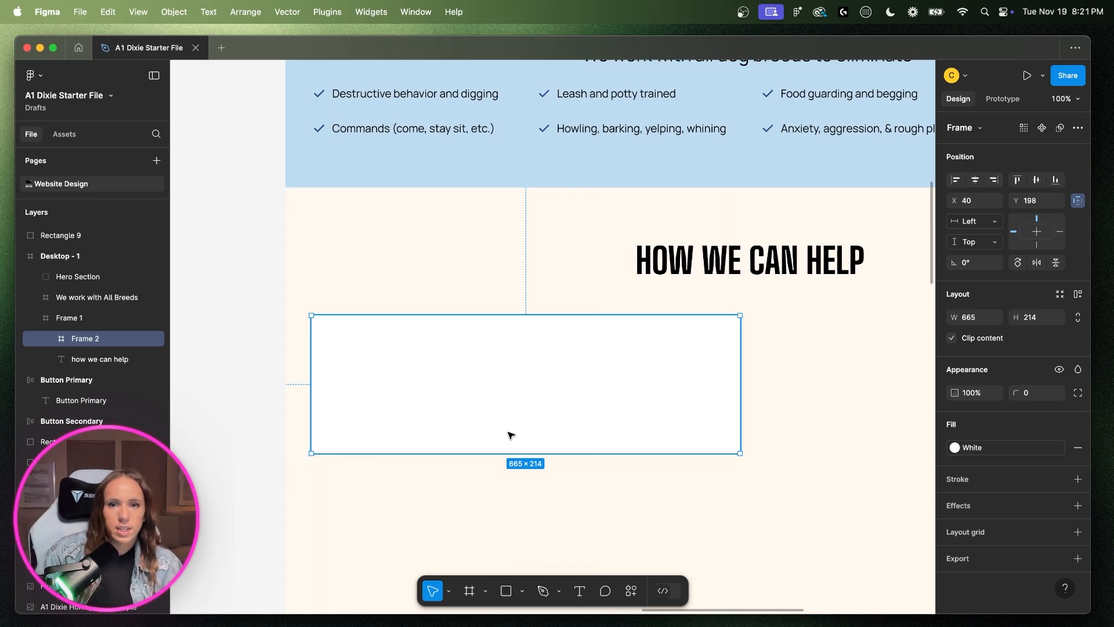
- Measure the spacing around the checklist group in the We Work with All Breeds section
scroll(510, 436, up, 3)
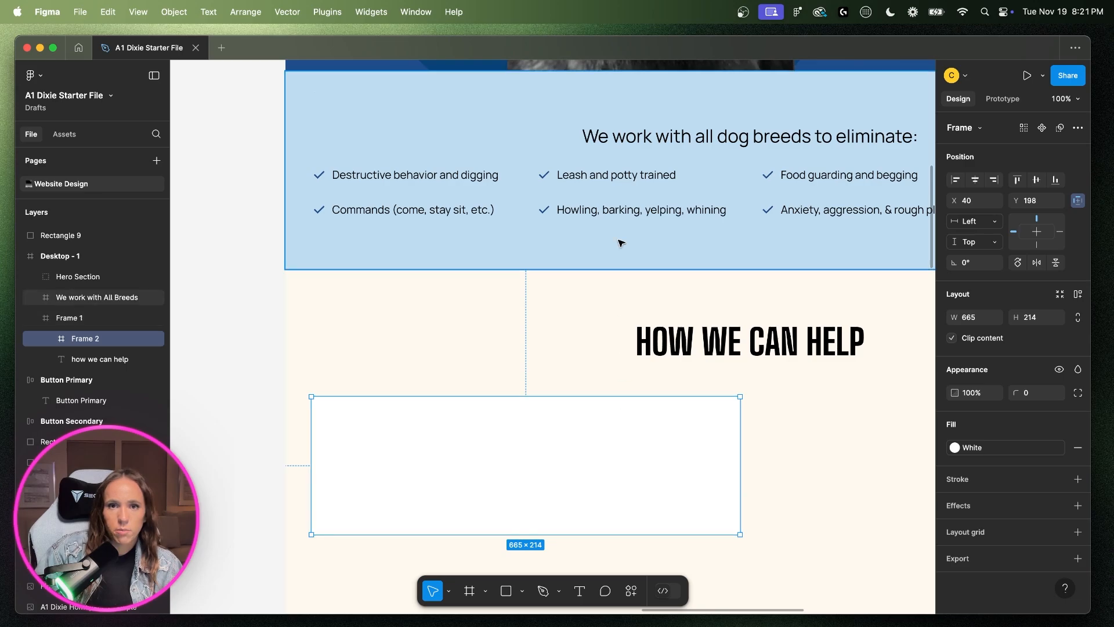
click(621, 180)
click(621, 180)
click(748, 135)
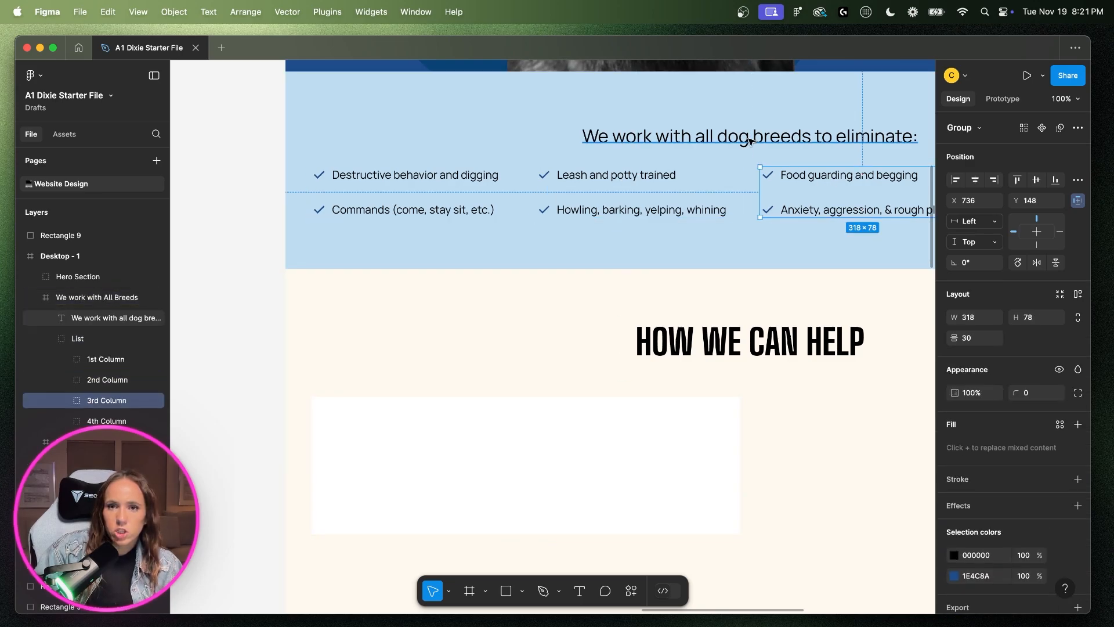
click(671, 191)
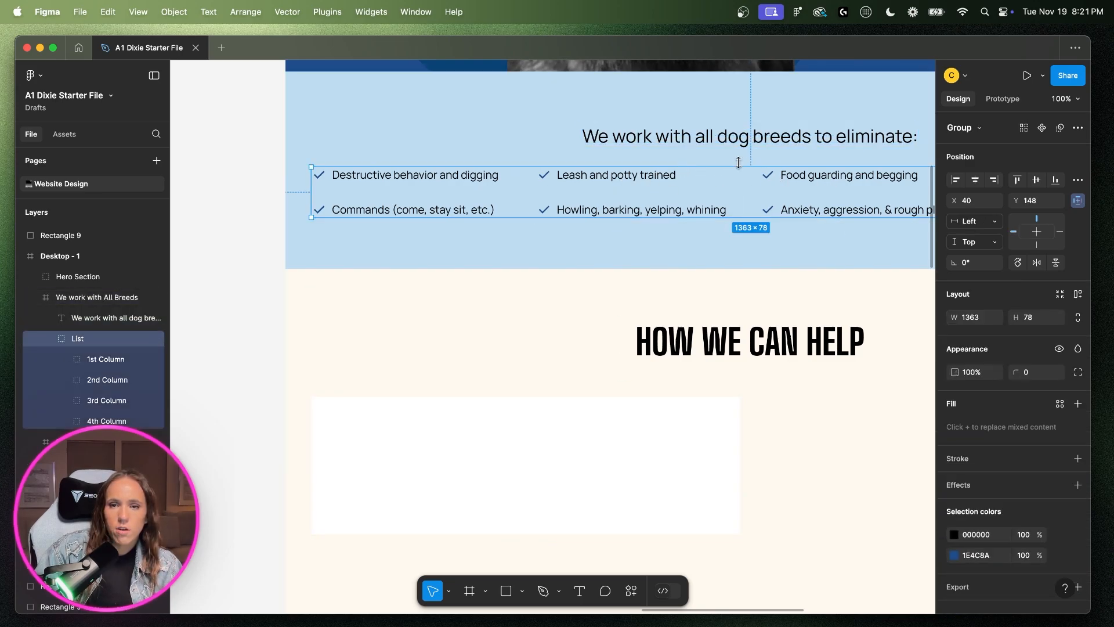
key(alt)
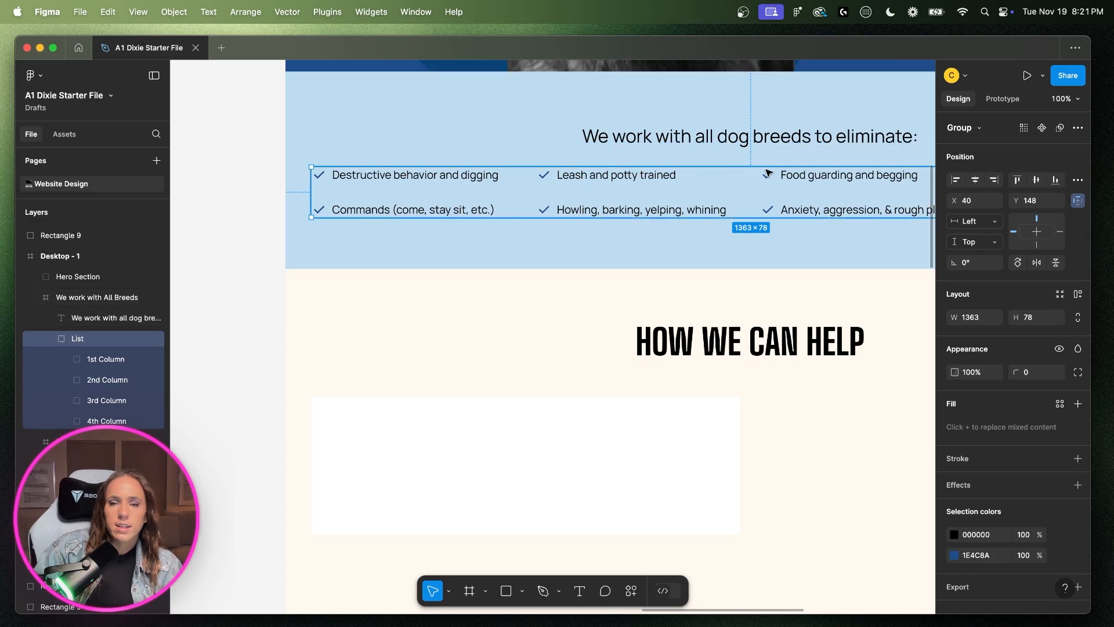
key(alt)
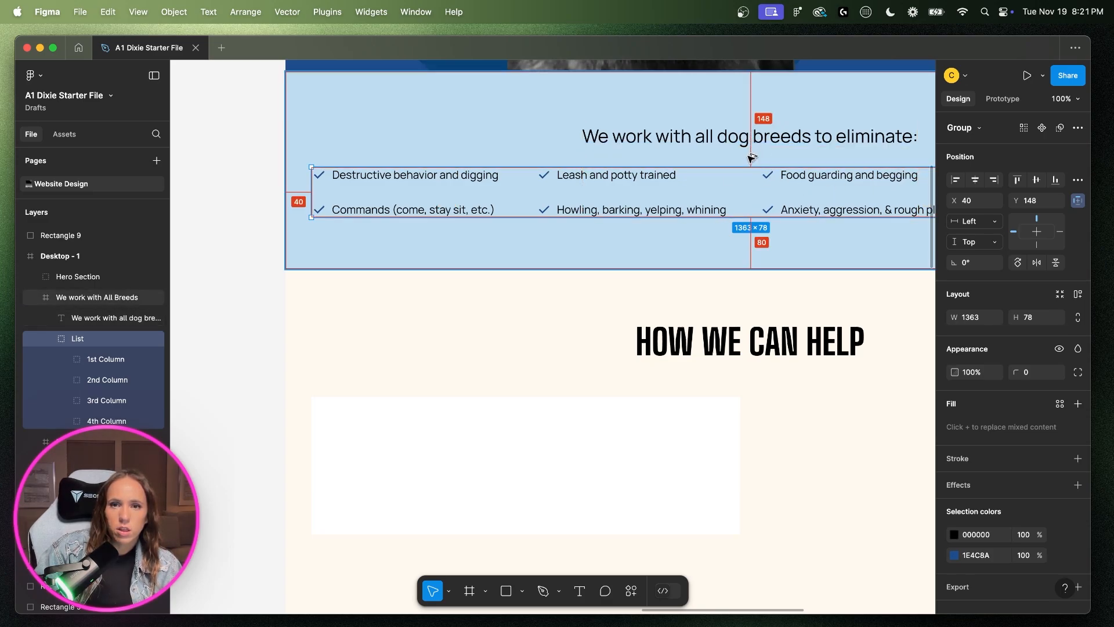
- Move the white card frame up closer to the How We Can Help heading, to Y 176
click(722, 344)
click(686, 420)
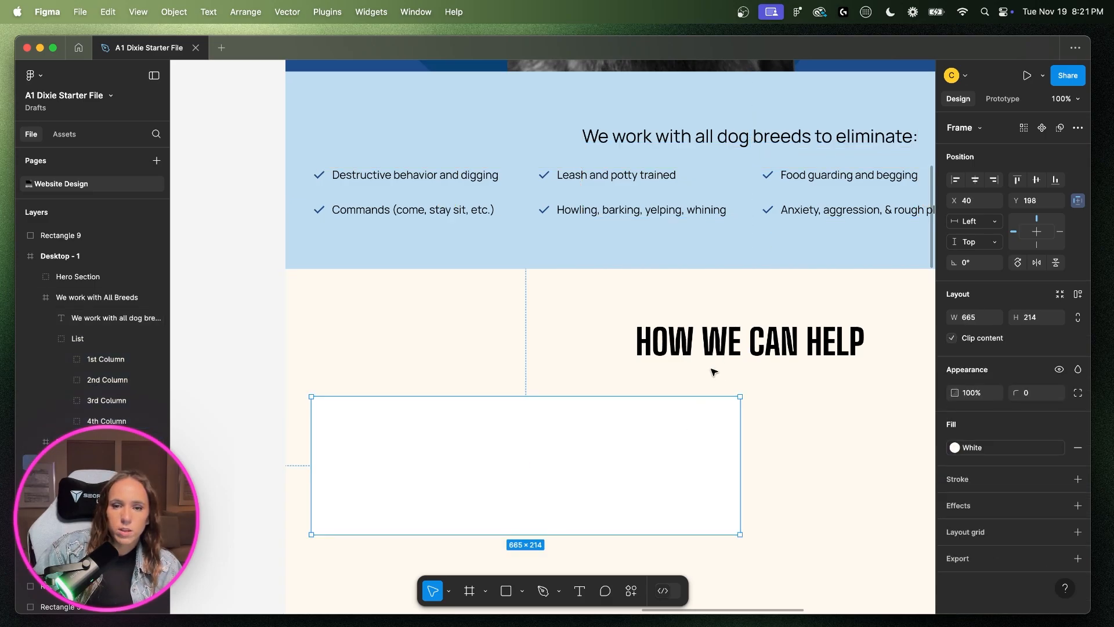
drag(660, 450, 660, 438)
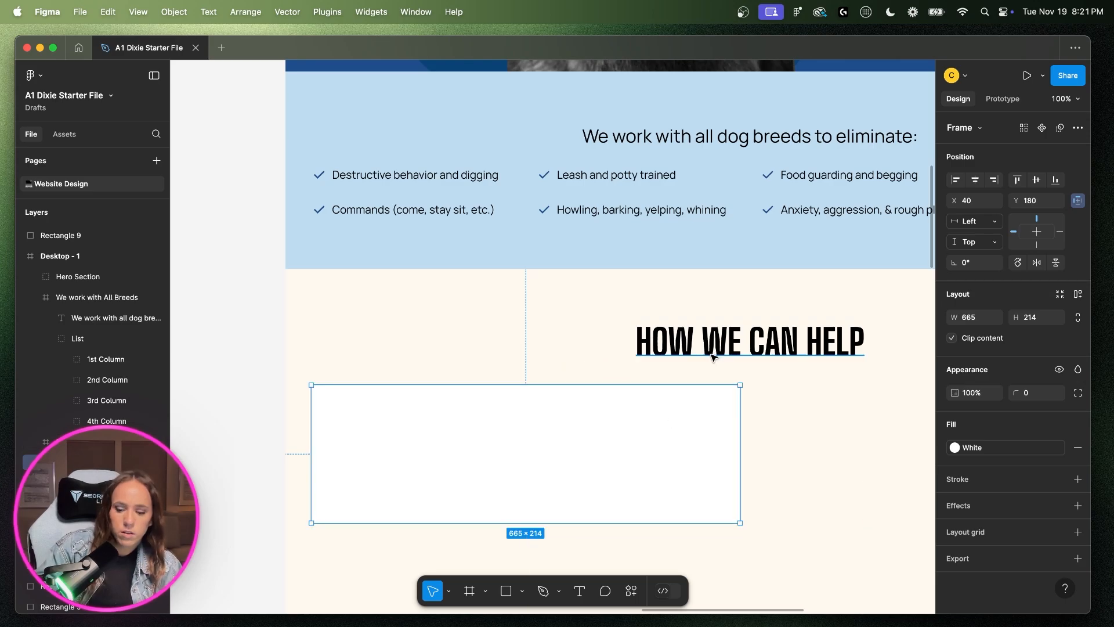
click(812, 490)
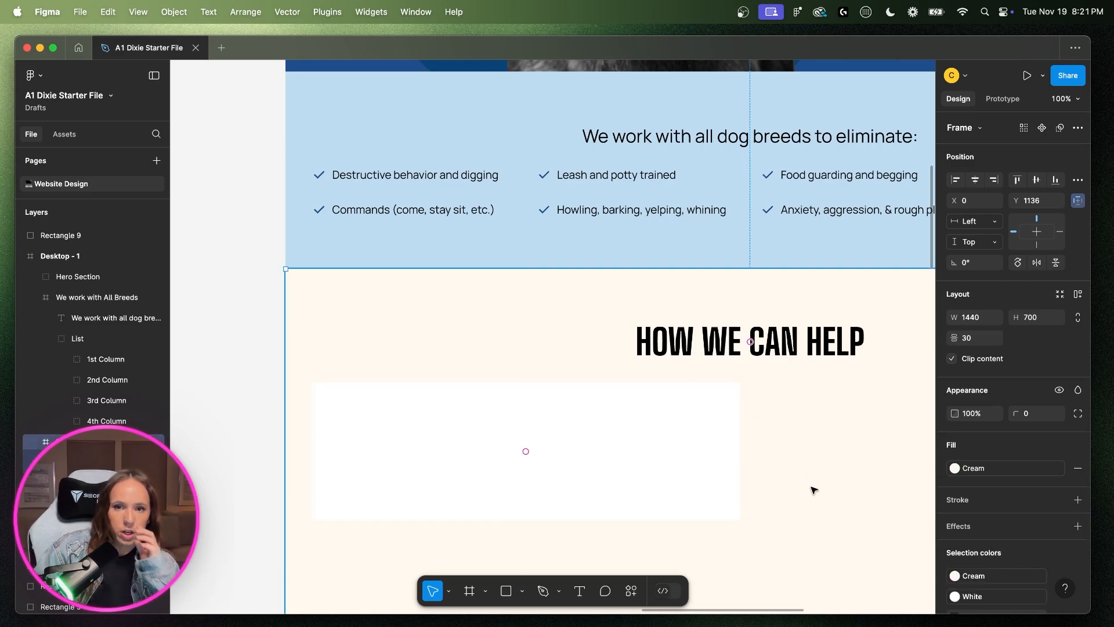
key(super+minus)
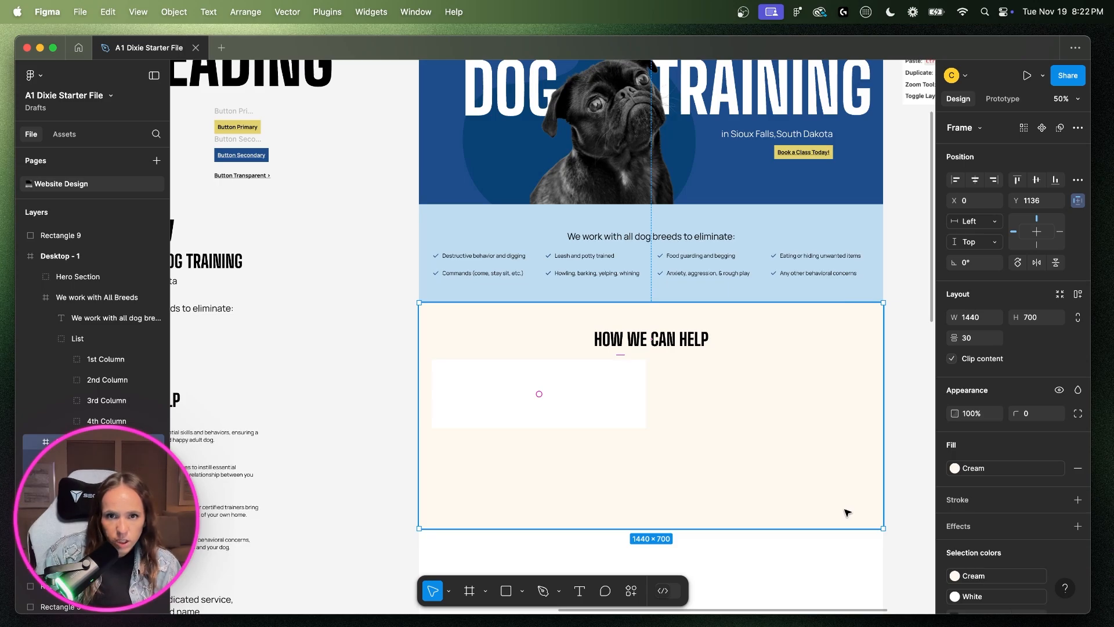
key(super+equal)
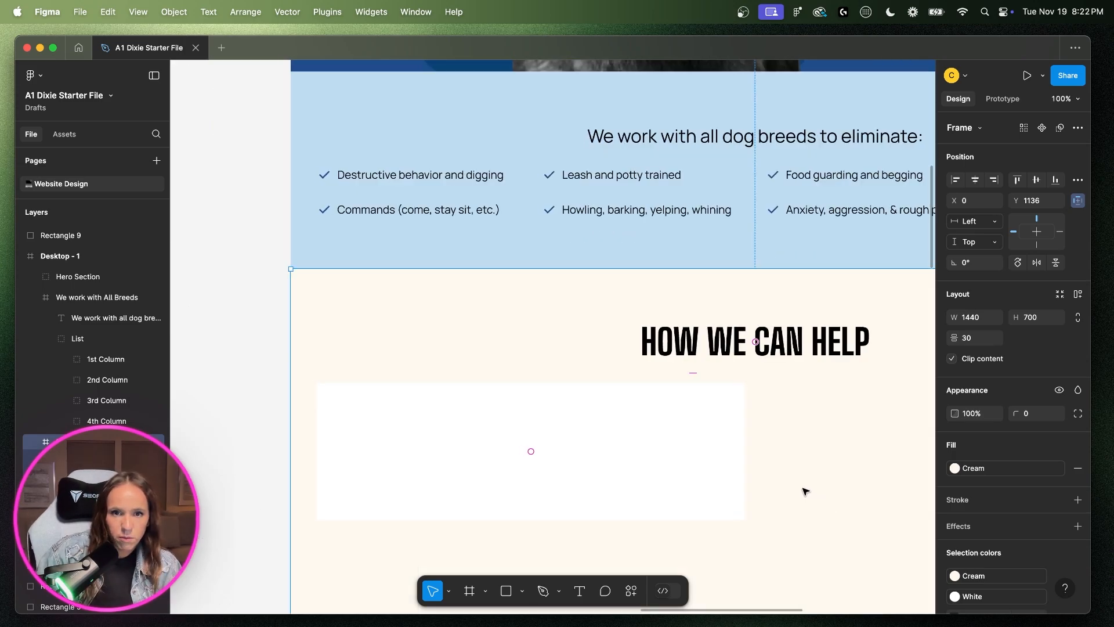
scroll(805, 492, left, 15)
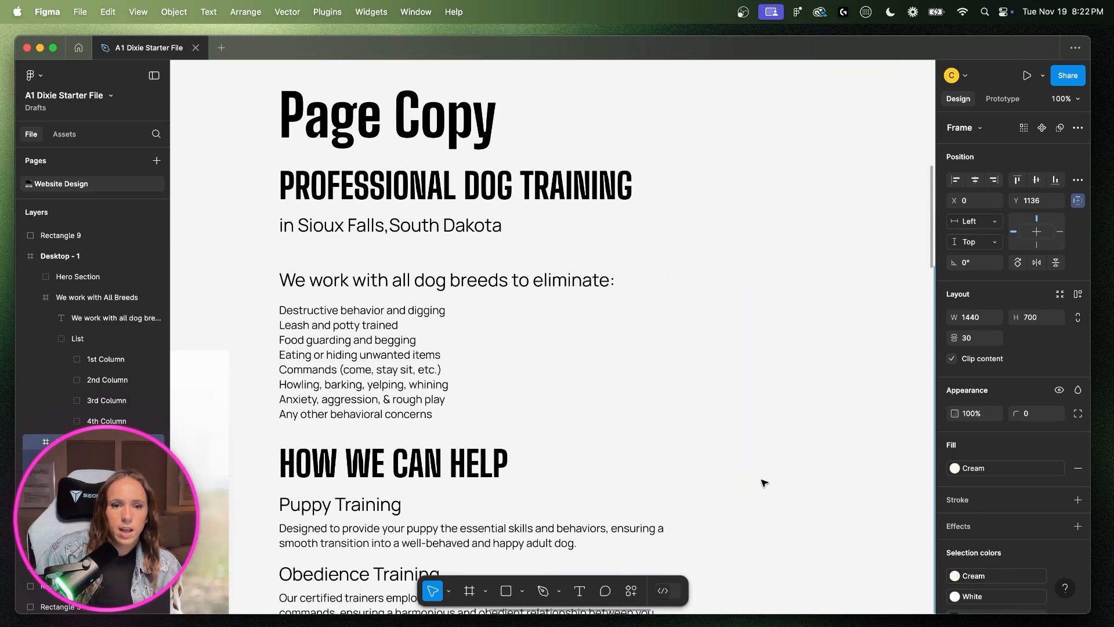
scroll(763, 483, right, 10)
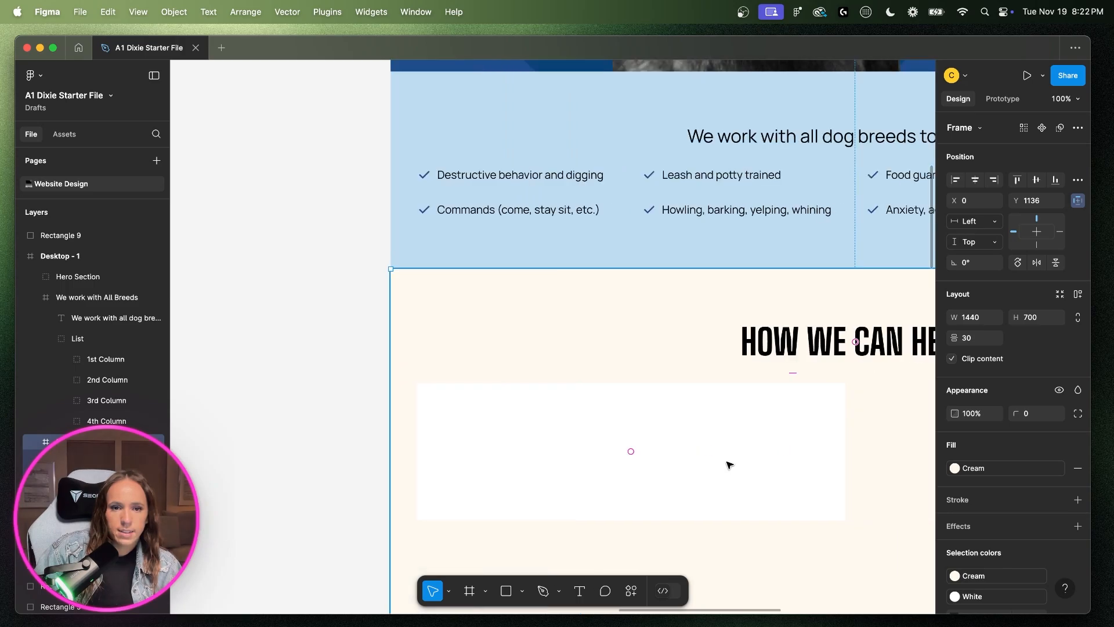
- Set the white card frame's corner radius to 10
click(524, 503)
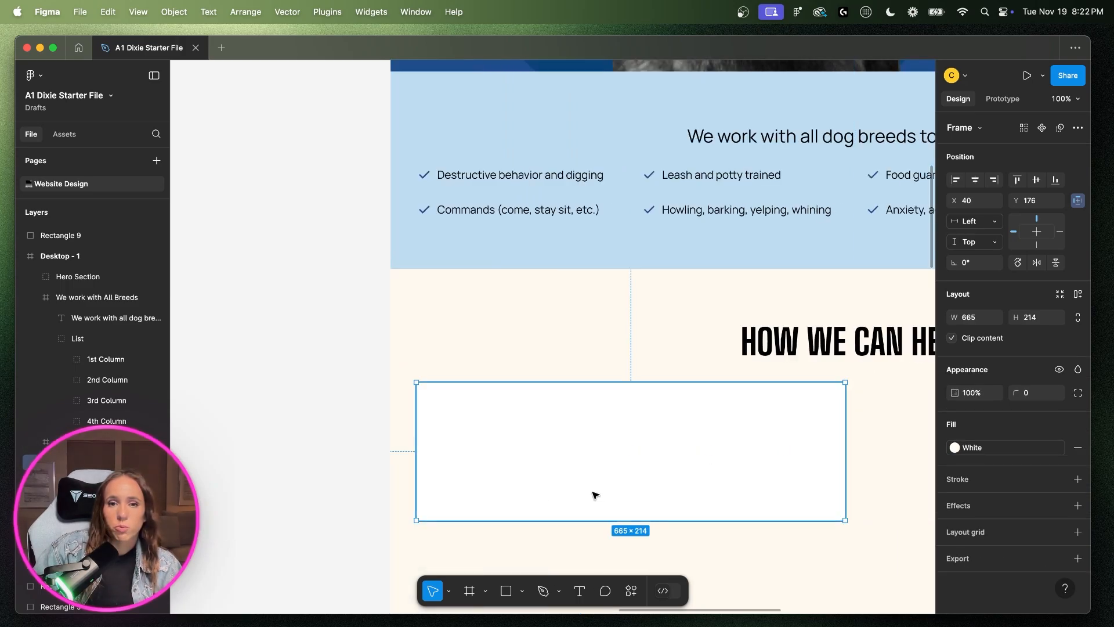
click(1033, 400)
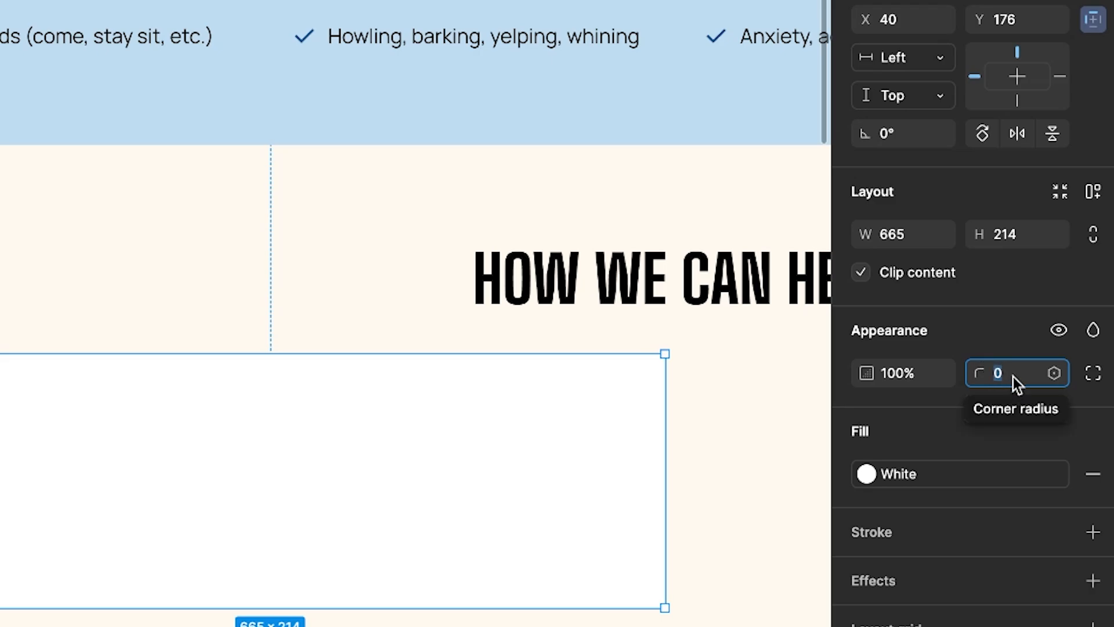
text(10)
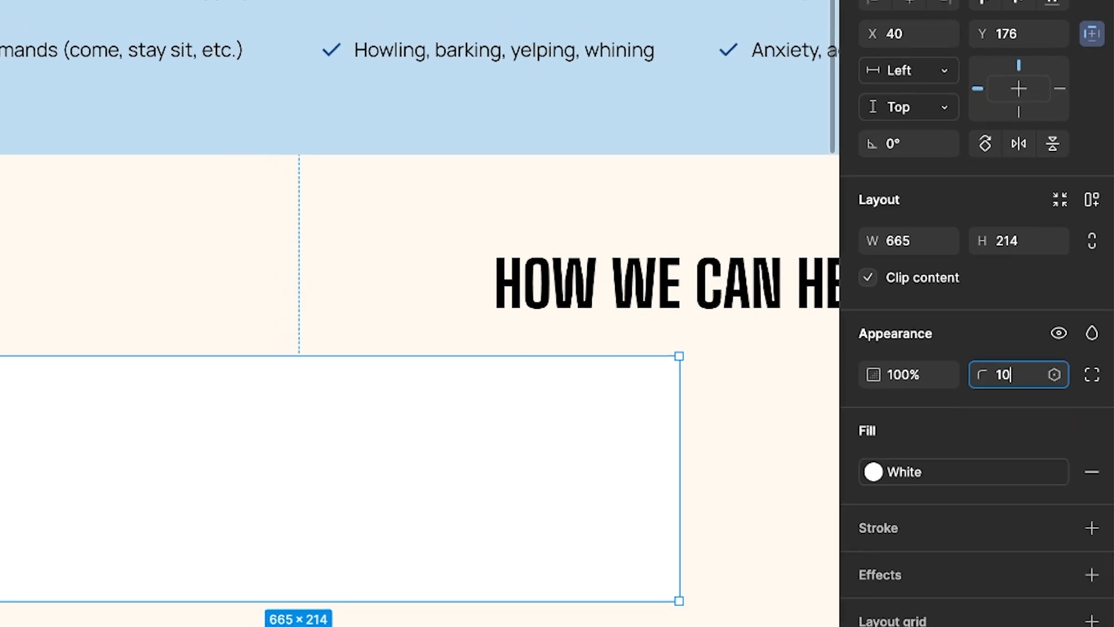
key(Return)
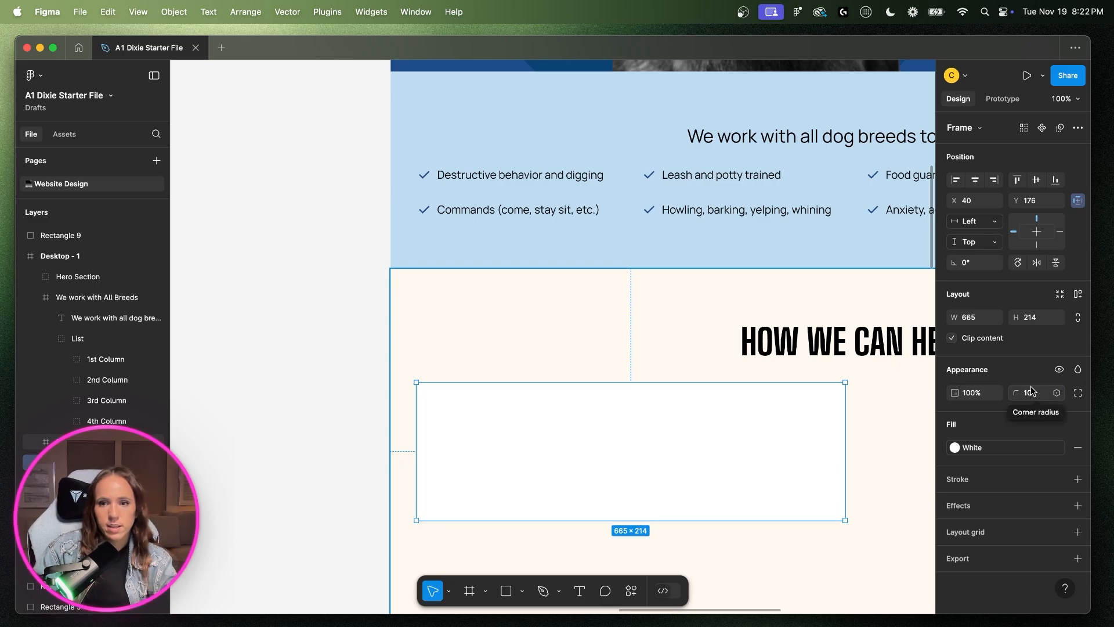
click(306, 348)
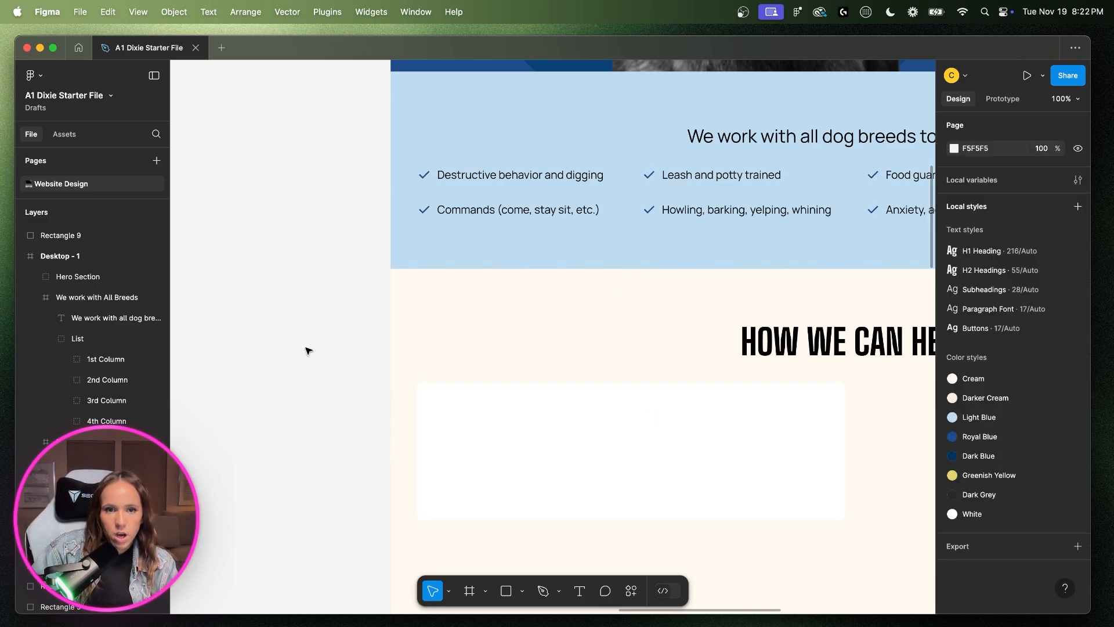
- Add a drop shadow effect to the white card frame below the How We Can Help heading
click(535, 468)
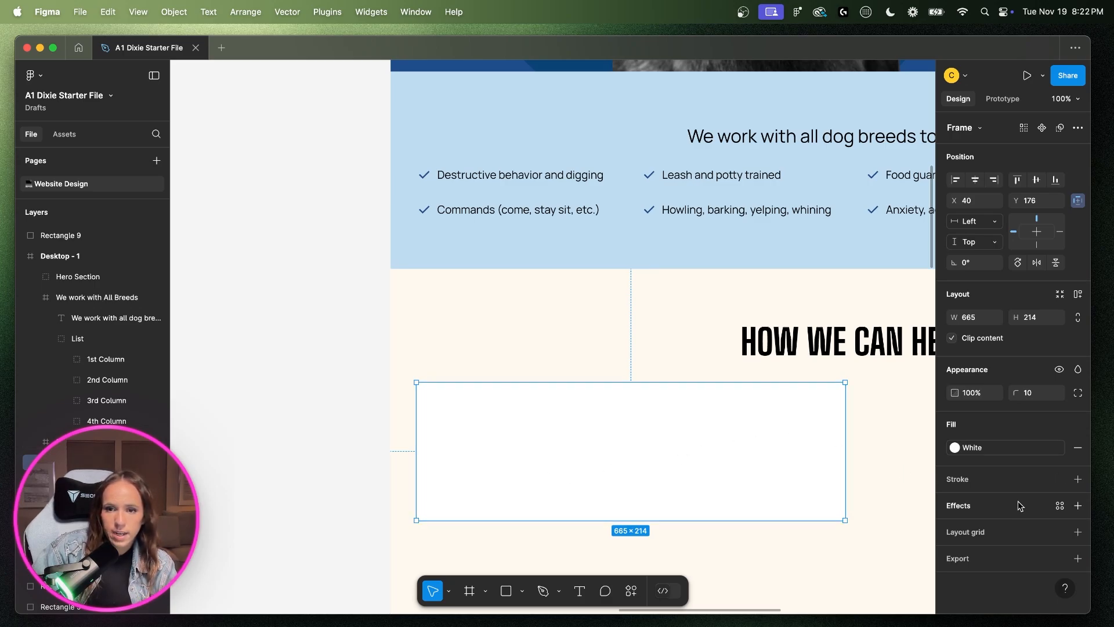
click(1060, 507)
click(1060, 508)
click(1078, 505)
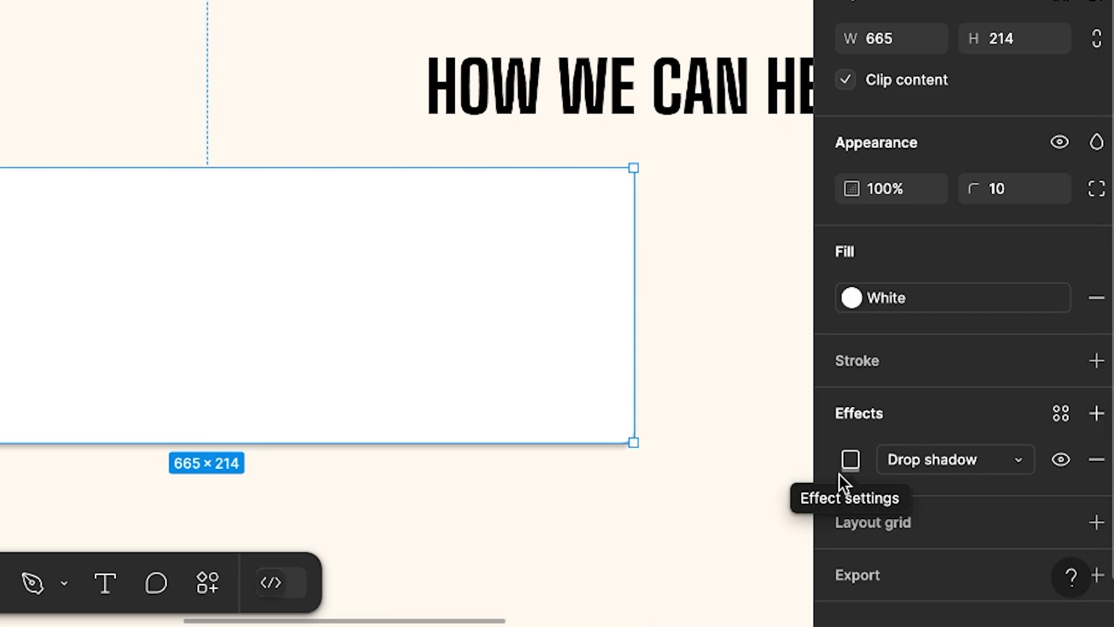
click(932, 458)
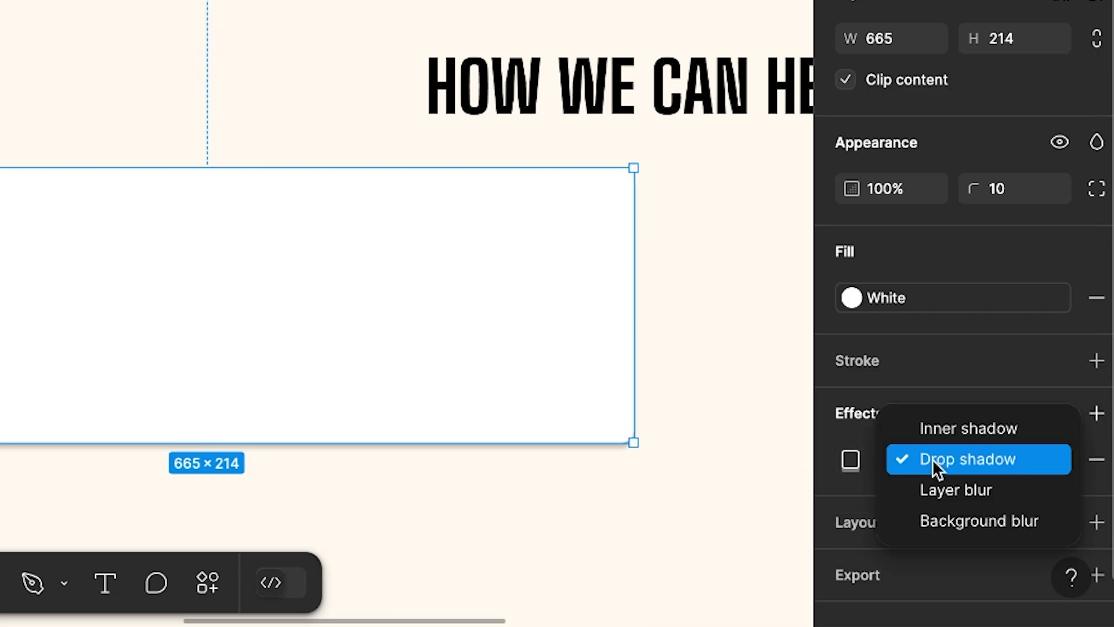
click(932, 458)
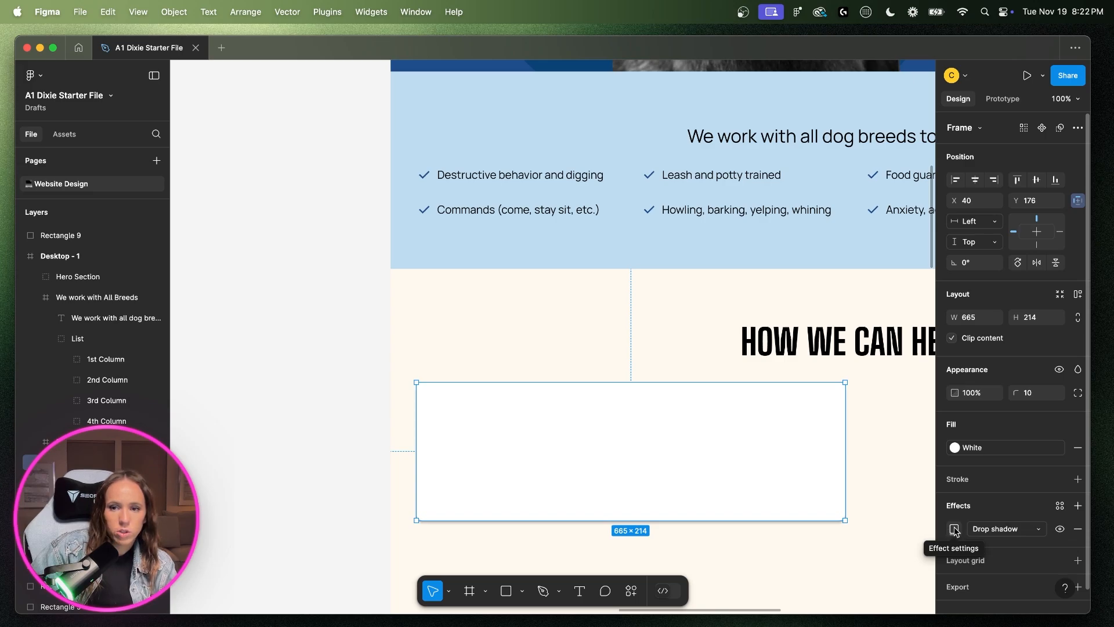
- Set the card's drop shadow offset to X 5 and Y 5, with its color opacity at 10%
click(954, 530)
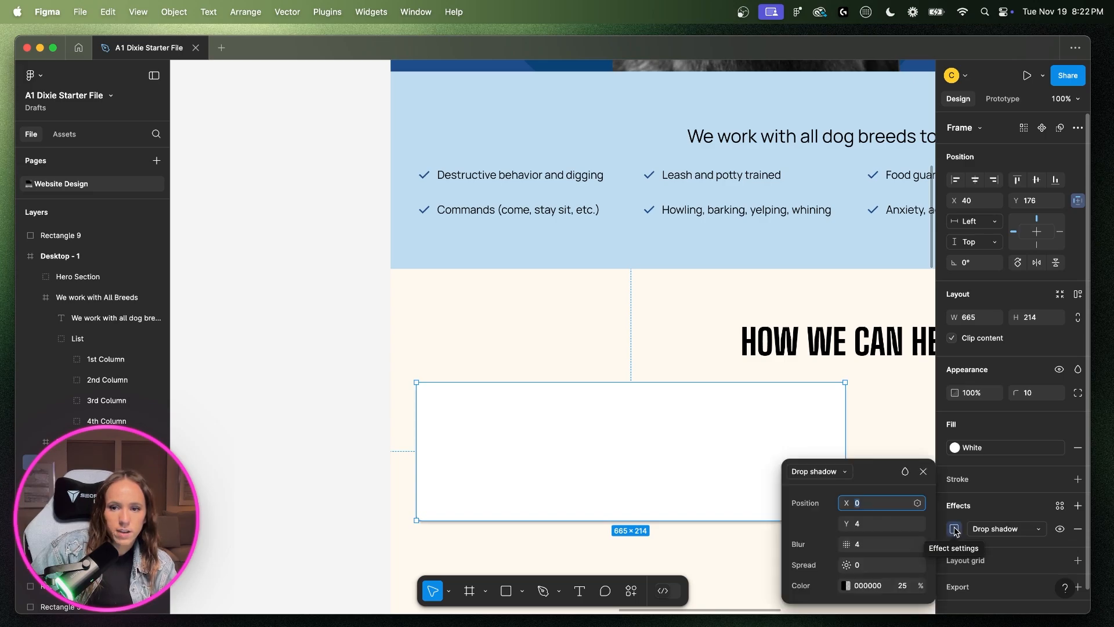
click(860, 505)
text(5)
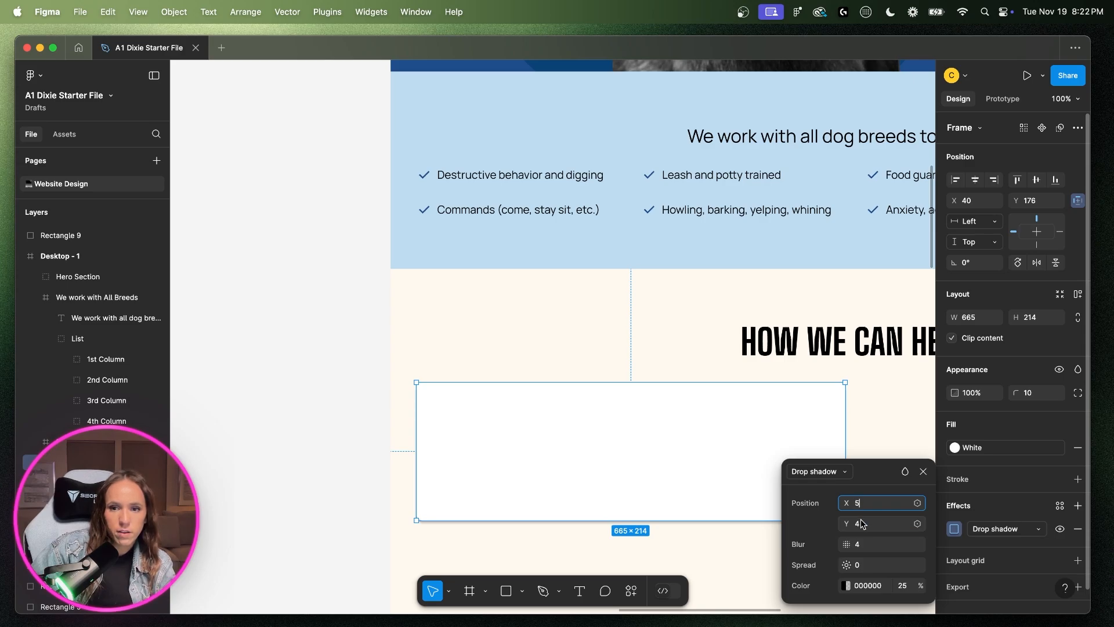
click(860, 525)
text(5)
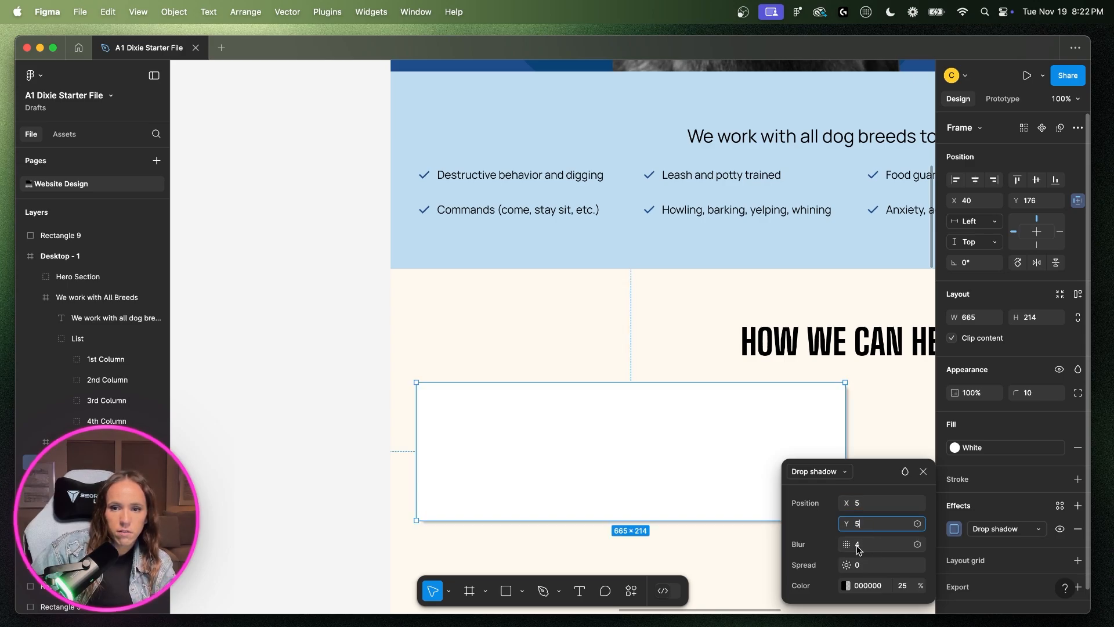
click(877, 546)
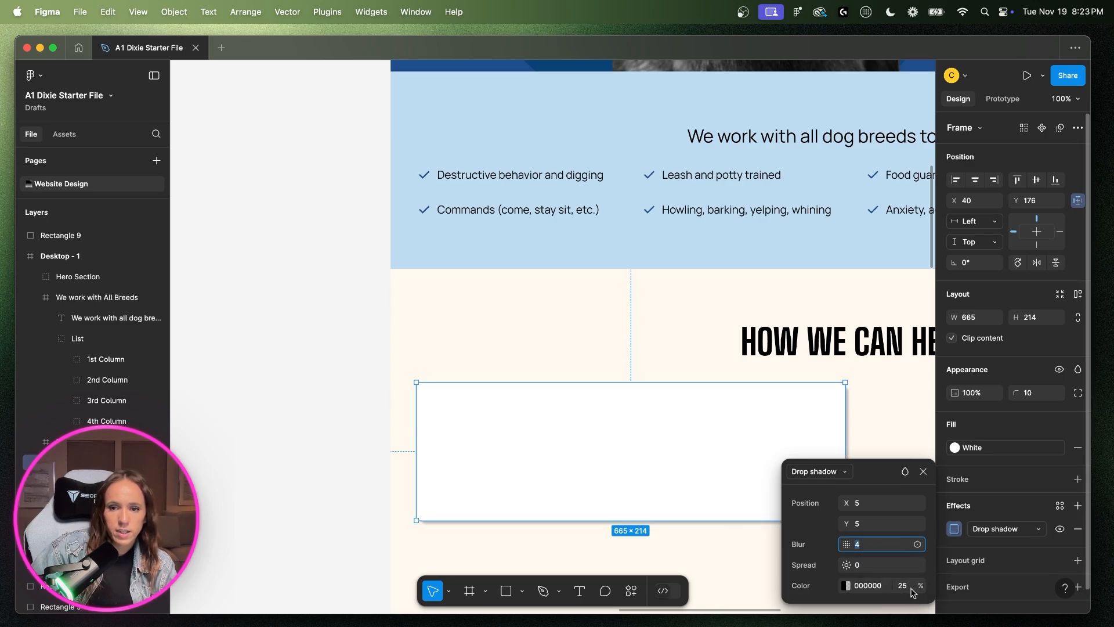
click(909, 589)
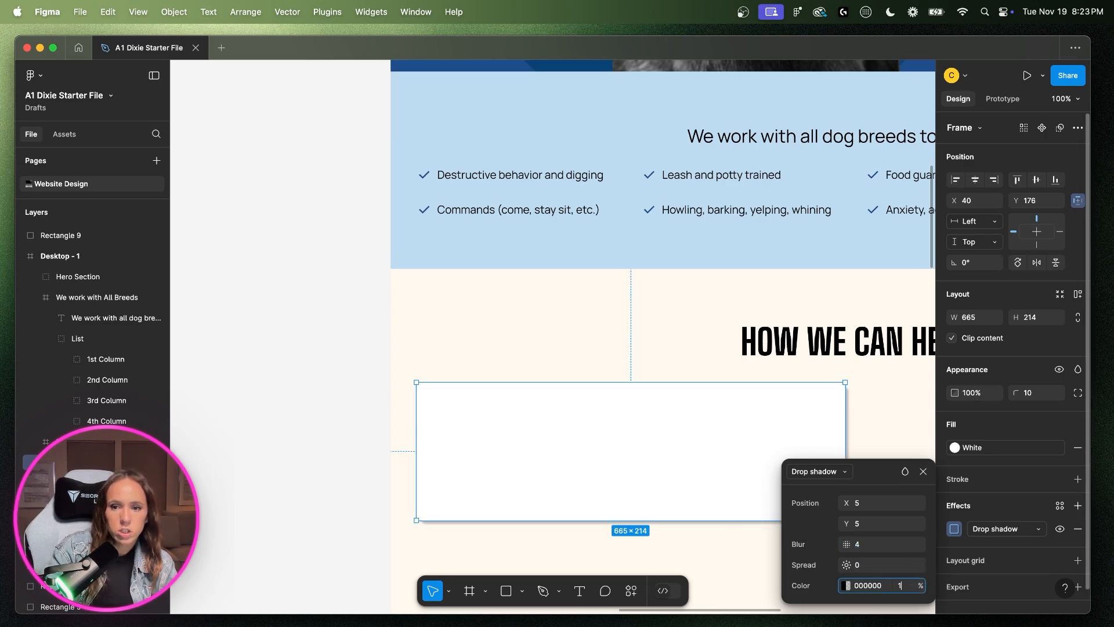
text(10)
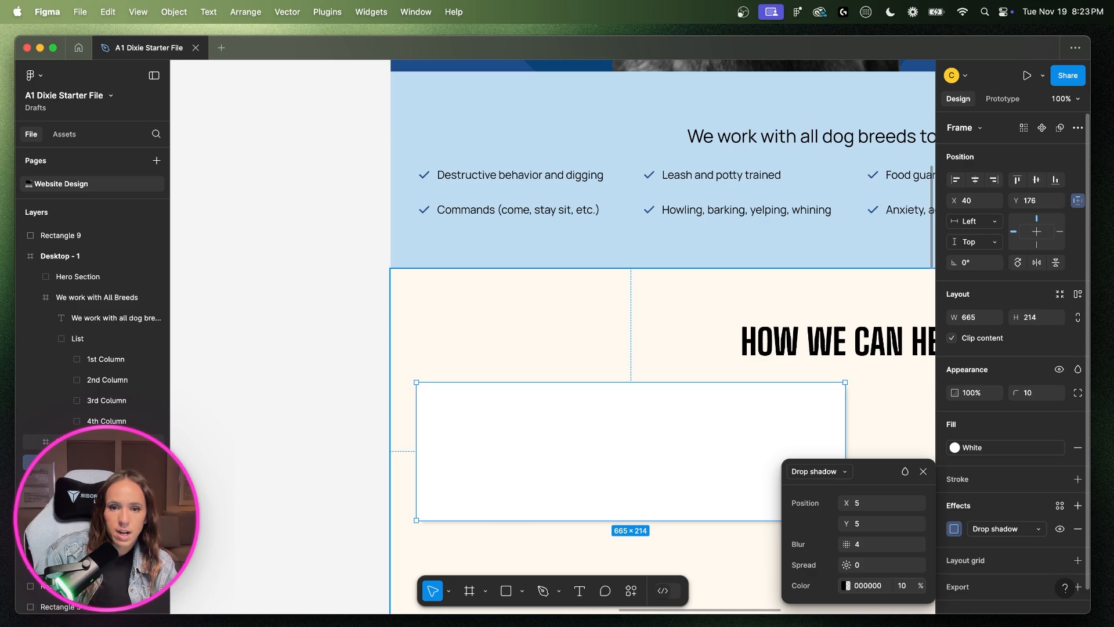
scroll(808, 423, right, 5)
click(810, 424)
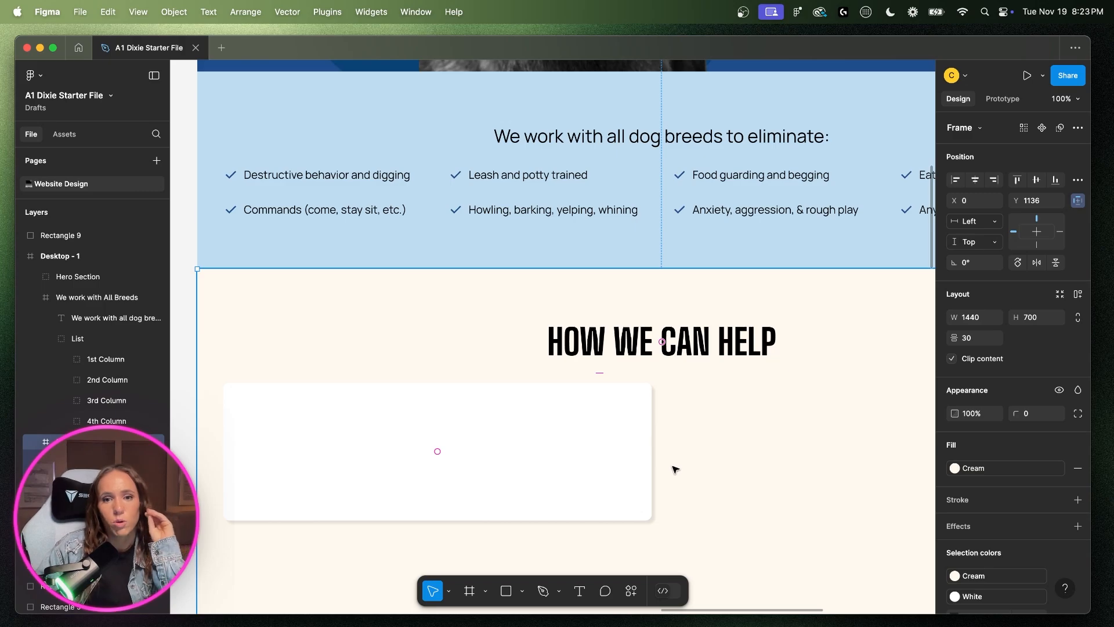
- Draw a square about 173 × 173 inside the white card, near its left edge
click(632, 487)
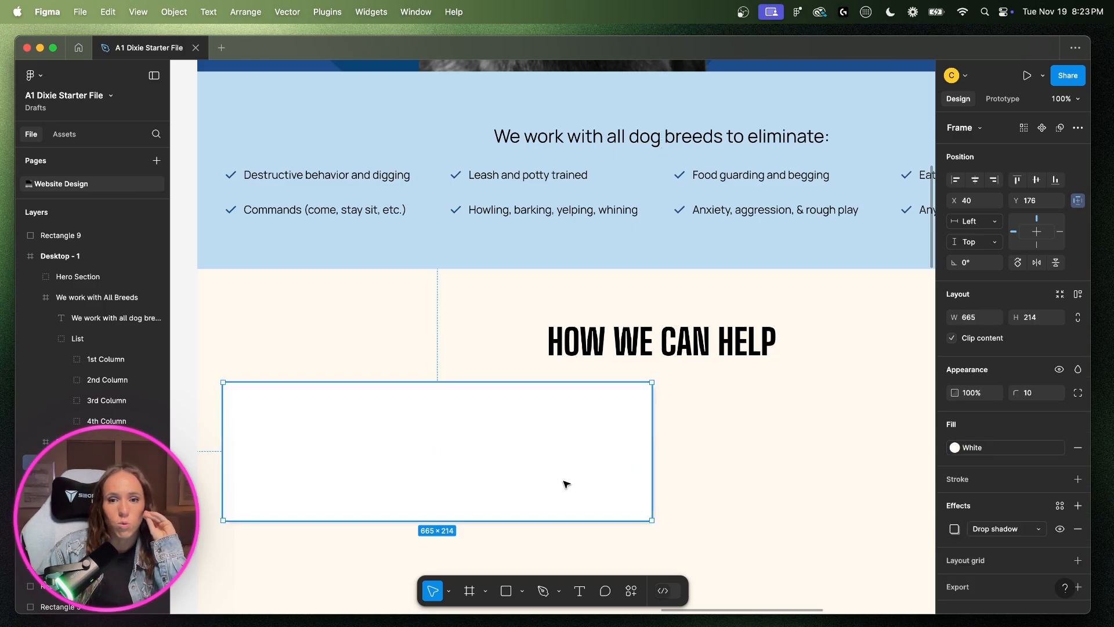
scroll(778, 500, left, 2)
scroll(777, 500, left, 6)
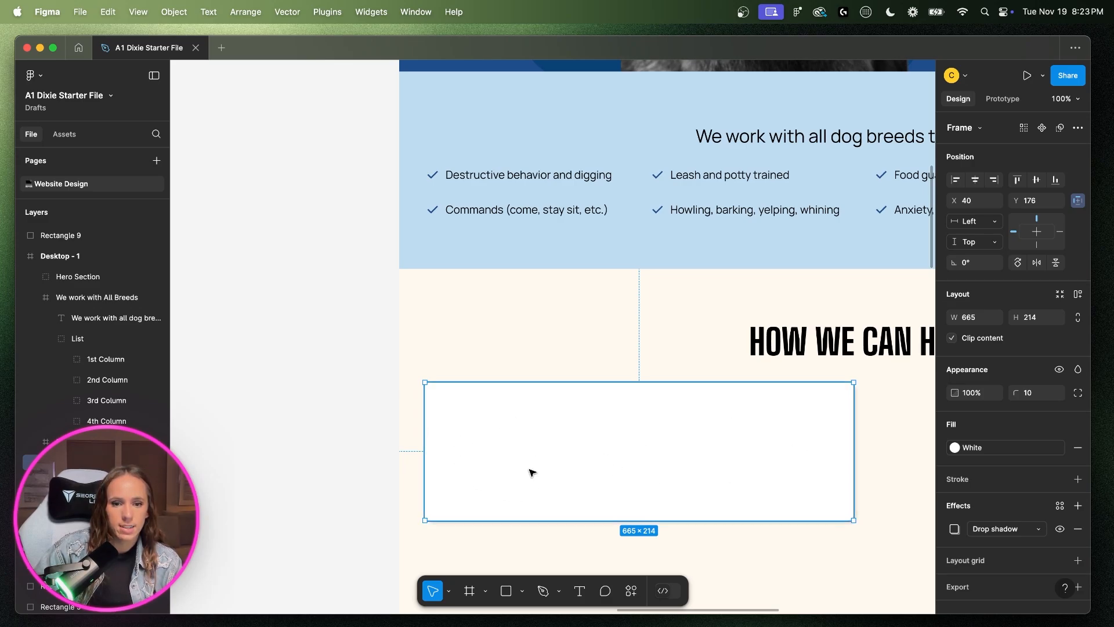
click(506, 591)
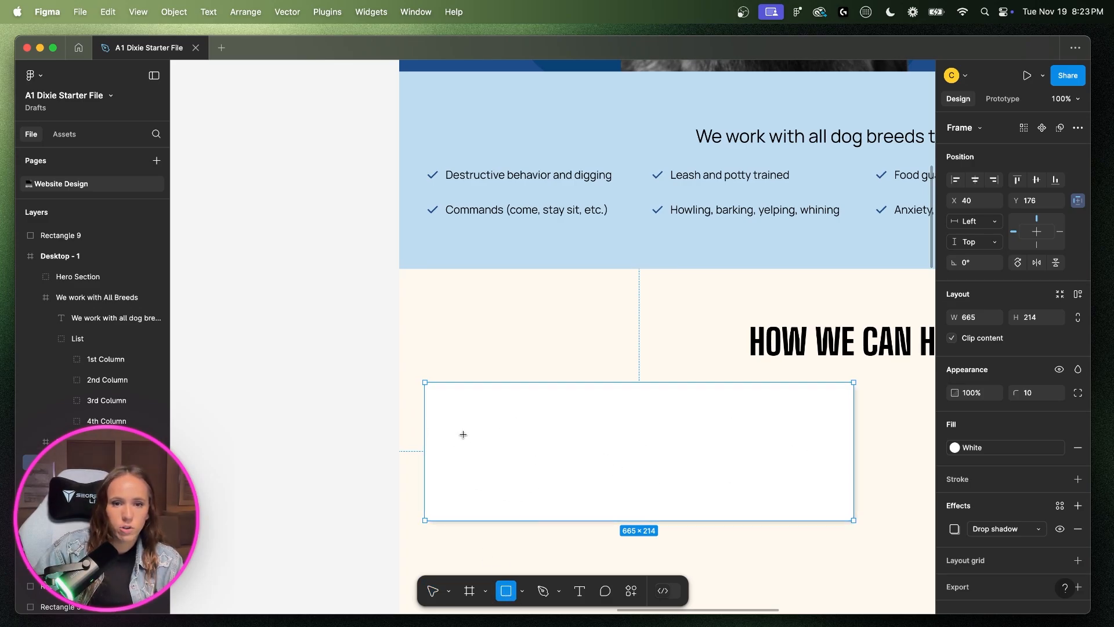
drag(445, 396, 553, 451)
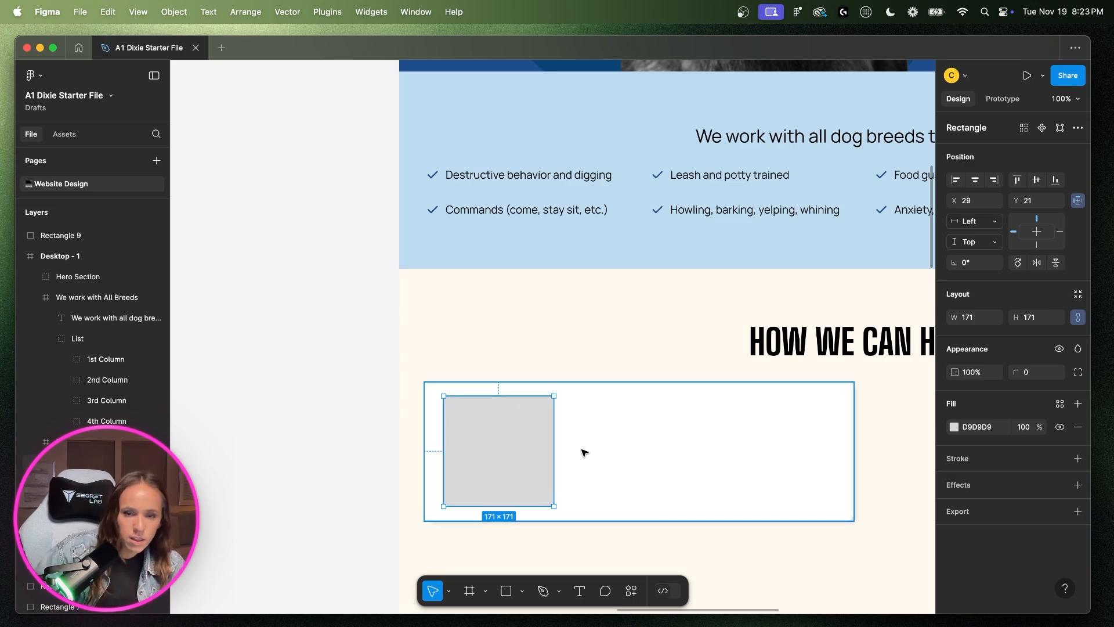
key(alt)
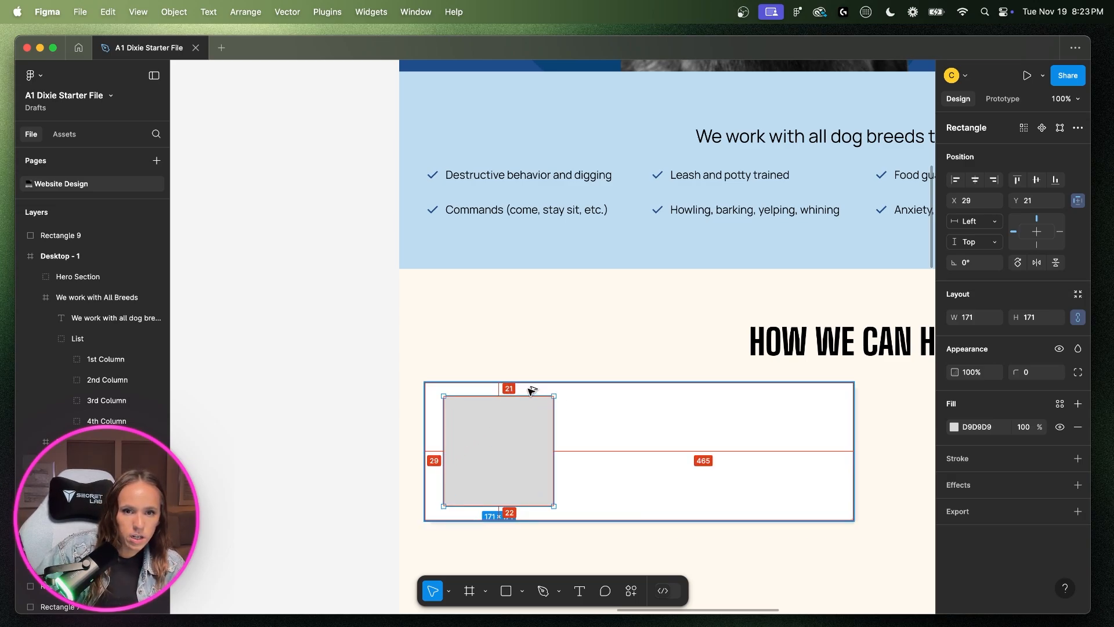
drag(553, 395, 555, 395)
key(alt)
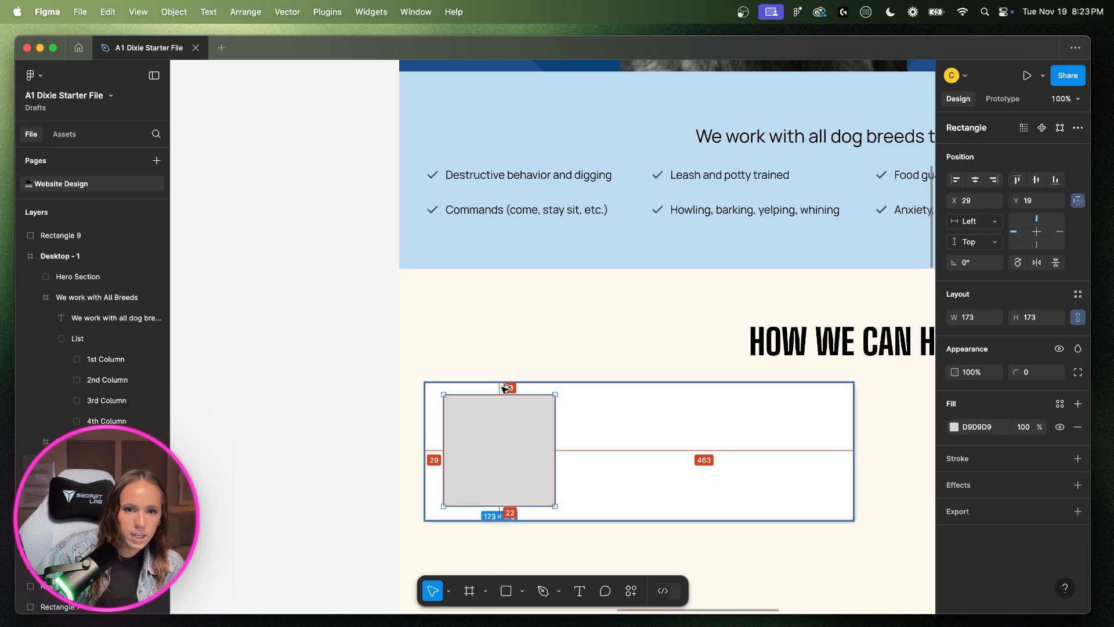
- Nudge the gray square inside the card to X 20, Y 20
key(alt)
key(Down)
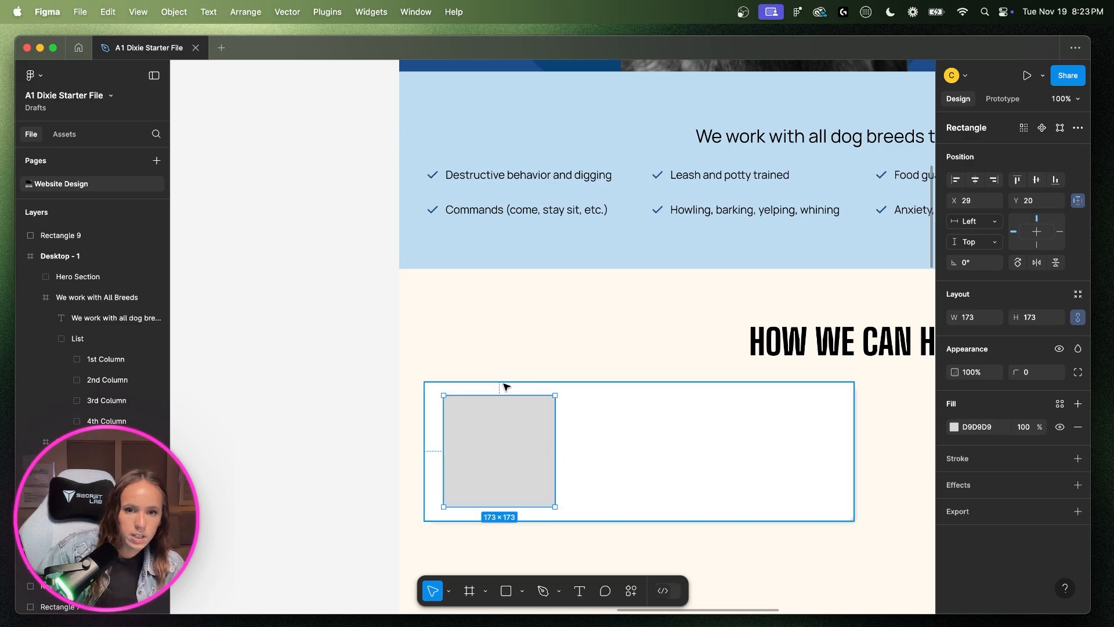
key(alt)
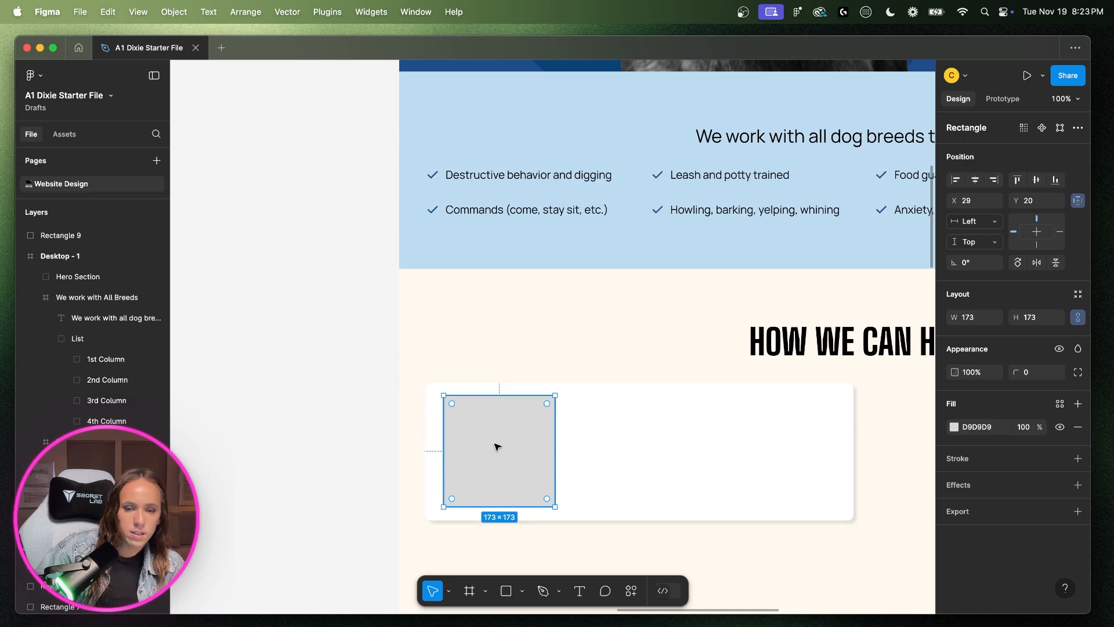
key(Left)
key(Left)
key(Left)
key(Left)
key(Left)
key(Left)
key(alt)
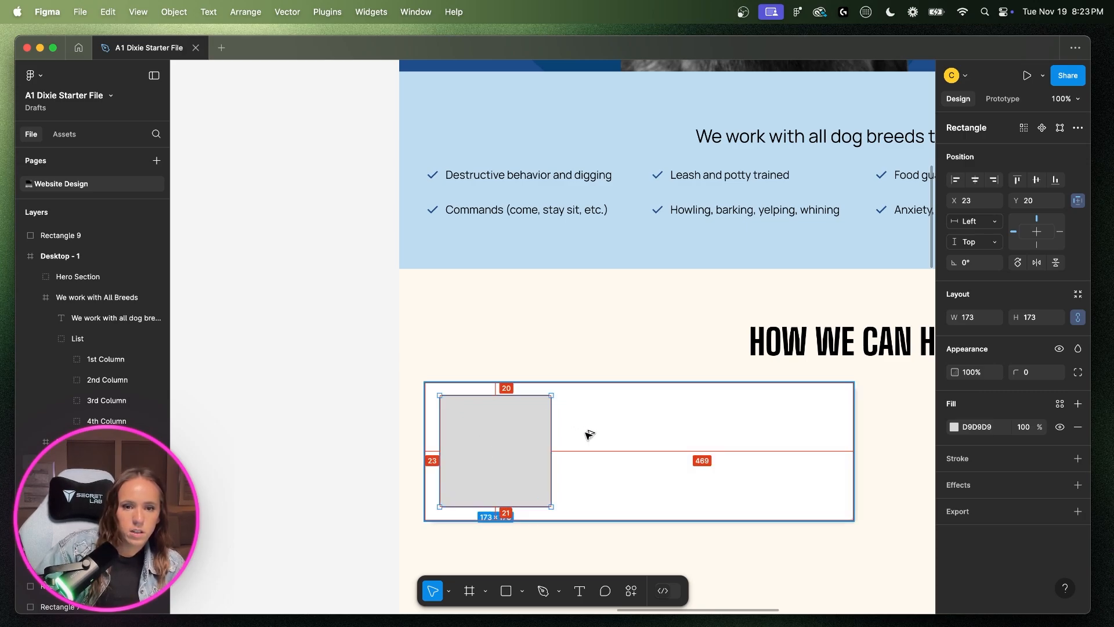
key(Left)
key(Left)
key(Left)
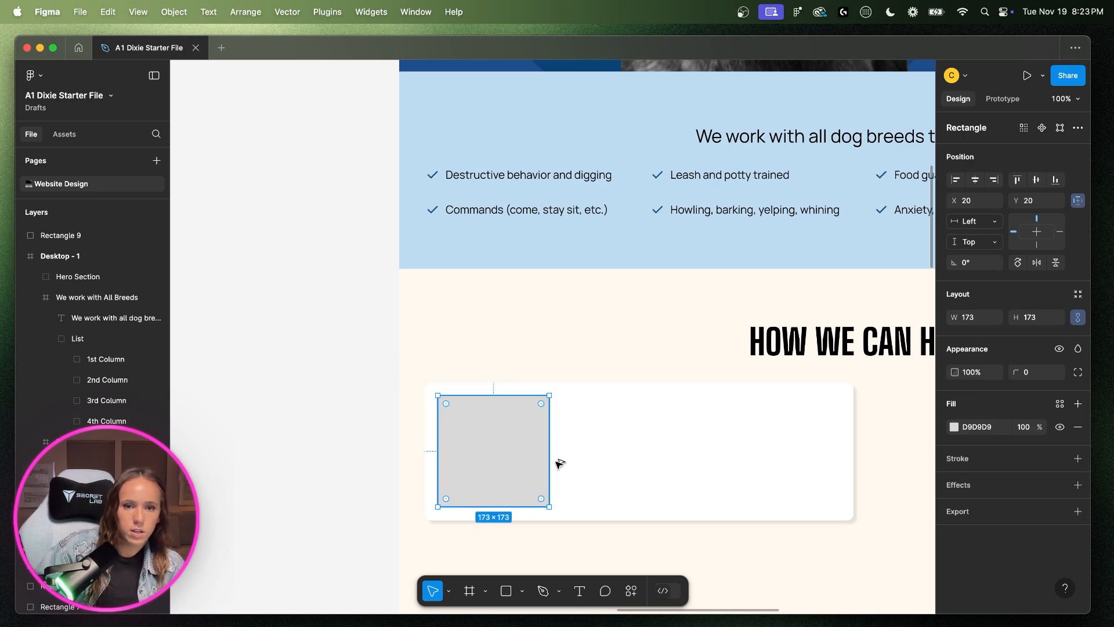
key(alt)
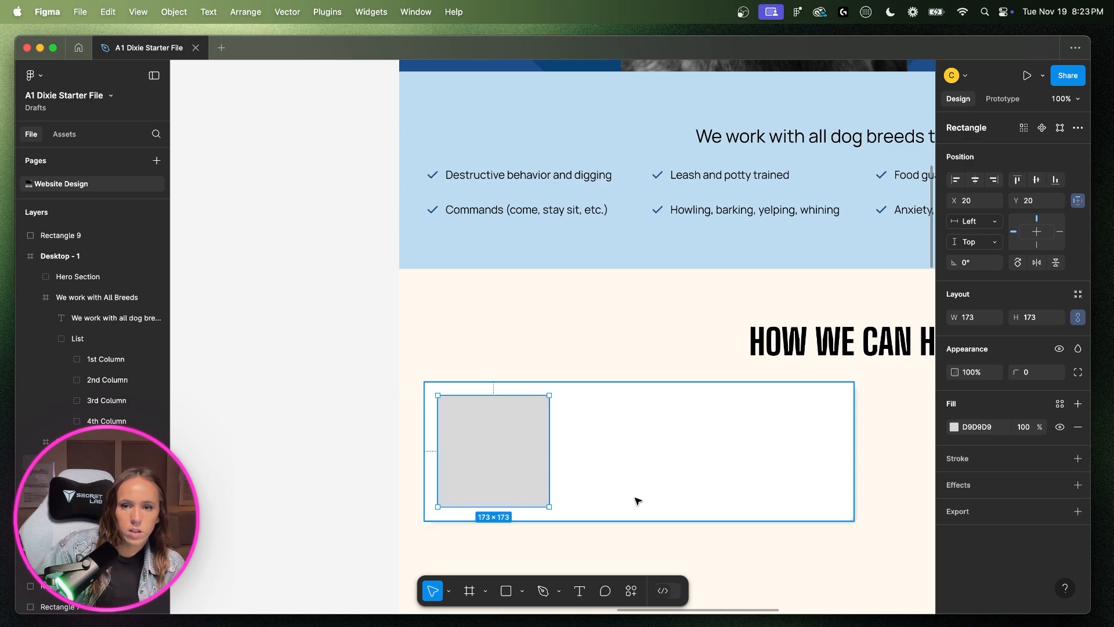
- Set the white card frame's height to 213 and check the spacing around the gray square
click(636, 498)
click(1038, 319)
key(Down)
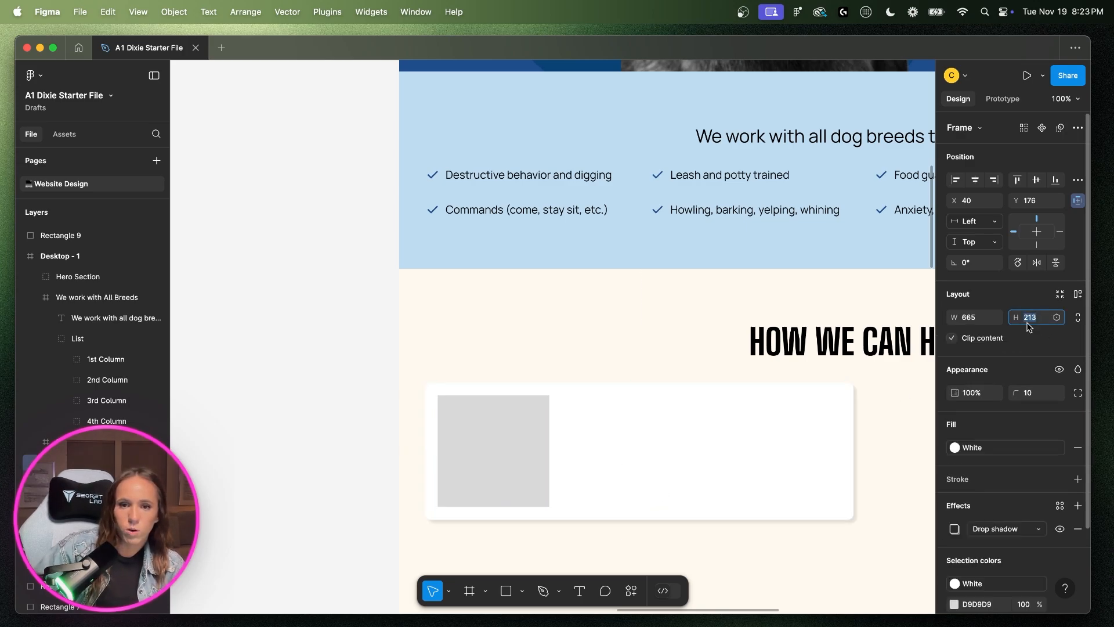
click(740, 472)
click(486, 423)
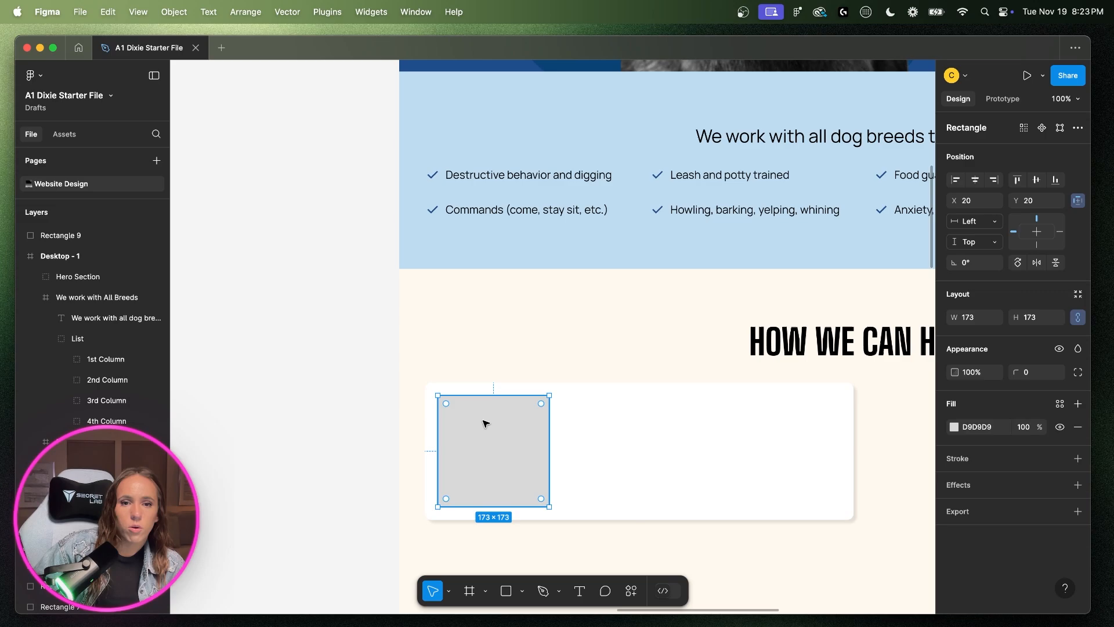
key(alt)
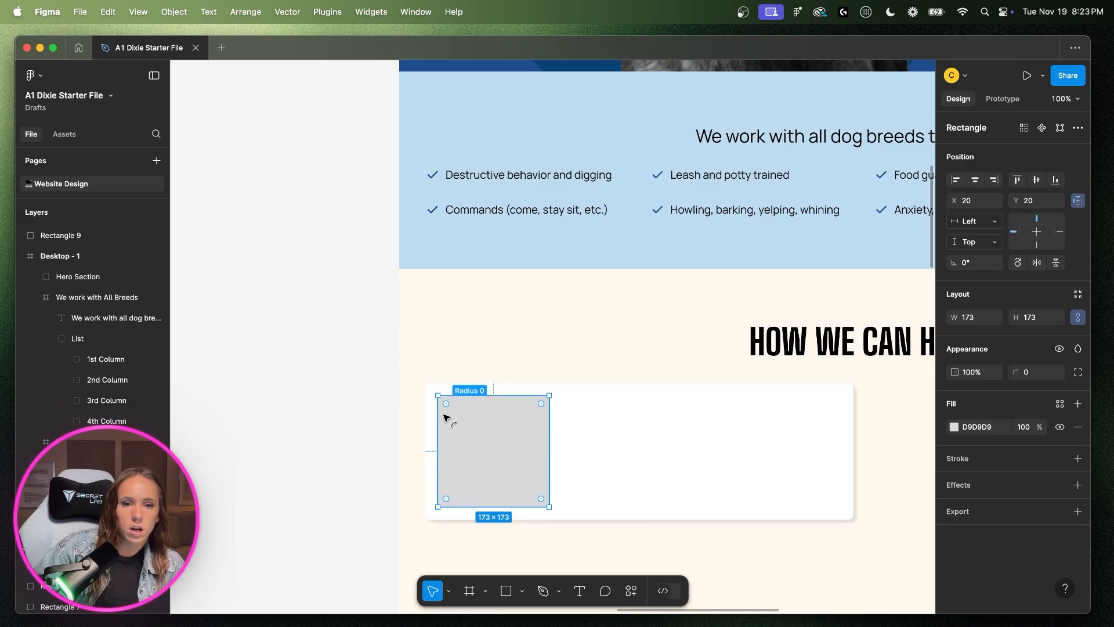
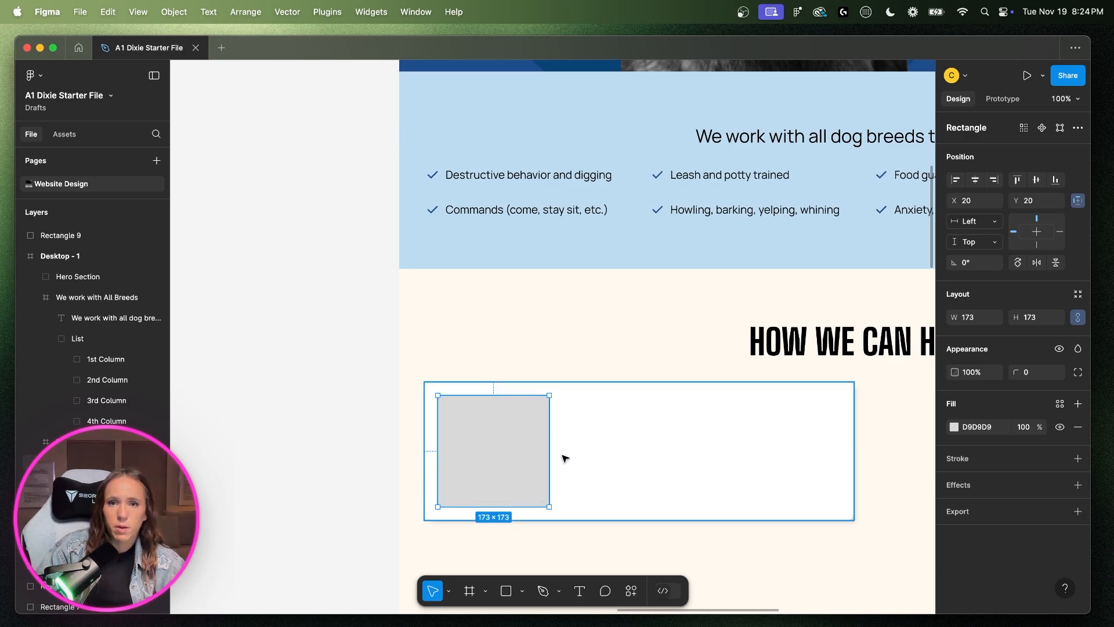
- Set the gray square's corner radius to 10
click(1033, 374)
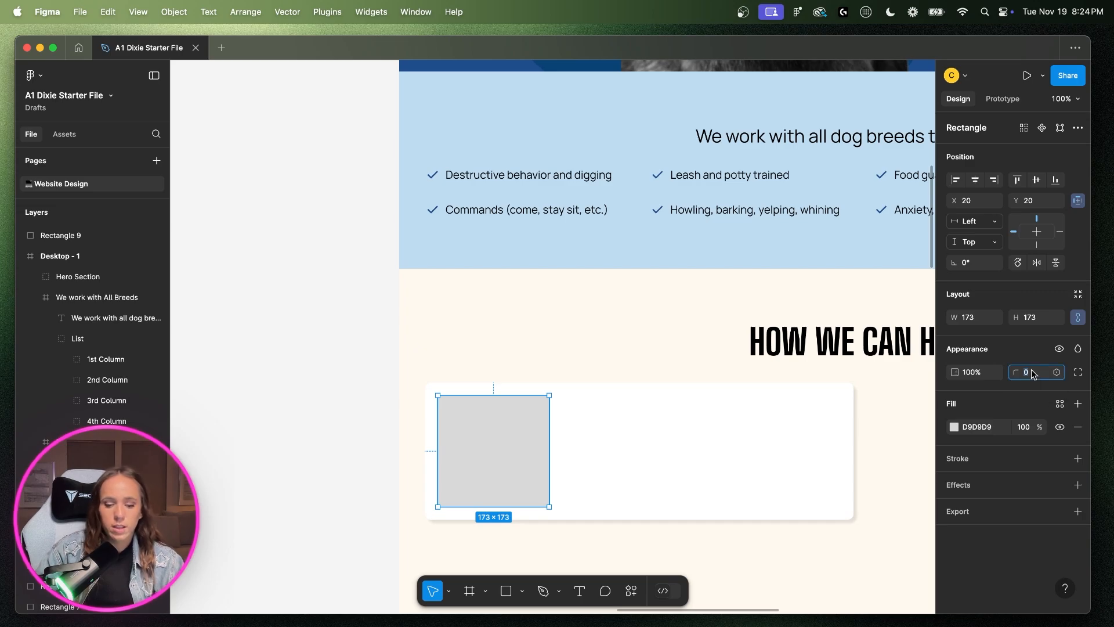
text(10)
key(Return)
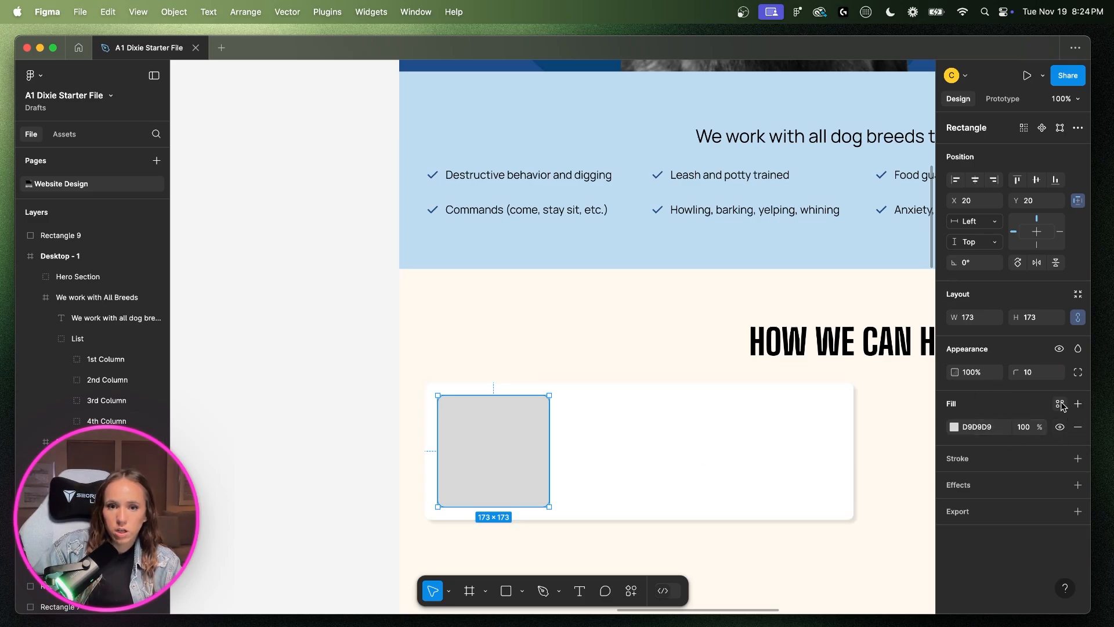
- Fill the square inside the white card with the Light Blue color style
scroll(836, 456, left, 15)
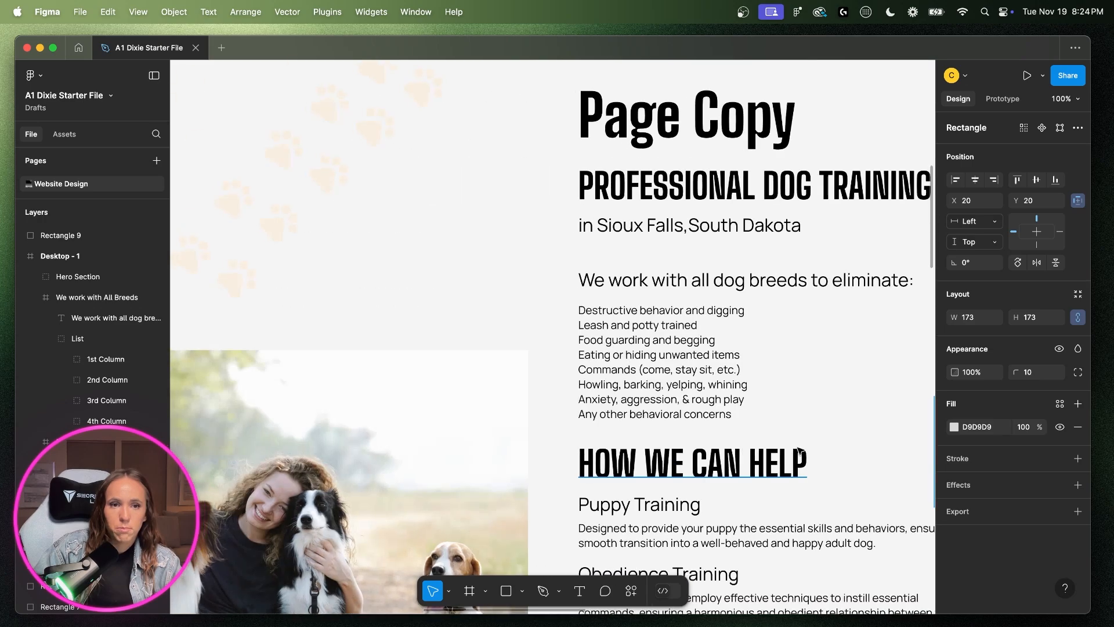
scroll(801, 451, right, 15)
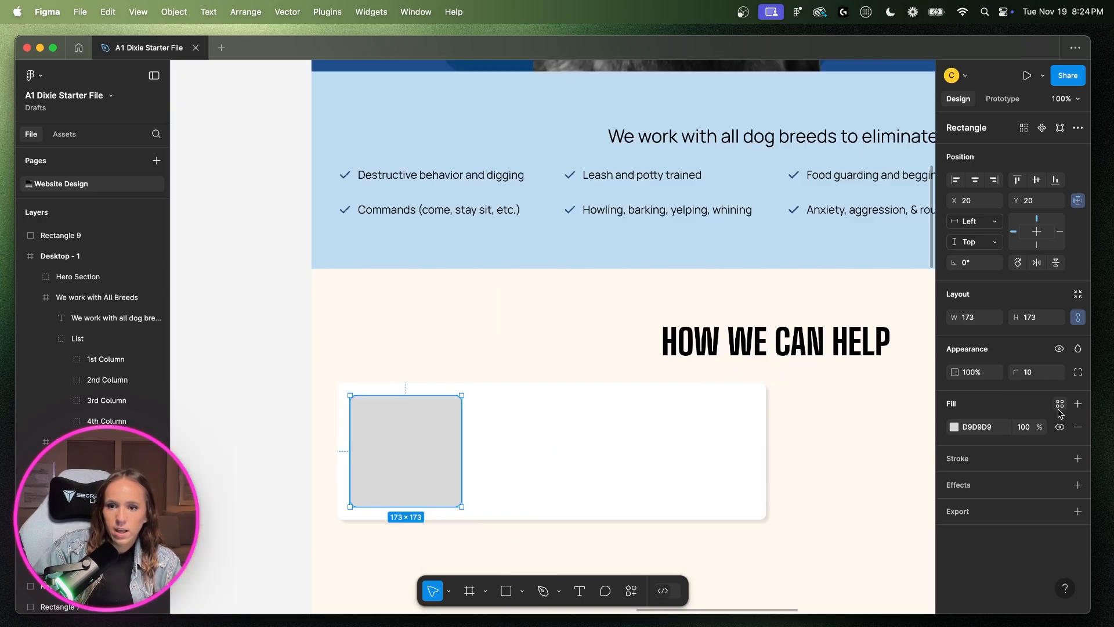
click(1060, 405)
click(849, 464)
click(650, 469)
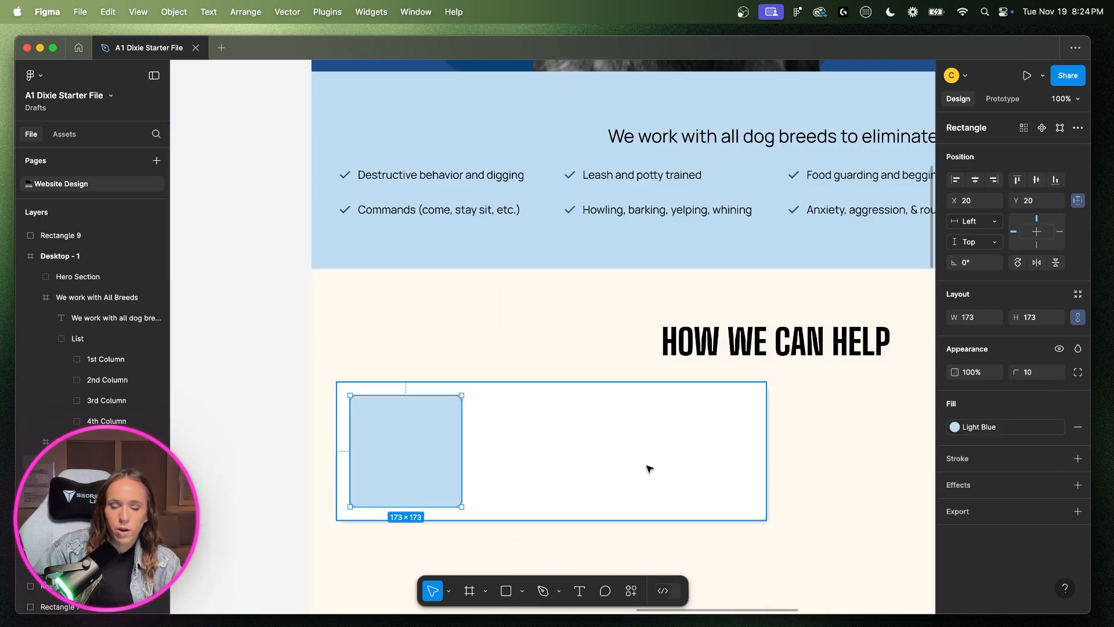
scroll(599, 460, left, 2)
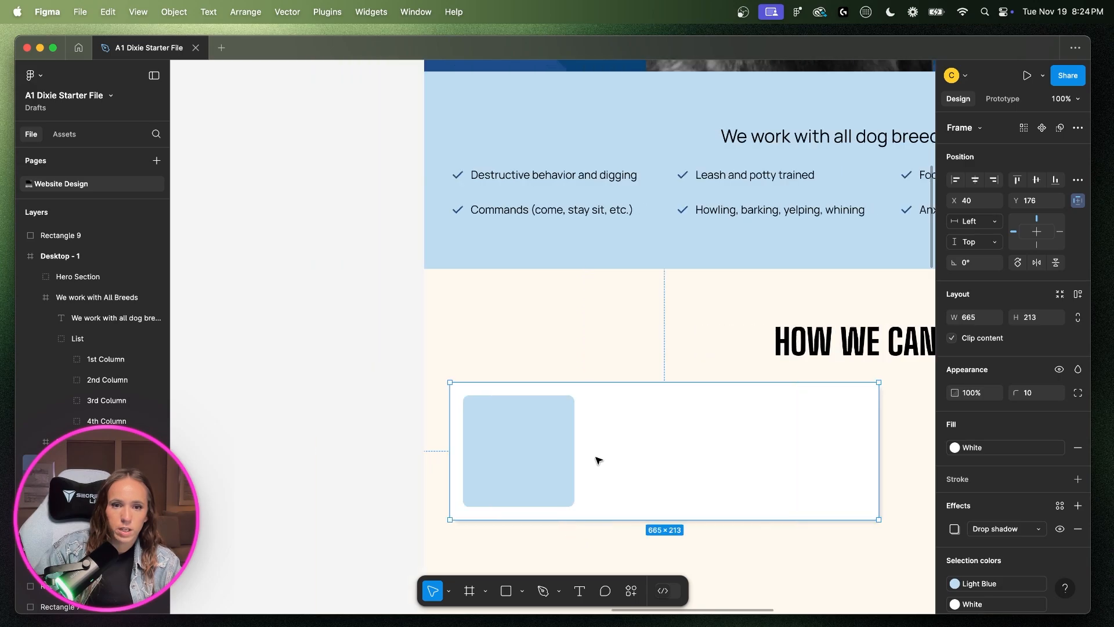
- Wrap the light blue square in an auto layout frame with horizontal and vertical padding of 0
click(532, 460)
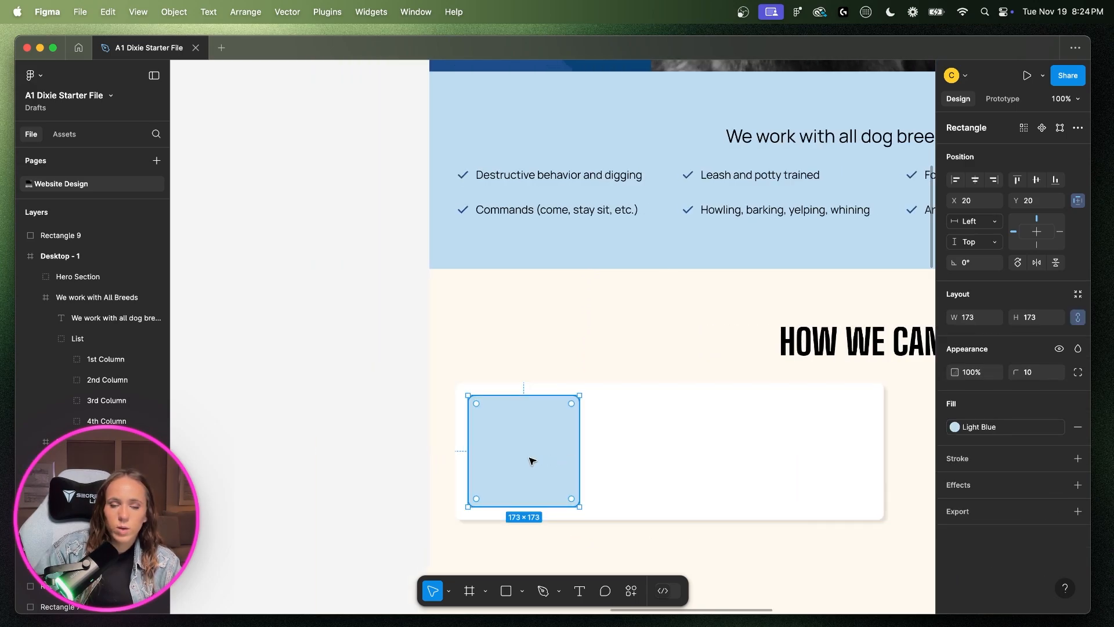
key(shift+a)
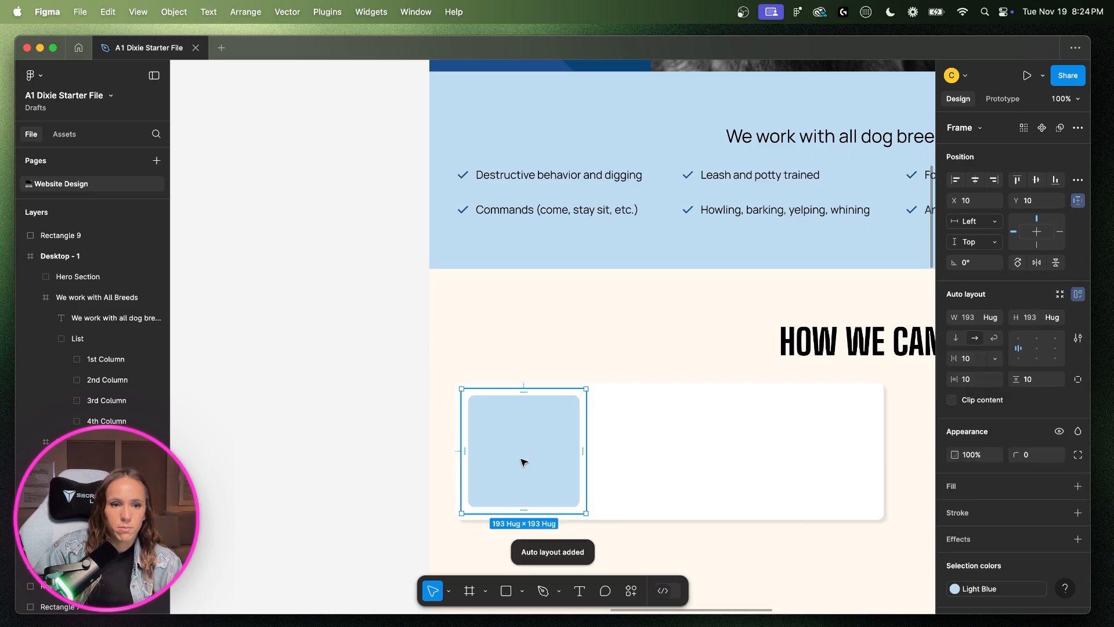
click(979, 380)
text(0)
key(Tab)
text(0)
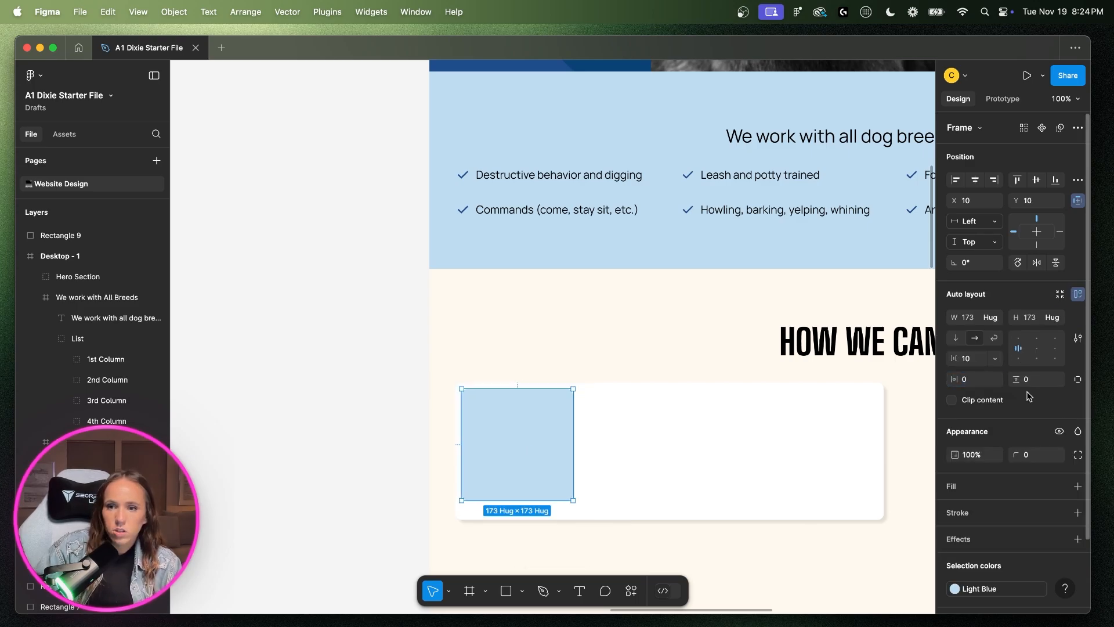
- Move the auto layout frame holding the light blue square to X 20, Y 20 inside the white card
key(Return)
key(shift+a)
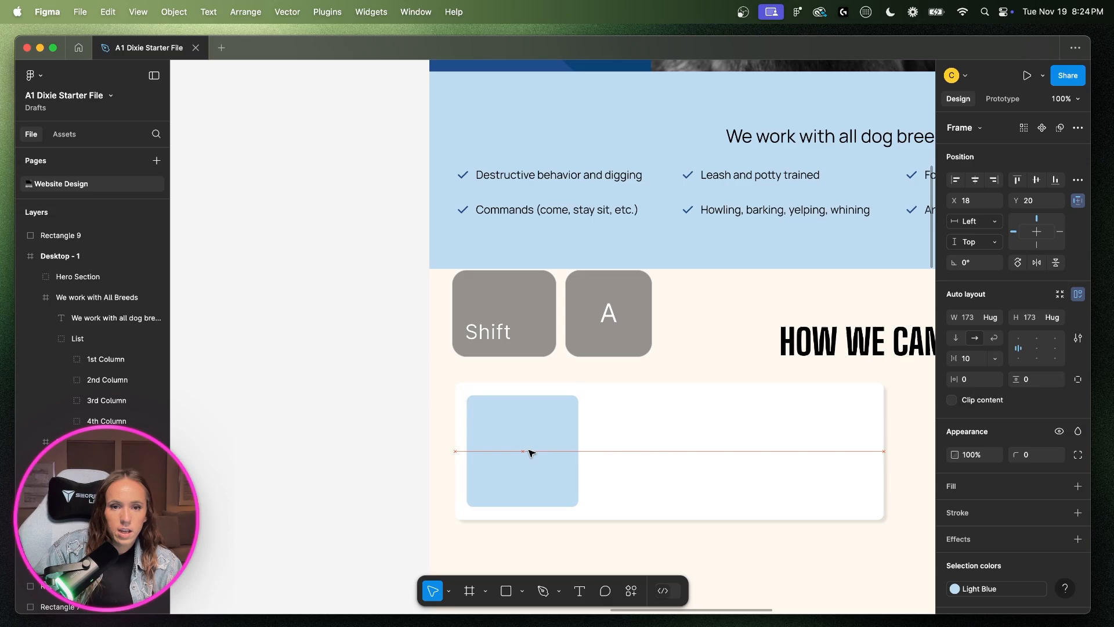
key(alt)
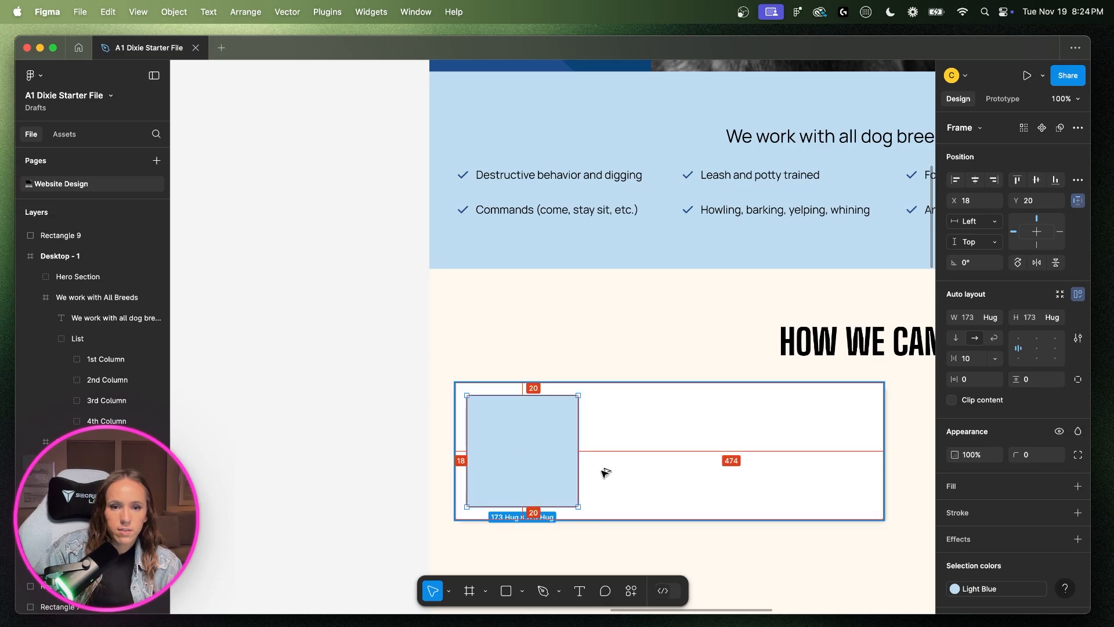
key(Right)
key(Right)
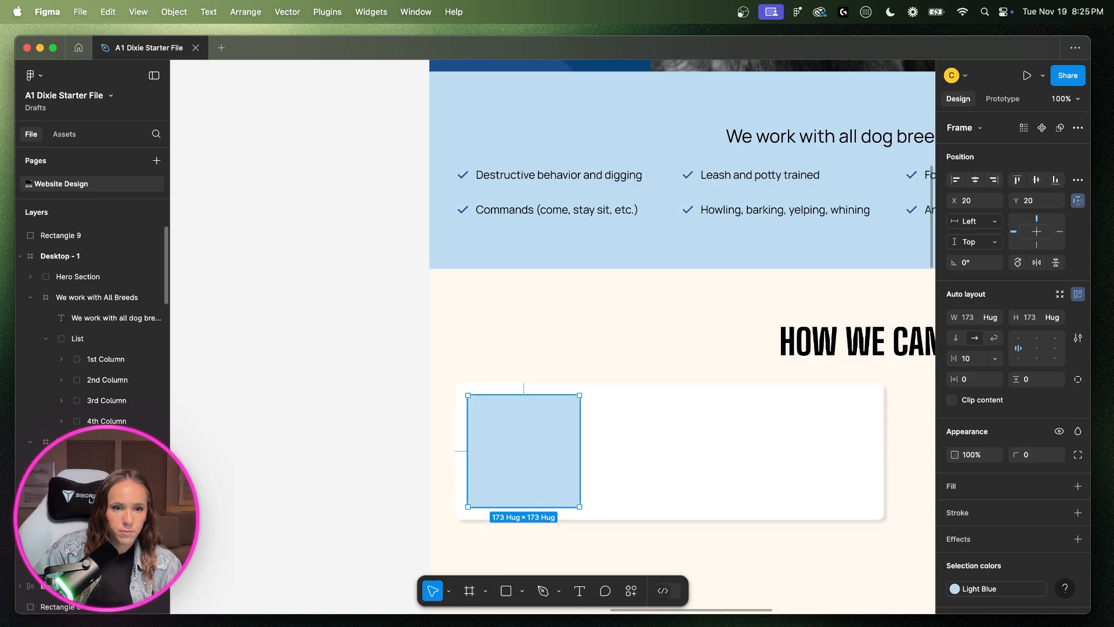
- Delete the light blue auto layout square and draw a square frame of about 174 × 174 in its place
click(62, 483)
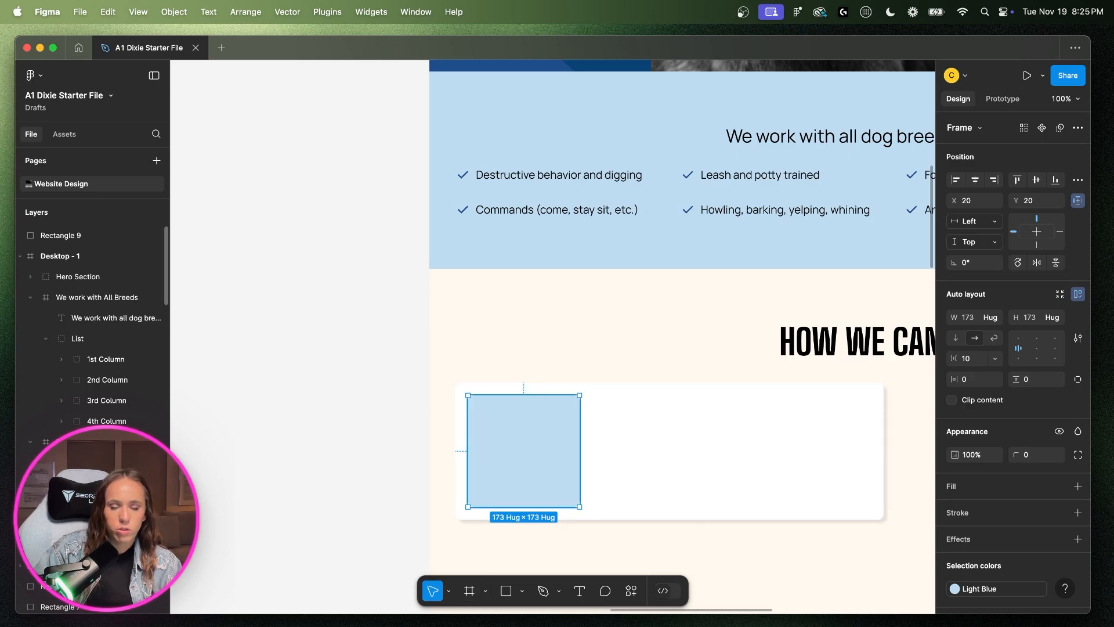
key(Delete)
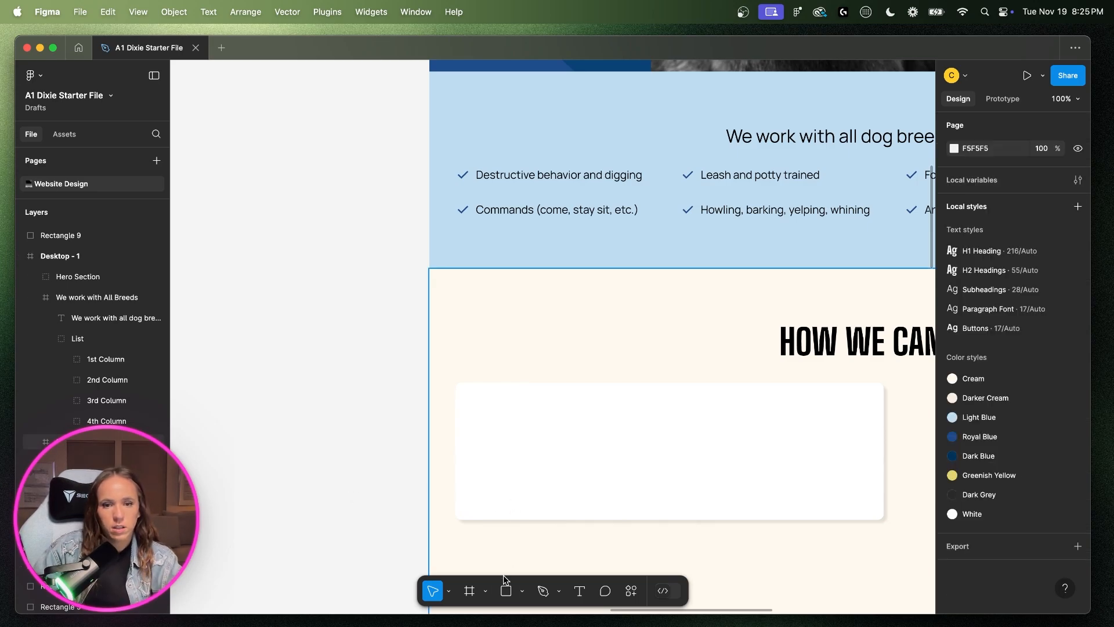
click(469, 592)
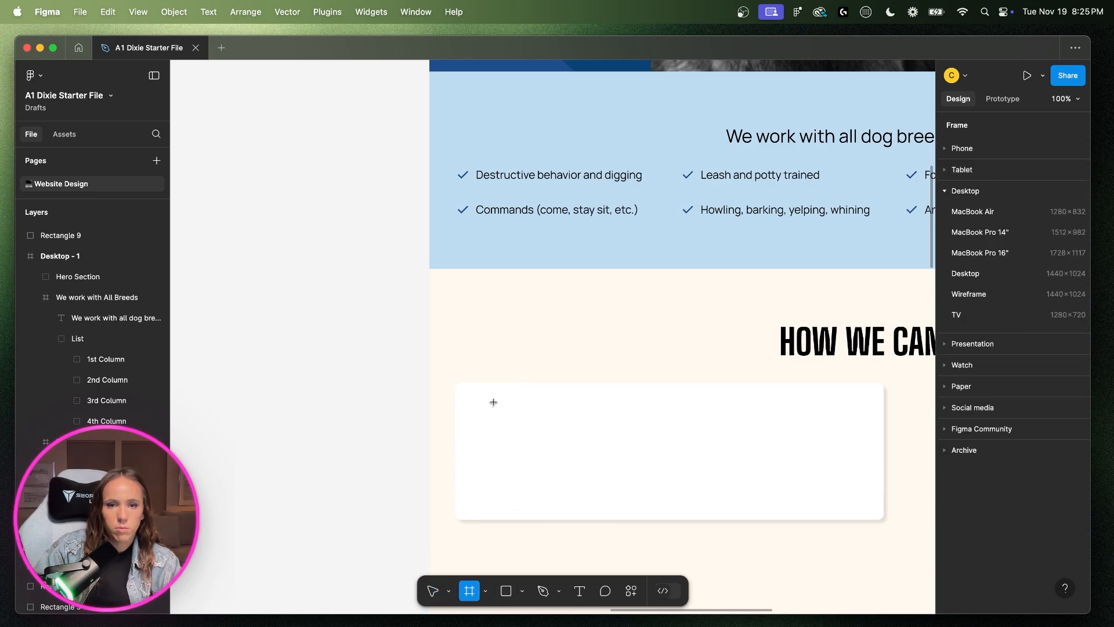
drag(475, 396, 584, 461)
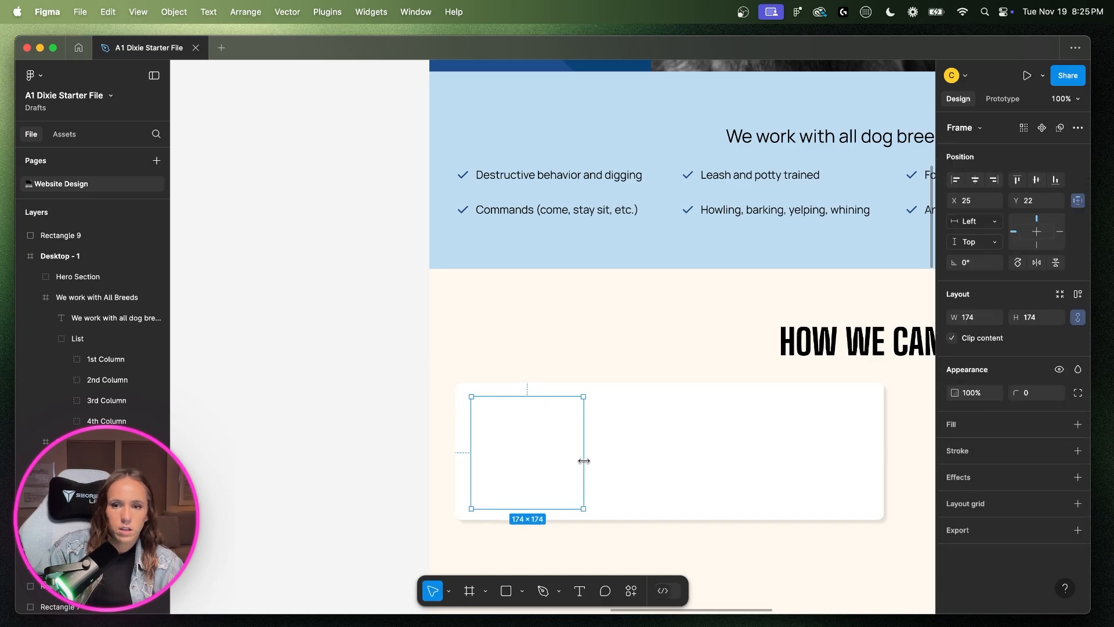
- Fill the new square frame with the Light Blue color style and set its corner radius to 10
click(1059, 425)
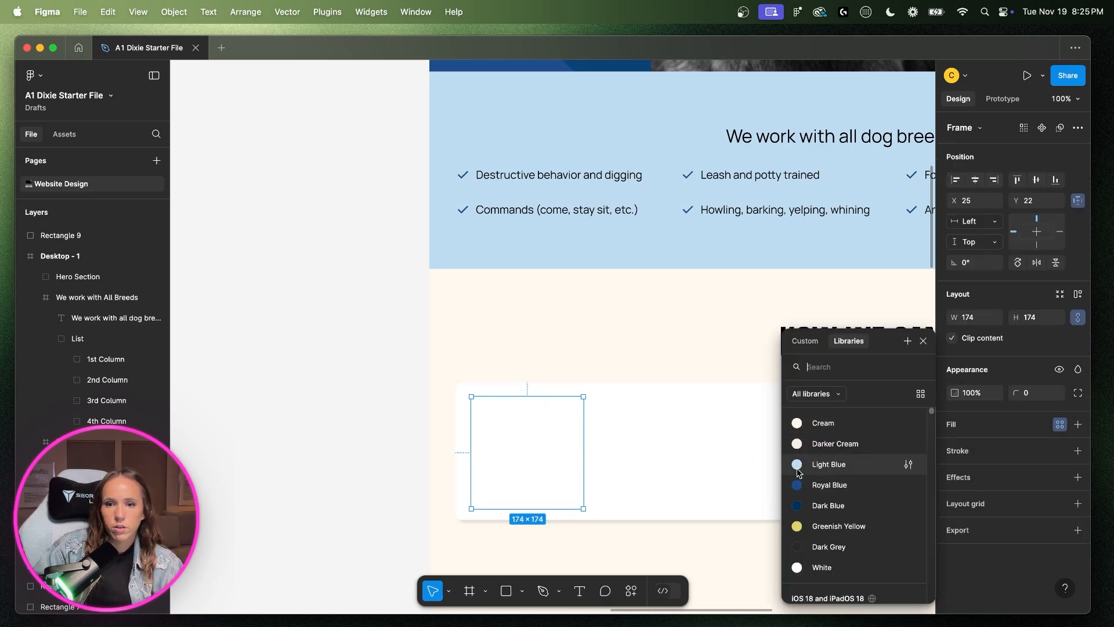
click(797, 467)
click(1039, 394)
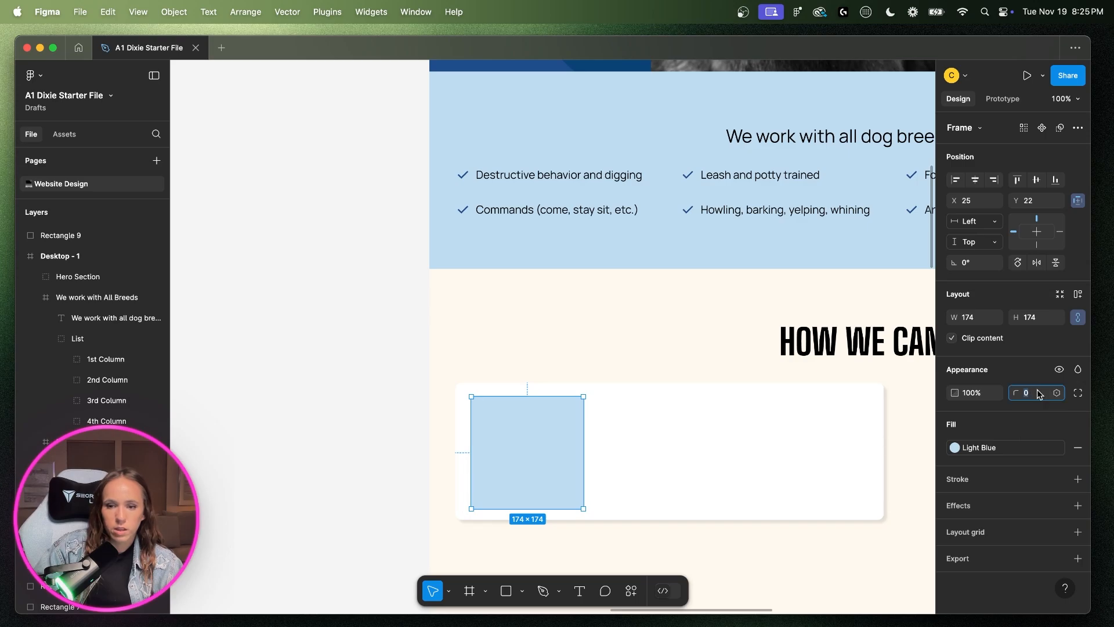
text(10)
key(Return)
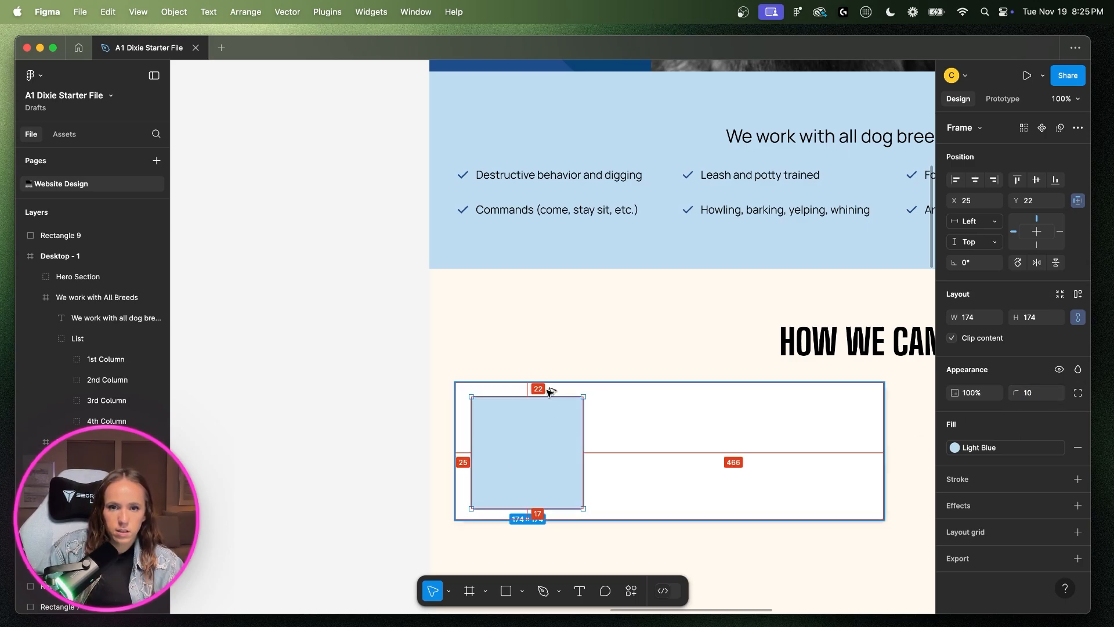
- Resize the light blue frame to 173 × 173 and position it at X 20, Y 20 inside the white card
drag(583, 397, 581, 397)
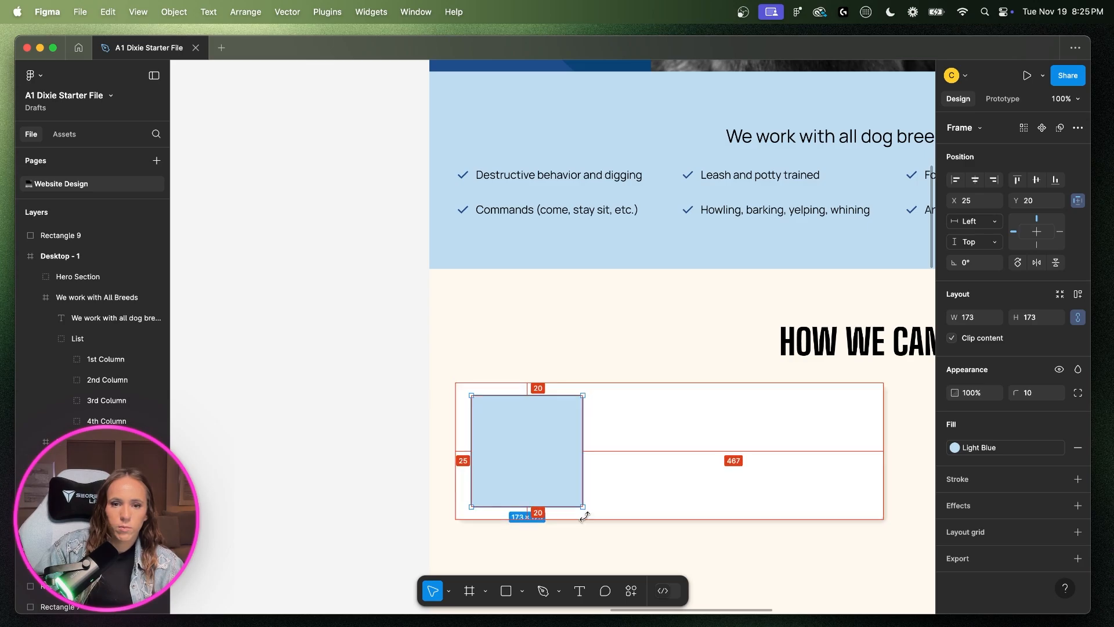
key(Left)
key(Left)
key(Left)
key(Left)
key(Left)
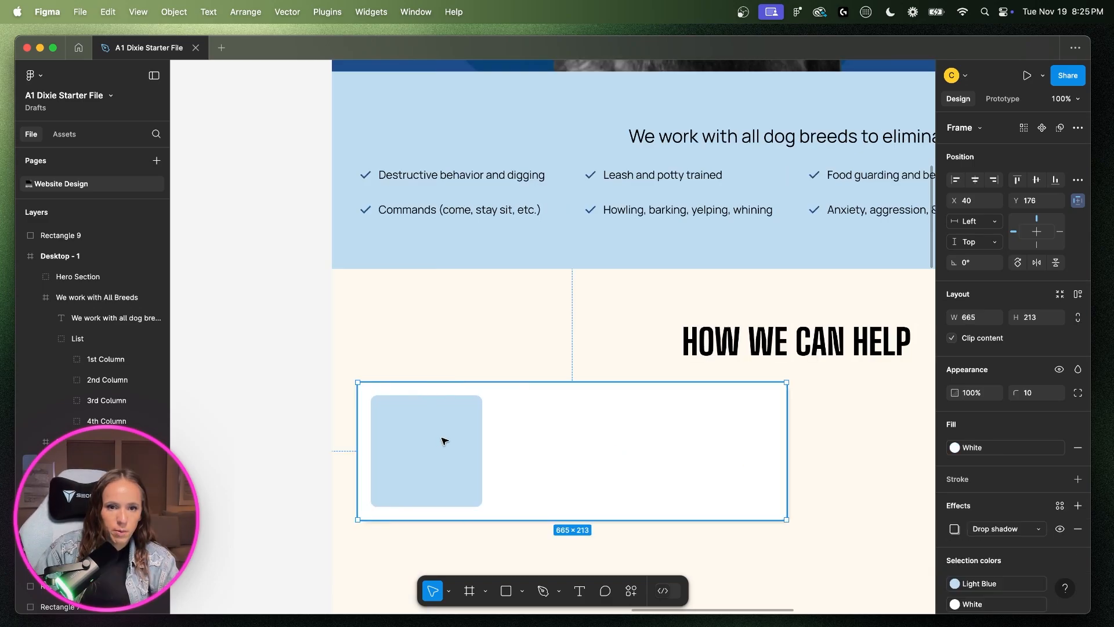
double_click(444, 441)
- Copy the Puppy Training icon from the page assets into the light blue square on the white card
scroll(444, 441, left, 4)
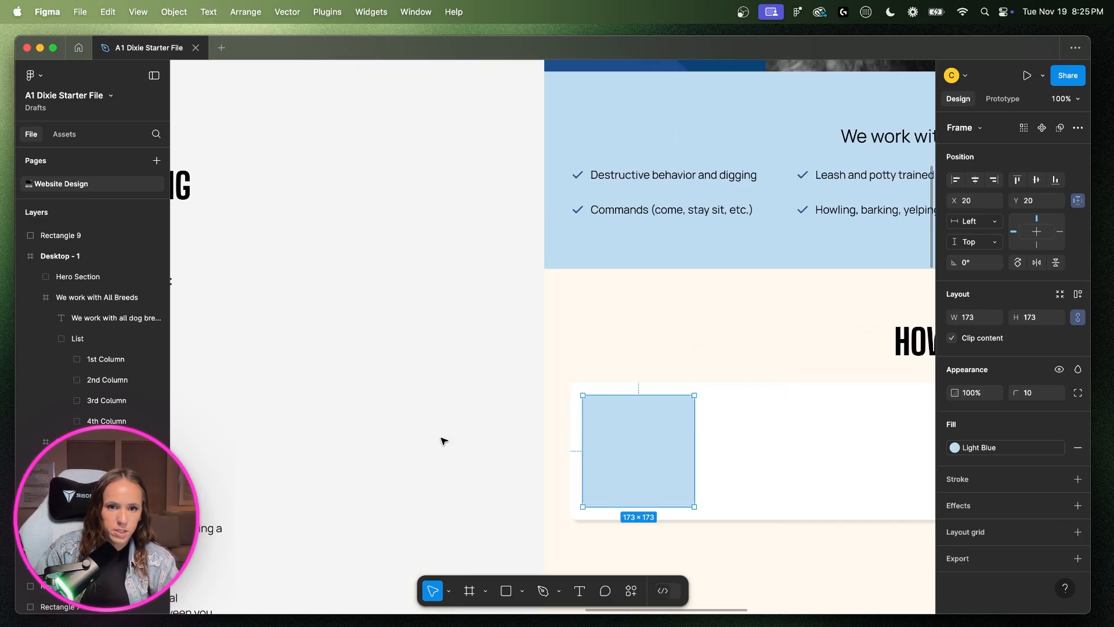
scroll(444, 441, left, 4)
scroll(444, 441, right, 5)
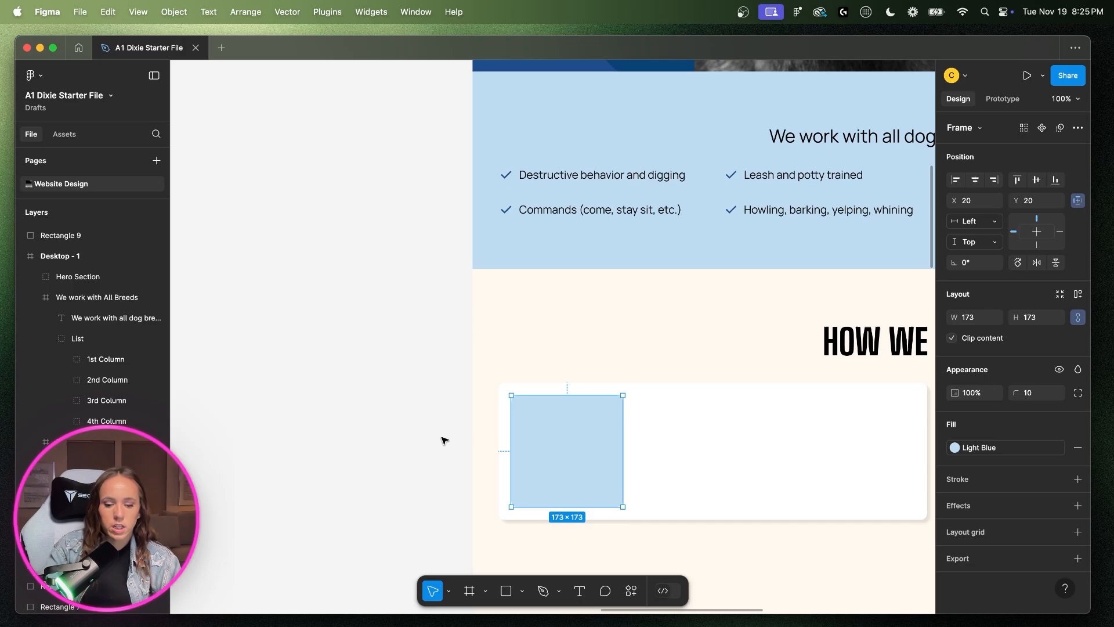
key(minus)
scroll(443, 441, left, 5)
scroll(442, 440, left, 10)
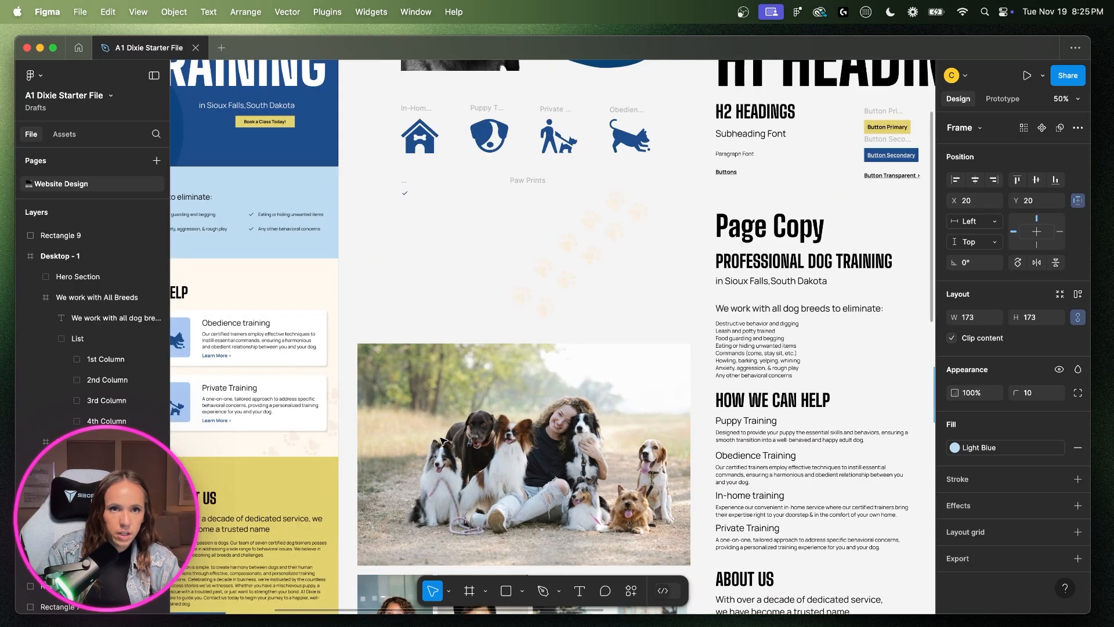
scroll(270, 394, left, 2)
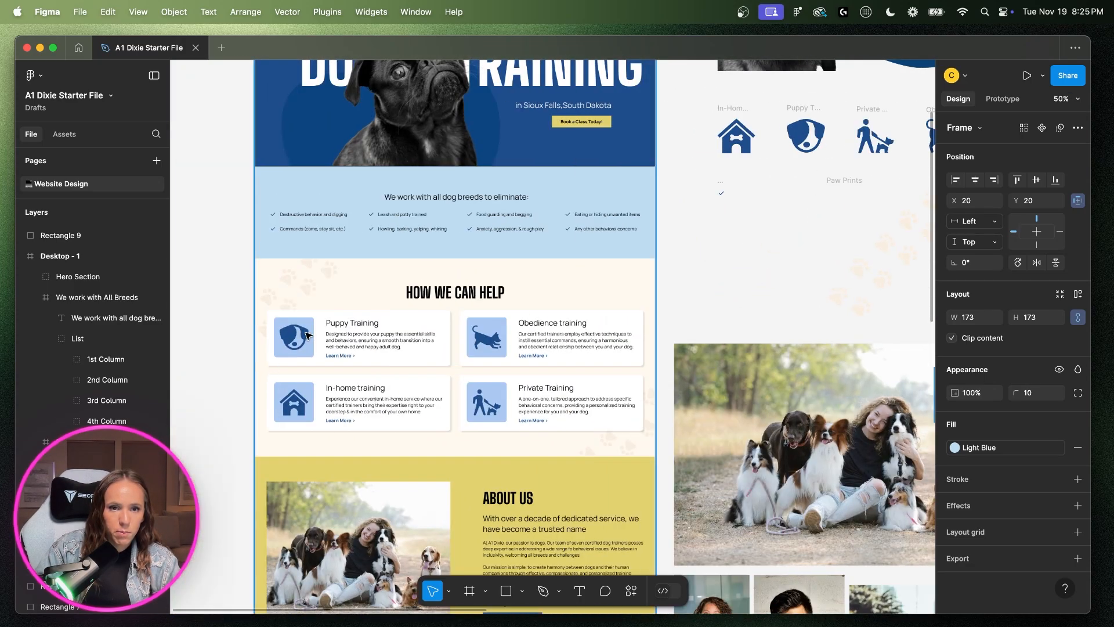
scroll(600, 235, up, 3)
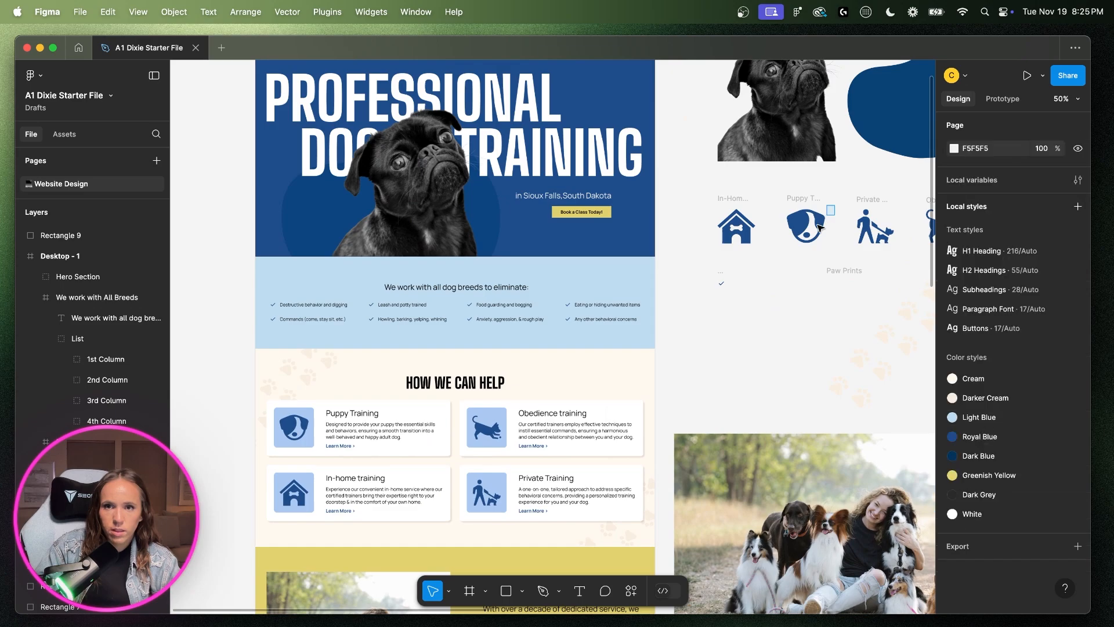
click(798, 238)
scroll(787, 383, right, 15)
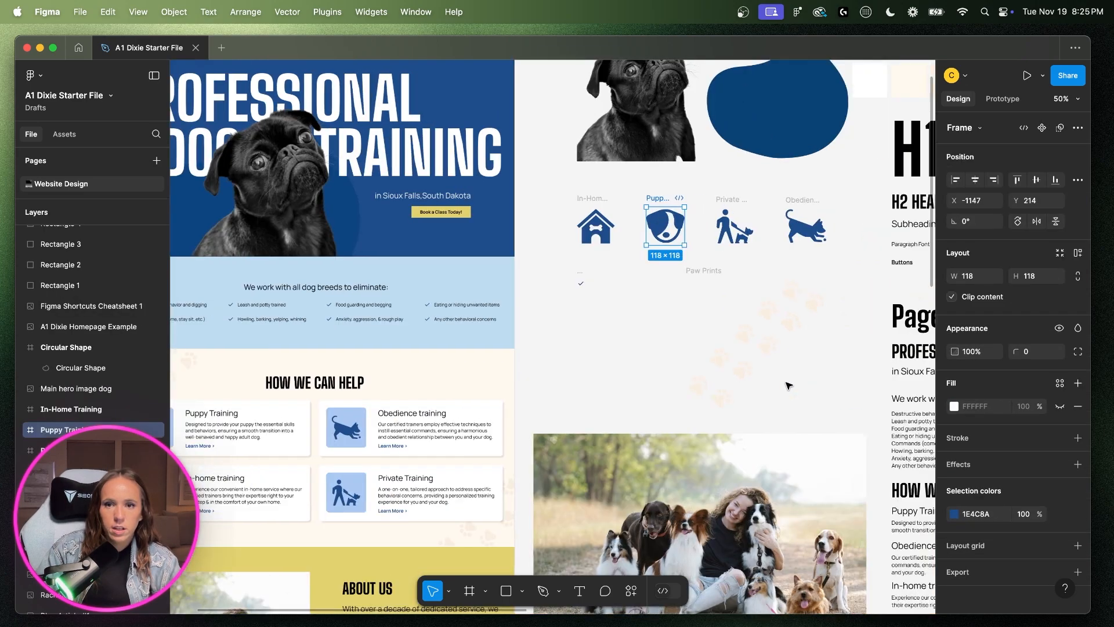
click(788, 489)
click(789, 489)
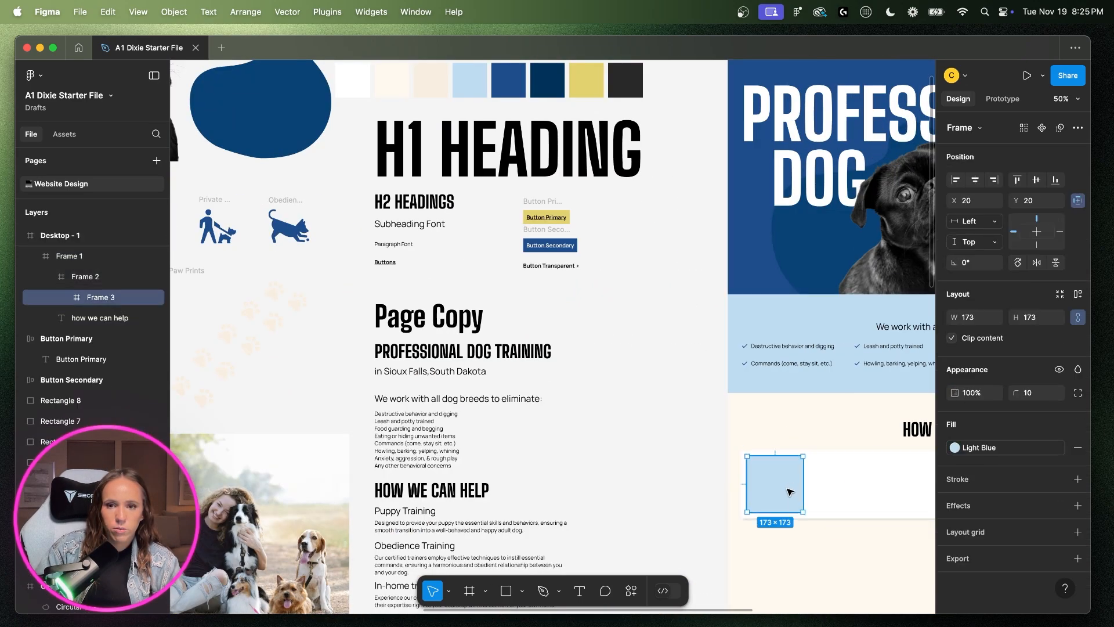
key(super+c)
key(super+v)
key(shift+0)
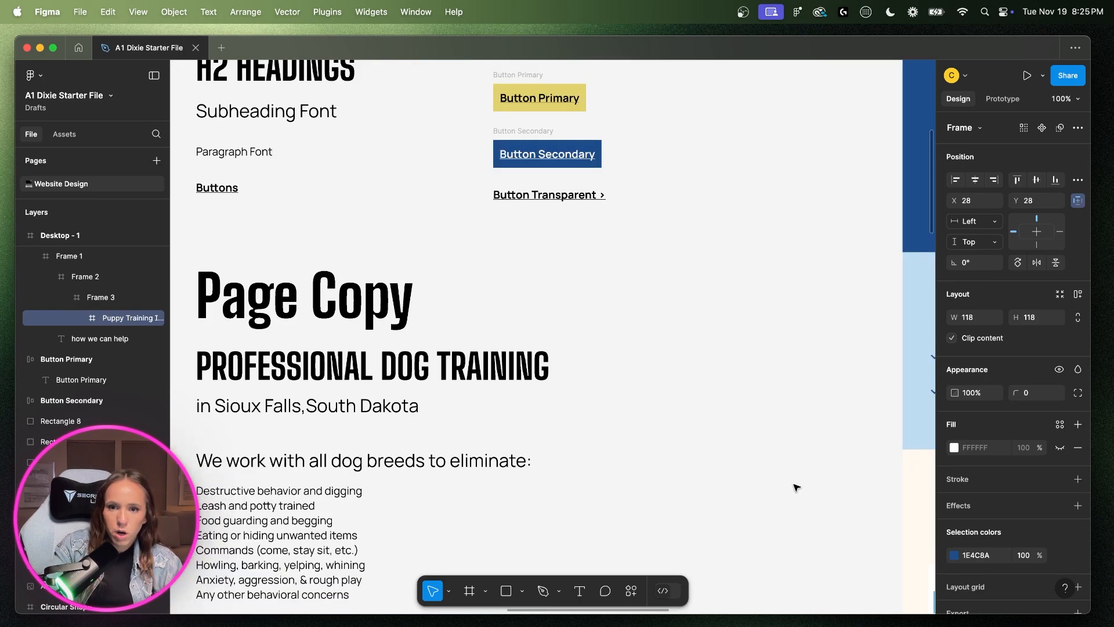
- Enlarge the puppy icon proportionally from its center to about 134 × 134 within the light blue square
scroll(796, 488, right, 10)
scroll(760, 485, down, 6)
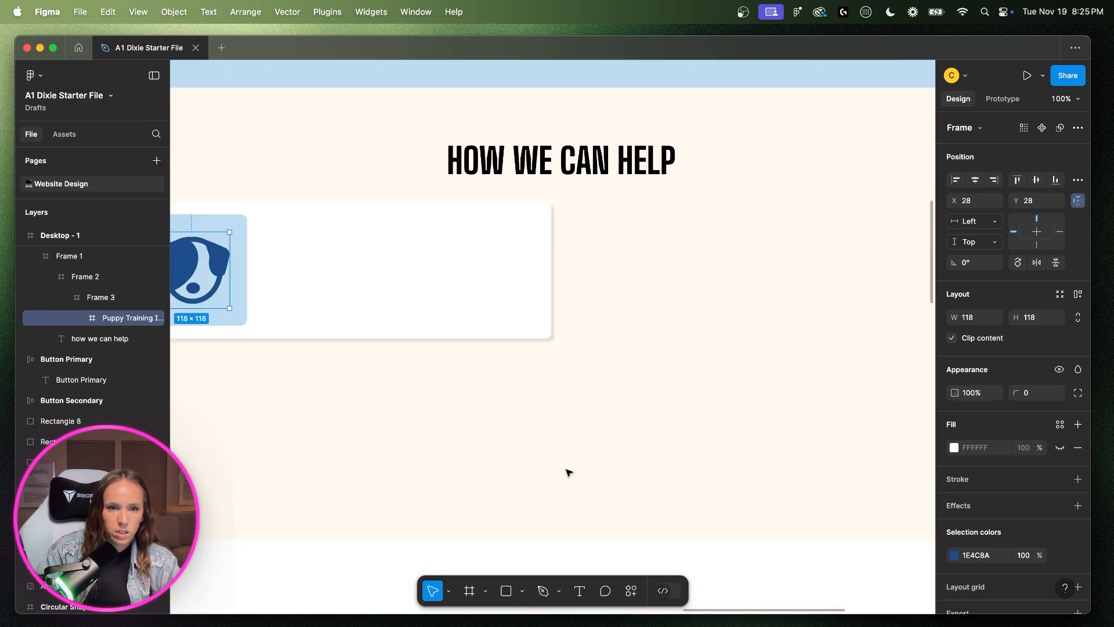
scroll(558, 459, left, 3)
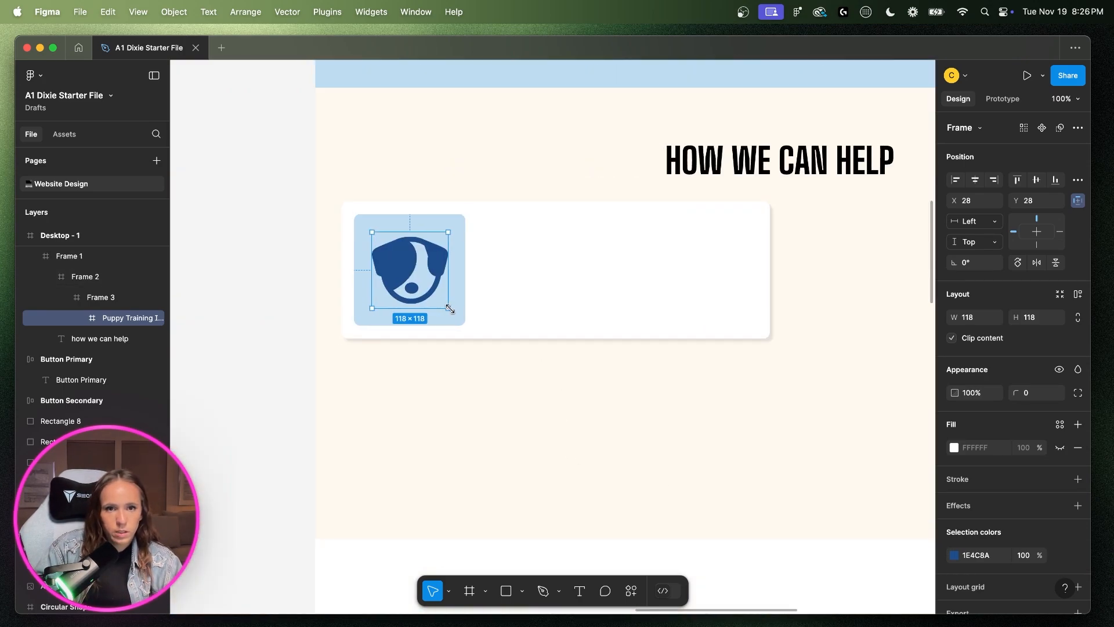
drag(450, 309, 446, 322)
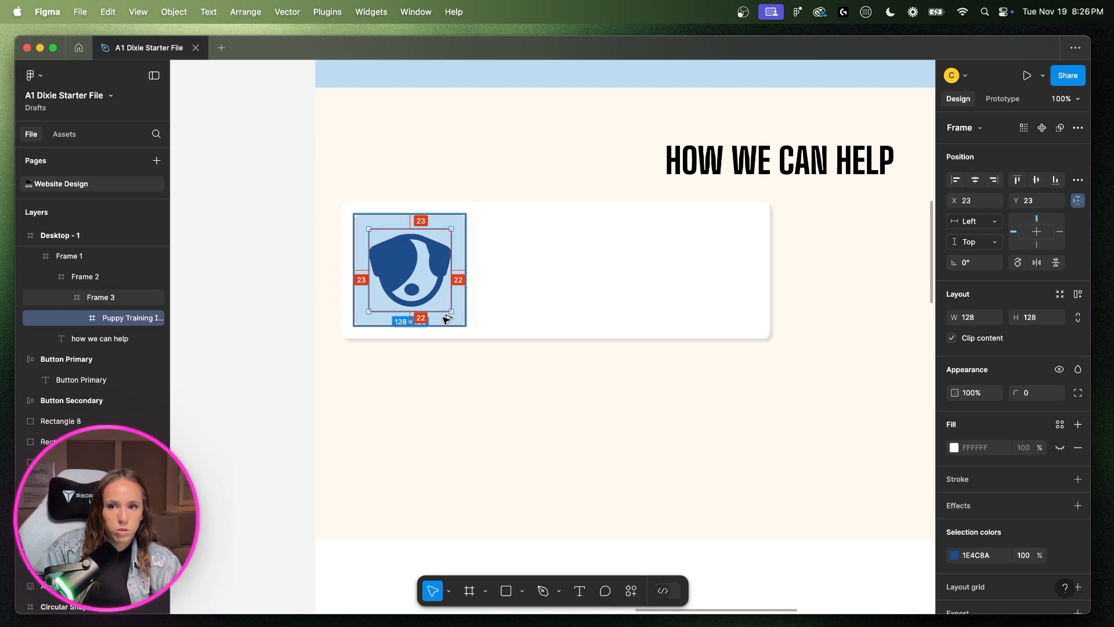
drag(451, 310, 453, 320)
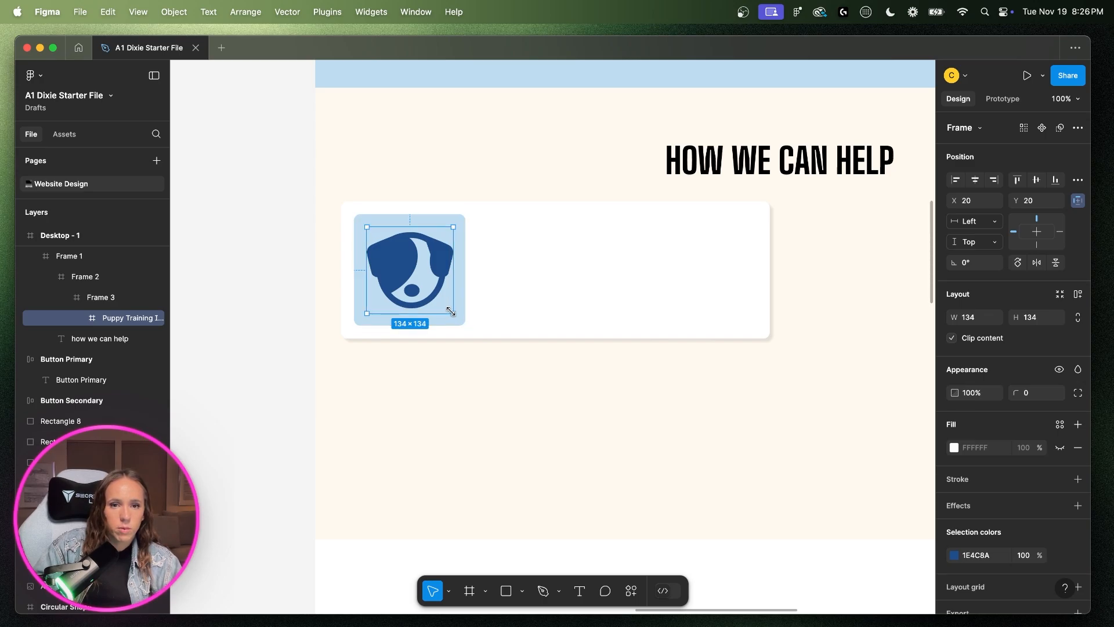
drag(451, 311, 451, 311)
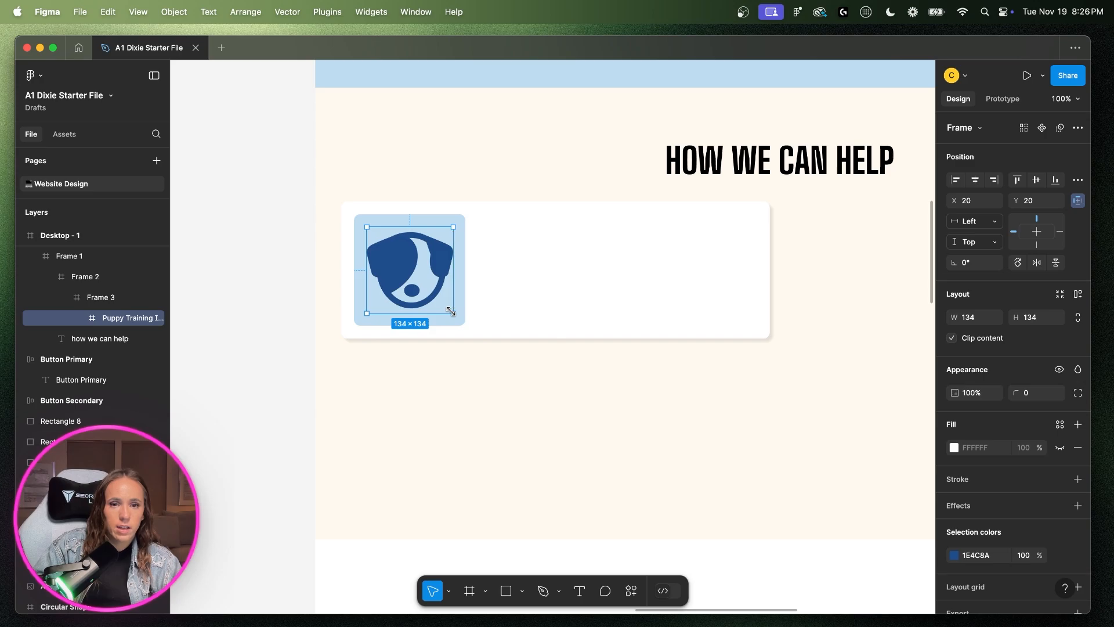
- Resize the puppy icon to 133 × 133, set both its constraints to Center, and check its spacing inside the square
key(alt)
key(shift+2)
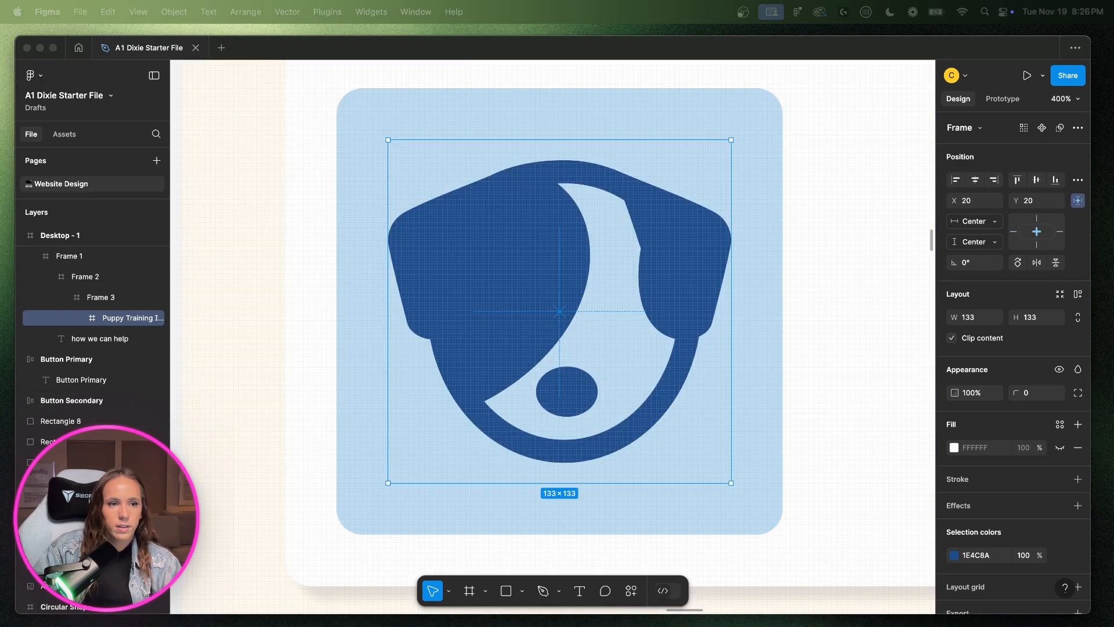
click(690, 520)
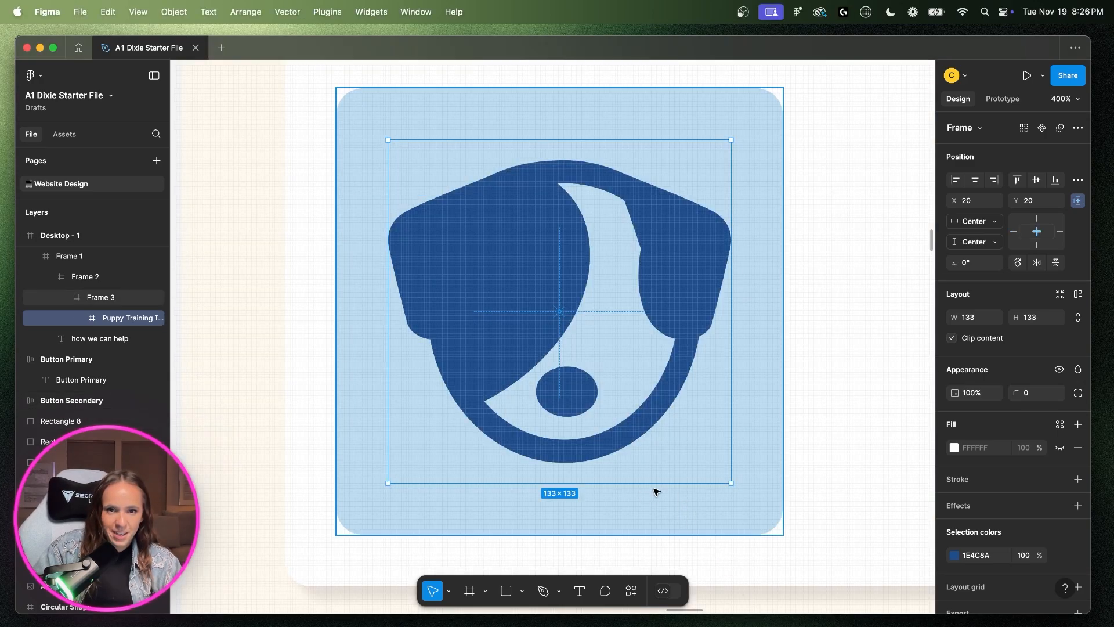
key(alt)
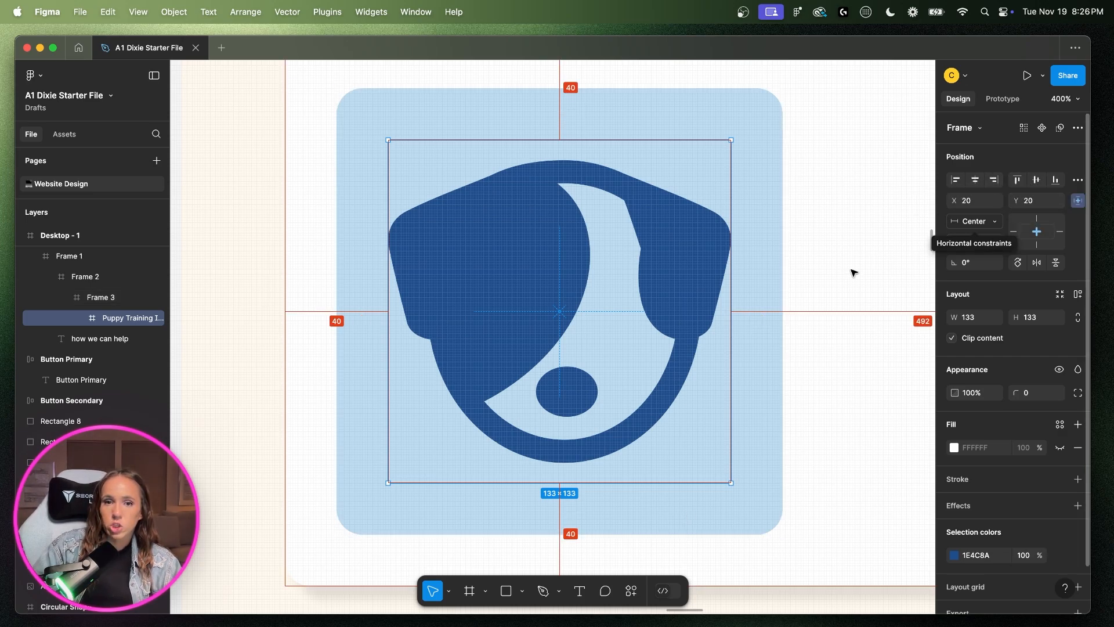
key(shift+0)
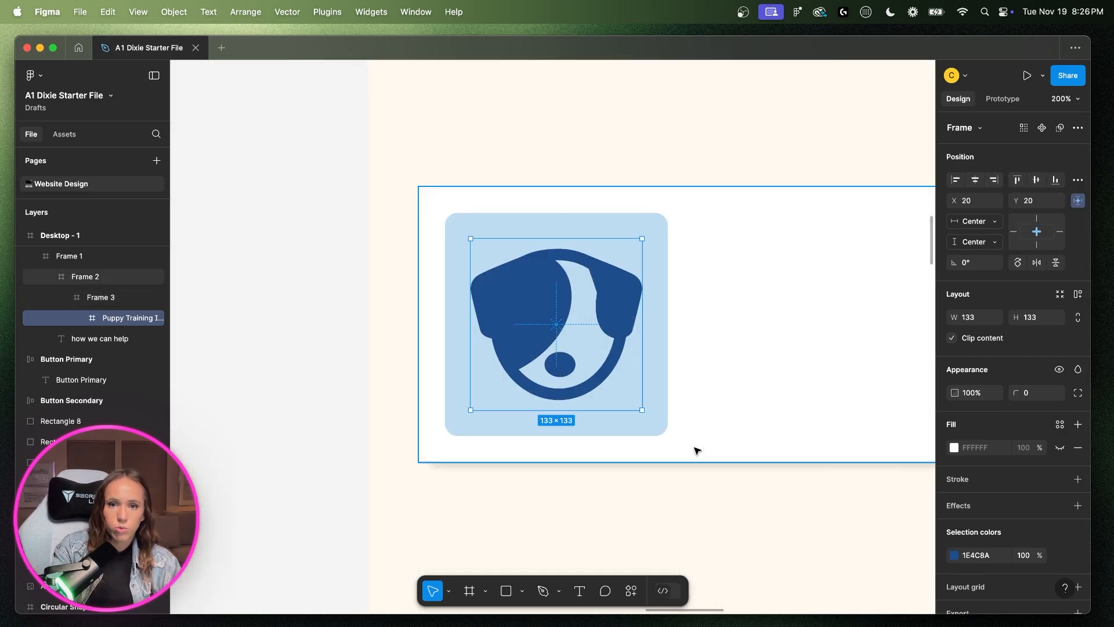
scroll(699, 441, right, 3)
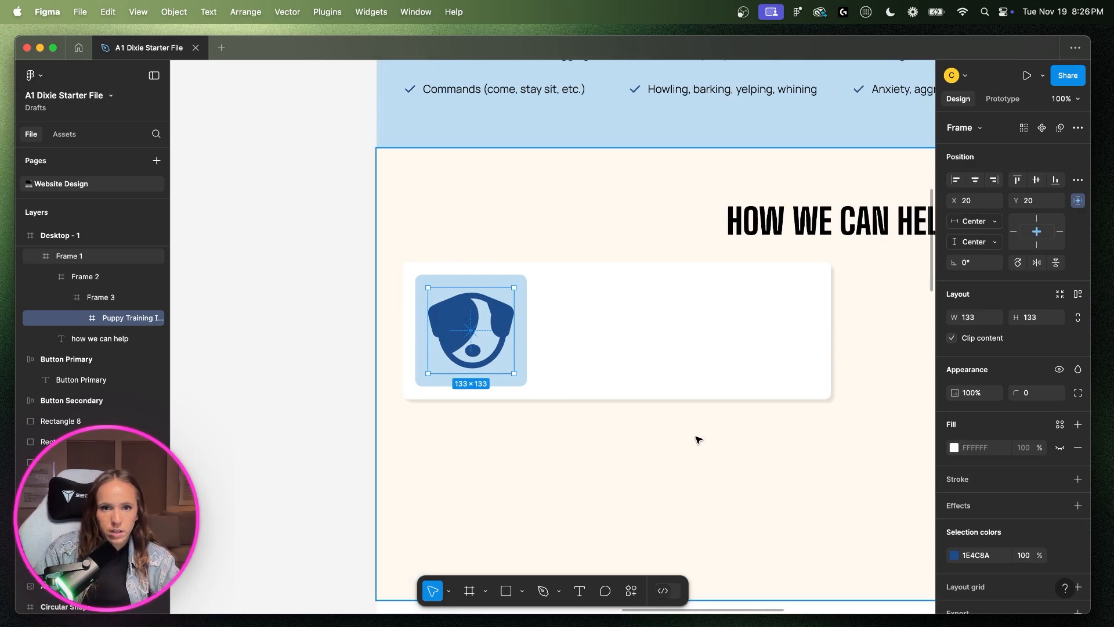
- Compare the white puppy card with the How We Can Help cards in the example homepage
click(562, 322)
double_click(458, 310)
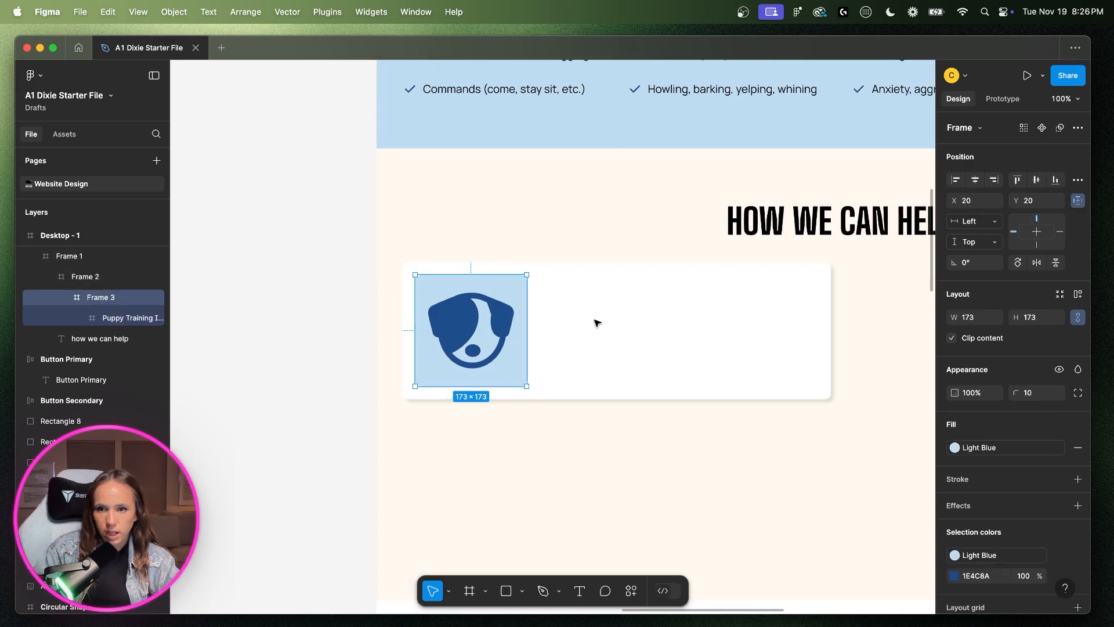
click(615, 326)
key(minus)
scroll(639, 336, left, 10)
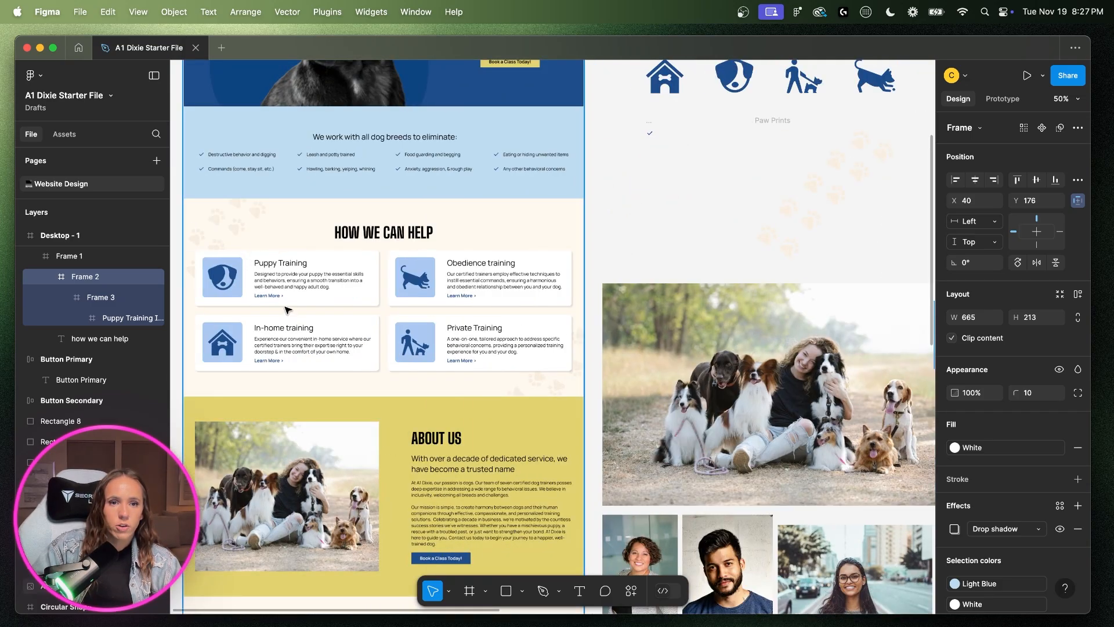
scroll(464, 331, right, 8)
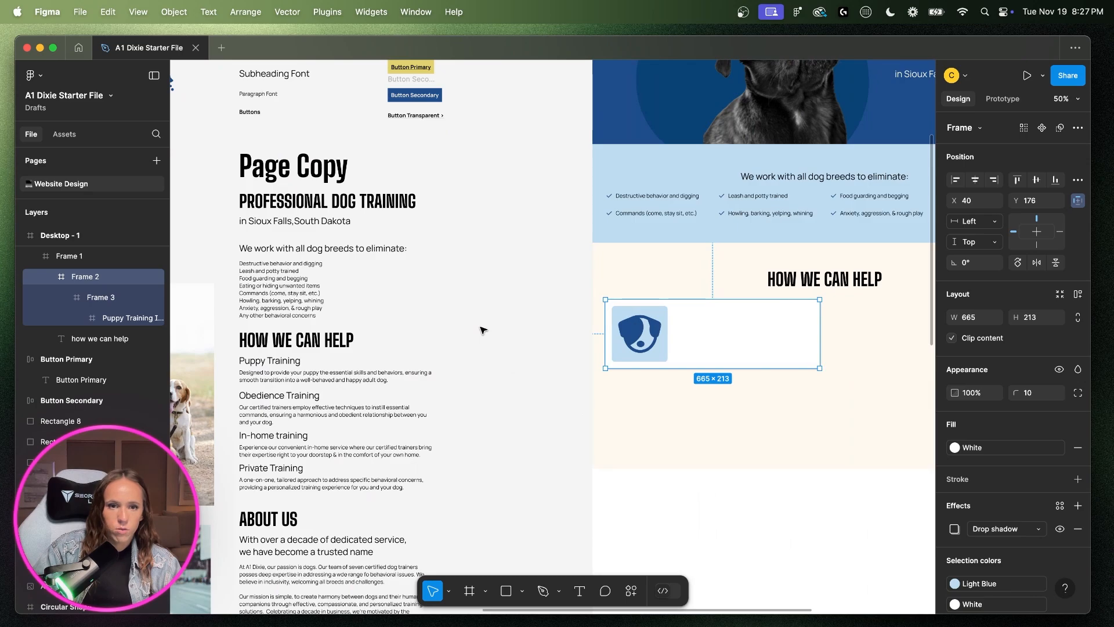
- Rename the light blue square frame on the white card as Icon
click(637, 341)
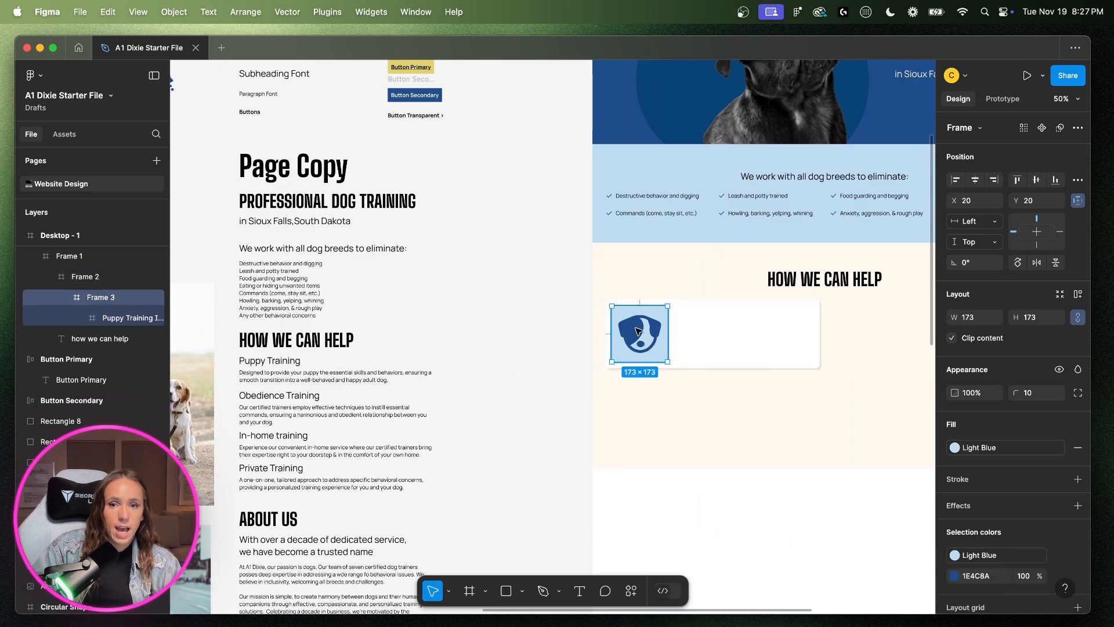
click(63, 303)
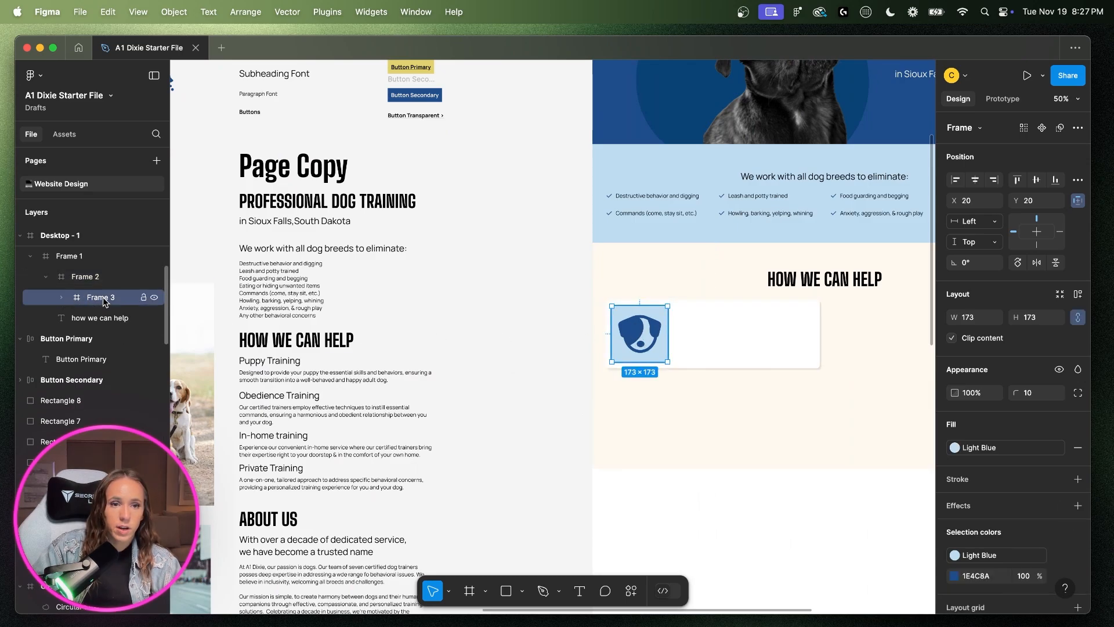
right_click(107, 302)
click(137, 323)
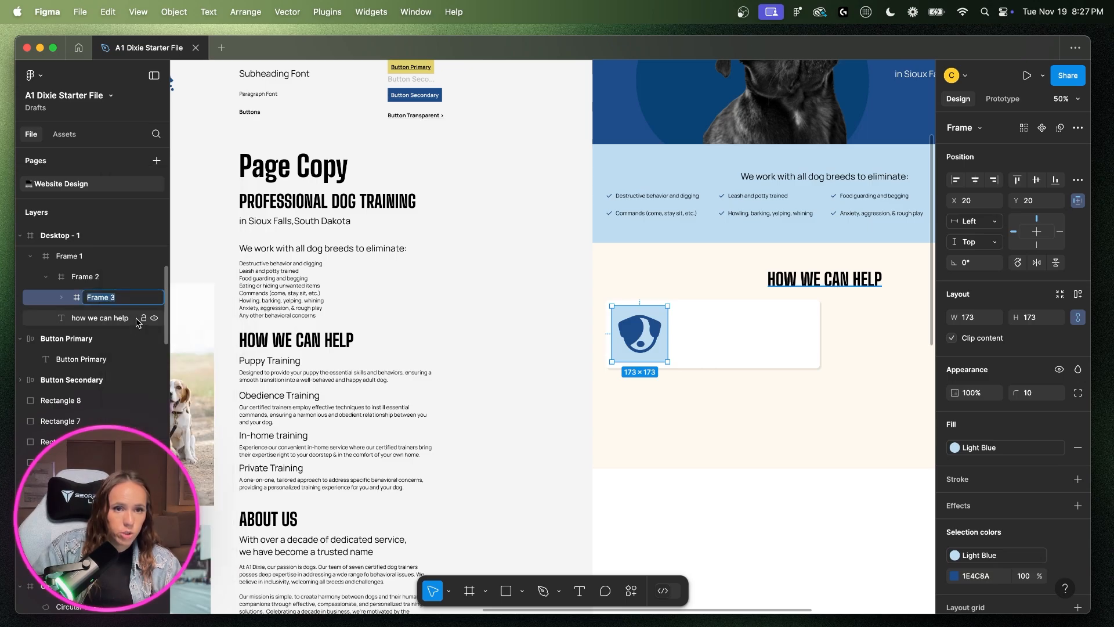
text(Icon)
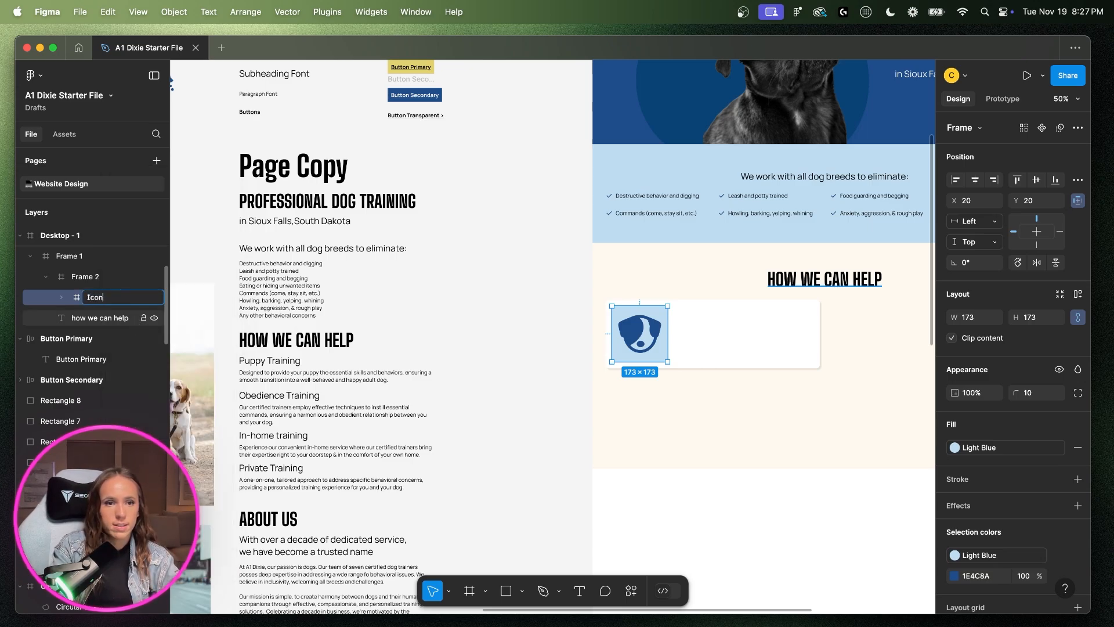
key(Return)
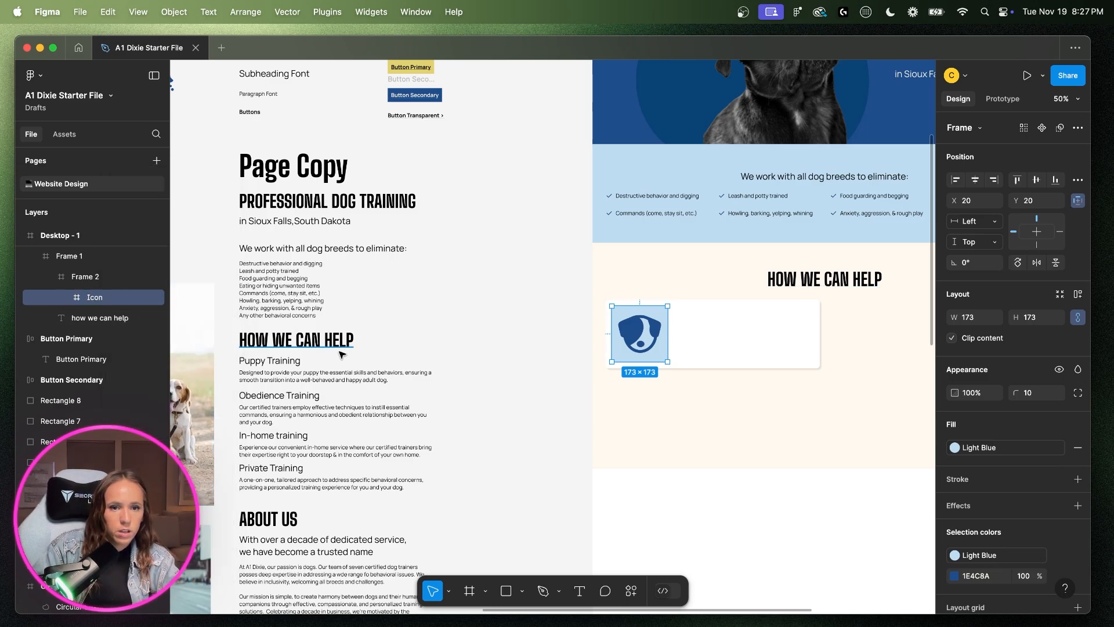
- Copy the Puppy Training heading and its description from the page copy into the white card
click(432, 356)
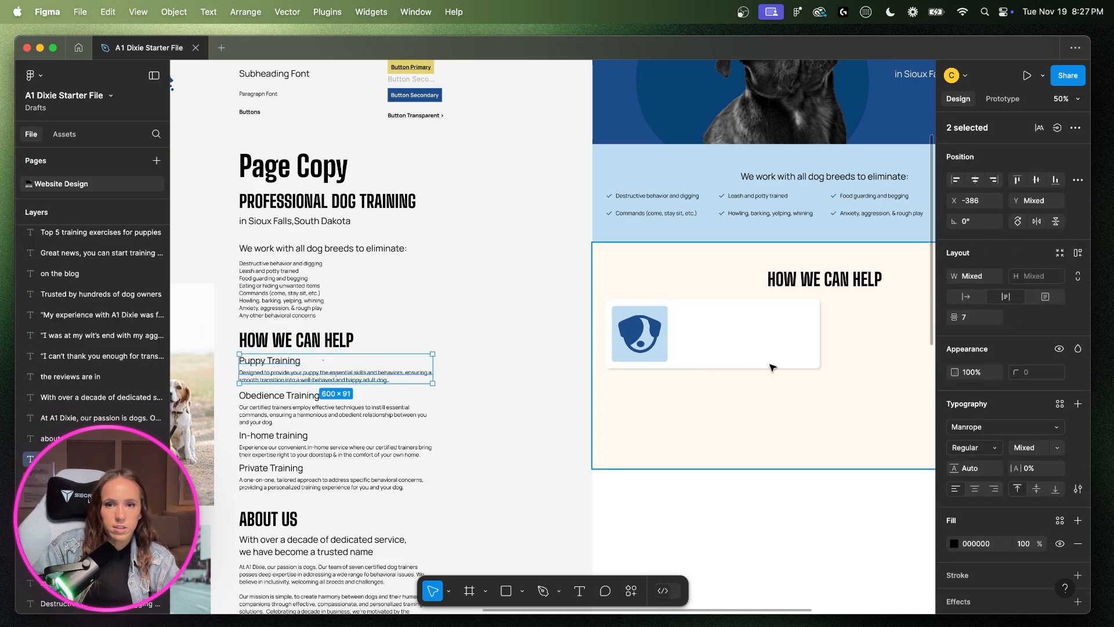
click(734, 350)
click(735, 350)
key(cmd+v)
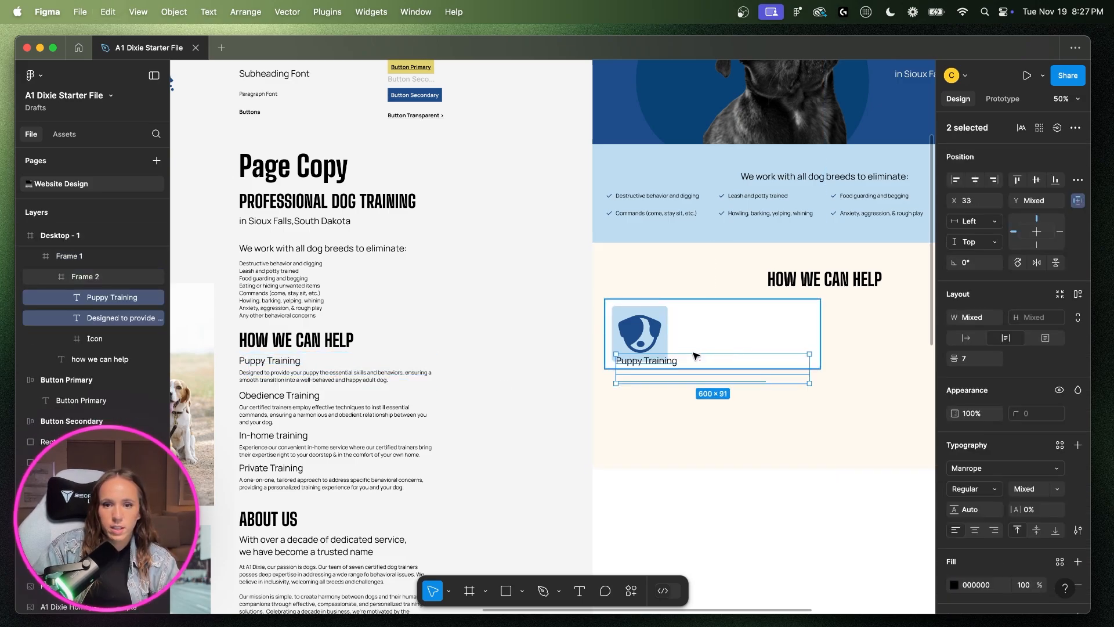
- Move the pasted heading and description up and beside the puppy icon square, placing them at X 223
key(shift+Up)
key(shift+Up)
key(shift+Up)
key(shift+Up)
key(shift+Up)
key(shift+Right)
key(shift+Right)
key(shift+Right)
key(shift+Right)
key(shift+Right)
key(shift+Right)
key(shift+Right)
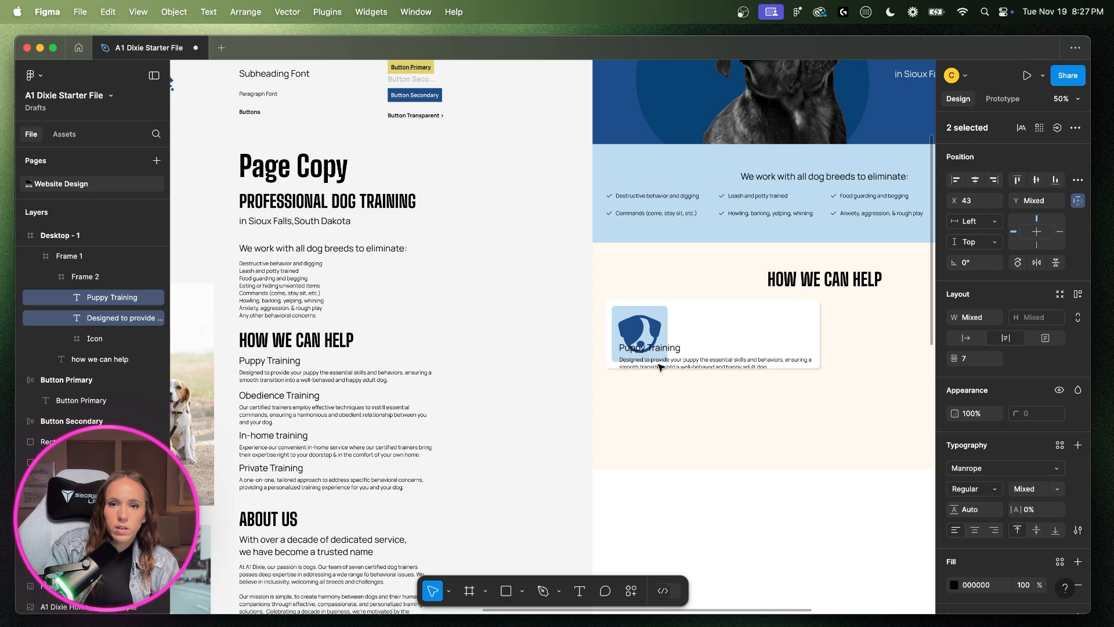
key(shift+Up)
key(shift+Up)
key(shift+Up)
key(shift+Up)
key(shift+Up)
key(shift+Up)
key(shift+Up)
key(shift+Up)
key(shift+Right)
key(shift+Right)
key(shift+Right)
key(shift+Right)
key(shift+Right)
key(shift+Right)
key(shift+Right)
key(shift+Right)
key(shift+Right)
key(shift+Right)
key(shift+Right)
key(shift+Right)
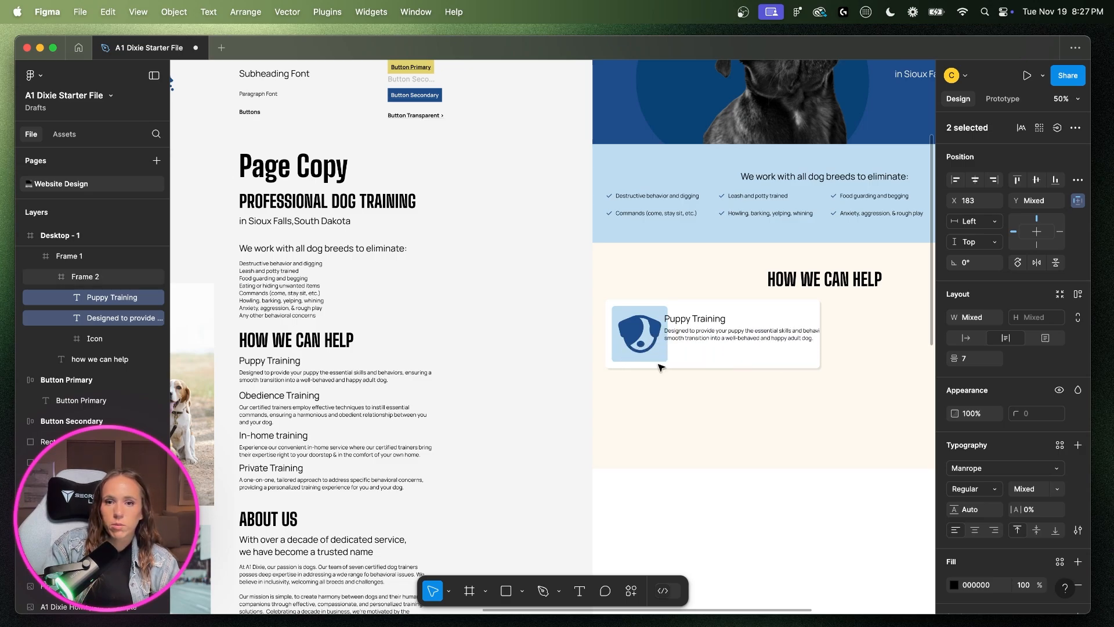
key(cmd+equal)
key(cmd+equal)
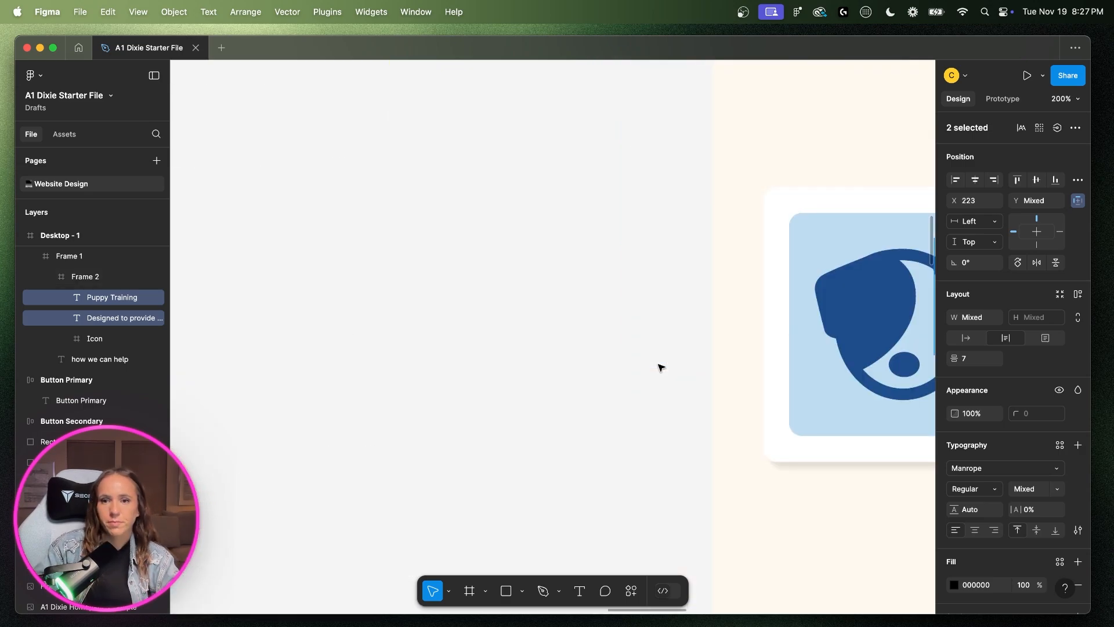
scroll(661, 367, right, 10)
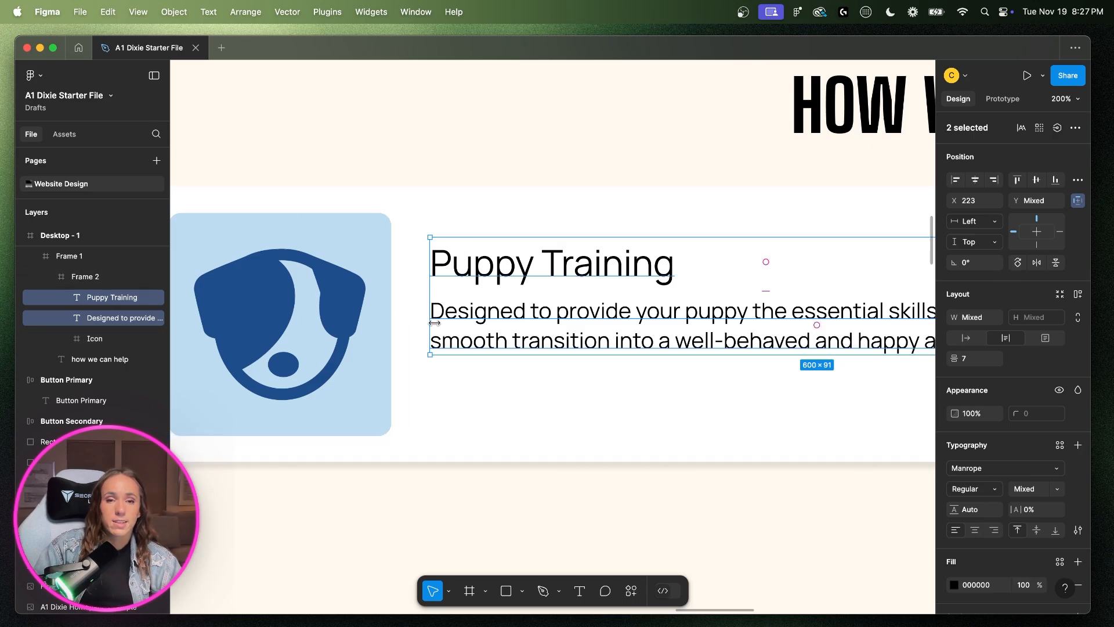
key(shift+Left)
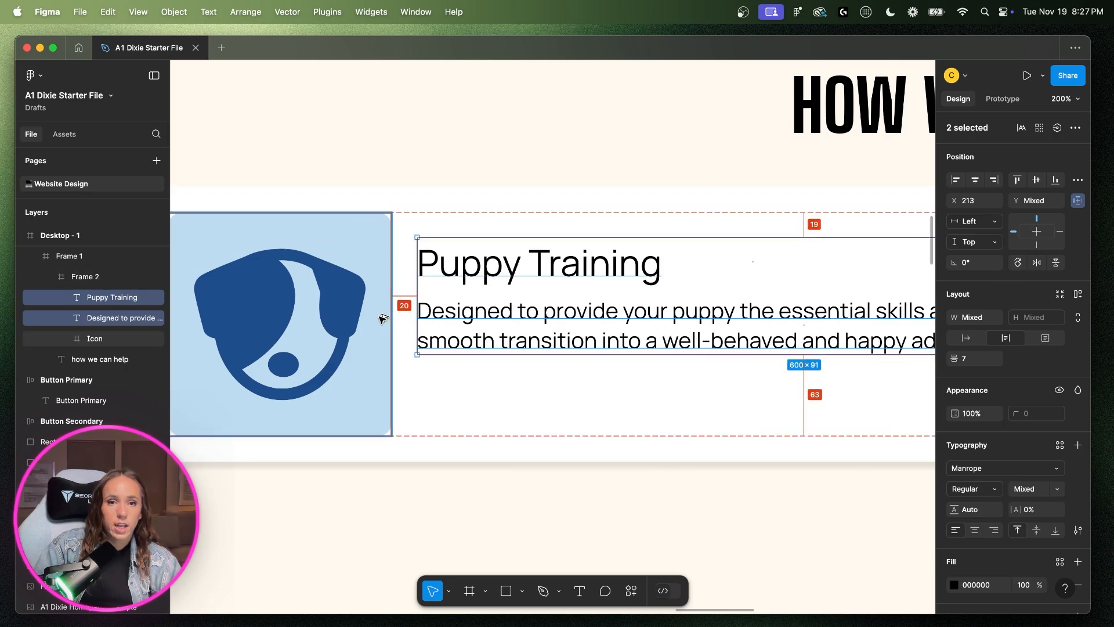
key(shift+Right)
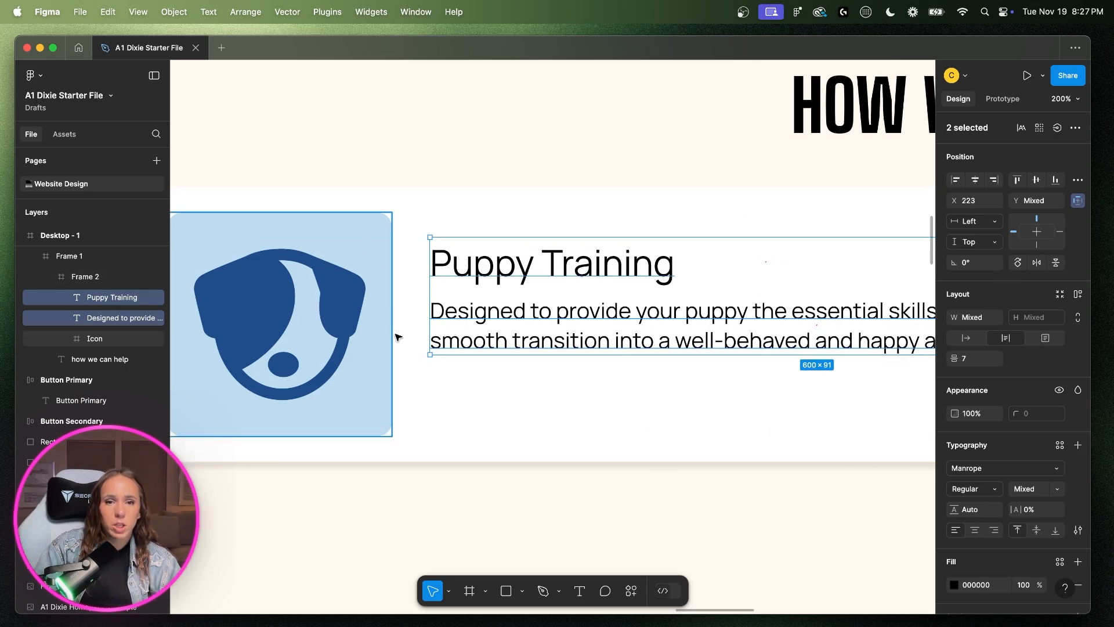
key(shift+0)
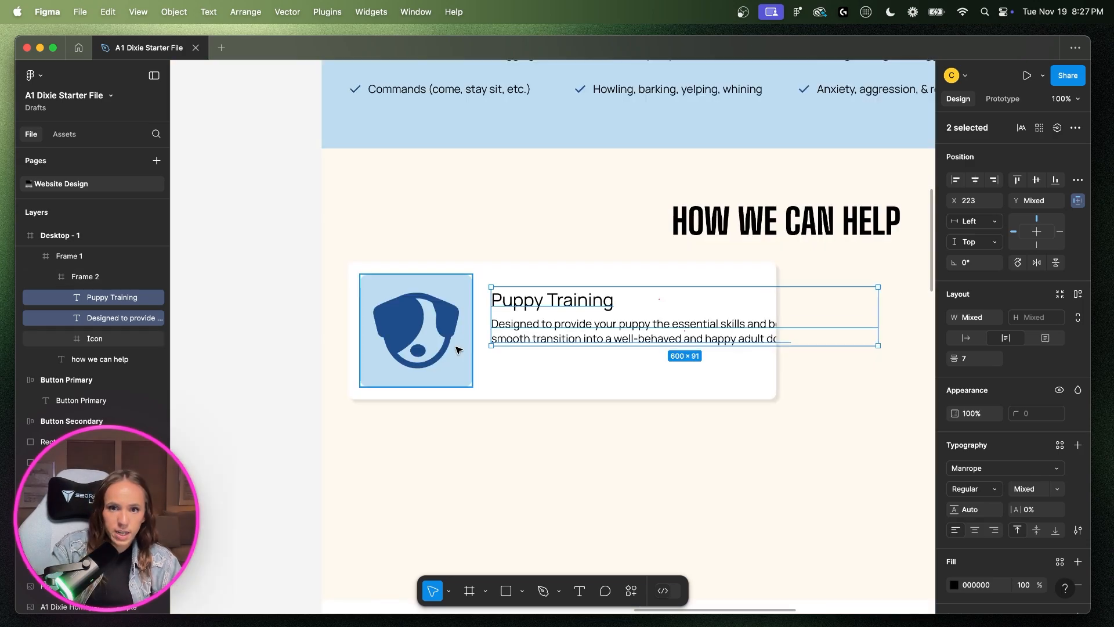
- Narrow the puppy description text box to a width of 422 so it wraps inside the card, and check its edge spacing
click(731, 398)
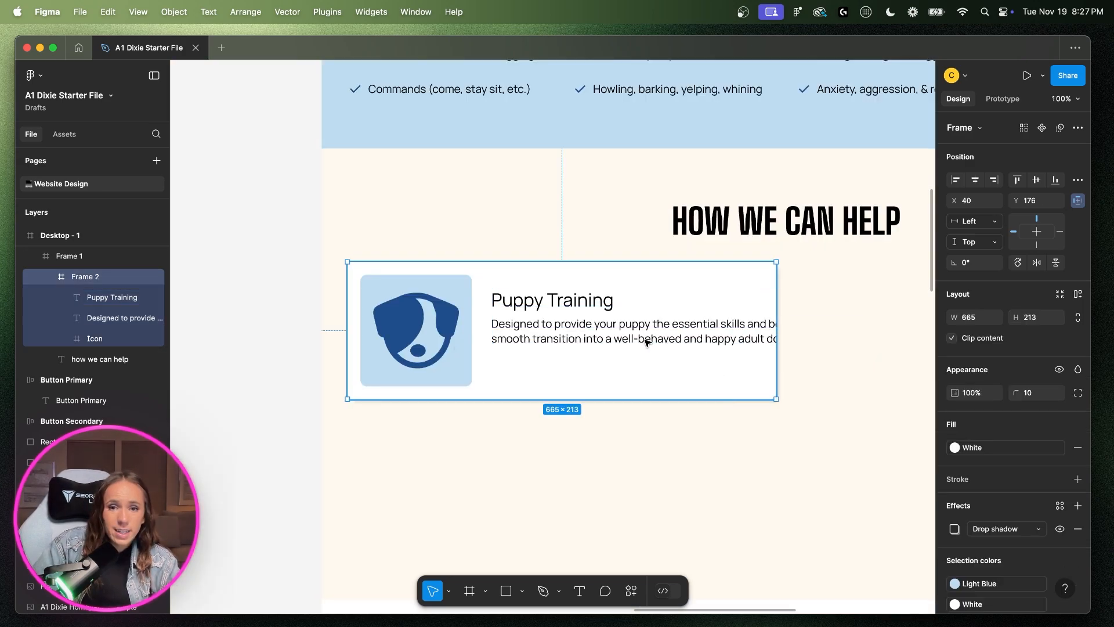
double_click(648, 342)
drag(877, 330, 766, 336)
key(super+plus)
key(super+plus)
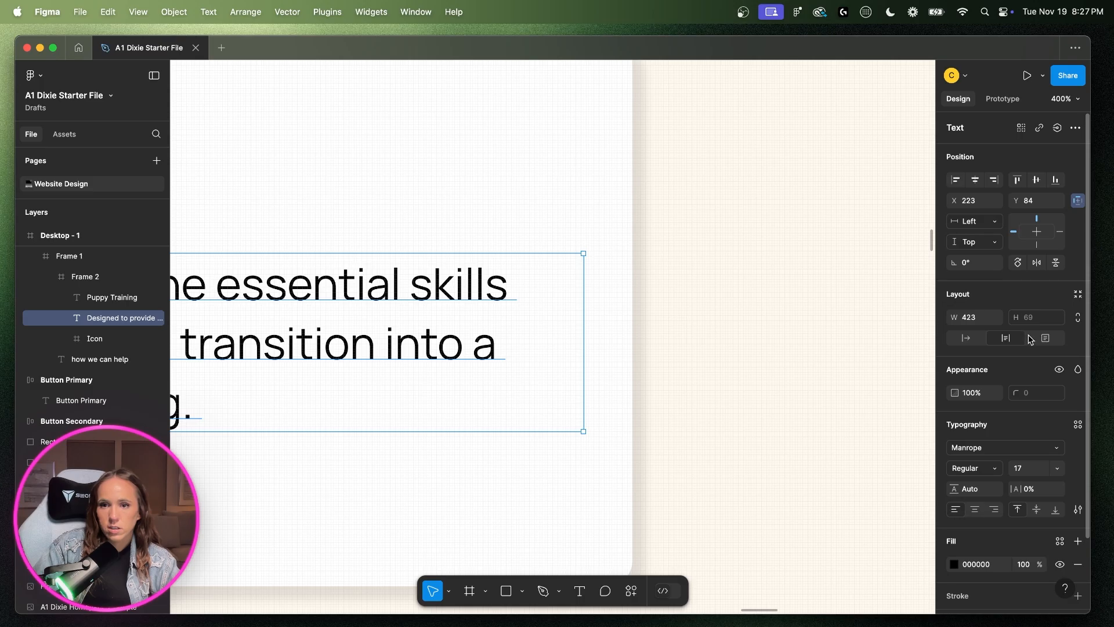
click(980, 316)
key(Down)
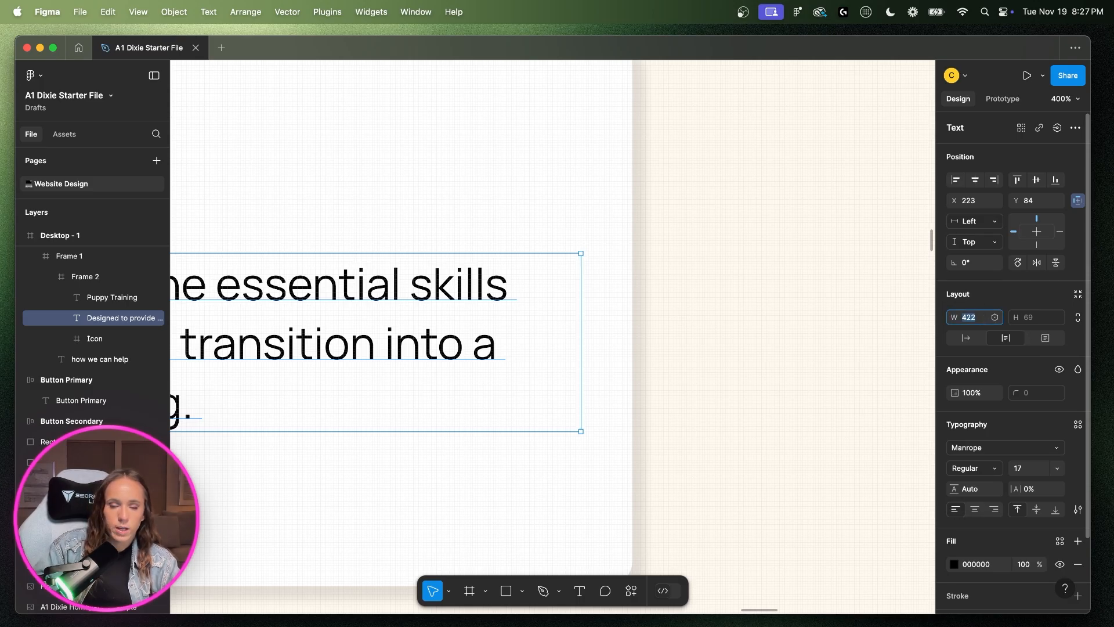
key(alt)
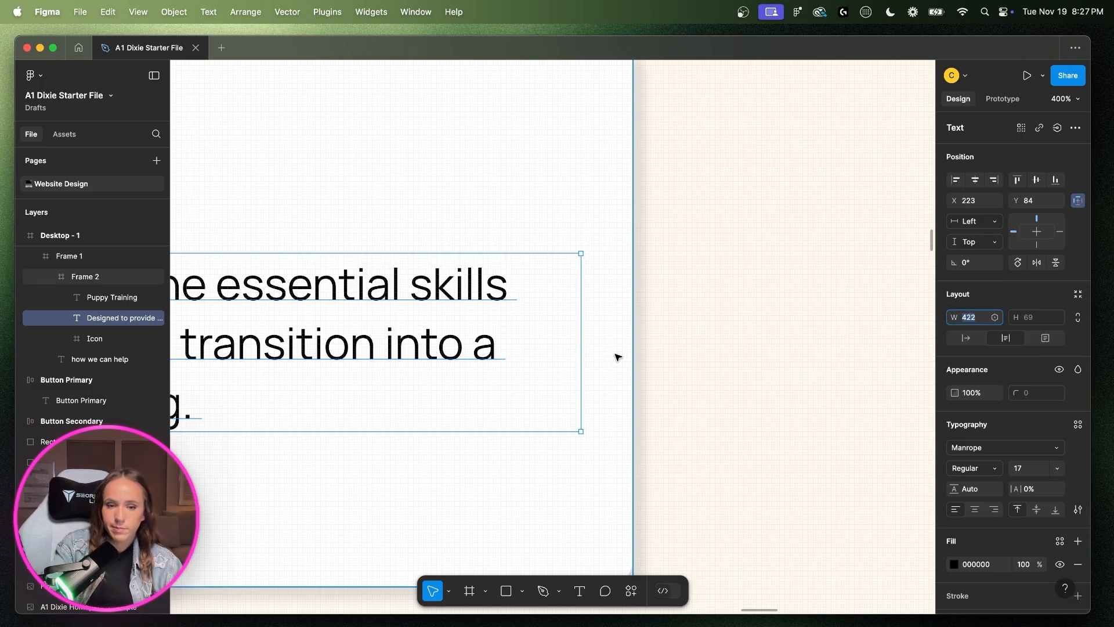
key(shift+0)
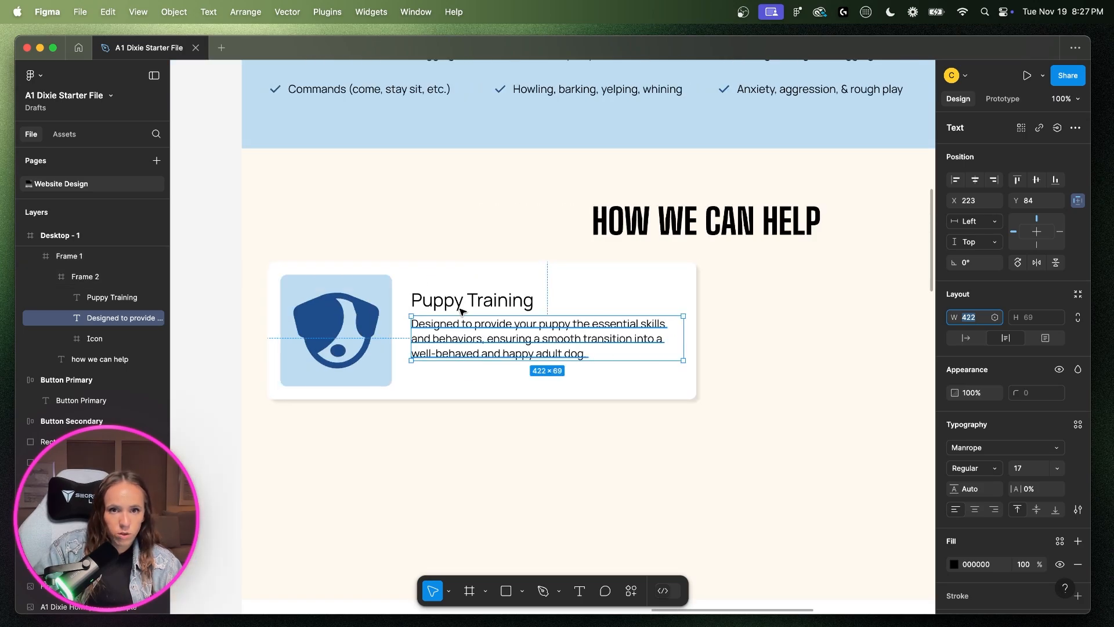
- Raise the description to Y 69 and the Puppy Training heading to Y 24, and set the heading's width to 422
click(554, 333)
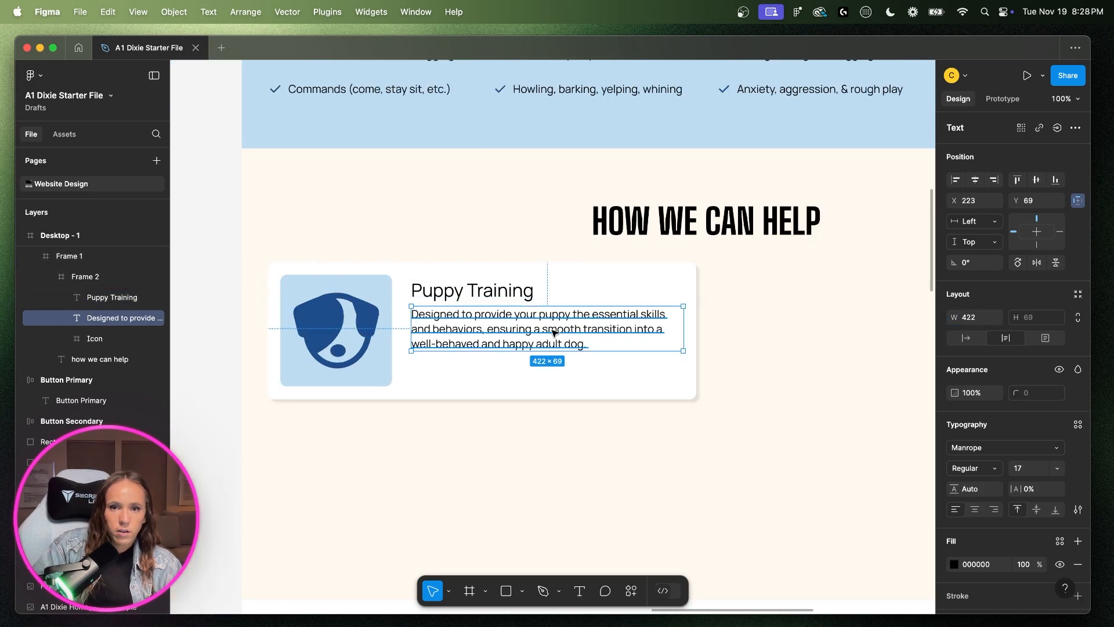
click(497, 298)
click(975, 317)
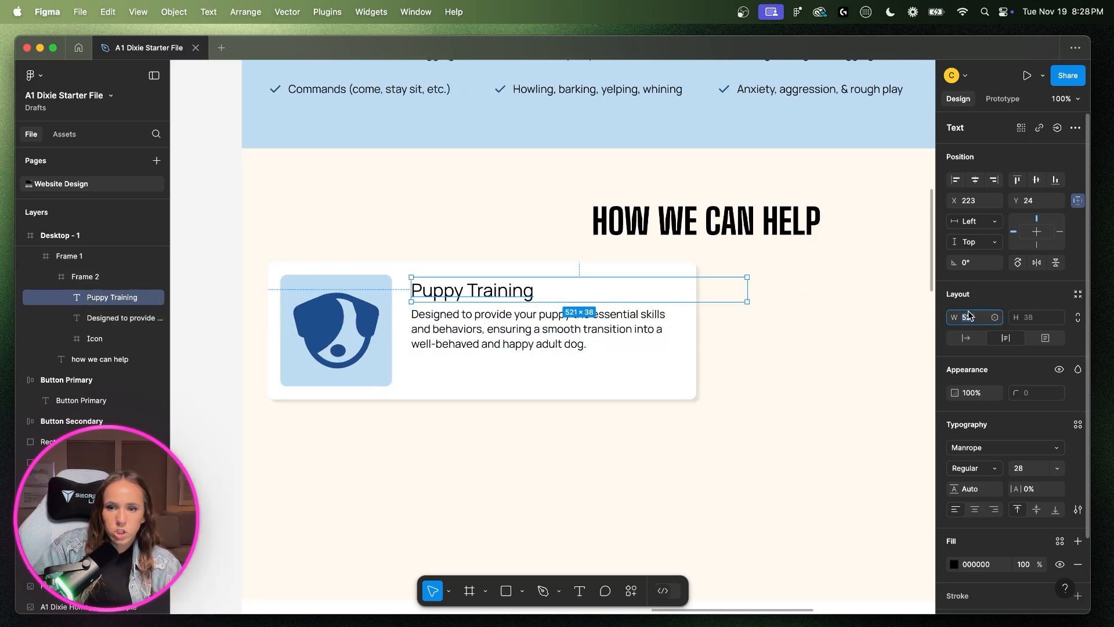
text(422)
key(Return)
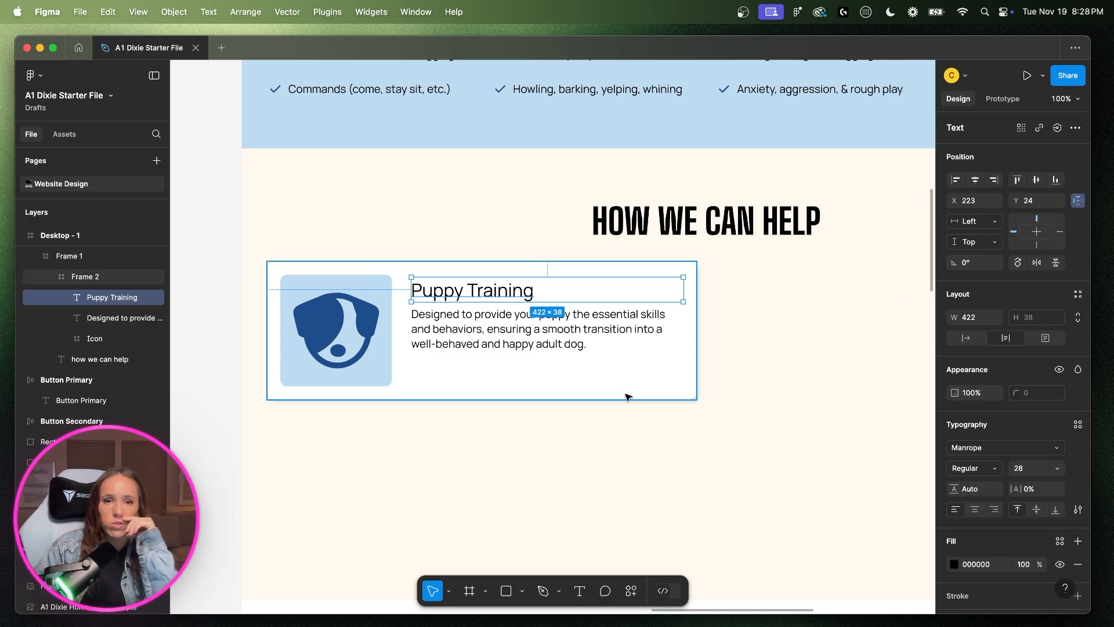
- Set the fill of the Button Transparent sample in the style guide to the Royal Blue color style
scroll(607, 378, left, 8)
scroll(607, 378, left, 15)
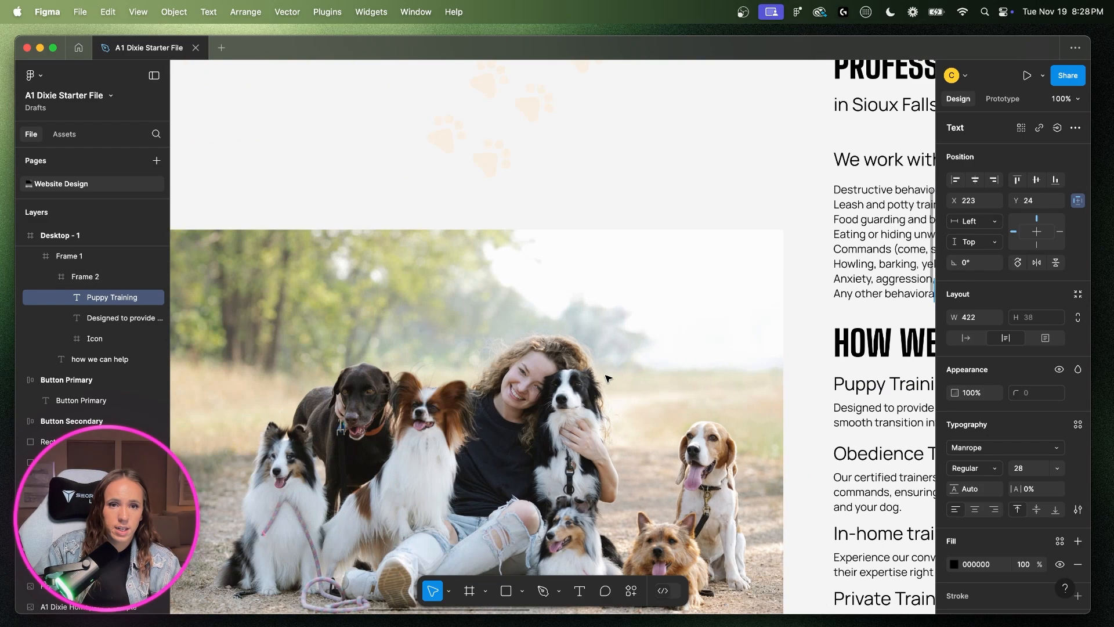
scroll(608, 378, right, 5)
scroll(615, 365, down, 10)
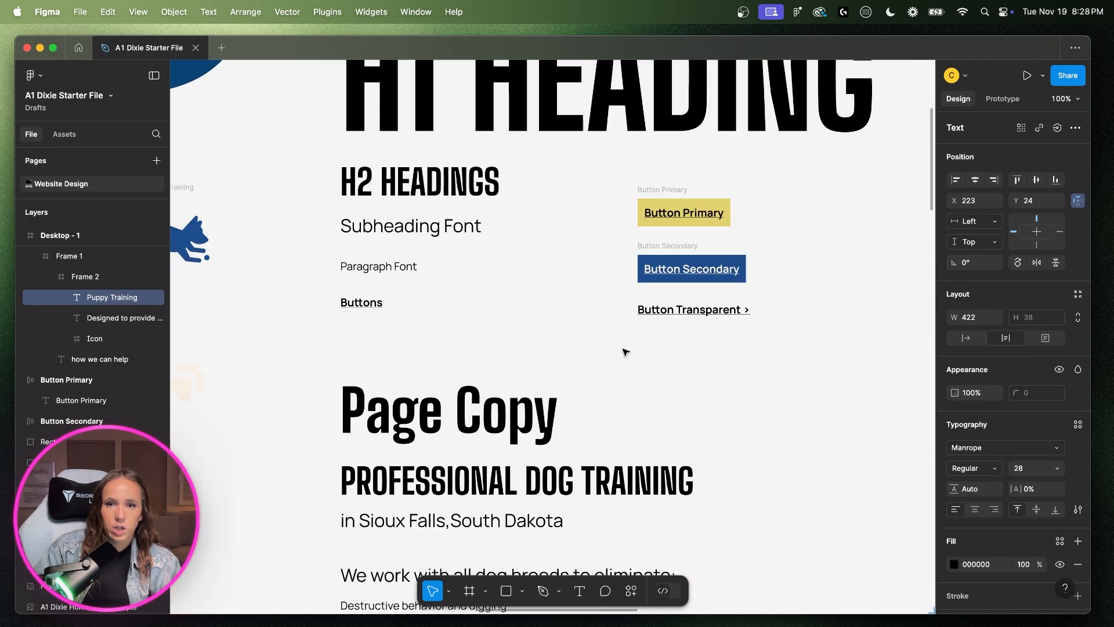
click(659, 313)
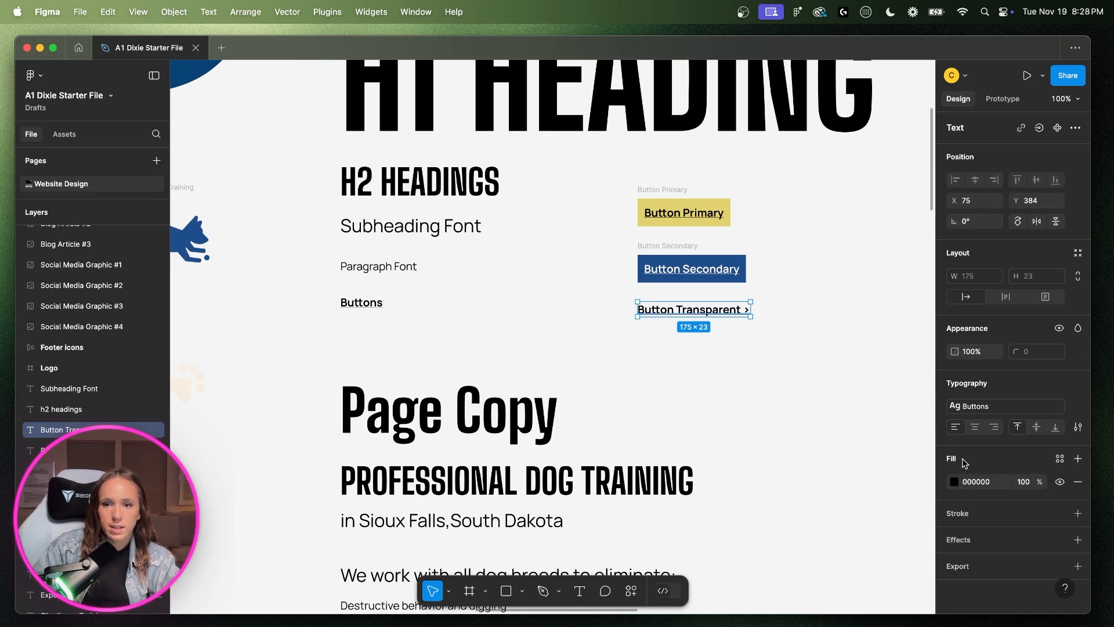
click(955, 483)
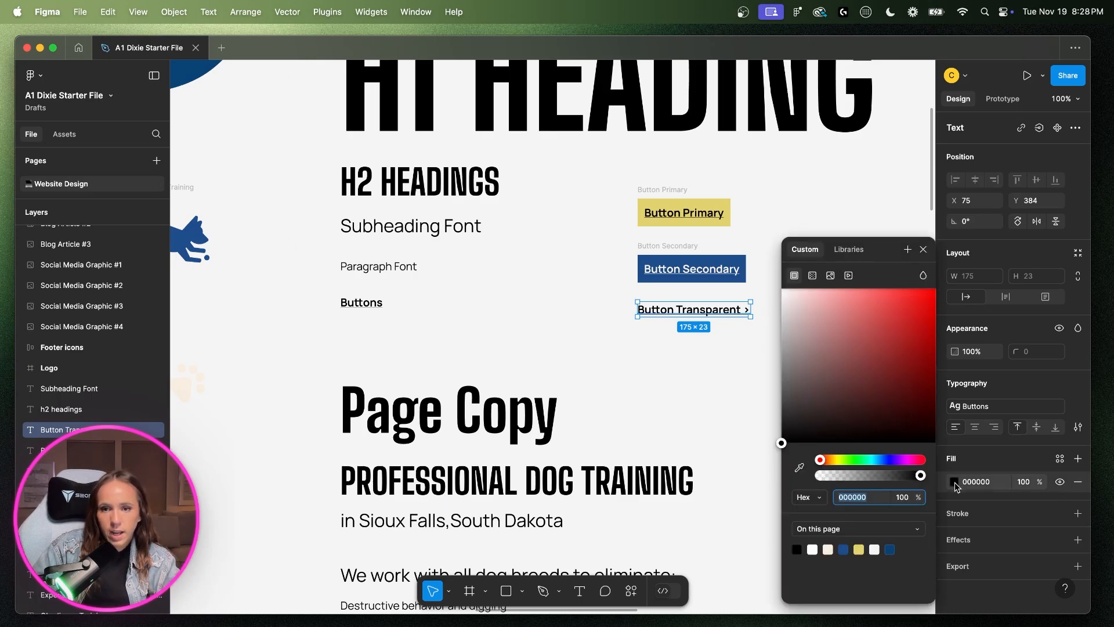
click(1061, 460)
click(830, 486)
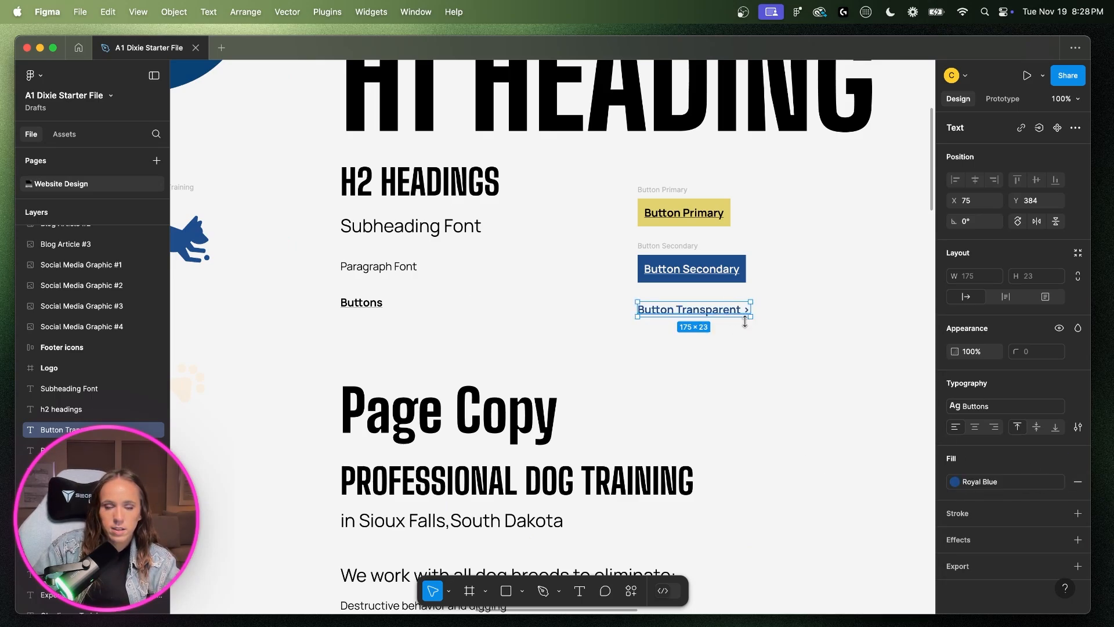
- Copy the blue Button Transparent text into the puppy card and place it under the description at X 223, Y 153
scroll(830, 486, right, 15)
scroll(746, 346, right, 10)
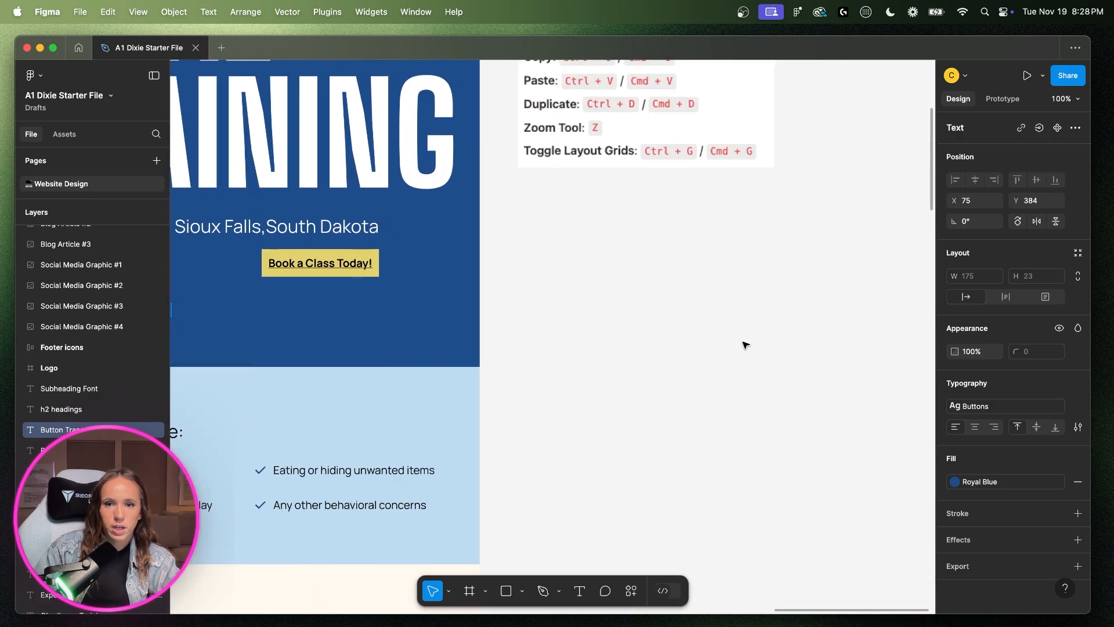
scroll(729, 346, down, 10)
scroll(730, 346, left, 10)
click(369, 387)
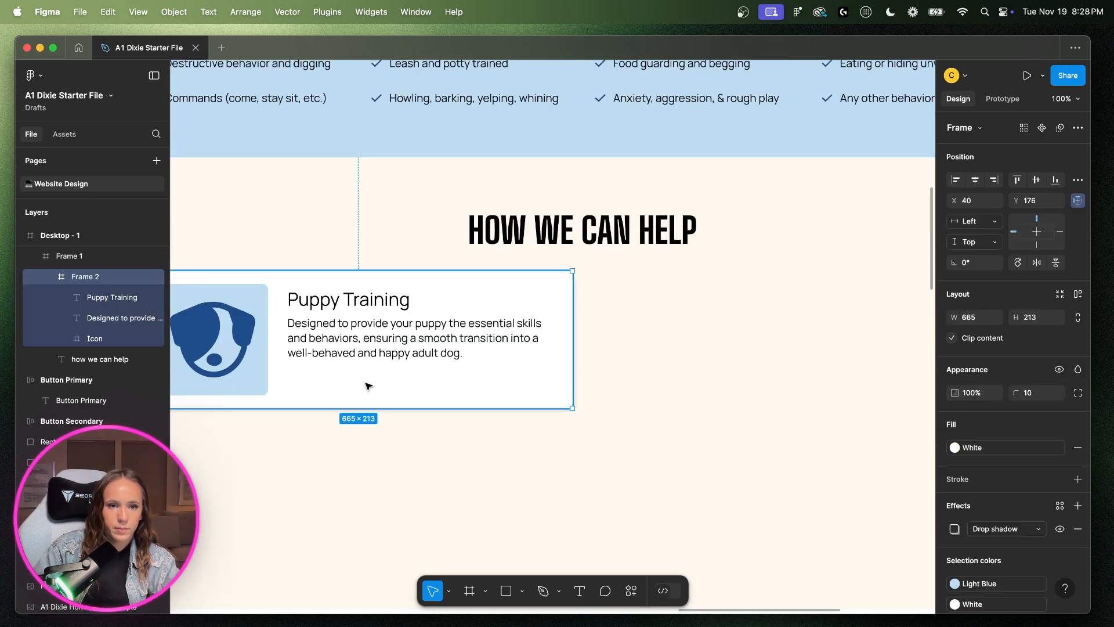
key(cmd+v)
drag(353, 358, 325, 379)
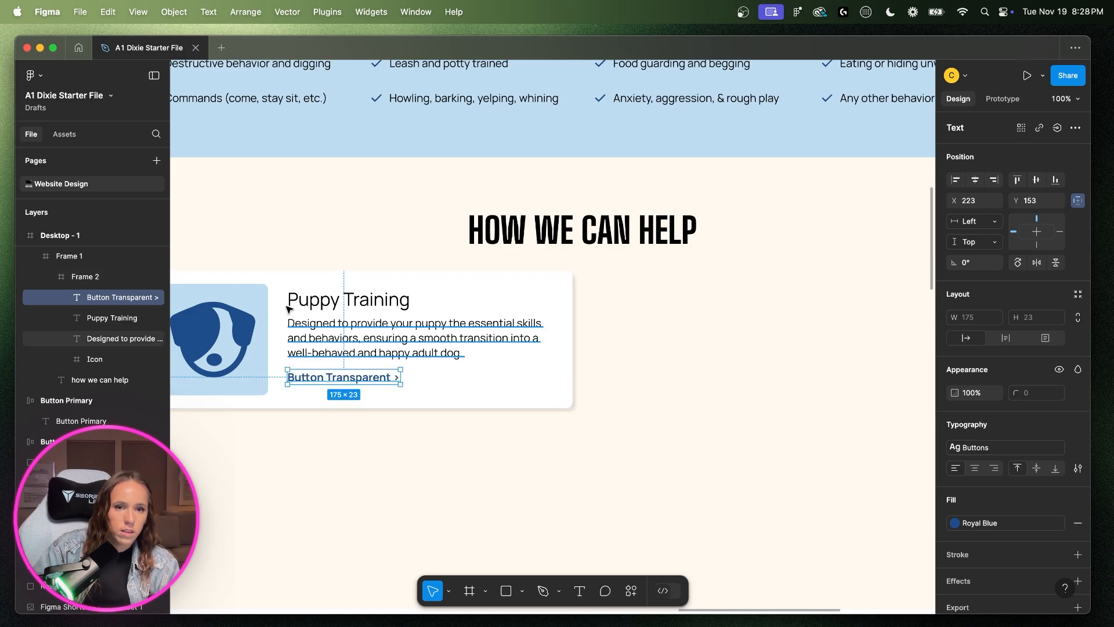
- Distribute the vertical spacing of the card's heading, description and button text evenly, and shift all three slightly down
click(343, 344)
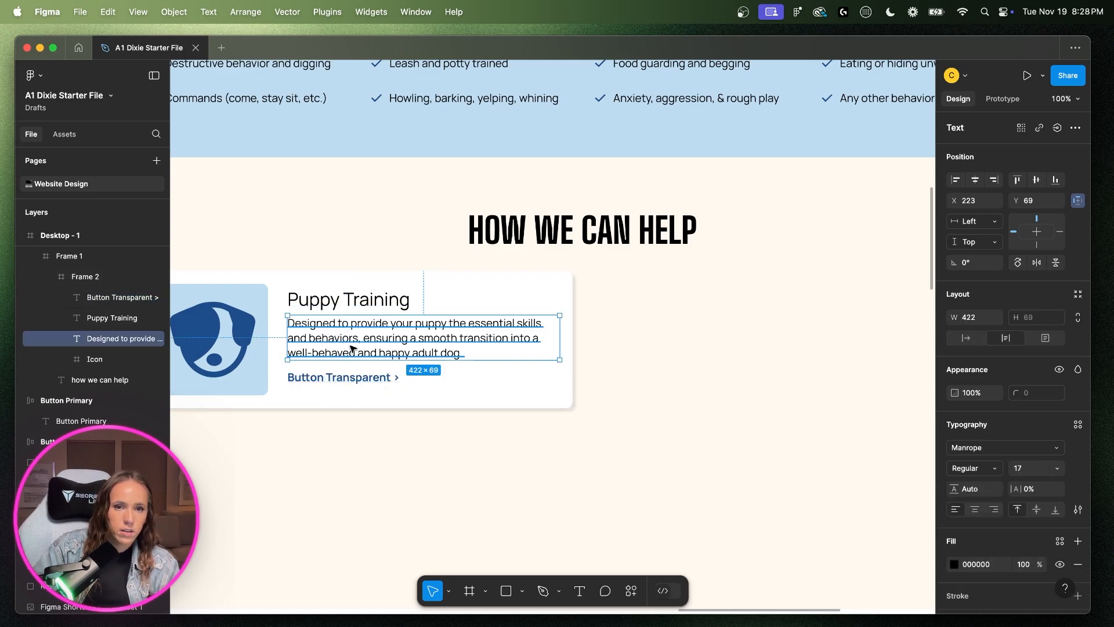
shift+click(360, 306)
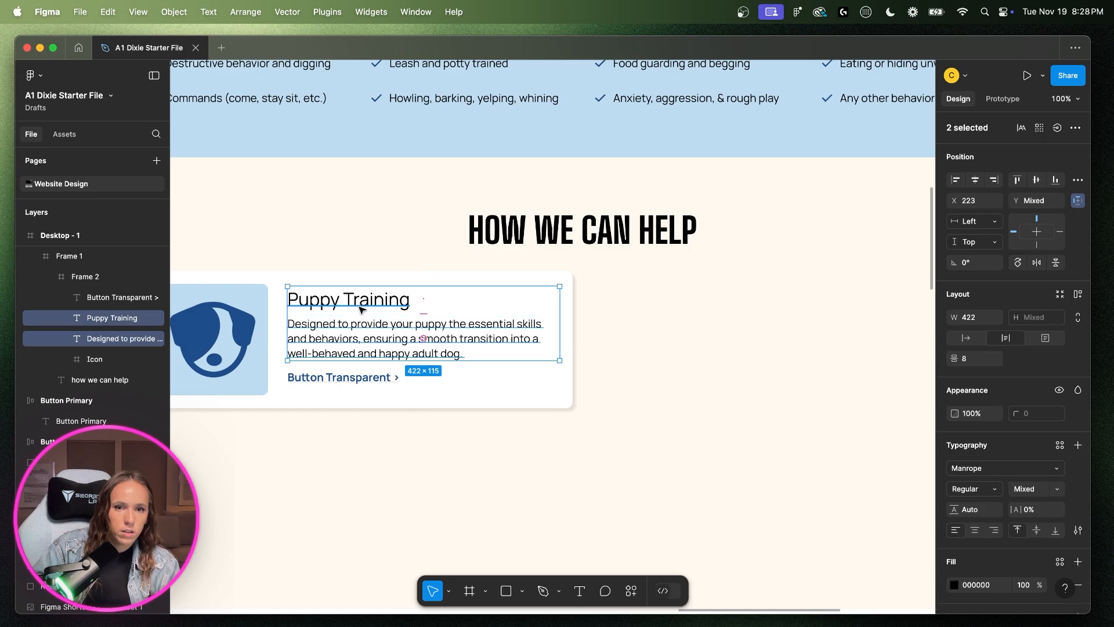
shift+click(361, 378)
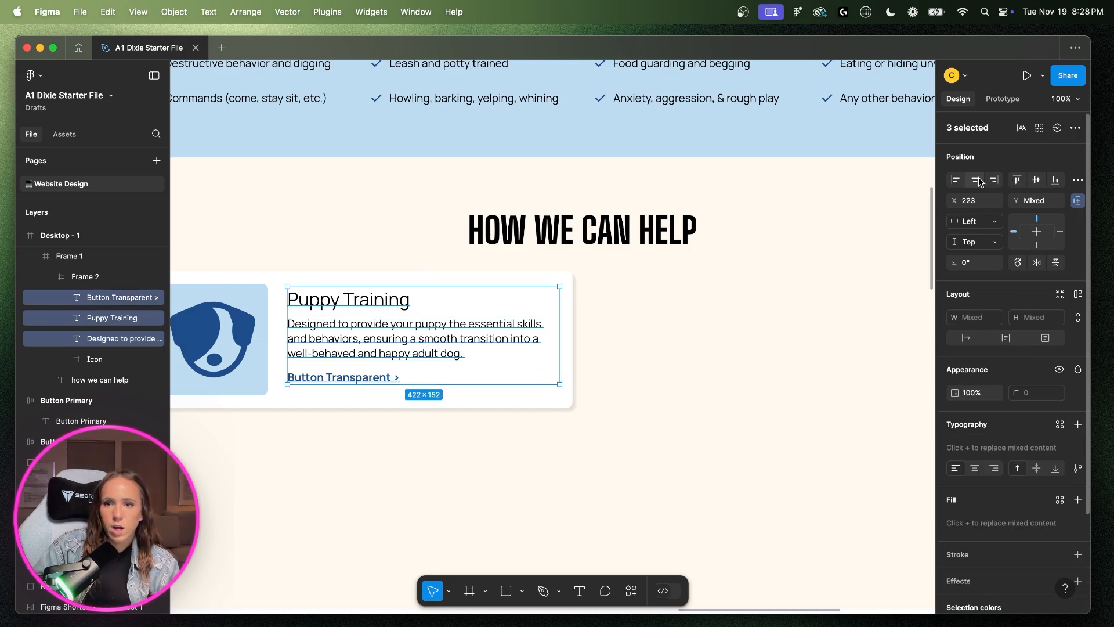
click(1078, 180)
click(977, 223)
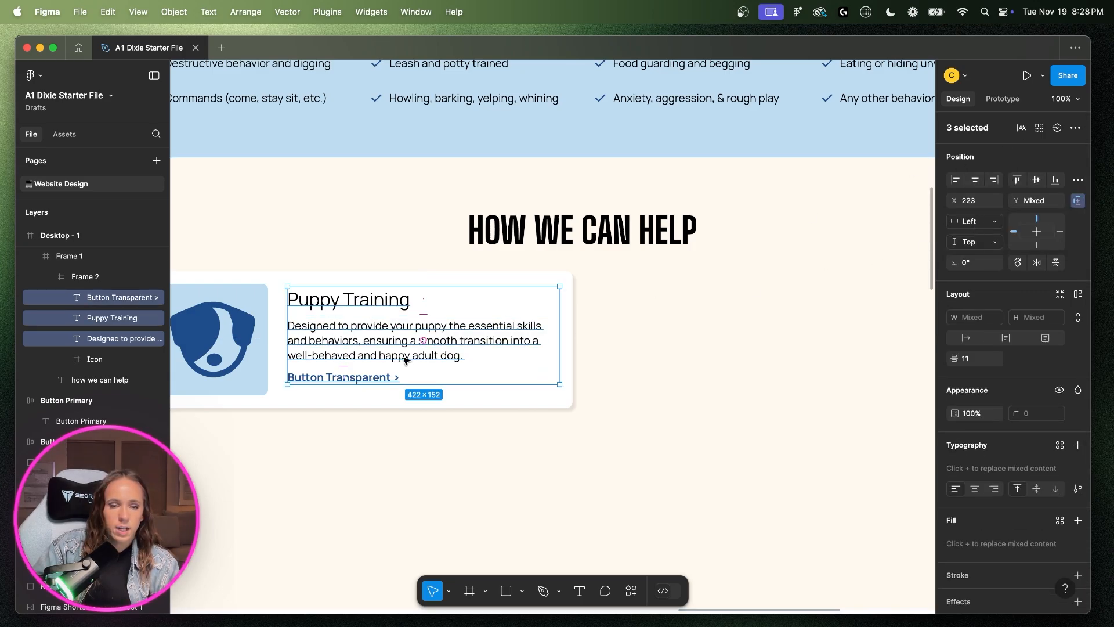
drag(414, 357, 419, 361)
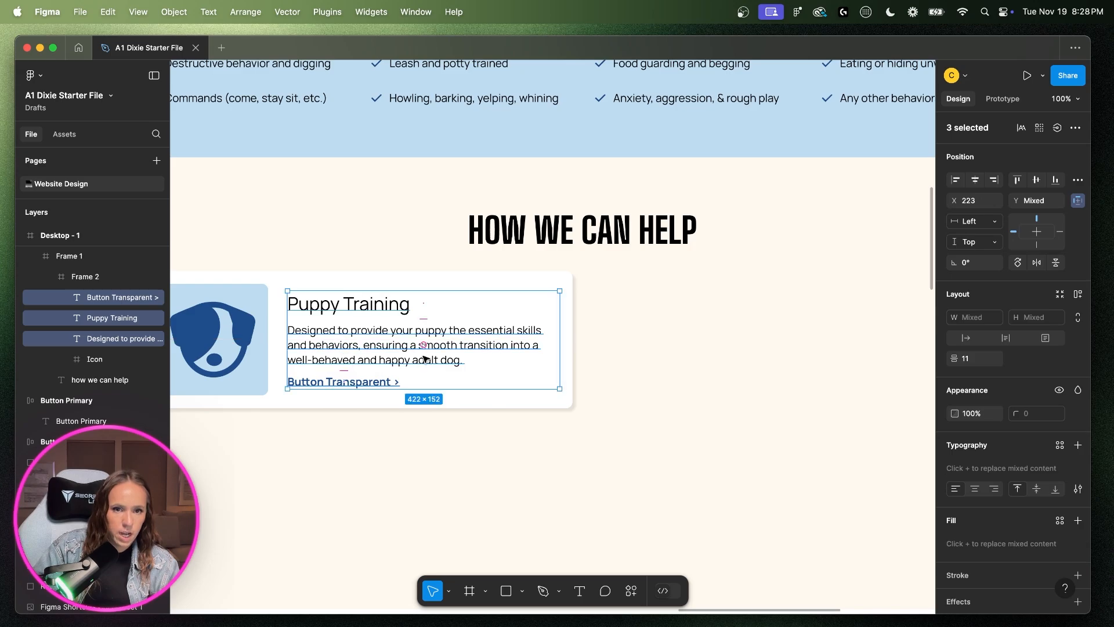
- Change the blue Button Transparent text in the puppy card to "Learn More", keeping the arrow after it
scroll(424, 359, left, 20)
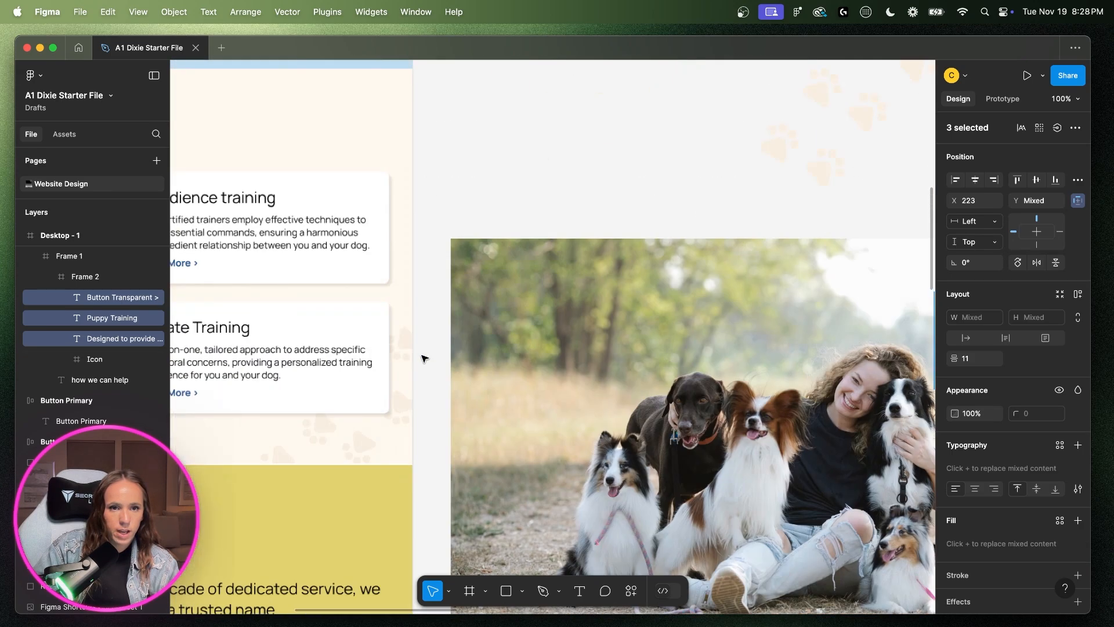
scroll(424, 358, left, 10)
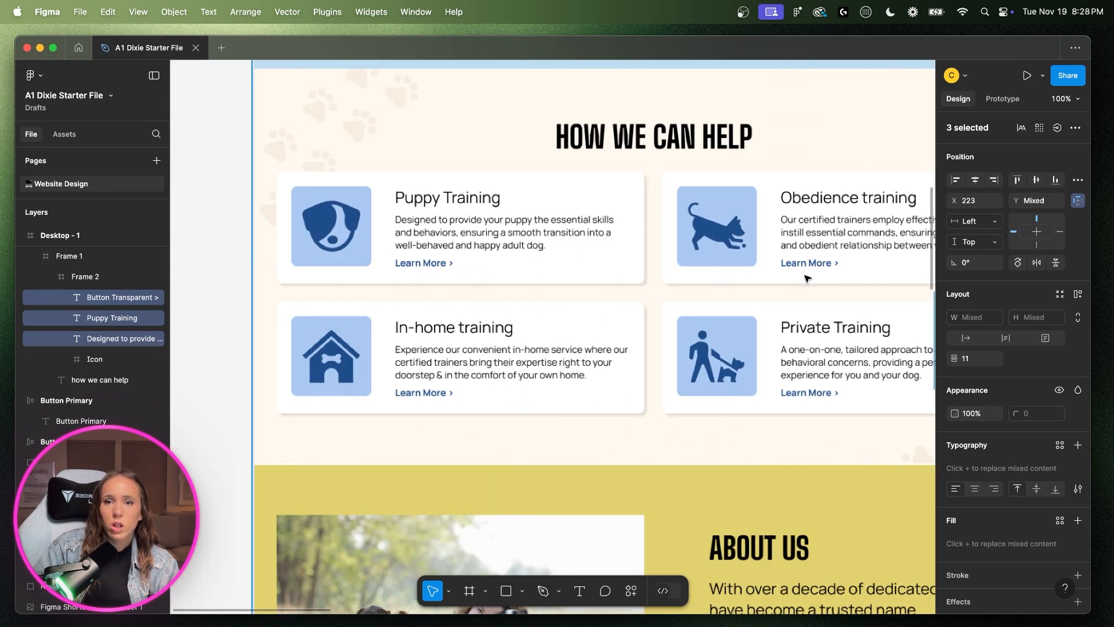
scroll(780, 382, right, 20)
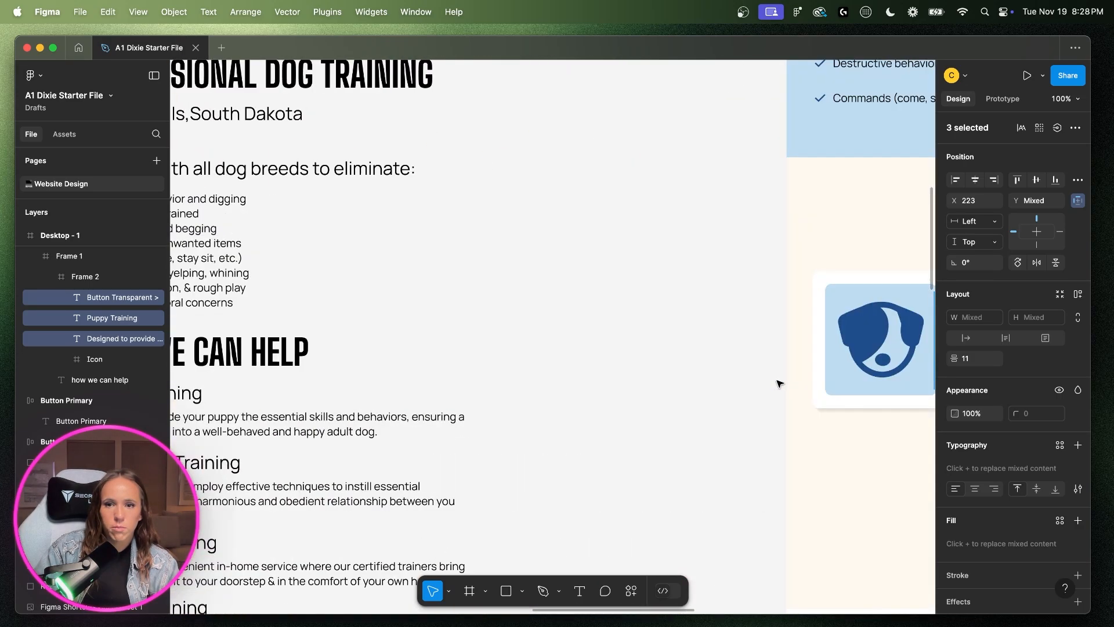
click(779, 382)
click(811, 380)
double_click(739, 387)
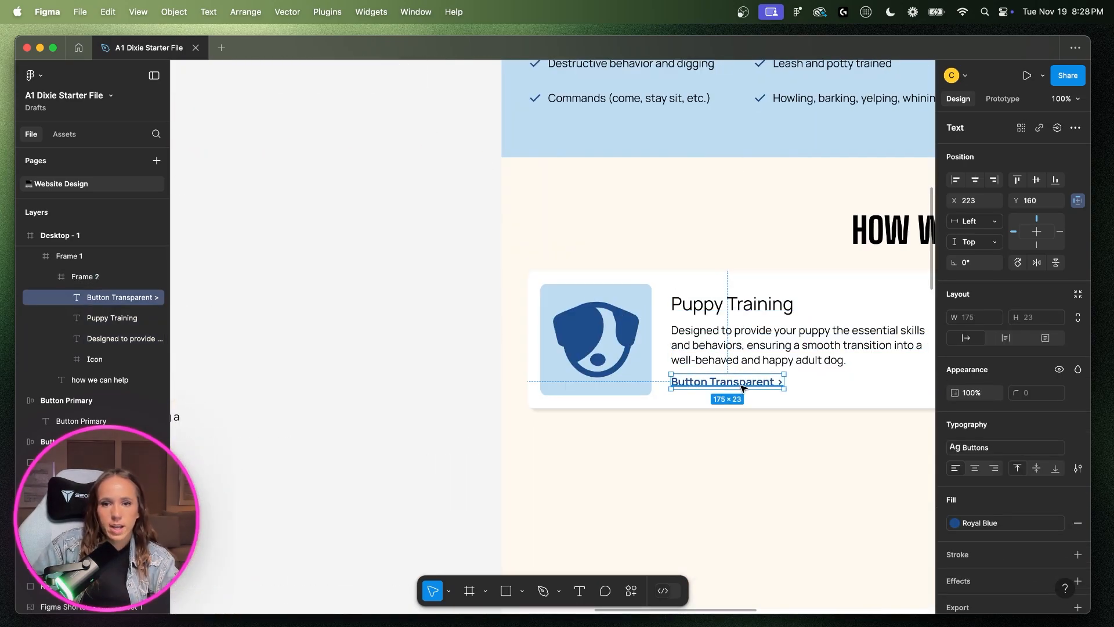
double_click(743, 384)
click(756, 382)
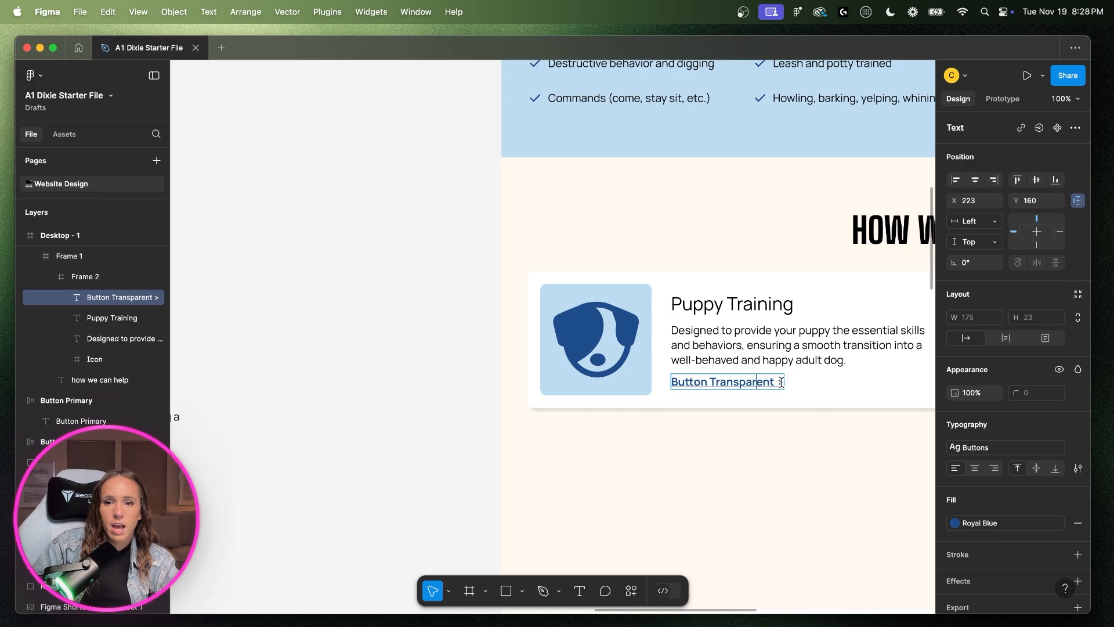
drag(775, 383, 665, 389)
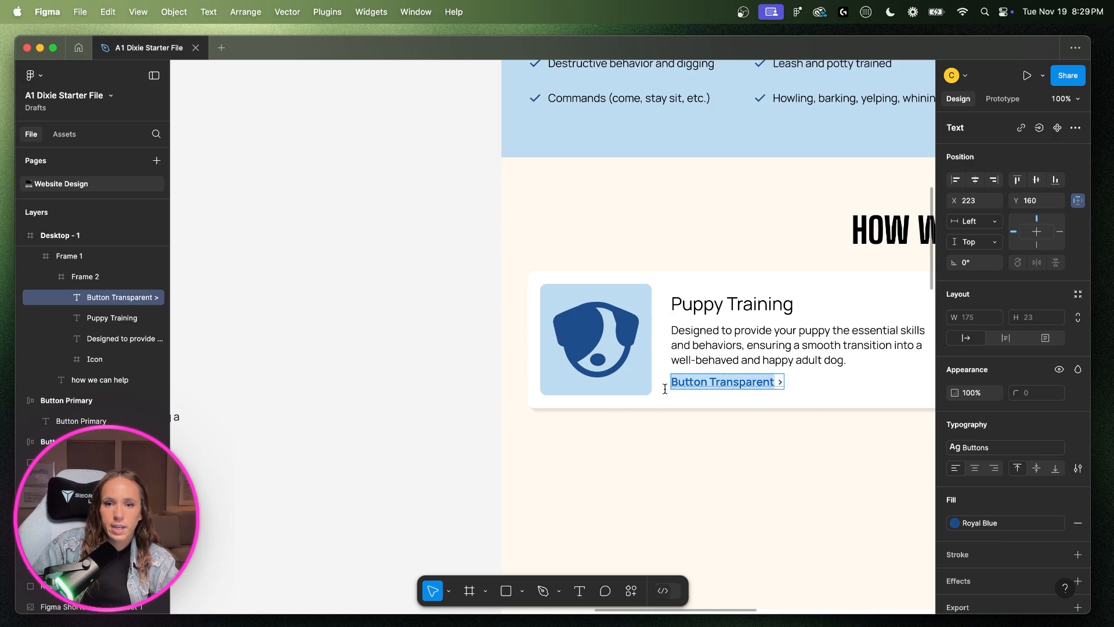
text(Learn M)
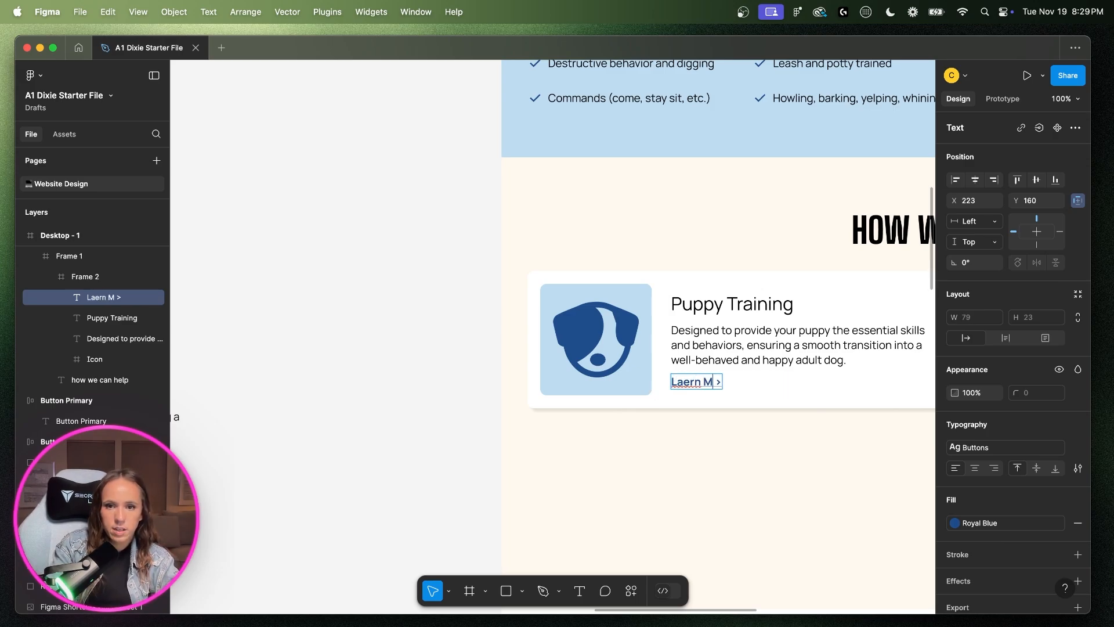
key(BackSpace)
key(BackSpace)
key(BackSpace)
key(BackSpace)
key(BackSpace)
text(ern)
key(BackSpace)
key(BackSpace)
key(BackSpace)
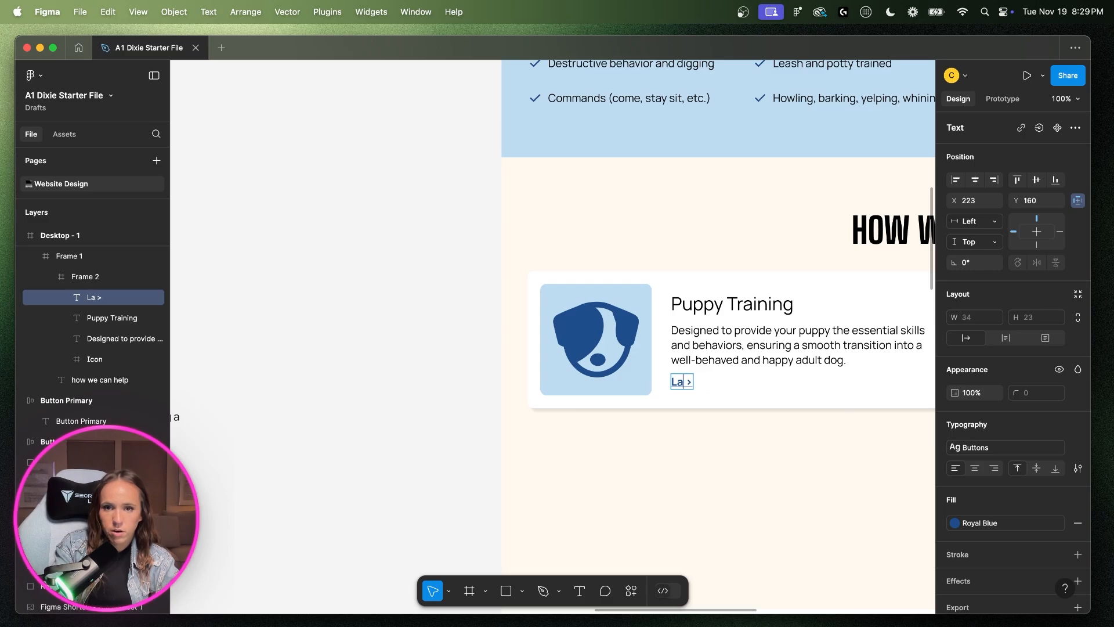
text(ern)
key(BackSpace)
key(BackSpace)
key(BackSpace)
key(BackSpace)
text(earn)
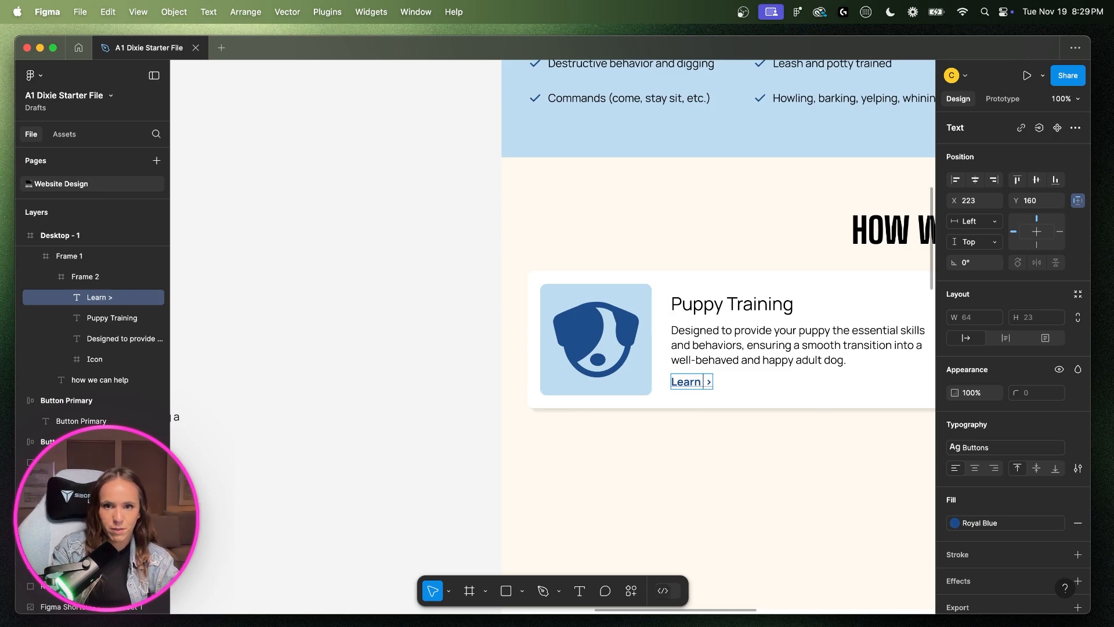
text( More)
scroll(792, 467, right, 3)
click(792, 467)
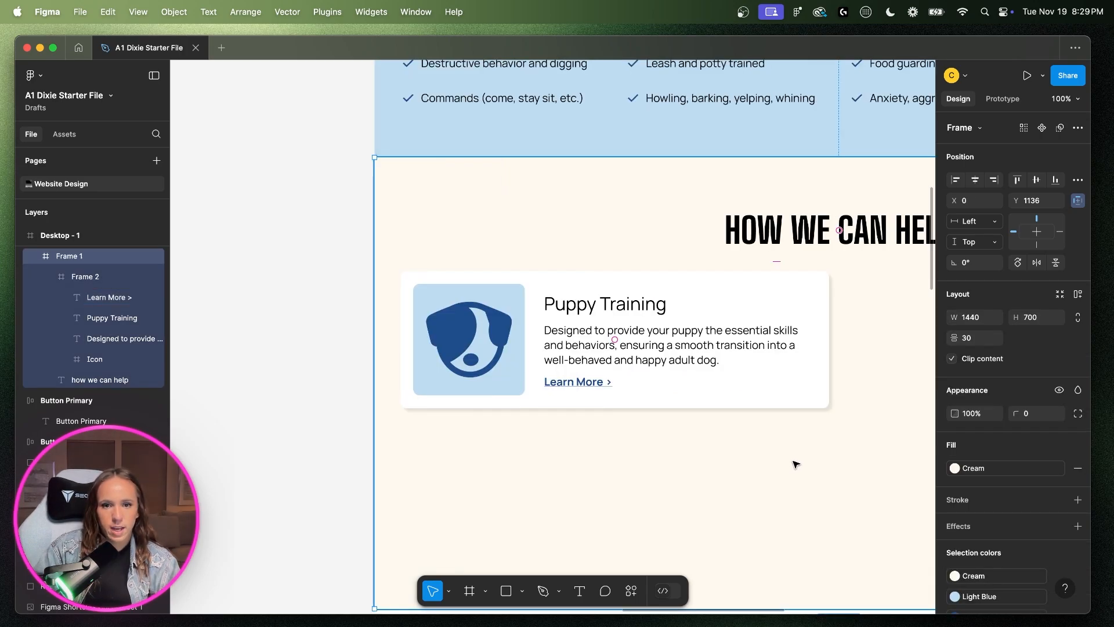
- Group the puppy card's heading, description and Learn More text, and move the Icon layer above the group
click(584, 385)
shift+click(614, 343)
shift+click(586, 304)
key(super+g)
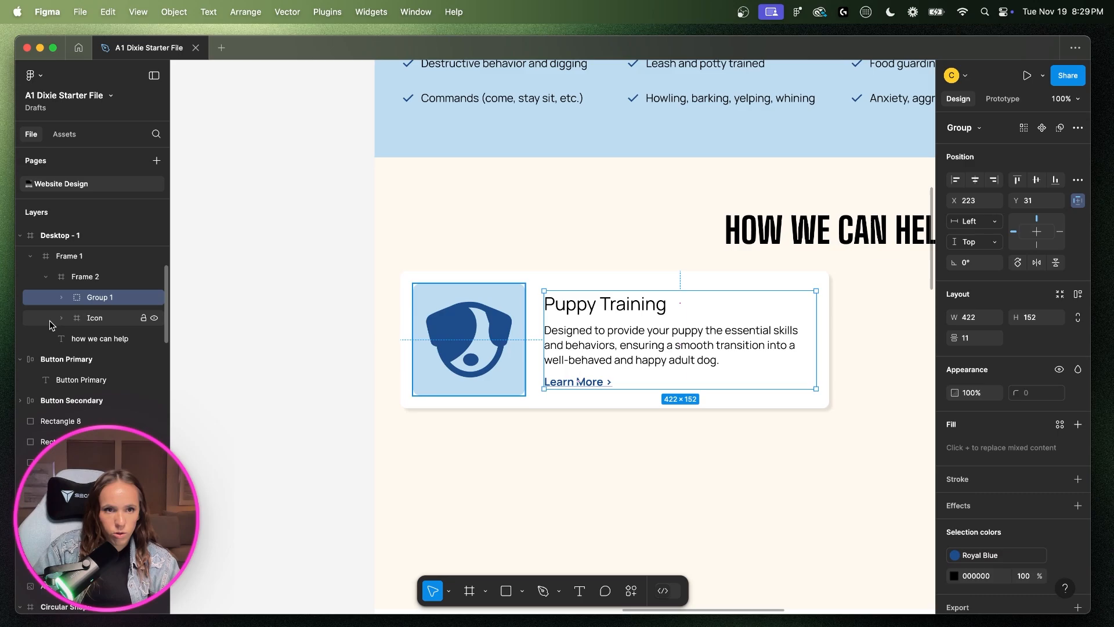
drag(91, 317, 89, 289)
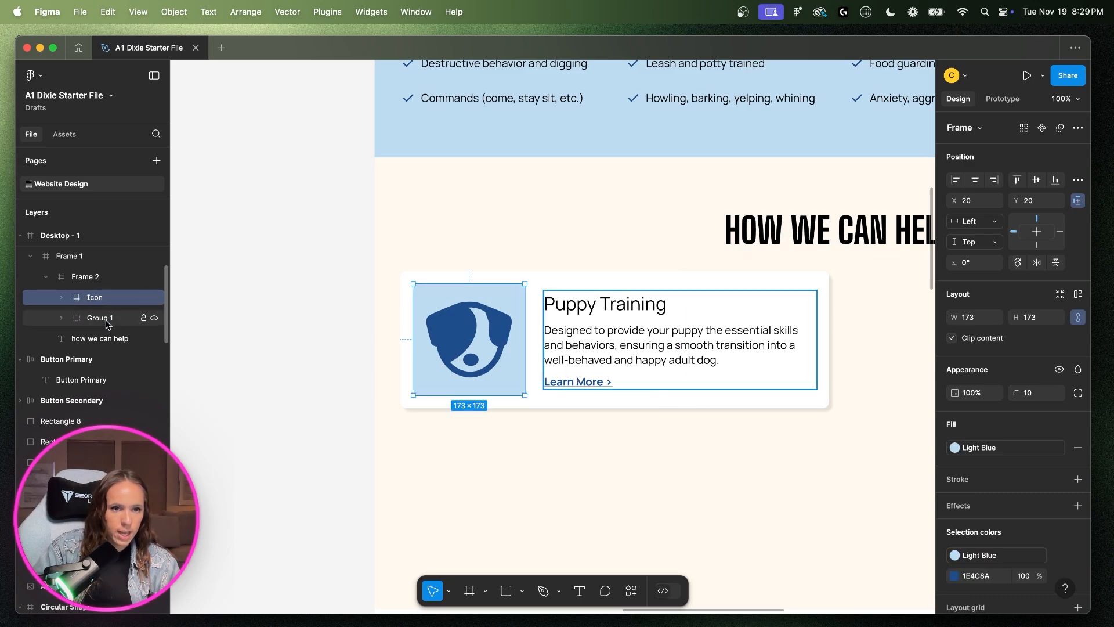
- Rename the group of card texts as Text
click(93, 319)
right_click(95, 319)
click(128, 339)
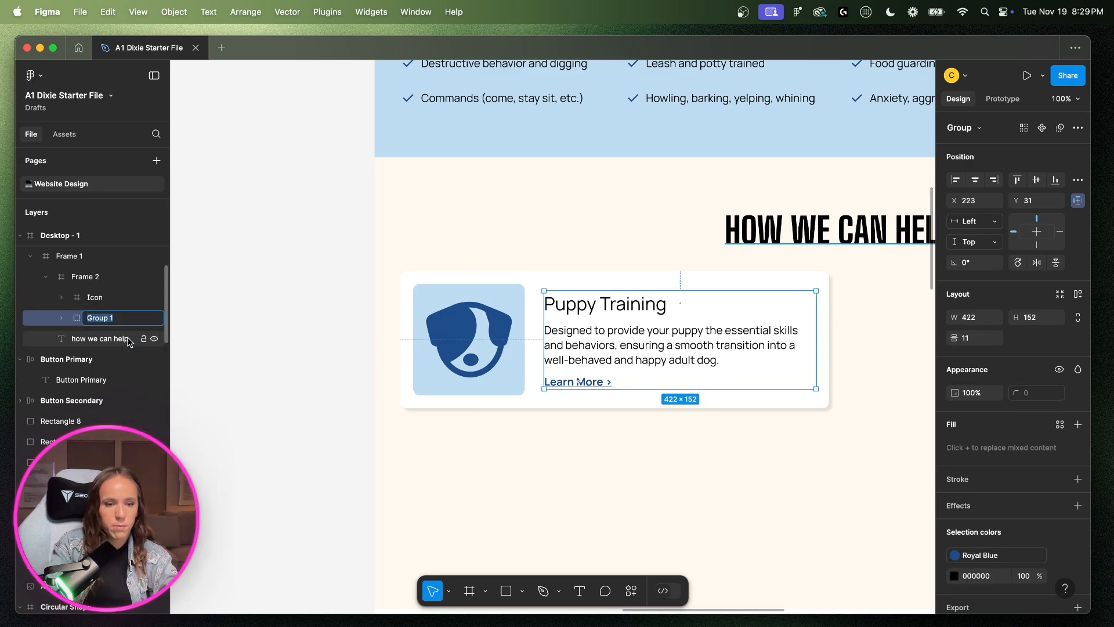
text(Text)
key(Return)
- Rename the card's frame, Frame 2, as Puppy Training
click(87, 277)
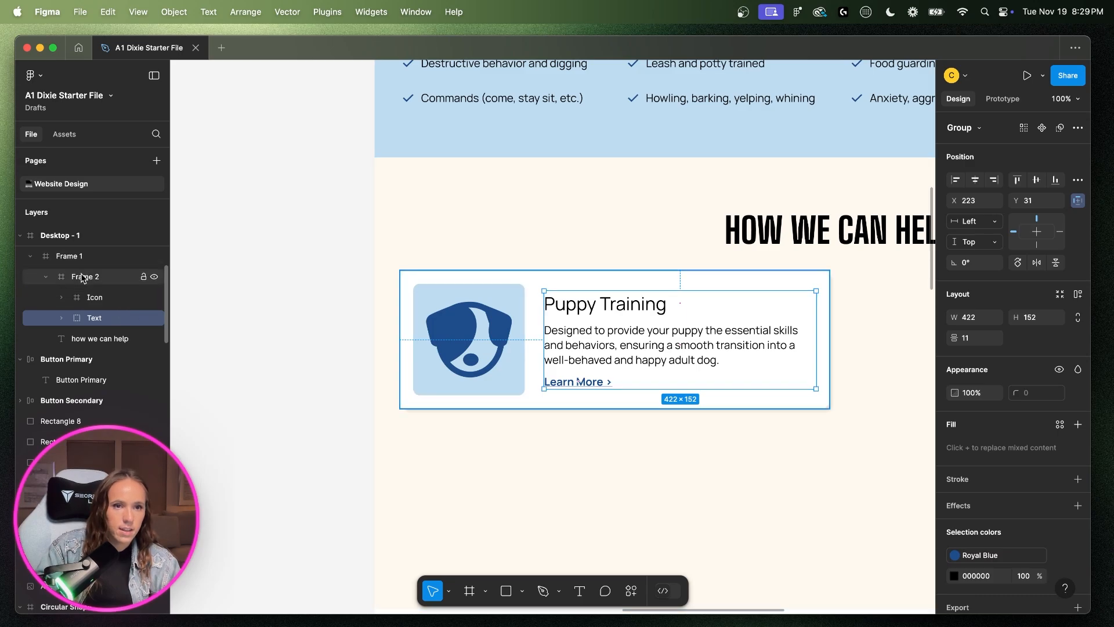
right_click(86, 277)
click(107, 320)
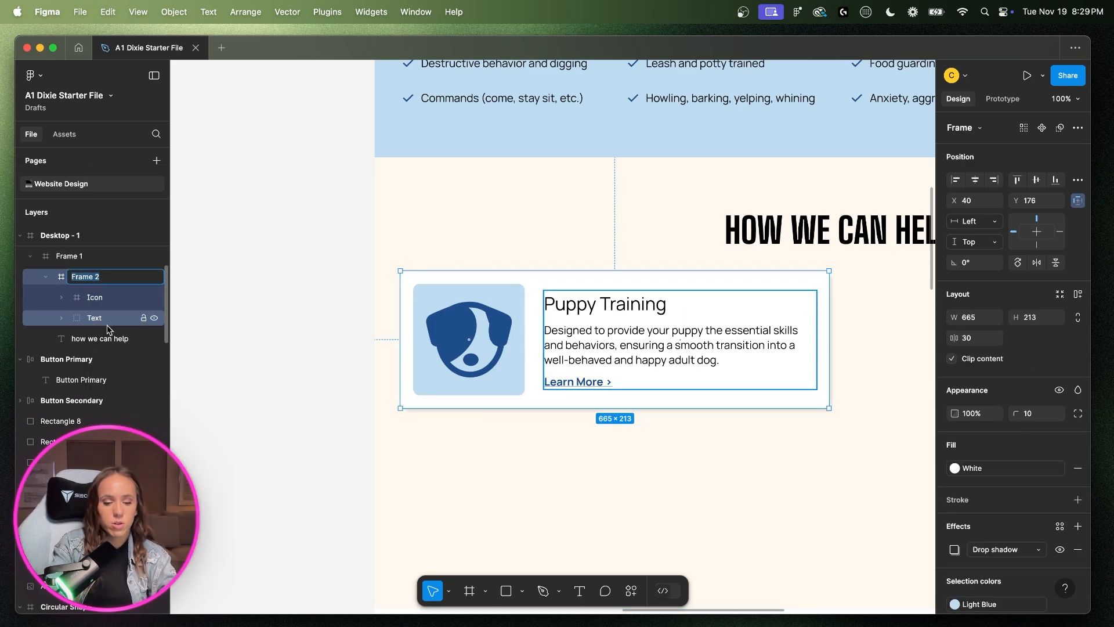
text(Puppy Trainin)
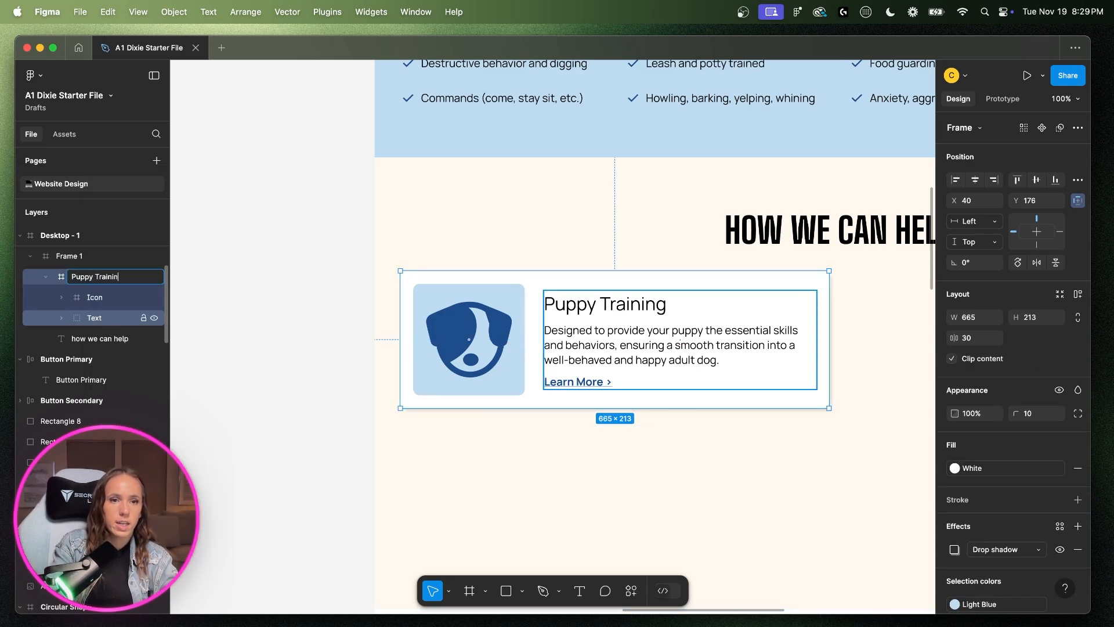
text(g)
key(Return)
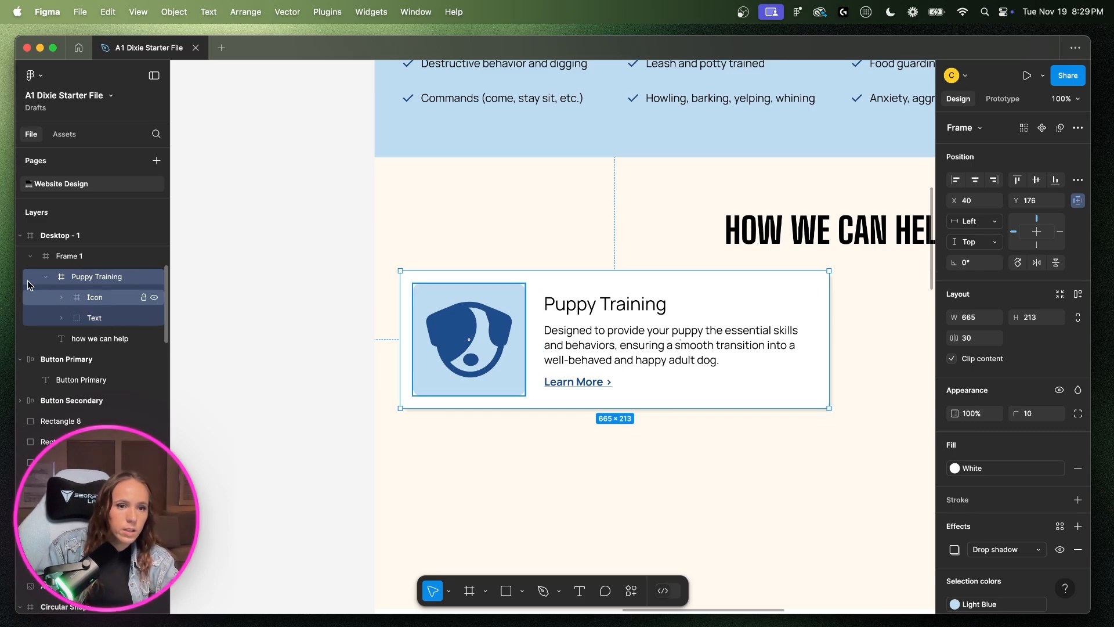
- Collapse the Puppy Training layer and move the "how we can help" heading layer above it
click(66, 257)
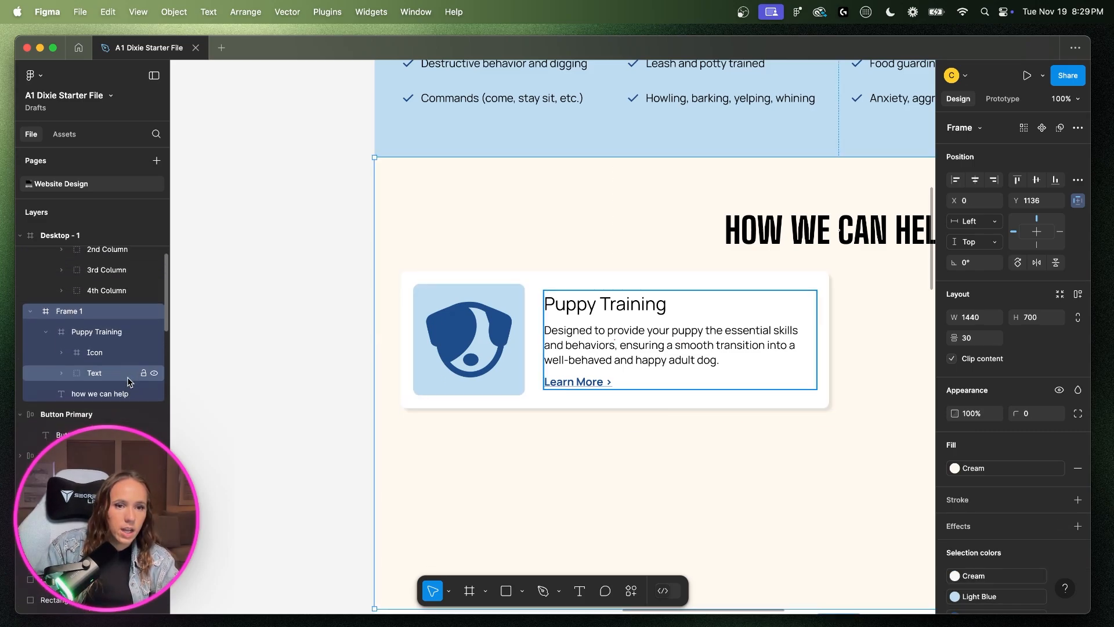
click(651, 383)
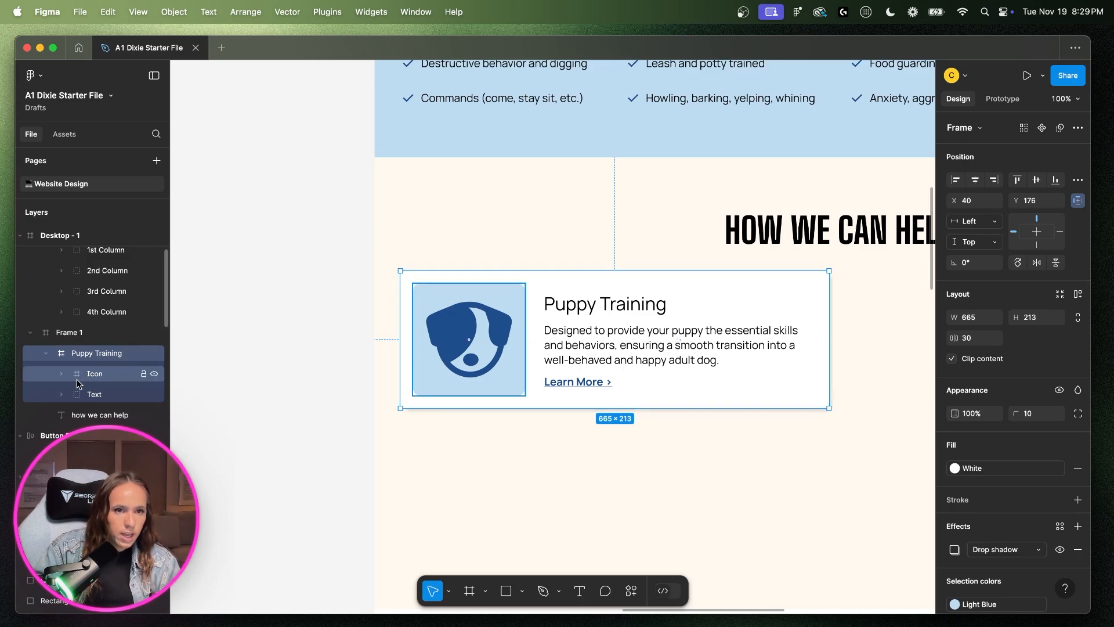
click(46, 352)
drag(92, 374, 67, 349)
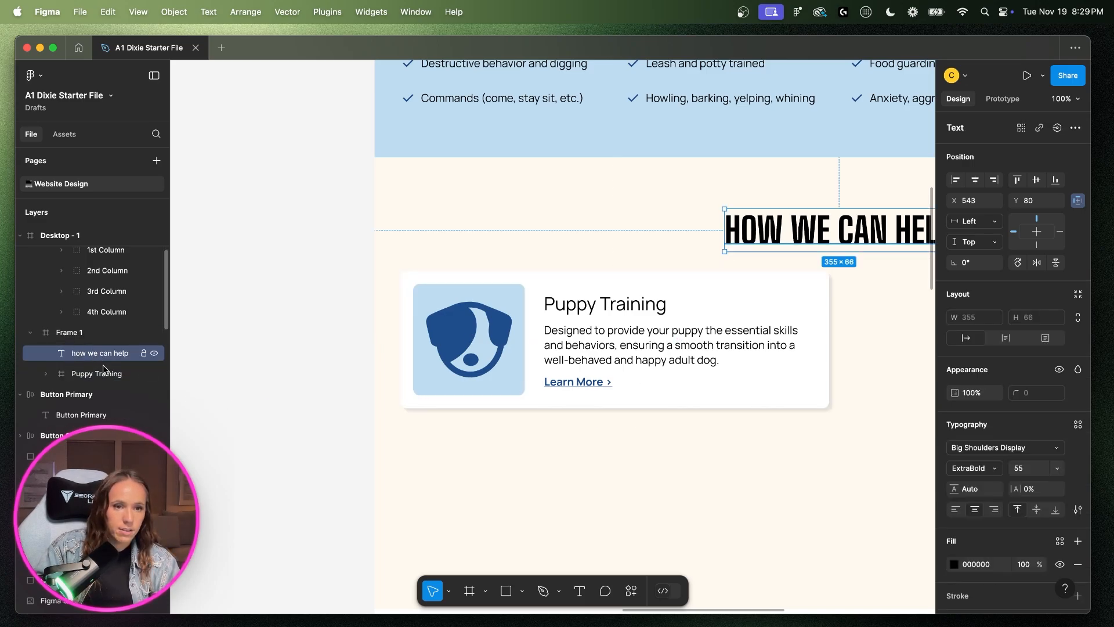
- Rename the section frame, Frame 1, as "How we can help"
right_click(71, 335)
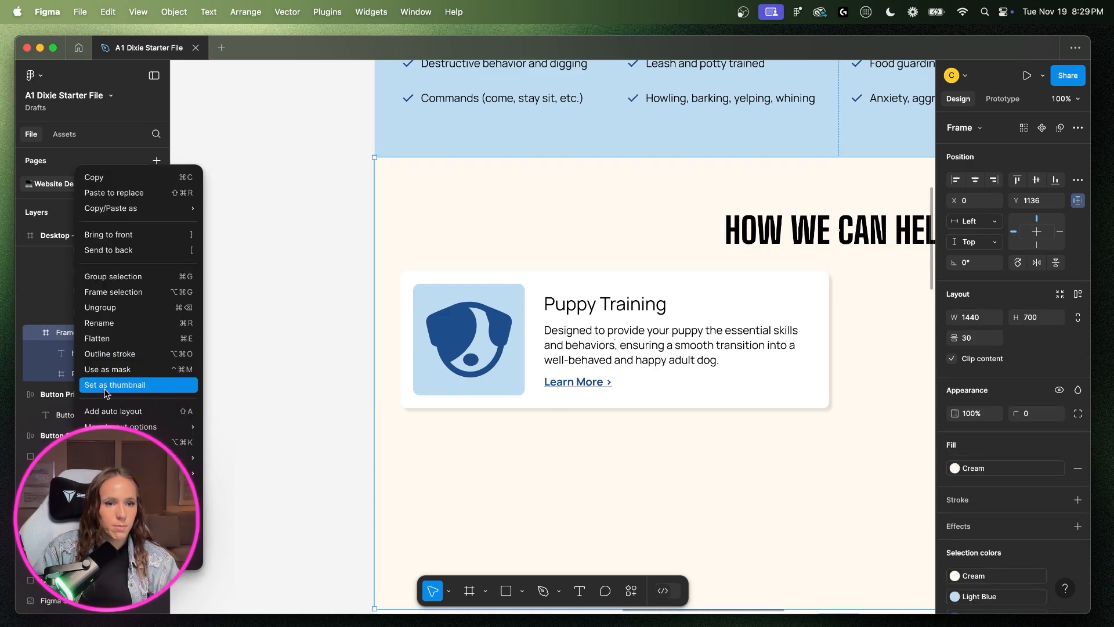
click(110, 339)
text(How we can help)
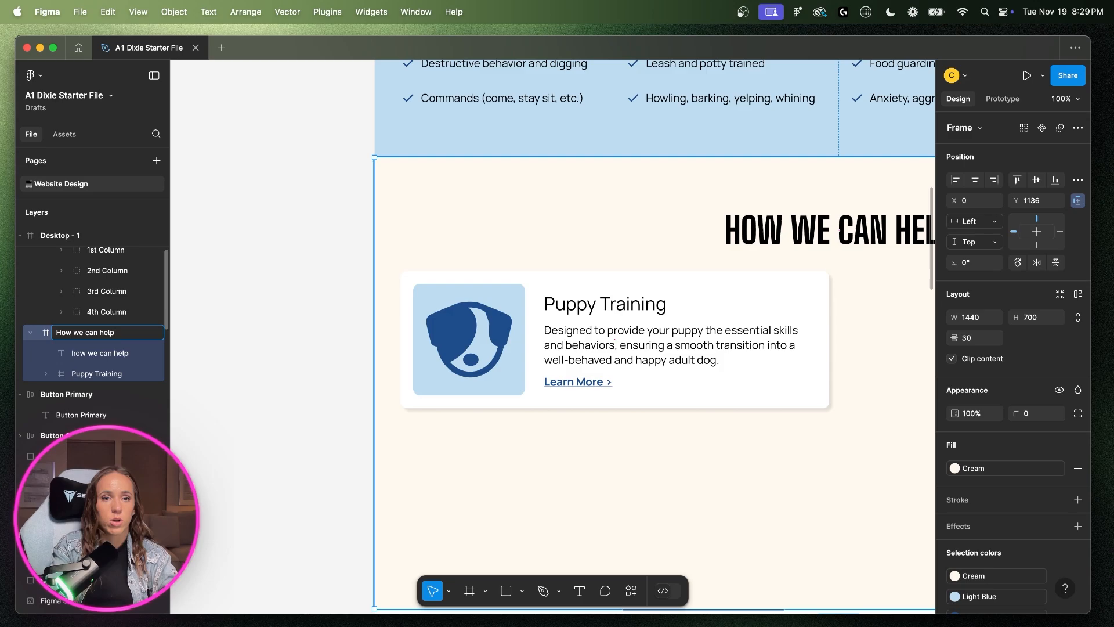
key(Return)
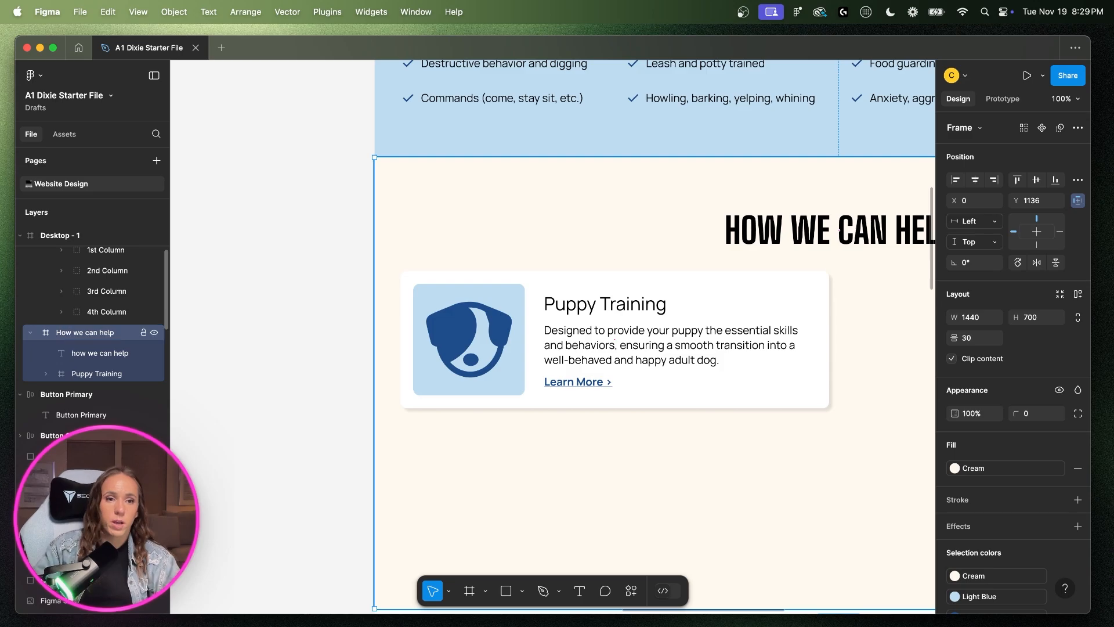
- Show the layout grids and duplicate the Puppy Training card beside the original at Y 176
key(minus)
scroll(445, 349, right, 5)
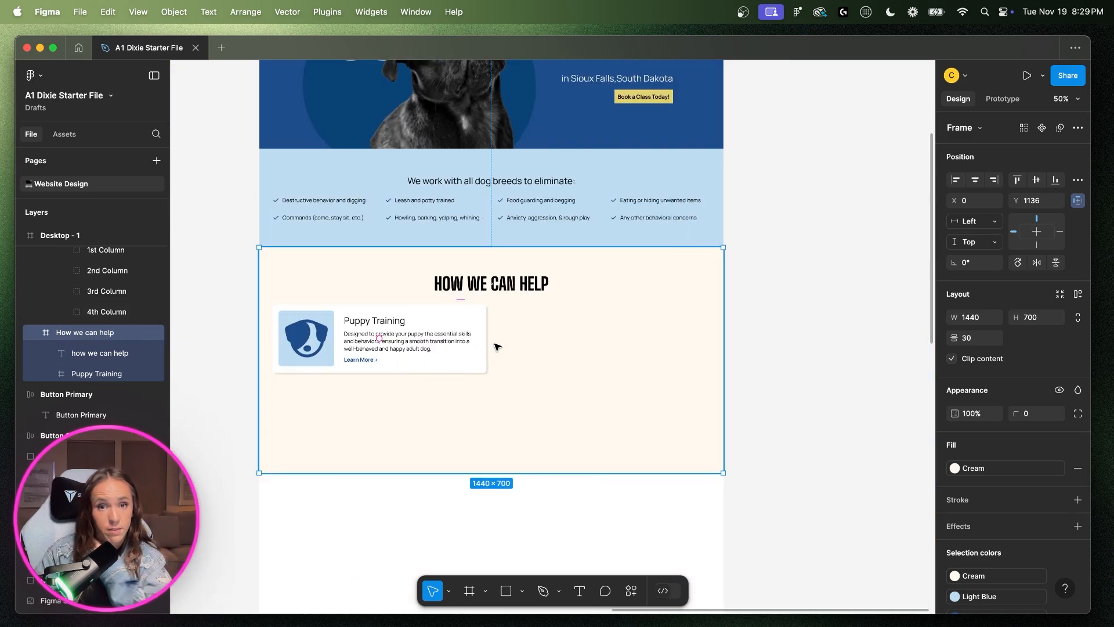
click(460, 354)
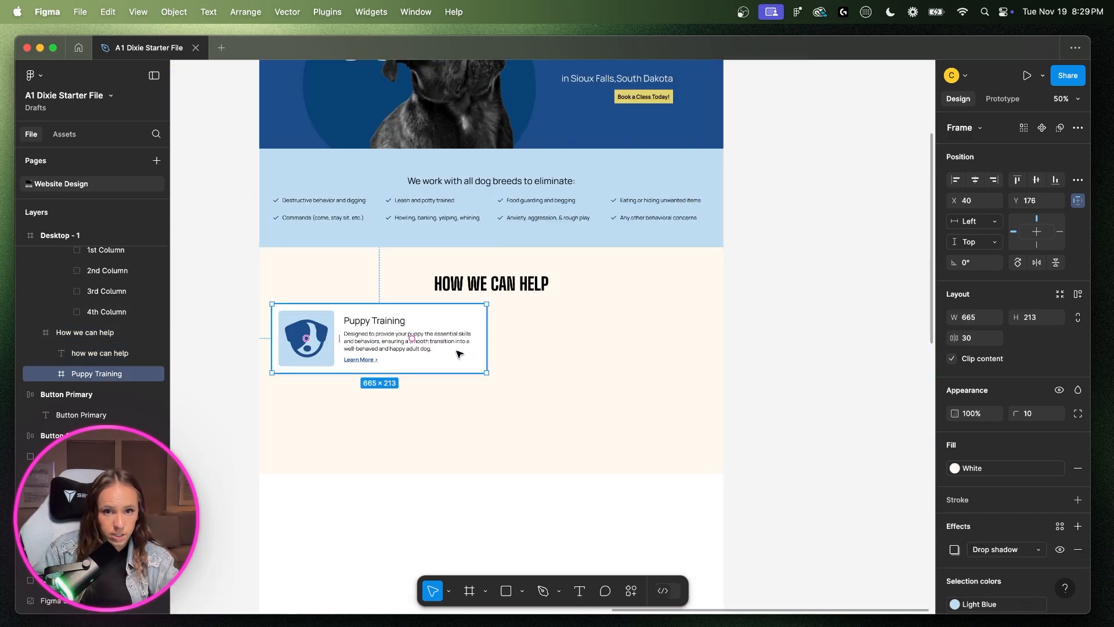
key(ctrl+g)
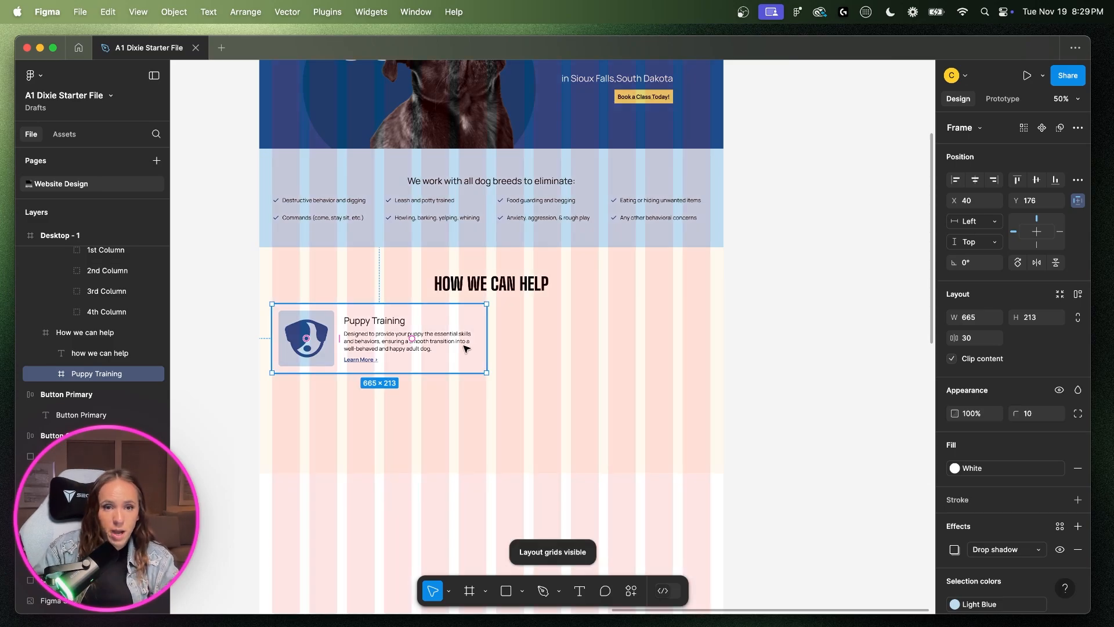
drag(450, 347, 652, 370)
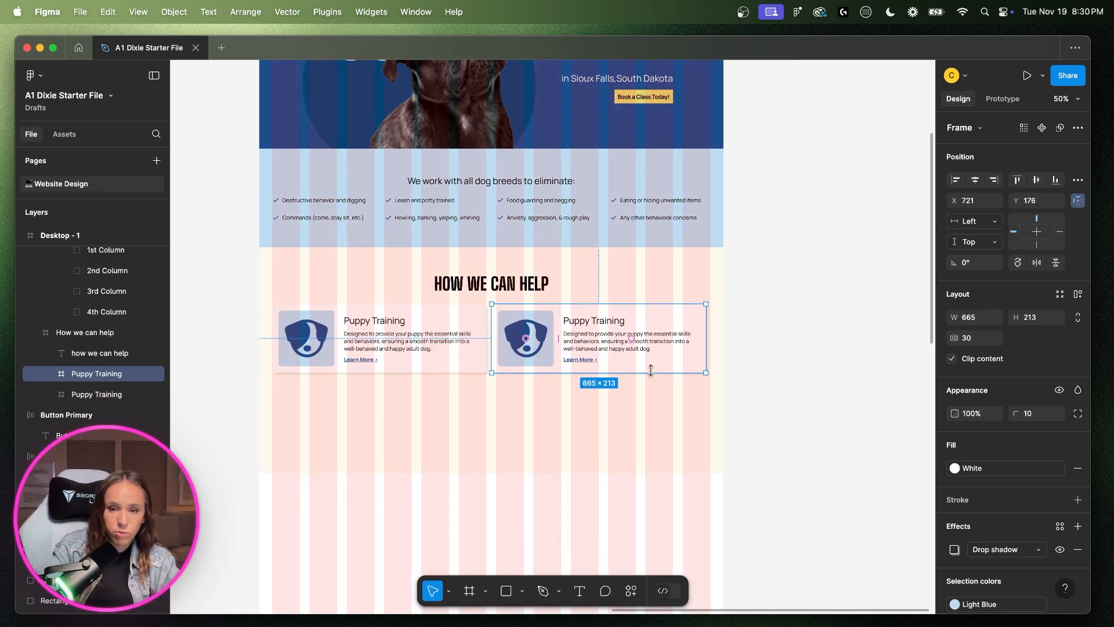
- Shift the duplicated card to X 735 so its edges line up with the layout grid columns
key(super+equal)
key(super+equal)
scroll(651, 376, right, 2)
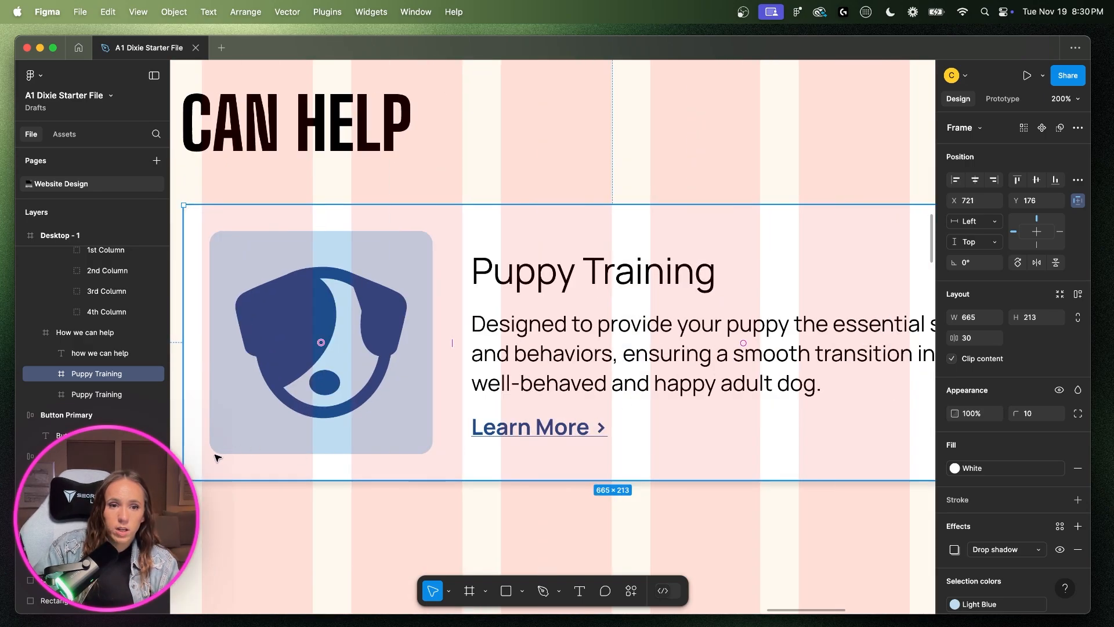
drag(199, 458, 219, 458)
scroll(227, 452, right, 12)
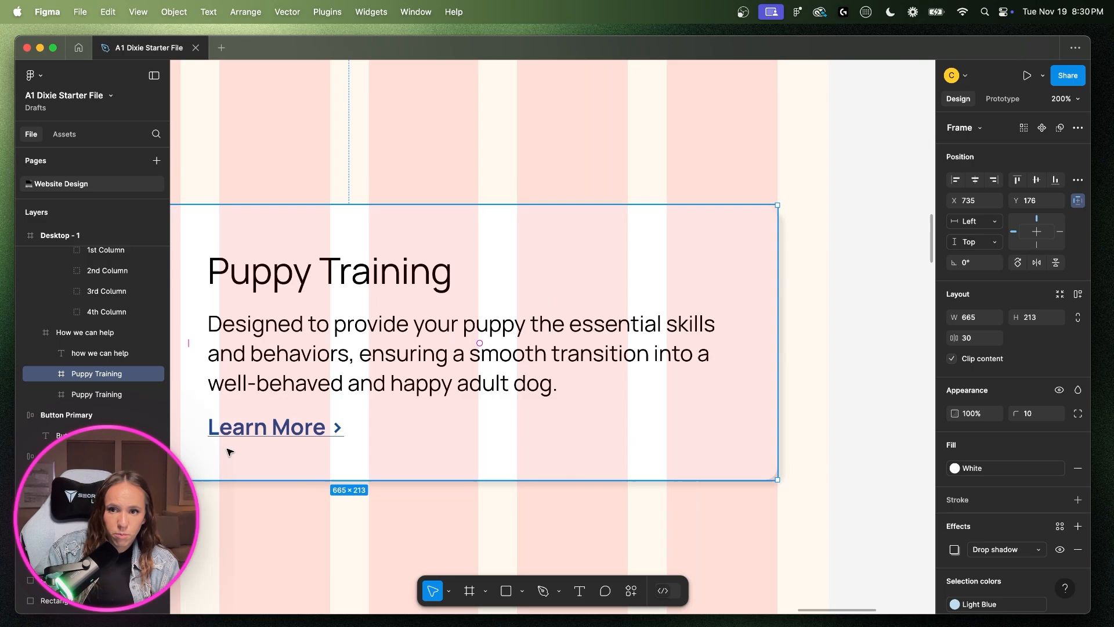
- Replace the duplicated card's heading with "Obedience Training" from the page copy
scroll(227, 453, left, 13)
key(super+minus)
key(super+minus)
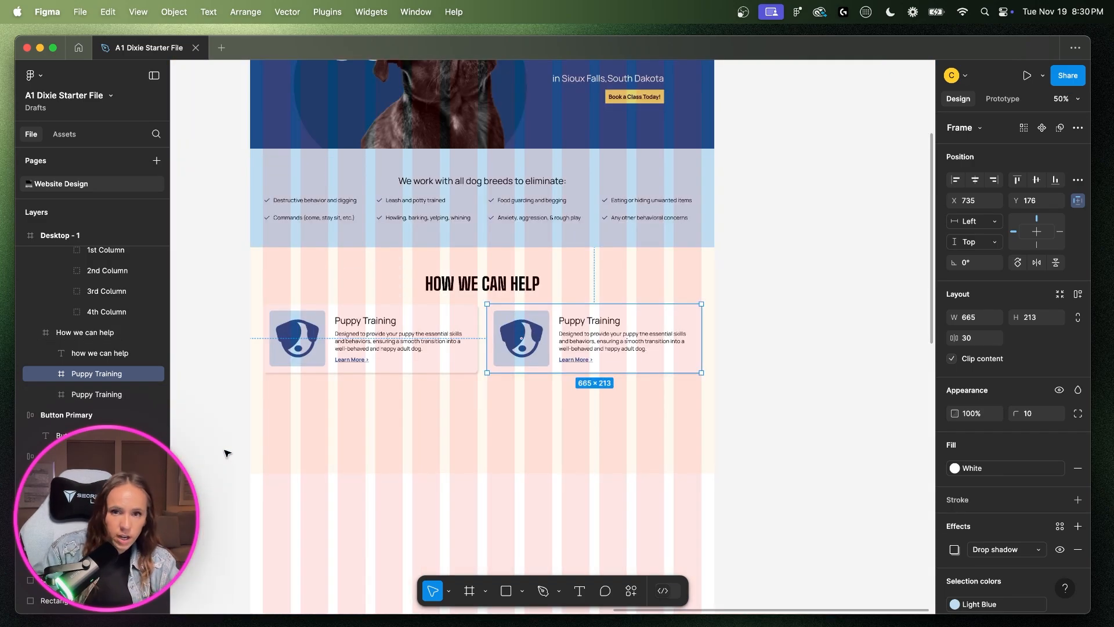
scroll(227, 453, left, 12)
double_click(314, 406)
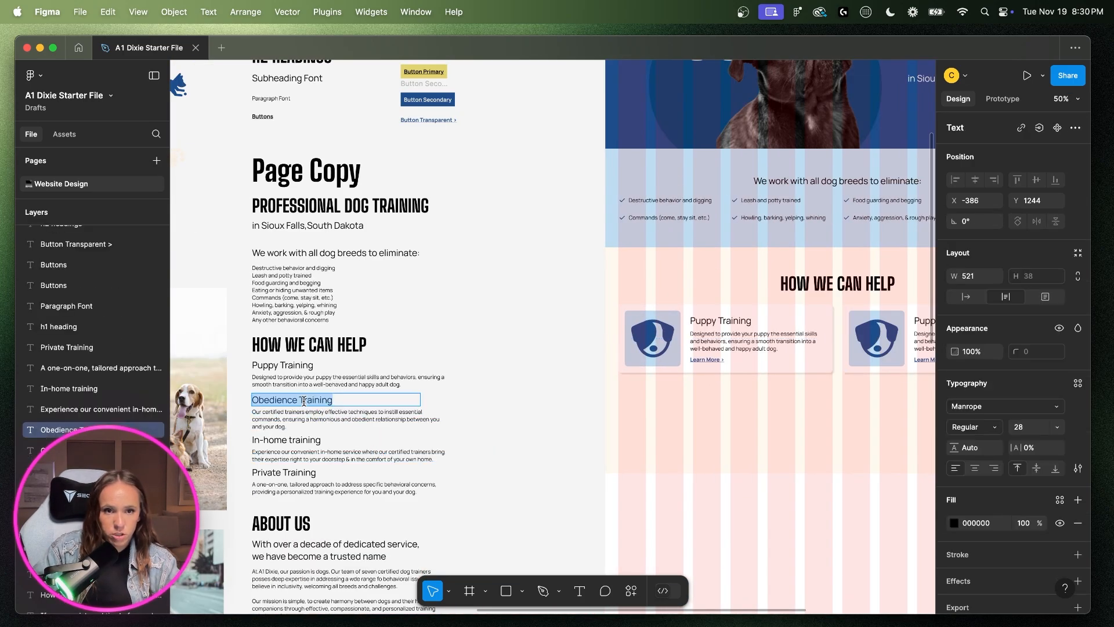
click(361, 400)
click(761, 318)
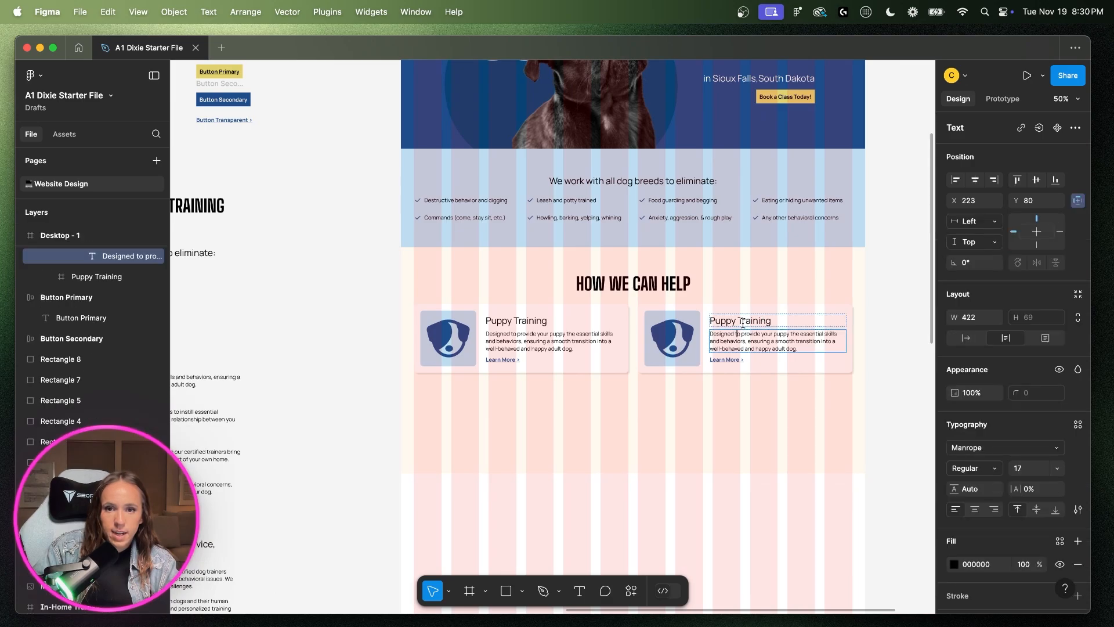
double_click(761, 318)
text(Obedience Training)
click(726, 359)
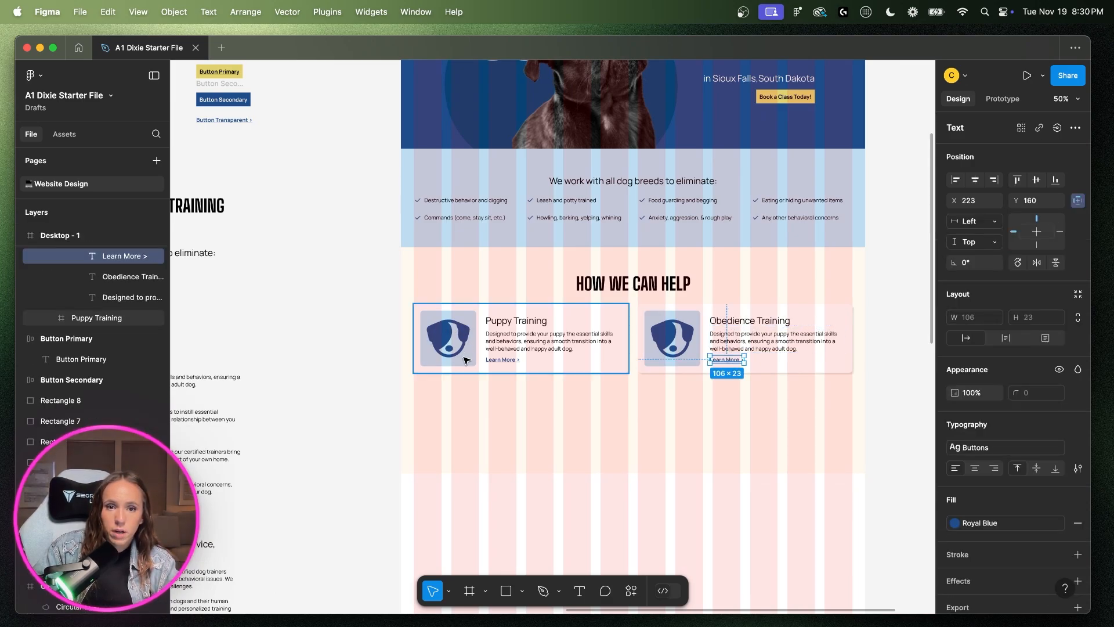
- Replace the Obedience Training card's description with the matching "Our certified trainers employ effective techniques" paragraph from the page copy
scroll(463, 358, left, 5)
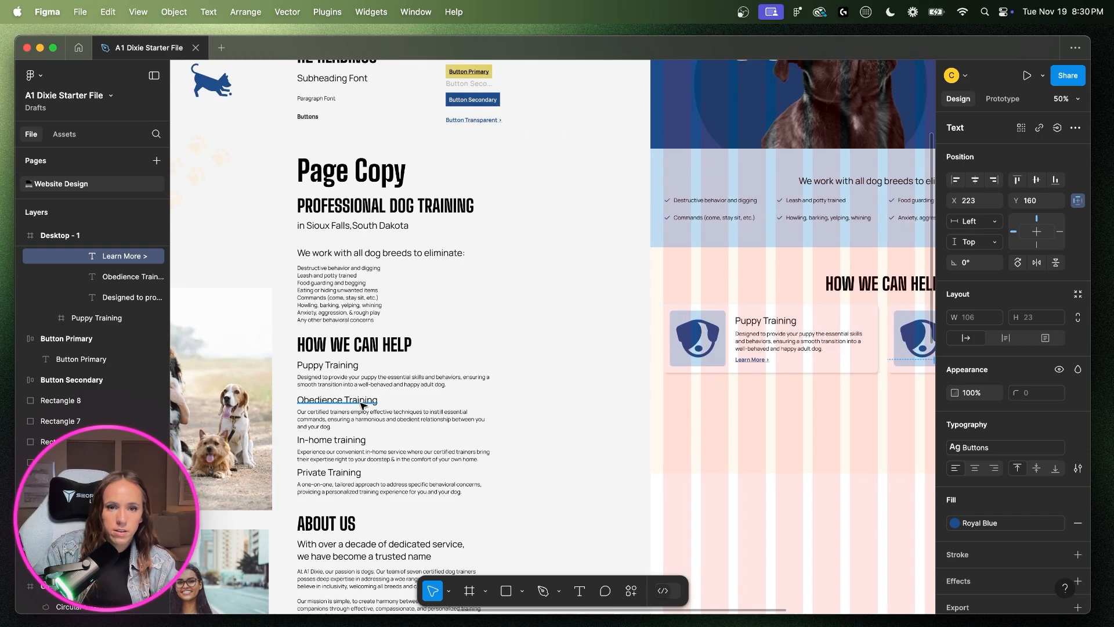
double_click(346, 420)
key(super+c)
scroll(857, 366, right, 5)
double_click(708, 343)
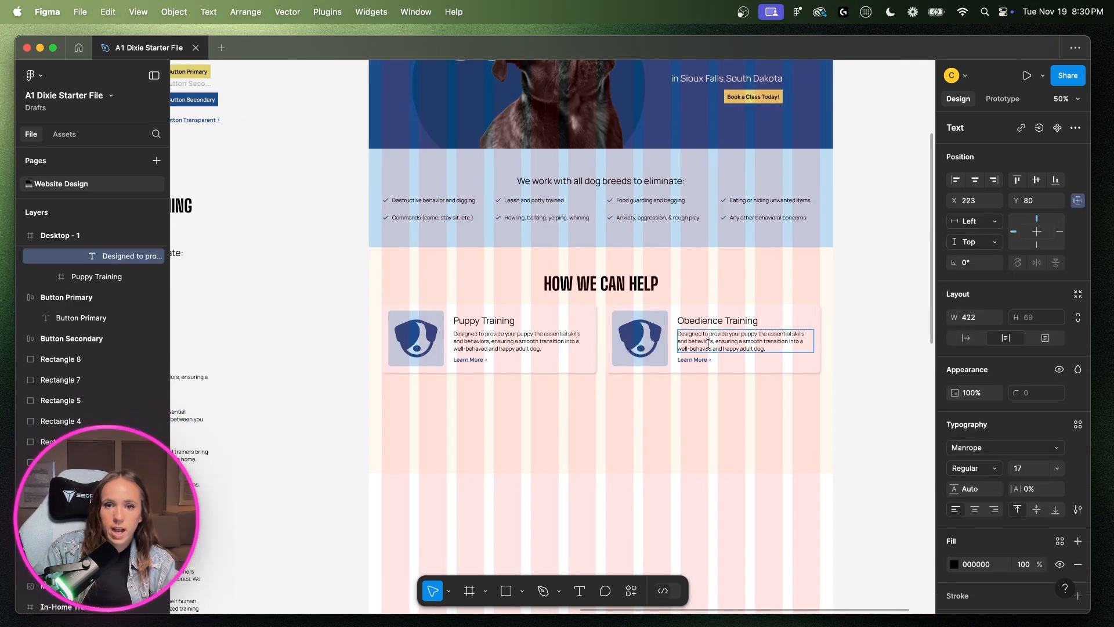
key(super+v)
click(841, 359)
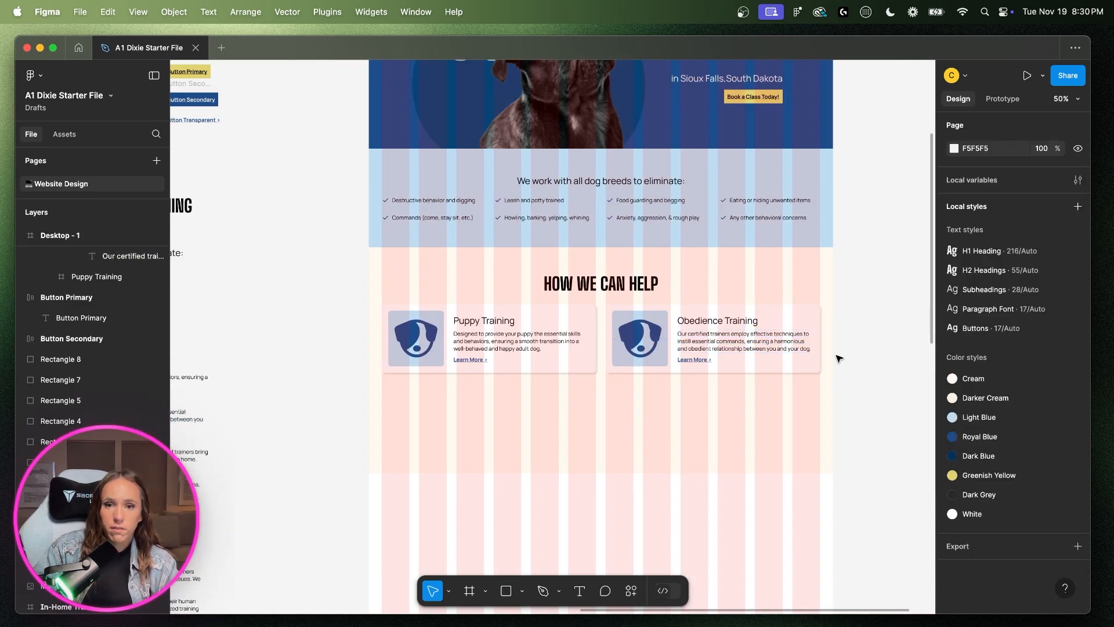
key(shift+0)
scroll(838, 358, right, 4)
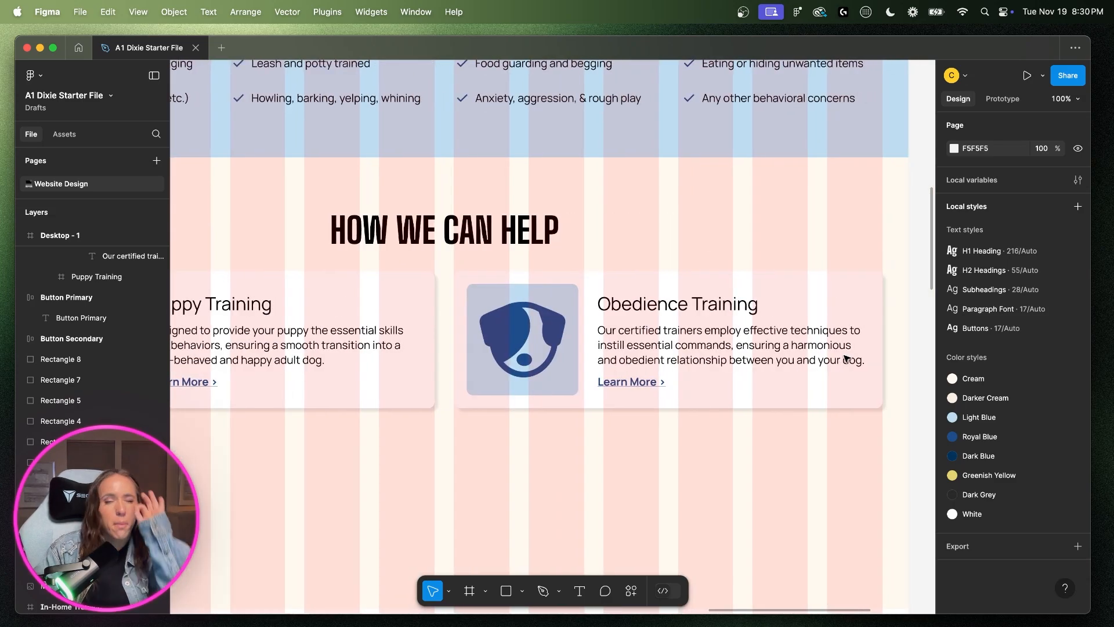
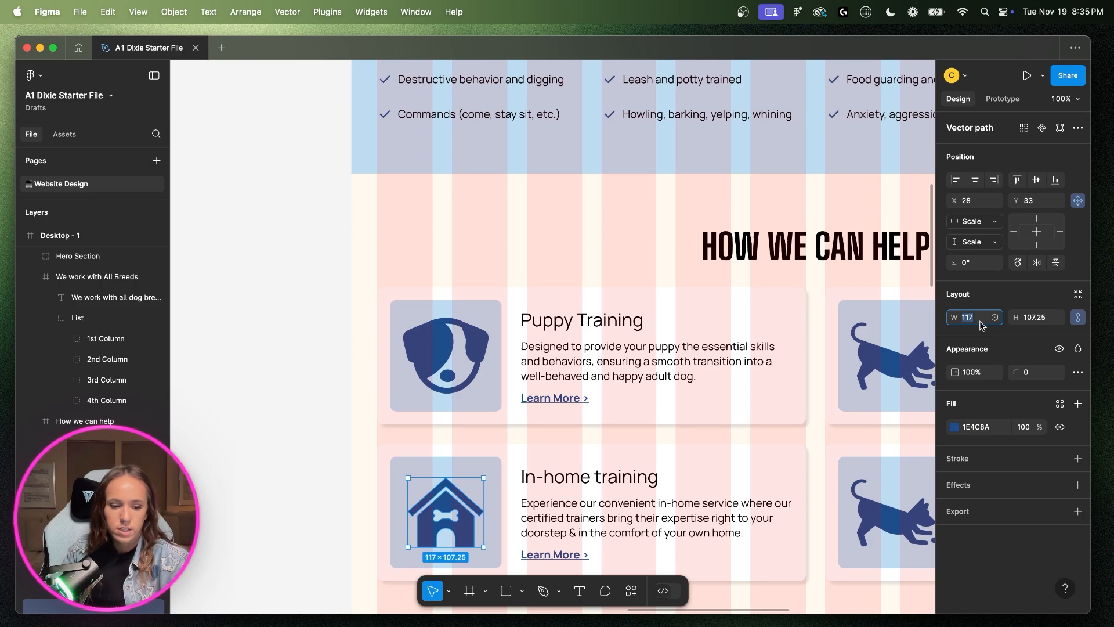
- Set the house icon's width to 133 and centre it horizontally and vertically in the In-home training card's icon square
text(133)
key(Return)
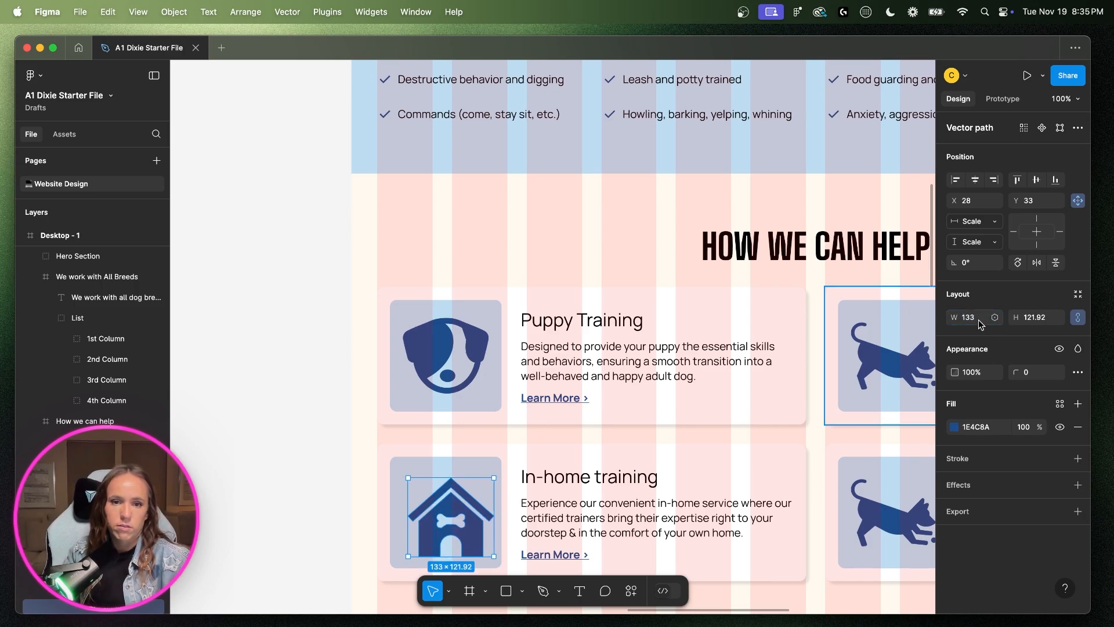
click(977, 181)
click(1036, 181)
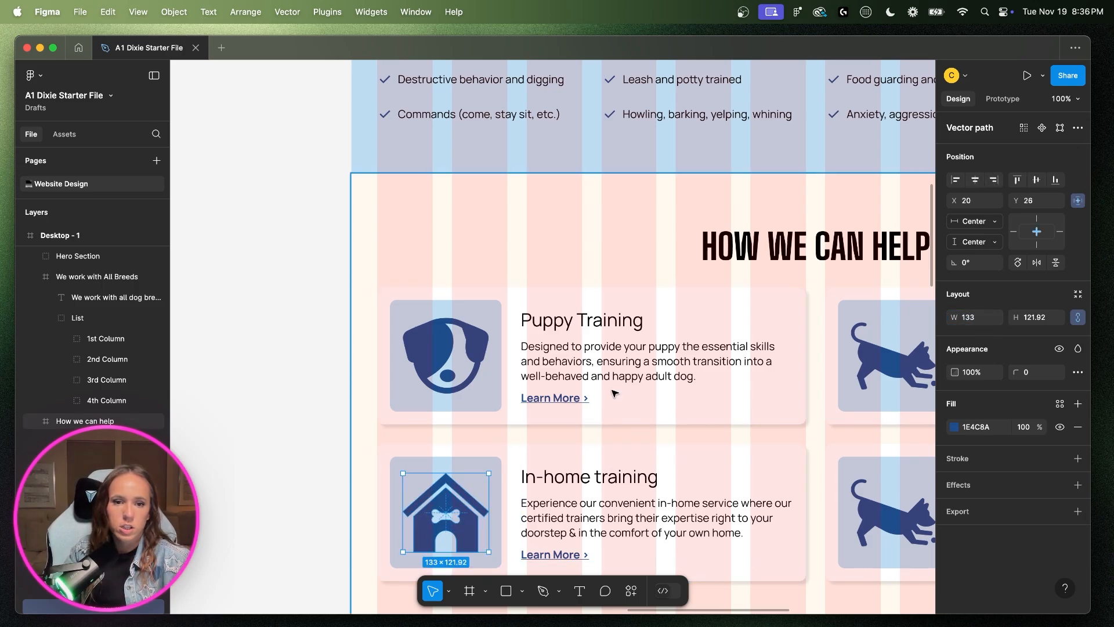
- Check the finished homepage example to see which icon the Private Training card uses
scroll(489, 476, right, 5)
scroll(550, 455, down, 4)
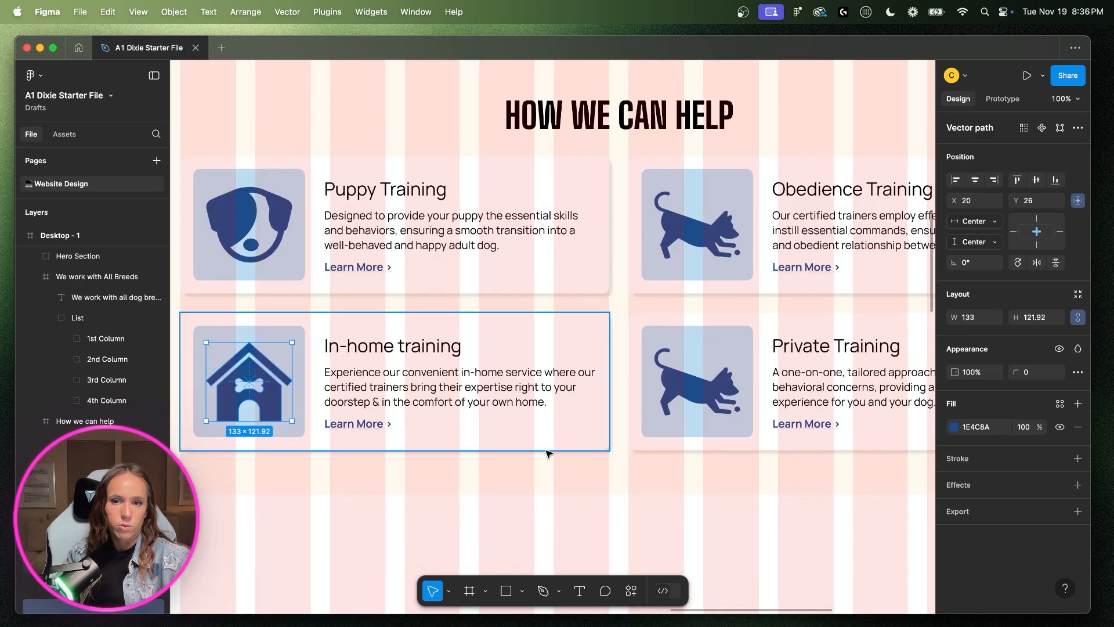
scroll(551, 456, right, 5)
scroll(539, 453, left, 5)
scroll(540, 453, up, 10)
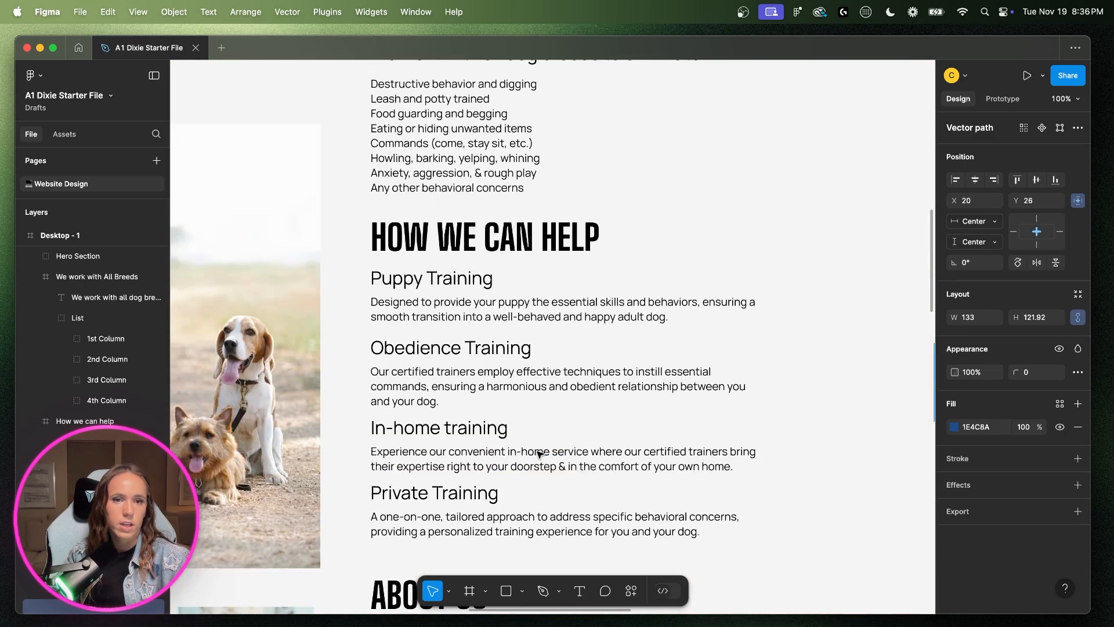
scroll(540, 454, up, 5)
scroll(537, 451, left, 8)
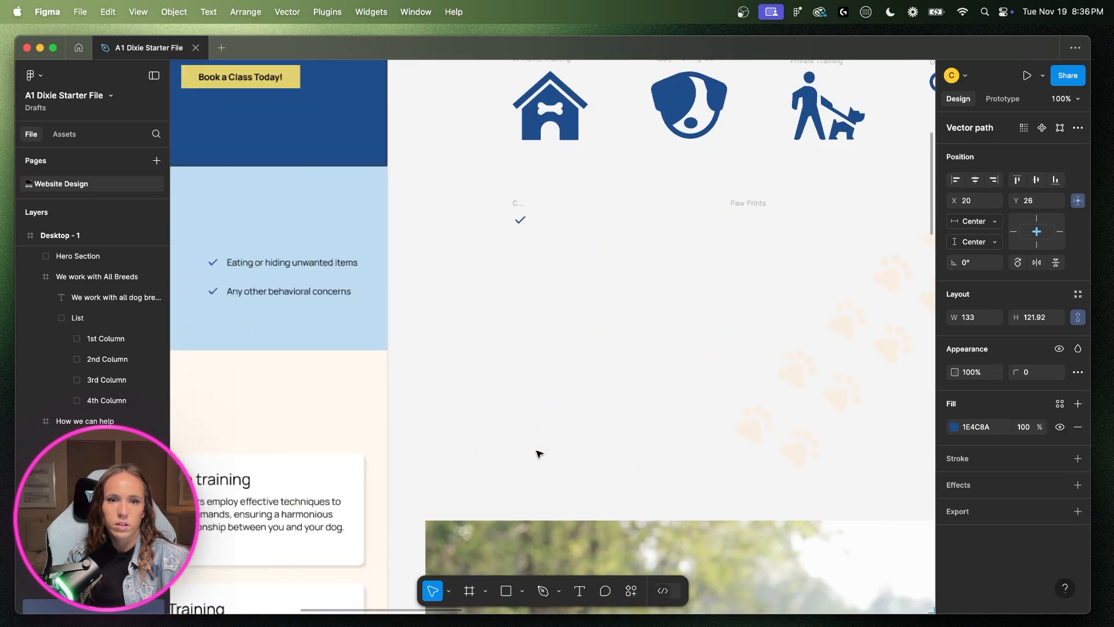
scroll(537, 452, down, 4)
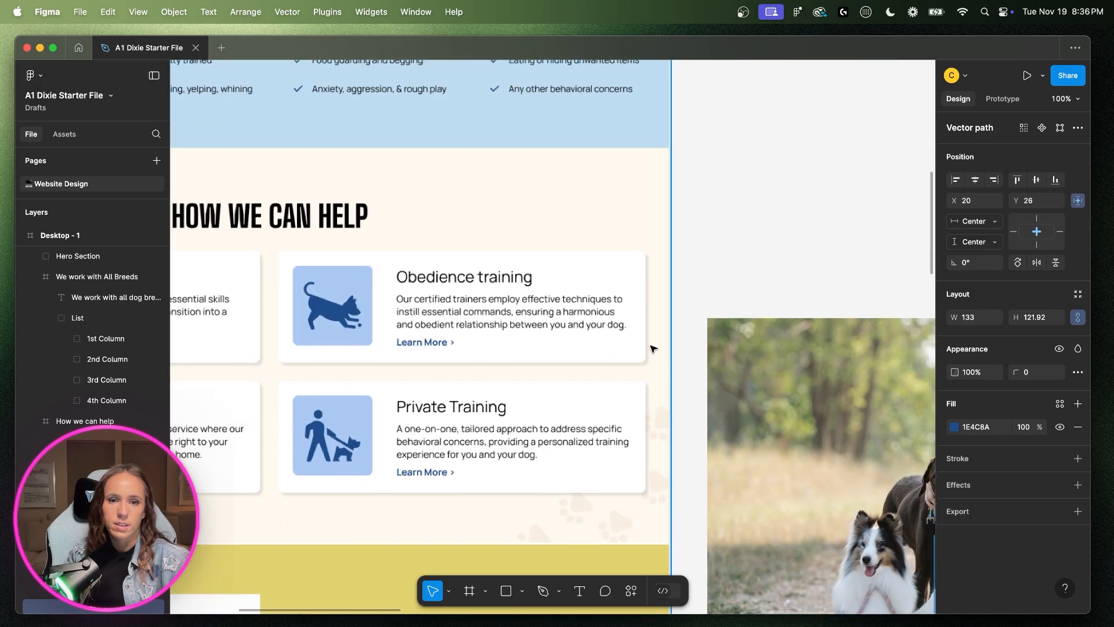
- Replace the Private Training card's icon with the source Private Training icon of a person walking a dog, 133 wide and centred in its square
scroll(650, 347, up, 10)
scroll(650, 347, right, 5)
click(732, 291)
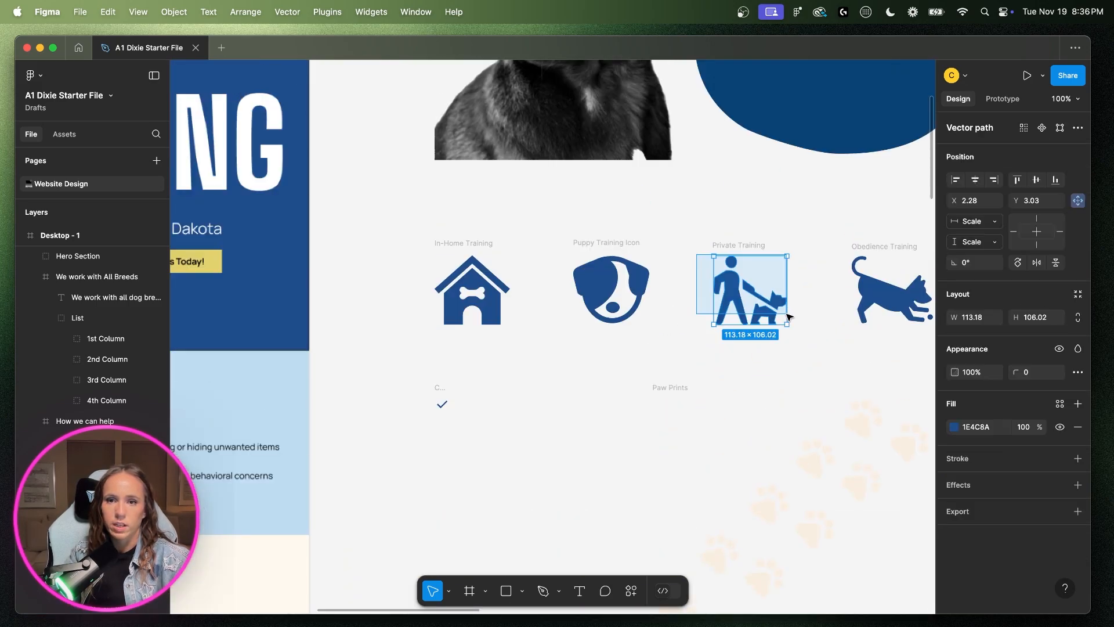
scroll(742, 348, right, 10)
scroll(748, 374, down, 8)
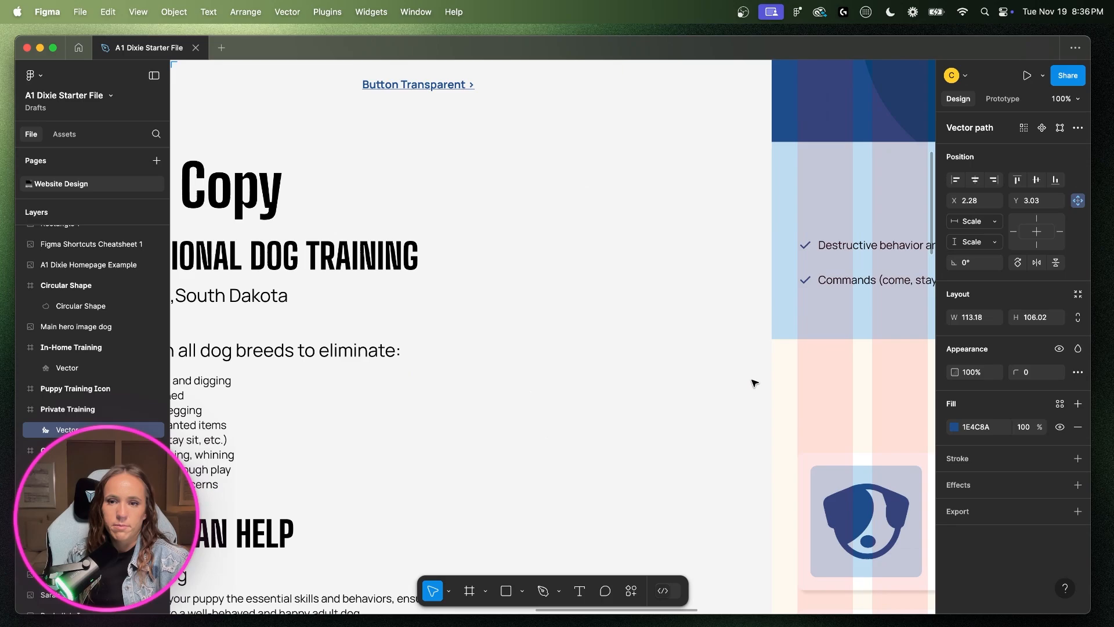
scroll(638, 348, right, 8)
scroll(638, 348, down, 10)
scroll(522, 325, right, 5)
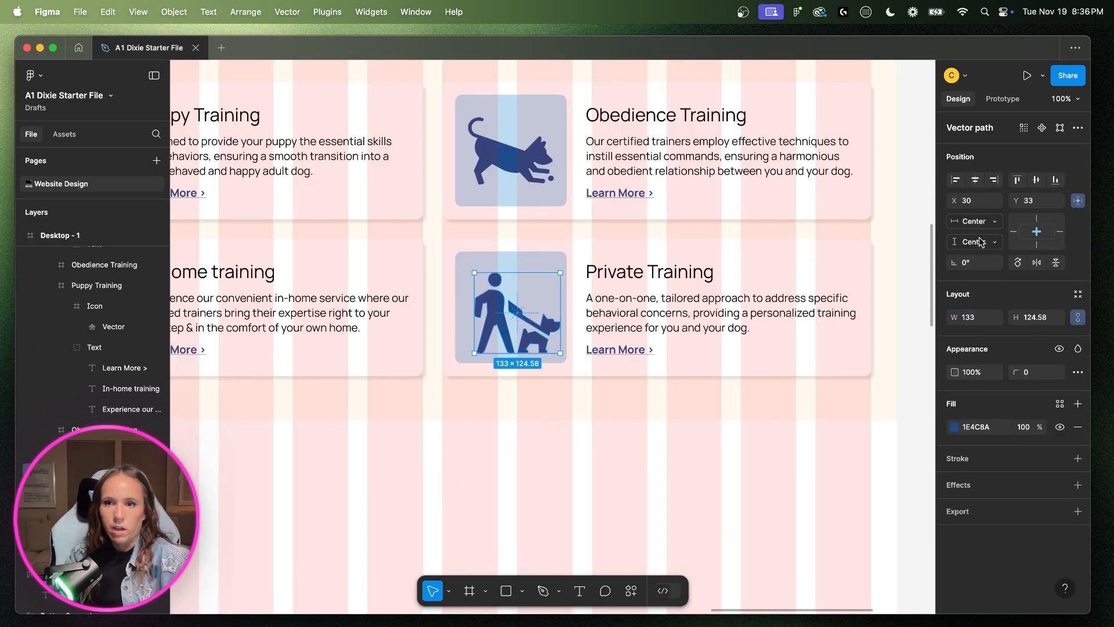
click(976, 180)
click(1037, 180)
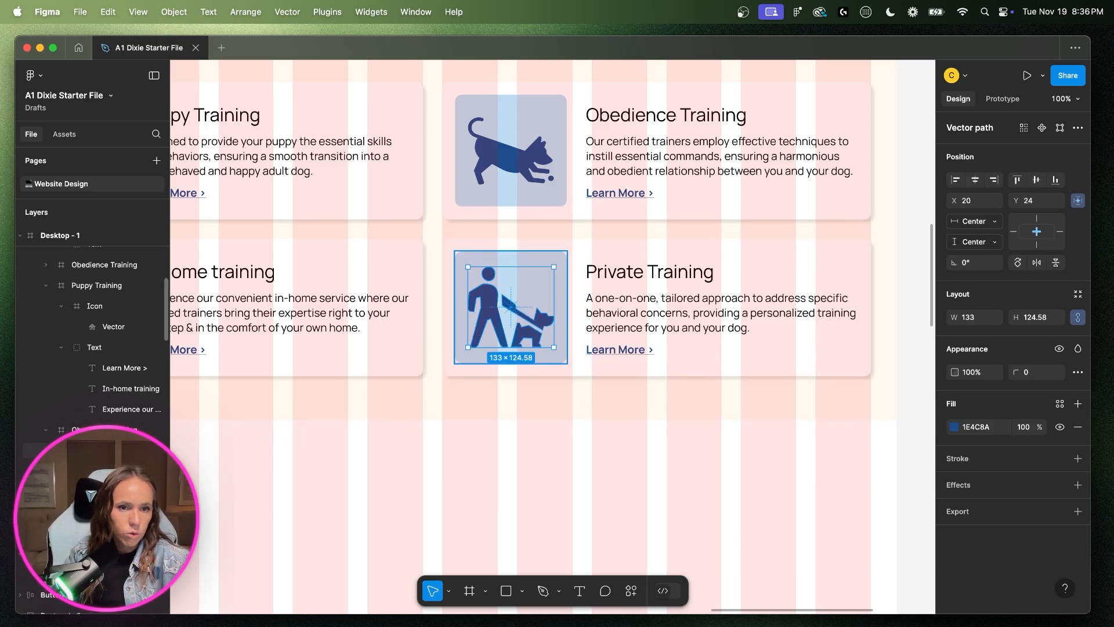
- Collapse the expanded service card layers and the How we can help frame in the layer list
scroll(64, 377, up, 1)
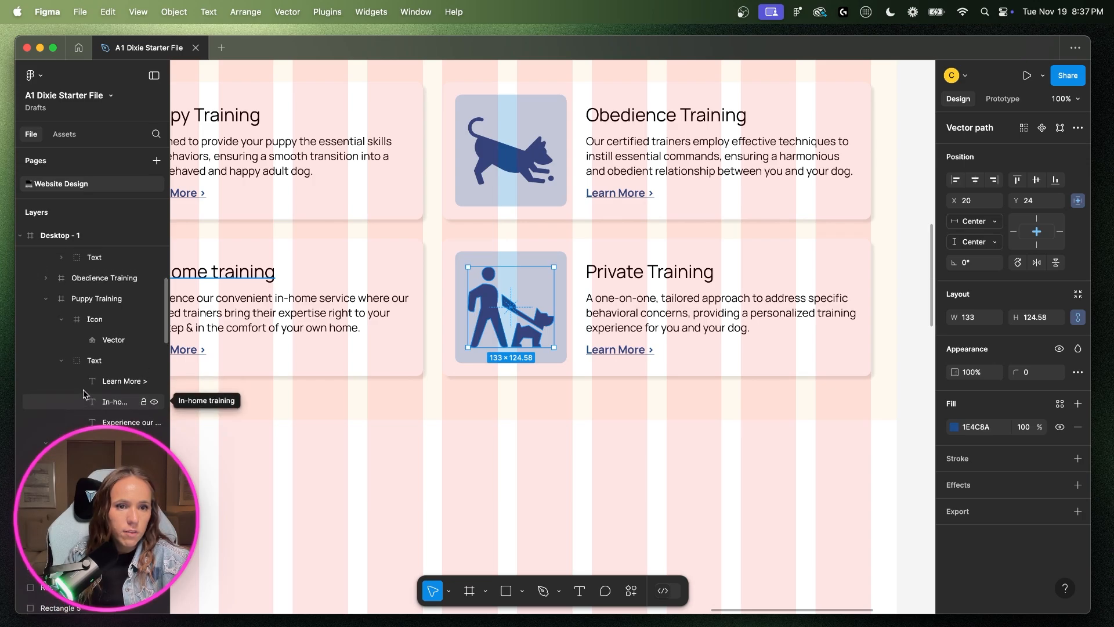
click(61, 362)
scroll(47, 386, up, 5)
click(46, 396)
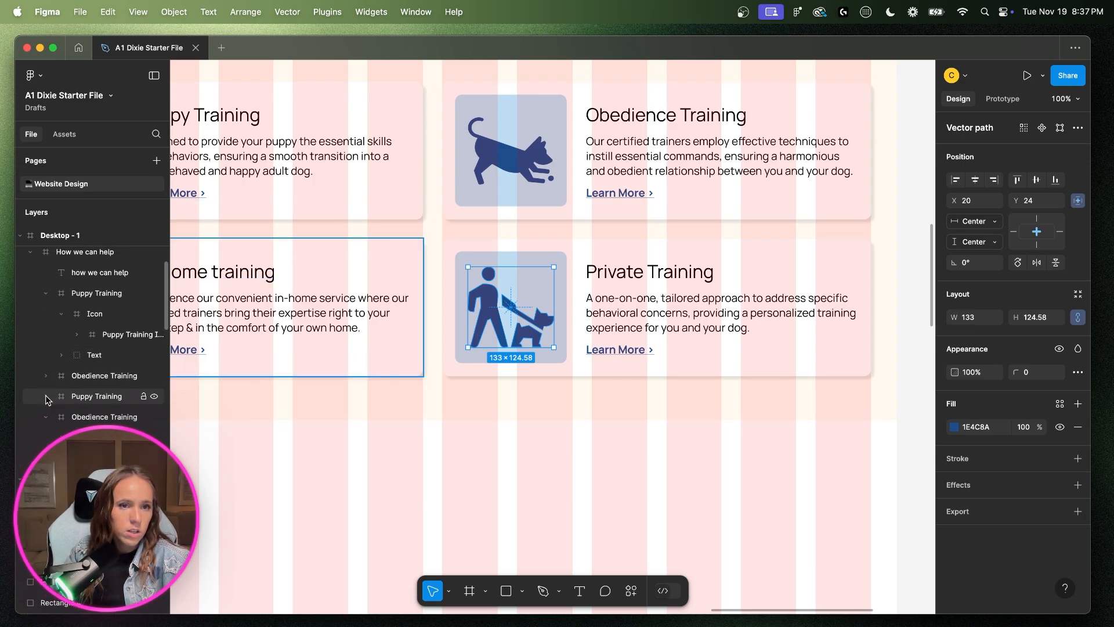
click(45, 416)
click(62, 314)
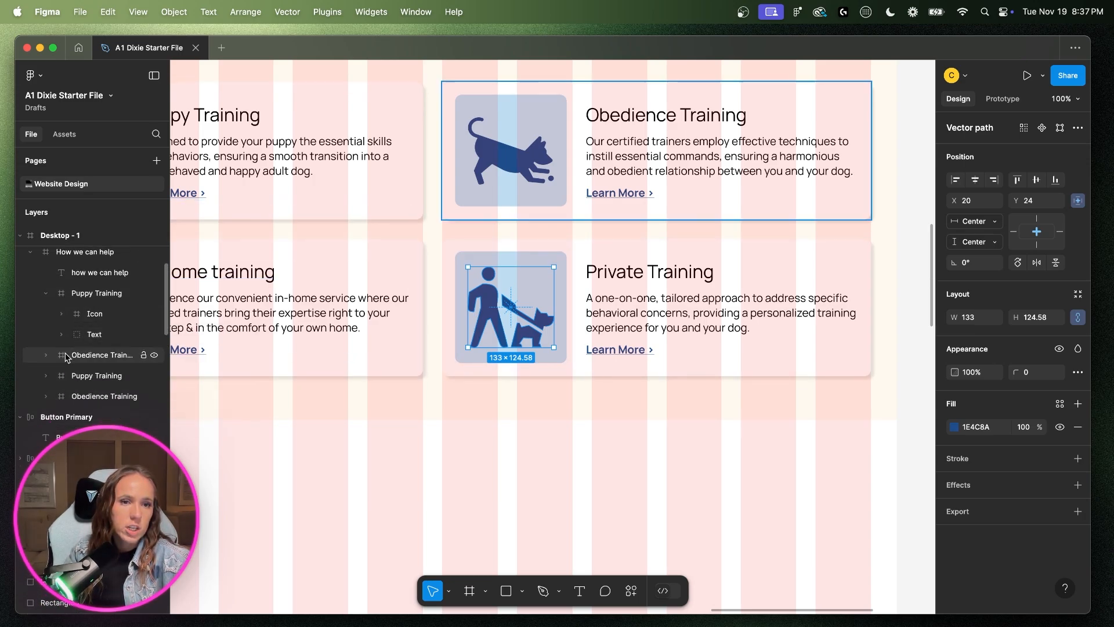
scroll(65, 357, up, 4)
click(46, 351)
click(31, 314)
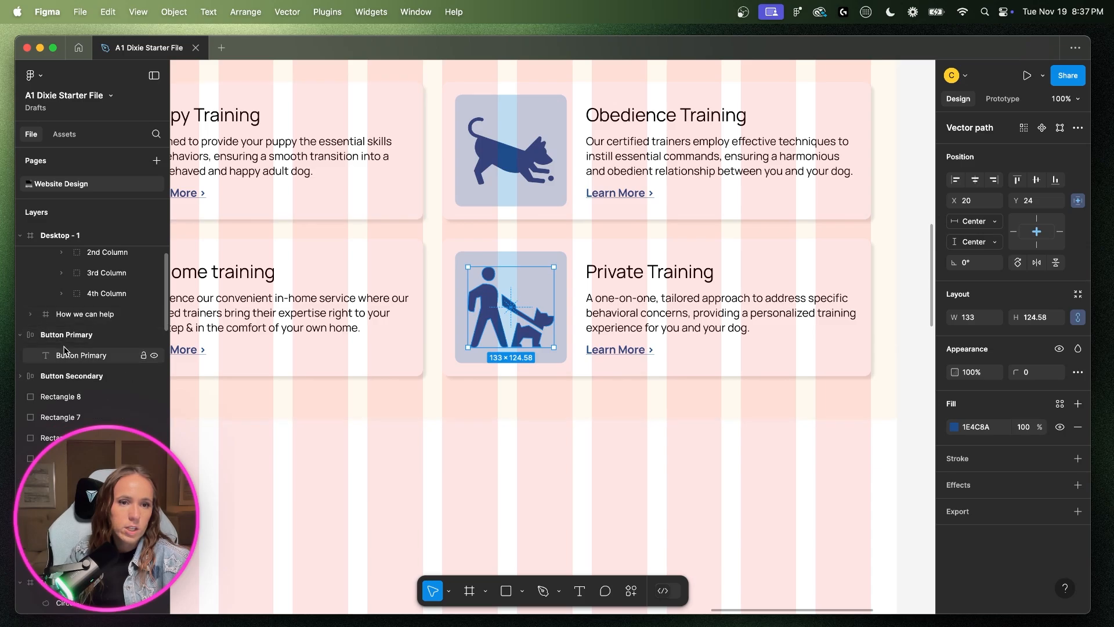
- Collapse the List layer, the We work with All Breeds frame and the Button Primary component in the layer list
scroll(57, 343, up, 4)
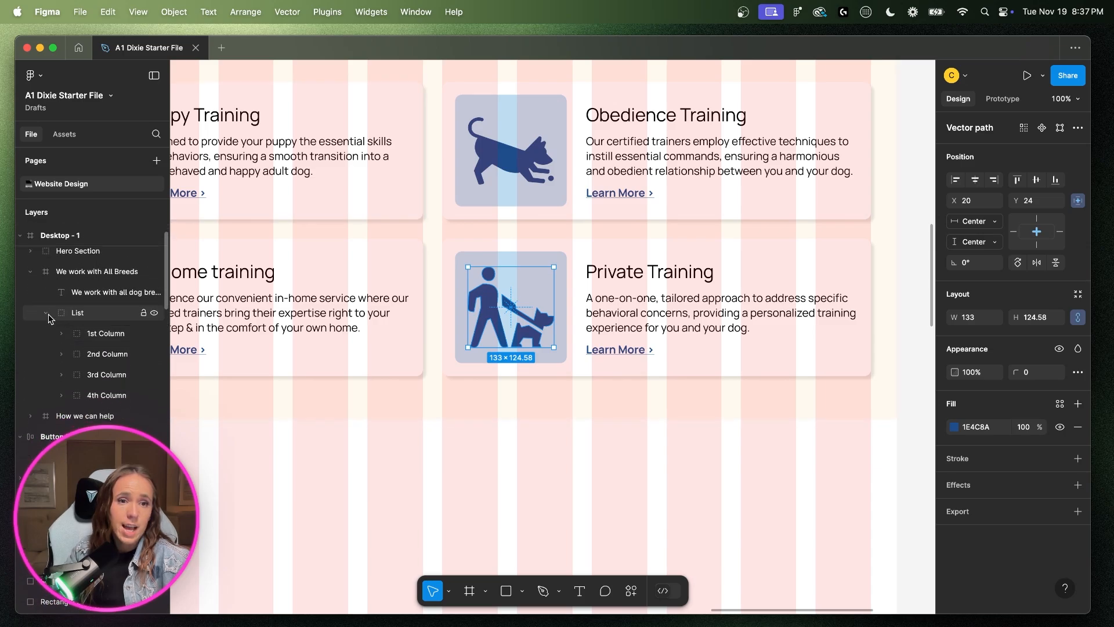
click(45, 312)
click(30, 286)
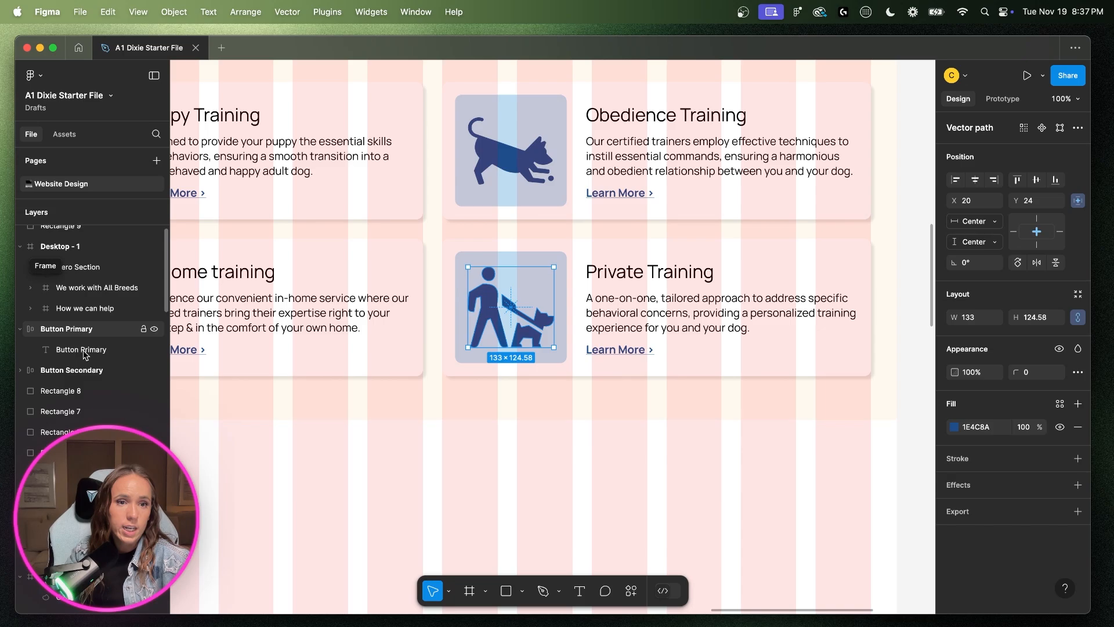
scroll(84, 355, up, 1)
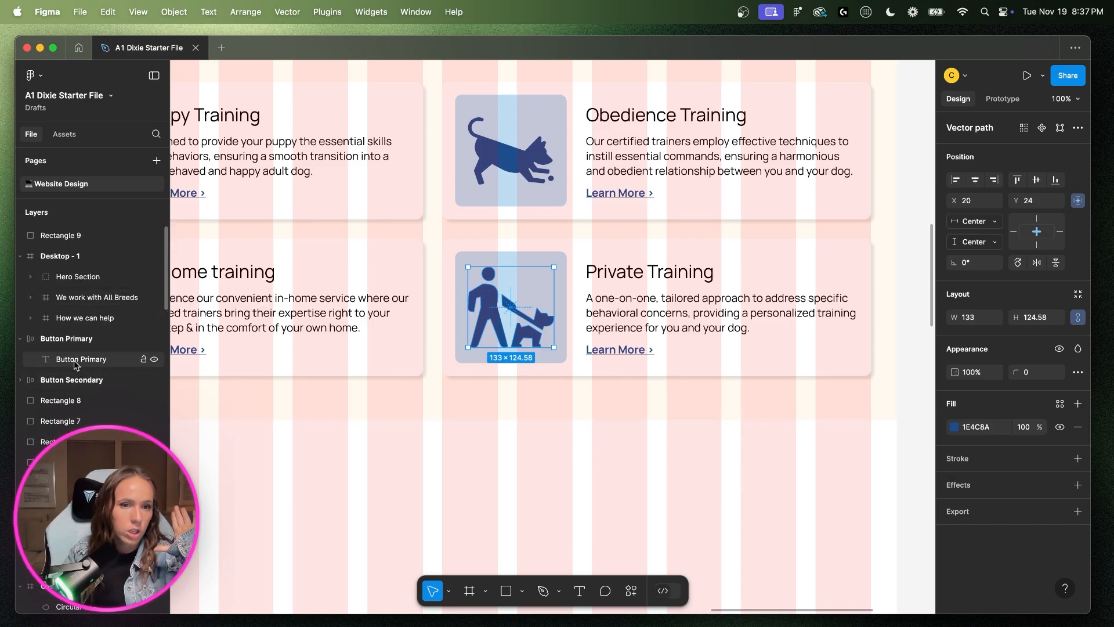
click(20, 337)
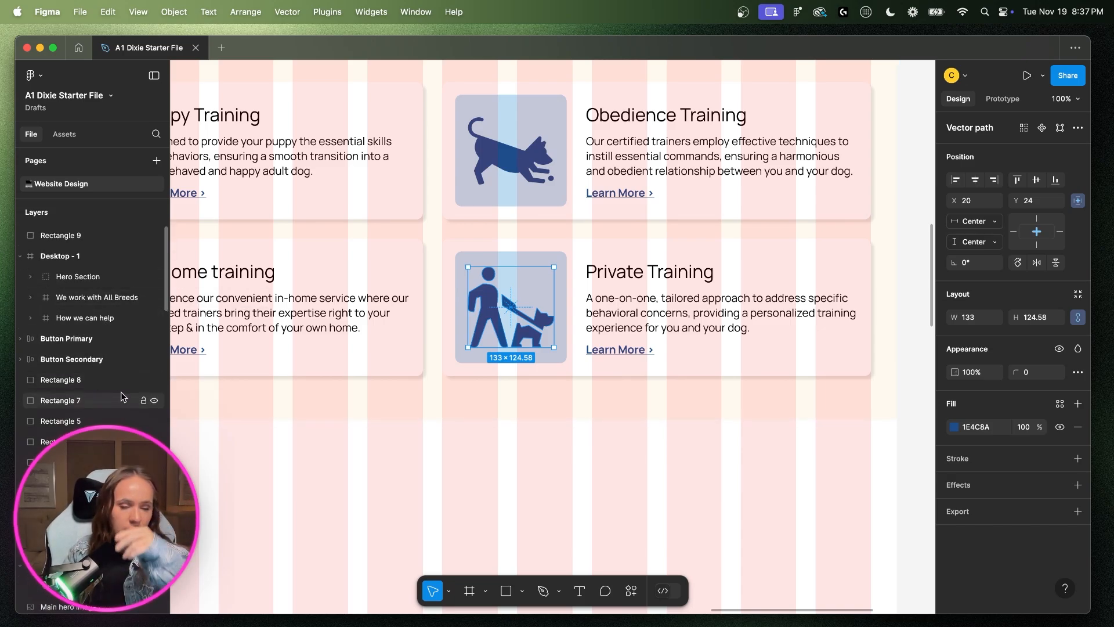
- Measure the How we can help heading's top spacing and the Private Training card's bottom spacing within the section frame
click(85, 317)
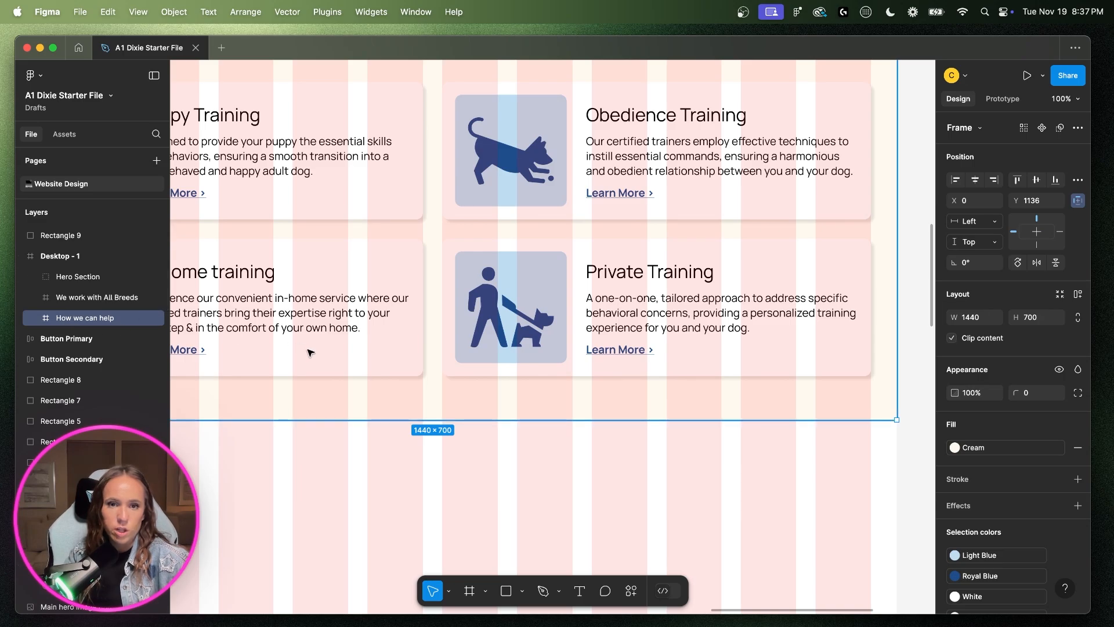
key(minus)
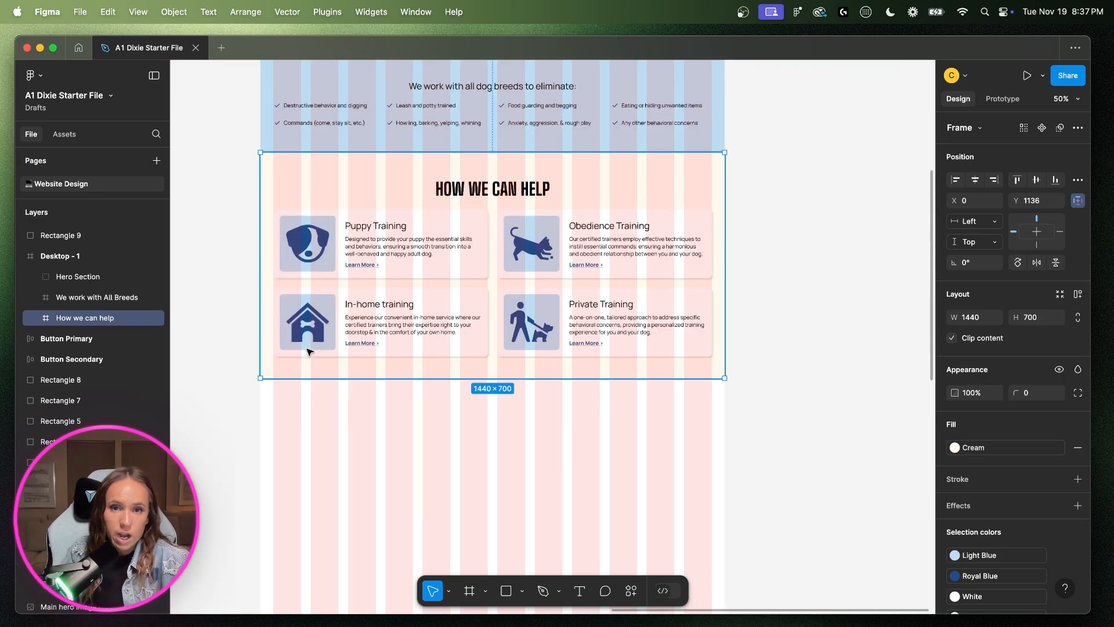
double_click(494, 194)
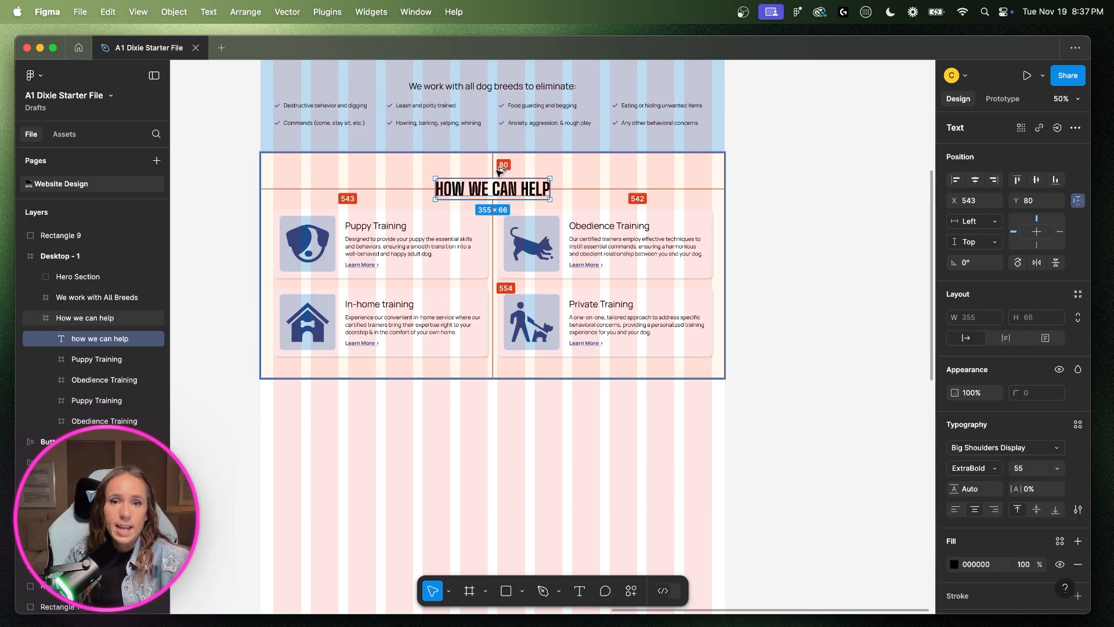
click(515, 351)
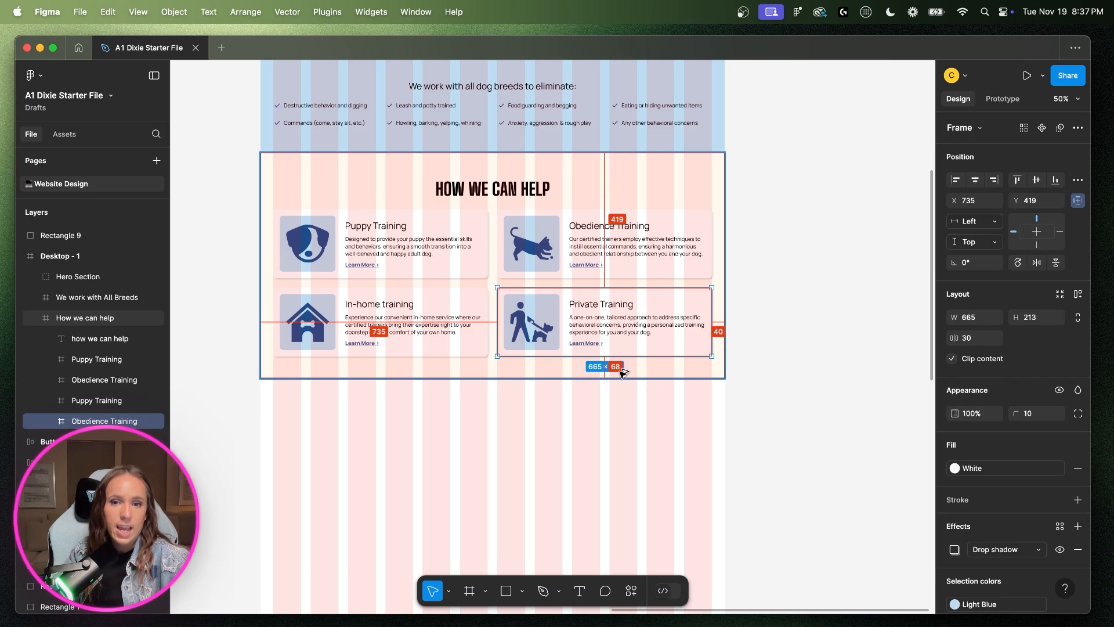
- Extend the How we can help section frame downward to a height of 712 and collapse its layers
click(490, 376)
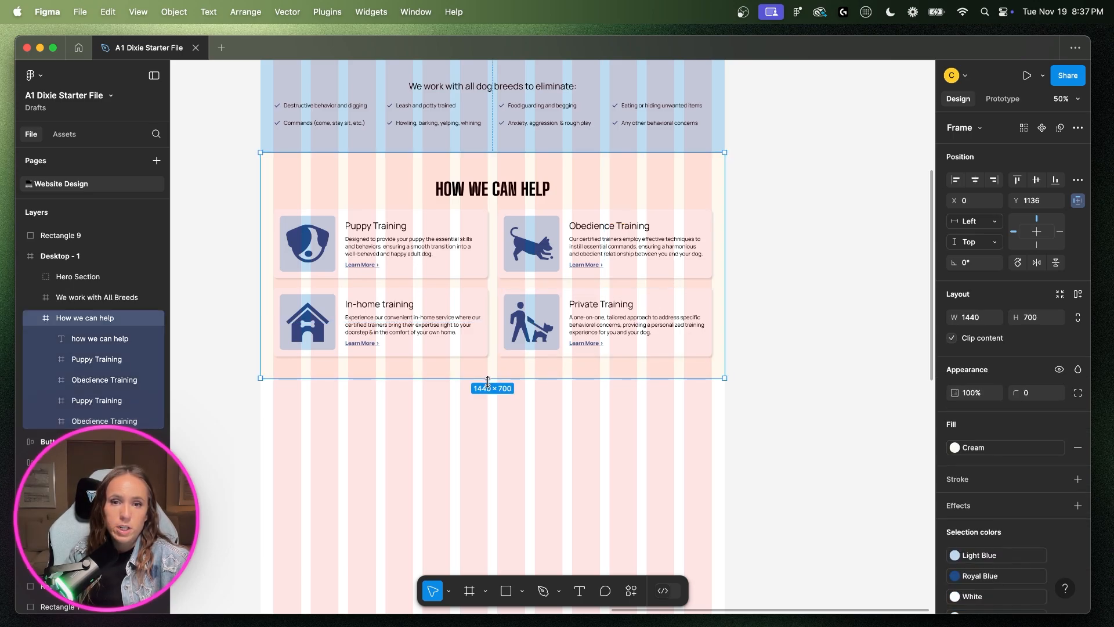
drag(487, 381, 488, 385)
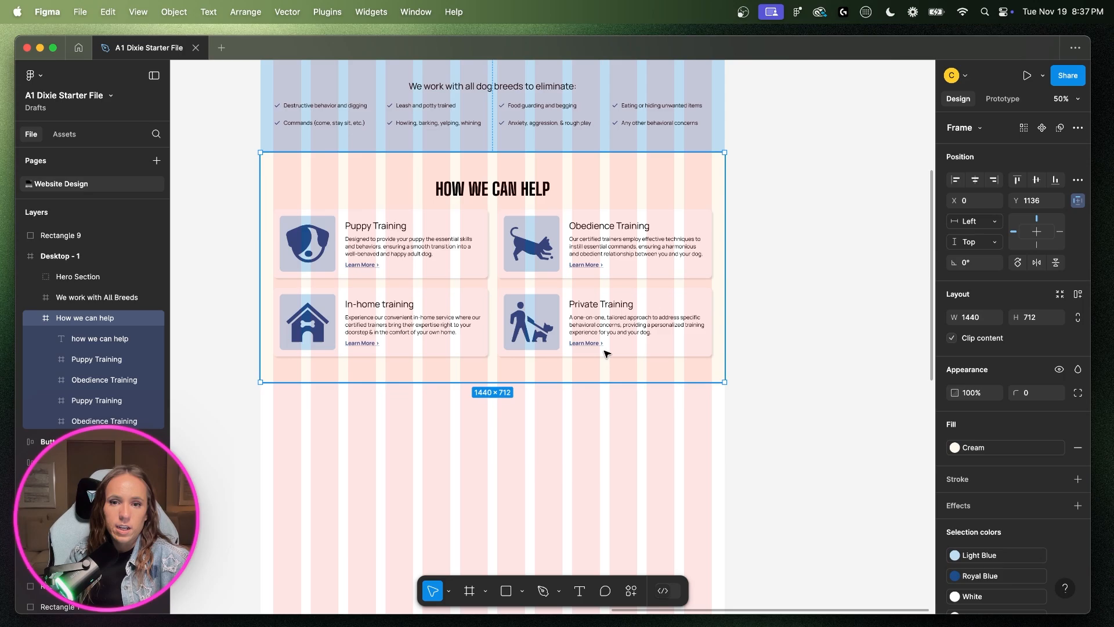
click(604, 353)
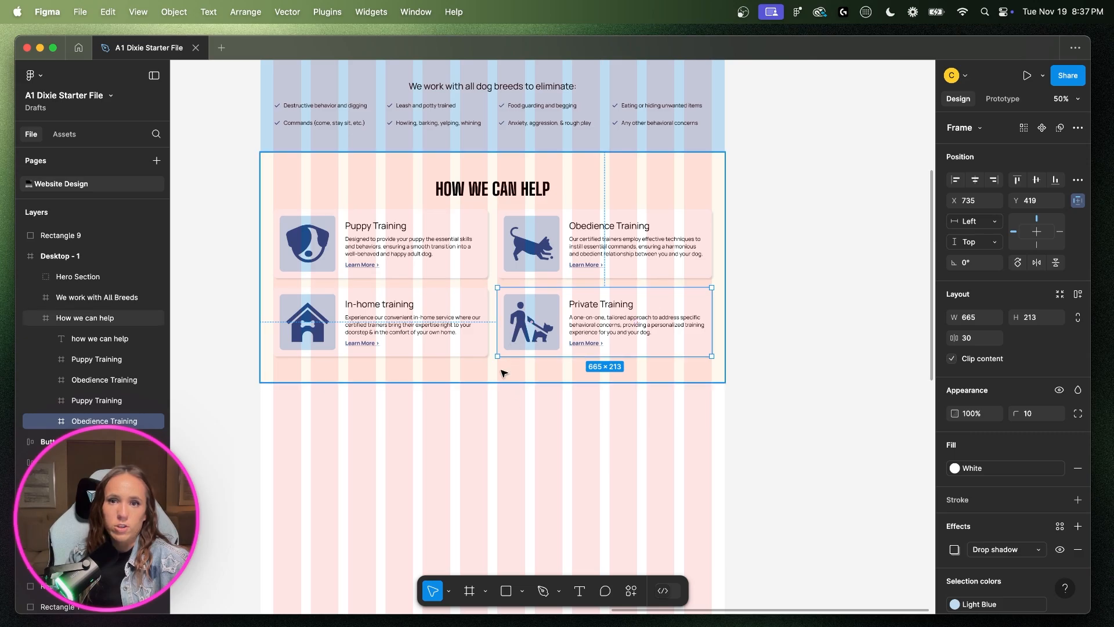
scroll(503, 373, up, 2)
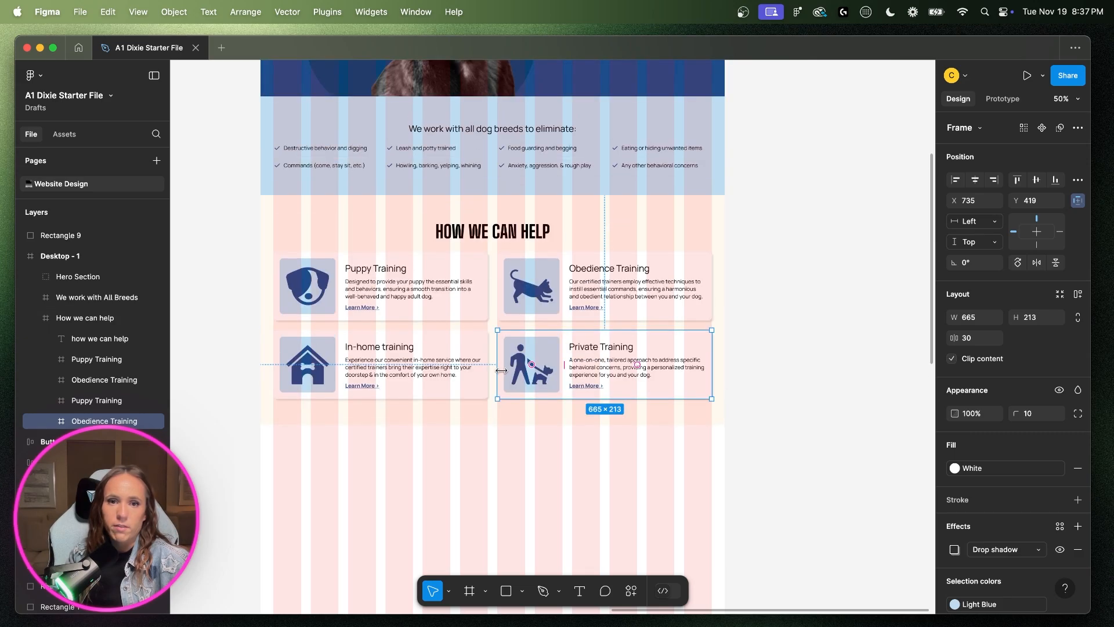
click(29, 319)
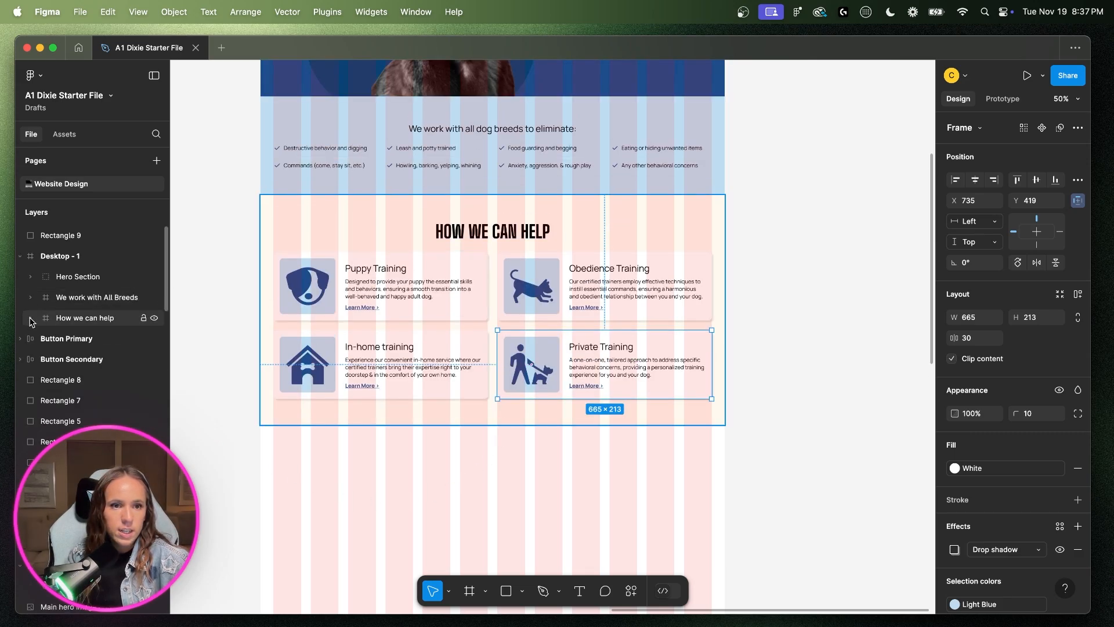
- Examine the About Us section in the finished homepage example
scroll(329, 363, left, 15)
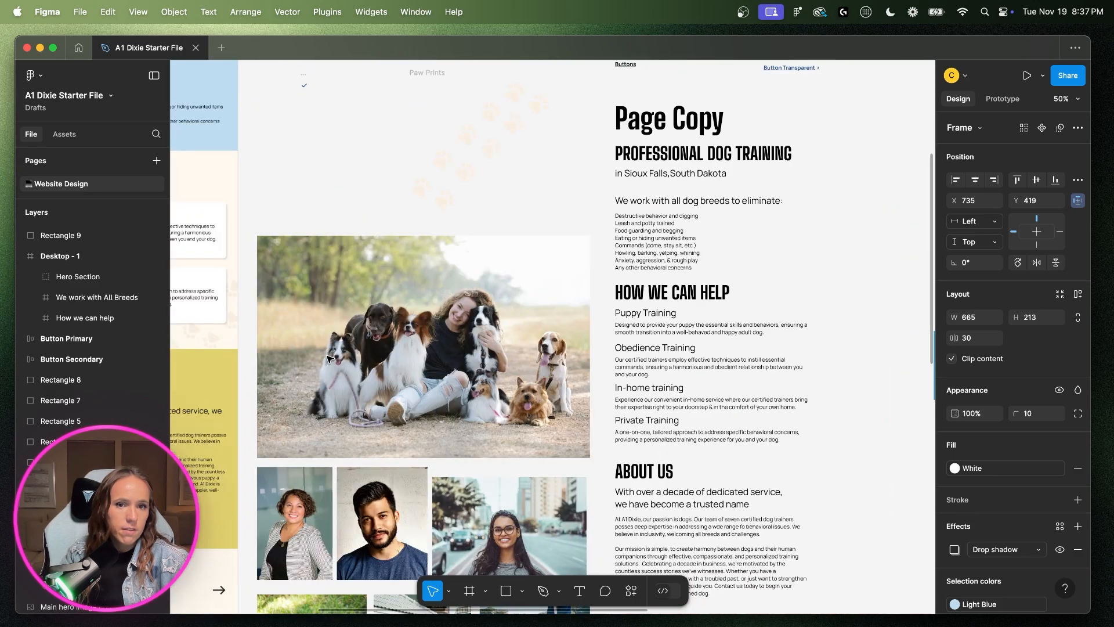
scroll(329, 363, left, 8)
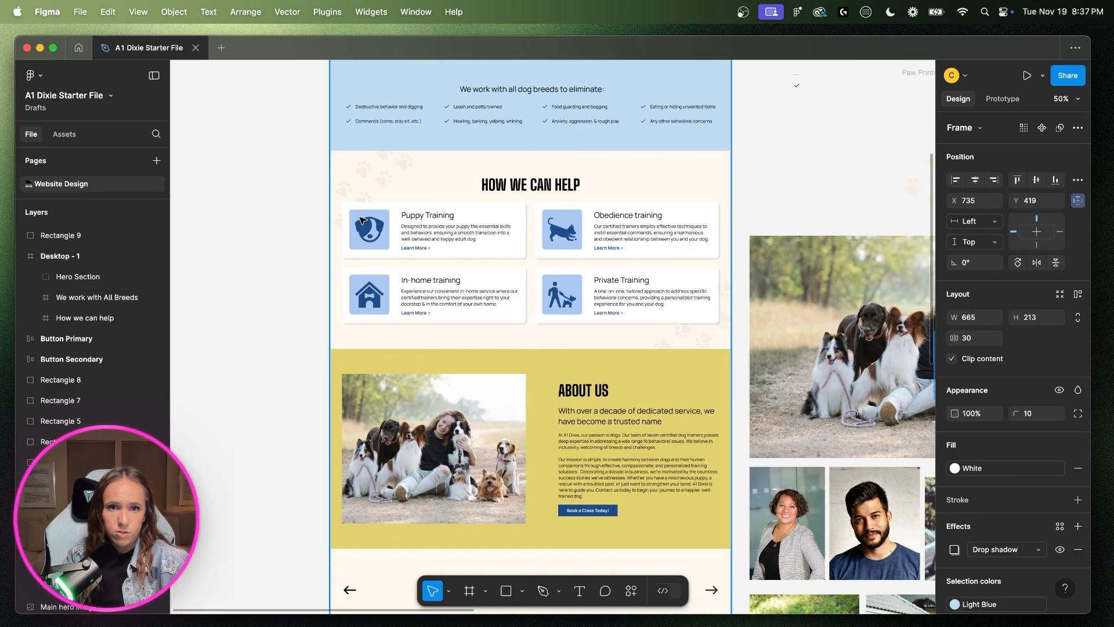
scroll(688, 430, down, 2)
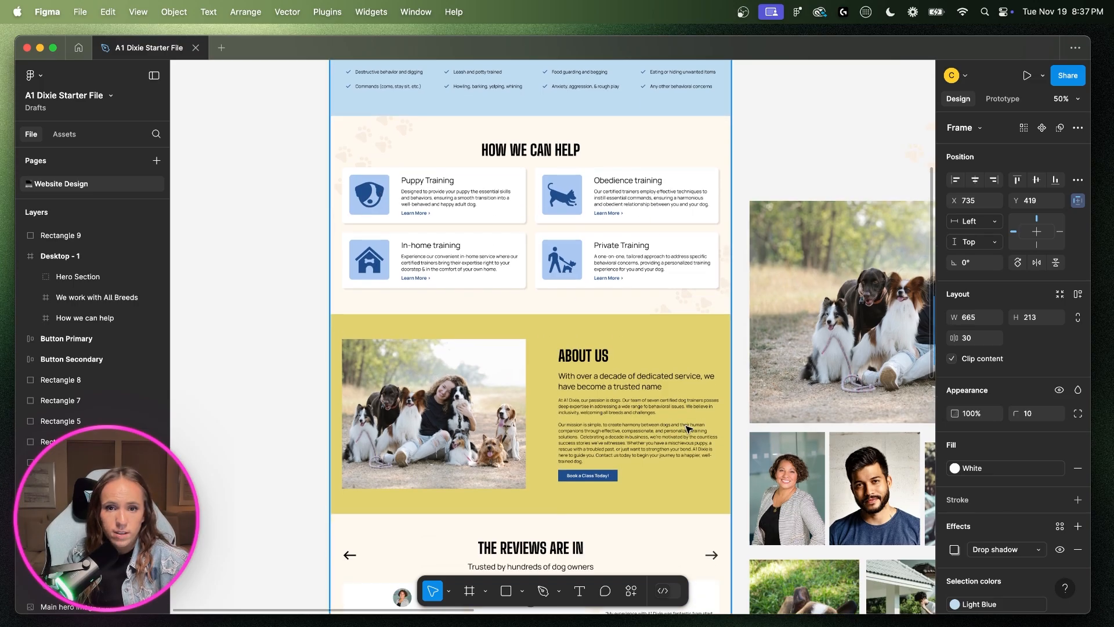
- Hide the layout grid and draw a full-width frame about 1440 × 596 directly below the How we can help section
scroll(668, 449, right, 3)
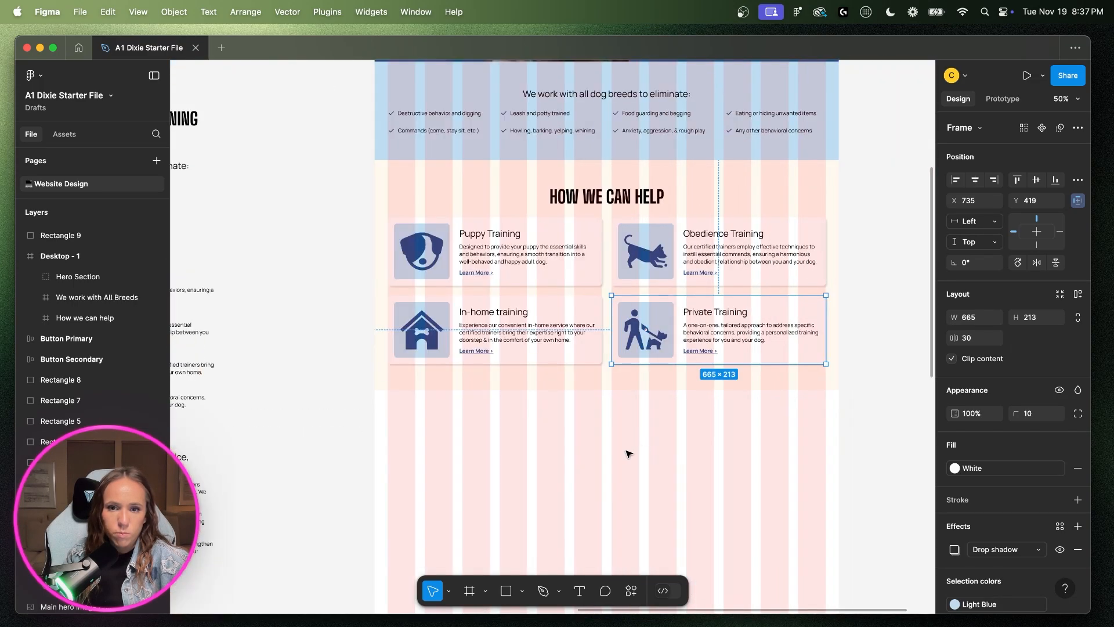
click(616, 458)
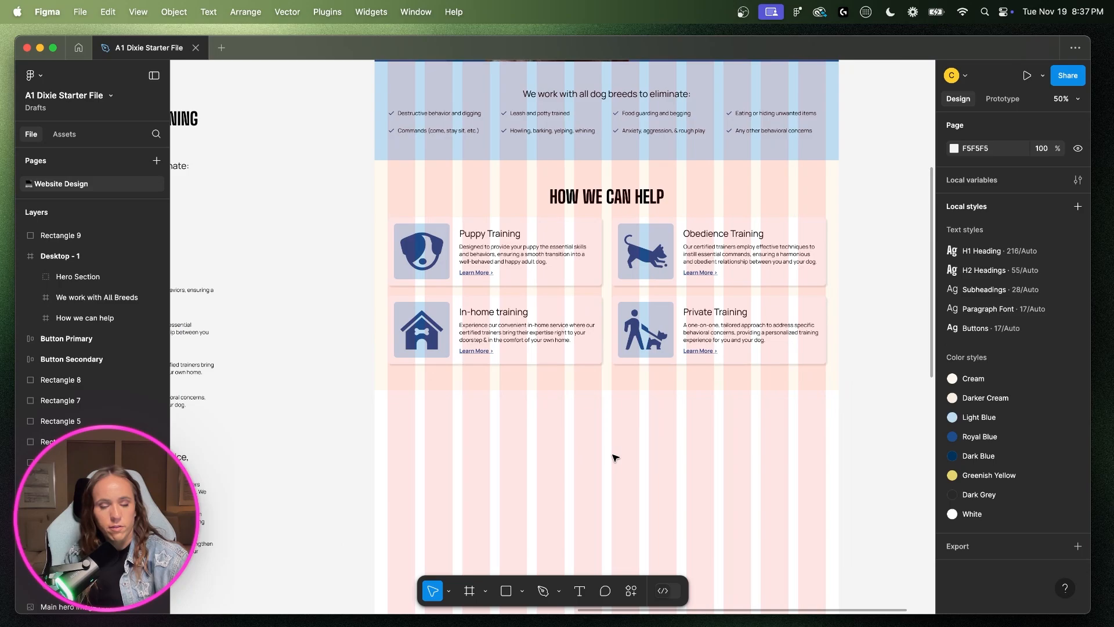
key(ctrl+g)
scroll(622, 456, down, 3)
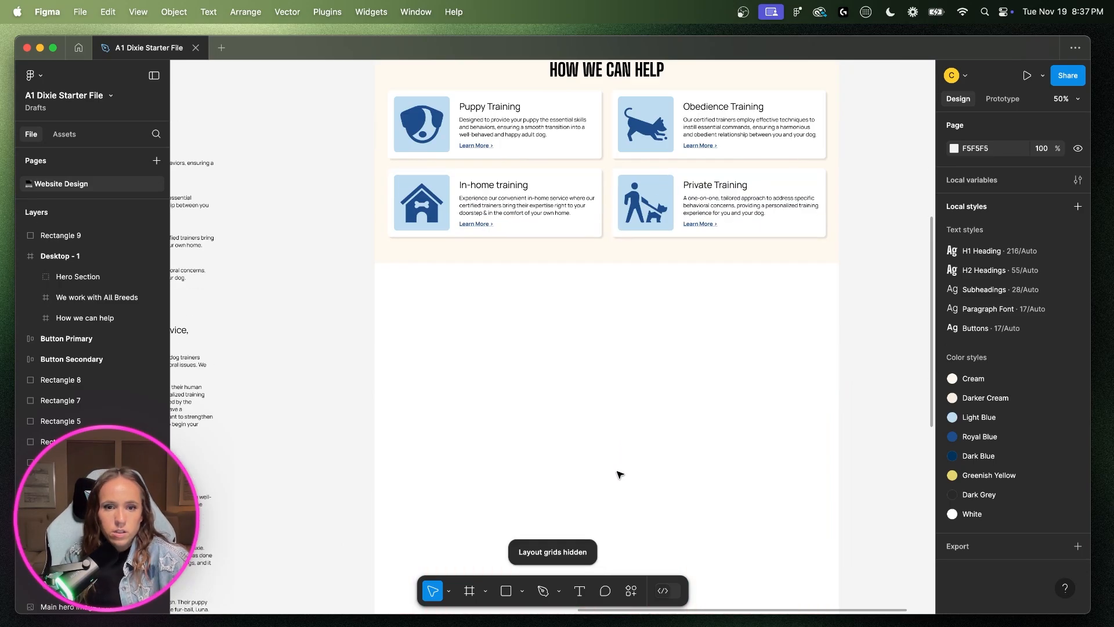
click(469, 591)
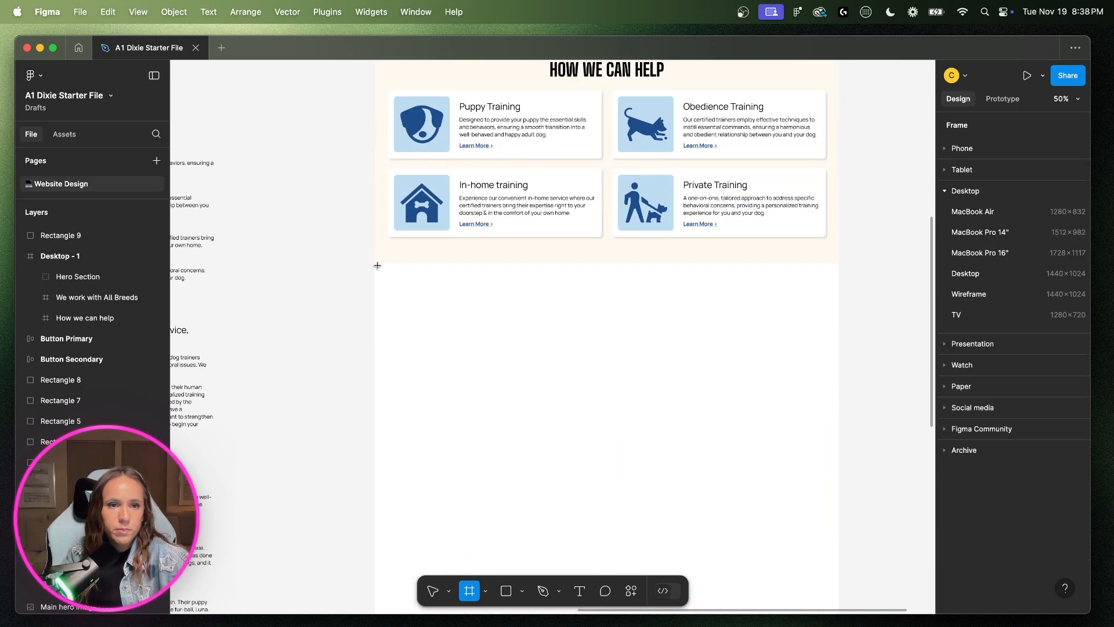
mouse_move(377, 266)
mouse_down()
mouse_move(660, 406)
mouse_move(839, 453)
mouse_up()
drag(371, 351, 375, 352)
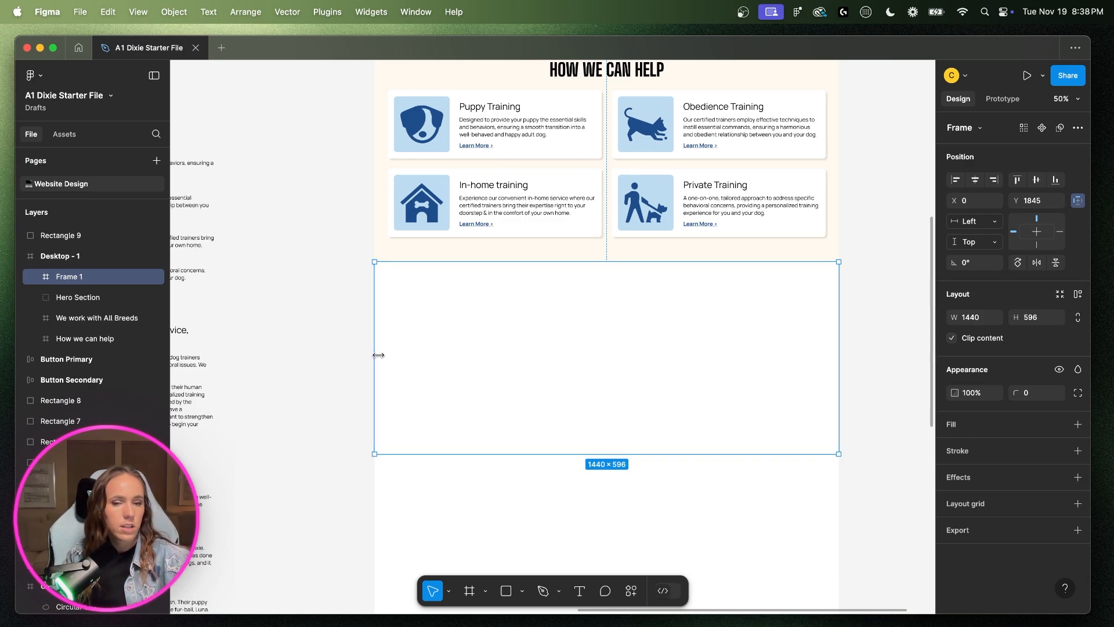
- Give the new frame a height of 720 and the Greenish Yellow fill, and shift it to X 1, Y 1848
click(1033, 323)
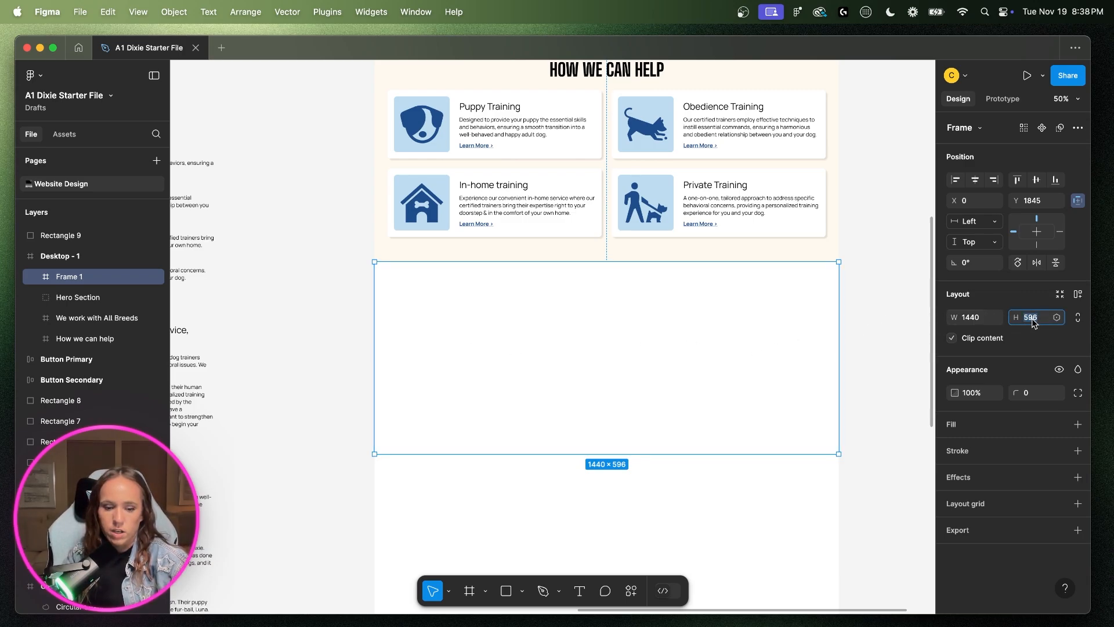
text(720)
key(Return)
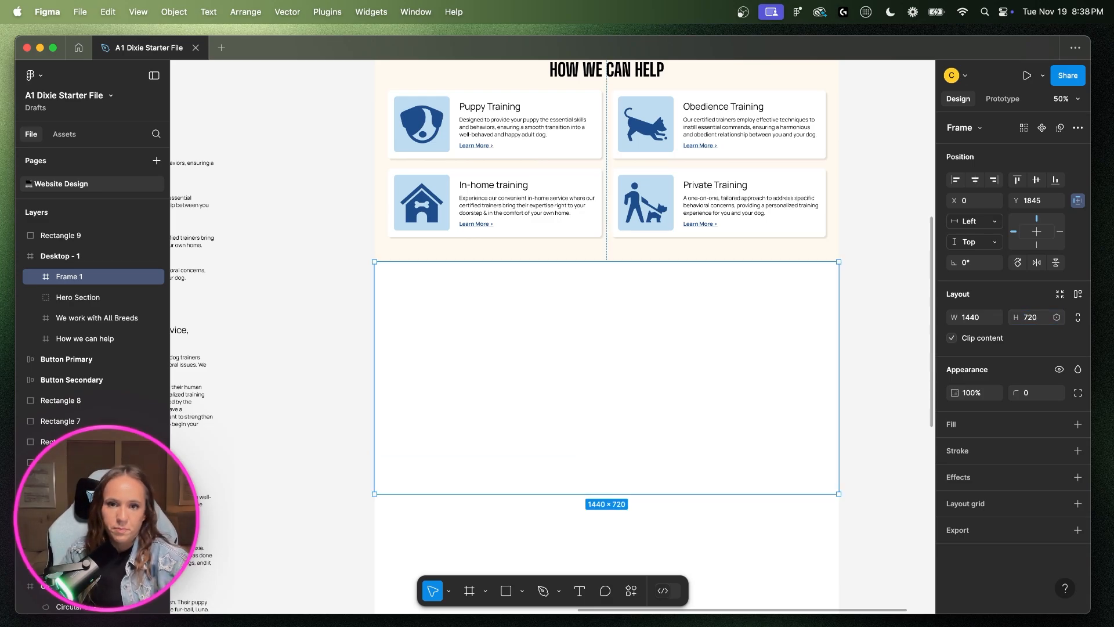
click(1060, 424)
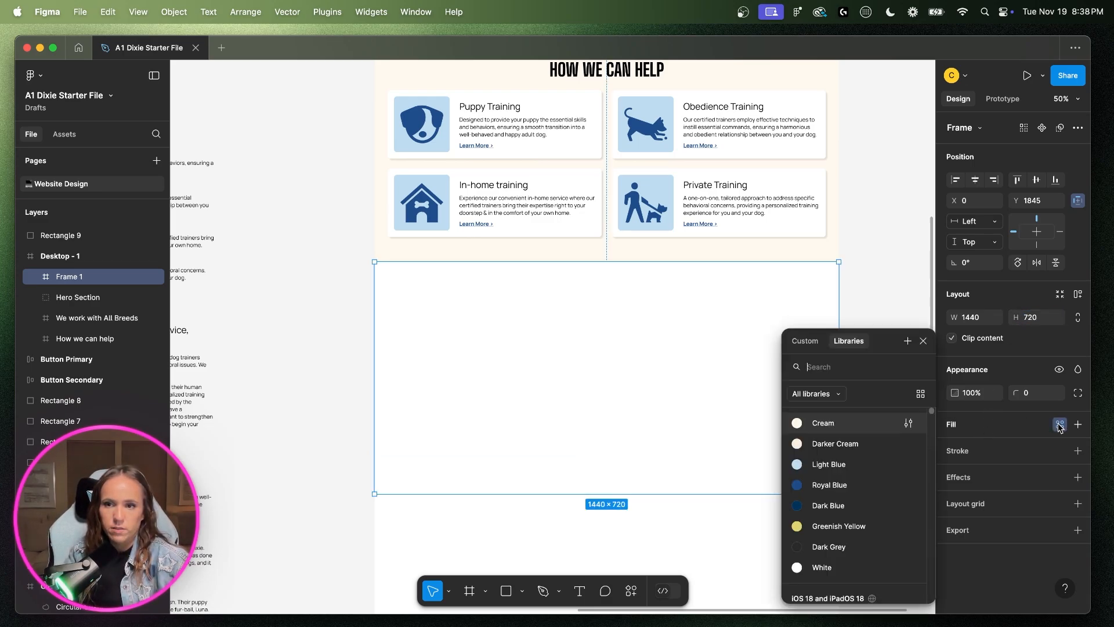
click(839, 526)
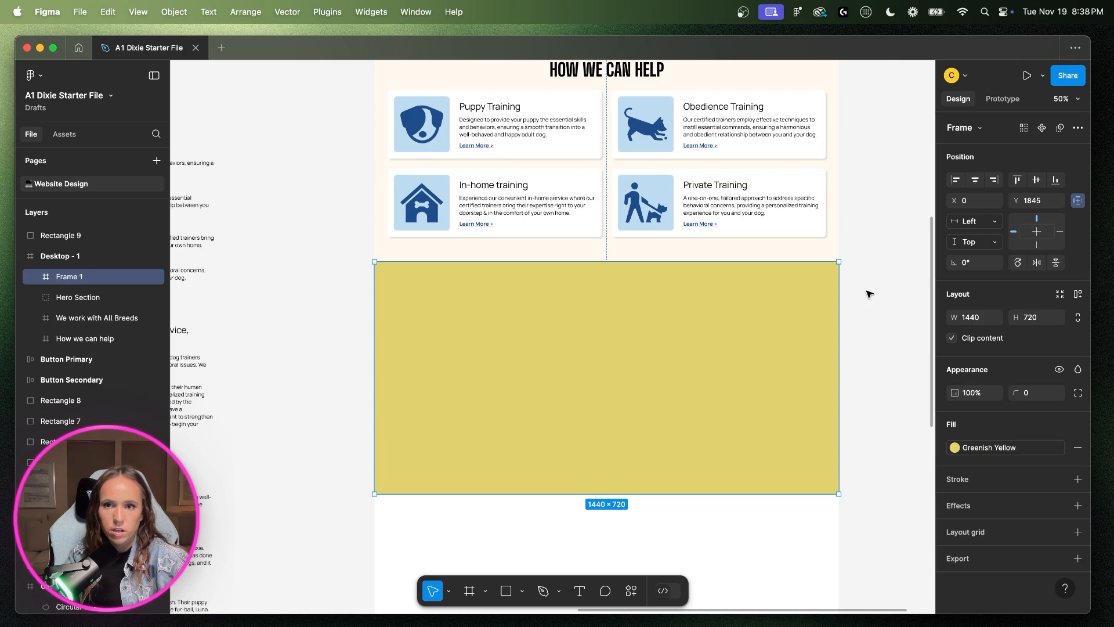
drag(772, 312, 772, 320)
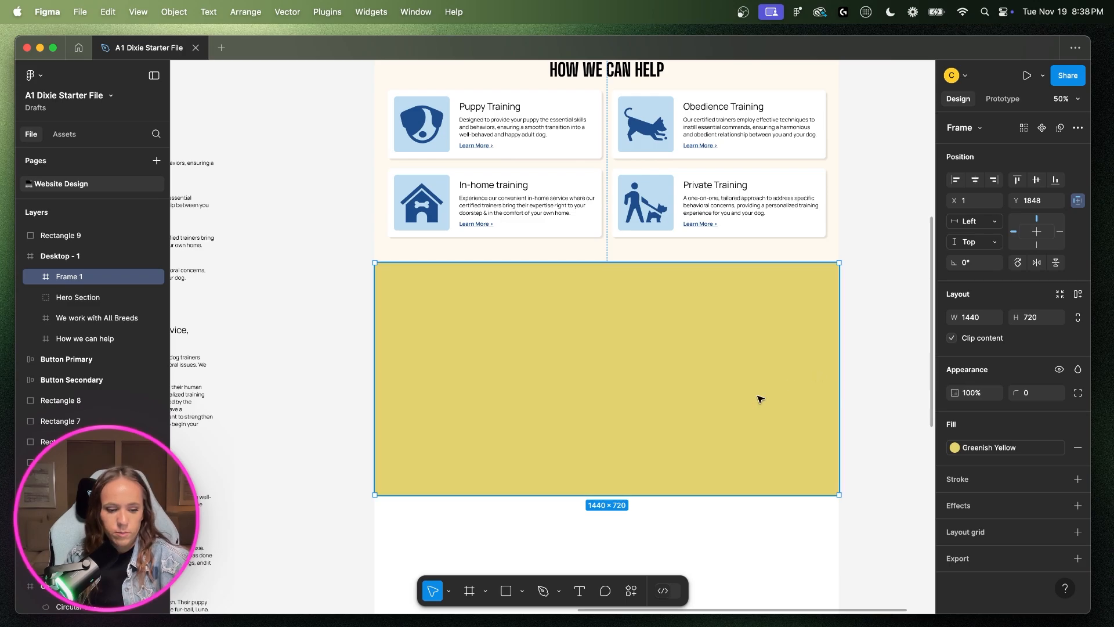
- Show the layout grid and place the About Us photo of the woman with dogs inside the yellow frame at about X 38, Y 50
key(ctrl+g)
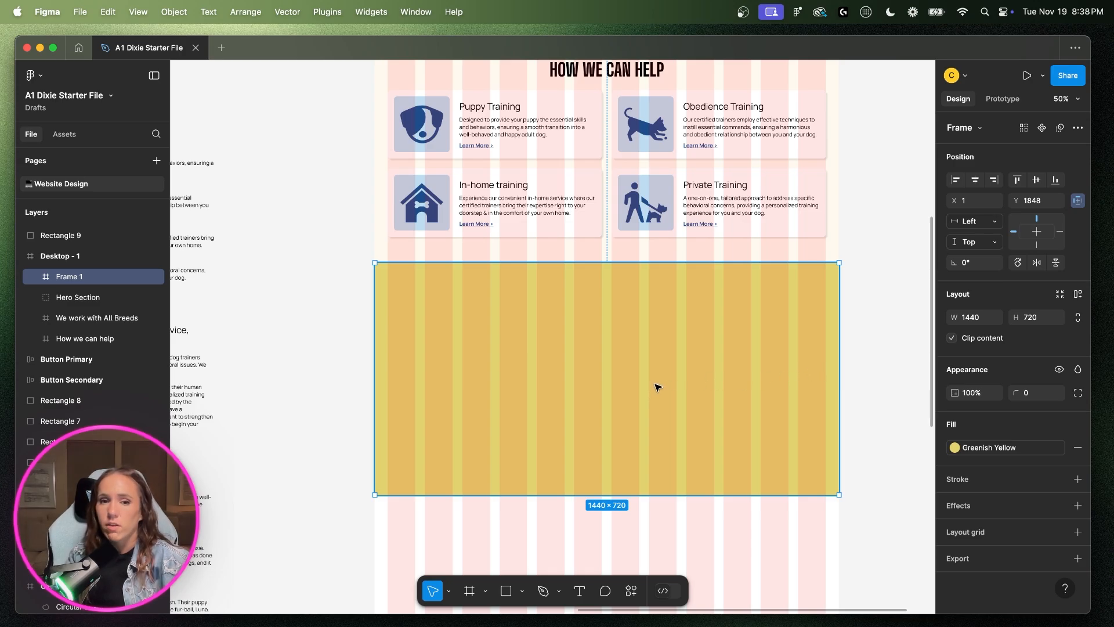
scroll(657, 387, left, 6)
scroll(658, 387, left, 5)
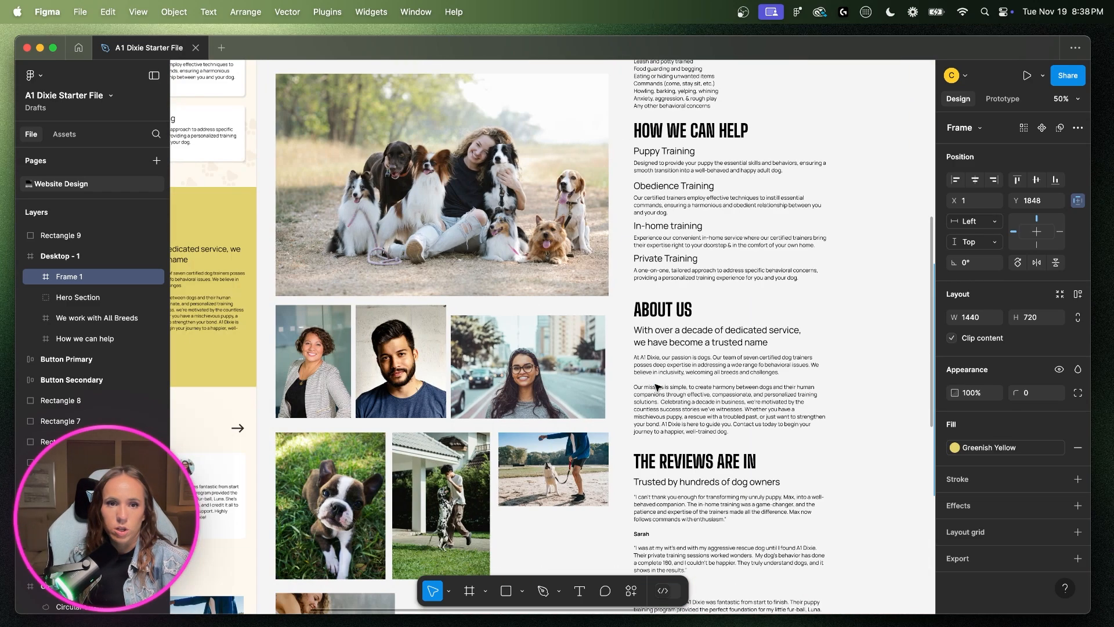
scroll(492, 226, up, 1)
click(492, 226)
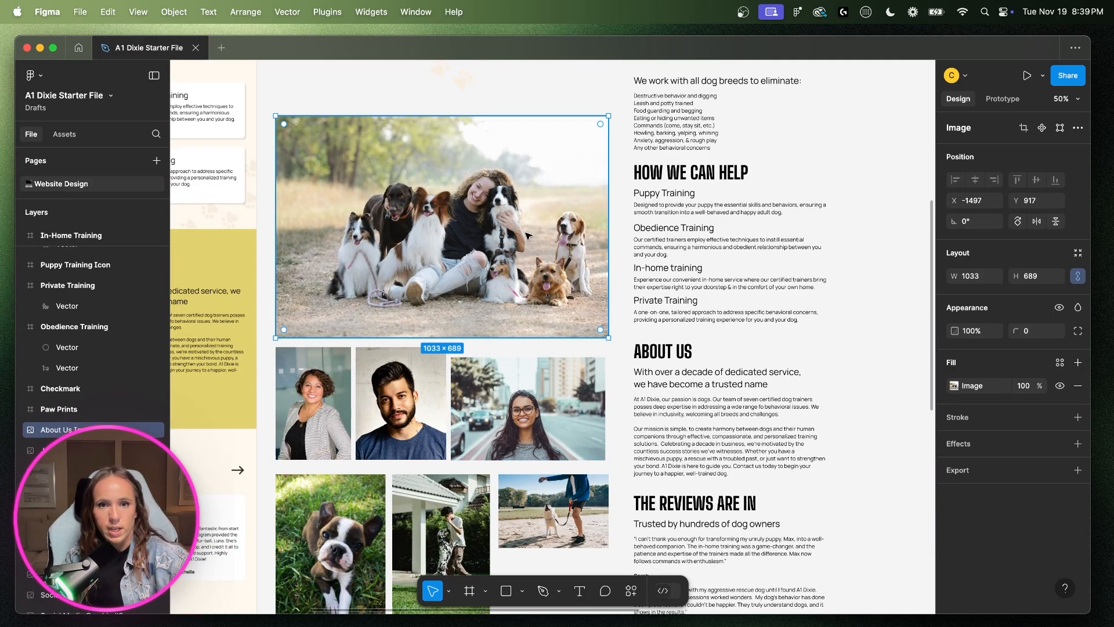
scroll(587, 341, right, 10)
drag(528, 235, 571, 519)
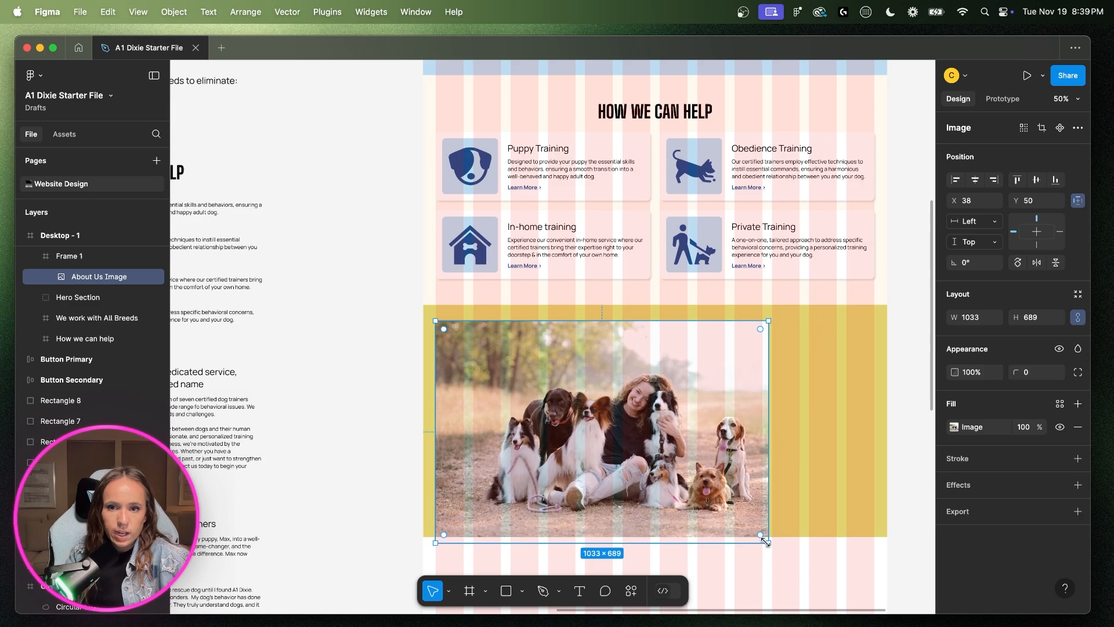
- Scale the About Us photo down to about 666 × 445 across the first six grid columns, at about X 39, Y 76
drag(766, 542, 566, 463)
drag(525, 406, 525, 411)
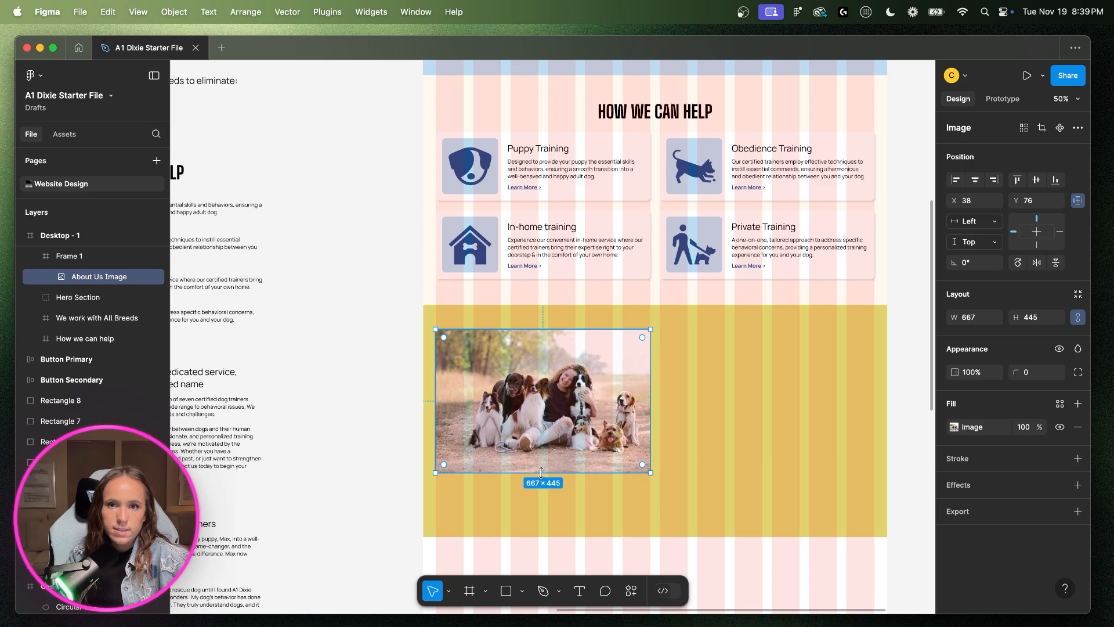
key(super+equal)
key(super+equal)
scroll(539, 473, right, 5)
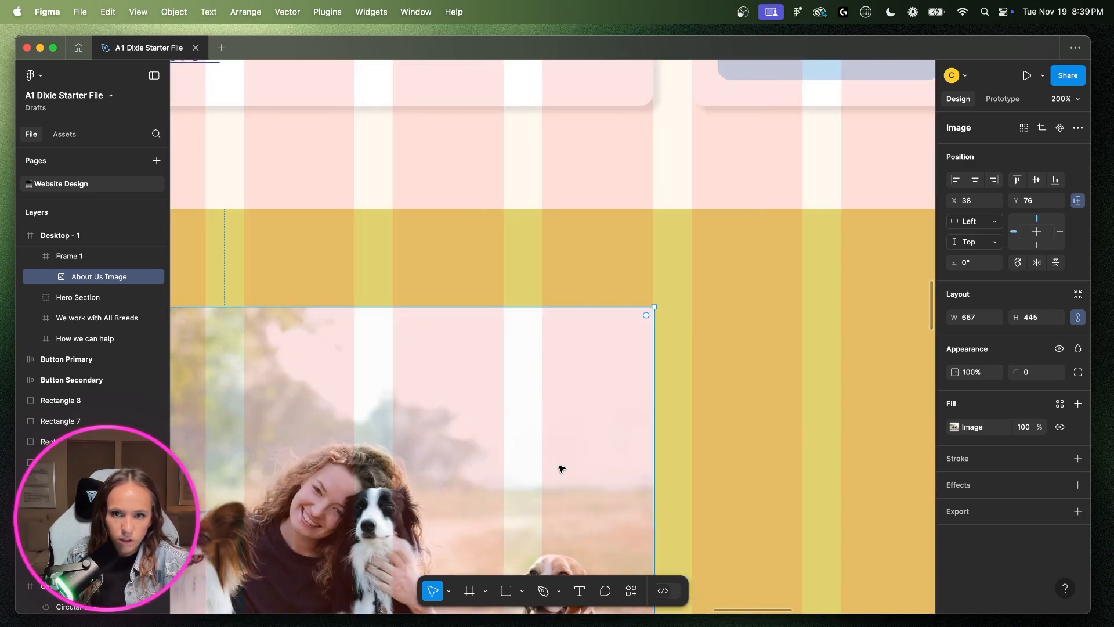
key(super+minus)
key(super+minus)
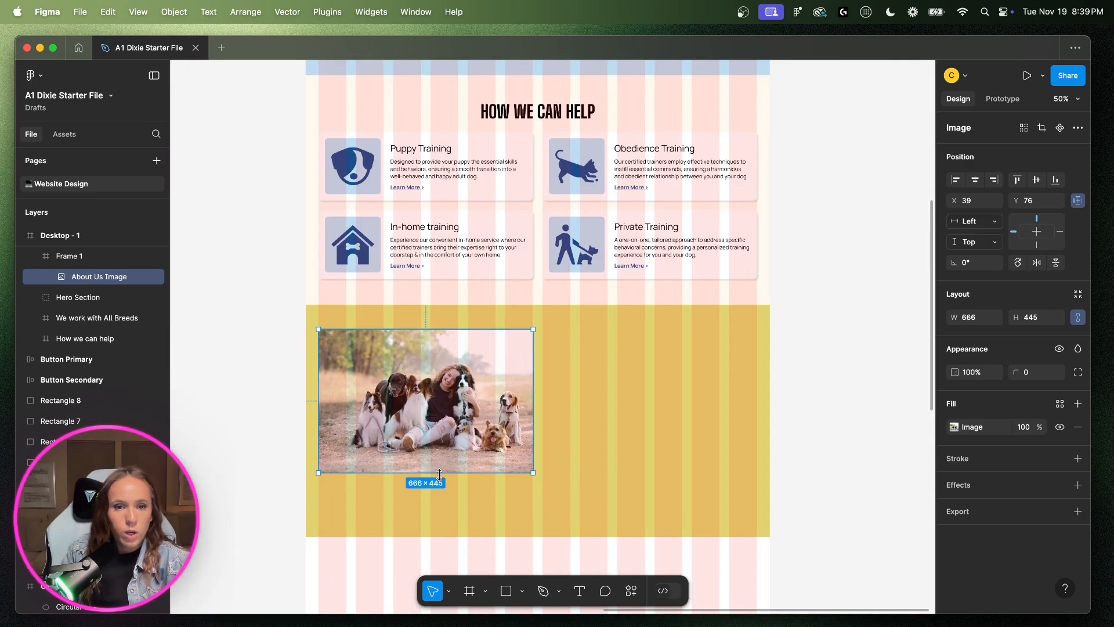
- Extend the photo's height downward to 553 and nudge it to Y 80 in the yellow frame
drag(440, 473, 444, 508)
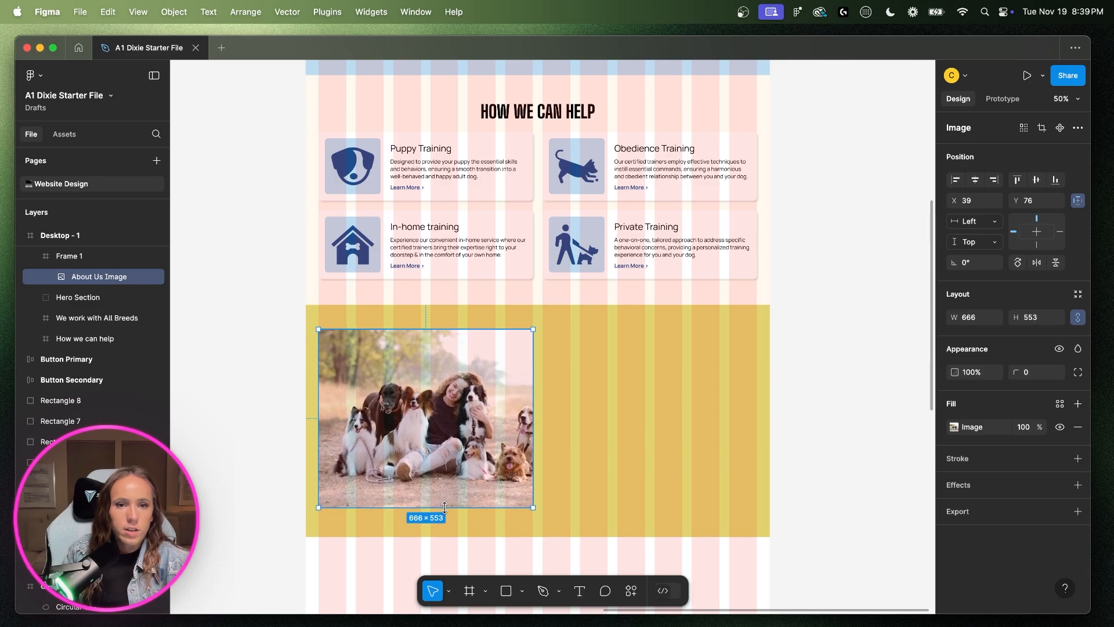
key(alt)
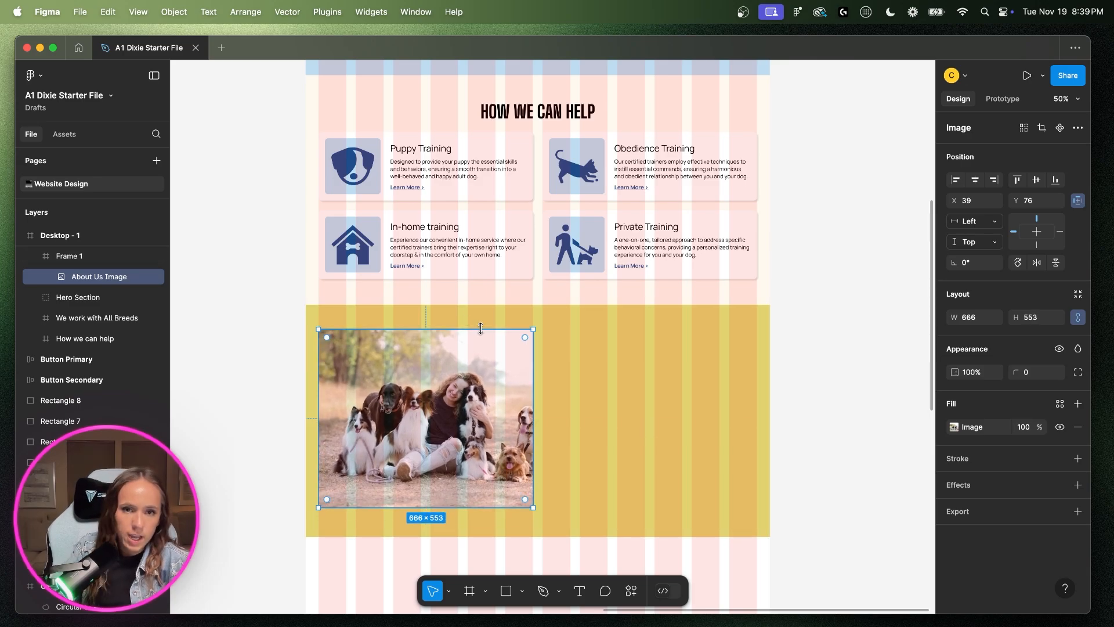
key(Down)
key(Down)
key(Down)
key(Down)
key(Down)
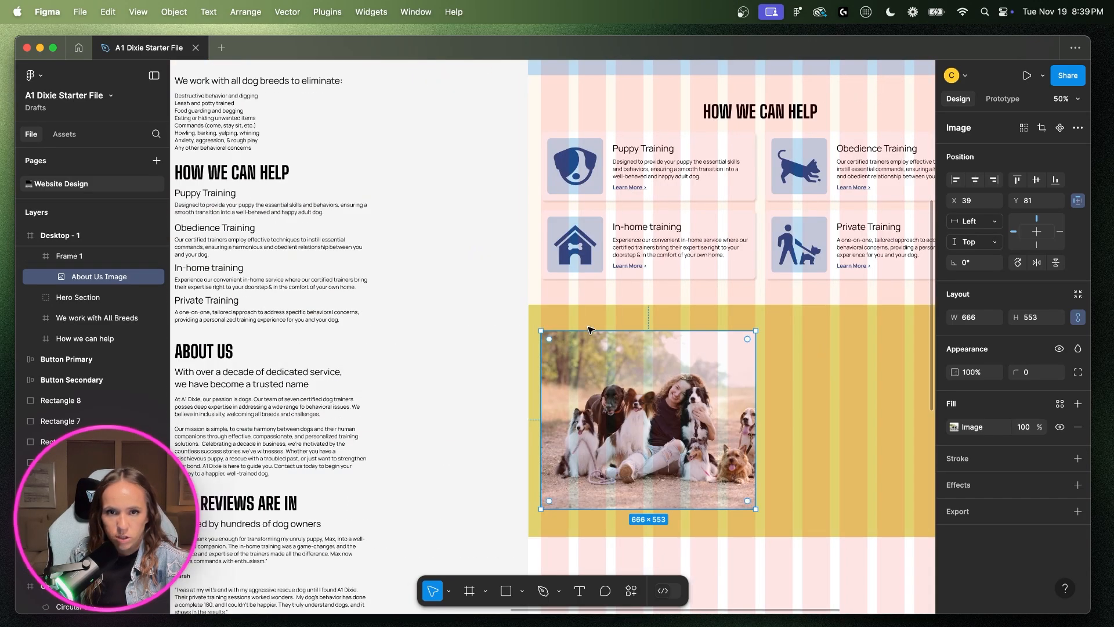
key(alt)
key(Up)
key(alt)
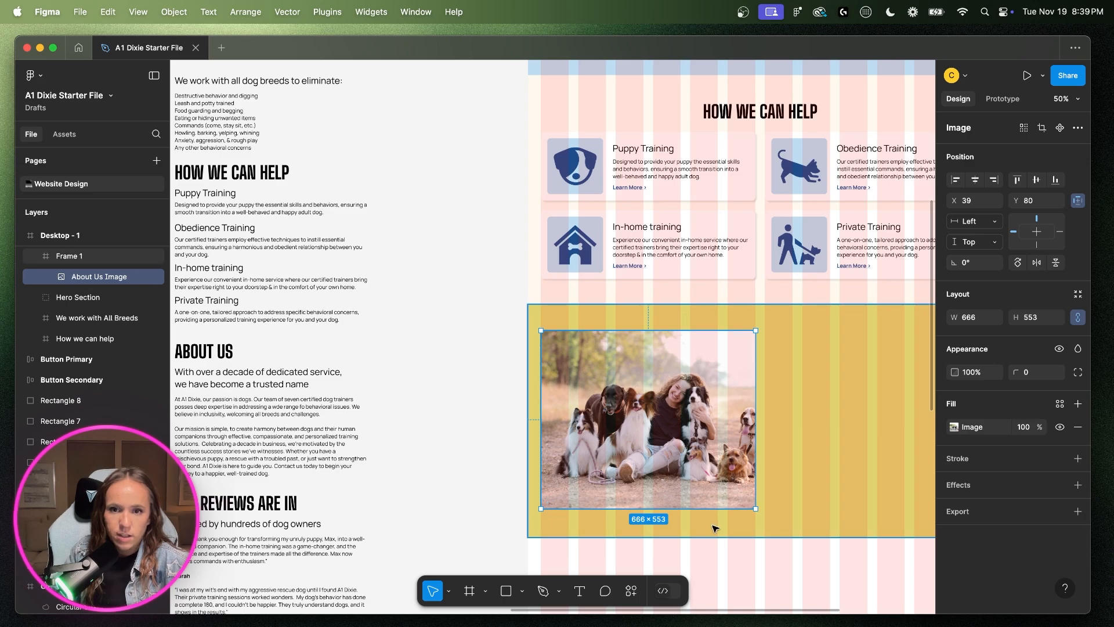
- Reduce the yellow frame's height to 714 to even the photo's vertical margins, and nudge the photo to X 40
click(716, 533)
drag(717, 535, 716, 535)
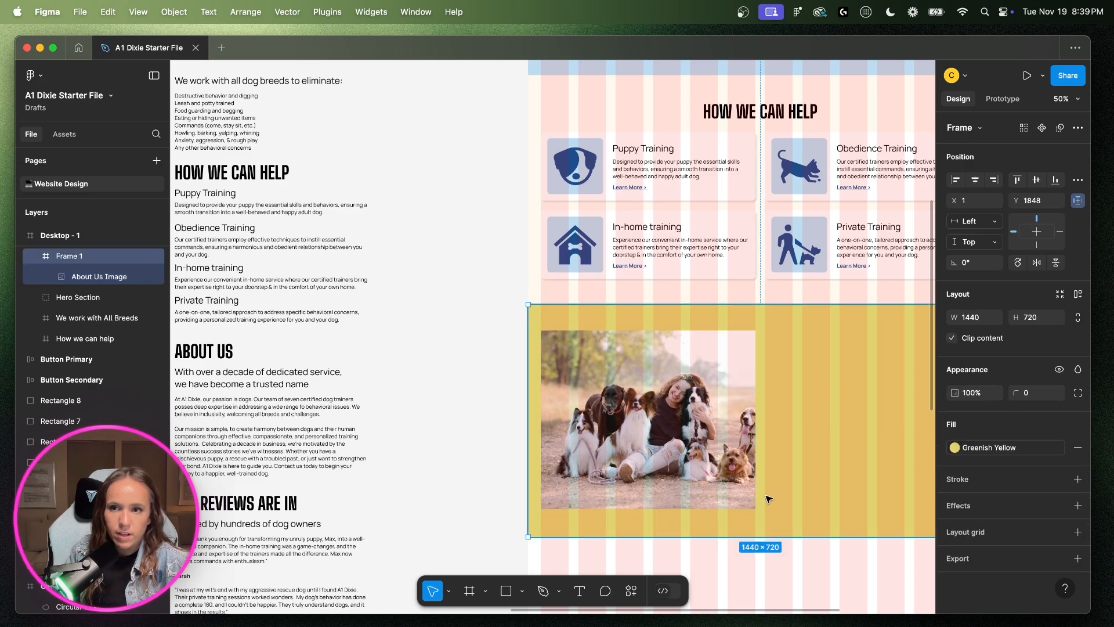
click(1031, 317)
key(Down)
key(Down)
key(Down)
key(Down)
key(Down)
key(Down)
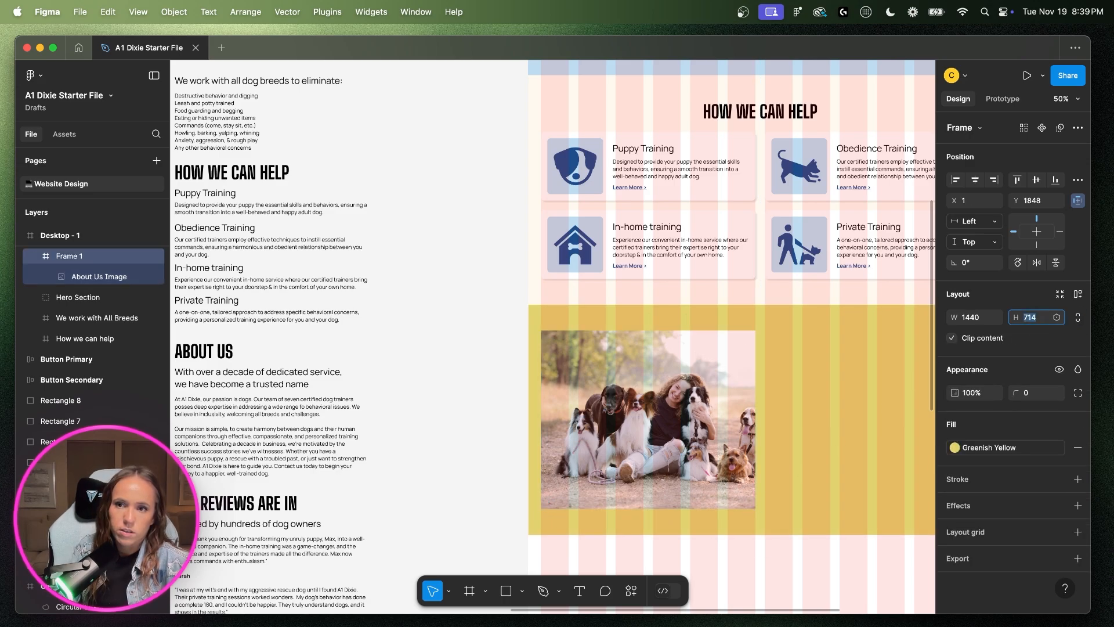
click(723, 504)
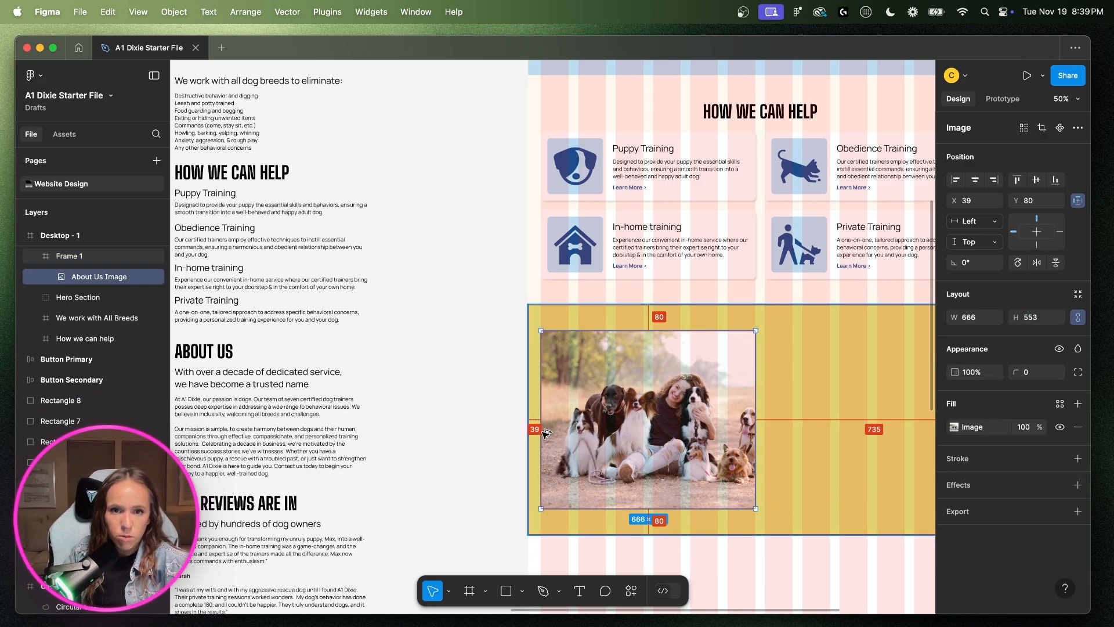
key(Right)
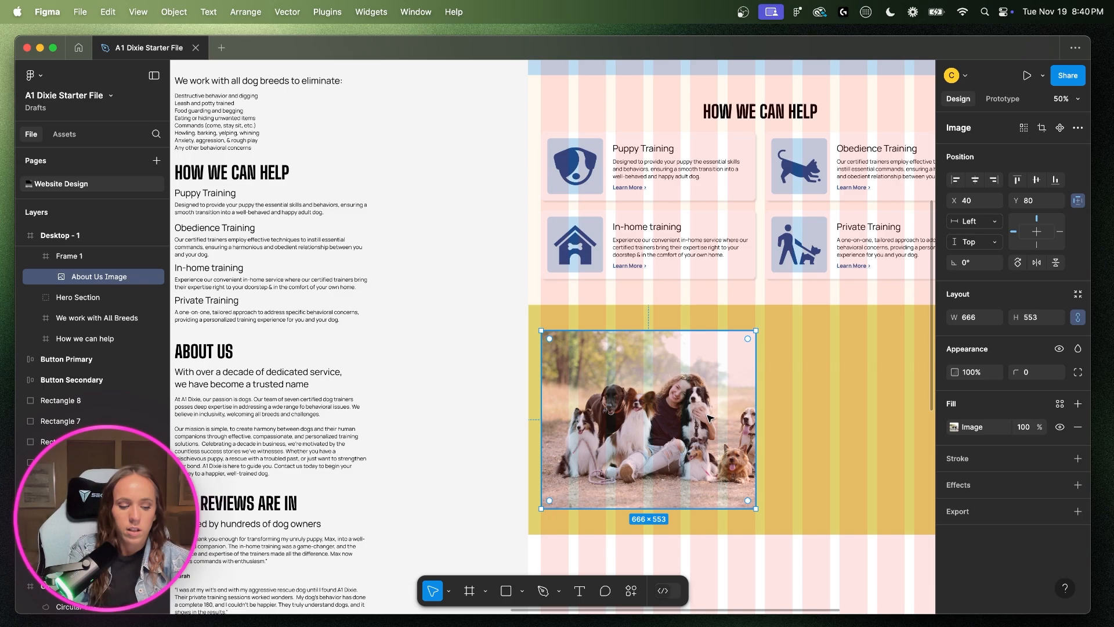
- Hide the layout grid and switch the About Us photo's image fill mode to Crop
key(ctrl+g)
scroll(707, 413, right, 5)
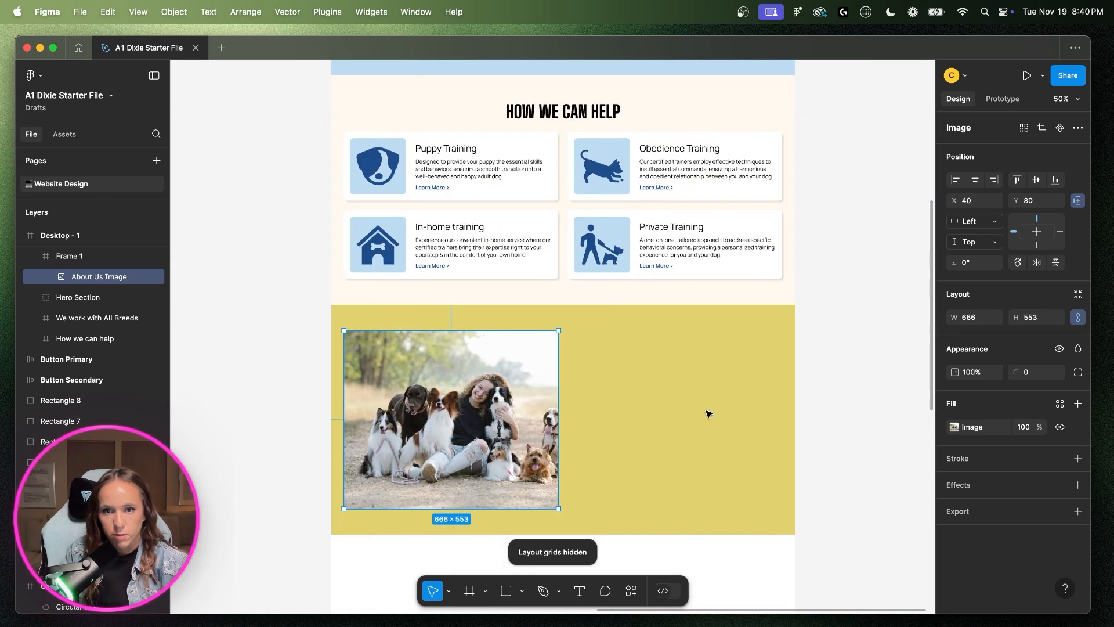
double_click(507, 432)
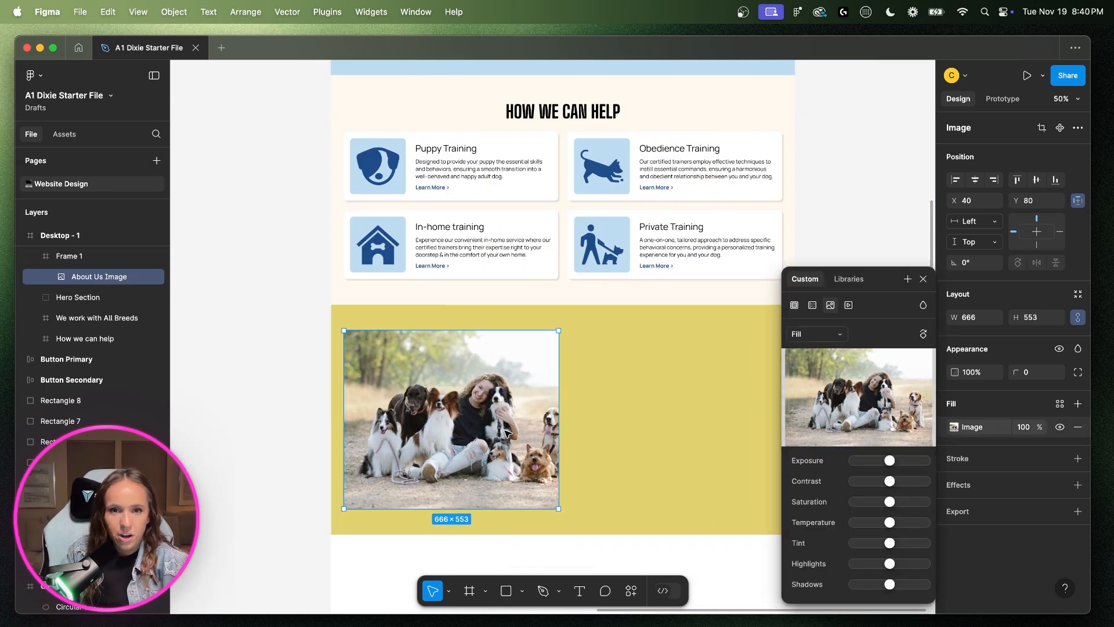
click(923, 280)
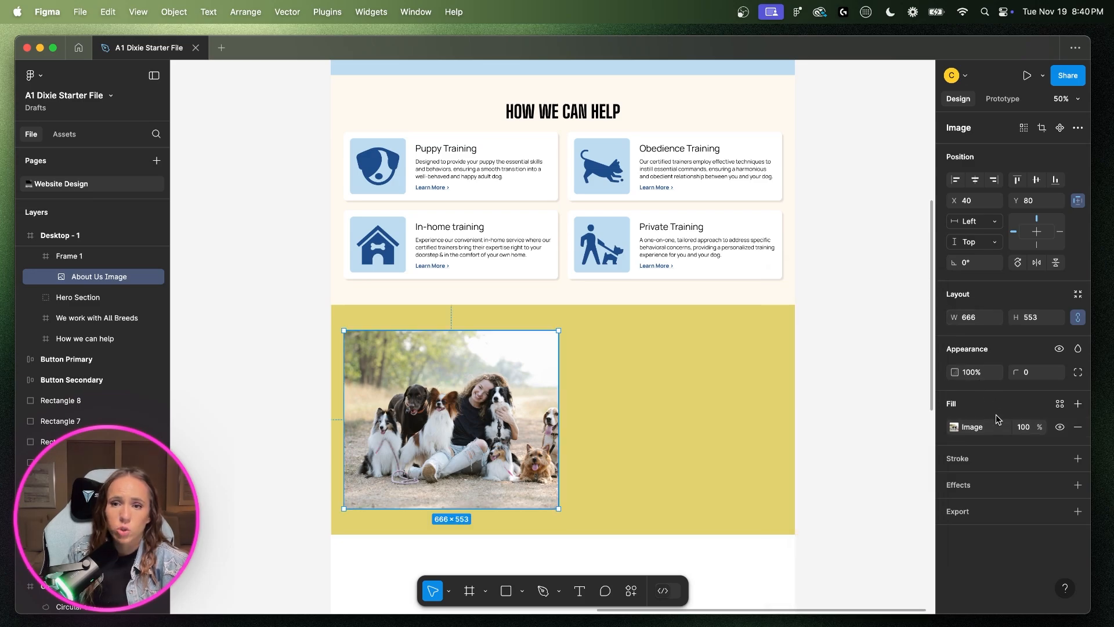
click(953, 427)
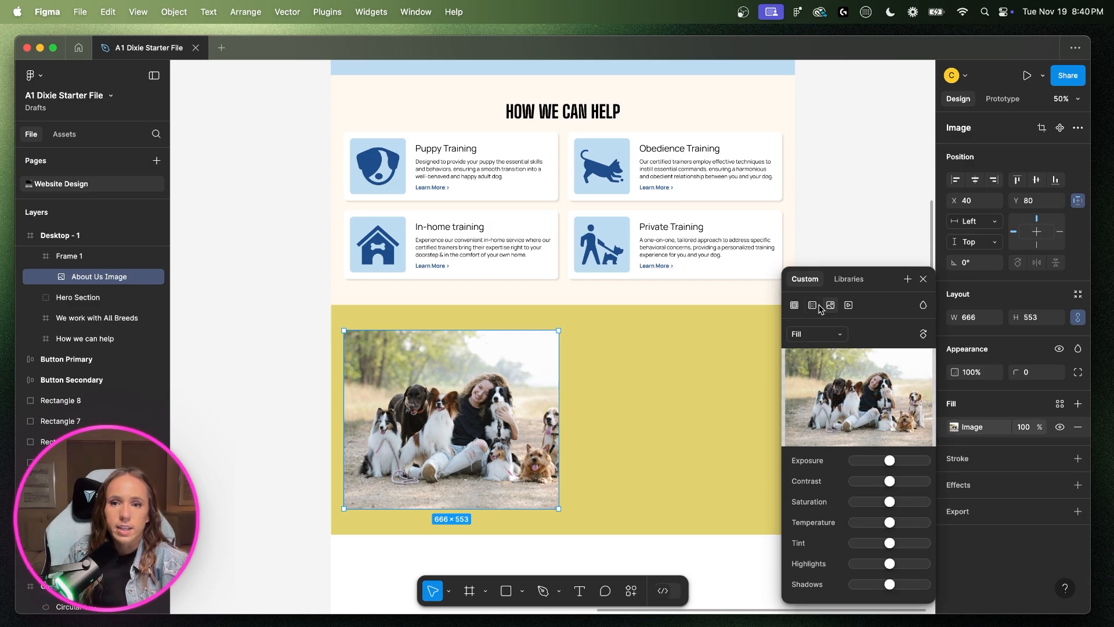
mouse_move(864, 351)
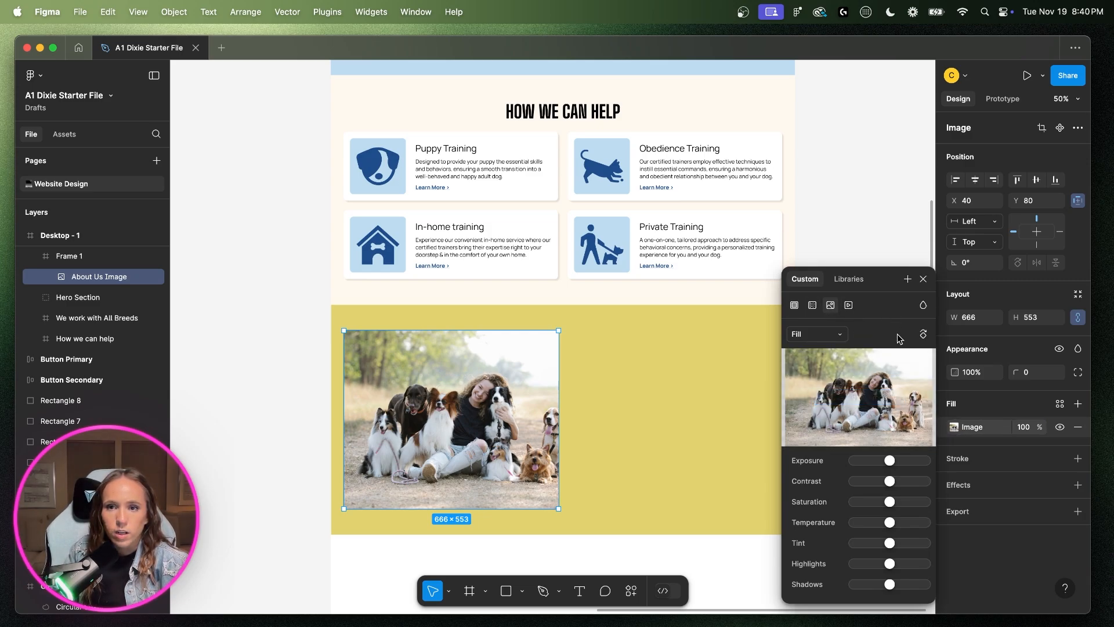
click(799, 333)
click(825, 364)
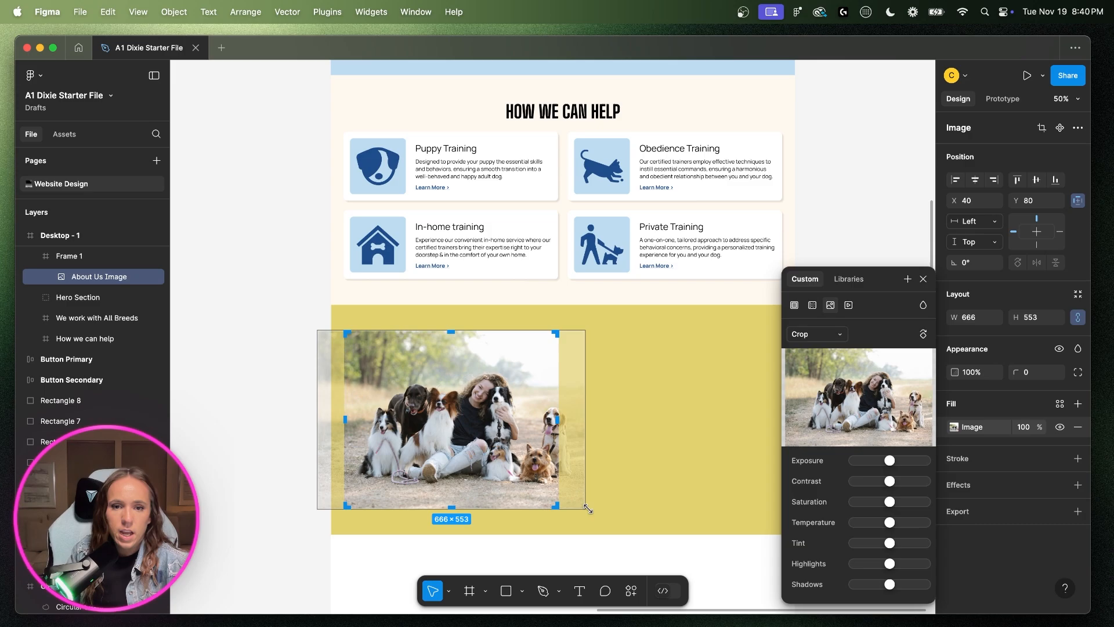
- Try resizing the picture inside its crop area, and undo the resizing
drag(588, 506, 555, 497)
key(super+z)
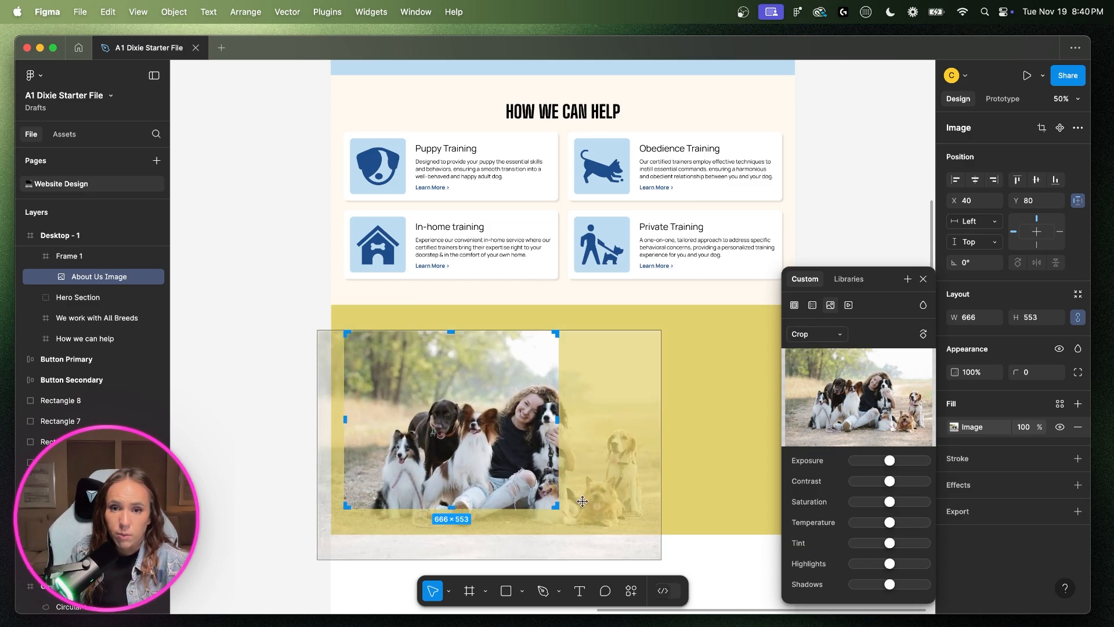
key(super+z)
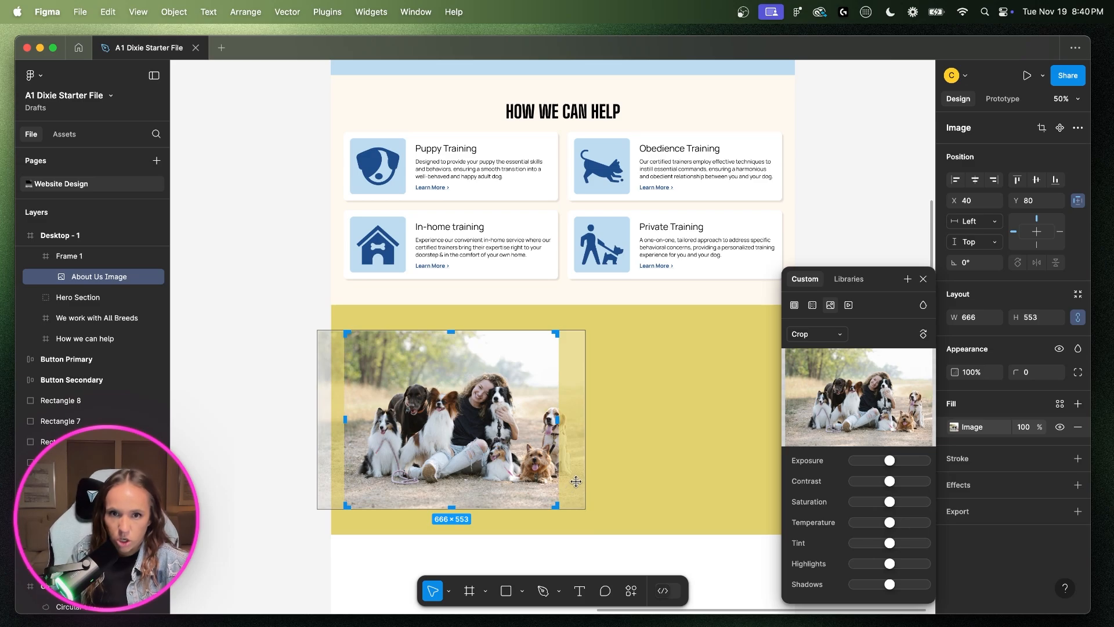
- Shift the picture left within its crop area so the beagle fits fully in view, and apply the crop
drag(572, 481, 562, 480)
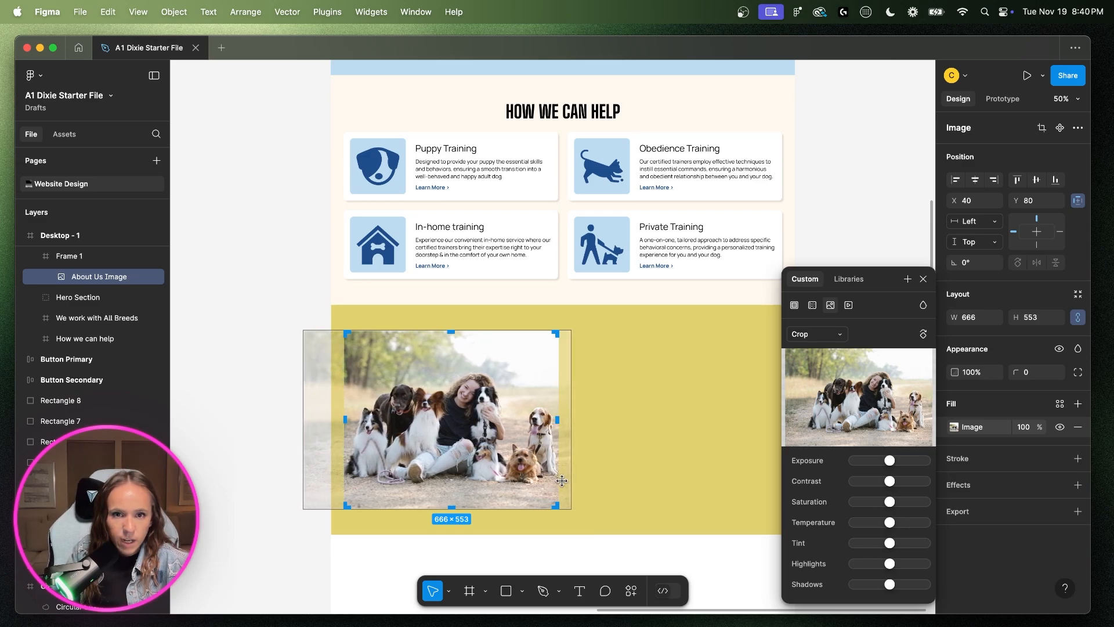
key(Return)
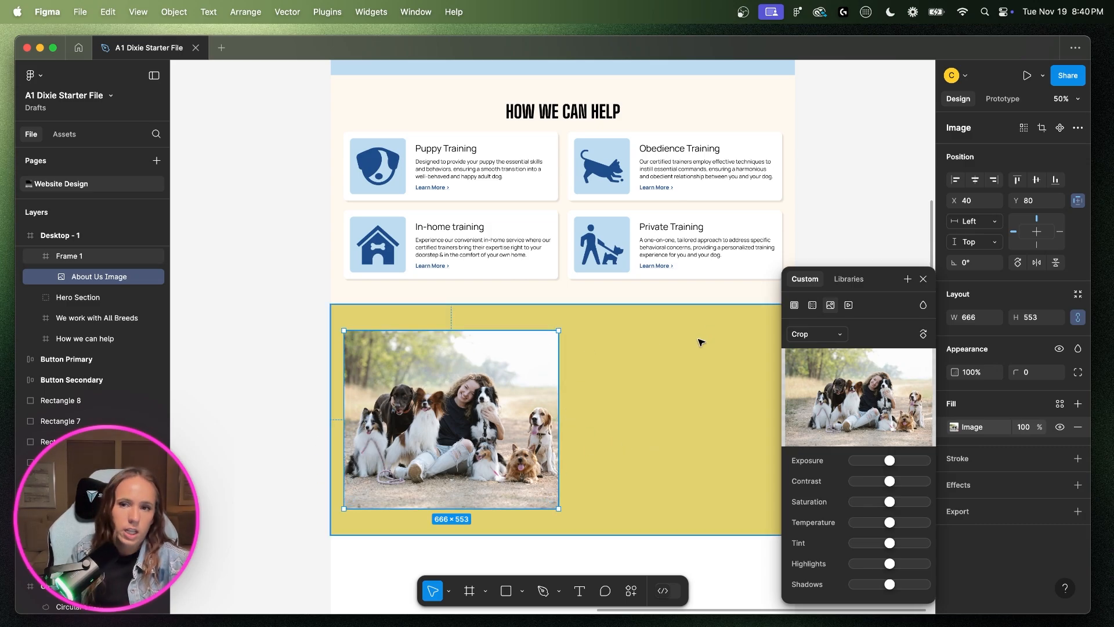
- Close the photo's fill settings and examine how the homepage example decorates the How We Can Help section with paw prints
click(923, 279)
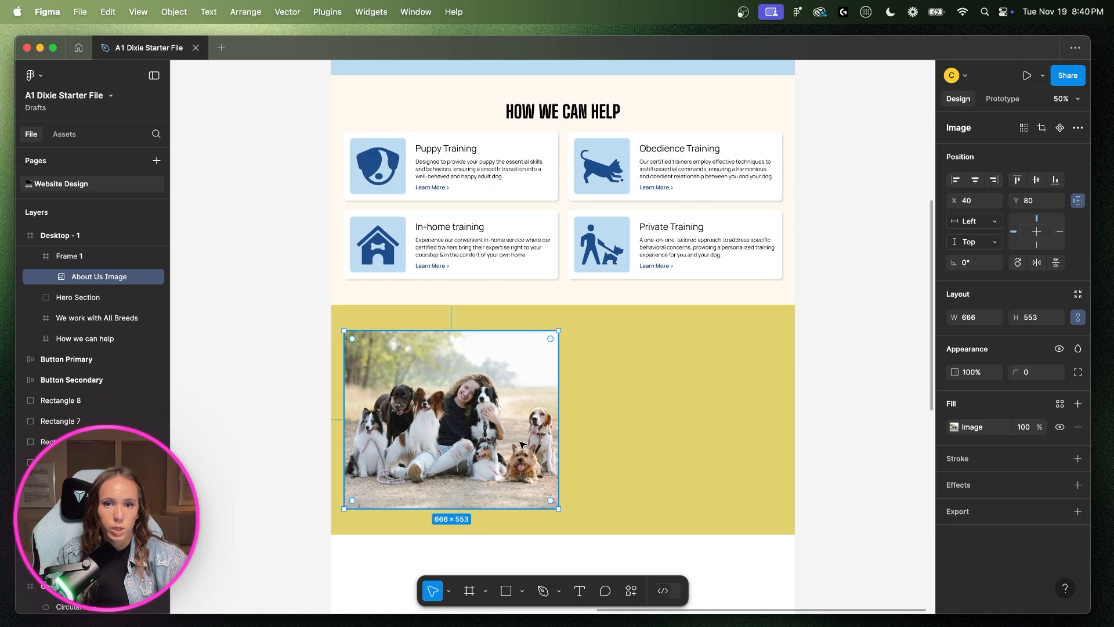
scroll(563, 445, left, 20)
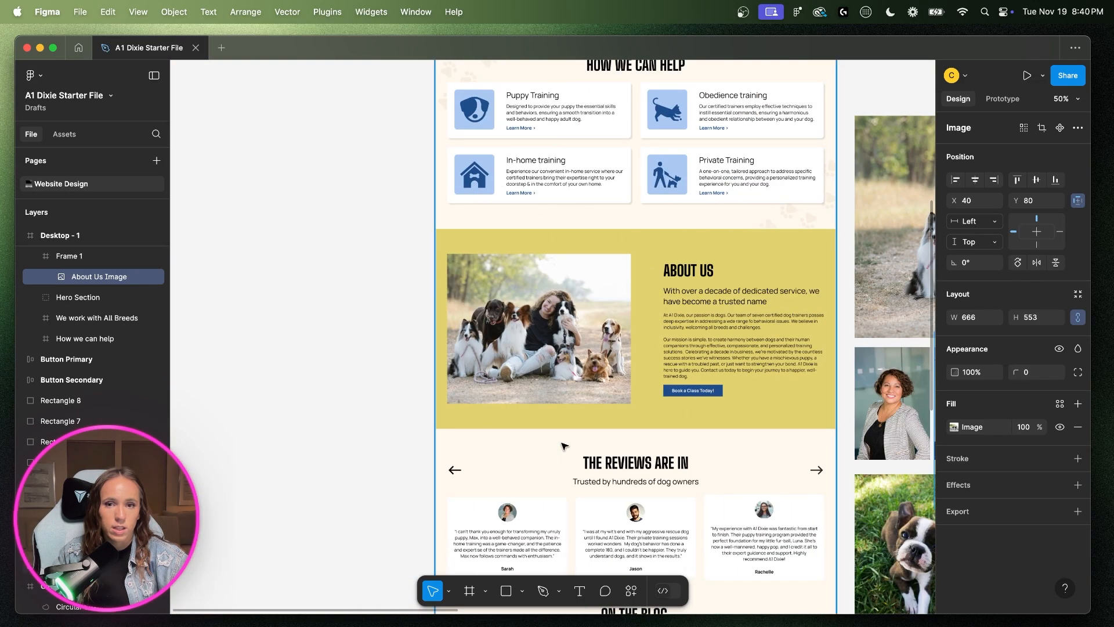
scroll(709, 343, right, 10)
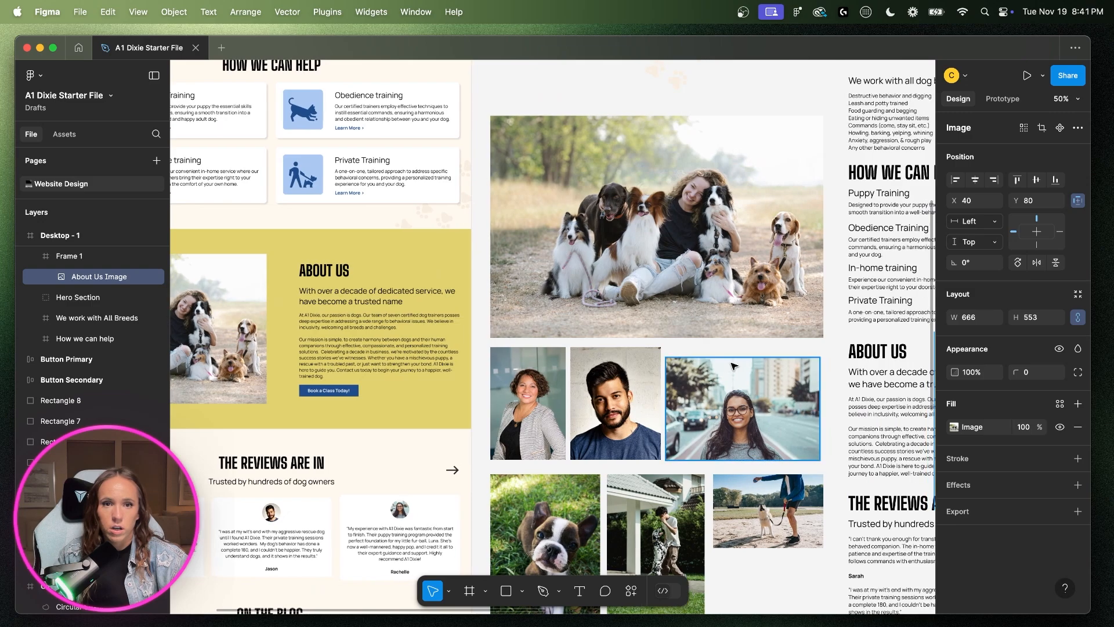
click(368, 262)
scroll(396, 300, up, 3)
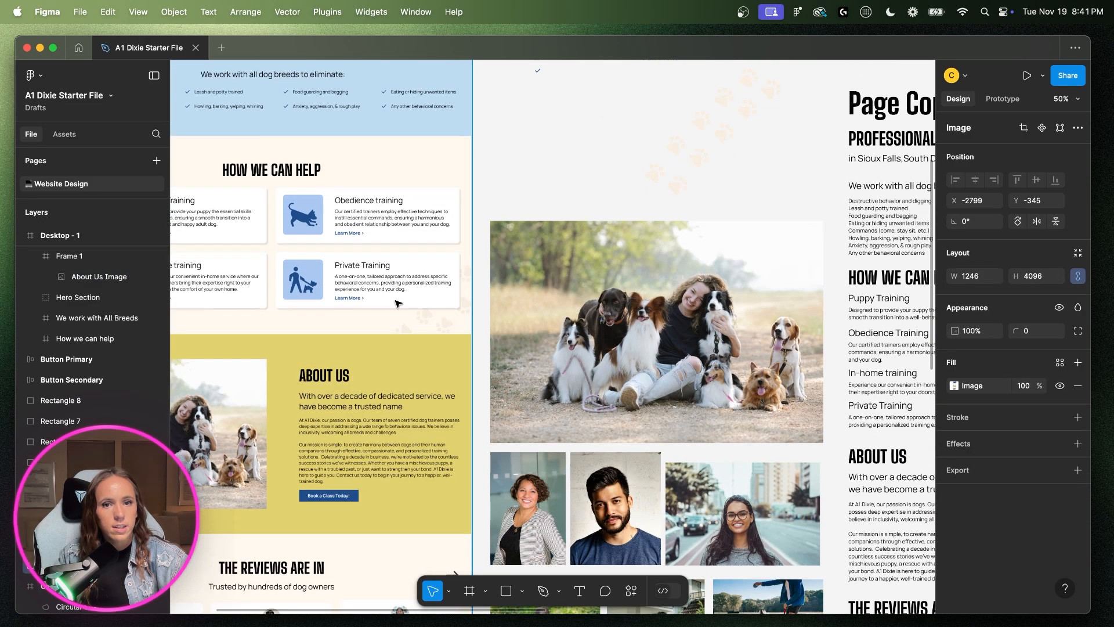
scroll(410, 316, left, 5)
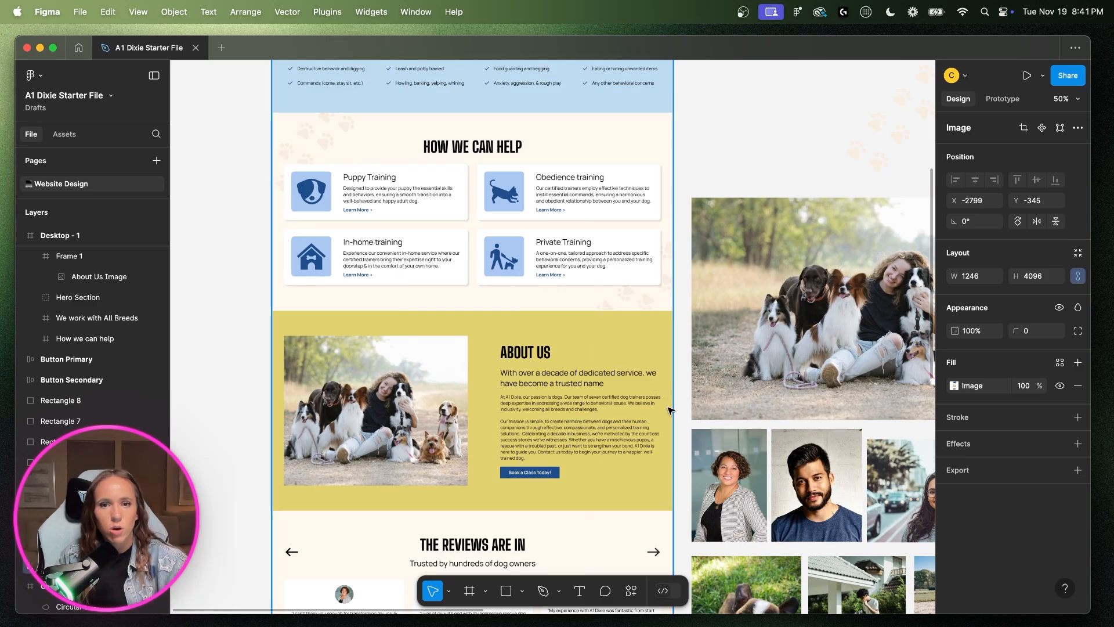
scroll(671, 411, right, 6)
scroll(656, 234, up, 5)
drag(728, 209, 567, 341)
scroll(562, 377, left, 6)
click(412, 399)
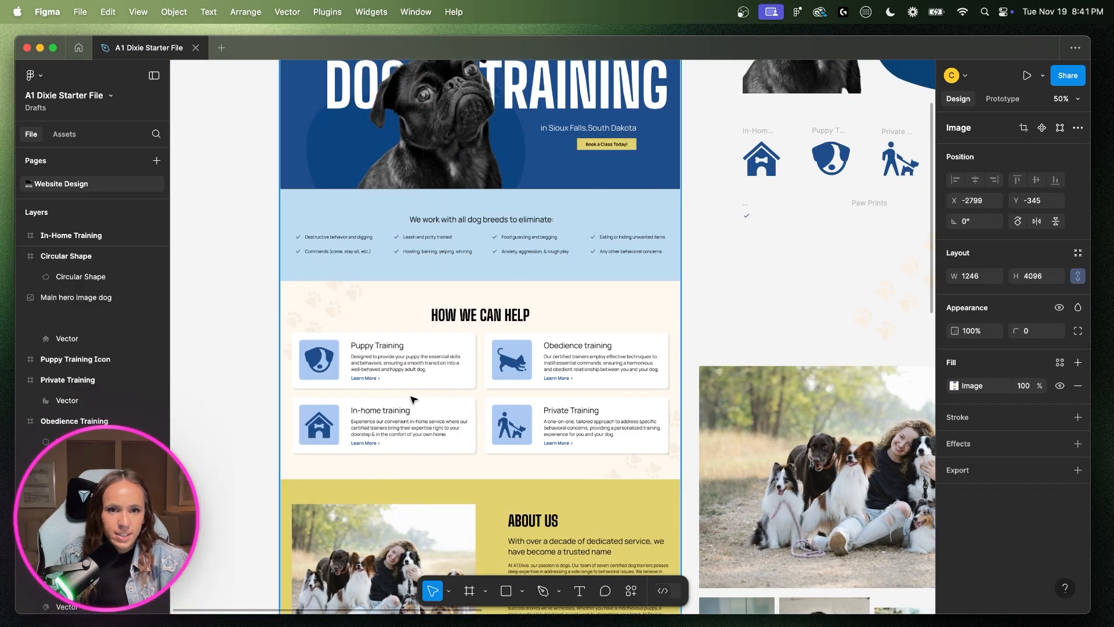
scroll(413, 399, up, 5)
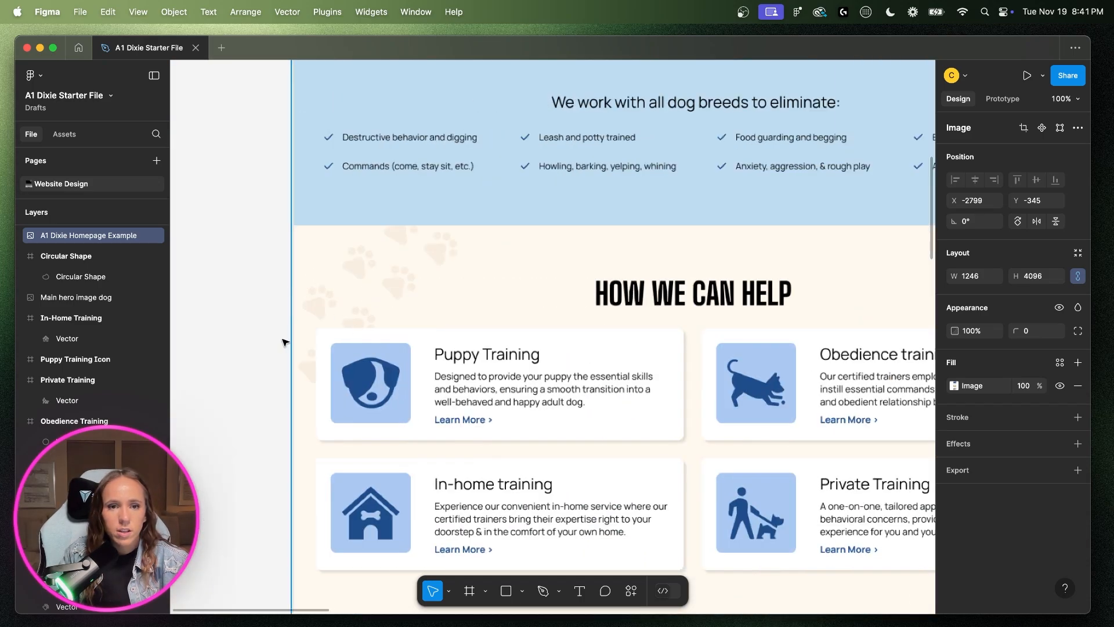
scroll(737, 356, down, 5)
scroll(784, 378, right, 5)
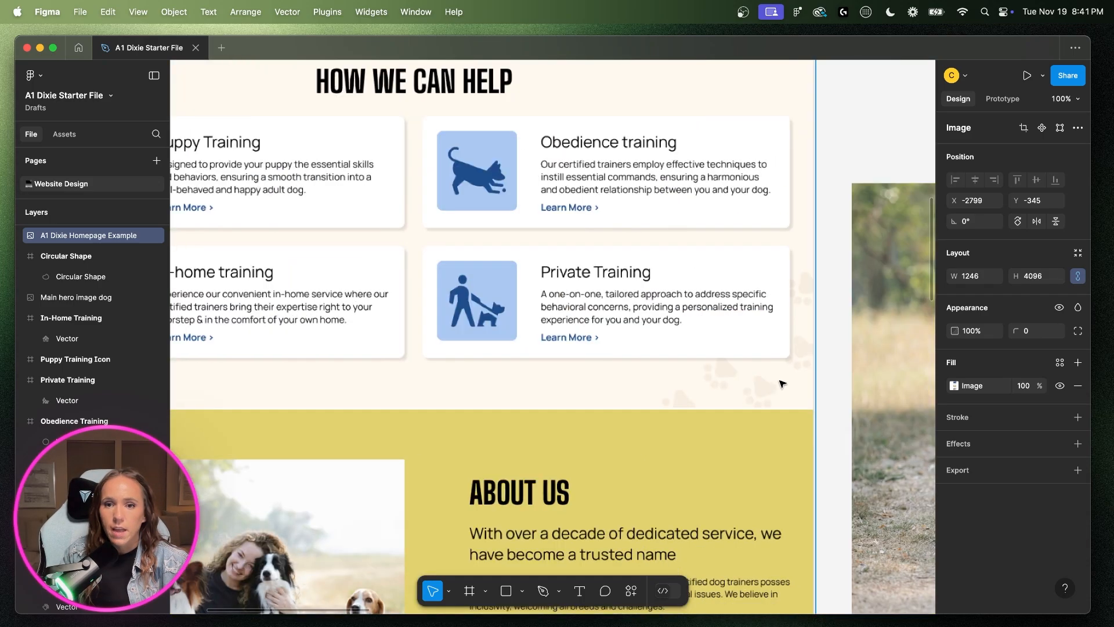
scroll(717, 451, up, 1)
scroll(716, 452, up, 4)
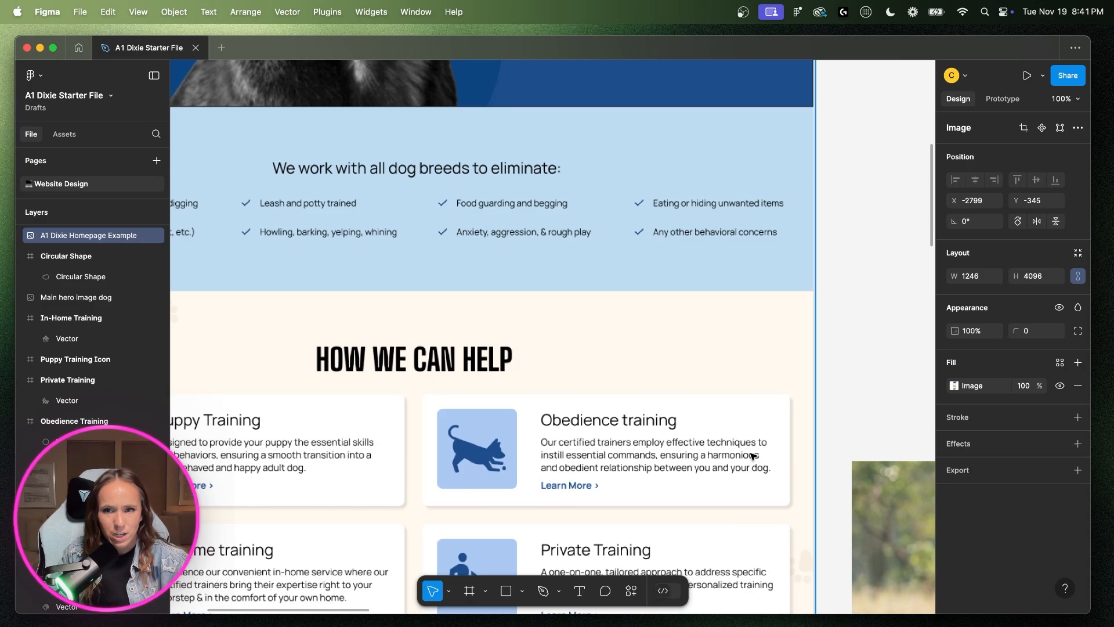
- Duplicate the Paw Prints frame from the page assets, placing the copy beside the page copy text
scroll(753, 456, right, 10)
click(710, 149)
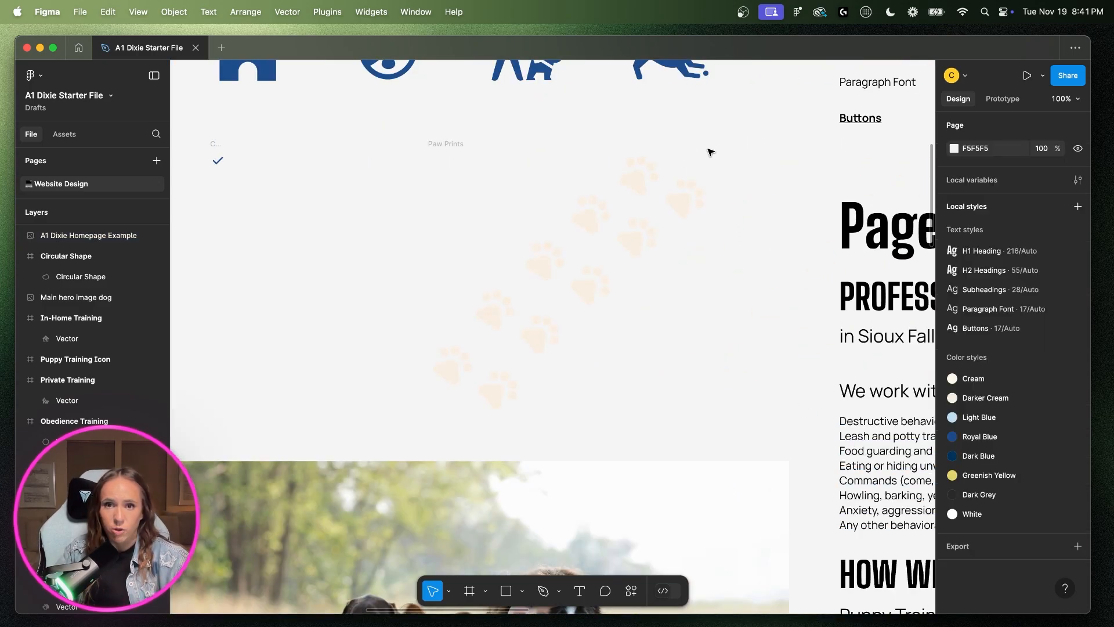
drag(715, 131, 346, 421)
key(super+d)
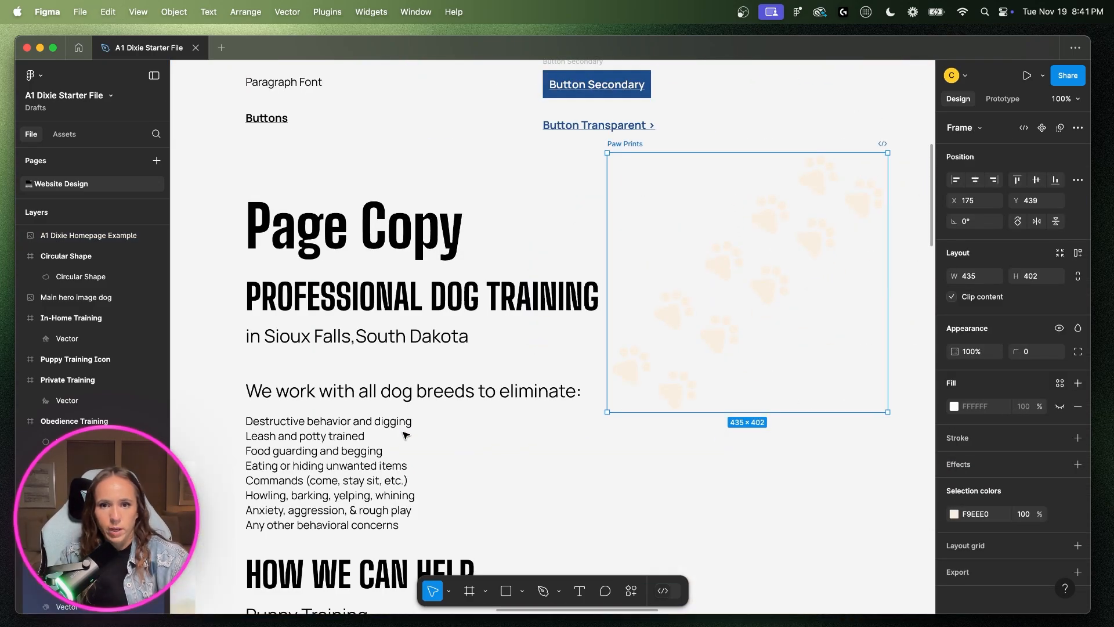
- Paste a copy of the paw prints into the How we can help frame on the Desktop - 1 page
key(super+minus)
key(super+minus)
scroll(408, 435, right, 2)
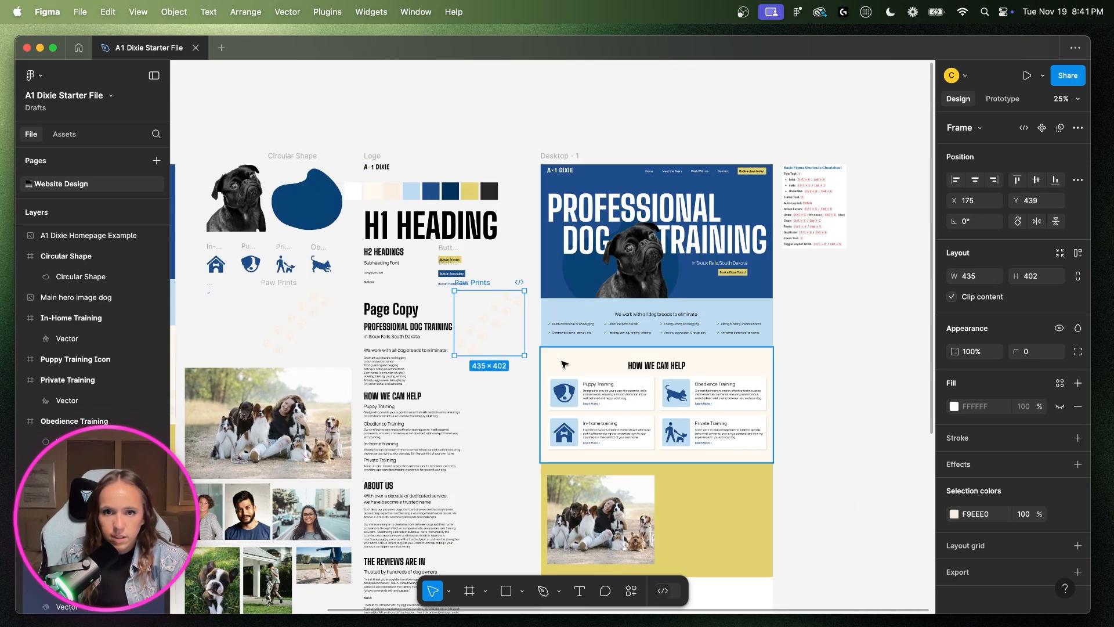
click(562, 361)
key(super+plus)
key(super+plus)
scroll(561, 357, down, 5)
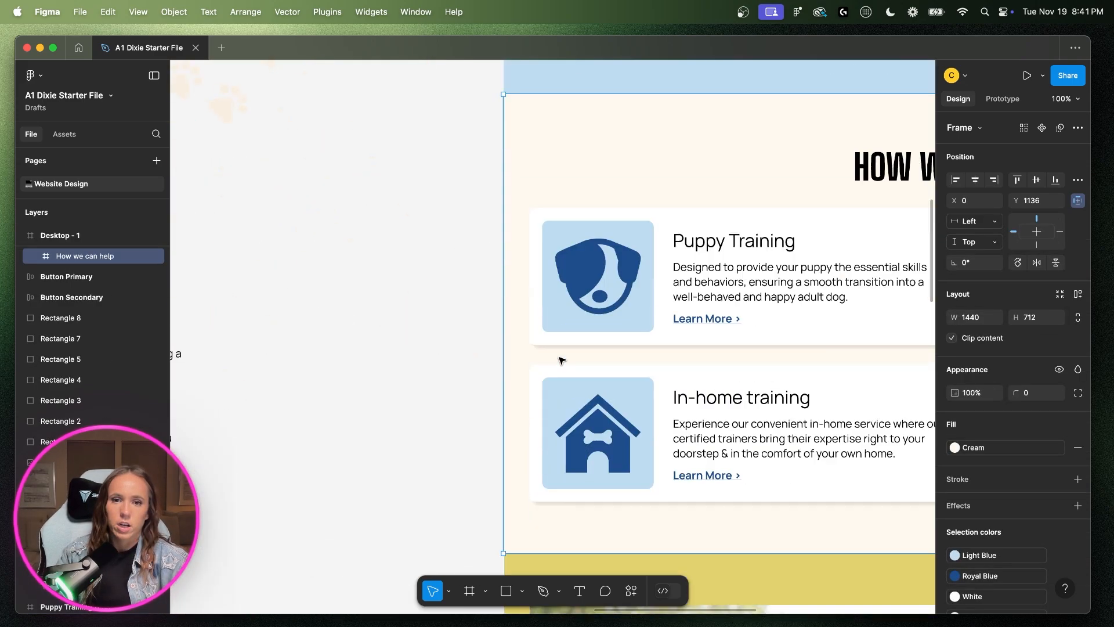
scroll(561, 360, right, 3)
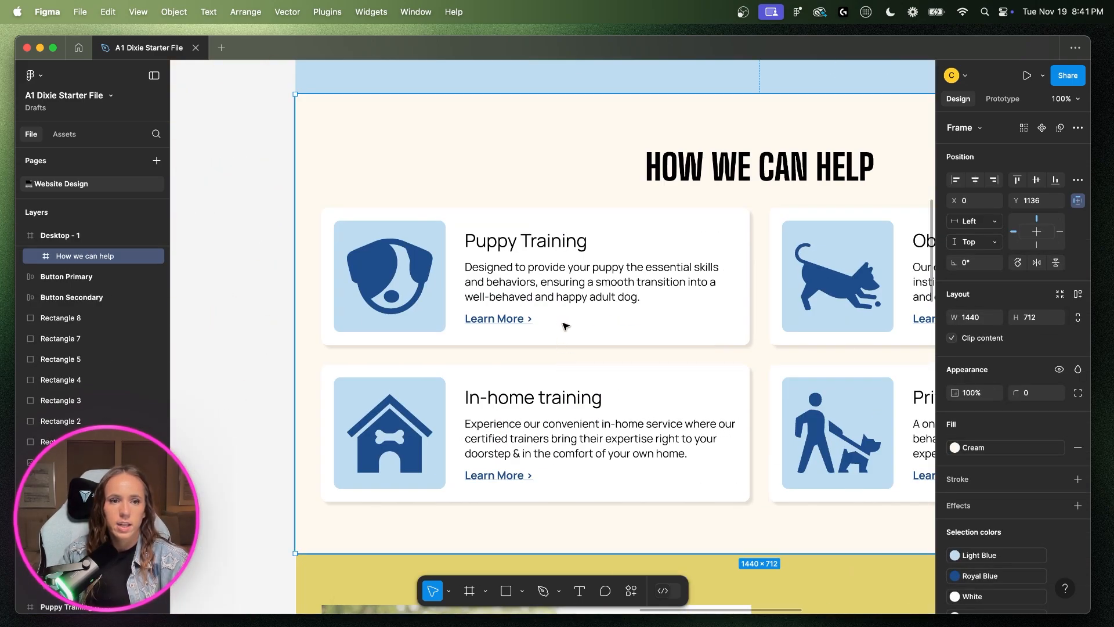
scroll(111, 269, up, 3)
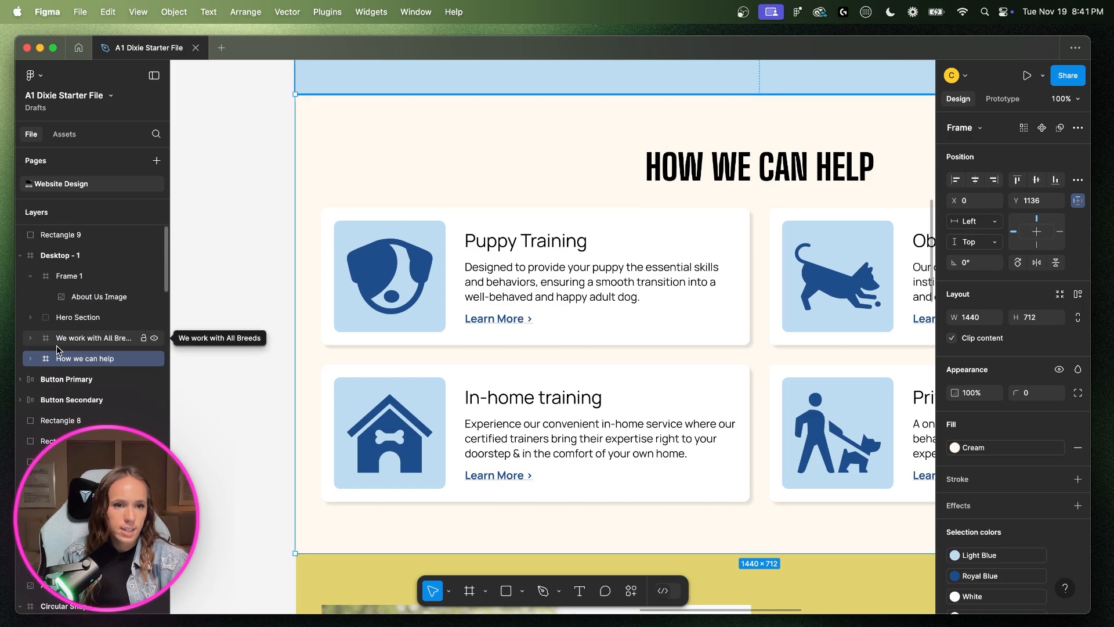
click(30, 358)
click(96, 459)
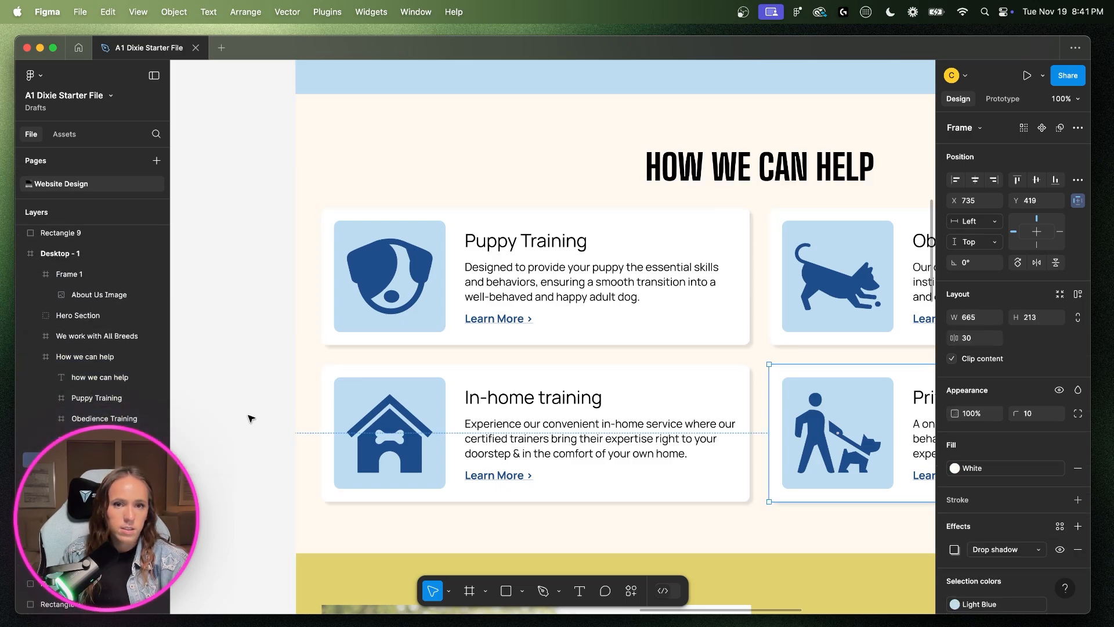
click(349, 163)
key(super+v)
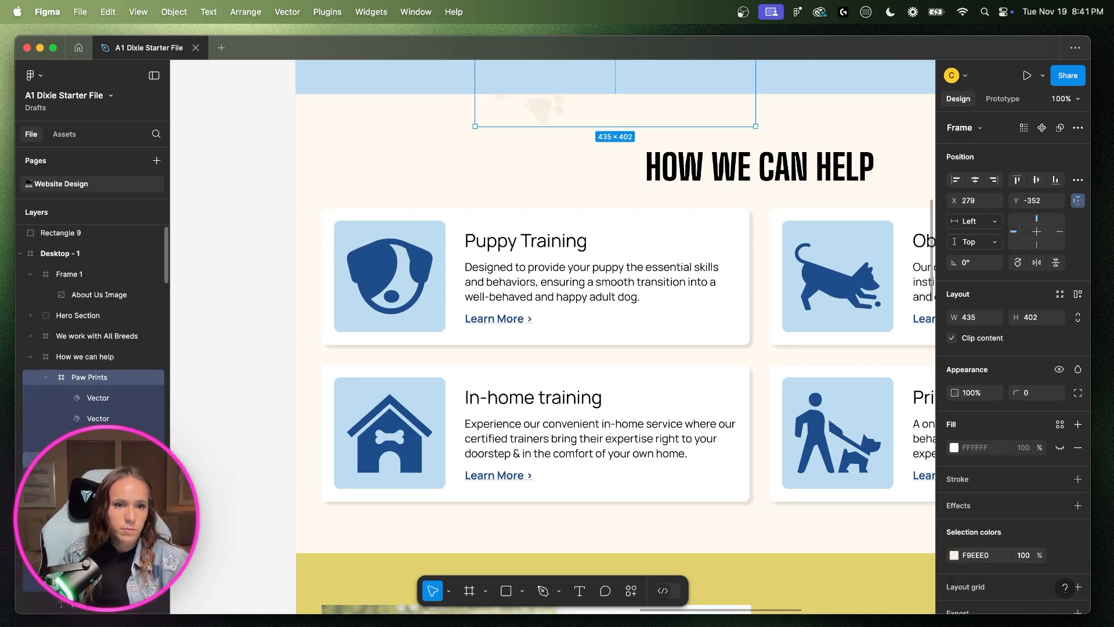
- Move the paw prints over the section's upper-left corner, nested in the How we can help frame behind the heading and training cards
drag(83, 378, 87, 490)
drag(544, 119, 281, 303)
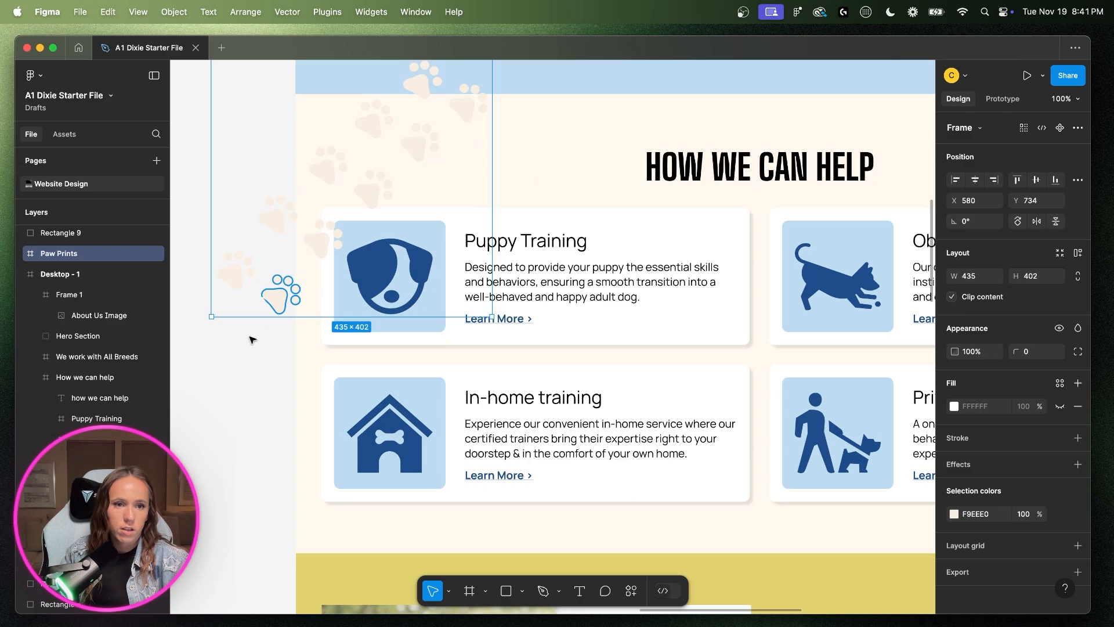
click(30, 377)
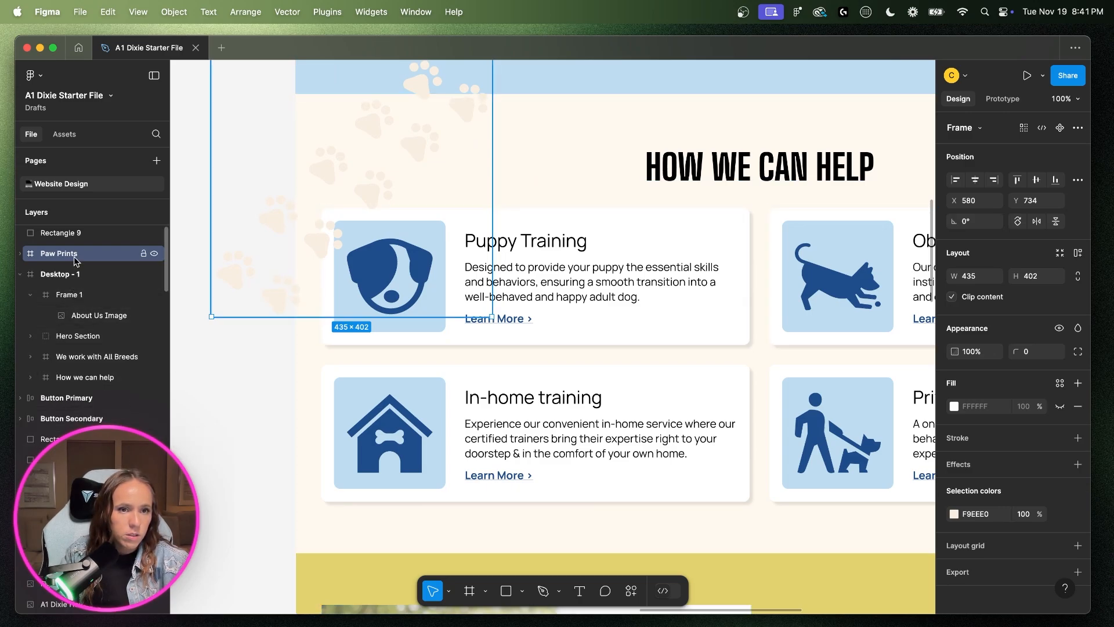
drag(77, 381, 76, 378)
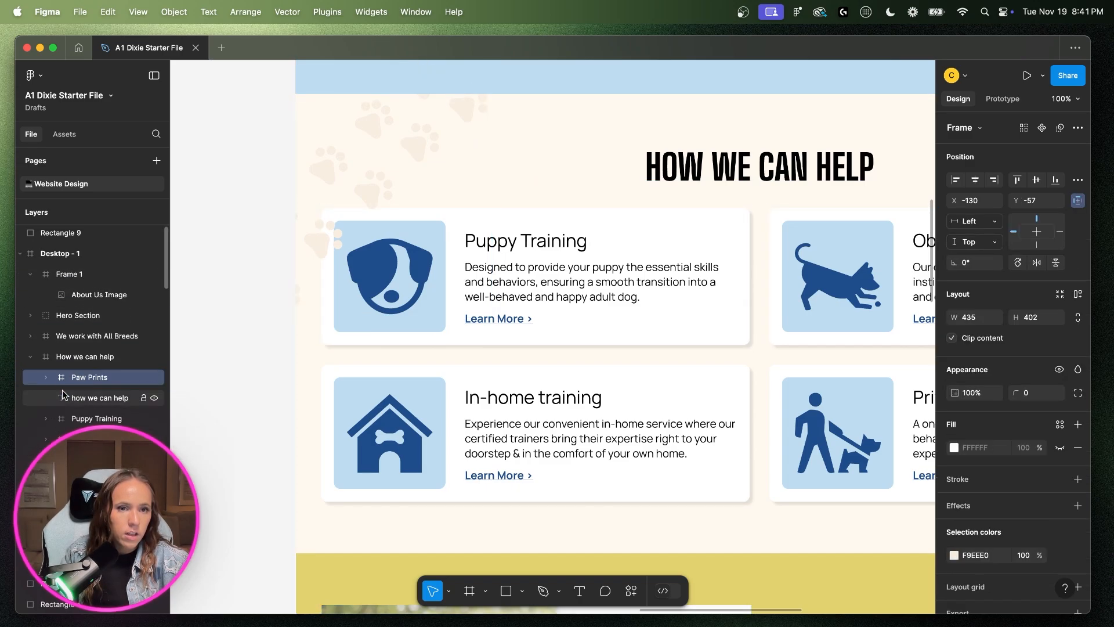
click(65, 480)
shift+click(96, 398)
shift+click(93, 374)
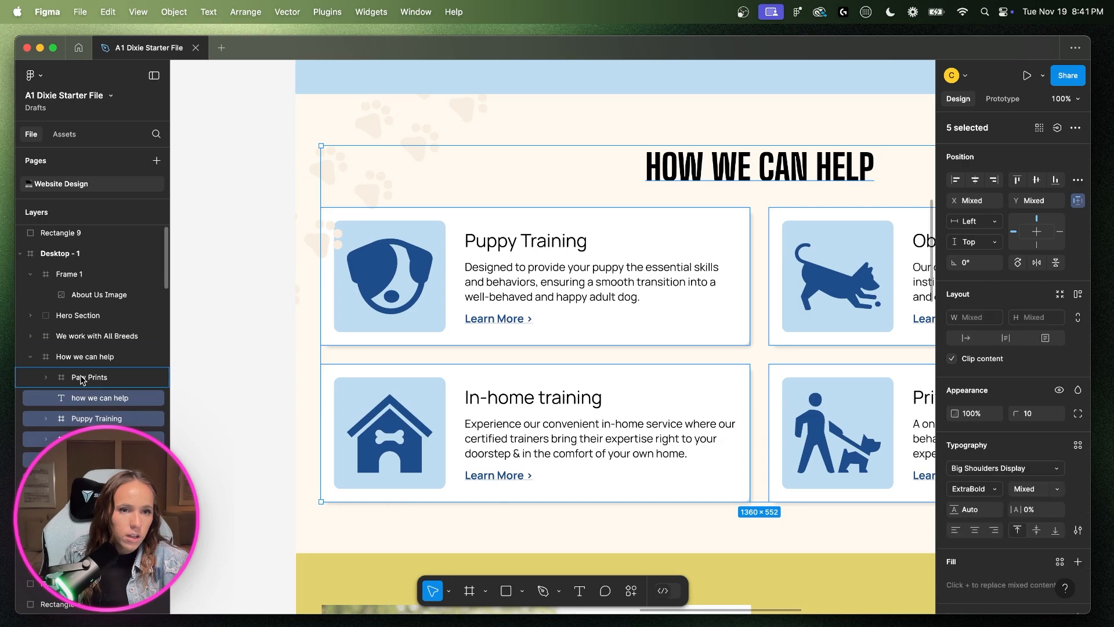
- Reposition the paw prints in the How We Can Help section's upper-left corner at about X -158, Y -25
click(398, 182)
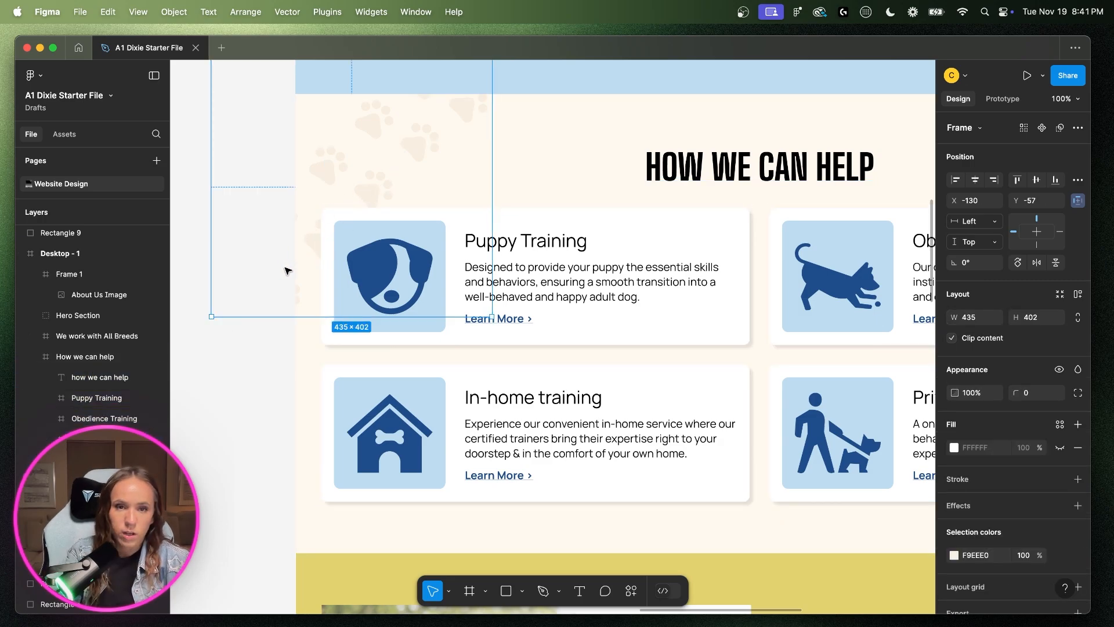
scroll(287, 270, down, 5)
mouse_move(356, 244)
mouse_down()
mouse_move(356, 258)
mouse_move(341, 246)
mouse_move(351, 241)
mouse_move(357, 260)
mouse_up()
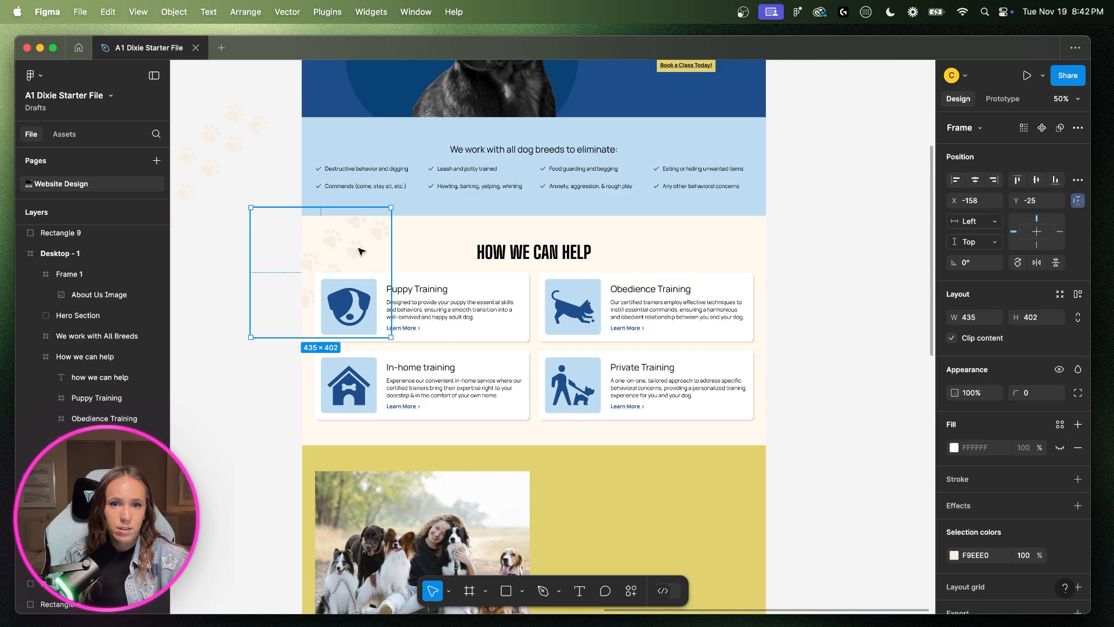
- Duplicate the paw prints onto the upper-right part of the How We Can Help section and rotate the copy 180°
drag(361, 249, 699, 255)
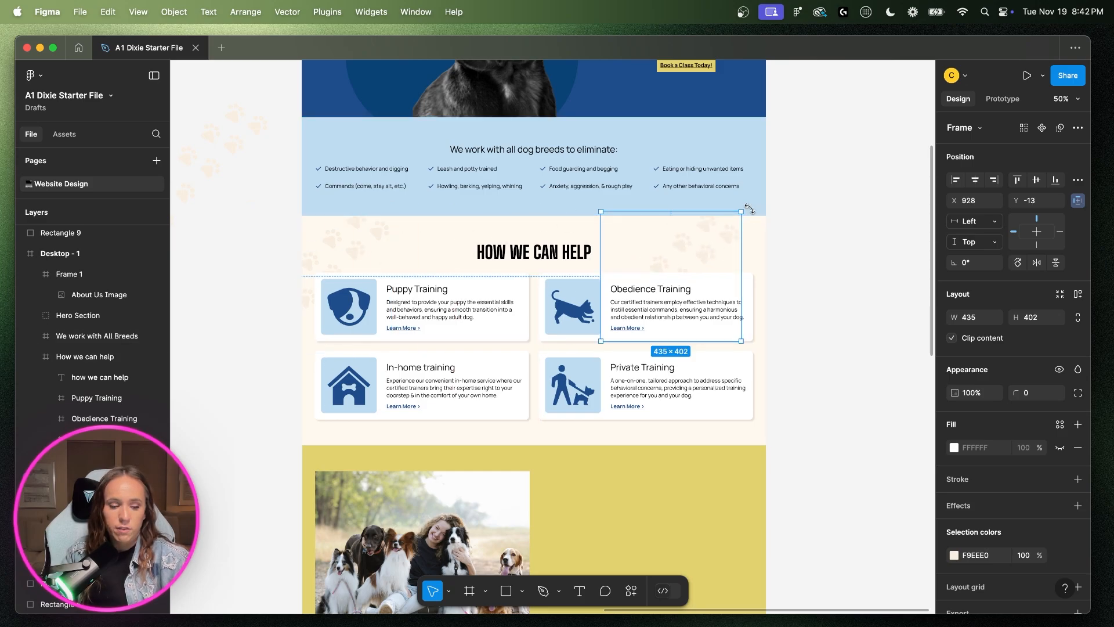
drag(757, 217, 532, 398)
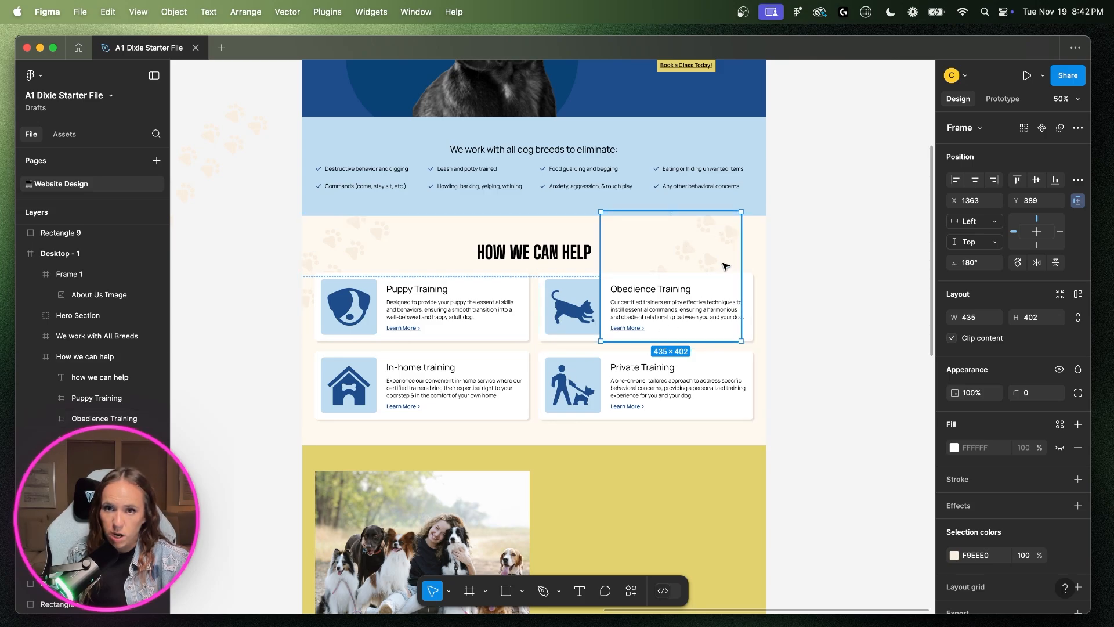
- Move the rotated paw prints to the lower-right corner of the How We Can Help section and nest them in its frame
drag(711, 263, 781, 394)
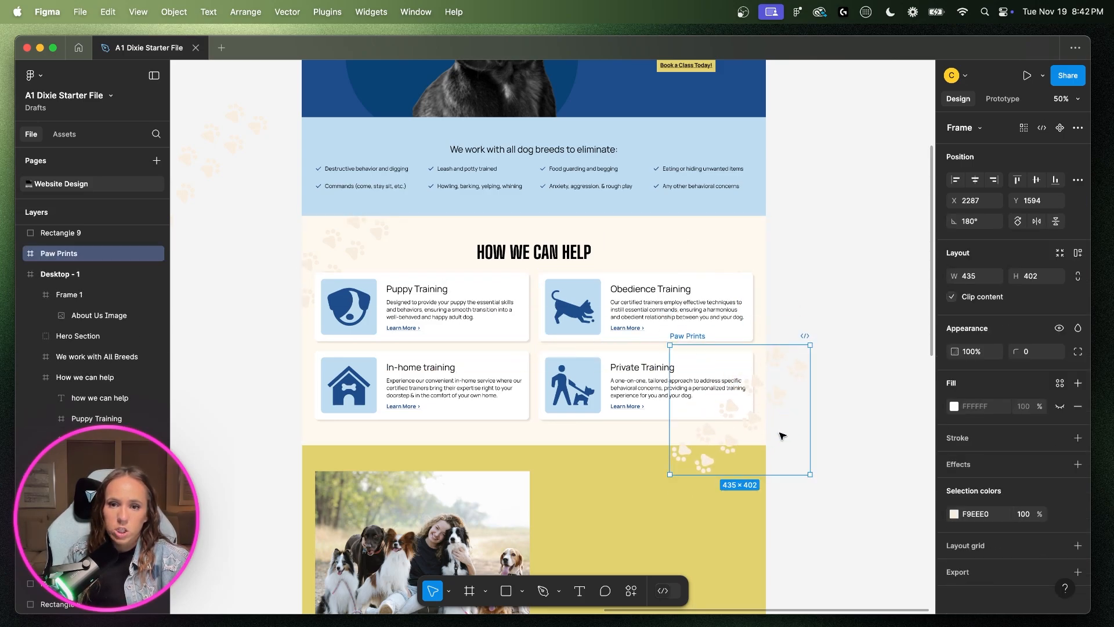
drag(92, 261, 84, 378)
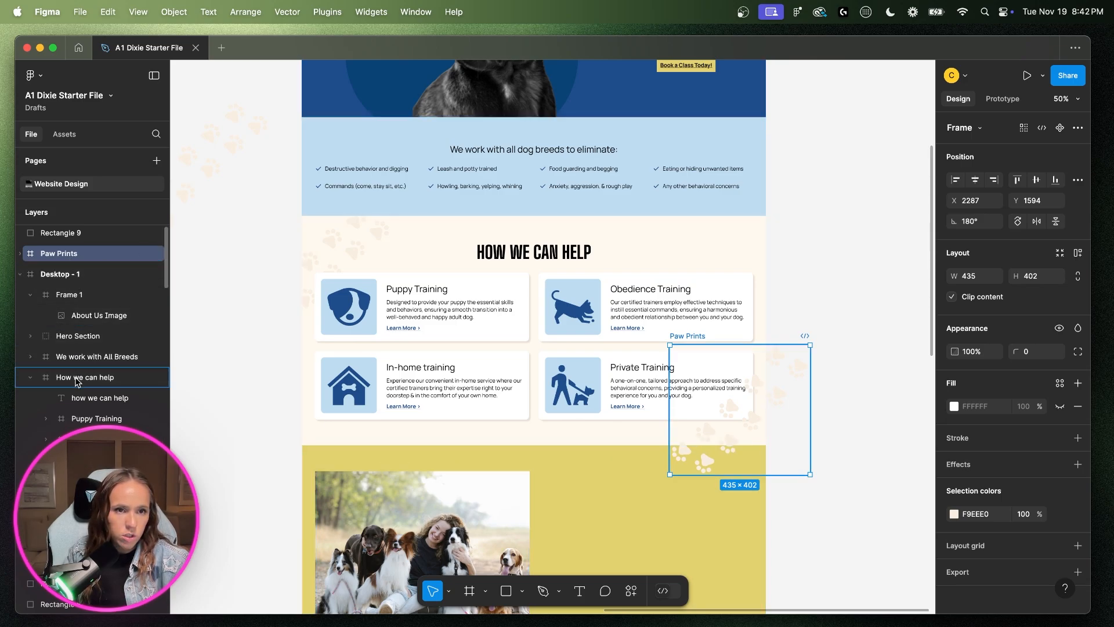
click(84, 480)
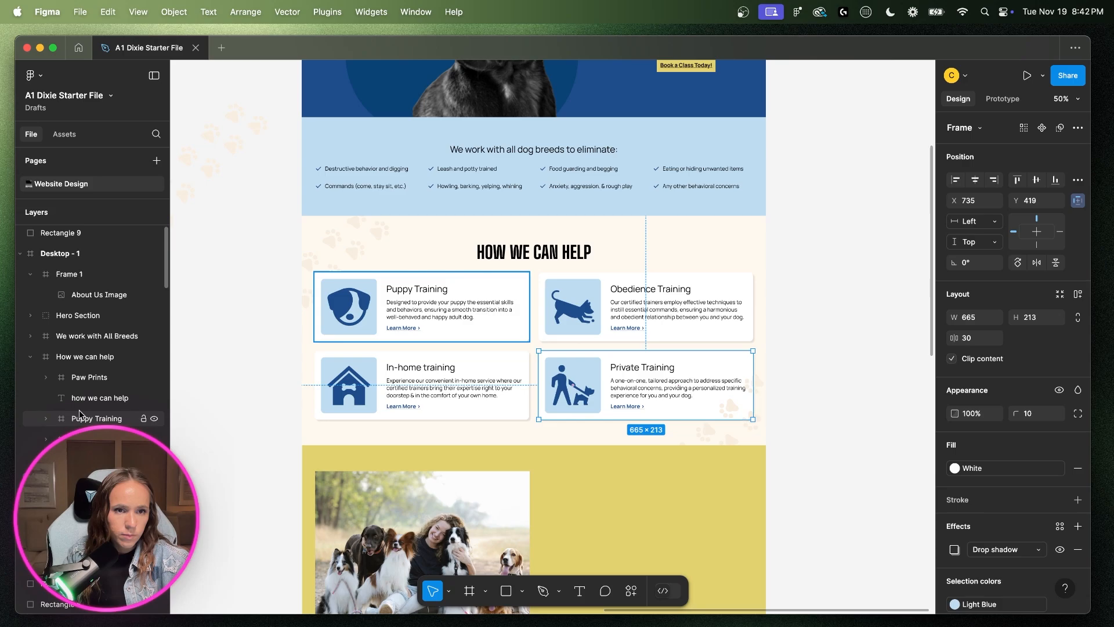
shift+click(87, 402)
- Rename the lower paw prints frame in the How we can help section as "Bottom Right Paw Prints"
click(92, 380)
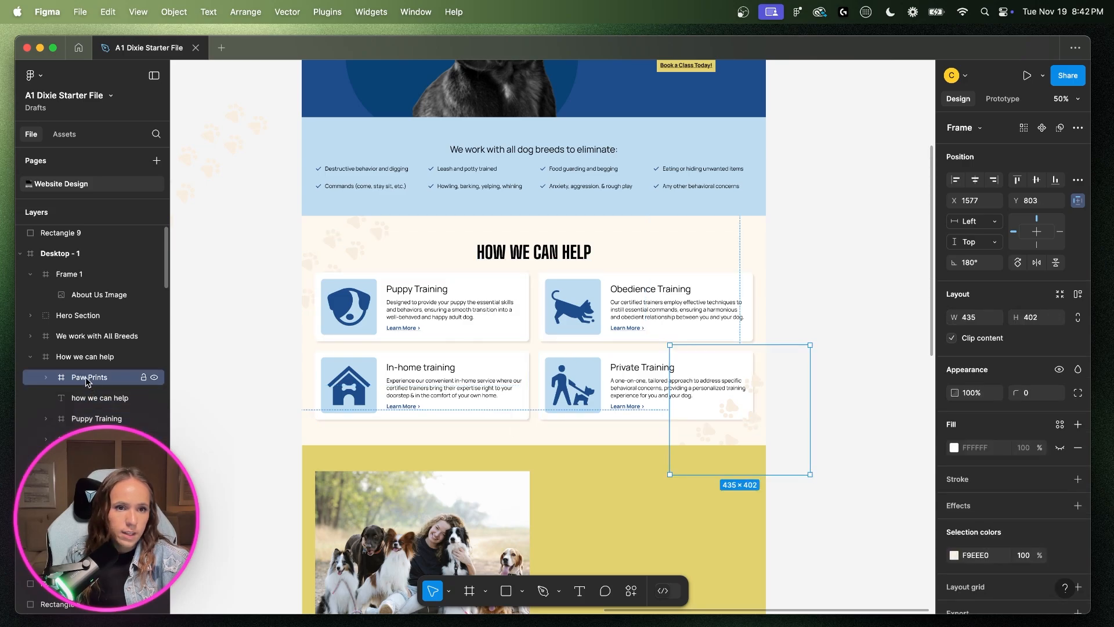
right_click(86, 381)
click(116, 333)
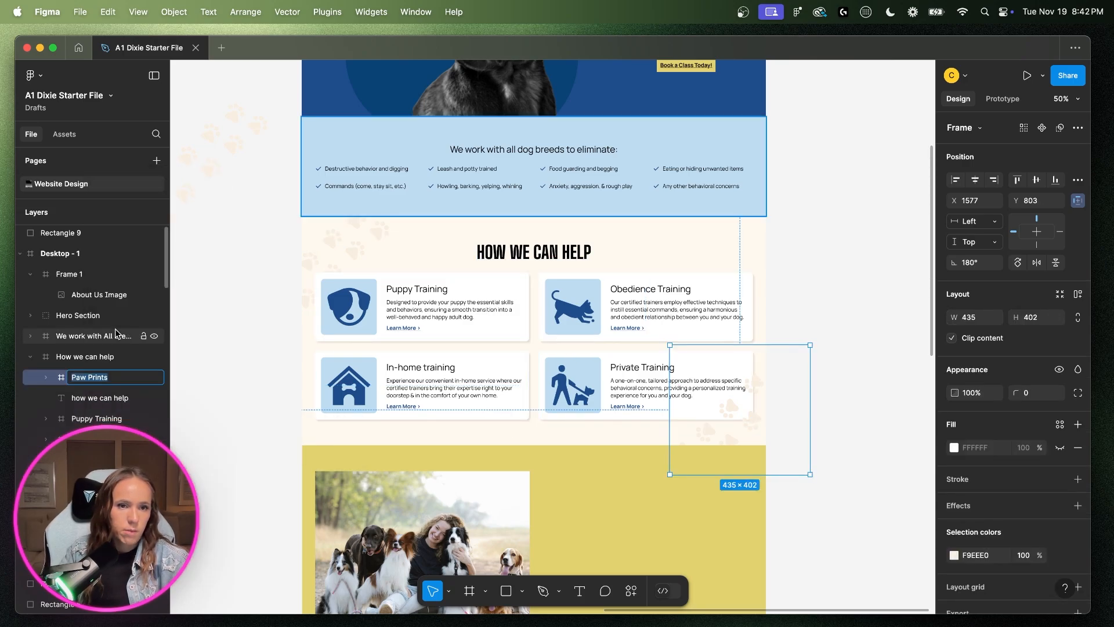
key(Left)
text(Bott)
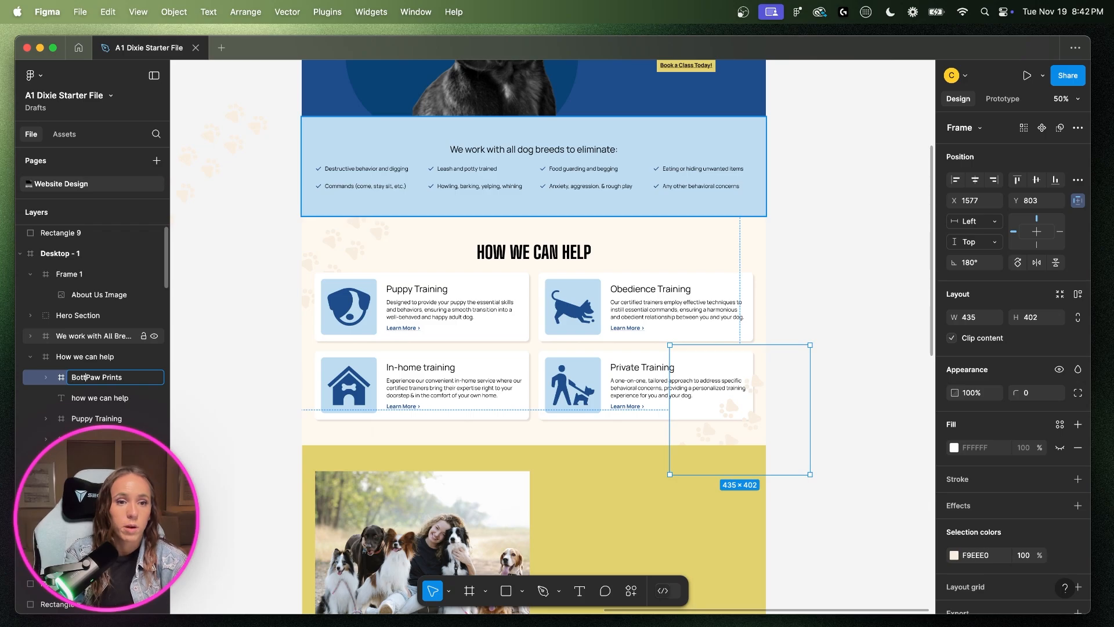
text(om Right)
key(Return)
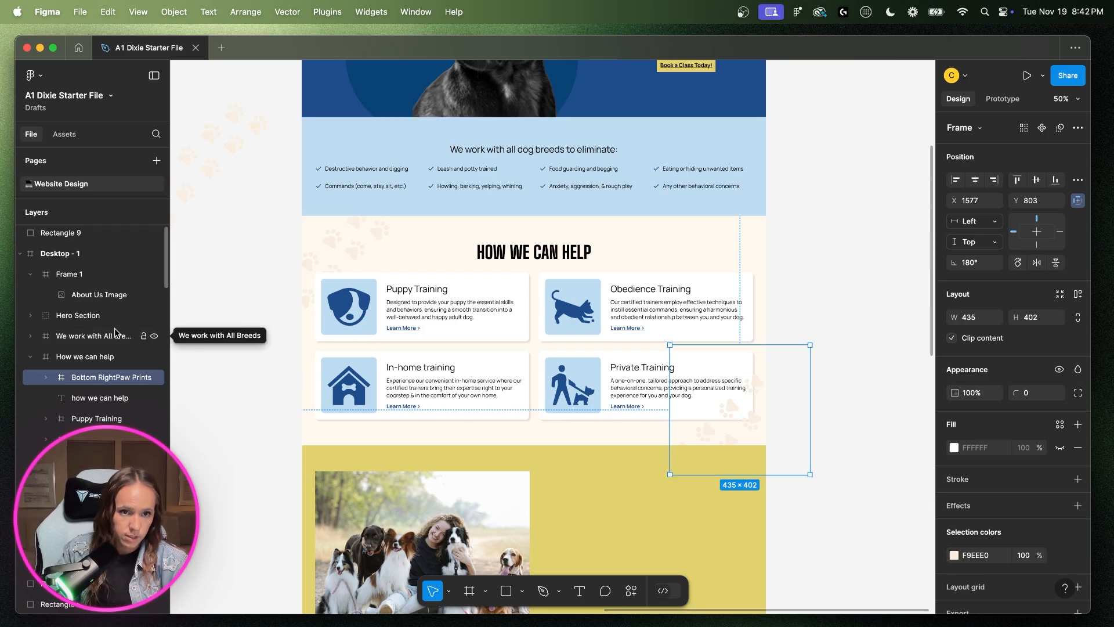
right_click(112, 383)
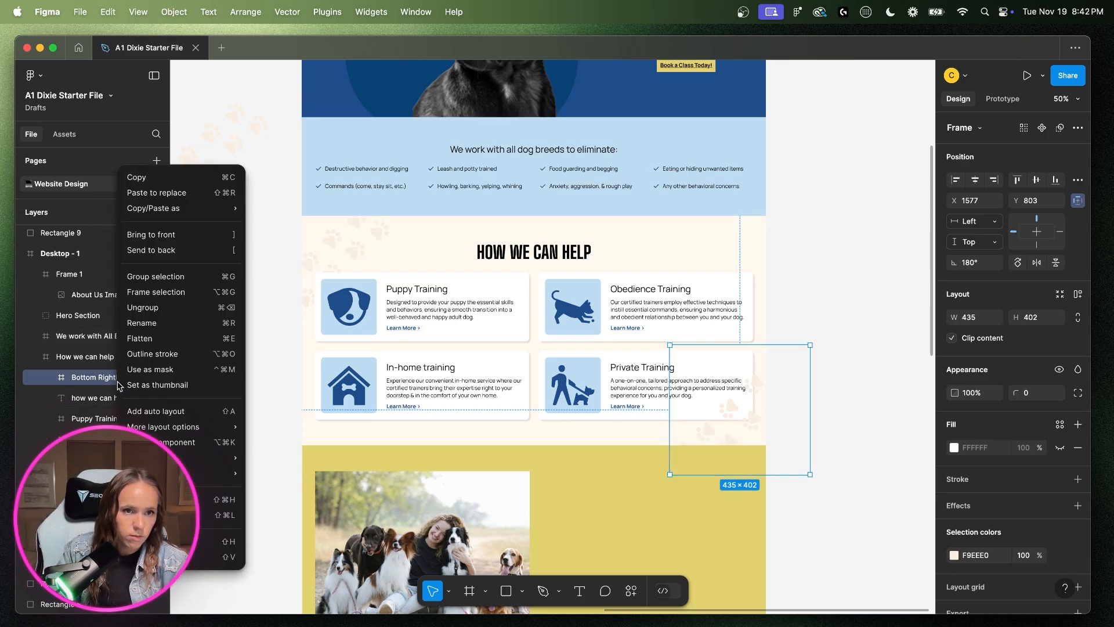
key(Escape)
double_click(119, 384)
click(119, 381)
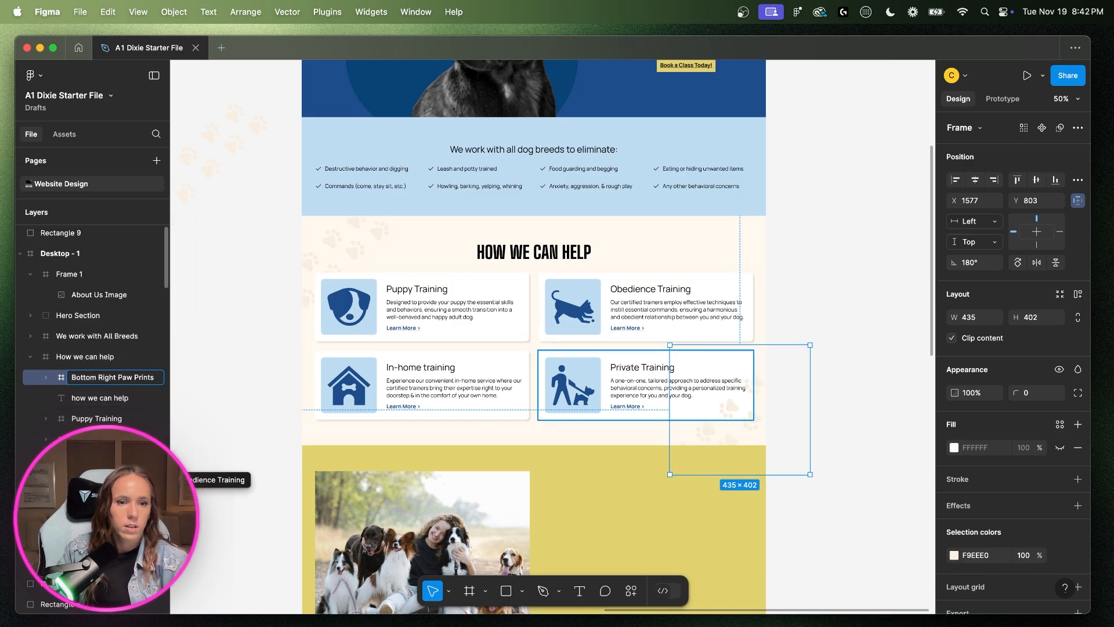
- Bring the upper-left paw prints frame to the front of its section and rename it "Top Left Paw Prints"
click(105, 481)
click(99, 501)
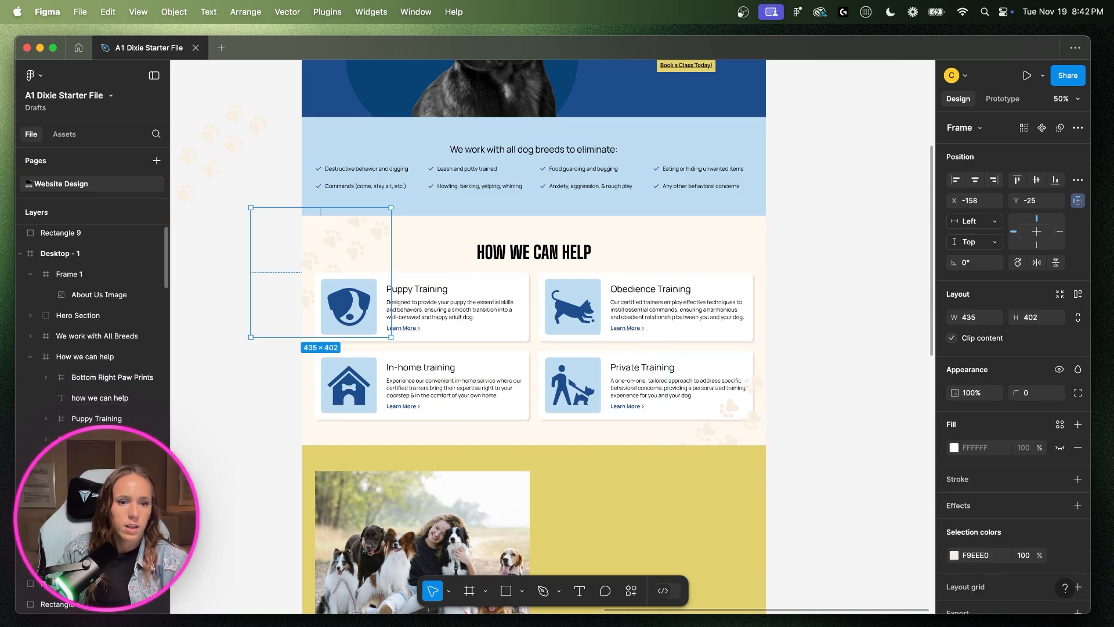
key(bracketright)
right_click(80, 378)
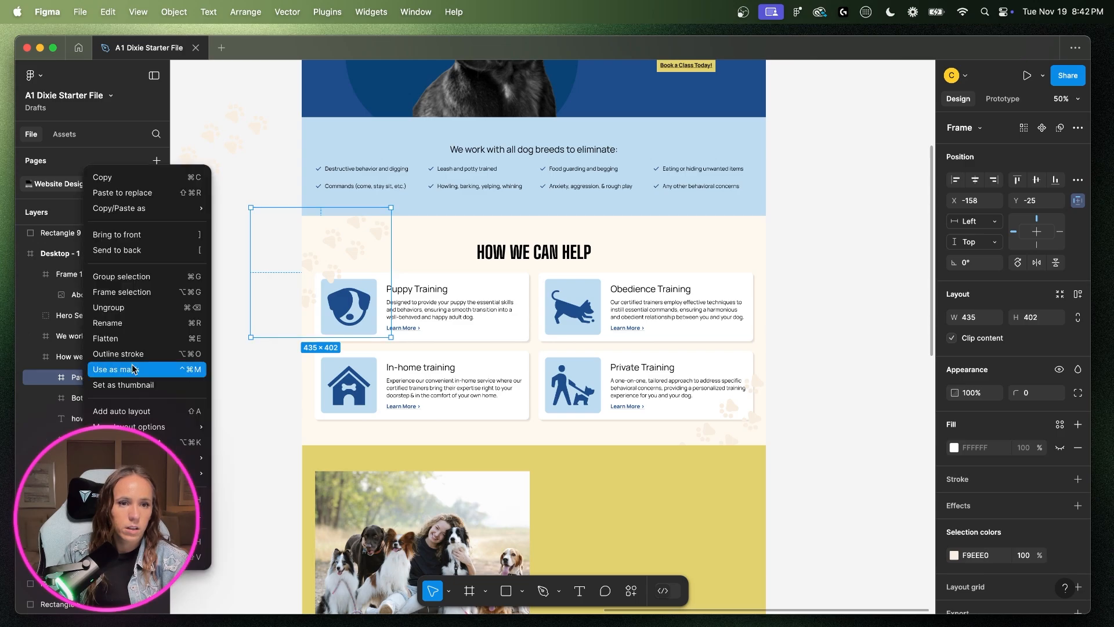
click(110, 324)
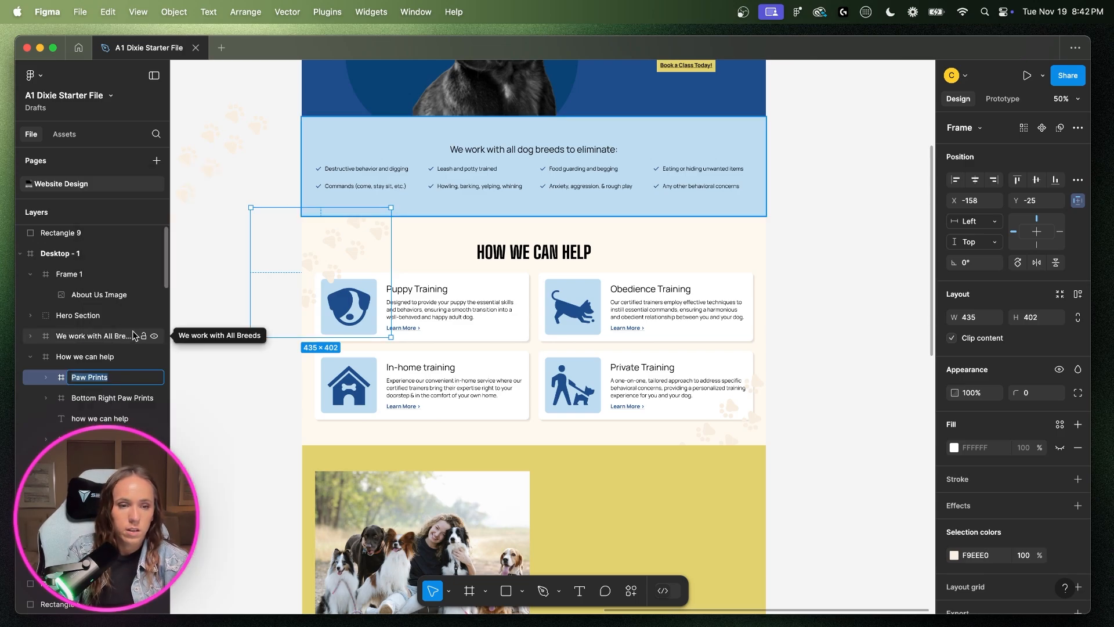
key(Left)
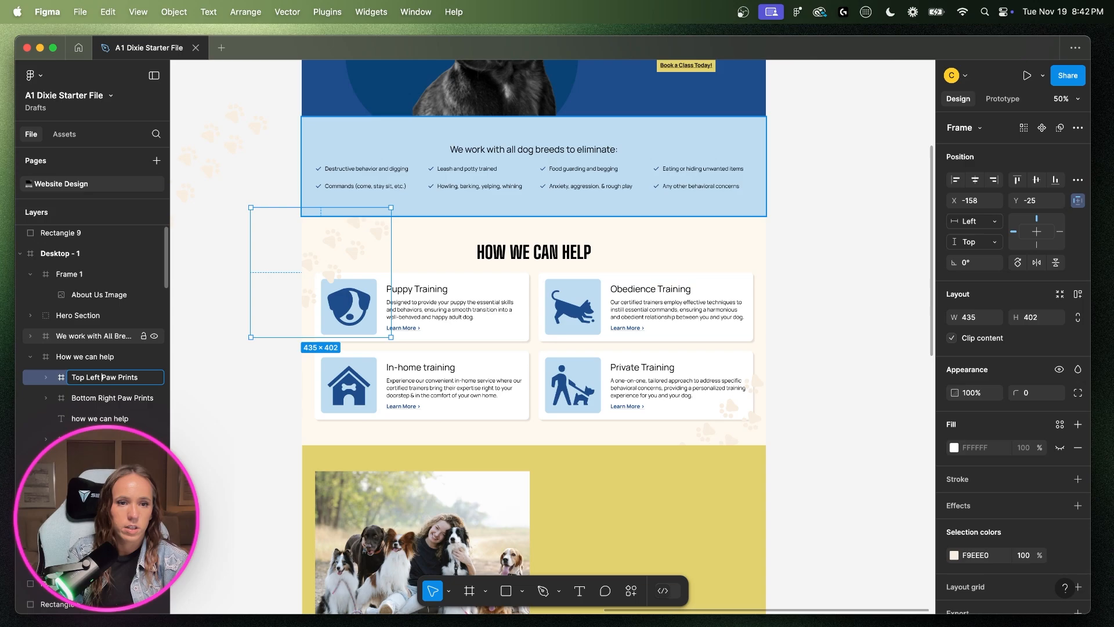
- Bring the How We Can Help heading and the four training cards in front of both paw prints frames
click(98, 419)
shift+click(133, 497)
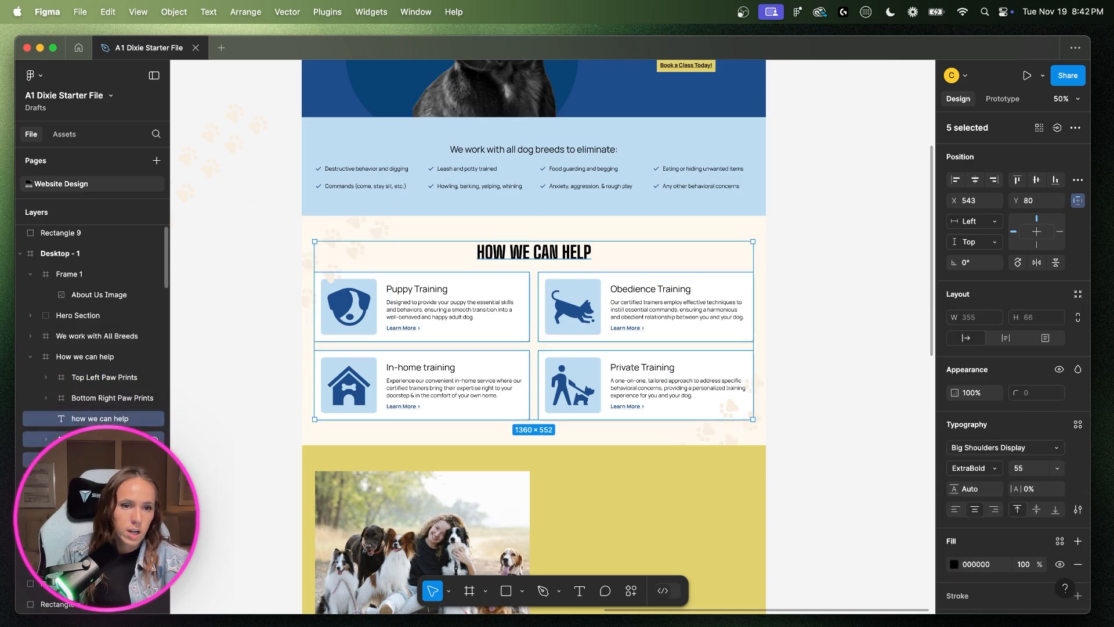
click(801, 272)
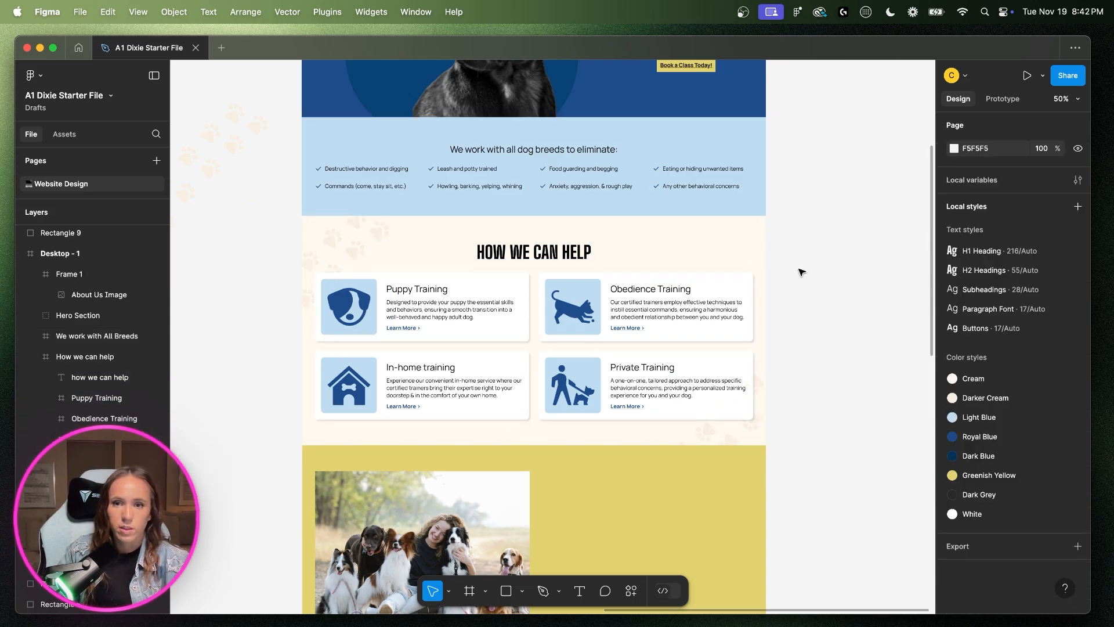
- Collapse the How we can help layers and rename the yellow section's frame as "About Us"
scroll(783, 405, left, 6)
scroll(782, 405, up, 3)
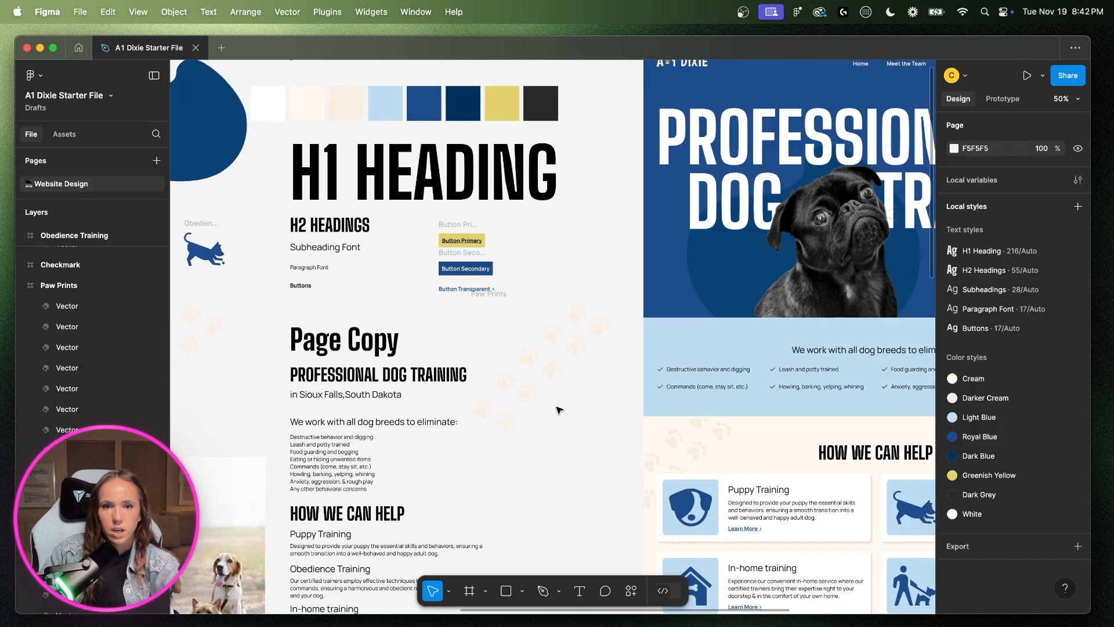
scroll(631, 417, down, 6)
scroll(632, 417, right, 5)
click(629, 413)
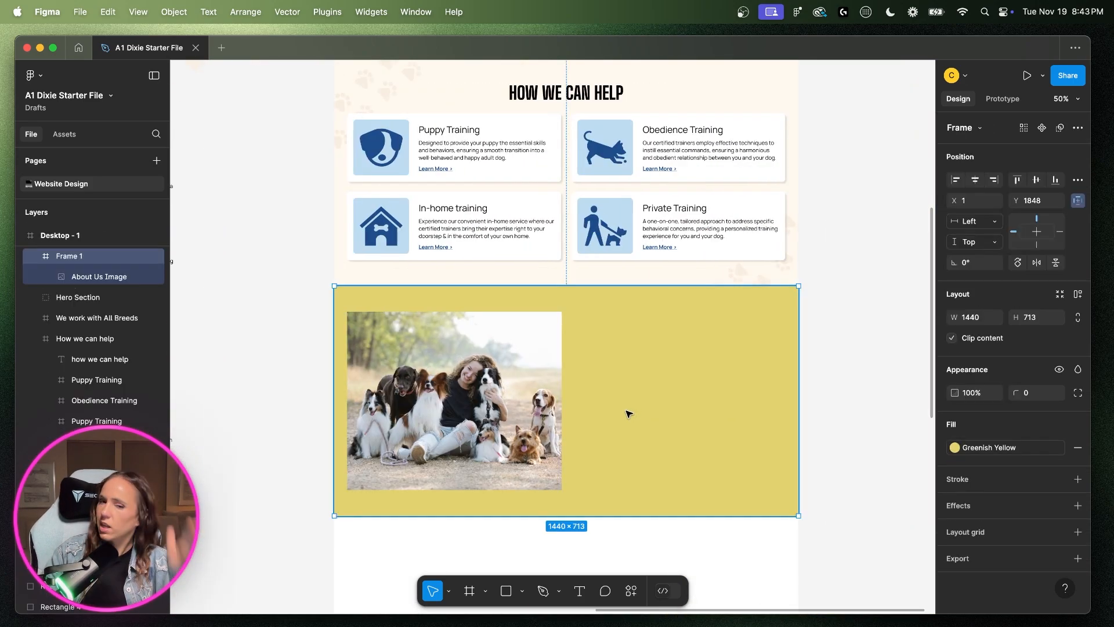
scroll(84, 360, up, 1)
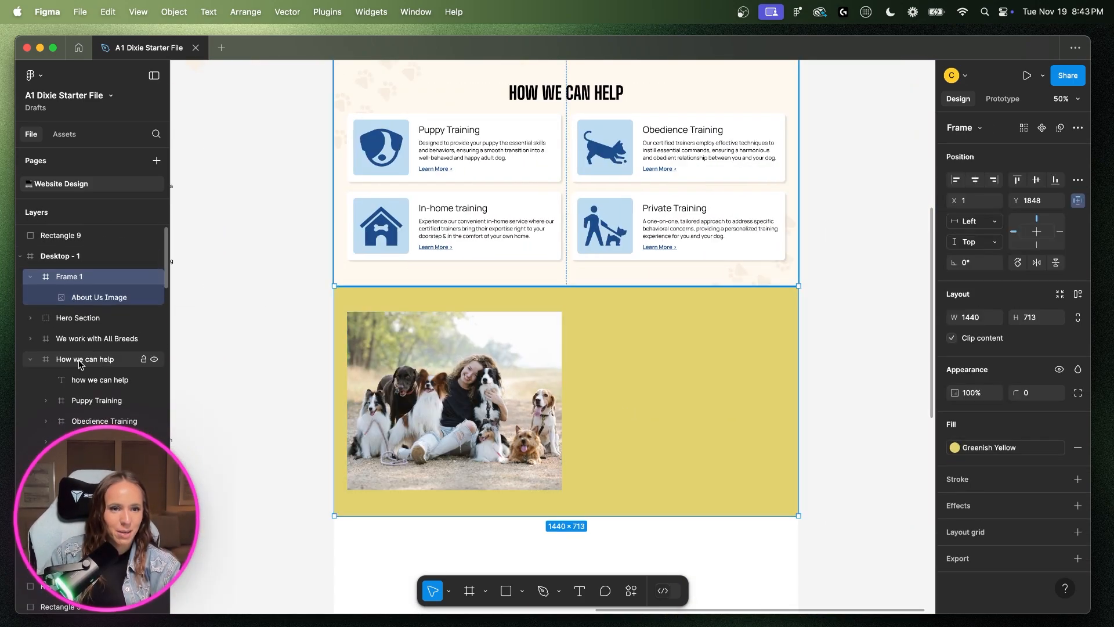
click(30, 360)
right_click(65, 278)
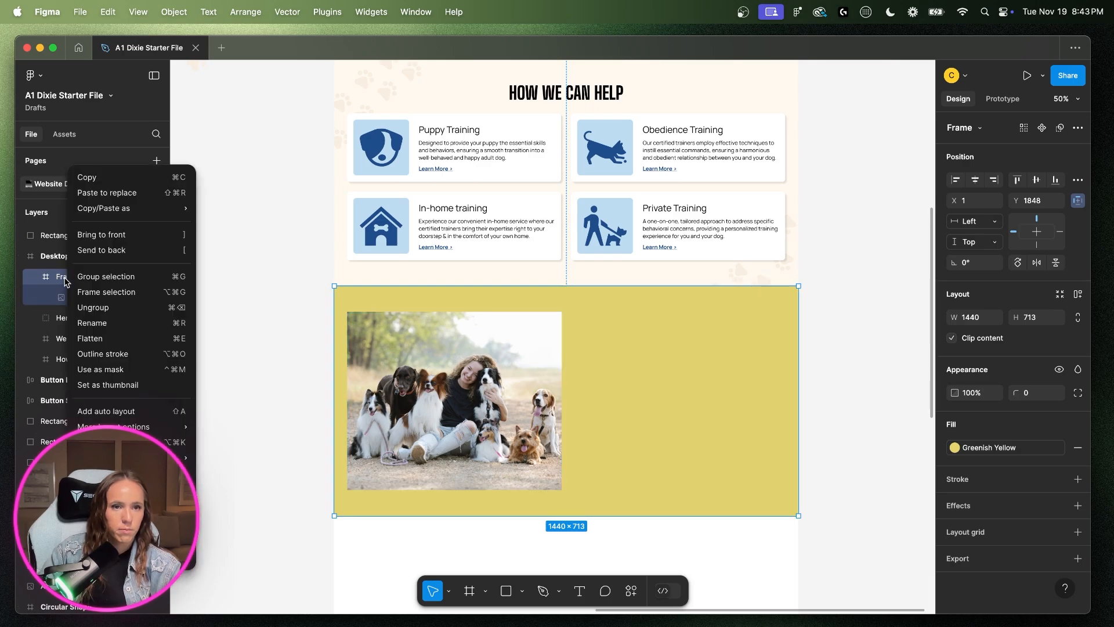
click(91, 323)
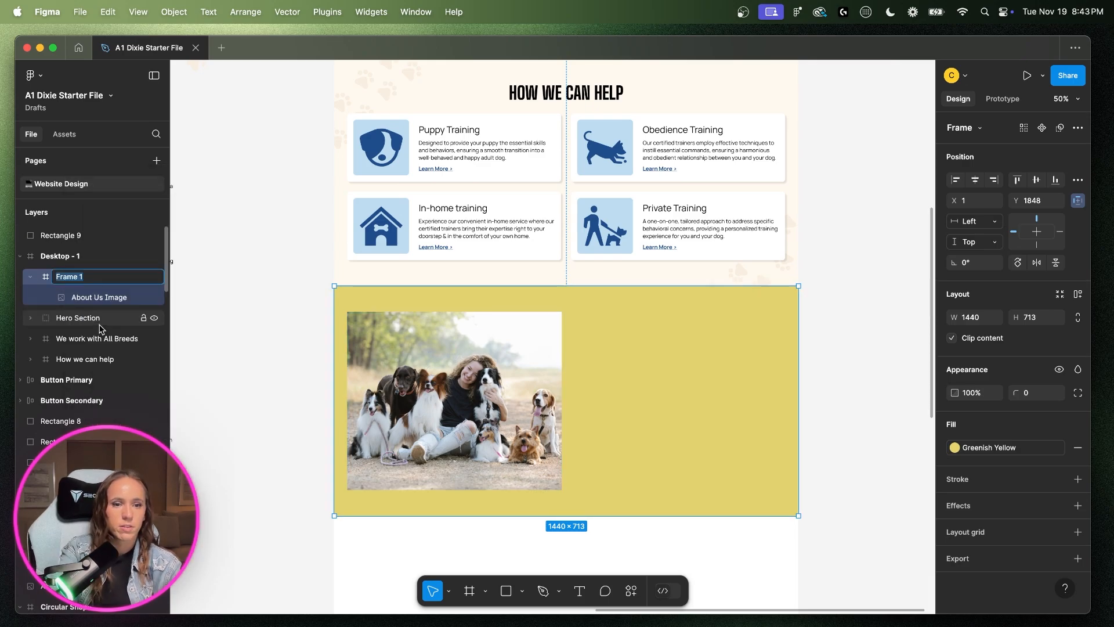
text(About Us)
key(Return)
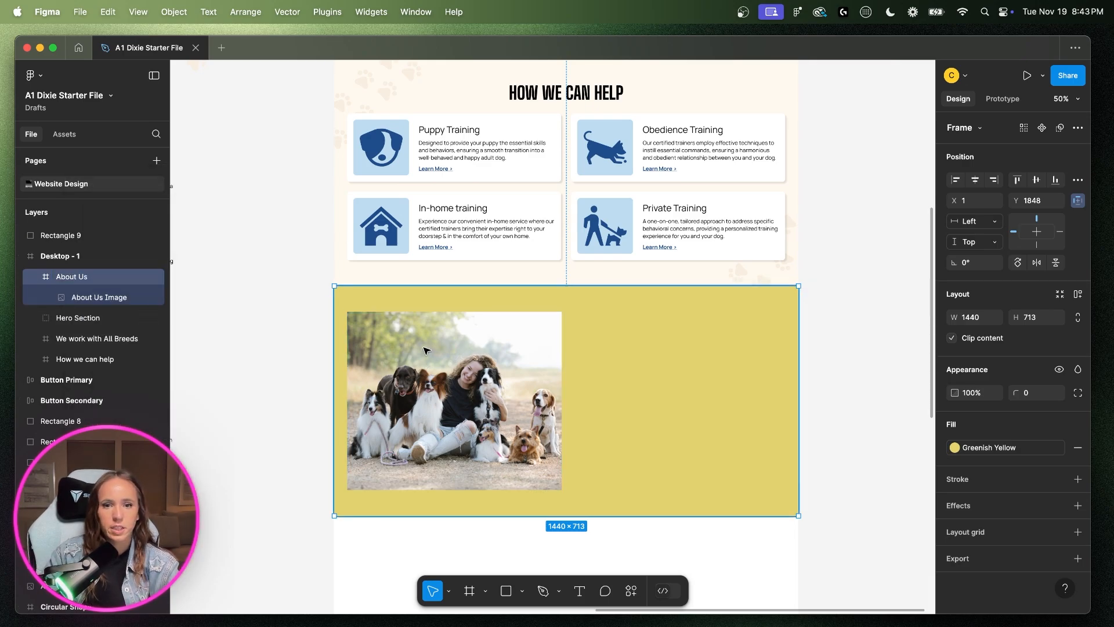
- Show the layout grids and copy the About Us heading, subheading and body text into the yellow section, beside the dog photo at X 800
scroll(569, 351, left, 10)
drag(671, 319, 482, 427)
scroll(555, 444, right, 3)
scroll(555, 444, right, 15)
click(725, 446)
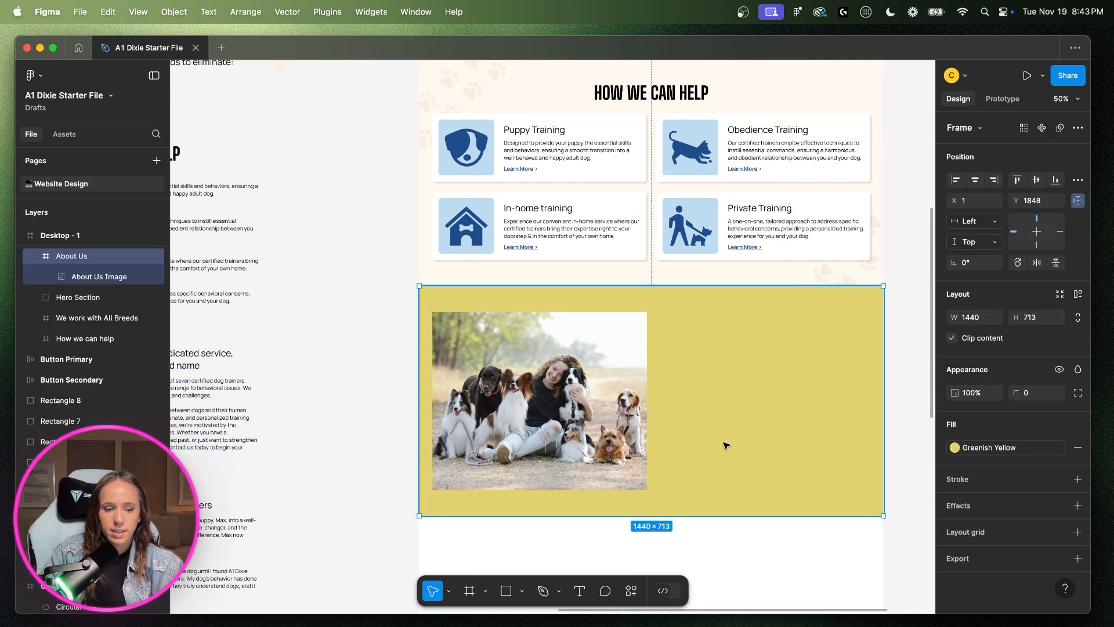
key(ctrl+g)
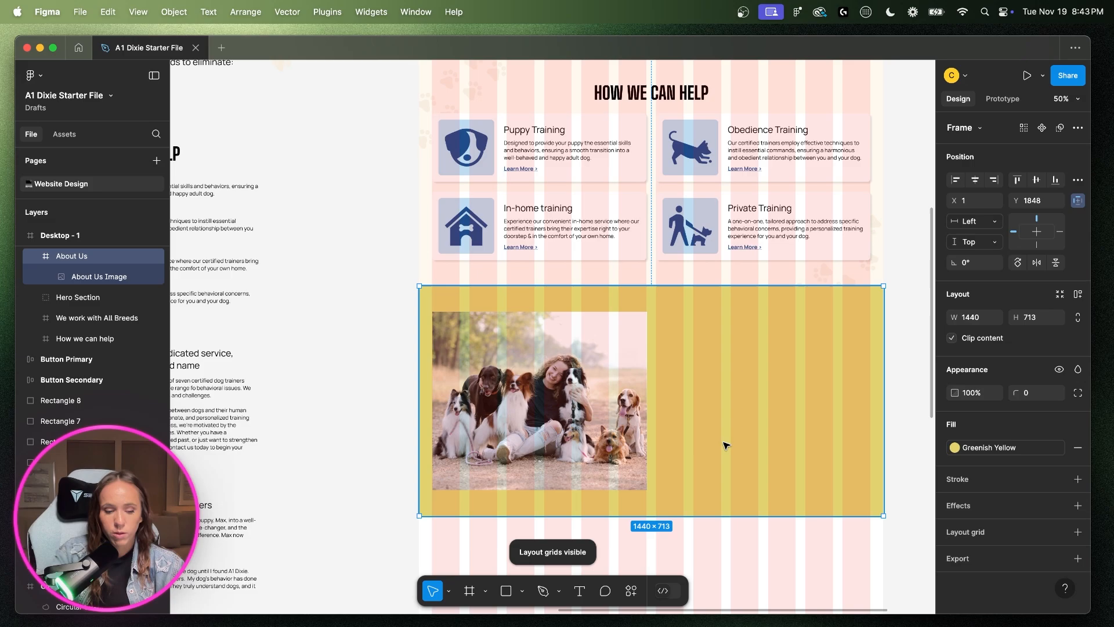
scroll(759, 438, right, 5)
key(super+z)
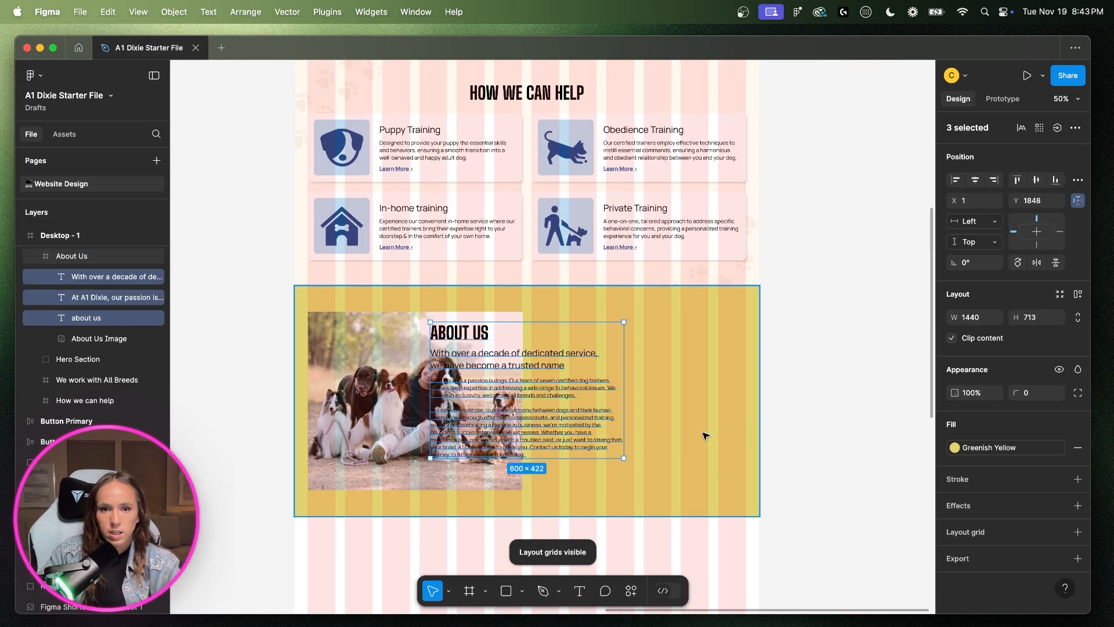
drag(618, 375, 654, 376)
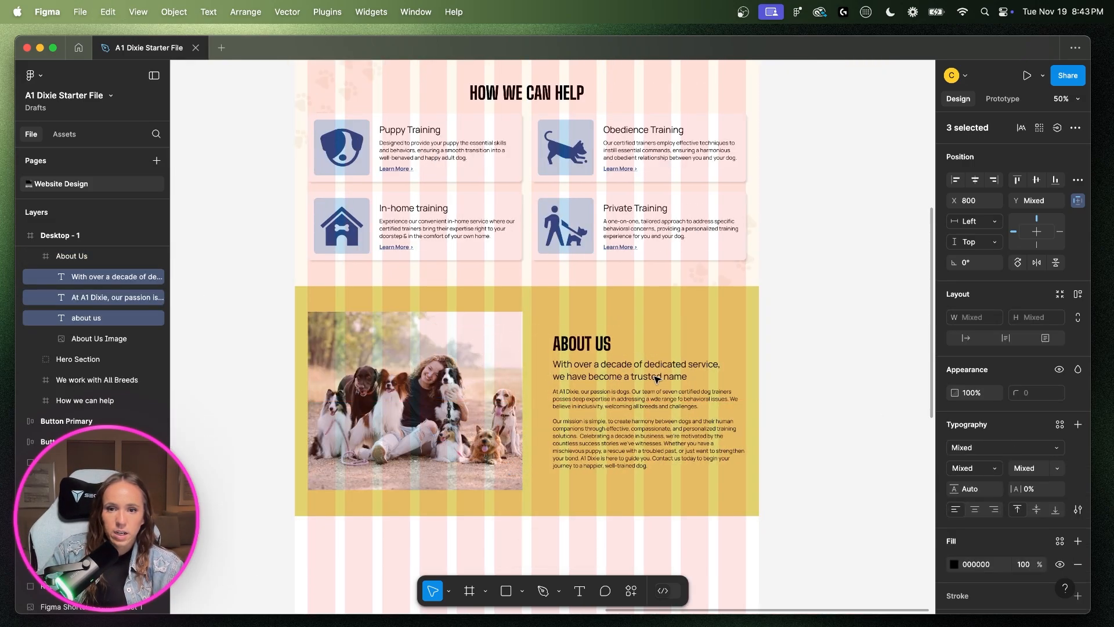
- Nudge the About Us heading, subheading and body text upward together within the yellow section
key(super+plus)
key(super+plus)
scroll(656, 378, down, 5)
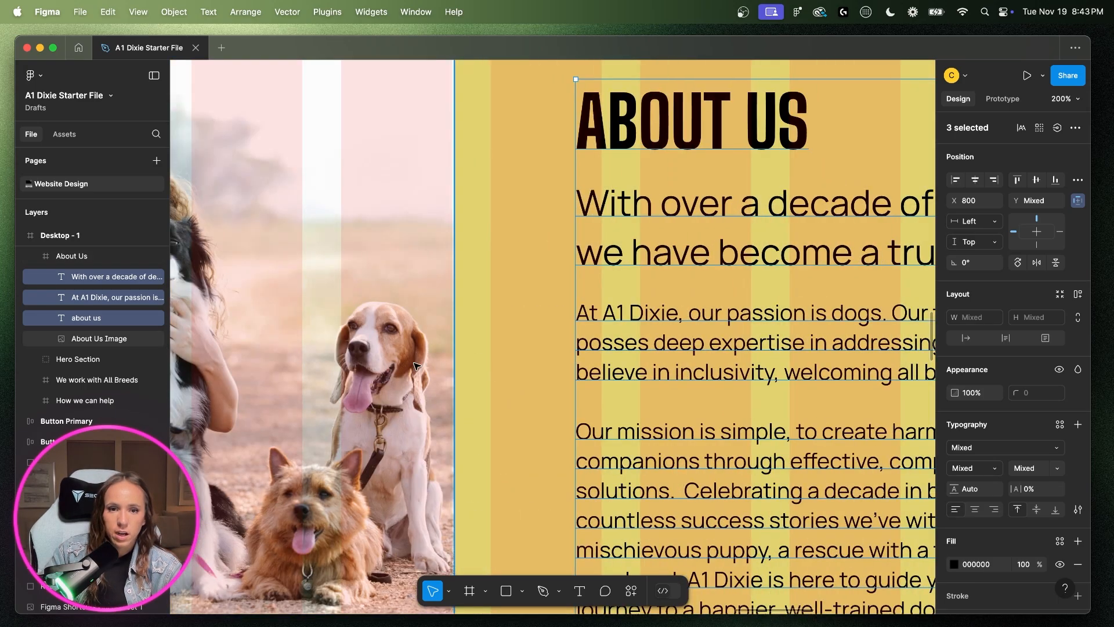
click(415, 365)
scroll(729, 388, right, 10)
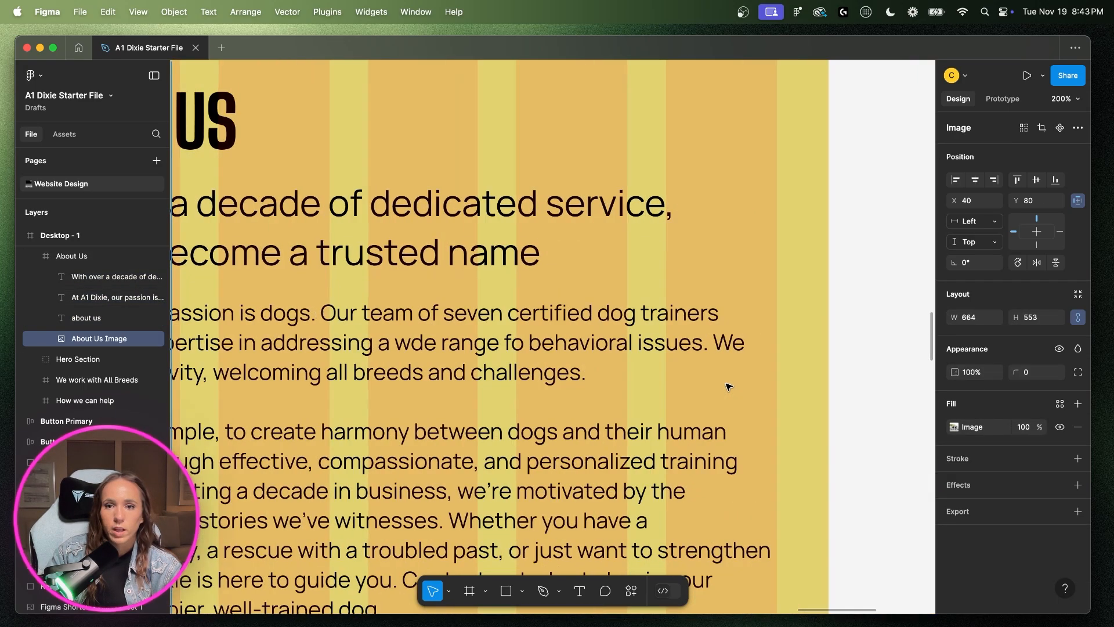
key(super+minus)
click(501, 428)
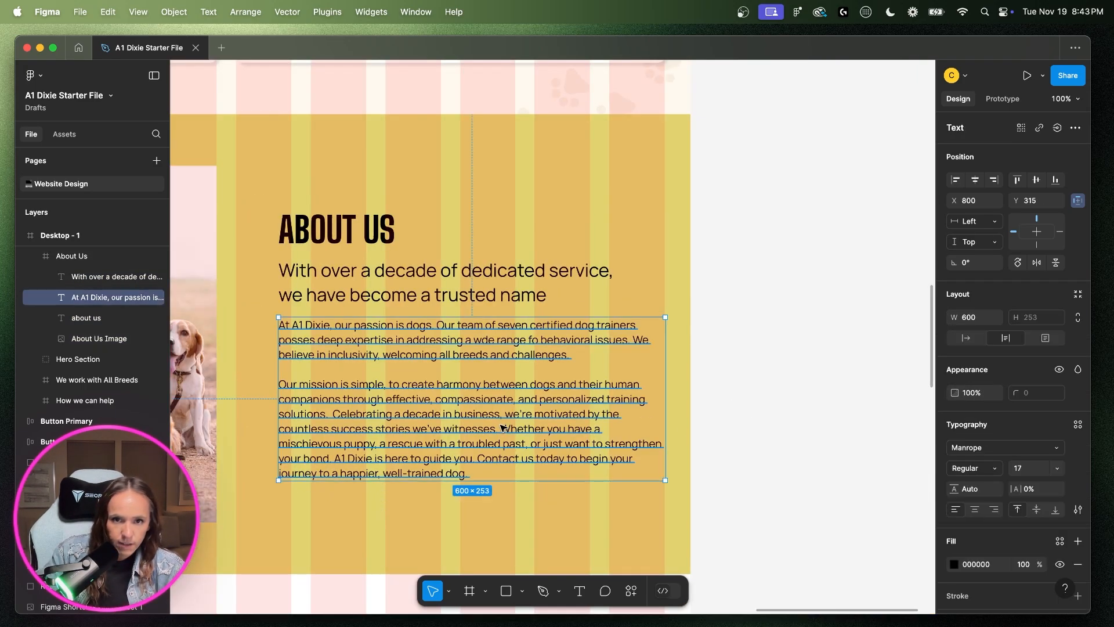
shift+click(441, 273)
shift+click(337, 229)
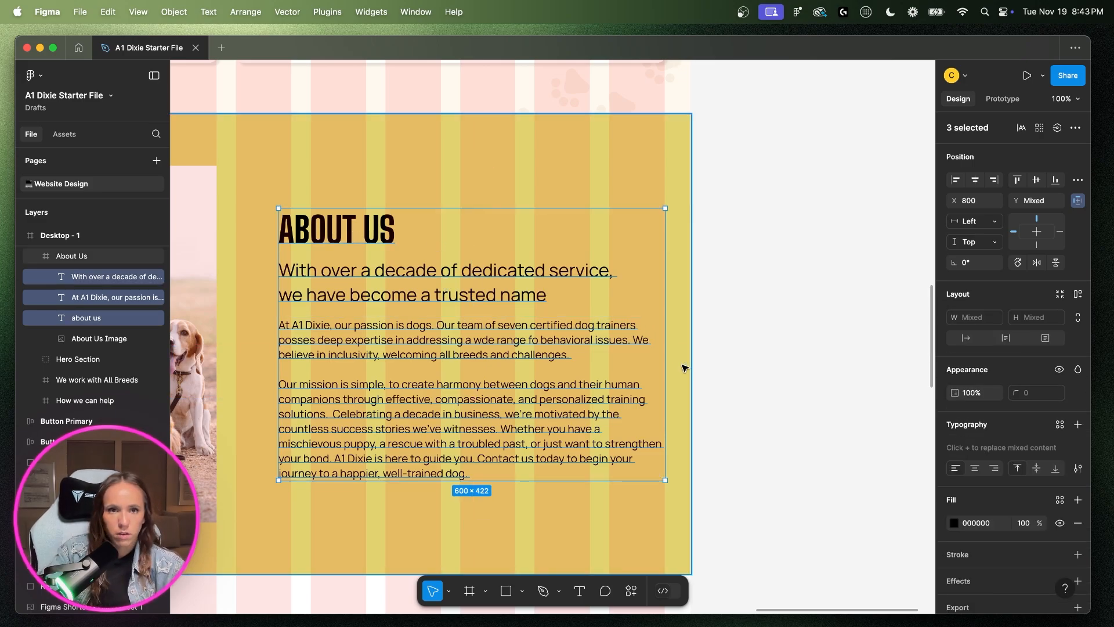
key(shift+Up)
key(shift+Up)
key(shift+Up)
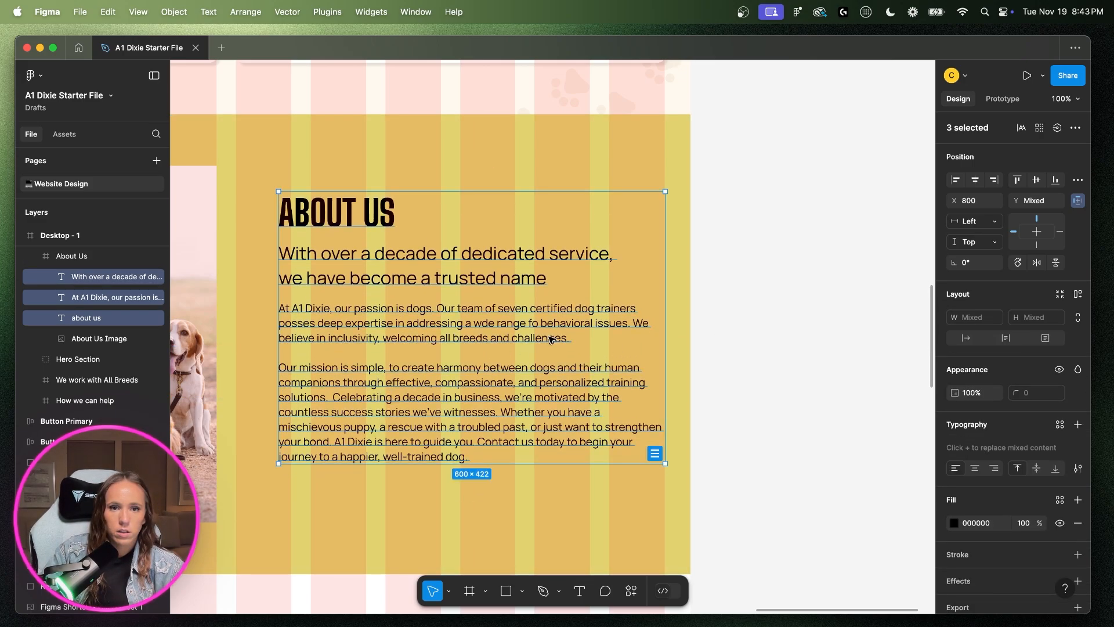
- Apply the Dark Grey color style to the fill of the three About Us text layers
click(1060, 500)
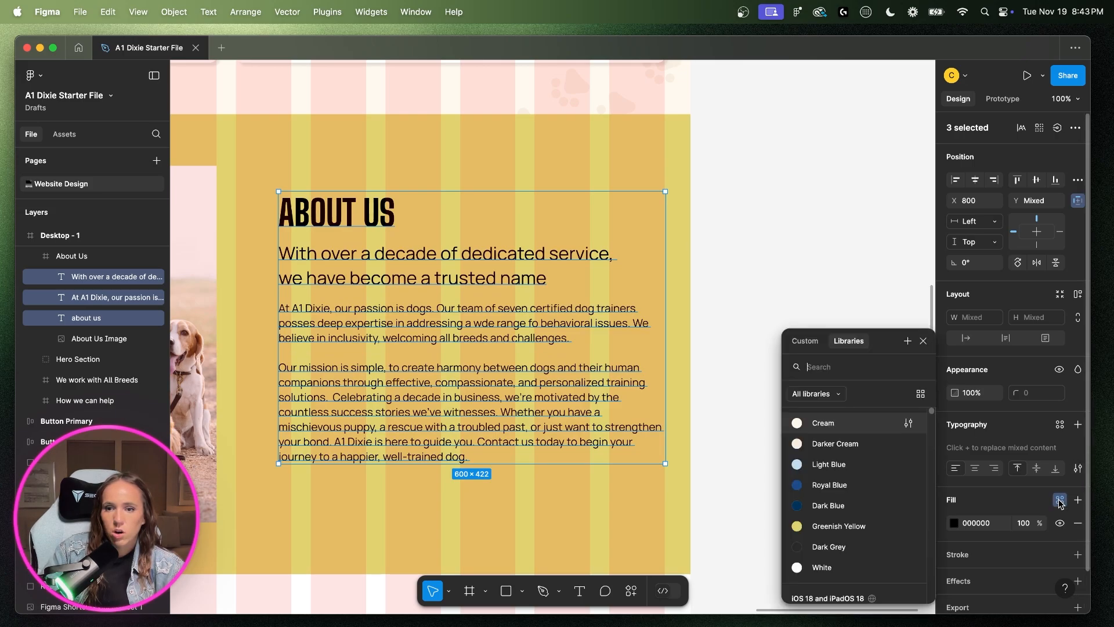
click(825, 548)
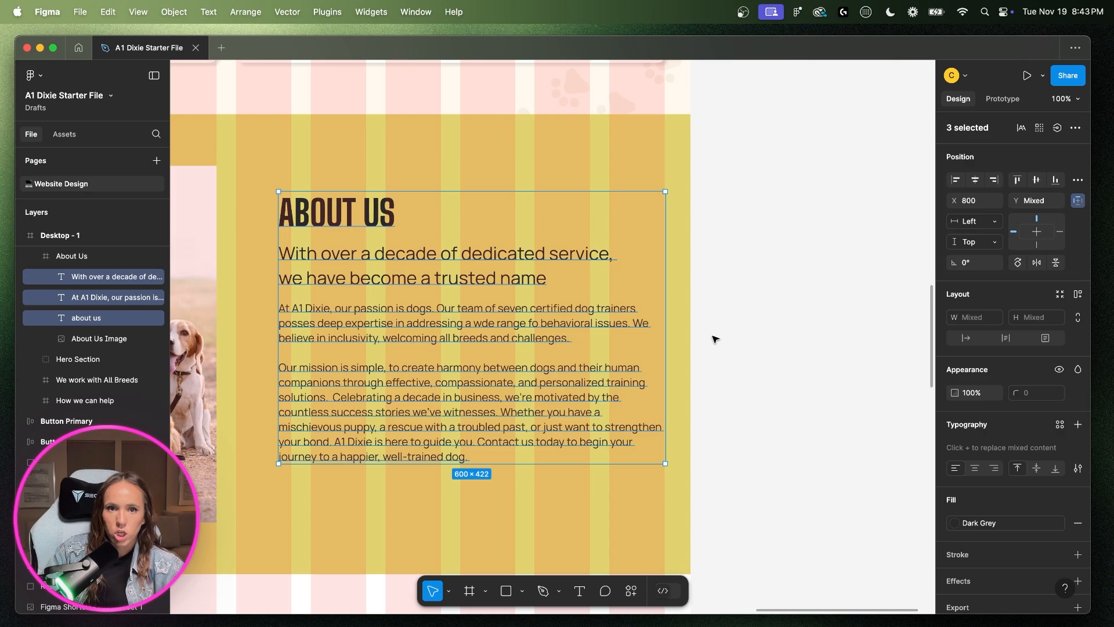
scroll(715, 340, up, 5)
scroll(718, 342, down, 5)
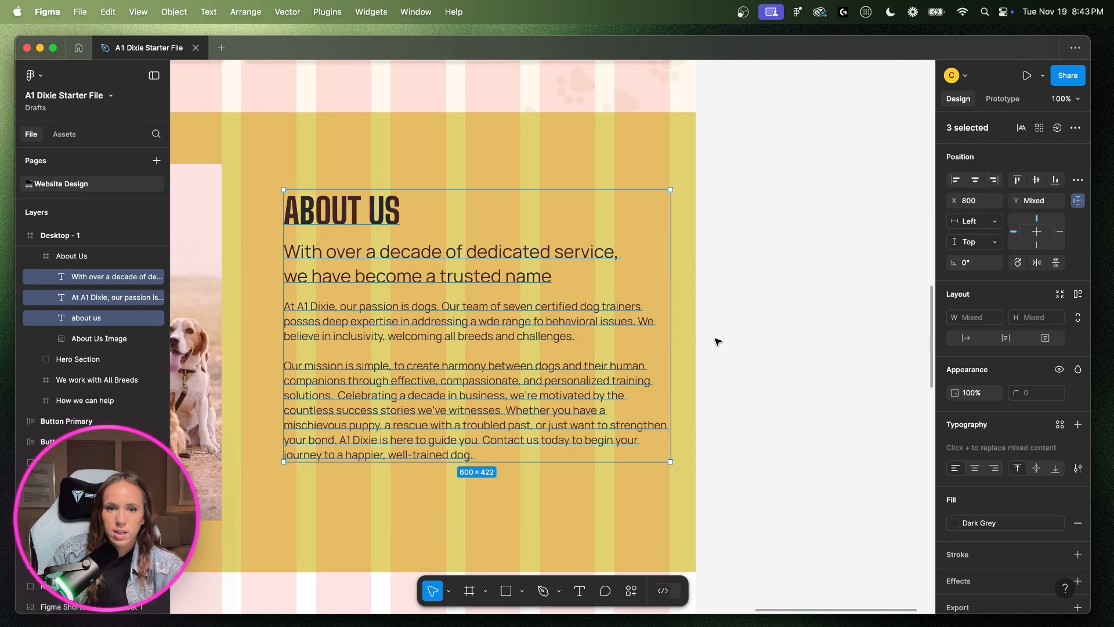
- Change the black text in the Obedience Training card to the Dark Grey color style
scroll(718, 341, up, 6)
click(422, 160)
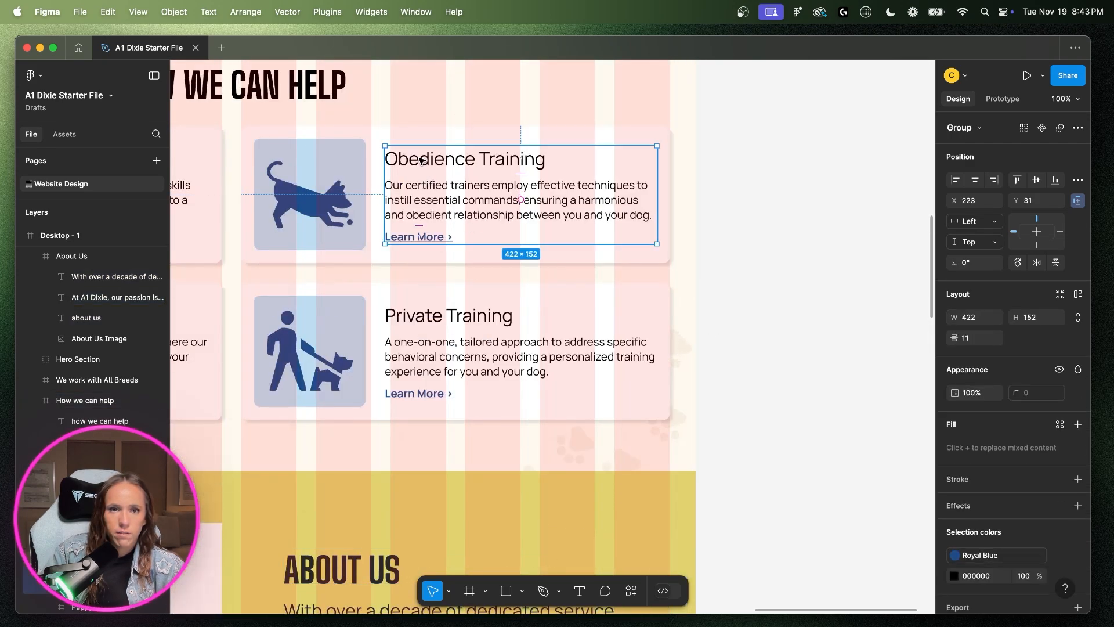
click(954, 576)
click(1060, 576)
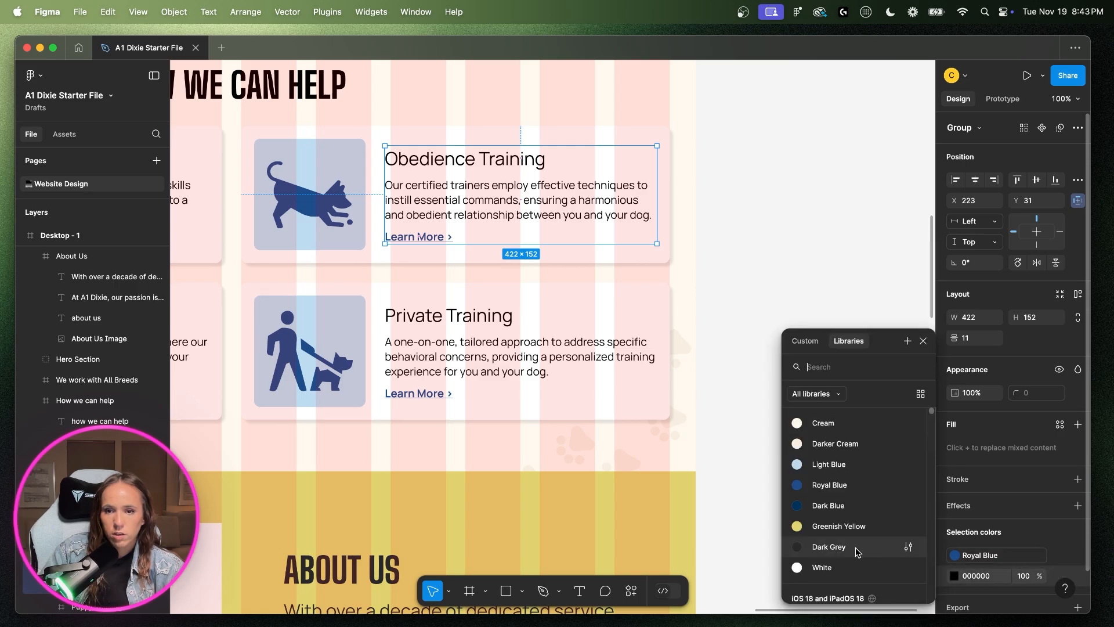
click(858, 551)
- Apply the Dark Grey color style to the Private Training card's title and description
click(427, 324)
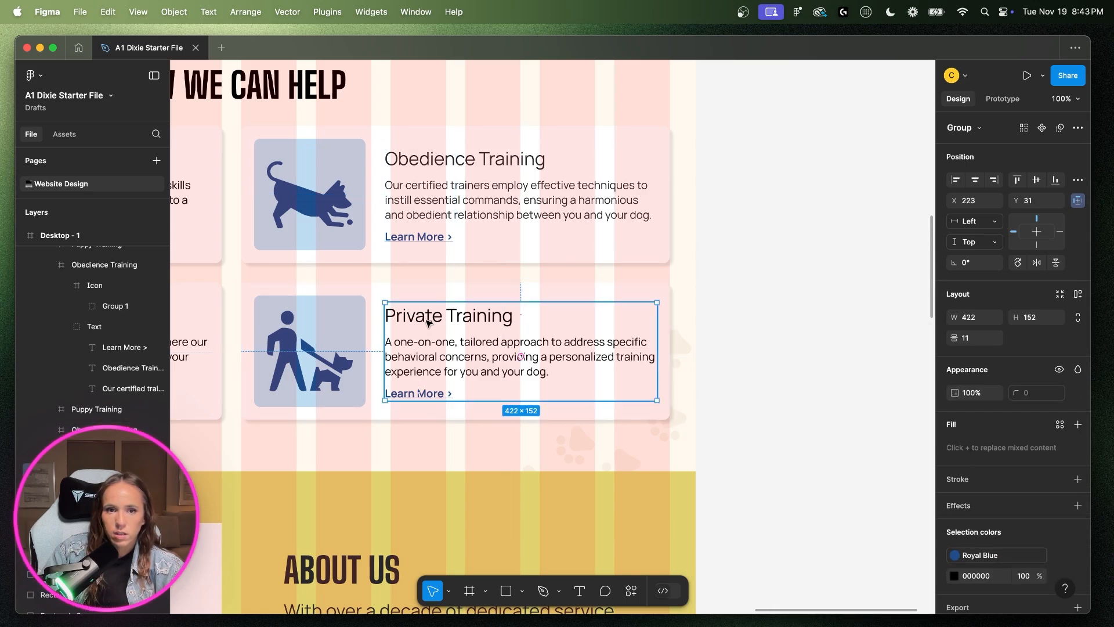
double_click(428, 321)
shift+click(449, 366)
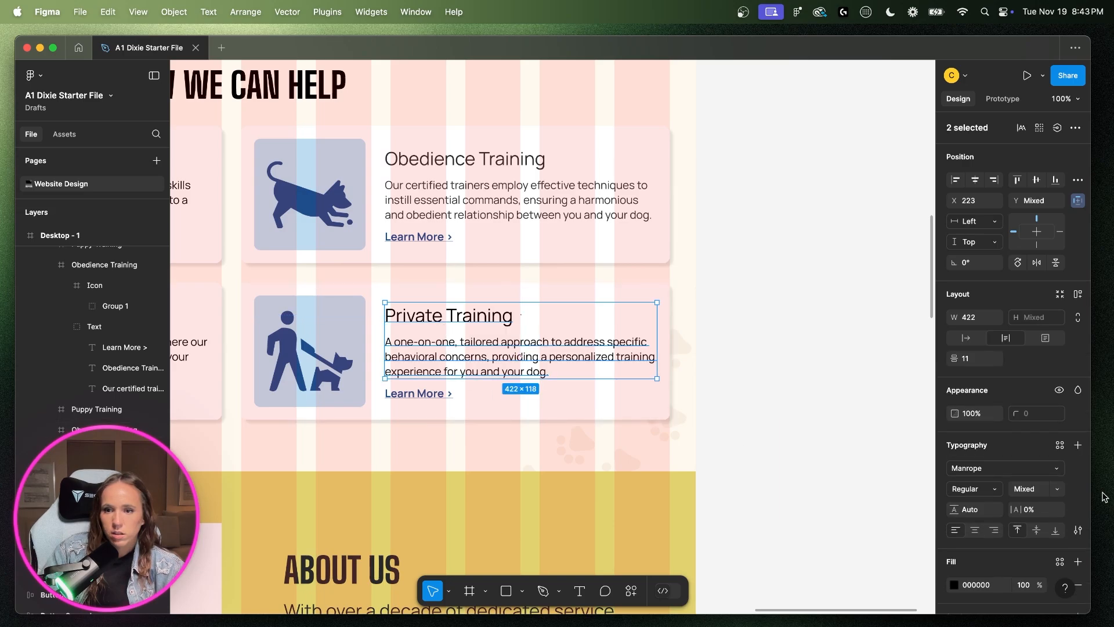
click(1059, 562)
click(828, 518)
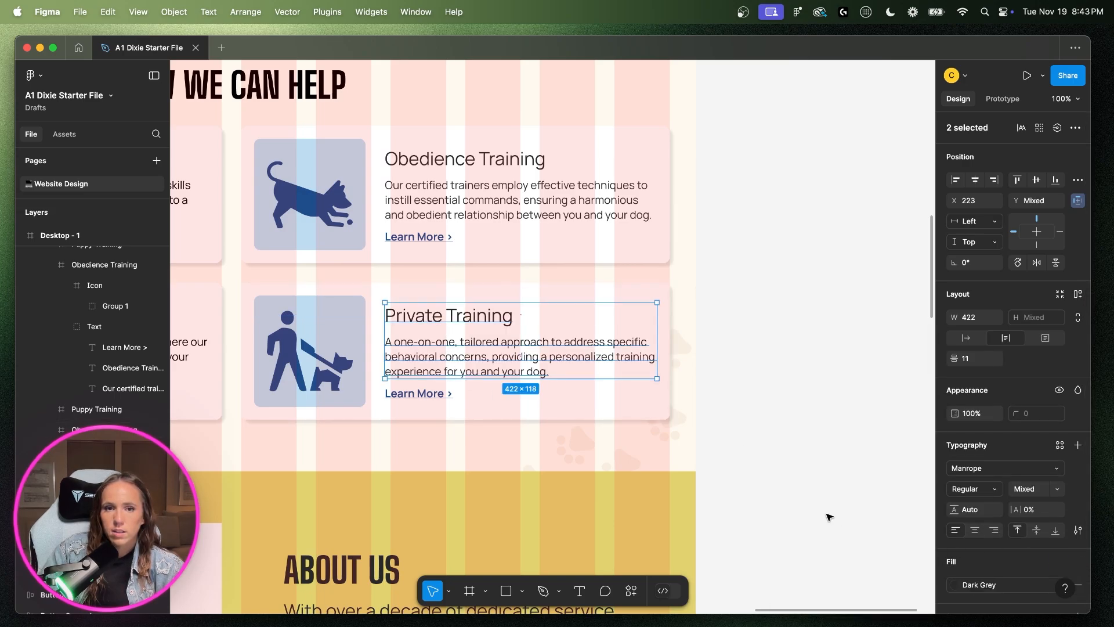
- Apply the Dark Grey color style to the In-home training card's title and description
scroll(329, 322, left, 5)
click(329, 322)
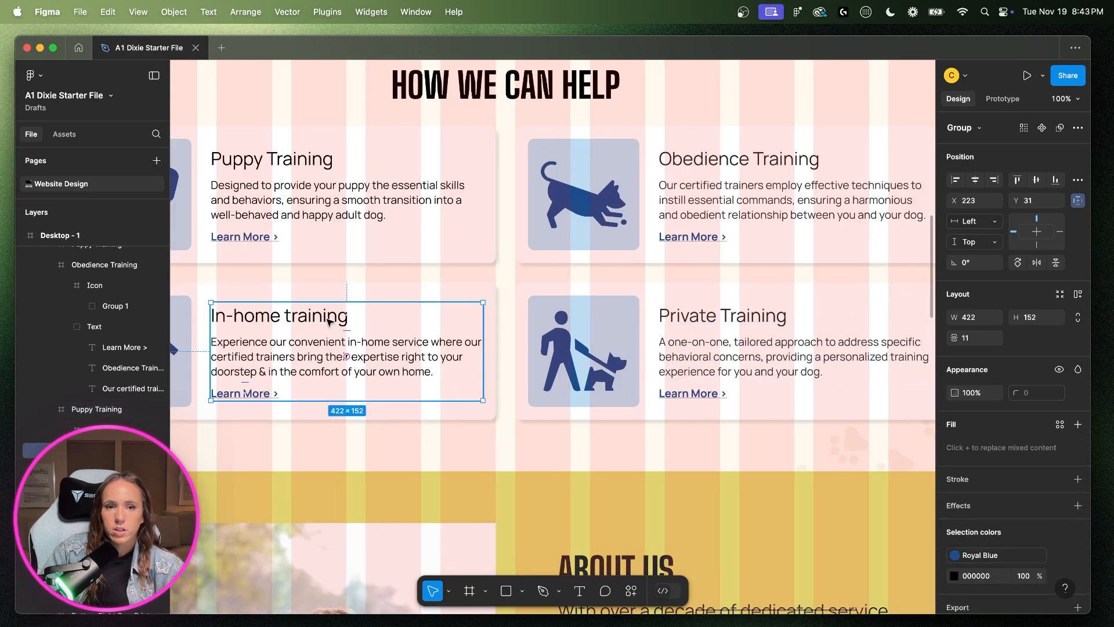
double_click(329, 322)
shift+click(348, 356)
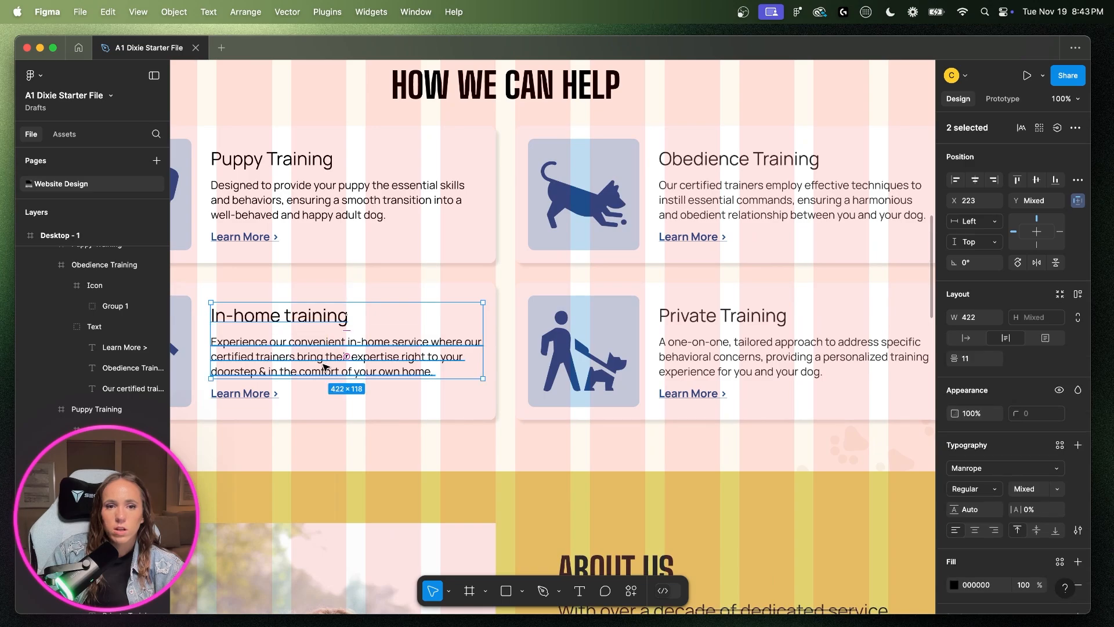
click(1060, 563)
click(836, 542)
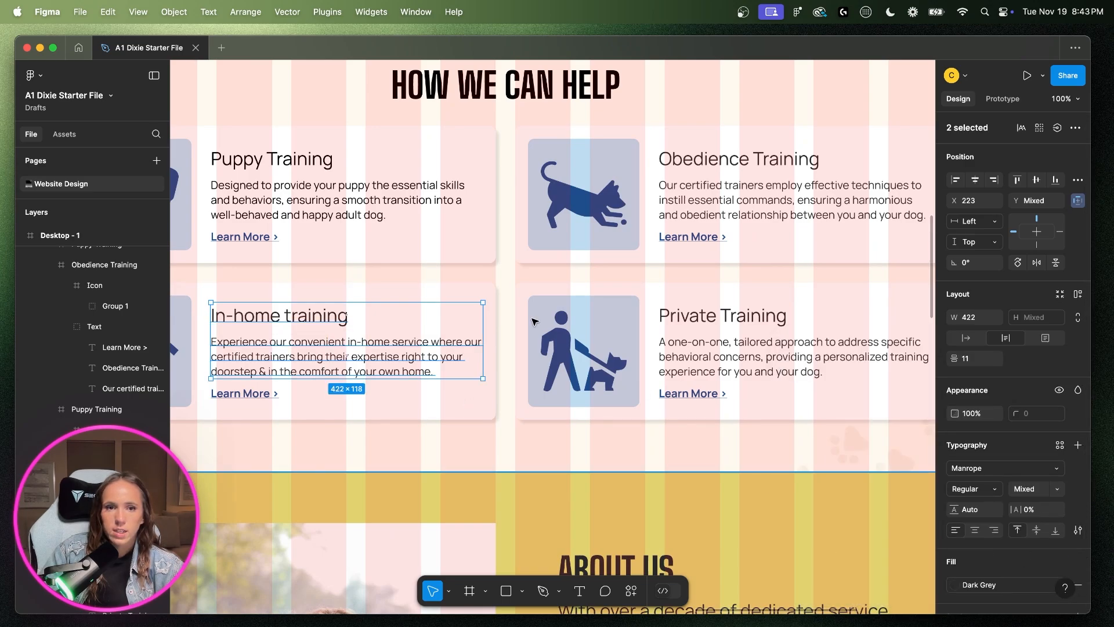
- Apply the Dark Grey color style to the Puppy Training card's title and description
click(284, 186)
double_click(285, 186)
shift+click(290, 159)
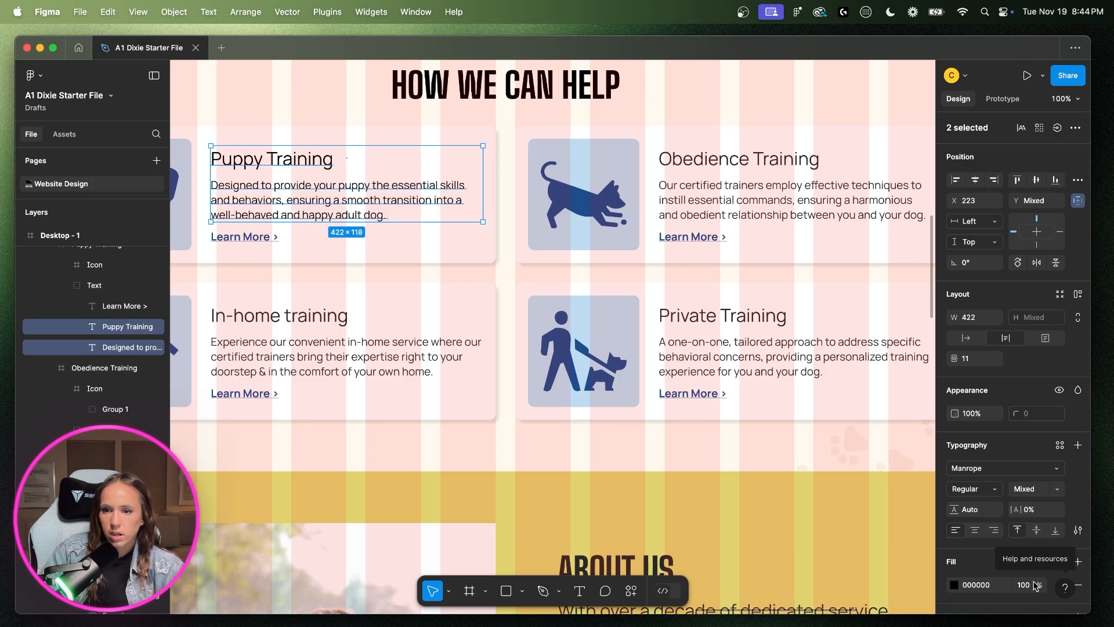
click(1060, 563)
click(836, 544)
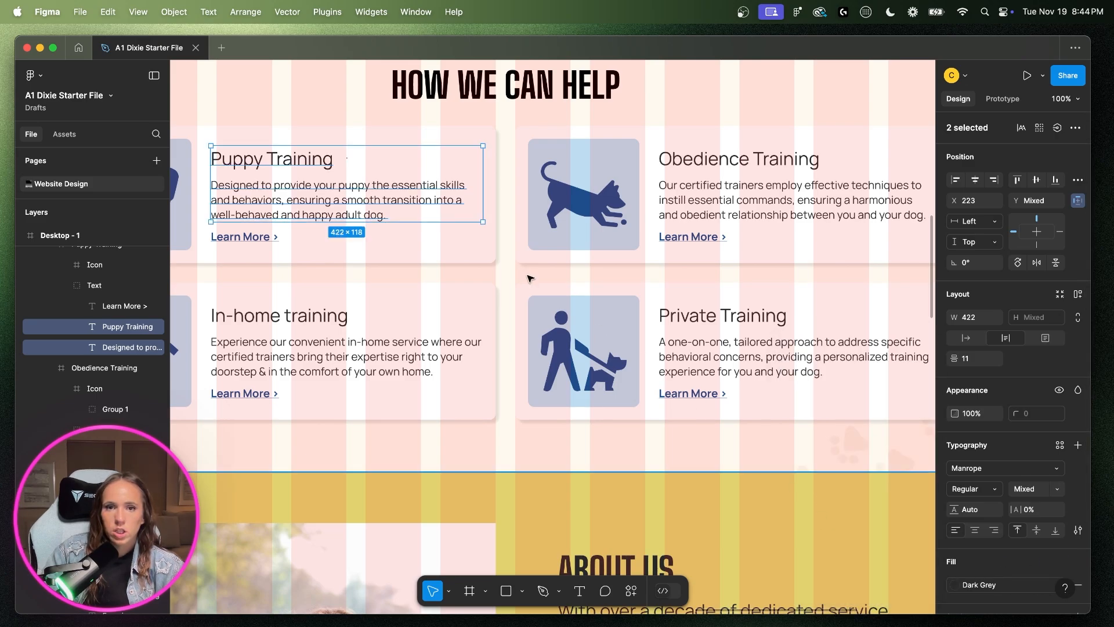
- Apply the Dark Grey color style to the "We work with all dog breeds to eliminate:" subheading
scroll(530, 279, up, 6)
click(505, 244)
click(505, 244)
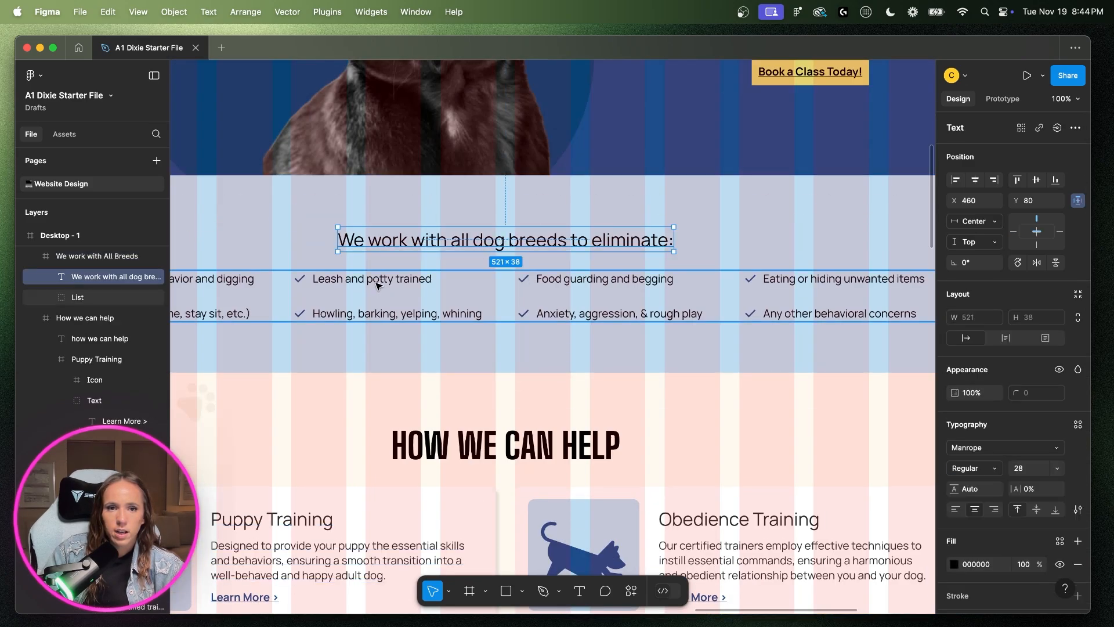
click(1060, 541)
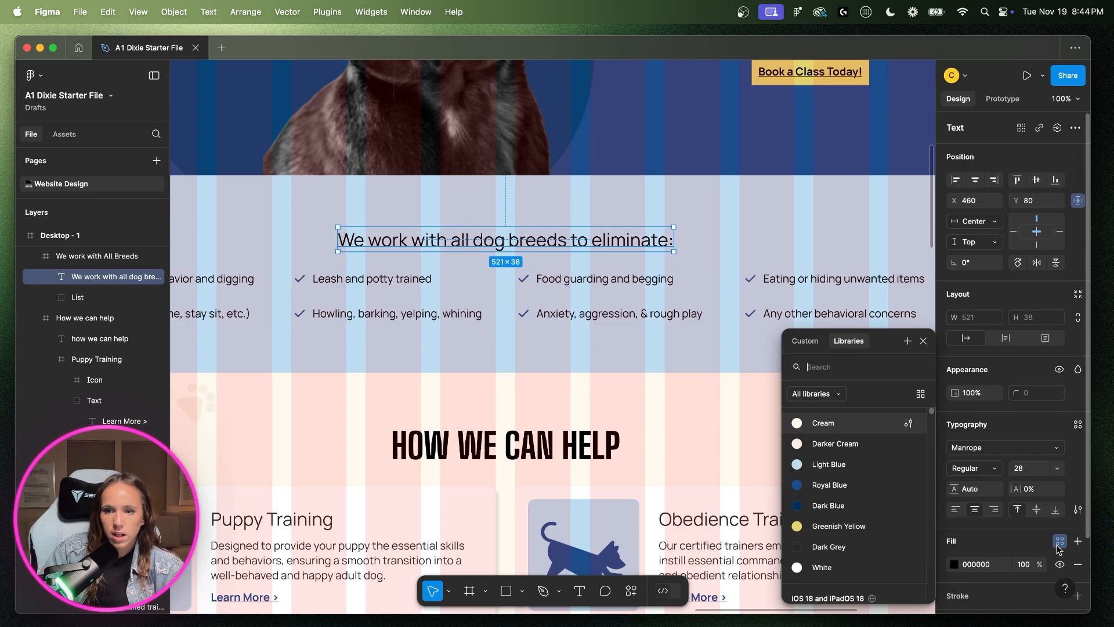
click(855, 555)
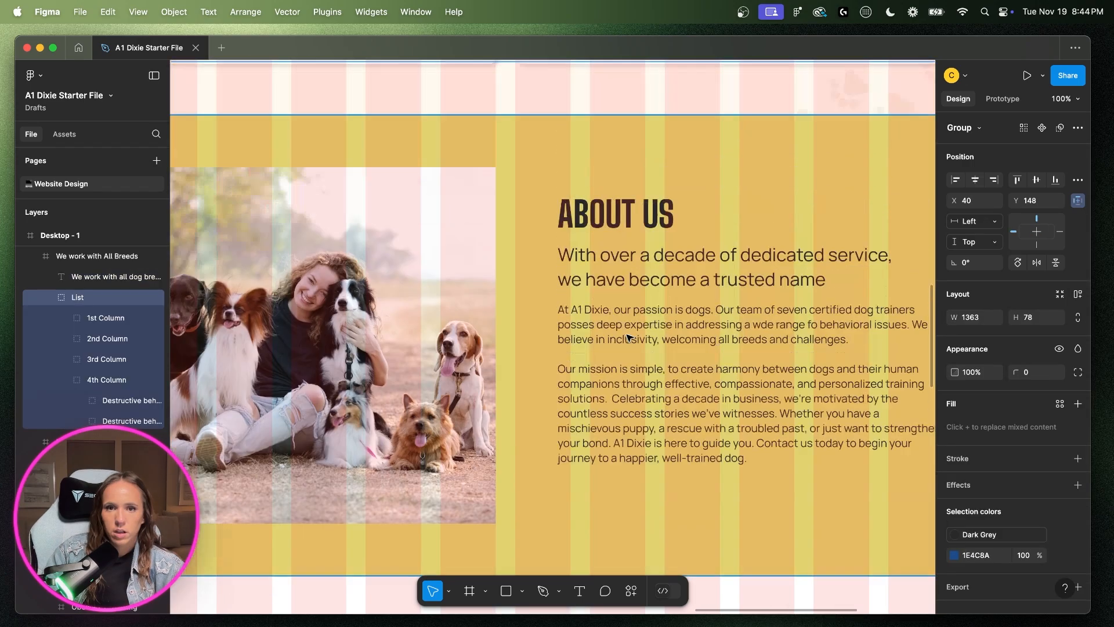
- Widen the About Us body text toward the dog photo so its left edge starts at X 734
scroll(606, 252, down, 2)
click(619, 223)
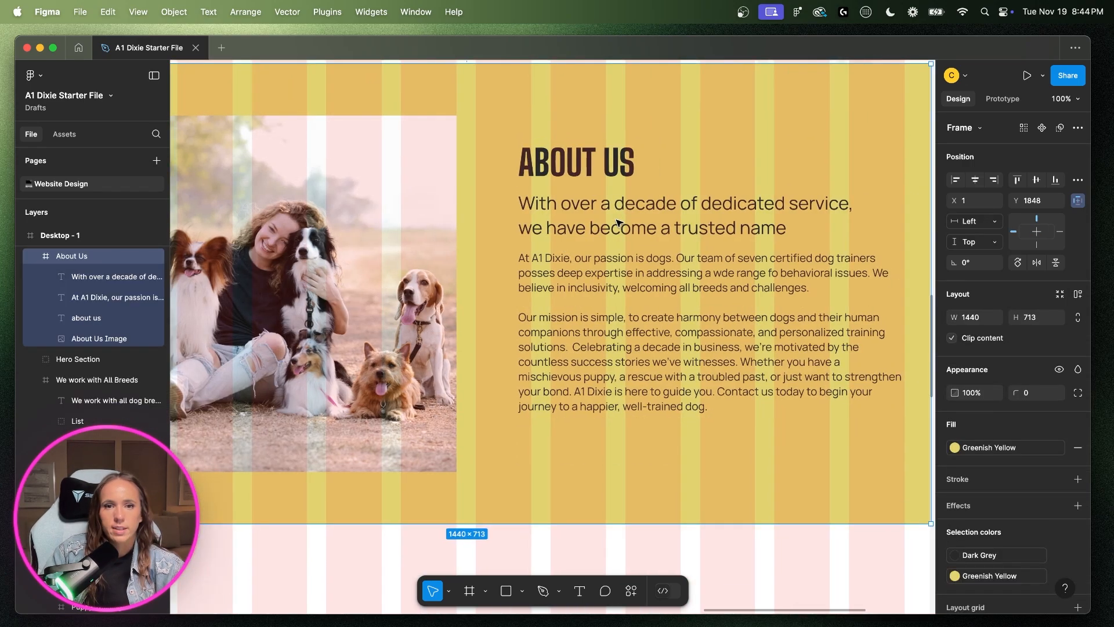
click(574, 233)
click(531, 171)
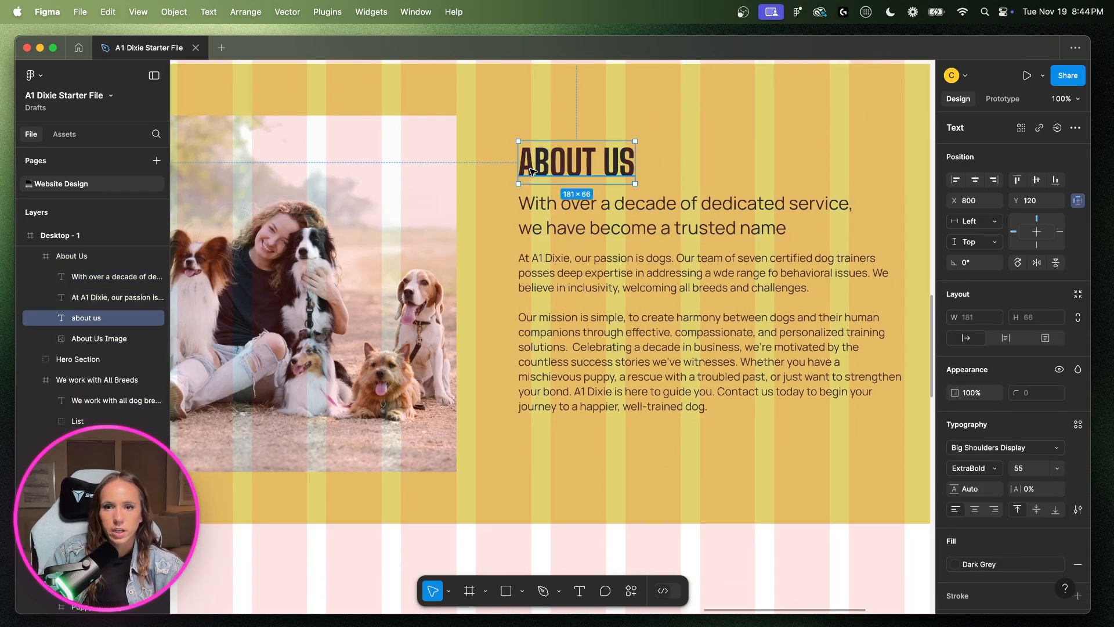
click(525, 332)
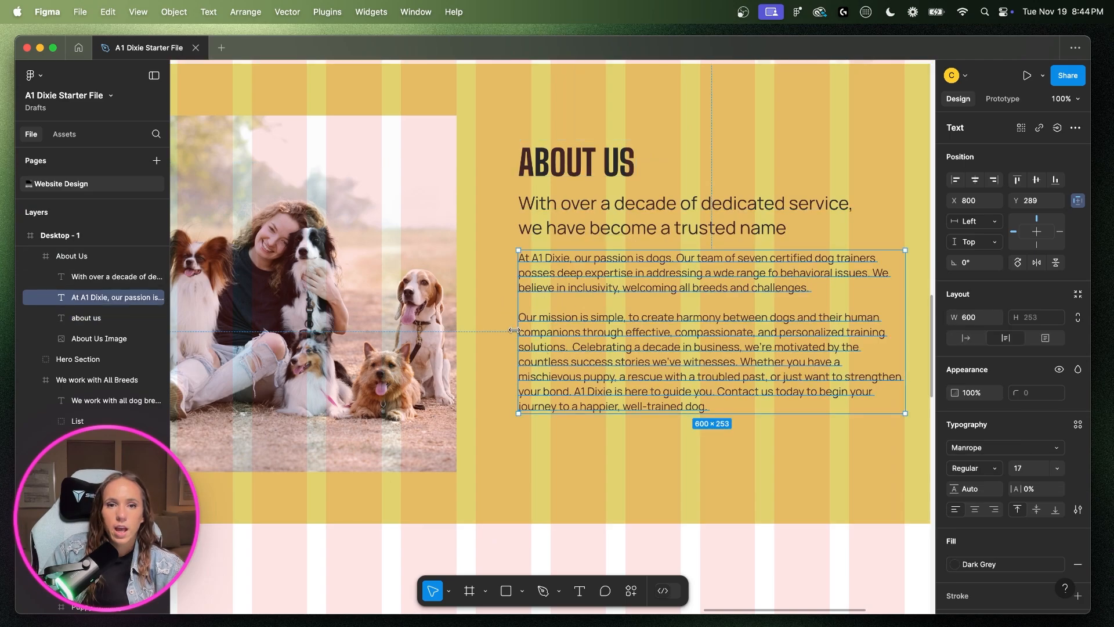
drag(517, 314, 476, 315)
- Move the About Us heading and subheading together to X 734, in line with the body text
click(577, 248)
click(575, 232)
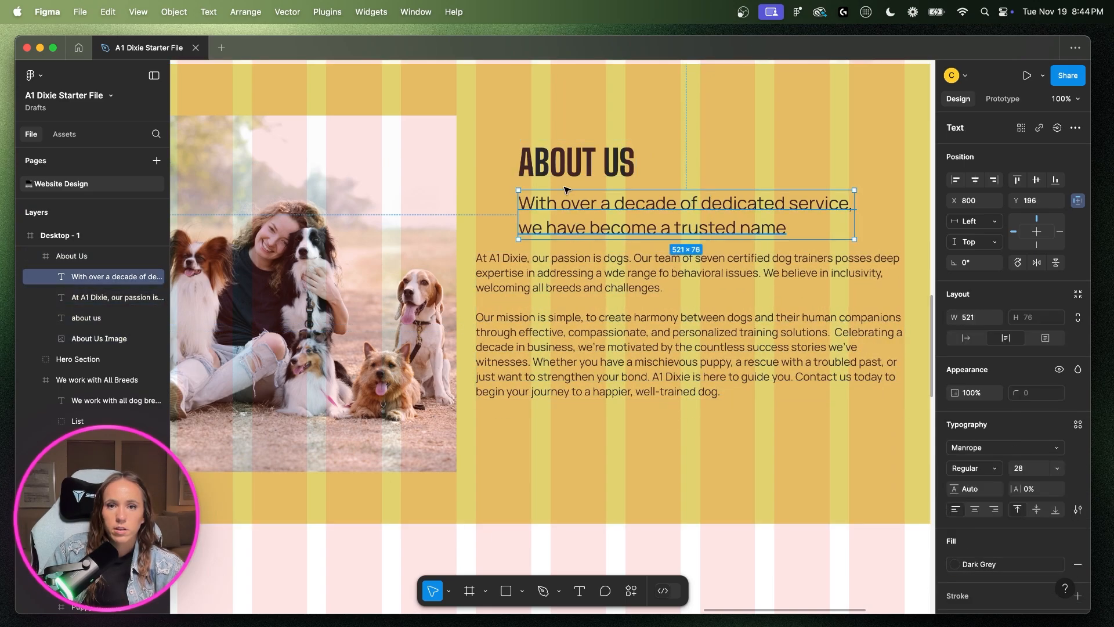
shift+click(546, 146)
drag(546, 146, 509, 146)
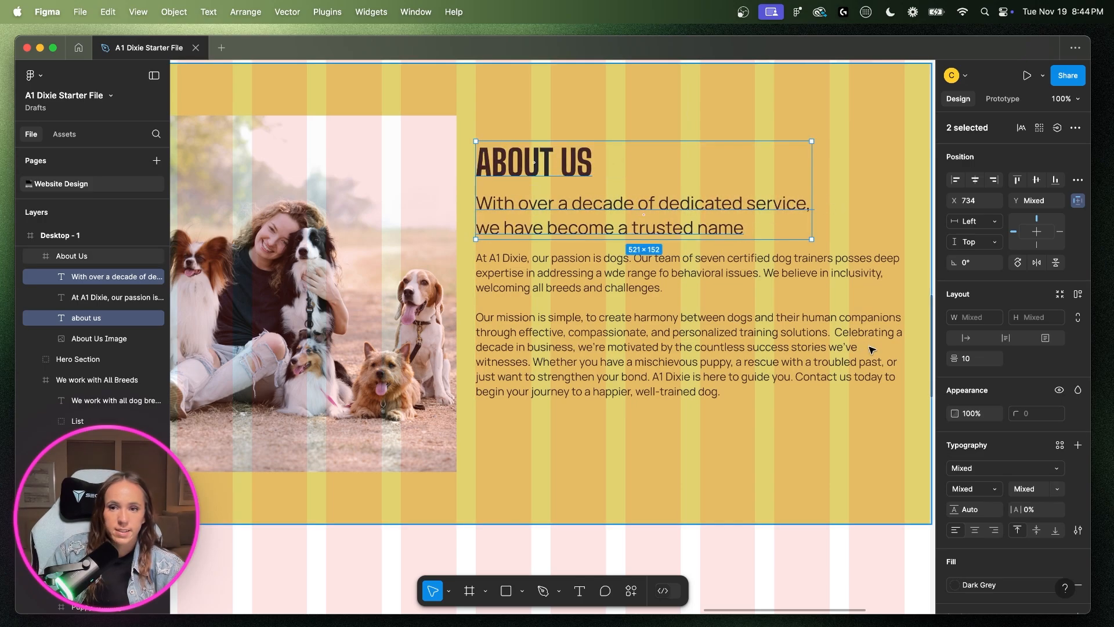
- Review the About Us layout at 50% zoom with the layout grids hidden, and show the grids again
click(806, 468)
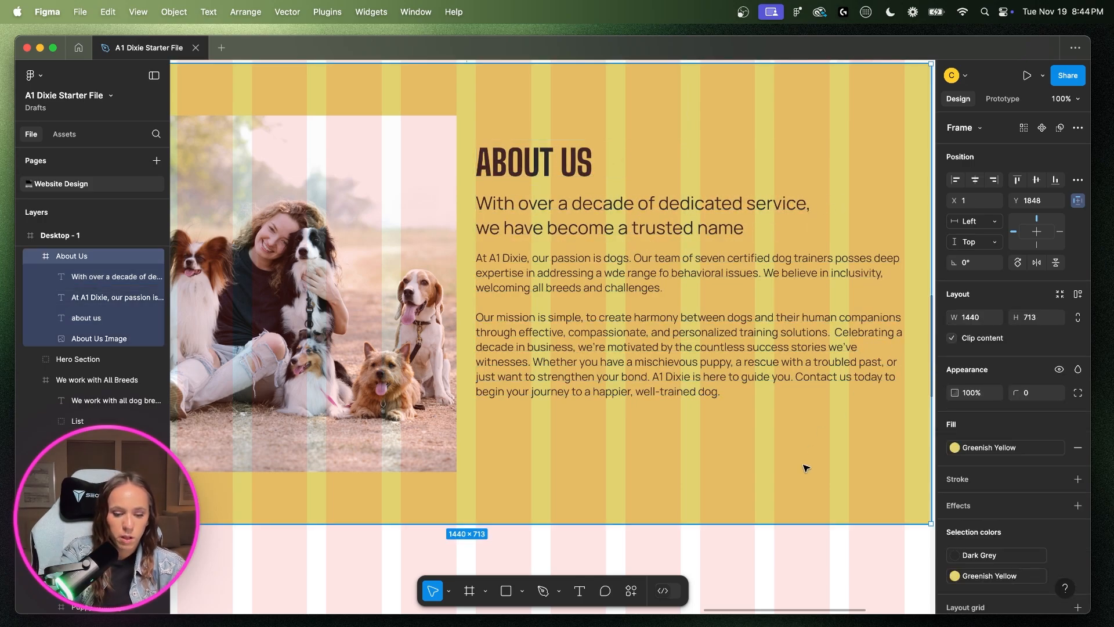
key(ctrl+g)
key(minus)
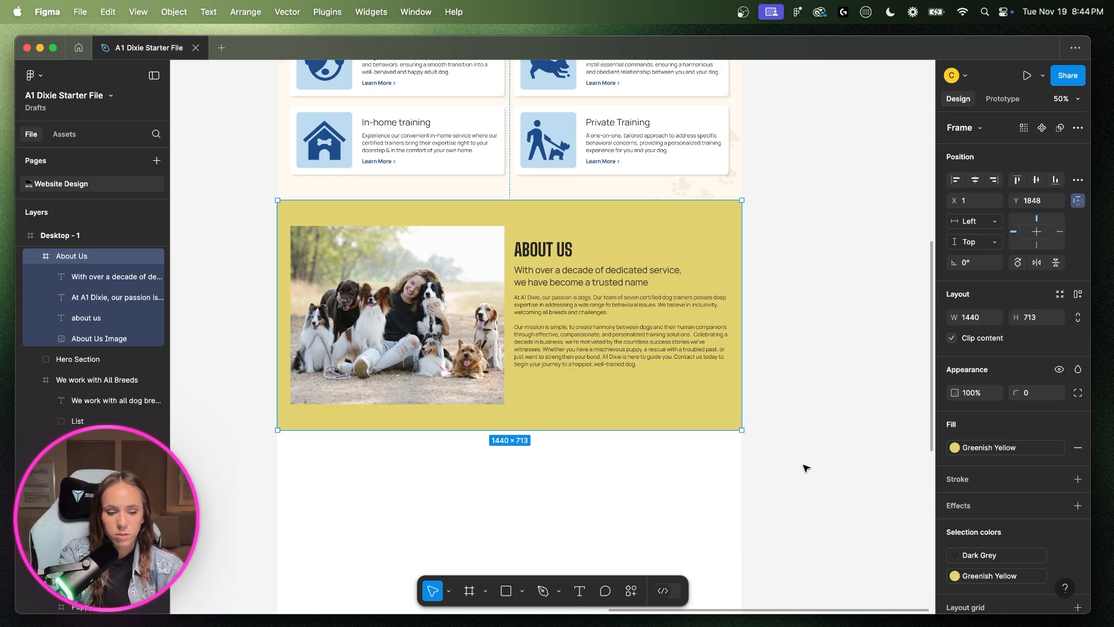
key(ctrl+g)
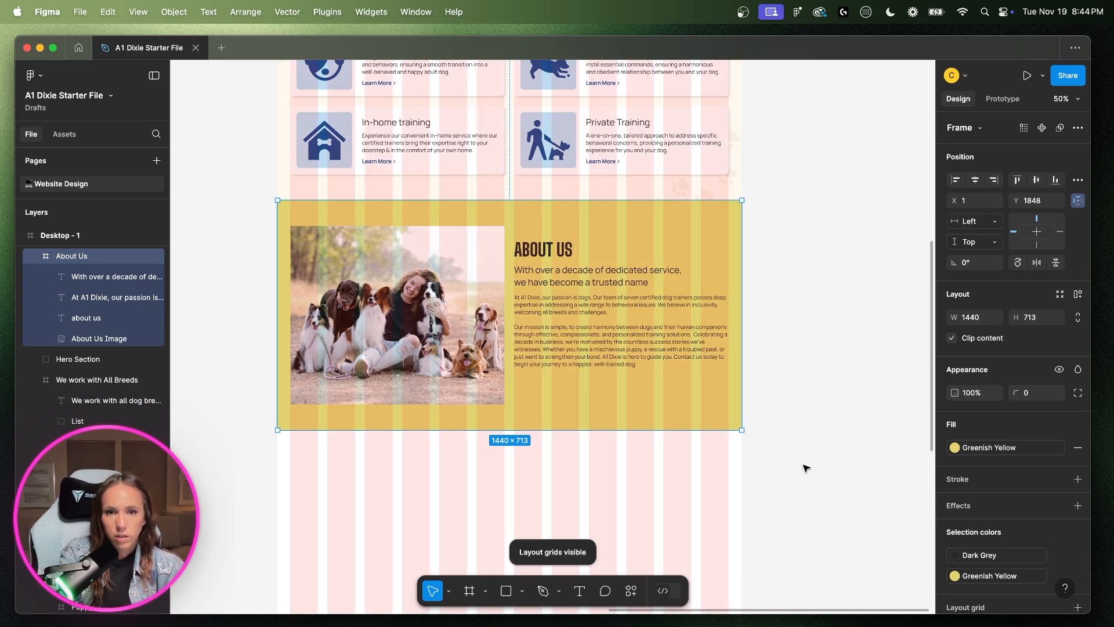
- Undo the move of the About Us heading and subheading and the widening of the body text
key(super+z)
key(super+z)
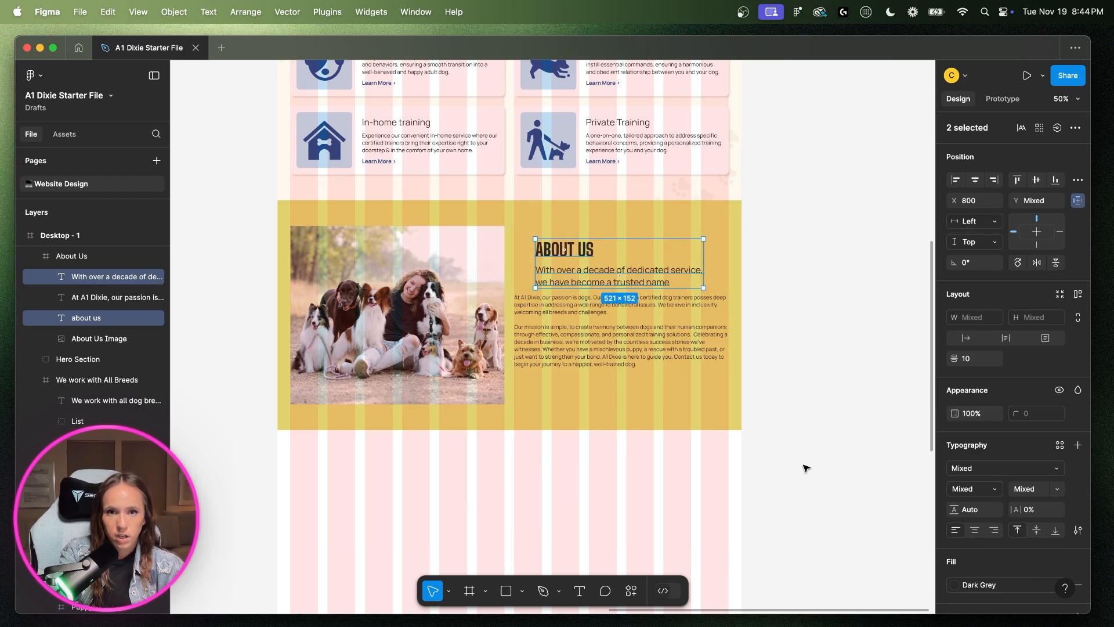
key(super+z)
key(super+z)
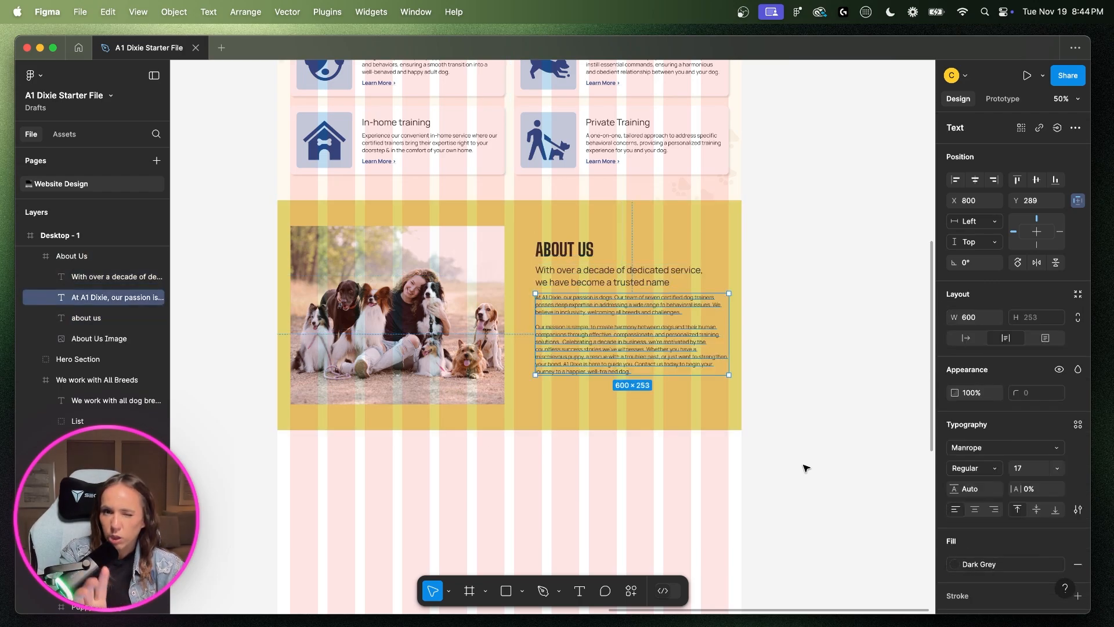
- Align the About Us heading, subheading and body text at X 820, sizing the body 580 wide and the subheading 578 wide
key(shift+0)
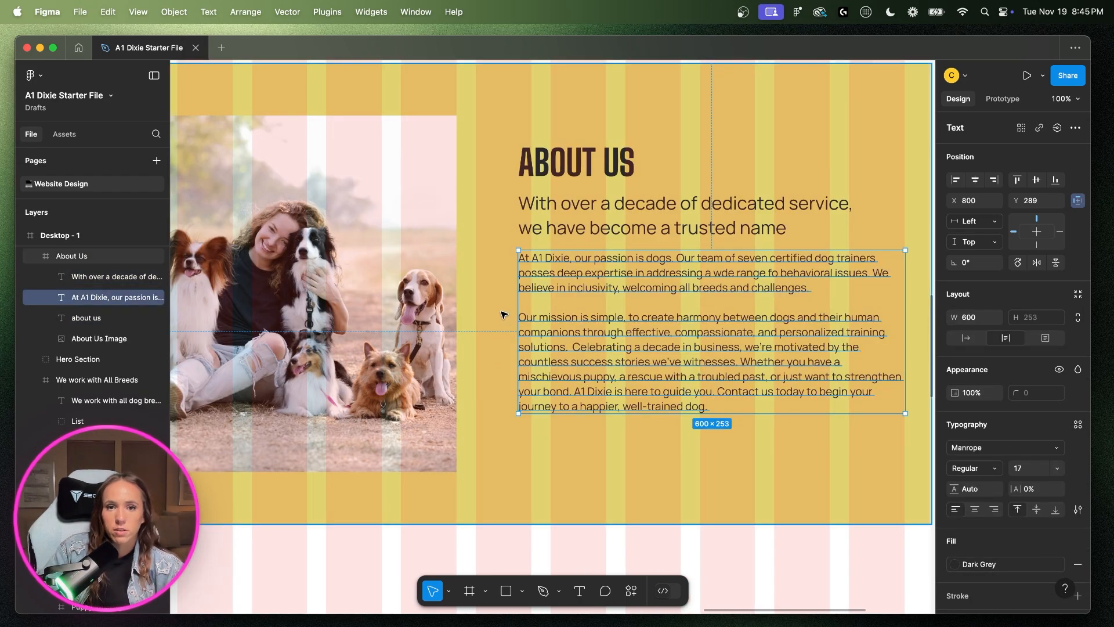
drag(520, 307, 531, 307)
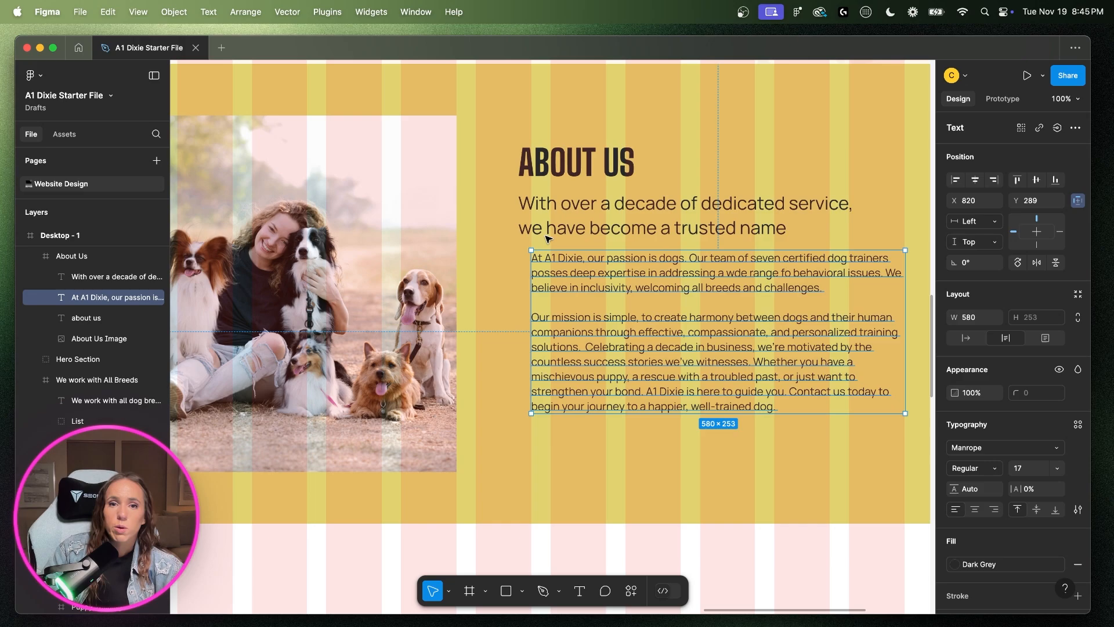
click(525, 216)
drag(637, 221, 656, 220)
drag(869, 213, 906, 213)
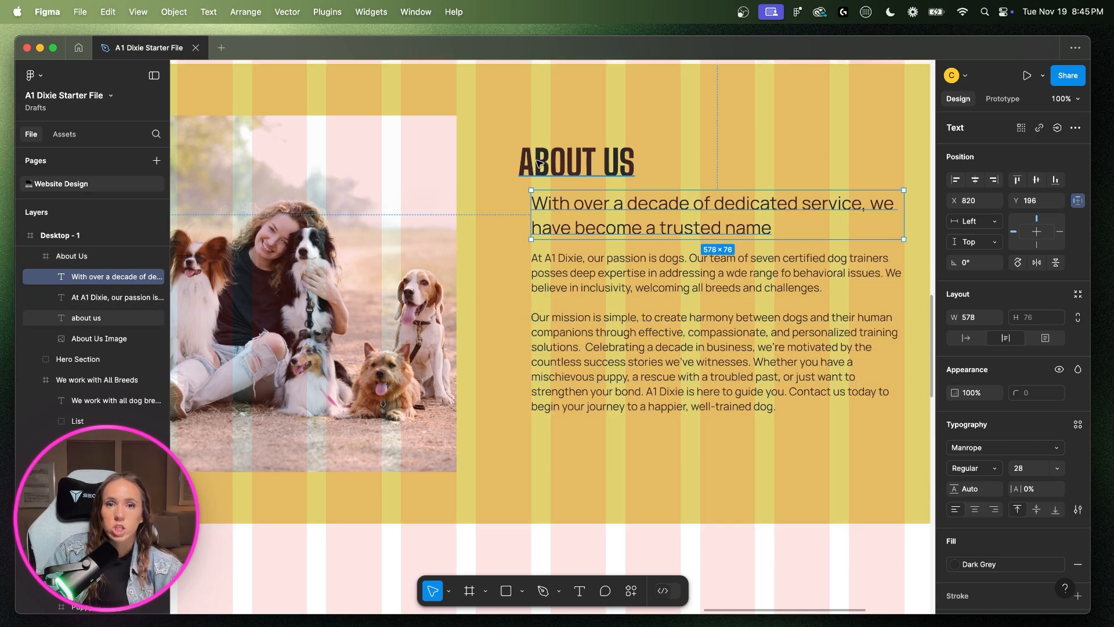
click(540, 165)
drag(541, 165, 554, 165)
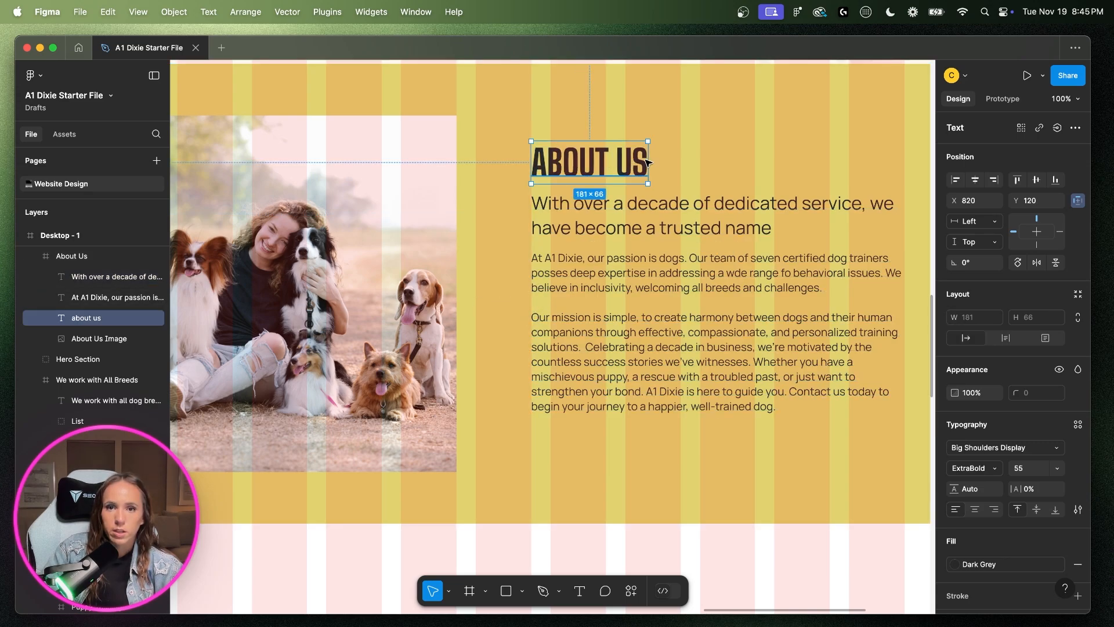
- Copy the Button Secondary text layer from the style guide and paste it into the About Us section
scroll(636, 353, up, 1)
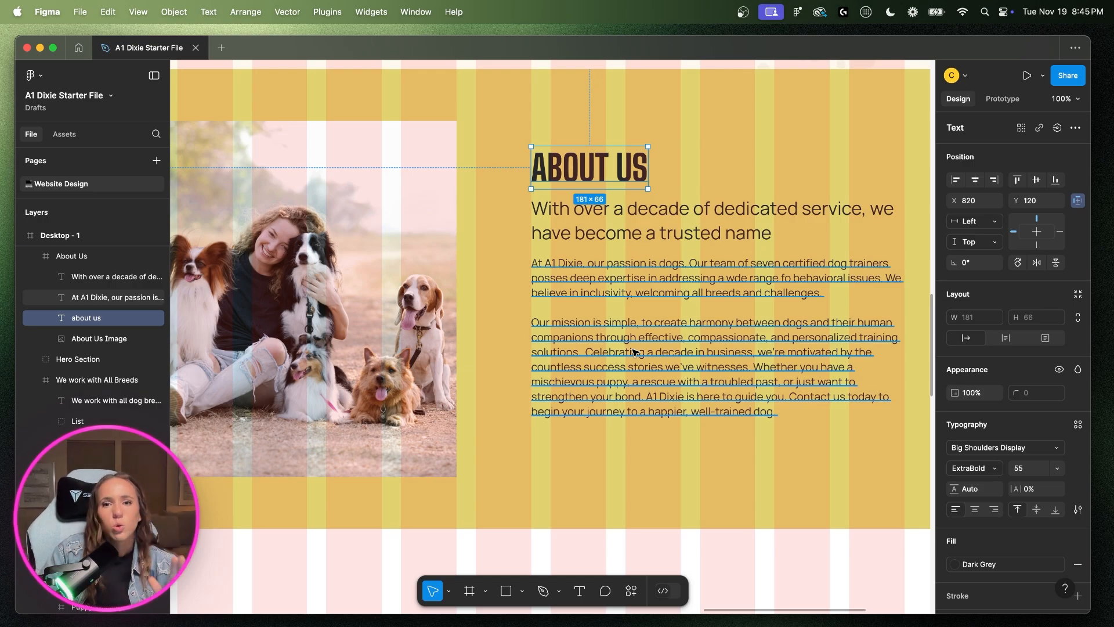
key(minus)
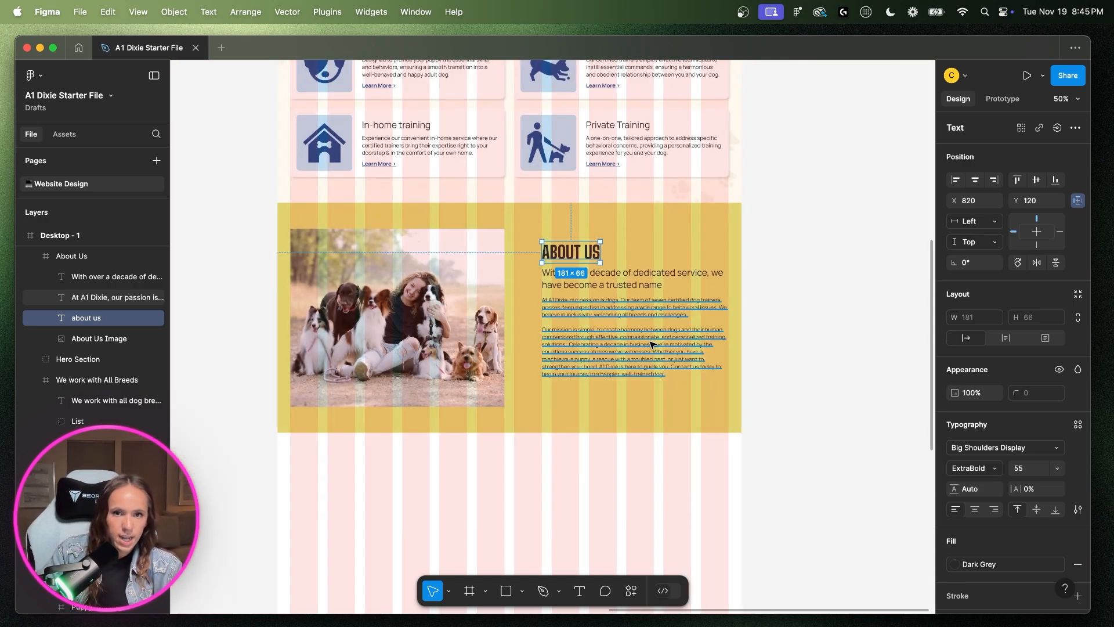
scroll(653, 344, left, 5)
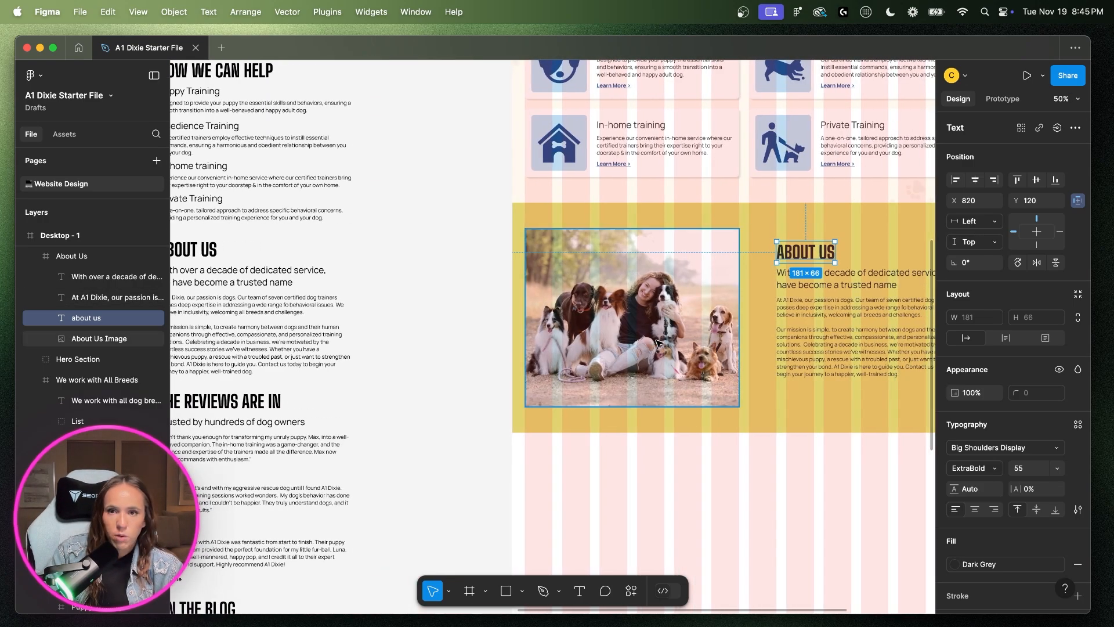
scroll(655, 343, right, 5)
scroll(632, 343, left, 6)
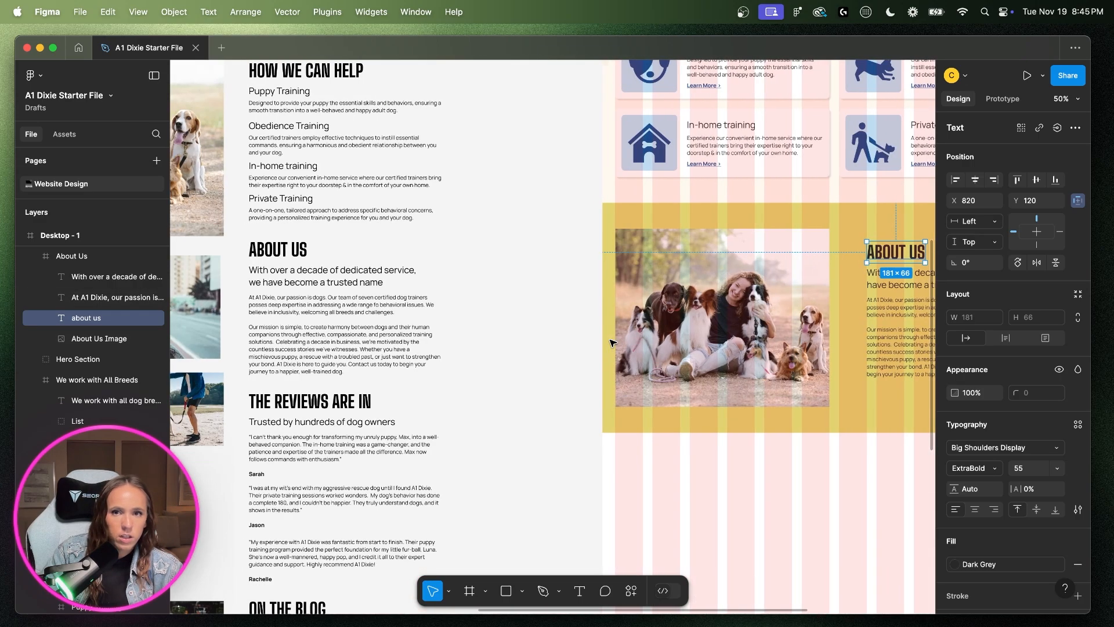
scroll(612, 342, up, 7)
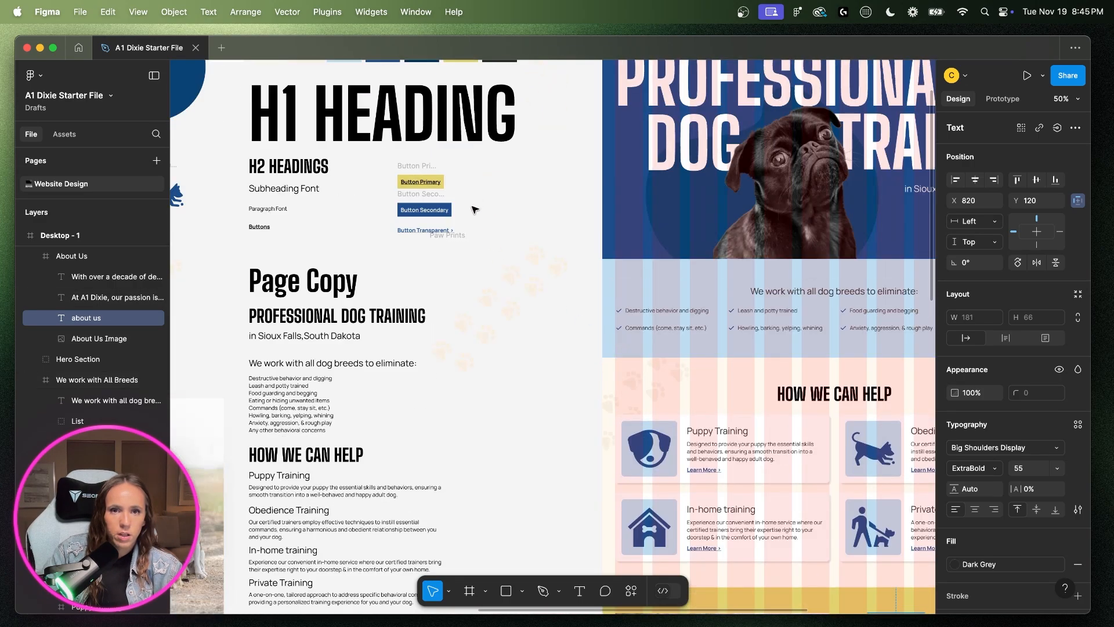
double_click(424, 209)
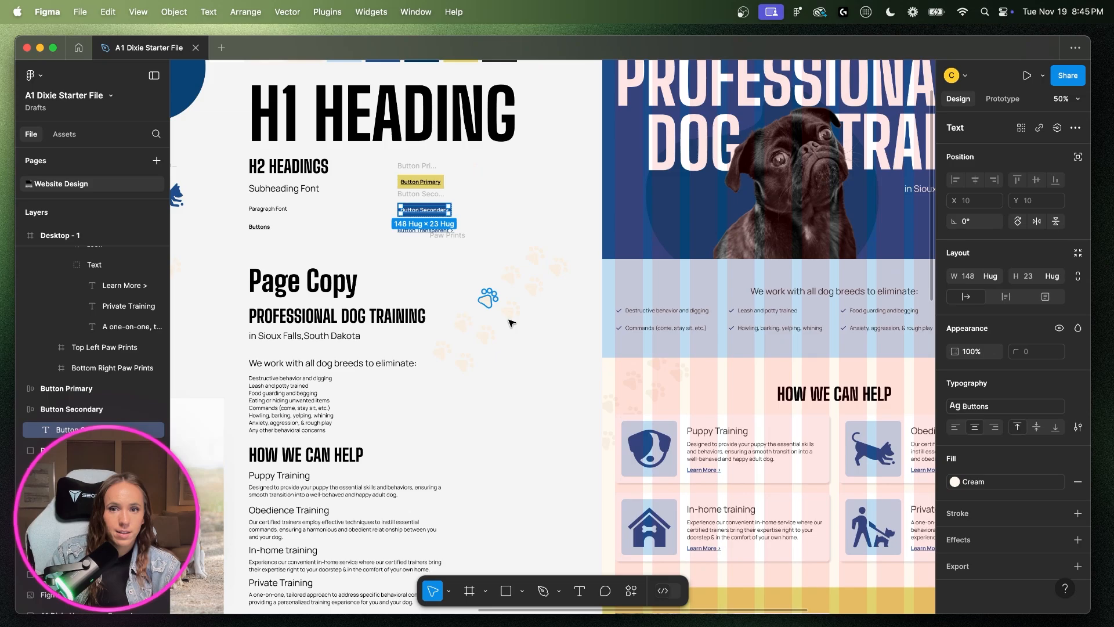
scroll(511, 323, right, 6)
scroll(522, 354, down, 8)
click(616, 408)
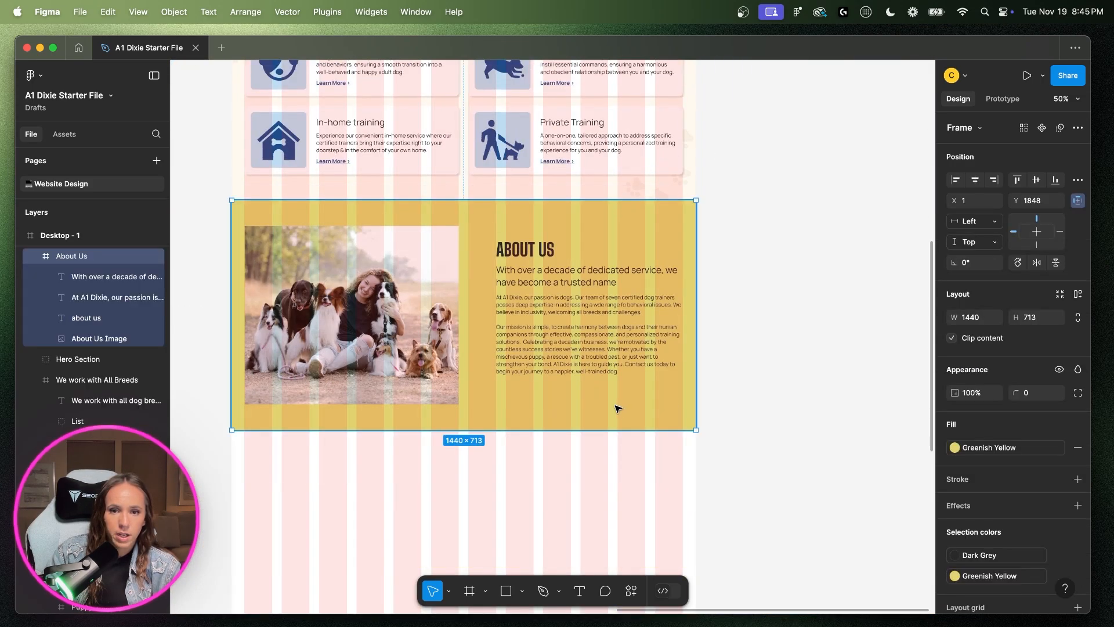
key(shift+0)
key(ctrl+v)
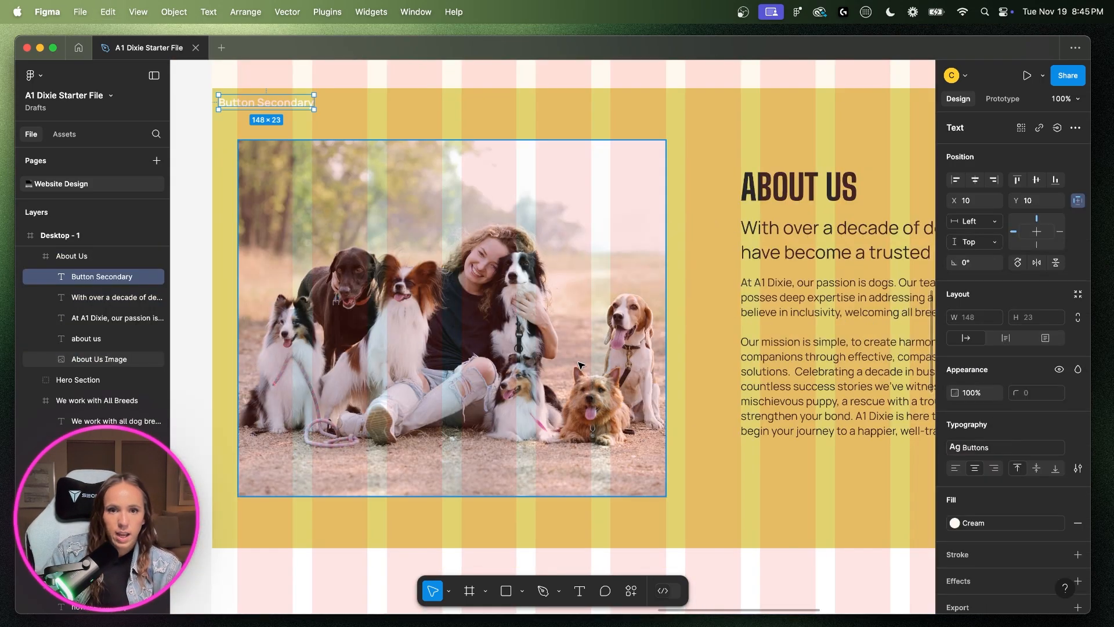
- Replace the pasted text layer with a copy of the full Button Secondary frame, placed below the About Us body text at X 820, Y 567
key(ctrl+z)
scroll(308, 246, up, 15)
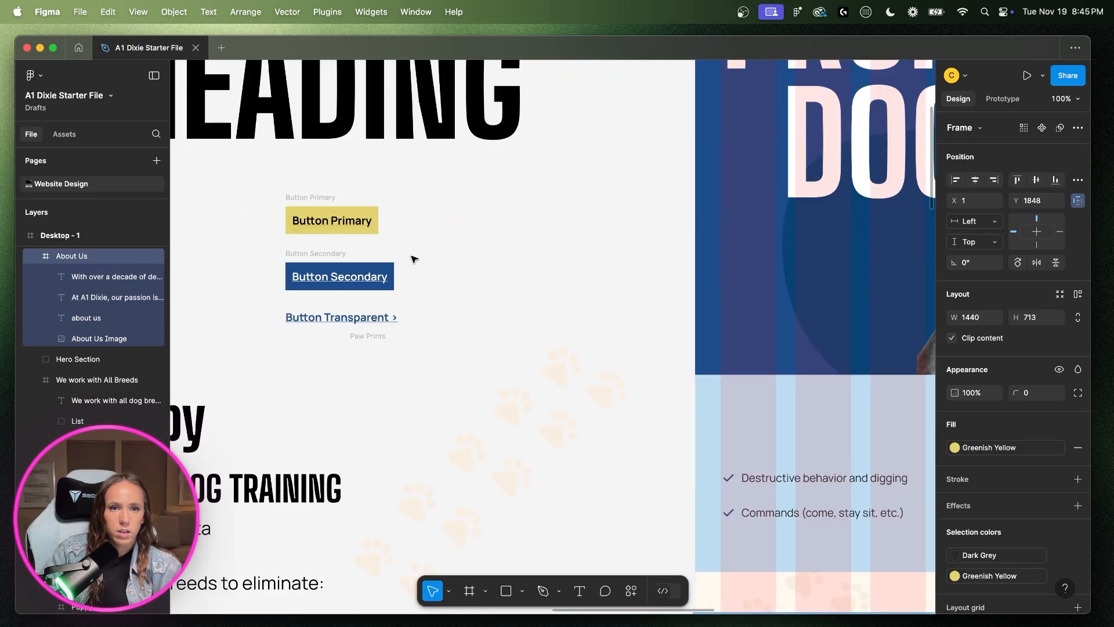
double_click(339, 277)
click(71, 409)
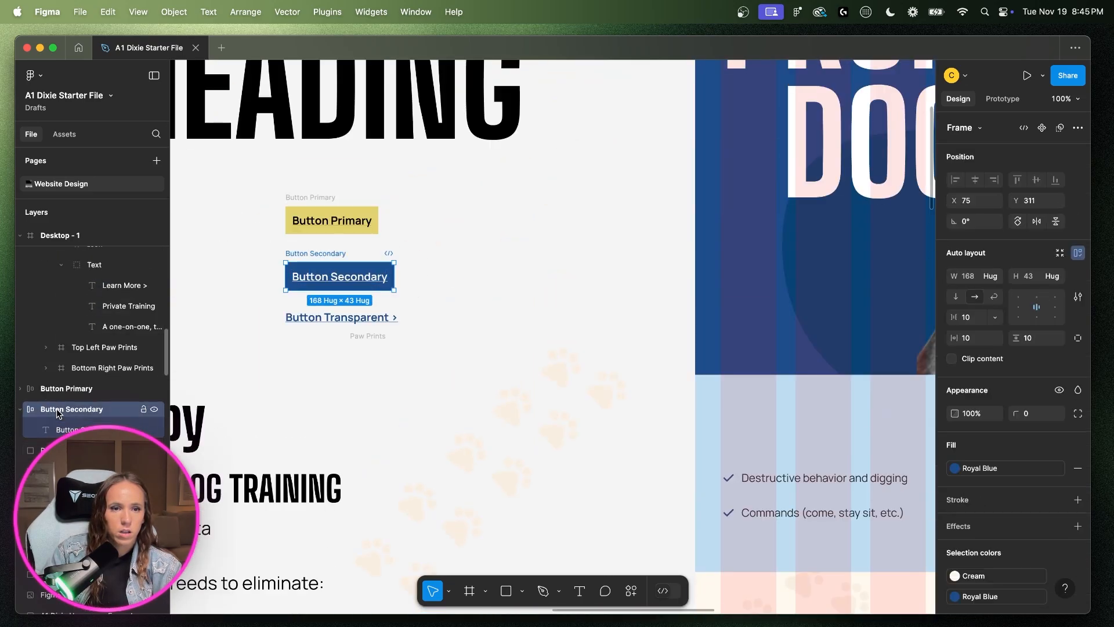
scroll(544, 400, down, 6)
scroll(615, 433, down, 15)
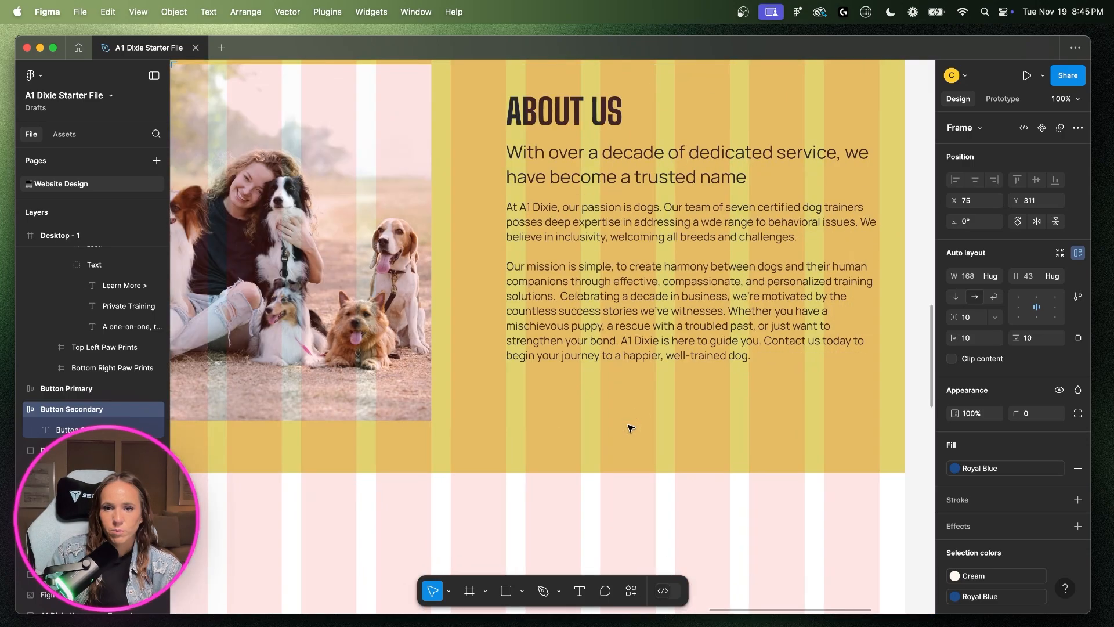
click(654, 398)
key(super+v)
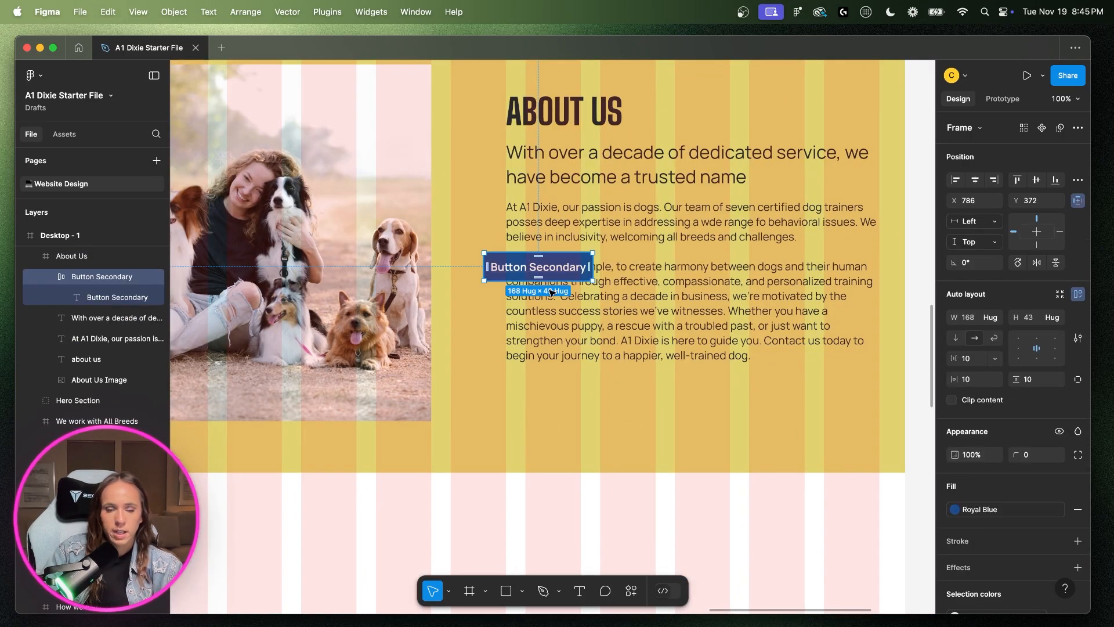
drag(530, 261, 545, 392)
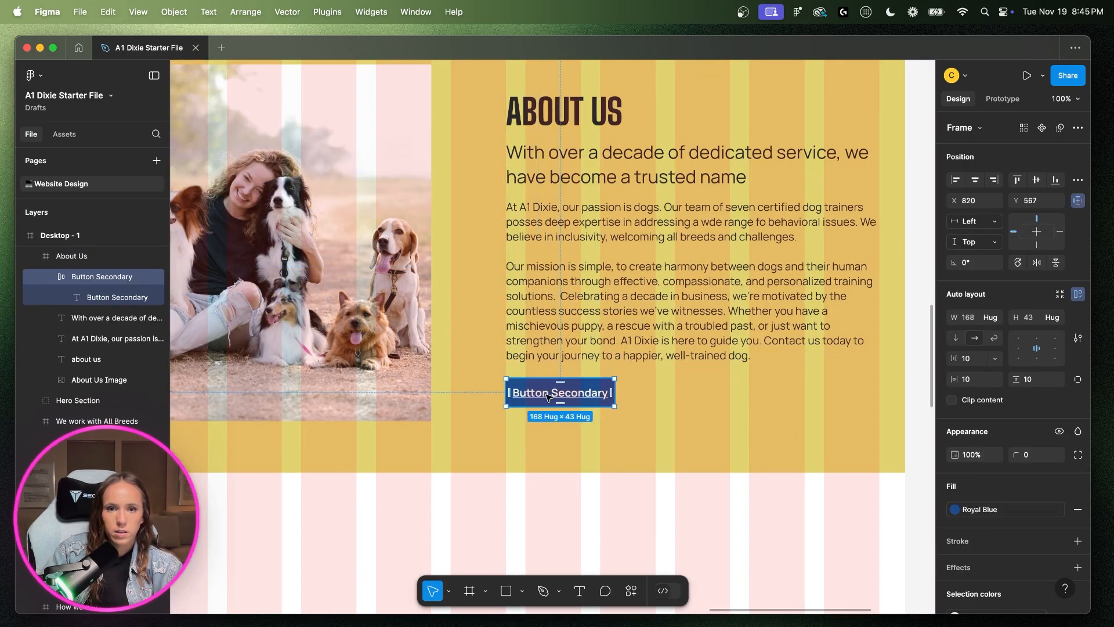
- Relabel the About Us button "Book a Class Today!" using the label text from the hero section's button
key(super+minus)
scroll(551, 402, left, 15)
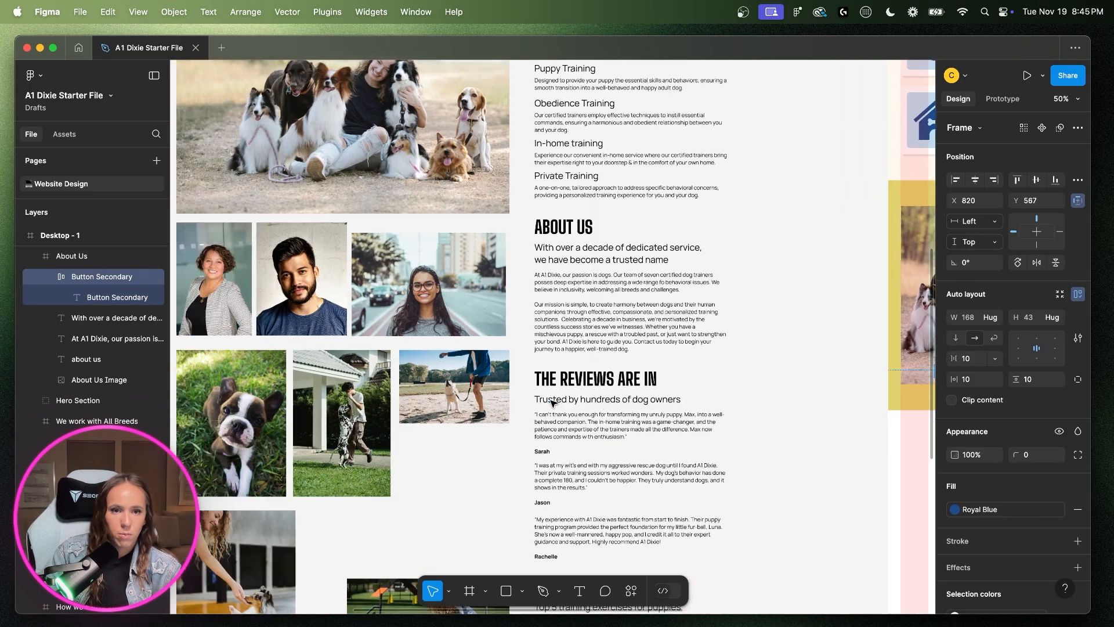
scroll(552, 402, right, 10)
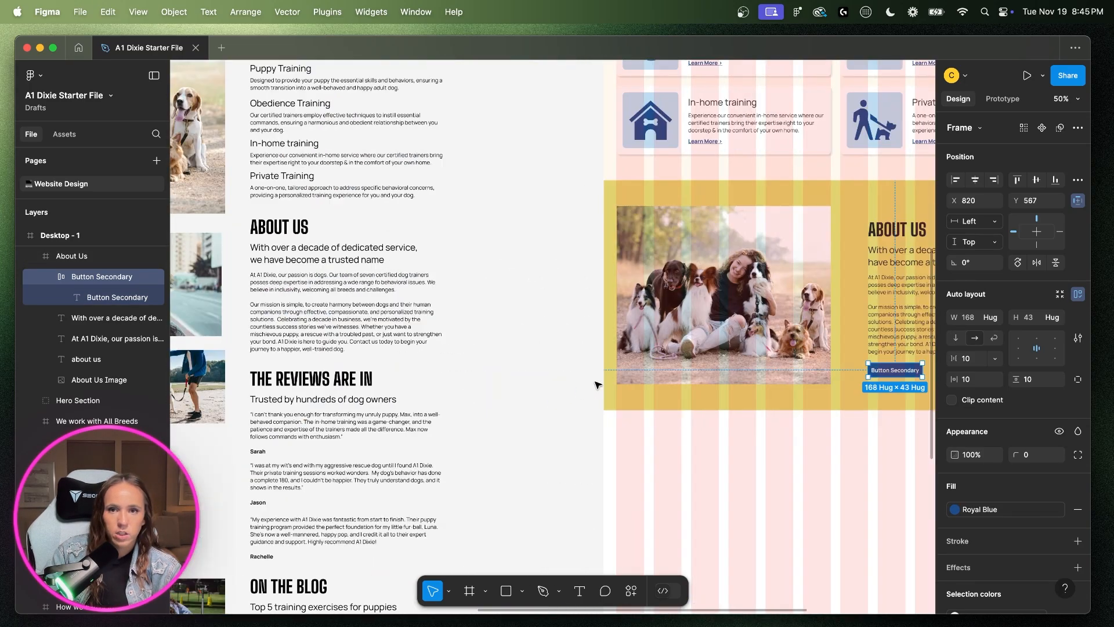
scroll(638, 371, up, 7)
scroll(715, 352, right, 5)
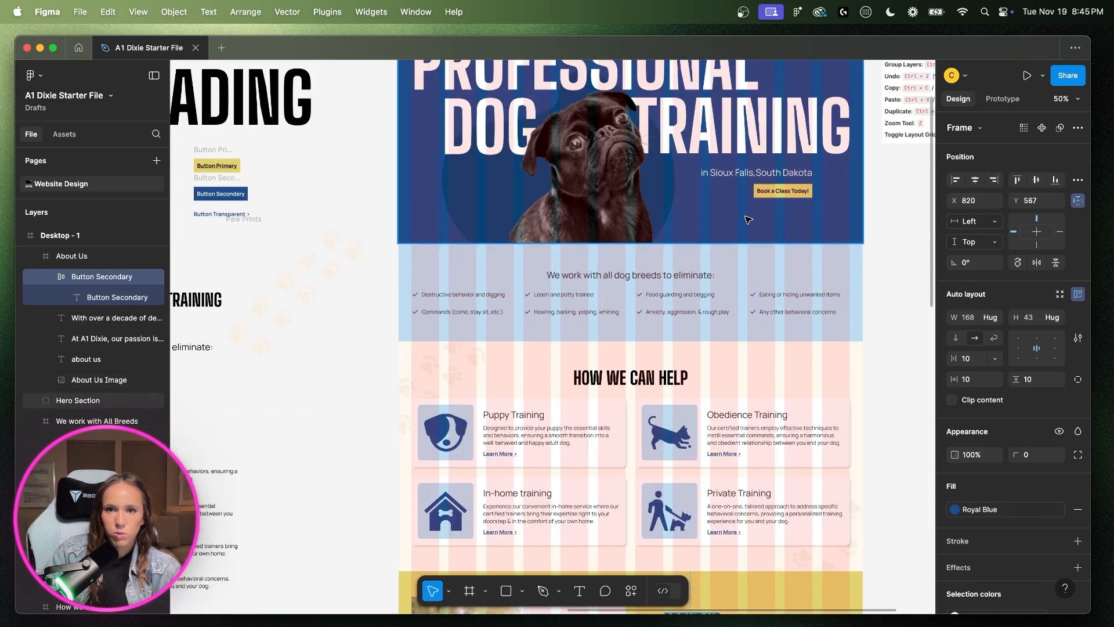
click(779, 193)
double_click(779, 193)
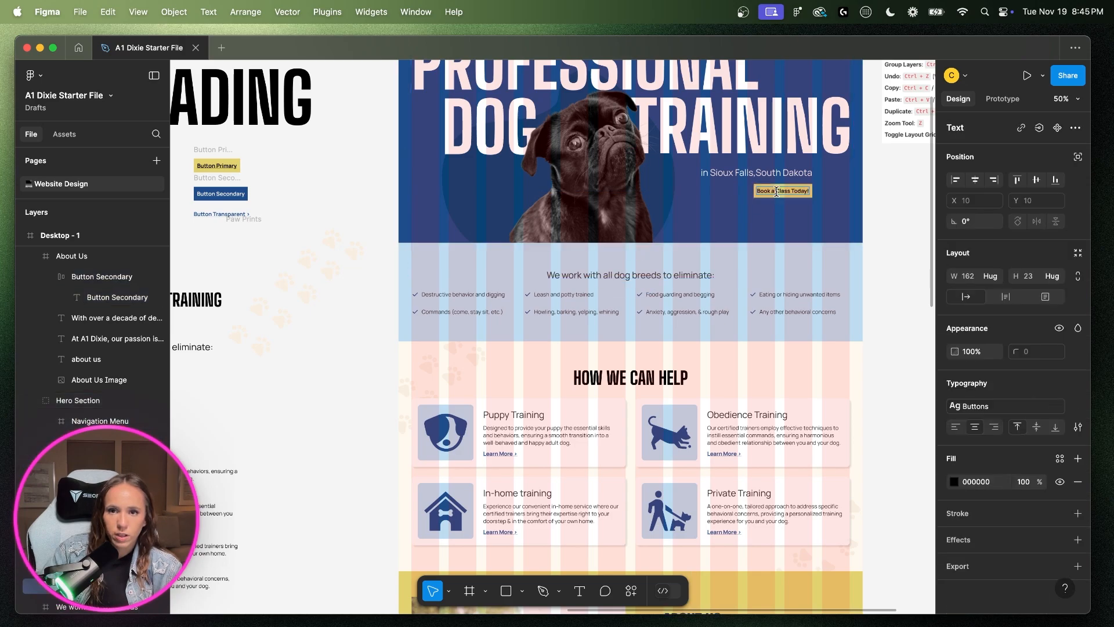
scroll(763, 393, down, 5)
click(678, 470)
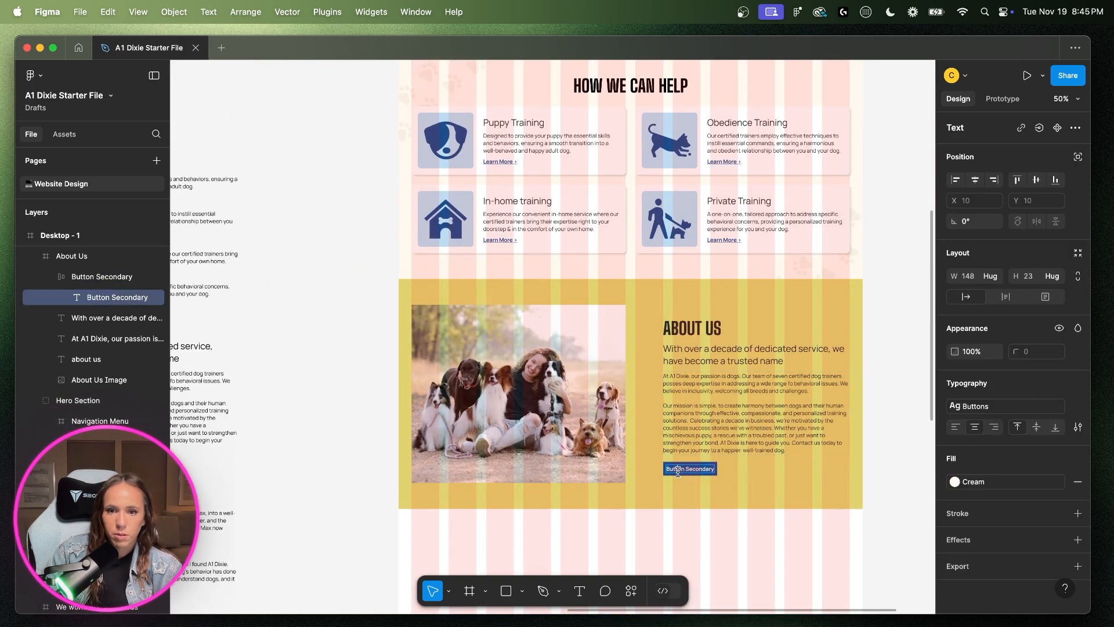
text(Book a Class Today!)
- Remove the underline from the "Book a Class Today!" label of the About Us button
scroll(738, 479, up, 6)
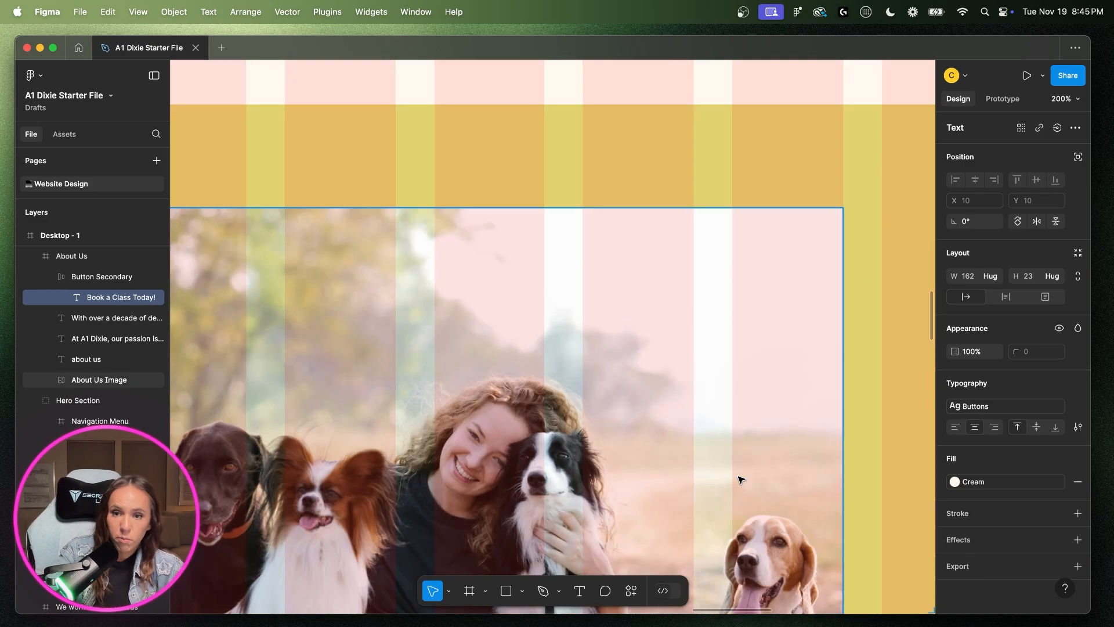
scroll(739, 478, right, 10)
scroll(738, 478, down, 3)
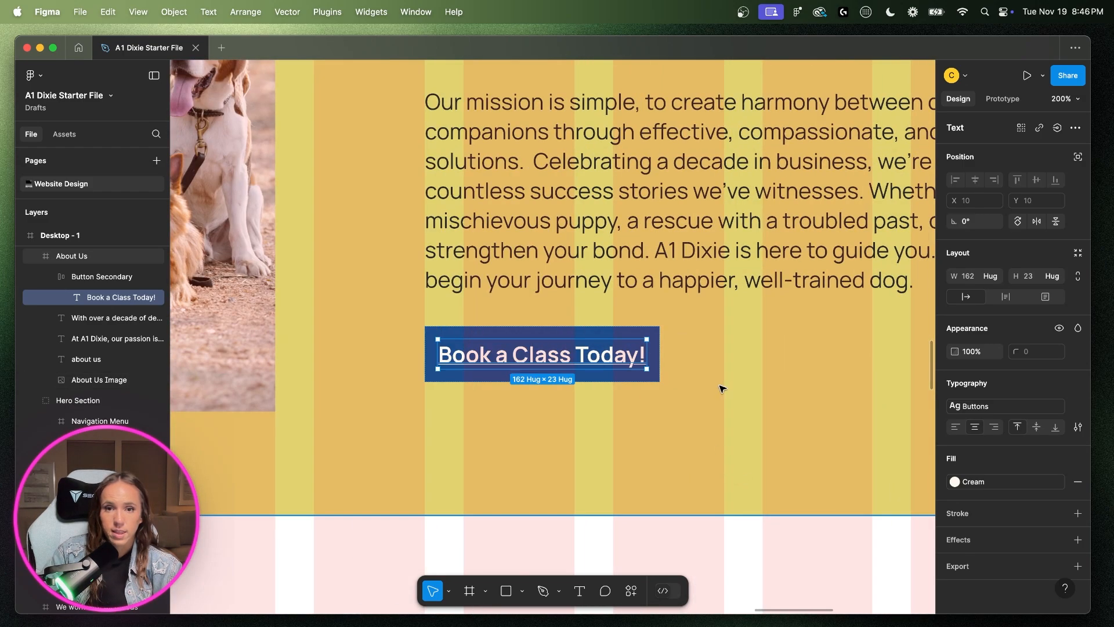
click(724, 394)
click(597, 360)
double_click(598, 356)
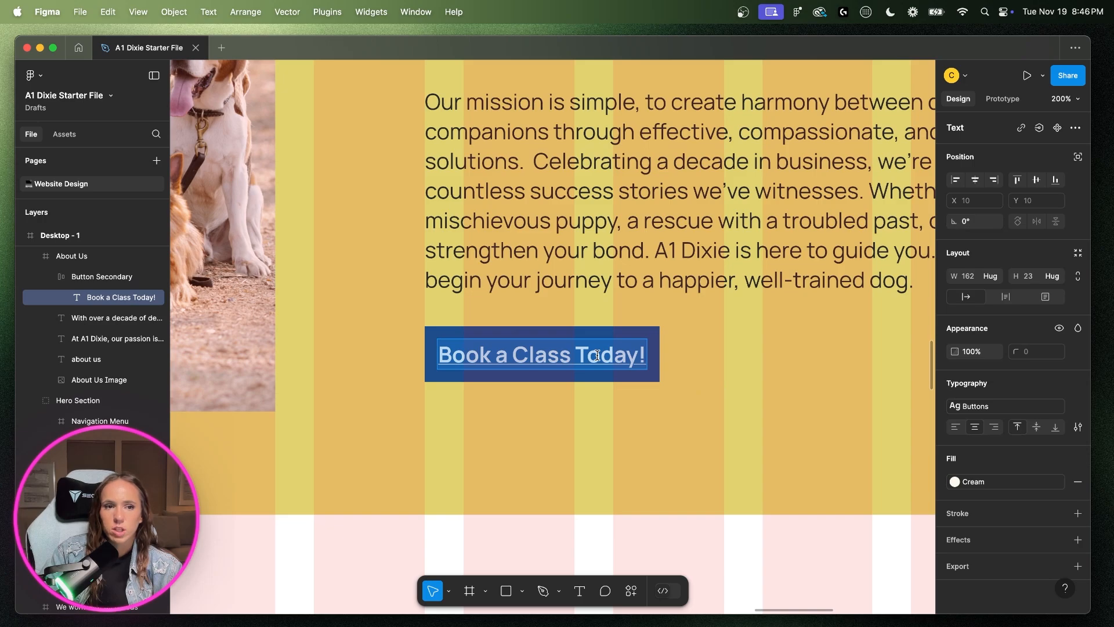
click(110, 279)
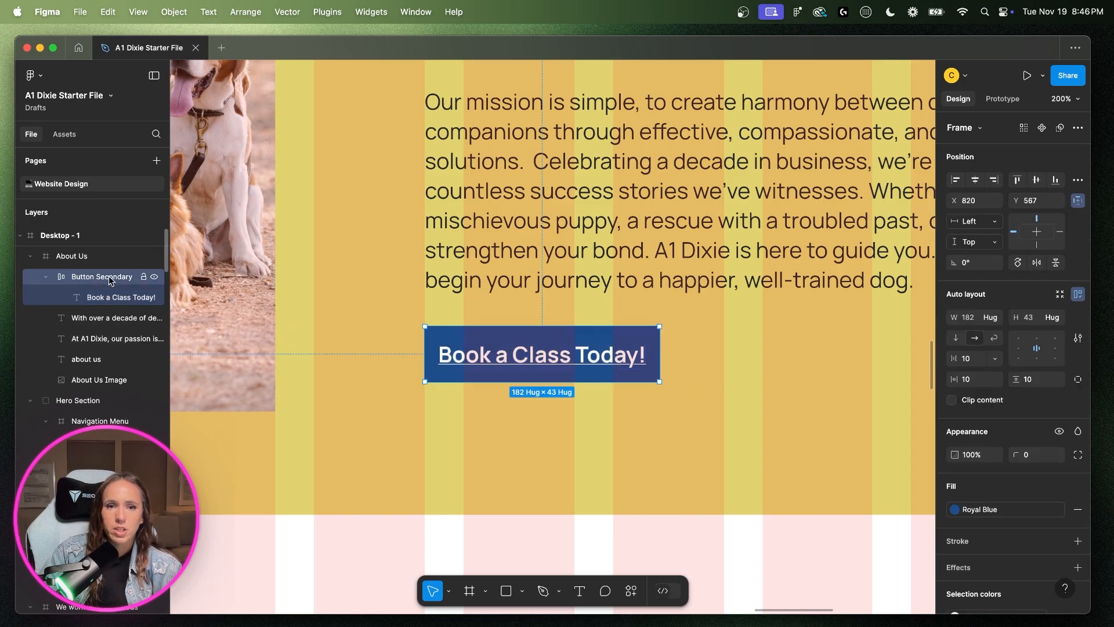
key(Return)
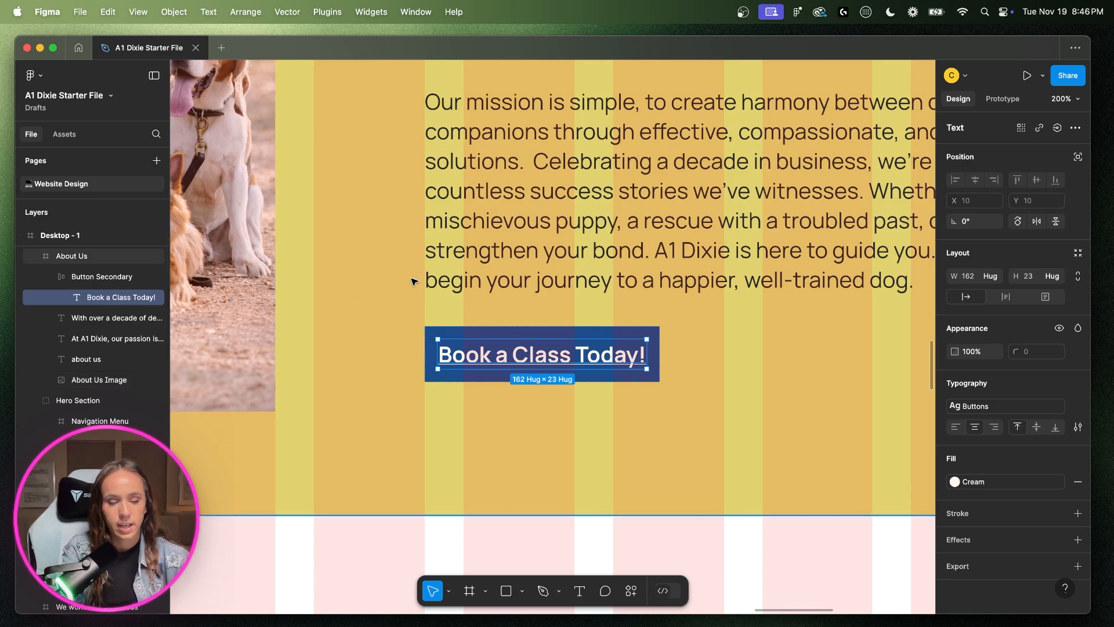
key(super+u)
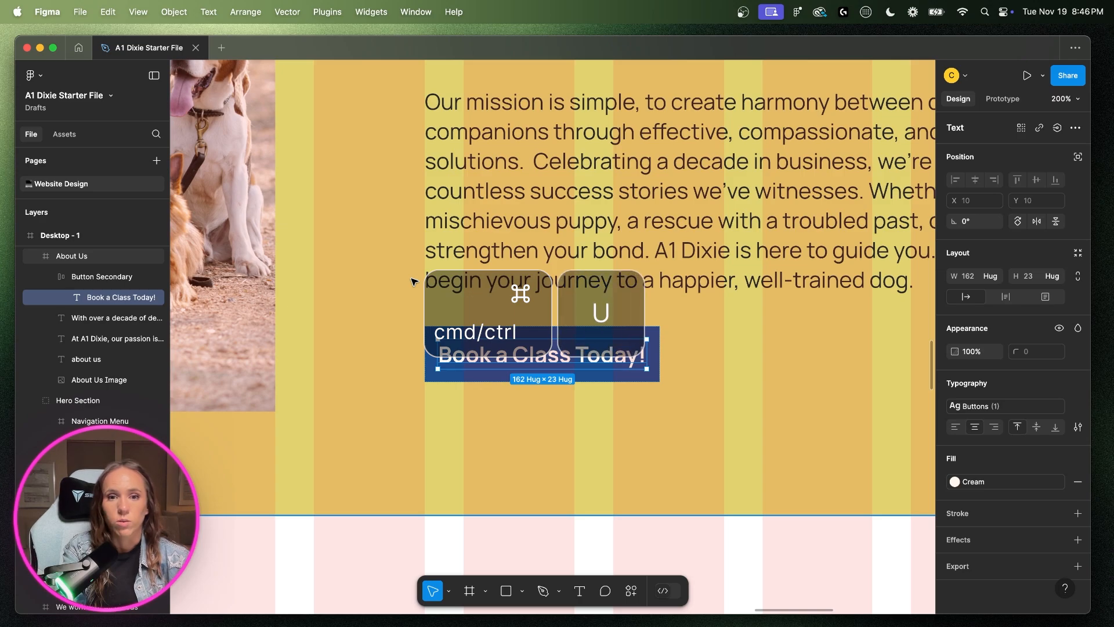
click(680, 369)
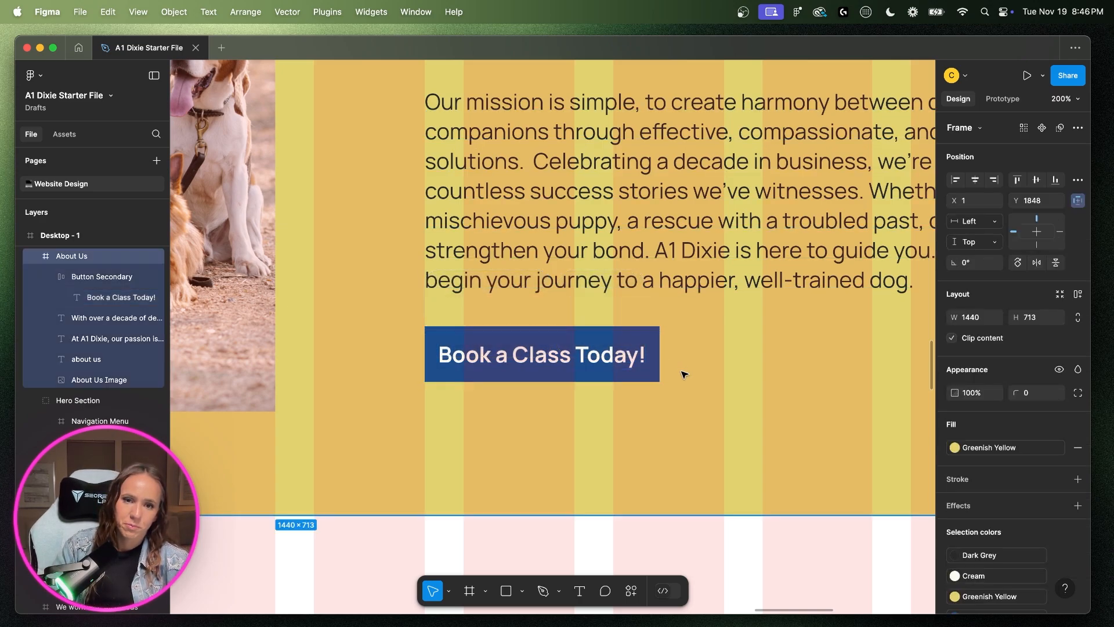
click(610, 380)
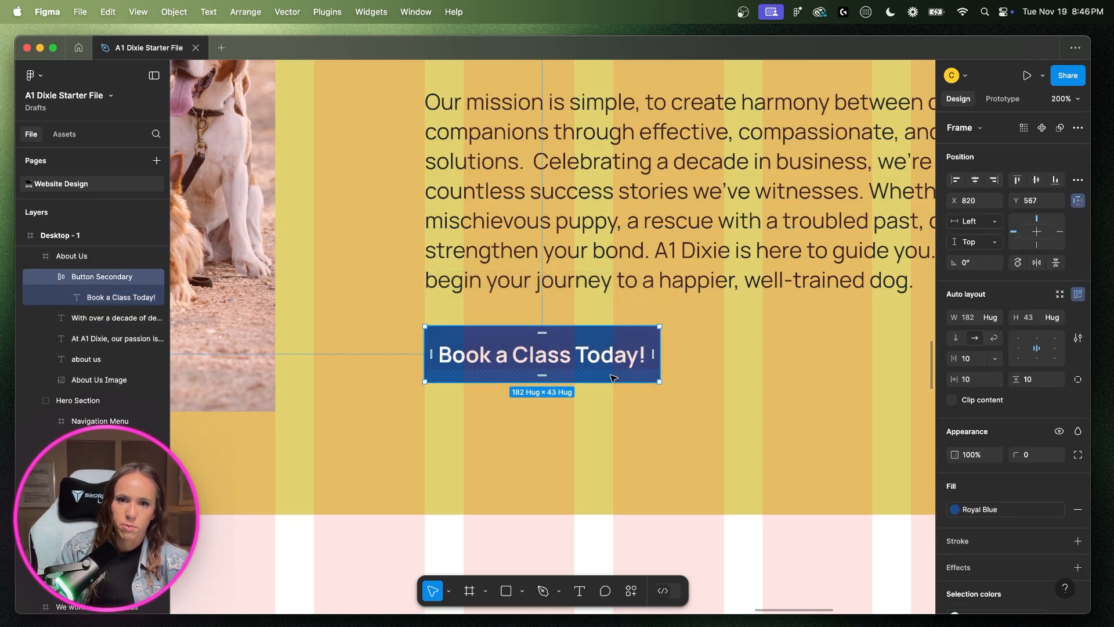
- Compare the header buttons with the example homepage and widen the navigation menu's "Book a class today!" button to 197
scroll(612, 379, up, 15)
scroll(612, 378, up, 18)
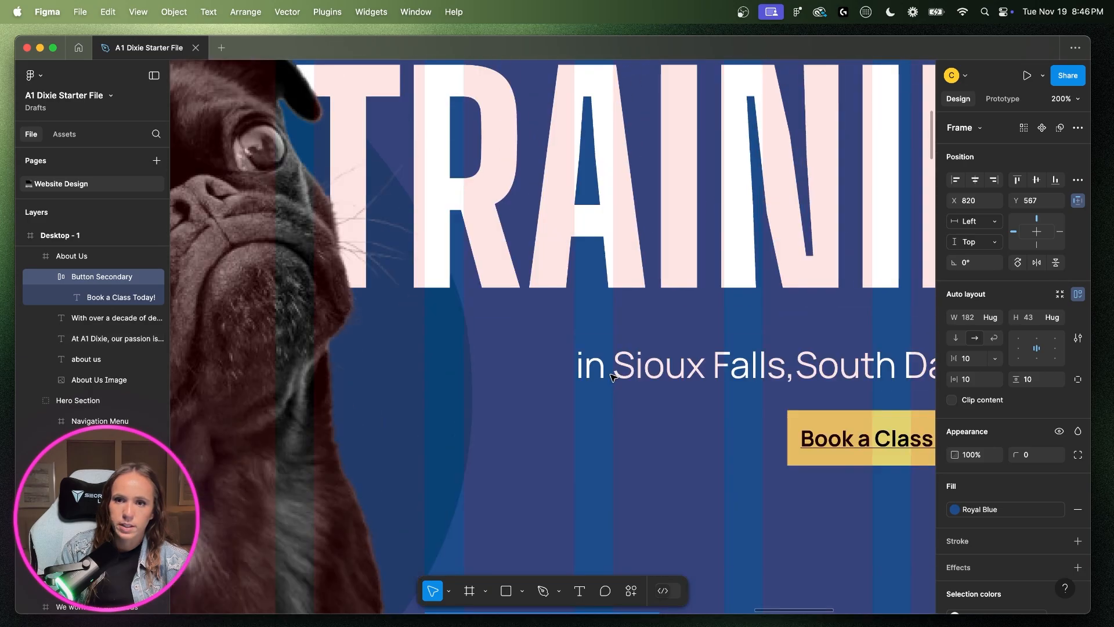
scroll(613, 378, right, 6)
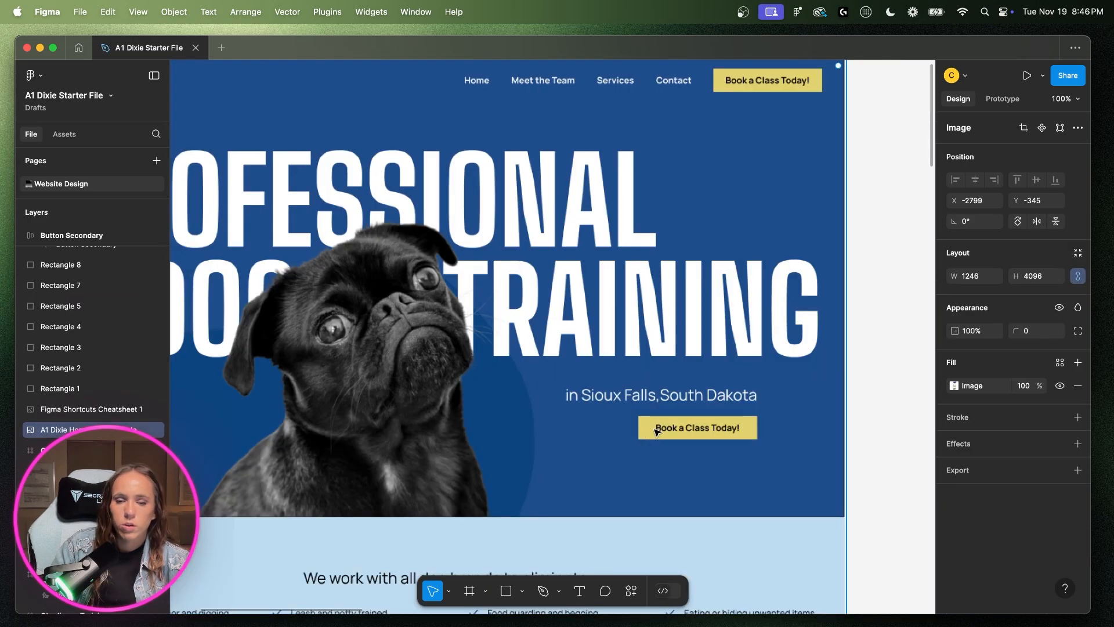
scroll(729, 464, right, 15)
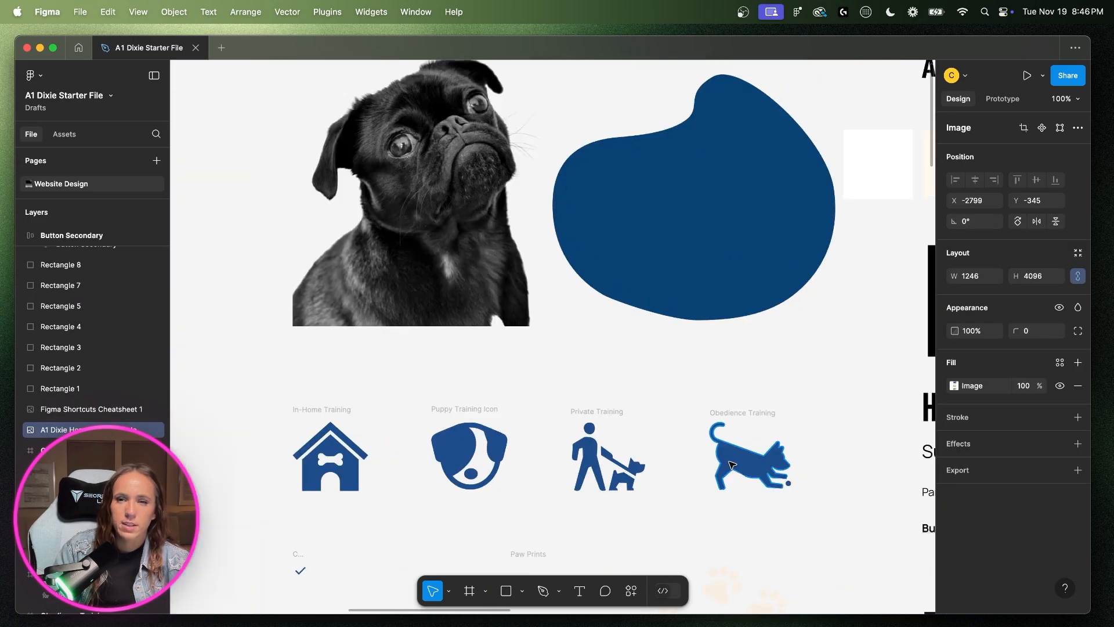
scroll(733, 461, right, 10)
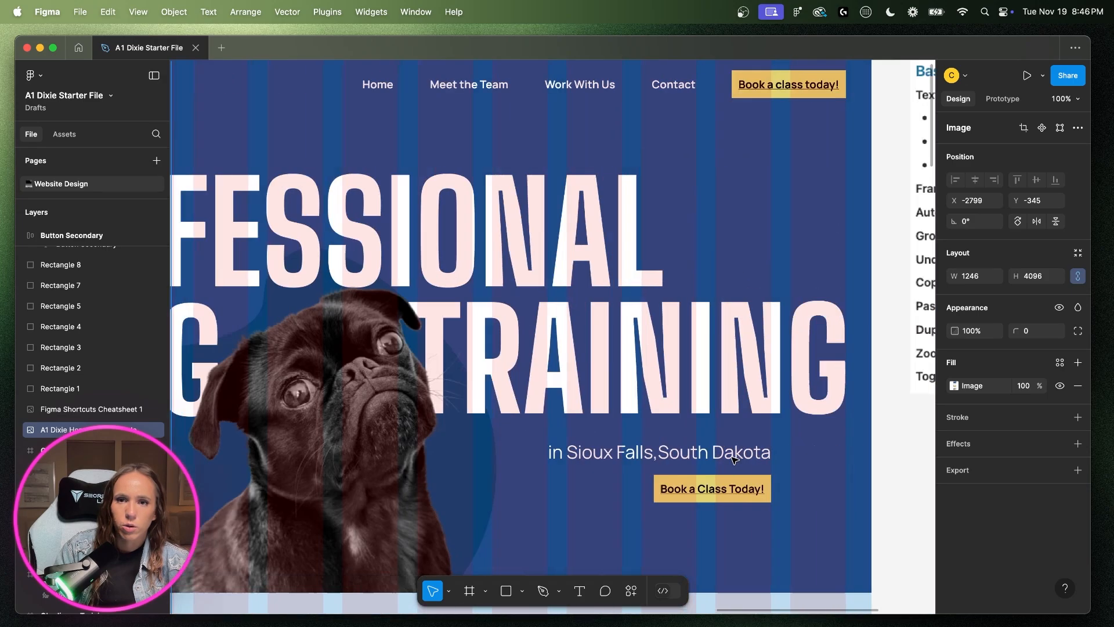
click(534, 97)
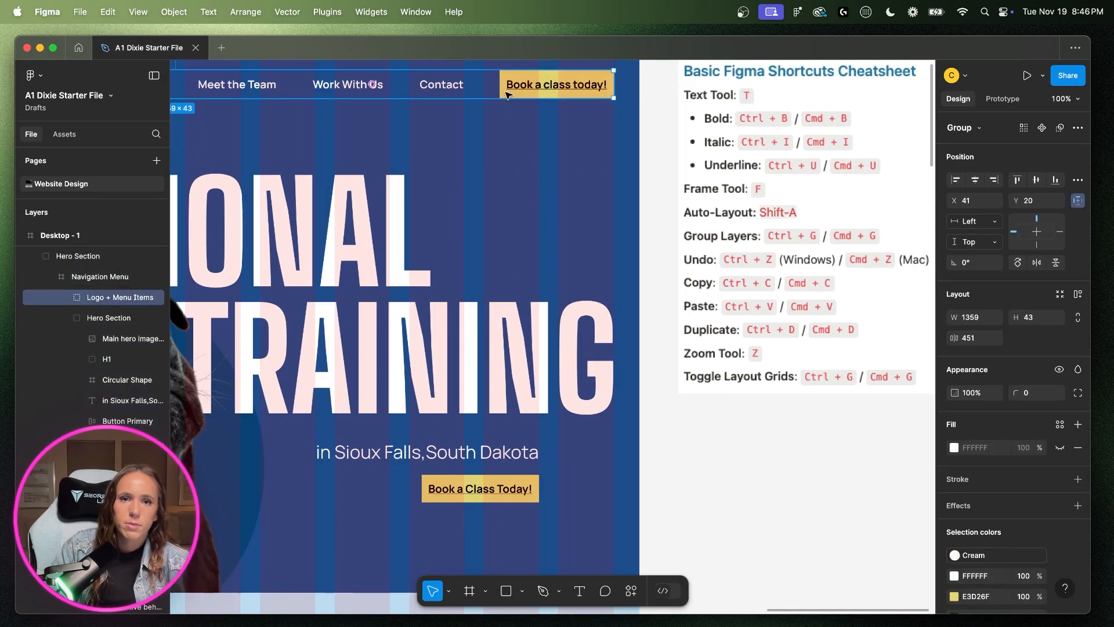
double_click(502, 87)
click(509, 78)
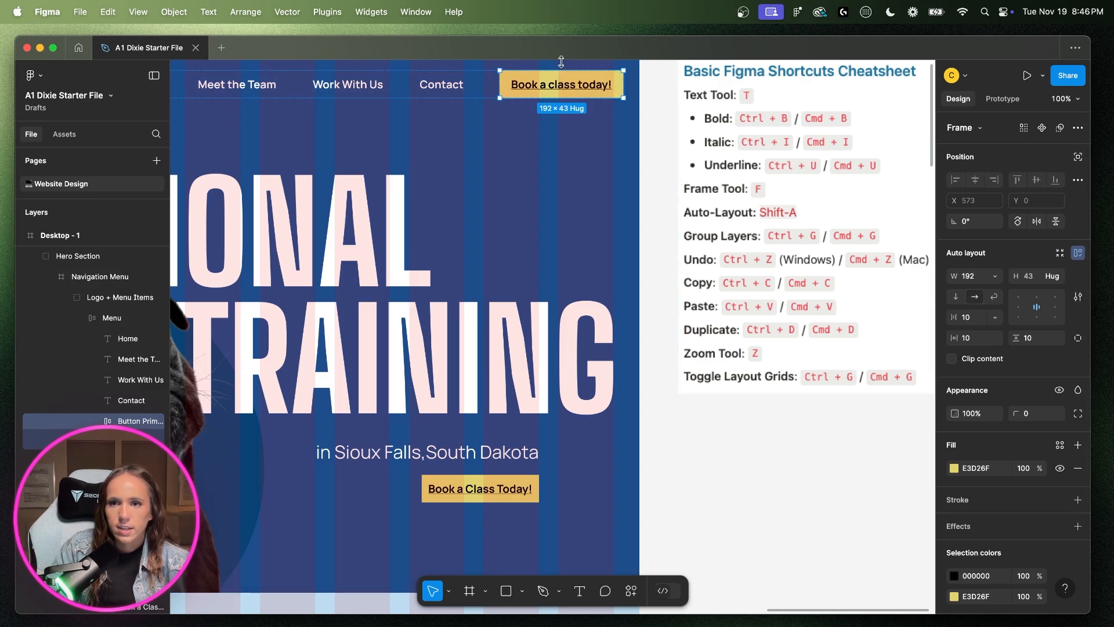
drag(621, 86, 636, 87)
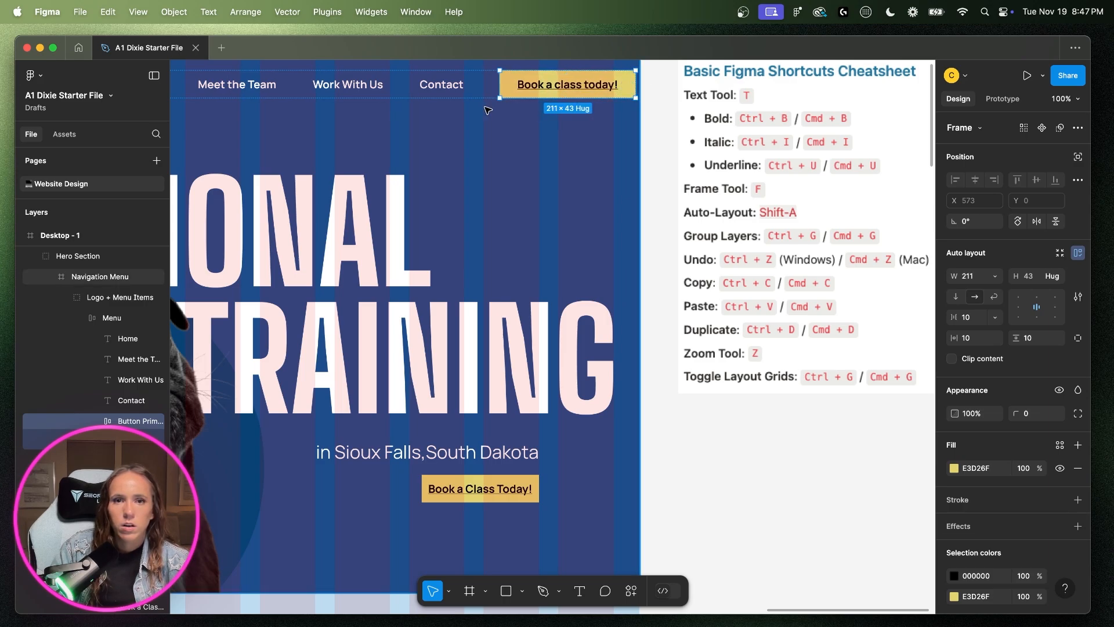
key(Return)
click(639, 85)
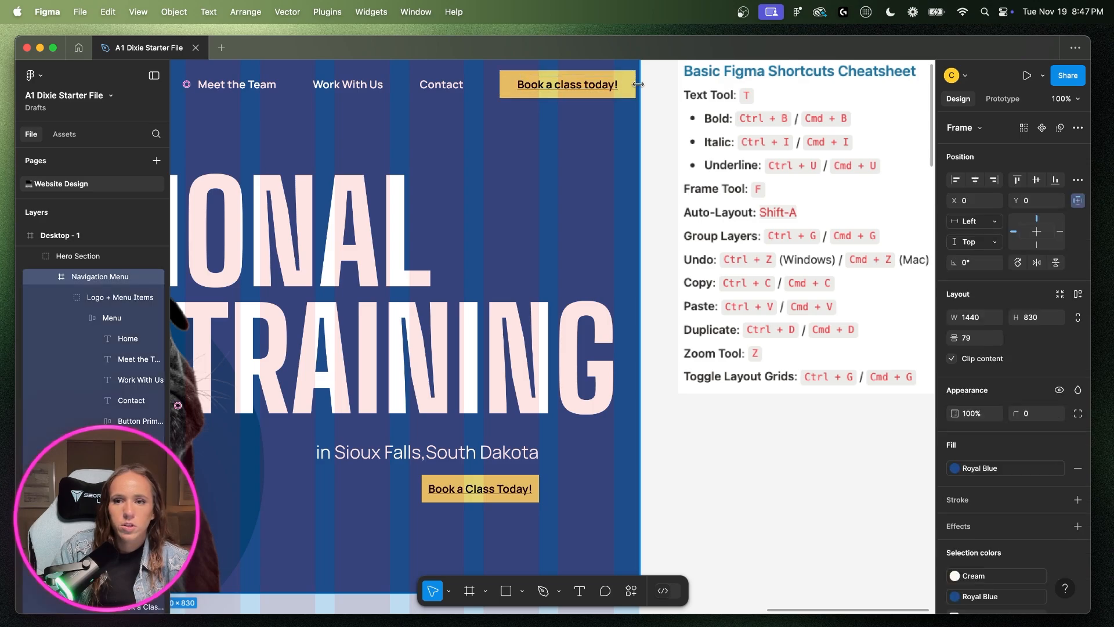
- Remove the underline from the navigation menu button's "Book a class today!" label
double_click(736, 151)
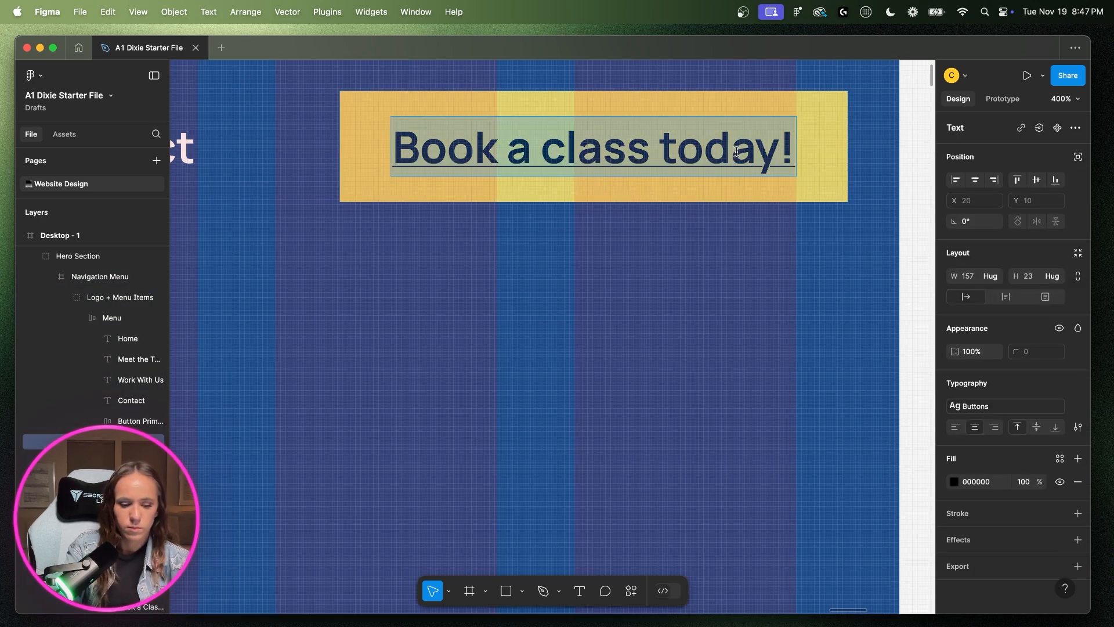
key(super+u)
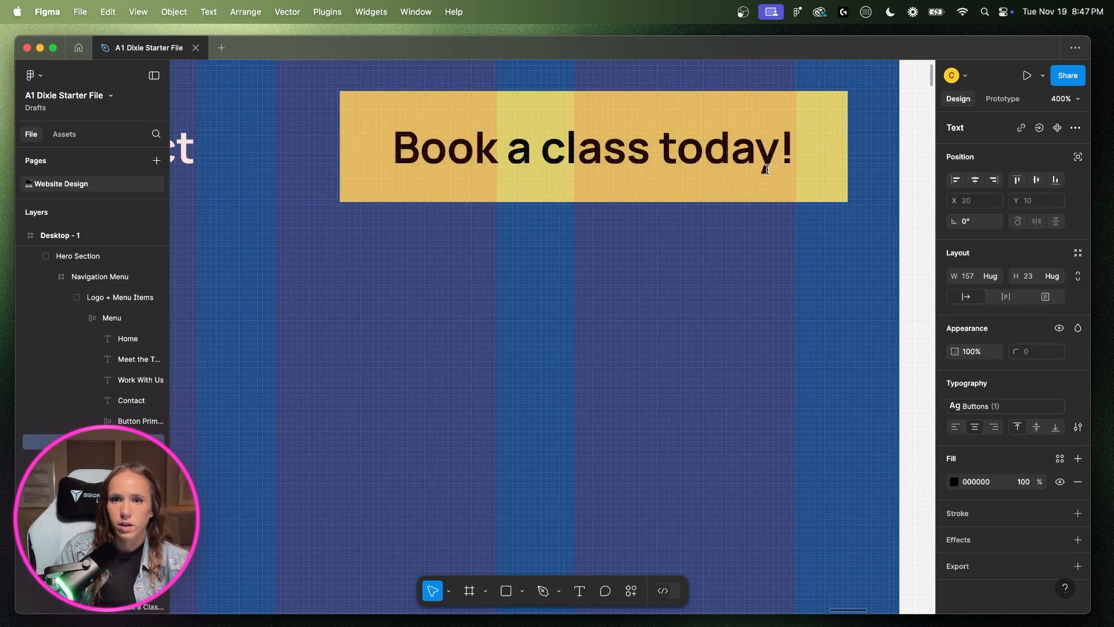
double_click(772, 161)
key(Escape)
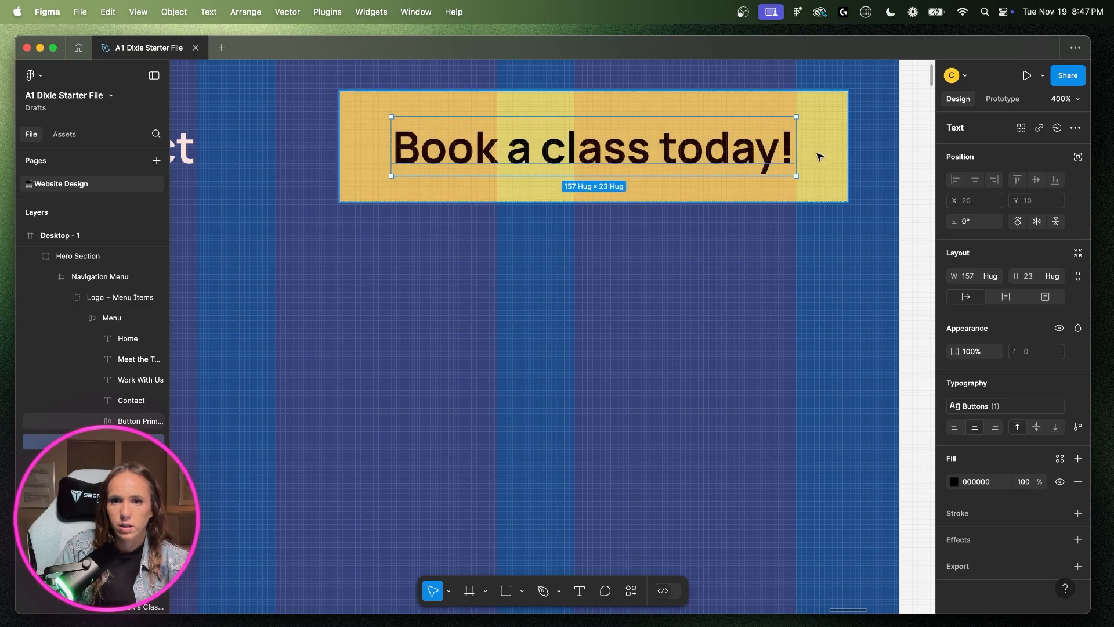
click(861, 151)
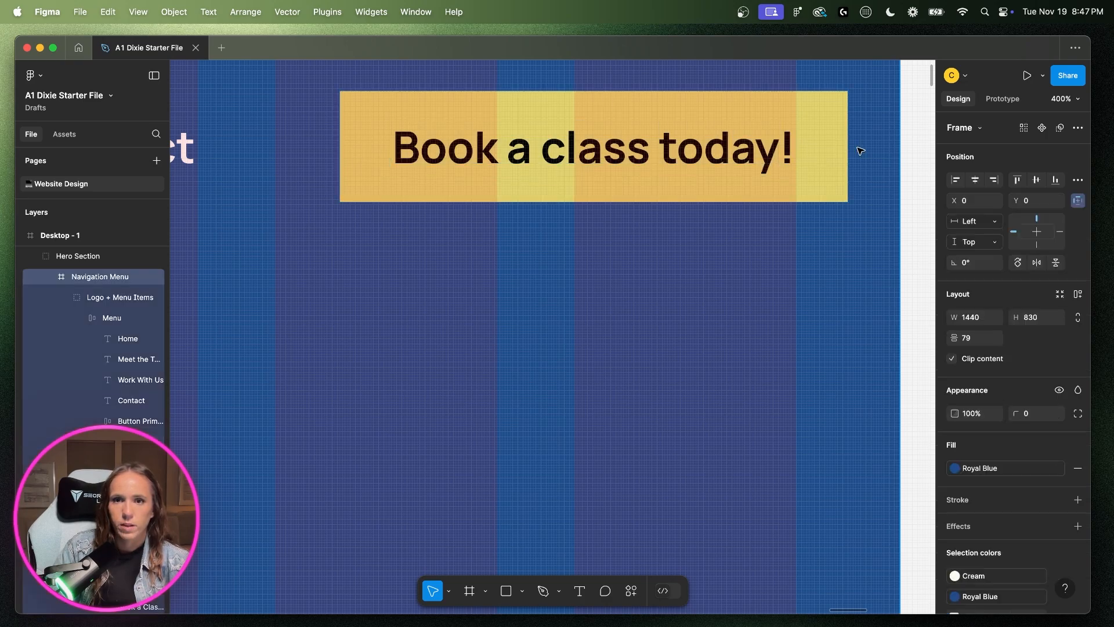
- Move the Logo + Menu Items group to X 21 so the navigation button's right edge meets the last grid column
double_click(830, 156)
double_click(830, 156)
double_click(829, 156)
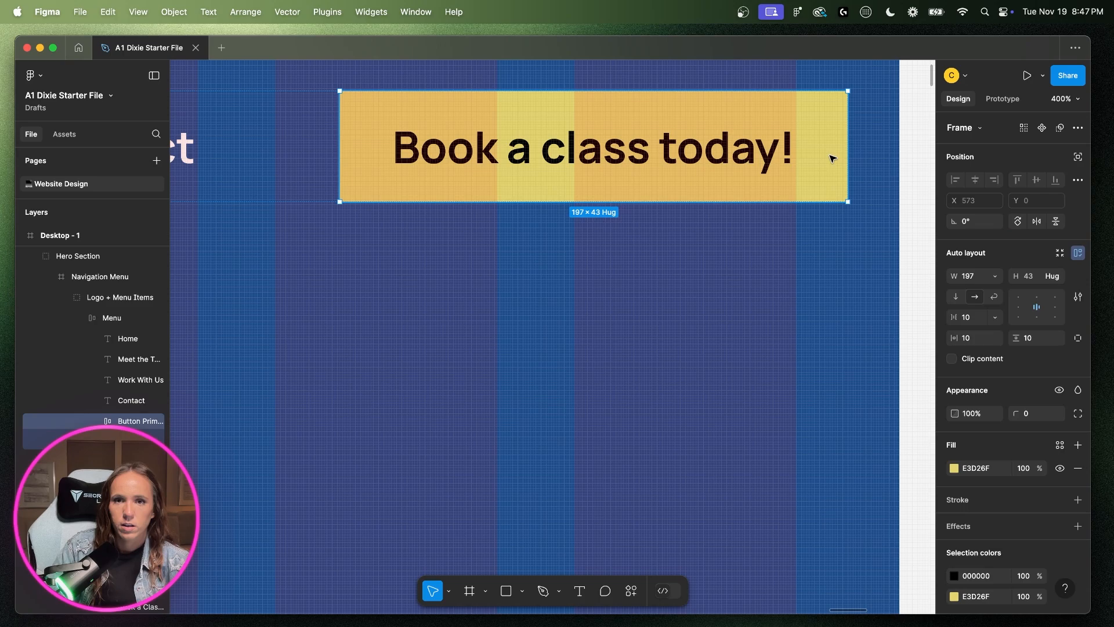
click(862, 164)
double_click(827, 167)
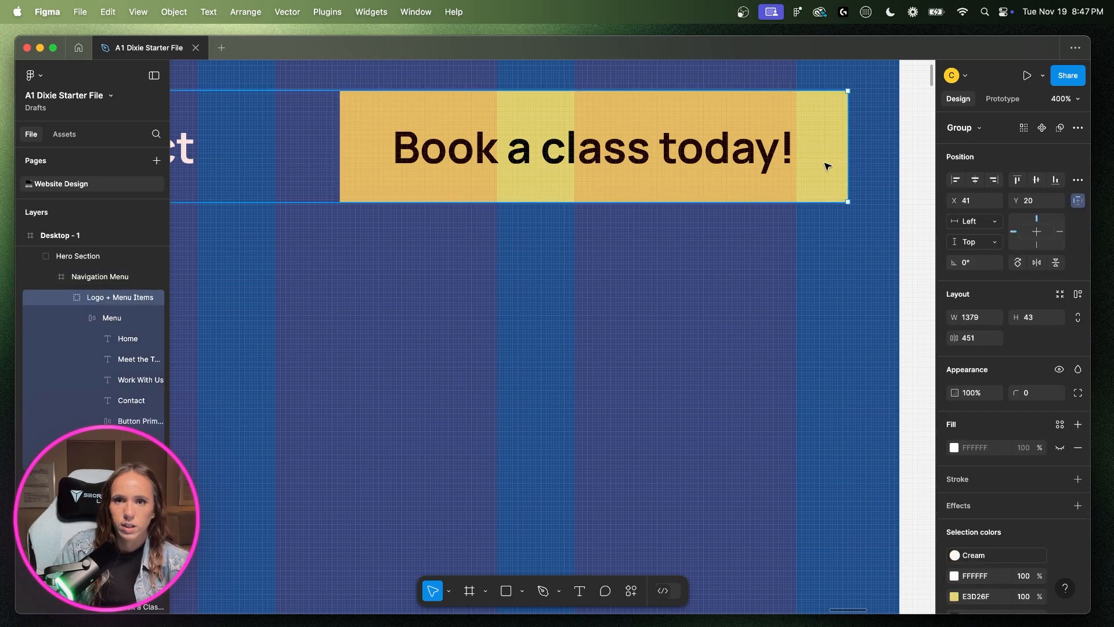
drag(828, 168, 780, 169)
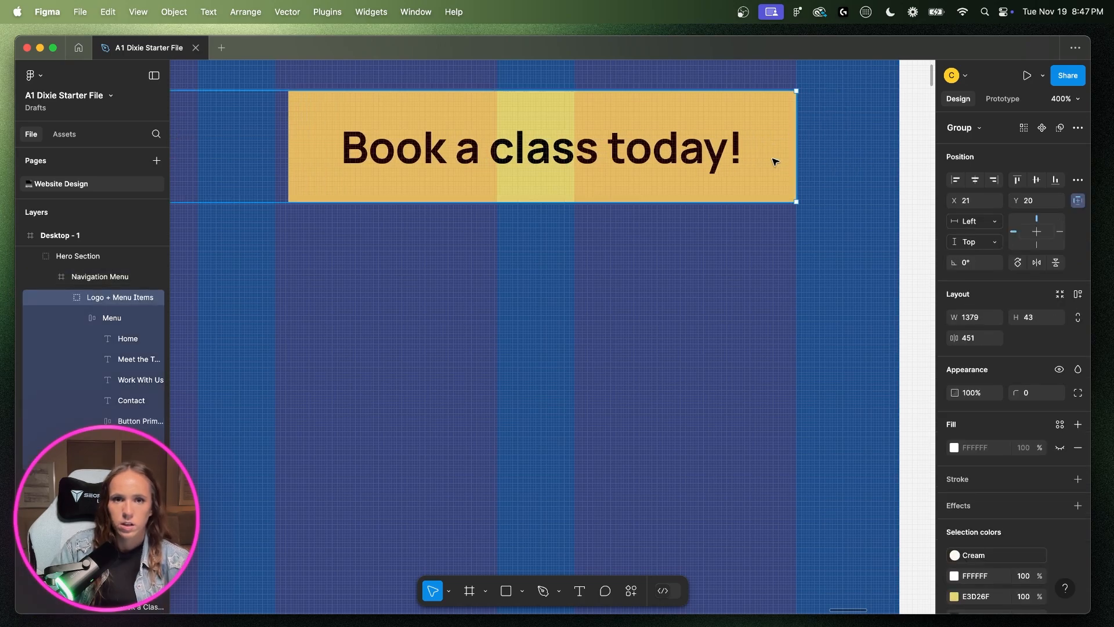
- Replace the hero's "Book a Class Today!" button with a copy of the navigation menu's button, placed under the Sioux Falls line
double_click(774, 161)
double_click(774, 161)
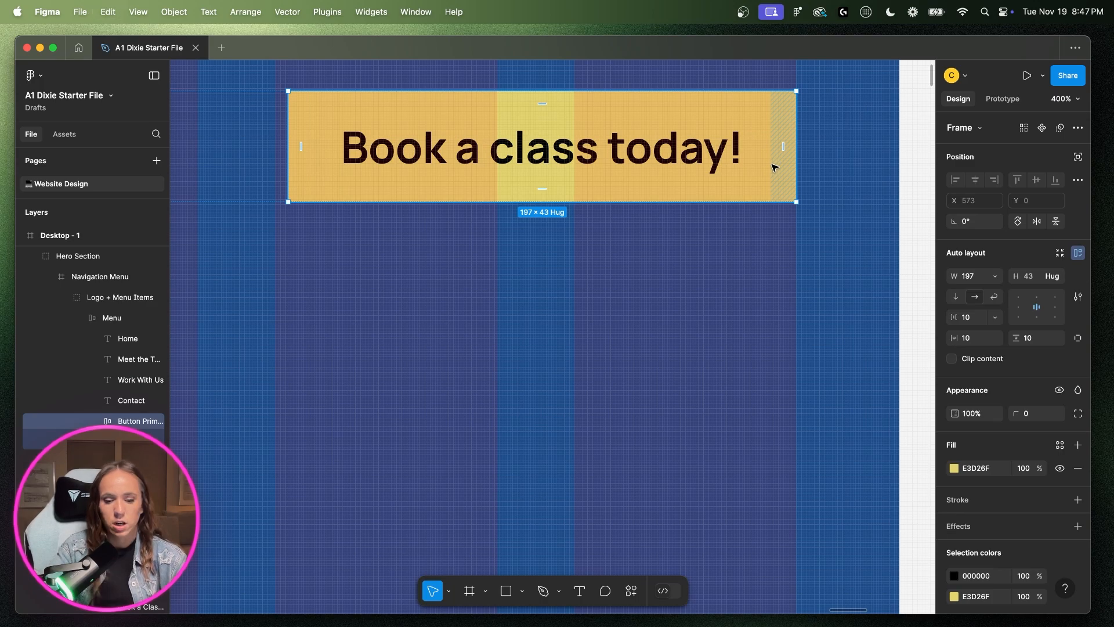
key(shift+0)
scroll(667, 250, down, 5)
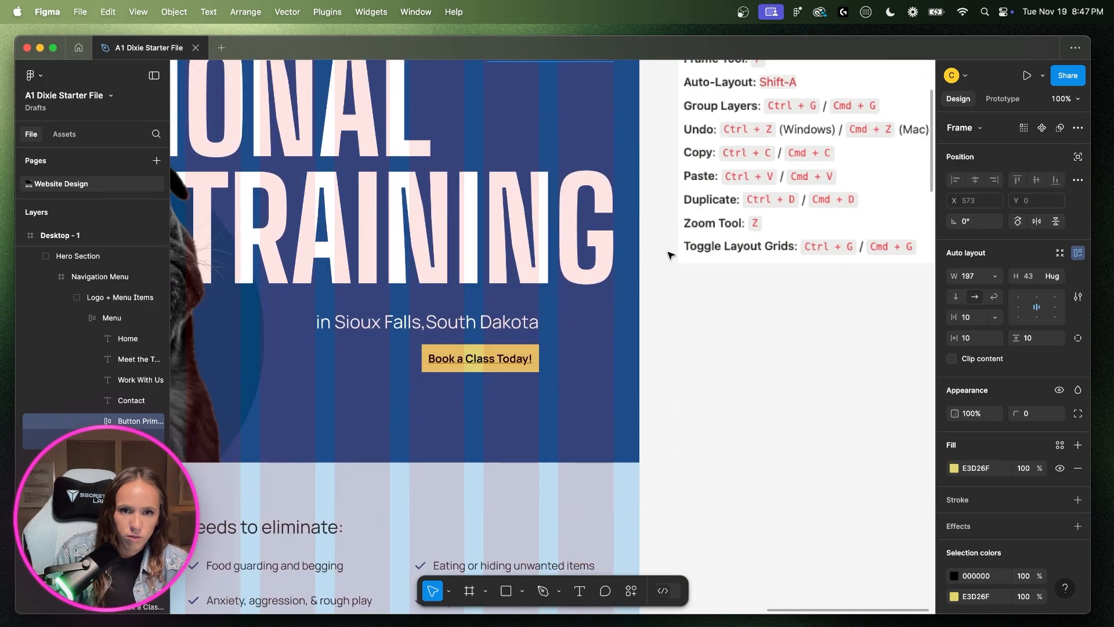
double_click(488, 364)
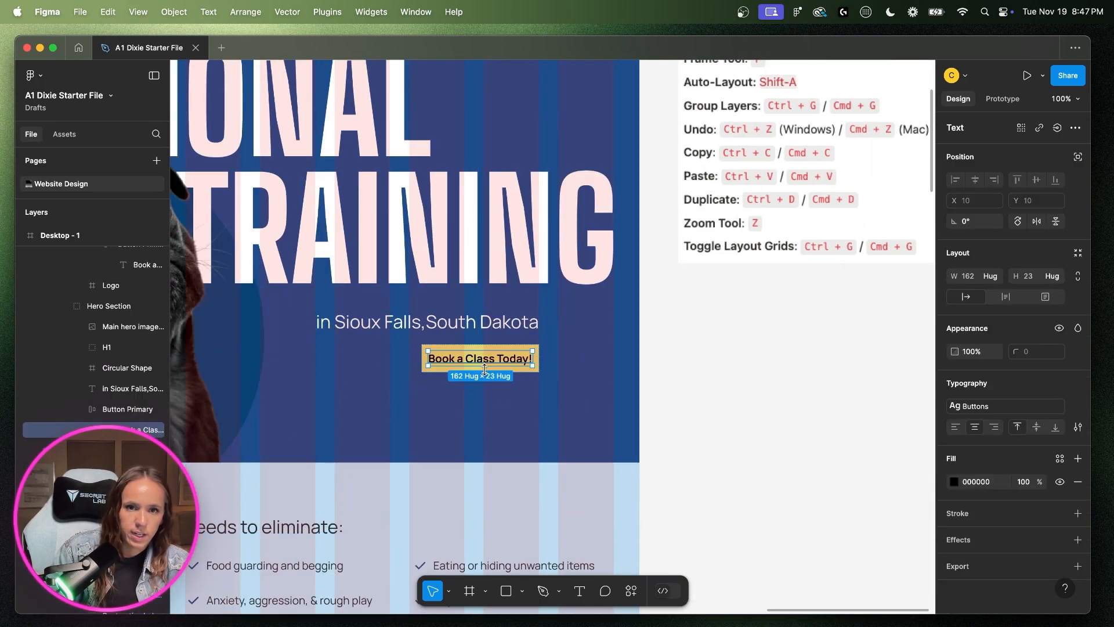
key(Escape)
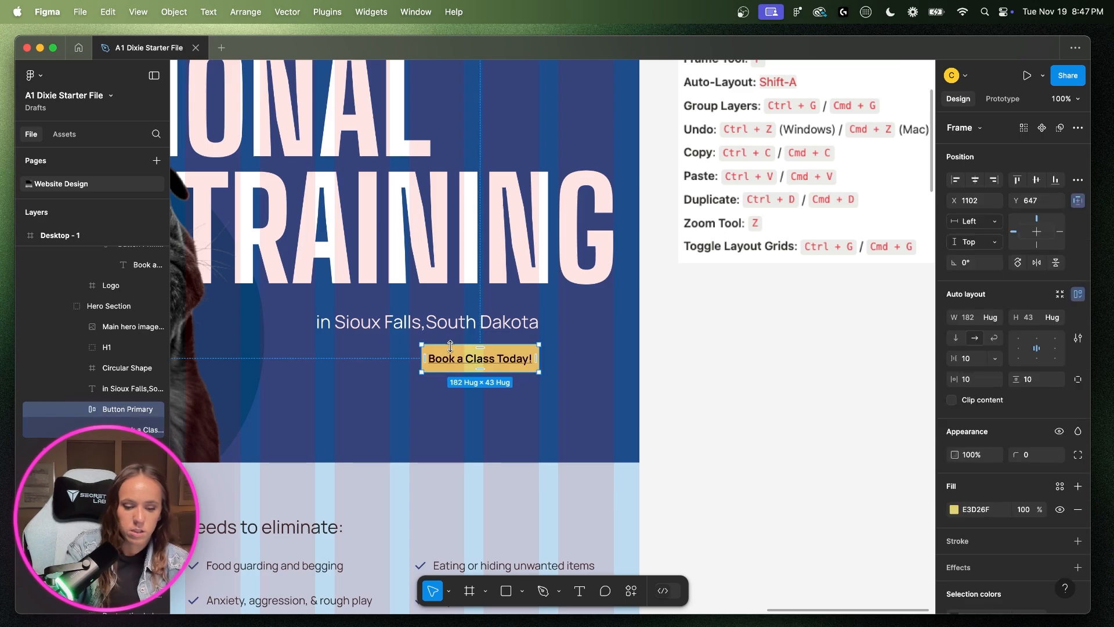
key(Delete)
key(super+v)
drag(564, 350, 487, 367)
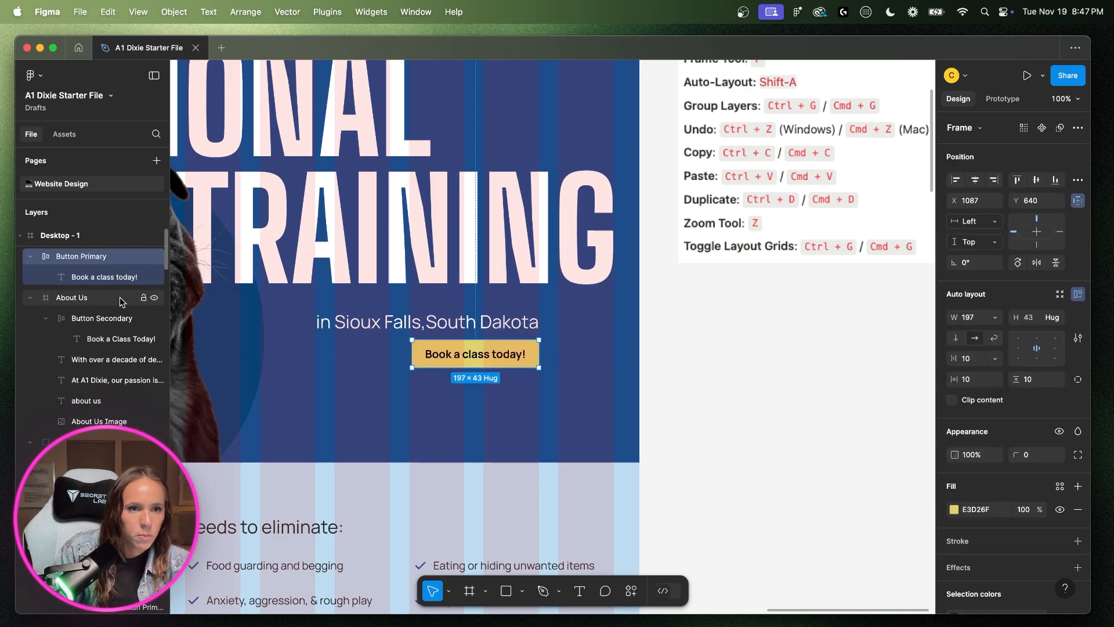
- Move the new button's layer into the nested Hero Section group and position the button at X 1087, Y 647
scroll(120, 297, up, 1)
click(32, 277)
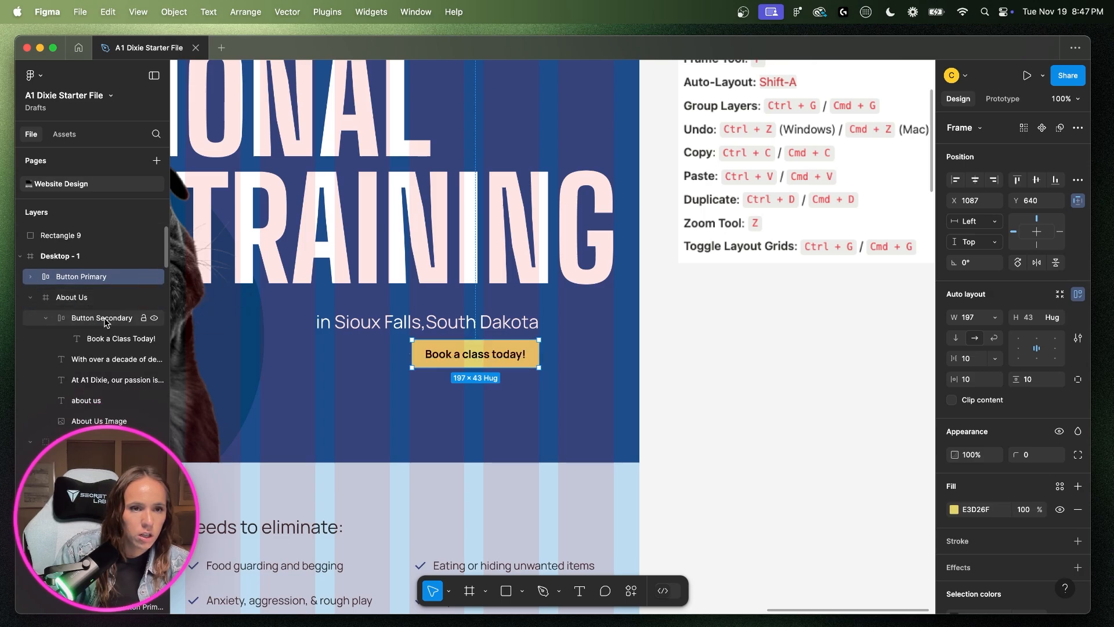
click(31, 297)
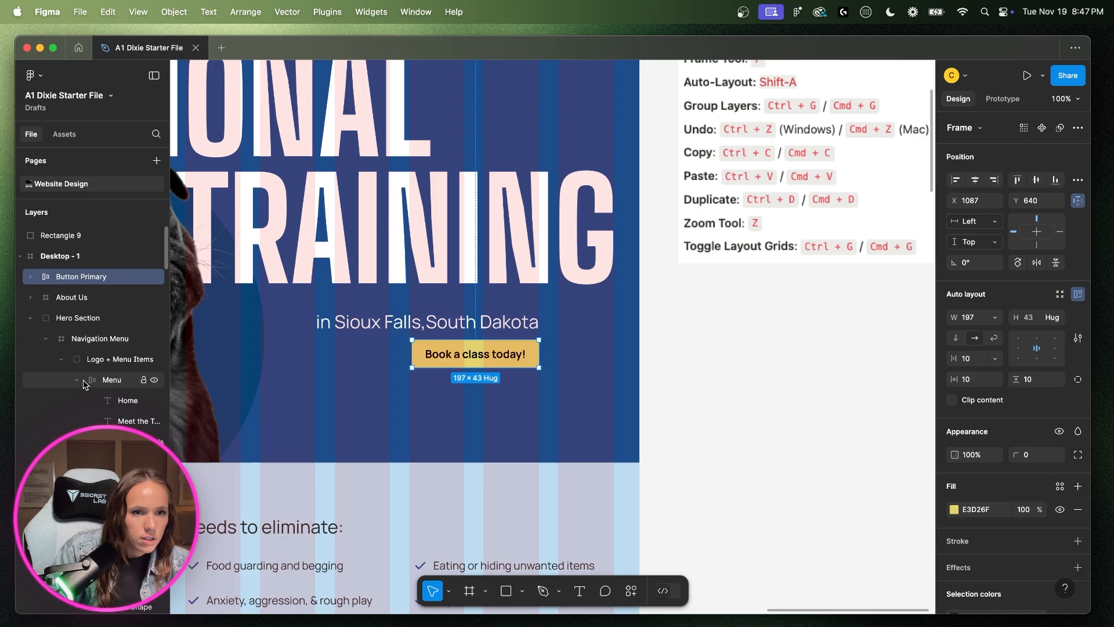
click(61, 359)
drag(81, 277, 99, 462)
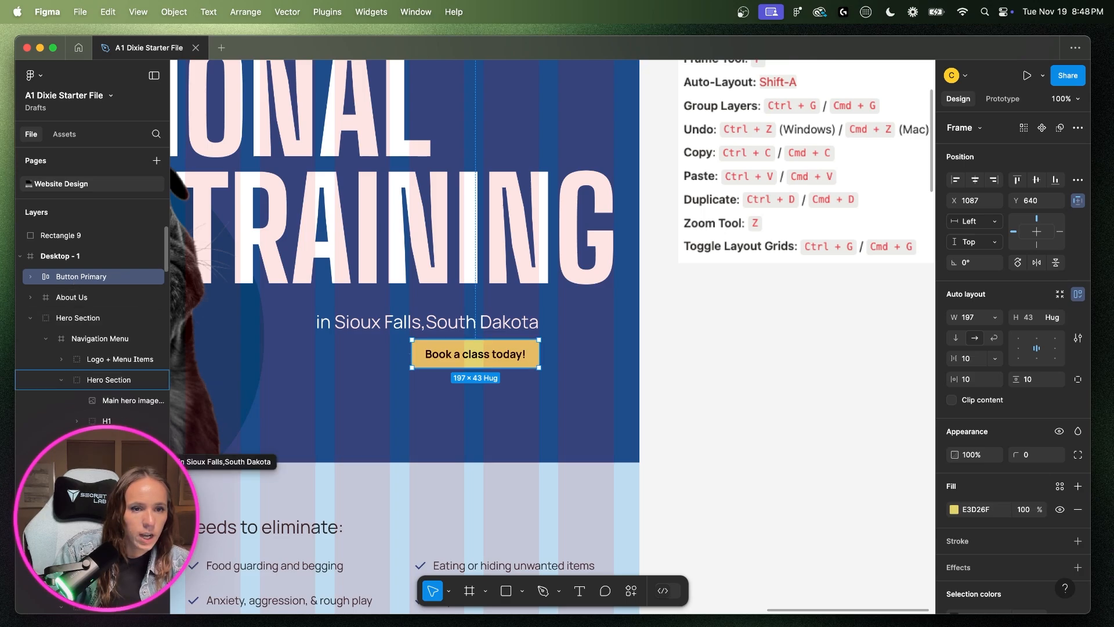
drag(174, 461, 67, 366)
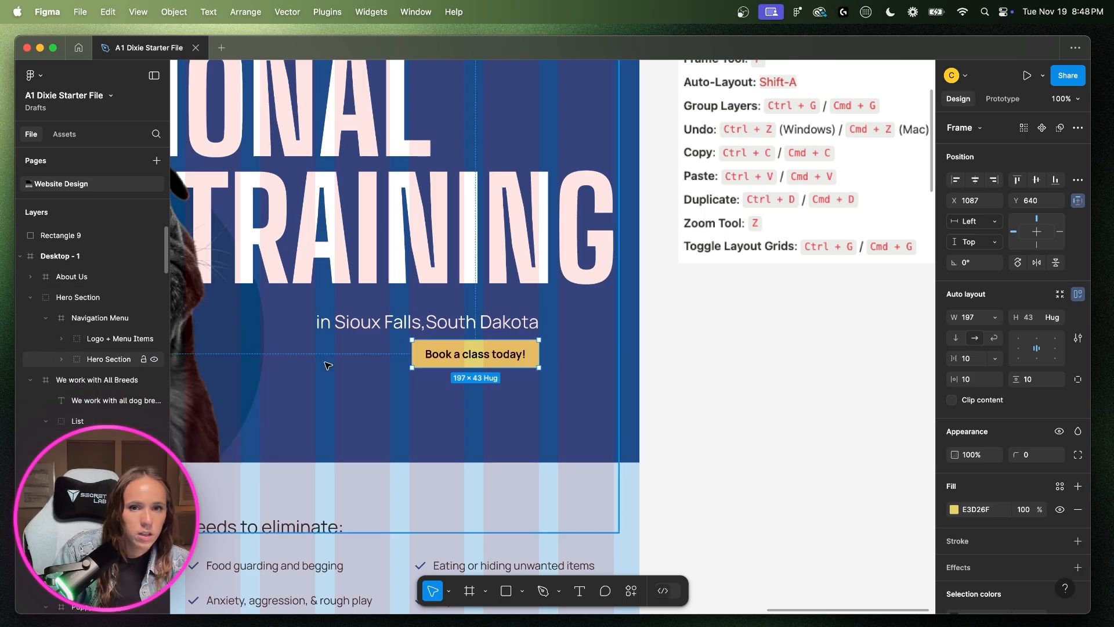
drag(452, 359, 450, 362)
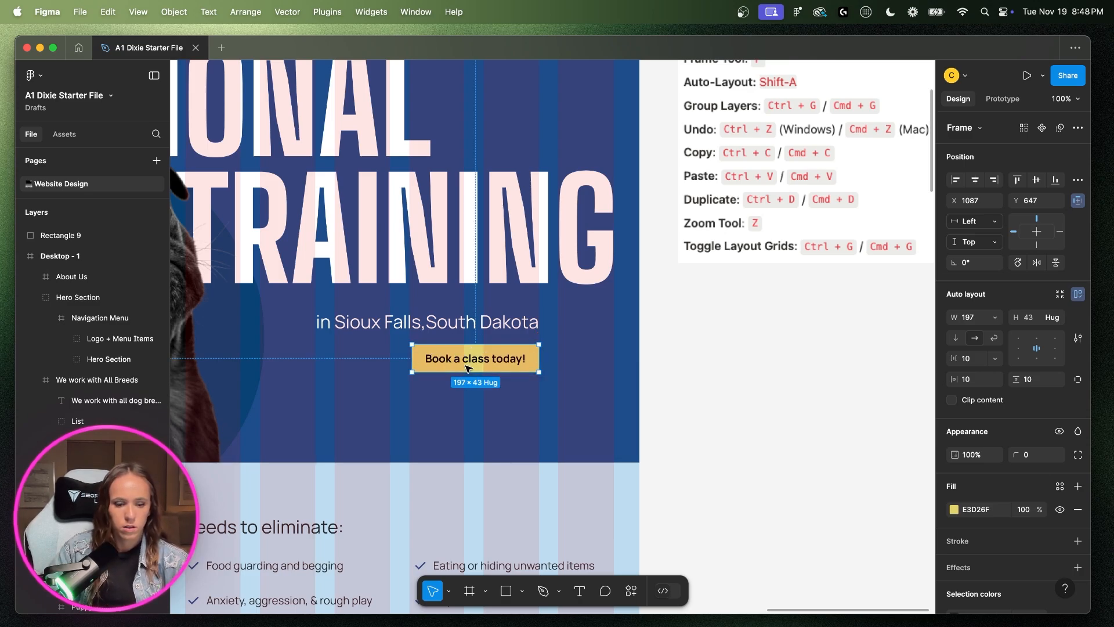
- Replace the About Us section's button with a copy of the wider button, placed below the paragraph along its left edge
scroll(460, 388, down, 3)
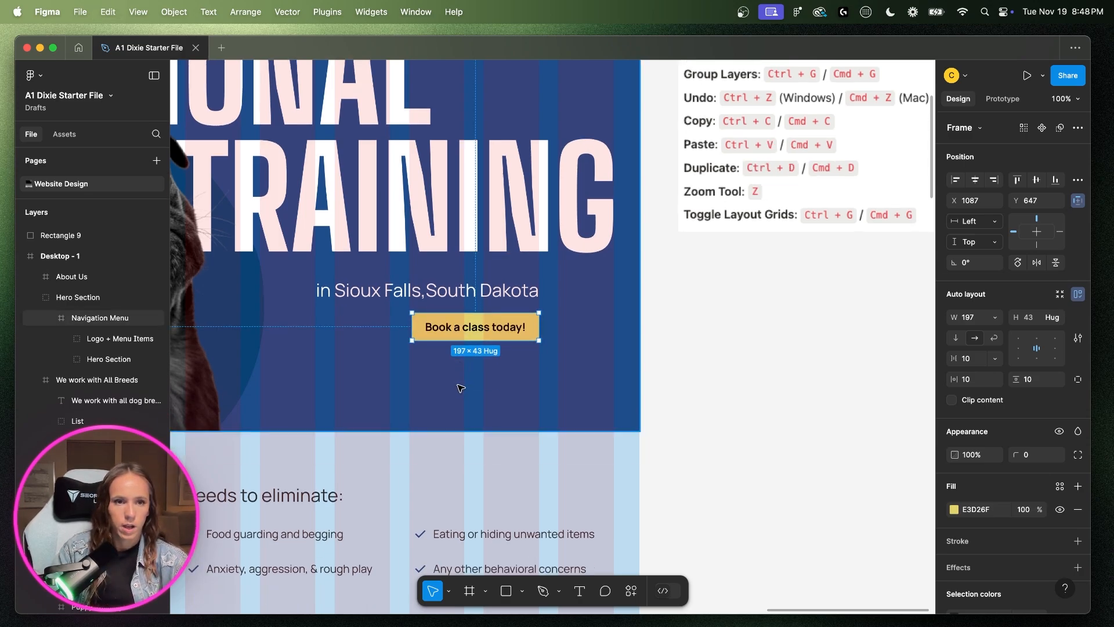
click(37, 297)
scroll(459, 393, down, 10)
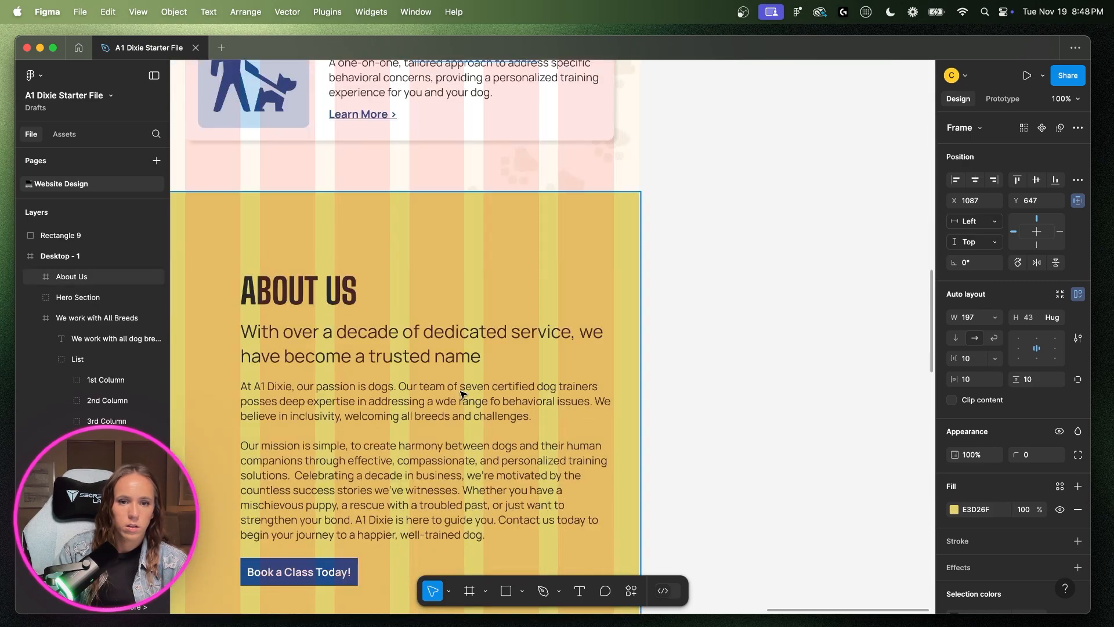
click(337, 332)
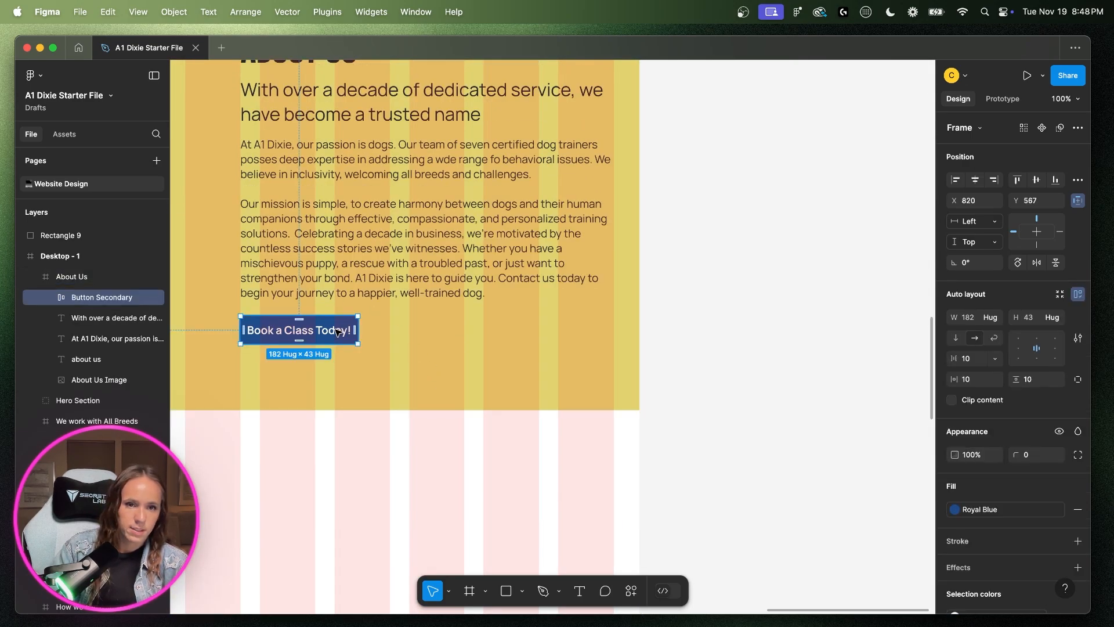
key(Delete)
key(super+v)
drag(525, 338, 276, 334)
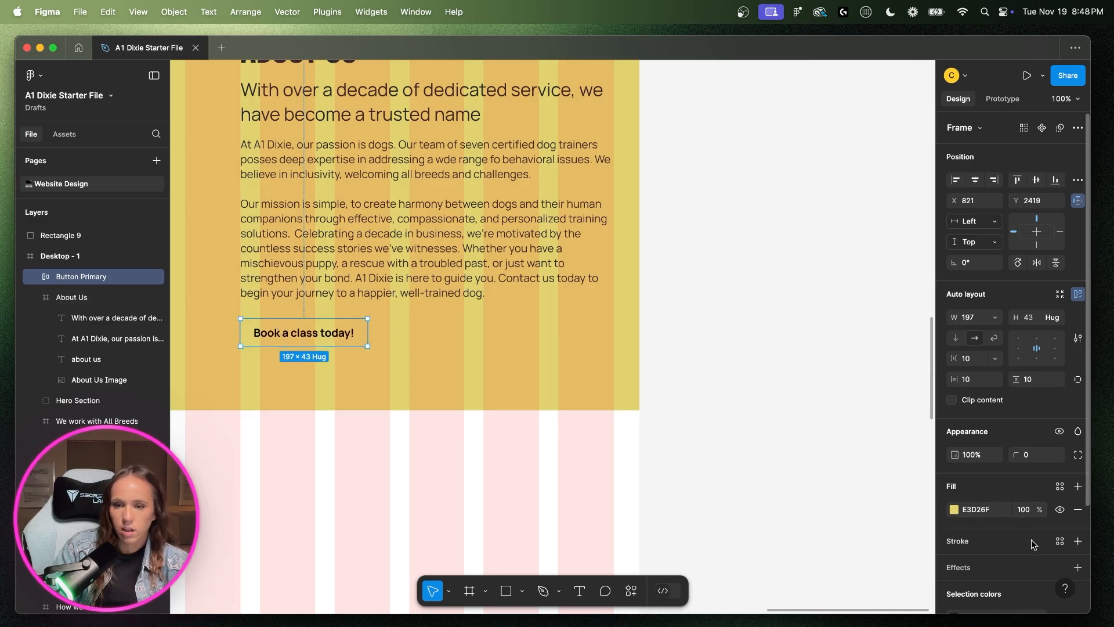
- Recolour the pasted About Us button with a Royal Blue fill and a Cream label
scroll(1032, 539, down, 3)
click(1062, 527)
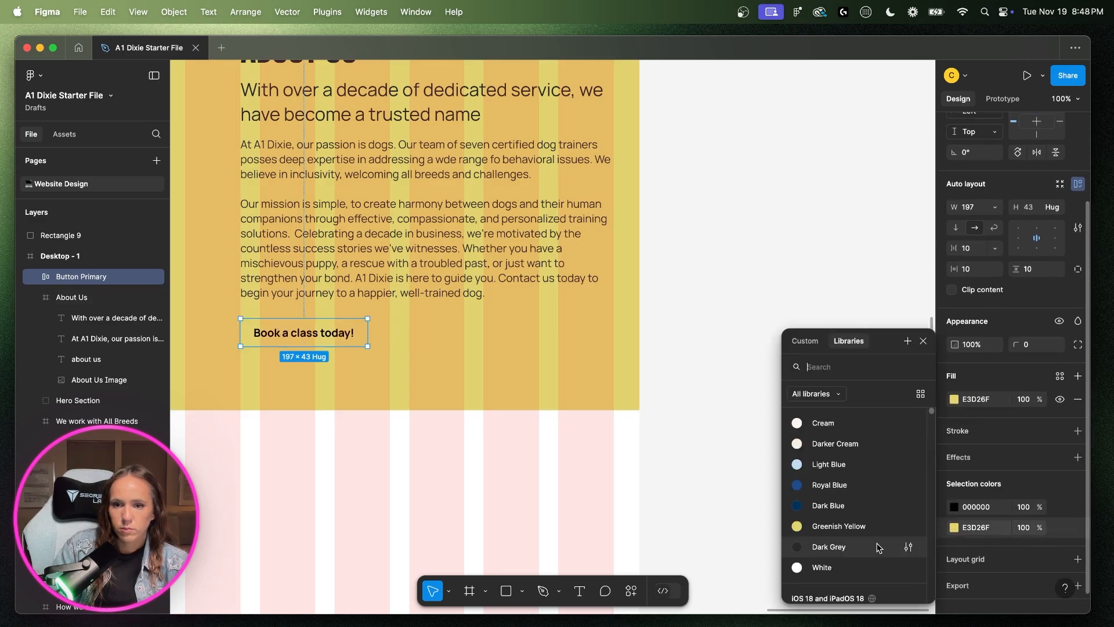
click(827, 486)
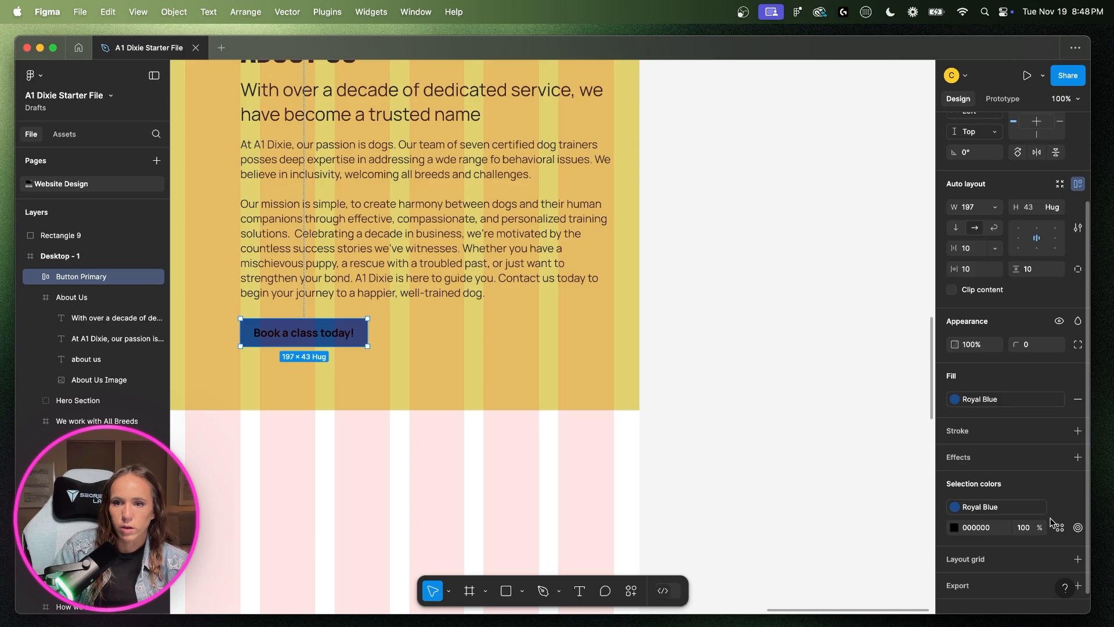
click(1059, 527)
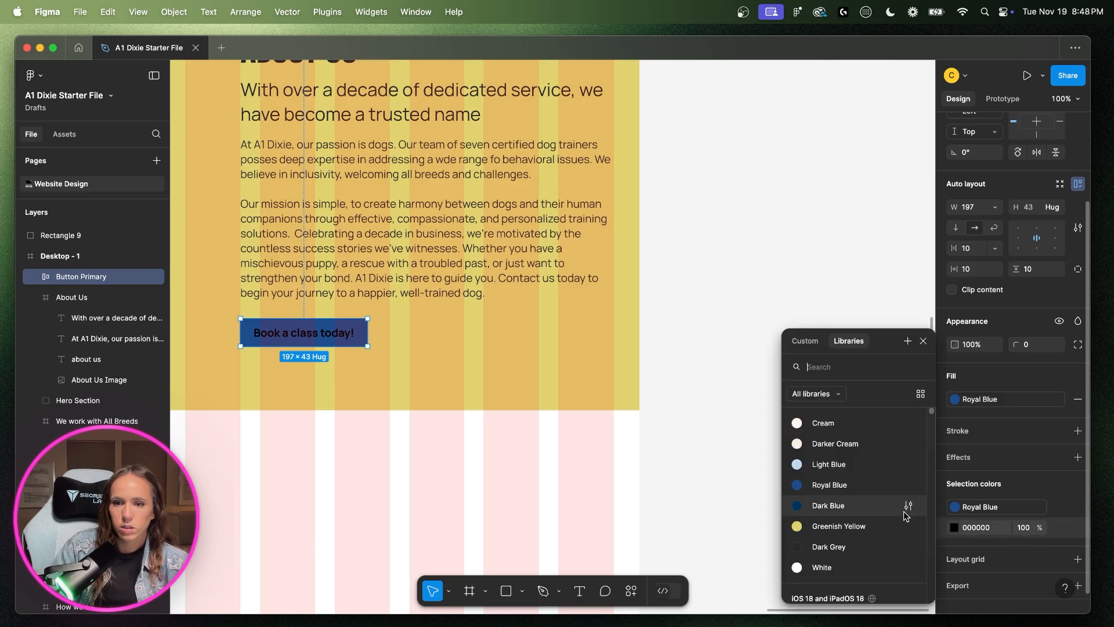
click(822, 423)
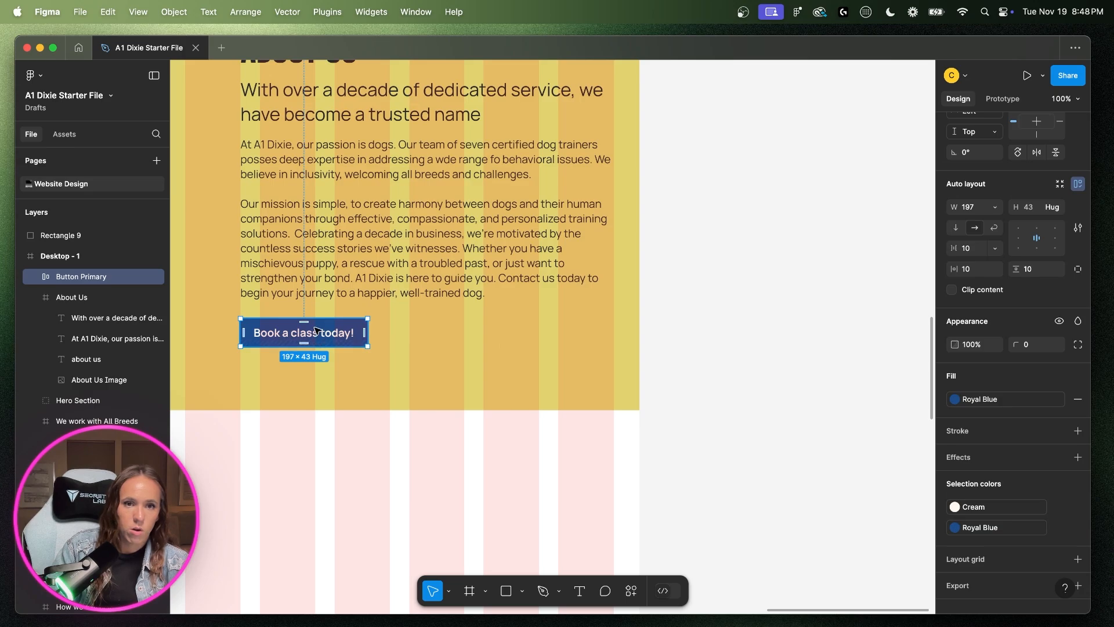
- Move the blue button's Button Primary layer into the About Us frame
scroll(354, 302, up, 4)
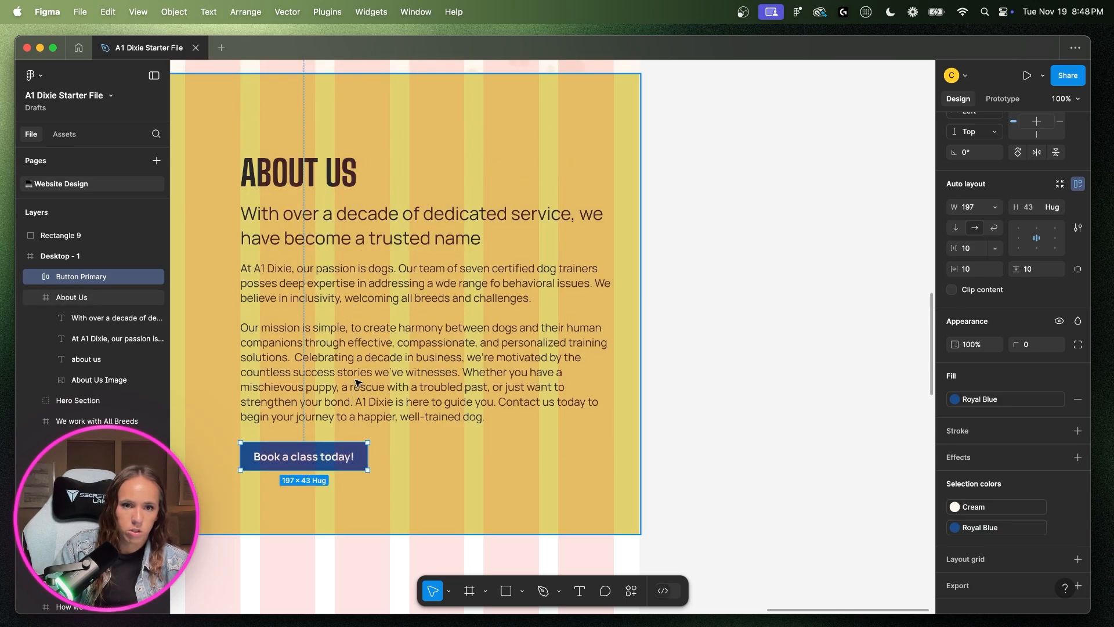
click(355, 385)
click(344, 400)
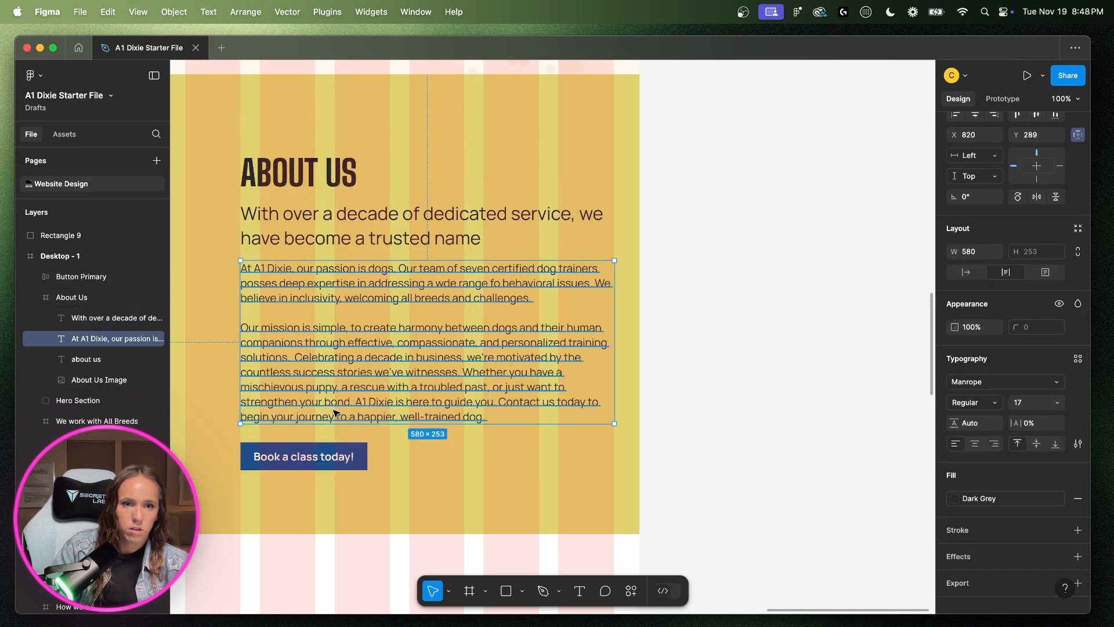
click(304, 456)
scroll(98, 406, down, 2)
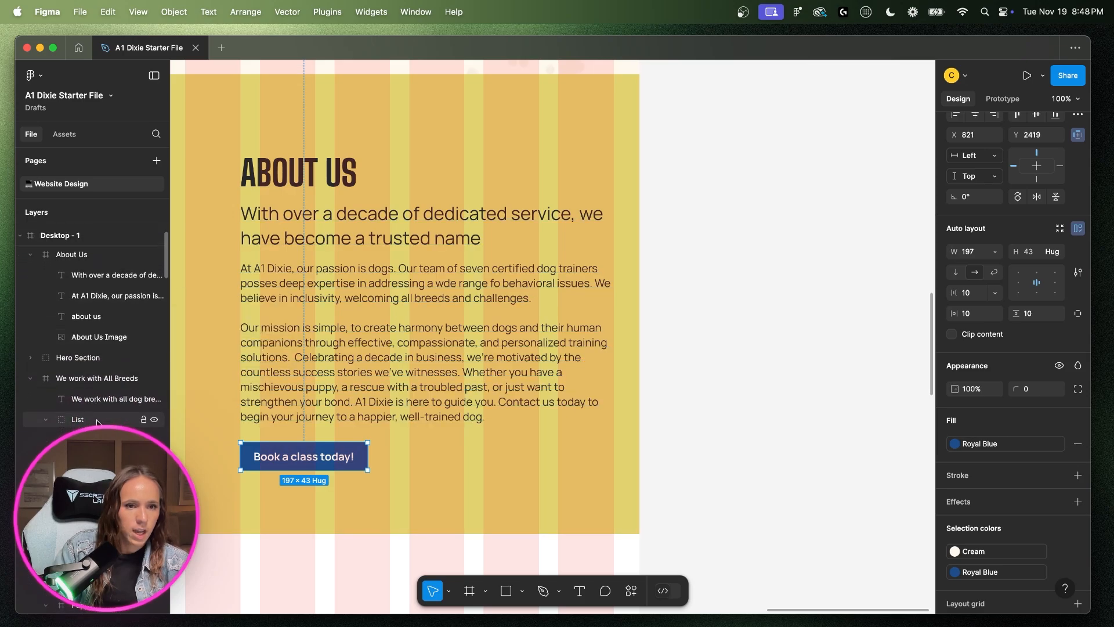
click(30, 378)
click(30, 398)
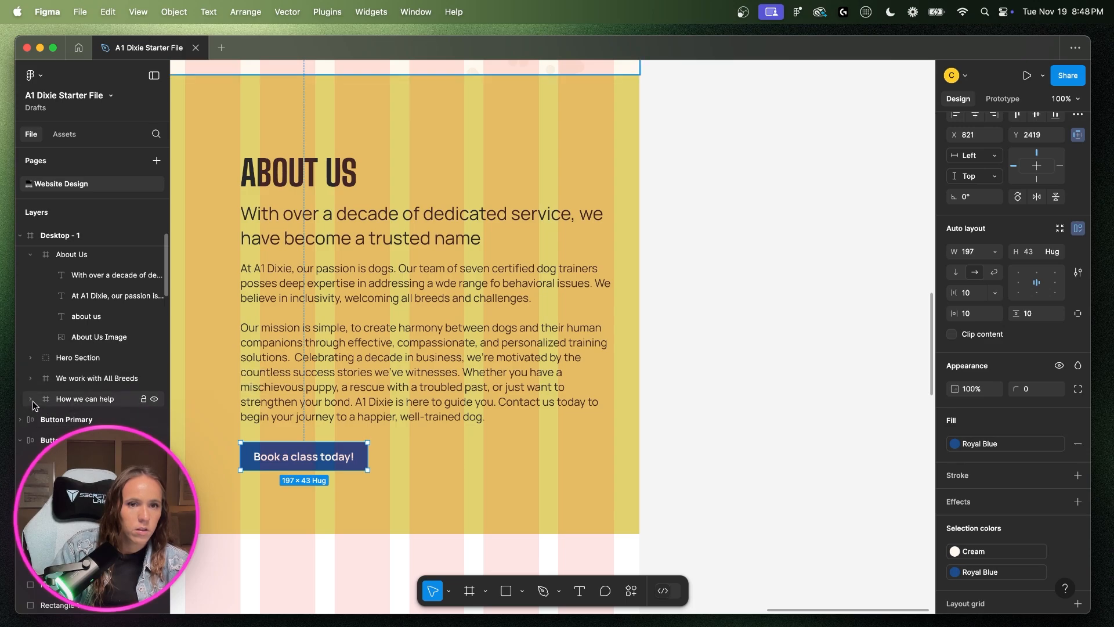
click(87, 400)
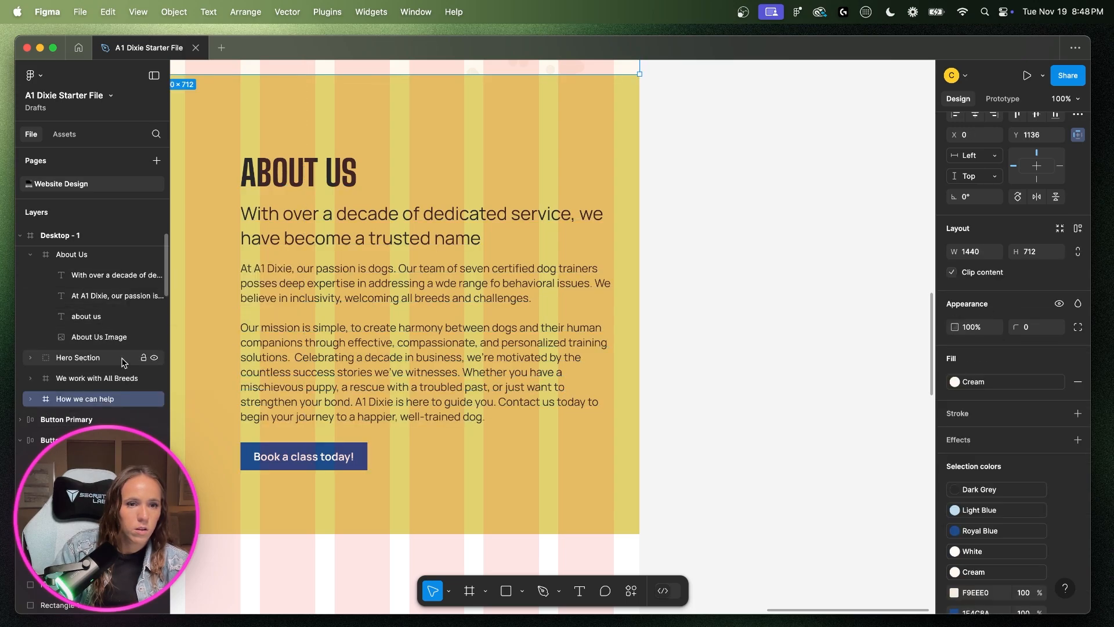
drag(66, 419, 81, 358)
- Reorder the About Us layers so the image comes first, followed by the "about us" heading above the text layers
click(95, 358)
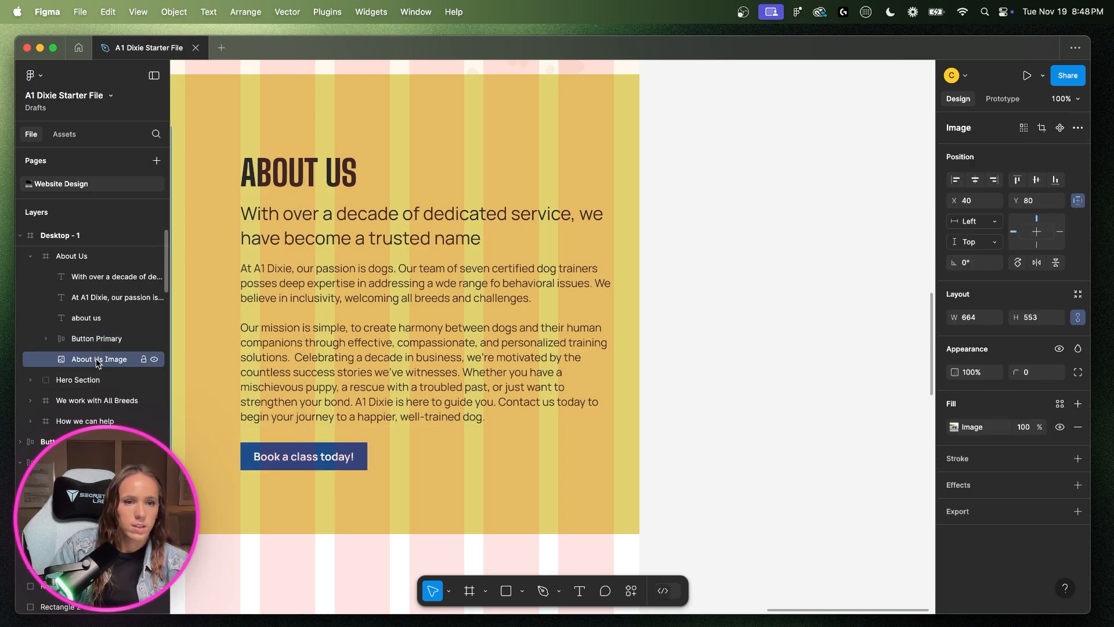
drag(85, 277, 86, 276)
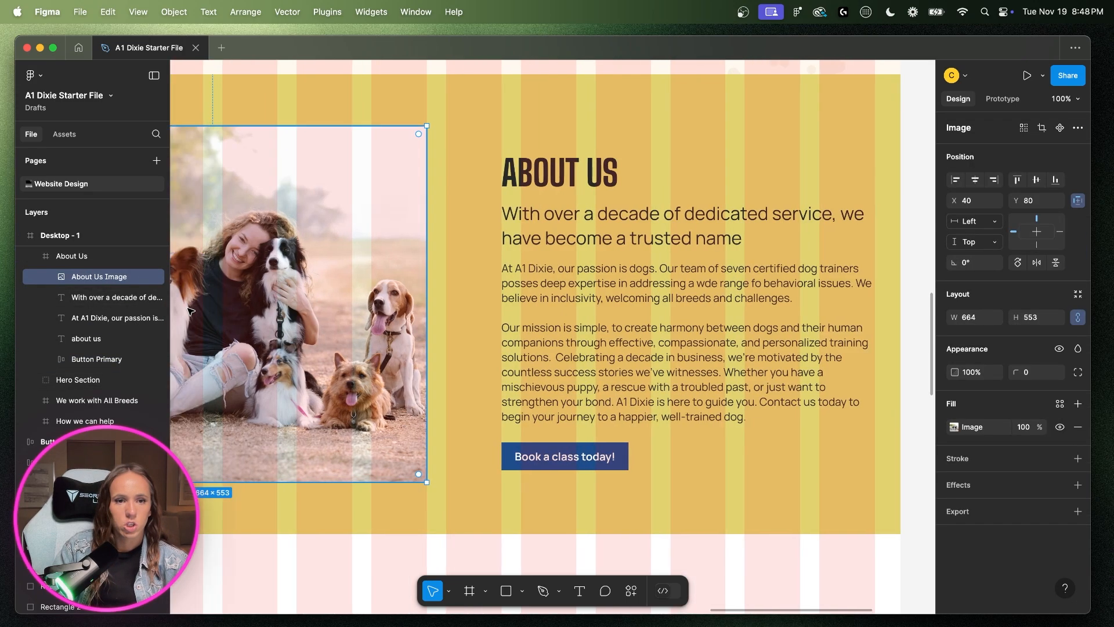
click(96, 300)
drag(87, 338, 87, 290)
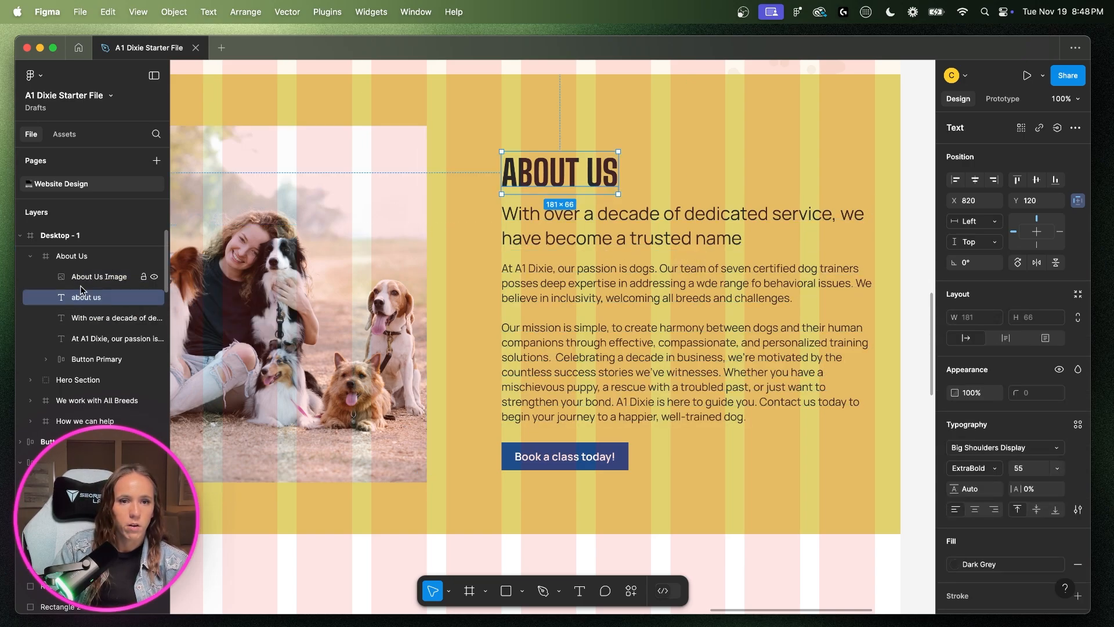
- Try to distribute the vertical spacing between the About Us heading, subheading, paragraph and button
shift+click(93, 359)
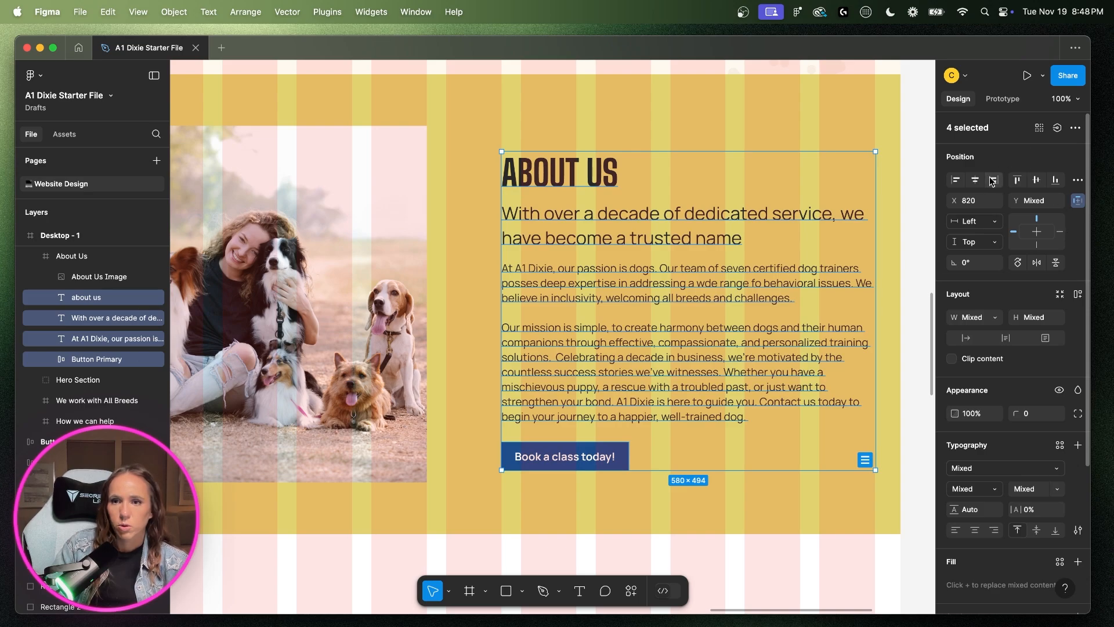
click(1072, 182)
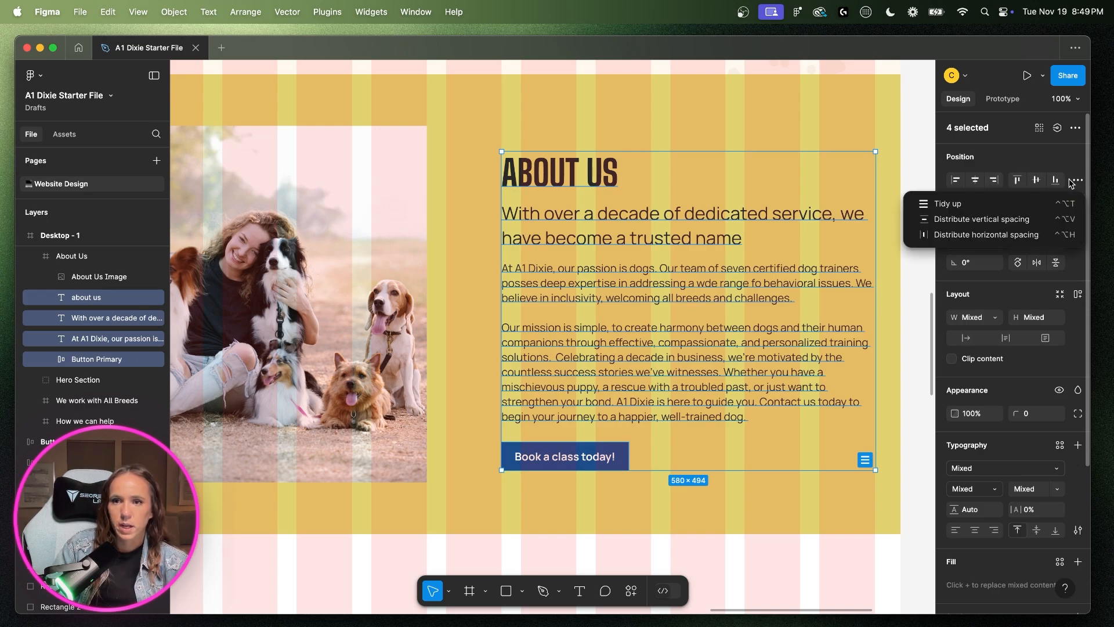
click(973, 220)
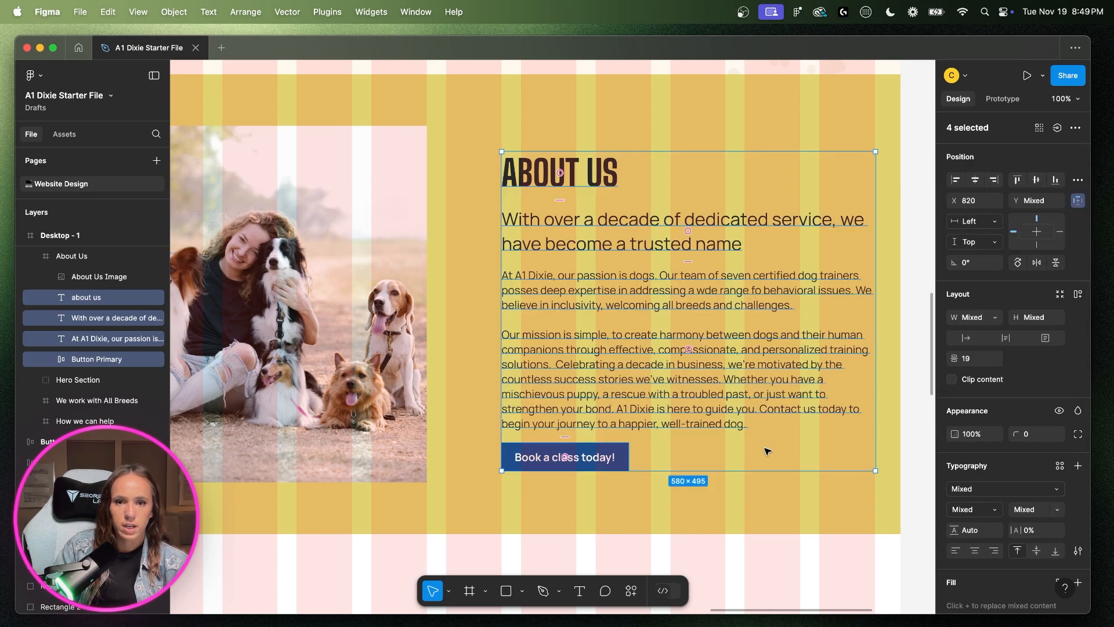
click(786, 519)
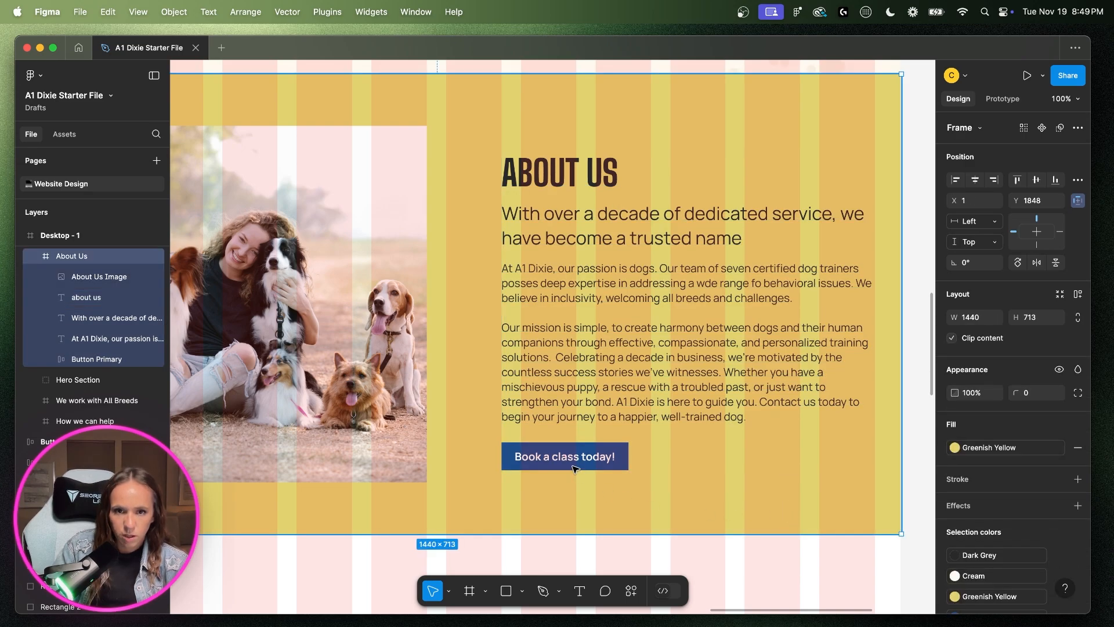
- Check the About Us text spacing, move the button up to Y 563 and hide the layout grids
click(580, 231)
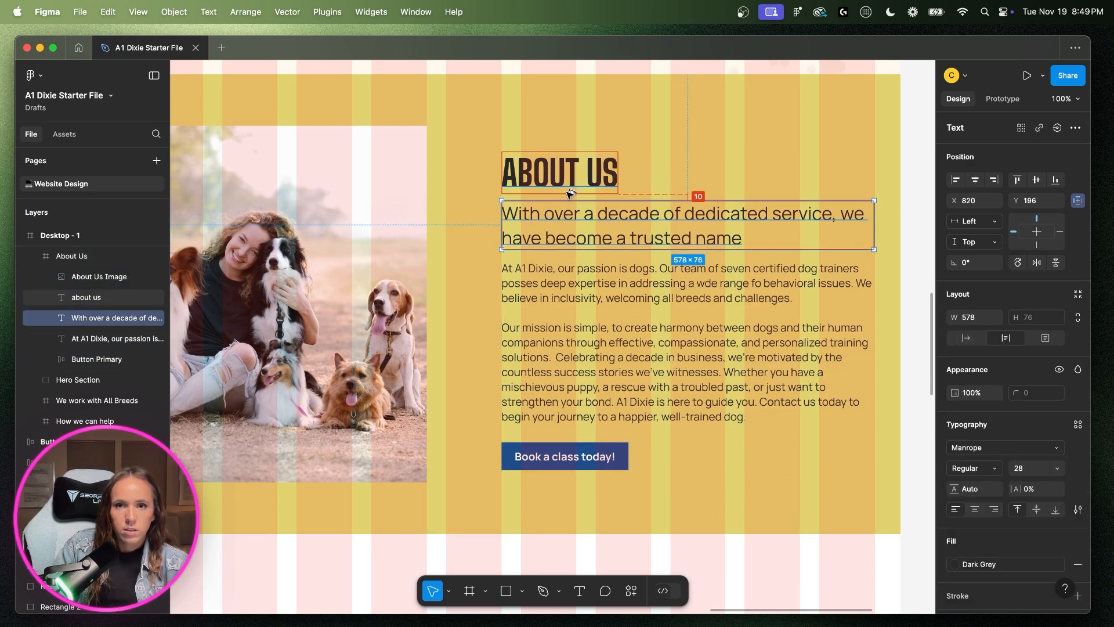
click(549, 461)
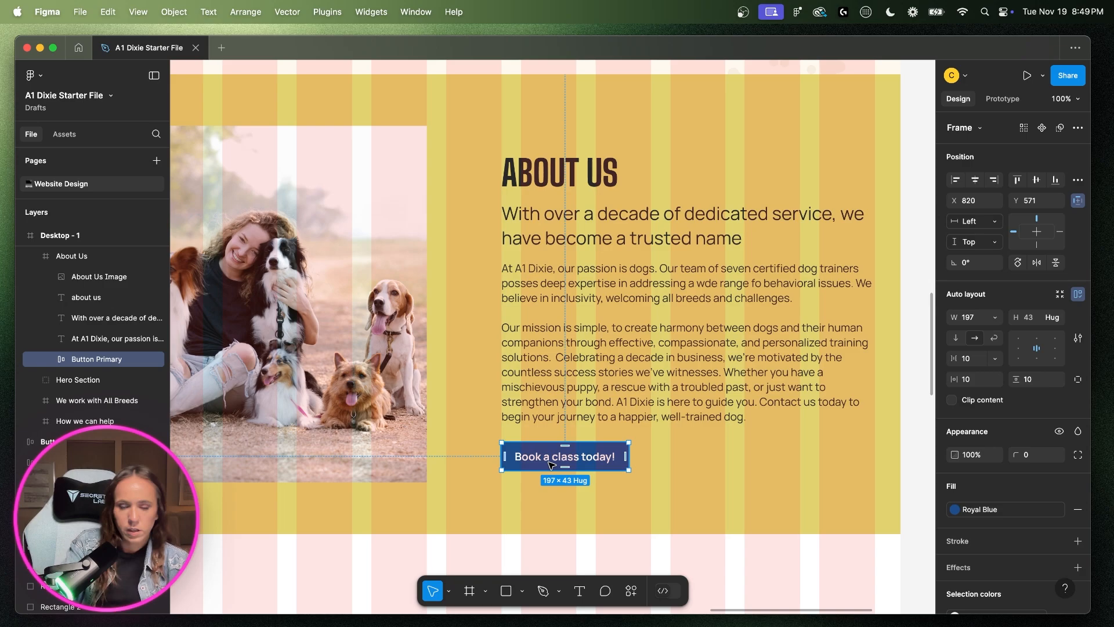
key(shift+Up)
key(Down)
key(Down)
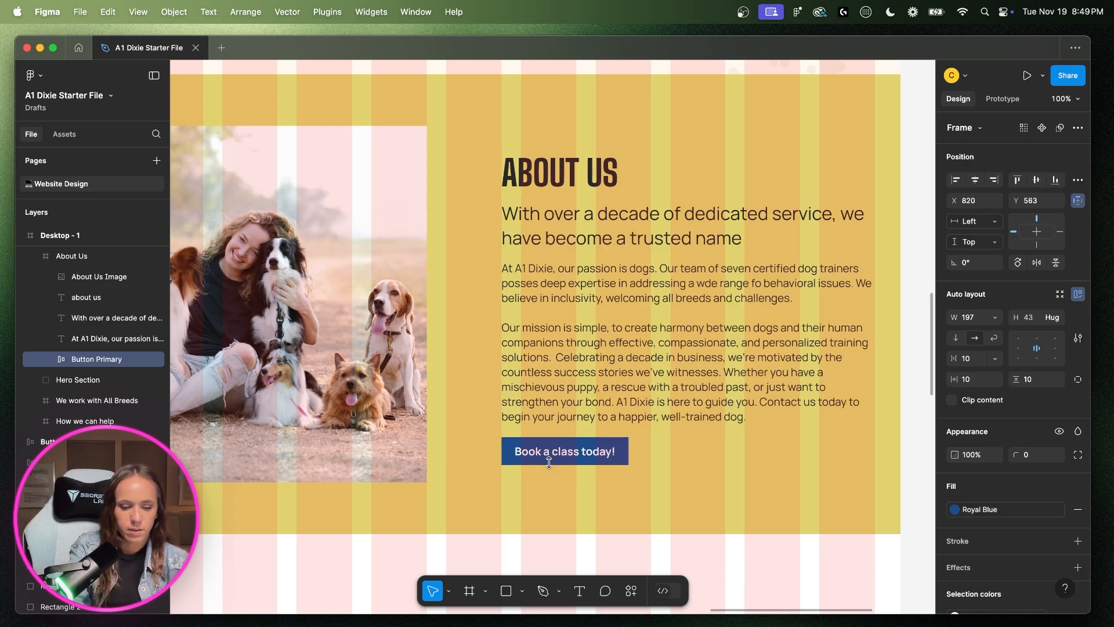
key(ctrl+g)
click(710, 504)
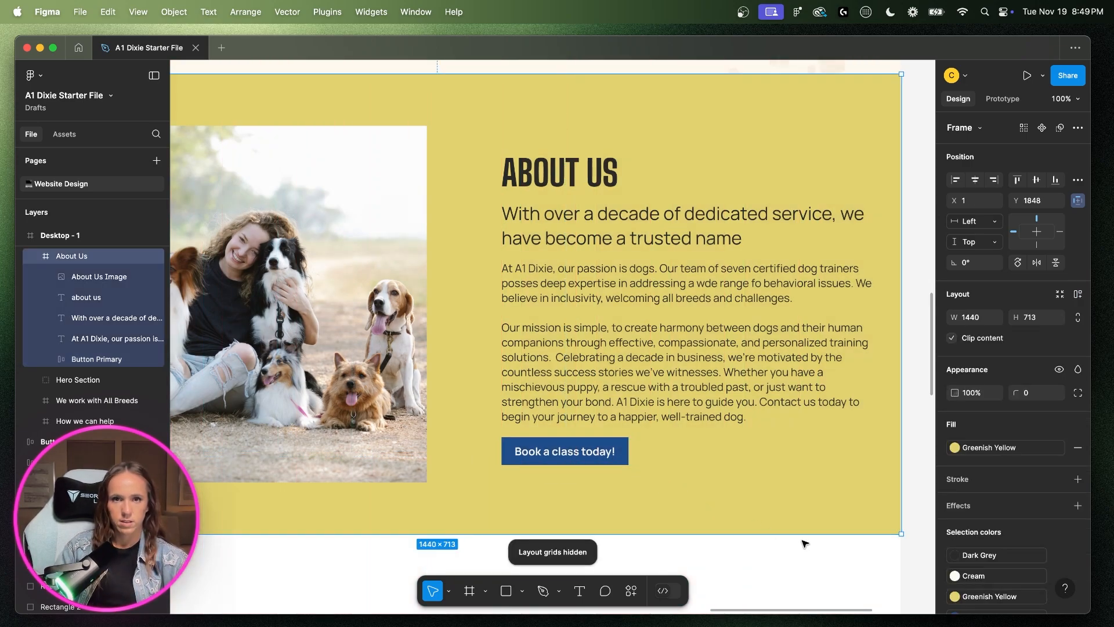
- Group the About Us heading, subheading, paragraph and button, and centre the group vertically within the About Us frame
click(575, 448)
shift+click(581, 329)
shift+click(566, 235)
shift+click(557, 175)
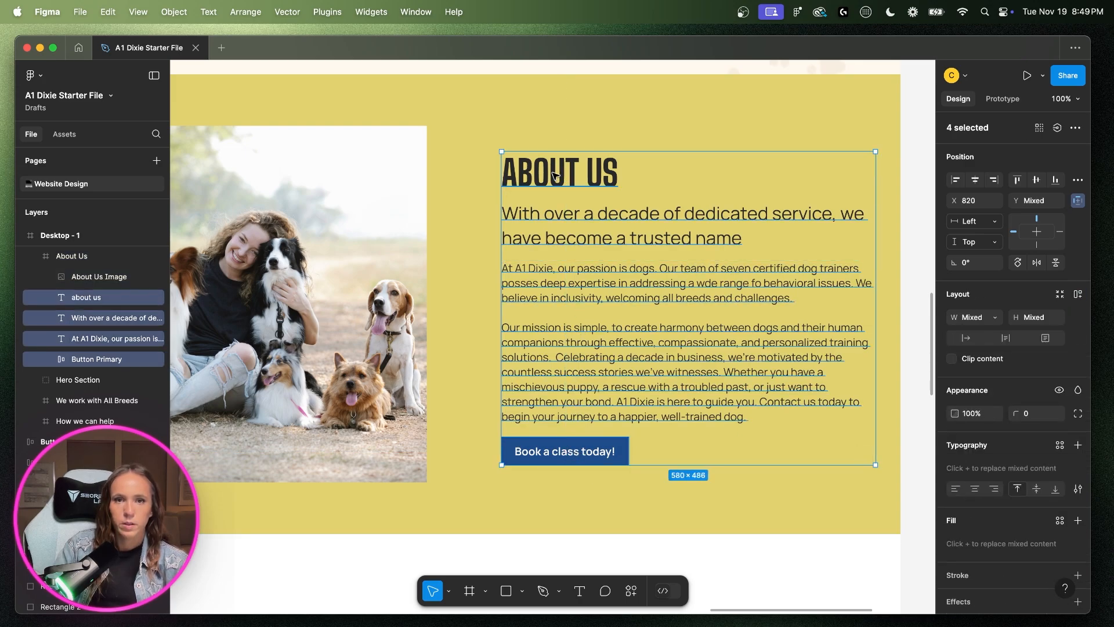
key(cmd+g)
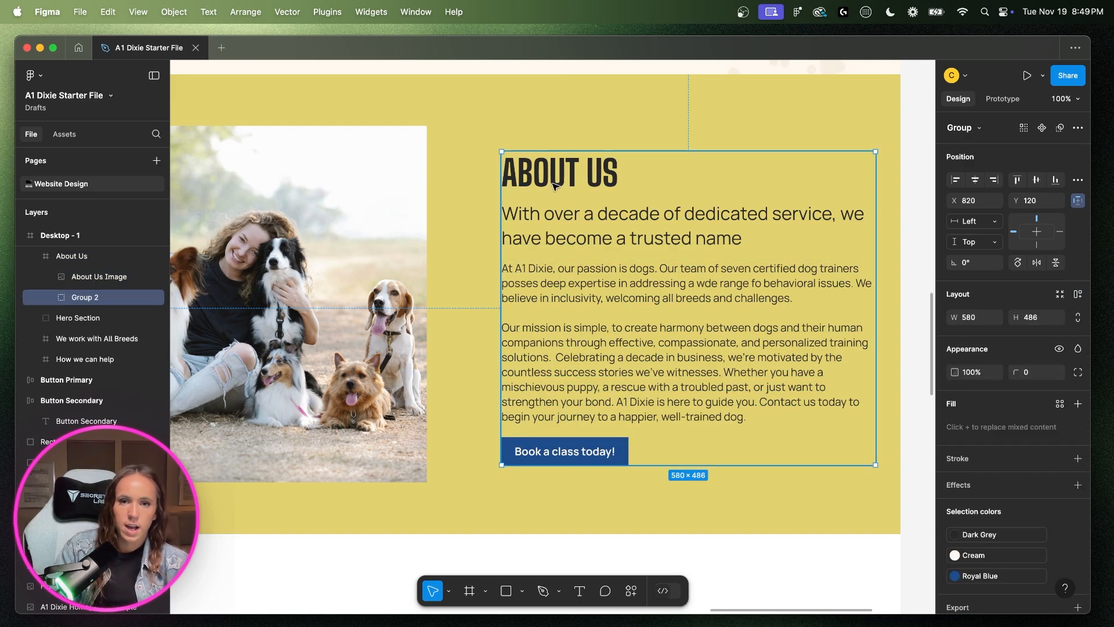
click(1037, 181)
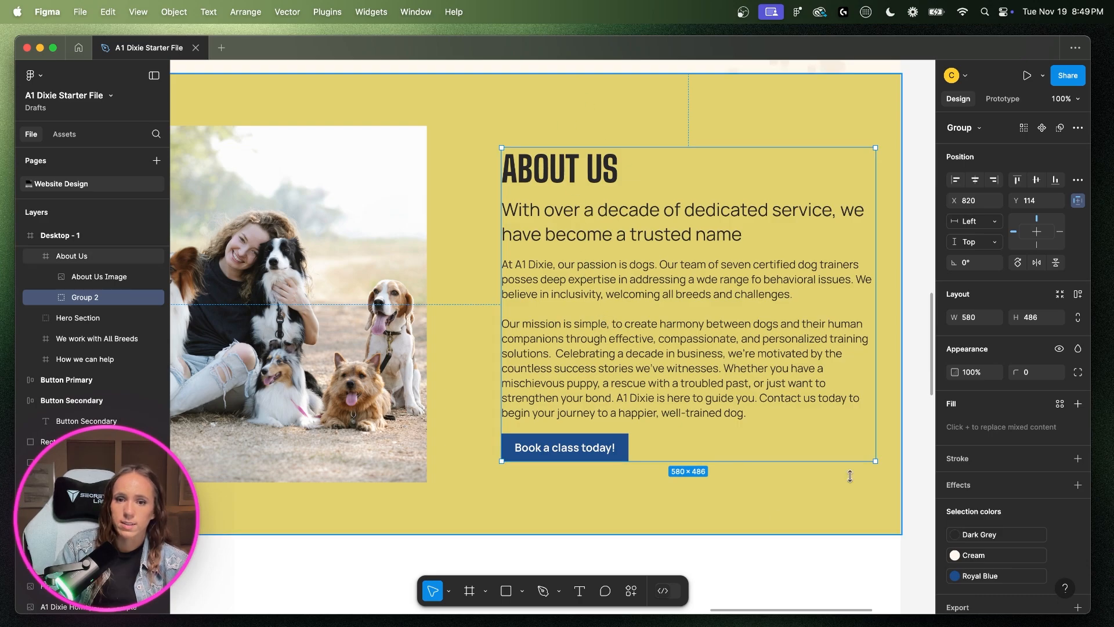
key(super+minus)
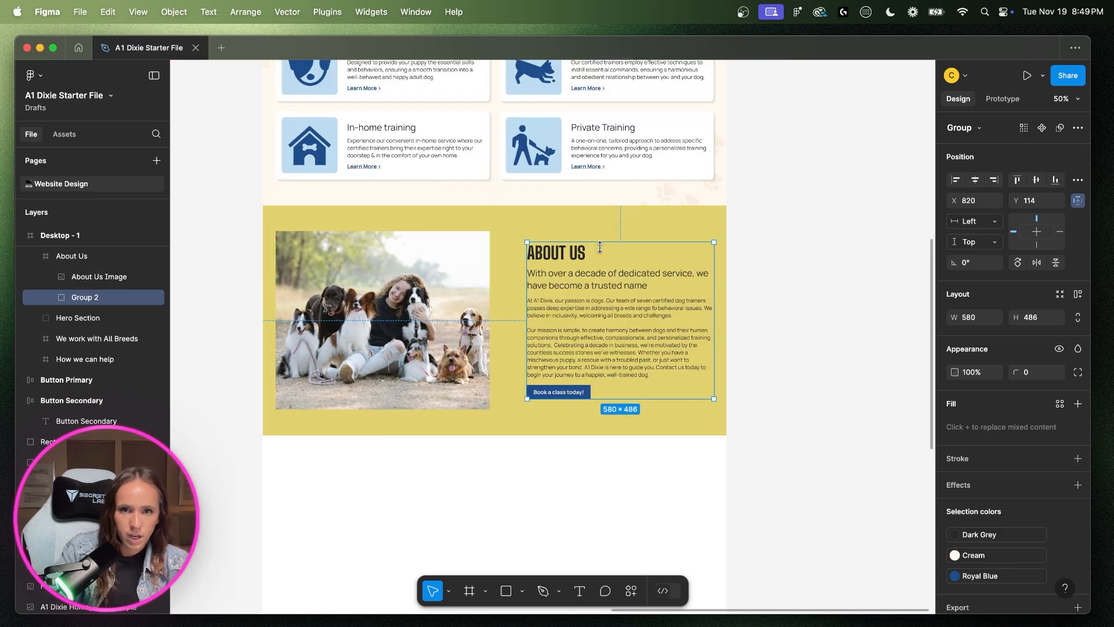
- Compare the About Us section's layout with the same section in the reference homepage design
click(748, 301)
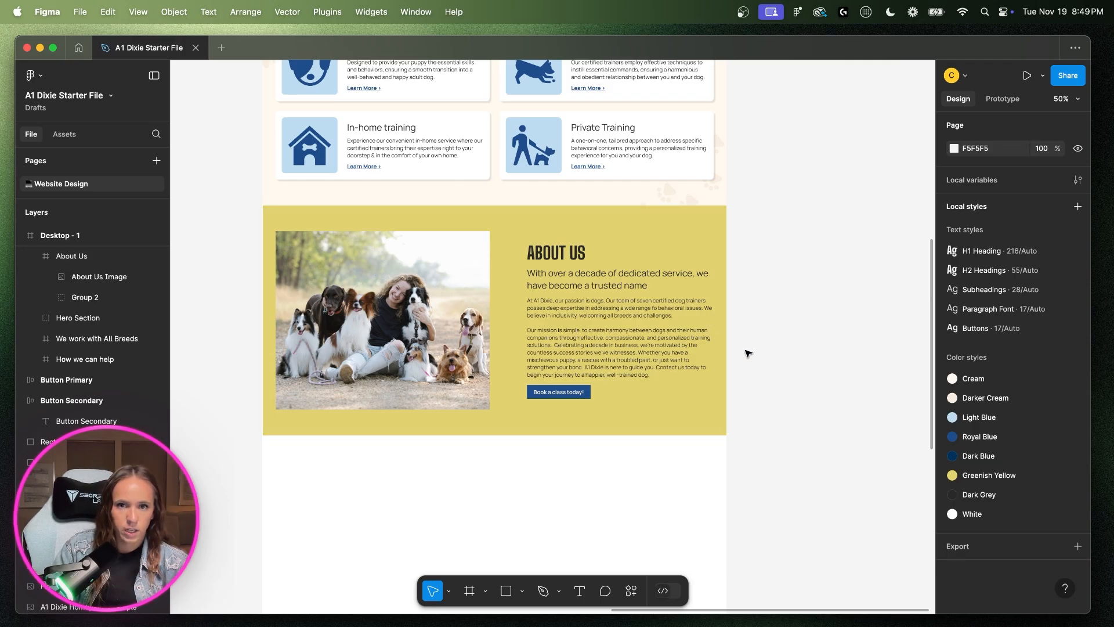
scroll(748, 353, left, 20)
scroll(749, 353, right, 2)
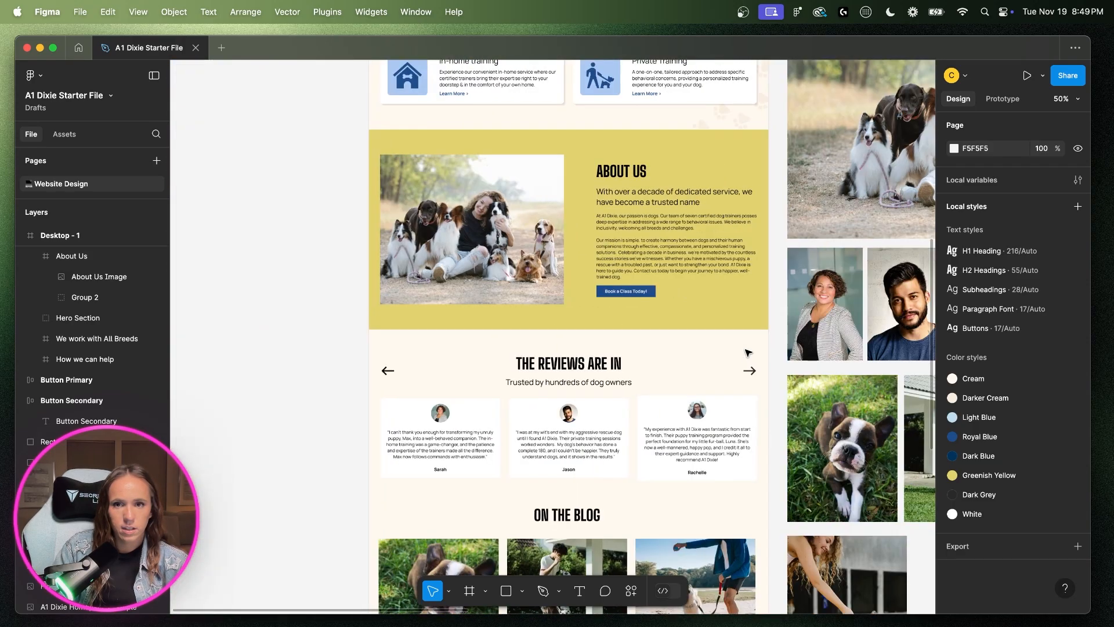
scroll(640, 362, right, 17)
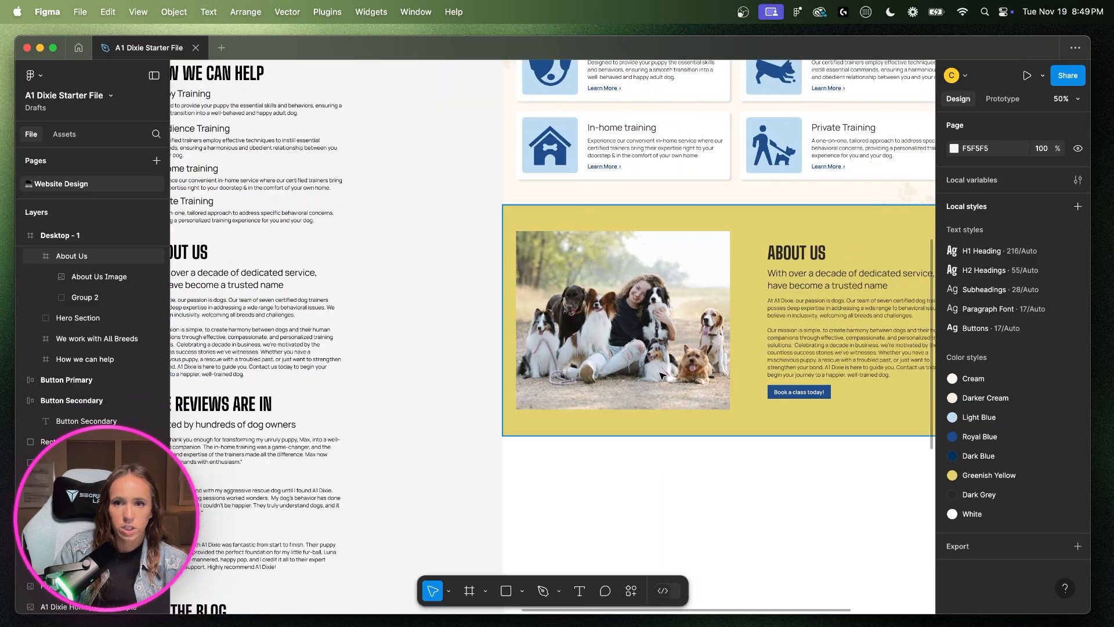
click(756, 427)
scroll(756, 464, right, 5)
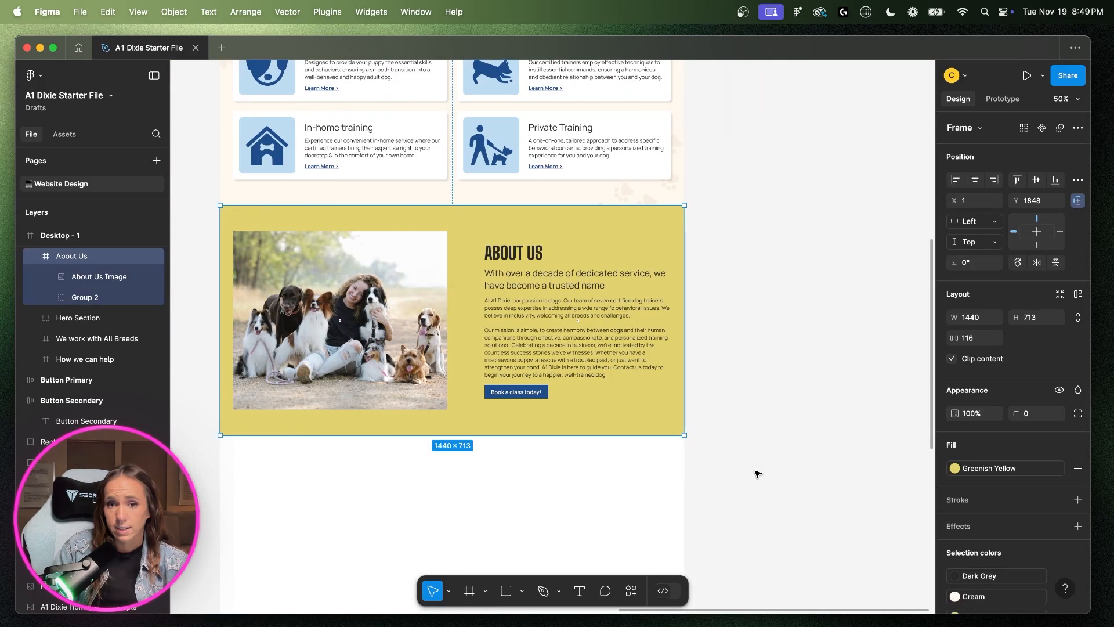
scroll(756, 474, left, 3)
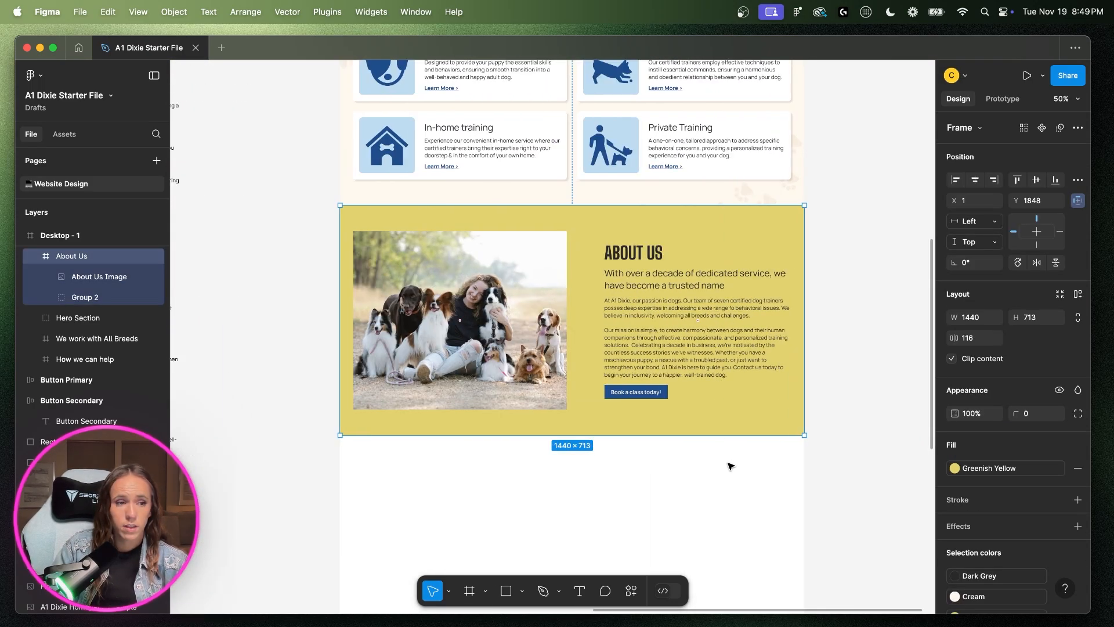
scroll(719, 464, left, 2)
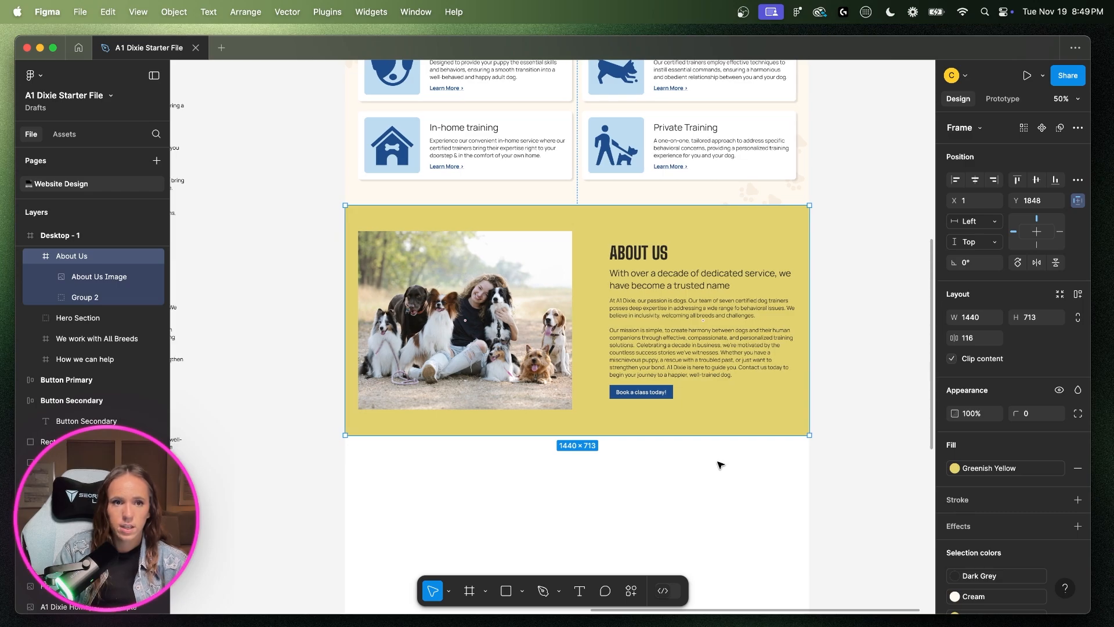
- Rename the About Us text-and-button group as "Text" and collapse the About Us frame's layers
click(93, 302)
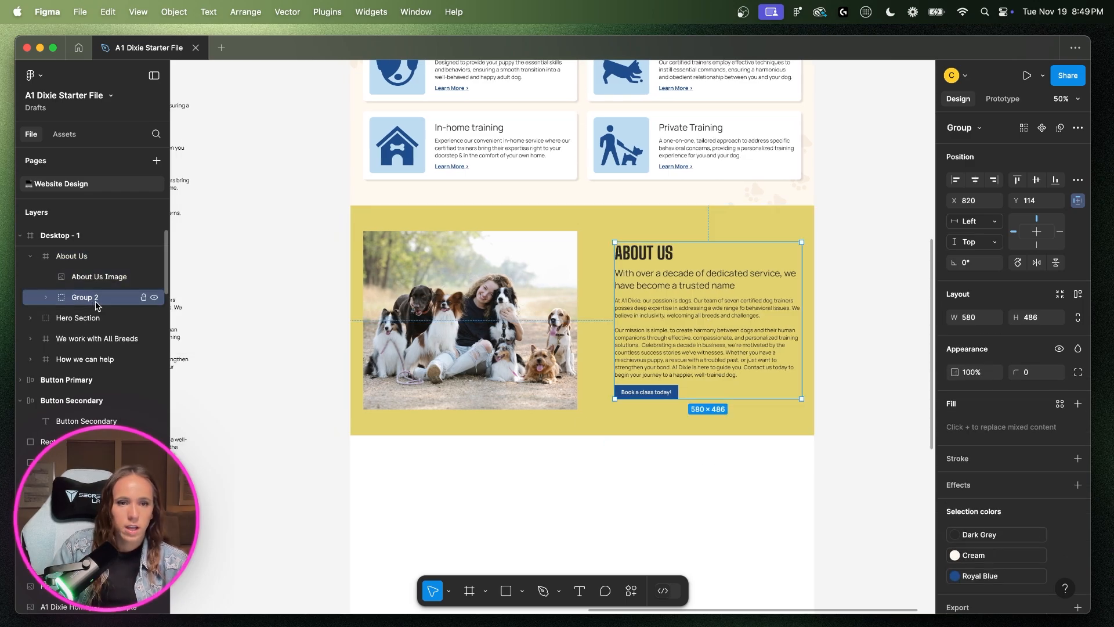
right_click(88, 301)
click(116, 342)
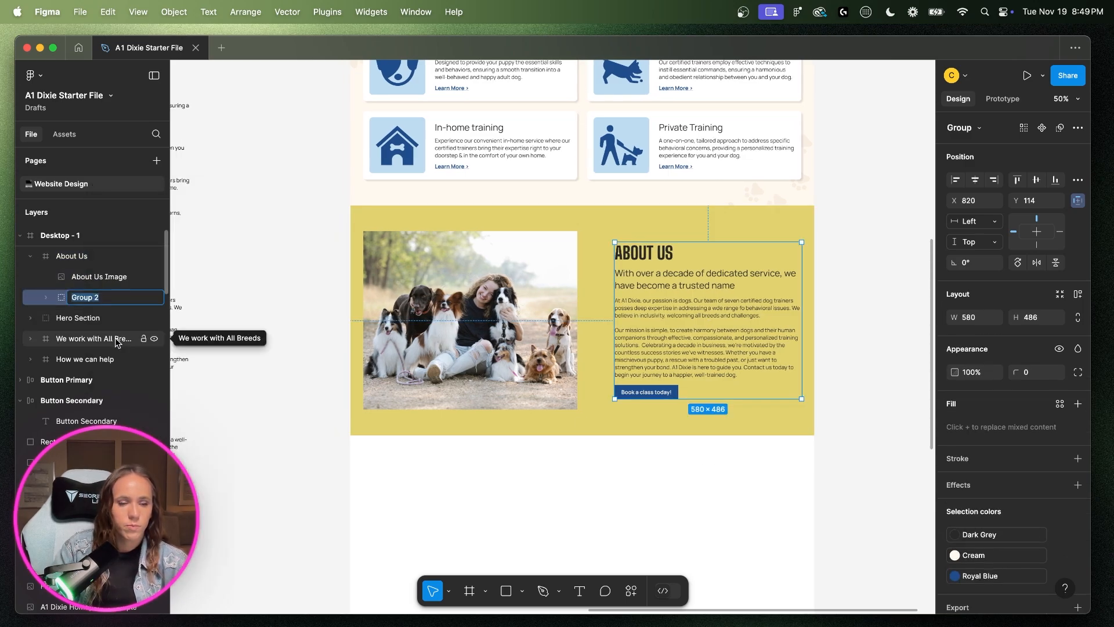
text(Text)
key(Return)
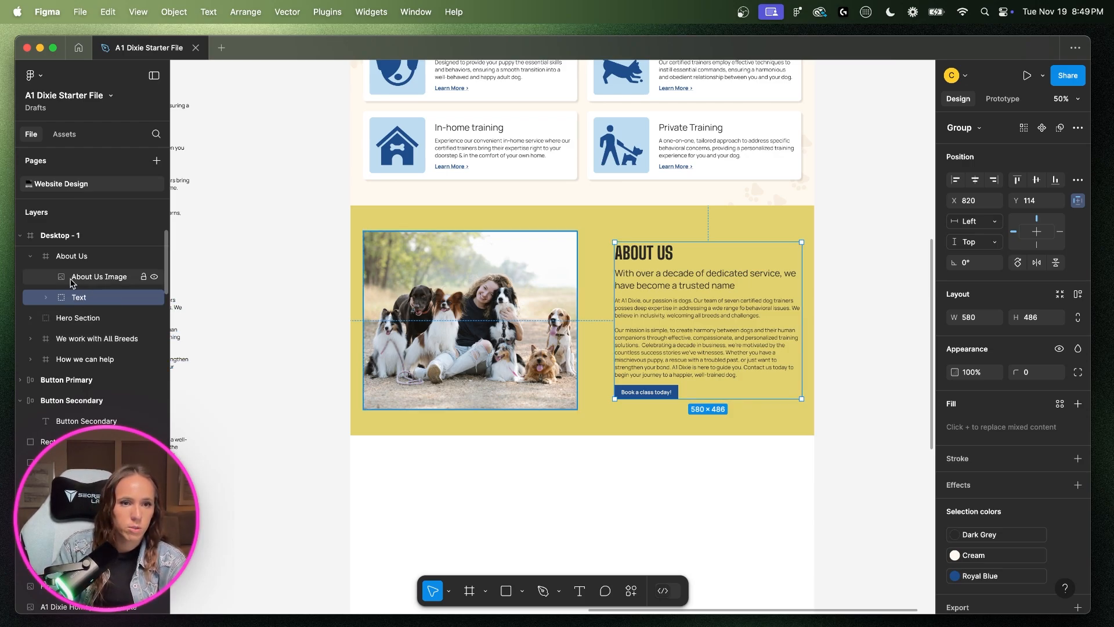
click(30, 256)
- Move the Hero Section, We work with All Breeds and How we can help layers above the About Us layer
scroll(57, 327, up, 1)
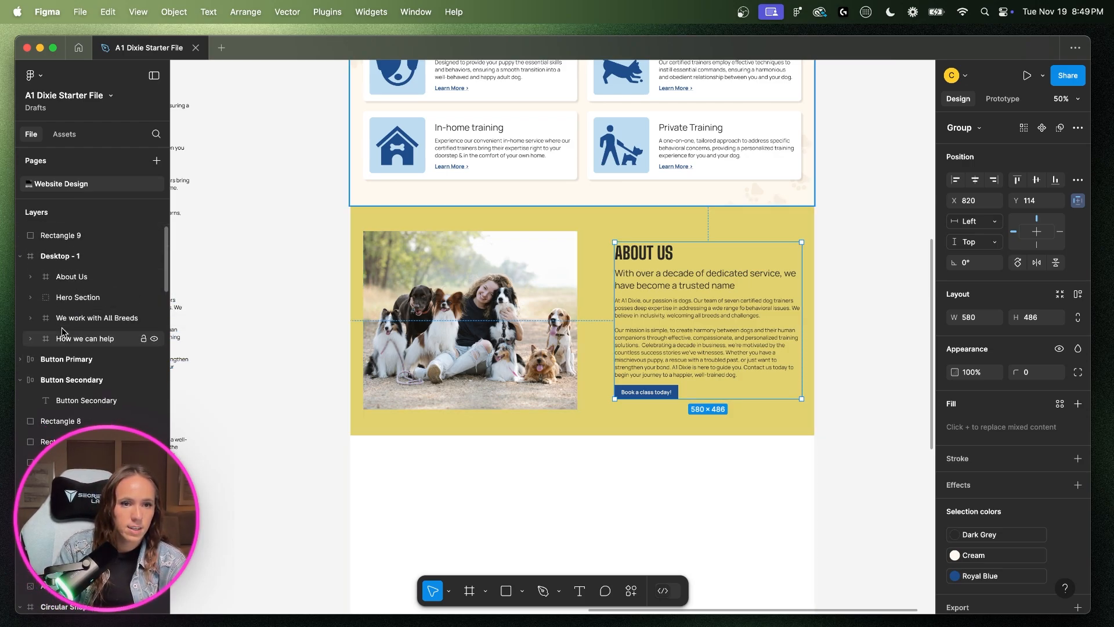
click(73, 295)
shift+click(89, 336)
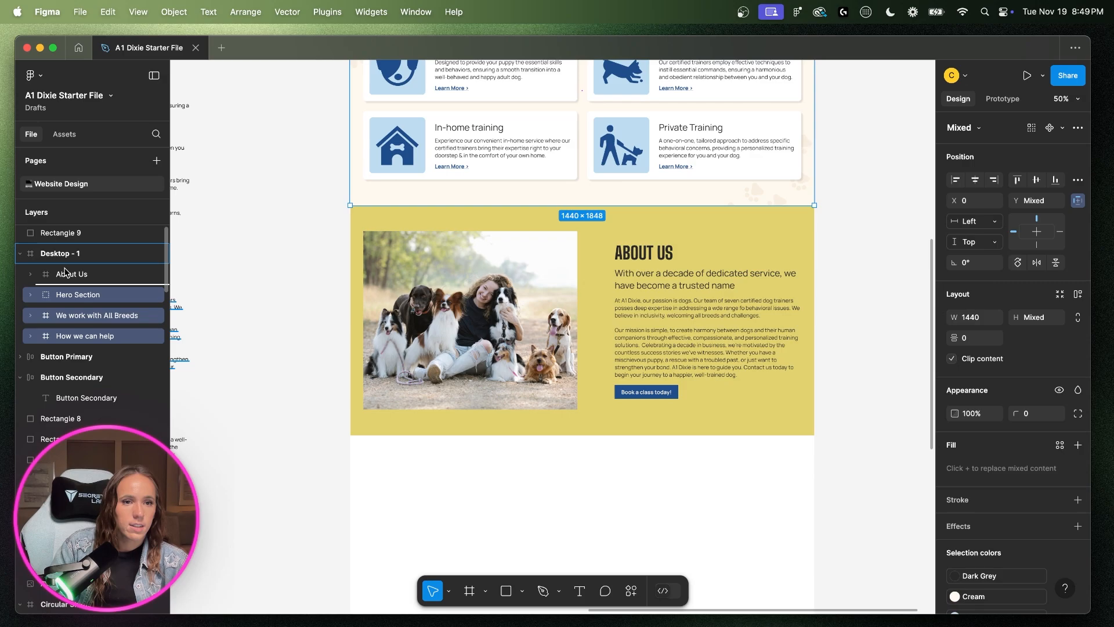
drag(89, 336, 91, 316)
click(73, 338)
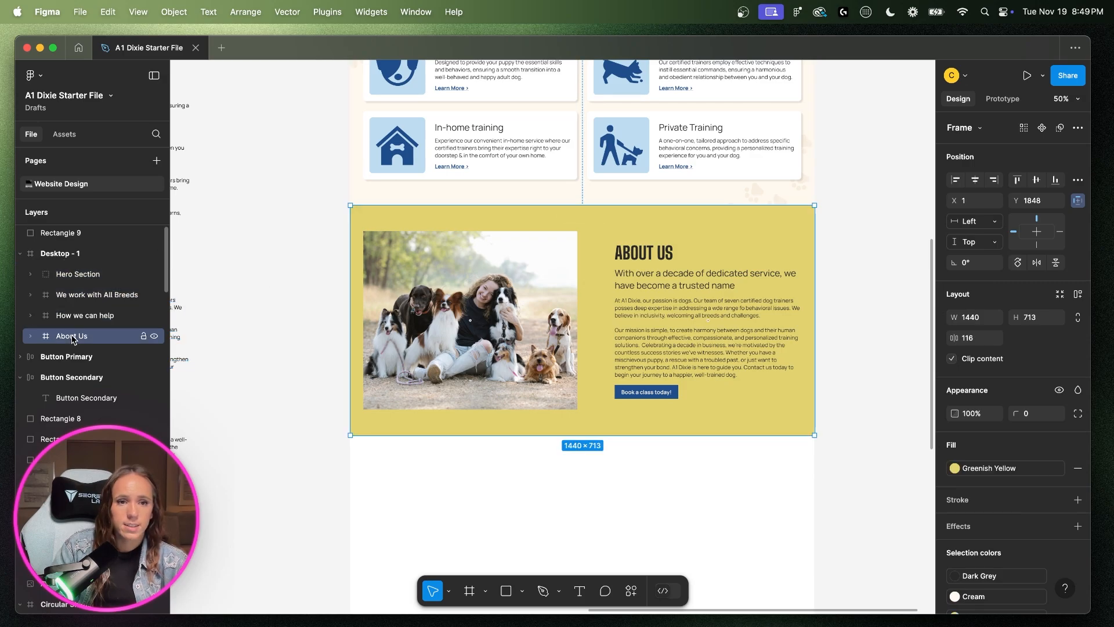
- Rename the "Desktop - 1" frame as "Desktop"
scroll(394, 483, left, 3)
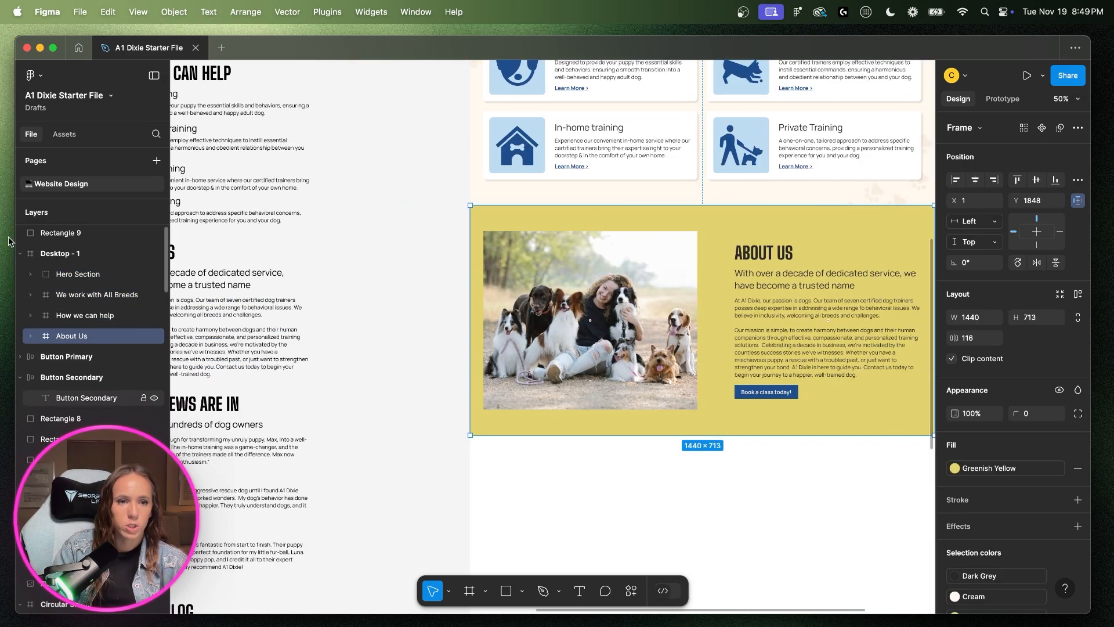
right_click(82, 264)
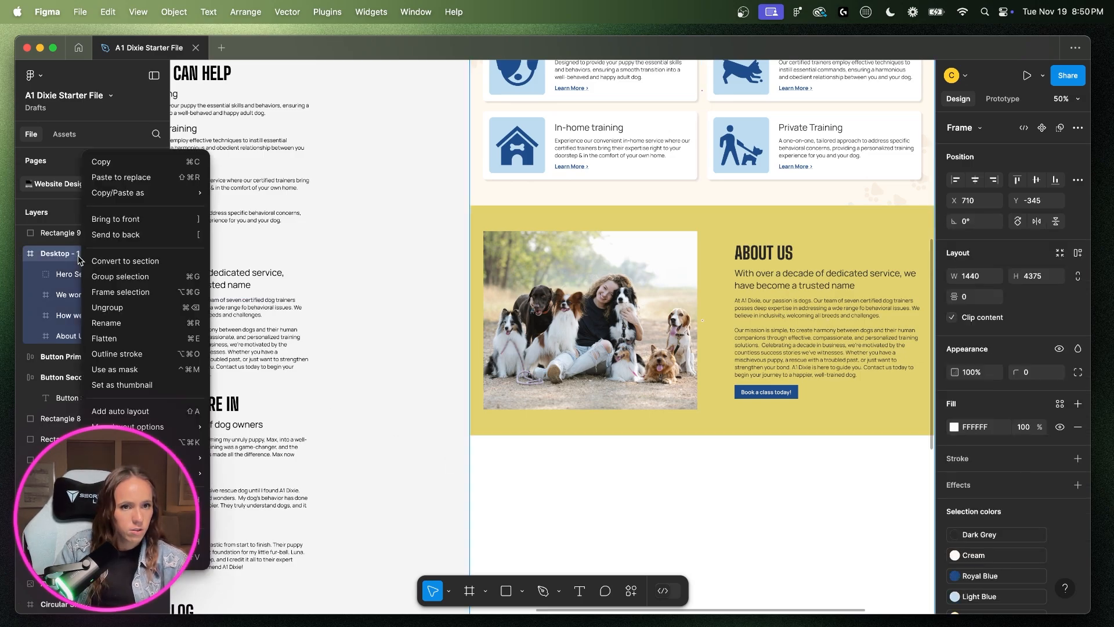
click(121, 325)
key(Right)
key(BackSpace)
key(Return)
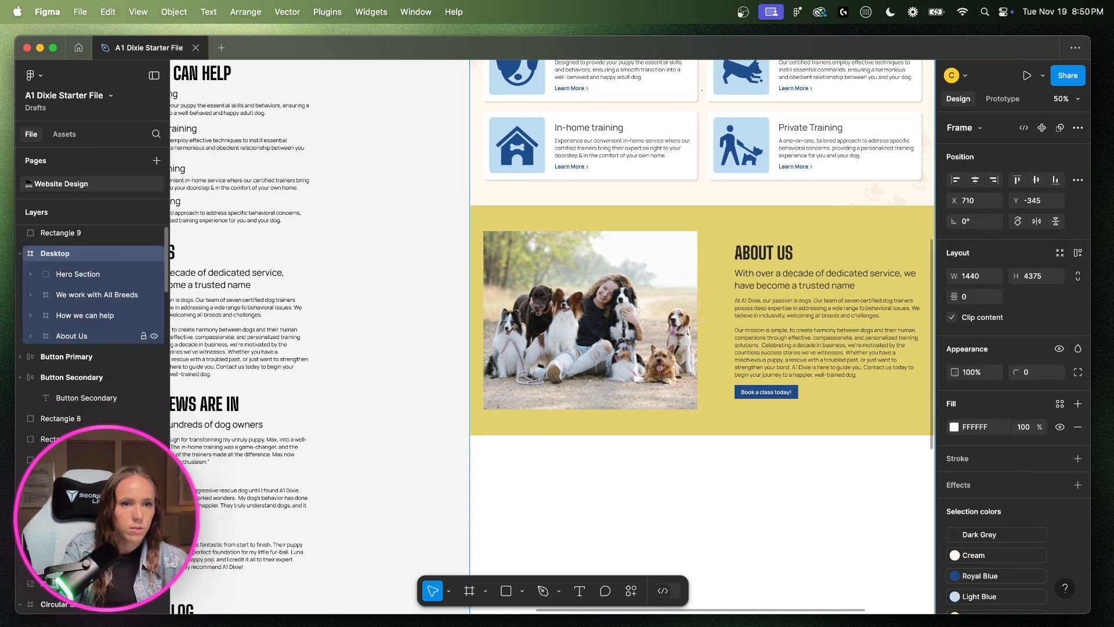
- Examine the reviews and blog sections in the reference homepage design
scroll(583, 441, left, 15)
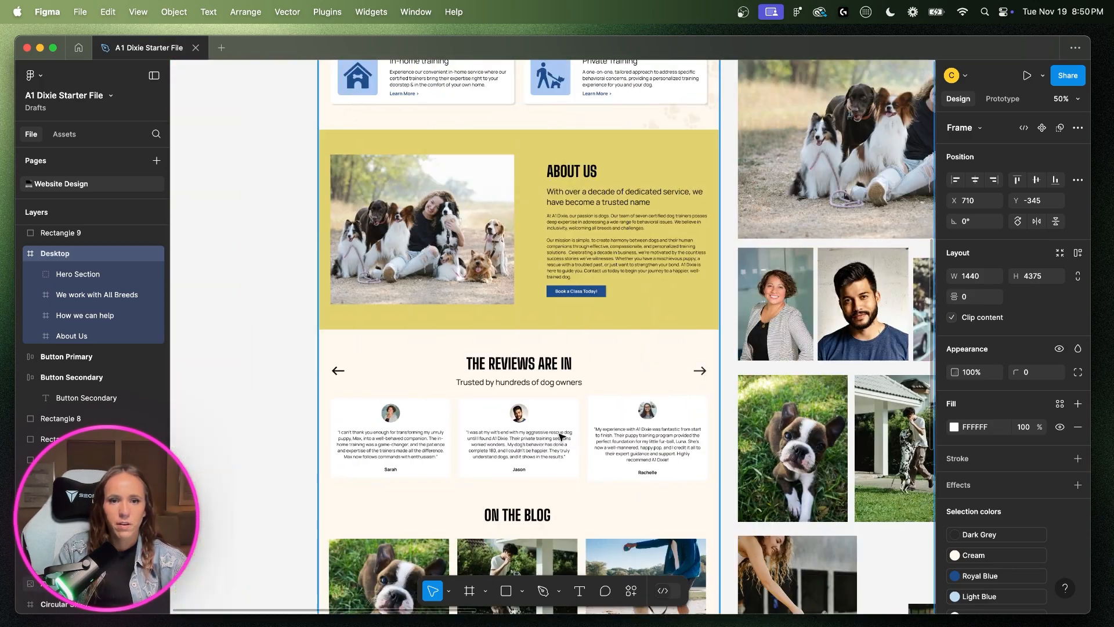
click(488, 395)
scroll(488, 395, down, 3)
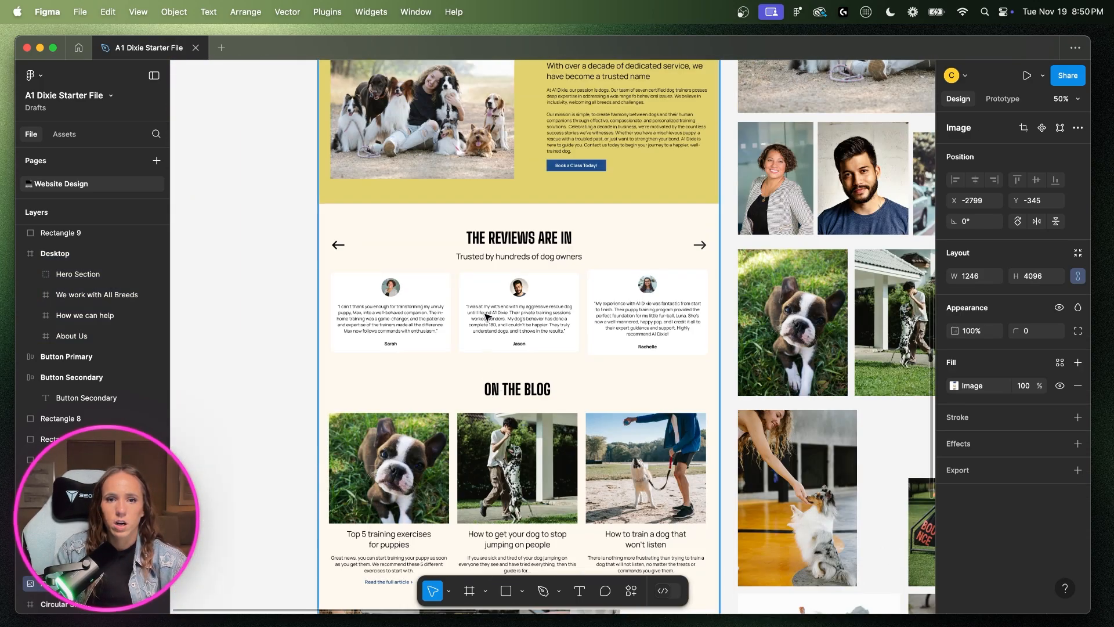
scroll(480, 292, down, 3)
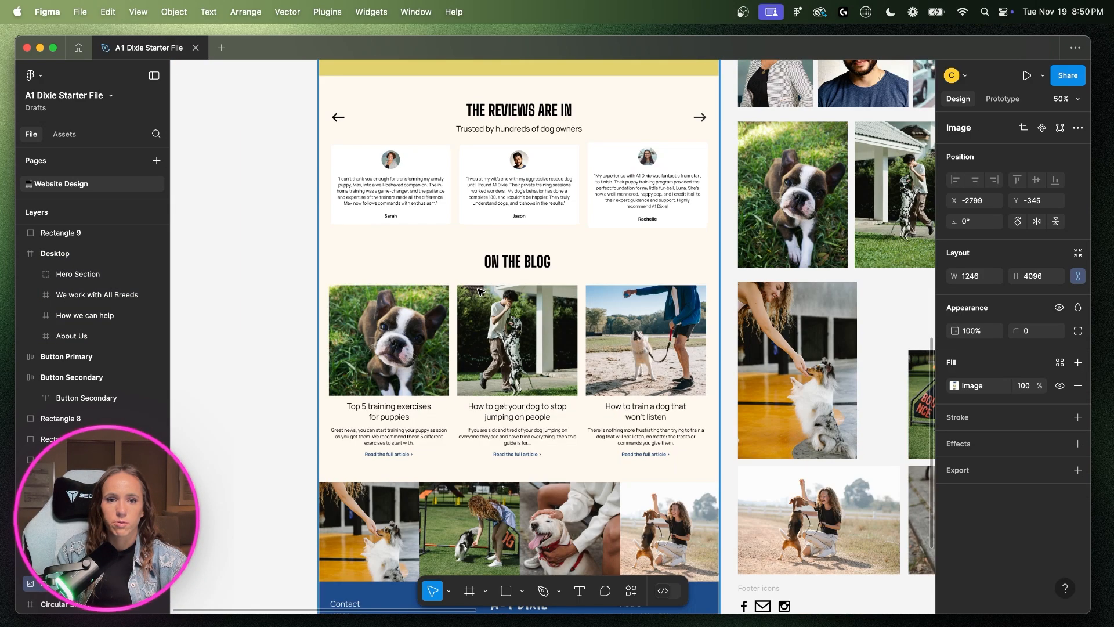
scroll(482, 279, up, 3)
scroll(488, 231, down, 2)
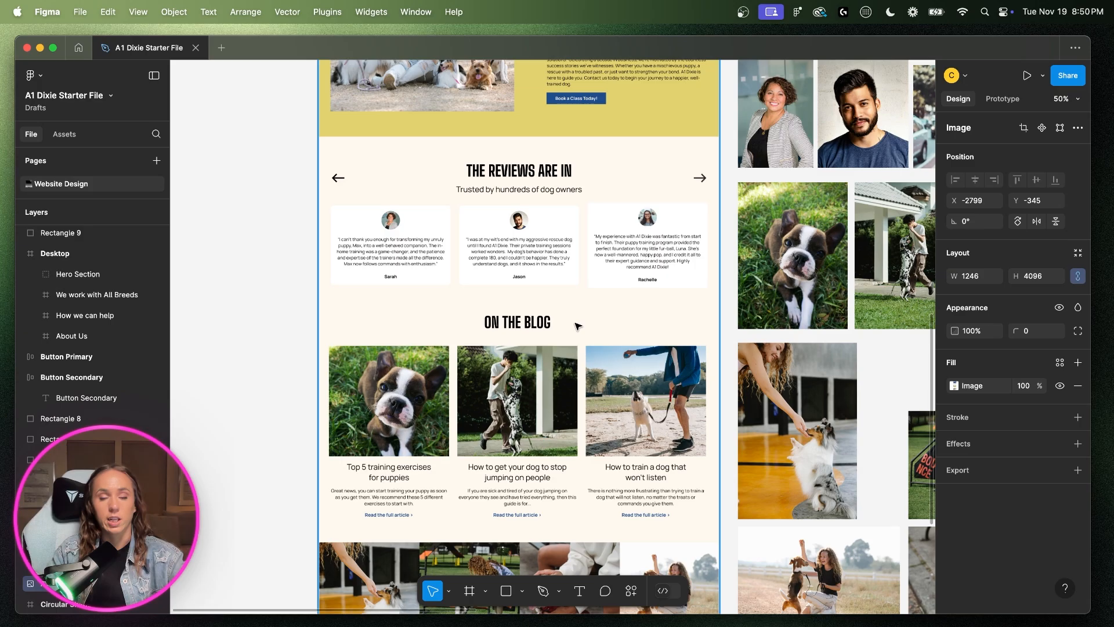
scroll(578, 326, right, 20)
click(651, 327)
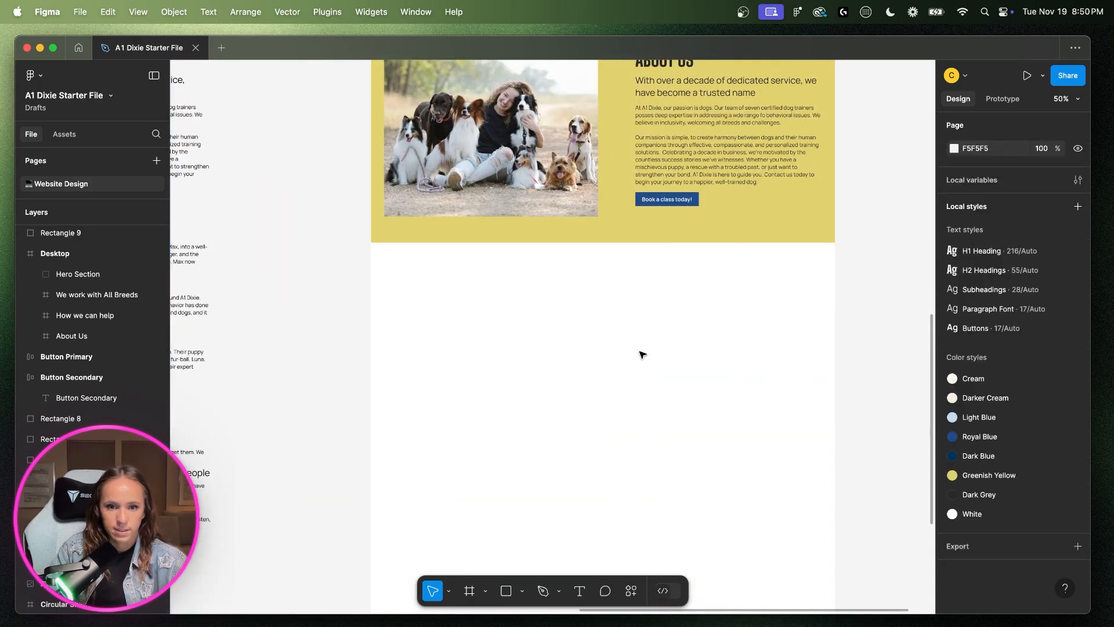
- Draw a frame about 1440 × 952 directly beneath the About Us section
click(469, 590)
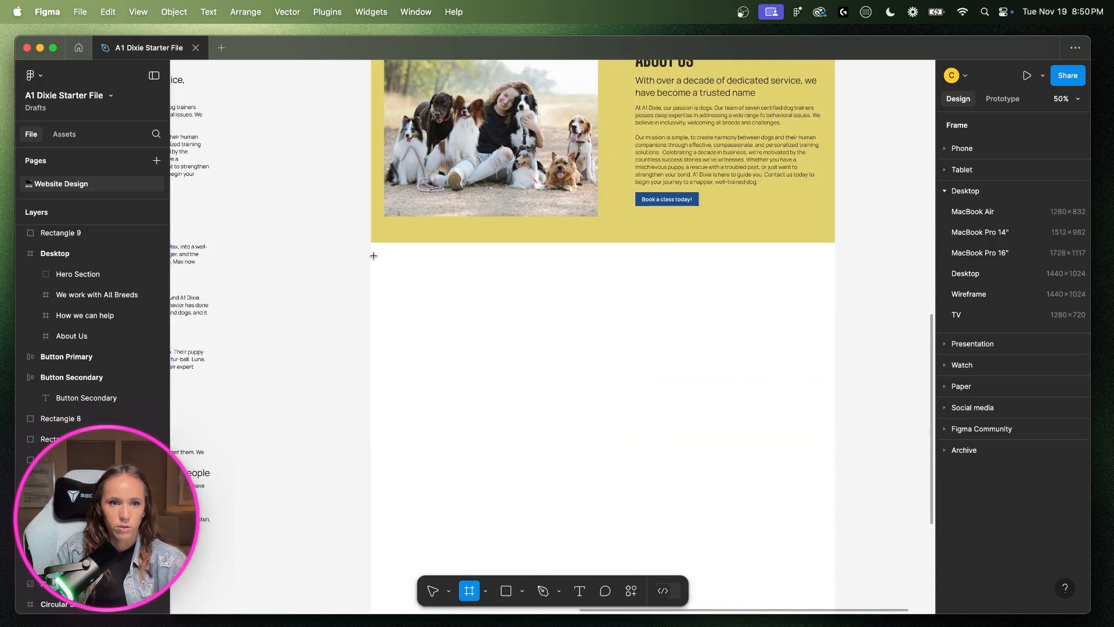
drag(373, 255, 835, 548)
scroll(643, 443, down, 3)
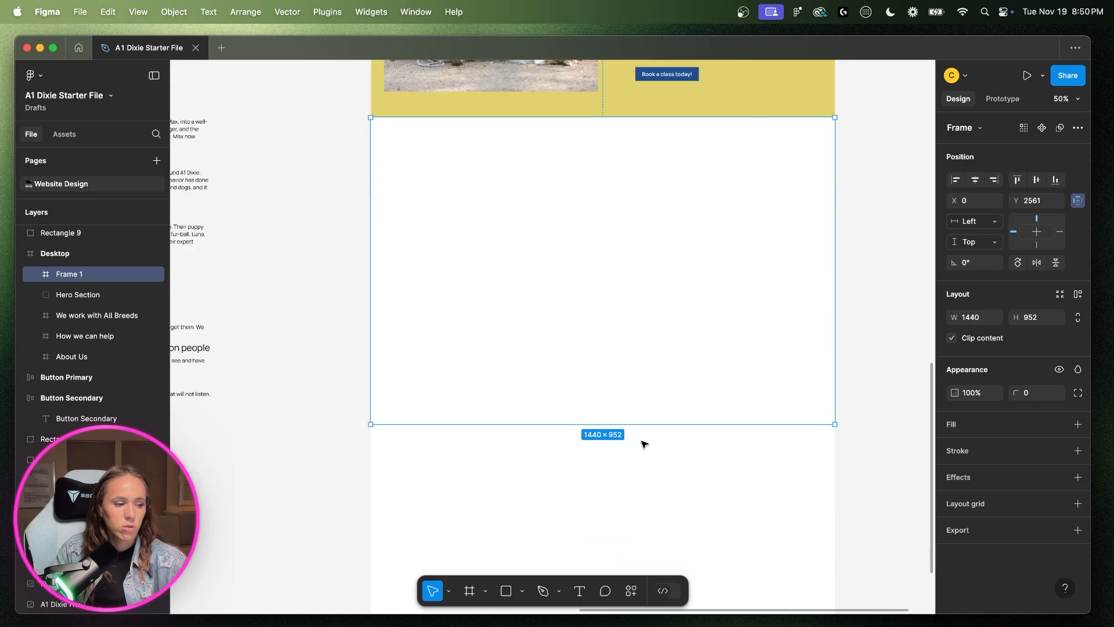
- Set the new frame's Y position to 1450 and fill it with the Cream colour style
click(1040, 203)
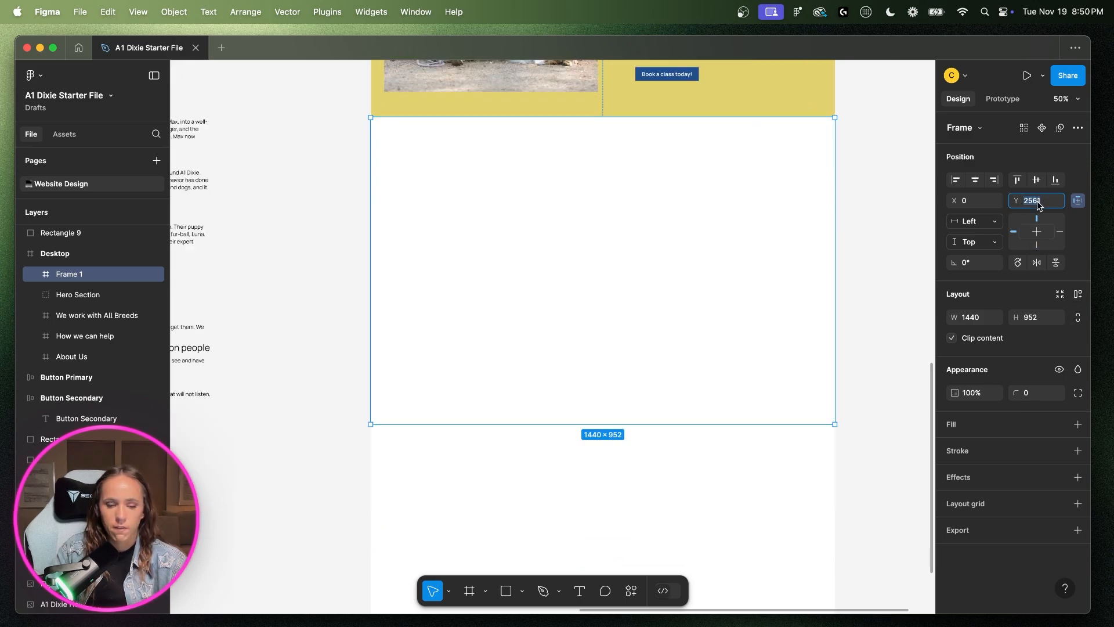
click(1039, 202)
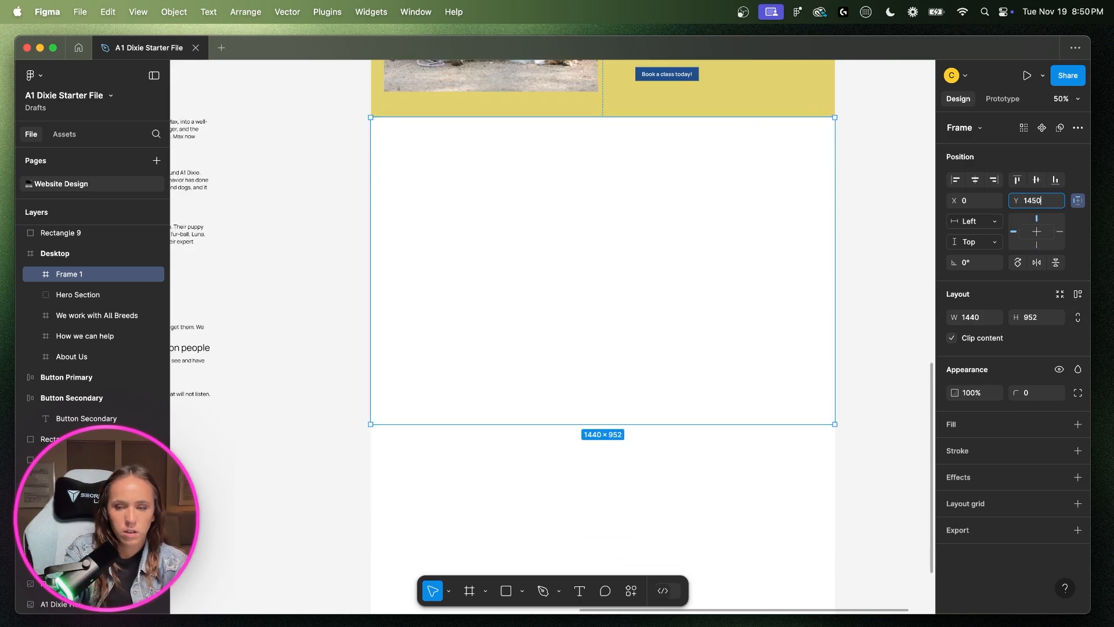
text(1450)
key(Return)
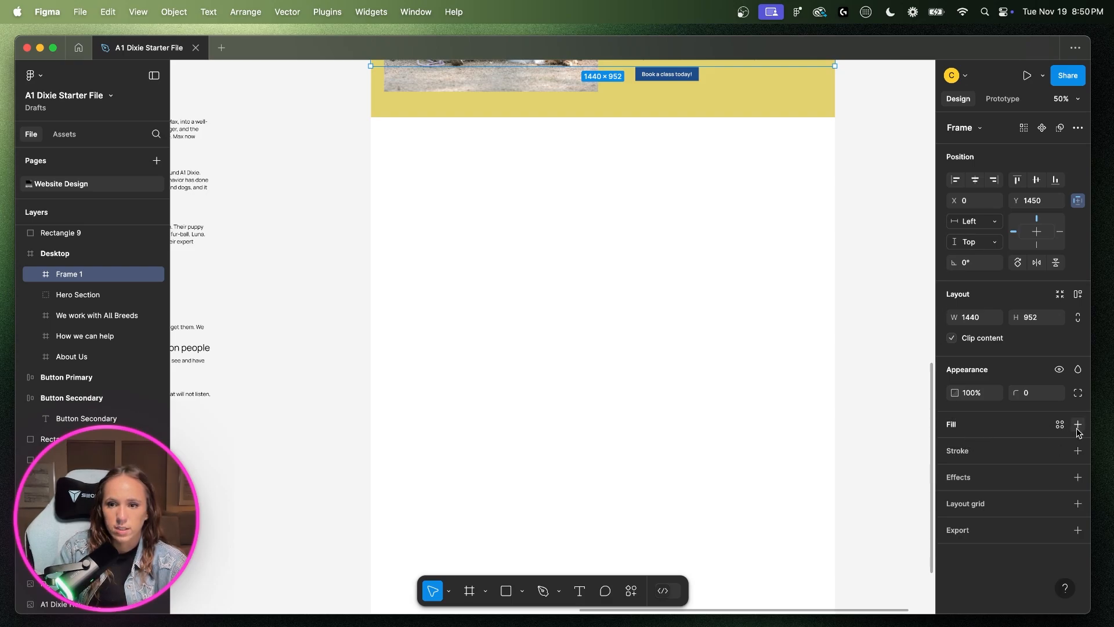
click(1060, 424)
click(823, 423)
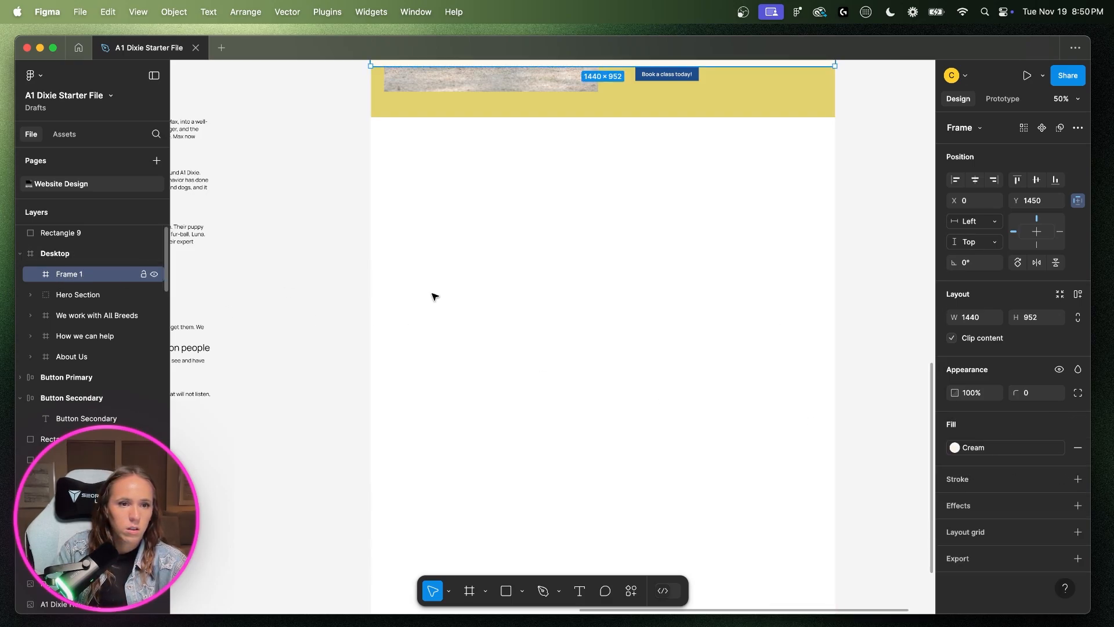
- Delete the misplaced cream frame from the Desktop frame
scroll(434, 296, down, 4)
click(691, 420)
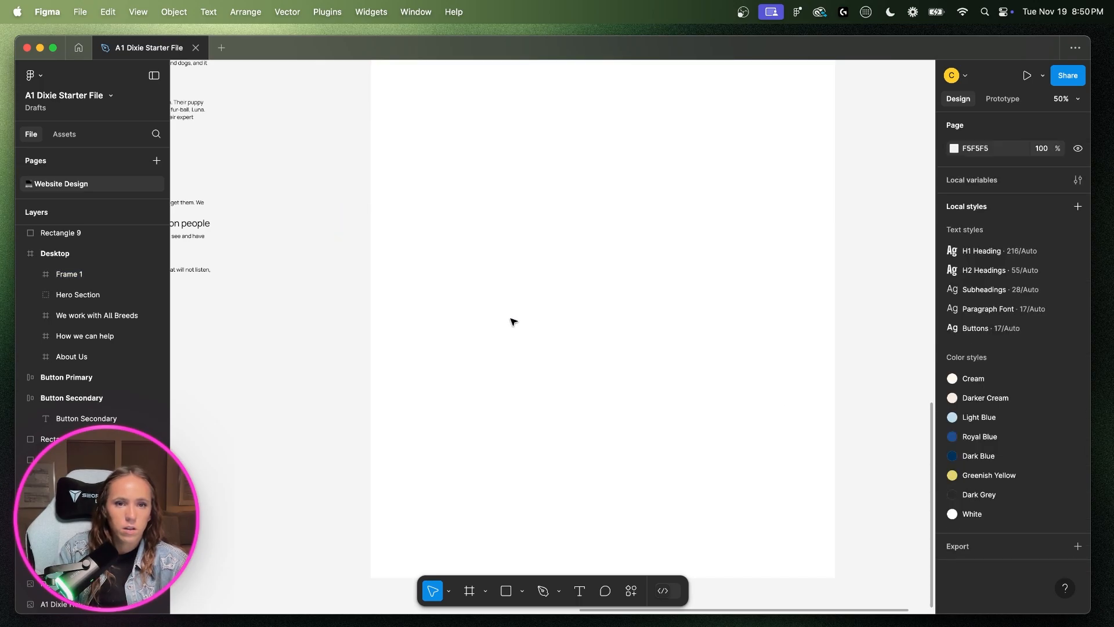
click(72, 279)
key(Delete)
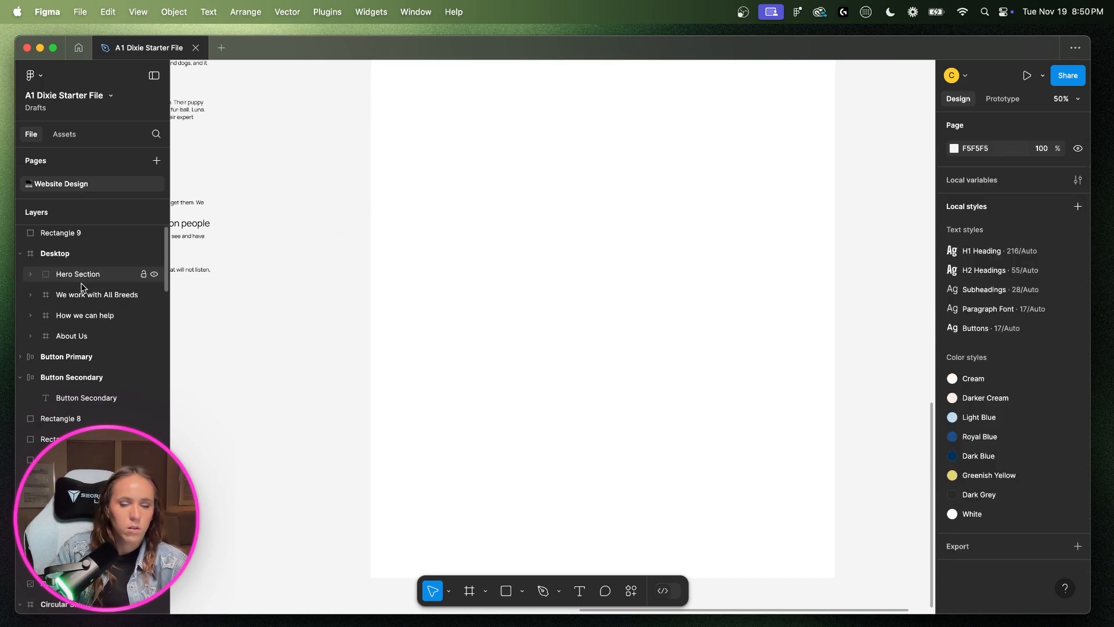
- Draw a full-width frame about 1440 × 728 in the empty area below the About Us section
click(469, 591)
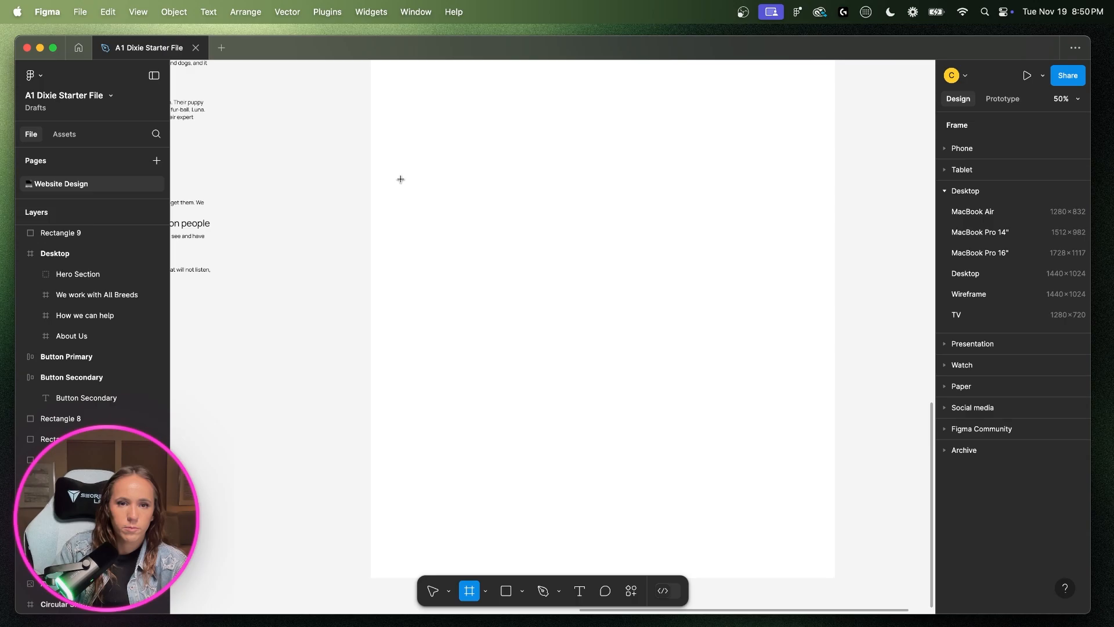
scroll(369, 120, up, 5)
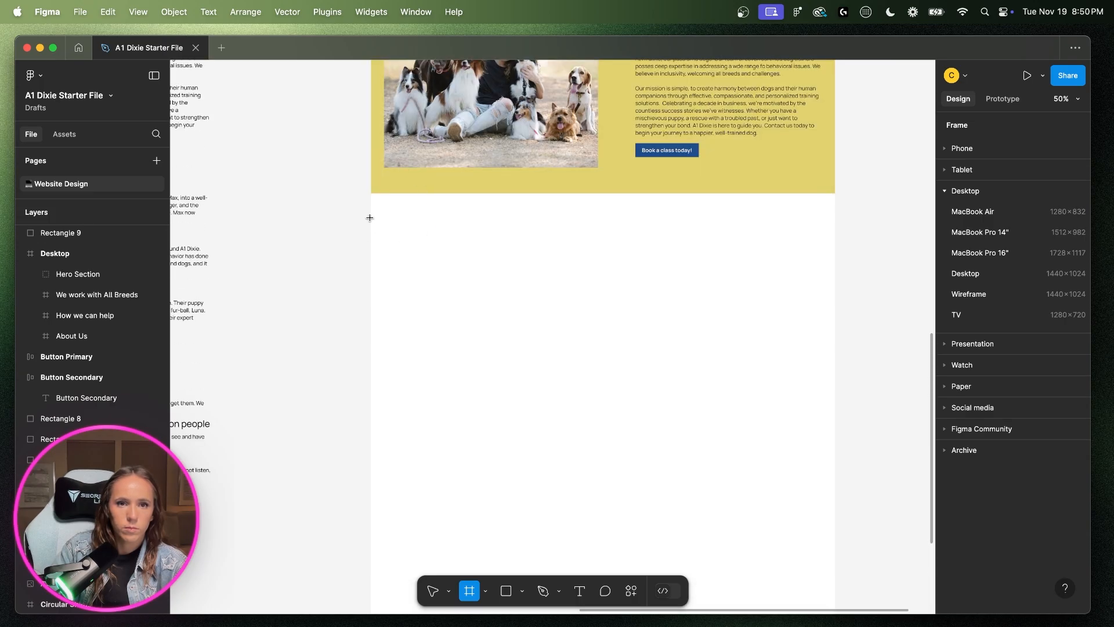
drag(370, 218, 835, 450)
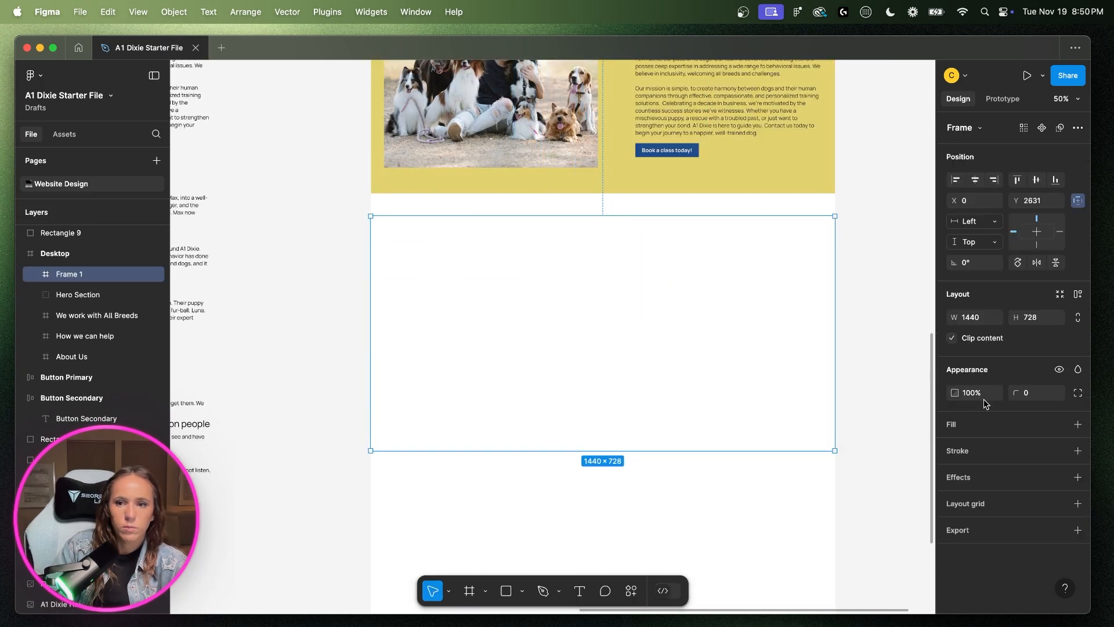
- Fill the new 1440 × 728 frame with the Cream colour style and move it flush against the bottom of the About Us section
click(1059, 425)
click(830, 435)
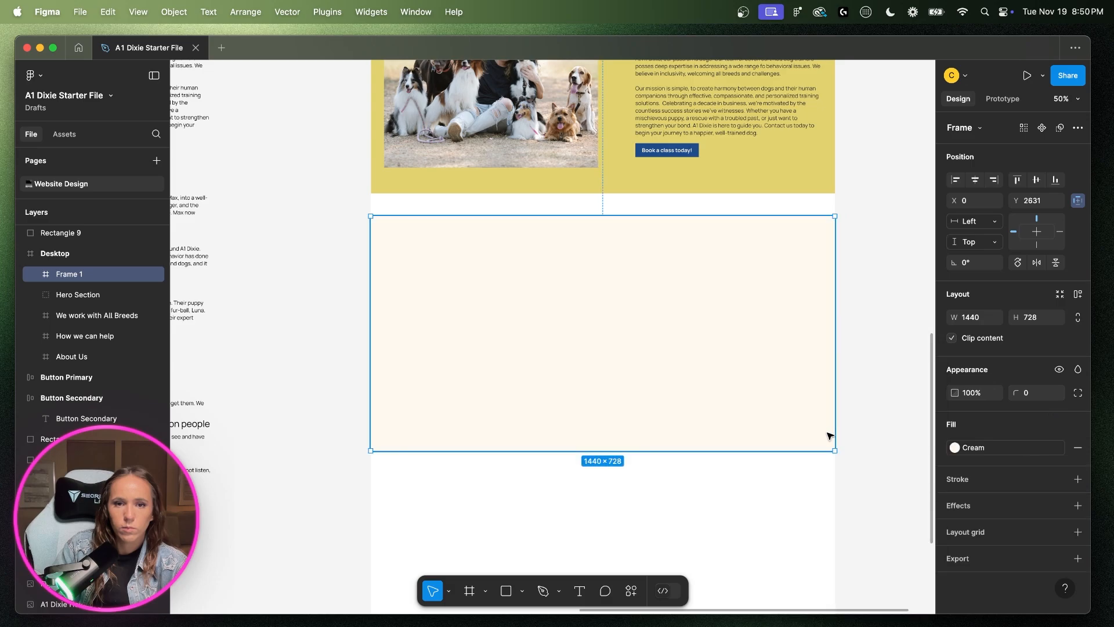
drag(583, 332, 576, 311)
click(1032, 201)
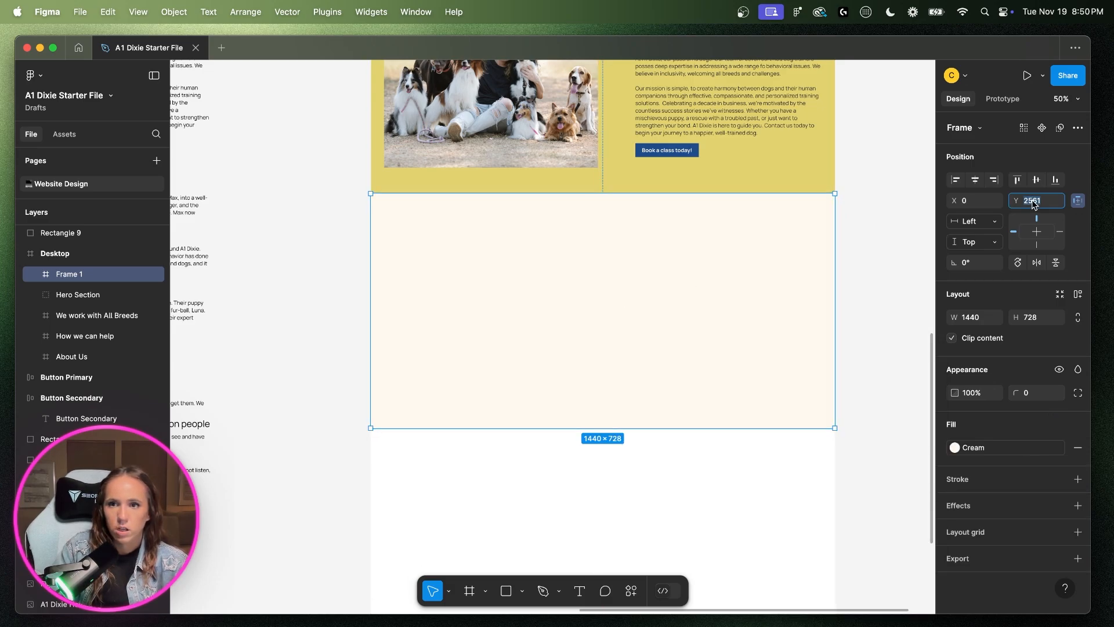
- Set the cream frame's height to 1450
click(1036, 321)
text(145)
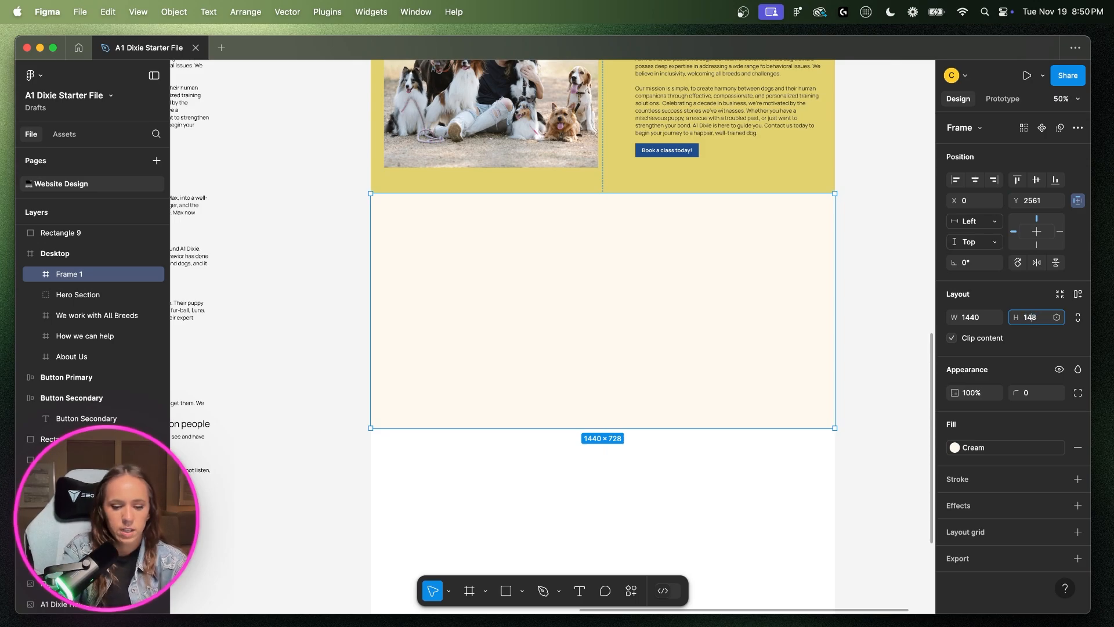
text(08)
key(Return)
scroll(854, 394, down, 2)
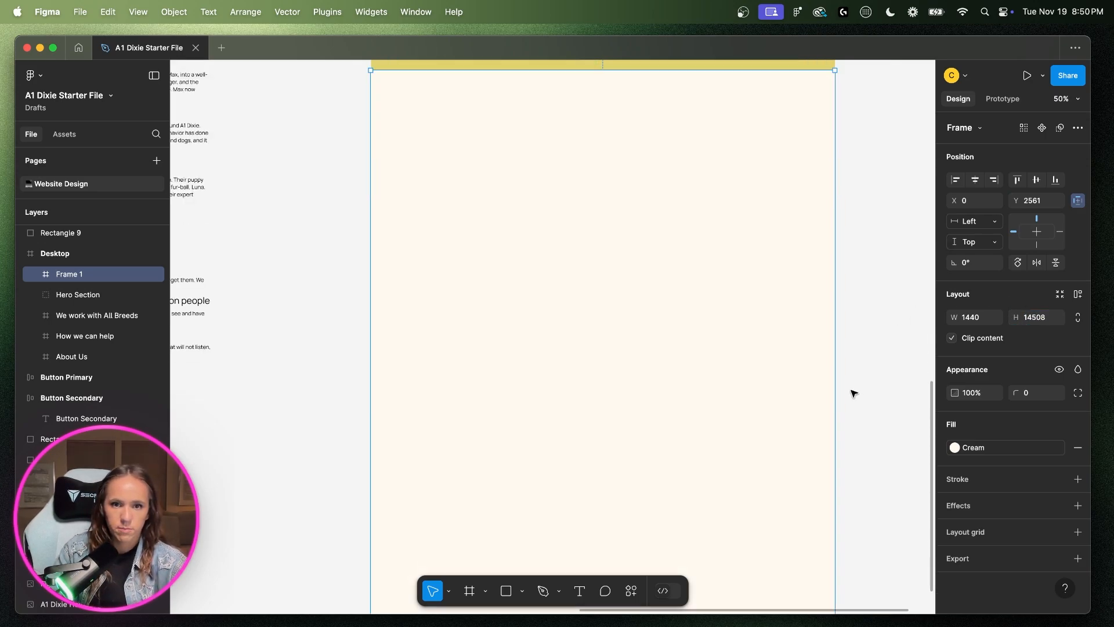
scroll(854, 394, down, 3)
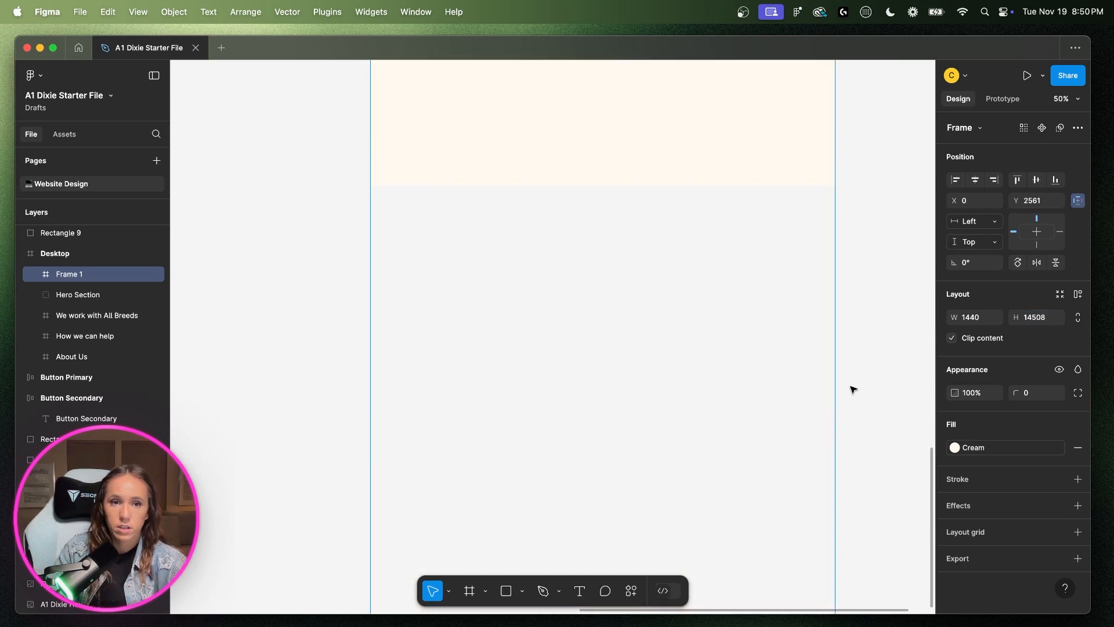
click(1036, 321)
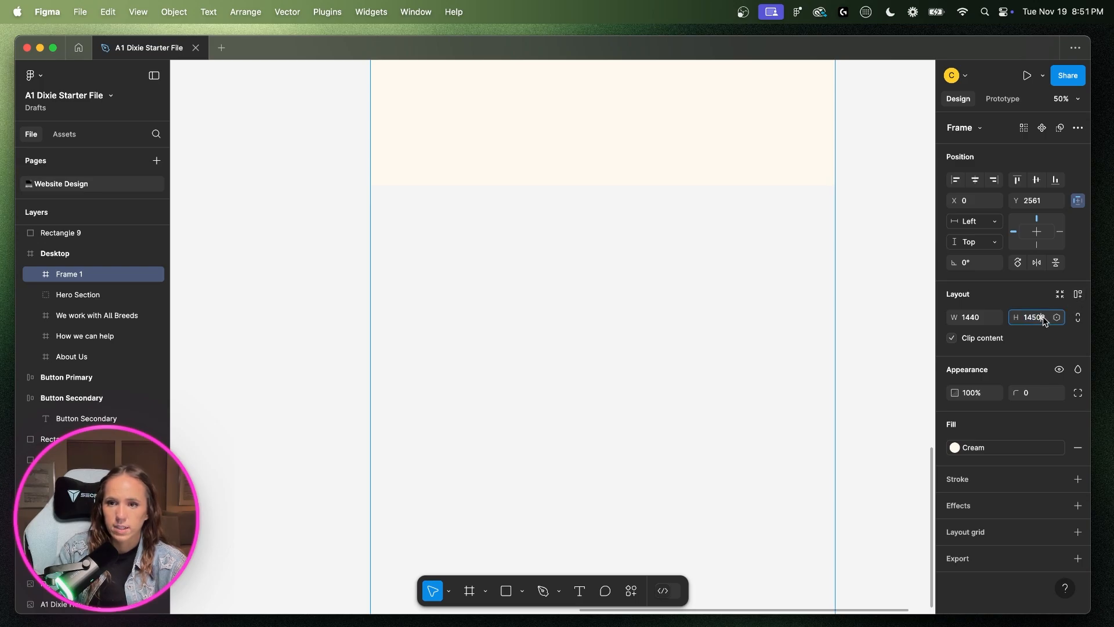
key(BackSpace)
key(Return)
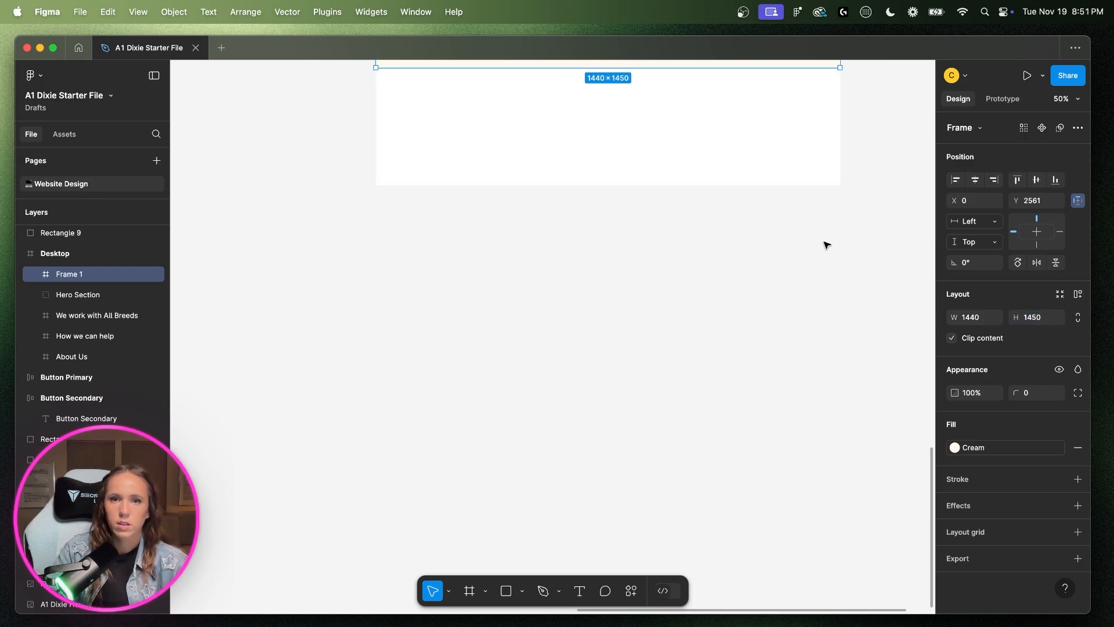
- Check the resized cream frame and examine the reviews and blog sections in the reference design
scroll(825, 241, up, 9)
scroll(805, 267, right, 2)
click(764, 261)
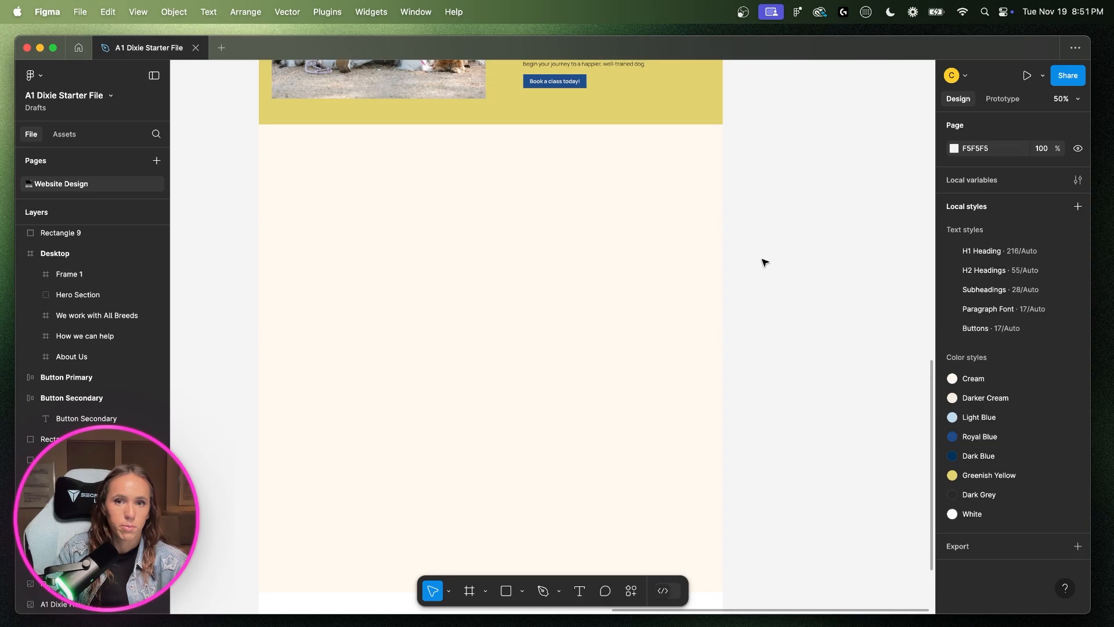
scroll(764, 260, left, 2)
click(618, 291)
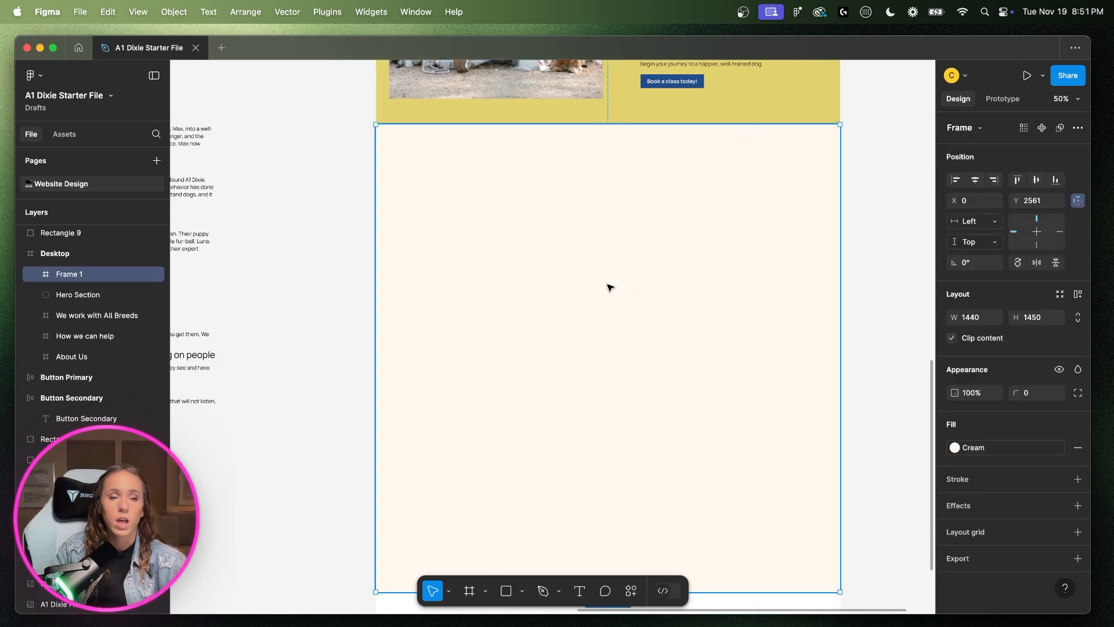
scroll(610, 285, down, 10)
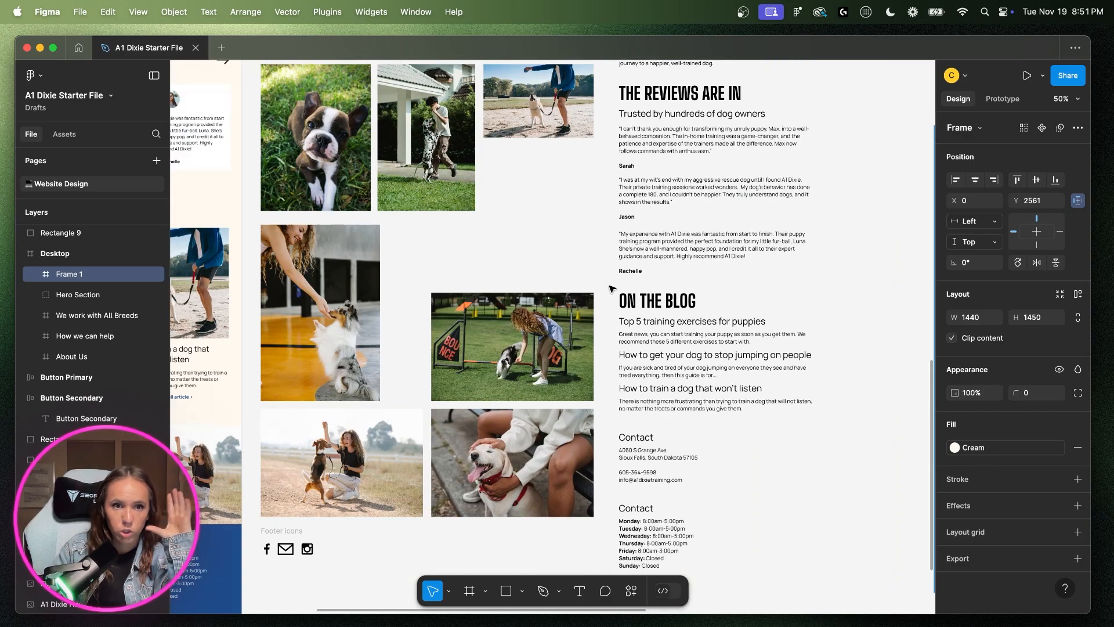
scroll(611, 286, left, 3)
scroll(619, 291, up, 3)
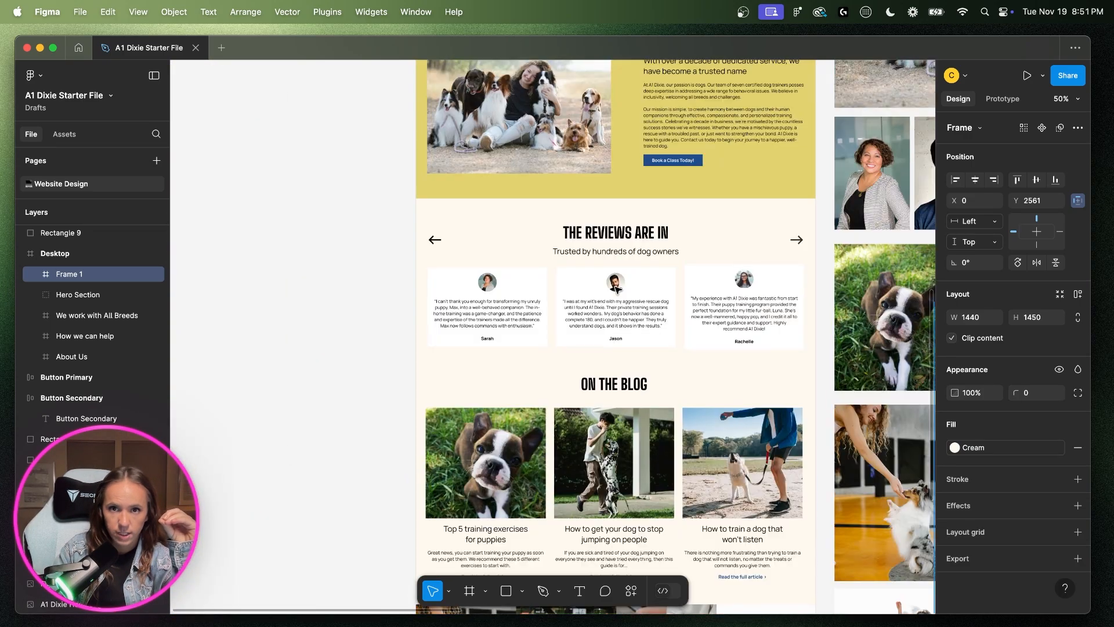
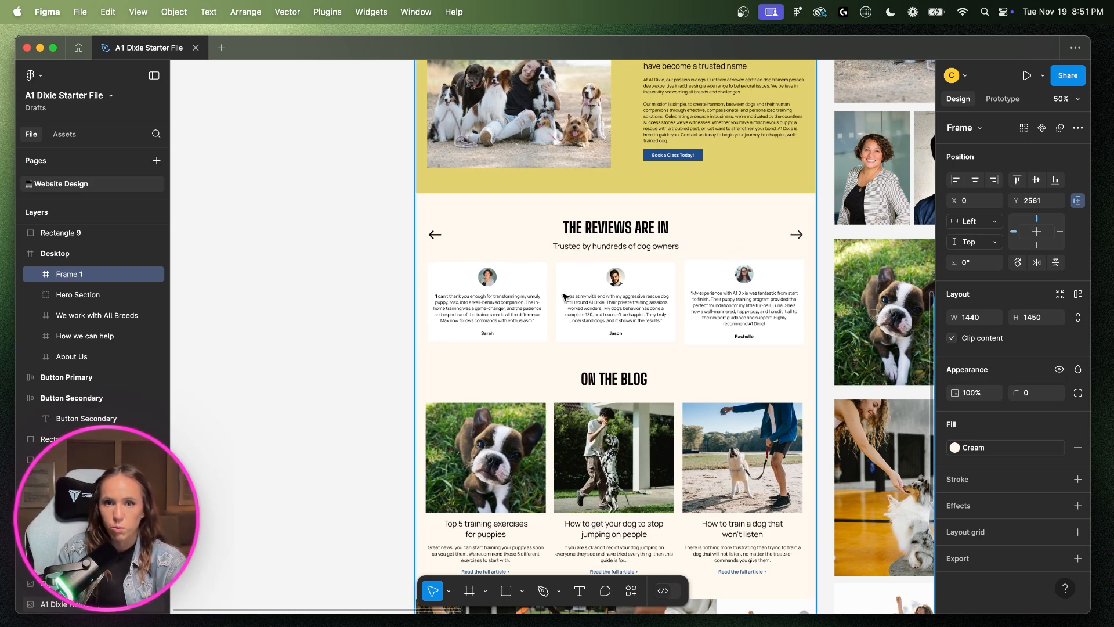
- Copy the "The reviews are in" heading and "Trusted by hundreds of dog owners" subheading from the content text into the cream frame
scroll(609, 336, right, 10)
click(755, 267)
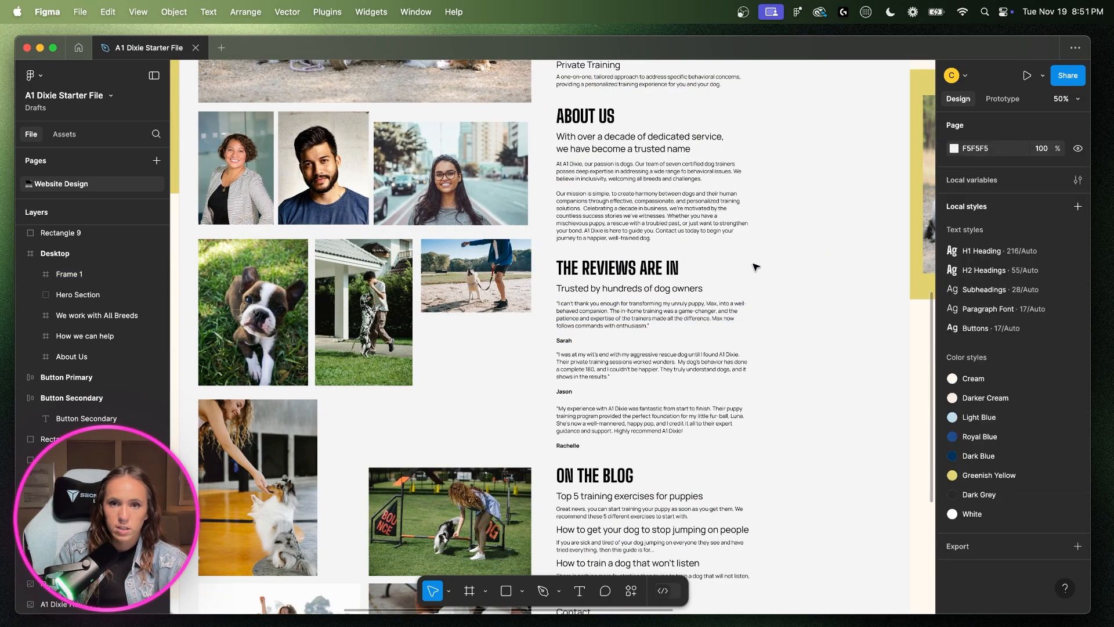
drag(733, 265, 644, 289)
key(super+c)
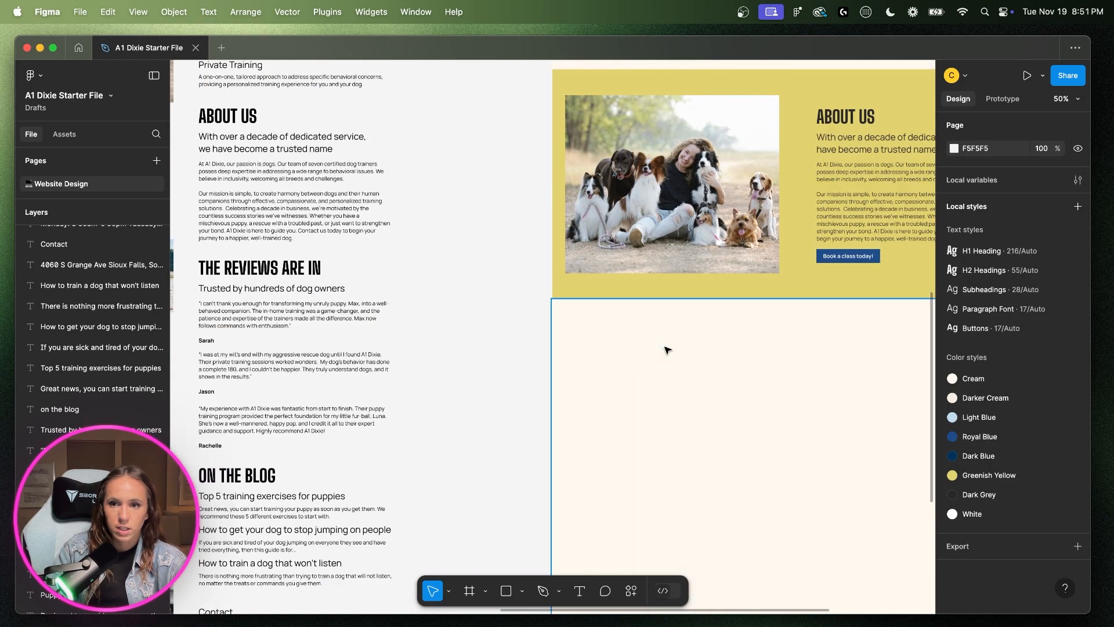
click(718, 386)
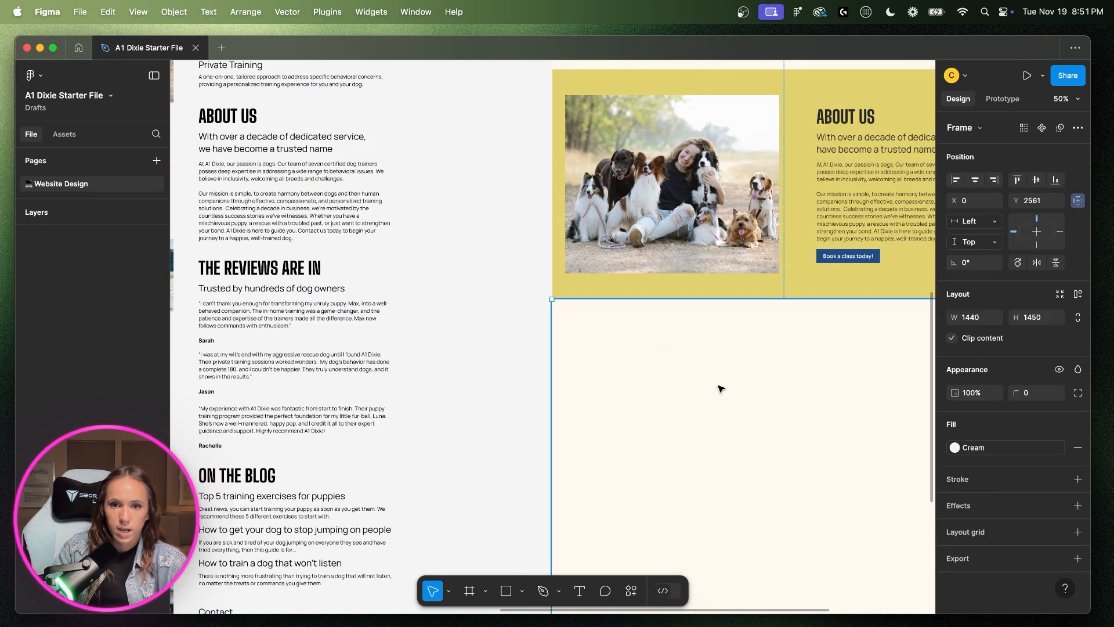
key(super+v)
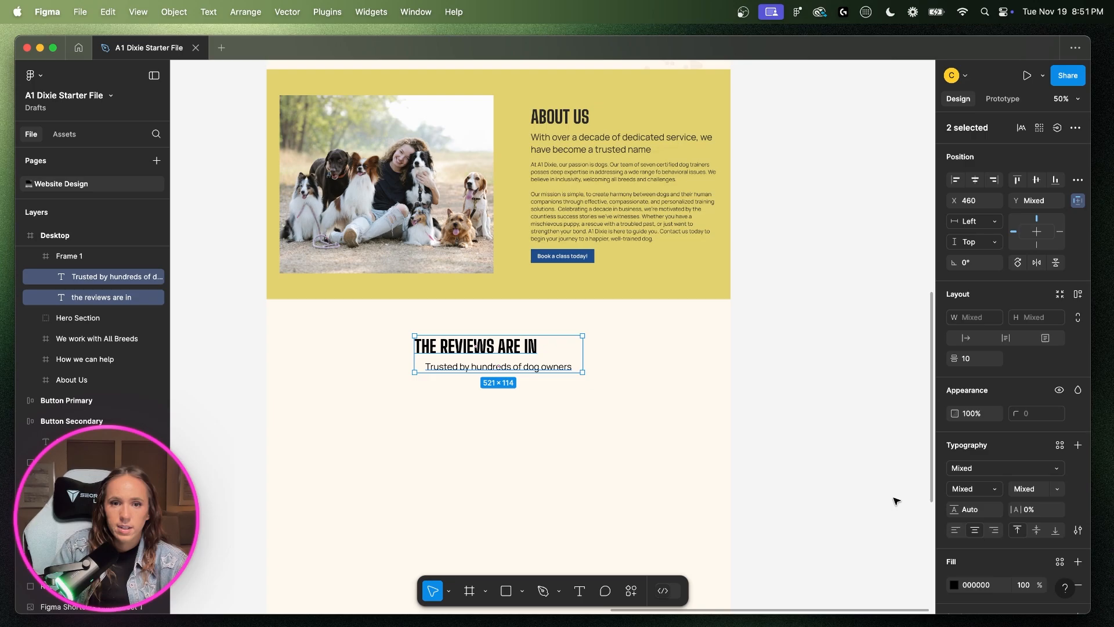
- Align the reviews heading and its subheading to each other on their horizontal centres
click(504, 347)
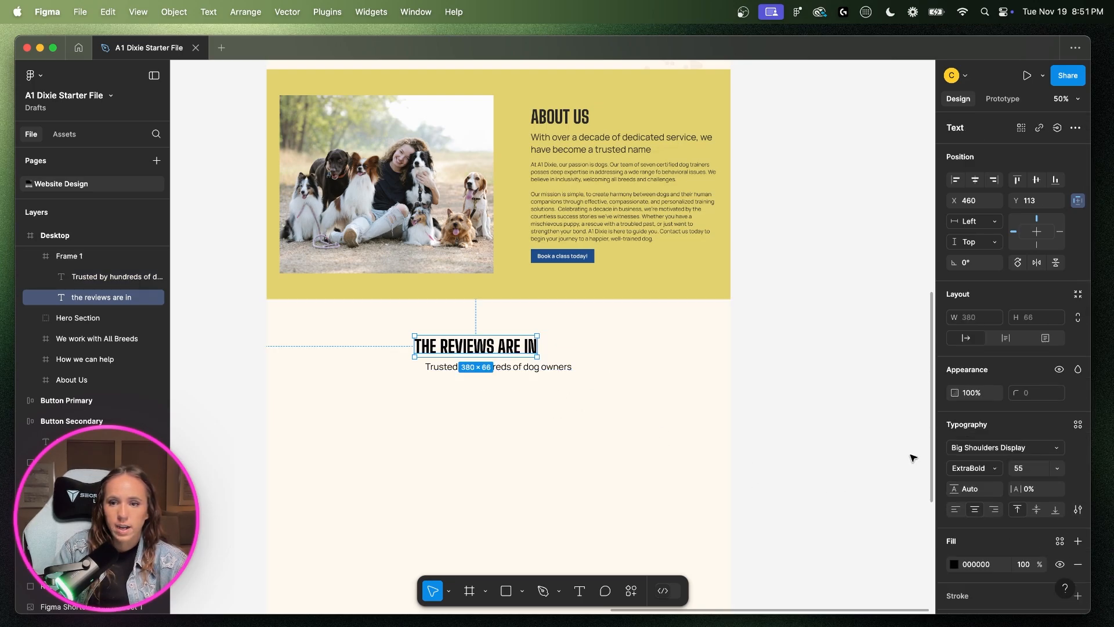
shift+click(534, 367)
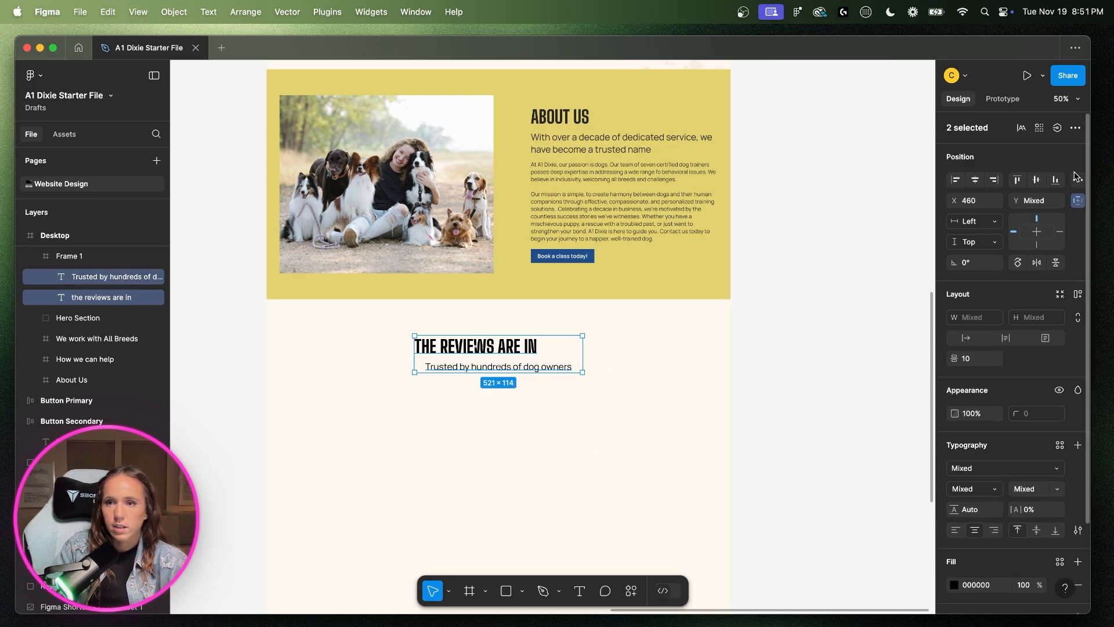
click(975, 181)
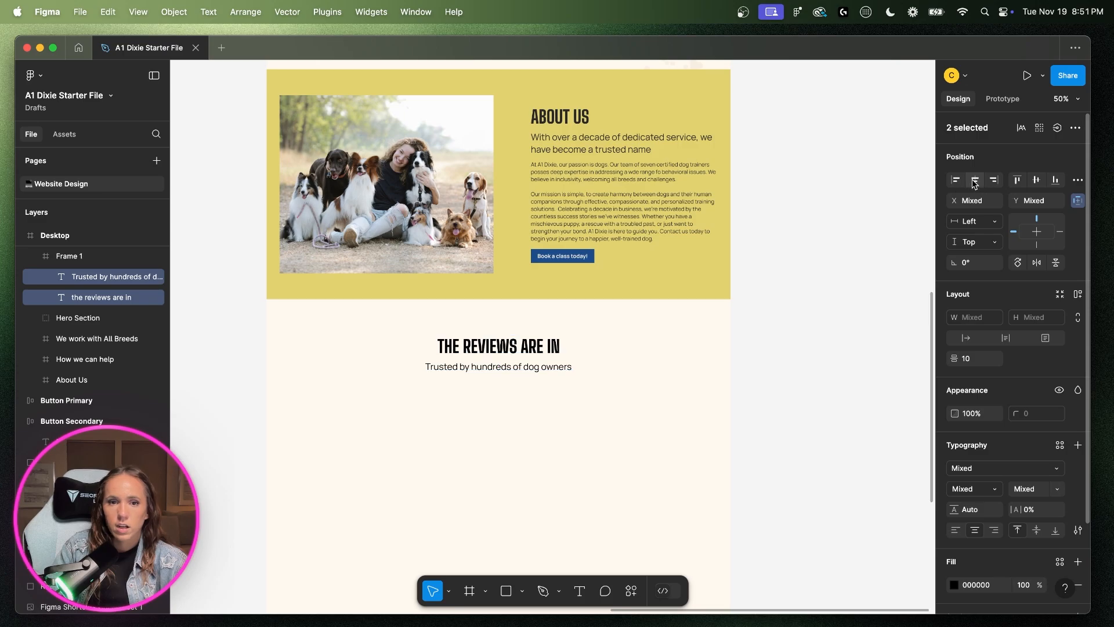
- Move the reviews heading and subheading together up to 80 px below the cream frame's top edge
key(alt)
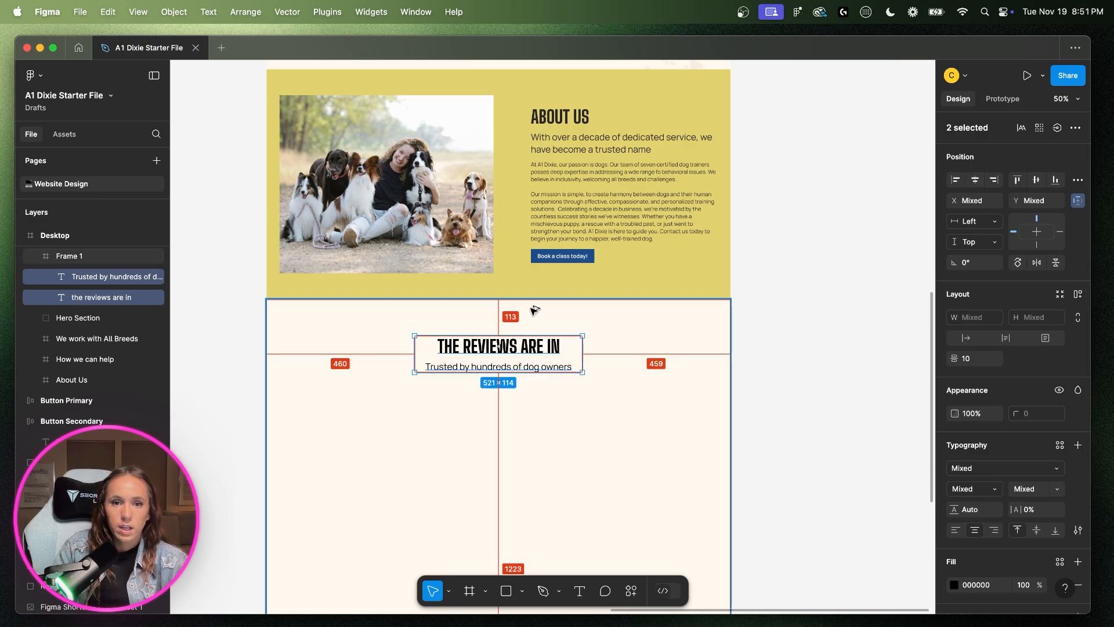
key(shift+Up)
key(shift+Up)
key(shift+Up)
key(shift+Up)
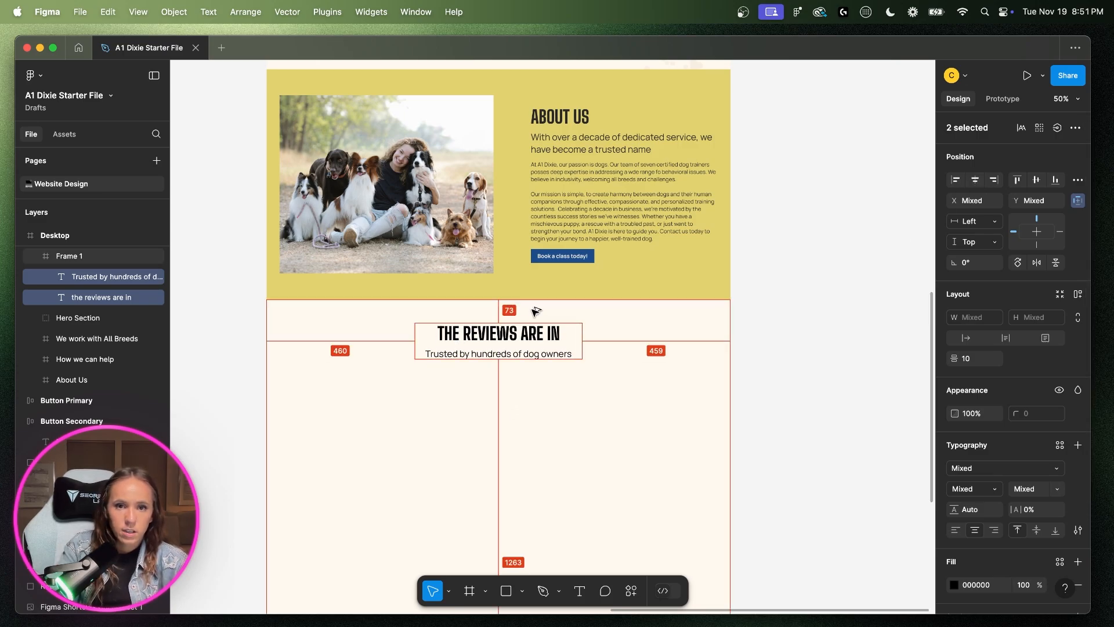
key(Down)
key(Down)
key(Down)
key(Down)
key(alt)
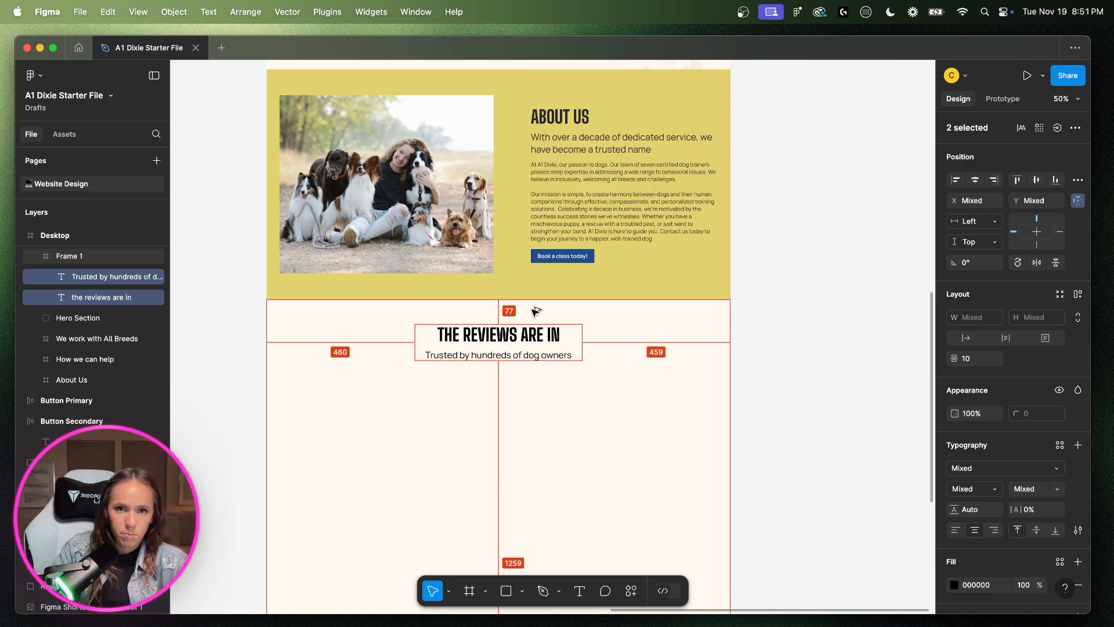
key(Down)
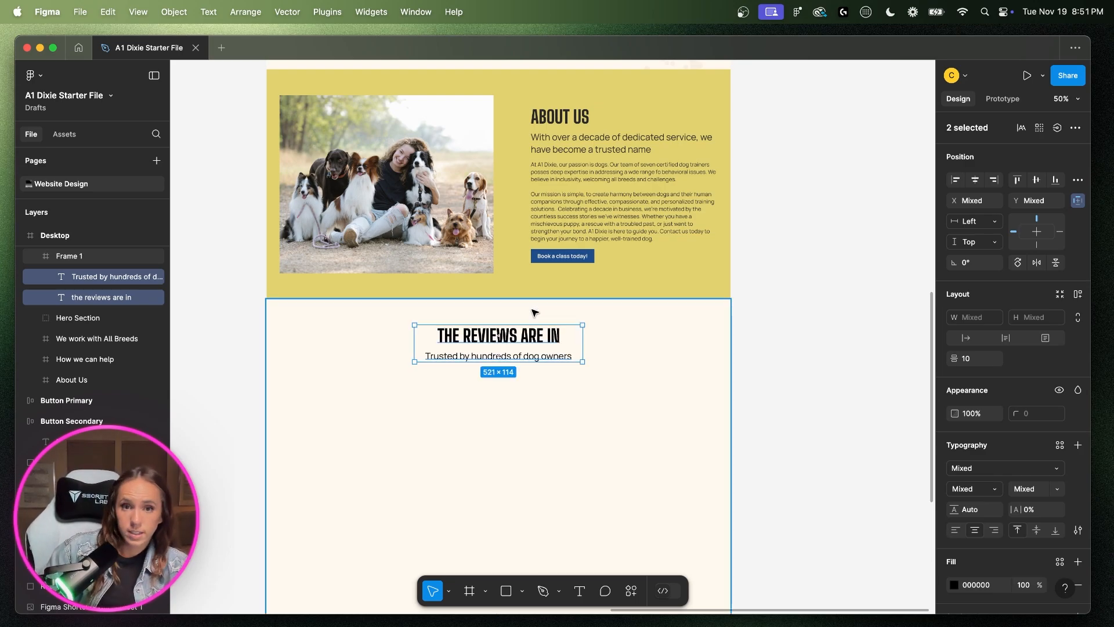
- Group the reviews heading and subheading and name the group "Section Header"
click(644, 371)
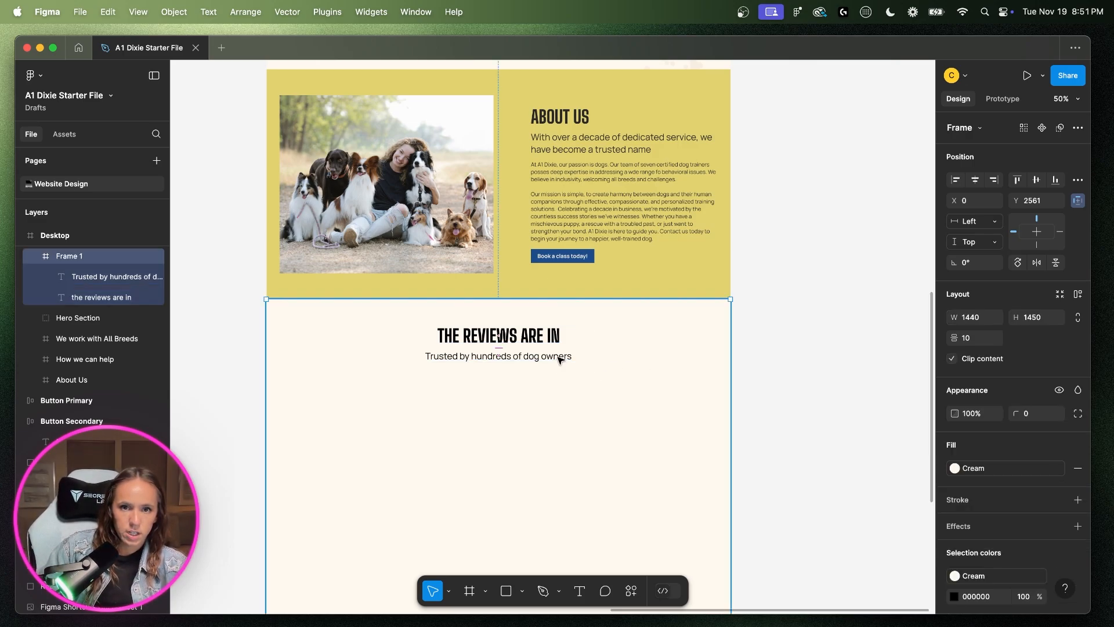
key(Return)
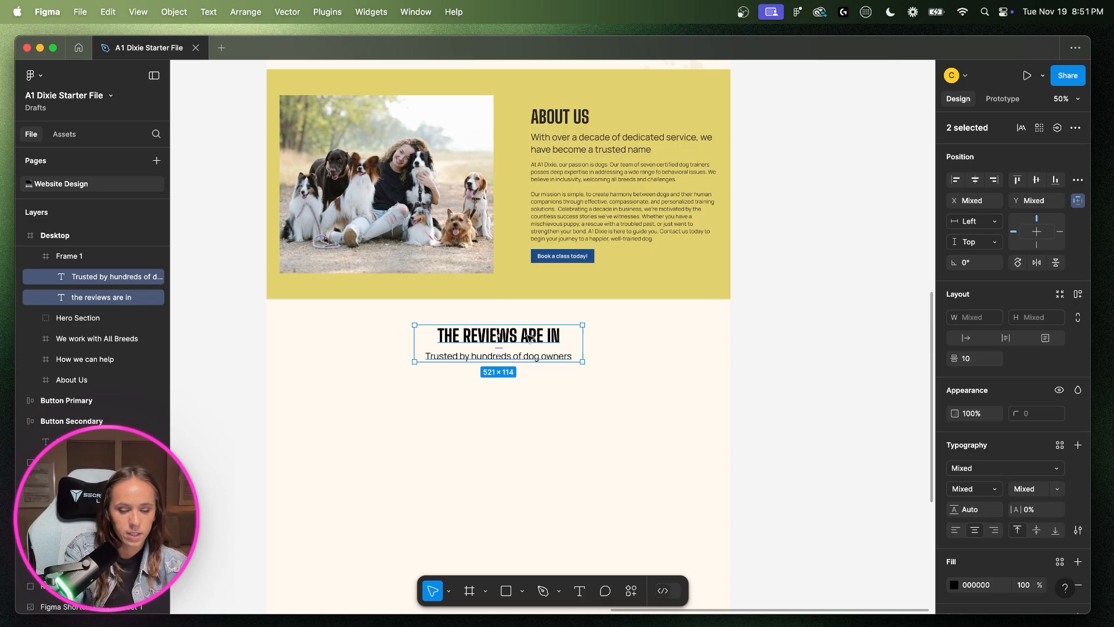
key(super+g)
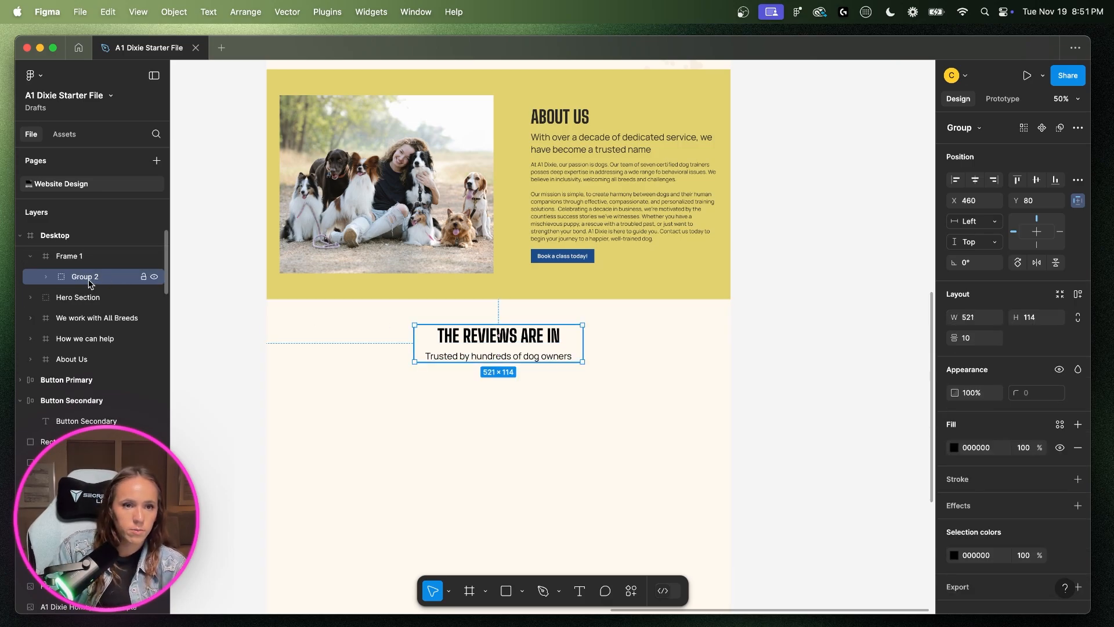
right_click(91, 281)
click(117, 338)
text(Section Header)
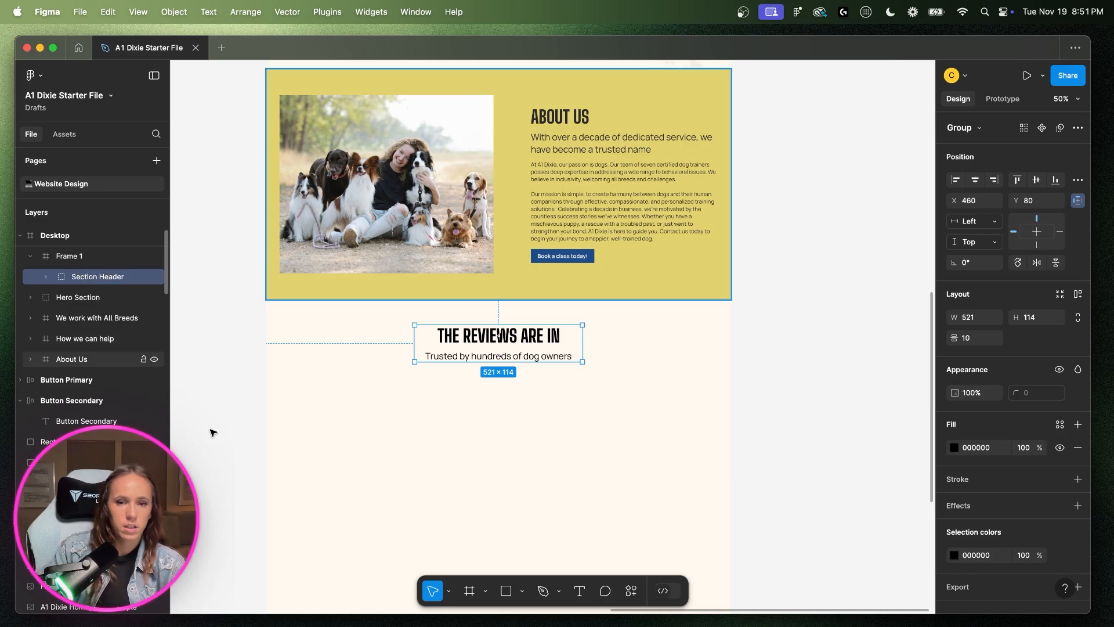
key(Return)
- Examine the reference design's reviews section, with its arrows and testimonial cards, against the new section and the supplied assets
scroll(385, 500, left, 10)
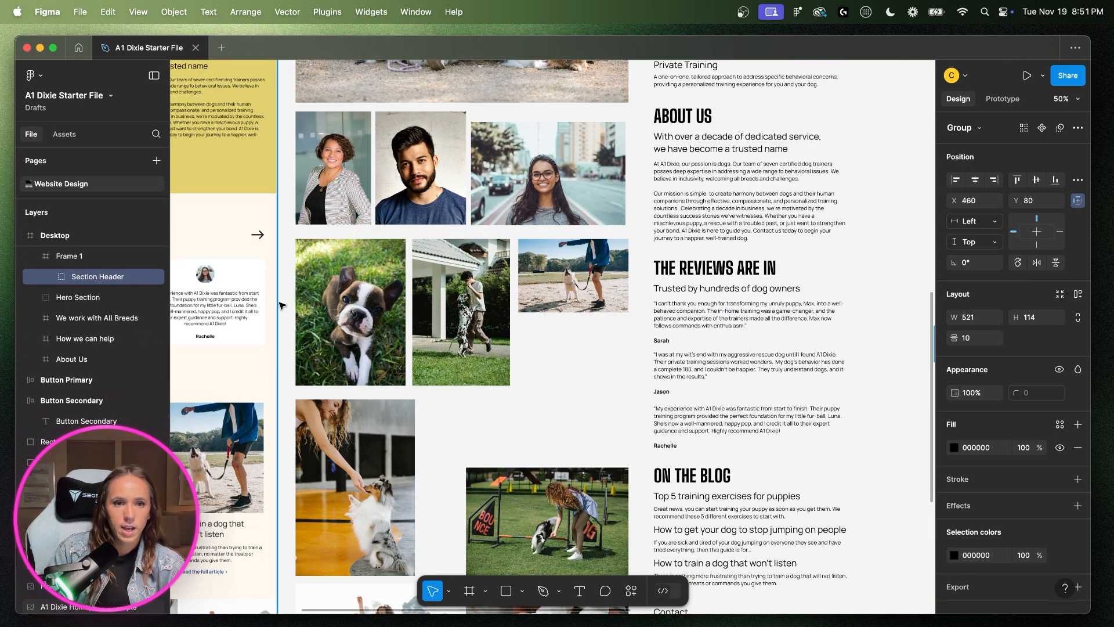
scroll(512, 308, left, 10)
scroll(512, 308, right, 5)
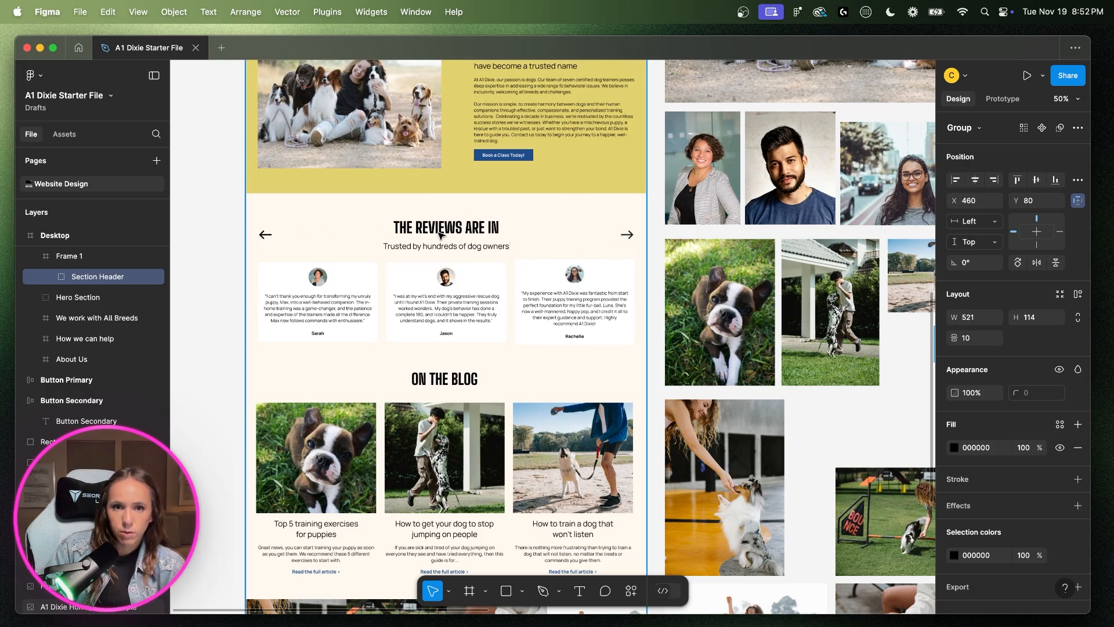
scroll(607, 376, right, 20)
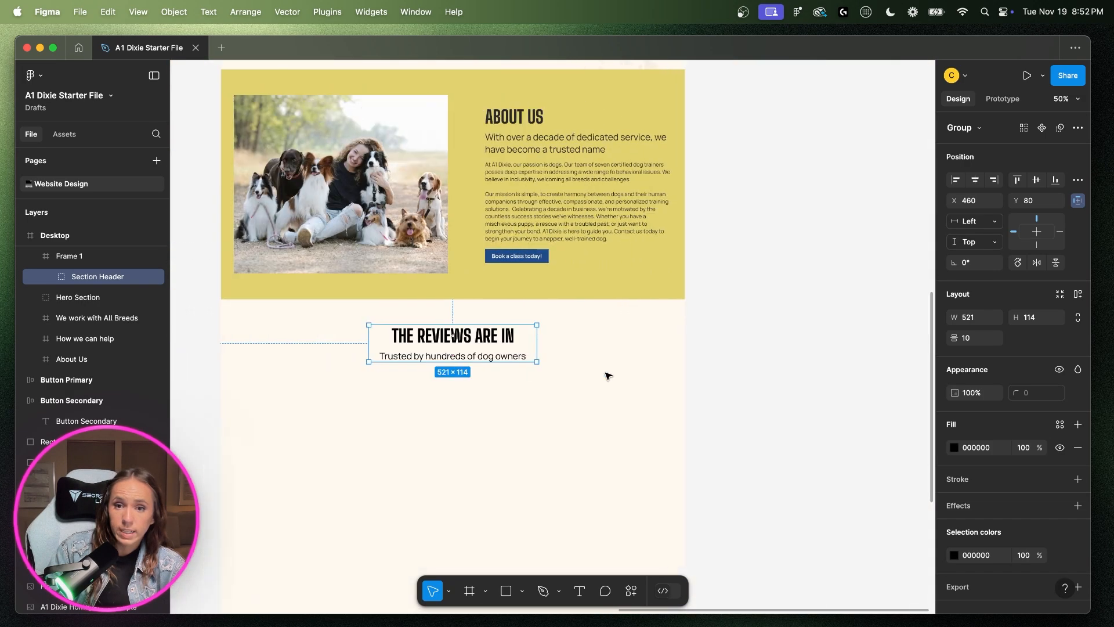
scroll(447, 372, left, 4)
scroll(446, 372, left, 10)
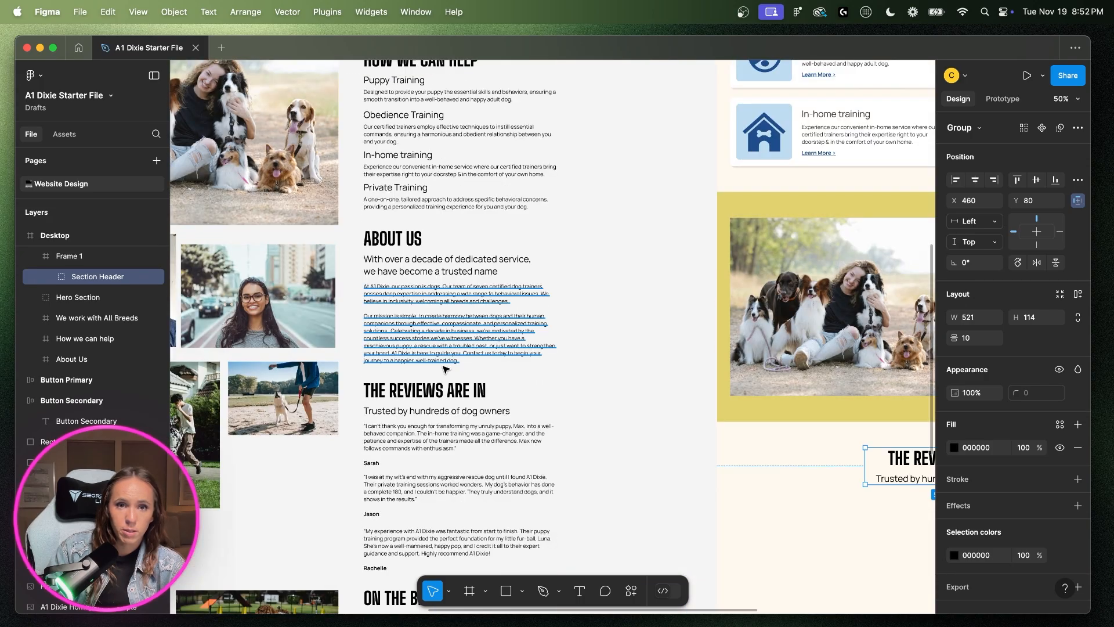
scroll(445, 368, left, 3)
scroll(453, 366, right, 10)
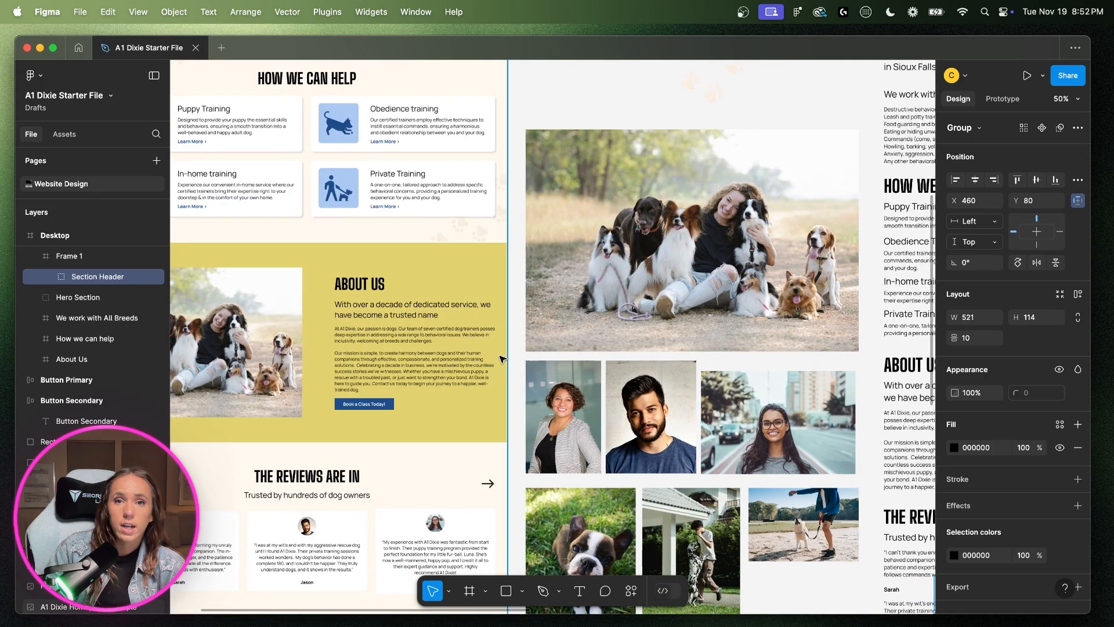
scroll(503, 360, up, 6)
scroll(499, 362, left, 4)
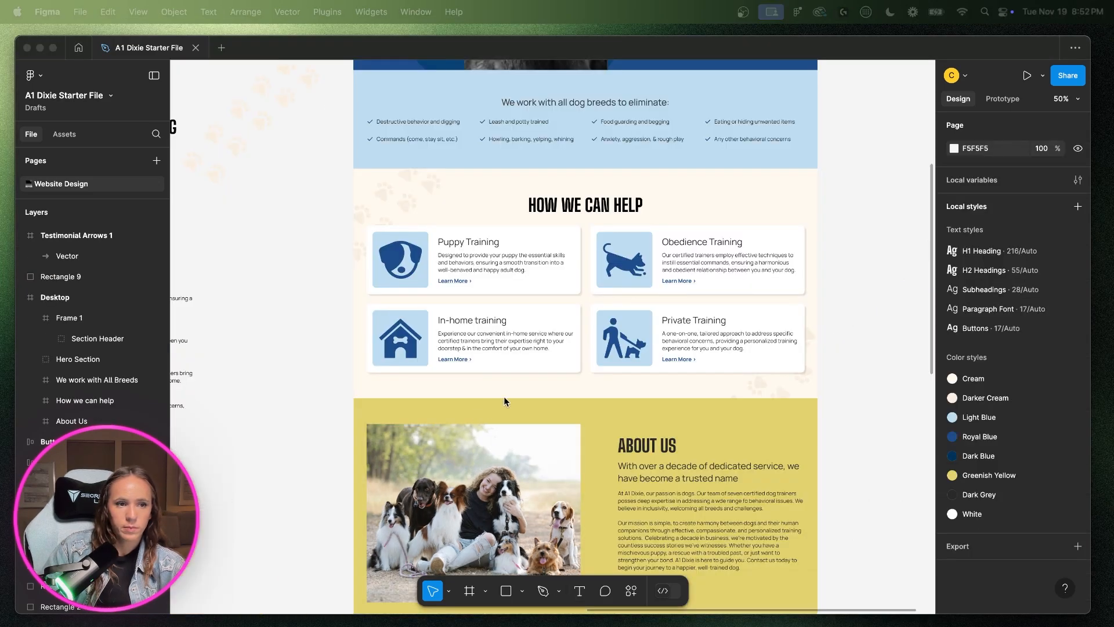
- Copy the black arrow vector from the supplied assets and paste it into the cream reviews frame
scroll(504, 396, down, 4)
scroll(541, 388, left, 12)
scroll(541, 385, left, 6)
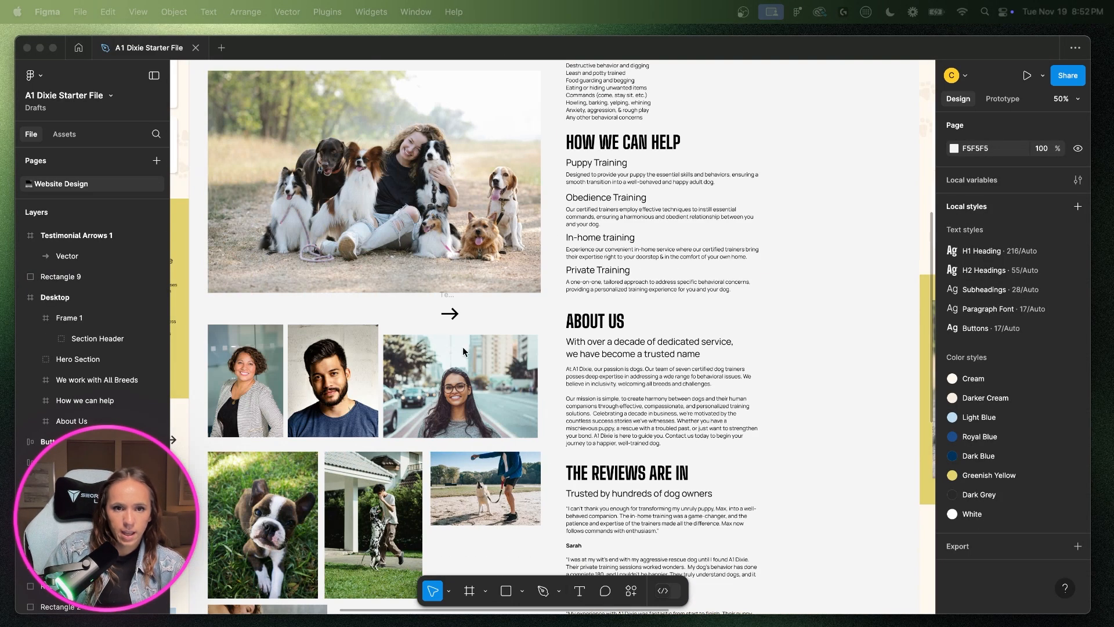
click(471, 309)
click(450, 313)
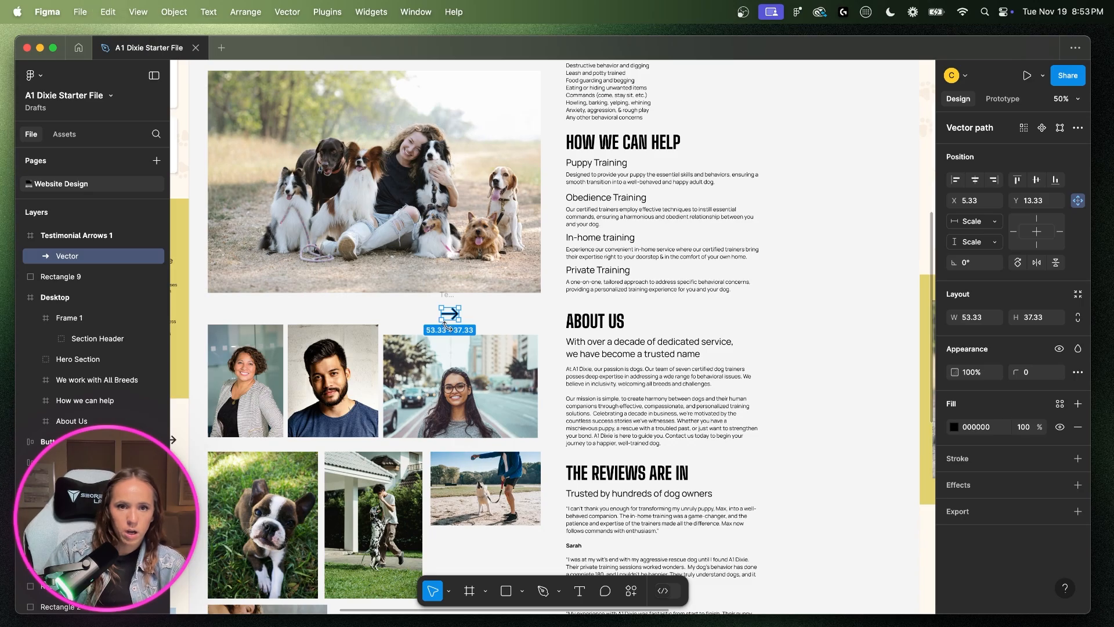
scroll(441, 333, right, 15)
scroll(617, 395, down, 5)
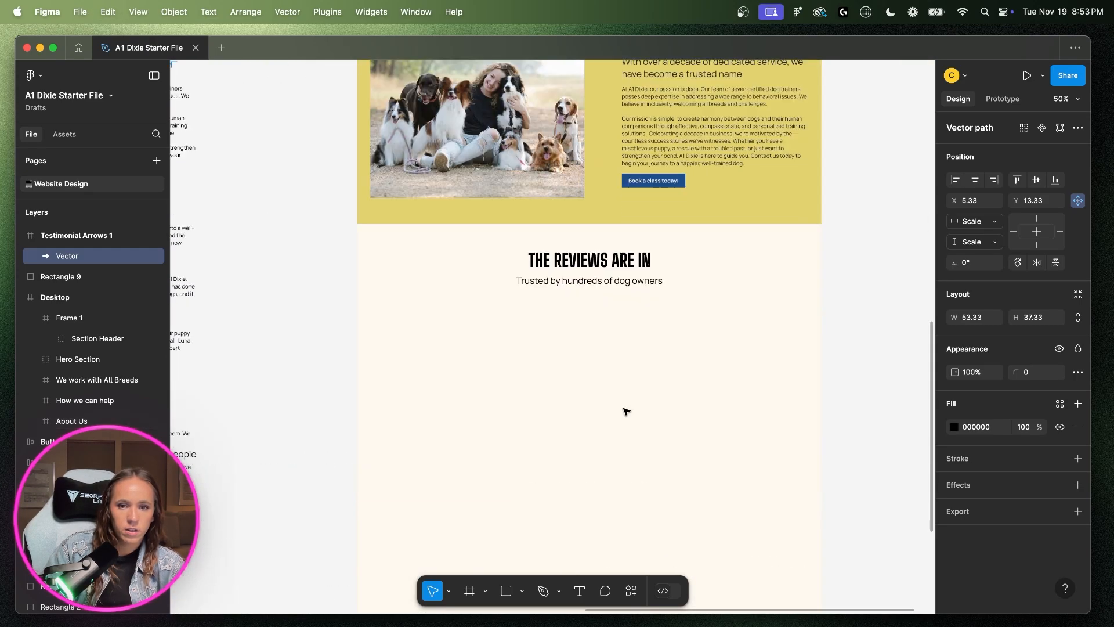
click(758, 343)
key(cmd+v)
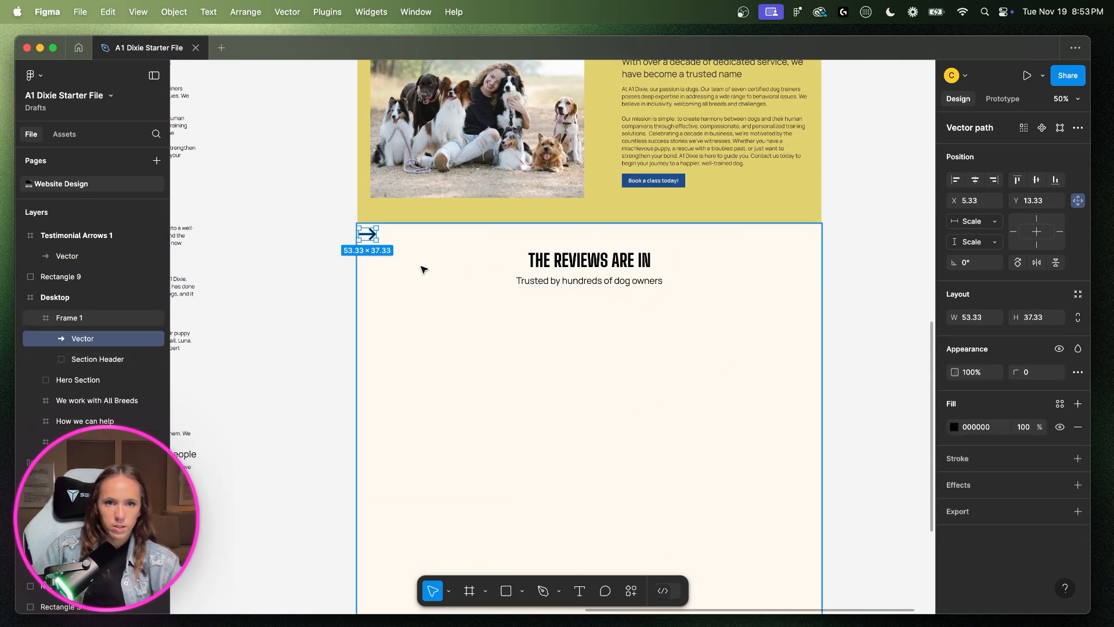
- Show the layout grids and move the arrow beside the reviews header, ending on the last column's right edge at X 1345, Y 125
drag(371, 235, 768, 273)
key(ctrl+g)
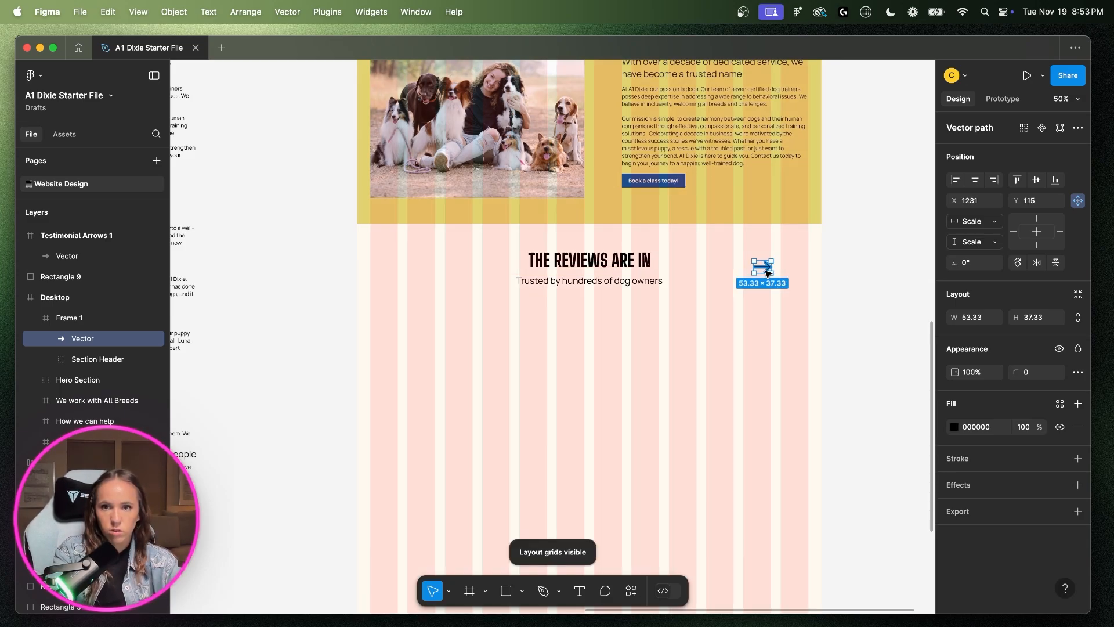
key(shift+0)
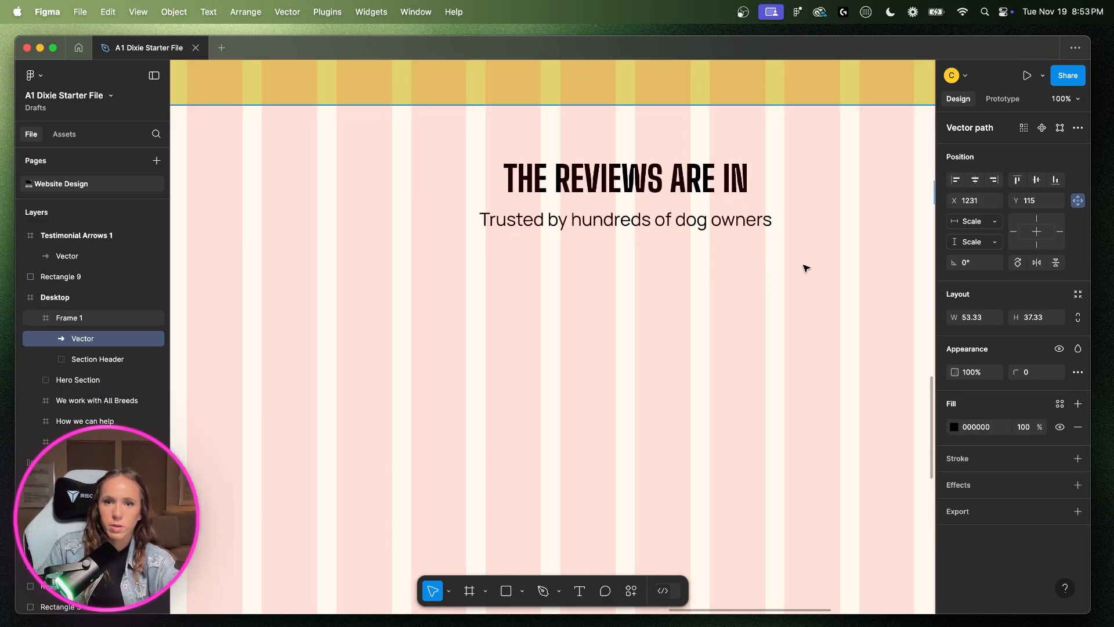
scroll(806, 267, right, 10)
drag(499, 206, 566, 207)
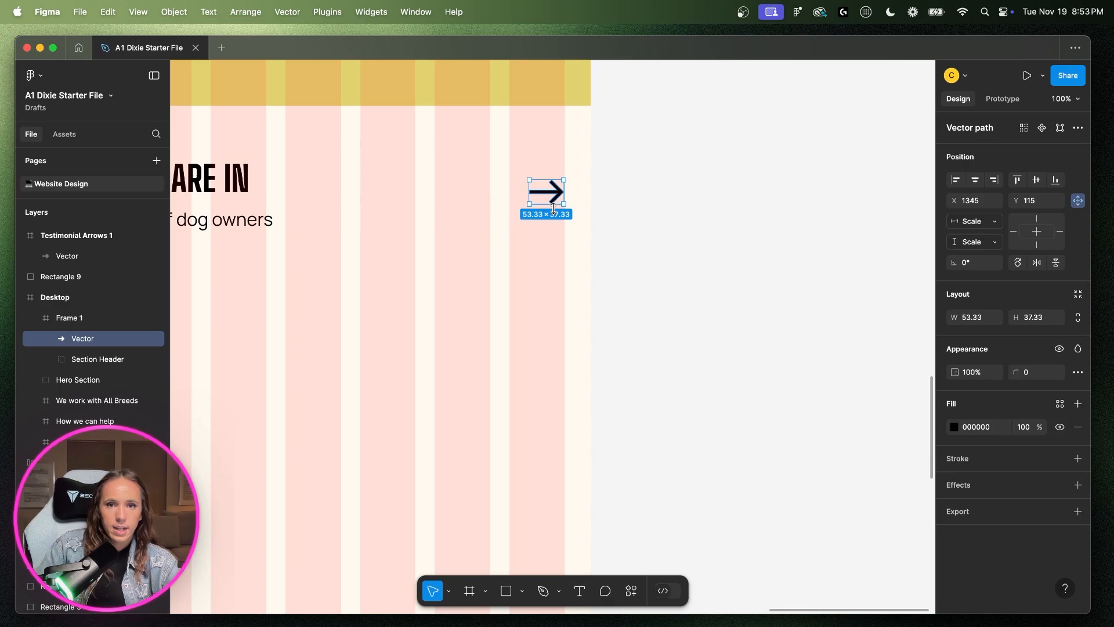
key(shift+Down)
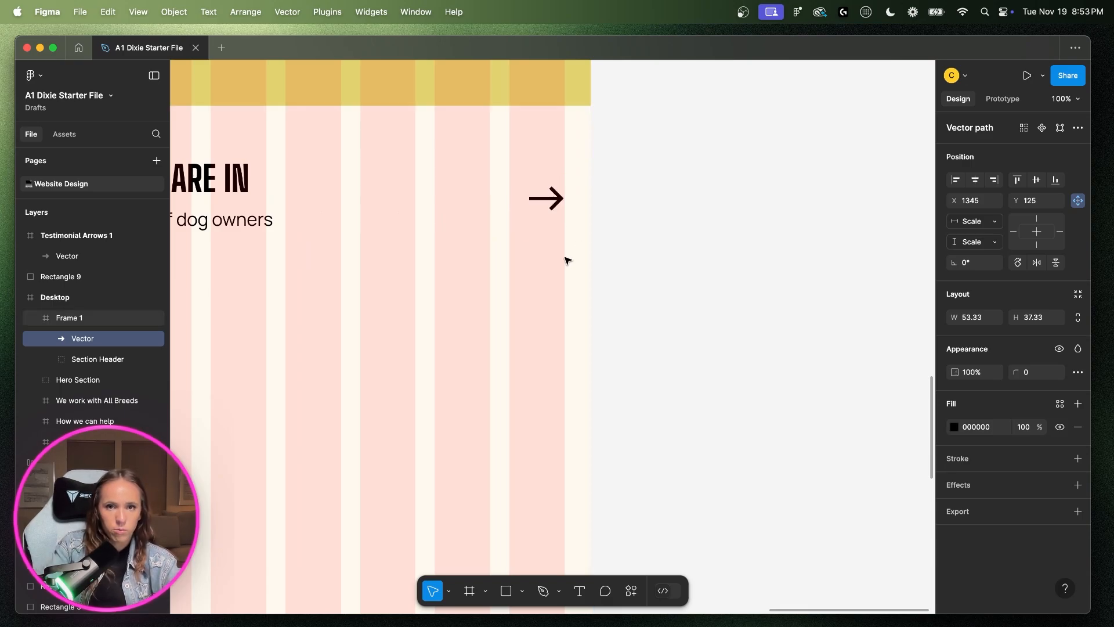
scroll(556, 177, left, 1)
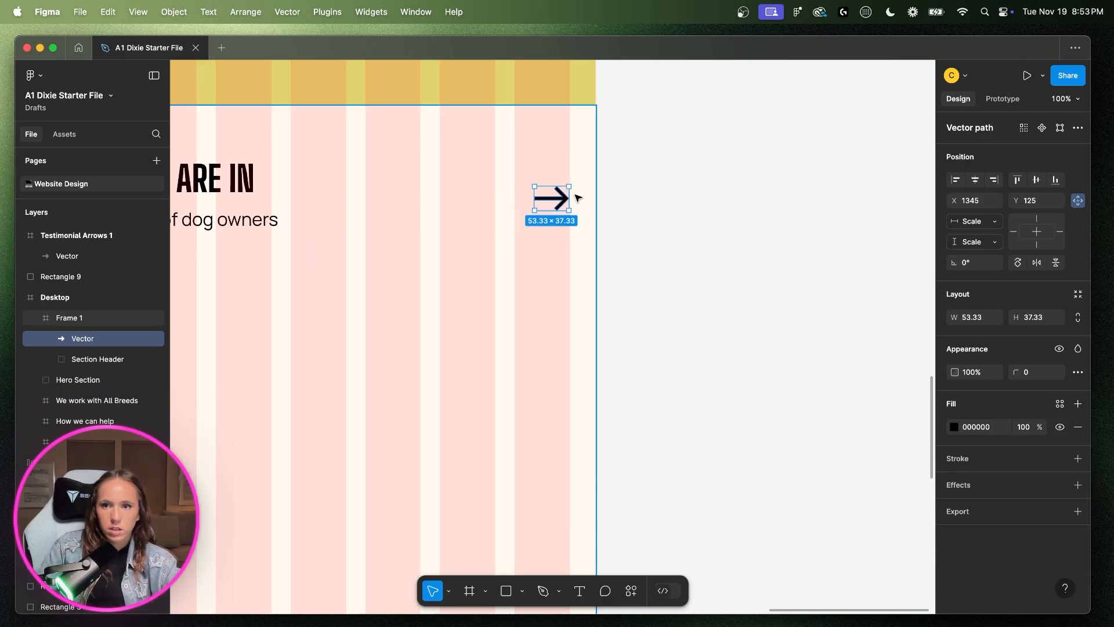
- Lock the arrow's proportions and reduce its width, first to 50 and finally to 40
click(1078, 321)
click(971, 319)
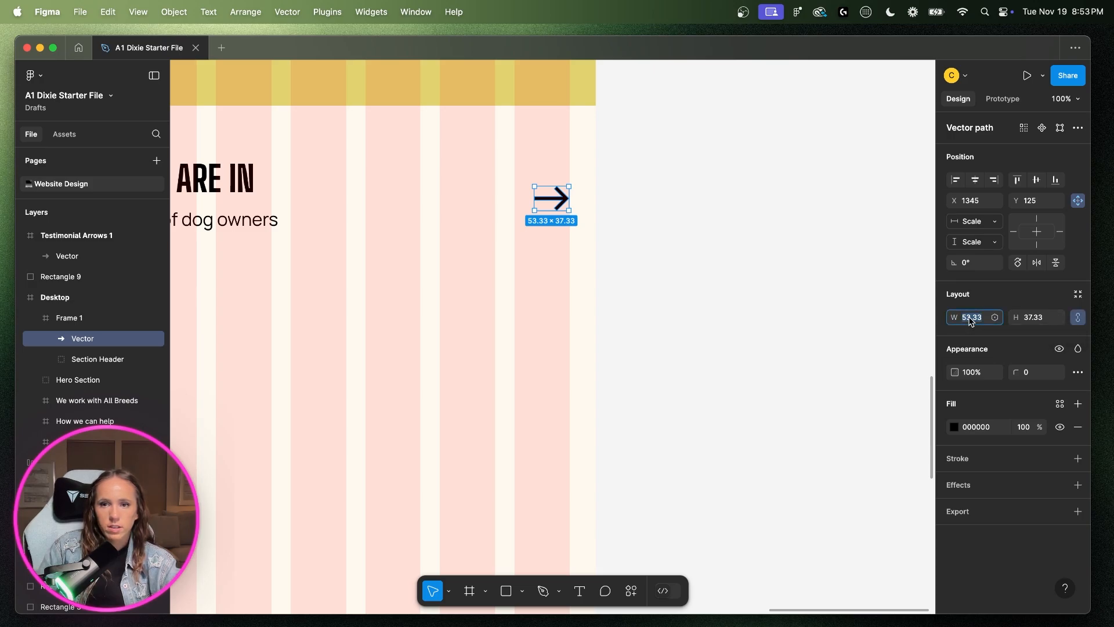
text(50)
key(Return)
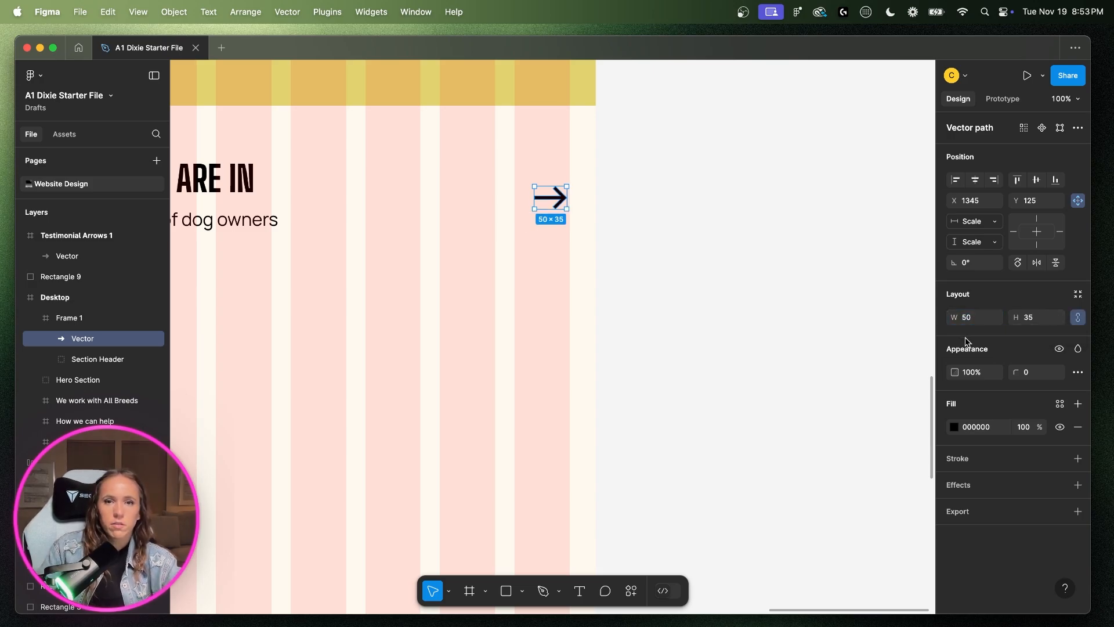
click(973, 318)
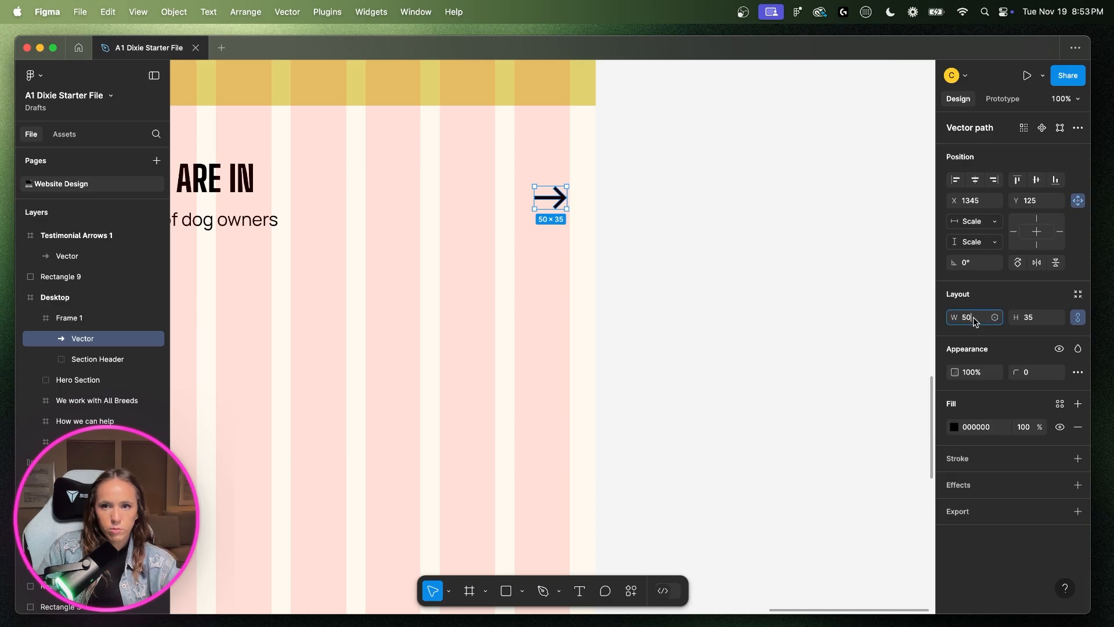
text(40)
key(Return)
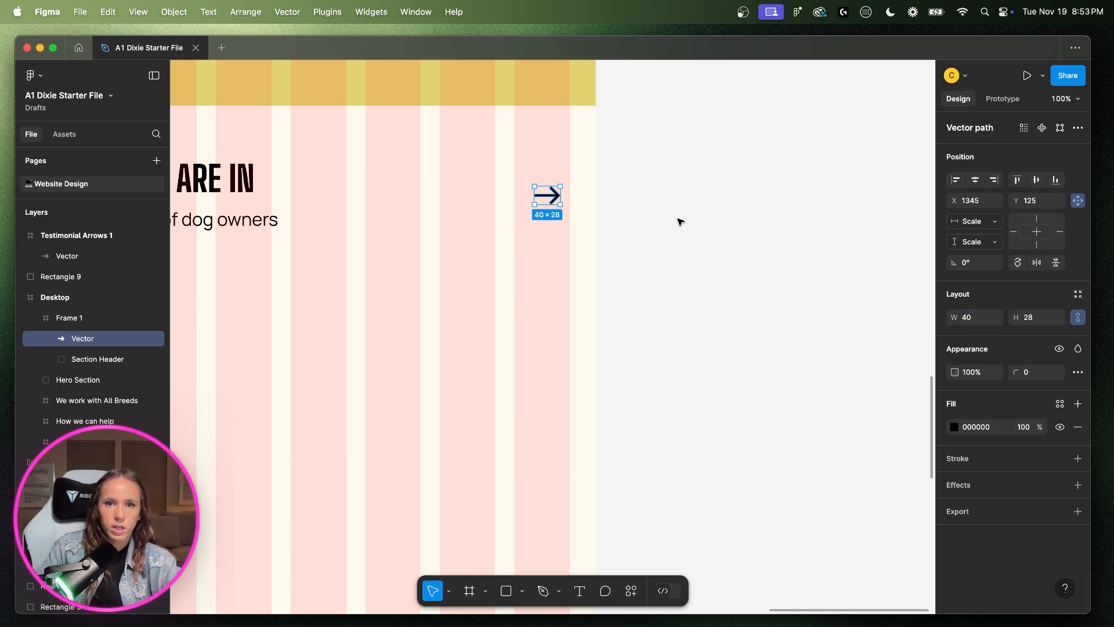
- Move the arrow back against the last column's right edge and set its width to 45
drag(550, 200, 560, 205)
click(678, 290)
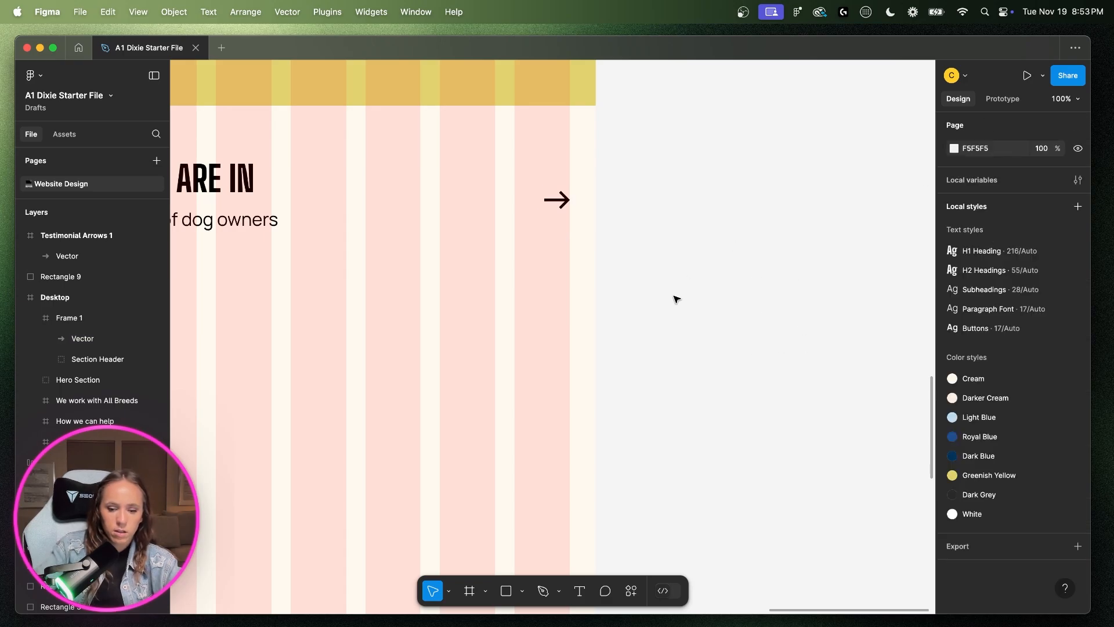
key(super+minus)
scroll(676, 299, left, 5)
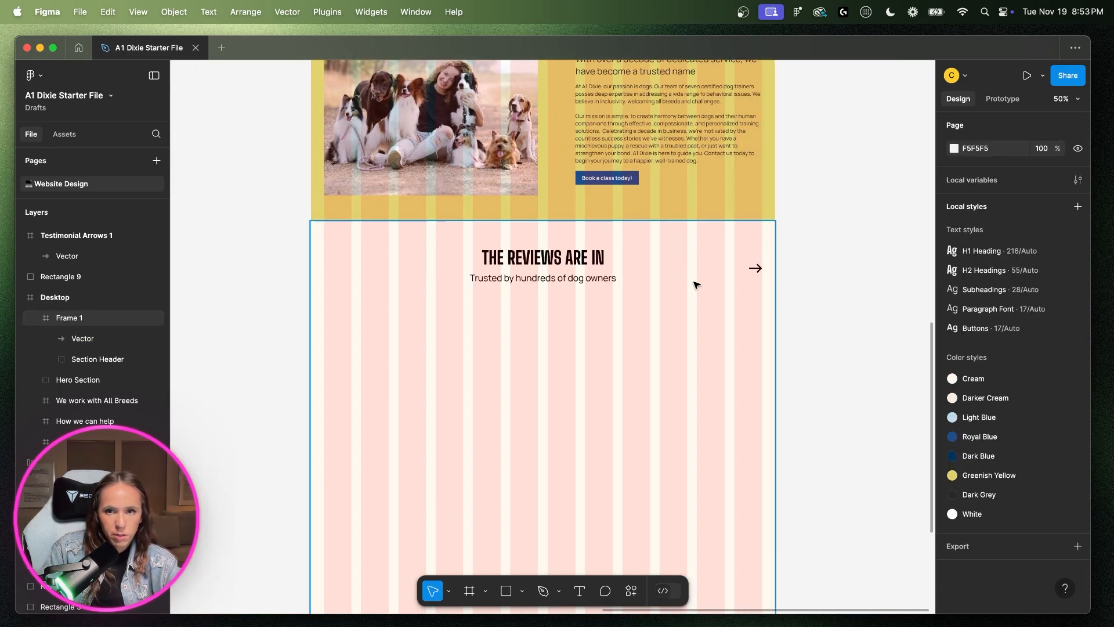
click(757, 269)
click(757, 268)
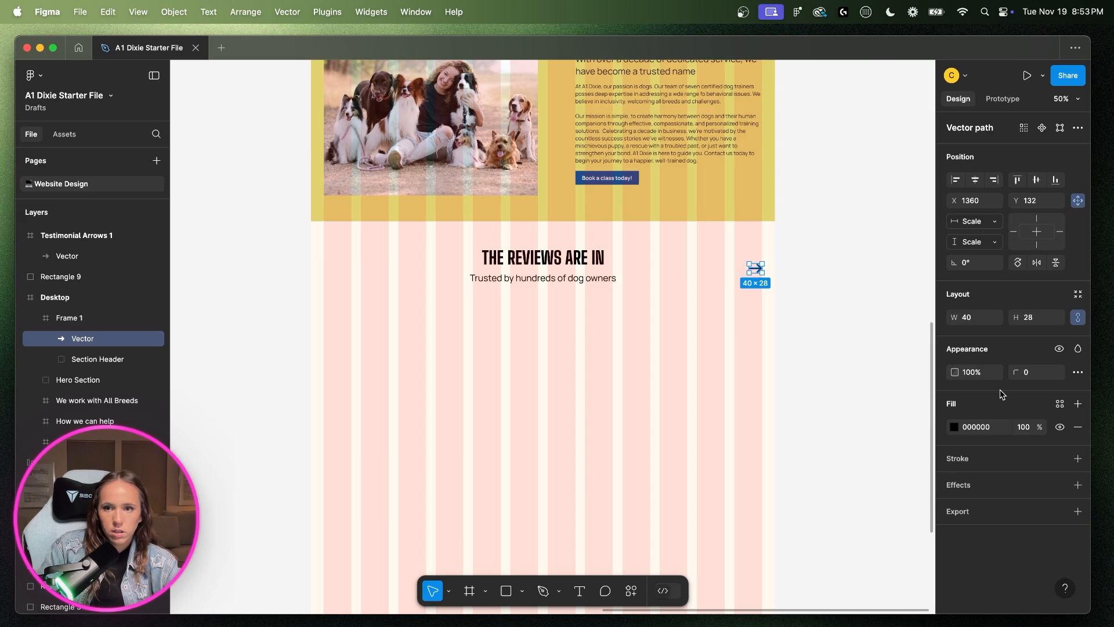
click(972, 317)
text(45)
key(Return)
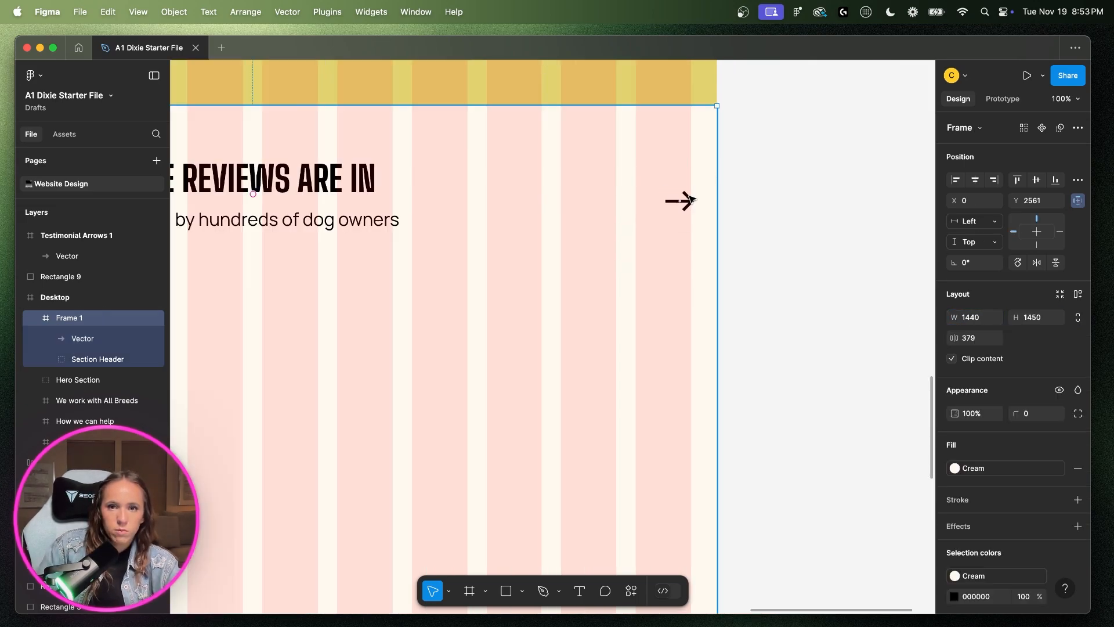
- Realign the 45 px wide arrow with the last column's right edge at X 1355, Y 124, and hide the layout grids
click(690, 200)
double_click(688, 199)
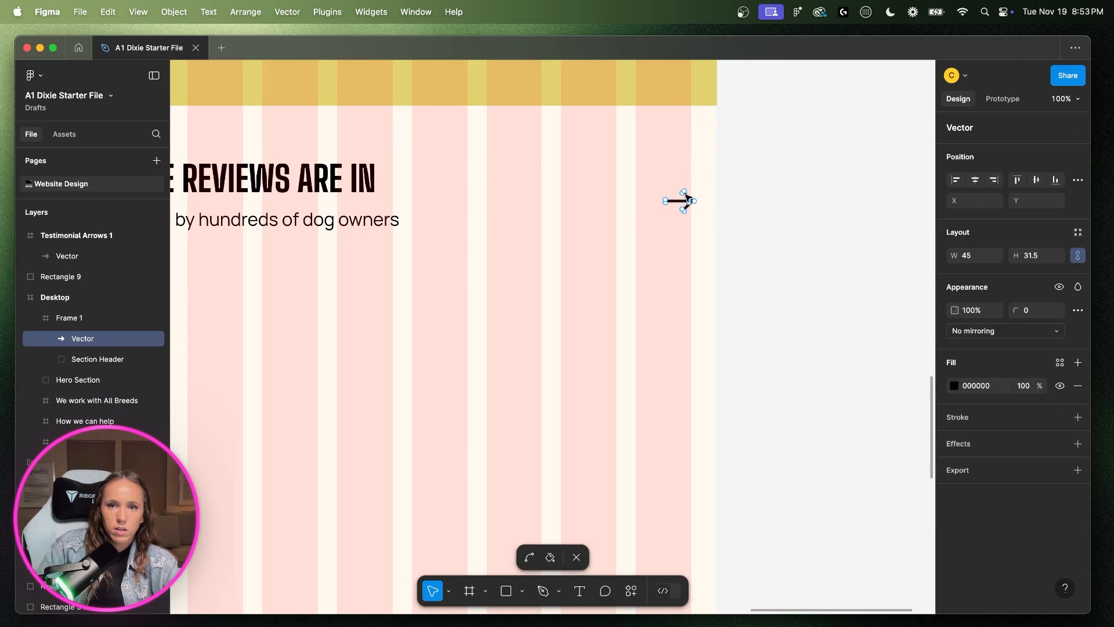
key(super+z)
click(752, 199)
click(691, 203)
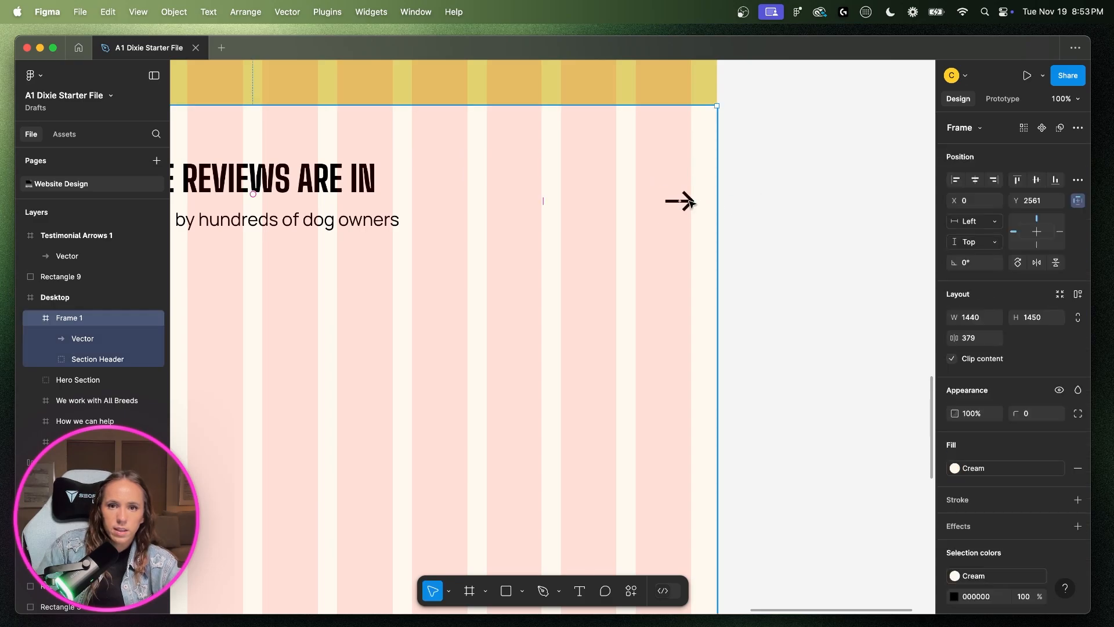
drag(691, 201, 687, 200)
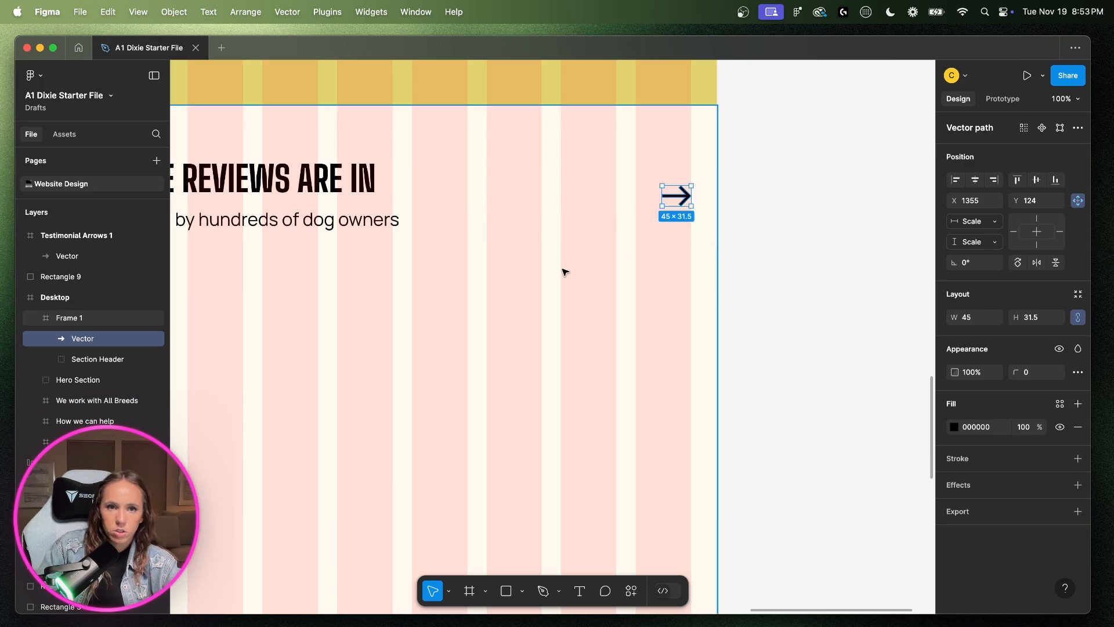
click(519, 290)
key(super+minus)
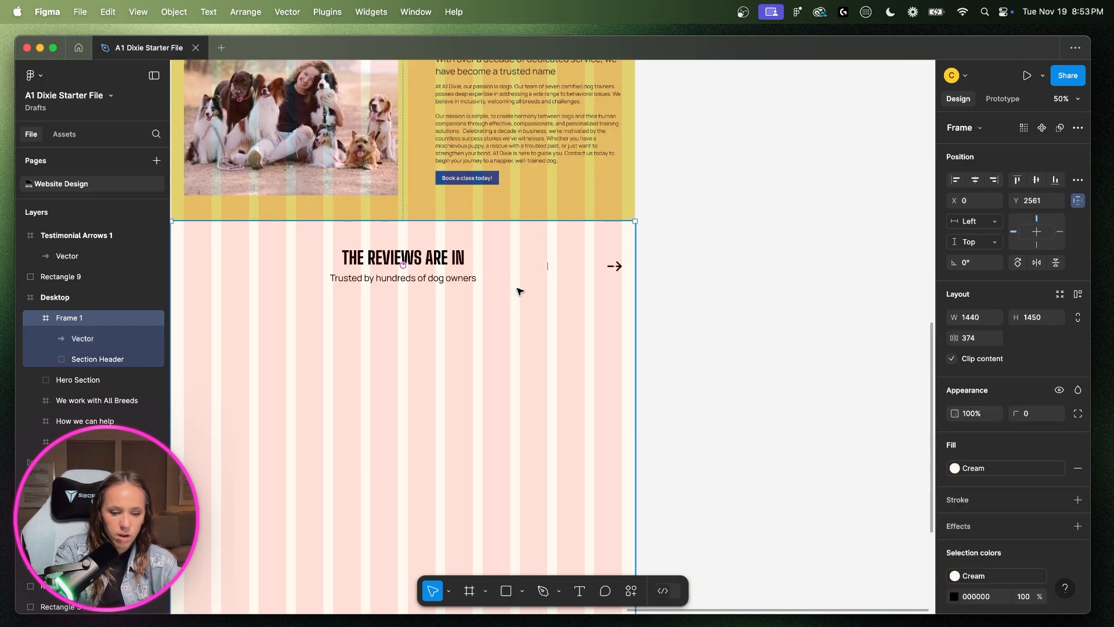
key(ctrl+g)
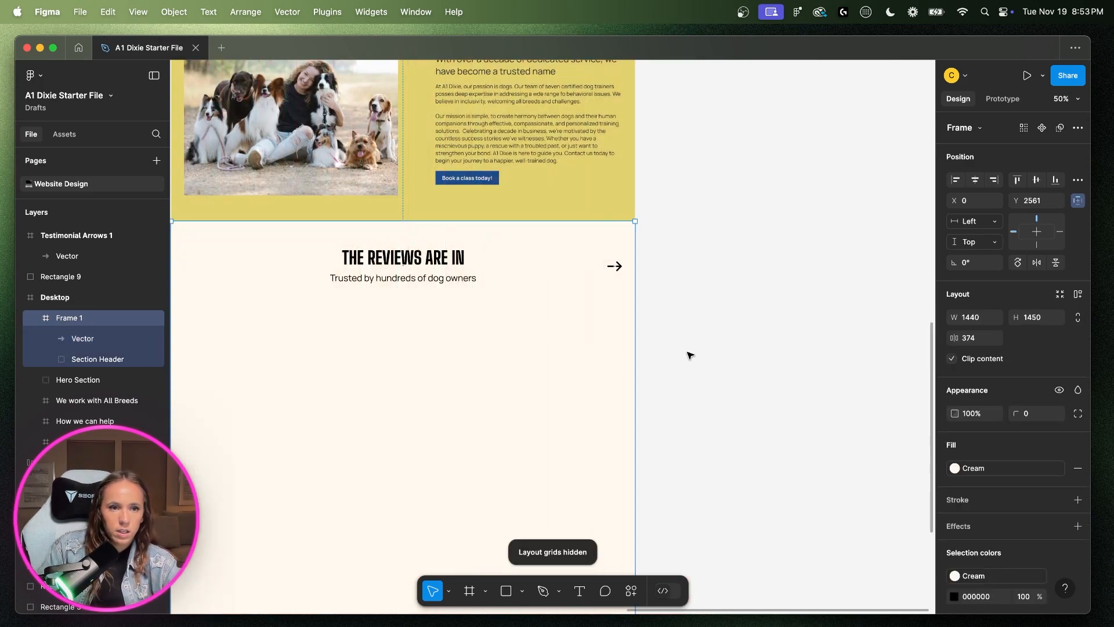
- Rename the cream reviews frame, Frame 1, as "Right Arrow"
scroll(691, 357, left, 5)
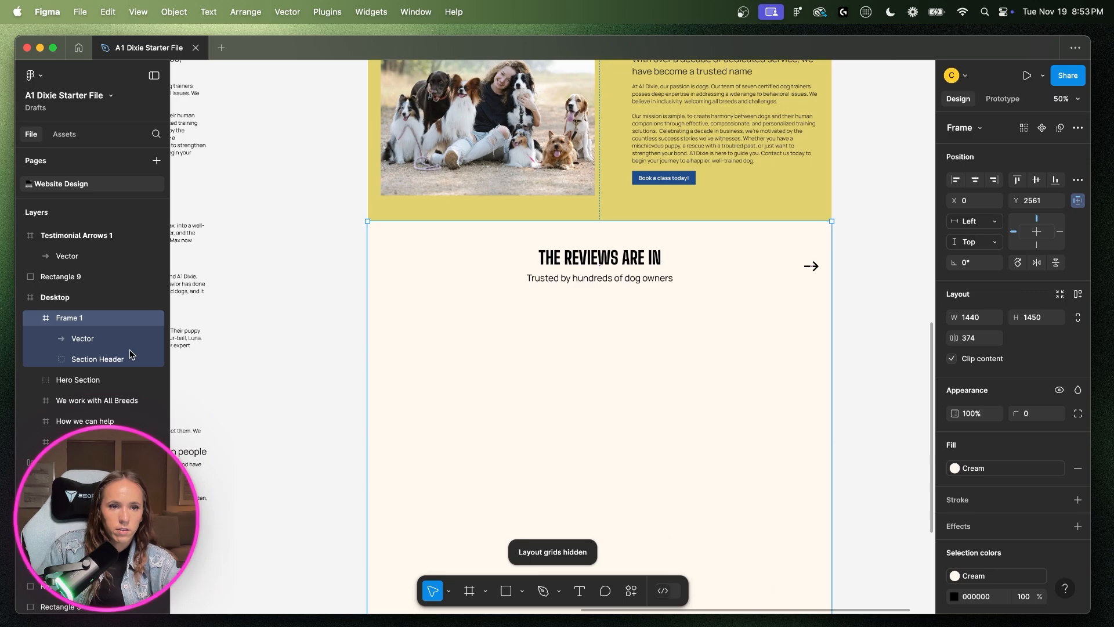
right_click(77, 322)
click(95, 322)
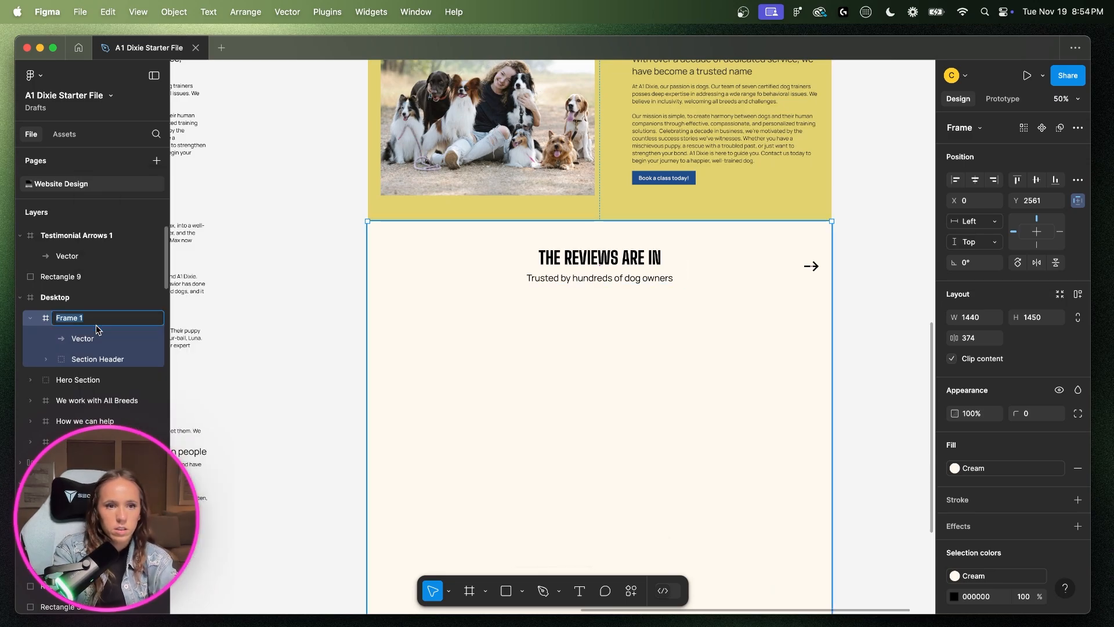
text(Right Arrow)
key(Return)
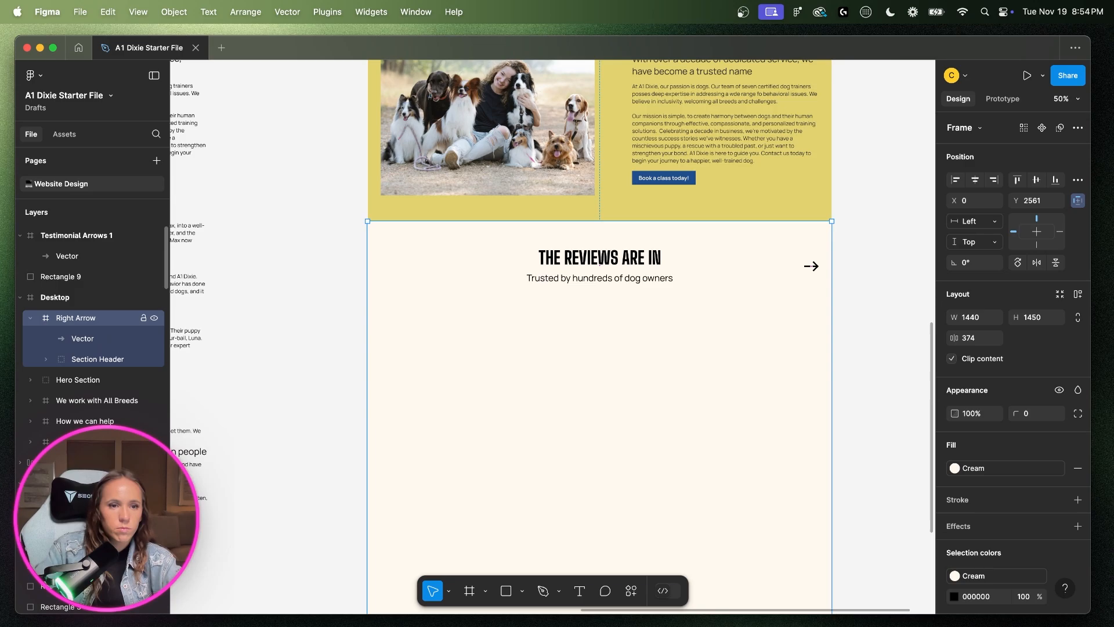
click(32, 319)
click(33, 319)
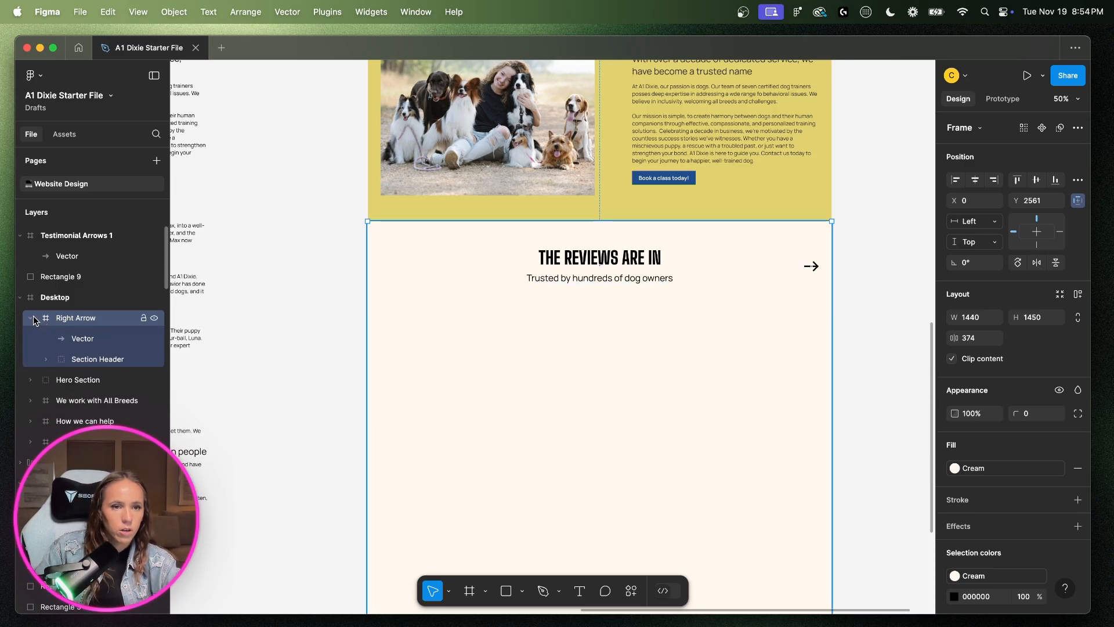
- Rename the arrow's vector layer inside the reviews frame as "Right Arrow"
click(91, 341)
click(97, 358)
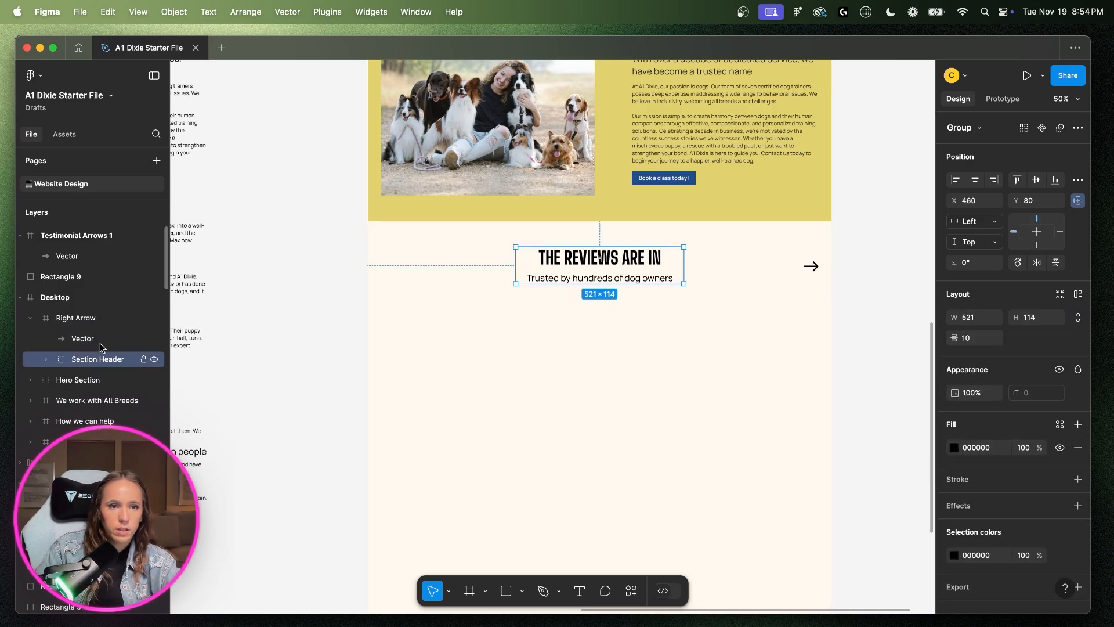
click(95, 342)
right_click(95, 343)
click(125, 354)
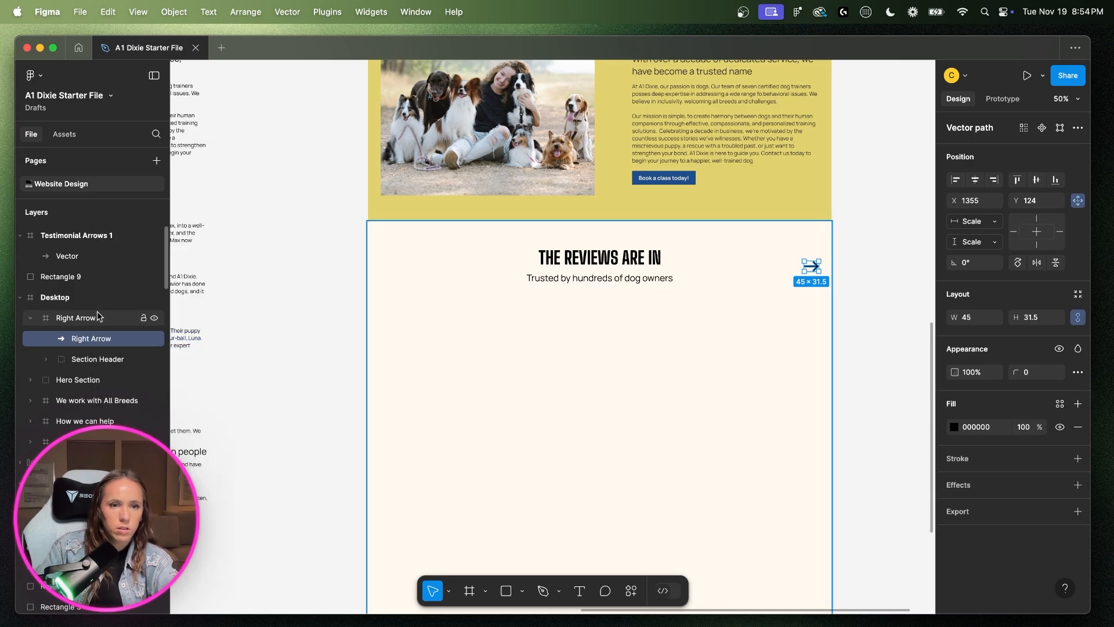
- Rename the reviews section's frame as "The Reviews are in"
right_click(97, 316)
click(191, 321)
text(T)
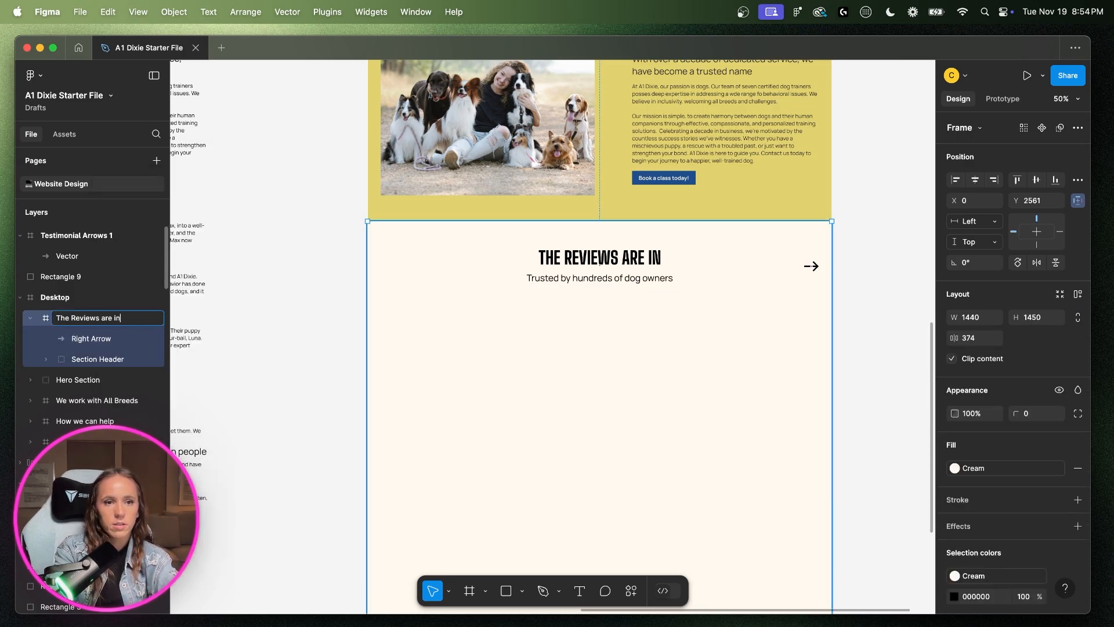
text(he Reviews are in)
key(Return)
- Show the layout grids, duplicate the right arrow and shift the copy 80 px left to X 1275
click(128, 339)
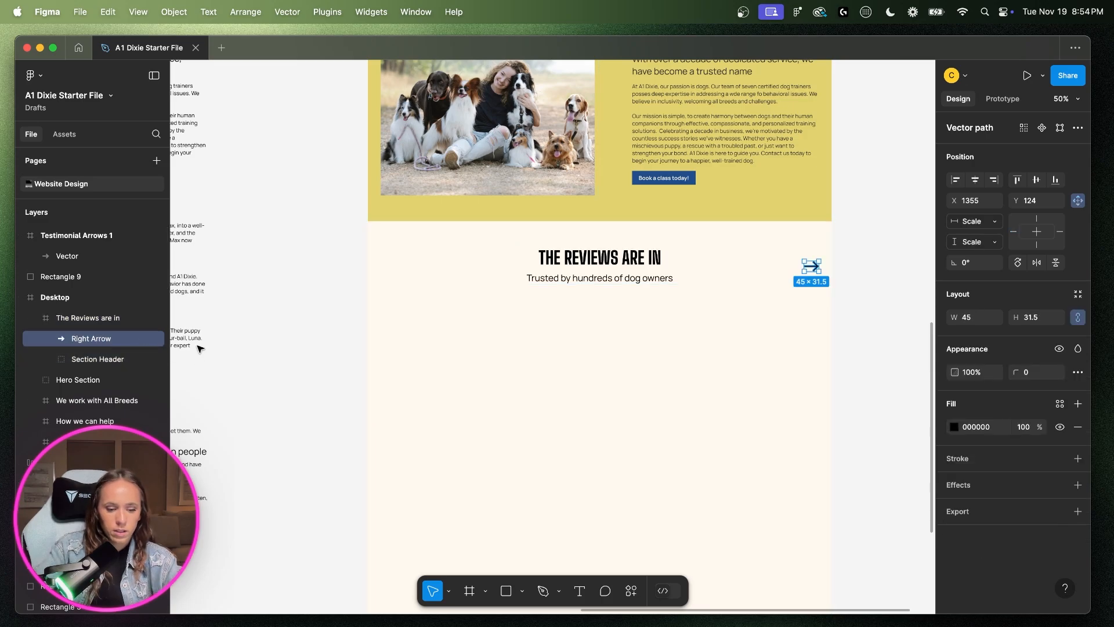
key(ctrl+g)
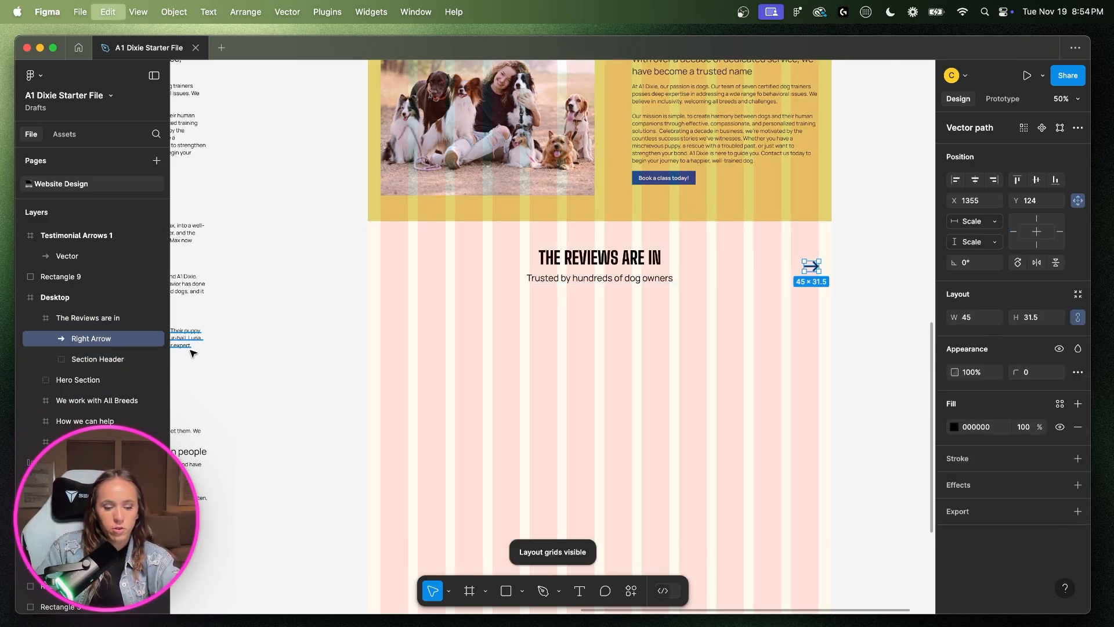
key(super+d)
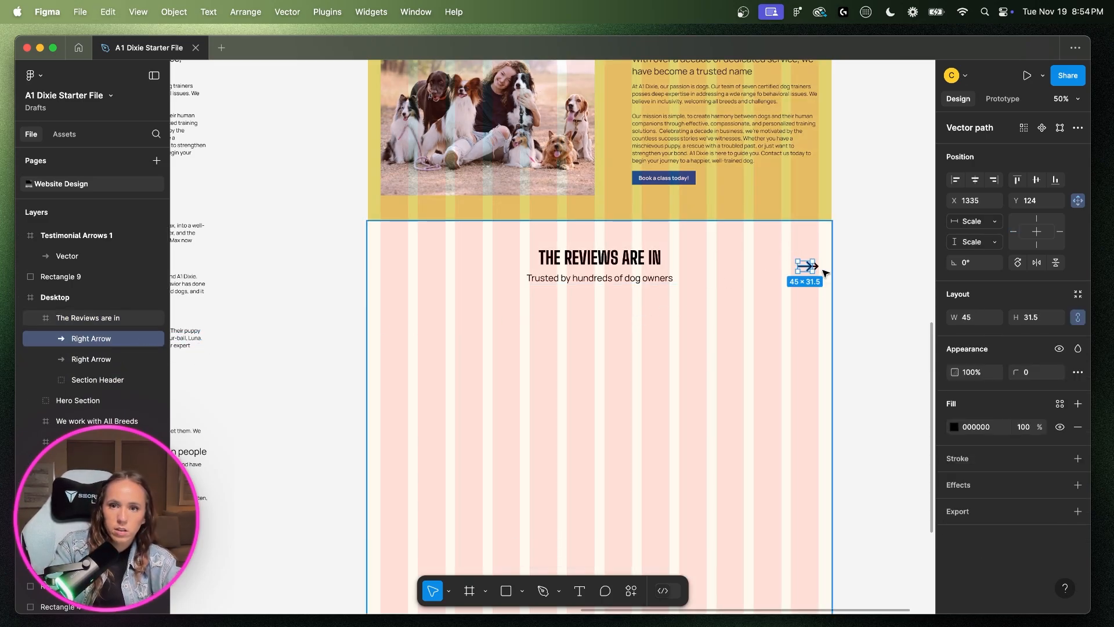
key(shift+Left)
key(shift+Left)
key(shift+Left)
key(shift+Left)
key(shift+Left)
key(shift+Left)
key(shift+Left)
key(shift+Left)
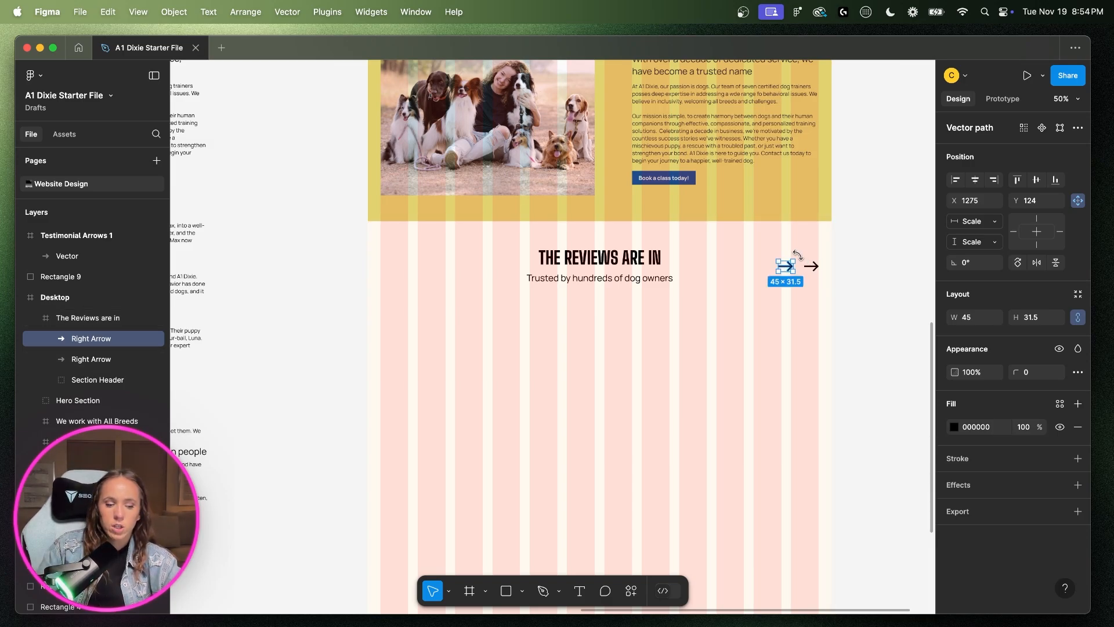
- Rotate the duplicated arrow 180° so it points left, and deselect it
drag(798, 256, 762, 286)
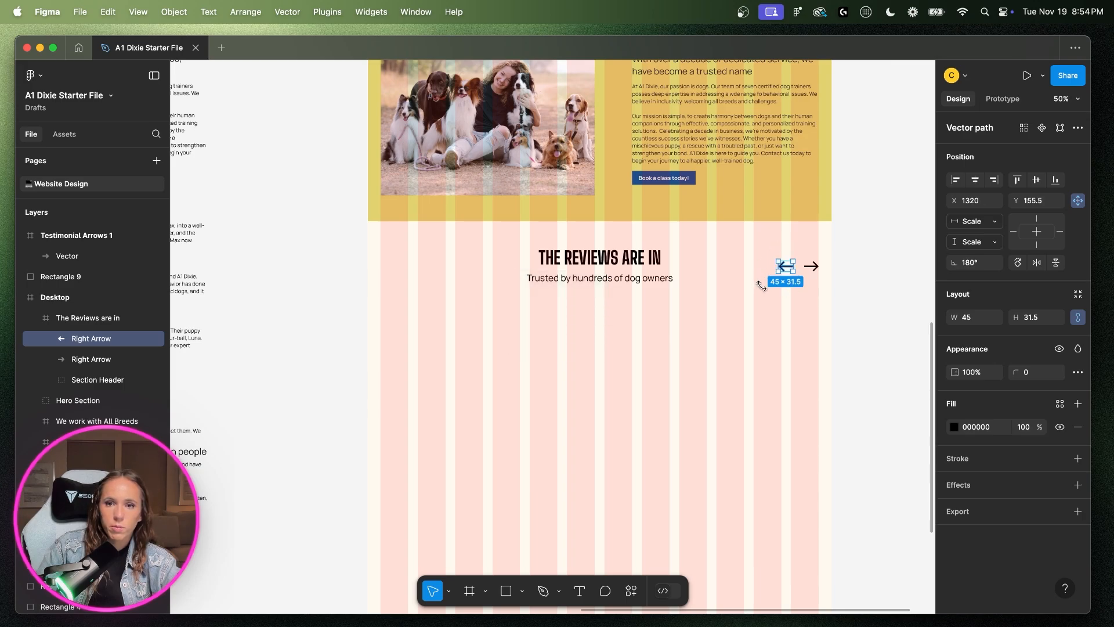
key(Escape)
click(786, 267)
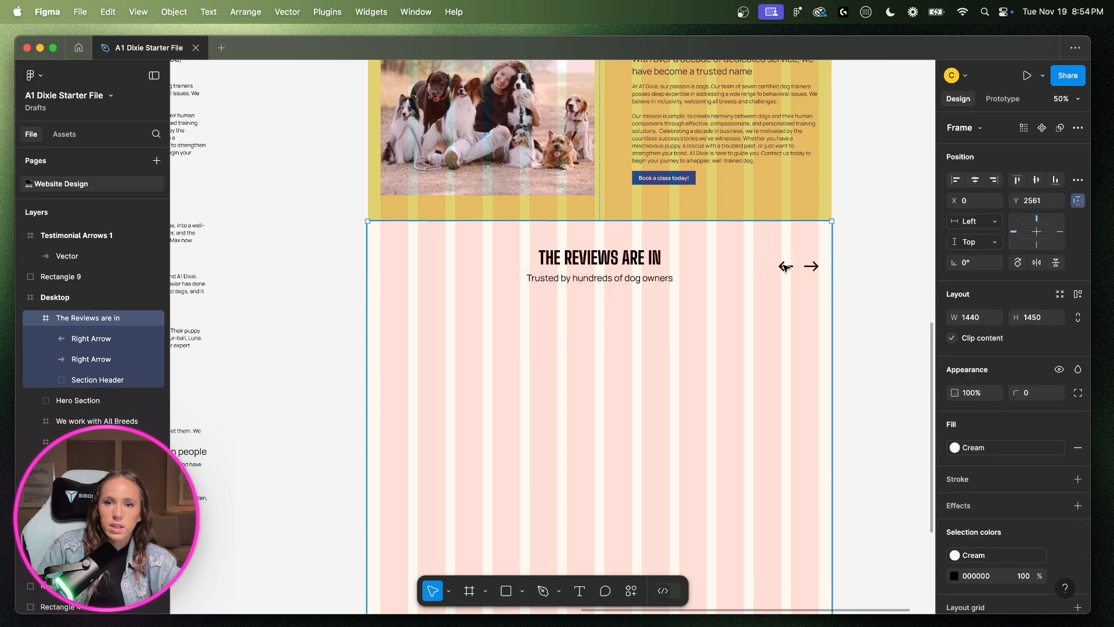
- Move the left-pointing arrow horizontally to X 85 so it sits flush with the outer edge of the first layout column
click(785, 267)
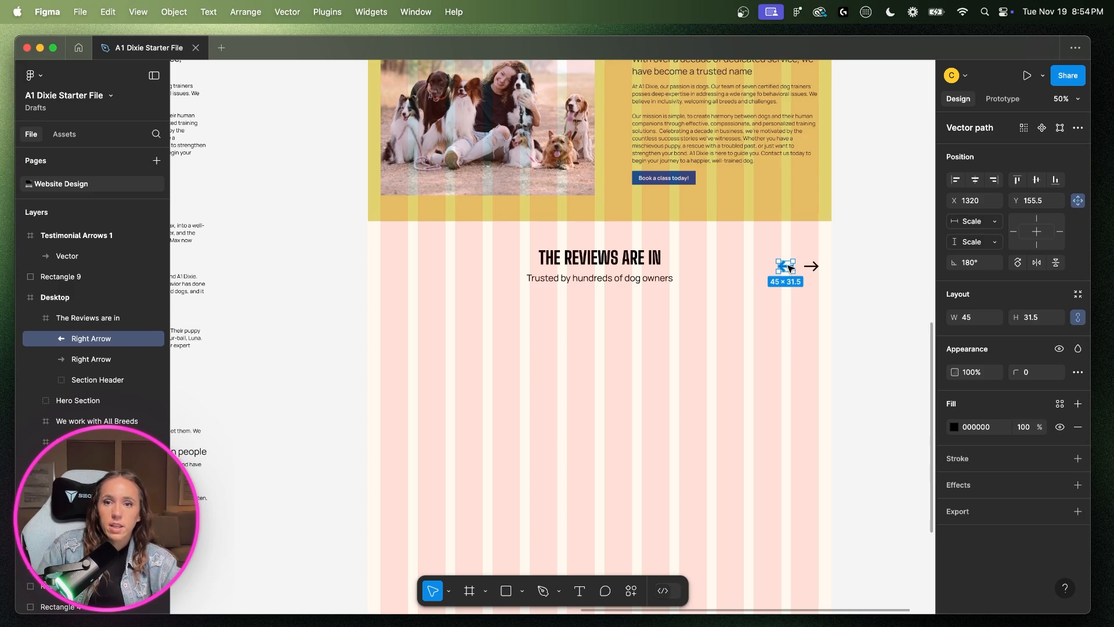
drag(791, 268, 394, 289)
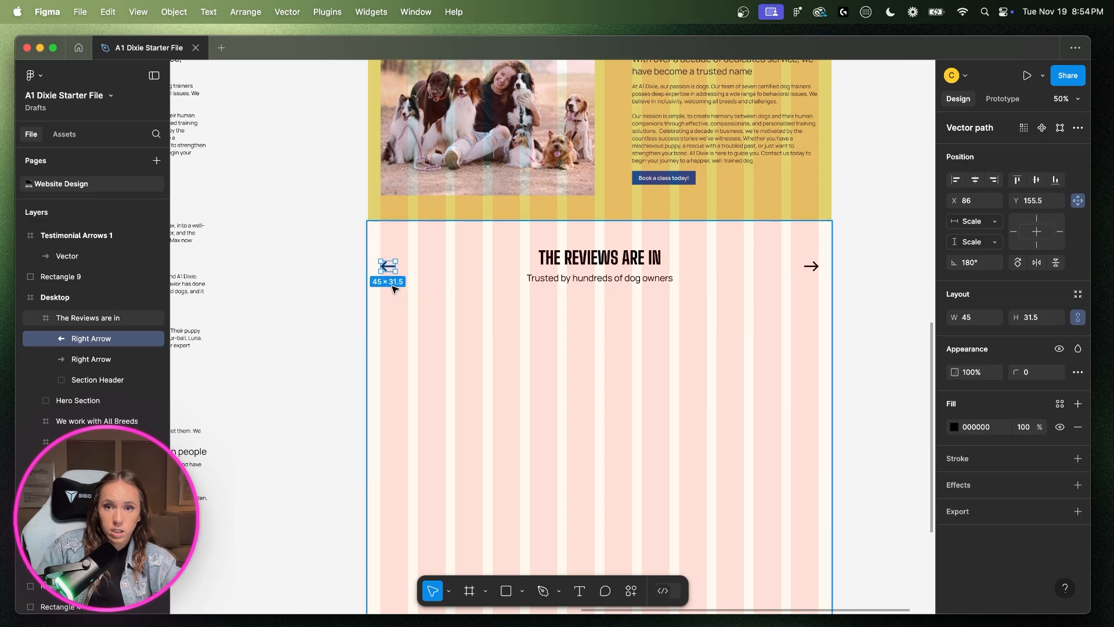
shift+click(814, 268)
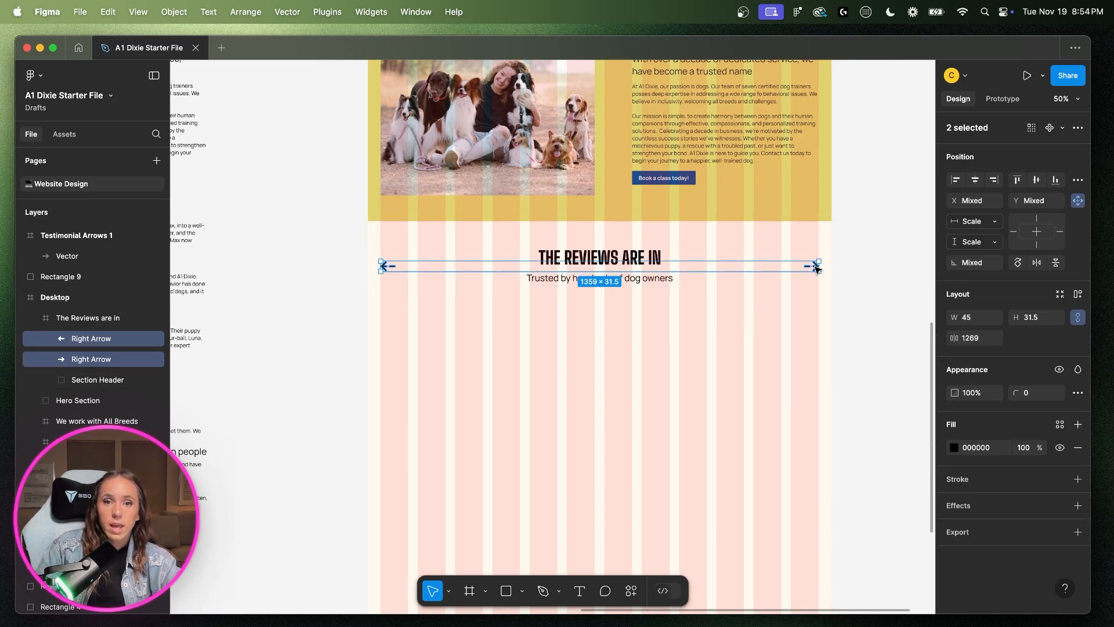
key(super+equal)
key(super+equal)
key(super+equal)
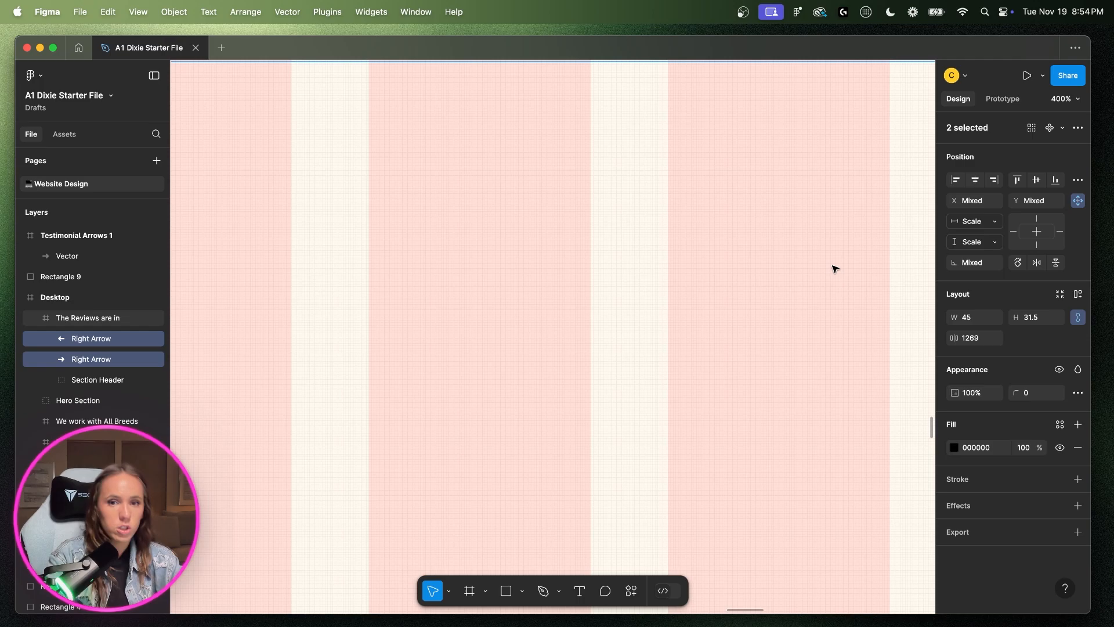
scroll(835, 269, left, 10)
scroll(834, 268, up, 4)
scroll(834, 269, up, 5)
scroll(835, 269, left, 6)
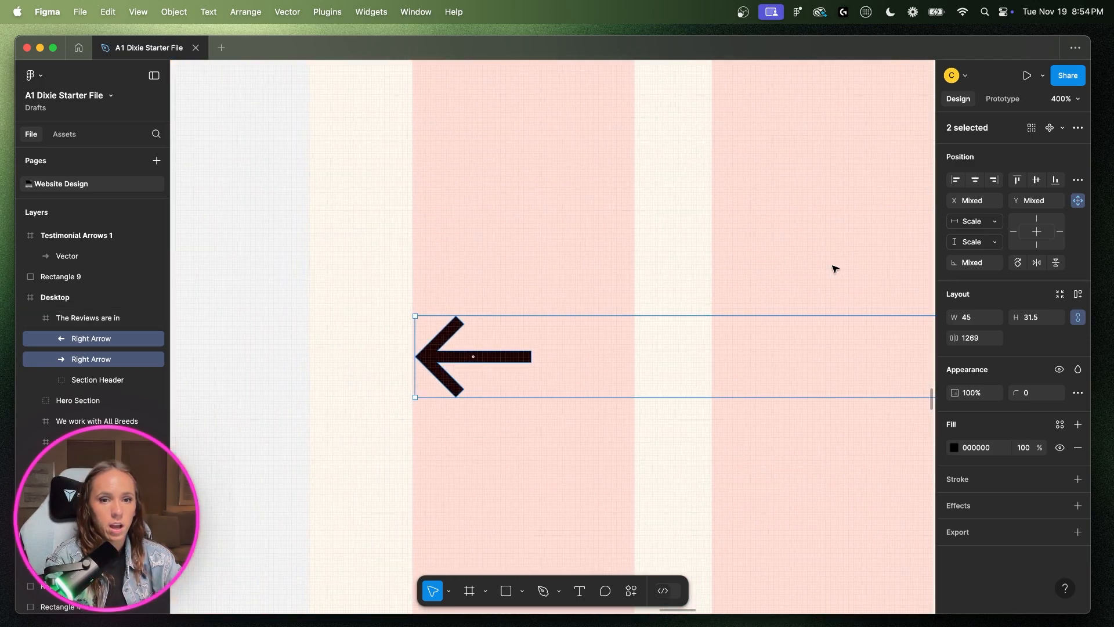
click(688, 248)
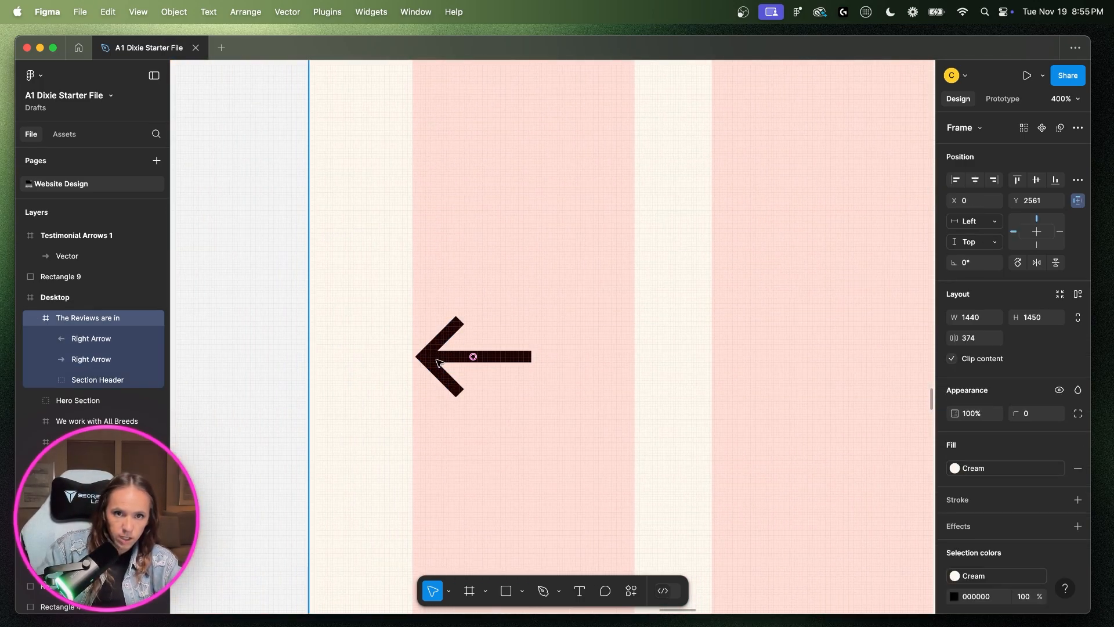
click(439, 363)
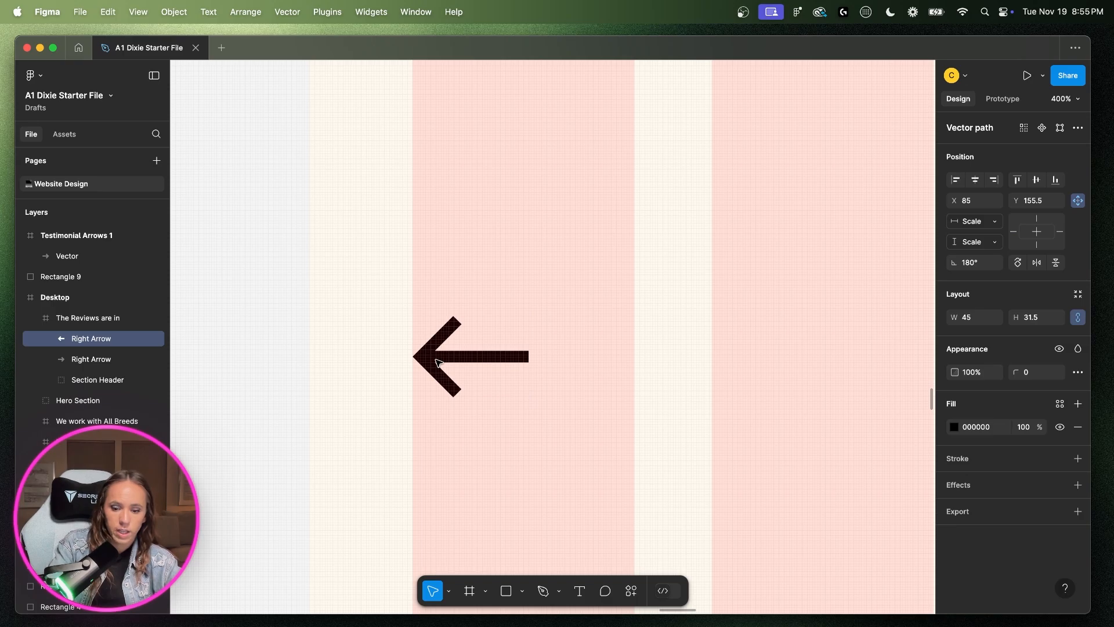
- Group the left and right arrows in the reviews section and rename the group as "Arrows"
key(shift+0)
scroll(597, 390, right, 8)
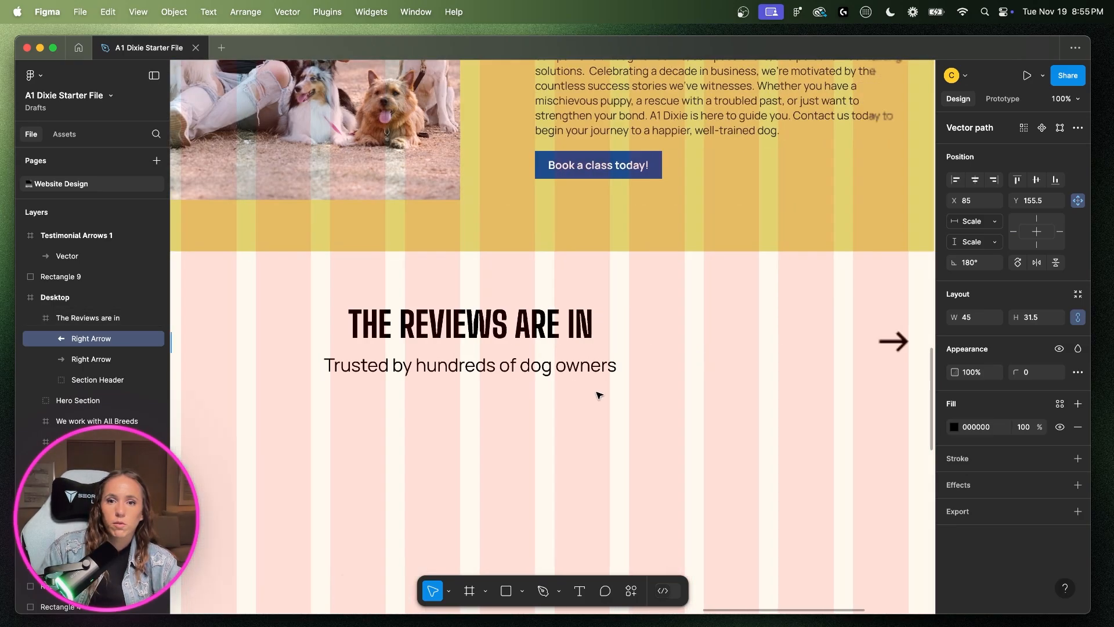
shift+click(813, 349)
key(super+g)
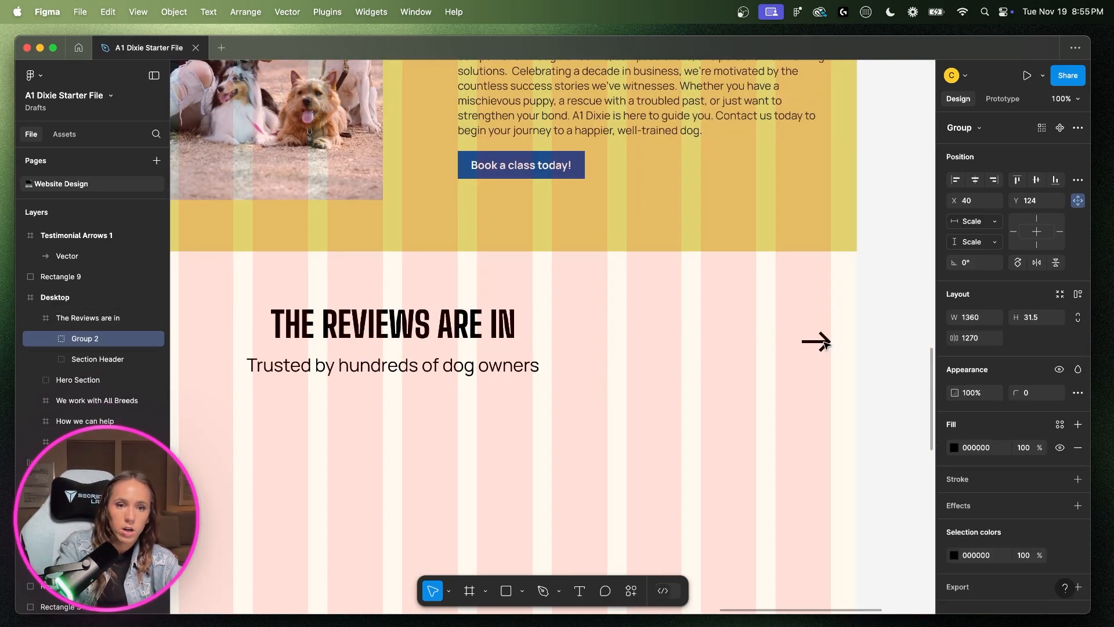
right_click(93, 340)
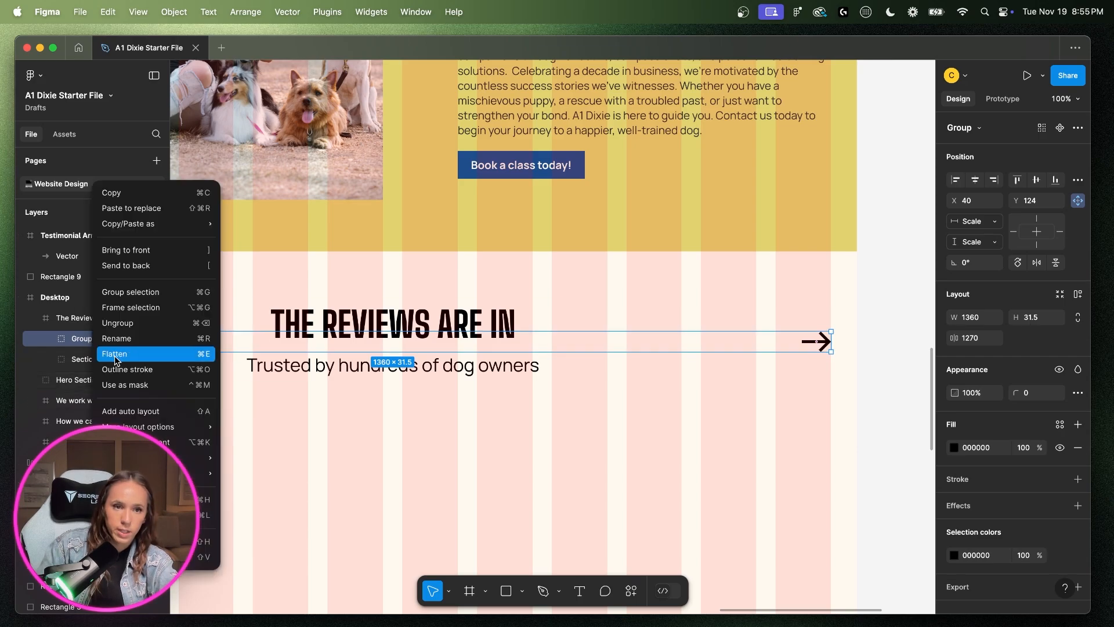
click(123, 355)
text(Arrows)
key(Return)
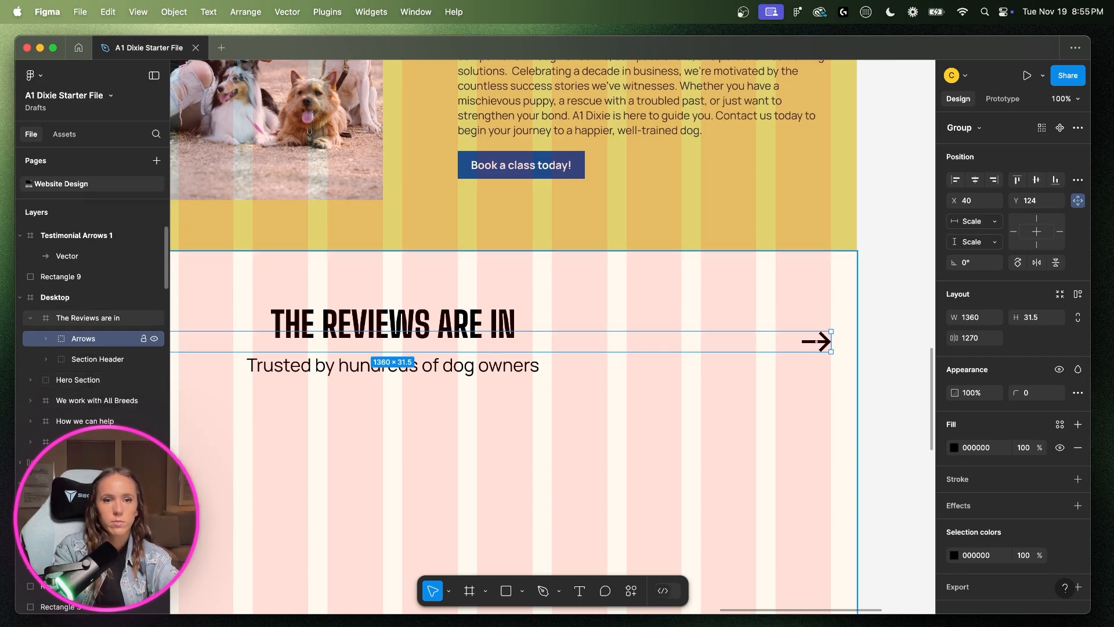
- Align the Arrows group and the Section Header along their vertical centers, and deselect them
shift+click(375, 311)
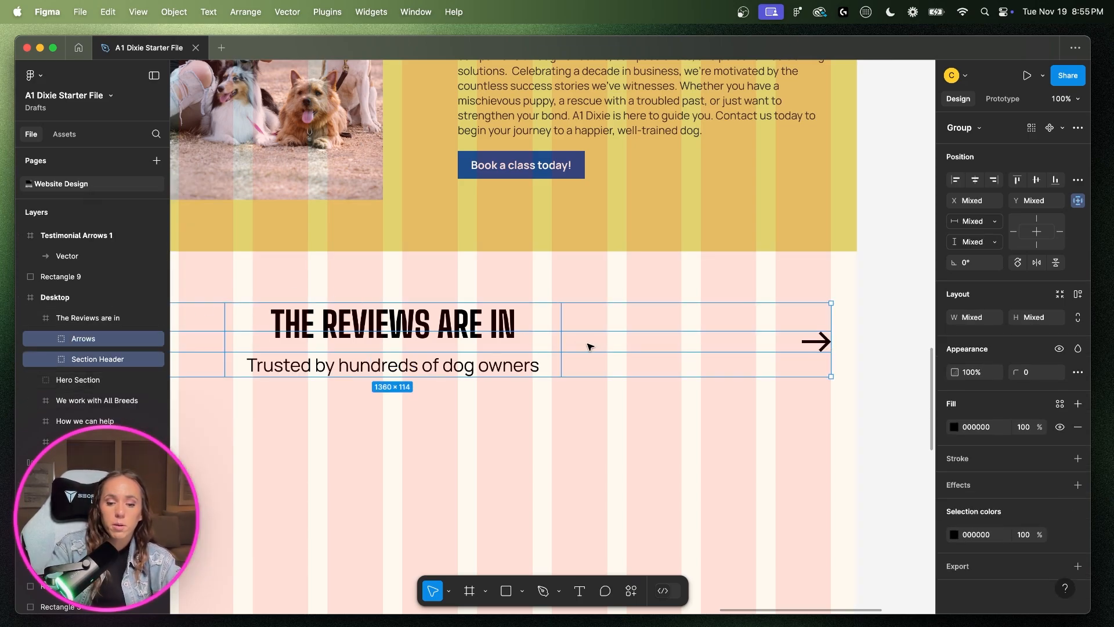
key(minus)
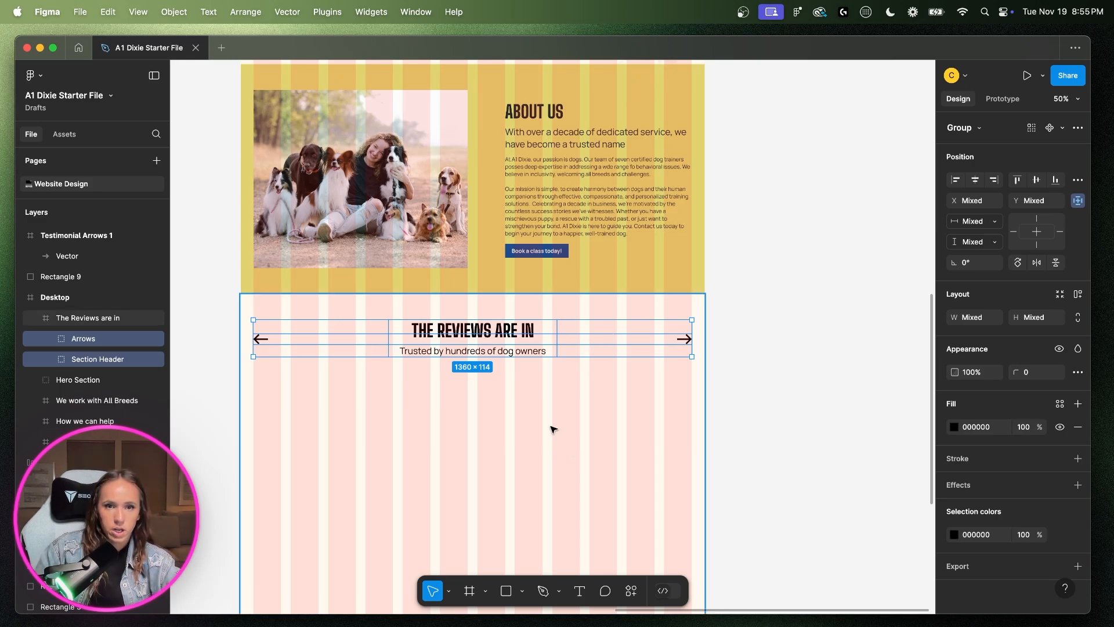
click(1037, 183)
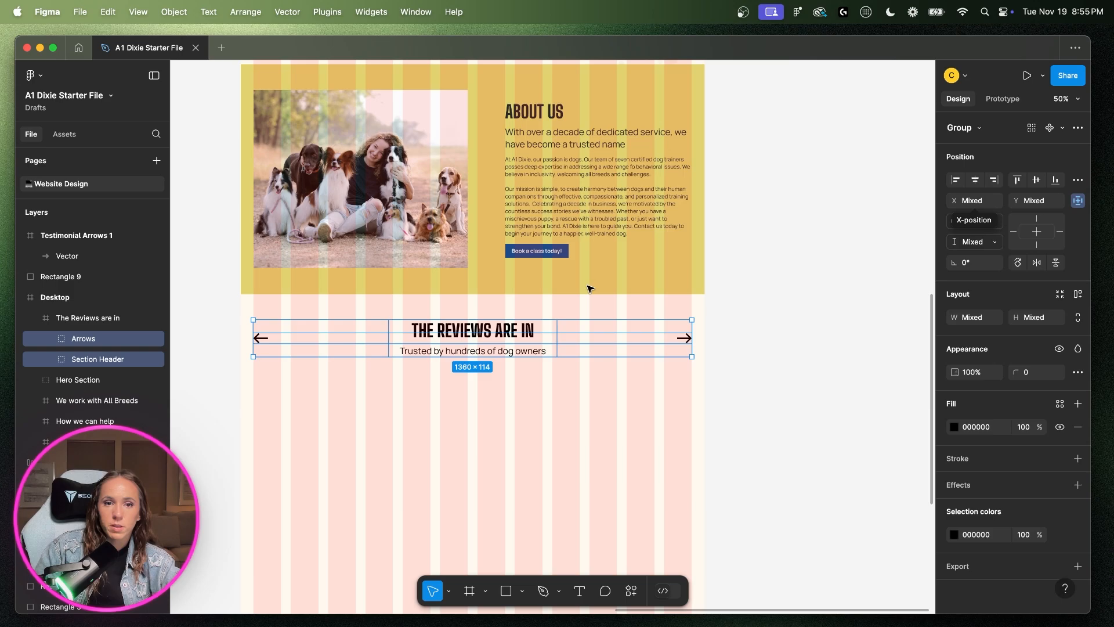
key(alt)
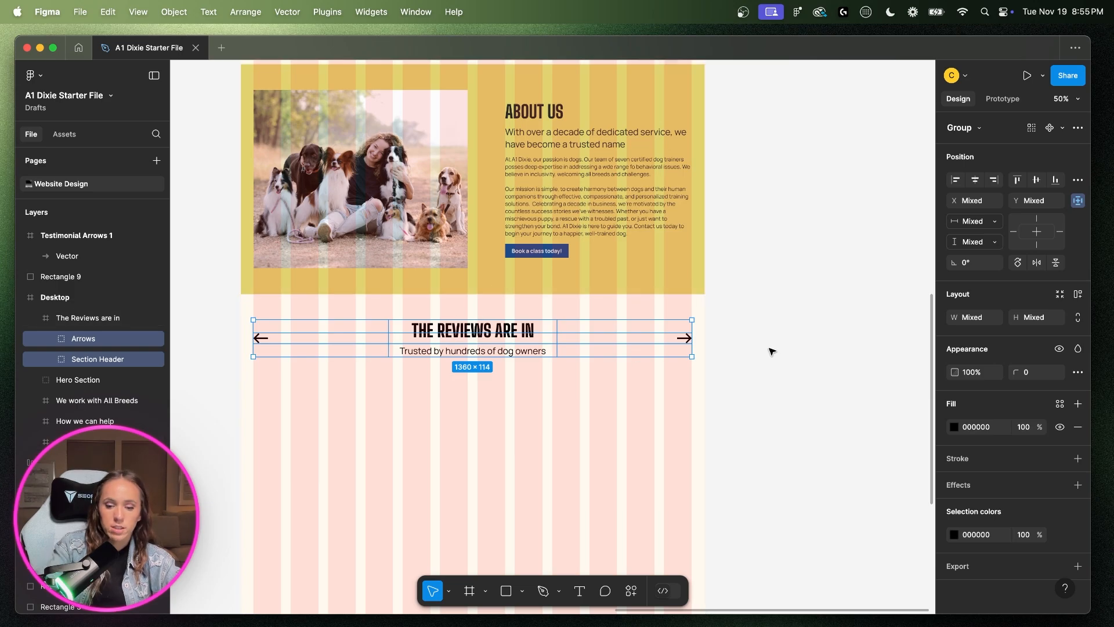
key(shift+0)
key(minus)
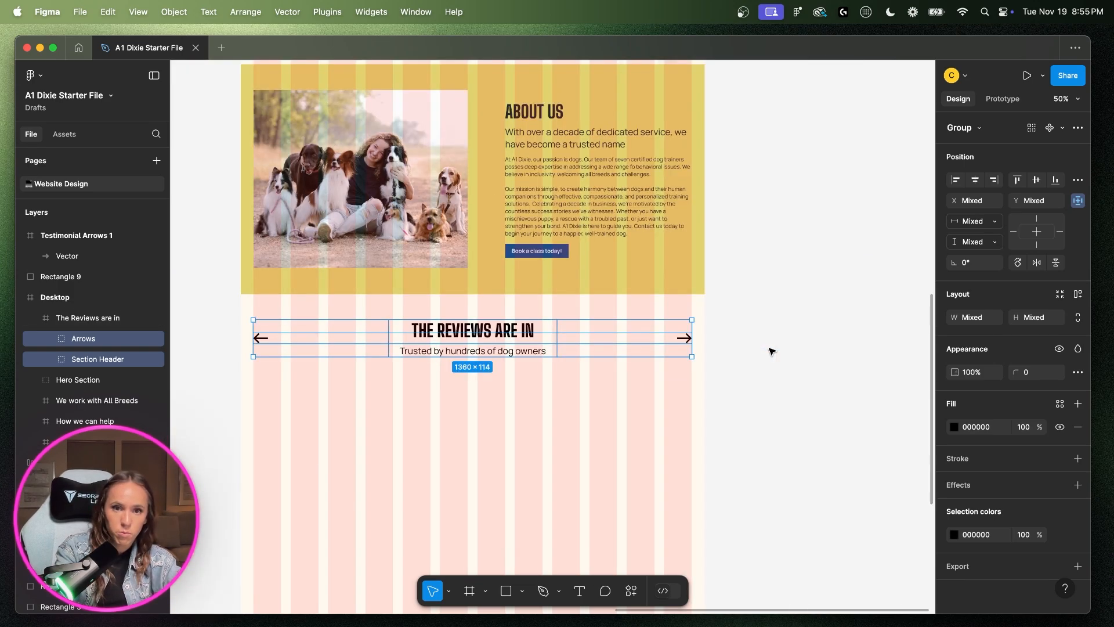
scroll(769, 351, left, 3)
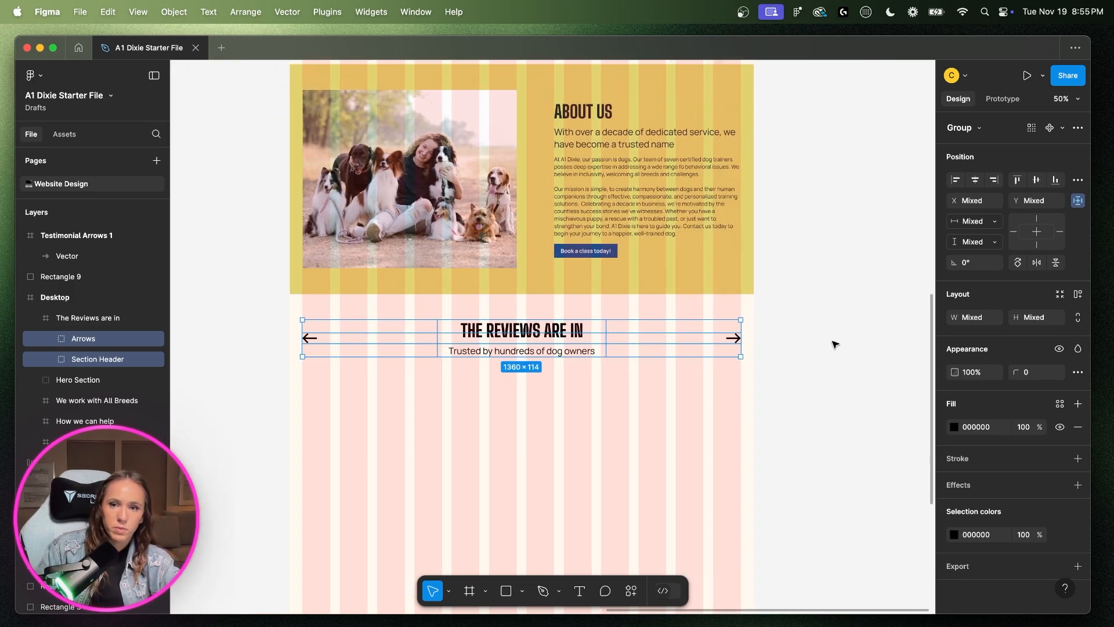
click(833, 343)
- Examine the testimonial cards under the reviews heading in the reference design, and return to the reviews section being built
scroll(555, 417, left, 15)
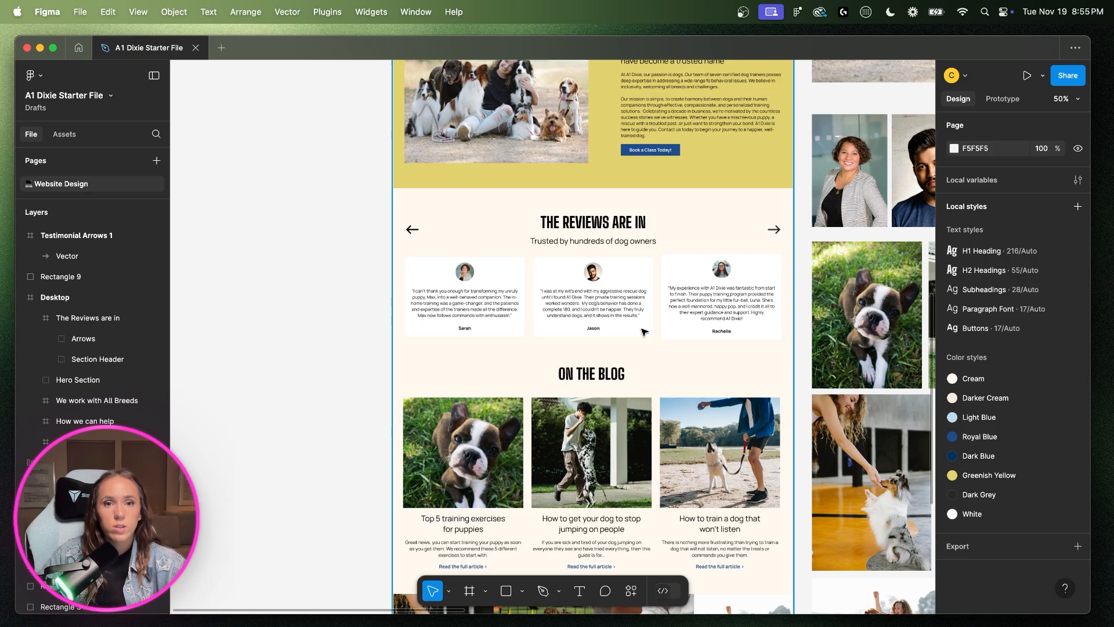
scroll(468, 319, up, 10)
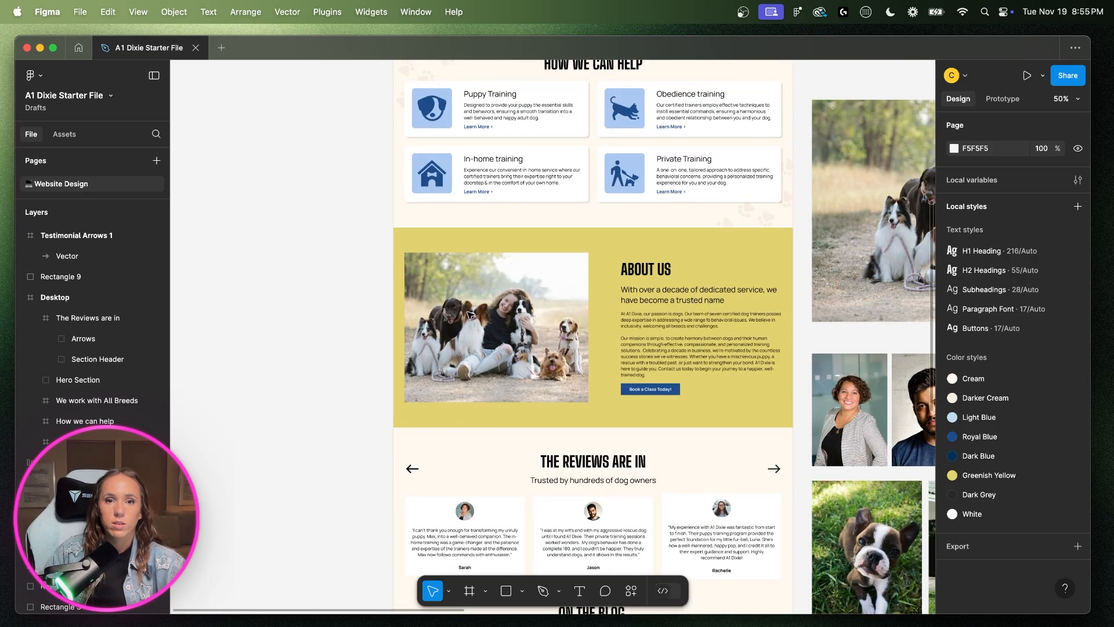
scroll(670, 235, down, 12)
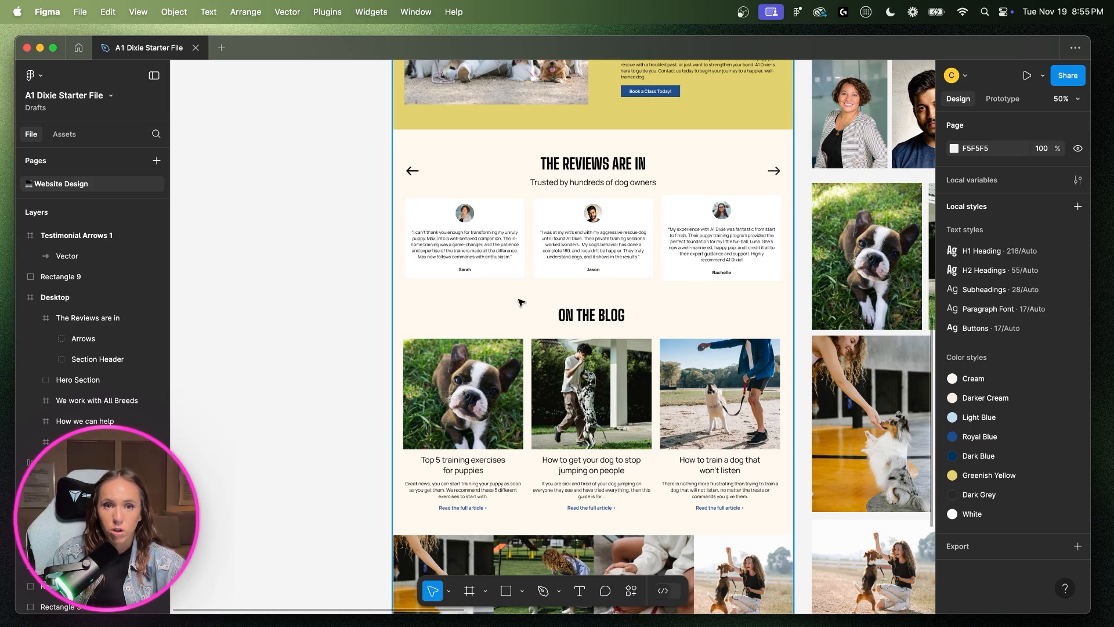
click(463, 253)
scroll(463, 254, right, 20)
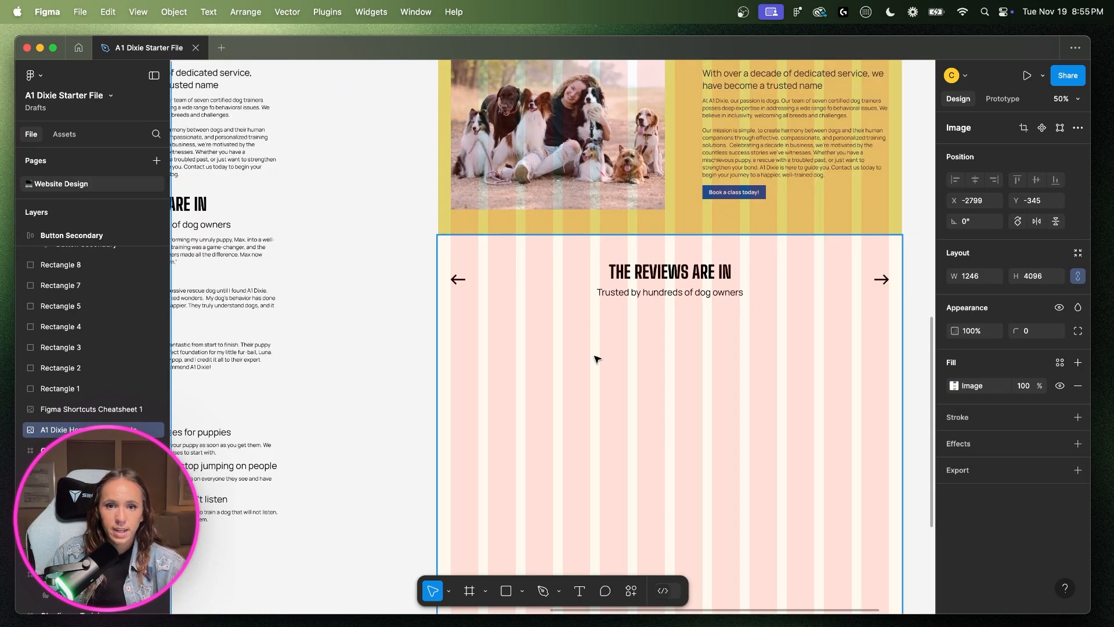
click(595, 358)
key(shift+0)
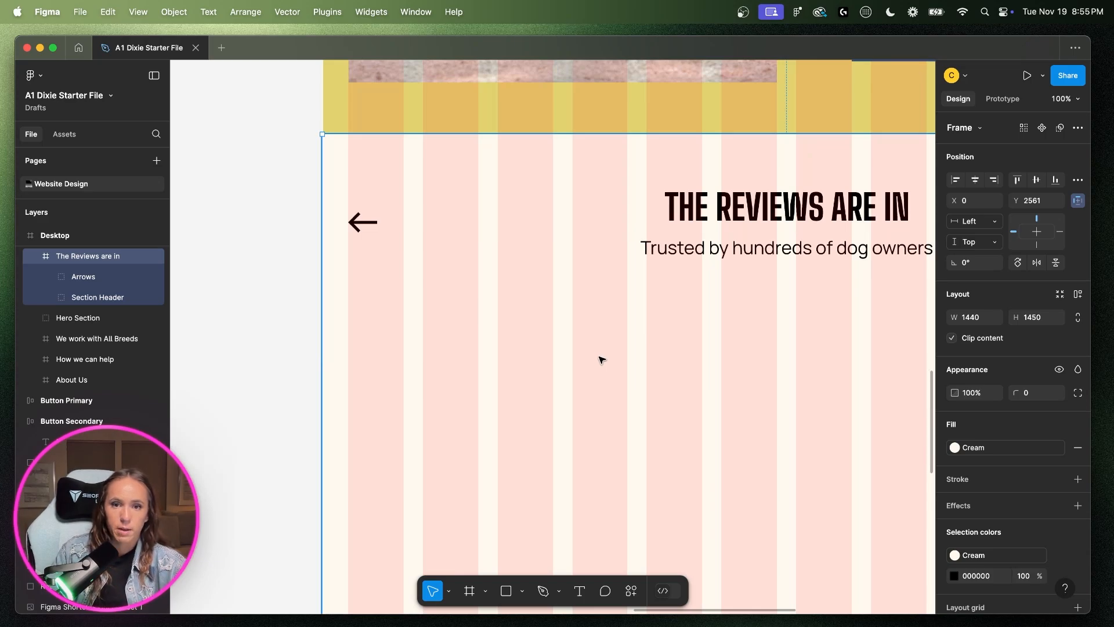
scroll(710, 386, down, 2)
scroll(709, 386, right, 3)
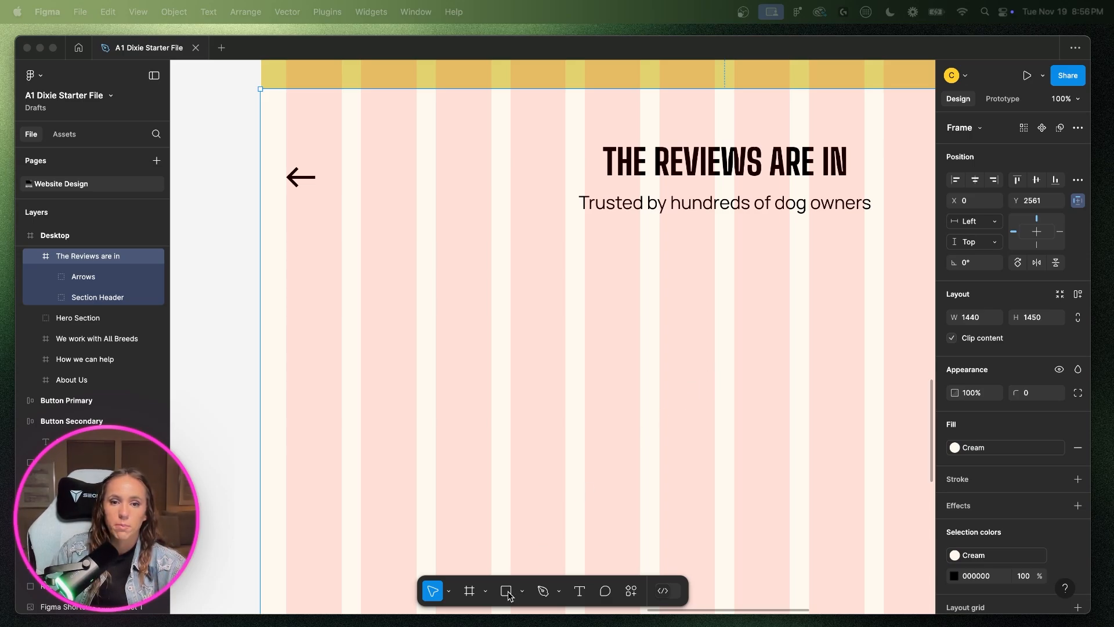
- Draw a frame about 431 × 380 px at X 40, Y 257 beneath the left arrow and fill it with the White style
click(473, 593)
key(f)
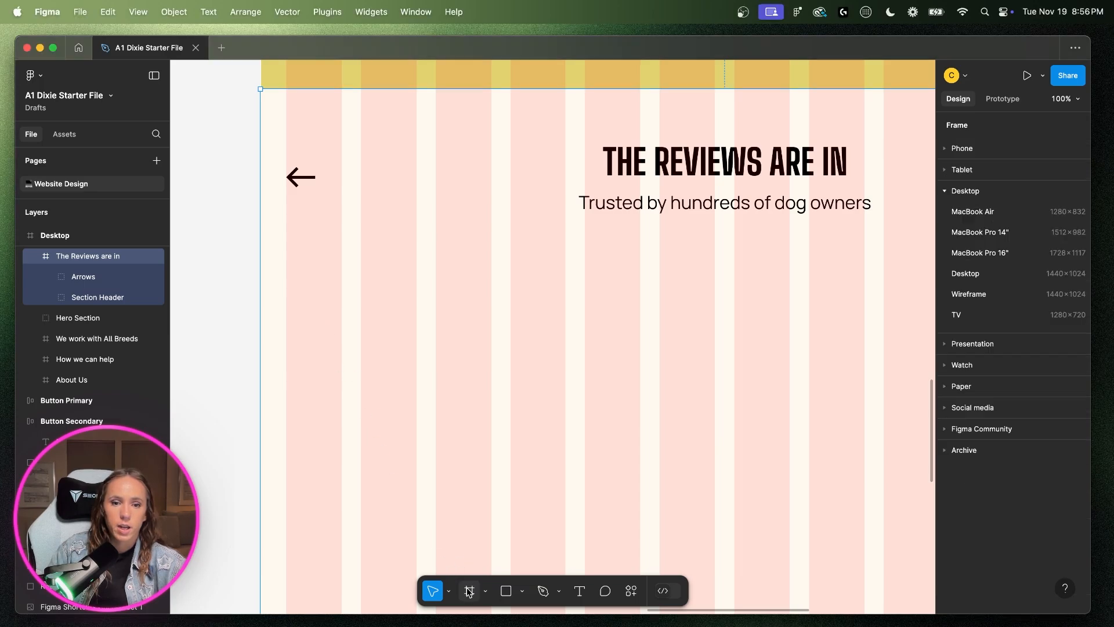
drag(288, 255, 564, 544)
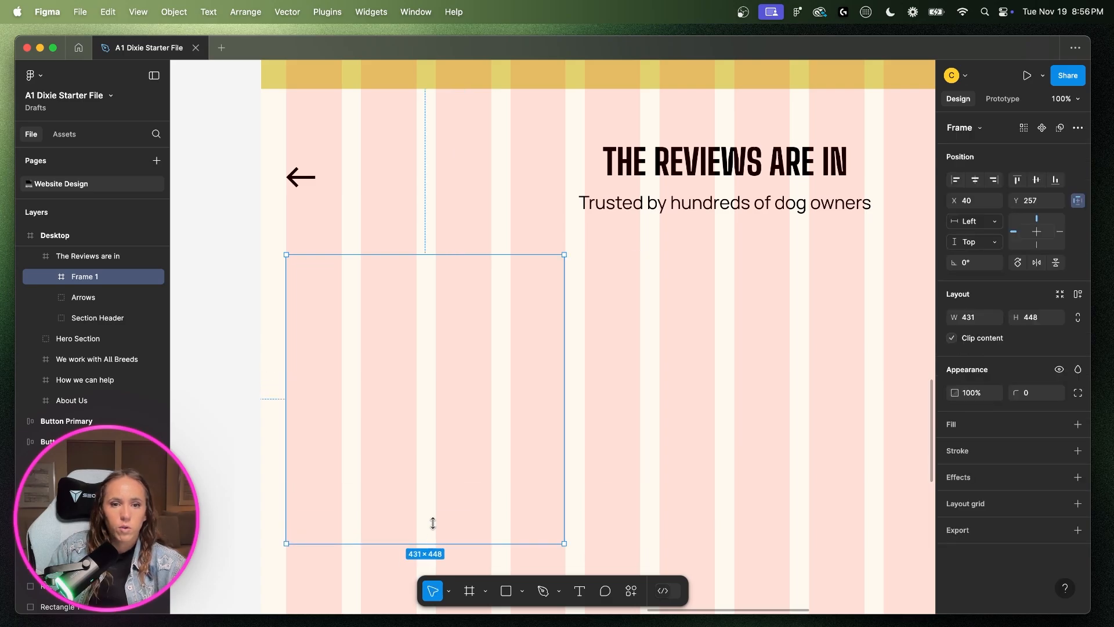
drag(432, 541, 440, 499)
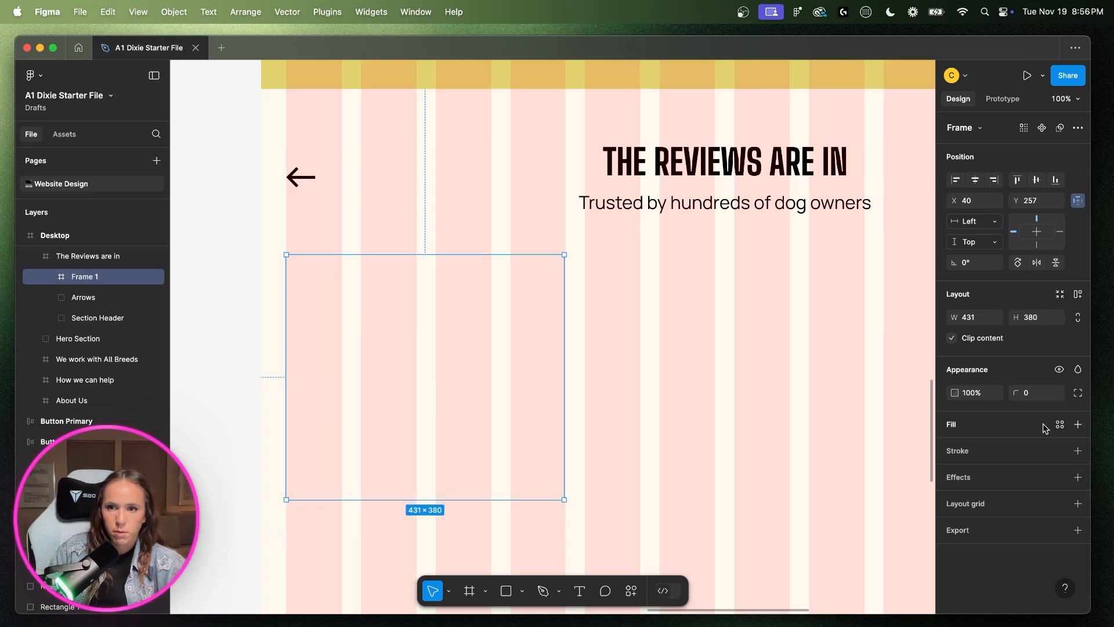
click(1060, 425)
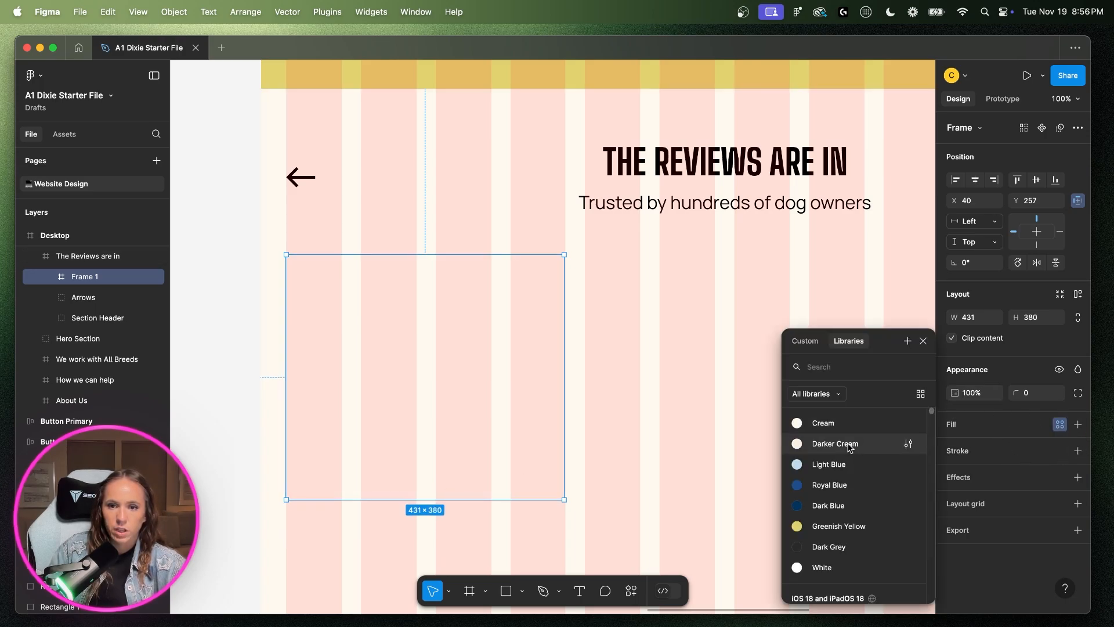
click(819, 567)
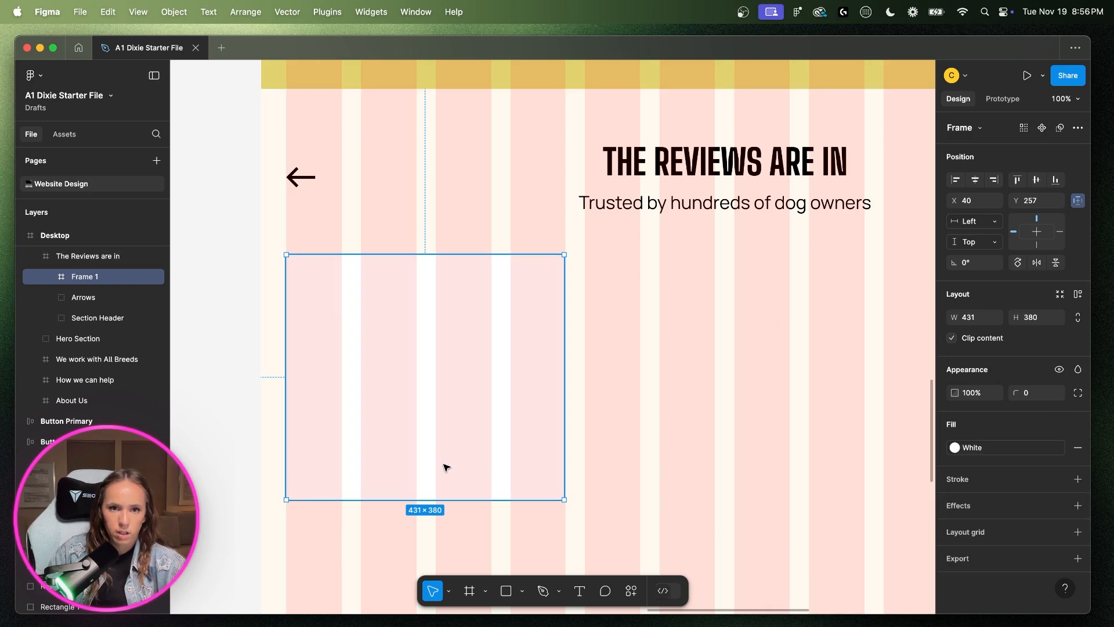
- Widen the white testimonial frame to 433 px so its edge meets the end of the fourth layout column
scroll(510, 440, up, 5)
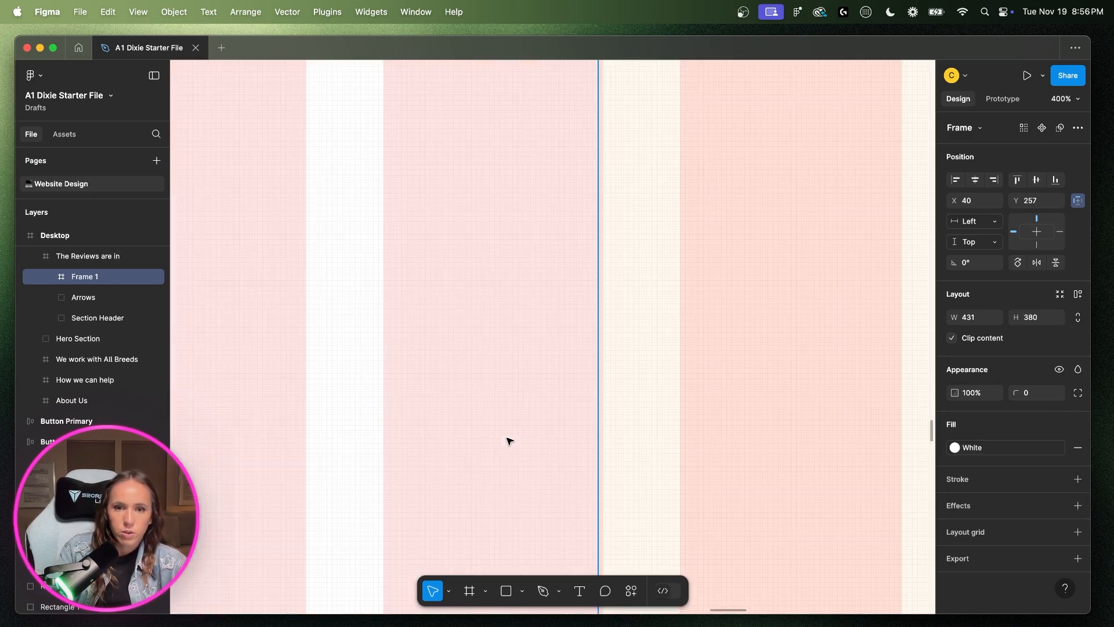
drag(598, 366, 604, 366)
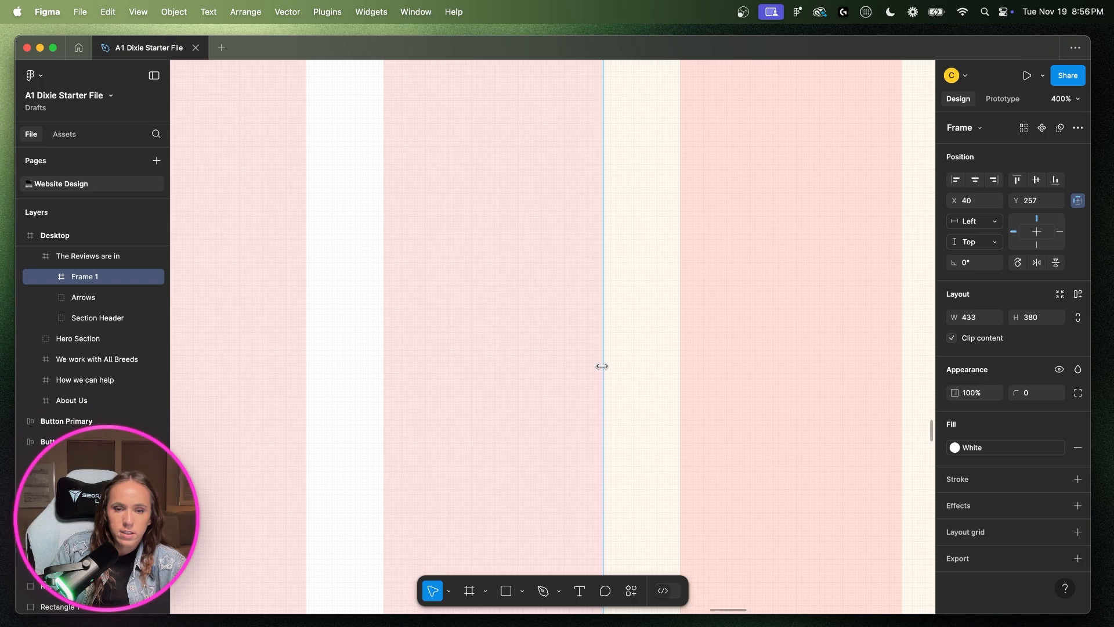
scroll(596, 407, up, 5)
scroll(596, 406, down, 2)
scroll(595, 405, left, 5)
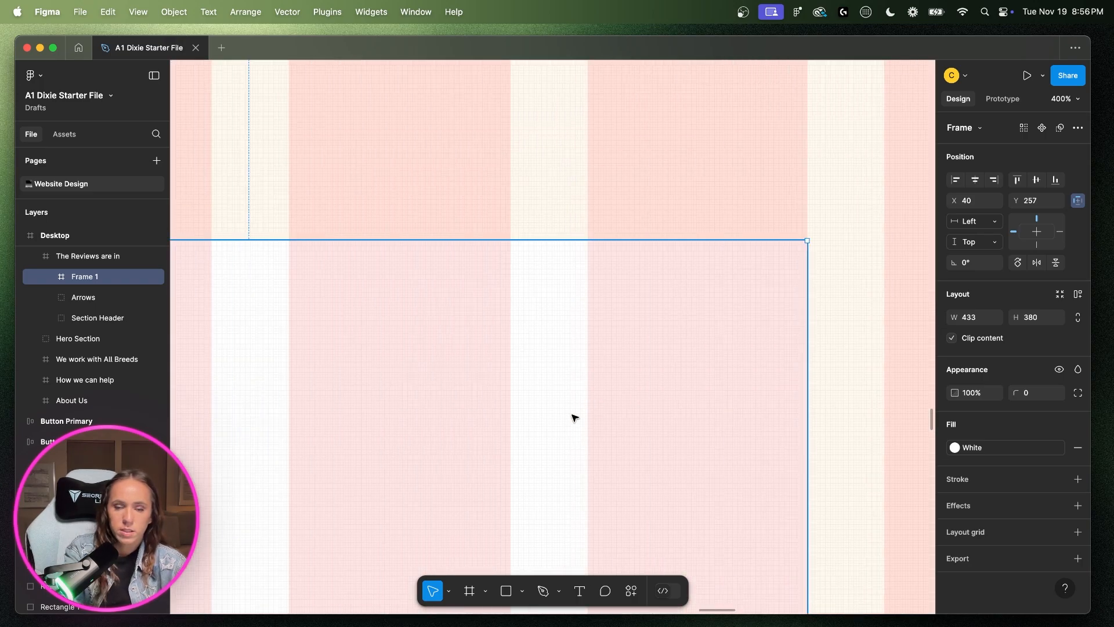
scroll(574, 418, down, 5)
scroll(575, 418, down, 10)
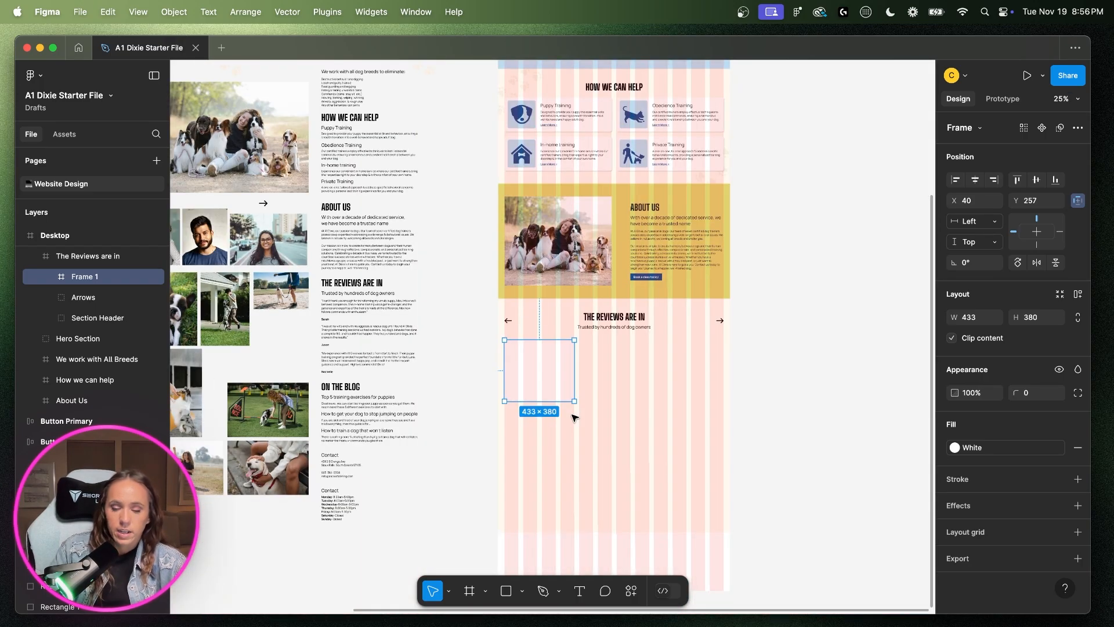
- Measure the spacing between the "How we can help" heading and the Puppy Training card
scroll(574, 415, up, 10)
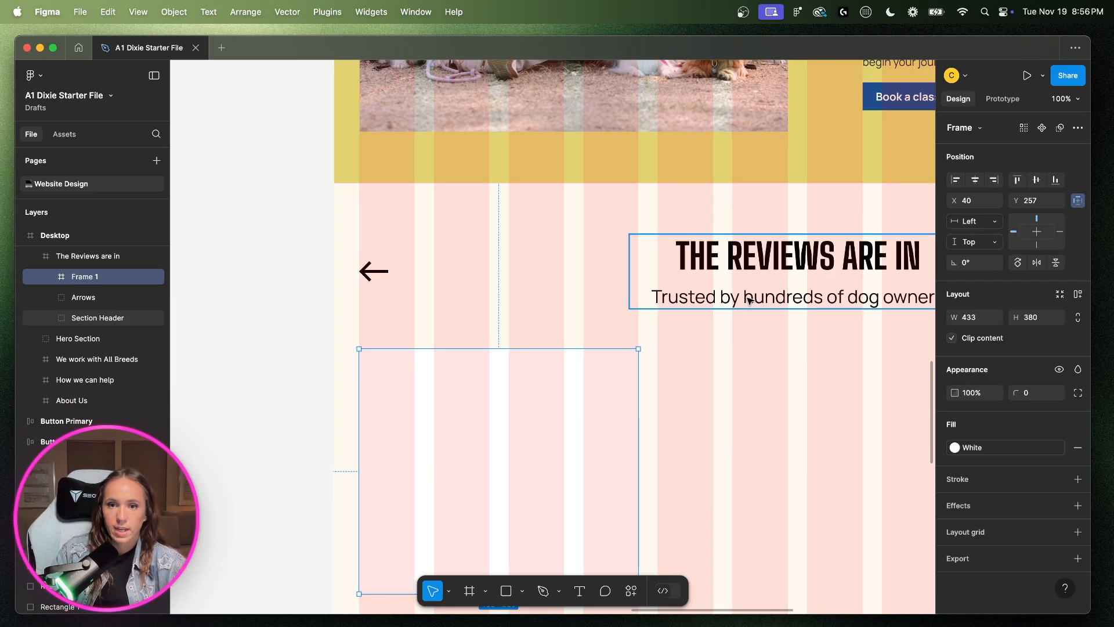
scroll(748, 300, up, 10)
click(744, 408)
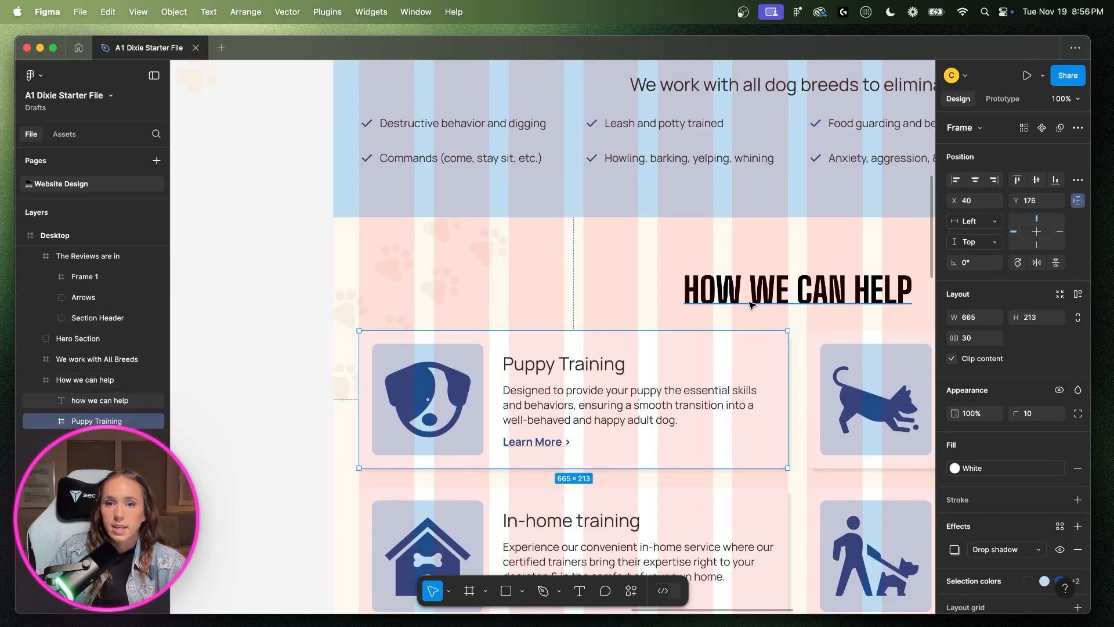
key(alt)
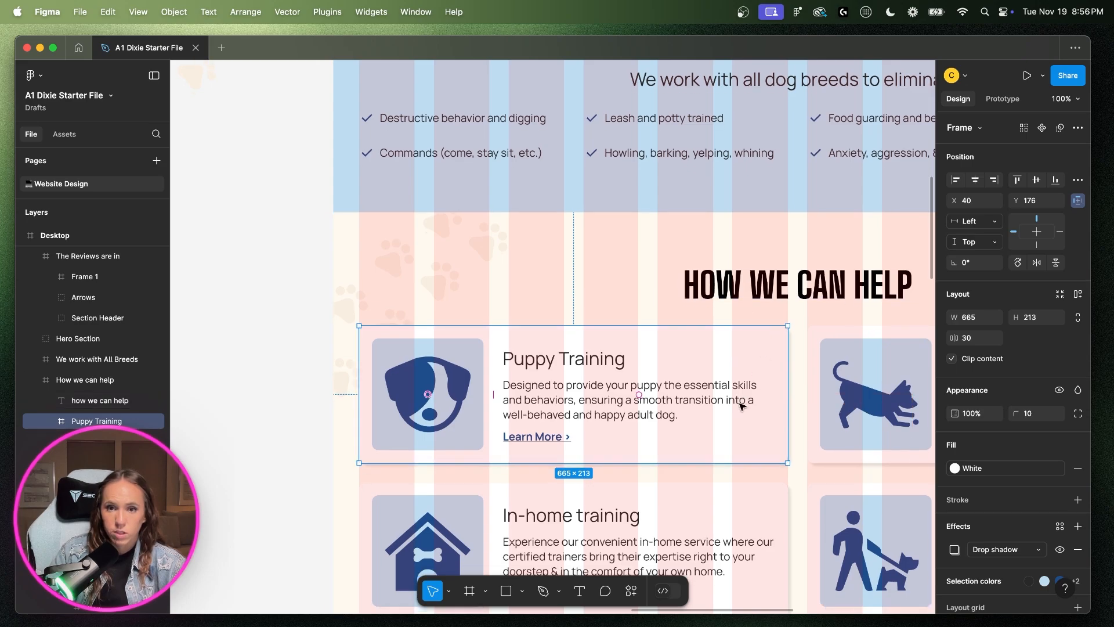
- Move the white testimonial frame up by 30 px to Y 227, closer to the reviews heading
scroll(742, 406, down, 15)
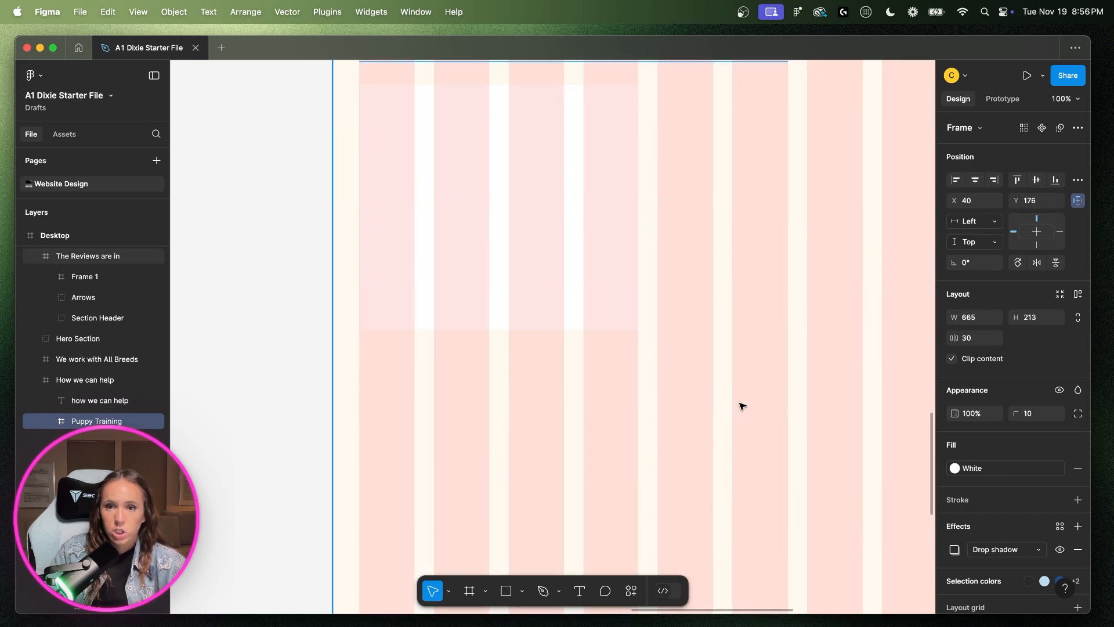
scroll(742, 406, up, 3)
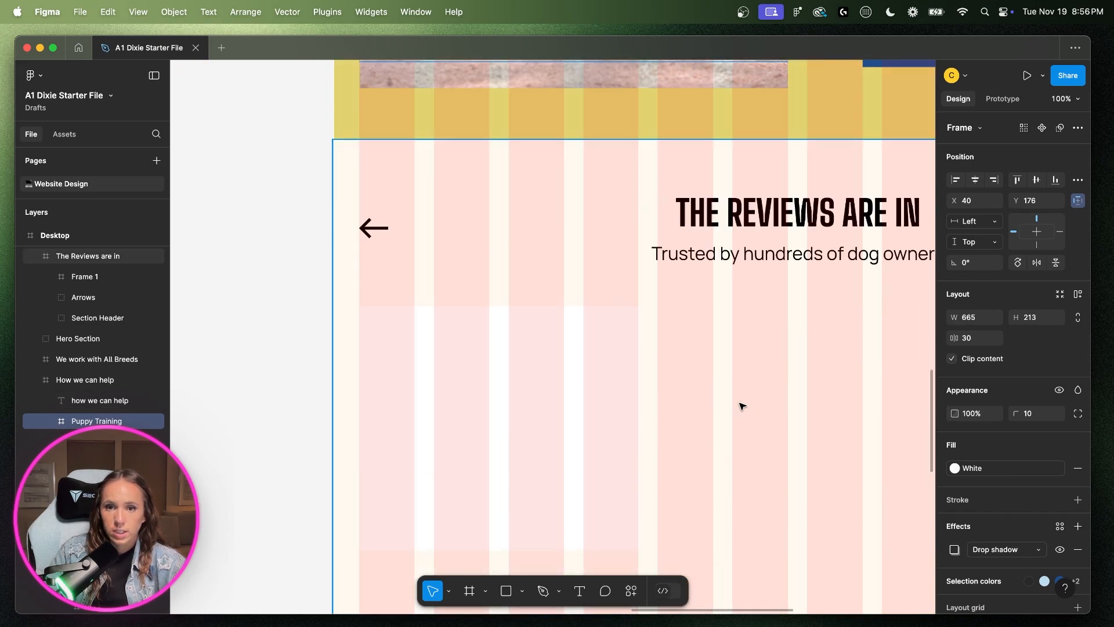
click(574, 353)
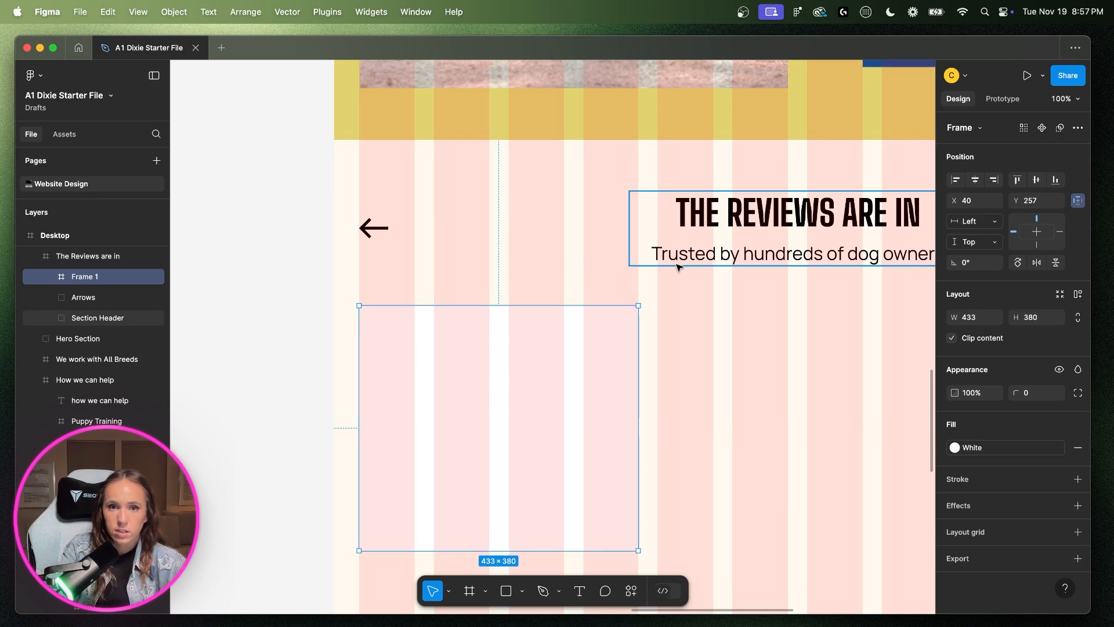
key(shift+Up)
key(shift+Up)
key(shift+Up)
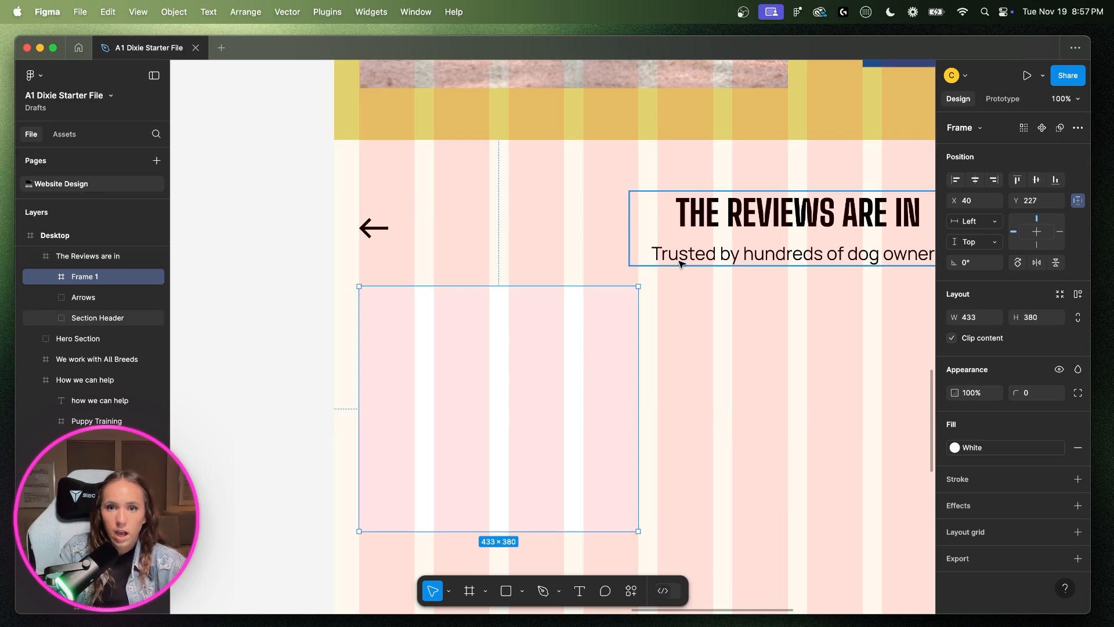
- Compare the reviews heading's gap above the white frame with the "How we can help" section's spacing, with the layout grids temporarily hidden
click(737, 335)
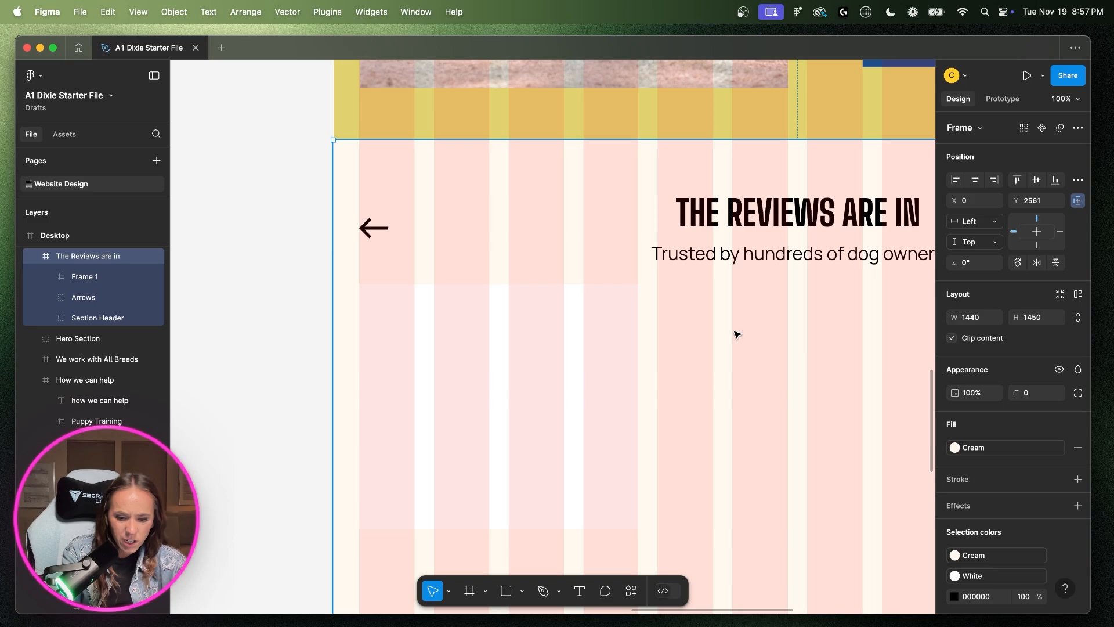
key(ctrl+g)
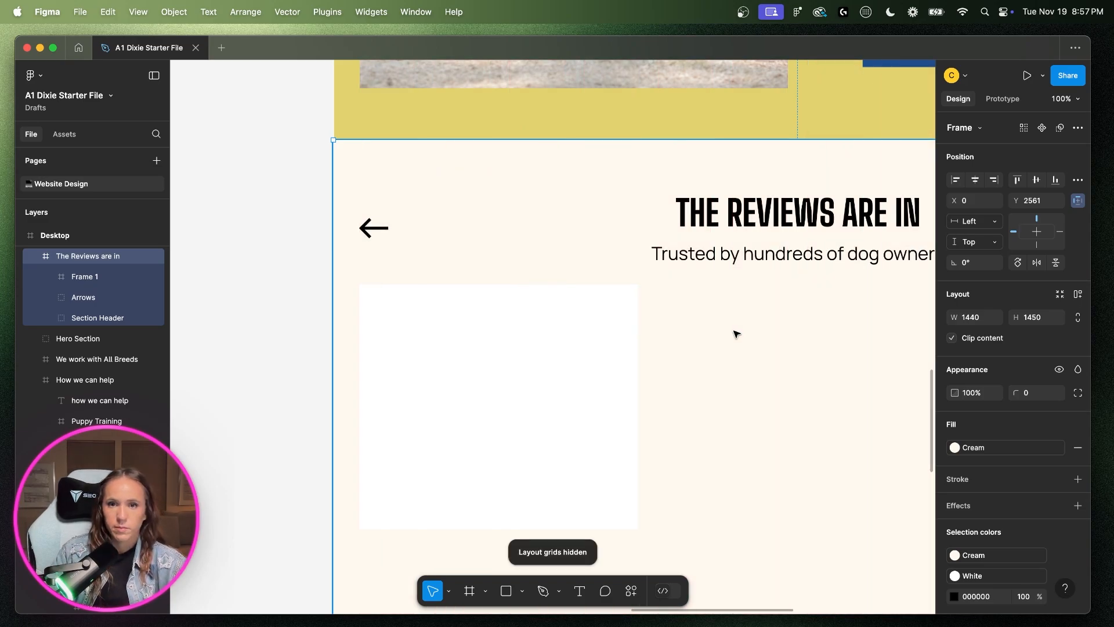
scroll(737, 335, right, 5)
scroll(684, 348, left, 2)
scroll(669, 354, up, 5)
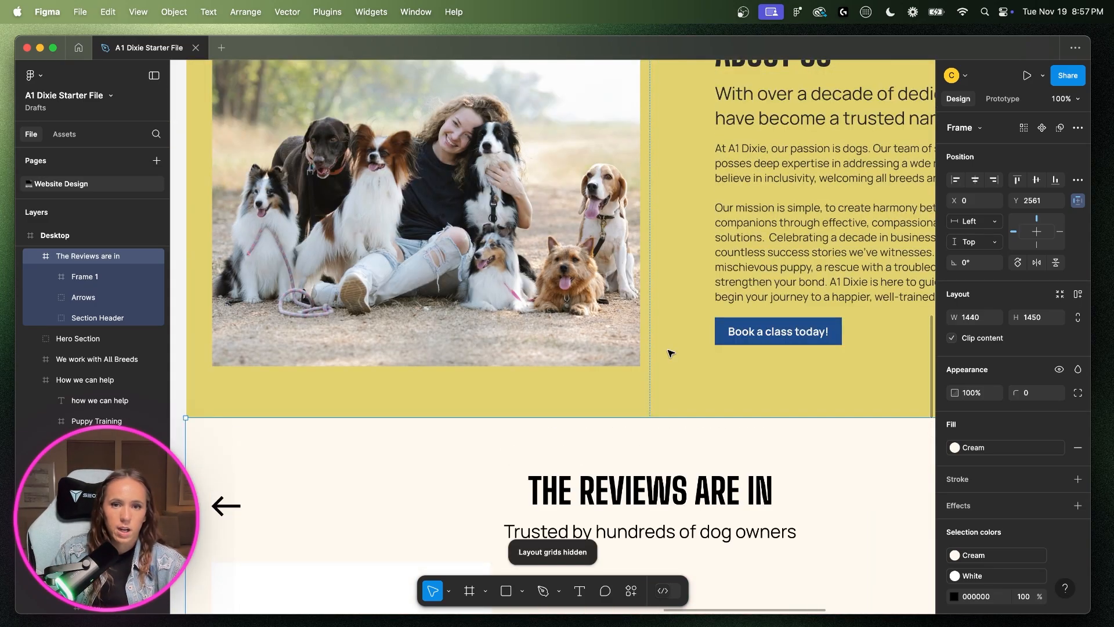
scroll(671, 353, up, 10)
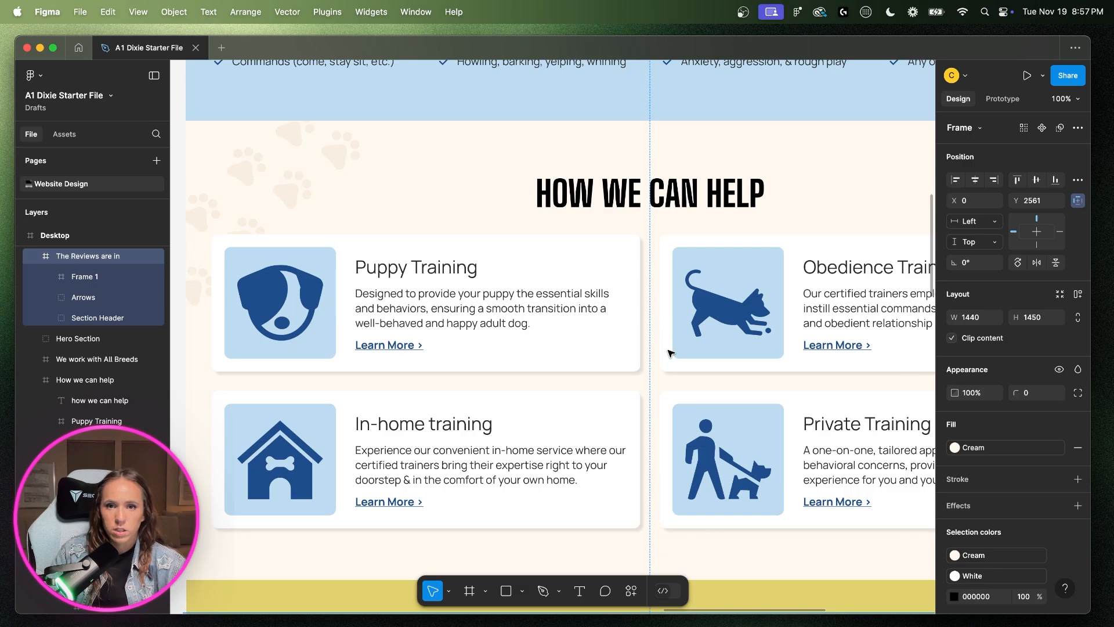
scroll(670, 353, down, 15)
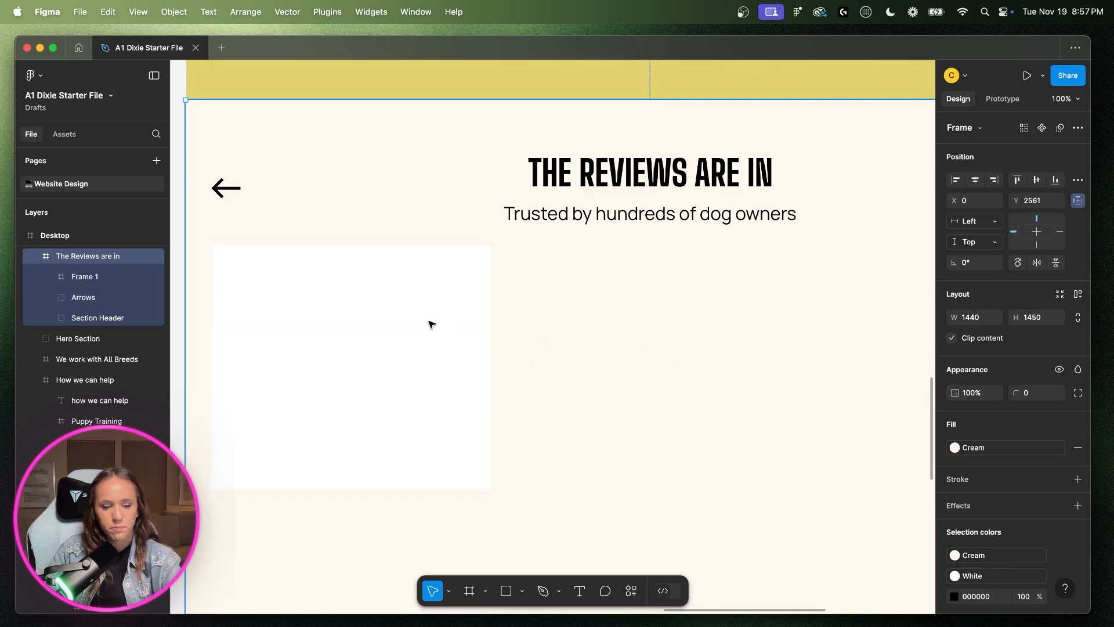
key(ctrl+g)
- Copy the first testimonial, beginning "I can't thank you enough", from the website copy and paste it into the white frame
scroll(464, 359, left, 2)
scroll(478, 367, right, 15)
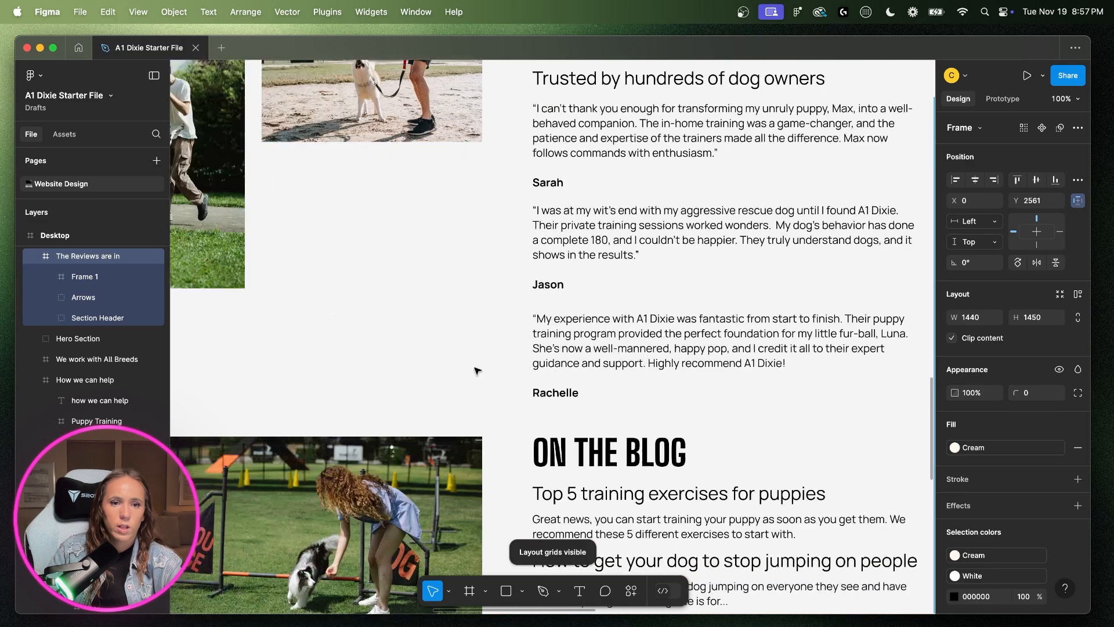
scroll(477, 370, left, 10)
scroll(478, 370, right, 8)
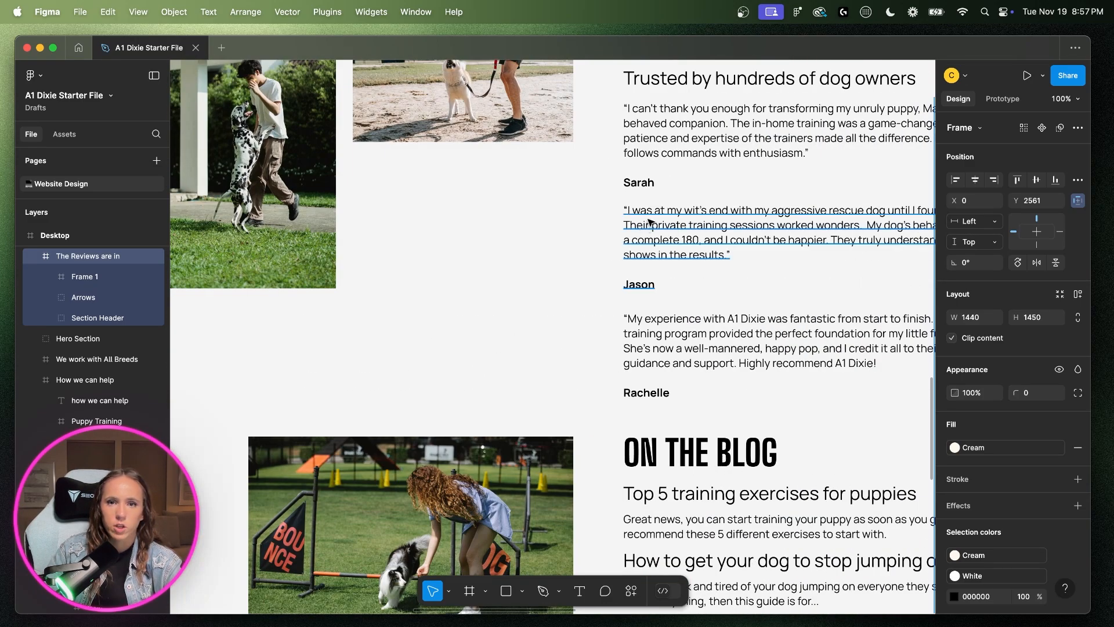
scroll(650, 223, up, 3)
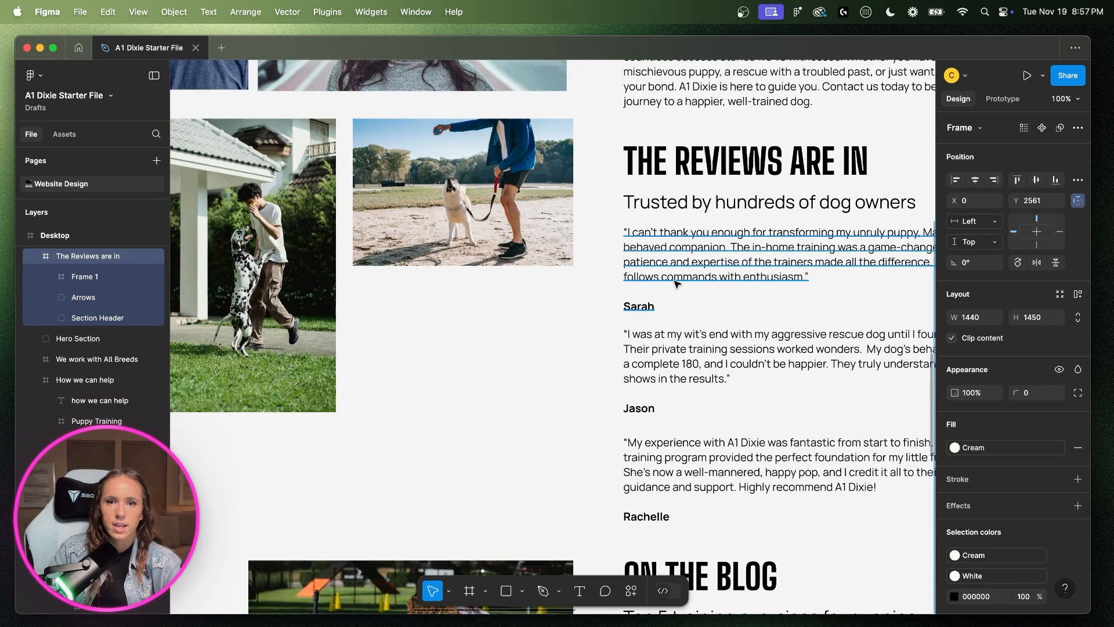
click(668, 251)
scroll(667, 251, right, 5)
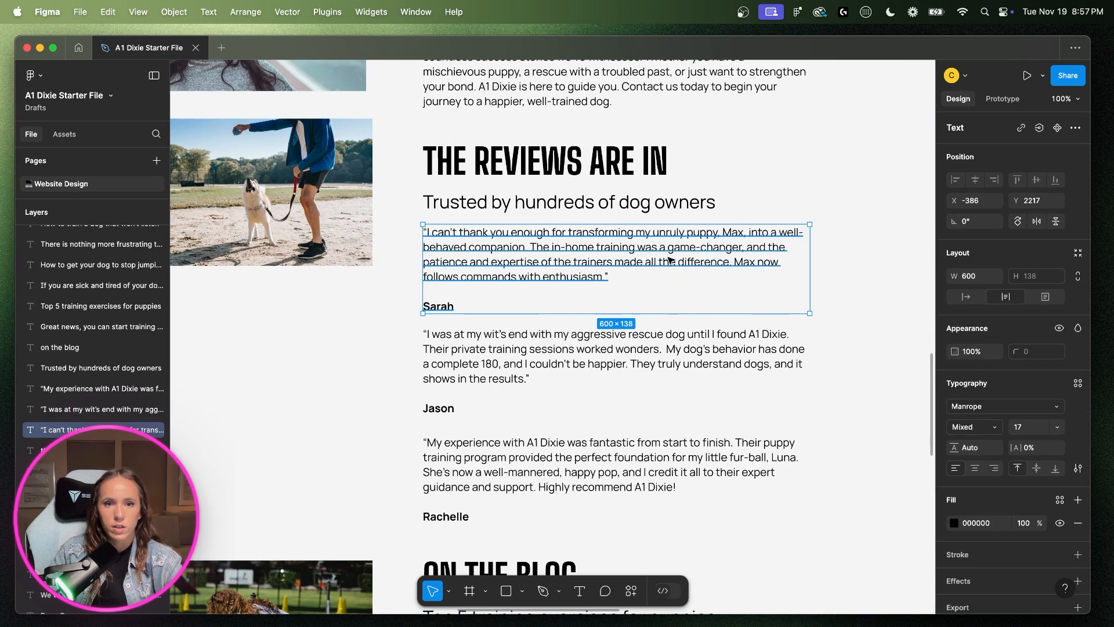
scroll(676, 341, right, 15)
click(674, 462)
scroll(639, 449, down, 3)
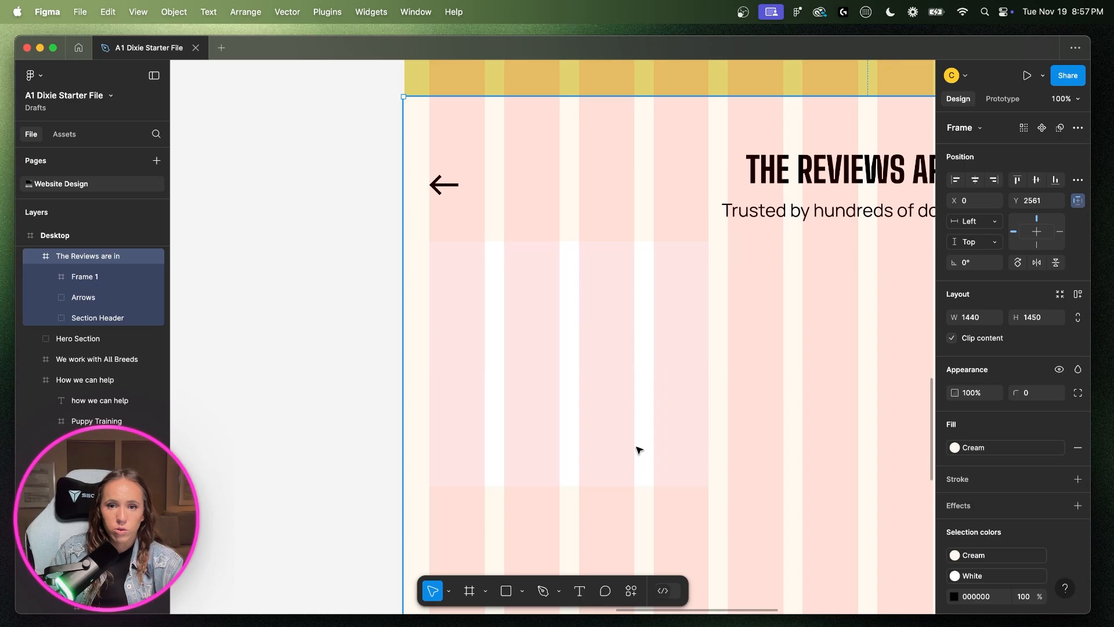
click(643, 391)
key(super+v)
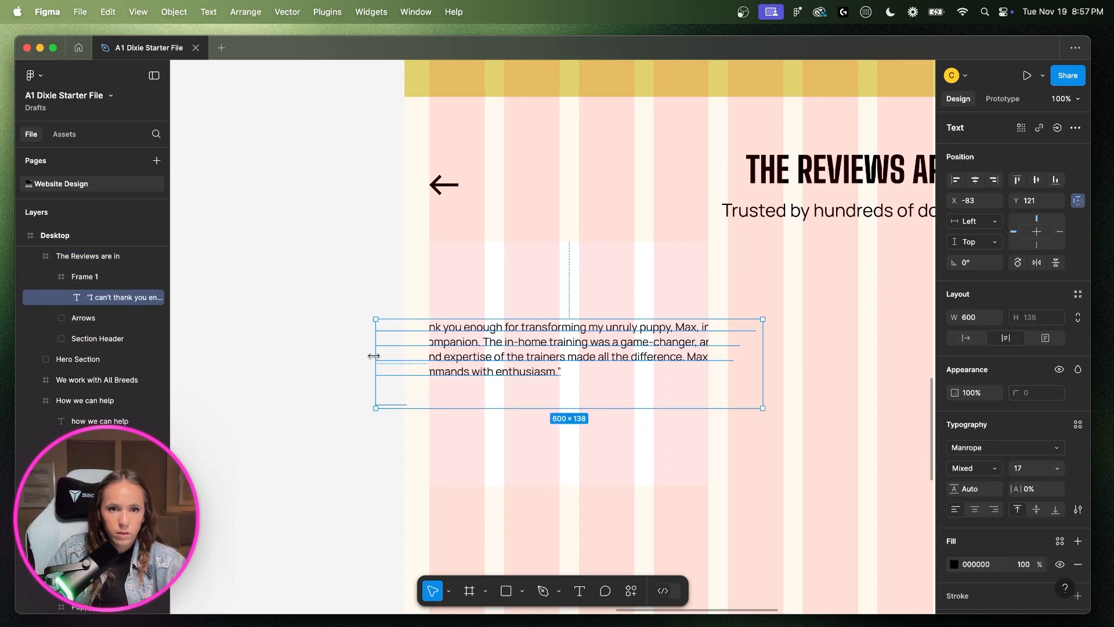
- Centre-align the testimonial text and narrow its box to 393 px wide at X 20 inside the white frame
drag(374, 355, 429, 356)
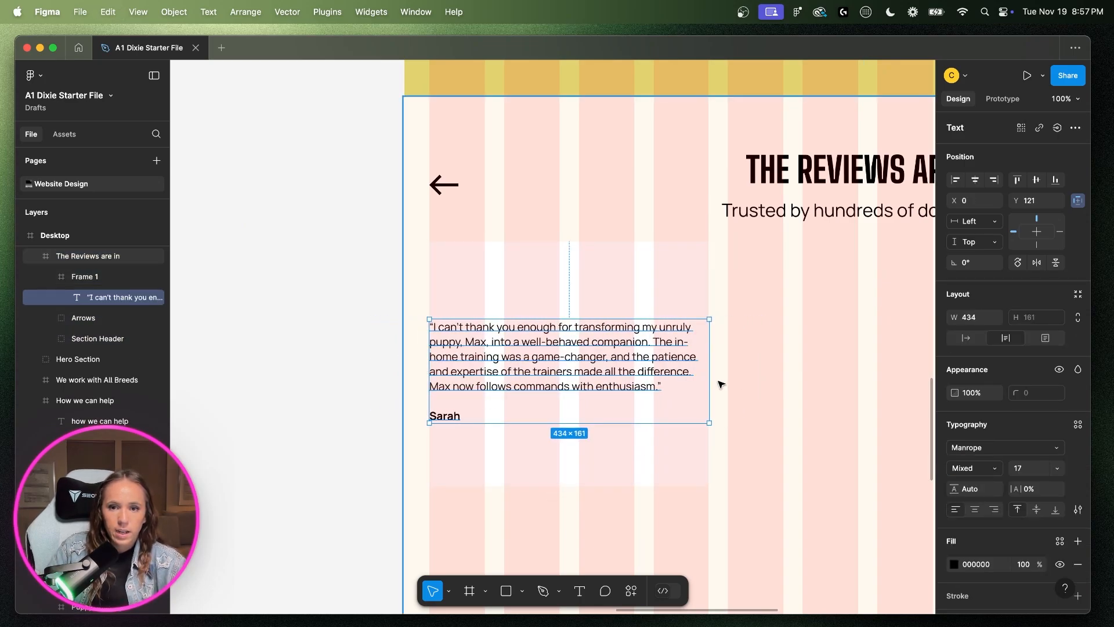
drag(709, 377, 707, 377)
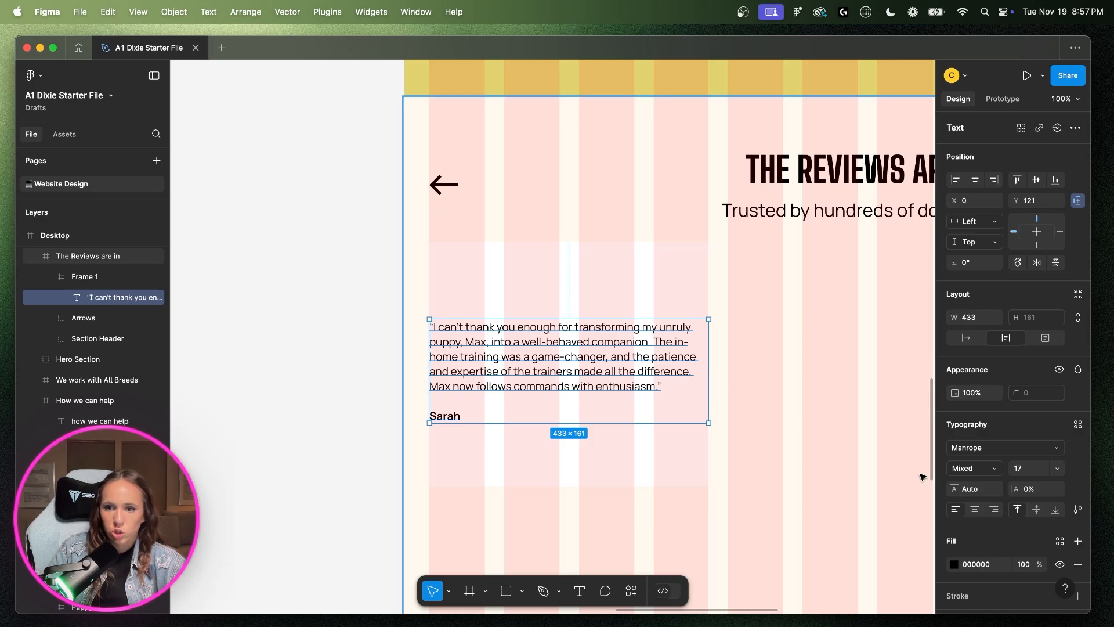
click(975, 510)
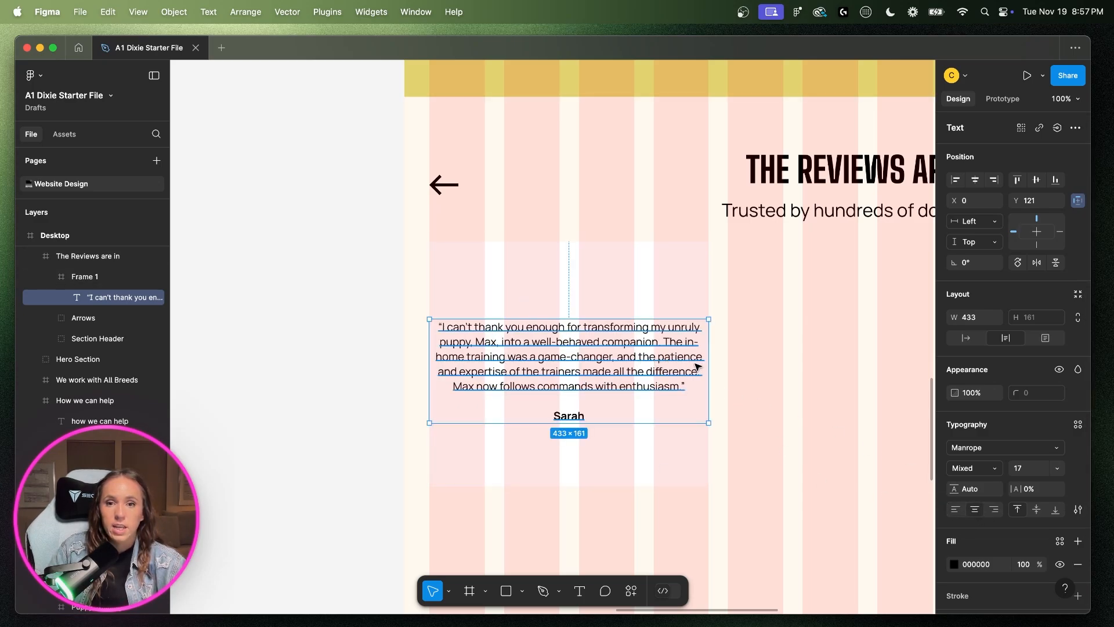
drag(709, 371, 695, 370)
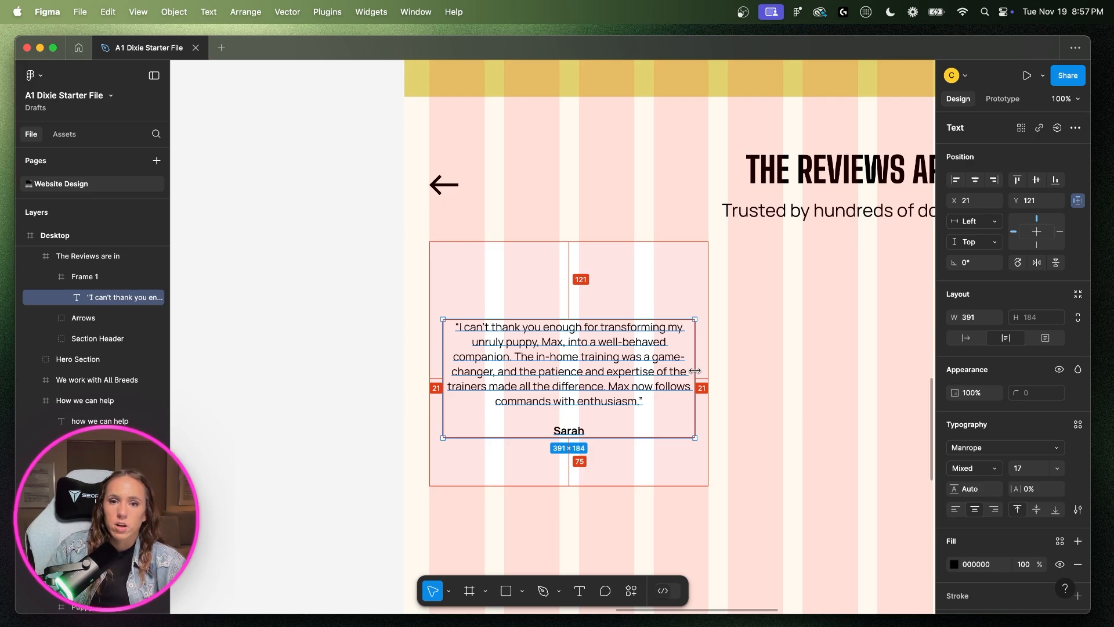
drag(695, 370, 696, 371)
- Measure the padding around the icon and the text group inside the In-home training card
scroll(695, 370, up, 20)
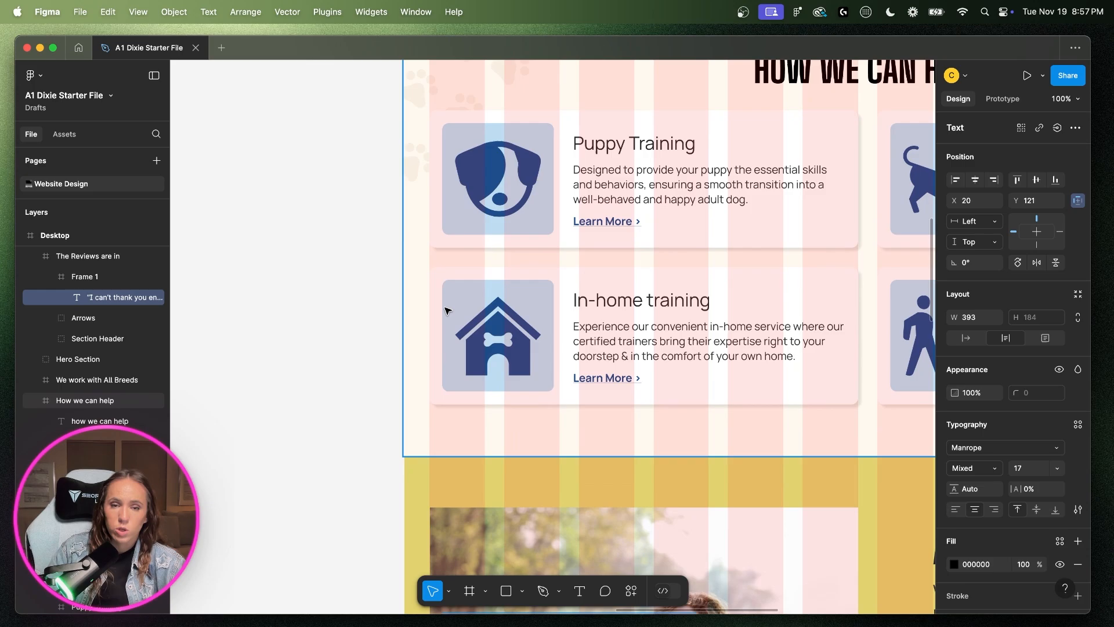
click(473, 292)
double_click(473, 292)
key(alt)
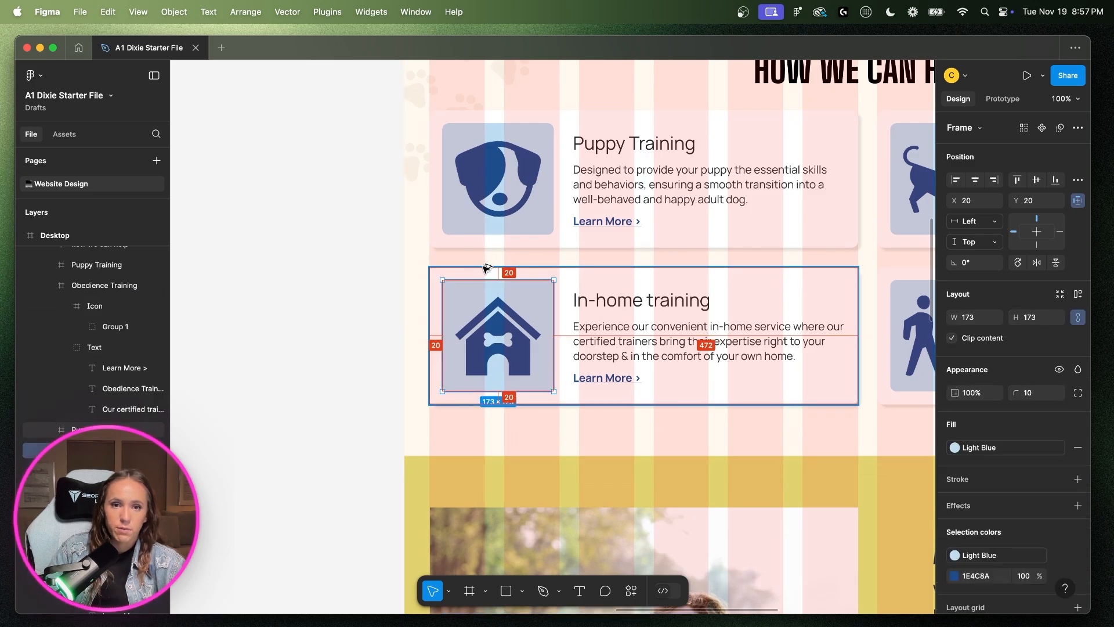
click(790, 354)
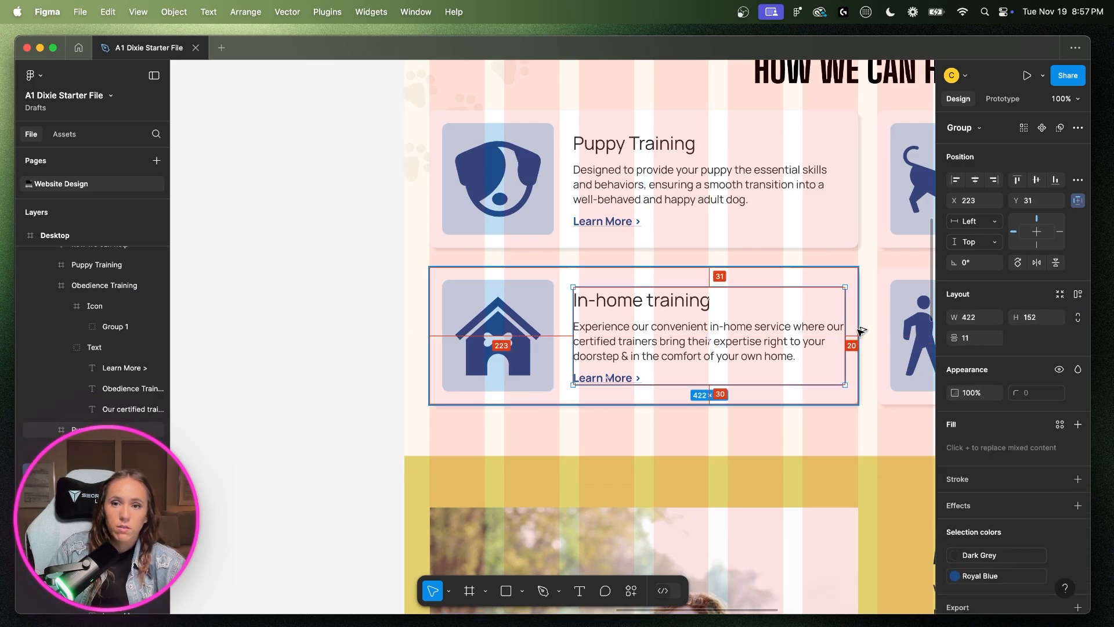
scroll(825, 402, down, 15)
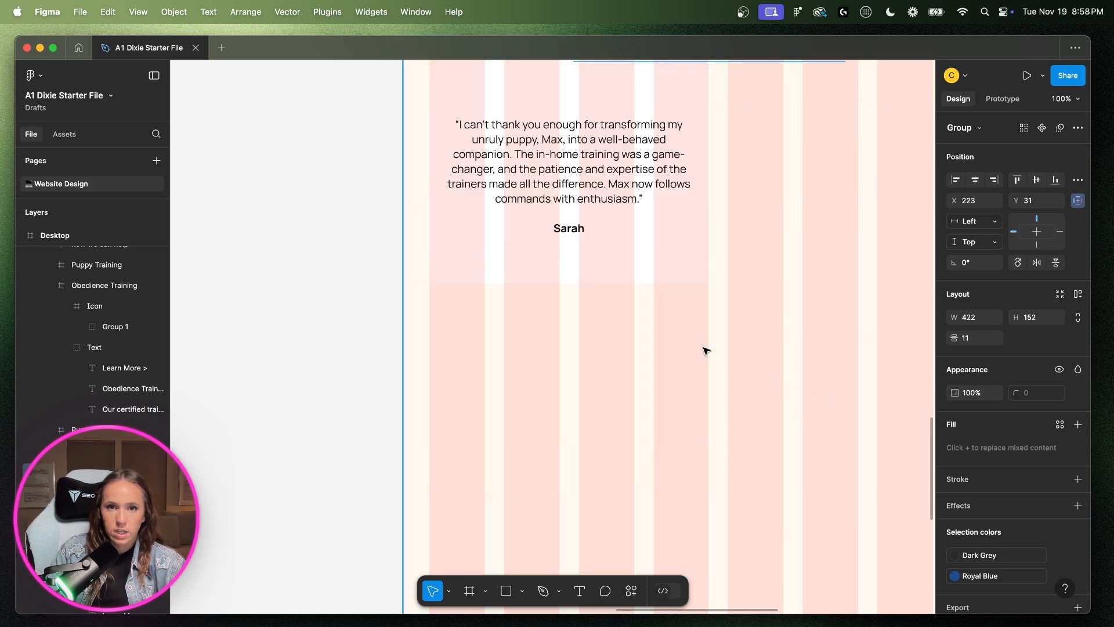
- Move the testimonial text down to about Y 167 in the white frame, leaving room for a portrait above it
double_click(582, 308)
double_click(581, 310)
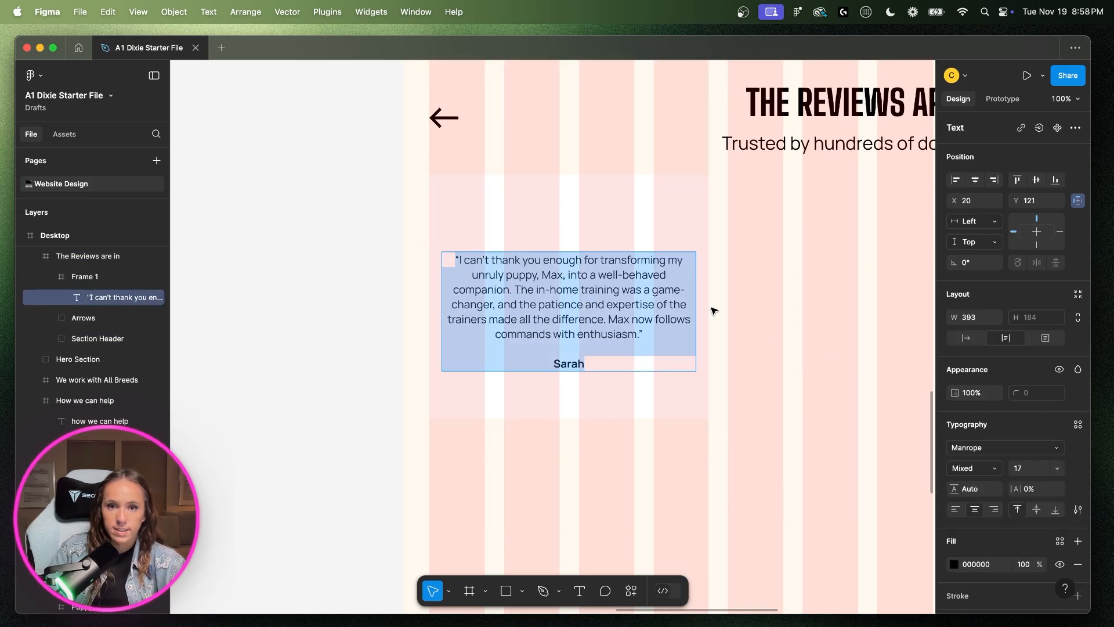
key(Escape)
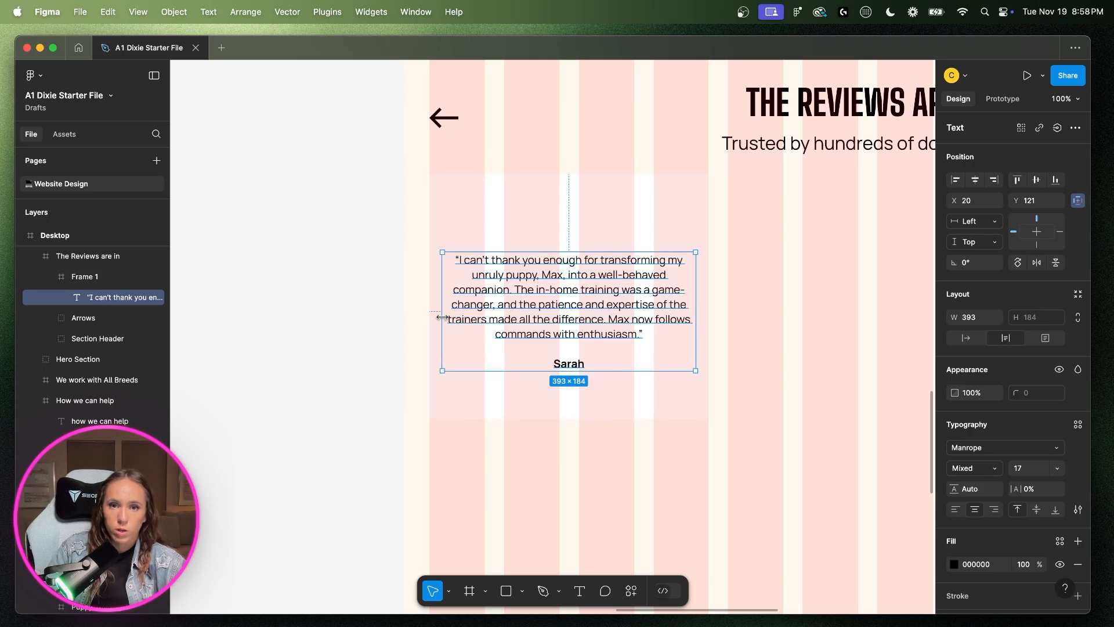
drag(563, 298, 566, 326)
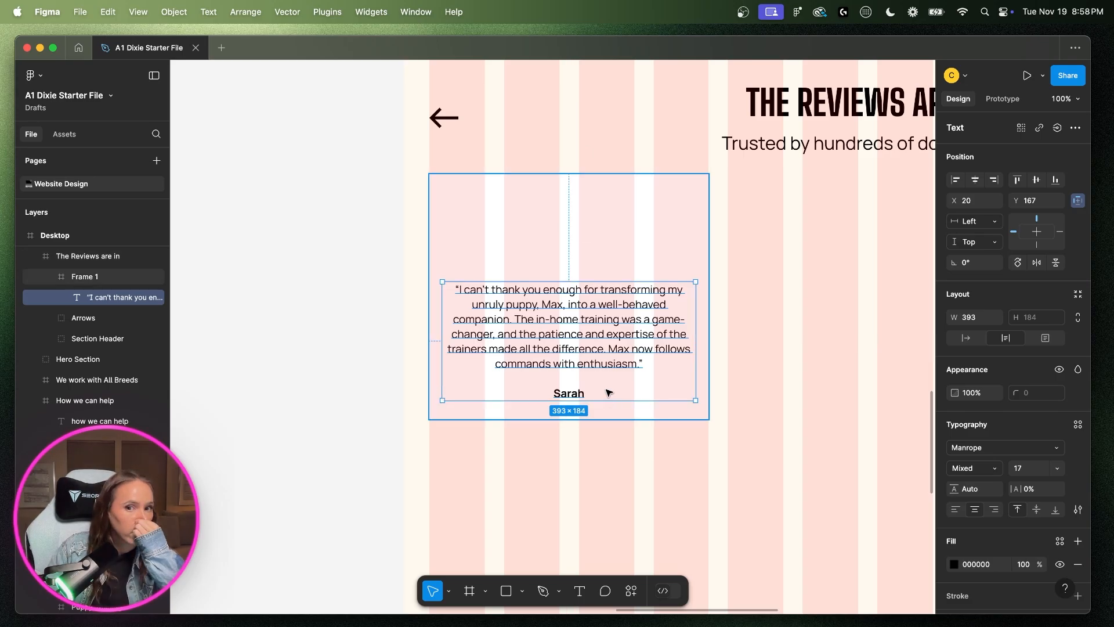
- Copy the portrait of the curly-haired woman in the striped blazer from the image assets and paste it into the white testimonial frame
scroll(581, 364, left, 10)
scroll(573, 364, left, 10)
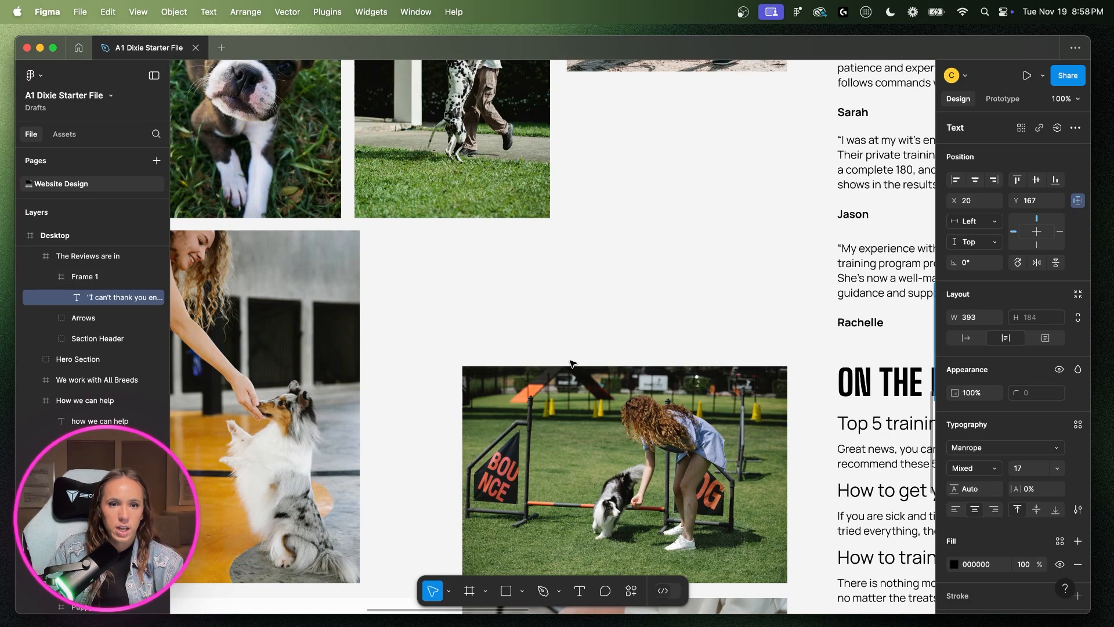
scroll(573, 364, up, 10)
scroll(573, 363, left, 5)
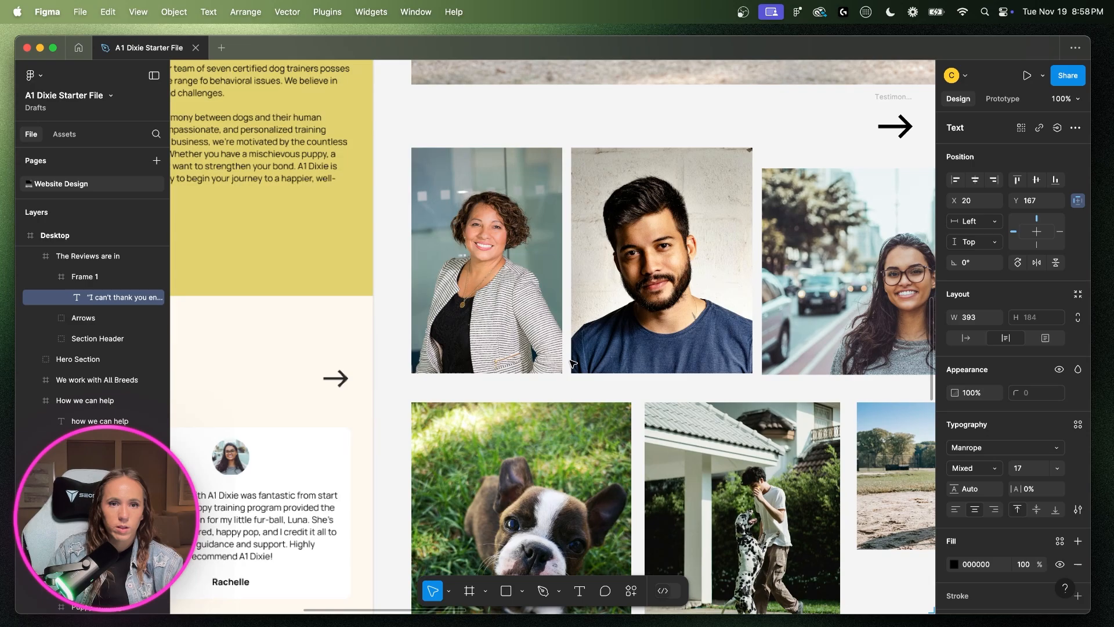
double_click(520, 271)
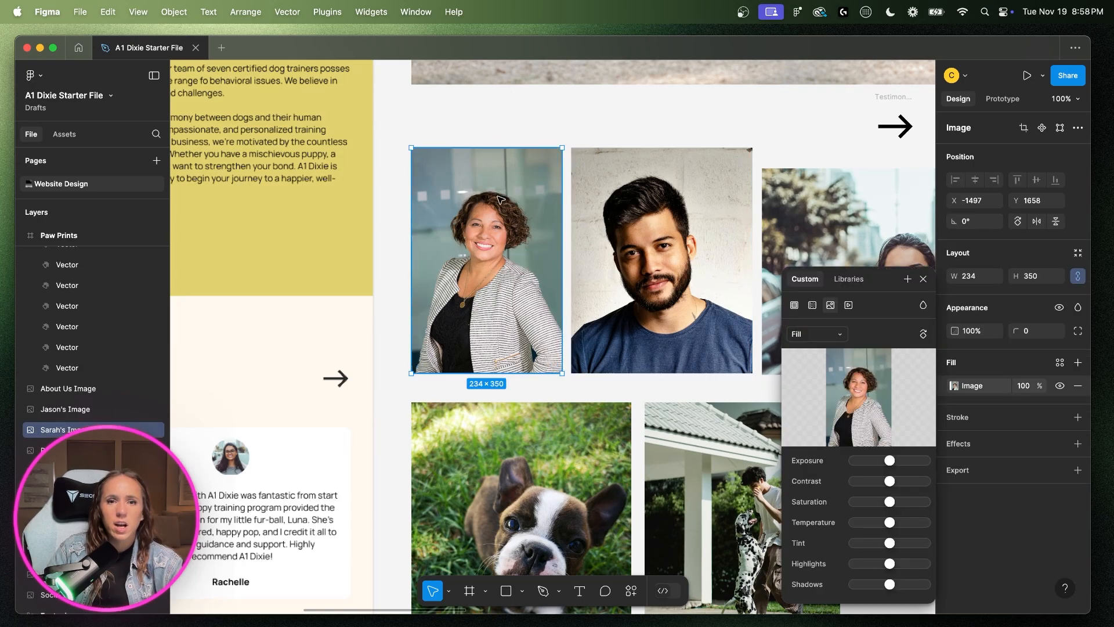
key(Escape)
key(ctrl+x)
scroll(524, 268, right, 6)
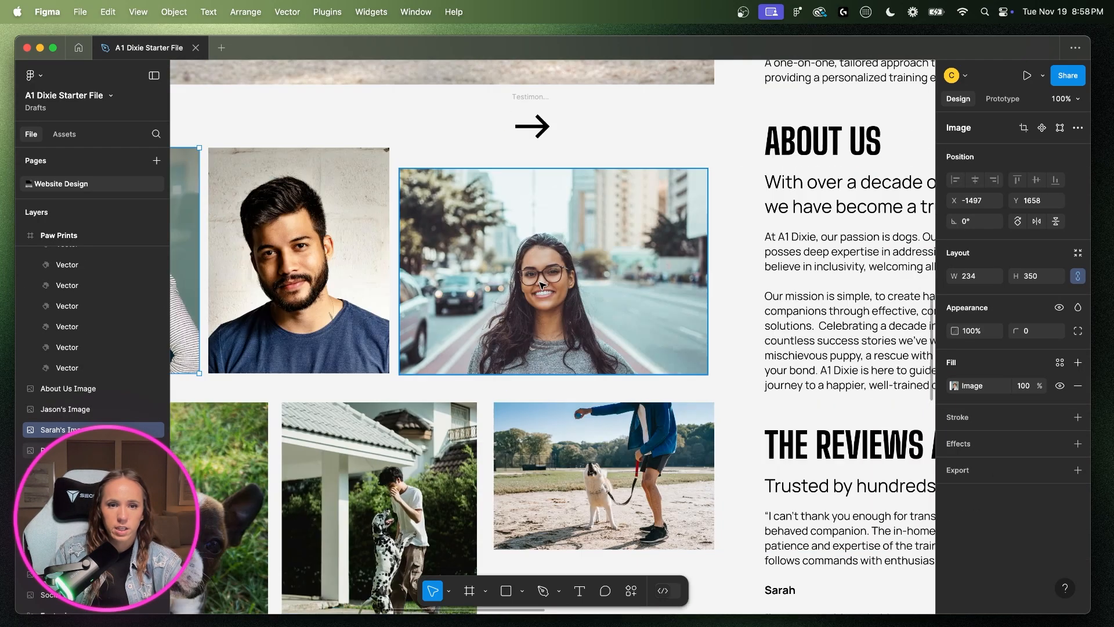
scroll(687, 228, down, 6)
click(687, 229)
key(ctrl+v)
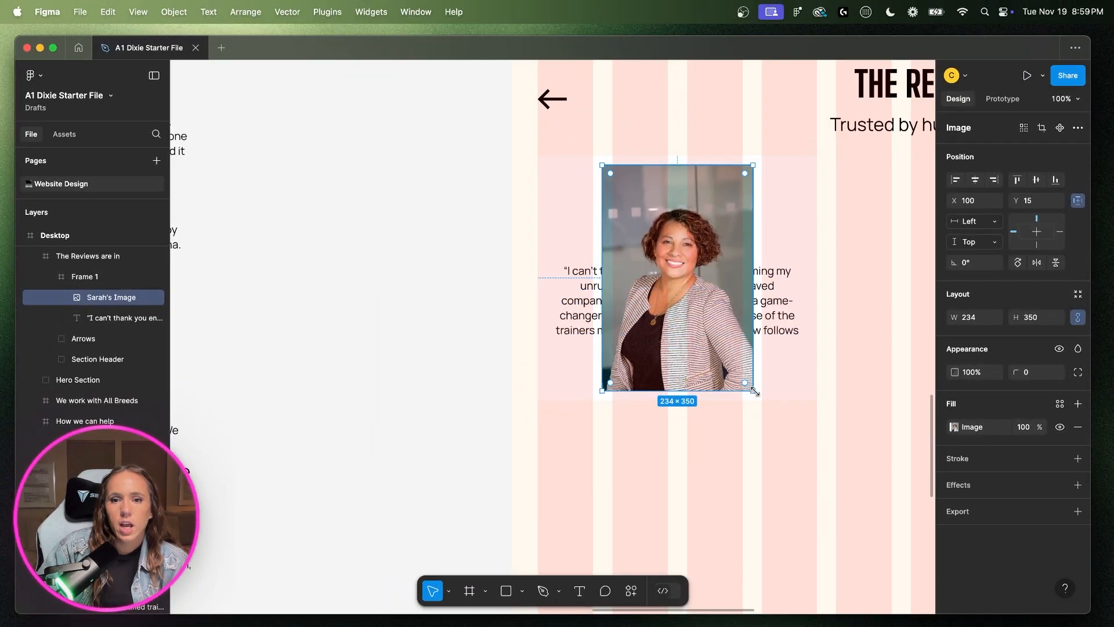
- Scale down and crop the woman's portrait to about 110 × 105 px, centred above the quote at about X 162, Y 43
drag(754, 391, 688, 292)
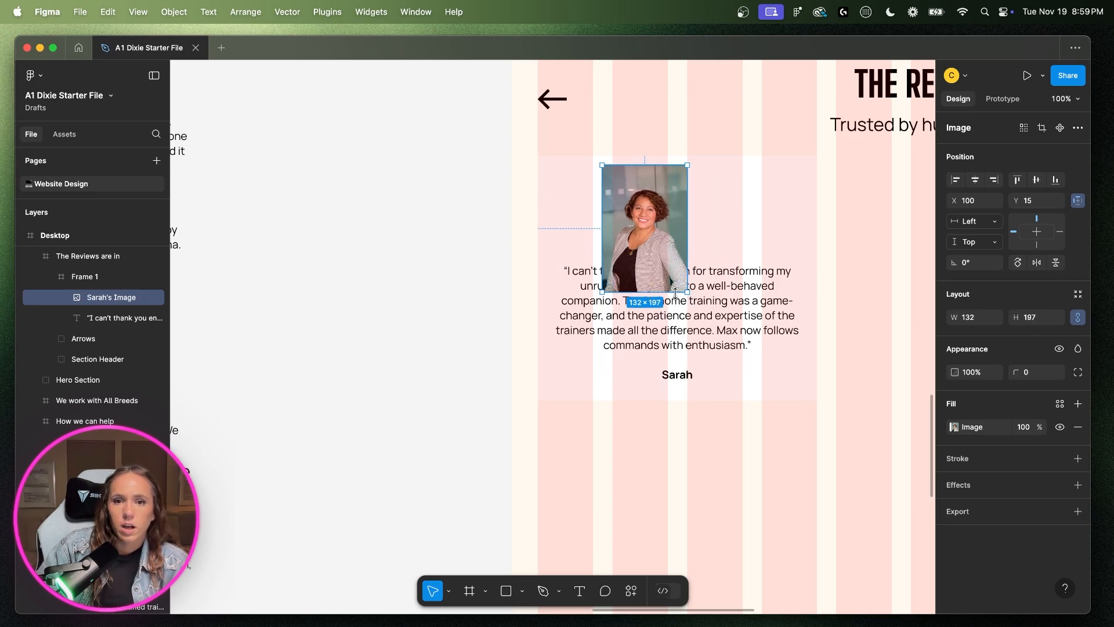
drag(638, 292, 641, 247)
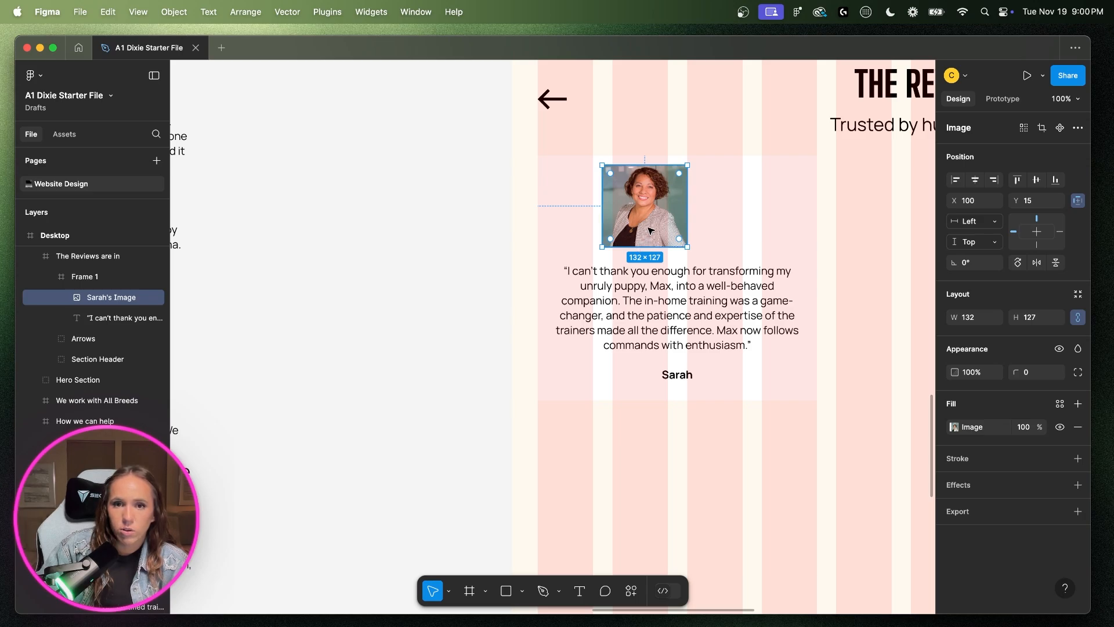
drag(651, 225, 685, 235)
drag(719, 176, 713, 183)
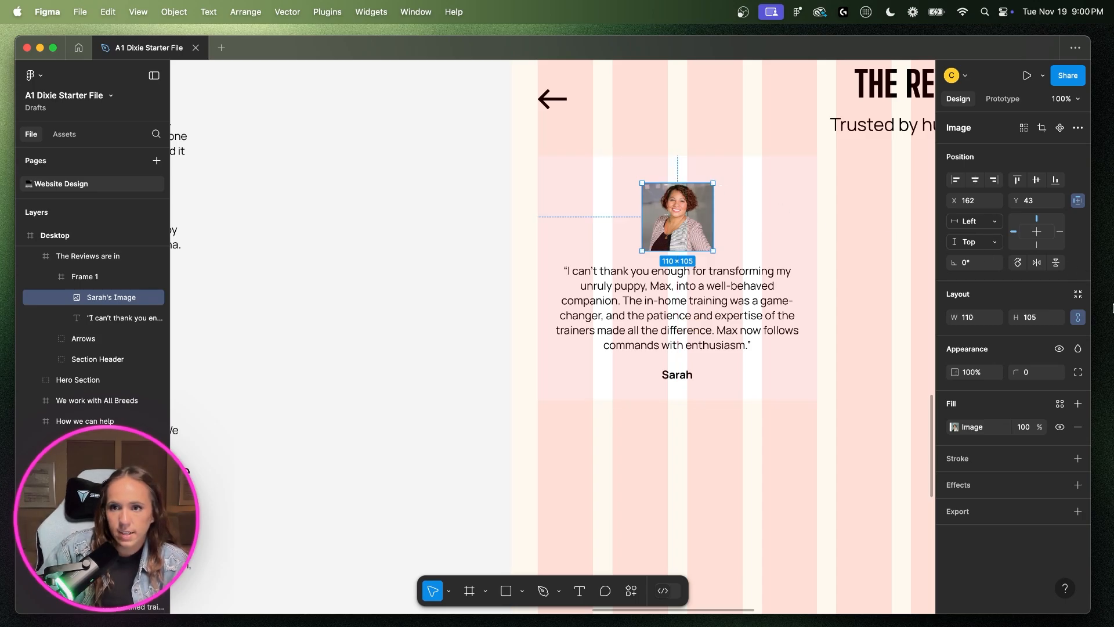
- Unlock the portrait's aspect ratio and set its height to 110 px
click(1079, 321)
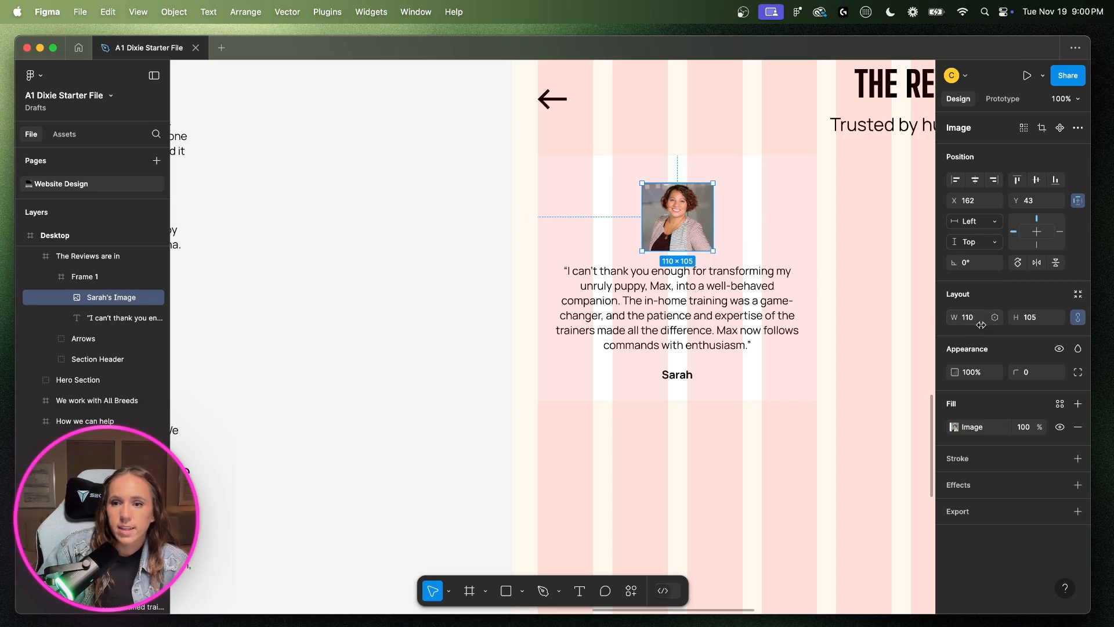
click(1032, 320)
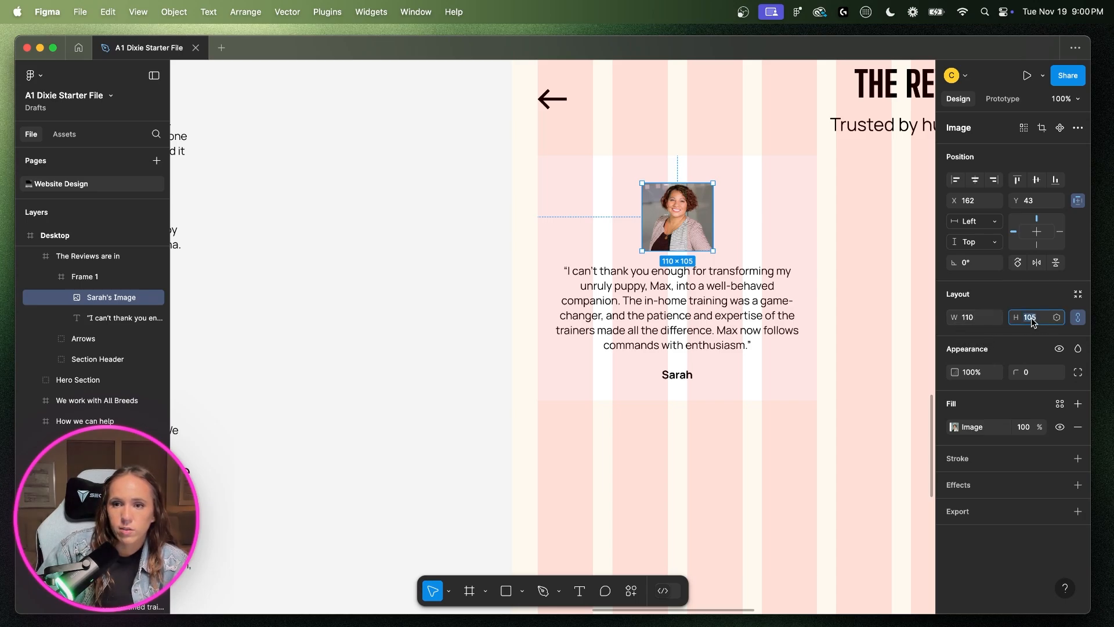
click(1078, 319)
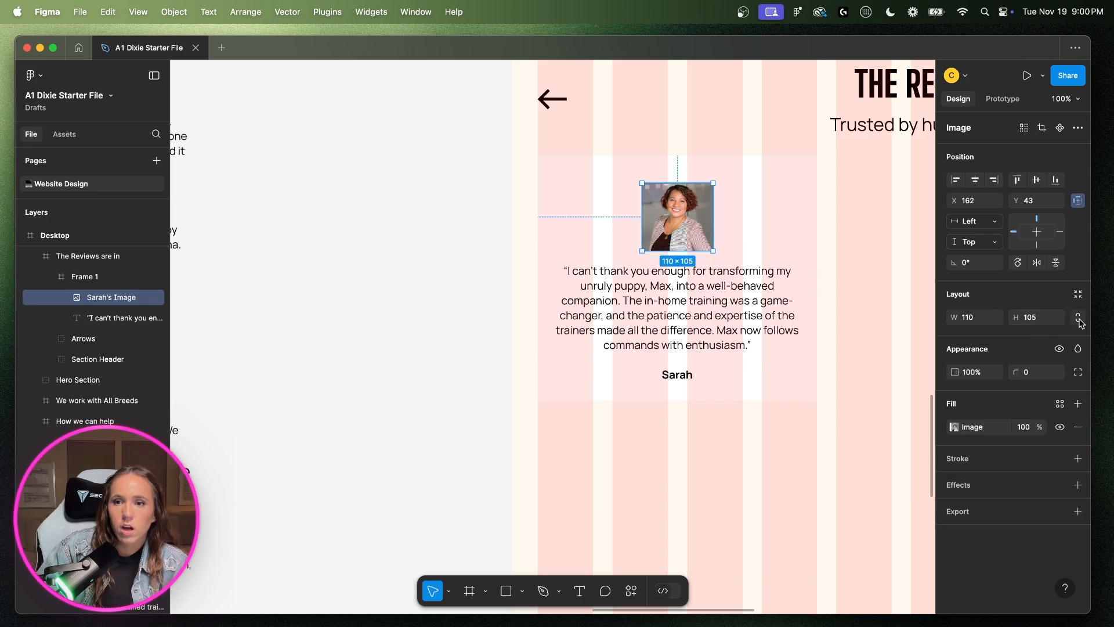
click(1031, 318)
text(110)
key(Return)
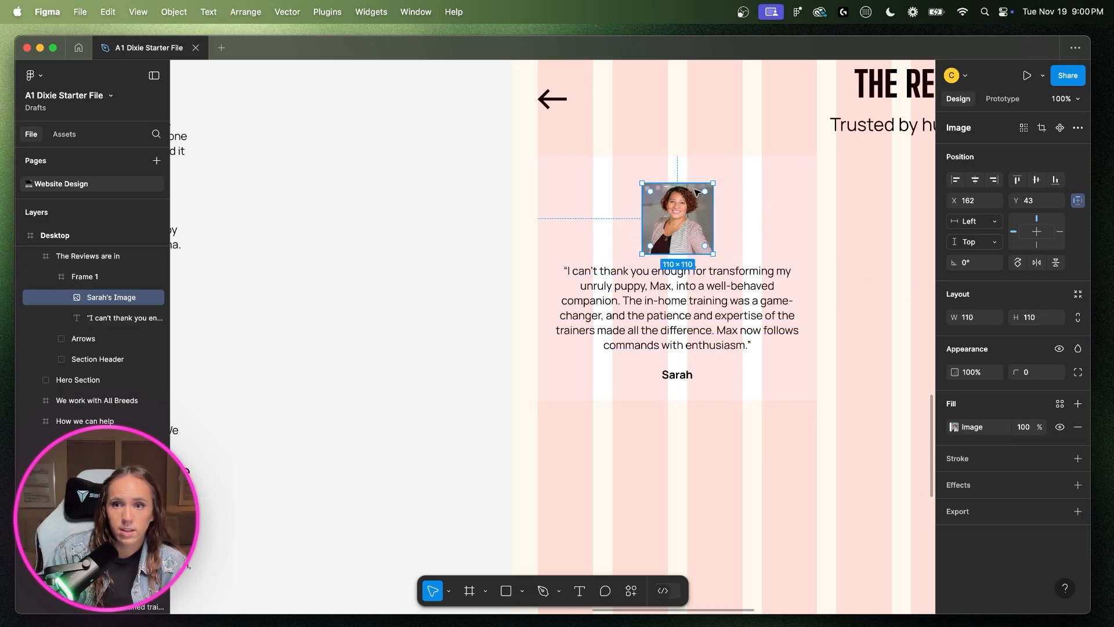
click(1028, 376)
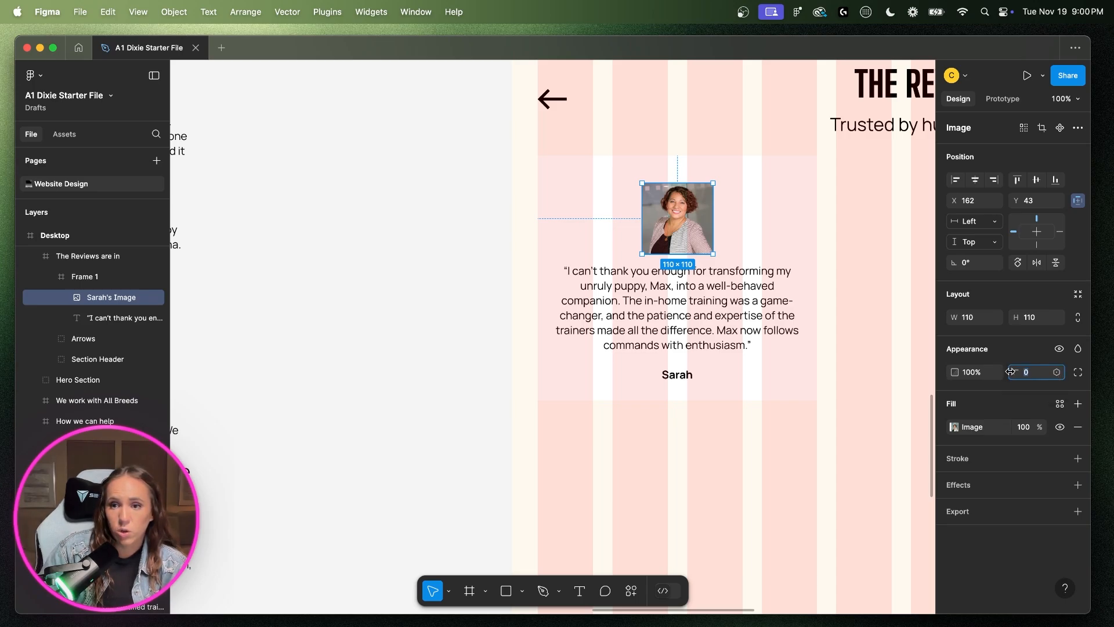
drag(1015, 371, 1085, 372)
drag(47, 370, 1015, 371)
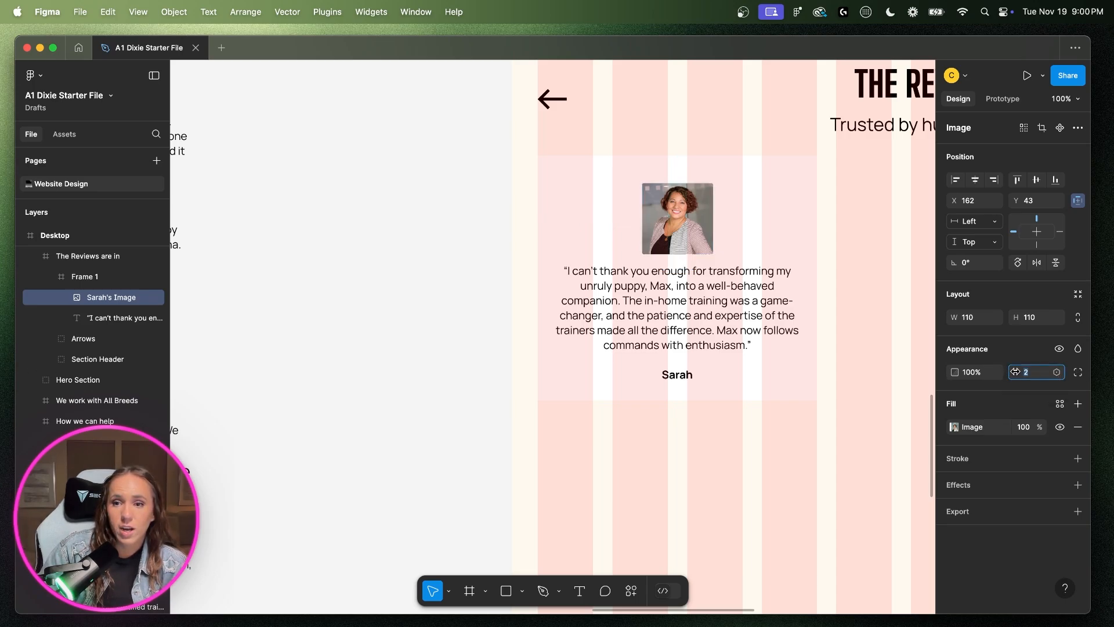
text(0)
key(Return)
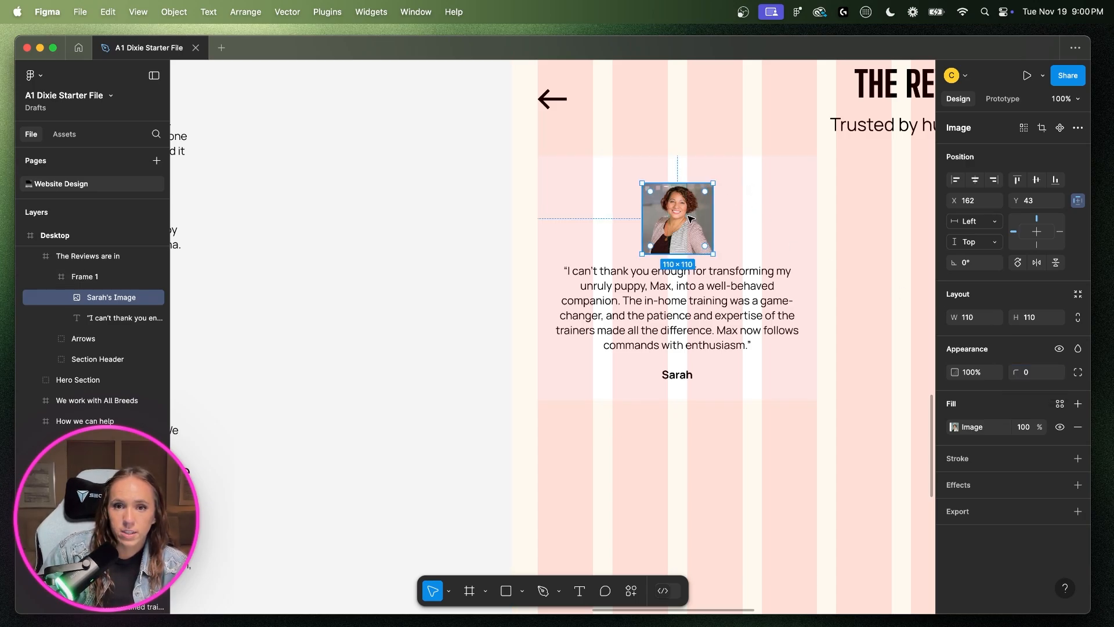
- Round the portrait's corners to a radius of 55 so it forms a circle, and hide the layout grids
mouse_move(707, 194)
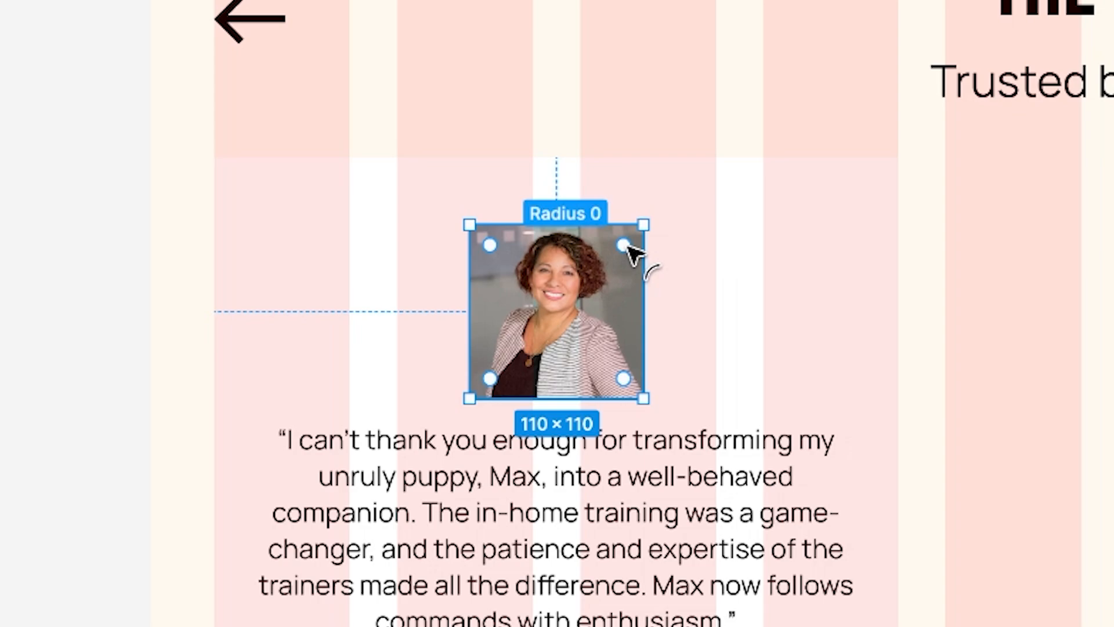
drag(625, 246, 473, 393)
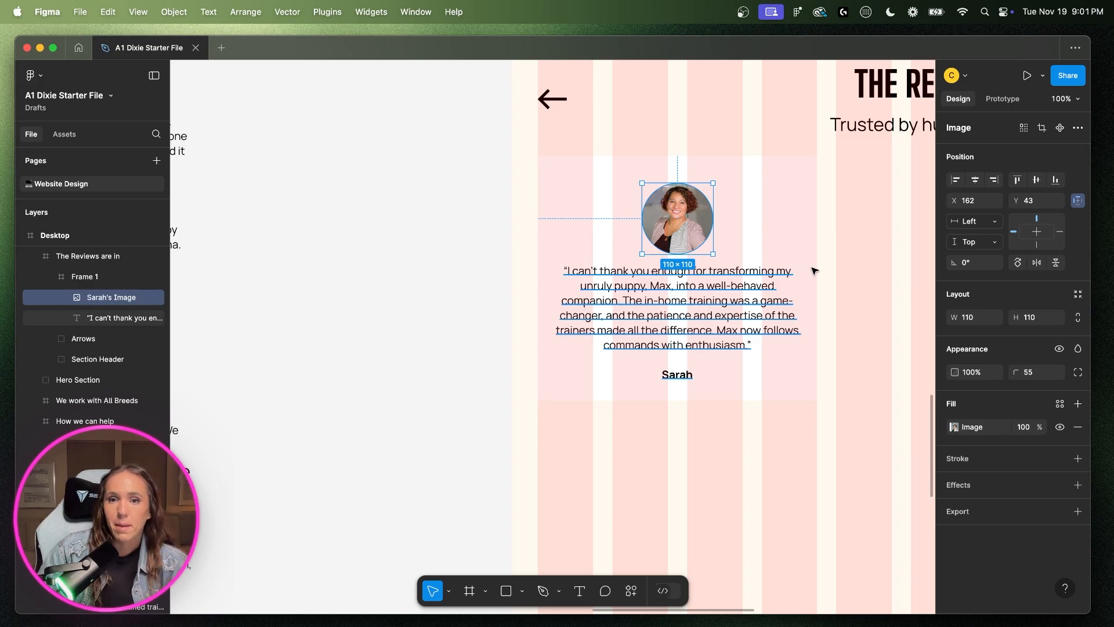
click(787, 261)
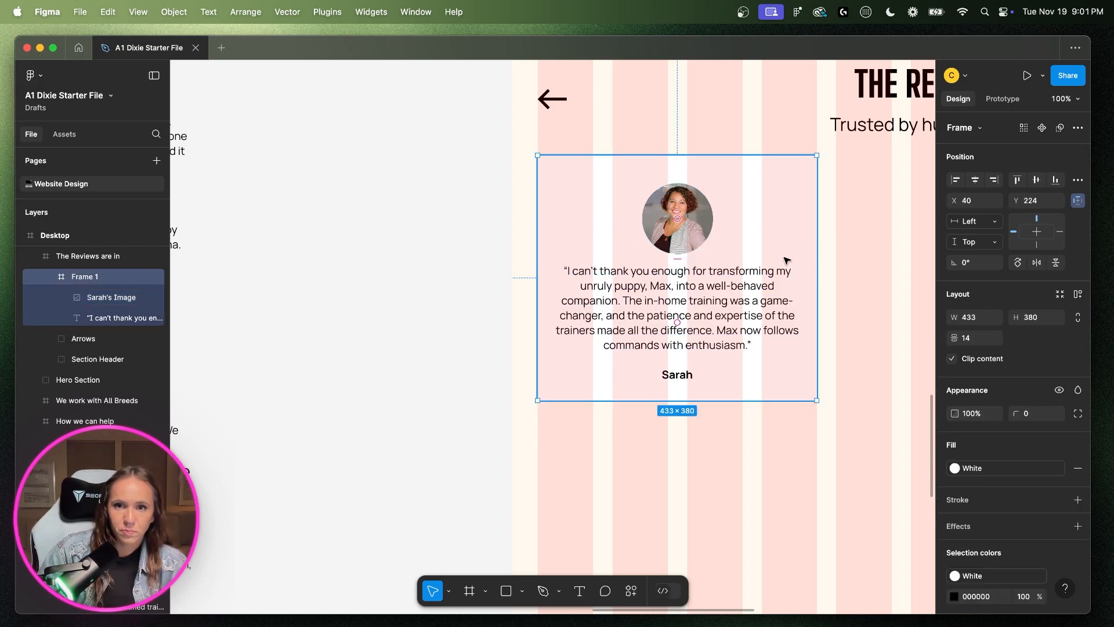
click(704, 235)
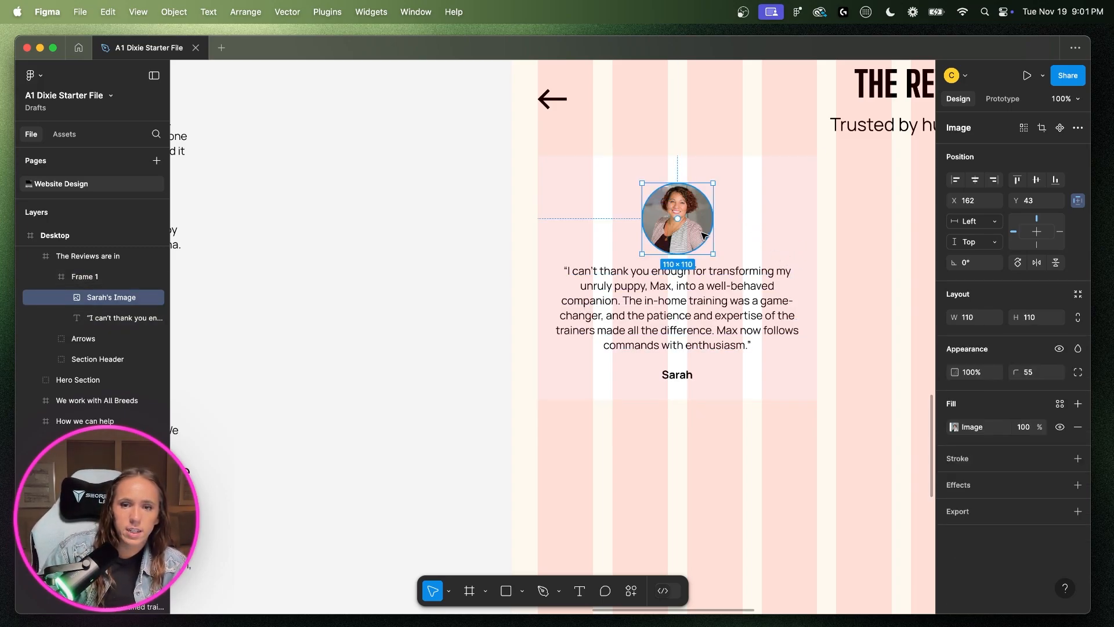
click(759, 241)
key(ctrl+g)
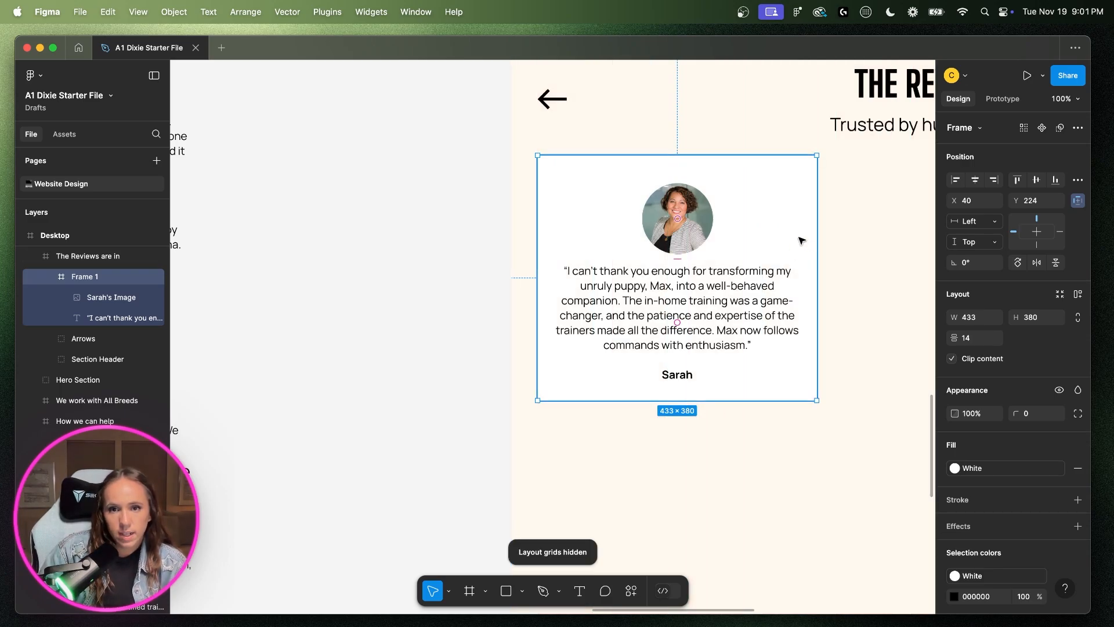
- Shrink the circular portrait to 88 × 88 px about its centre and move it down to Y 59, 20 px above the quote
click(700, 239)
drag(712, 253, 706, 246)
key(alt)
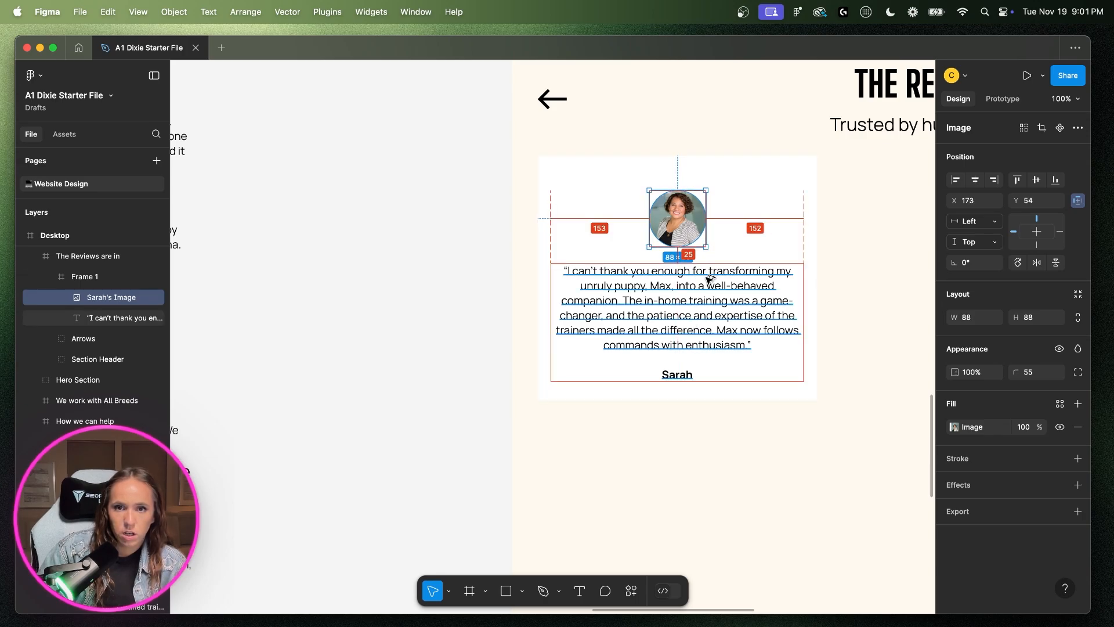
key(Down)
key(Down)
key(Down)
key(Down)
key(Down)
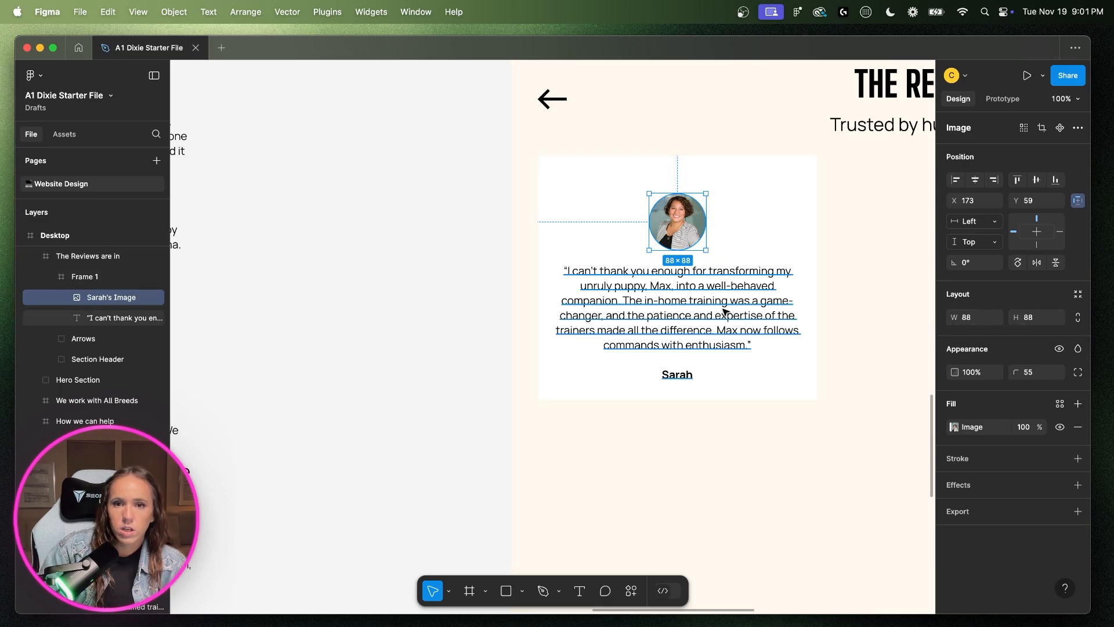
- Show the layout grids and move the portrait and quote up together until they sit 20 px below the card's top edge
key(ctrl+g)
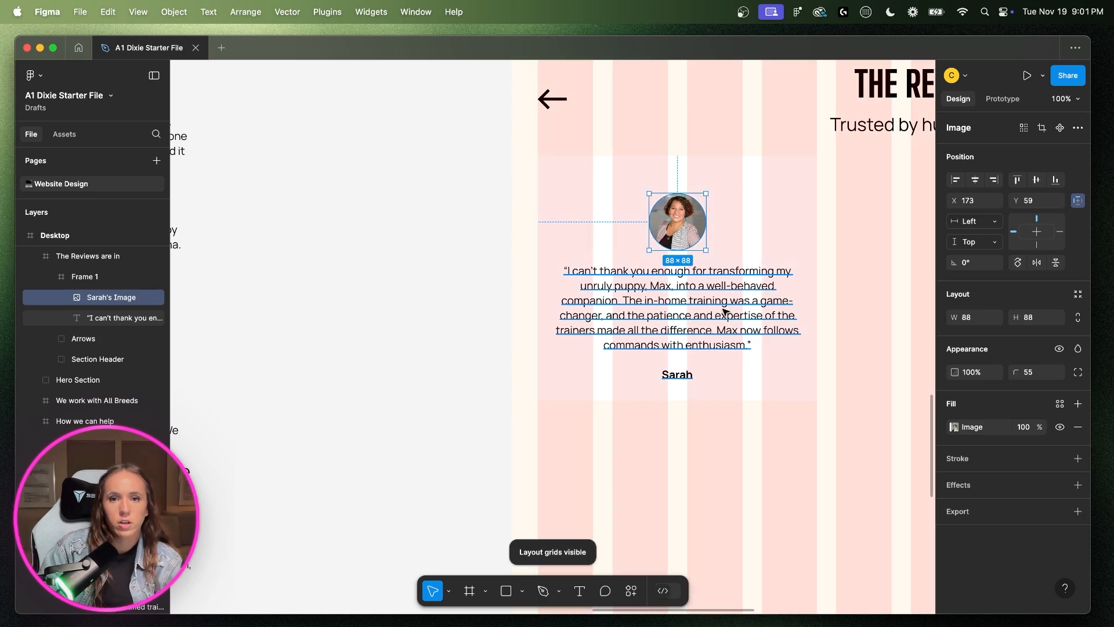
shift+click(720, 315)
drag(688, 311, 687, 291)
key(alt)
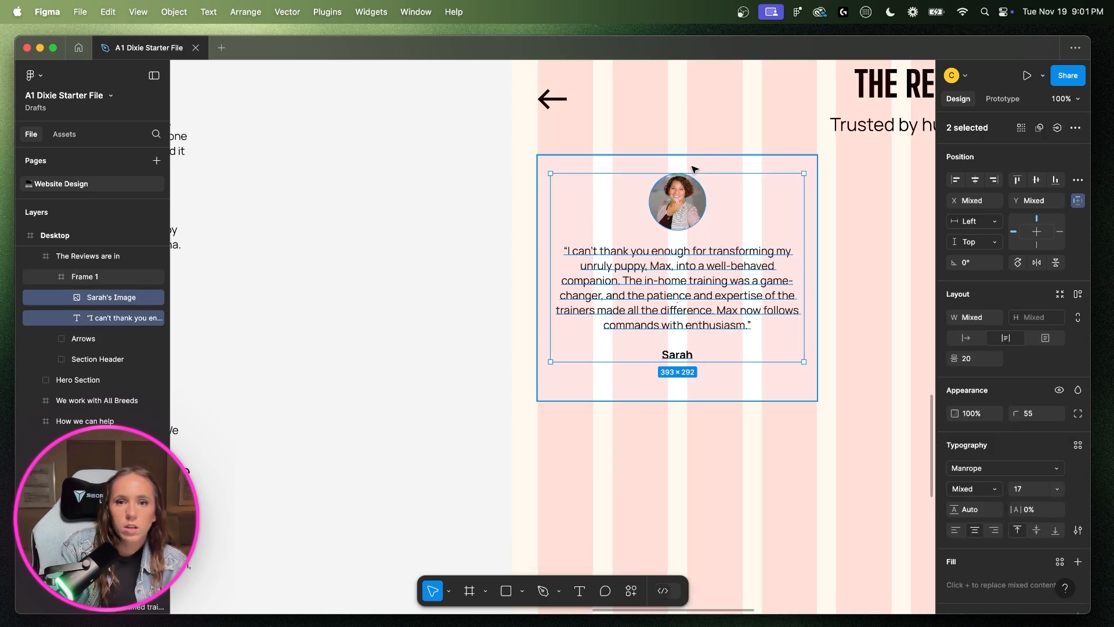
key(alt)
key(Up)
key(Up)
key(Up)
key(Up)
key(Up)
key(Up)
key(Up)
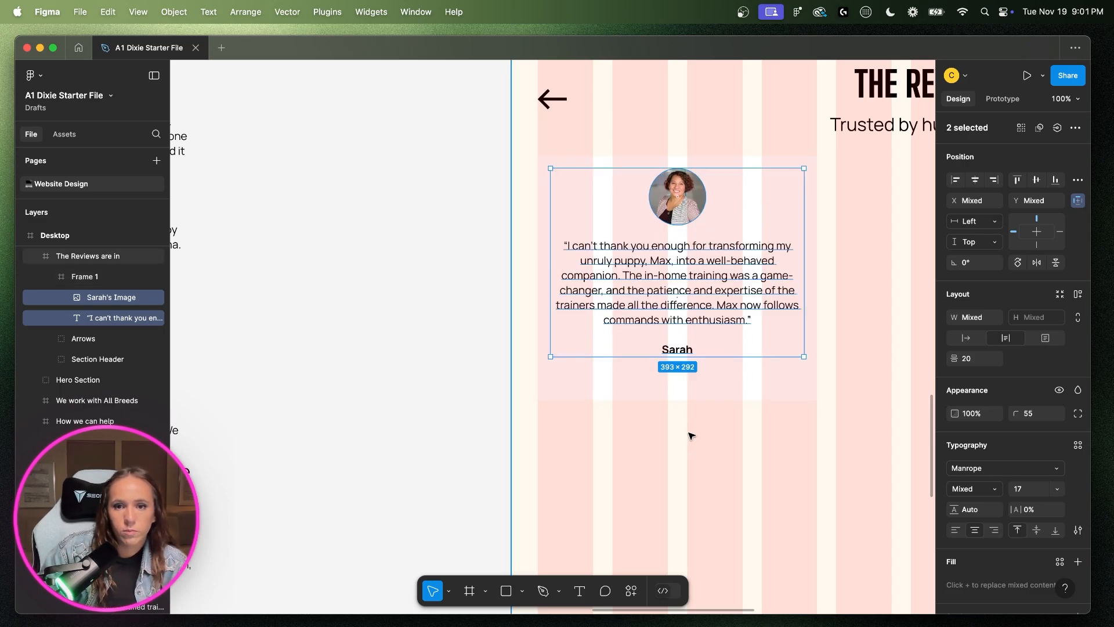
- Shorten the white testimonial card to 332 px high, leaving 20 px below the text, and hide the layout grids
click(698, 391)
drag(672, 400, 675, 371)
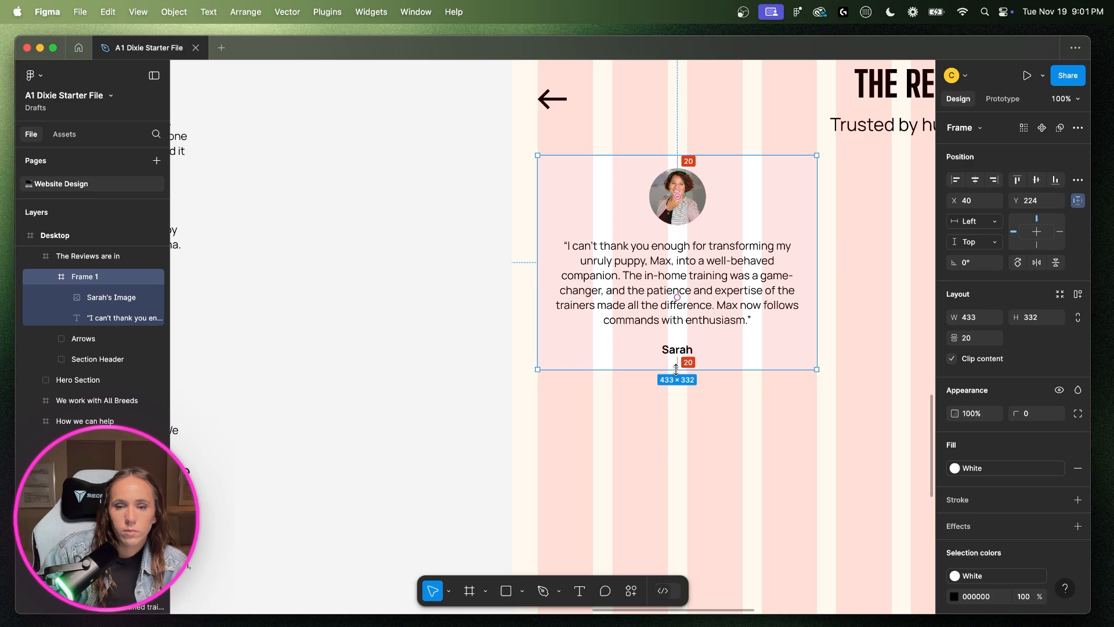
click(719, 392)
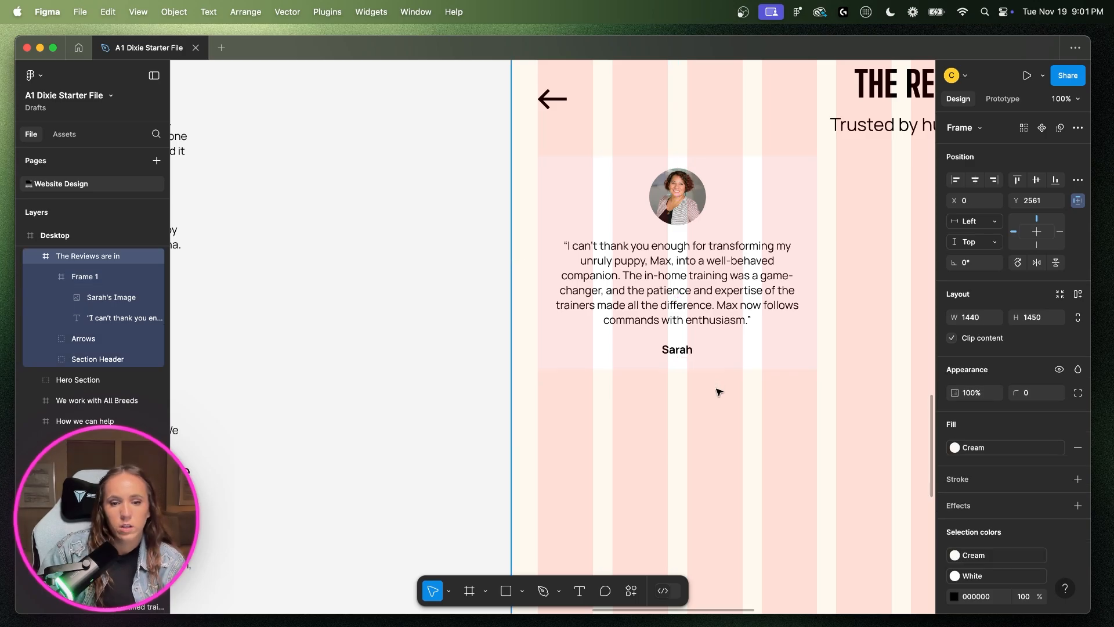
key(shift+g)
scroll(748, 420, right, 5)
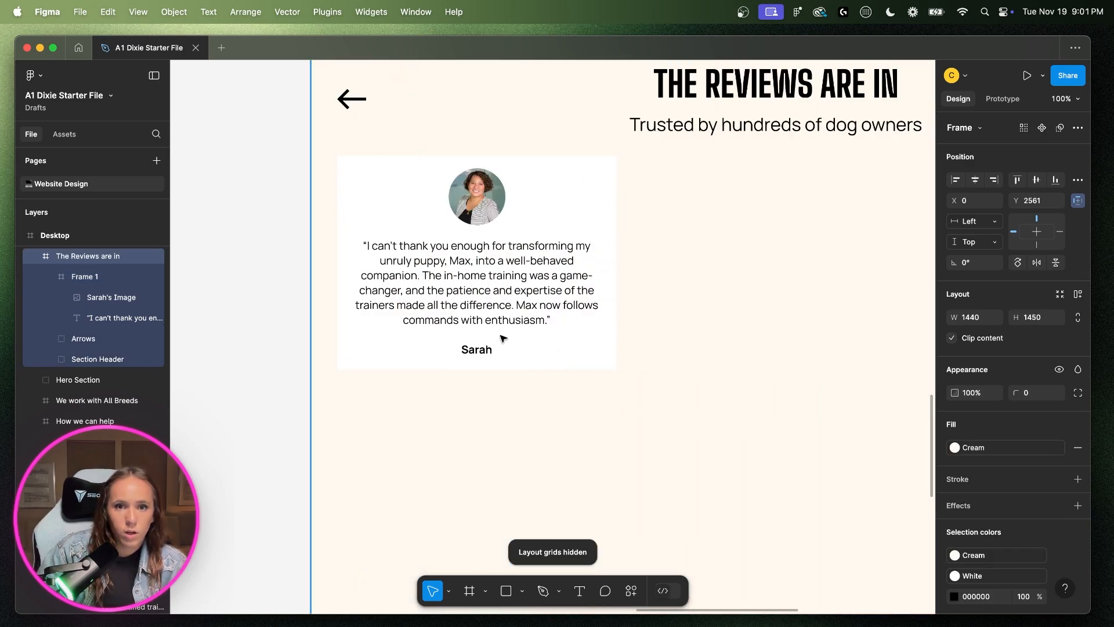
- Rename the testimonial card's frame with the customer's first name in the possessive plus "Testimonial", and collapse its layers
click(494, 306)
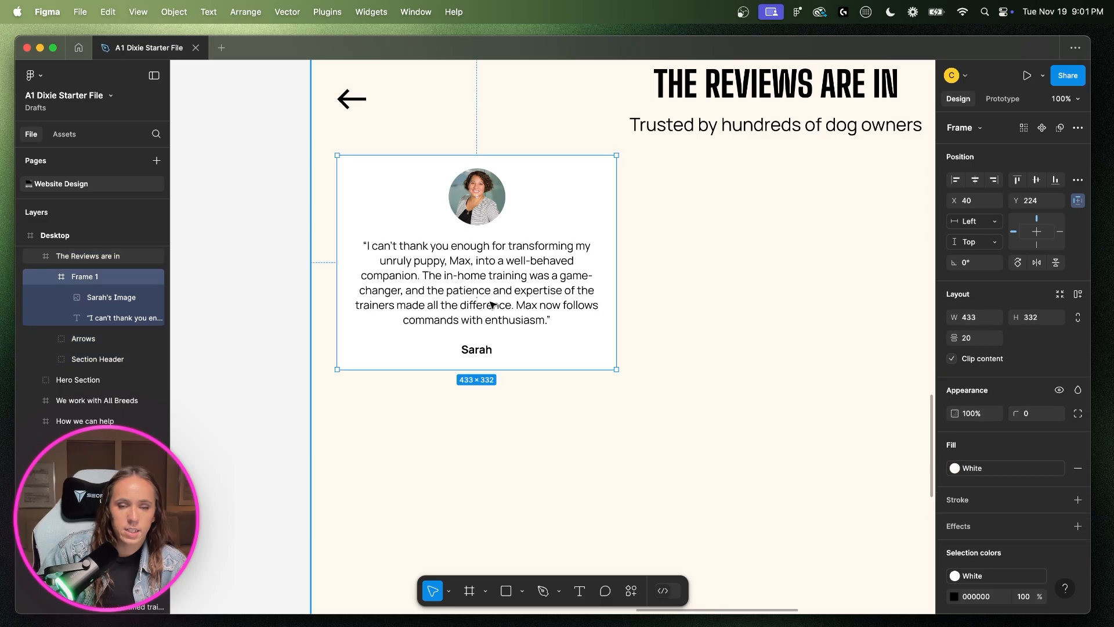
click(479, 217)
click(46, 318)
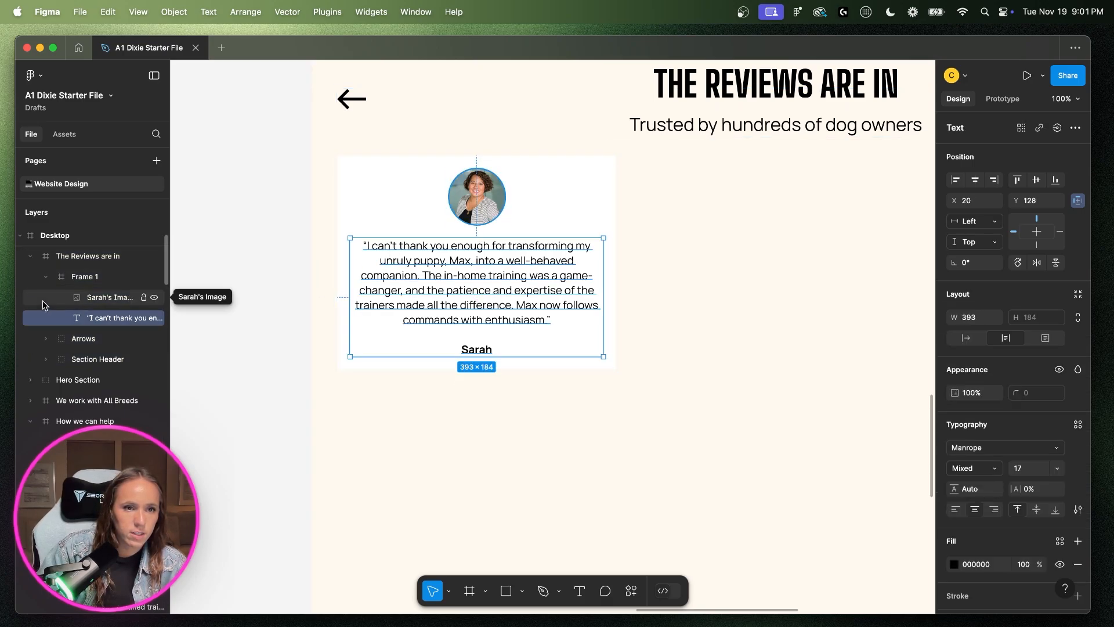
click(87, 278)
right_click(90, 277)
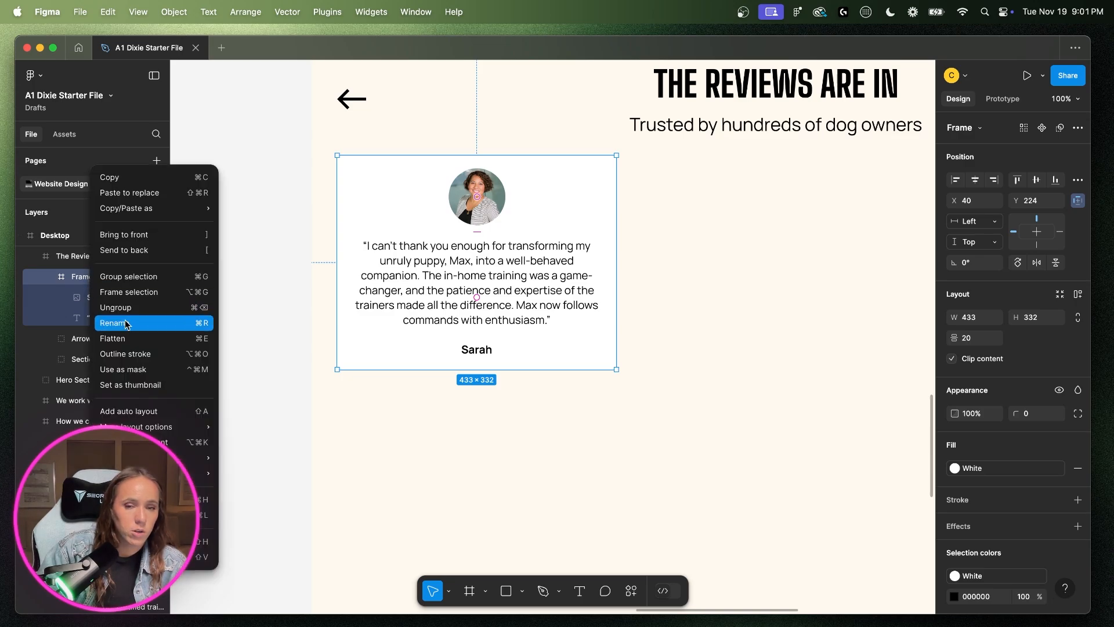
click(126, 323)
text(Sarah)
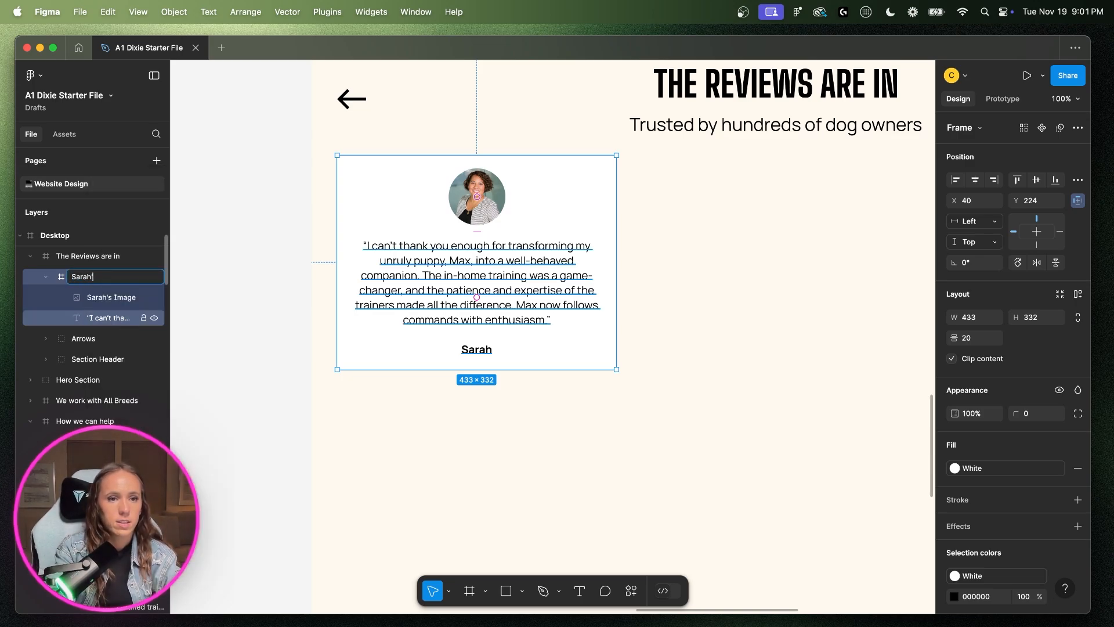
text('s Testimonial)
key(Return)
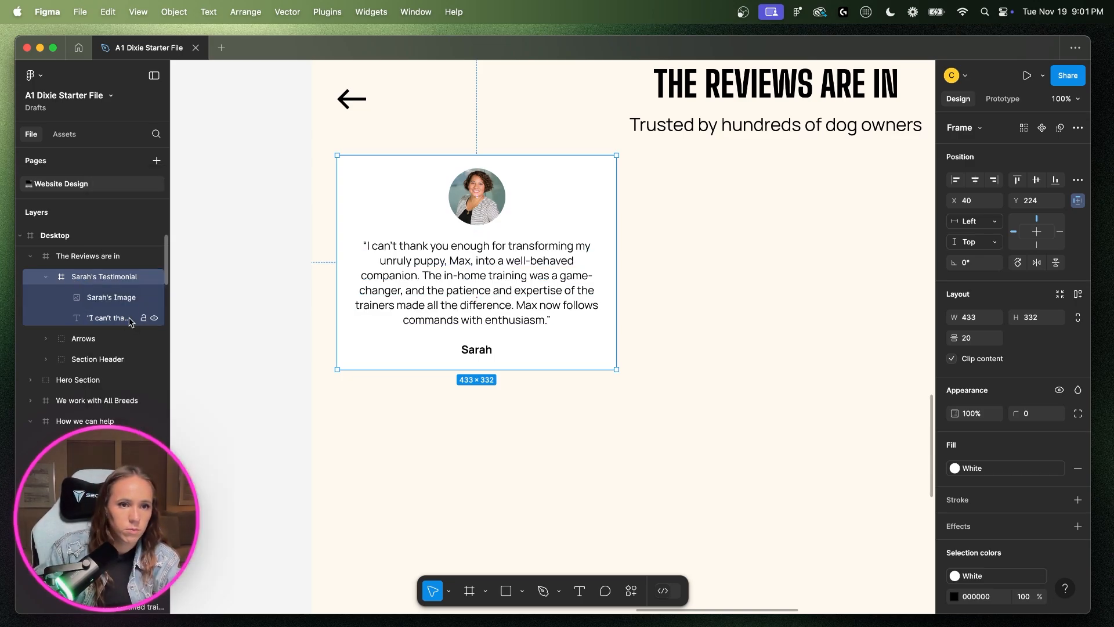
click(46, 276)
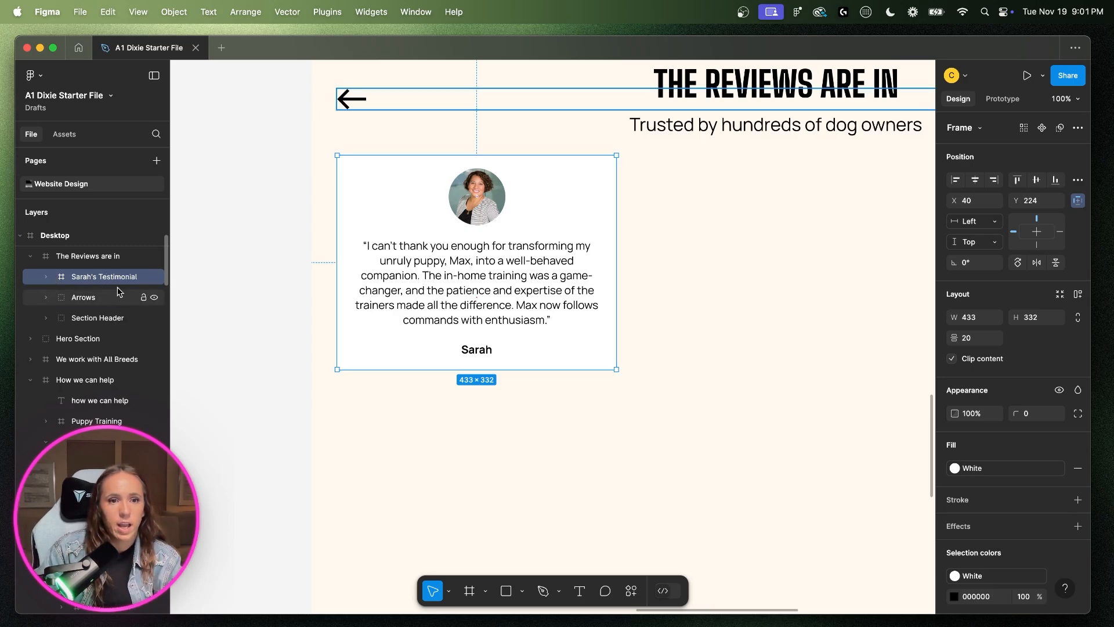
- Show the layout grids, duplicate the testimonial card and place the copy beside the original at X 503, Y 224
key(ctrl+g)
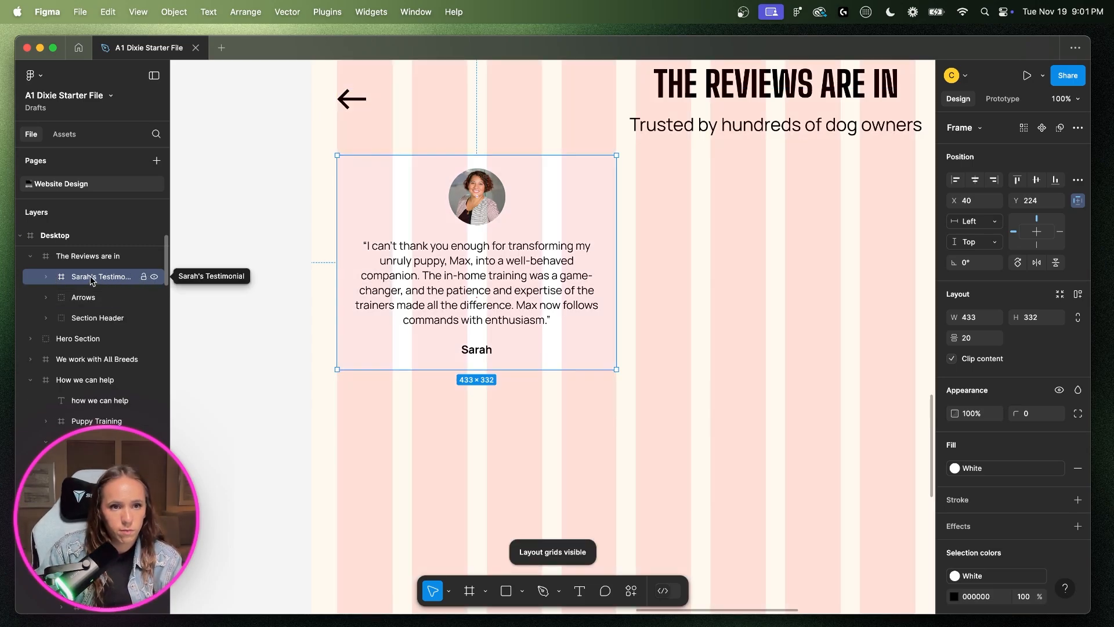
key(super+c)
key(super+v)
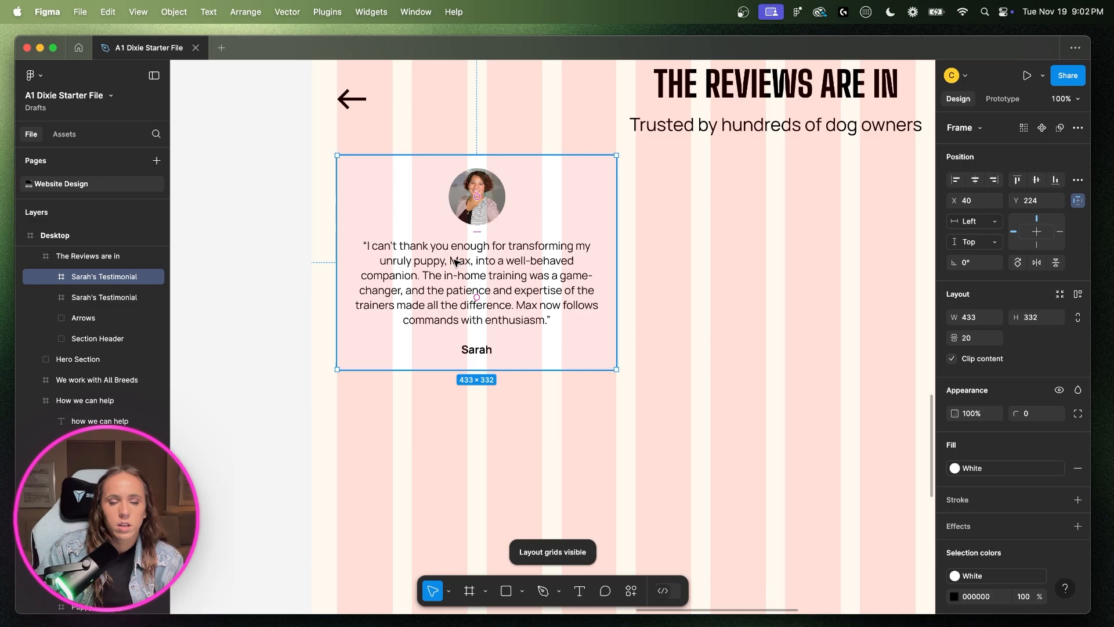
drag(456, 261, 749, 263)
scroll(757, 302, right, 3)
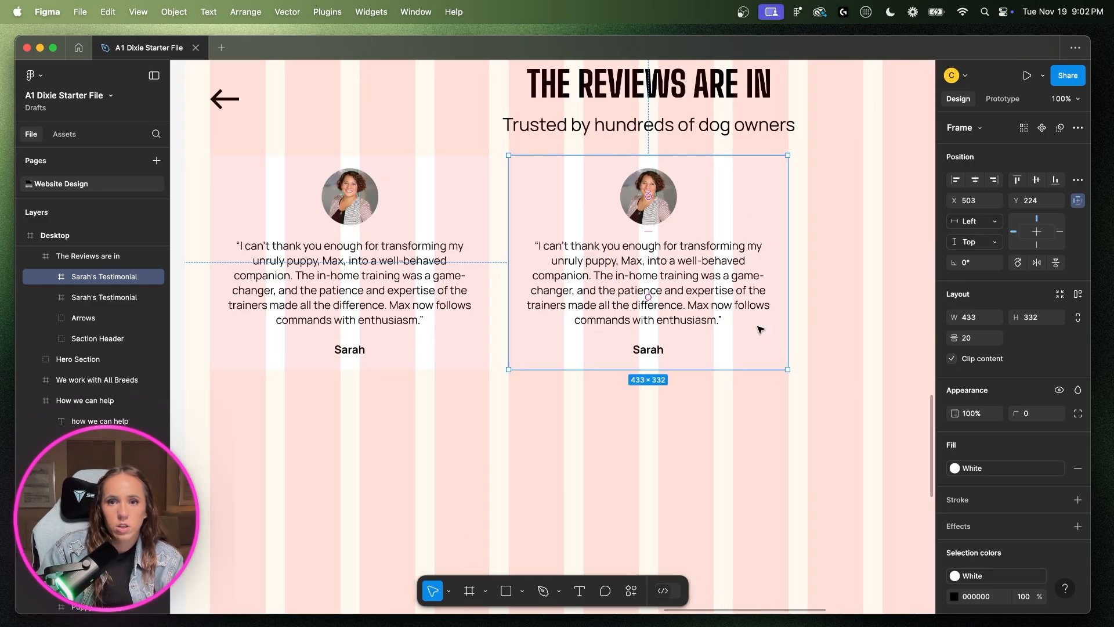
- Replace the second testimonial card's text with the "I was at my wit's end" review and its customer name from the source copy
scroll(759, 329, down, 5)
scroll(757, 330, left, 10)
scroll(758, 330, down, 2)
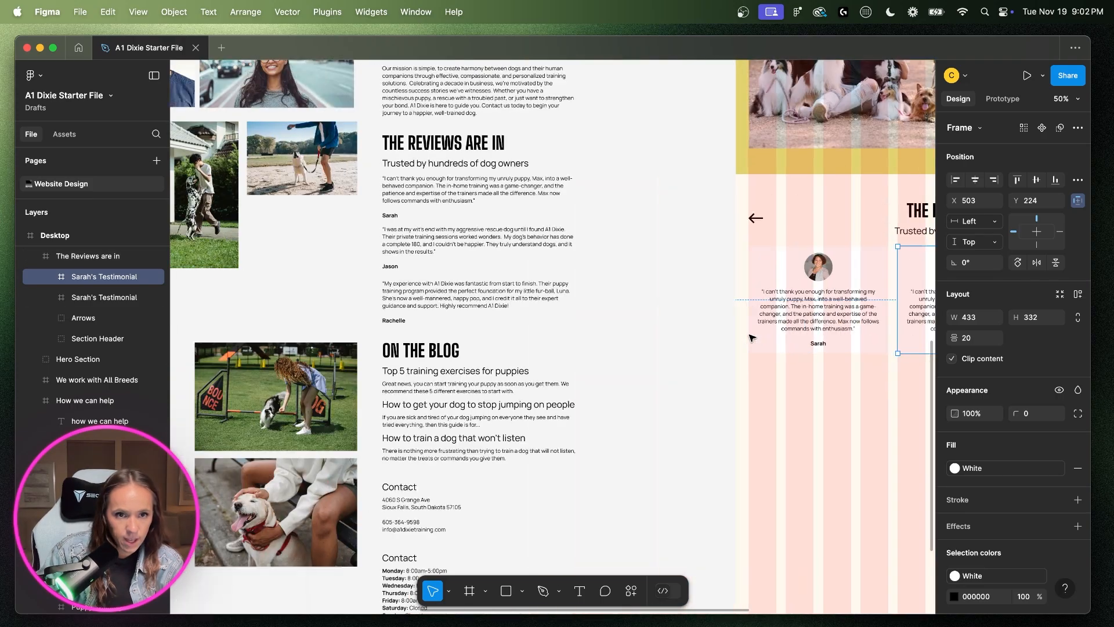
scroll(639, 376, up, 2)
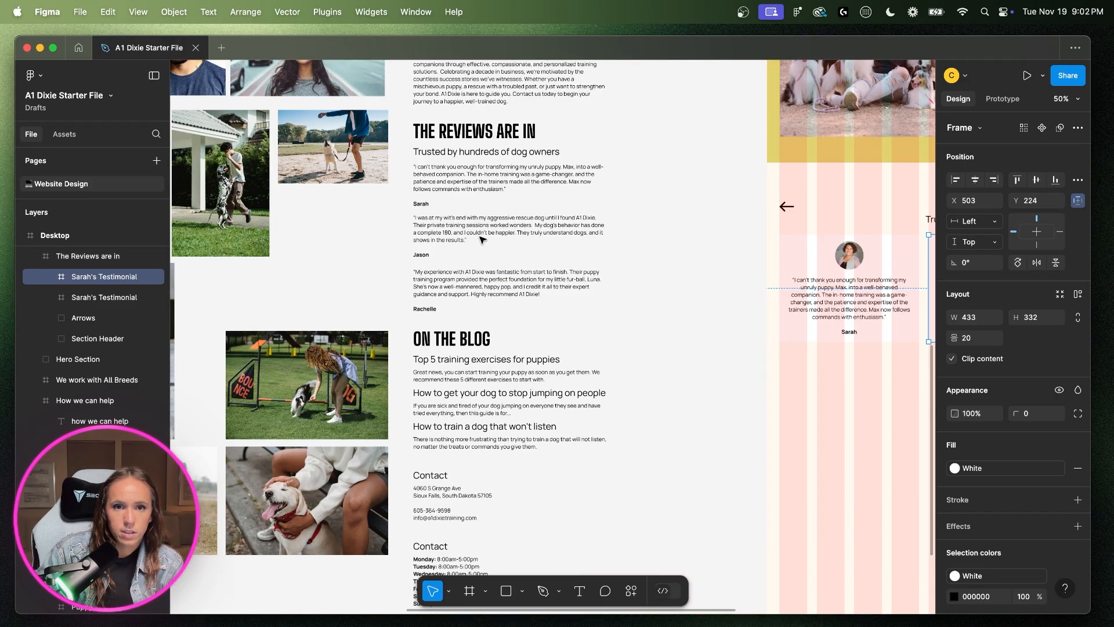
double_click(459, 224)
click(856, 323)
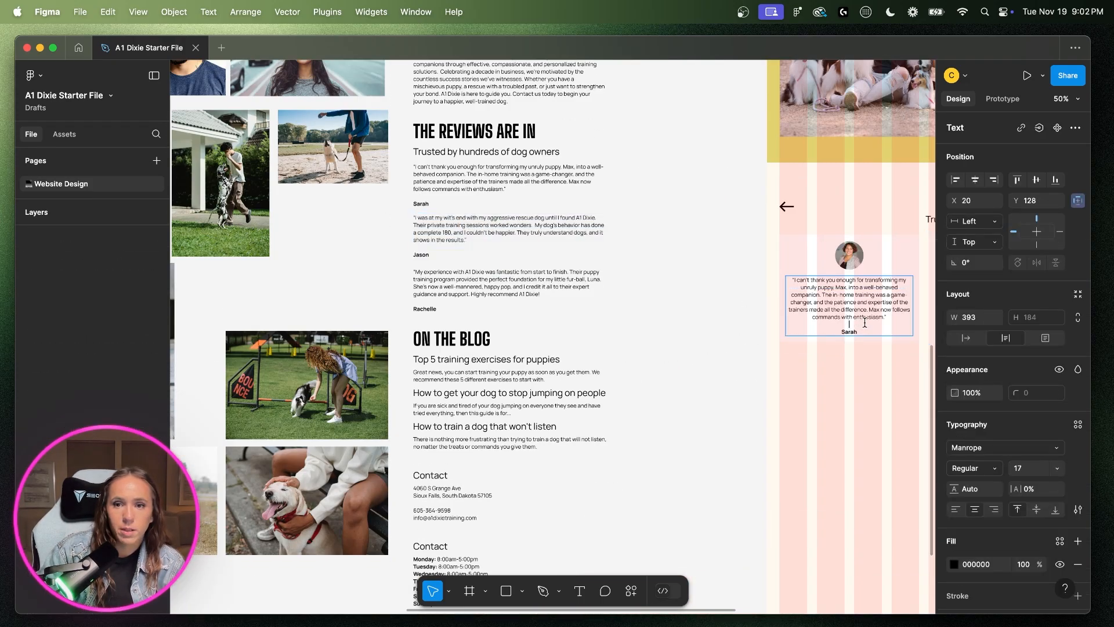
scroll(793, 316, right, 10)
double_click(584, 309)
click(585, 333)
key(super+a)
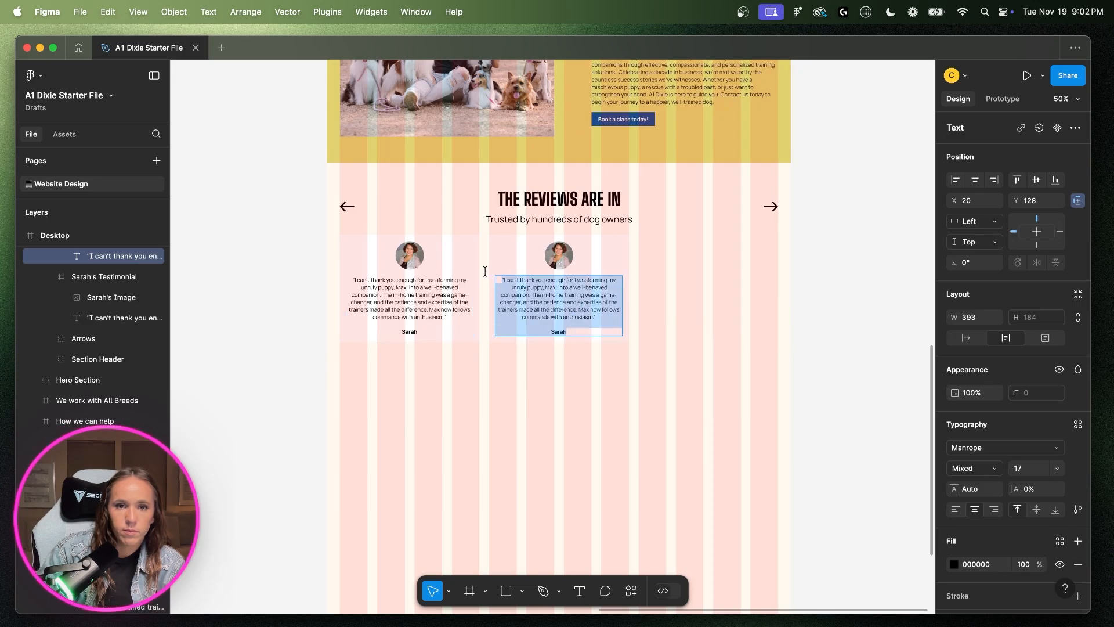
key(super+v)
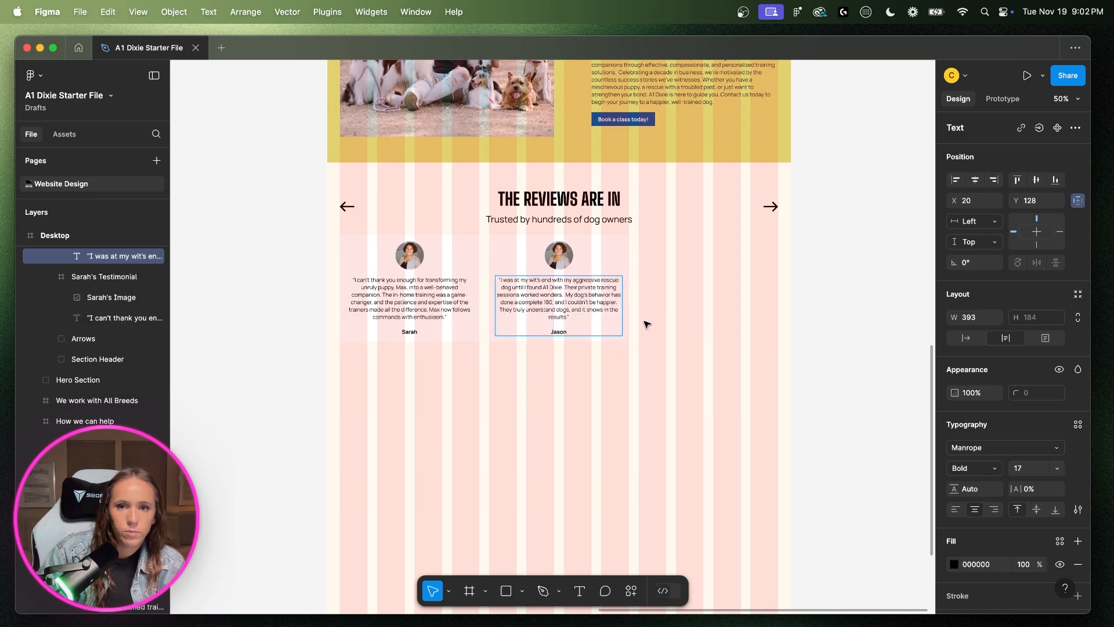
- Copy the second customer's portrait from the source images and paste it into the second testimonial card
click(559, 255)
scroll(559, 255, left, 10)
click(324, 116)
key(super+c)
scroll(428, 337, right, 5)
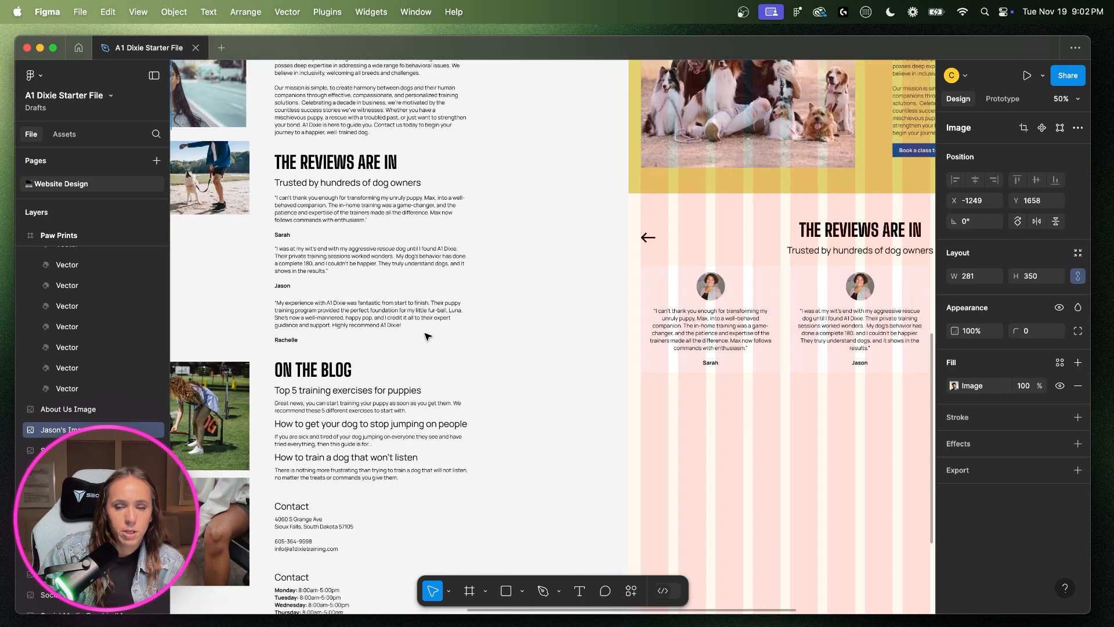
scroll(428, 336, right, 6)
double_click(493, 299)
key(super+equal)
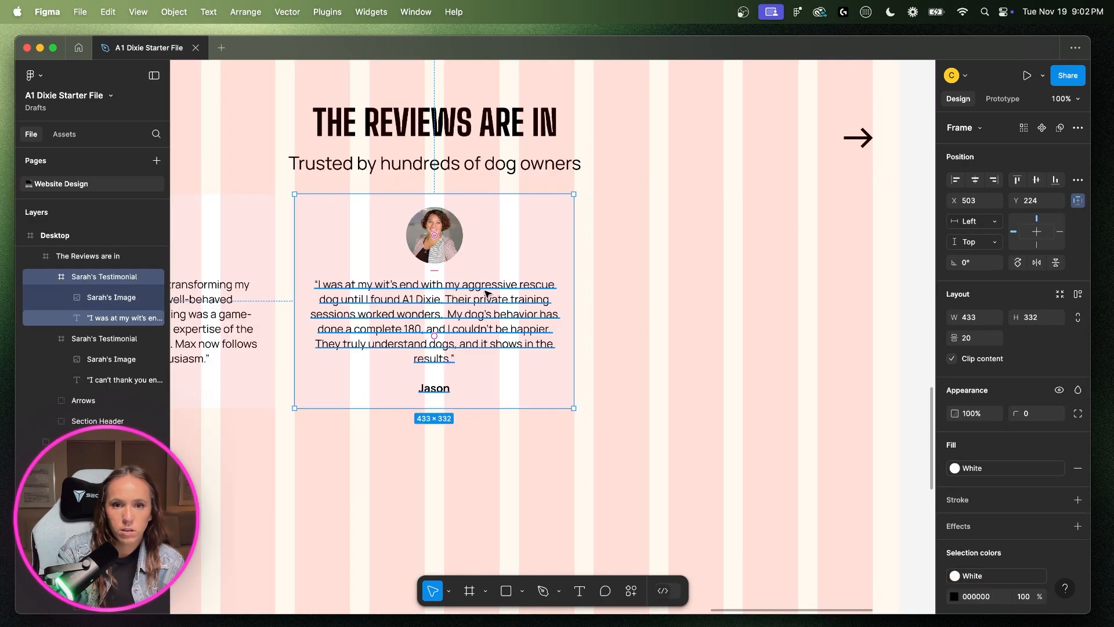
key(super+equal)
scroll(486, 261, up, 2)
scroll(441, 191, left, 3)
click(435, 175)
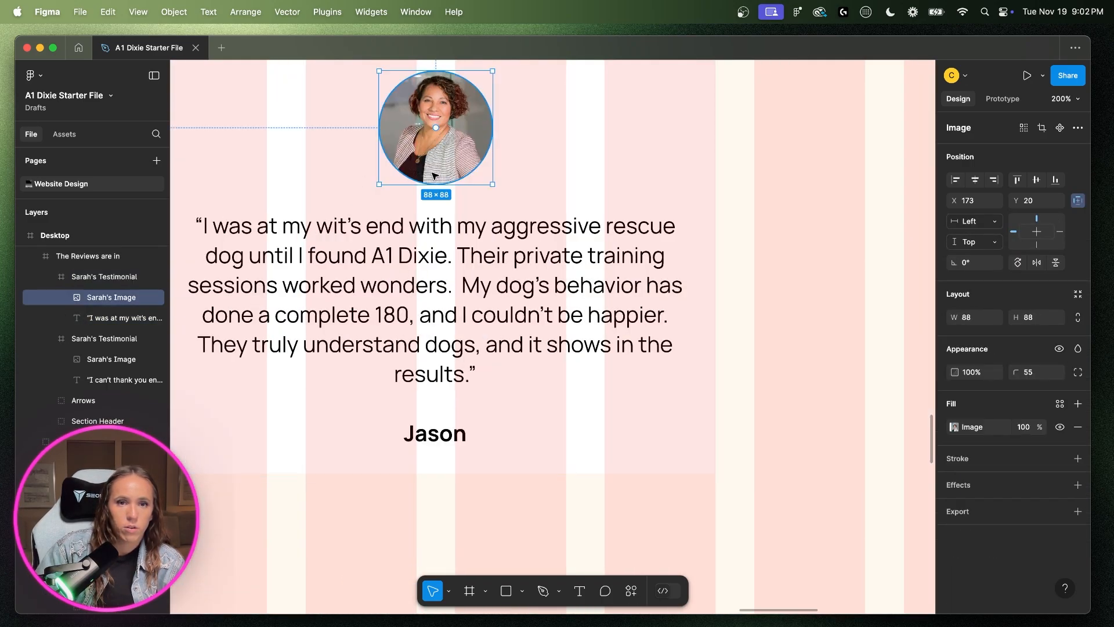
scroll(441, 186, up, 3)
key(super+v)
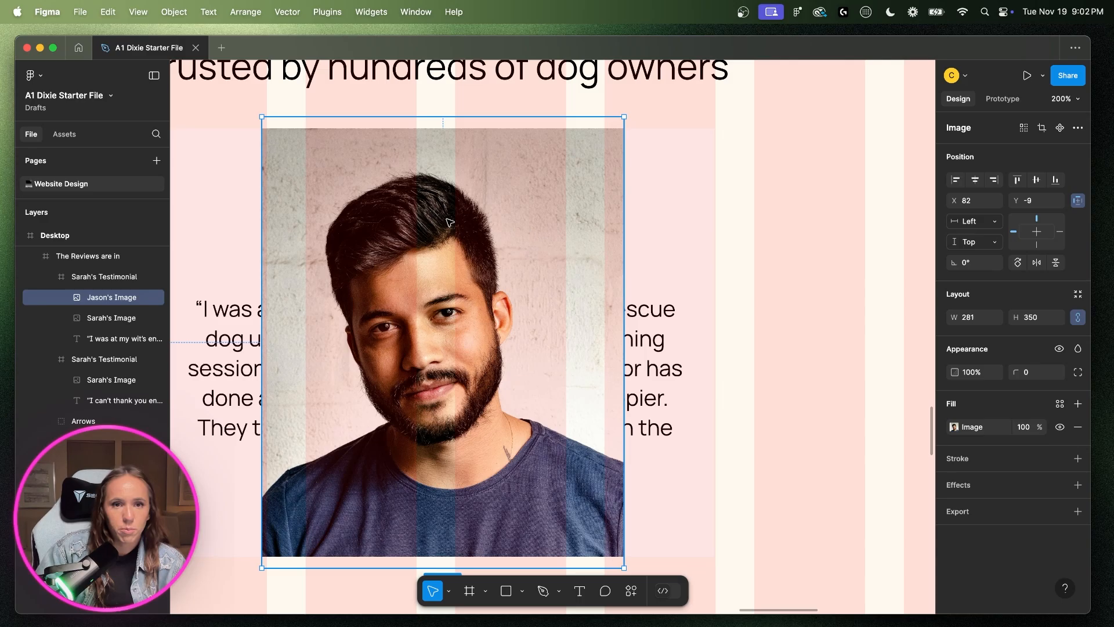
- Move the pasted portrait to X 214, Y 20, scale it down, unlock its proportions and size it to 88 × 88
drag(448, 223, 619, 259)
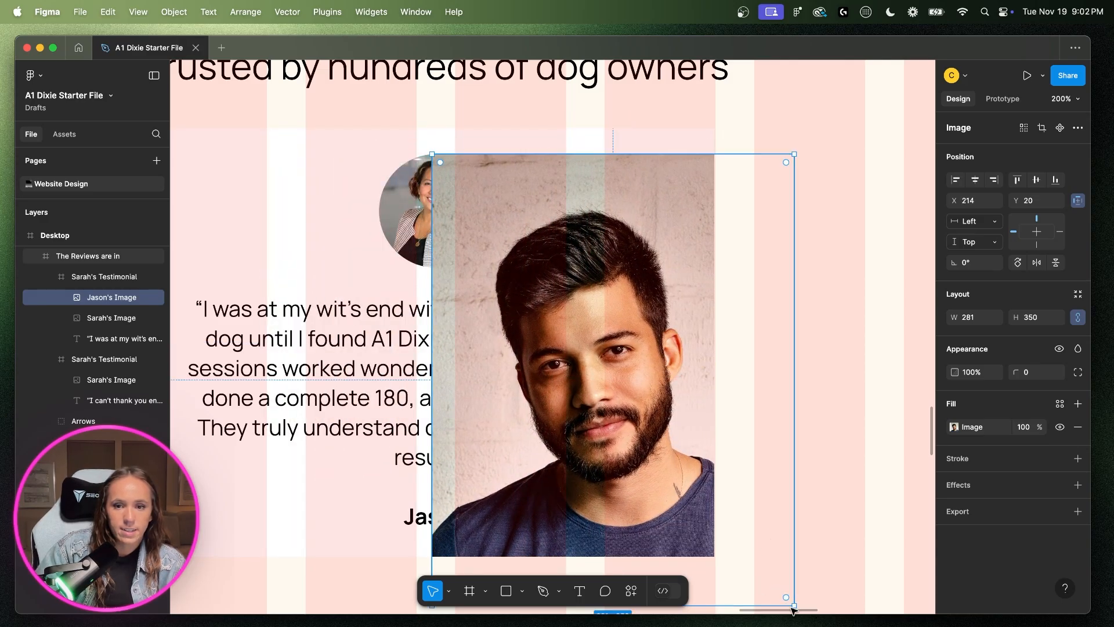
drag(794, 606, 603, 254)
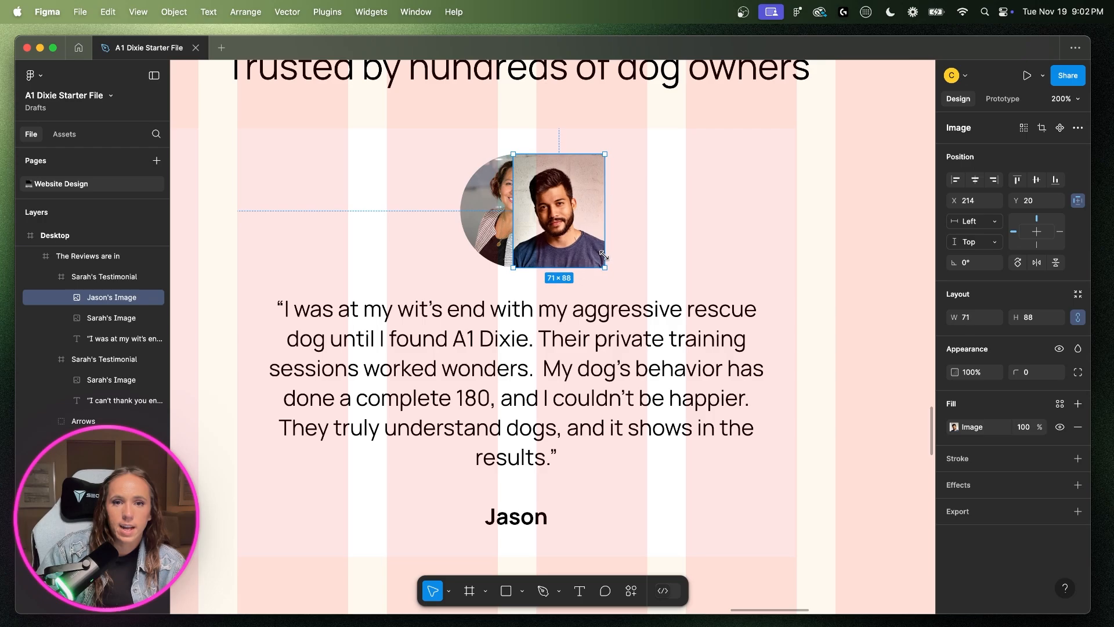
click(482, 221)
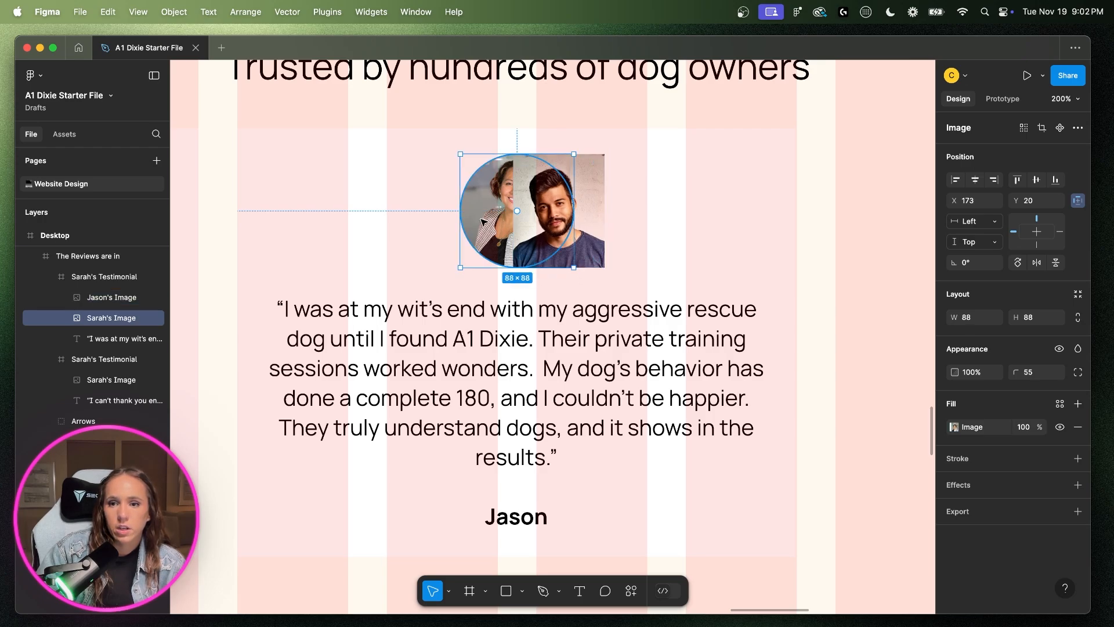
click(588, 228)
click(1077, 318)
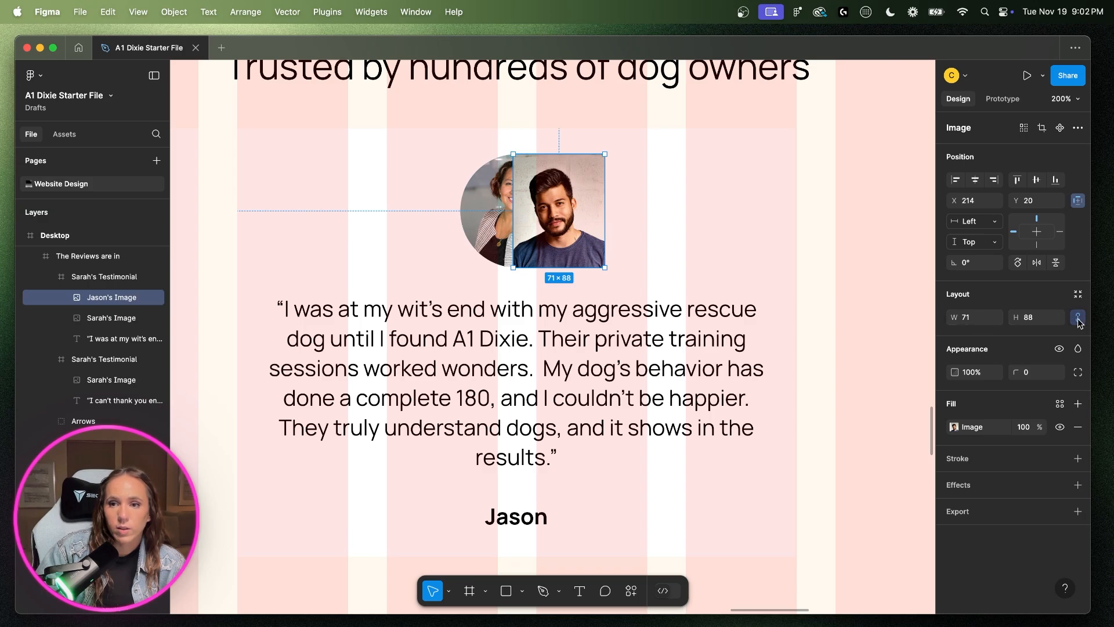
click(975, 317)
text(88)
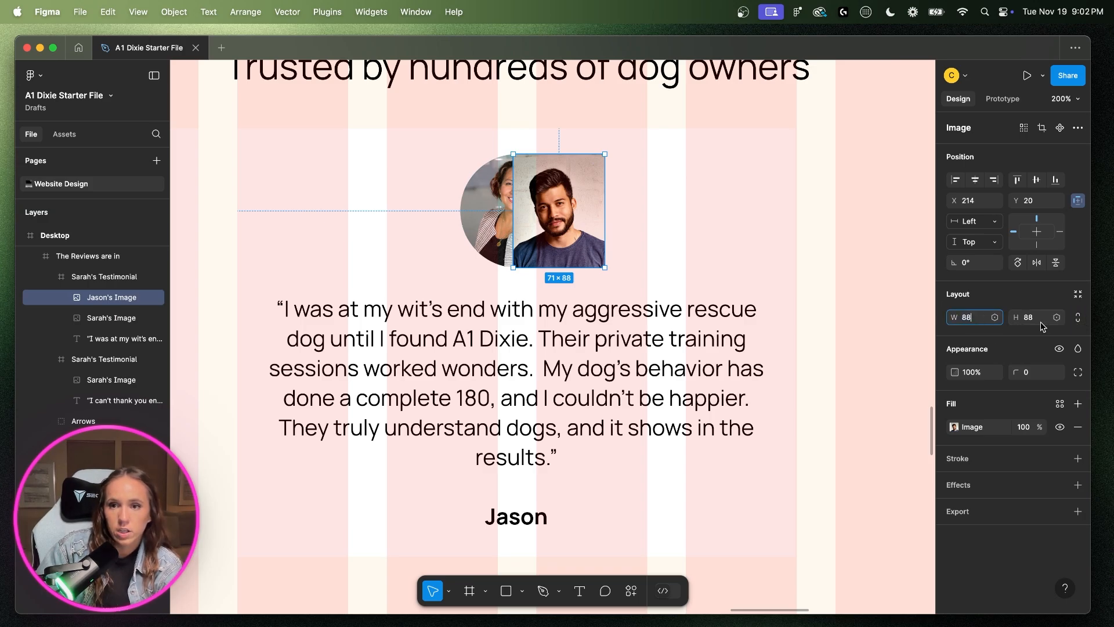
key(Tab)
key(Return)
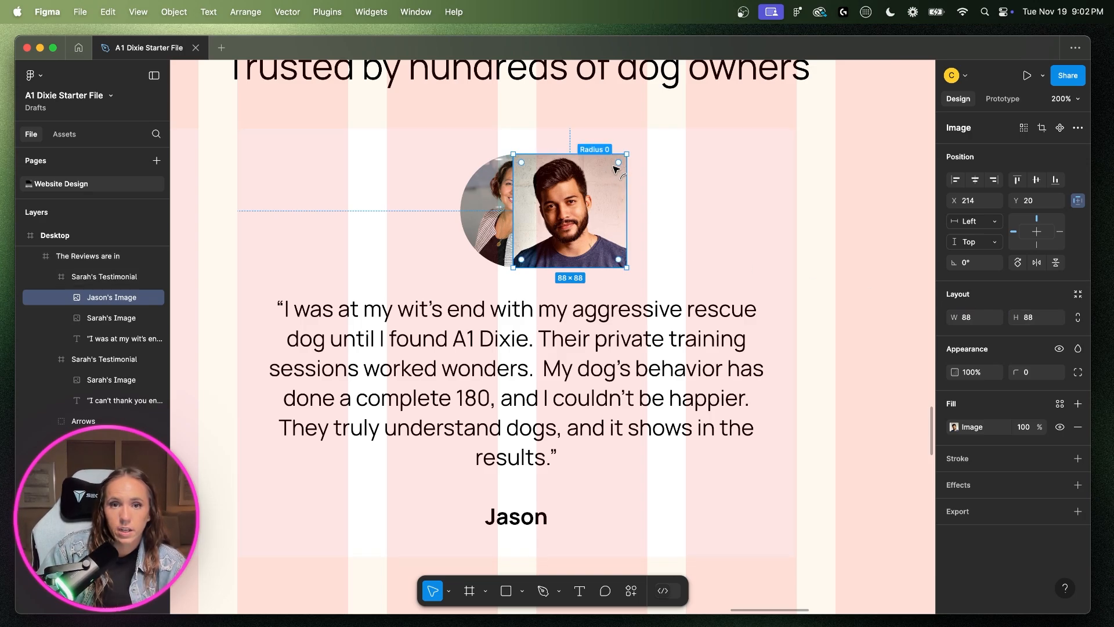
- Round the new portrait into a full circle and substitute it for the old portrait at X 173, Y 20
drag(615, 166, 546, 259)
drag(607, 244, 554, 244)
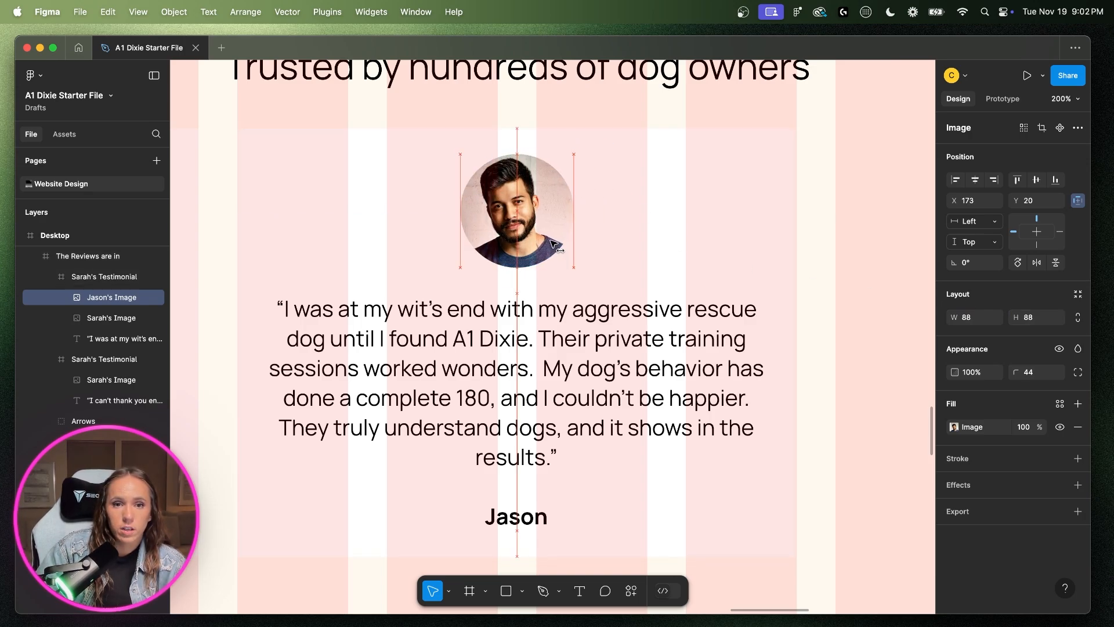
click(101, 319)
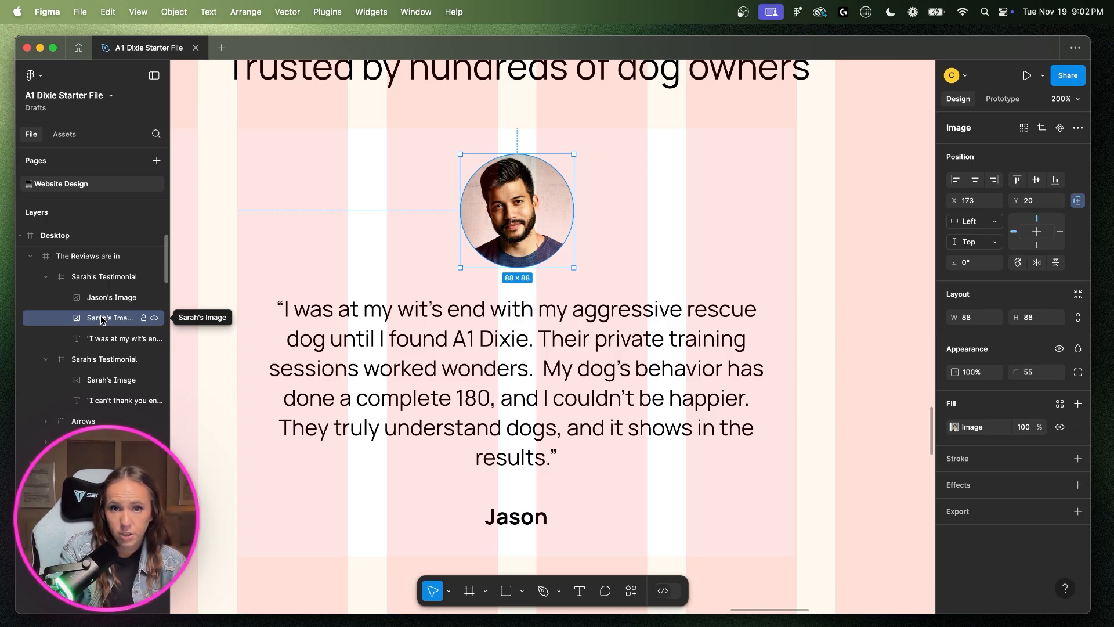
key(Delete)
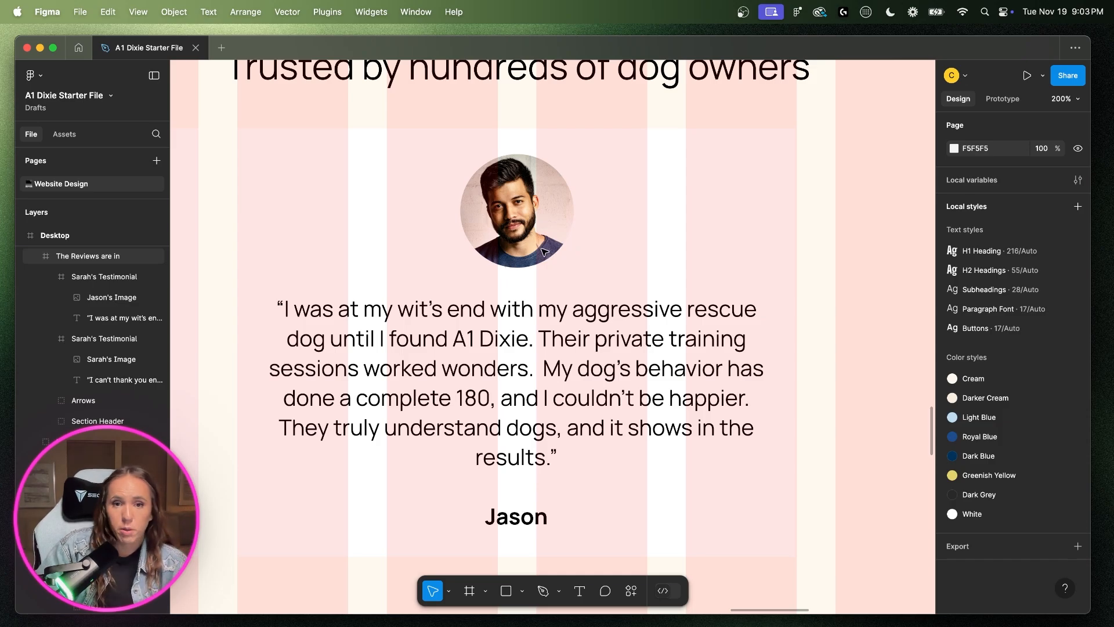
- Rename the second testimonial card's frame with its customer's first name in the possessive plus "Image"
click(157, 281)
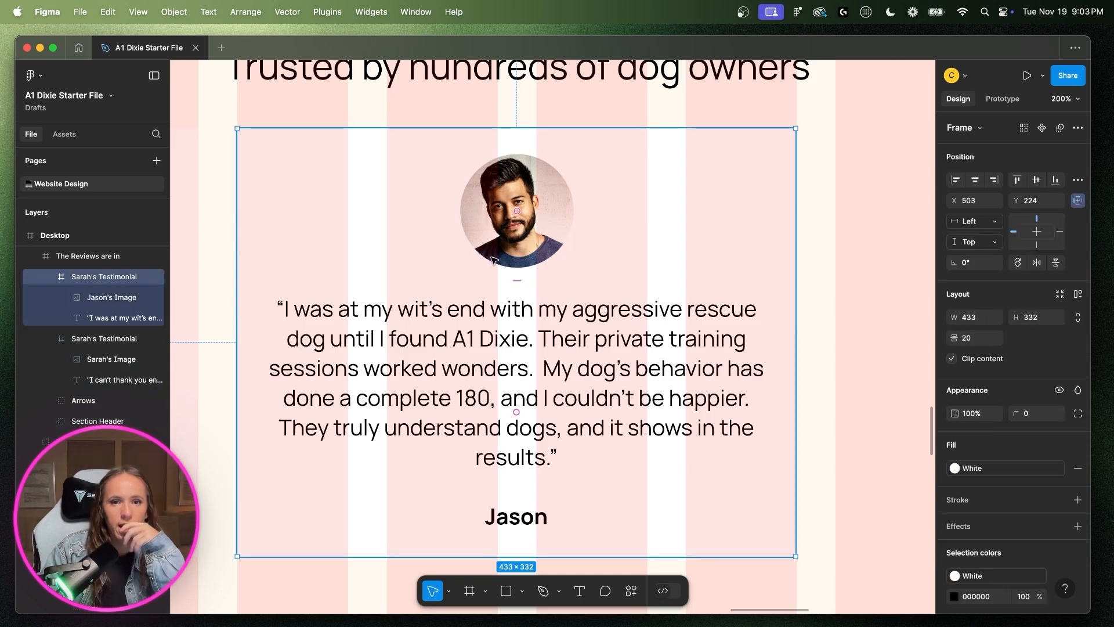
right_click(157, 282)
click(145, 320)
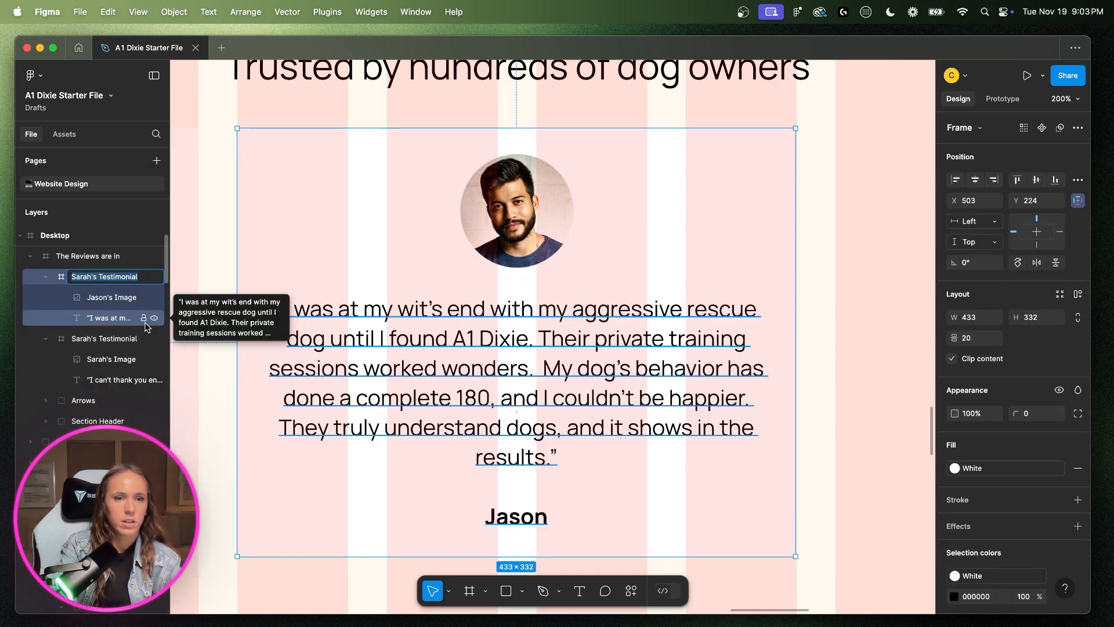
text(Jason)
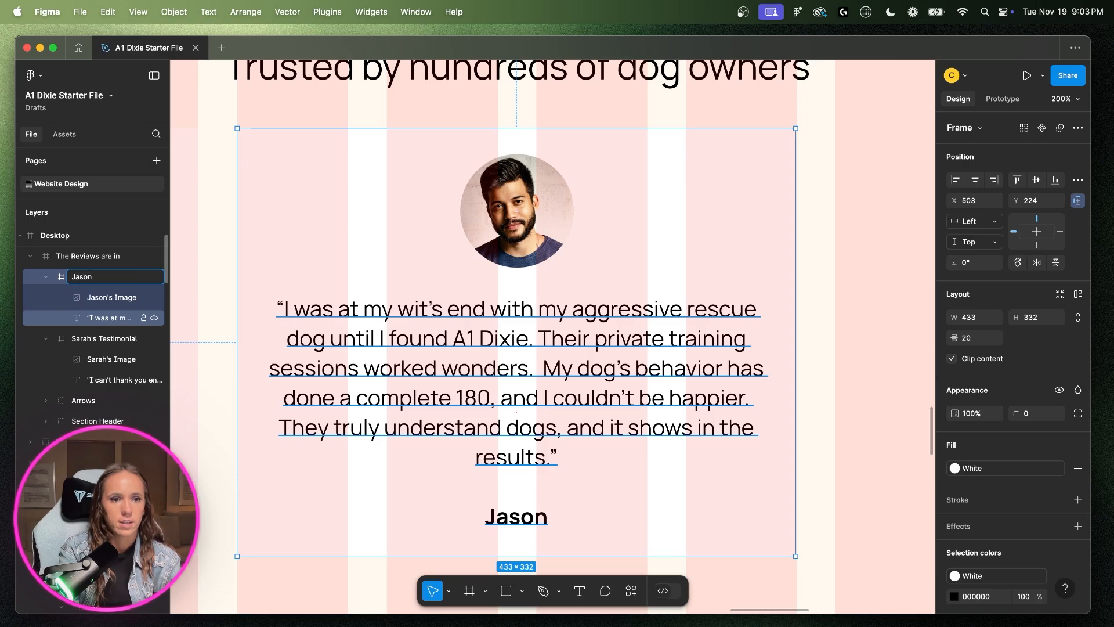
text('s Image)
key(Return)
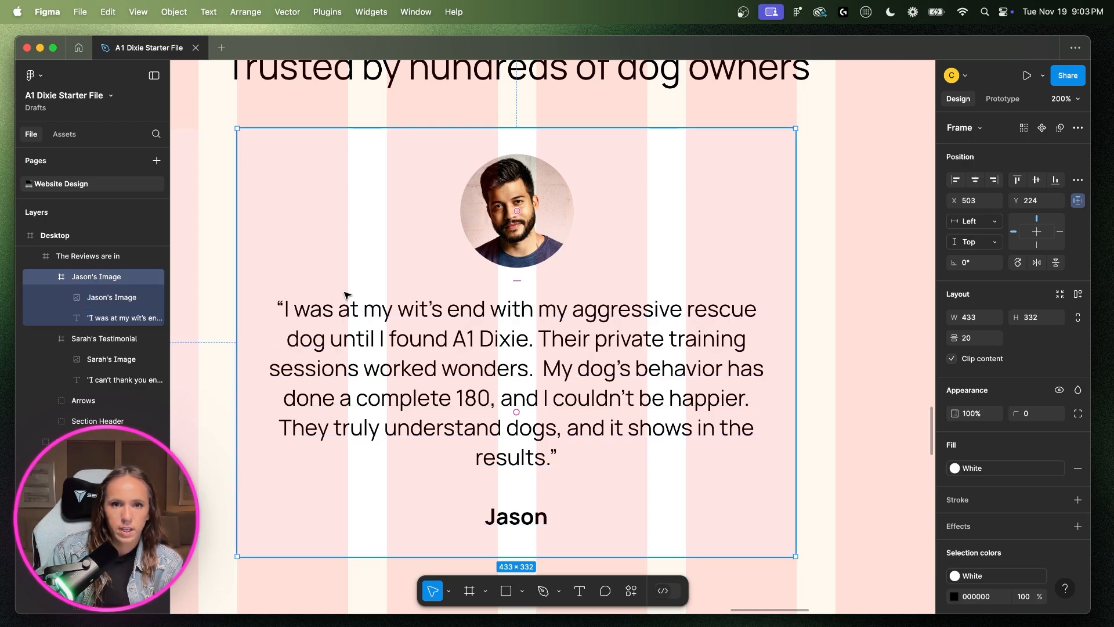
- Collapse both testimonial cards' layers and move the first card above the second in the layer order
click(46, 339)
click(46, 276)
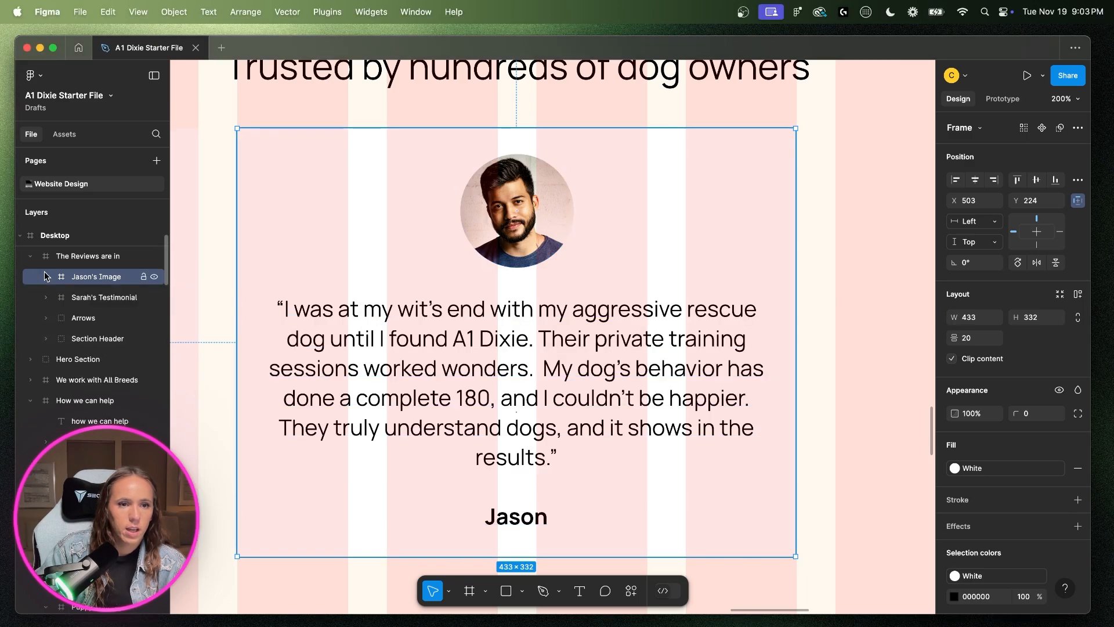
drag(65, 298, 72, 270)
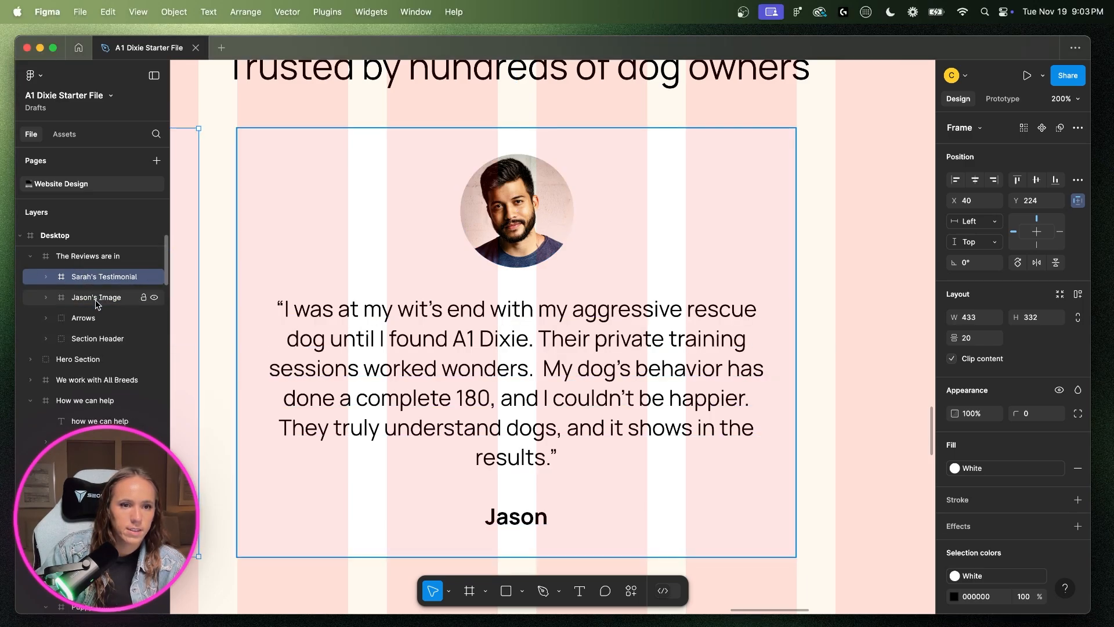
- Duplicate the second testimonial card, order the copy below it in the layers and place it at X 967, Y 224
click(96, 300)
key(super+d)
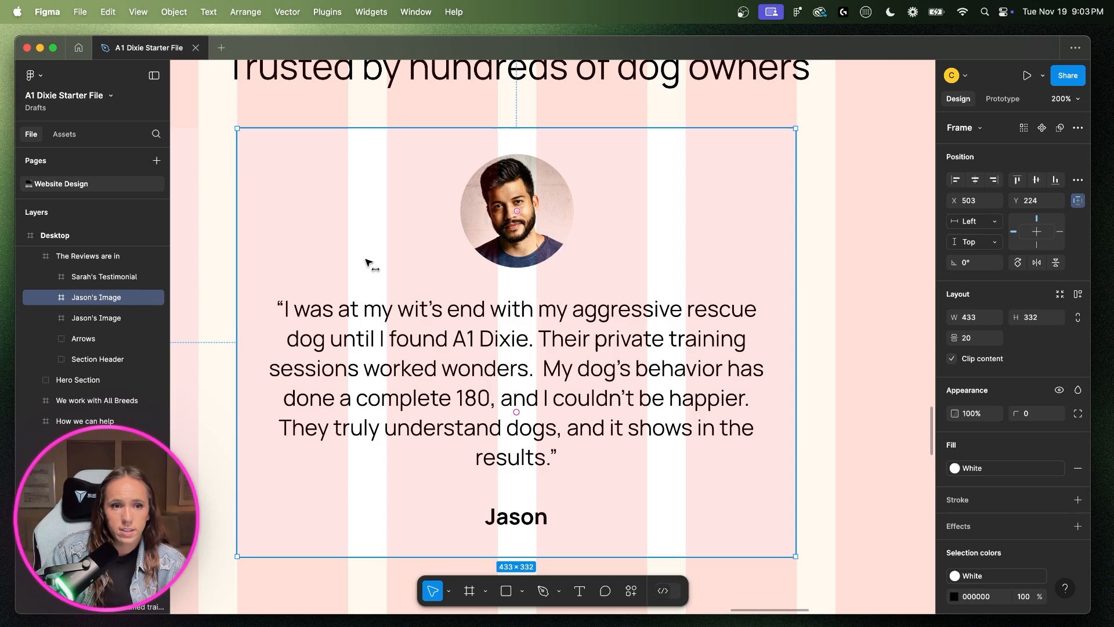
drag(367, 261, 620, 262)
drag(93, 298, 89, 332)
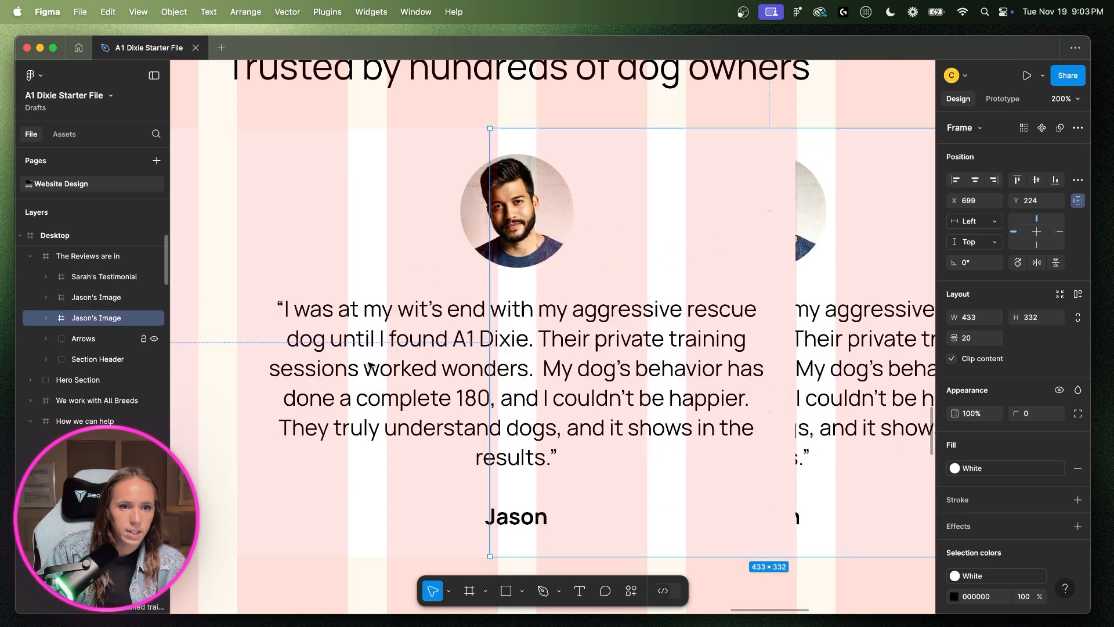
scroll(677, 399, right, 7)
drag(562, 286, 803, 278)
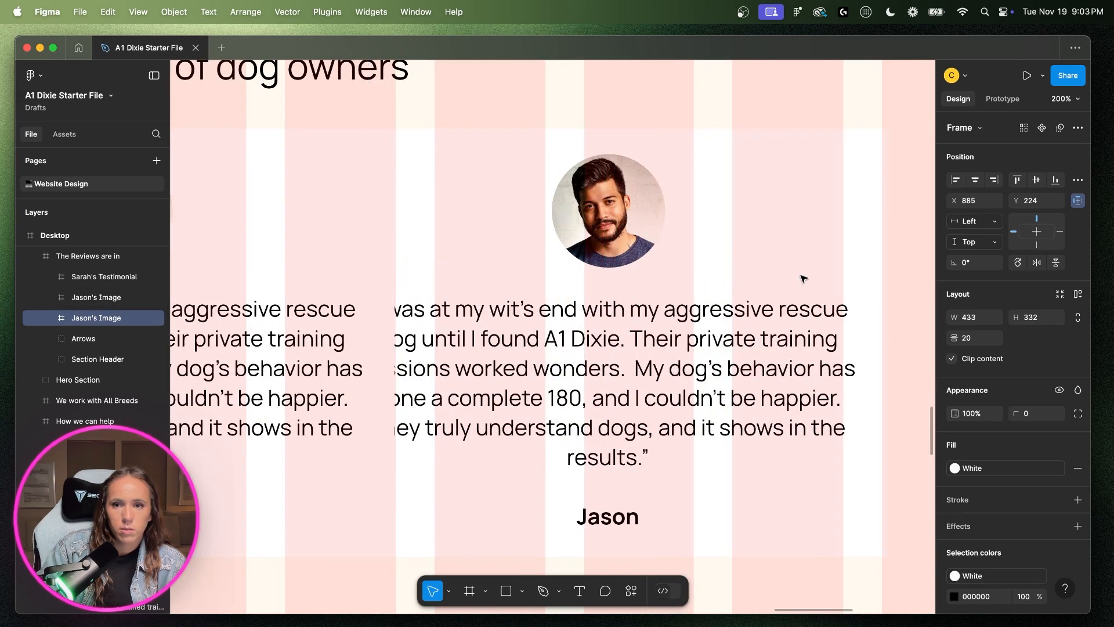
scroll(803, 278, right, 7)
drag(518, 274, 622, 272)
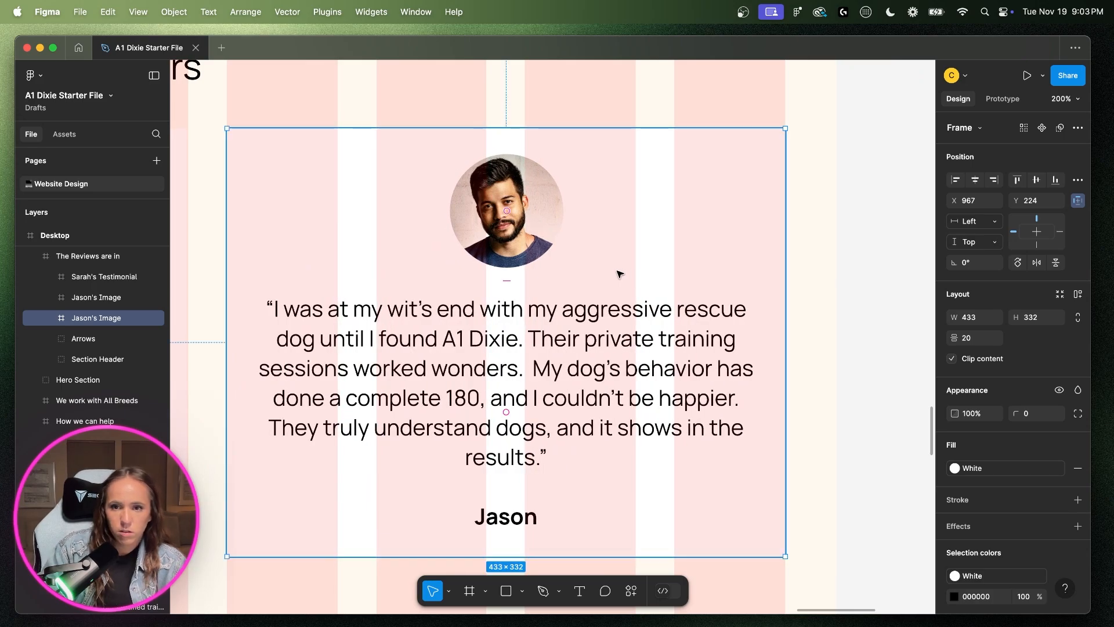
- Replace the third testimonial card's text with the "My experience with A1 Dixie" review and its customer name from the source copy
key(minus)
key(minus)
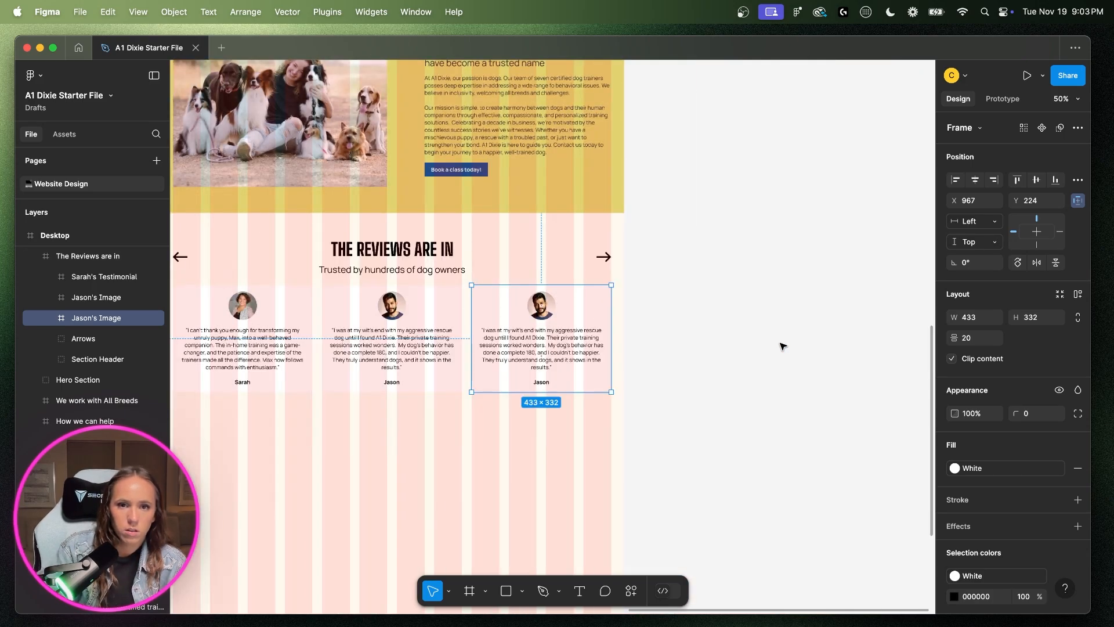
double_click(294, 329)
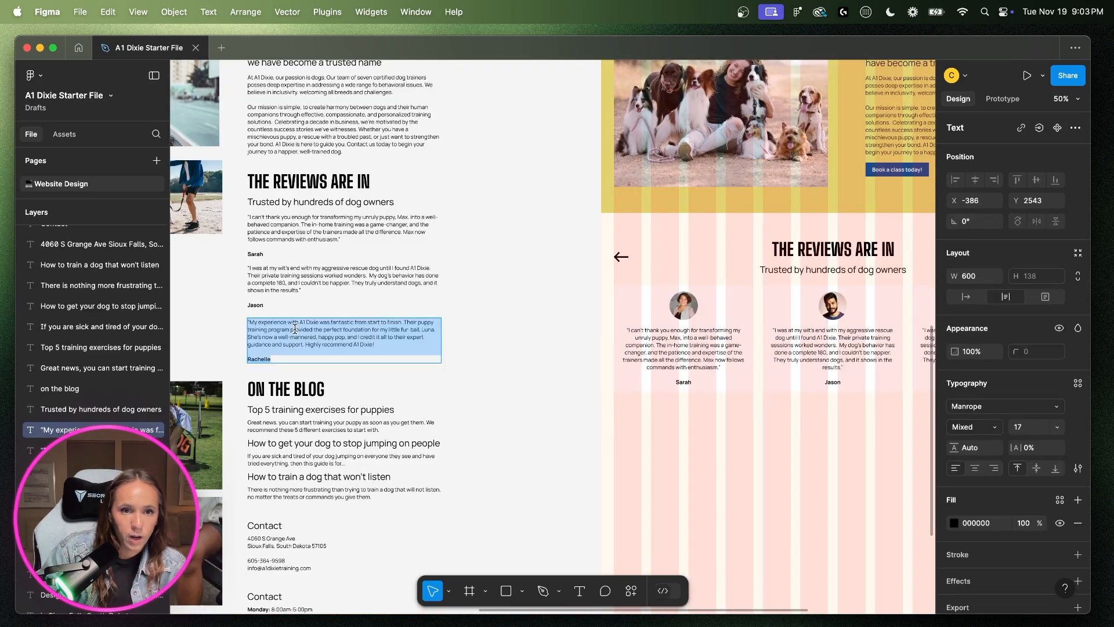
triple_click(294, 329)
click(302, 351)
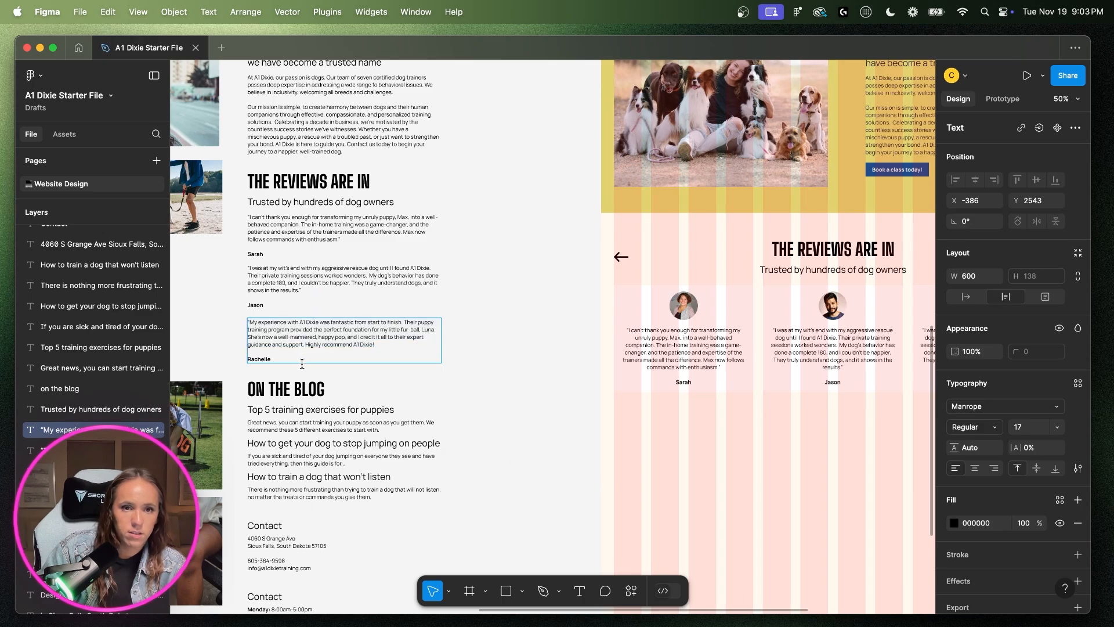
triple_click(276, 328)
drag(294, 360, 230, 319)
scroll(610, 356, right, 4)
scroll(609, 356, right, 3)
click(699, 354)
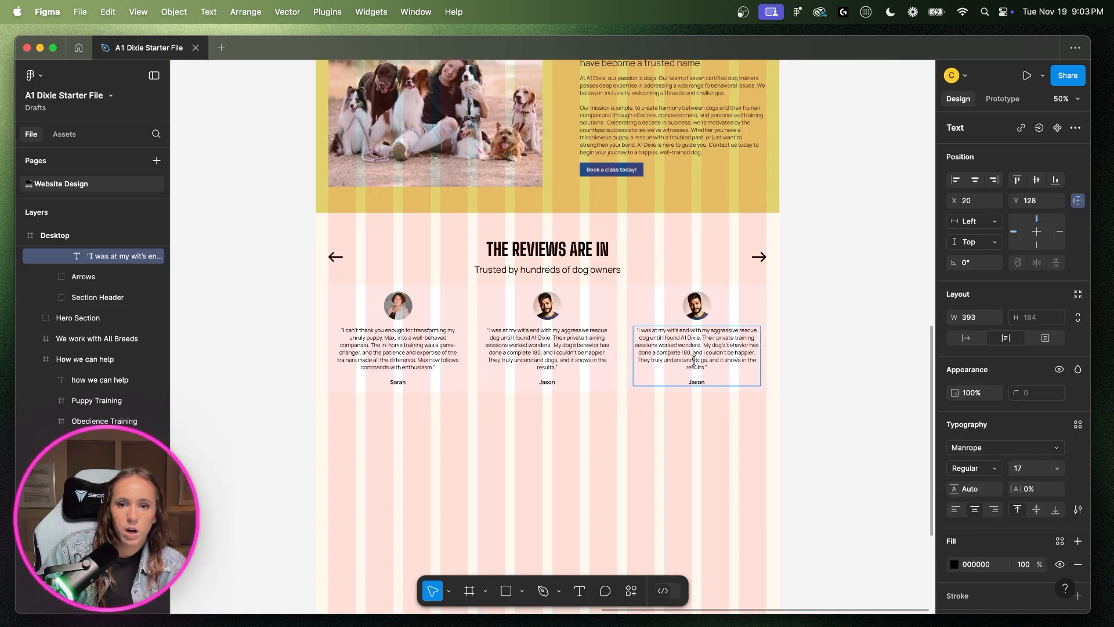
key(cmd+a)
key(cmd+v)
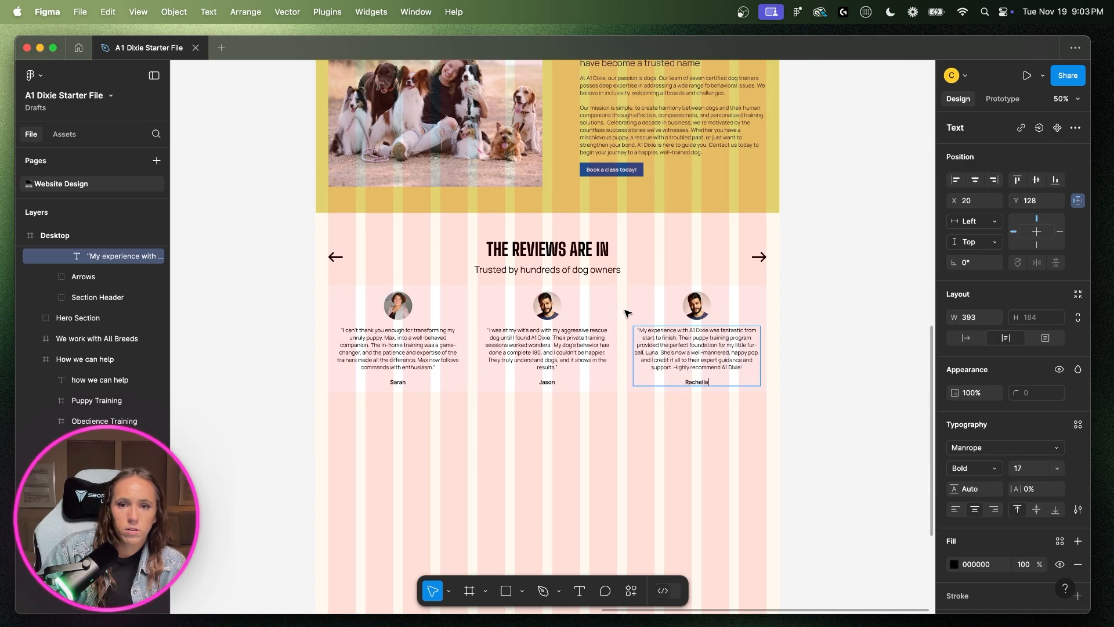
- Replace the portrait in the third testimonial card with the photo of the smiling woman wearing glasses
scroll(630, 319, left, 10)
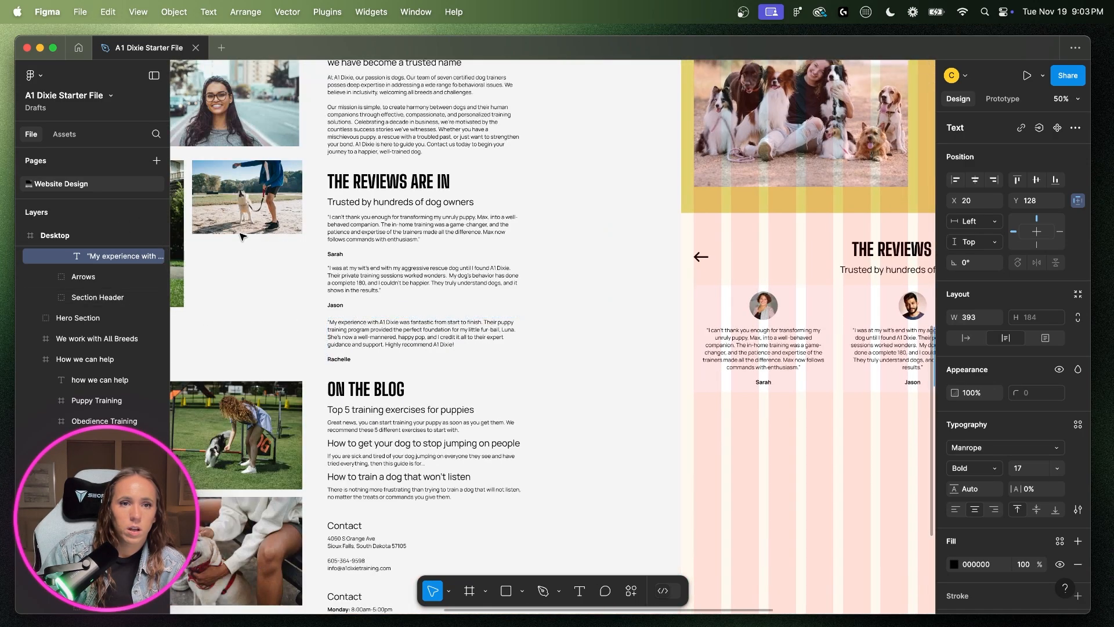
click(237, 123)
scroll(497, 356, right, 14)
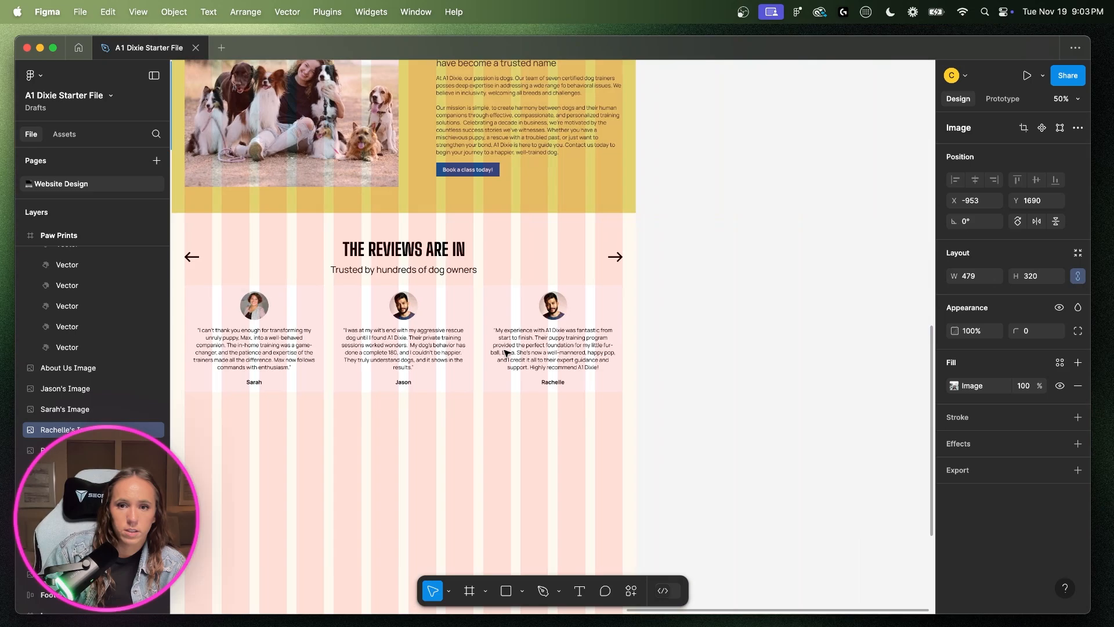
click(548, 314)
scroll(549, 314, up, 10)
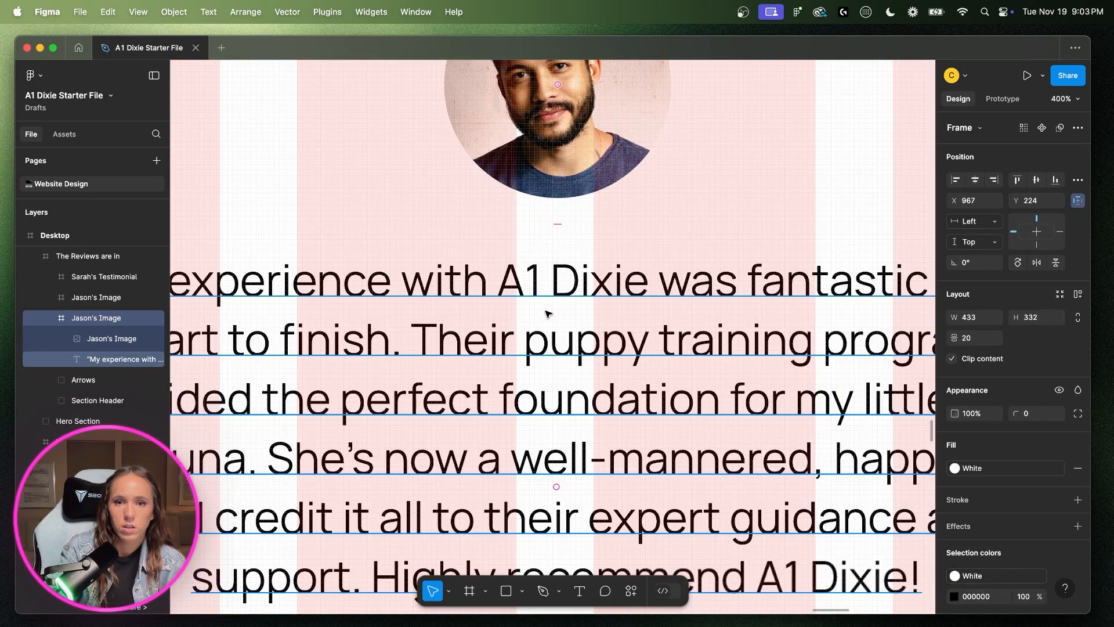
scroll(548, 314, down, 5)
click(563, 255)
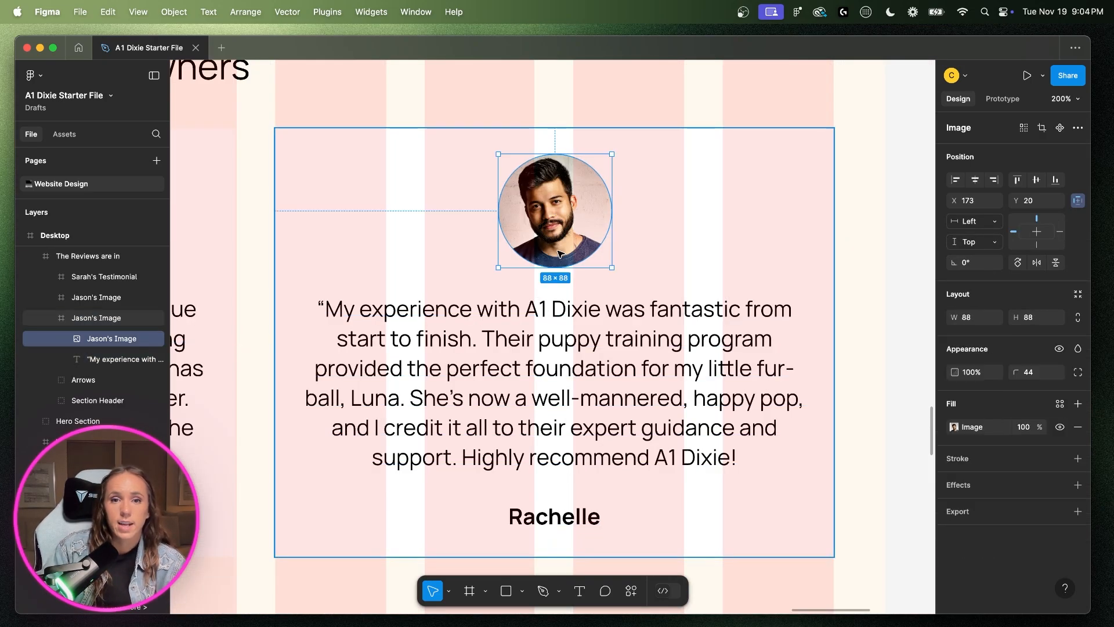
key(super+v)
drag(554, 308, 778, 325)
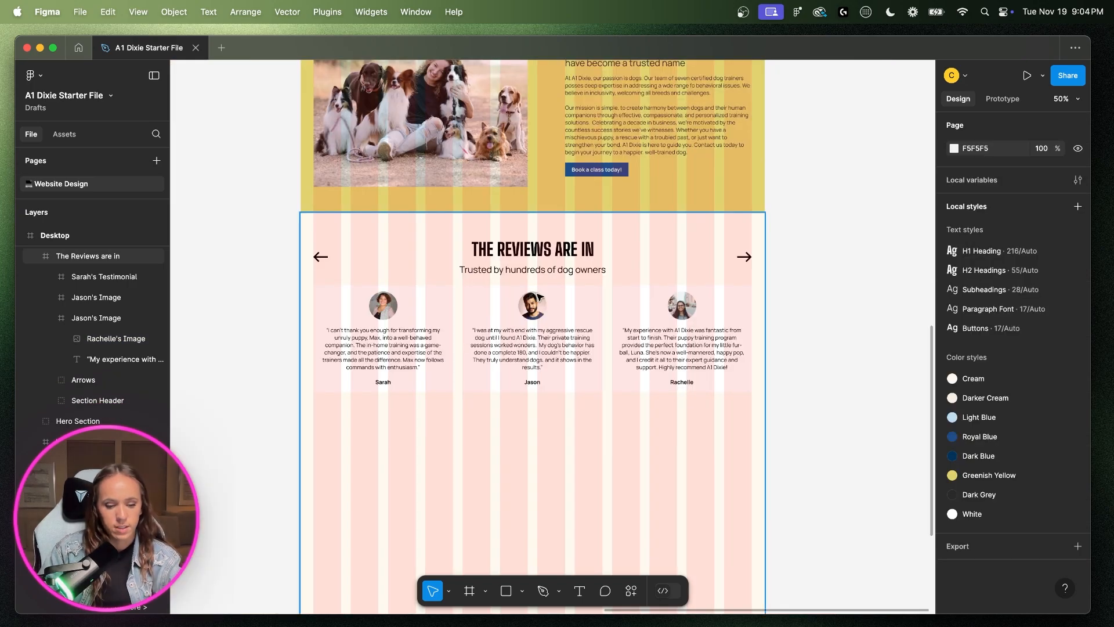
- Hide the layout grids and compare the three testimonial cards with the reviews and blog sections of the reference design
key(ctrl+g)
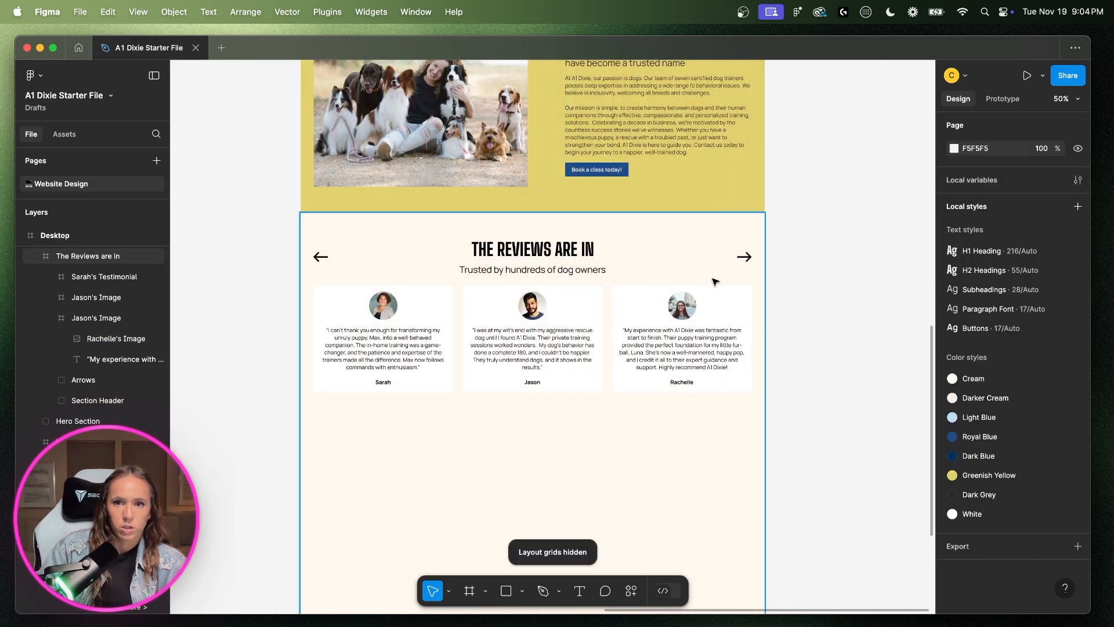
click(749, 263)
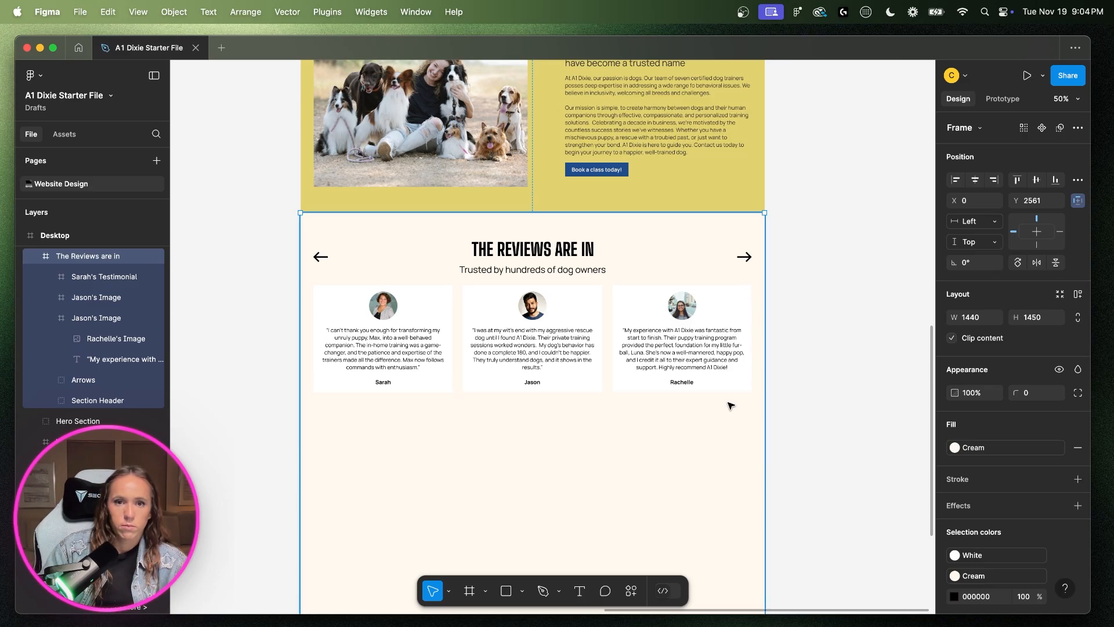
scroll(731, 404, left, 5)
scroll(731, 405, left, 5)
scroll(730, 406, right, 8)
scroll(731, 405, down, 2)
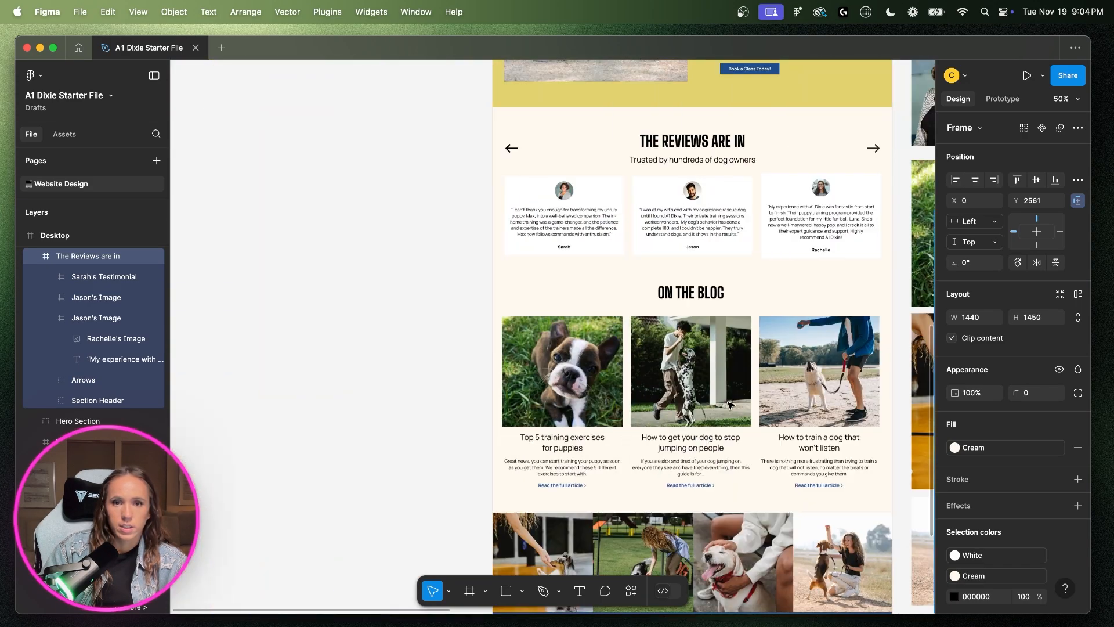
scroll(730, 405, right, 5)
scroll(730, 405, right, 10)
scroll(729, 405, left, 11)
scroll(729, 405, up, 3)
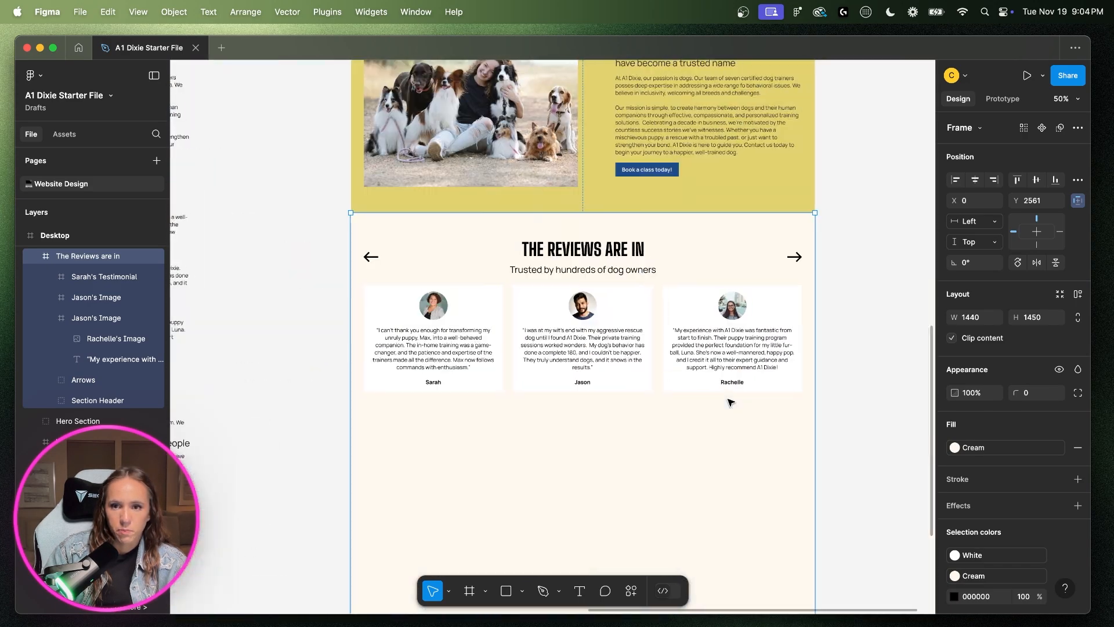
scroll(729, 405, right, 5)
scroll(647, 379, left, 6)
scroll(648, 379, up, 2)
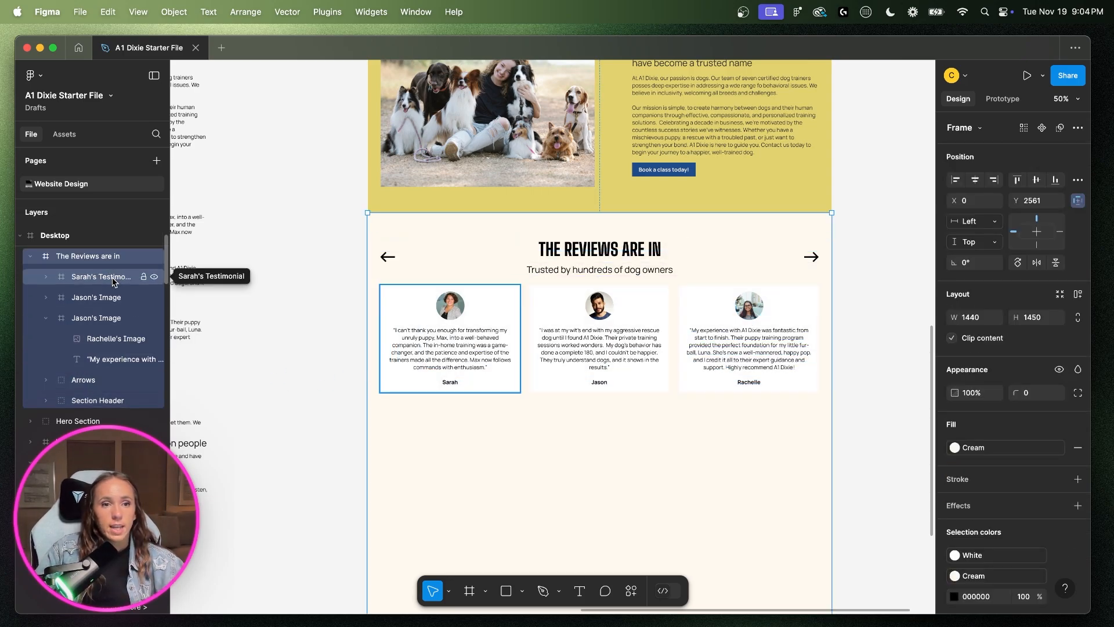
- Collapse the third testimonial card's layers and move the Section Header and Arrows groups above the testimonial cards in the layer order
click(152, 276)
click(96, 359)
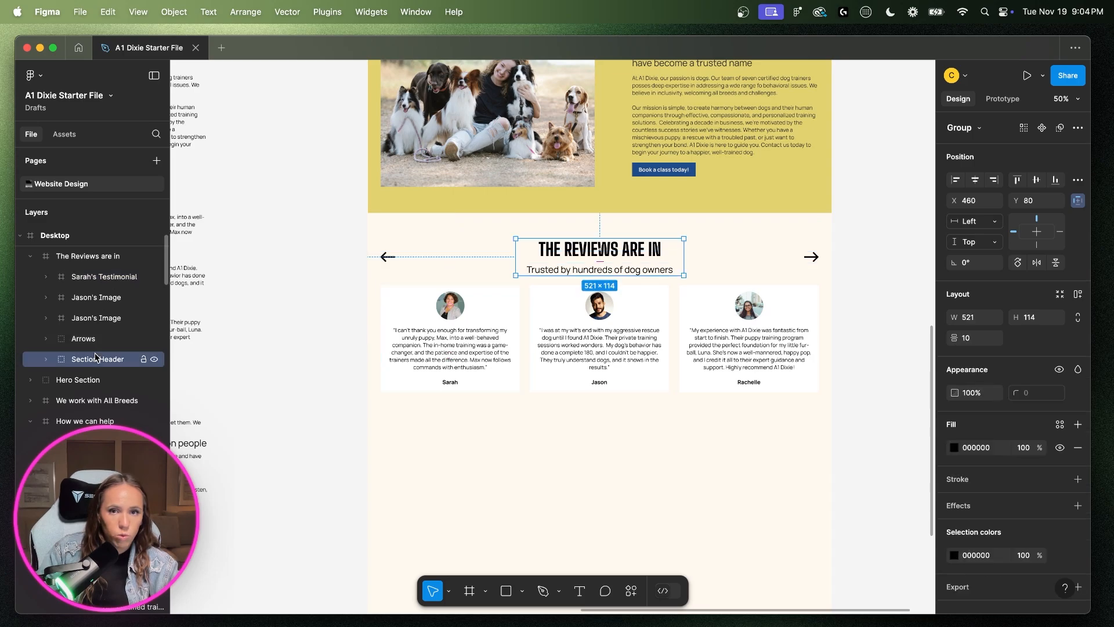
drag(96, 359, 82, 267)
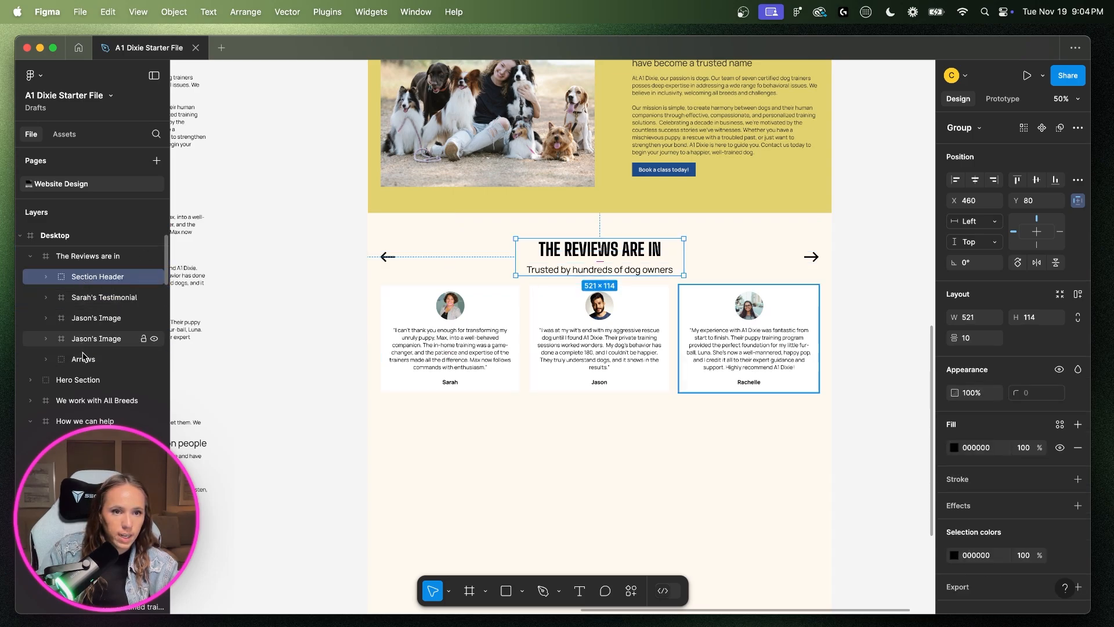
drag(84, 360, 71, 289)
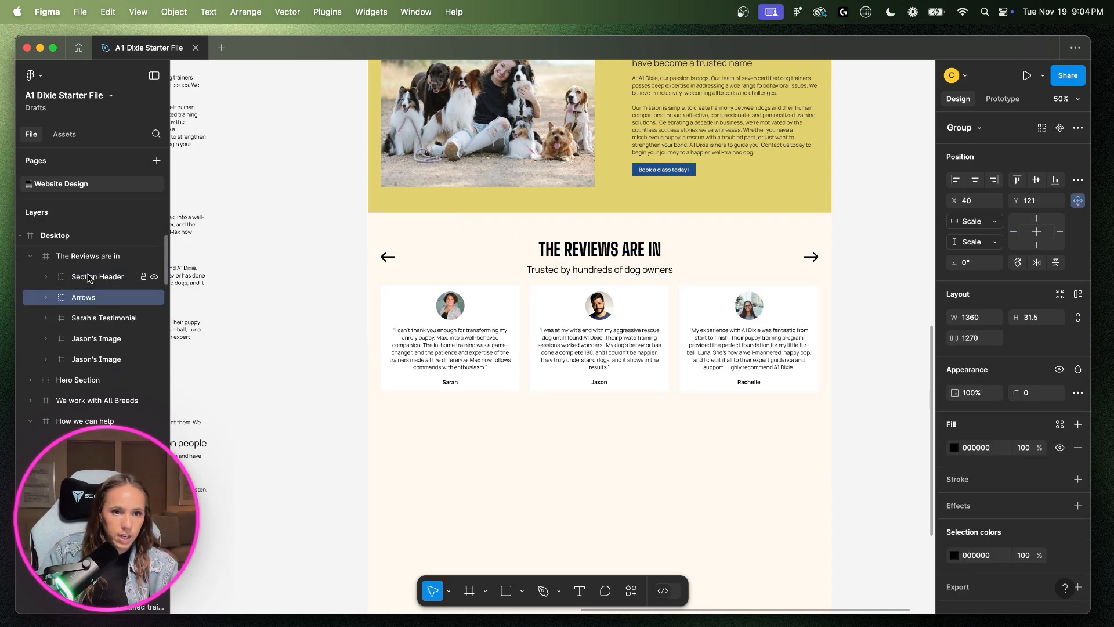
- Group the section header, the arrows and the three testimonial cards together
click(91, 277)
shift+click(93, 359)
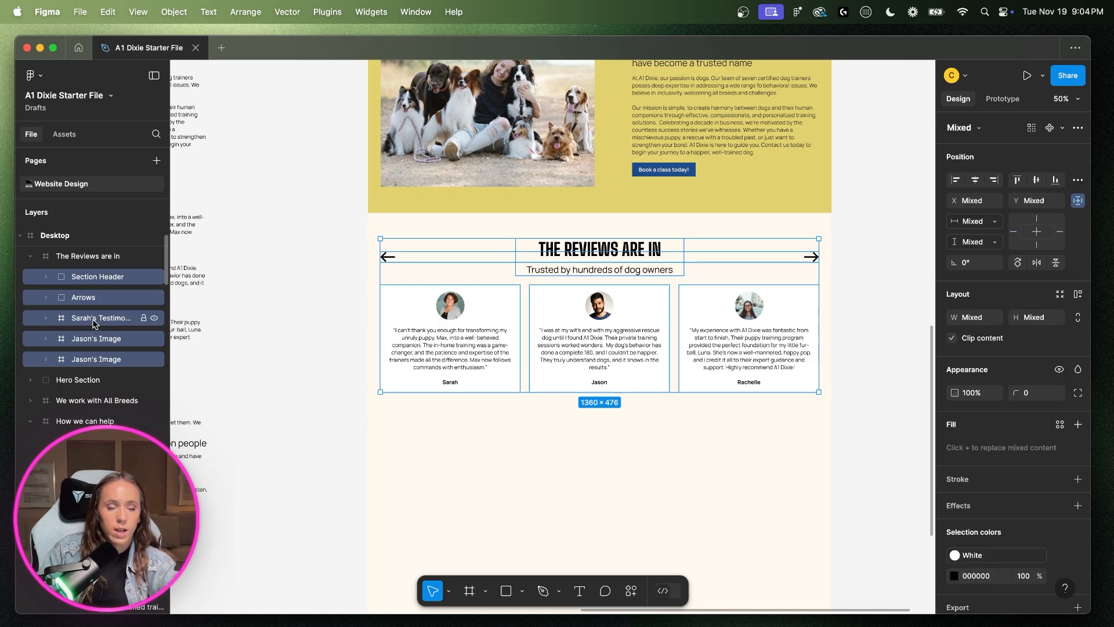
key(ctrl+g)
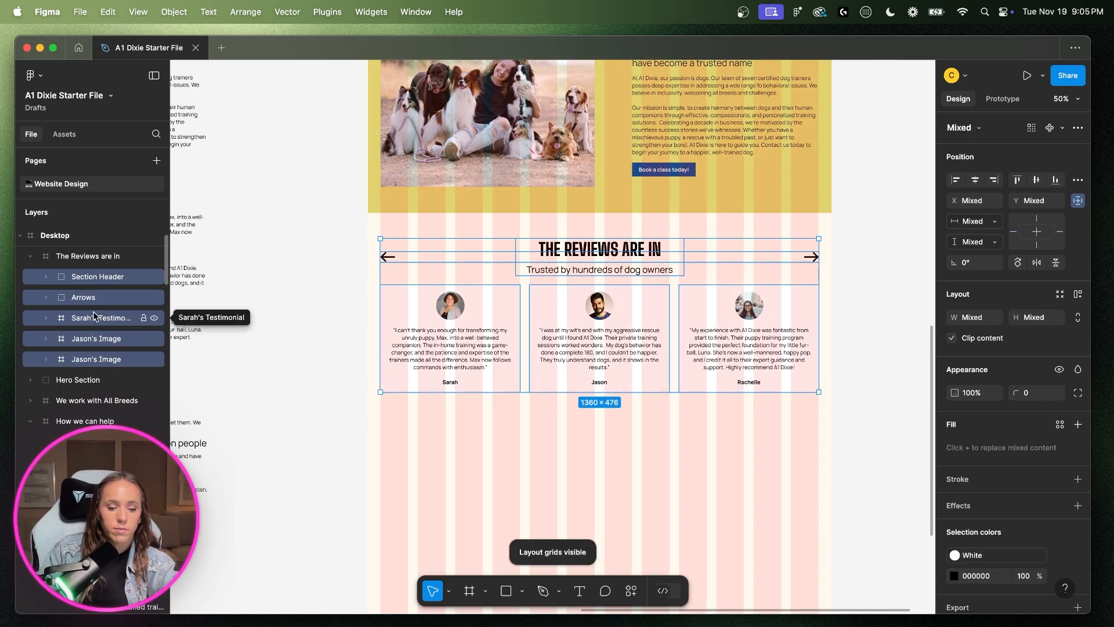
key(ctrl+g)
key(super+g)
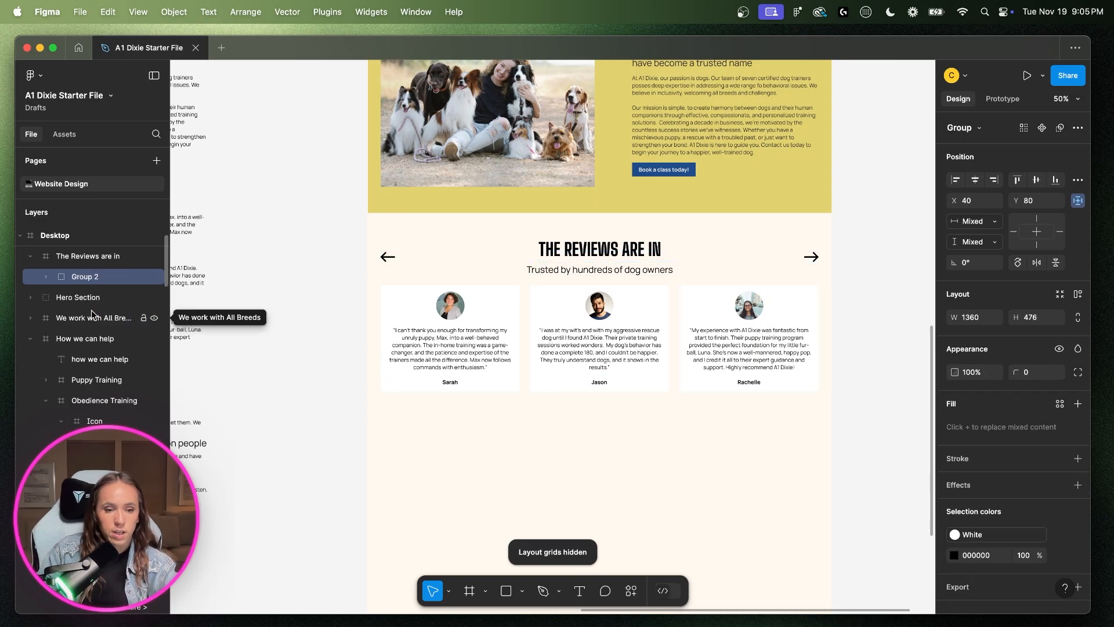
- Rename the new group holding the header, arrows and testimonials as "The Reviews are in"
right_click(82, 280)
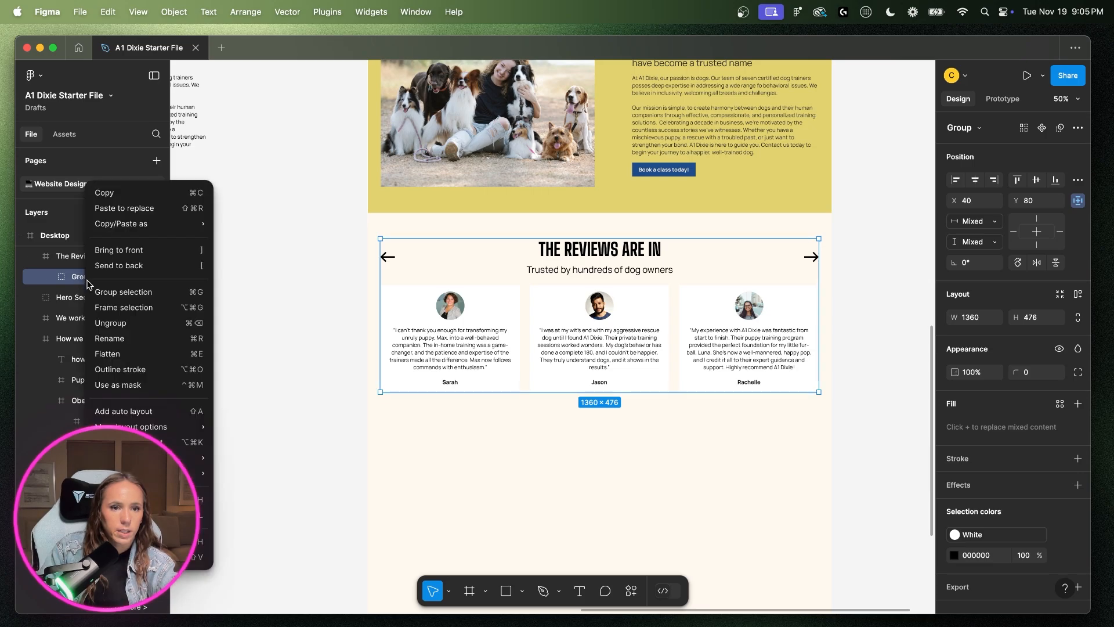
click(124, 338)
text(The Reviews are in)
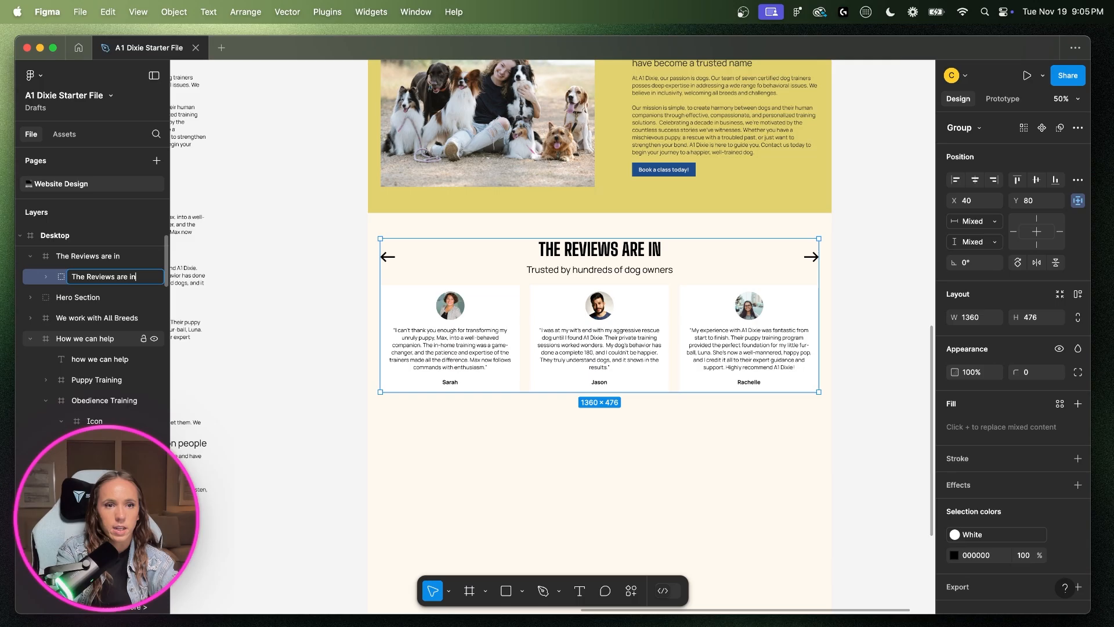
key(Return)
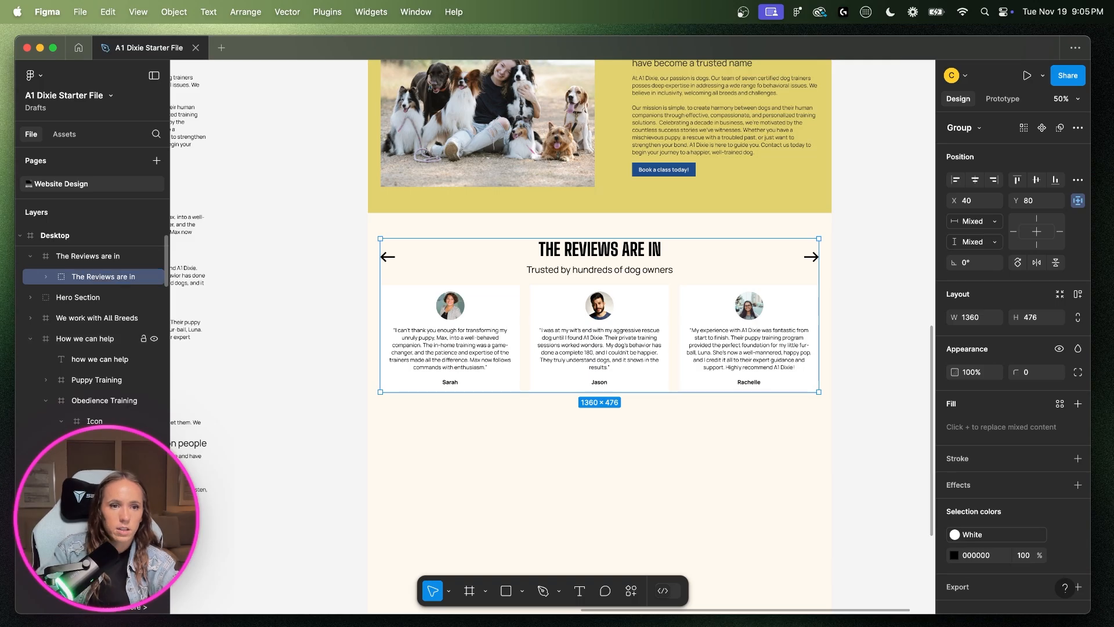
- Copy the "On the blog" heading from the source copy into the reviews section frame
click(544, 499)
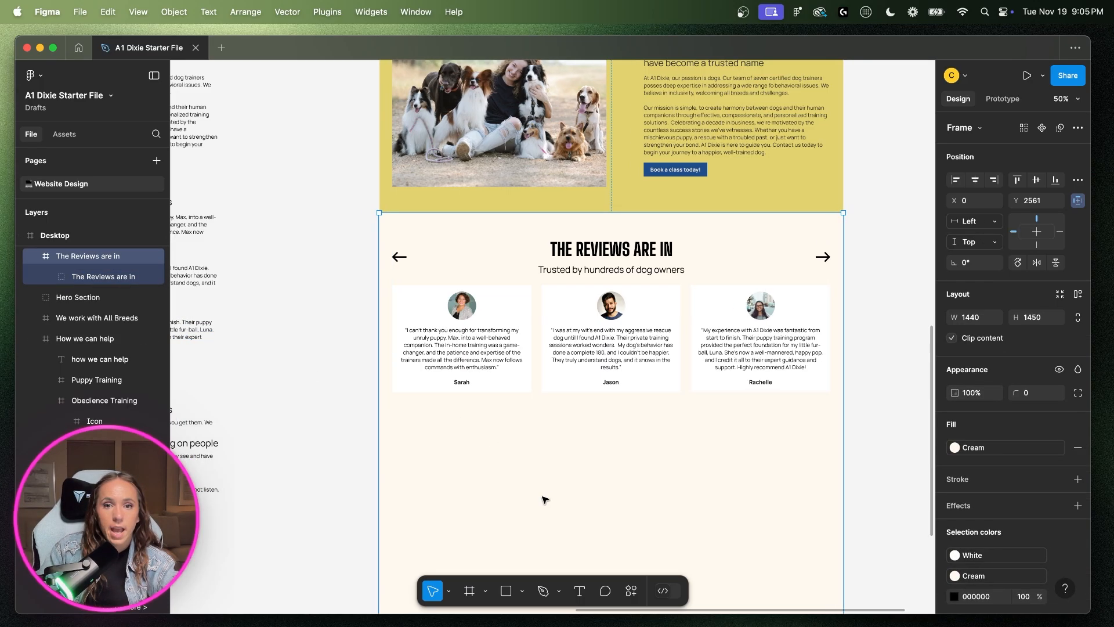
scroll(544, 499, left, 15)
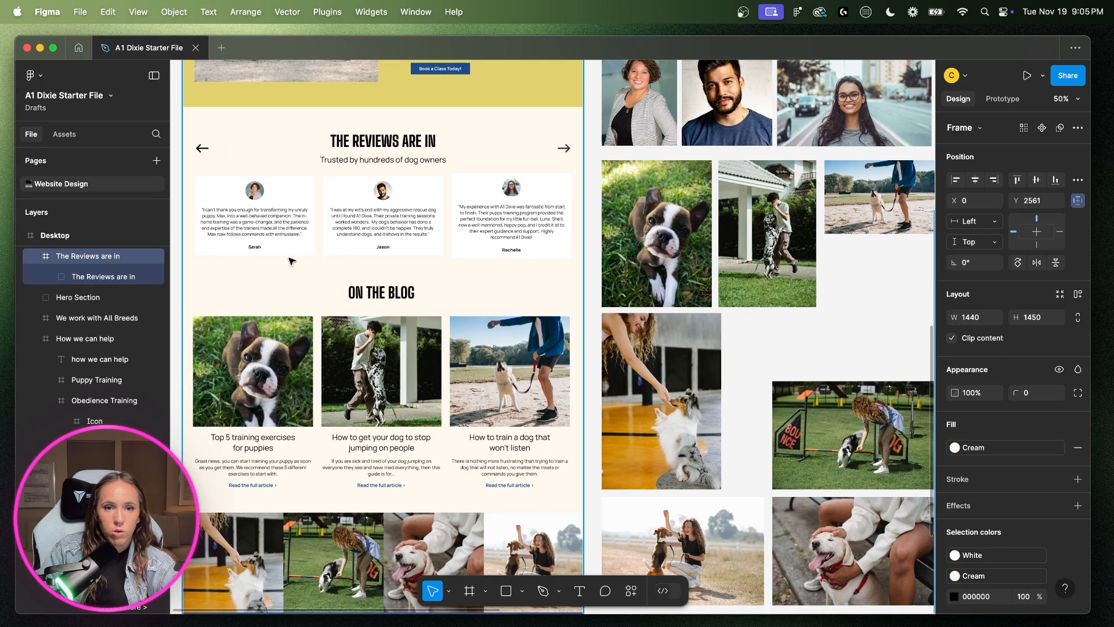
scroll(544, 499, right, 10)
scroll(921, 491, right, 3)
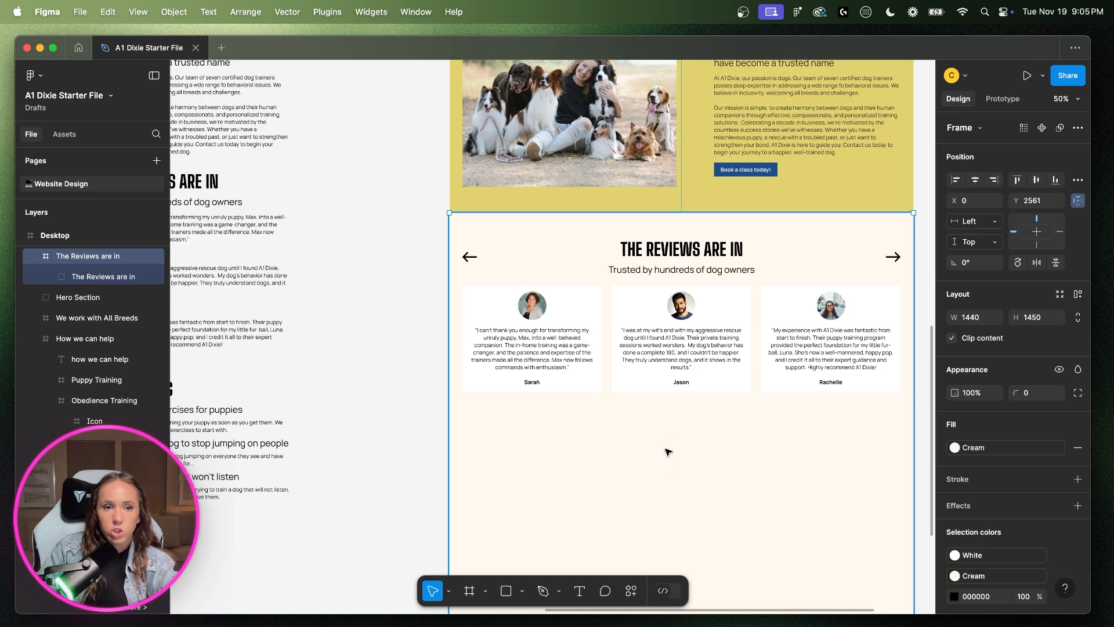
scroll(668, 453, right, 3)
scroll(527, 439, left, 6)
click(395, 408)
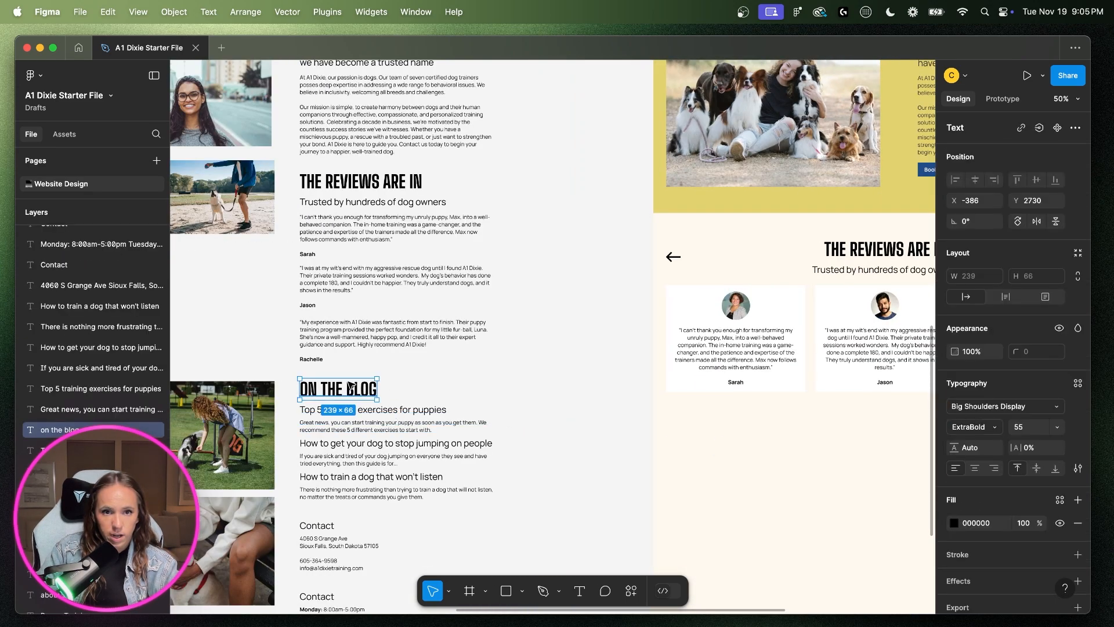
click(729, 428)
scroll(755, 423, right, 5)
key(cmd+v)
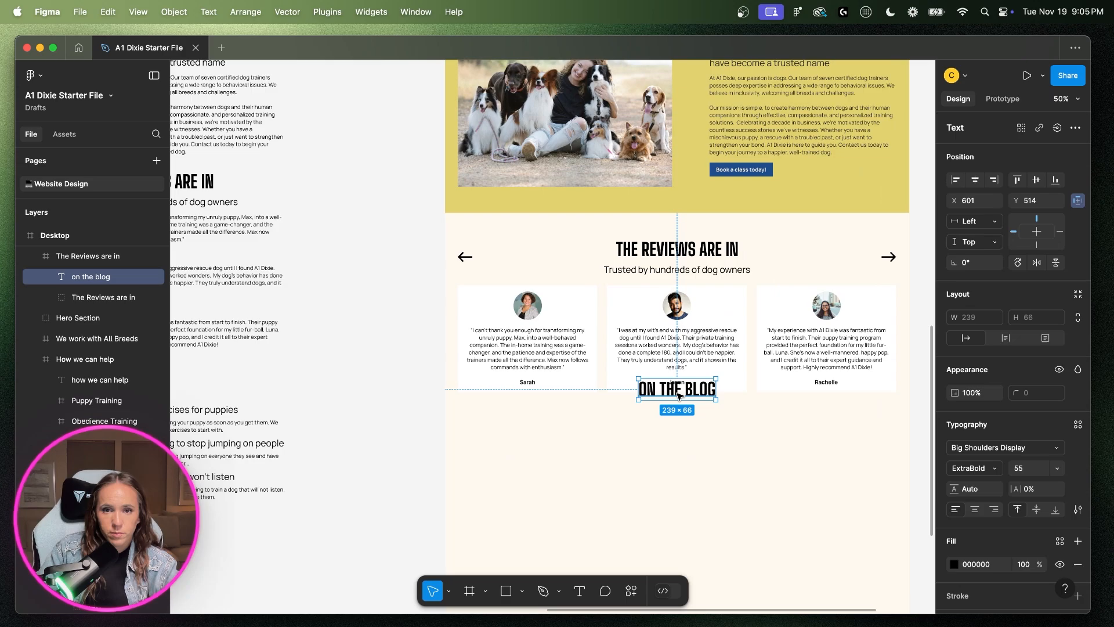
- Centre-align the "On the blog" heading's text and move it below the testimonial cards to Y 633
drag(673, 392, 677, 426)
click(983, 510)
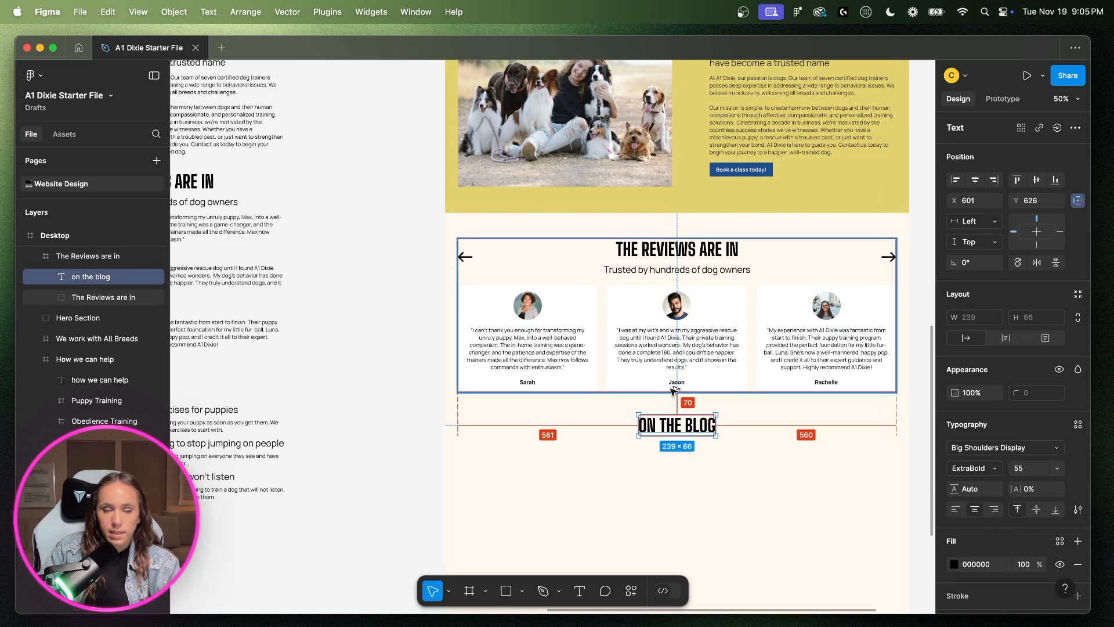
click(682, 323)
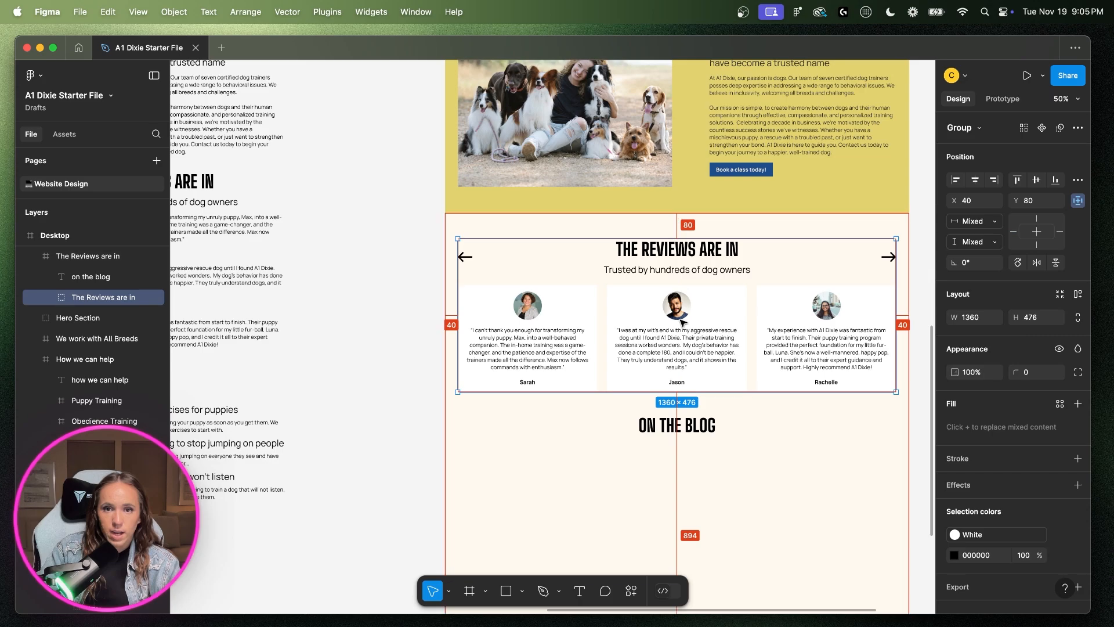
click(687, 426)
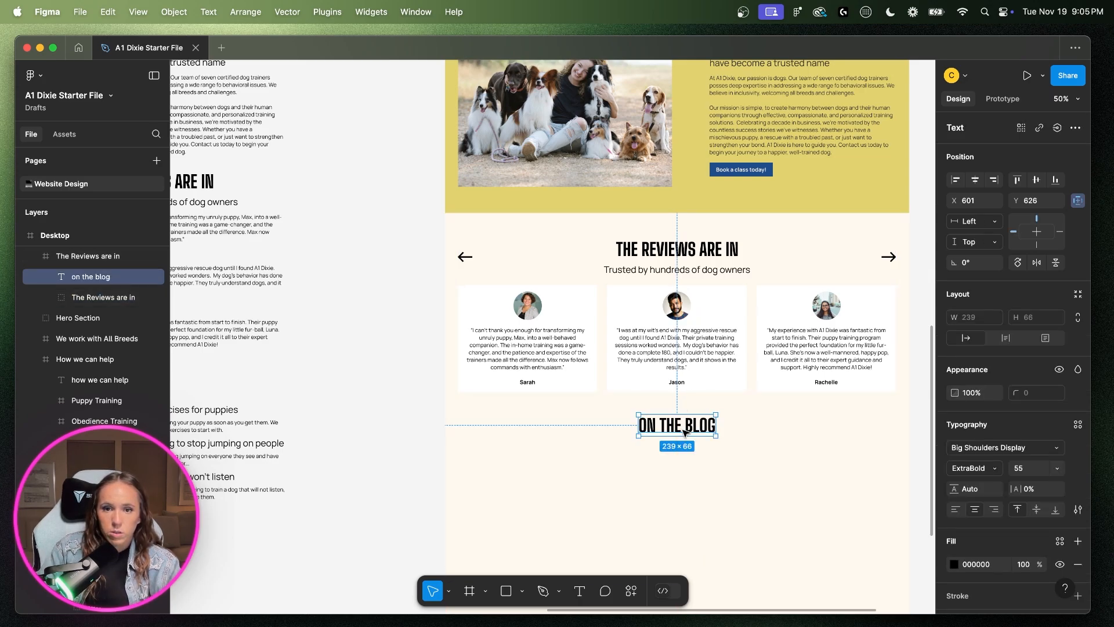
drag(686, 425, 686, 435)
key(shift+Up)
key(shift+Up)
key(shift+Up)
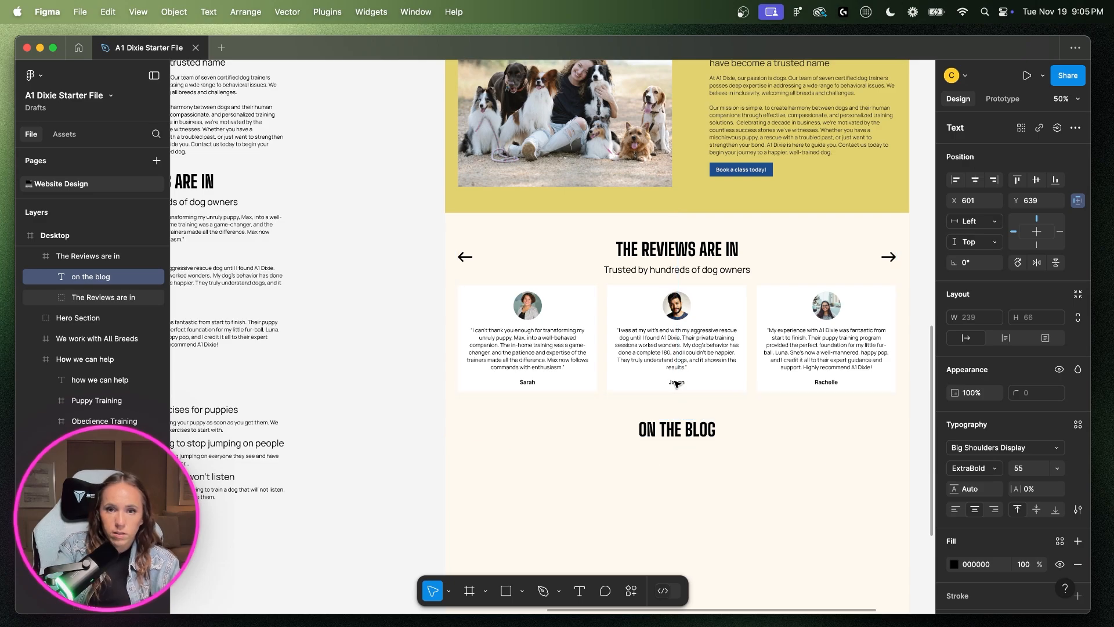
key(Down)
key(Down)
key(Down)
key(Down)
key(Down)
key(Down)
key(Down)
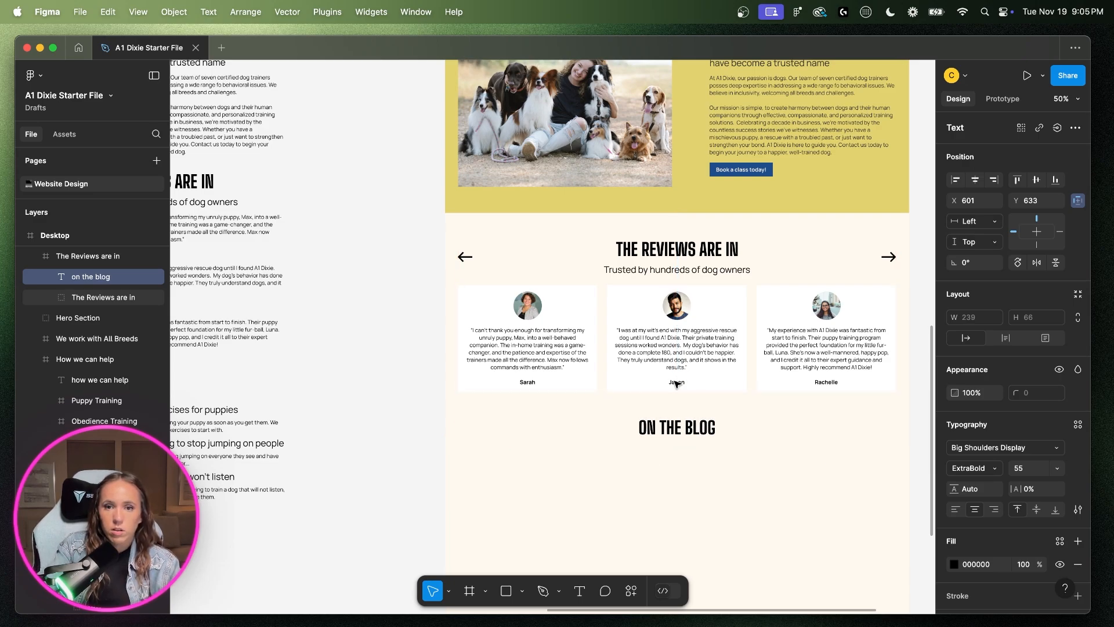
- Nudge the "On the Blog" heading so it sits 80 px below the reviews group
key(alt)
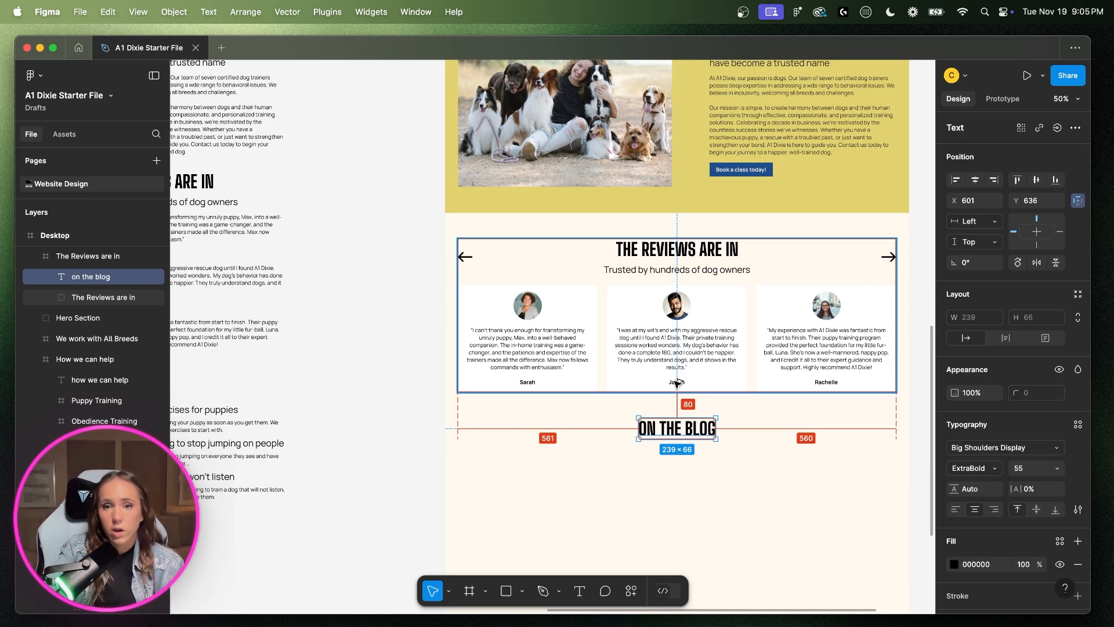
key(Up)
key(Up)
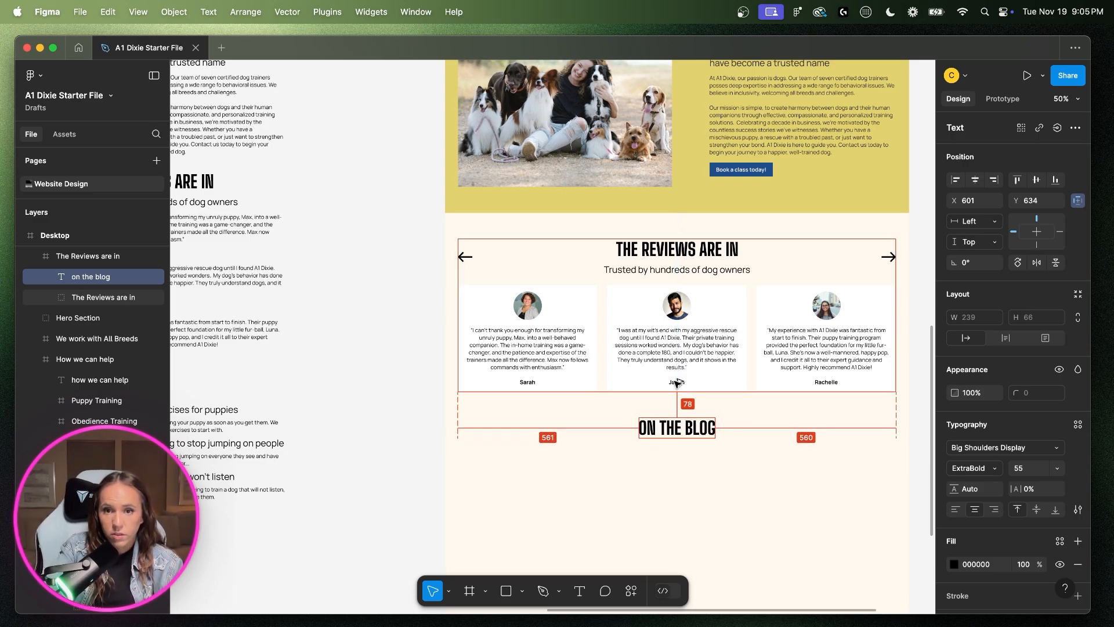
key(Down)
key(Down)
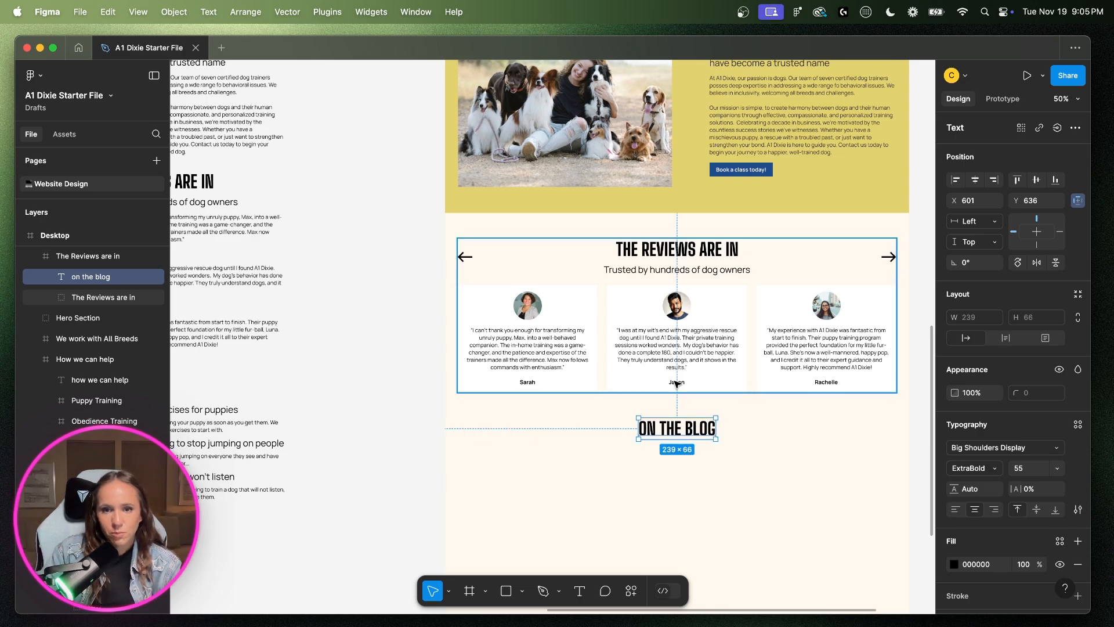
- Compare the blog section with the reference design and show the layout grids
click(677, 383)
scroll(731, 472, left, 10)
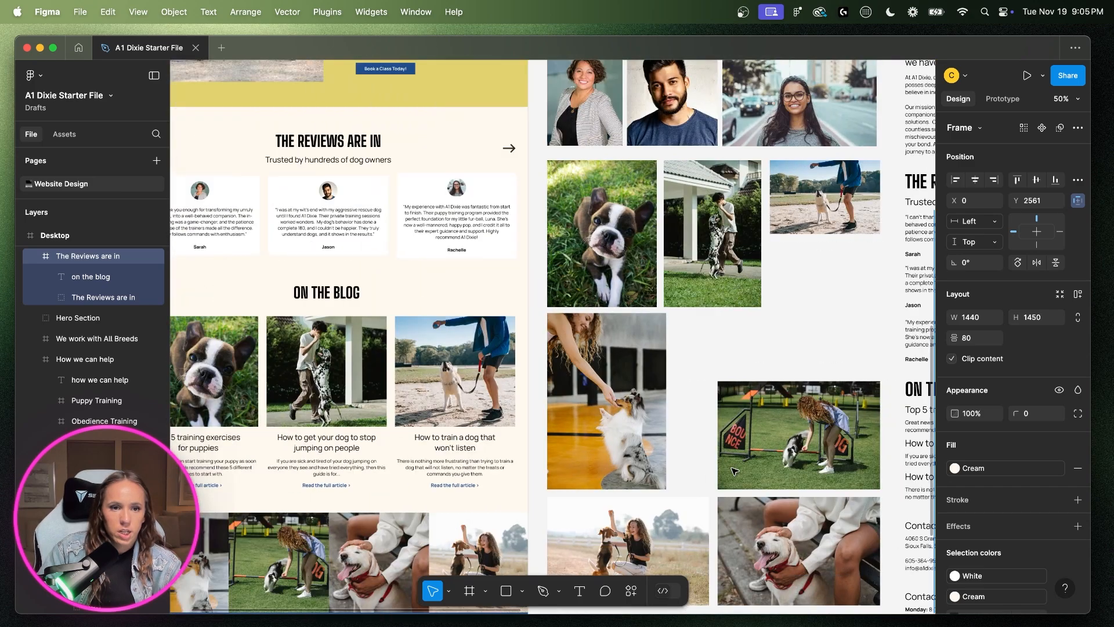
scroll(734, 471, left, 5)
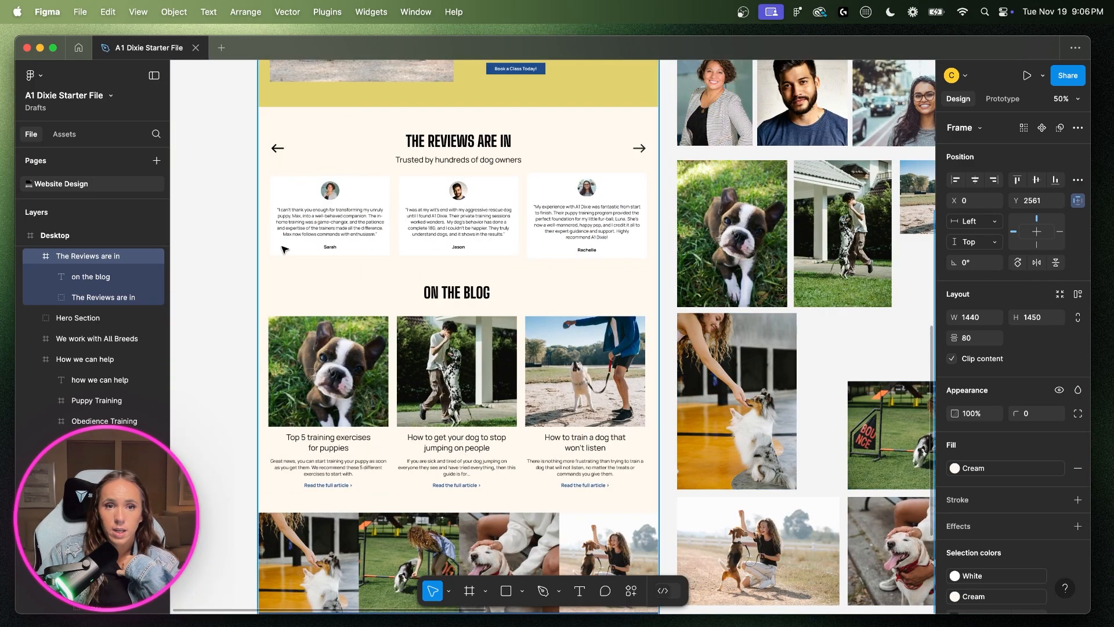
scroll(708, 400, right, 17)
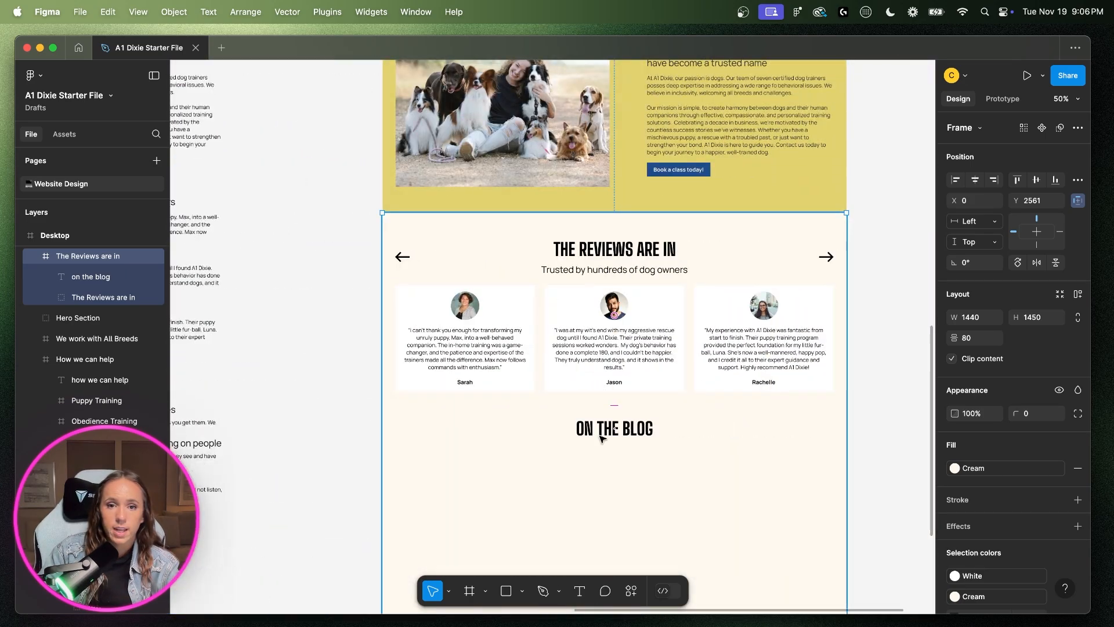
key(ctrl+g)
- Copy the puppy photo from the supplied images and paste it into the "The Reviews are in" frame
scroll(572, 372, left, 15)
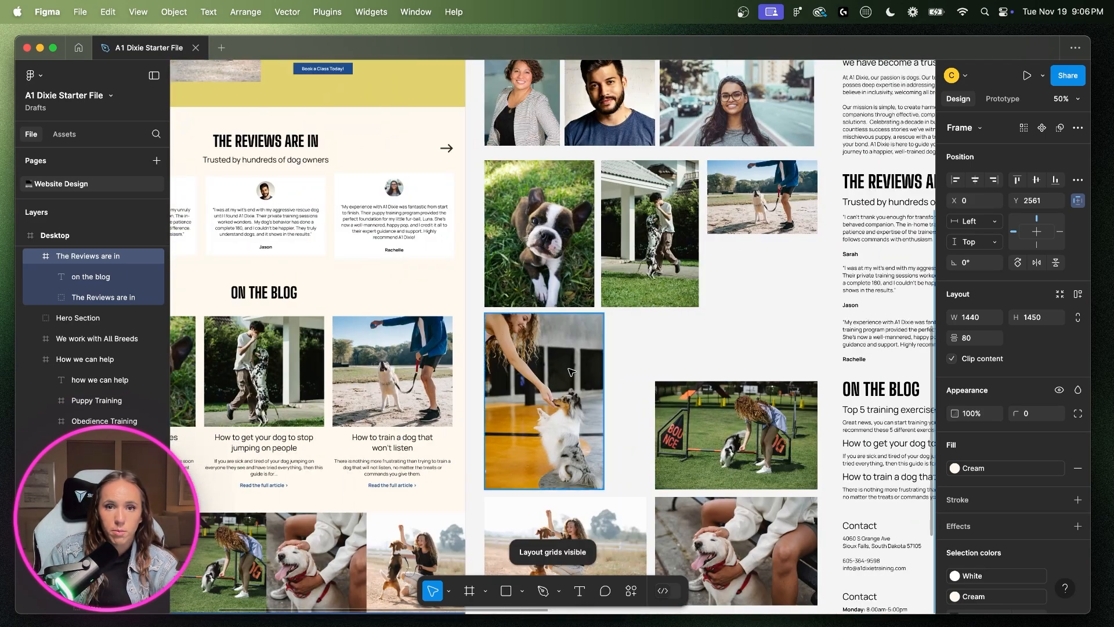
click(571, 372)
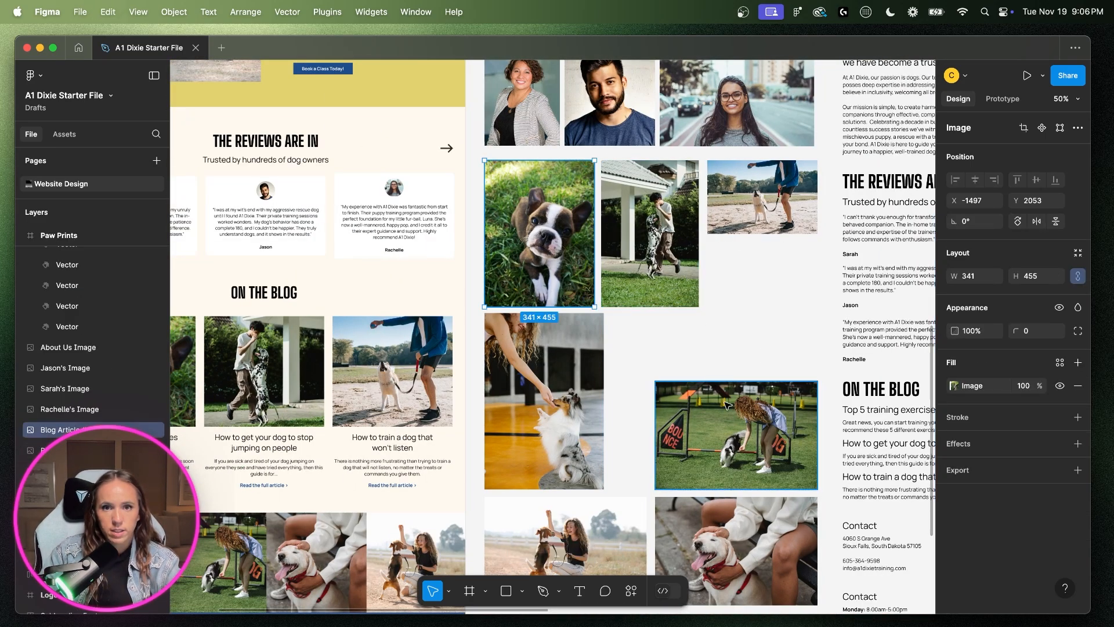
scroll(729, 410, right, 15)
click(720, 477)
key(shift+0)
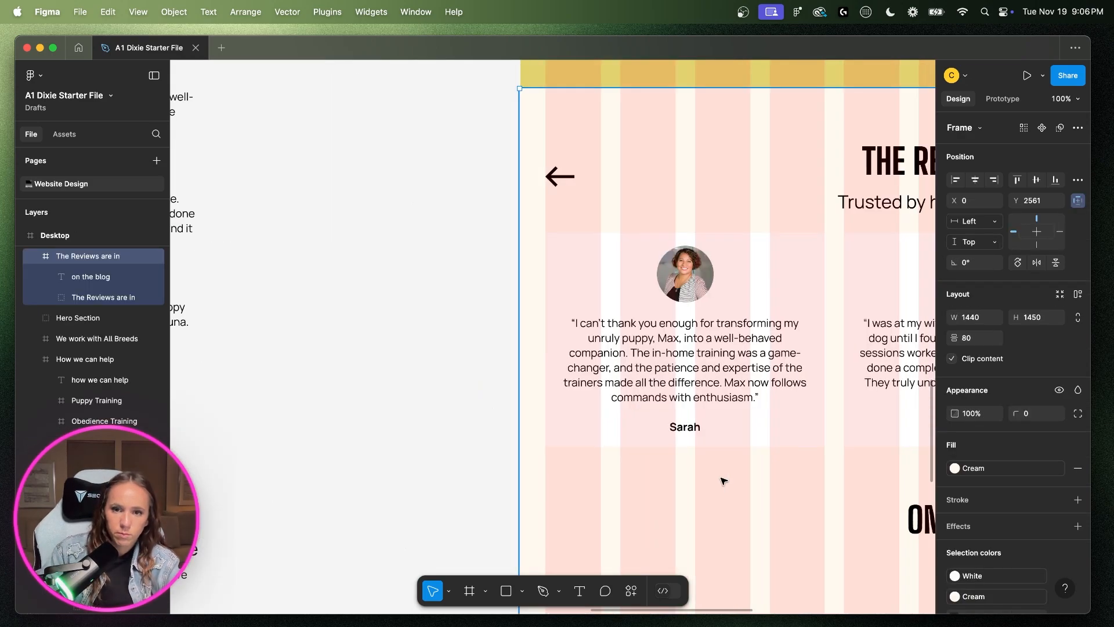
scroll(719, 477, down, 4)
scroll(718, 476, right, 3)
key(ctrl+v)
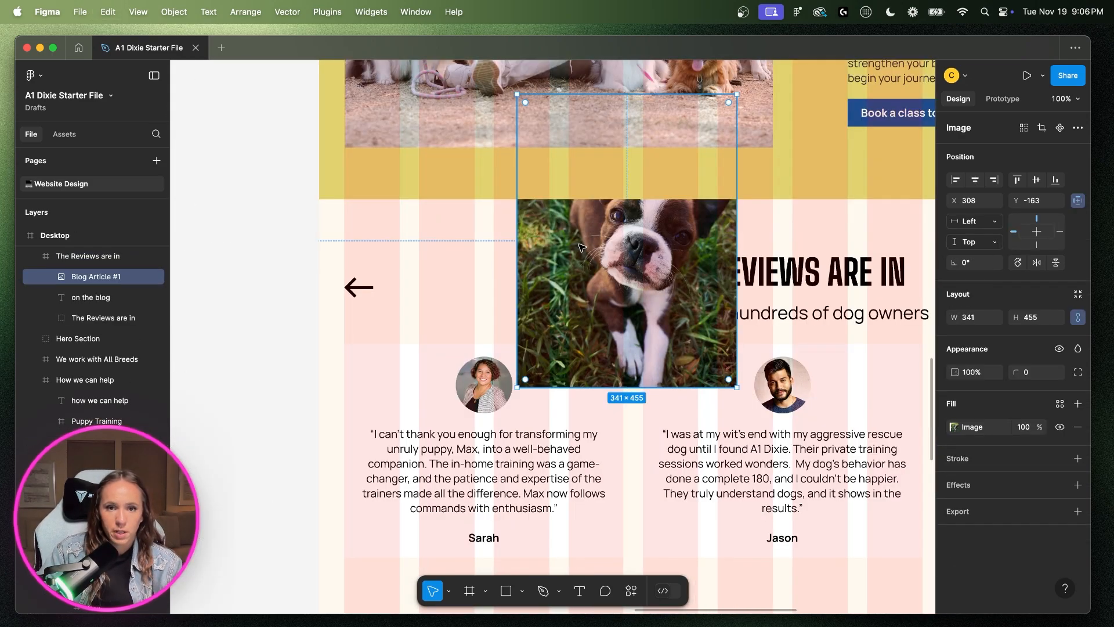
- Scale the puppy photo to about 428 × 571 and place it at the left margin below the "On the Blog" heading
drag(597, 299, 495, 398)
scroll(495, 398, down, 5)
drag(565, 353, 622, 427)
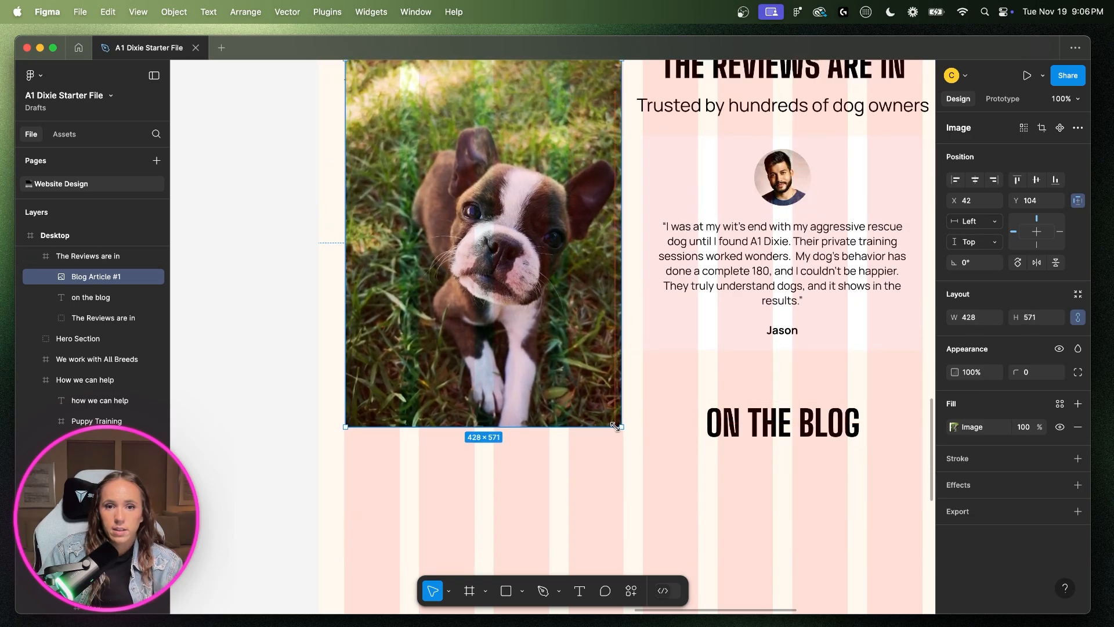
drag(529, 175, 529, 495)
scroll(528, 495, down, 5)
drag(534, 271, 531, 381)
- Enlarge the puppy photo proportionally to 430 × 574 so it spans the first four grid columns
scroll(610, 310, up, 10)
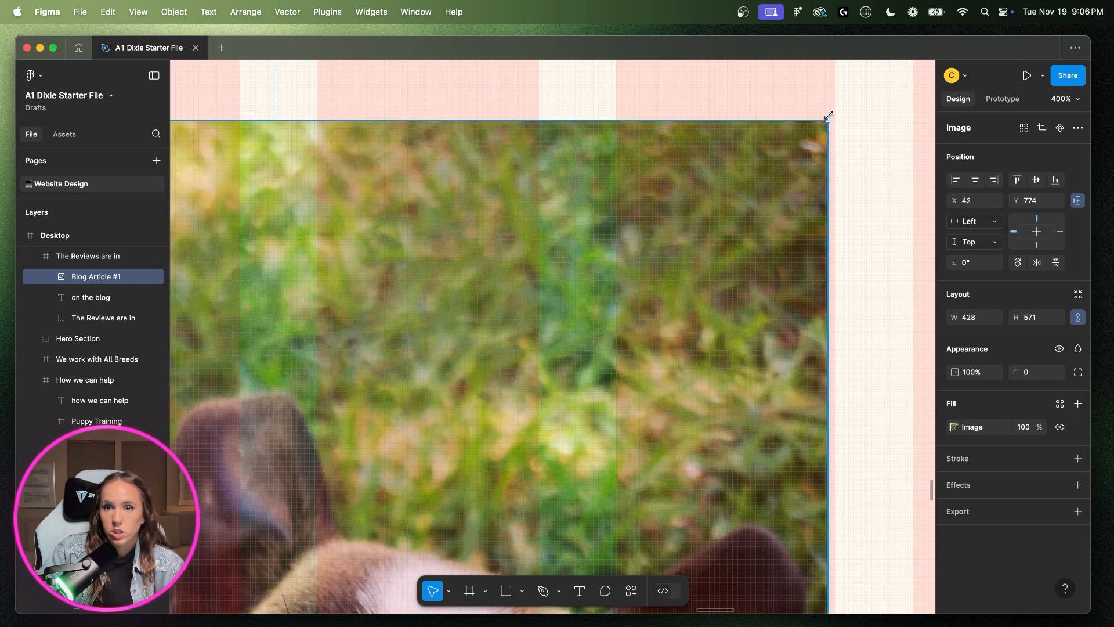
drag(827, 120, 832, 114)
key(super+minus)
key(super+minus)
scroll(562, 340, down, 3)
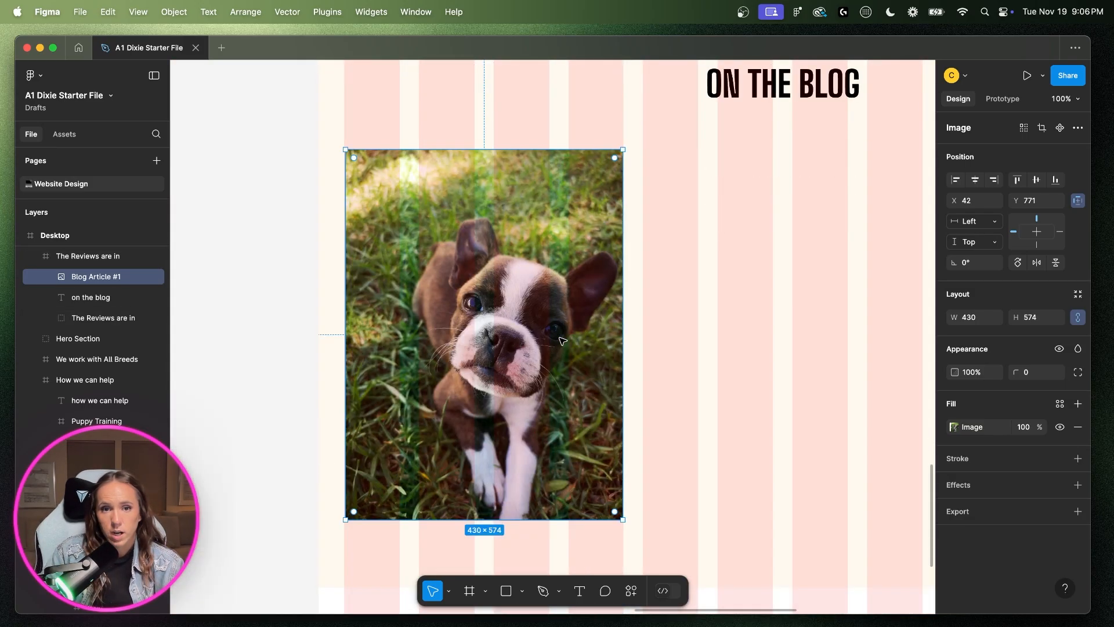
- Shorten the puppy photo from its lower edge, unlock its aspect ratio and set its height to 430
drag(500, 520, 503, 430)
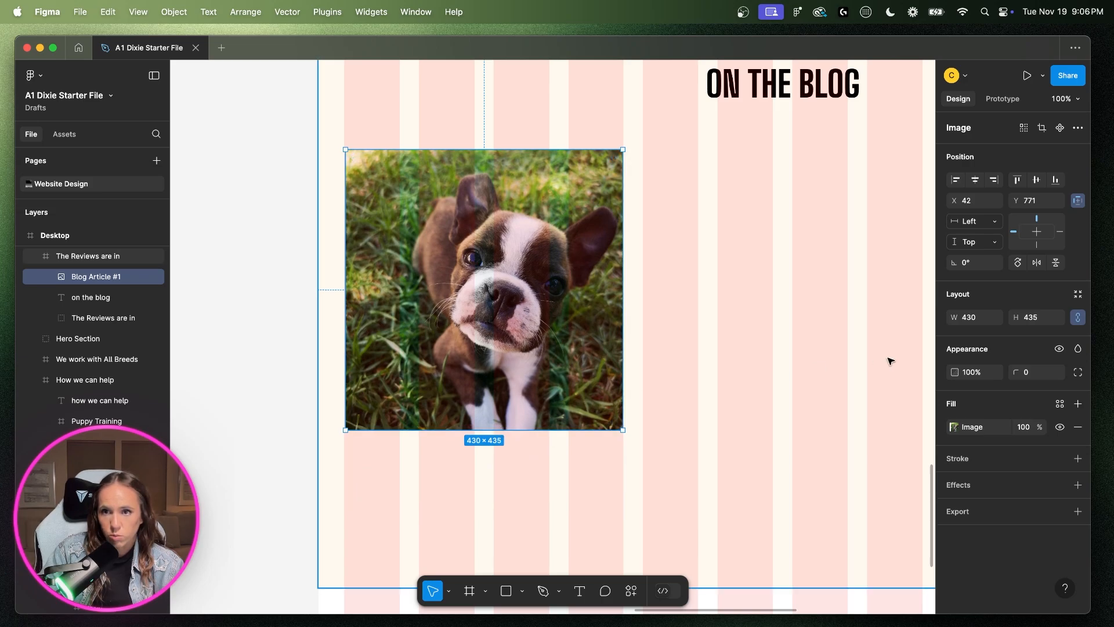
click(1078, 318)
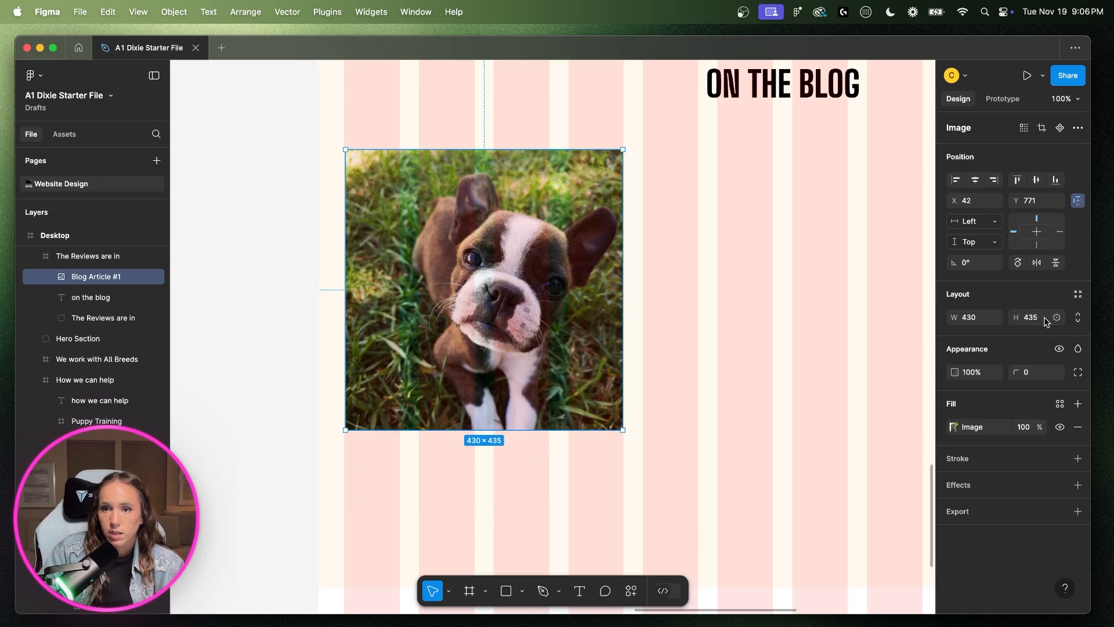
text(430)
key(Return)
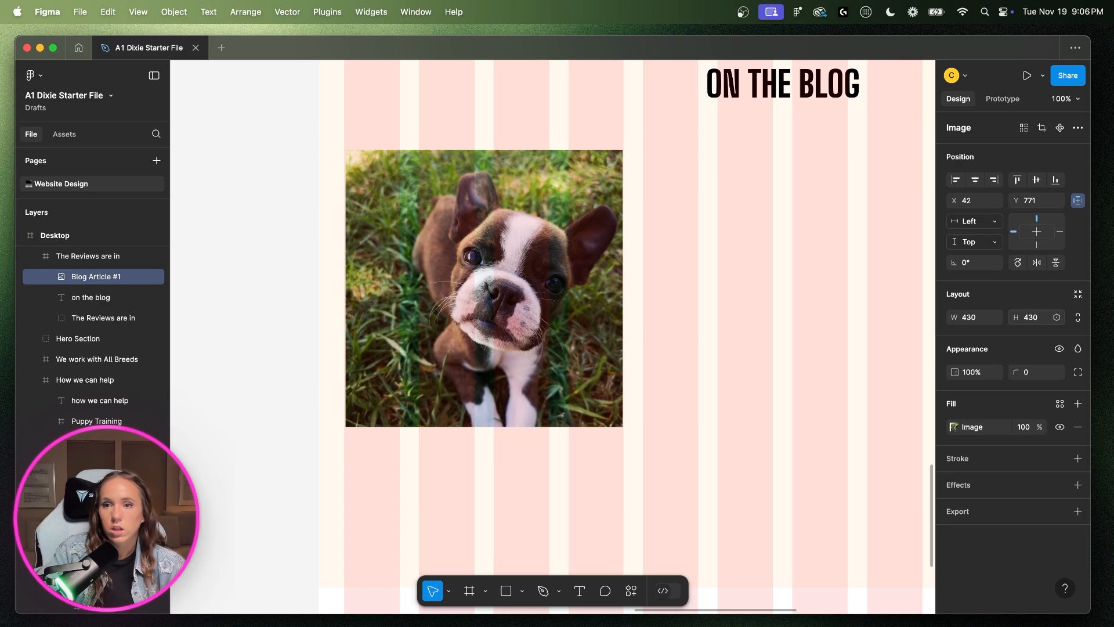
- Move the puppy photo up closer to the "On the Blog" heading, to Y 732
scroll(708, 348, up, 4)
scroll(719, 278, up, 6)
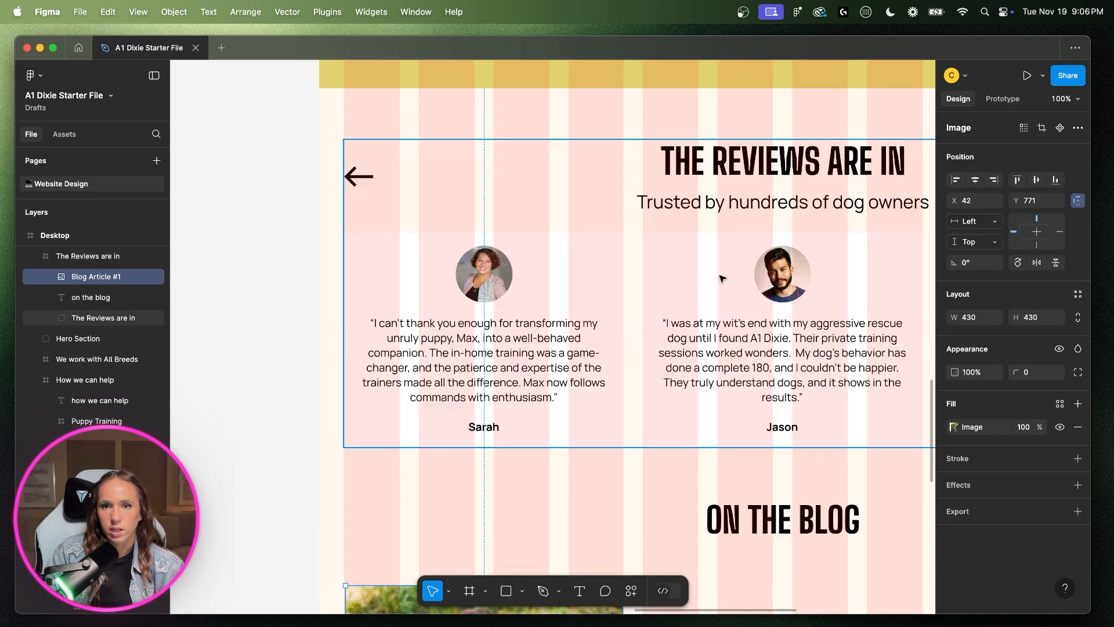
click(761, 267)
scroll(775, 451, down, 3)
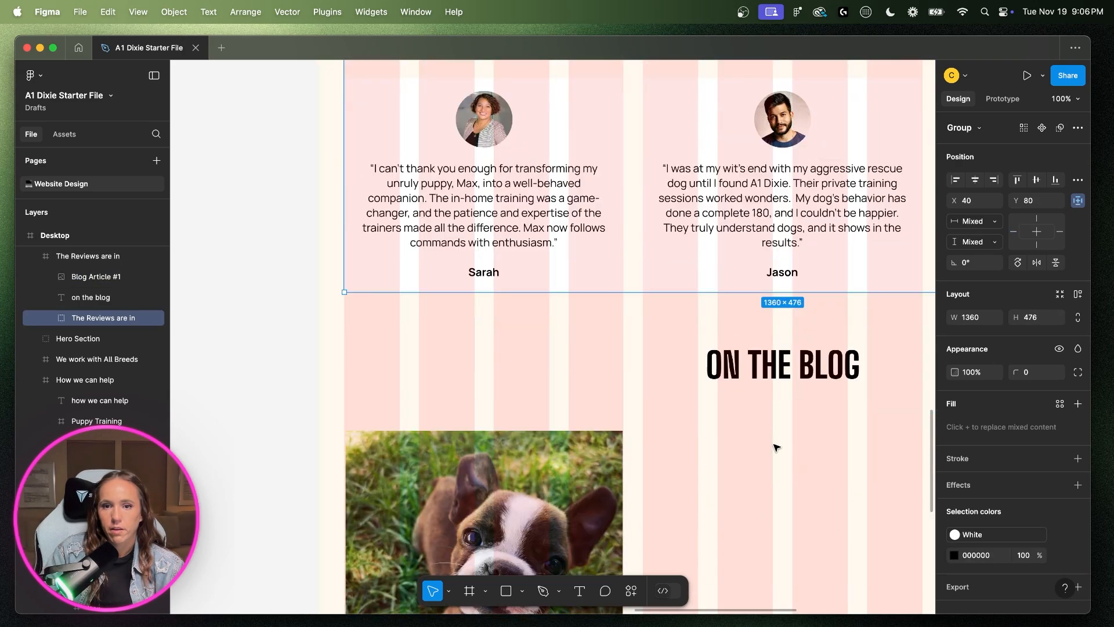
click(746, 364)
click(585, 450)
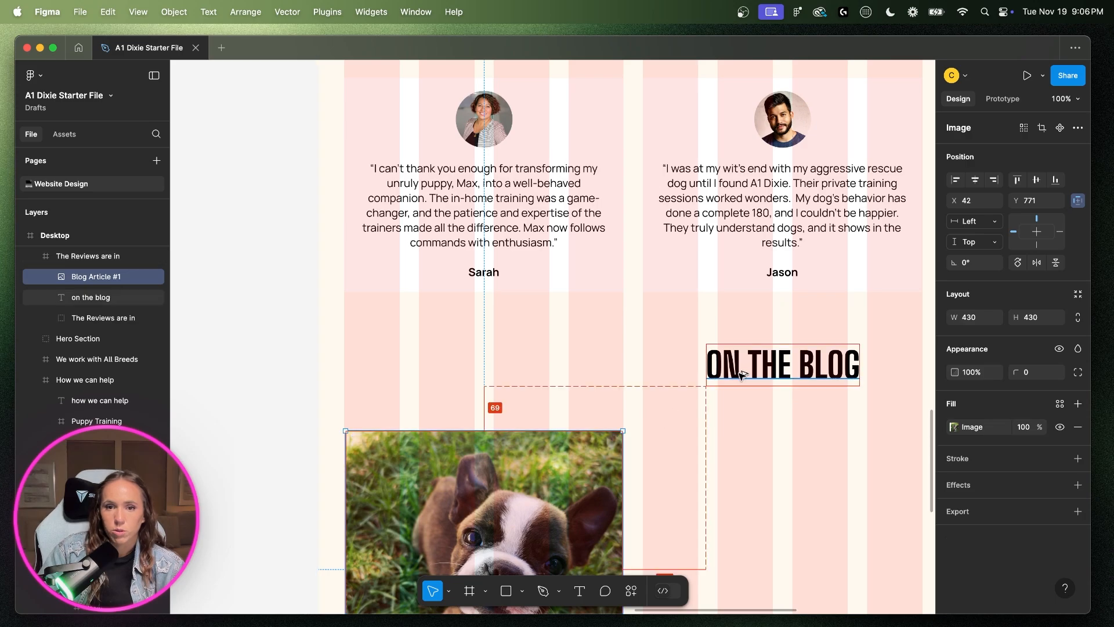
key(shift+Up)
key(shift+Up)
key(shift+Up)
key(shift+Up)
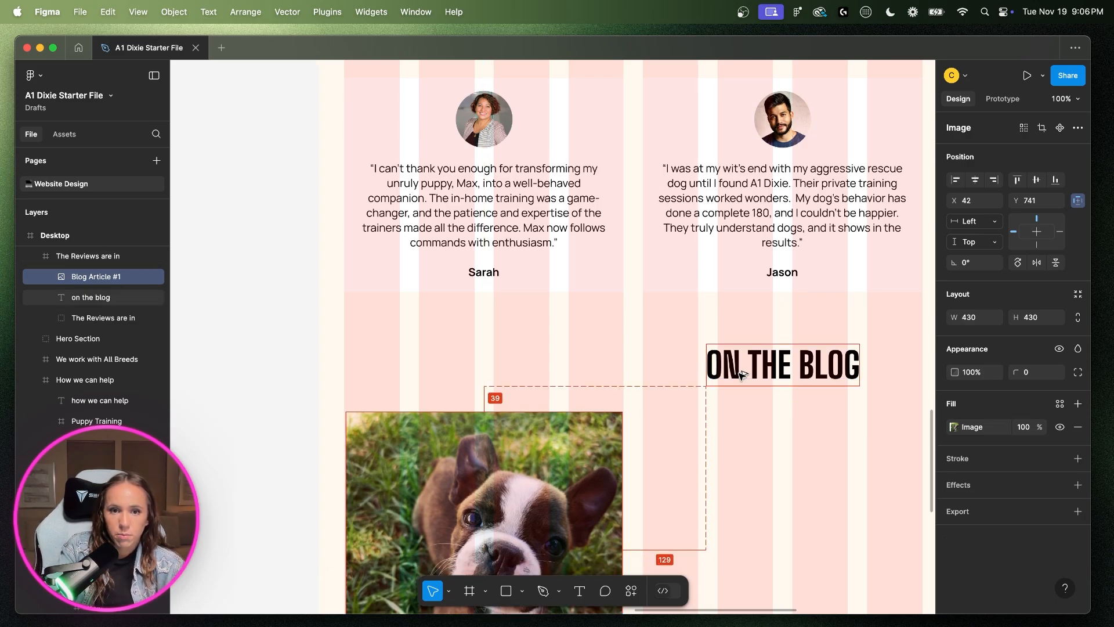
key(Down)
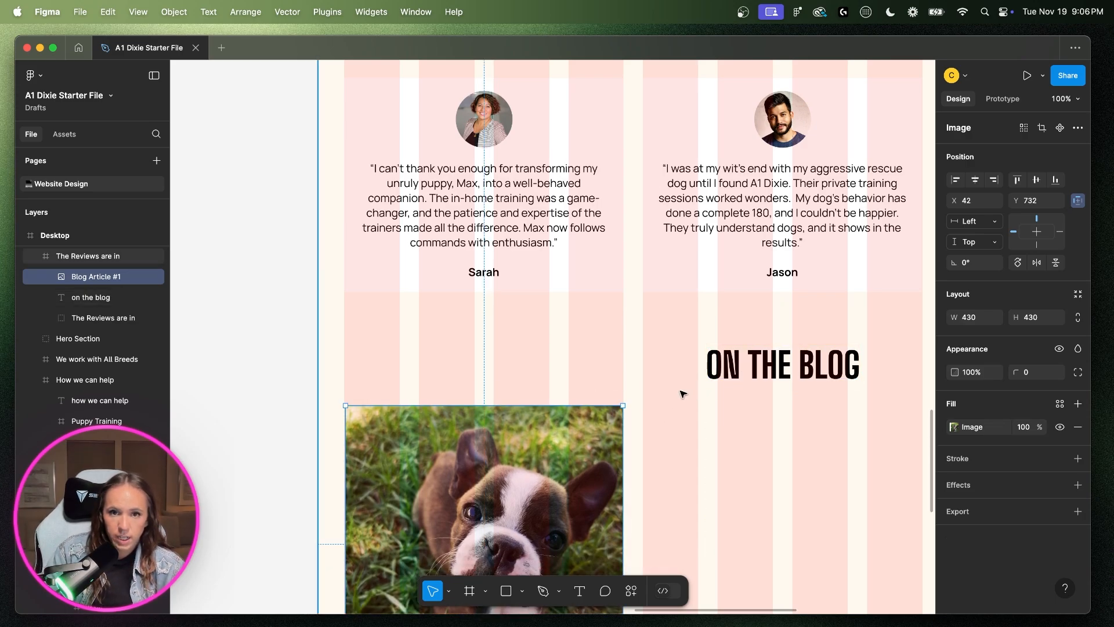
- Check the blog cards in the reference design and copy the "Top 5 training exercises for puppies" title with its description
scroll(683, 393, down, 4)
key(minus)
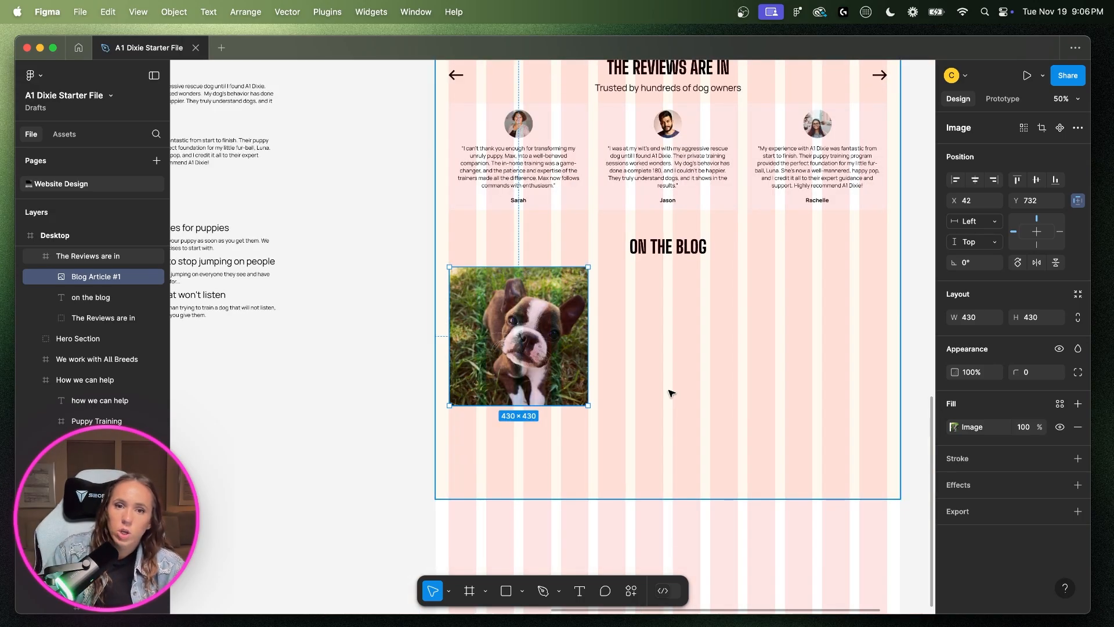
scroll(673, 392, left, 5)
scroll(804, 371, left, 3)
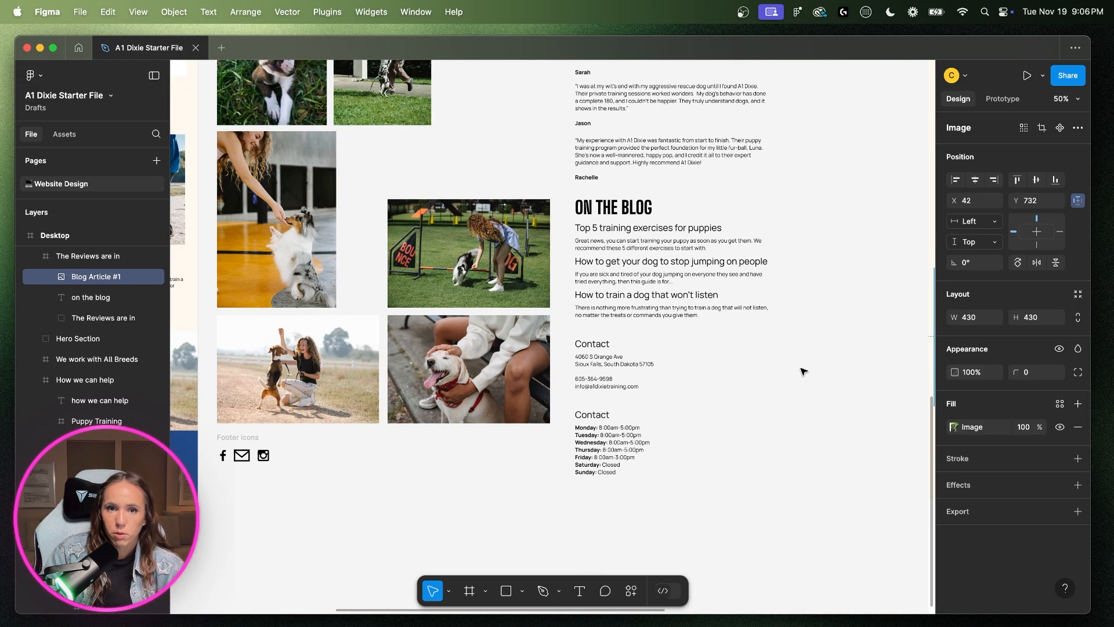
scroll(804, 371, left, 5)
scroll(804, 371, left, 2)
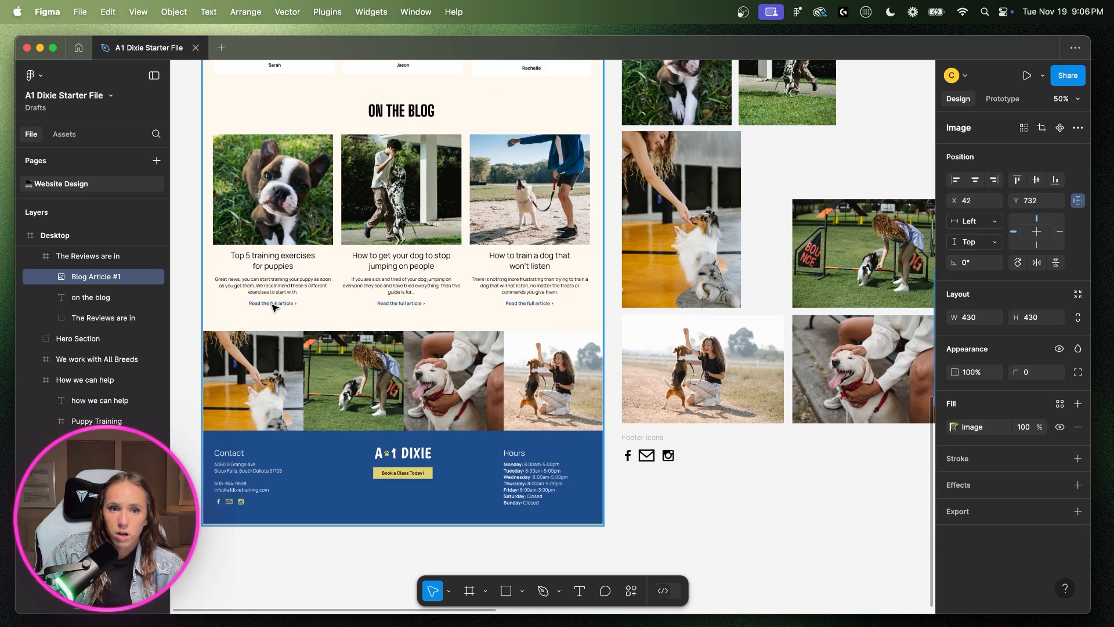
scroll(434, 347, right, 5)
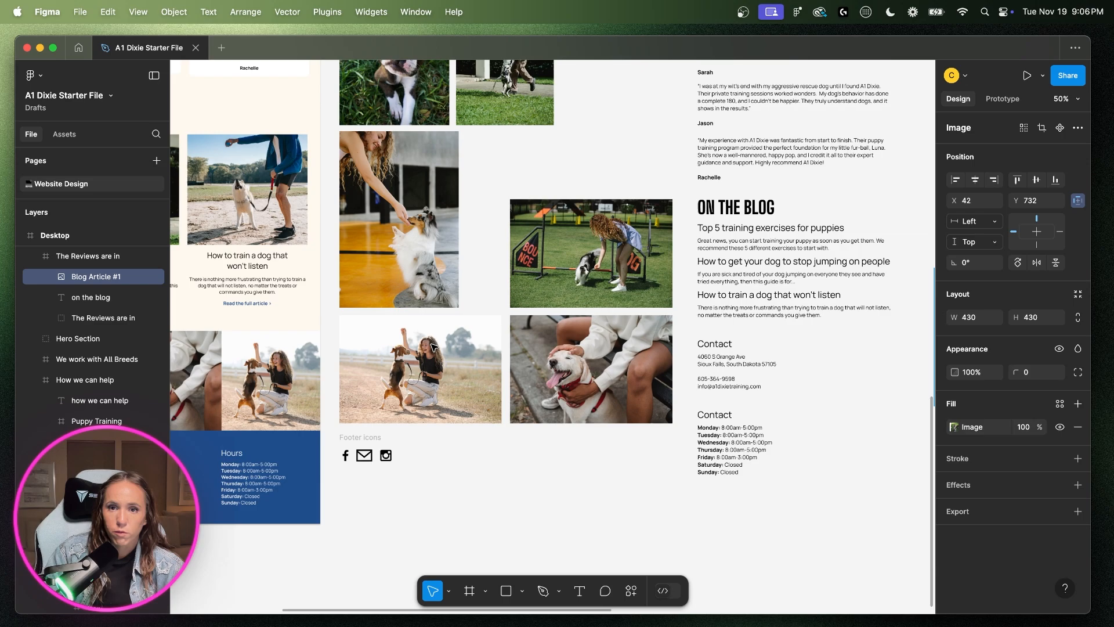
scroll(434, 347, right, 4)
click(559, 231)
shift+click(560, 241)
key(super+c)
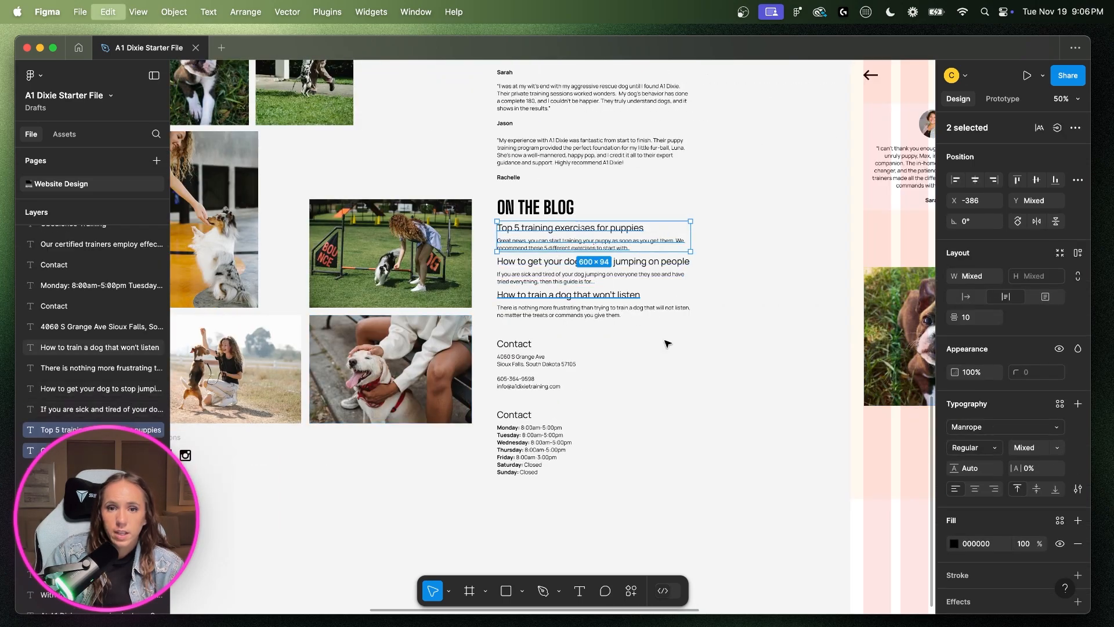
- Paste the article title and description into the reviews frame and place them just below the puppy photo at X 42
scroll(667, 344, right, 5)
click(607, 400)
key(shift+0)
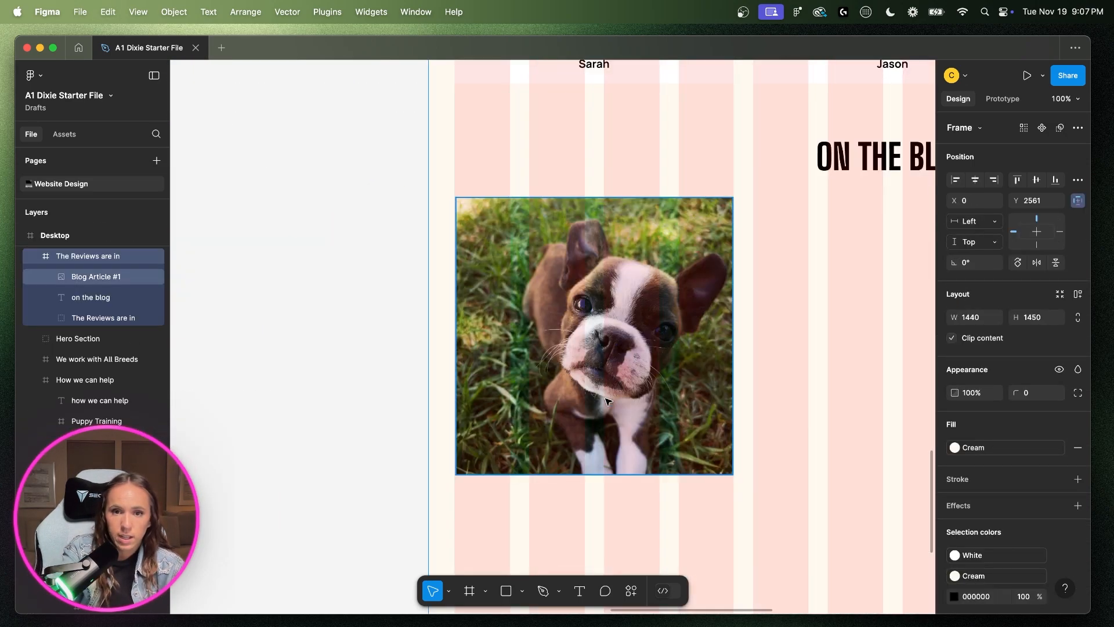
scroll(611, 395, down, 4)
key(super+v)
drag(595, 286, 562, 339)
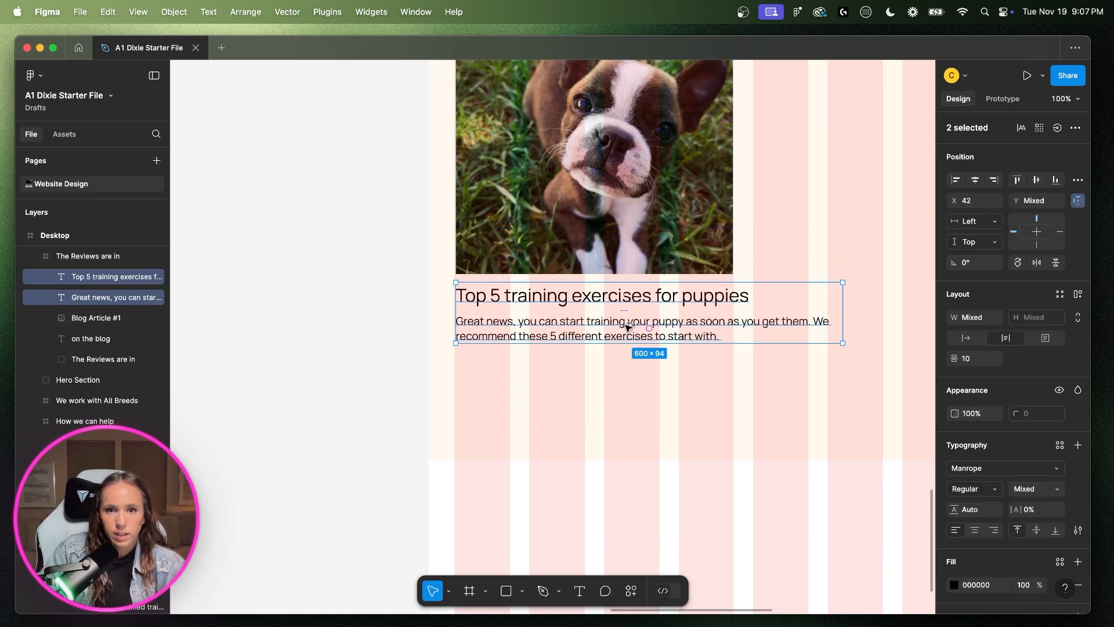
mouse_move(627, 313)
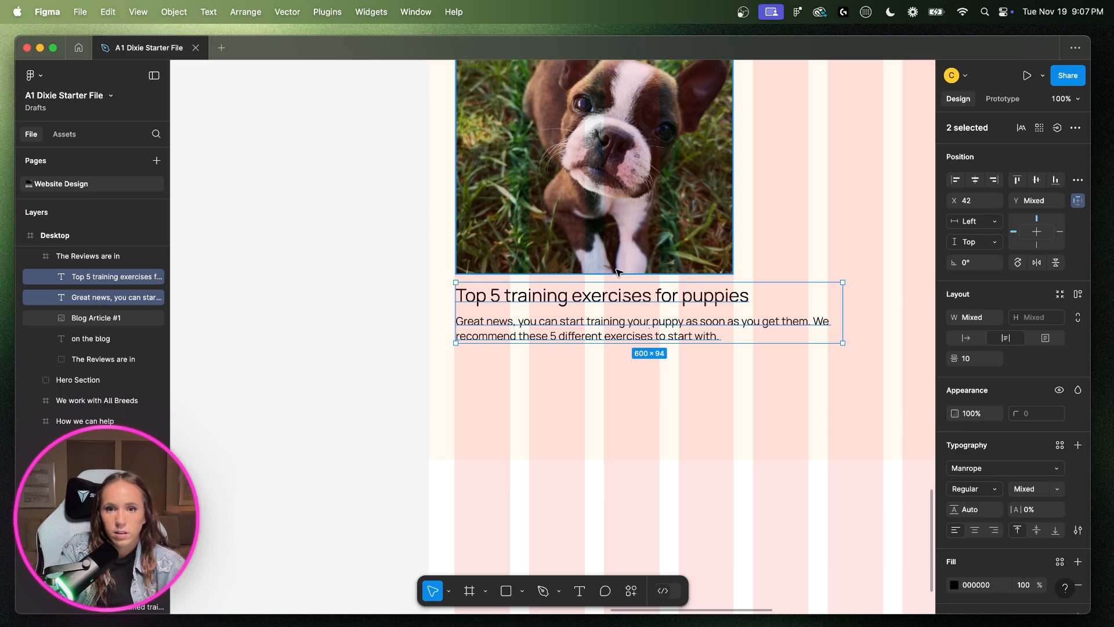
key(alt)
key(Down)
key(Down)
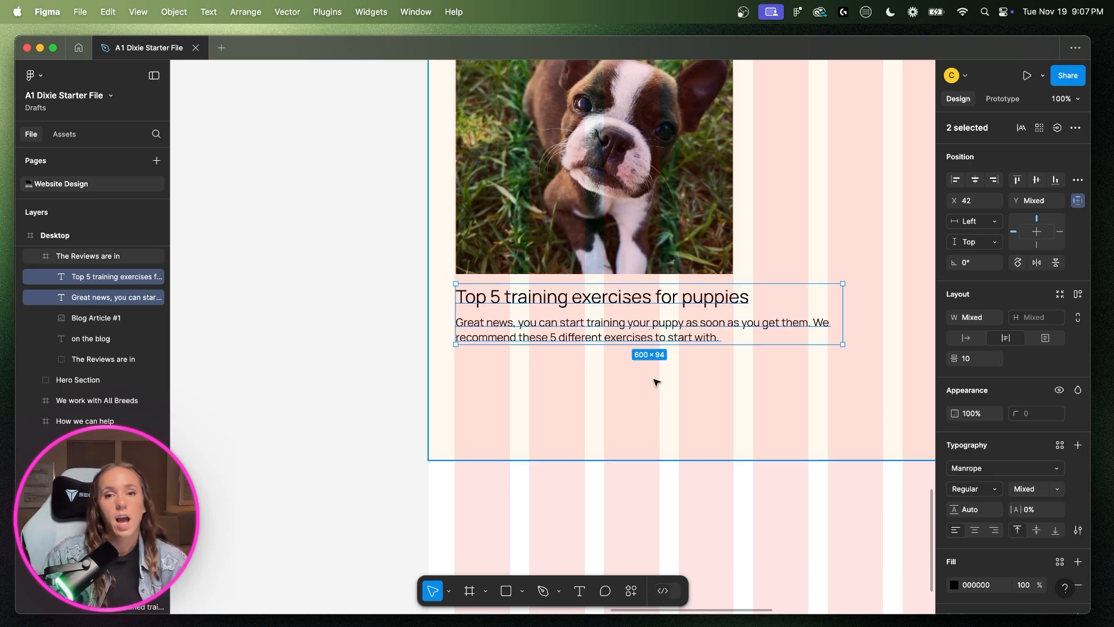
- Narrow the article title and description to the photo's 430 width and center-align both texts
drag(844, 311, 730, 310)
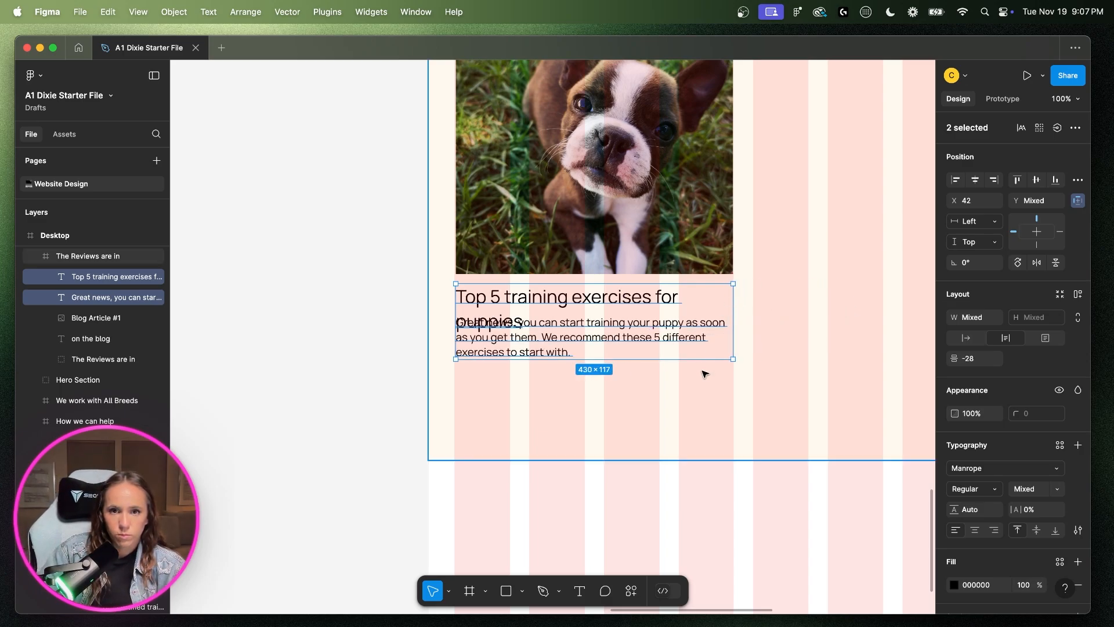
click(643, 328)
click(611, 332)
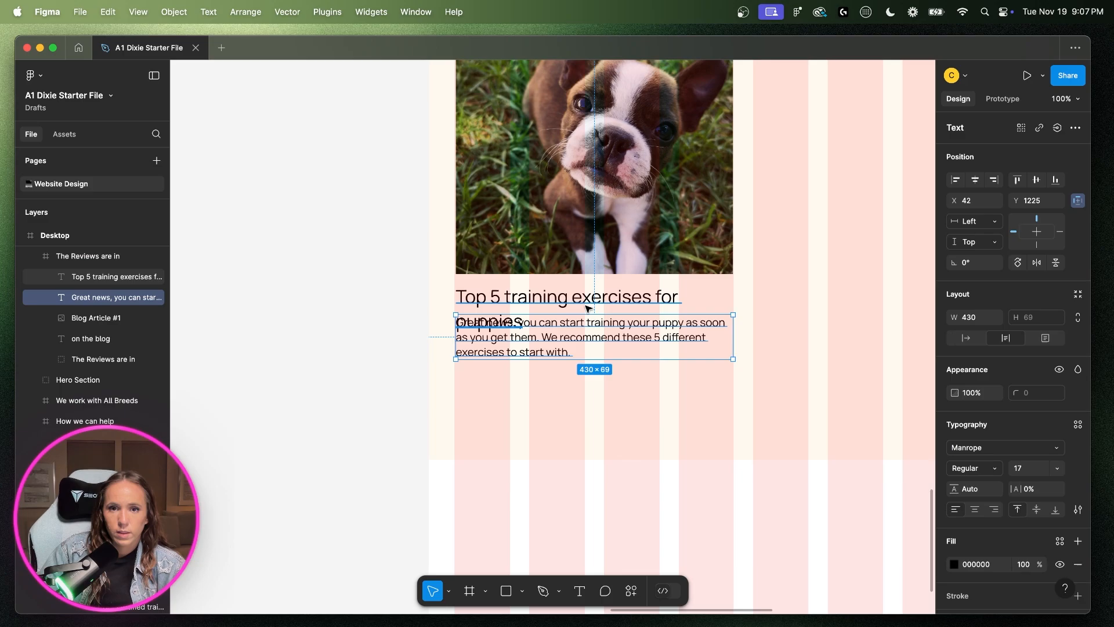
shift+click(587, 301)
click(975, 530)
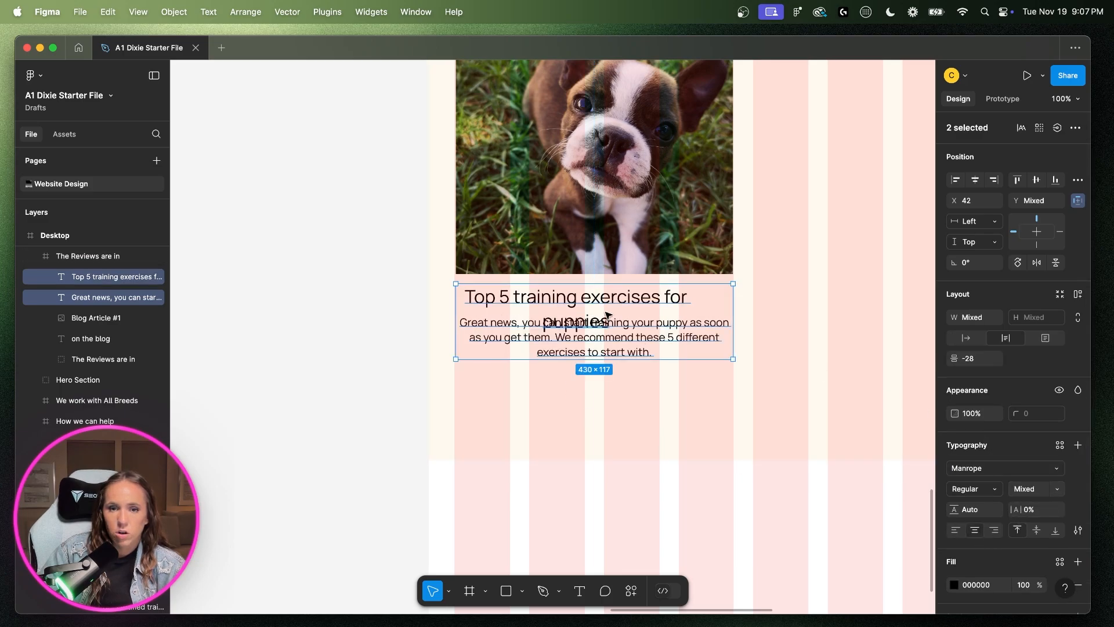
click(701, 343)
drag(659, 349, 663, 364)
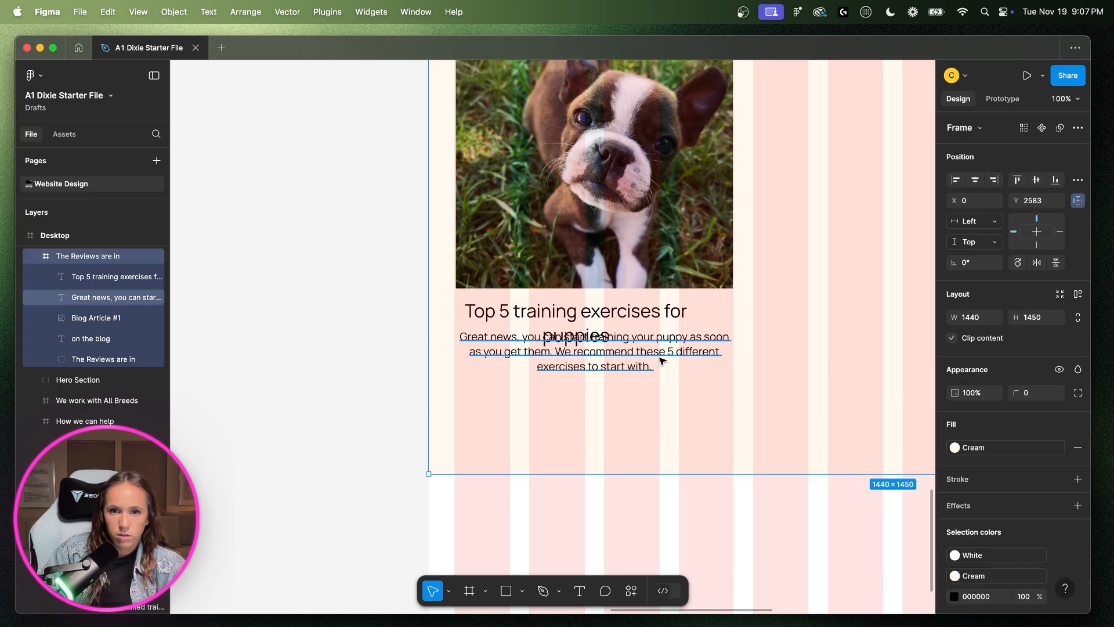
key(super+z)
- Move the article description down so it clears the two-line title
double_click(639, 345)
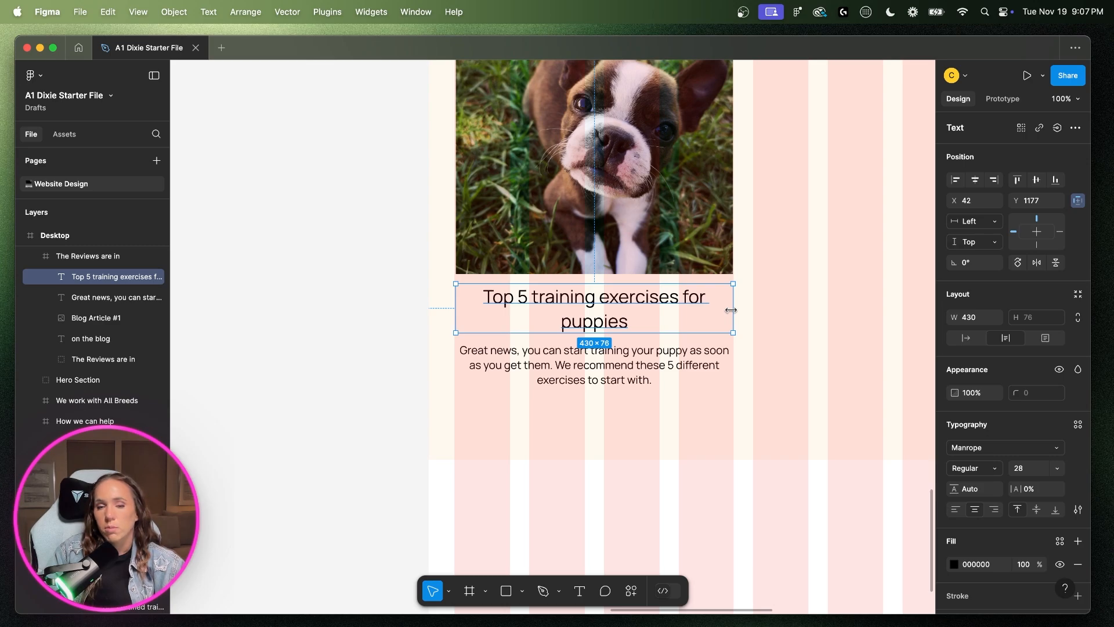
- Narrow the article title to a width of 310 around its center so it breaks before "for puppies"
drag(731, 310, 704, 306)
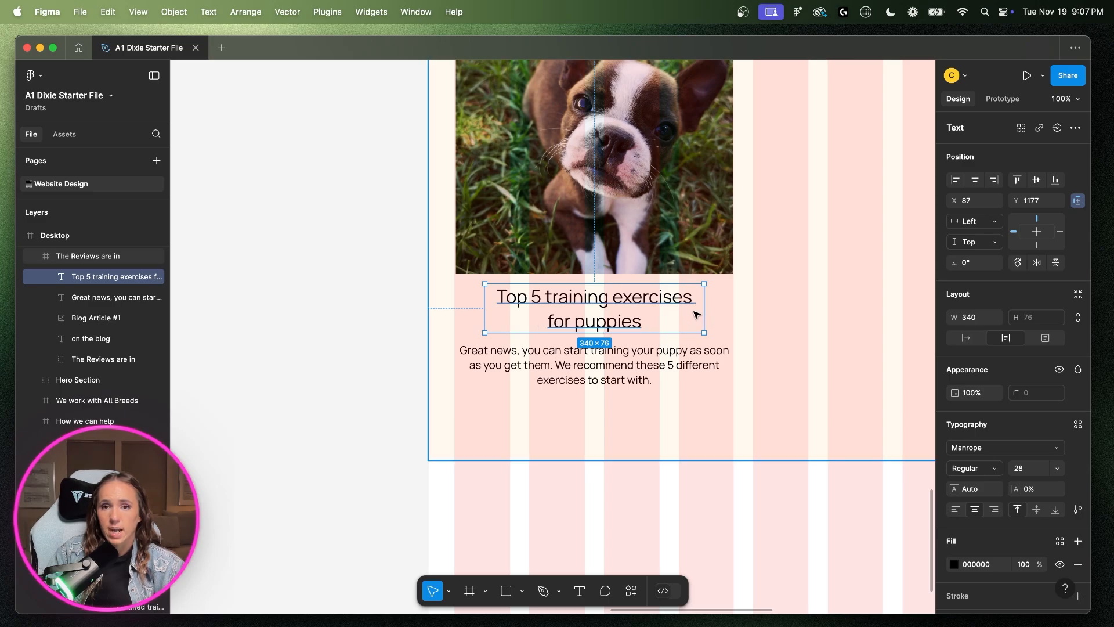
drag(705, 311, 722, 309)
key(super+z)
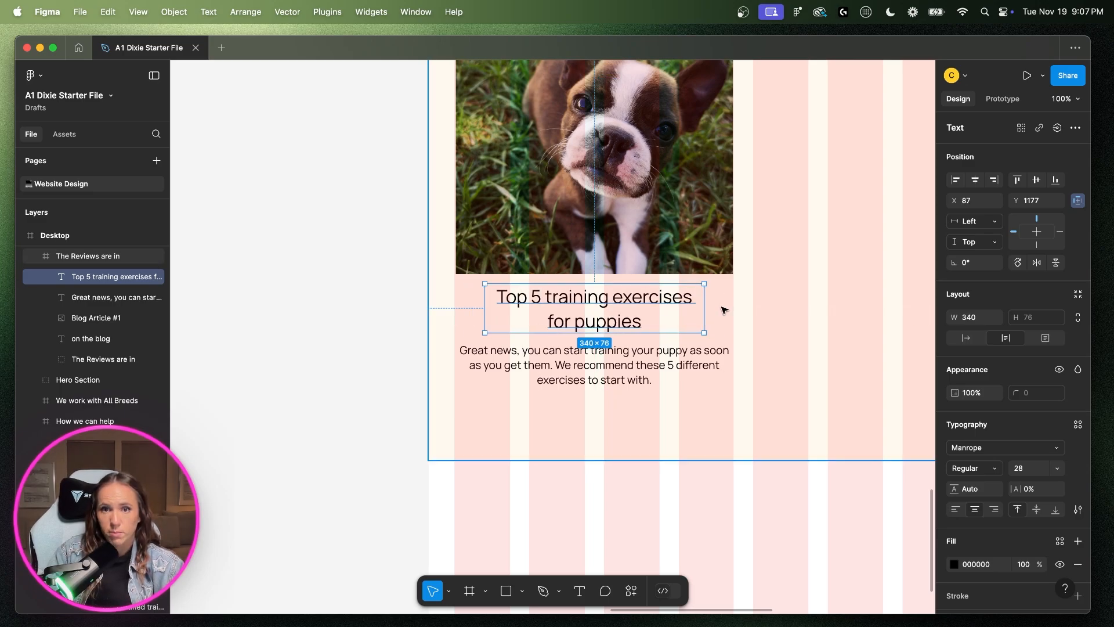
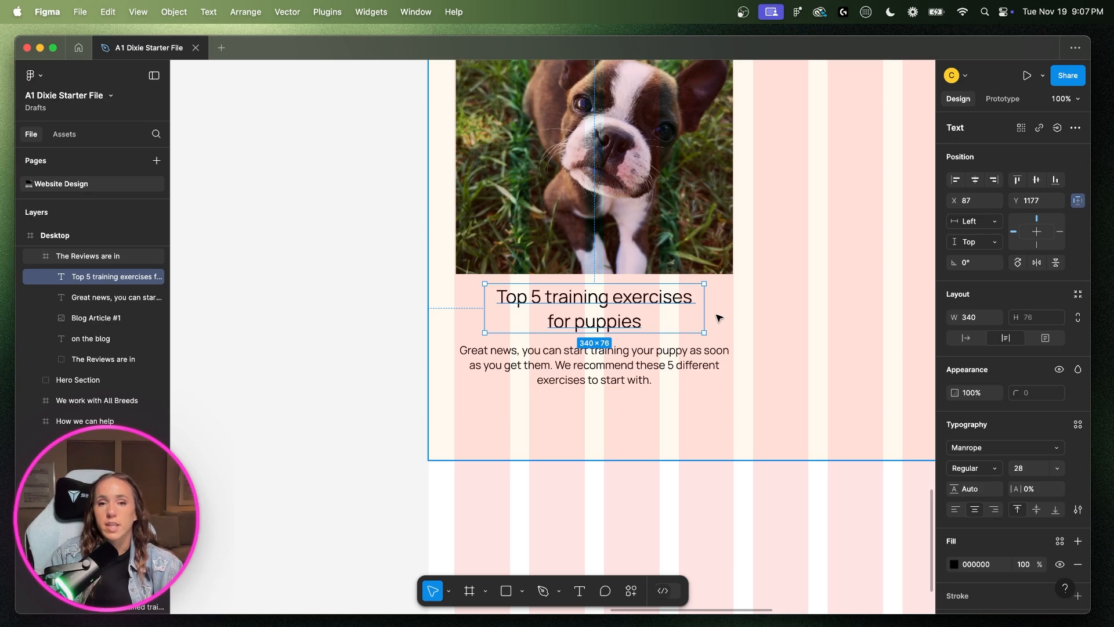
drag(705, 308, 733, 308)
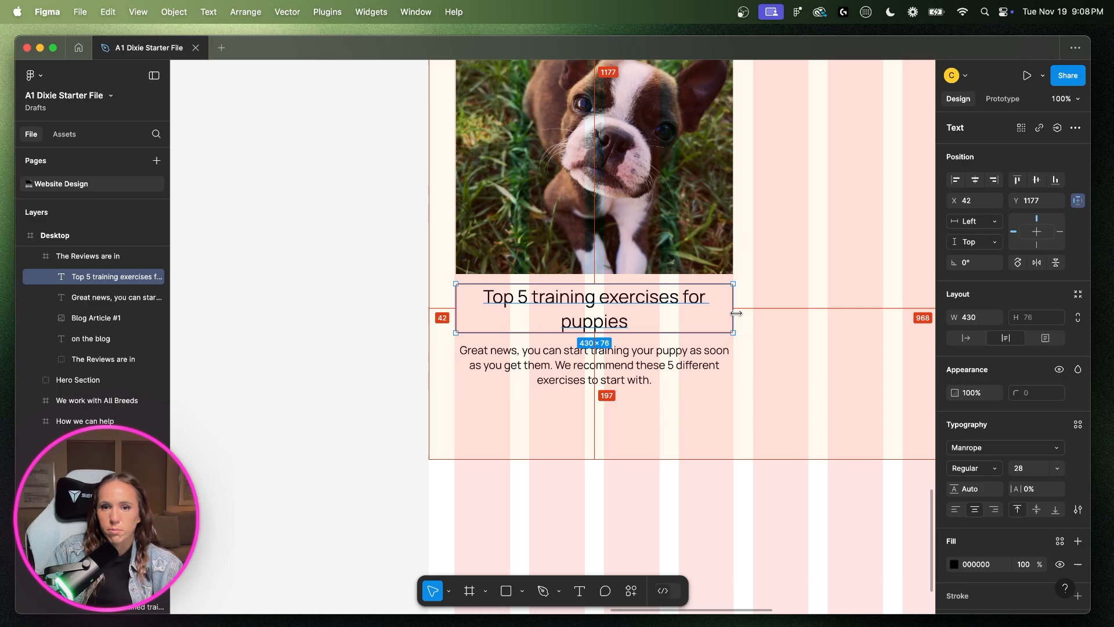
drag(733, 314, 695, 314)
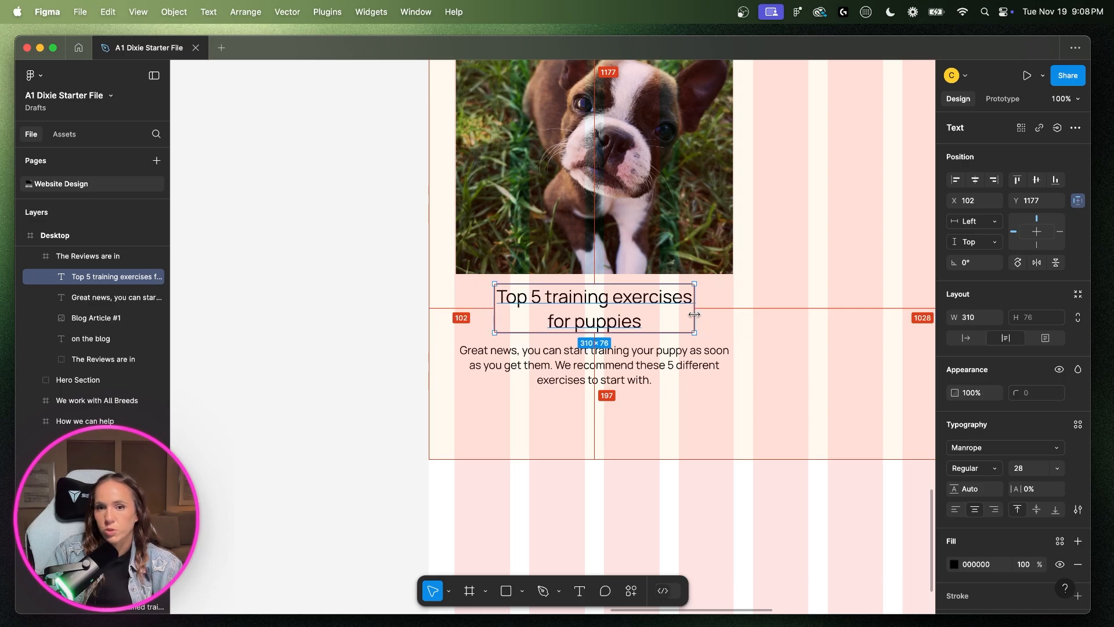
- Move the article title and description down together so the title sits 20 below the puppy photo
shift+click(600, 375)
key(Down)
key(Down)
key(Down)
key(Down)
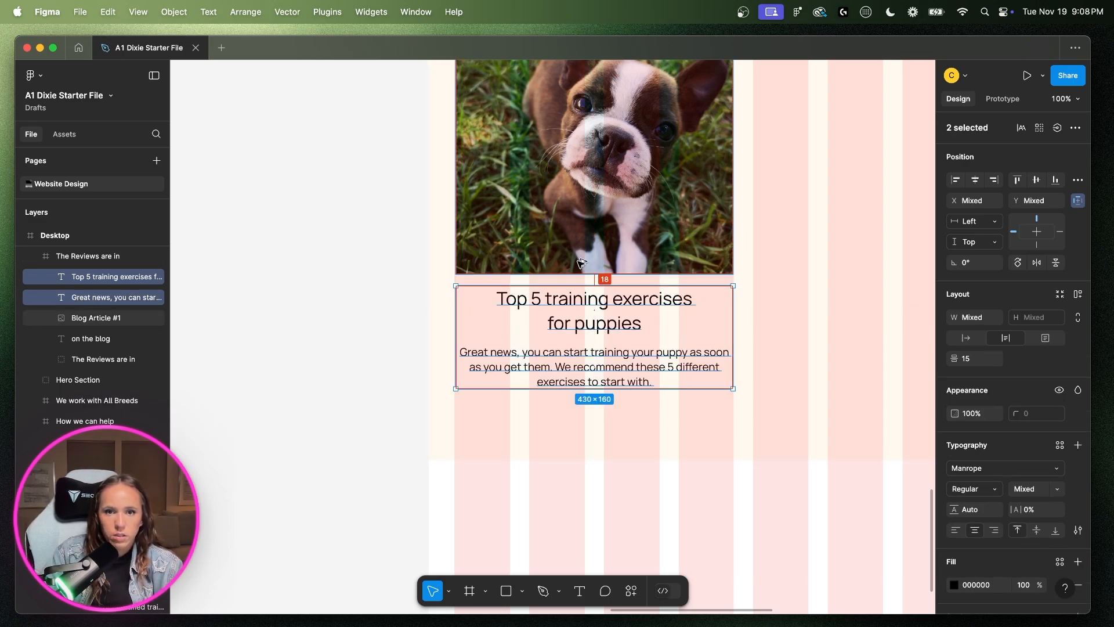
key(Down)
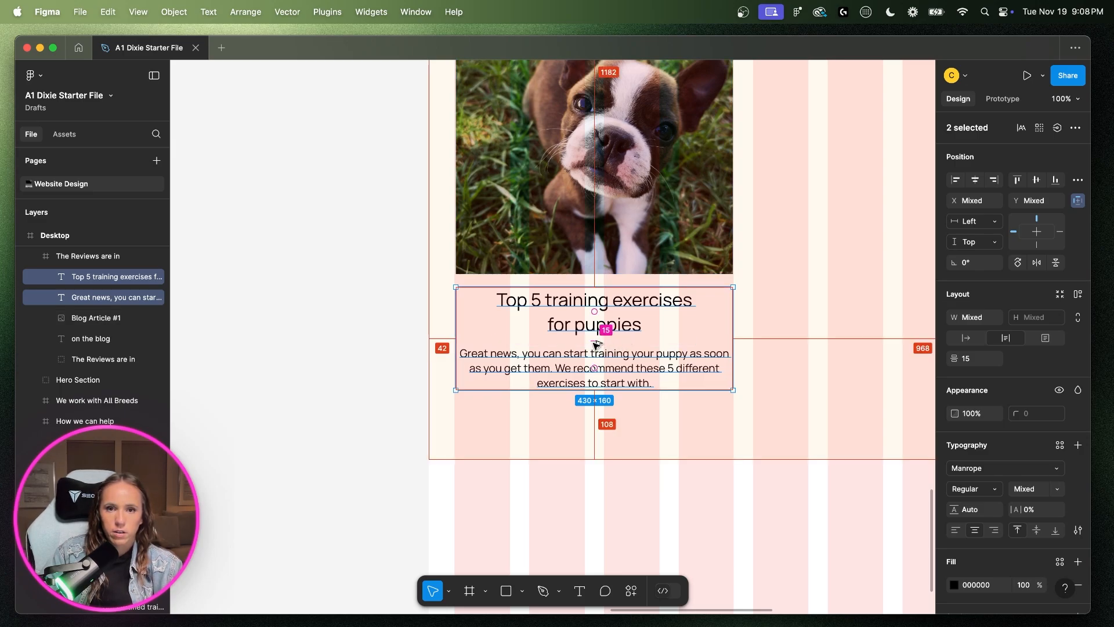
click(707, 454)
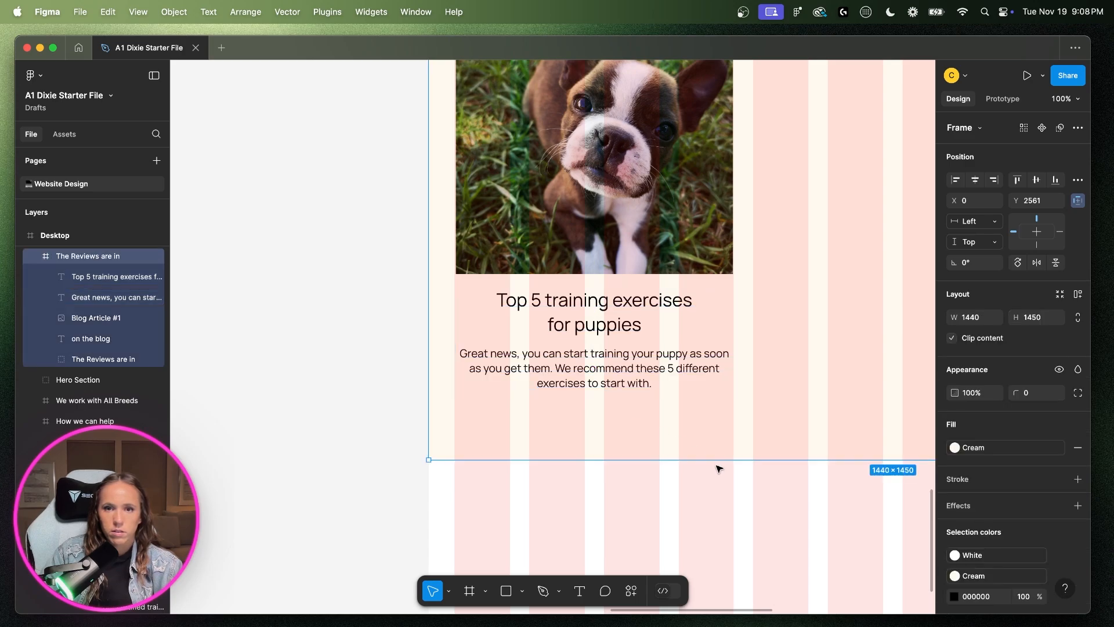
click(598, 356)
click(637, 298)
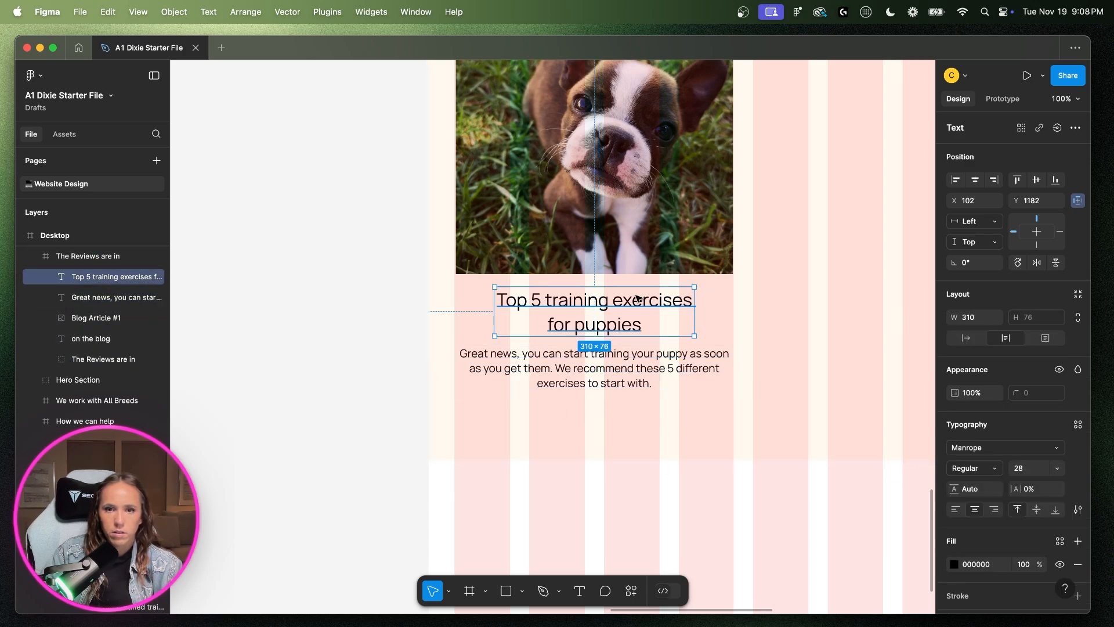
click(636, 372)
click(642, 242)
shift+click(614, 304)
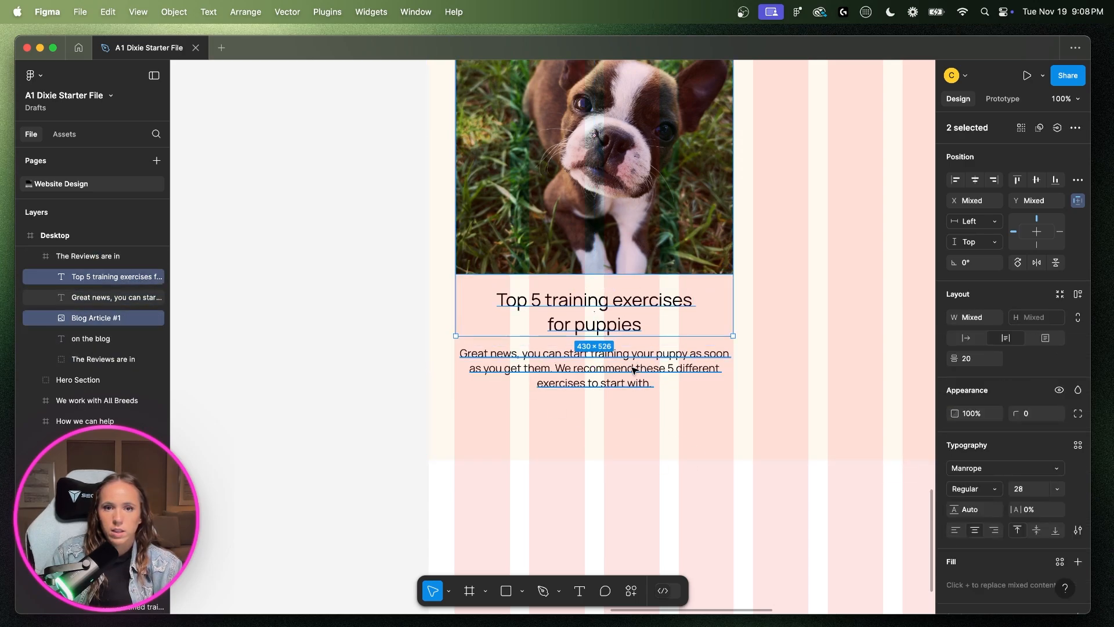
shift+click(634, 370)
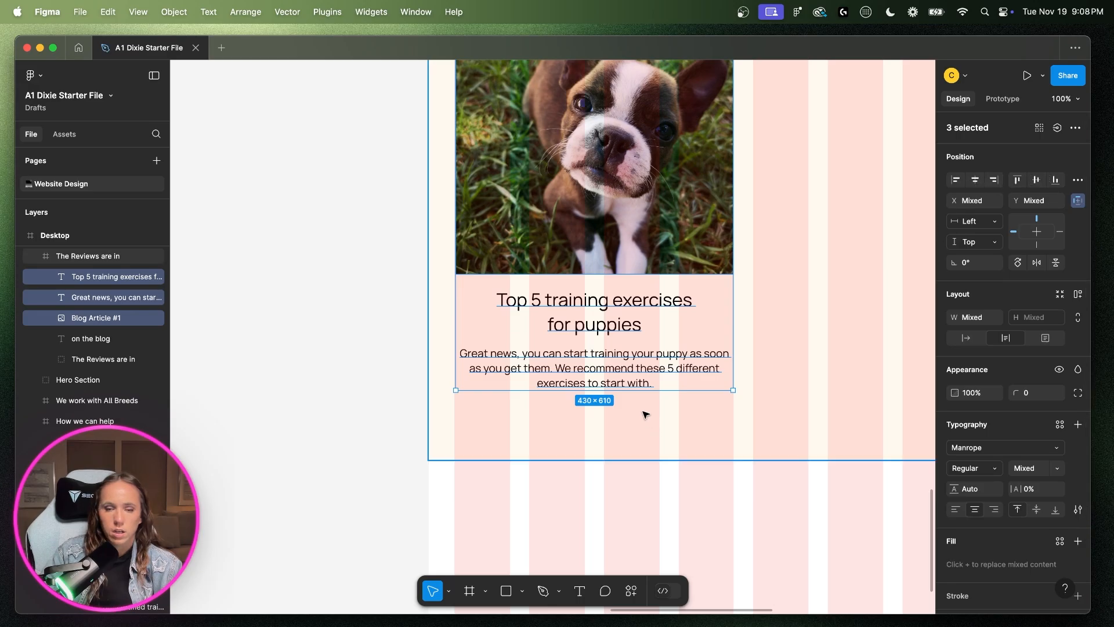
click(614, 416)
- Copy the "Learn More >" link text from the In-home training card in the How We Can Help section
key(minus)
scroll(616, 416, up, 10)
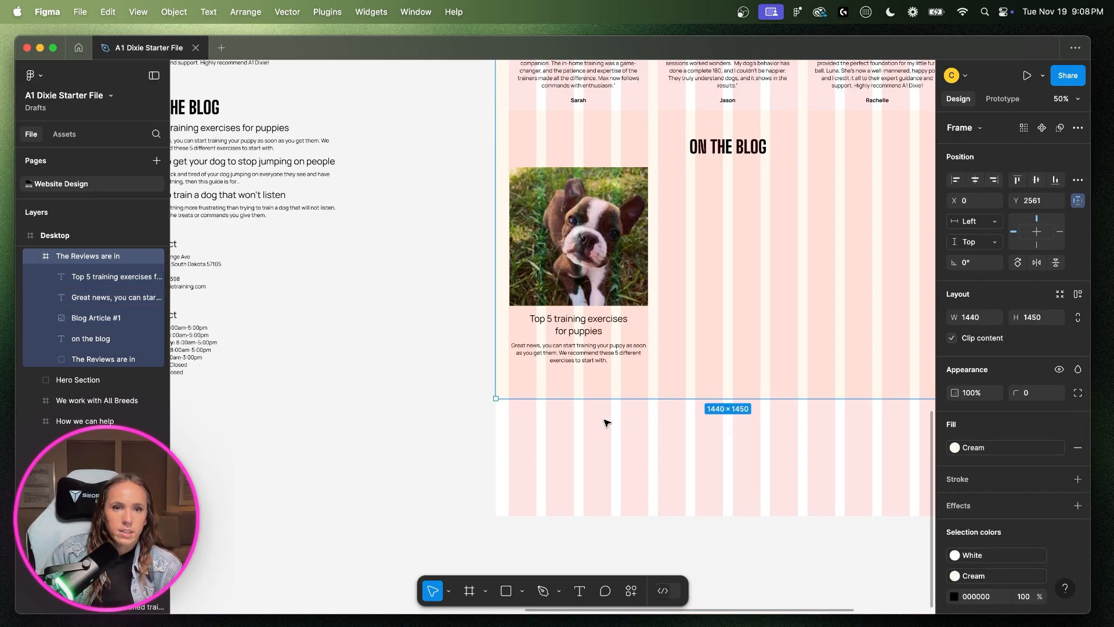
scroll(606, 421, up, 8)
scroll(606, 421, right, 5)
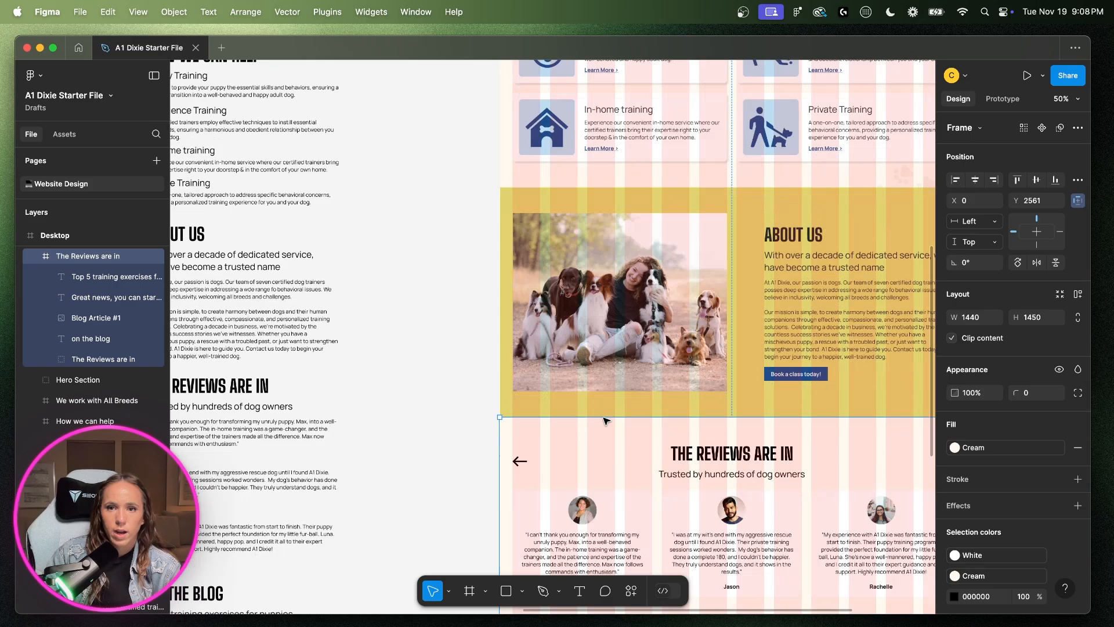
click(601, 274)
double_click(601, 274)
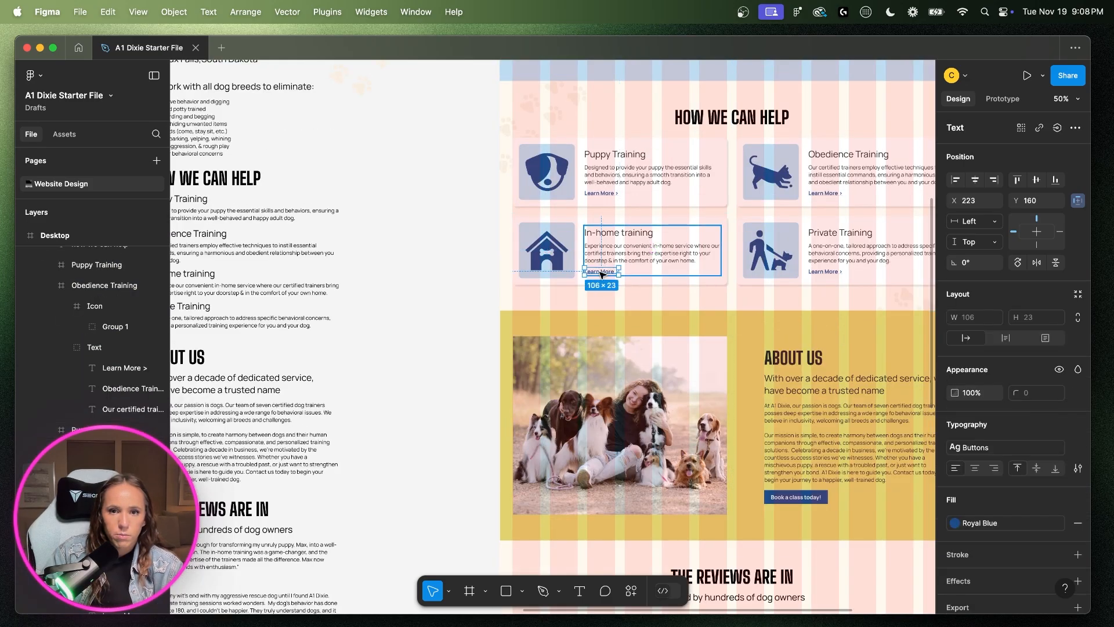
double_click(602, 273)
- Check the article links in the reference design and paste the copied link, centered just below the puppy article's description
scroll(486, 434, down, 3)
scroll(486, 434, down, 5)
scroll(487, 434, left, 10)
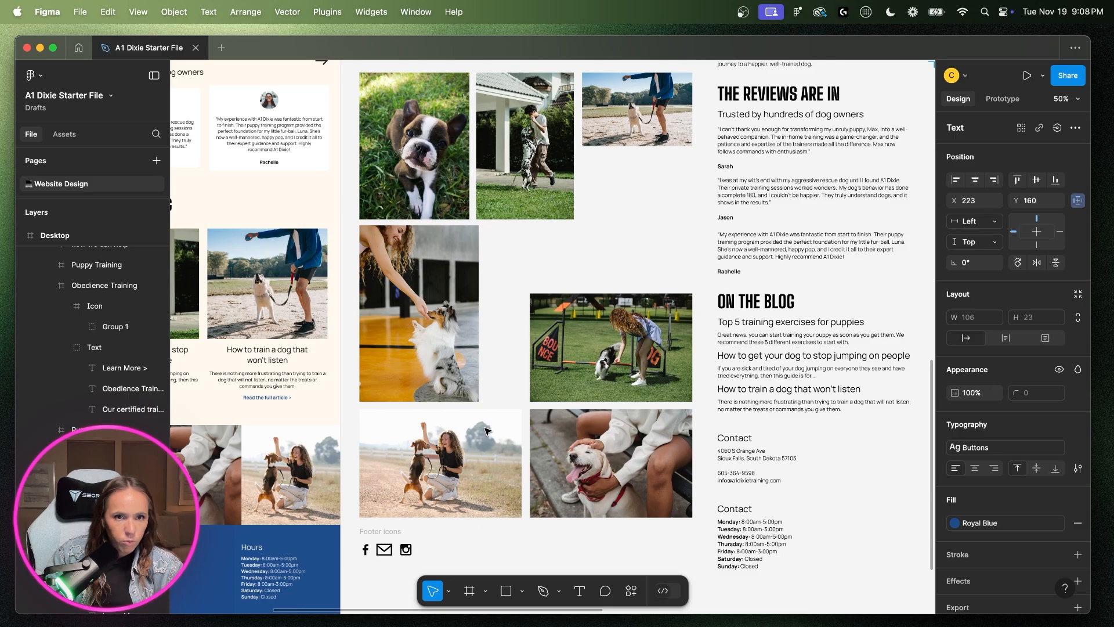
scroll(488, 431, right, 7)
scroll(510, 435, down, 3)
click(745, 440)
key(super+equal)
scroll(746, 442, right, 4)
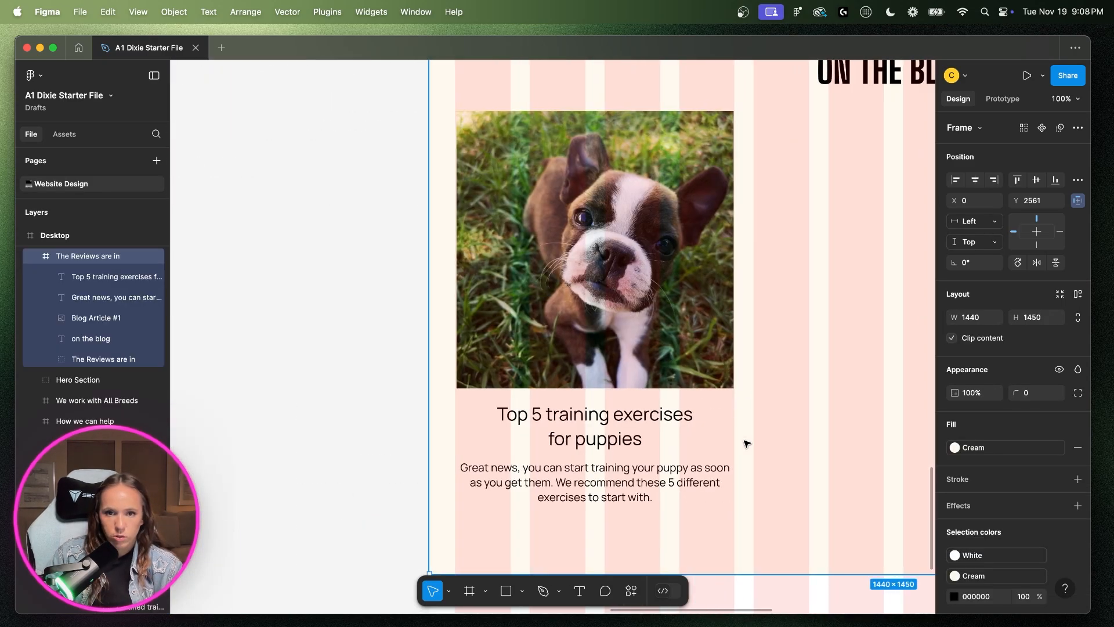
scroll(747, 443, down, 2)
key(super+v)
drag(545, 340, 587, 390)
click(606, 367)
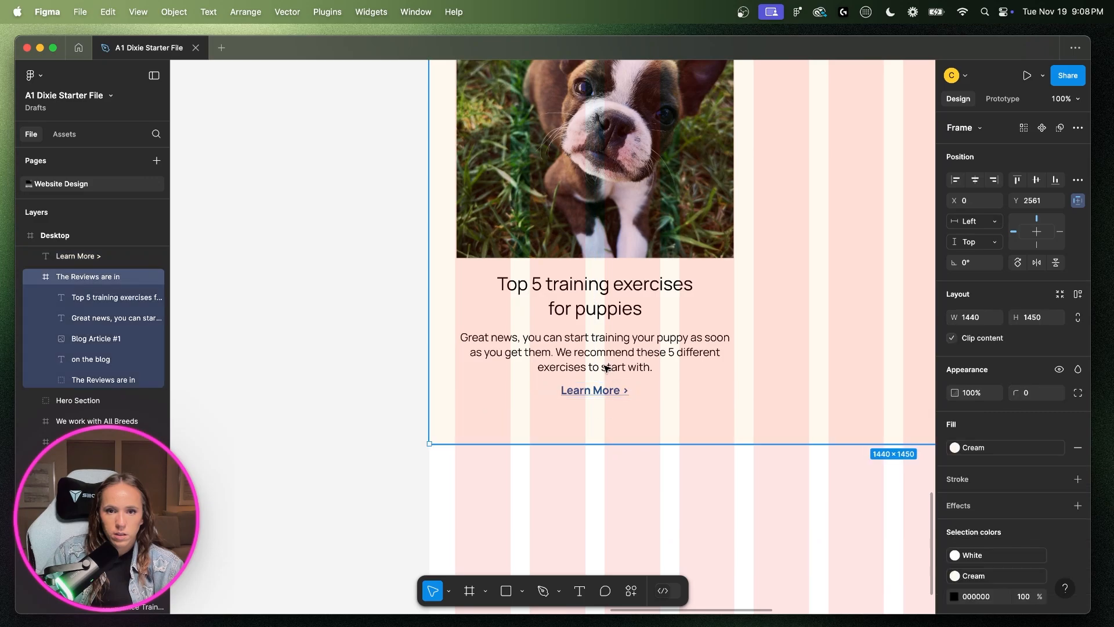
- Place the link's layer inside the reviews frame, directly under Blog Article #1, and nudge the link down to Y 1357
click(598, 391)
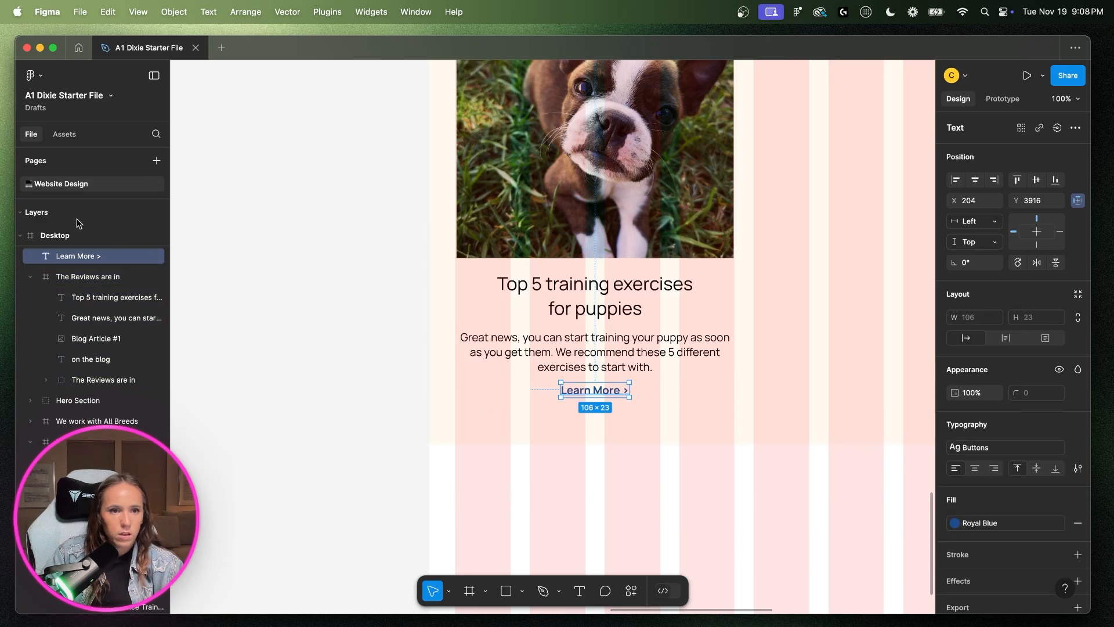
drag(75, 256, 84, 345)
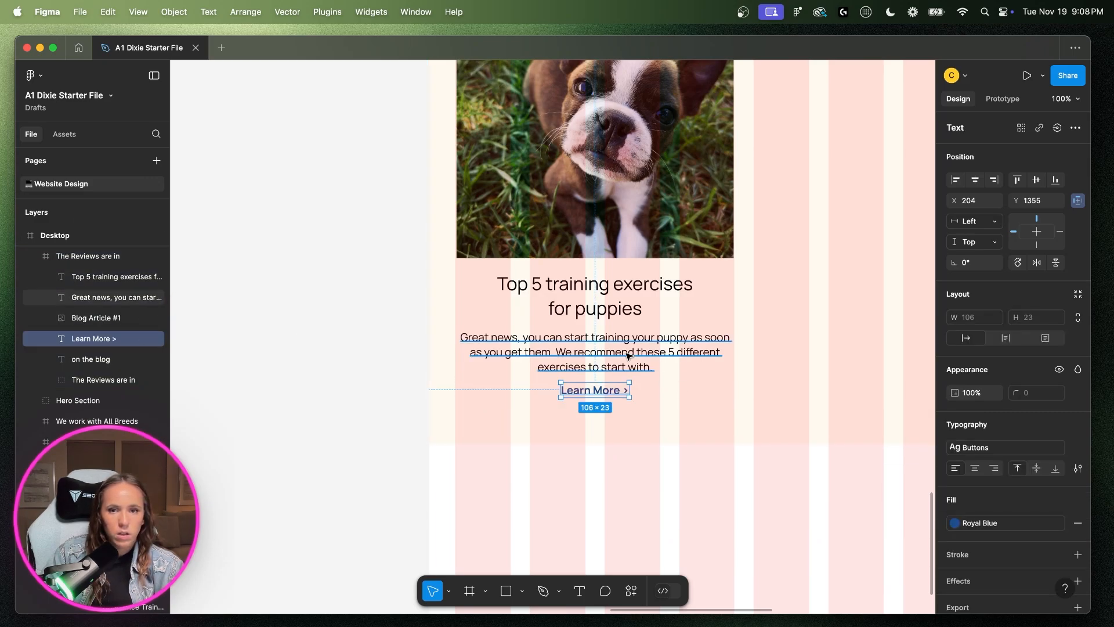
key(alt)
key(Down)
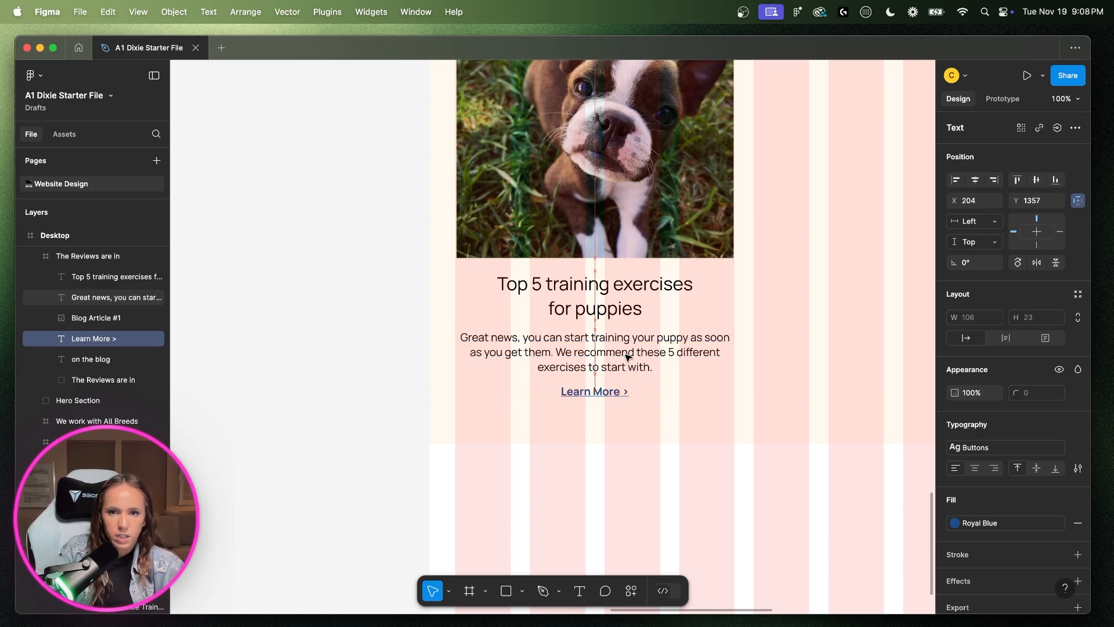
key(Down)
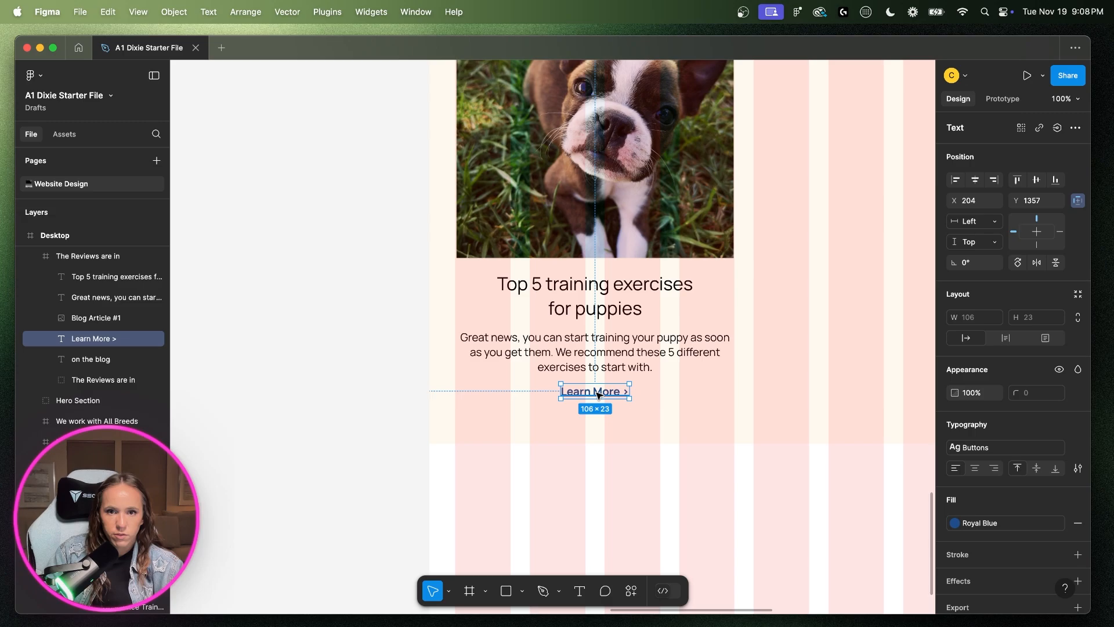
- Change the link text to "Read the full article >" with center alignment and center it under the article description
double_click(630, 392)
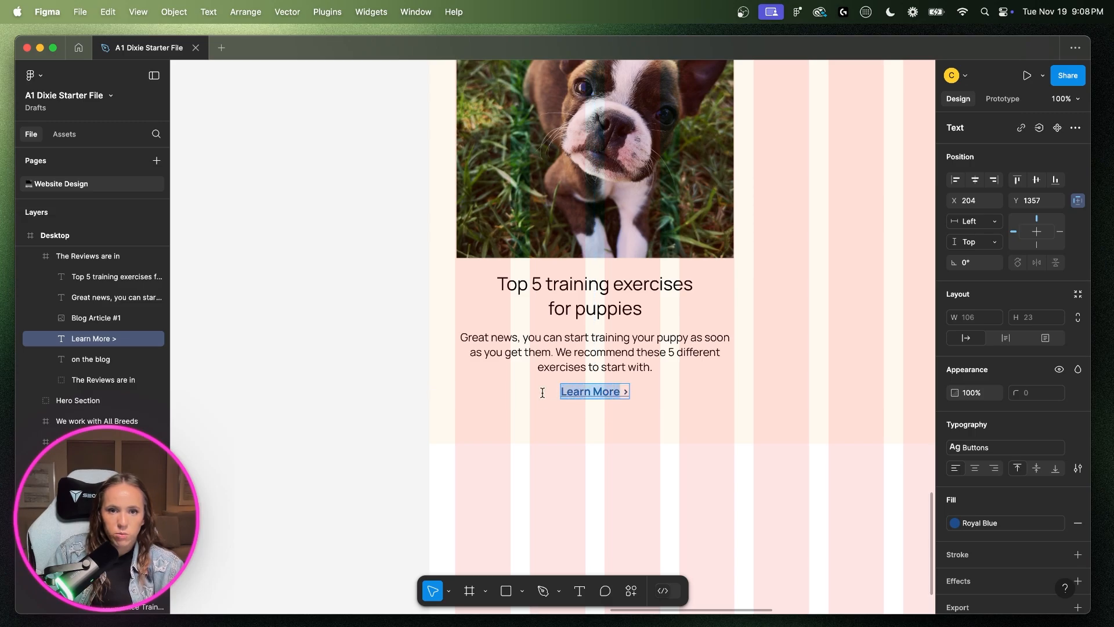
text(Read the ful )
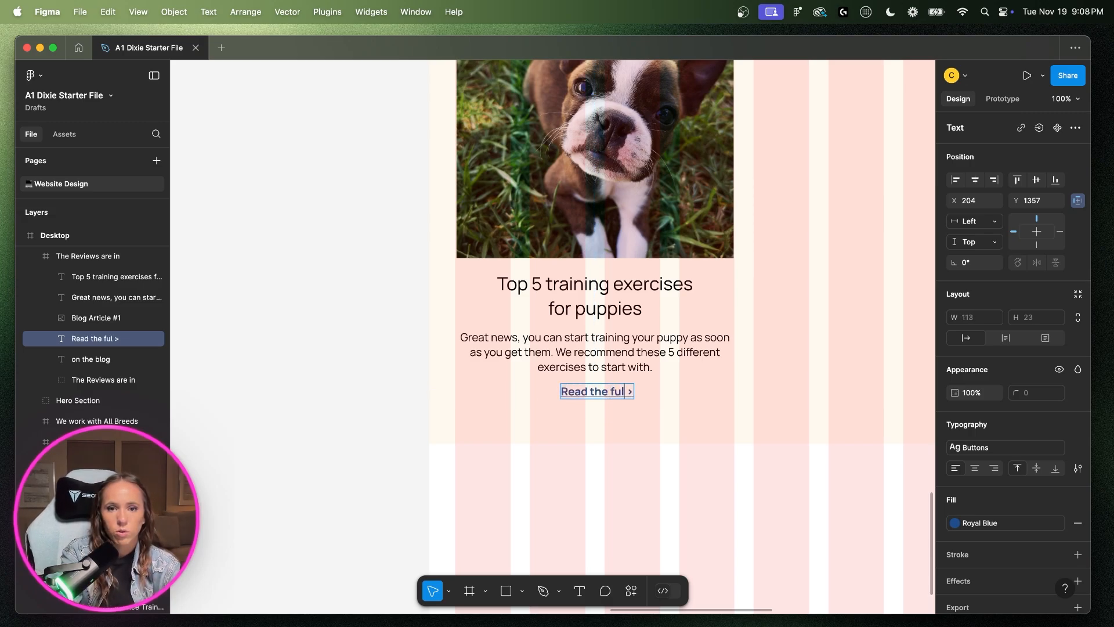
text(l article)
key(Escape)
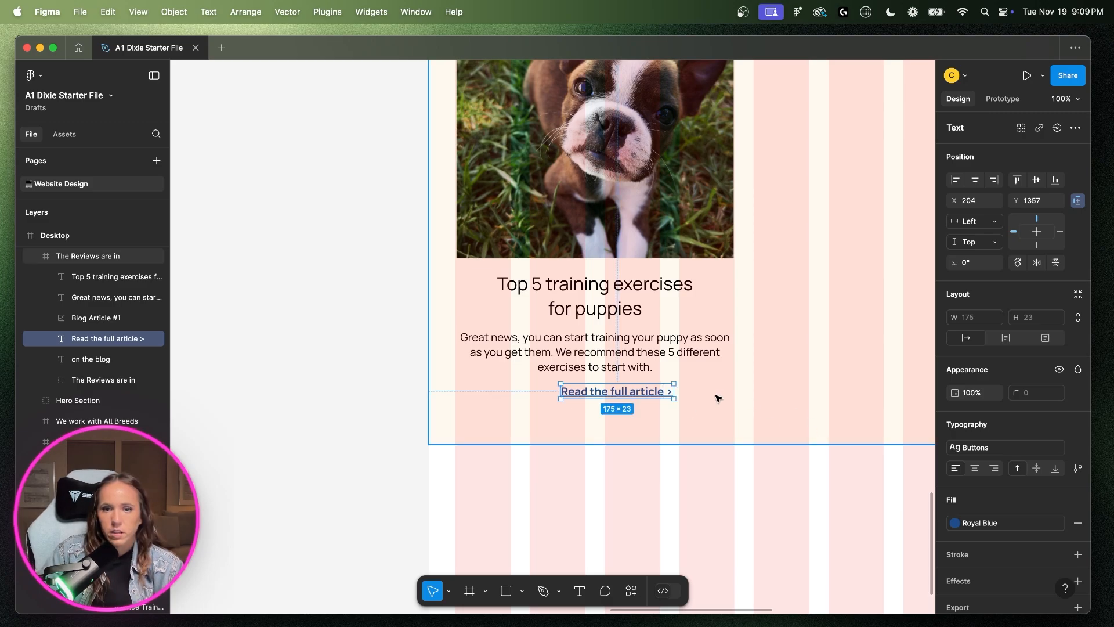
drag(641, 393, 622, 390)
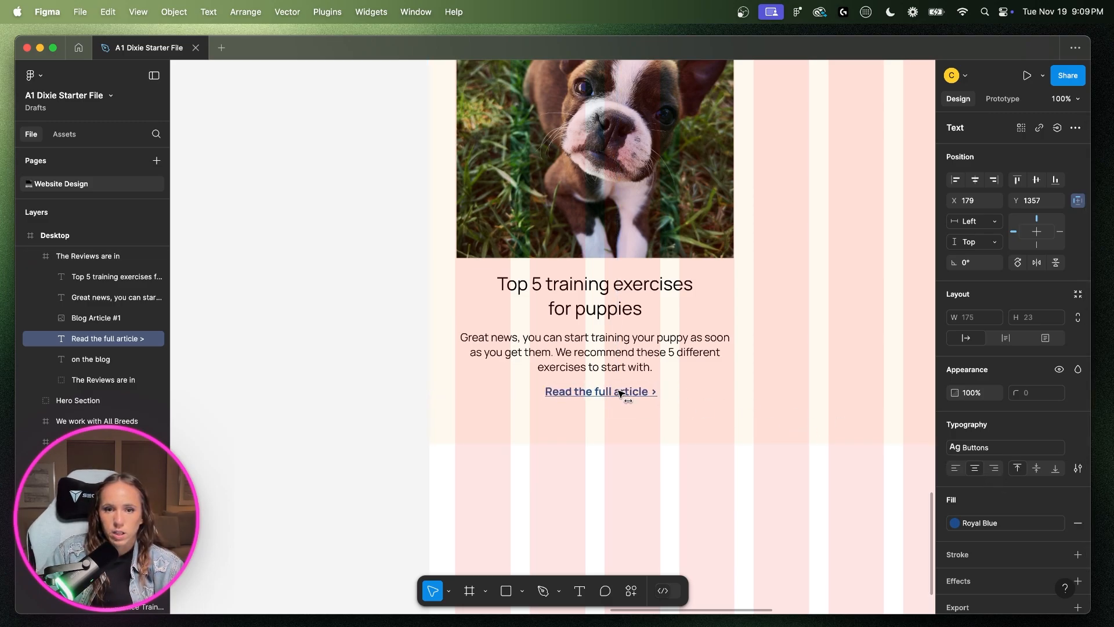
- Group the puppy photo, article title, description and link into one card
shift+click(600, 367)
shift+click(598, 296)
shift+click(598, 232)
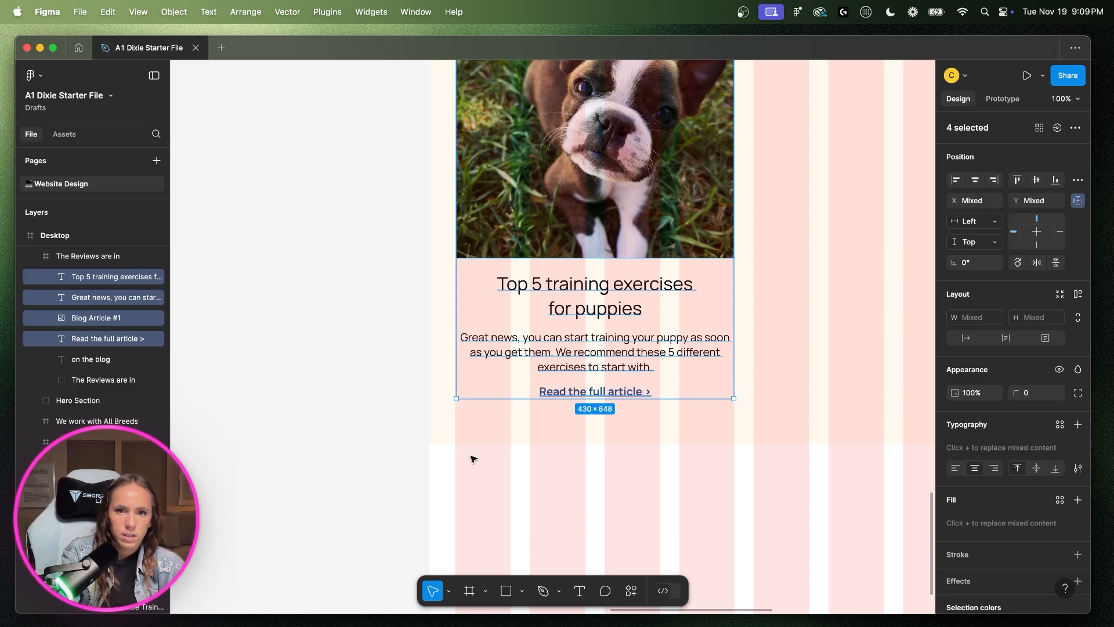
key(super+g)
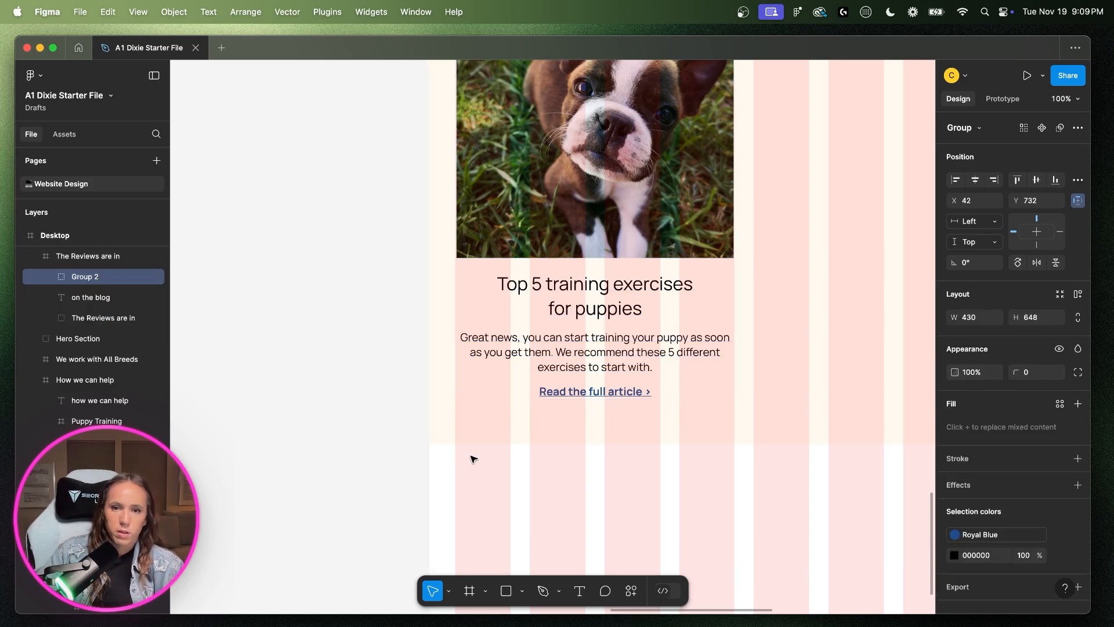
- Check the space below the article card and extend the reviews frame's bottom edge to a height of 1460
key(alt)
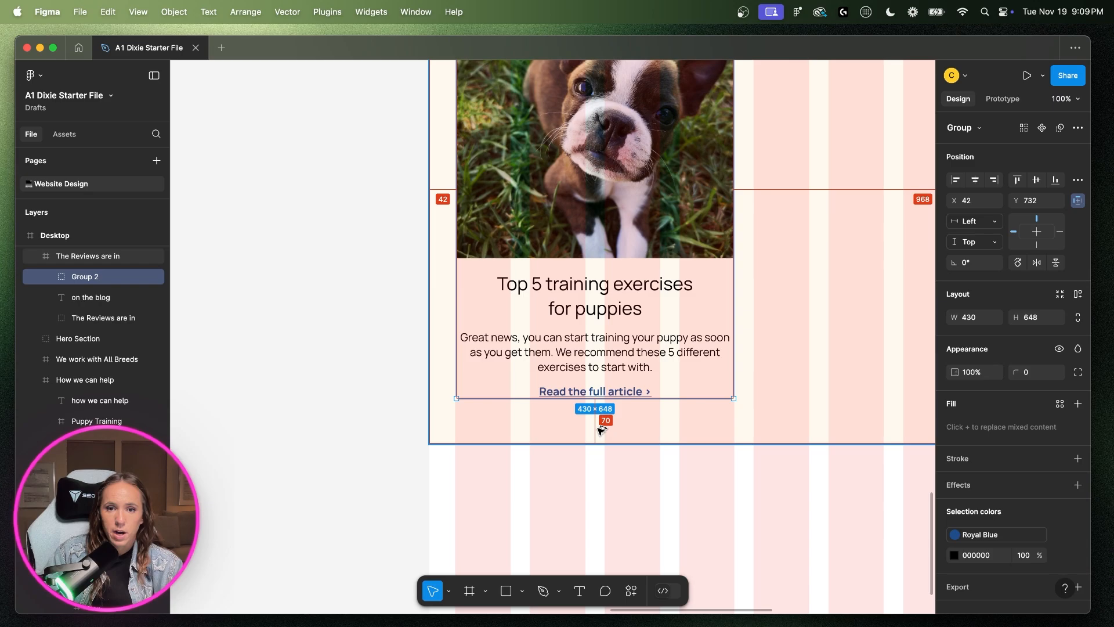
click(597, 428)
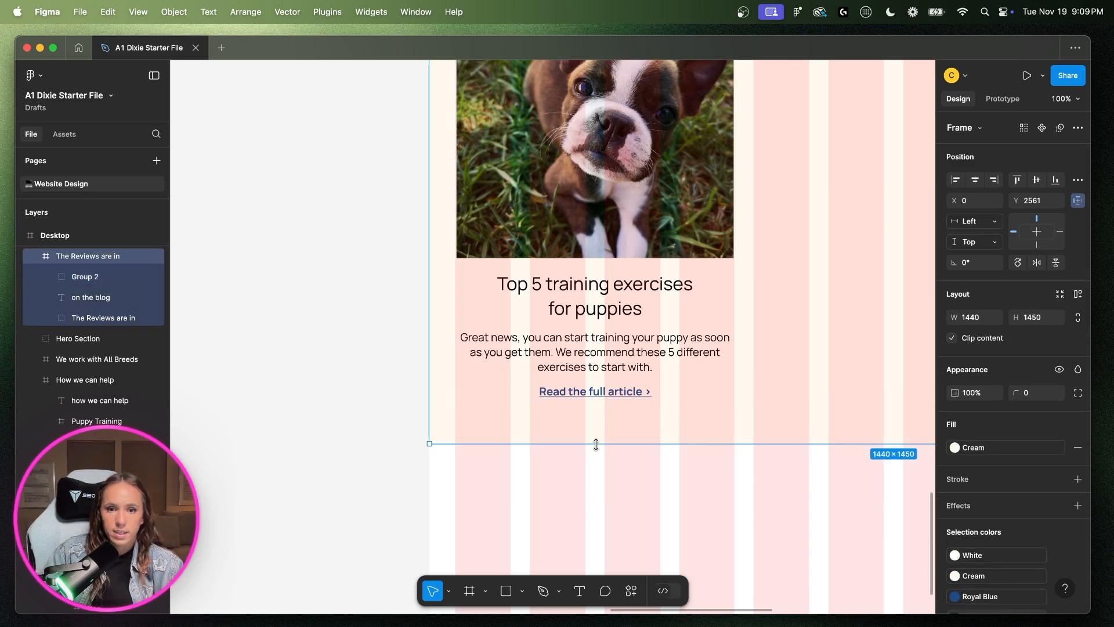
drag(597, 443, 596, 450)
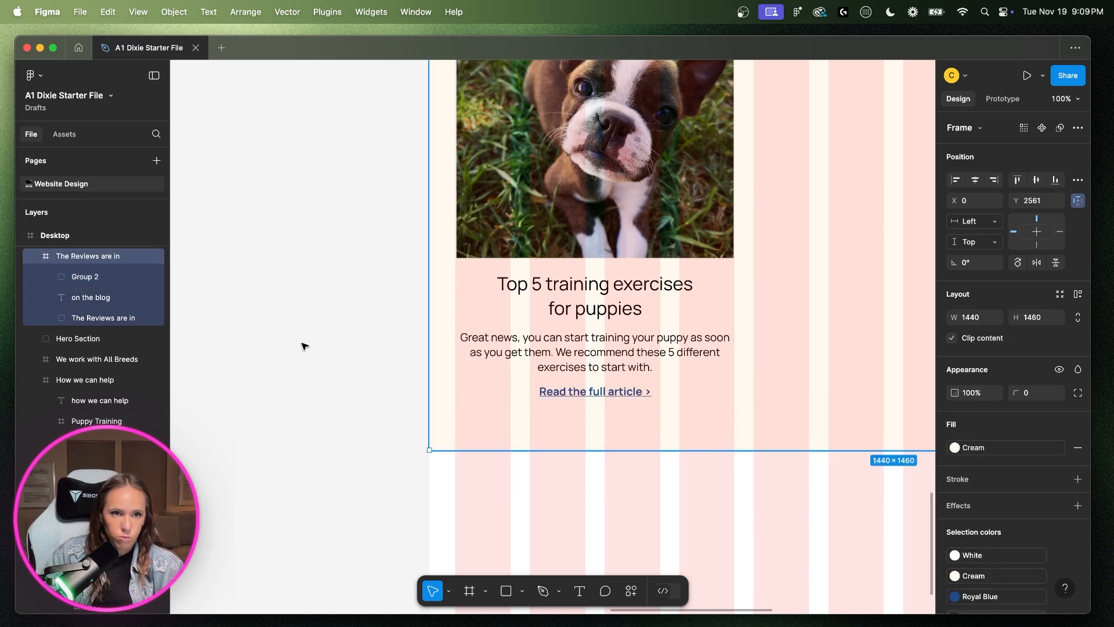
- Move the card group below the "on the blog" heading in the layer order and rename it "Article #1"
scroll(598, 287, up, 2)
click(598, 288)
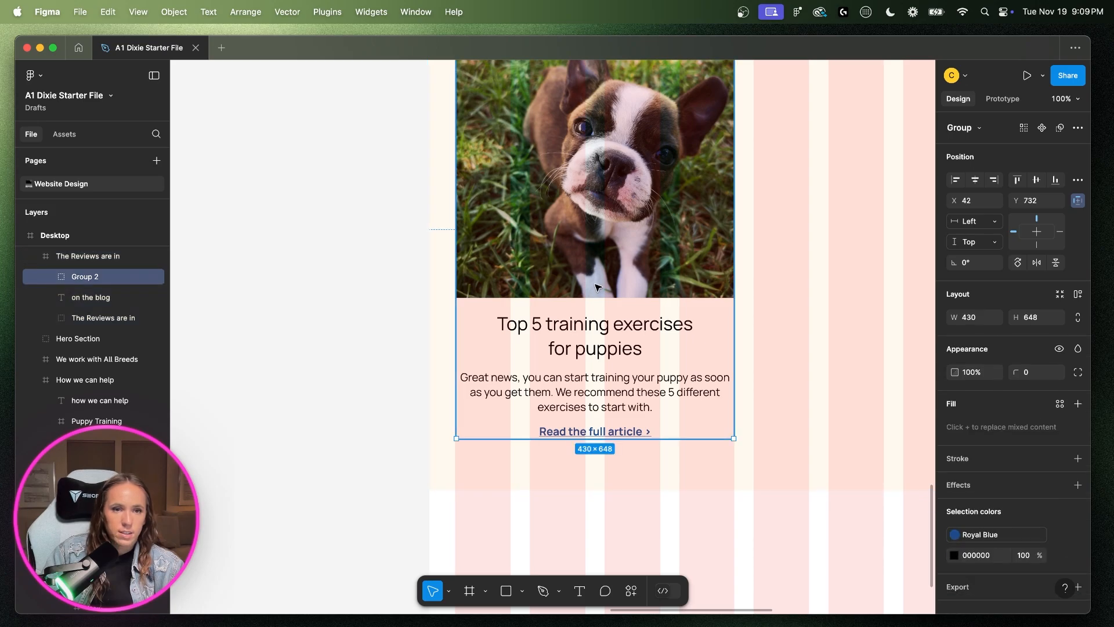
scroll(87, 295, up, 1)
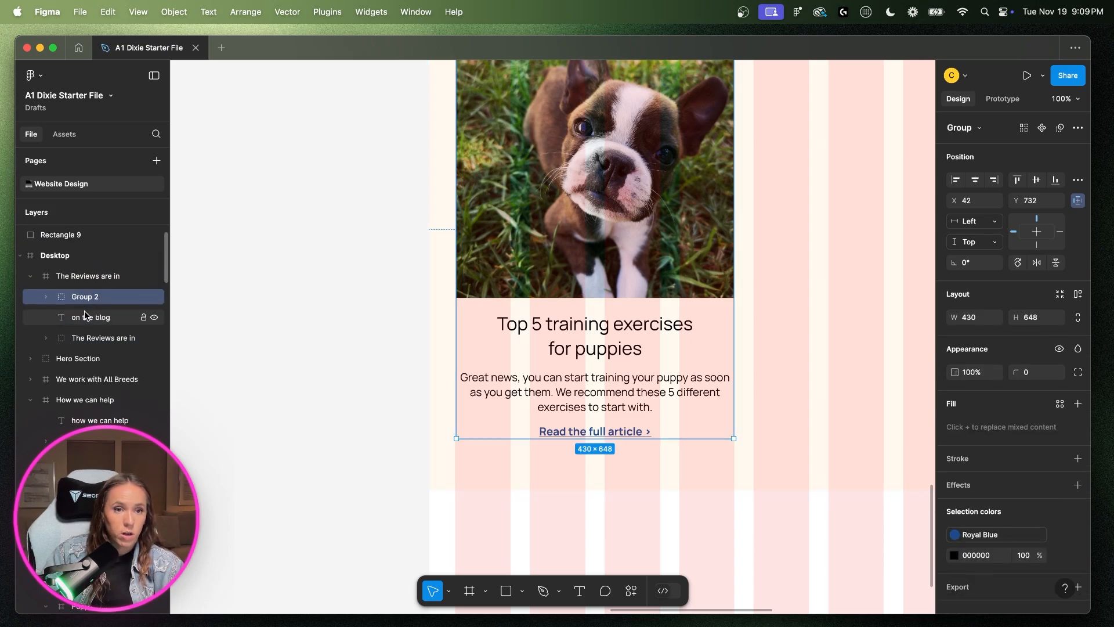
drag(84, 313, 84, 295)
right_click(84, 317)
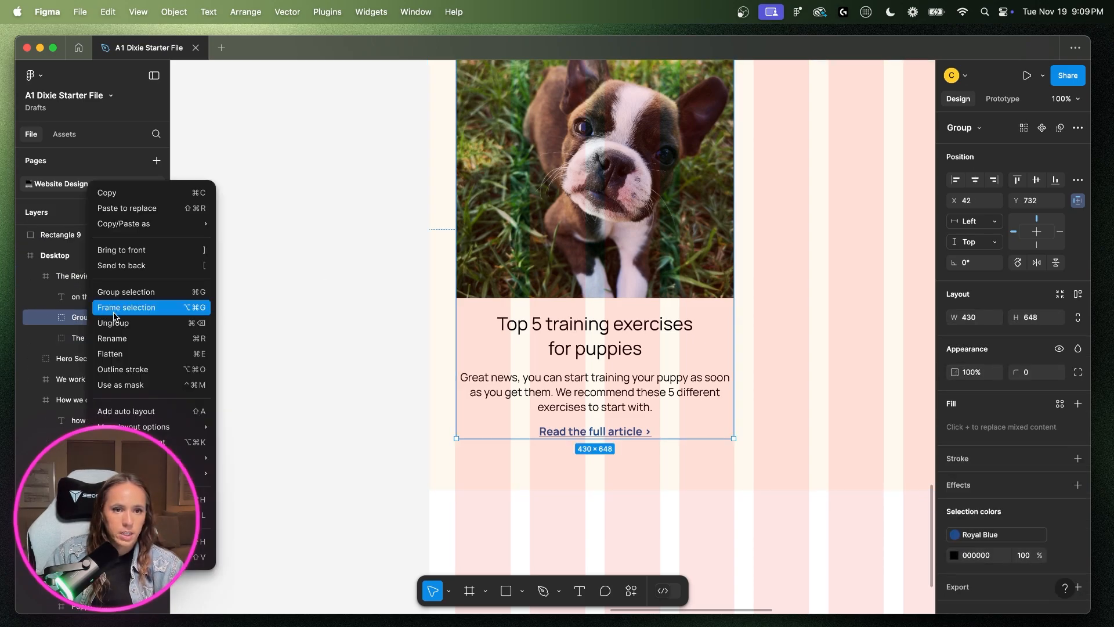
click(114, 339)
text(A)
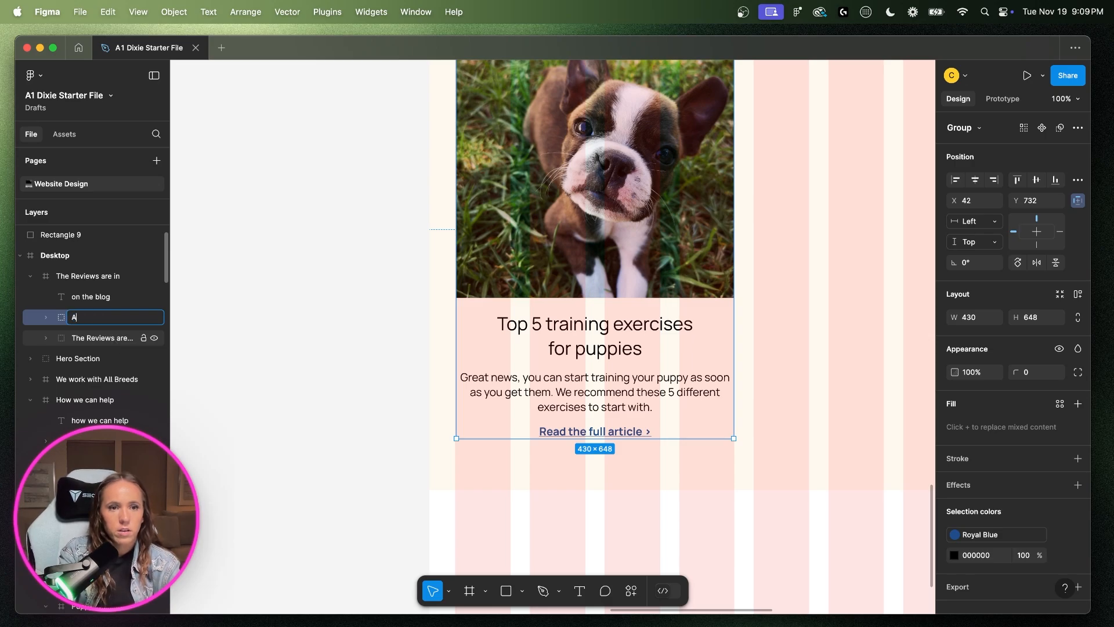
text(rticle #1)
key(Return)
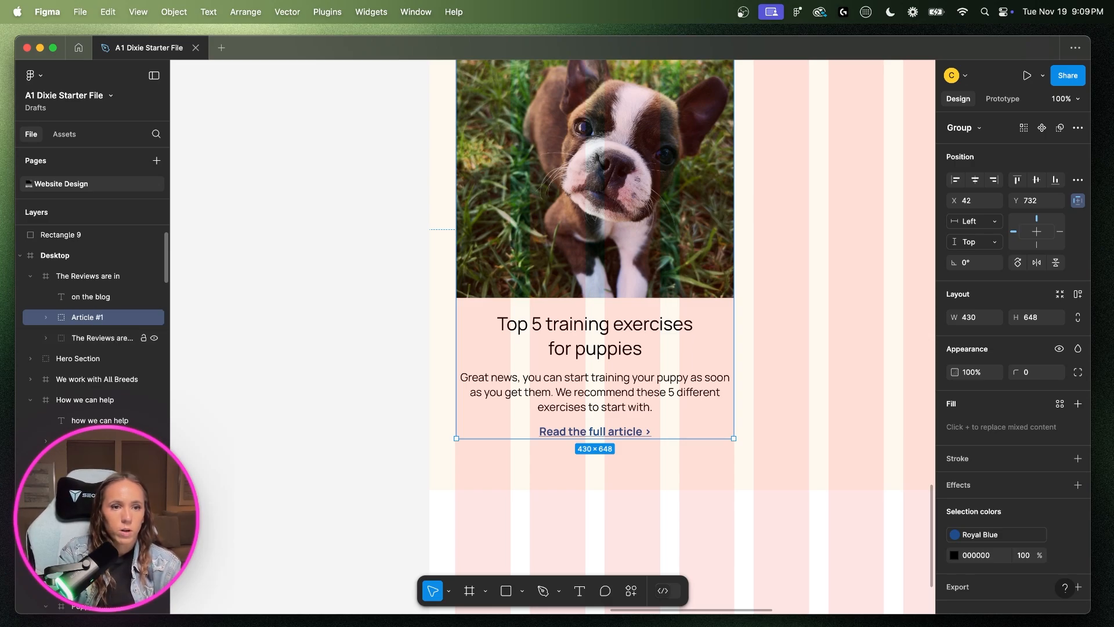
- Move the reviews group above the "on the blog" heading in the layer order and place a duplicate of Article #1 below the original
click(100, 343)
drag(96, 344, 70, 290)
click(89, 338)
drag(94, 339, 86, 366)
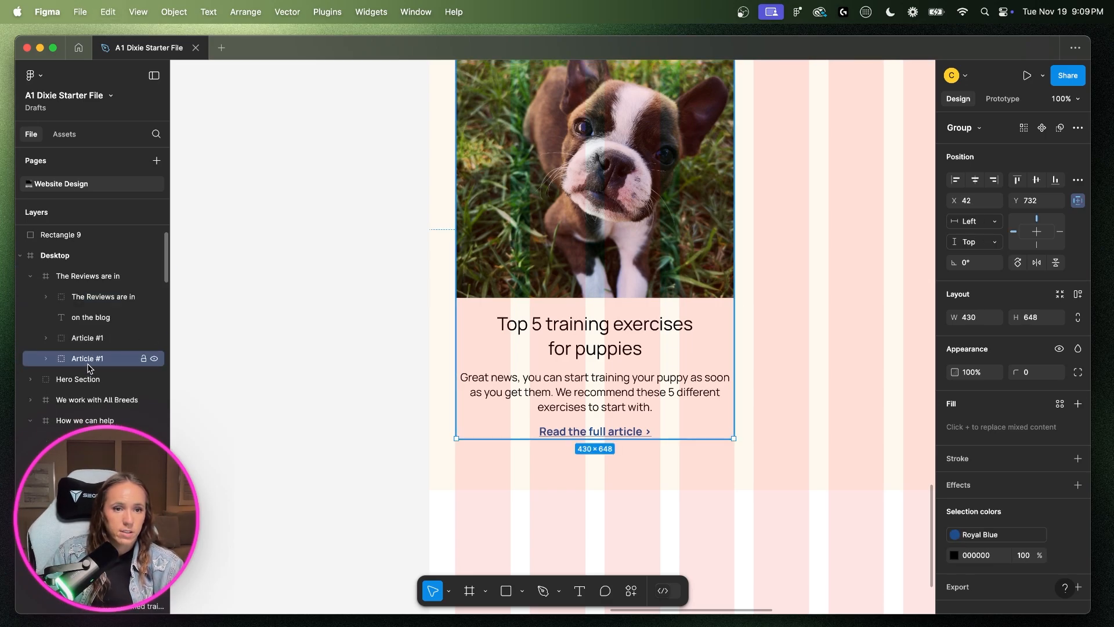
- Rename the duplicated article card group "Article #2"
right_click(90, 362)
click(115, 341)
text(A)
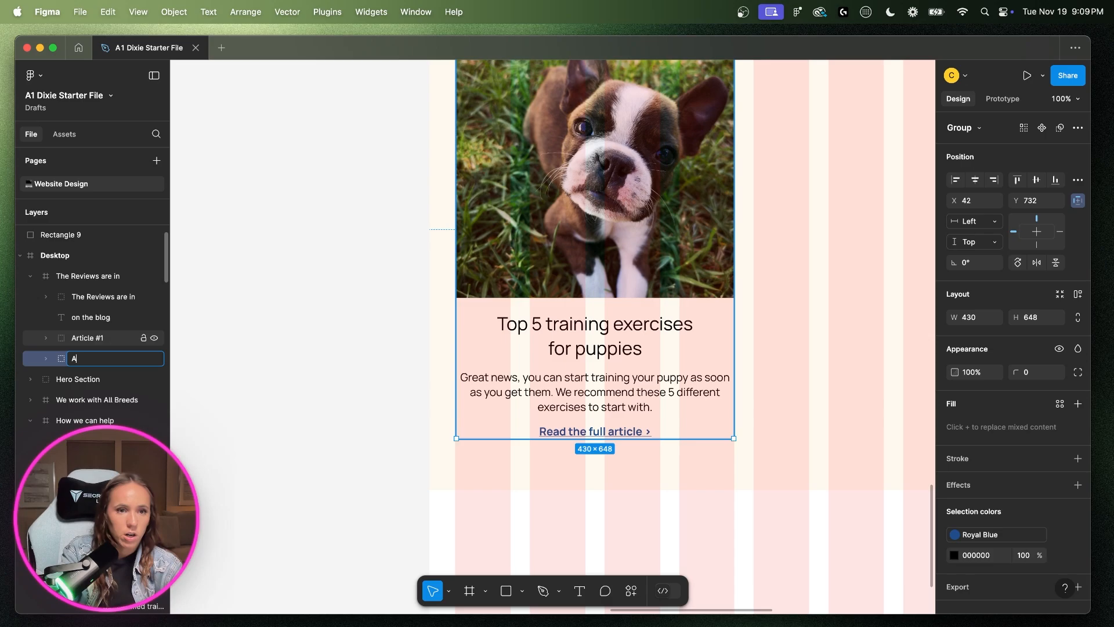
key(Return)
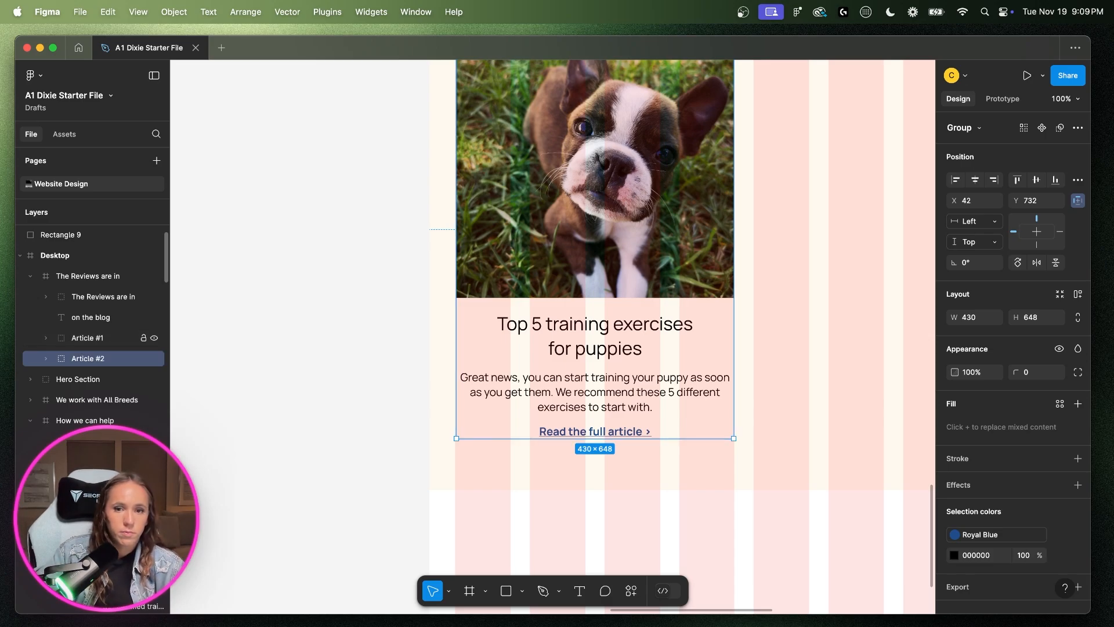
- Position the Article #2 card to the right of the first card, centered horizontally in the section frame
key(minus)
drag(574, 249, 653, 249)
click(976, 180)
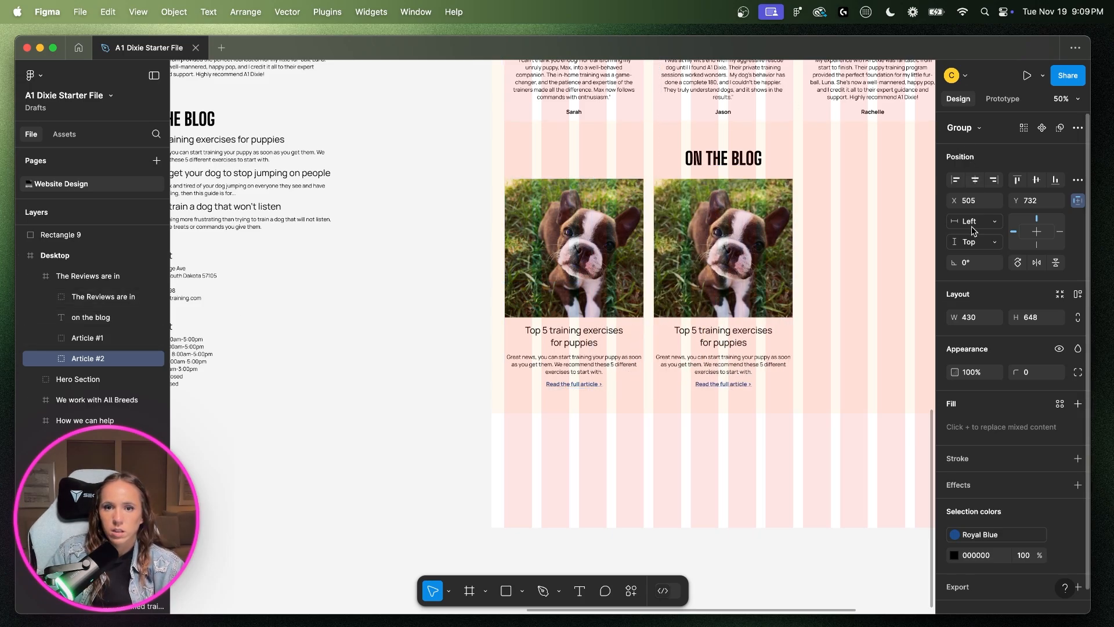
- Replace the second card's title with the copied text "How to get your dog to stop jumping on people"
scroll(370, 390, left, 5)
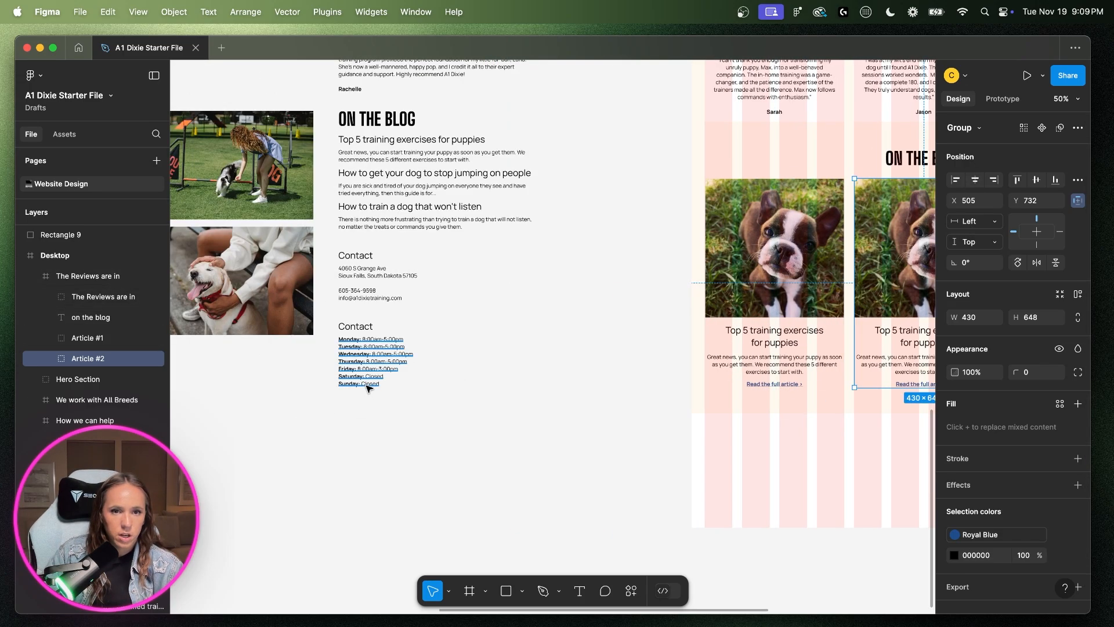
double_click(380, 173)
key(super+c)
scroll(380, 173, right, 4)
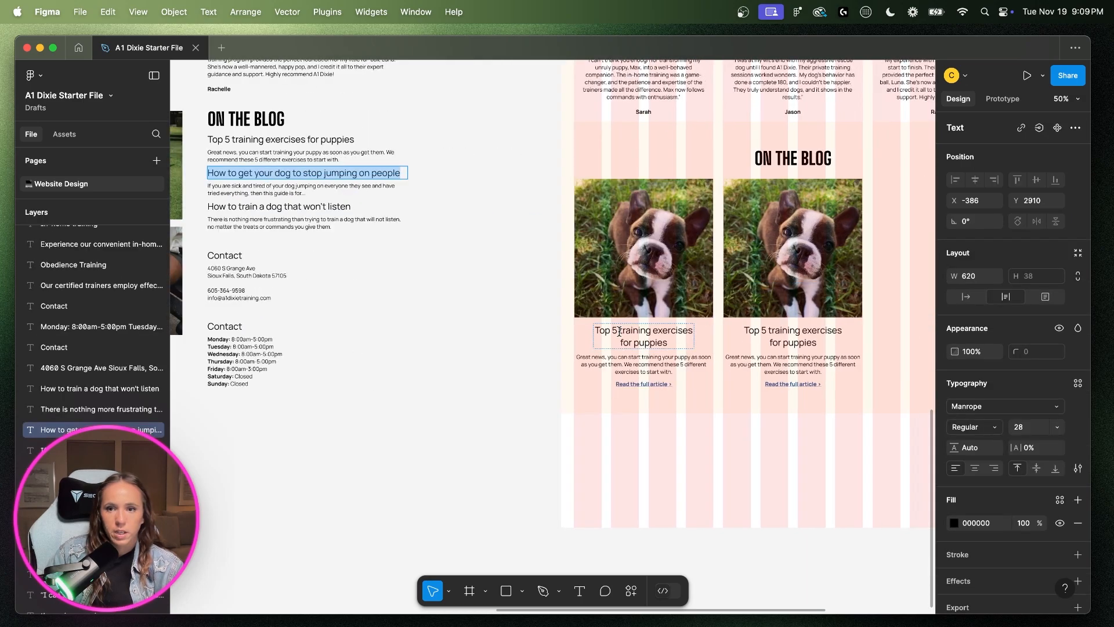
double_click(764, 336)
key(super+v)
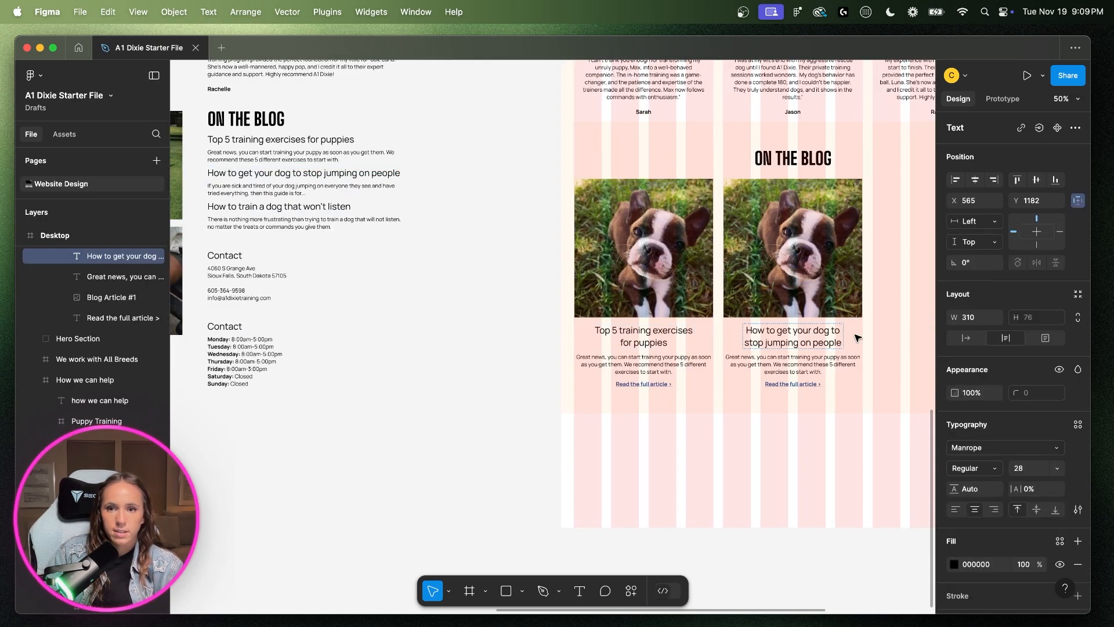
- Widen the second card's title text box equally on both sides to a width of 432
key(Escape)
drag(844, 338, 851, 338)
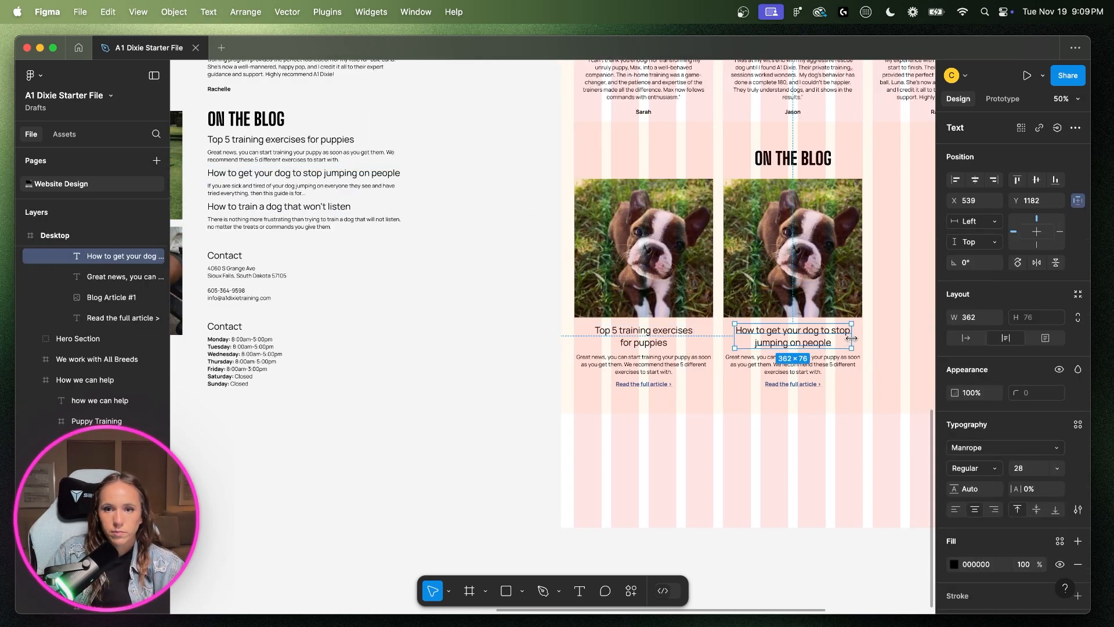
double_click(243, 193)
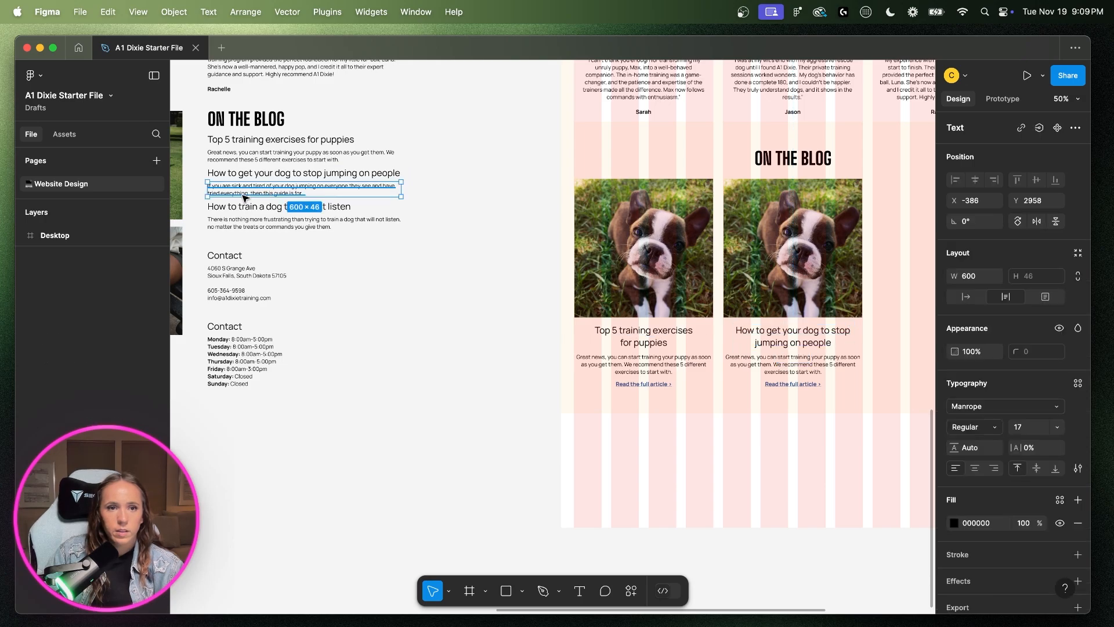
click(800, 343)
click(866, 336)
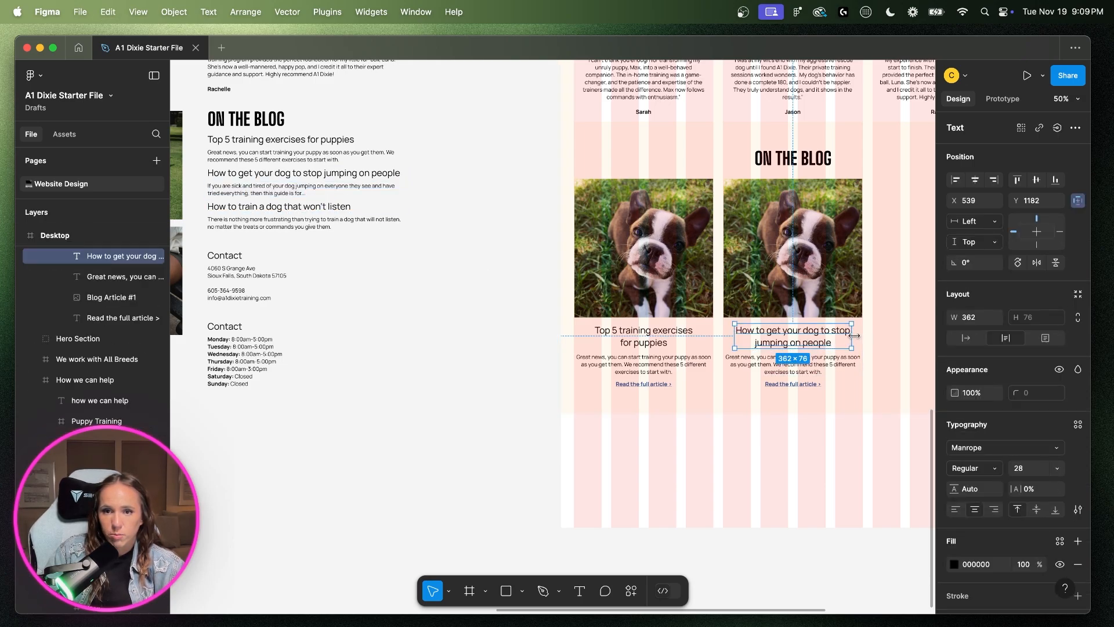
drag(856, 334, 864, 332)
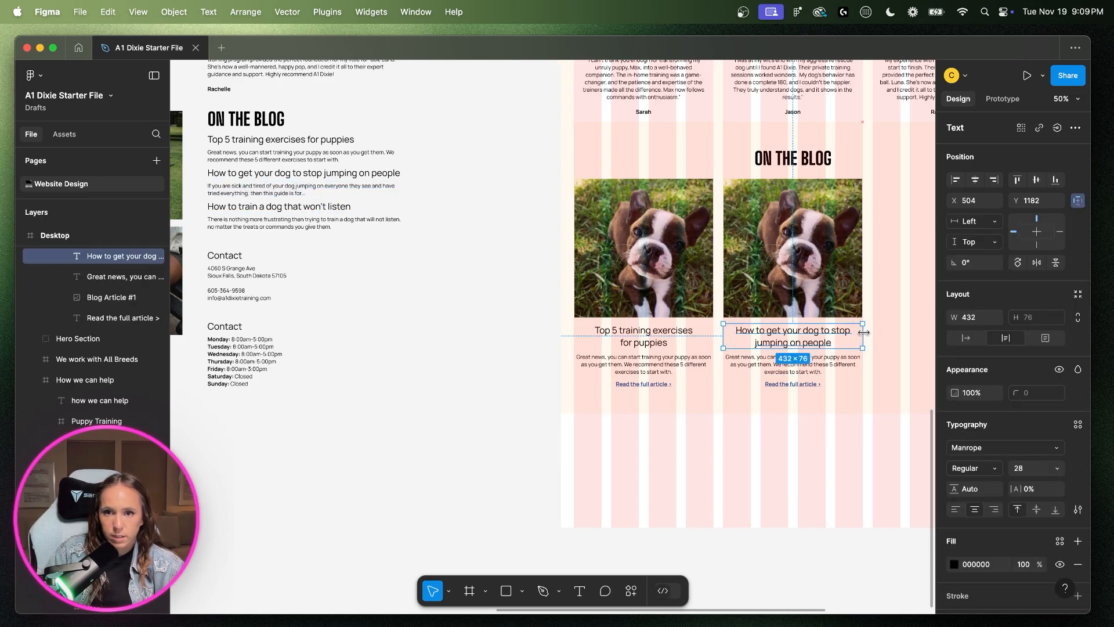
- Replace the second card's description with the copied source paragraph beginning "If you are sick and tired of your dog jumping on everyone"
double_click(246, 189)
key(super+c)
double_click(785, 371)
key(super+a)
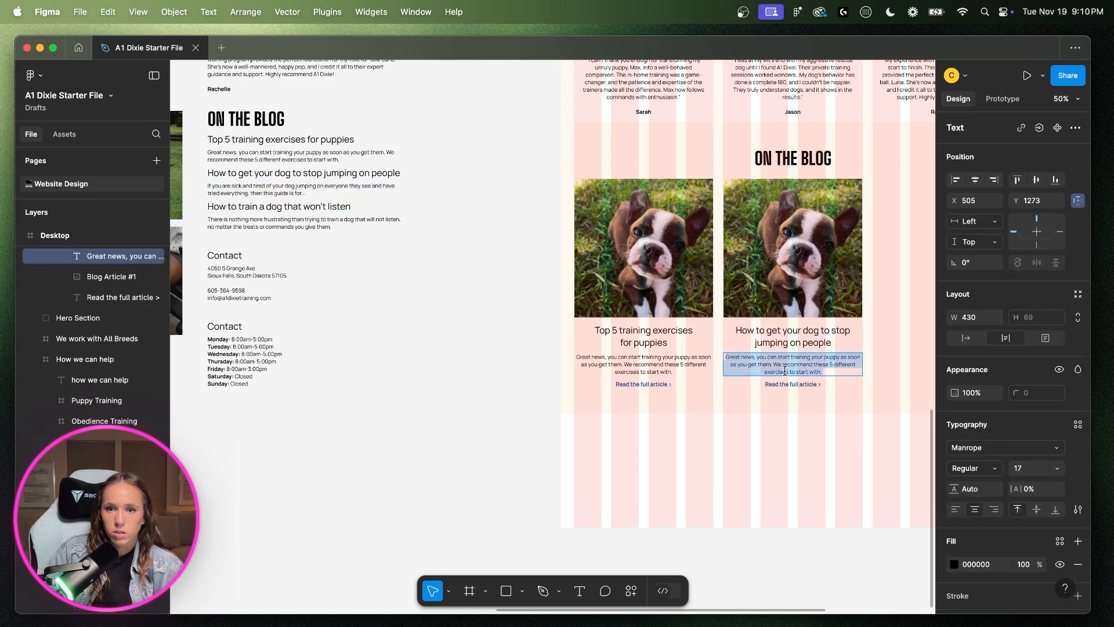
key(super+v)
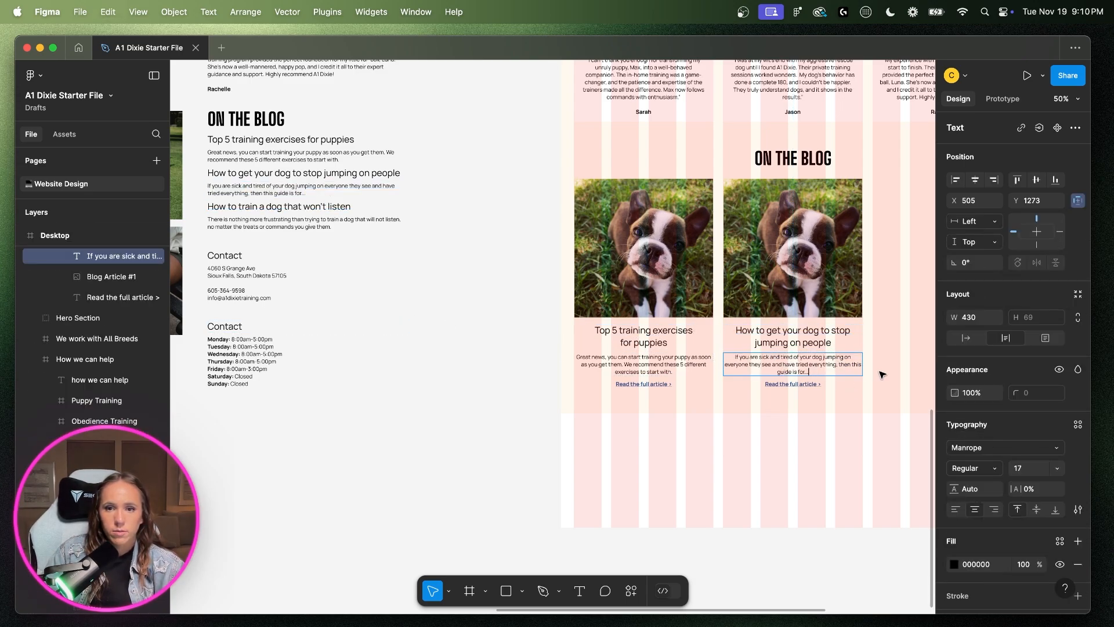
key(Escape)
- Copy the Blog Article #2 photo of the man with the Dalmatian from the source images and paste it into the Article #2 group
scroll(881, 375, left, 15)
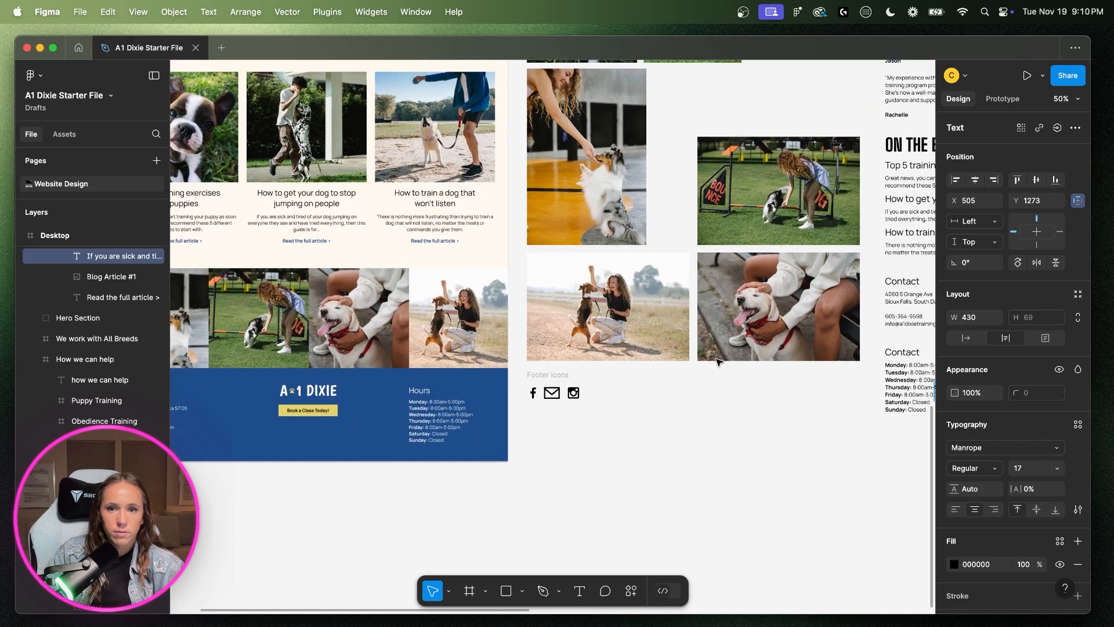
scroll(719, 362, up, 3)
scroll(754, 319, right, 3)
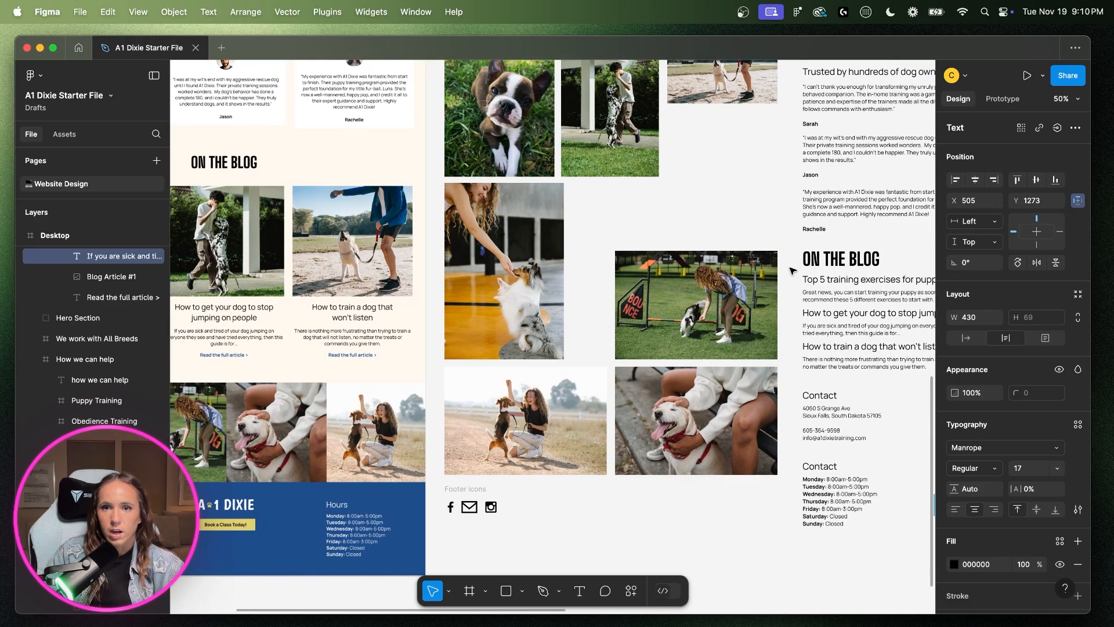
scroll(754, 267, up, 3)
click(610, 219)
scroll(638, 290, right, 10)
scroll(686, 463, down, 5)
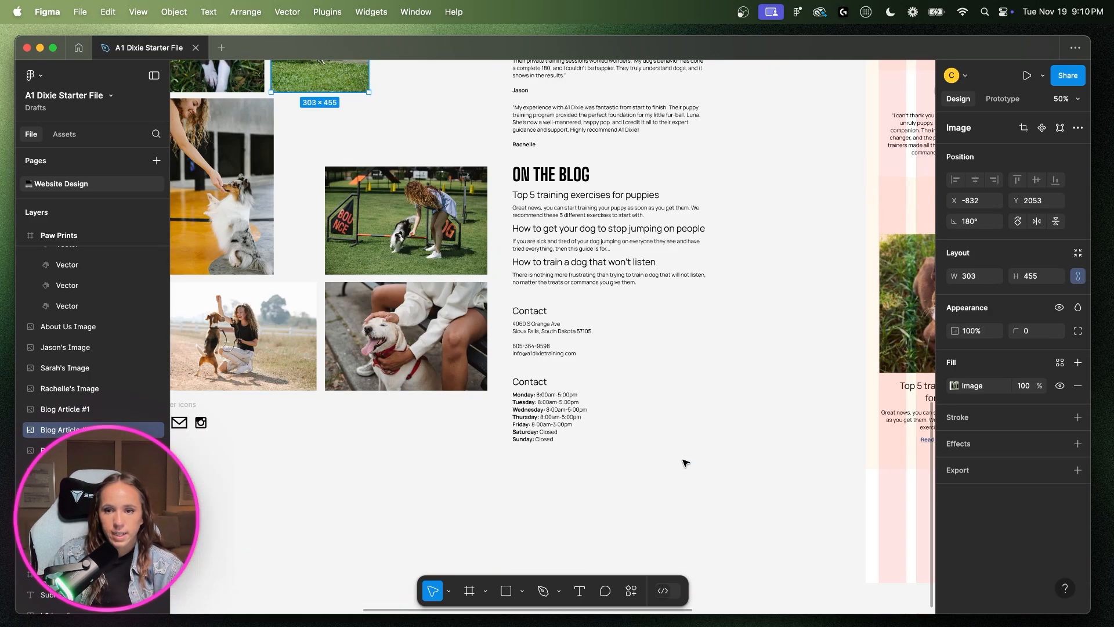
scroll(685, 463, right, 8)
click(740, 354)
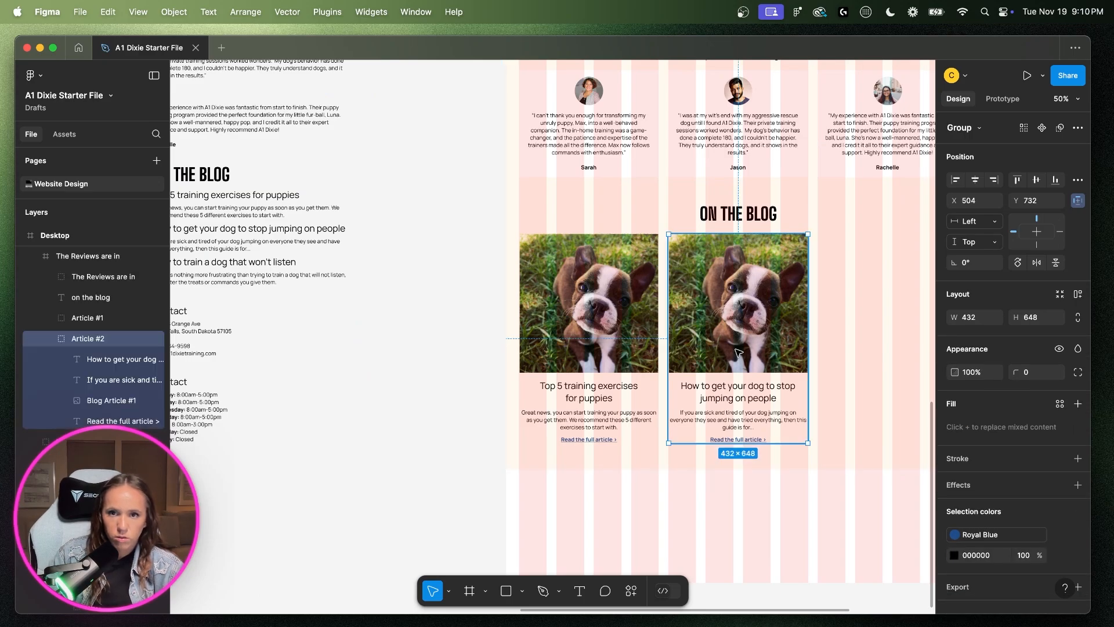
key(shift+0)
scroll(725, 344, right, 5)
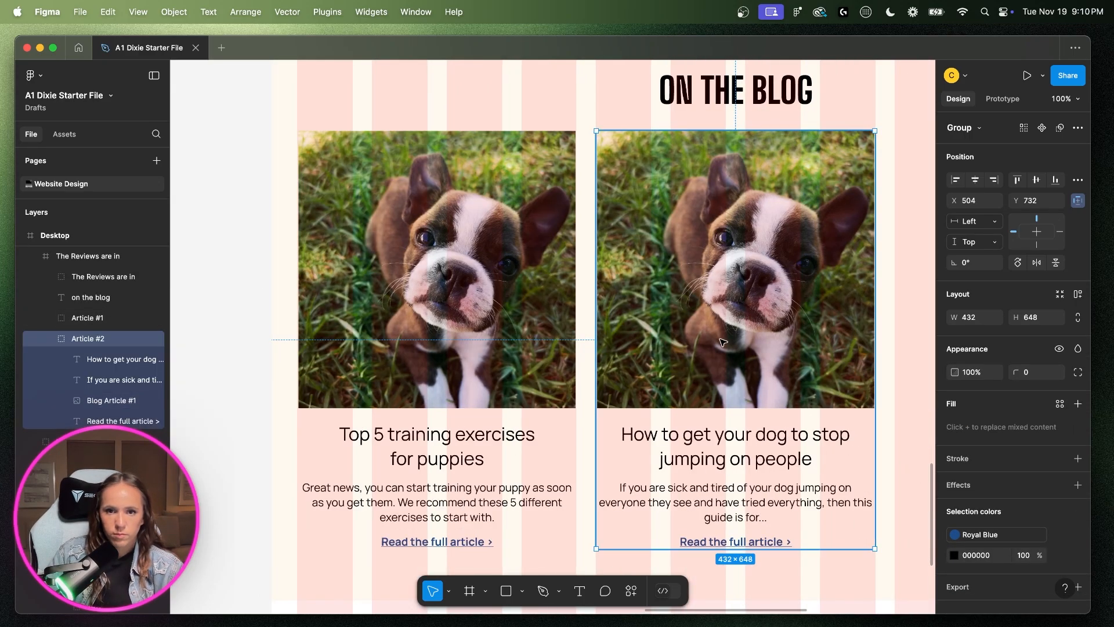
double_click(723, 341)
key(super+v)
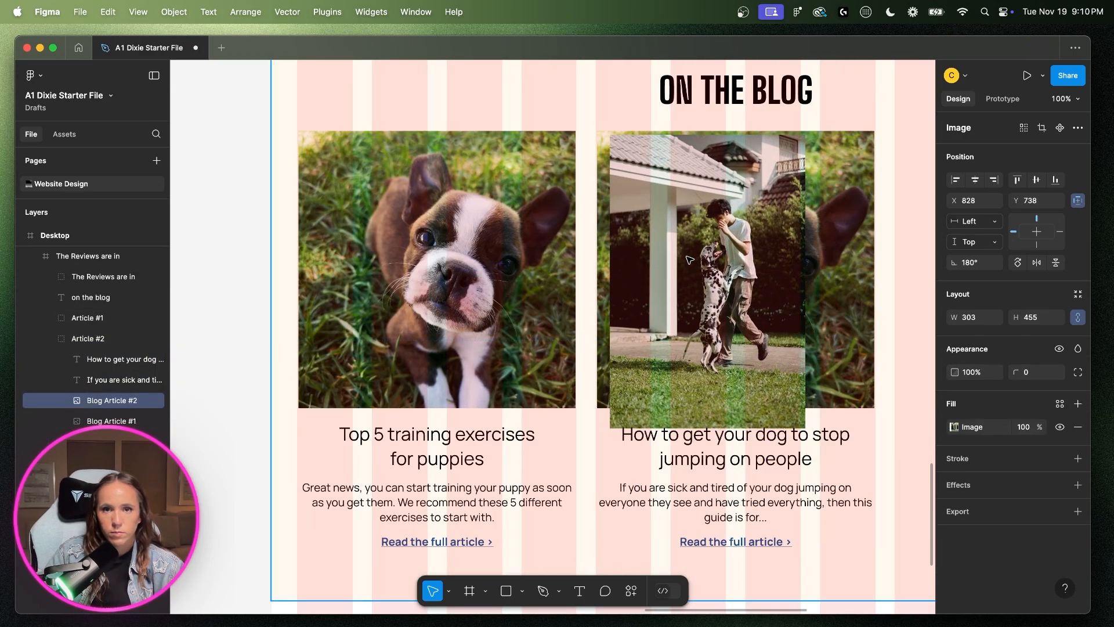
- Resize the man-and-Dalmatian photo to 430 × 430 and align it exactly over the second card's puppy photo
click(824, 265)
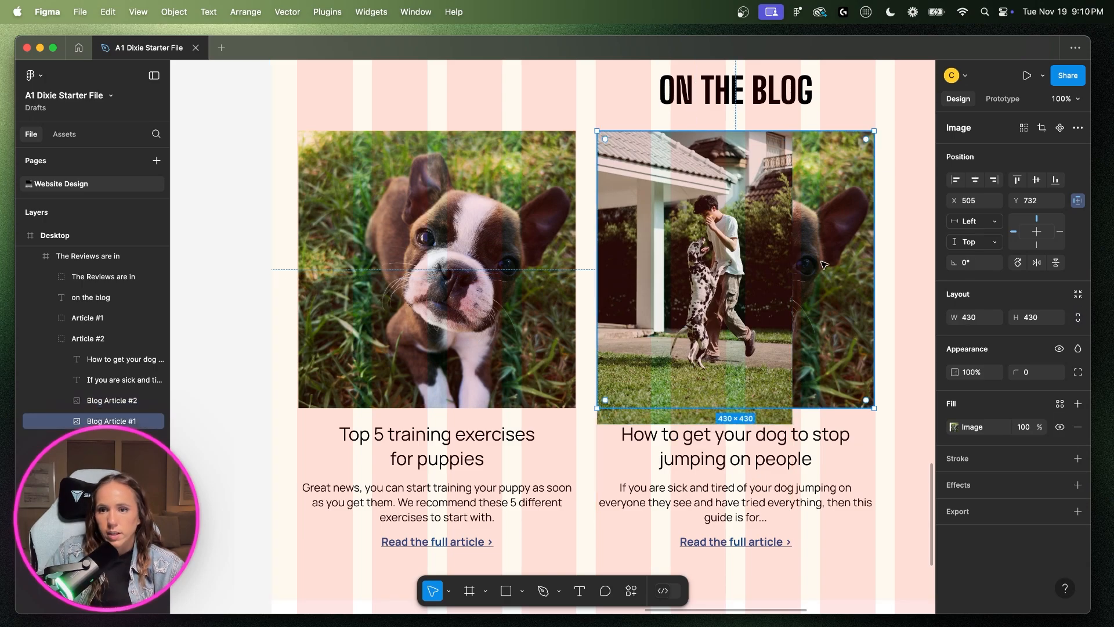
click(742, 284)
click(974, 321)
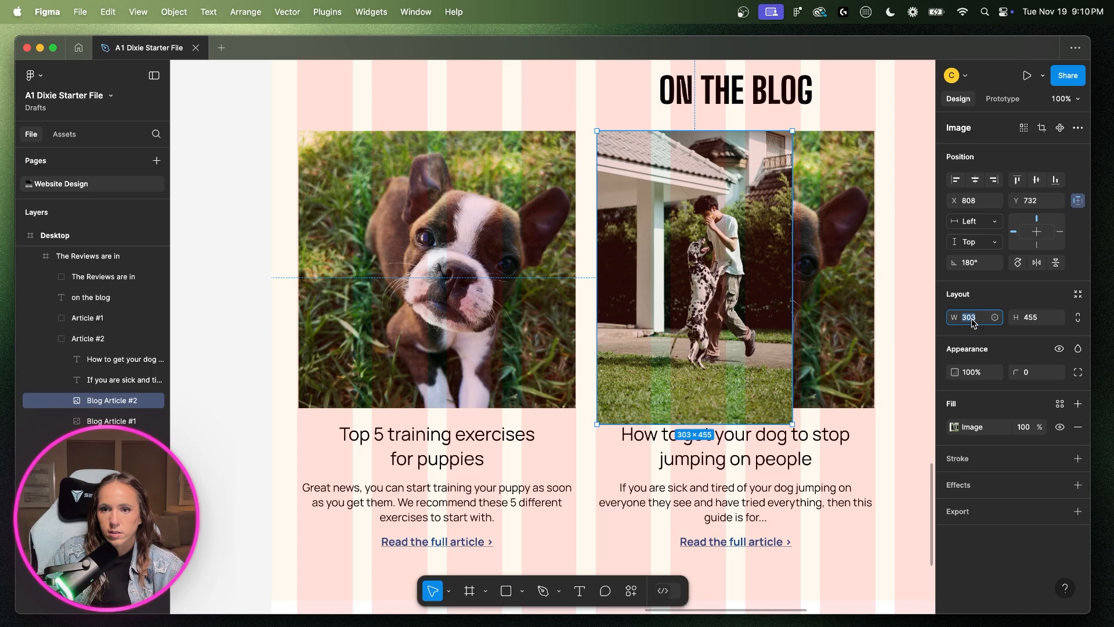
text(430)
click(1038, 322)
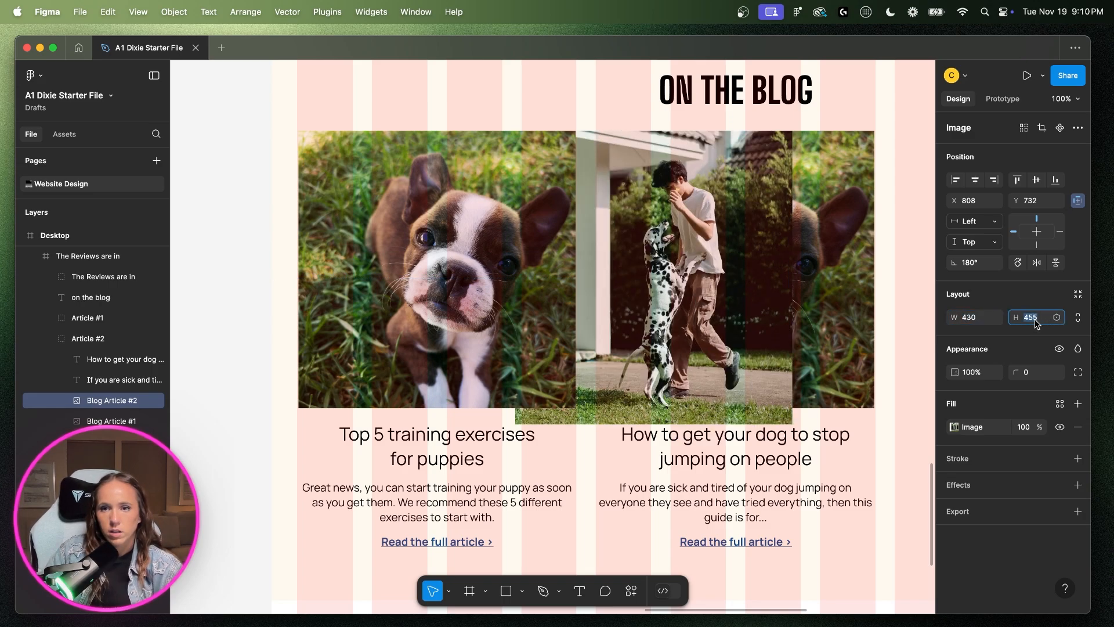
text(430)
key(Return)
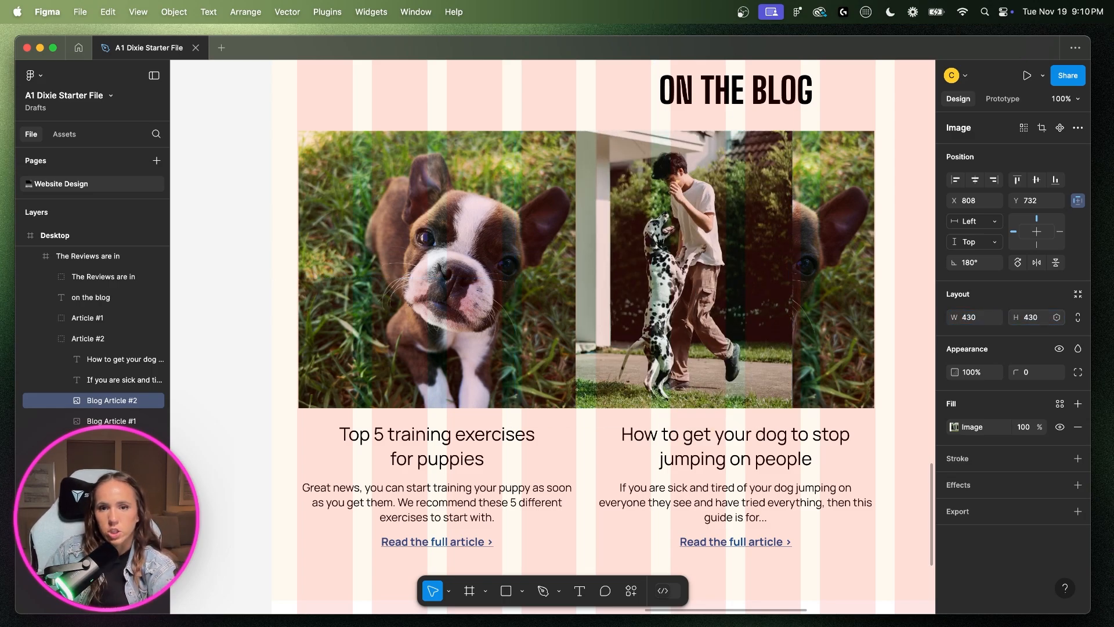
drag(758, 259, 831, 269)
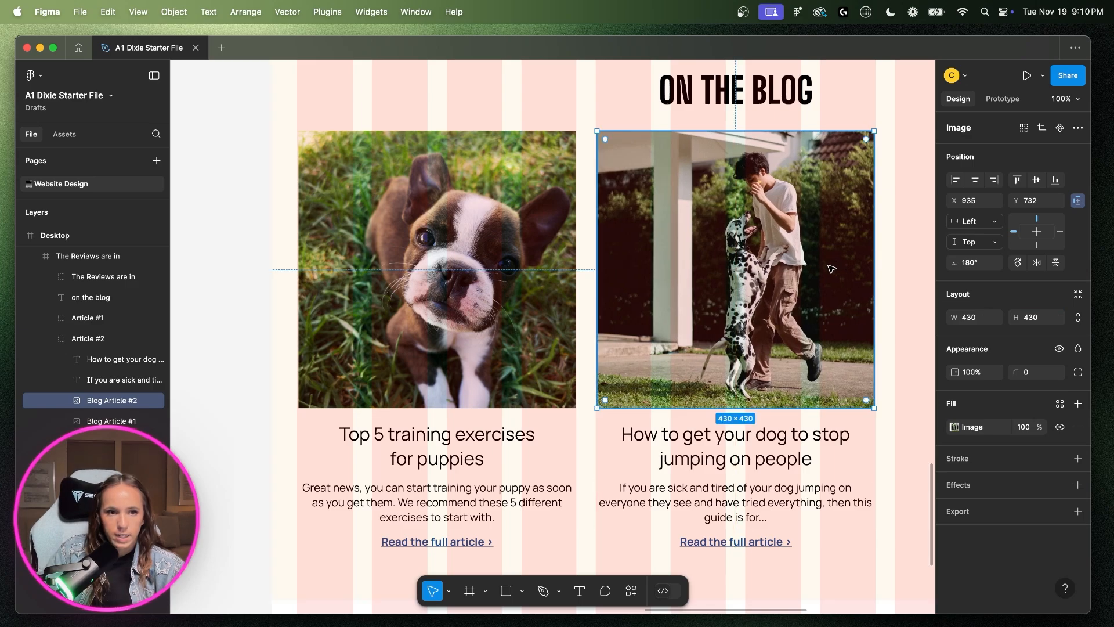
- Delete the covered puppy photo, Blog Article #1, from the Article #2 group
click(108, 421)
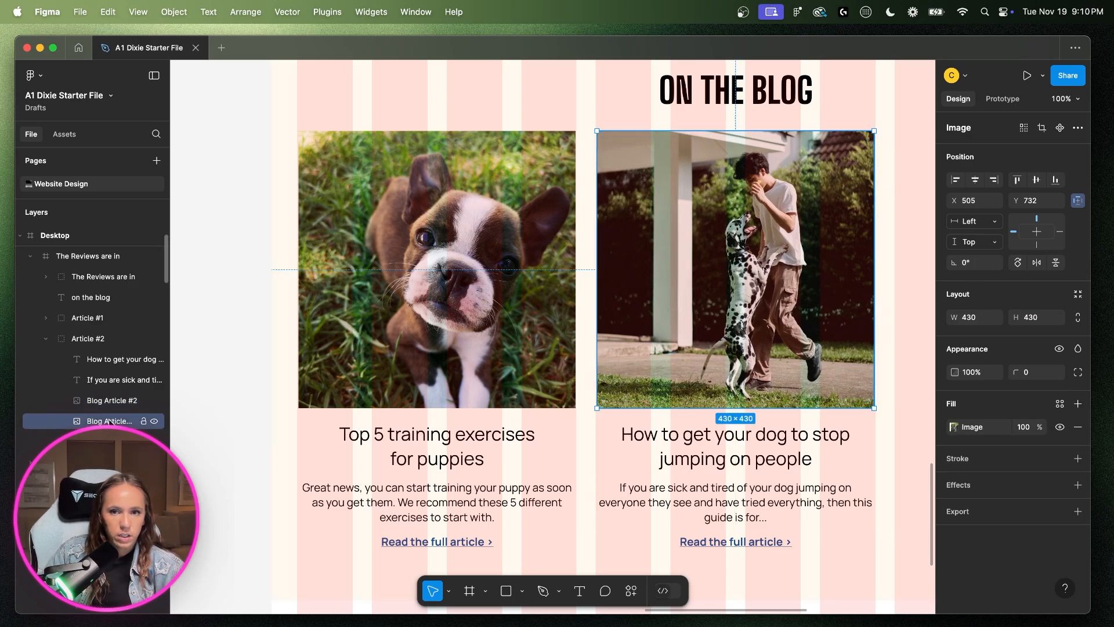
click(222, 445)
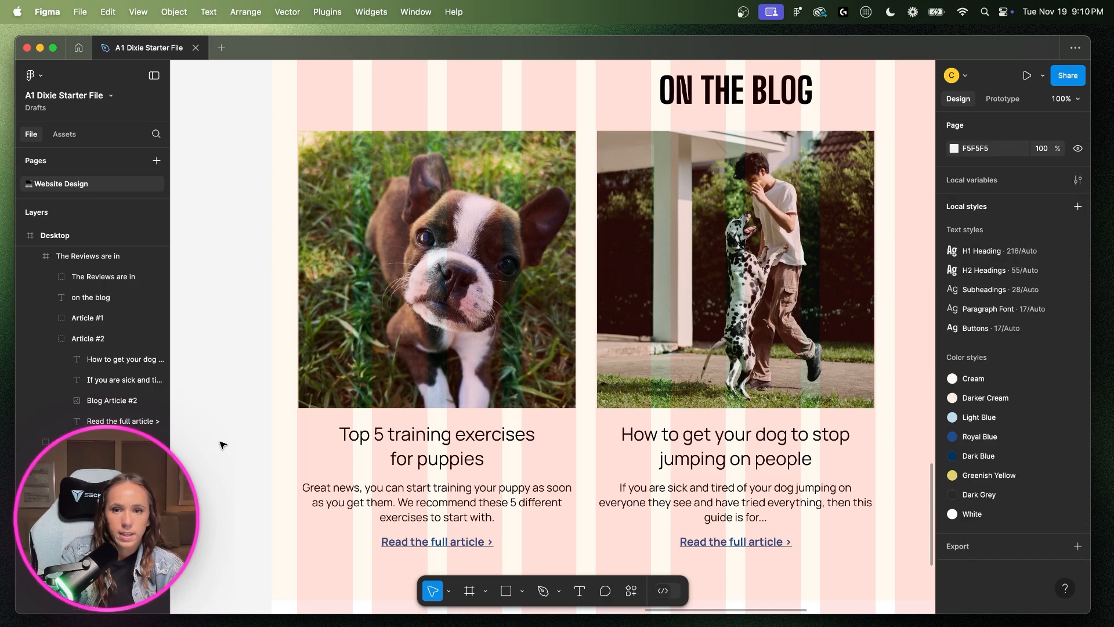
click(643, 321)
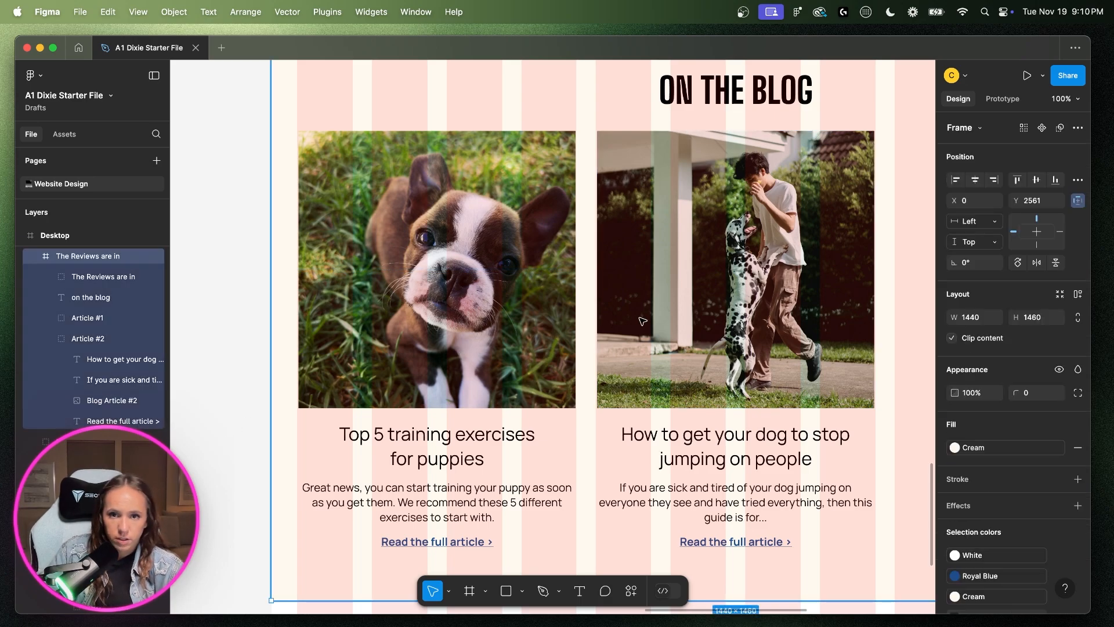
double_click(681, 366)
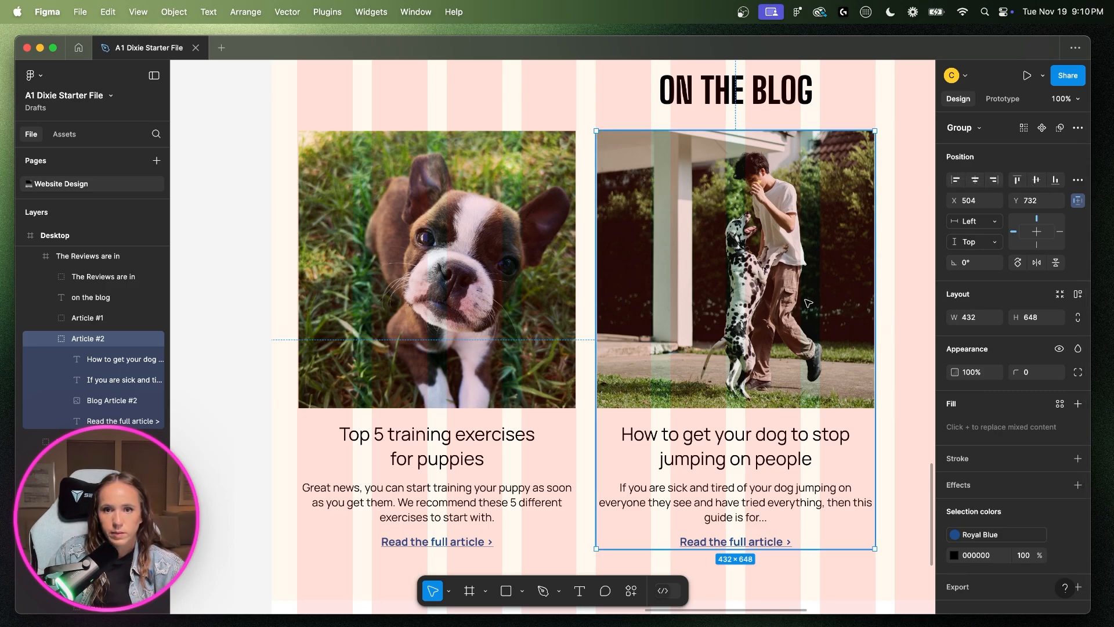
click(890, 296)
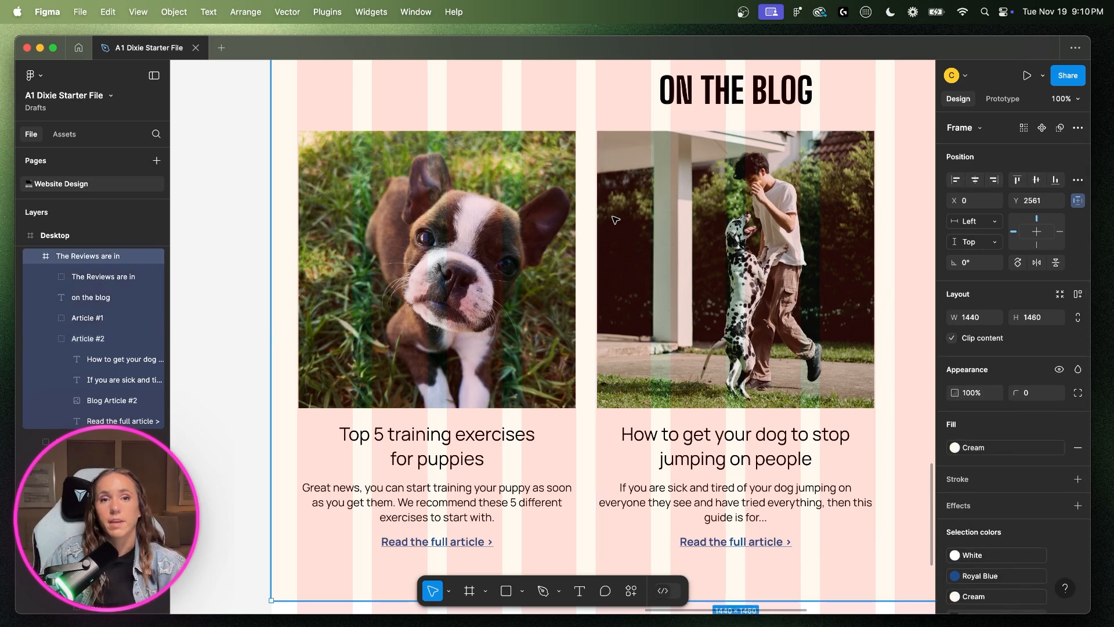
- Set the first card's puppy photo fill to Crop and shift the image slightly upward within its frame
double_click(466, 266)
double_click(466, 266)
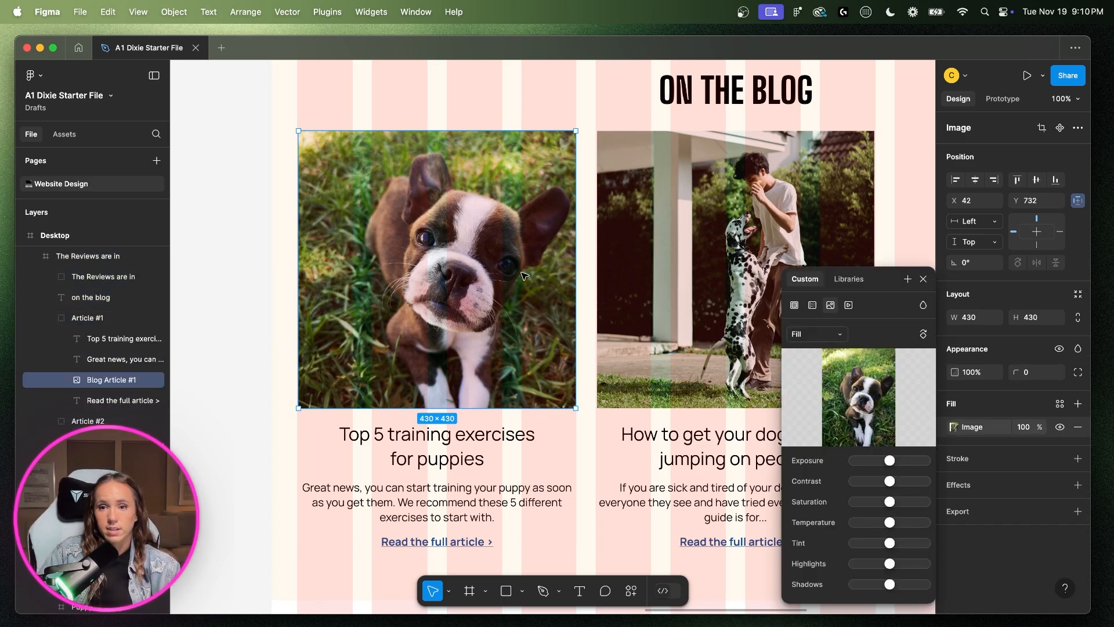
click(838, 332)
click(819, 369)
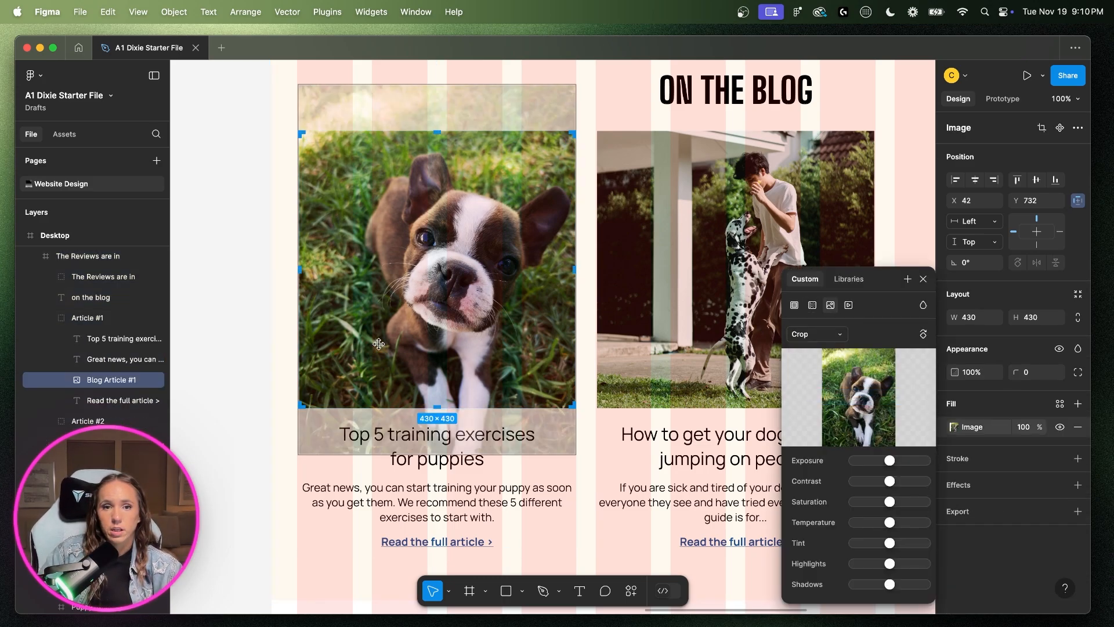
drag(458, 315, 457, 303)
click(719, 235)
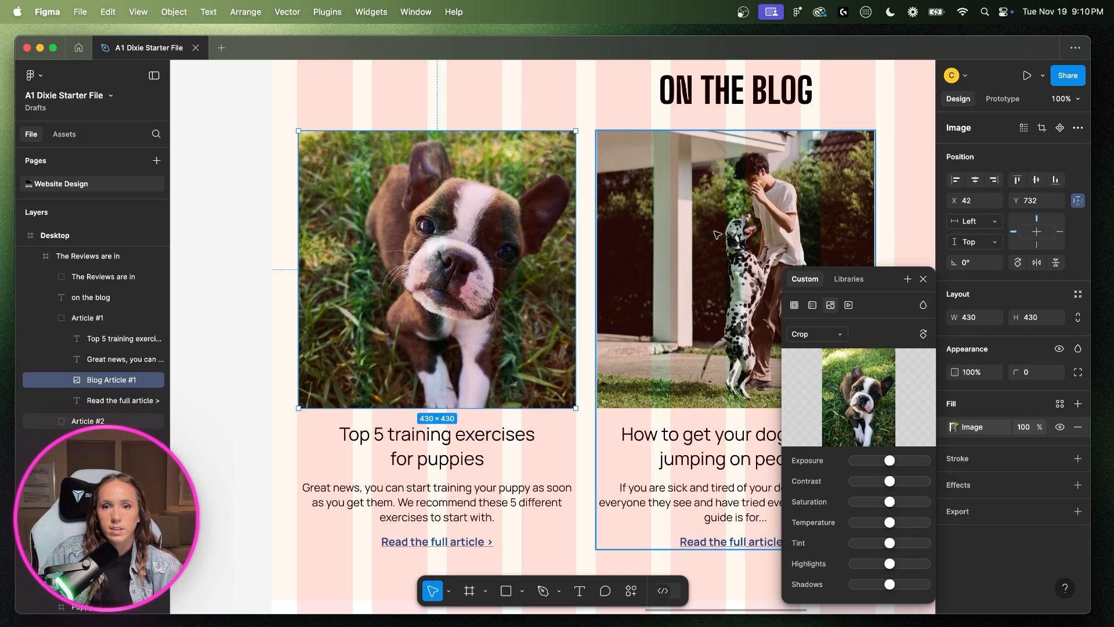
- Set the man-and-Dalmatian photo's fill to Crop and shift the image slightly upward to show more grass below the dog
double_click(830, 286)
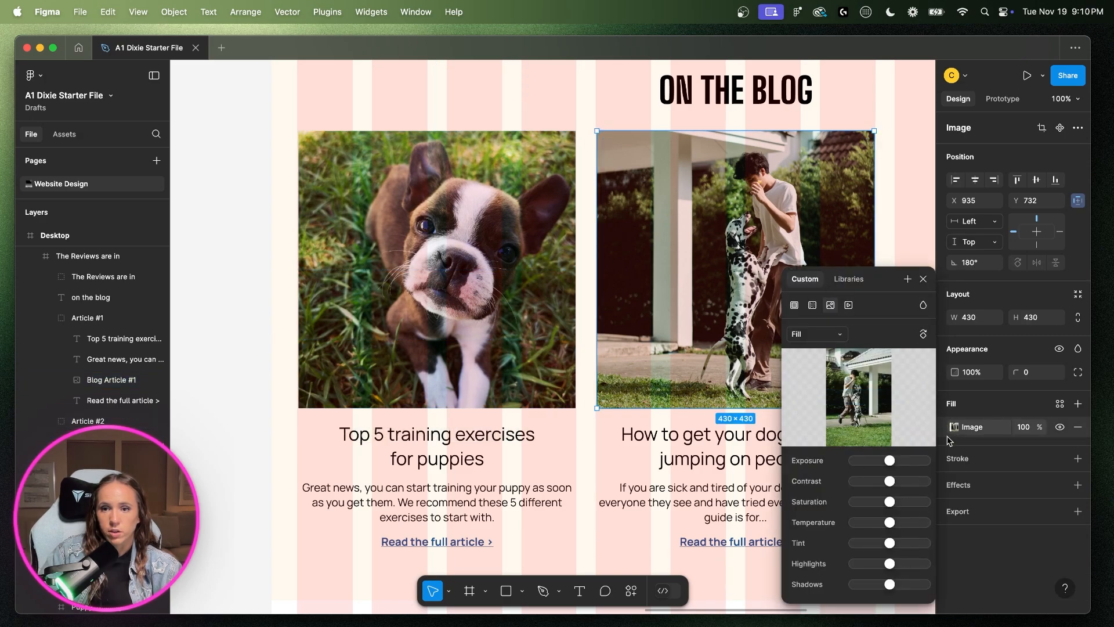
click(816, 334)
click(809, 363)
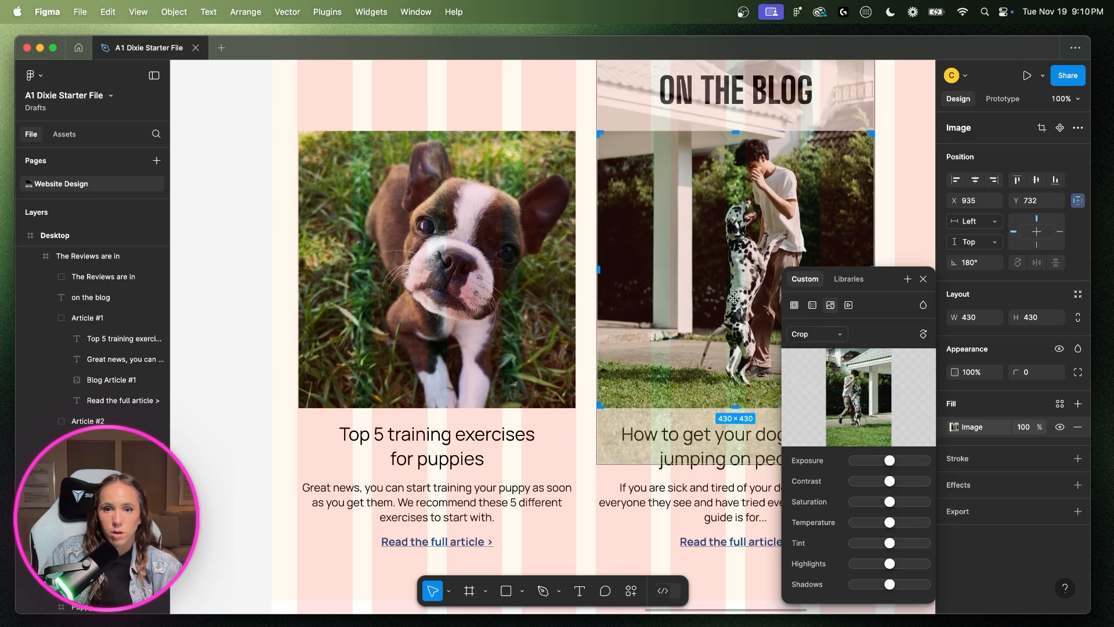
drag(735, 298, 735, 304)
key(Return)
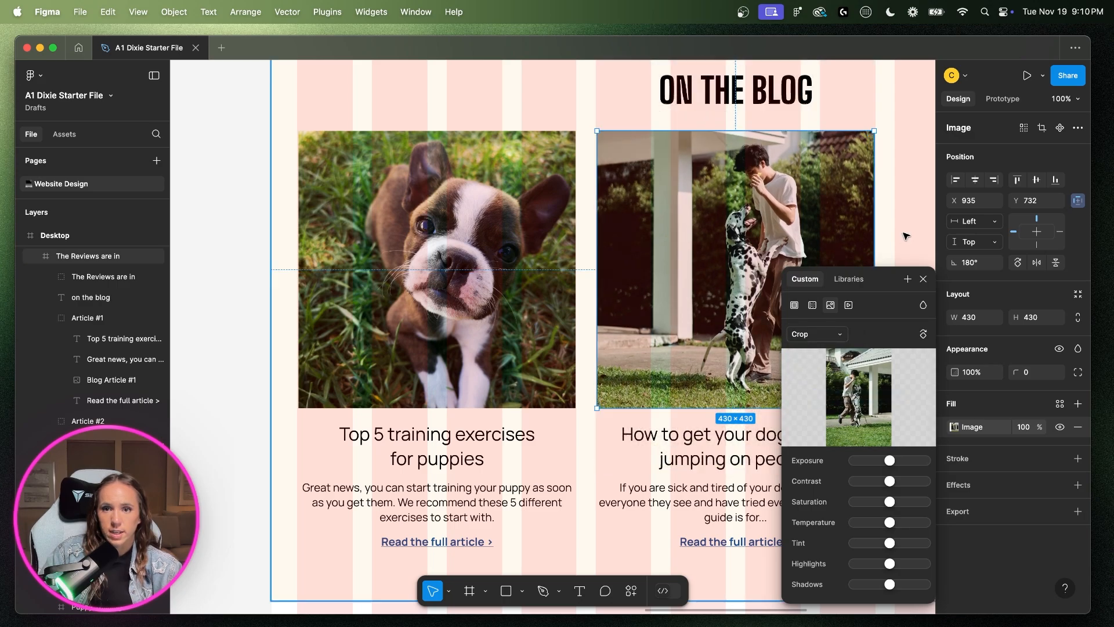
- Collapse the Article #1 and Article #2 groups in the layer list and duplicate the Article #2 group
click(886, 181)
scroll(890, 290, right, 3)
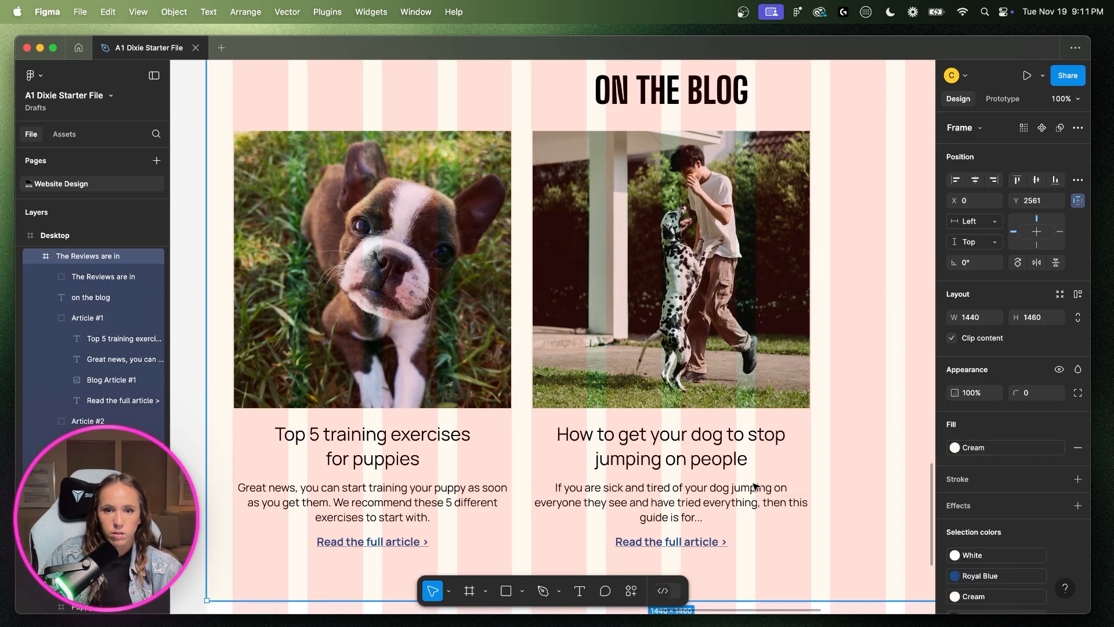
scroll(755, 486, down, 1)
click(88, 421)
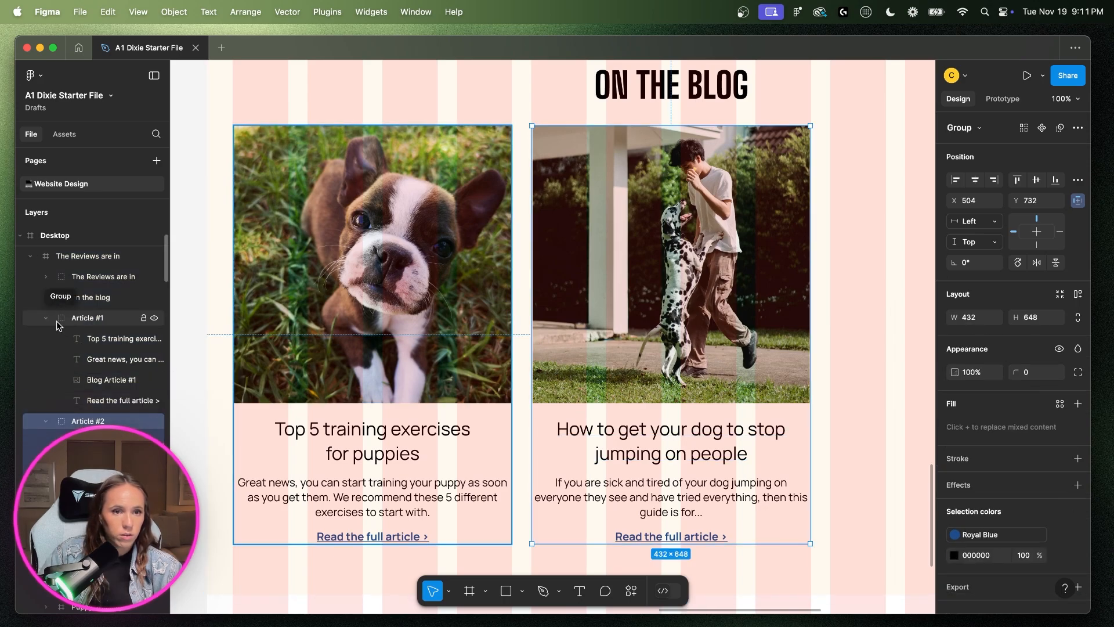
click(46, 318)
click(46, 338)
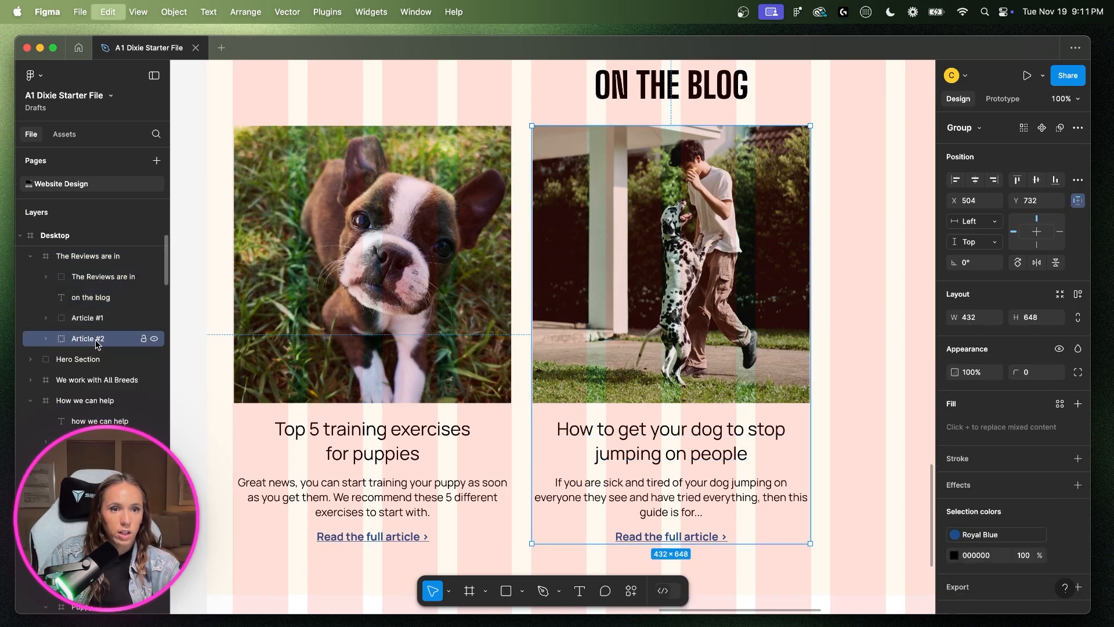
key(super+d)
drag(97, 340, 94, 367)
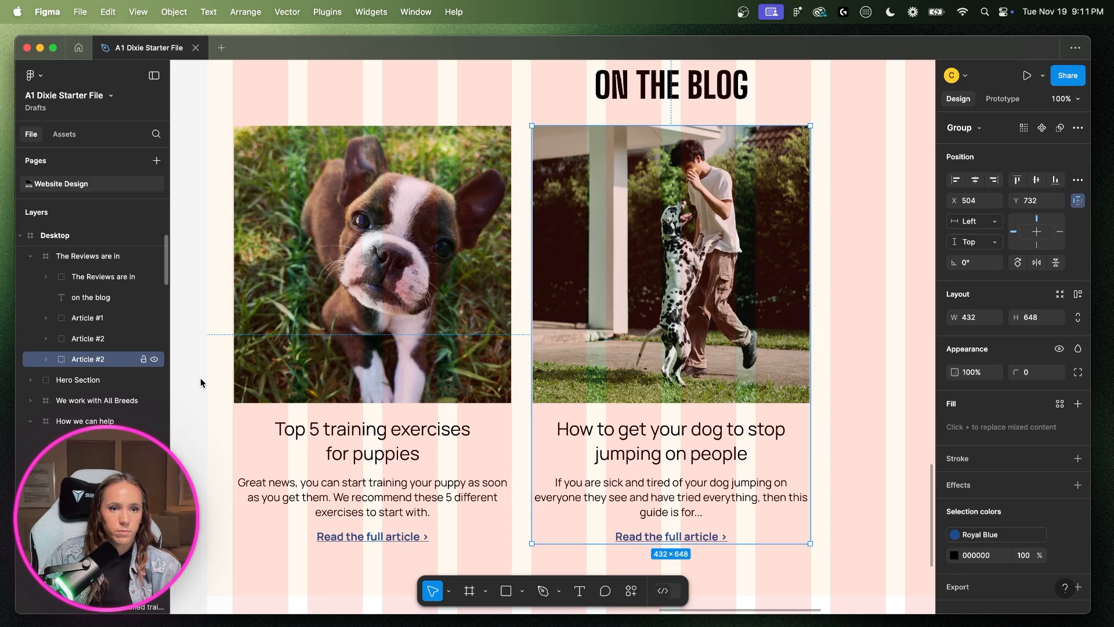
- Move the duplicated card into the third column at X 968, level with the other two cards
scroll(804, 404, right, 5)
key(shift+Right)
key(shift+Right)
key(shift+Right)
key(shift+Right)
key(shift+Right)
key(shift+Right)
key(shift+Right)
key(shift+Right)
key(shift+Right)
key(shift+Right)
key(shift+Right)
key(shift+Right)
key(shift+Right)
key(shift+Right)
key(shift+Right)
key(shift+Right)
key(shift+Right)
key(shift+Right)
key(shift+Right)
key(shift+Right)
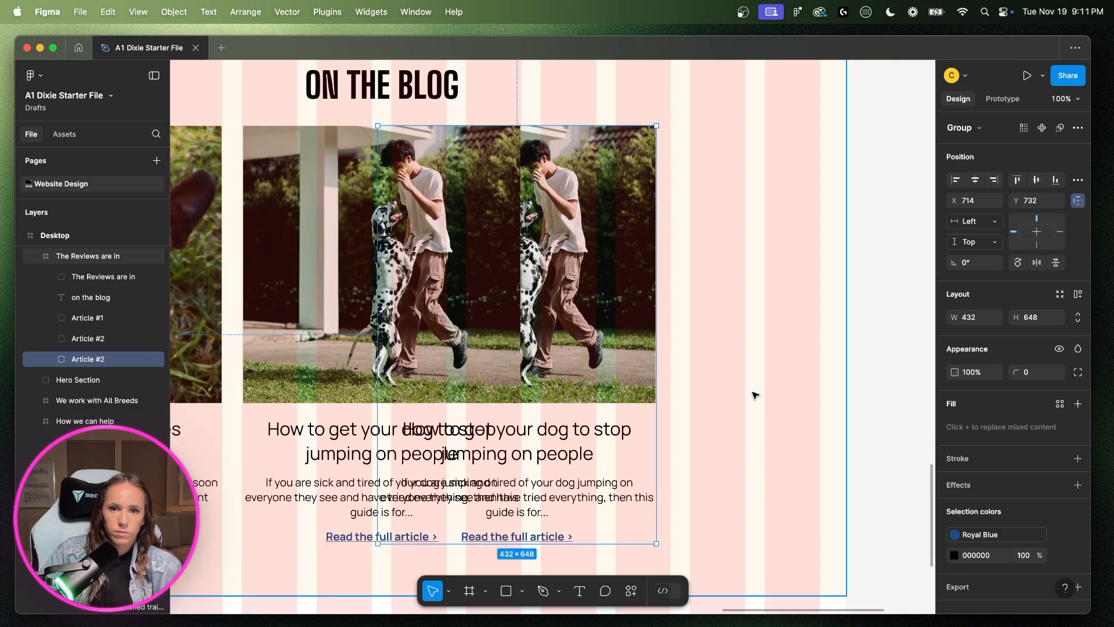
drag(622, 366, 772, 363)
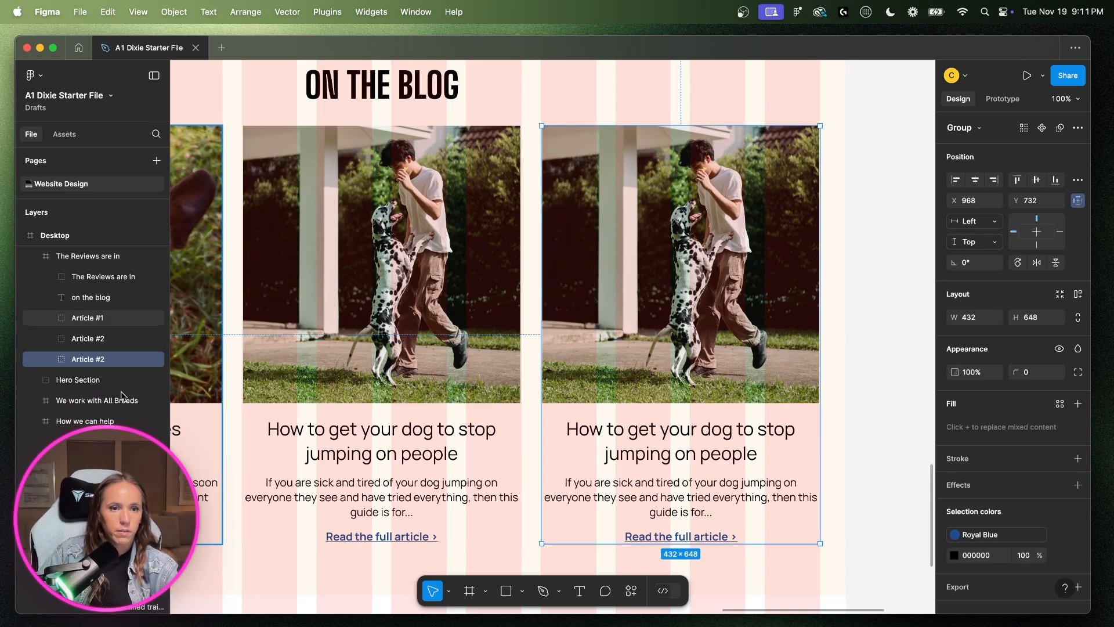
- Rename the duplicated card's group as Article #3
right_click(100, 359)
click(123, 339)
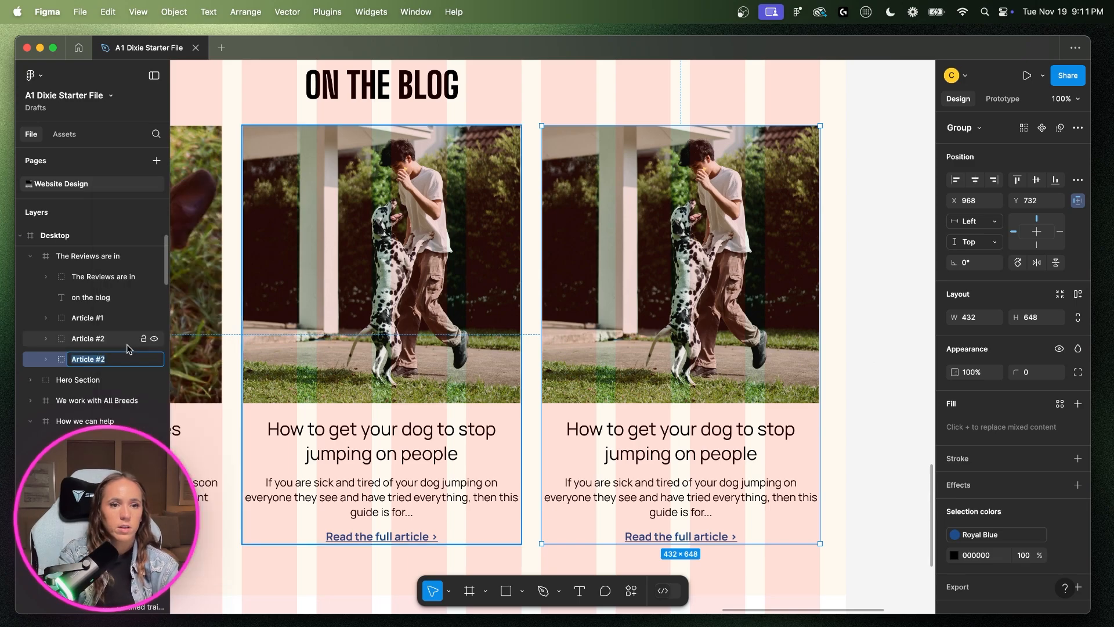
text(At)
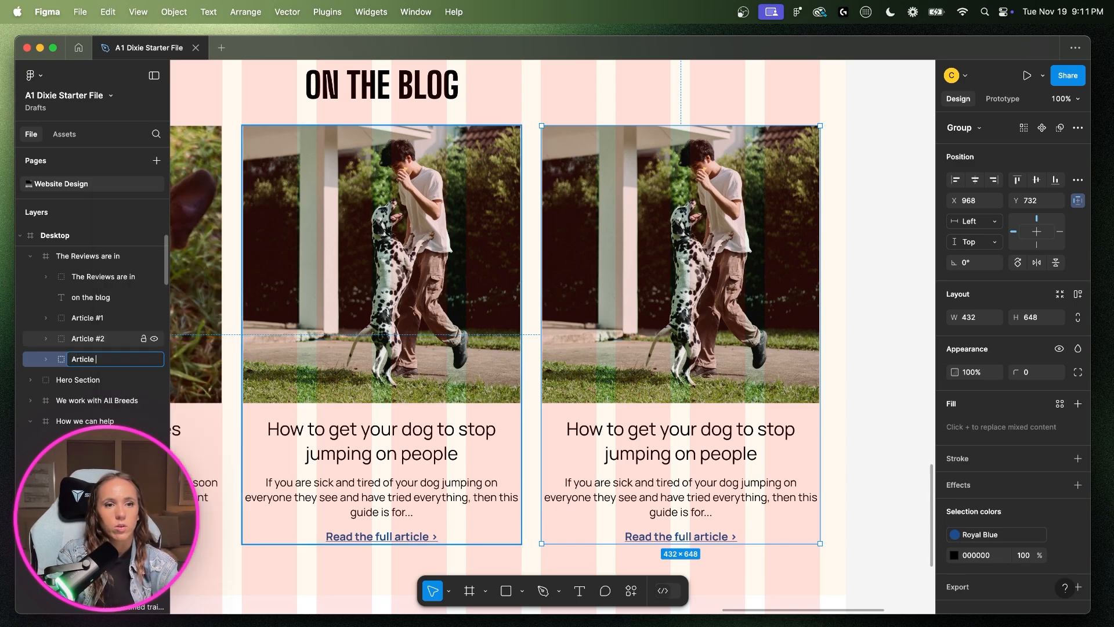
text(rticle #3)
key(Return)
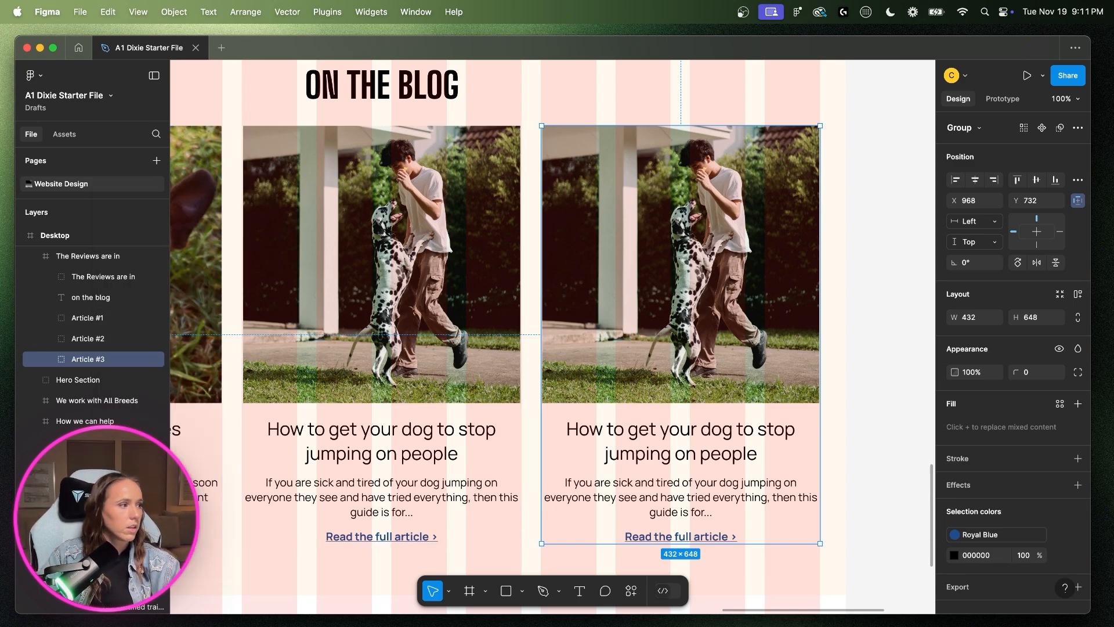
- Replace the third card's title with "How to train a dog that won't listen" and narrow its text box symmetrically to 344
scroll(423, 423, left, 15)
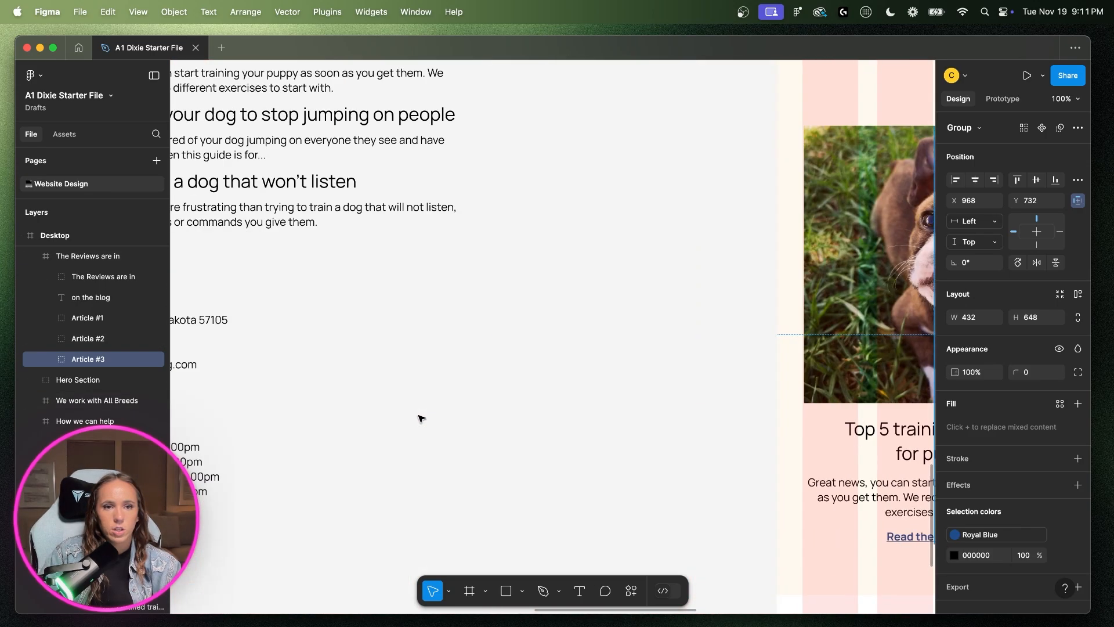
click(471, 179)
scroll(616, 303, right, 10)
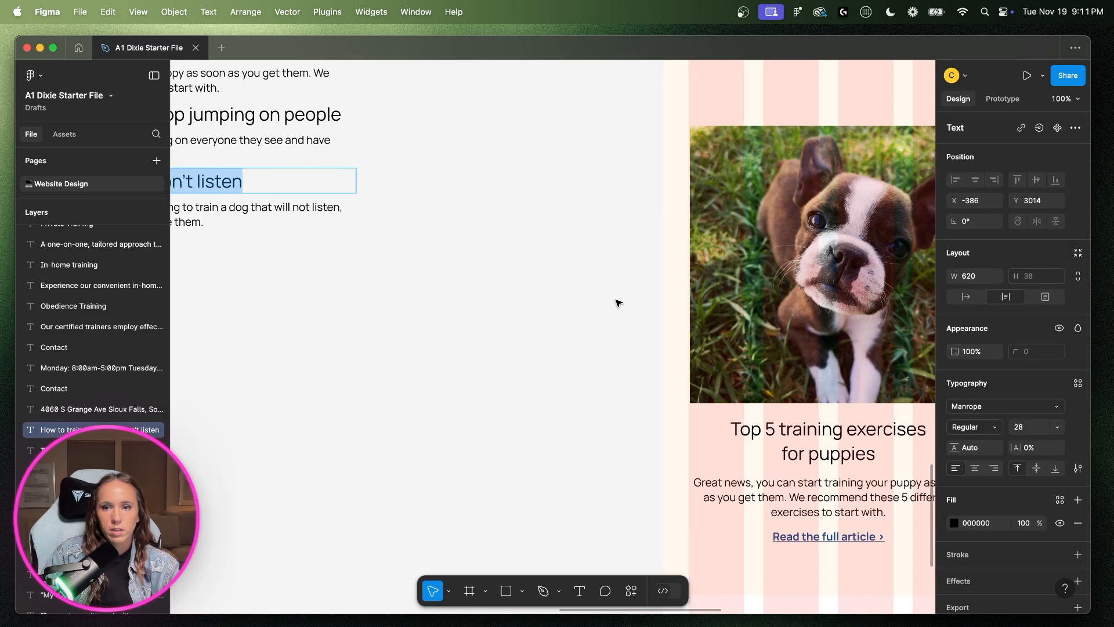
click(730, 430)
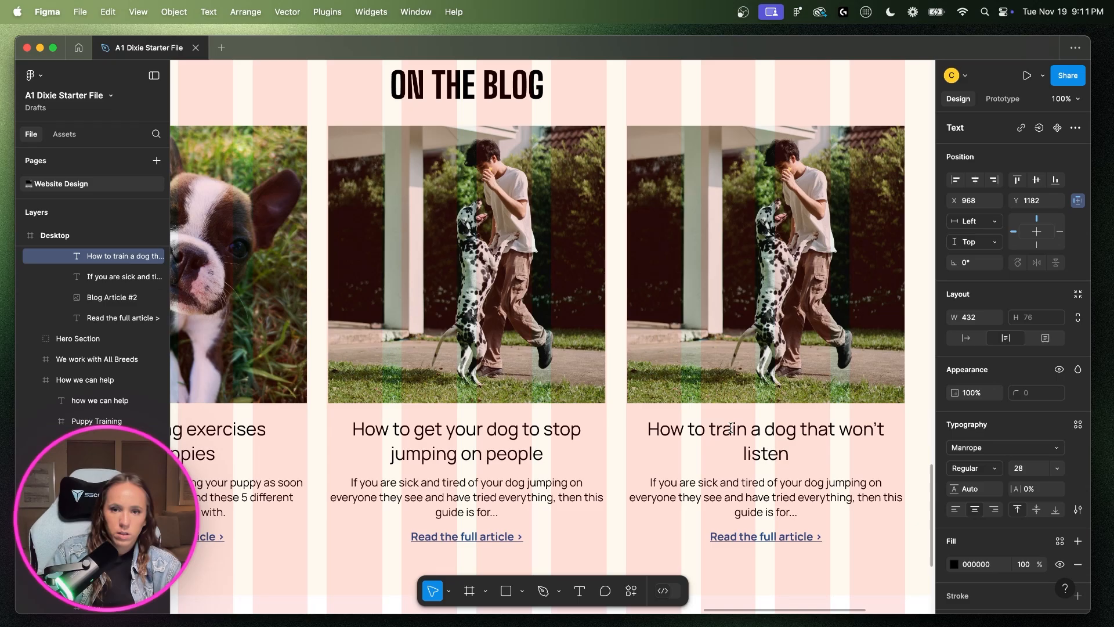
key(minus)
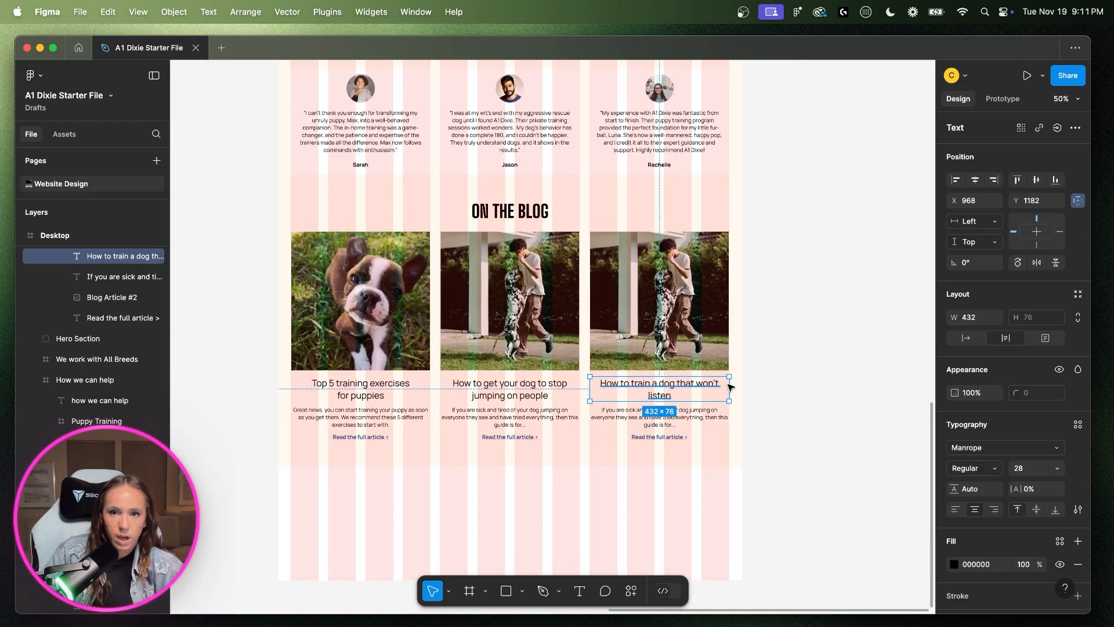
key(alt)
drag(728, 387, 715, 386)
- Replace the third card's description with the source copy starting "There is nothing more frustrating than trying to train a dog"
scroll(605, 383, left, 5)
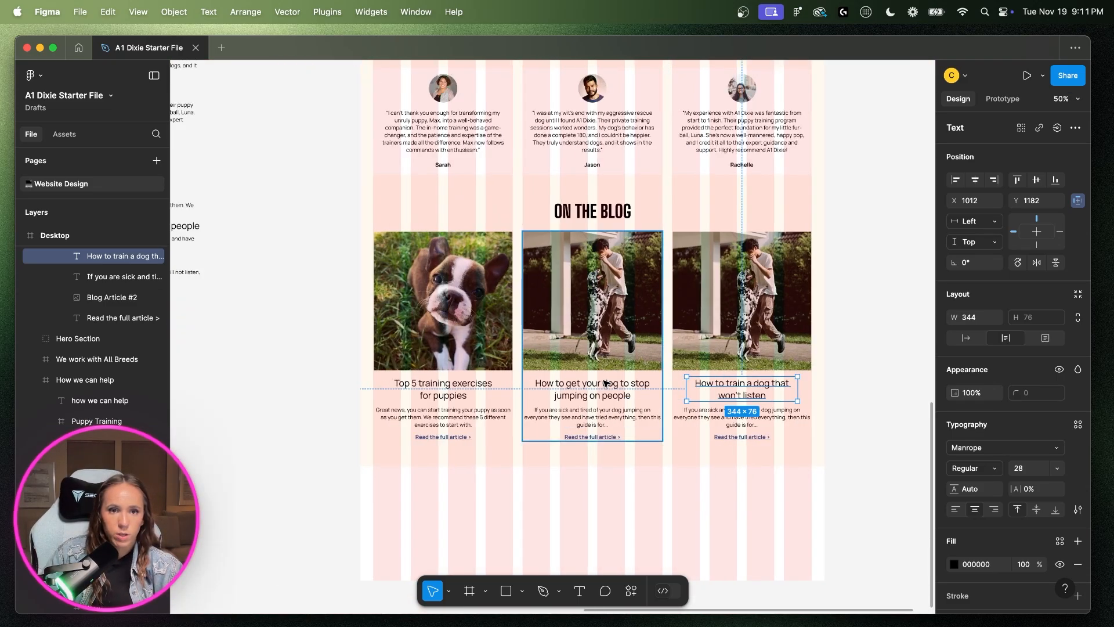
scroll(605, 383, left, 3)
double_click(287, 278)
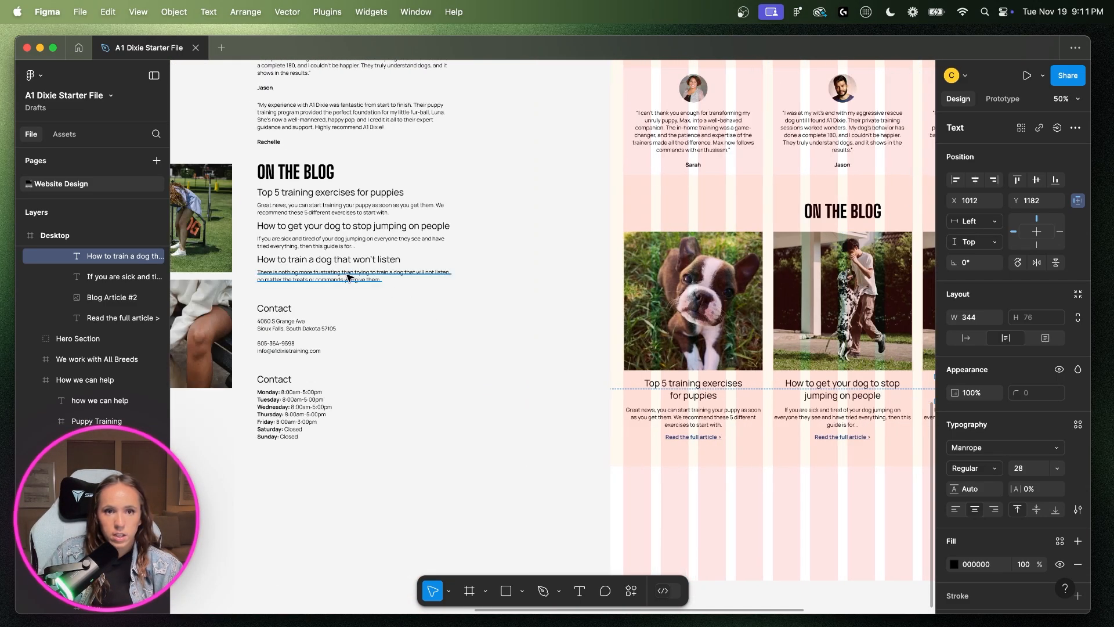
key(cmd+c)
scroll(537, 405, right, 5)
double_click(545, 412)
key(cmd+v)
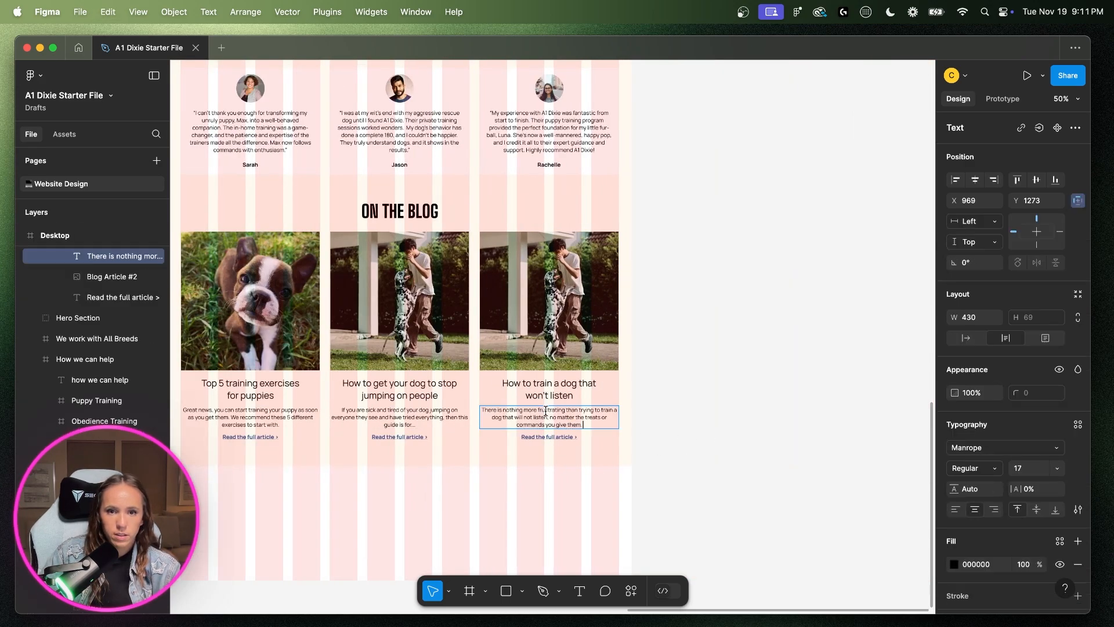
key(Escape)
- Copy the leashed white dog photo into the Article #3 group and align its top-left corner with the card's existing photo at X 969, Y 732
scroll(577, 325, left, 15)
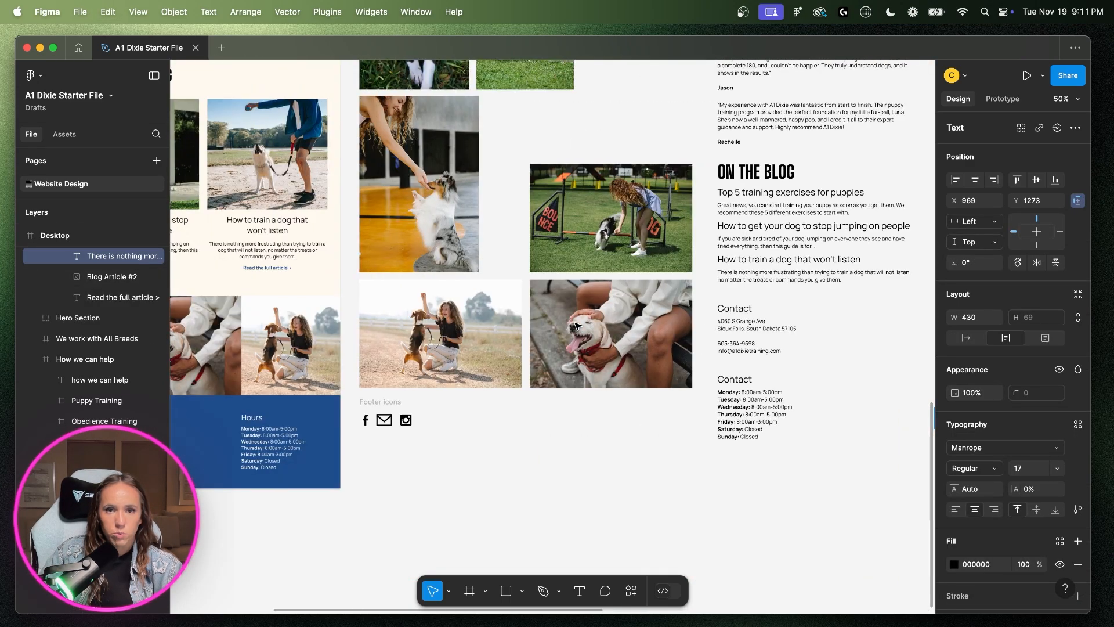
scroll(577, 326, up, 3)
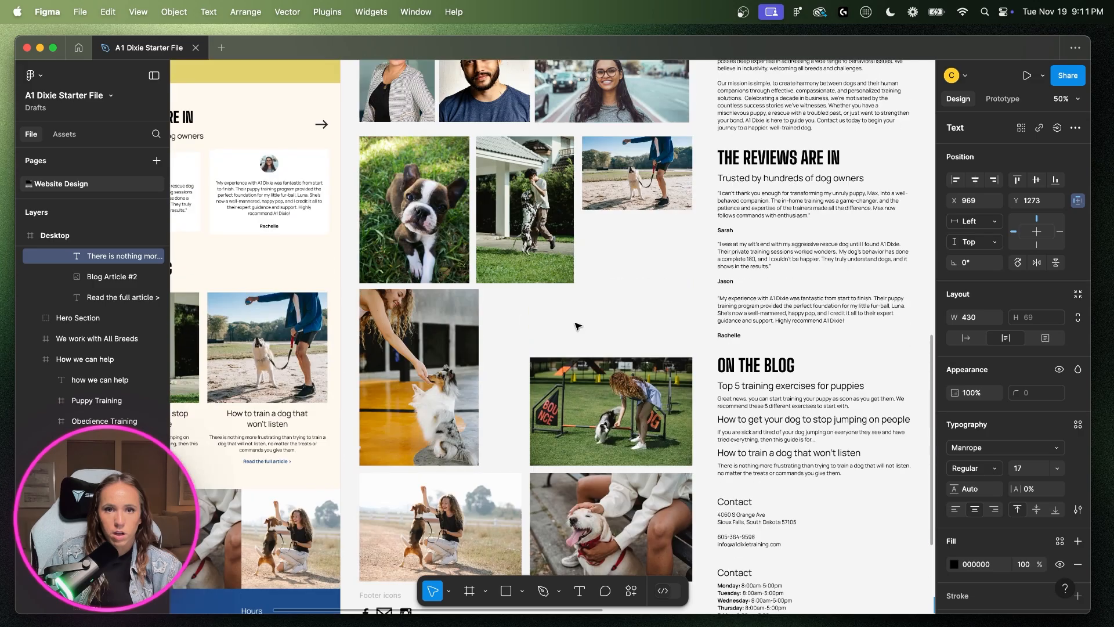
click(641, 194)
scroll(637, 357, right, 10)
click(703, 471)
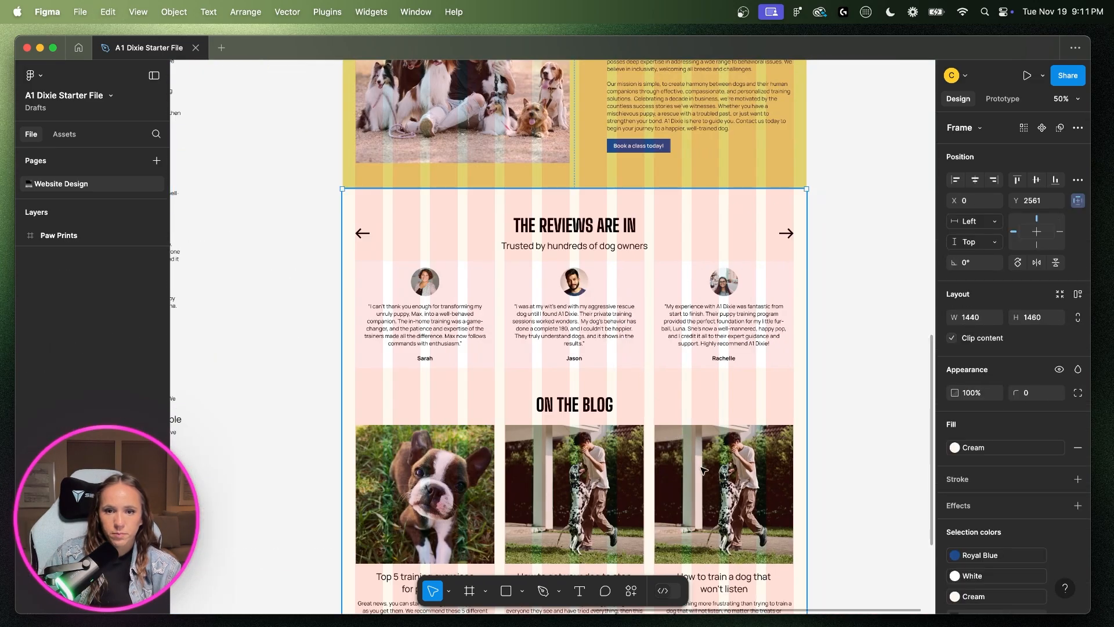
key(super+equal)
key(super+equal)
scroll(703, 471, down, 6)
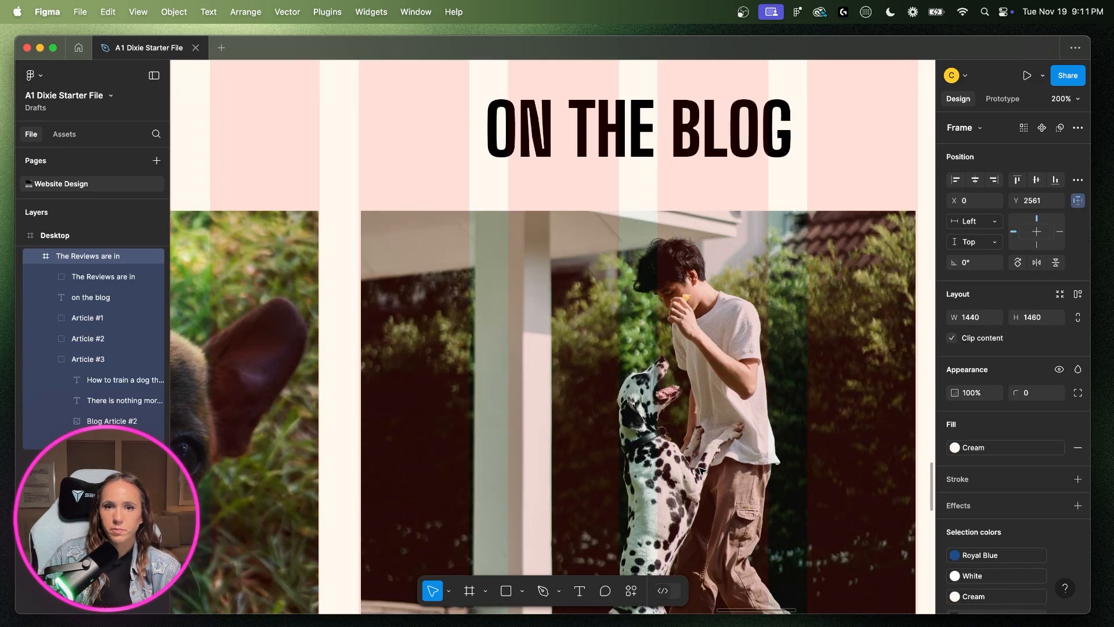
scroll(701, 469, right, 8)
click(621, 434)
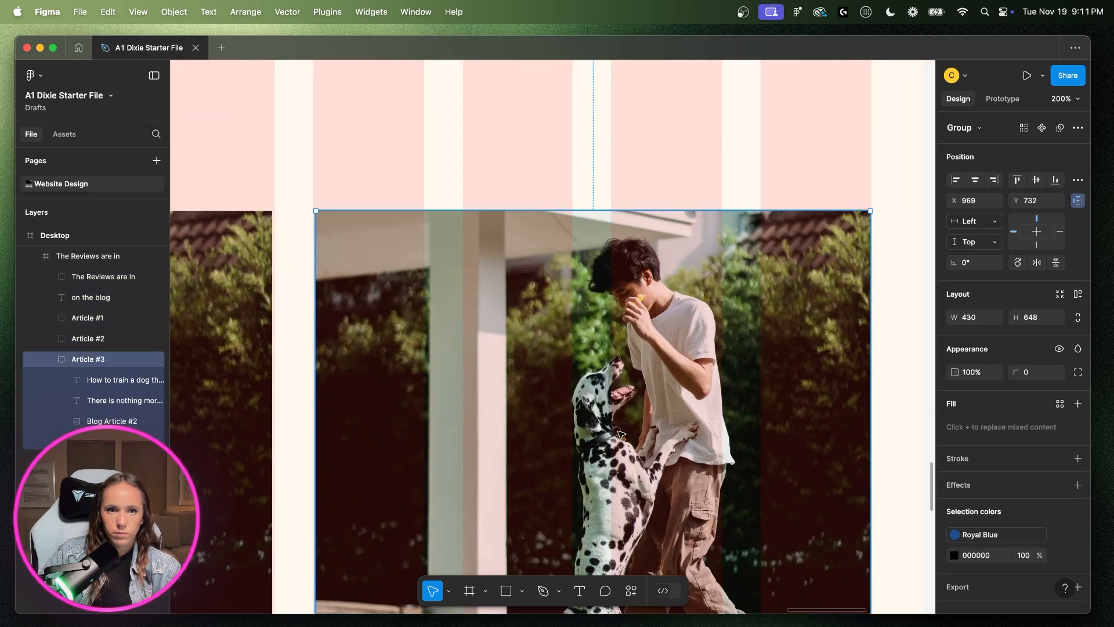
key(super+v)
drag(621, 434, 561, 360)
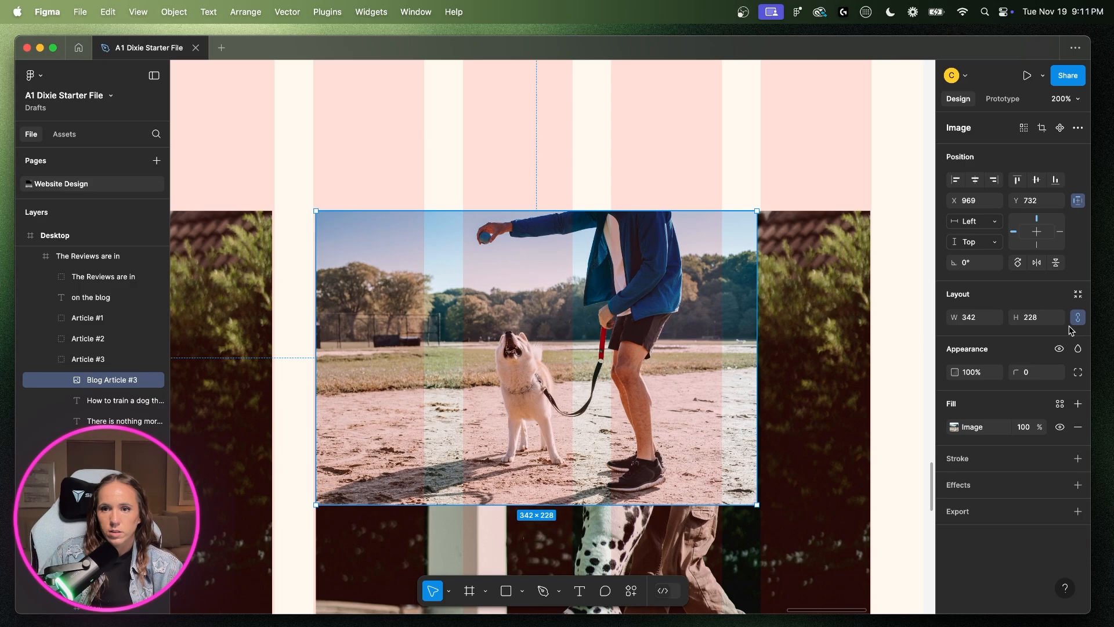
- Unlock the white dog photo's aspect ratio and resize it to 430 × 430
click(976, 318)
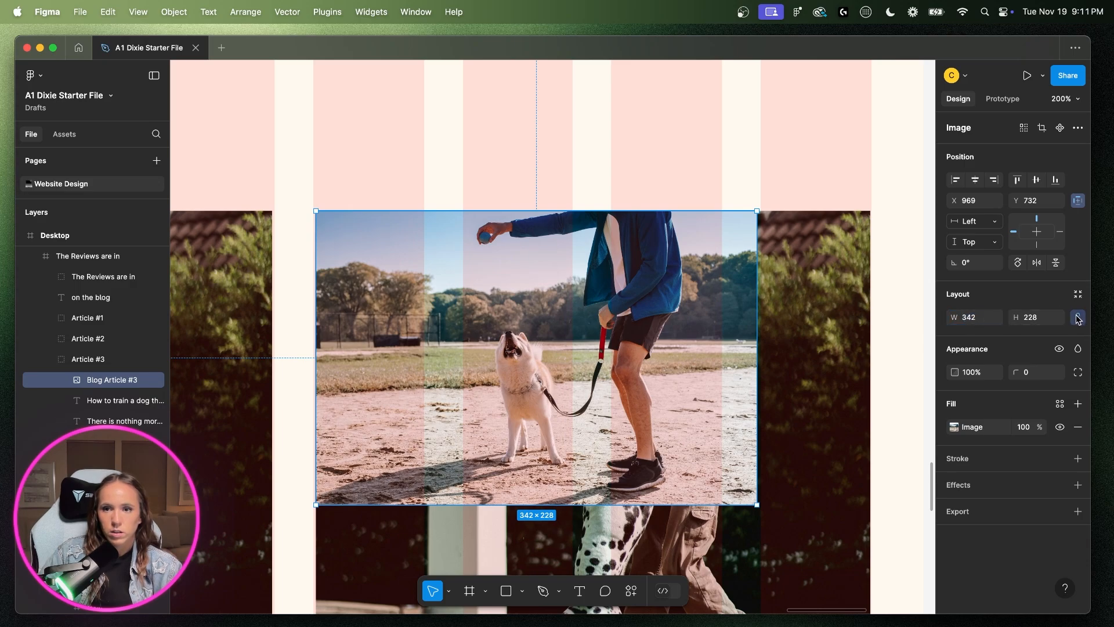
click(967, 317)
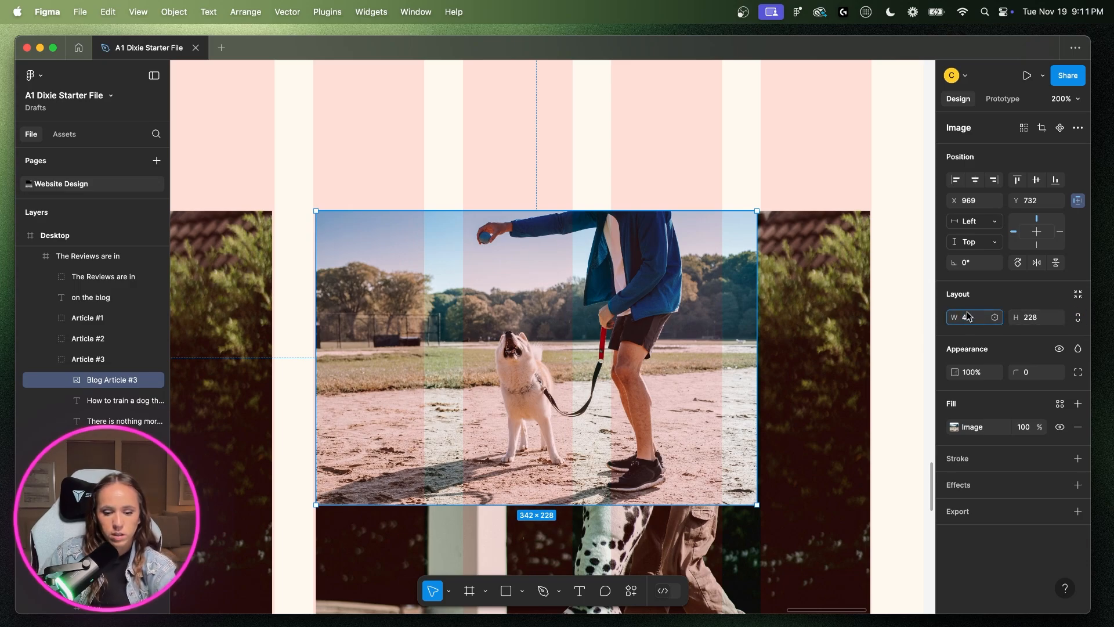
click(1033, 317)
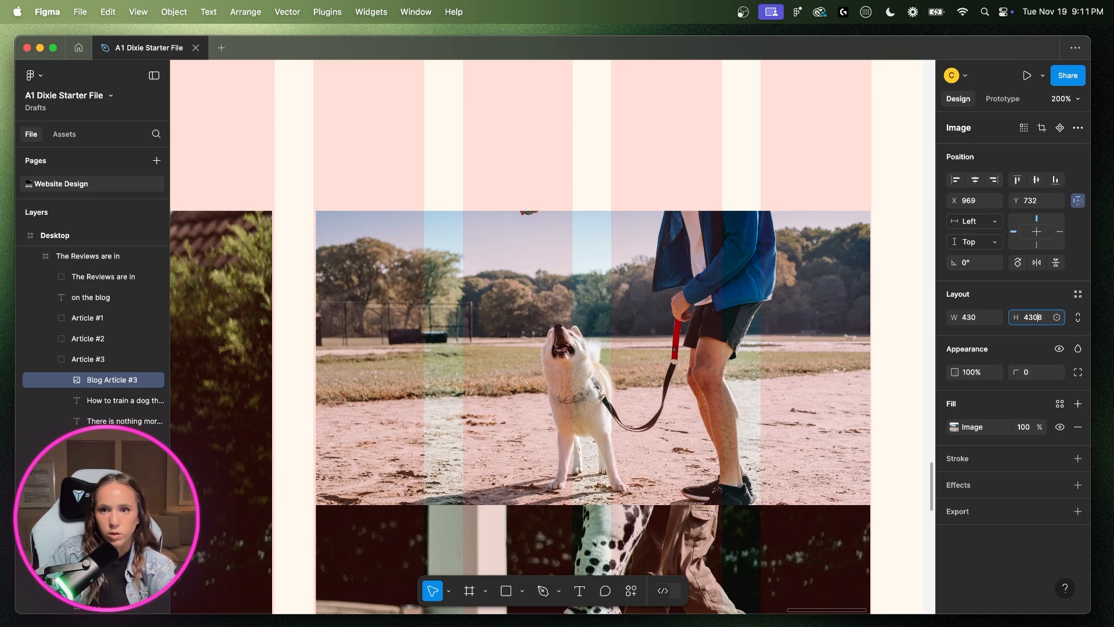
key(Return)
scroll(704, 369, down, 5)
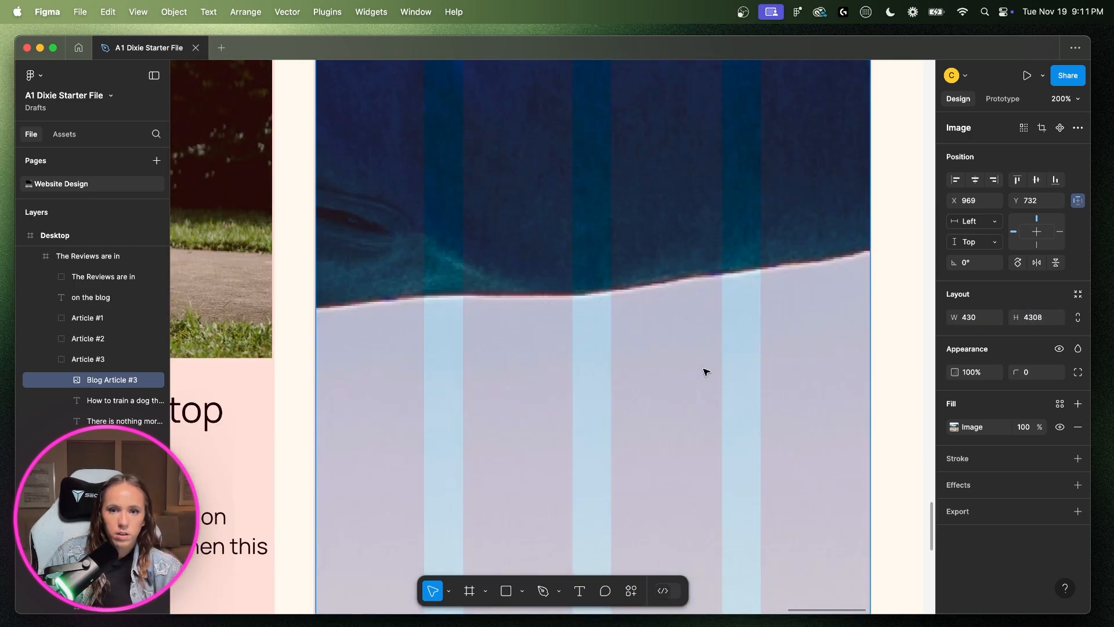
scroll(706, 372, down, 5)
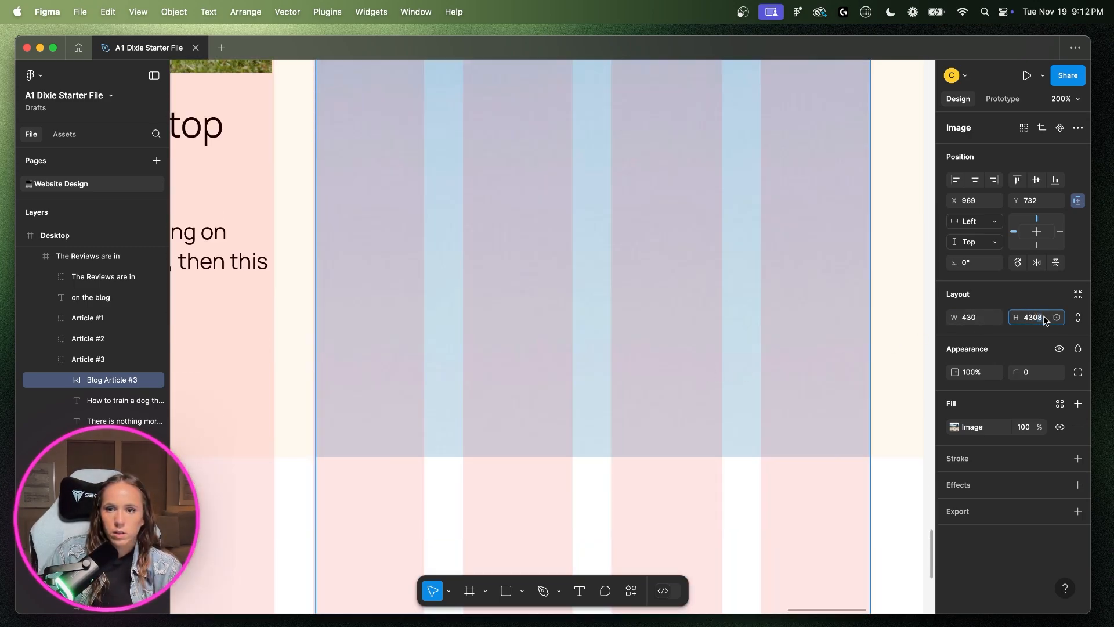
key(BackSpace)
key(Return)
scroll(603, 355, up, 6)
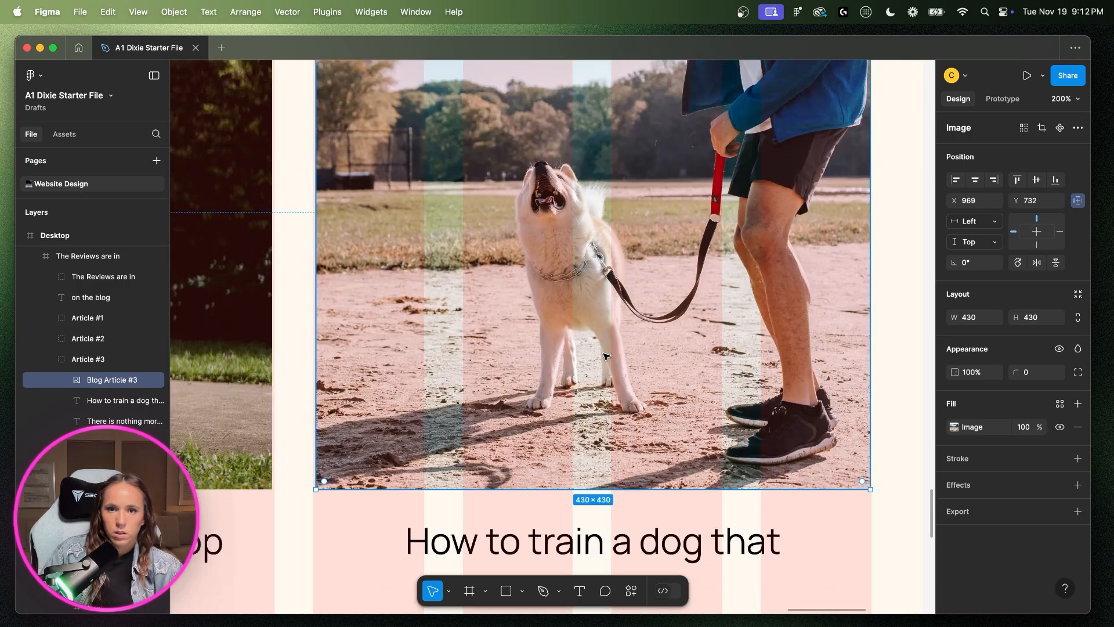
scroll(643, 354, up, 4)
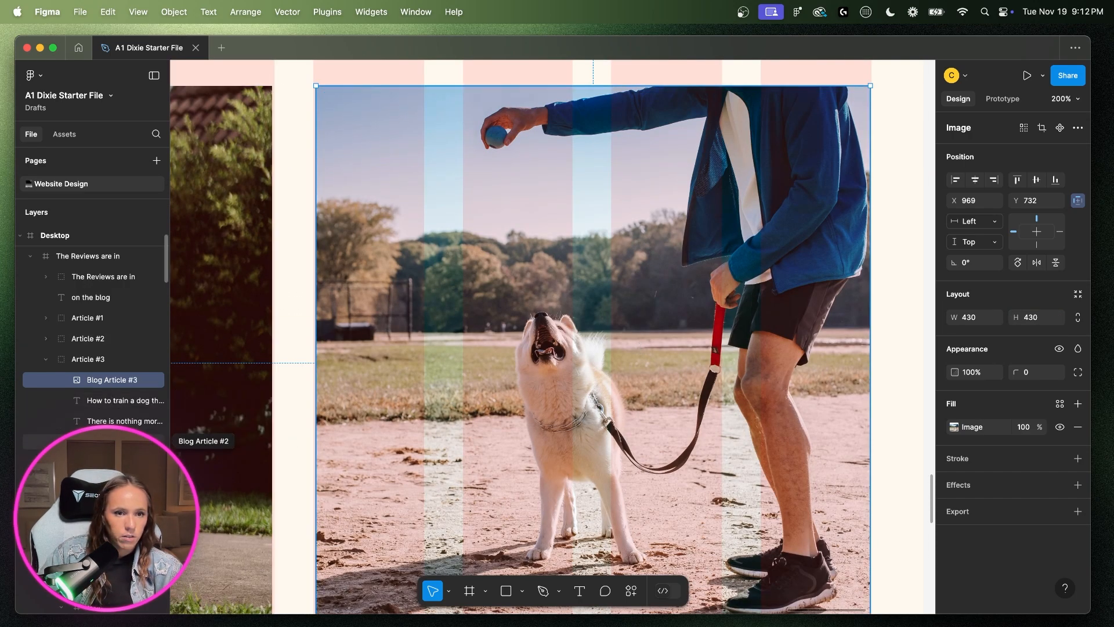
- Delete the covered man-and-Dalmatian photo, Blog Article #2, from the Article #3 group
click(105, 441)
key(BackSpace)
scroll(448, 373, down, 5)
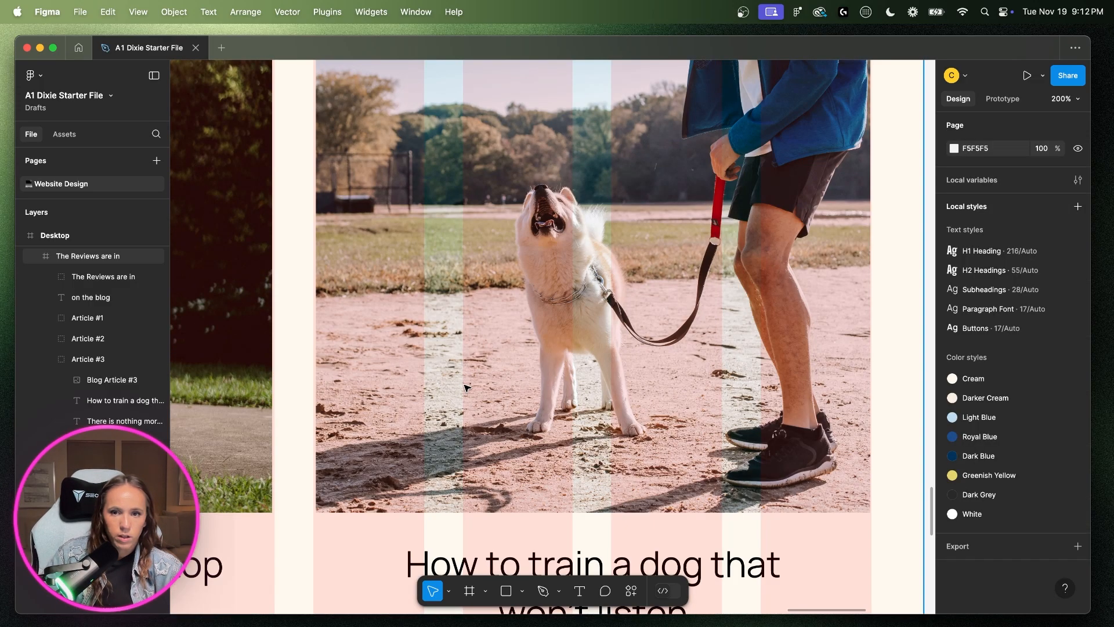
click(560, 474)
key(Escape)
- Try to center the Article #3 group horizontally, undo the alignment, and select the group's individual layers instead
click(103, 361)
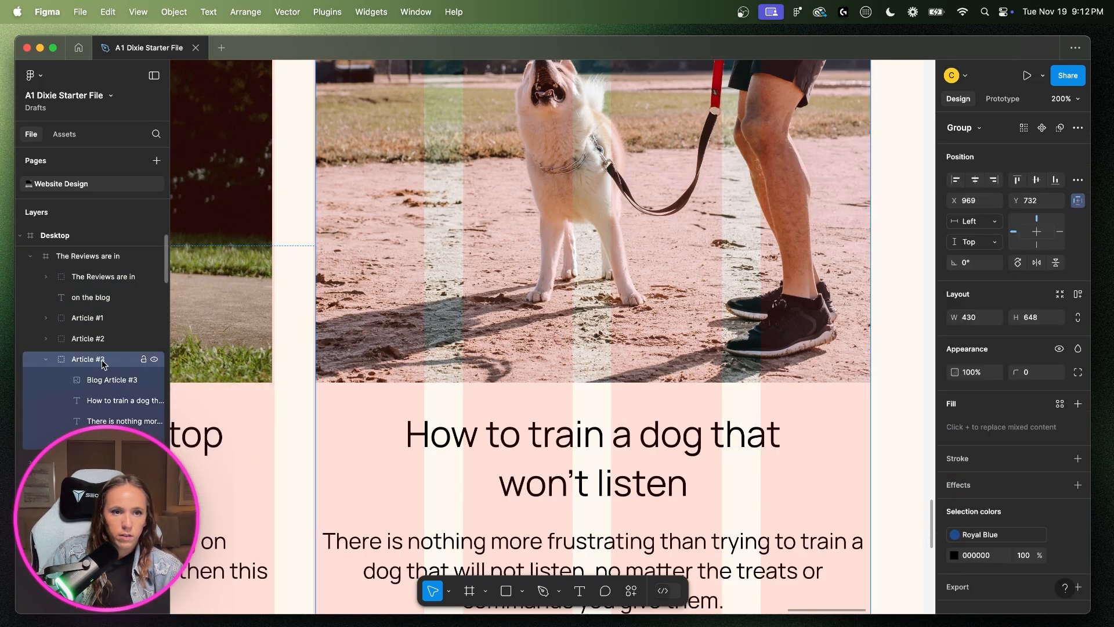
click(978, 183)
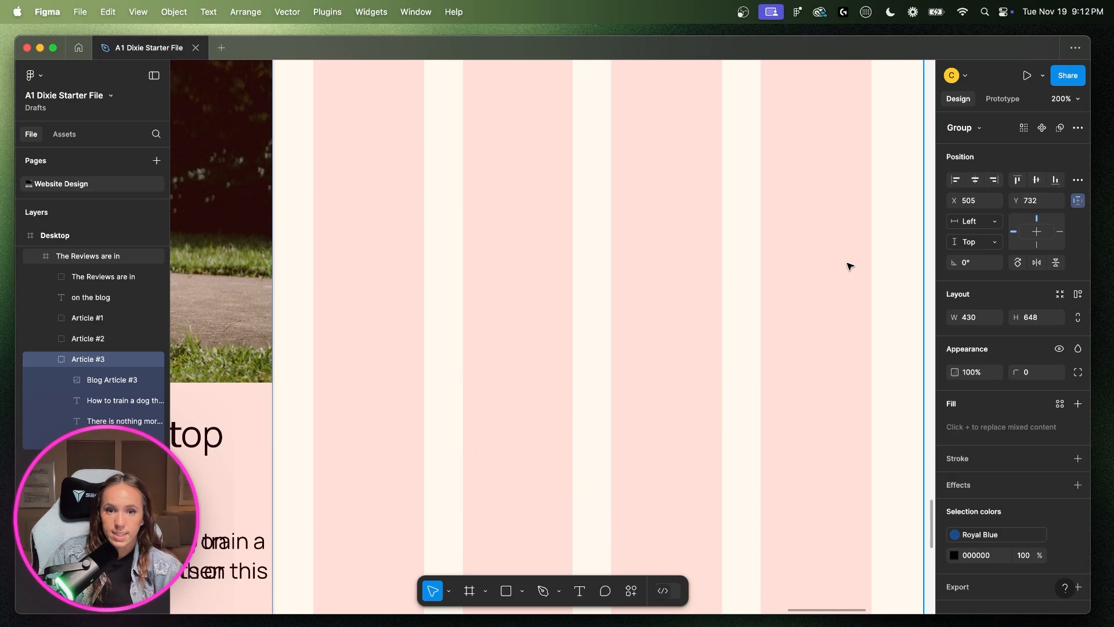
key(super+z)
shift+click(134, 442)
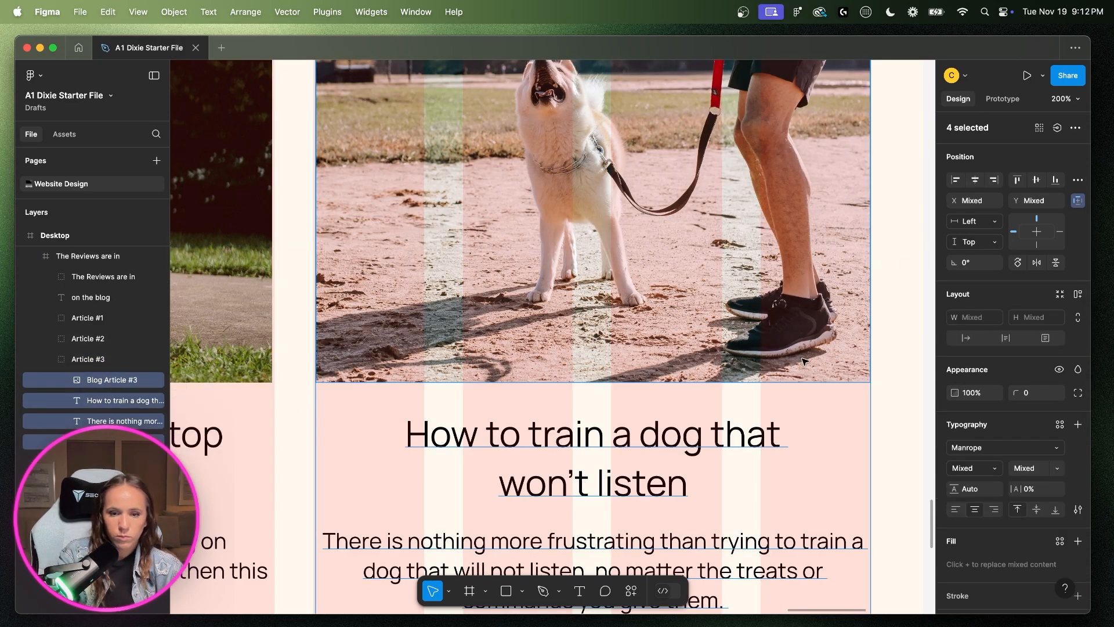
- Switch the Article #3 photo's image fill to Crop and shift the image left within its 430 × 430 frame
key(super+minus)
scroll(784, 360, up, 1)
click(625, 306)
scroll(625, 306, up, 3)
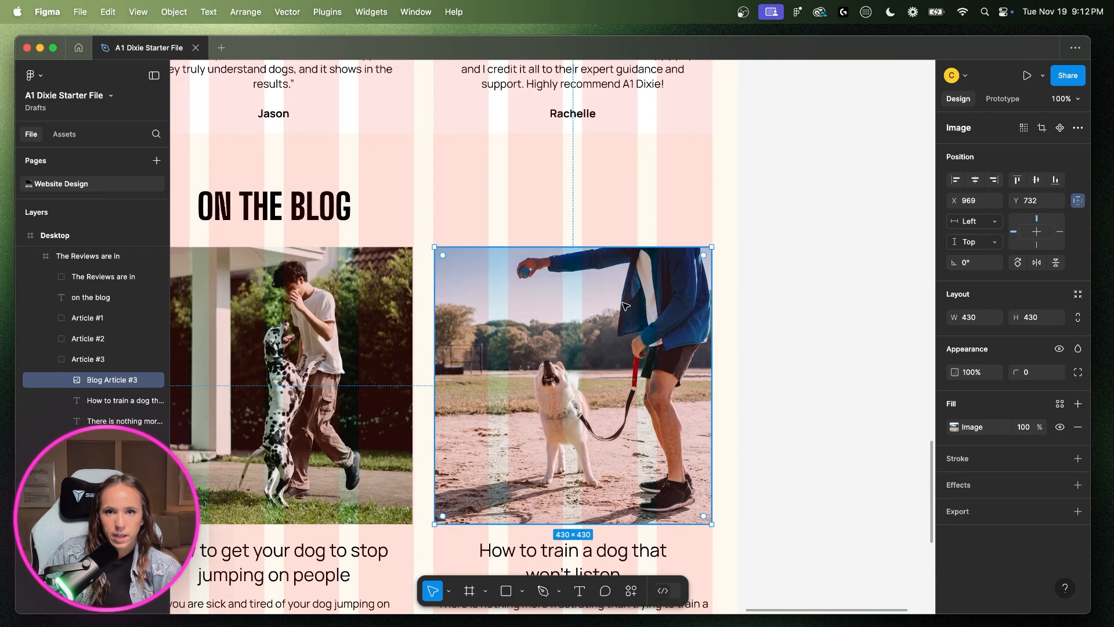
scroll(626, 305, down, 3)
double_click(640, 353)
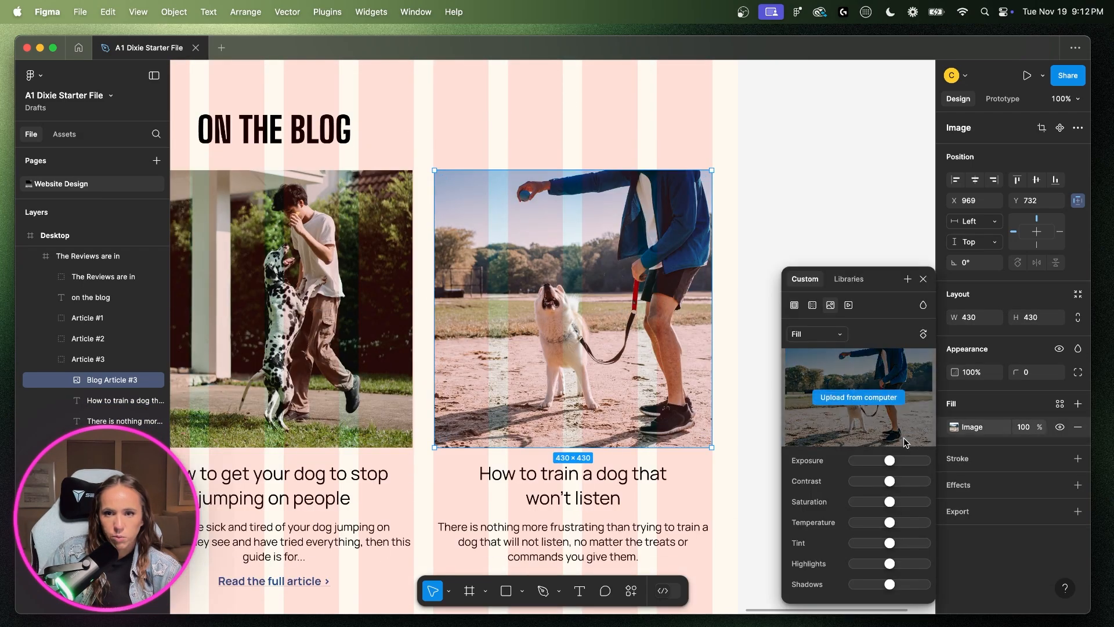
click(816, 334)
click(817, 362)
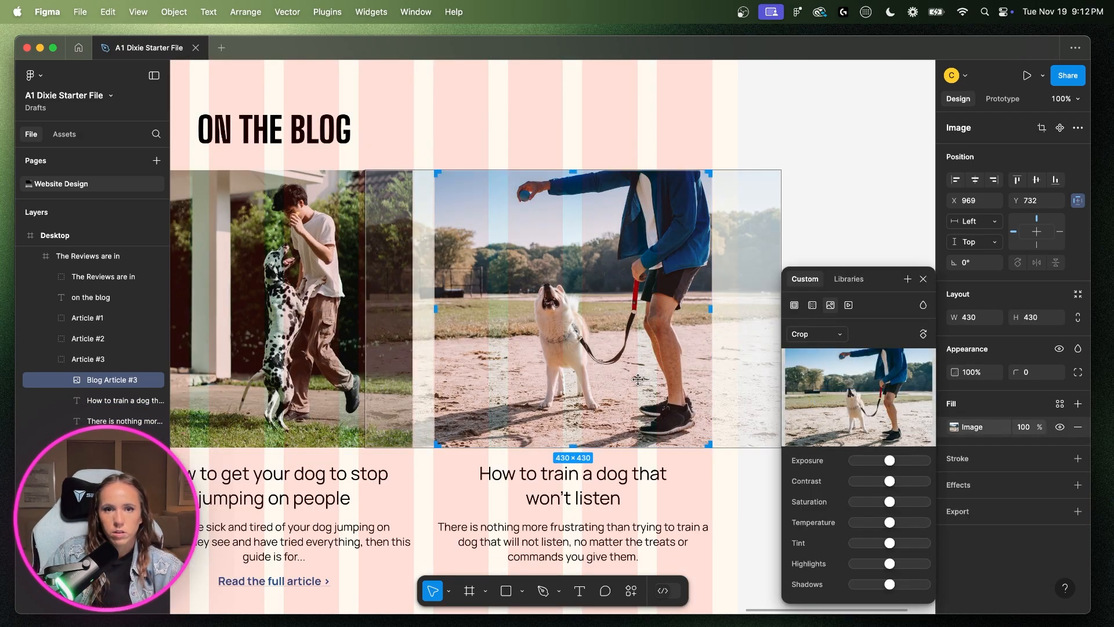
drag(637, 380, 598, 384)
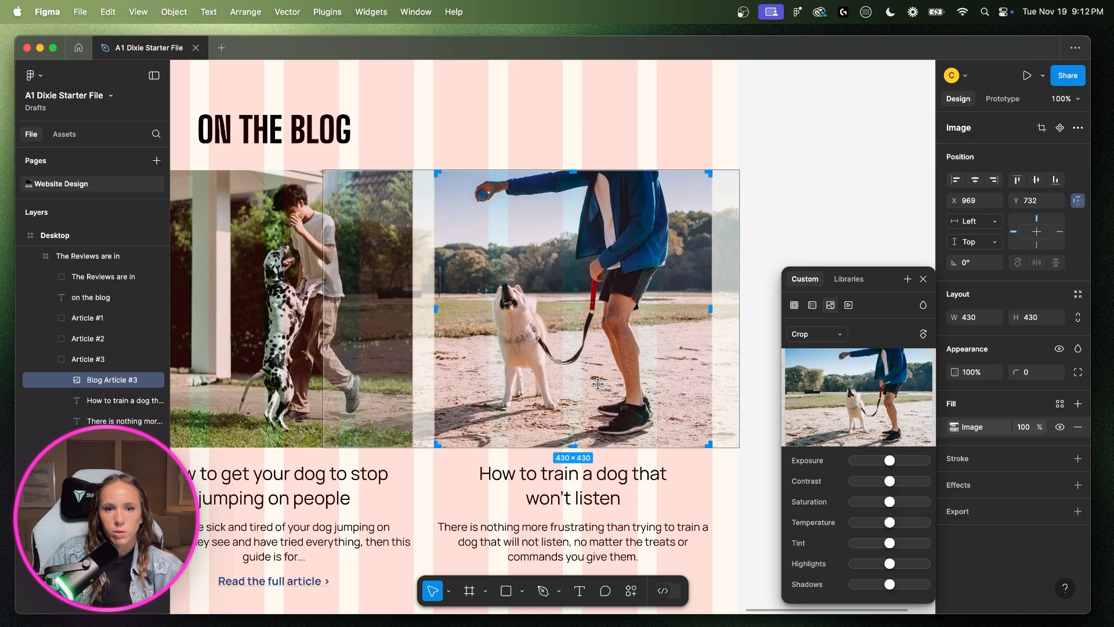
click(849, 170)
click(844, 180)
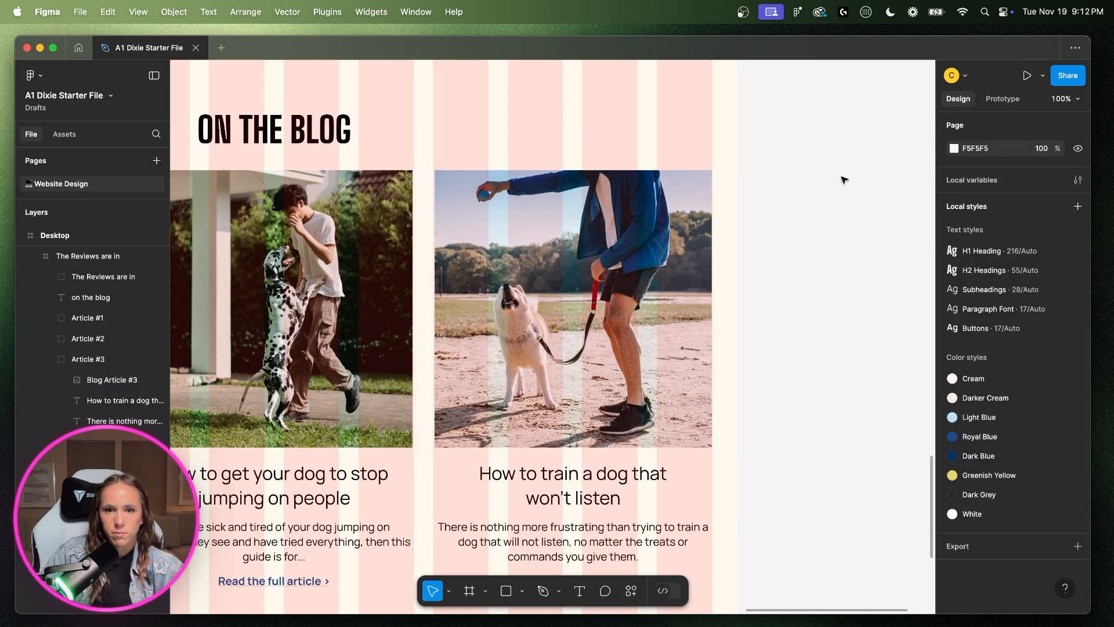
- Hide the layout grids and compare the blog section with the reference design's photo strip and footer
key(super+minus)
scroll(799, 182, left, 5)
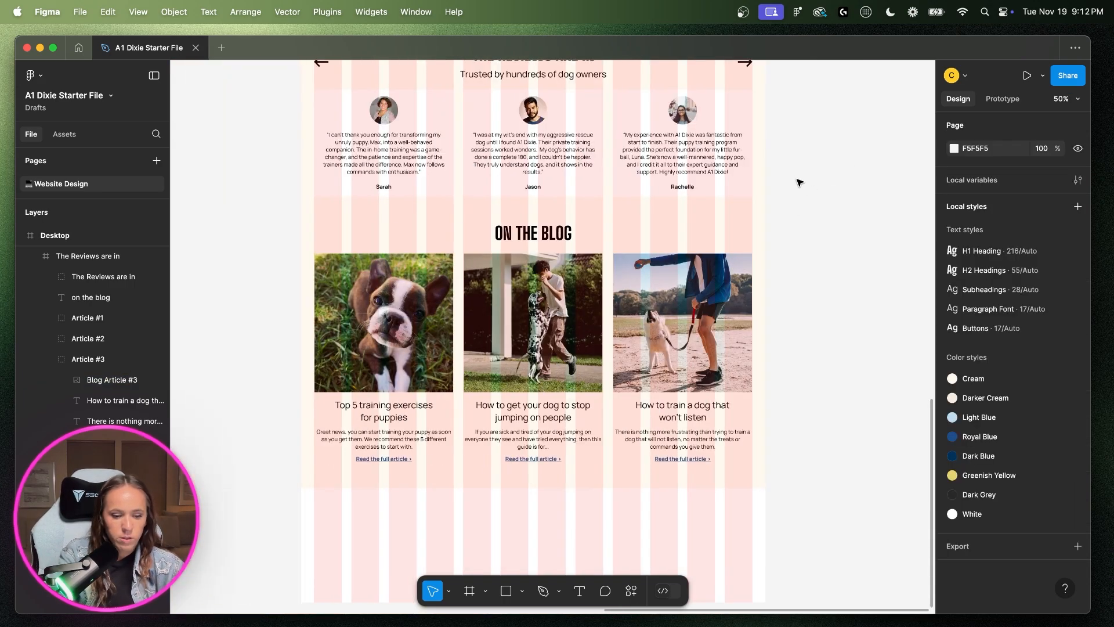
key(ctrl+g)
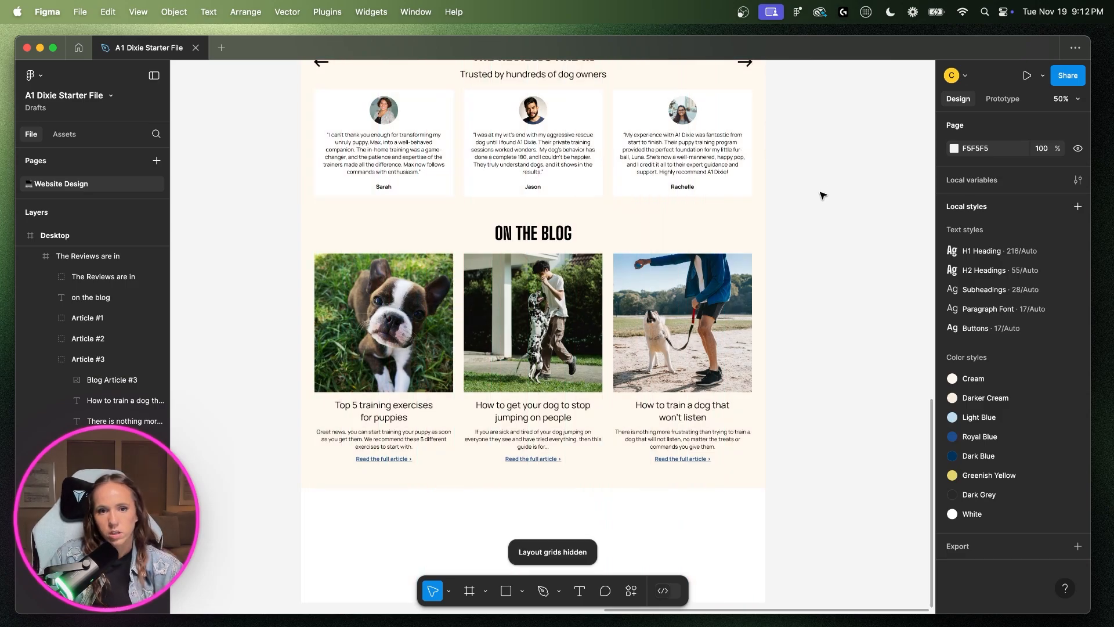
scroll(817, 284, up, 5)
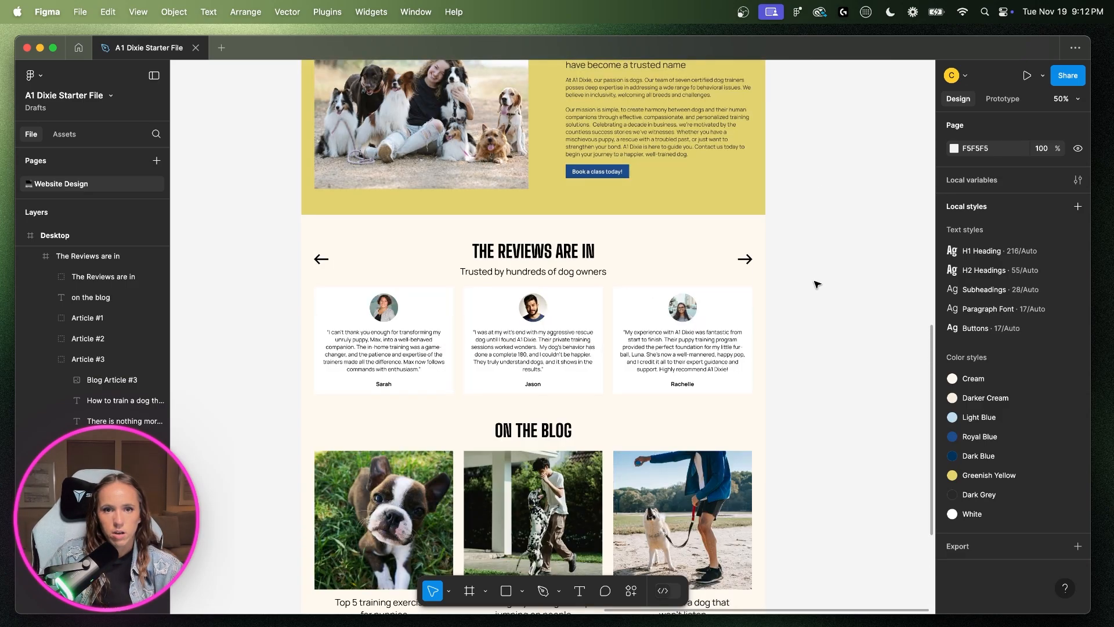
scroll(817, 284, down, 5)
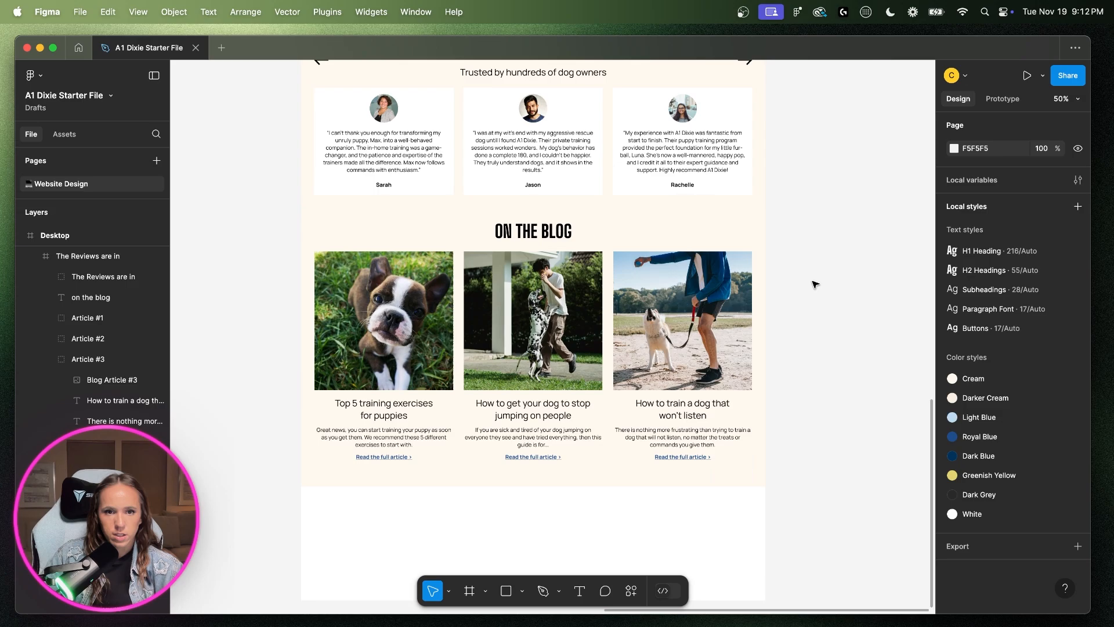
scroll(817, 284, left, 10)
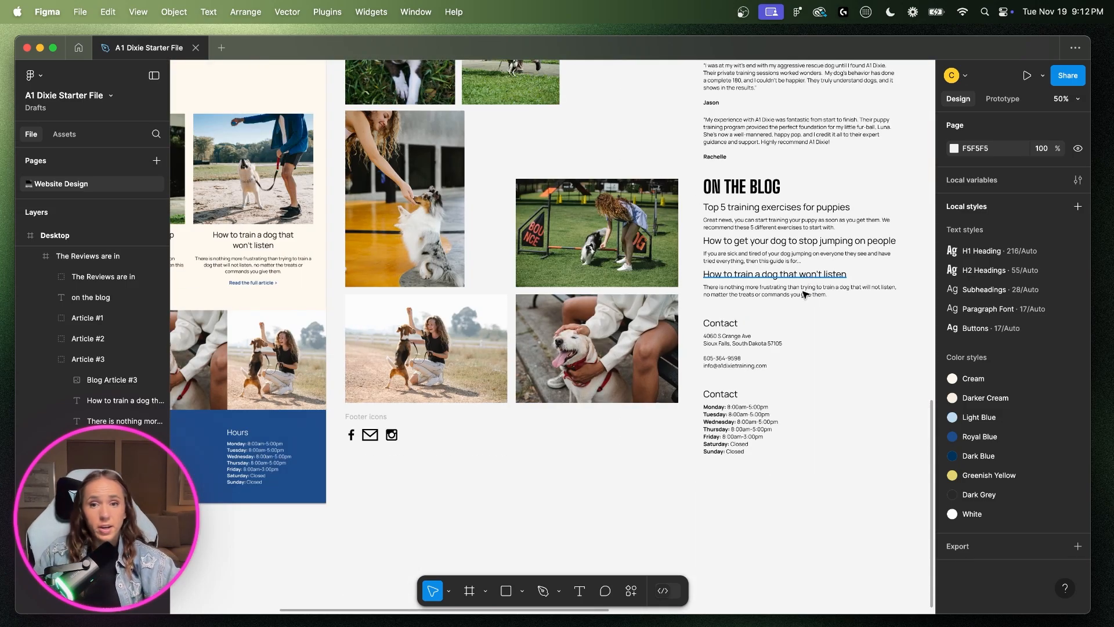
scroll(805, 294, left, 7)
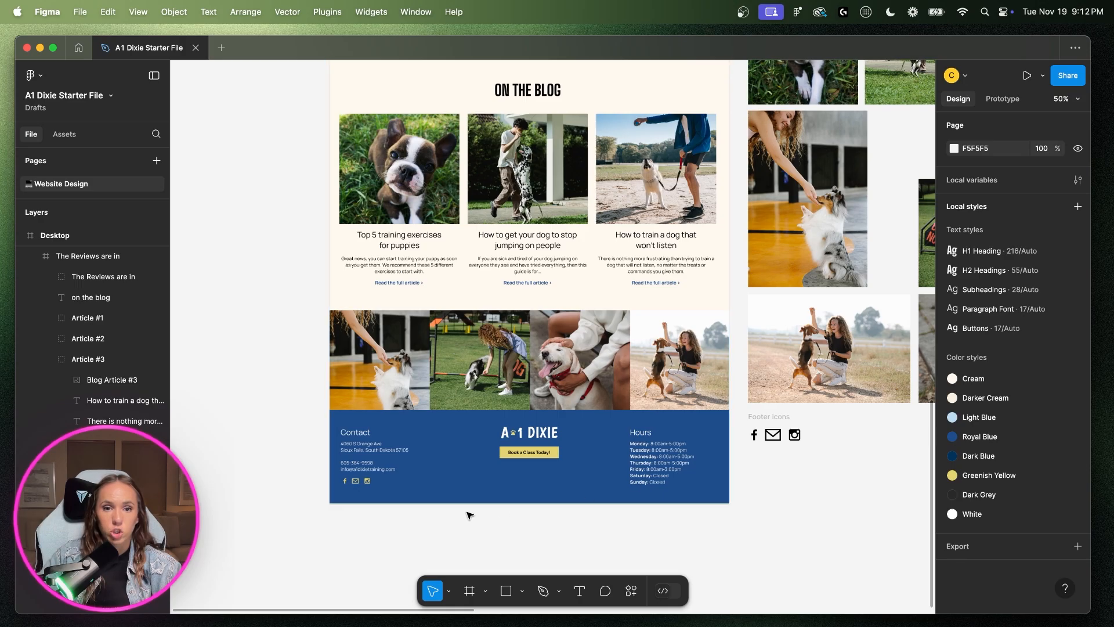
- Extend the Desktop frame downward to a height of 4963, leaving room below the blog section
scroll(828, 485, right, 1)
scroll(824, 488, left, 8)
scroll(824, 488, down, 3)
scroll(828, 480, right, 4)
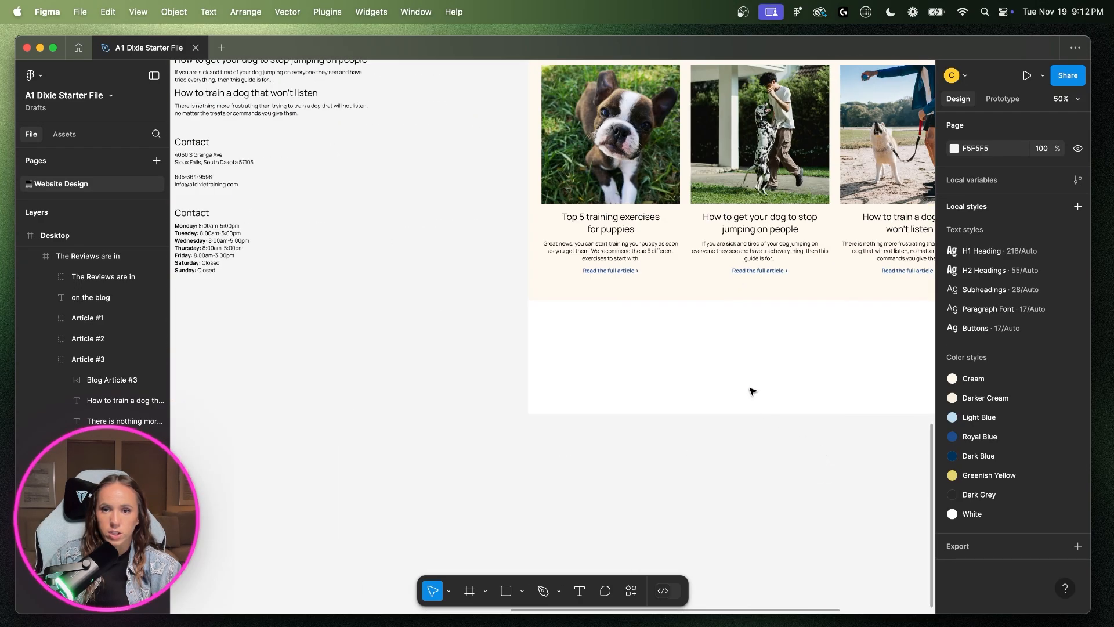
scroll(744, 419, up, 15)
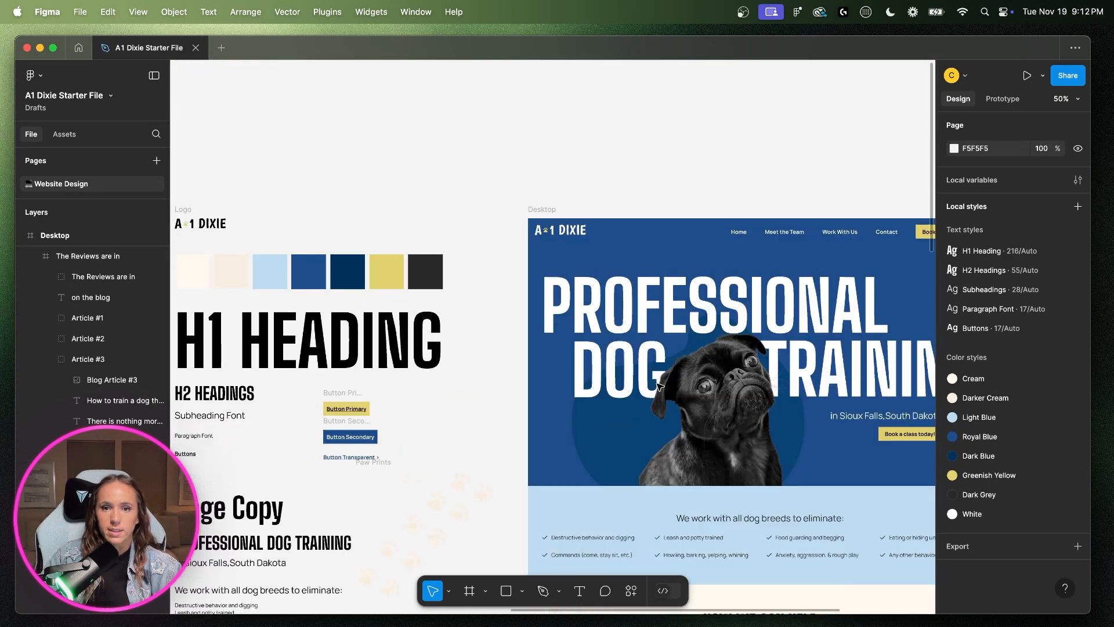
click(804, 365)
scroll(804, 366, down, 15)
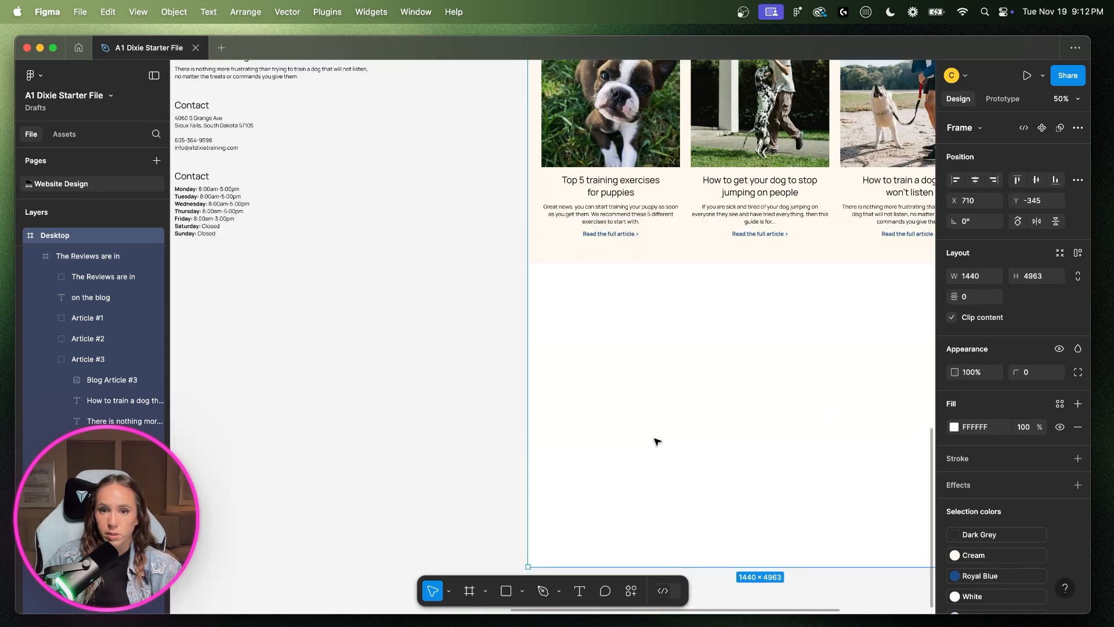
click(679, 391)
scroll(680, 393, right, 3)
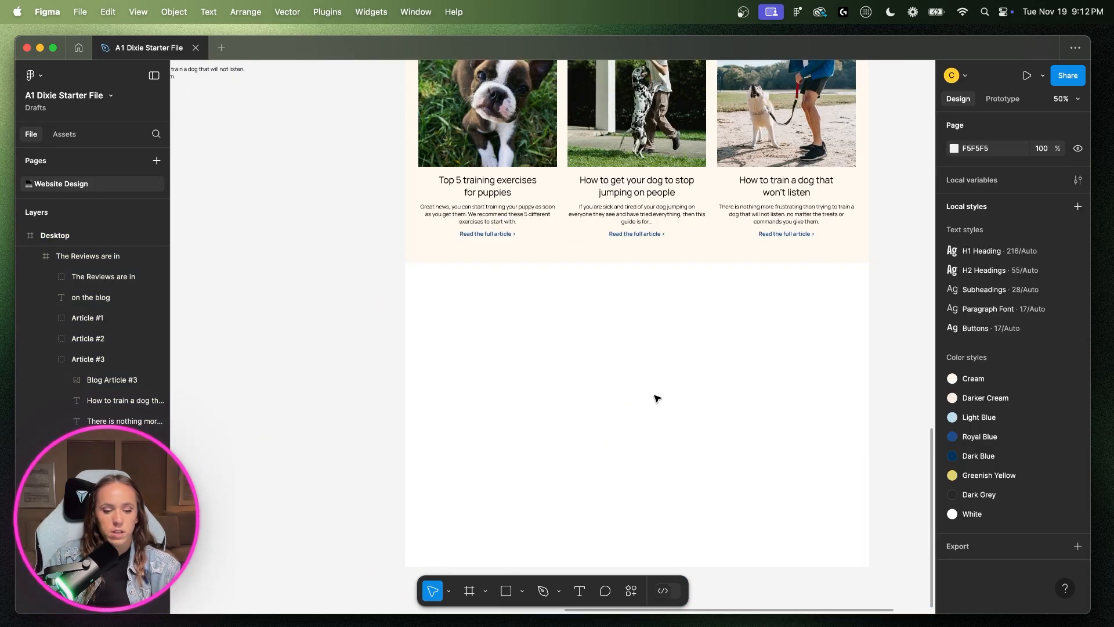
- Show the layout grids and copy the photo of a hand feeding a dog, Social Media Graphic #1, into the Desktop frame
key(ctrl+g)
scroll(592, 403, left, 8)
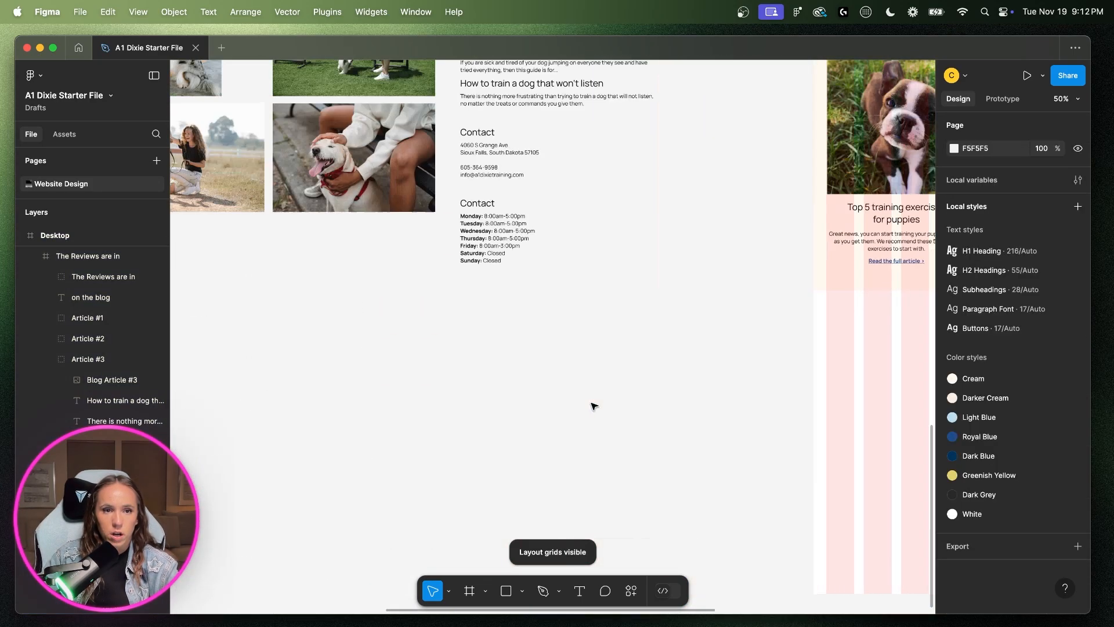
scroll(594, 405, left, 10)
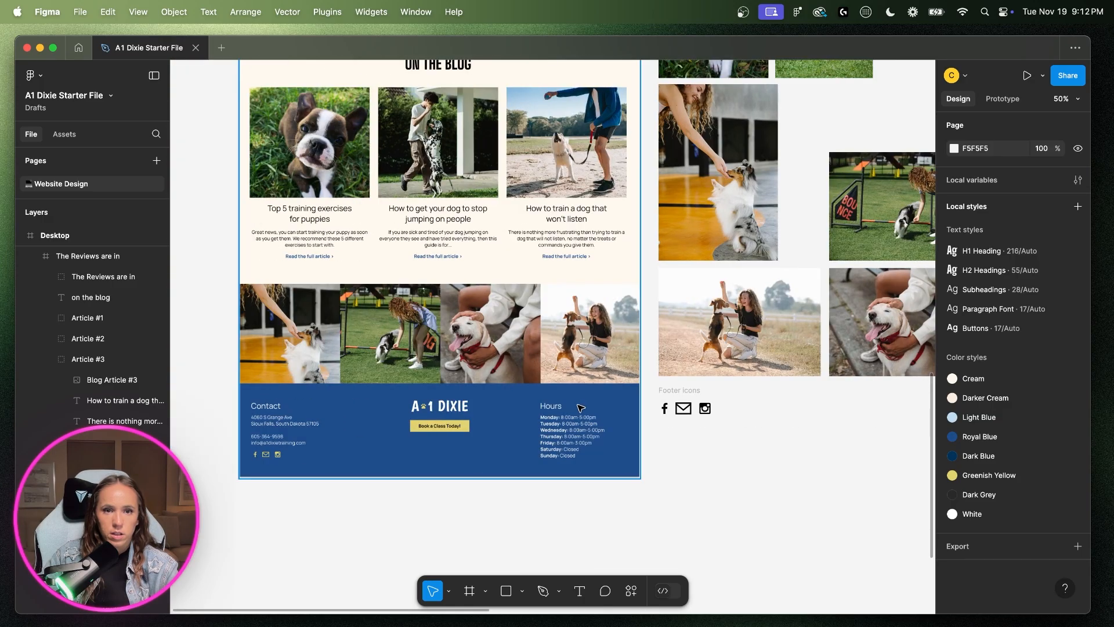
scroll(581, 408, up, 3)
scroll(599, 356, right, 3)
click(667, 279)
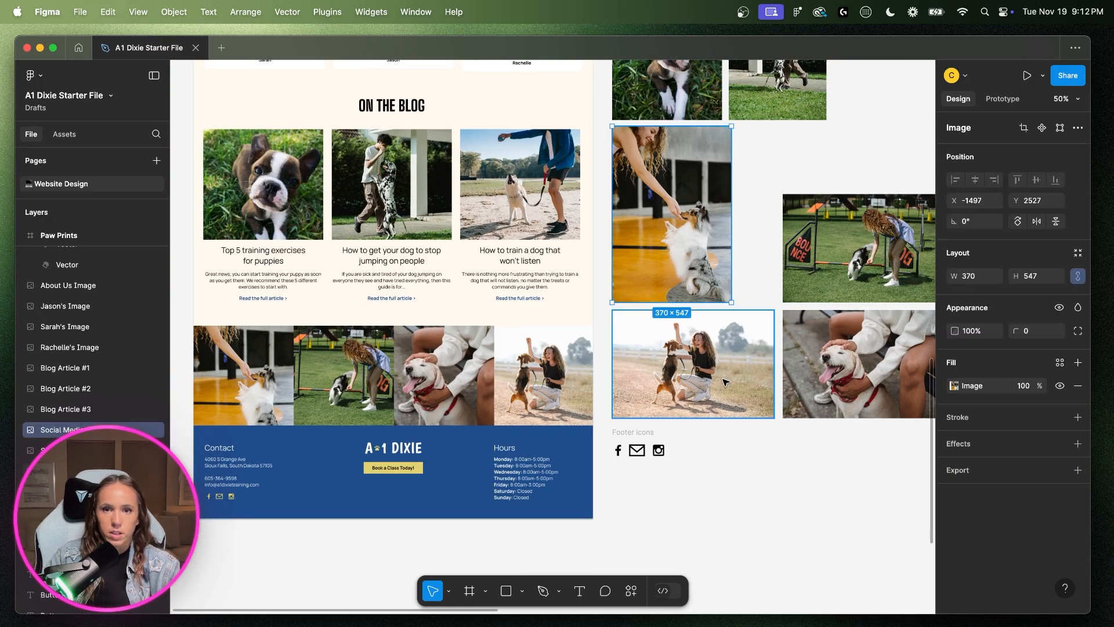
scroll(713, 394, down, 4)
scroll(704, 401, right, 10)
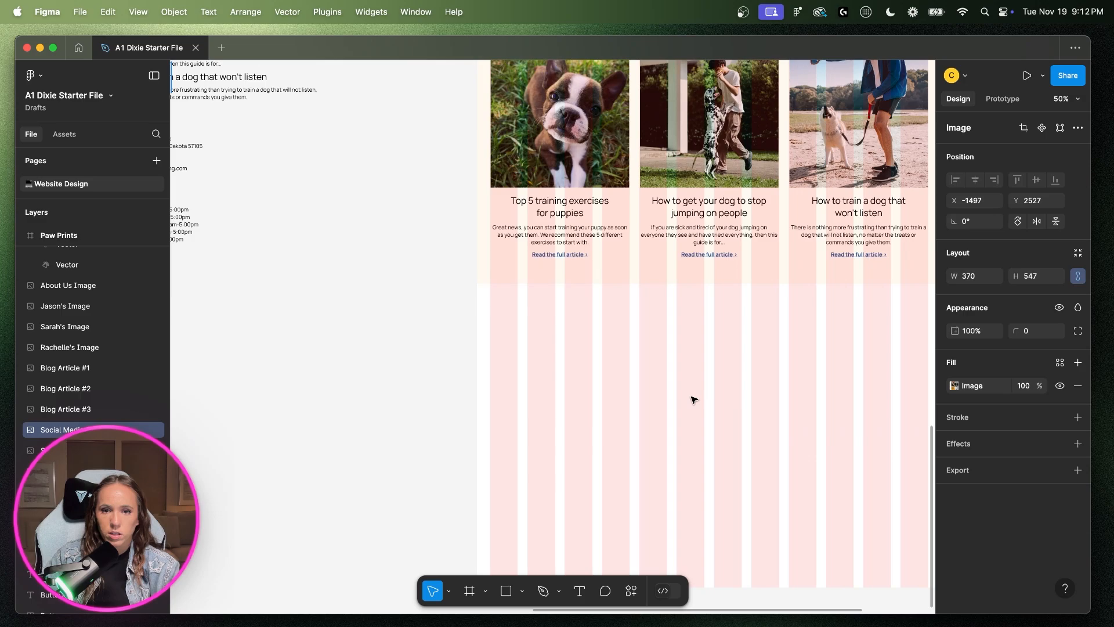
click(694, 400)
key(super+v)
- Place the pasted photo directly below the blog section at X 0, Y 4021 and resize it to 390 × 386
drag(559, 326, 543, 362)
drag(527, 457, 526, 400)
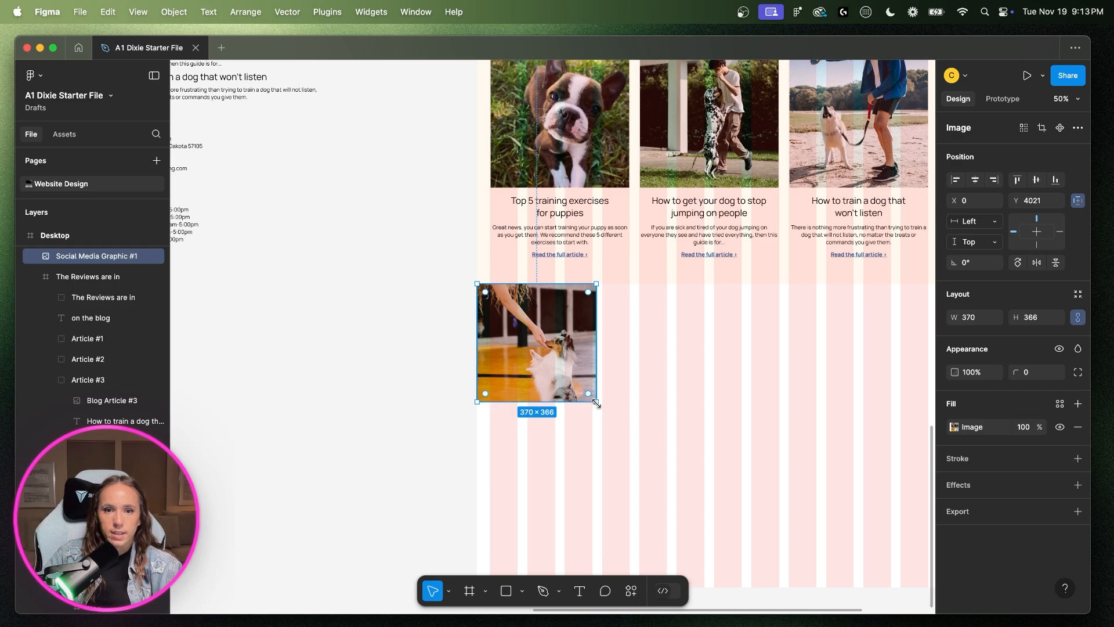
mouse_move(596, 401)
mouse_down()
mouse_move(608, 414)
mouse_move(598, 408)
mouse_up()
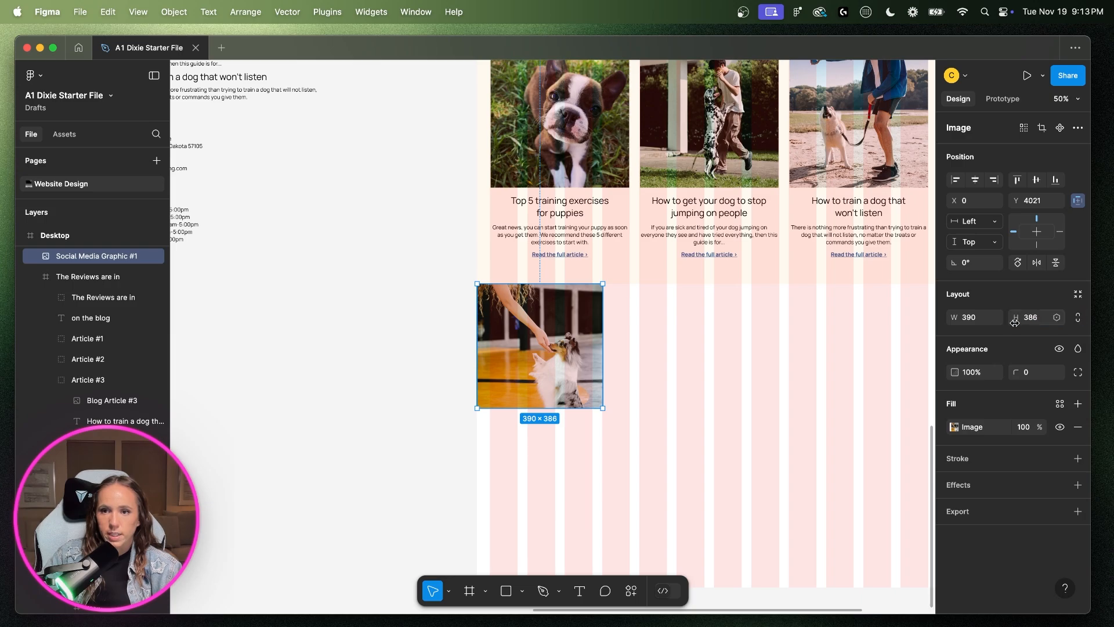
- Set the opacity of Social Media Graphic #1 to 90% and close its image fill settings
key(9)
key(Return)
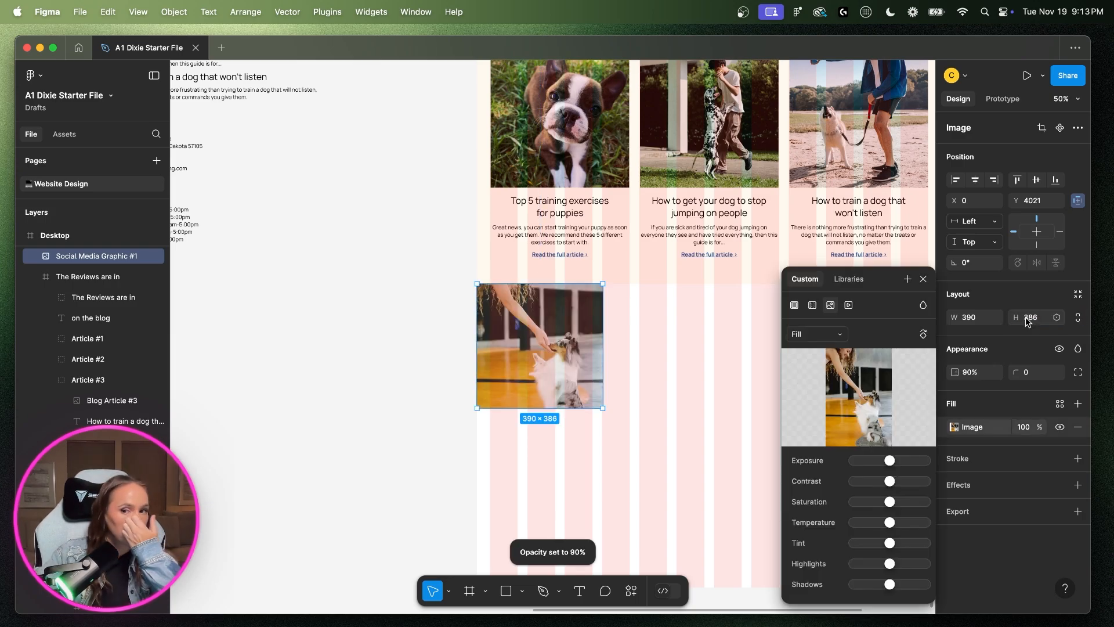
click(924, 279)
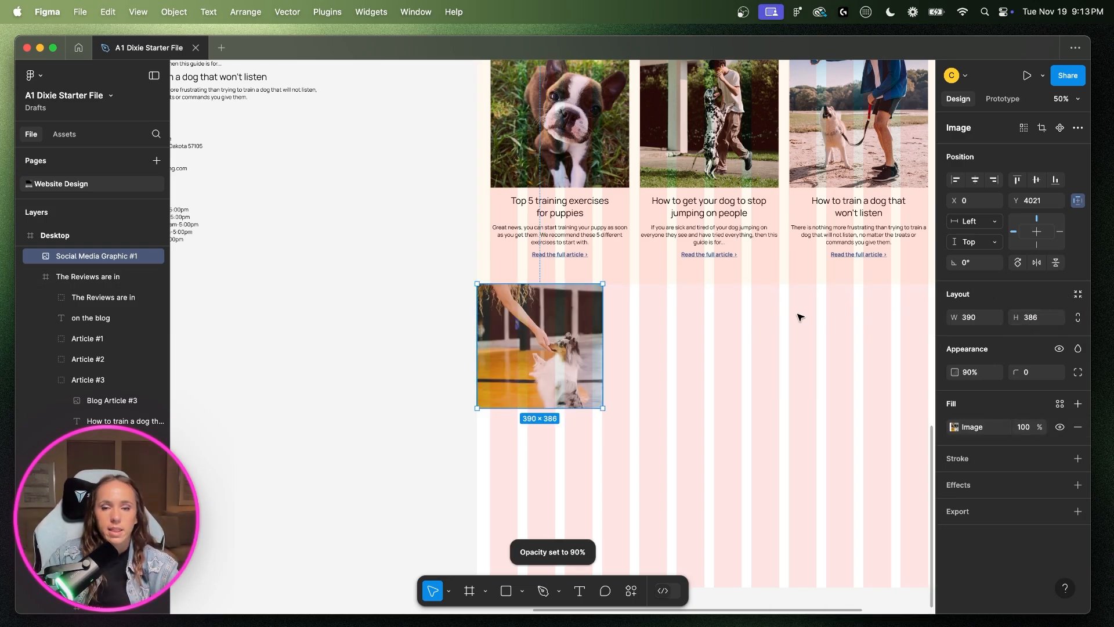
- Copy the agility-course photo, Social Media Graphic #2, and place it against the first social photo's right edge at X 1100, Y 3675
scroll(799, 317, left, 4)
scroll(754, 316, left, 10)
scroll(580, 313, up, 4)
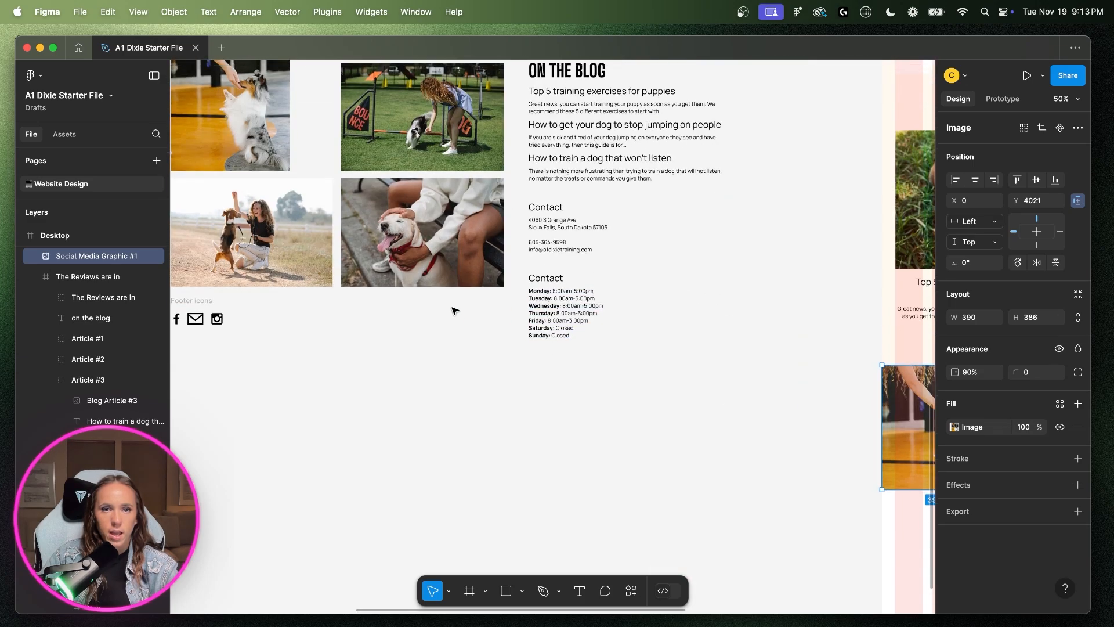
scroll(464, 383, left, 12)
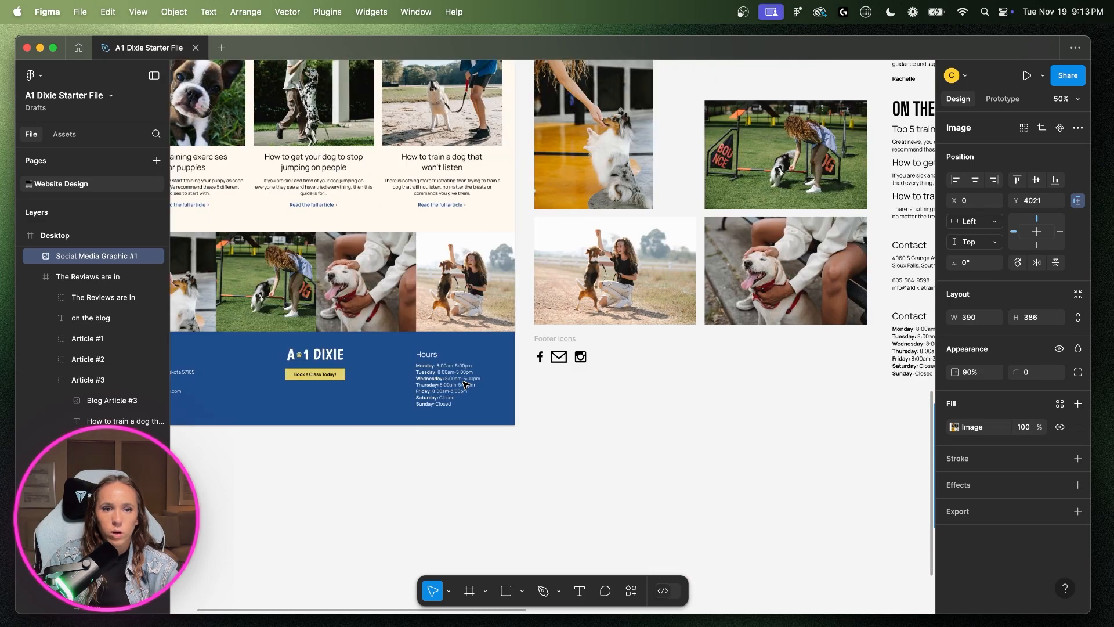
click(754, 151)
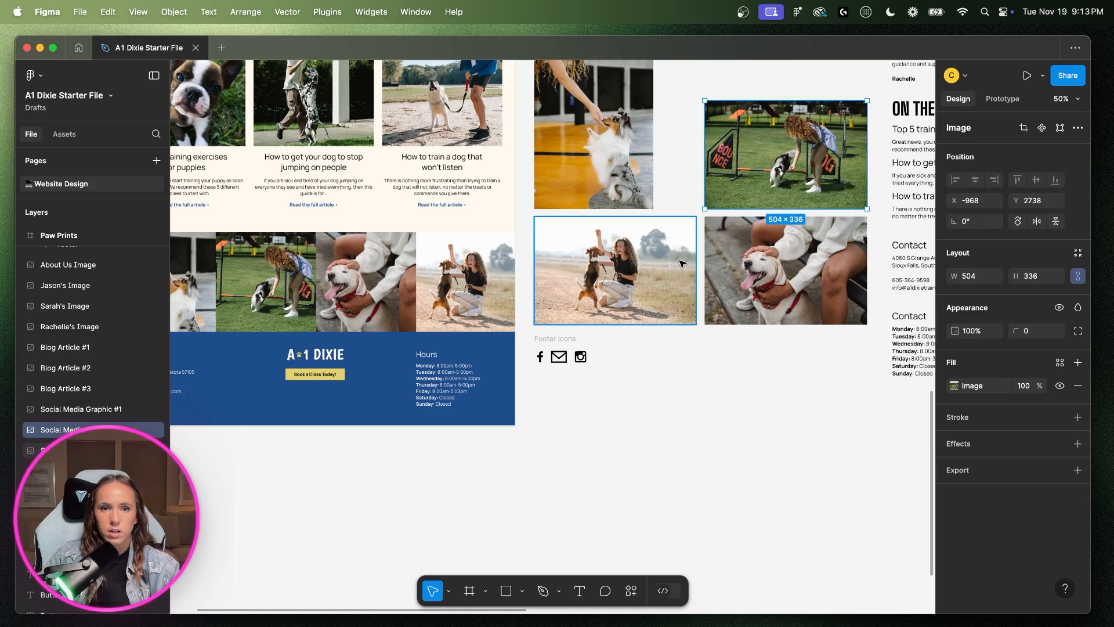
scroll(745, 378, right, 5)
scroll(754, 394, right, 15)
key(super+x)
scroll(752, 473, down, 3)
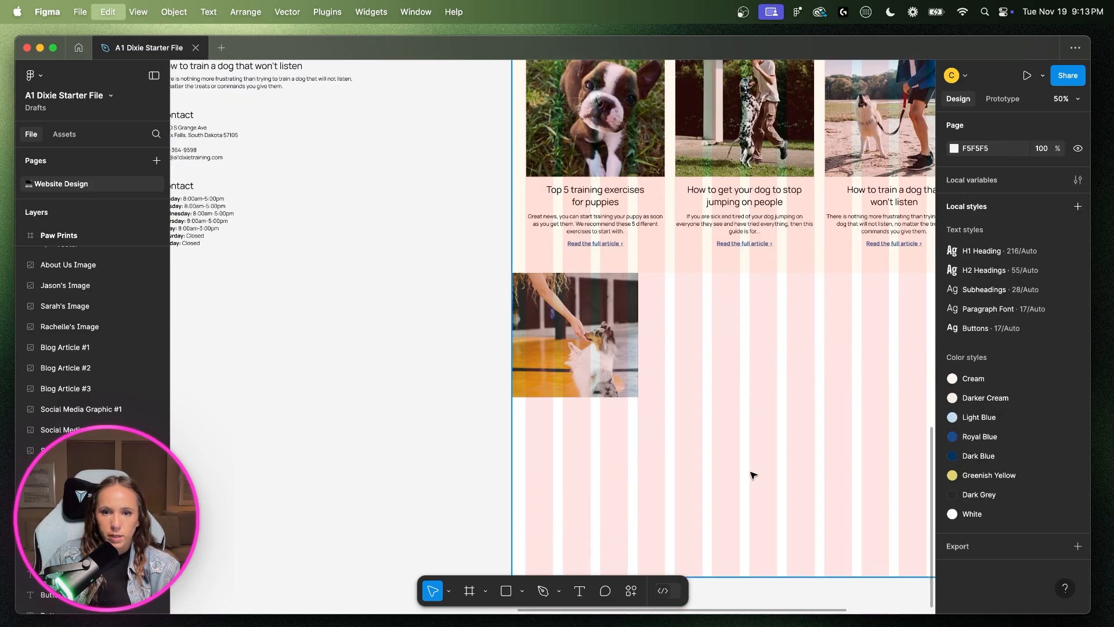
key(super+v)
drag(562, 327, 730, 316)
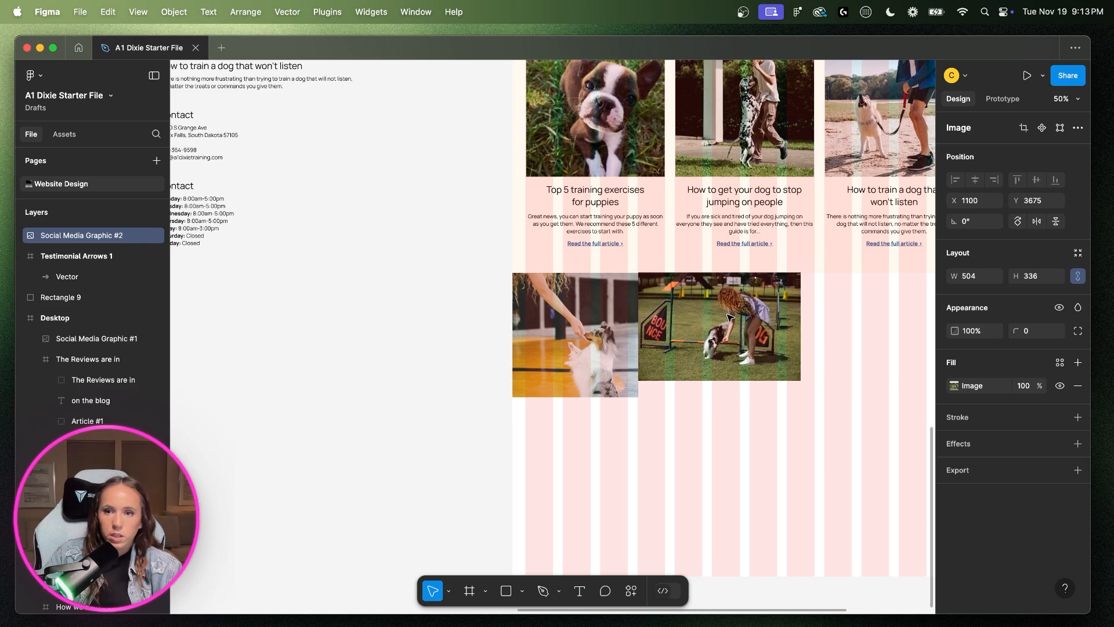
key(Left)
- Unlock the agility photo's aspect ratio and resize it to 390 × 390
click(978, 276)
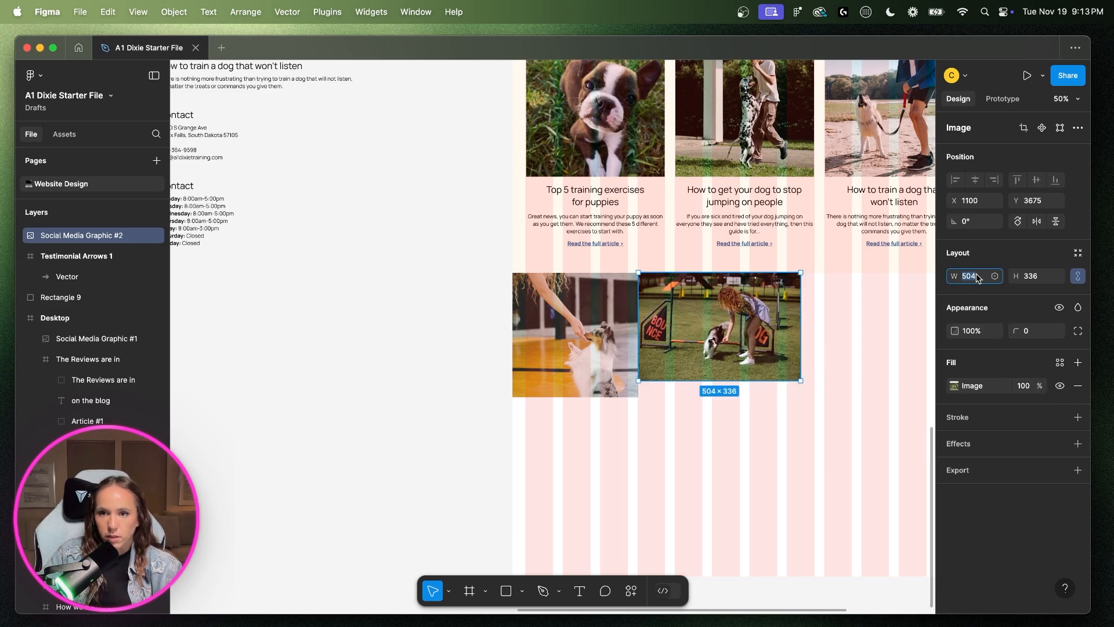
click(1078, 275)
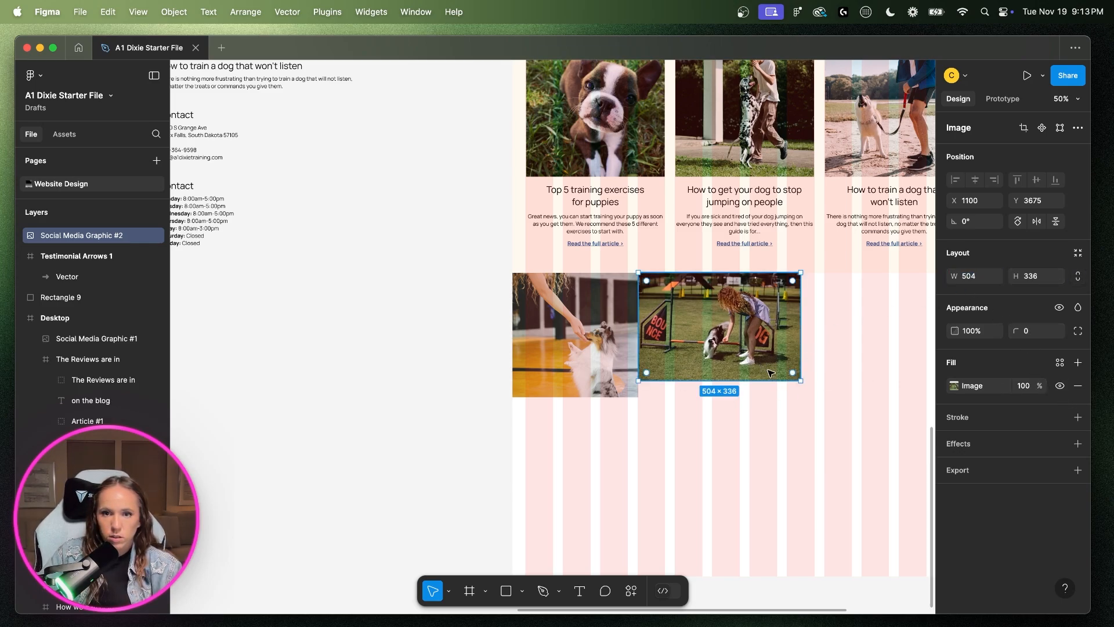
drag(762, 381, 762, 398)
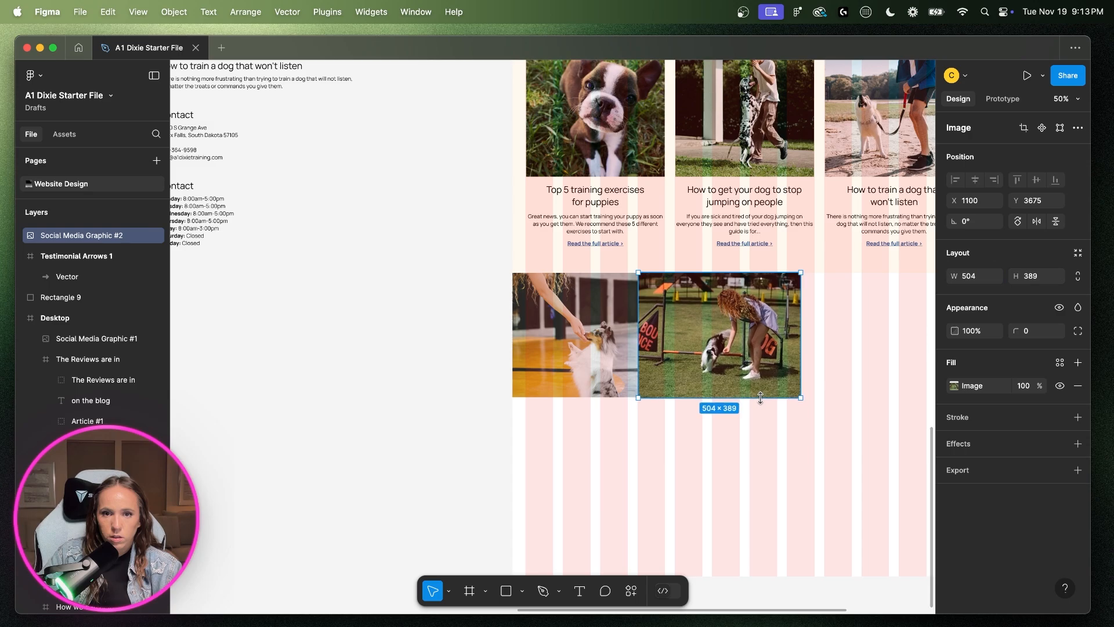
click(975, 277)
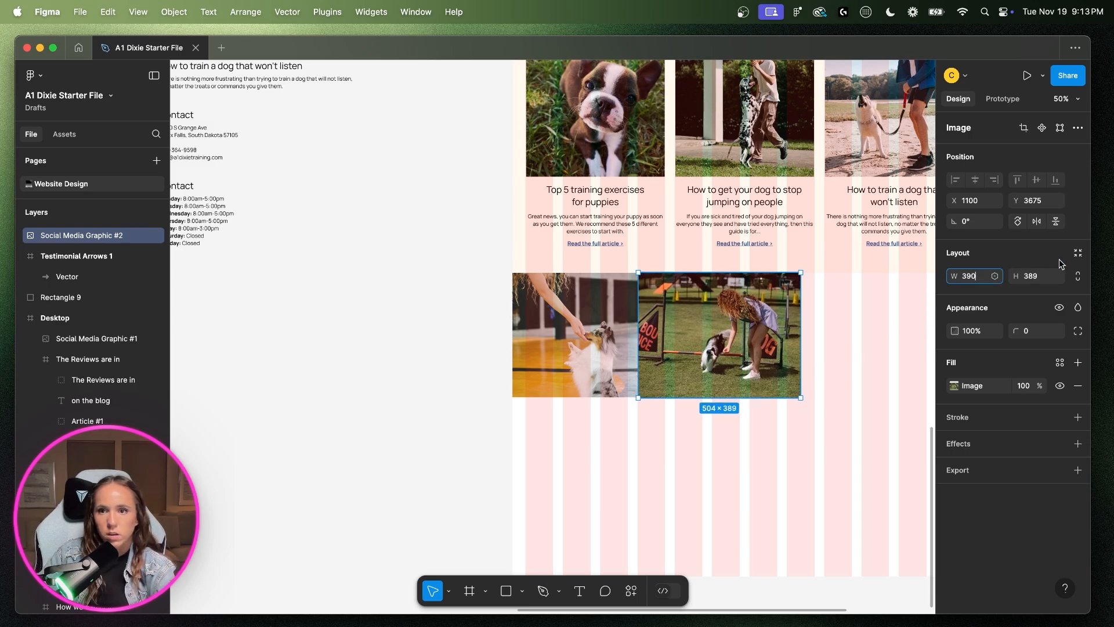
click(1031, 278)
text(3)
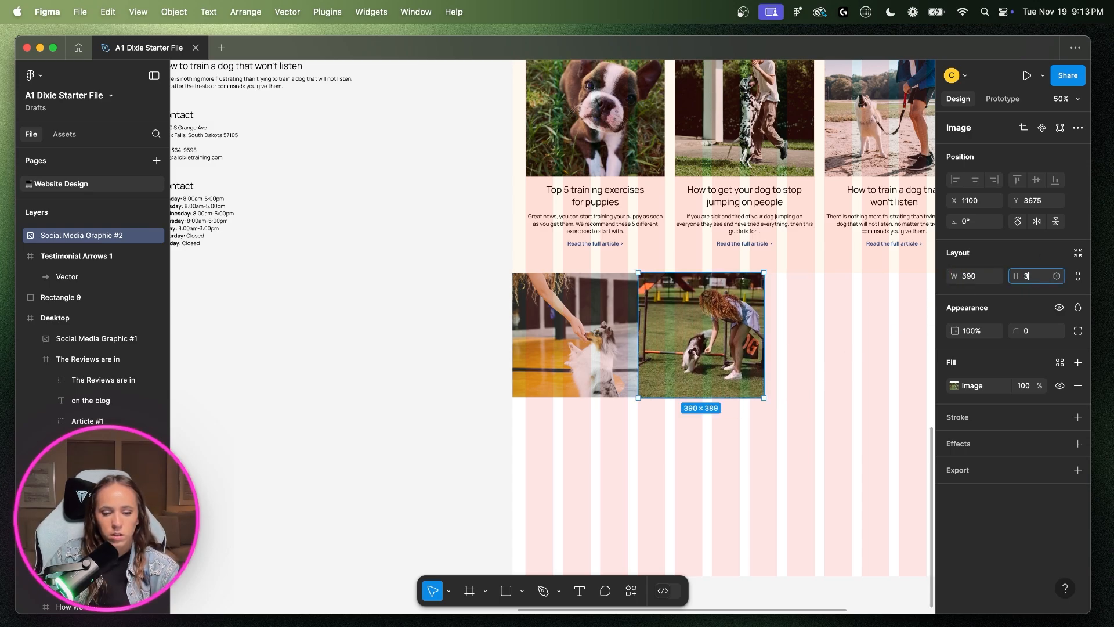
key(Return)
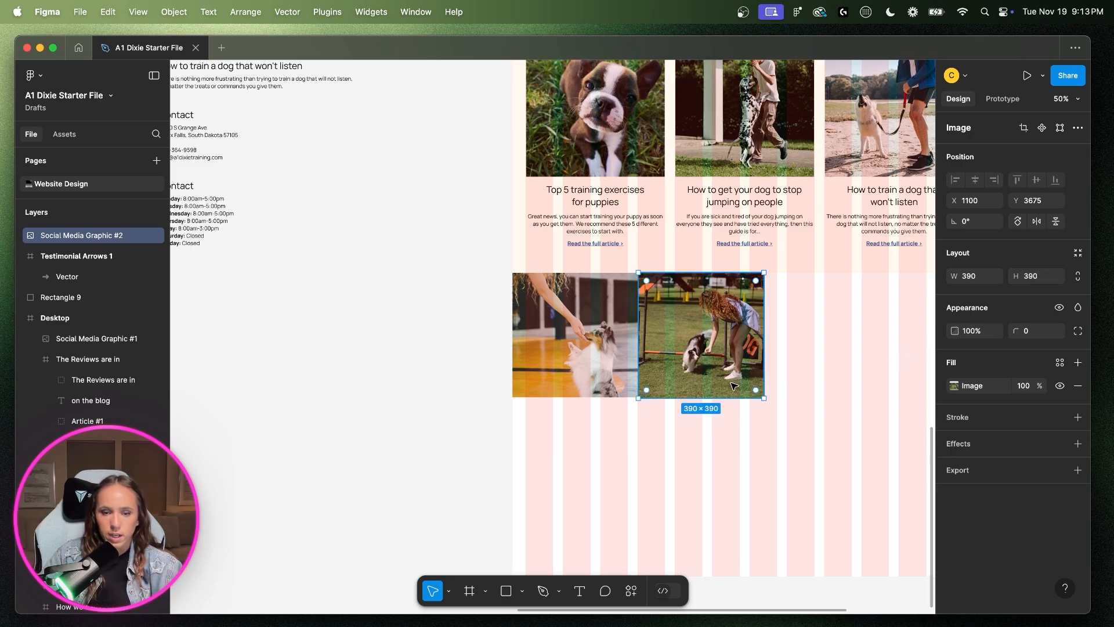
- Align the top edge of the agility photo with the first social photo, at Y 3676
key(super+equal)
key(super+equal)
scroll(731, 384, right, 6)
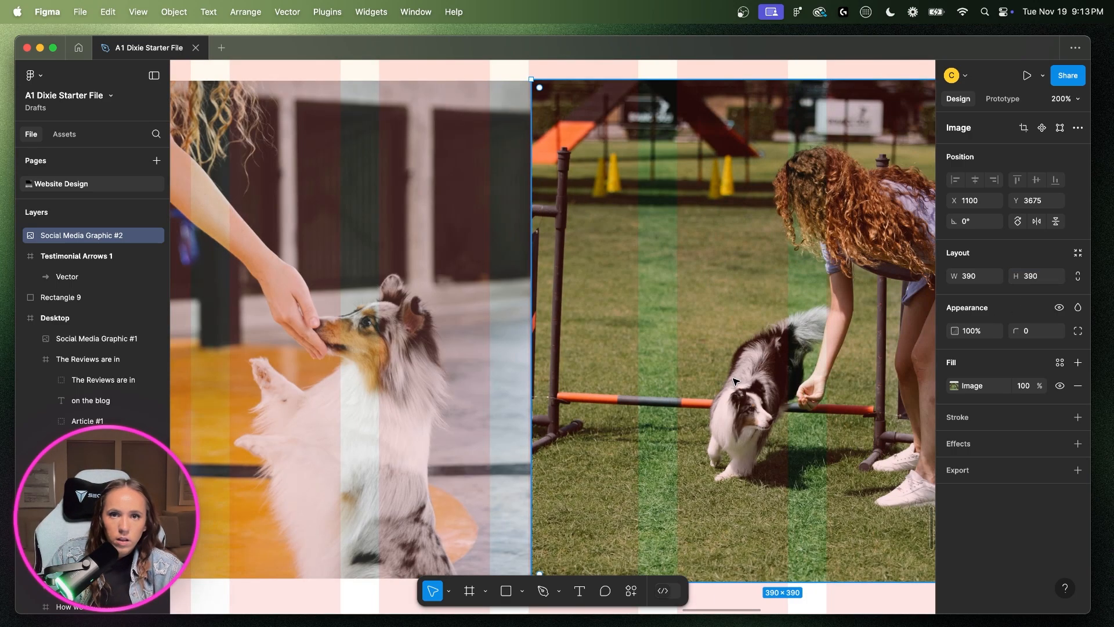
drag(686, 303, 689, 305)
key(super+minus)
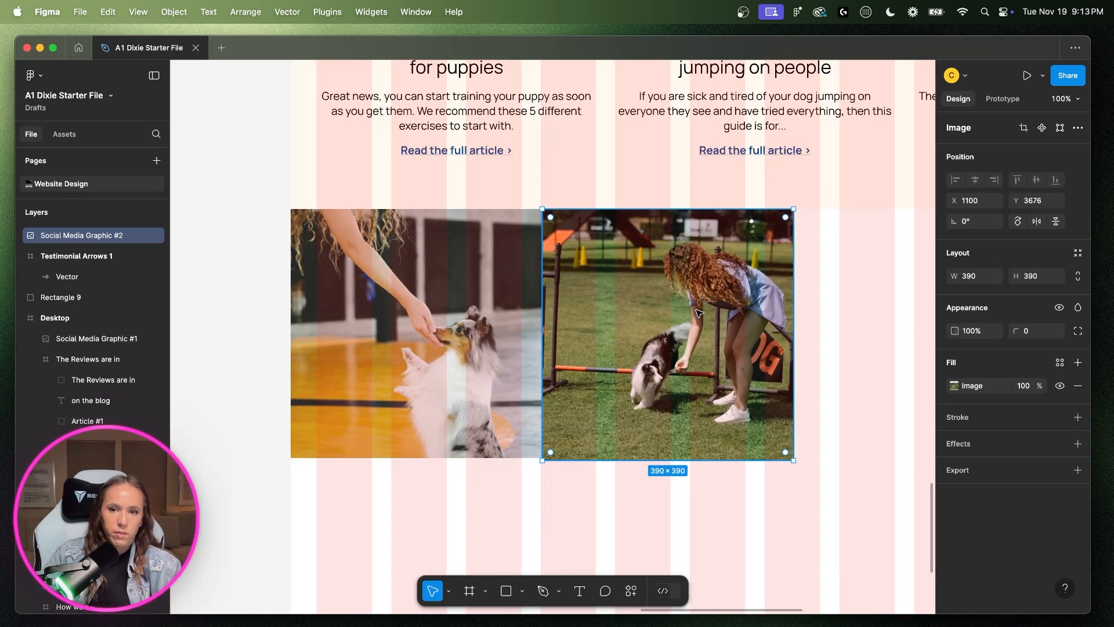
click(751, 524)
drag(683, 412, 681, 414)
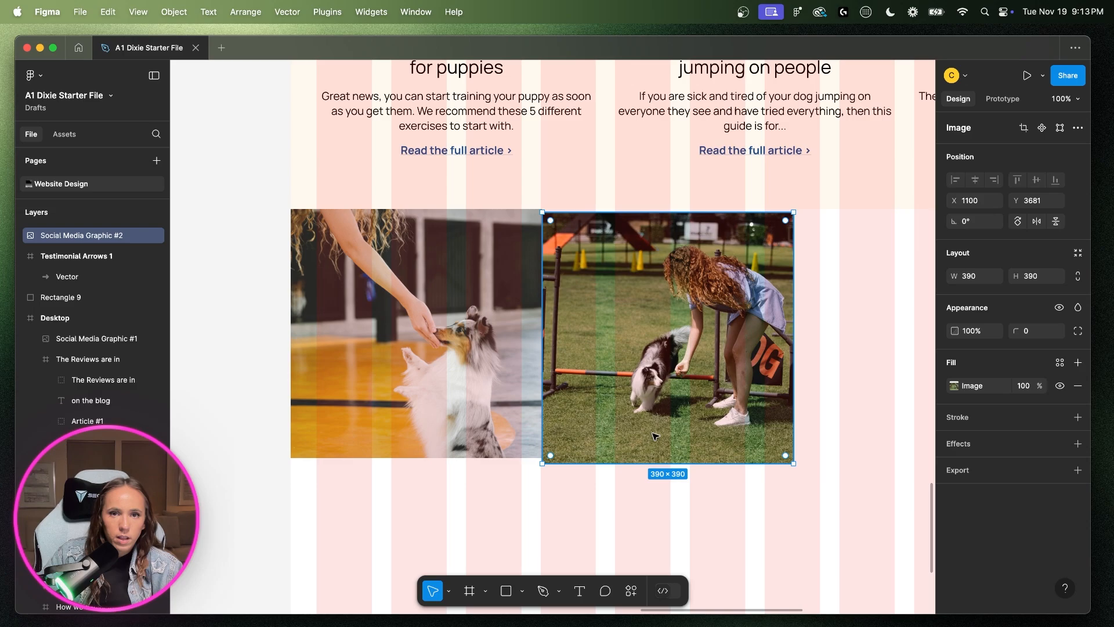
shift+click(510, 358)
click(1018, 180)
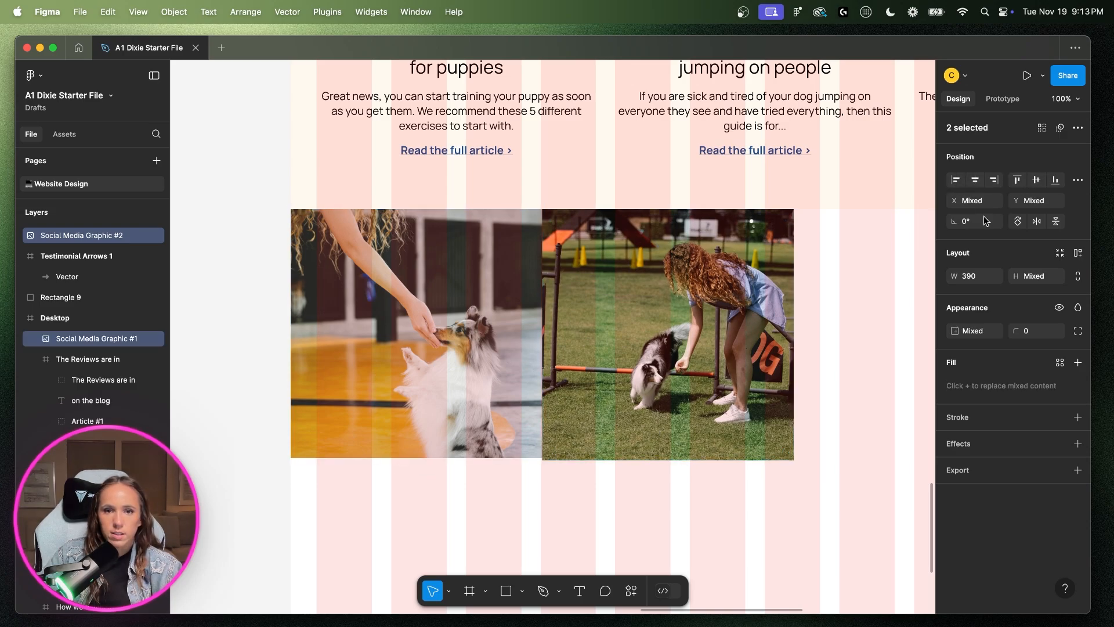
- Set the height of Social Media Graphic #1 to 390
click(816, 465)
click(522, 427)
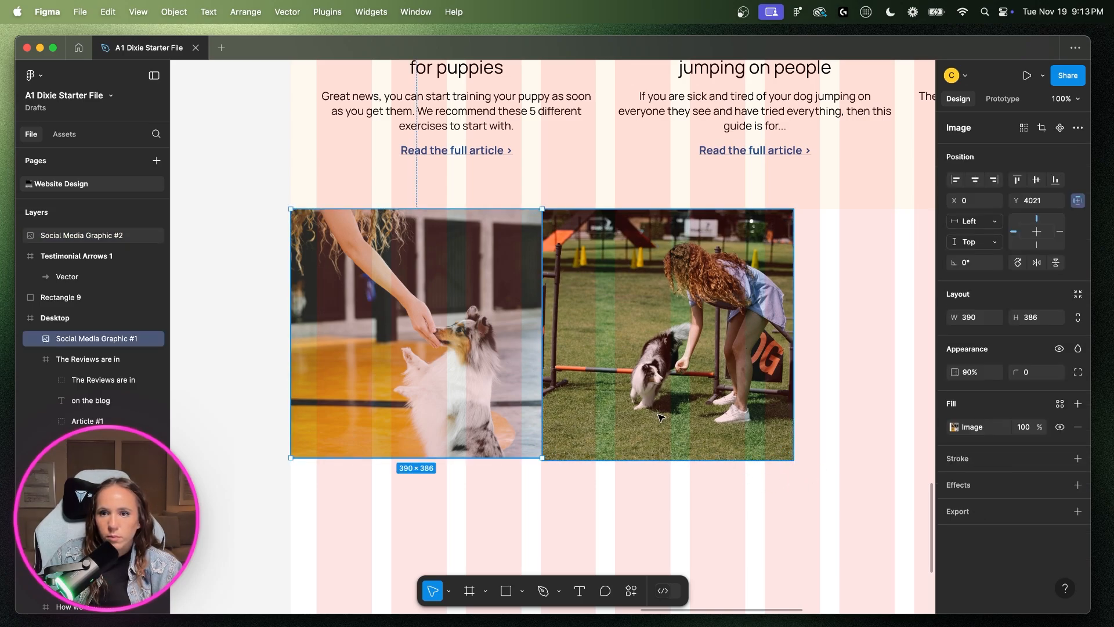
click(1045, 320)
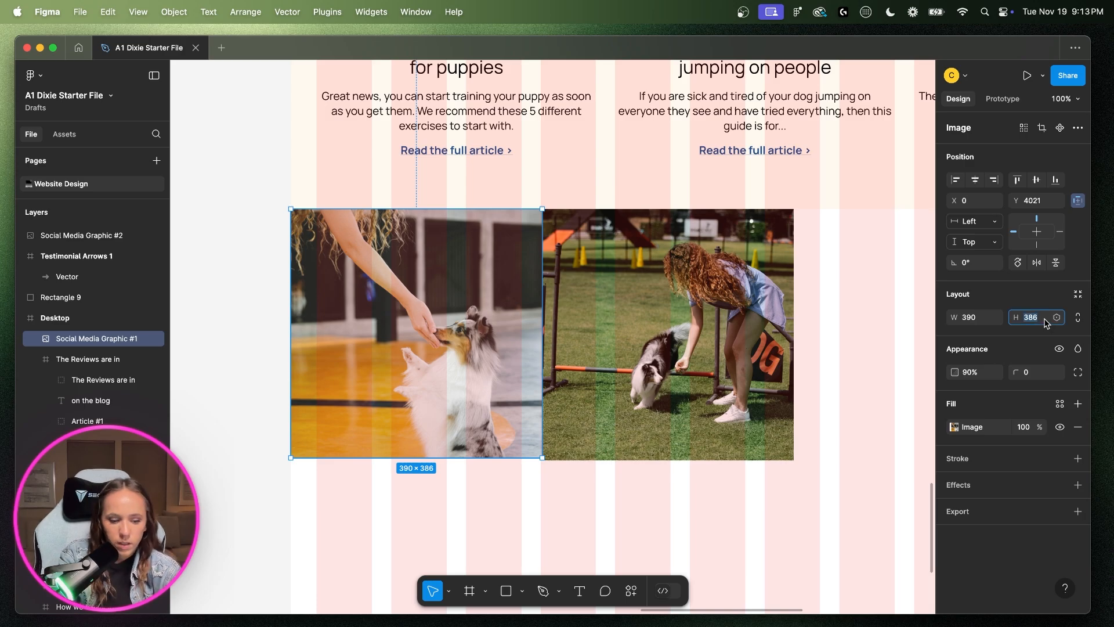
key(Return)
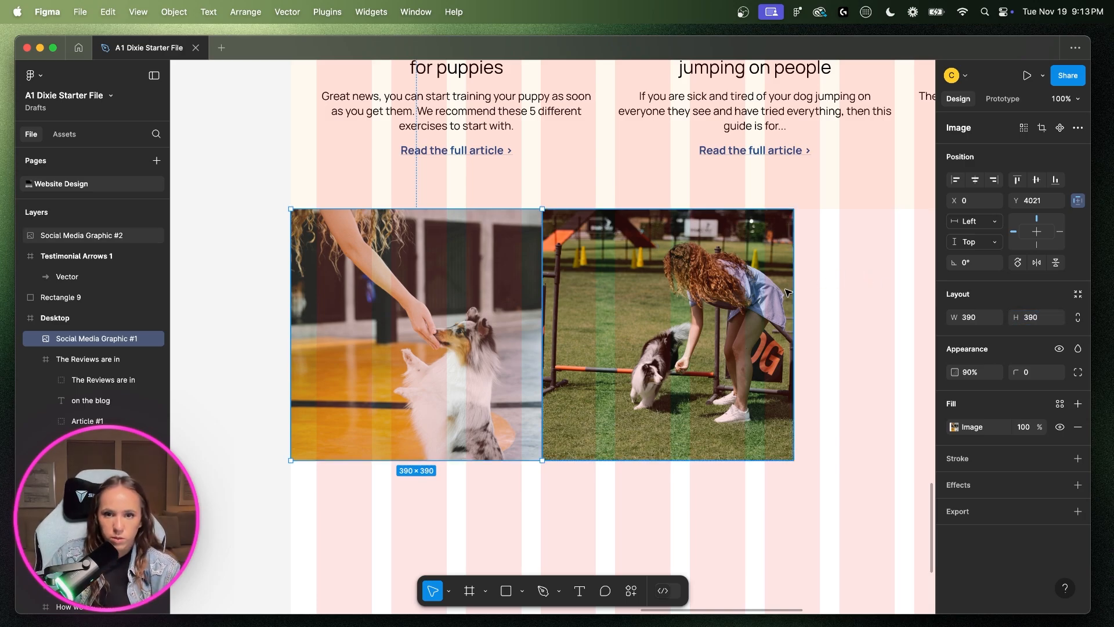
- Copy Social Media Graphic #3 and Social Media Graphic #4 from the source images and place them over the page design at Y 3526
click(695, 355)
scroll(410, 346, left, 5)
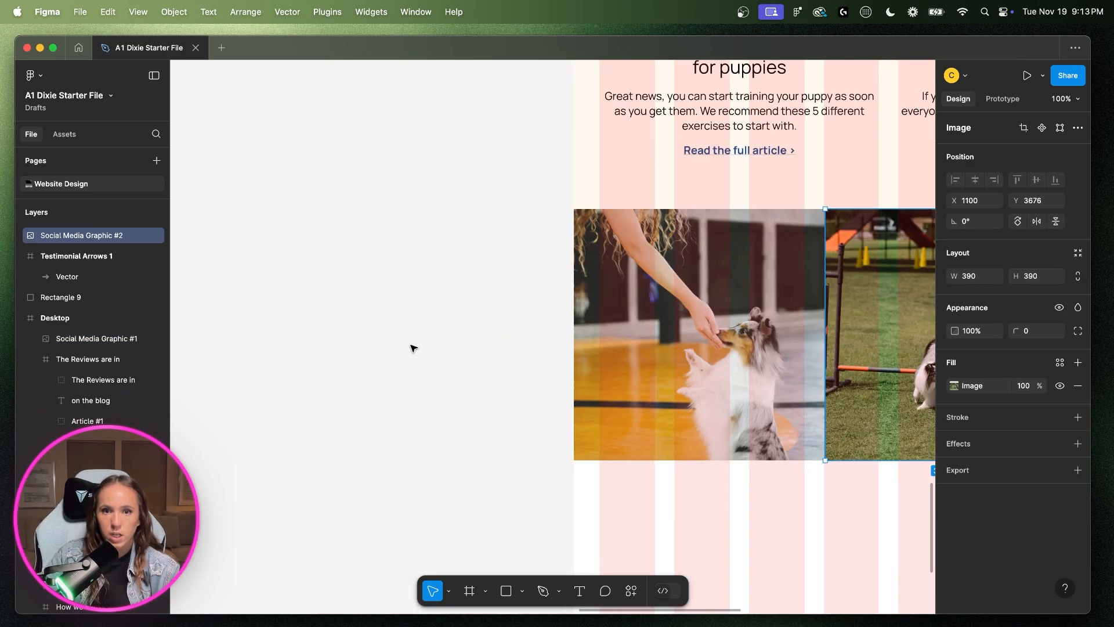
scroll(410, 346, down, 15)
scroll(412, 347, up, 3)
key(minus)
key(minus)
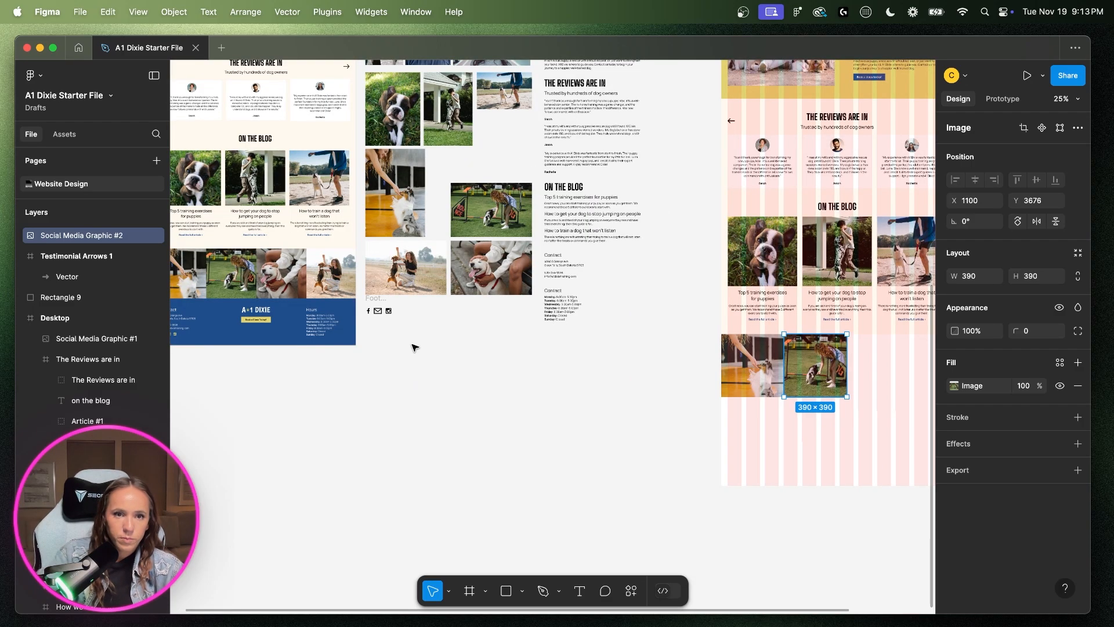
click(500, 282)
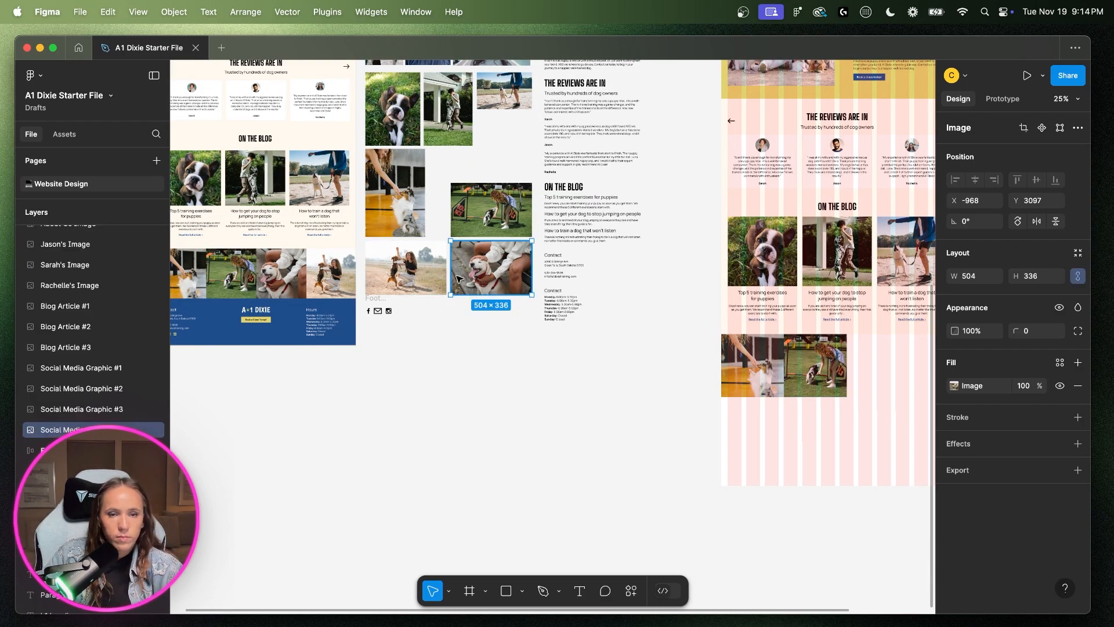
shift+click(406, 270)
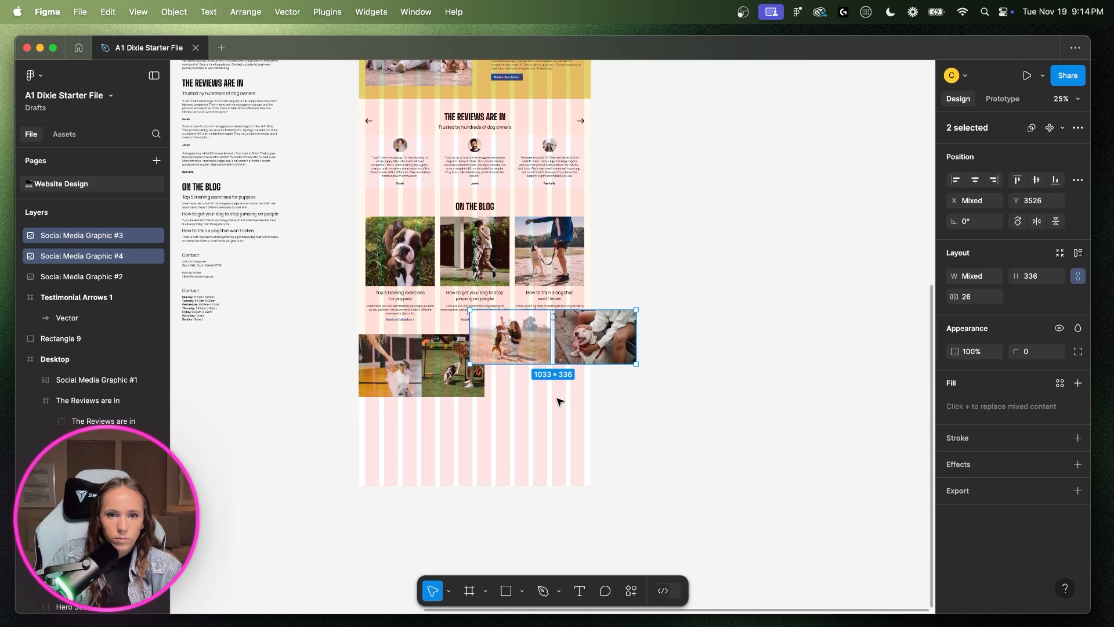
key(plus)
key(plus)
scroll(622, 353, left, 5)
click(697, 497)
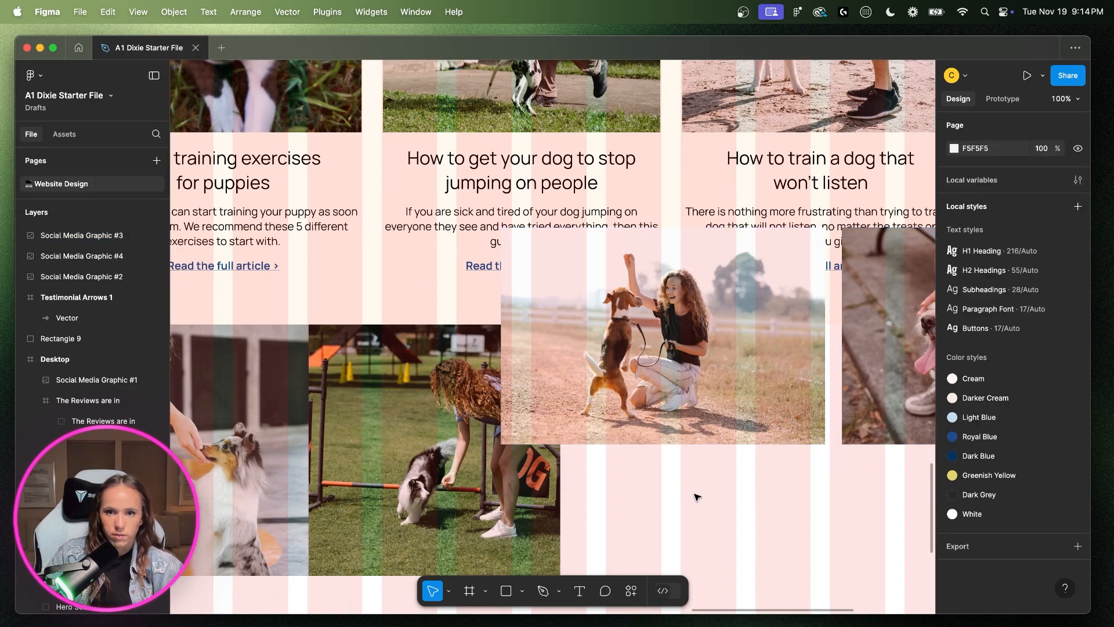
- Move Social Media Graphic #3 to X 2019, Y 3526, near the page's right edge
drag(546, 400, 797, 401)
scroll(731, 419, right, 3)
drag(684, 376, 834, 377)
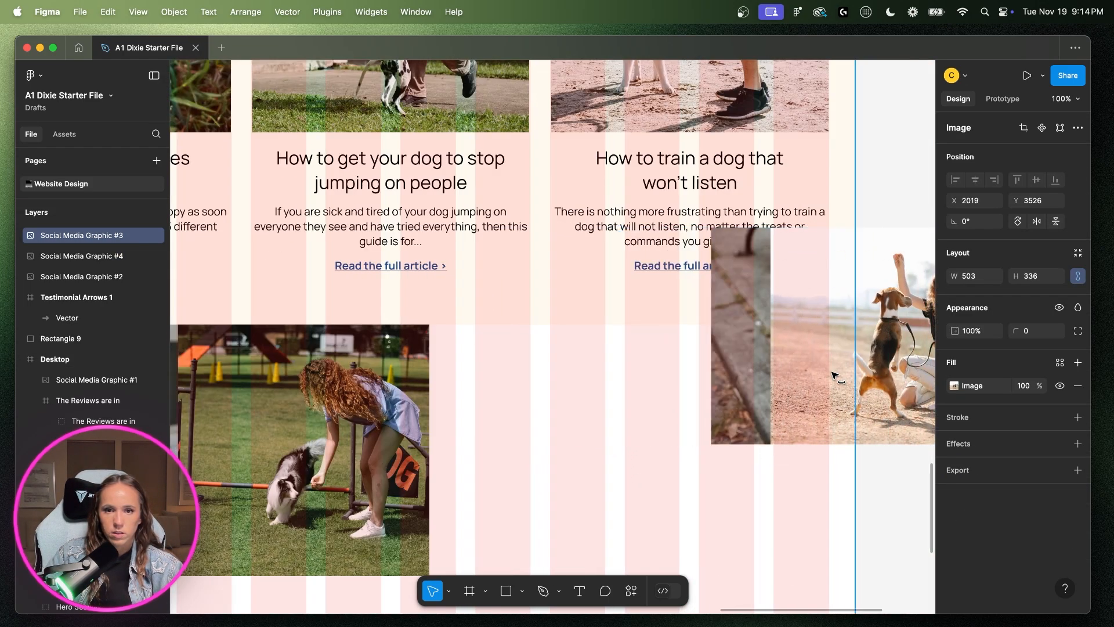
- Place Social Media Graphic #4 against the agility photo's right edge at X 1490, Y 3676, unlock its aspect ratio and resize it to 390 × 390
drag(752, 372, 470, 468)
scroll(737, 412, down, 5)
drag(732, 412, 720, 445)
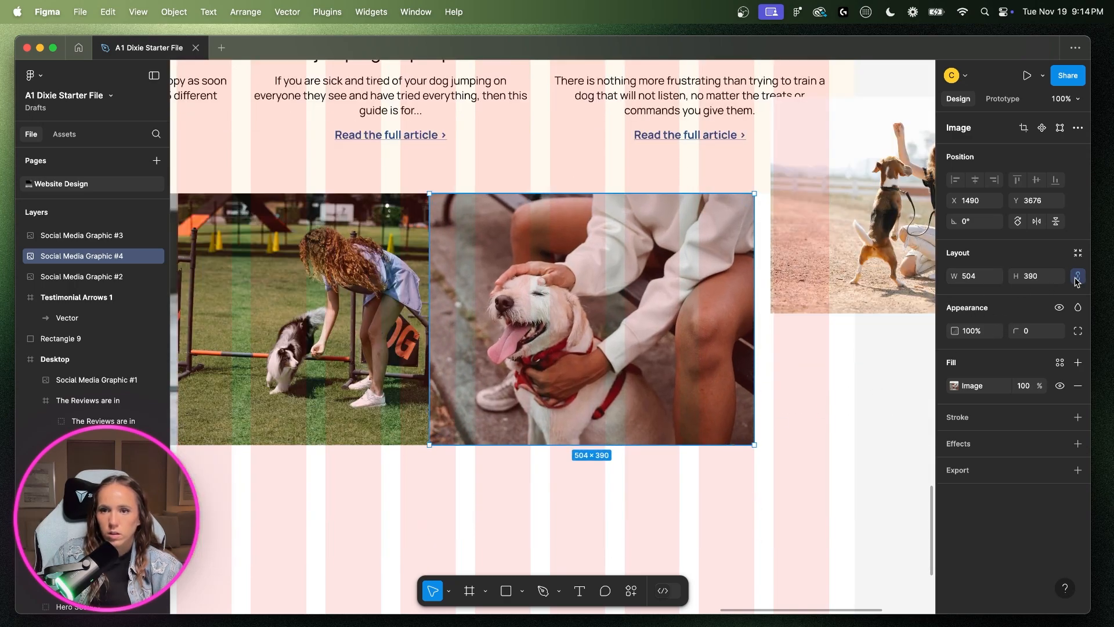
click(975, 278)
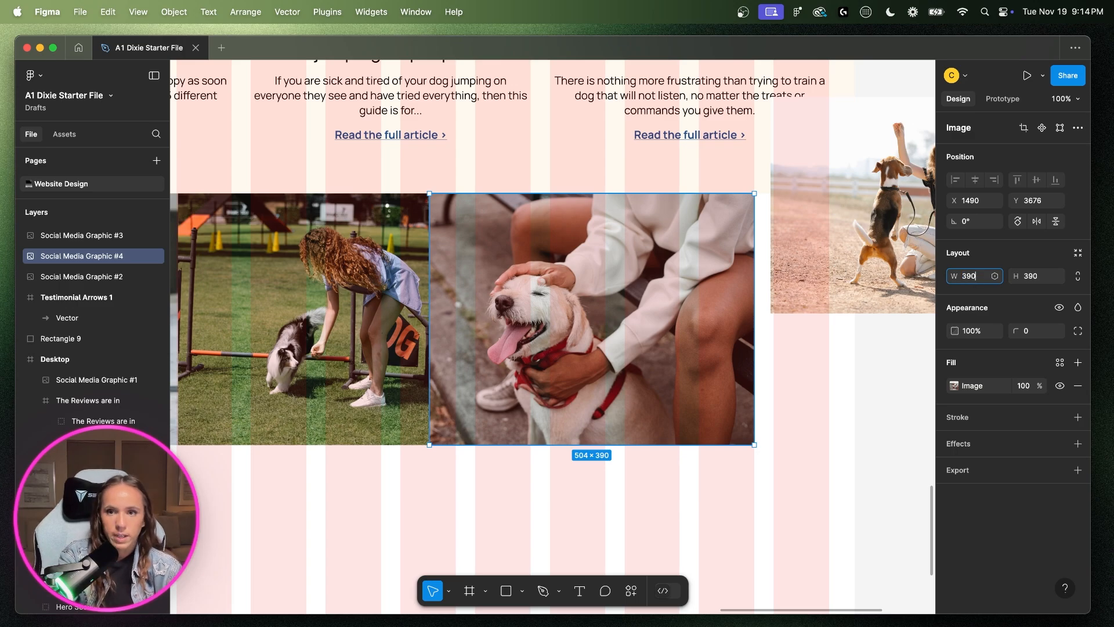
click(1034, 275)
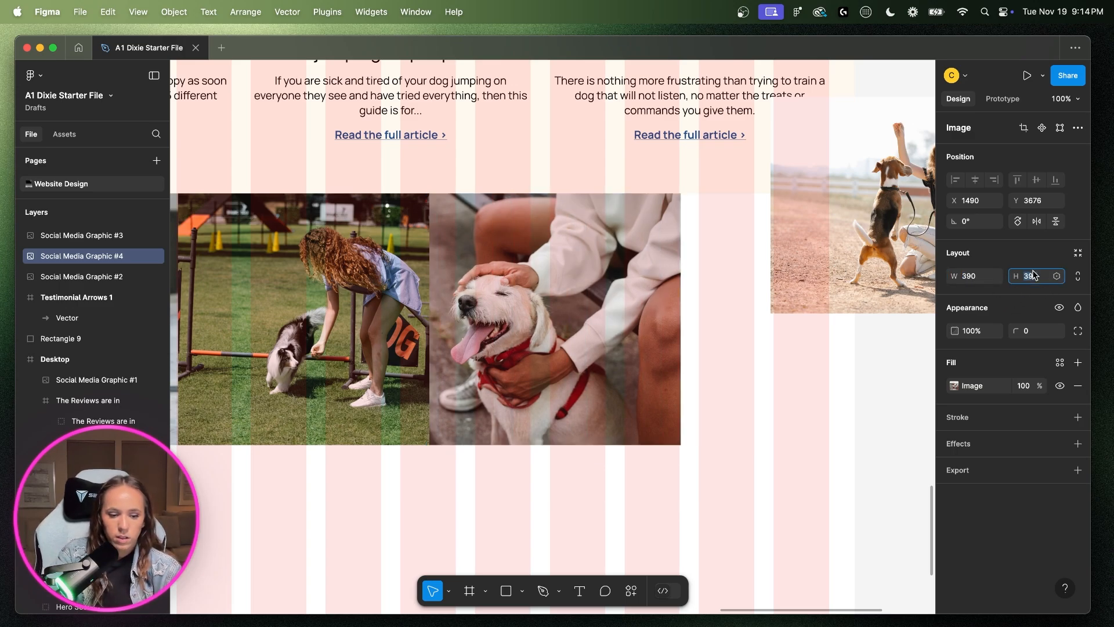
text(390)
- Place Social Media Graphic #3 at the end of the photo strip at X 1880, Y 3676 and resize it to 390 × 390
drag(827, 248, 736, 345)
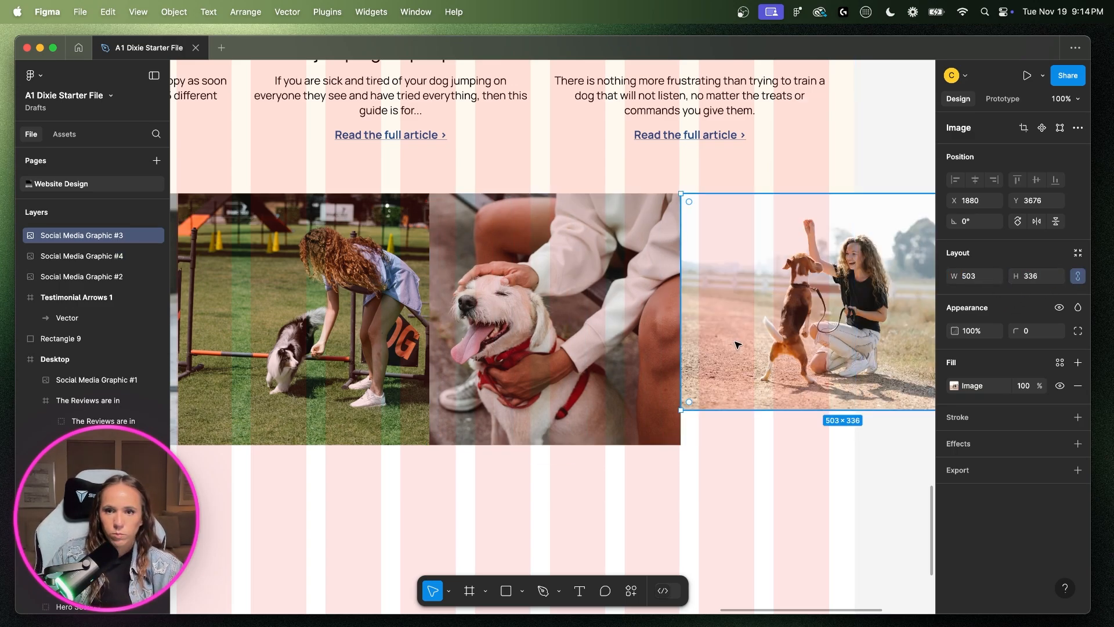
scroll(737, 345, right, 6)
drag(557, 410, 558, 443)
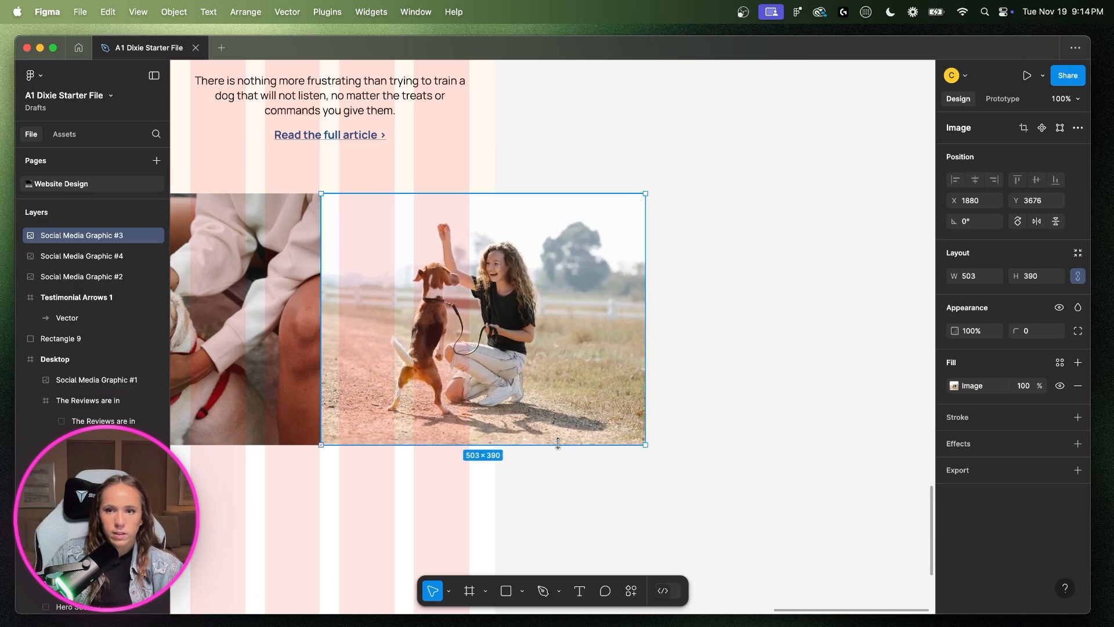
click(967, 277)
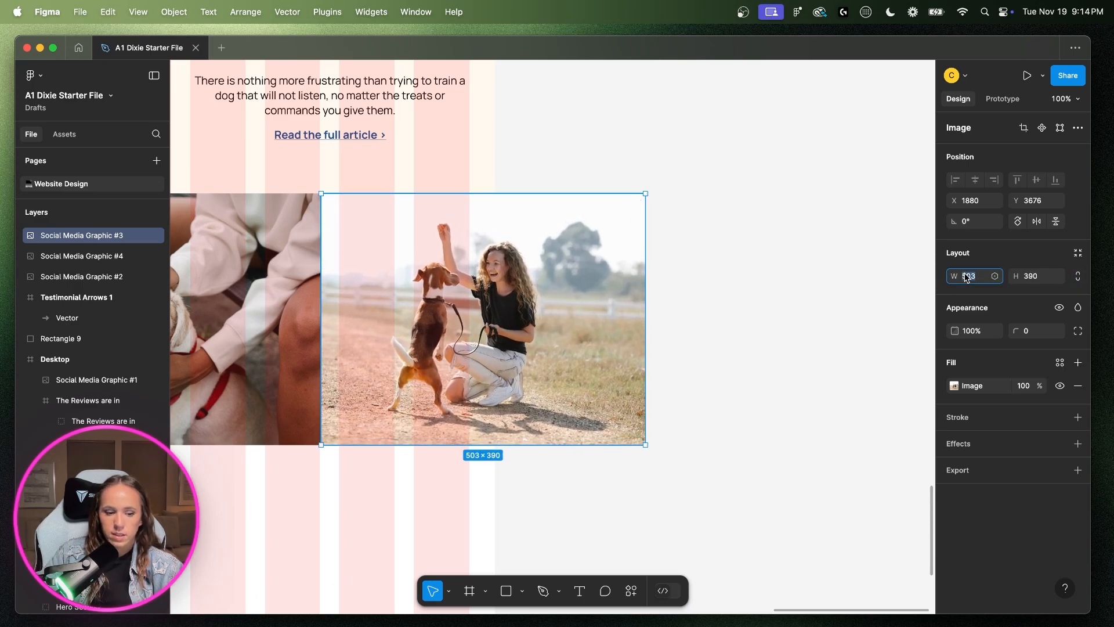
text(390)
key(Return)
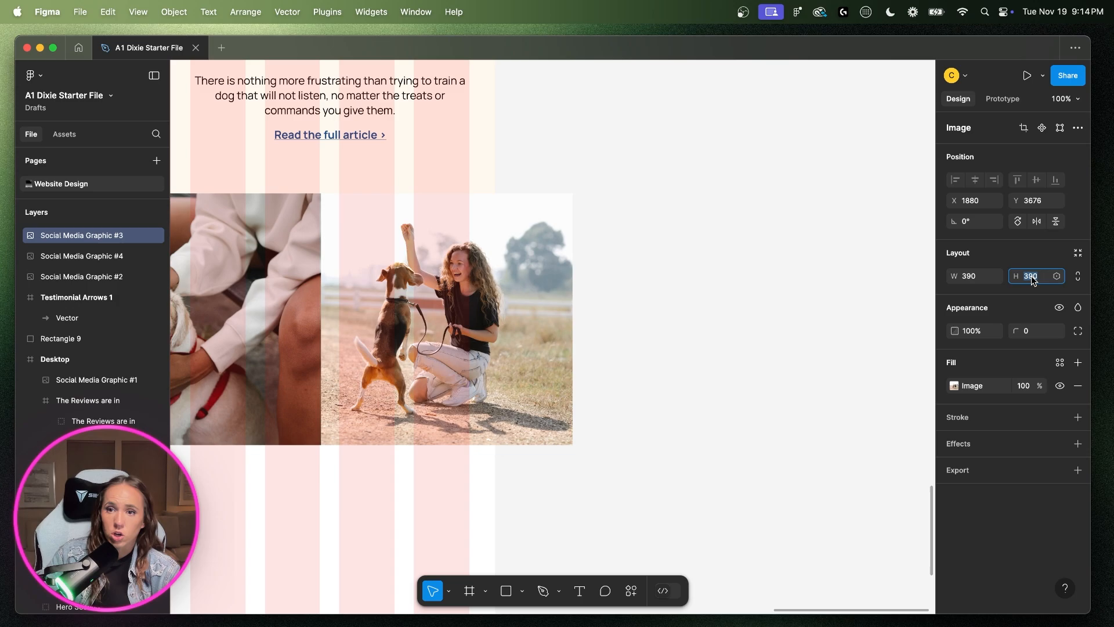
- Select all four social media photos in the strip beneath the blog section
click(676, 390)
scroll(632, 393, left, 5)
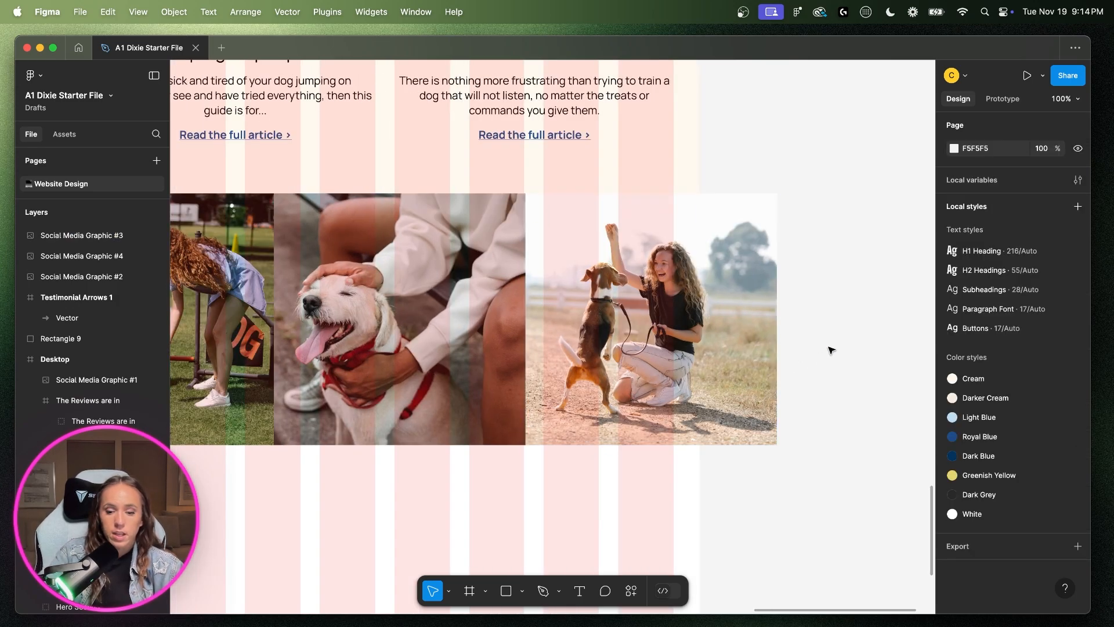
key(minus)
scroll(830, 349, left, 5)
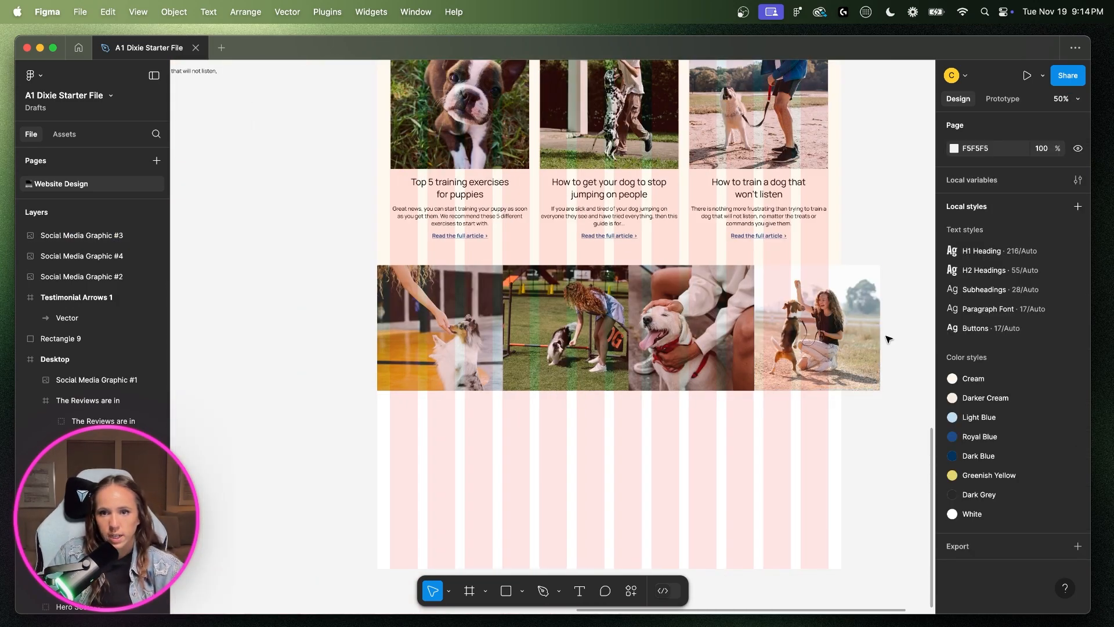
drag(886, 337, 363, 387)
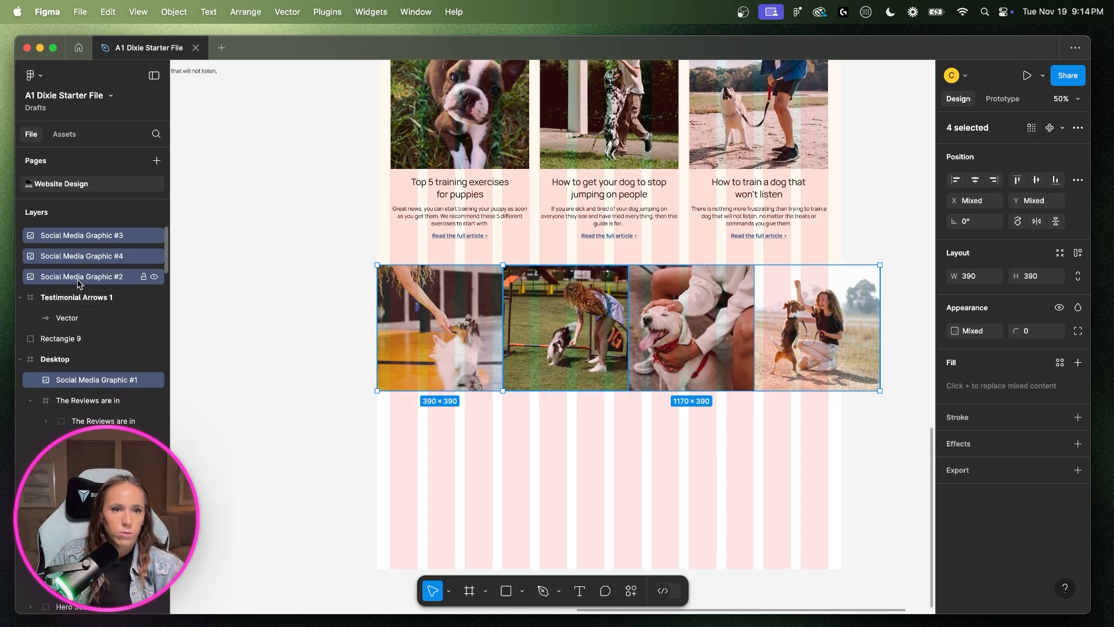
drag(77, 286, 77, 378)
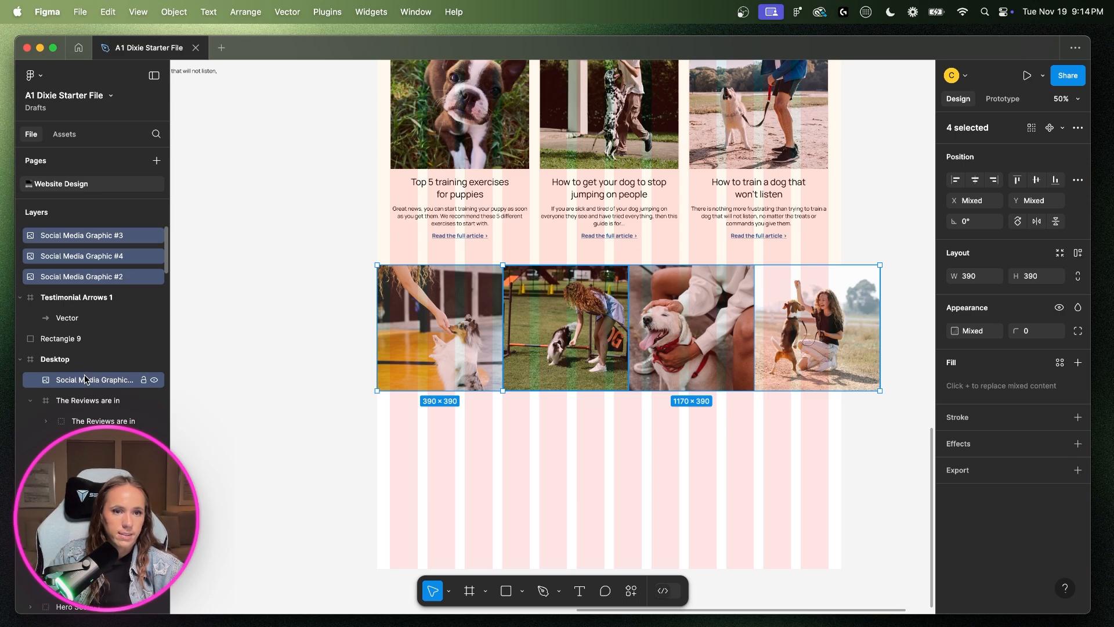
- Delete the stray Testimonial Arrows 1 layer outside the Desktop frame
click(68, 318)
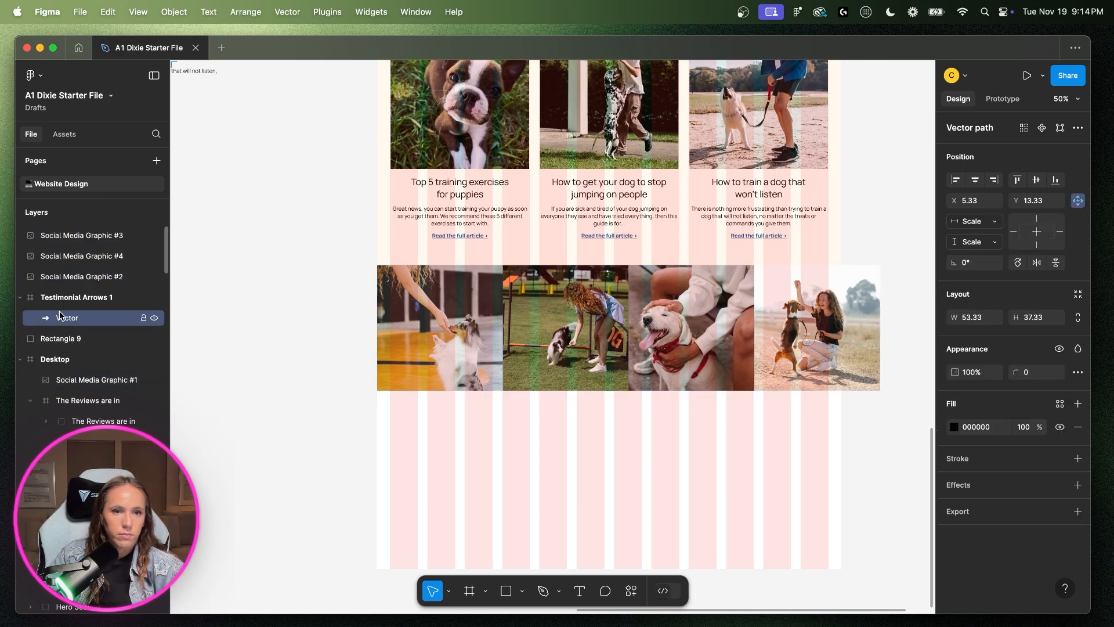
click(65, 297)
scroll(700, 293, up, 5)
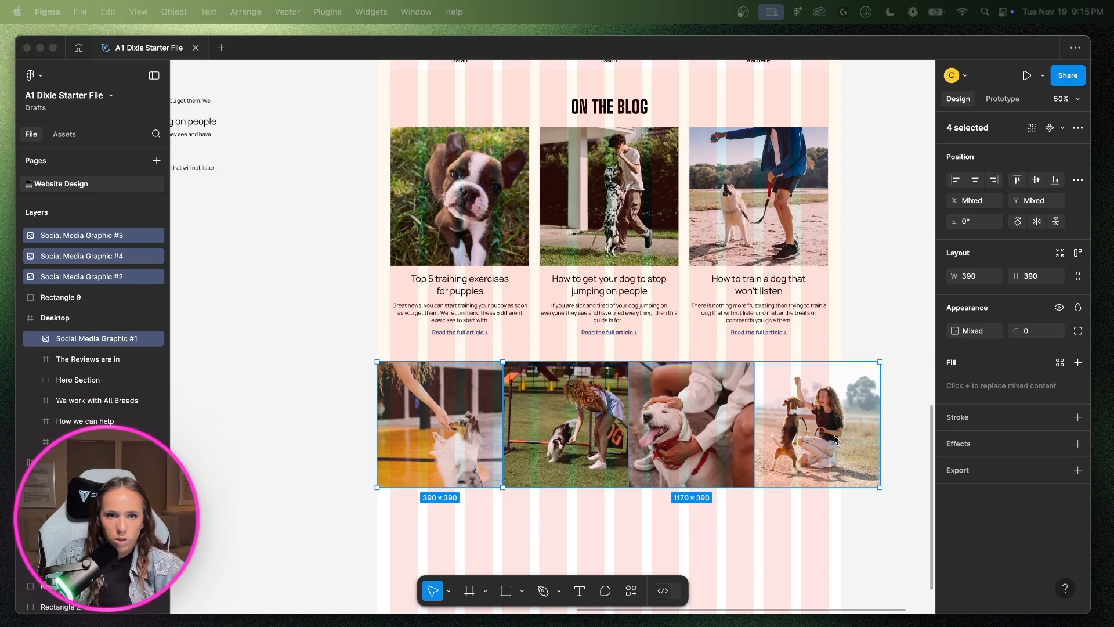
- Try to distribute the four photos' horizontal spacing and shrink the strip towards the page width, and undo the resize
click(881, 489)
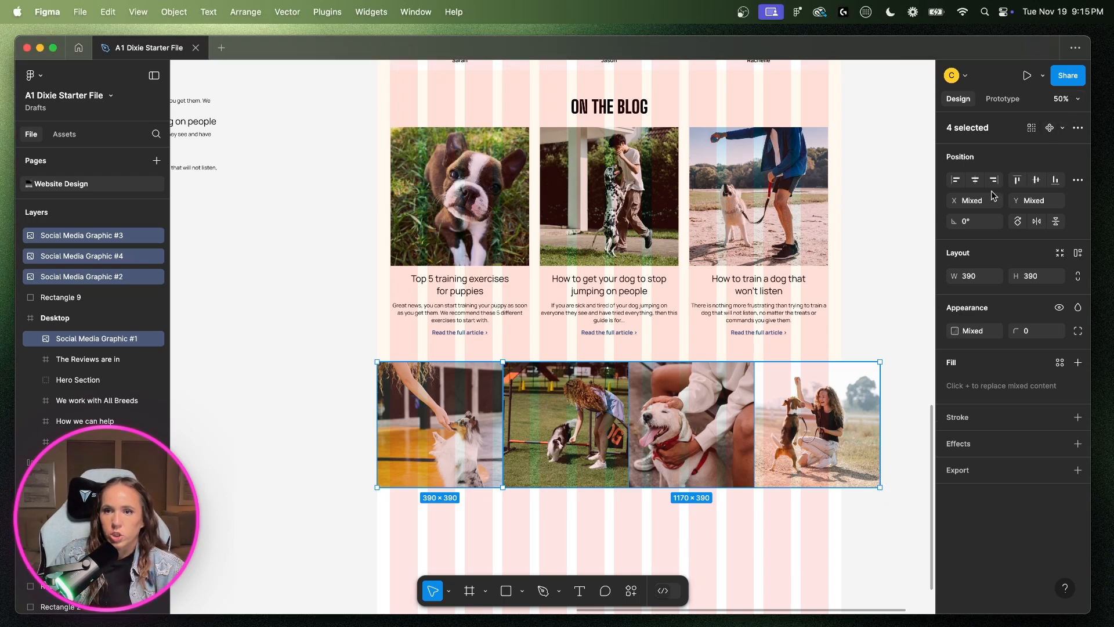
click(1078, 179)
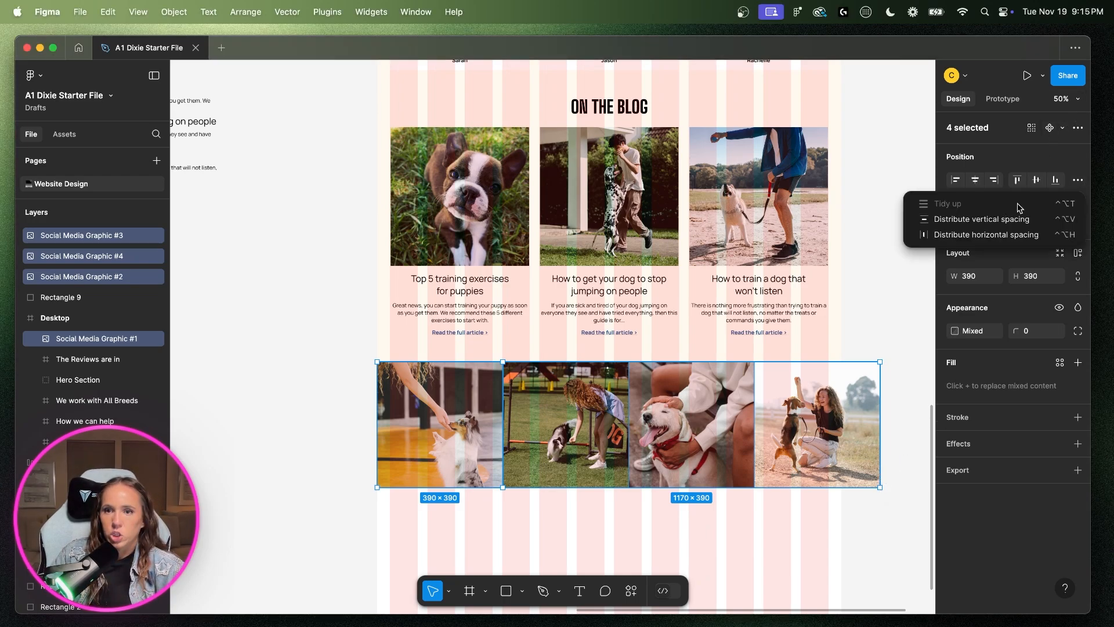
click(960, 235)
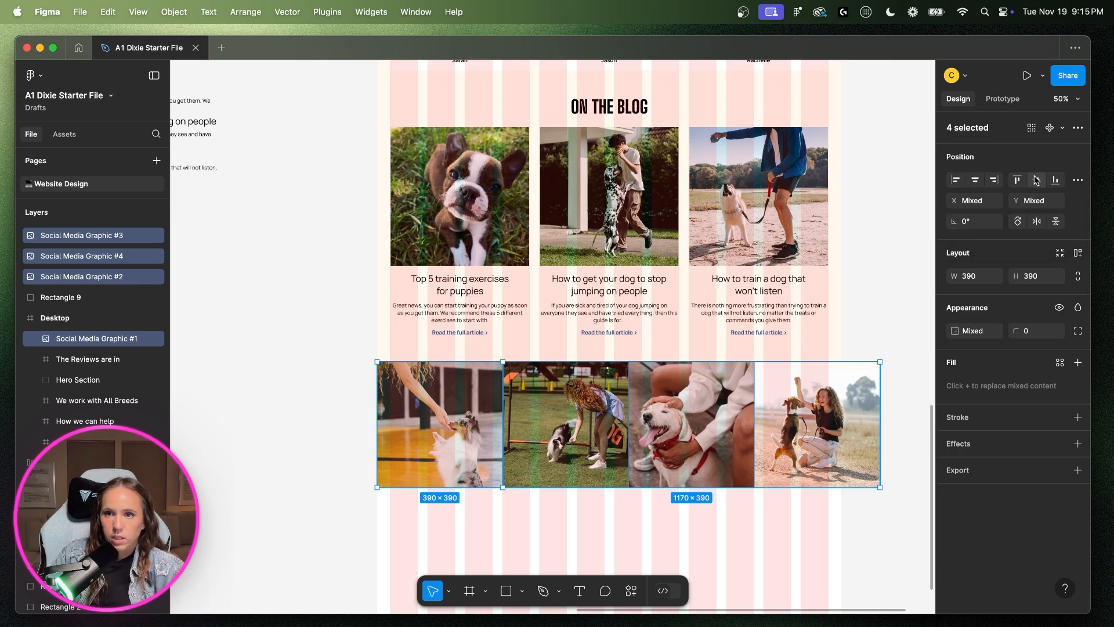
drag(879, 485, 832, 478)
key(super+z)
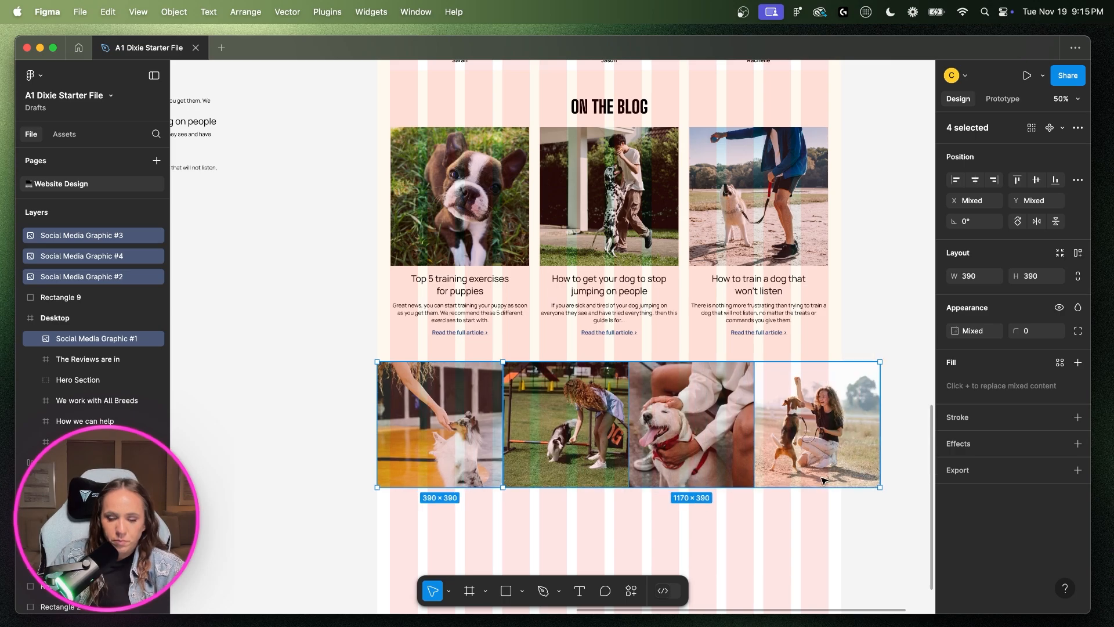
- Lock the aspect ratio of the four social photos and scale them down to 350 × 350 each, ending at the page's right edge
key(shift+0)
scroll(821, 476, down, 3)
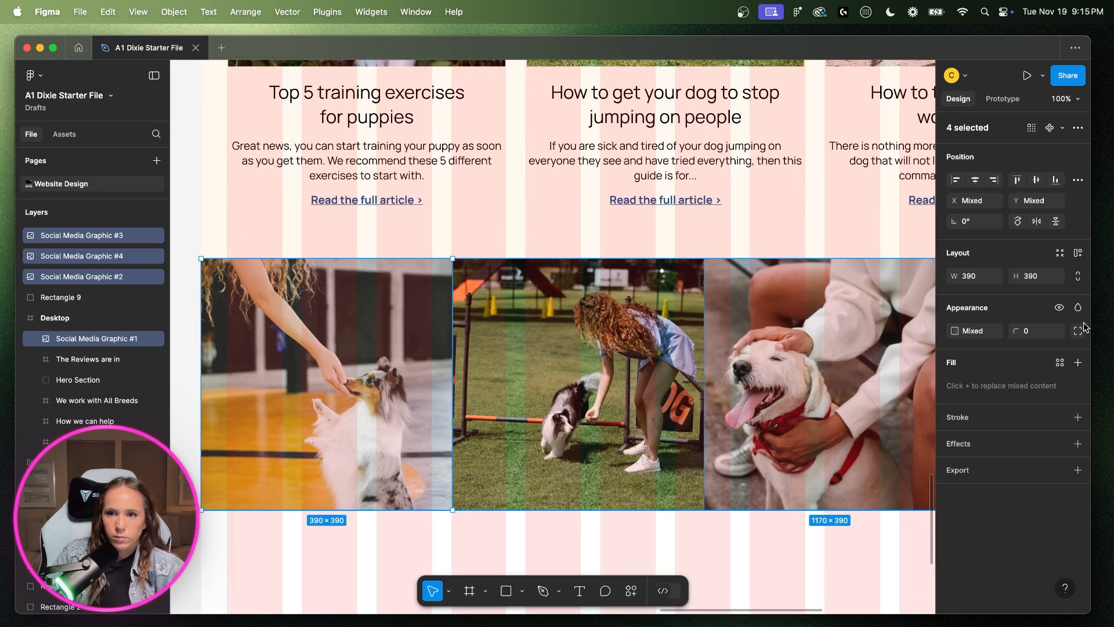
click(1078, 330)
click(1080, 329)
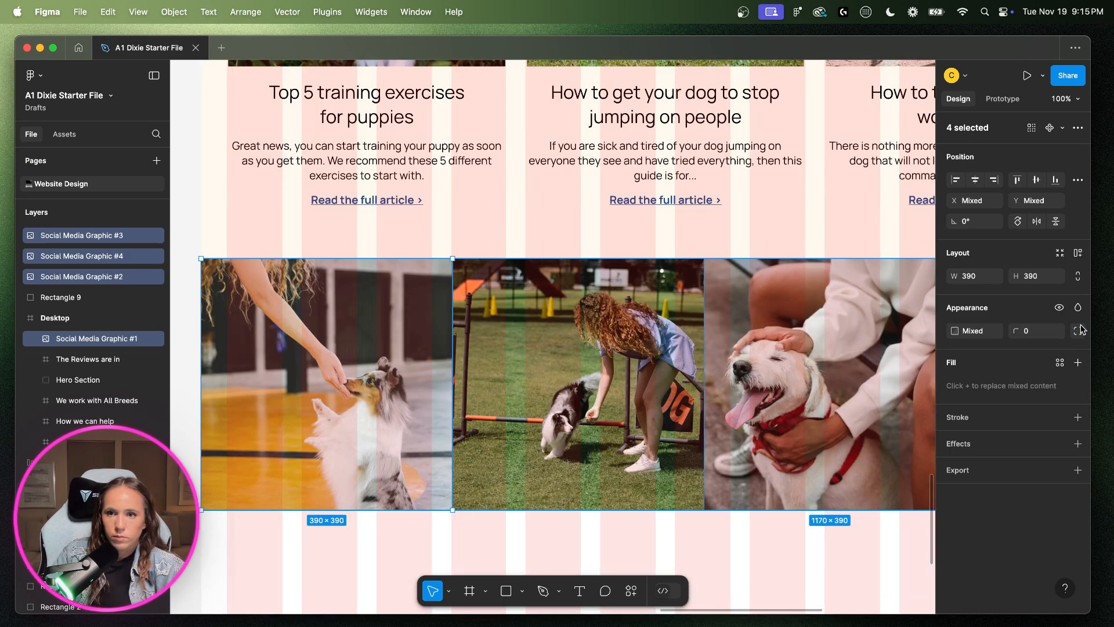
click(1081, 278)
scroll(663, 441, down, 3)
scroll(663, 441, right, 2)
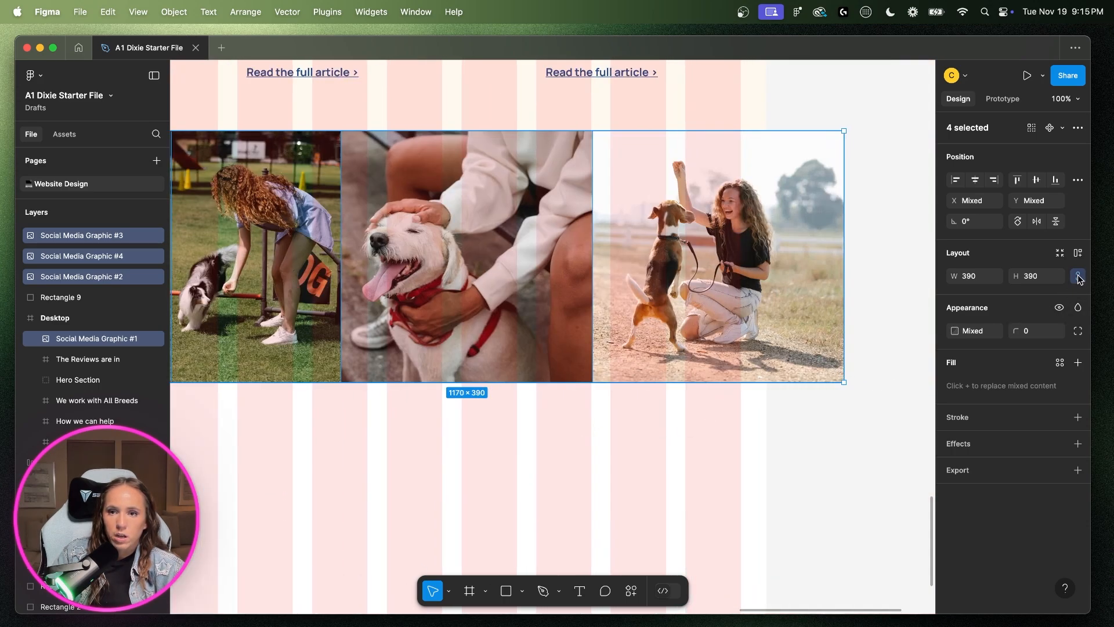
drag(845, 384, 735, 357)
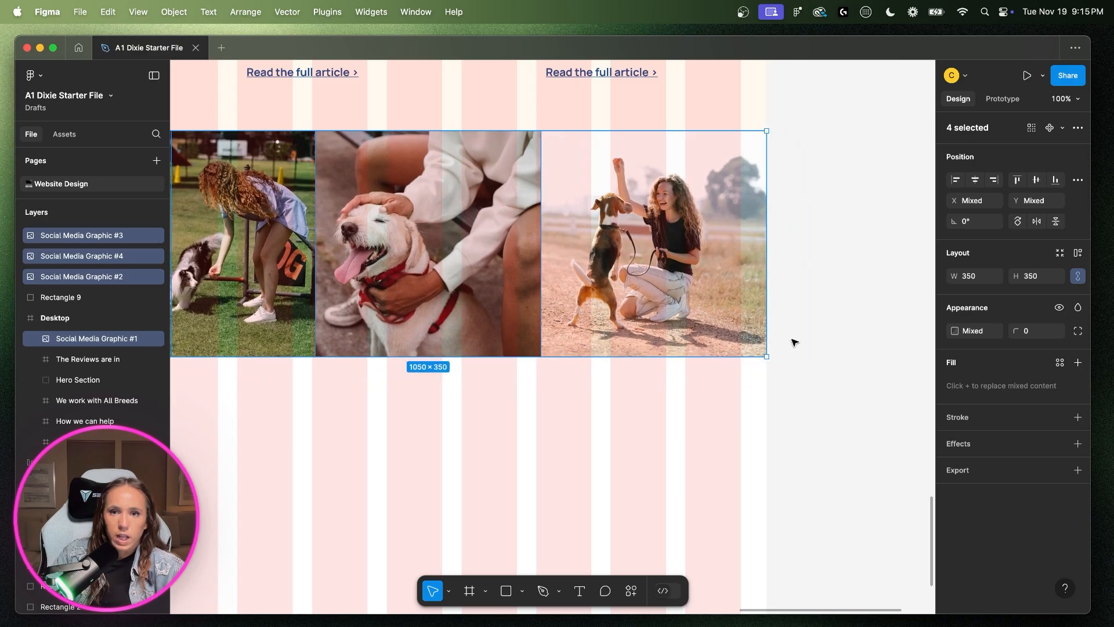
scroll(793, 345, up, 5)
scroll(742, 349, right, 5)
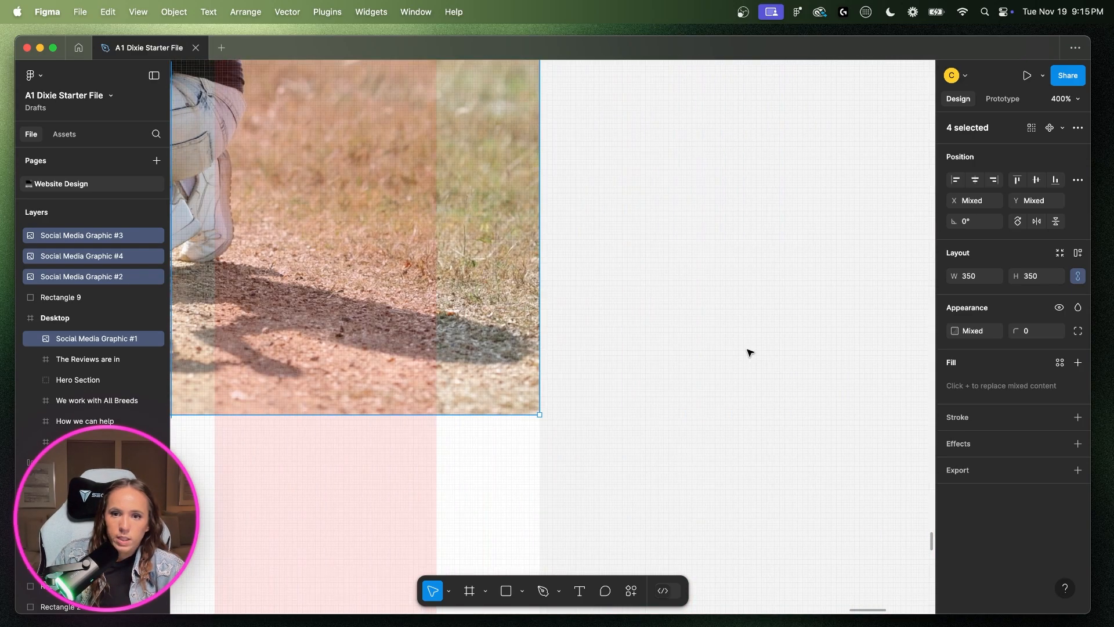
- Inspect the joins between the four social photos and check the first photo's width and height
scroll(748, 353, left, 10)
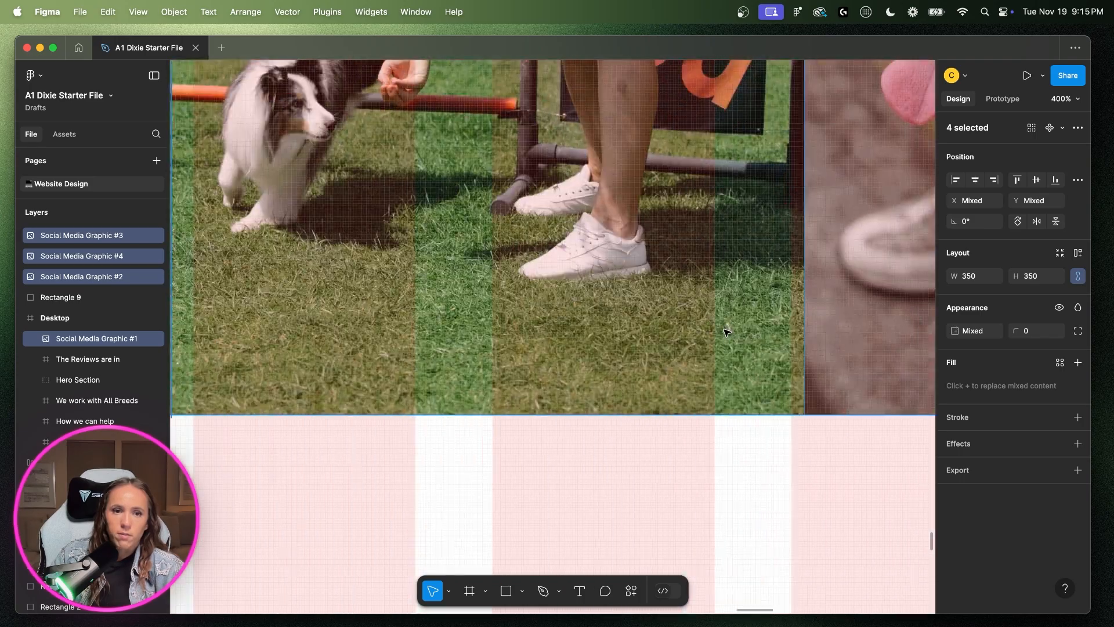
scroll(723, 327, left, 2)
scroll(711, 330, right, 3)
key(super+minus)
key(super+minus)
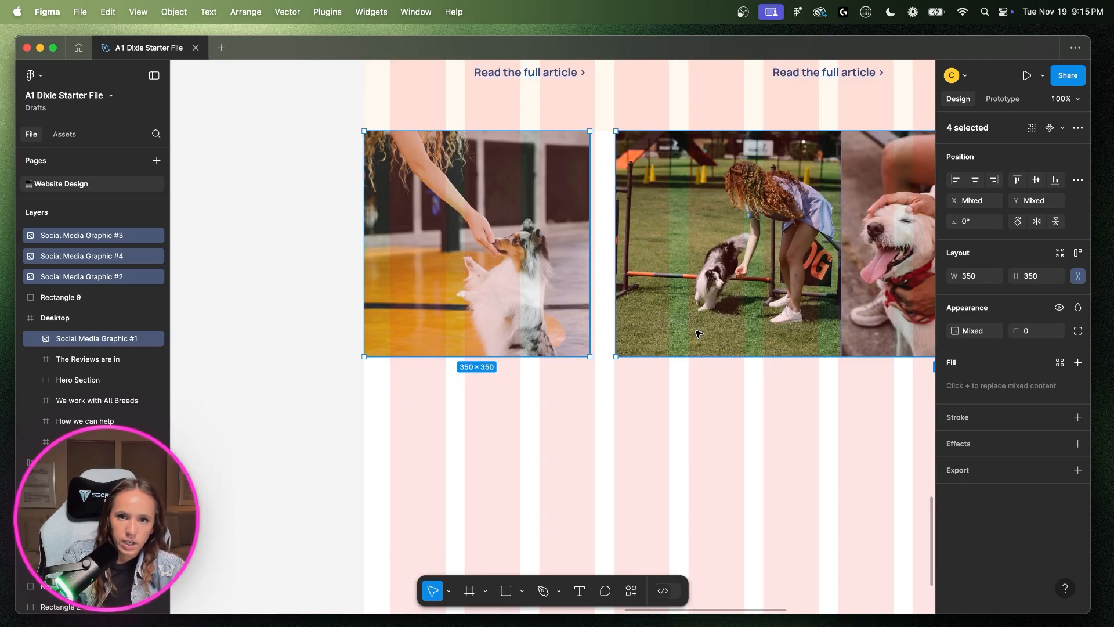
click(610, 413)
click(546, 253)
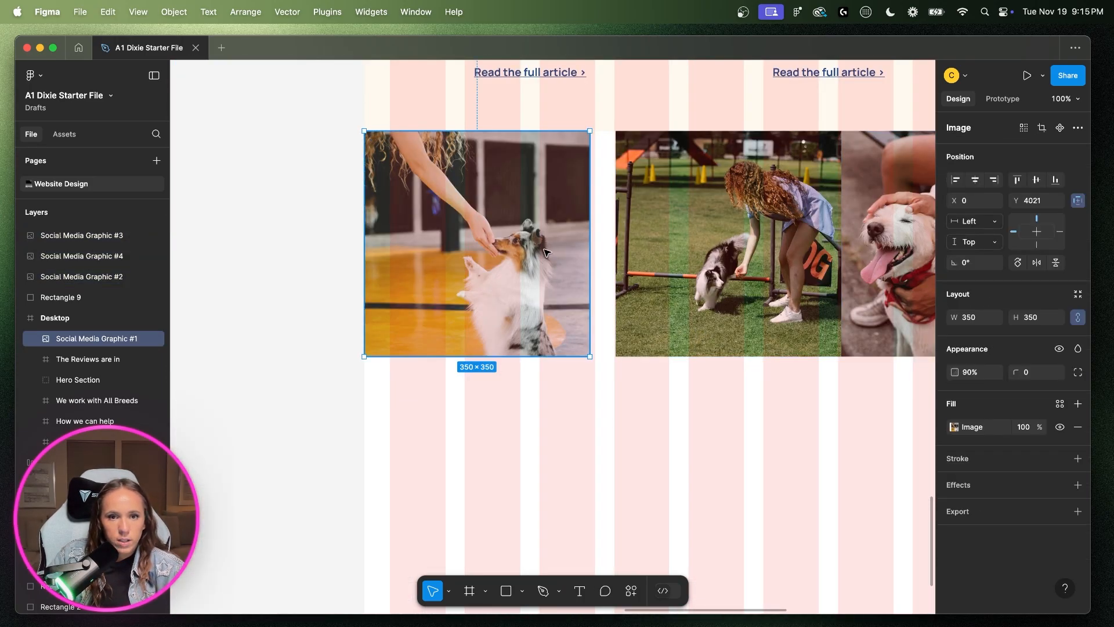
shift+click(546, 252)
click(578, 337)
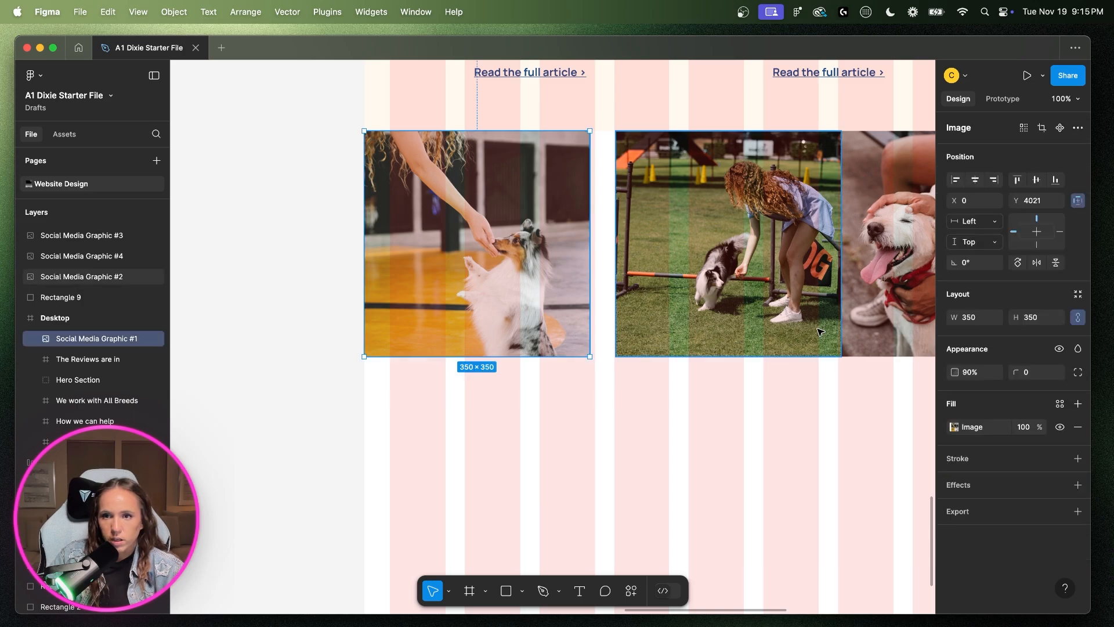
click(973, 317)
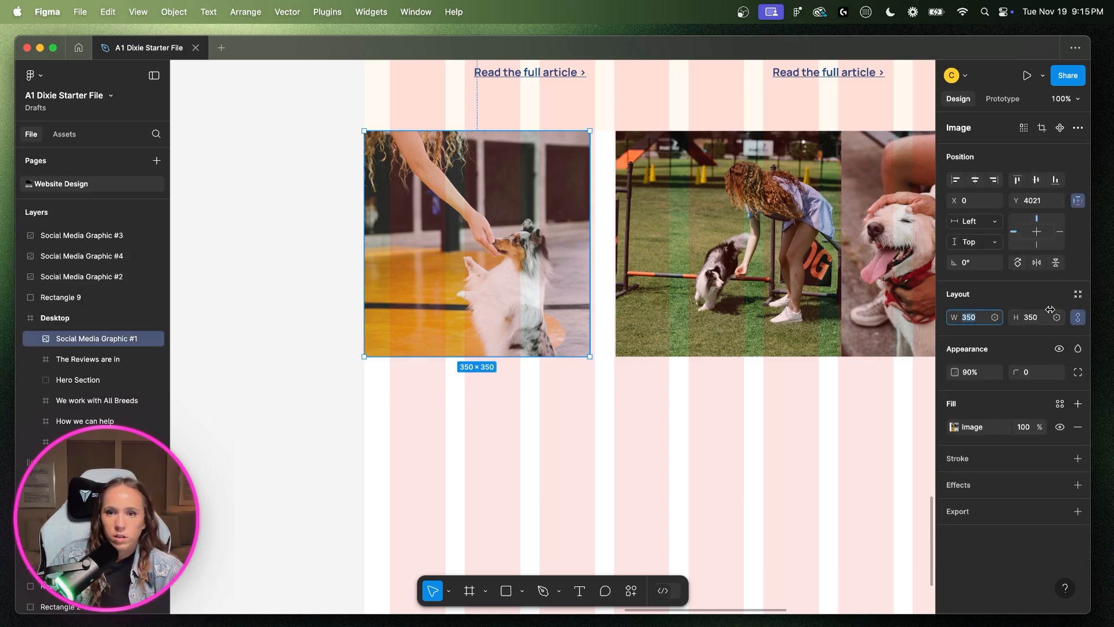
click(818, 317)
click(572, 320)
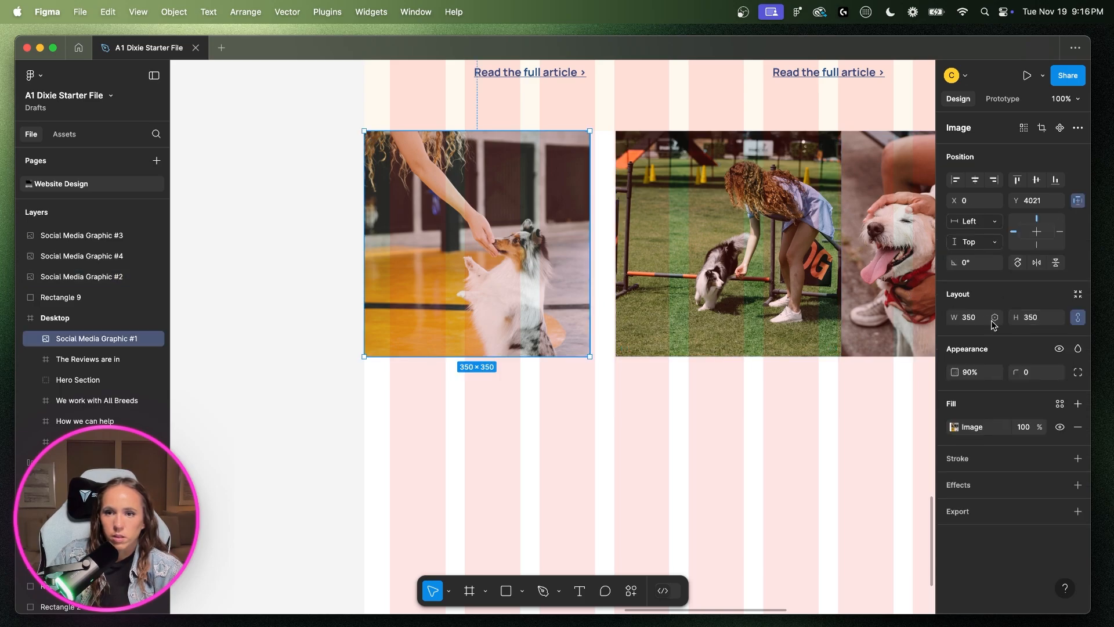
- Select all four social photos, try moving them left together, and undo the move
scroll(464, 325, right, 5)
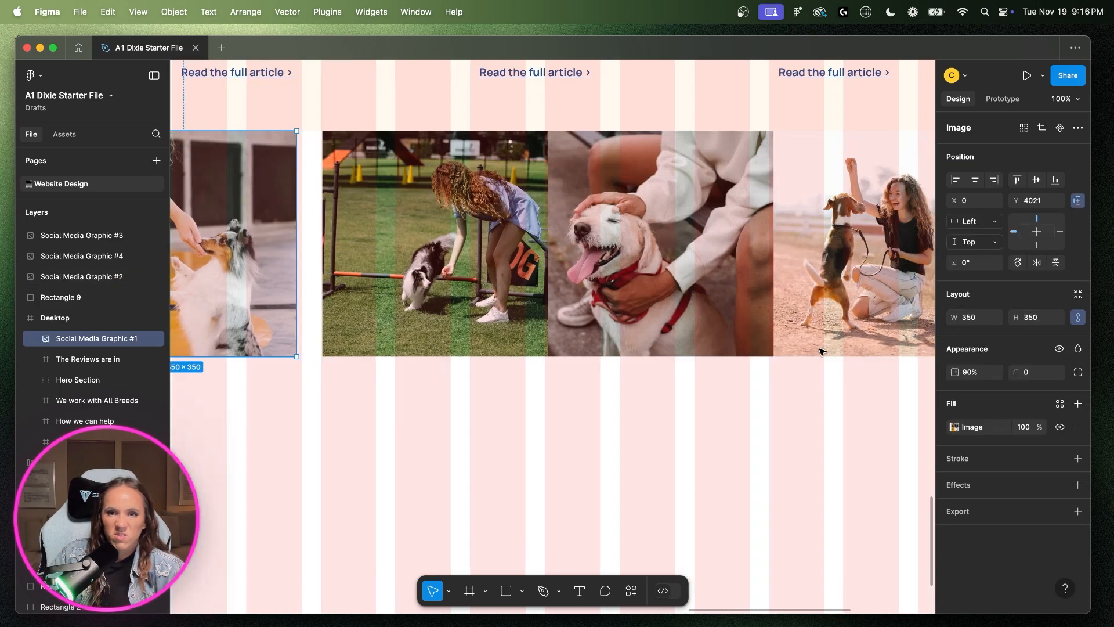
shift+click(369, 328)
shift+click(661, 301)
shift+click(829, 296)
key(minus)
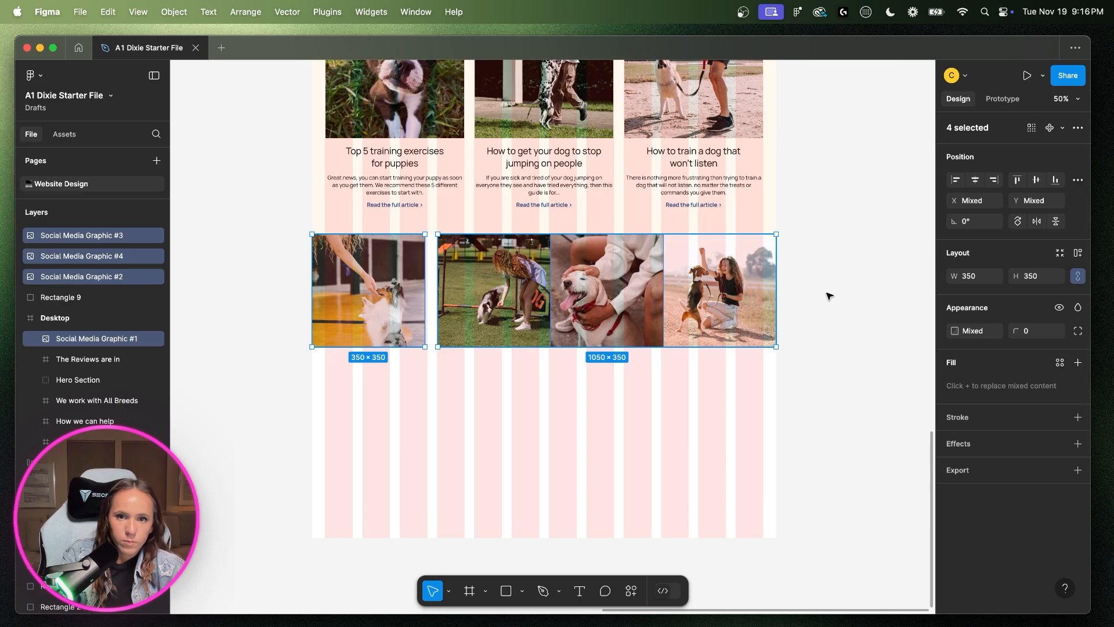
drag(728, 301, 704, 302)
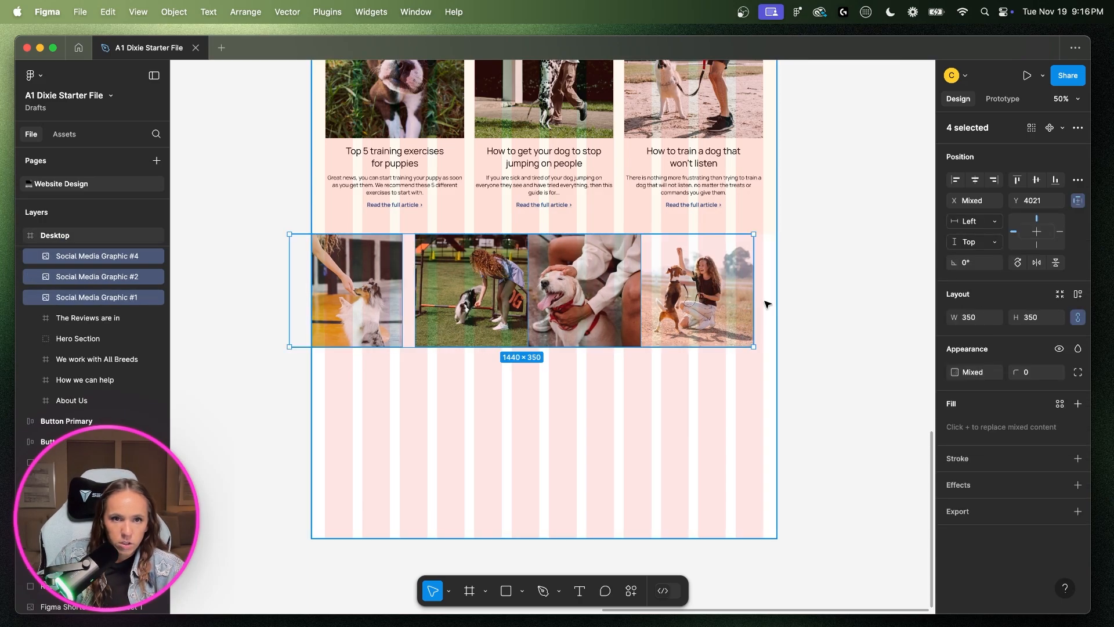
key(super+z)
- Slide the second, third and fourth photos left so all four sit edge to edge from the page's left side
click(807, 307)
click(511, 316)
drag(487, 313, 485, 313)
drag(569, 313, 556, 313)
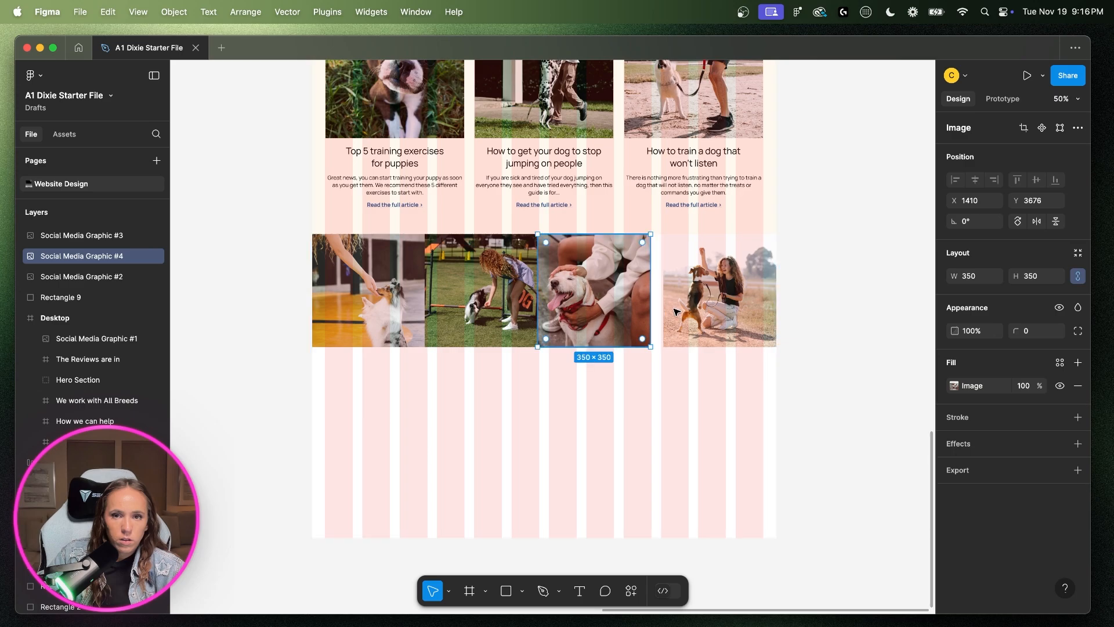
drag(712, 308, 699, 308)
- Try grouping the four social photos, and undo the grouping
drag(790, 296, 401, 304)
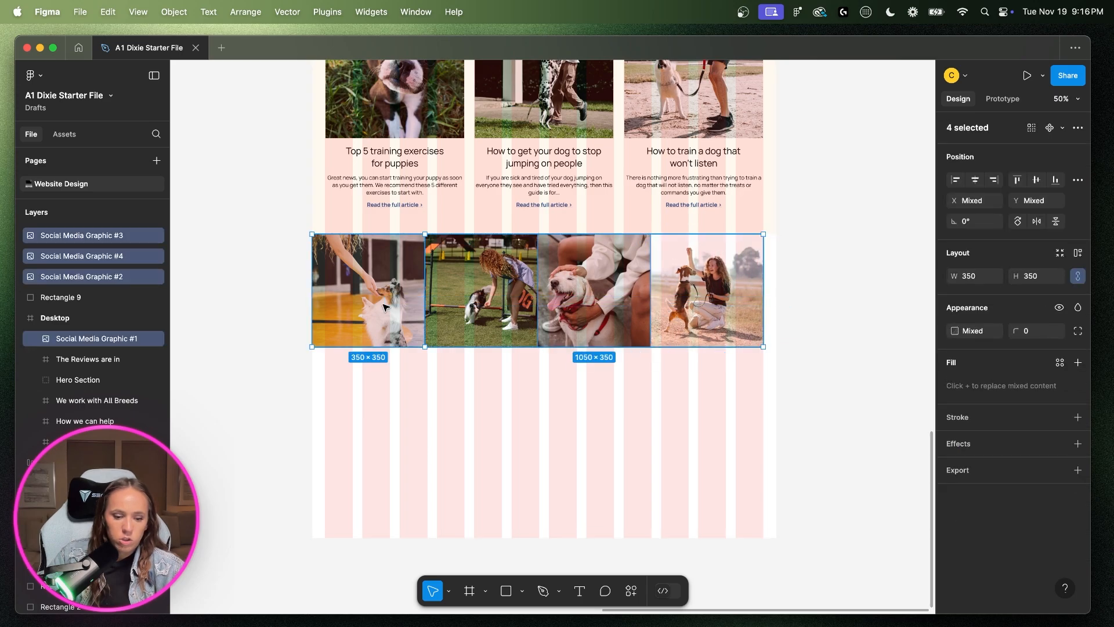
key(super+g)
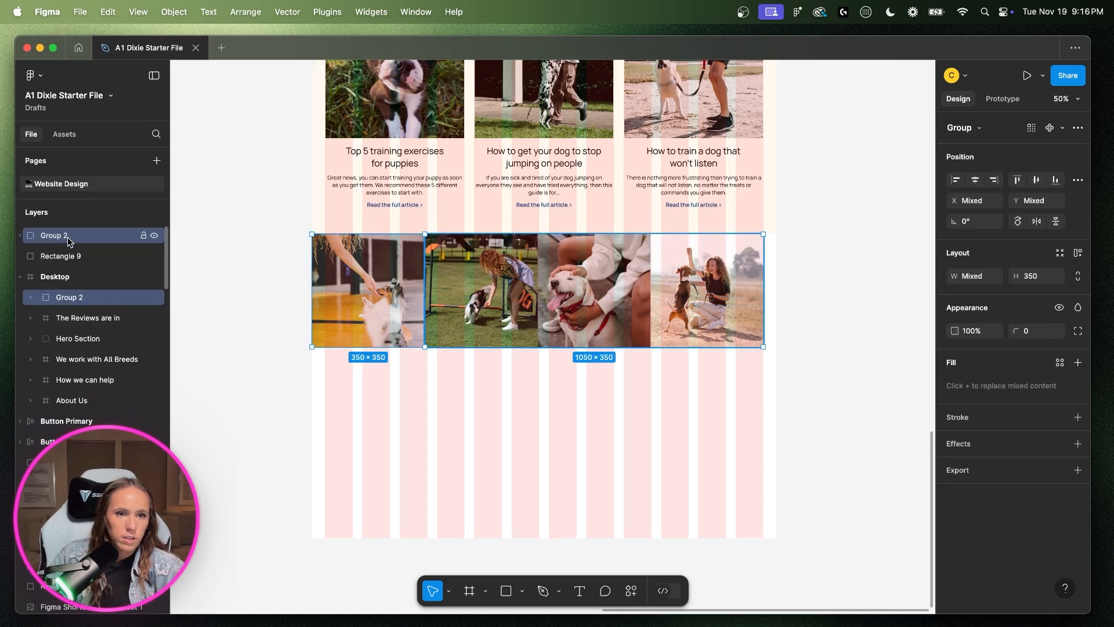
key(super+z)
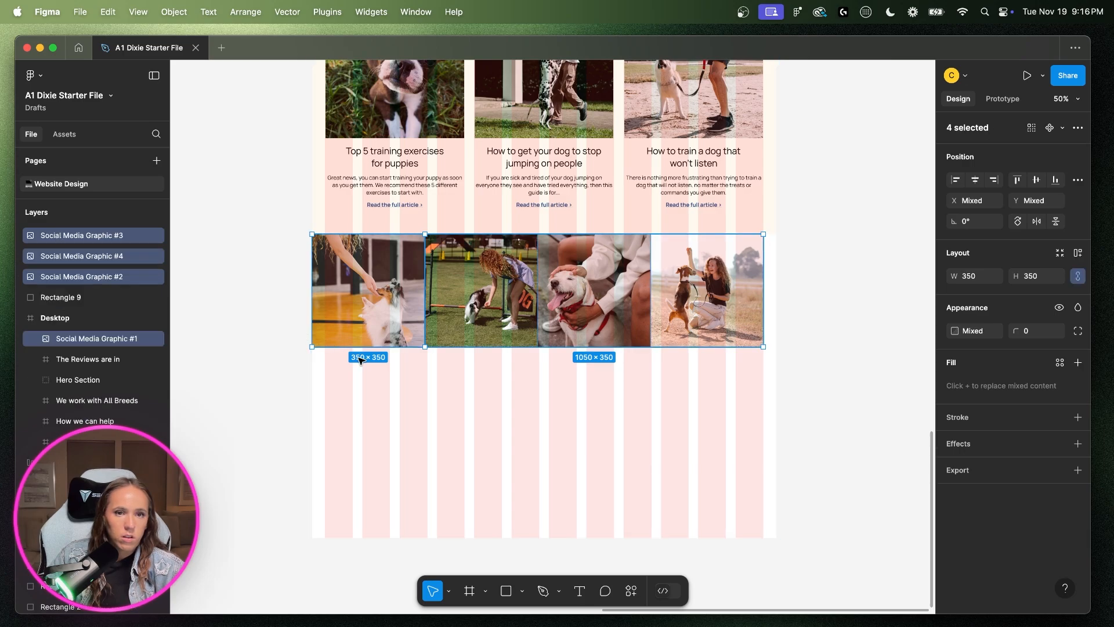
- Move the Social Media Graphic #2, #3 and #4 layers into the Desktop frame above Social Media Graphic #1
drag(98, 275, 79, 339)
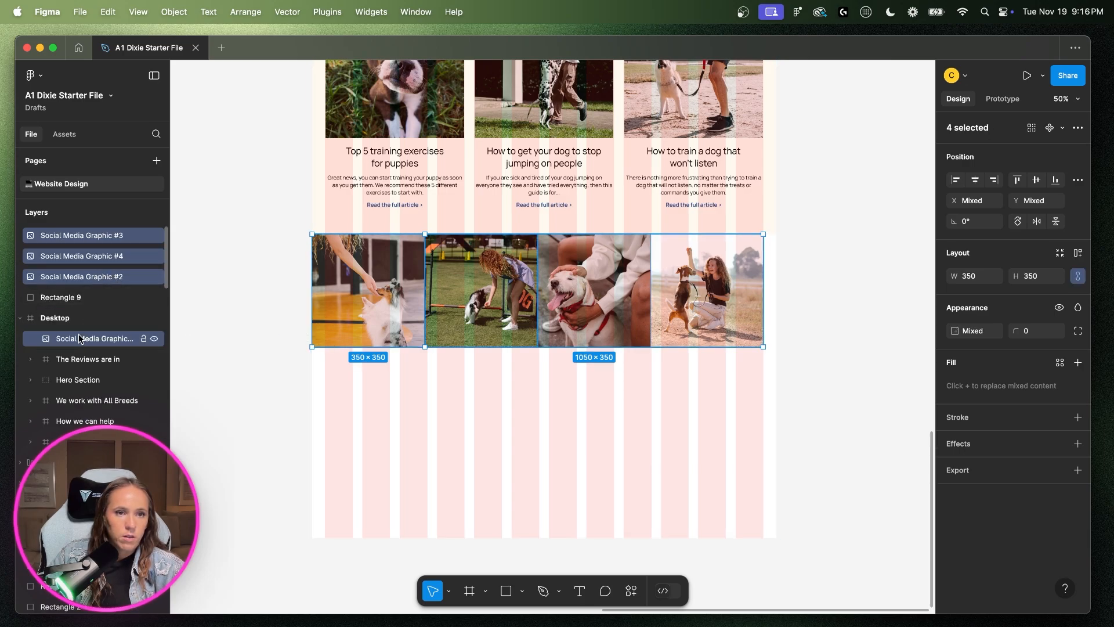
click(75, 281)
shift+click(74, 259)
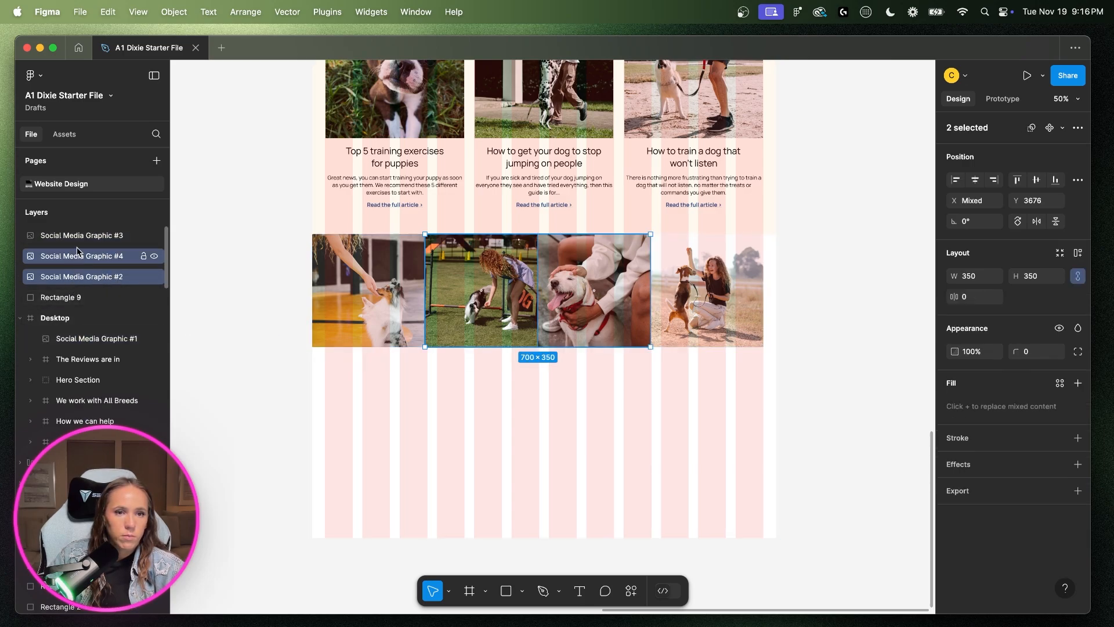
click(73, 238)
shift+click(73, 274)
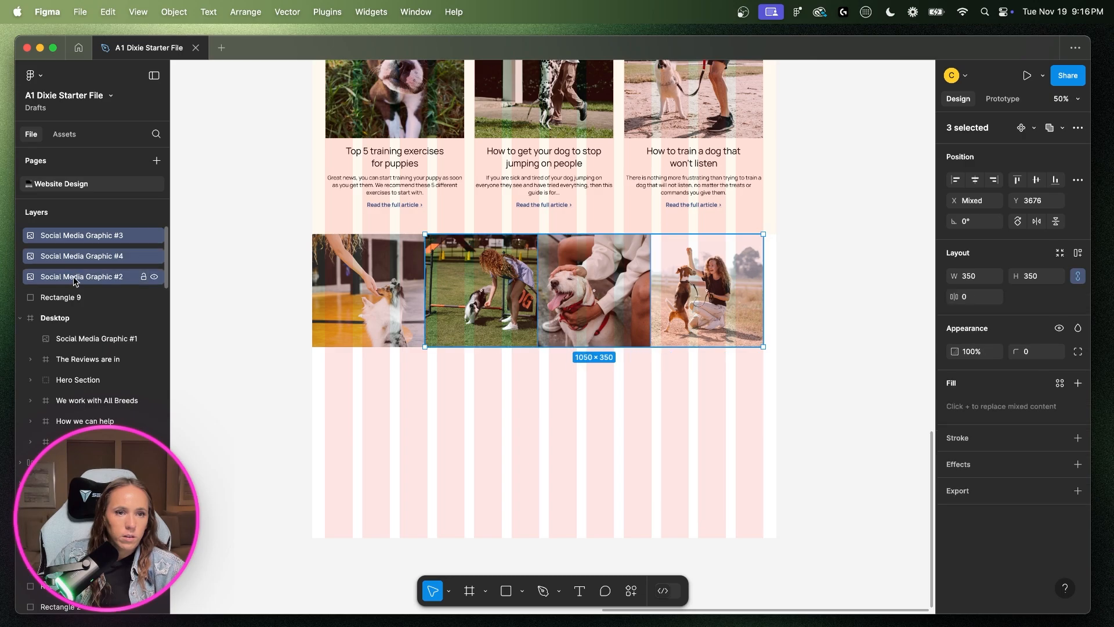
drag(73, 277, 79, 334)
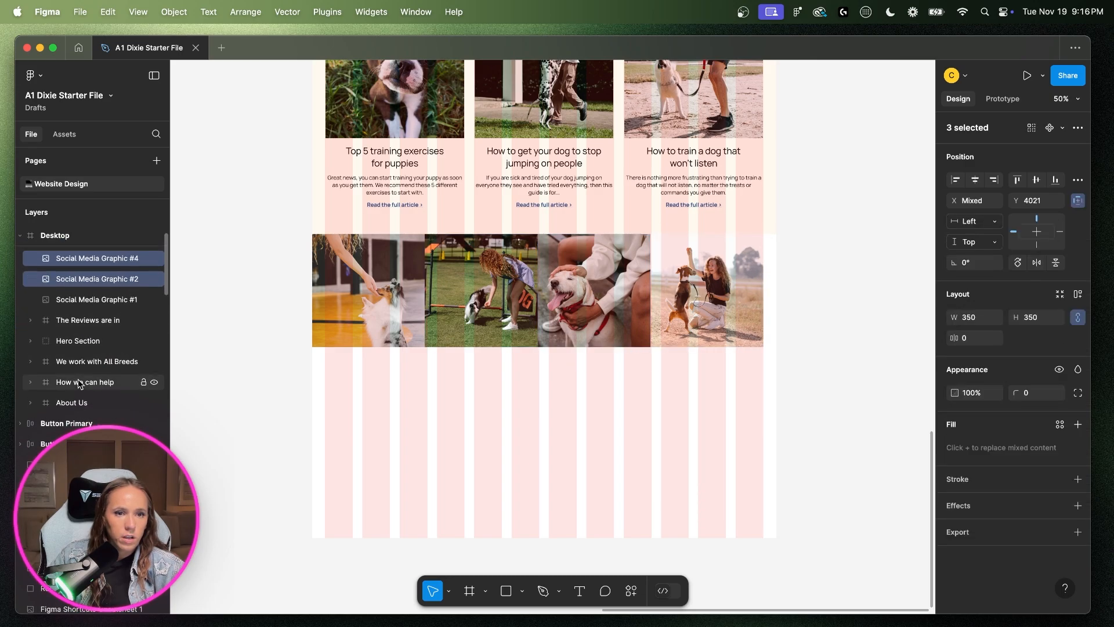
- Group all four social photos inside the Desktop frame and scale the group to 1440 × 360, spanning the page width
scroll(410, 360, up, 2)
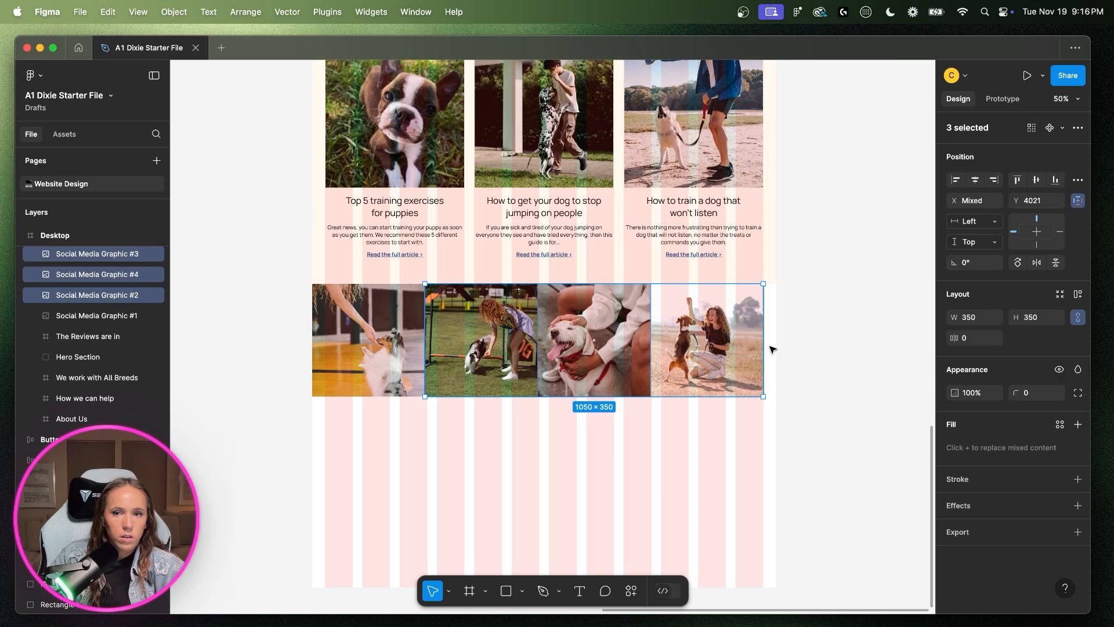
shift+click(351, 348)
key(super+g)
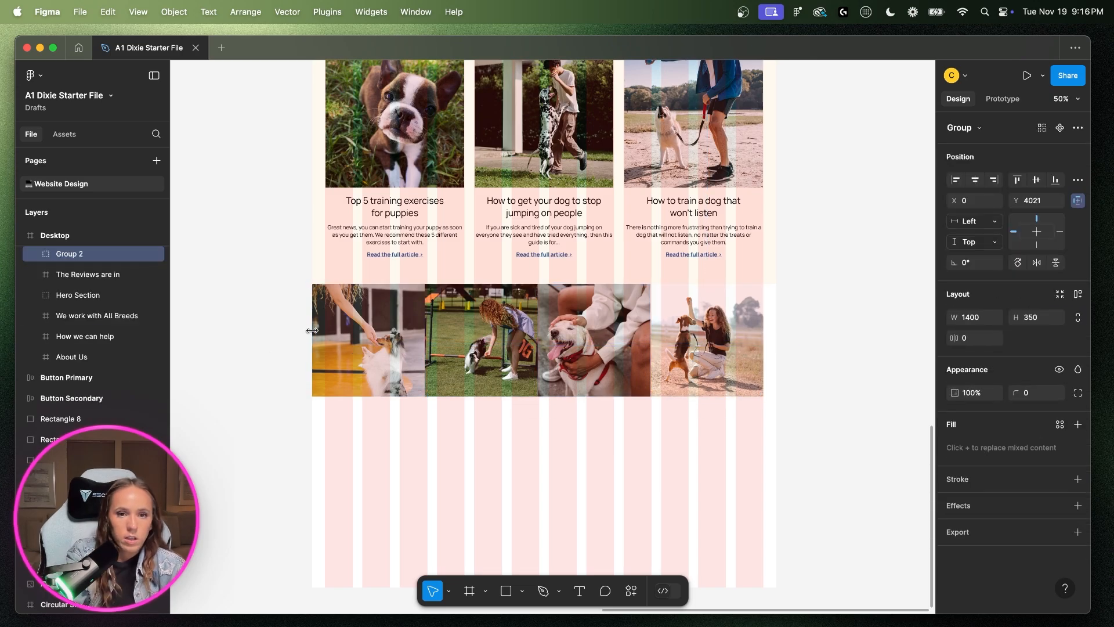
drag(764, 396, 773, 399)
key(super+equal)
key(super+equal)
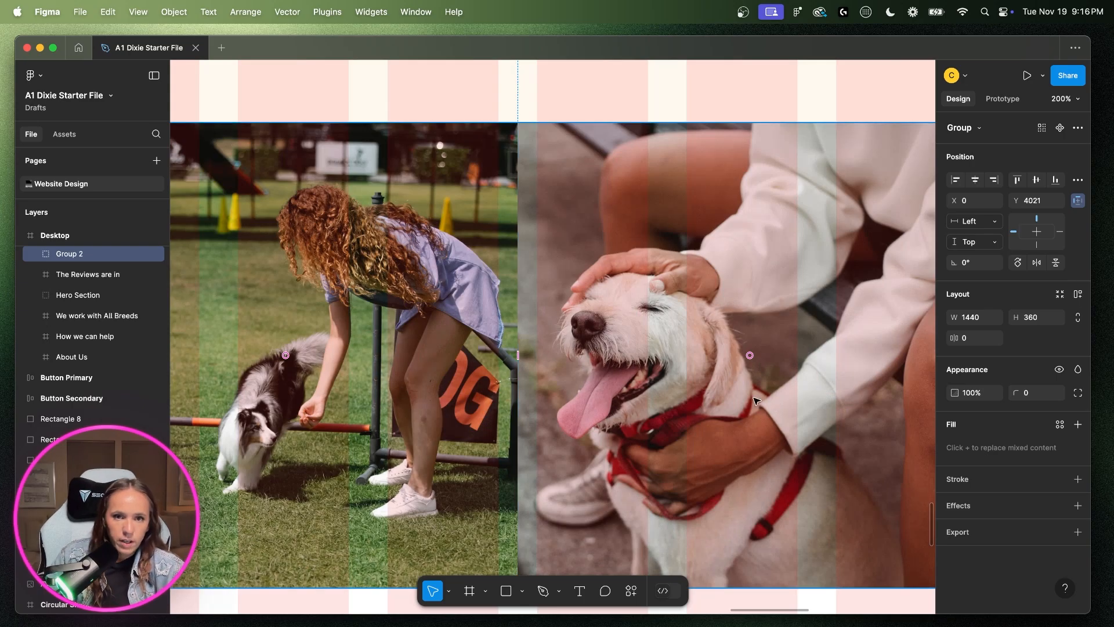
scroll(760, 401, left, 15)
scroll(760, 401, right, 20)
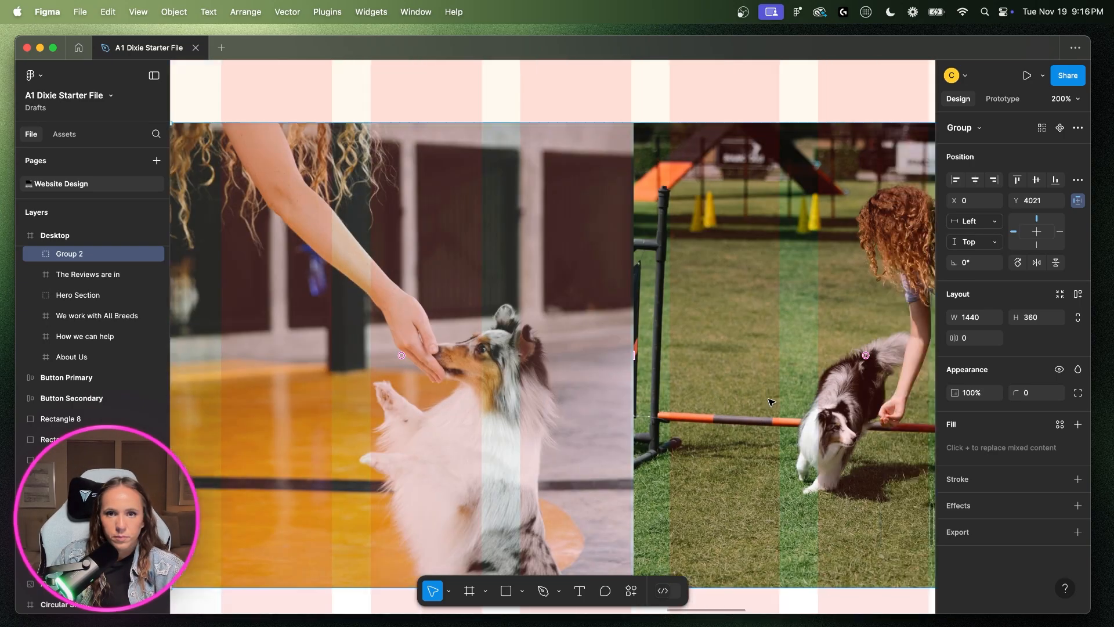
scroll(769, 398, right, 8)
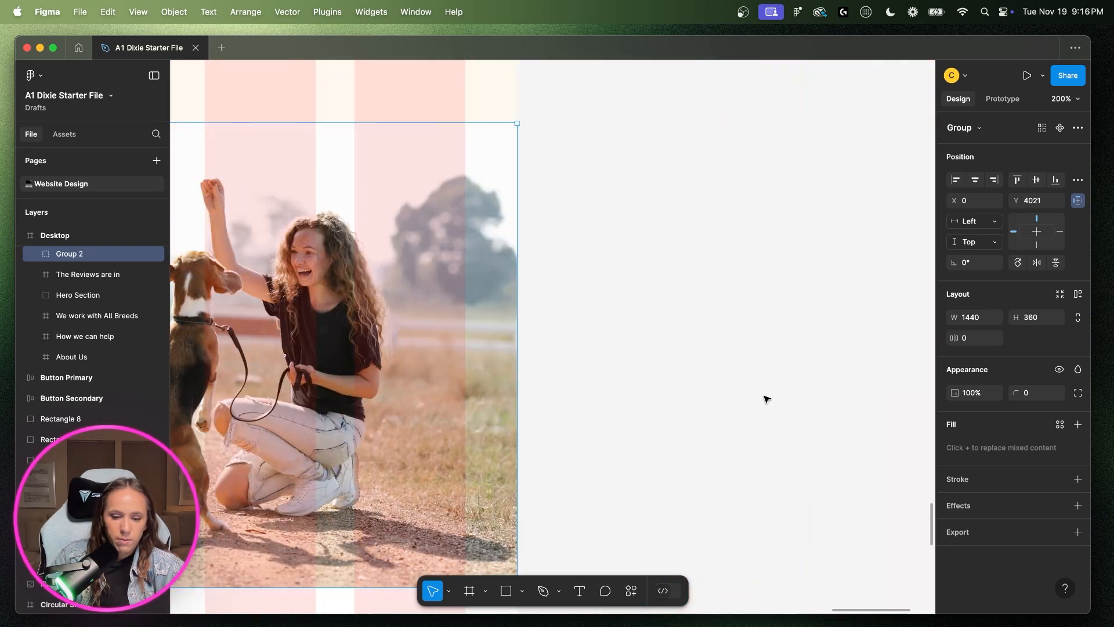
key(super+minus)
key(super+minus)
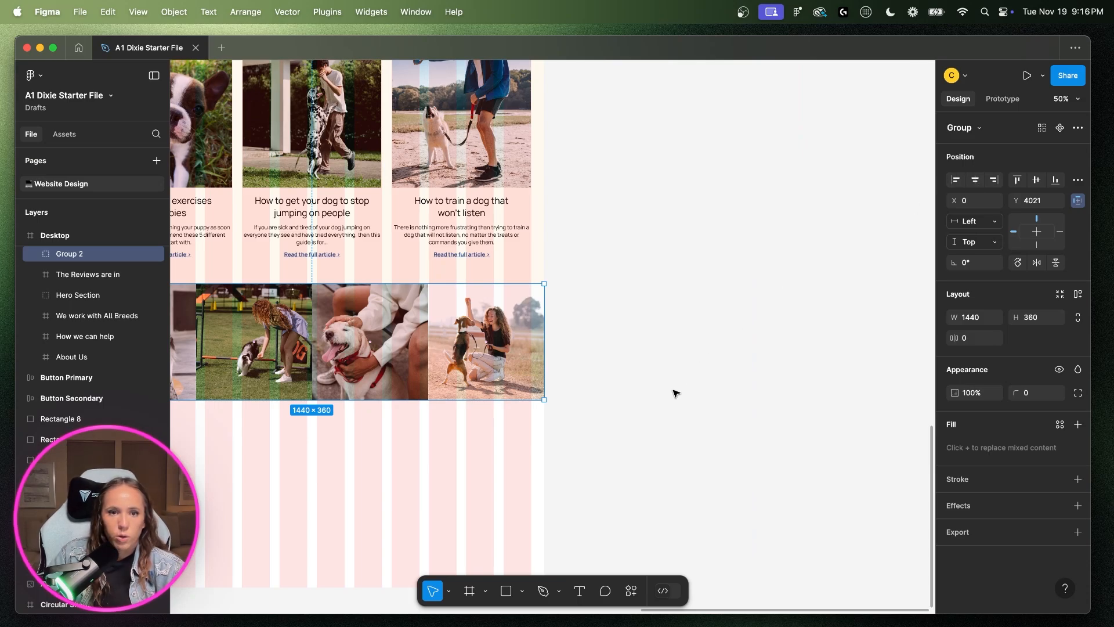
- Rename the photo strip's group as Instagram feed
scroll(676, 393, left, 5)
right_click(65, 259)
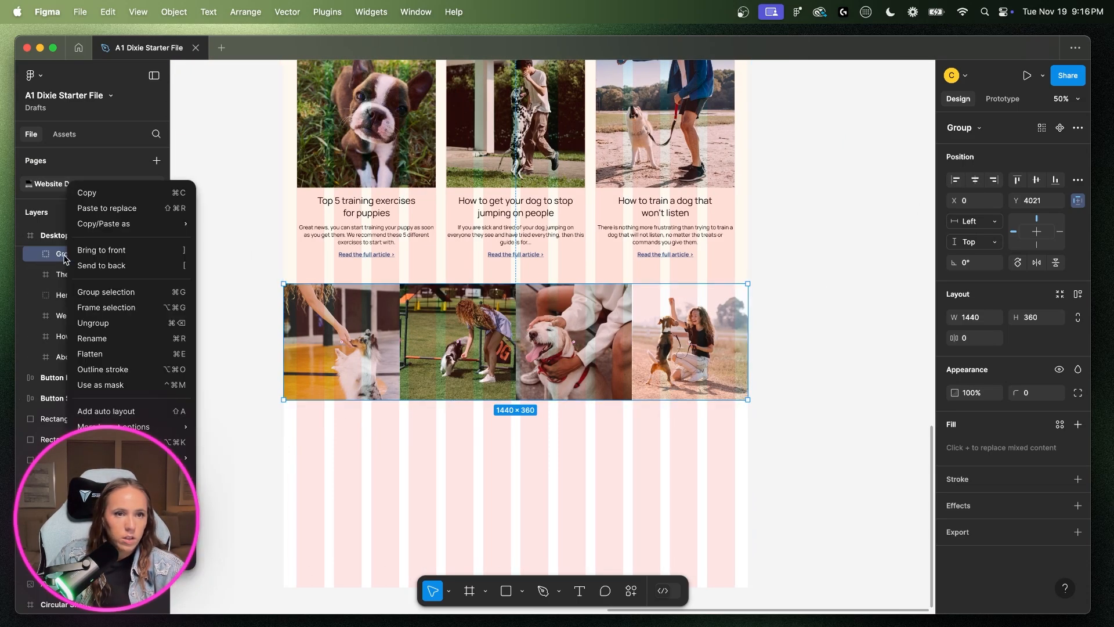
click(103, 338)
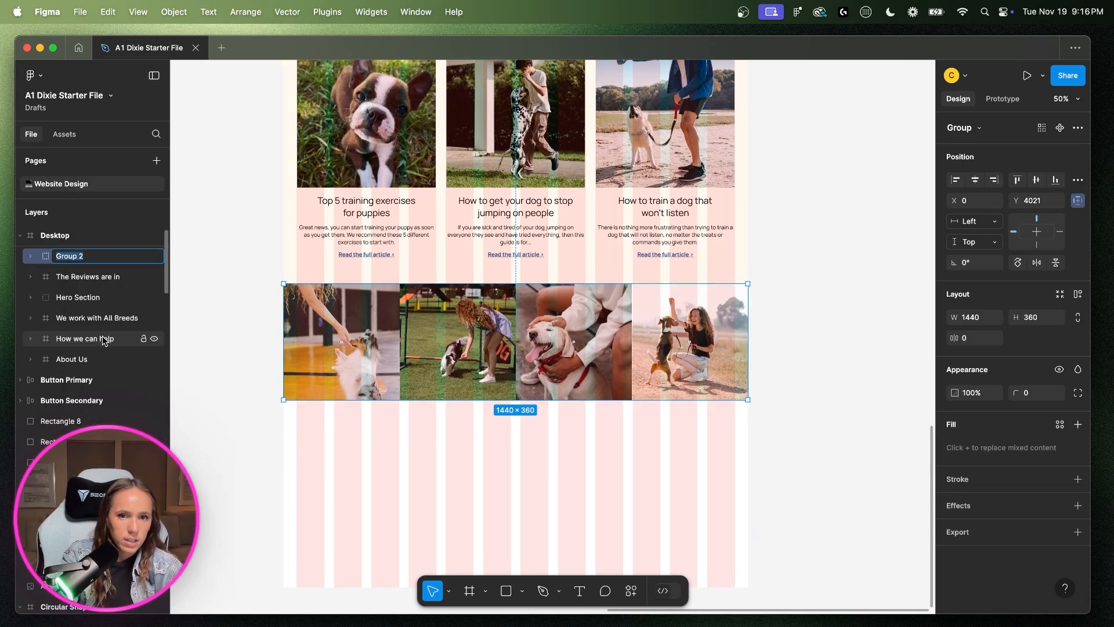
text(Instagram fee)
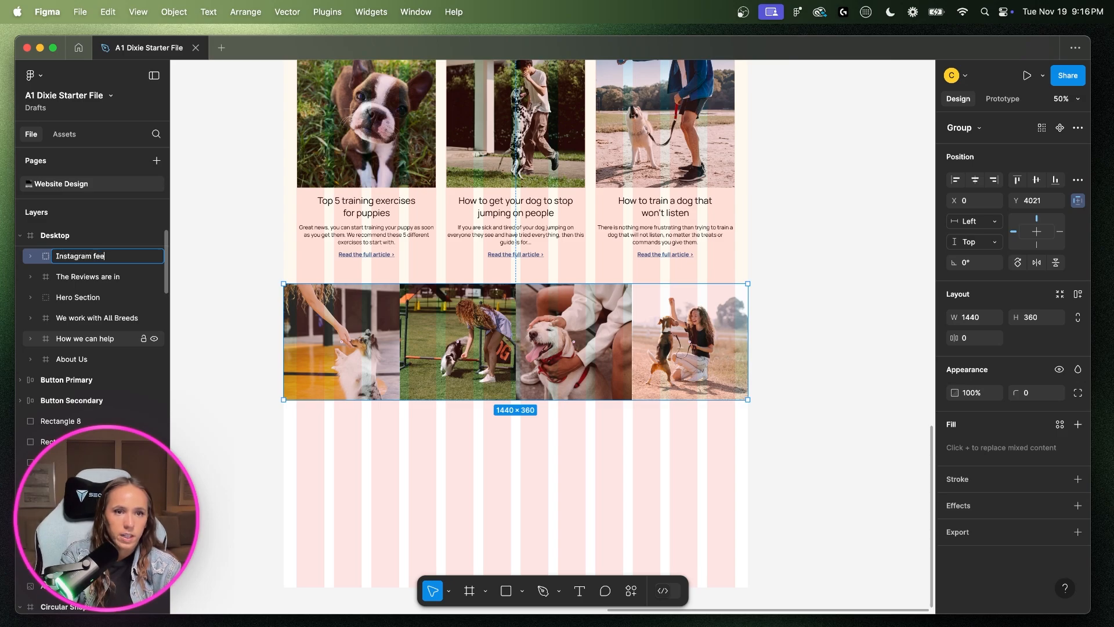
text(d)
key(Return)
- Reorder the Desktop frame's layers so Instagram feed comes last, with The Reviews are in directly above it
scroll(122, 327, up, 1)
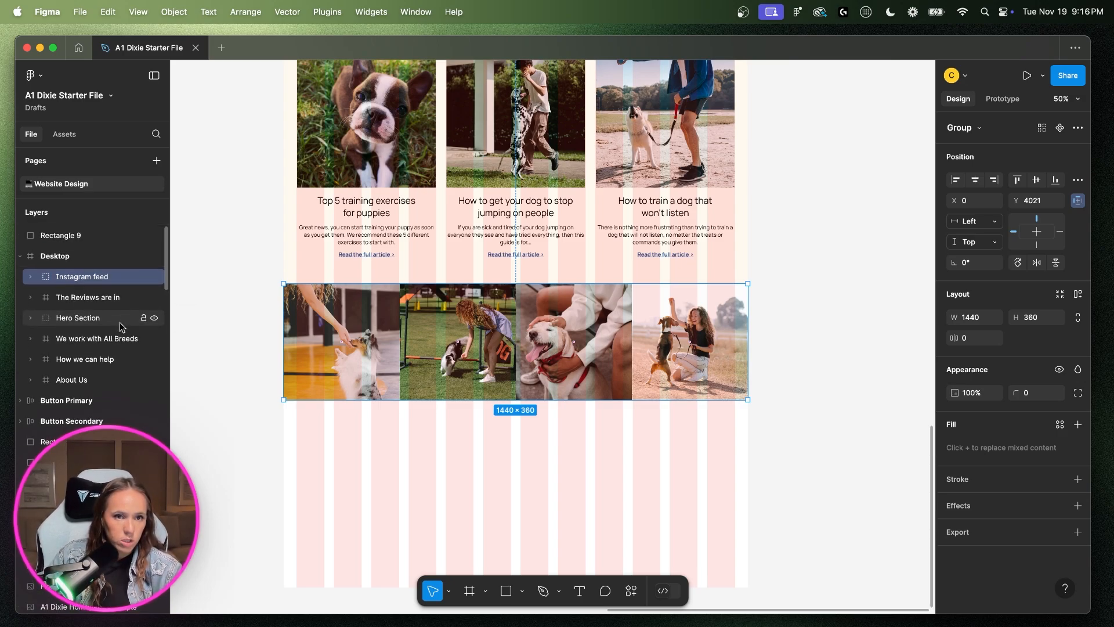
drag(75, 279, 65, 374)
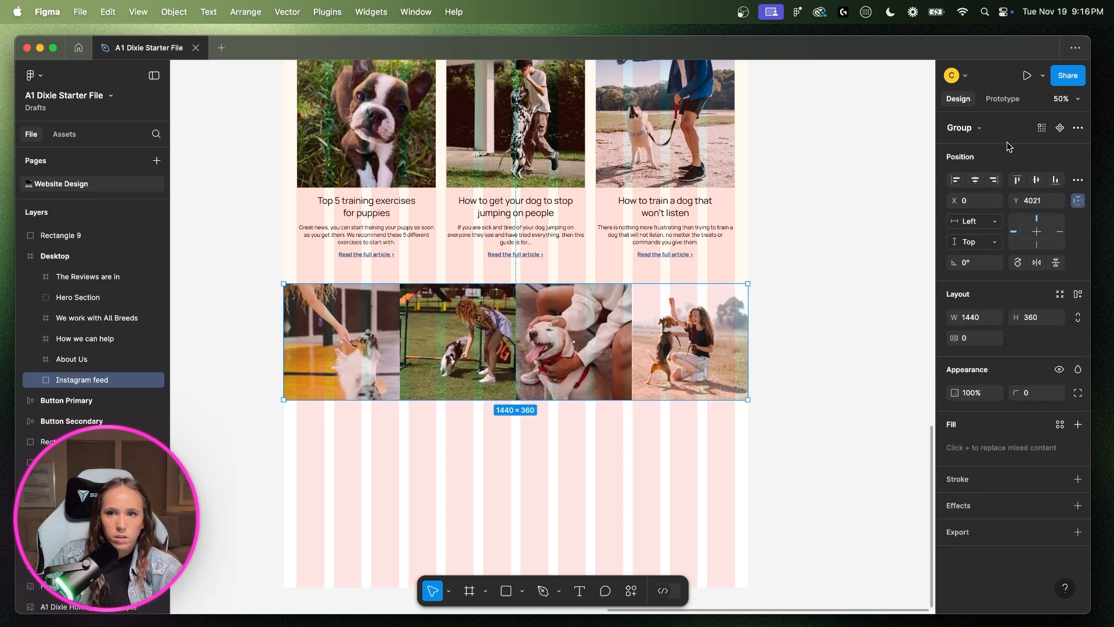
scroll(371, 281, down, 1)
click(432, 269)
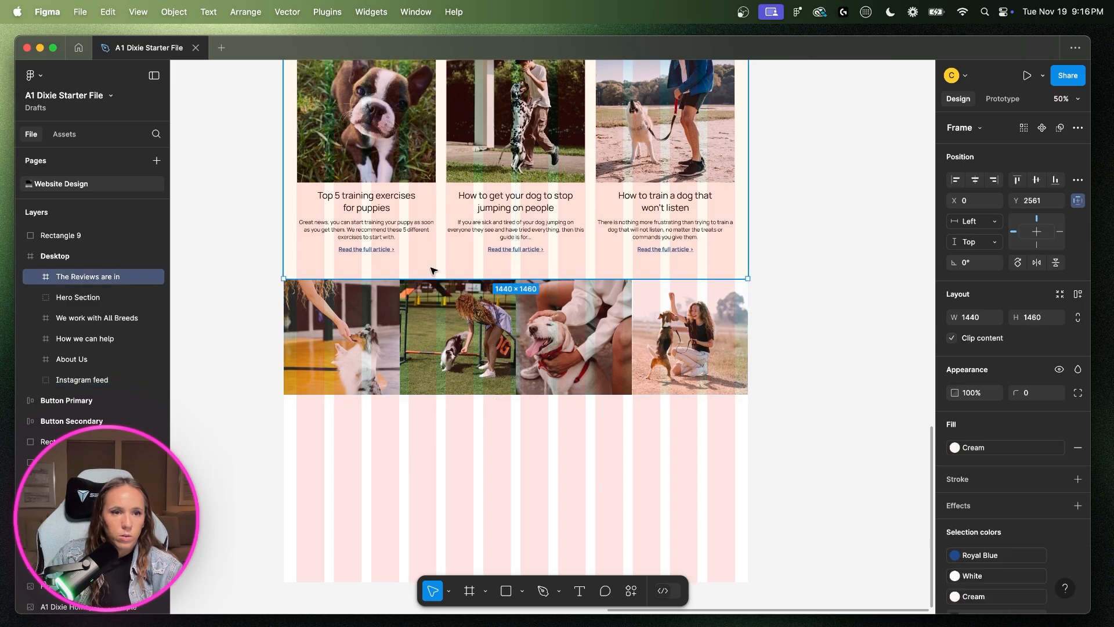
drag(50, 281, 46, 372)
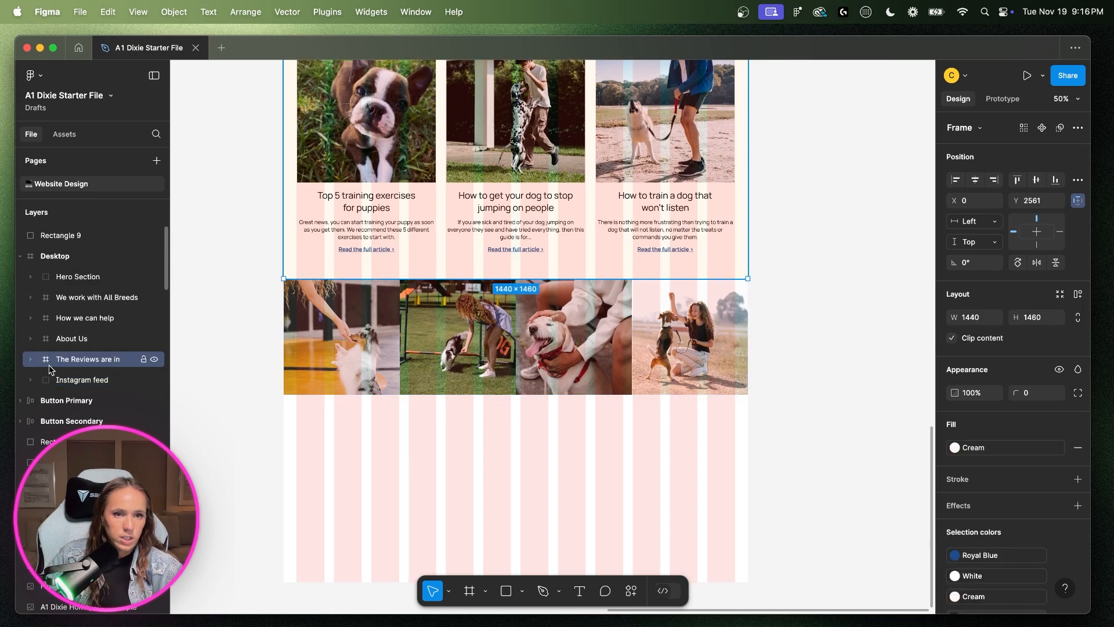
- Rename the frame The Reviews are in as Reviews + Blog
scroll(328, 272, up, 4)
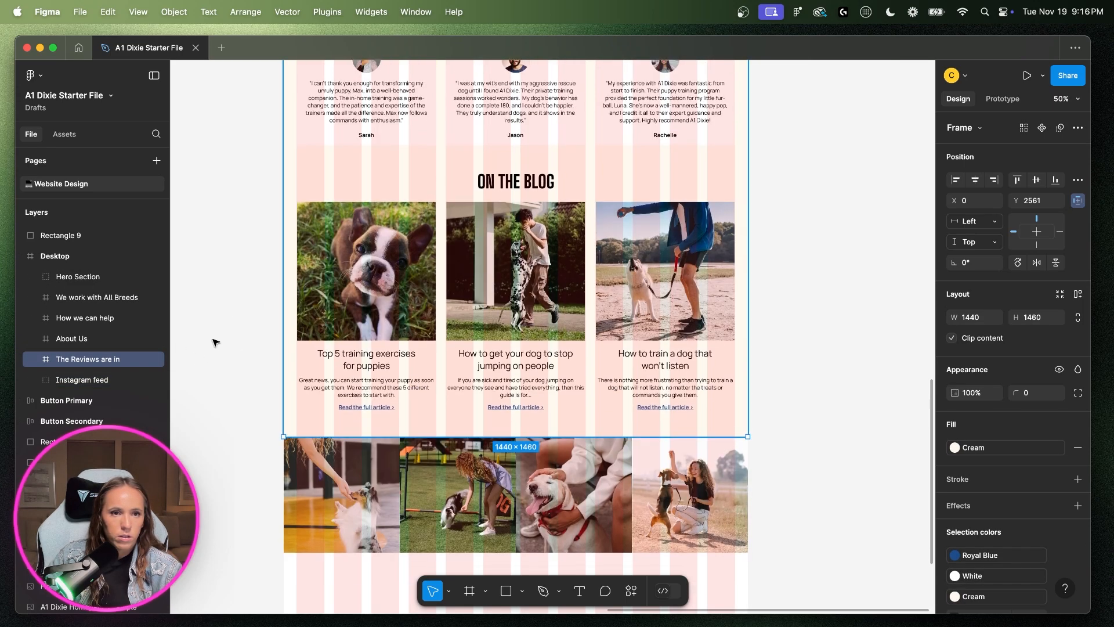
right_click(82, 364)
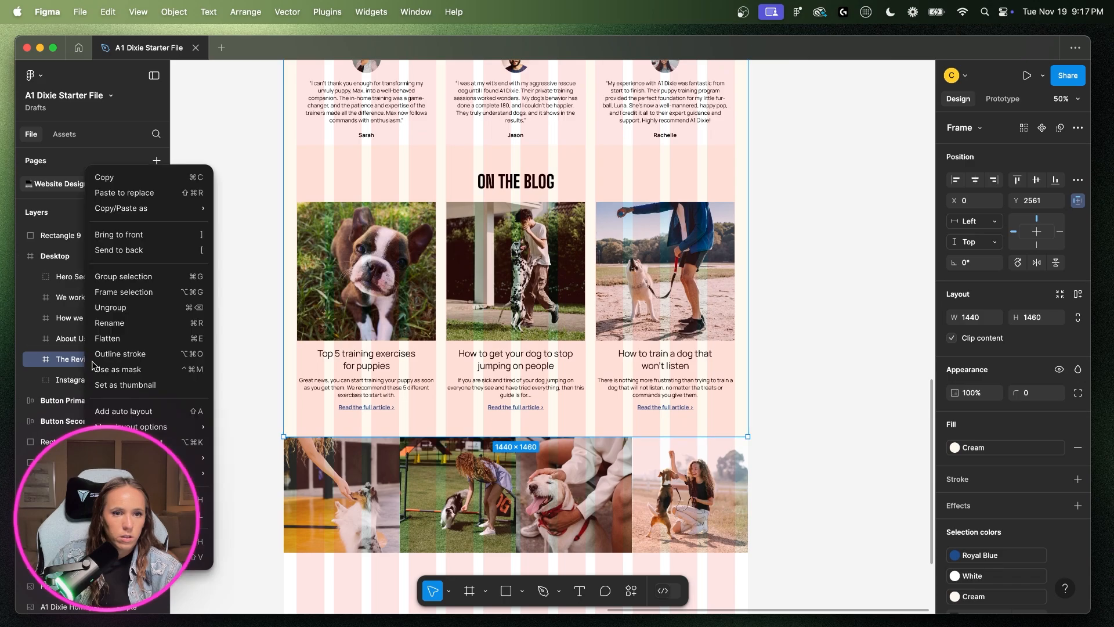
click(120, 323)
text(Rew)
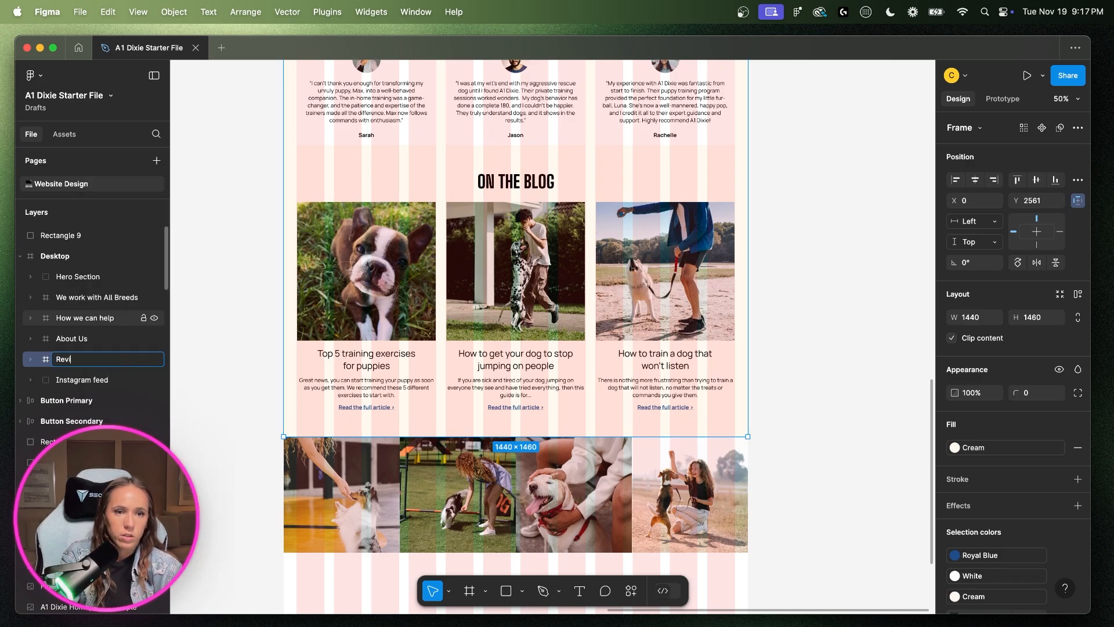
text(iews + Blog)
key(Return)
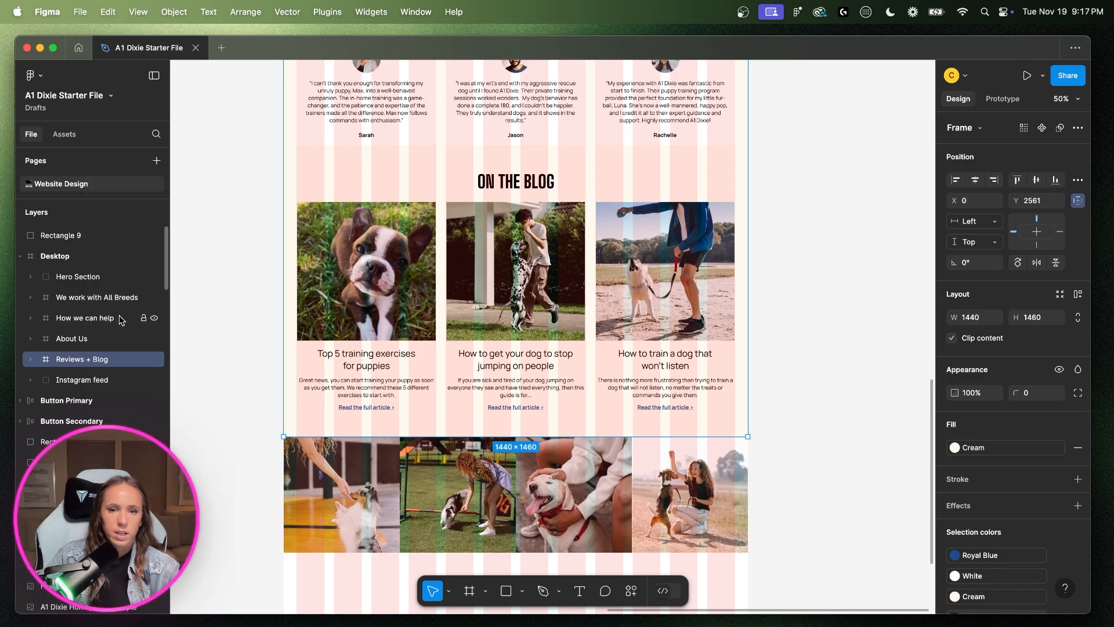
- Draw a frame 1440 × 466 across the full page width, directly below the Instagram feed
scroll(386, 291, down, 3)
scroll(385, 291, left, 7)
scroll(387, 291, left, 8)
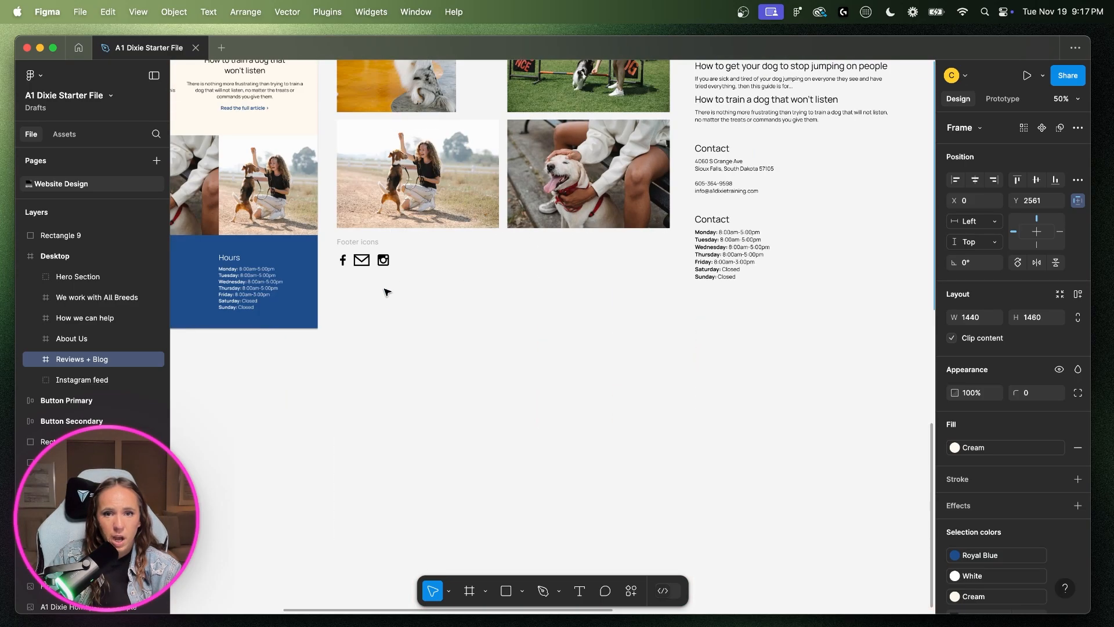
scroll(387, 292, left, 8)
scroll(388, 291, right, 20)
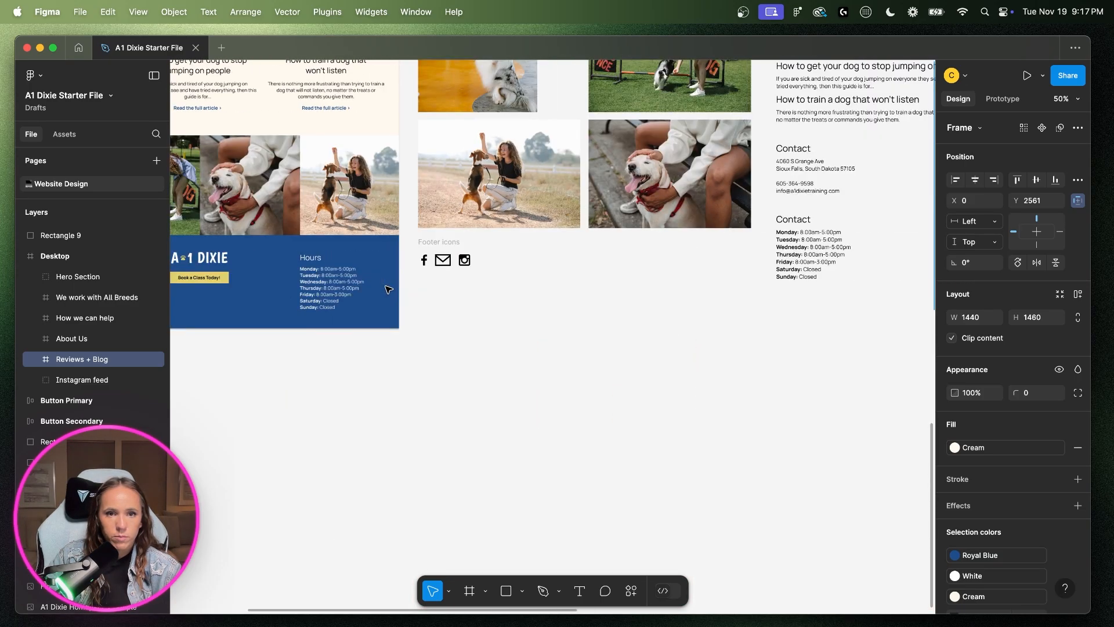
scroll(377, 343, down, 3)
key(Escape)
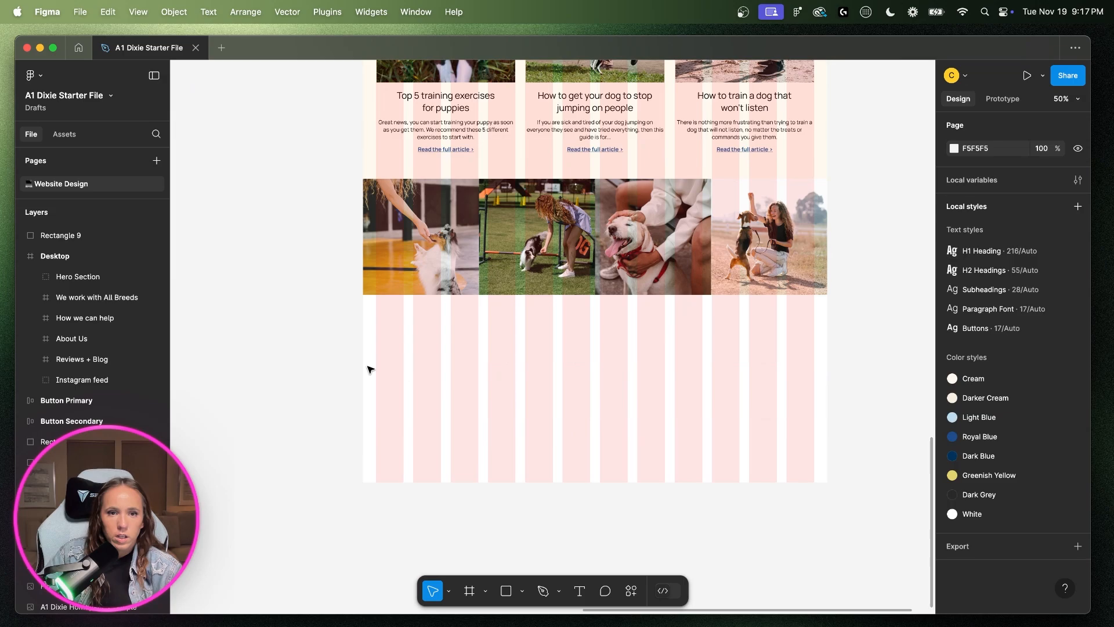
click(470, 590)
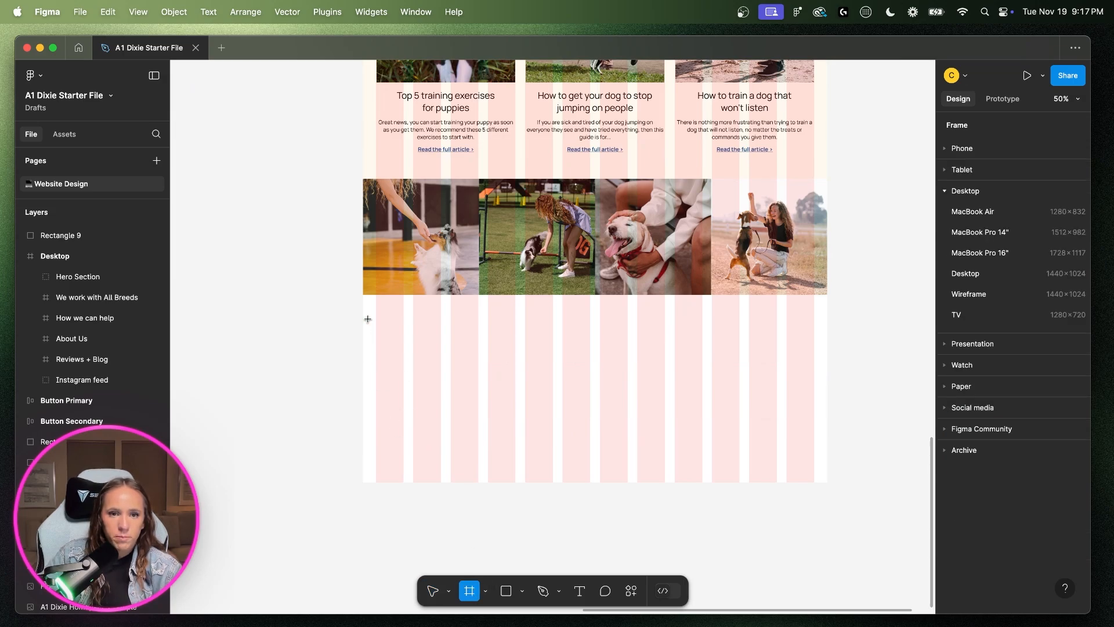
drag(363, 295, 825, 446)
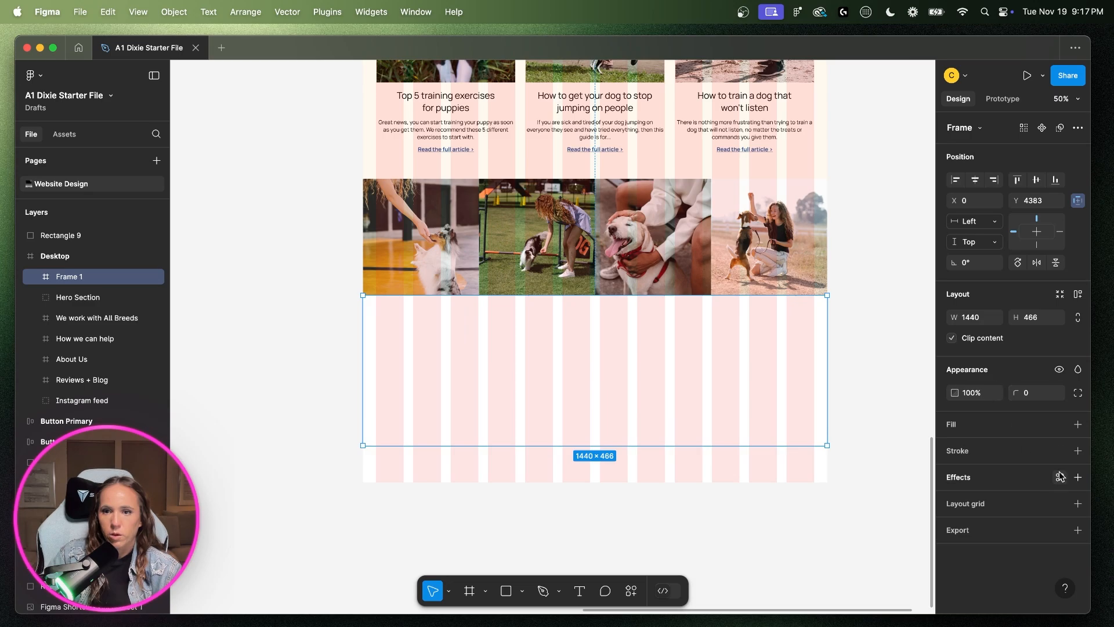
- Fill the new footer frame with the Royal Blue style and set its height to 450
click(1058, 424)
click(829, 488)
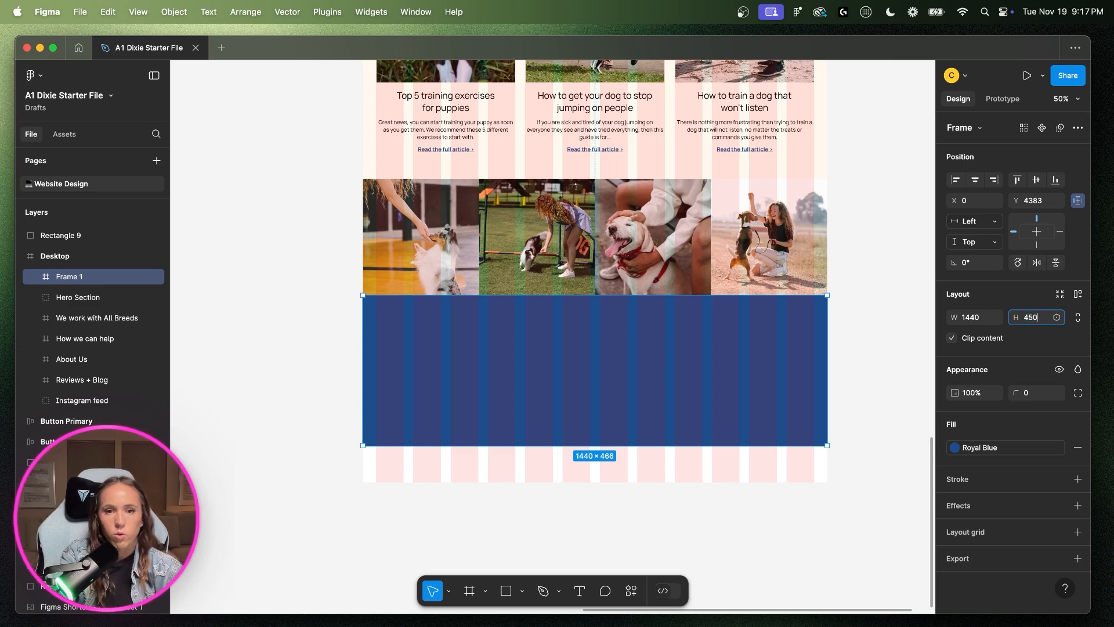
key(Return)
- Copy the Contact heading and its address details into the blue footer frame and align them with the first grid column at X 39
scroll(819, 340, left, 6)
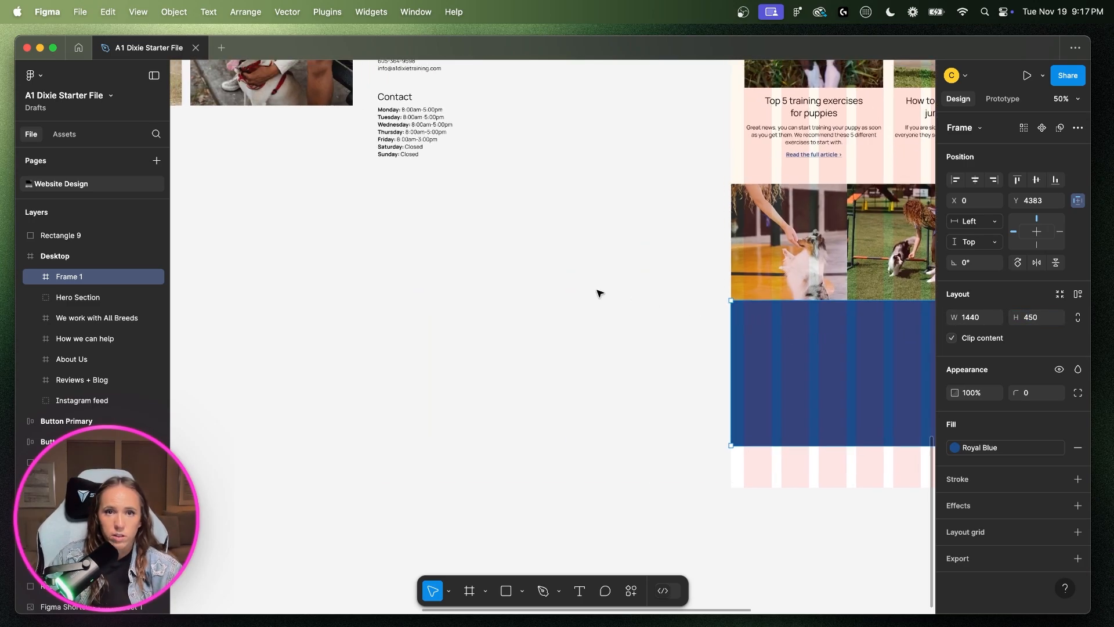
scroll(592, 287, up, 3)
drag(455, 186, 397, 239)
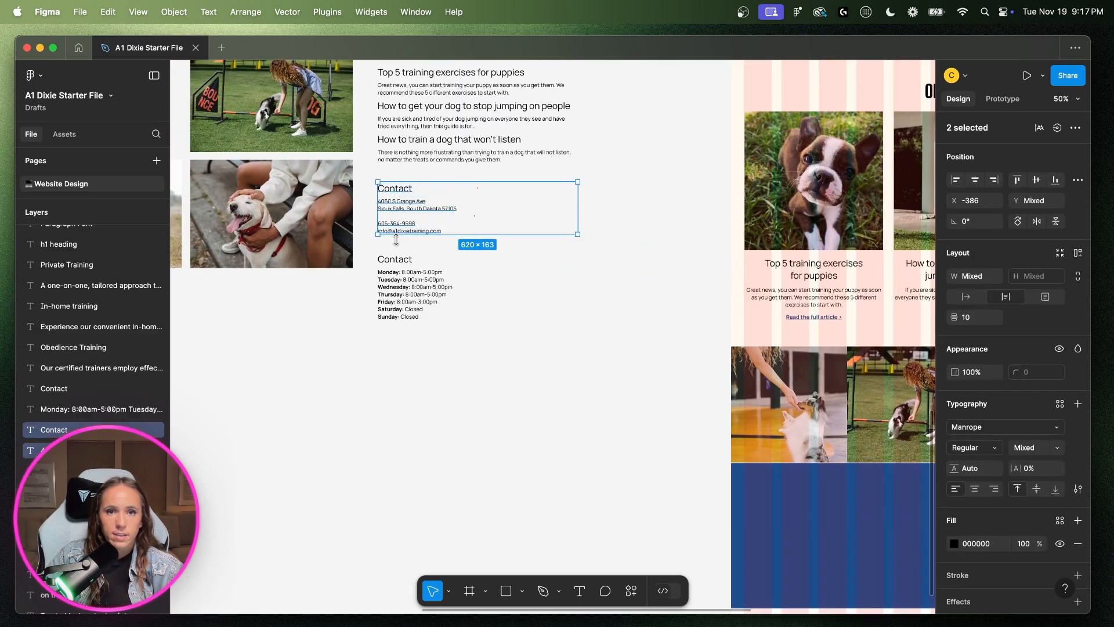
click(791, 562)
scroll(791, 560, down, 4)
key(shift+0)
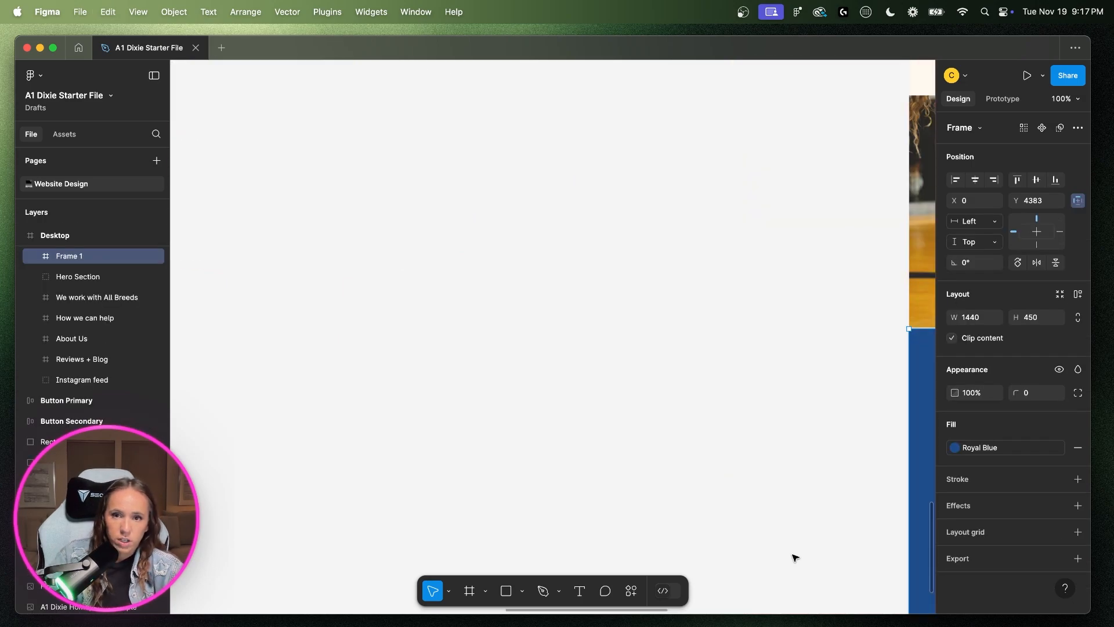
scroll(806, 554, right, 8)
scroll(778, 475, down, 4)
scroll(774, 465, up, 1)
key(Return)
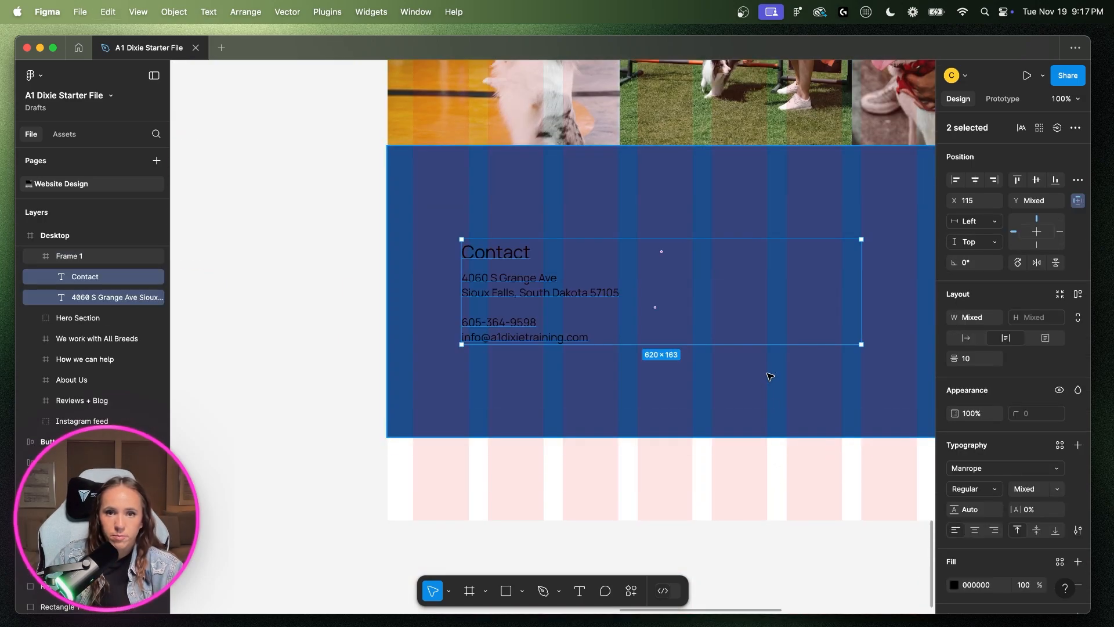
drag(549, 287, 499, 235)
click(606, 255)
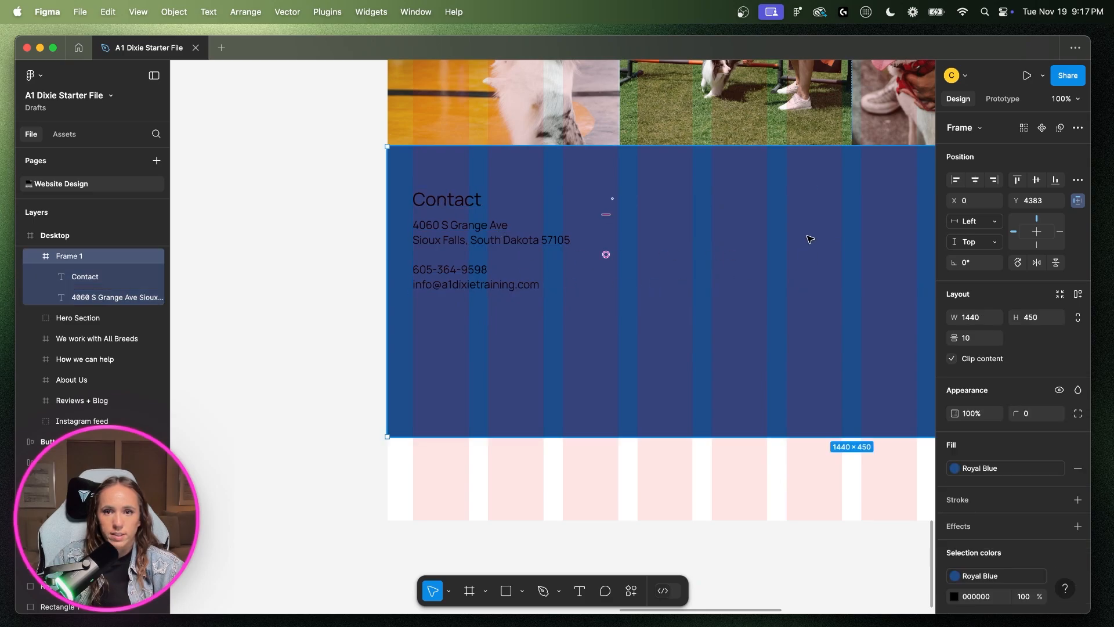
- Shrink the text boxes of the footer's contact details and Contact heading to fit their text
click(511, 243)
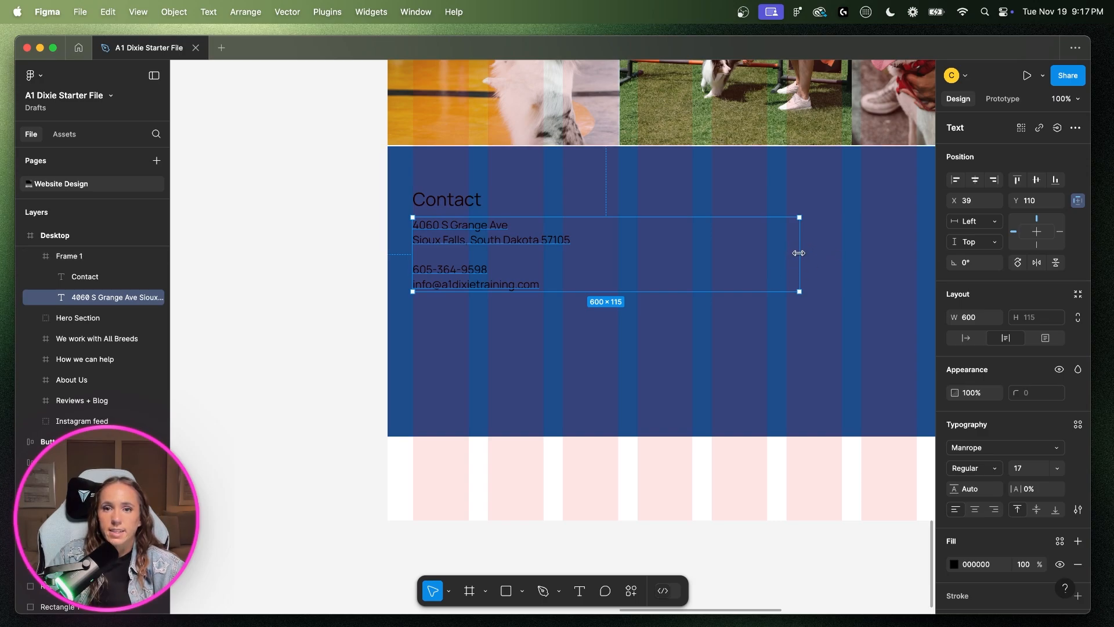
click(530, 208)
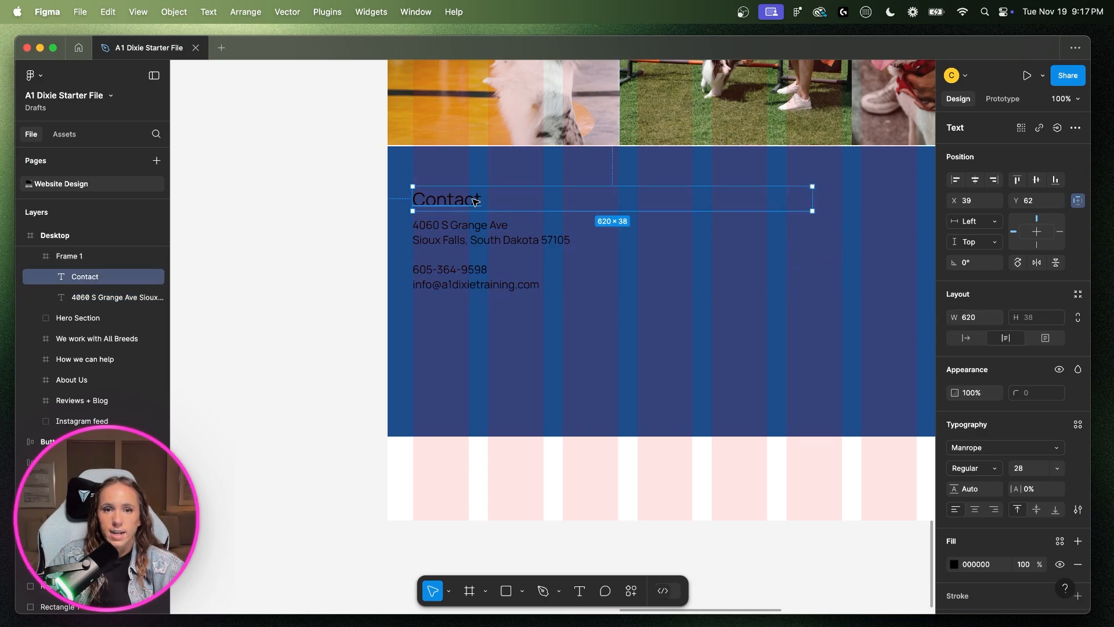
double_click(814, 201)
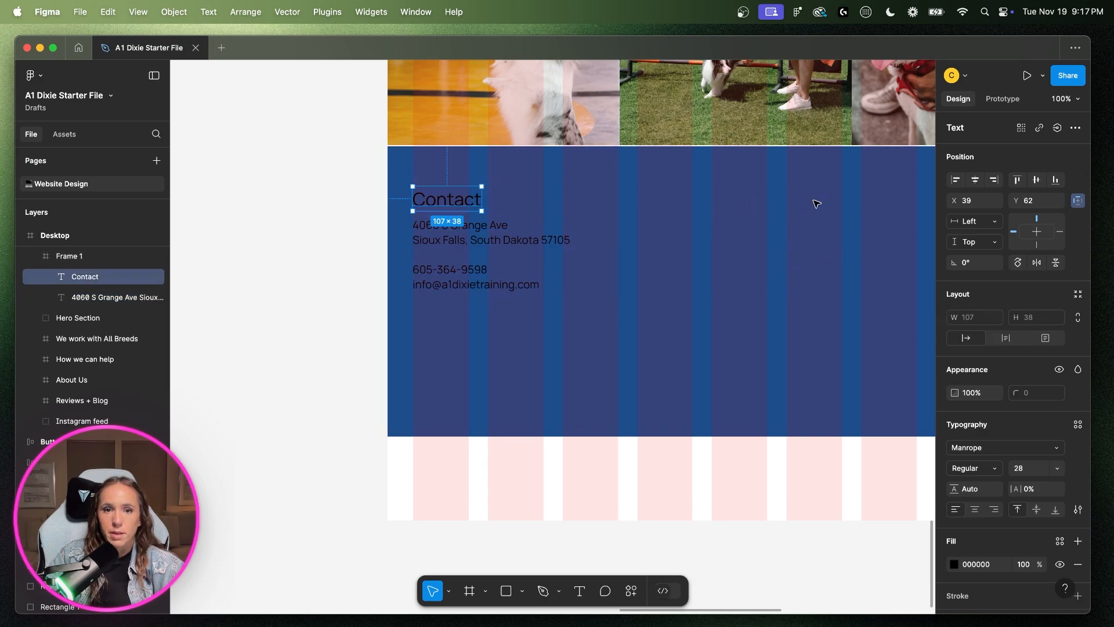
- Apply the Cream color style to the footer's Contact heading and contact details
shift+click(492, 232)
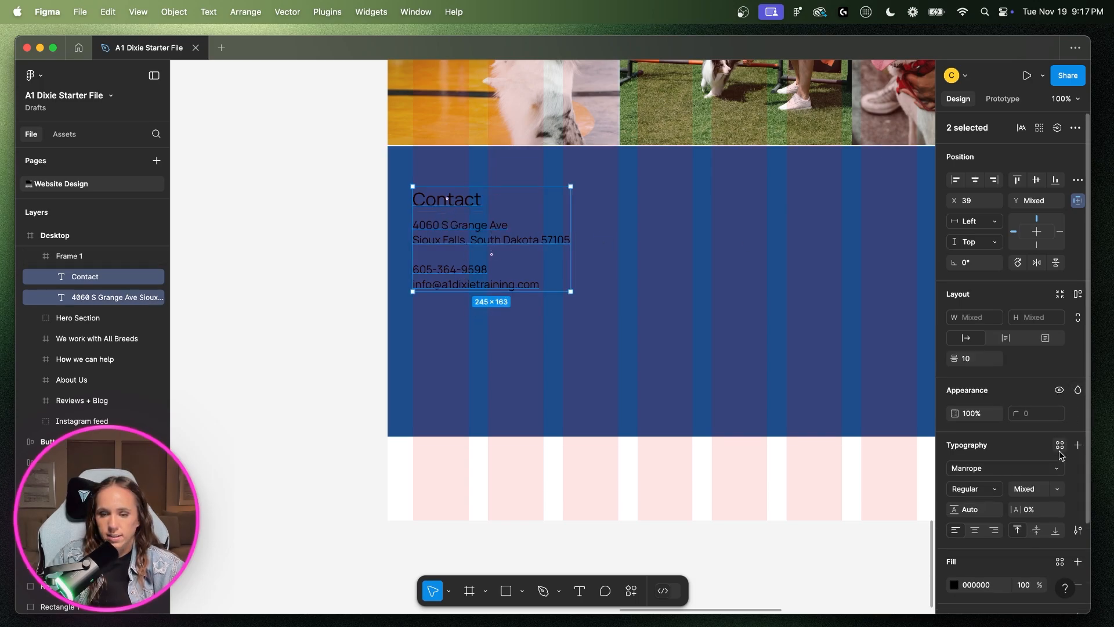
scroll(1028, 546, down, 4)
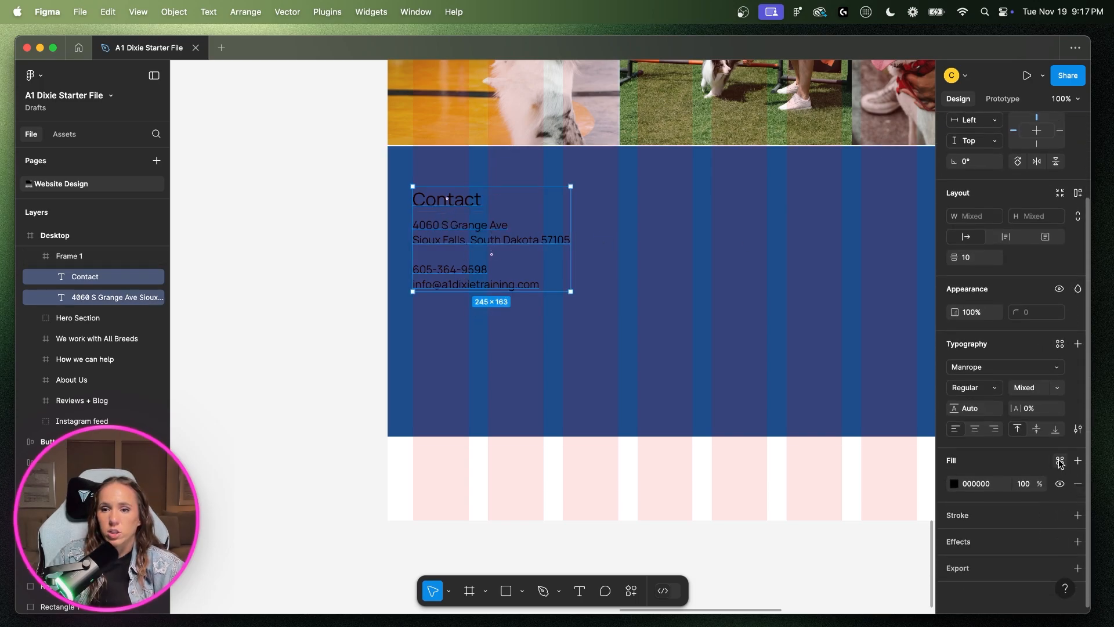
click(1060, 461)
click(819, 423)
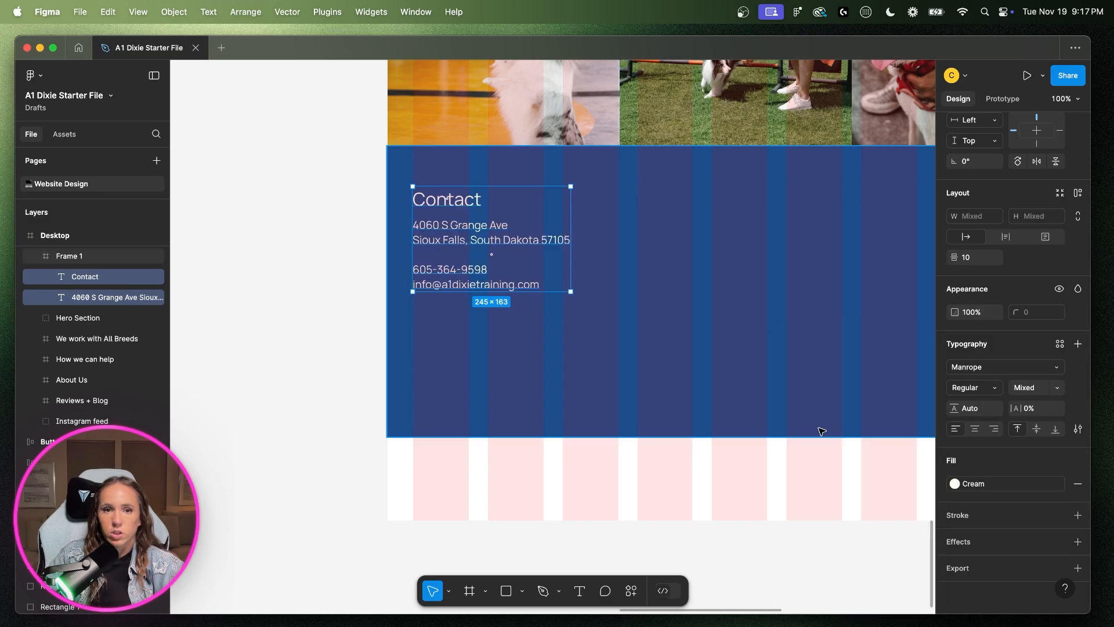
click(330, 407)
- Copy the Facebook, email and Instagram icons from the Footer icons set beside the reference design
scroll(330, 407, down, 5)
scroll(332, 409, up, 3)
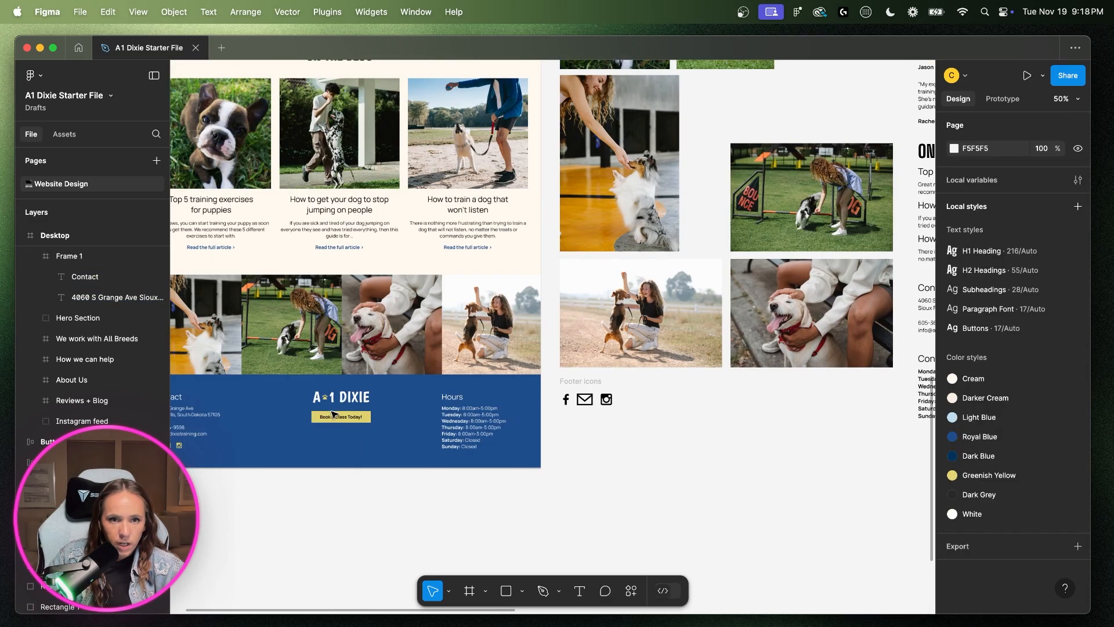
click(716, 402)
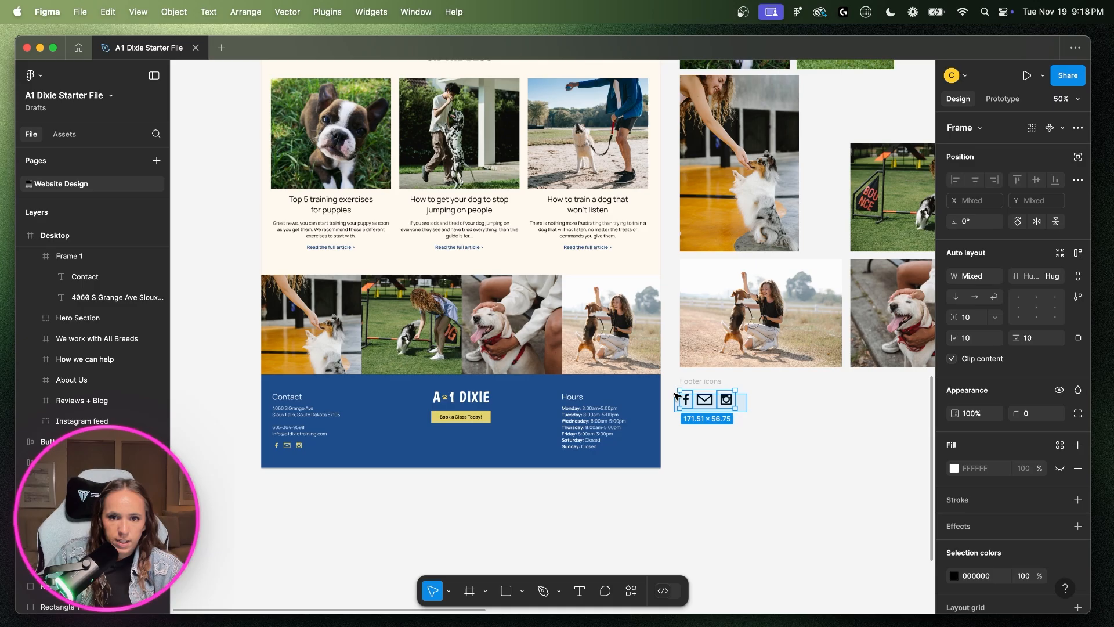
drag(674, 392, 671, 392)
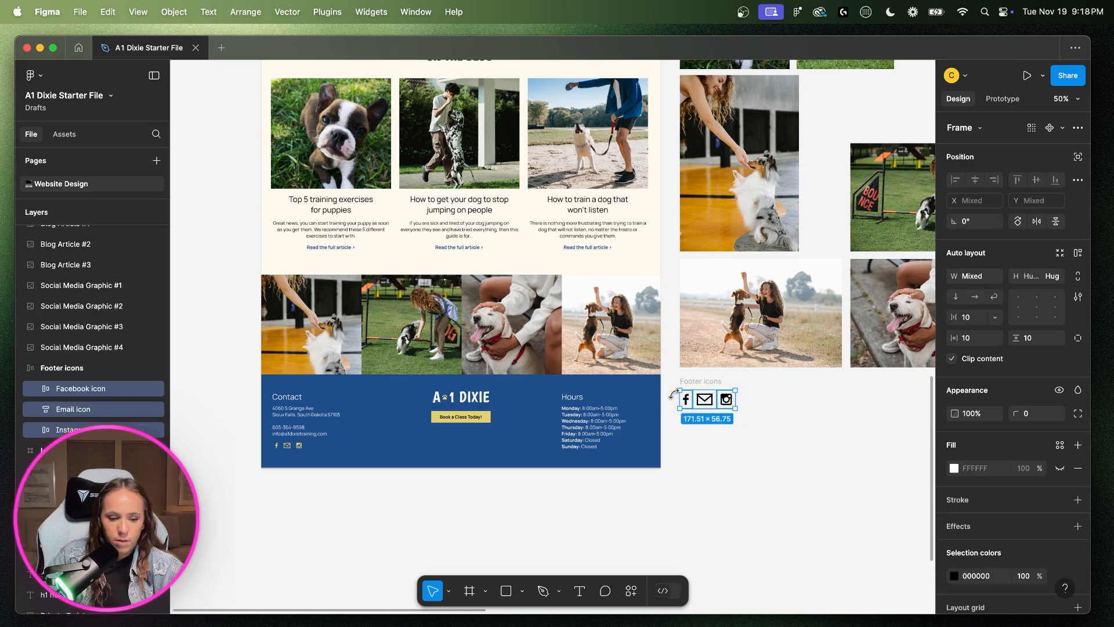
key(super+c)
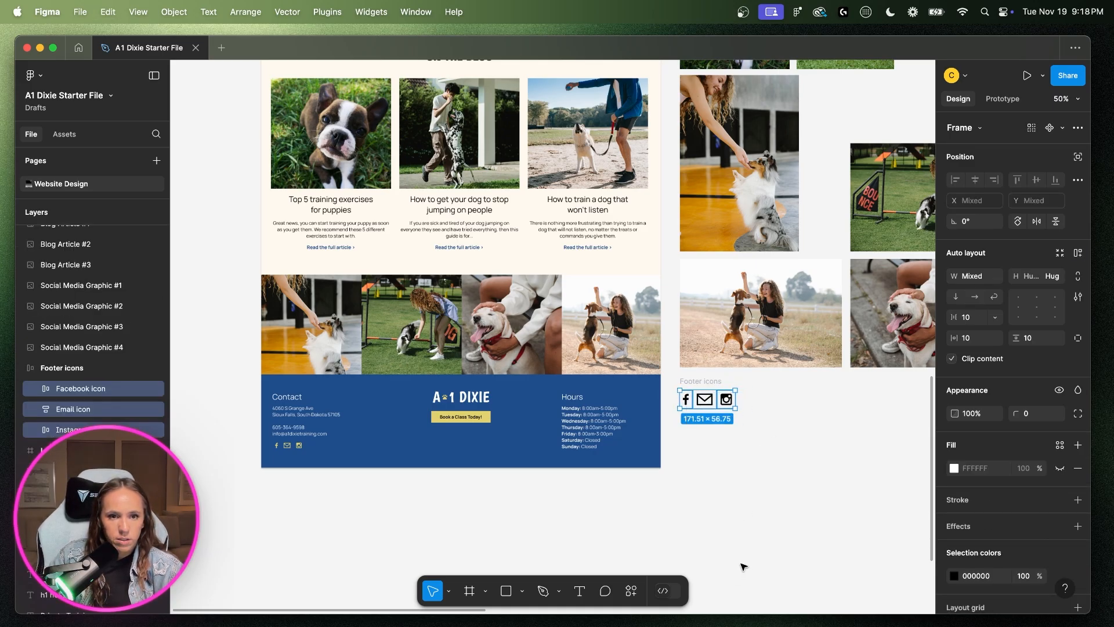
- Group the Contact heading and the contact details inside the blue footer frame
scroll(735, 522, down, 1)
scroll(734, 523, right, 15)
scroll(748, 435, down, 3)
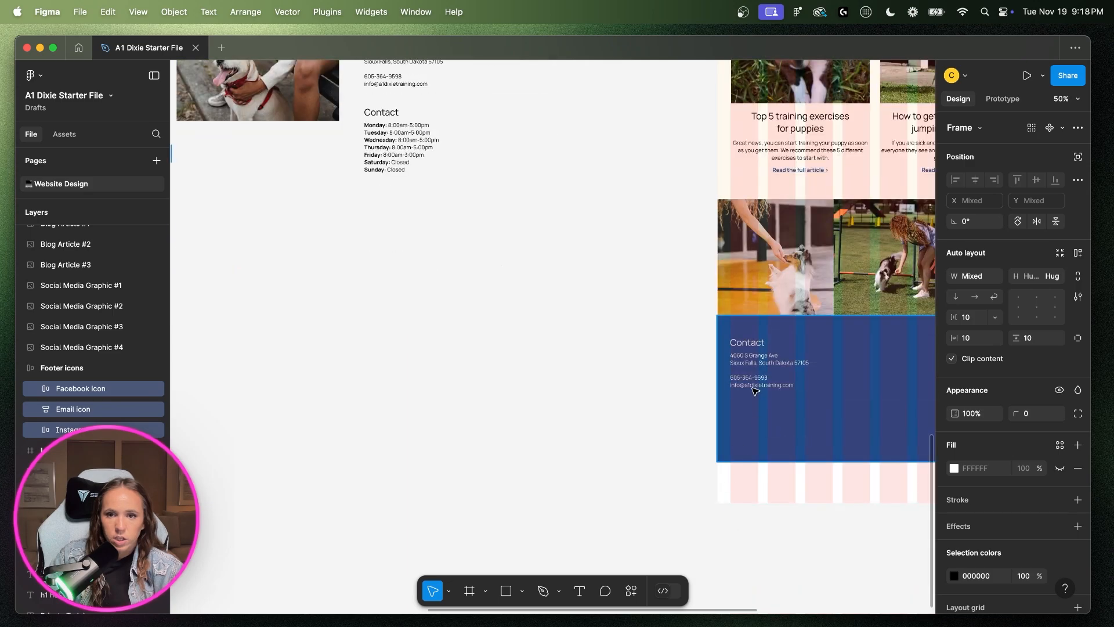
click(755, 390)
key(shift+0)
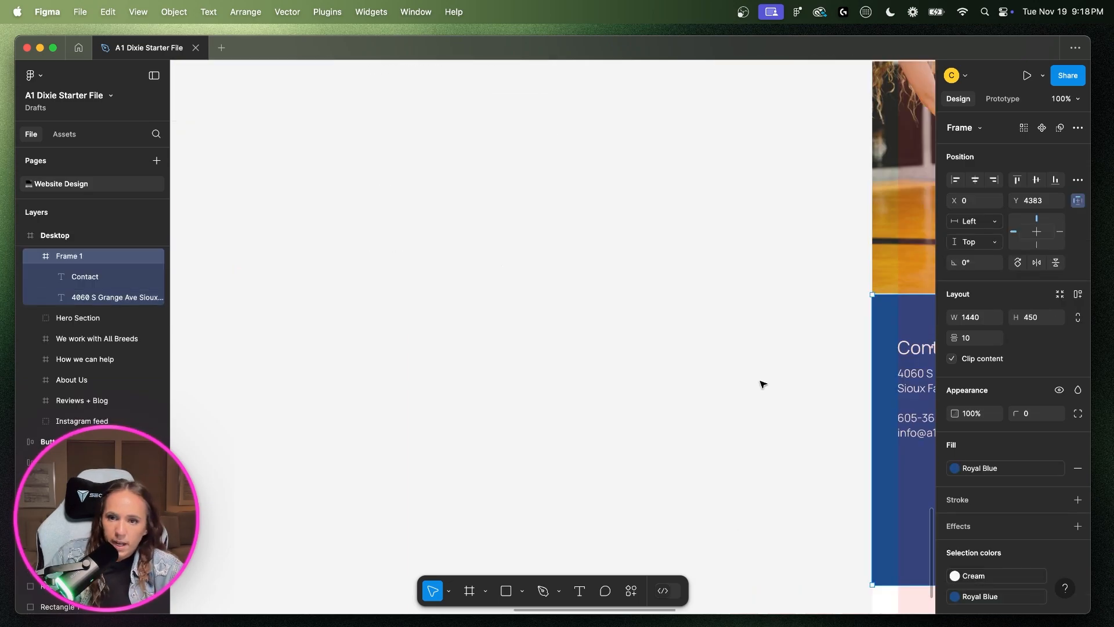
scroll(764, 384, right, 5)
double_click(670, 393)
shift+click(635, 346)
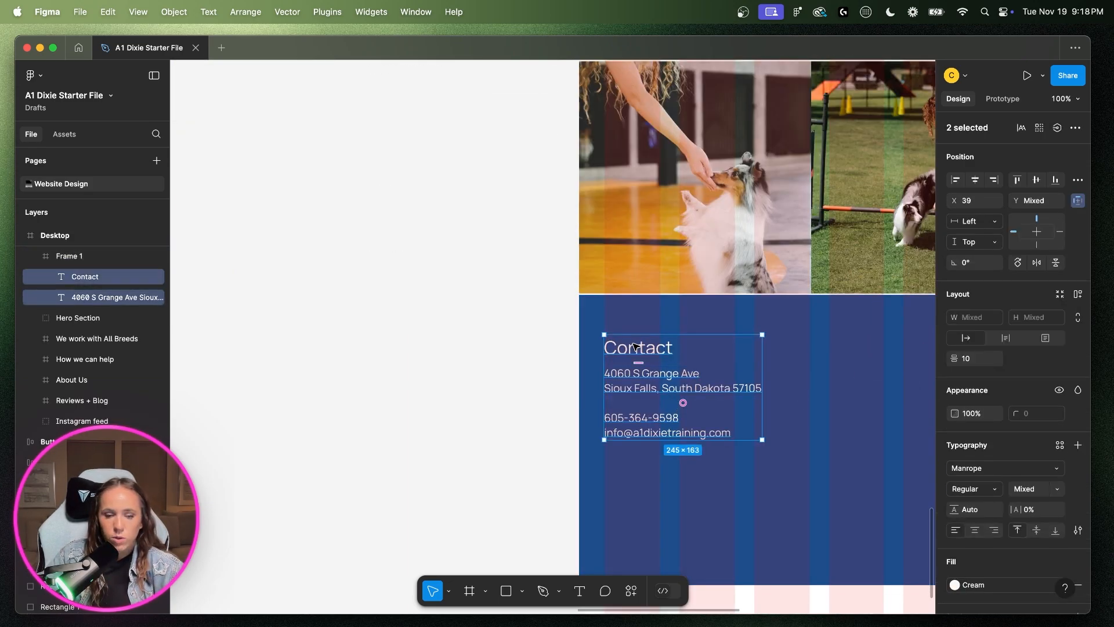
key(super+g)
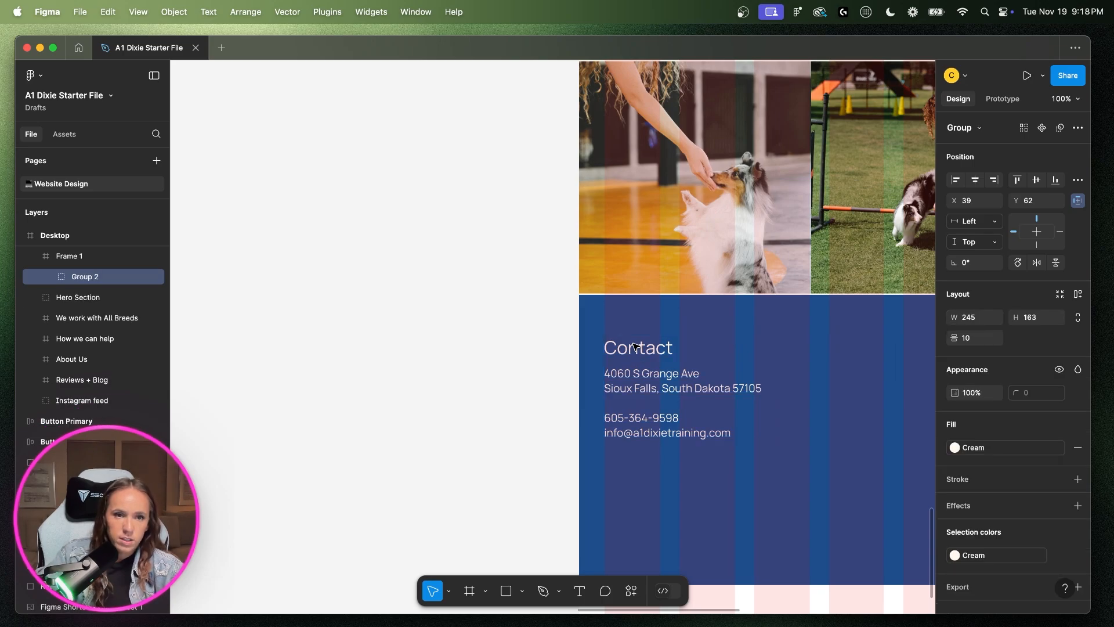
- Rename the group of footer contact texts as Text
right_click(83, 281)
click(119, 338)
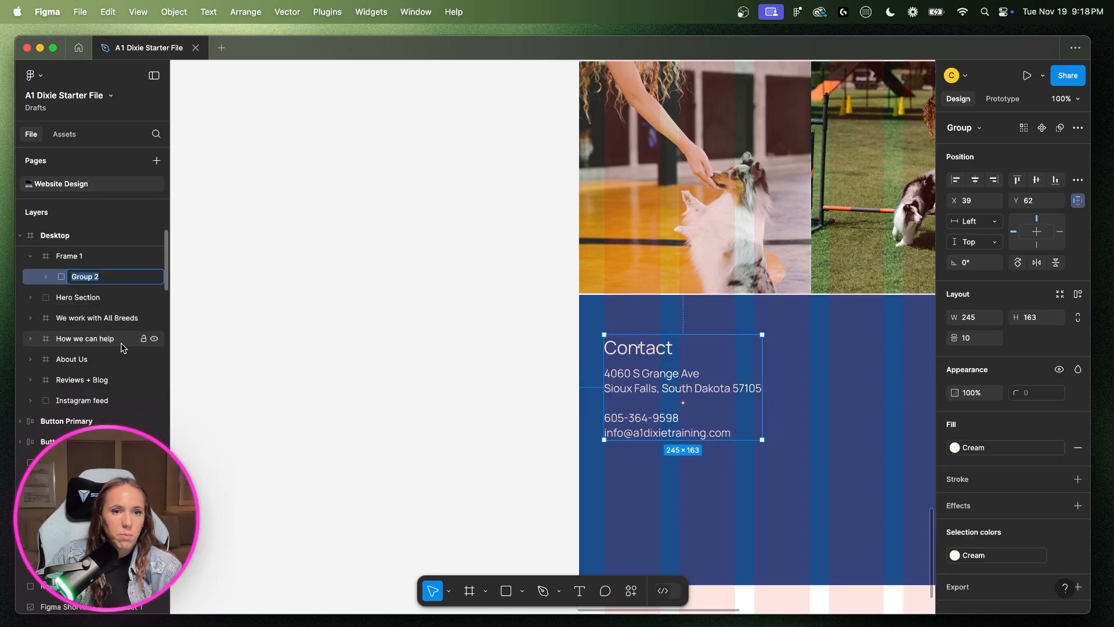
text(Text)
key(Return)
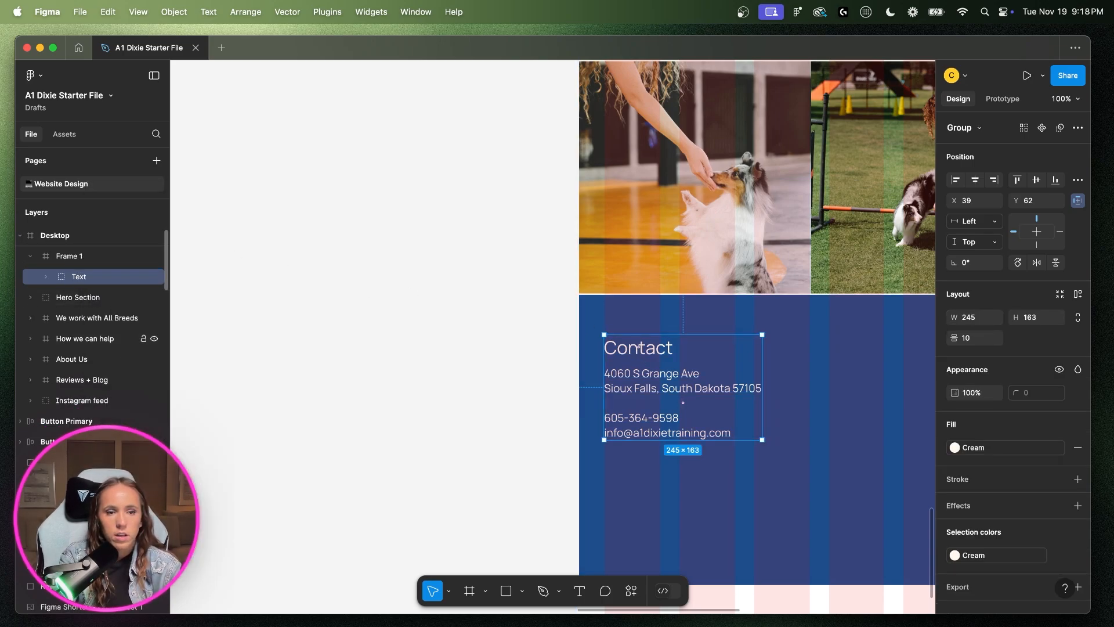
- Paste the three social icons into the footer frame and place them directly below the contact details, left-aligned with the text
click(662, 504)
key(super+v)
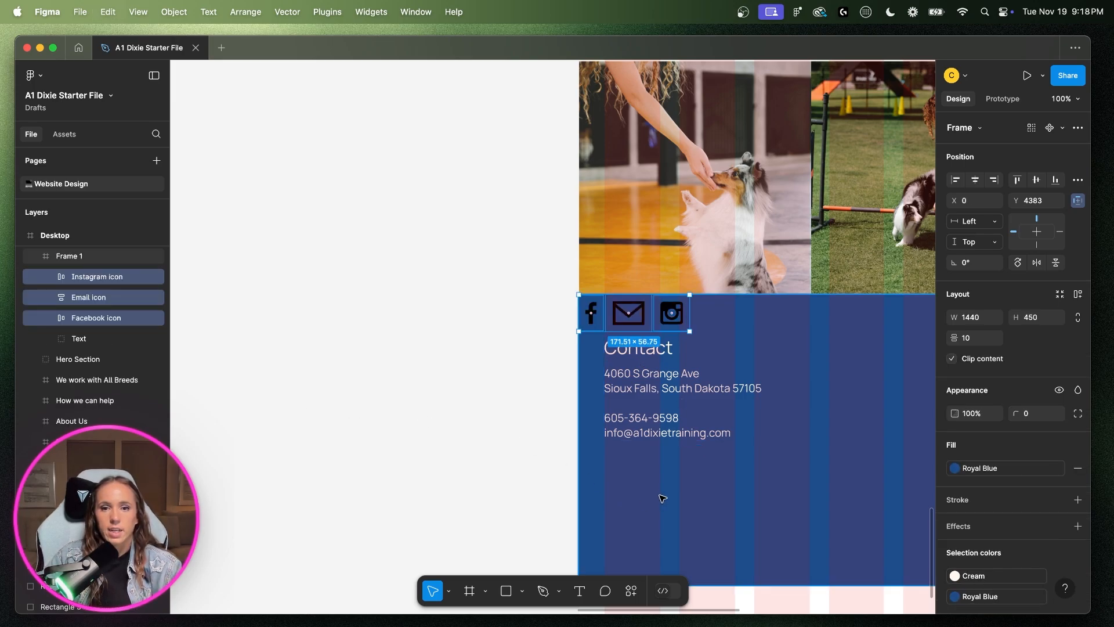
key(shift+a)
drag(624, 316, 646, 471)
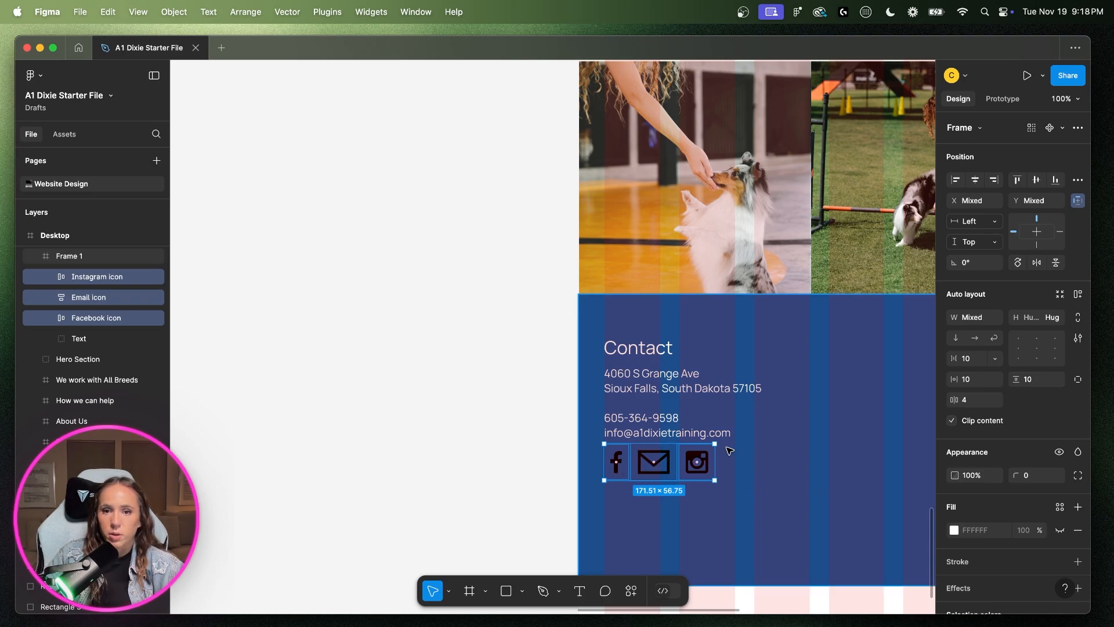
drag(714, 443, 704, 449)
key(super+z)
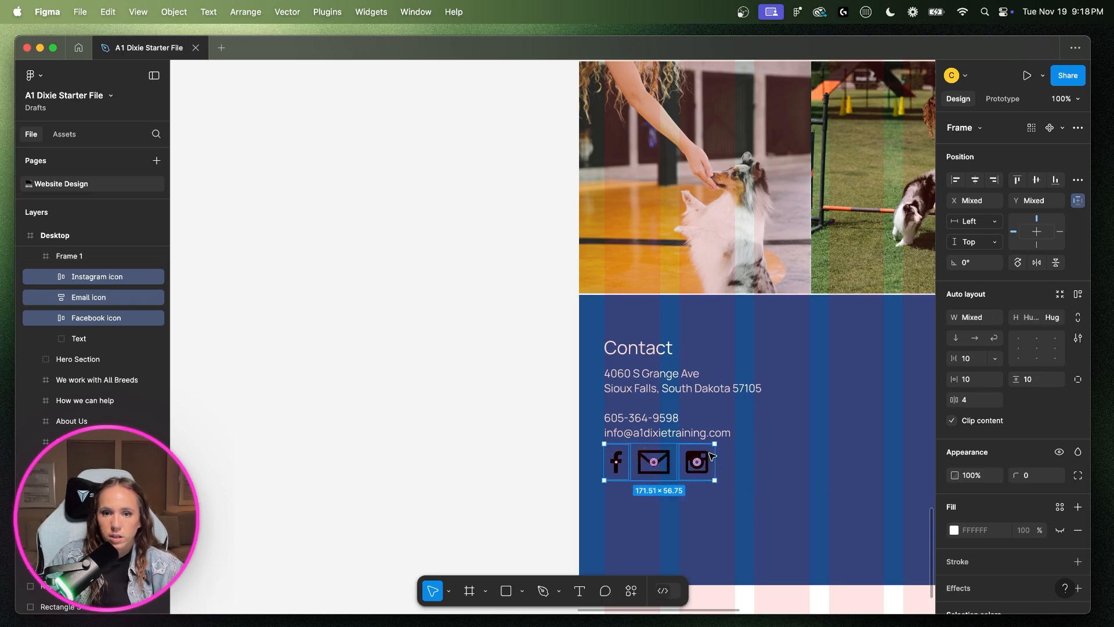
- Recolor the three footer icons with the Greenish Yellow style
scroll(976, 534, down, 2)
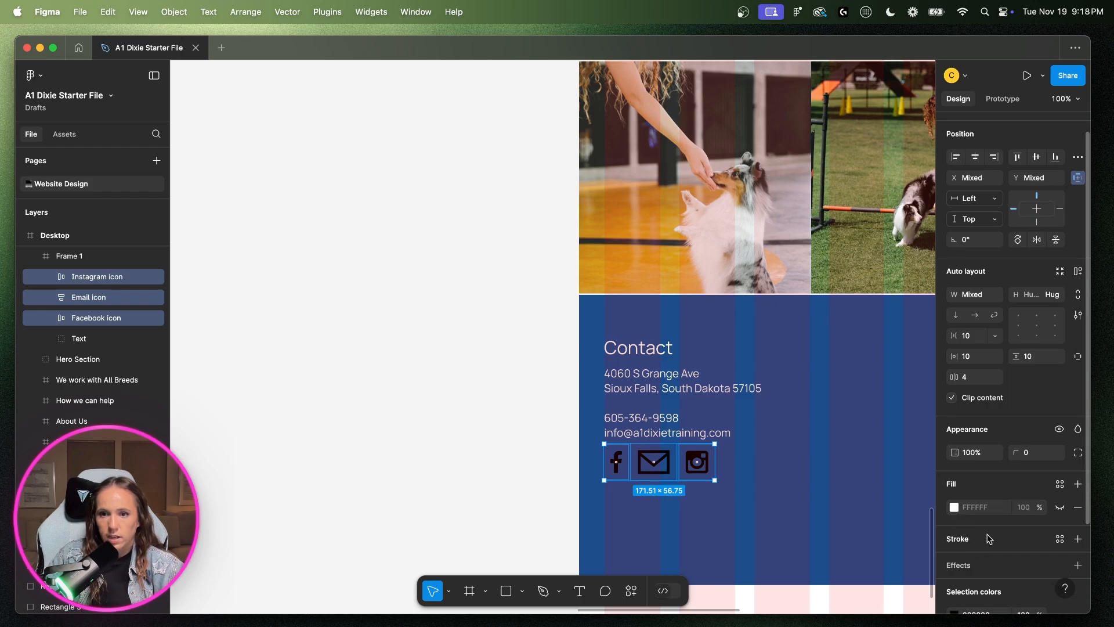
scroll(990, 538, down, 5)
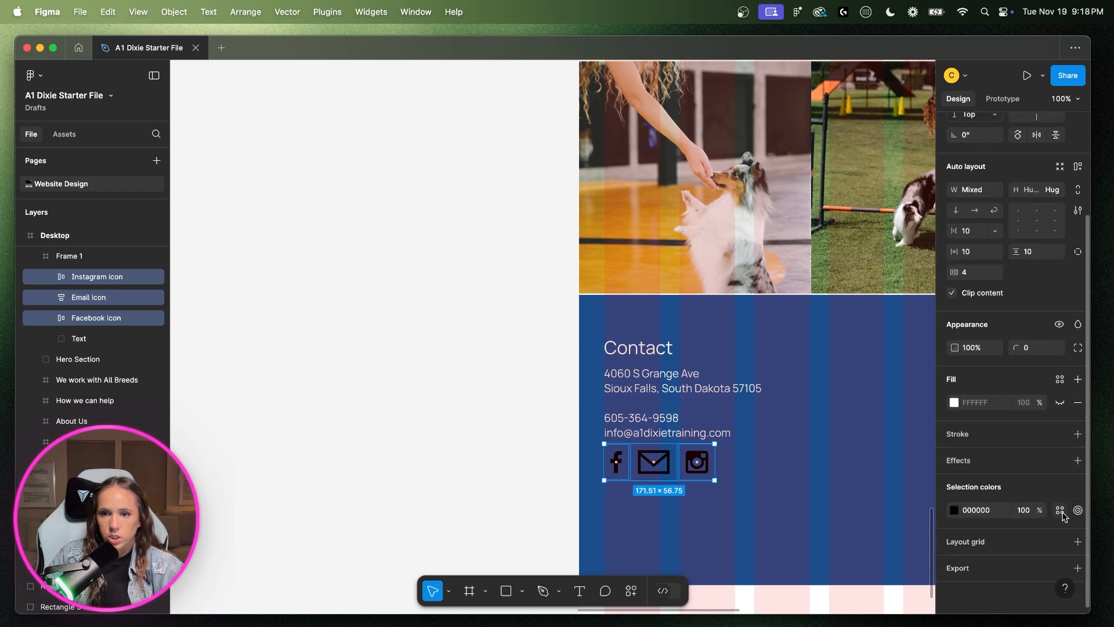
click(1059, 510)
click(838, 527)
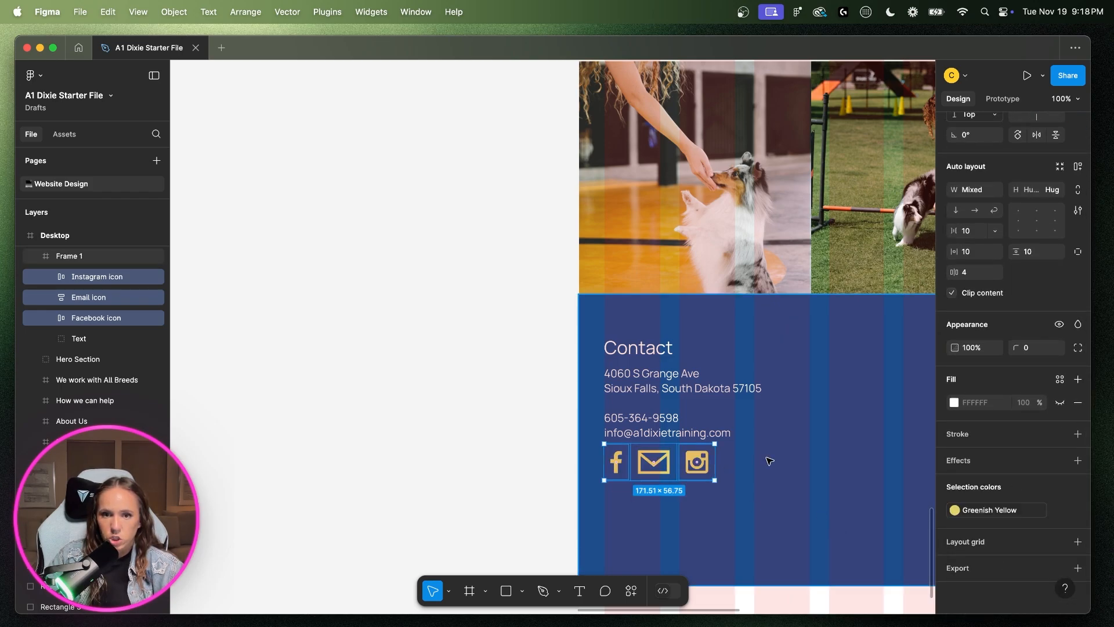
- Lock the proportions of the Instagram glyph inside its footer icon frame and set its width to 30
click(726, 468)
click(617, 464)
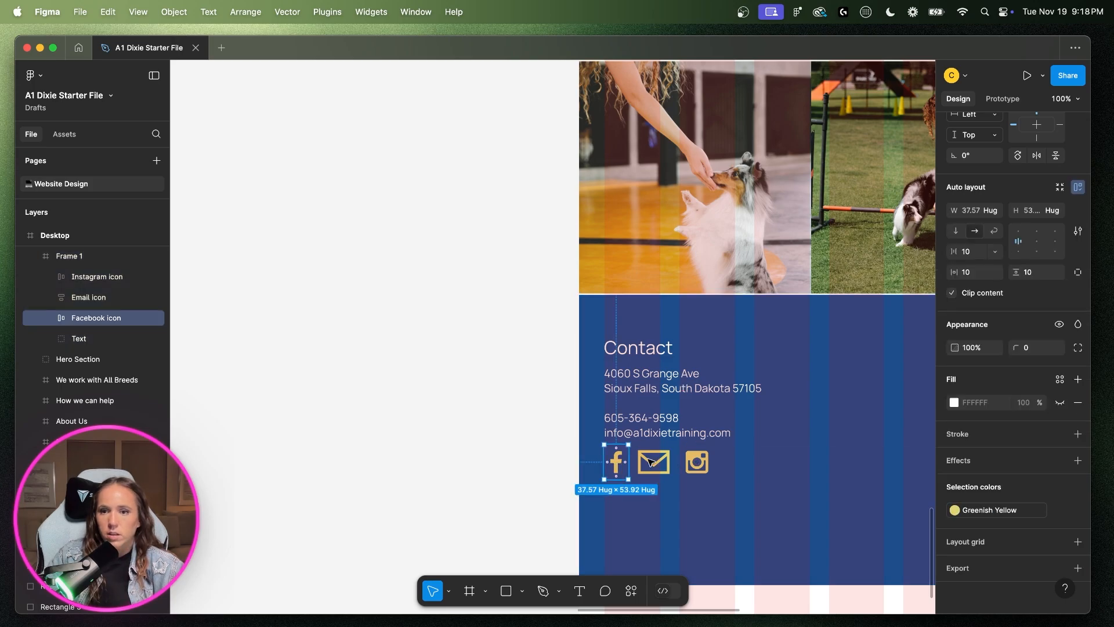
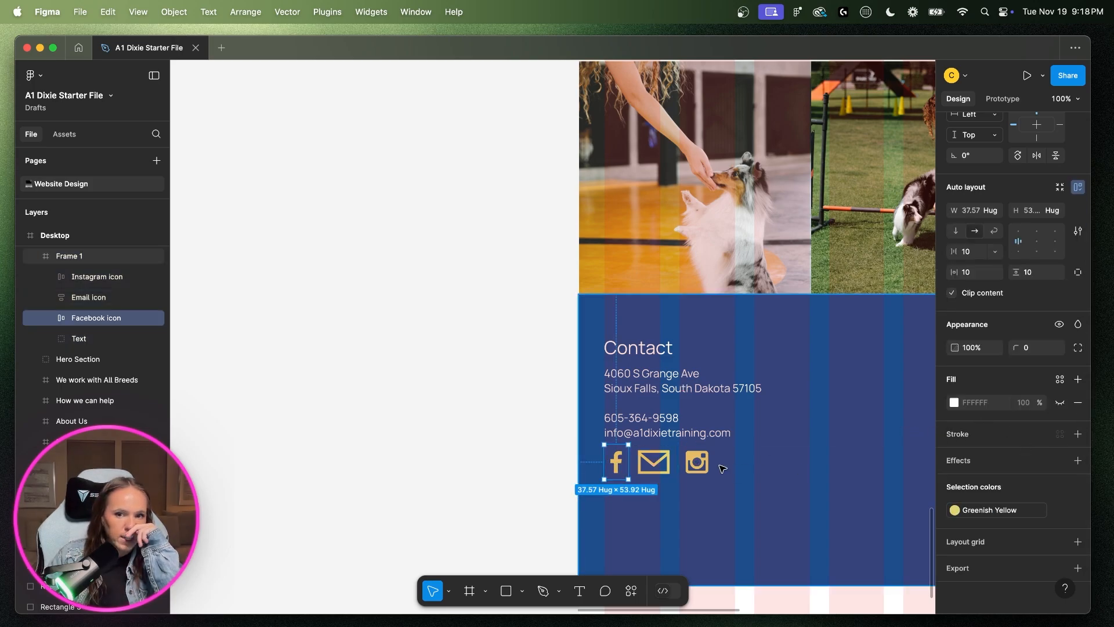
click(699, 463)
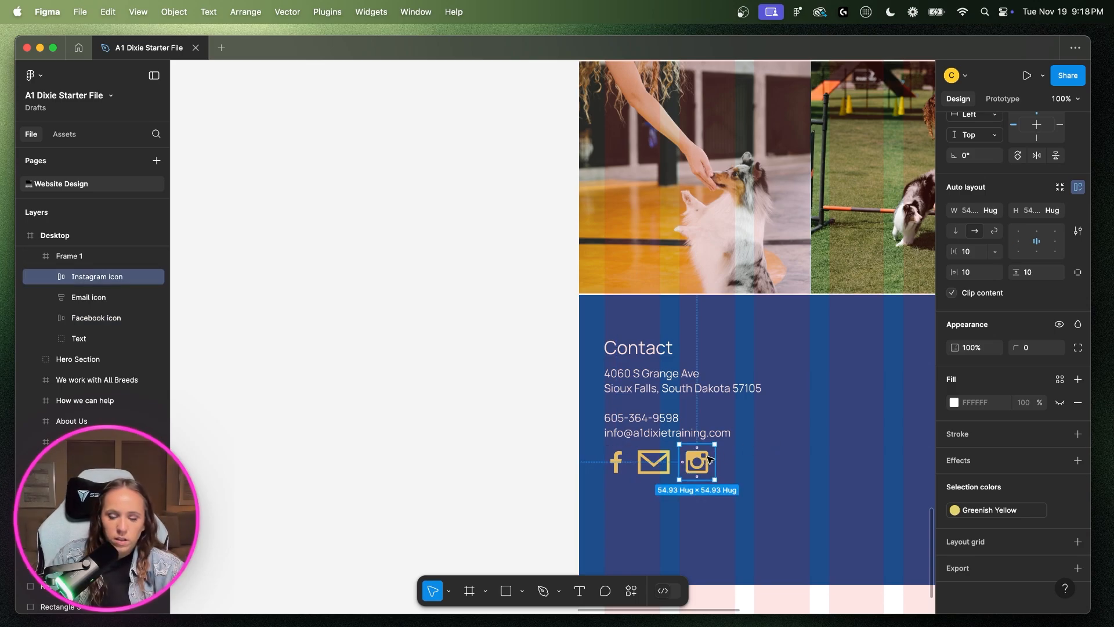
key(super+equal)
scroll(709, 458, down, 5)
click(752, 423)
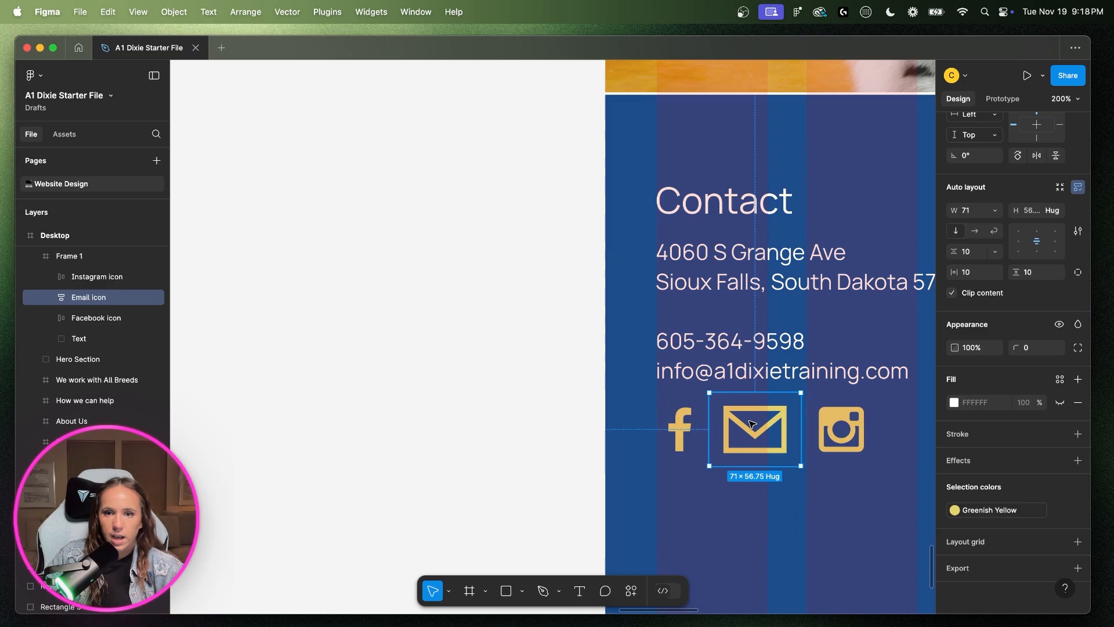
click(684, 441)
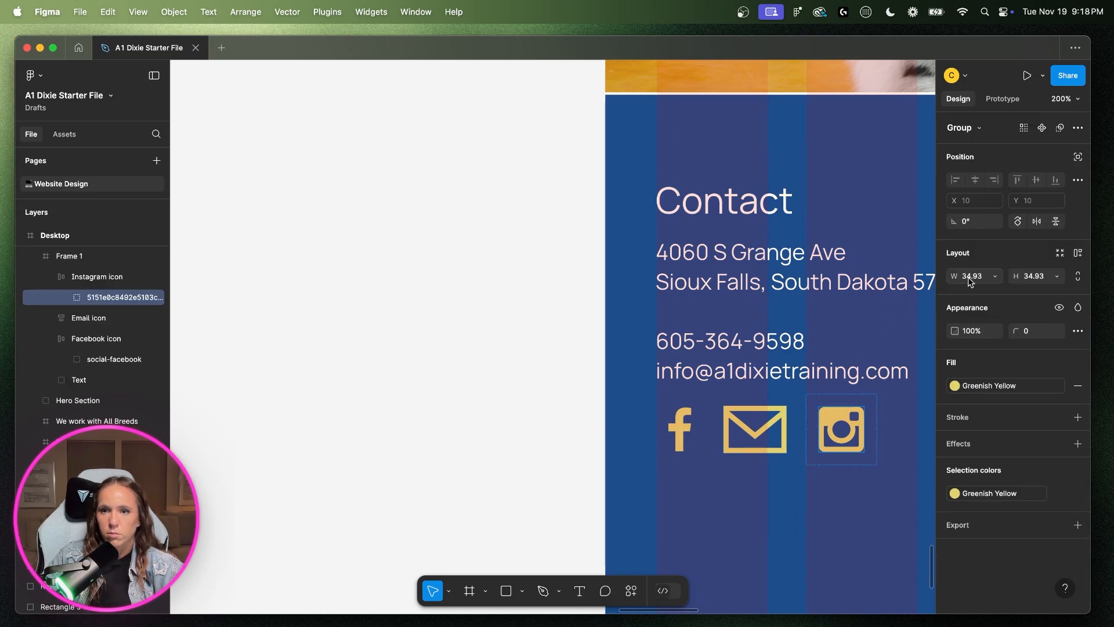
click(973, 278)
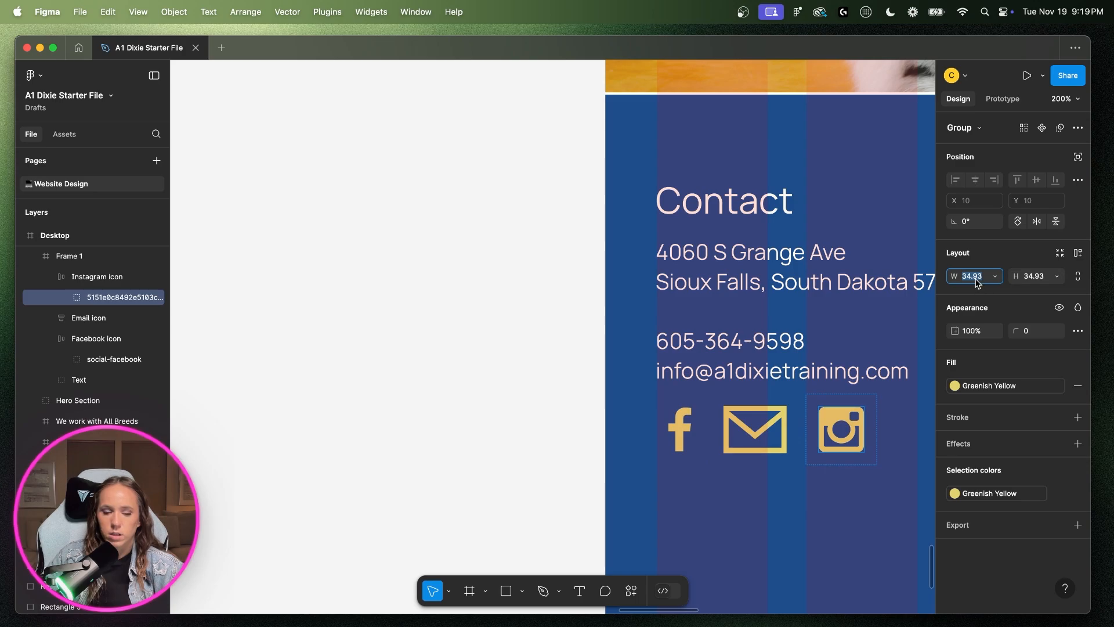
click(1078, 277)
click(964, 277)
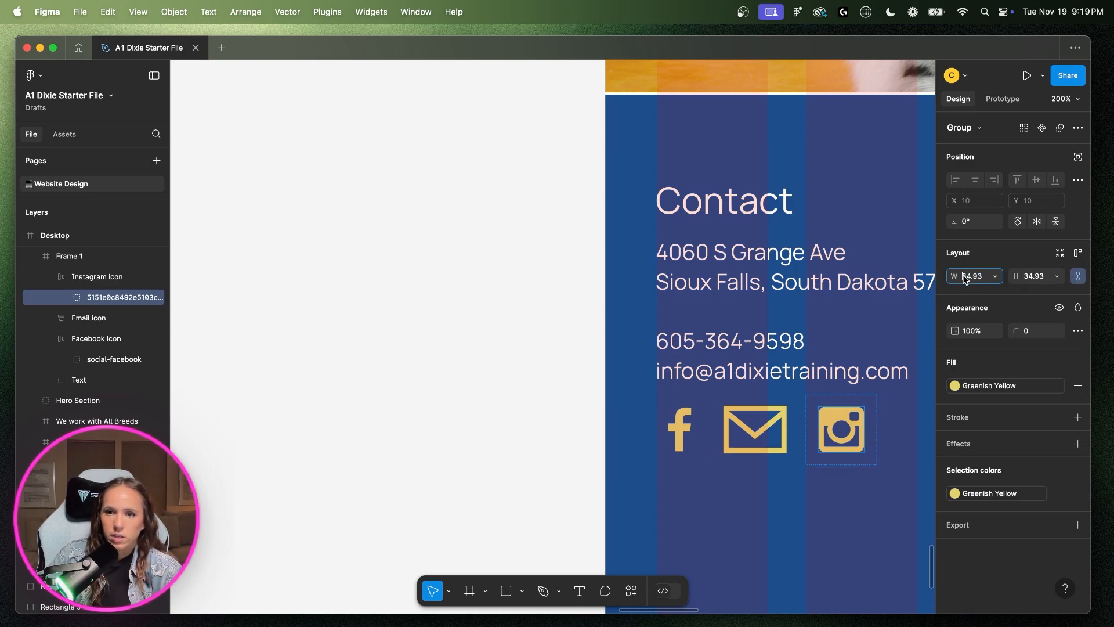
text(30)
key(Return)
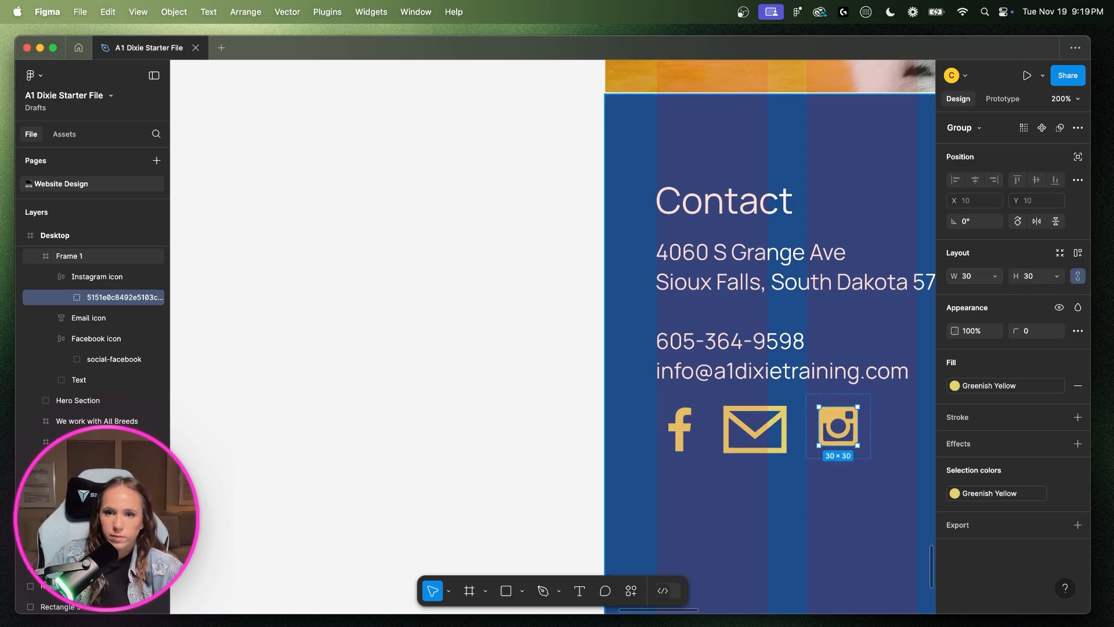
double_click(768, 424)
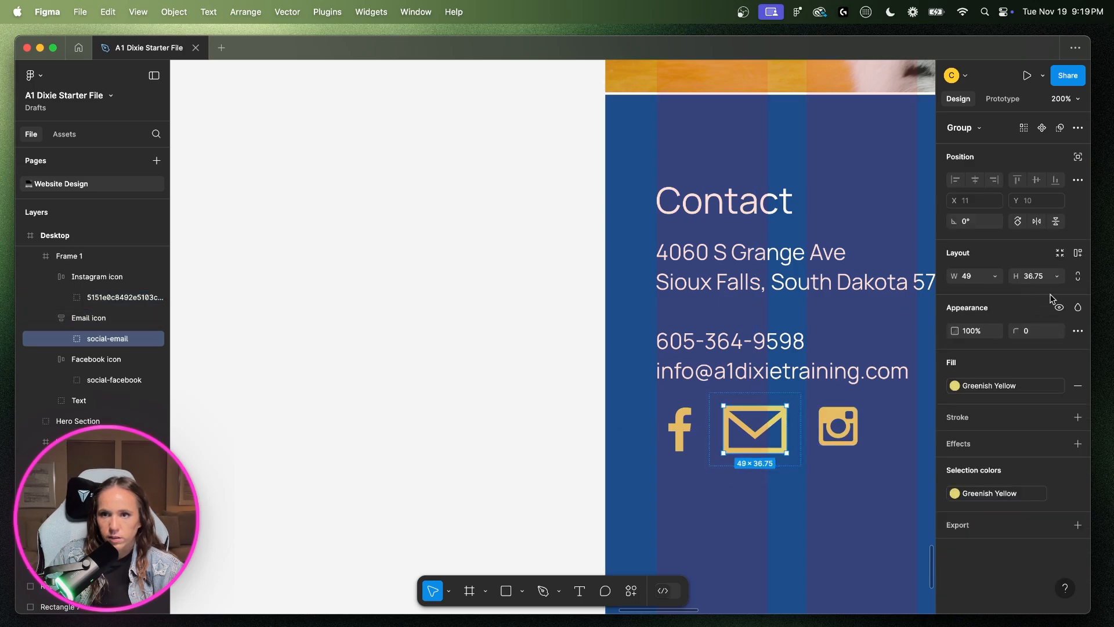
click(972, 279)
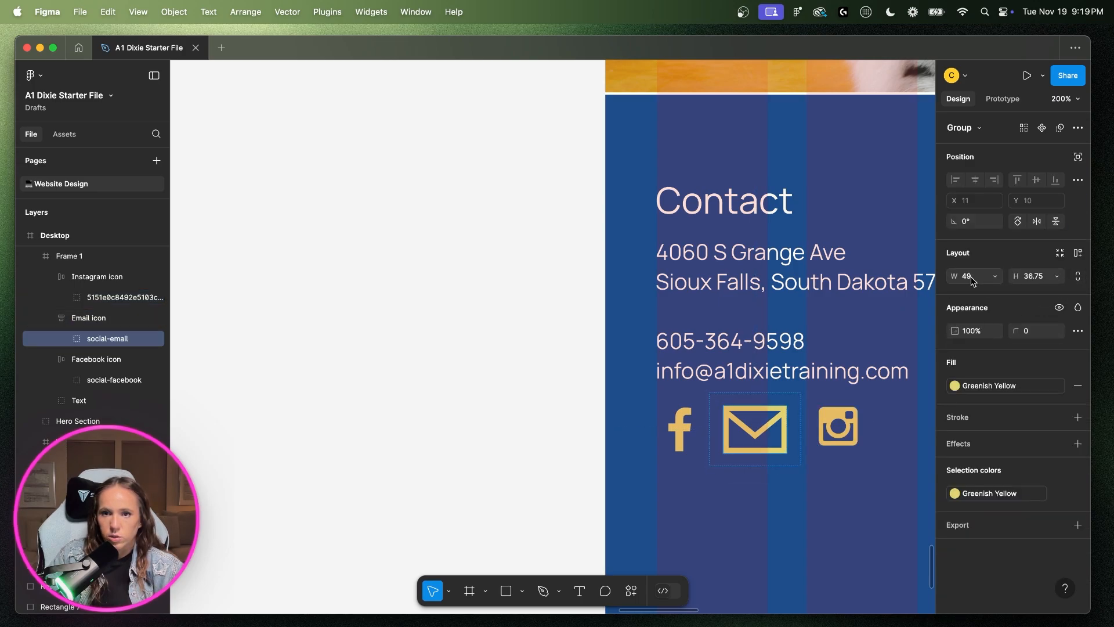
click(1078, 279)
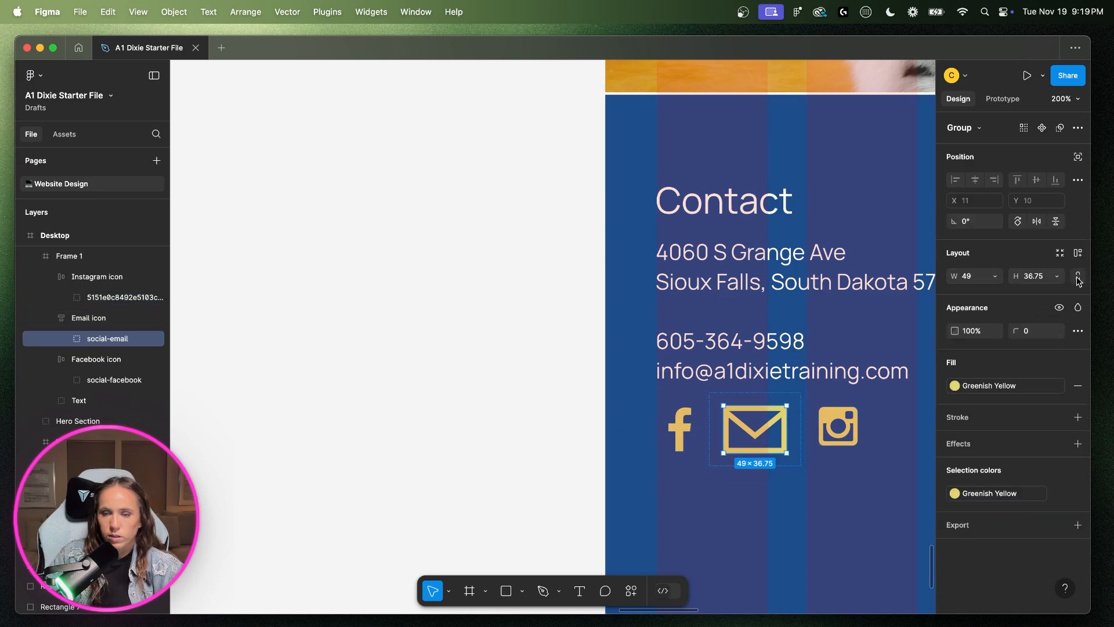
click(968, 279)
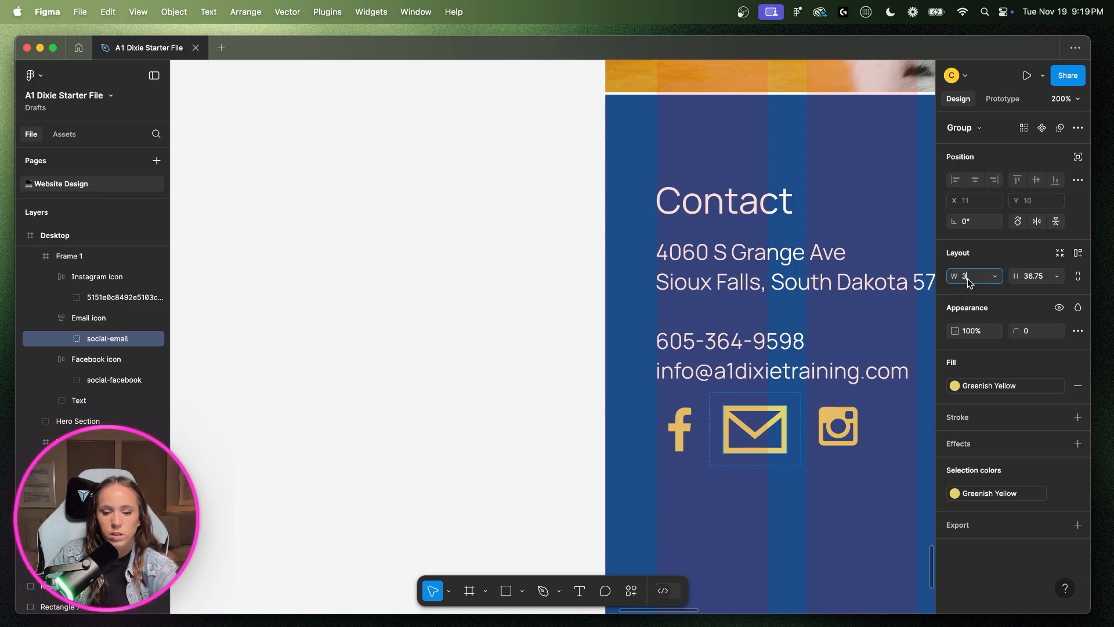
text(30)
key(Return)
key(super+z)
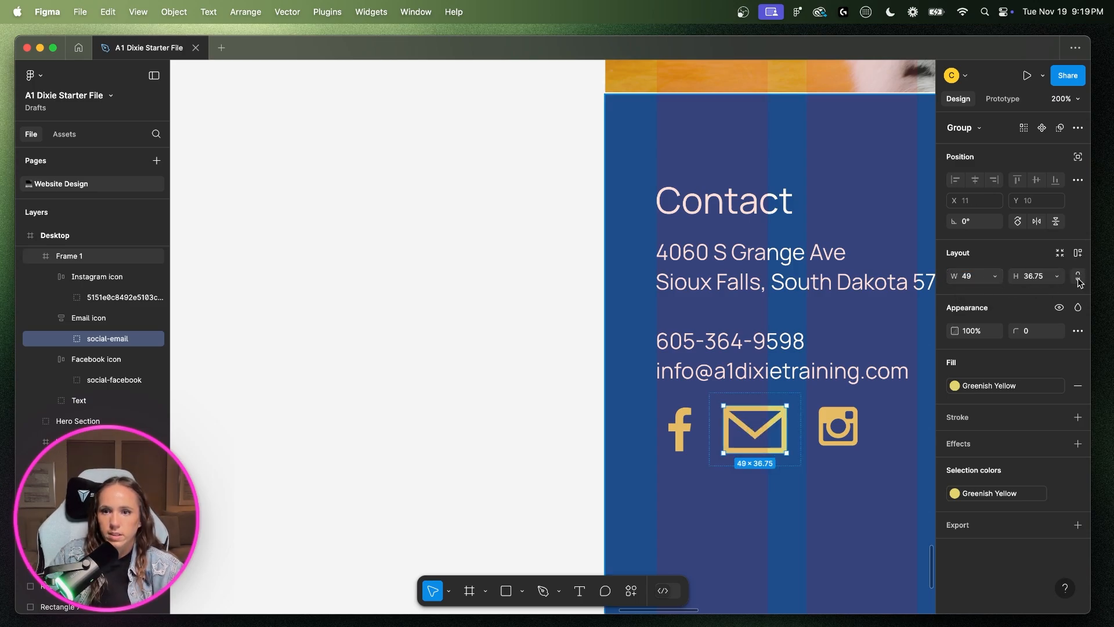
- Set the email glyph's width to 30 with locked proportions and move the email icon down level with its neighbors
click(1079, 278)
click(979, 281)
text(30)
key(Return)
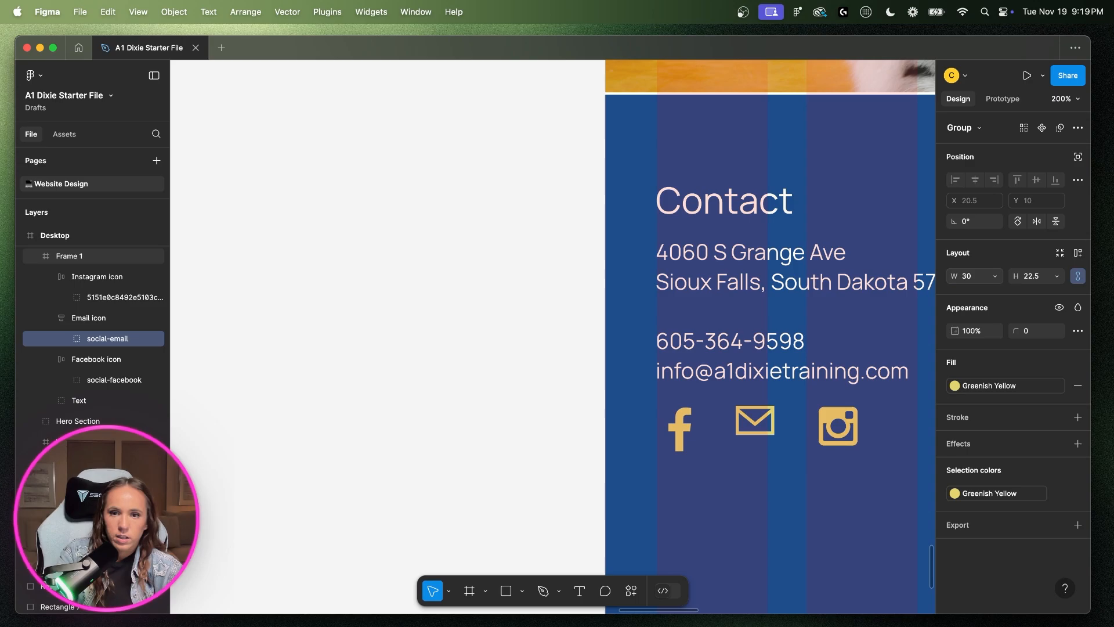
click(796, 428)
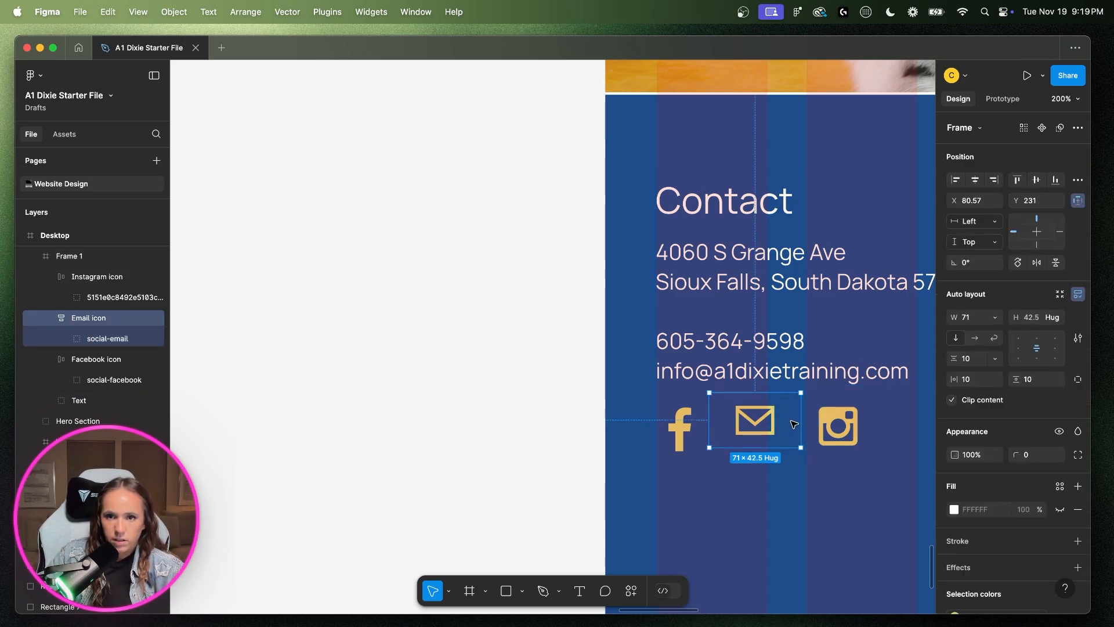
- Lock the proportions of the Facebook glyph inside its footer icon frame and set its height to 30
click(680, 433)
click(680, 433)
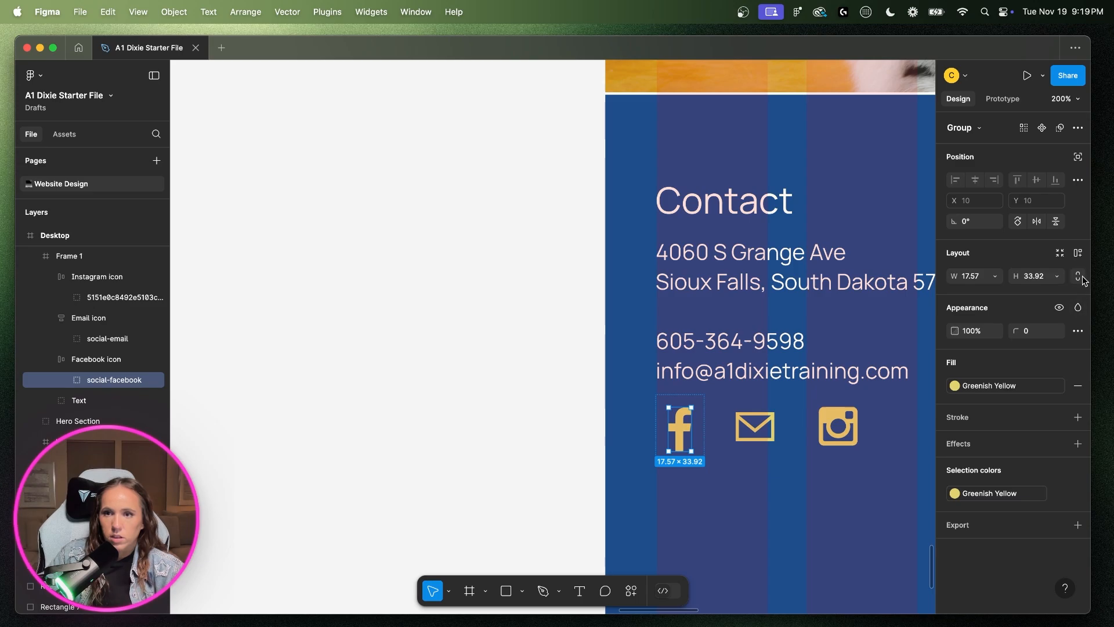
click(1033, 277)
text(30)
key(Return)
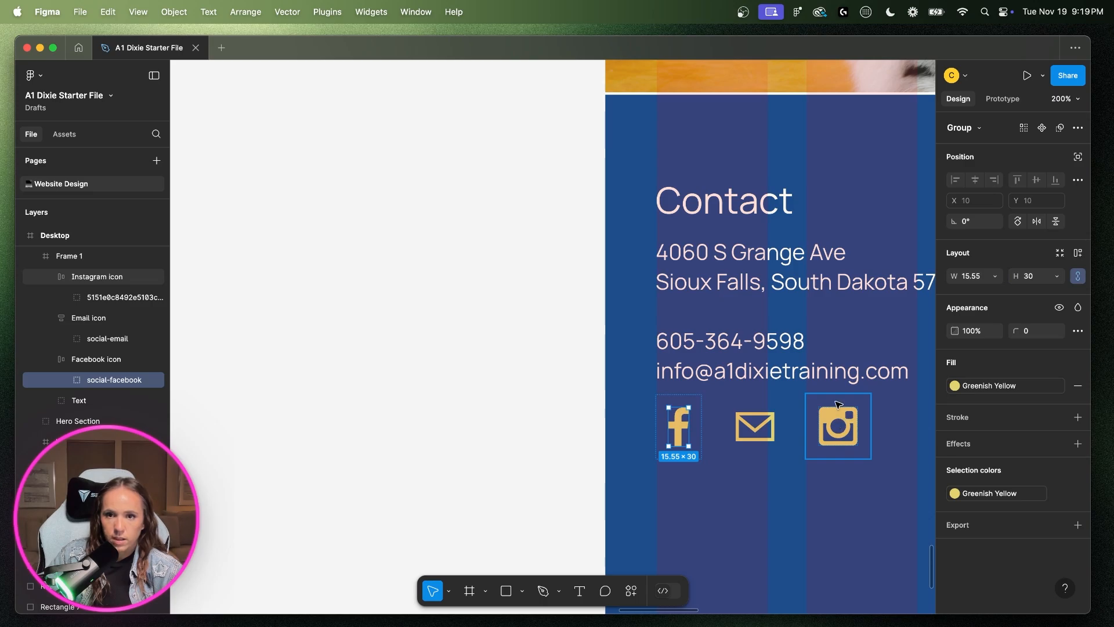
- Narrow the email icon's frame evenly from both sides to 60 wide and measure the spacing around the glyph
click(746, 433)
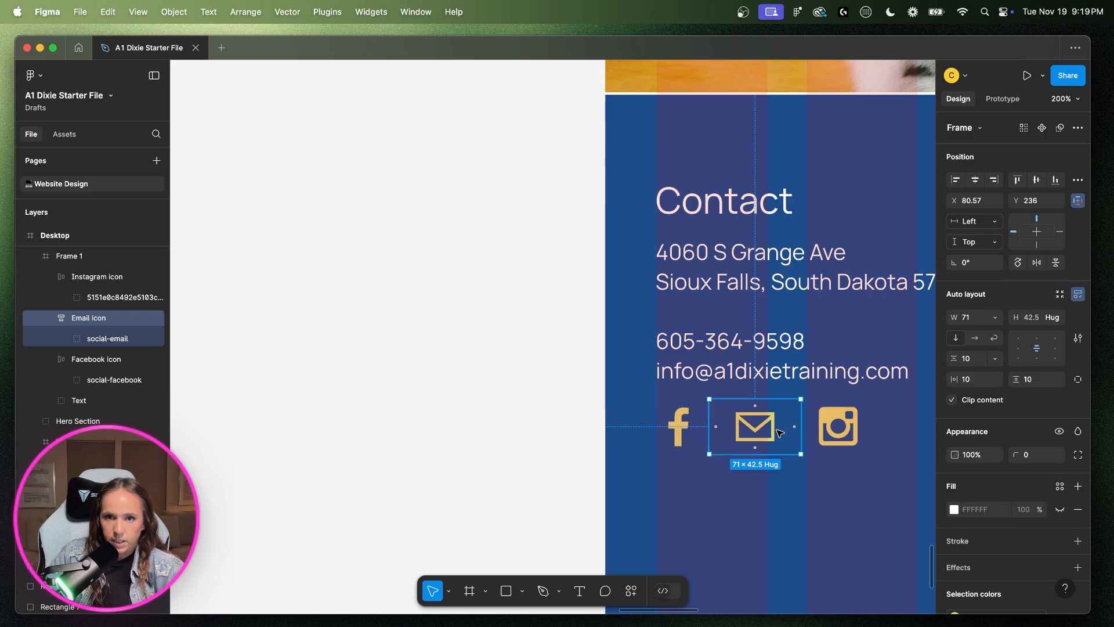
click(791, 429)
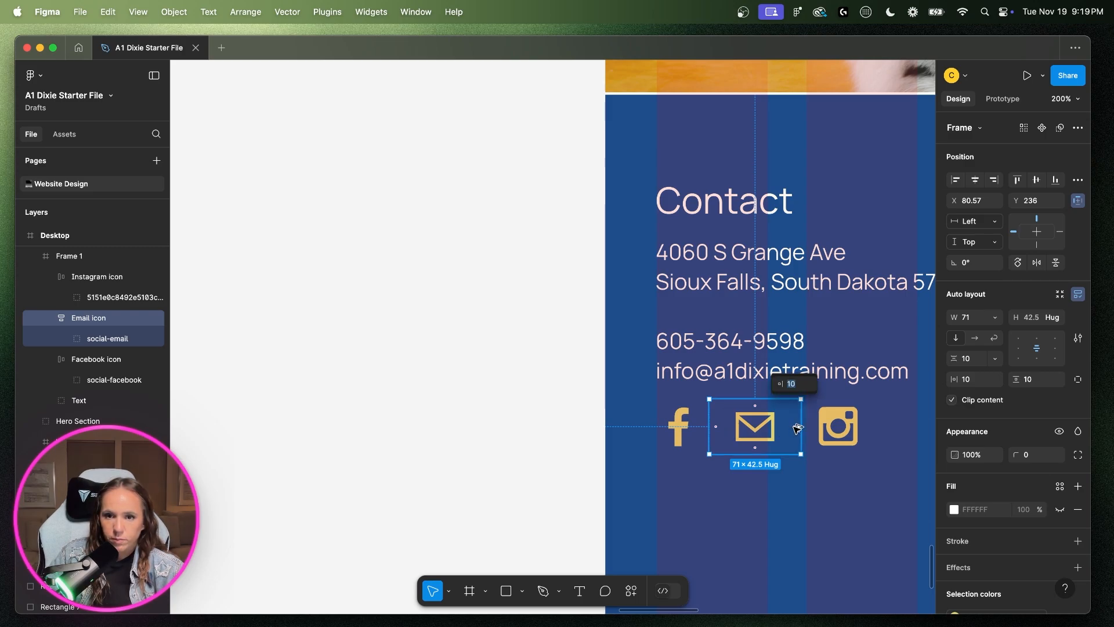
click(767, 433)
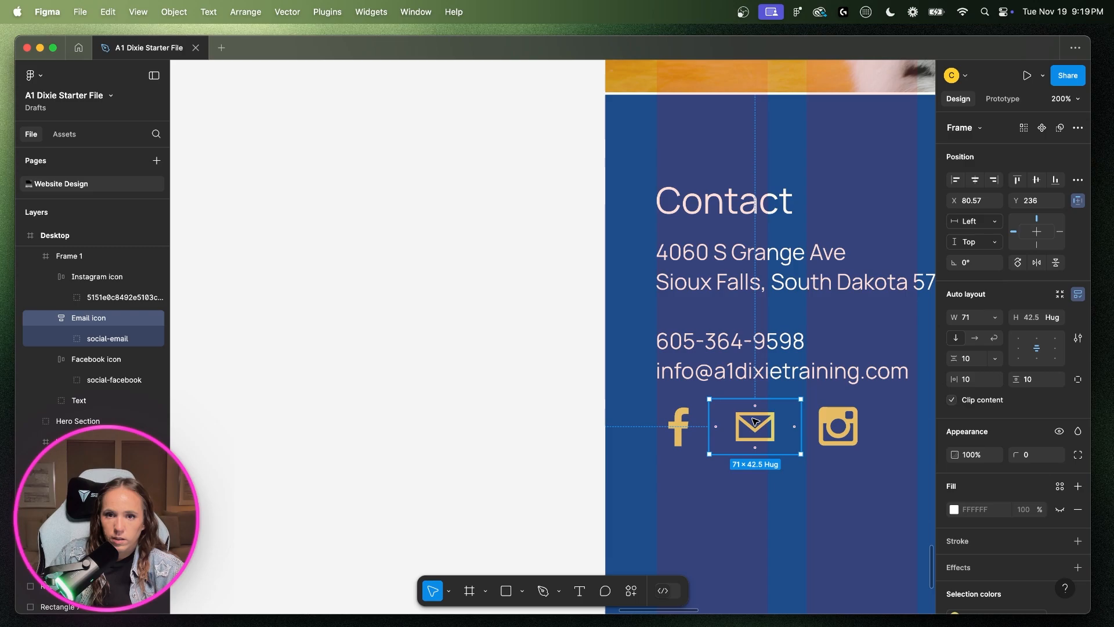
key(Tab)
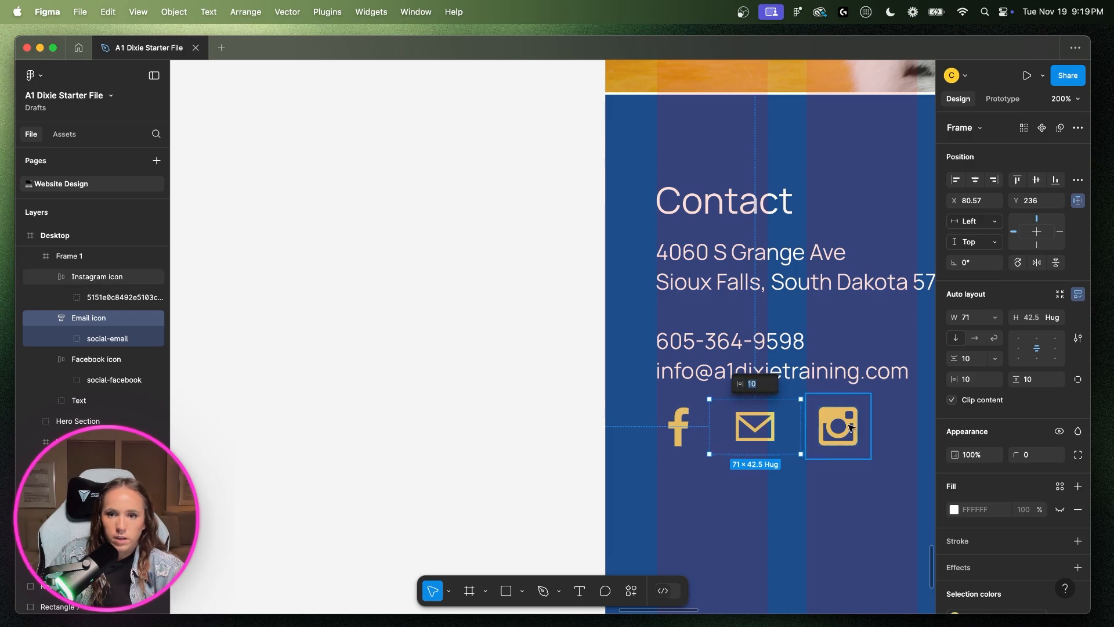
shift+click(764, 440)
shift+click(669, 438)
click(773, 429)
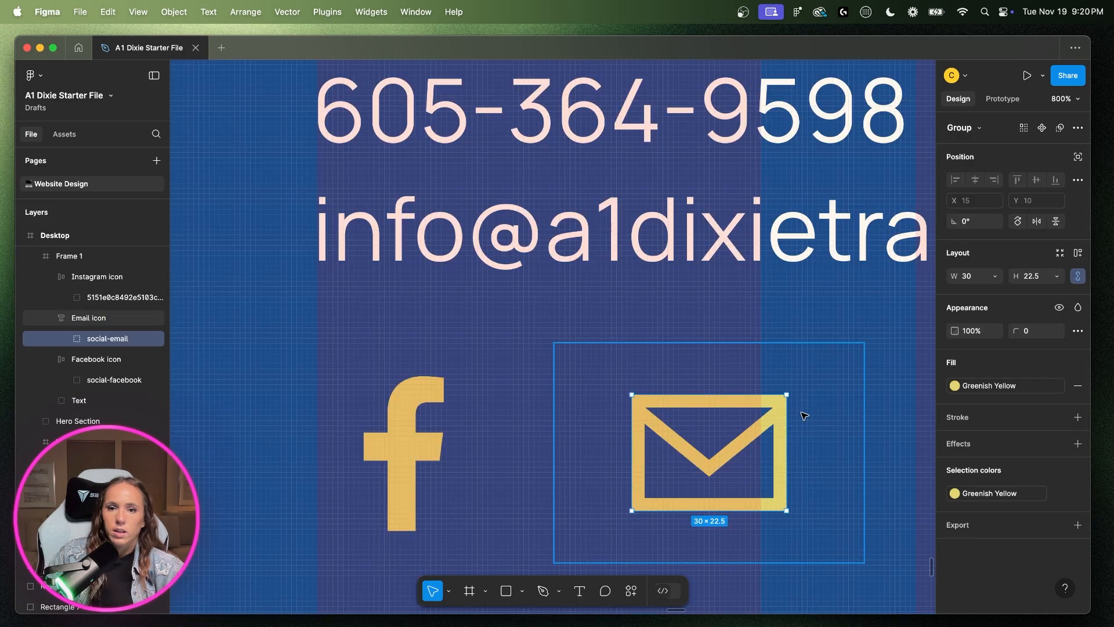
key(alt)
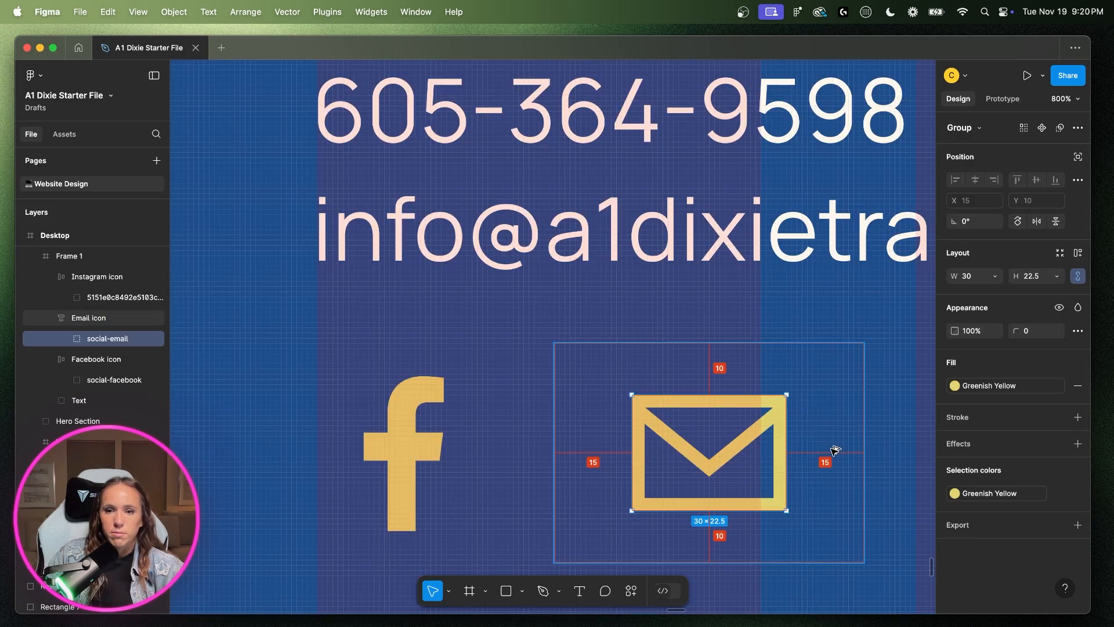
- Narrow the email icon's frame evenly to 50 wide and measure the glyph's distance to each frame edge
click(836, 451)
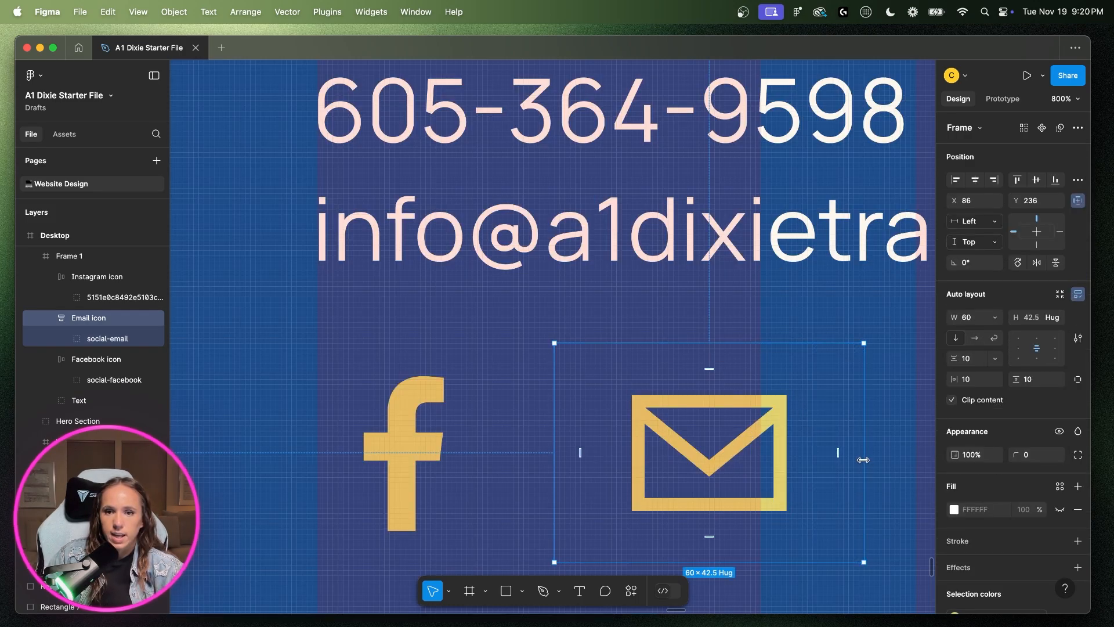
drag(860, 459, 855, 459)
double_click(778, 457)
key(alt)
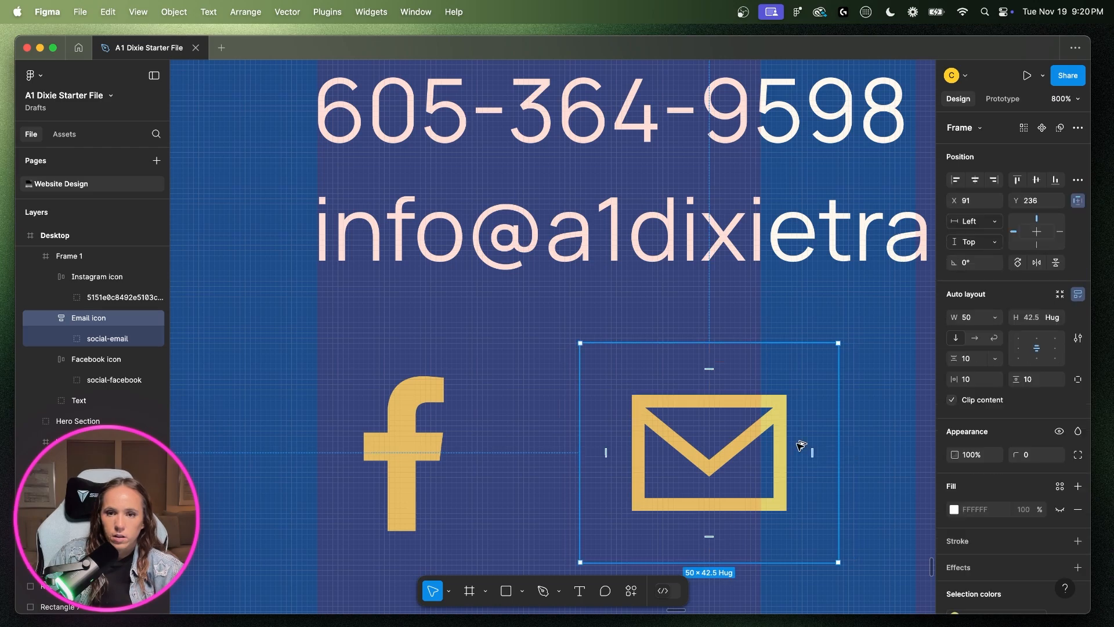
click(793, 445)
double_click(782, 446)
key(alt)
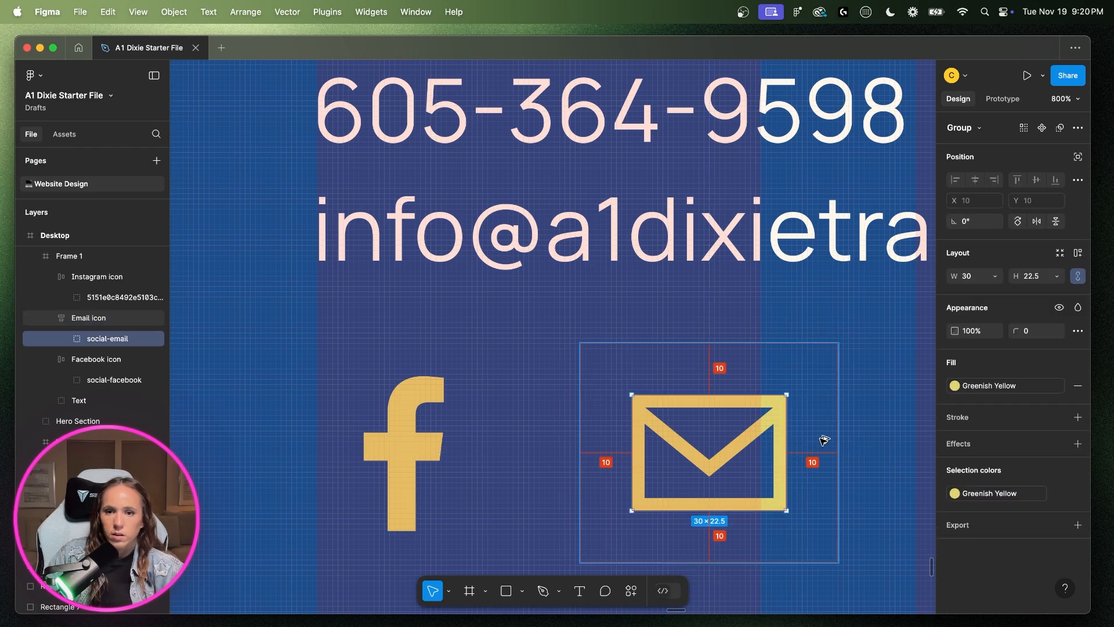
click(837, 441)
click(853, 434)
- Select the Facebook, email and Instagram icons in the footer and distribute their horizontal spacing evenly
key(minus)
key(minus)
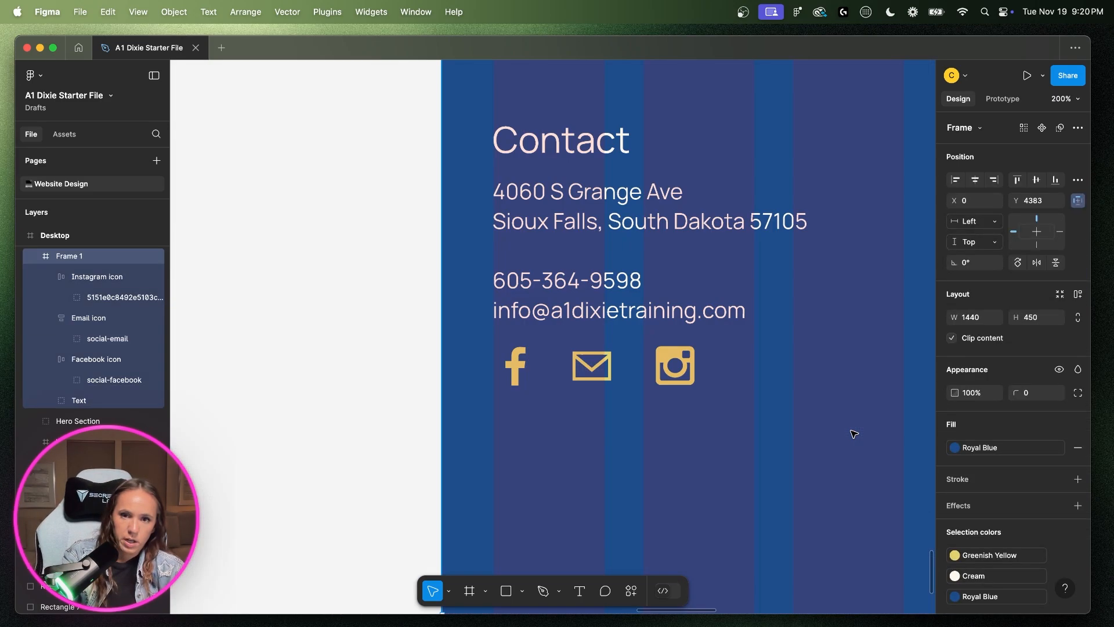
click(667, 357)
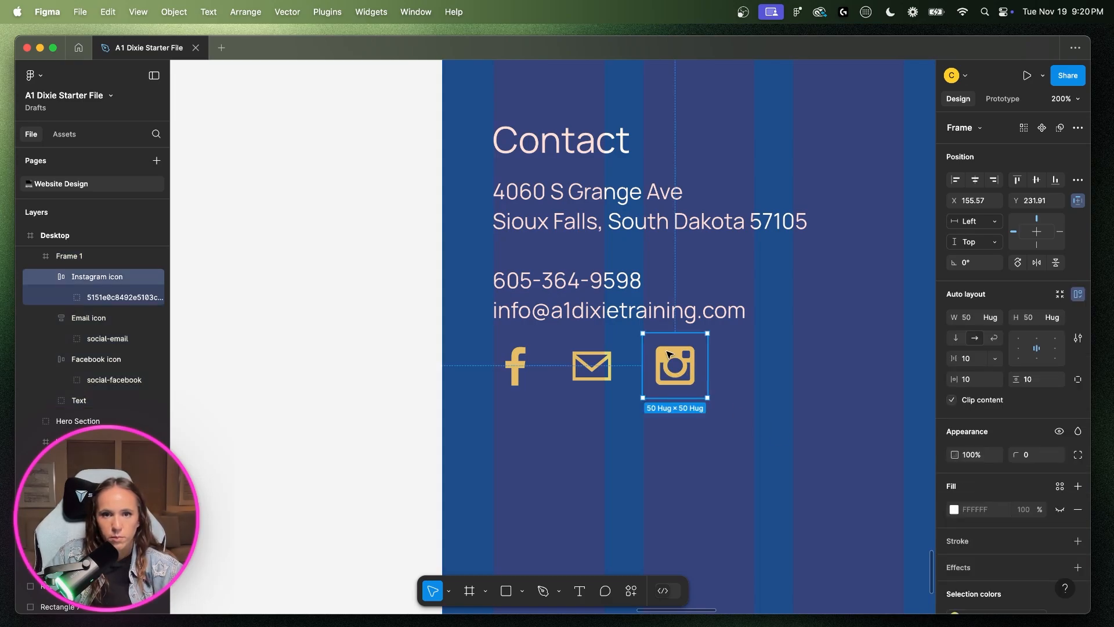
key(super+a)
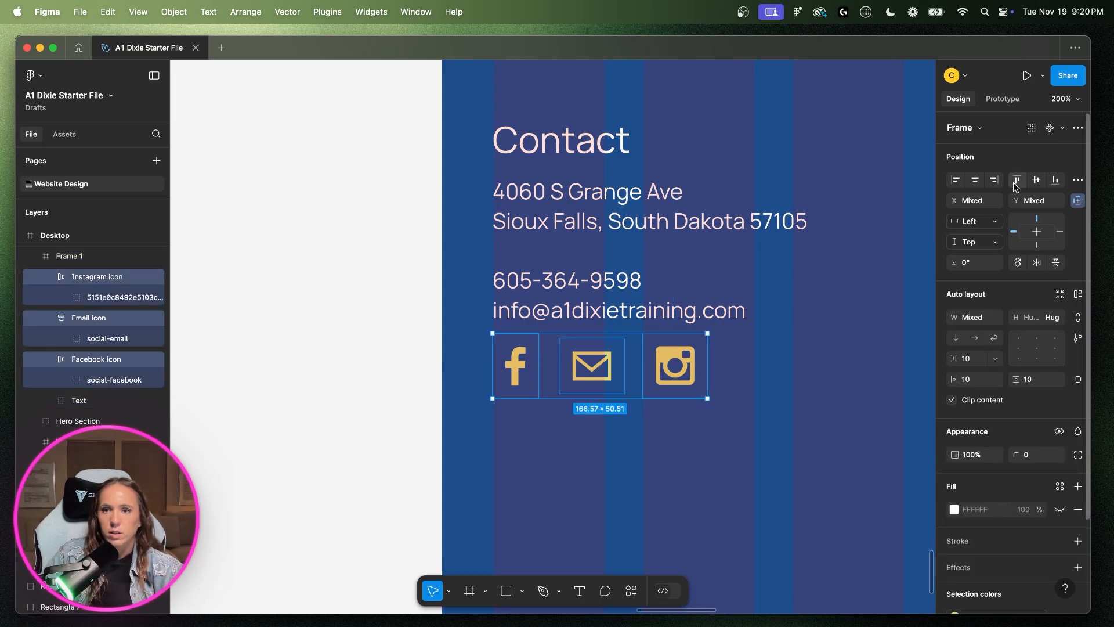
click(1077, 182)
click(986, 231)
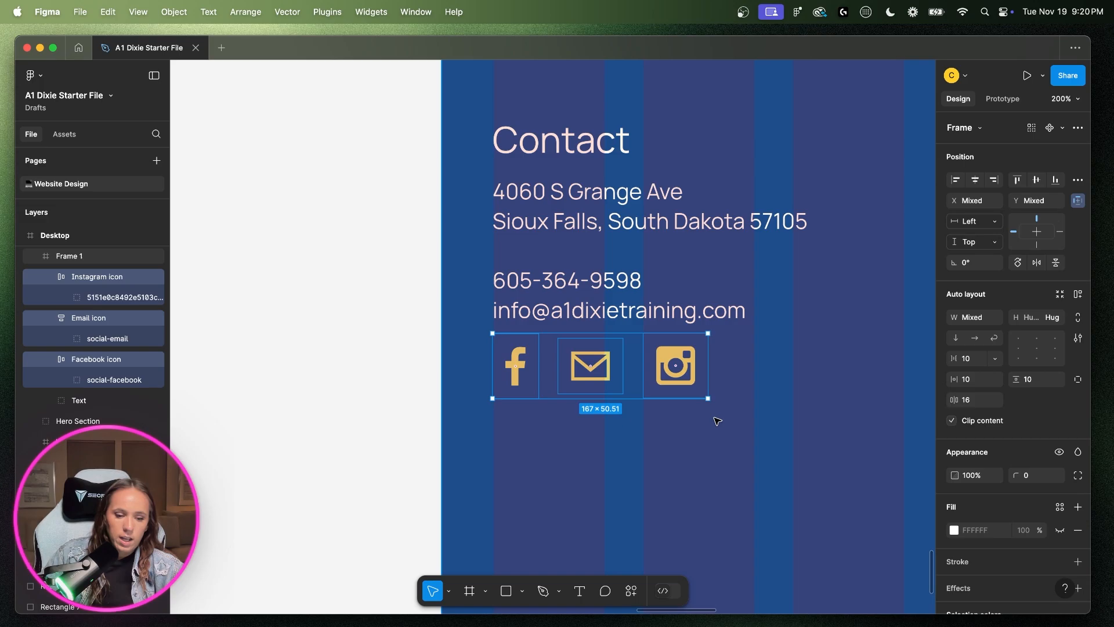
- Group the three footer icons and rename the group as Social Icons
key(super+g)
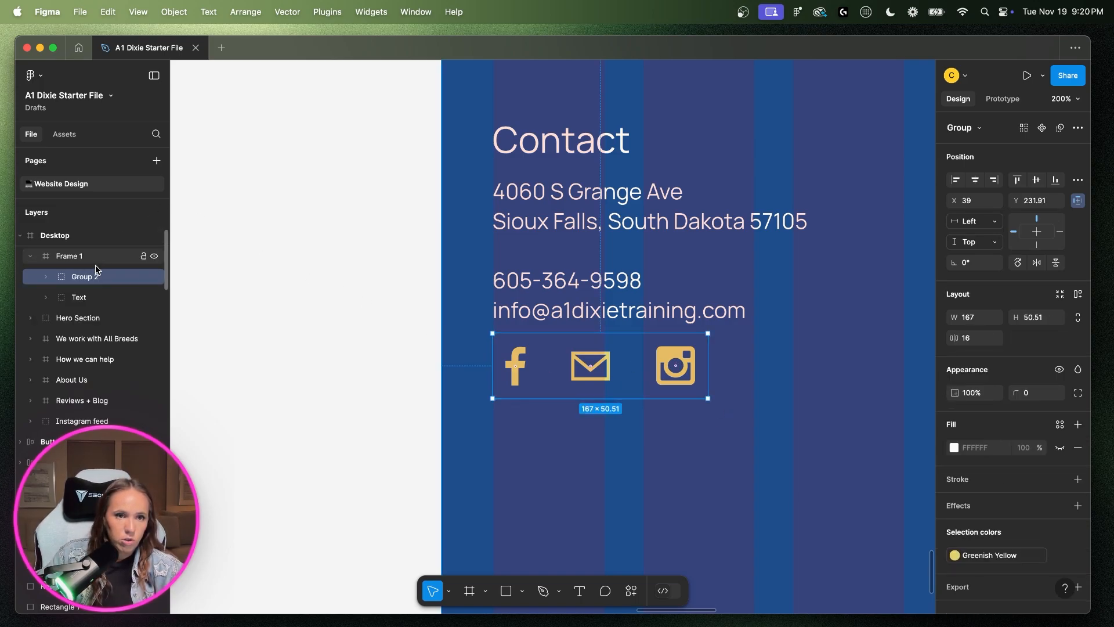
right_click(95, 277)
key(super+r)
text(S)
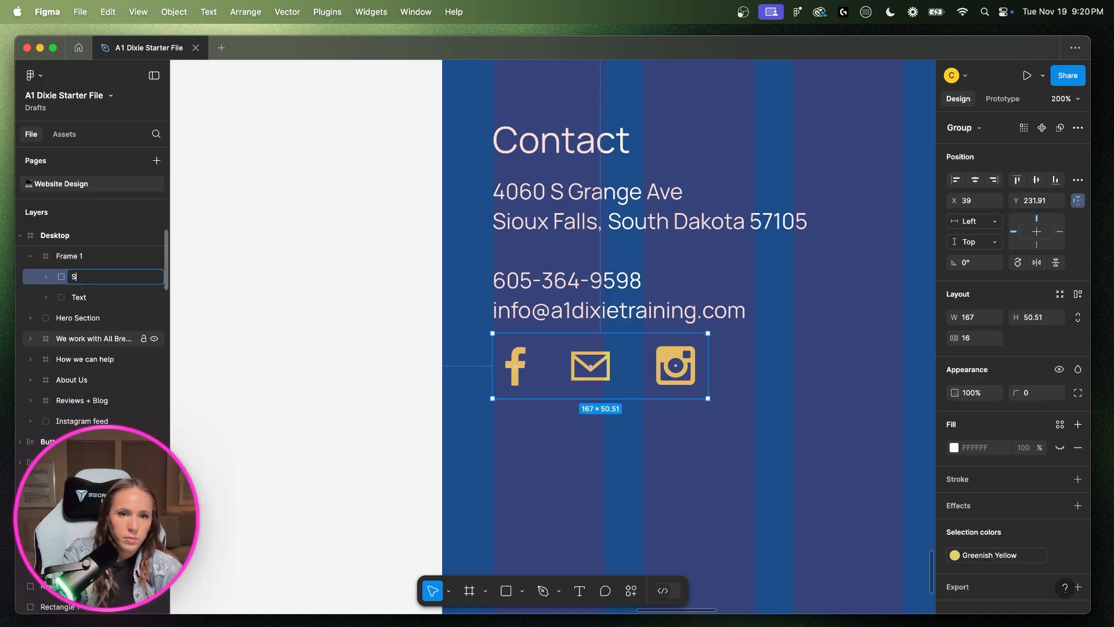
text(ocial Icons)
key(Return)
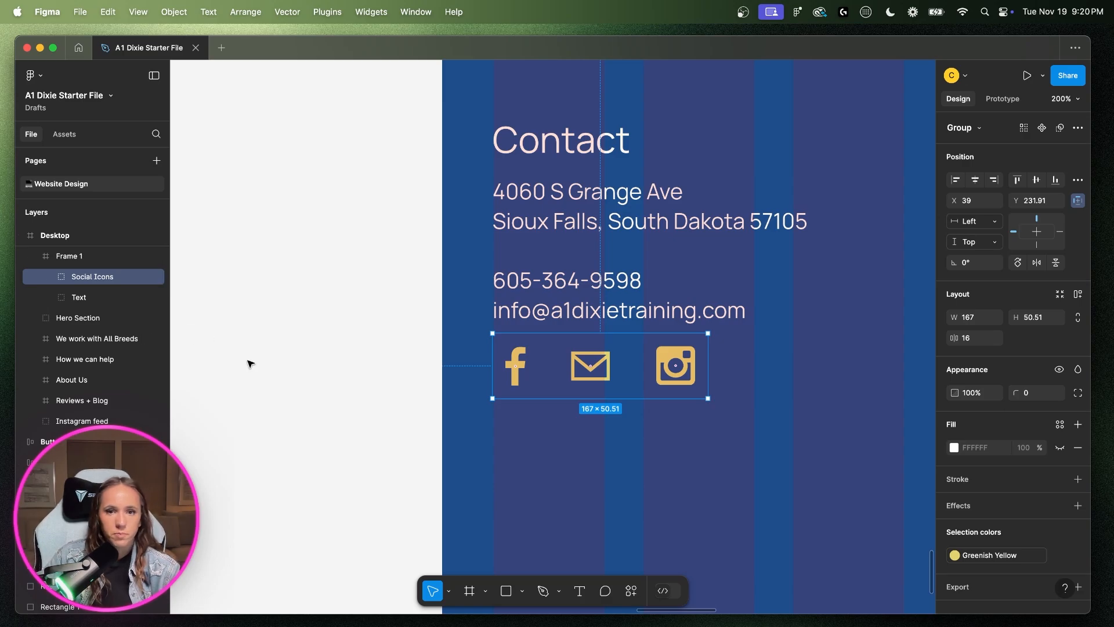
- Select the blue footer frame and hide the layout grids over the page
click(652, 467)
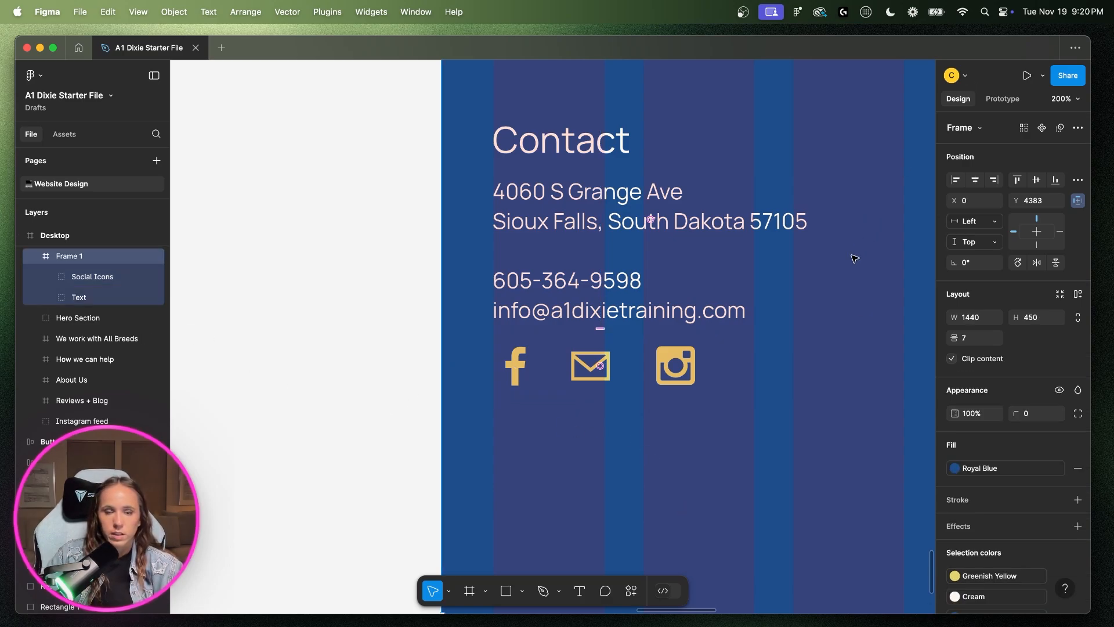
key(ctrl+g)
key(minus)
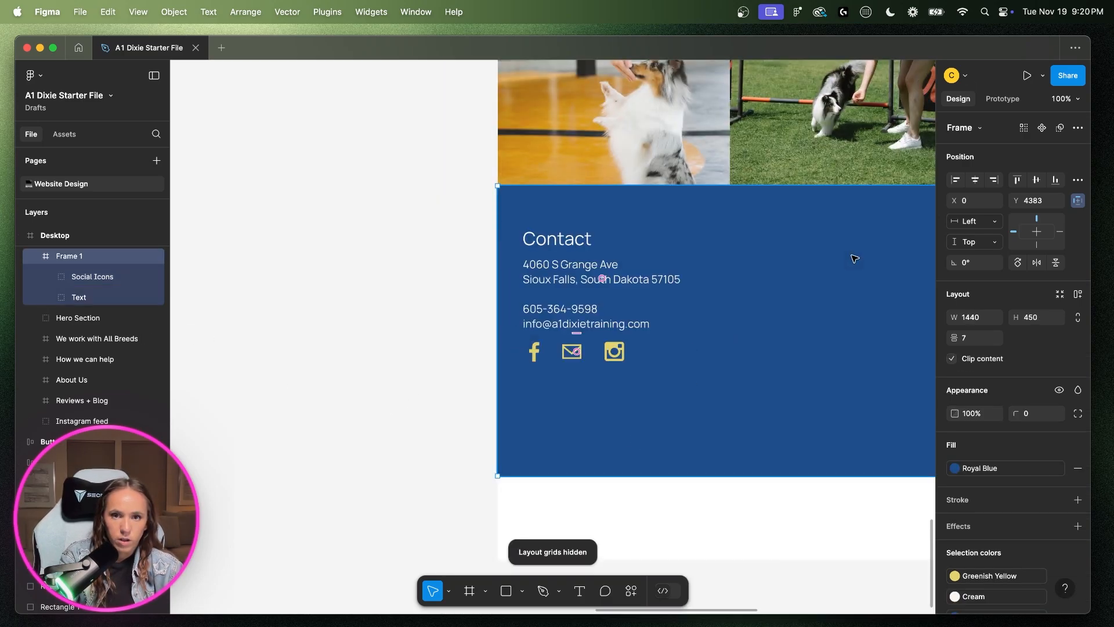
- Move the Social Icons group slightly lower beneath the contact text, to X 39 and Y 241.91 in the footer frame
key(minus)
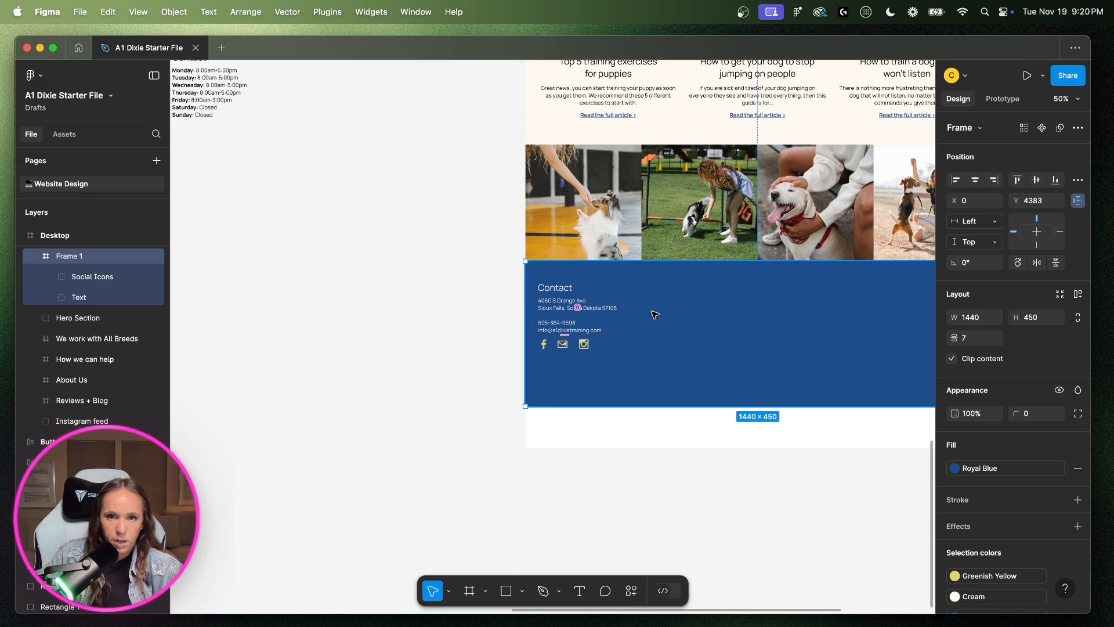
double_click(585, 345)
drag(586, 346, 587, 348)
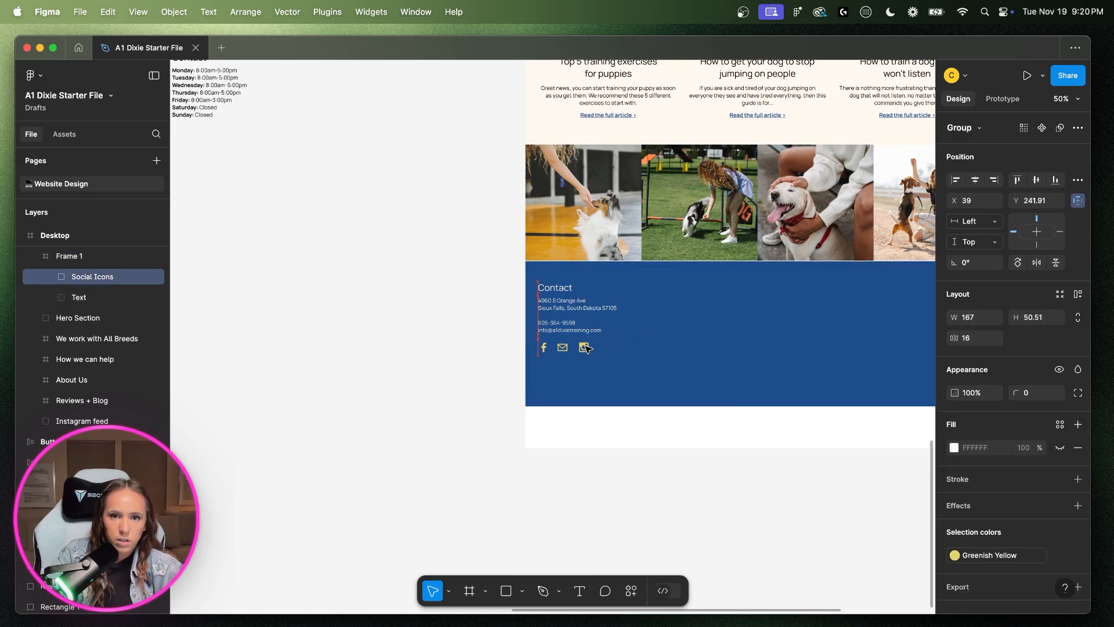
- Group the Social Icons with the contact Text group and rename the new group as Contact
shift+click(557, 324)
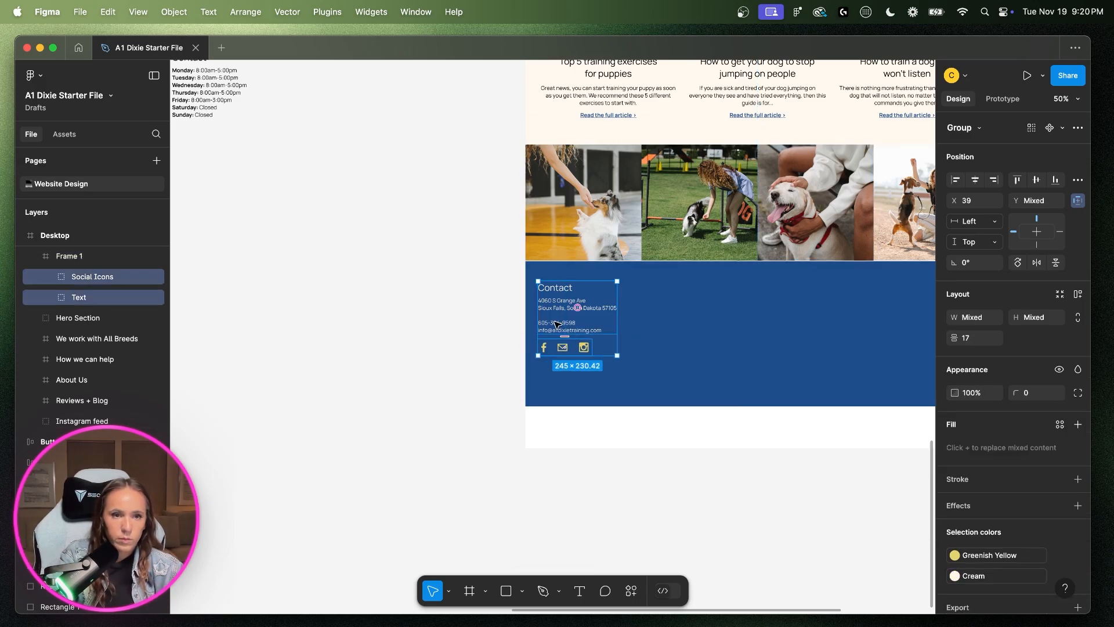
key(super+g)
right_click(94, 277)
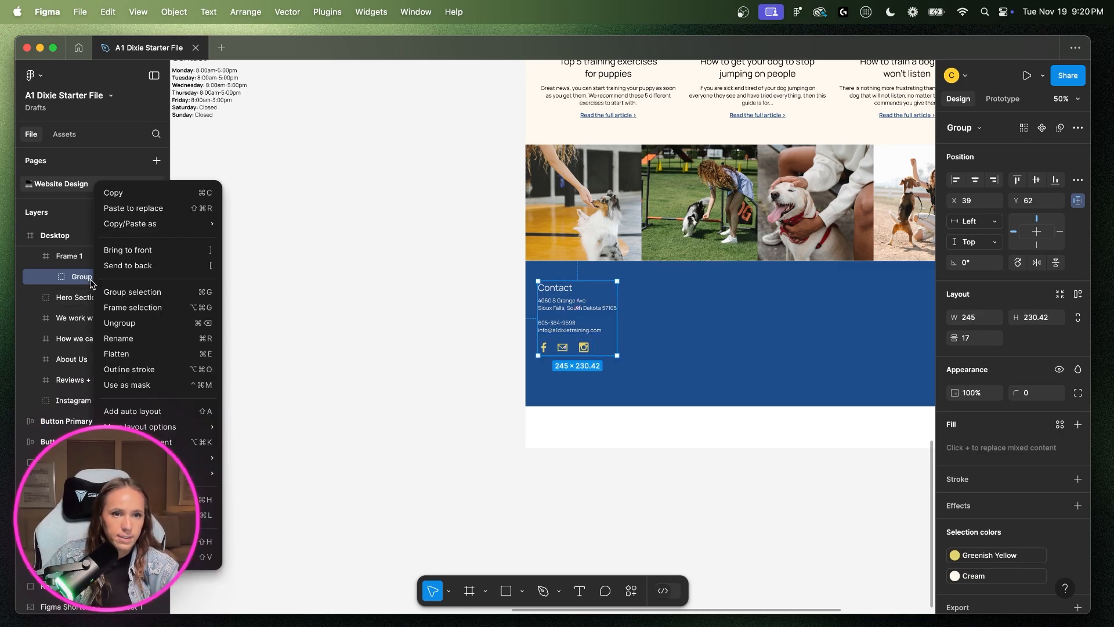
click(146, 339)
text(Conta)
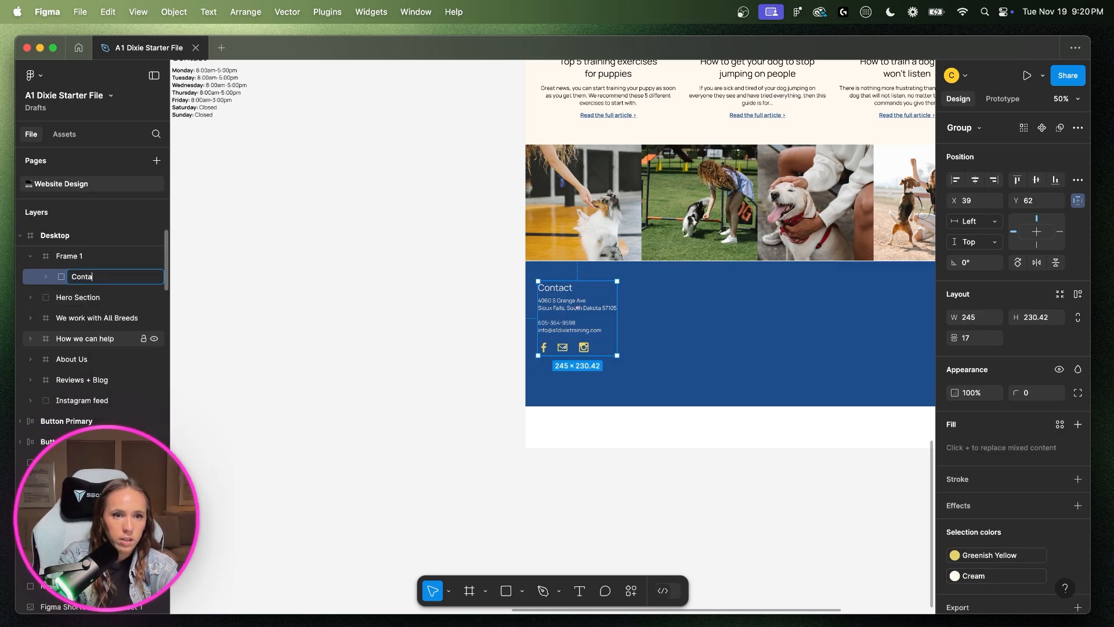
text(ct)
key(Return)
- Nudge the blue footer frame up to Y 4381 against the Instagram photos
click(728, 292)
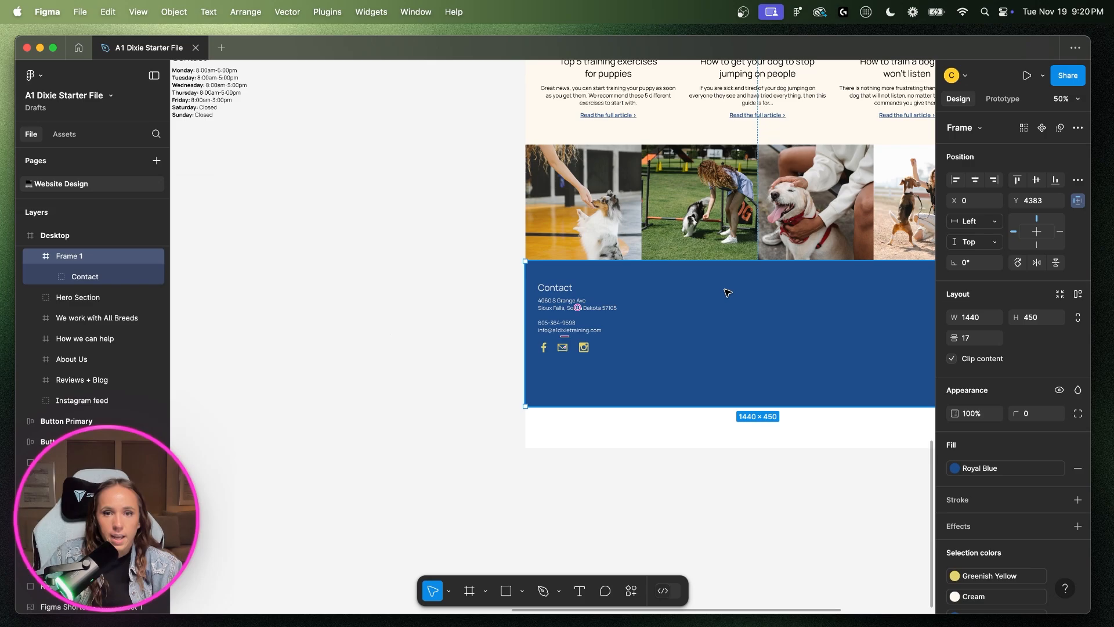
key(Up)
key(Up)
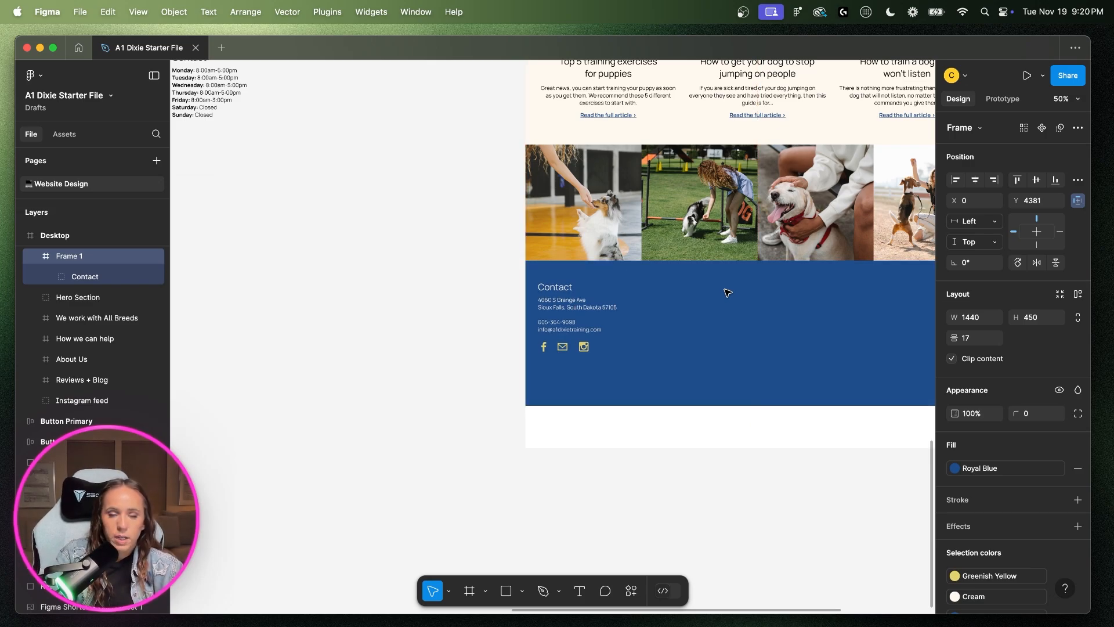
- Move the Contact group down so it sits 80 px below the footer frame's top edge
click(560, 291)
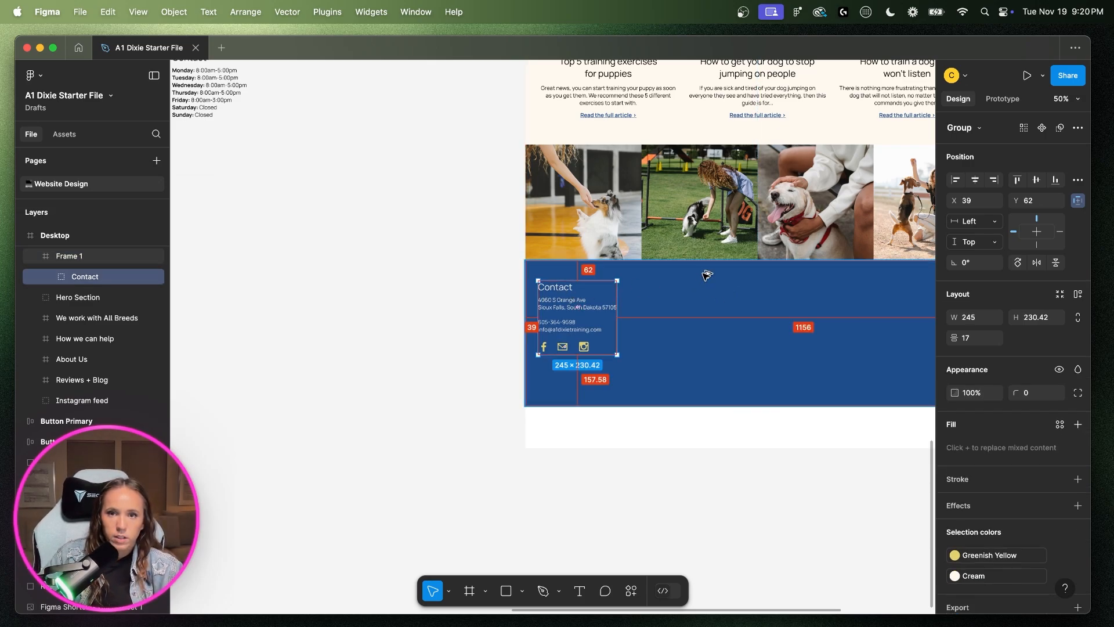
key(shift+Down)
scroll(704, 274, up, 2)
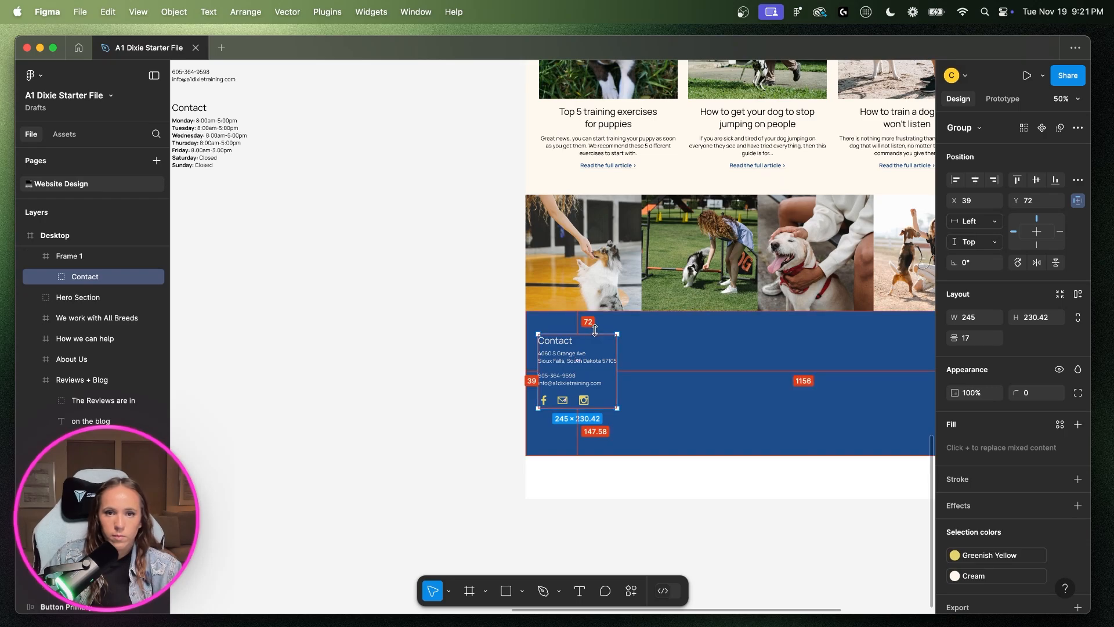
key(Down)
key(Down)
key(Down)
key(Down)
key(Down)
key(Down)
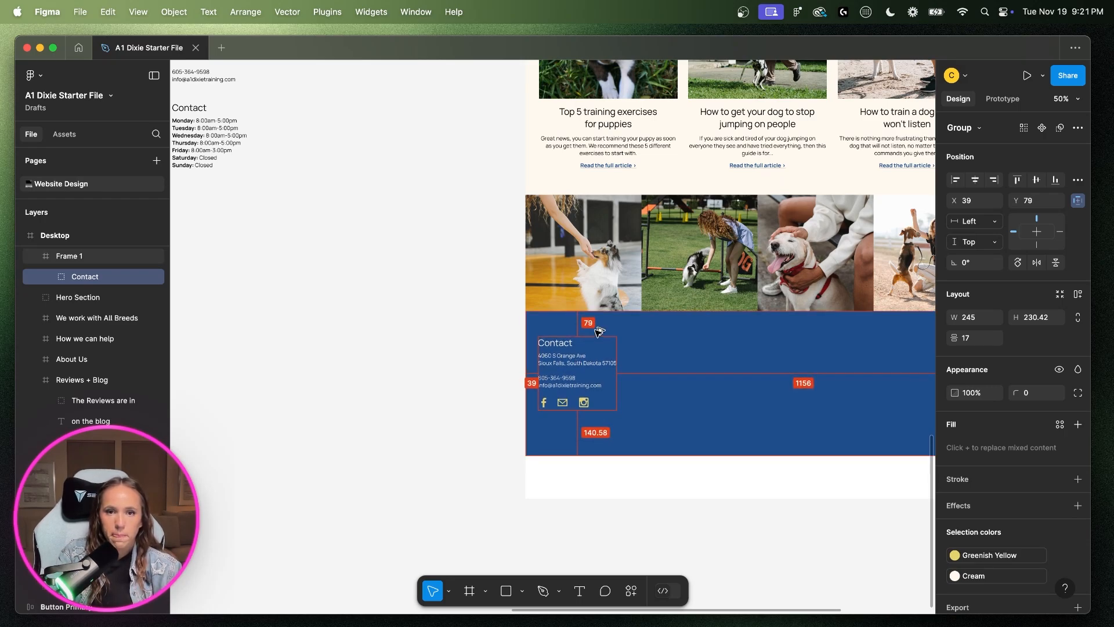
key(Down)
scroll(691, 365, right, 5)
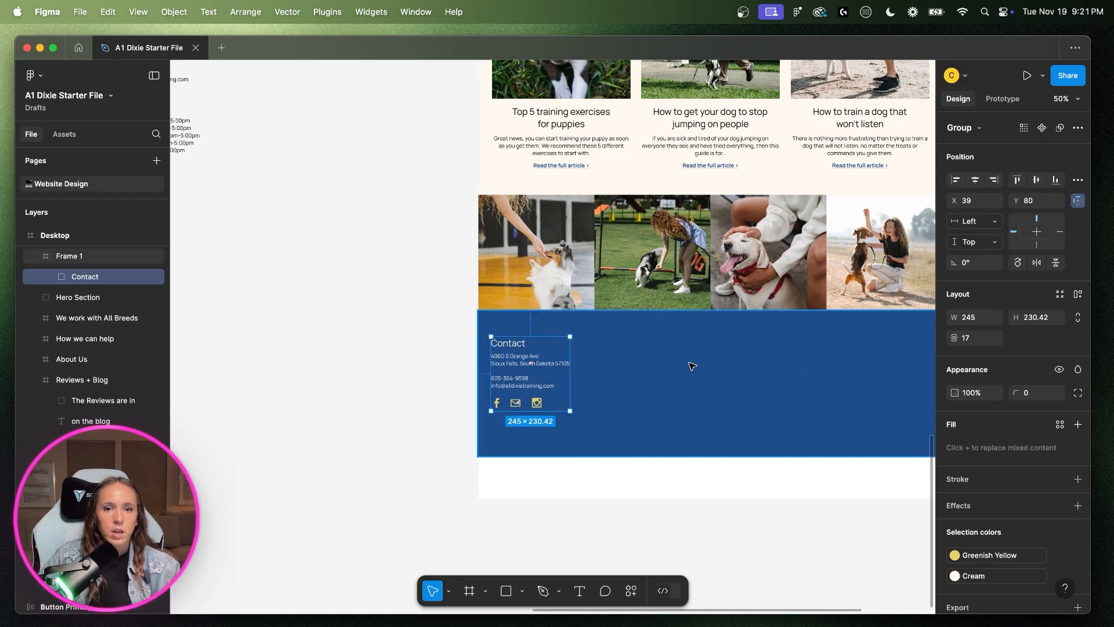
- Review the reference footer and select the whole Logo frame in the hero's navigation menu for copying
click(690, 366)
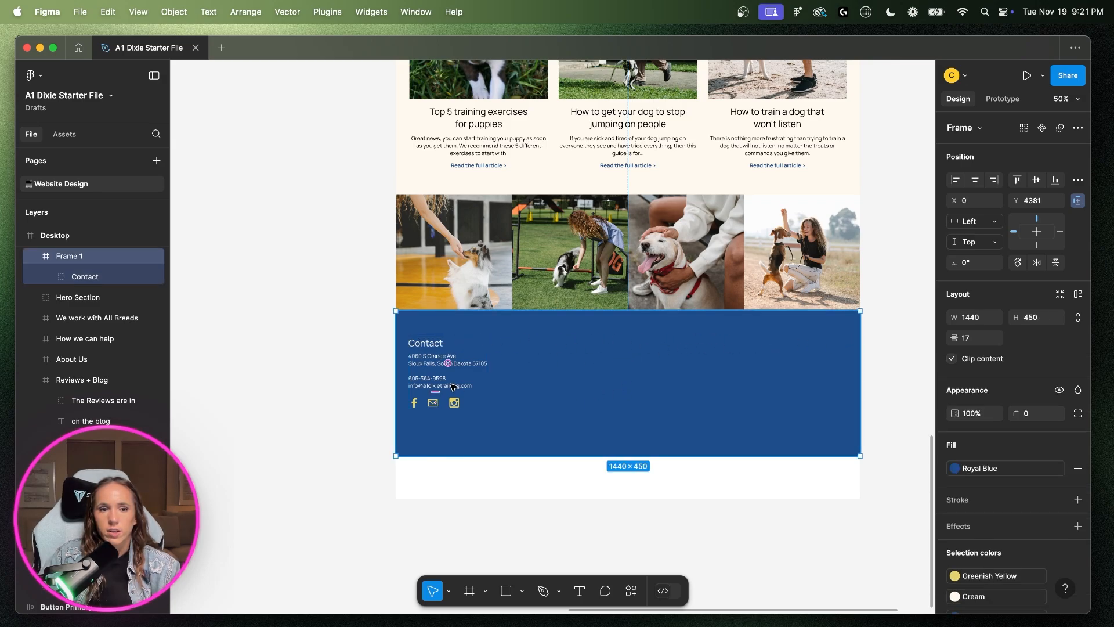
scroll(453, 387, left, 12)
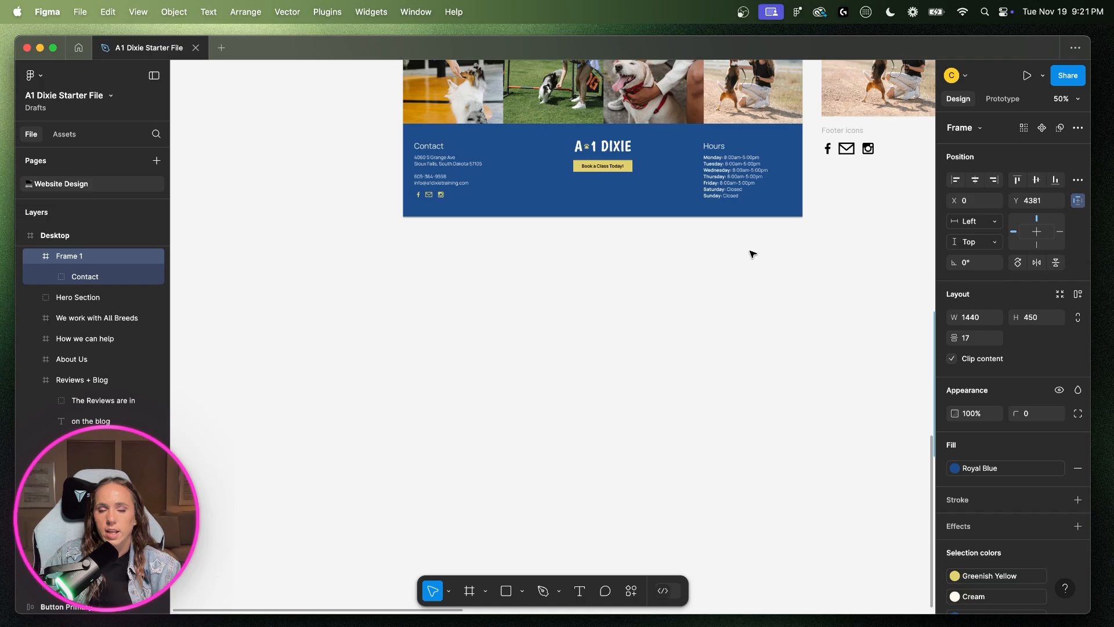
scroll(712, 351, up, 5)
scroll(711, 352, right, 6)
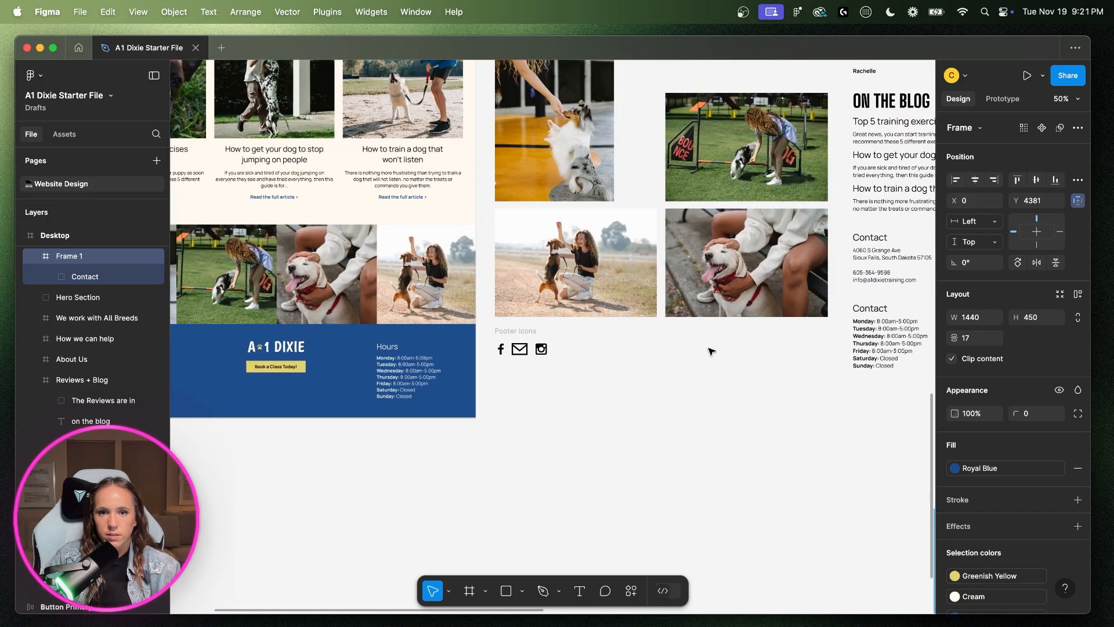
scroll(787, 360, up, 20)
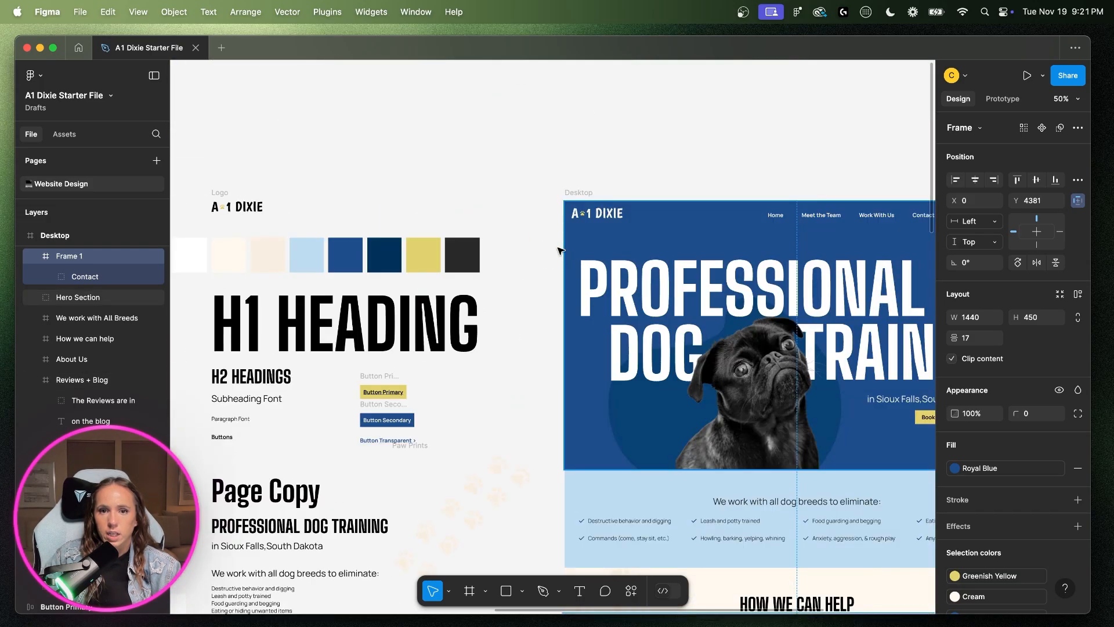
click(604, 214)
double_click(607, 215)
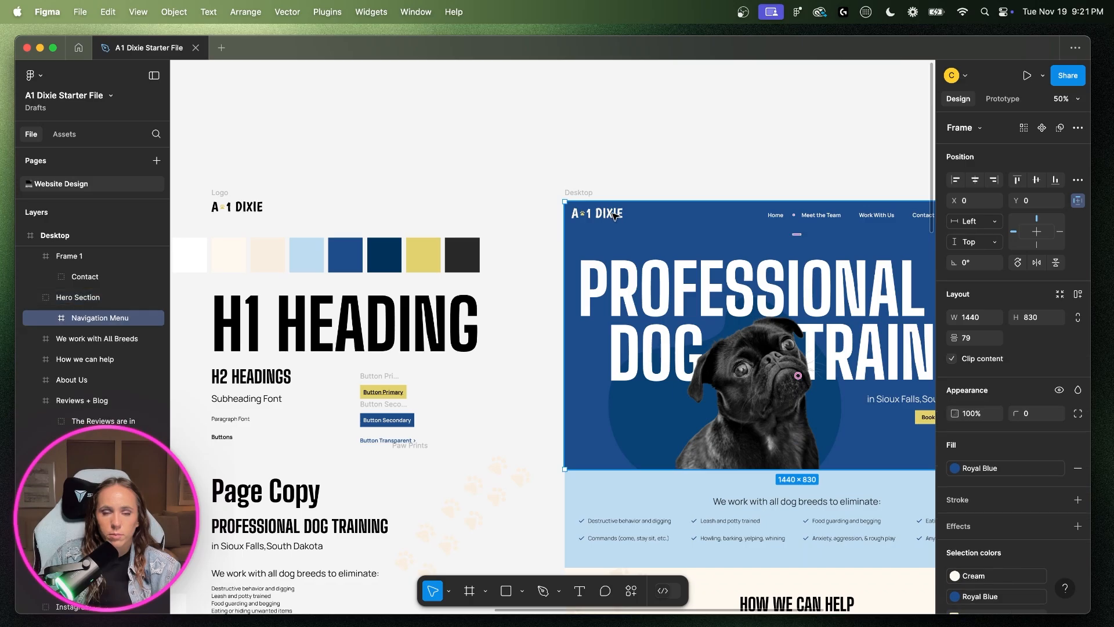
double_click(614, 215)
double_click(614, 215)
double_click(614, 215)
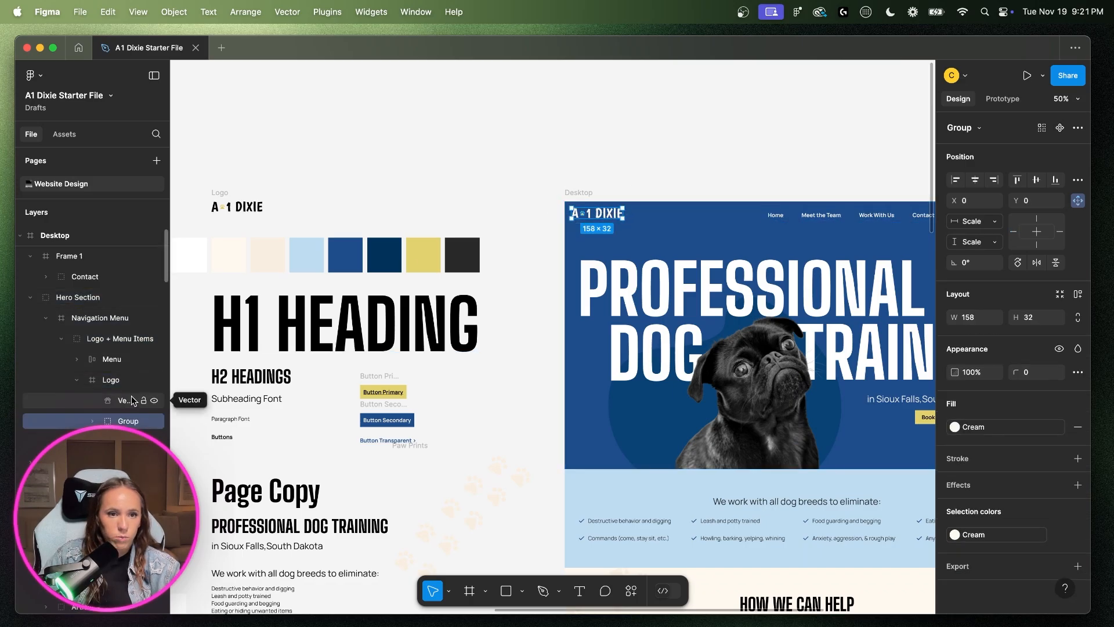
click(110, 380)
- Show the layout grids and paste the logo into the blue footer, level with the Contact heading at X 628, Y 80
scroll(606, 261, down, 20)
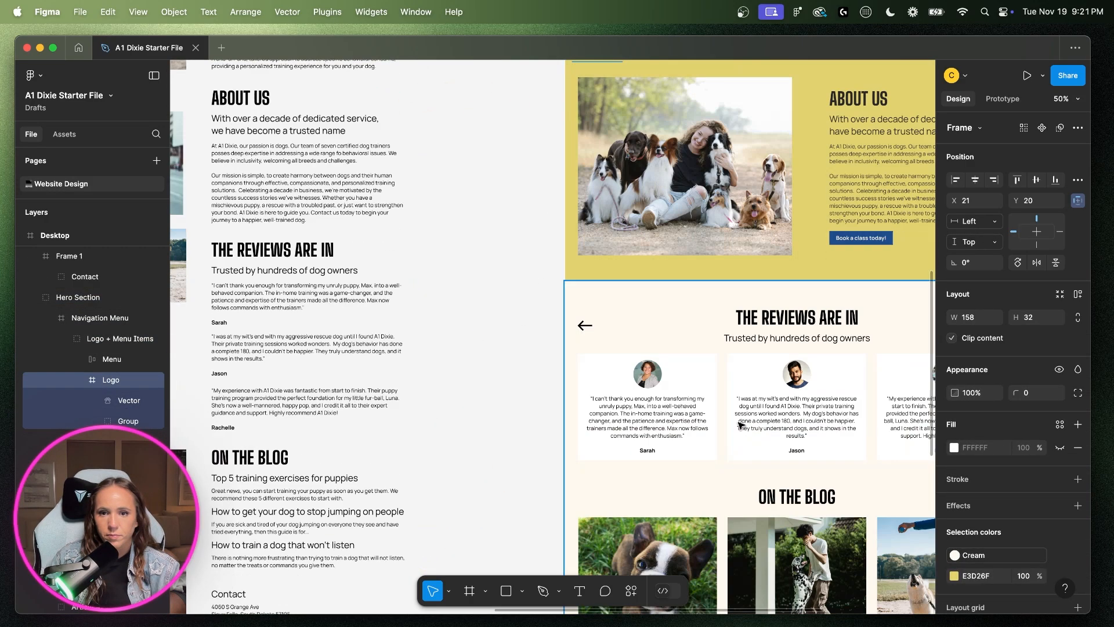
click(739, 427)
scroll(778, 488, right, 5)
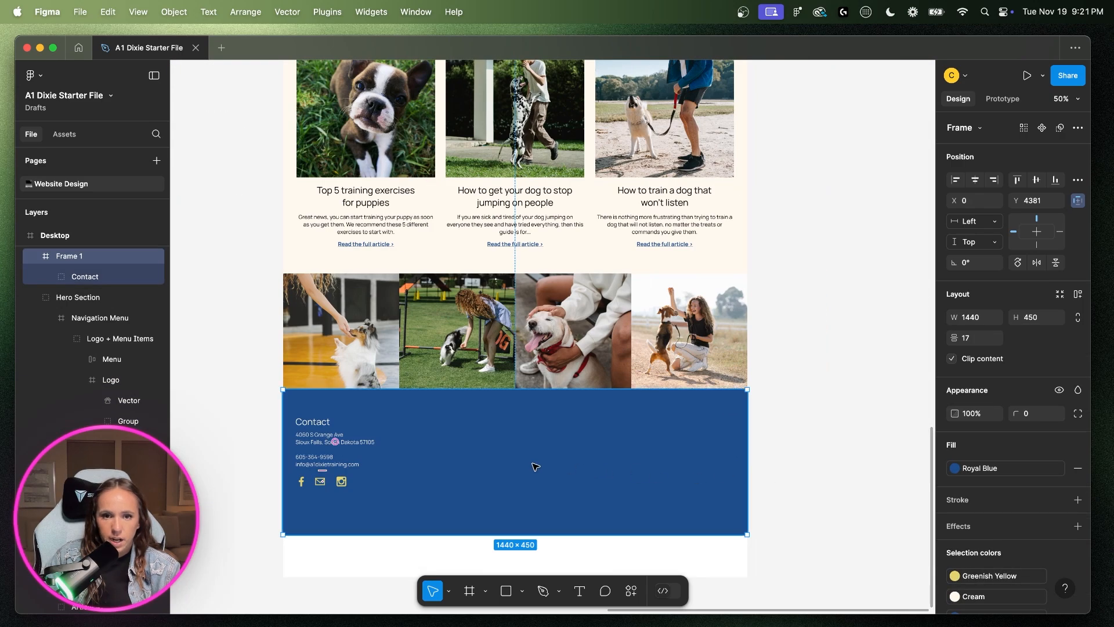
key(ctrl+g)
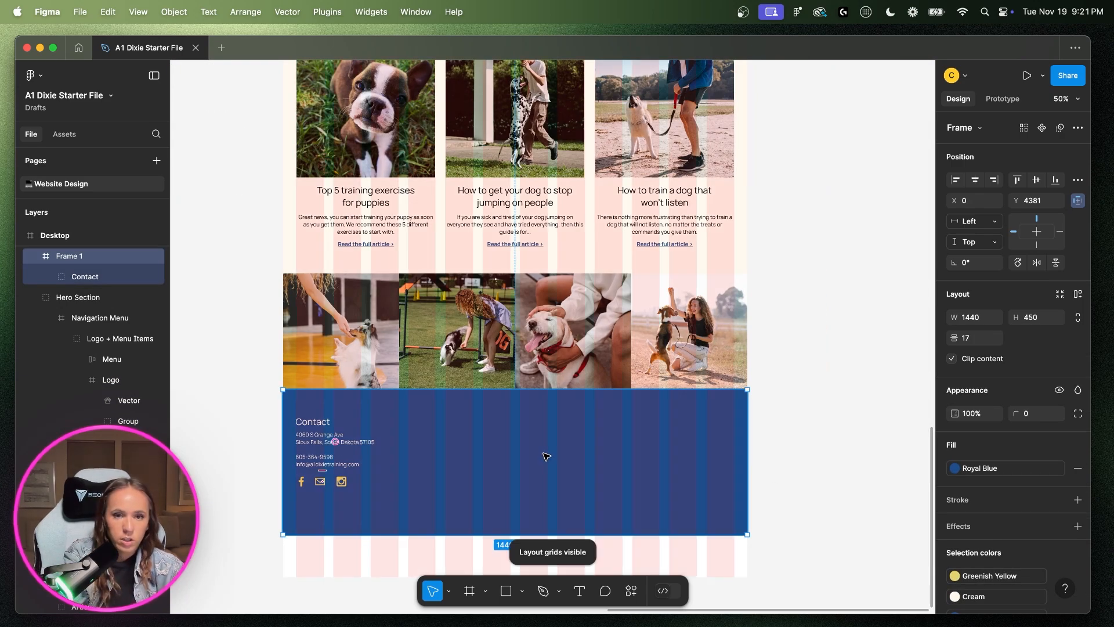
key(shift+0)
scroll(520, 462, down, 3)
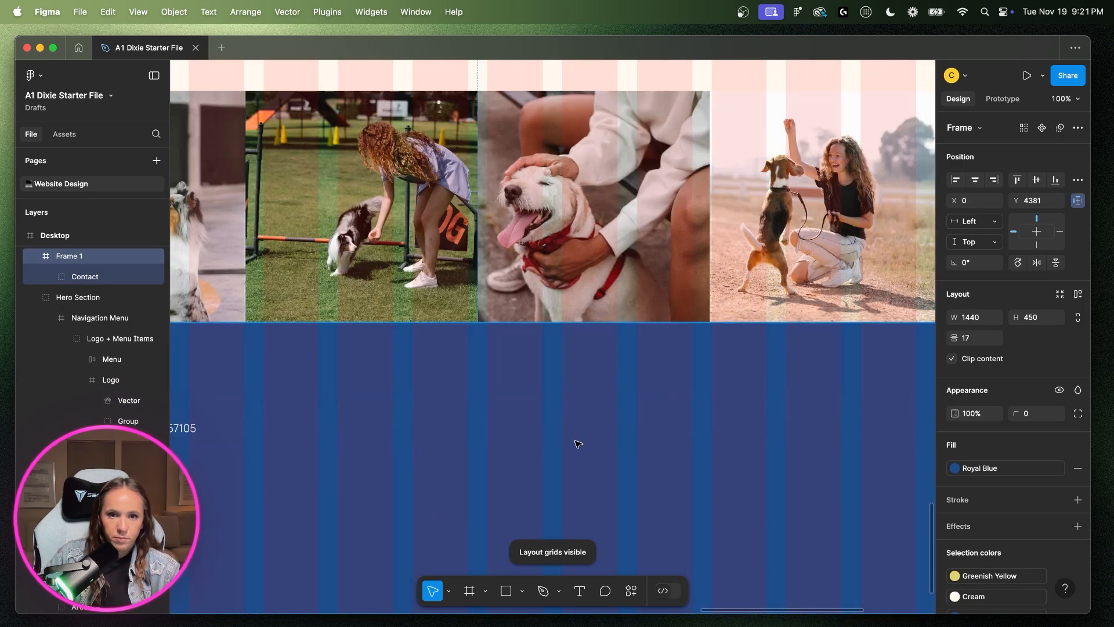
key(super+v)
drag(295, 347, 686, 386)
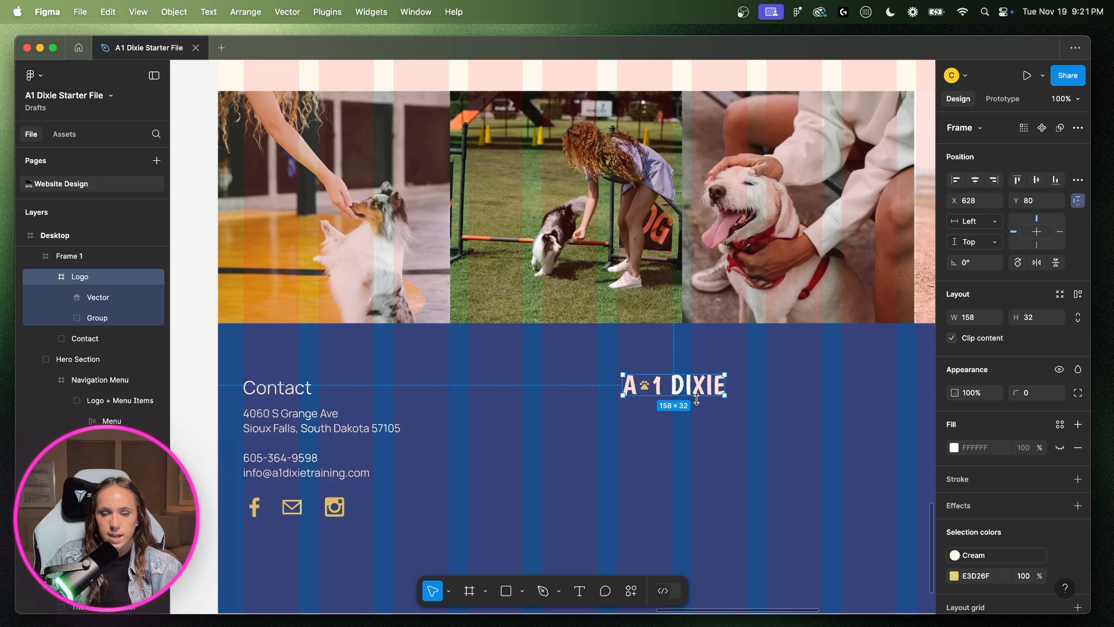
- Centre the footer logo horizontally and scale it from its centre to 203 × 41, spanning the two middle grid columns
click(979, 184)
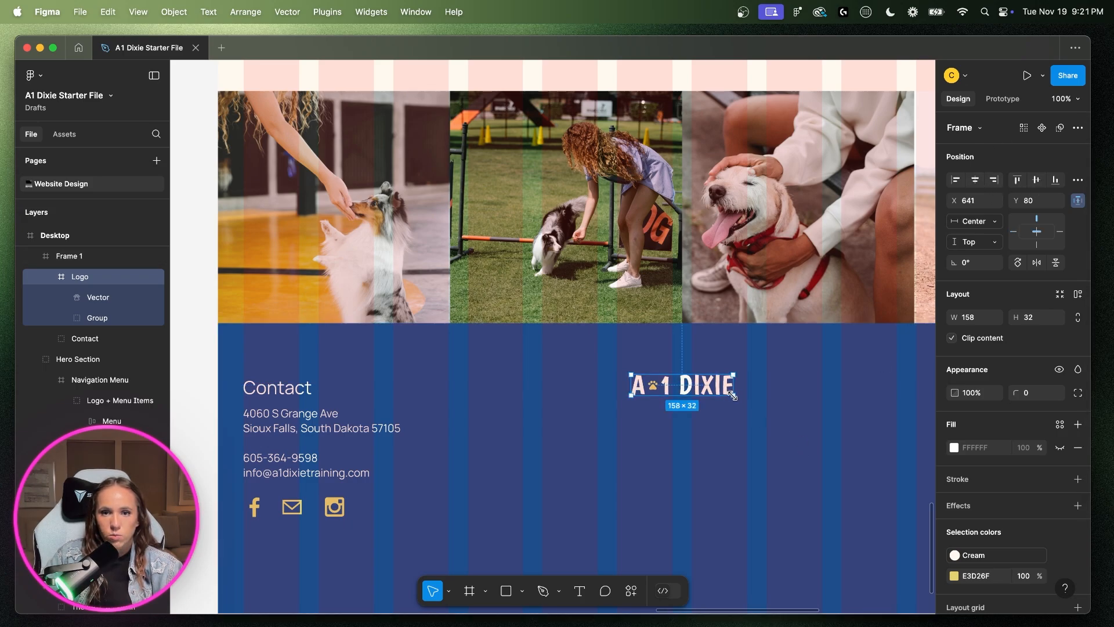
drag(733, 396, 753, 400)
key(super+plus)
key(super+plus)
drag(824, 354, 816, 385)
scroll(772, 363, right, 5)
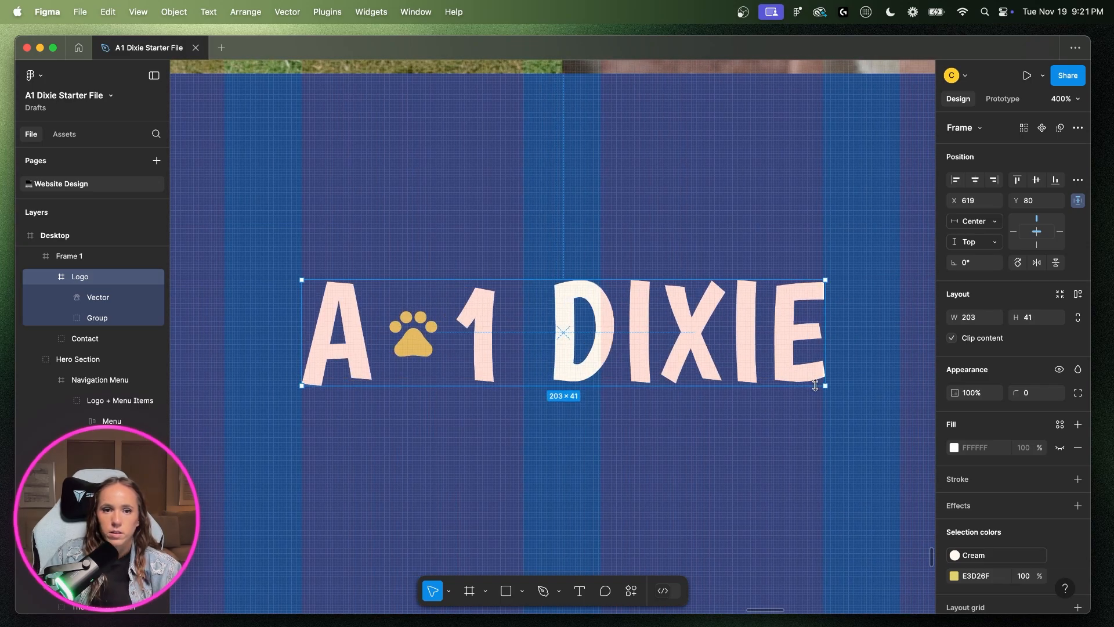
key(super+minus)
key(super+minus)
key(super+minus)
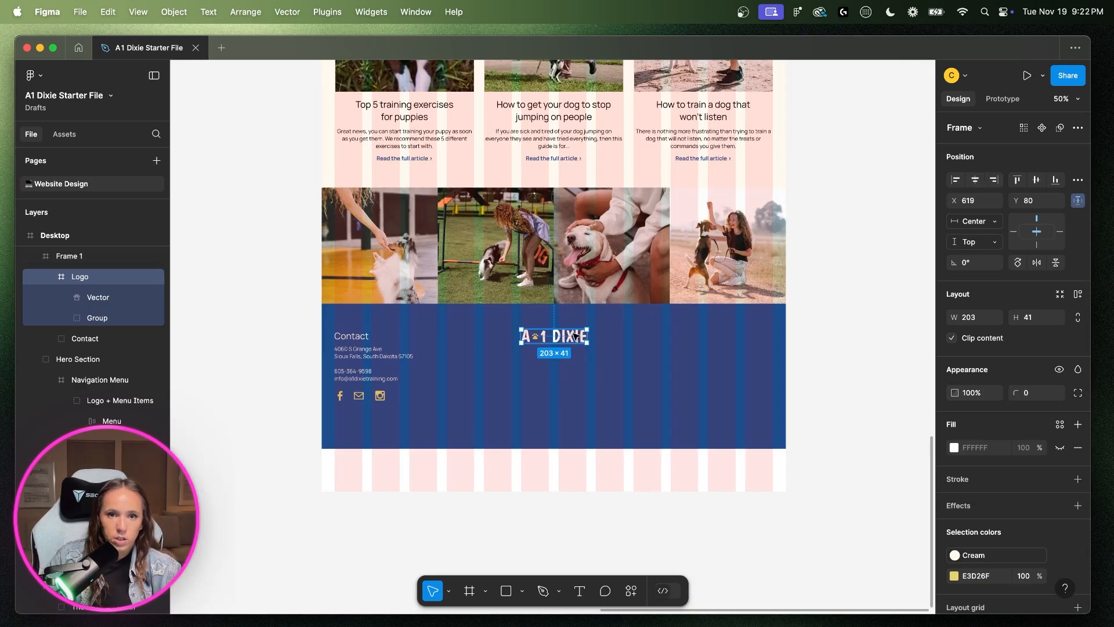
scroll(575, 337, up, 10)
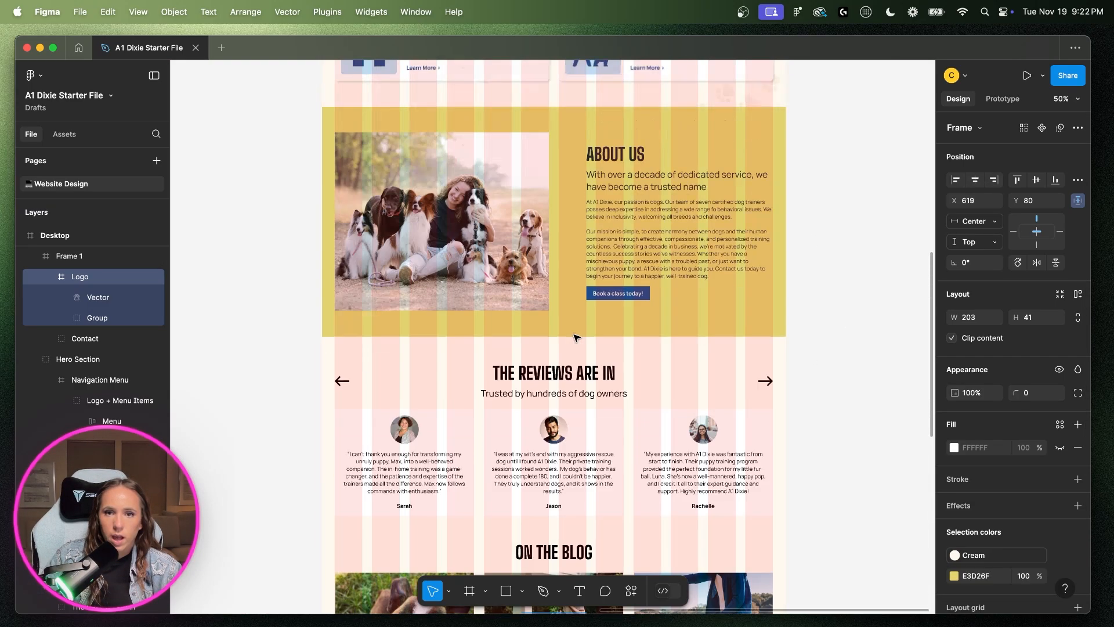
scroll(671, 254, down, 2)
scroll(676, 251, up, 10)
click(690, 233)
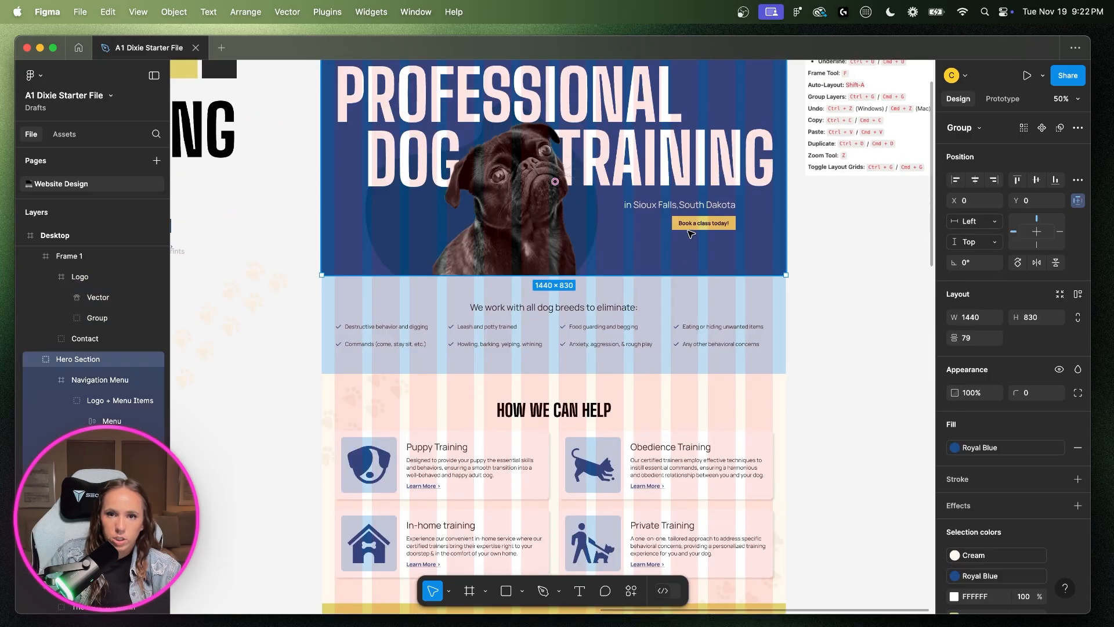
double_click(691, 226)
double_click(692, 226)
double_click(703, 225)
double_click(703, 225)
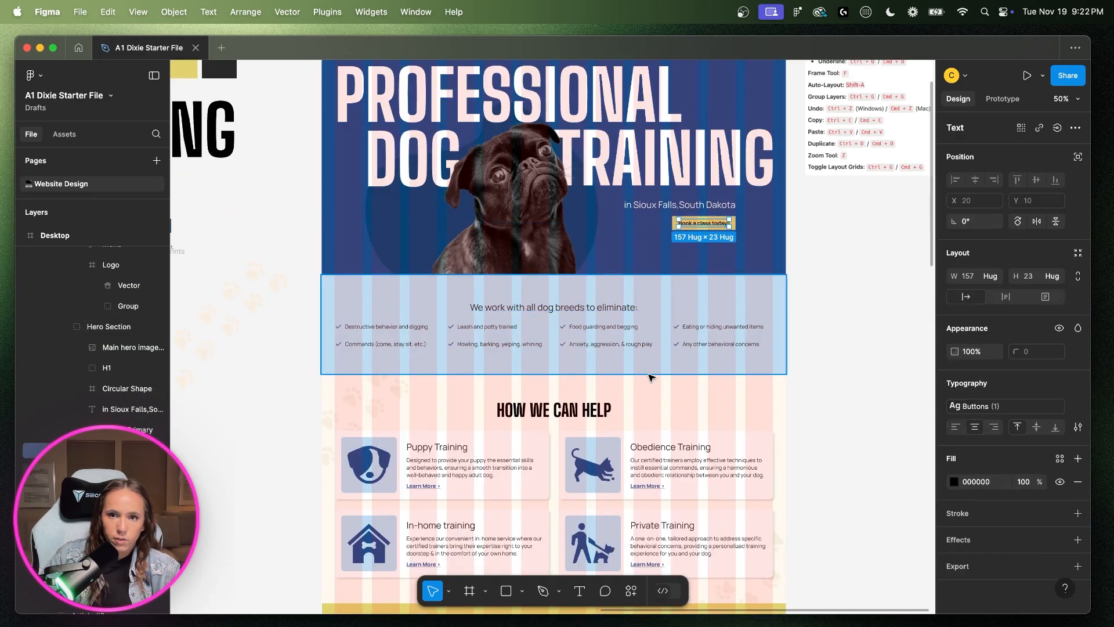
scroll(651, 378, down, 8)
scroll(649, 382, up, 16)
scroll(110, 431, up, 3)
- Copy the yellow "Book a class today!" button from the navigation menu
click(112, 419)
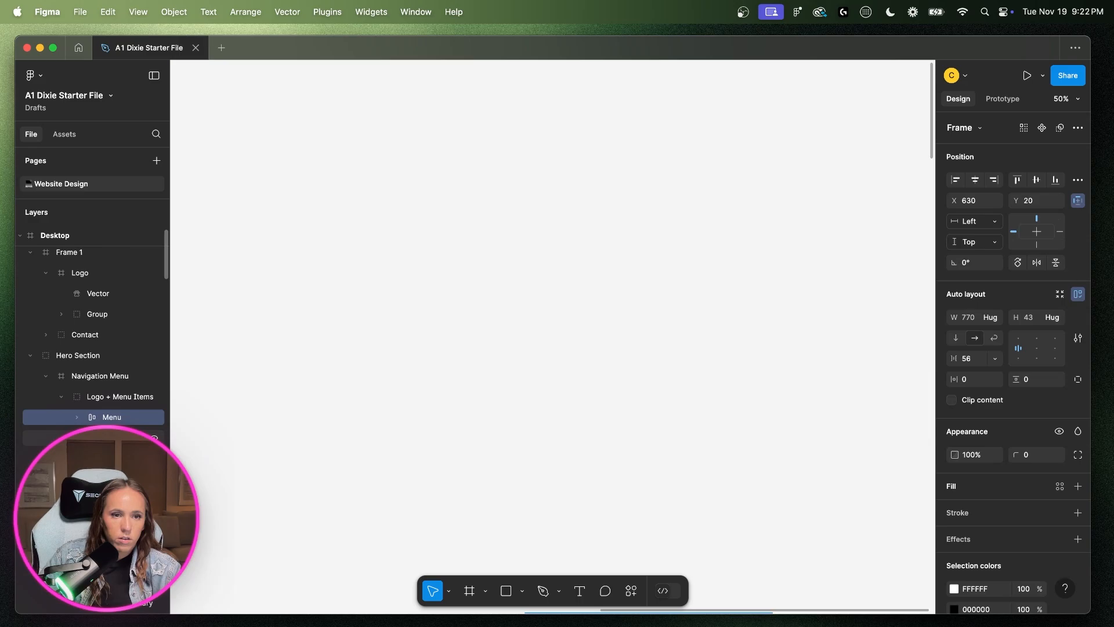
scroll(95, 348, down, 10)
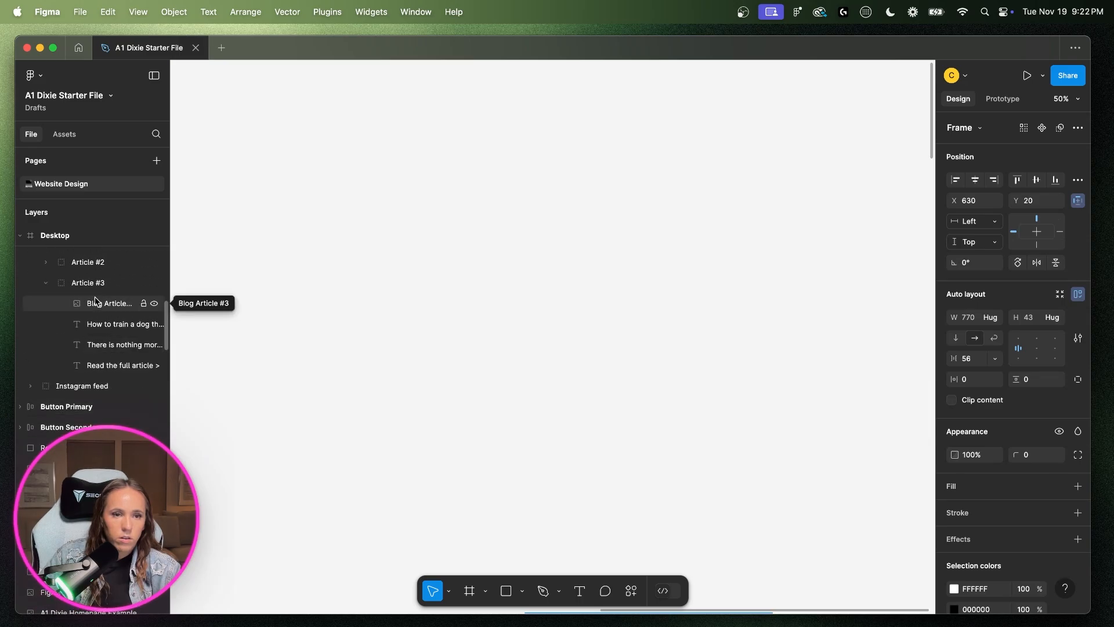
scroll(572, 440, down, 3)
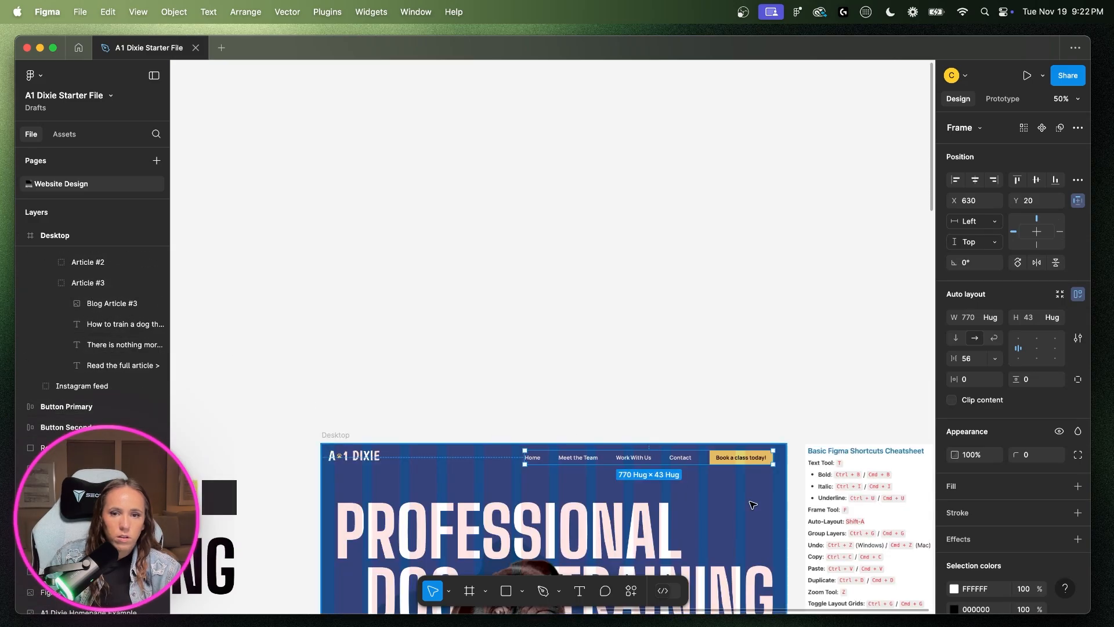
click(754, 459)
key(super+c)
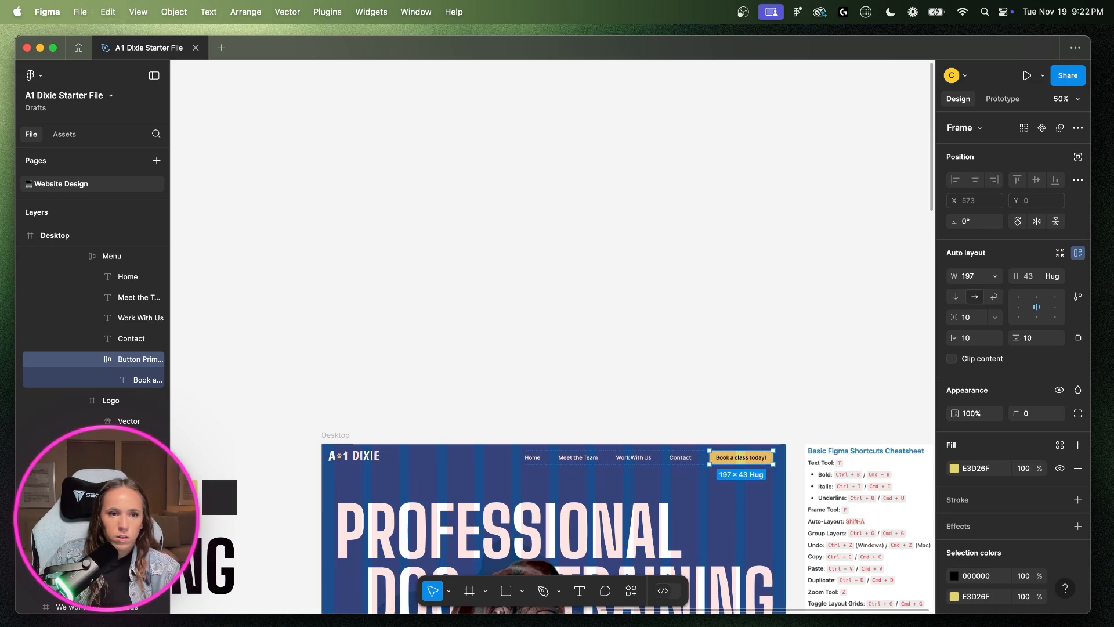
- Paste the "Book a class today!" button into the blue footer and place it beneath the logo at X 622, Y 141
scroll(475, 469, down, 15)
scroll(475, 469, down, 8)
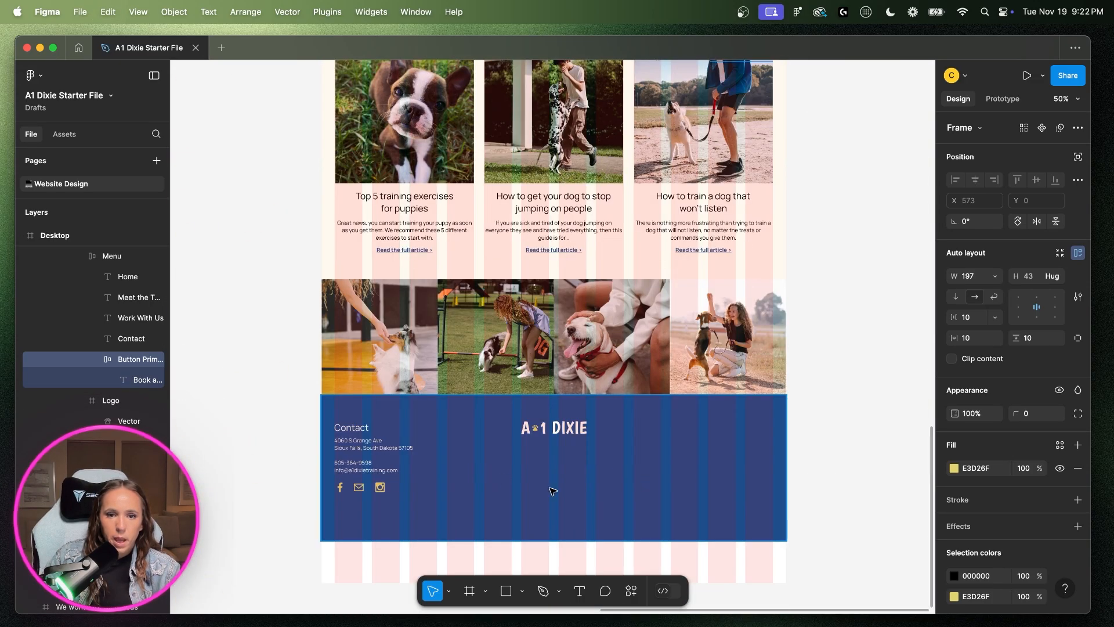
click(552, 489)
key(shift+0)
scroll(550, 499, down, 1)
scroll(551, 484, down, 3)
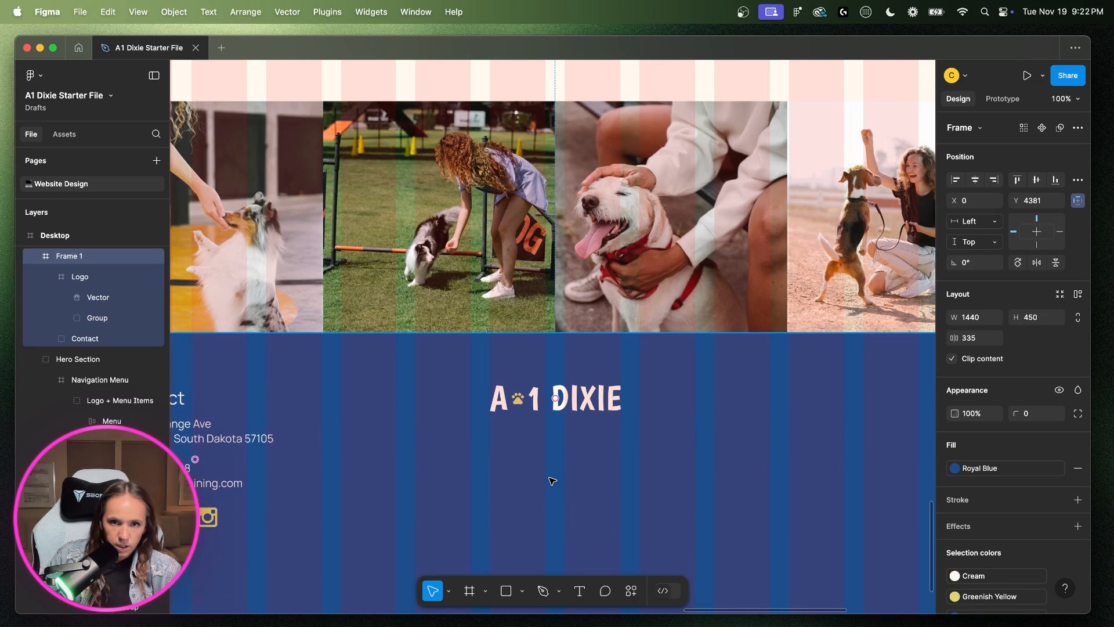
key(cmd+v)
drag(531, 353, 565, 442)
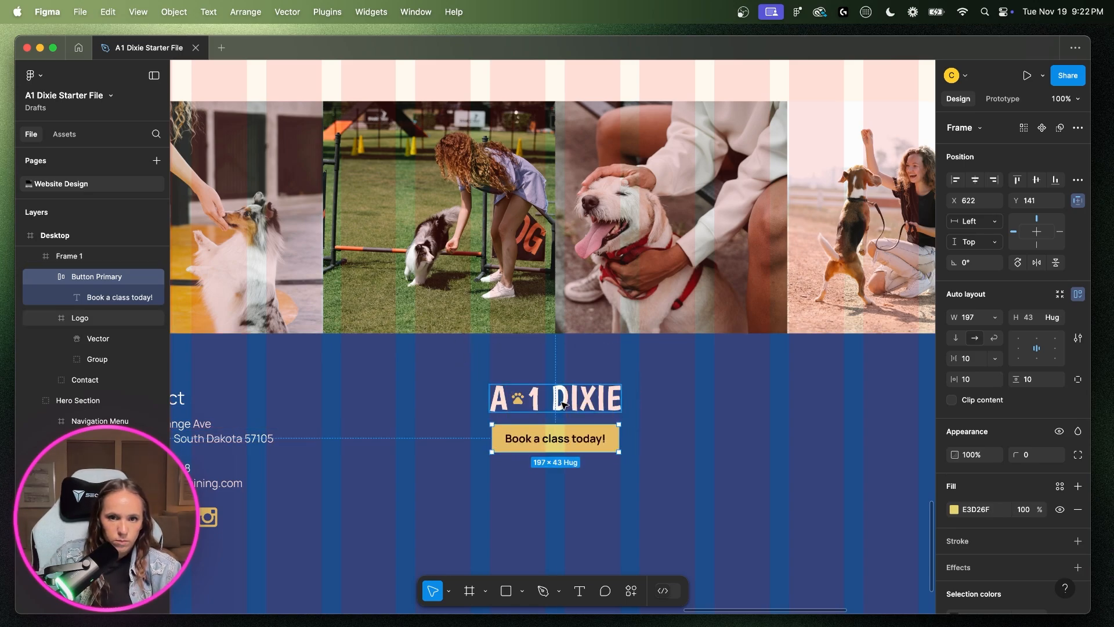
- Group the footer's logo and "Book a class today!" button, and name the group "Logo + CTA"
click(641, 416)
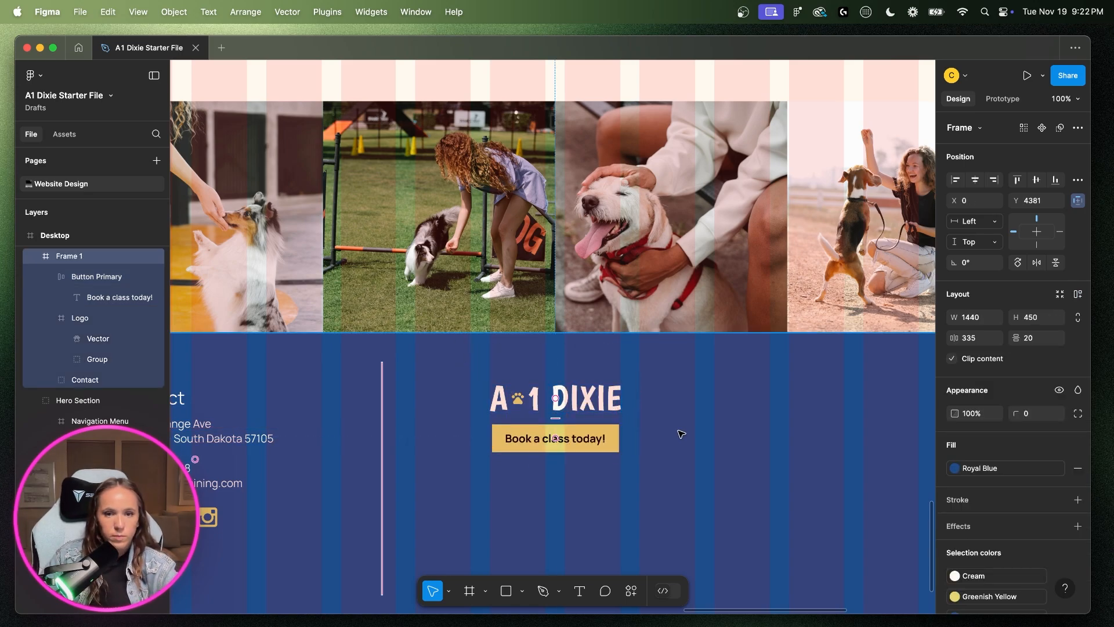
key(ctrl+g)
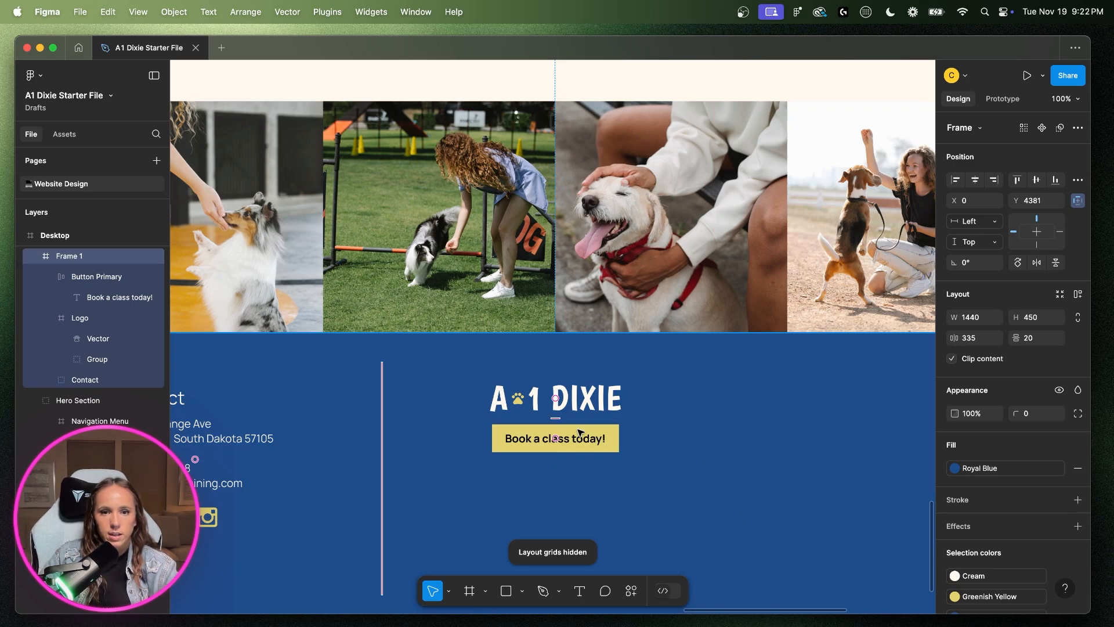
click(592, 410)
shift+click(592, 443)
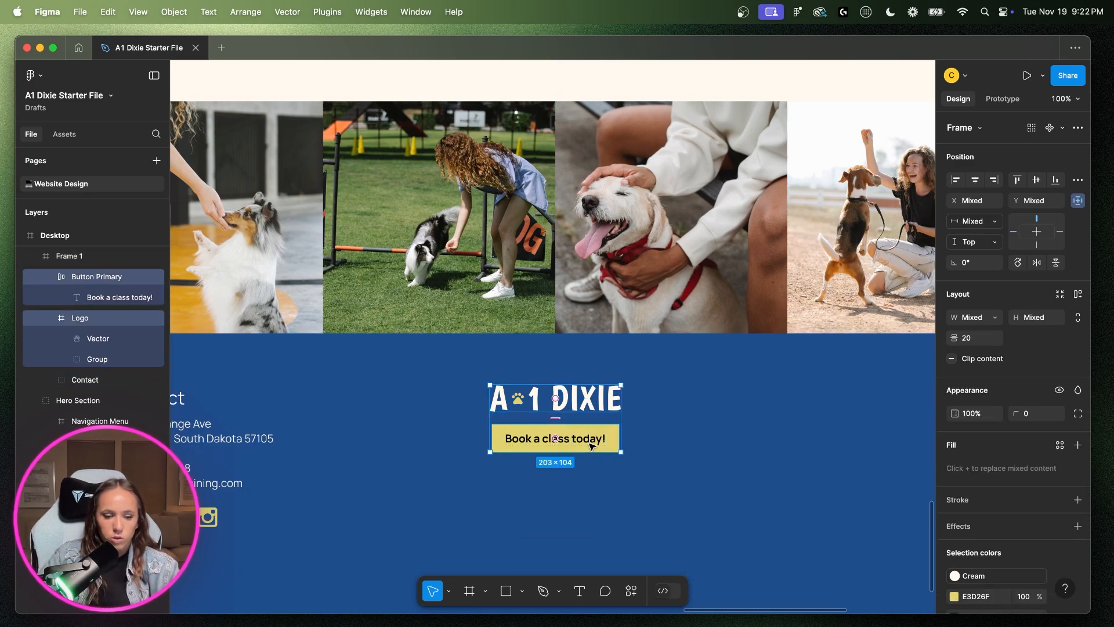
key(ctrl+g)
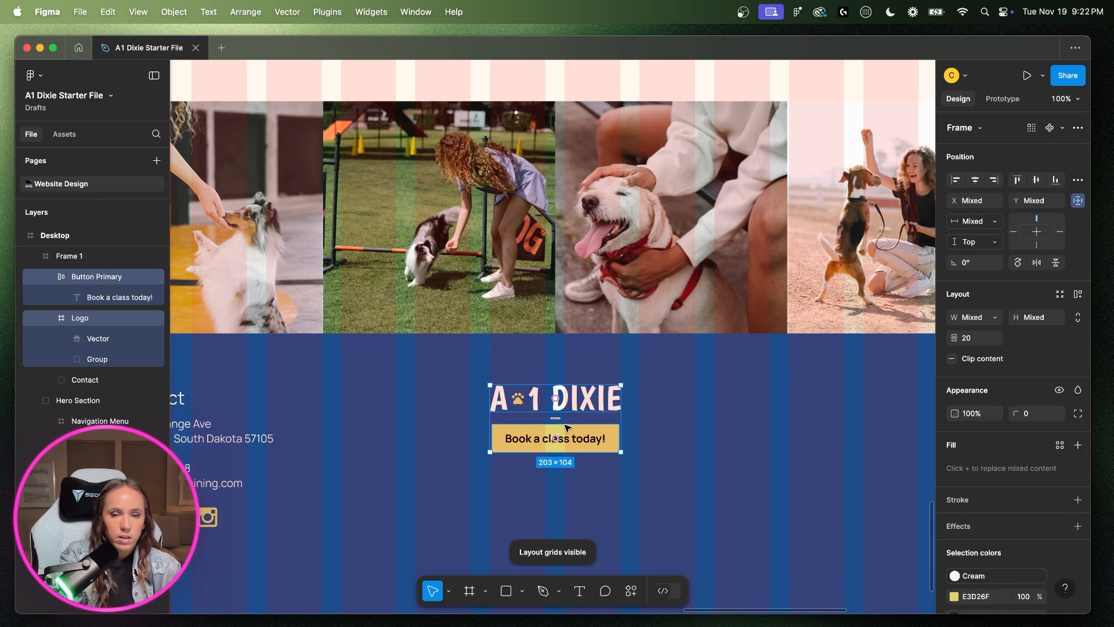
key(super+g)
right_click(87, 276)
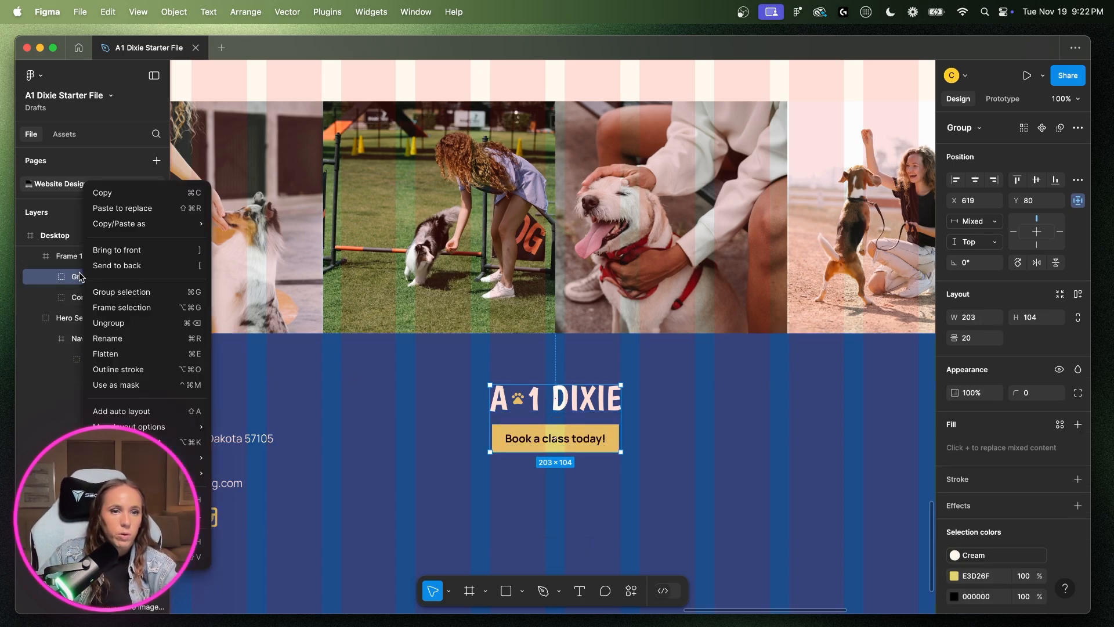
click(130, 338)
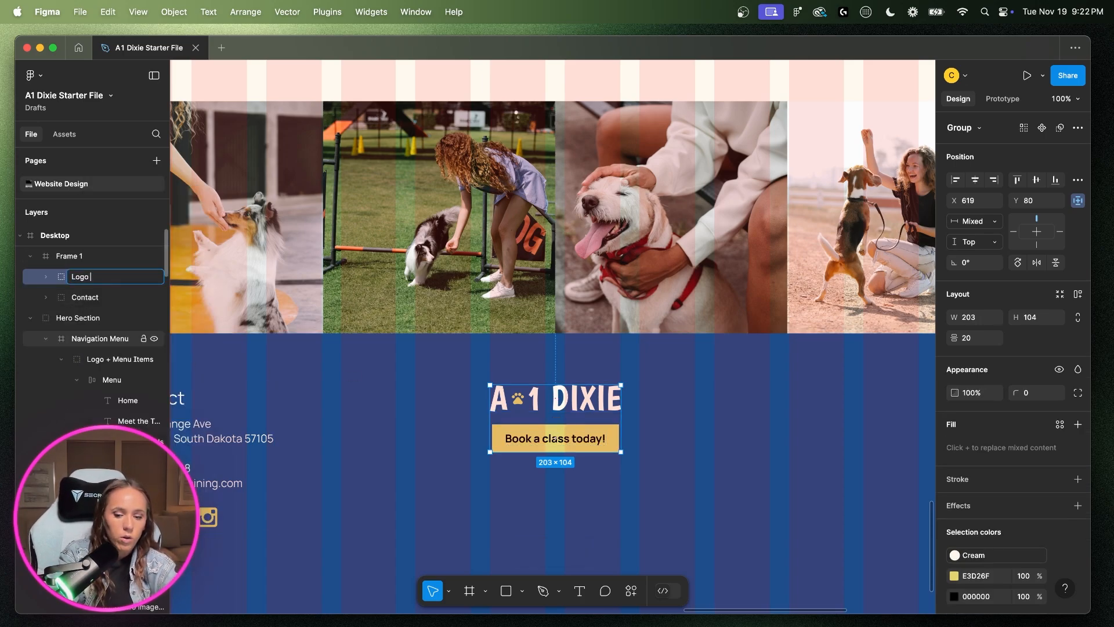
key(Return)
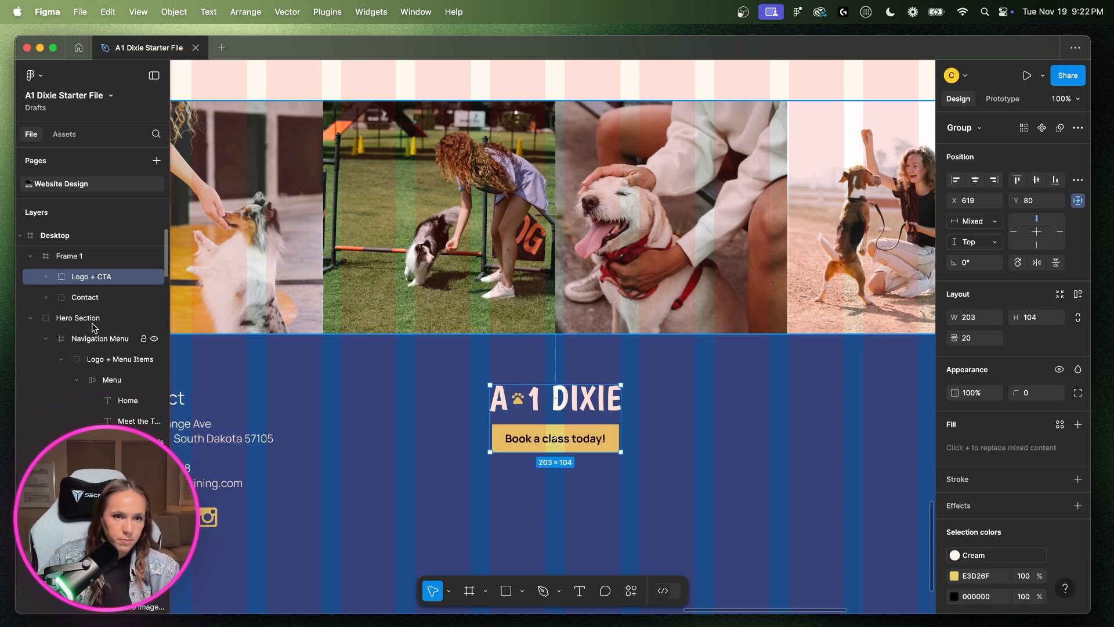
- Collapse the Navigation Menu and Hero Section layers and rename Frame 1 as "Footer"
click(69, 255)
scroll(51, 344, up, 1)
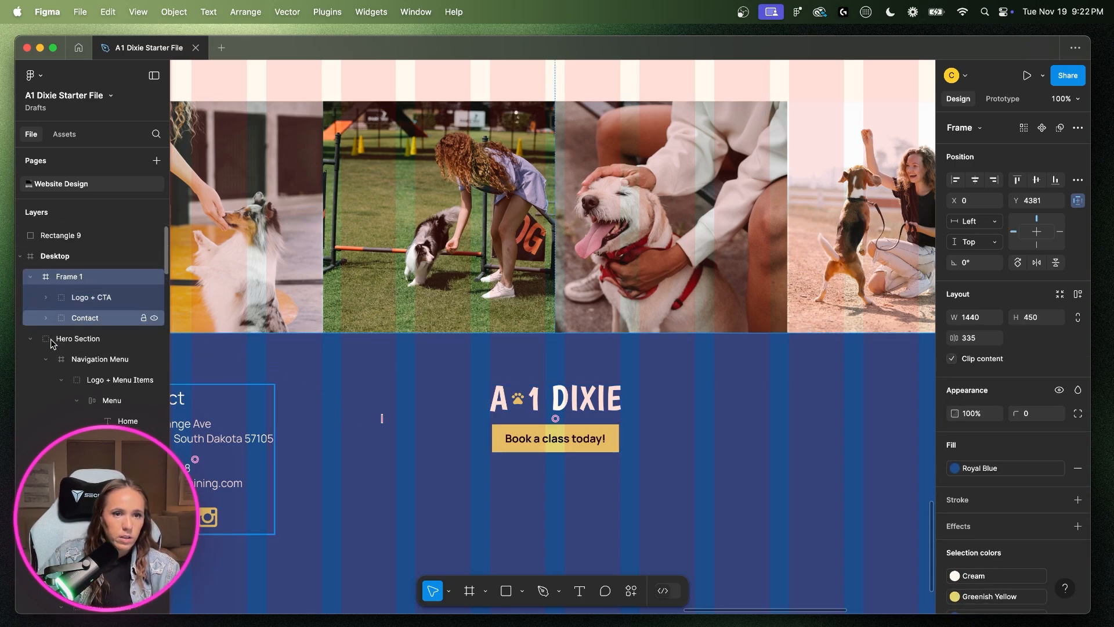
click(46, 360)
click(31, 338)
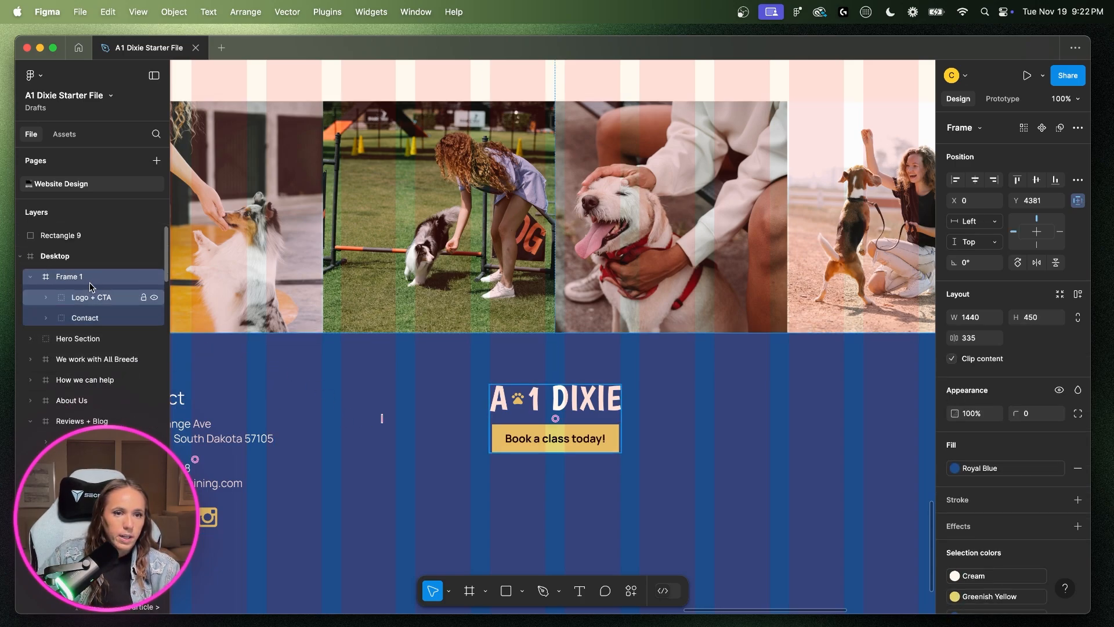
right_click(91, 287)
click(124, 322)
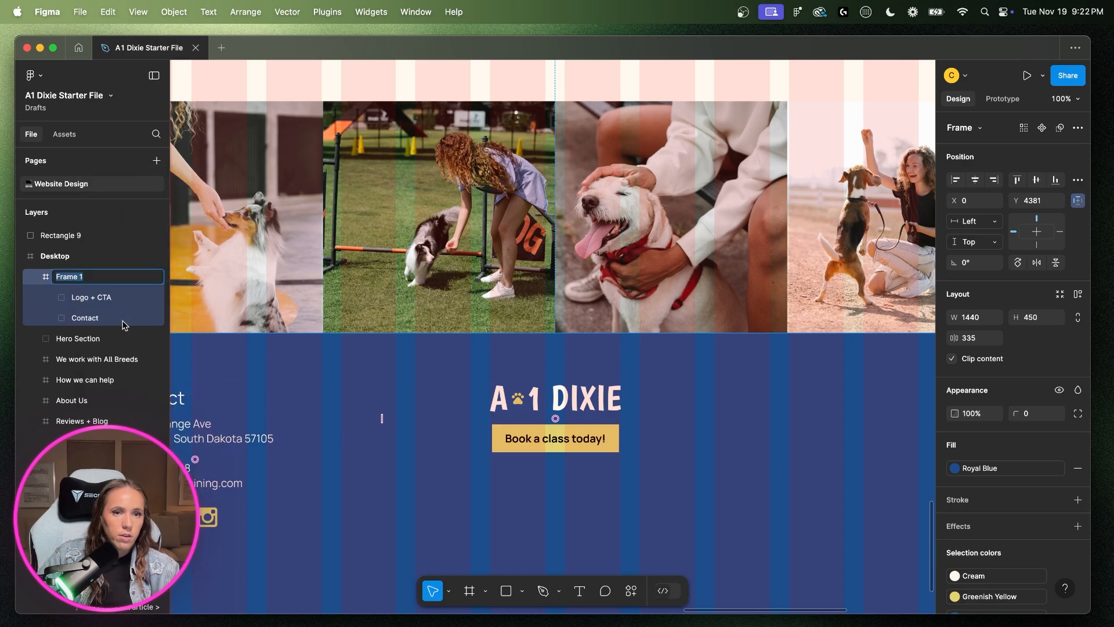
text(Footer)
key(Return)
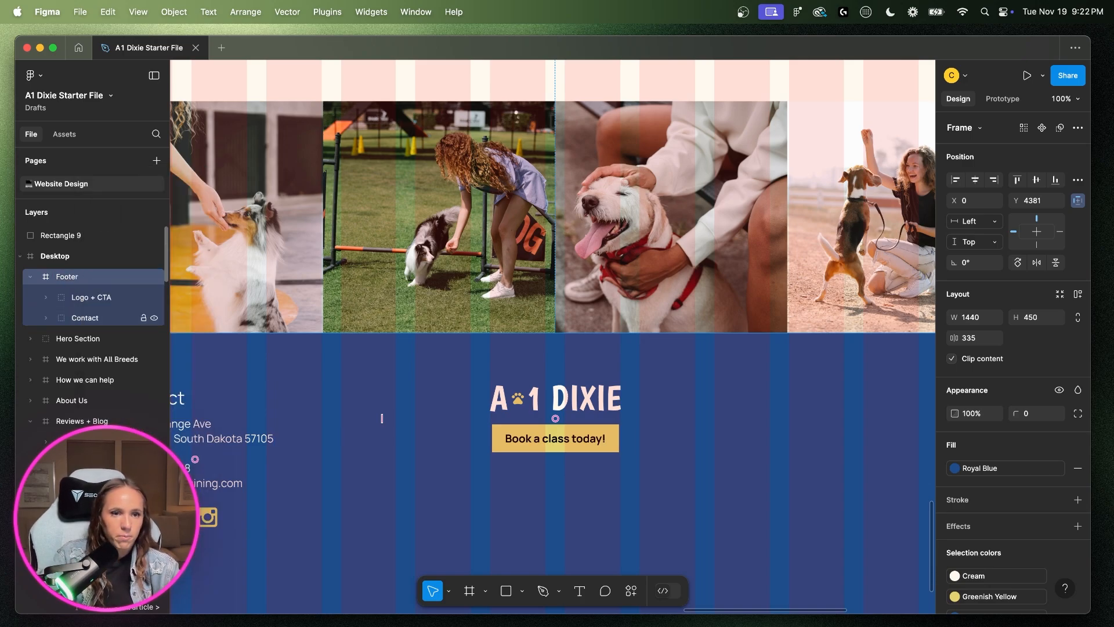
- Reorder the layers so Hero Section through Instagram feed sit above Footer, and Contact sits above Logo + CTA
click(31, 421)
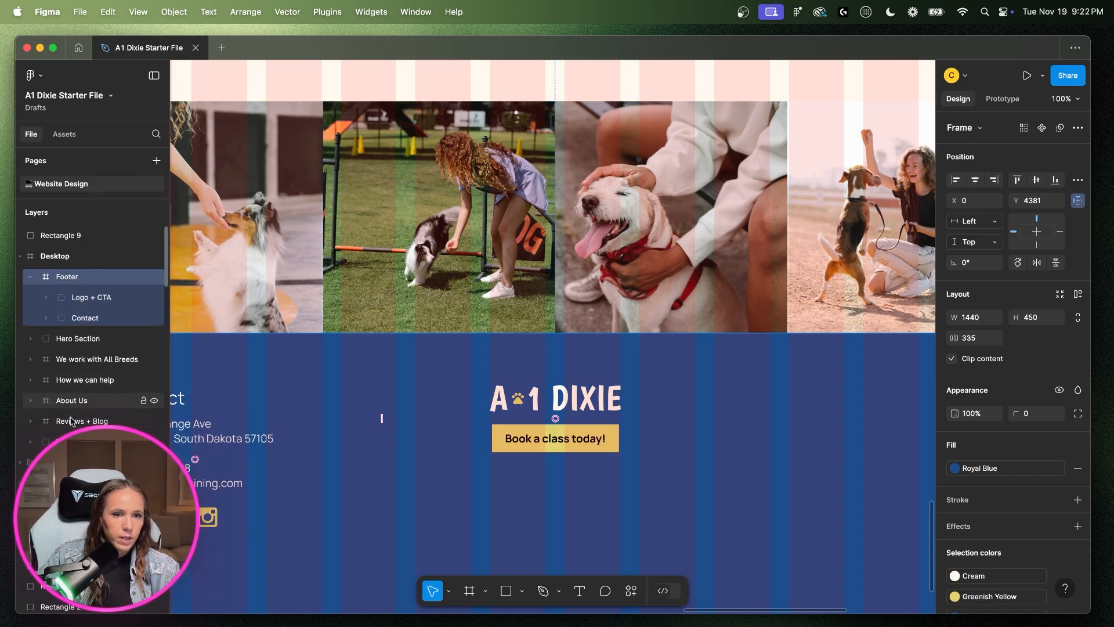
click(70, 442)
shift+click(77, 340)
drag(76, 340, 70, 270)
click(87, 400)
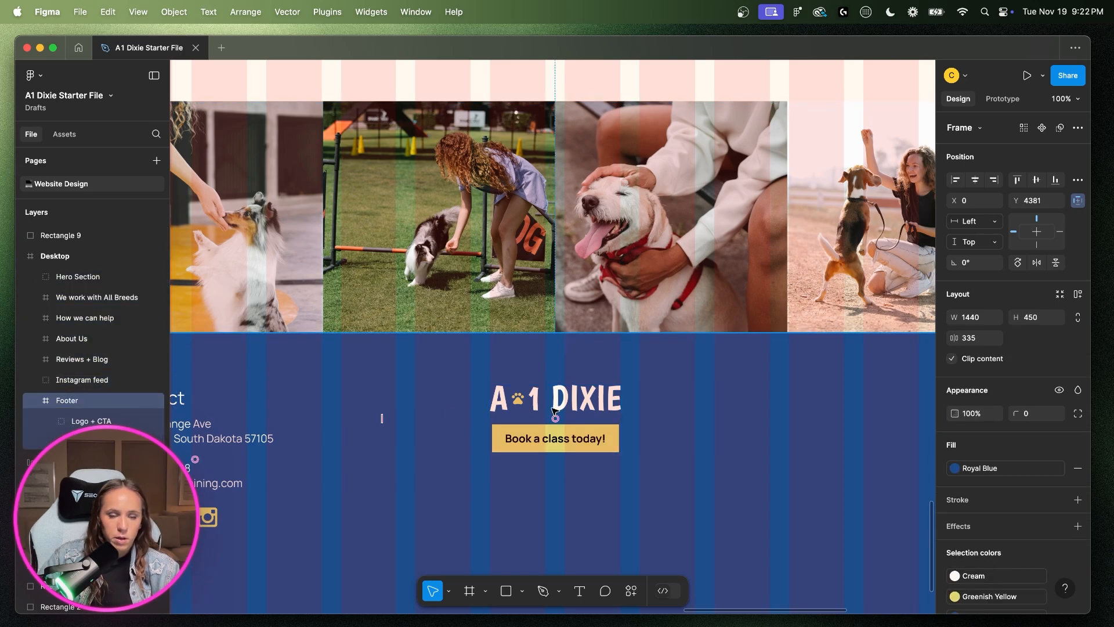
drag(81, 441, 81, 413)
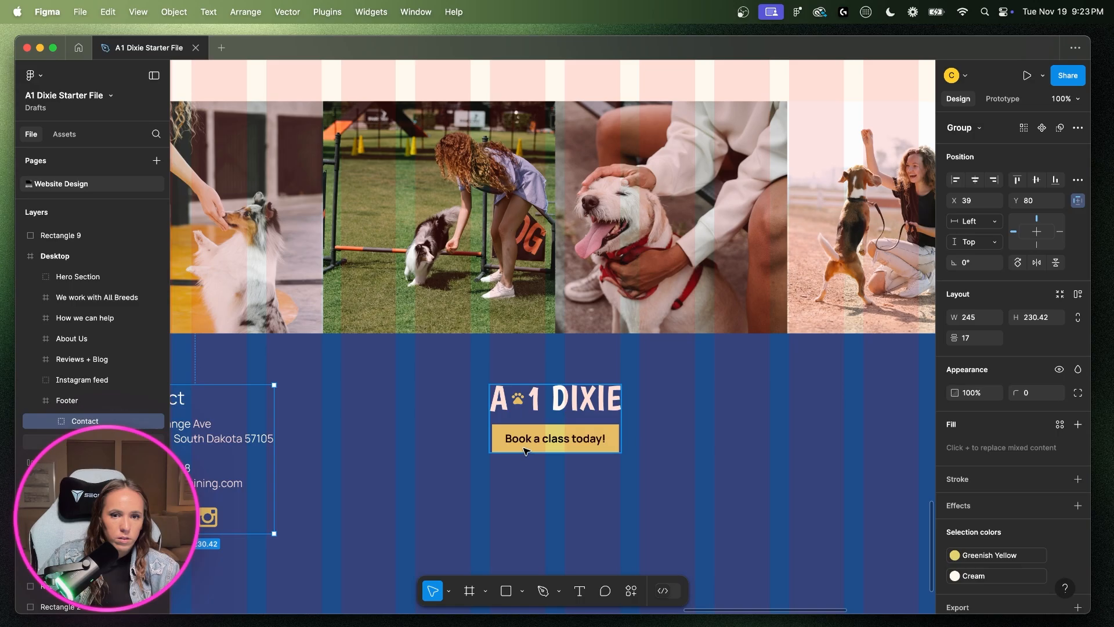
- Change the "Contact" heading above the opening times in the supplied page copy to "Hours"
click(525, 451)
key(minus)
scroll(525, 463, left, 5)
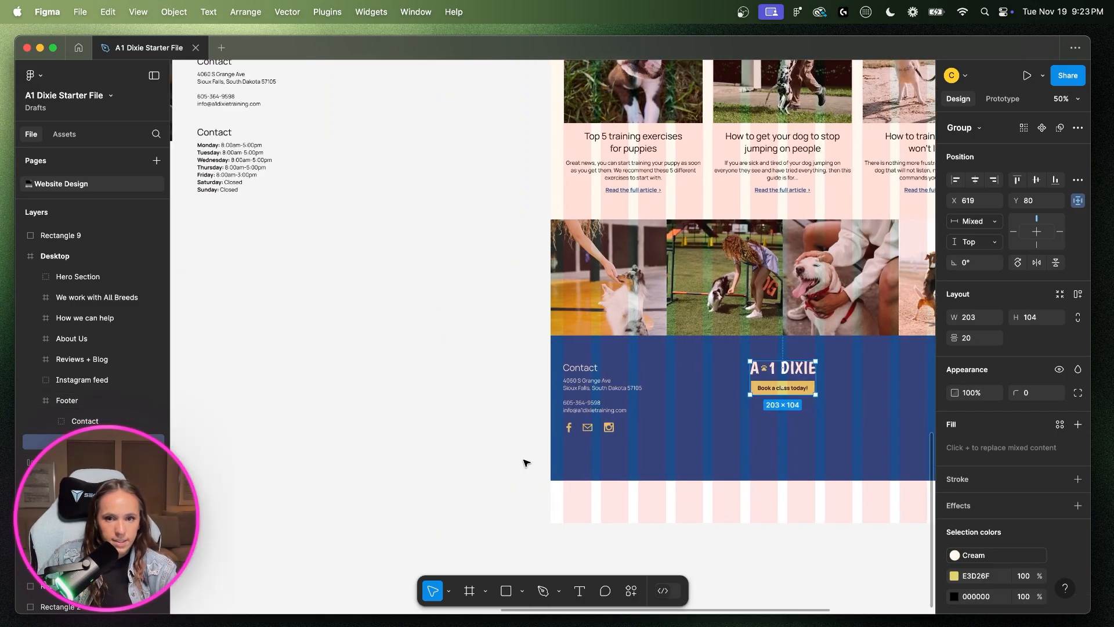
scroll(525, 463, left, 5)
scroll(525, 462, up, 3)
scroll(525, 462, left, 5)
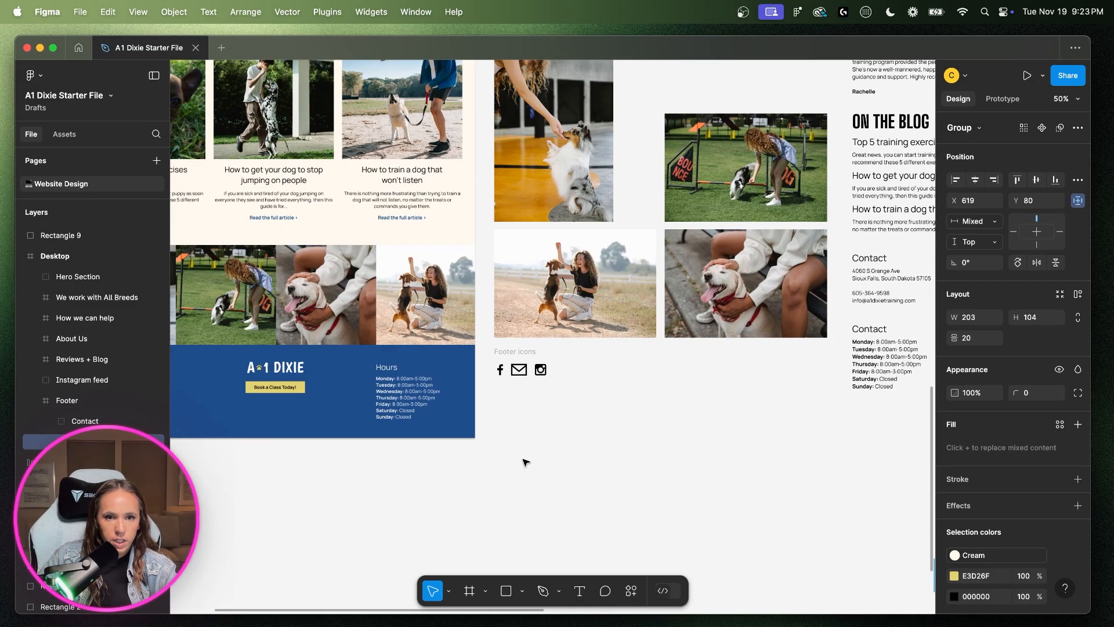
scroll(799, 355, right, 5)
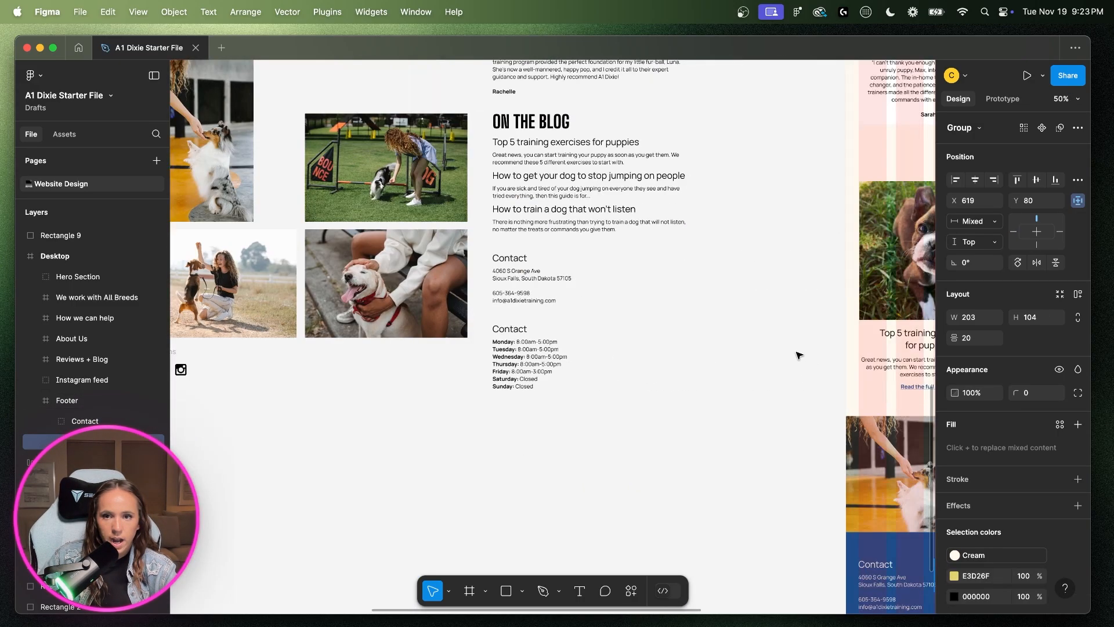
double_click(511, 329)
text(Hiou)
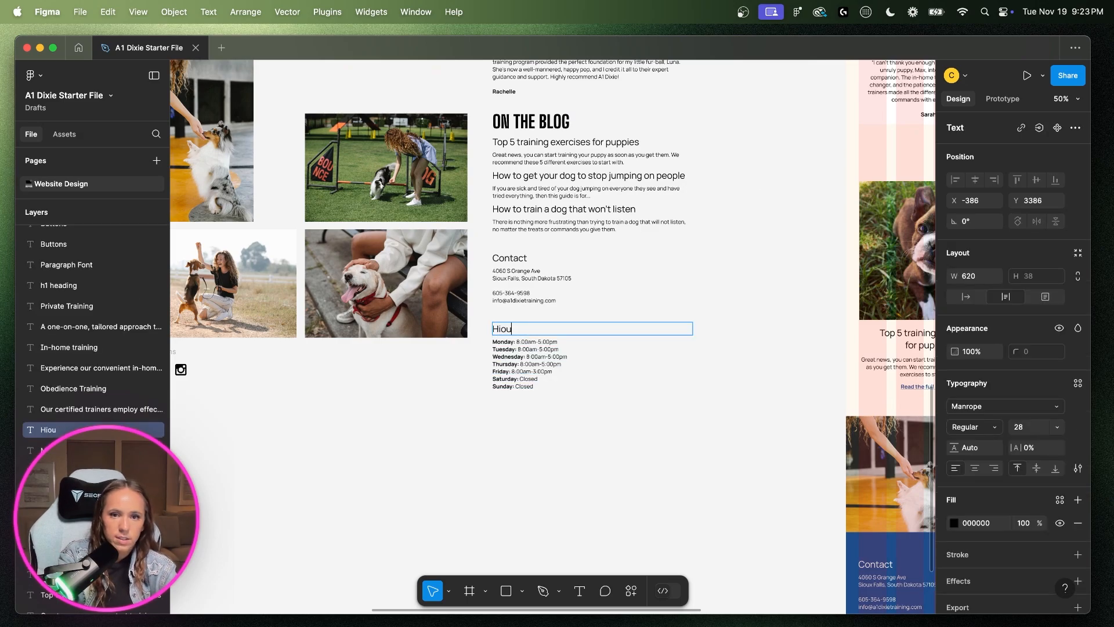
text(rs)
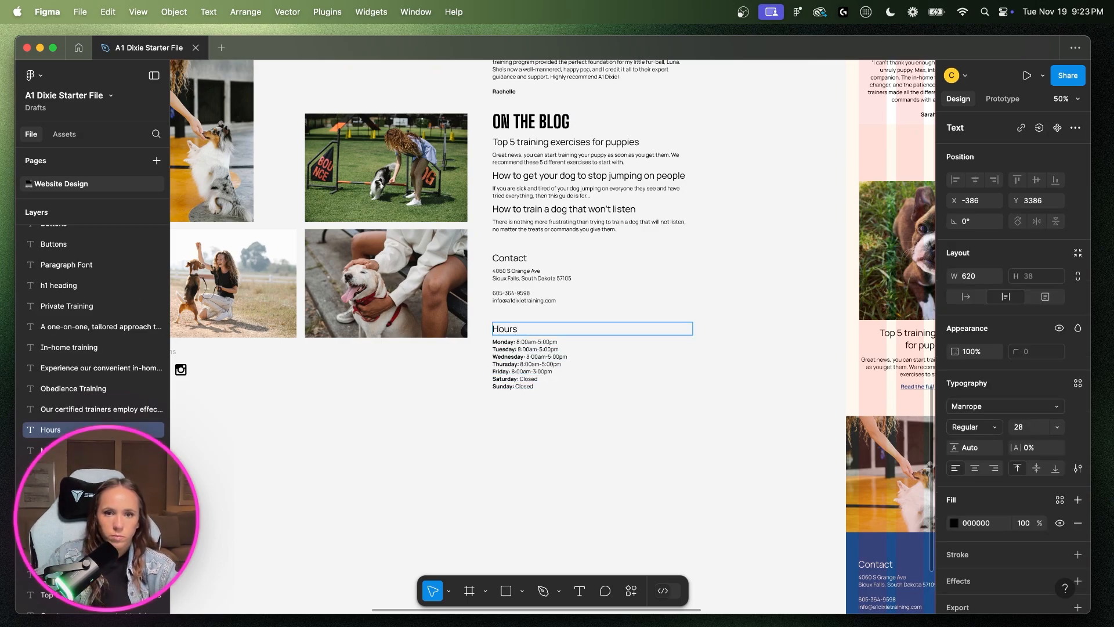
click(612, 447)
- Copy the Hours heading with its Monday to Sunday opening times and paste both texts into the blue footer
shift+click(542, 371)
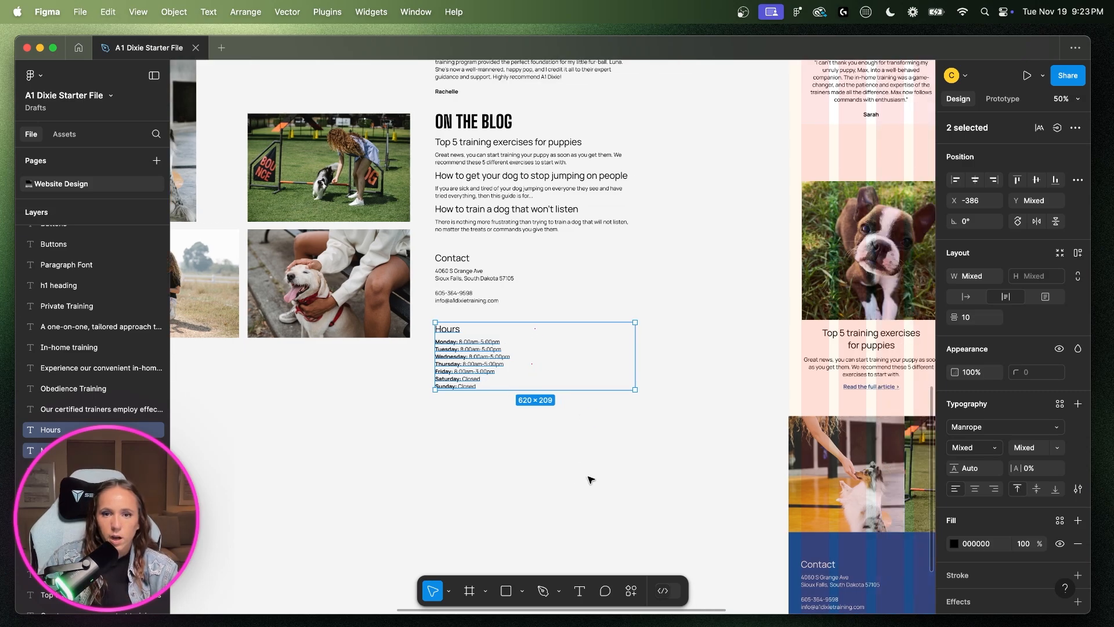
scroll(584, 481, right, 10)
scroll(547, 447, down, 3)
click(547, 417)
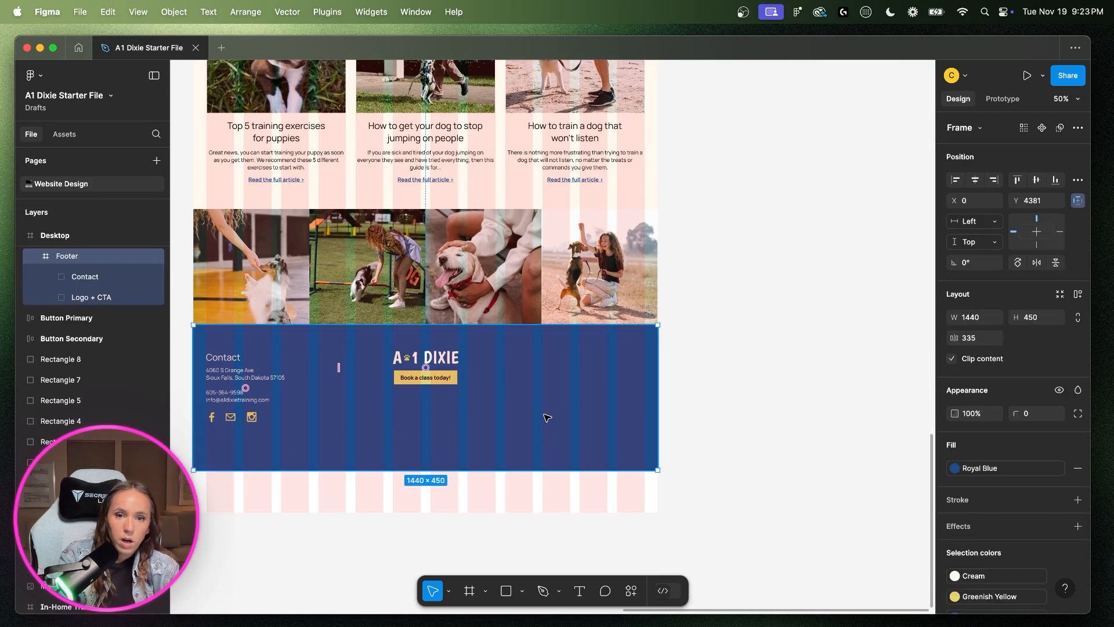
key(super+equal)
key(super+v)
drag(362, 469, 347, 447)
scroll(297, 478, left, 4)
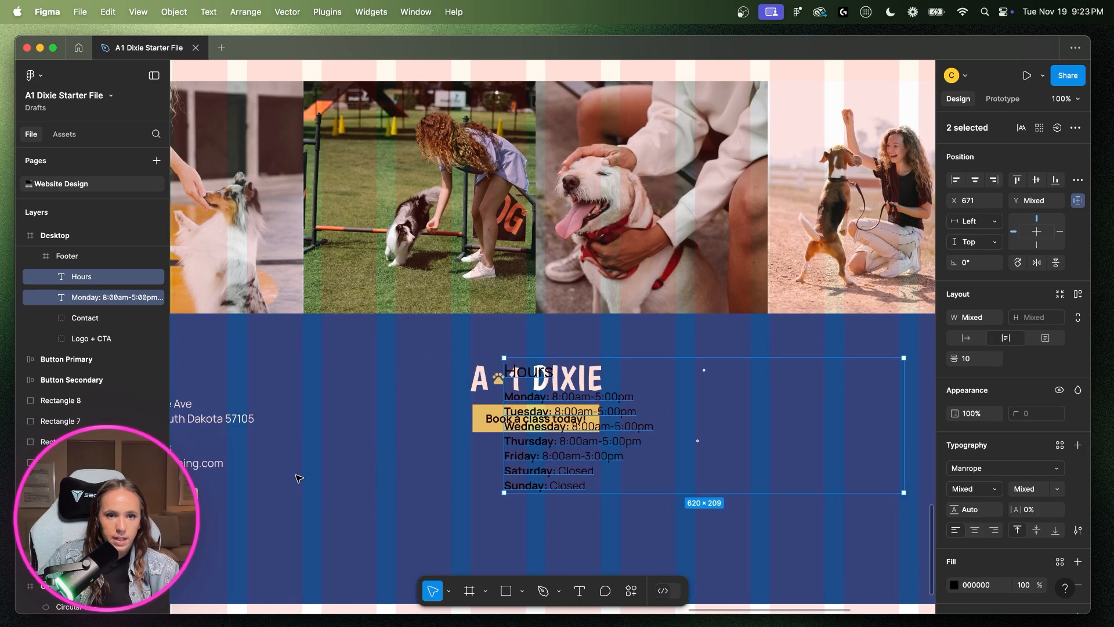
- Set both Hours texts to auto width and place them level with the footer logo at X 1027
drag(560, 470, 561, 478)
scroll(560, 478, left, 5)
drag(799, 487, 921, 480)
scroll(906, 474, right, 10)
drag(418, 444, 560, 453)
double_click(856, 444)
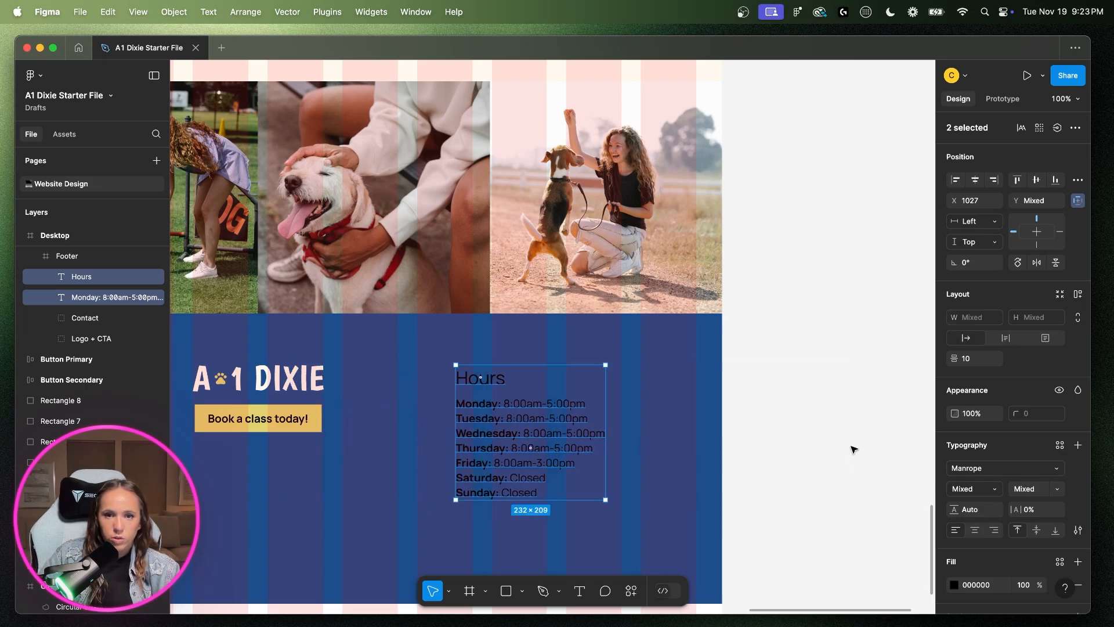
- Move the Hours heading and opening times to X 1168 so their right edge meets the last grid column's edge
click(520, 380)
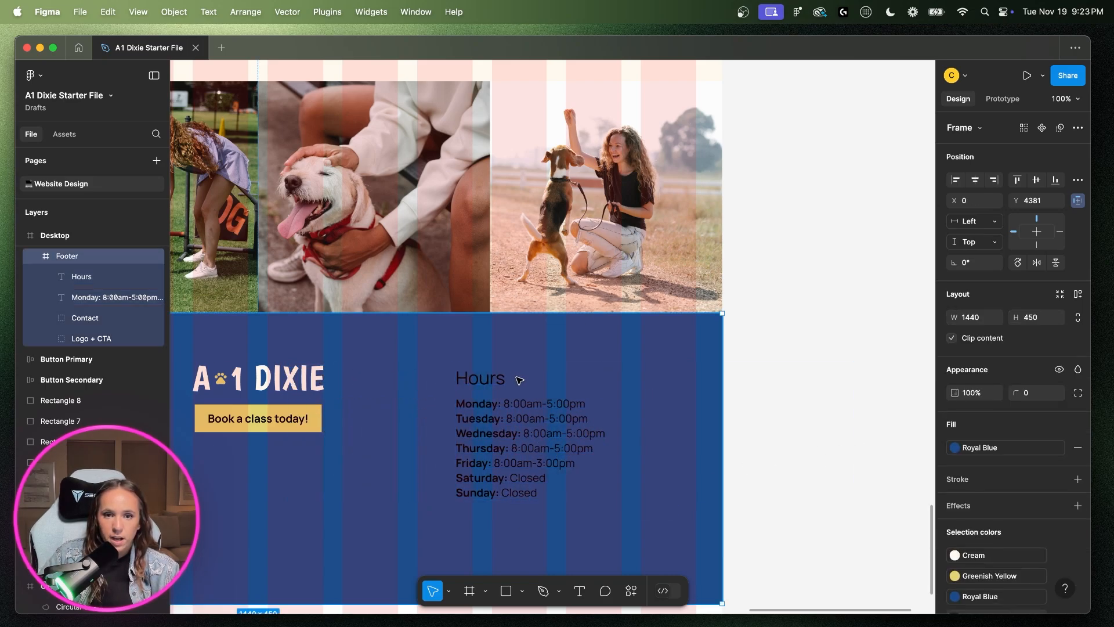
click(481, 379)
shift+click(511, 444)
drag(510, 444, 600, 441)
scroll(650, 457, up, 8)
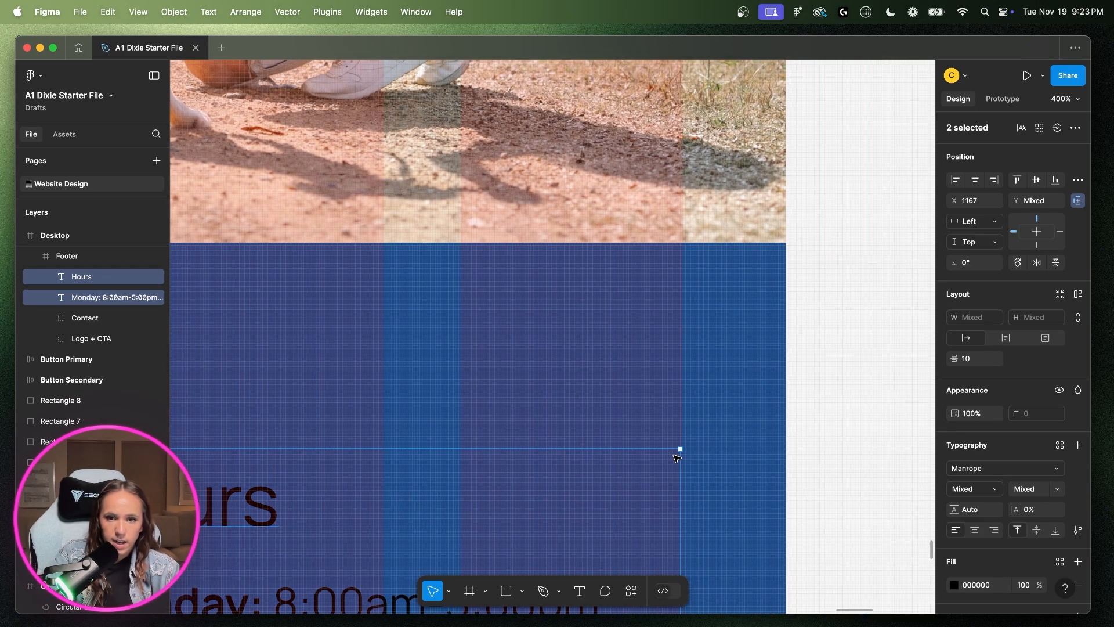
key(alt)
key(Right)
key(Right)
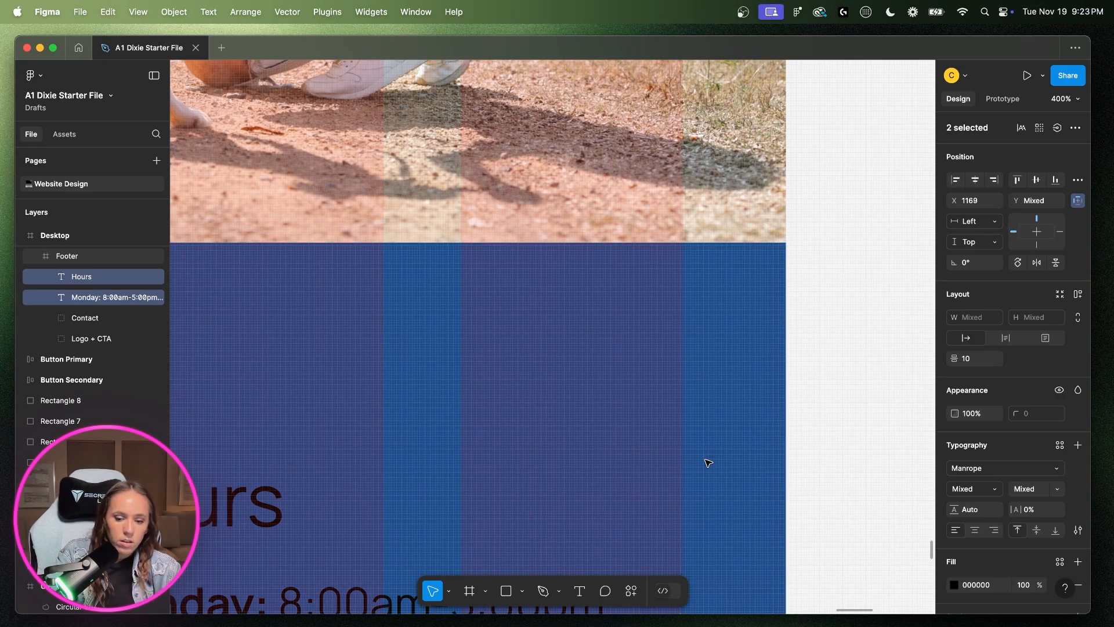
key(Left)
key(super+minus)
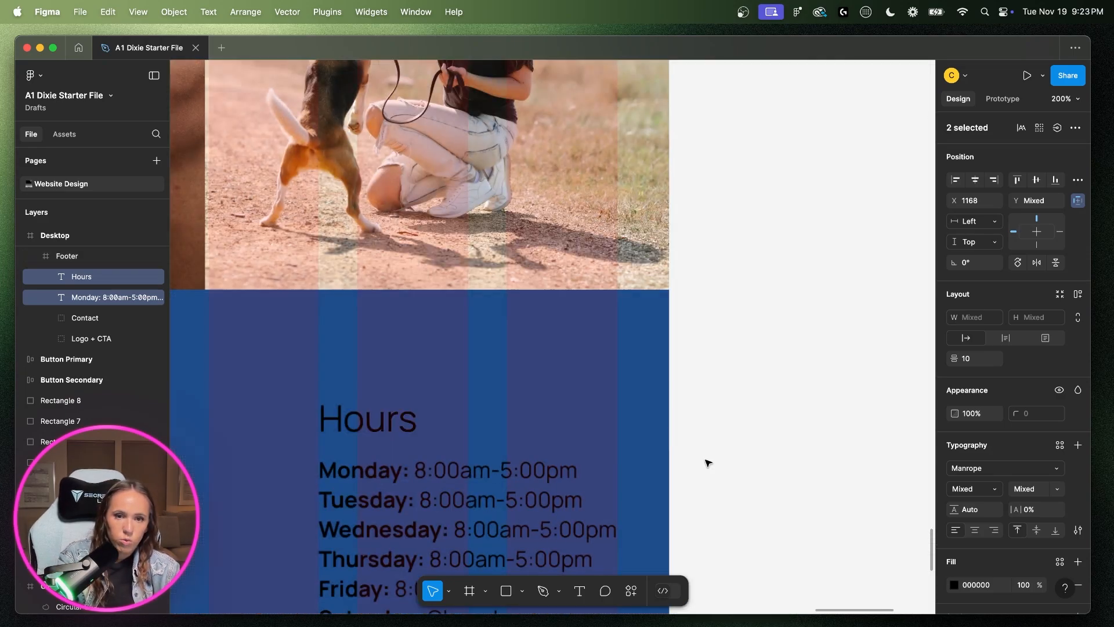
- Apply the Cream colour style as the fill of the Hours heading and opening times
scroll(994, 554, down, 2)
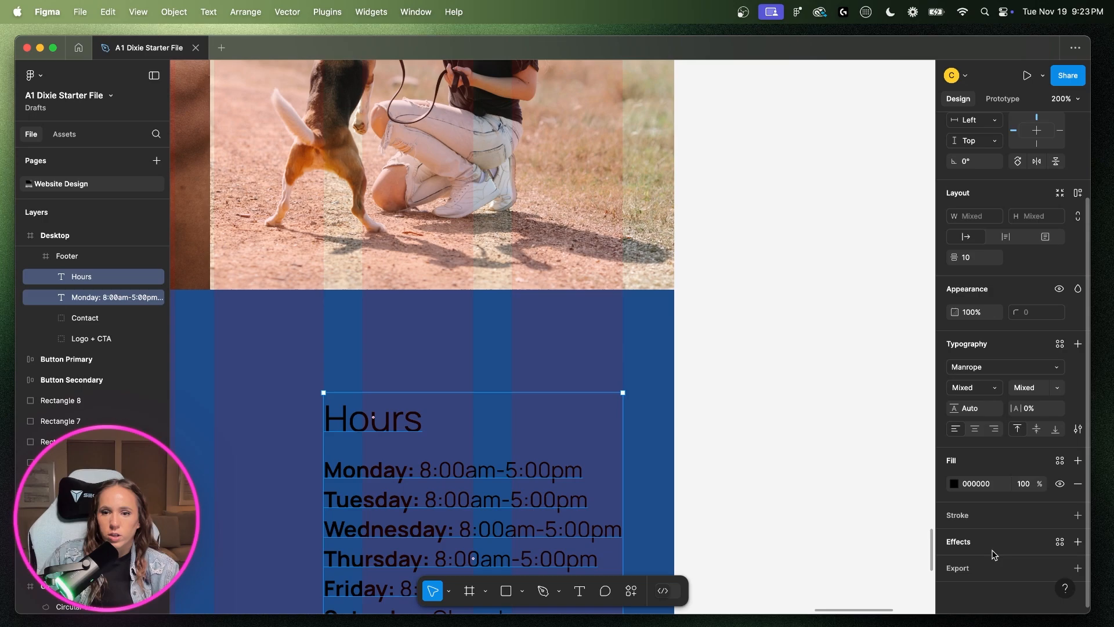
click(1058, 462)
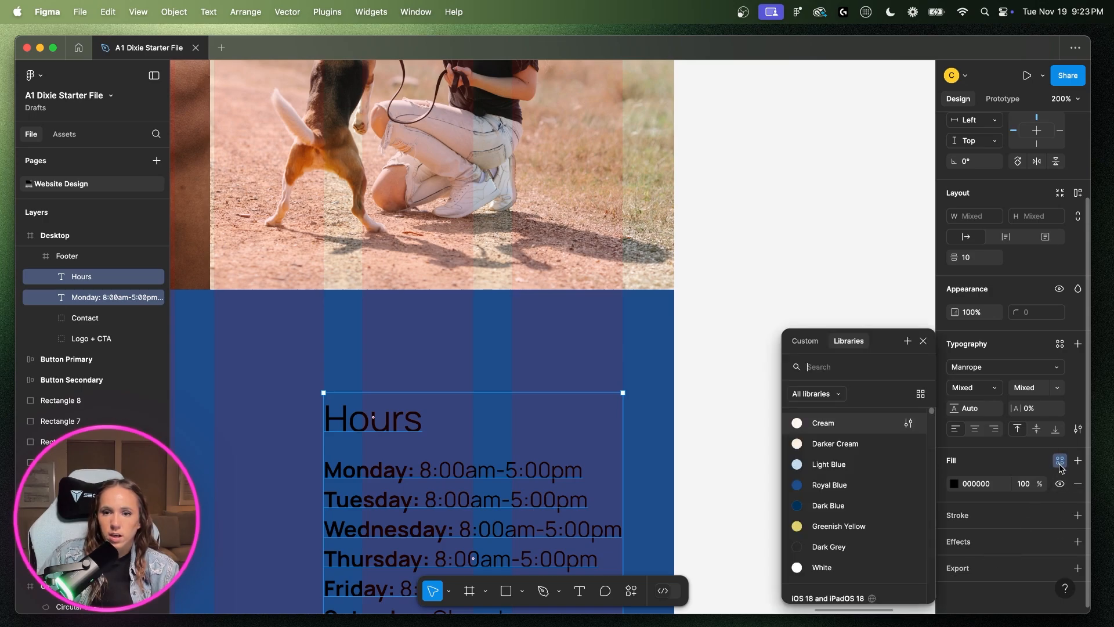
click(802, 429)
key(super+minus)
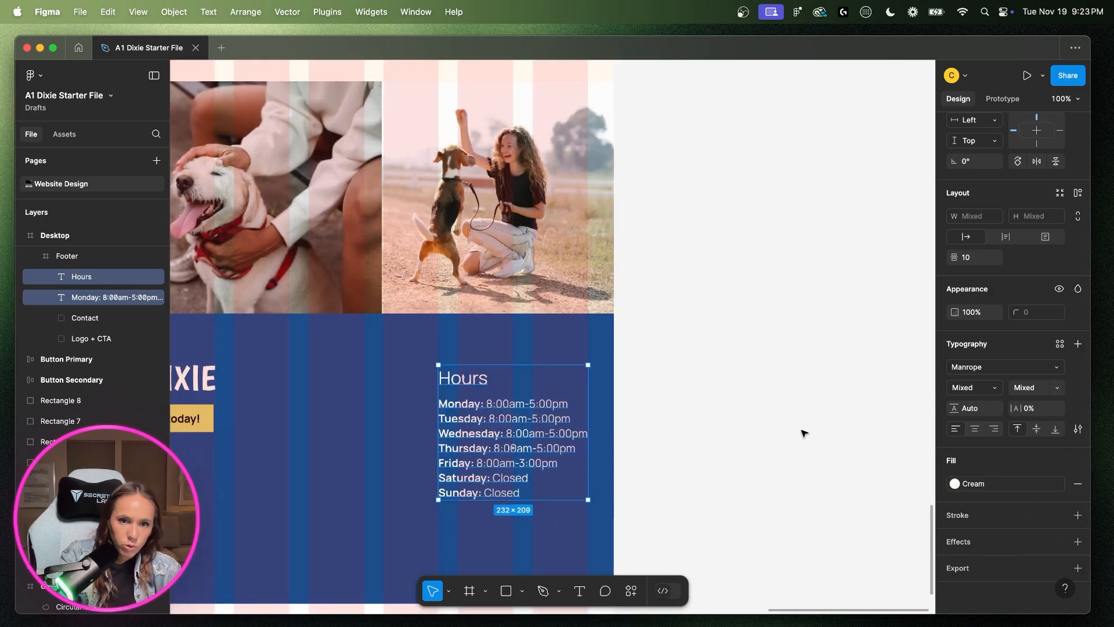
scroll(801, 431, left, 5)
scroll(788, 429, right, 1)
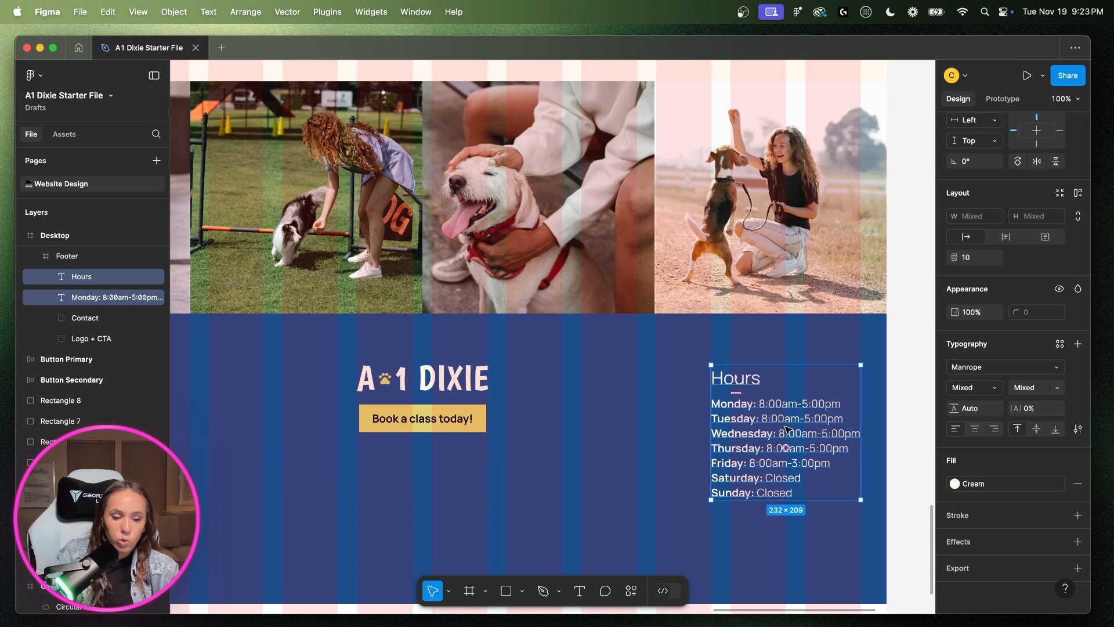
- Group the Hours heading with its opening times and name the group "Hours"
key(super+g)
right_click(83, 275)
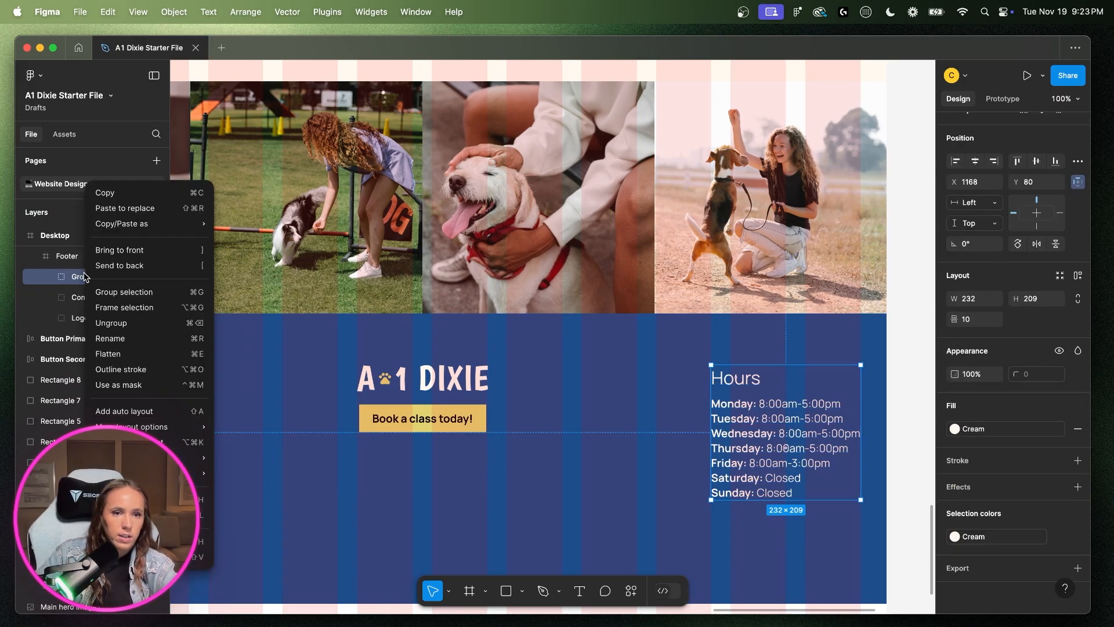
click(161, 339)
text(Hours)
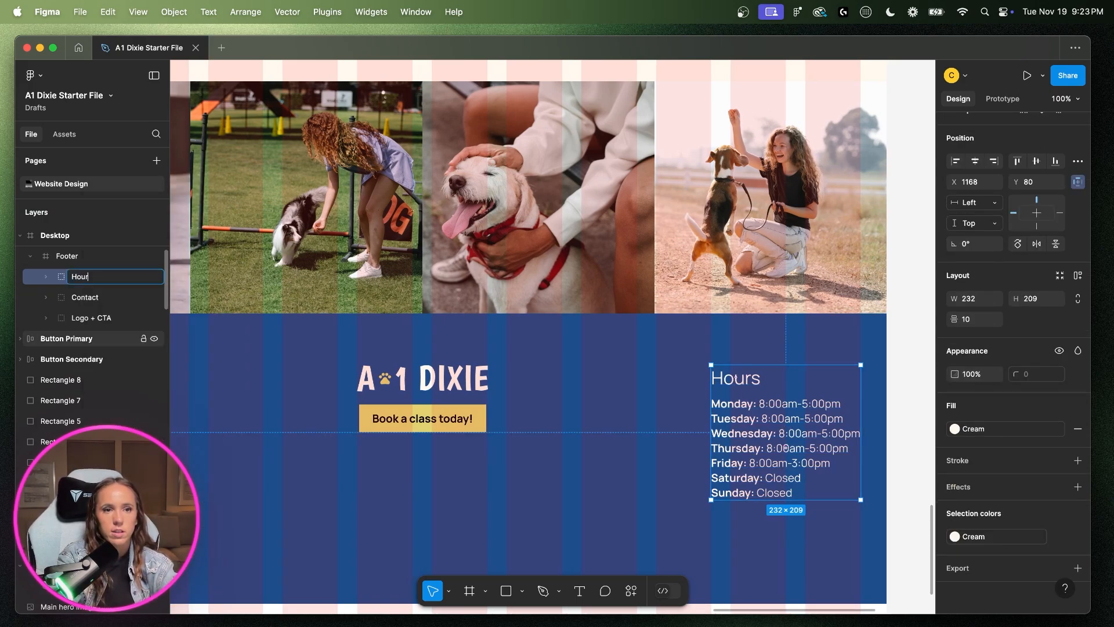
key(Return)
key(minus)
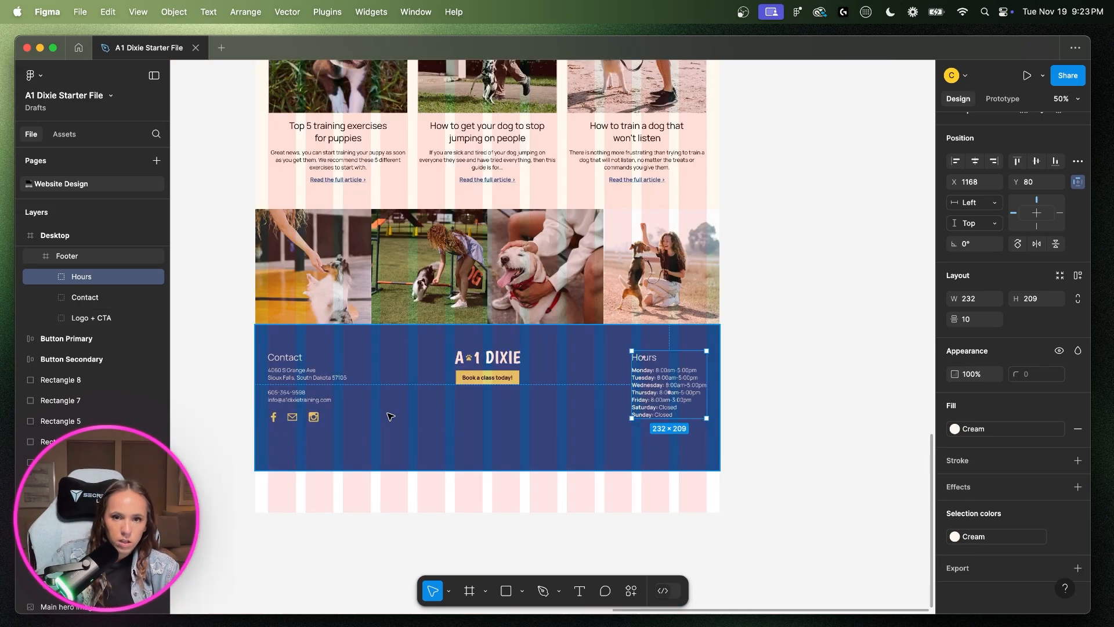
click(388, 447)
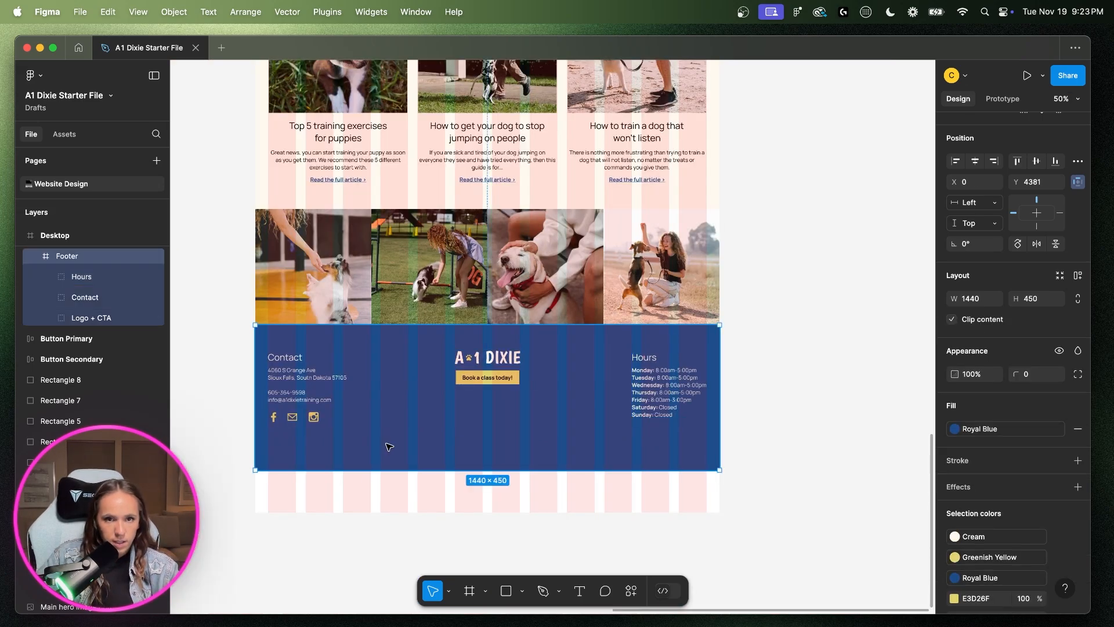
- Shorten the Footer frame to a height of 390 so the space below the Contact group matches the space above it
click(293, 420)
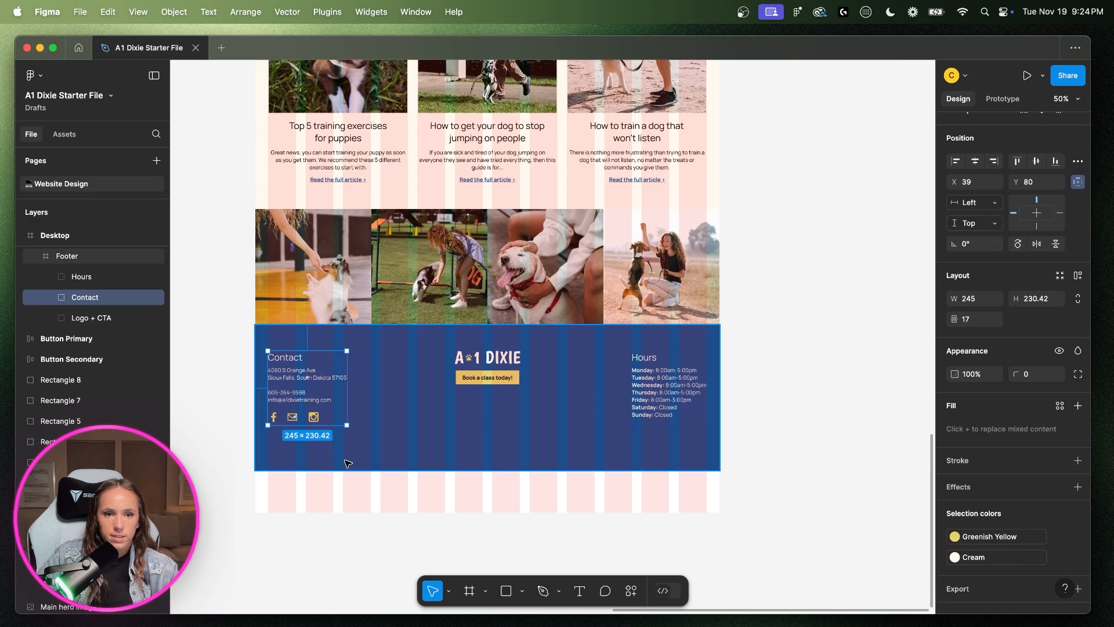
click(318, 436)
click(314, 423)
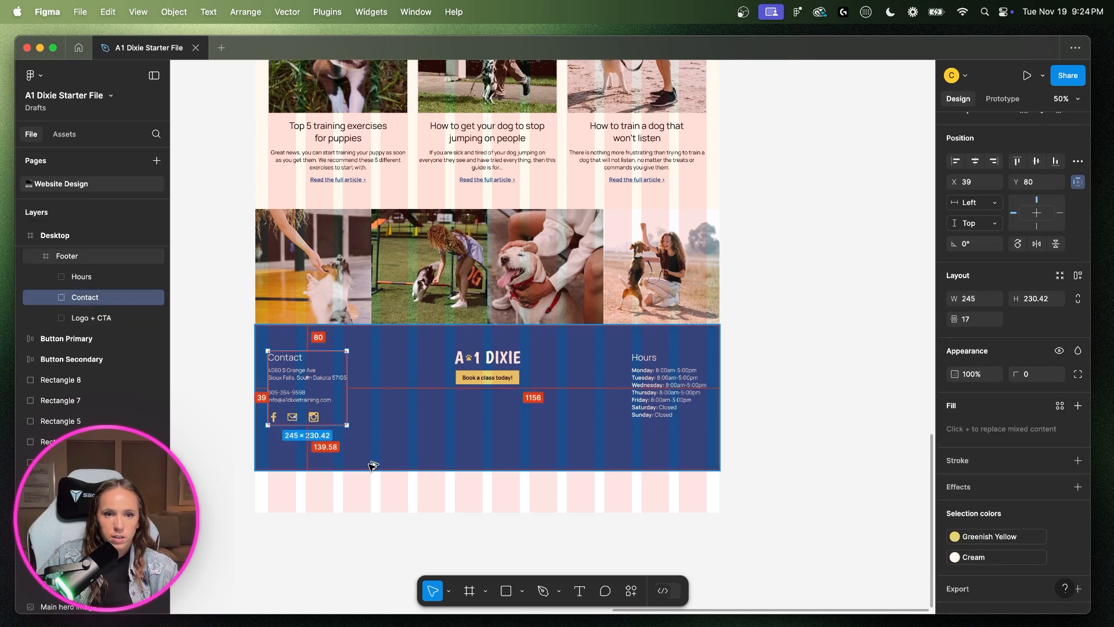
click(372, 466)
drag(358, 462, 359, 448)
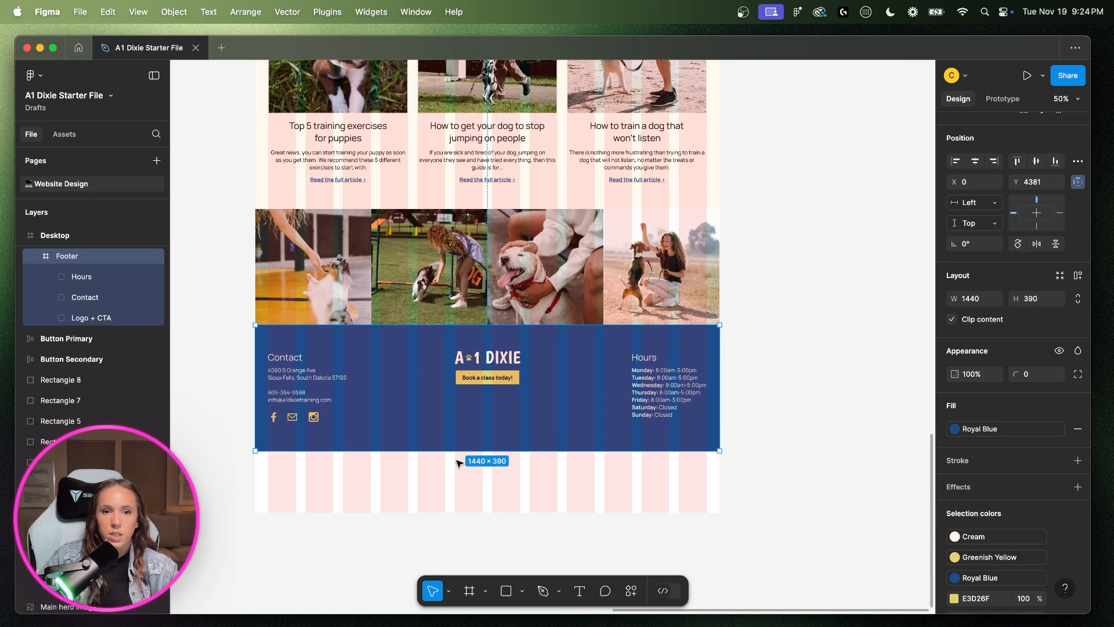
- Collapse the Footer's layers and shorten the Desktop frame to a height of 4766 so it ends at the footer's lower edge
click(29, 255)
scroll(81, 348, up, 4)
scroll(372, 342, up, 2)
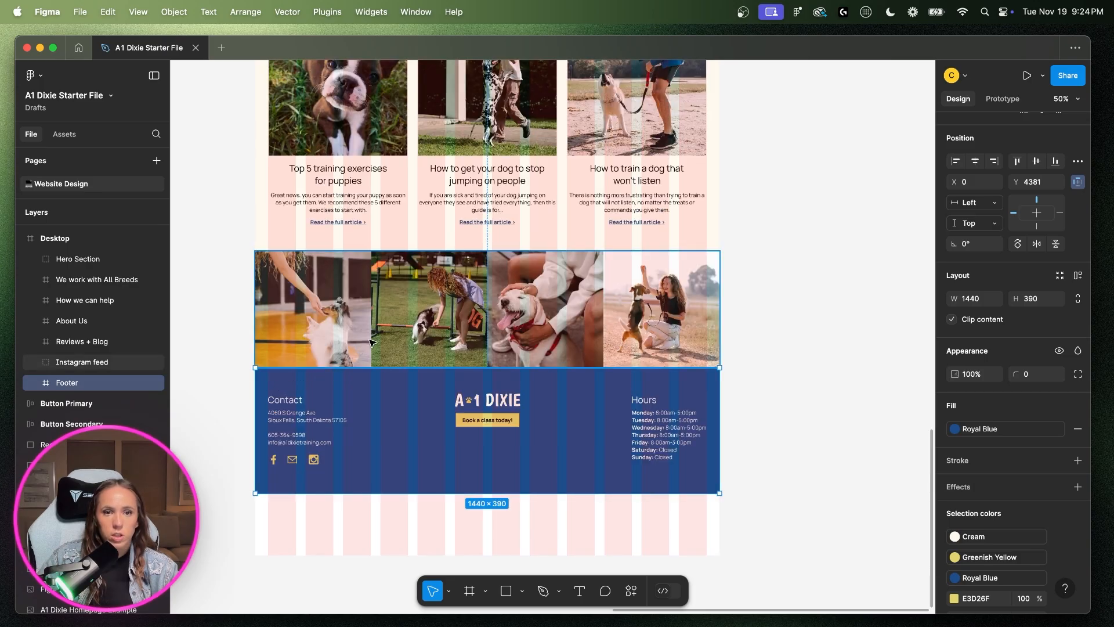
scroll(299, 418, up, 20)
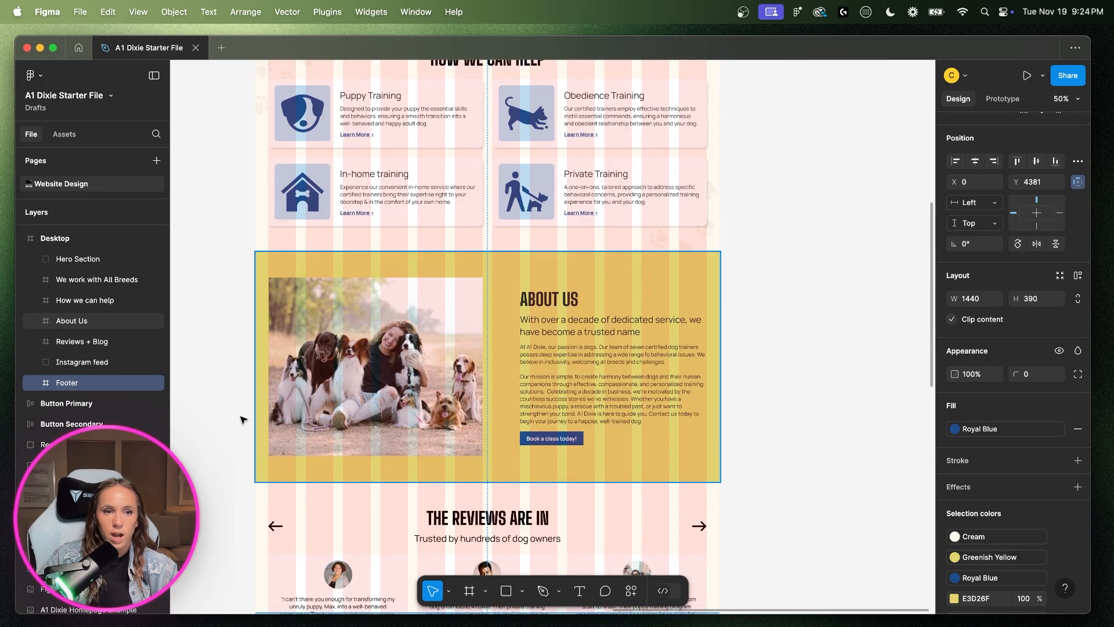
click(55, 238)
scroll(394, 499, down, 15)
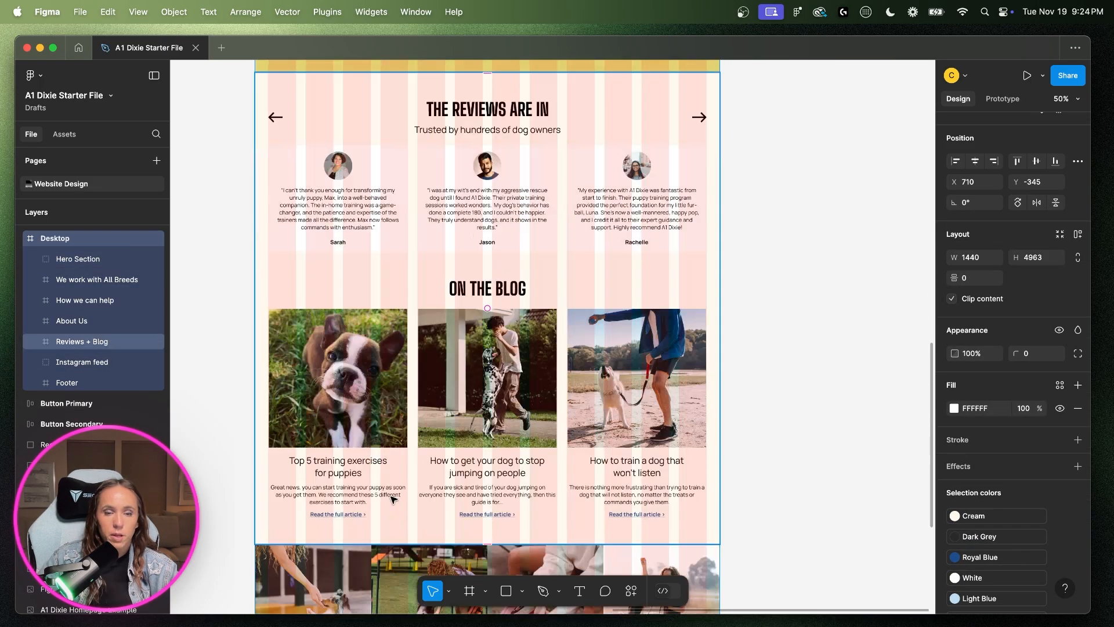
scroll(393, 500, down, 15)
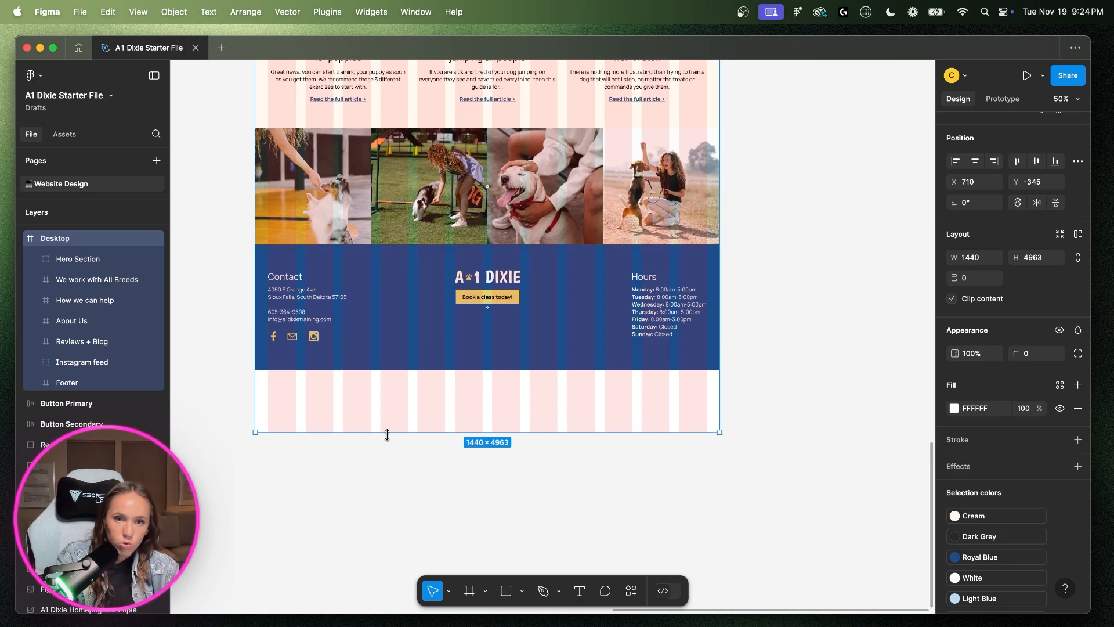
key(shift+equal)
key(shift+equal)
scroll(432, 406, down, 7)
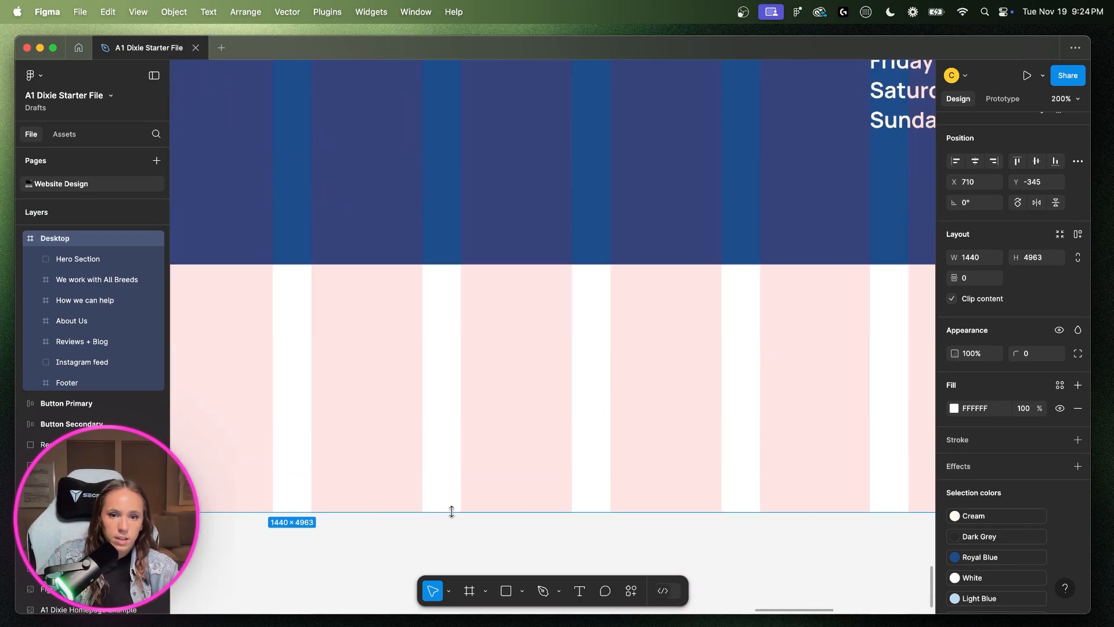
drag(452, 512, 433, 257)
key(minus)
key(minus)
key(minus)
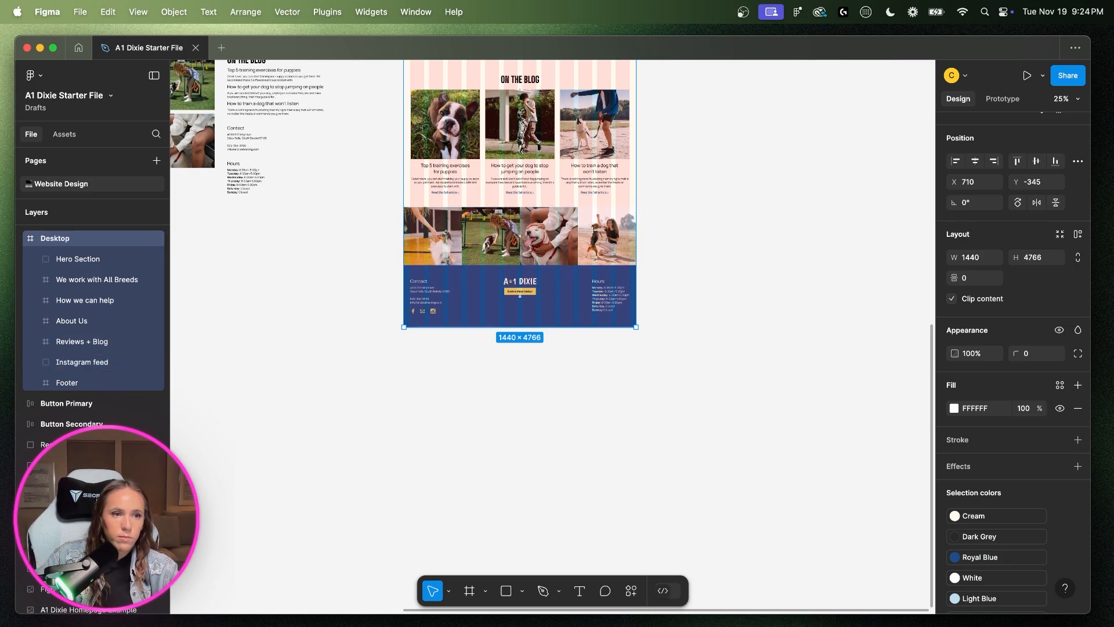
key(plus)
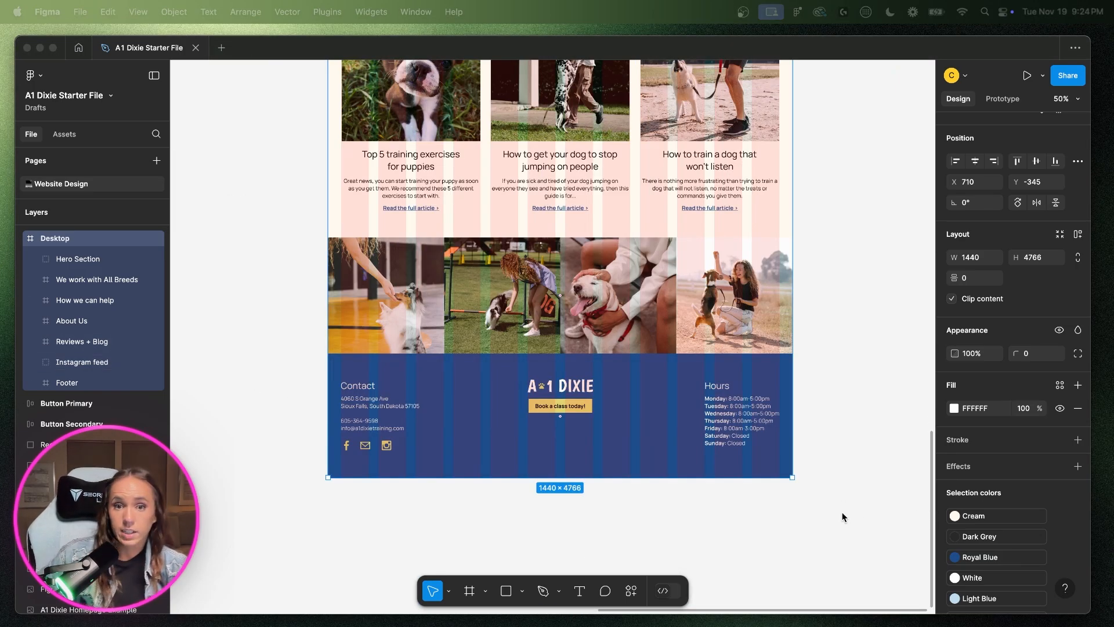
- Hide the layout grids to show the page design without column overlays
click(827, 196)
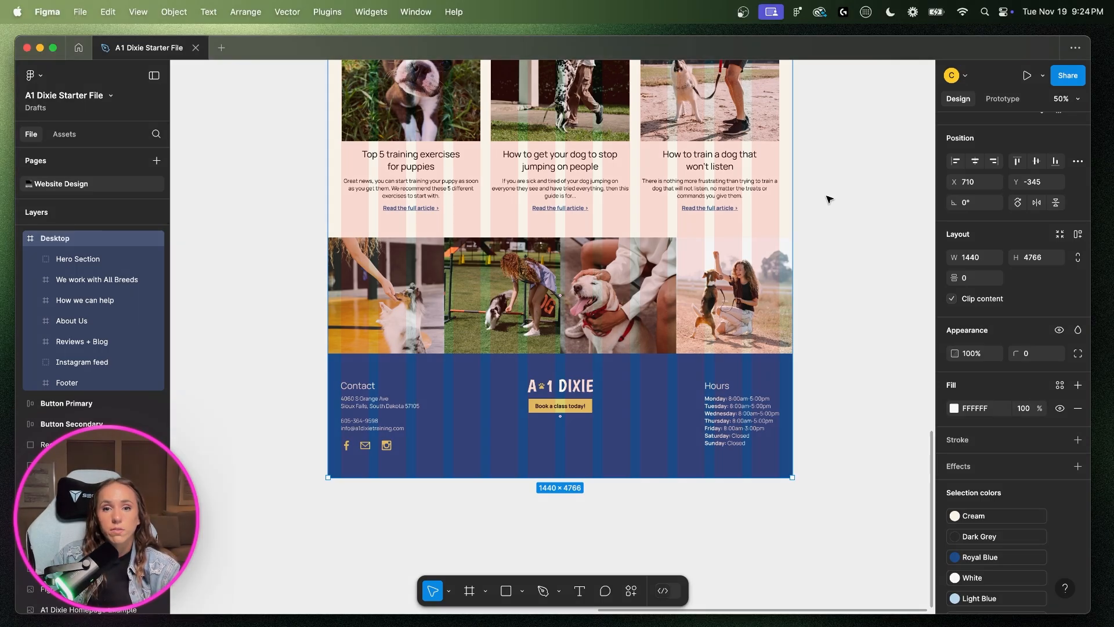
key(ctrl+g)
scroll(828, 203, up, 10)
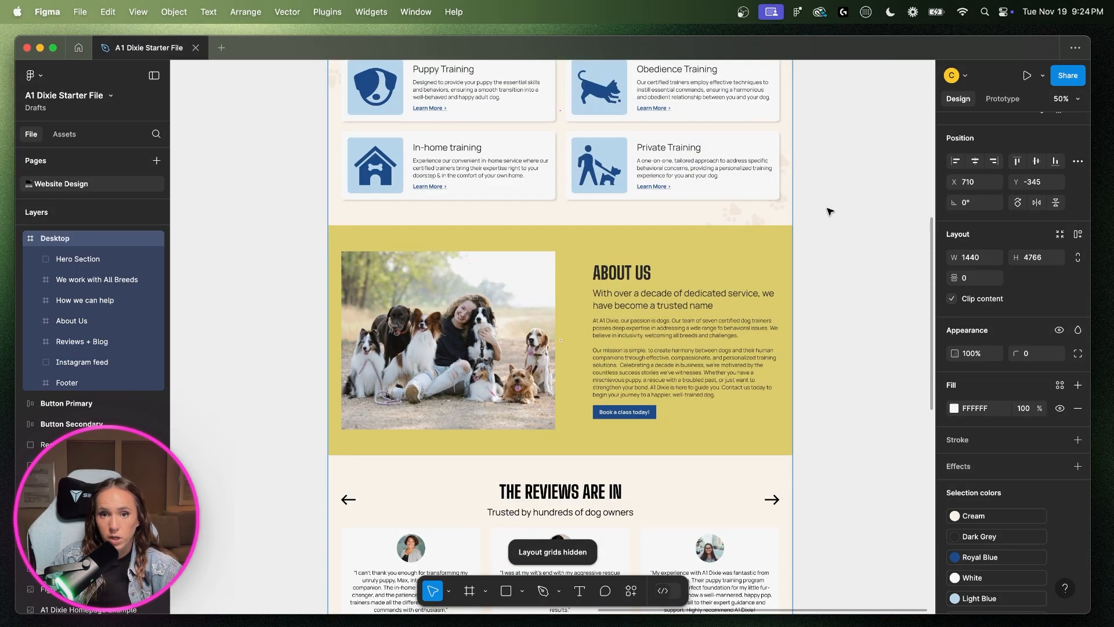
scroll(829, 211, up, 10)
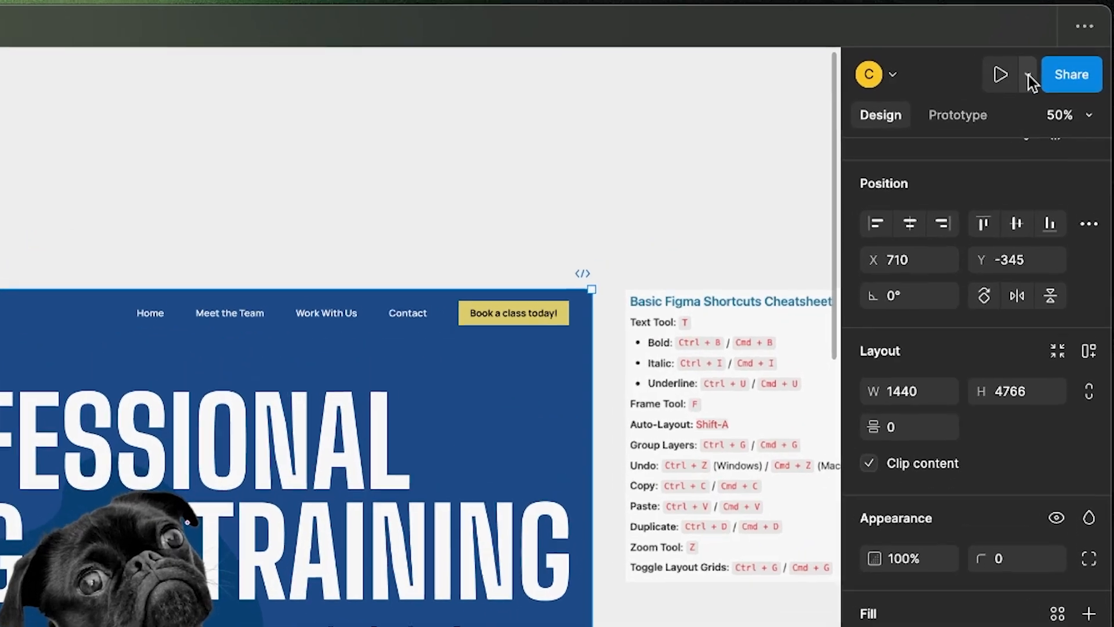
- Open the Desktop frame in an enlarged Preview window and look through the page from the hero section downward
click(1028, 75)
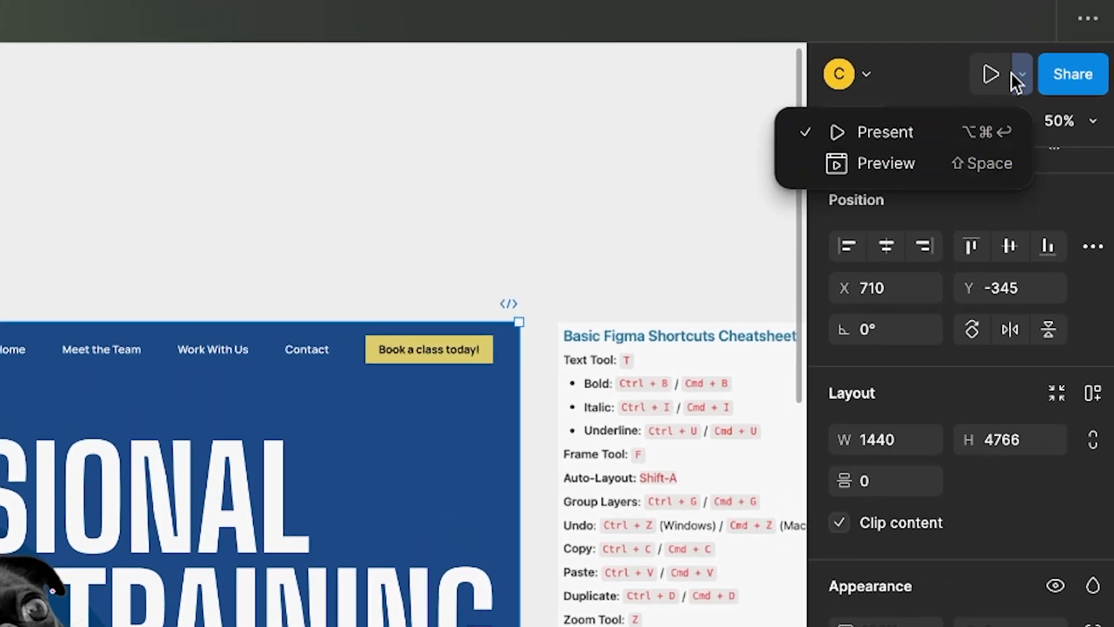
click(870, 165)
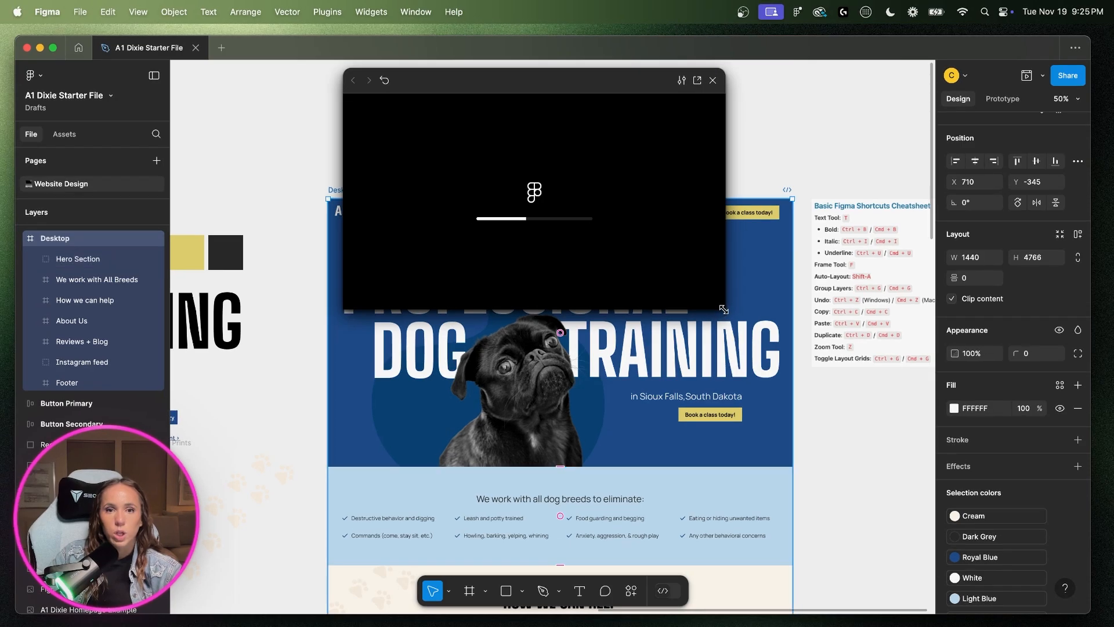
drag(723, 309, 1087, 589)
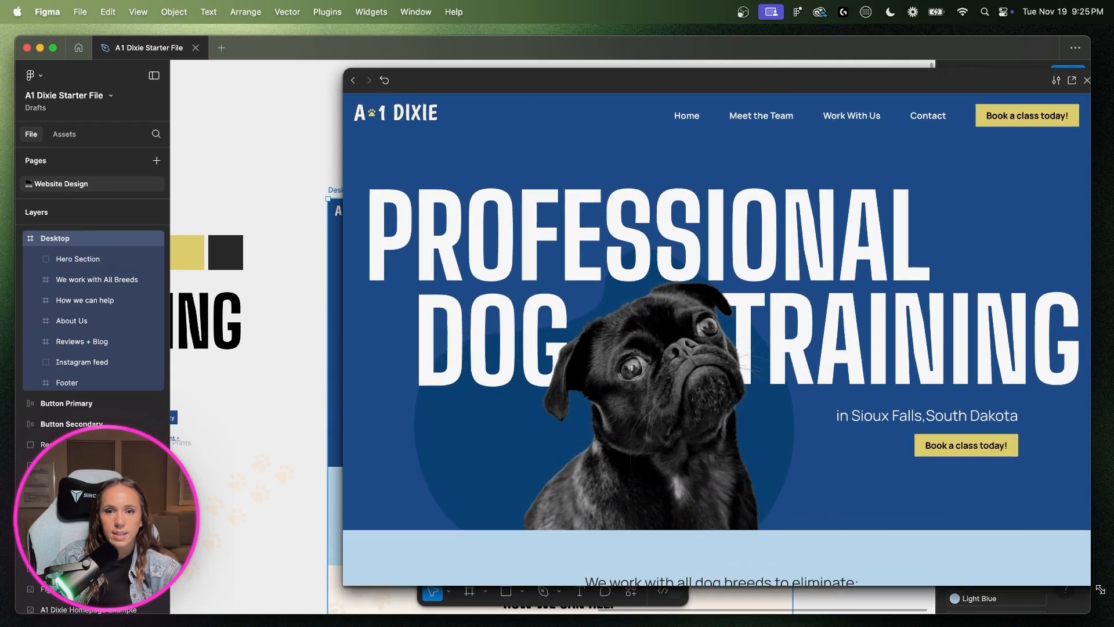
drag(771, 68, 497, 60)
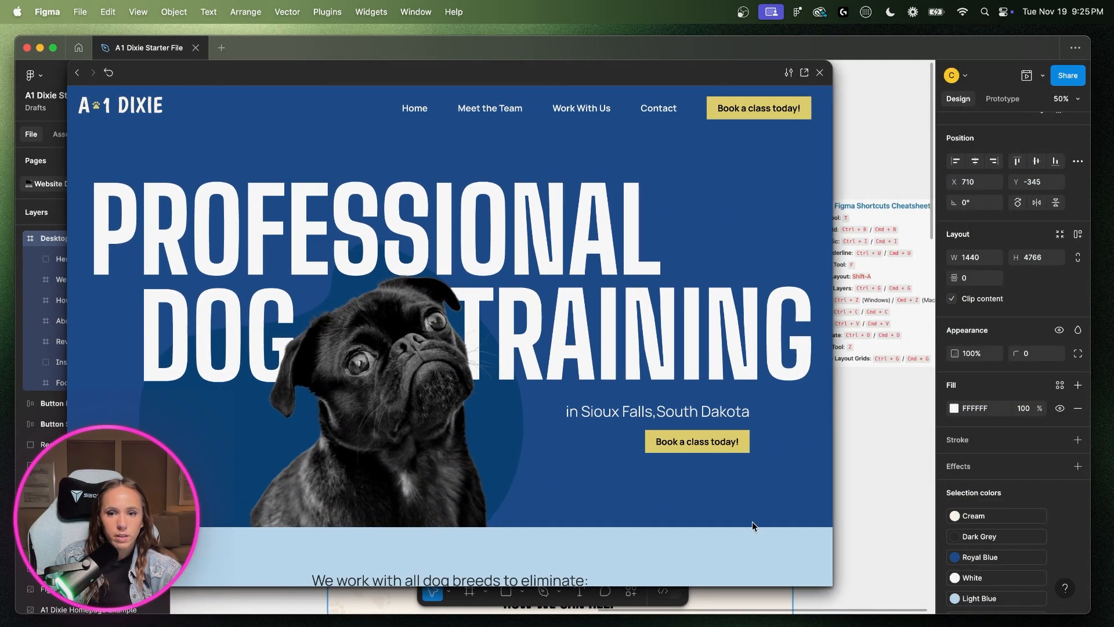
drag(833, 502, 949, 489)
scroll(618, 413, down, 20)
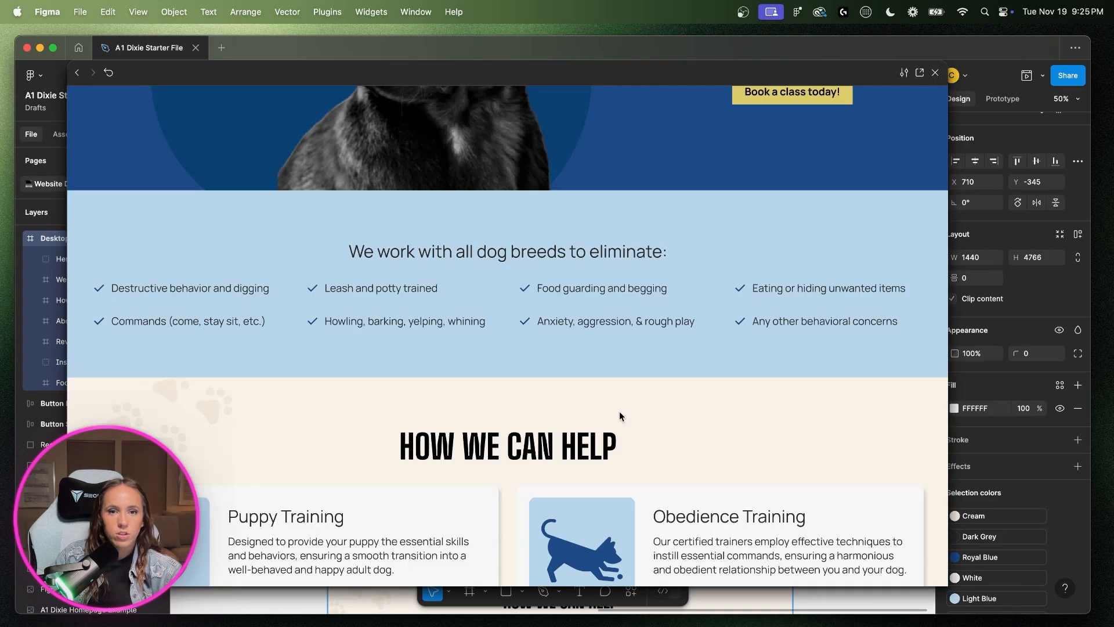
scroll(618, 414, down, 15)
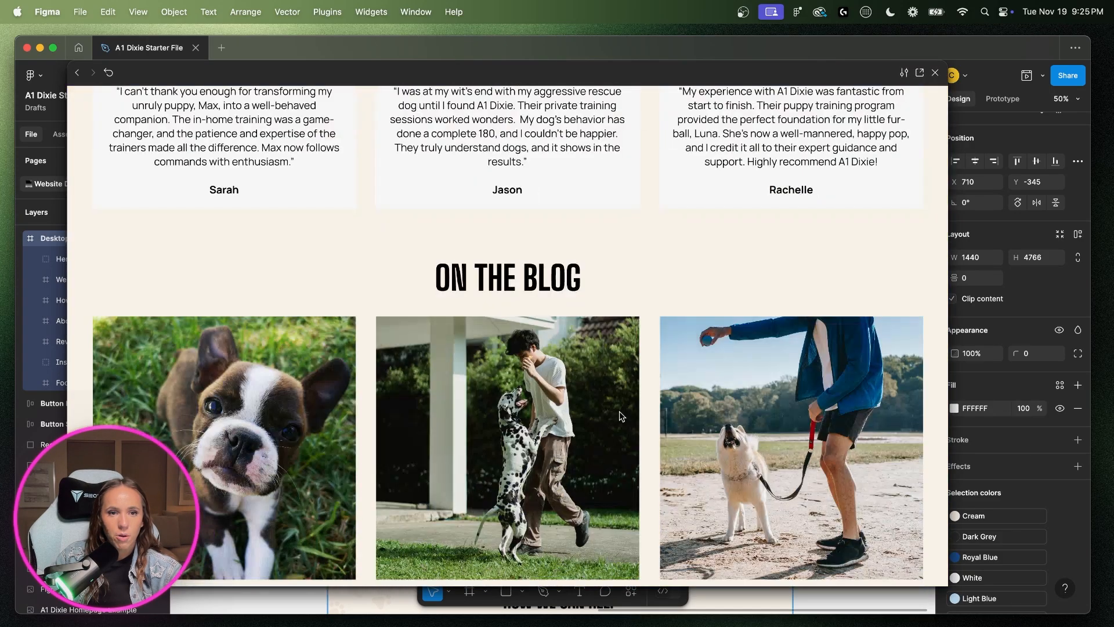